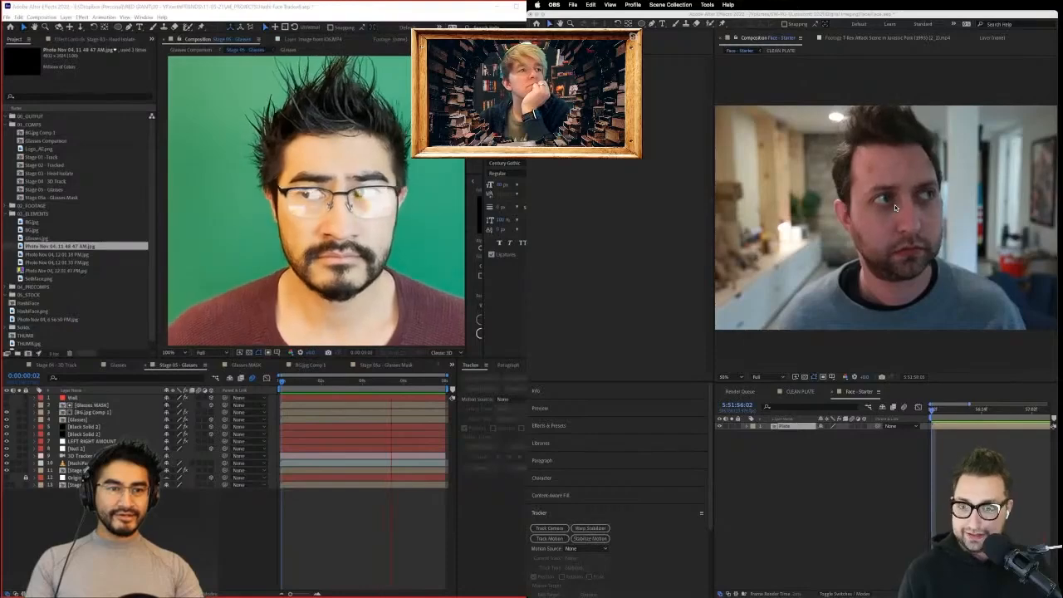
# Zoom the composition view in to 100% around the man's face.
pyautogui.click(922, 14)
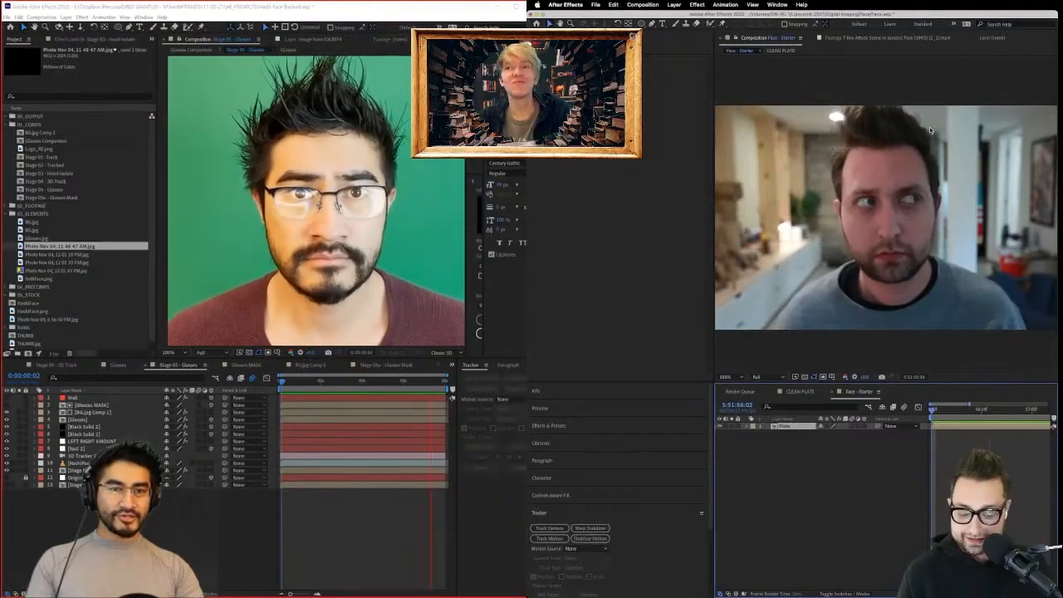
pyautogui.scroll(2, 930, 130)
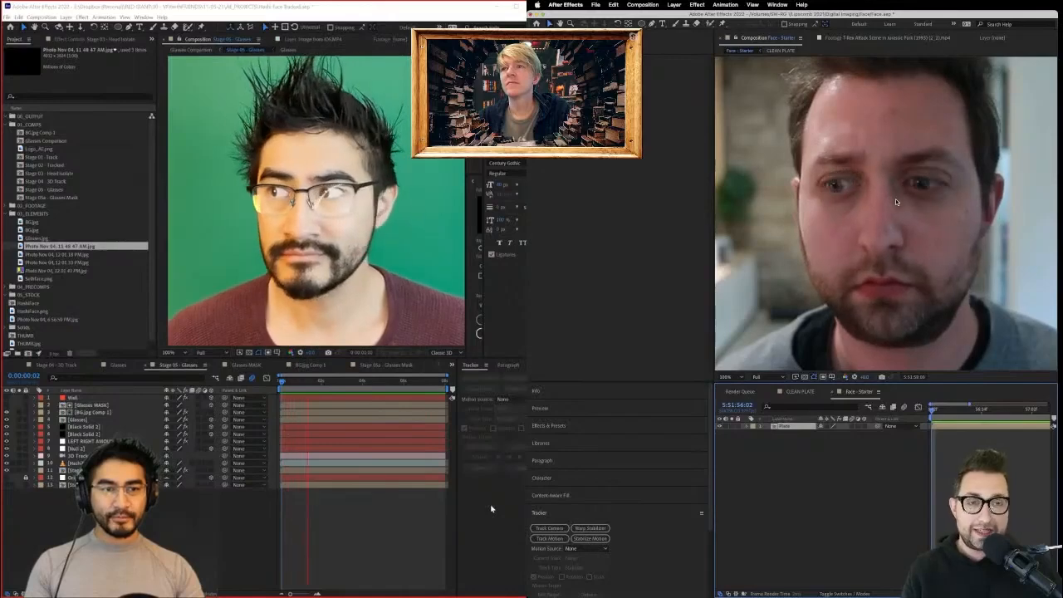
pyautogui.scroll(-5, 897, 202)
pyautogui.scroll(5, 896, 202)
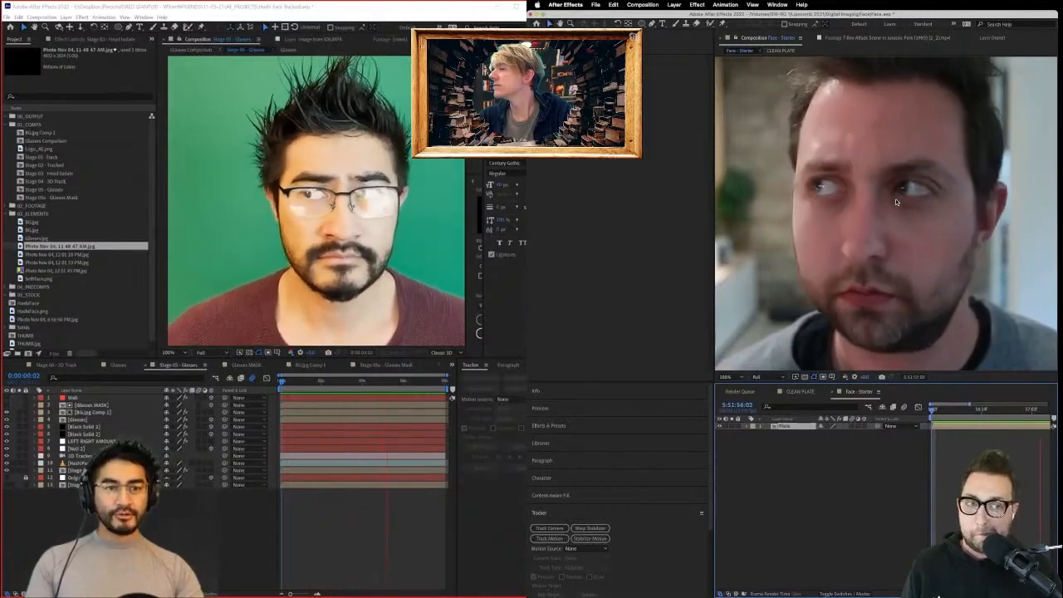
pyautogui.click(726, 377)
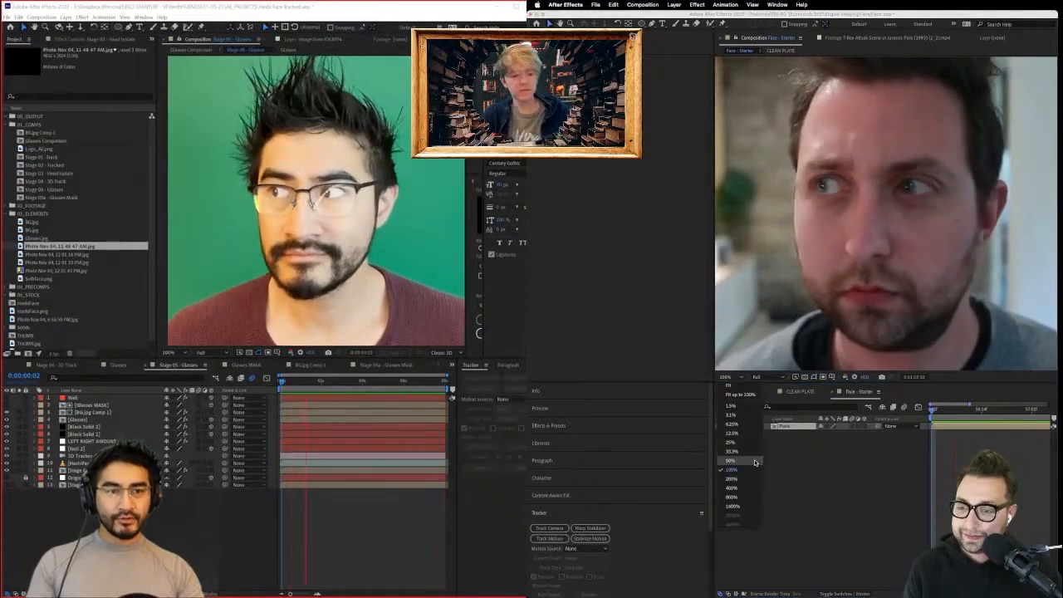
pyautogui.click(737, 376)
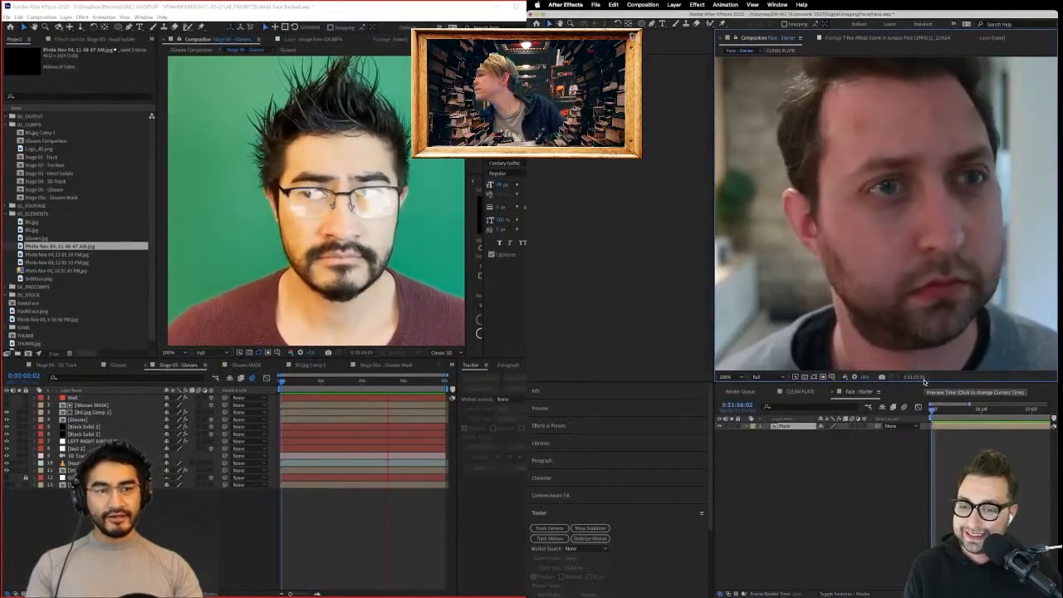
# Resize the composition viewer, widening it toward the side panels and adjusting its boundary with the timeline so the face fits.
pyautogui.moveTo(924, 382); pyautogui.dragTo(922, 440)
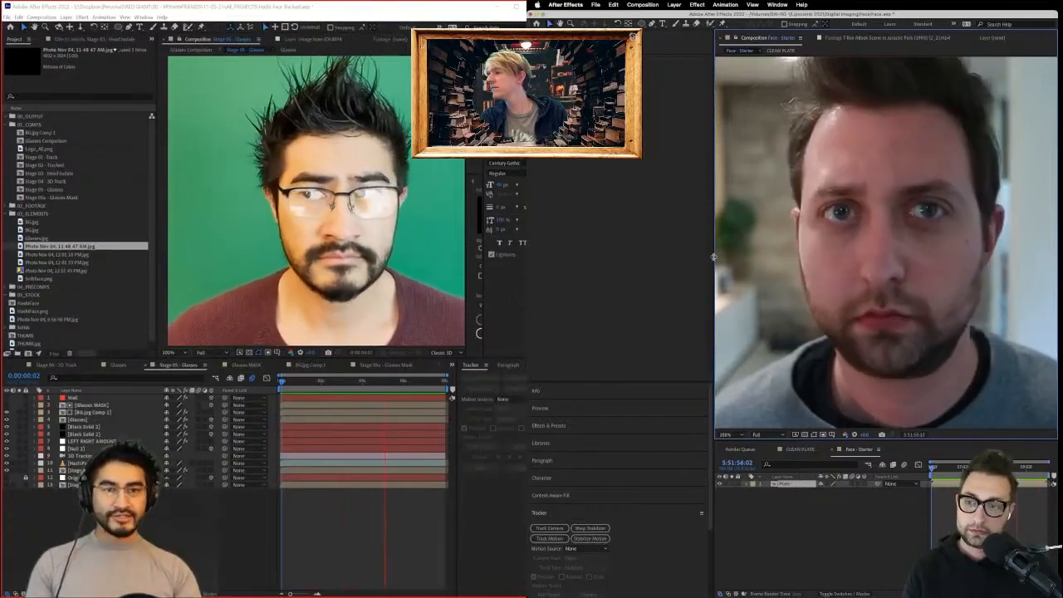
pyautogui.moveTo(714, 260); pyautogui.dragTo(669, 260)
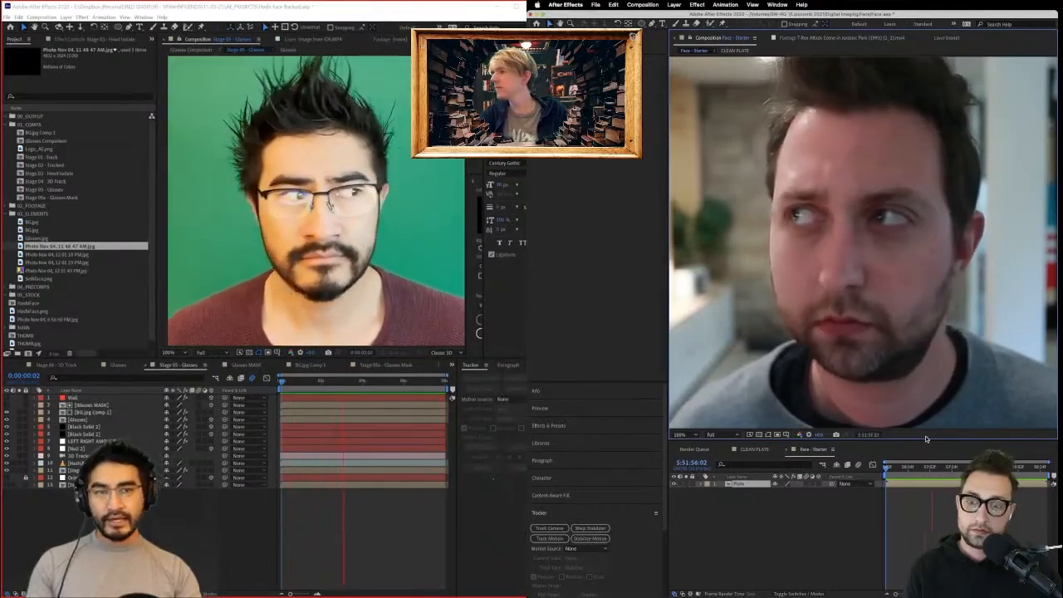
pyautogui.moveTo(929, 441); pyautogui.dragTo(926, 398)
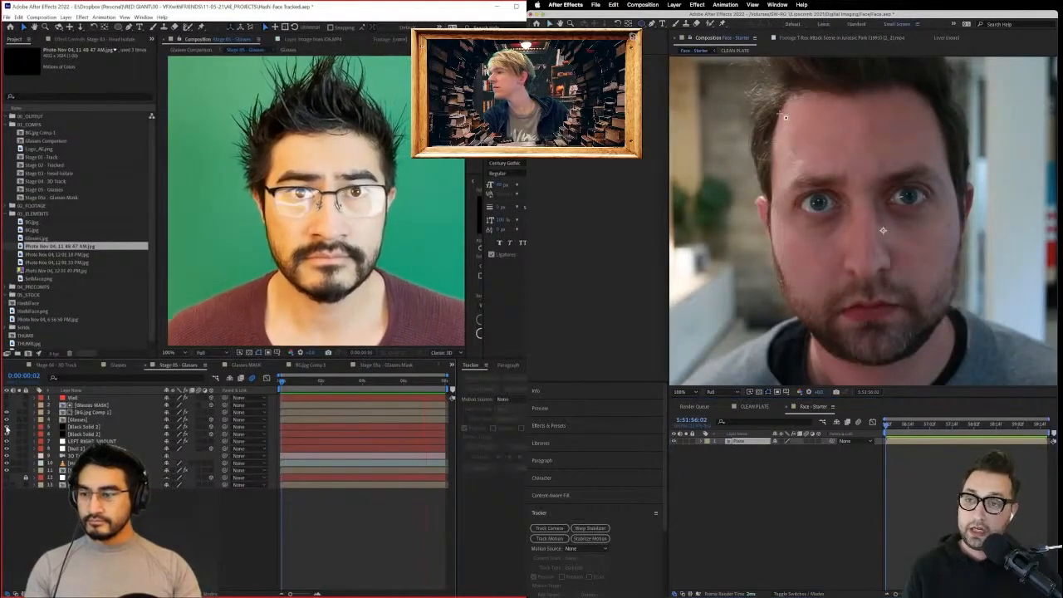
pyautogui.moveTo(785, 117); pyautogui.dragTo(961, 360)
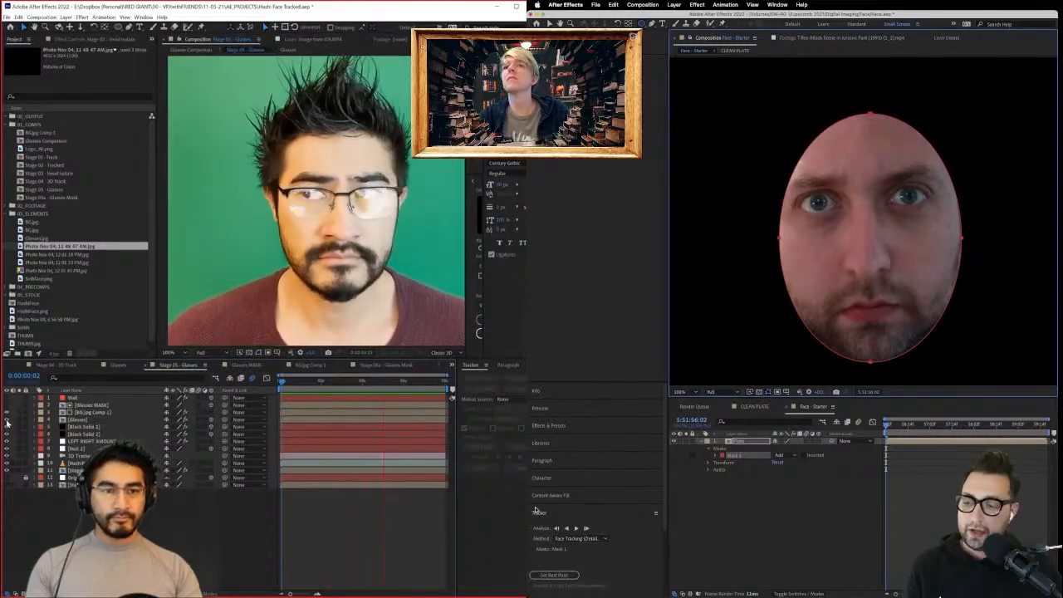
pyautogui.moveTo(536, 510); pyautogui.dragTo(554, 410)
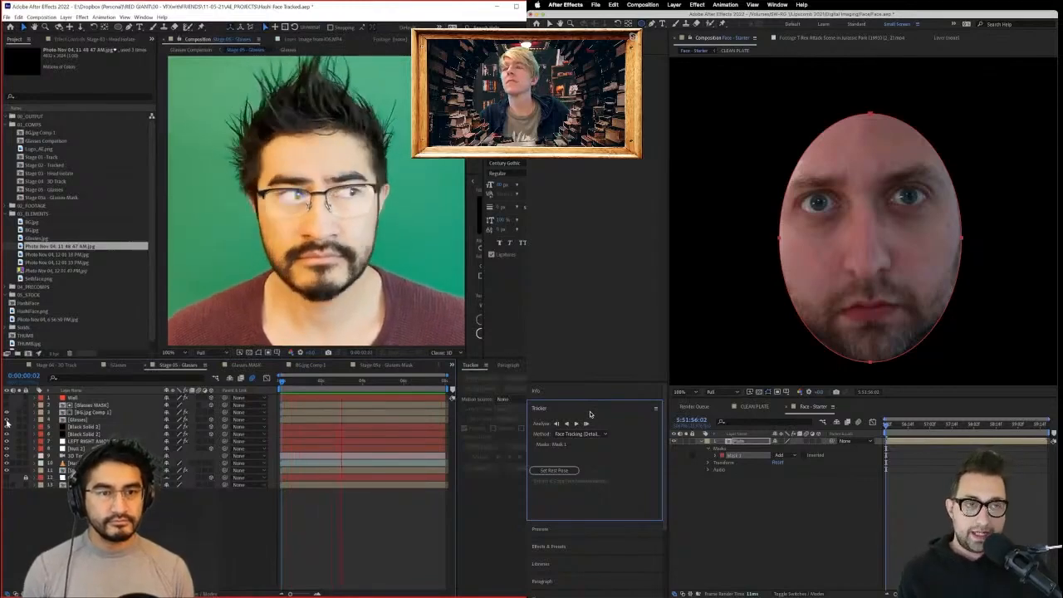
pyautogui.press('super+z')
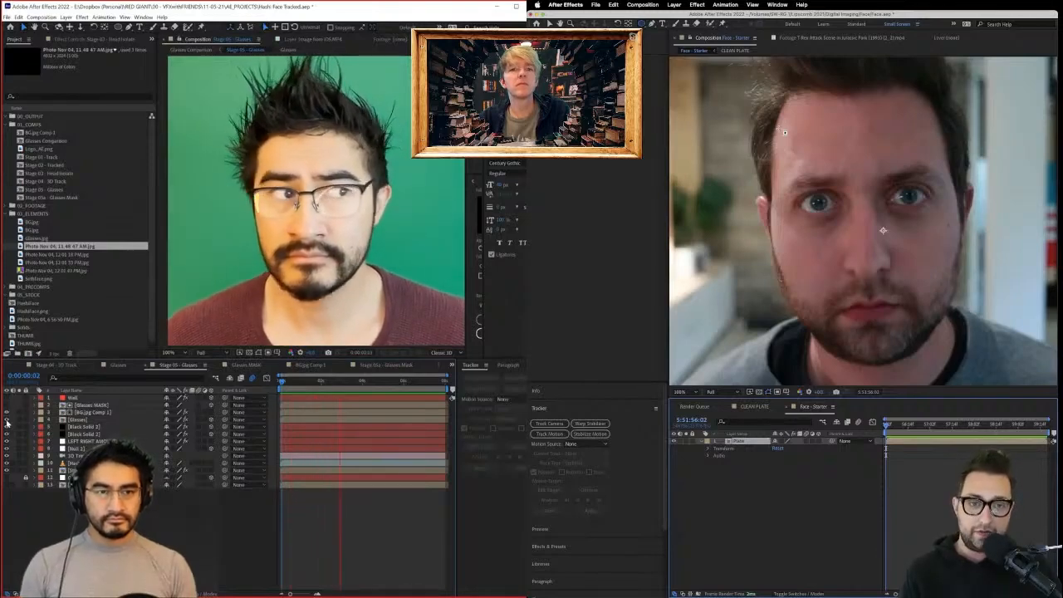
# Draw an elliptical mask around the face and track it forward with the Face Tracking (Detailed Features) method.
pyautogui.moveTo(785, 131); pyautogui.dragTo(959, 363)
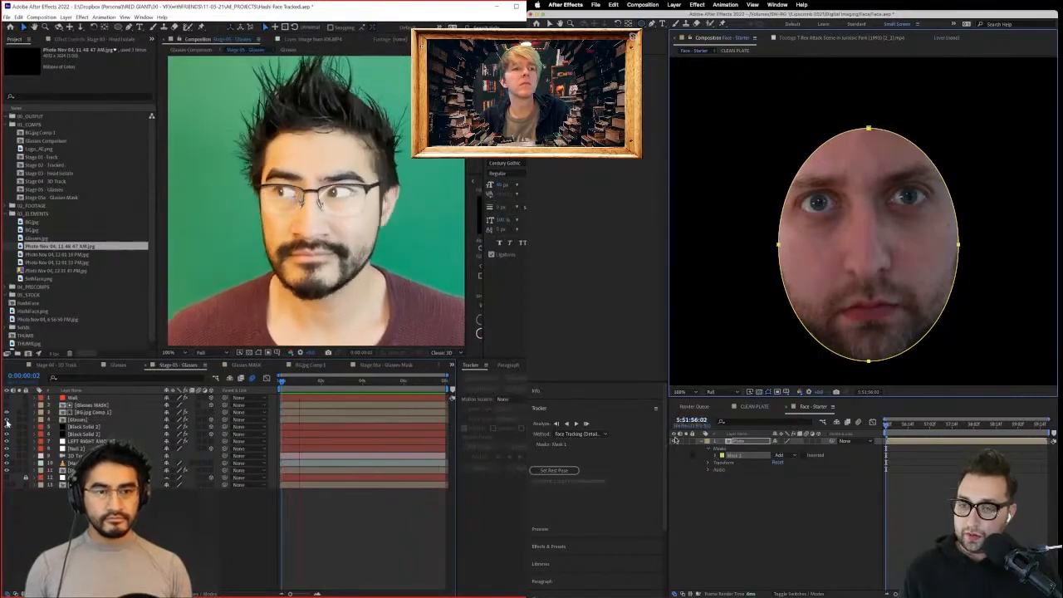
pyautogui.click(595, 434)
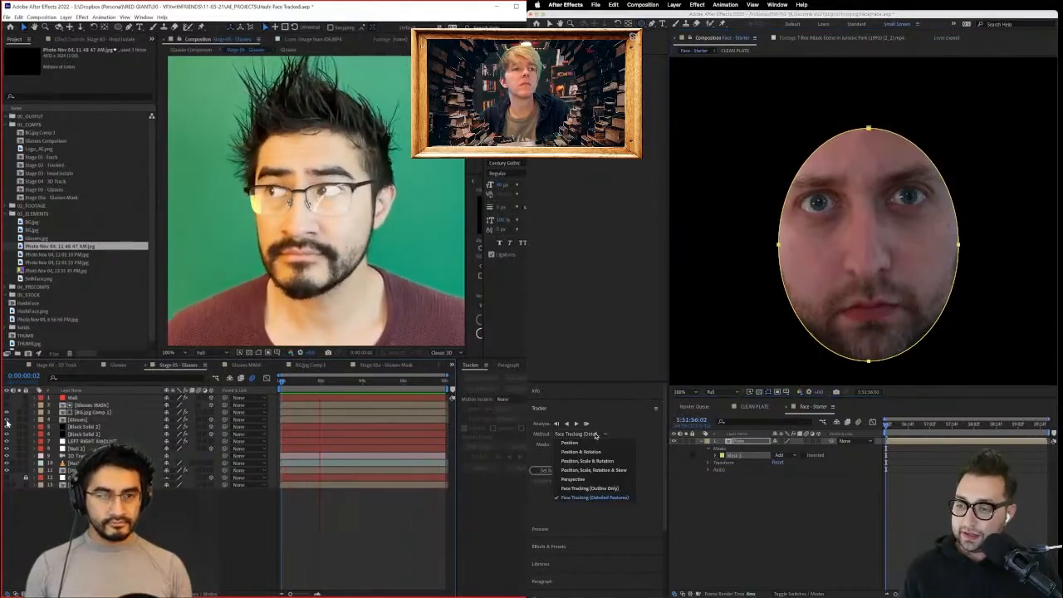
pyautogui.click(598, 498)
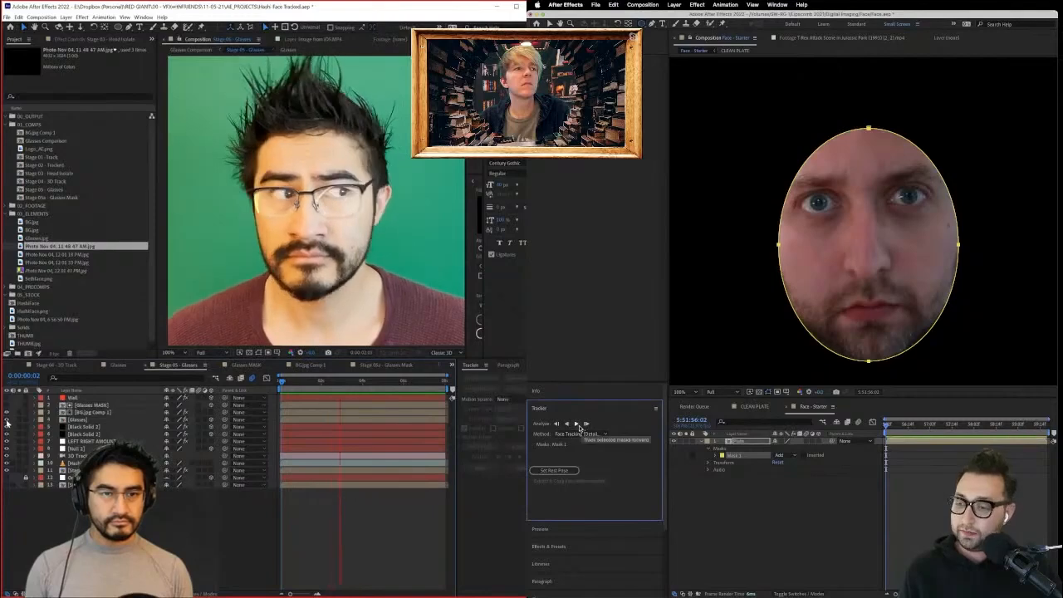
pyautogui.click(577, 424)
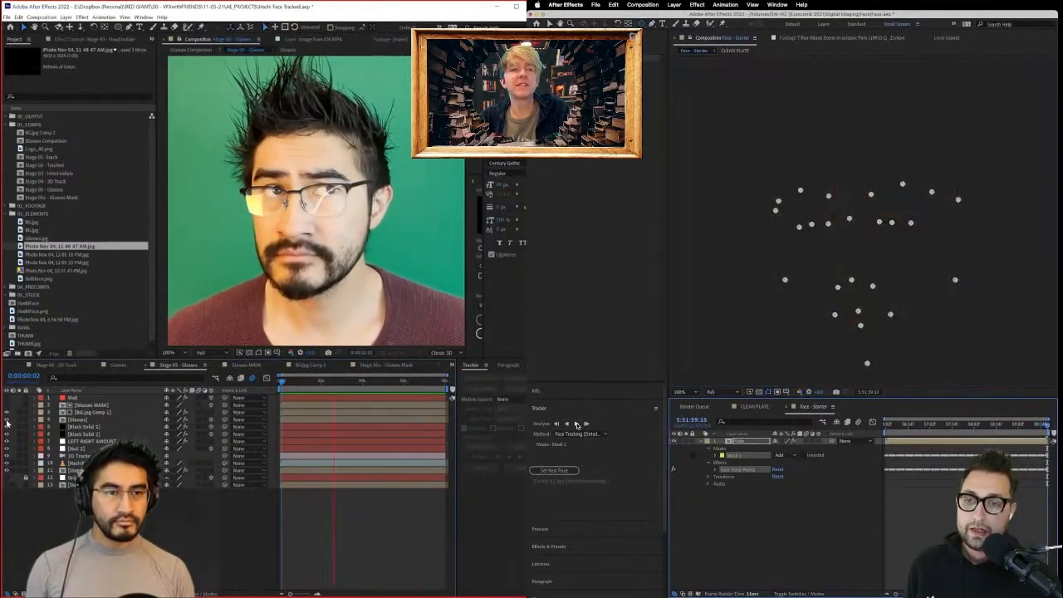
# Return to the start of the tracked clip and inspect the tracked mask and the Face Track Points groups.
pyautogui.moveTo(1034, 426); pyautogui.dragTo(836, 436)
pyautogui.click(781, 525)
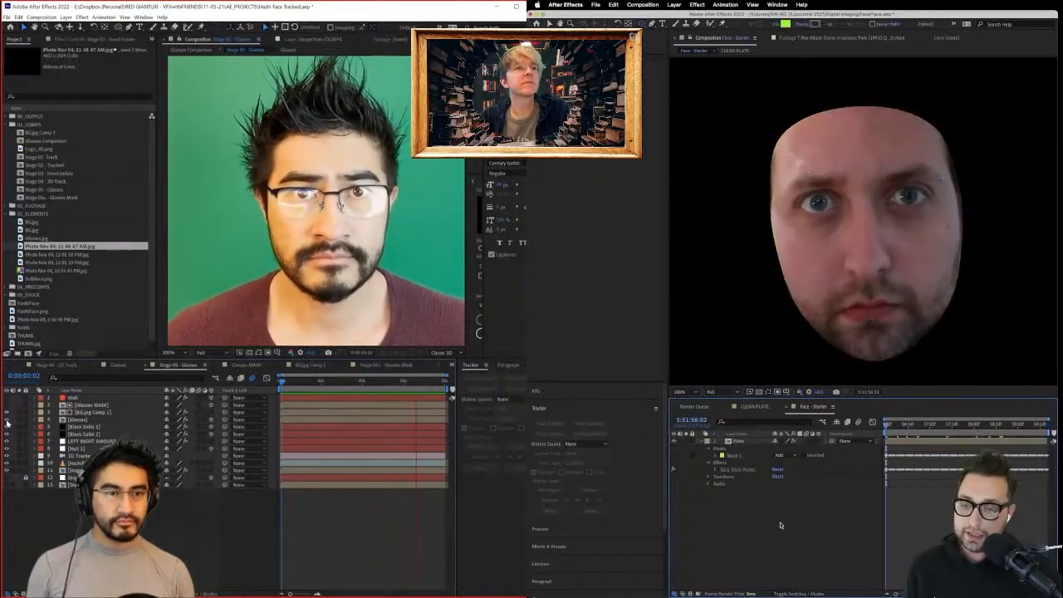
pyautogui.click(732, 450)
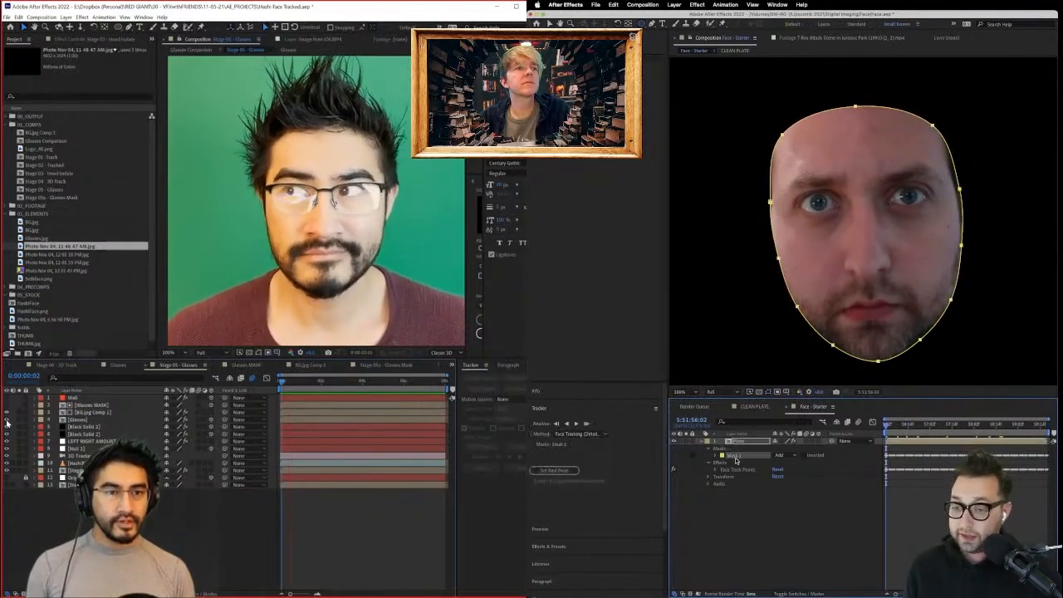
pyautogui.click(736, 469)
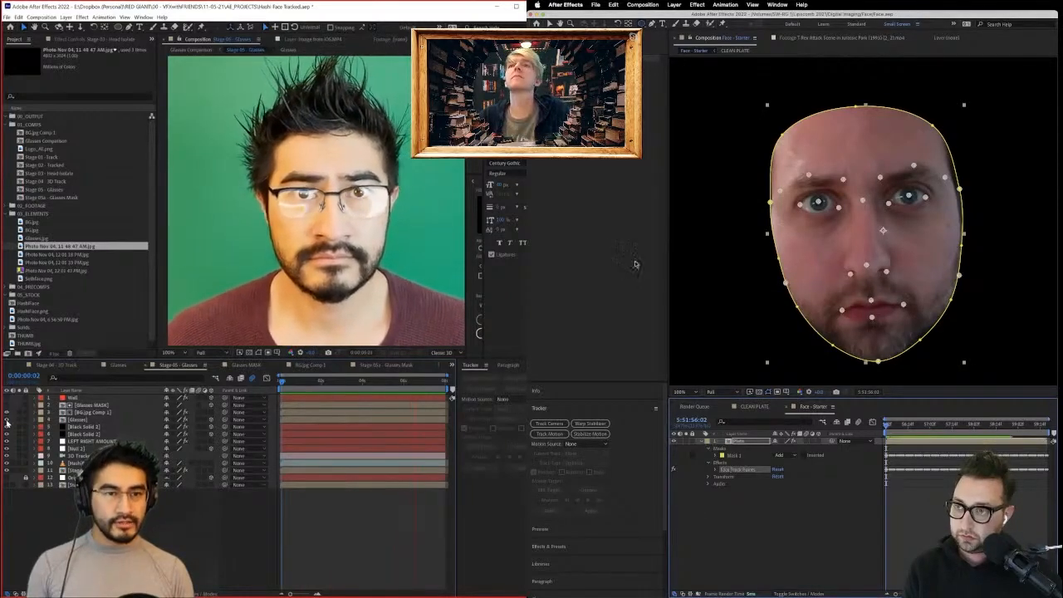
pyautogui.click(714, 471)
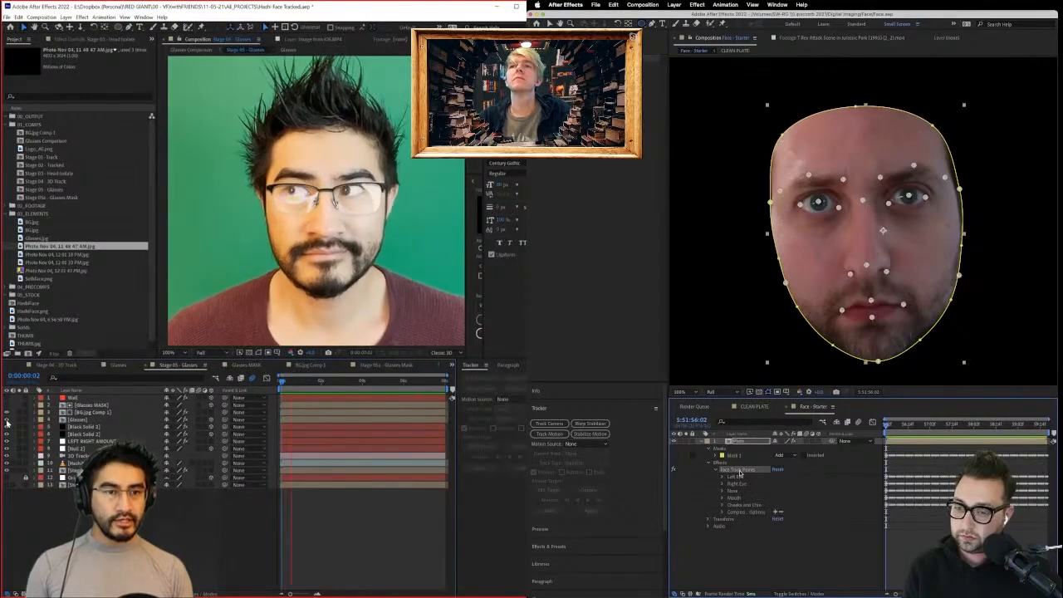
# Set the face mask's mode to None and display the Face Track Points over the full plate.
pyautogui.click(785, 455)
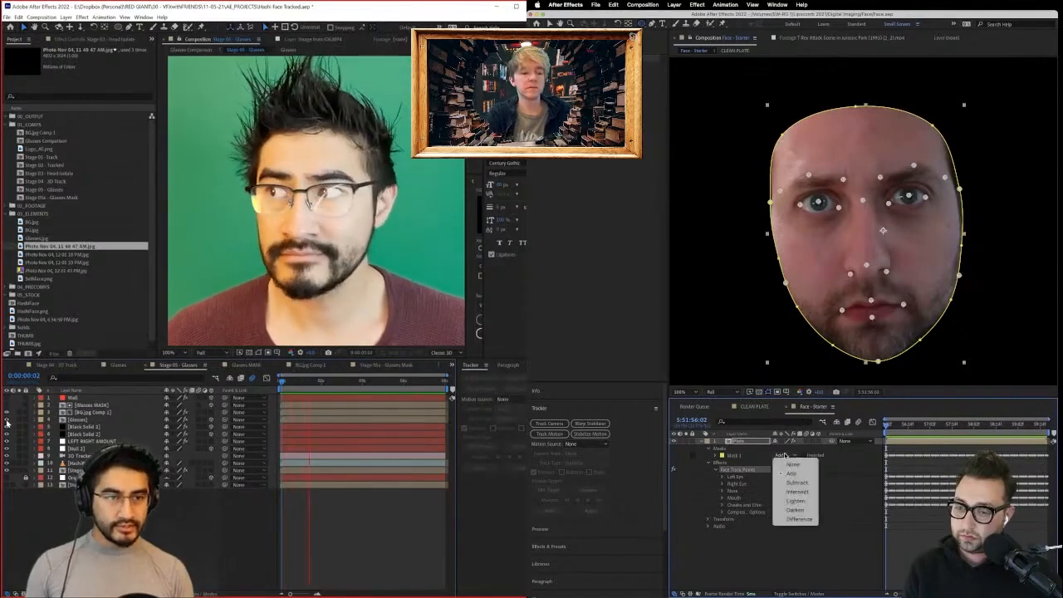
pyautogui.click(794, 464)
pyautogui.click(743, 476)
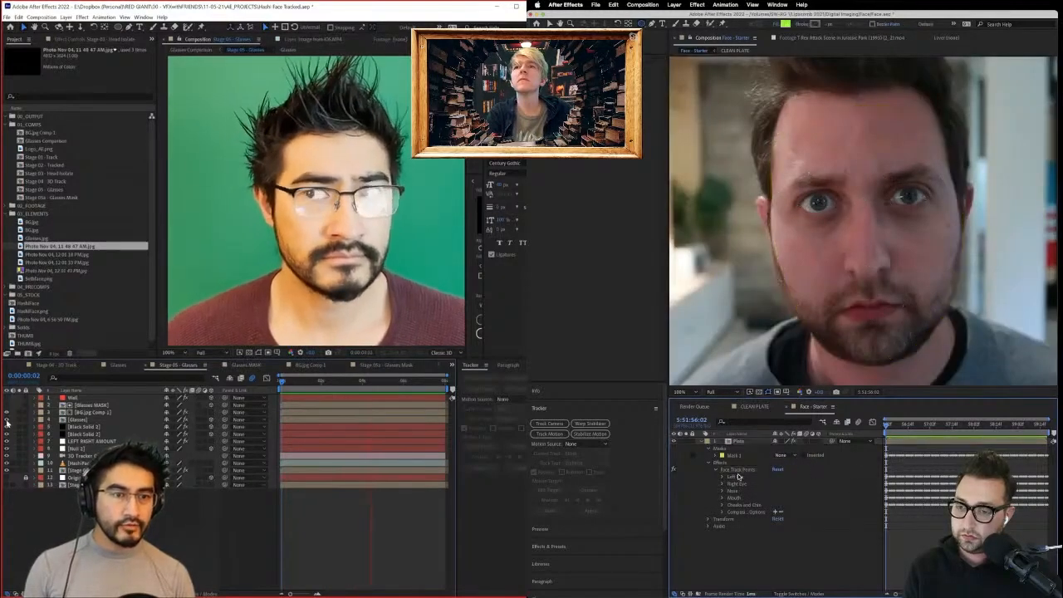
pyautogui.click(739, 470)
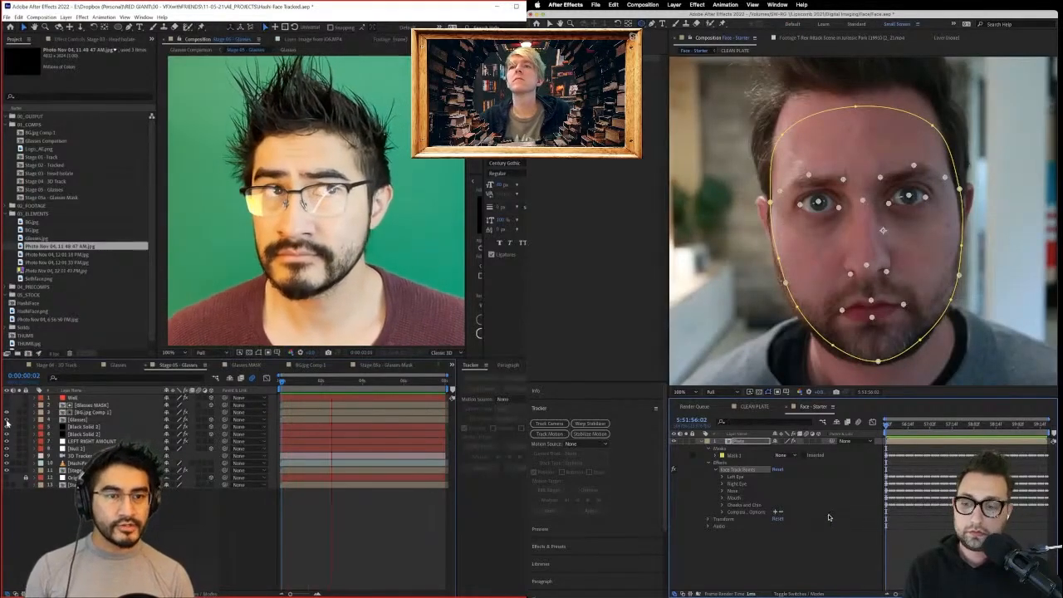
# Expand the Cheeks and Chin track points, widen the layer name column, and enlarge the timeline with the whole composition fitted in view.
pyautogui.click(723, 506)
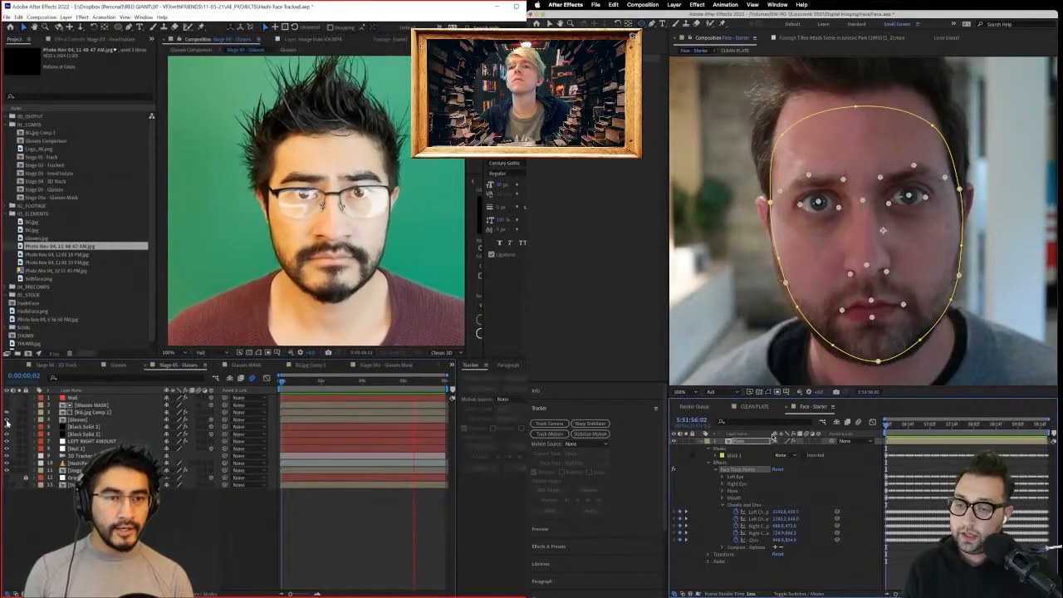
pyautogui.moveTo(770, 433); pyautogui.dragTo(818, 433)
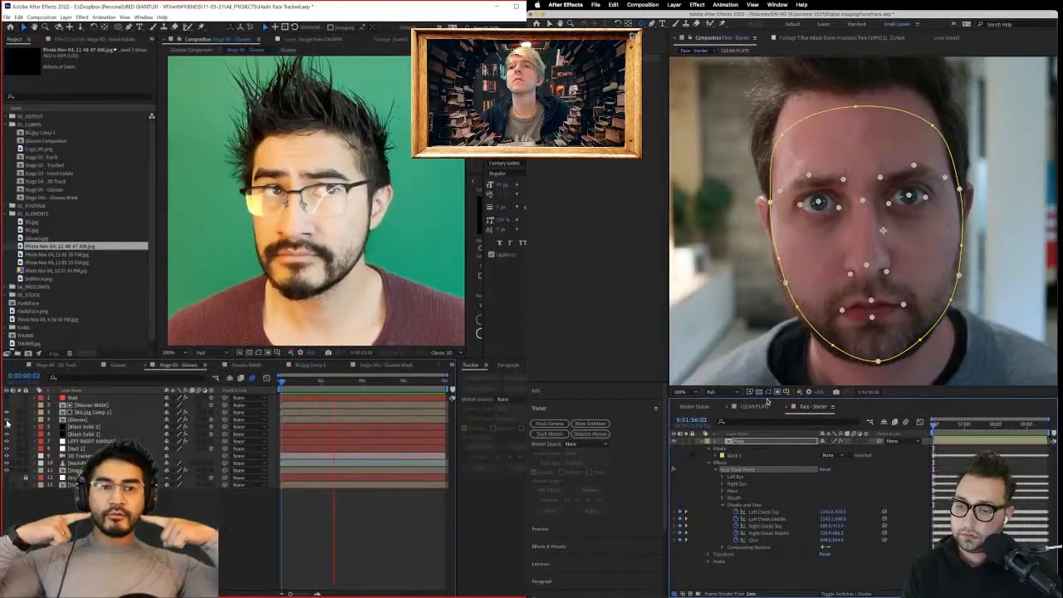
pyautogui.click(686, 391)
pyautogui.click(696, 409)
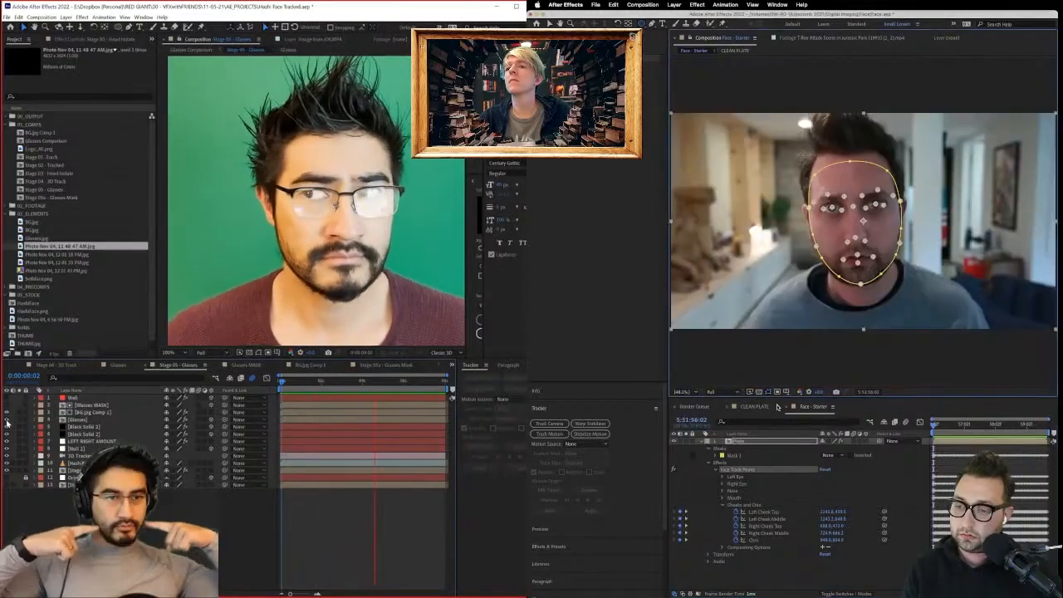
pyautogui.moveTo(769, 397); pyautogui.dragTo(783, 278)
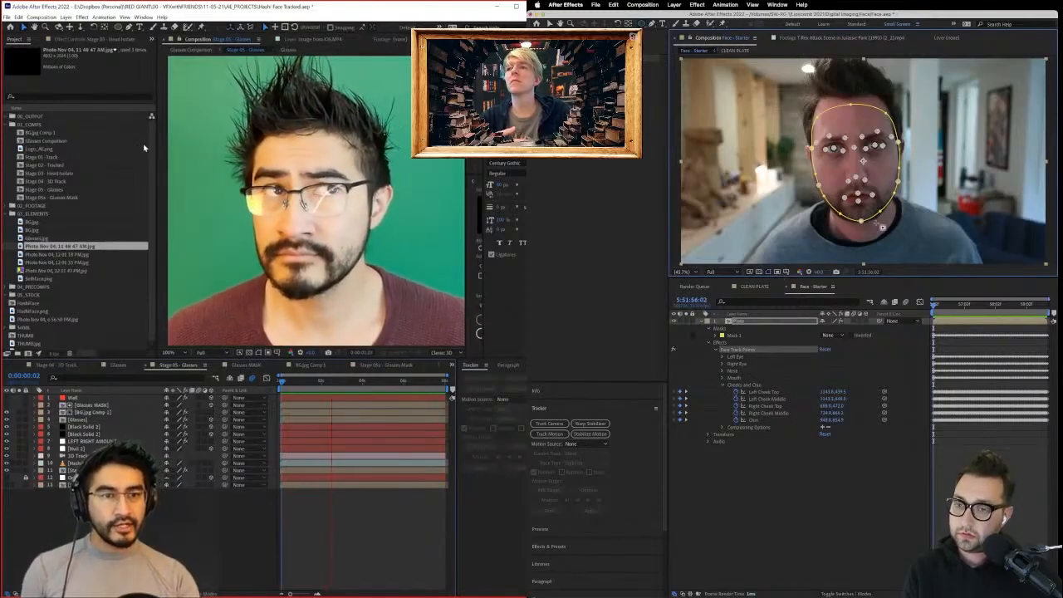
# Expand every Face Track Points group on the plate layer to examine the individual eye, nose, mouth and cheek points.
pyautogui.moveTo(947, 311)
pyautogui.mouseDown()
pyautogui.moveTo(1028, 308)
pyautogui.moveTo(935, 314)
pyautogui.mouseUp()
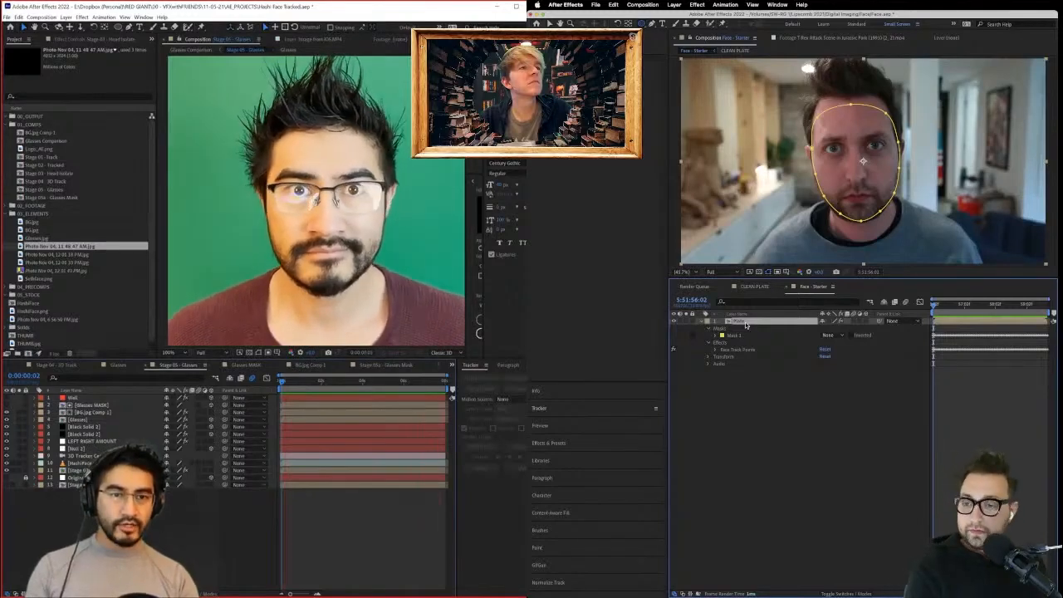
pyautogui.click(734, 336)
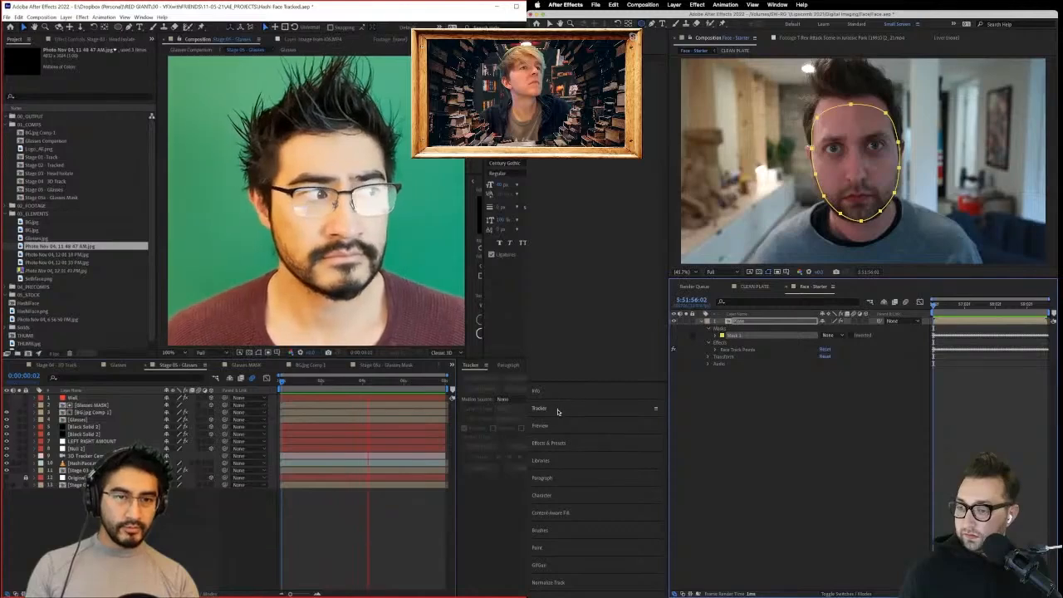
pyautogui.click(604, 408)
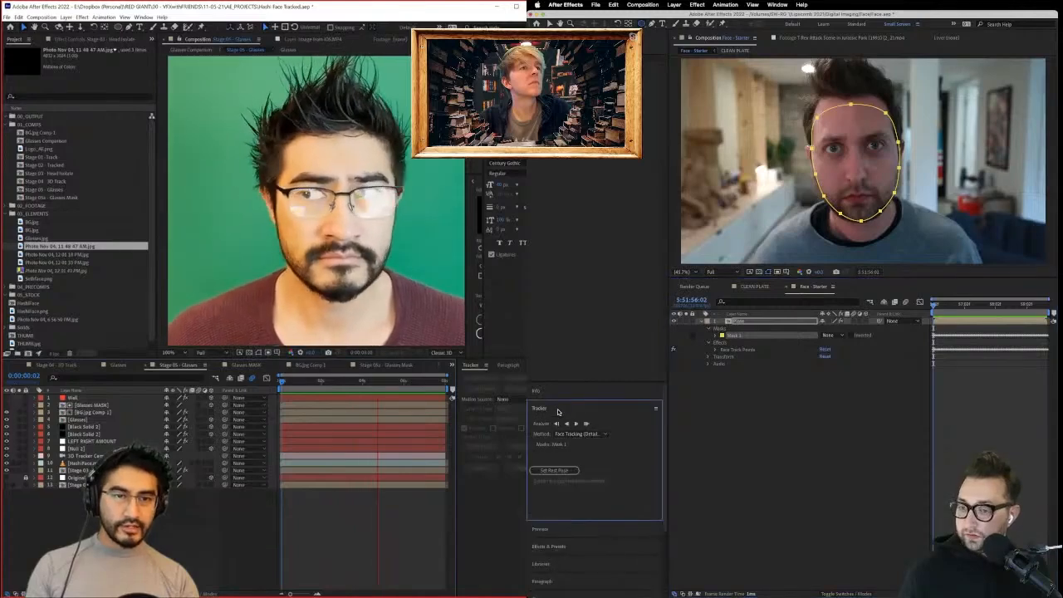
pyautogui.click(729, 350)
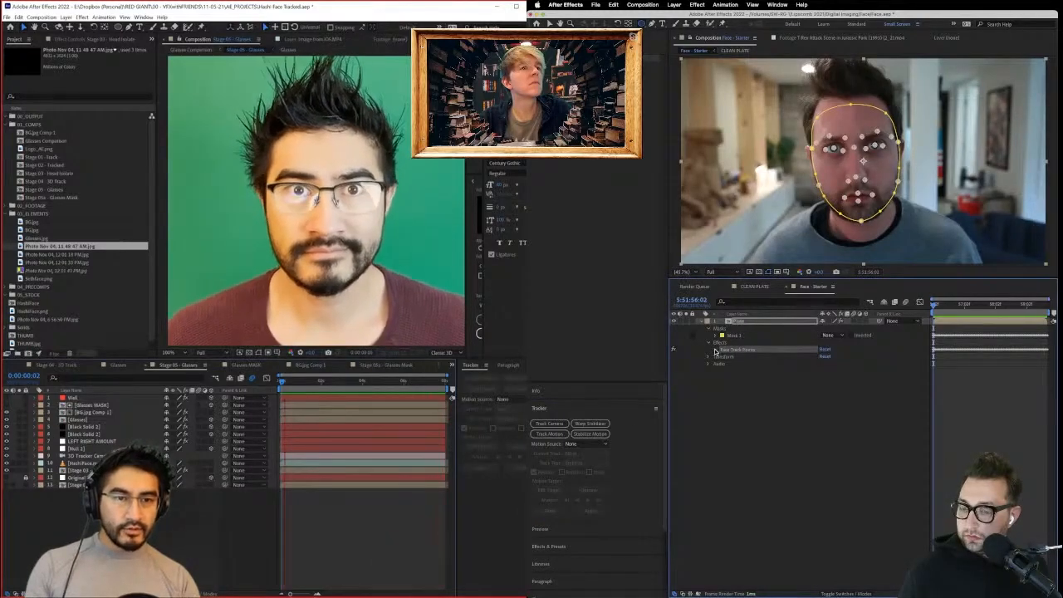
pyautogui.click(715, 350)
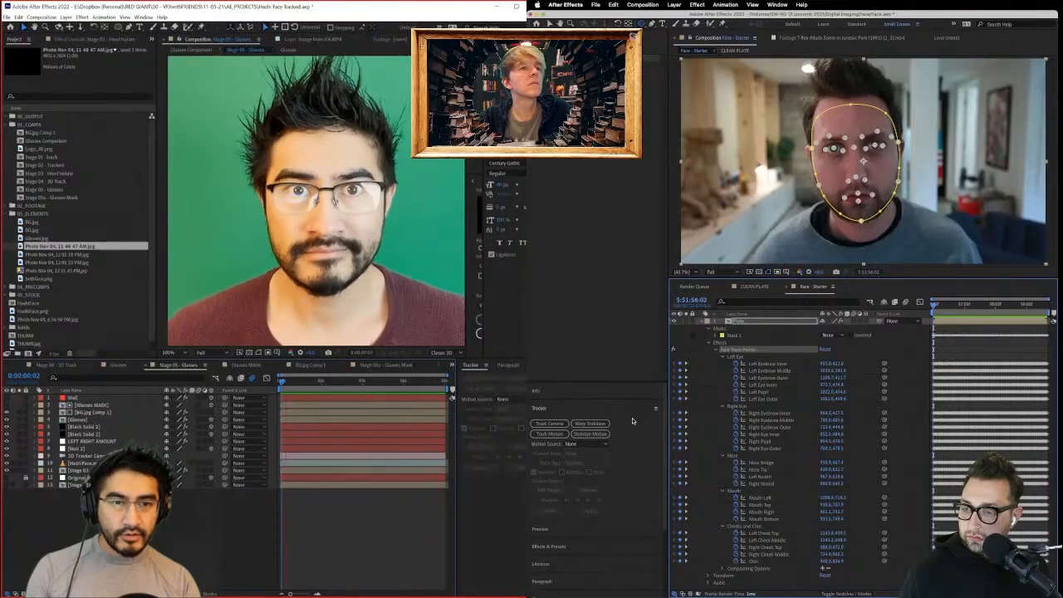
# Set the rest pose for the face mask at 5:51:56:02 and extract and copy the face measurements.
pyautogui.click(733, 336)
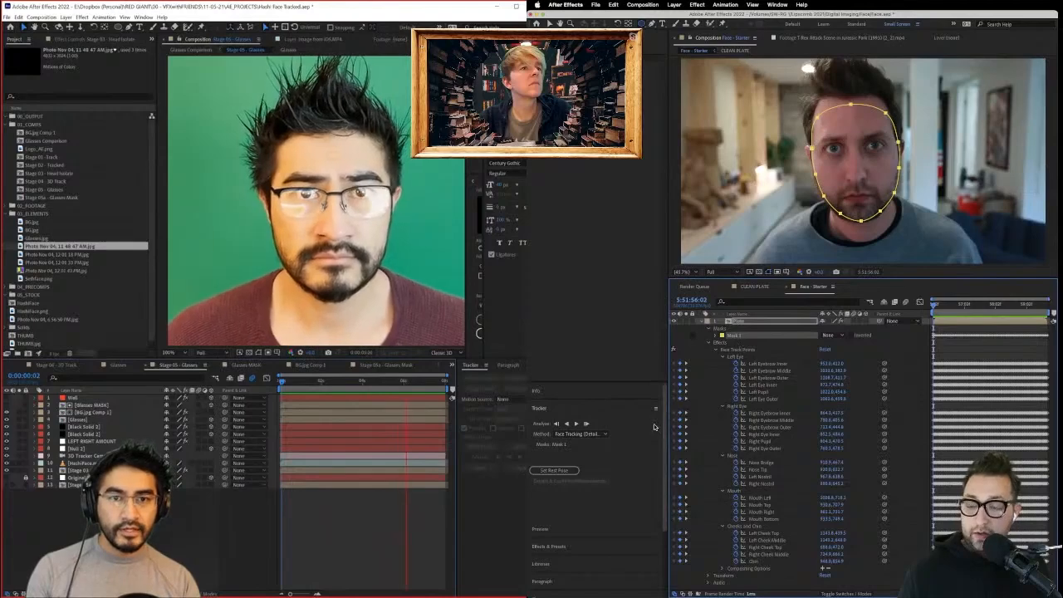
pyautogui.click(554, 471)
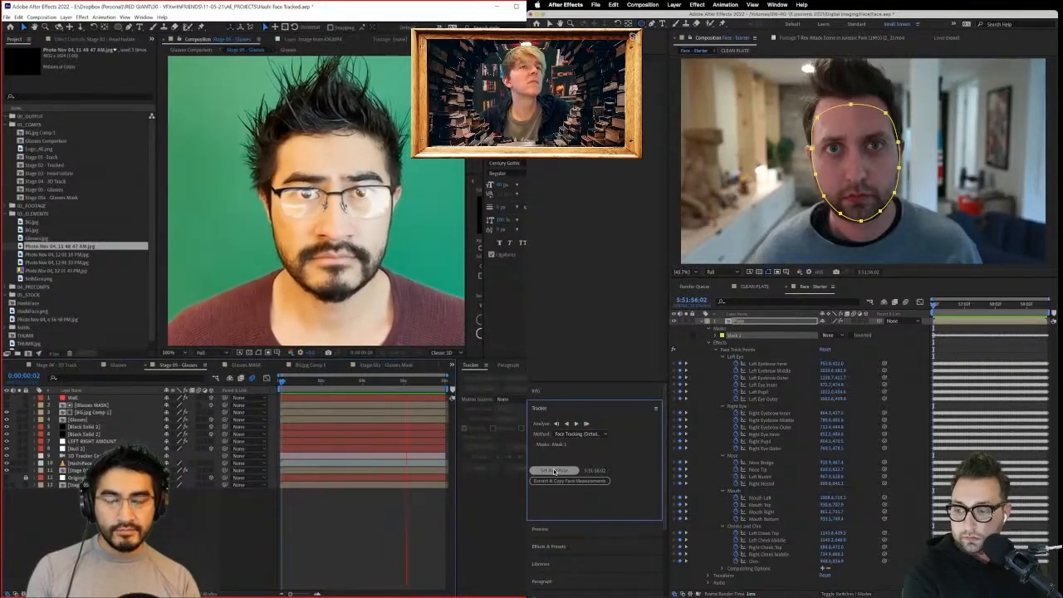
pyautogui.click(570, 481)
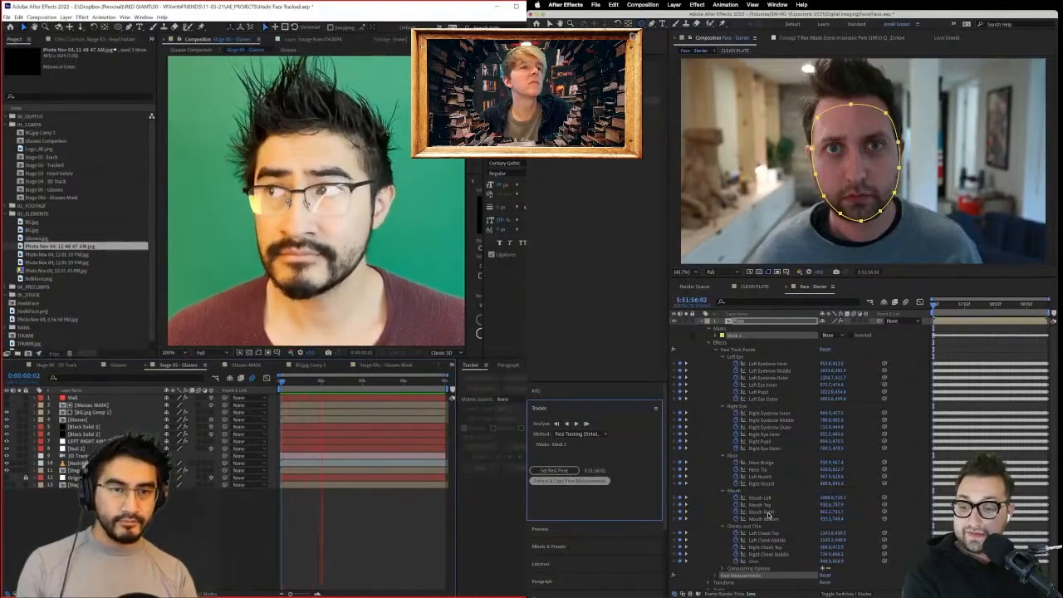
pyautogui.scroll(-1, 838, 517)
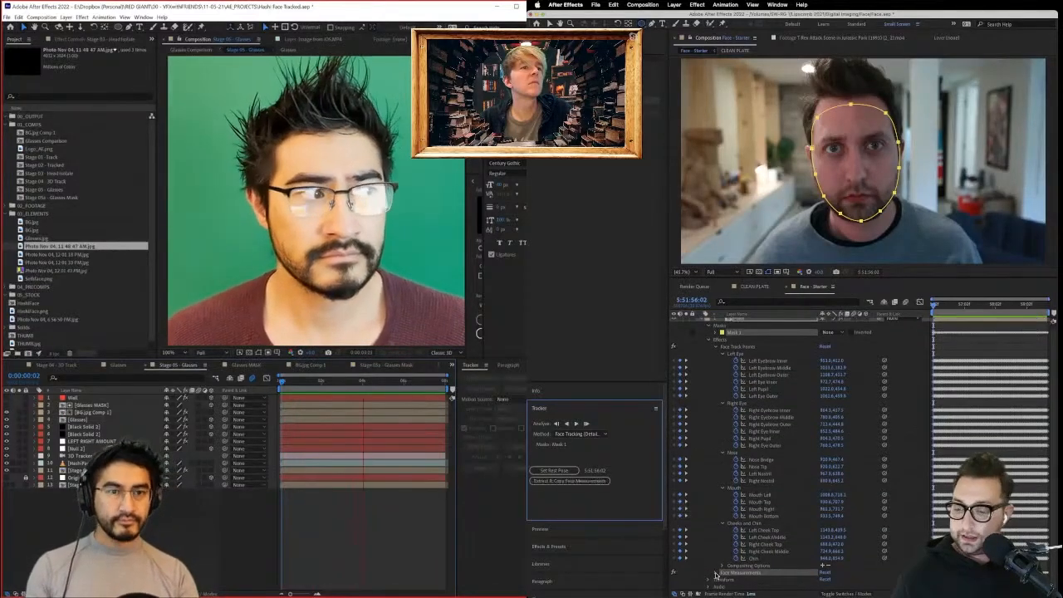
# Expand the Face Measurements effect on the plate layer to examine its Face Orientation, Left Eye, Right Eye and Mouth values.
pyautogui.click(716, 575)
pyautogui.scroll(-3, 716, 575)
pyautogui.scroll(-1, 716, 575)
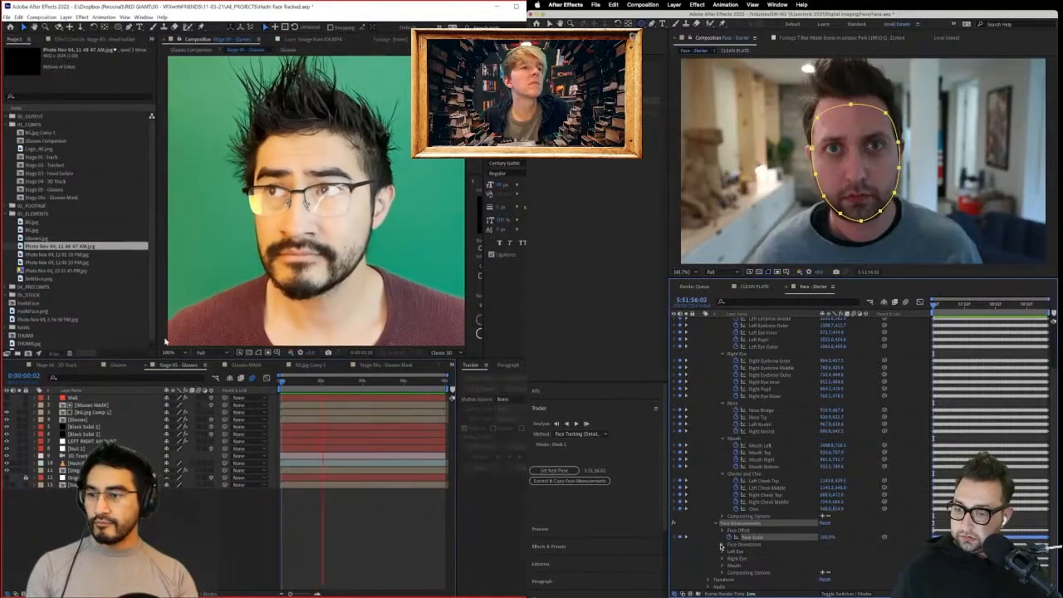
pyautogui.click(721, 546)
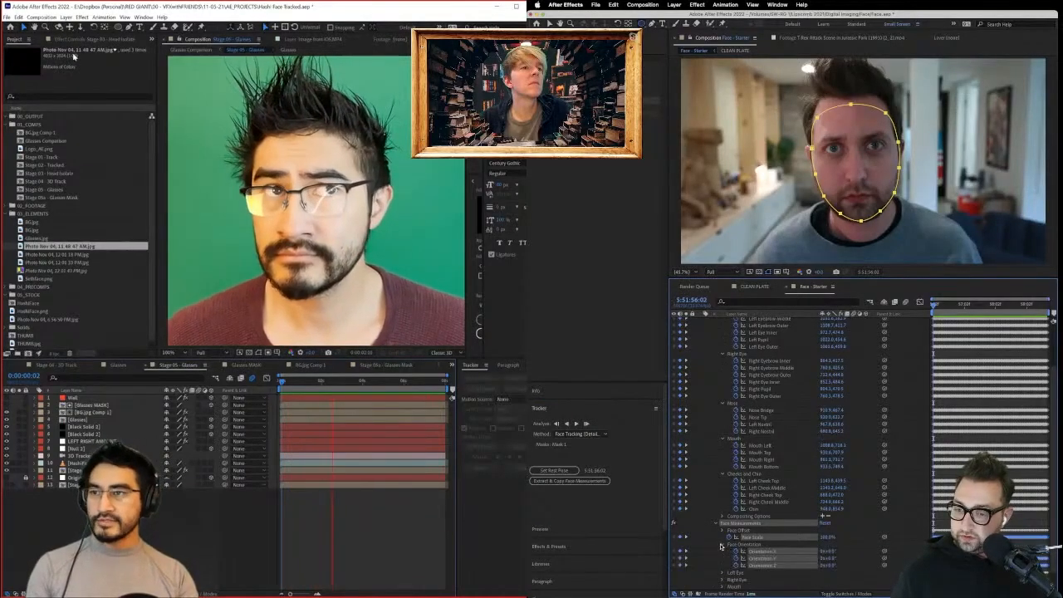
pyautogui.click(906, 518)
pyautogui.scroll(-2, 906, 519)
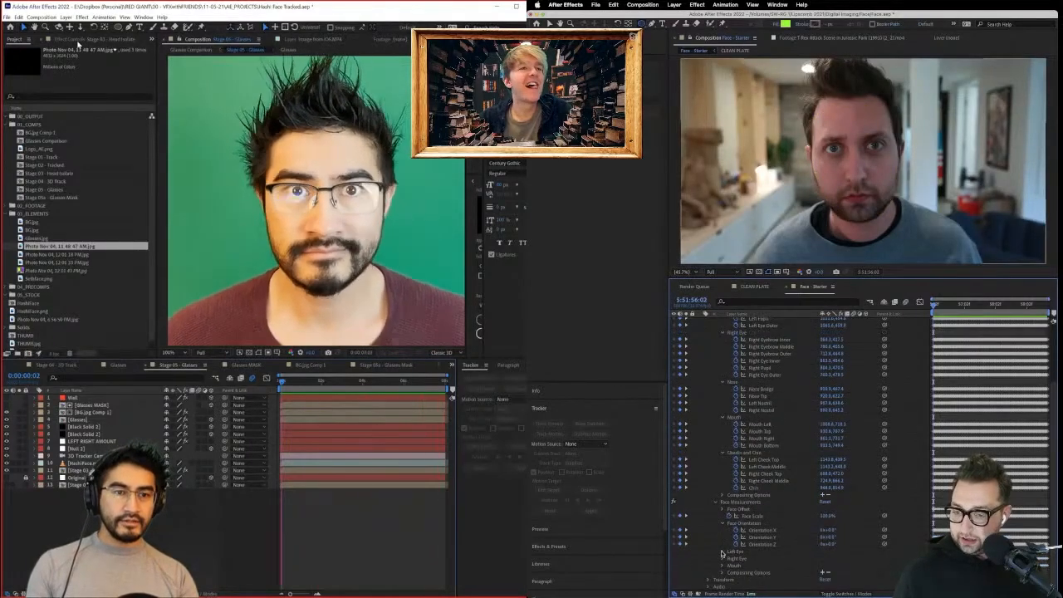
pyautogui.click(720, 552)
pyautogui.scroll(-1, 720, 556)
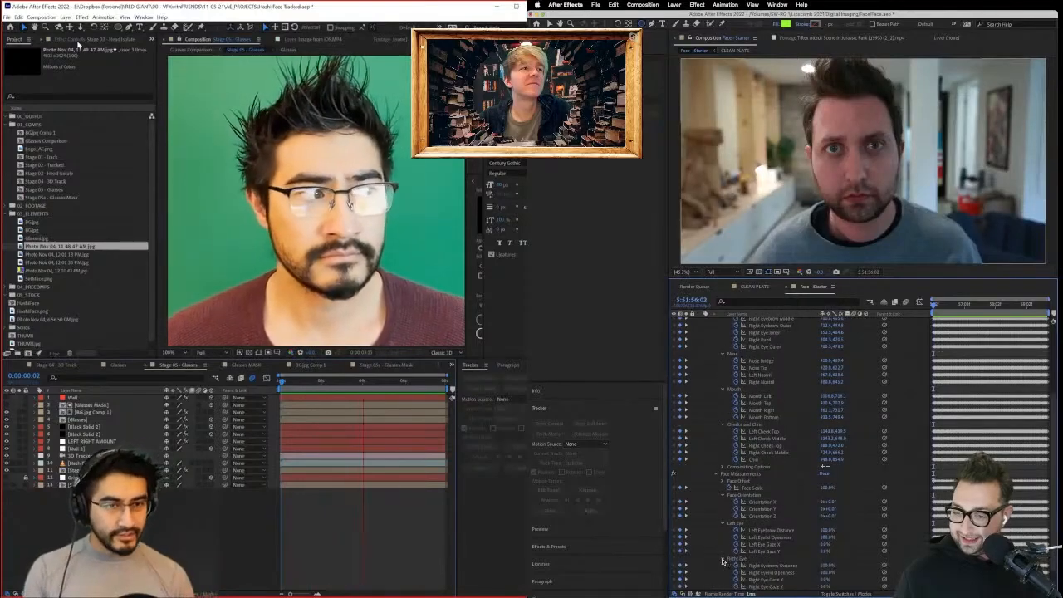
pyautogui.click(723, 559)
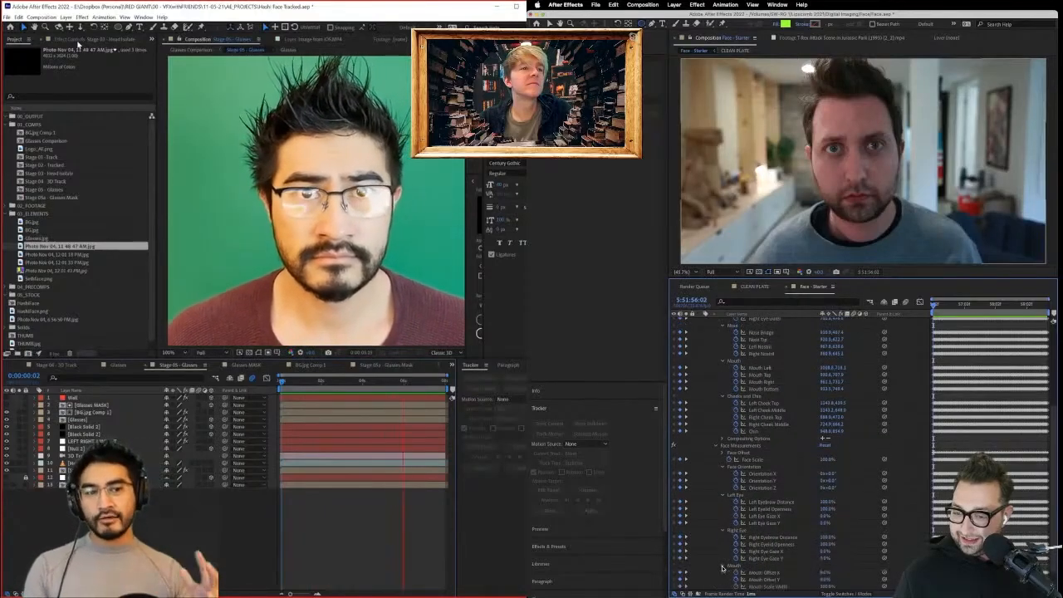
pyautogui.click(722, 566)
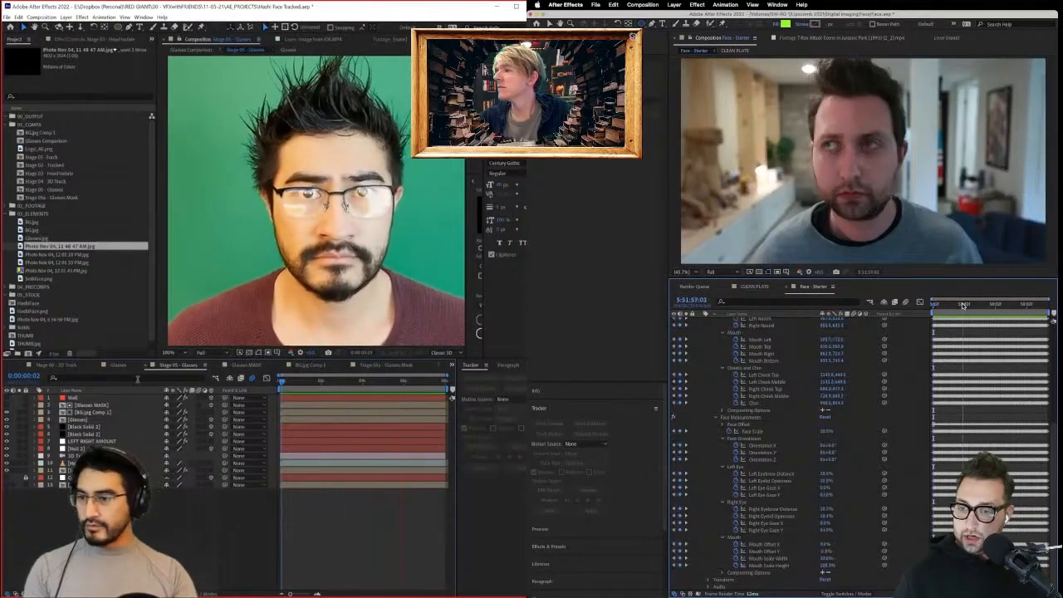
# Look through the Stage 04 and Stage 03 compositions in the glasses project, collapse the Face Track layer, and show Stage 02 - Tracked.
pyautogui.click(70, 366)
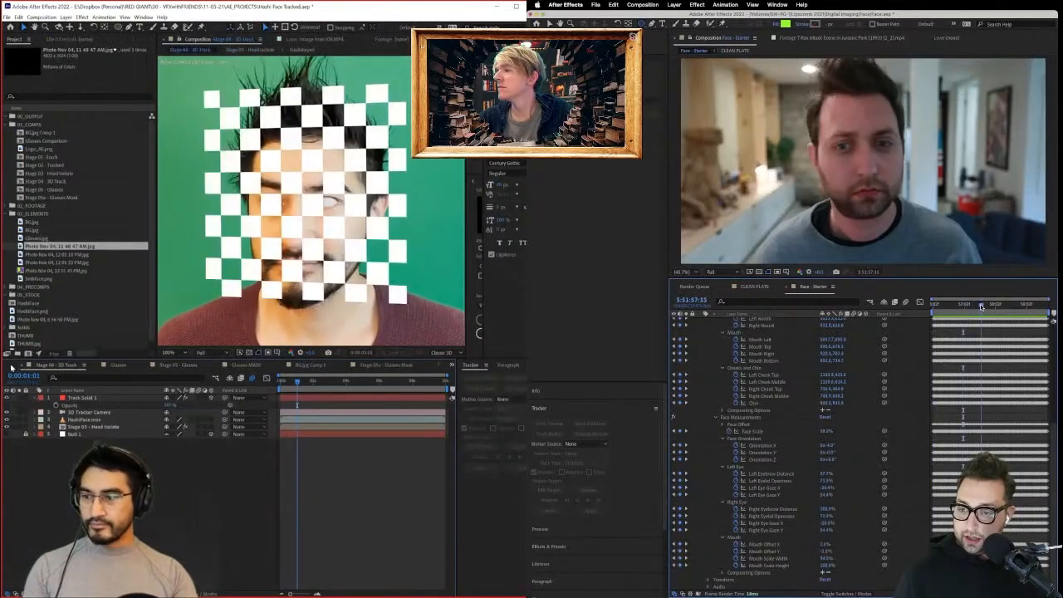
pyautogui.click(12, 366)
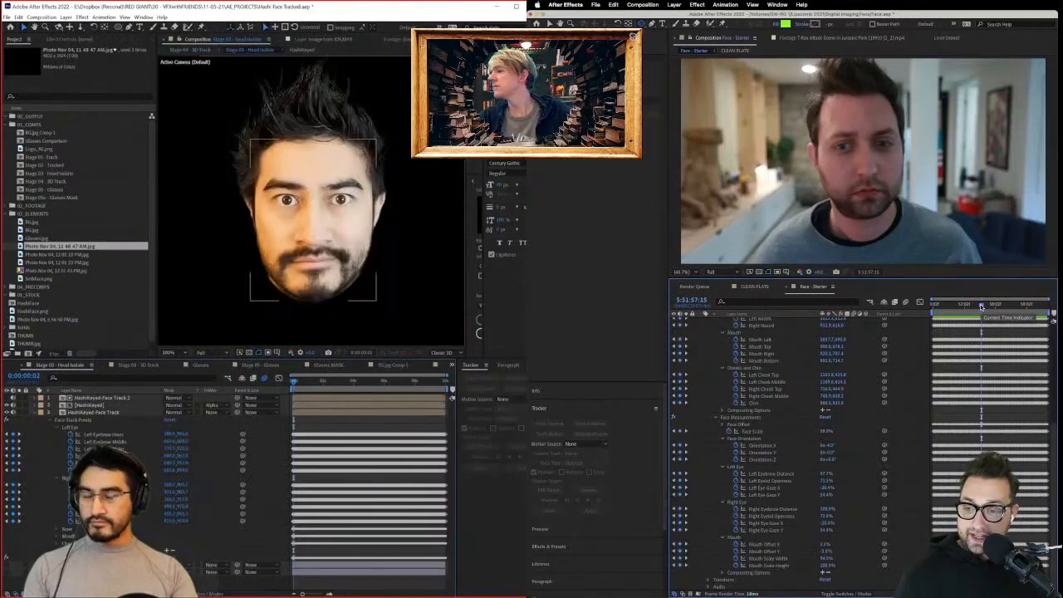
pyautogui.click(39, 412)
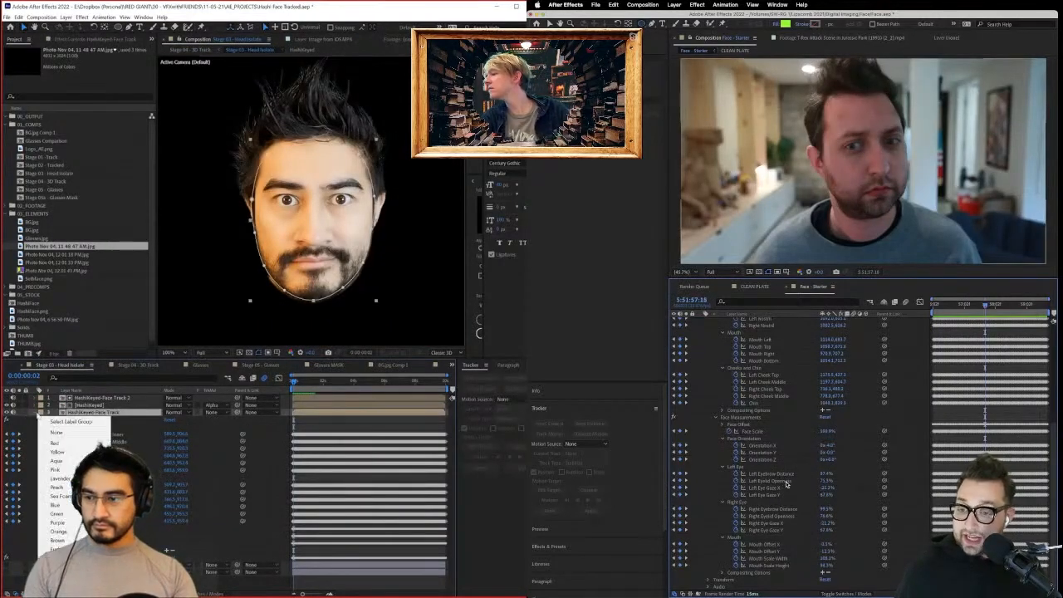
pyautogui.click(35, 413)
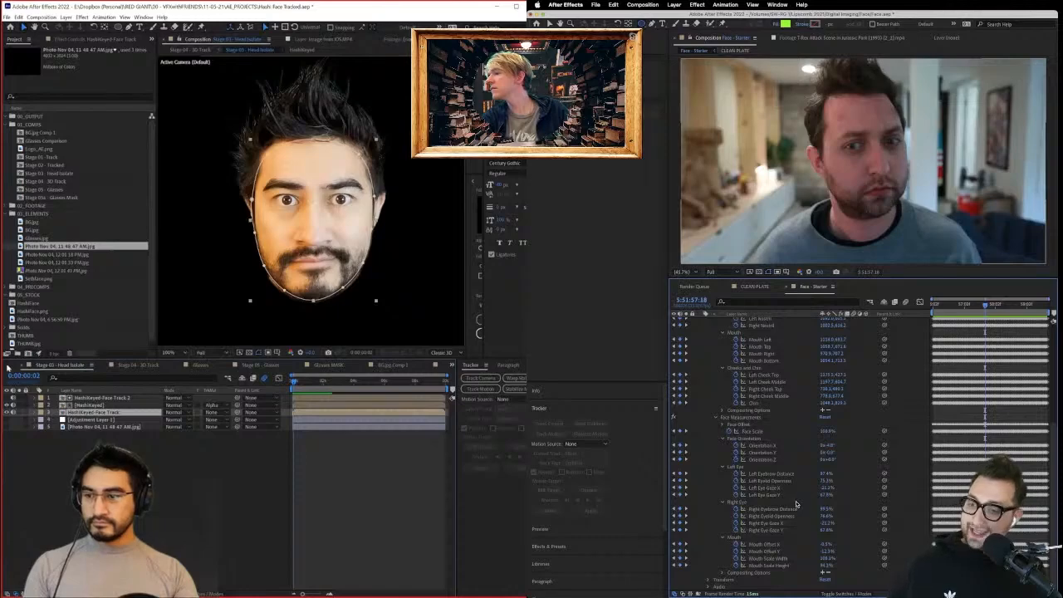
pyautogui.click(8, 368)
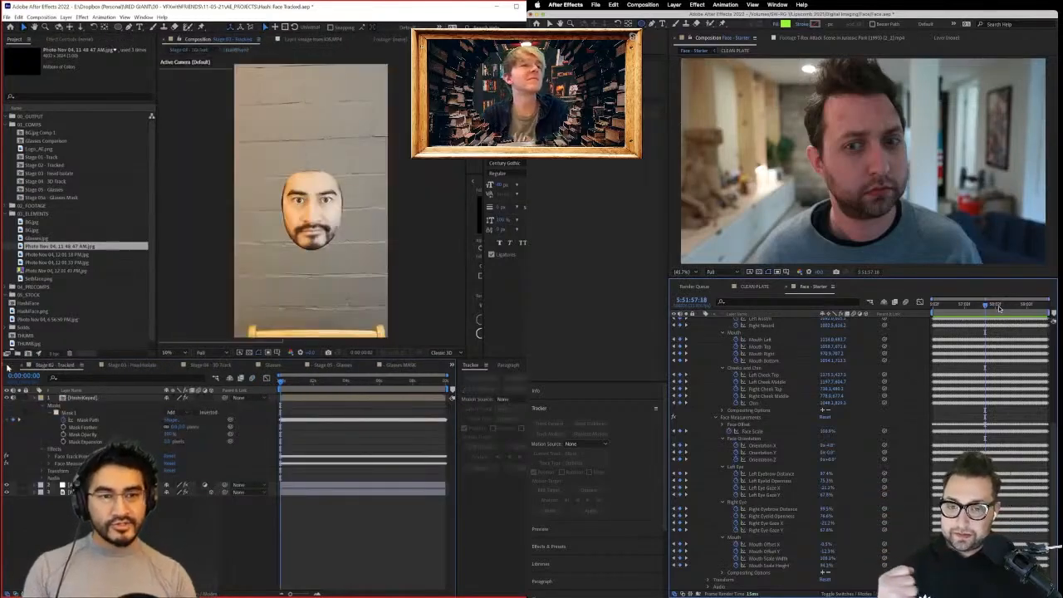
# Scrub the Face - Starter composition between 5:51:58:05 and 5:51:57:20 to examine how the face measurements change.
pyautogui.click(1000, 308)
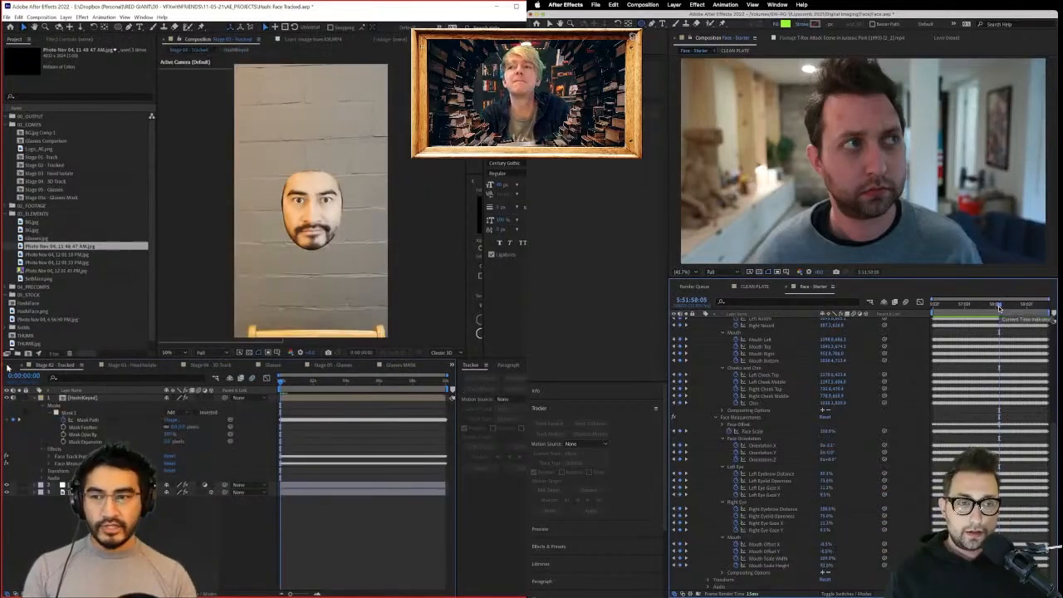
pyautogui.moveTo(999, 309); pyautogui.dragTo(990, 309)
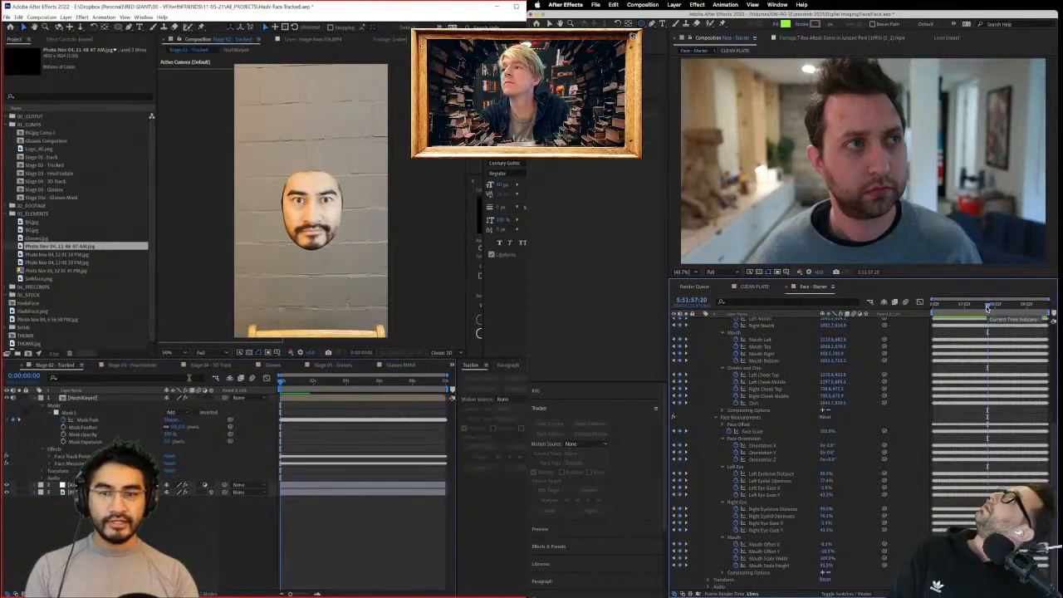
# Open the Stage 05 - Glasses composition, hide and reshow the Glasses and BG.jpg Comp 1 layers, and scrub through the head turn.
pyautogui.click(392, 365)
pyautogui.click(332, 366)
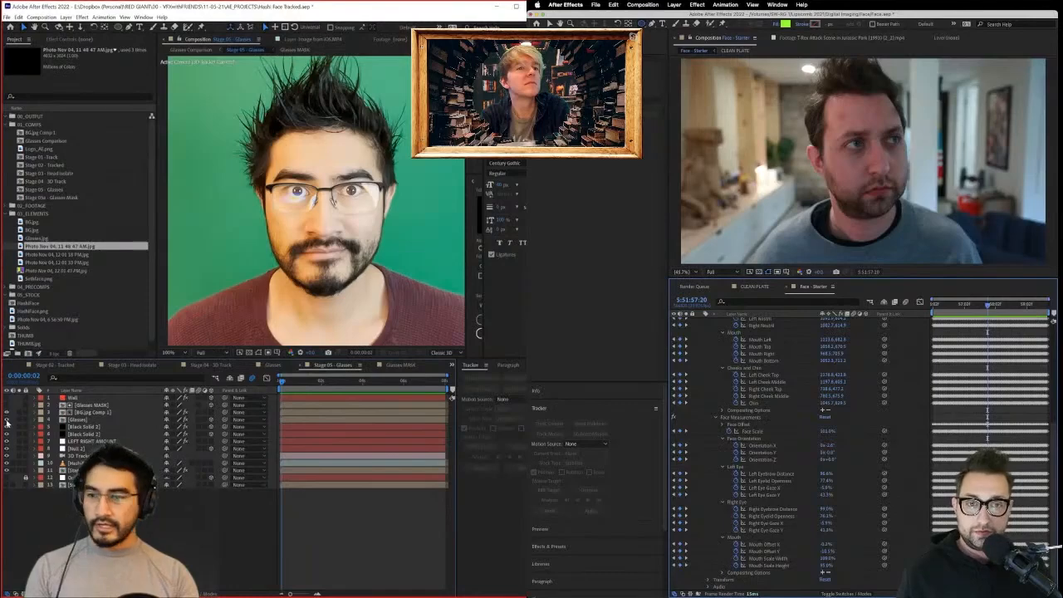
pyautogui.click(7, 418)
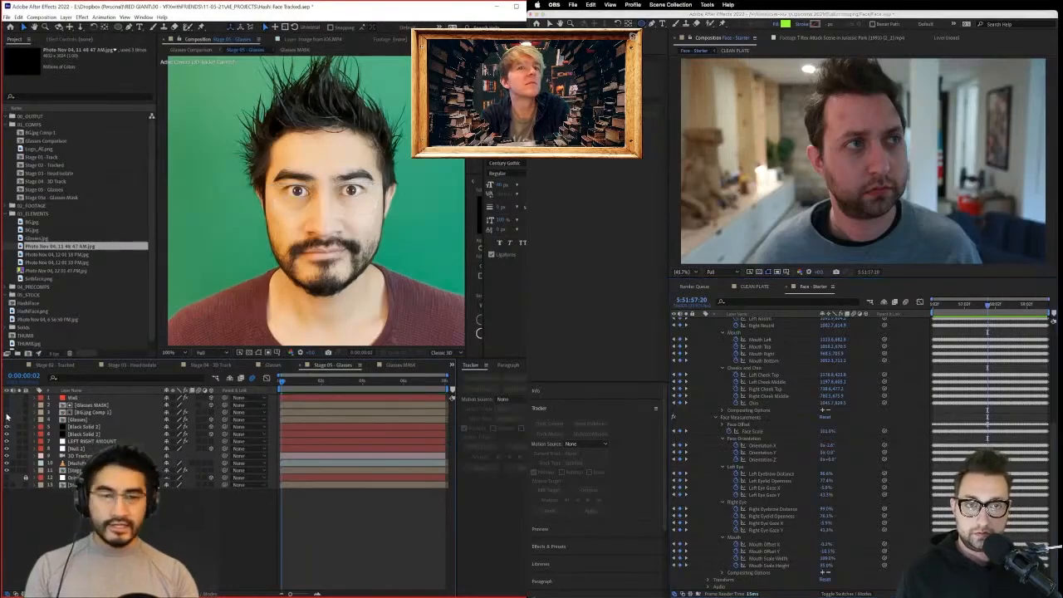
pyautogui.click(7, 420)
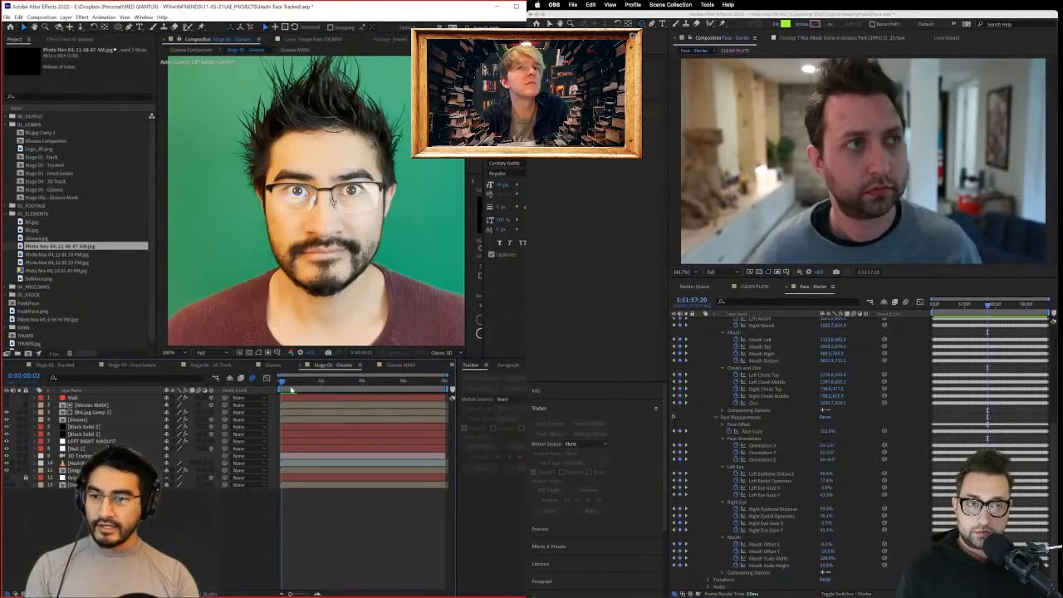
pyautogui.moveTo(290, 390); pyautogui.dragTo(350, 388)
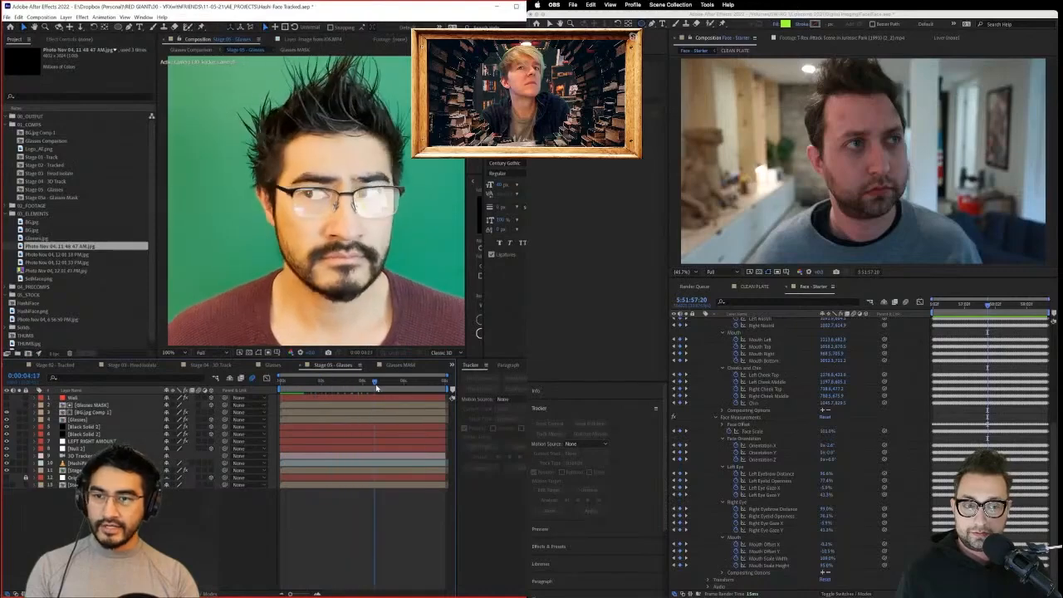
# Compare the head turn without and with the glasses layers by hiding and reshowing them while scrubbing, ending at 0:00:03:20.
pyautogui.click(7, 421)
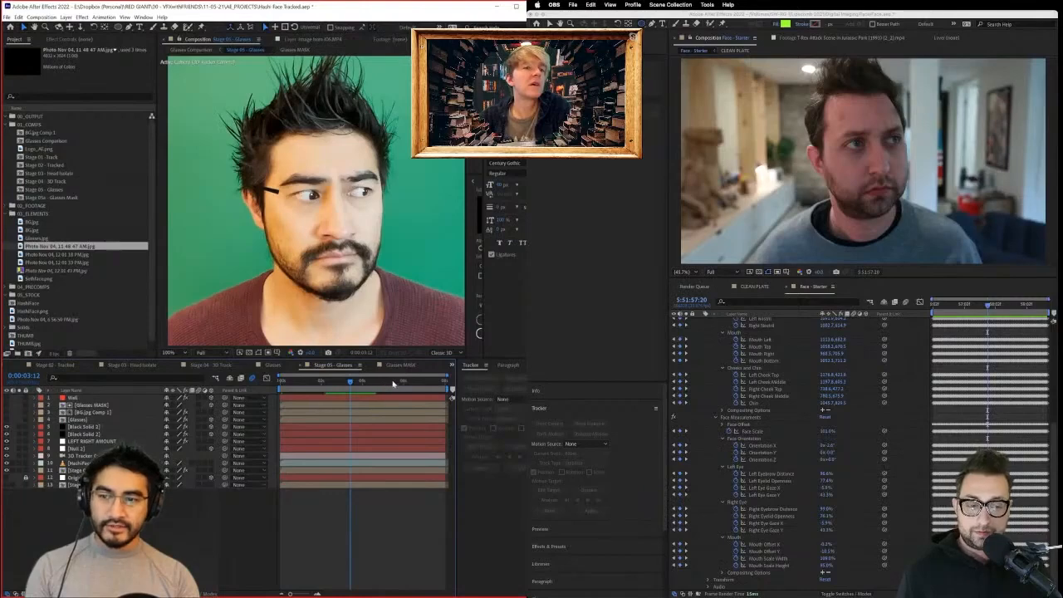
pyautogui.moveTo(371, 385)
pyautogui.mouseDown()
pyautogui.moveTo(308, 390)
pyautogui.moveTo(335, 401)
pyautogui.moveTo(379, 396)
pyautogui.mouseUp()
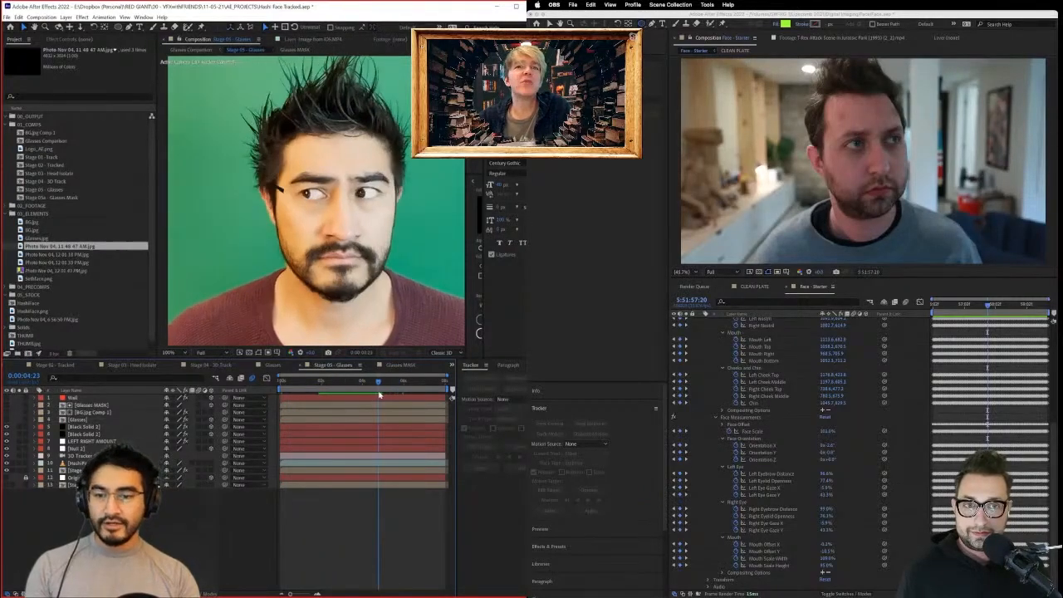
pyautogui.click(8, 419)
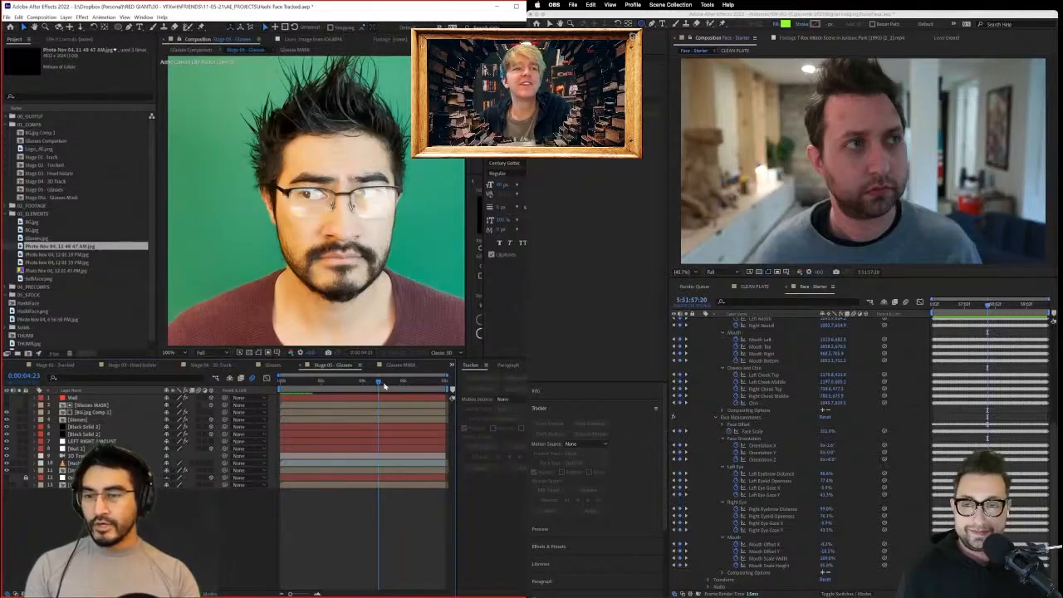
pyautogui.moveTo(384, 385); pyautogui.dragTo(355, 402)
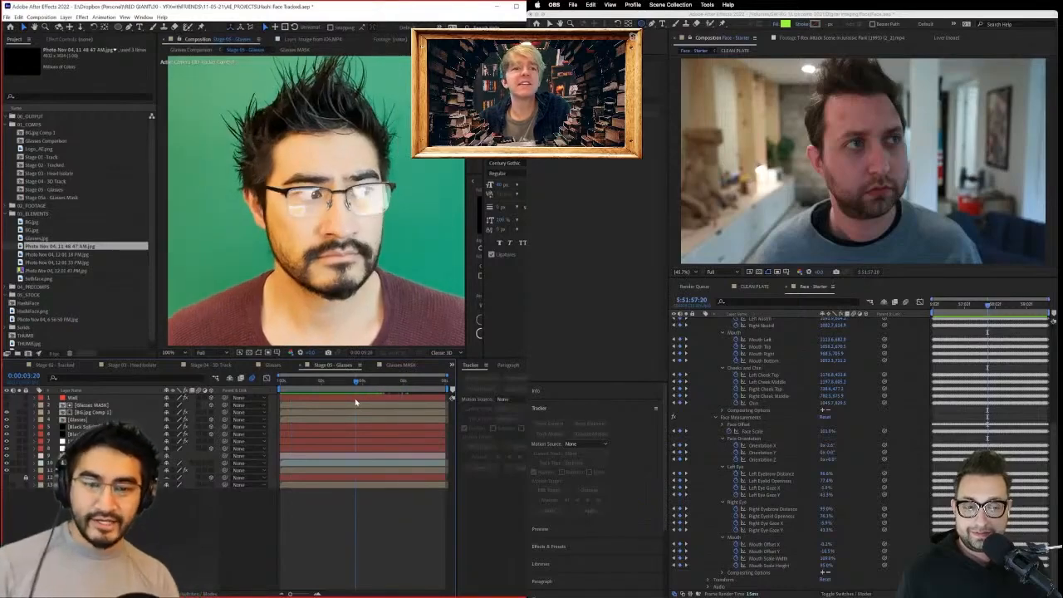
# Hide the glasses, reflection and black solid layers, show the Glasses MASK layer, then restore the glasses and reflection and hide the mask.
pyautogui.moveTo(8, 414); pyautogui.dragTo(9, 419)
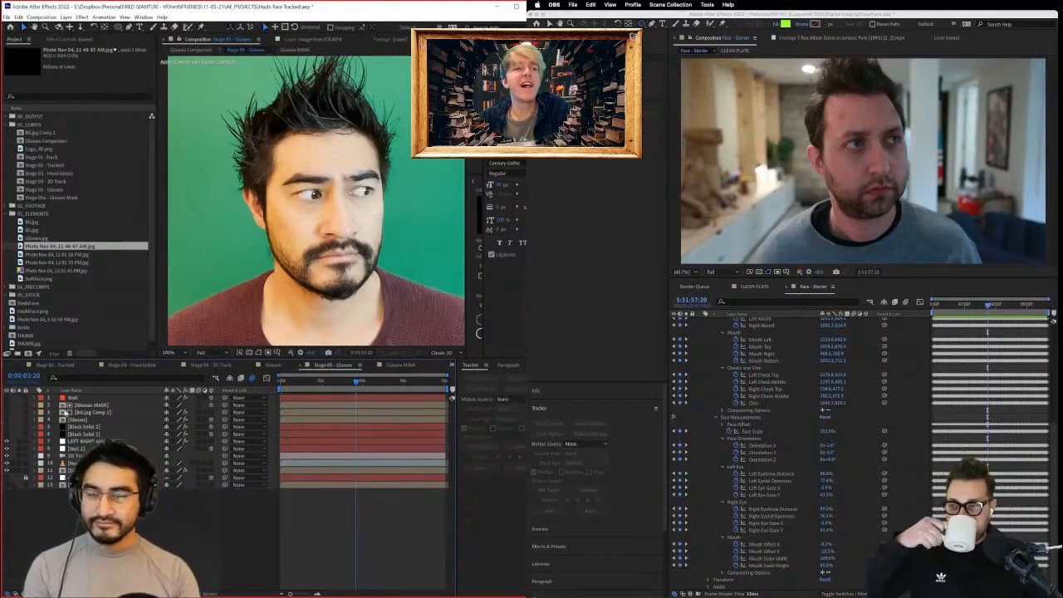
pyautogui.moveTo(7, 419); pyautogui.dragTo(7, 406)
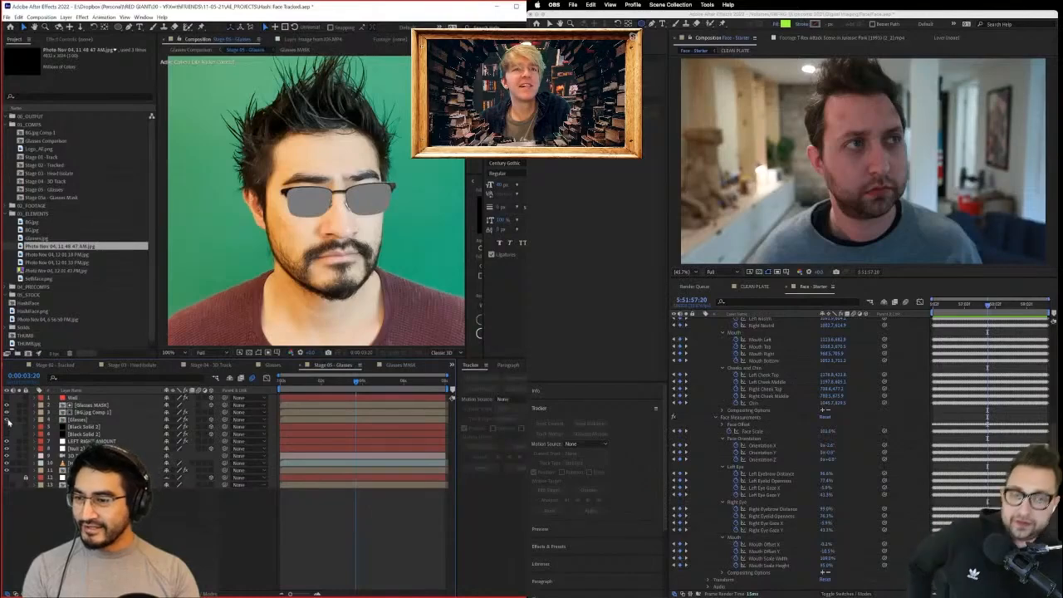
pyautogui.click(8, 420)
pyautogui.click(7, 407)
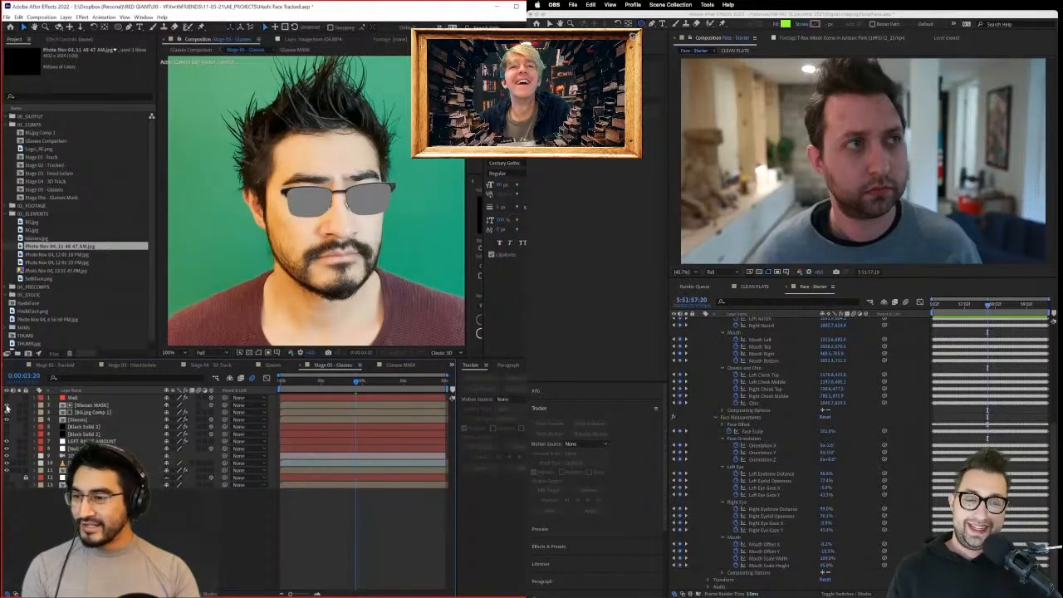
pyautogui.click(6, 407)
# Reshow the black solid layers for the glasses' temples and scrub the head turn to 0:00:05:08.
pyautogui.moveTo(355, 387); pyautogui.dragTo(392, 383)
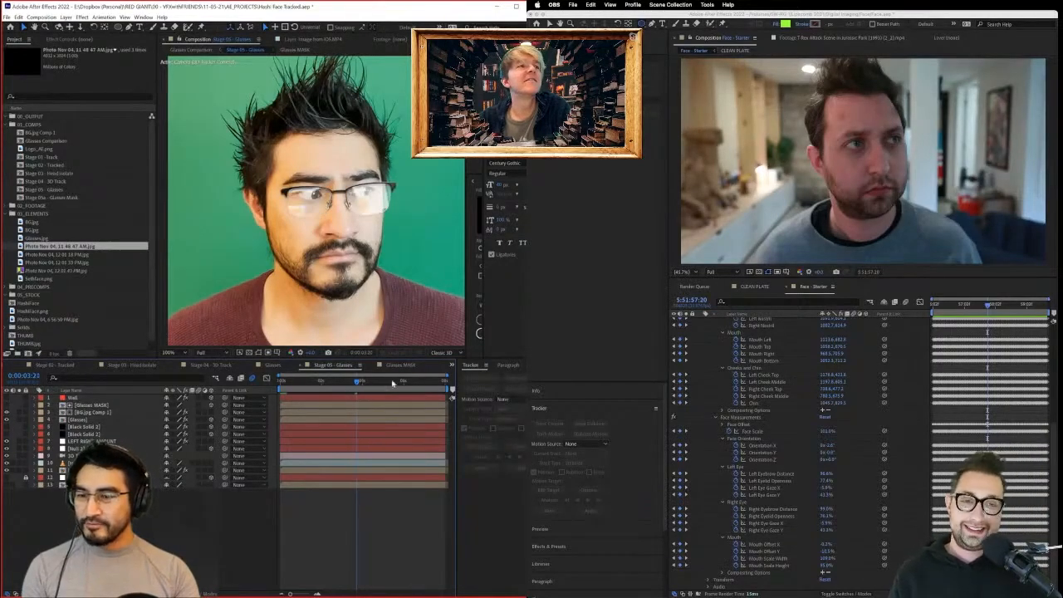
pyautogui.click(6, 432)
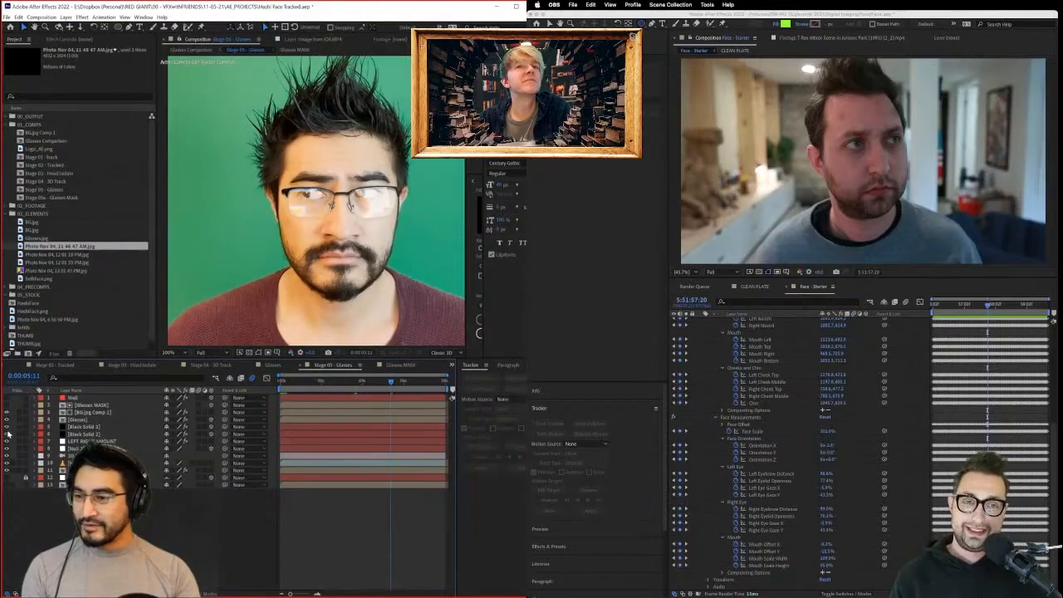
pyautogui.moveTo(392, 383)
pyautogui.mouseDown()
pyautogui.moveTo(436, 384)
pyautogui.moveTo(260, 391)
pyautogui.moveTo(385, 390)
pyautogui.mouseUp()
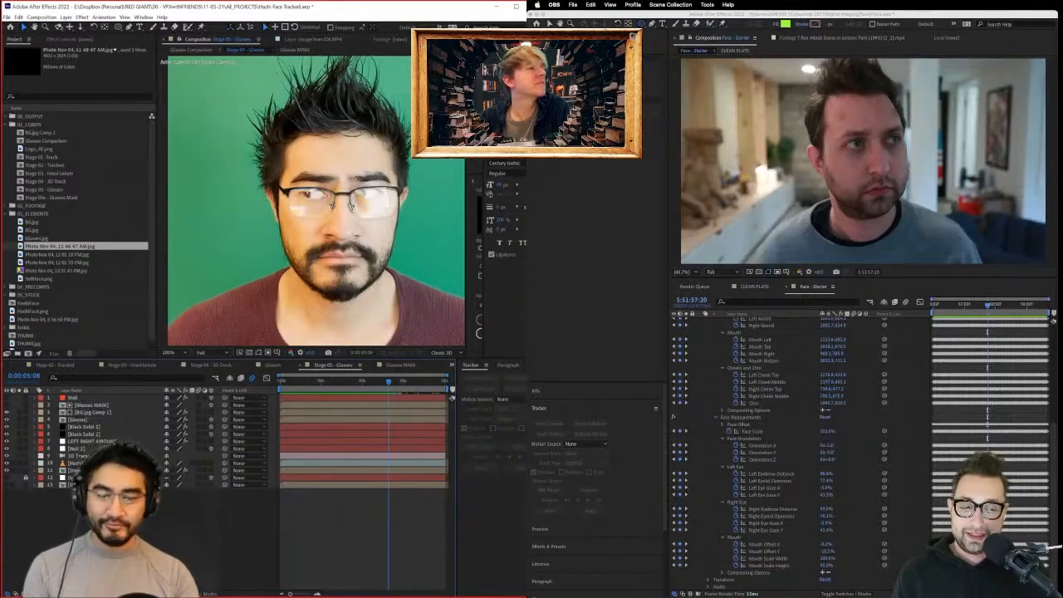
# Preview the Face - Starter composition from its start, set the preview resolution to Quarter, and play back the head movement again.
pyautogui.click(955, 306)
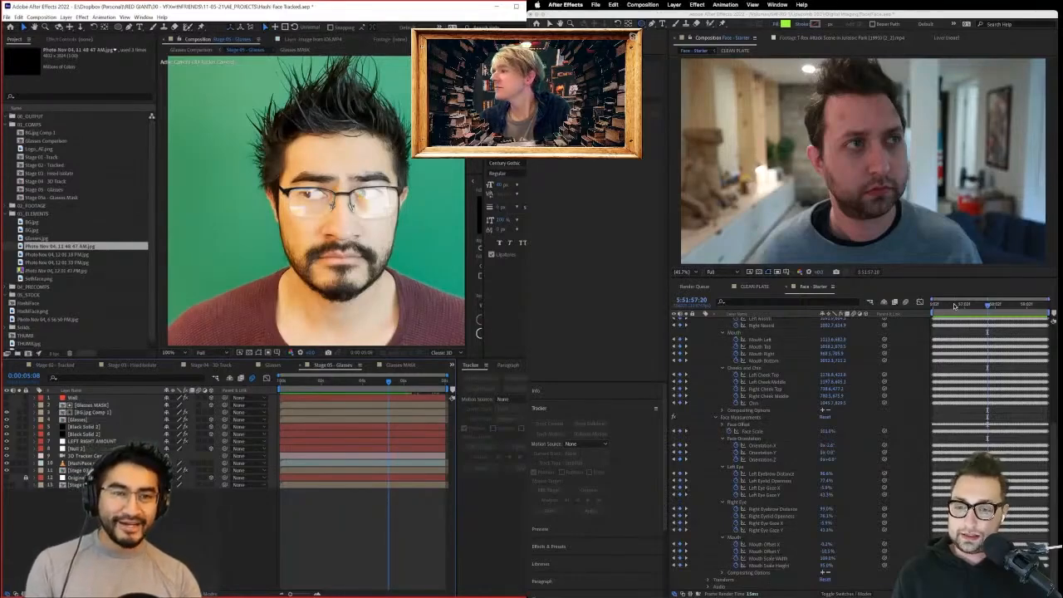
pyautogui.click(935, 306)
pyautogui.press('space')
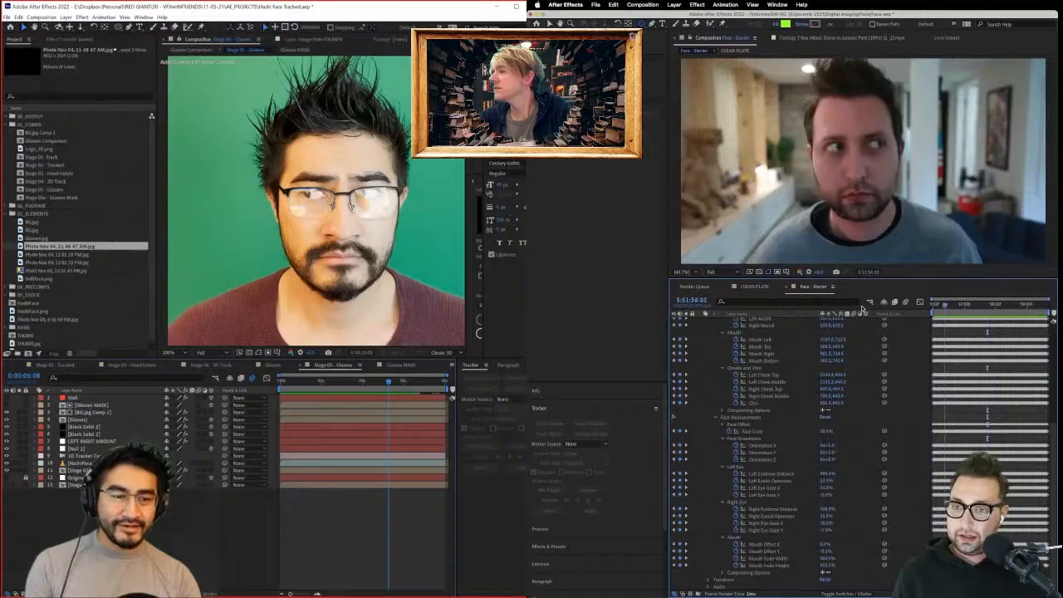
pyautogui.click(725, 272)
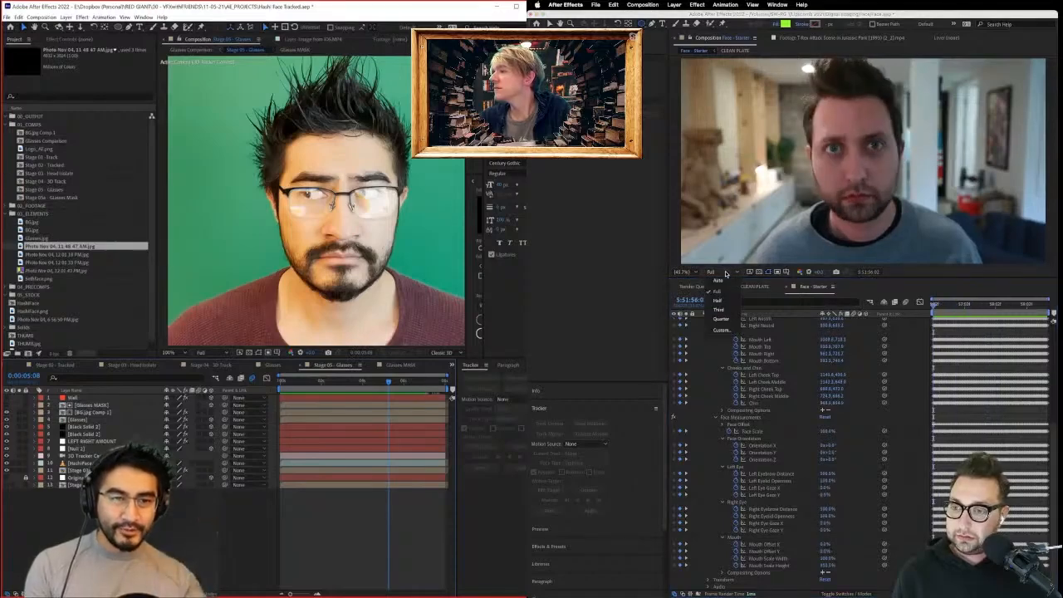
pyautogui.click(721, 319)
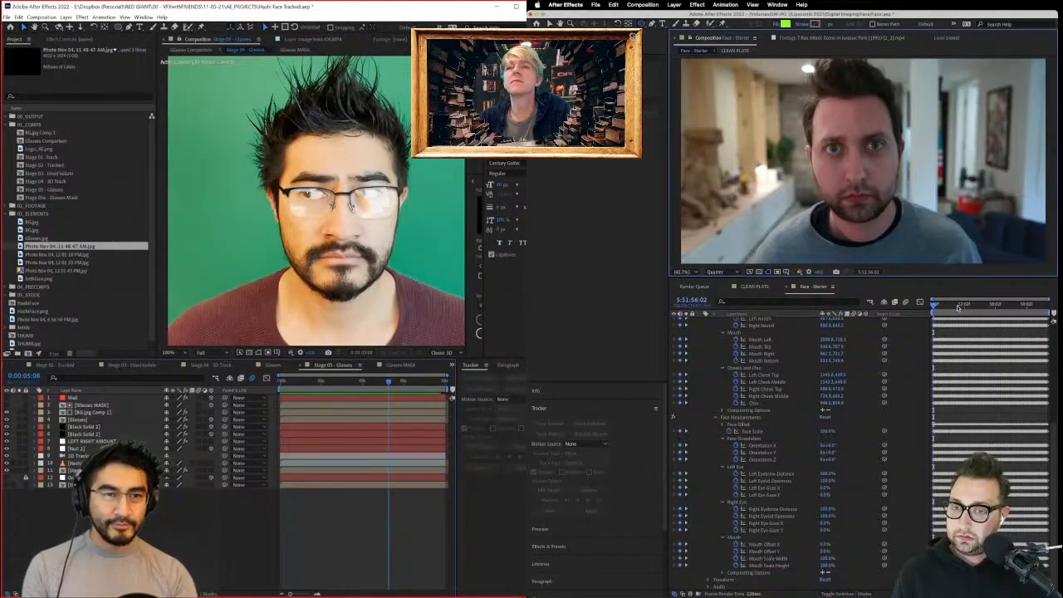
pyautogui.moveTo(957, 308); pyautogui.dragTo(861, 317)
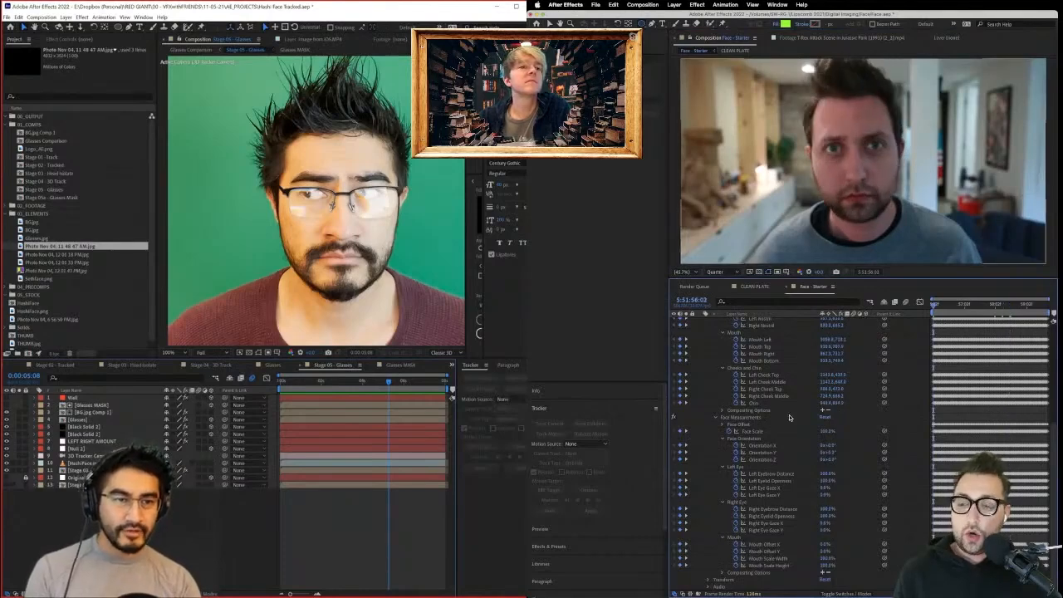
# Review the Face Track Points and Face Measurements lists on the plate layer, and show the Stage 02 - Tracked composition in the glasses project.
pyautogui.scroll(5, 789, 418)
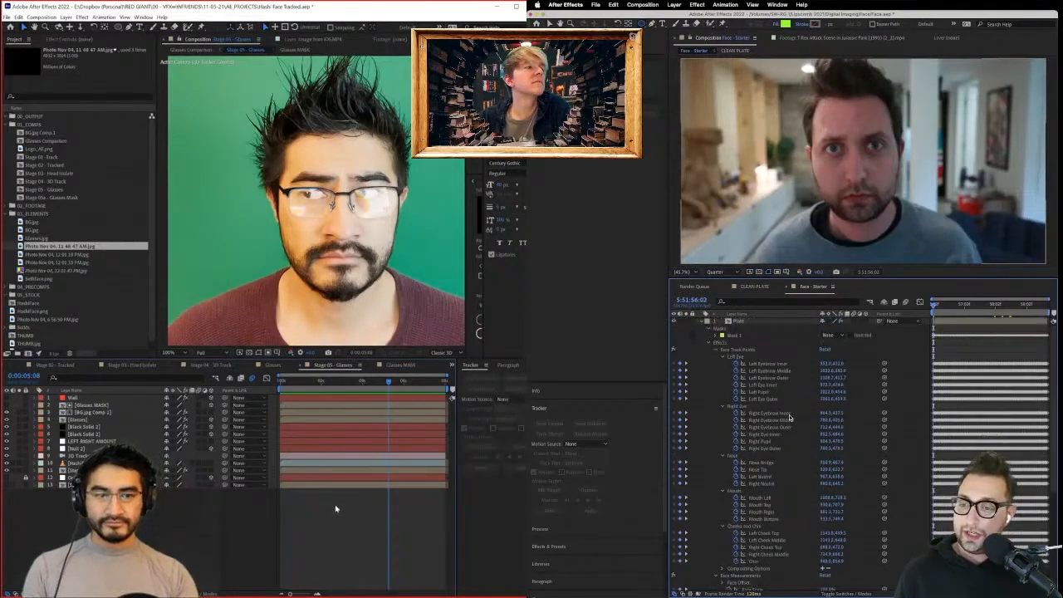
pyautogui.scroll(-5, 714, 358)
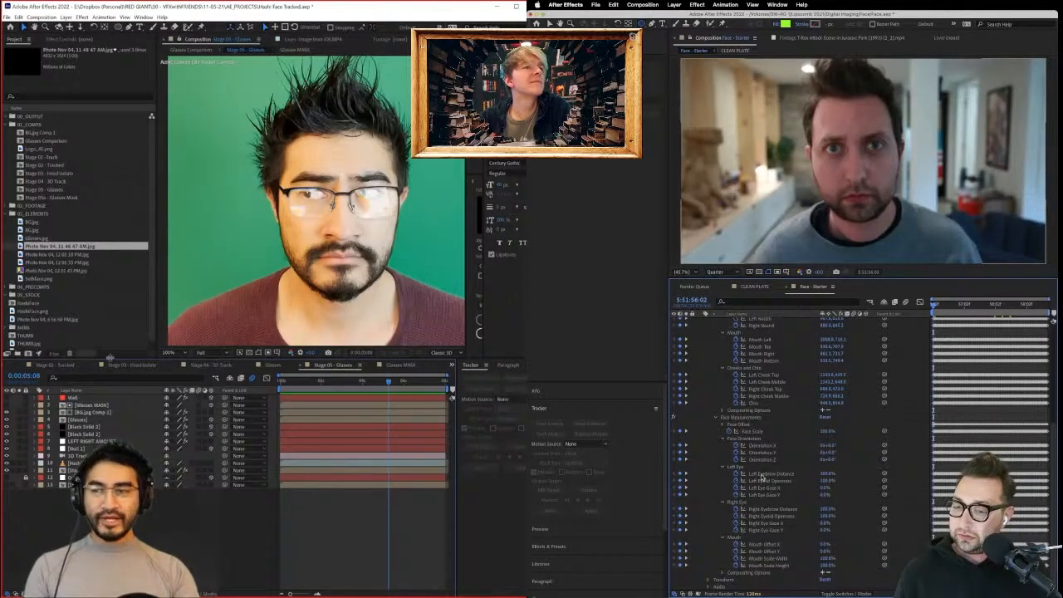
pyautogui.scroll(1, 760, 473)
pyautogui.click(59, 366)
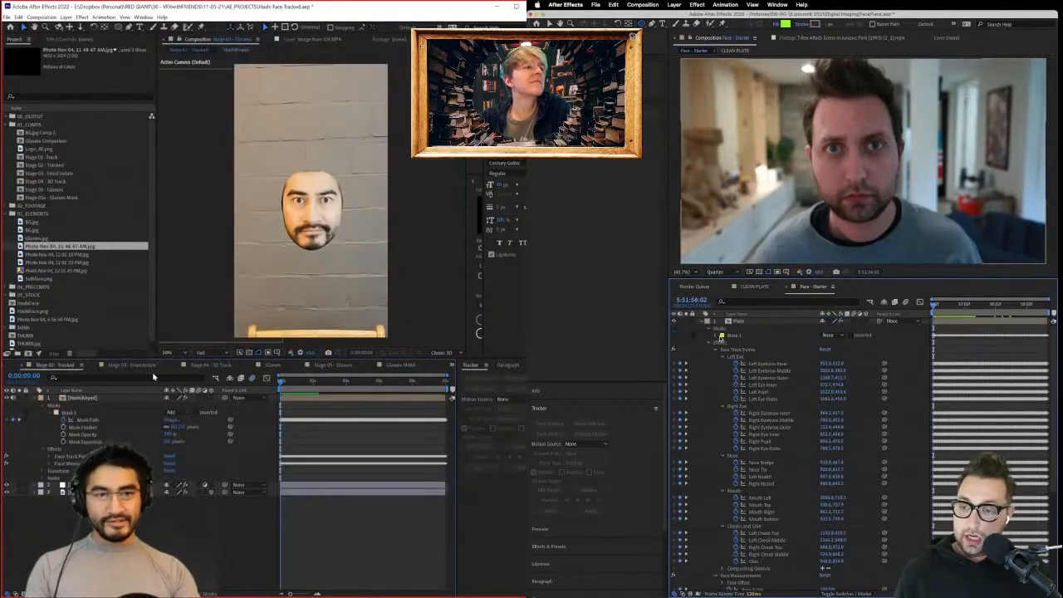
# Collapse the plate layer's effects in Face - Starter and set its Mask 1 mode to Add to isolate the face.
pyautogui.click(708, 344)
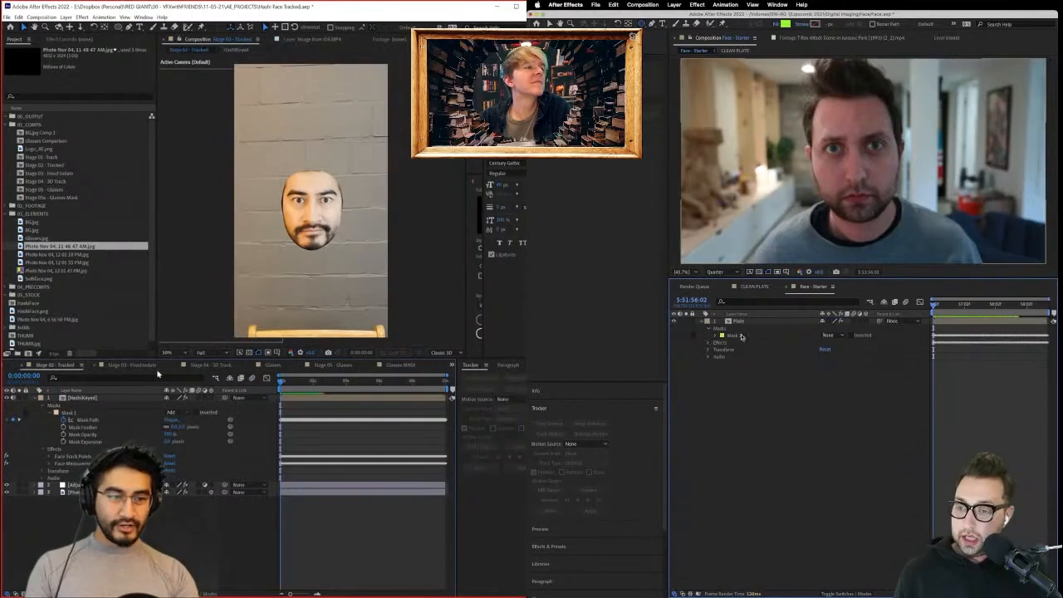
pyautogui.click(741, 336)
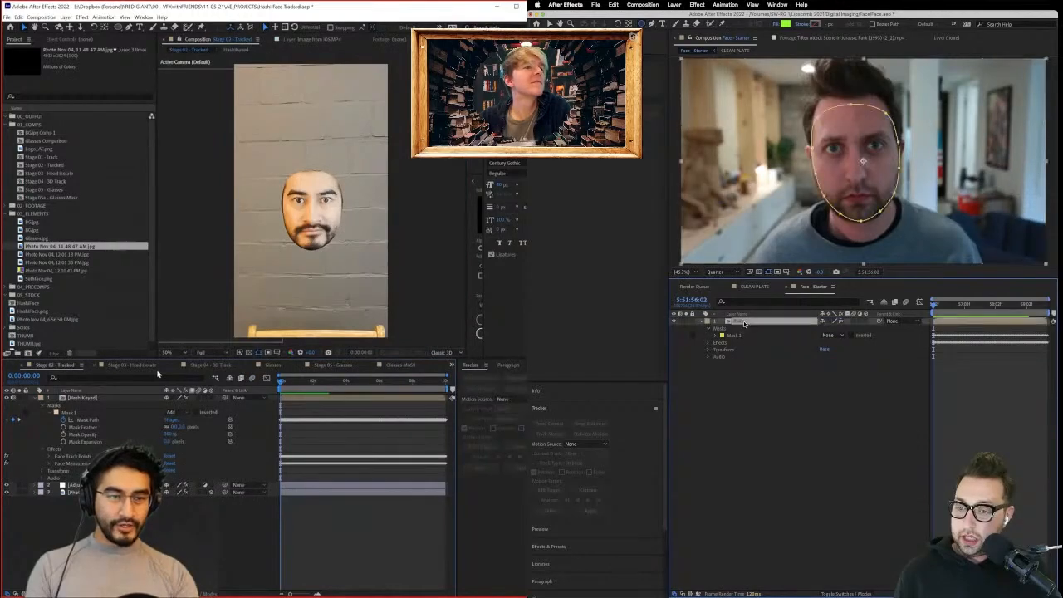
pyautogui.click(827, 336)
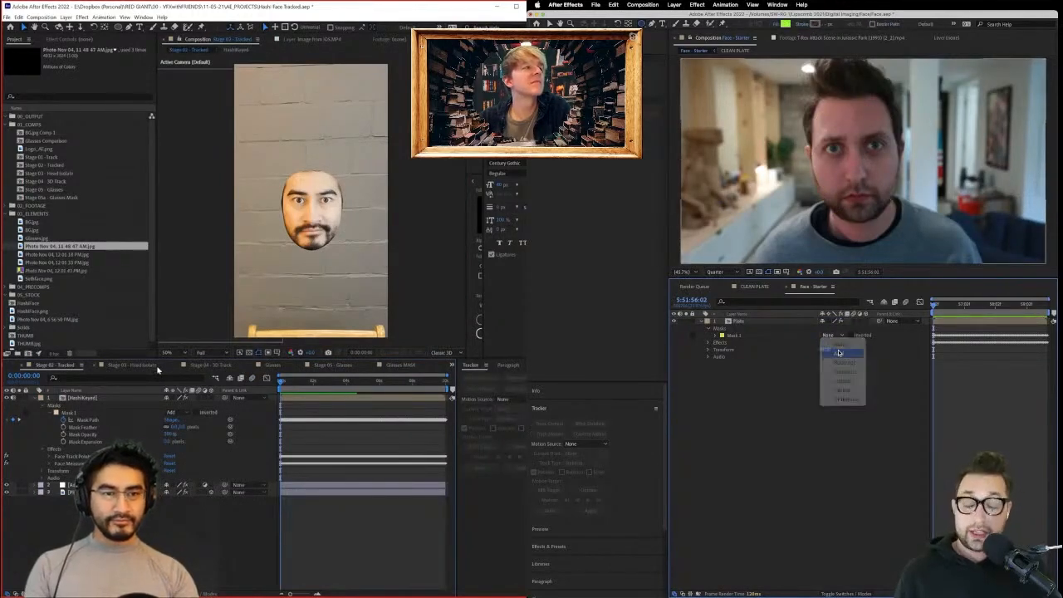
pyautogui.click(839, 353)
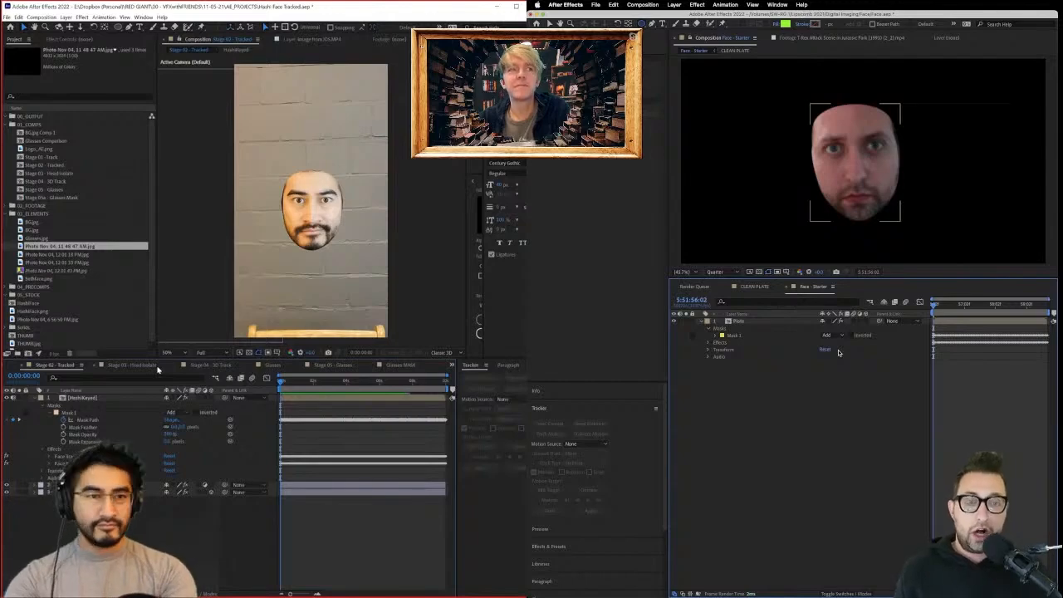
pyautogui.click(813, 400)
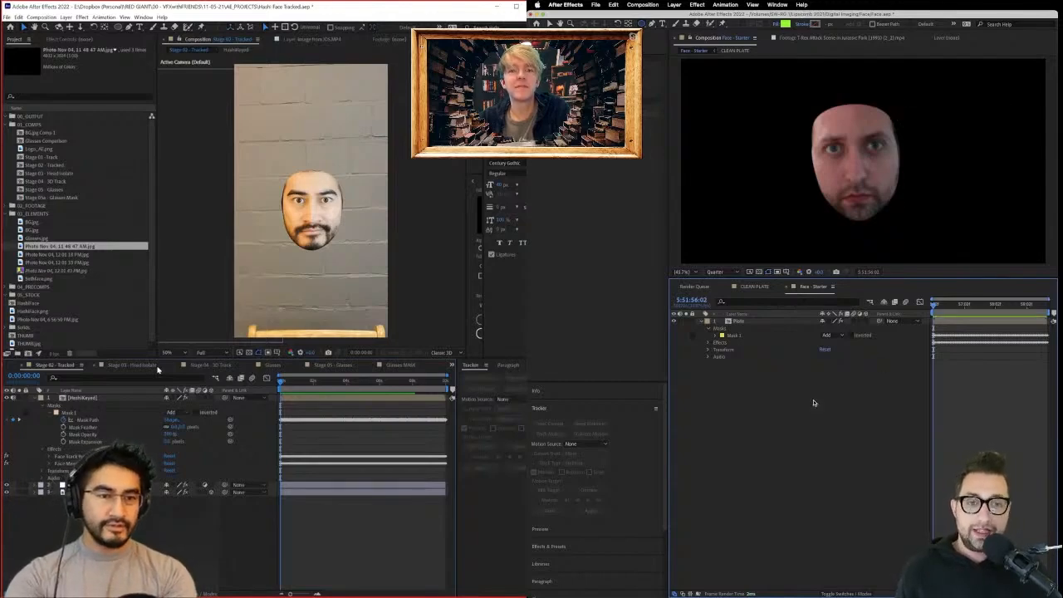
# Duplicate the plate layer, set the original plate's Mask 1 mode to None, and hide the original.
pyautogui.click(749, 322)
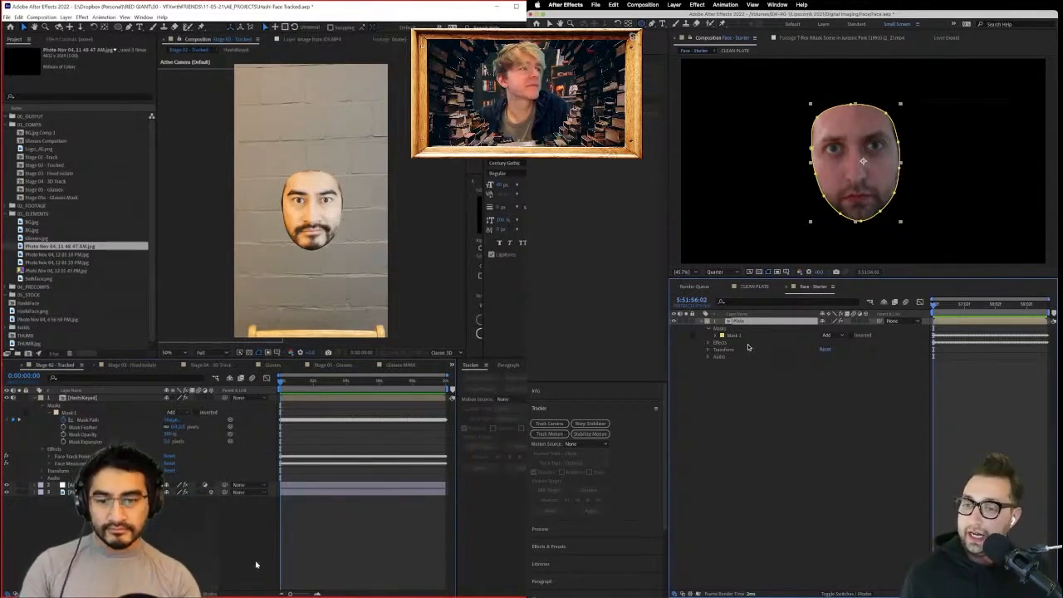
pyautogui.hotkey('ctrl', 'd')
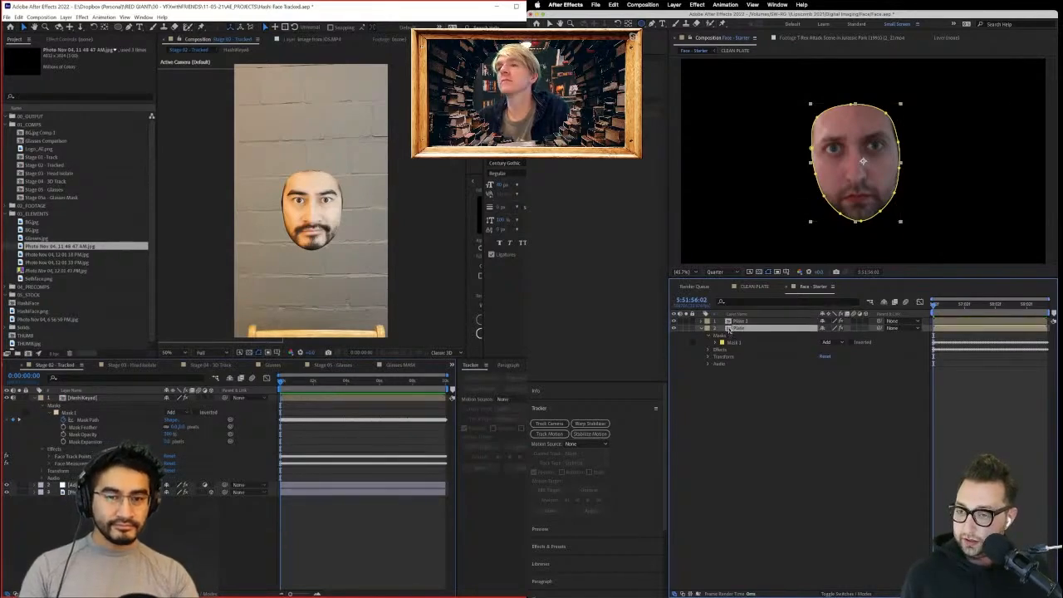
pyautogui.click(828, 342)
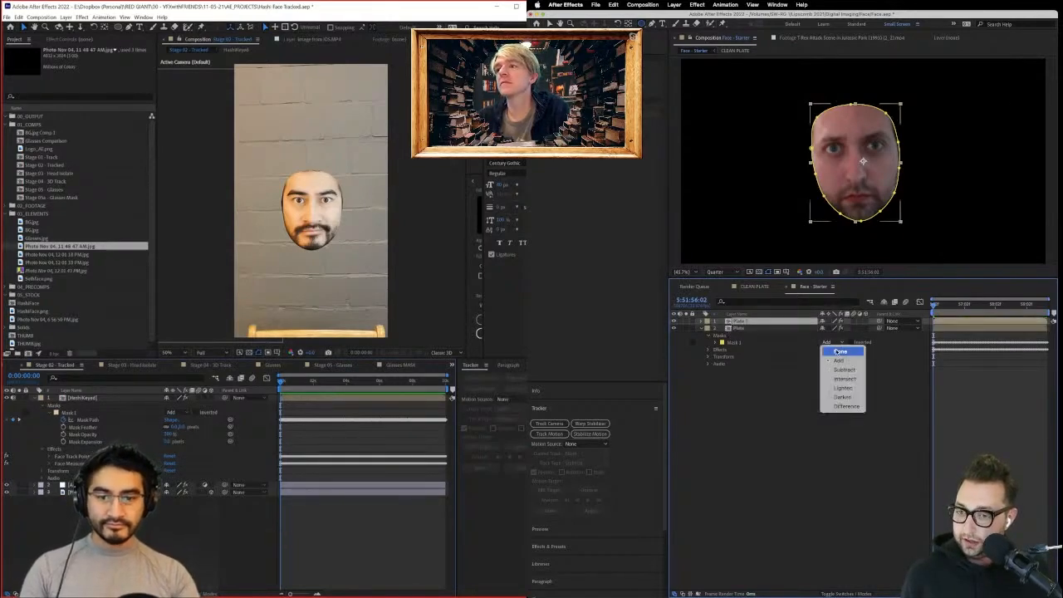
pyautogui.click(840, 351)
pyautogui.click(674, 328)
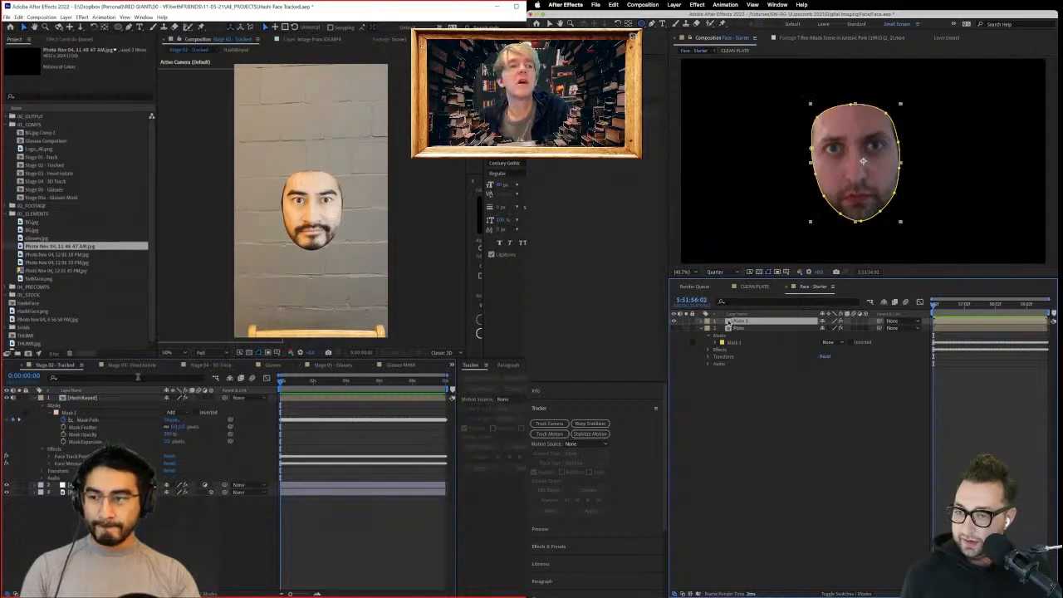
# Show the Stage 05 - Glasses composition in the glasses project and scrub through the head turn to 0:00:06:06.
pyautogui.press('super+shift+c')
pyautogui.click(404, 367)
pyautogui.click(336, 367)
pyautogui.write('He')
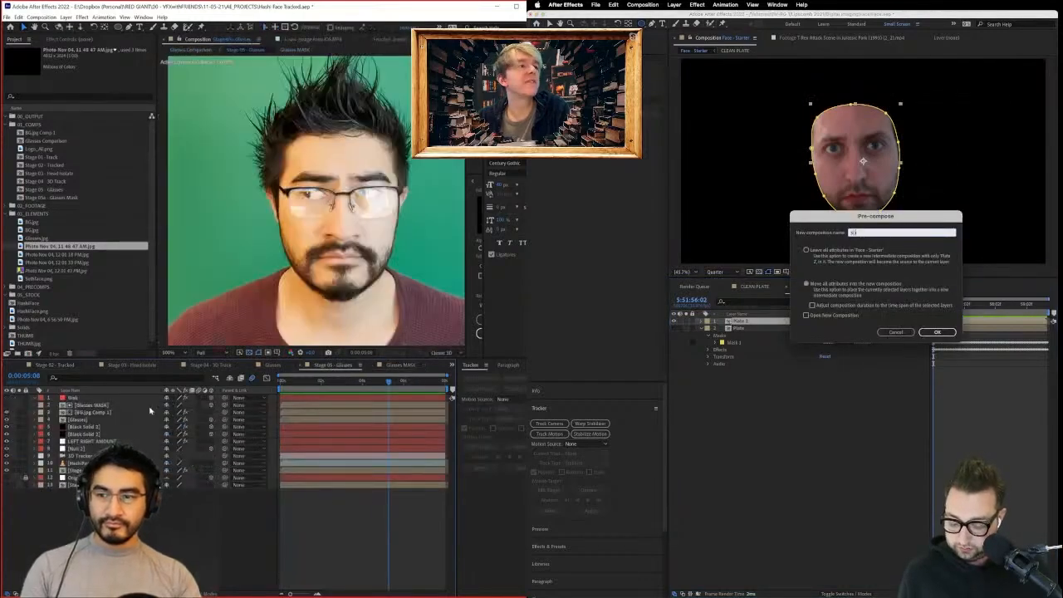
pyautogui.press('BackSpace')
pyautogui.press('BackSpace')
pyautogui.moveTo(373, 383)
pyautogui.mouseDown()
pyautogui.moveTo(300, 394)
pyautogui.moveTo(399, 396)
pyautogui.moveTo(368, 402)
pyautogui.mouseUp()
pyautogui.click(897, 333)
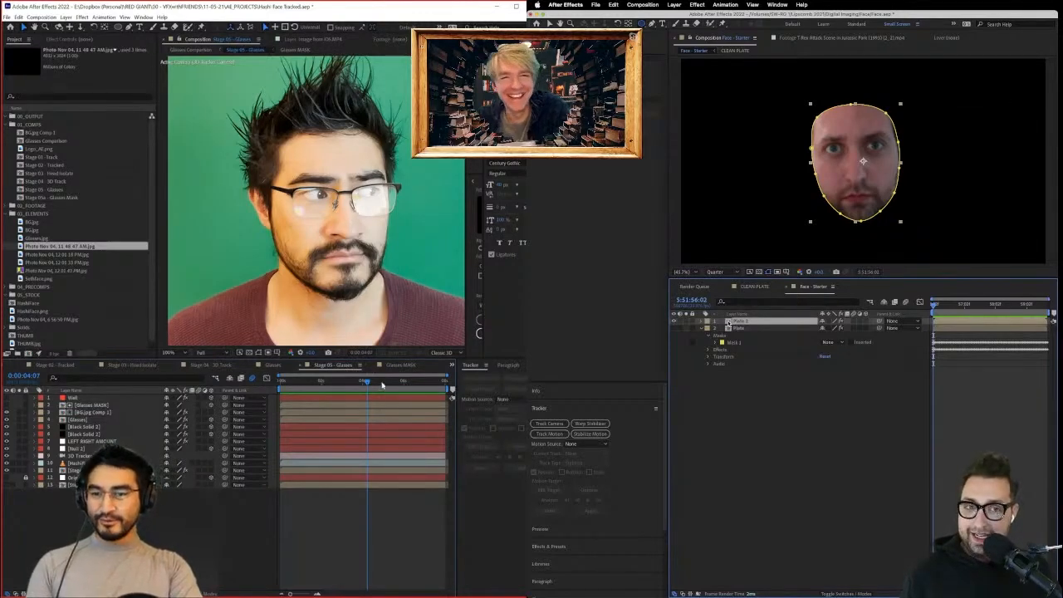
pyautogui.moveTo(382, 384); pyautogui.dragTo(408, 390)
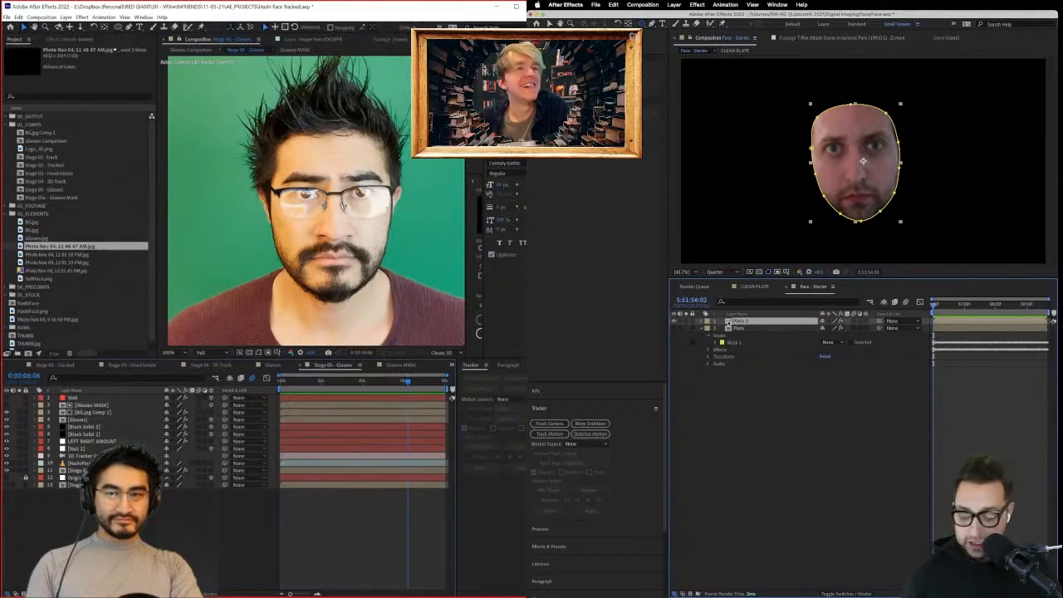
# Pre-compose the masked plate copy as TrackerFace with all attributes moved, and run a camera track on it.
pyautogui.press('super+shift+c')
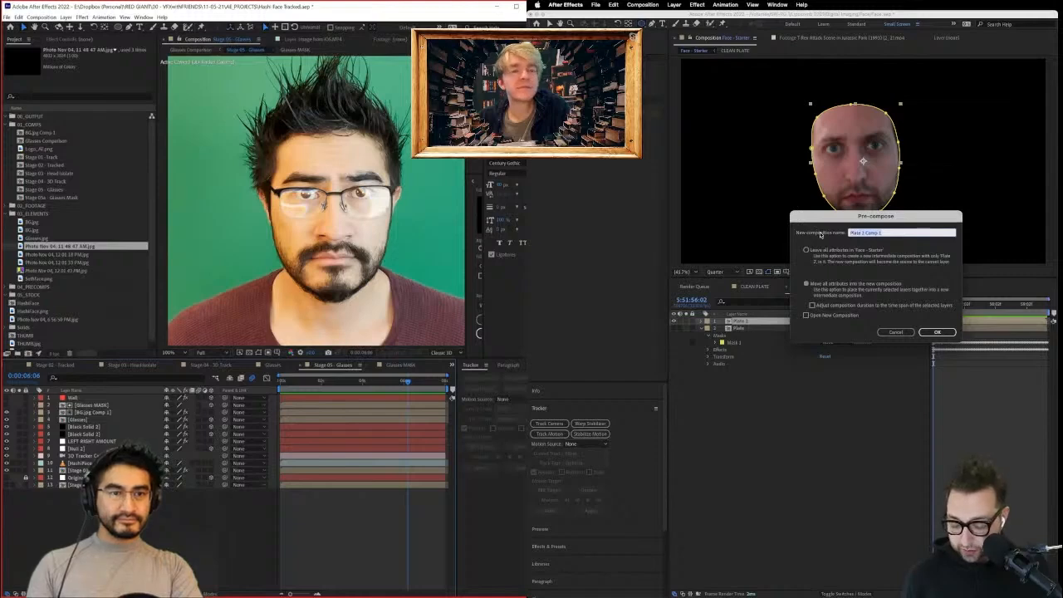
pyautogui.write('Trac')
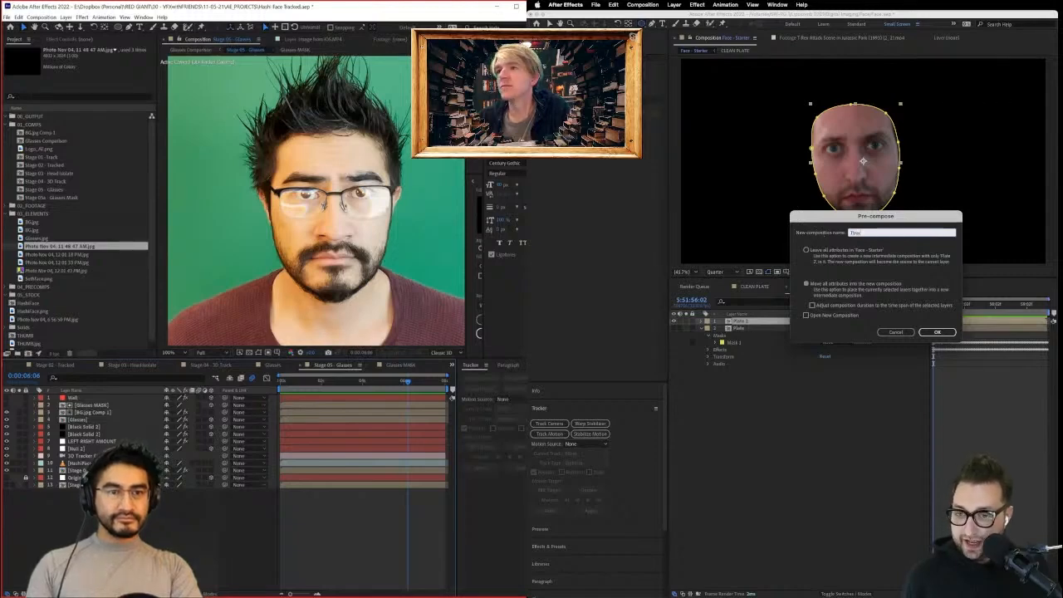
pyautogui.write('kerFace')
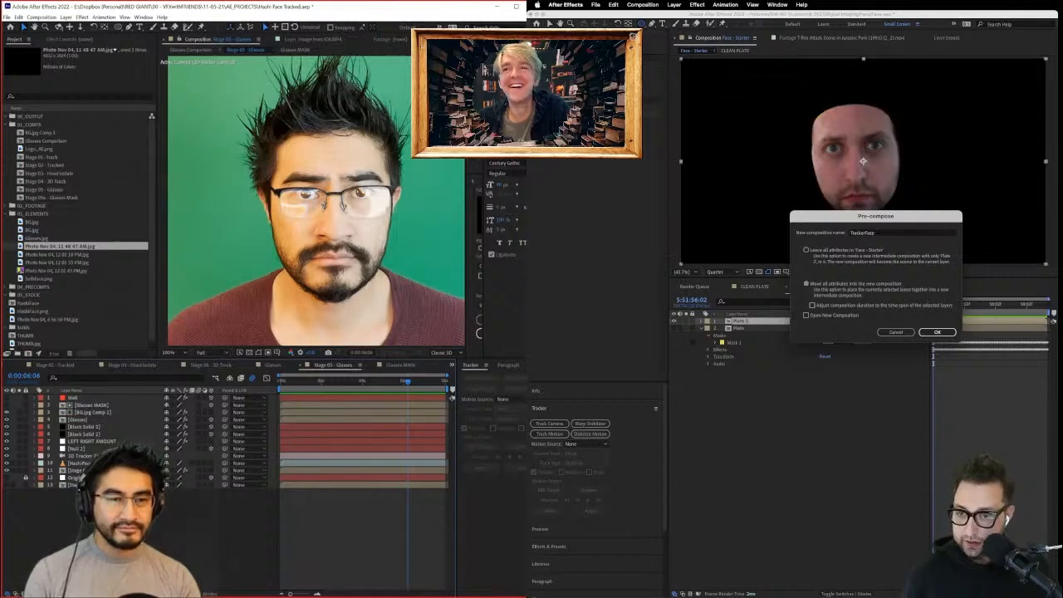
pyautogui.press('Return')
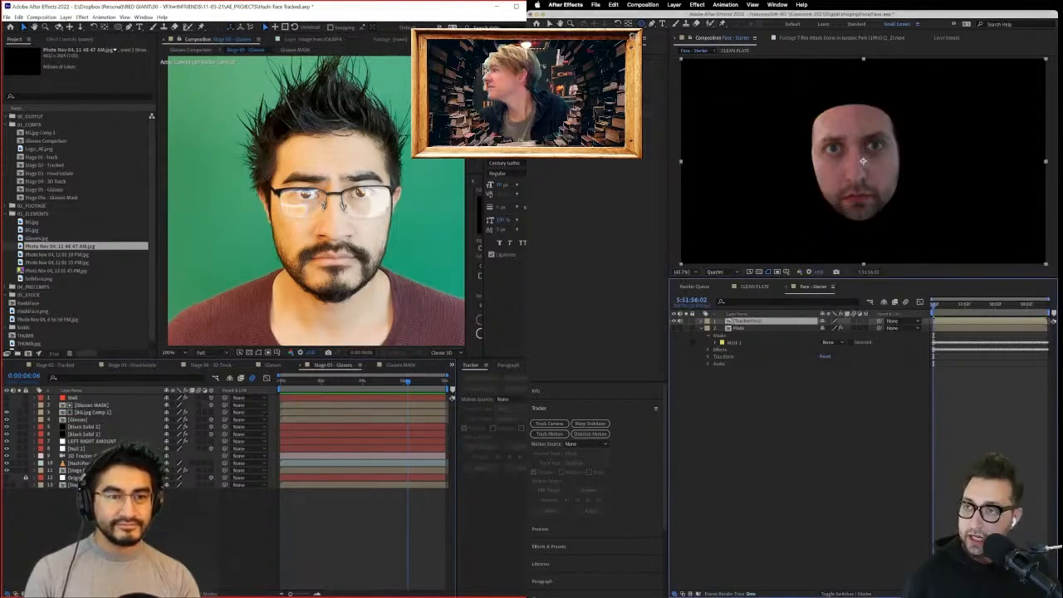
pyautogui.click(554, 425)
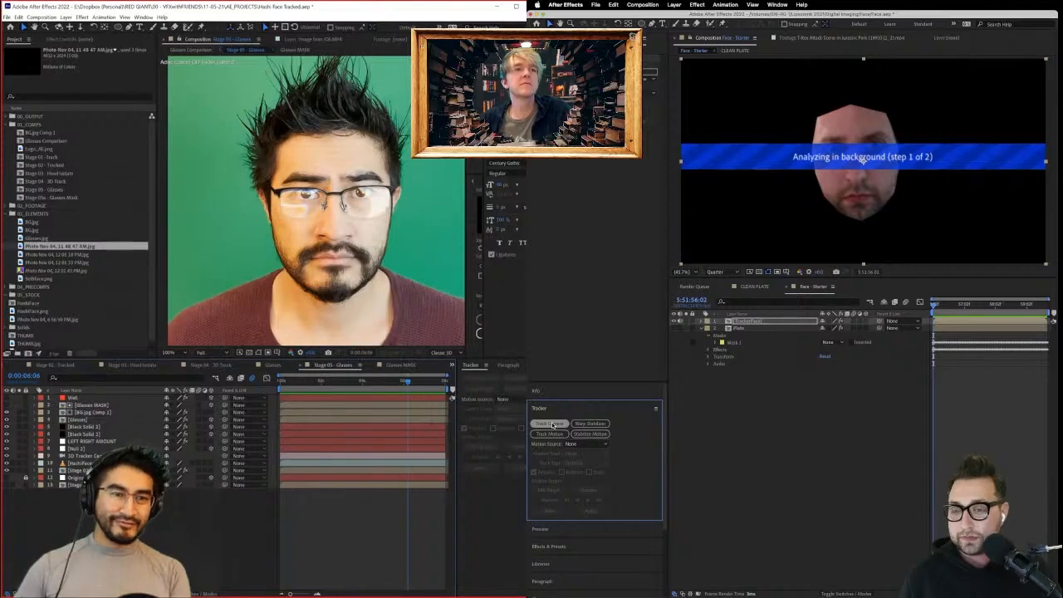
# Solo the camera-tracked head layer in Stage 05 - Glasses and scrub the head turn to examine its track points, stopping at 0:00:02:00.
pyautogui.click(390, 368)
pyautogui.click(330, 366)
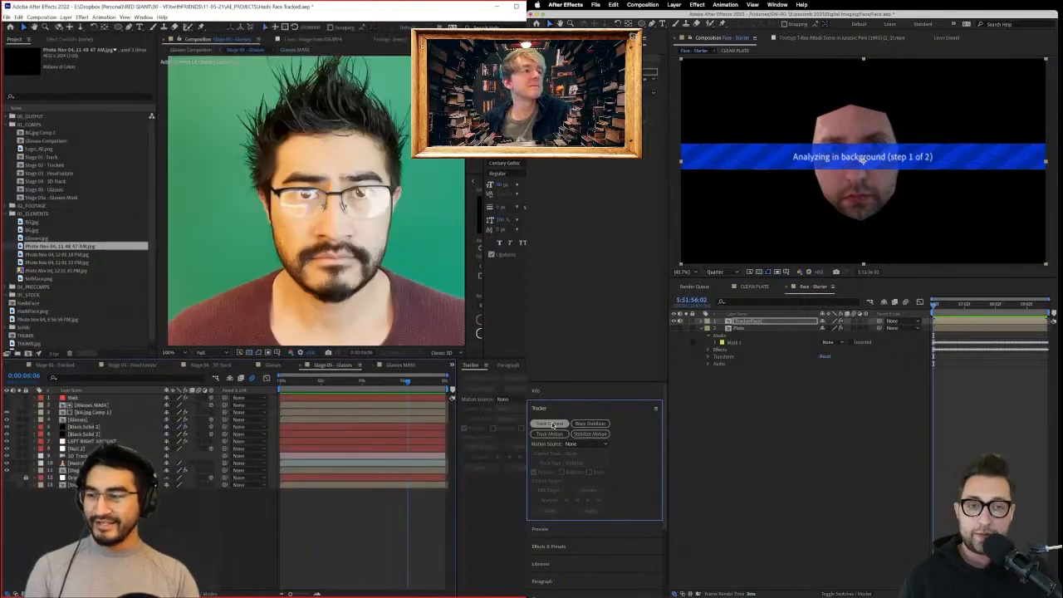
pyautogui.click(6, 472)
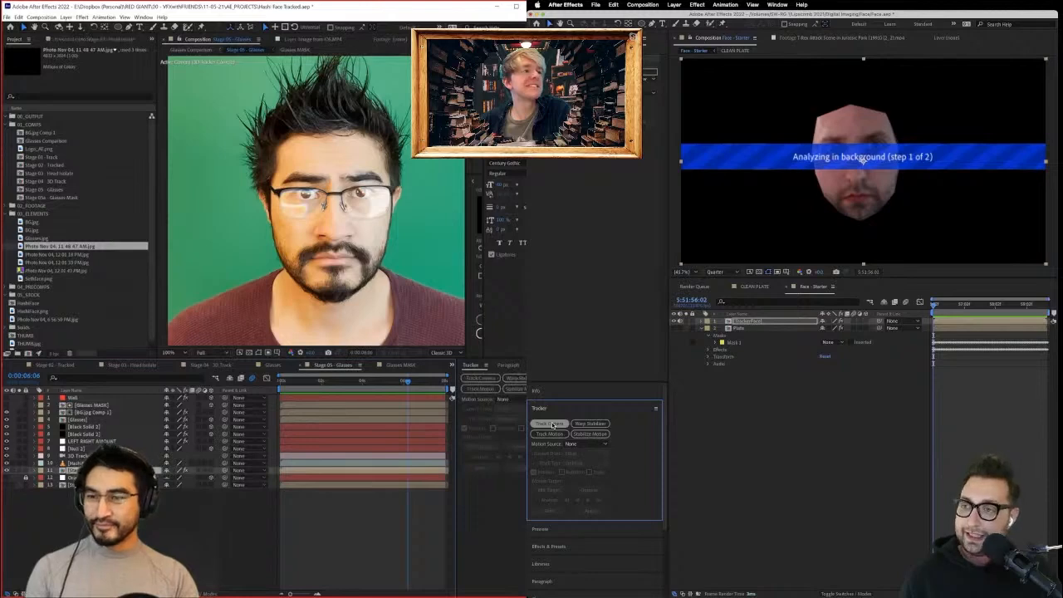
pyautogui.click(23, 474)
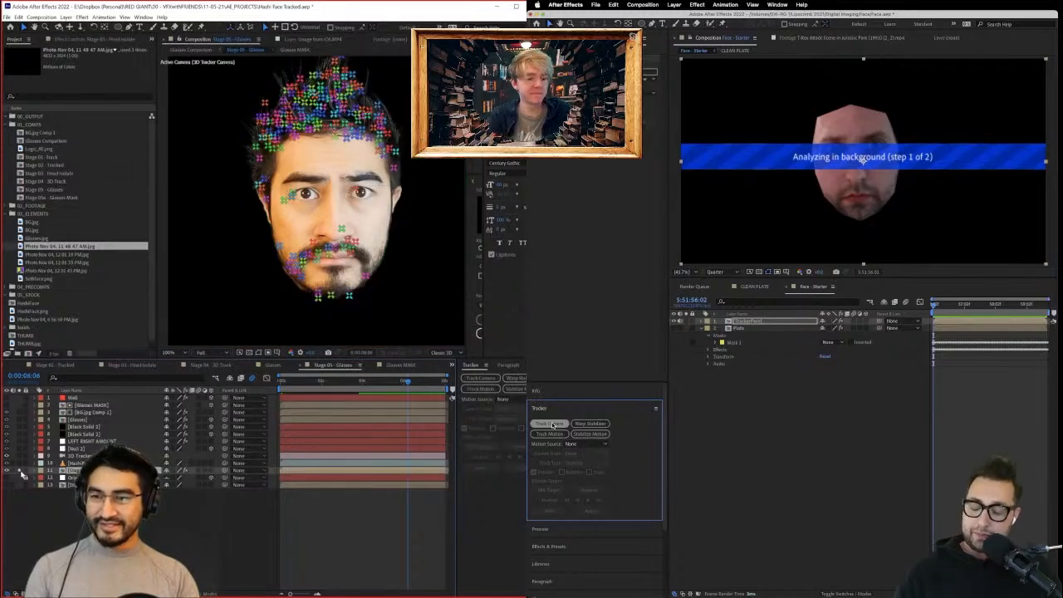
pyautogui.click(340, 382)
pyautogui.moveTo(341, 384); pyautogui.dragTo(349, 425)
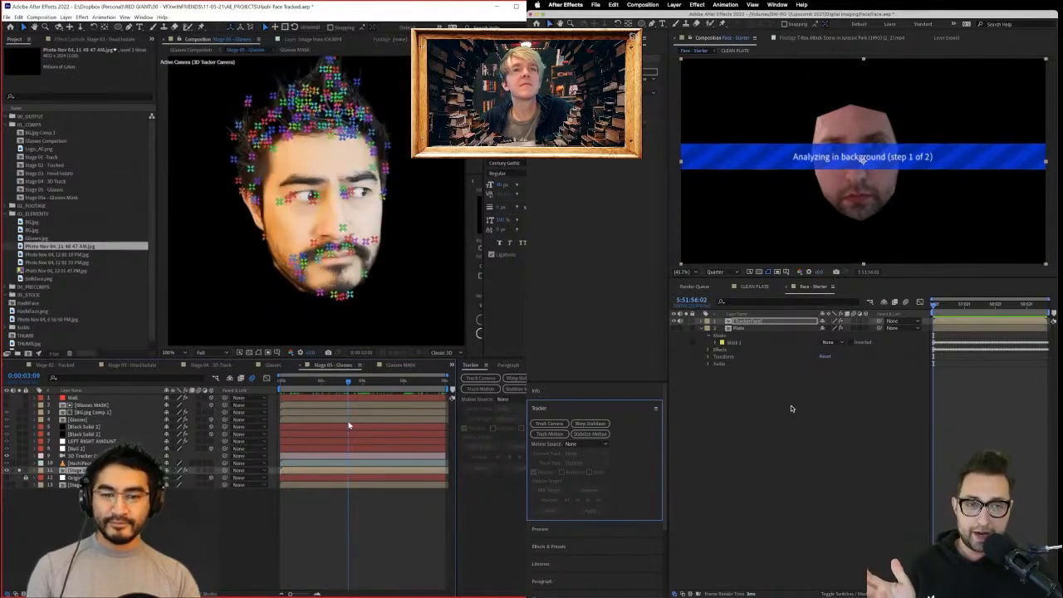
pyautogui.moveTo(349, 425); pyautogui.dragTo(323, 431)
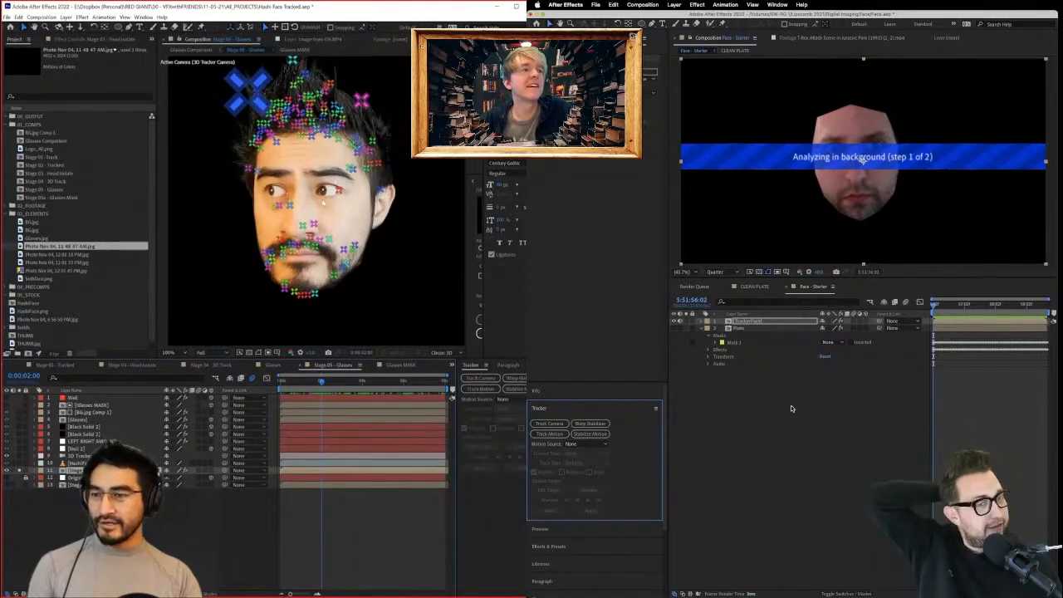
# Hide the keyed head layer in Stage 03 - Head Isolate to leave only the face, and show the Stage 02 - Tracked composition.
pyautogui.click(133, 366)
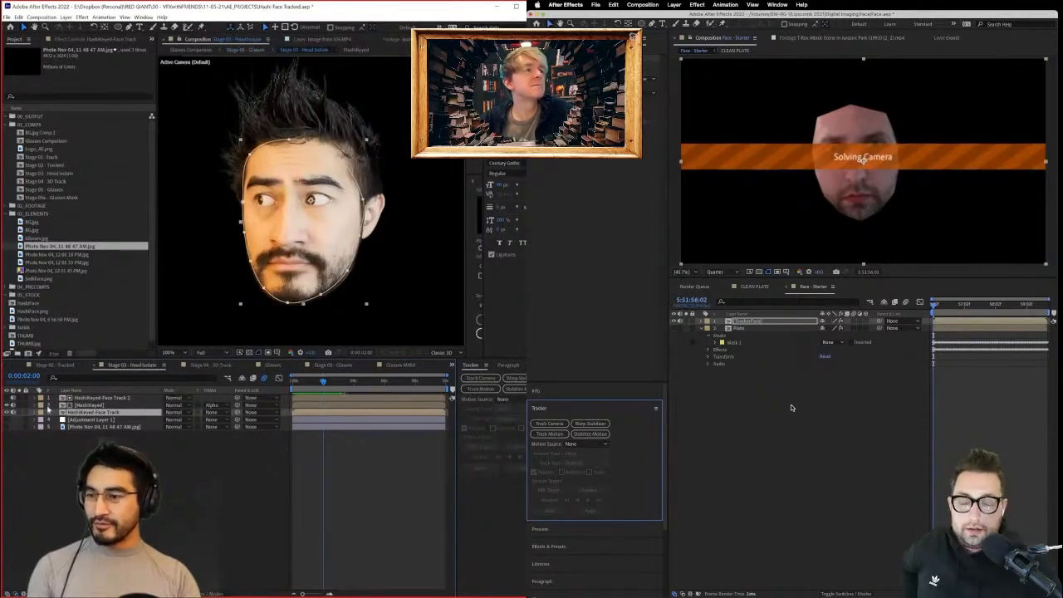
pyautogui.click(6, 405)
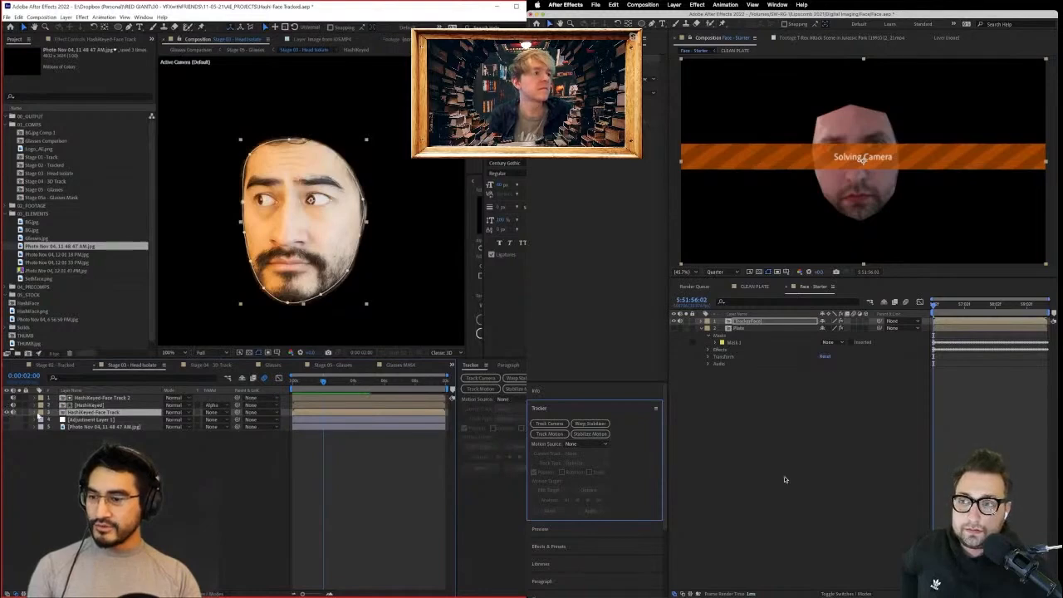
pyautogui.click(62, 366)
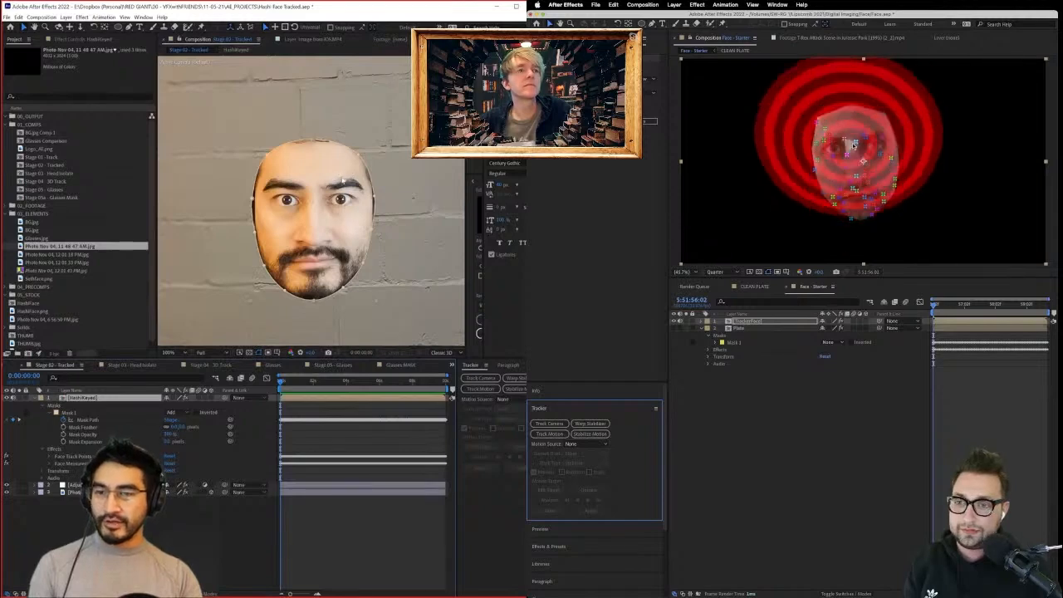
# Examine how the camera track points follow the face on TrackerFace by scrubbing back and forth through Face - Starter.
pyautogui.moveTo(932, 300); pyautogui.dragTo(975, 304)
pyautogui.scroll(2, 856, 140)
pyautogui.moveTo(167, 442); pyautogui.dragTo(183, 429)
pyautogui.click(68, 413)
pyautogui.moveTo(864, 181); pyautogui.dragTo(868, 158)
pyautogui.scroll(1, 311, 201)
pyautogui.moveTo(965, 307); pyautogui.dragTo(1059, 304)
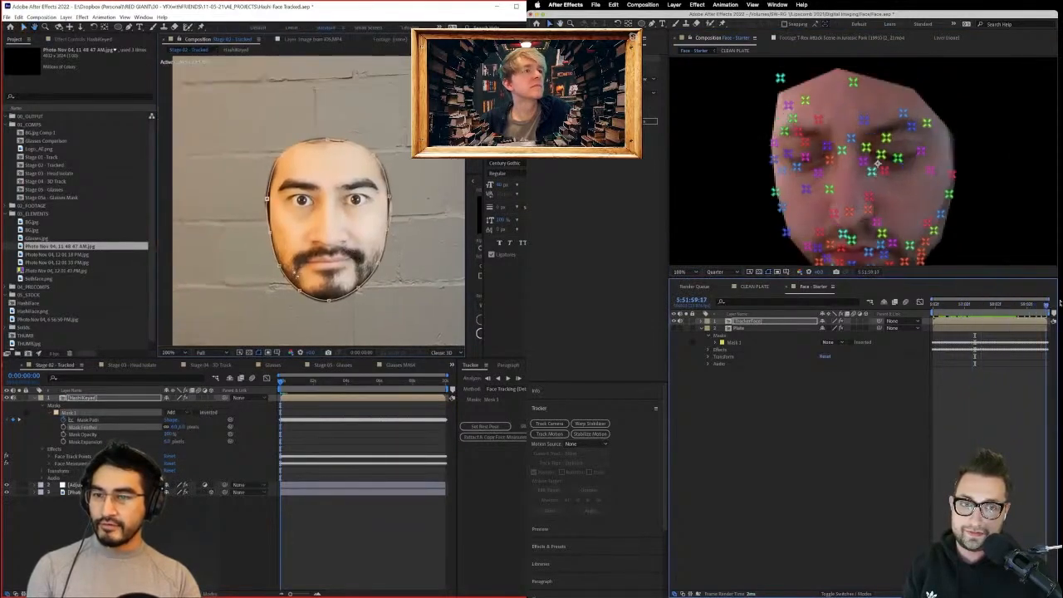
pyautogui.moveTo(982, 306); pyautogui.dragTo(980, 306)
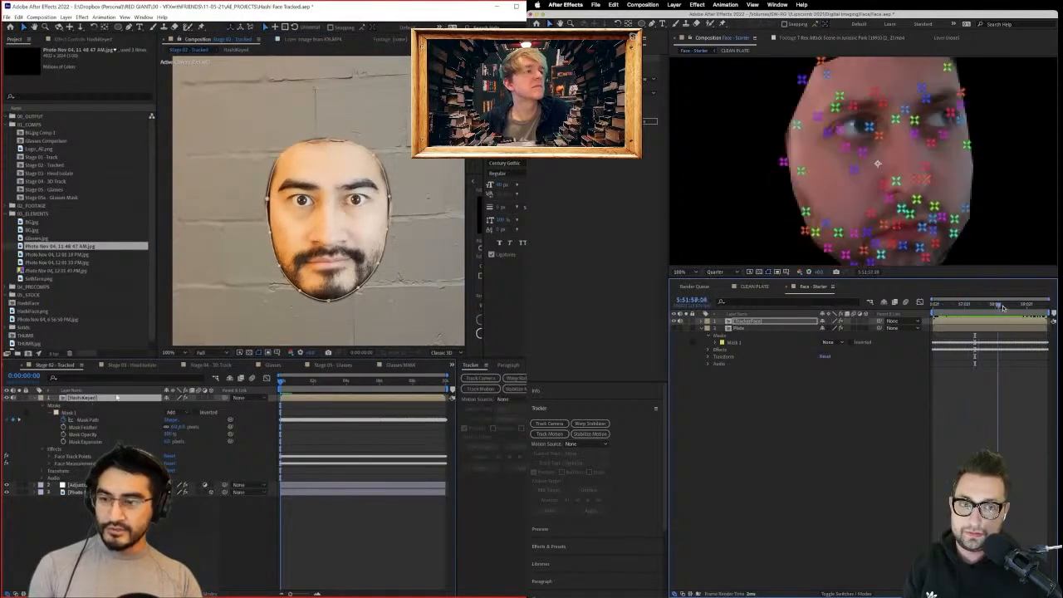
pyautogui.moveTo(991, 309); pyautogui.dragTo(949, 314)
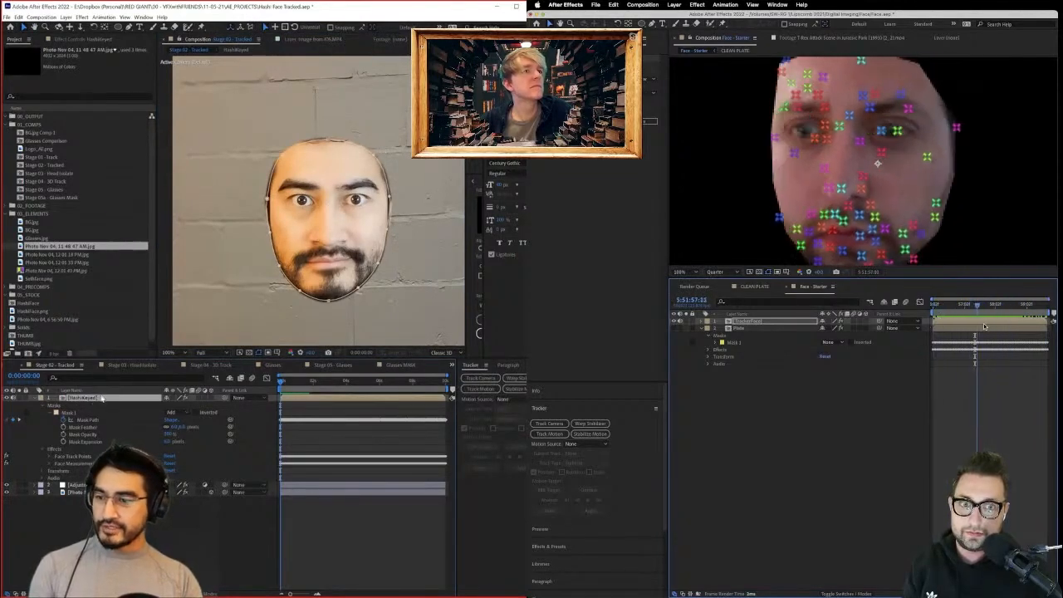
# Duplicate the masked keyed head layer in Stage 02 - Tracked and scrub Face - Starter to 5:51:56:20.
pyautogui.hotkey('ctrl', 'd')
pyautogui.moveTo(1030, 323); pyautogui.dragTo(978, 321)
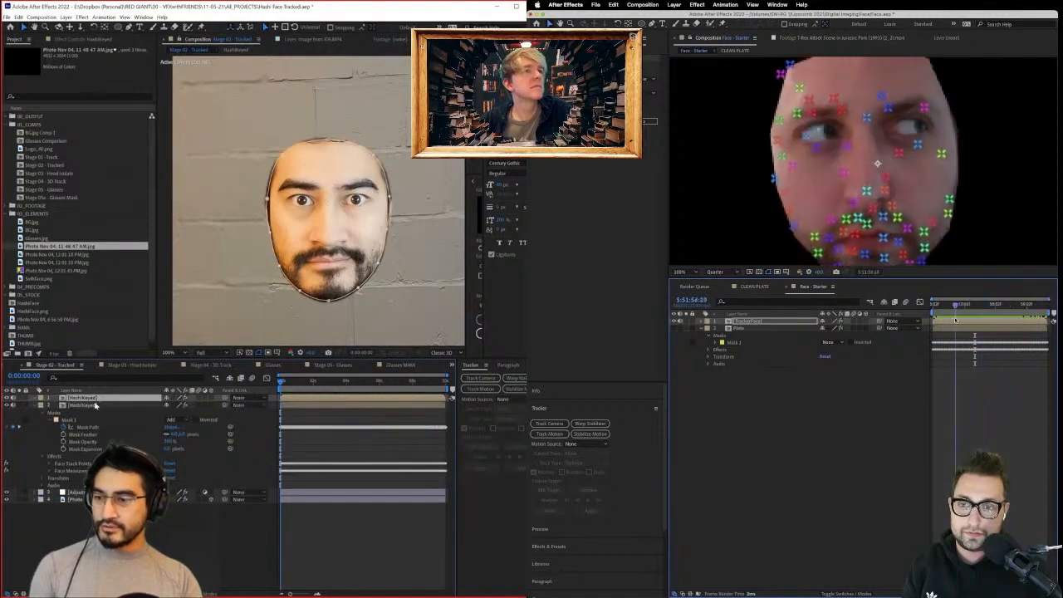
pyautogui.click(94, 400)
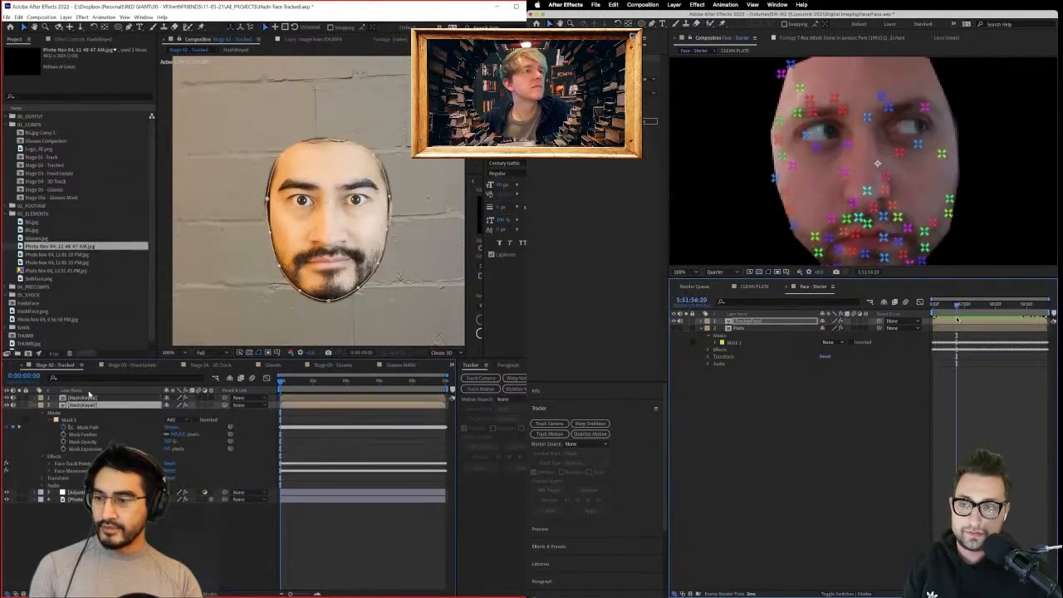
pyautogui.click(95, 400)
# Check the average error reported for the TrackerFace camera track and show the preview playback settings.
pyautogui.click(567, 391)
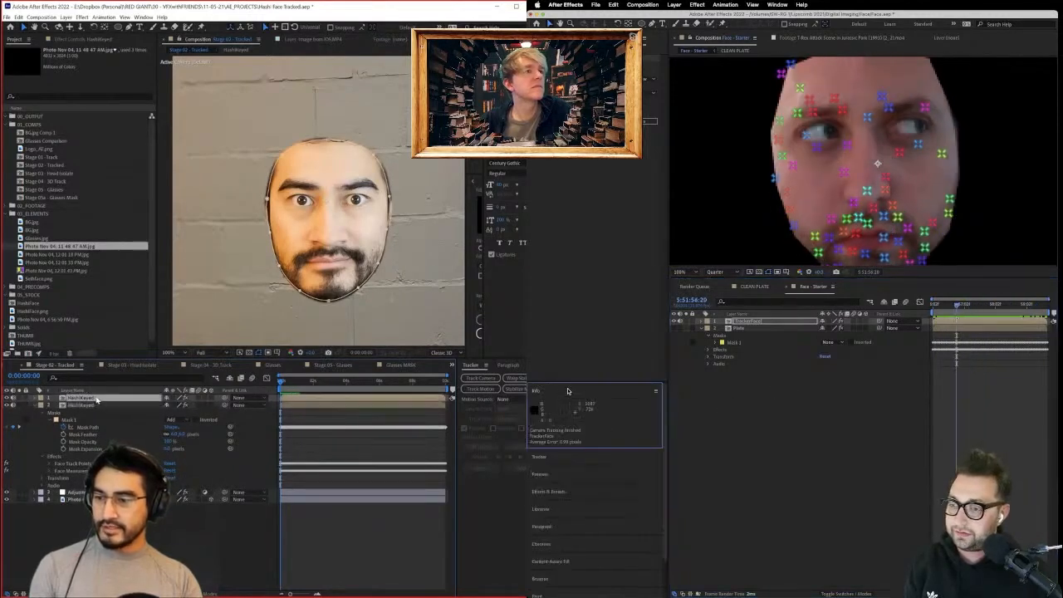
pyautogui.click(568, 391)
pyautogui.click(556, 429)
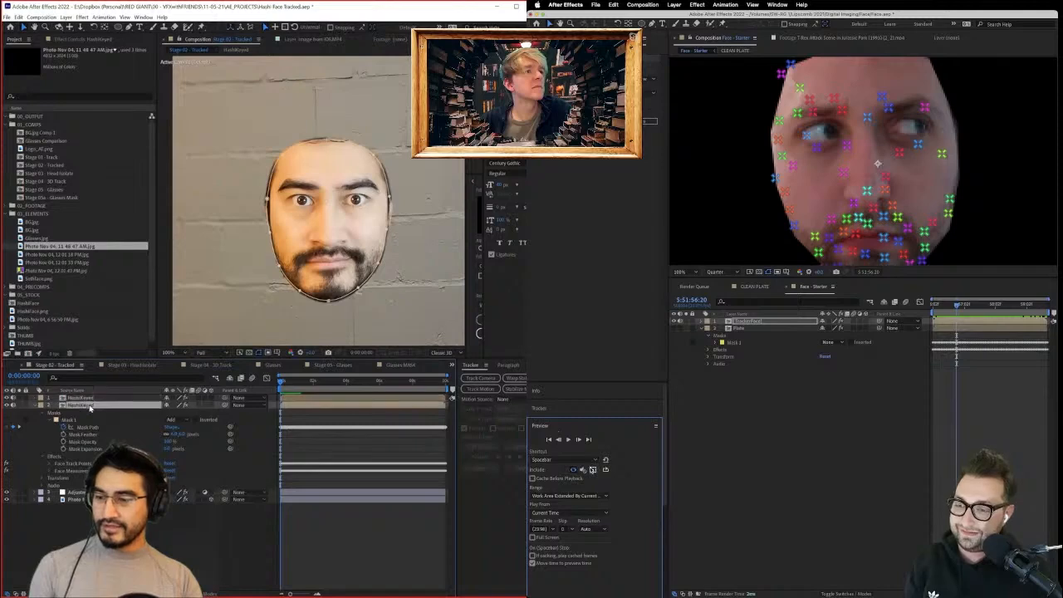
# Duplicate the keyed head layer in Stage 02 - Tracked again, and play back Face - Starter with its track points from the start.
pyautogui.click(91, 399)
pyautogui.hotkey('ctrl', 'd')
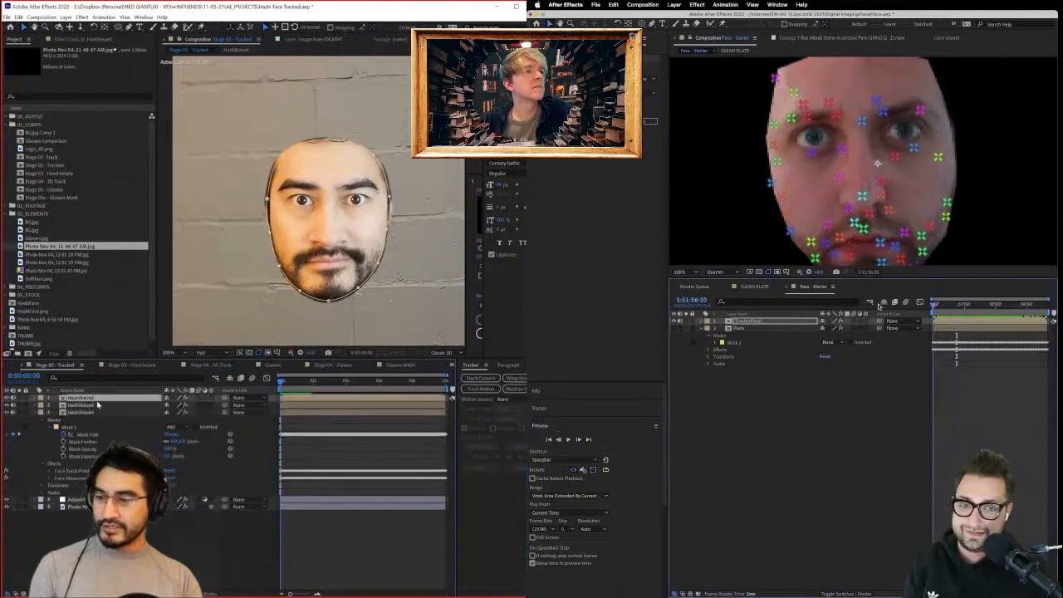
pyautogui.press('space')
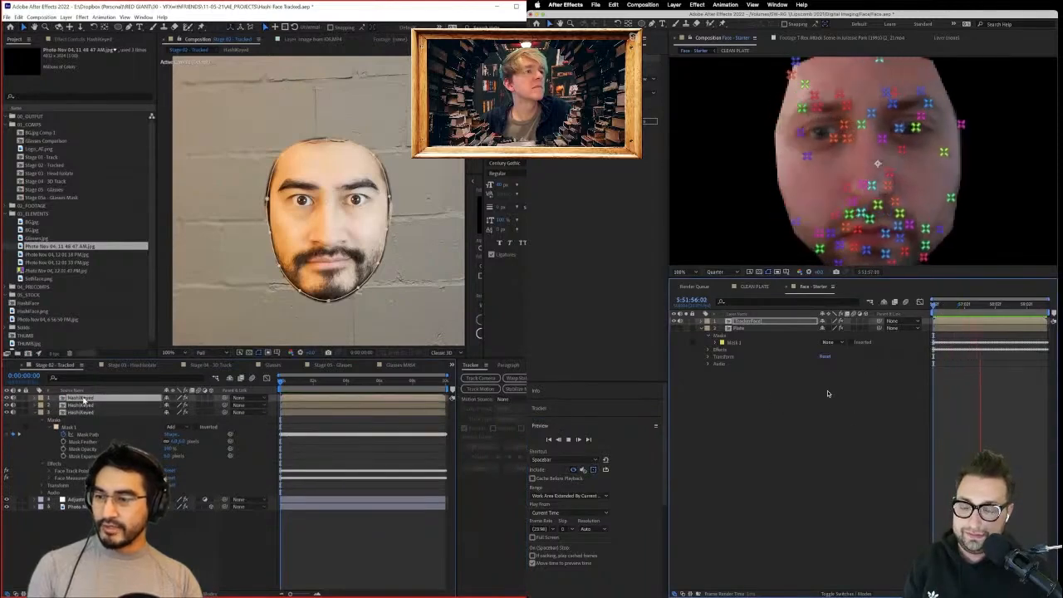
pyautogui.click(85, 406)
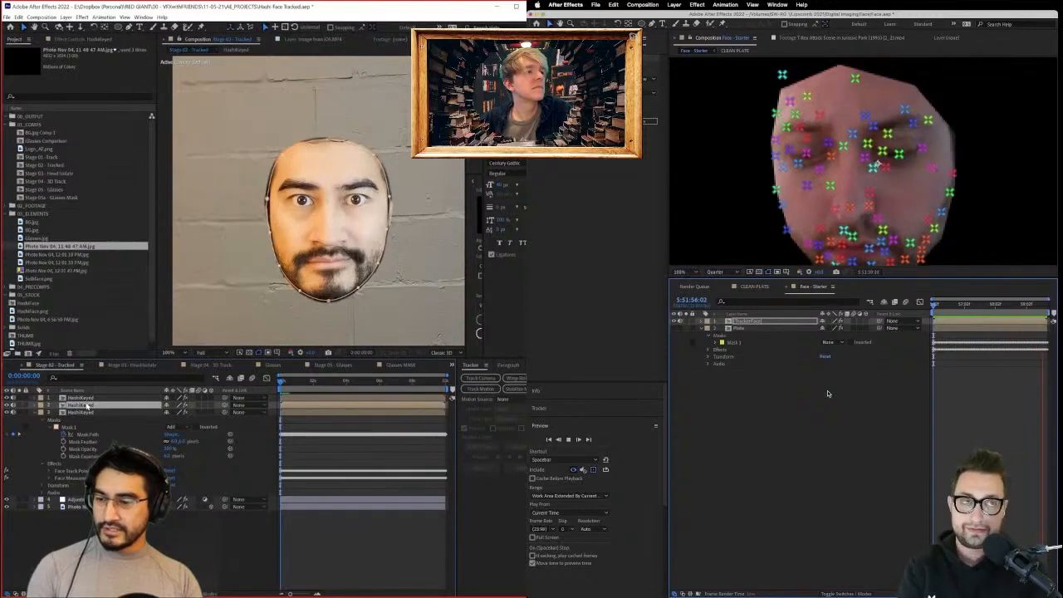
# Remove the mask from the middle duplicate of the keyed head in Stage 02 - Tracked and give it an Alpha track matte.
pyautogui.press('m')
pyautogui.press('Delete')
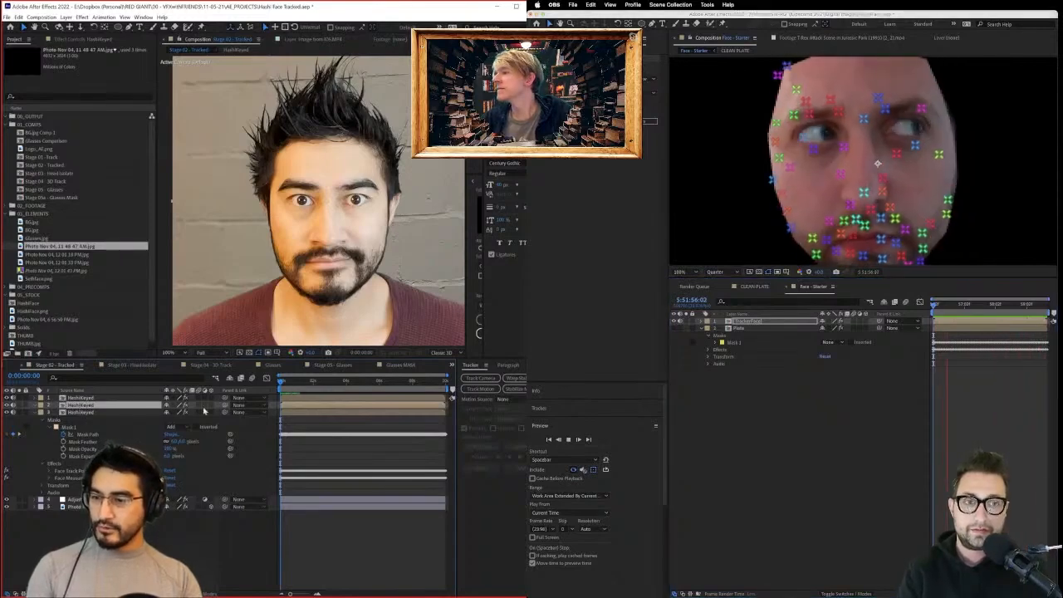
pyautogui.click(127, 398)
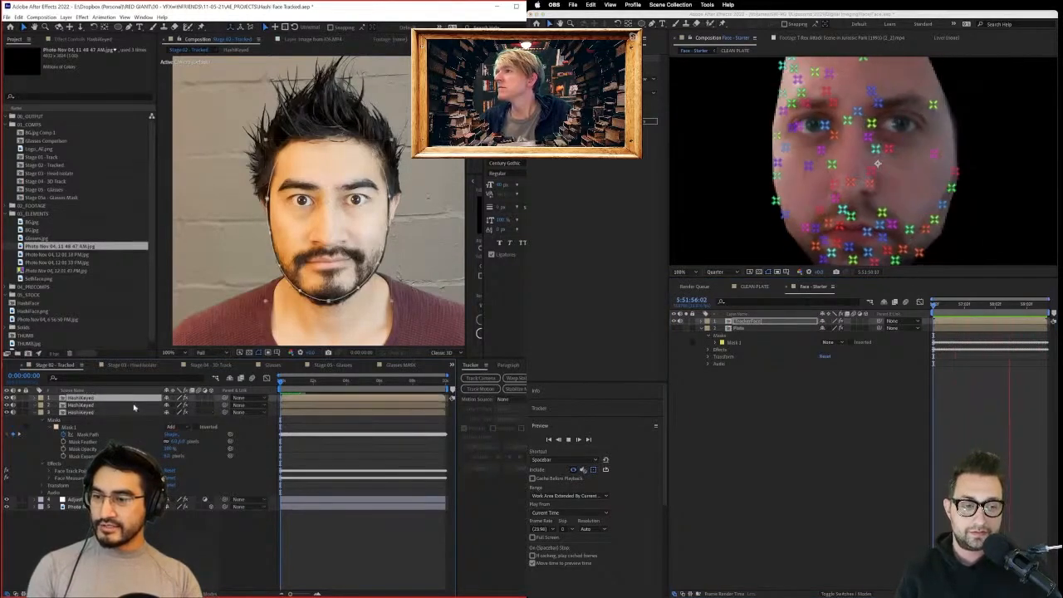
pyautogui.click(141, 406)
pyautogui.press('F4')
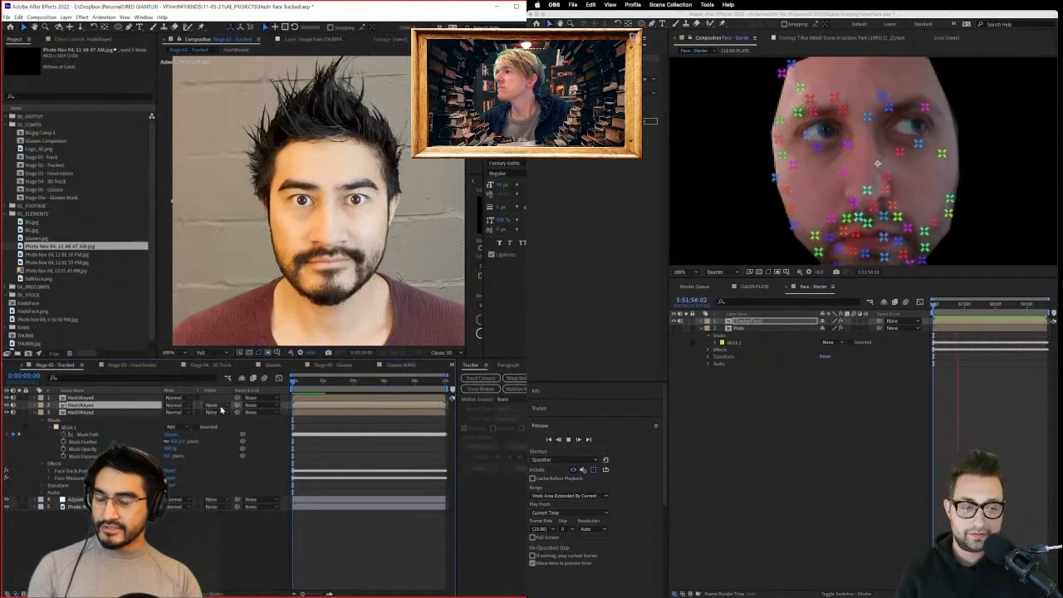
pyautogui.click(220, 406)
pyautogui.click(219, 425)
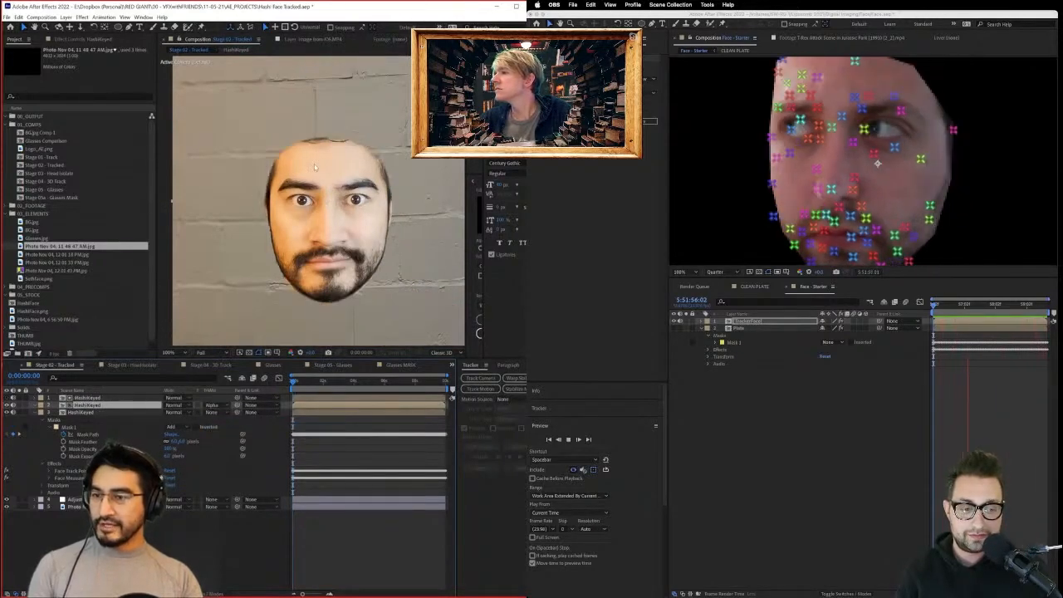
# Move the masked matte layer up and enlarge it until it reveals the whole head and hair.
pyautogui.click(99, 399)
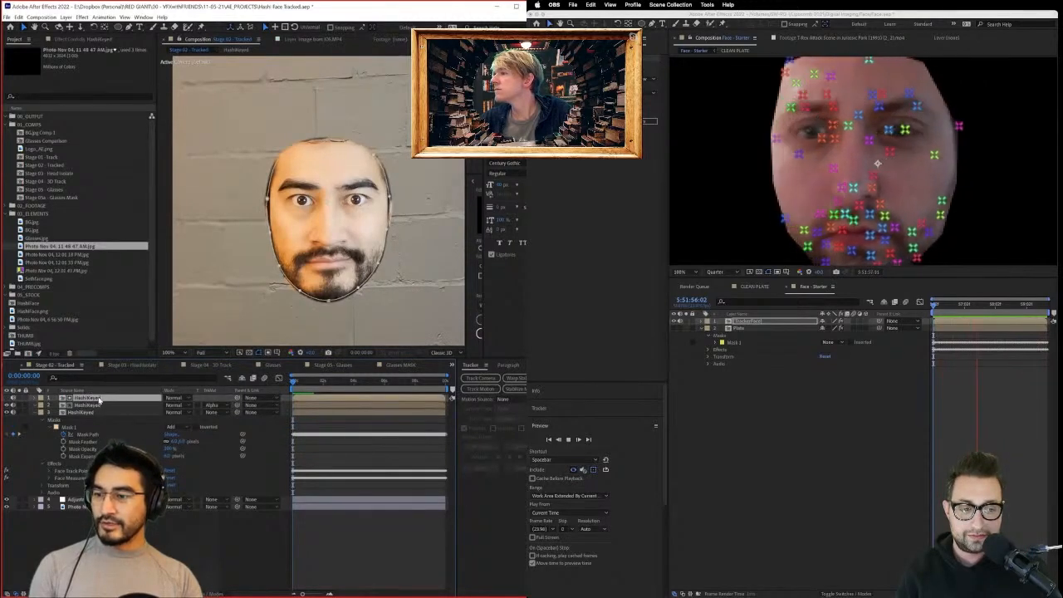
pyautogui.moveTo(341, 275); pyautogui.dragTo(346, 212)
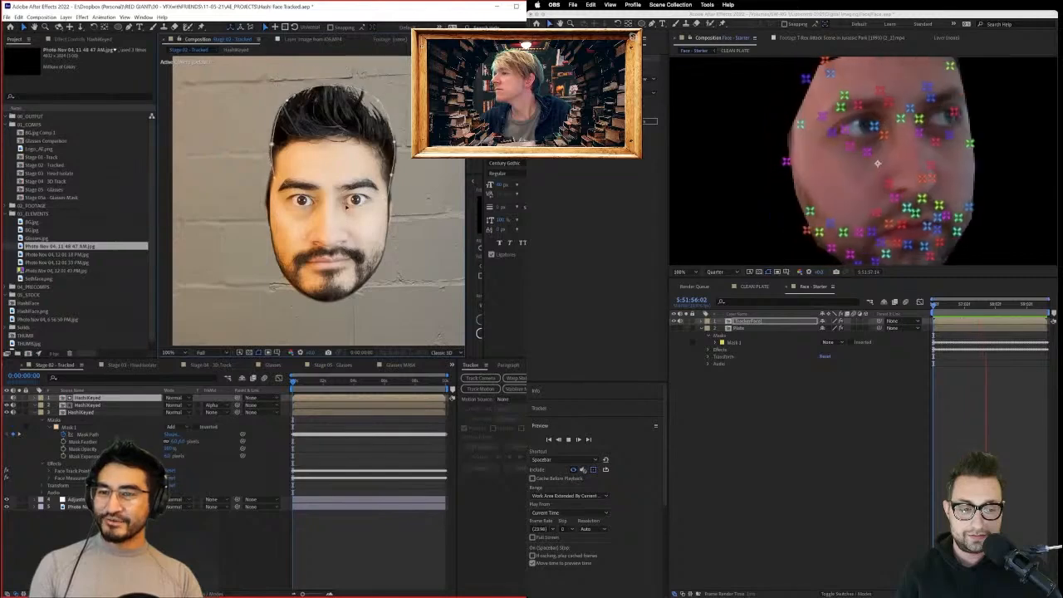
pyautogui.click(404, 240)
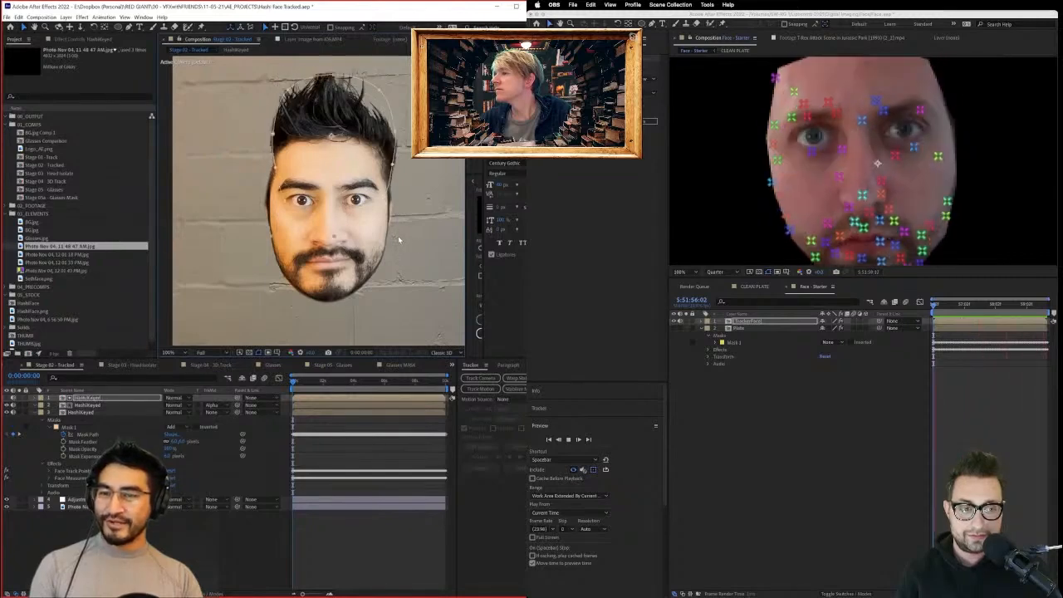
pyautogui.moveTo(420, 269); pyautogui.dragTo(430, 276)
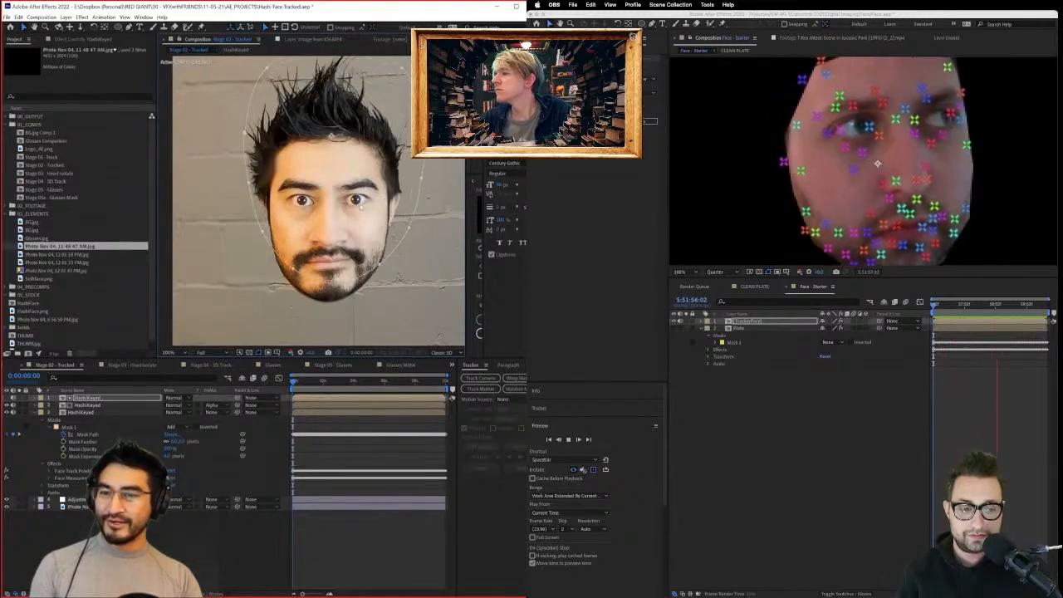
pyautogui.moveTo(349, 197); pyautogui.dragTo(340, 173)
# Scrub through Stage 02 - Tracked to check how the enlarged tracked matte follows the turning head.
pyautogui.scroll(-1, 345, 199)
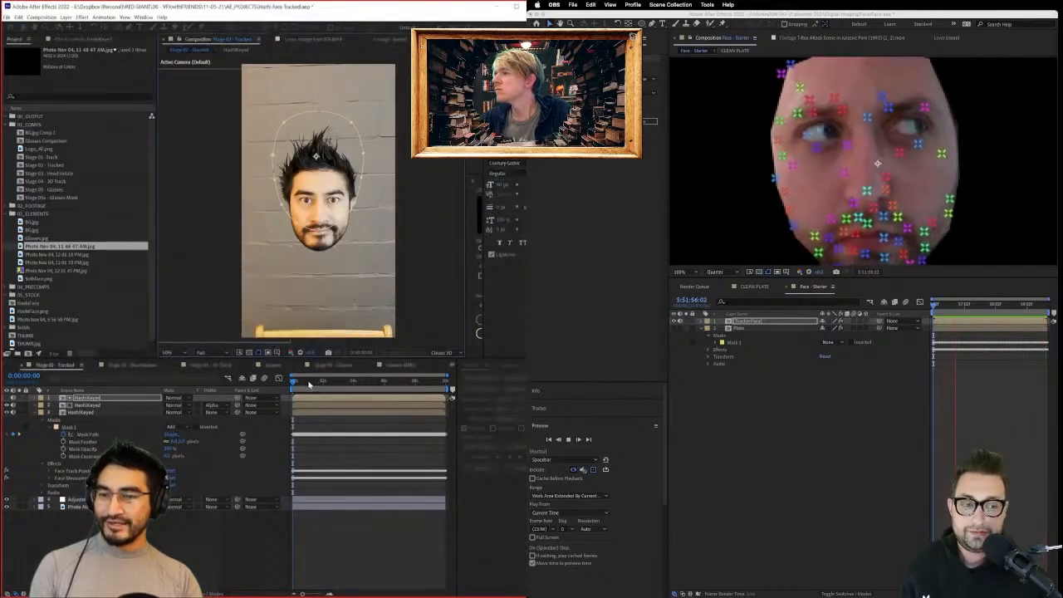
pyautogui.moveTo(336, 387); pyautogui.dragTo(294, 387)
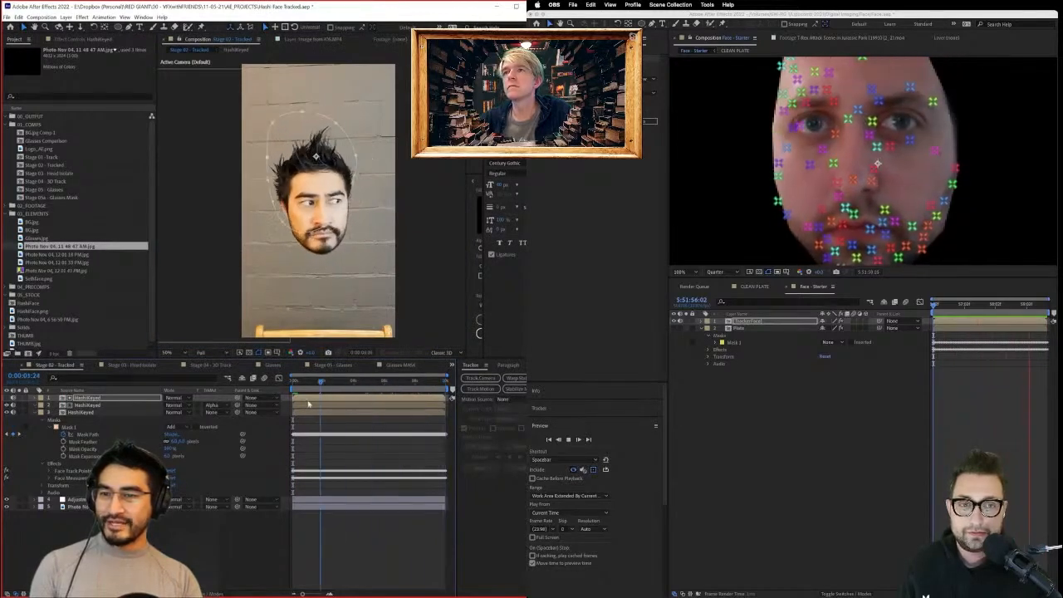
pyautogui.scroll(2, 331, 182)
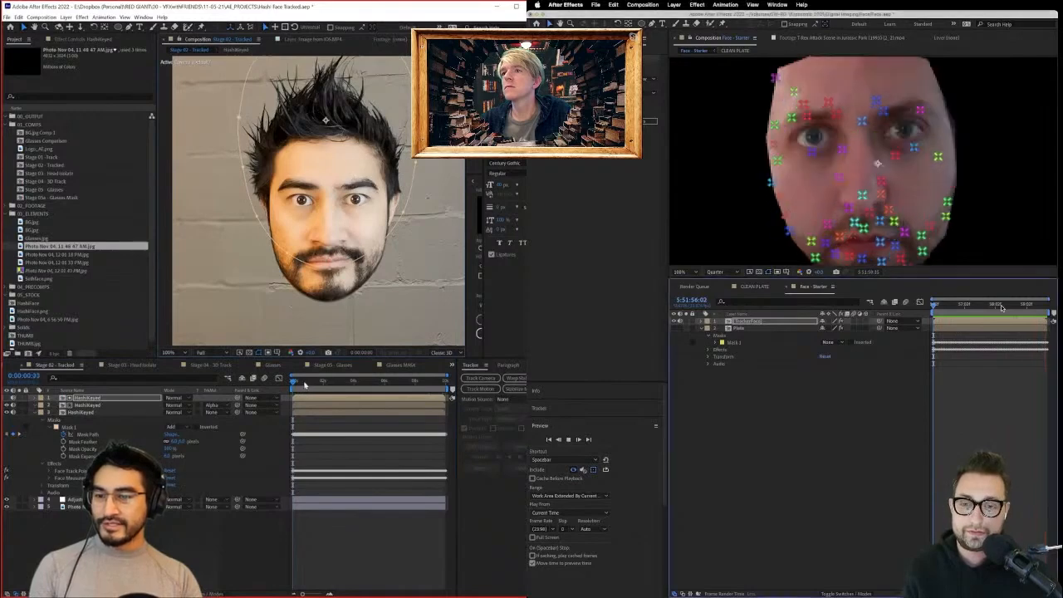
pyautogui.moveTo(296, 381); pyautogui.dragTo(399, 381)
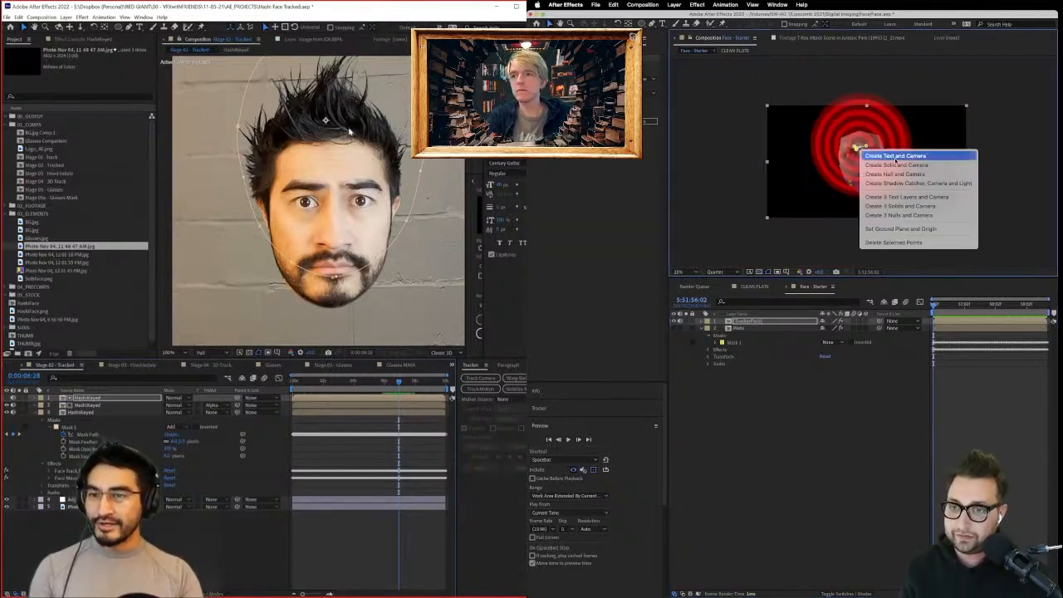
# View the Glasses MASK composition, then open Stage 05 - Glasses and scrub it to 0:00:05:07.
pyautogui.click(404, 366)
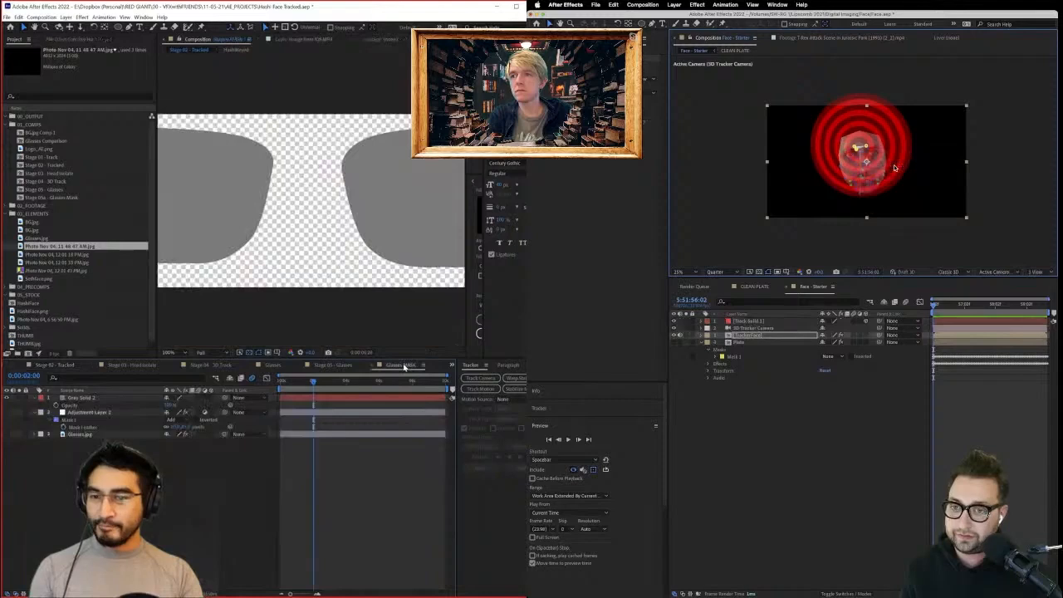
pyautogui.click(344, 366)
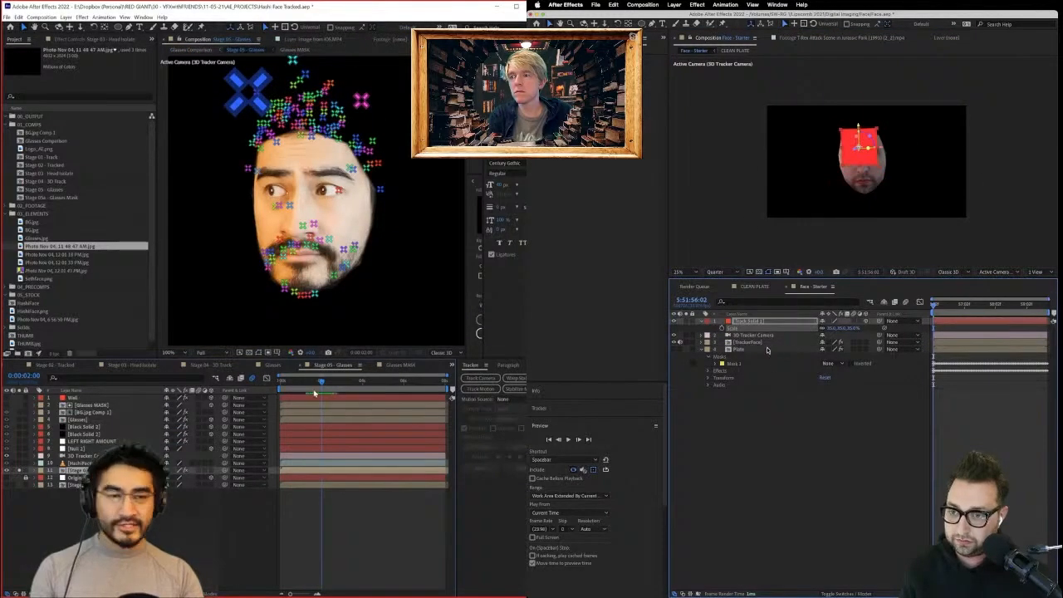
pyautogui.moveTo(311, 387); pyautogui.dragTo(388, 432)
# Create a solid from the selected track points on the left cheek at 5:51:58:01 in Face - Starter and scale it down.
pyautogui.rightClick(848, 184)
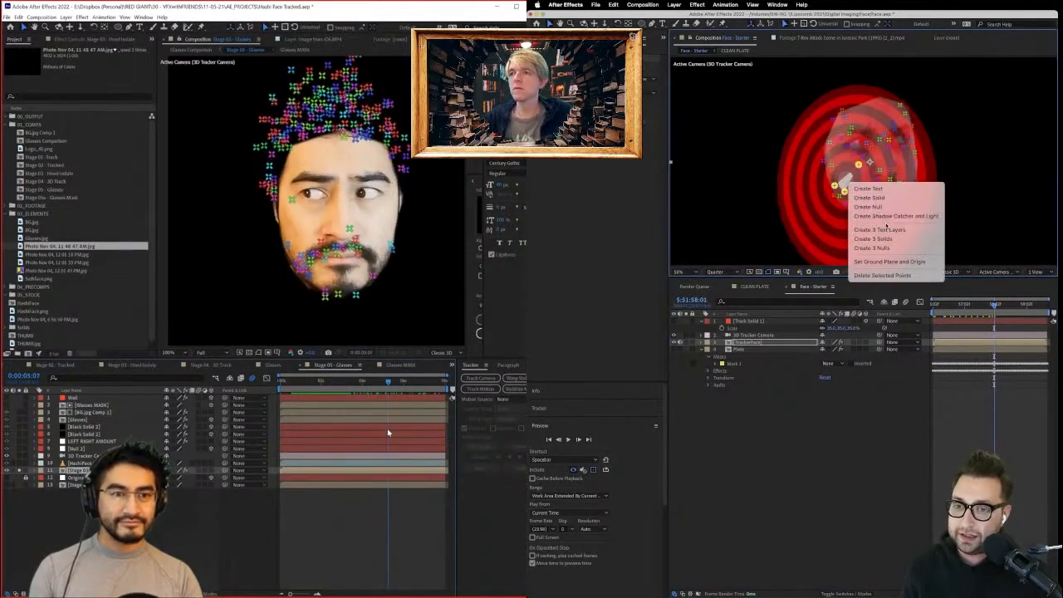
pyautogui.click(870, 198)
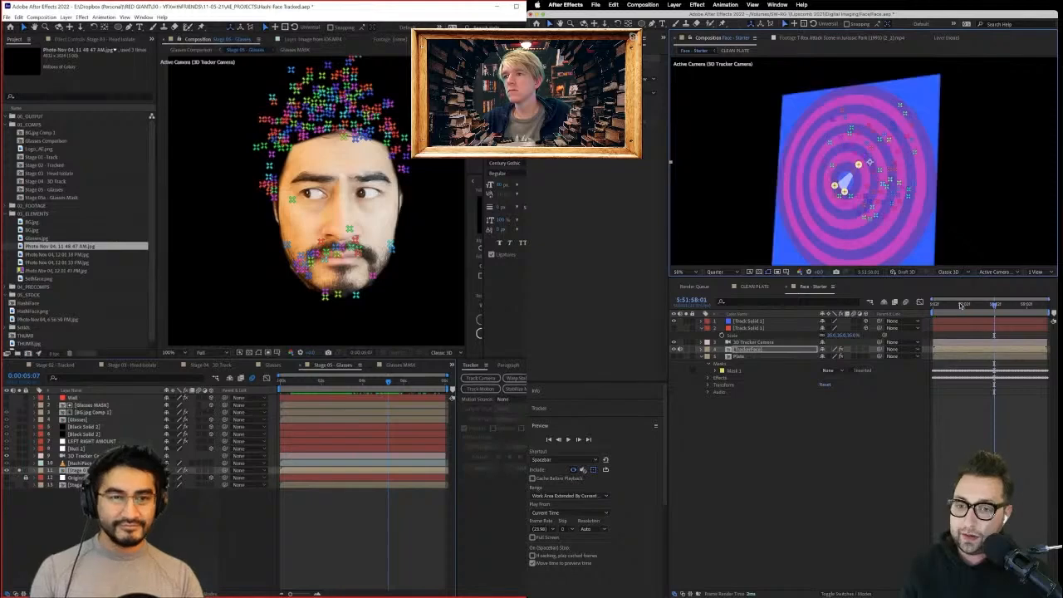
pyautogui.press('s')
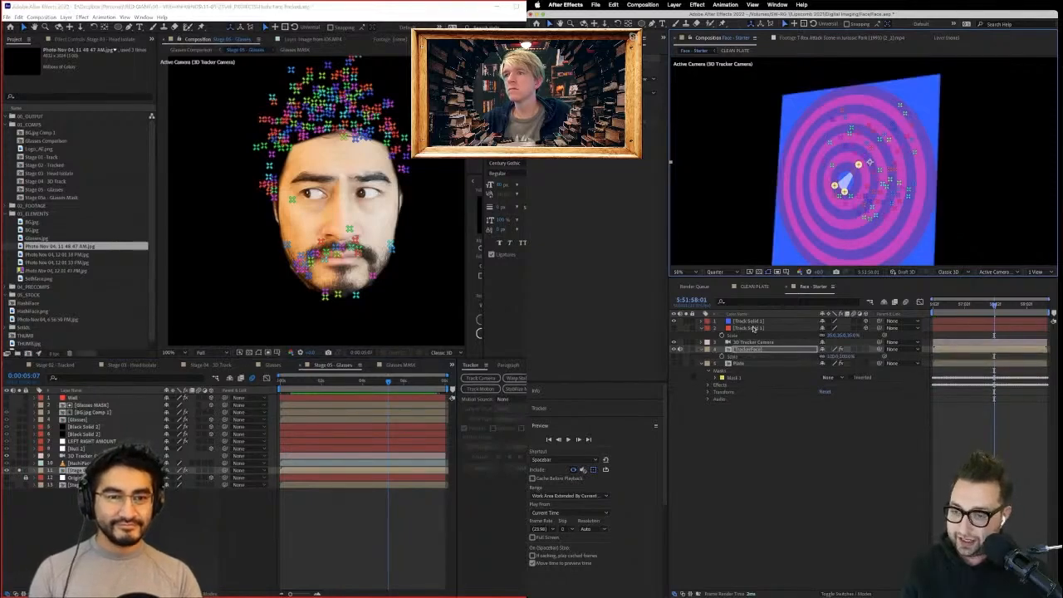
pyautogui.click(752, 321)
pyautogui.press('s')
pyautogui.moveTo(832, 332); pyautogui.dragTo(805, 332)
# Create a solid from TrackerFace track points on the opposite cheek at 5:51:59:00 and scale it down to fit the face.
pyautogui.click(754, 356)
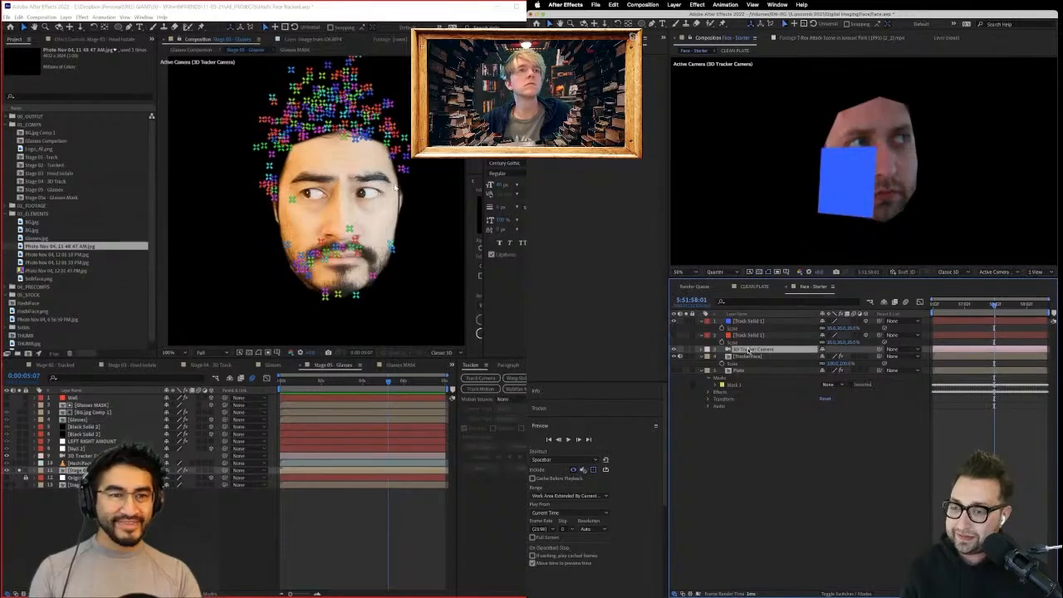
pyautogui.click(560, 58)
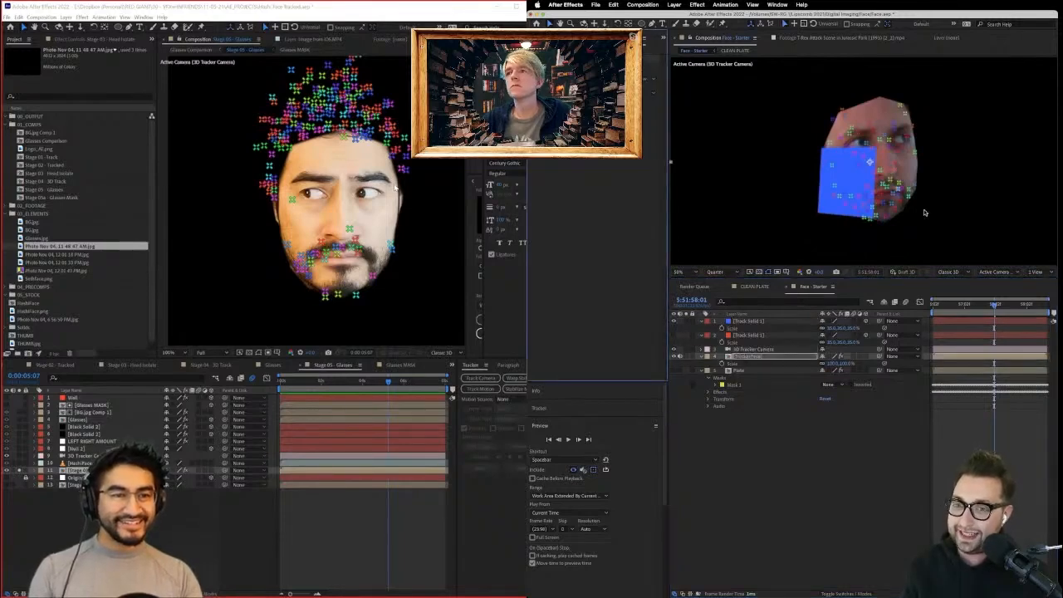
pyautogui.moveTo(995, 296); pyautogui.dragTo(1023, 309)
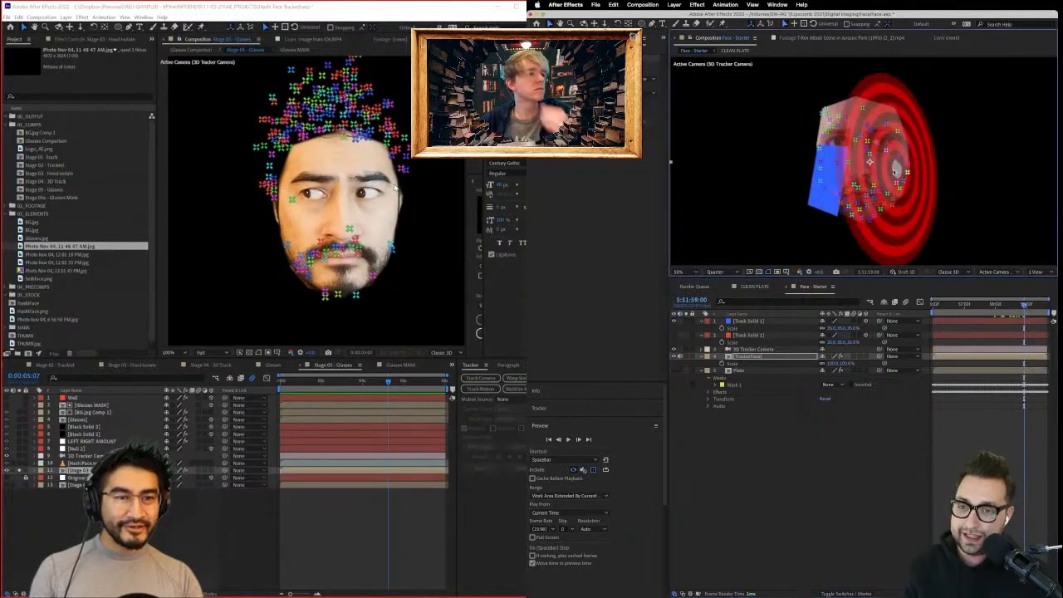
pyautogui.rightClick(895, 172)
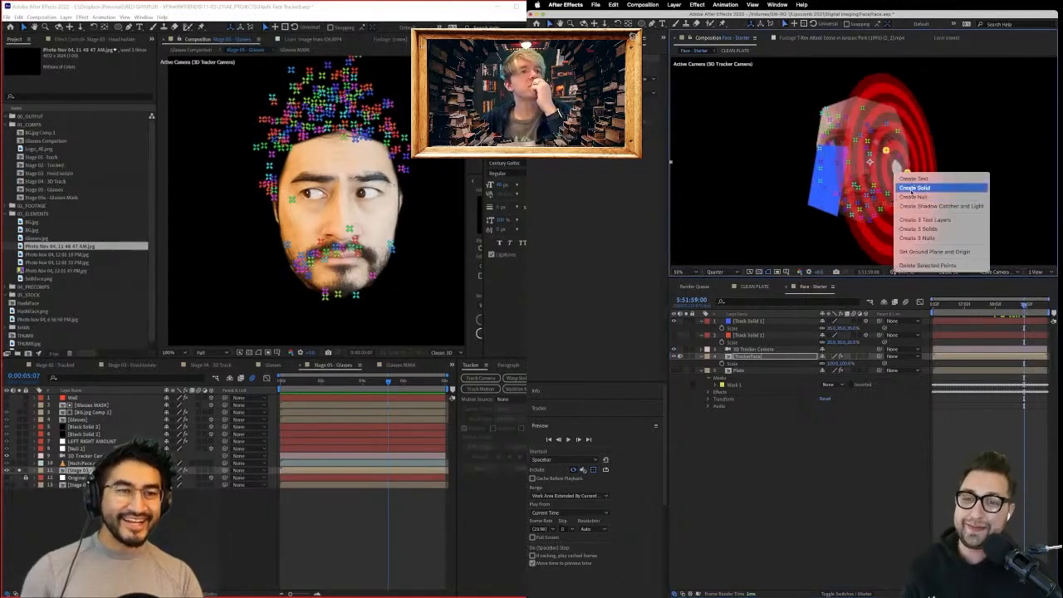
pyautogui.click(915, 188)
pyautogui.click(752, 321)
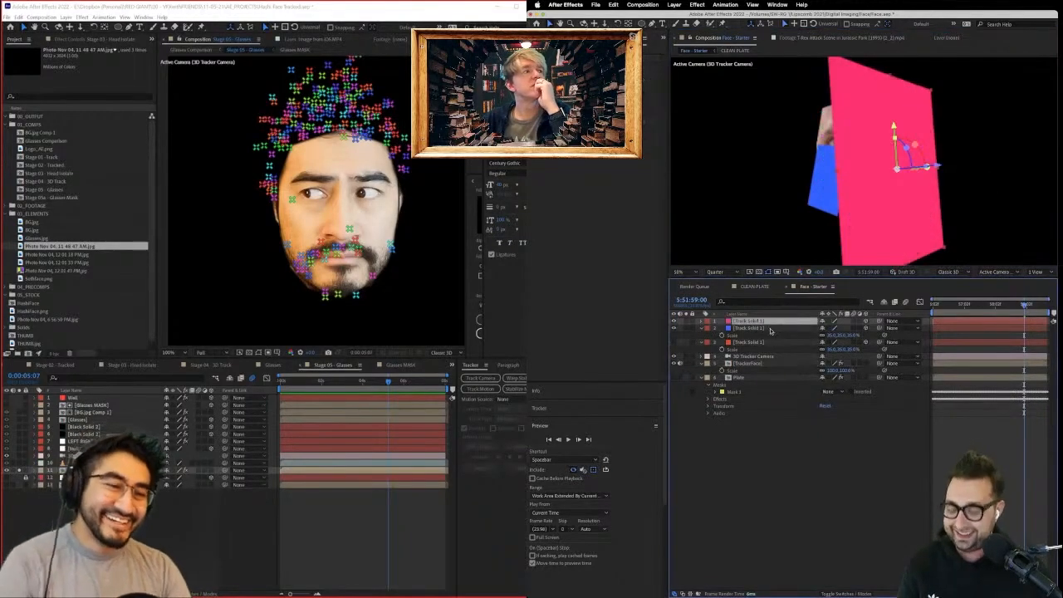
pyautogui.press('s')
pyautogui.moveTo(831, 328); pyautogui.dragTo(806, 326)
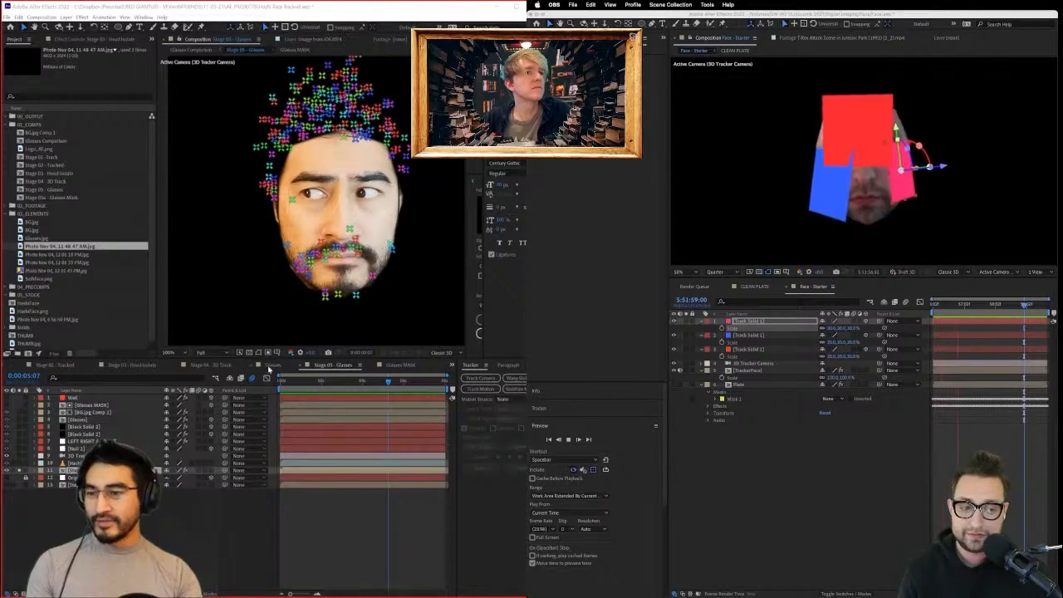
# Examine the track points on the head by scrubbing Stage 05 - Glasses, and play back Face - Starter with its solids.
pyautogui.click(875, 482)
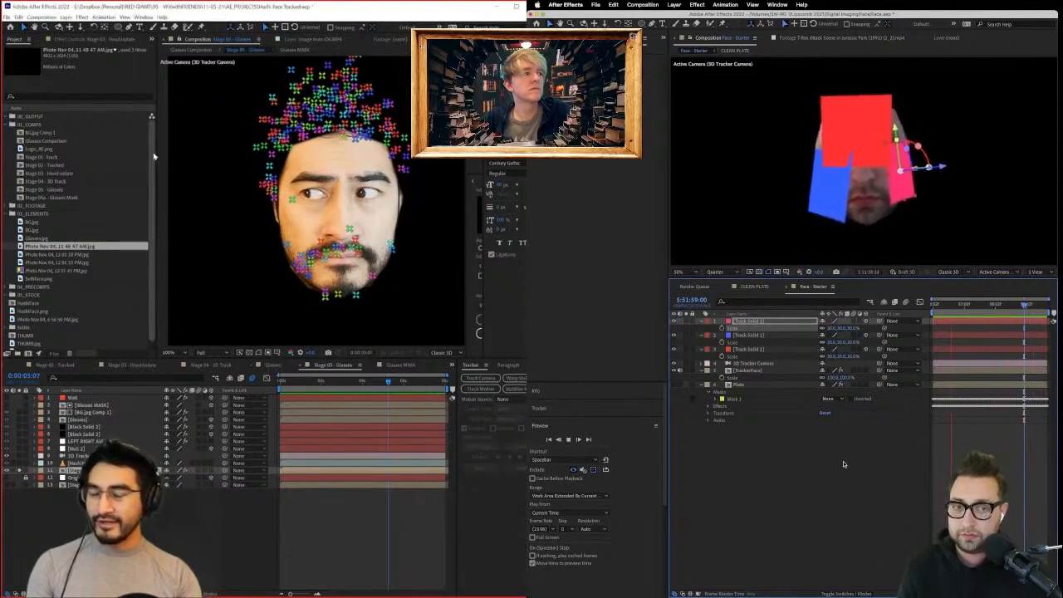
pyautogui.scroll(-1, 58, 196)
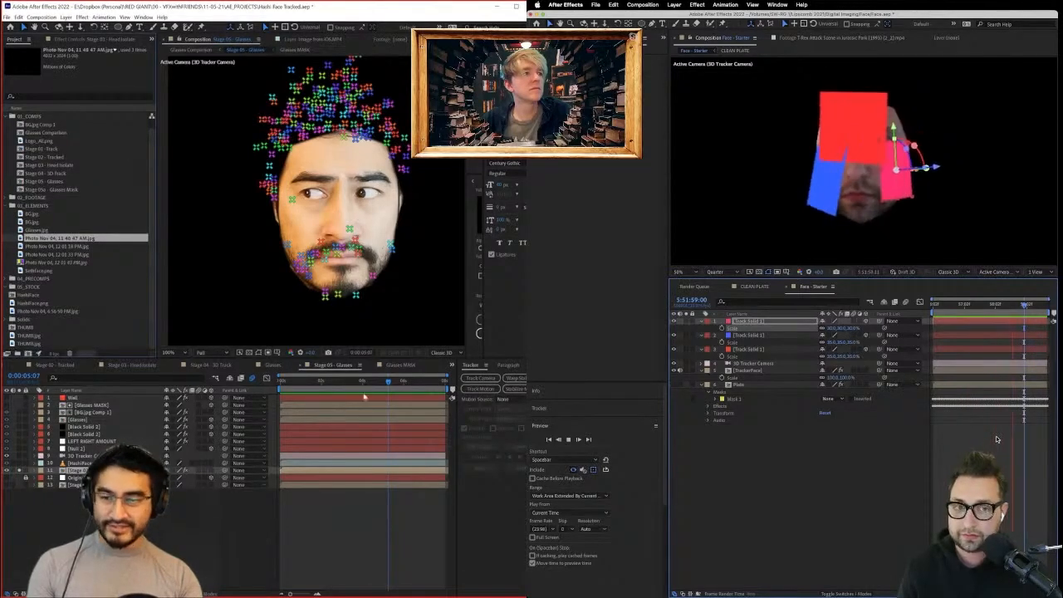
pyautogui.moveTo(367, 383); pyautogui.dragTo(339, 437)
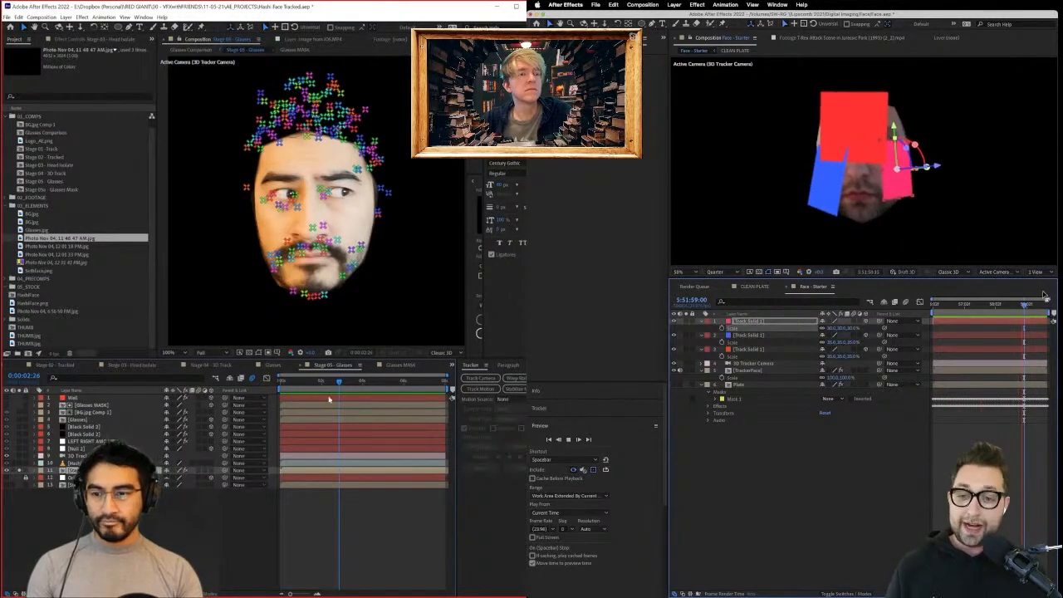
pyautogui.moveTo(322, 384); pyautogui.dragTo(354, 409)
pyautogui.press('space')
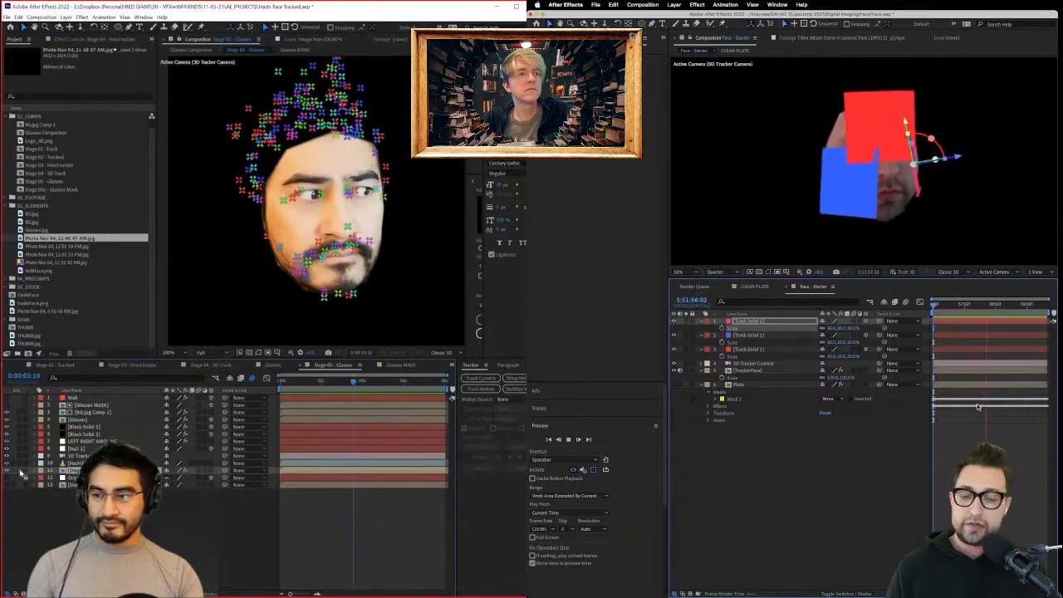
# Turn off solo on the head layer in Stage 05 - Glasses and scrub the glasses composite to 0:00:03:00.
pyautogui.click(20, 472)
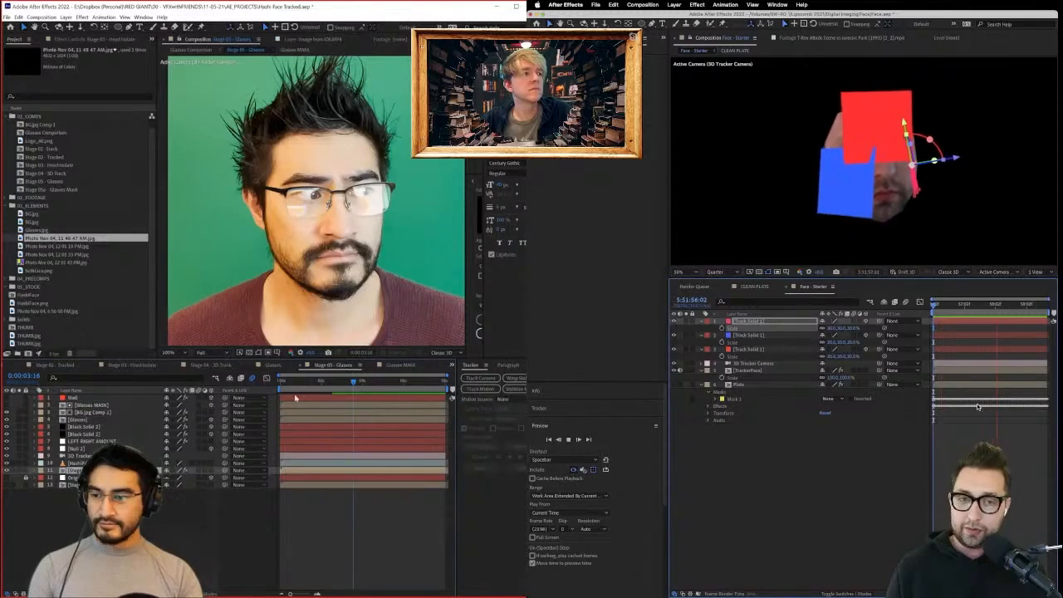
pyautogui.moveTo(316, 380); pyautogui.dragTo(342, 406)
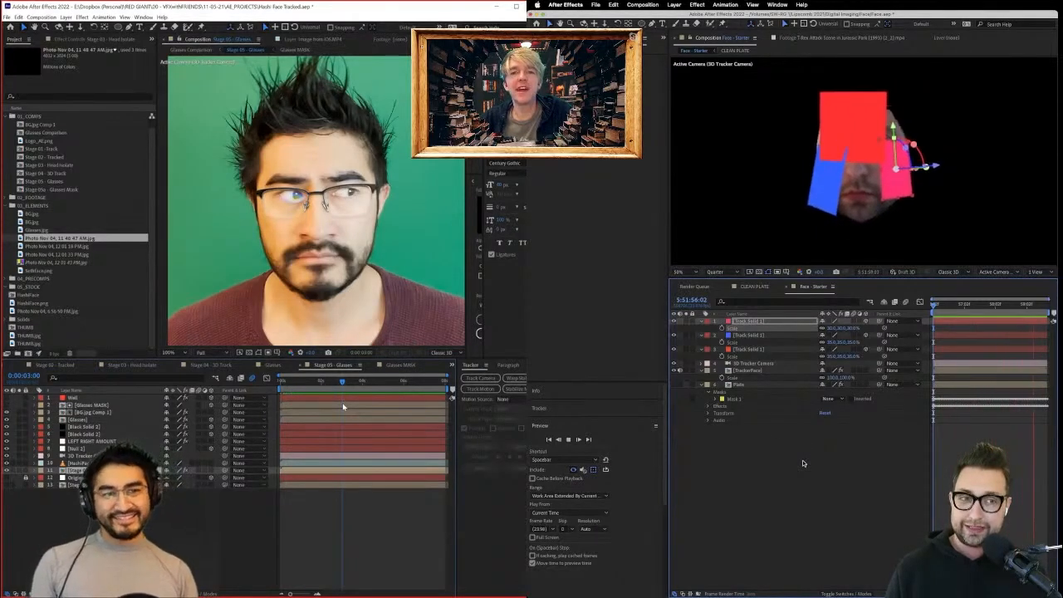
# Make the Plate layer visible in Face - Starter and play back the tracked solids over the original footage from the start.
pyautogui.click(673, 384)
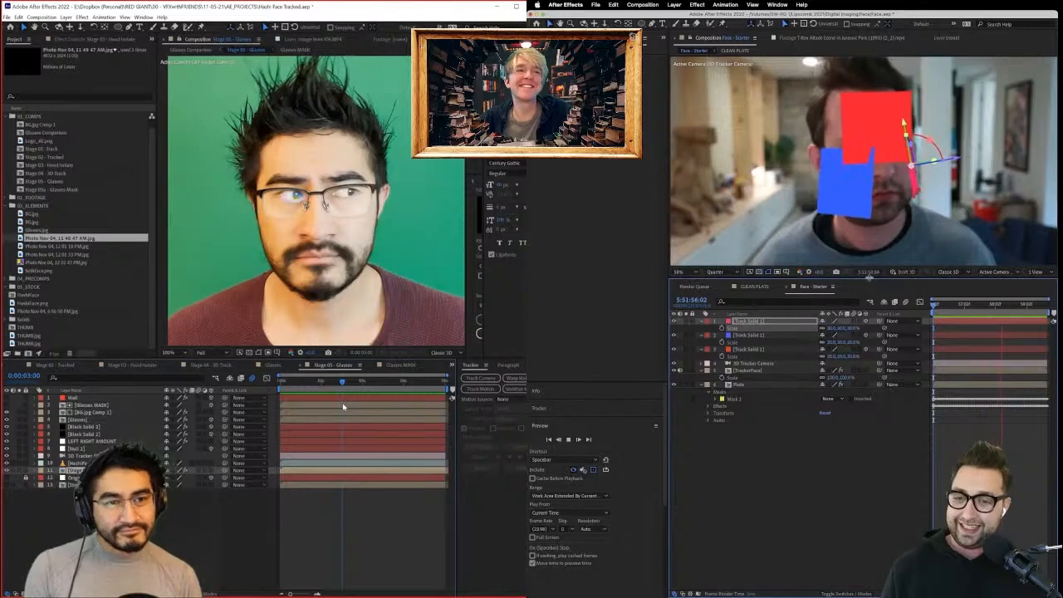
pyautogui.moveTo(881, 374); pyautogui.dragTo(880, 420)
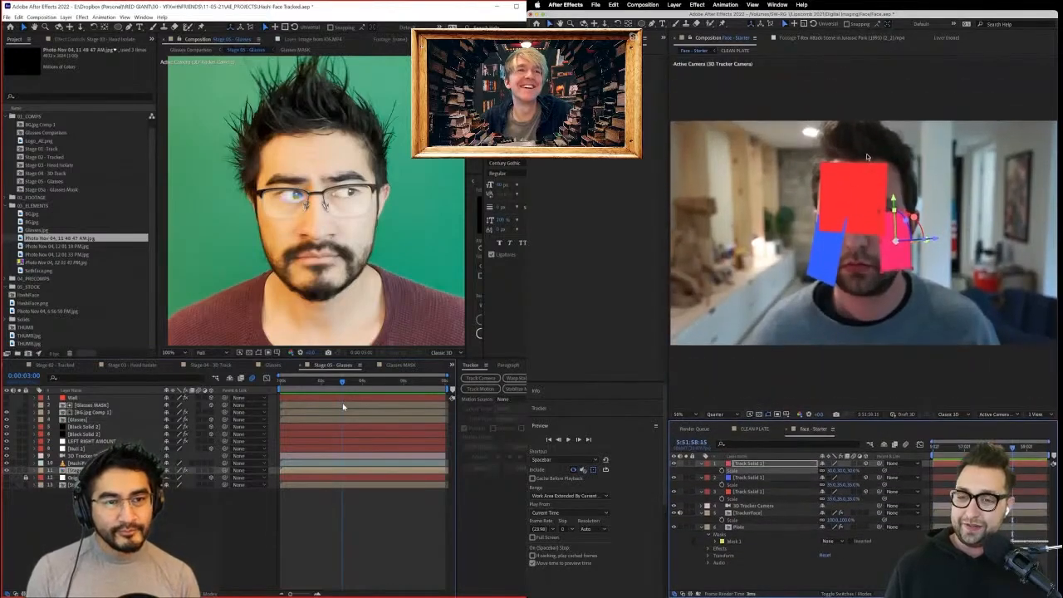
pyautogui.scroll(1, 868, 157)
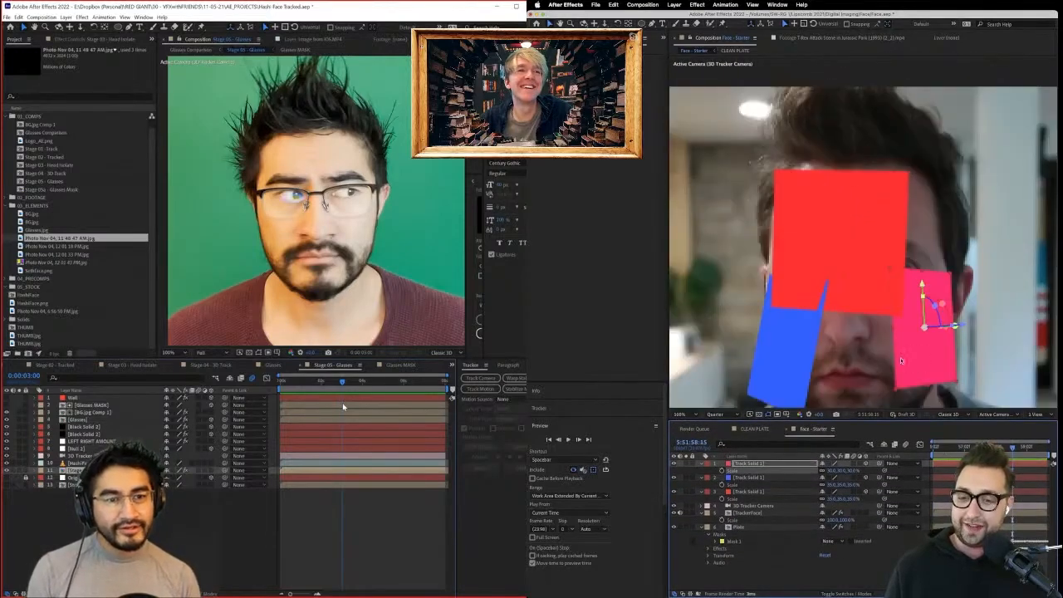
pyautogui.moveTo(901, 360); pyautogui.dragTo(905, 321)
pyautogui.moveTo(1012, 448); pyautogui.dragTo(907, 447)
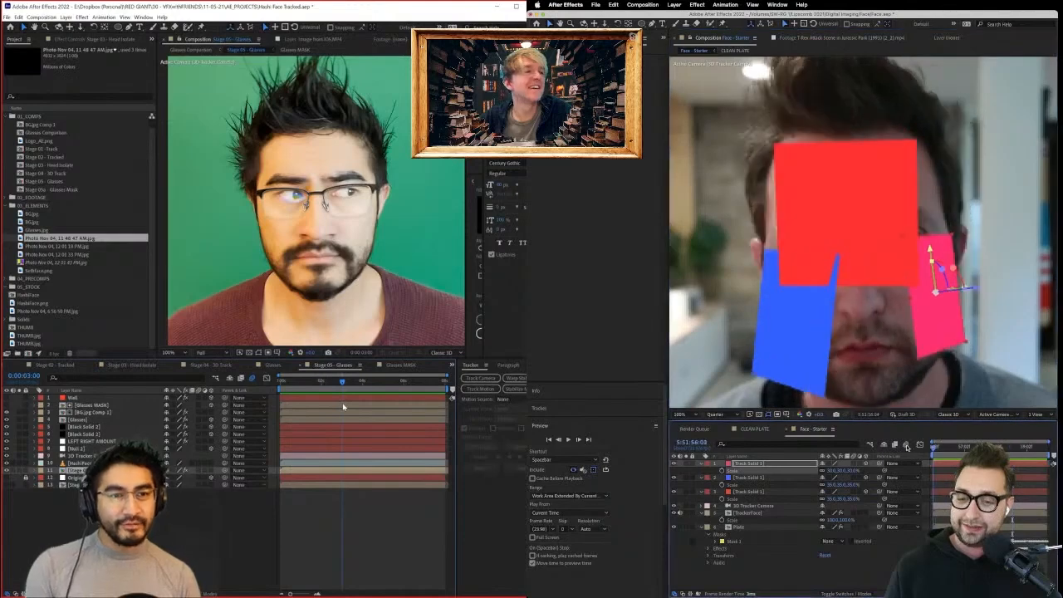
pyautogui.press('space')
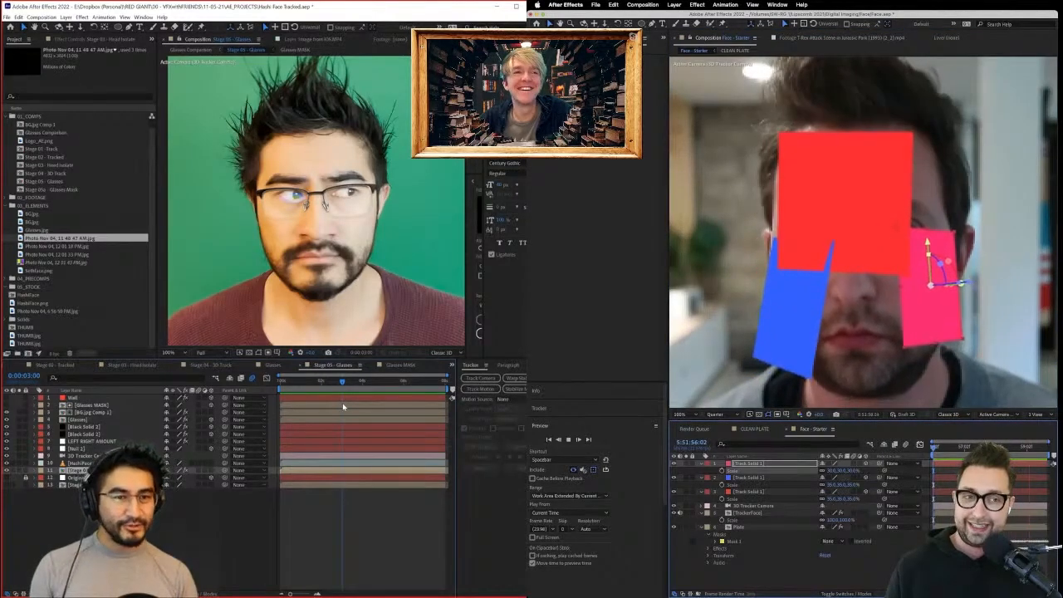
pyautogui.press('space')
# Scale the red forehead solid up to 60% so it covers the face, and hide it.
pyautogui.click(752, 465)
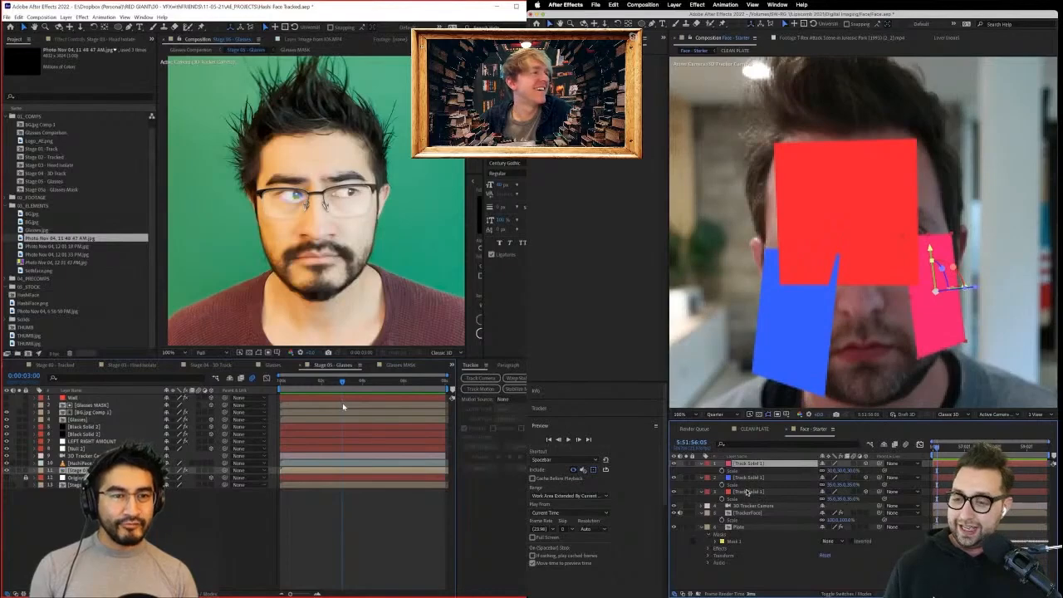
pyautogui.click(746, 492)
pyautogui.press('s')
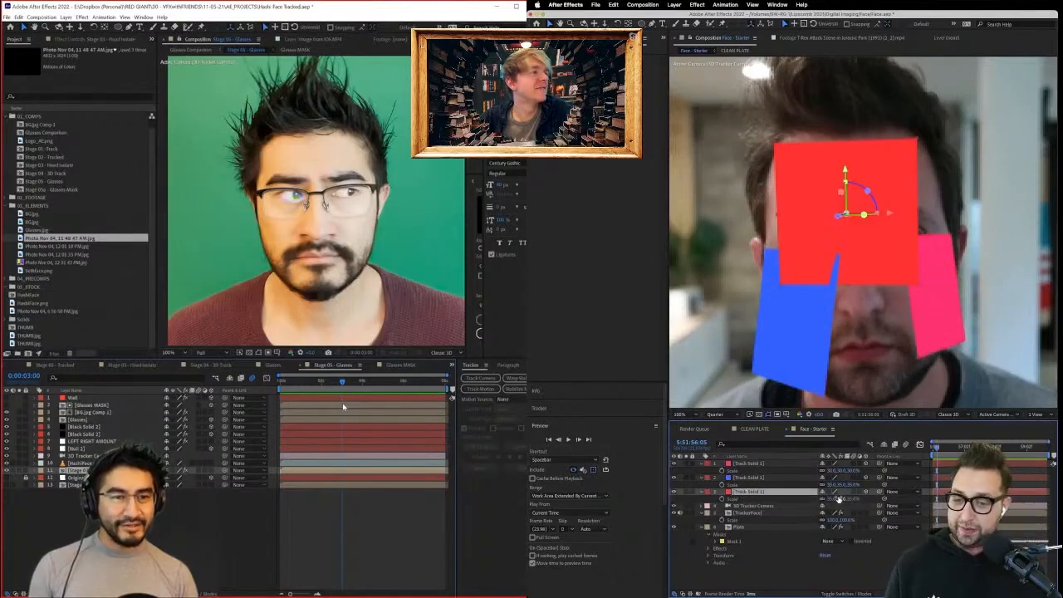
pyautogui.moveTo(831, 498); pyautogui.dragTo(842, 499)
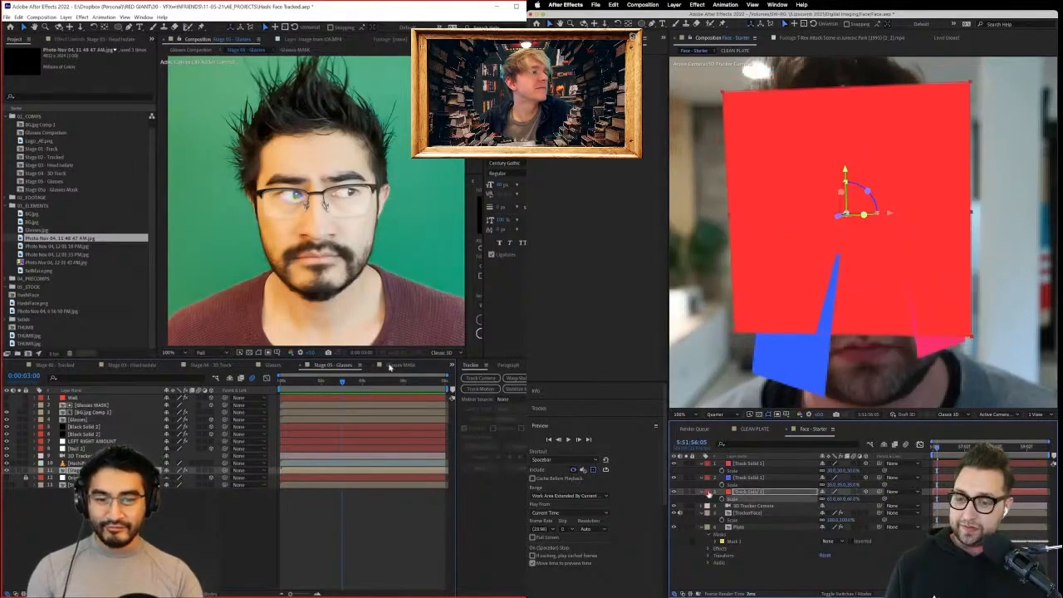
pyautogui.click(674, 492)
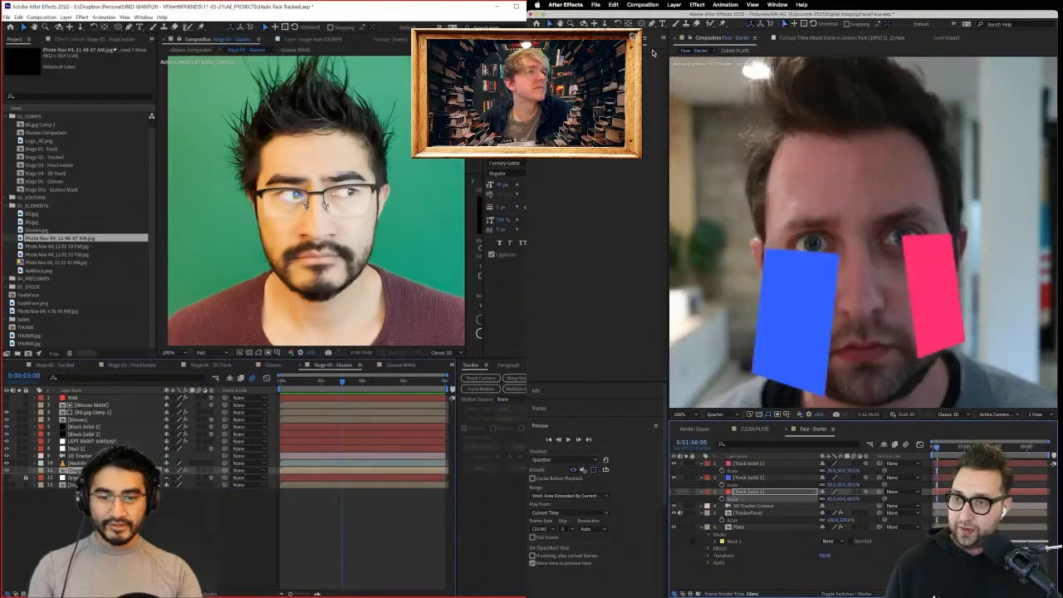
# Draw closed oval Pen tool masks around both eyes on the hidden red forehead solid.
pyautogui.click(652, 24)
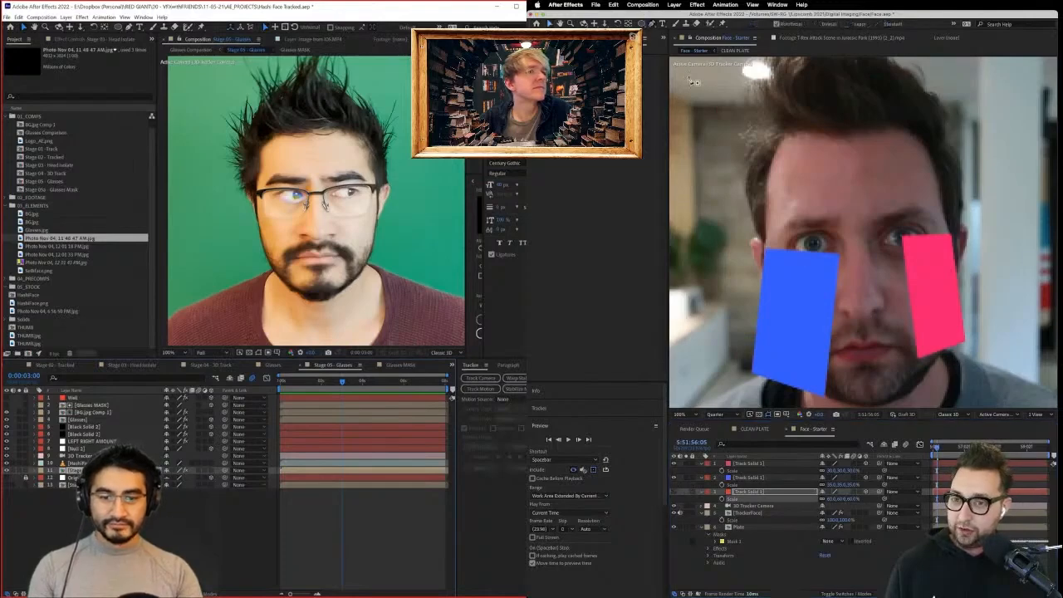
pyautogui.click(787, 246)
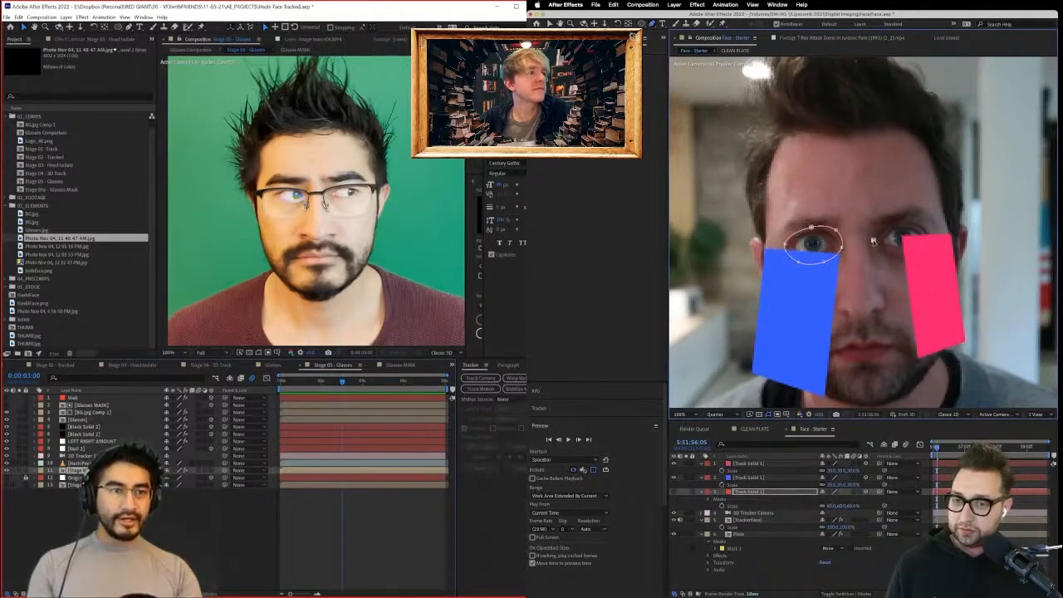
pyautogui.click(937, 242)
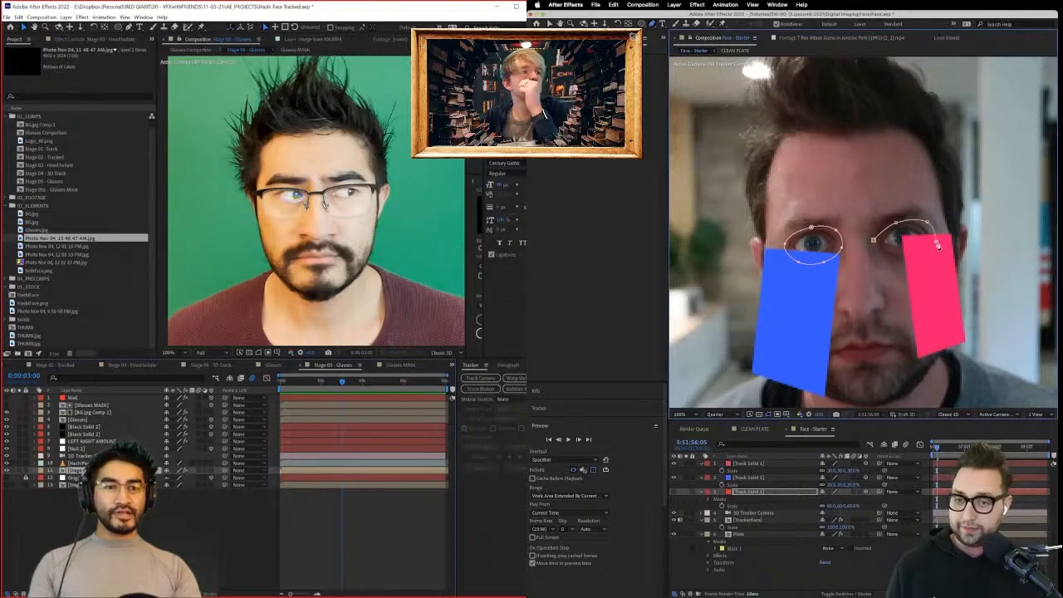
pyautogui.click(905, 256)
pyautogui.click(878, 249)
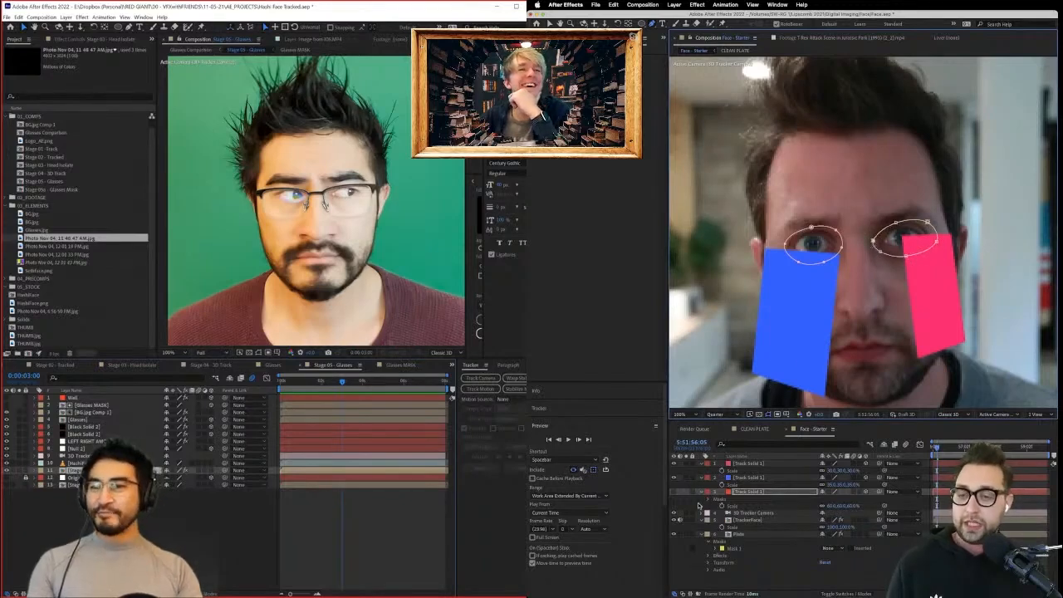
# Set both eye masks on the red solid to Subtract and make the solid visible.
pyautogui.click(746, 493)
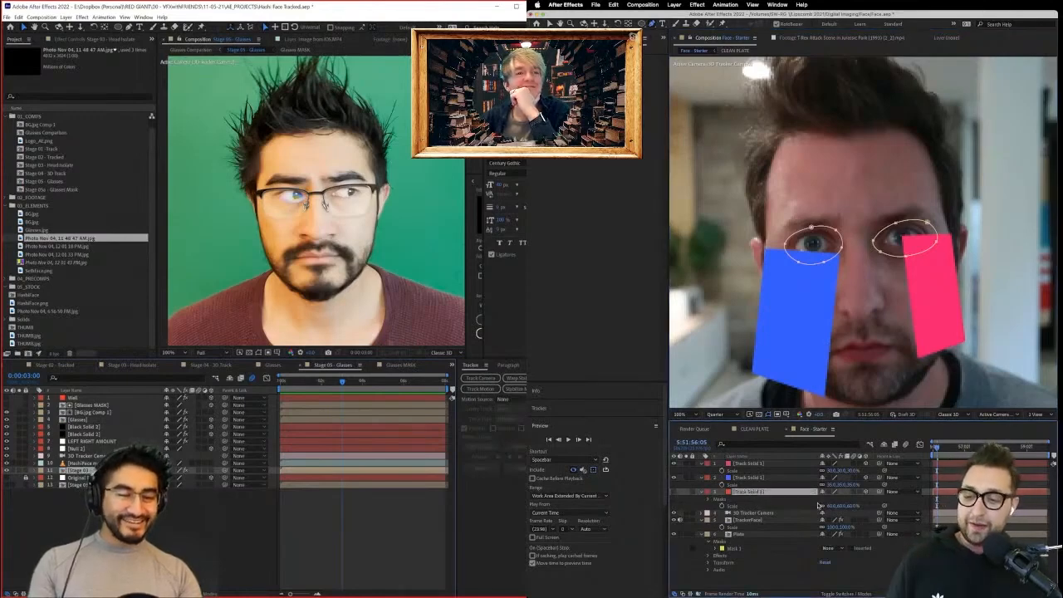
pyautogui.click(707, 500)
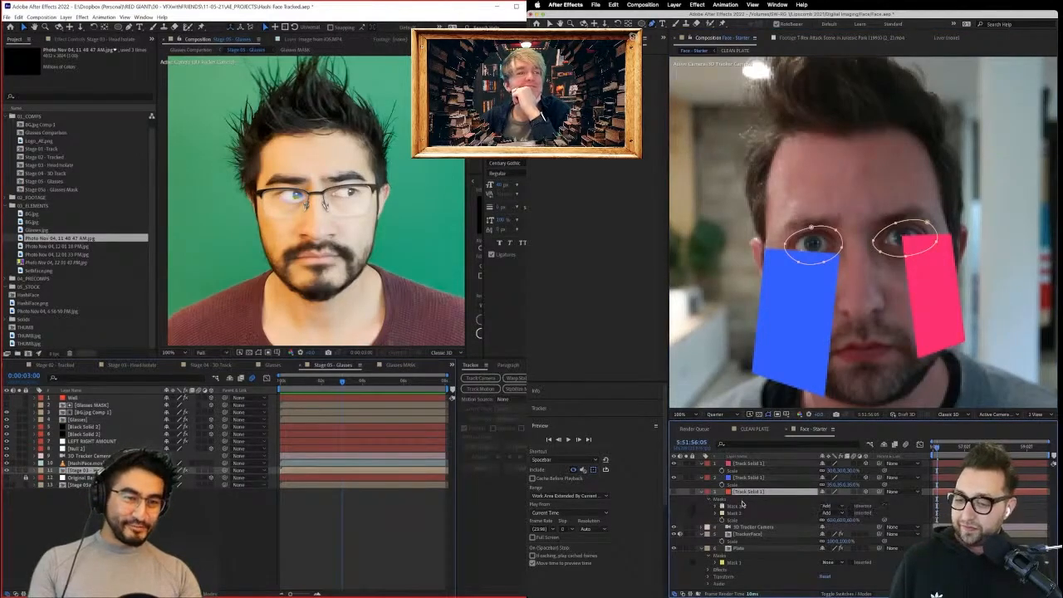
pyautogui.click(740, 506)
pyautogui.keyDown('shift'); pyautogui.click(742, 513); pyautogui.keyUp('shift')
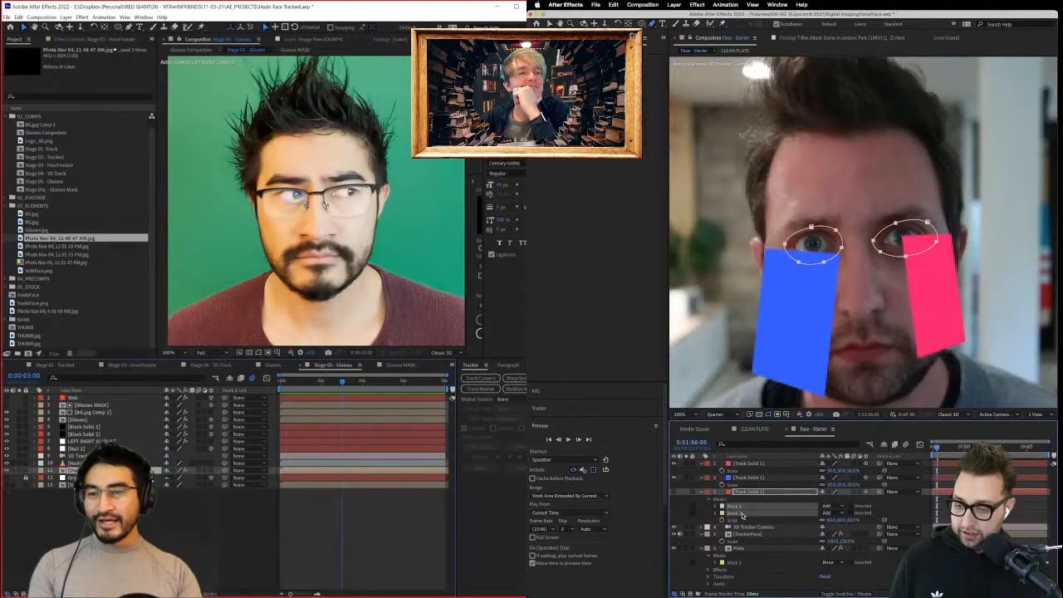
pyautogui.click(839, 507)
pyautogui.click(841, 534)
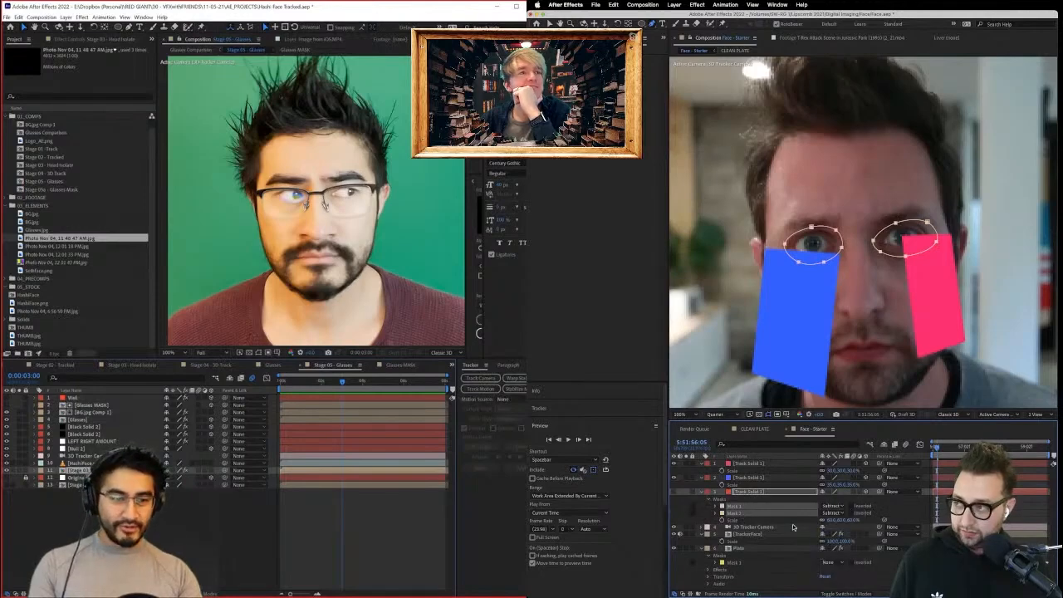
pyautogui.click(674, 492)
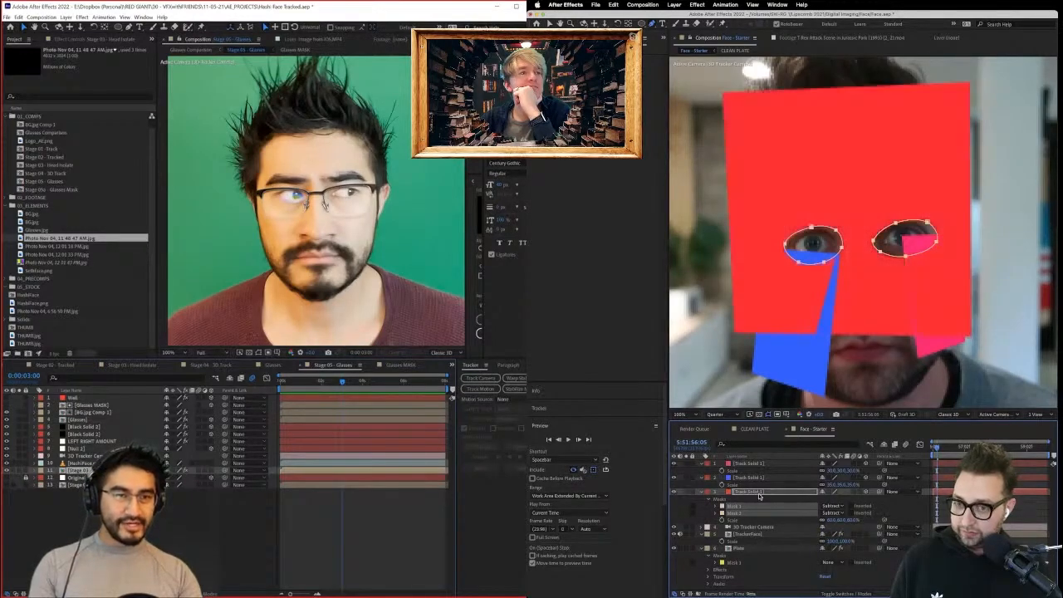
# Draw a closed cowl-shaped mask with two pointed ears around the face on the red solid.
pyautogui.click(770, 96)
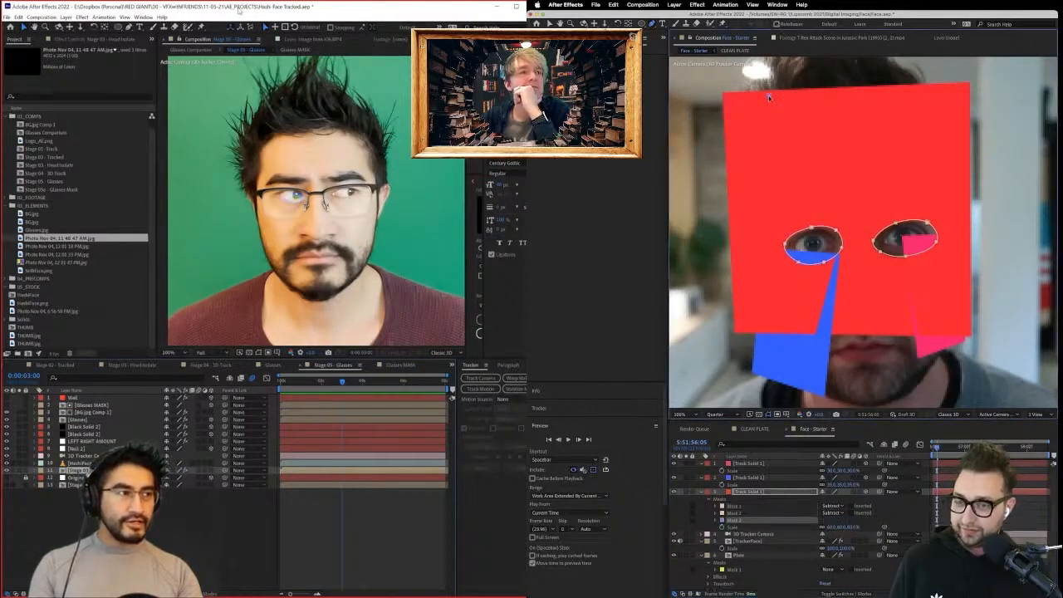
pyautogui.click(756, 136)
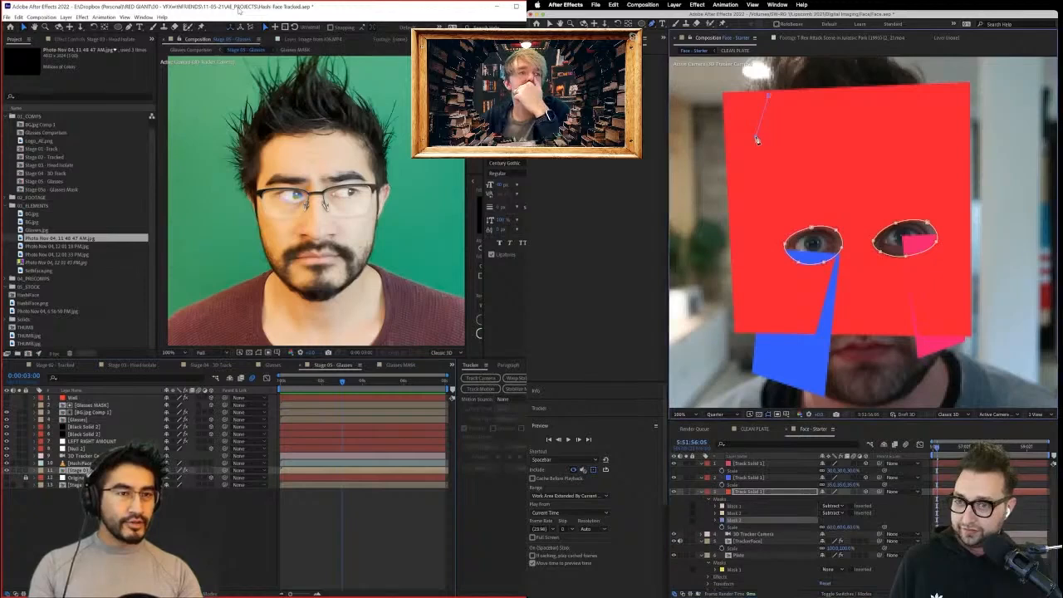
pyautogui.click(750, 240)
pyautogui.click(752, 317)
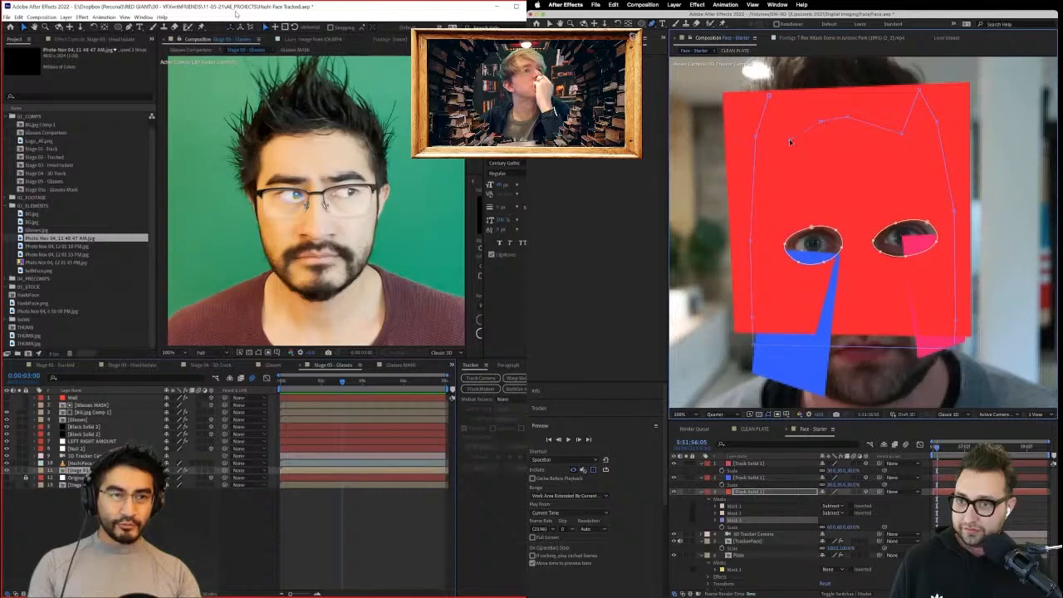
pyautogui.click(768, 97)
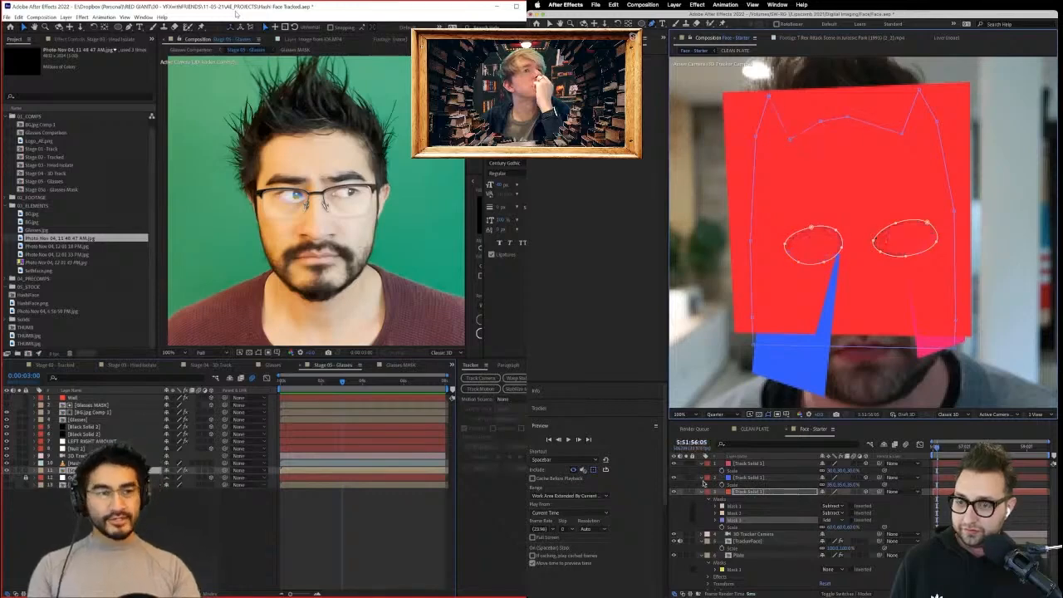
# Move the cowl mask above the two eye masks in the mask order and hide both cheek solids.
pyautogui.moveTo(732, 521); pyautogui.dragTo(761, 506)
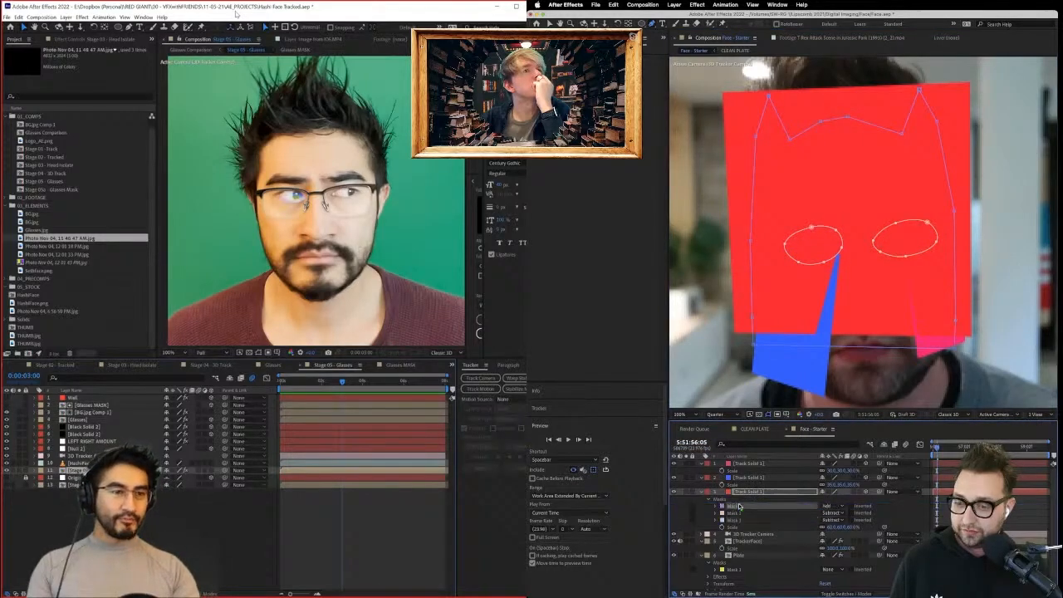
pyautogui.click(674, 477)
pyautogui.click(674, 464)
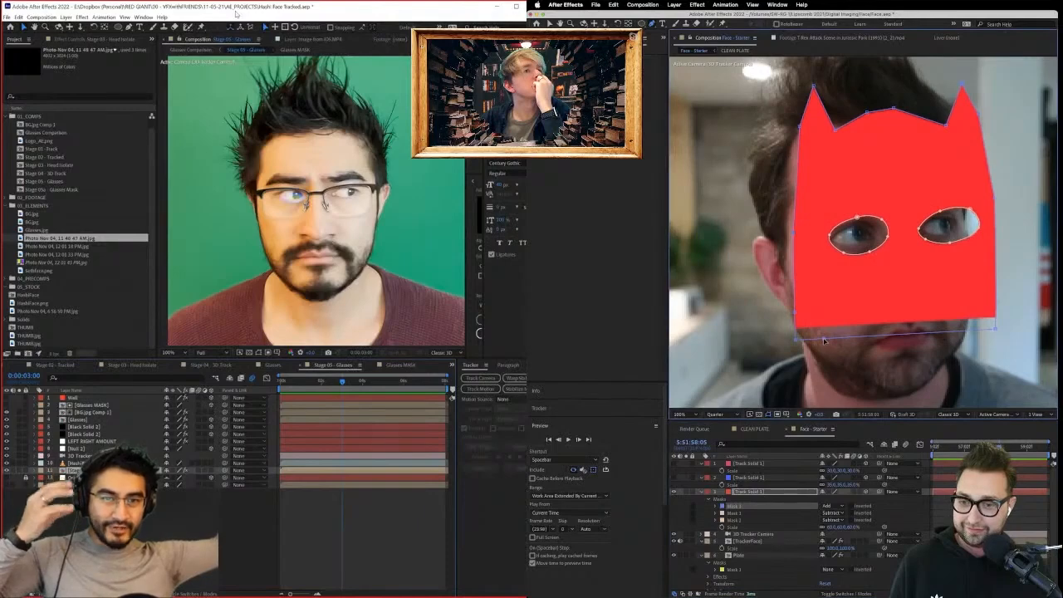
pyautogui.moveTo(825, 342); pyautogui.dragTo(832, 316)
pyautogui.press('super+z')
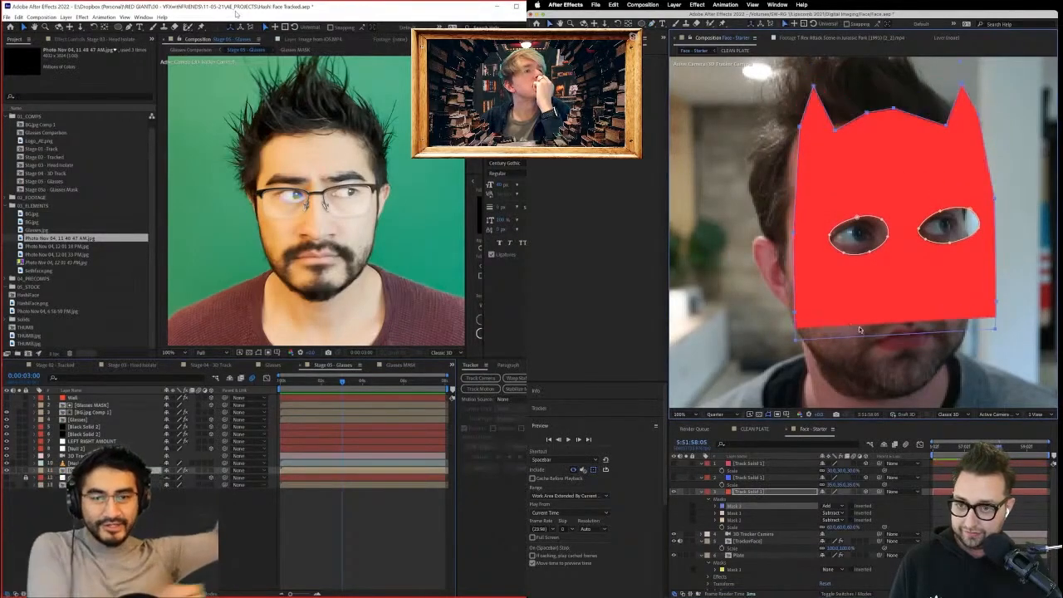
pyautogui.click(870, 338)
pyautogui.click(870, 340)
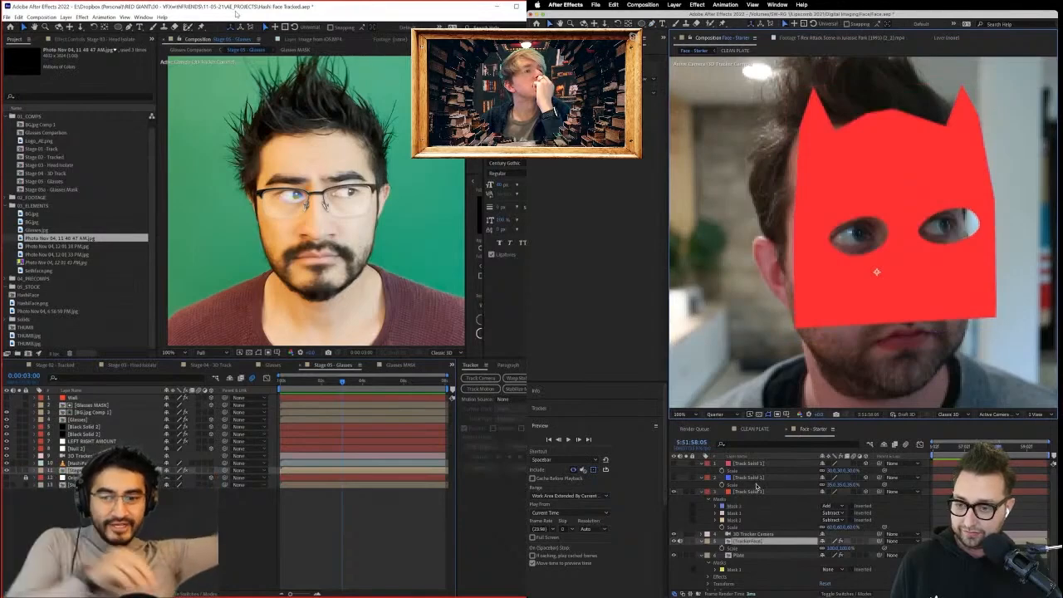
# Raise the lower edge of the red solid's cowl mask above the mouth and shape a pointed nose tip.
pyautogui.click(754, 491)
pyautogui.click(812, 340)
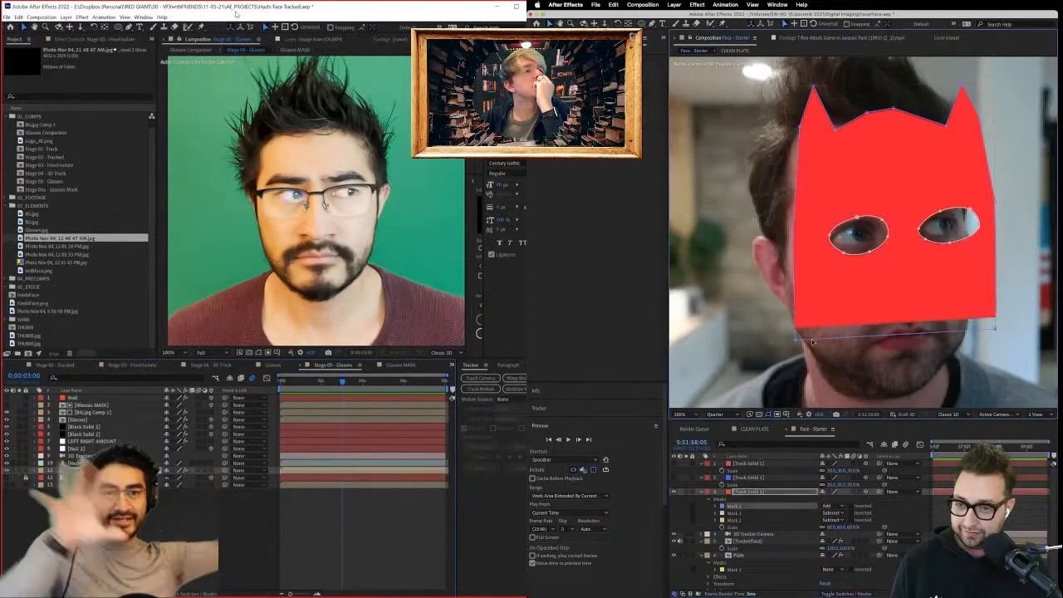
pyautogui.moveTo(813, 341); pyautogui.dragTo(834, 308)
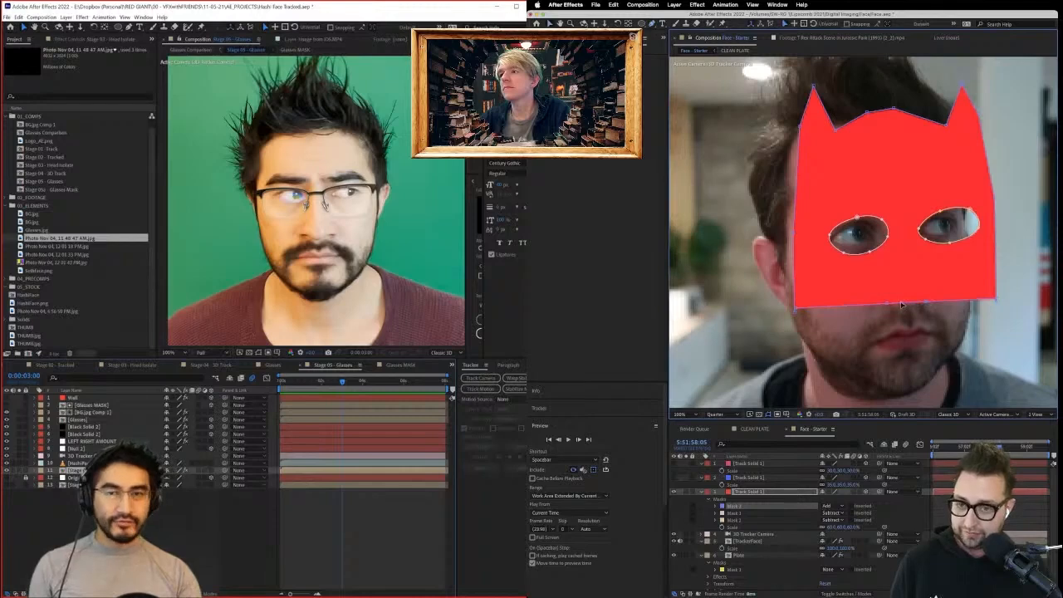
# Play back the masked cowl over the footage in Face - Starter and check it at full-frame view.
pyautogui.click(795, 583)
pyautogui.press('space')
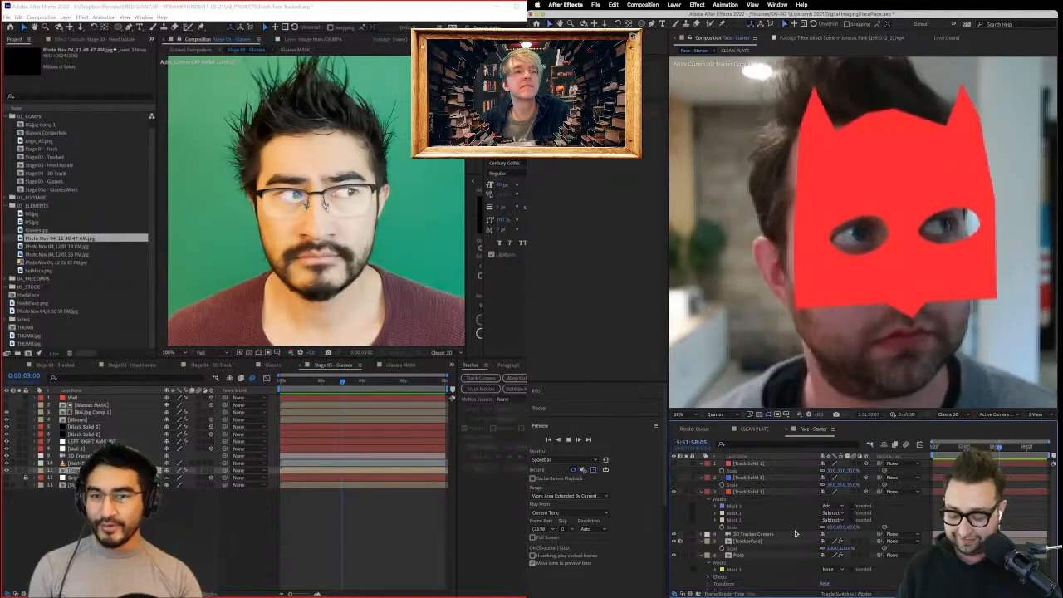
pyautogui.press(',')
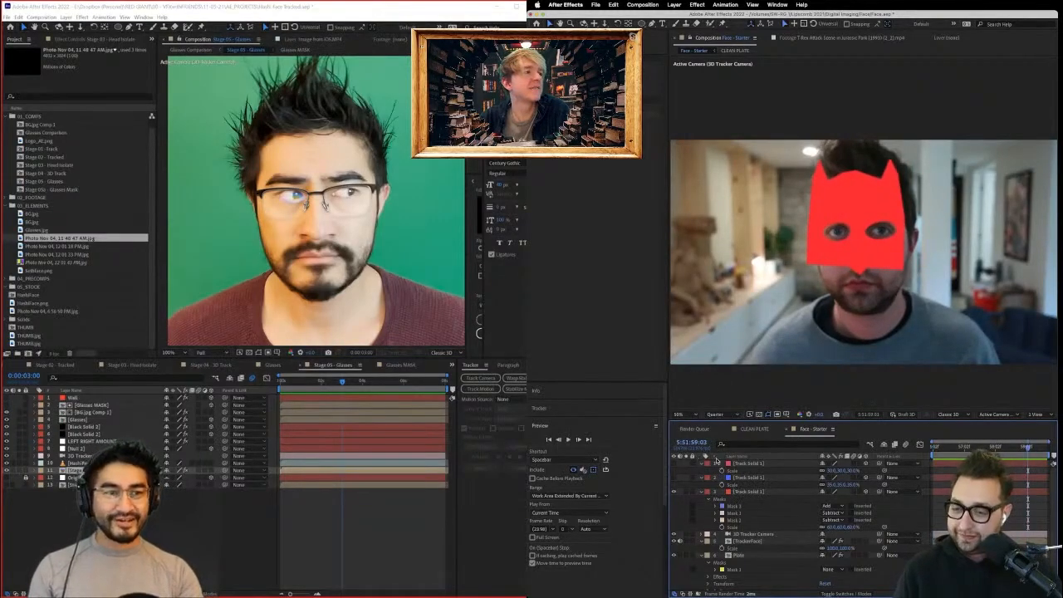
# Hide the cowl solid and collapse the properties of all three track solids.
pyautogui.click(746, 464)
pyautogui.click(673, 492)
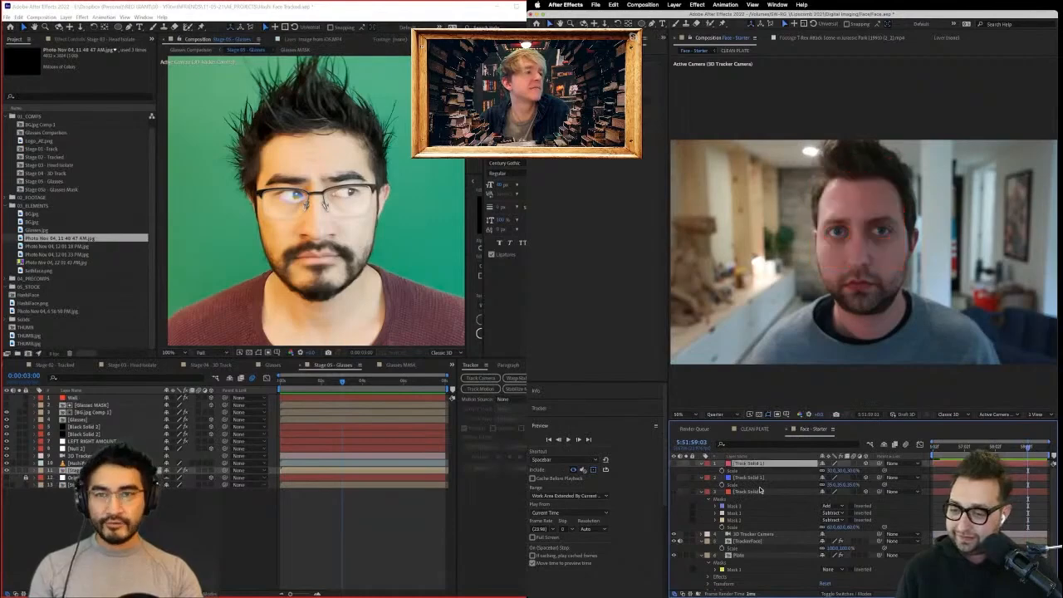
pyautogui.keyDown('shift'); pyautogui.click(751, 492); pyautogui.keyUp('shift')
pyautogui.click(708, 492)
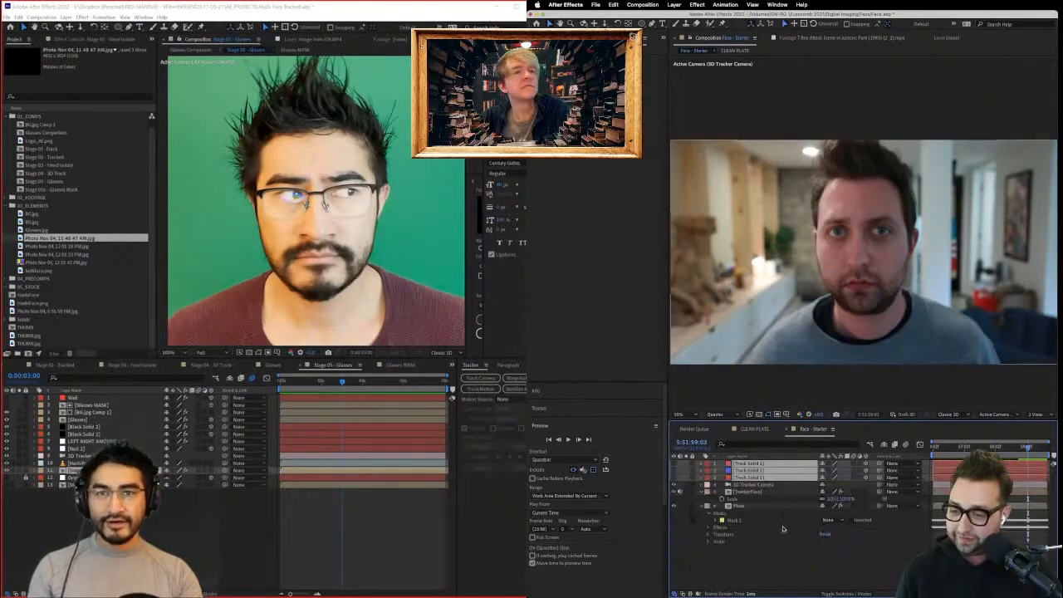
# Open the Plate layer's CLEAN PLATE composition and play it from the start to examine the tracking markers on the face.
pyautogui.click(748, 505)
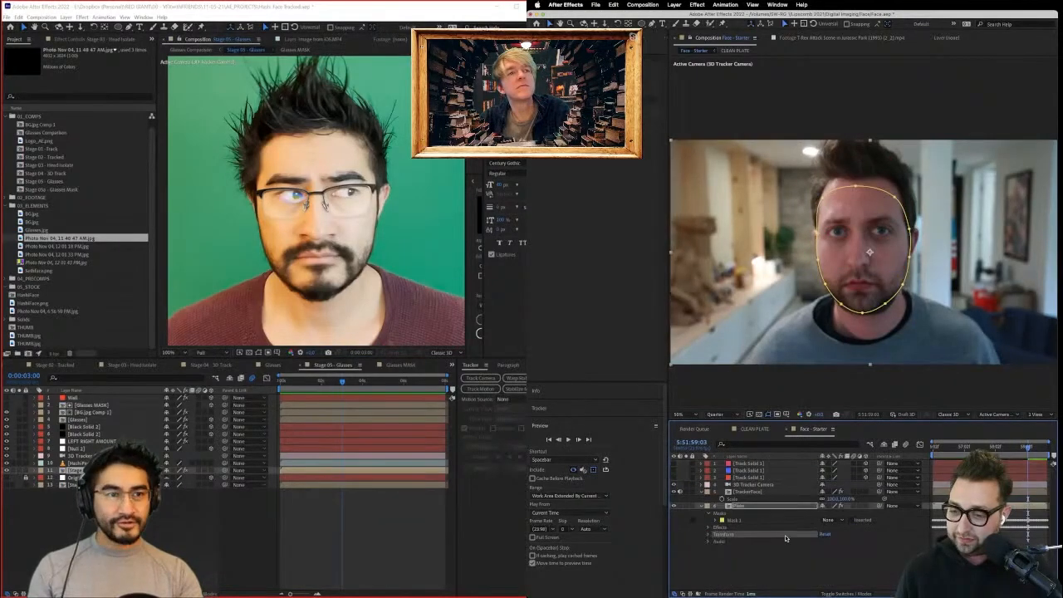
pyautogui.doubleClick(729, 505)
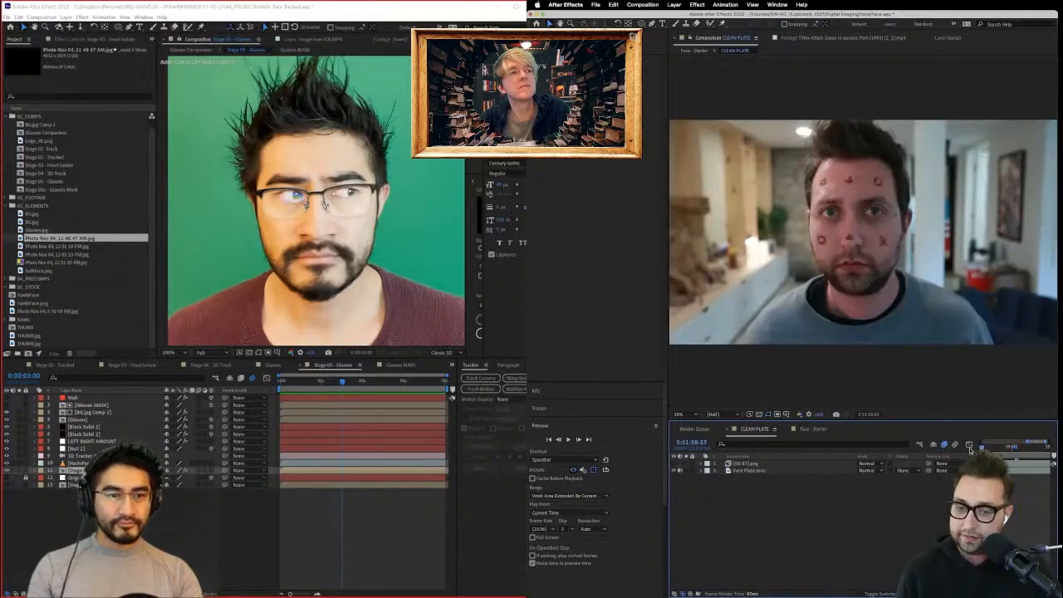
pyautogui.press('Home')
pyautogui.press('space')
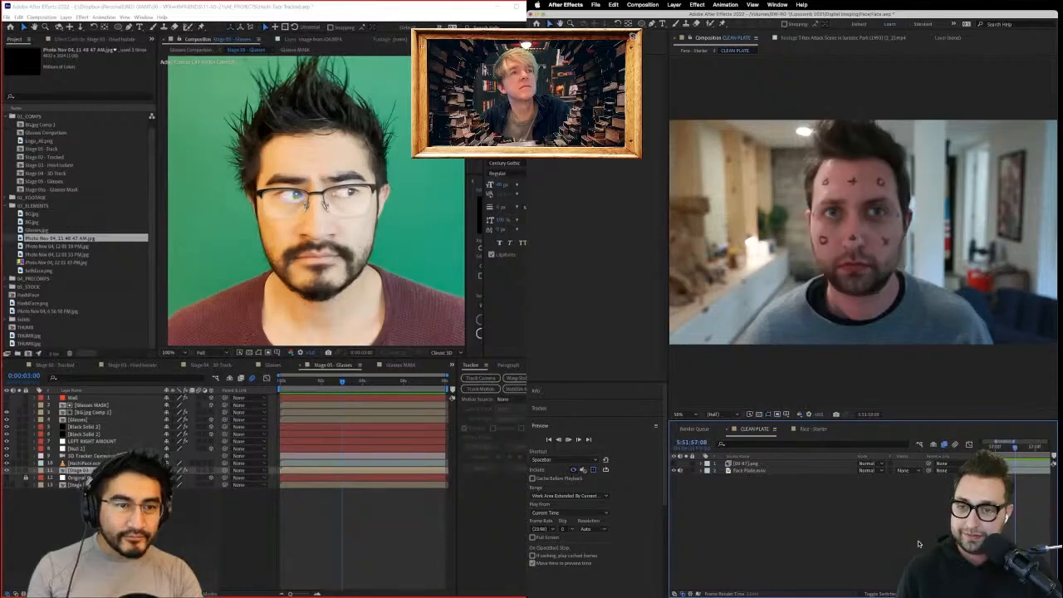
pyautogui.press('space')
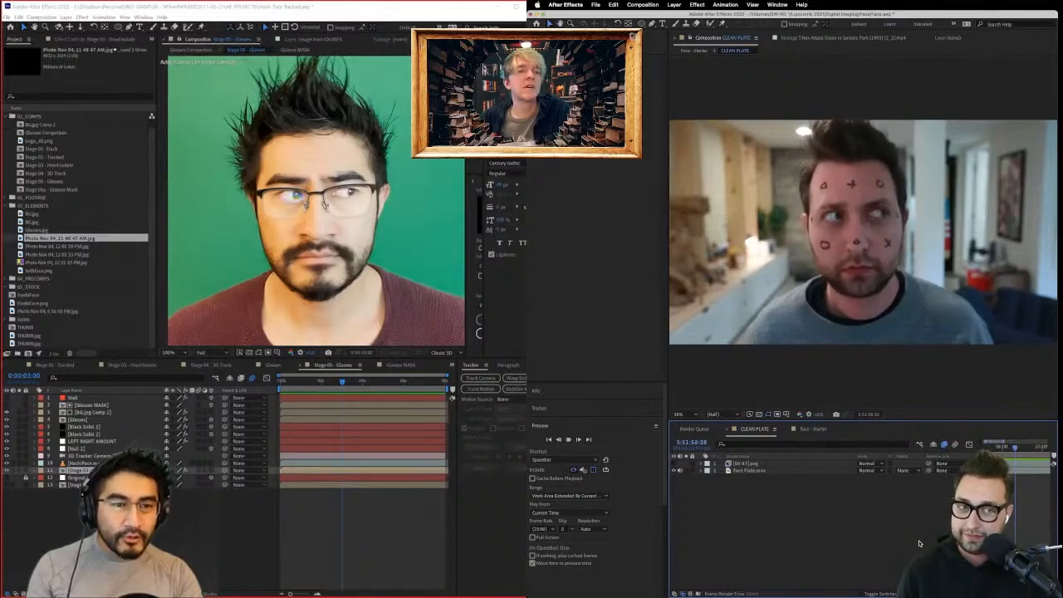
pyautogui.press('.')
pyautogui.press('space')
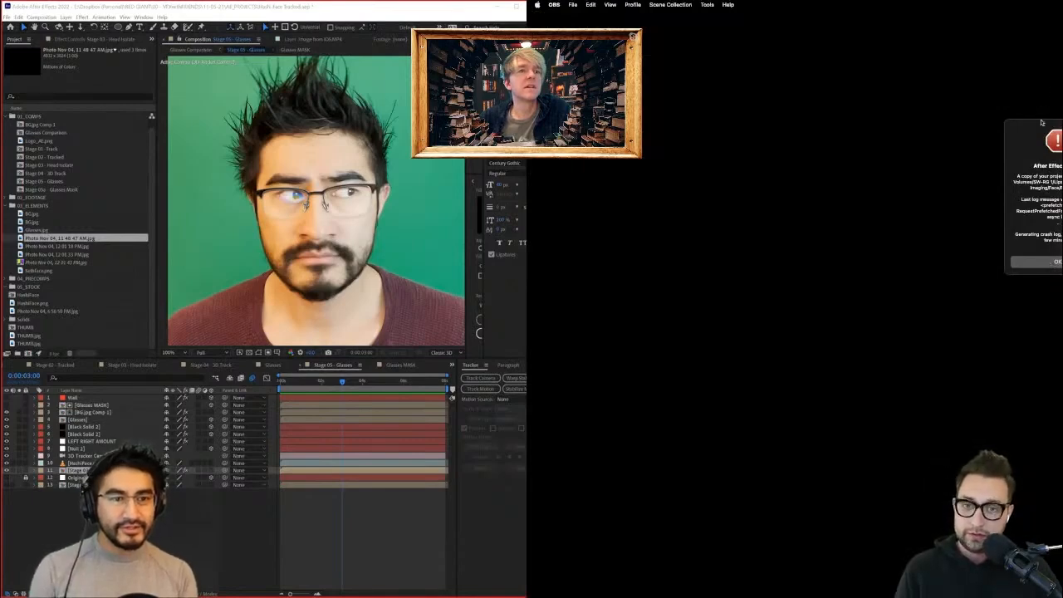
# Dismiss the After Effects crash alert and bring the relaunched After Effects window to the front.
pyautogui.moveTo(1042, 136); pyautogui.dragTo(760, 121)
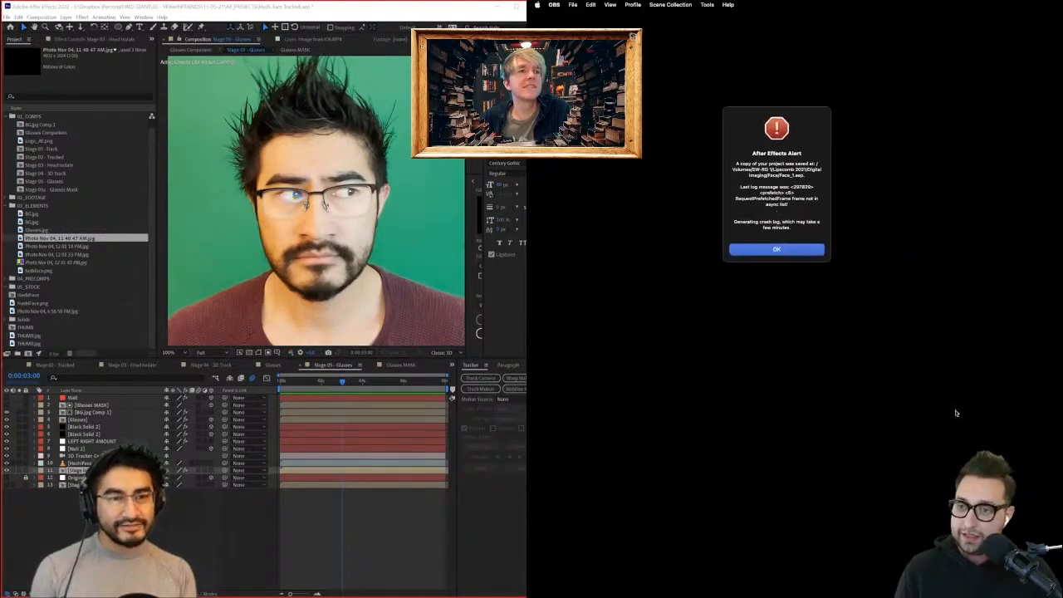
pyautogui.click(793, 247)
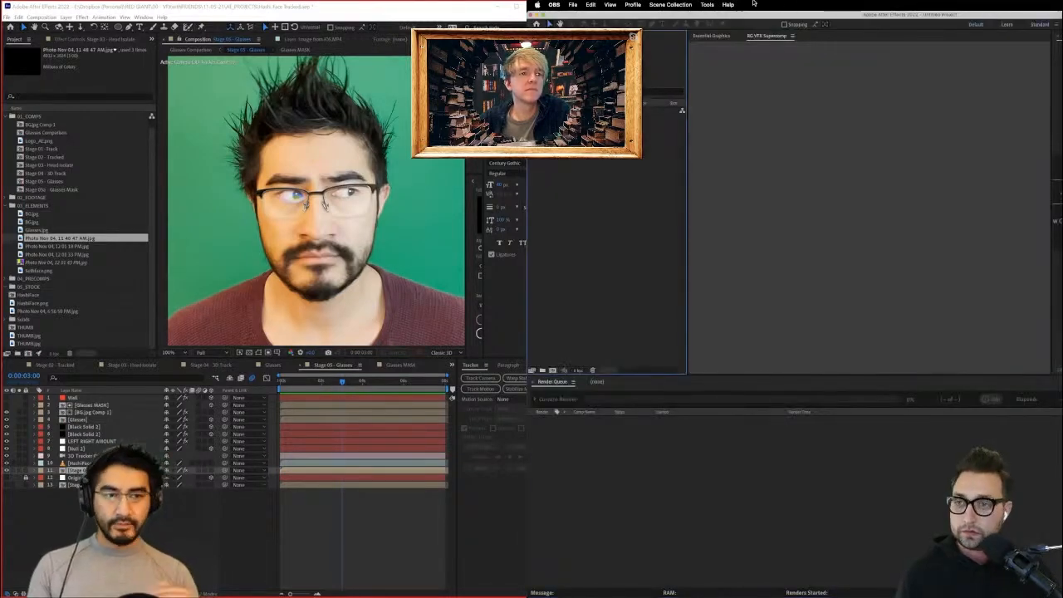
pyautogui.click(780, 14)
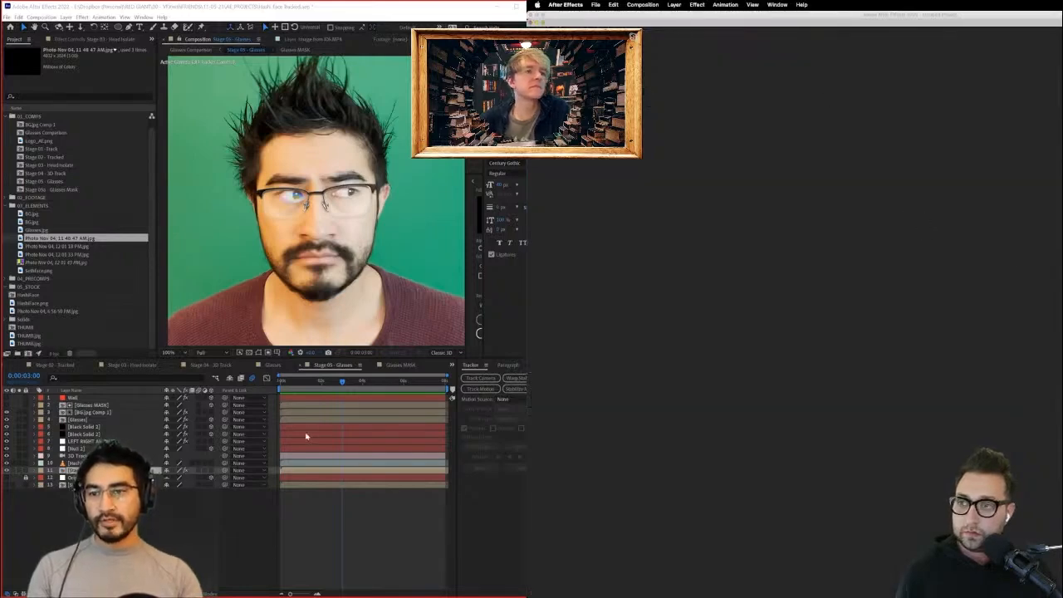
# Scrub the Stage 05 - Glasses composition from start to end and fit the relaunched After Effects window into its screen half.
pyautogui.click(288, 382)
pyautogui.moveTo(574, 20); pyautogui.dragTo(1060, 19)
pyautogui.moveTo(297, 383); pyautogui.dragTo(457, 388)
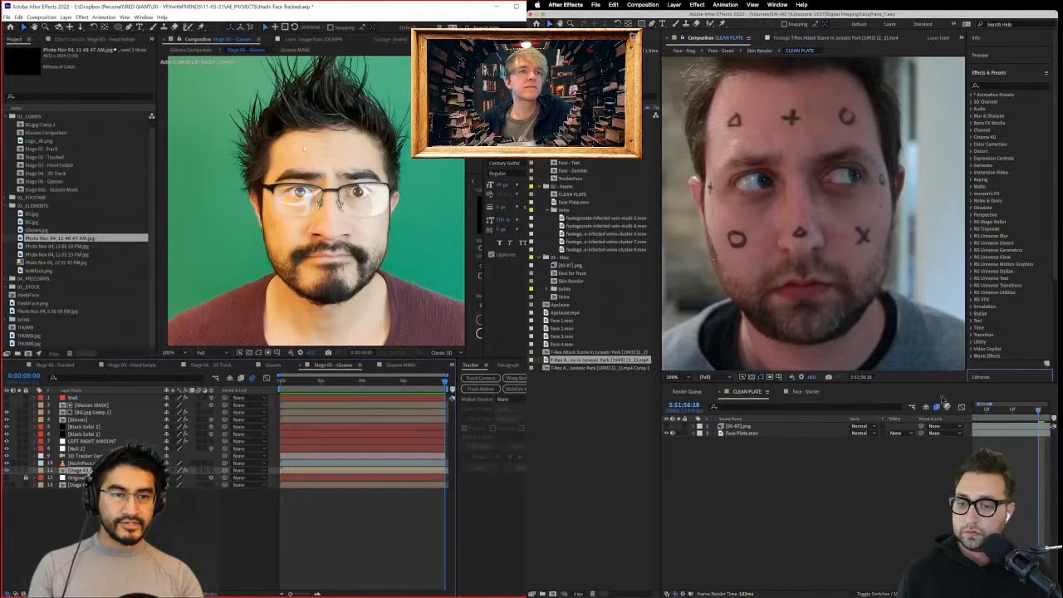
# Expand the Info panel and take it out of the side panel stack that holds Effects & Presets.
pyautogui.click(993, 74)
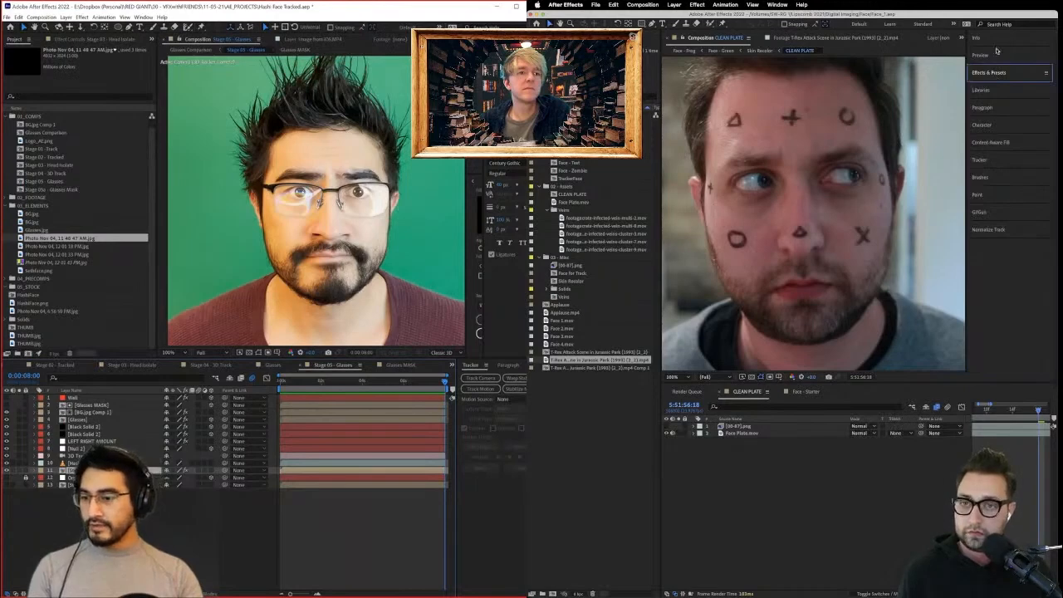
pyautogui.hotkey('alt', 'Tab')
pyautogui.click(986, 39)
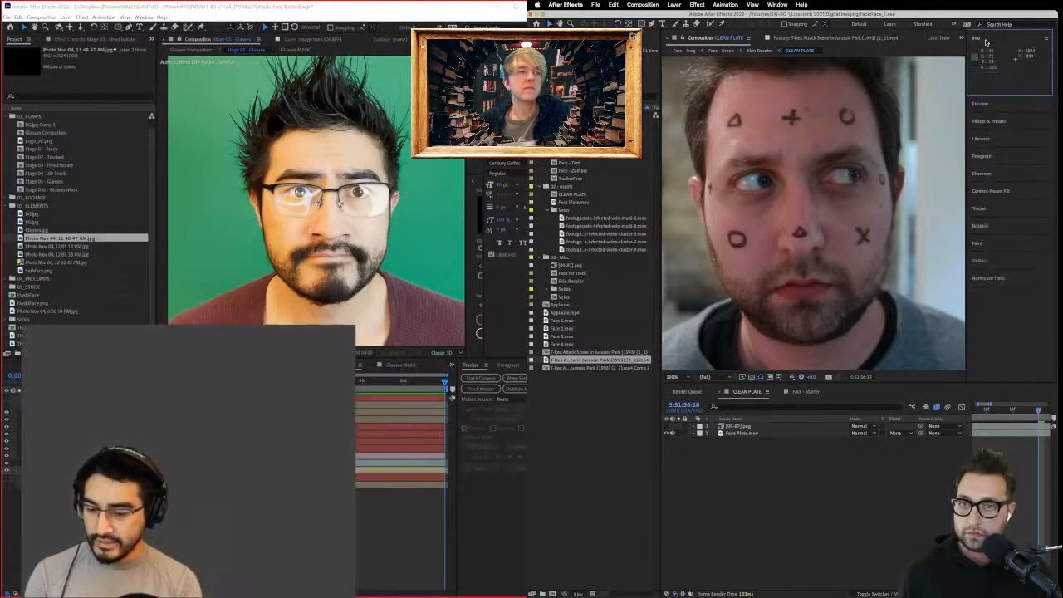
pyautogui.click(1010, 39)
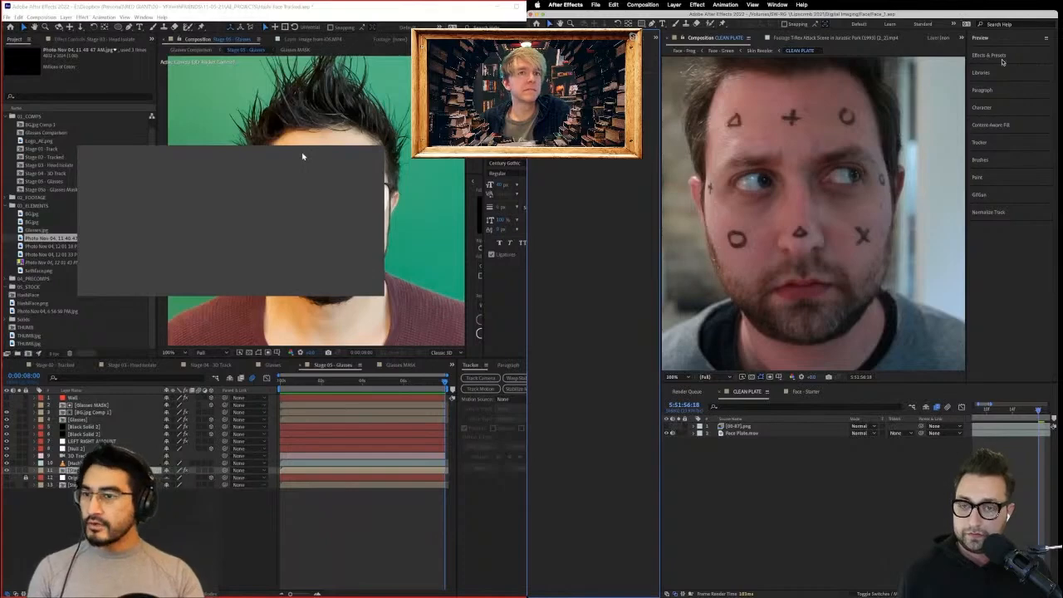
# Pull the Preview panel out of the side stack and redock it below Normalize Track.
pyautogui.moveTo(305, 157); pyautogui.dragTo(351, 176)
pyautogui.moveTo(981, 38); pyautogui.dragTo(600, 118)
pyautogui.moveTo(981, 38); pyautogui.dragTo(742, 37)
pyautogui.moveTo(257, 176); pyautogui.dragTo(328, 222)
pyautogui.moveTo(741, 37); pyautogui.dragTo(763, 41)
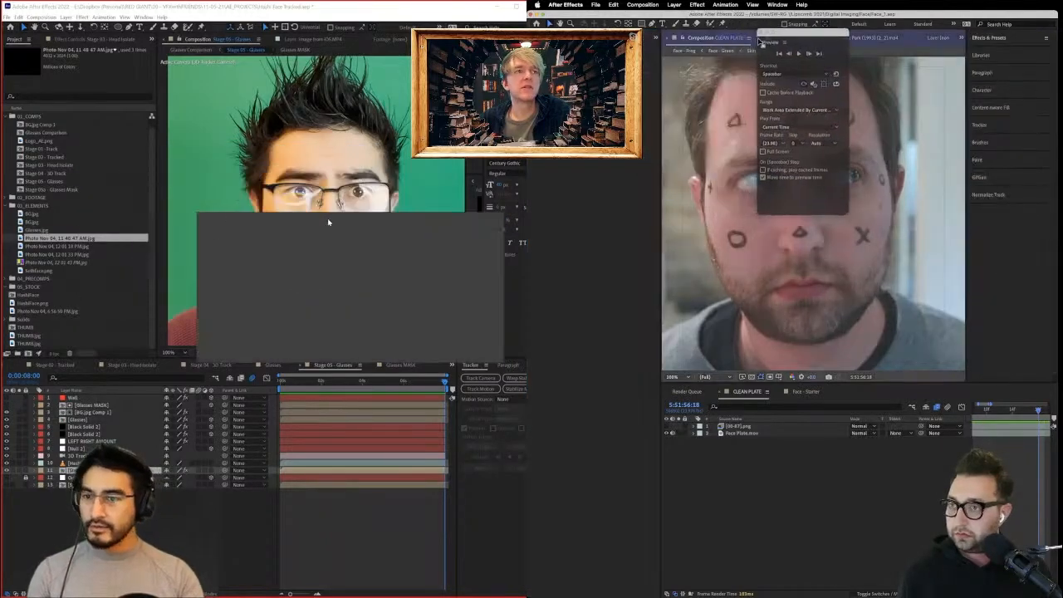
pyautogui.moveTo(328, 222); pyautogui.dragTo(302, 161)
pyautogui.moveTo(763, 41); pyautogui.dragTo(999, 82)
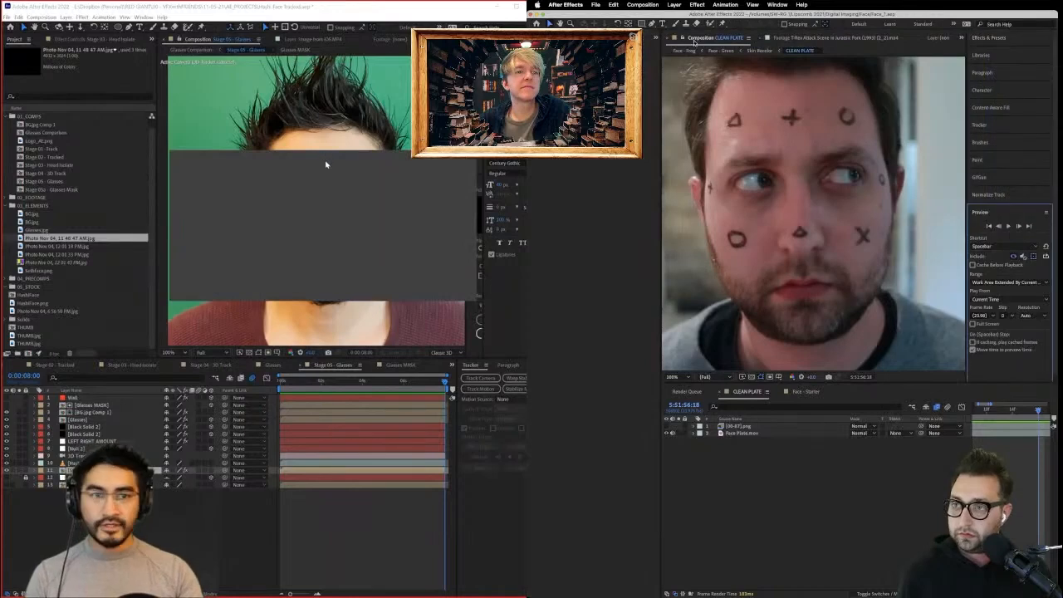
# Dock the Info panel beneath the Project panel and group Effects & Presets, Libraries, Paragraph and Character with it.
pyautogui.moveTo(581, 38); pyautogui.dragTo(583, 584)
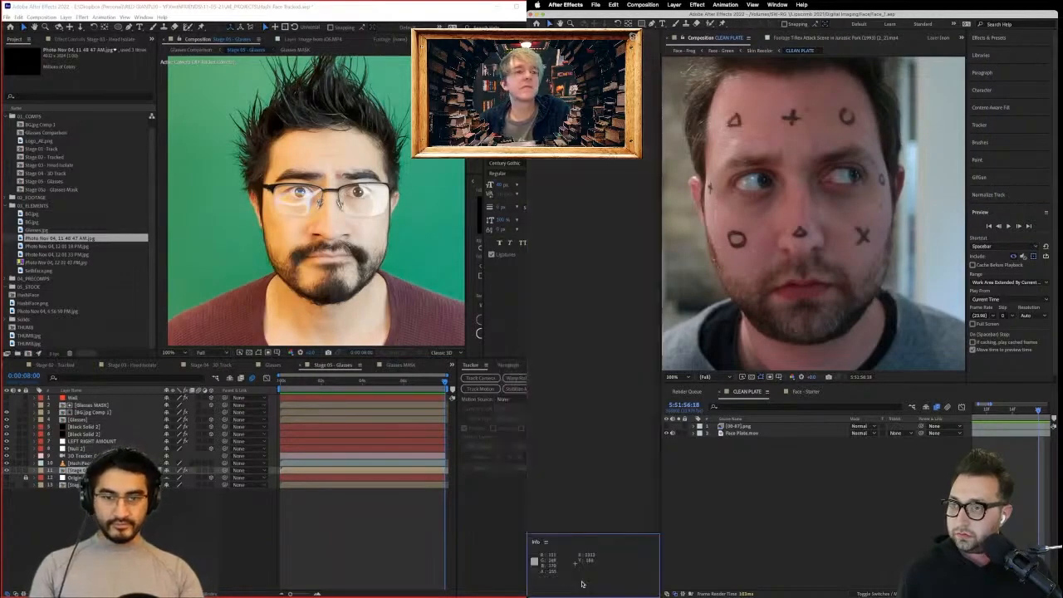
pyautogui.click(998, 47)
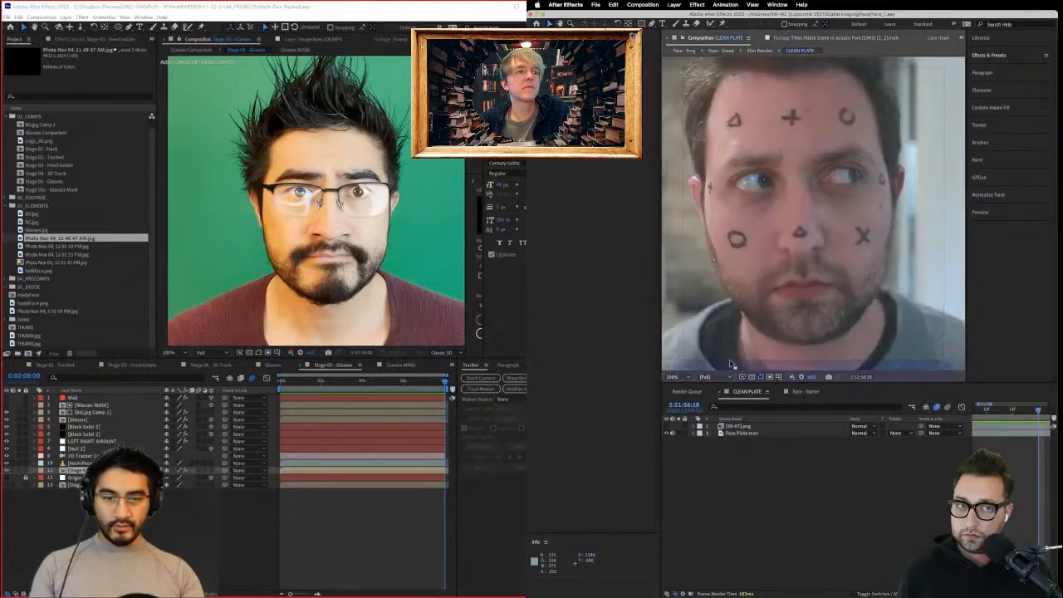
pyautogui.moveTo(578, 578); pyautogui.dragTo(579, 579)
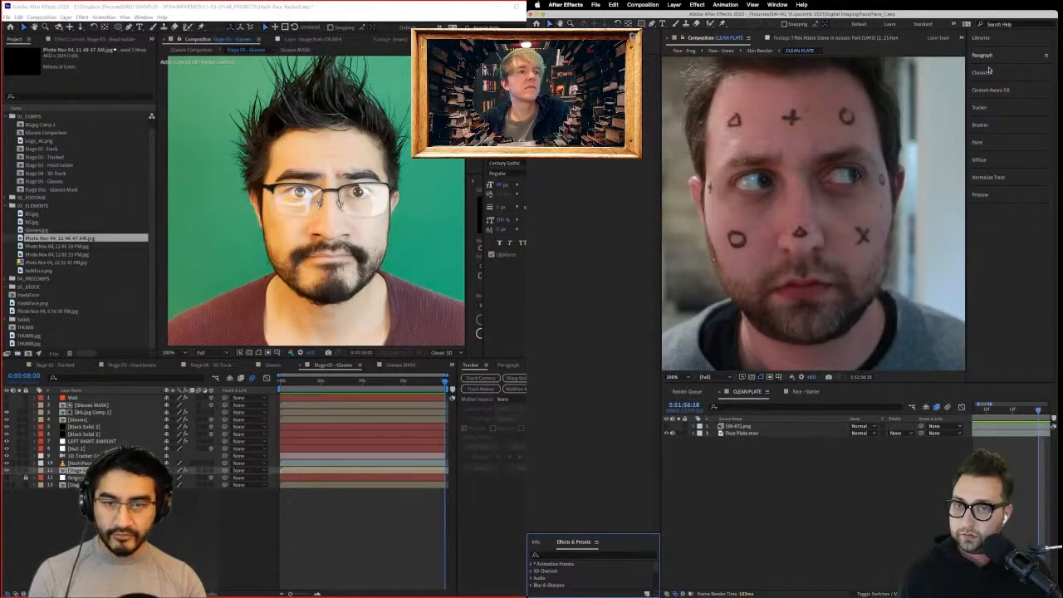
pyautogui.moveTo(988, 40); pyautogui.dragTo(586, 565)
pyautogui.moveTo(999, 37); pyautogui.dragTo(589, 552)
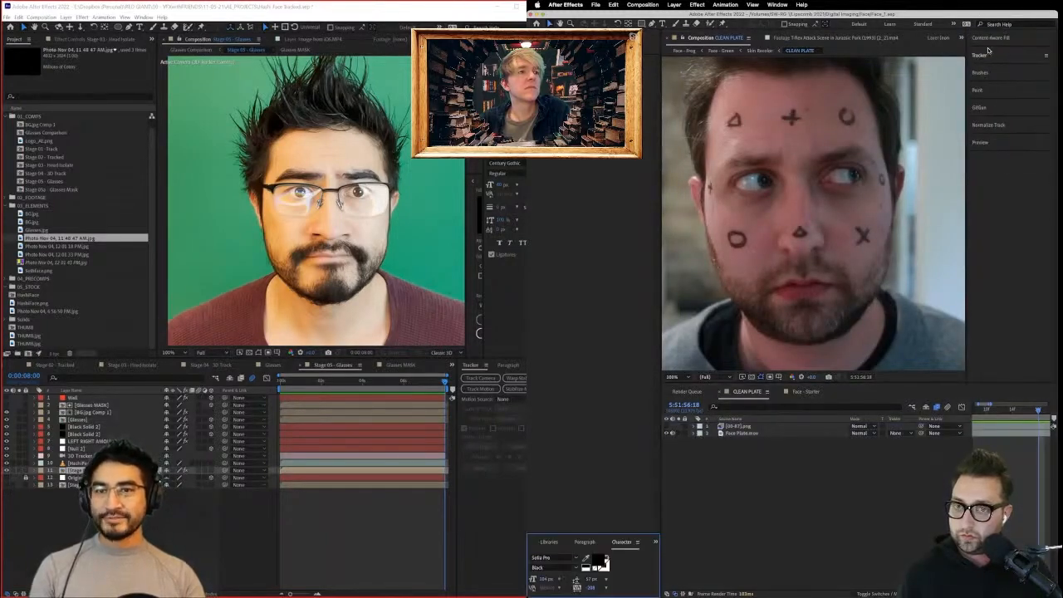
# Move the Content-Aware Fill, Tracker, Brushes, Paint, GifGun, Normalize Track and Preview panels into the Info panel's group.
pyautogui.moveTo(990, 38); pyautogui.dragTo(578, 575)
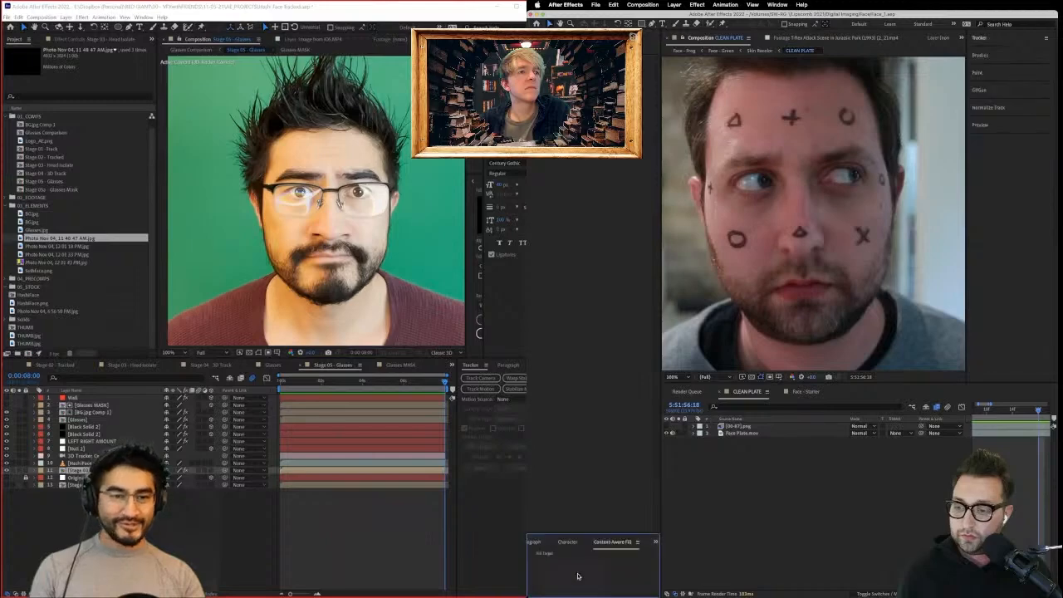
pyautogui.moveTo(980, 44); pyautogui.dragTo(580, 572)
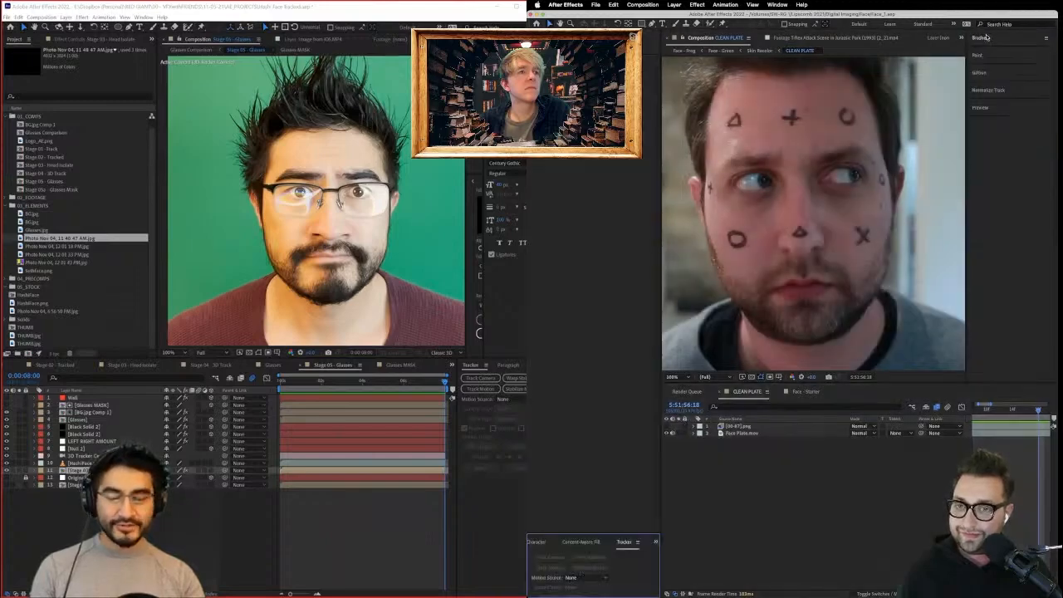
pyautogui.moveTo(986, 37)
pyautogui.mouseDown()
pyautogui.moveTo(798, 250)
pyautogui.moveTo(583, 568)
pyautogui.mouseUp()
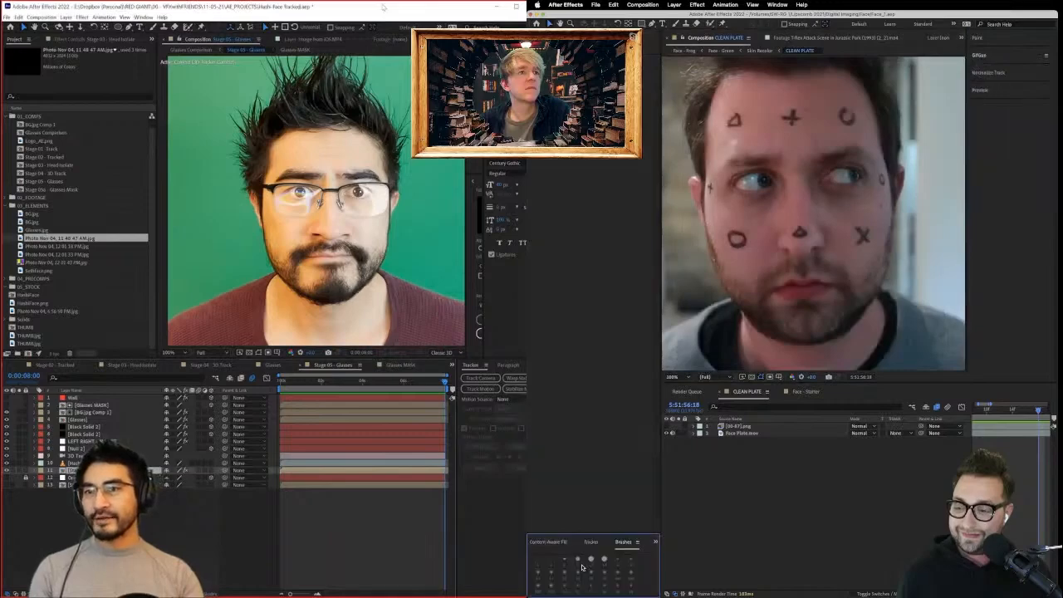
pyautogui.moveTo(988, 37); pyautogui.dragTo(595, 570)
pyautogui.moveTo(985, 48); pyautogui.dragTo(597, 582)
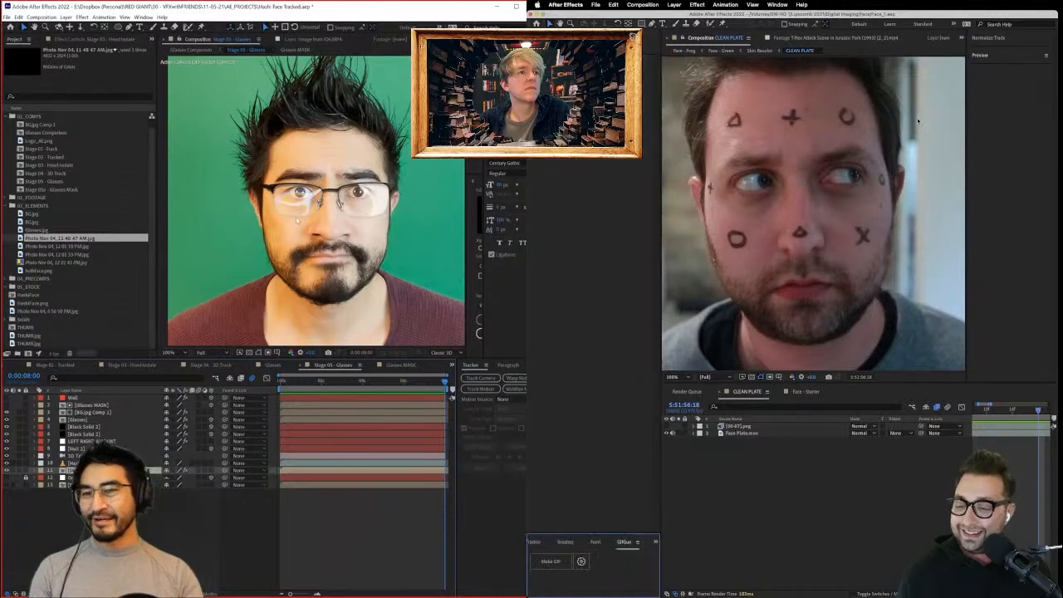
pyautogui.moveTo(991, 38); pyautogui.dragTo(582, 580)
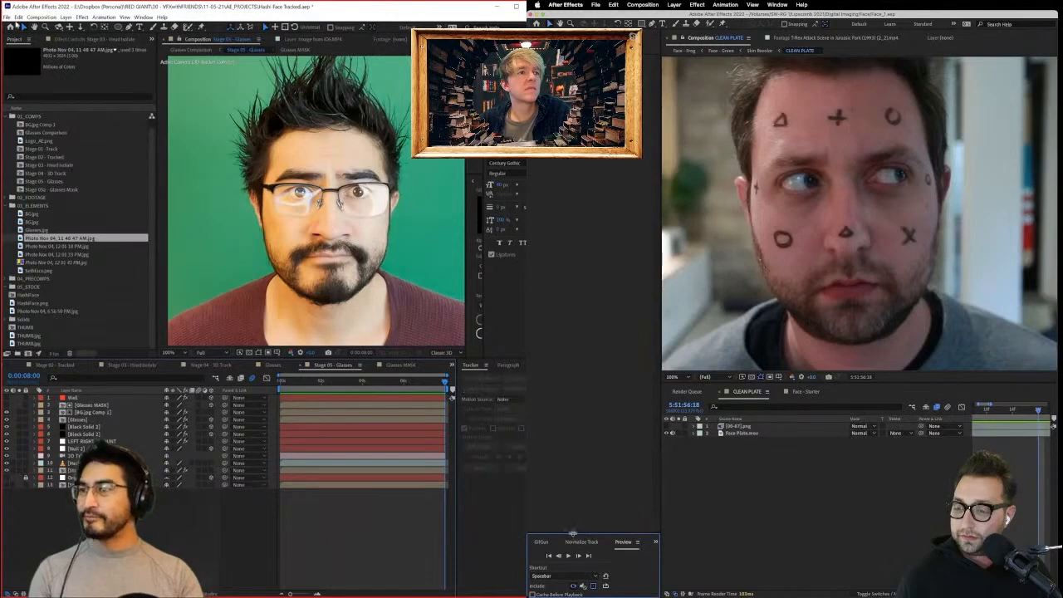
# Turn the regrouped panels into a taller stacked panel group and expand the Tracker panel in it.
pyautogui.moveTo(573, 534); pyautogui.dragTo(582, 317)
pyautogui.click(655, 322)
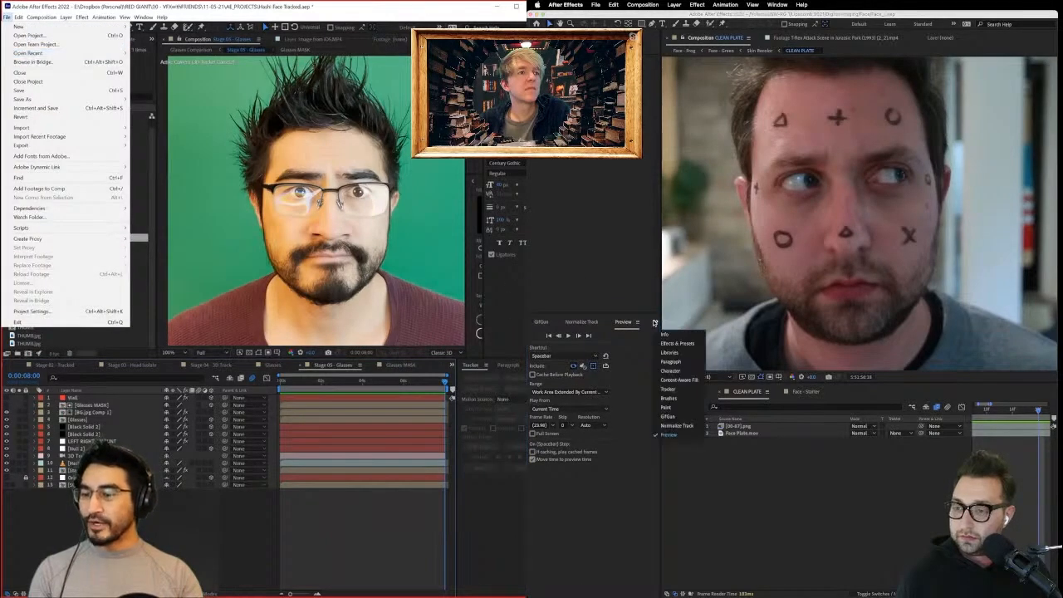
pyautogui.click(639, 322)
pyautogui.click(639, 322)
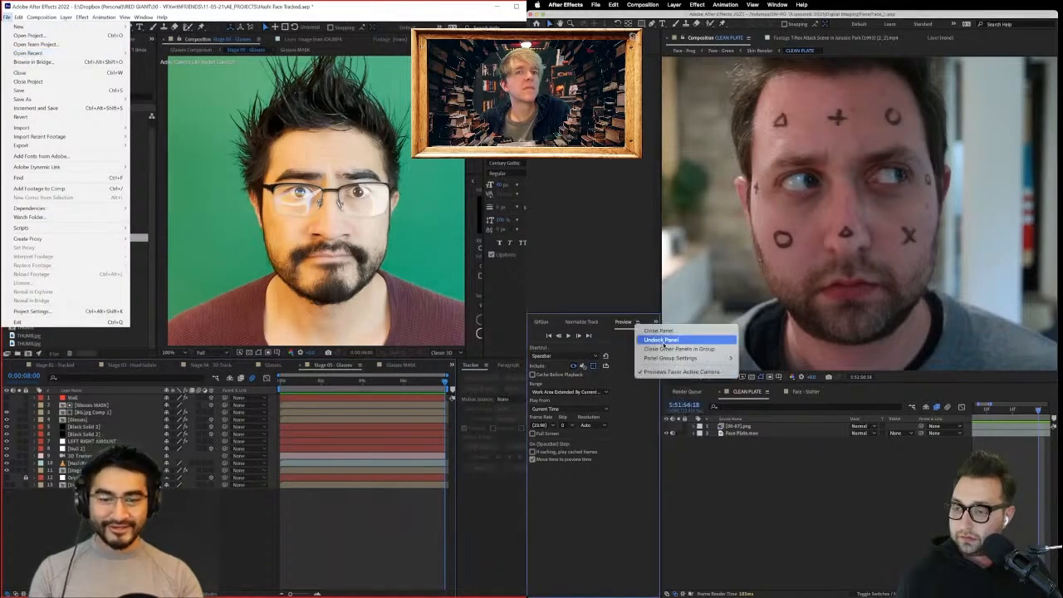
pyautogui.moveTo(682, 358)
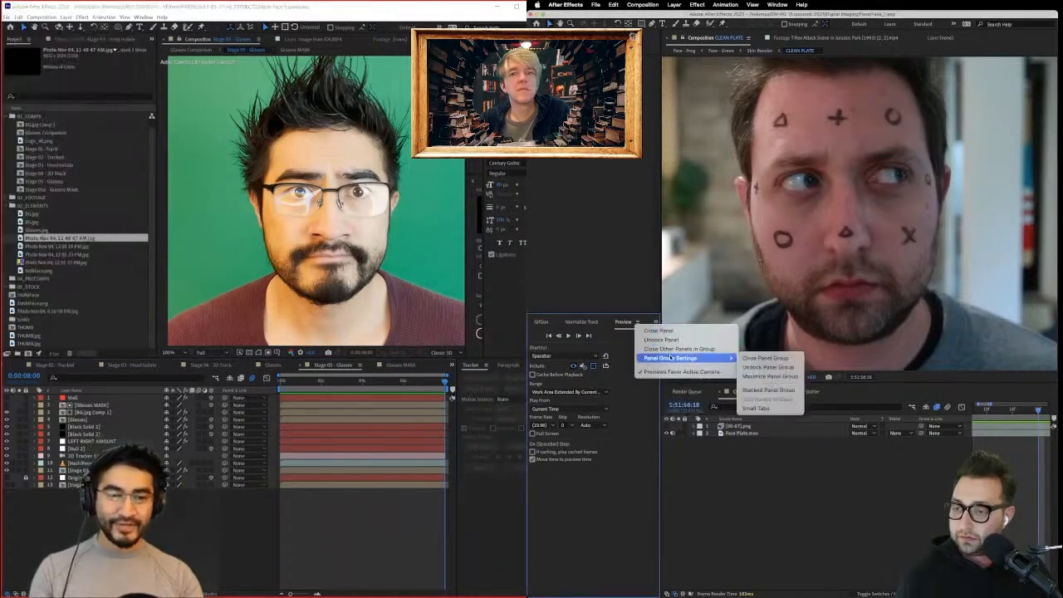
pyautogui.click(757, 391)
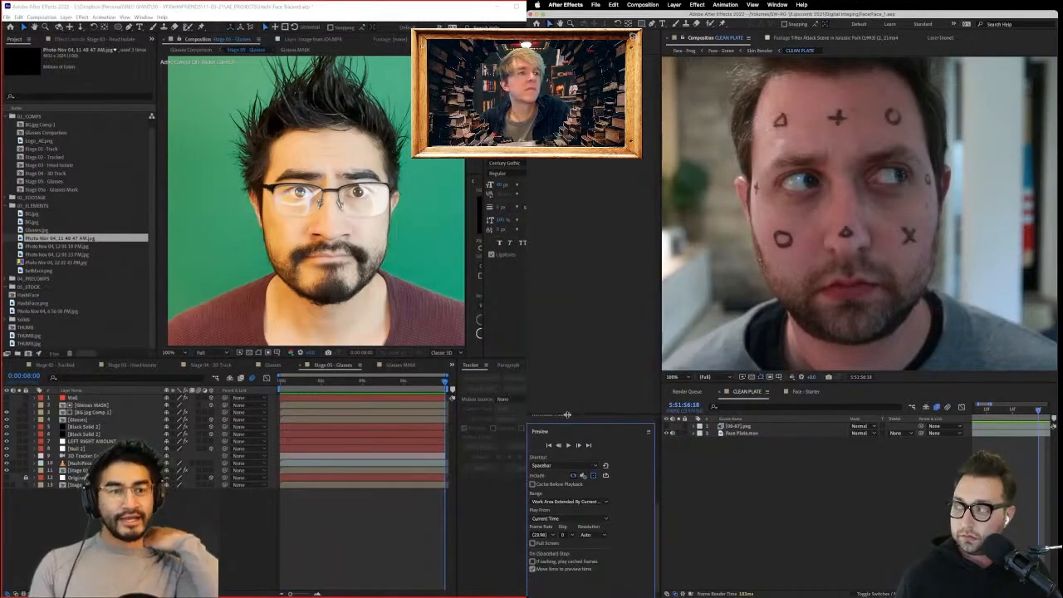
pyautogui.moveTo(568, 415); pyautogui.dragTo(581, 298)
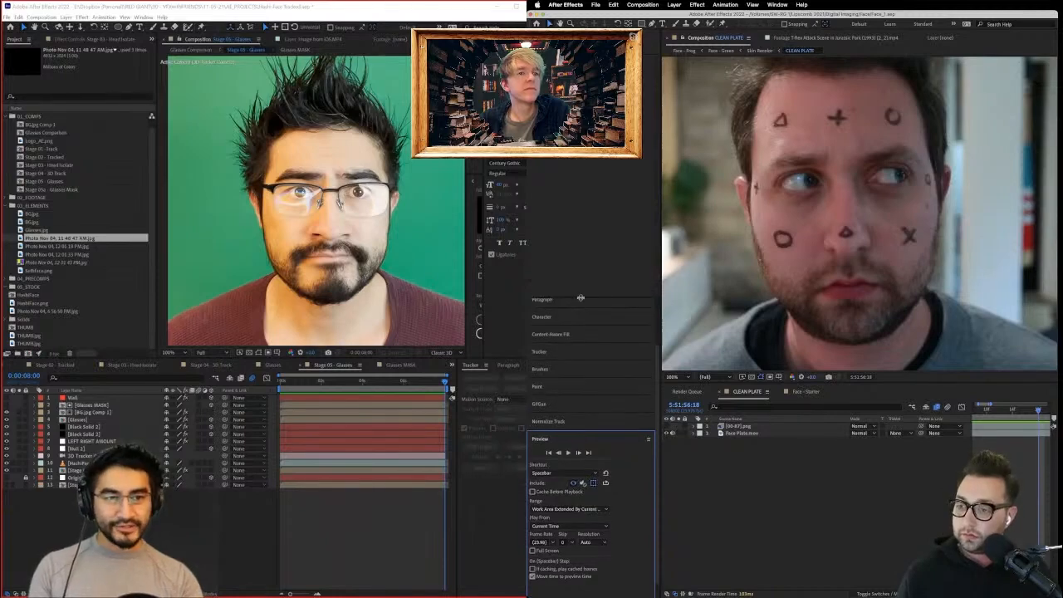
pyautogui.scroll(3, 565, 421)
pyautogui.click(576, 414)
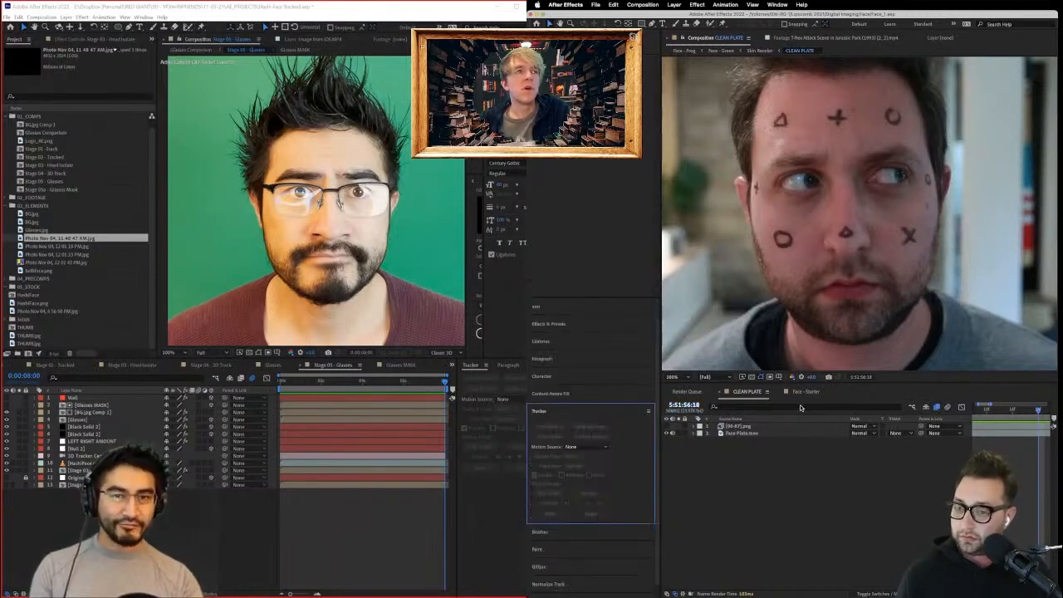
# Show the [00-87].png layer in the CLEAN PLATE composition and switch to the Face - Starter composition.
pyautogui.click(669, 428)
pyautogui.click(667, 427)
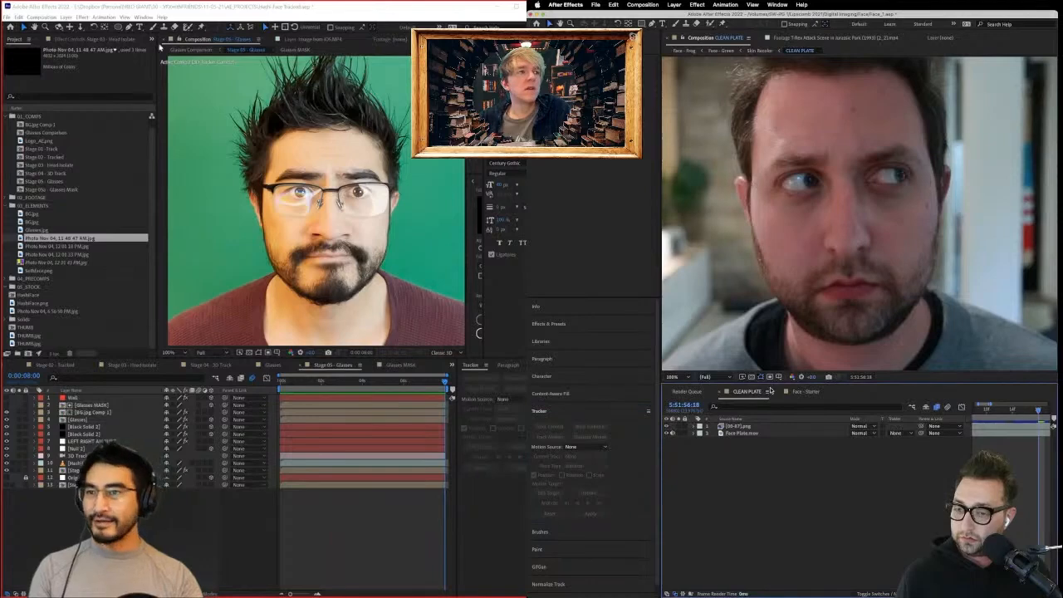
pyautogui.click(797, 390)
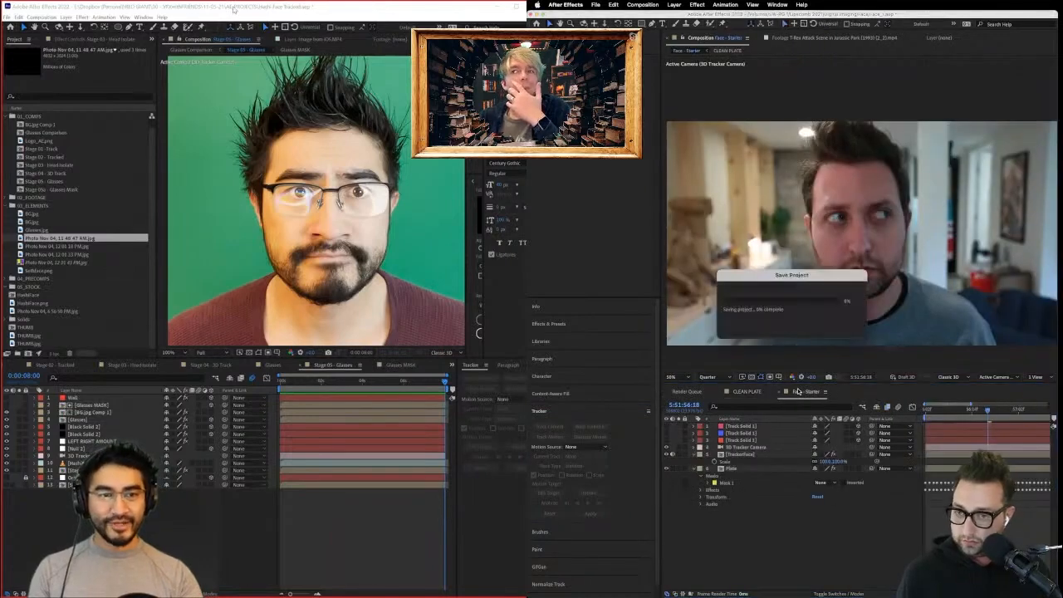
# Precompose the three track solids, the 3D Tracker Camera and the TrackerFace layer under the name 3D.
pyautogui.click(742, 454)
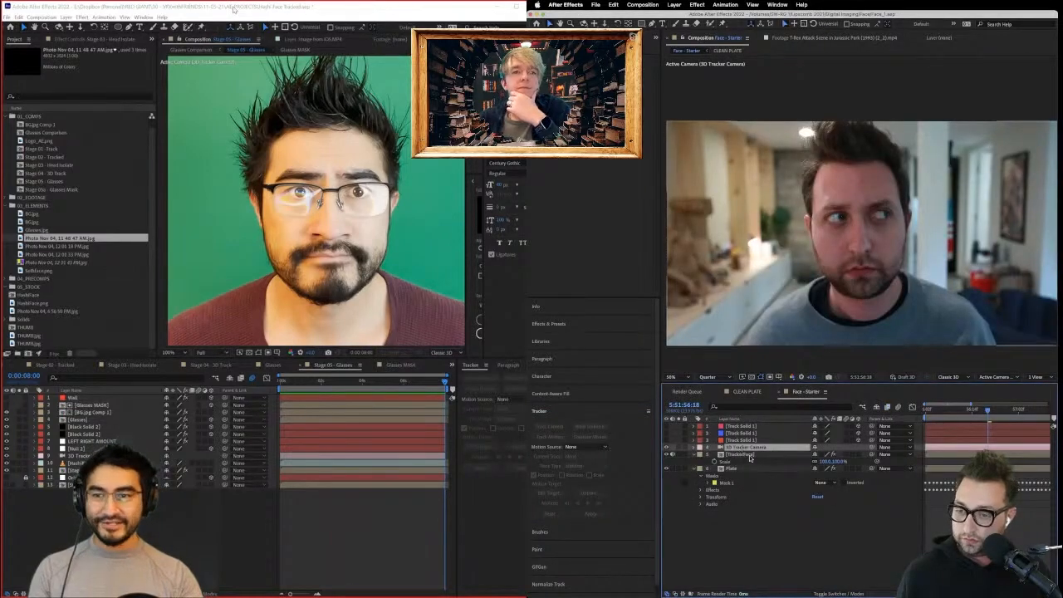
pyautogui.keyDown('shift'); pyautogui.click(737, 427); pyautogui.keyUp('shift')
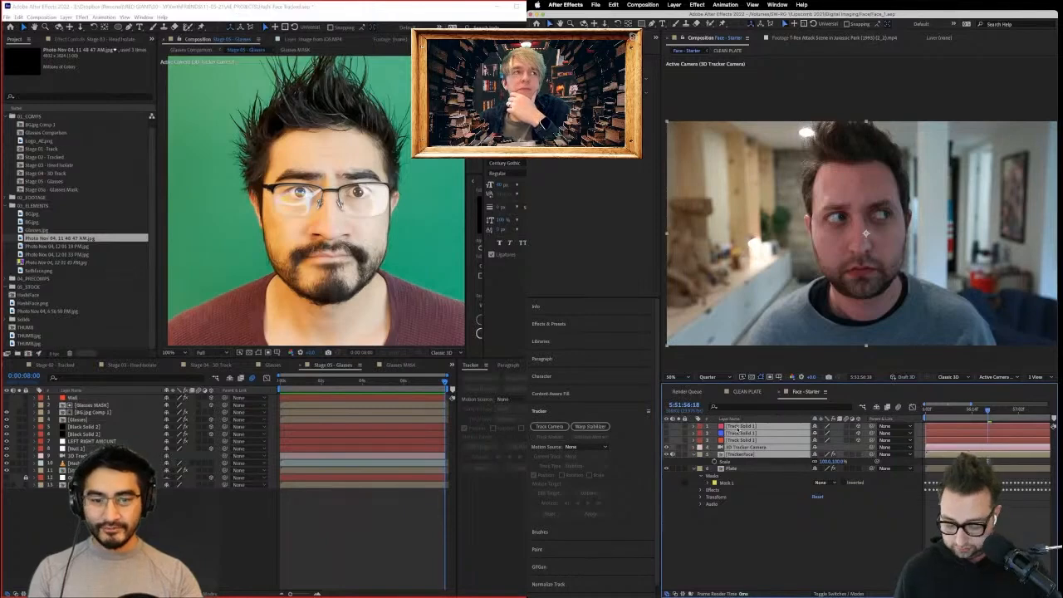
pyautogui.press('super+shift+c')
pyautogui.write('3D')
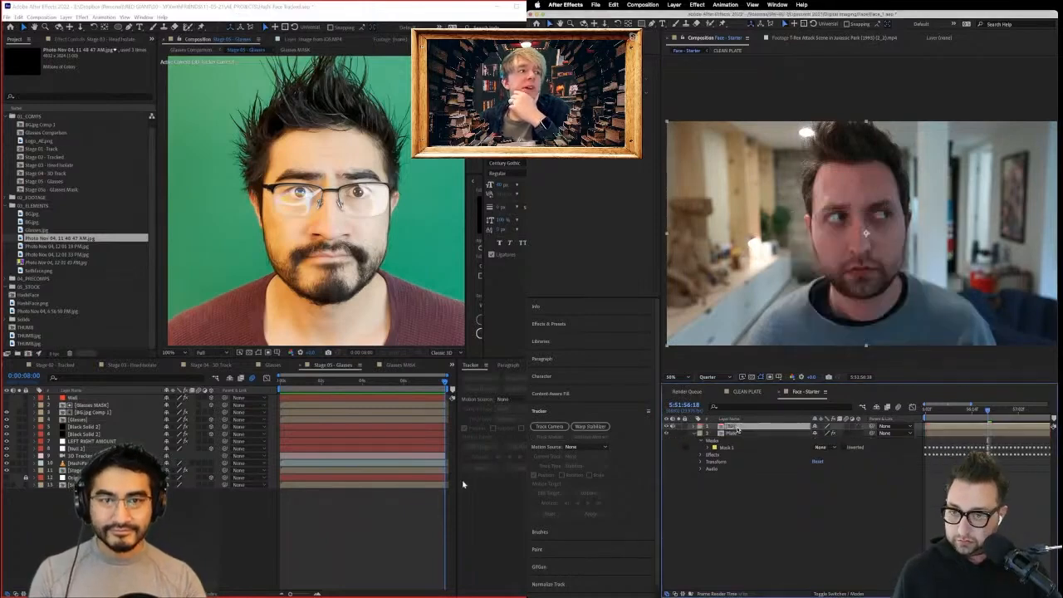
pyautogui.press('Return')
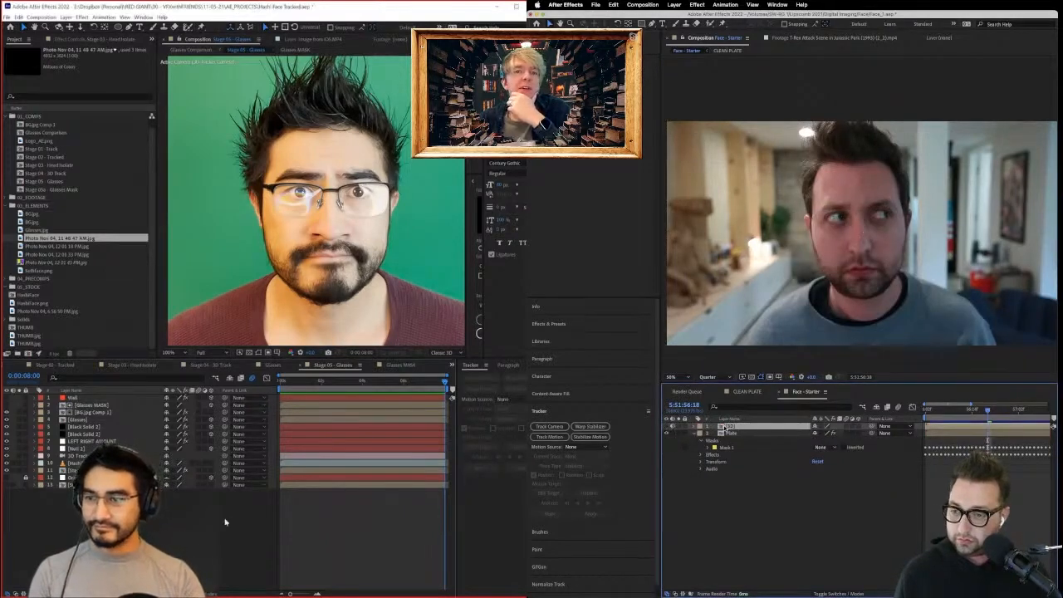
# Move the 3D precomp below the Plate layer and collapse the Plate layer's properties.
pyautogui.moveTo(724, 428); pyautogui.dragTo(732, 519)
pyautogui.click(729, 427)
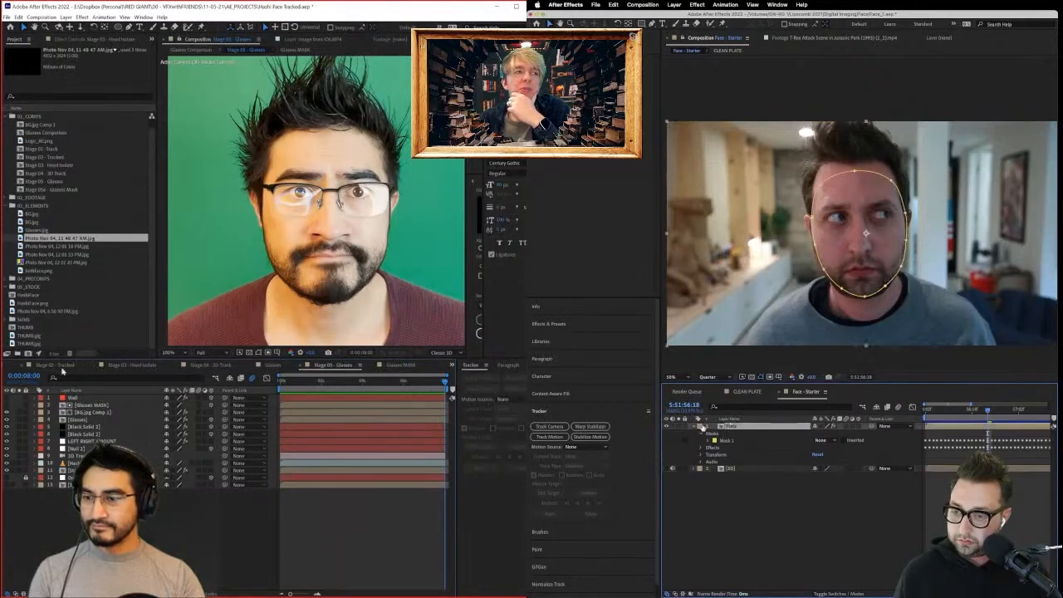
pyautogui.click(697, 428)
# Save the project and view the Stage 03 - Head Isolate composition from its first frame.
pyautogui.click(133, 365)
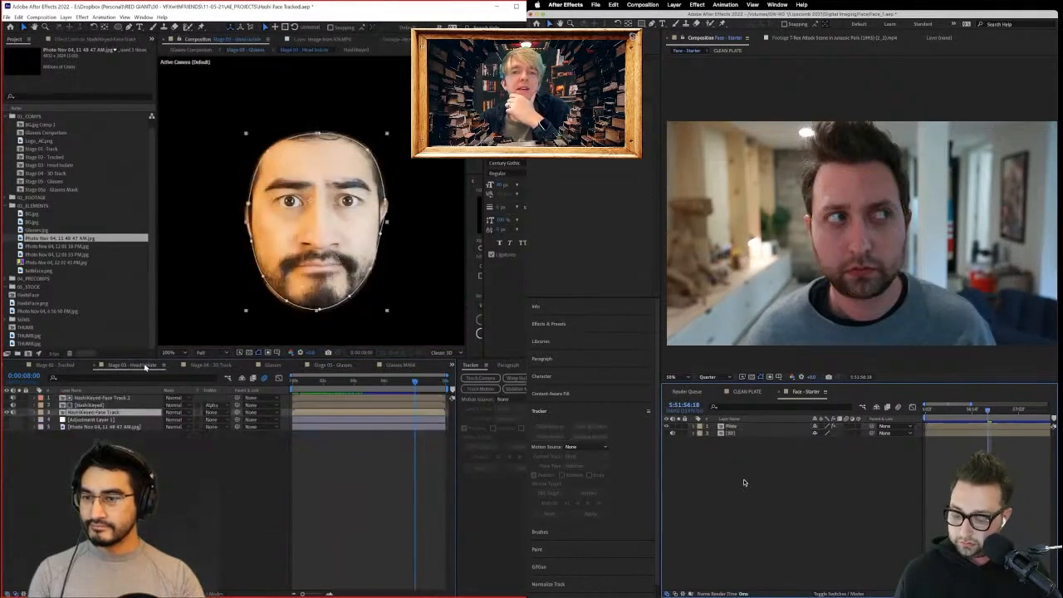
pyautogui.press('super+s')
pyautogui.moveTo(313, 383); pyautogui.dragTo(291, 403)
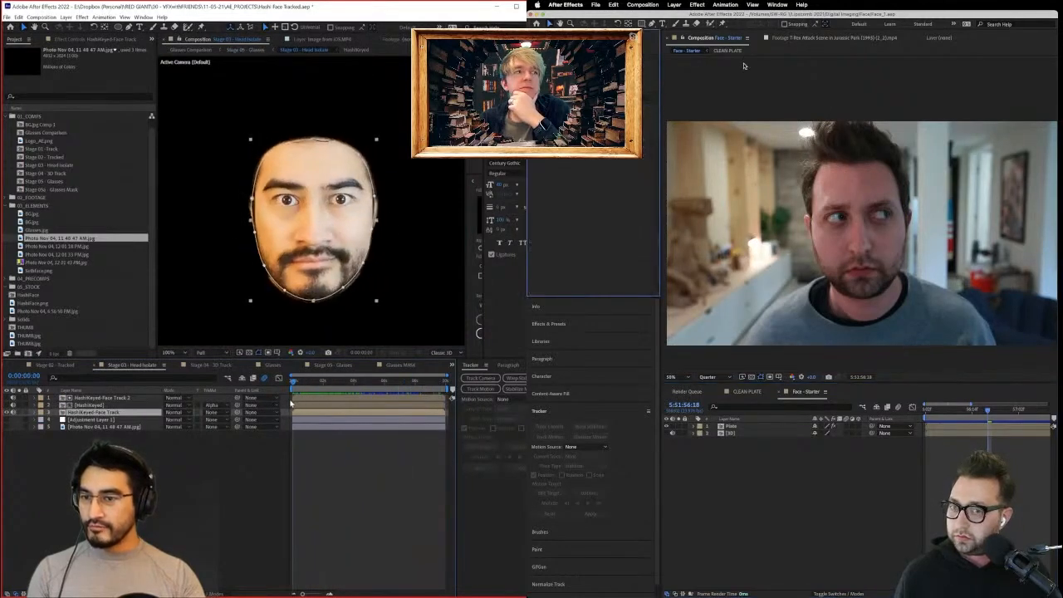
# Apply the Bulge effect to the Plate layer in Face - Starter and scrub through the Stage 02 - Tracked composition.
pyautogui.click(733, 427)
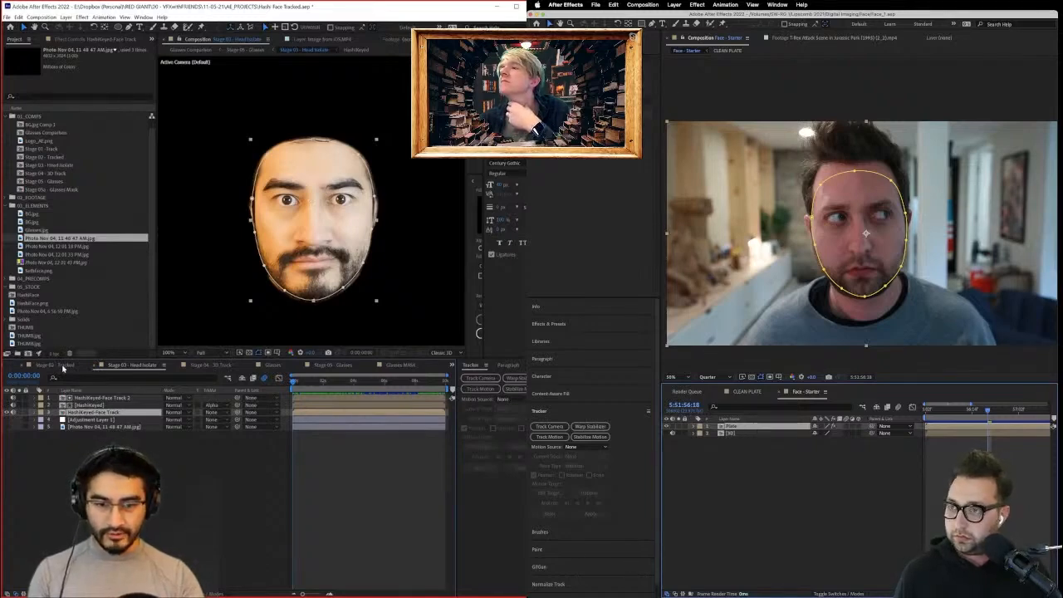
pyautogui.click(567, 322)
pyautogui.click(554, 339)
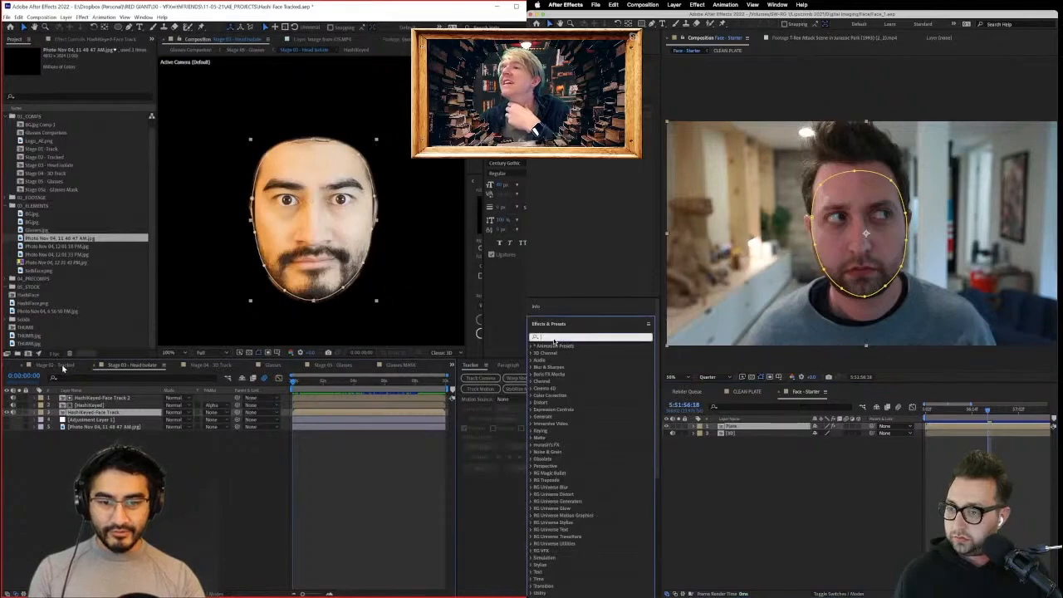
pyautogui.write('bulge')
pyautogui.click(65, 365)
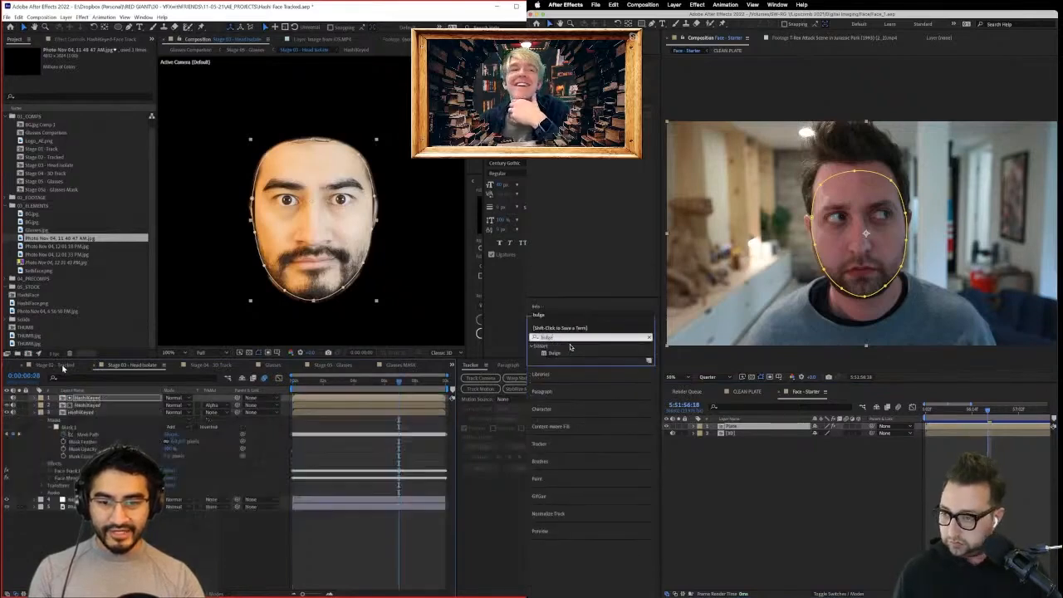
pyautogui.doubleClick(554, 353)
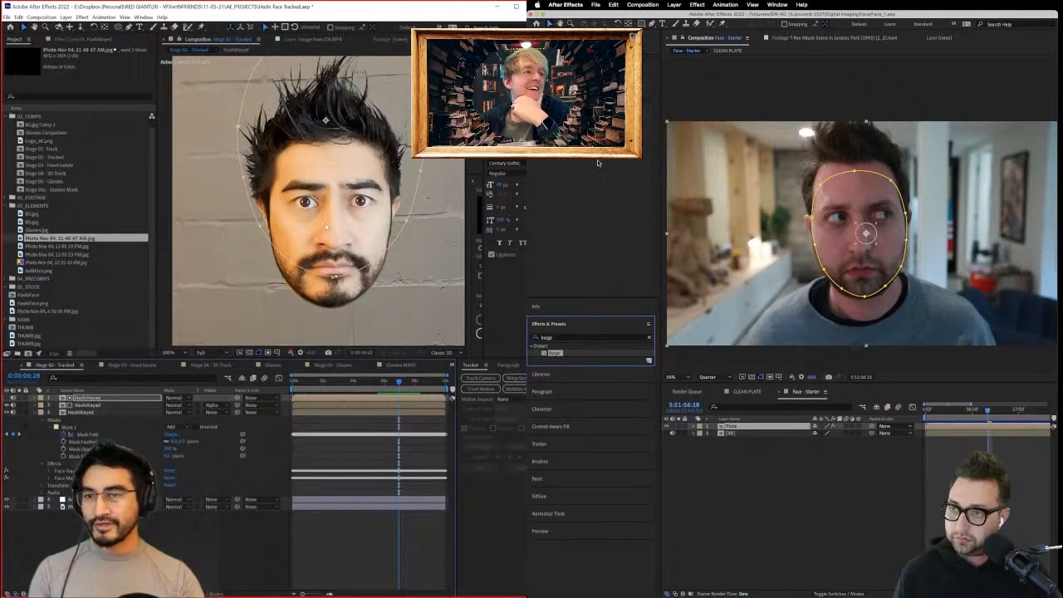
pyautogui.moveTo(391, 381)
pyautogui.mouseDown()
pyautogui.moveTo(371, 381)
pyautogui.moveTo(397, 387)
pyautogui.mouseUp()
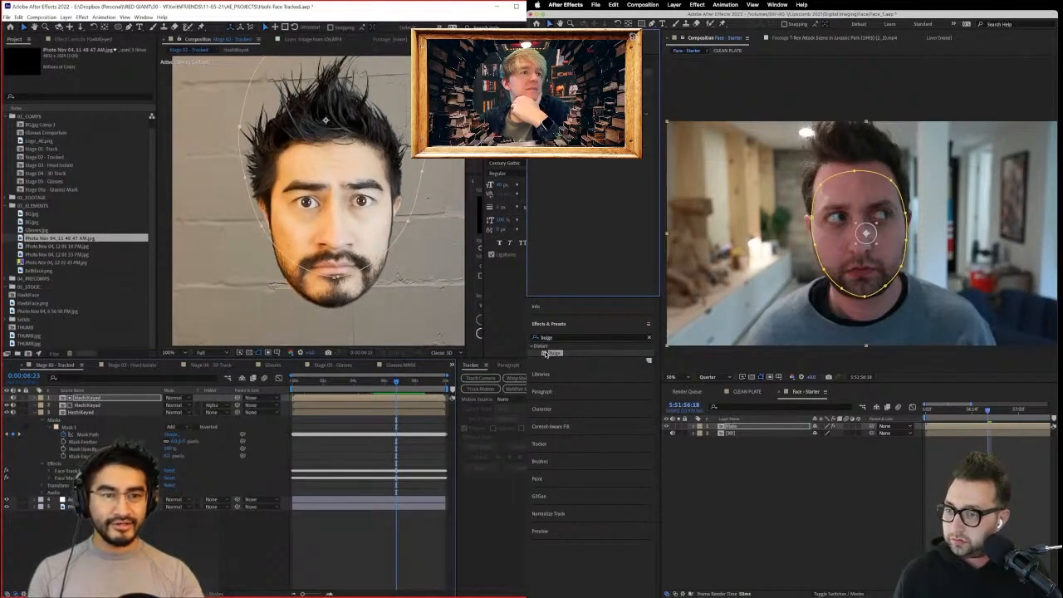
# Apply a second Bulge effect to the Plate layer in Face - Starter and expand the layer's effect properties.
pyautogui.moveTo(552, 353); pyautogui.dragTo(589, 186)
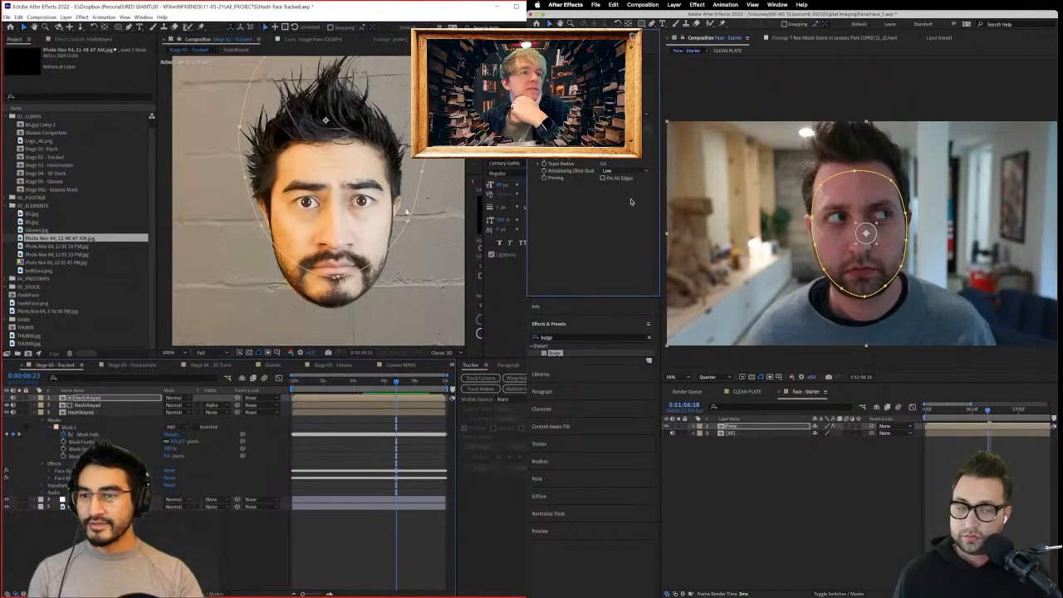
pyautogui.moveTo(370, 384)
pyautogui.mouseDown()
pyautogui.moveTo(322, 389)
pyautogui.moveTo(384, 378)
pyautogui.mouseUp()
pyautogui.click(701, 426)
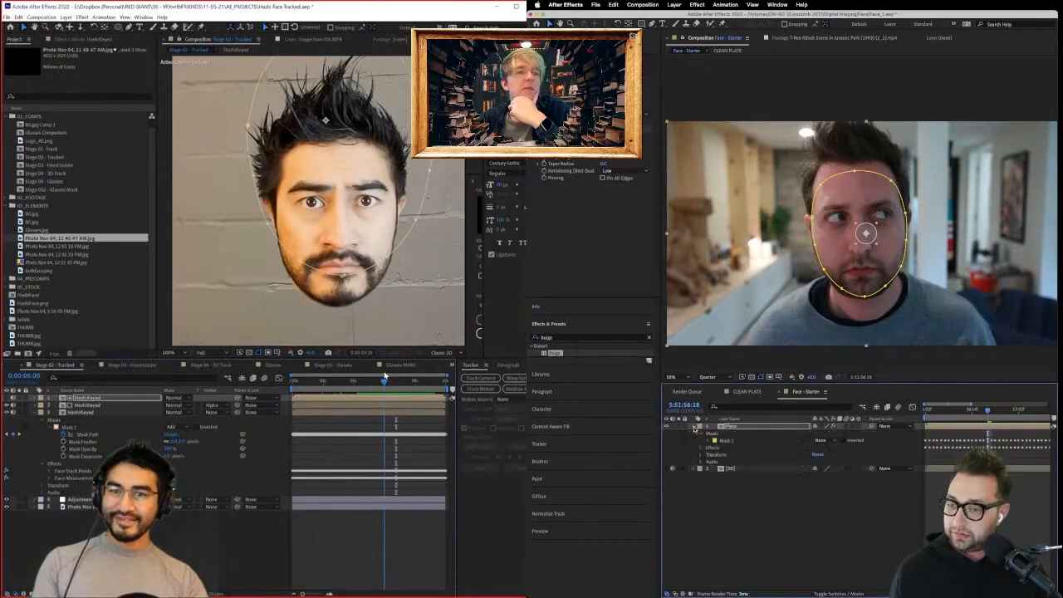
pyautogui.click(700, 449)
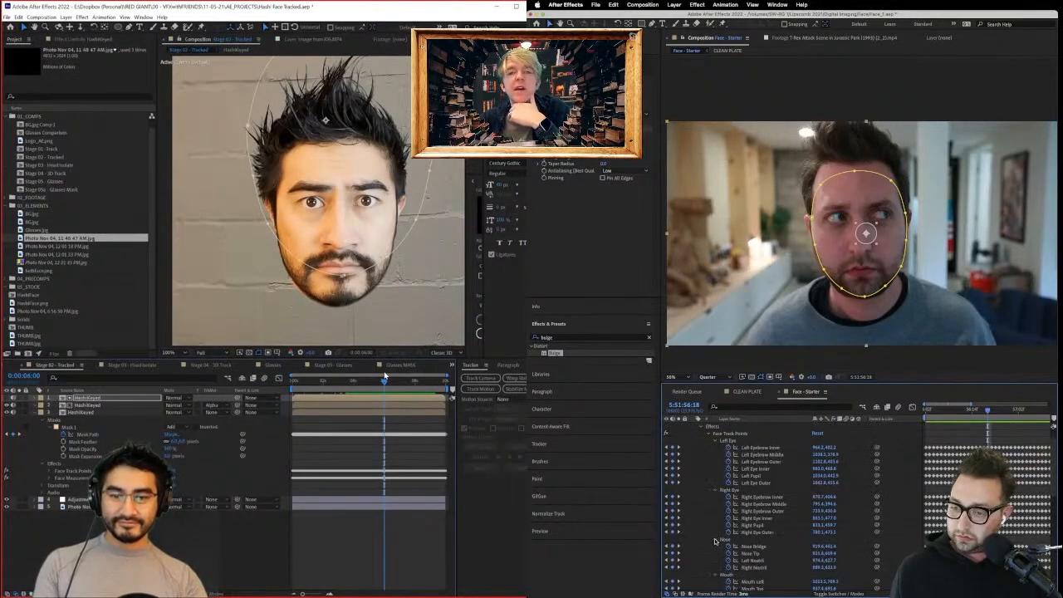
# Collapse the Plate layer's Nose, Mouth, Cheeks and Chin, and Face Measurements groups.
pyautogui.click(715, 540)
pyautogui.click(715, 548)
pyautogui.click(716, 554)
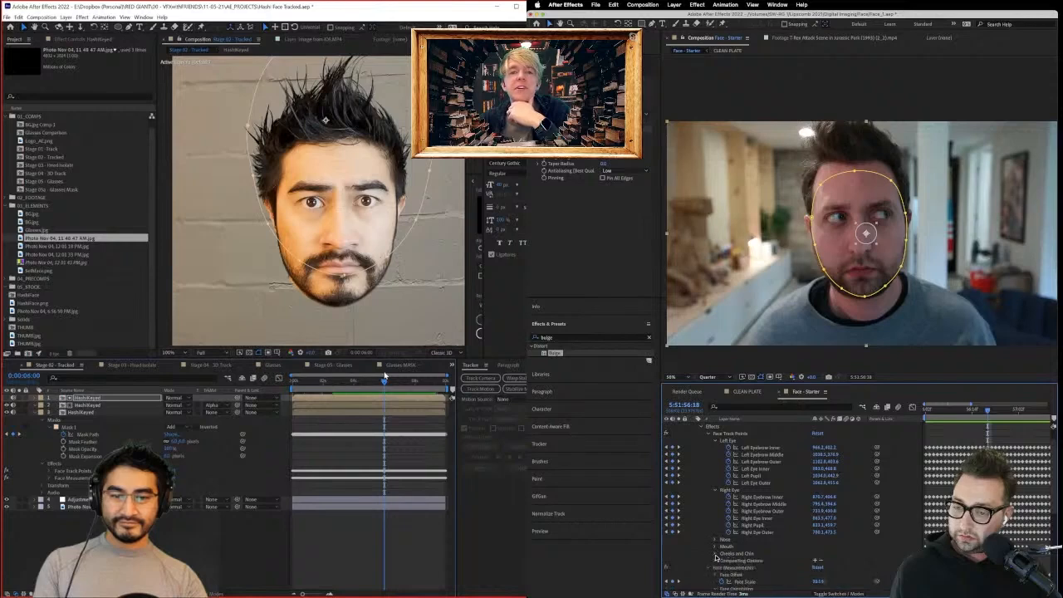
pyautogui.click(715, 566)
pyautogui.scroll(-2, 720, 532)
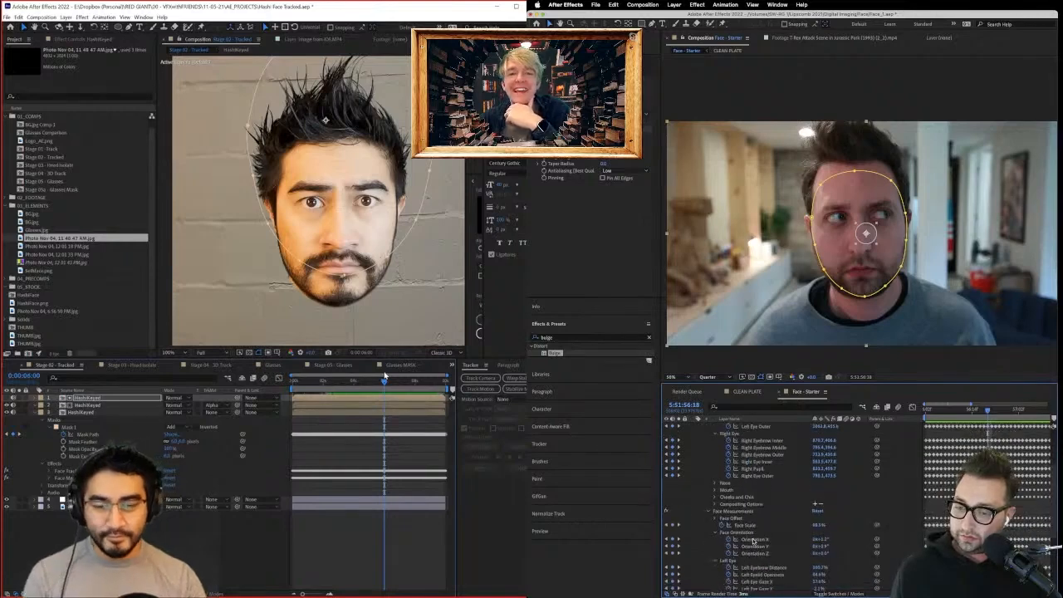
pyautogui.click(716, 511)
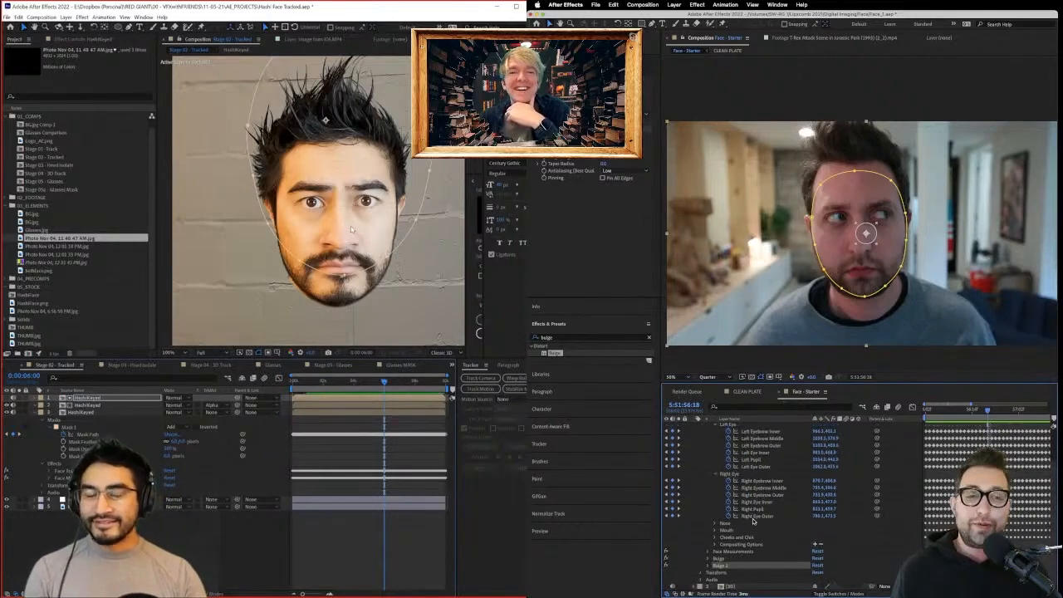
# Expand the first Bulge effect's properties on the Plate layer and view the Stage 04 - 3D Track and Glasses compositions.
pyautogui.click(138, 367)
pyautogui.click(218, 365)
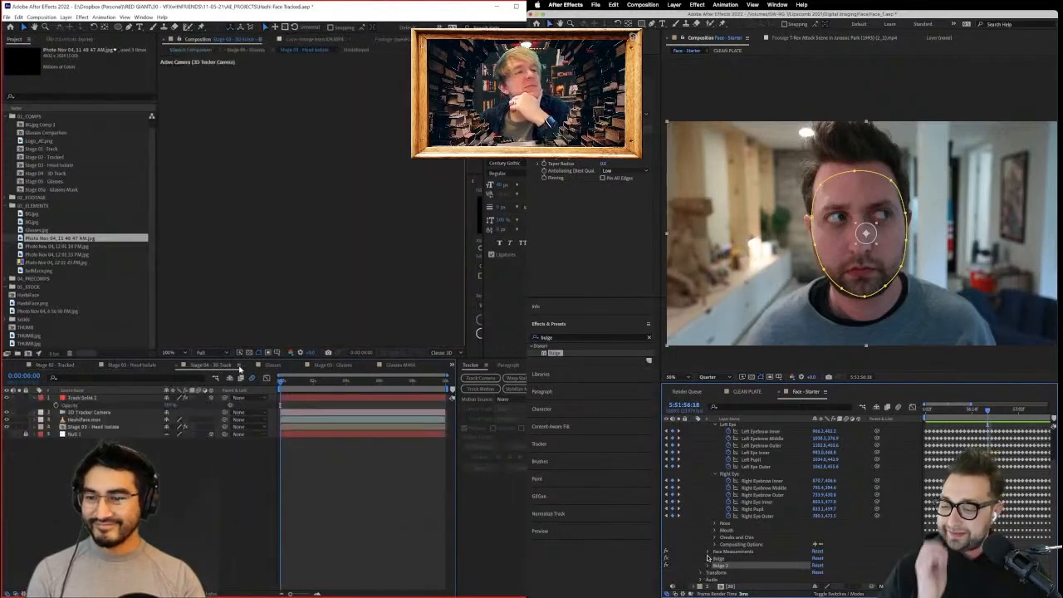
pyautogui.click(708, 558)
pyautogui.click(273, 364)
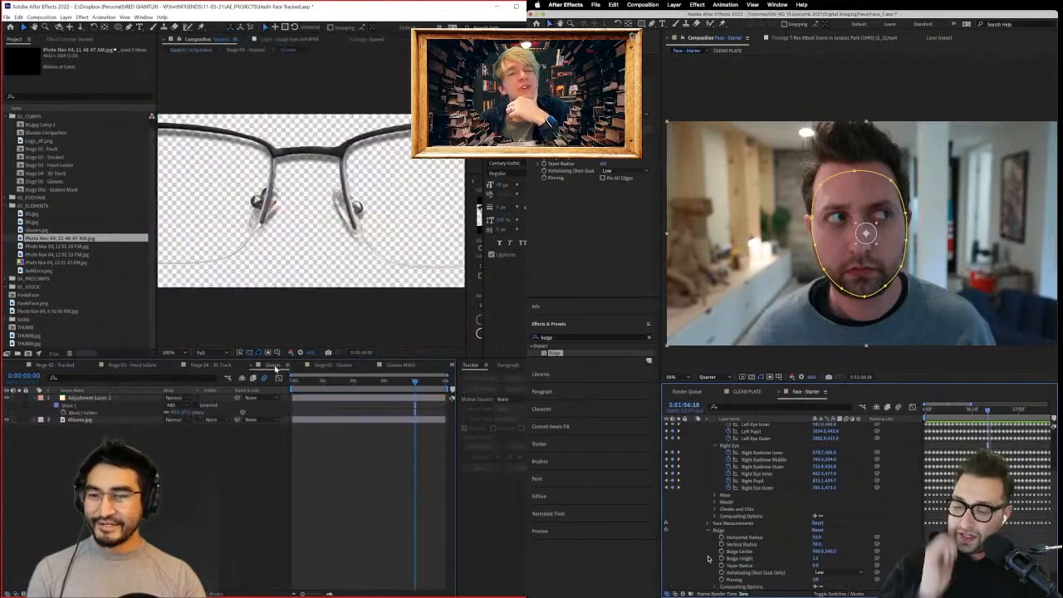
pyautogui.click(751, 551)
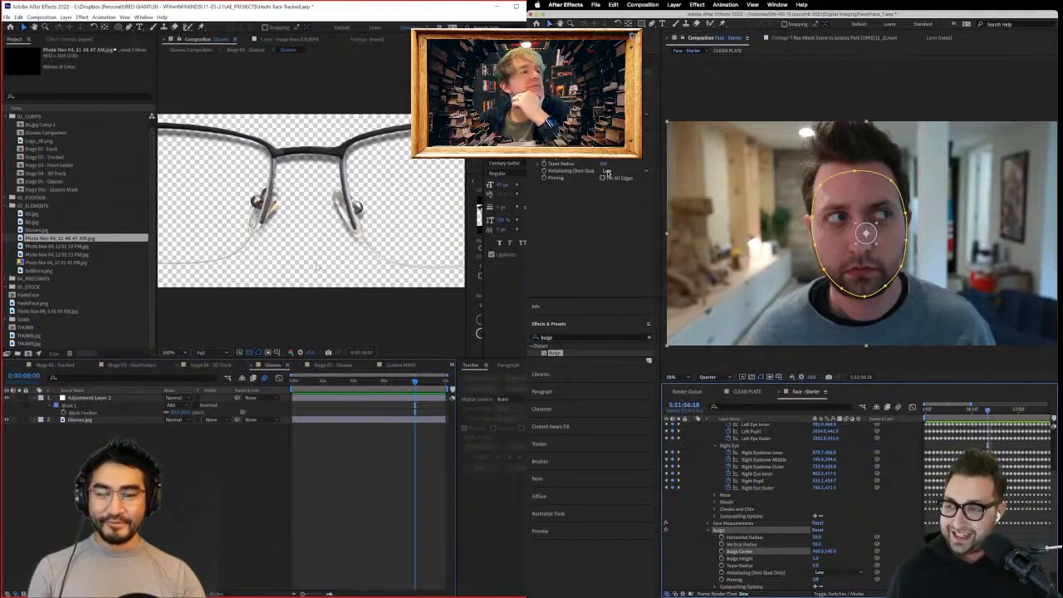
# Rename the first Bulge effect as Eye Left and toggle the Glasses layer's visibility in Stage 05 - Glasses.
pyautogui.click(593, 236)
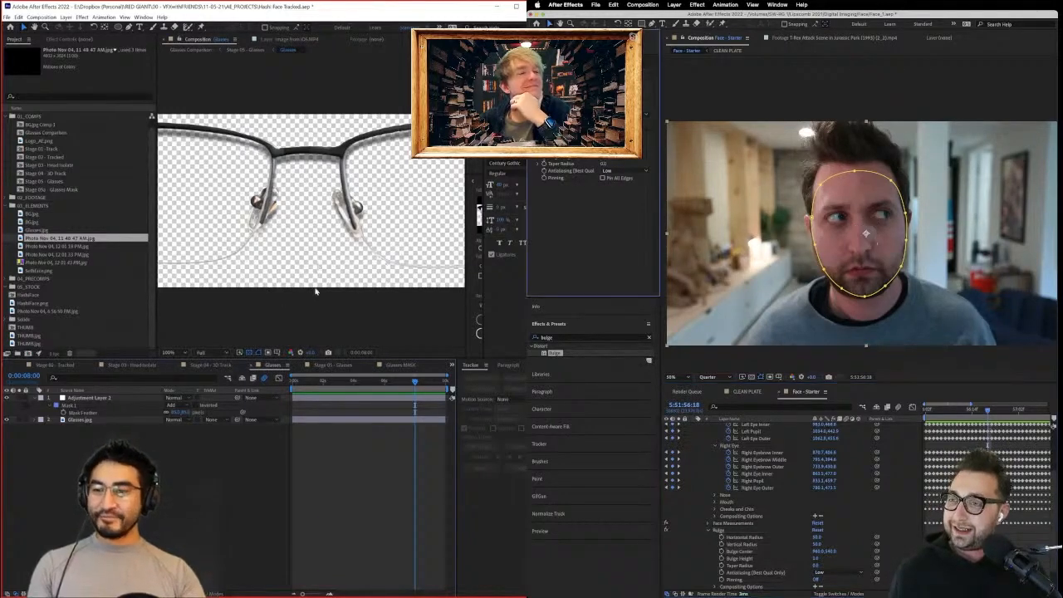
pyautogui.click(335, 366)
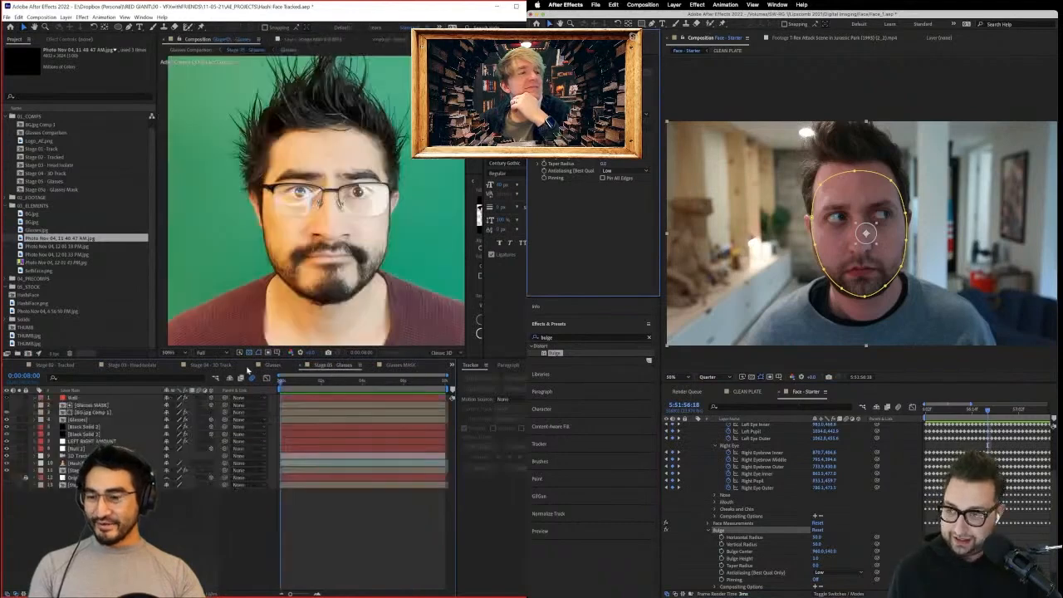
pyautogui.click(7, 420)
pyautogui.click(8, 421)
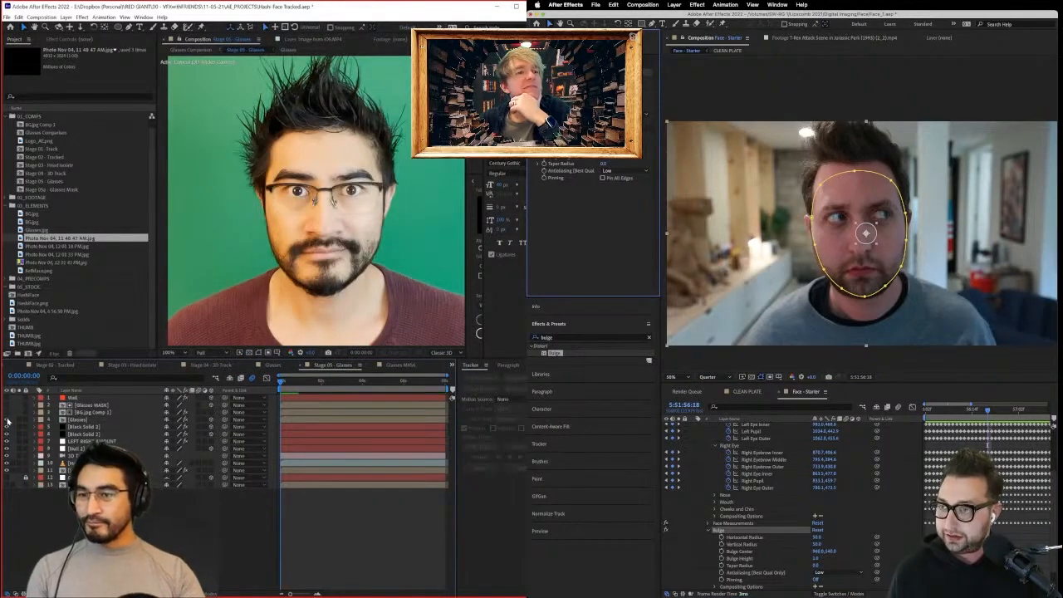
pyautogui.press('Return')
# Play Stage 05 - Glasses with the Stage 03 - Head Isolate layer soloed and its 3D Camera Tracker points displayed.
pyautogui.click(75, 463)
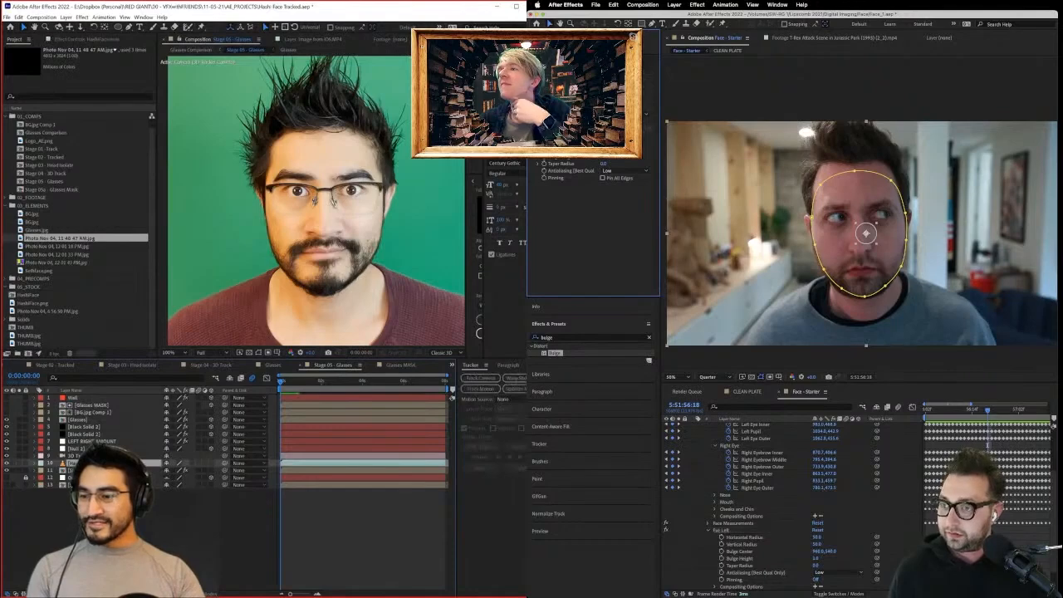
pyautogui.click(69, 471)
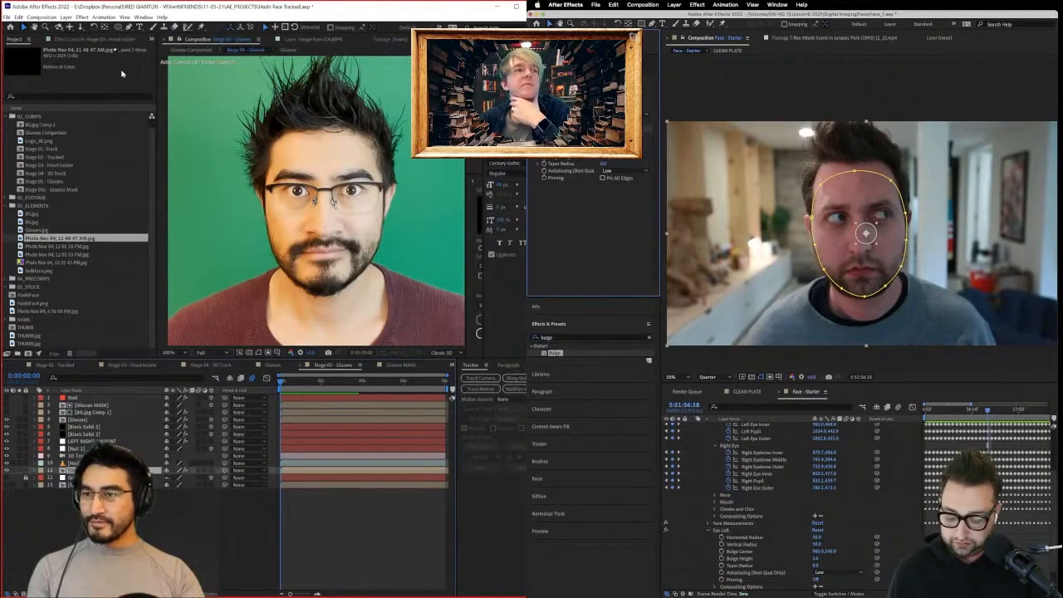
pyautogui.click(75, 38)
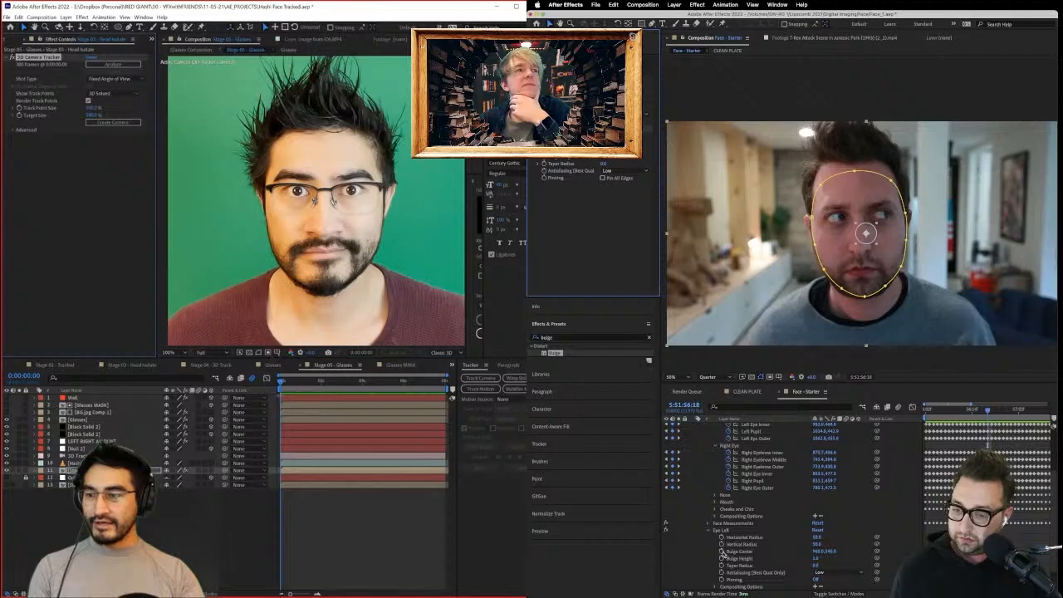
pyautogui.press('space')
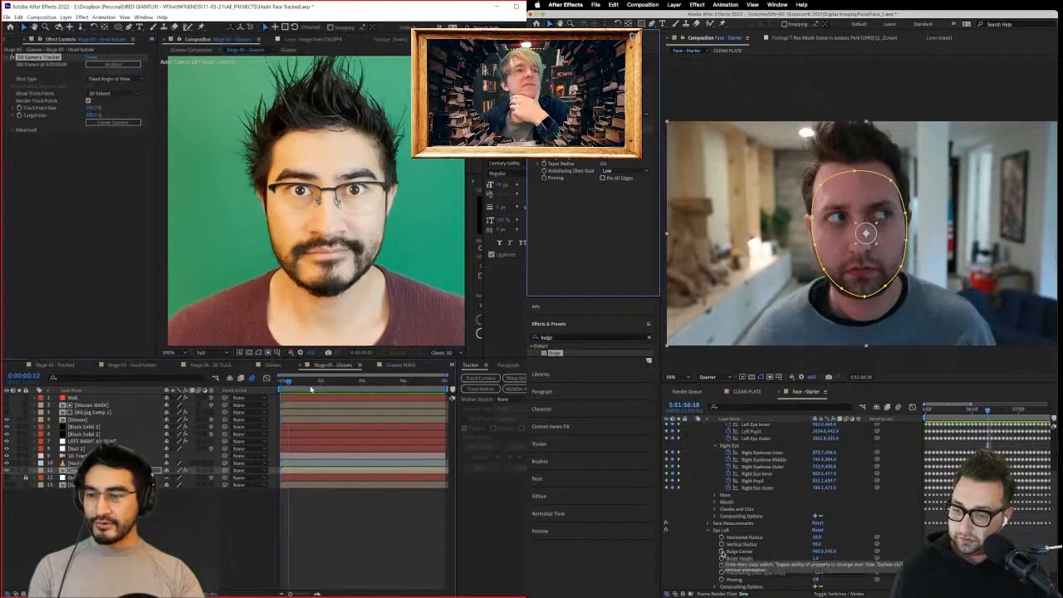
pyautogui.click(17, 473)
# Link the Eye Left effect's Bulge Center to the Left Pupil track point with an expression.
pyautogui.keyDown('alt'); pyautogui.click(721, 551); pyautogui.keyUp('alt')
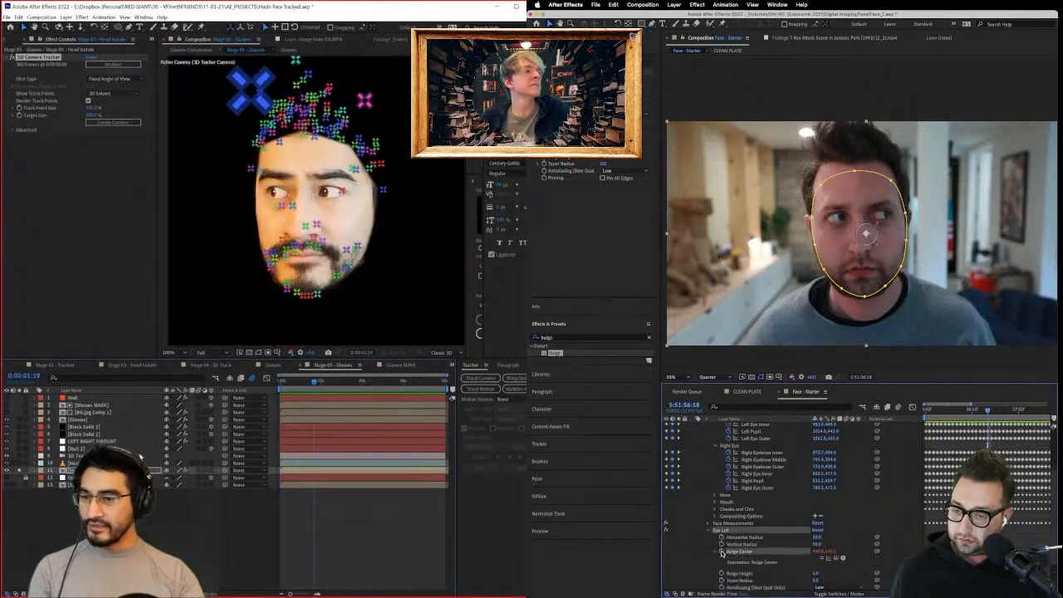
pyautogui.moveTo(837, 559); pyautogui.dragTo(757, 454)
pyautogui.moveTo(429, 394); pyautogui.dragTo(364, 405)
pyautogui.click(715, 541)
pyautogui.scroll(-2, 712, 540)
pyautogui.scroll(-3, 762, 531)
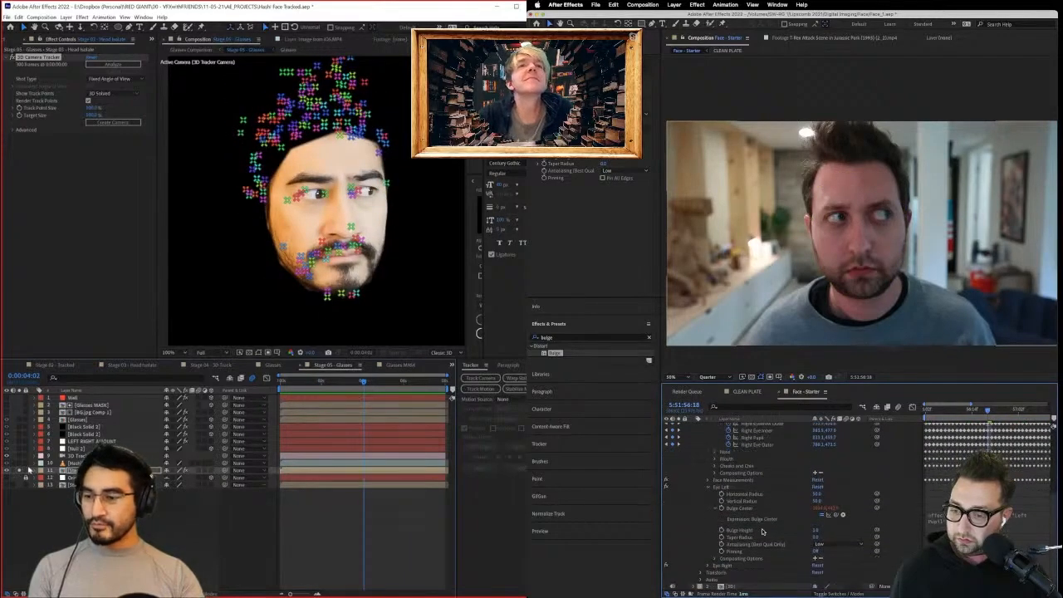
# Link the Eye Right effect's Bulge Center to the Right Pupil track point, and show and scrub the Wall layer in Stage 05 - Glasses.
pyautogui.click(709, 487)
pyautogui.click(707, 567)
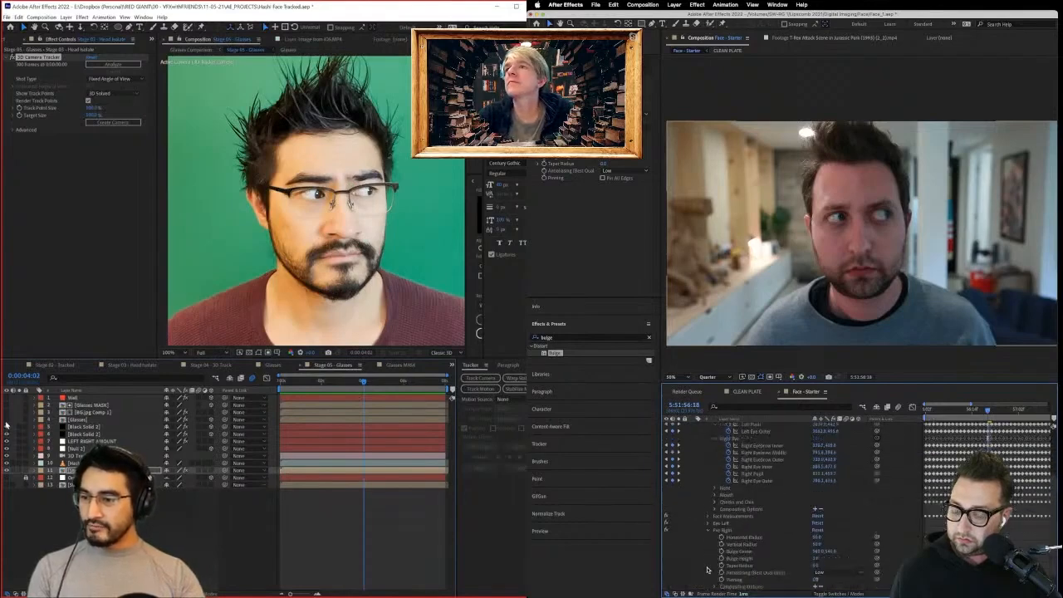
pyautogui.keyDown('alt'); pyautogui.click(721, 553); pyautogui.keyUp('alt')
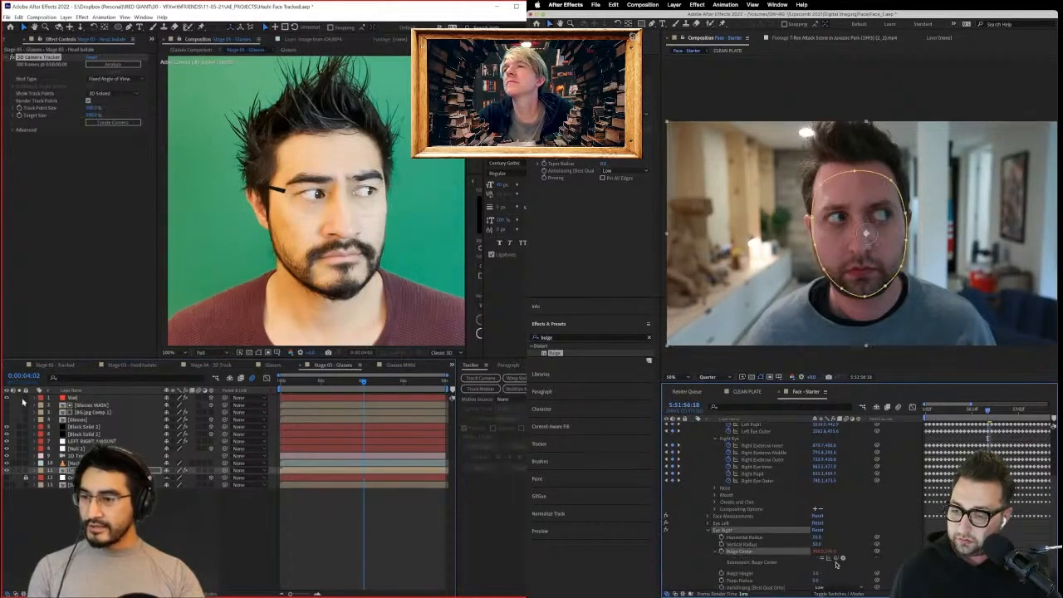
pyautogui.click(85, 400)
pyautogui.moveTo(837, 558); pyautogui.dragTo(759, 476)
pyautogui.moveTo(304, 384); pyautogui.dragTo(297, 383)
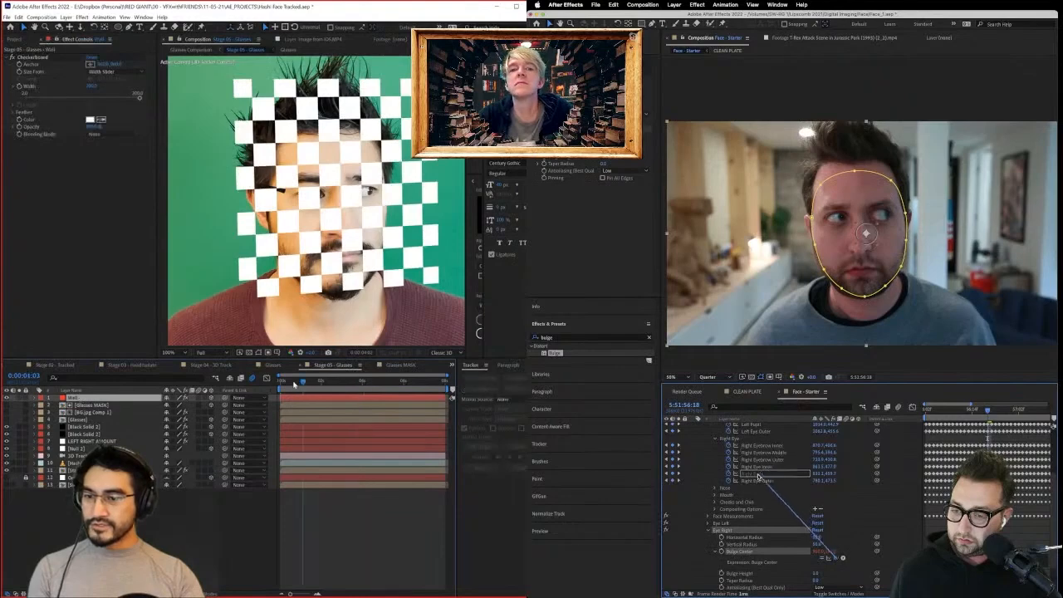
pyautogui.moveTo(759, 476); pyautogui.dragTo(756, 476)
pyautogui.moveTo(297, 384)
pyautogui.mouseDown()
pyautogui.moveTo(285, 384)
pyautogui.moveTo(422, 391)
pyautogui.moveTo(291, 400)
pyautogui.mouseUp()
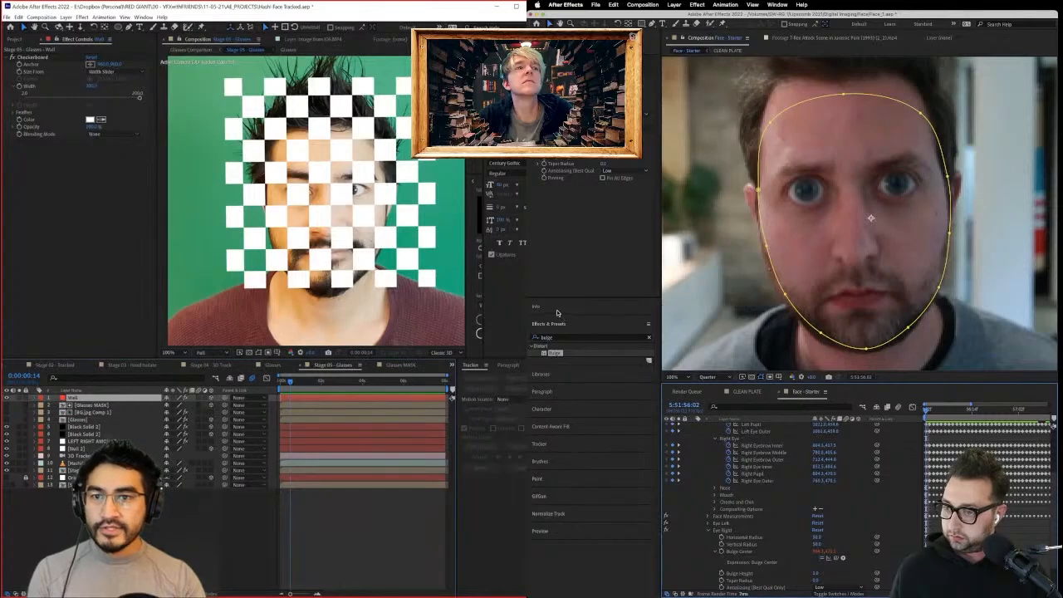
# Preview the face motion in Face - Starter and view the Glasses composition before returning to Stage 05 - Glasses.
pyautogui.click(565, 530)
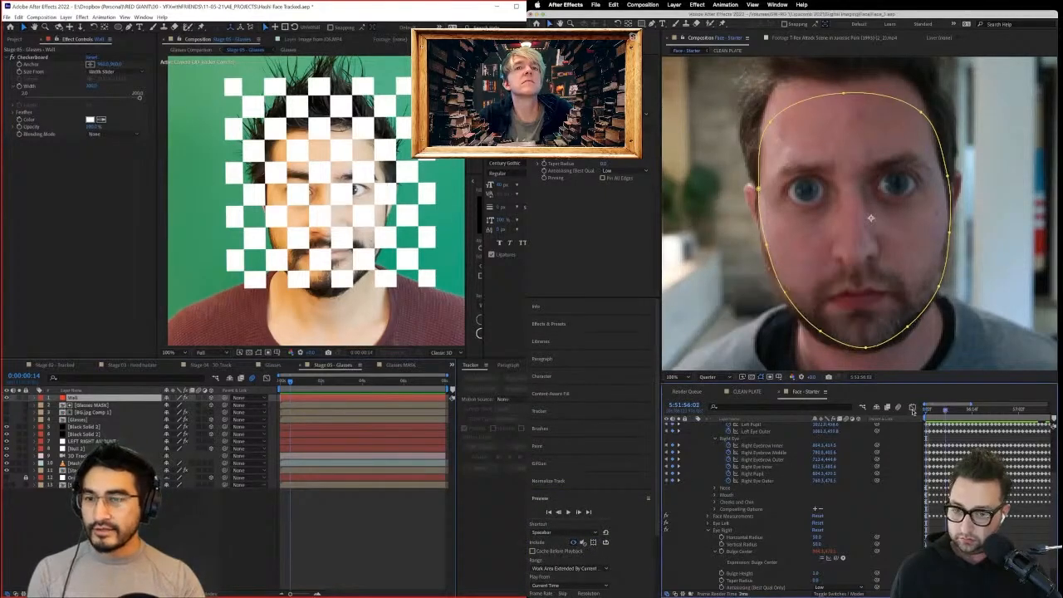
pyautogui.press('space')
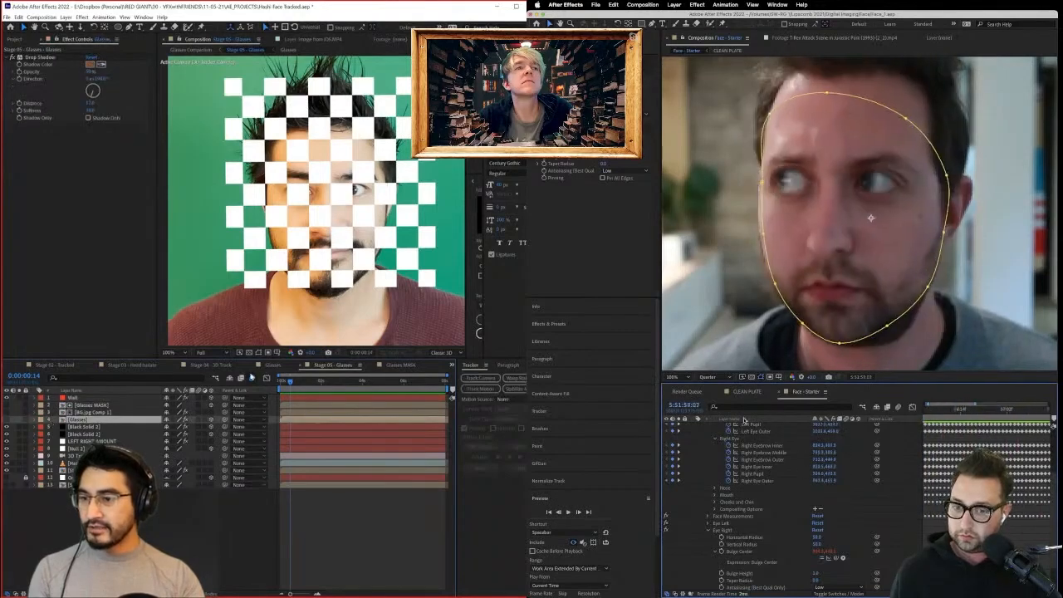
pyautogui.click(271, 365)
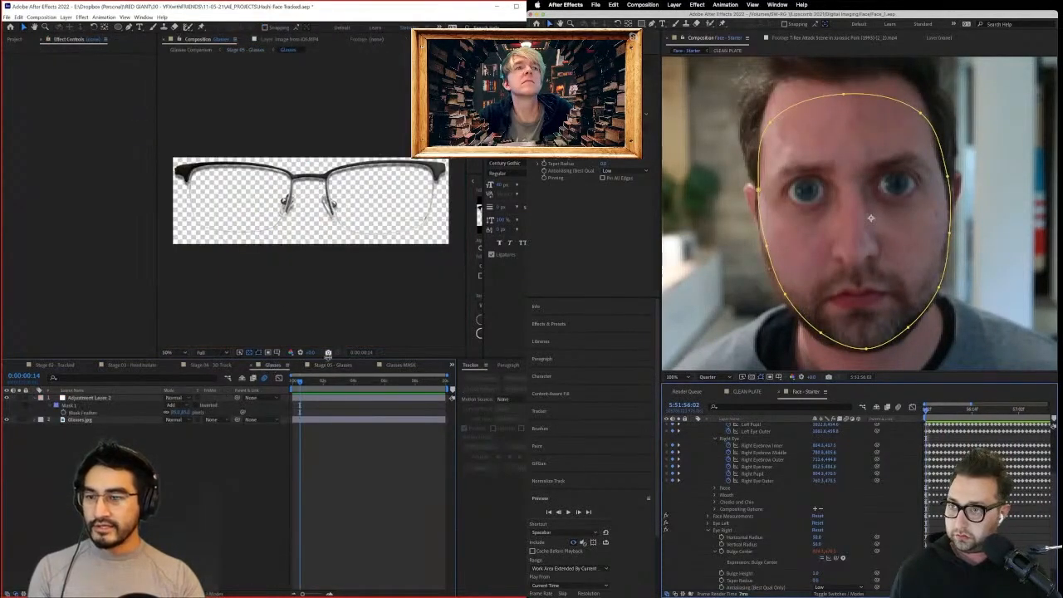
pyautogui.click(331, 366)
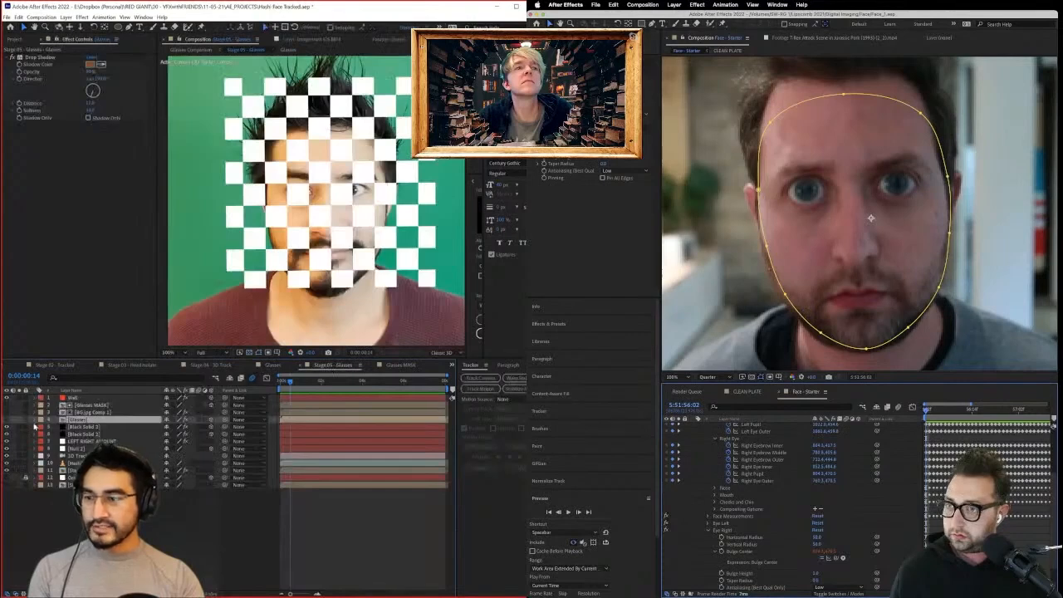
# Adjust the radii of the Eye Left and Eye Right bulges, and hide the Wall layer and play Stage 05 - Glasses.
pyautogui.click(555, 71)
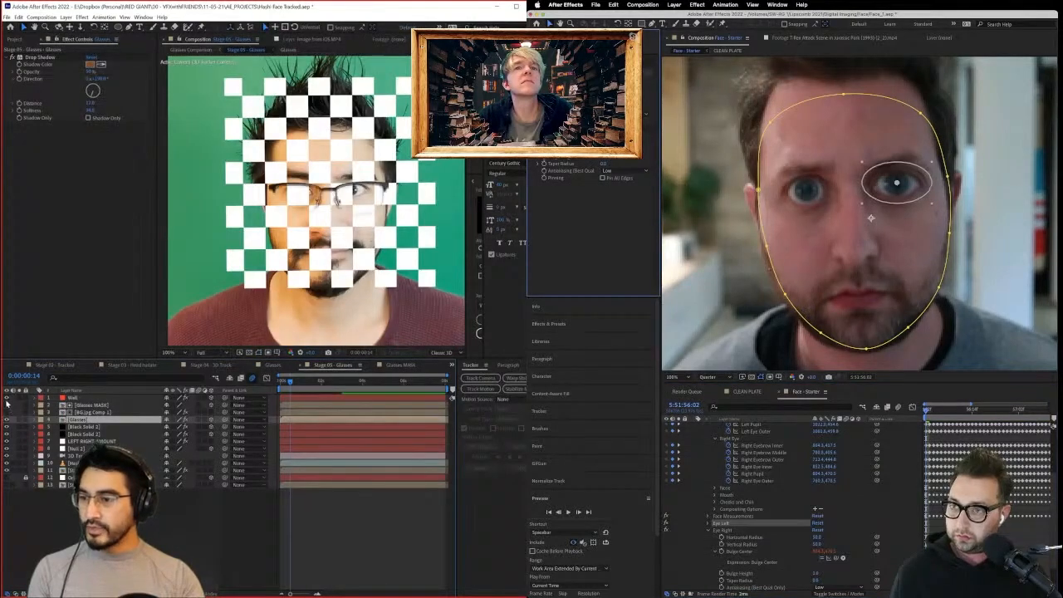
pyautogui.click(7, 398)
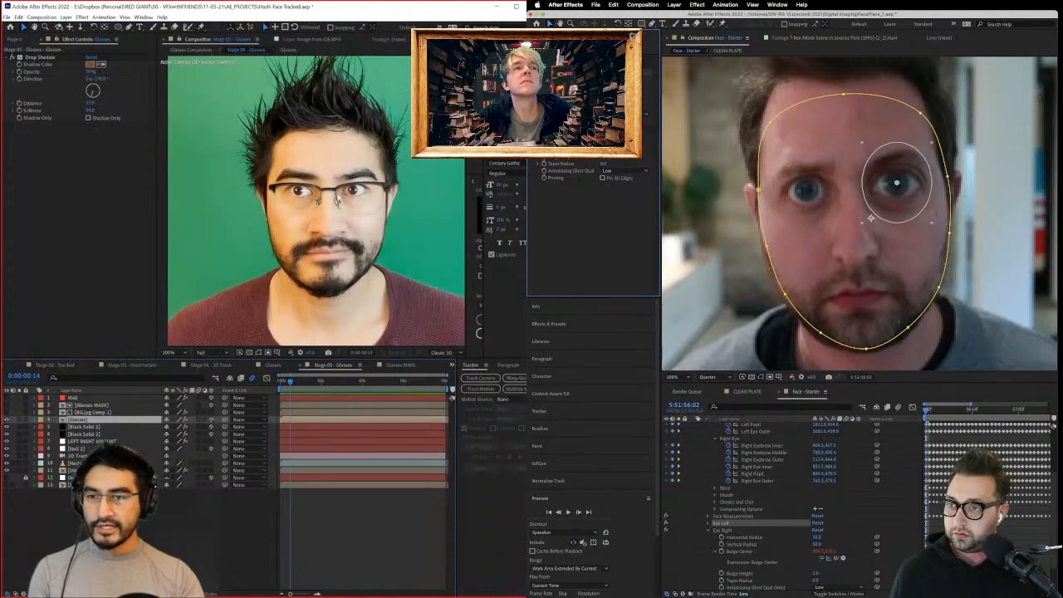
pyautogui.click(744, 537)
pyautogui.press('space')
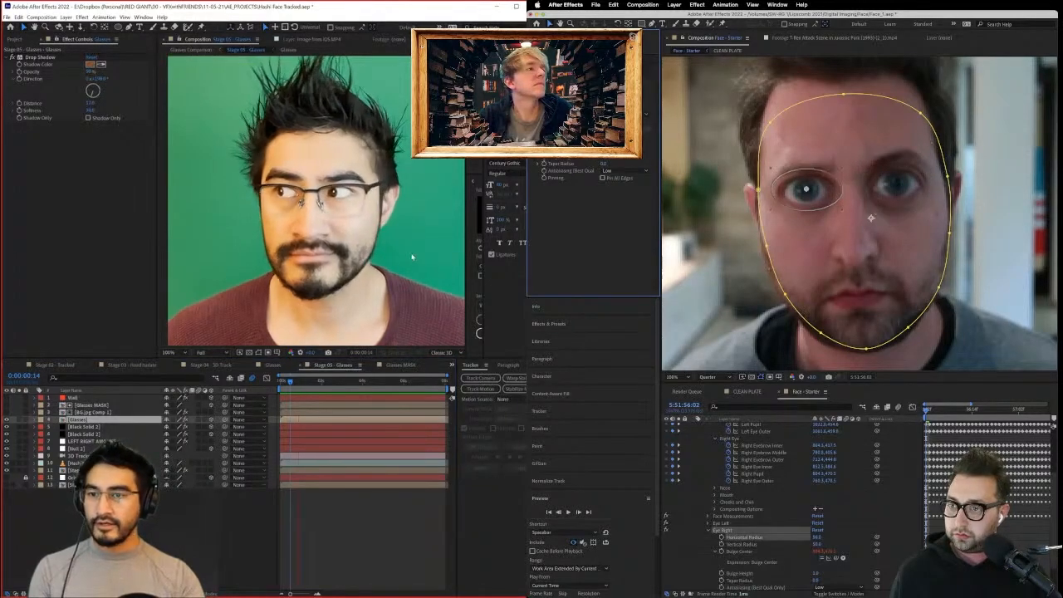
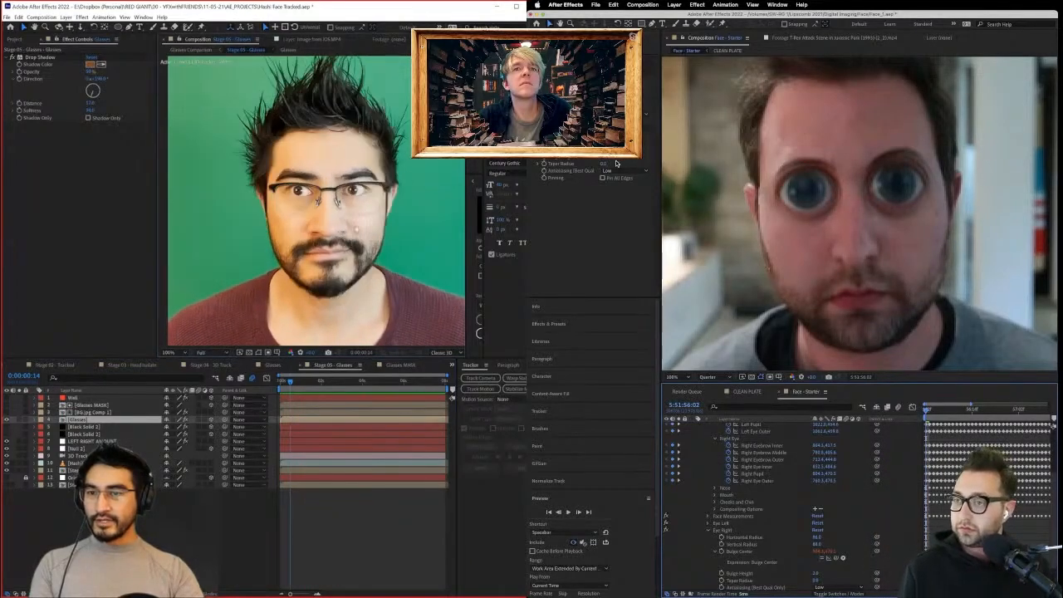
# Show the Glasses MASK layer in Stage 05 - Glasses and inspect the Glasses MASK composition, toggling its Glasses.jpg layer.
pyautogui.scroll(1, 326, 211)
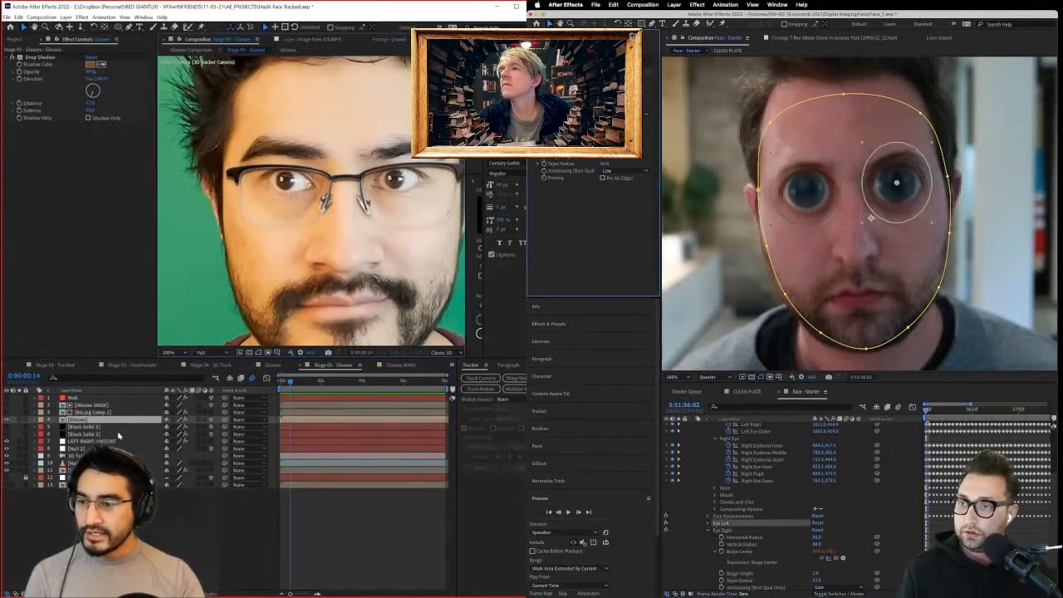
pyautogui.click(8, 406)
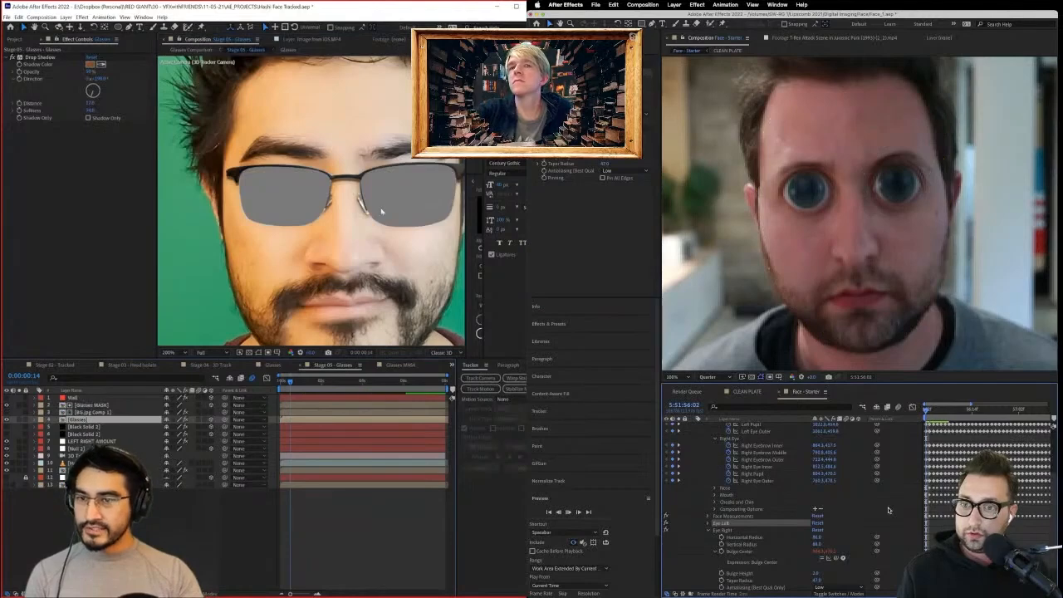
pyautogui.click(400, 366)
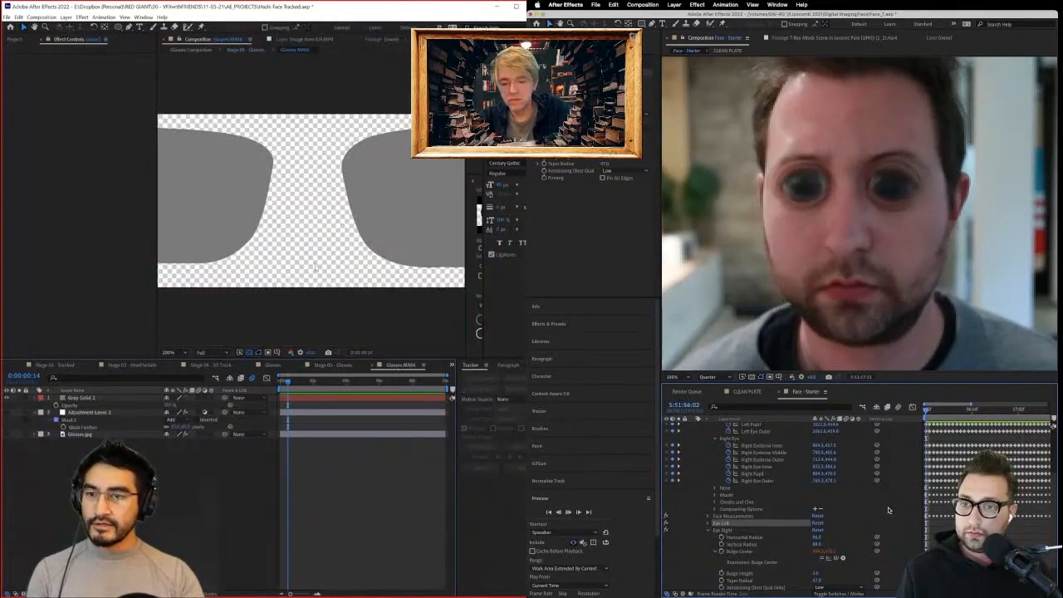
pyautogui.click(8, 436)
pyautogui.click(8, 436)
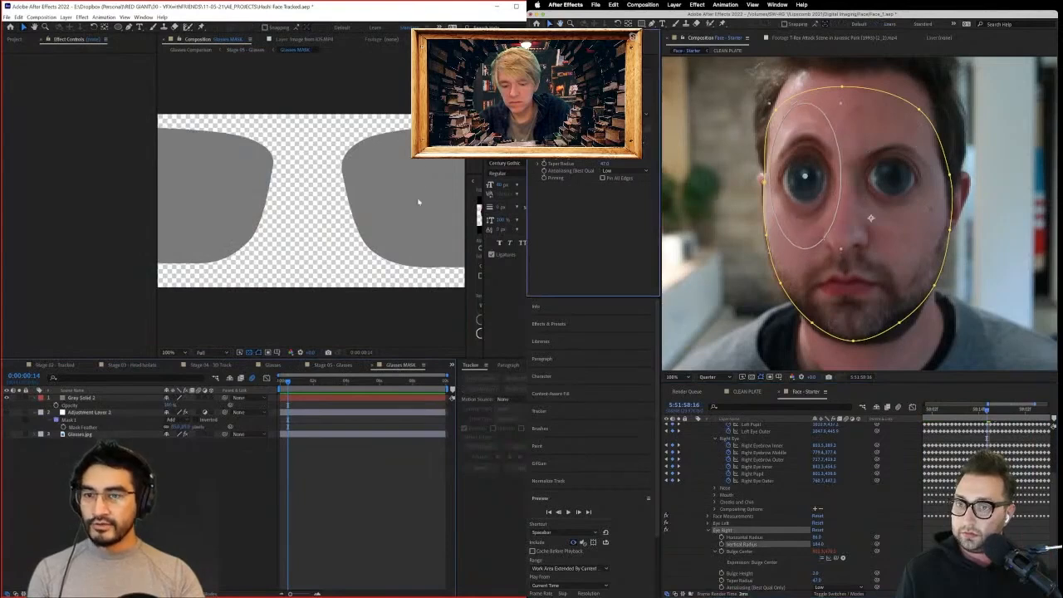
pyautogui.scroll(-1, 344, 238)
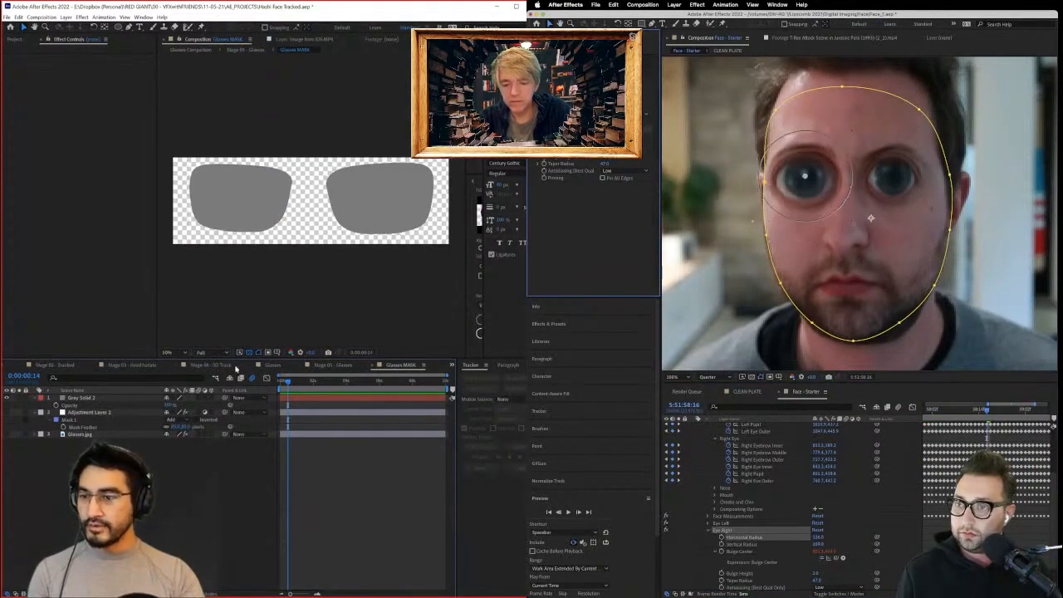
# Review the Glasses and Stage 03 compositions, and toggle the Glasses MASK layer's visibility in Stage 05 - Glasses.
pyautogui.click(218, 365)
pyautogui.click(273, 365)
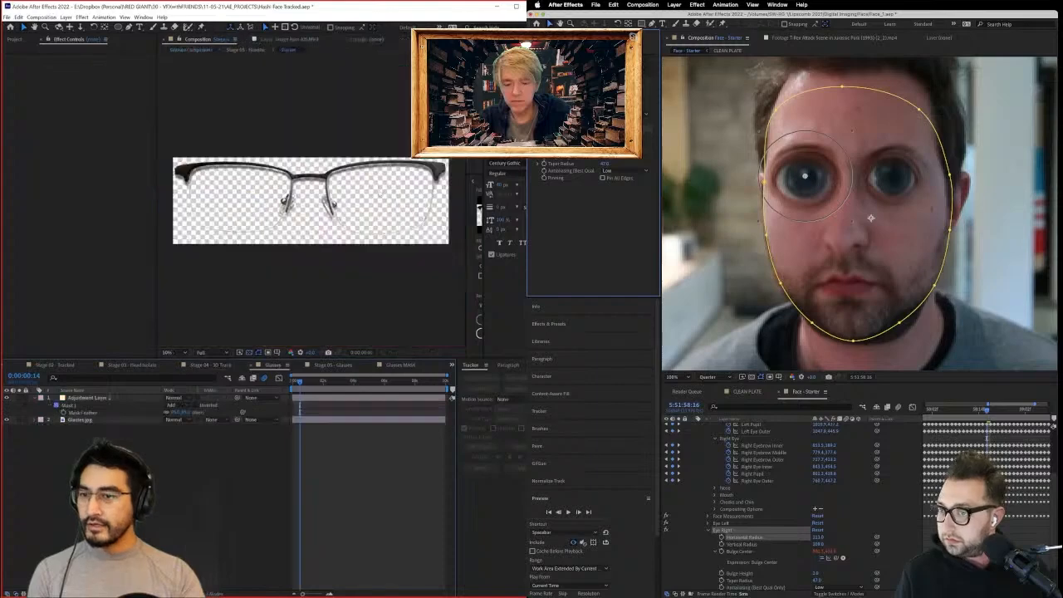
pyautogui.click(136, 364)
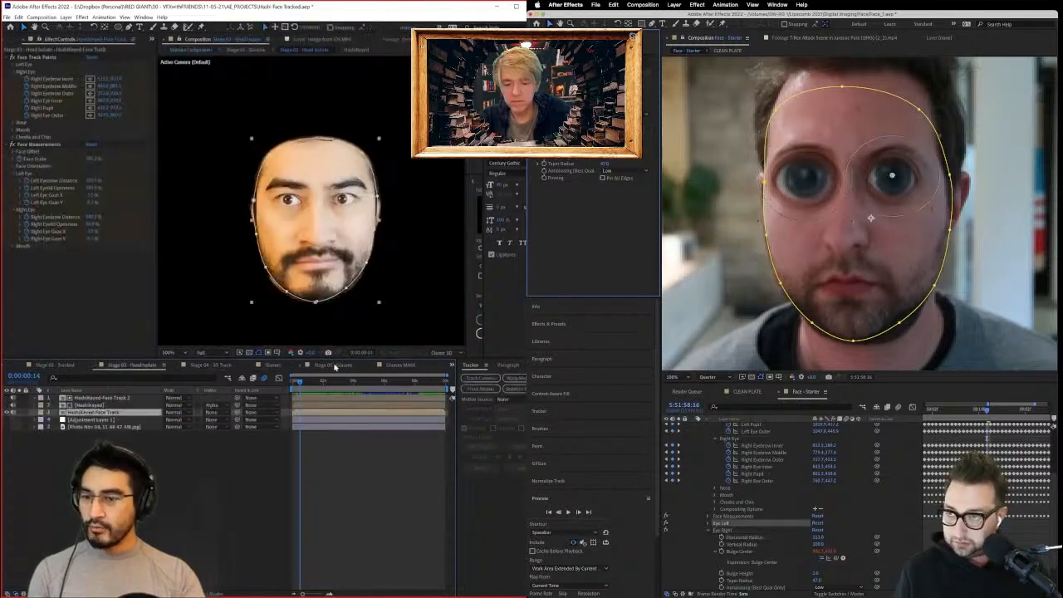
pyautogui.click(335, 365)
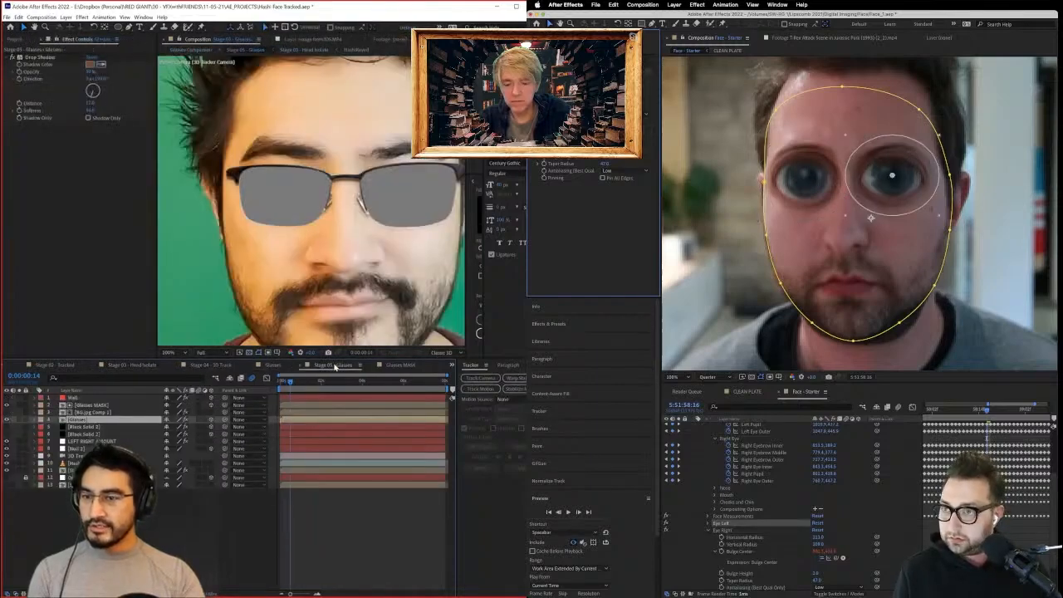
pyautogui.click(6, 407)
pyautogui.click(7, 407)
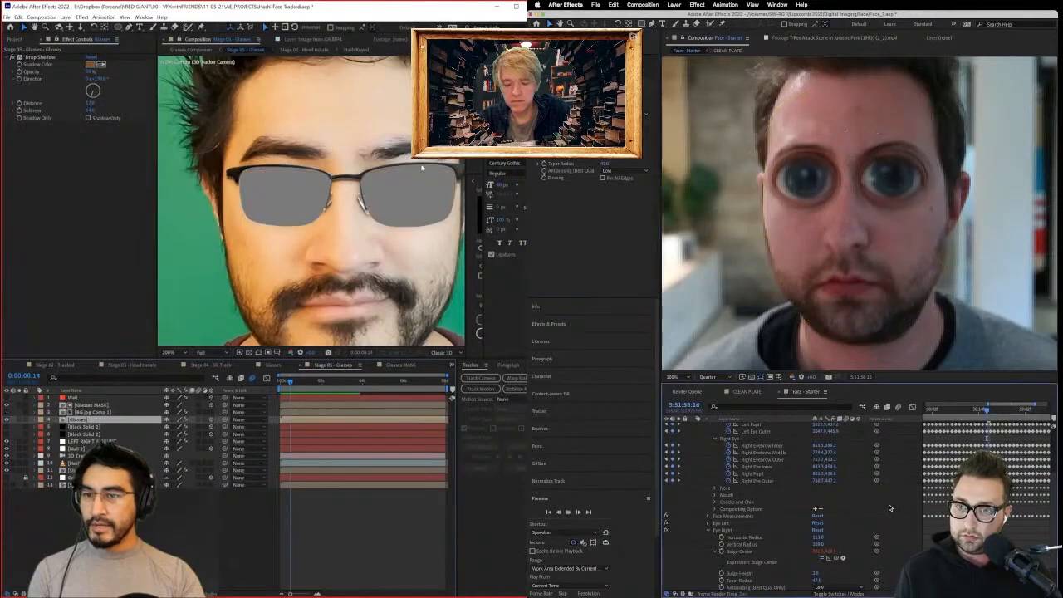
pyautogui.scroll(-1, 410, 201)
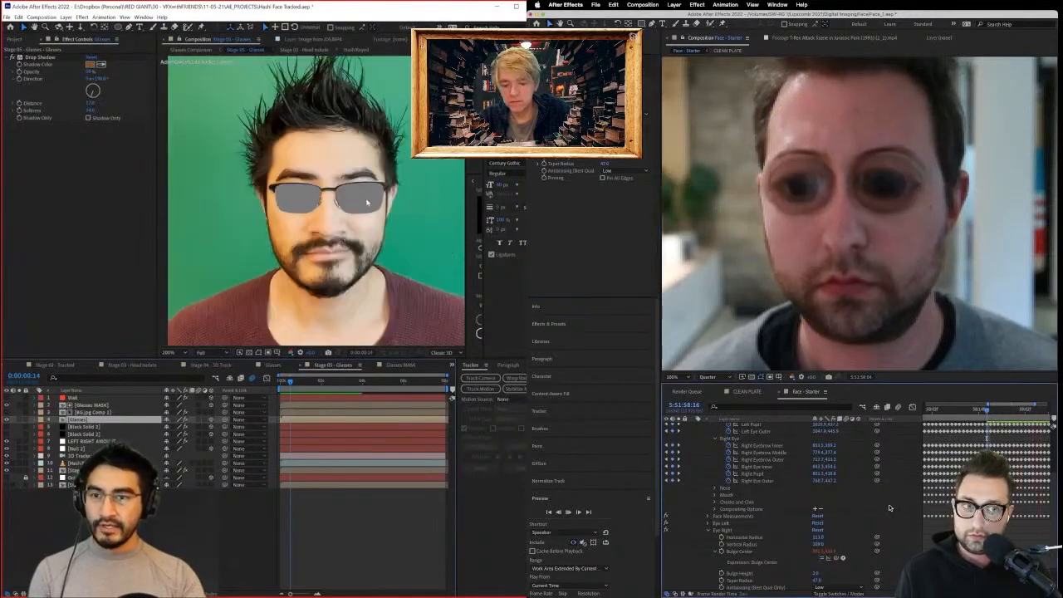
# Increase the Taper Radius of the eye bulges and hide the Glasses MASK layer in Stage 05 - Glasses.
pyautogui.click(604, 164)
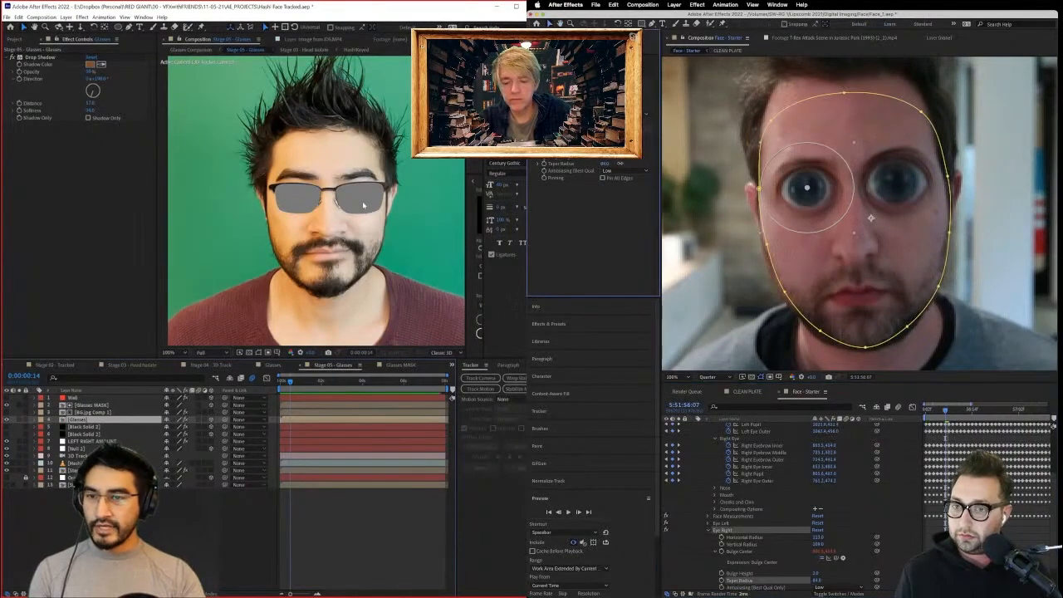
pyautogui.click(7, 406)
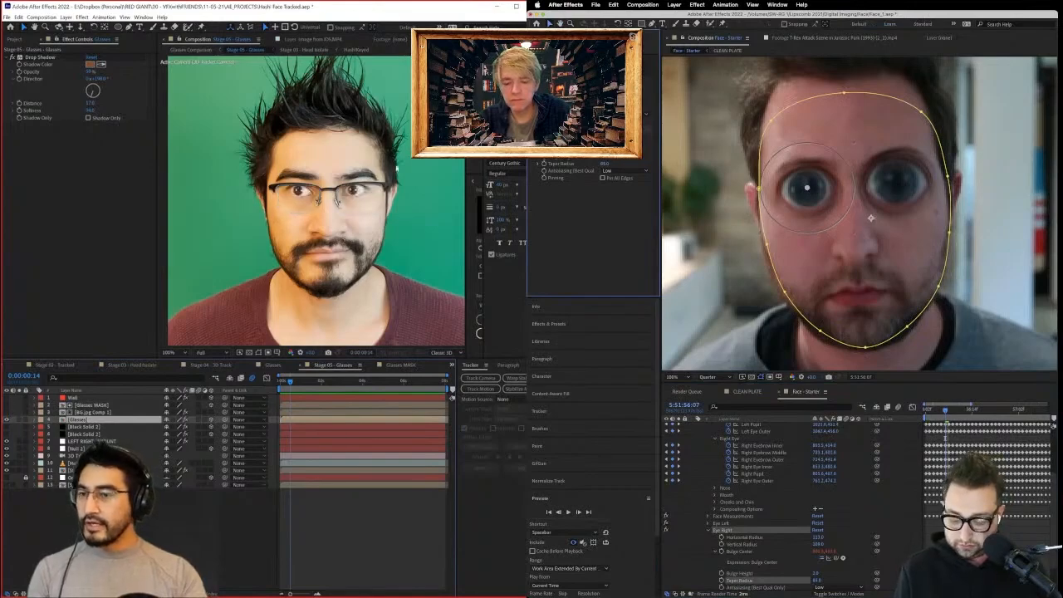
pyautogui.click(722, 523)
pyautogui.click(897, 469)
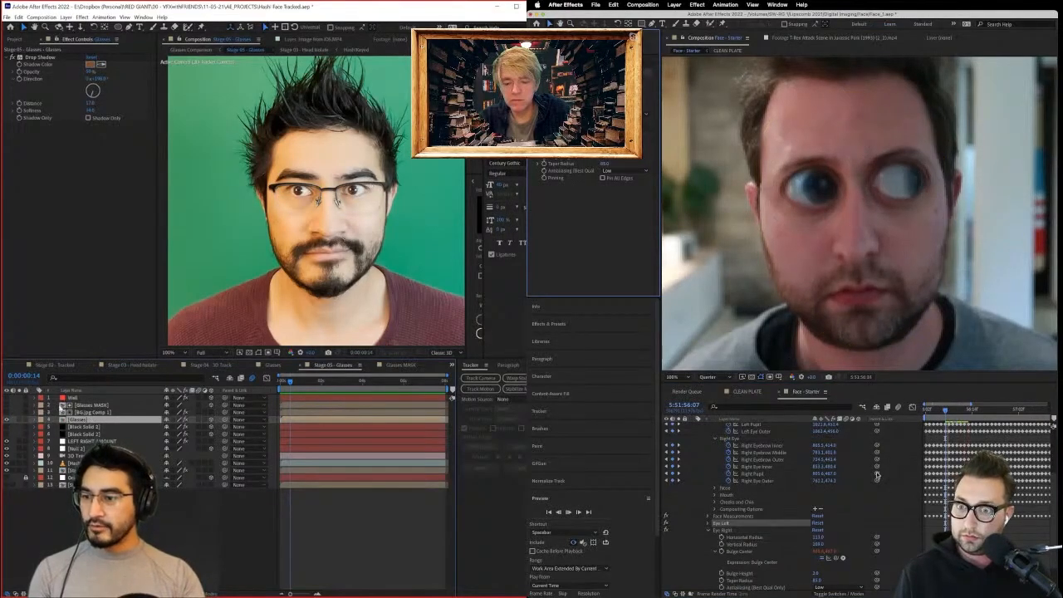
# Duplicate the Glasses MASK layer in Stage 05 - Glasses and make the duplicate visible.
pyautogui.click(13, 39)
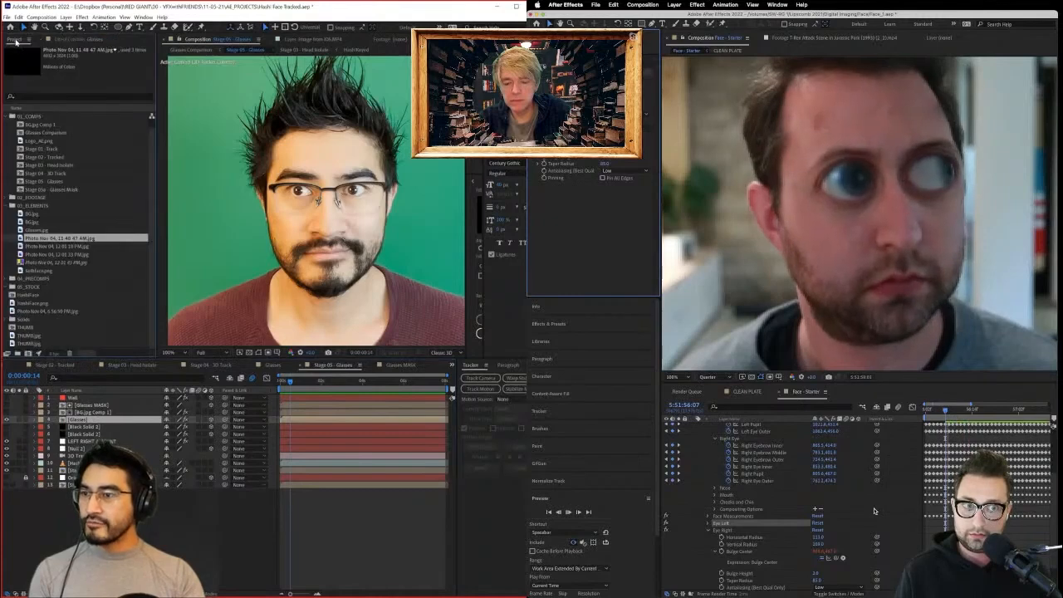
pyautogui.click(95, 407)
pyautogui.hotkey('ctrl', 'd')
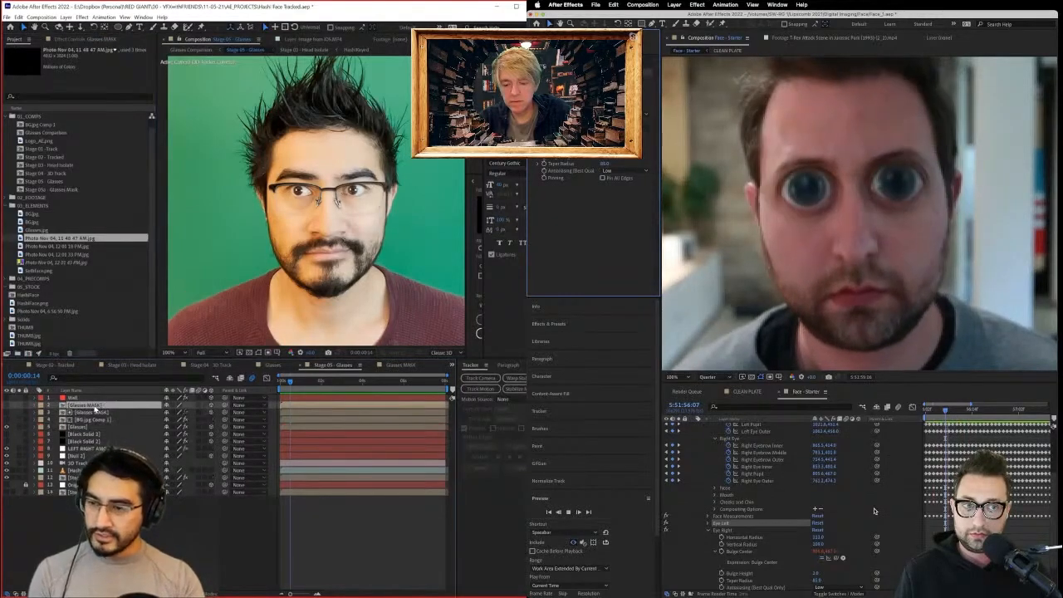
pyautogui.press('space')
pyautogui.click(7, 406)
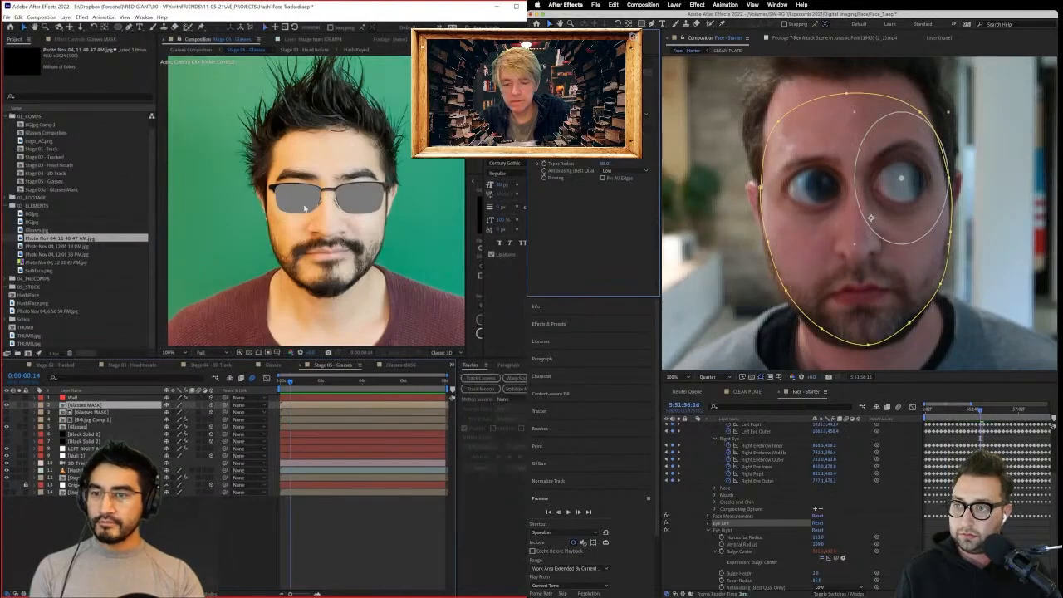
# Enlarge the eye bulges' Vertical Radius, and add BG.jpg from the project as the top layer of Stage 05 - Glasses.
pyautogui.click(723, 530)
pyautogui.press('space')
pyautogui.click(45, 247)
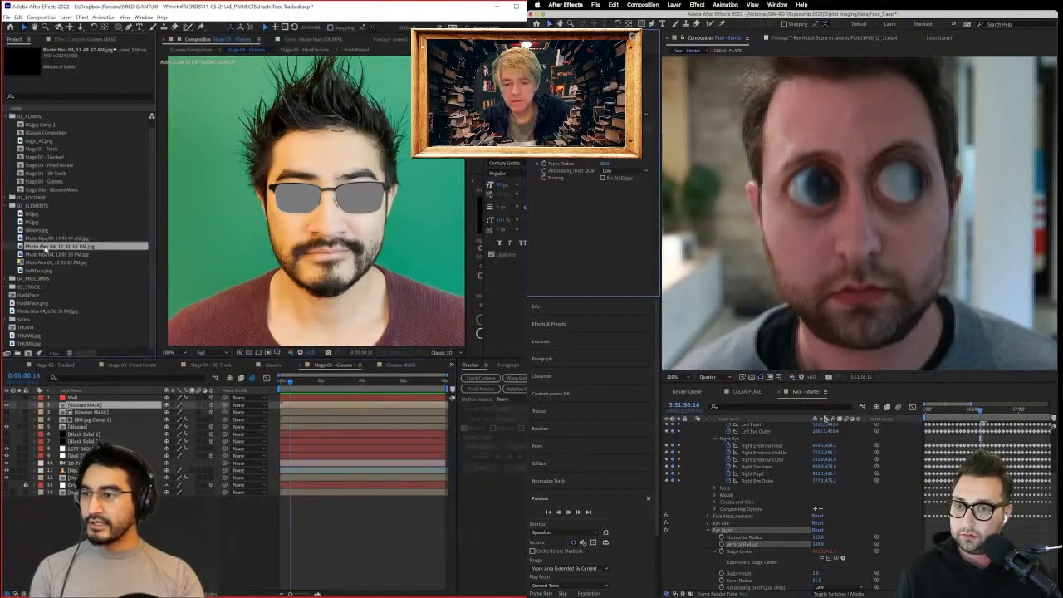
pyautogui.click(42, 240)
pyautogui.click(33, 223)
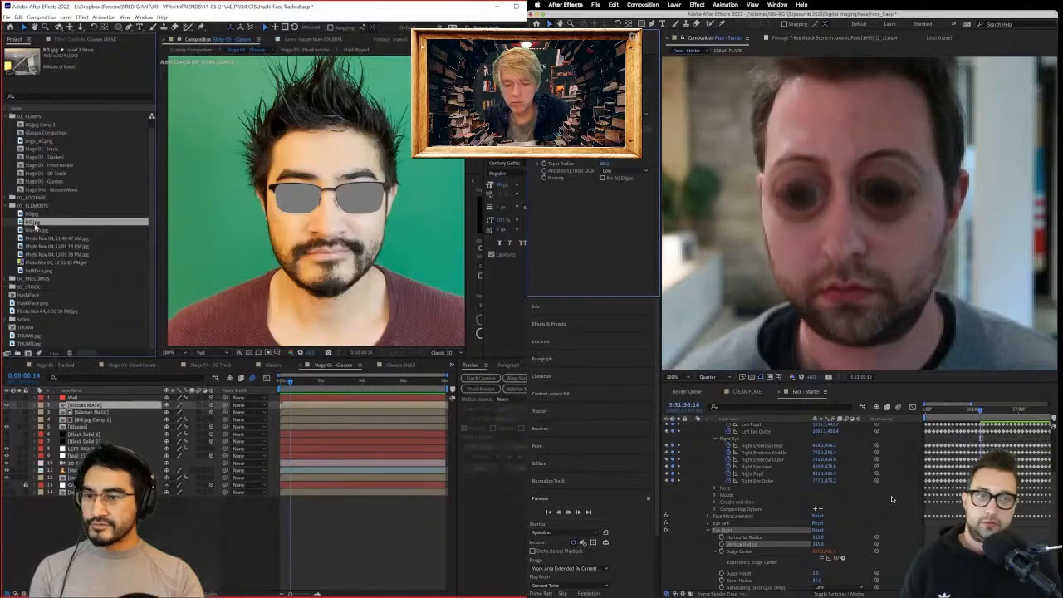
pyautogui.moveTo(316, 220); pyautogui.dragTo(323, 226)
pyautogui.press('space')
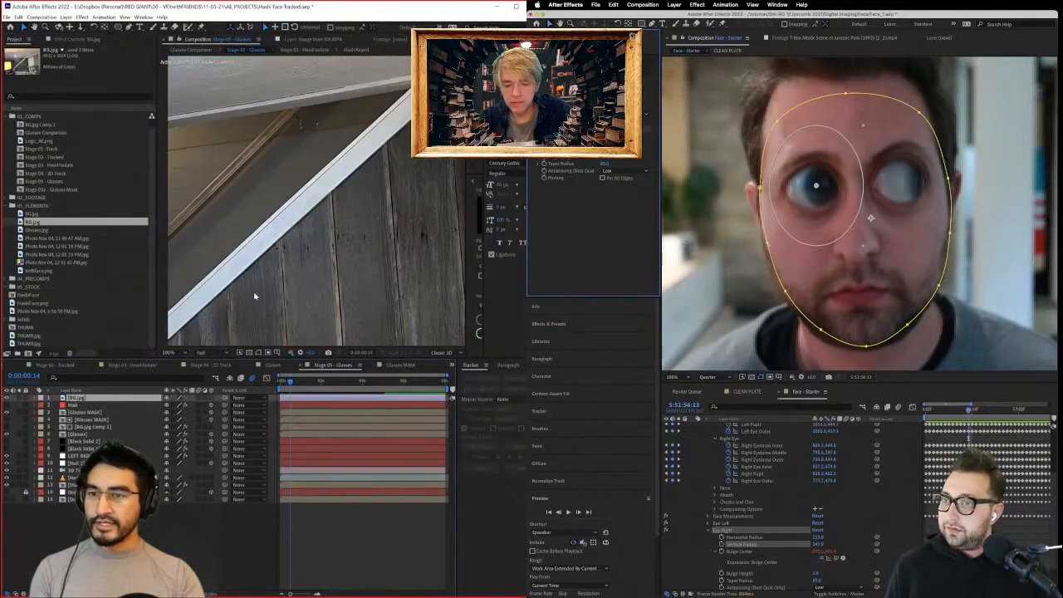
# Scale down the BG.jpg layer and move it up over the glasses, and adjust the Bulge Height of the eye effects.
pyautogui.press('s')
pyautogui.moveTo(176, 406)
pyautogui.mouseDown()
pyautogui.moveTo(143, 407)
pyautogui.moveTo(162, 413)
pyautogui.mouseUp()
pyautogui.click(722, 523)
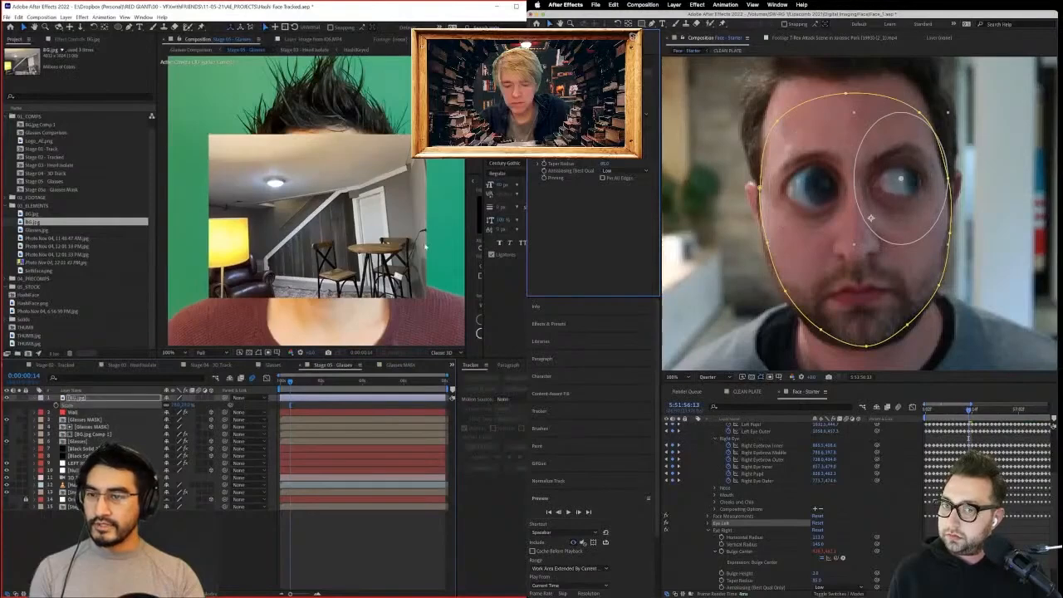
pyautogui.moveTo(390, 246); pyautogui.dragTo(420, 118)
pyautogui.moveTo(610, 158); pyautogui.dragTo(615, 158)
pyautogui.press('space')
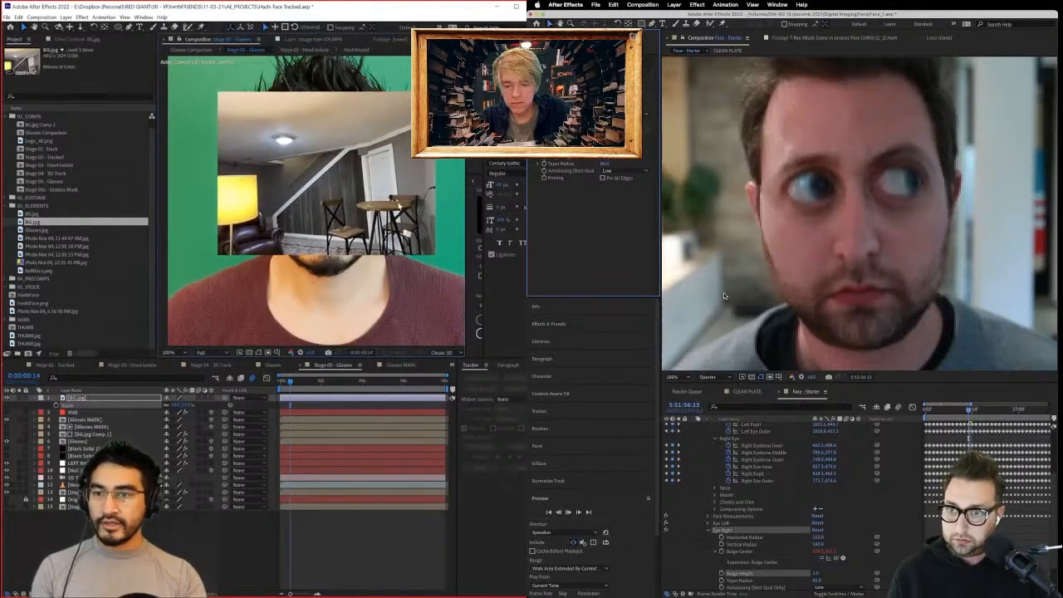
# Place BG.jpg directly beneath the duplicated Glasses MASK layer, set its track matte to Alpha Matte, and play the result.
pyautogui.moveTo(96, 399); pyautogui.dragTo(139, 413)
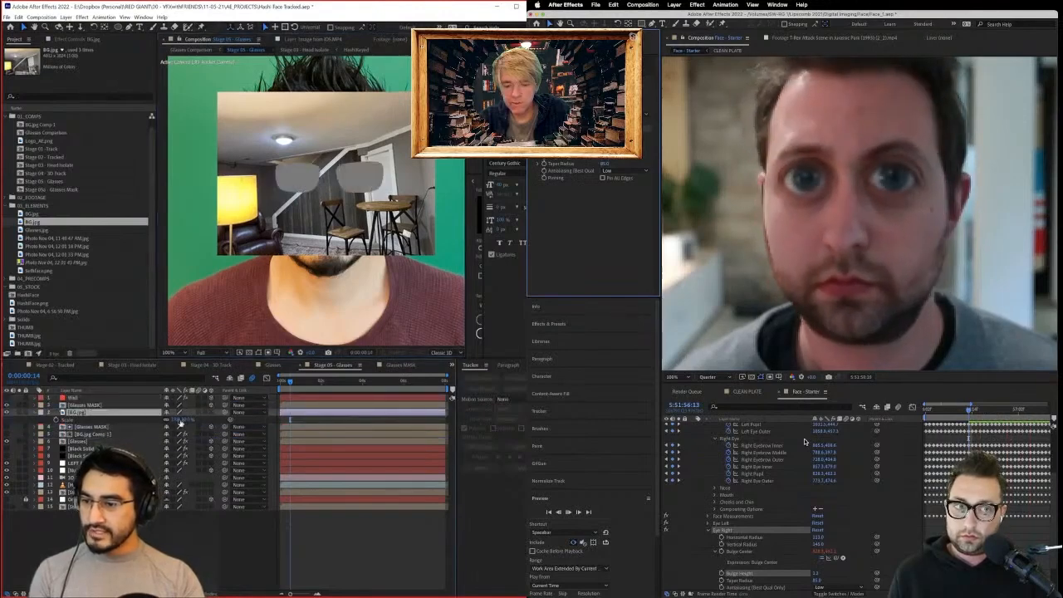
pyautogui.press('F4')
pyautogui.click(222, 415)
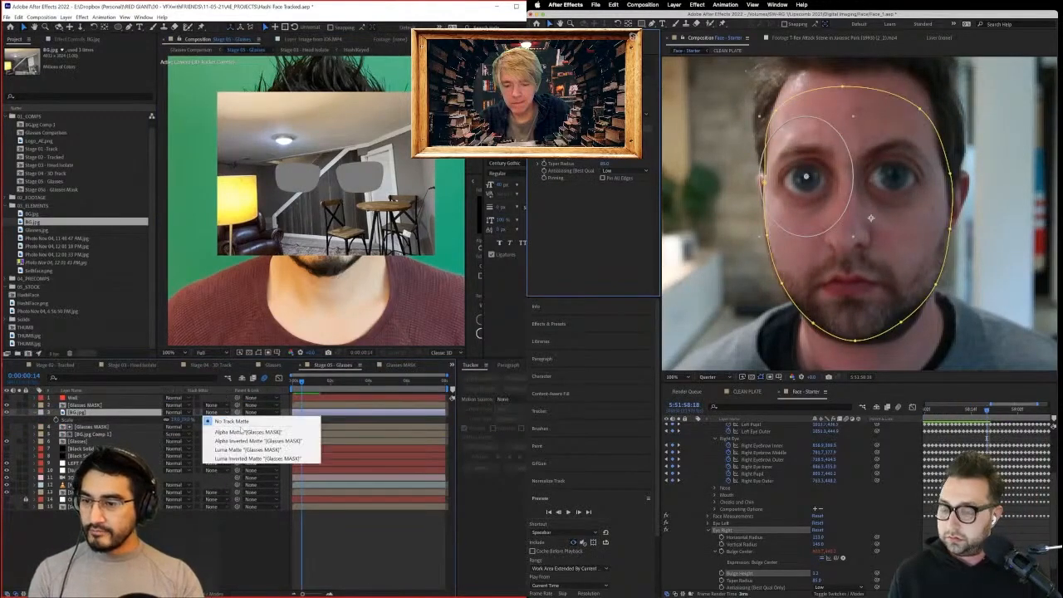
pyautogui.click(249, 432)
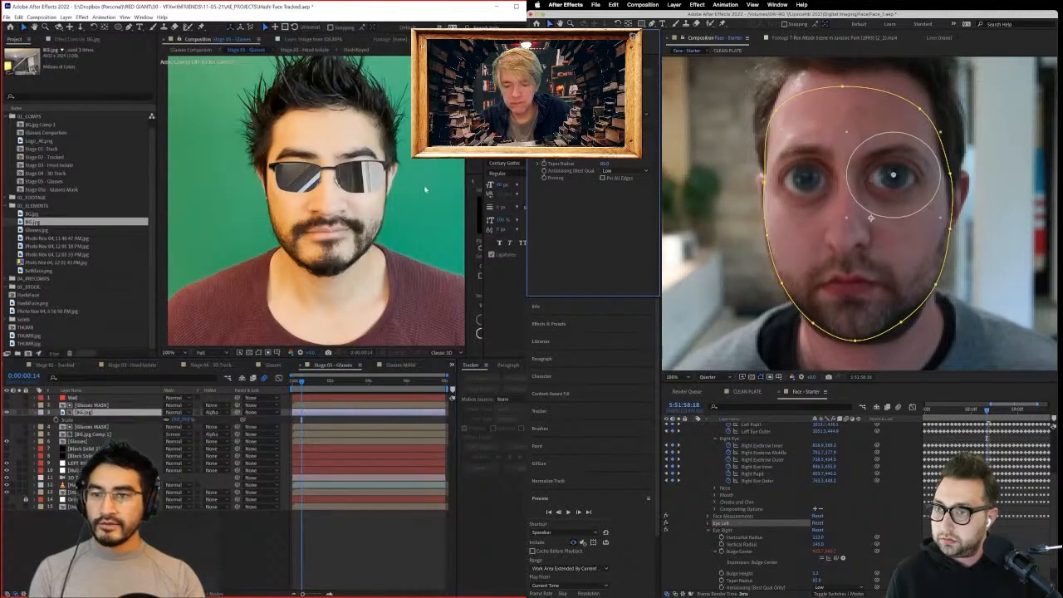
pyautogui.press('space')
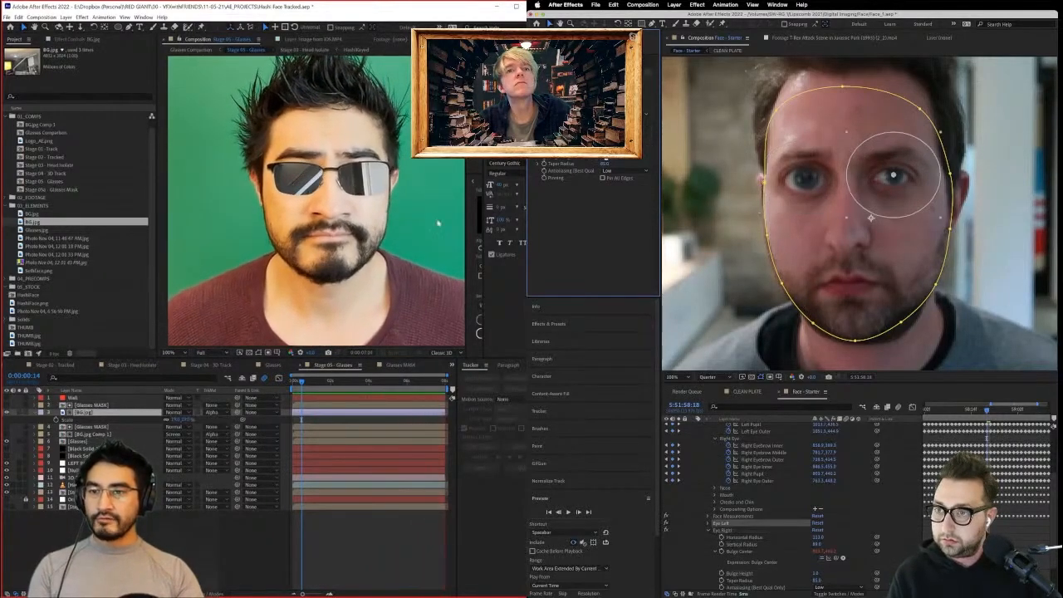
# Set the Eye Right effect's Bulge Height to 0 and save the project.
pyautogui.click(816, 573)
pyautogui.write('0')
pyautogui.press('Return')
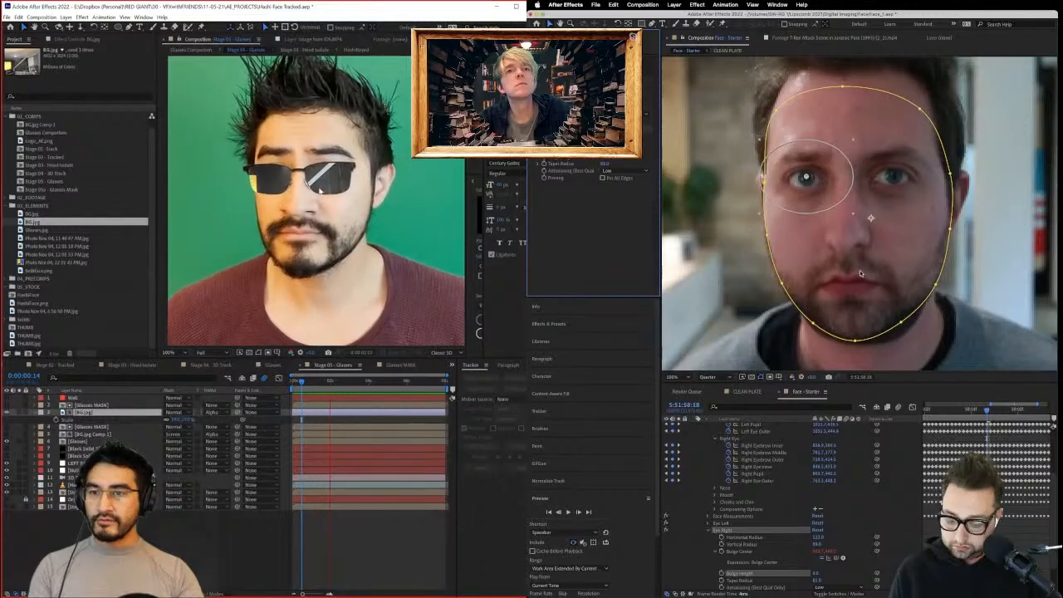
pyautogui.press('super+s')
pyautogui.click(892, 529)
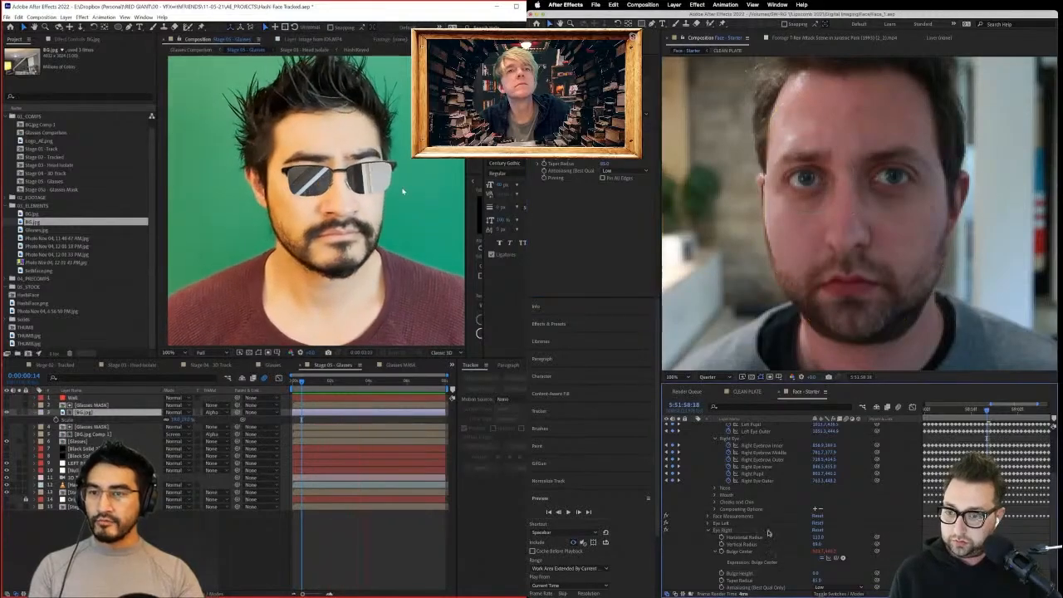
# Collapse the Eye Right effect's properties and clear the bulge search from the effects list.
pyautogui.click(712, 531)
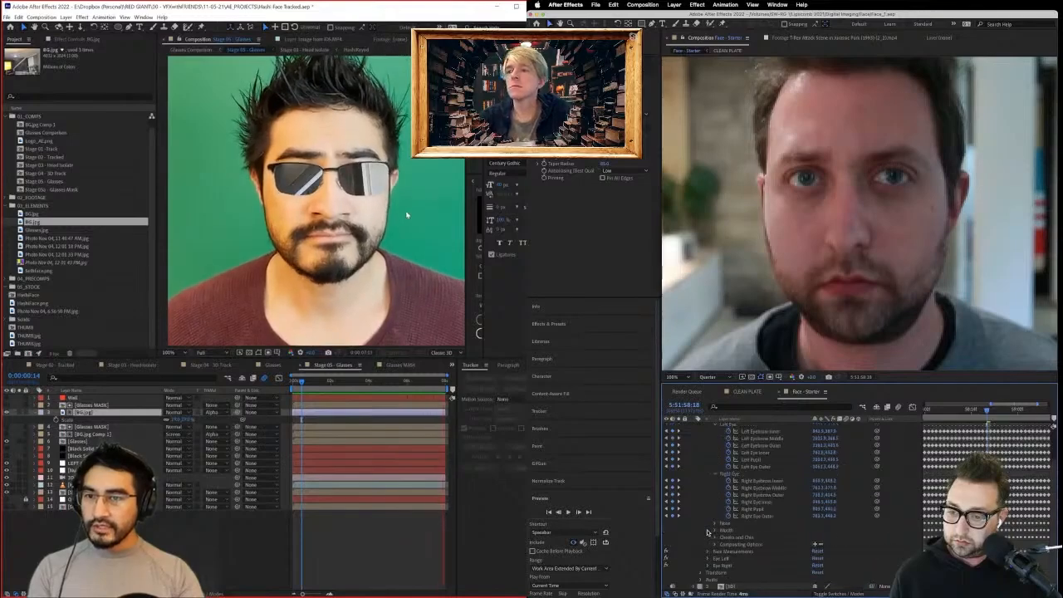
pyautogui.click(557, 323)
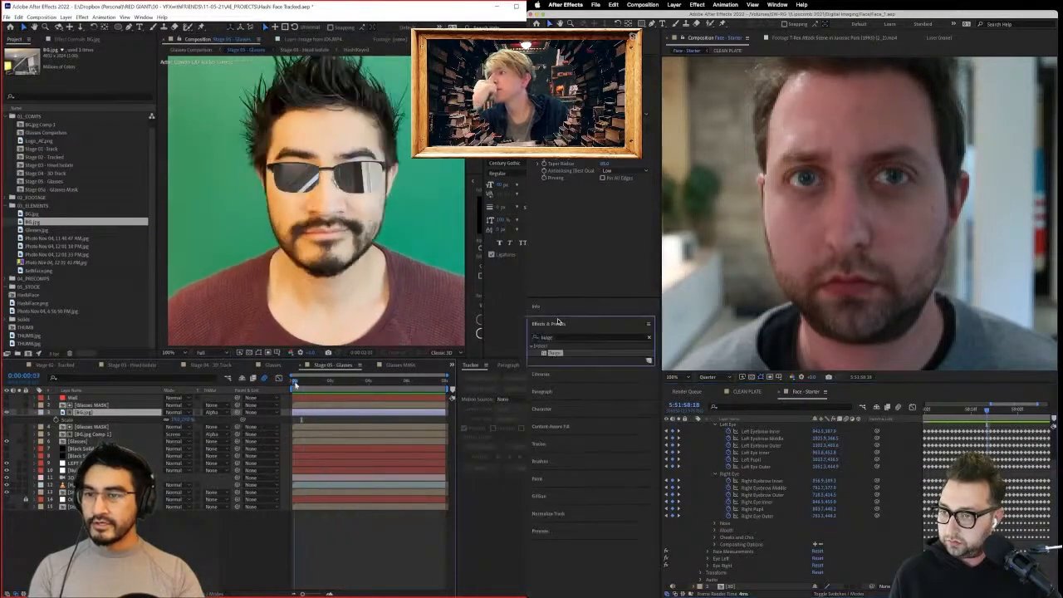
pyautogui.click(650, 338)
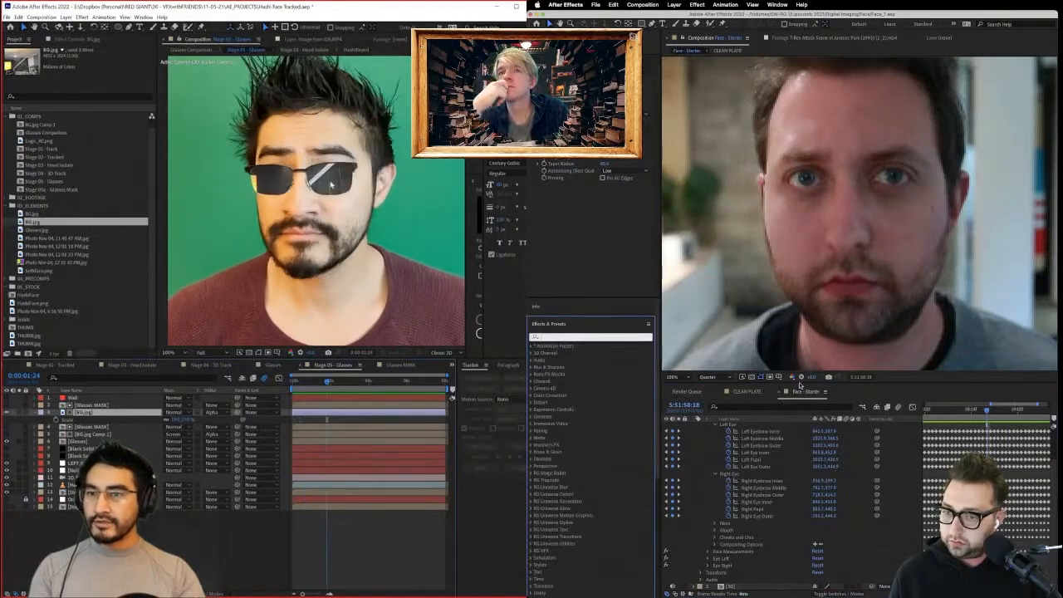
# Open the Face - Test composition, examine the effects on its plate layer, and return to Face - Starter.
pyautogui.click(544, 38)
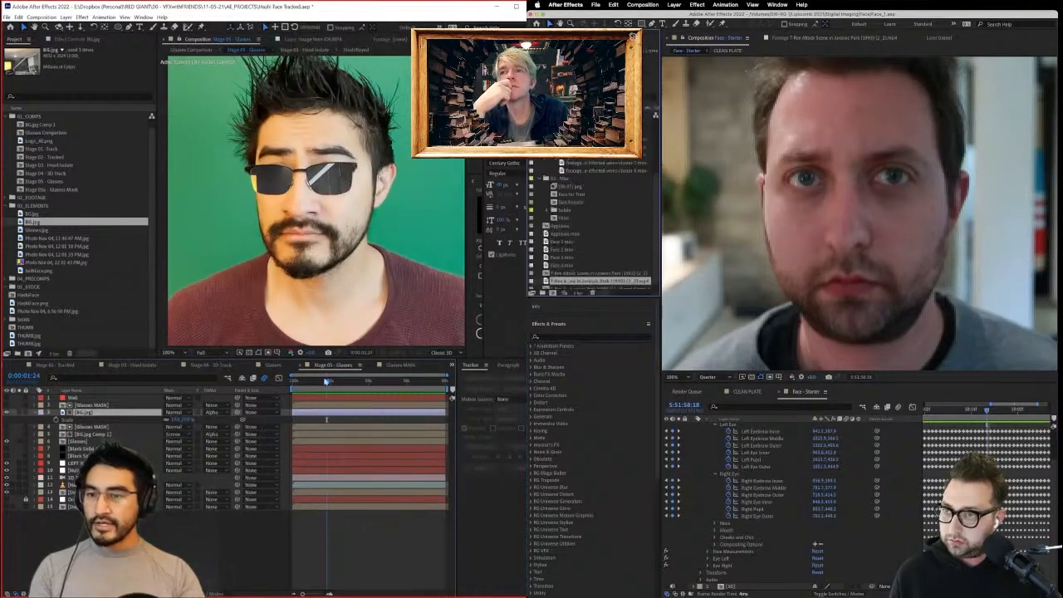
pyautogui.scroll(3, 573, 216)
pyautogui.moveTo(329, 381); pyautogui.dragTo(321, 386)
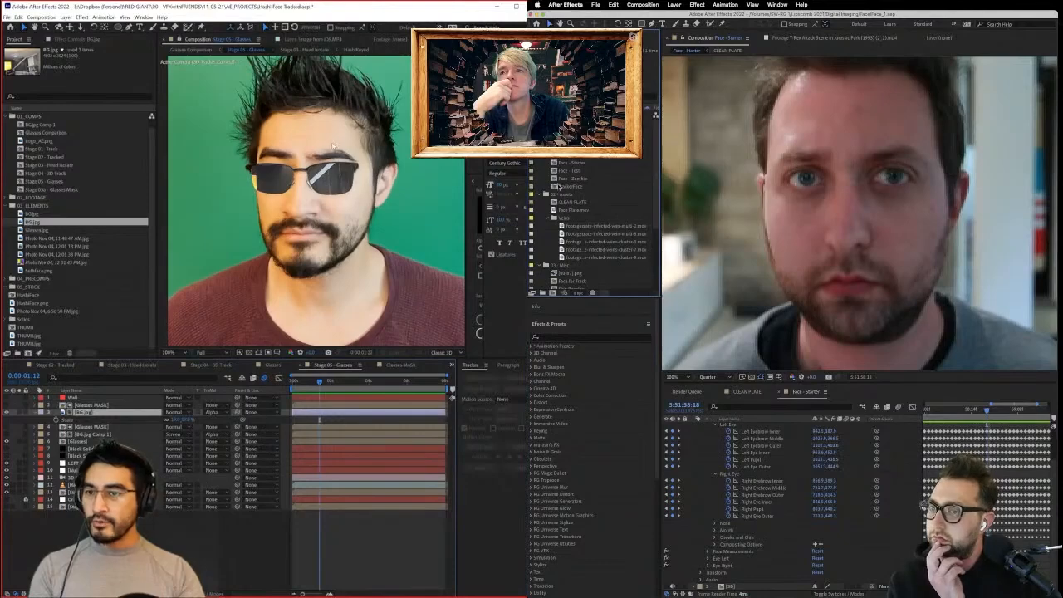
pyautogui.doubleClick(554, 171)
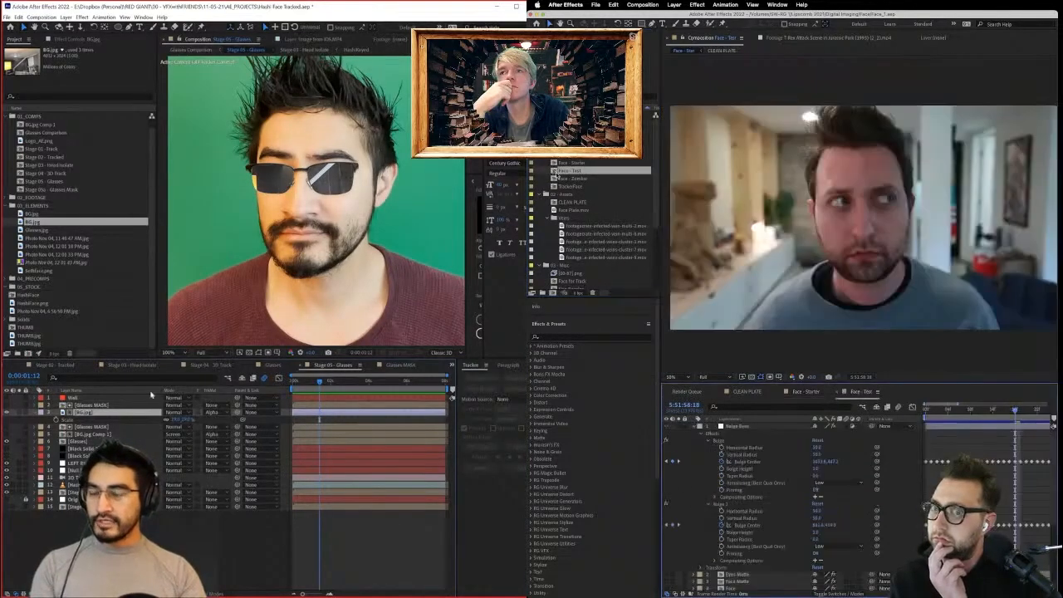
pyautogui.scroll(-5, 774, 571)
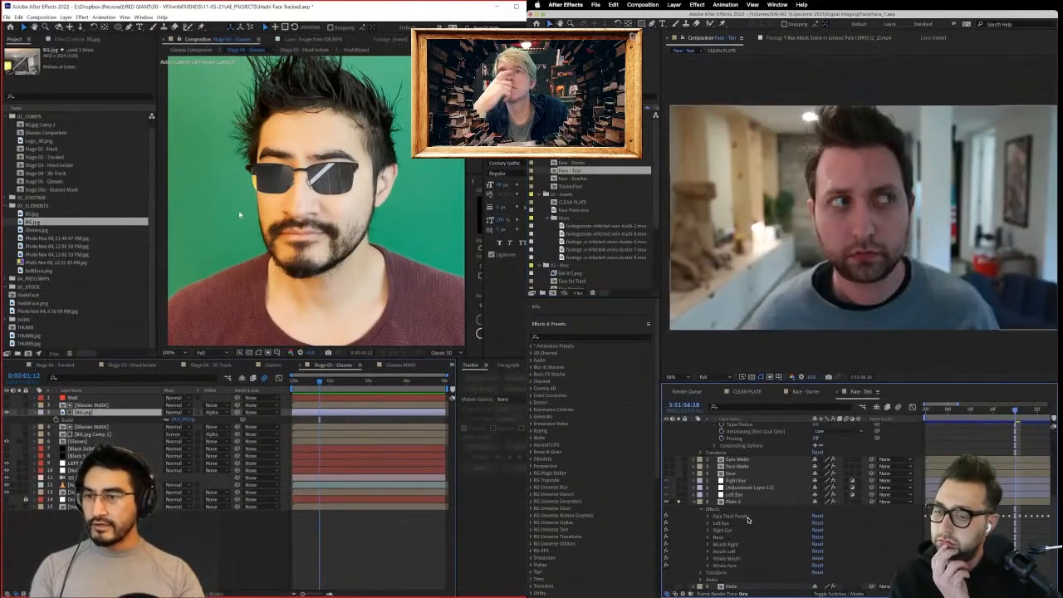
pyautogui.click(720, 537)
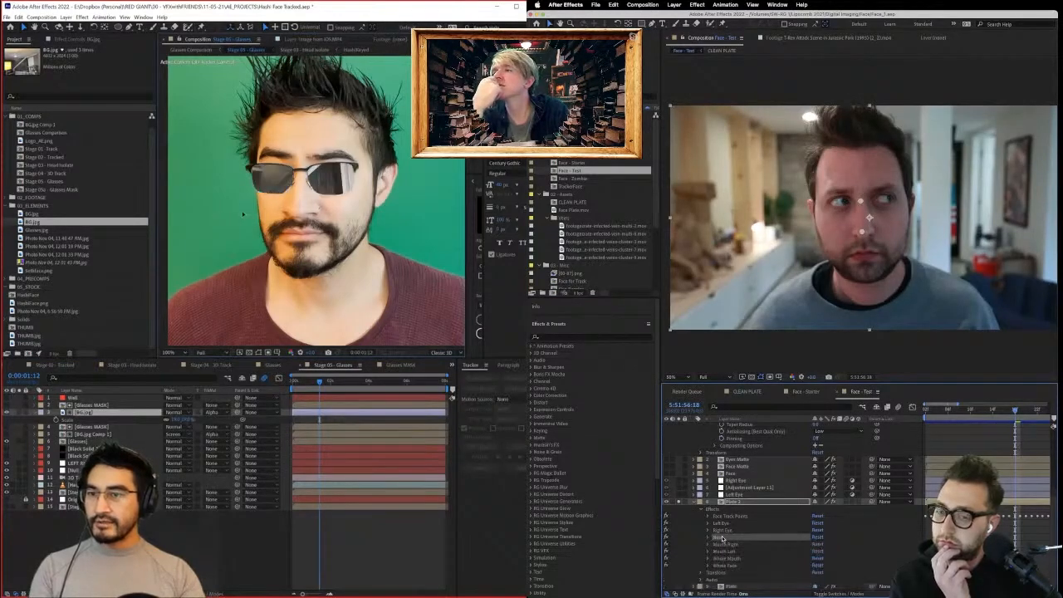
pyautogui.click(803, 394)
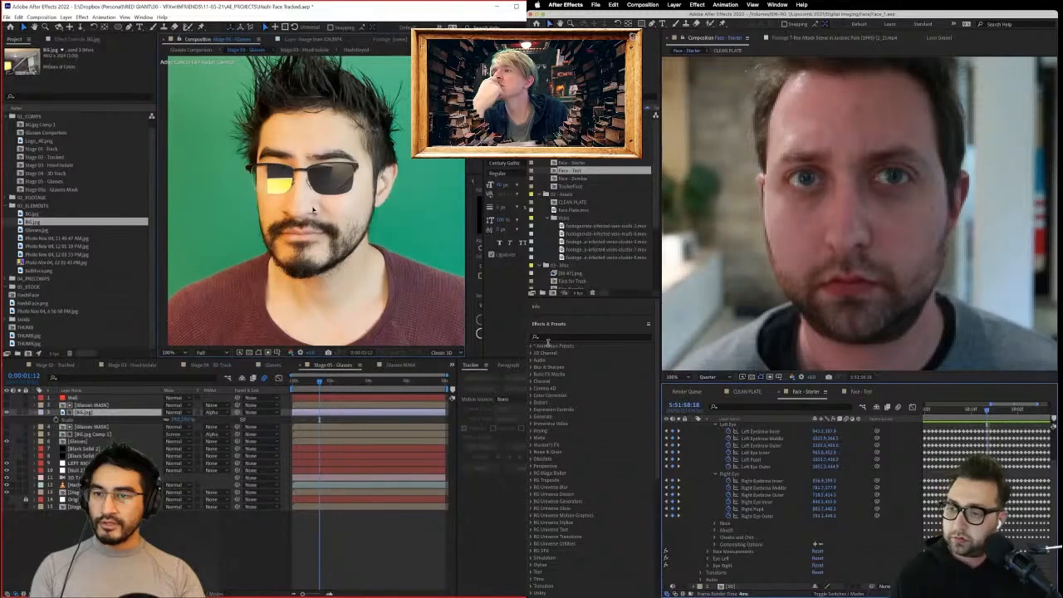
# Apply the Smear distort effect to the face plate layer in Face - Starter.
pyautogui.click(532, 402)
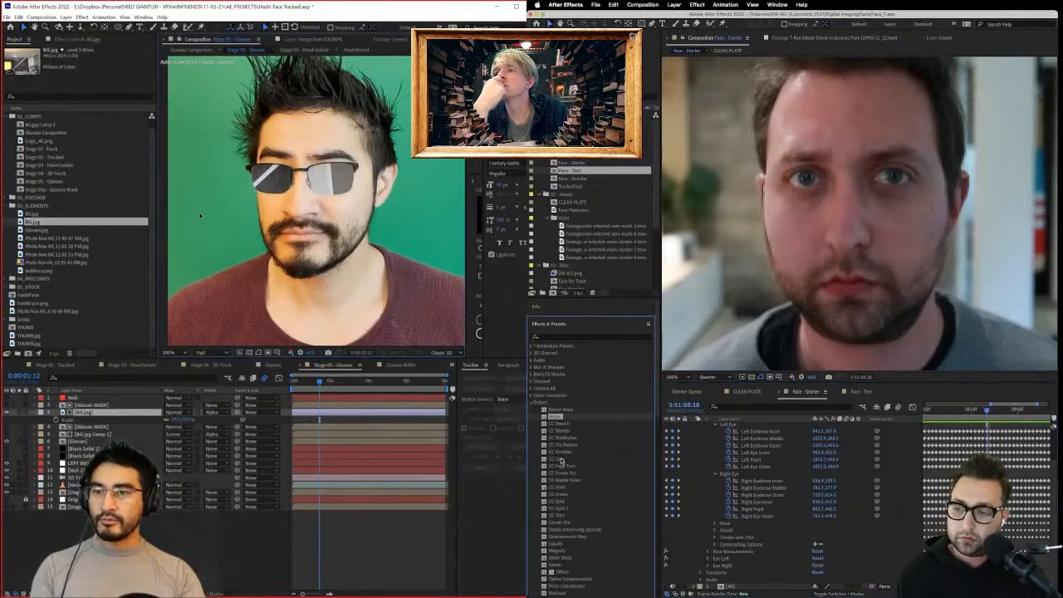
pyautogui.scroll(-5, 583, 503)
pyautogui.scroll(-5, 583, 501)
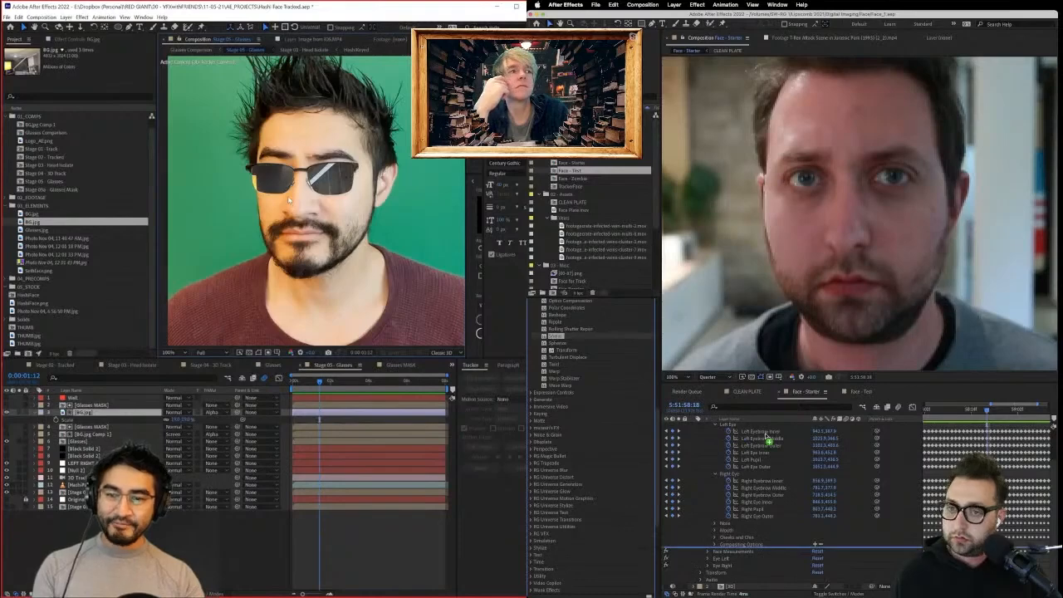
pyautogui.scroll(3, 768, 440)
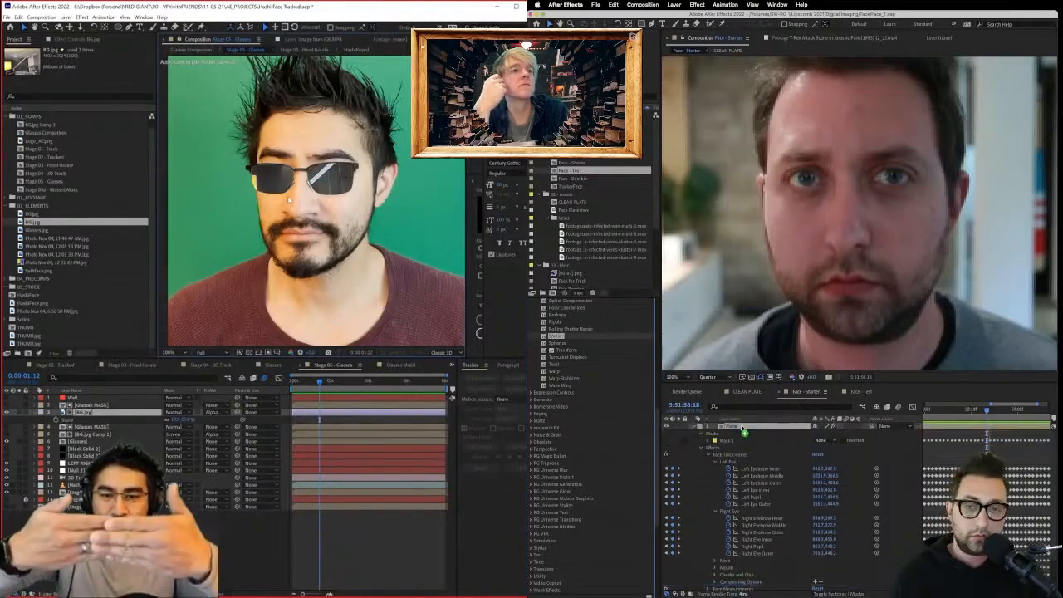
pyautogui.moveTo(742, 428); pyautogui.dragTo(743, 427)
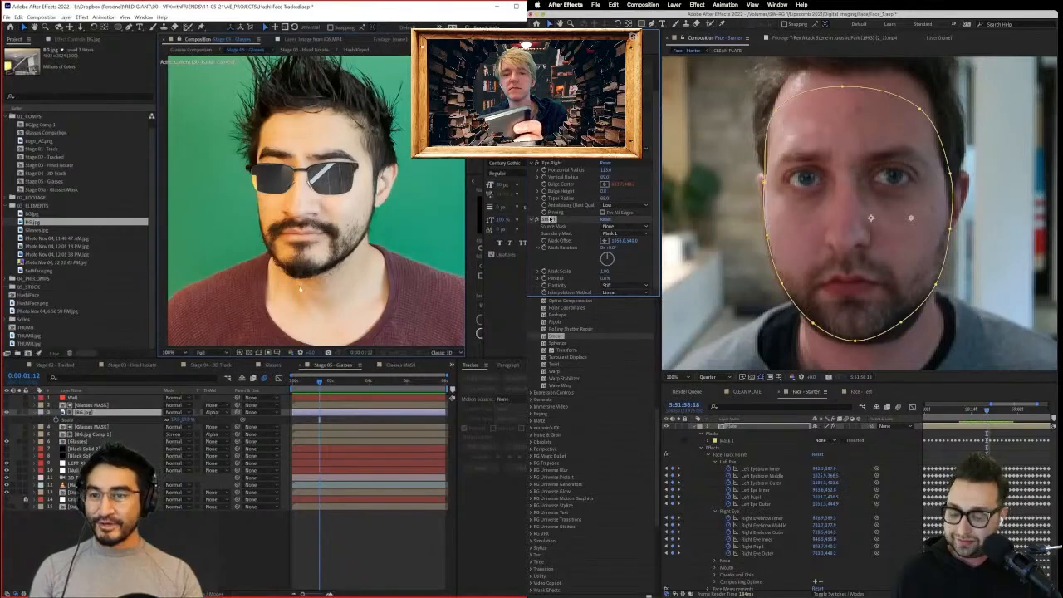
# Replace the Smear effect on the face plate layer with the CC Smear distort effect.
pyautogui.press('Delete')
pyautogui.scroll(10, 603, 389)
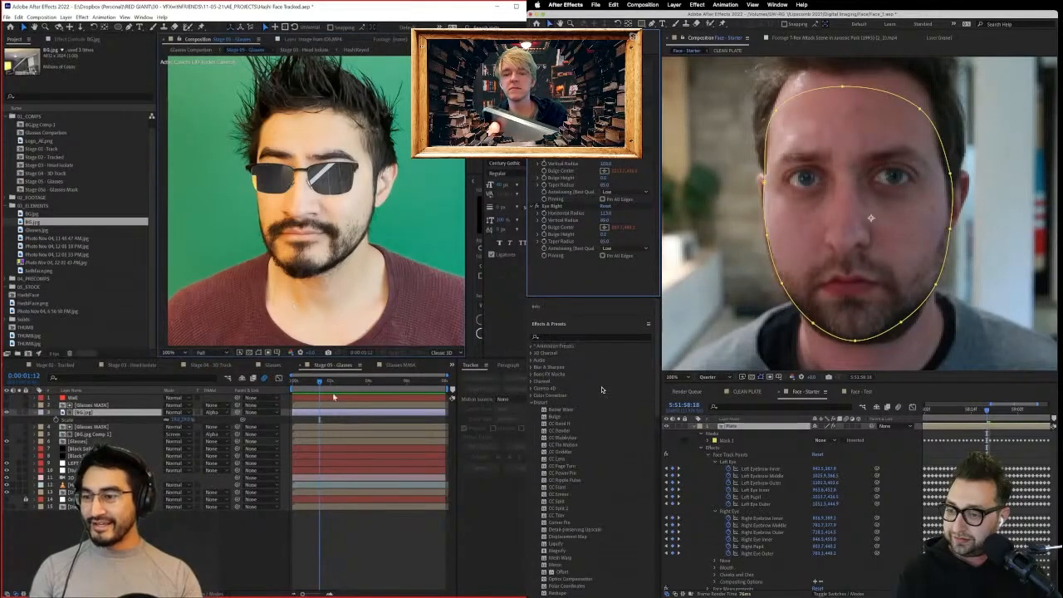
pyautogui.click(560, 495)
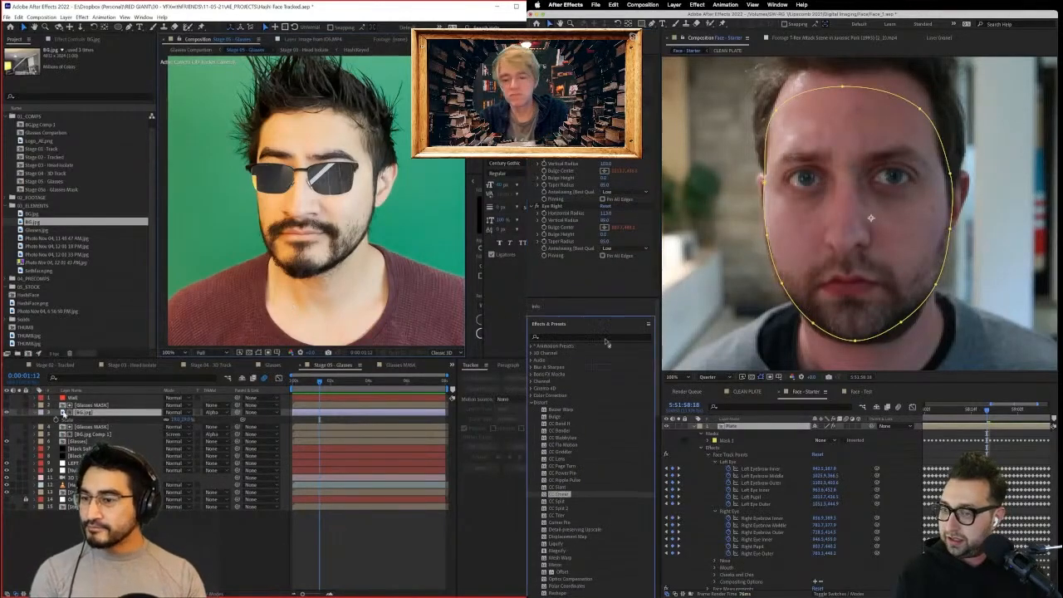
pyautogui.moveTo(561, 495); pyautogui.dragTo(589, 286)
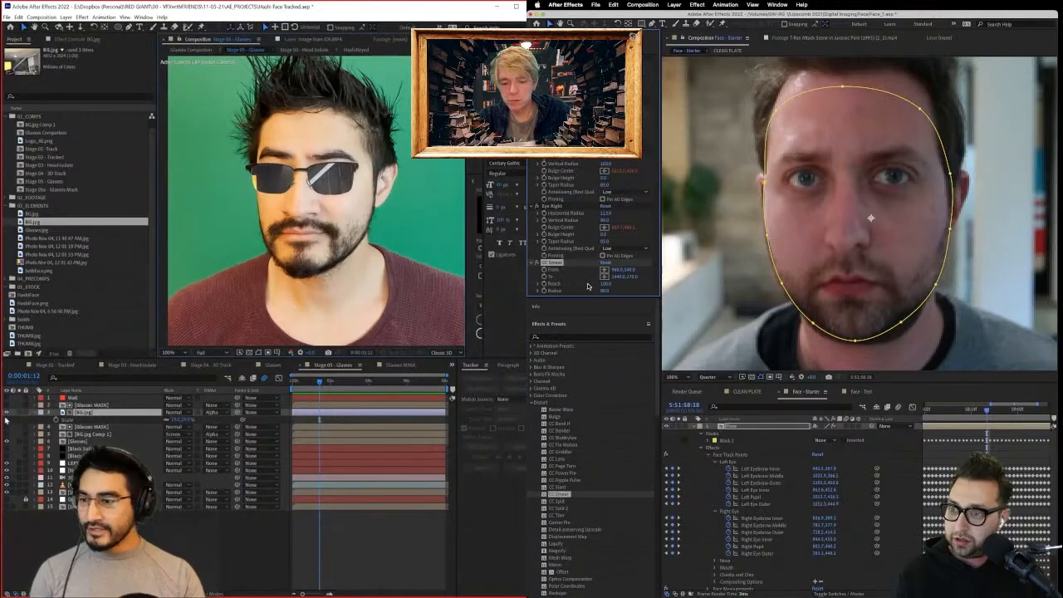
# Expand the nose track points and the CC Smear properties, rename the effect Nose, and open BG.jpg Comp 1 in the glasses project.
pyautogui.scroll(-1, 752, 504)
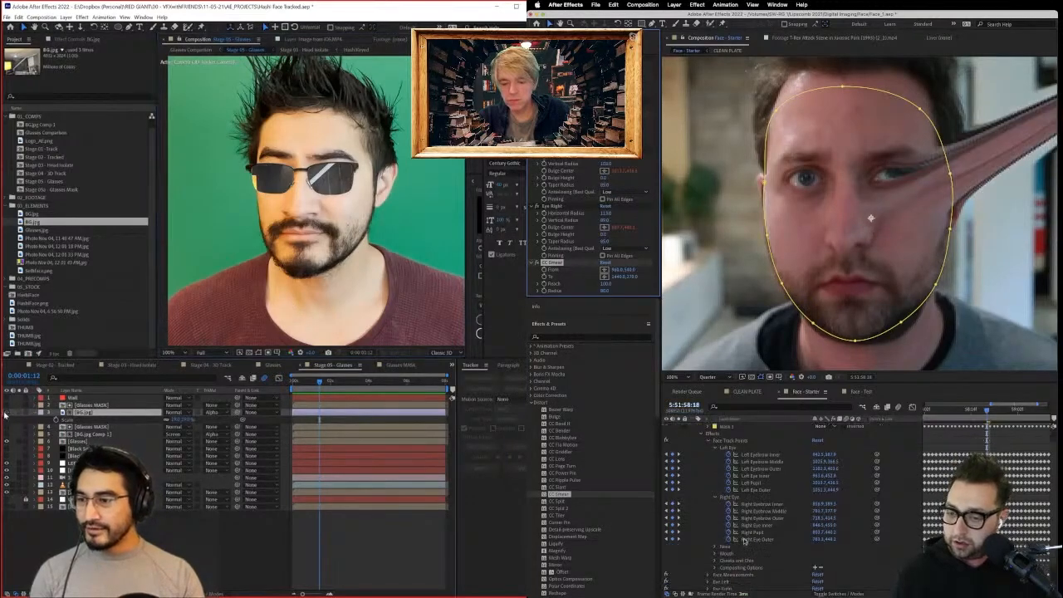
pyautogui.click(719, 546)
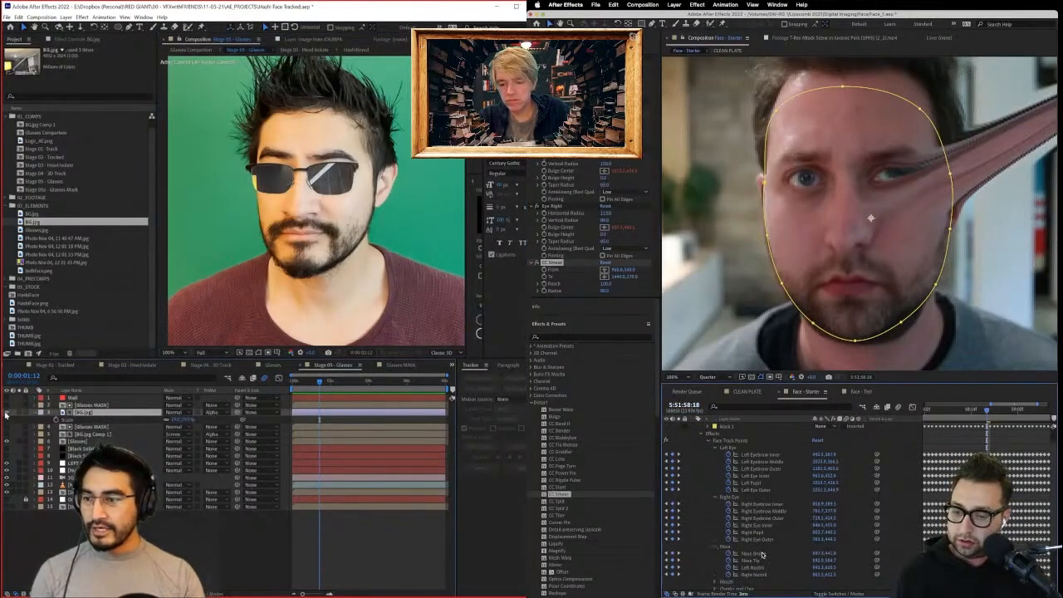
pyautogui.scroll(-5, 762, 554)
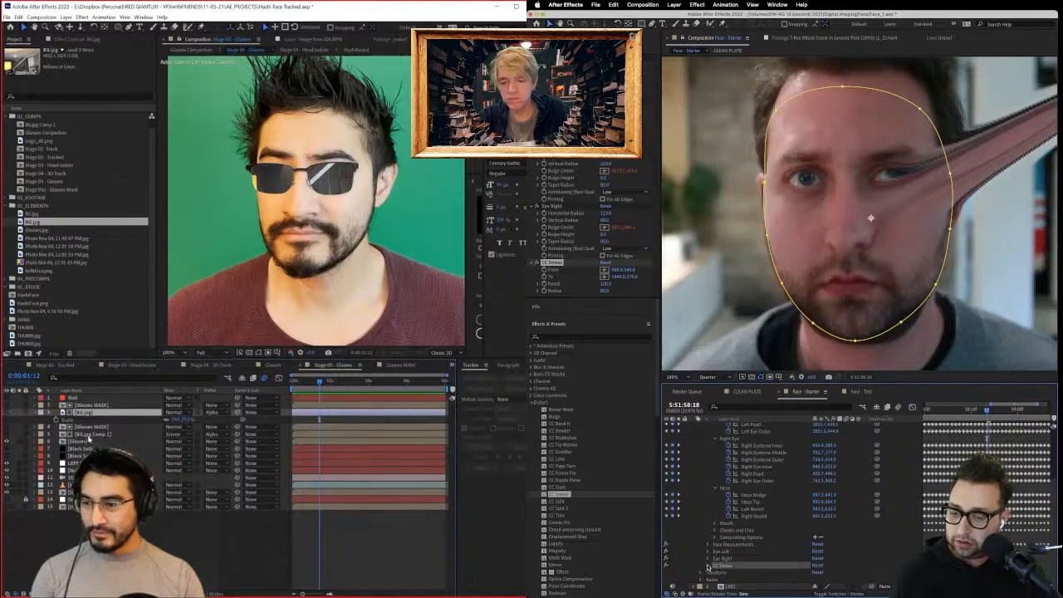
pyautogui.click(709, 566)
pyautogui.doubleClick(97, 432)
pyautogui.press('Return')
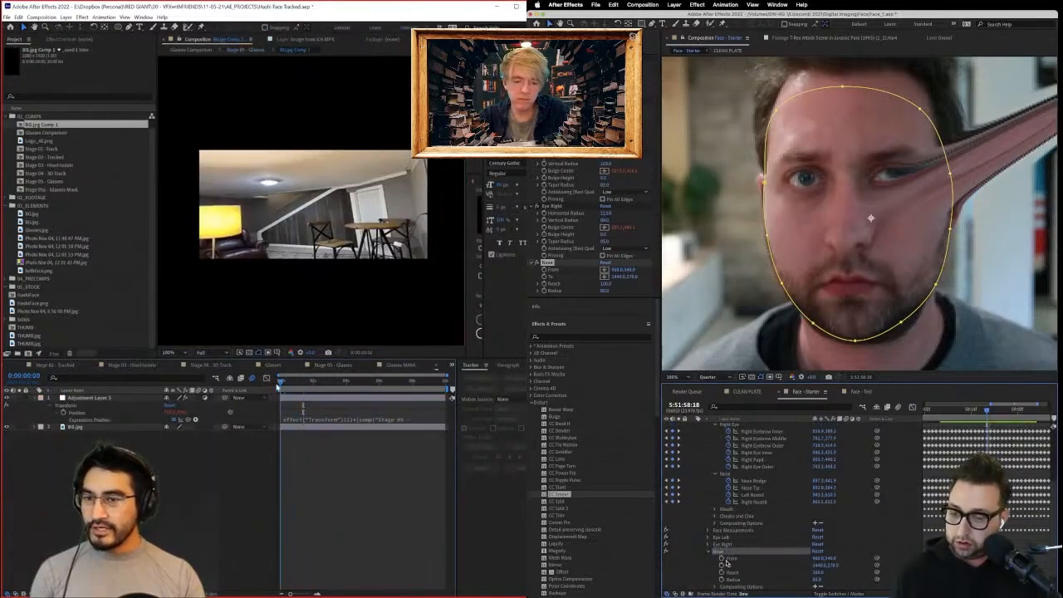
# Add an expression to the Nose effect's From point and link it to the tracked Nose Tip, scrubbing BG.jpg Comp 1 alongside.
pyautogui.moveTo(307, 393); pyautogui.dragTo(250, 411)
pyautogui.keyDown('alt'); pyautogui.click(721, 559); pyautogui.keyUp('alt')
pyautogui.moveTo(836, 567); pyautogui.dragTo(755, 488)
pyautogui.moveTo(250, 411); pyautogui.dragTo(387, 415)
pyautogui.moveTo(755, 488); pyautogui.dragTo(753, 487)
pyautogui.moveTo(387, 415); pyautogui.dragTo(420, 419)
pyautogui.click(886, 561)
# Add an expression to the Nose effect's To point and link it to the tracked Nose Bridge.
pyautogui.keyDown('alt'); pyautogui.click(722, 580); pyautogui.keyUp('alt')
pyautogui.moveTo(837, 587); pyautogui.dragTo(764, 507)
pyautogui.moveTo(420, 419); pyautogui.dragTo(336, 420)
pyautogui.moveTo(764, 506); pyautogui.dragTo(753, 483)
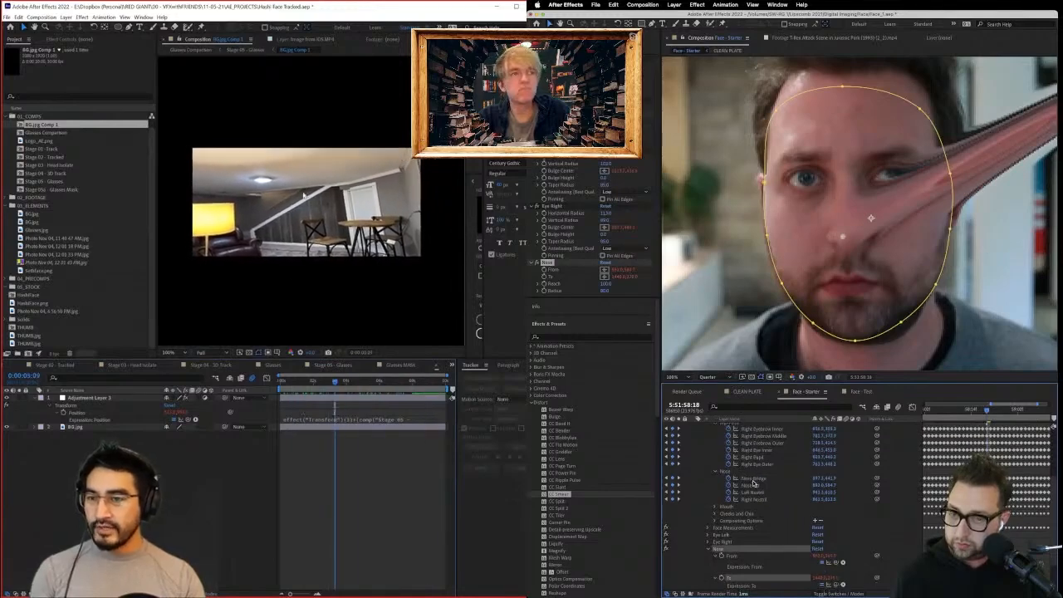
# Return to the Stage 05 - Glasses composition and preview the nose smear along the Face - Starter timeline.
pyautogui.click(331, 366)
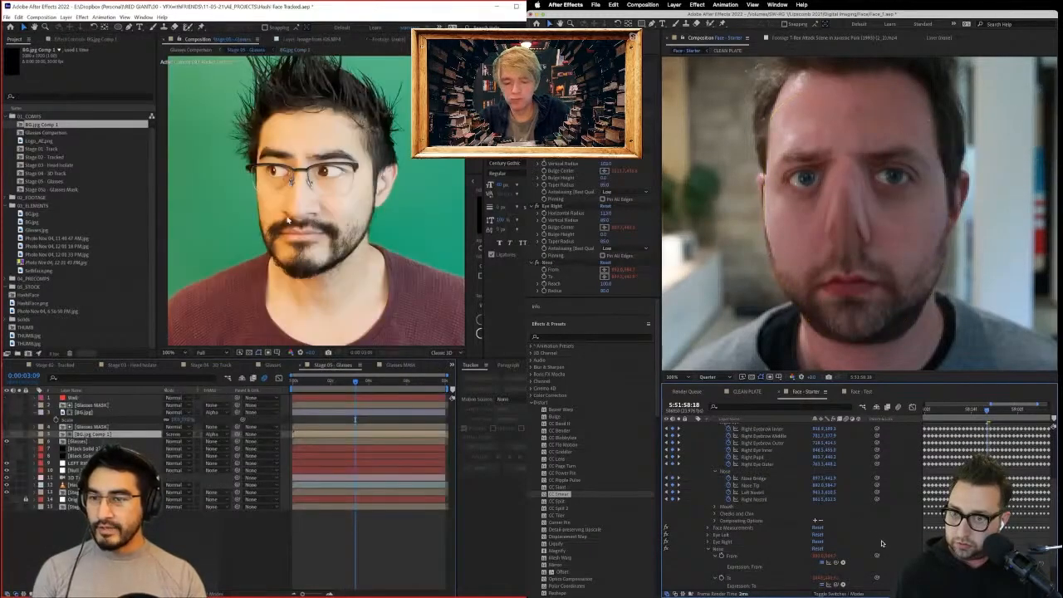
pyautogui.moveTo(943, 407); pyautogui.dragTo(800, 406)
pyautogui.moveTo(337, 390); pyautogui.dragTo(336, 389)
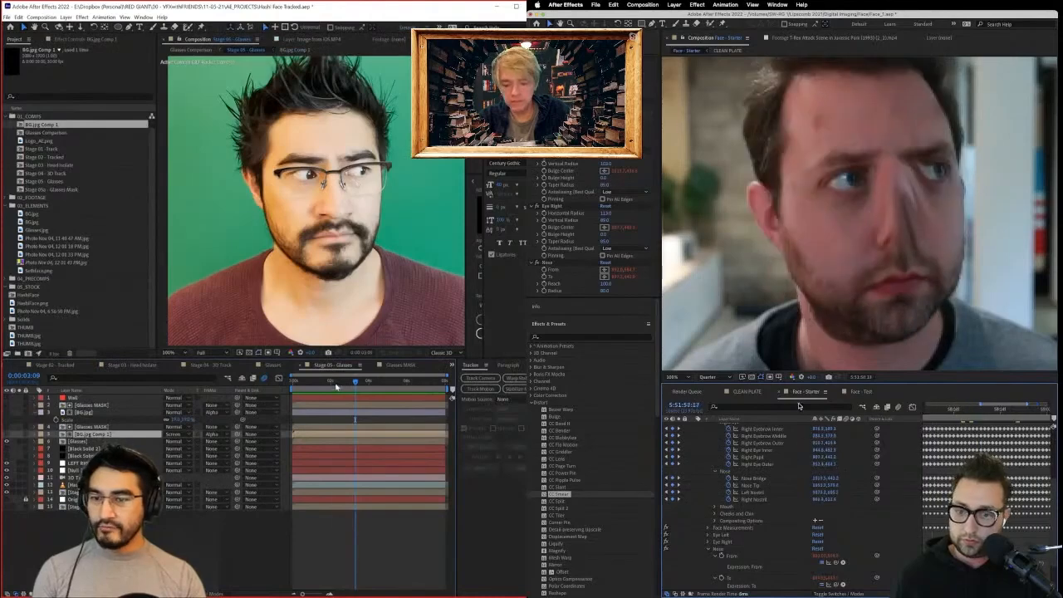
pyautogui.moveTo(800, 406); pyautogui.dragTo(772, 413)
pyautogui.moveTo(336, 390)
pyautogui.mouseDown()
pyautogui.moveTo(321, 391)
pyautogui.moveTo(360, 393)
pyautogui.moveTo(332, 396)
pyautogui.mouseUp()
pyautogui.press('space')
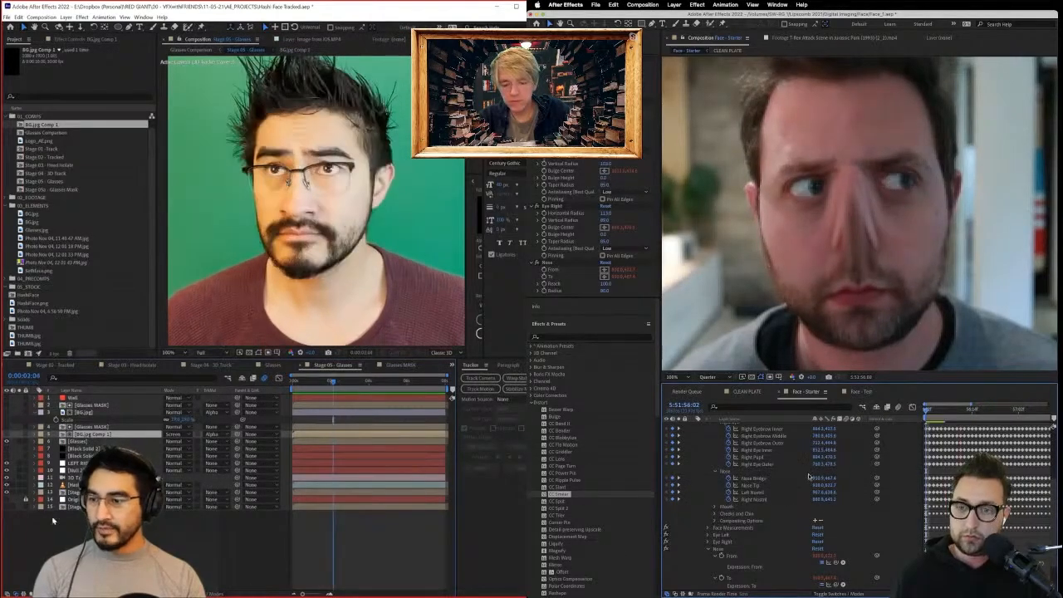
# Select the Null 2 layer in Stage 05 - Glasses and show its layer controls in the composition view.
pyautogui.click(83, 463)
pyautogui.click(83, 470)
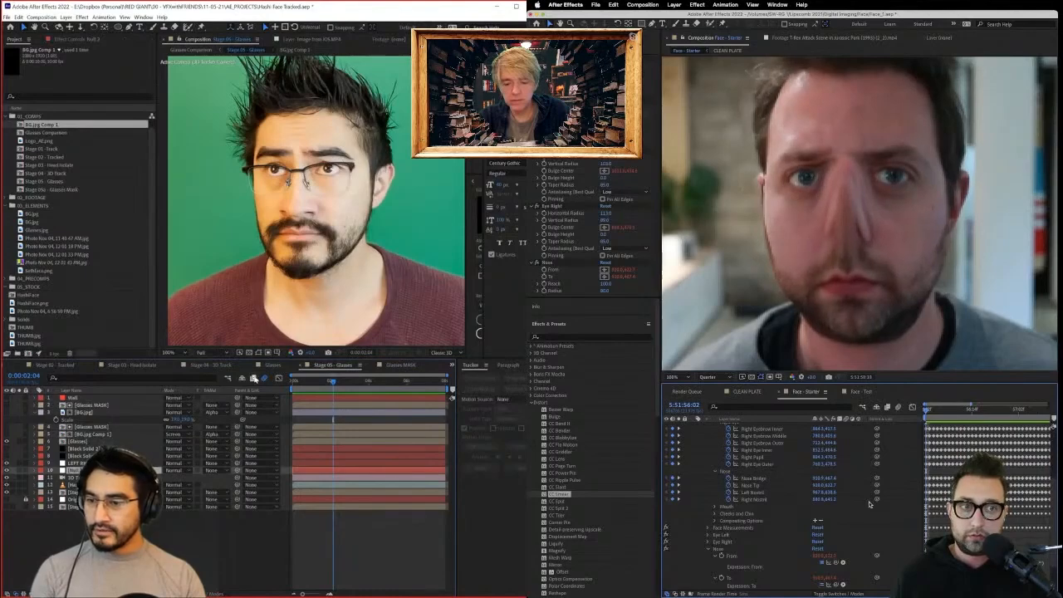
pyautogui.click(277, 352)
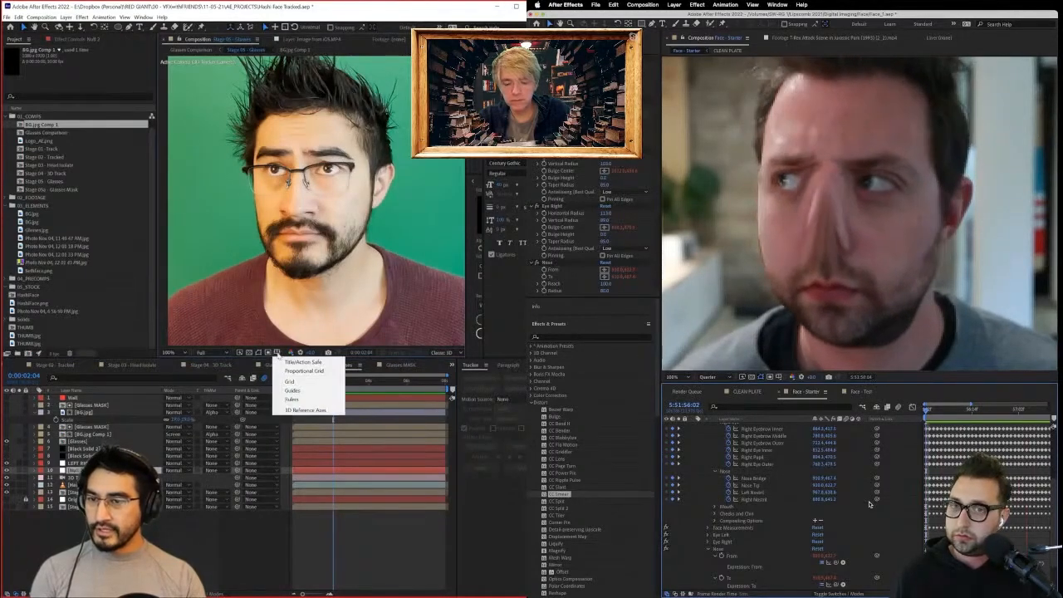
pyautogui.click(281, 361)
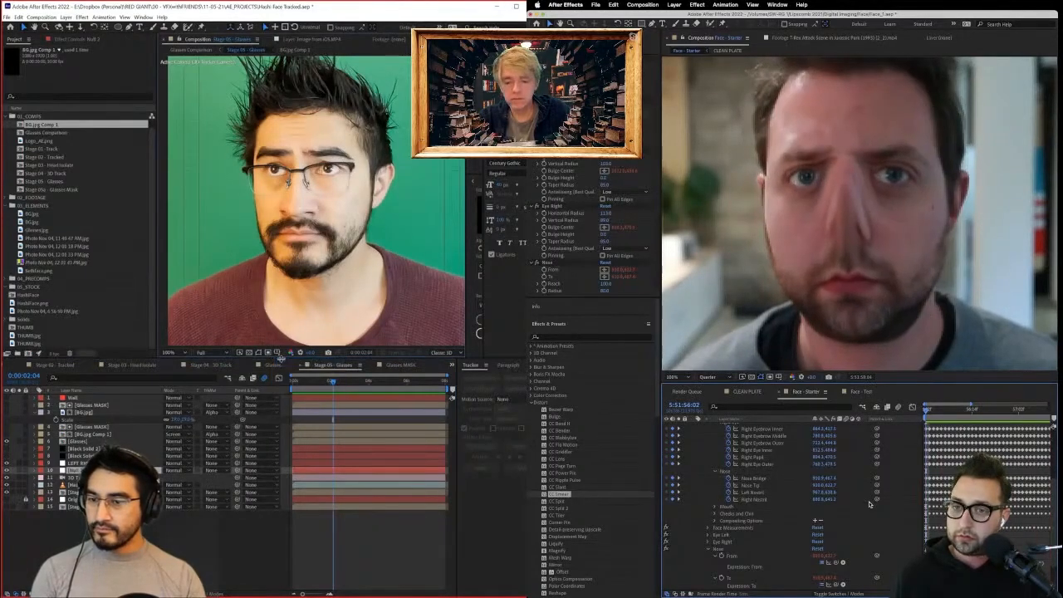
pyautogui.click(277, 352)
pyautogui.click(260, 354)
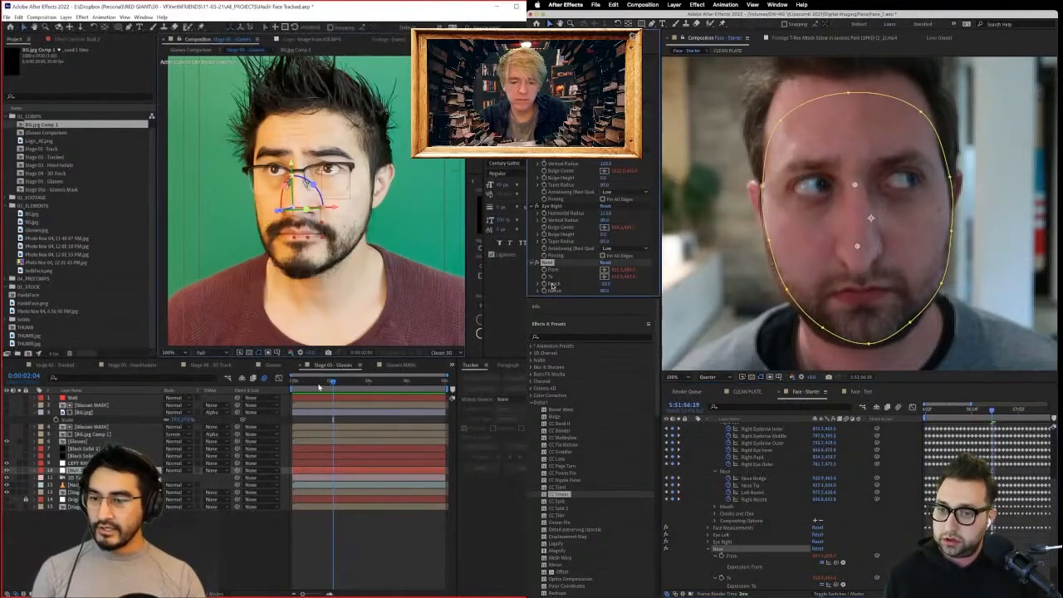
# Examine up close how Null 2 follows the face by scrubbing through the Stage 05 - Glasses timeline.
pyautogui.moveTo(301, 386); pyautogui.dragTo(297, 388)
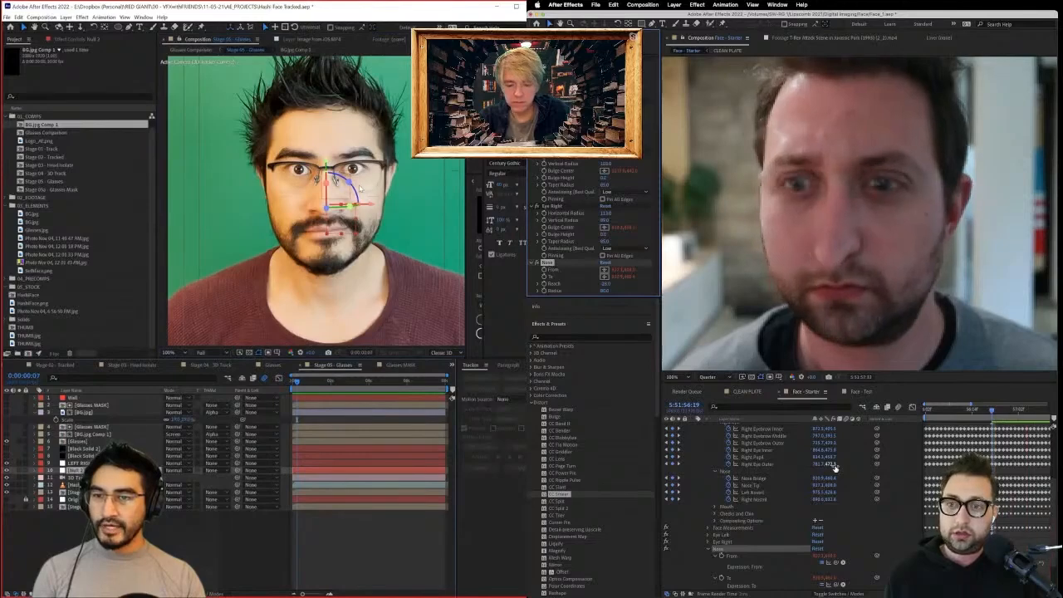
pyautogui.scroll(1, 329, 205)
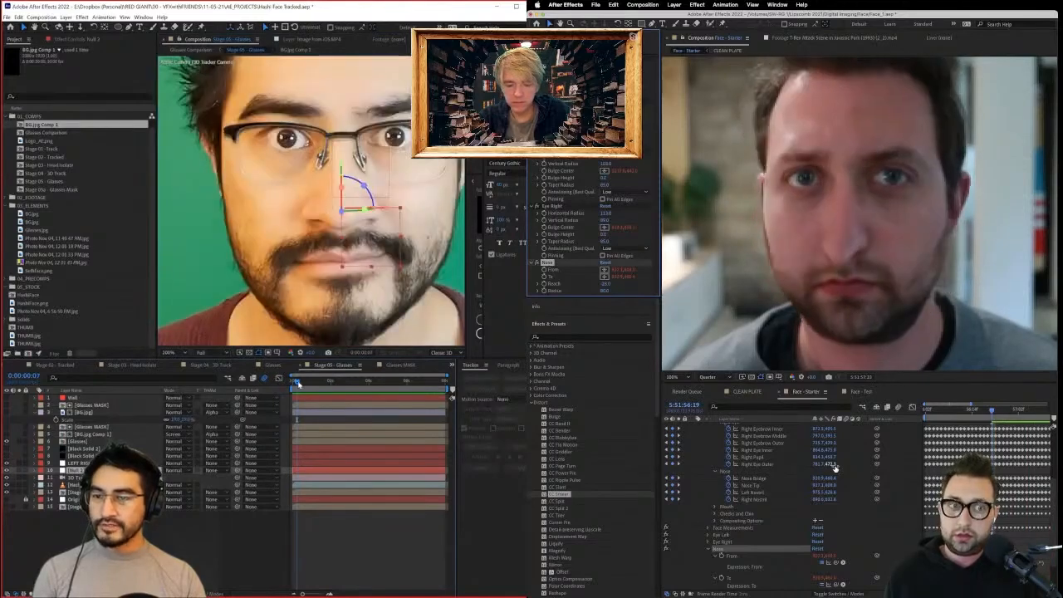
pyautogui.moveTo(297, 384); pyautogui.dragTo(419, 376)
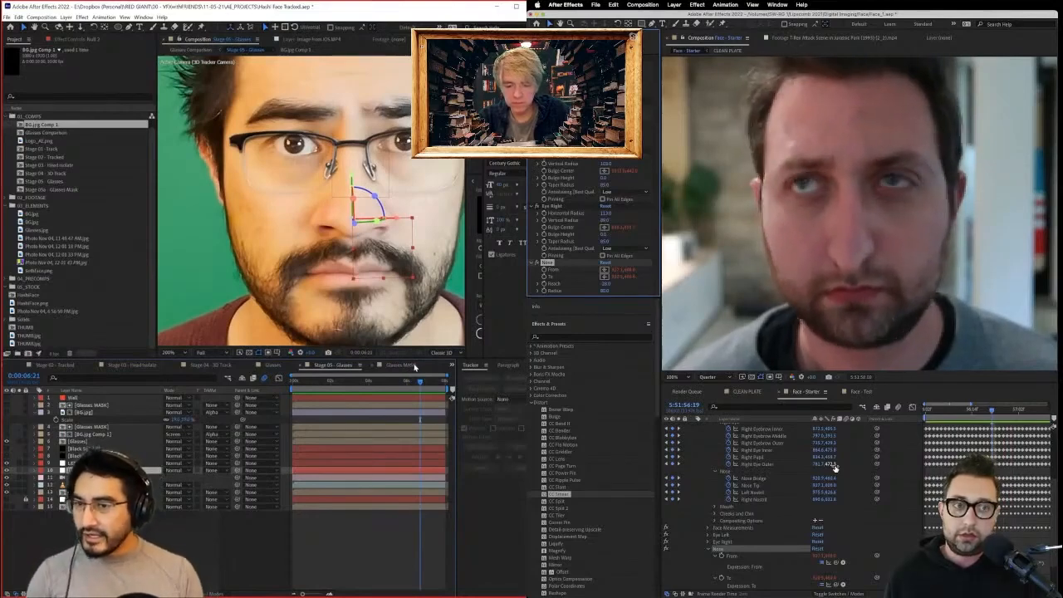
# Reveal the slider expressions of the LEFT RIGHT AMOUNT layer and enlarge the timeline area to read them.
pyautogui.click(100, 463)
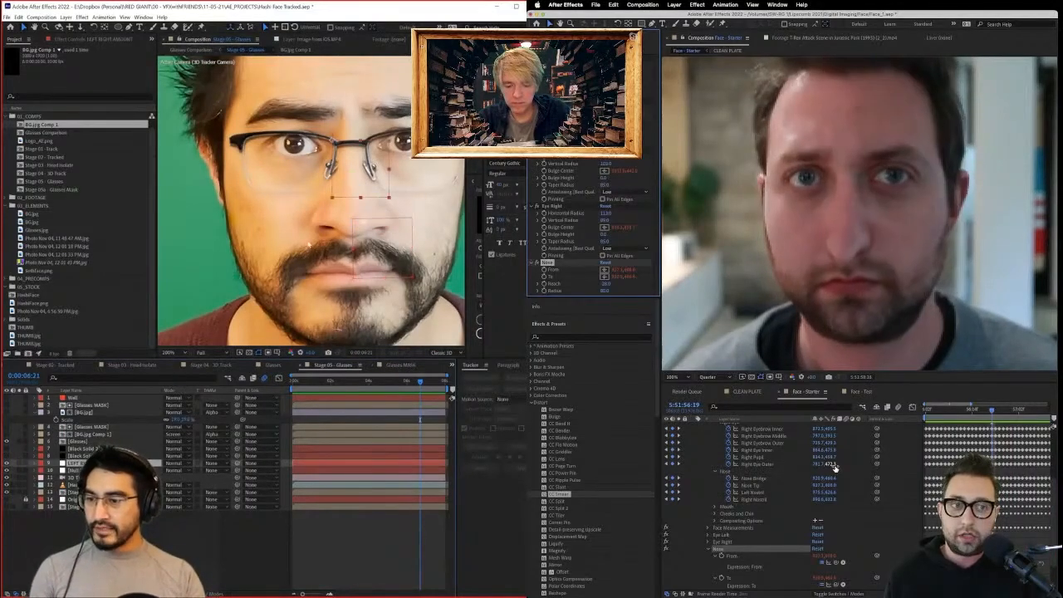
pyautogui.click(92, 41)
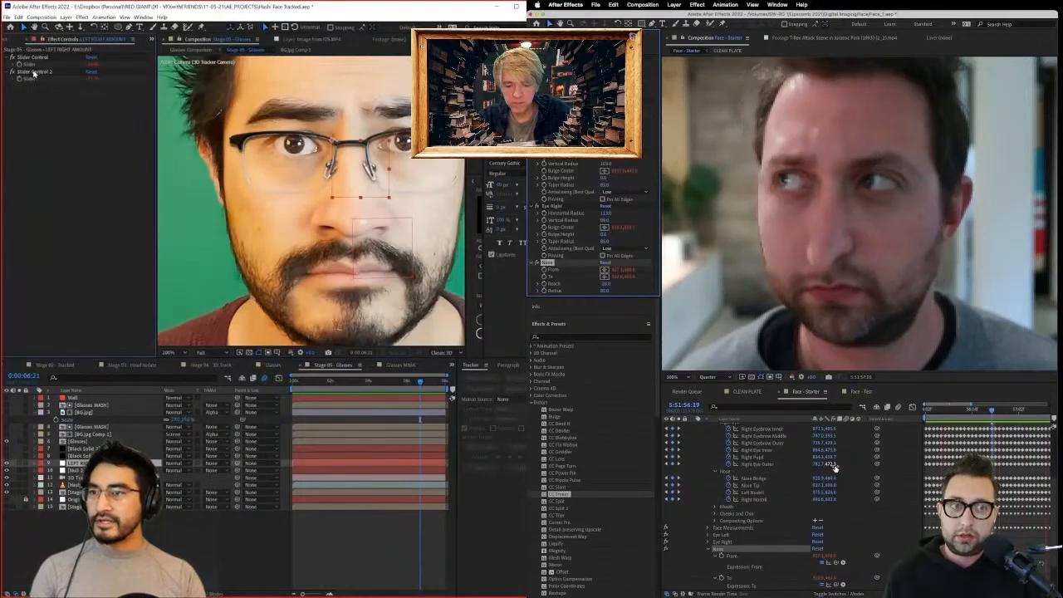
pyautogui.click(33, 58)
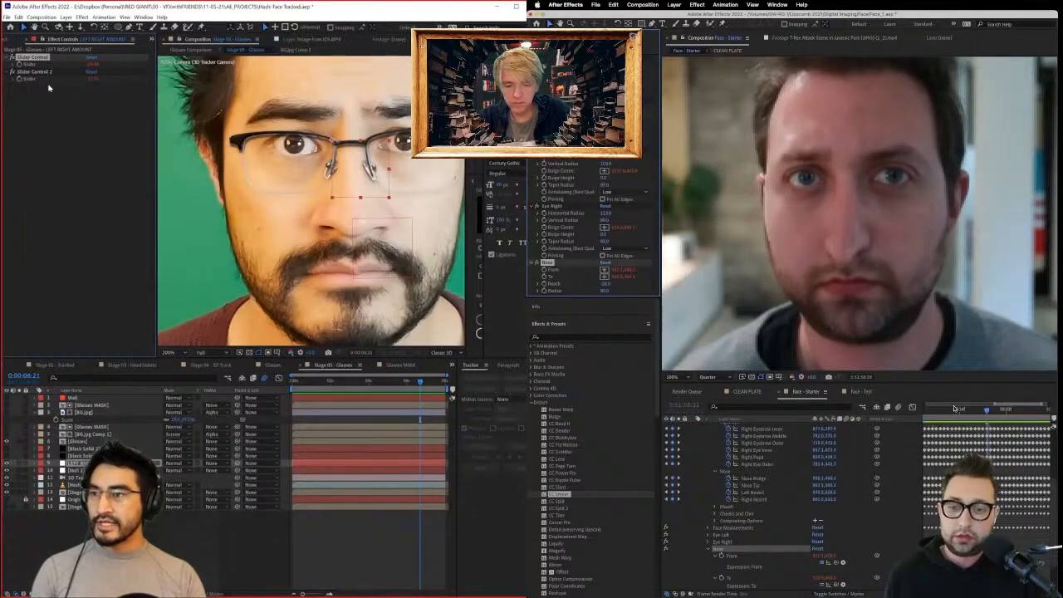
pyautogui.press('space')
pyautogui.press('e')
pyautogui.press('e')
pyautogui.moveTo(955, 409); pyautogui.dragTo(777, 406)
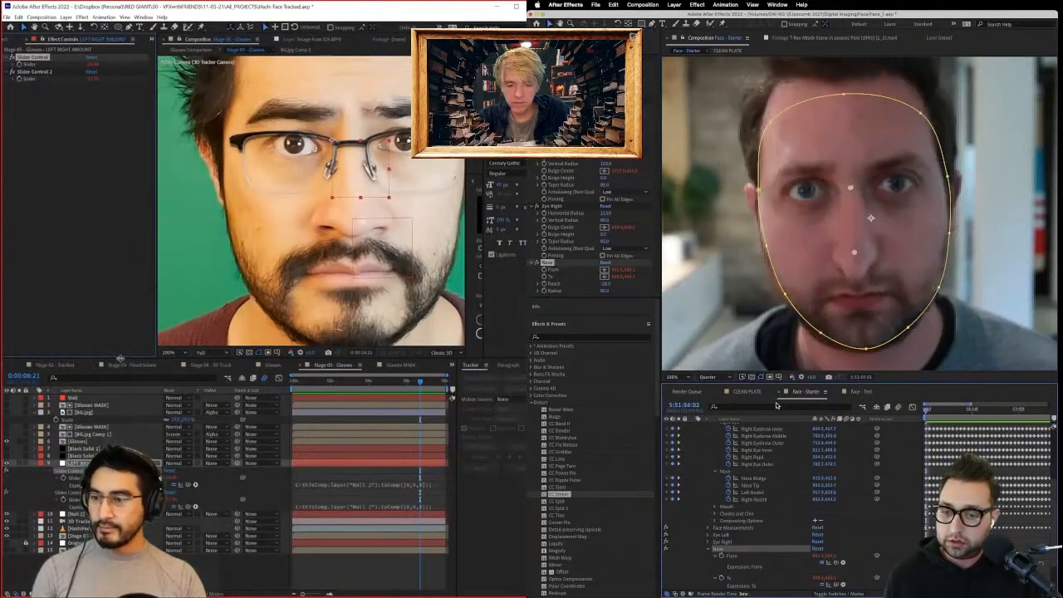
pyautogui.moveTo(120, 358); pyautogui.dragTo(117, 200)
# Save the face project, open the first slider expression for viewing, and set the Nose effect's Reach to 0.
pyautogui.press('super+s')
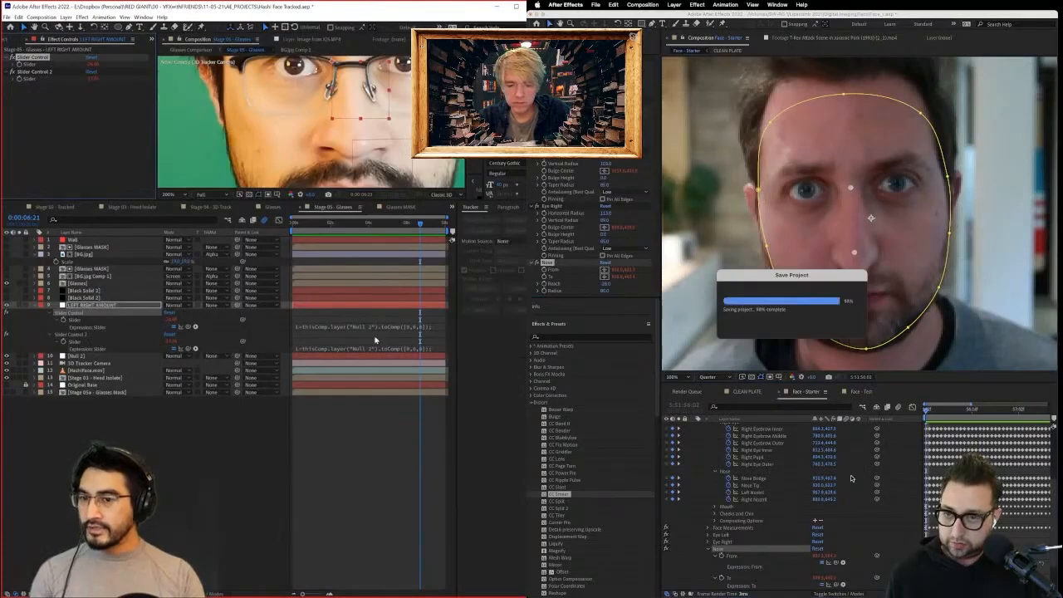
pyautogui.click(328, 330)
pyautogui.click(608, 285)
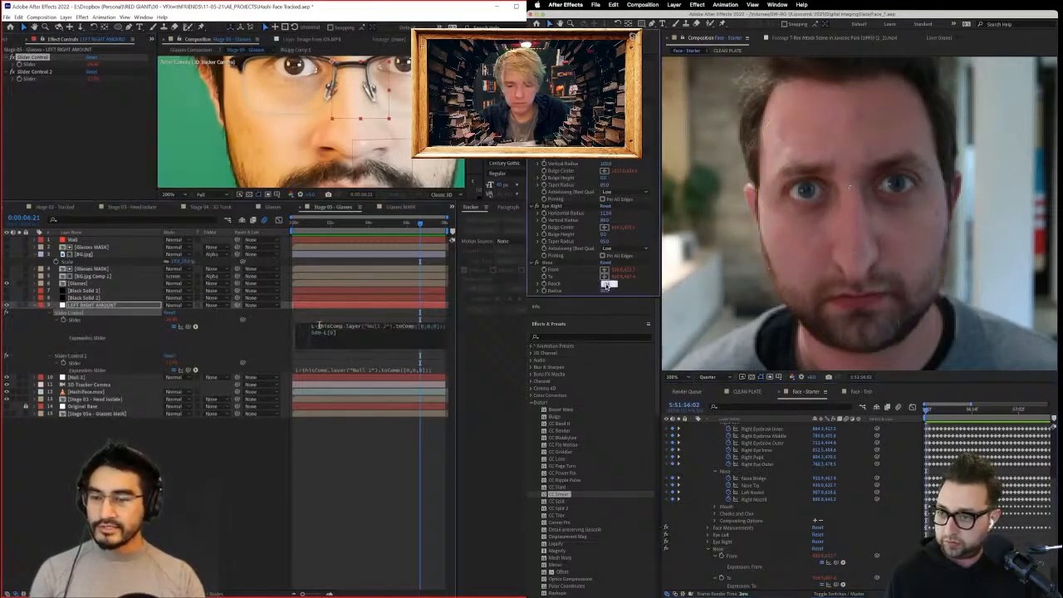
pyautogui.press('Return')
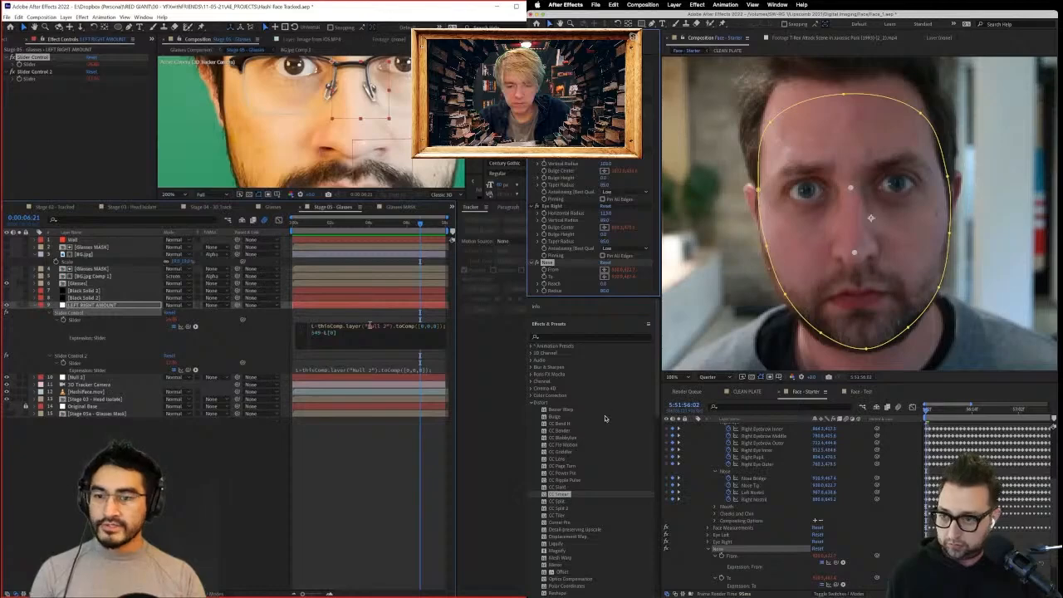
# Check the Mouth Right effect in the Face - Test composition, return to Face - Starter, and scrub the glasses timeline.
pyautogui.click(855, 391)
pyautogui.click(727, 545)
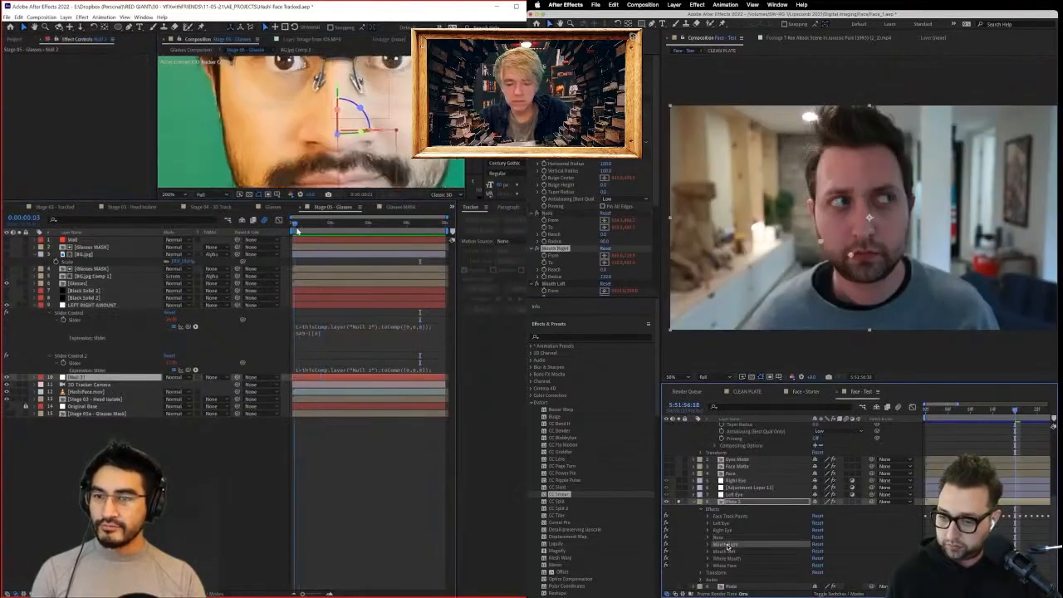
pyautogui.click(806, 392)
pyautogui.moveTo(377, 234); pyautogui.dragTo(287, 247)
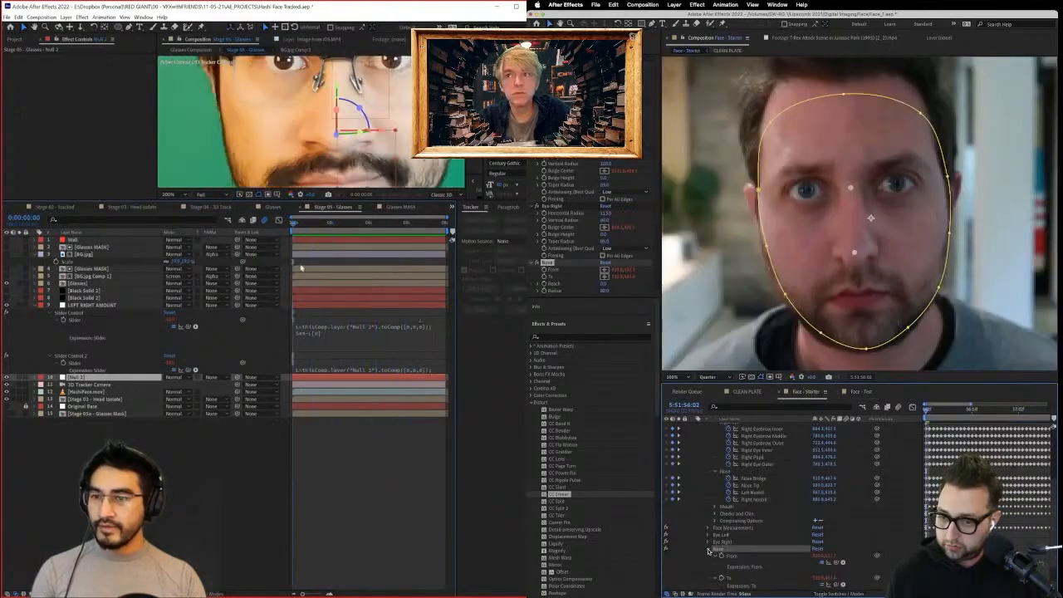
# Apply another CC Smear effect to the face plate layer and rename it Mouth Right.
pyautogui.click(710, 549)
pyautogui.moveTo(545, 493)
pyautogui.mouseDown()
pyautogui.moveTo(599, 398)
pyautogui.moveTo(558, 281)
pyautogui.mouseUp()
pyautogui.click(331, 334)
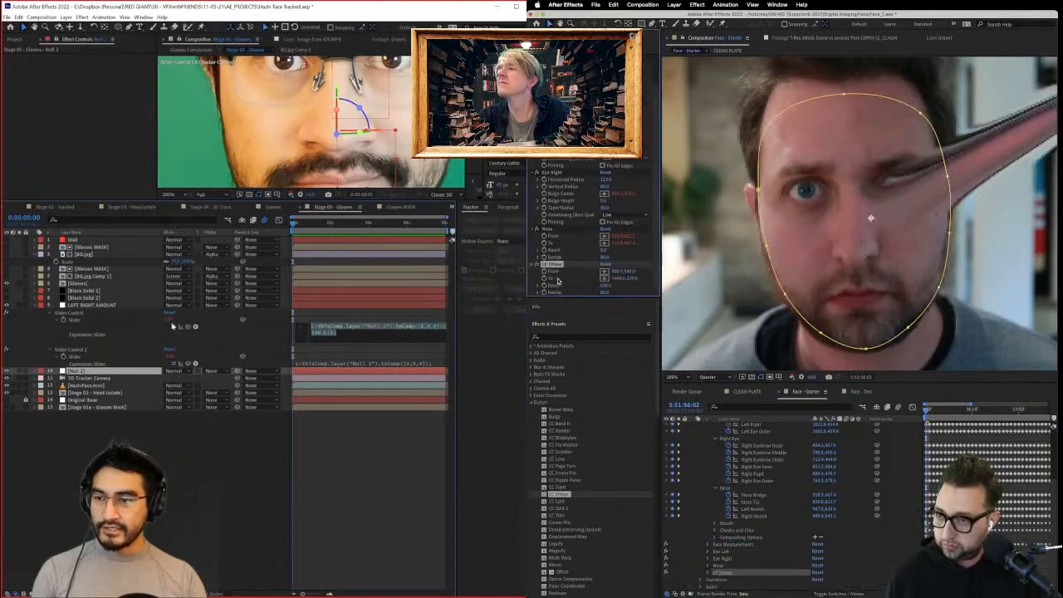
pyautogui.press('Return')
pyautogui.write('Mou')
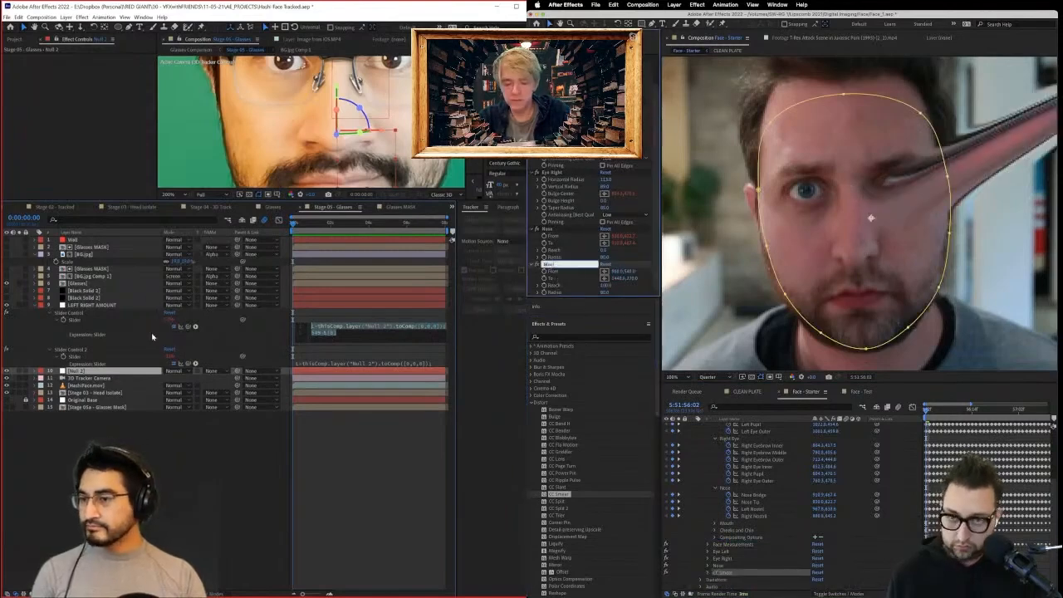
pyautogui.write('th')
pyautogui.write('Right')
pyautogui.moveTo(292, 226); pyautogui.dragTo(382, 225)
pyautogui.press('Return')
# Reveal the mouth, cheek and chin track points with the Mouth Right properties, and open BG.jpg Comp 1 in the glasses project.
pyautogui.click(714, 524)
pyautogui.scroll(-2, 714, 526)
pyautogui.click(714, 525)
pyautogui.scroll(-2, 714, 532)
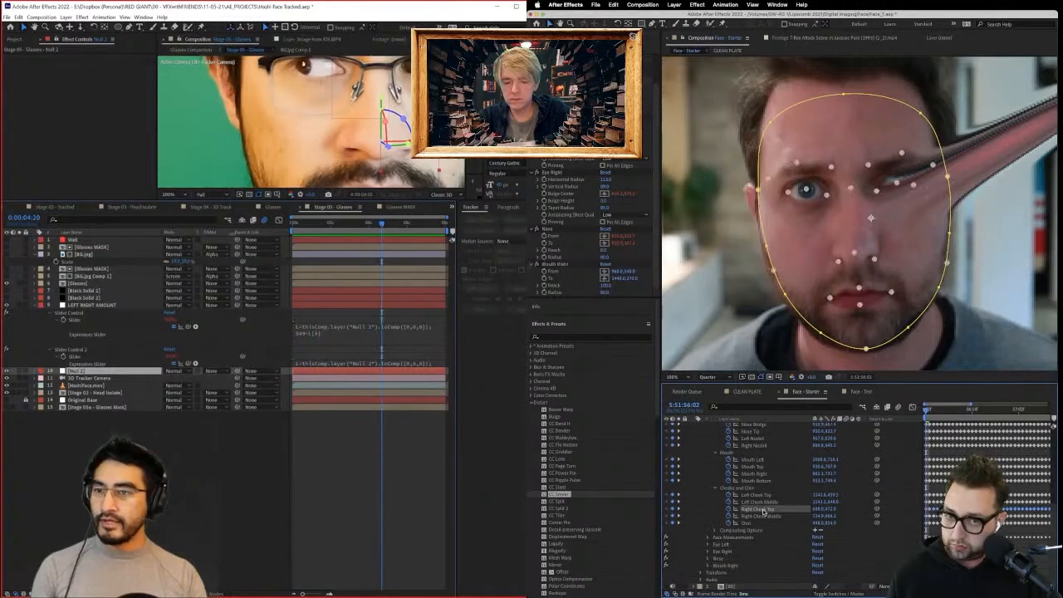
pyautogui.moveTo(386, 200); pyautogui.dragTo(390, 243)
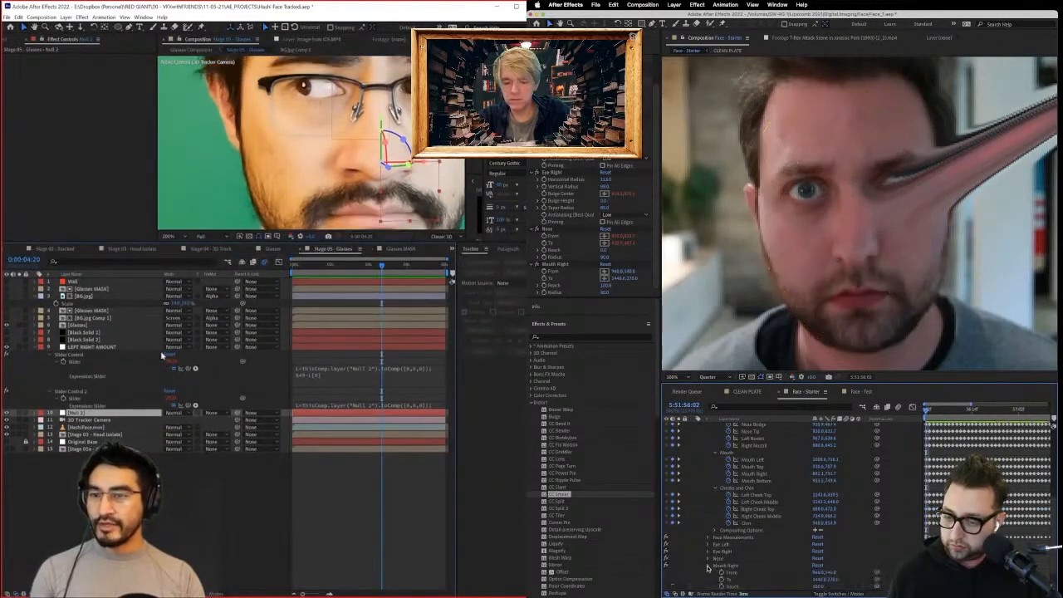
pyautogui.scroll(-1, 710, 569)
pyautogui.click(104, 312)
pyautogui.doubleClick(113, 319)
# Add an expression to the Mouth Right effect's From point and link it to the tracked Mouth Right point.
pyautogui.keyDown('alt'); pyautogui.click(721, 559); pyautogui.keyUp('alt')
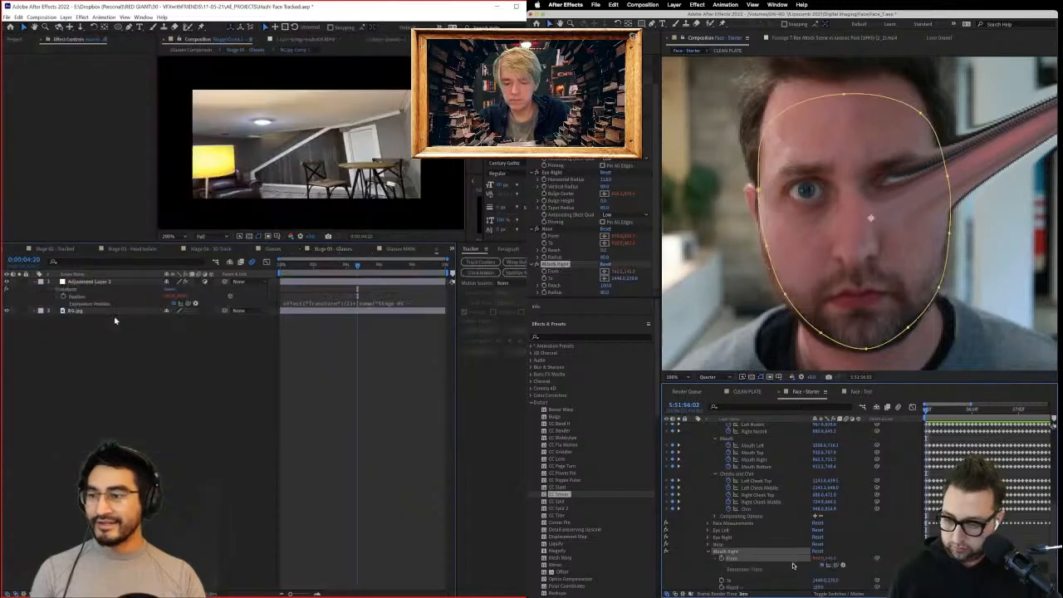
pyautogui.moveTo(308, 268); pyautogui.dragTo(288, 266)
pyautogui.moveTo(837, 565); pyautogui.dragTo(752, 470)
pyautogui.moveTo(287, 267); pyautogui.dragTo(289, 267)
pyautogui.moveTo(753, 470); pyautogui.dragTo(759, 459)
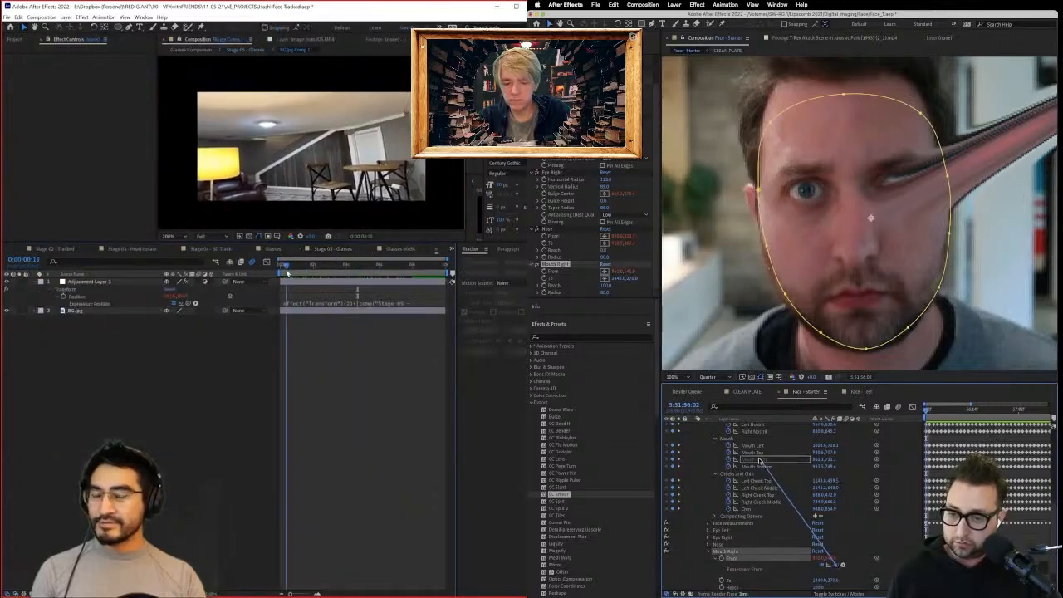
pyautogui.moveTo(288, 266); pyautogui.dragTo(325, 268)
pyautogui.moveTo(759, 458); pyautogui.dragTo(757, 460)
pyautogui.click(904, 550)
# Add an expression to the Mouth Right effect's To point, link it to Right Cheek Top, and open Stage 05 - Glasses.
pyautogui.moveTo(325, 268); pyautogui.dragTo(345, 227)
pyautogui.keyDown('alt'); pyautogui.click(722, 580); pyautogui.keyUp('alt')
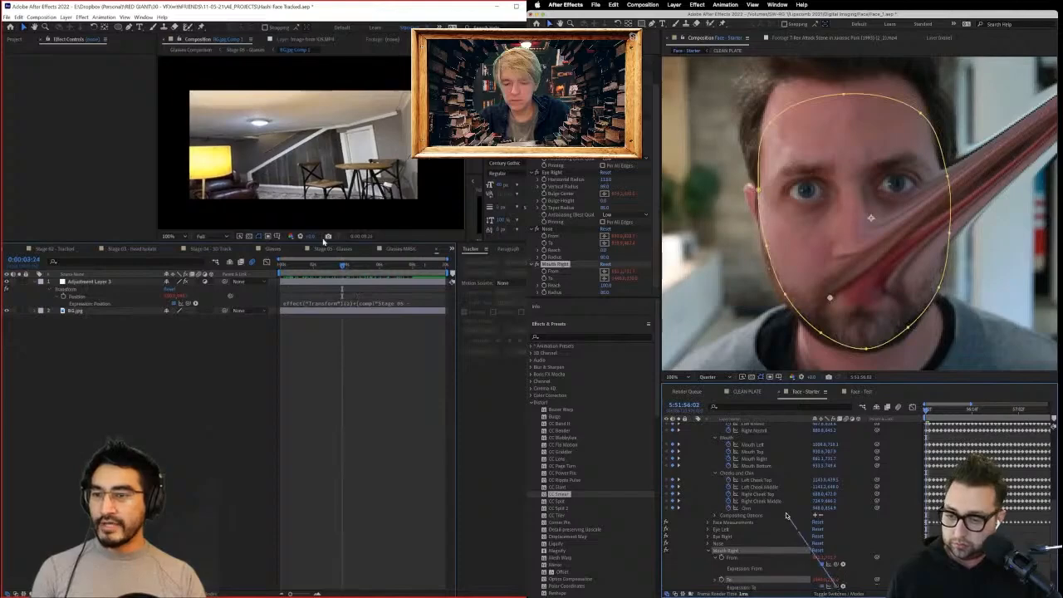
pyautogui.click(262, 248)
pyautogui.moveTo(774, 515); pyautogui.dragTo(759, 495)
pyautogui.click(212, 250)
pyautogui.click(334, 247)
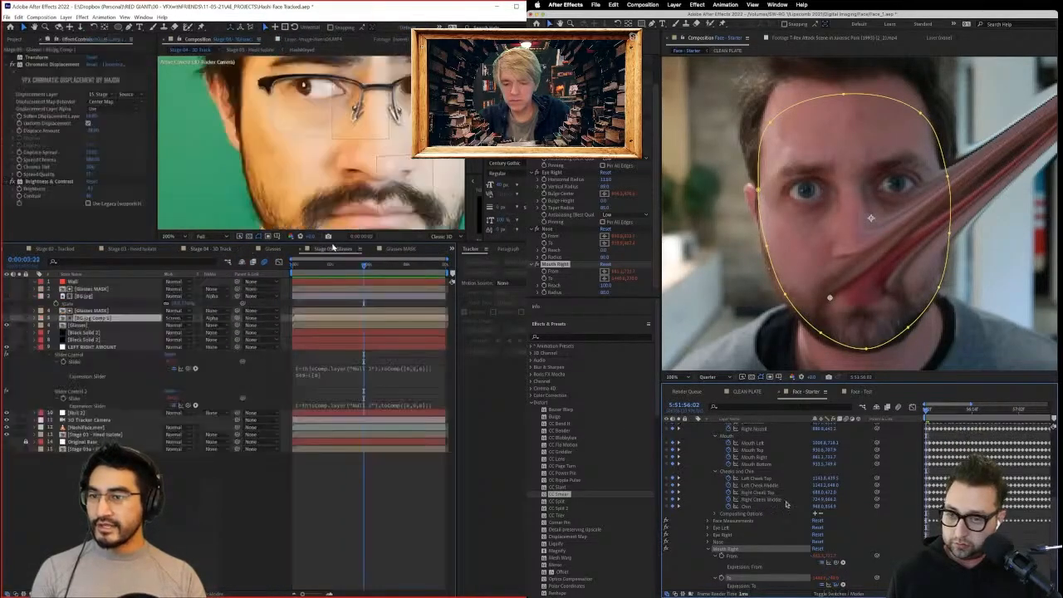
pyautogui.click(899, 538)
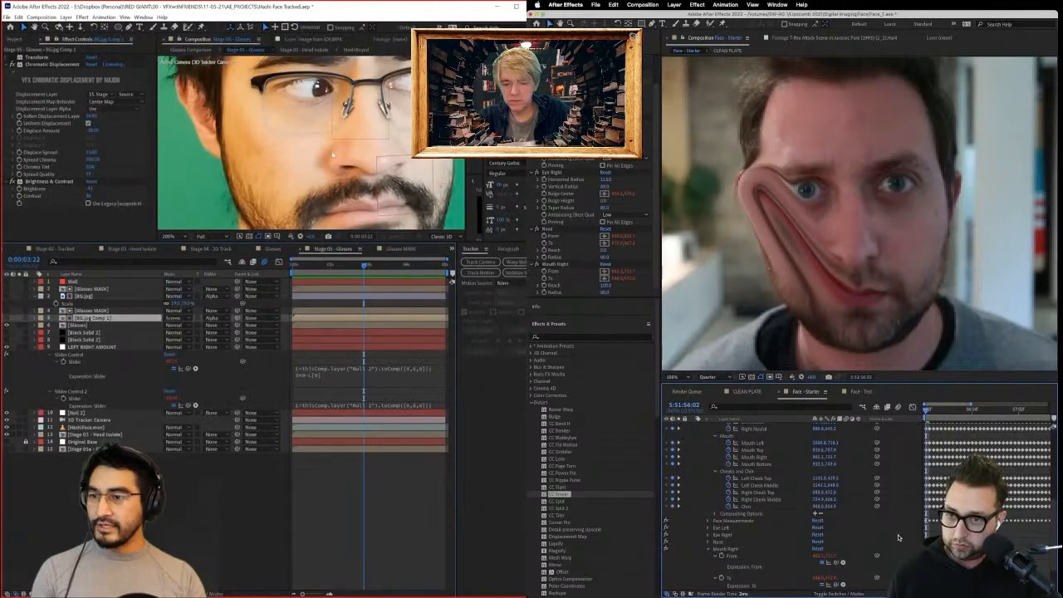
# Make the BG.jpg Comp 1 layer visible and relink Mouth Right's To point to the tracked Right Cheek Middle point.
pyautogui.click(5, 320)
pyautogui.moveTo(837, 586); pyautogui.dragTo(777, 500)
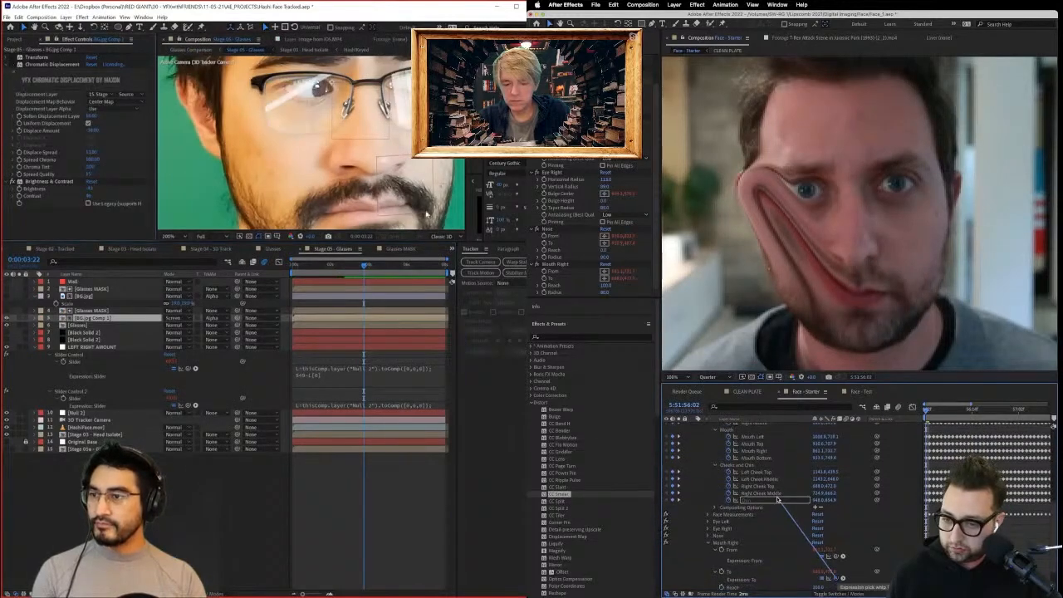
pyautogui.click(298, 267)
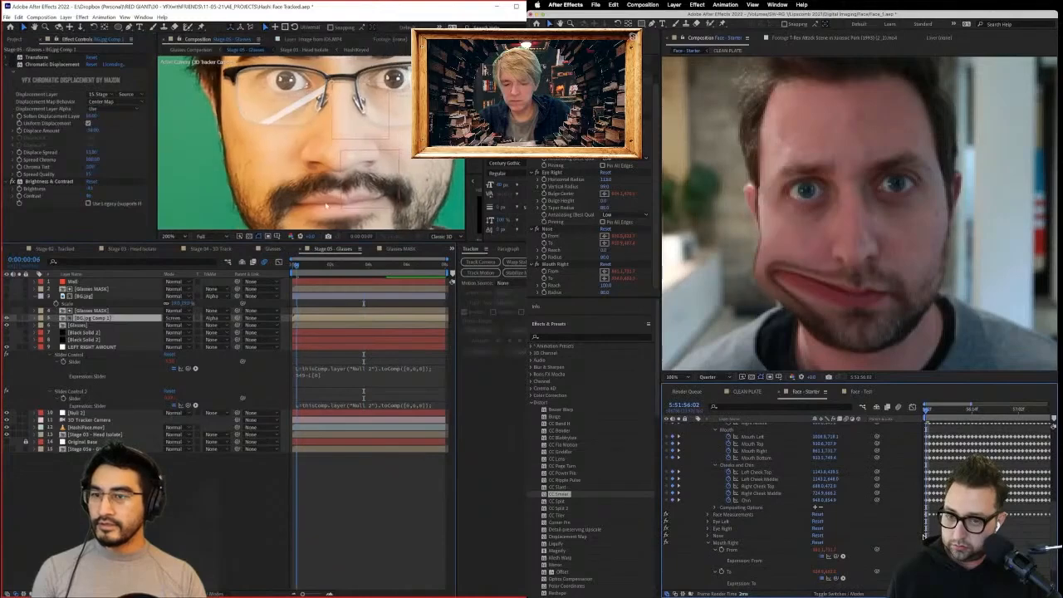
# Try different Reach values on the Mouth Right effect, and set the BG.jpg Comp 1 layer's blend mode to Normal.
pyautogui.scroll(-1, 341, 180)
pyautogui.moveTo(605, 292); pyautogui.dragTo(588, 285)
pyautogui.press('space')
pyautogui.press('space')
pyautogui.click(174, 319)
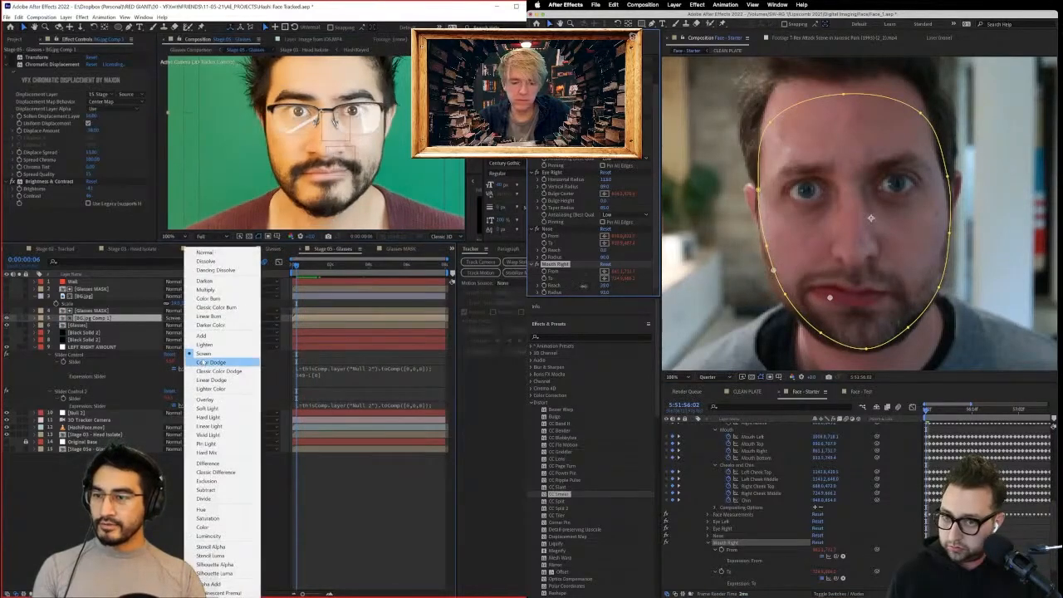
pyautogui.click(221, 264)
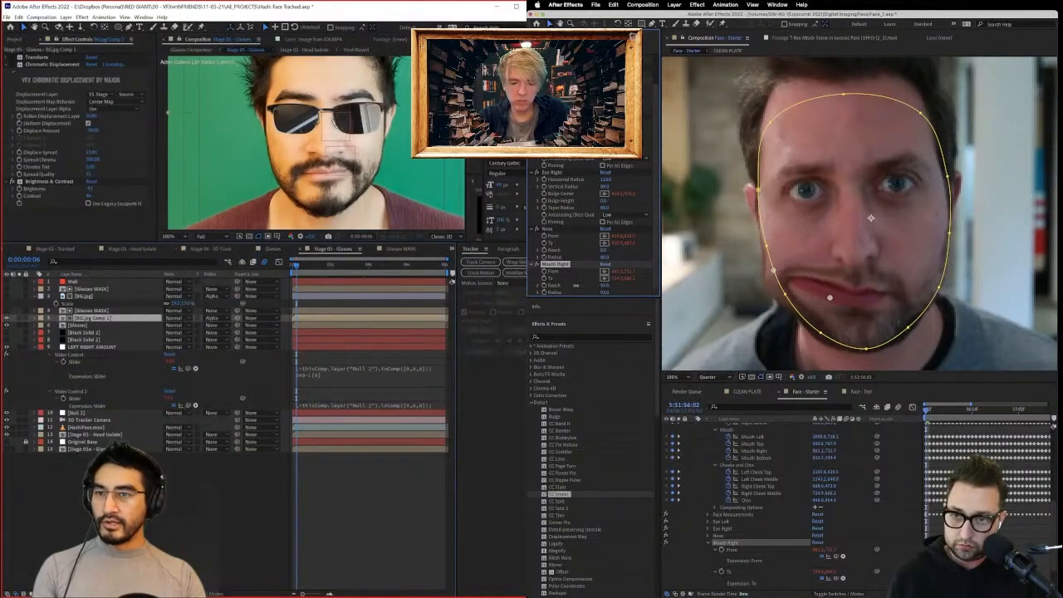
# Preview the glasses composition and reset the Mouth Right effect's Reach to 0.
pyautogui.moveTo(590, 285); pyautogui.dragTo(584, 283)
pyautogui.press('space')
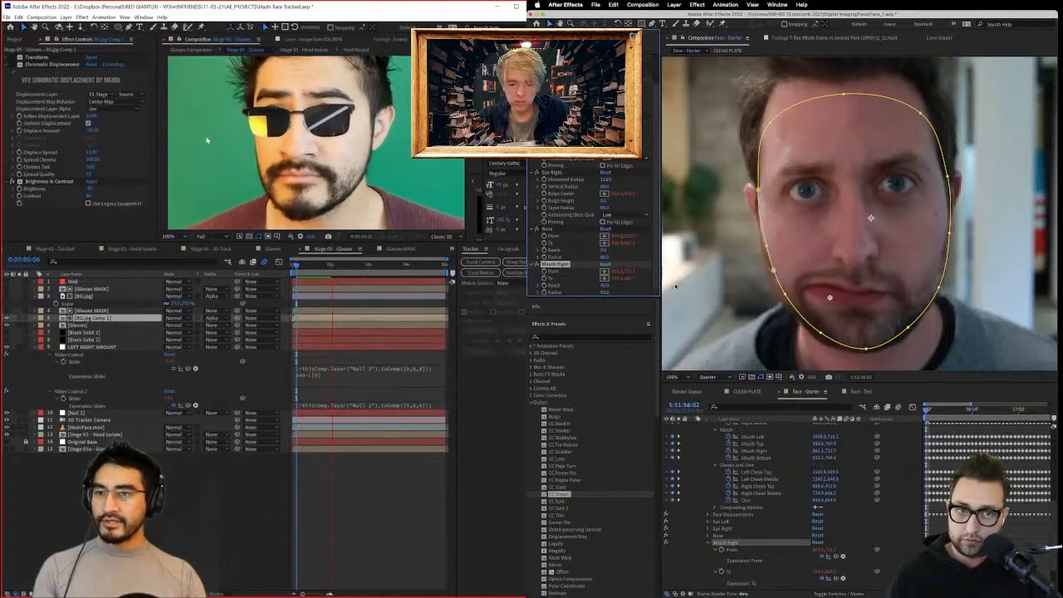
pyautogui.click(604, 285)
pyautogui.write('0')
pyautogui.press('Return')
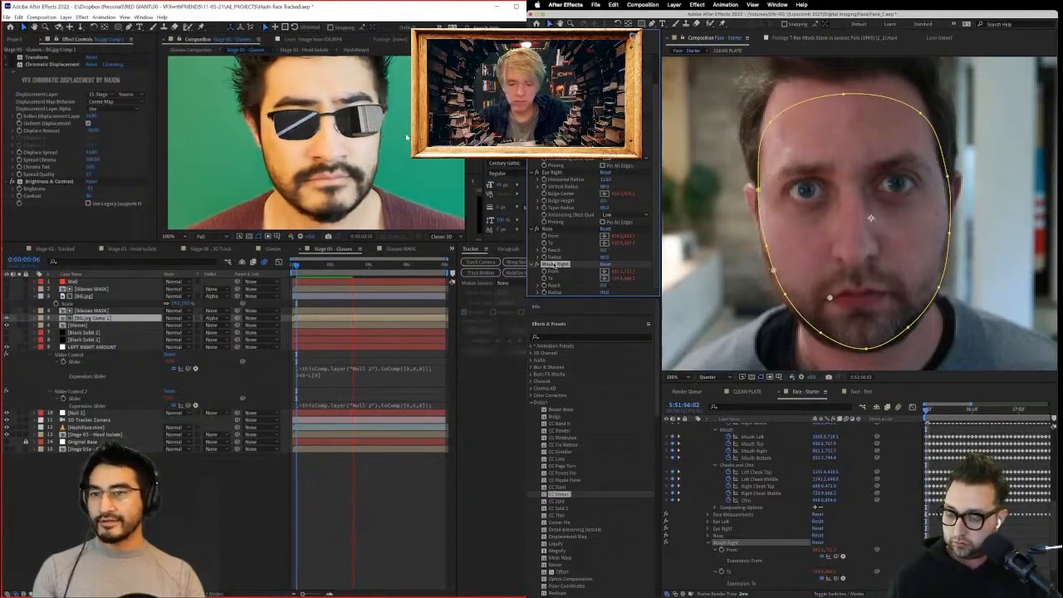
# Duplicate the Mouth Right effect as Mouth Left and reveal its From and To properties in the timeline.
pyautogui.scroll(-1, 568, 264)
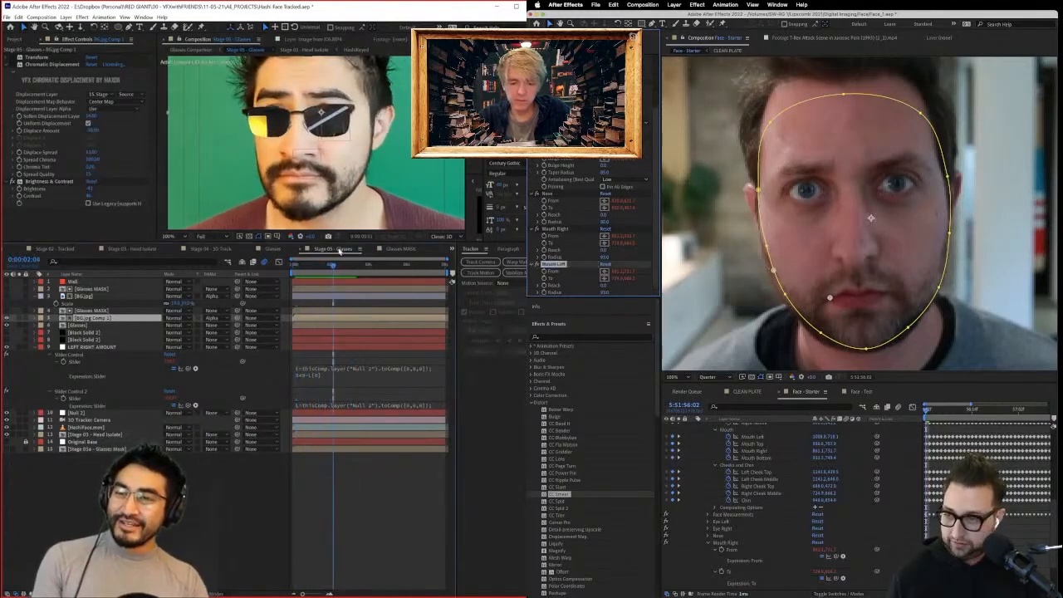
pyautogui.scroll(-3, 754, 519)
pyautogui.moveTo(329, 267); pyautogui.dragTo(385, 277)
pyautogui.click(709, 565)
pyautogui.scroll(-1, 762, 562)
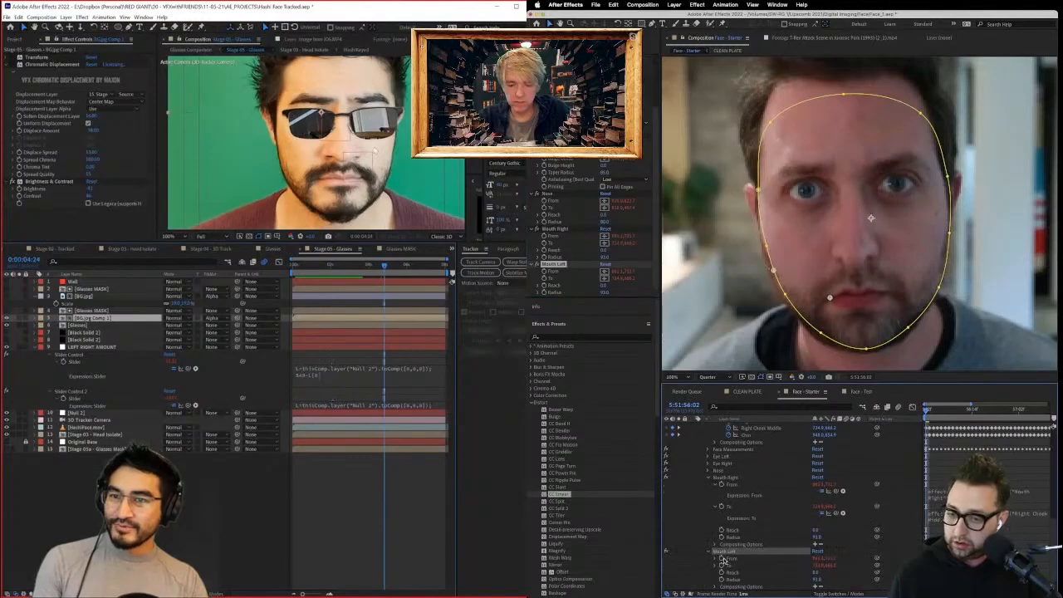
# Add an expression to the Mouth Left effect's From point and link it to the tracked Mouth Left point.
pyautogui.click(722, 560)
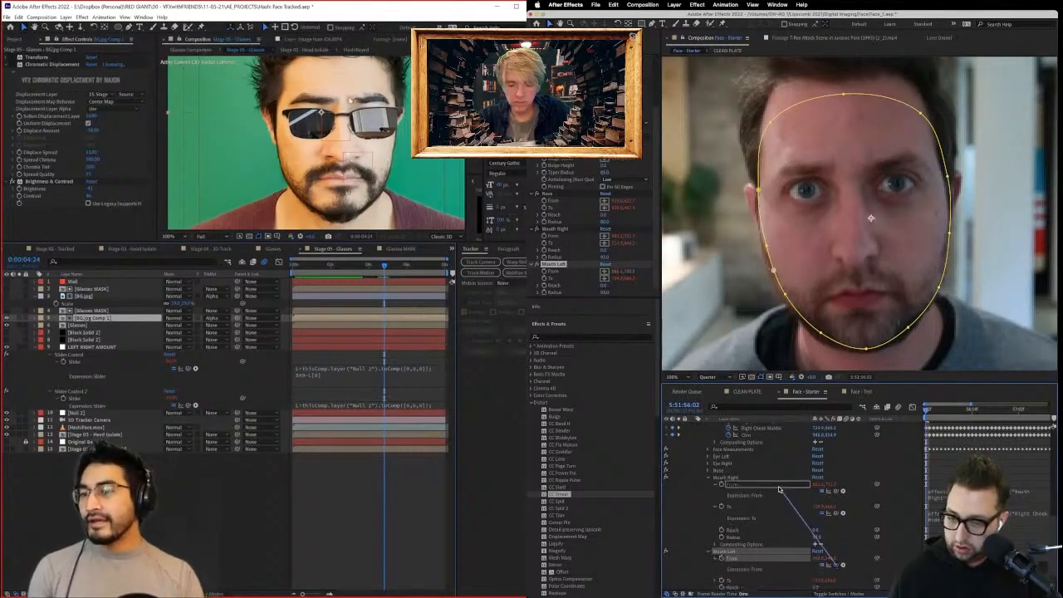
pyautogui.moveTo(749, 430); pyautogui.dragTo(765, 456)
pyautogui.scroll(1, 395, 110)
pyautogui.scroll(-1, 396, 110)
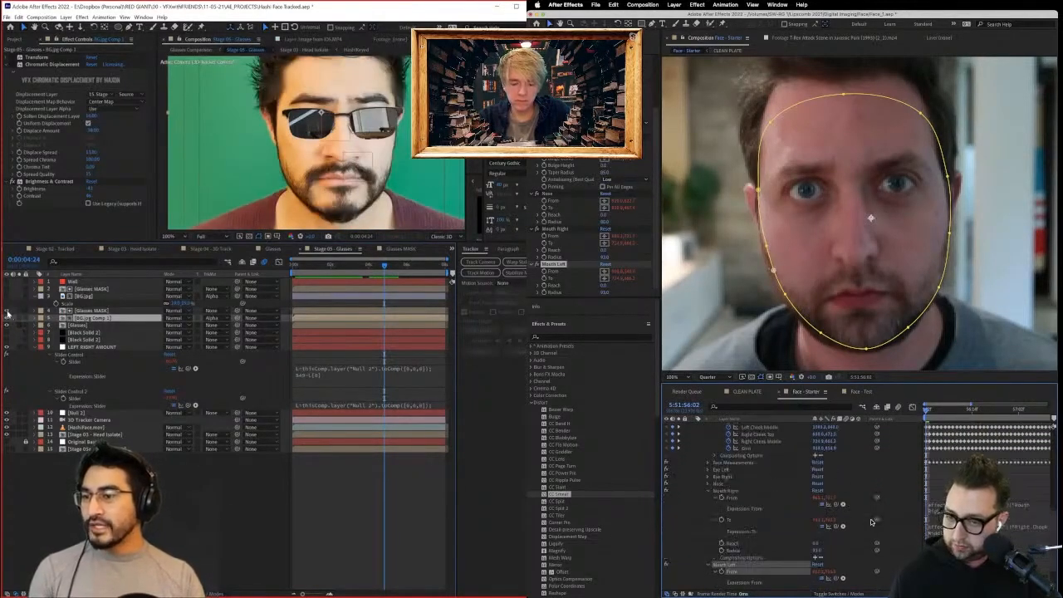
# Add an expression to Mouth Left's To point, and solo the Glasses MASK layer in Stage 05 - Glasses to inspect it.
pyautogui.click(73, 311)
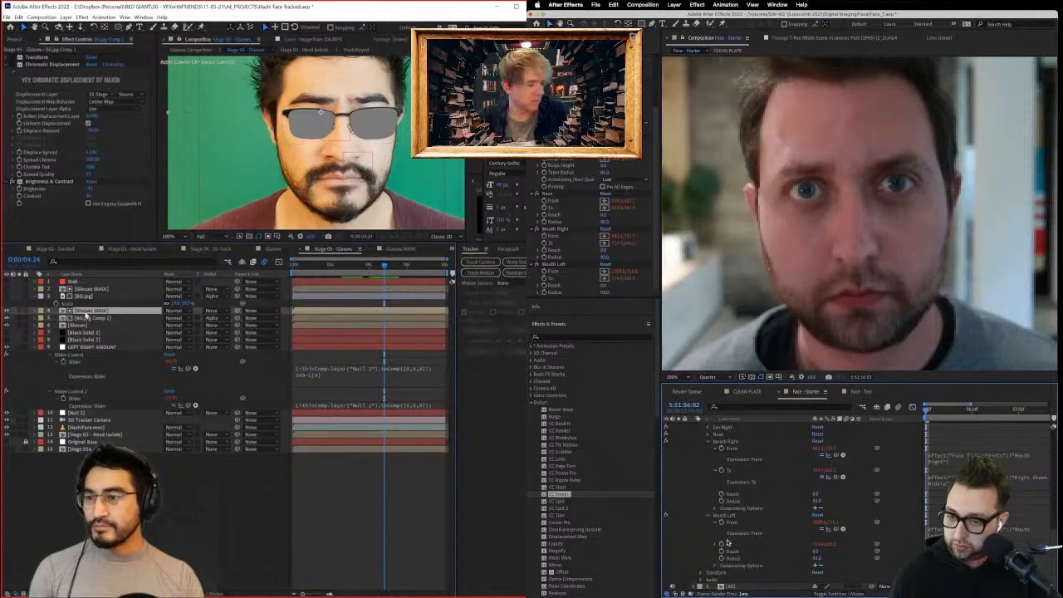
pyautogui.click(715, 544)
pyautogui.click(21, 312)
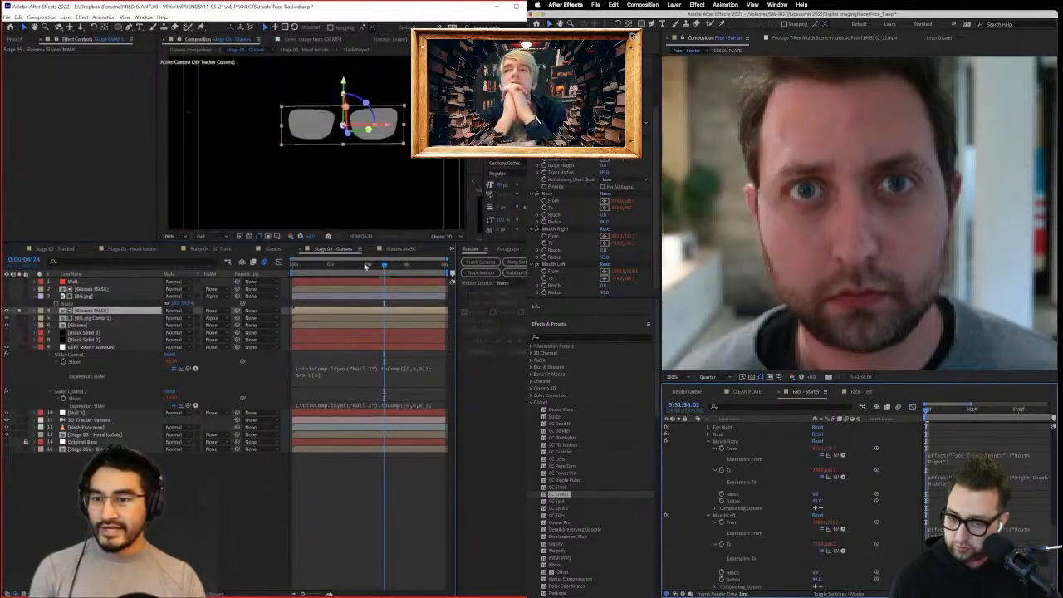
pyautogui.moveTo(381, 266); pyautogui.dragTo(336, 266)
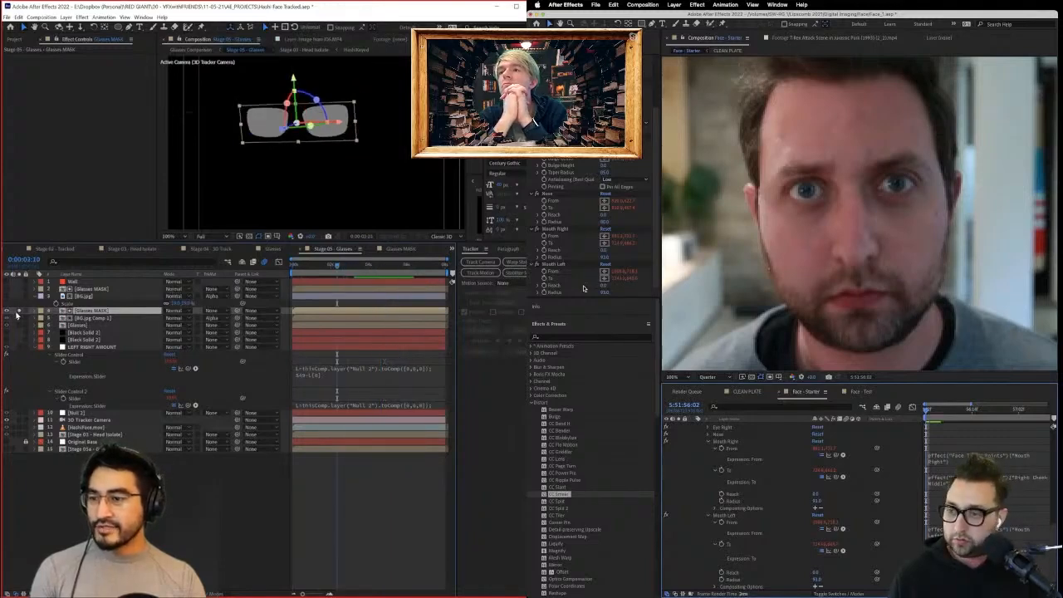
pyautogui.click(17, 314)
pyautogui.click(18, 313)
# Set Reach to 47 for Mouth Right and 44 for Mouth Left, preview the face, and open Stage 05a - Glasses Mask.
pyautogui.moveTo(605, 287); pyautogui.dragTo(616, 251)
pyautogui.click(453, 250)
pyautogui.press('space')
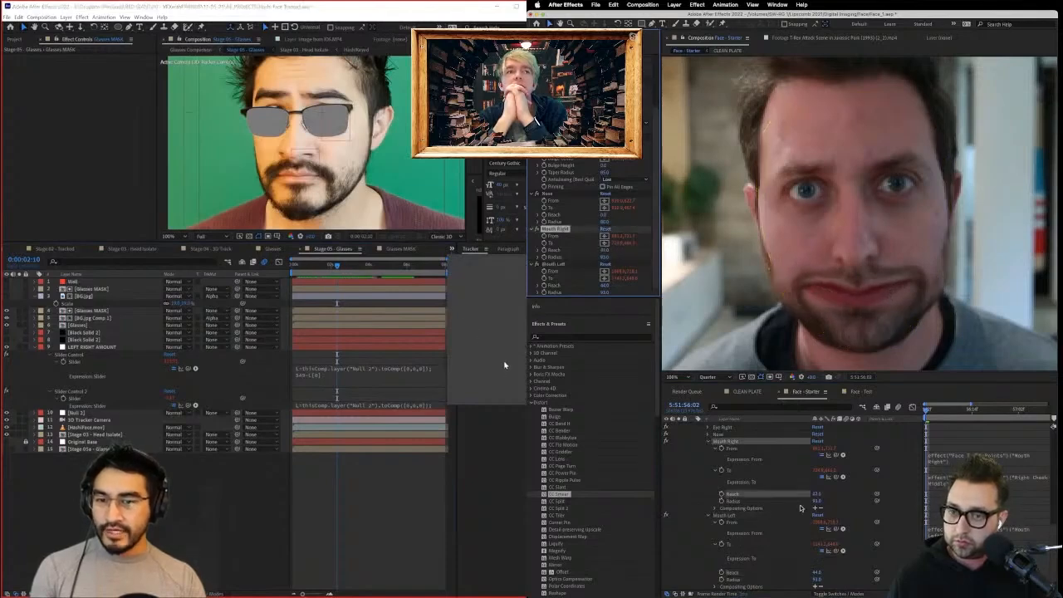
pyautogui.click(503, 363)
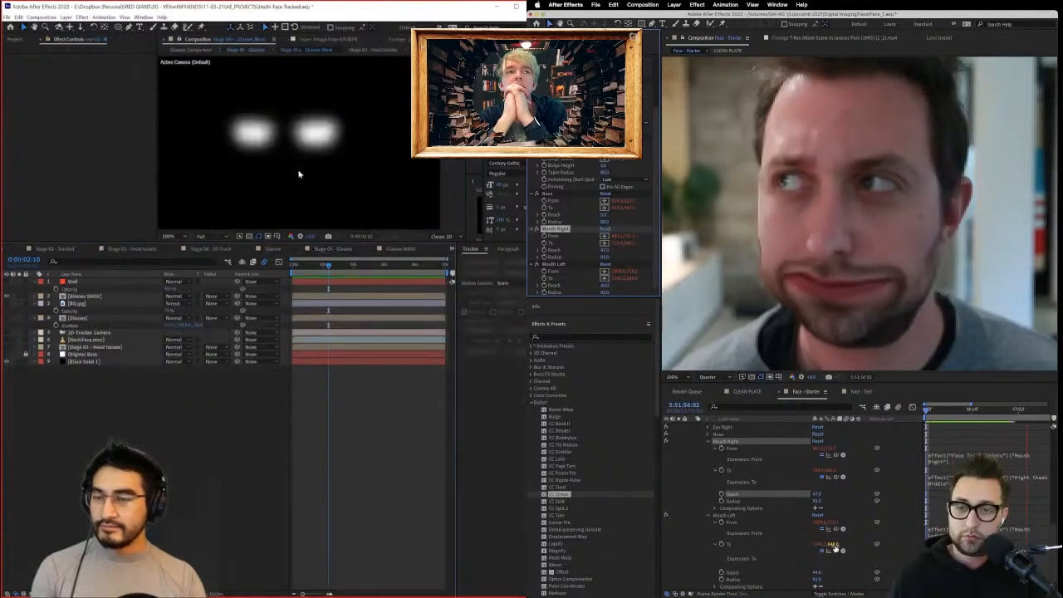
# Turn off the Fill, Simple Choker and Fast Box Blur effects on the Glasses MASK layer and scrub both timelines.
pyautogui.click(80, 297)
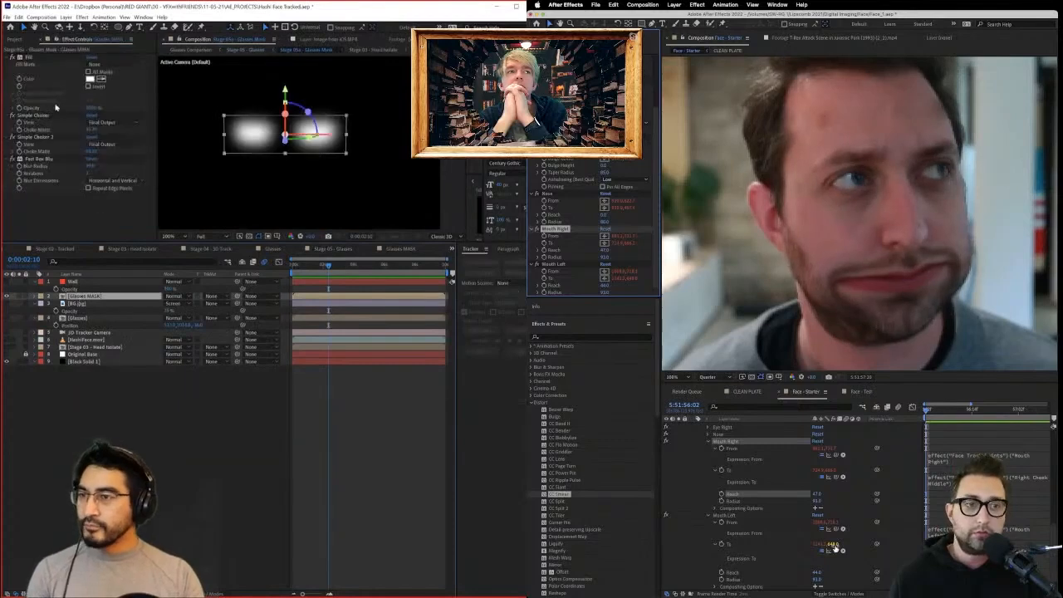
pyautogui.moveTo(13, 58); pyautogui.dragTo(13, 161)
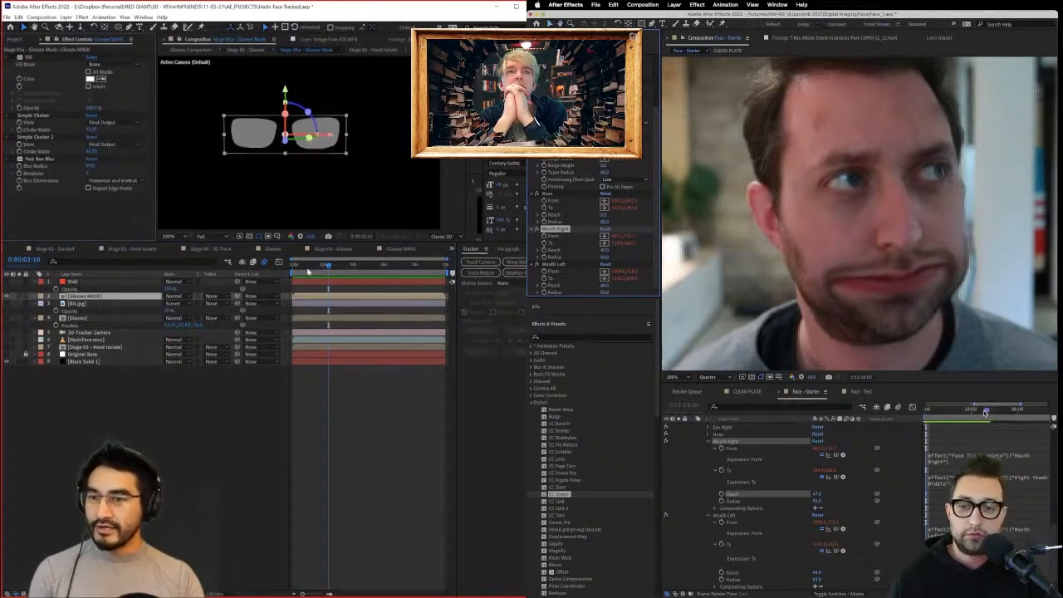
pyautogui.moveTo(298, 271); pyautogui.dragTo(349, 271)
pyautogui.moveTo(968, 412); pyautogui.dragTo(859, 413)
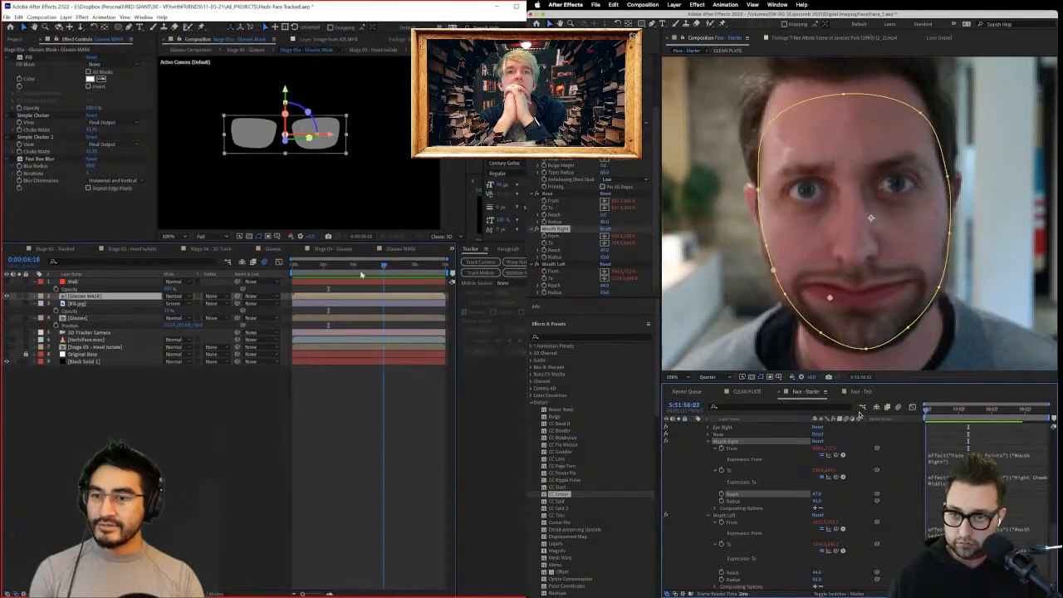
# Enable the 3D Tracker Camera layer in the mask composition and scrub its timeline, selecting an eye Bulge effect on the face.
pyautogui.scroll(2, 590, 228)
pyautogui.click(8, 333)
pyautogui.click(549, 155)
pyautogui.moveTo(304, 266); pyautogui.dragTo(408, 266)
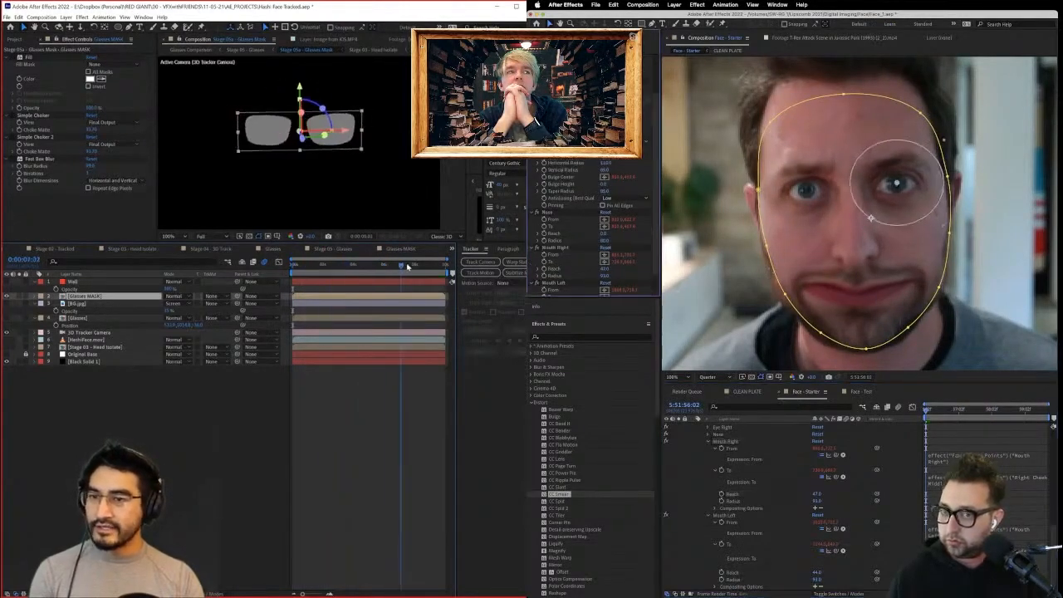
# Turn the Glasses MASK layer's Fill, choker and blur effects back on, and set the Eye Right effect's Bulge Height to 1.0.
pyautogui.click(13, 58)
pyautogui.moveTo(605, 185); pyautogui.dragTo(619, 183)
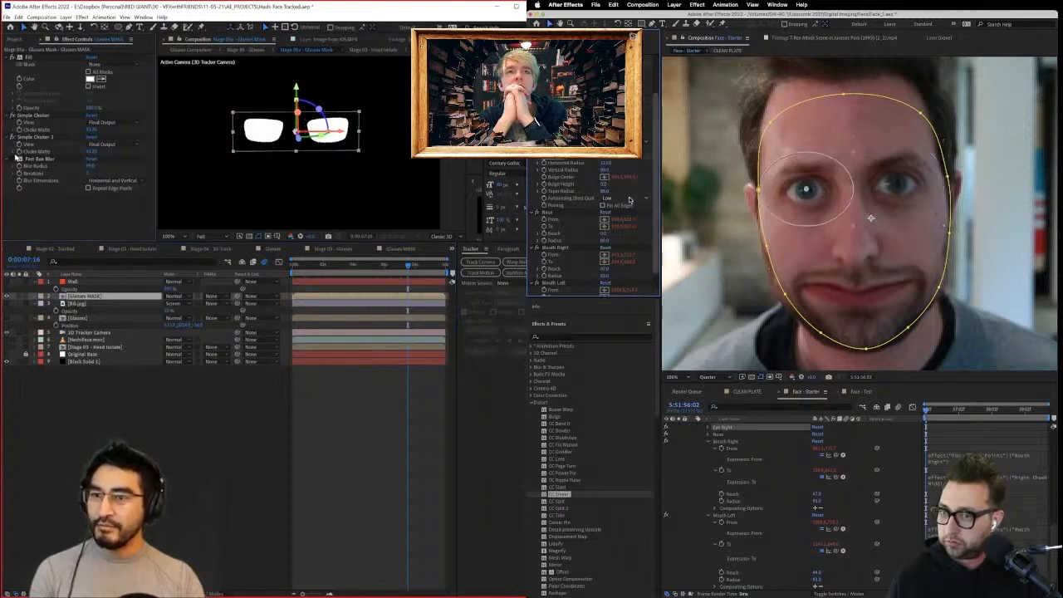
pyautogui.click(13, 158)
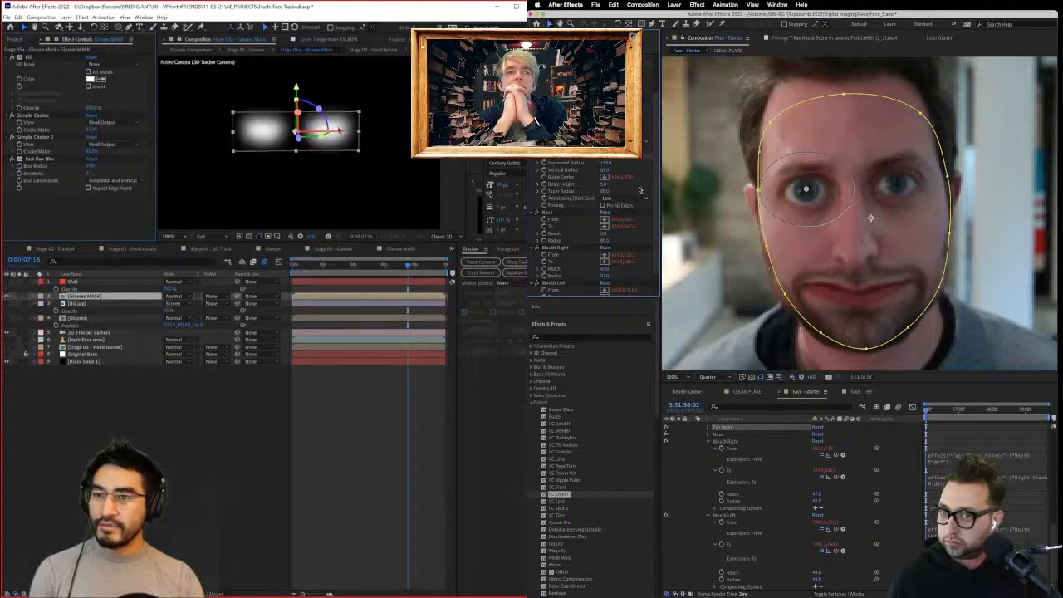
# Select the Black Solid 1 layer in the mask composition and preview the warped face in Face - Starter.
pyautogui.click(87, 364)
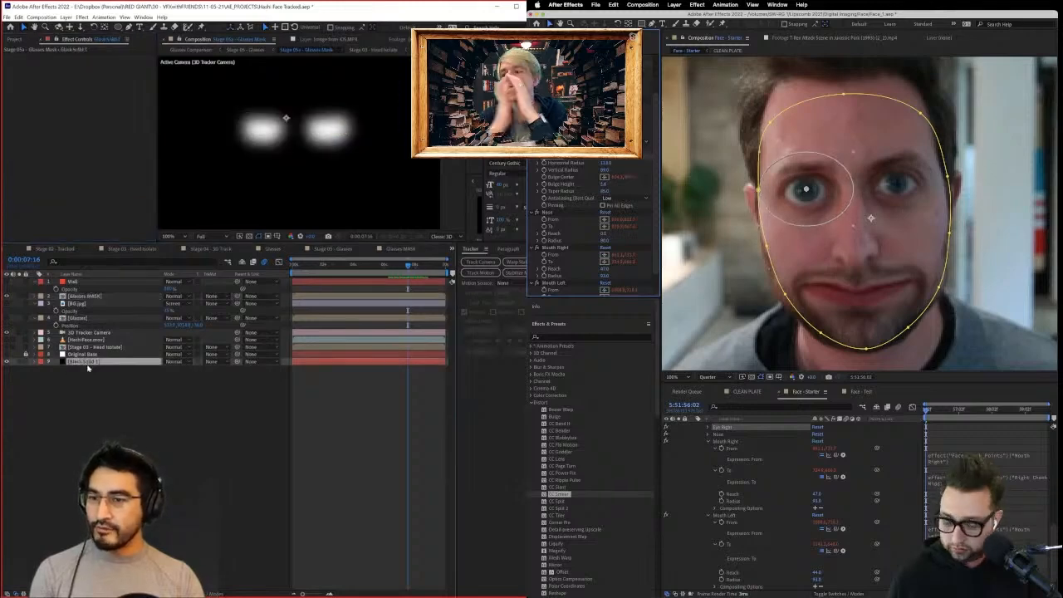
pyautogui.click(906, 465)
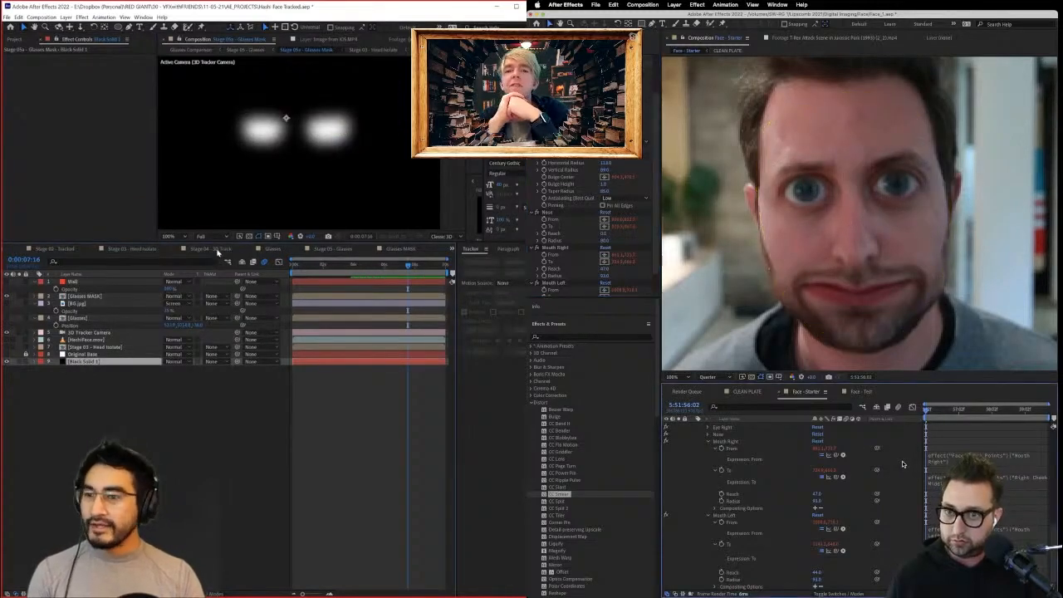
pyautogui.press('space')
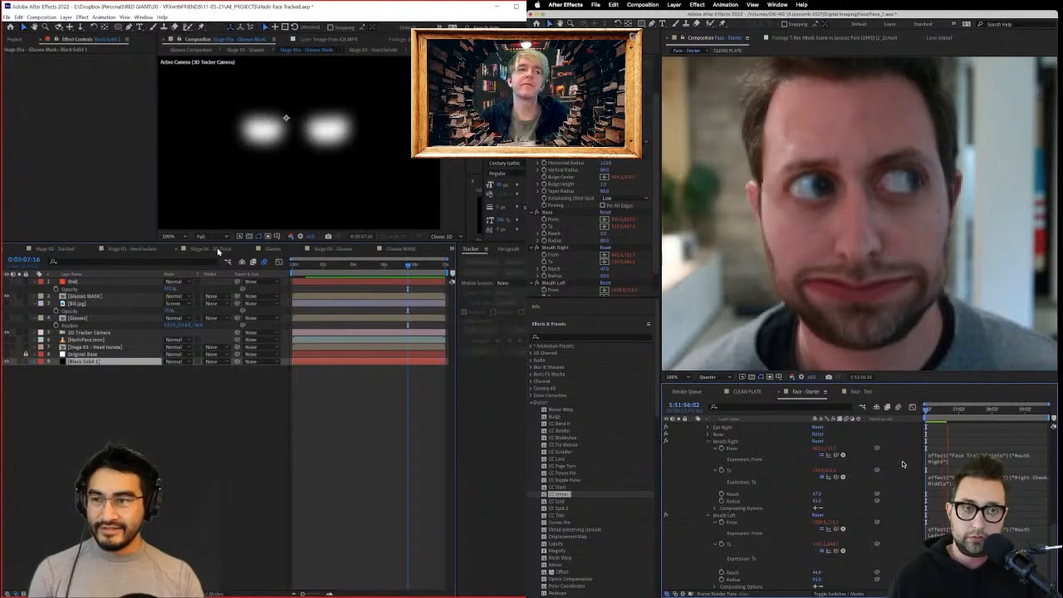
# Review the Stage 04 3D track and Glasses compositions, and return to Stage 05 - Glasses.
pyautogui.click(216, 249)
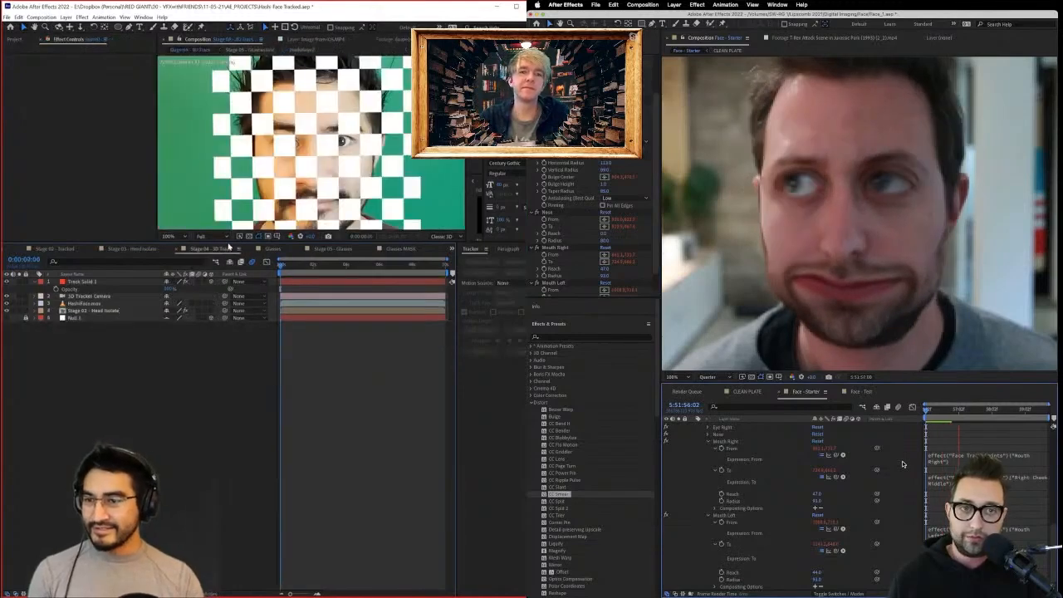
pyautogui.click(272, 249)
pyautogui.click(146, 250)
pyautogui.press('space')
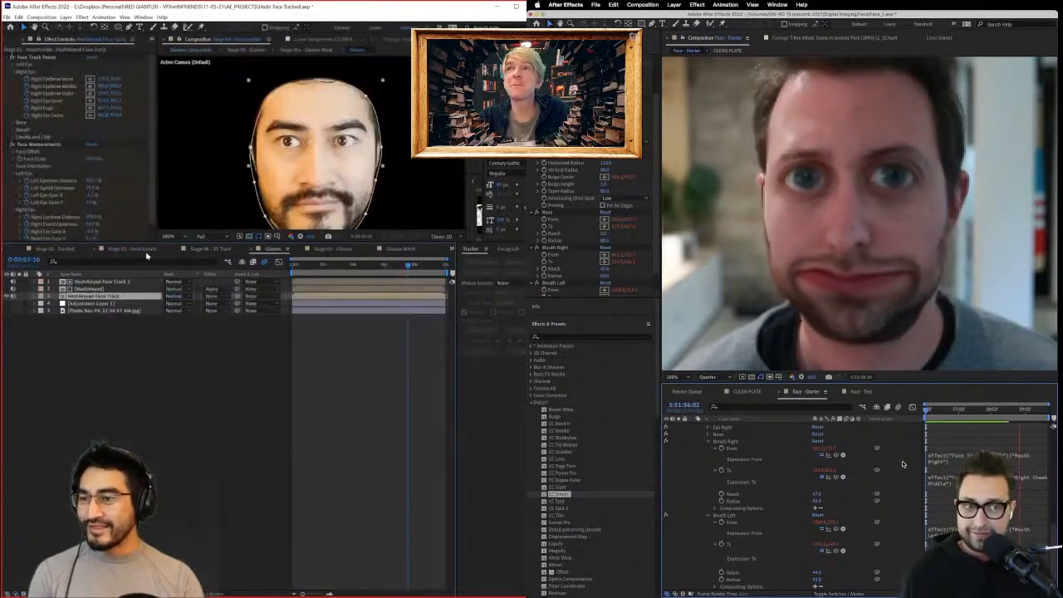
pyautogui.click(335, 250)
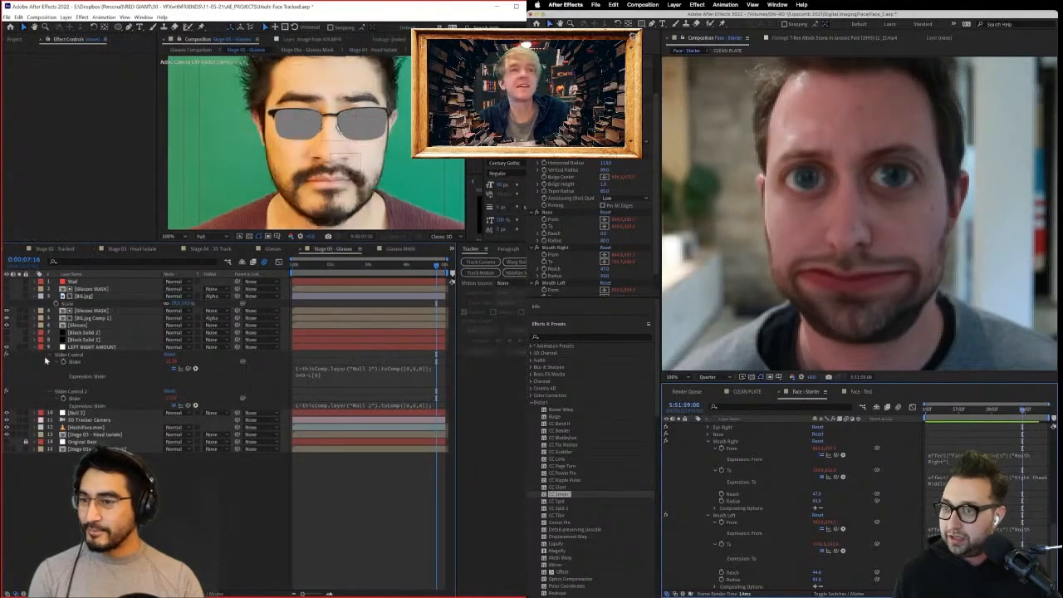
# Move the Stage 05a - Glasses Mask layer directly below the Wall layer and toggle its visibility to check the mask.
pyautogui.click(552, 99)
pyautogui.click(8, 311)
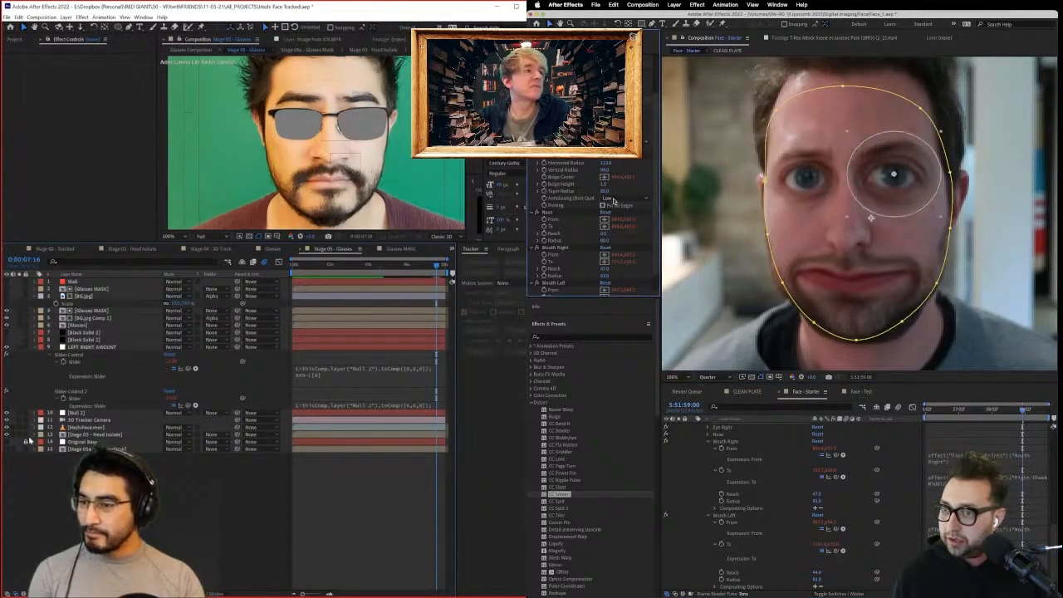
pyautogui.click(50, 450)
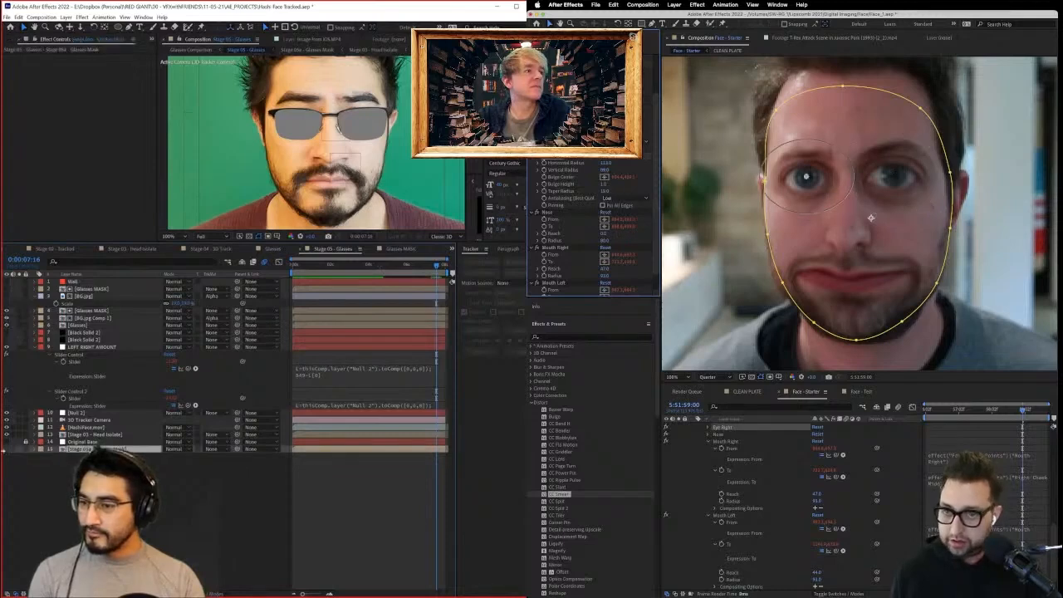
pyautogui.moveTo(87, 449); pyautogui.dragTo(115, 287)
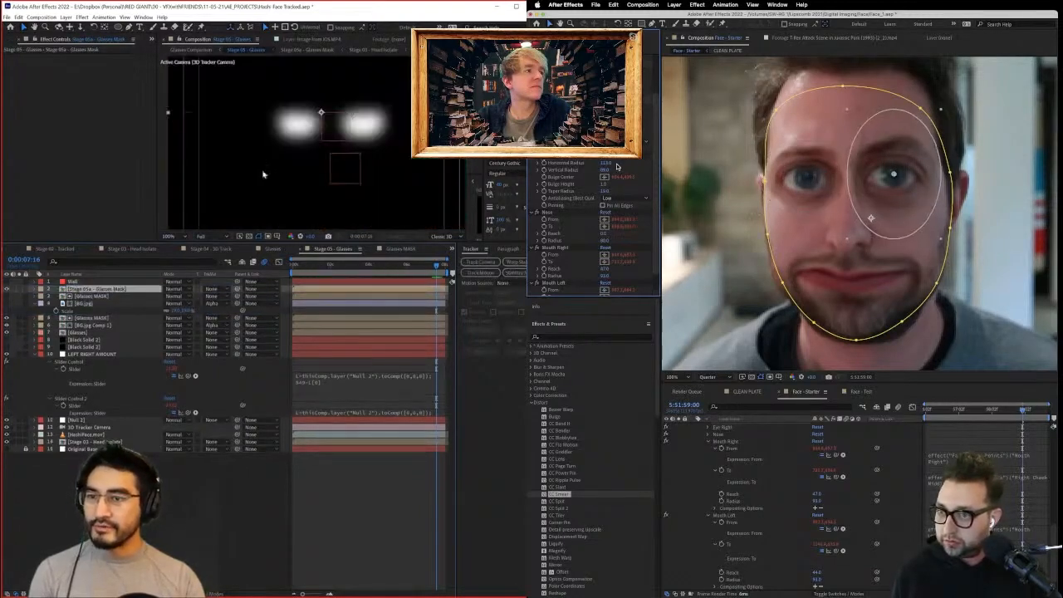
pyautogui.click(6, 289)
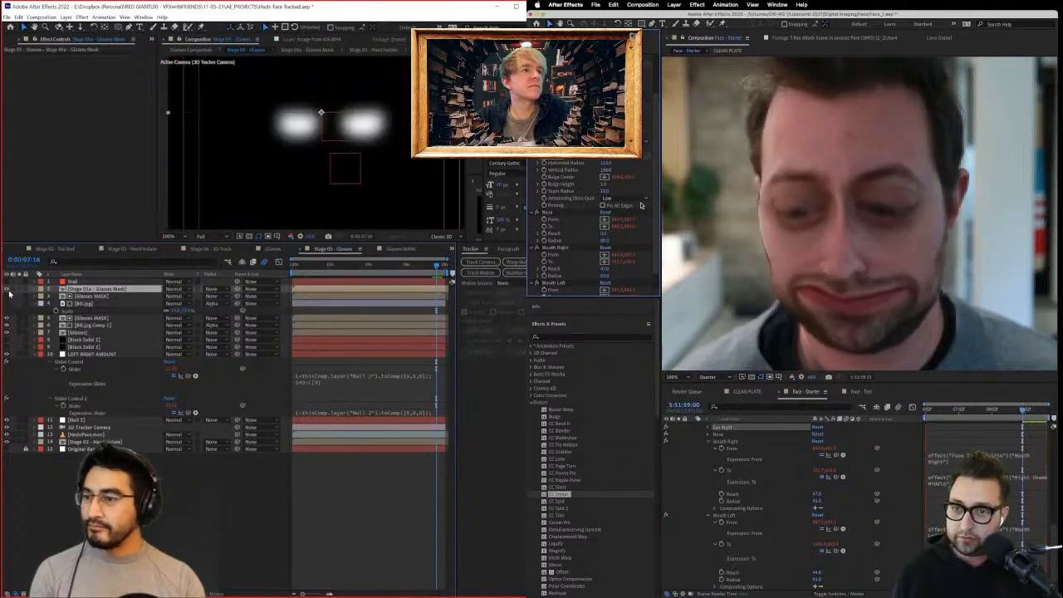
pyautogui.click(8, 289)
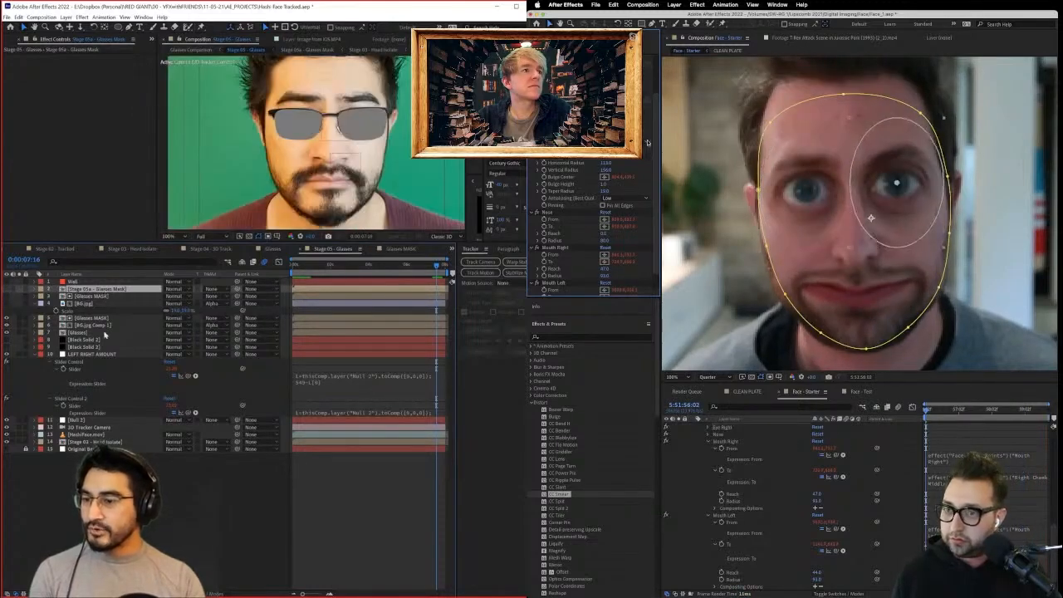
# Move the Stage 05a - Glasses Mask layer to the bottom of the layer stack and hide the Glasses MASK matte above BG.jpg Comp 1.
pyautogui.moveTo(104, 335); pyautogui.dragTo(110, 455)
pyautogui.click(99, 312)
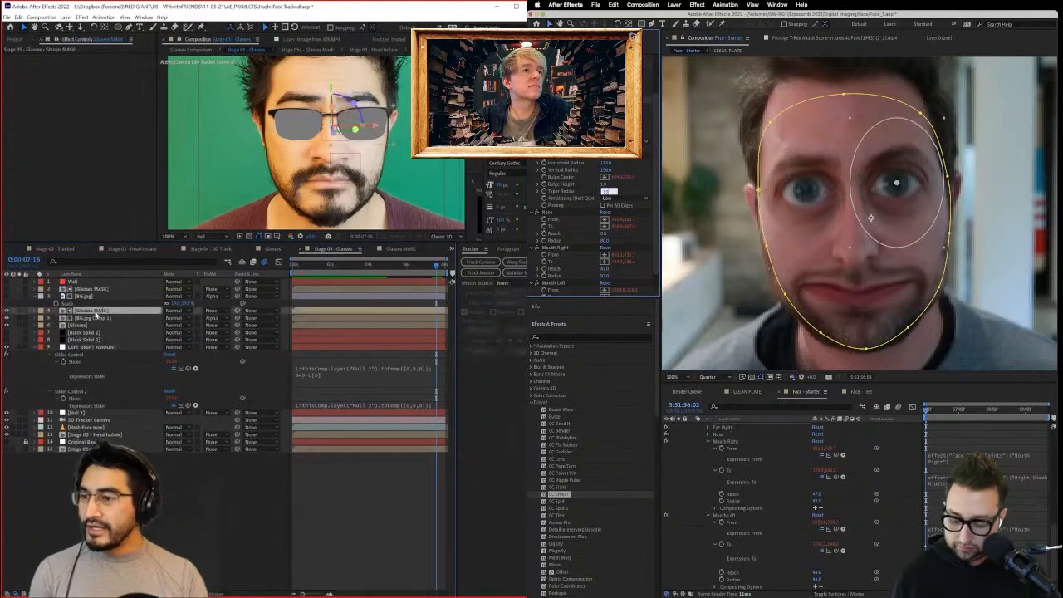
pyautogui.click(101, 320)
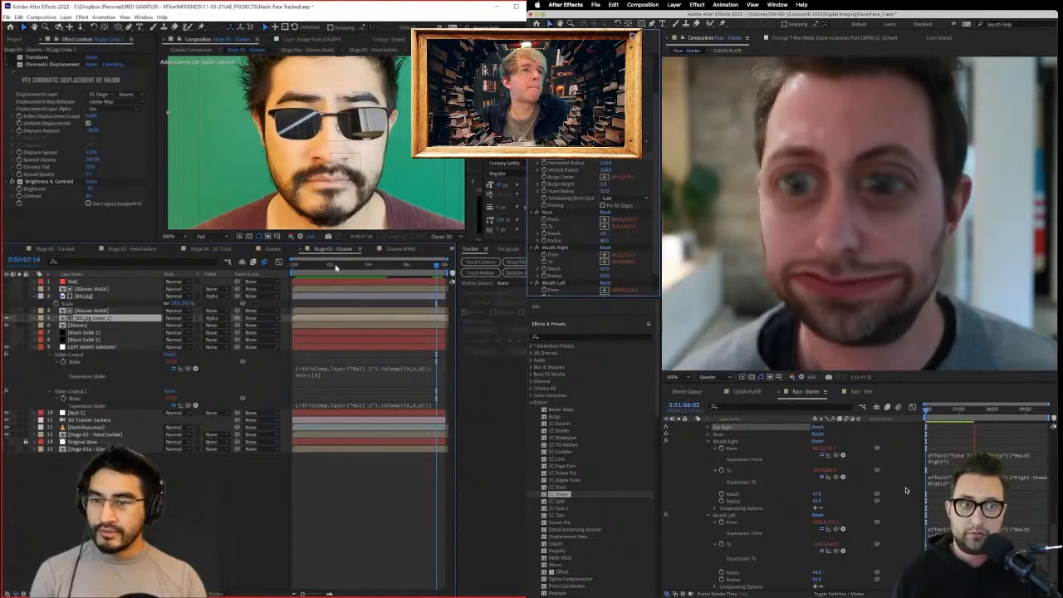
# Use Stage 05a - Glasses Mask as the displacement layer in BG.jpg Comp 1's Chromatic Displacement effect.
pyautogui.click(290, 266)
pyautogui.moveTo(291, 266); pyautogui.dragTo(376, 272)
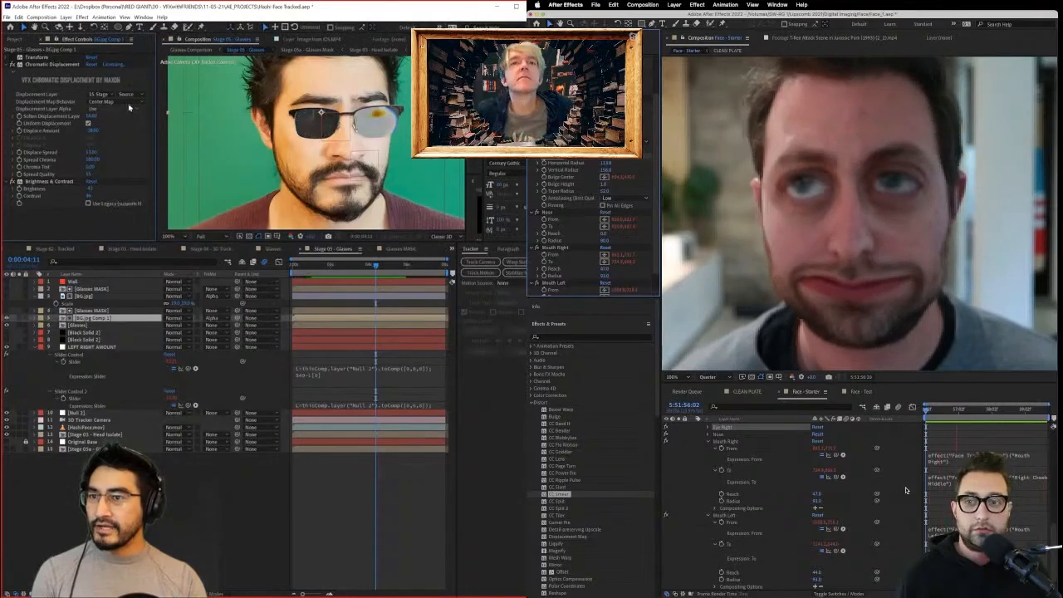
pyautogui.click(98, 94)
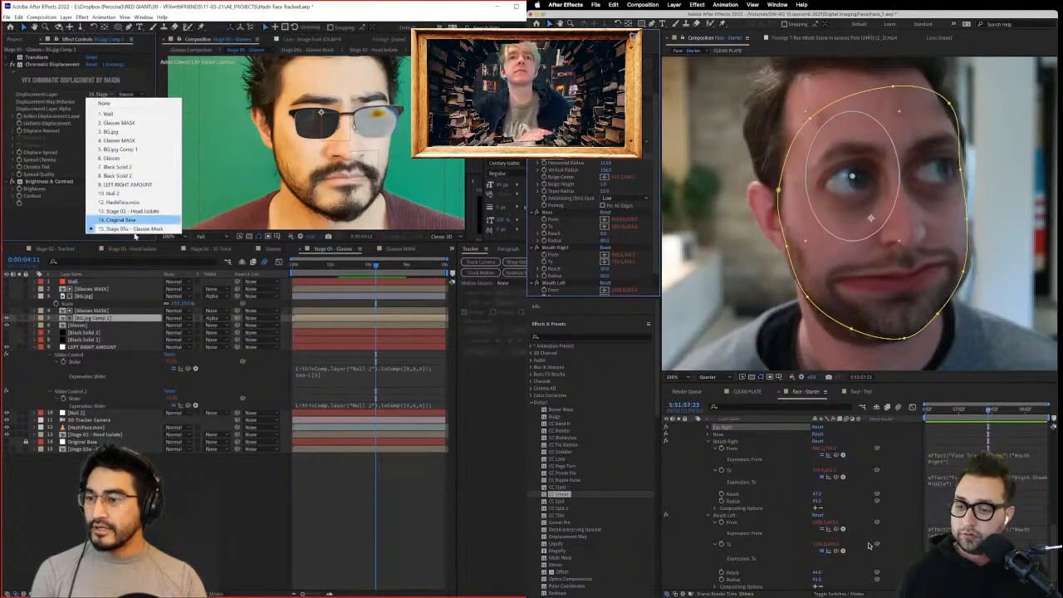
pyautogui.click(156, 227)
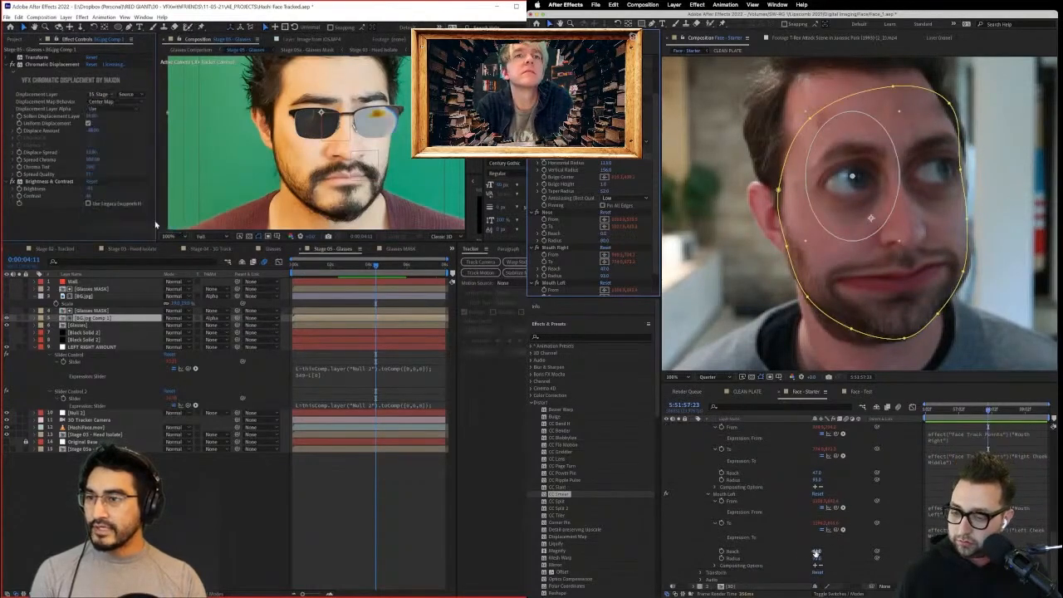
# Lower the Reach of the Mouth Left and Mouth Right smears to negative values in Face - Starter to pinch the mouth.
pyautogui.moveTo(817, 552); pyautogui.dragTo(759, 565)
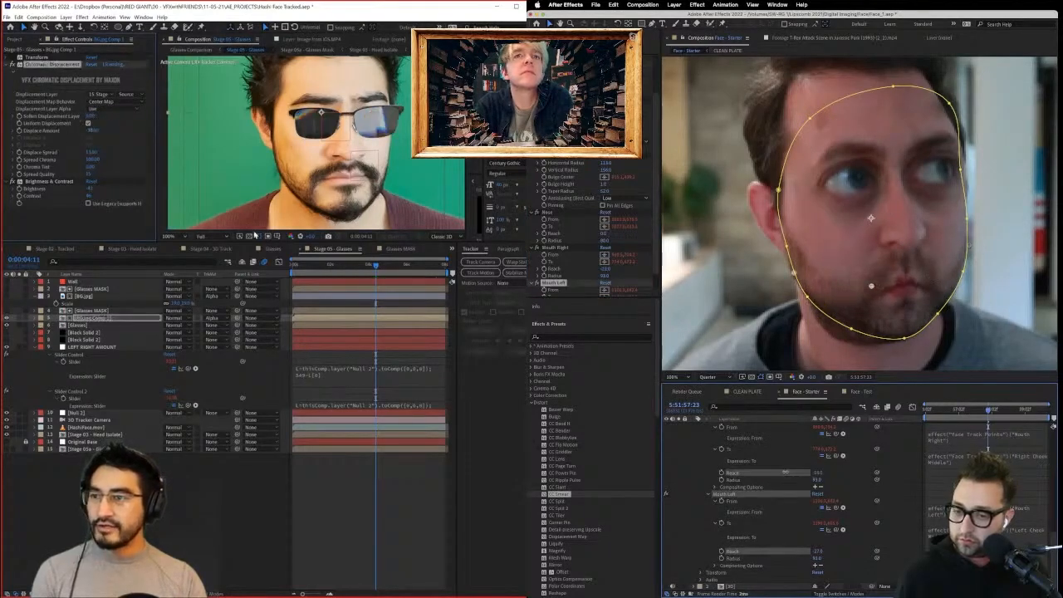
# Set the Chromatic Displacement effect's Displace Spread to 0 and adjust its Displace Amount on the lens reflections.
pyautogui.moveTo(328, 266); pyautogui.dragTo(355, 267)
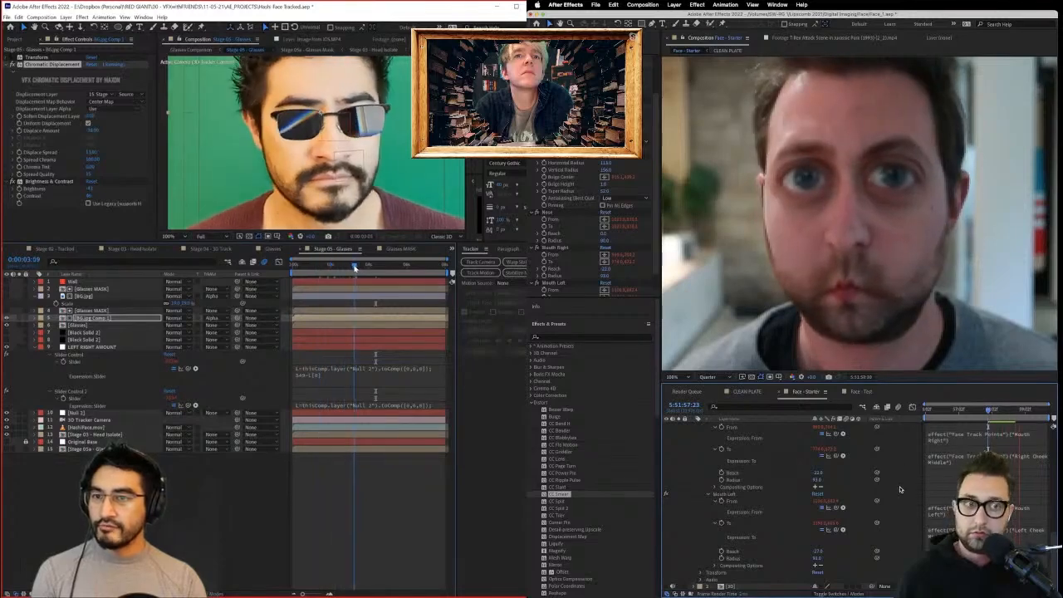
pyautogui.scroll(1, 364, 164)
pyautogui.moveTo(365, 163); pyautogui.dragTo(347, 180)
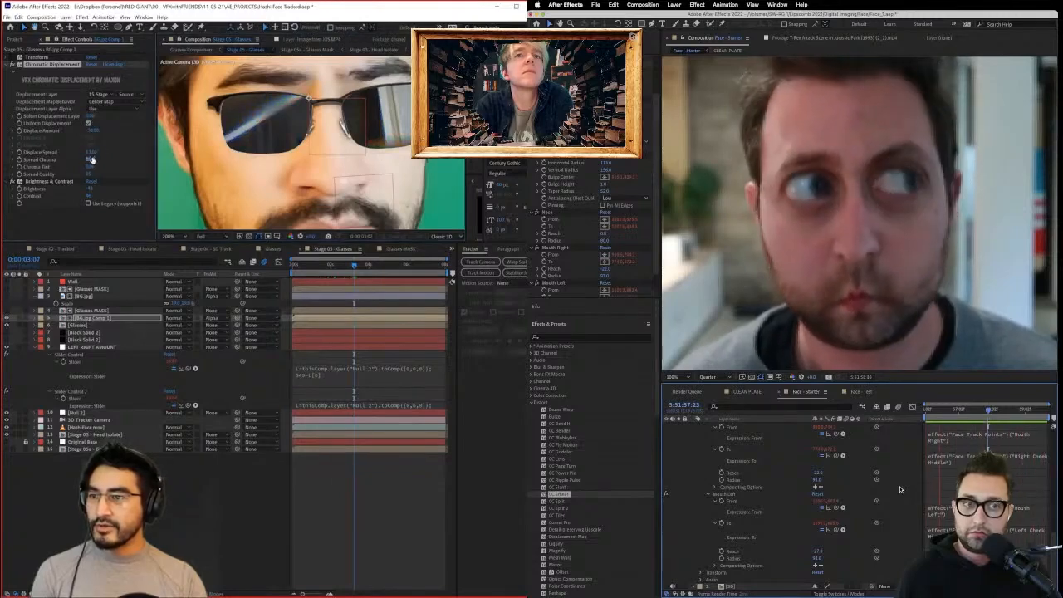
pyautogui.moveTo(92, 153); pyautogui.dragTo(46, 150)
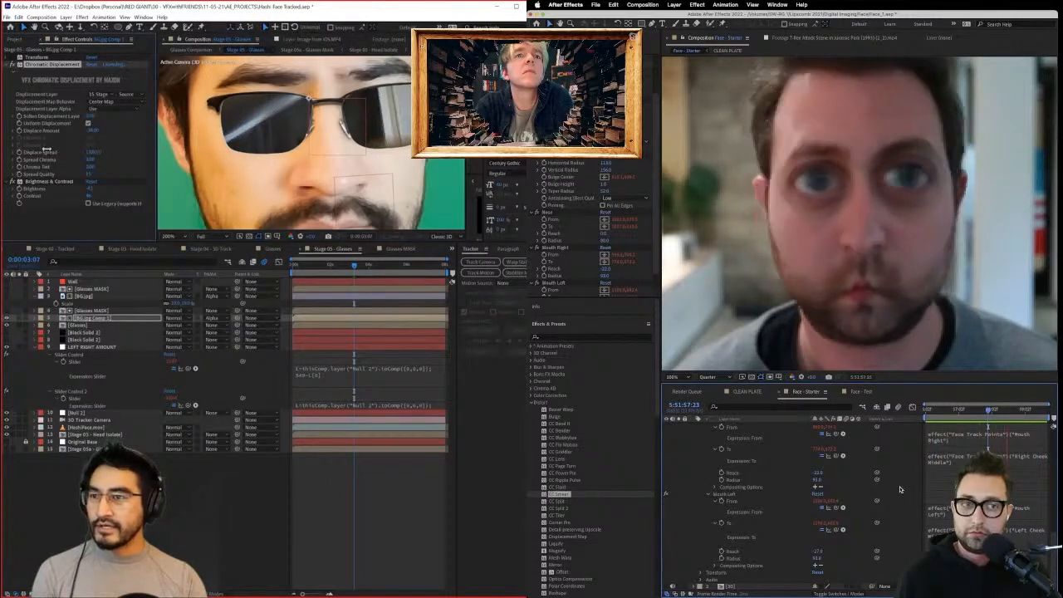
pyautogui.click(94, 154)
pyautogui.write('0')
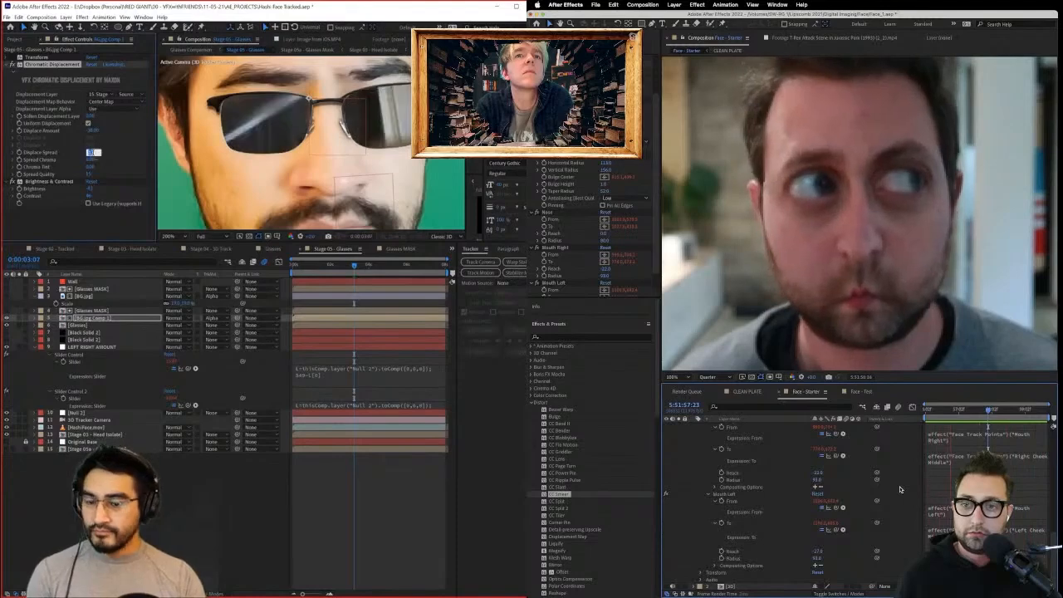
pyautogui.press('Return')
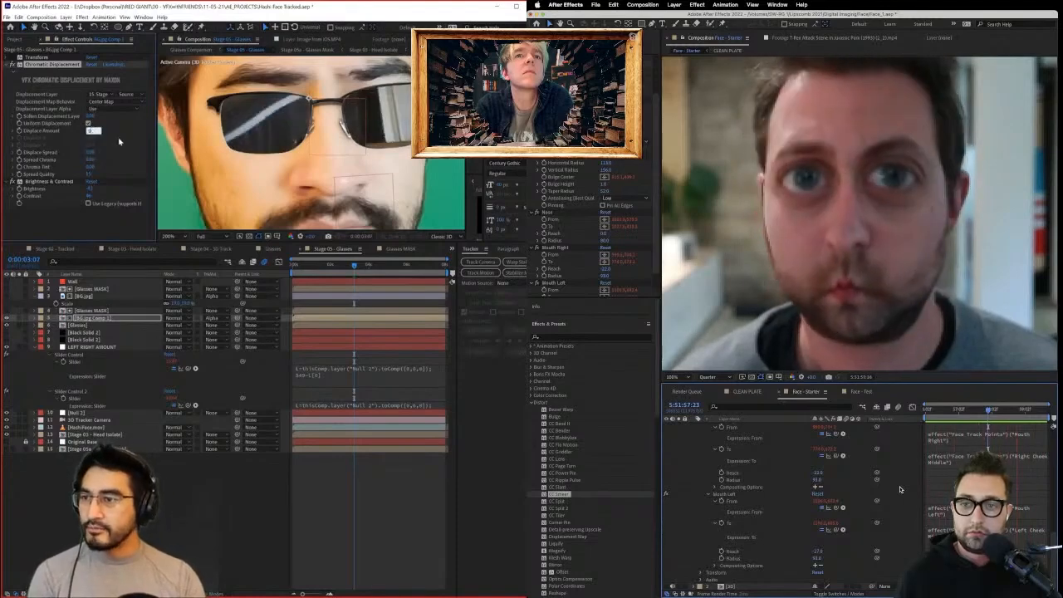
# Set the Eye Right effect's Taper Radius to 75, and scrub Stage 05 - Glasses back to the start to review the reflections.
pyautogui.press('space')
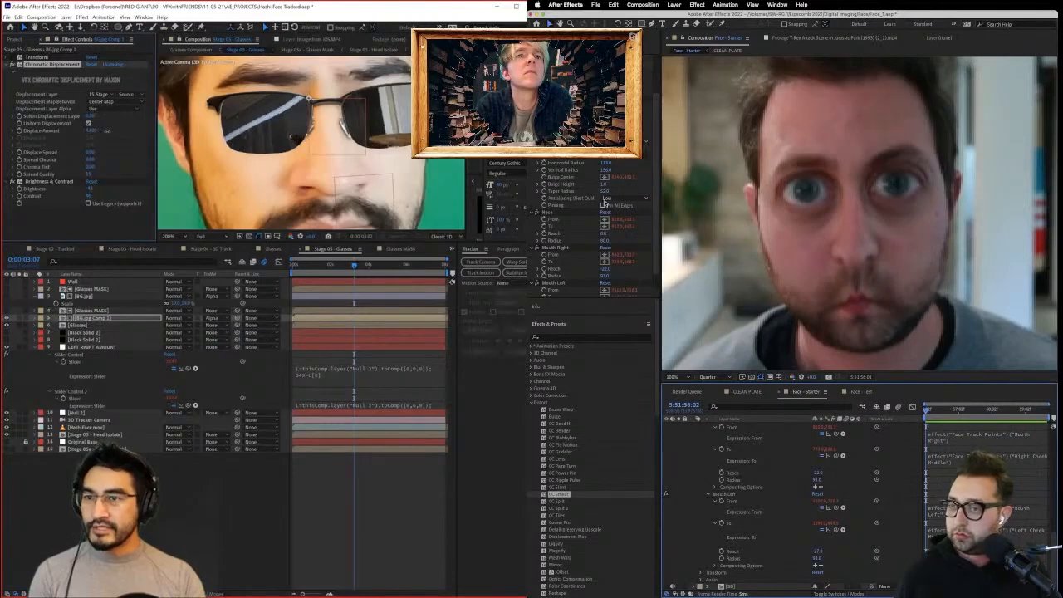
pyautogui.click(604, 193)
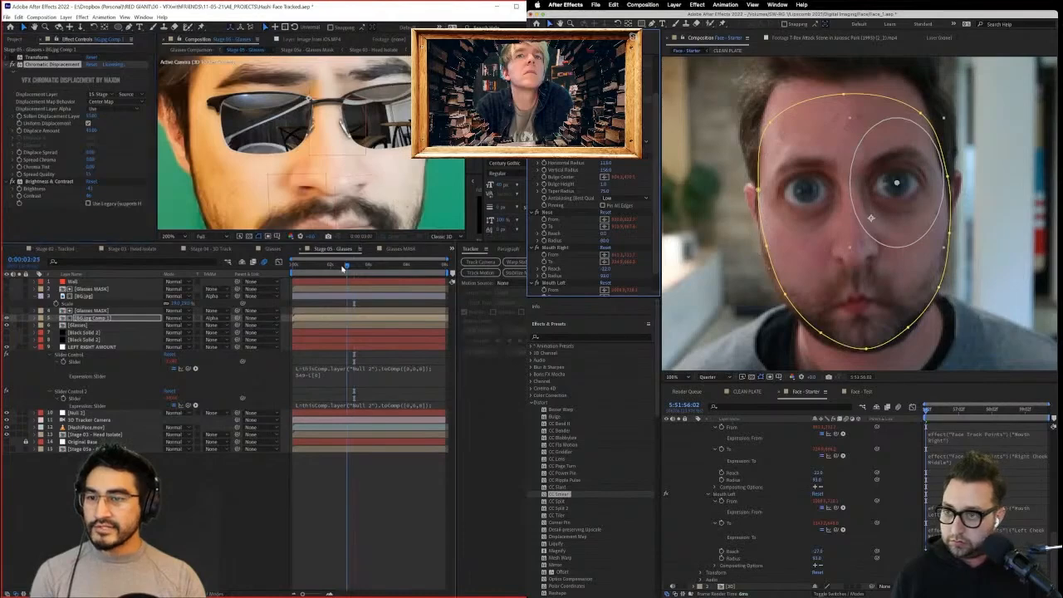
pyautogui.moveTo(348, 267)
pyautogui.mouseDown()
pyautogui.moveTo(290, 271)
pyautogui.moveTo(407, 267)
pyautogui.moveTo(330, 267)
pyautogui.mouseUp()
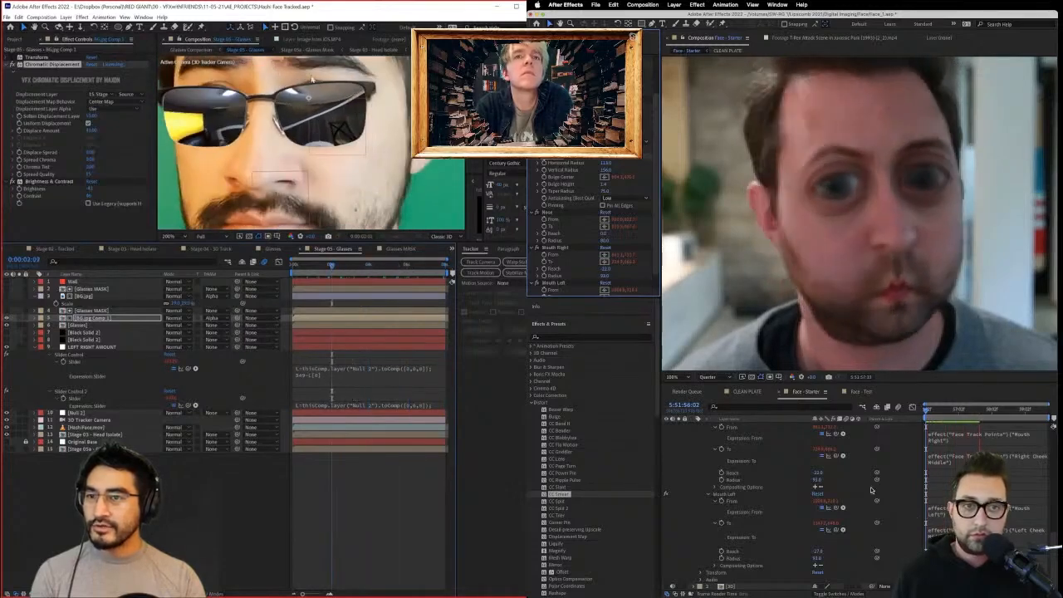
pyautogui.scroll(-1, 309, 152)
pyautogui.scroll(1, 316, 156)
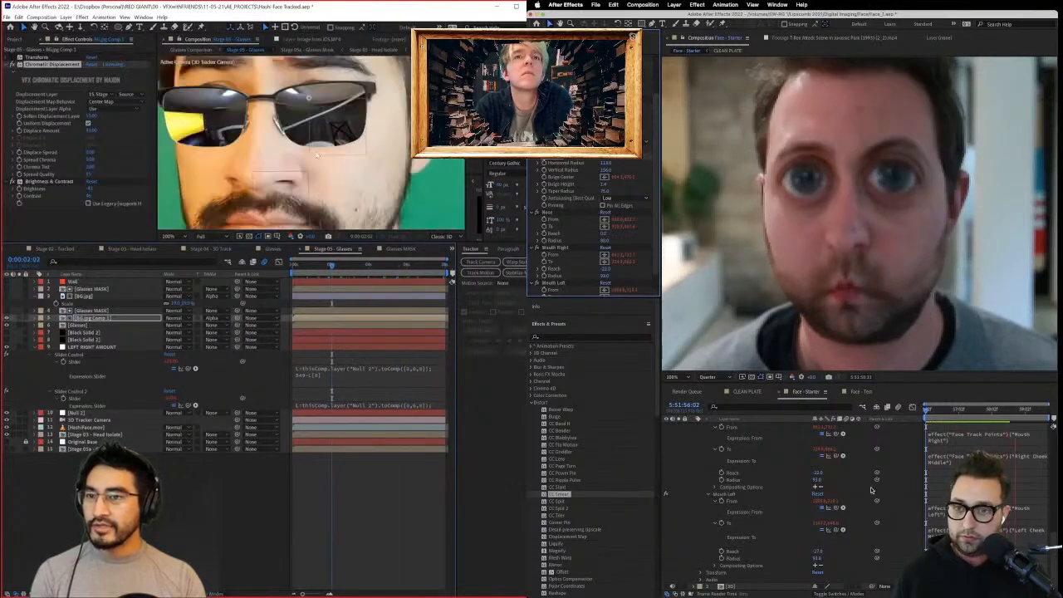
pyautogui.moveTo(298, 270); pyautogui.dragTo(281, 274)
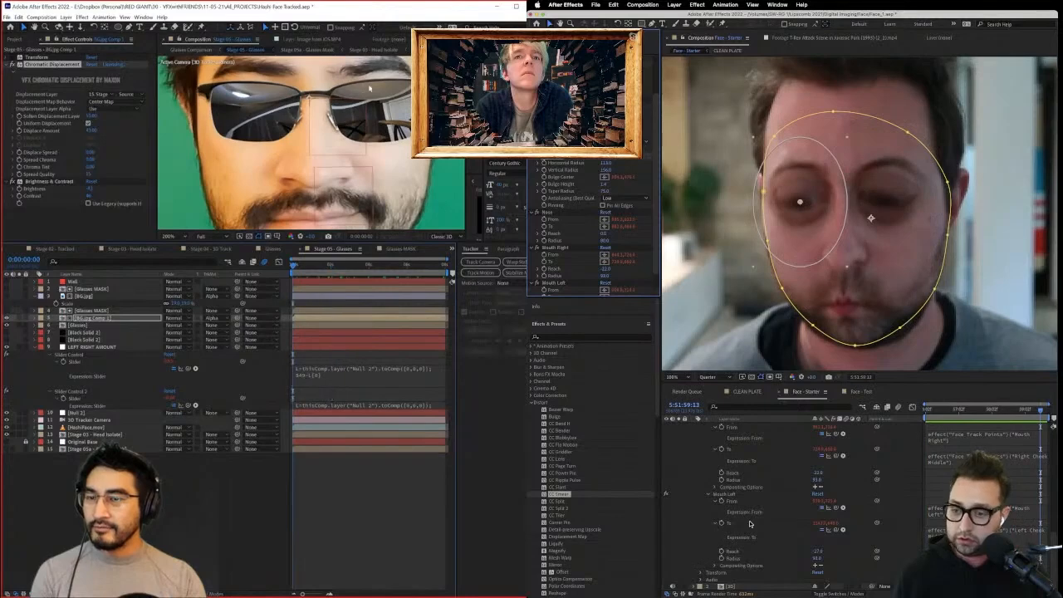
# Set the Mouth Left and Mouth Right Reach and the eye effects' Bulge Height to 0, and save the project.
pyautogui.scroll(-2, 565, 265)
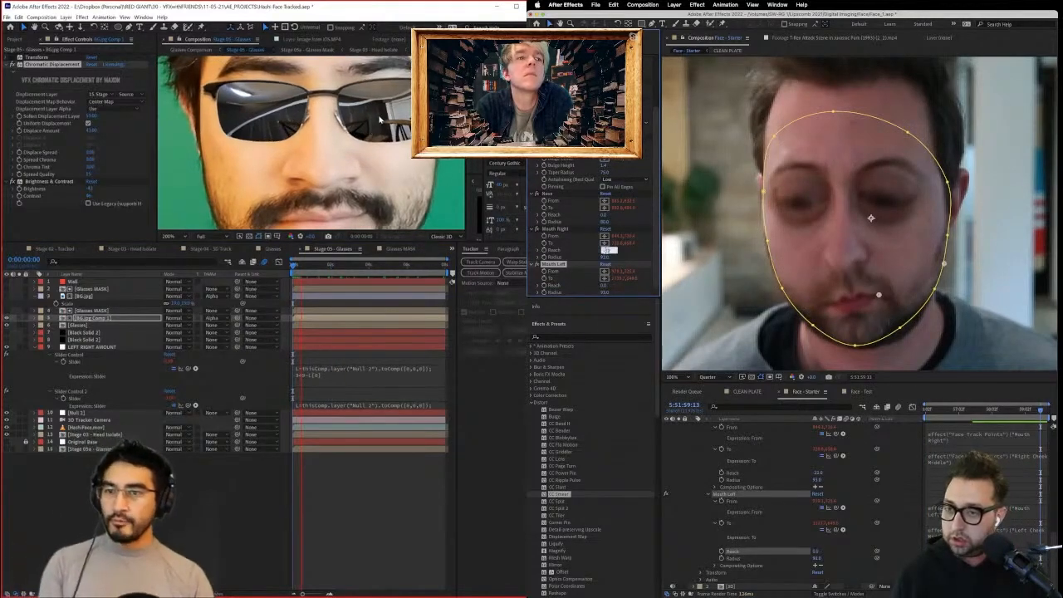
pyautogui.scroll(-1, 380, 119)
pyautogui.write('0')
pyautogui.press('Return')
pyautogui.press('super+s')
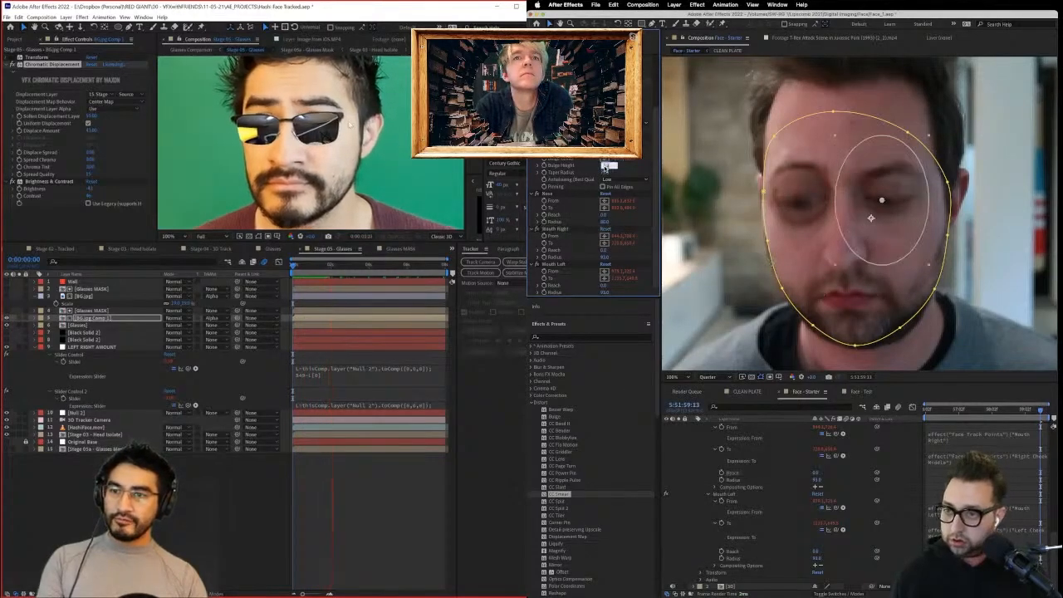
# Set the blending mode of BG.jpg Comp 1 to Screen and preview the clear-lens reflections.
pyautogui.click(184, 319)
pyautogui.click(220, 355)
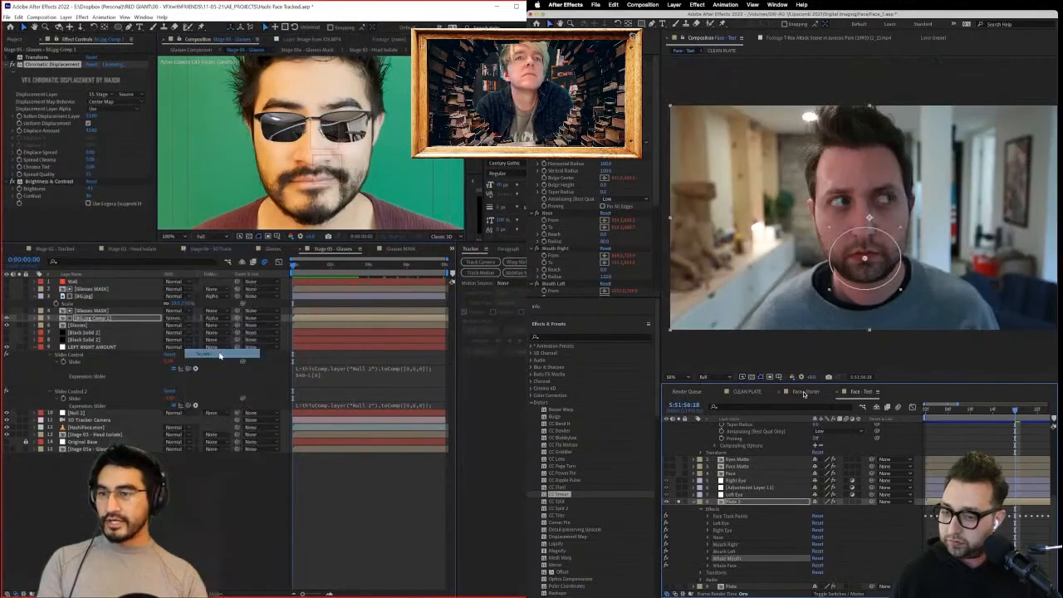
pyautogui.scroll(-3, 540, 245)
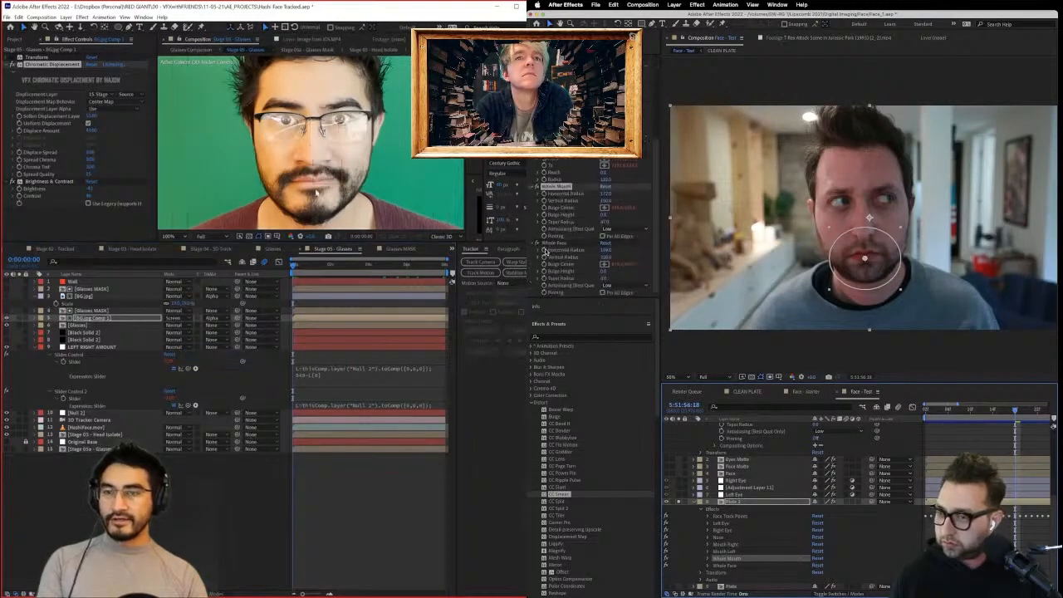
pyautogui.press('space')
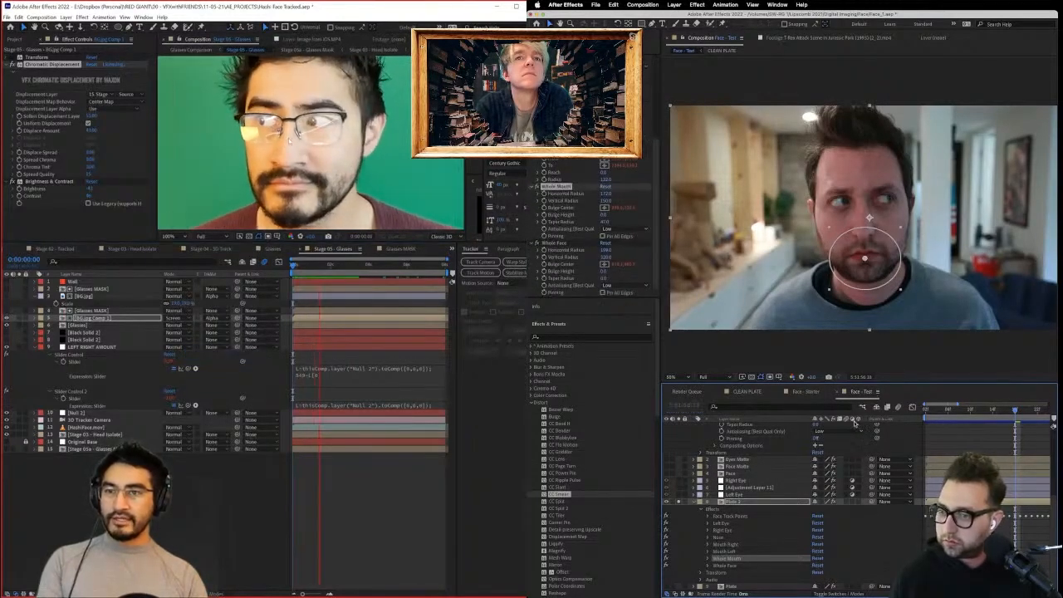
# Return to the Face - Starter composition and add a Bulge effect after Mouth Left.
pyautogui.click(810, 391)
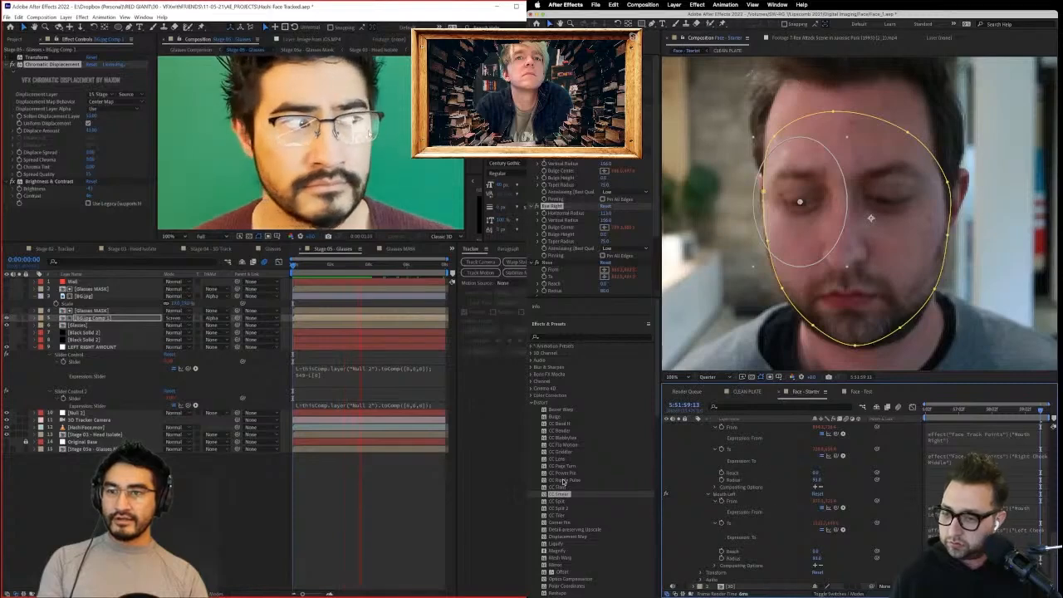
pyautogui.moveTo(554, 417); pyautogui.dragTo(561, 282)
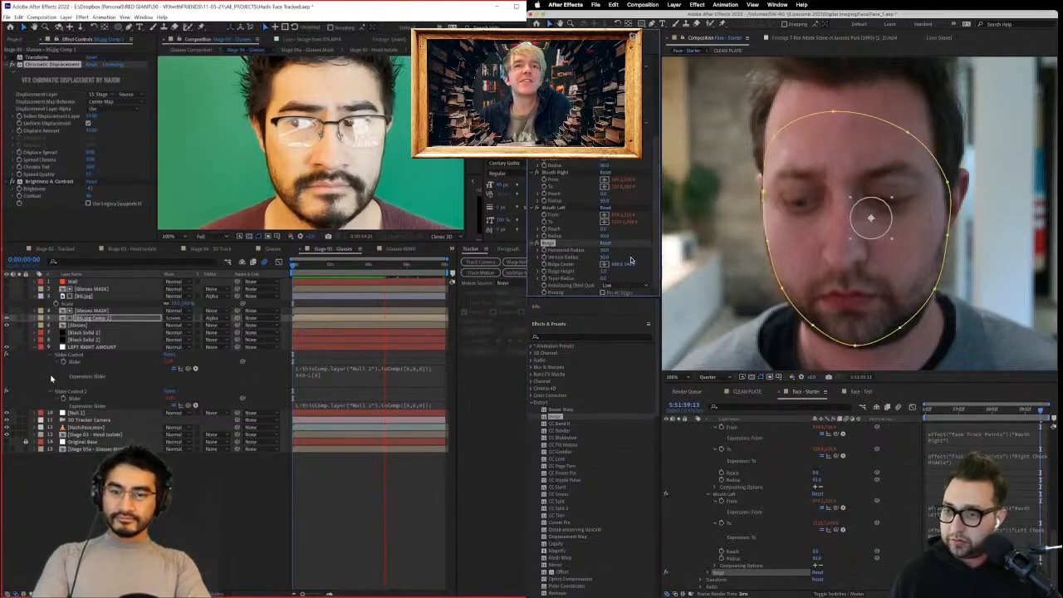
# Link the new Bulge effect's Bulge Center by expression to the Nose Tip of the Face Track Points.
pyautogui.scroll(-1, 757, 537)
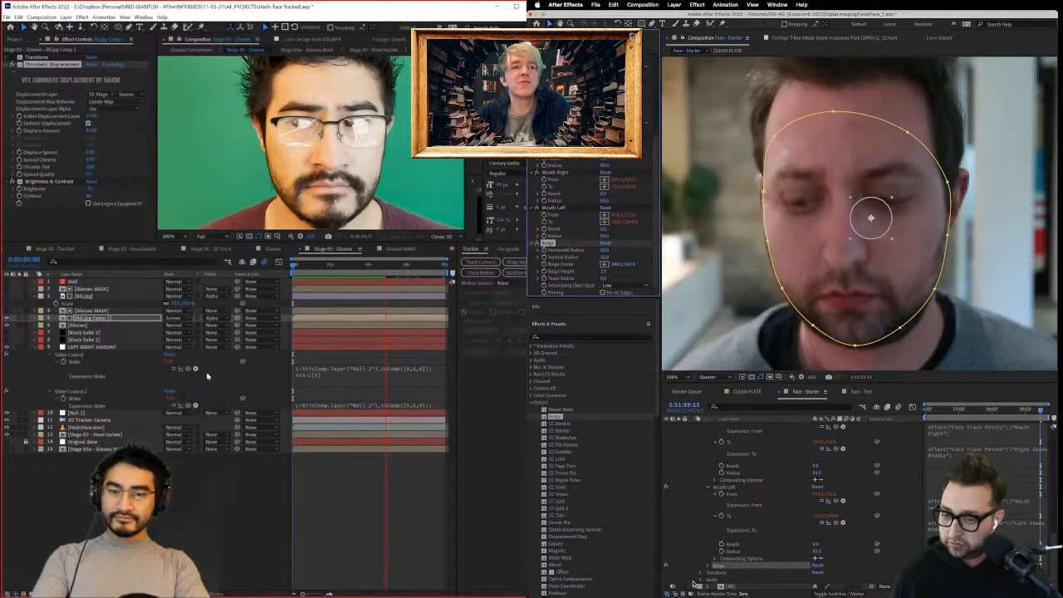
pyautogui.click(708, 488)
pyautogui.click(709, 486)
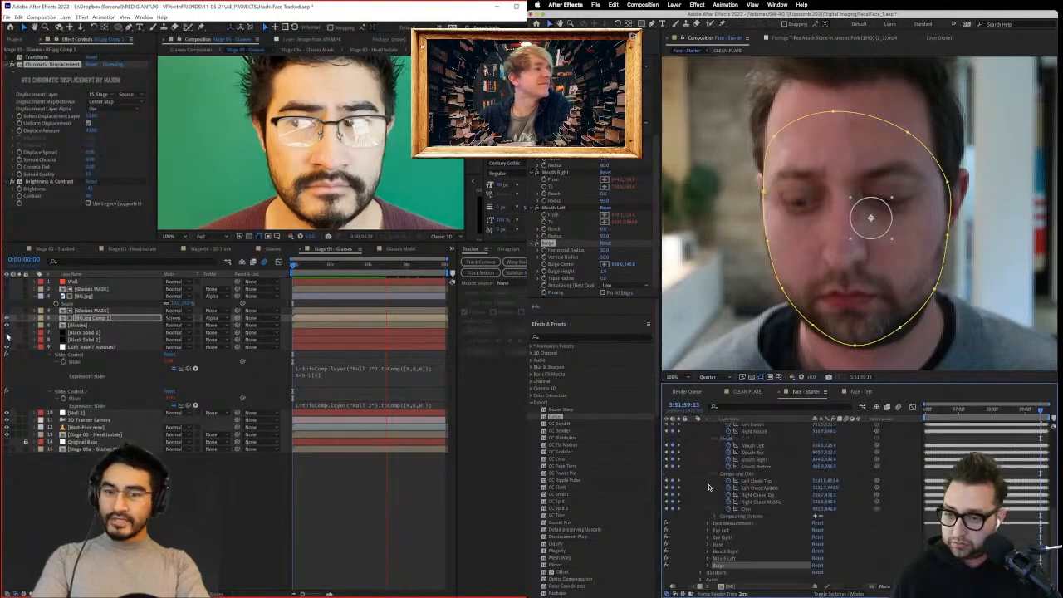
pyautogui.scroll(-2, 709, 488)
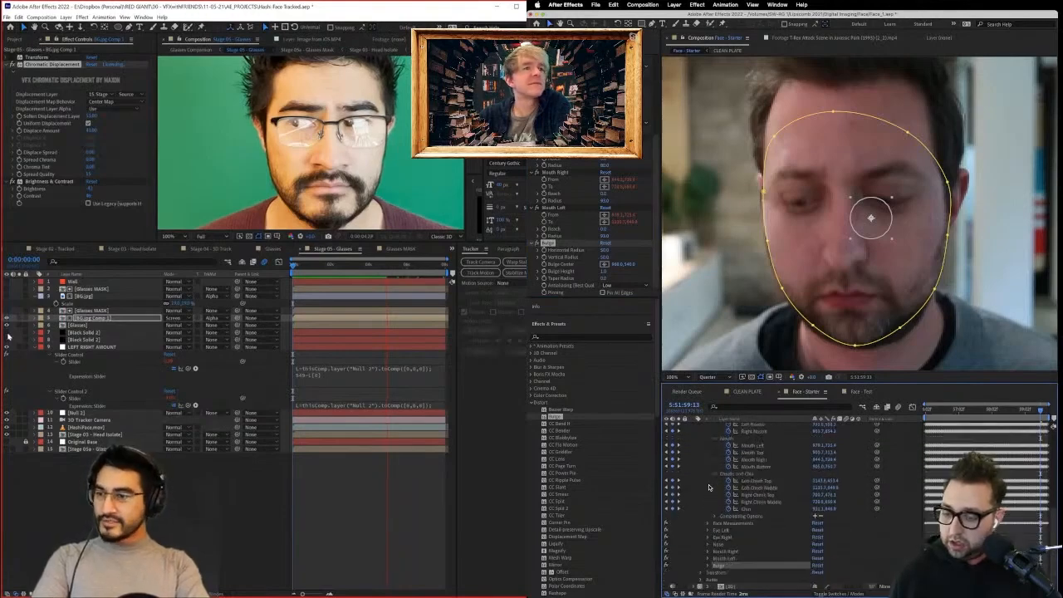
pyautogui.click(709, 565)
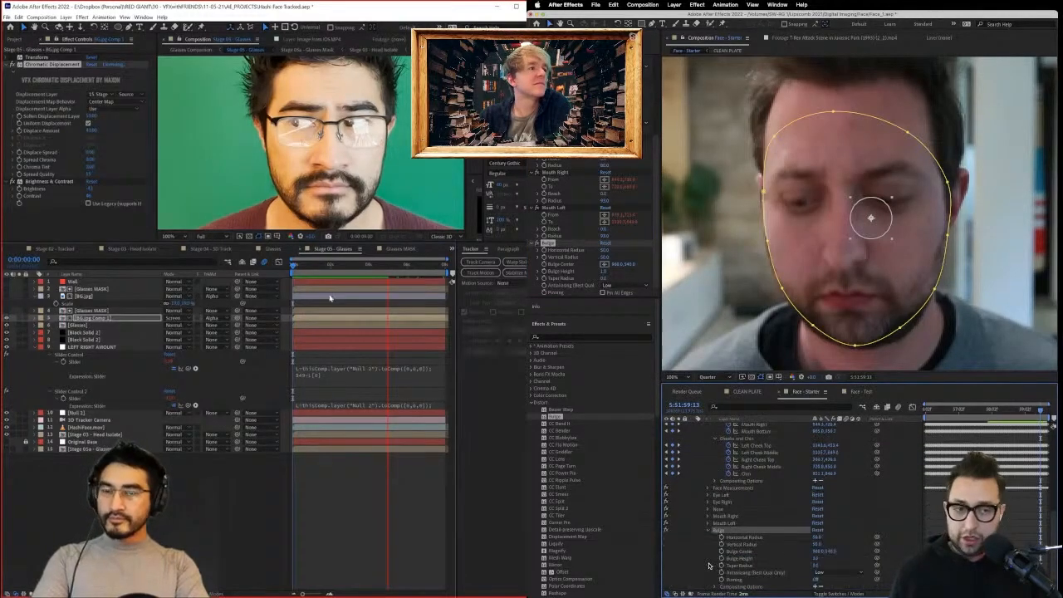
pyautogui.scroll(-2, 711, 564)
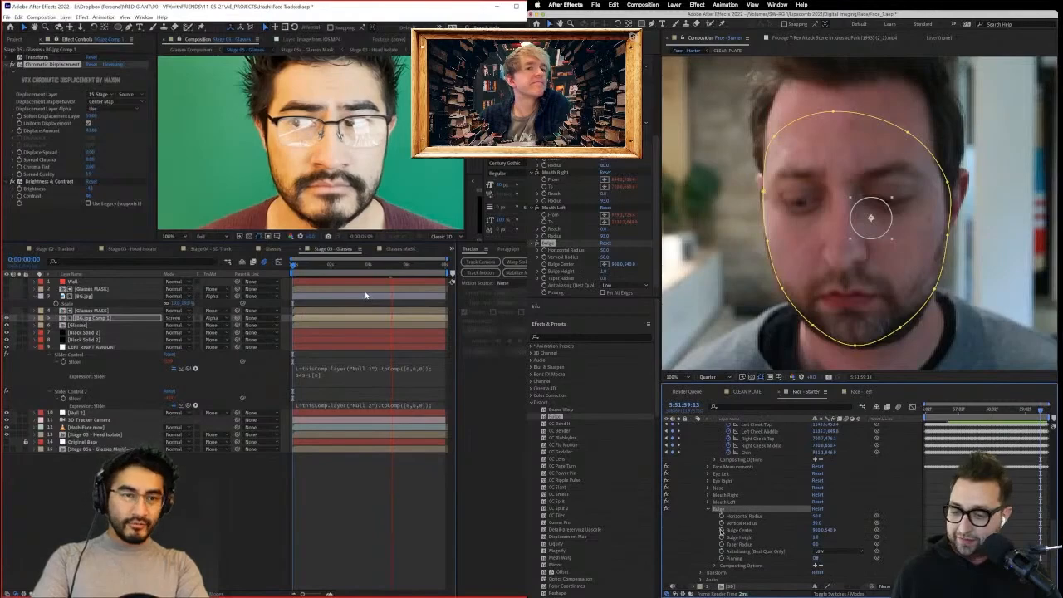
pyautogui.keyDown('alt'); pyautogui.click(721, 530); pyautogui.keyUp('alt')
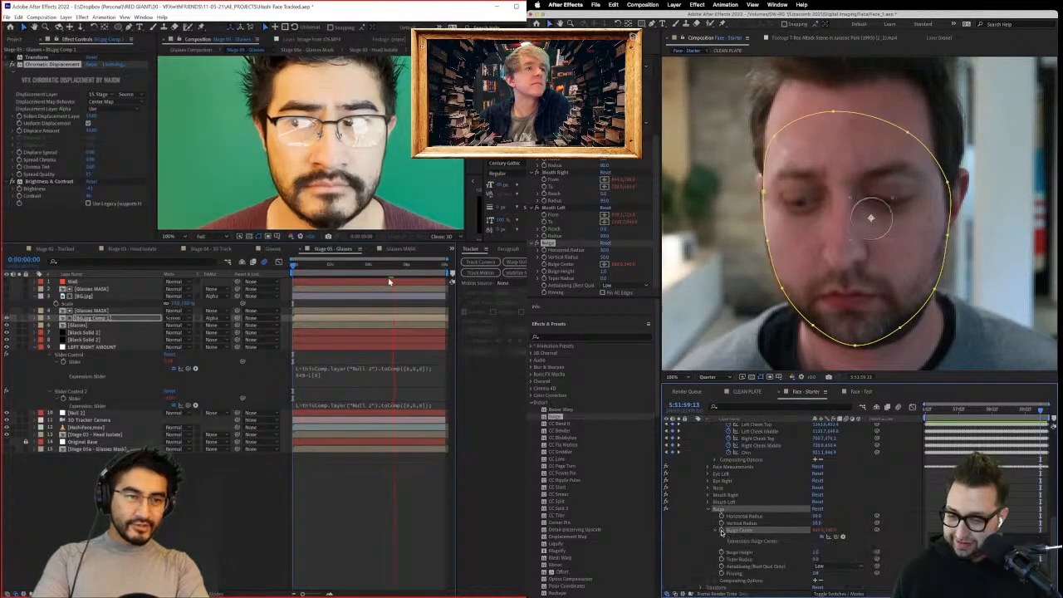
pyautogui.moveTo(833, 536); pyautogui.dragTo(752, 474)
pyautogui.click(859, 529)
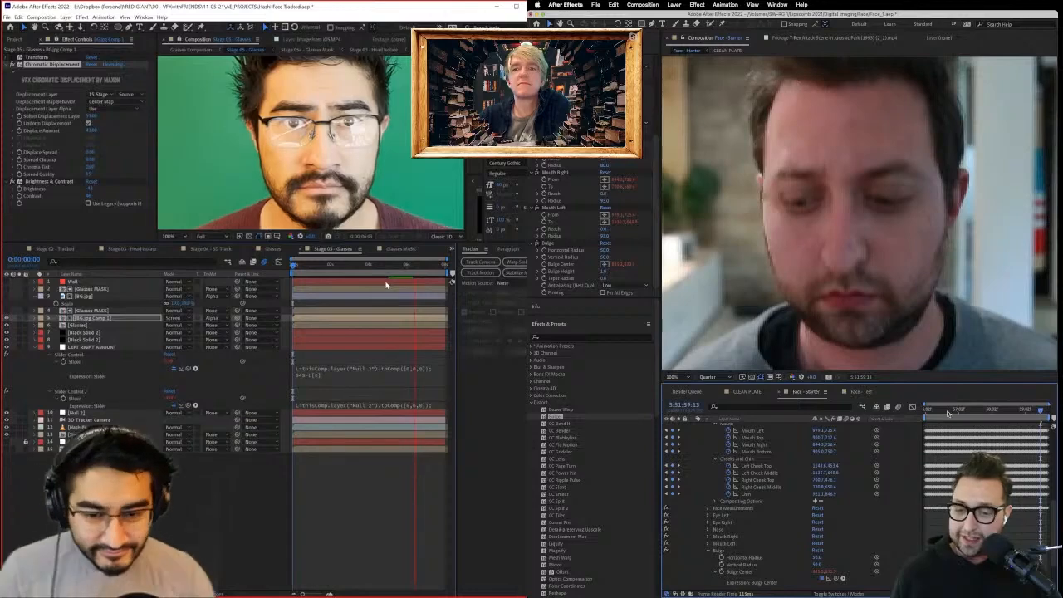
# Go to the start of Face - Starter and rename the new Bulge effect as Whole Face.
pyautogui.moveTo(949, 410); pyautogui.dragTo(922, 410)
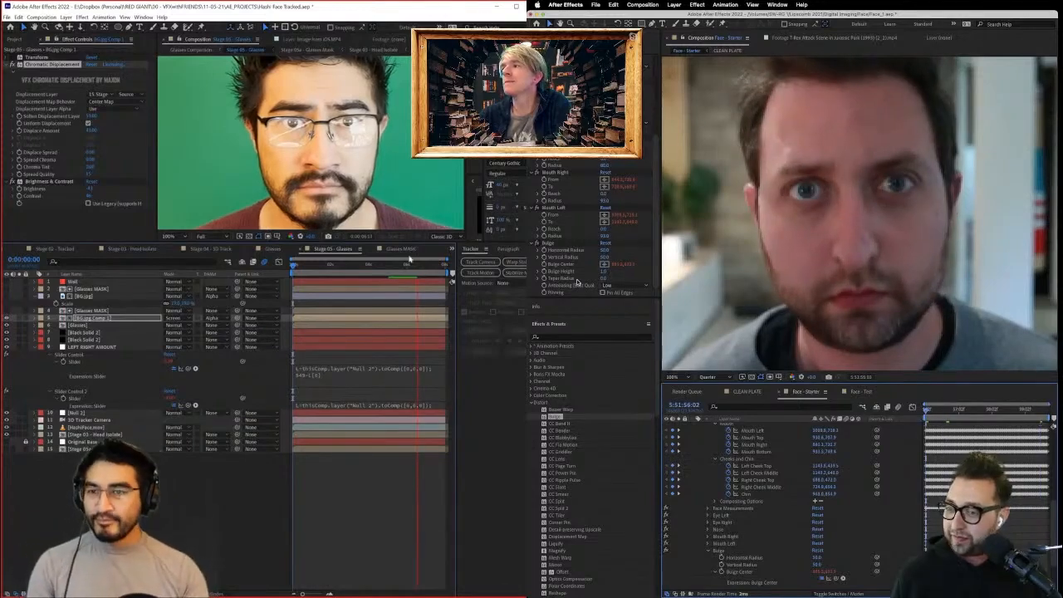
pyautogui.click(549, 242)
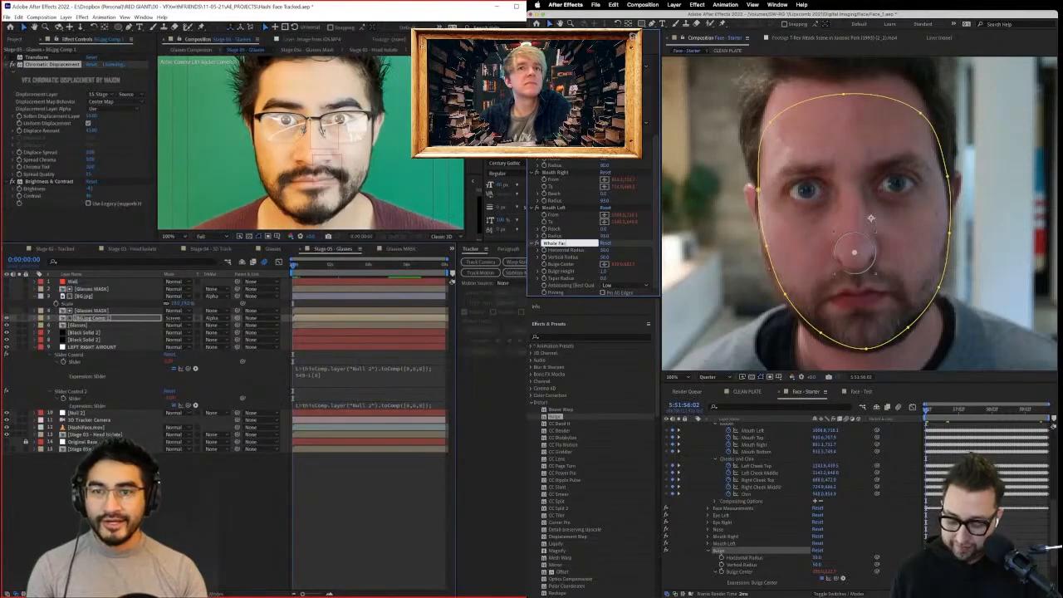
pyautogui.press('space')
# Set the Whole Face effect's Horizontal Radius to 214, Vertical Radius to 347 and Bulge Height to -0.7.
pyautogui.moveTo(606, 259); pyautogui.dragTo(722, 259)
pyautogui.moveTo(606, 252); pyautogui.dragTo(681, 247)
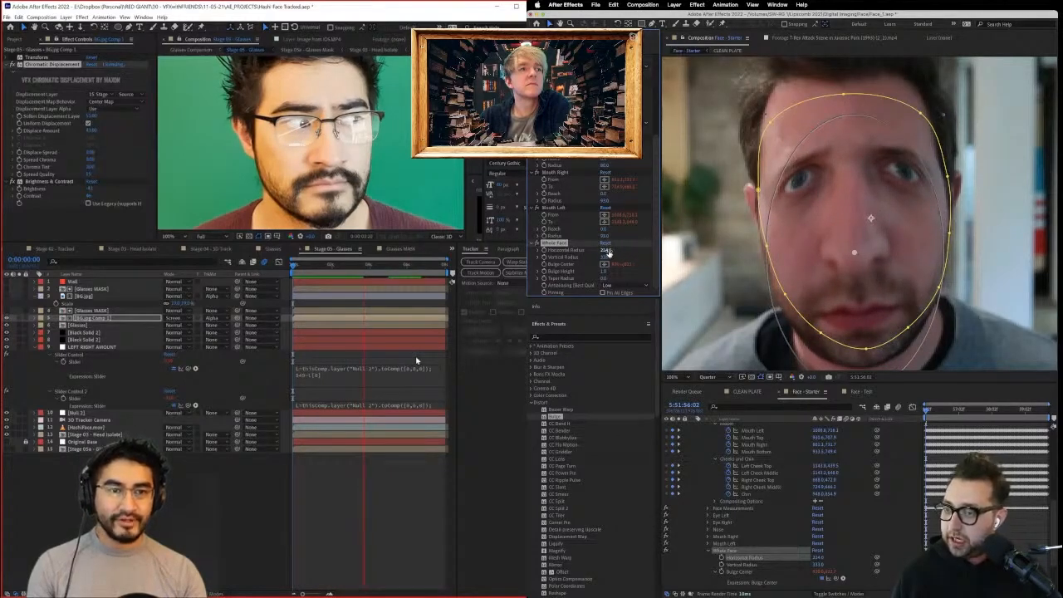
pyautogui.moveTo(592, 257); pyautogui.dragTo(625, 255)
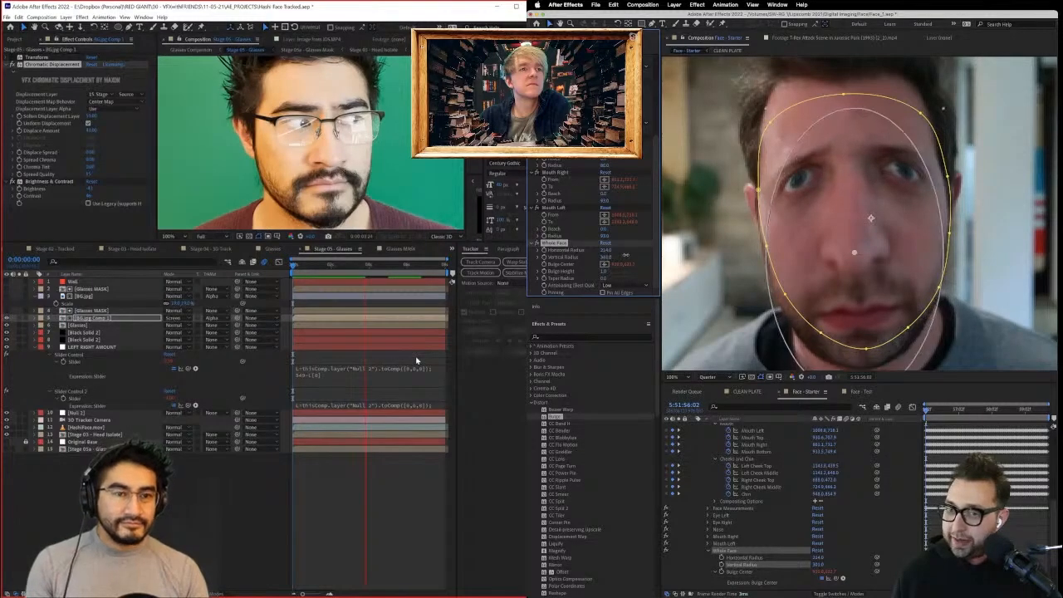
pyautogui.moveTo(928, 411); pyautogui.dragTo(894, 409)
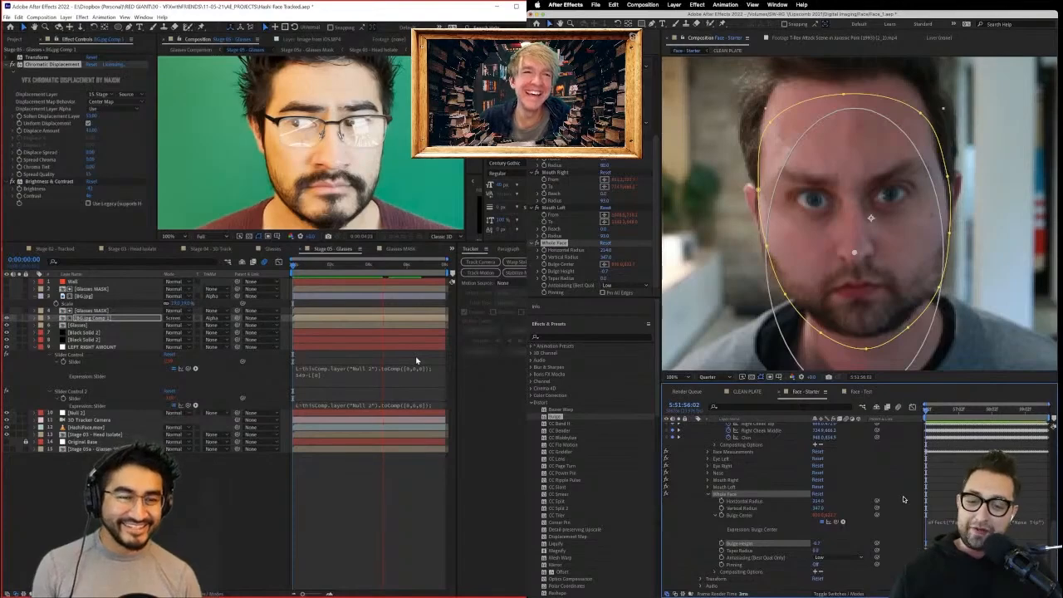
pyautogui.scroll(-1, 904, 499)
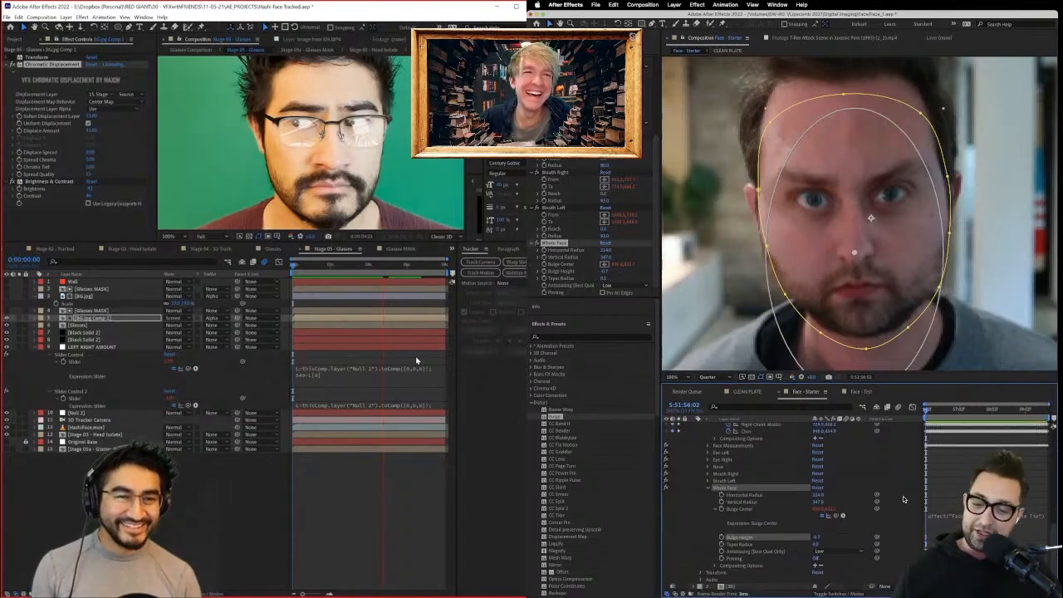
# Turn off the expression on the Whole Face effect's Bulge Center.
pyautogui.click(732, 509)
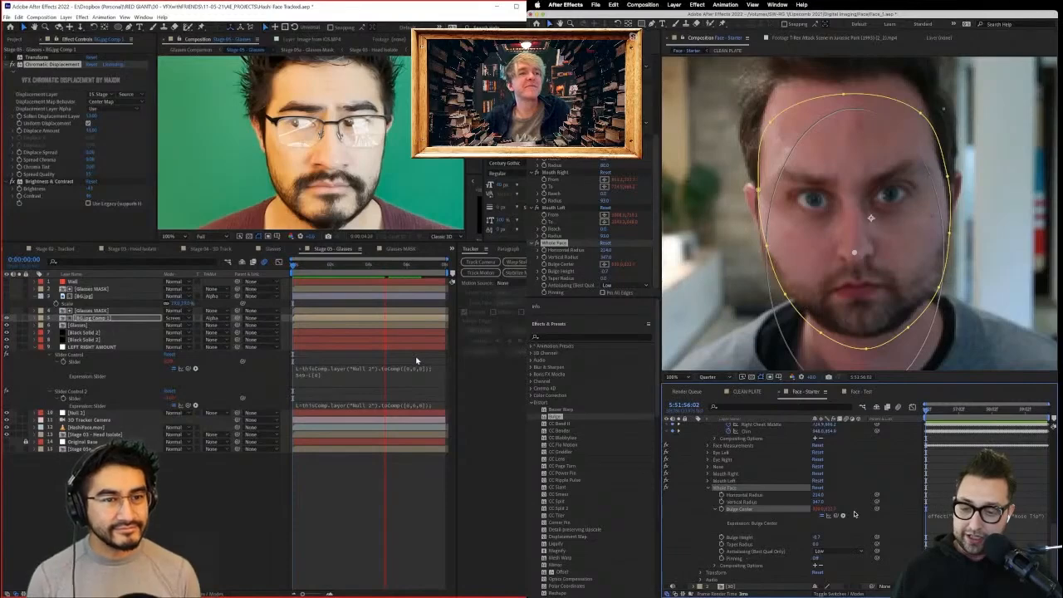
pyautogui.click(823, 516)
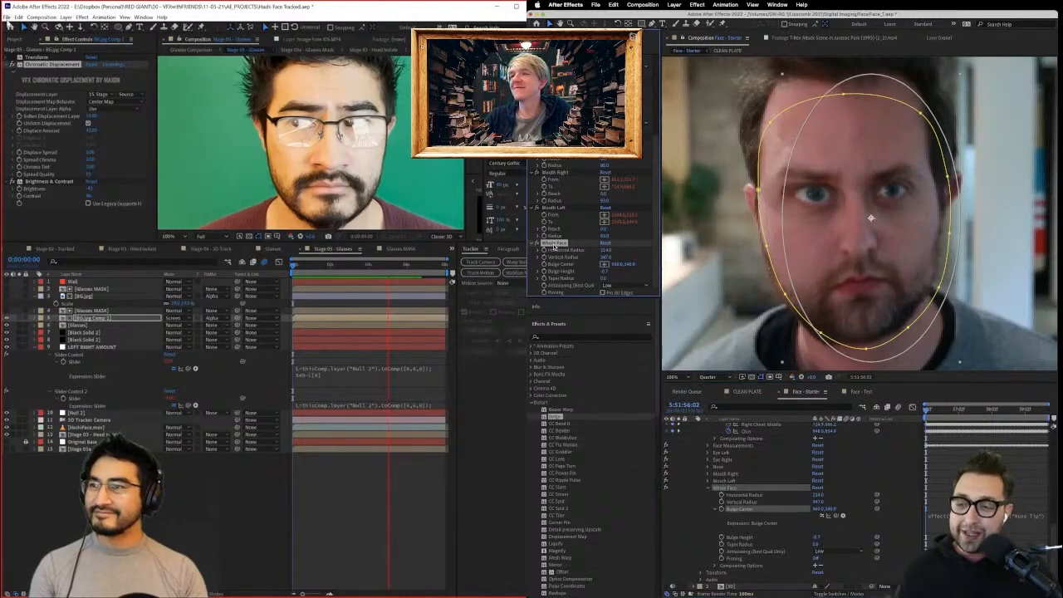
# Close the face-tracked glasses project, saving its changes.
pyautogui.click(7, 16)
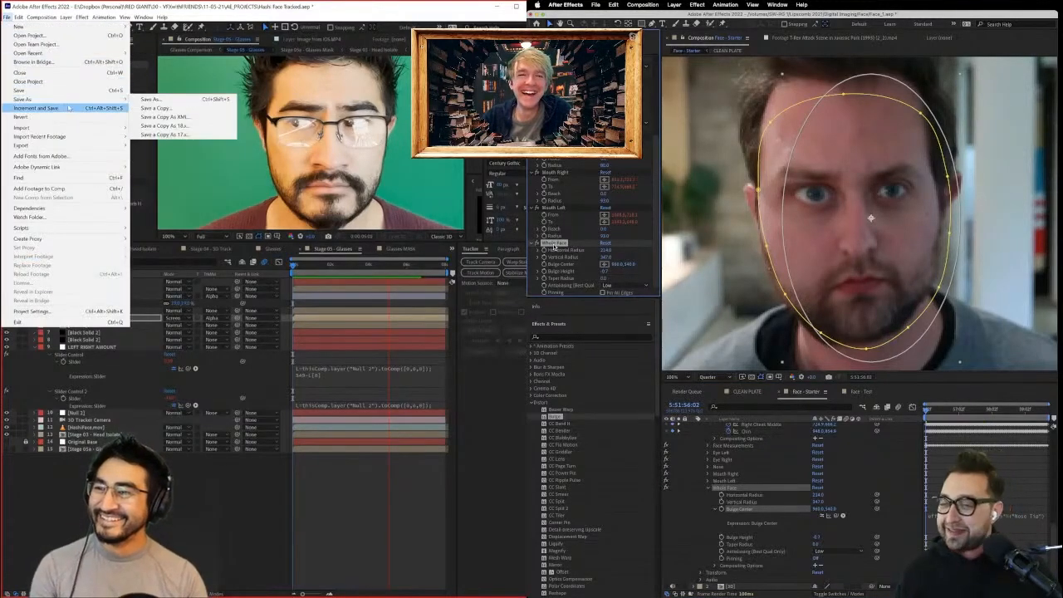
pyautogui.click(30, 81)
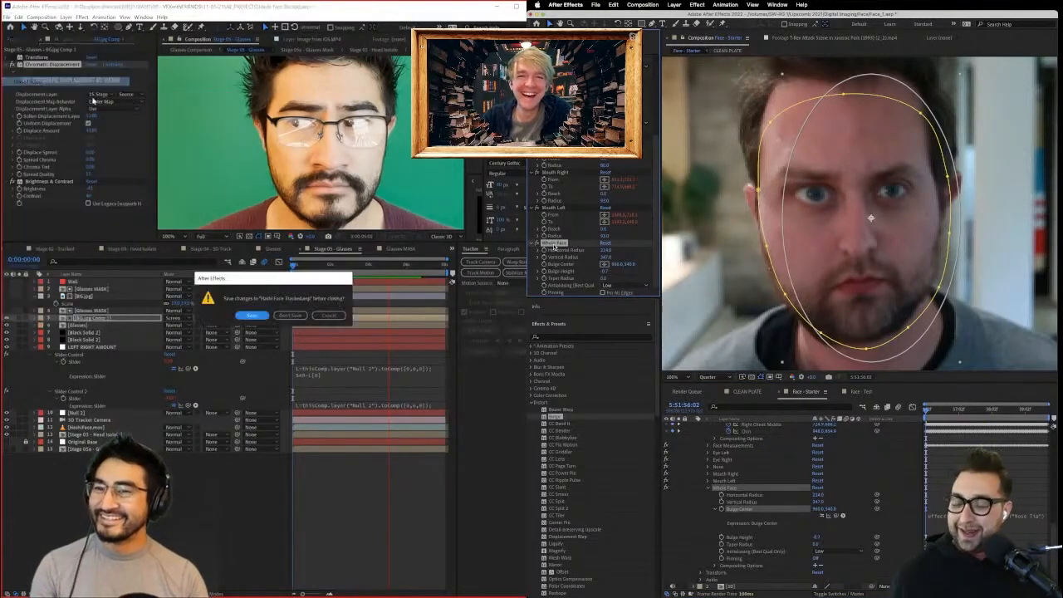
pyautogui.click(251, 315)
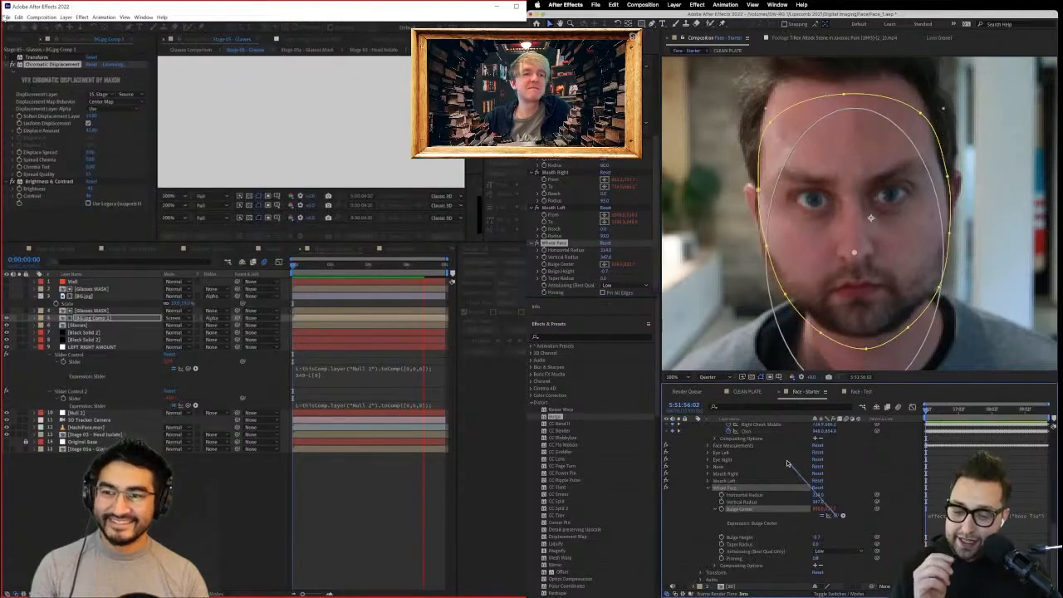
# Link the Whole Face effect's Bulge Center to the Nose Bridge tracking point and set its Vertical Radius to 327.
pyautogui.moveTo(788, 463); pyautogui.dragTo(762, 457)
pyautogui.click(18, 17)
pyautogui.moveTo(7, 17)
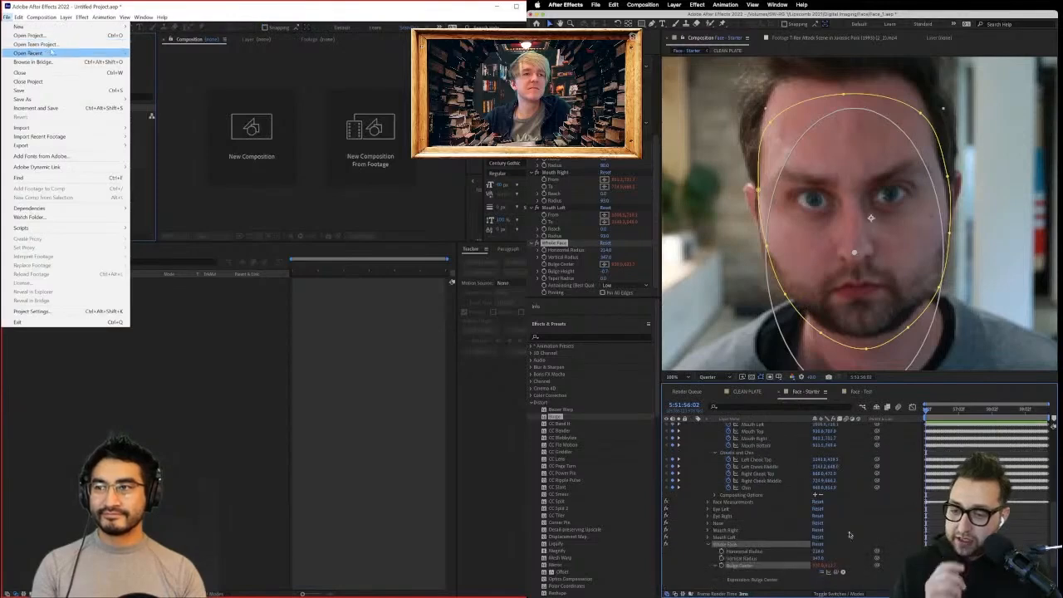
pyautogui.moveTo(51, 53)
pyautogui.click(898, 533)
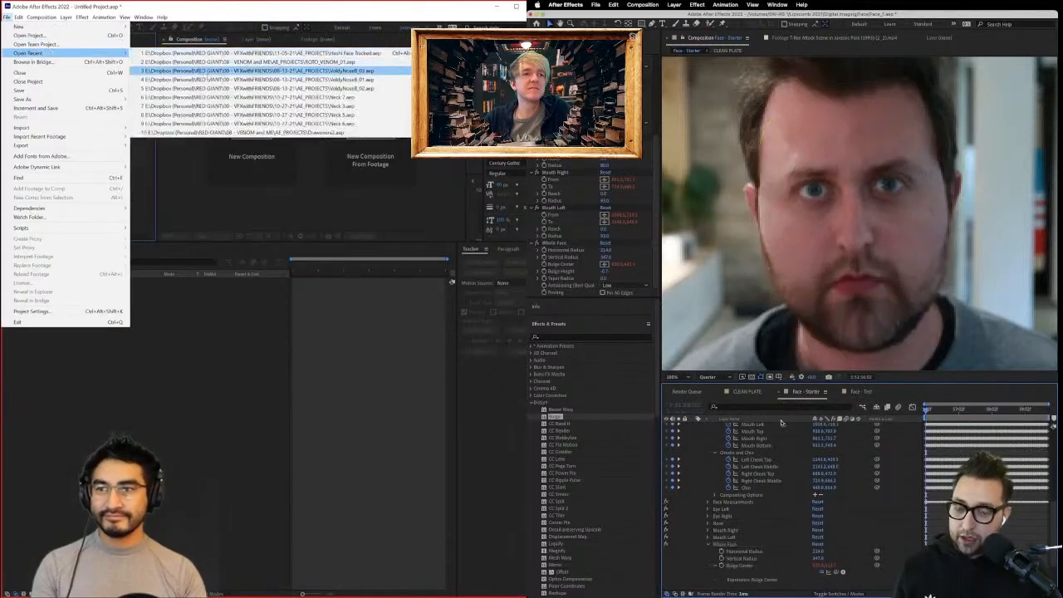
pyautogui.scroll(5, 960, 424)
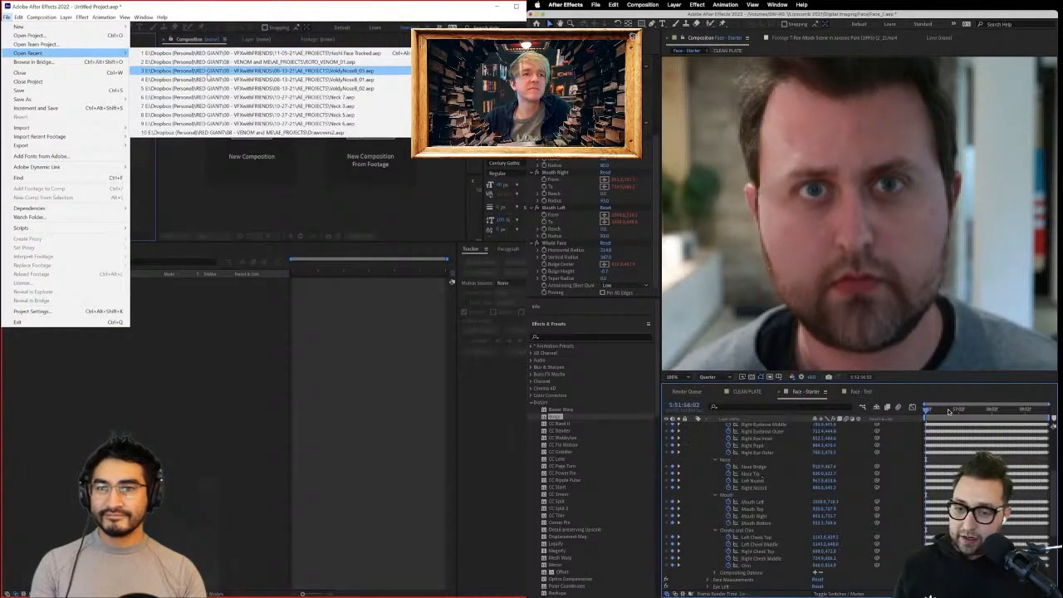
pyautogui.moveTo(950, 412); pyautogui.dragTo(885, 408)
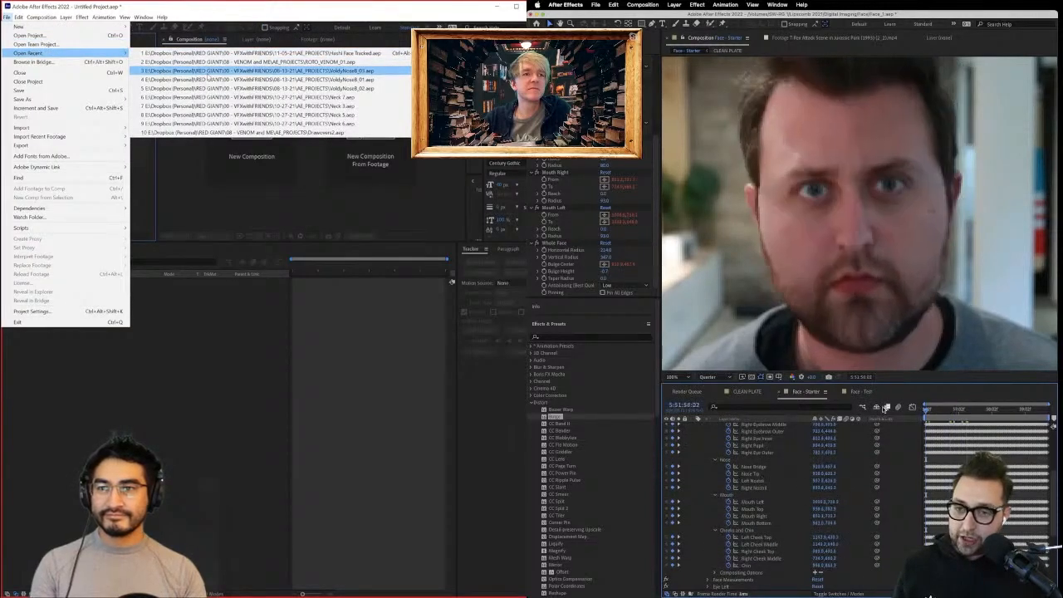
pyautogui.click(577, 243)
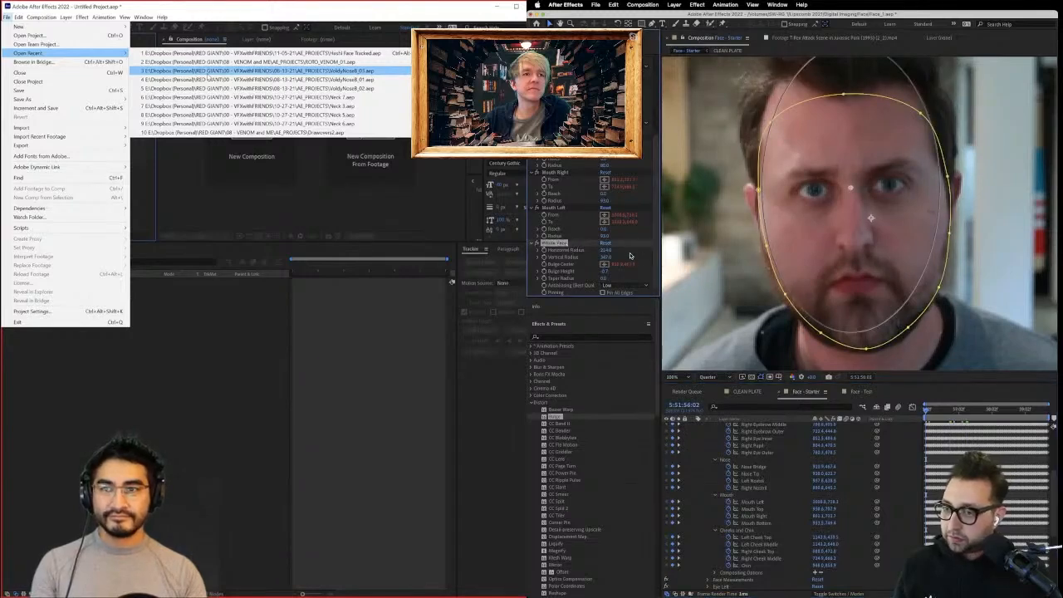
pyautogui.moveTo(607, 257); pyautogui.dragTo(589, 257)
# Open the recent project VoldyNoseR_03.aep without saving the untitled one, and show the Voldy composition.
pyautogui.click(207, 71)
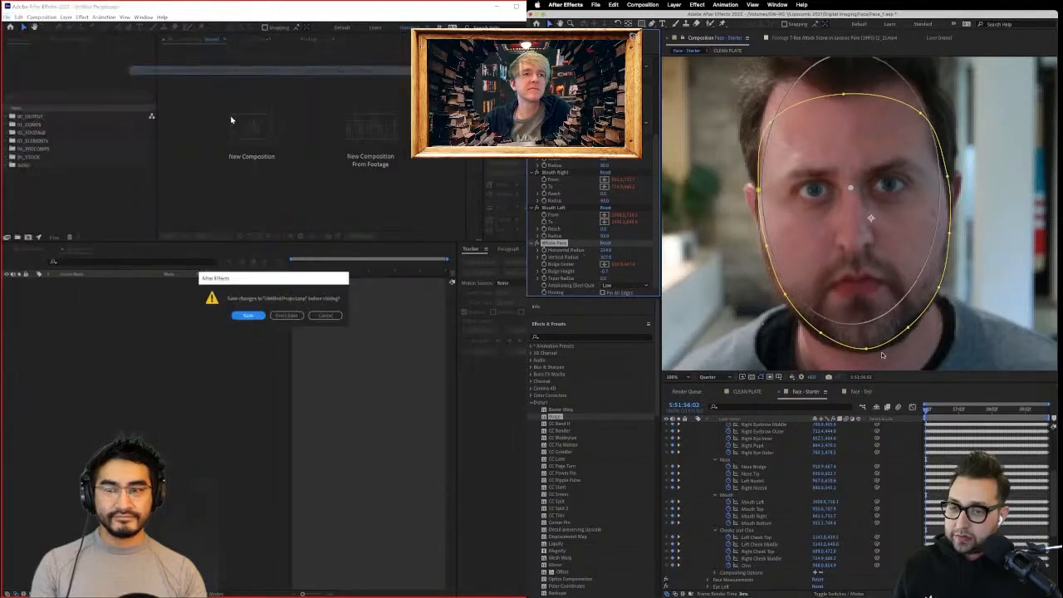
pyautogui.click(286, 314)
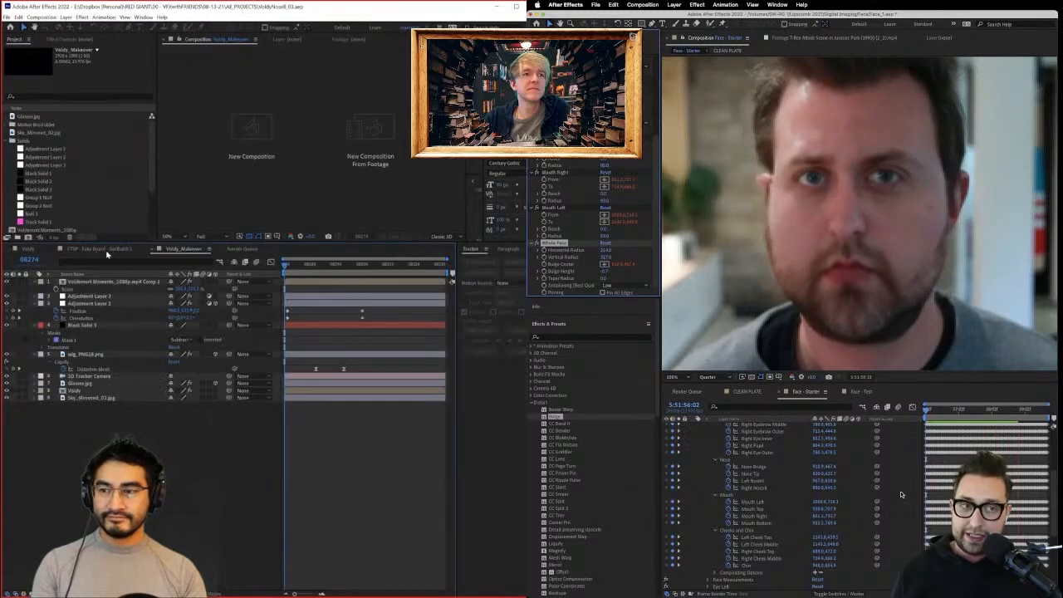
pyautogui.click(121, 251)
pyautogui.press('space')
pyautogui.click(33, 253)
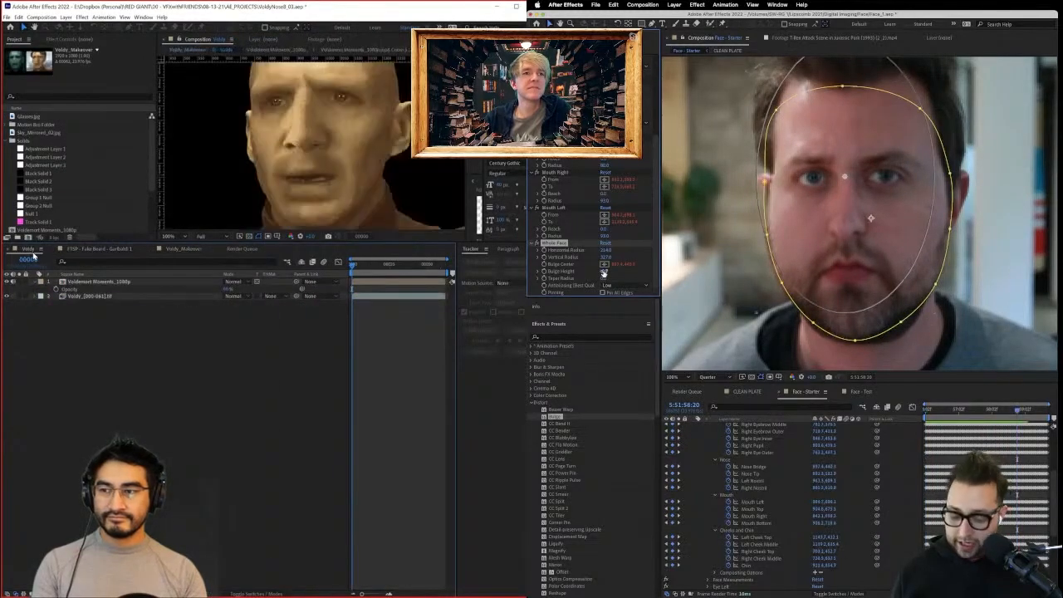
# Set the Bulge Height of both the Eye Left and Eye Right effects to 1.1.
pyautogui.scroll(5, 610, 197)
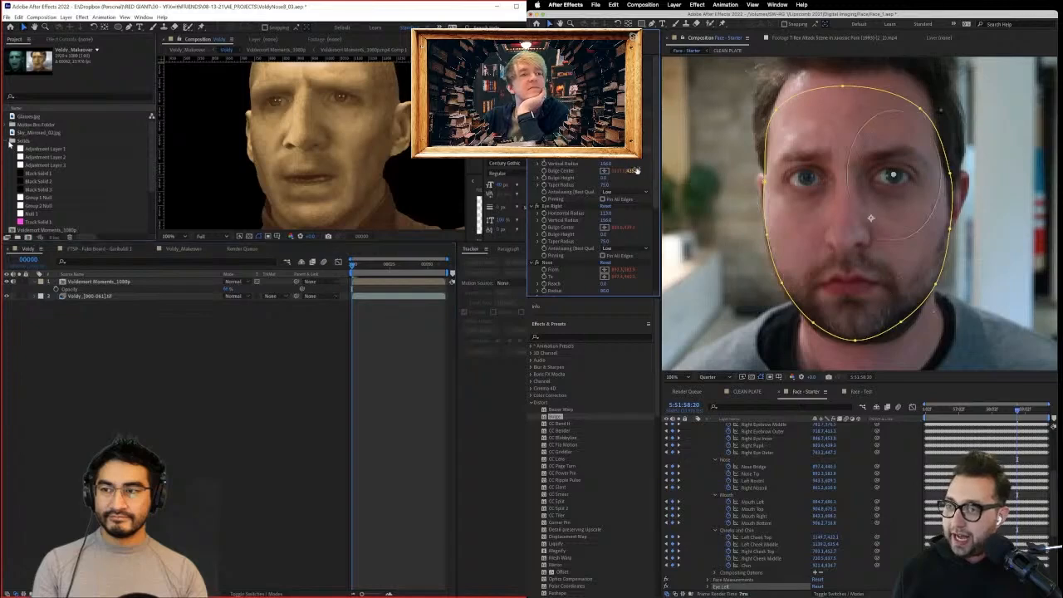
pyautogui.click(12, 140)
pyautogui.click(55, 156)
pyautogui.click(52, 148)
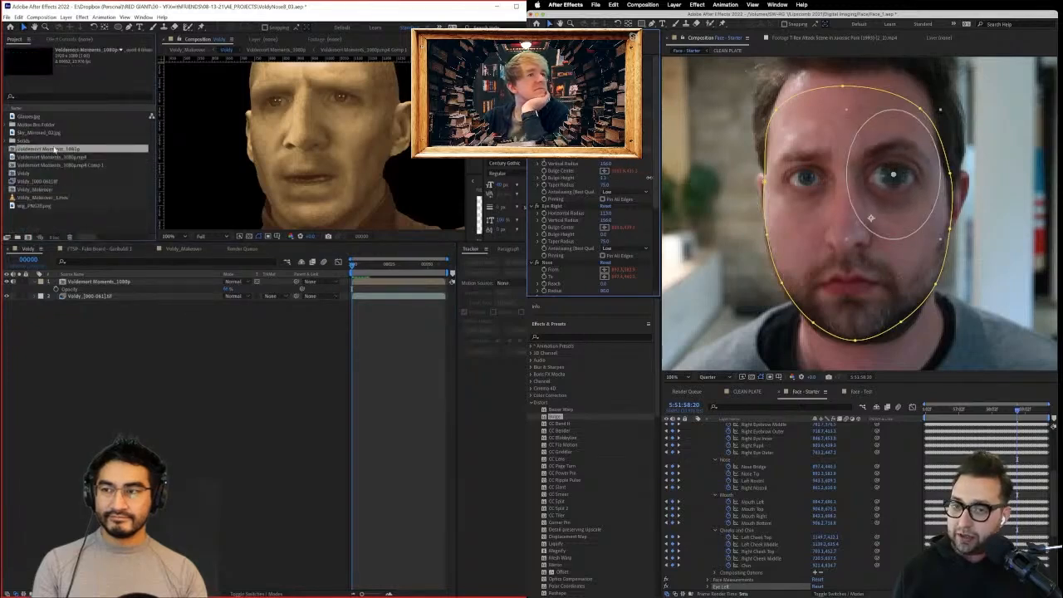
pyautogui.click(604, 234)
pyautogui.click(10, 282)
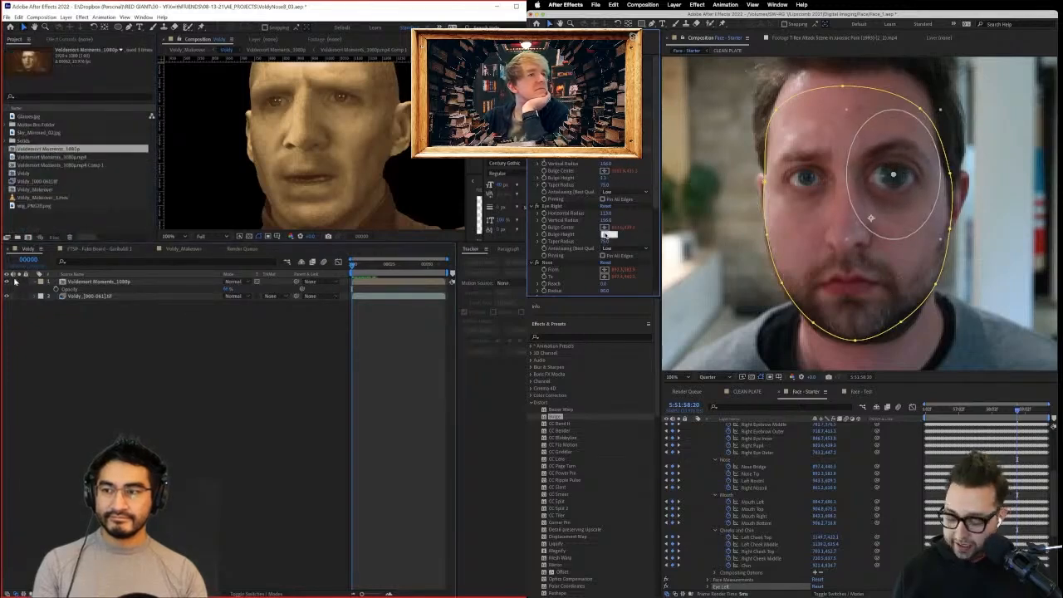
pyautogui.write('1.1')
pyautogui.press('Return')
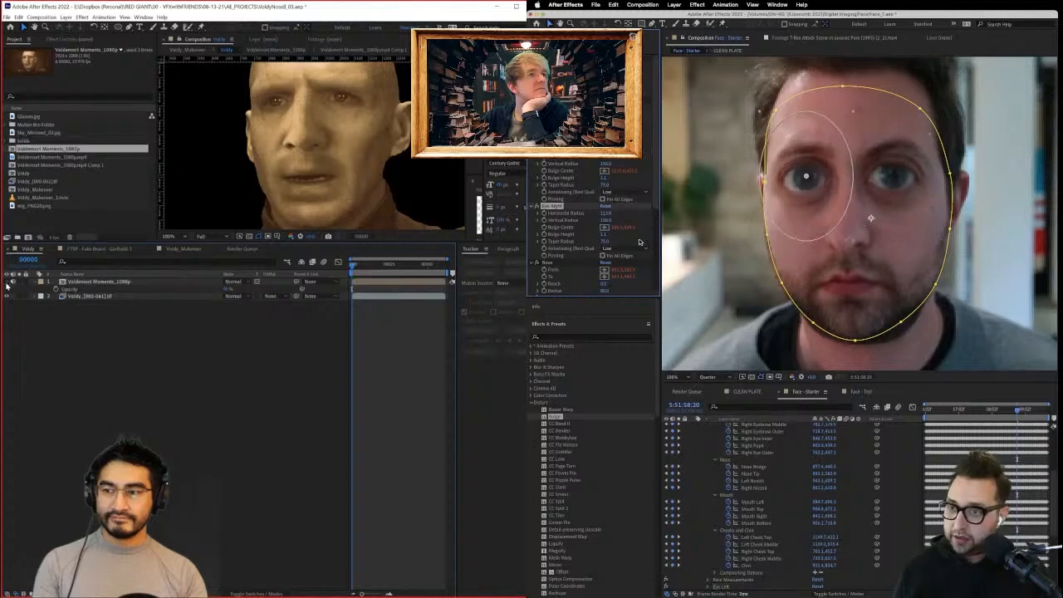
# Open the Voldemort Moments_1080p precomp, solo footage layers 12 and 13, and go to frame 08278.
pyautogui.doubleClick(92, 283)
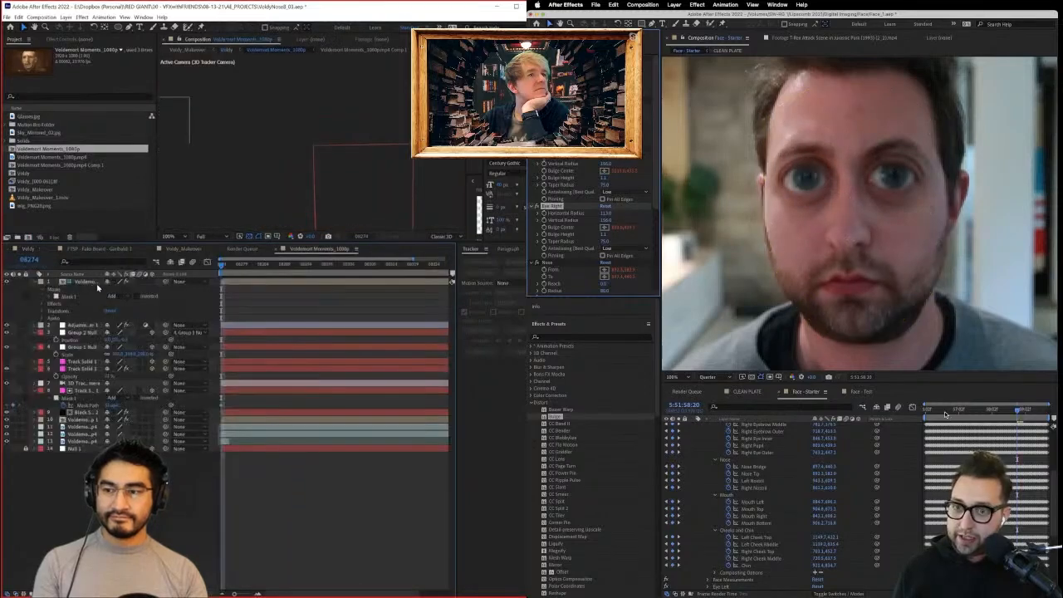
pyautogui.click(21, 442)
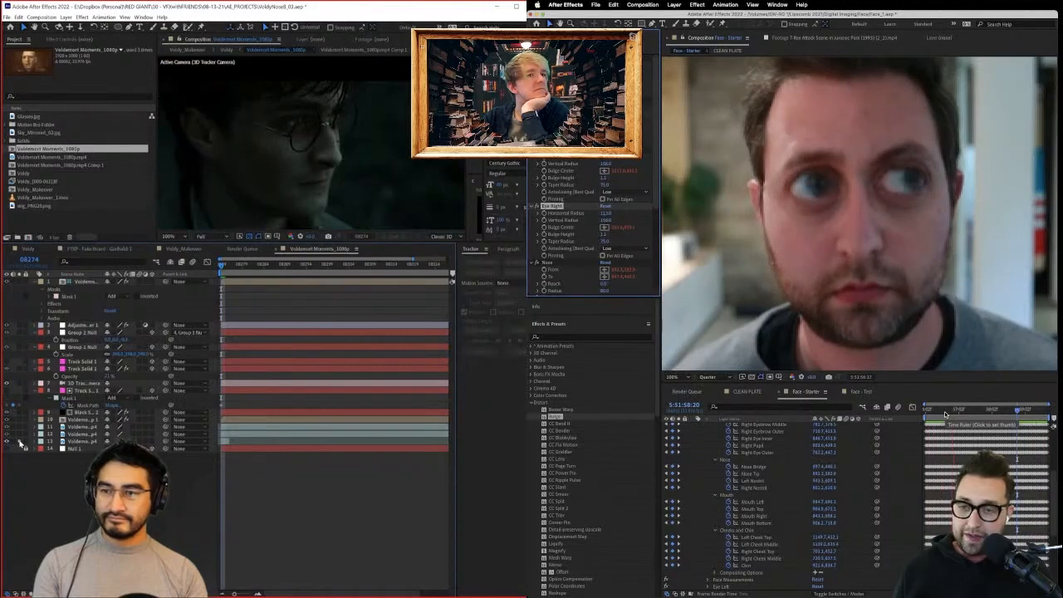
pyautogui.click(20, 434)
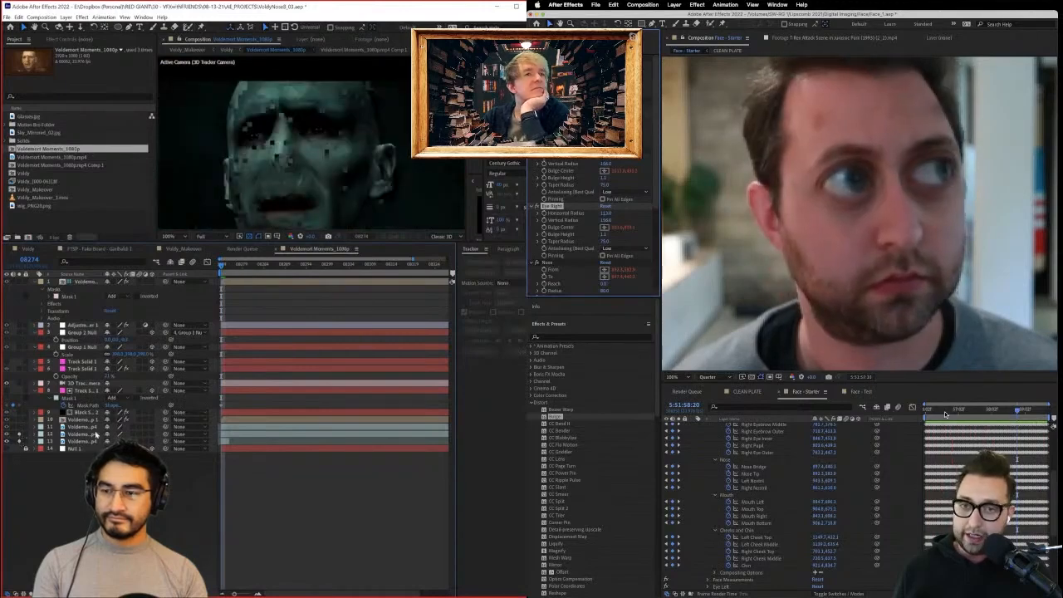
pyautogui.click(238, 265)
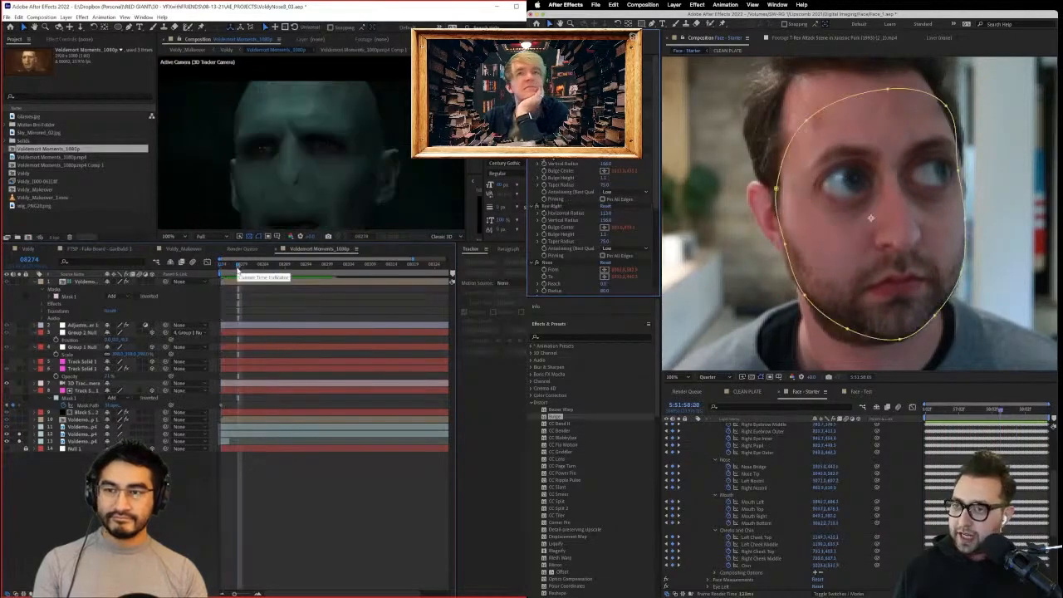
# Enlarge the composition view and display the 3D Camera Tracker's track points on the Voldemort footage.
pyautogui.scroll(-2, 558, 186)
pyautogui.click(557, 181)
pyautogui.click(550, 238)
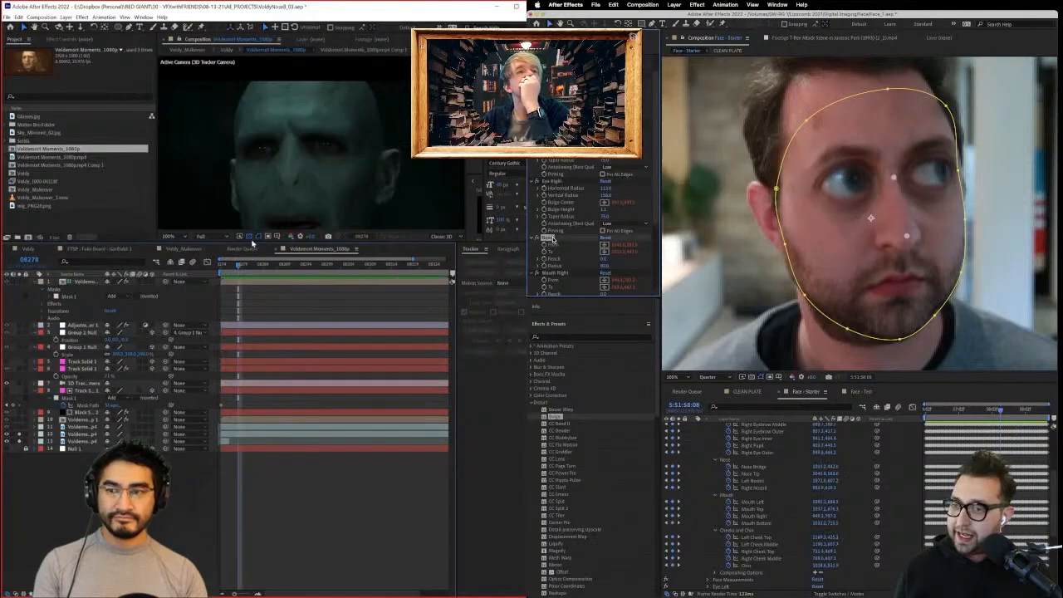
pyautogui.scroll(-3, 555, 236)
pyautogui.moveTo(251, 242); pyautogui.dragTo(248, 382)
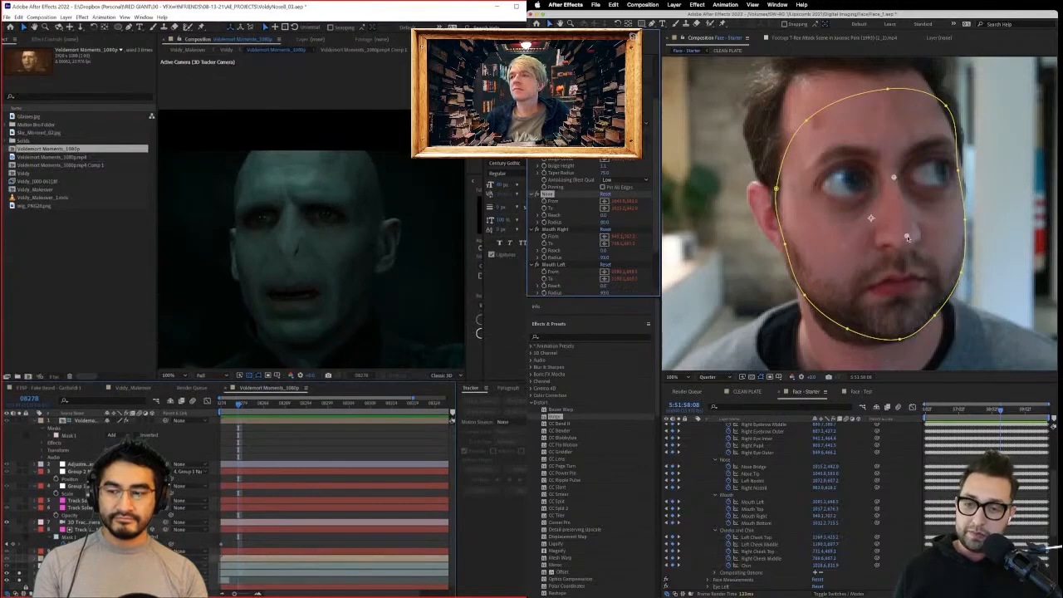
pyautogui.click(81, 41)
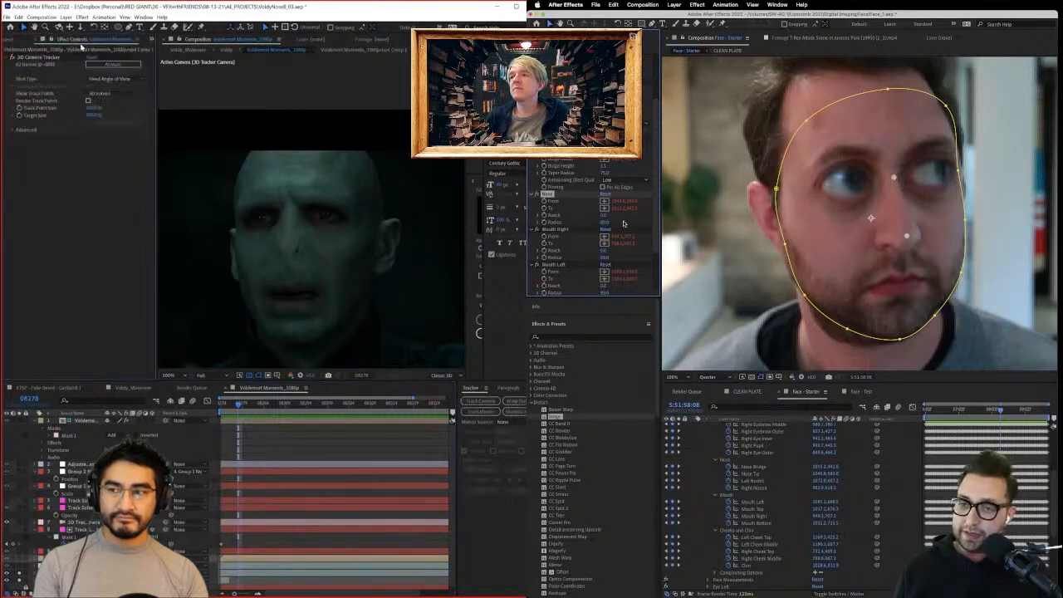
pyautogui.click(42, 58)
# Try a strong positive Reach on the Nose effect and play back the face.
pyautogui.moveTo(605, 216); pyautogui.dragTo(632, 216)
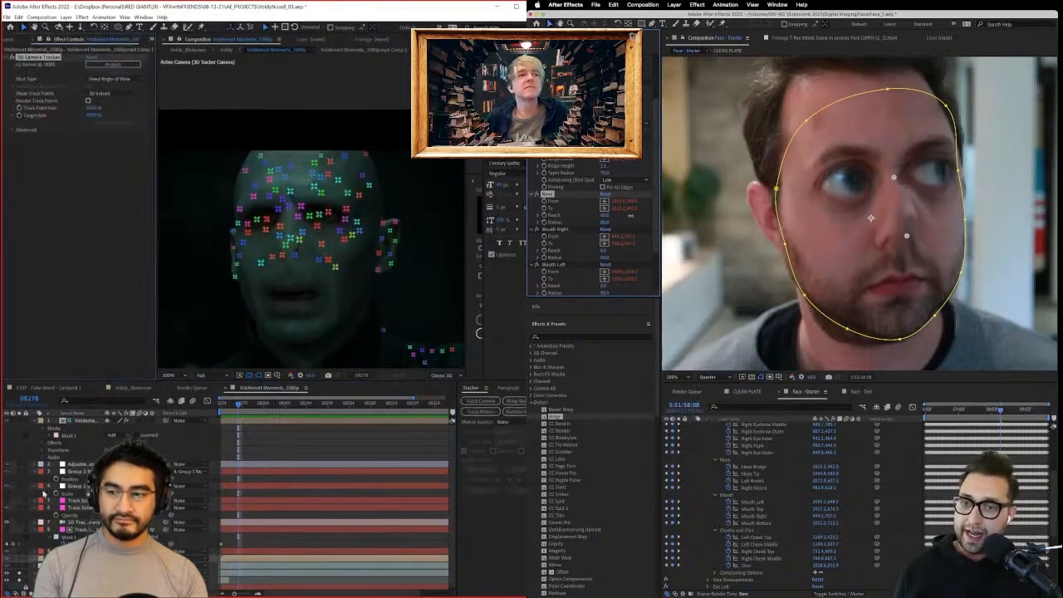
pyautogui.click(945, 408)
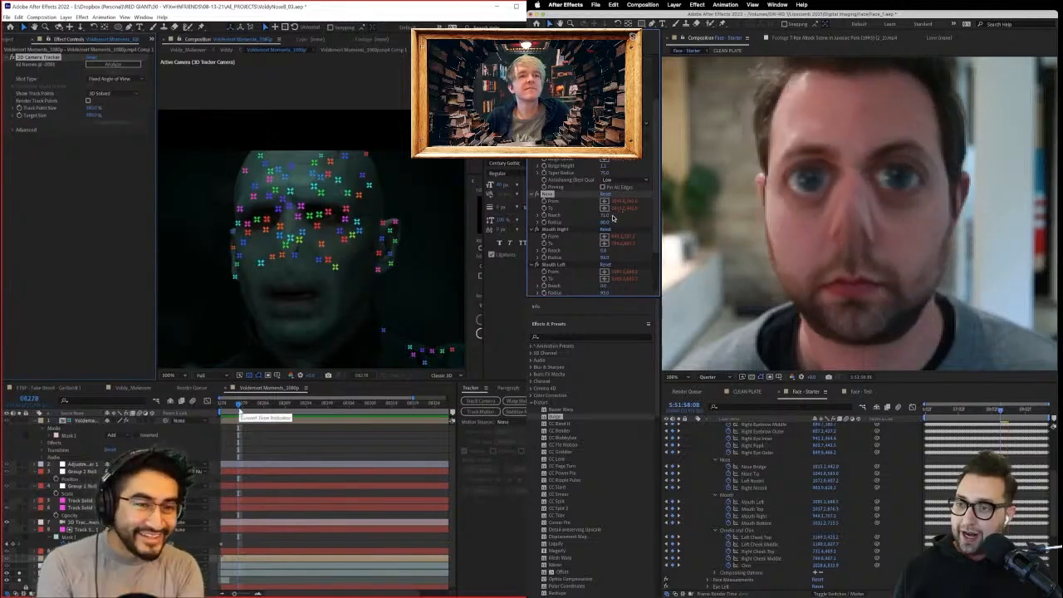
pyautogui.press('space')
# Set the Nose effect's Reach to -42 and preview the stretched nose across the head turns.
pyautogui.moveTo(605, 215); pyautogui.dragTo(556, 215)
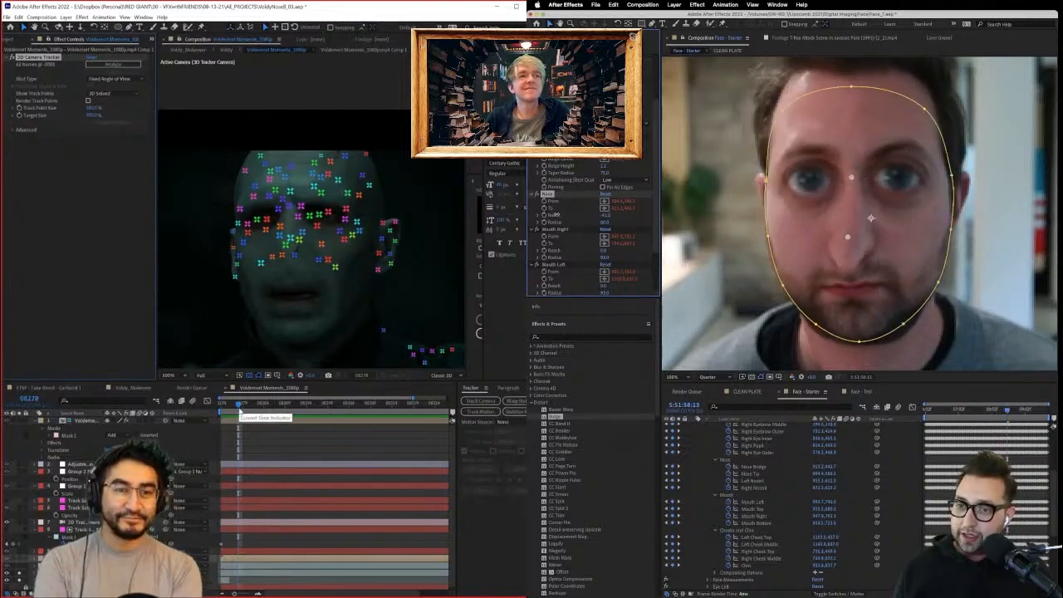
pyautogui.moveTo(950, 408); pyautogui.dragTo(898, 413)
pyautogui.press('space')
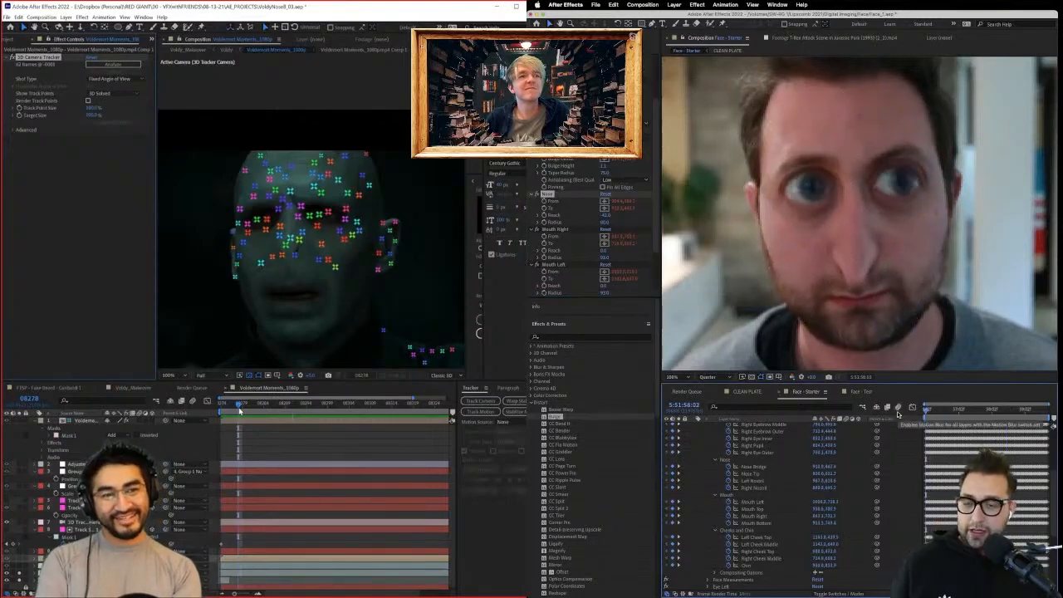
pyautogui.press('space')
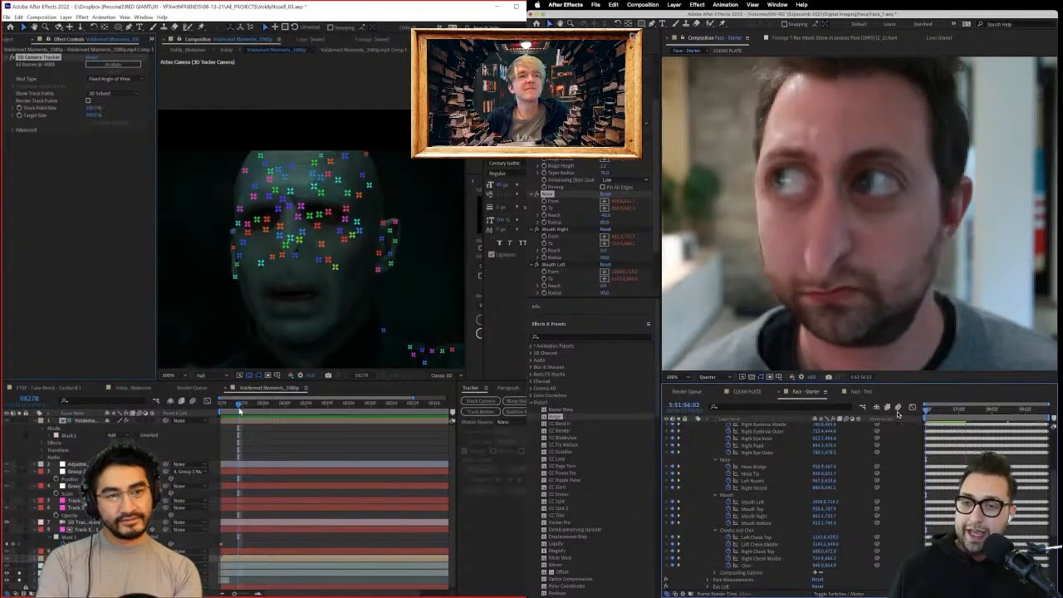
pyautogui.moveTo(978, 409)
pyautogui.mouseDown()
pyautogui.moveTo(992, 411)
pyautogui.moveTo(963, 413)
pyautogui.mouseUp()
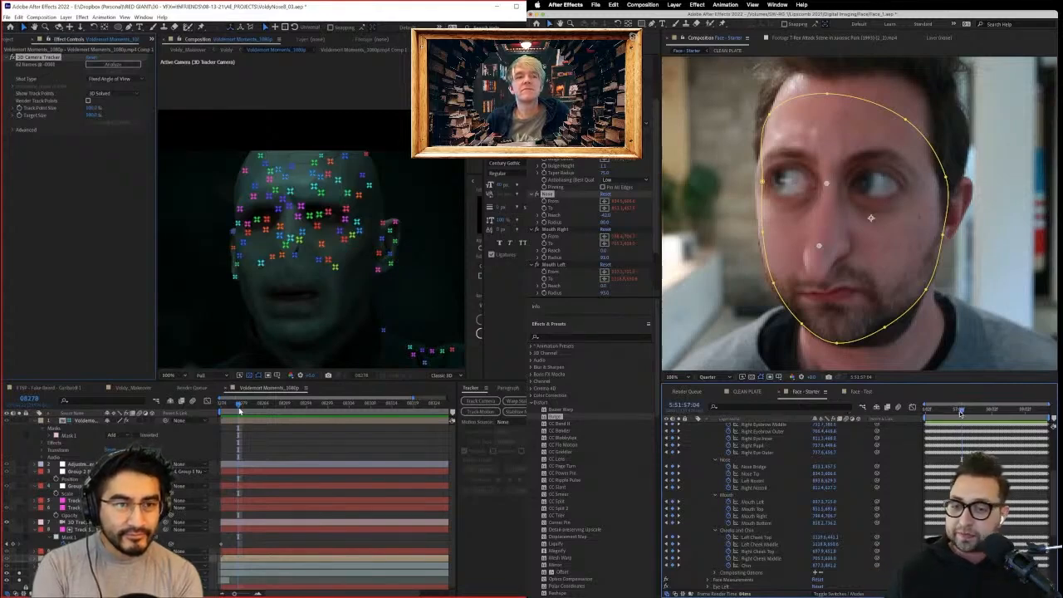
pyautogui.moveTo(961, 414); pyautogui.dragTo(916, 414)
pyautogui.press('space')
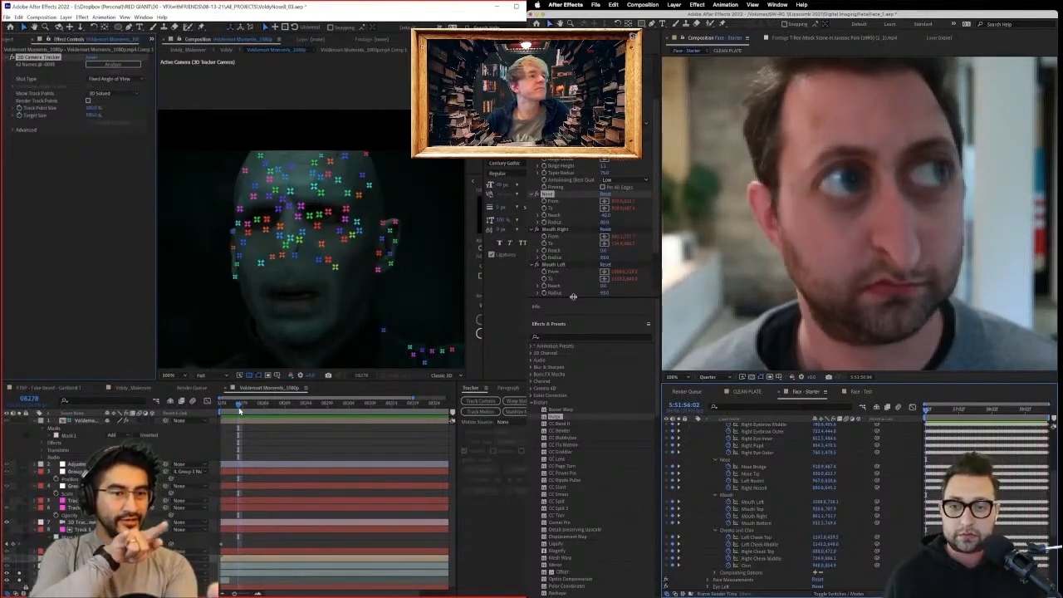
pyautogui.press('space')
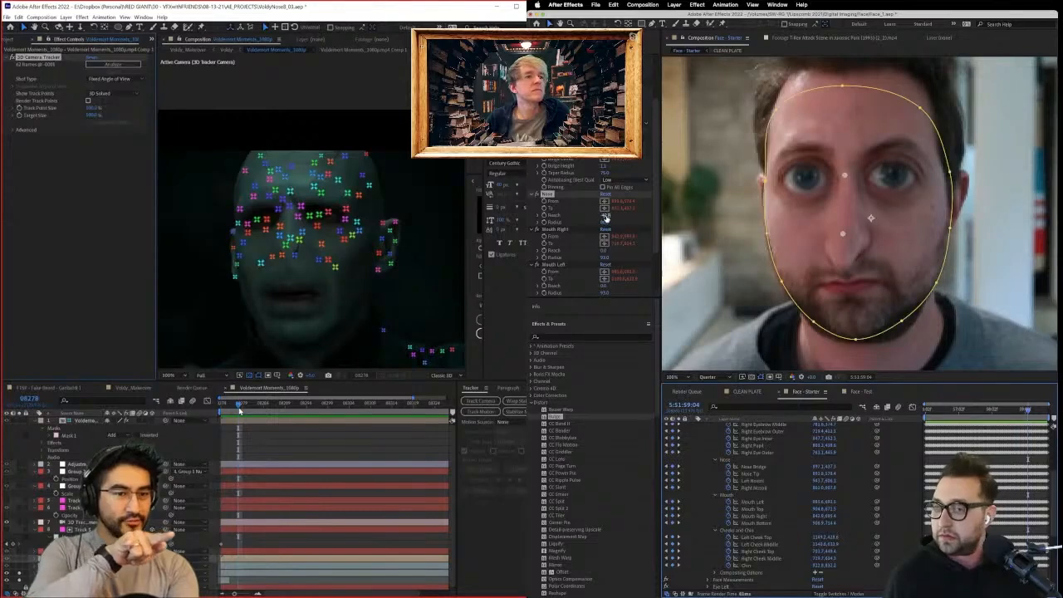
# Set the Nose effect's Reach to 0 and save the face project.
pyautogui.click(606, 217)
pyautogui.write('0')
pyautogui.press('Return')
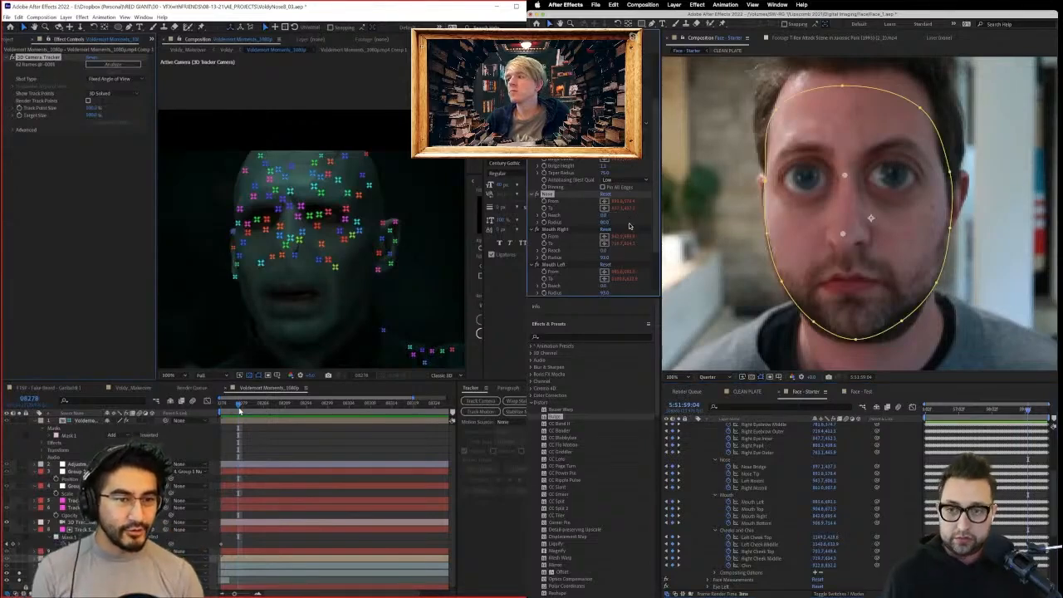
pyautogui.click(907, 481)
pyautogui.press('super+s')
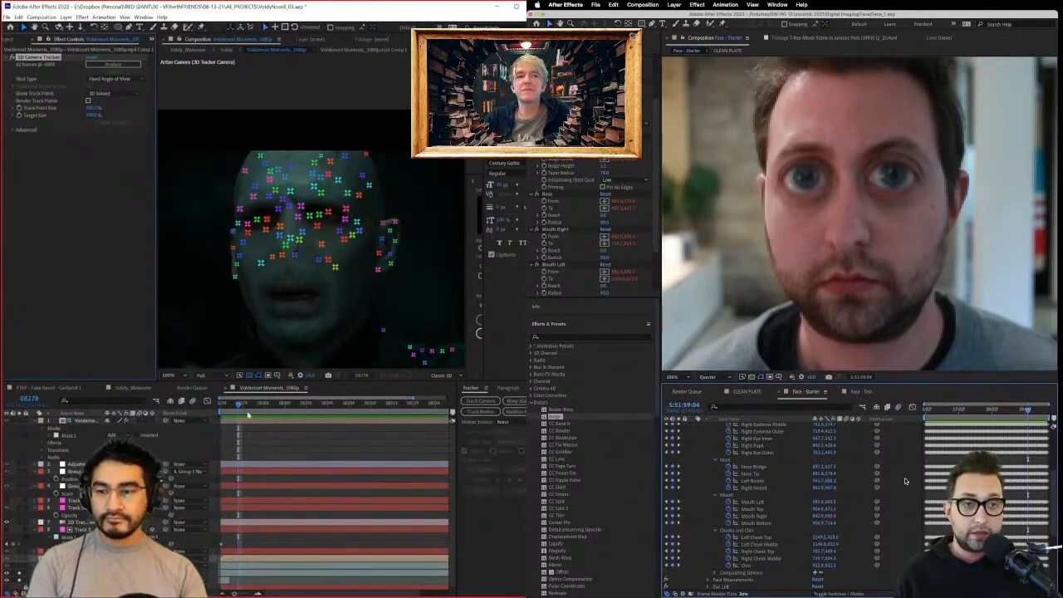
# Save the changes to the Voldemort project and open the recent Face Tracked project in its place.
pyautogui.click(8, 18)
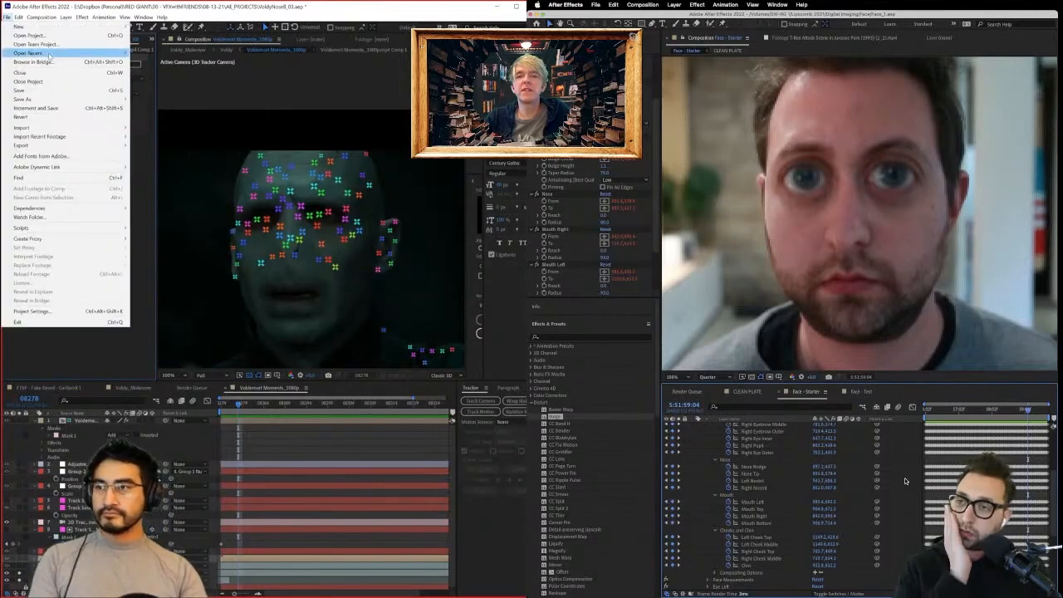
pyautogui.moveTo(50, 53)
pyautogui.click(247, 53)
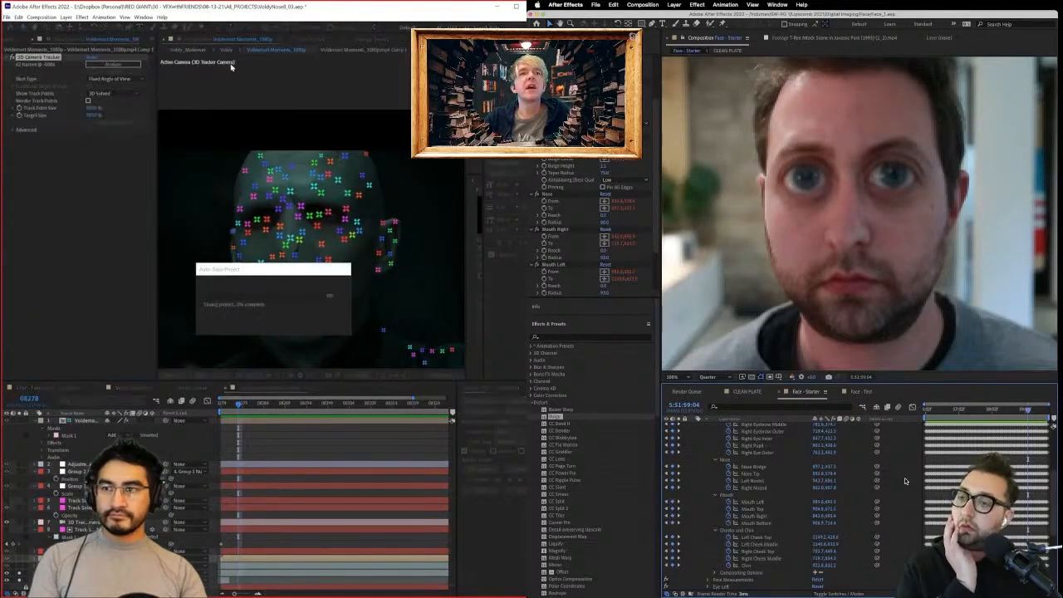
pyautogui.click(8, 18)
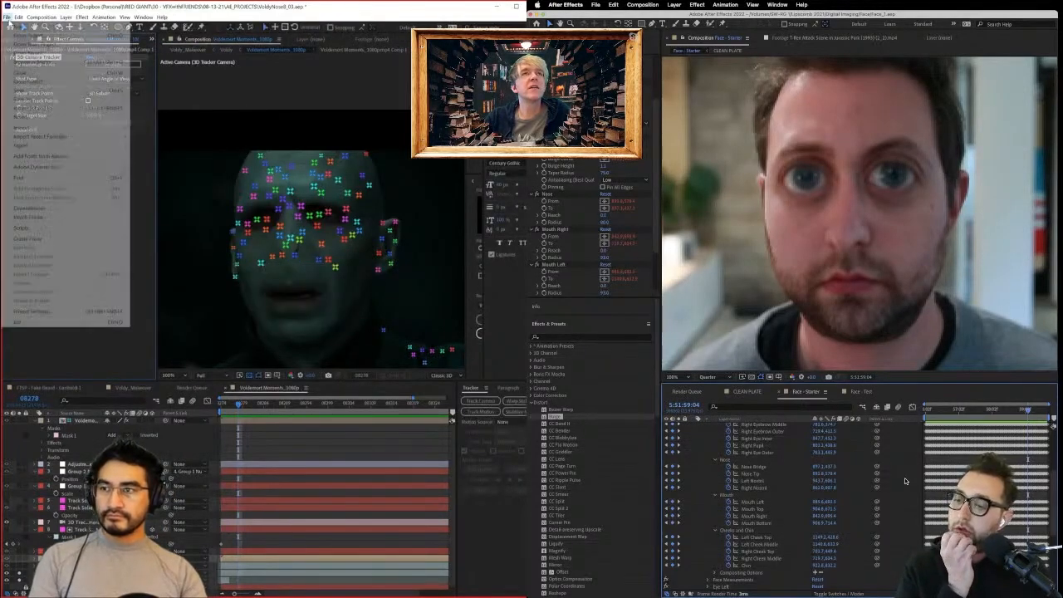
pyautogui.moveTo(50, 53)
pyautogui.click(246, 55)
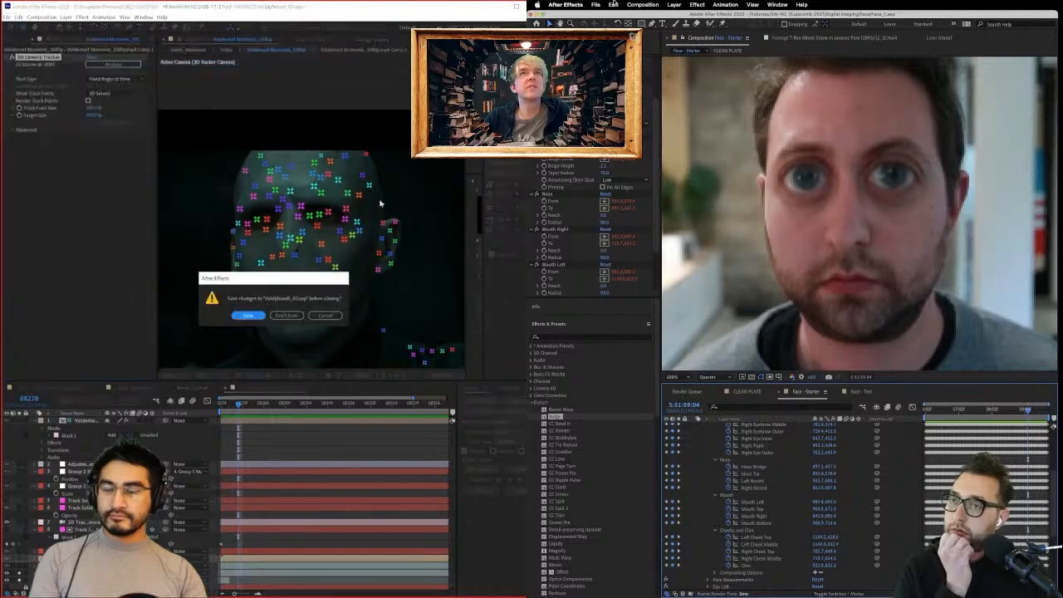
pyautogui.click(249, 316)
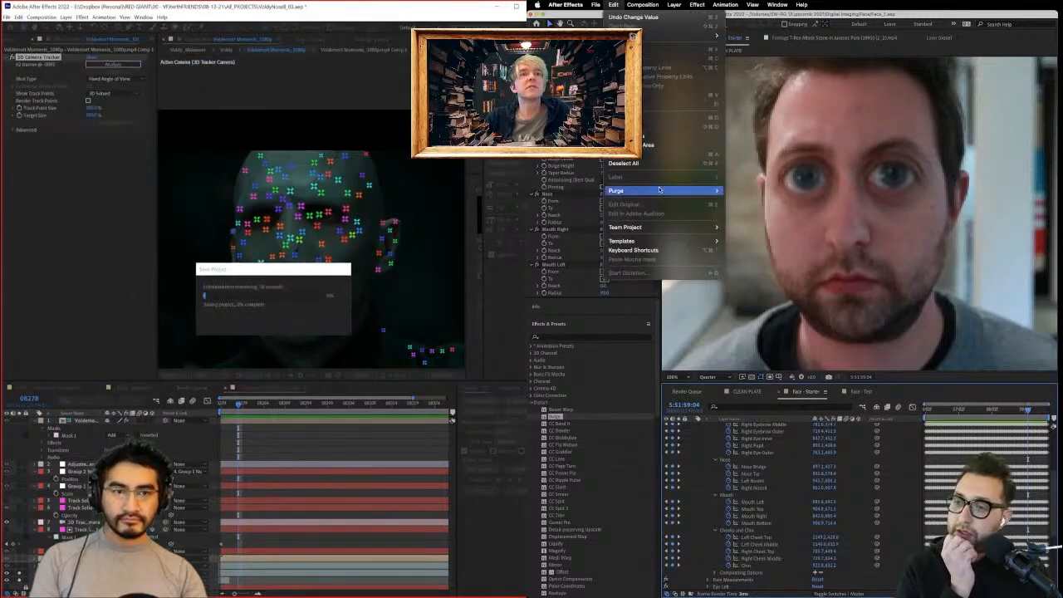
# Scrub the Stage 05 - Glasses composition to 0:00:03:02 to check how the glasses follow the head.
pyautogui.moveTo(596, 5)
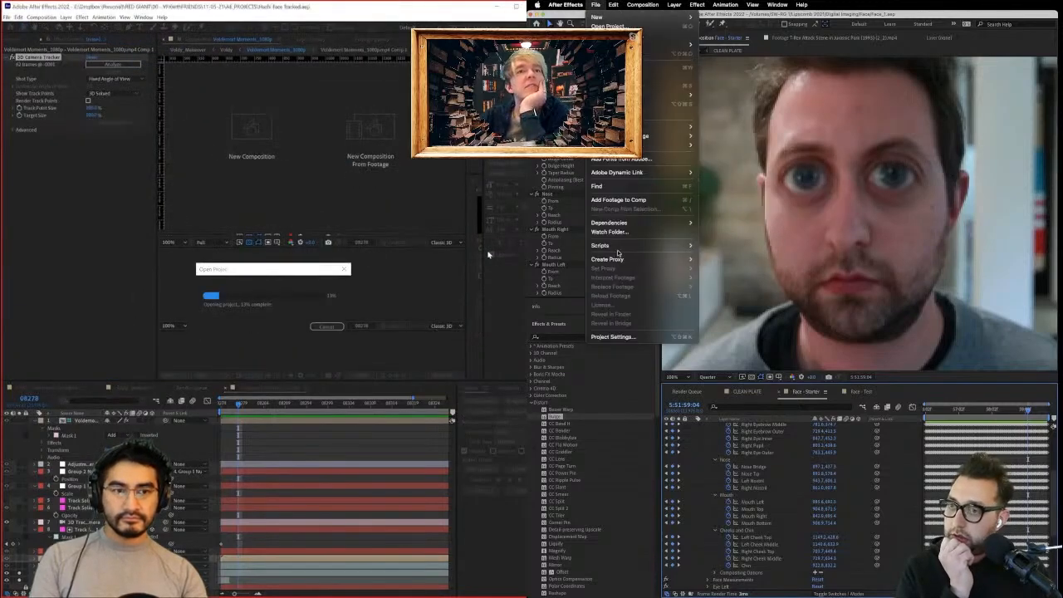
pyautogui.moveTo(616, 246)
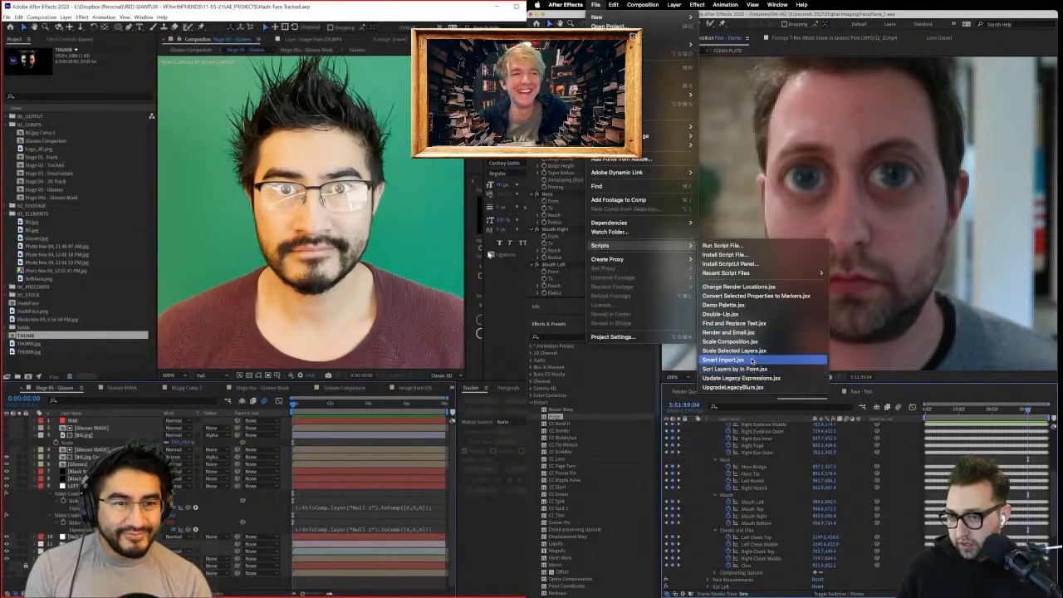
pyautogui.moveTo(774, 3)
pyautogui.click(327, 406)
pyautogui.moveTo(330, 406); pyautogui.dragTo(351, 407)
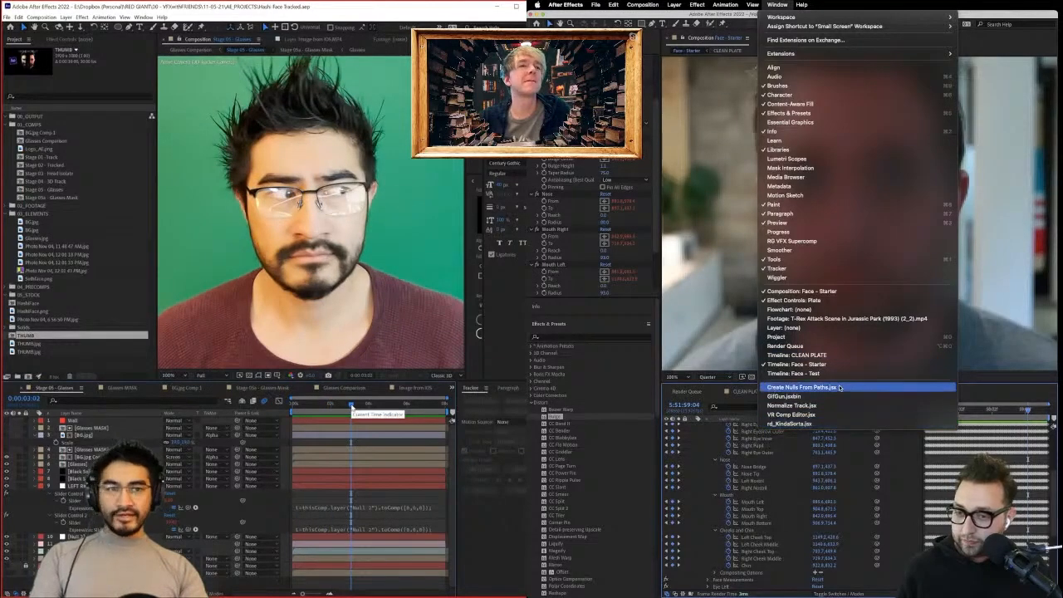
pyautogui.click(782, 474)
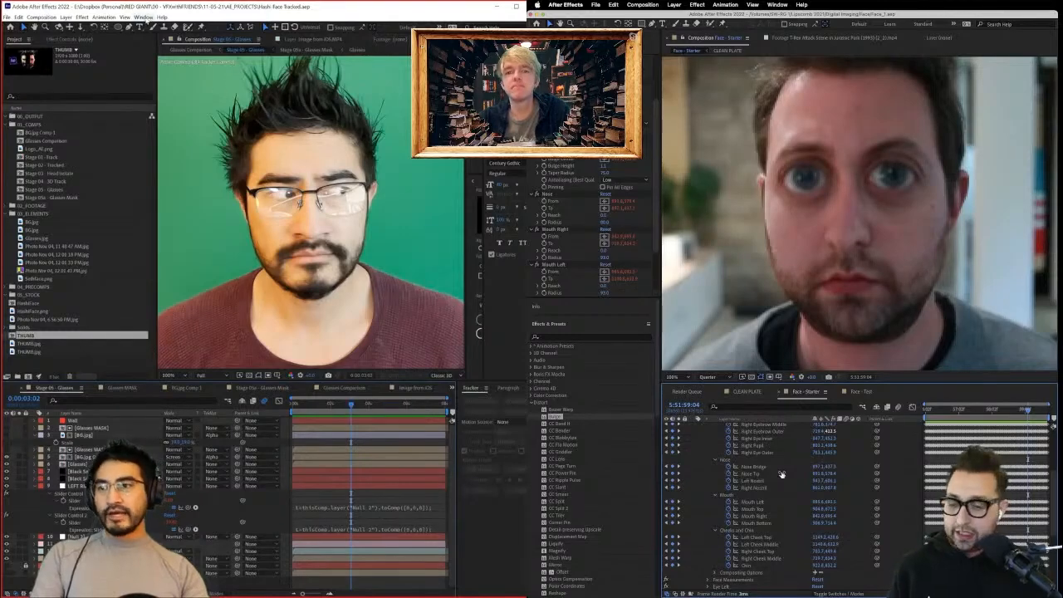
pyautogui.click(146, 18)
# Try a Bulge Height of 0.7 on the Whole Face effect and play back the face at Full resolution.
pyautogui.moveTo(127, 19)
pyautogui.moveTo(987, 410); pyautogui.dragTo(922, 432)
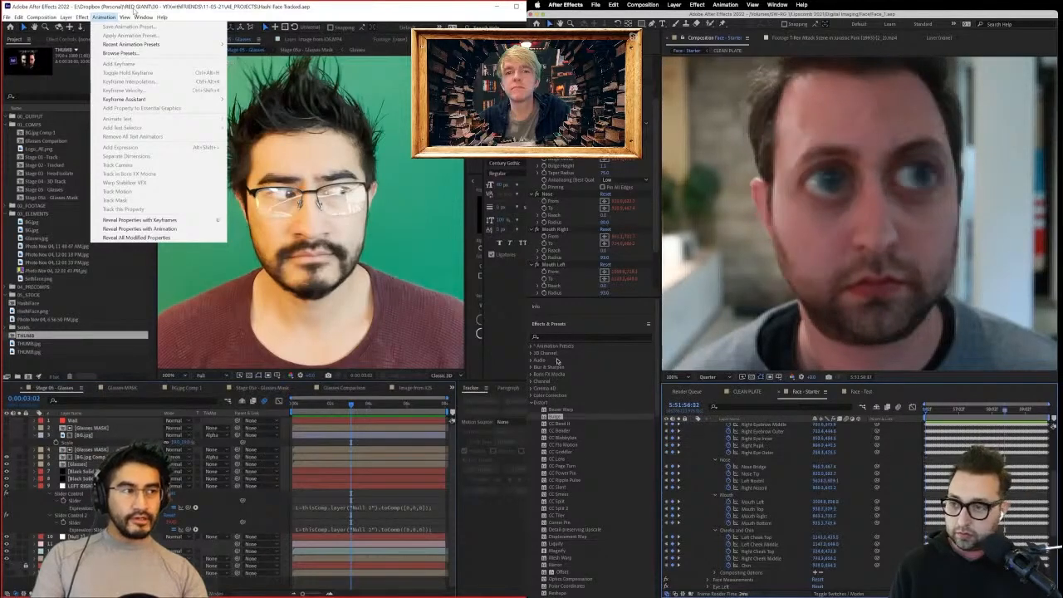
pyautogui.scroll(-3, 602, 249)
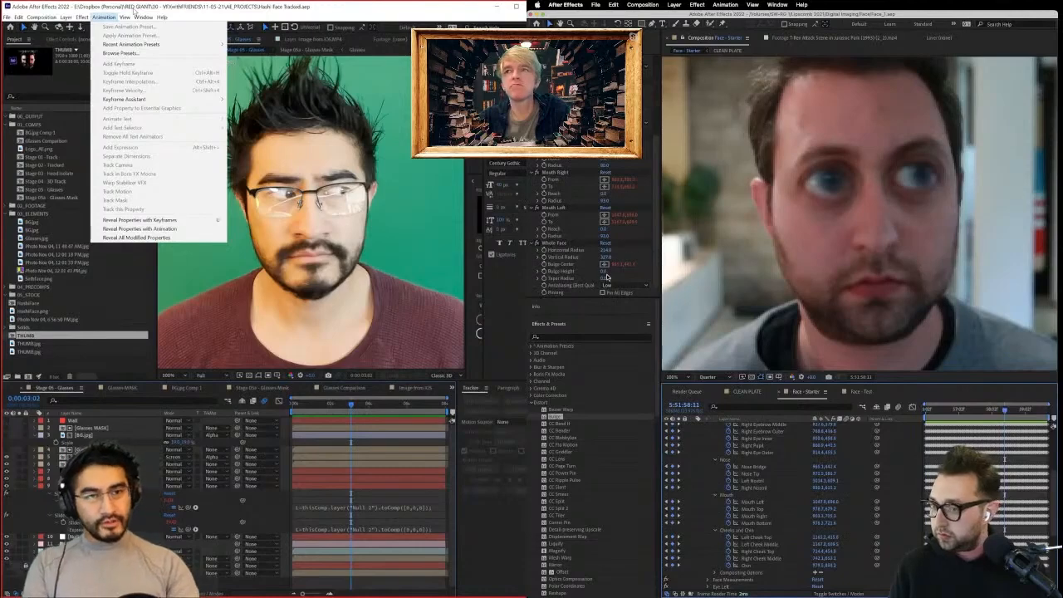
pyautogui.moveTo(604, 273); pyautogui.dragTo(630, 272)
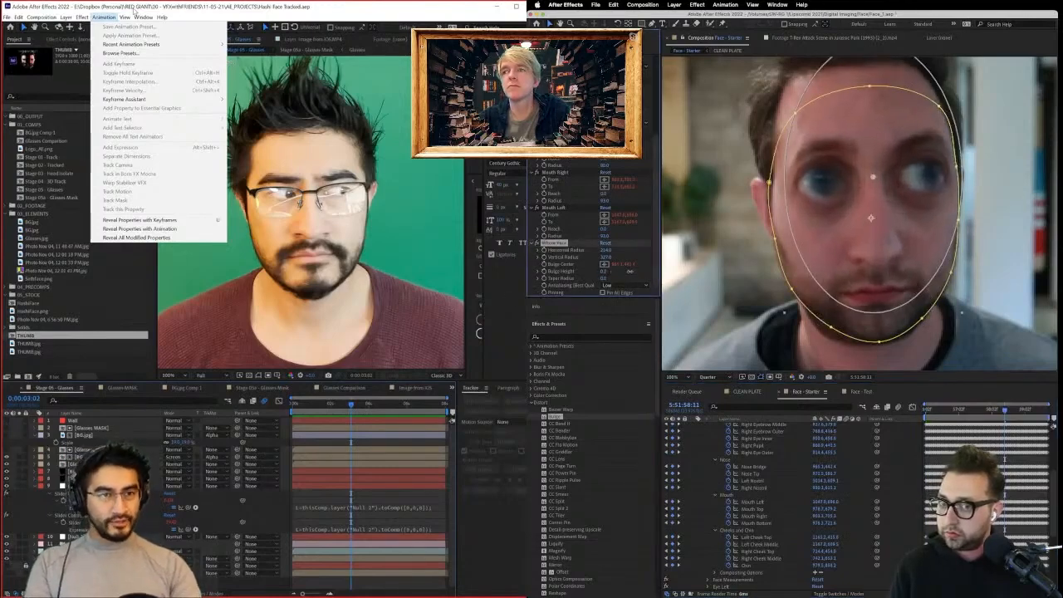
pyautogui.click(713, 377)
pyautogui.click(720, 386)
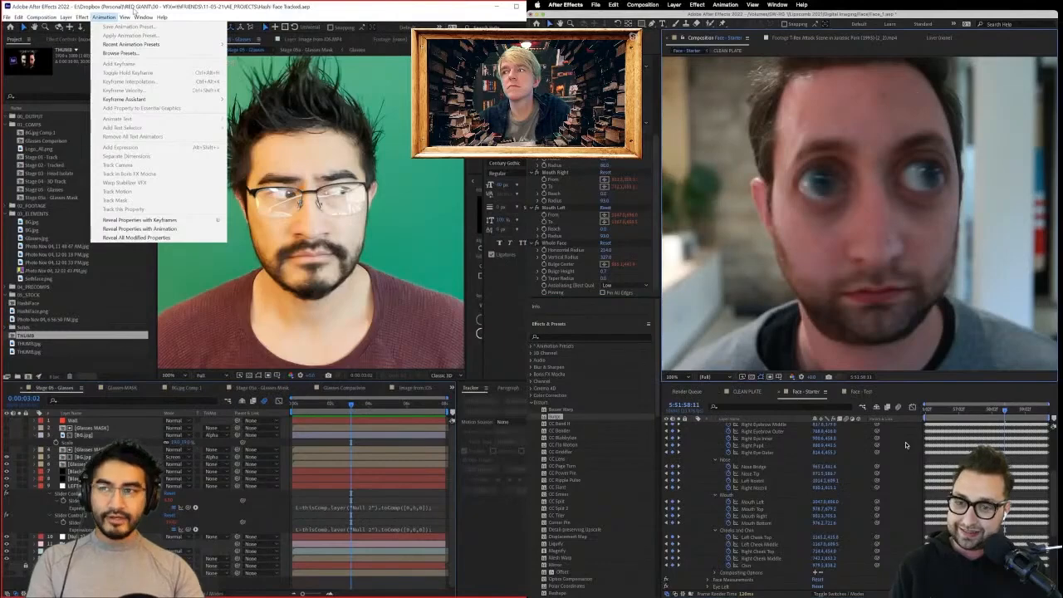
pyautogui.press('space')
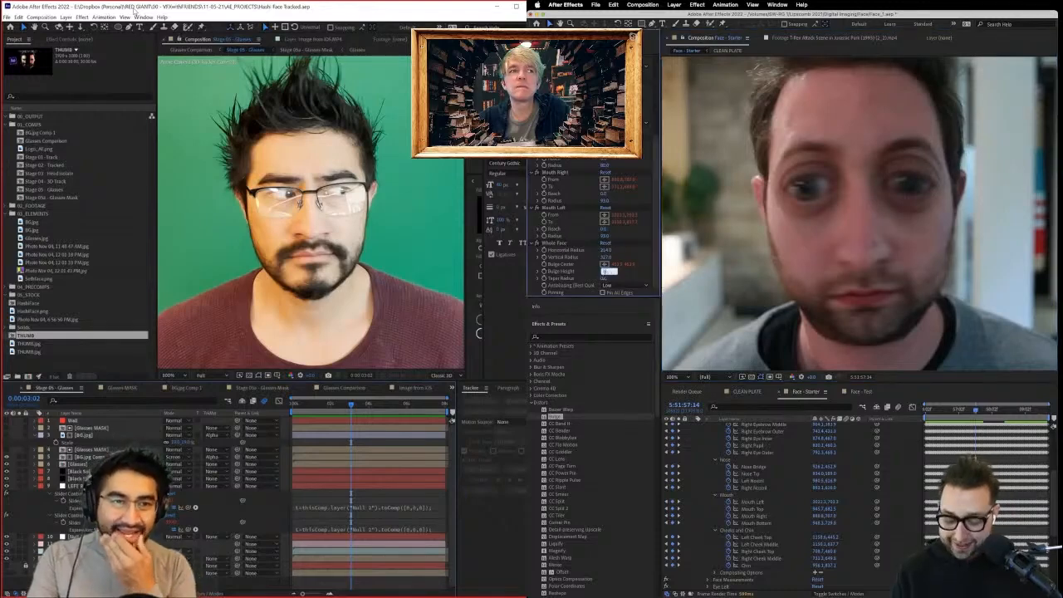
# Set the Bulge Height of the Eye Left and Eye Right effects to -1 and play back the face.
pyautogui.press('Return')
pyautogui.scroll(5, 563, 161)
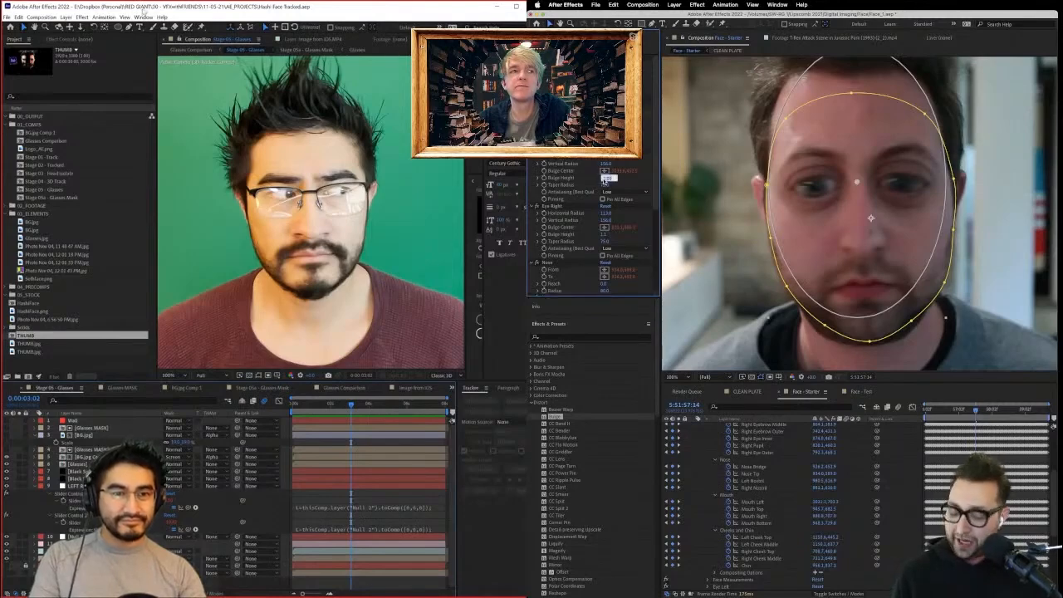
pyautogui.click(642, 201)
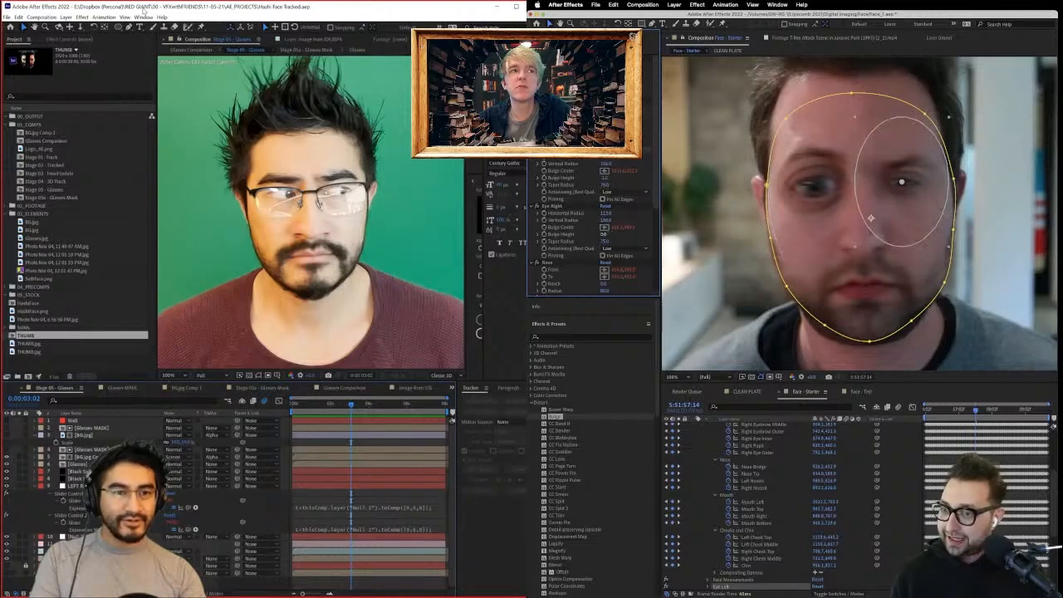
pyautogui.write('-1')
pyautogui.press('Return')
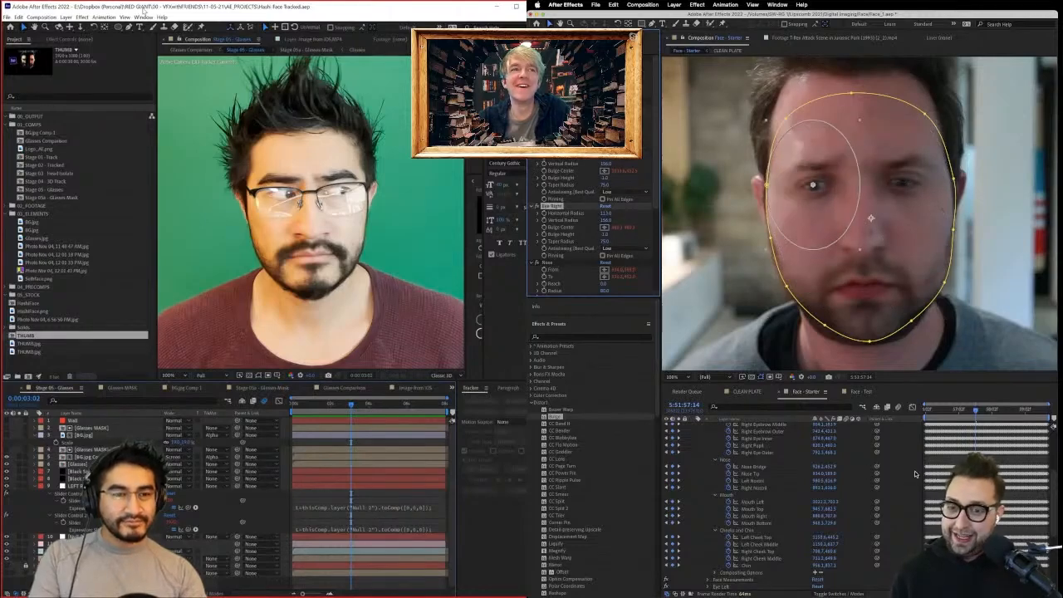
pyautogui.click(885, 463)
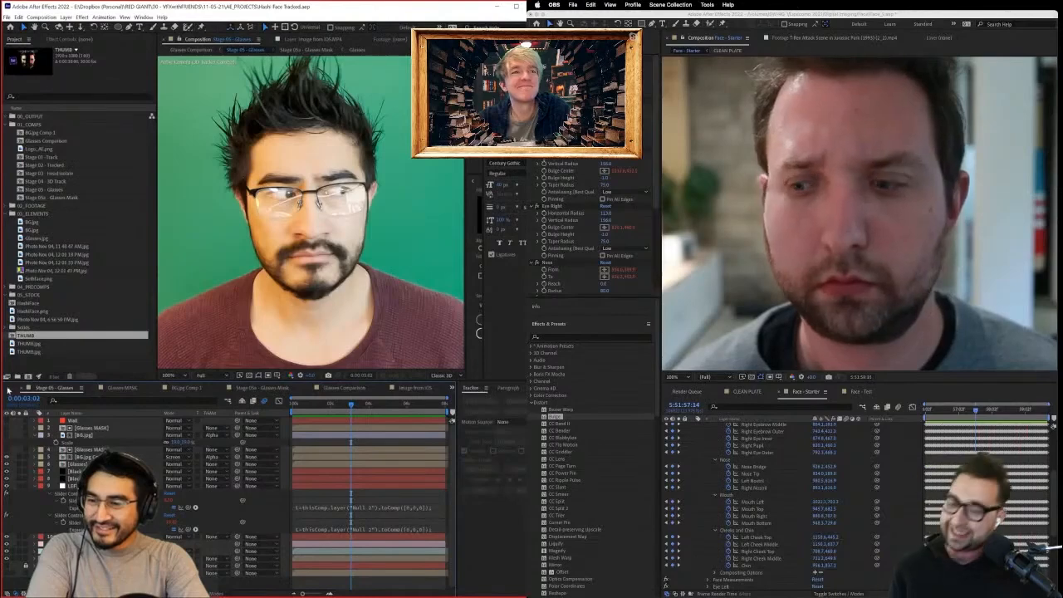
# Switch from the glasses composition to the Stage 03 - Head Isolate composition.
pyautogui.scroll(1, 8, 391)
pyautogui.click(59, 394)
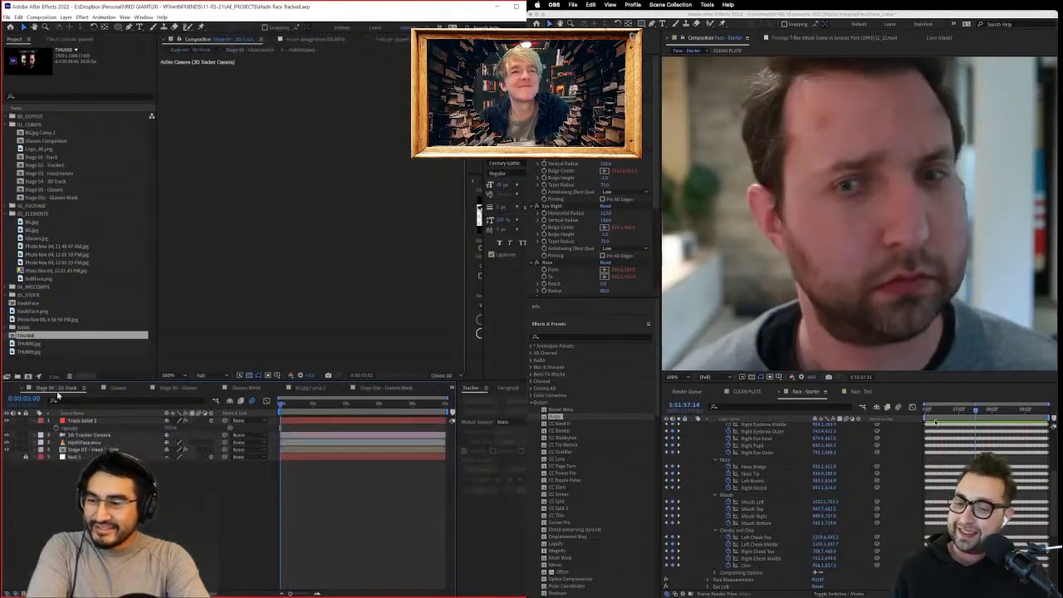
pyautogui.scroll(1, 10, 389)
pyautogui.click(55, 389)
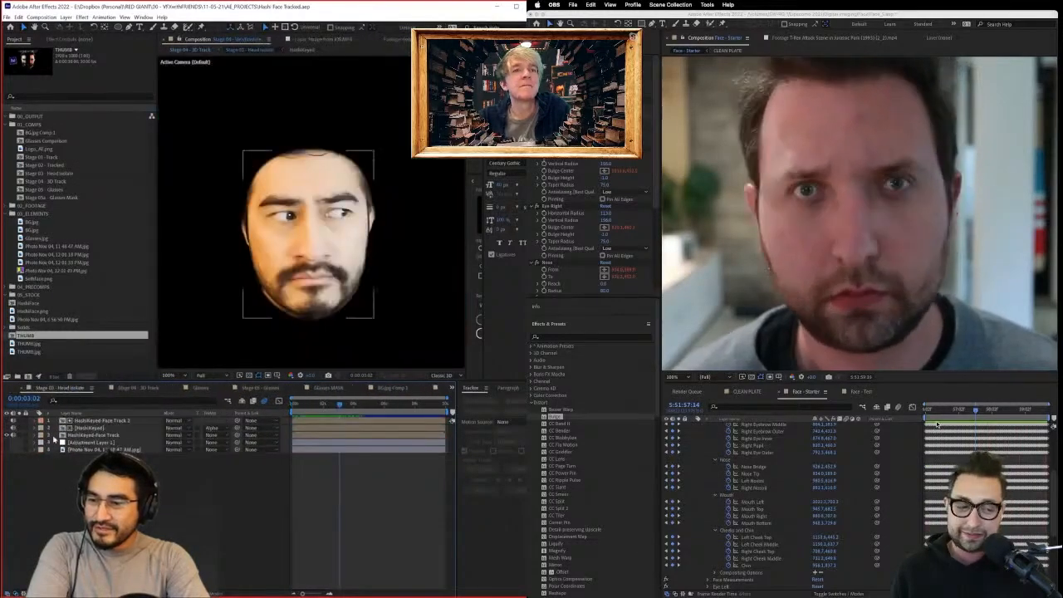
# Adjust layer visibility in Stage 03 - Head Isolate so only the masked Face Track head appears over the brick wall.
pyautogui.click(13, 436)
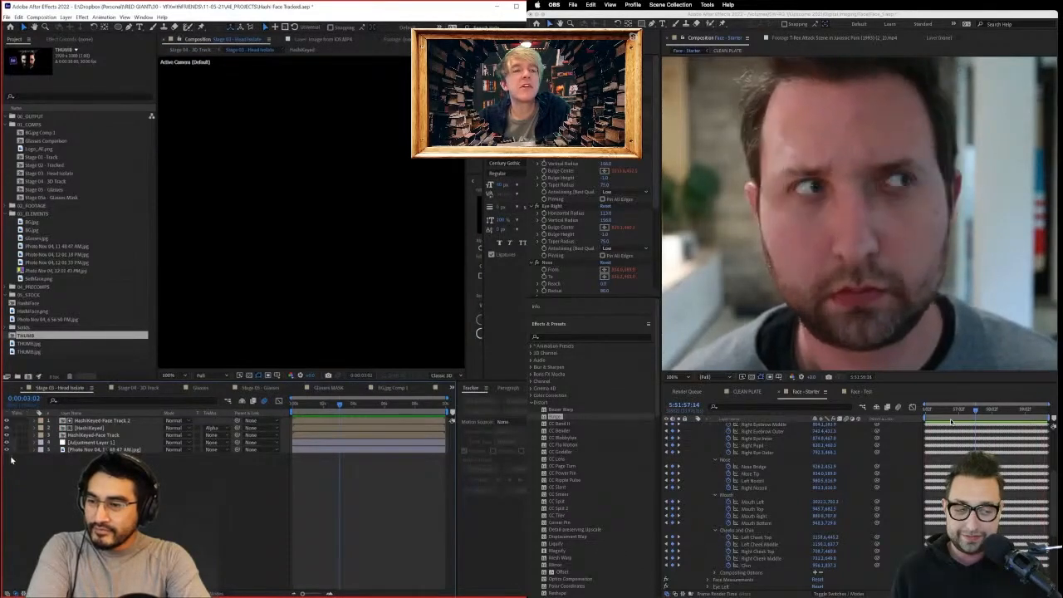
pyautogui.click(19, 435)
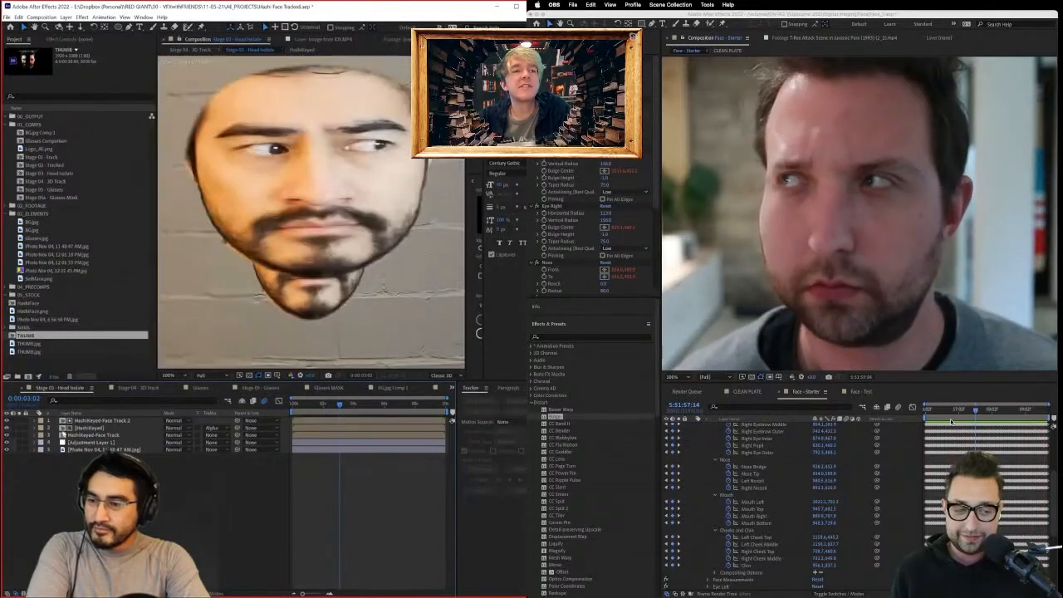
pyautogui.click(7, 434)
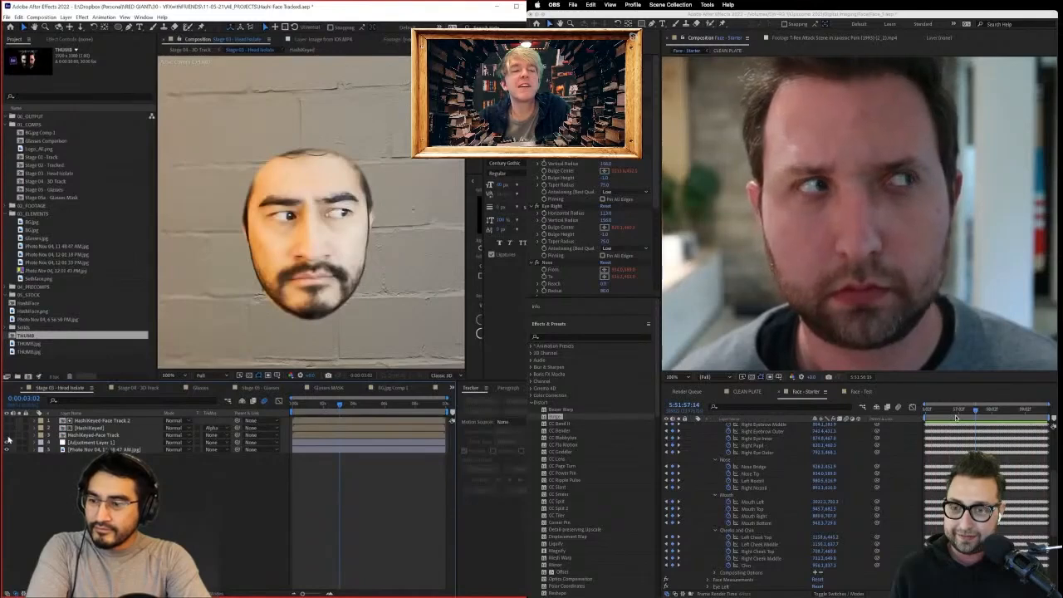
# Hide the keyed Face Track layer, reveal its mask properties, and select Mask 1.
pyautogui.click(7, 436)
pyautogui.click(87, 436)
pyautogui.press('m')
pyautogui.press('m')
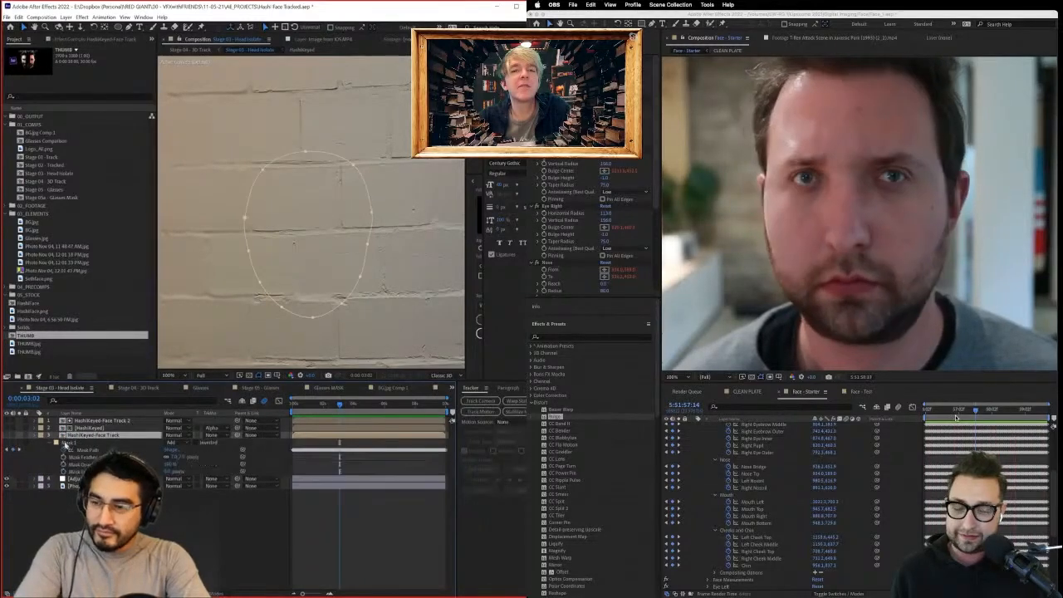
pyautogui.click(69, 443)
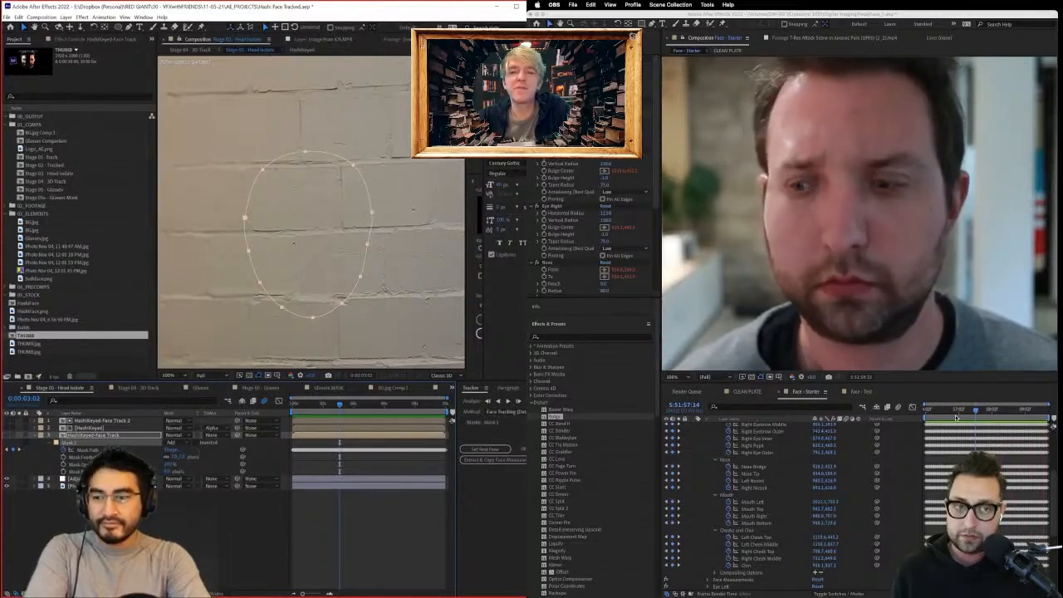
# Move the Face - Starter composition's playhead to 5:51:56:02 and save the face project.
pyautogui.click(967, 416)
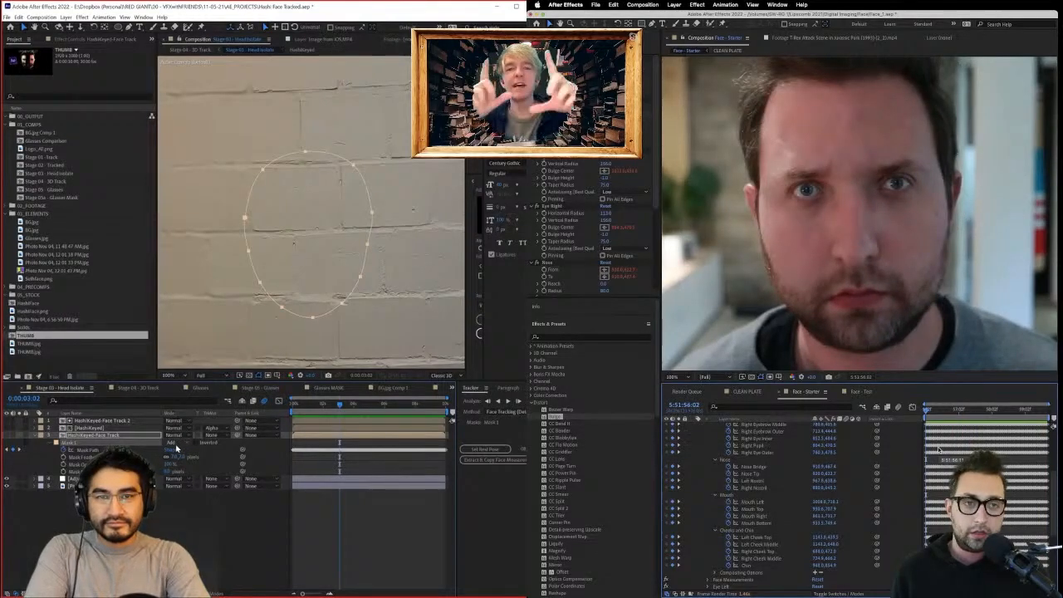
pyautogui.press('super+s')
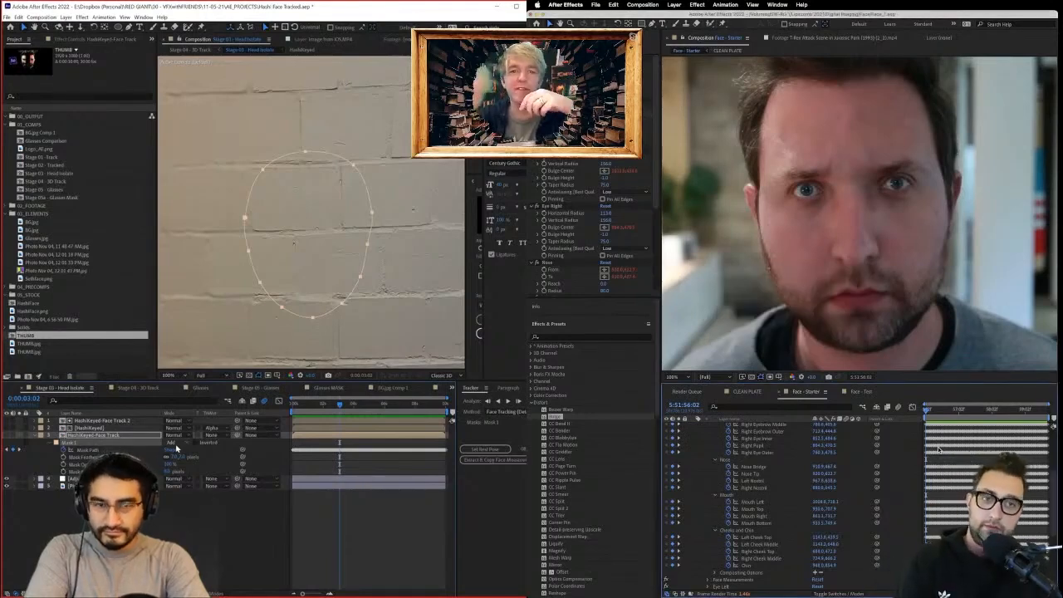
# Unhide the keyed Face Track layer and select its Face Track Points effect.
pyautogui.click(7, 436)
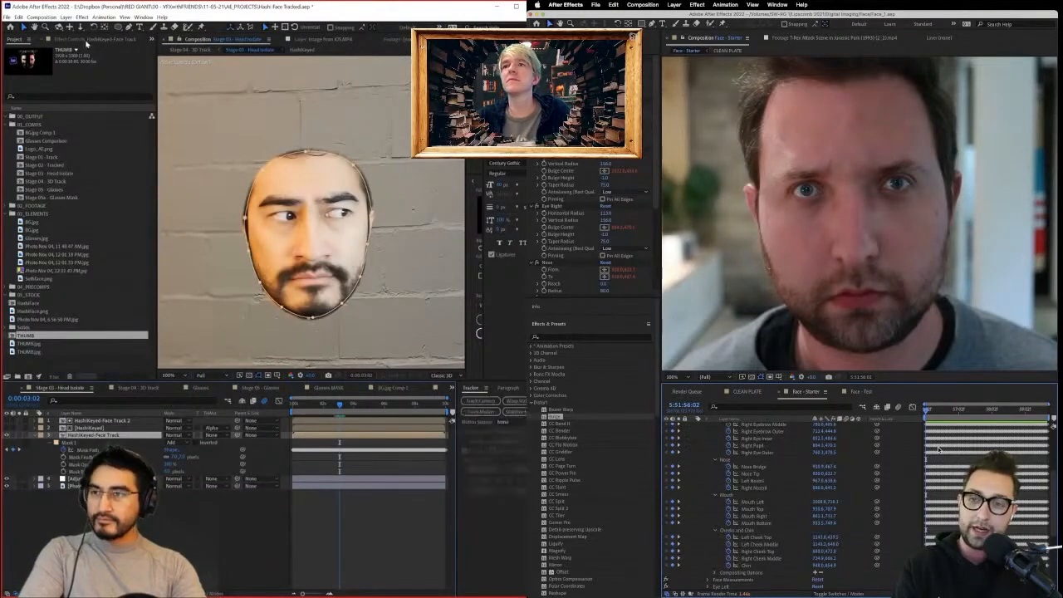
pyautogui.click(86, 41)
pyautogui.click(29, 58)
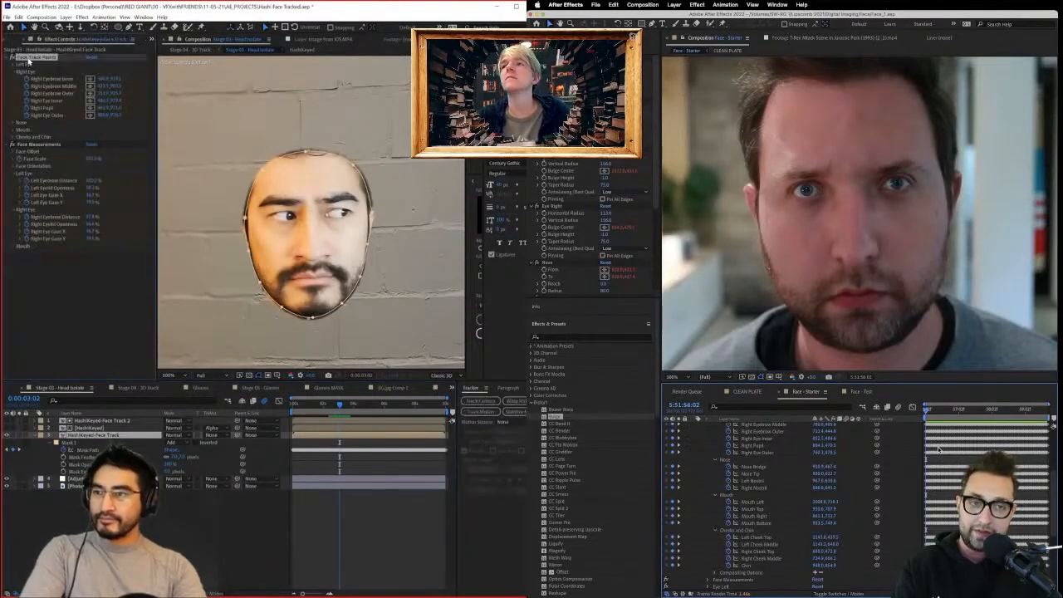
# Set the mode of the Face Track layer's Mask 1 to None and save the project.
pyautogui.click(170, 443)
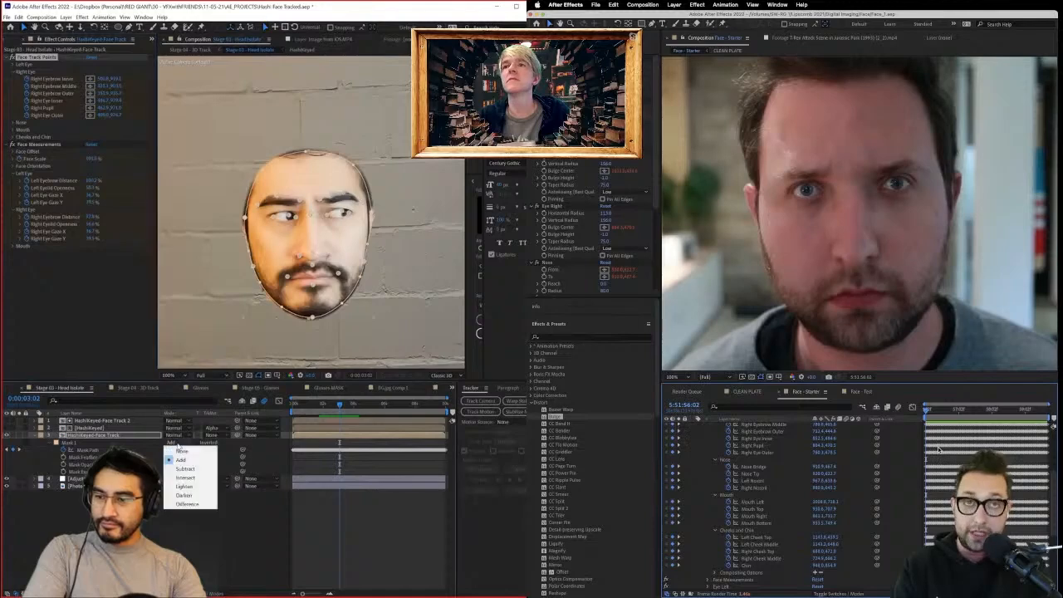
pyautogui.click(181, 448)
pyautogui.click(385, 539)
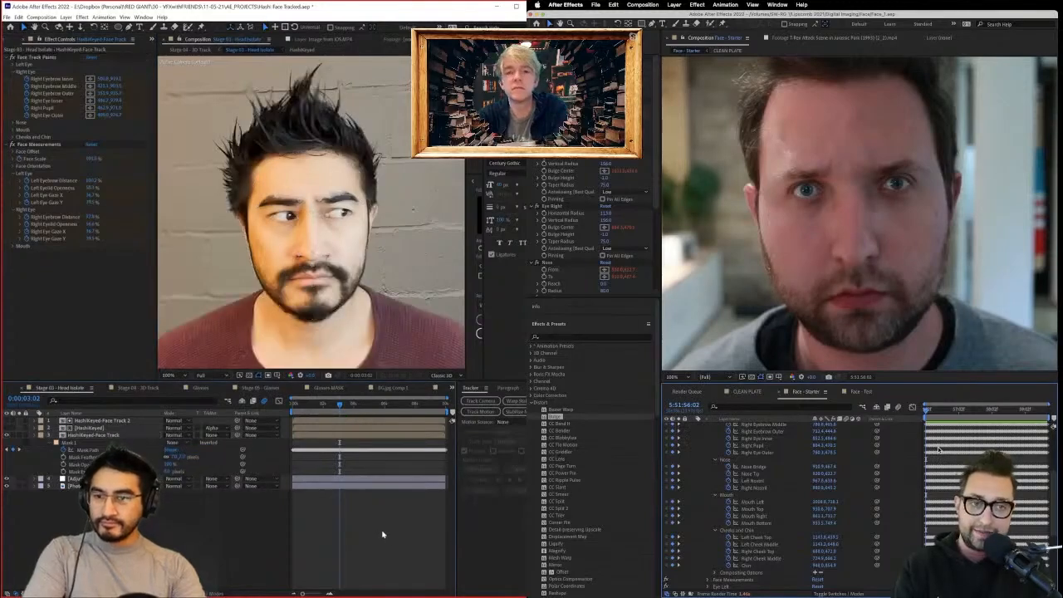
pyautogui.hotkey('ctrl', 's')
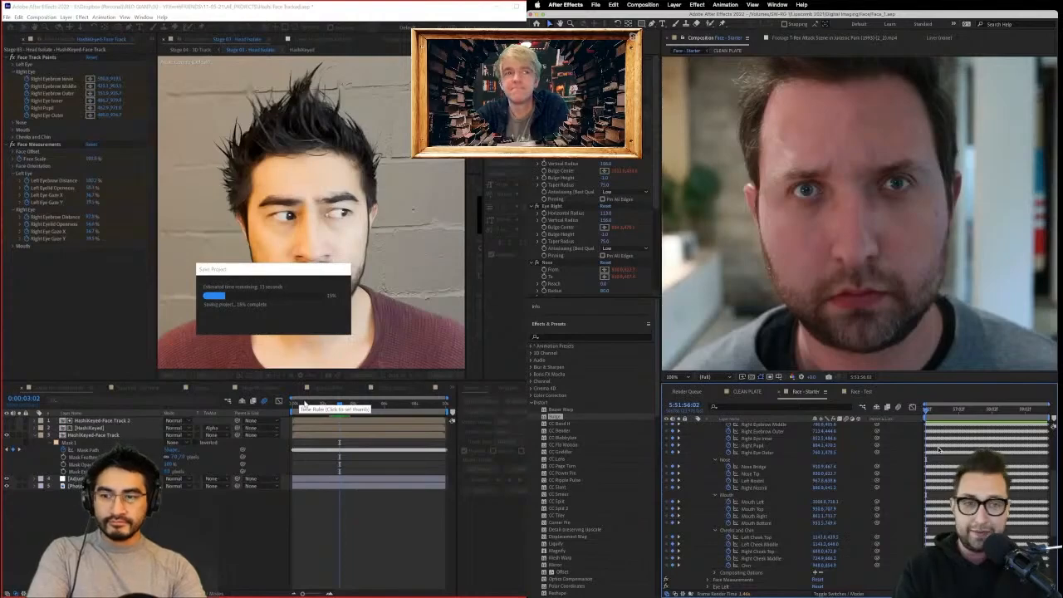
# Scrub the Stage 03 - Head Isolate composition to 0:00:03:00 to review the unmasked head movement.
pyautogui.click(314, 404)
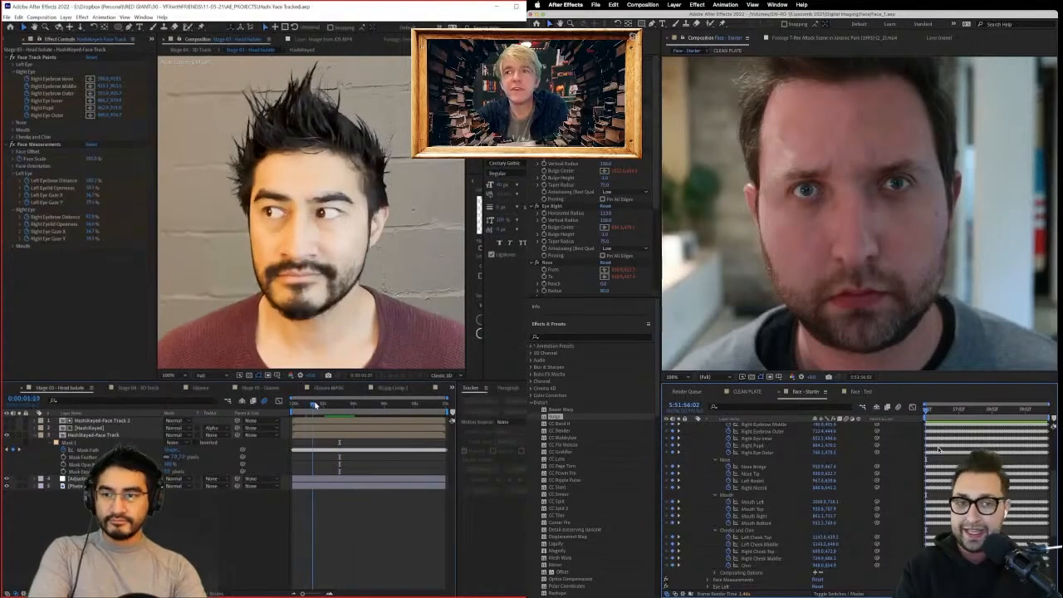
pyautogui.moveTo(316, 405); pyautogui.dragTo(339, 405)
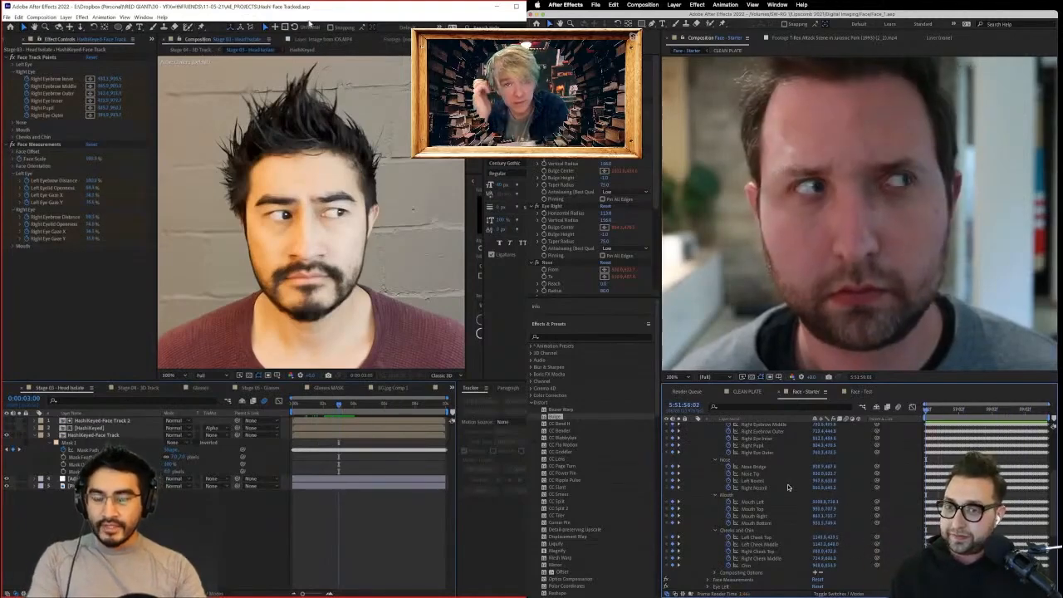
# Open the Motion Bro v3.0.3 extension in the head-isolate project.
pyautogui.click(143, 17)
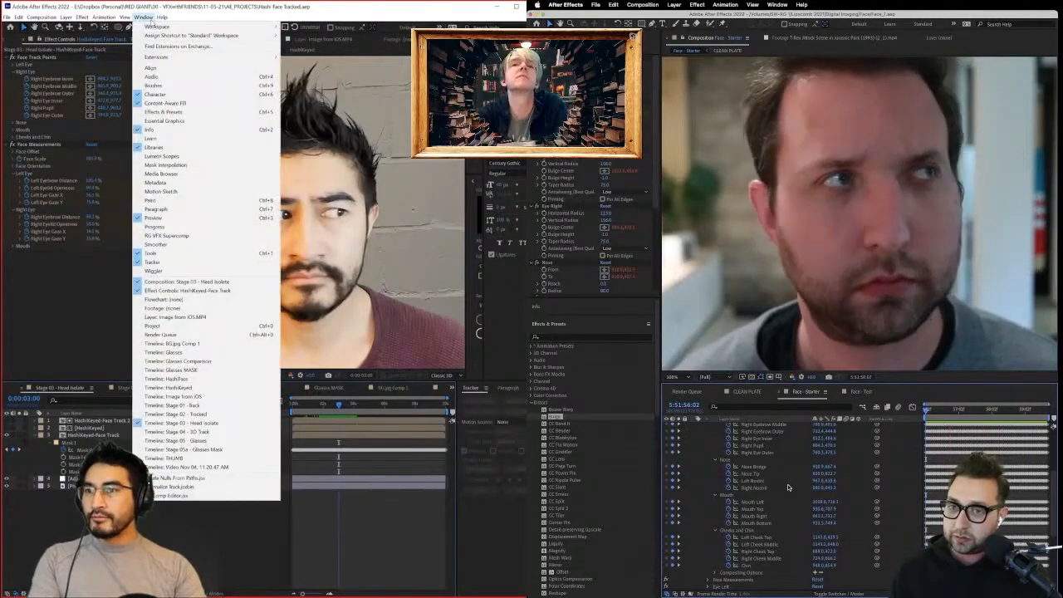
pyautogui.moveTo(200, 56)
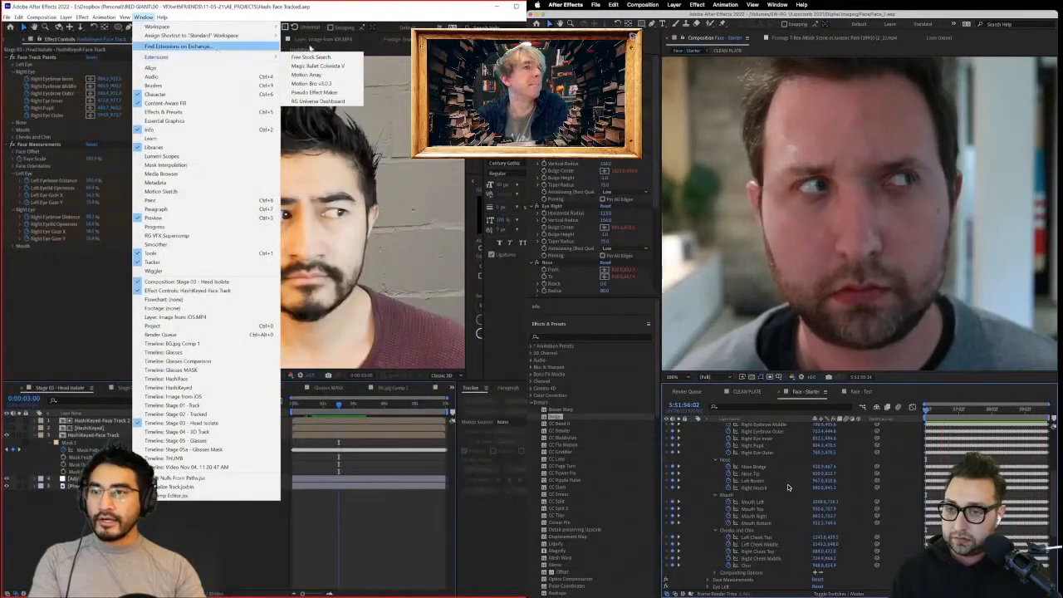
pyautogui.click(338, 84)
# Duplicate the Whole Face bulge effect and rename the copy Whole Mouth.
pyautogui.press('super+d')
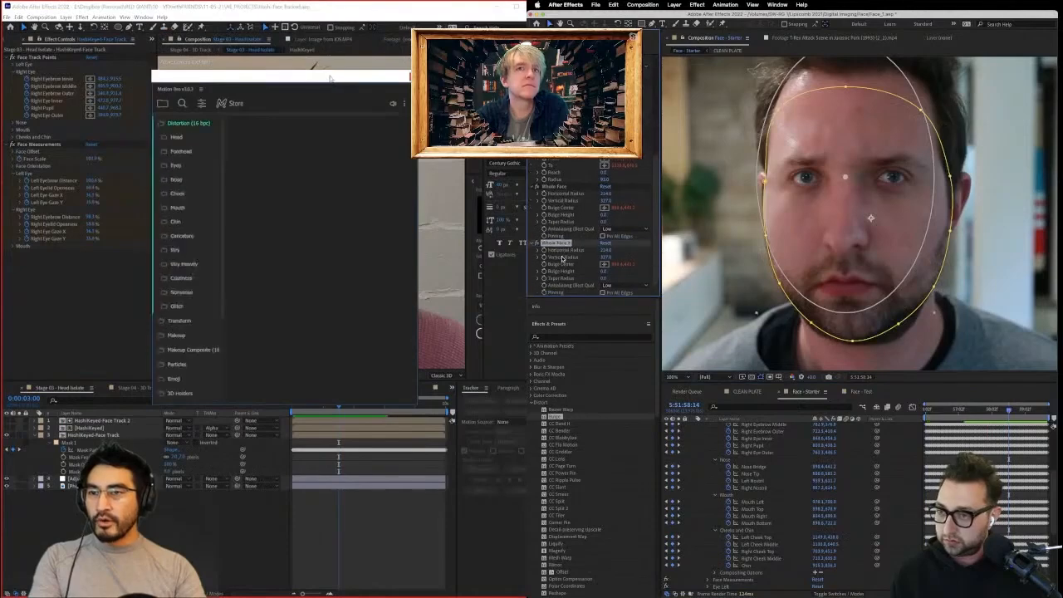
pyautogui.moveTo(329, 79); pyautogui.dragTo(261, 78)
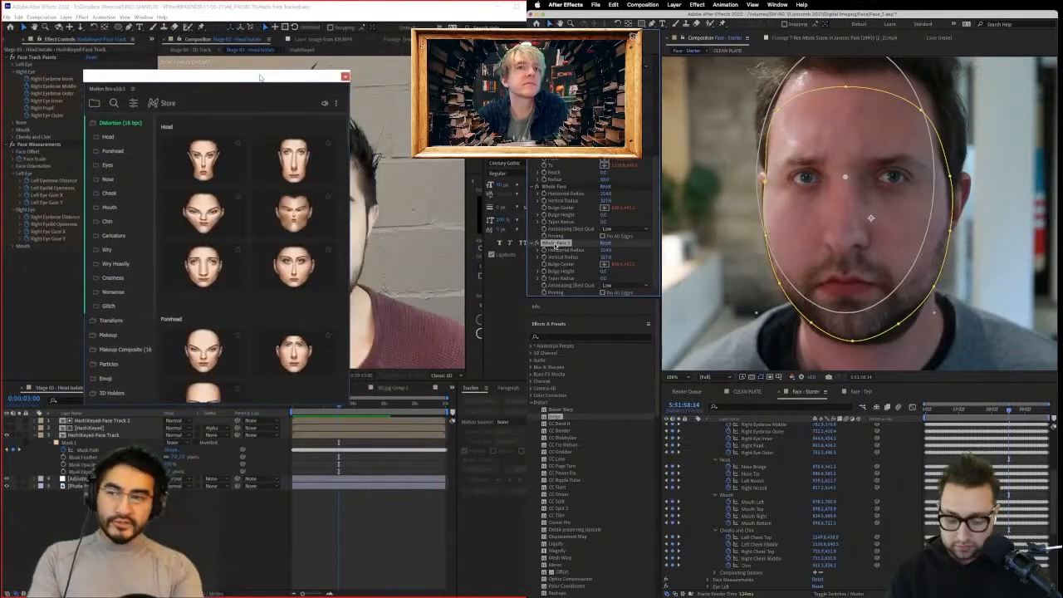
pyautogui.press('Return')
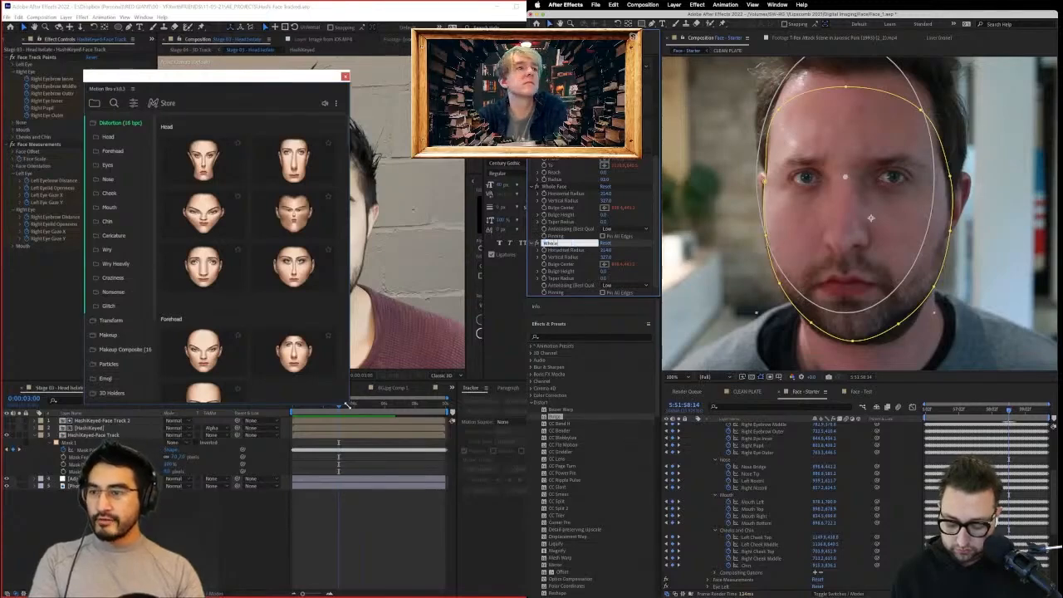
# Enlarge the Motion Bro window and show its preview mode and package directory settings.
pyautogui.moveTo(347, 404); pyautogui.dragTo(451, 432)
pyautogui.click(135, 103)
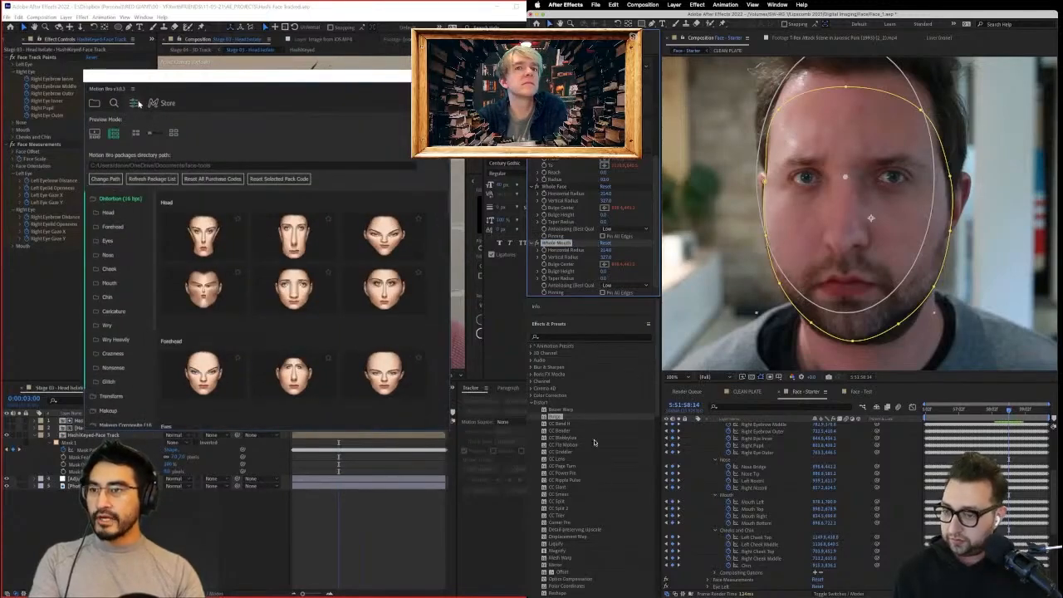
pyautogui.moveTo(161, 80); pyautogui.dragTo(180, 115)
pyautogui.scroll(-5, 730, 493)
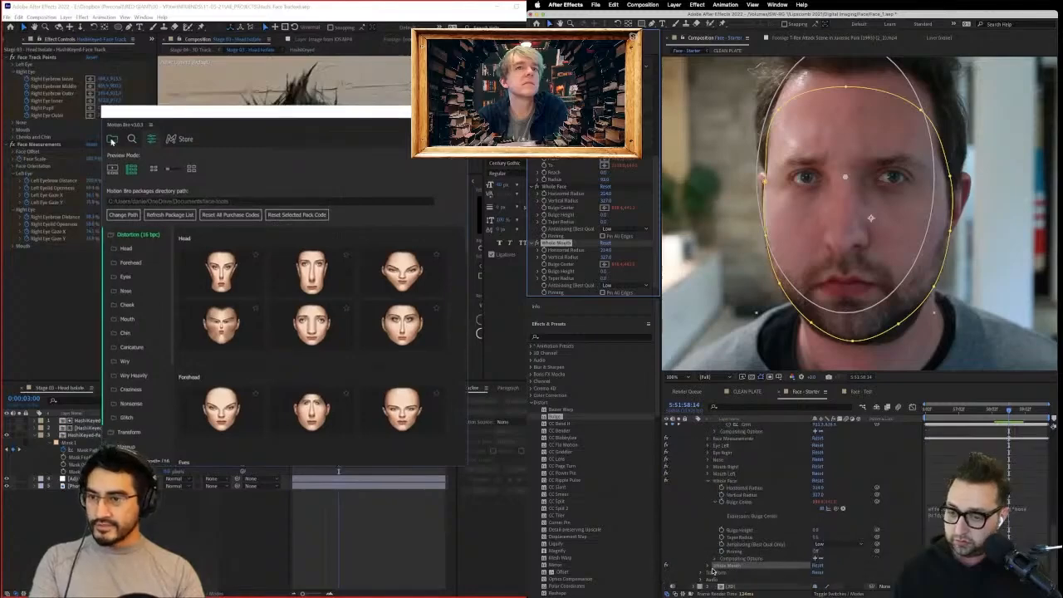
pyautogui.scroll(3, 711, 480)
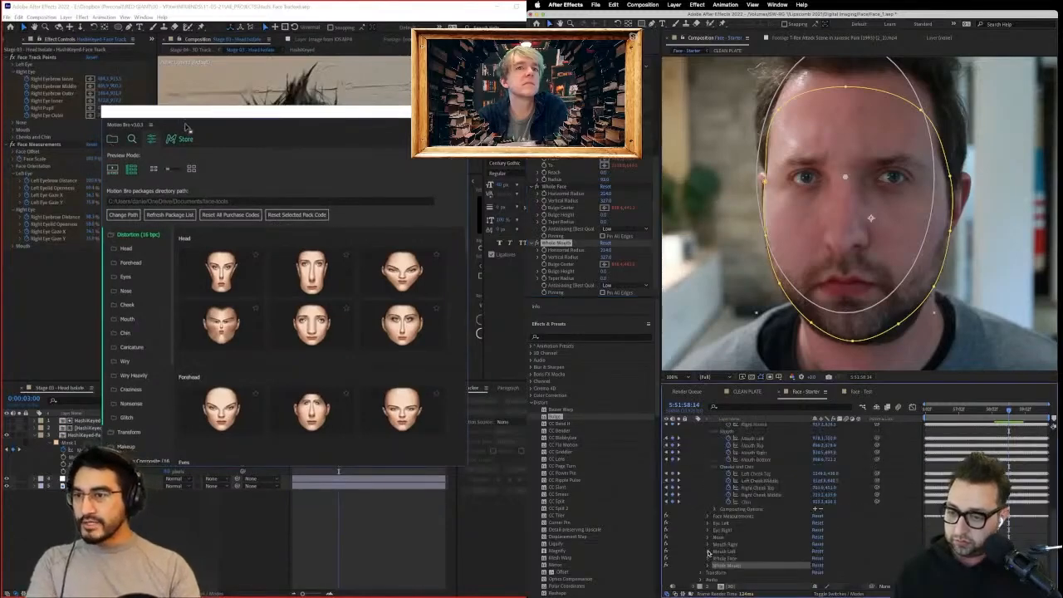
# Load the AE Face Tools pack in Motion Bro and expand the Whole Mouth effect's properties in the Face - Starter timeline.
pyautogui.moveTo(190, 117); pyautogui.dragTo(216, 111)
pyautogui.click(708, 566)
pyautogui.click(139, 135)
pyautogui.scroll(-4, 772, 525)
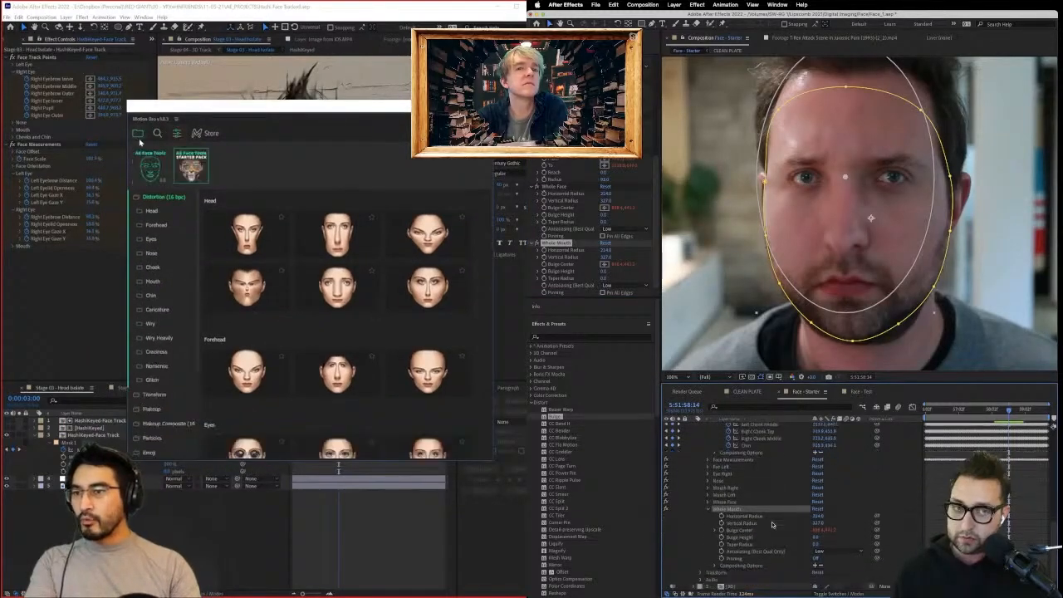
pyautogui.click(152, 169)
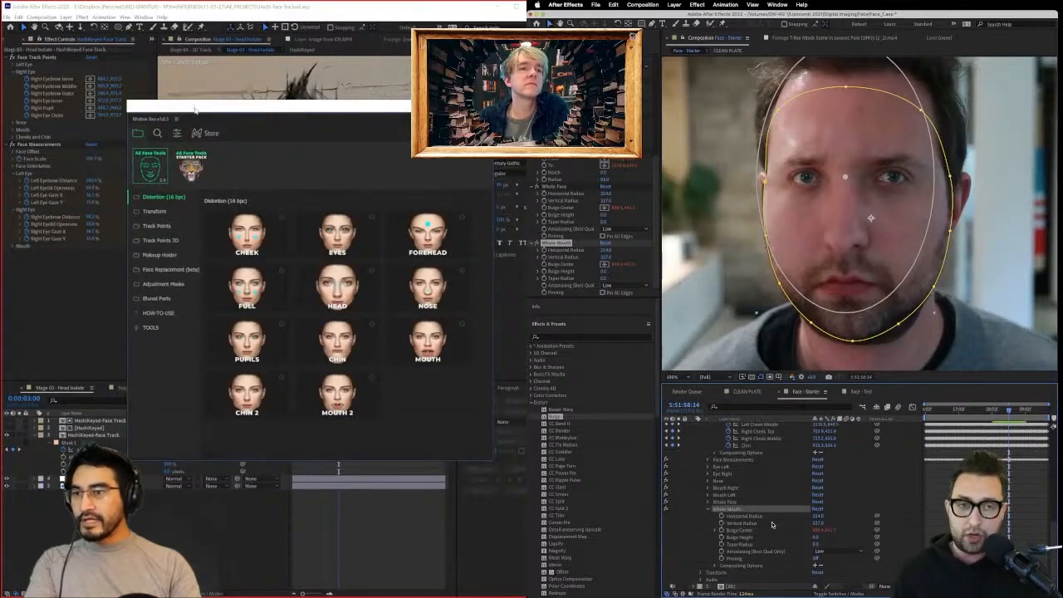
pyautogui.moveTo(195, 110); pyautogui.dragTo(182, 86)
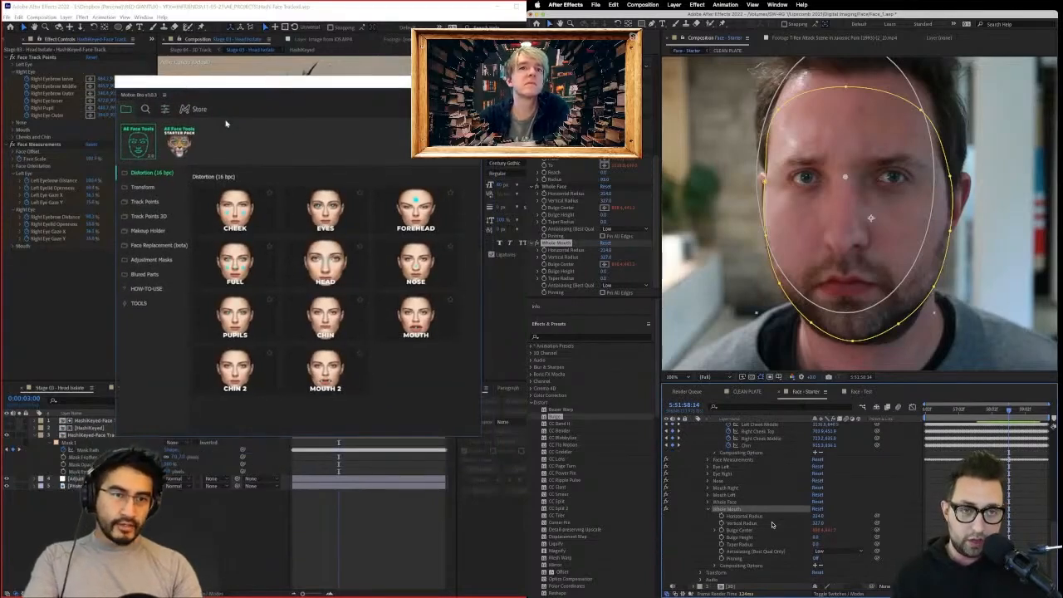
pyautogui.moveTo(214, 85); pyautogui.dragTo(225, 108)
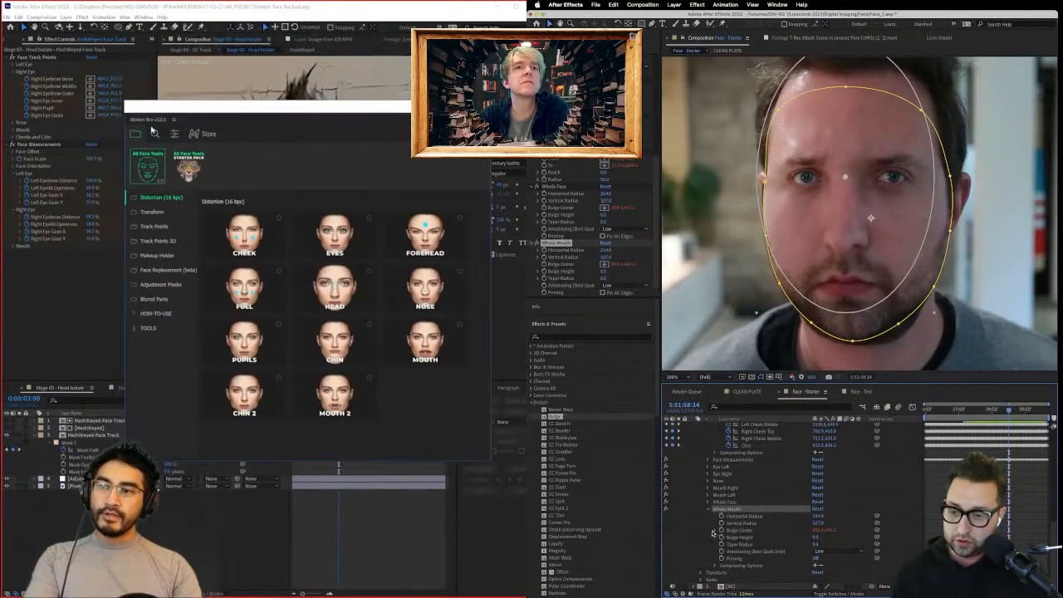
# Save the face project and link the Whole Mouth effect's Bulge Center expression to the Mouth Top track point.
pyautogui.click(714, 532)
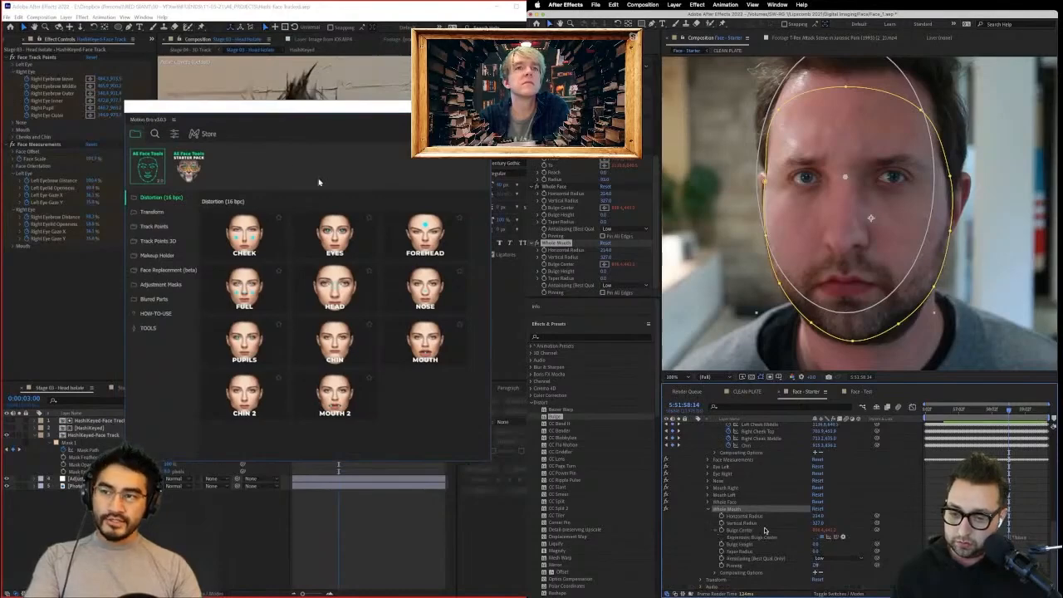
pyautogui.scroll(5, 764, 530)
pyautogui.hotkey('ctrl', 's')
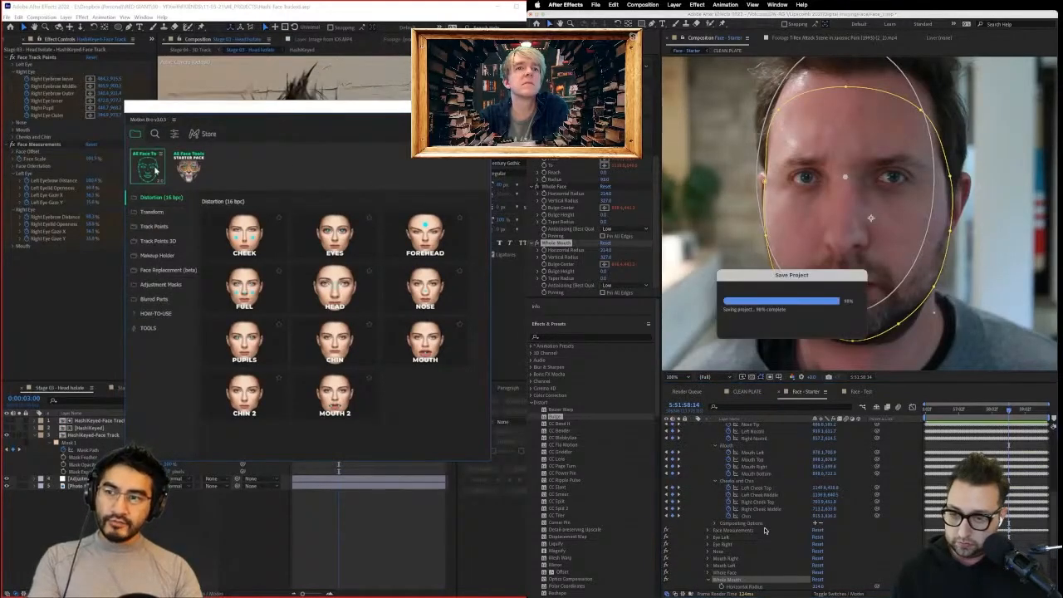
pyautogui.scroll(-2, 764, 529)
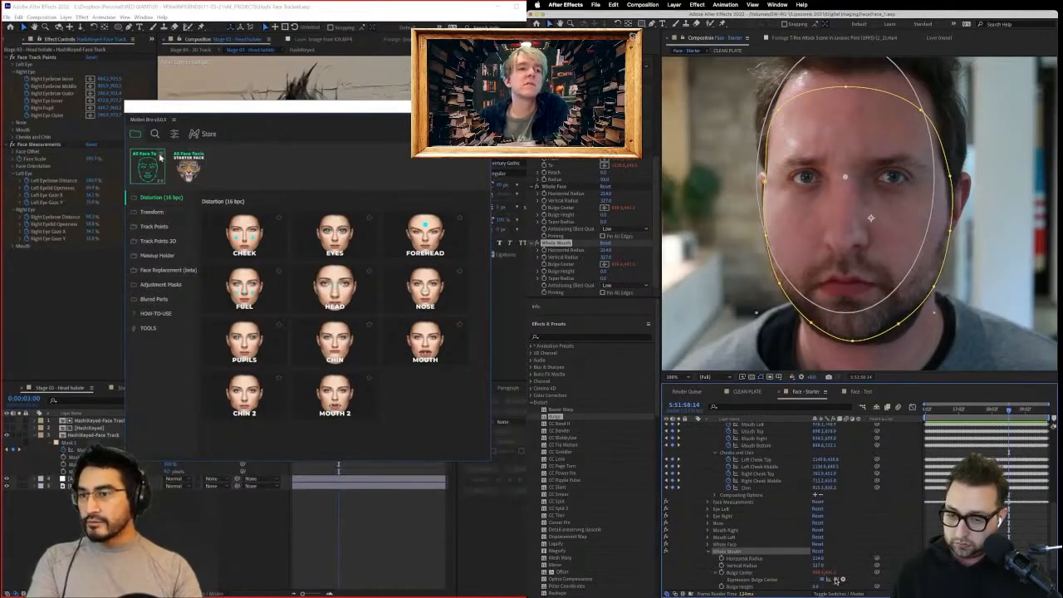
pyautogui.moveTo(836, 580); pyautogui.dragTo(761, 432)
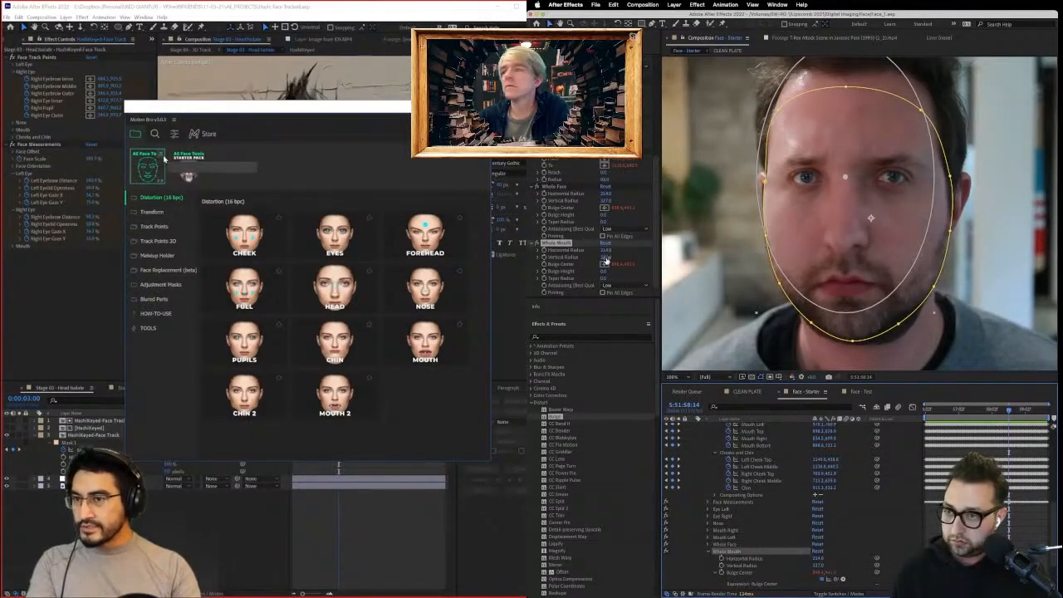
# Reduce the Whole Mouth effect's Vertical Radius to fit the lower face and return the playhead to 5:51:56:02.
pyautogui.moveTo(608, 258); pyautogui.dragTo(524, 252)
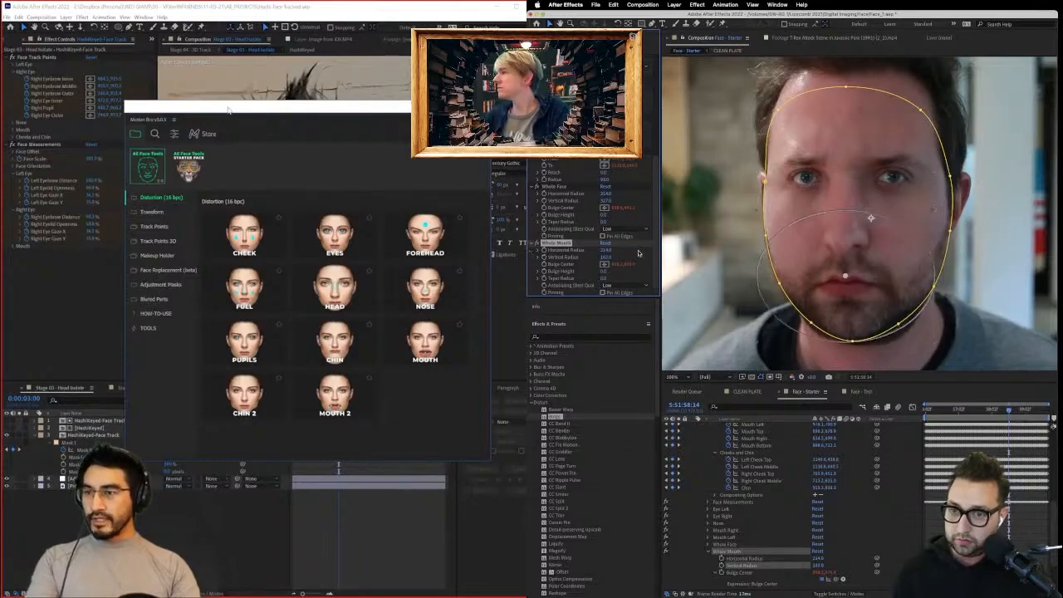
pyautogui.moveTo(228, 109); pyautogui.dragTo(248, 125)
pyautogui.click(949, 413)
pyautogui.moveTo(948, 413); pyautogui.dragTo(926, 411)
# Set the Whole Mouth effect's Bulge Height to 1.1 and select the Face Measurements effect on the HashiKeyed-Face Track layer.
pyautogui.click(93, 429)
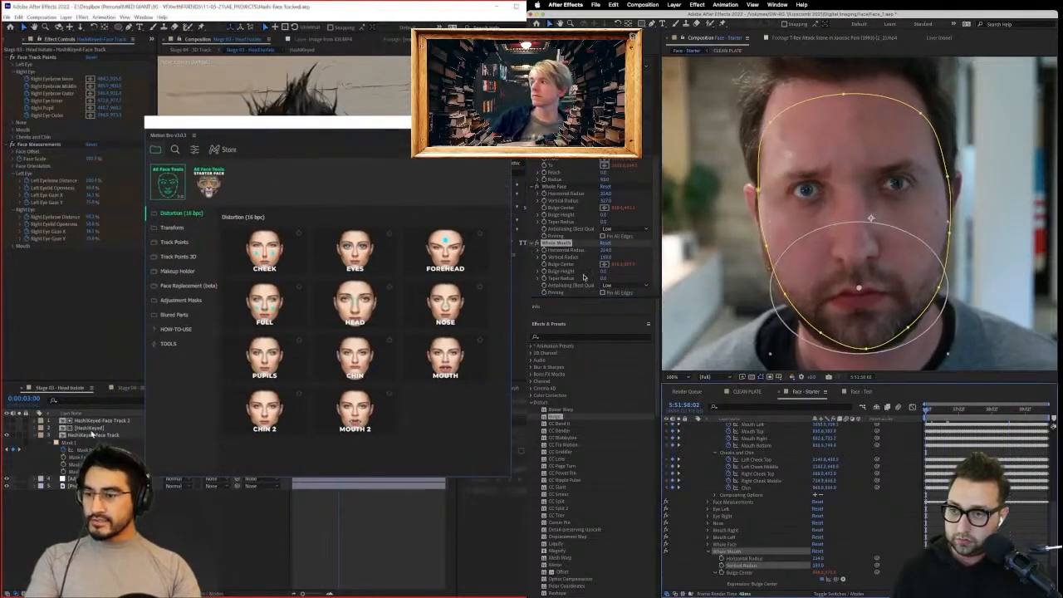
pyautogui.click(96, 437)
pyautogui.moveTo(601, 273); pyautogui.dragTo(602, 274)
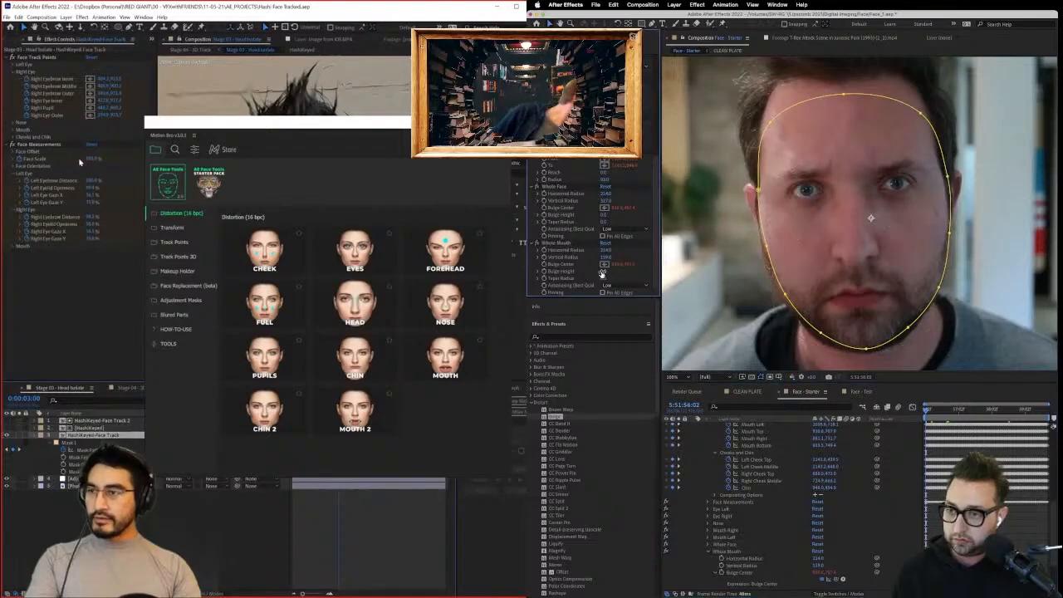
pyautogui.click(40, 56)
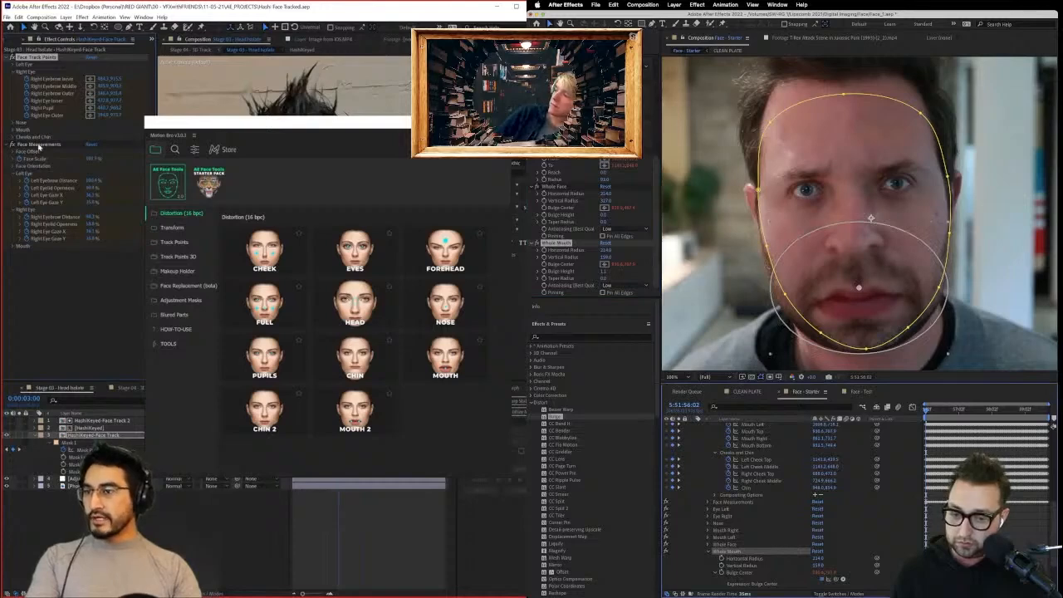
pyautogui.click(39, 146)
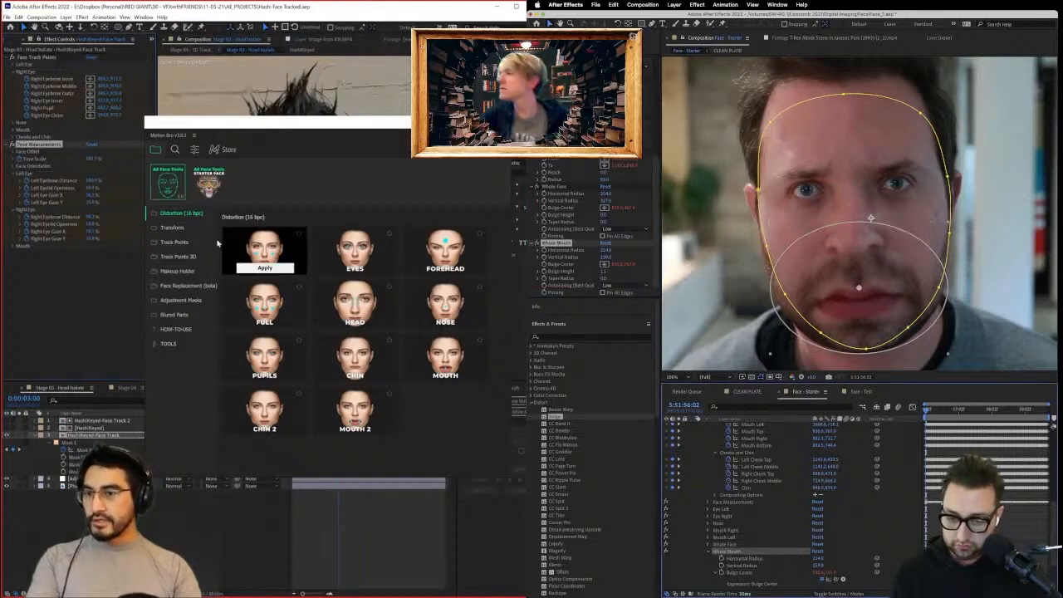
pyautogui.click(895, 536)
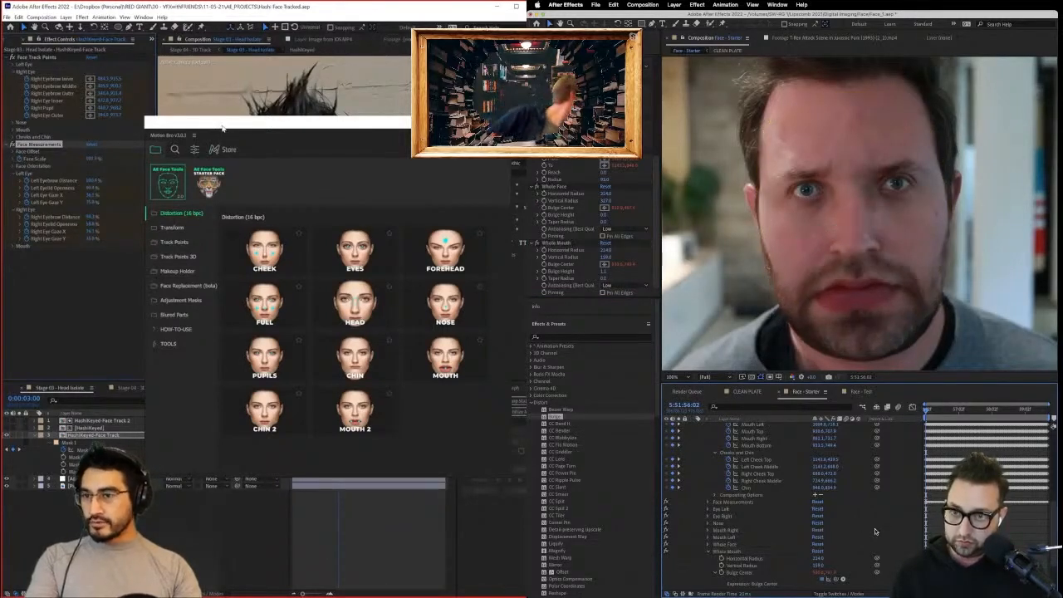
# Browse the AE Face Tools Transform presets, raise the Whole Mouth effect's Taper Radius and preview the Face - Starter composition.
pyautogui.moveTo(222, 128); pyautogui.dragTo(221, 170)
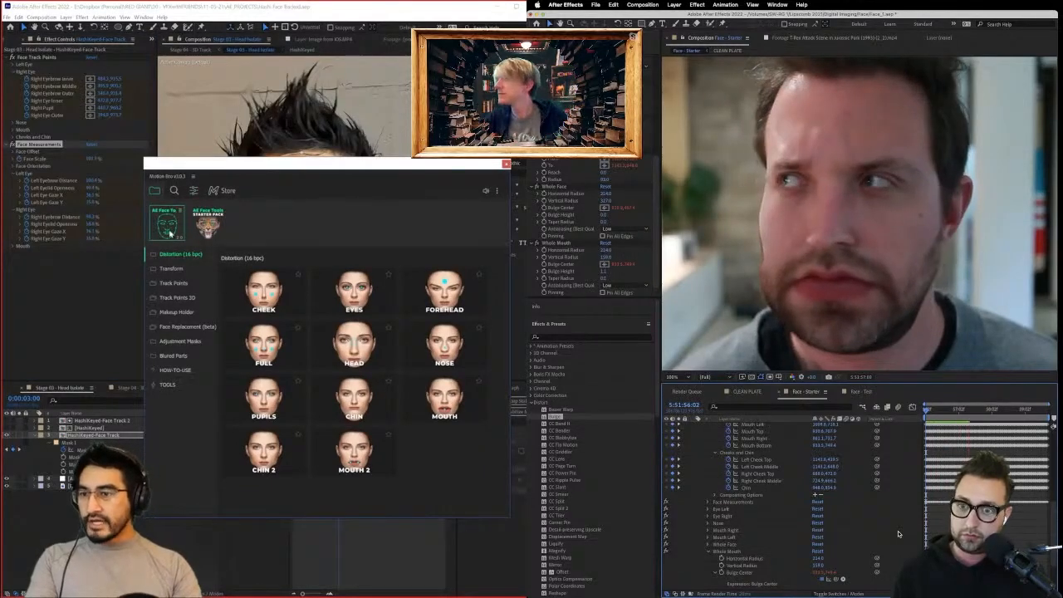
pyautogui.click(172, 269)
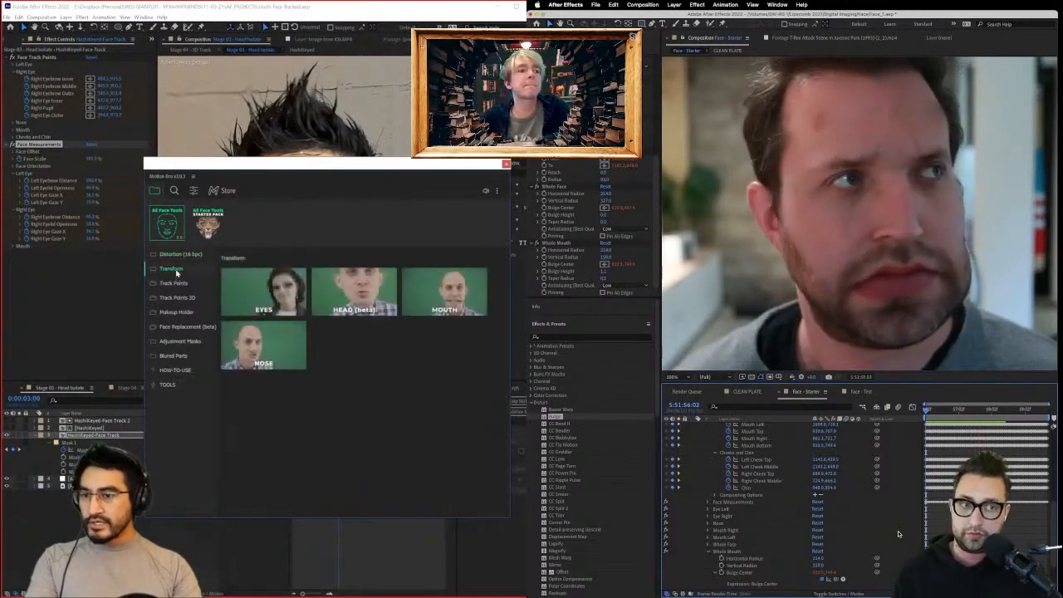
pyautogui.moveTo(360, 312)
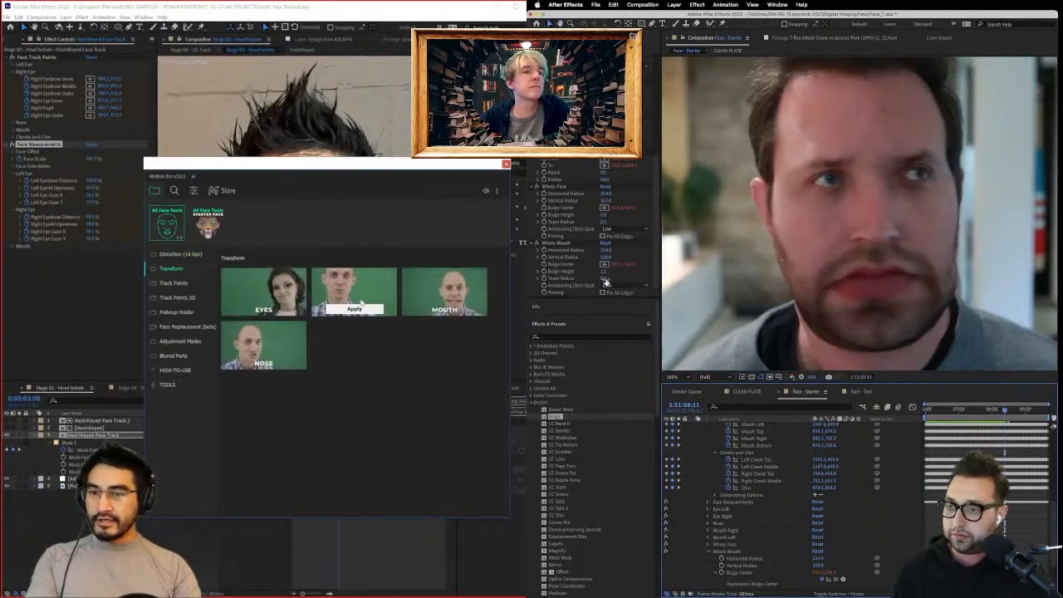
pyautogui.moveTo(604, 278); pyautogui.dragTo(621, 278)
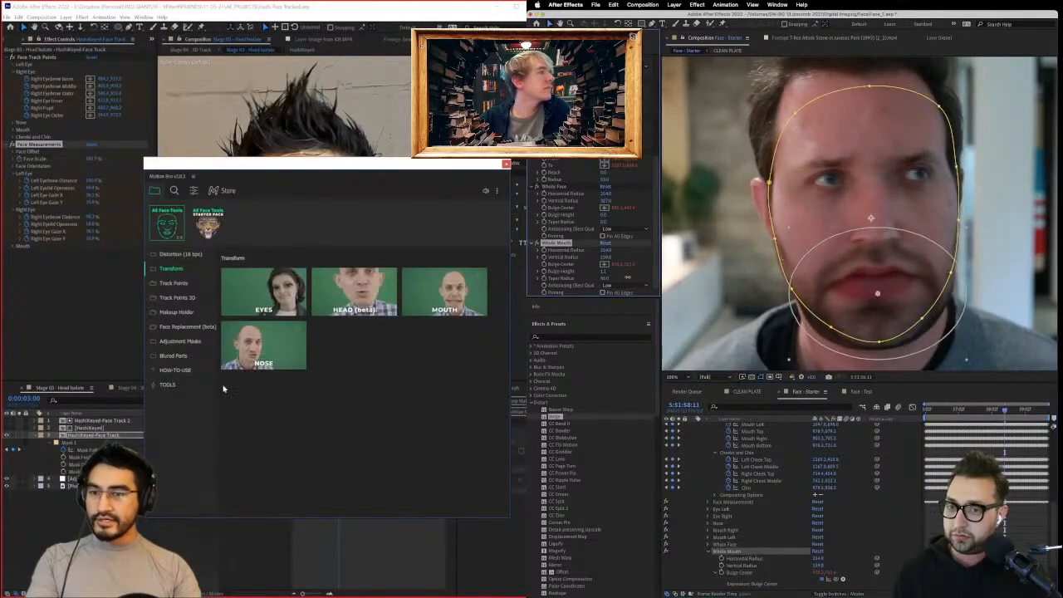
pyautogui.moveTo(461, 291)
pyautogui.click(851, 517)
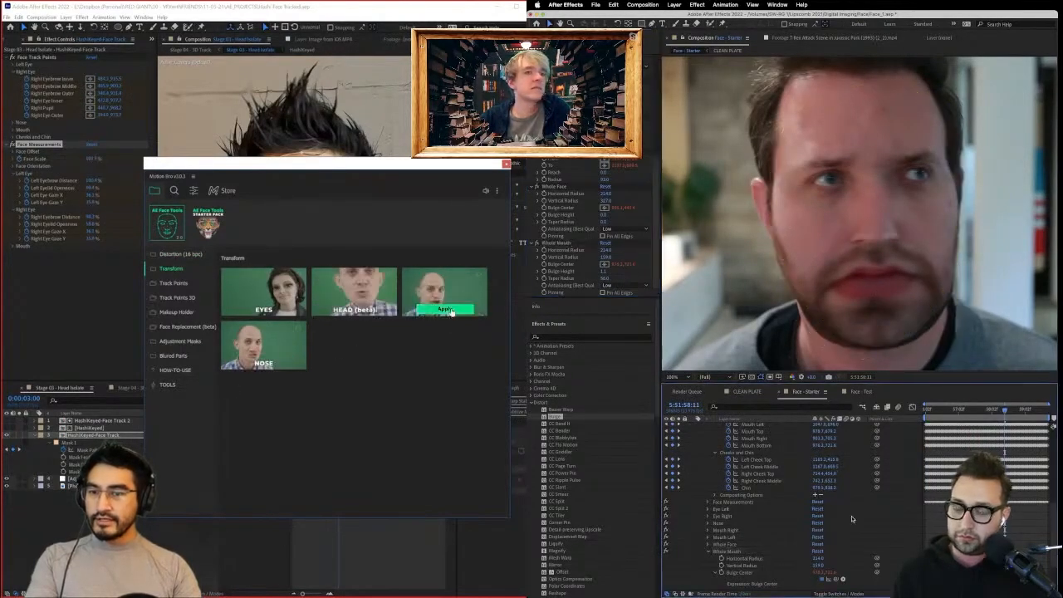
pyautogui.press('space')
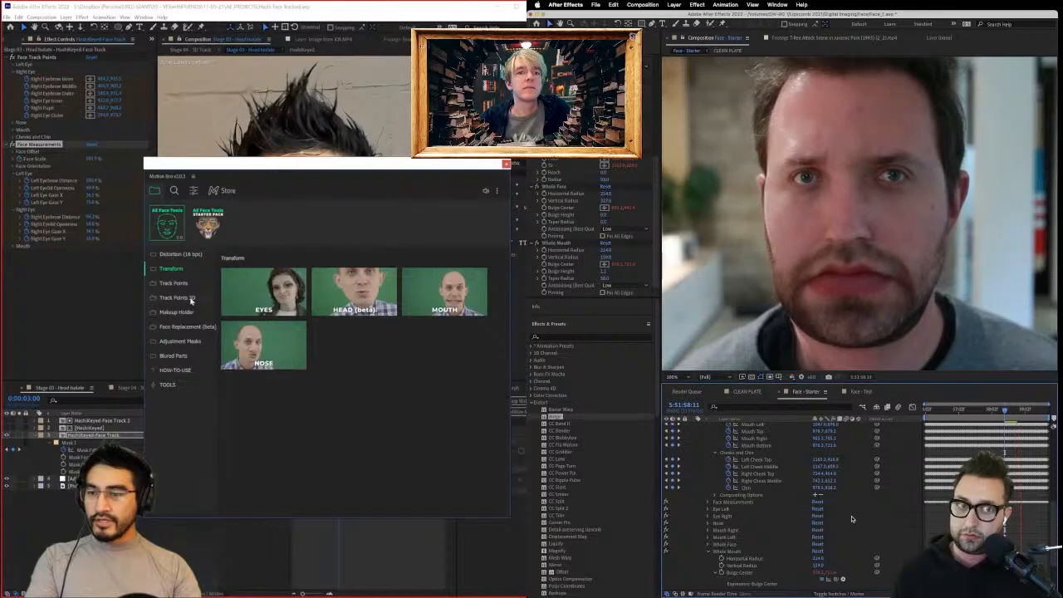
# Browse the Track Points presets for face and eyebrows and display the Track Points 3D category.
pyautogui.click(178, 283)
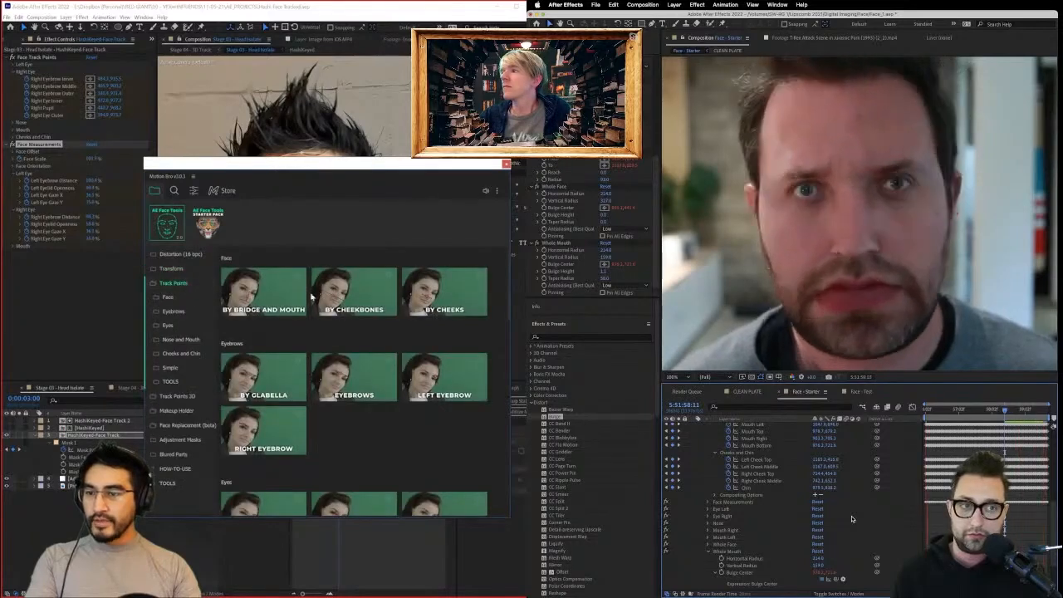
pyautogui.moveTo(362, 169); pyautogui.dragTo(396, 175)
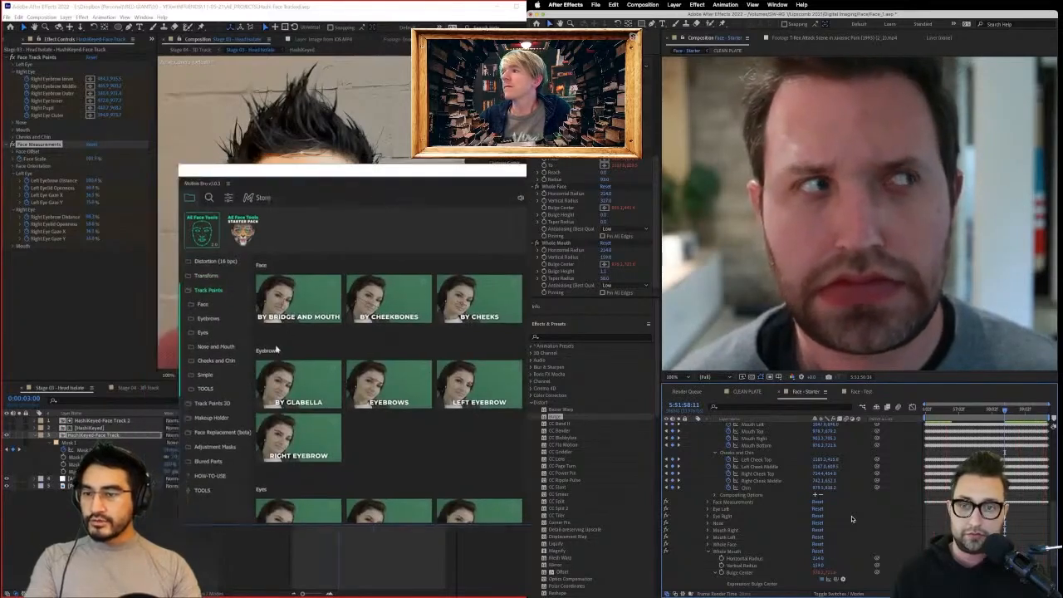
pyautogui.scroll(-4, 354, 358)
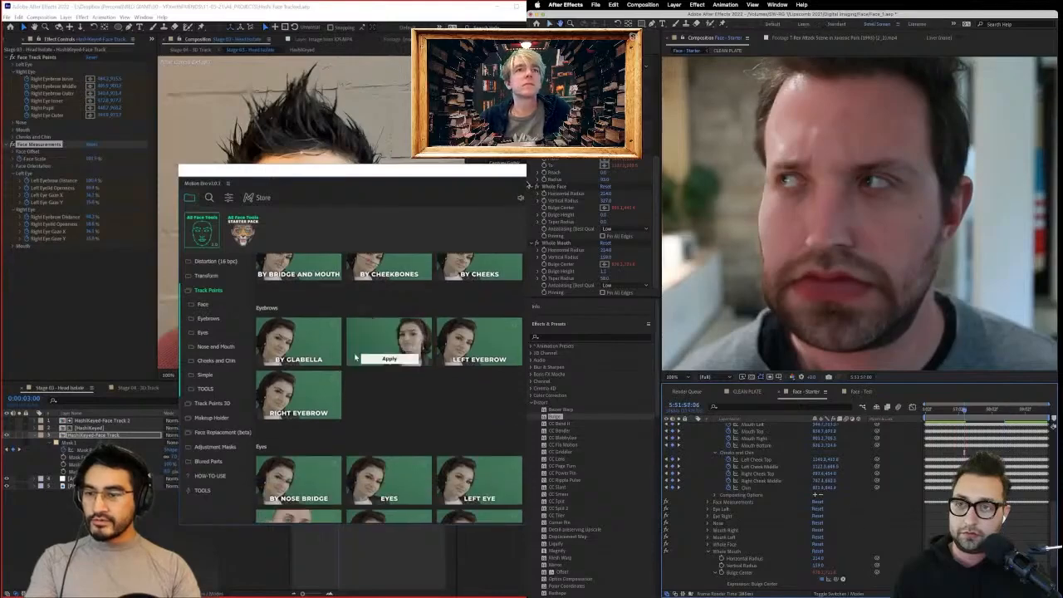
pyautogui.click(211, 403)
# Lower the Whole Face effect's Bulge Height slightly below zero and browse the Track Points 3D presets for eyes, face and nose.
pyautogui.moveTo(606, 214); pyautogui.dragTo(587, 215)
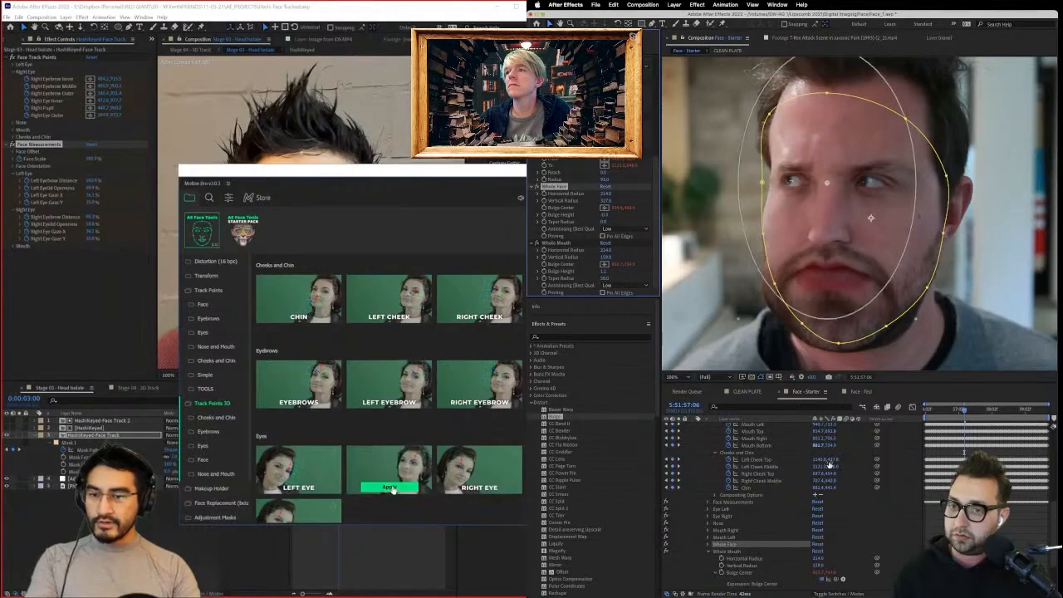
pyautogui.click(872, 529)
pyautogui.scroll(-3, 394, 354)
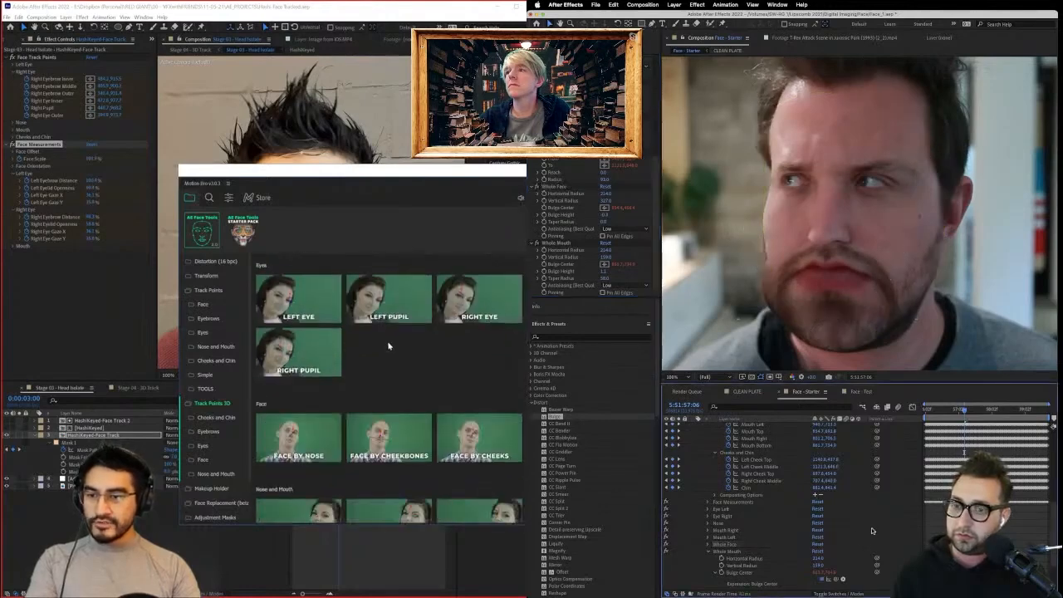
pyautogui.scroll(-2, 388, 346)
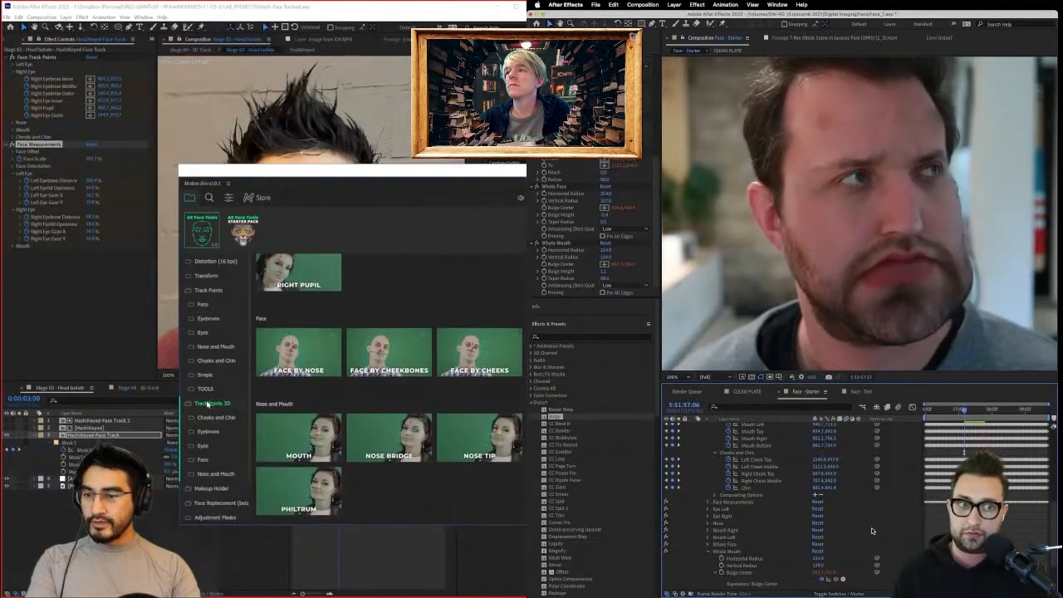
pyautogui.moveTo(296, 363)
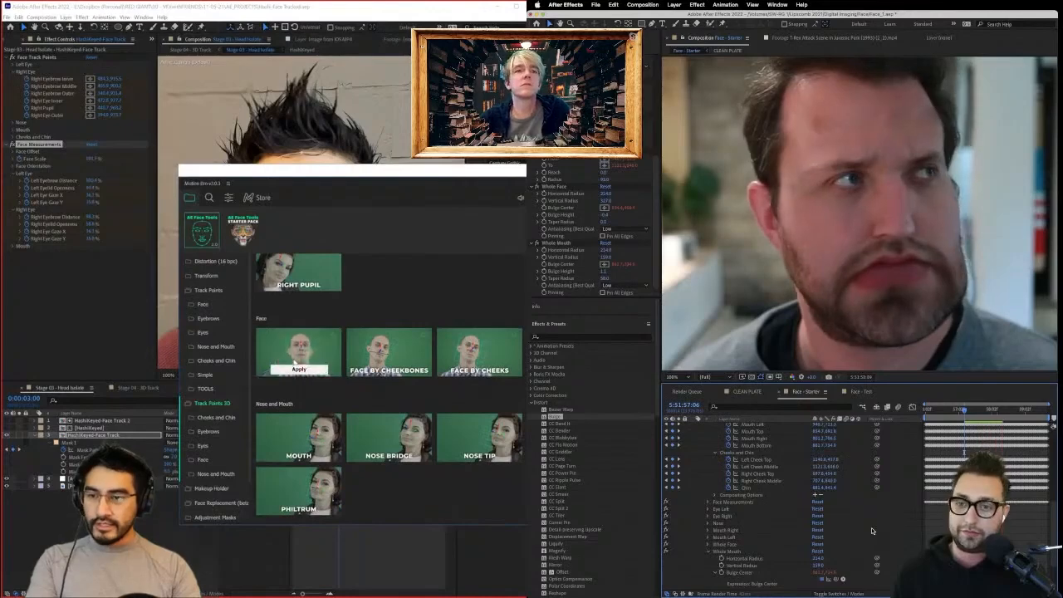
# Apply the 3D Face by Cheeks preset to the HashiKeyed-Face Track layer and move the Motion Bro window clear of the composition.
pyautogui.moveTo(413, 352)
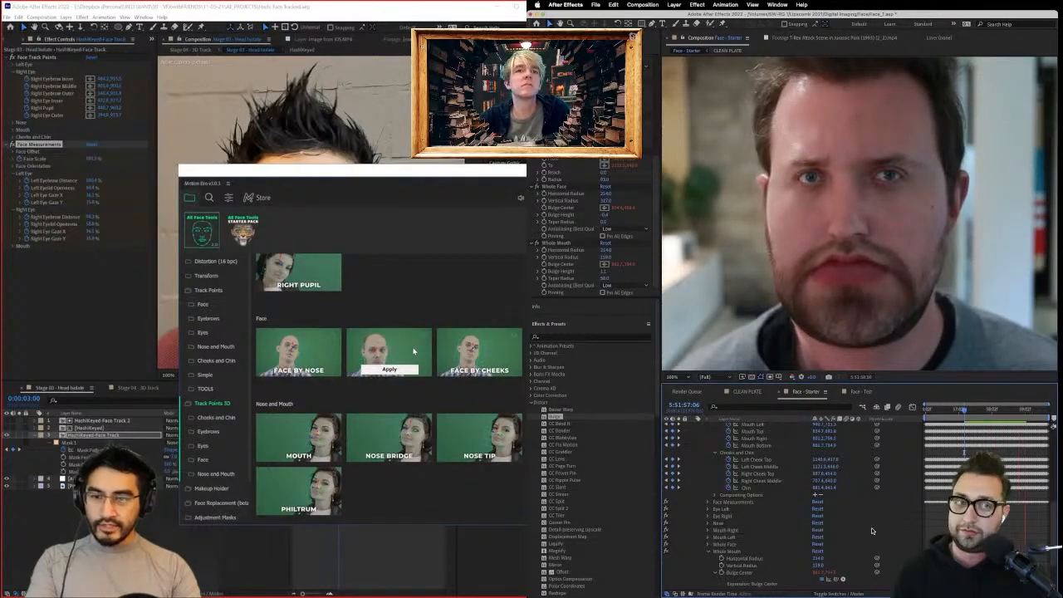
pyautogui.moveTo(482, 357)
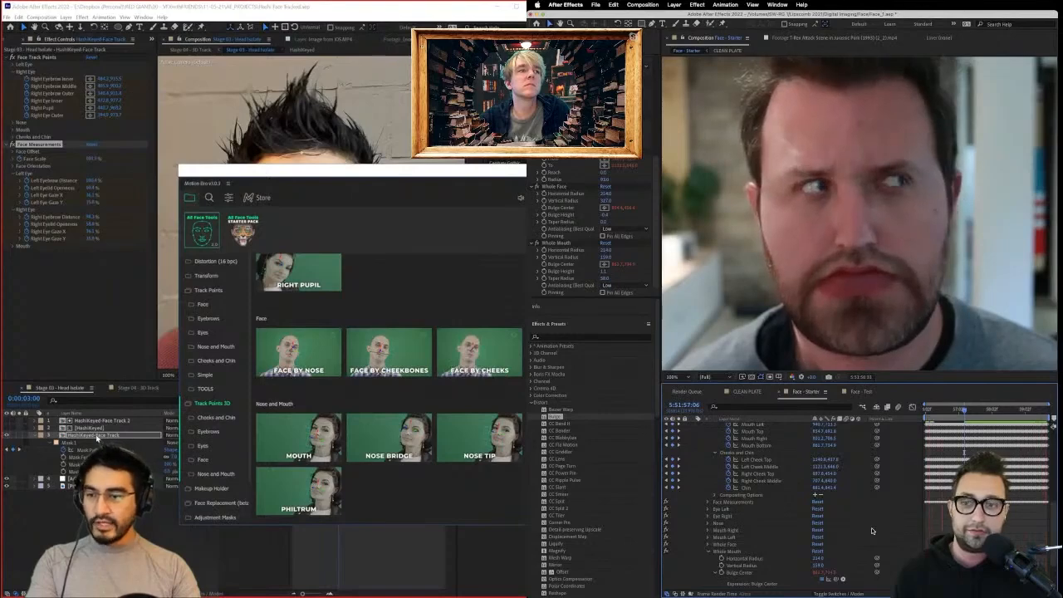
pyautogui.click(487, 370)
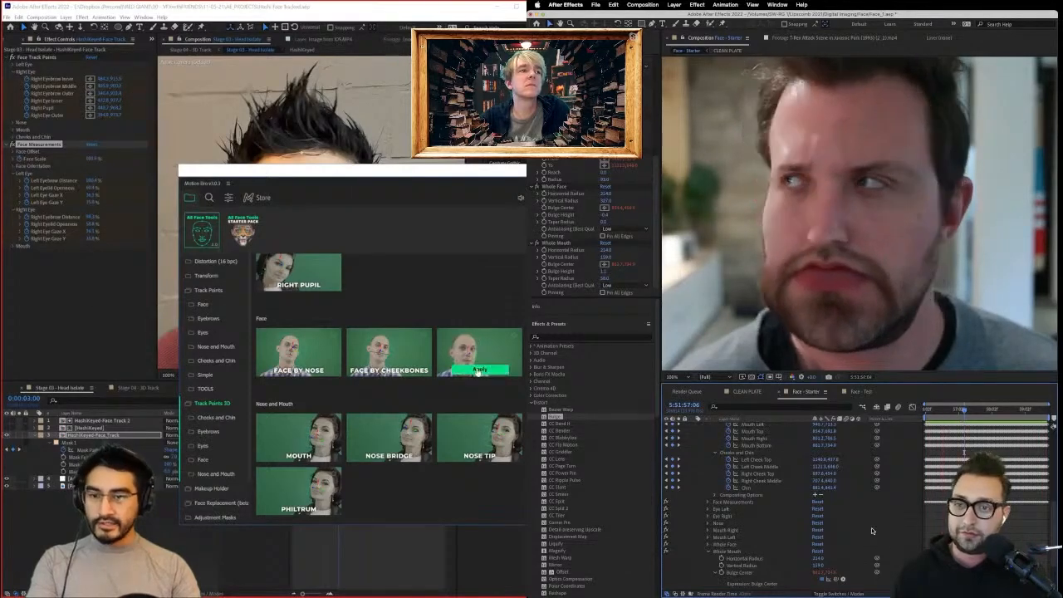
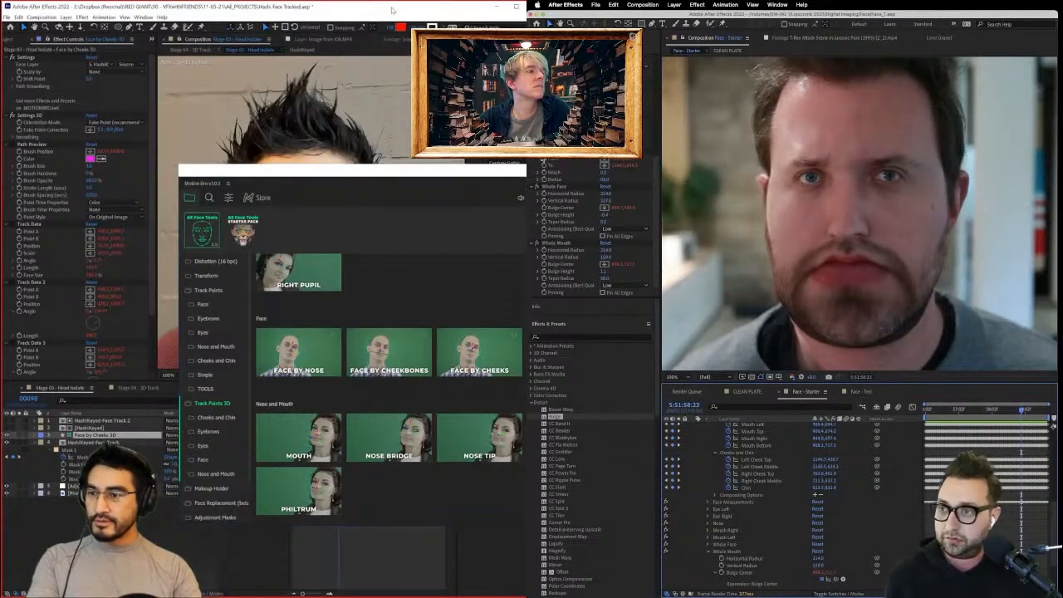
pyautogui.scroll(5, 594, 229)
pyautogui.moveTo(514, 172); pyautogui.dragTo(457, 358)
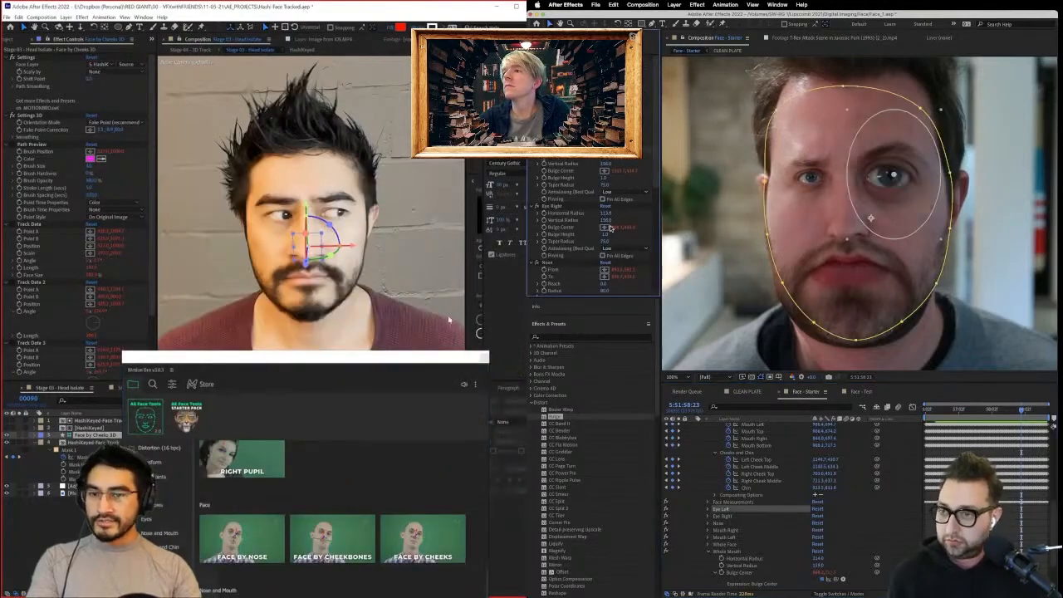
pyautogui.moveTo(262, 377); pyautogui.dragTo(401, 550)
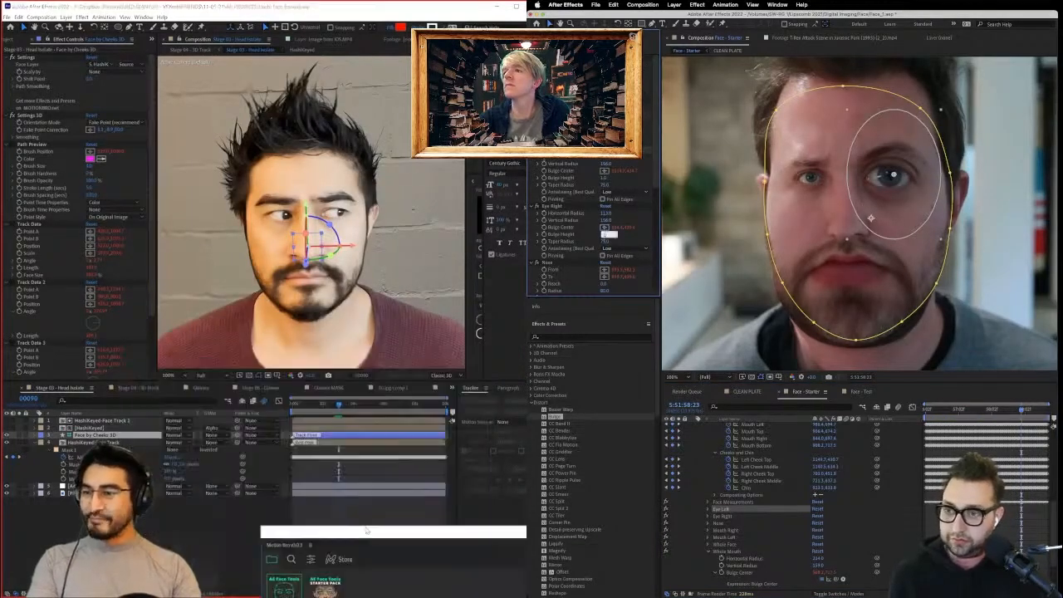
# Set the Eye Right effect's Bulge Height to 1.0 and scrub through the head turn to check the Face by Cheeks 3D layer's tracking.
pyautogui.click(904, 522)
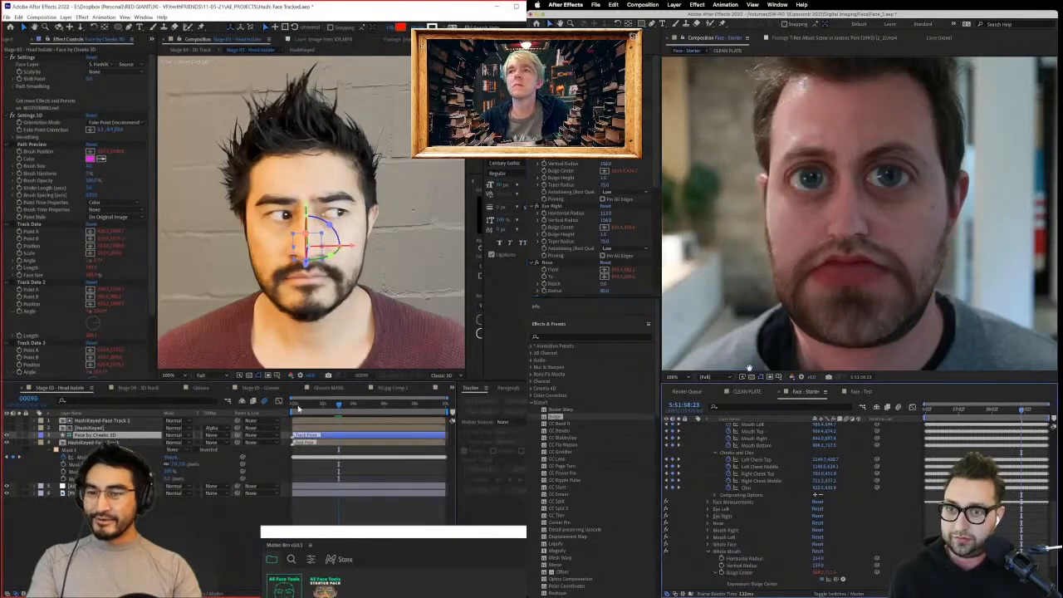
pyautogui.moveTo(304, 407); pyautogui.dragTo(294, 405)
pyautogui.press('space')
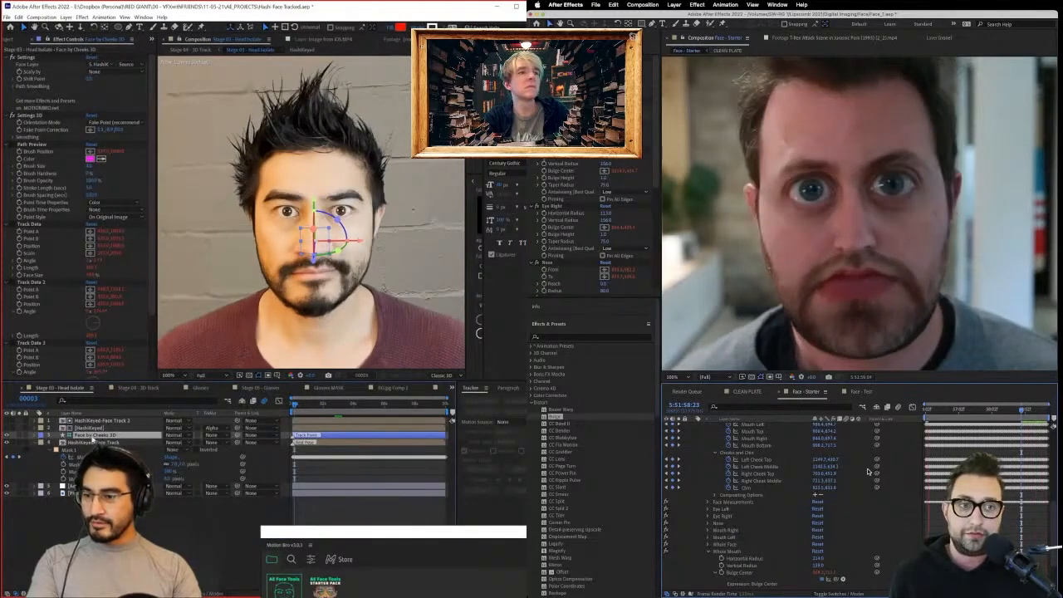
pyautogui.press('F4')
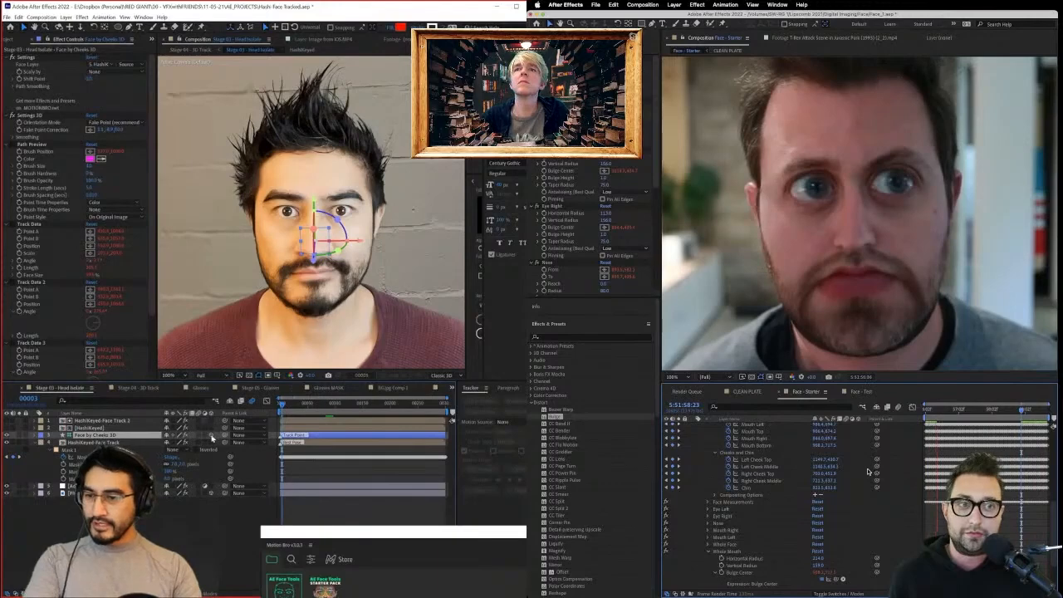
pyautogui.moveTo(293, 406)
pyautogui.mouseDown()
pyautogui.moveTo(308, 407)
pyautogui.moveTo(280, 406)
pyautogui.mouseUp()
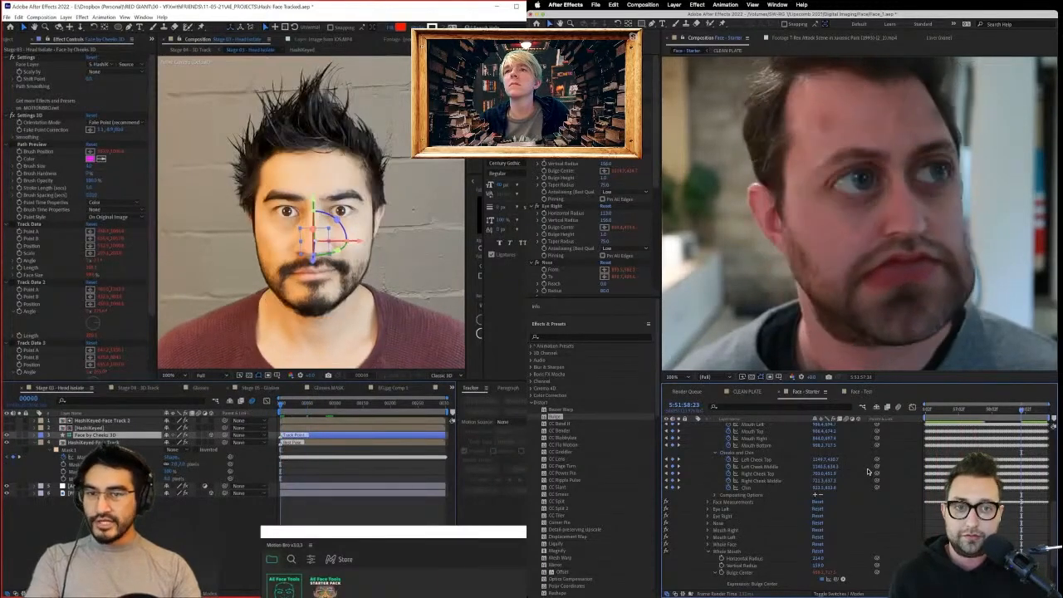
pyautogui.press('space')
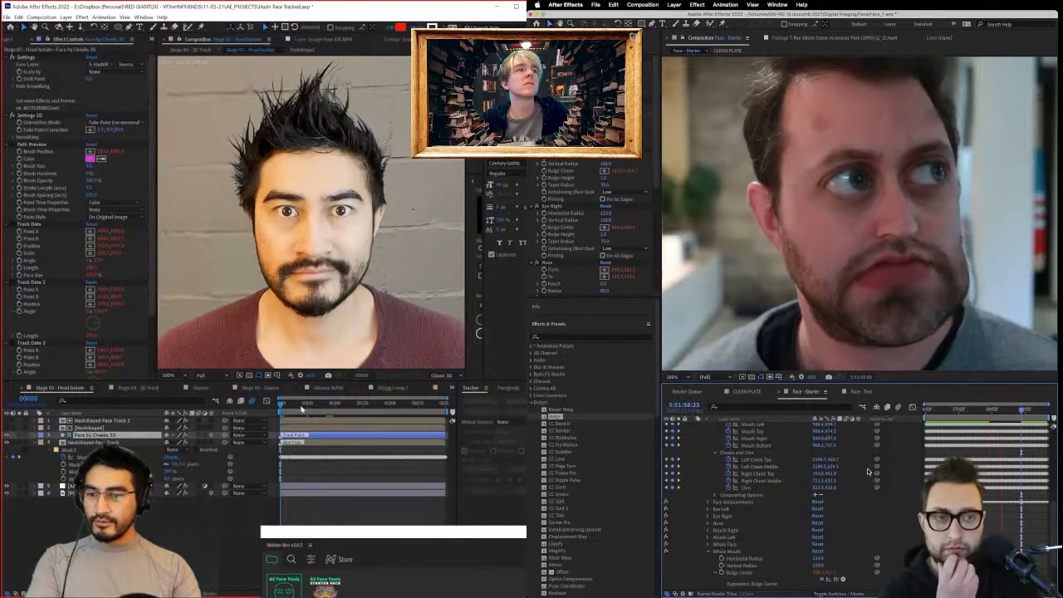
pyautogui.moveTo(295, 408)
pyautogui.mouseDown()
pyautogui.moveTo(447, 402)
pyautogui.moveTo(300, 419)
pyautogui.mouseUp()
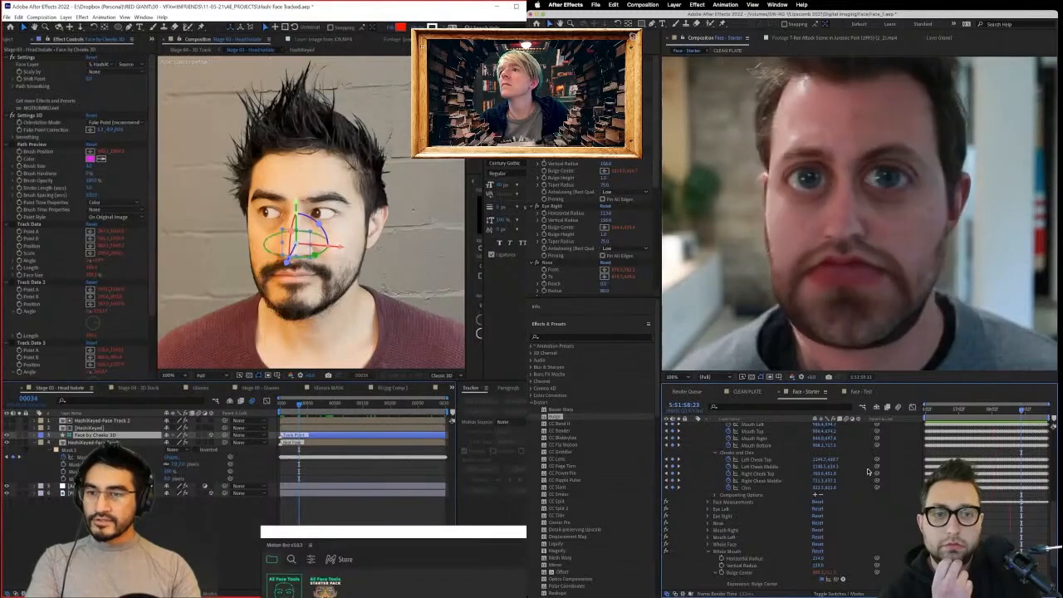
pyautogui.moveTo(299, 403)
pyautogui.mouseDown()
pyautogui.moveTo(444, 407)
pyautogui.moveTo(297, 409)
pyautogui.mouseUp()
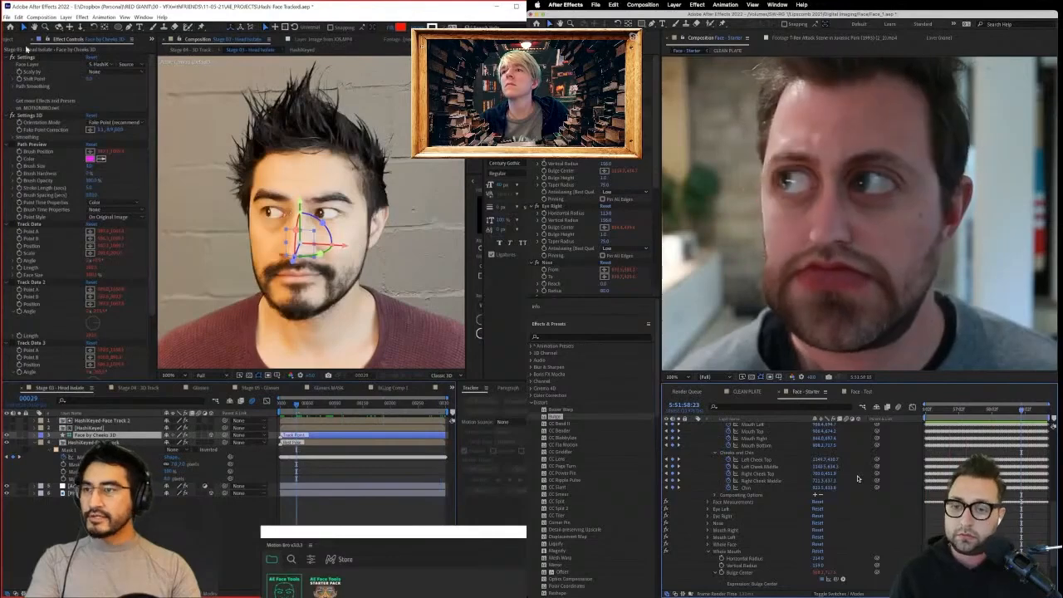
# Find the Glasses precomp in the project's 04_PRECOMPS folder and add it as the uppermost layer of Stage 03 - Head Isolate.
pyautogui.click(9, 39)
pyautogui.click(58, 215)
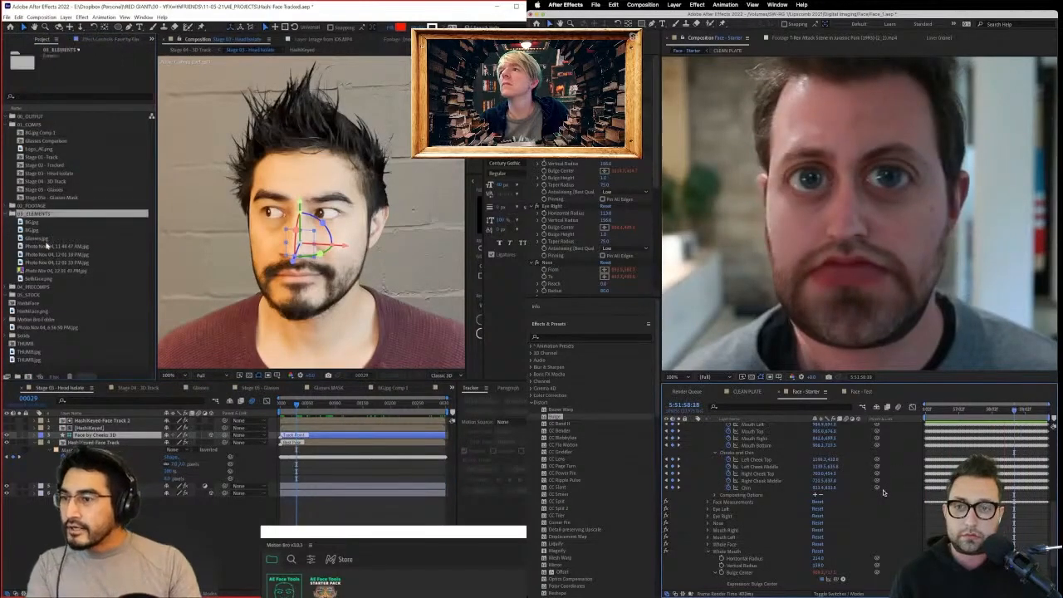
pyautogui.click(31, 238)
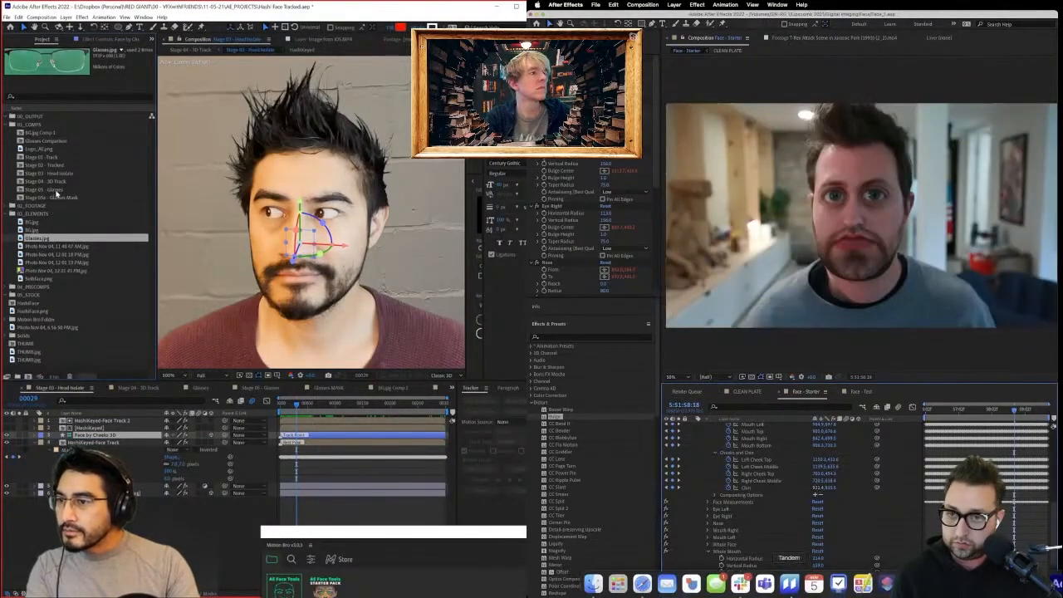
pyautogui.click(53, 246)
pyautogui.click(14, 213)
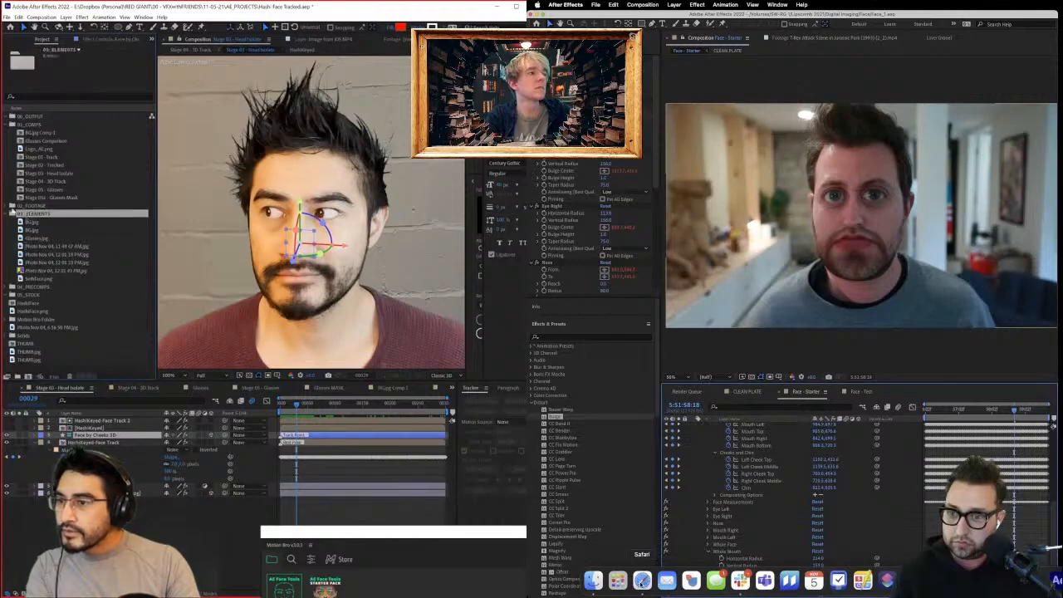
pyautogui.click(7, 206)
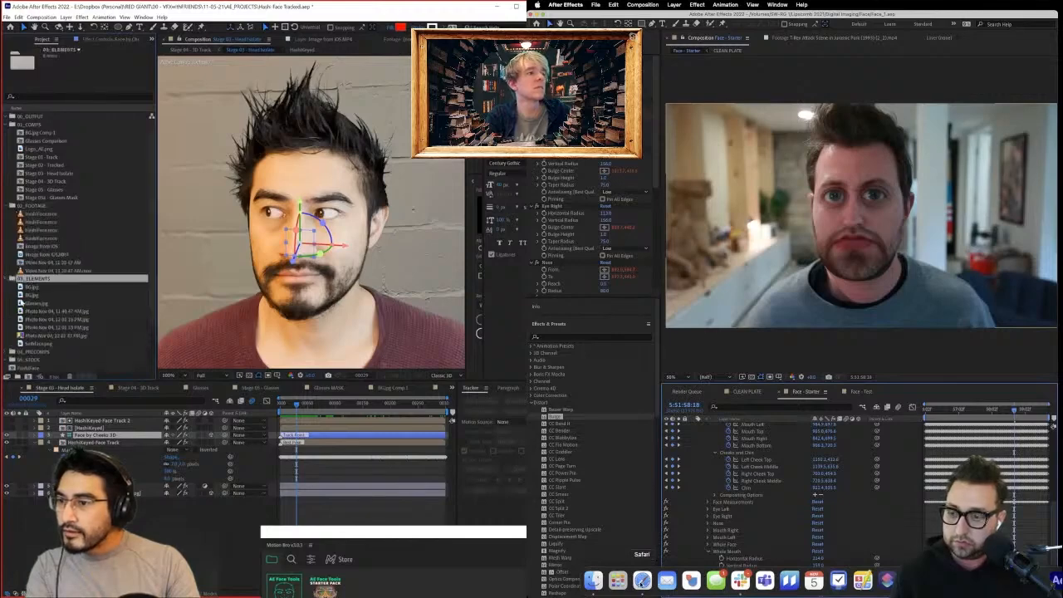
pyautogui.scroll(-3, 36, 335)
pyautogui.click(10, 295)
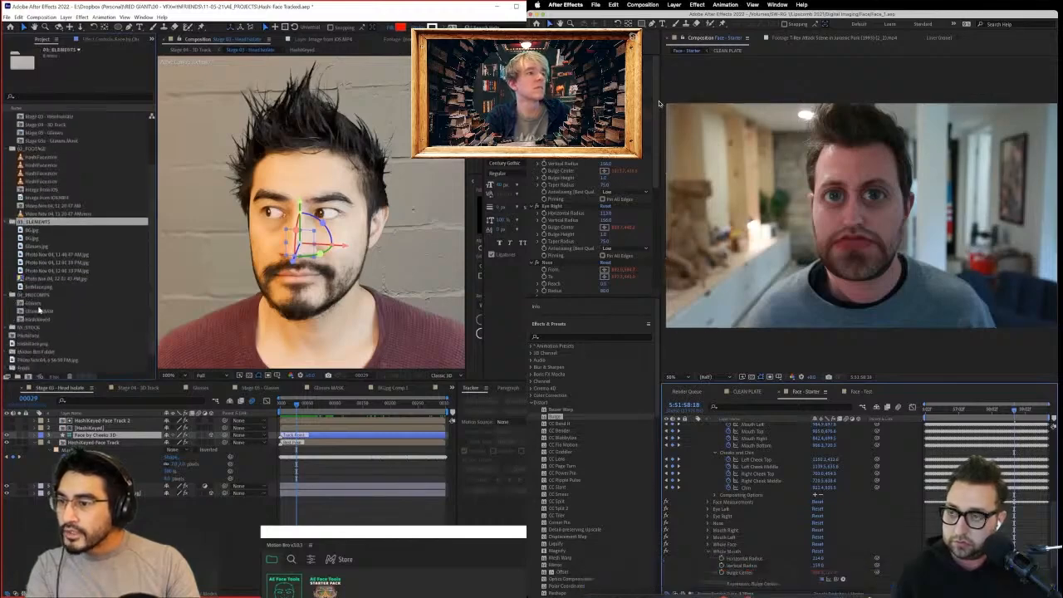
pyautogui.click(35, 303)
pyautogui.moveTo(136, 437); pyautogui.dragTo(135, 427)
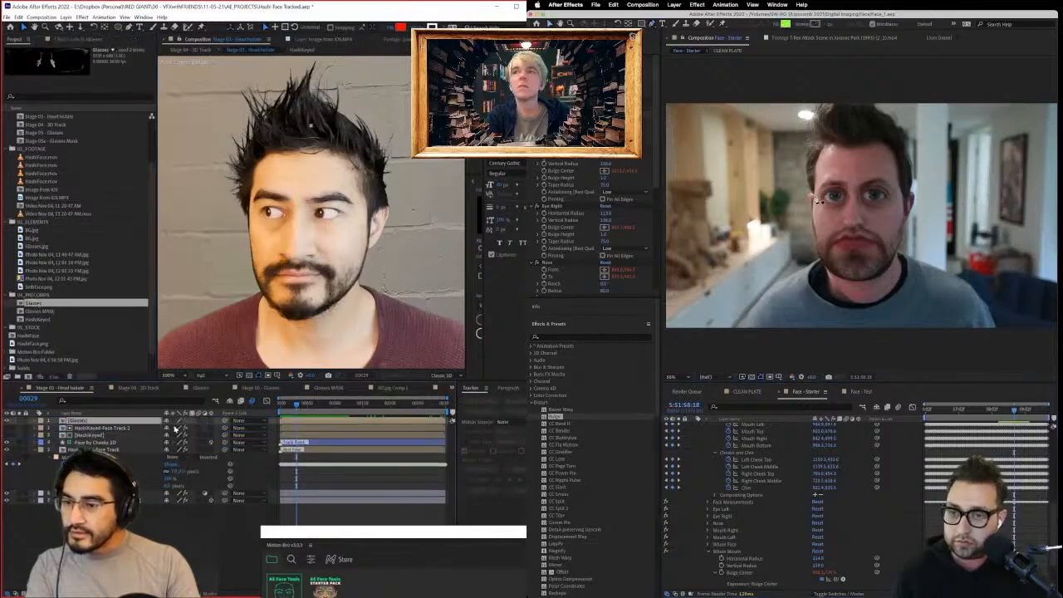
# Make the Glasses layer 3D and parent it to the Face by Cheeks 3D layer.
pyautogui.click(214, 422)
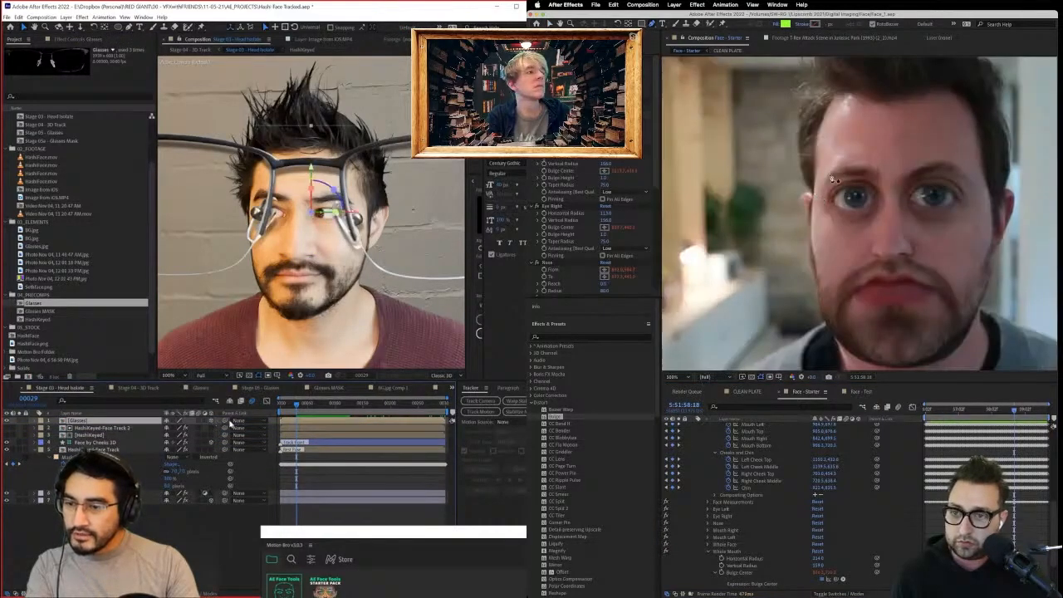
pyautogui.moveTo(138, 450); pyautogui.dragTo(95, 449)
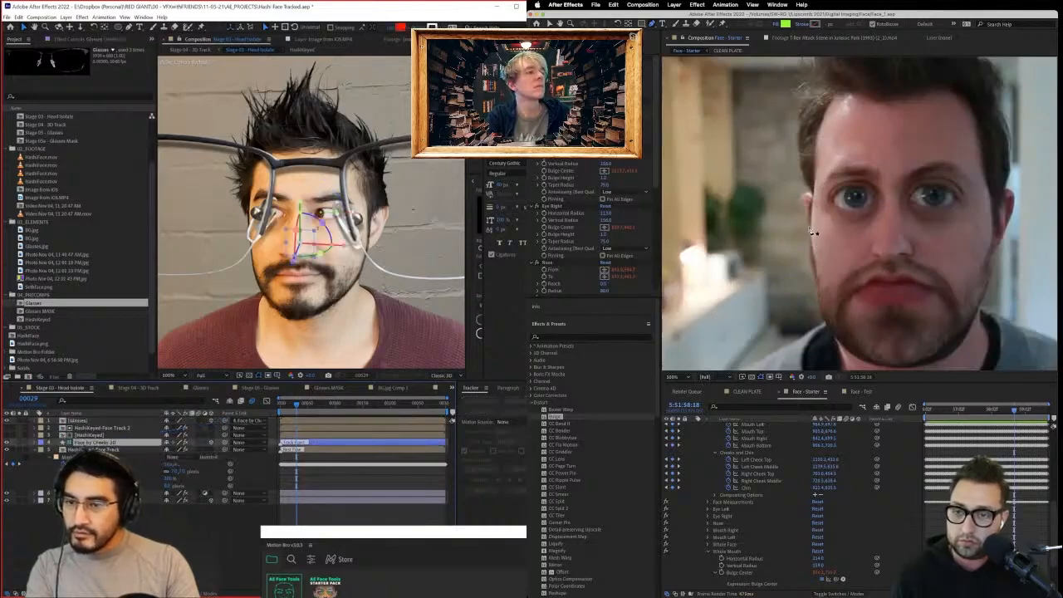
pyautogui.press('p')
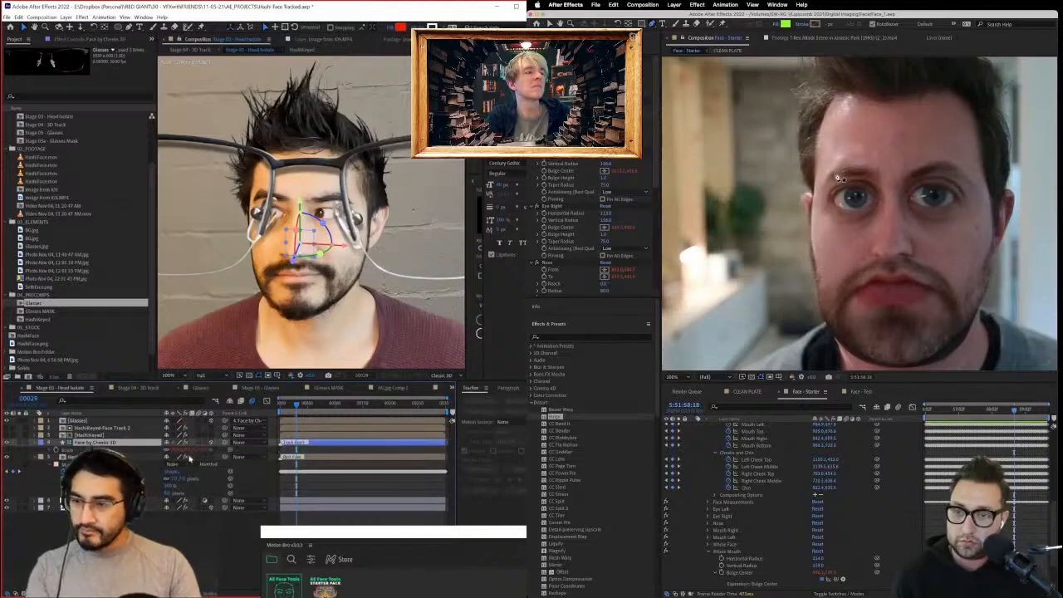
pyautogui.click(121, 435)
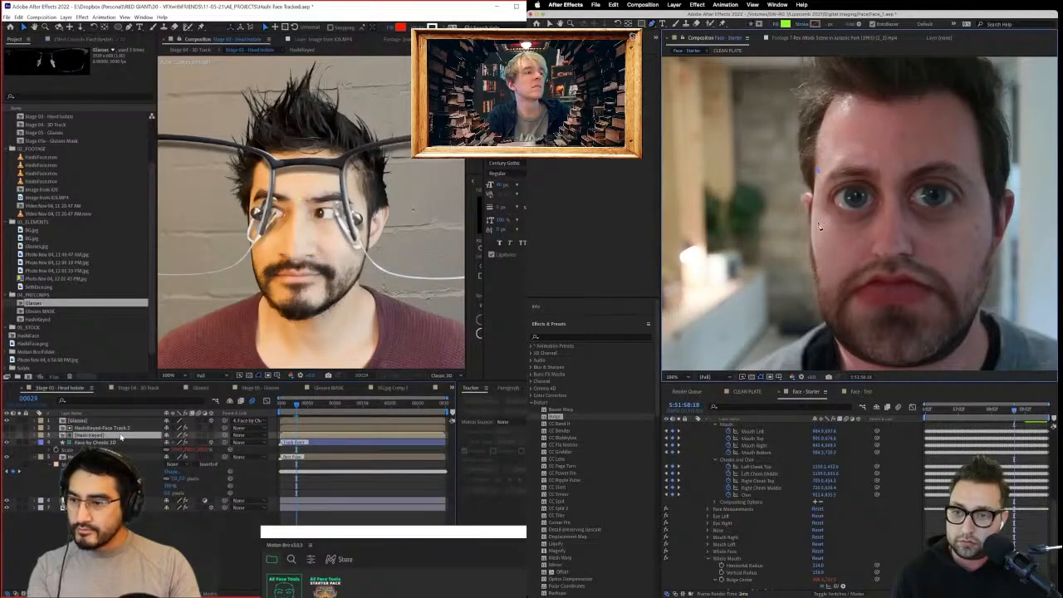
pyautogui.click(107, 428)
# Scale the Glasses layer down to the width of the face and draw the lower edge of a green sunglasses shape in Face - Starter.
pyautogui.click(93, 421)
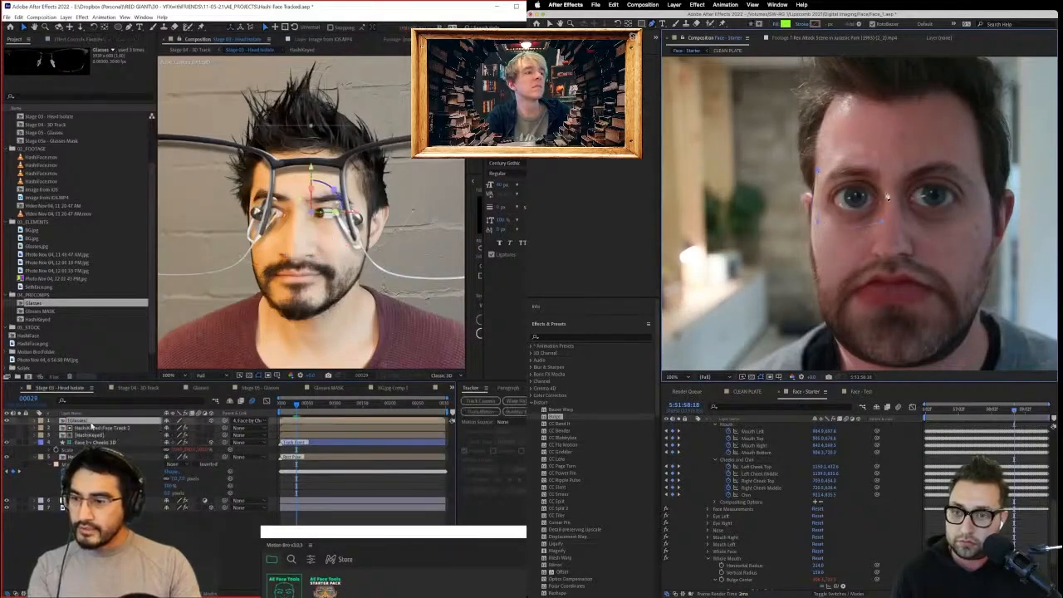
pyautogui.click(882, 223)
pyautogui.press('s')
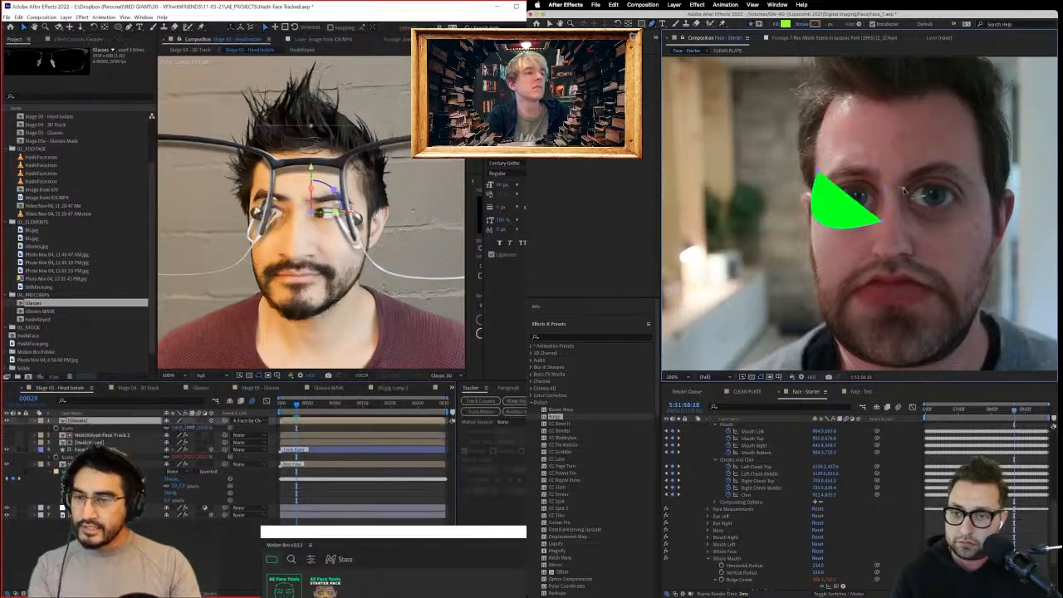
pyautogui.click(912, 223)
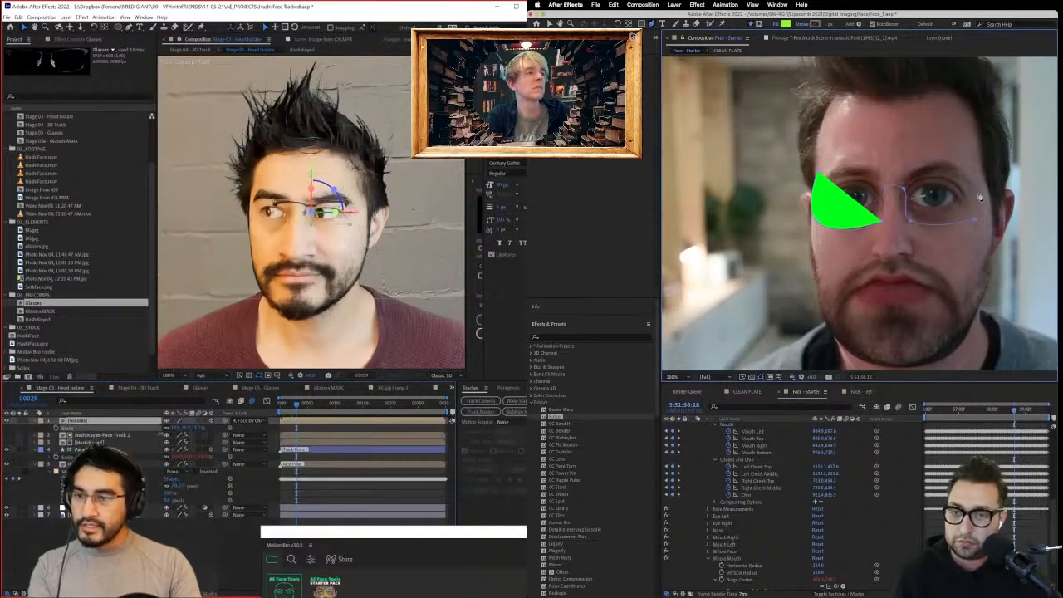
pyautogui.moveTo(156, 435); pyautogui.dragTo(165, 435)
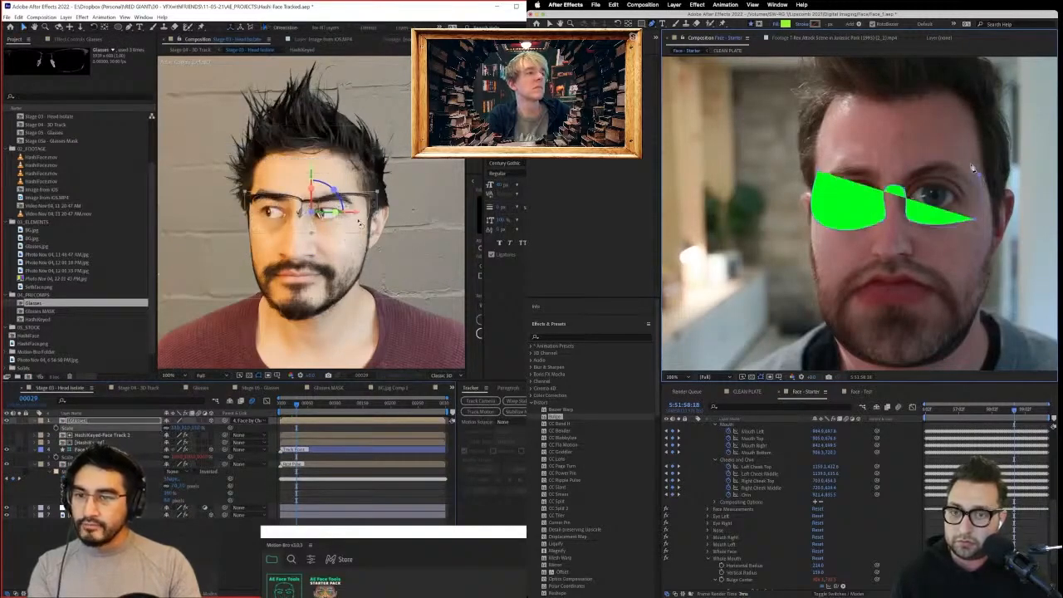
# Close the green sunglasses shape with rounded upper corners along the brows and position the Glasses layer over the eyes in Head Isolate.
pyautogui.click(980, 177)
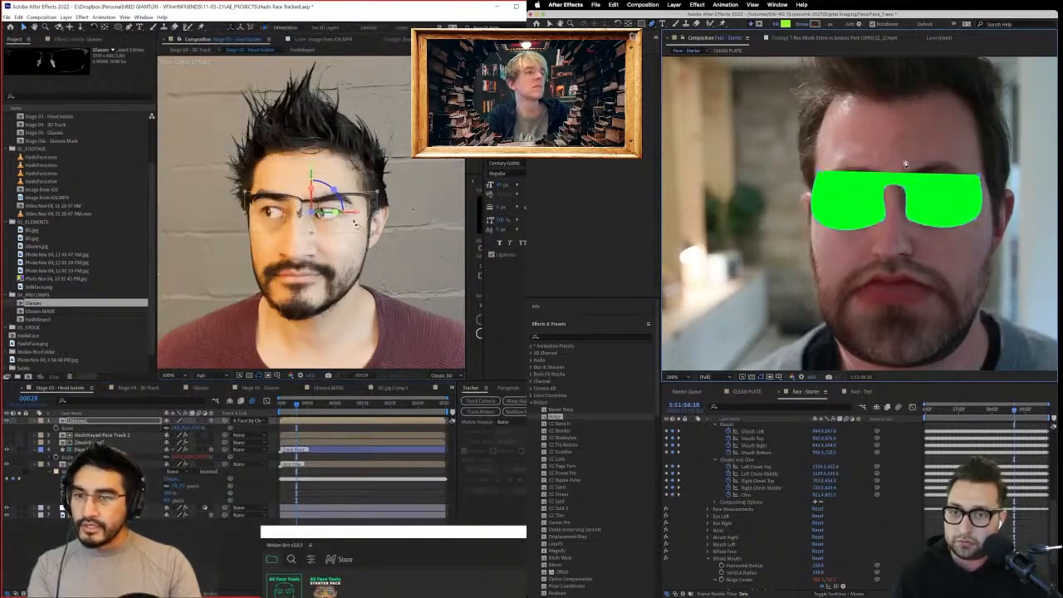
pyautogui.click(971, 164)
pyautogui.press('v')
pyautogui.moveTo(352, 222); pyautogui.dragTo(286, 221)
pyautogui.click(826, 161)
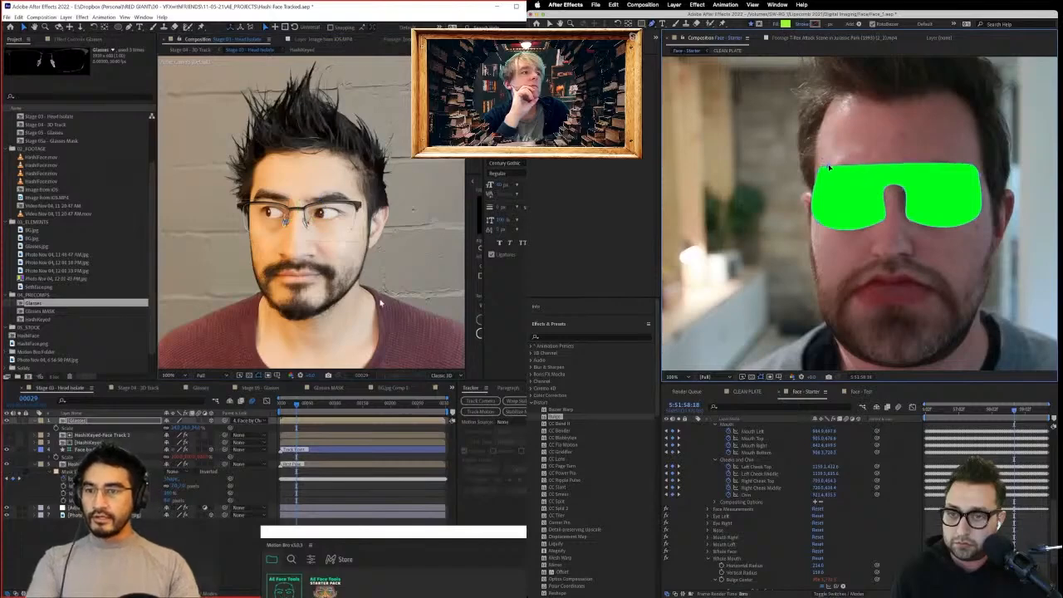
pyautogui.moveTo(829, 168); pyautogui.dragTo(839, 164)
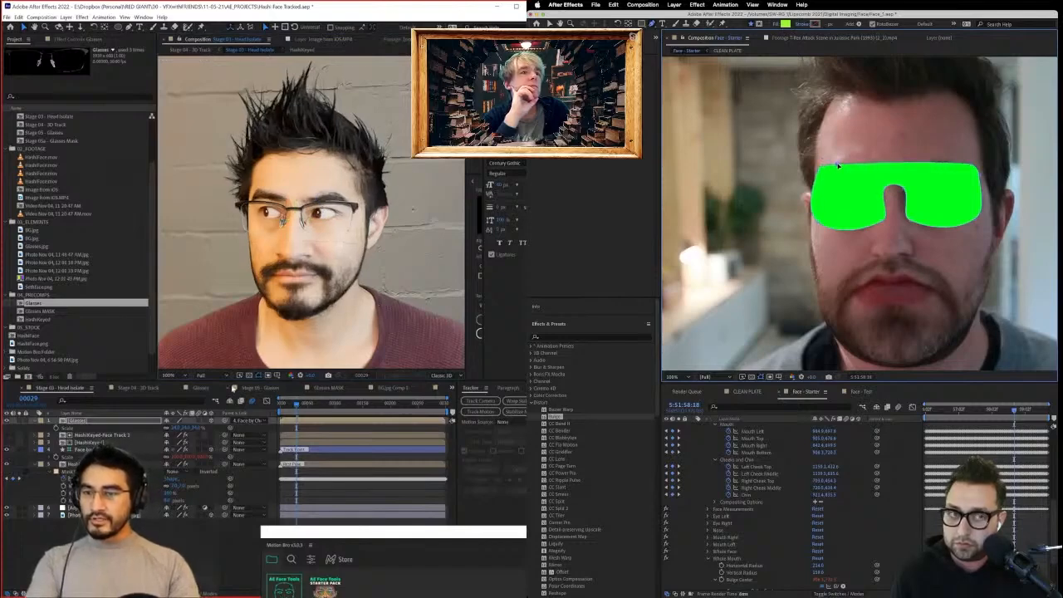
# Dip the green shape's upper edge at the nose bridge and preview the tracked glasses from the first frame at Half resolution.
pyautogui.click(205, 376)
pyautogui.click(215, 410)
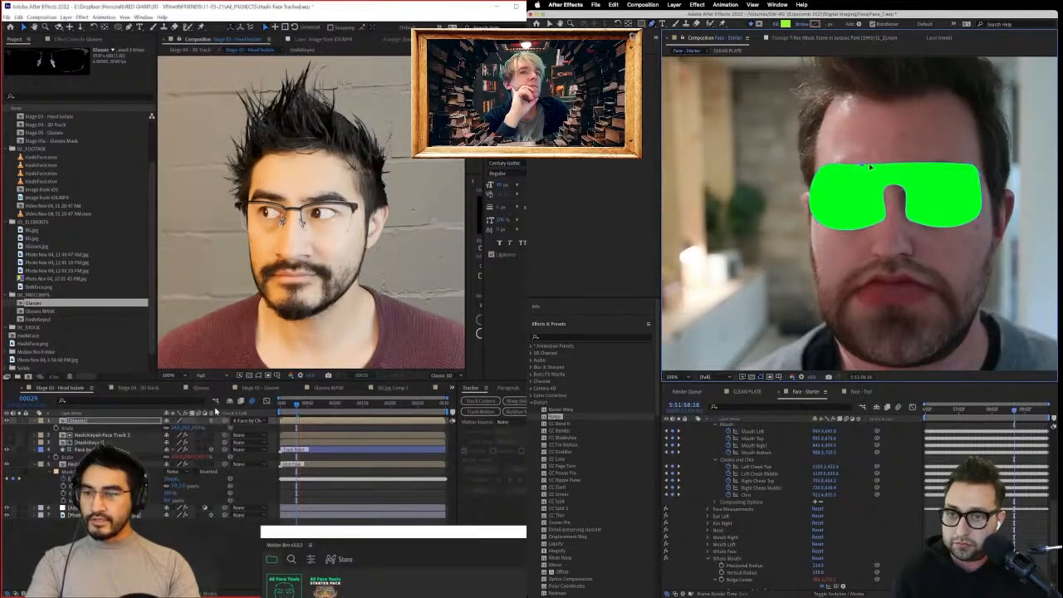
pyautogui.moveTo(896, 164); pyautogui.dragTo(897, 175)
pyautogui.moveTo(293, 405); pyautogui.dragTo(279, 409)
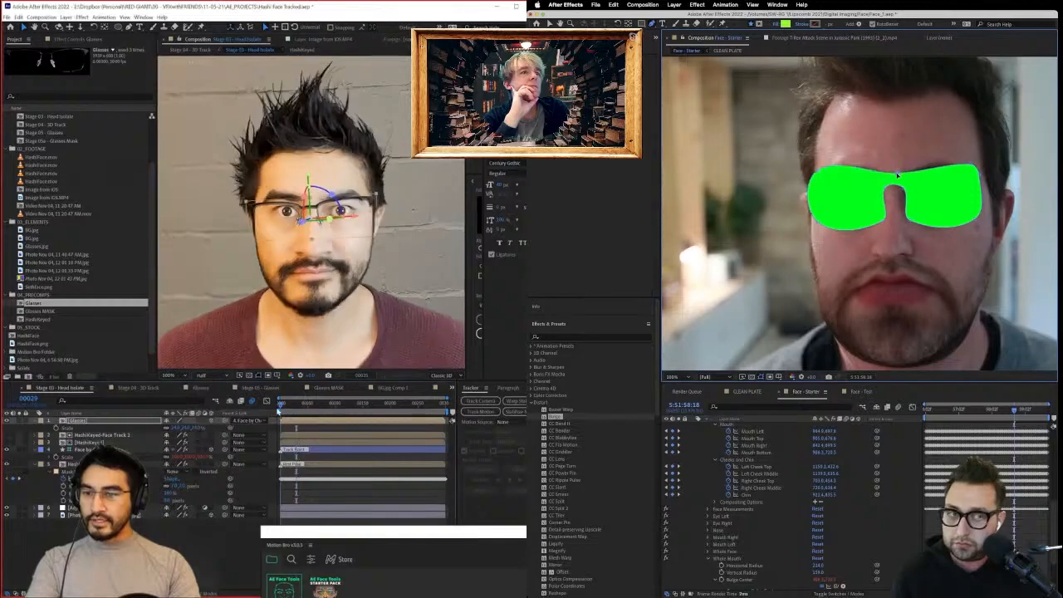
pyautogui.press('space')
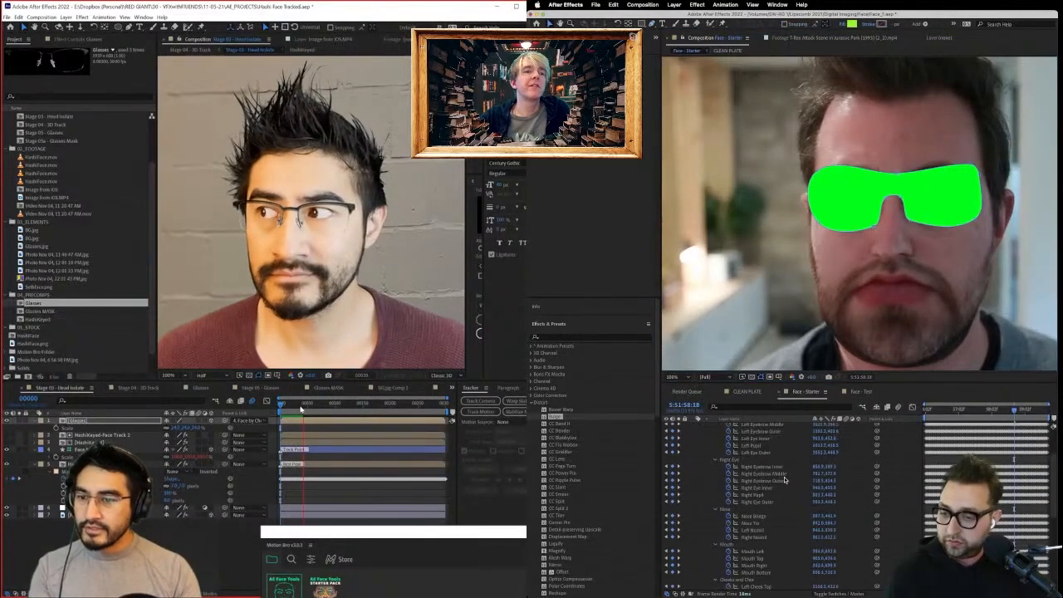
# Collapse the expanded mask and effect properties of the face layer in the Face - Starter timeline.
pyautogui.scroll(-3, 785, 479)
pyautogui.scroll(10, 721, 452)
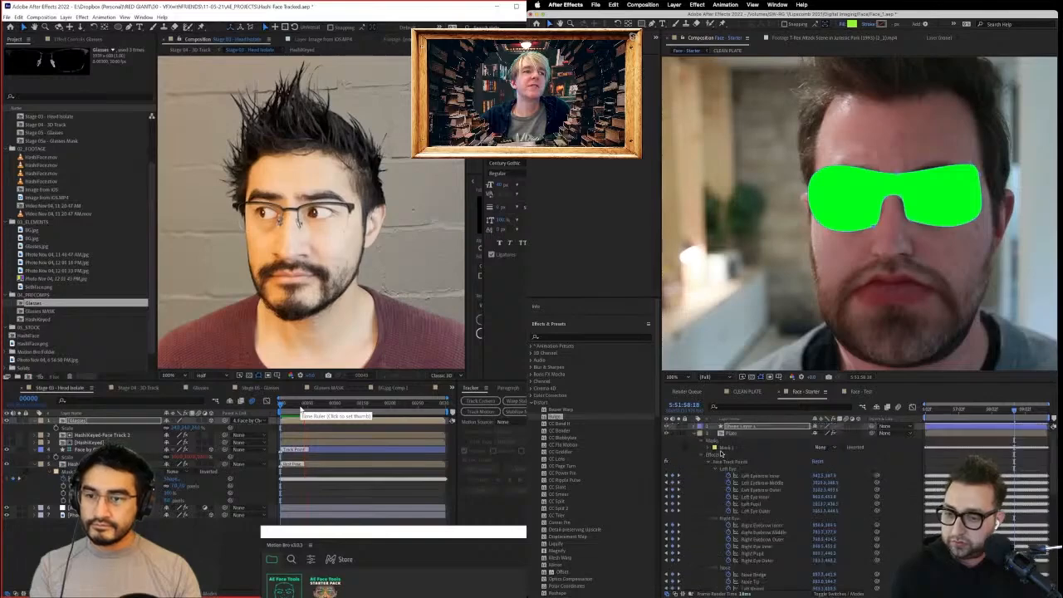
pyautogui.click(692, 429)
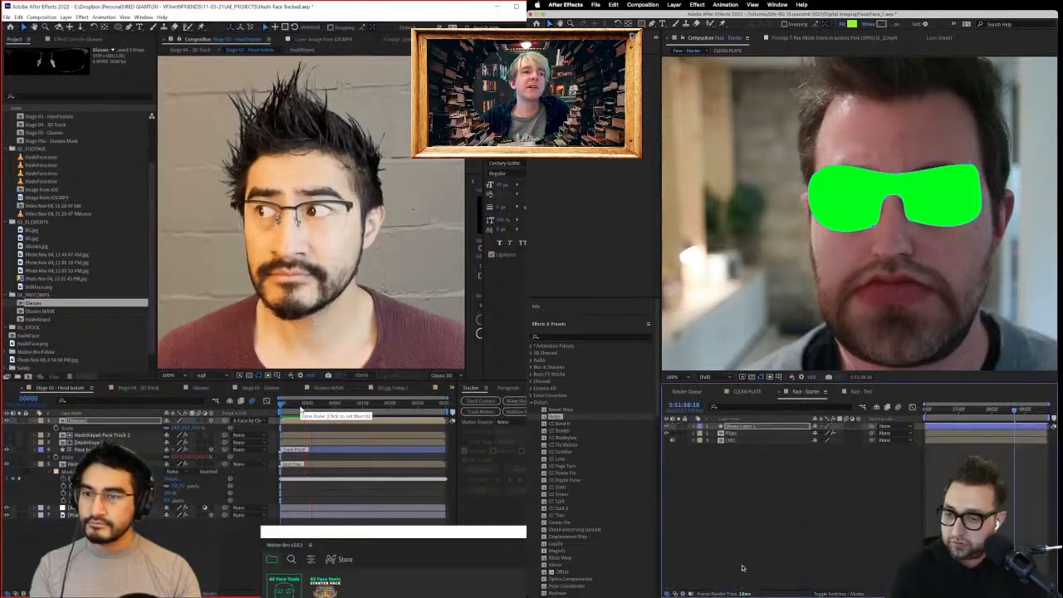
# Expand the Plate layer's effects in Face - Starter and examine its Face Track Points and Face Measurements data.
pyautogui.click(694, 426)
pyautogui.click(746, 427)
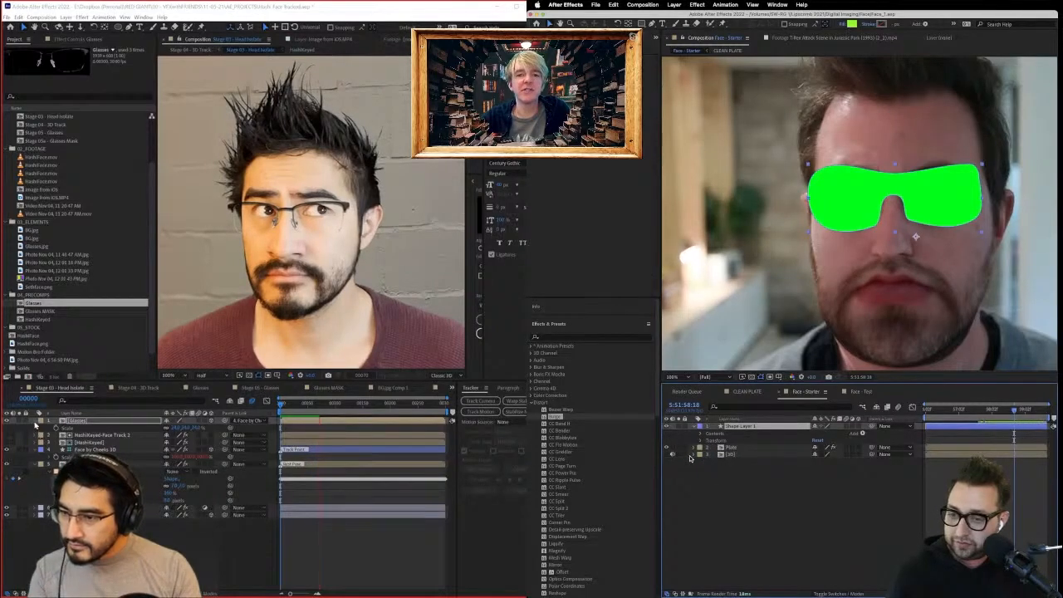
pyautogui.click(695, 448)
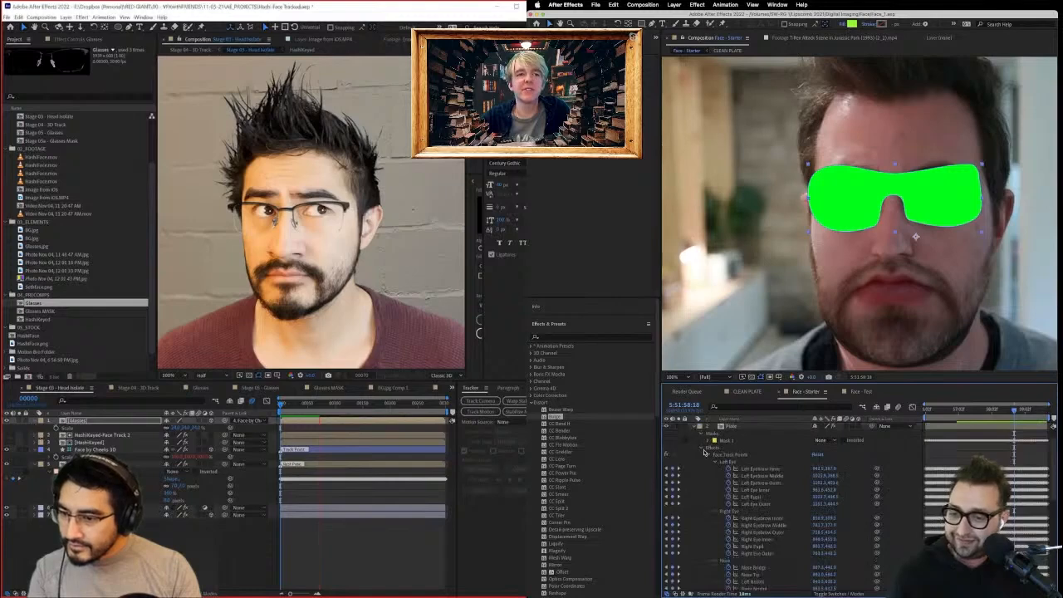
pyautogui.click(703, 450)
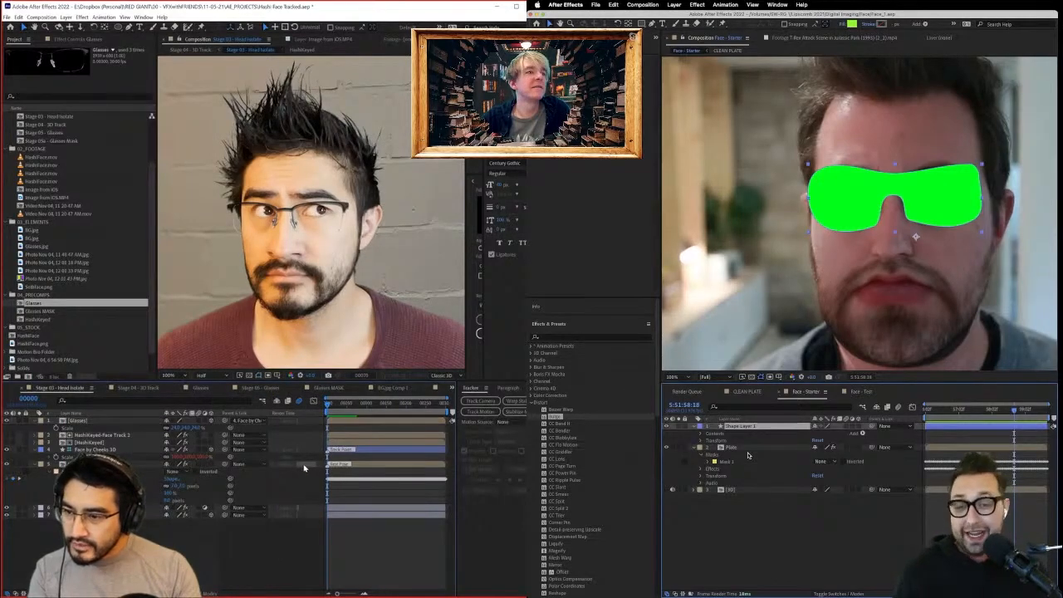
pyautogui.click(350, 465)
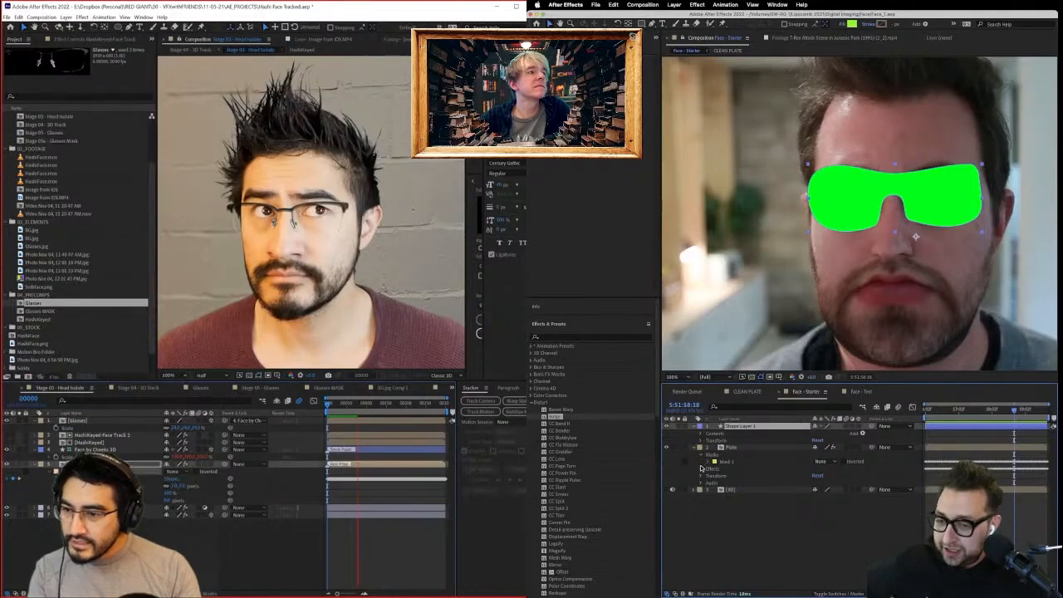
pyautogui.click(700, 468)
pyautogui.scroll(-3, 702, 470)
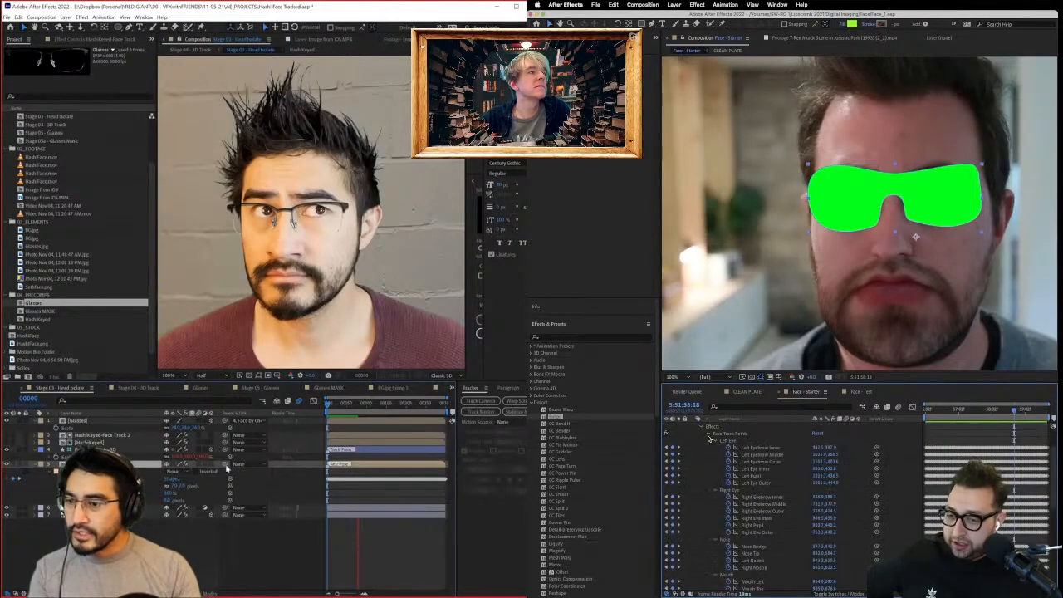
pyautogui.click(707, 438)
pyautogui.click(344, 405)
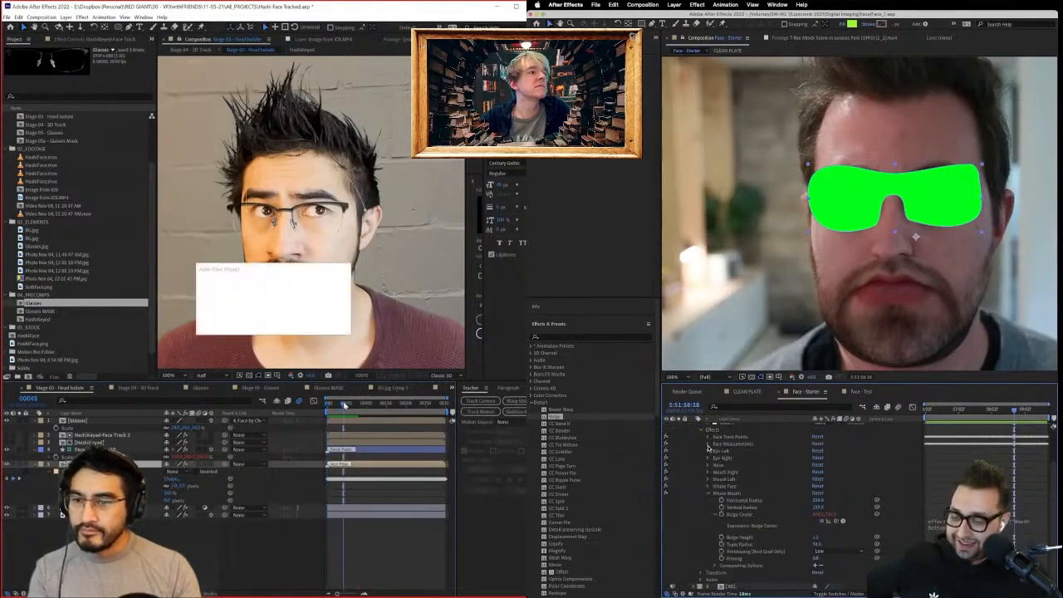
pyautogui.click(707, 445)
pyautogui.scroll(-1, 709, 445)
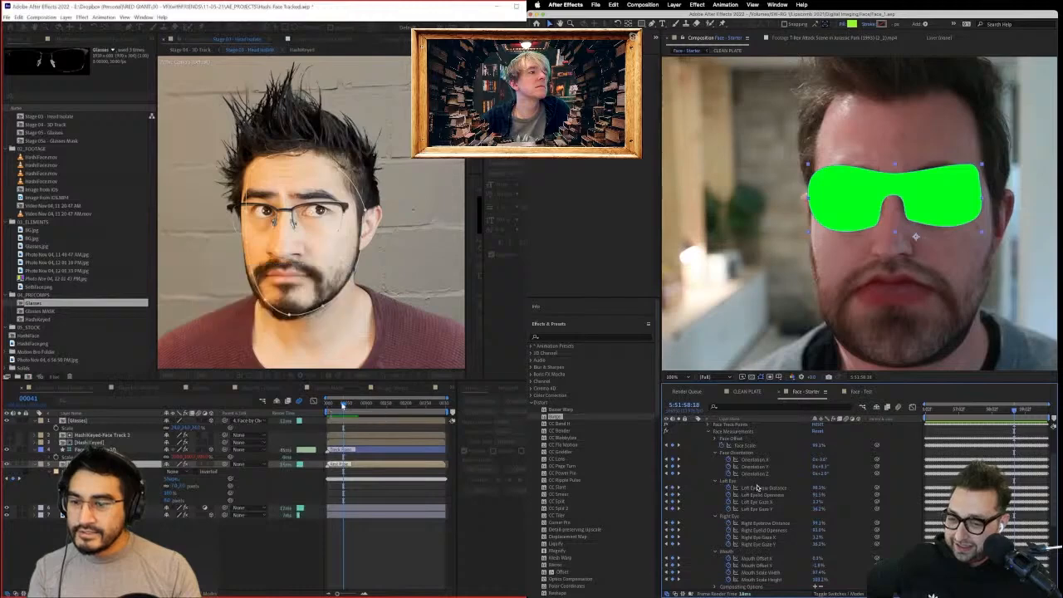
pyautogui.moveTo(338, 406); pyautogui.dragTo(328, 428)
pyautogui.scroll(2, 756, 487)
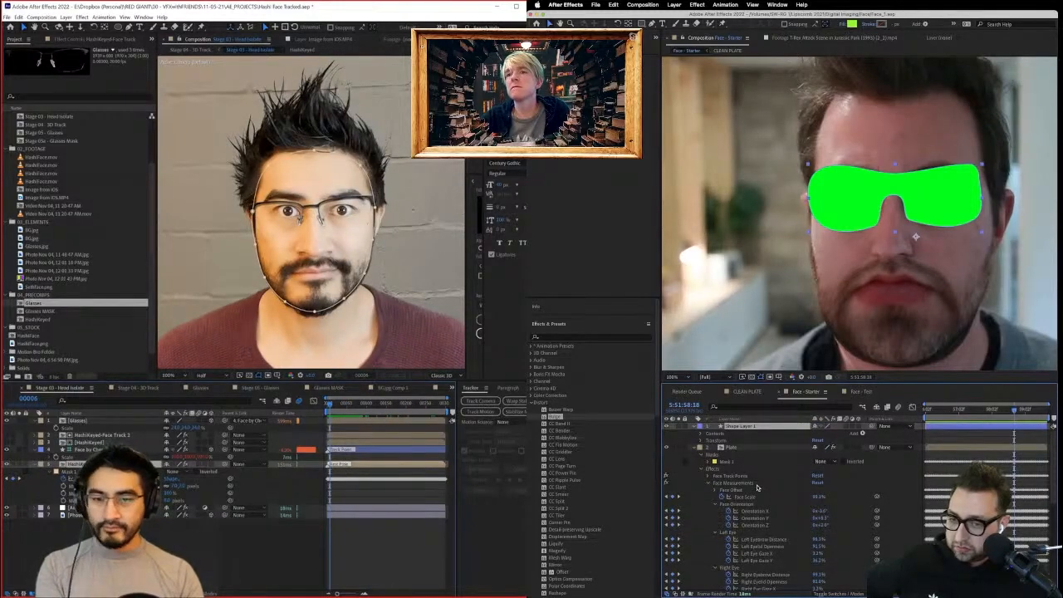
# Bring up the AE Face Tools Starter Pack presets and add a null object above the sunglasses shape in Face - Starter.
pyautogui.moveTo(525, 293); pyautogui.dragTo(92, 101)
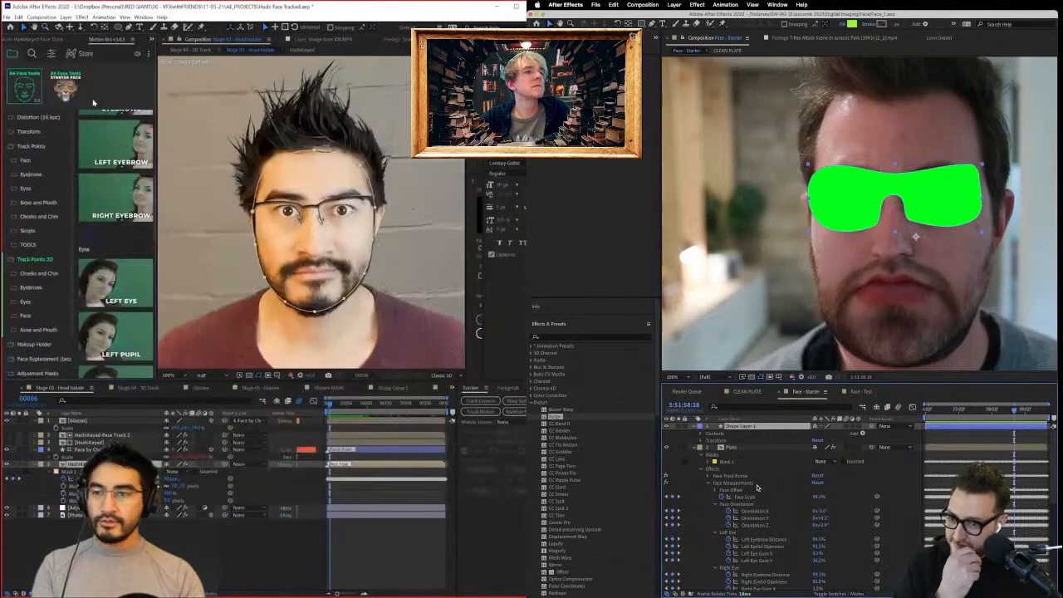
pyautogui.moveTo(89, 41); pyautogui.dragTo(499, 330)
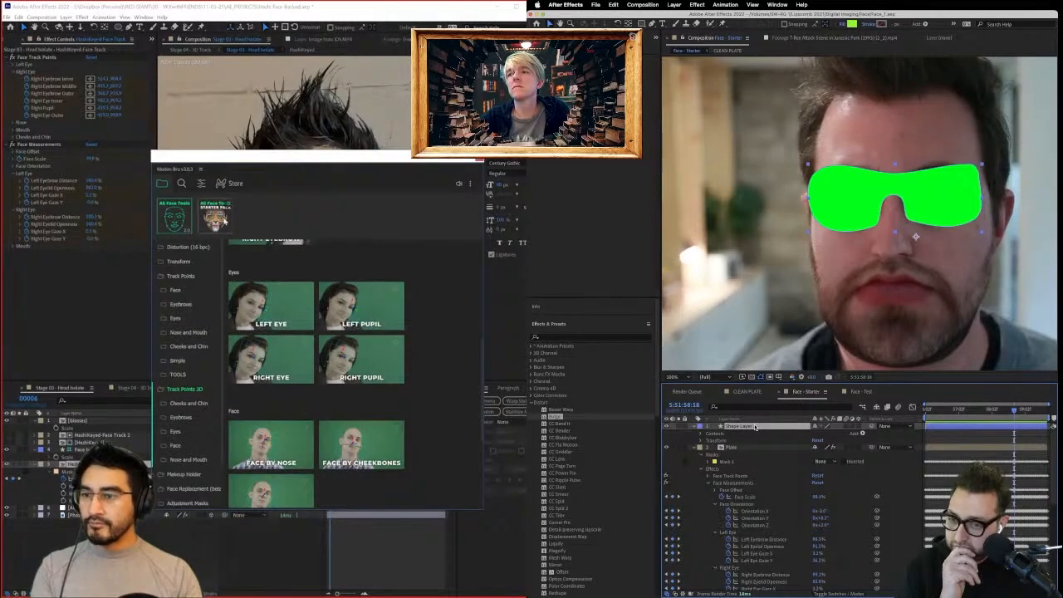
pyautogui.click(674, 5)
pyautogui.moveTo(723, 17)
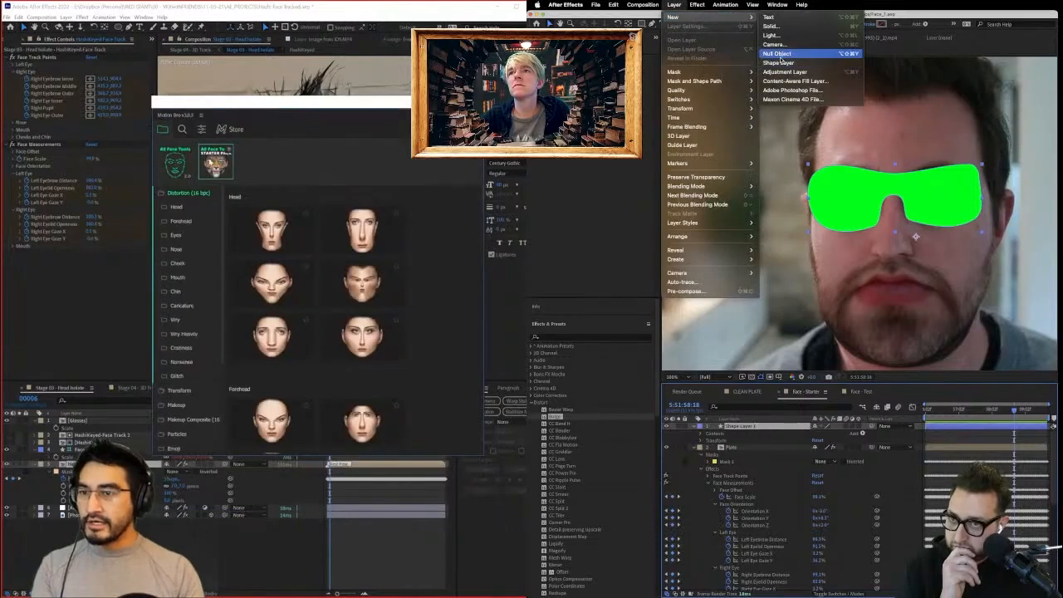
pyautogui.click(777, 53)
pyautogui.scroll(-7, 328, 235)
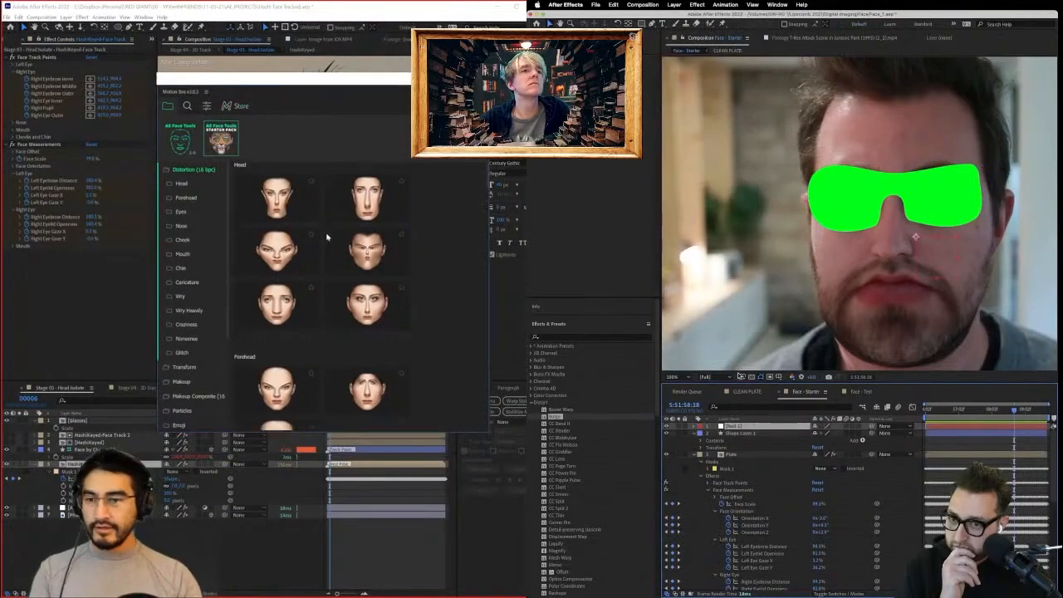
# Link the null's Position by expression to the Plate layer's Nose Bridge track point while browsing the Starter Pack's distortion categories.
pyautogui.press('p')
pyautogui.scroll(5, 367, 221)
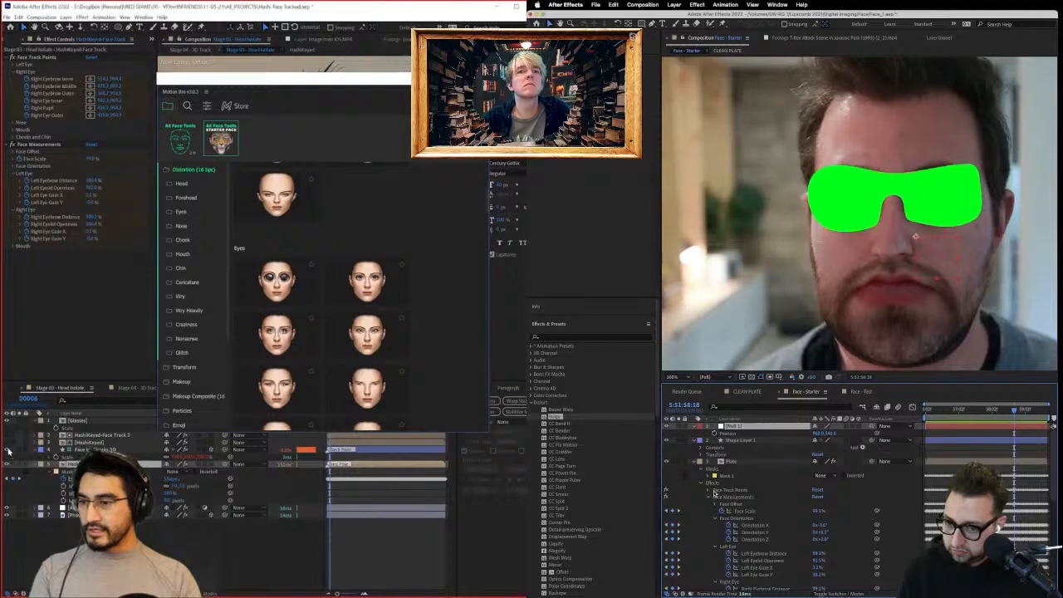
pyautogui.scroll(-5, 709, 493)
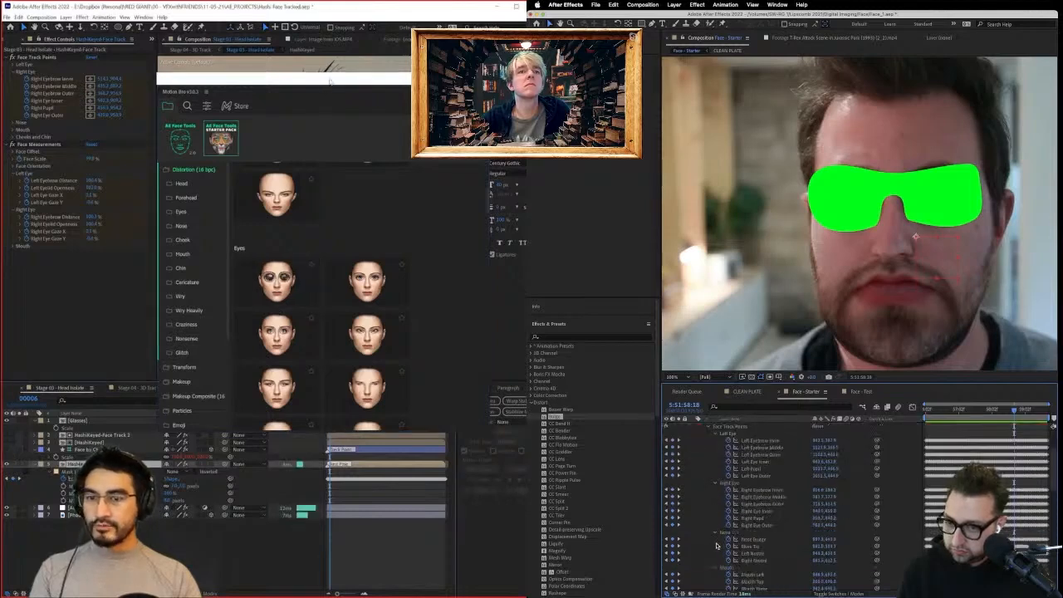
pyautogui.scroll(4, 751, 505)
pyautogui.moveTo(331, 82); pyautogui.dragTo(497, 97)
pyautogui.keyDown('alt'); pyautogui.click(716, 433); pyautogui.keyUp('alt')
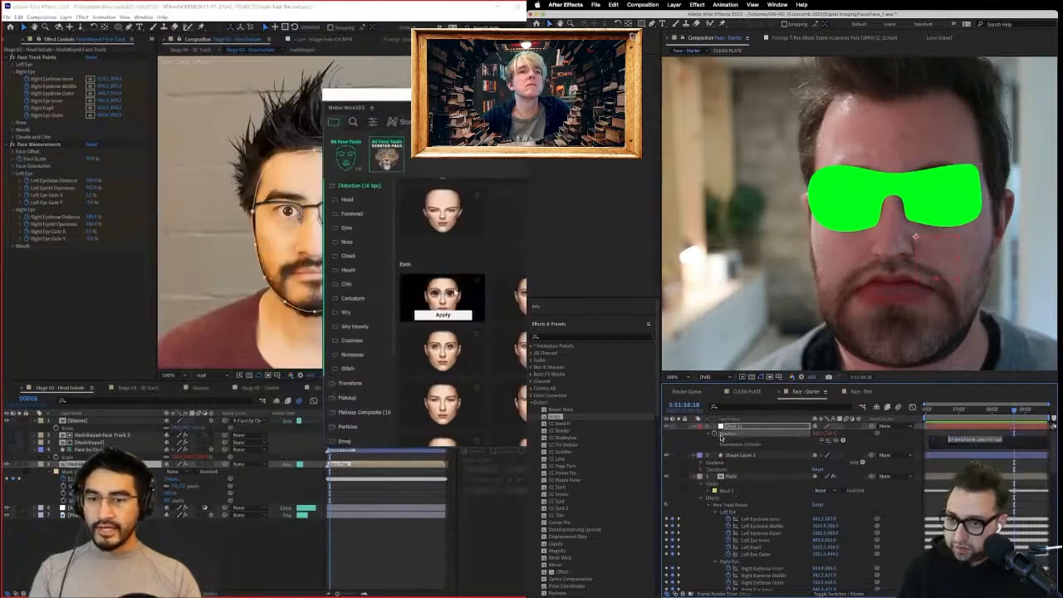
pyautogui.scroll(-3, 453, 306)
pyautogui.moveTo(838, 440); pyautogui.dragTo(755, 539)
pyautogui.click(359, 204)
pyautogui.click(358, 218)
pyautogui.click(354, 241)
pyautogui.click(354, 270)
pyautogui.click(887, 447)
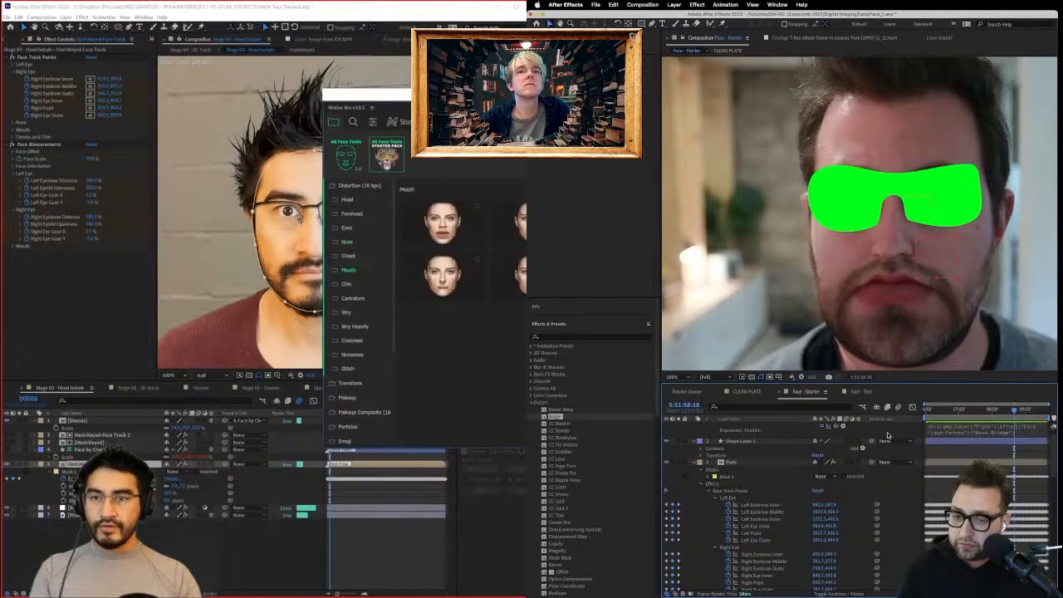
# Find the tiger face among the Starter Pack's animal makeup presets and apply it to the tracked face in Head Isolate.
pyautogui.moveTo(399, 94); pyautogui.dragTo(200, 102)
pyautogui.click(148, 321)
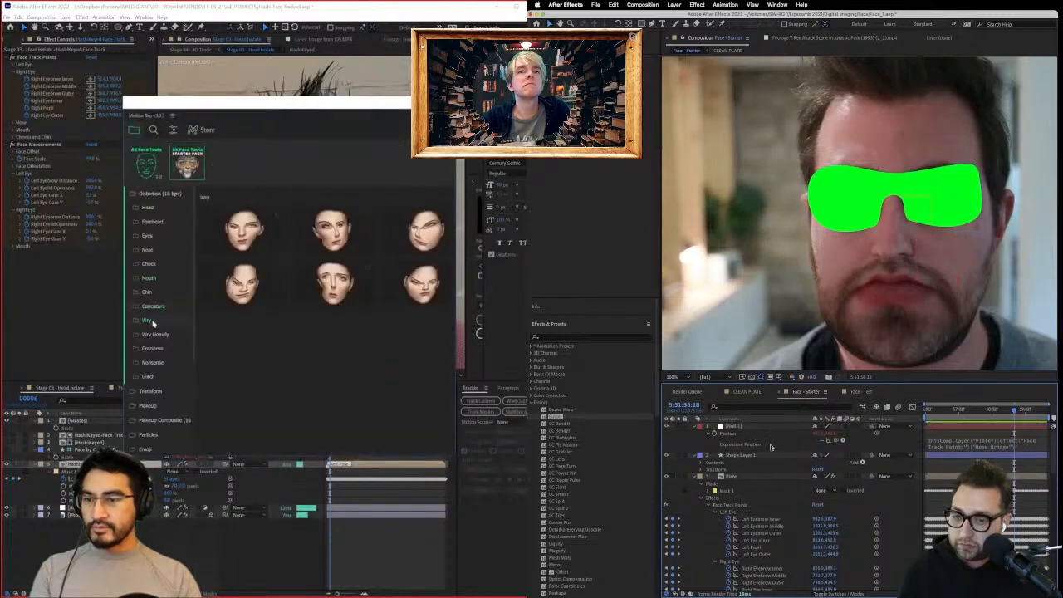
pyautogui.scroll(-3, 153, 324)
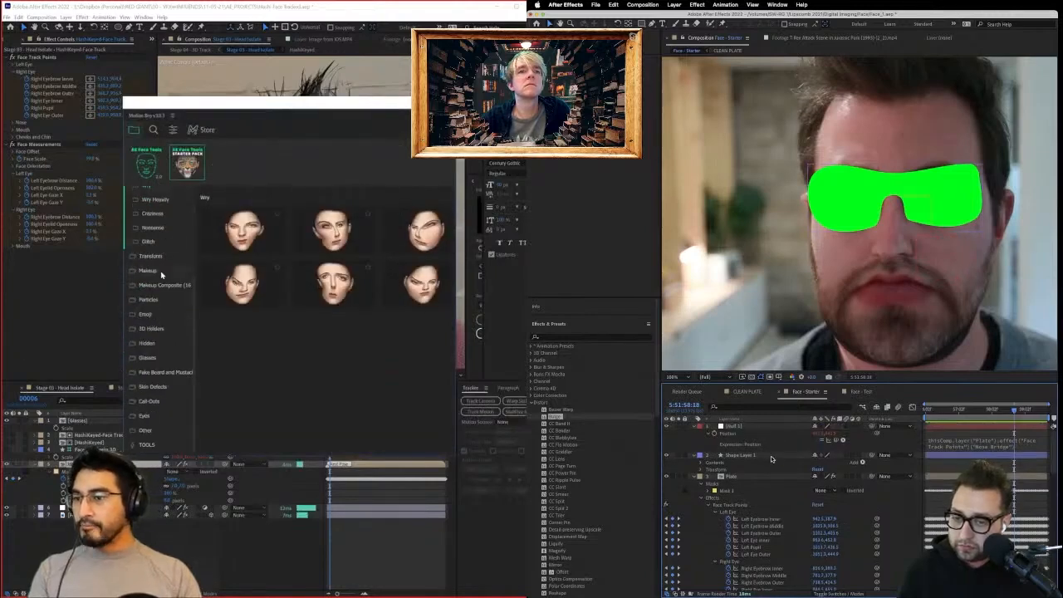
pyautogui.click(150, 271)
pyautogui.click(751, 455)
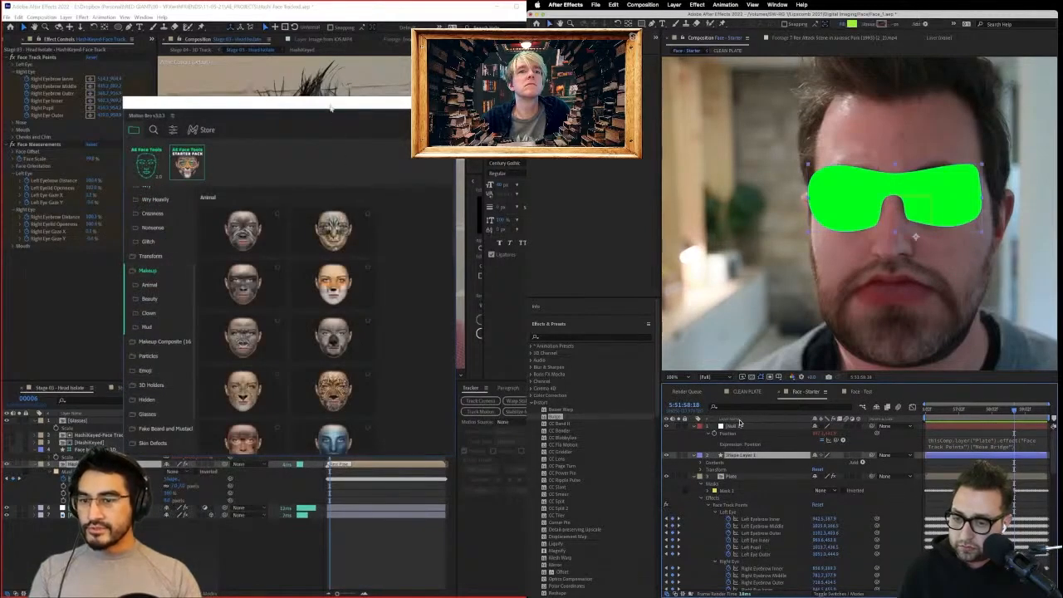
pyautogui.moveTo(331, 108); pyautogui.dragTo(334, 88)
pyautogui.click(740, 425)
pyautogui.scroll(-3, 335, 249)
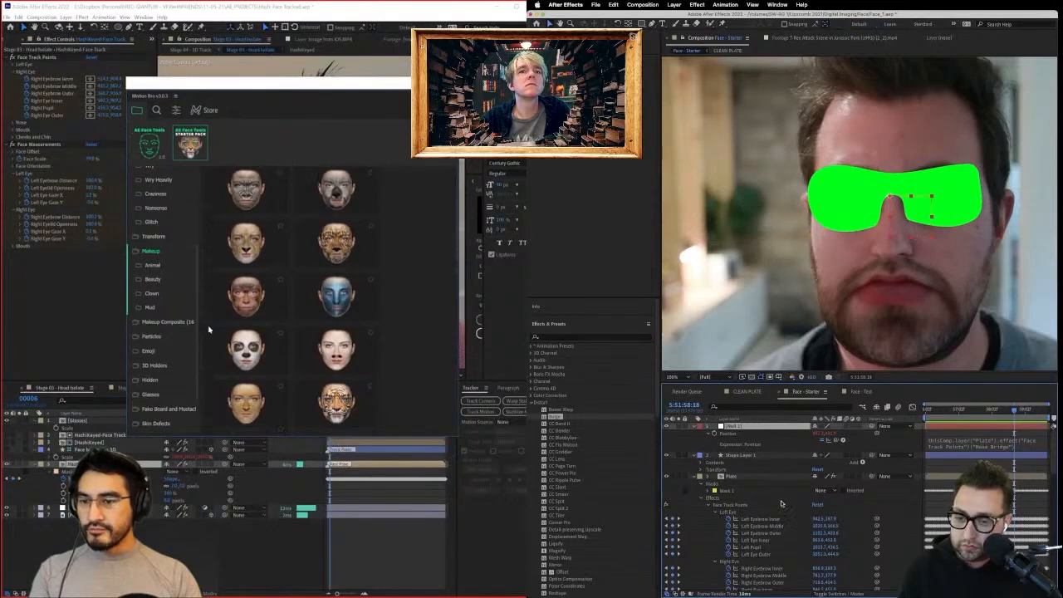
pyautogui.scroll(-3, 293, 314)
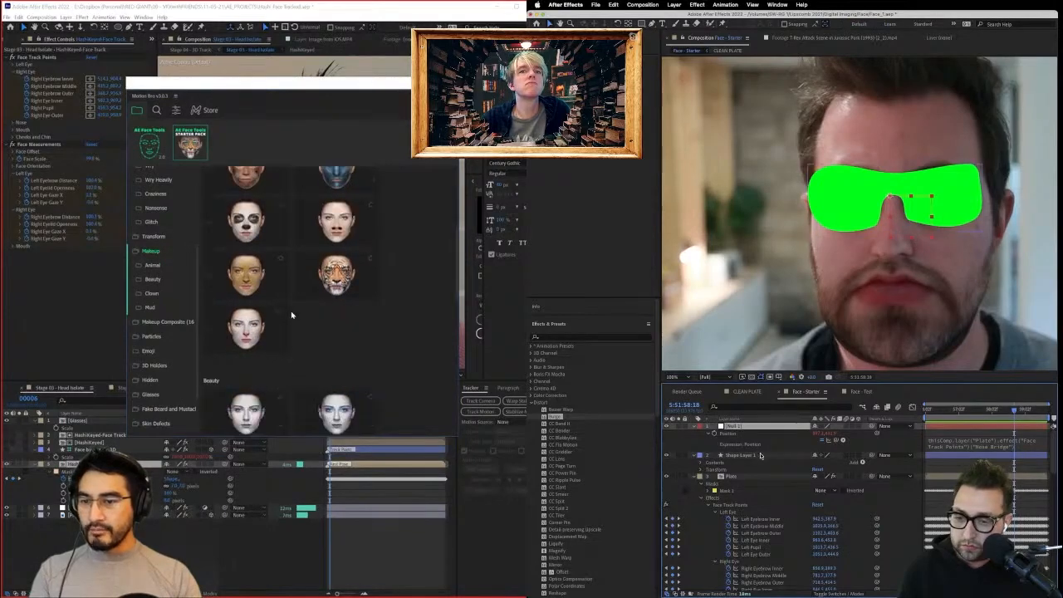
pyautogui.moveTo(357, 287)
# Make the sunglasses shape layer 3D and parent it to the Null 1 layer.
pyautogui.click(859, 455)
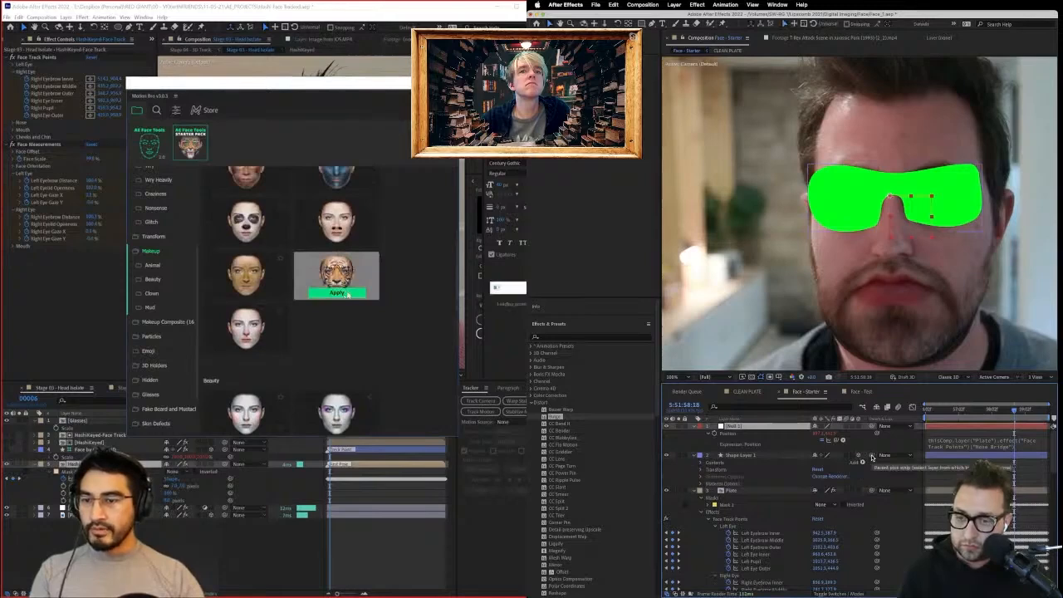
pyautogui.moveTo(872, 458); pyautogui.dragTo(787, 423)
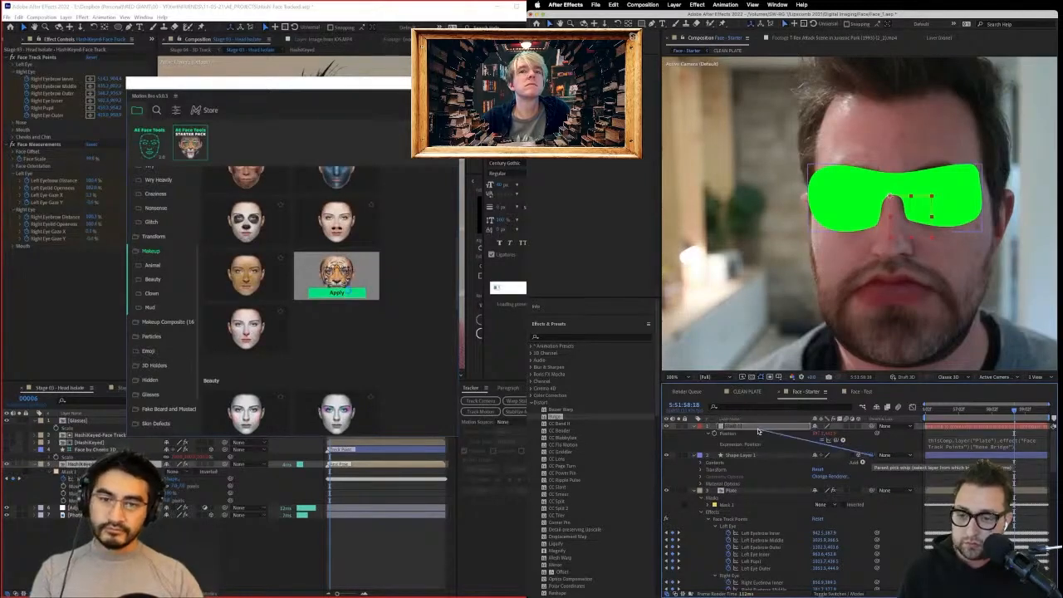
pyautogui.moveTo(753, 427); pyautogui.dragTo(753, 427)
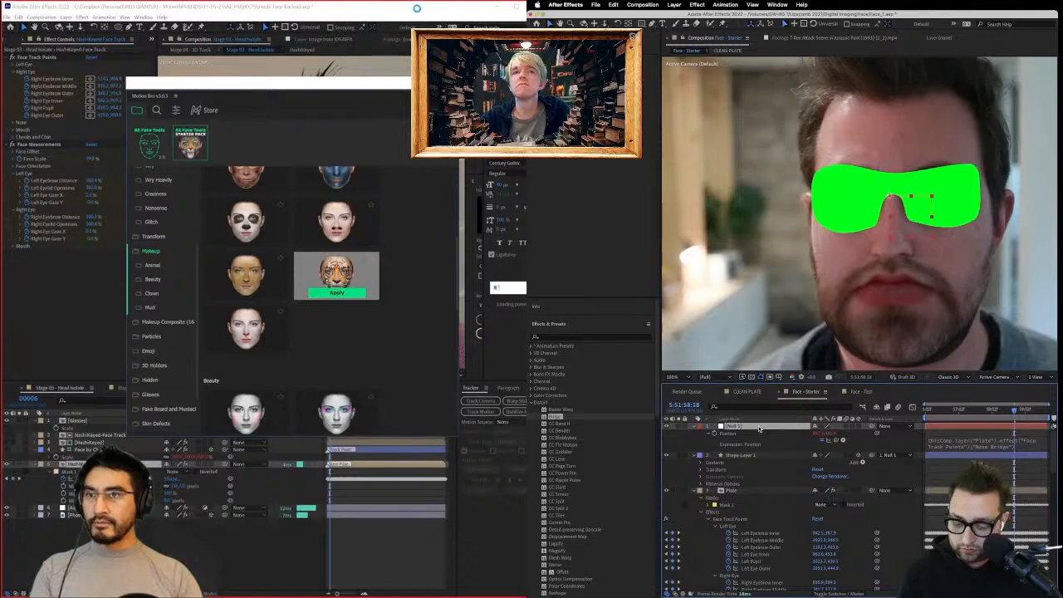
# Link the sunglasses shape's Y Rotation by expression to the Plate layer's Orientation Y measurement and scrub the timeline to check the head turns.
pyautogui.press('r')
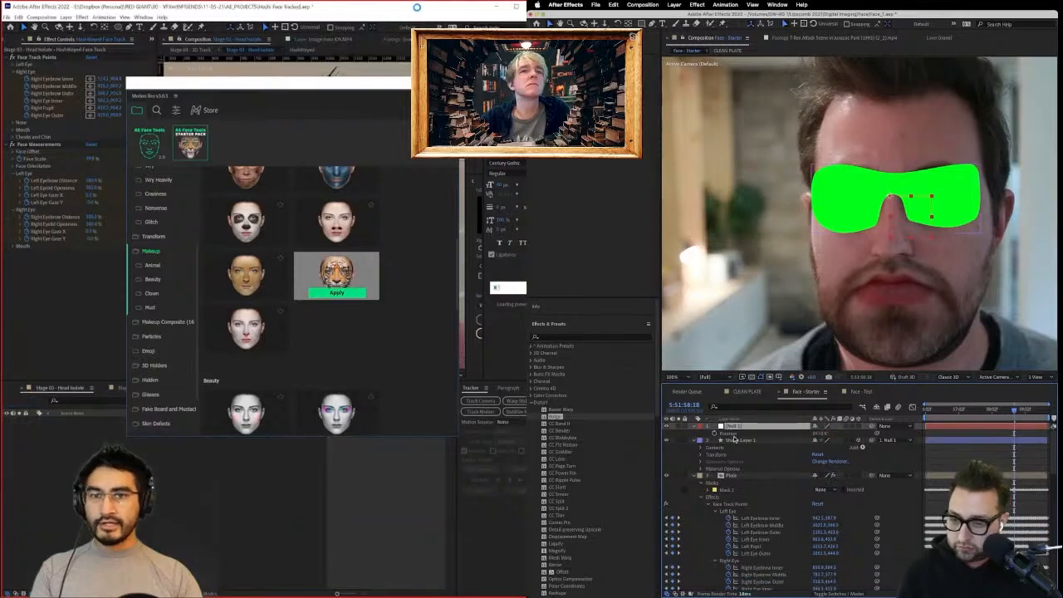
pyautogui.click(752, 440)
pyautogui.press('r')
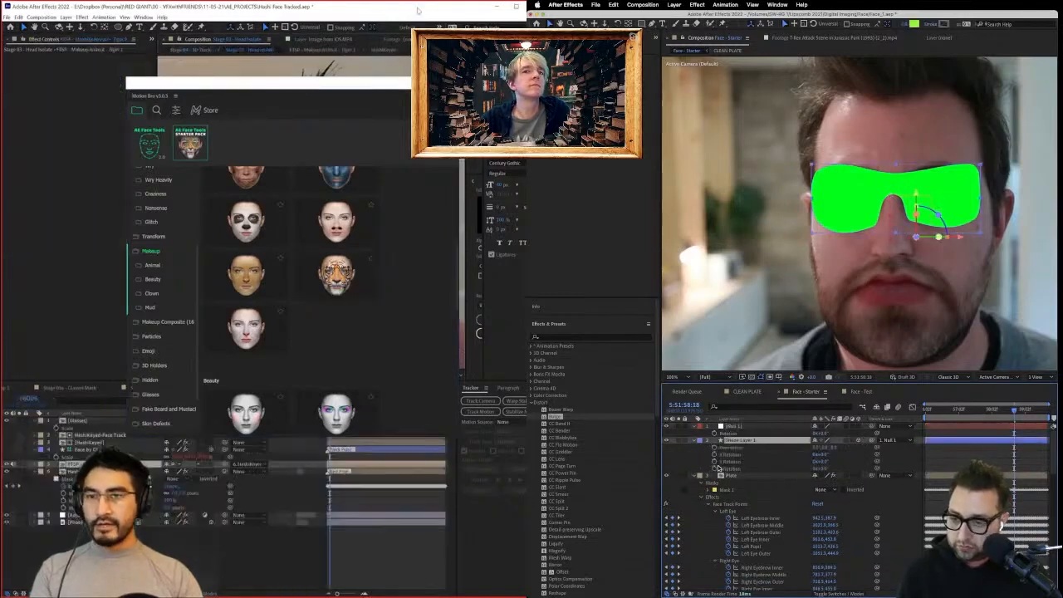
pyautogui.keyDown('alt'); pyautogui.click(715, 463); pyautogui.keyUp('alt')
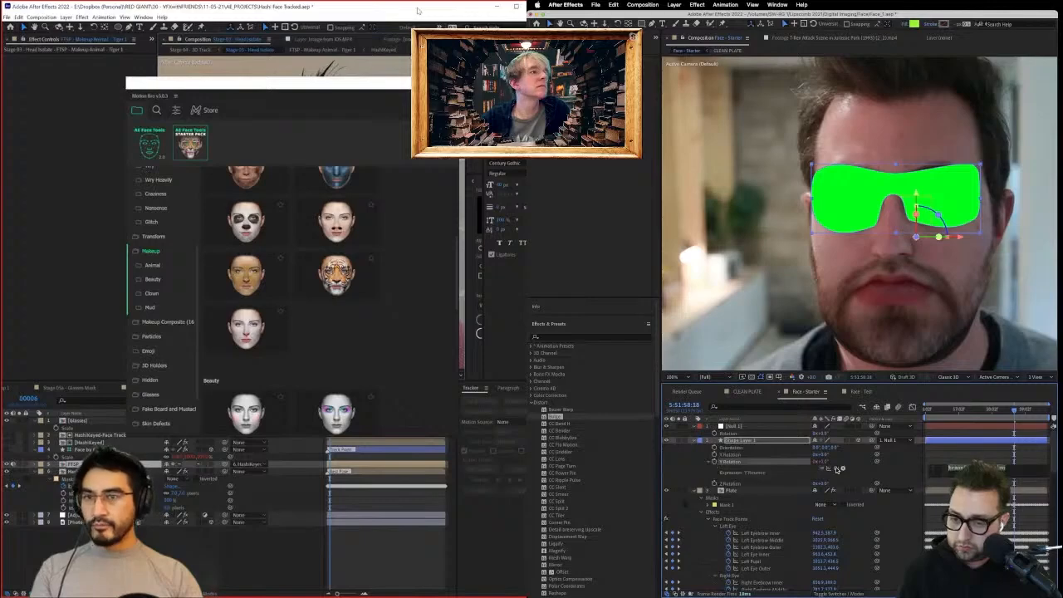
pyautogui.moveTo(840, 470); pyautogui.dragTo(768, 565)
pyautogui.moveTo(776, 509); pyautogui.dragTo(745, 573)
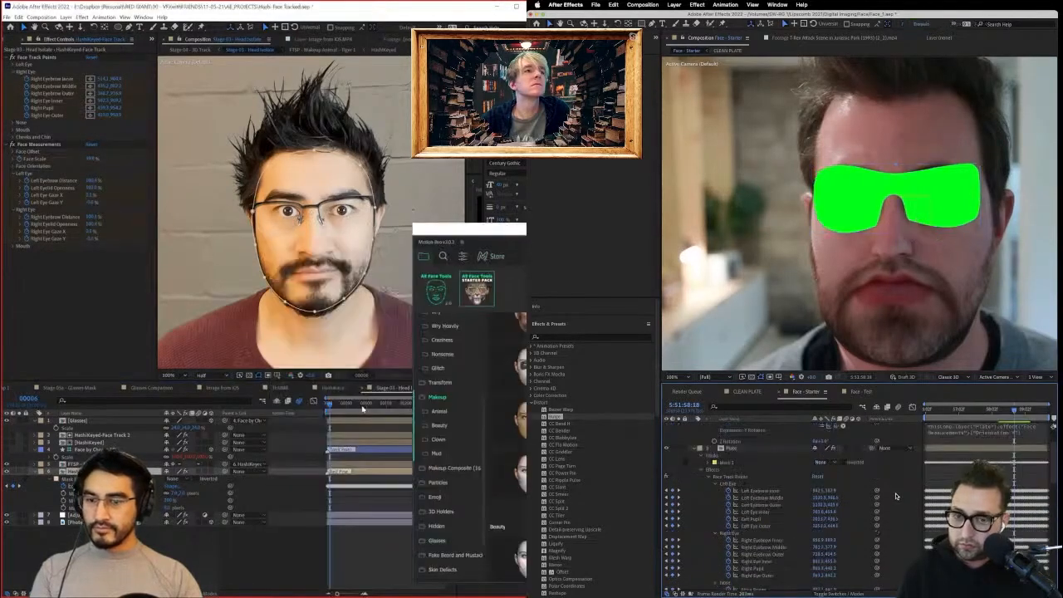
pyautogui.moveTo(949, 413); pyautogui.dragTo(890, 417)
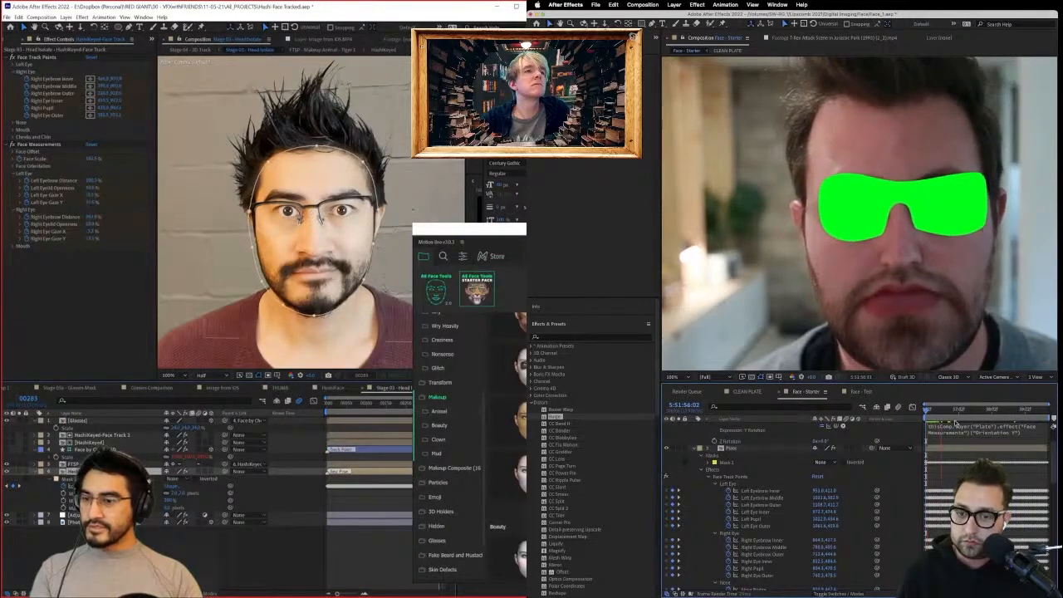
pyautogui.click(85, 465)
pyautogui.moveTo(930, 409); pyautogui.dragTo(968, 411)
pyautogui.moveTo(363, 405); pyautogui.dragTo(354, 406)
pyautogui.moveTo(968, 411); pyautogui.dragTo(971, 411)
pyautogui.scroll(3, 759, 458)
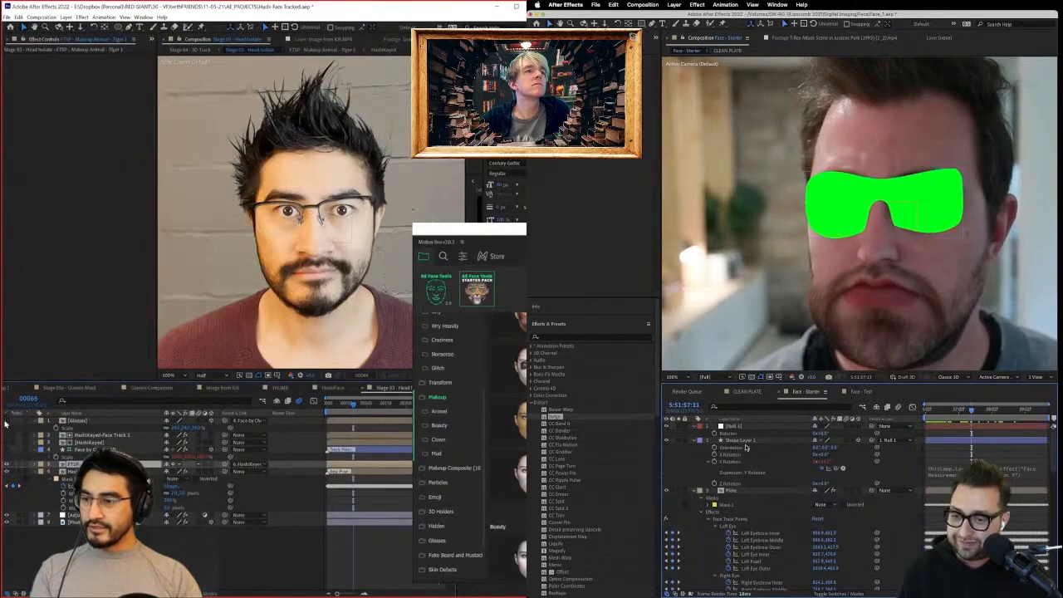
# Link the sunglasses shape's Z Rotation by expression to the Plate layer's Orientation Z measurement and play back the tracked sunglasses.
pyautogui.click(741, 441)
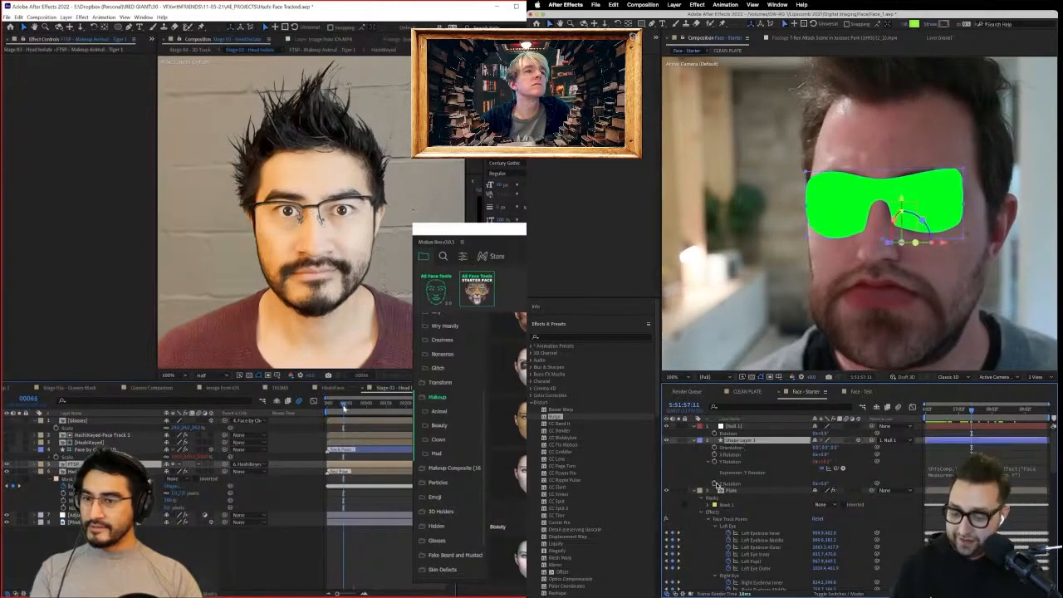
pyautogui.moveTo(344, 407); pyautogui.dragTo(429, 405)
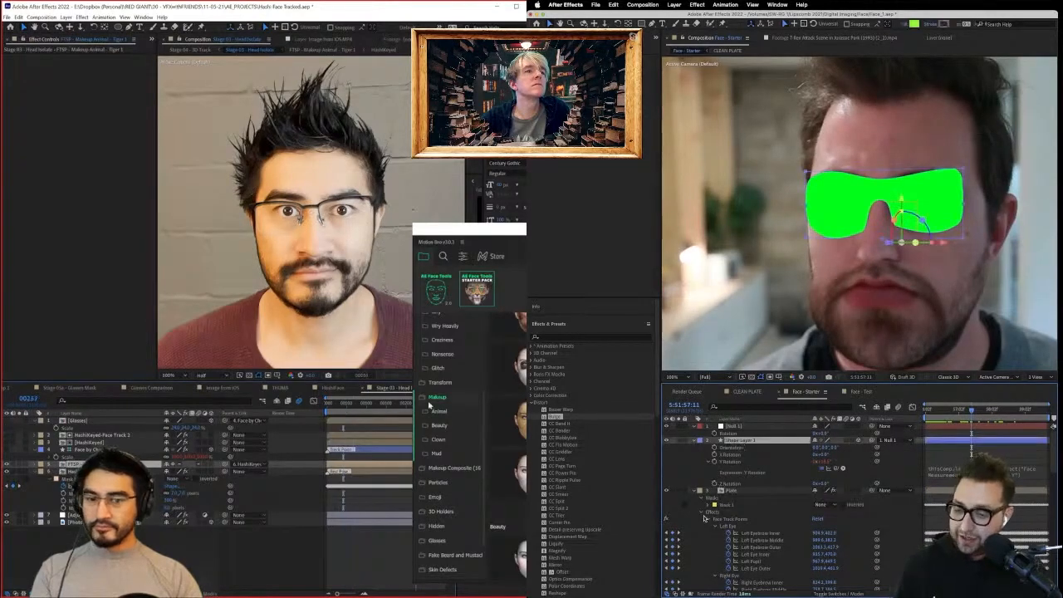
pyautogui.click(324, 405)
pyautogui.click(710, 524)
pyautogui.keyDown('alt'); pyautogui.click(714, 483); pyautogui.keyUp('alt')
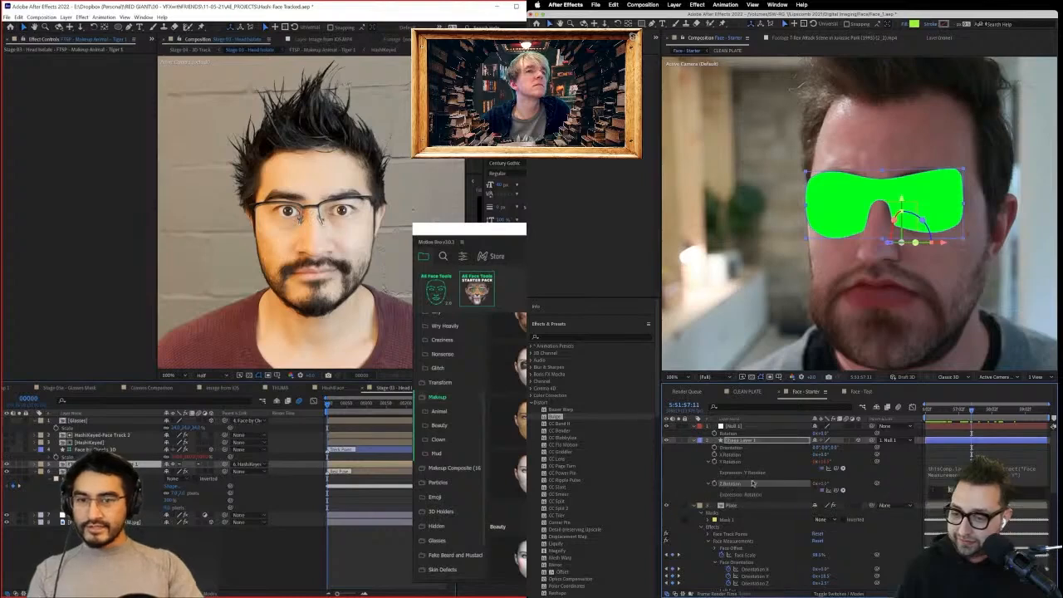
pyautogui.moveTo(837, 490); pyautogui.dragTo(765, 584)
pyautogui.click(896, 490)
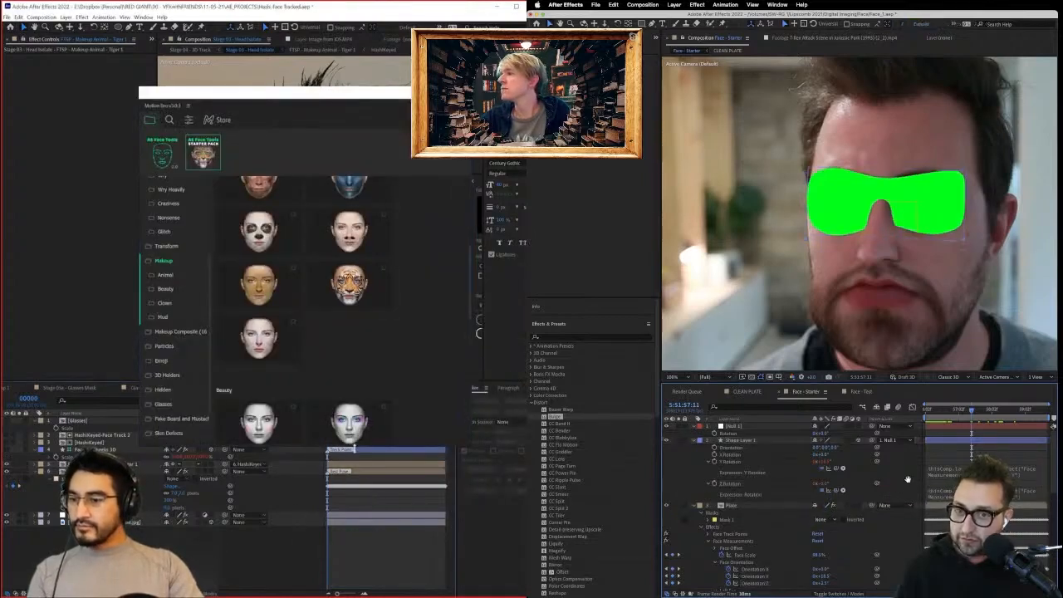
pyautogui.press('space')
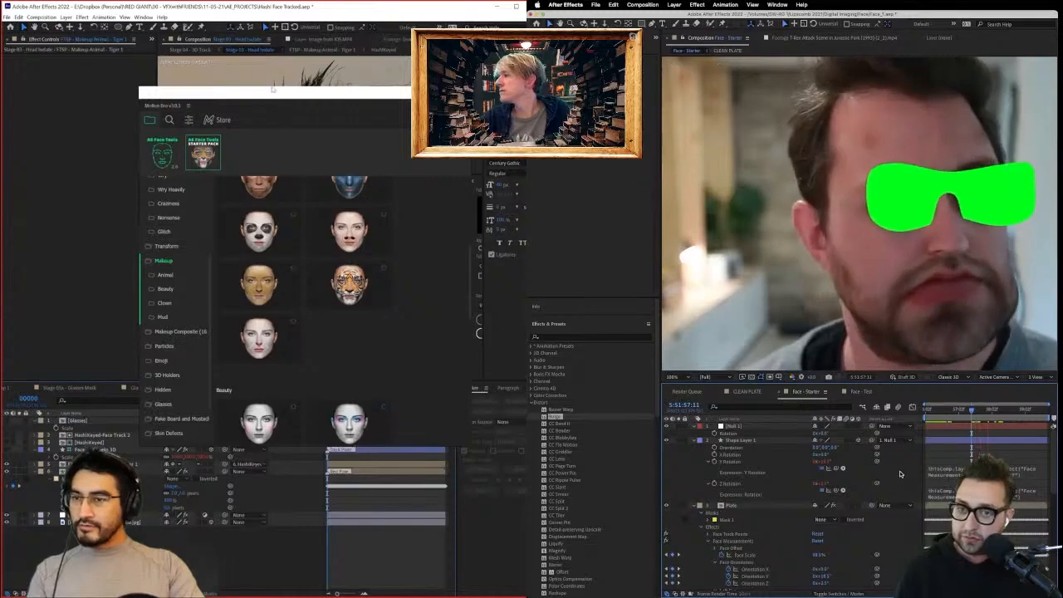
# Move the Motion Bro panel clear of the face and reapply the Tiger makeup preset to the HashKeyed Face Track layer.
pyautogui.moveTo(253, 96); pyautogui.dragTo(474, 221)
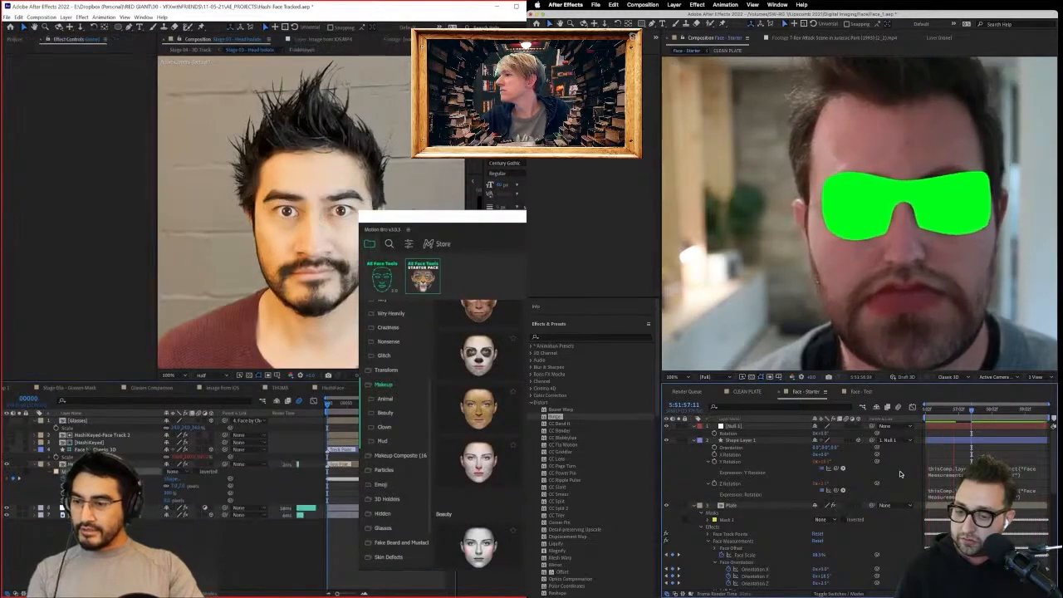
pyautogui.click(100, 464)
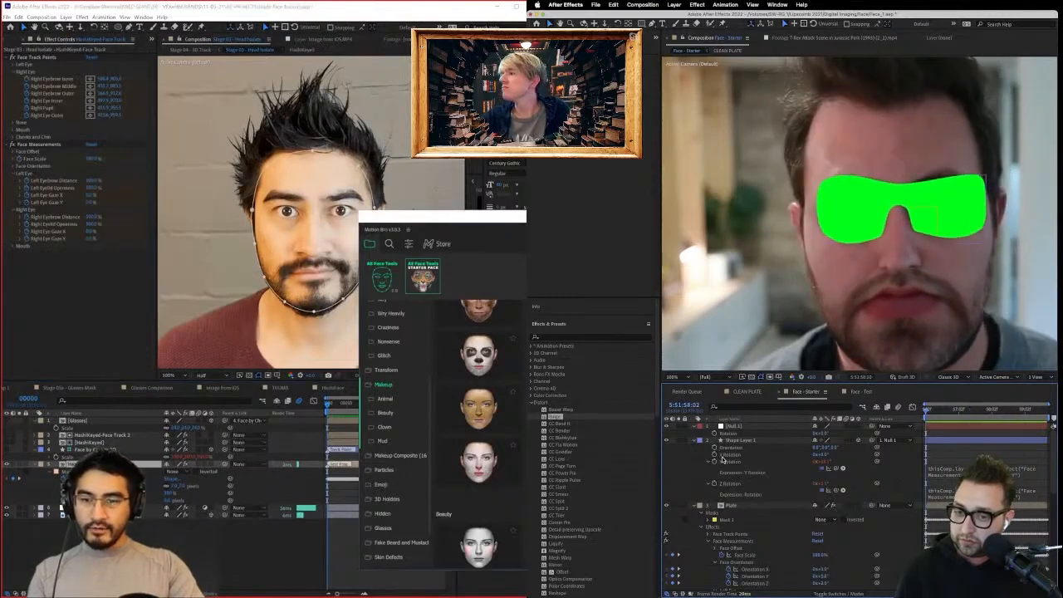
# Link the sunglasses shape's X Rotation by expression to the Plate layer's Orientation X measurement.
pyautogui.keyDown('alt'); pyautogui.click(715, 455); pyautogui.keyUp('alt')
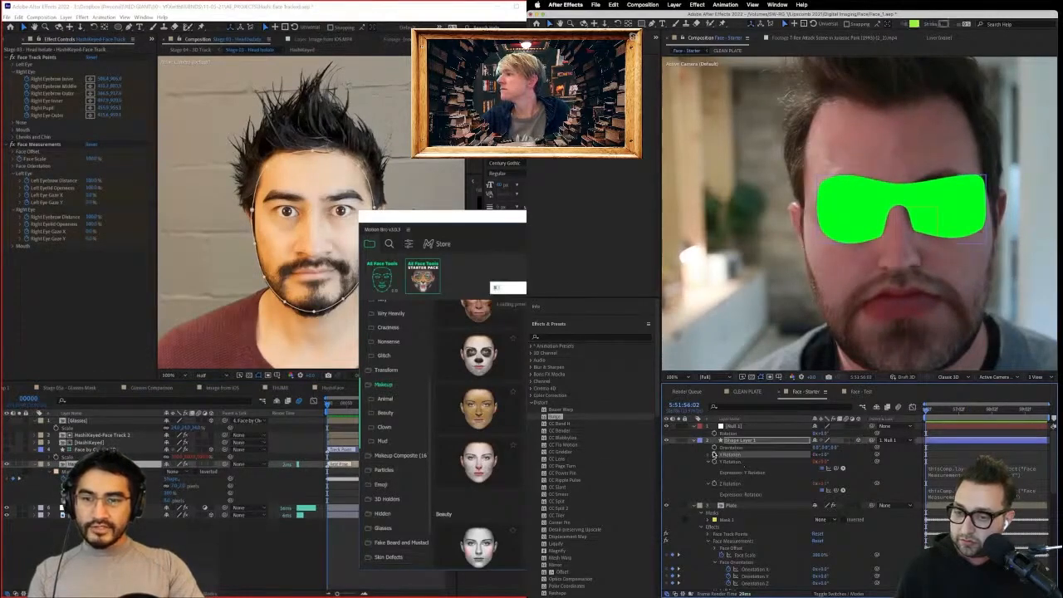
pyautogui.moveTo(770, 561); pyautogui.dragTo(753, 545)
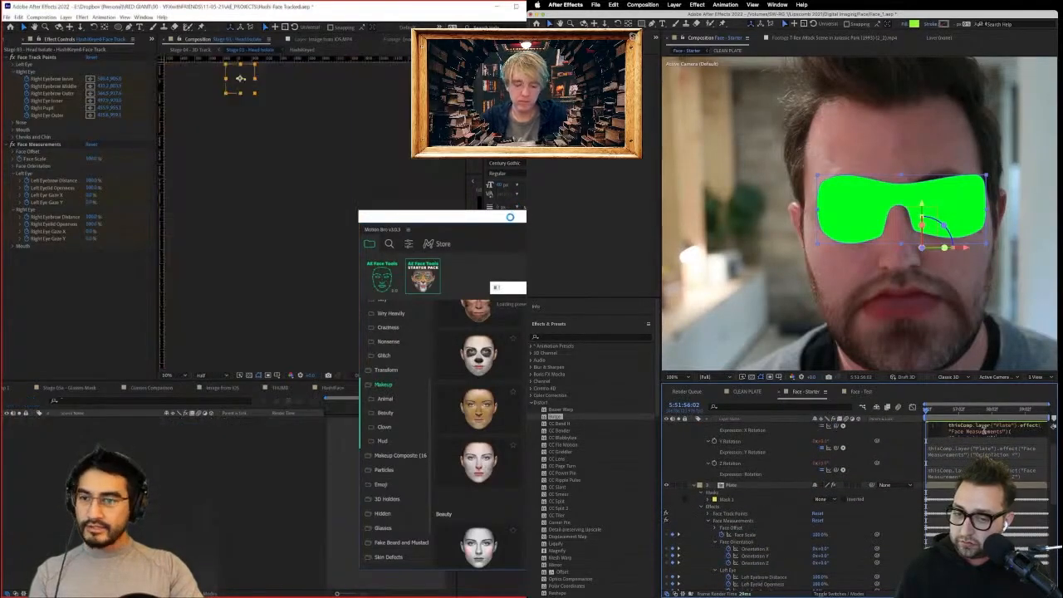
pyautogui.click(837, 427)
pyautogui.press('BackSpace')
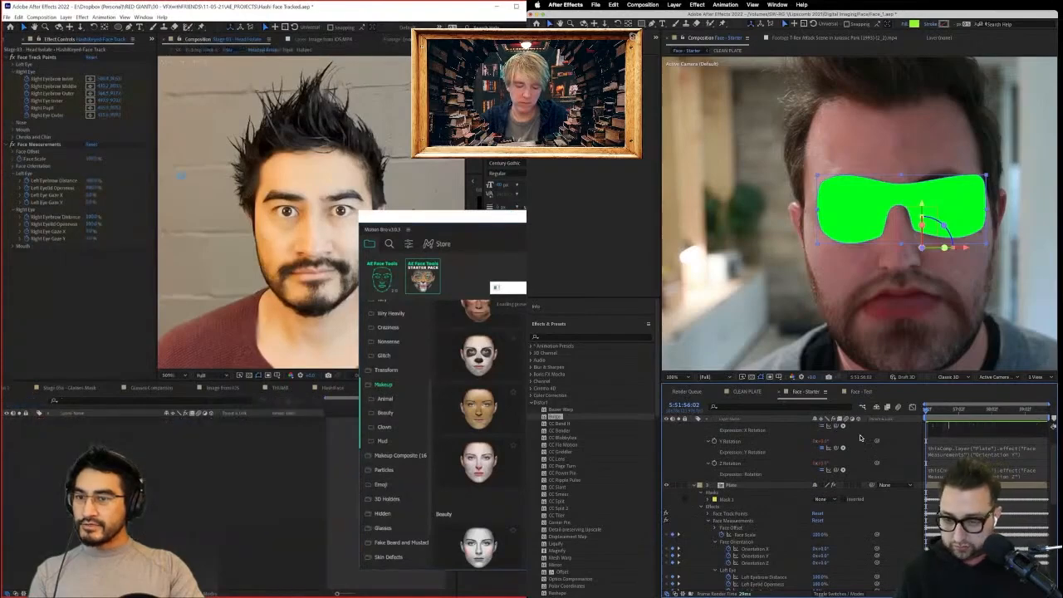
pyautogui.moveTo(843, 432); pyautogui.dragTo(761, 555)
pyautogui.click(885, 485)
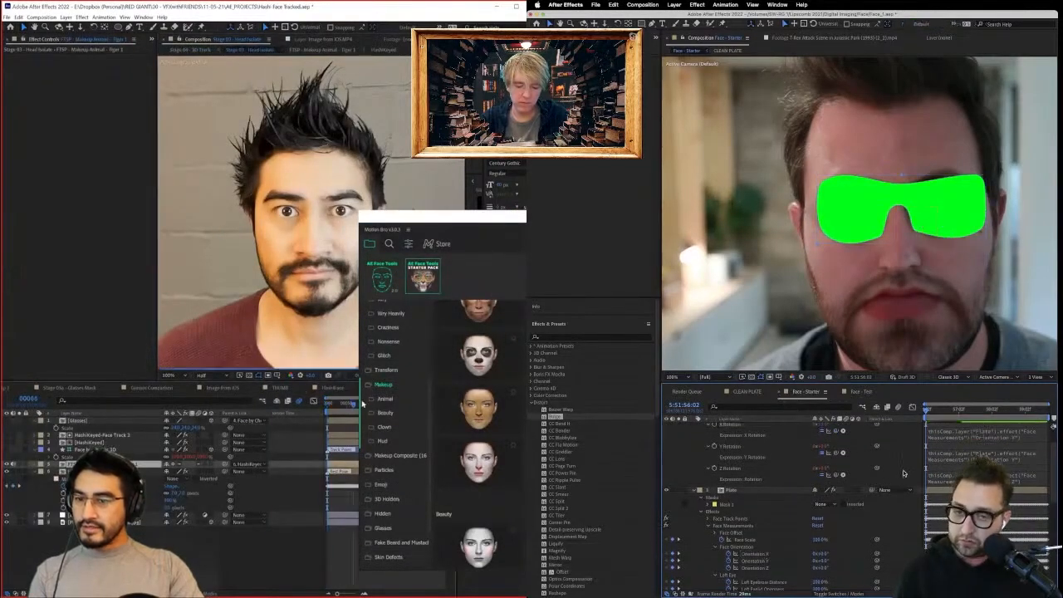
pyautogui.click(408, 245)
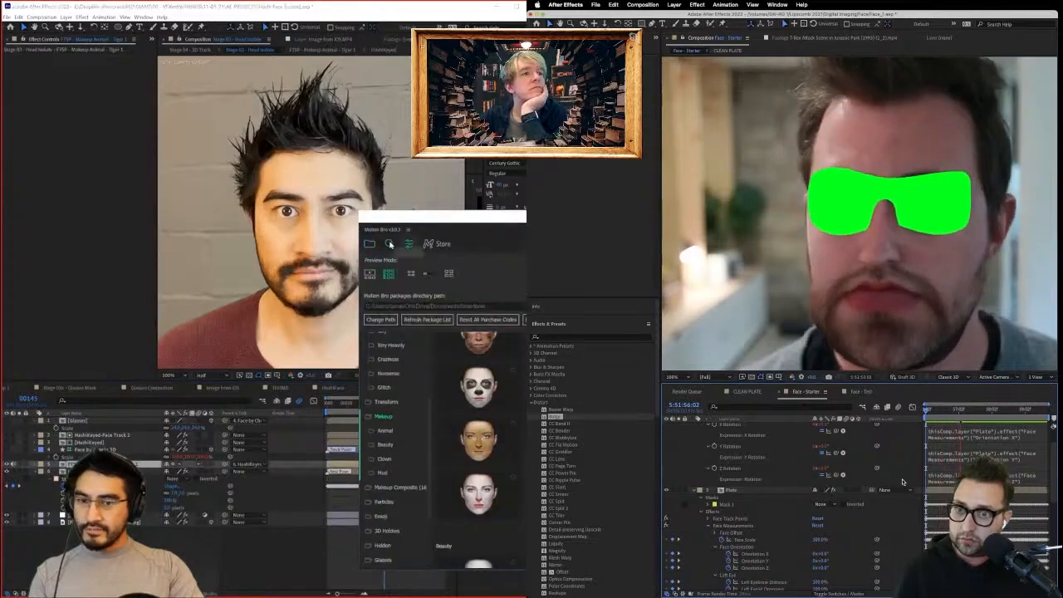
pyautogui.click(374, 246)
pyautogui.click(389, 246)
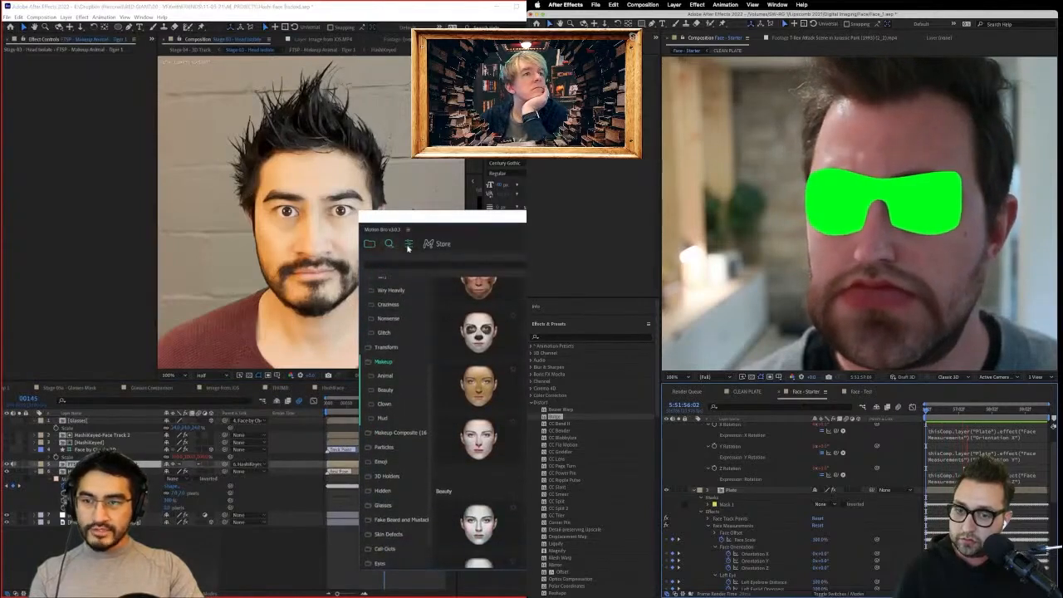
pyautogui.click(409, 245)
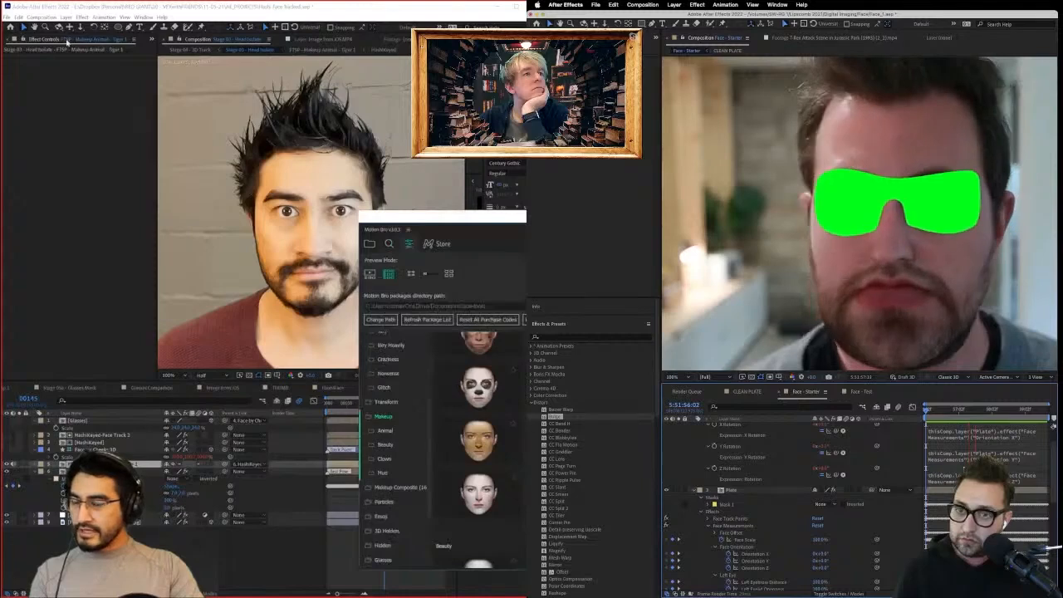
pyautogui.click(7, 17)
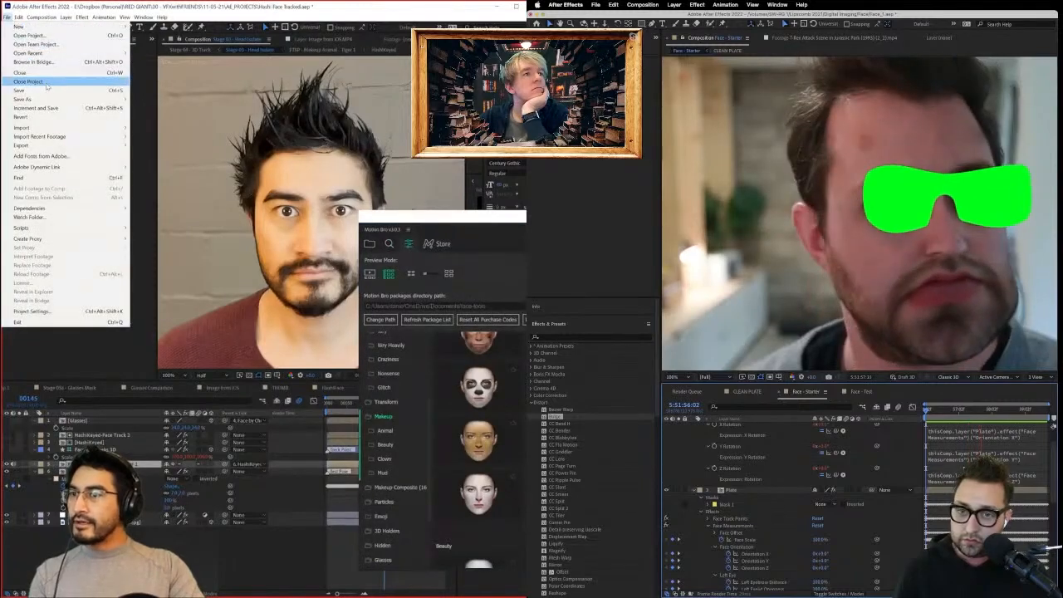
# Delete the sunglasses shape layer and the Null 1 layer from Face - Starter, leaving the Plate layer selected.
pyautogui.scroll(2, 771, 465)
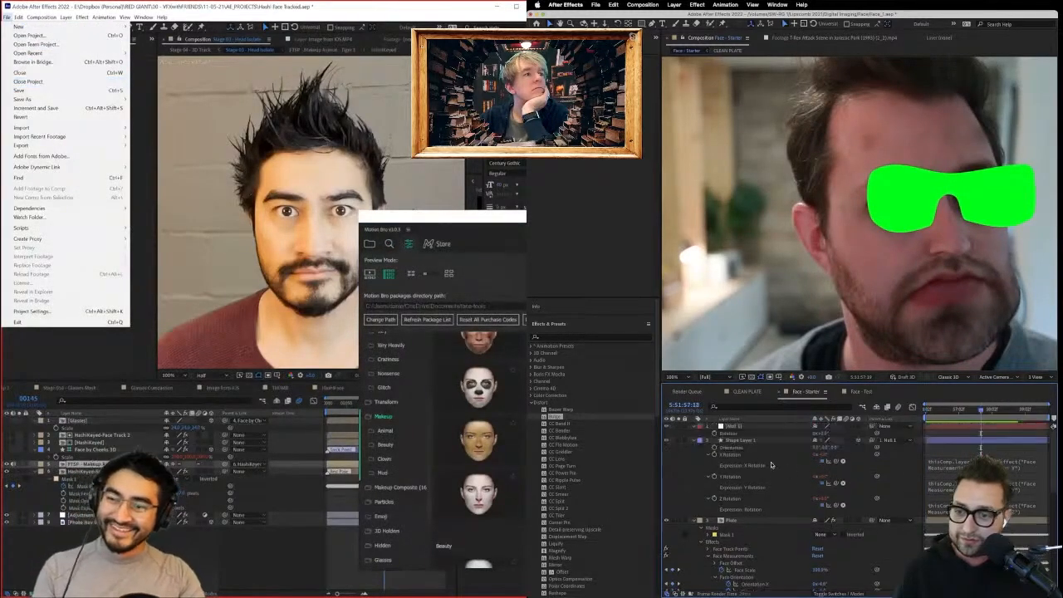
pyautogui.click(740, 441)
pyautogui.press('Delete')
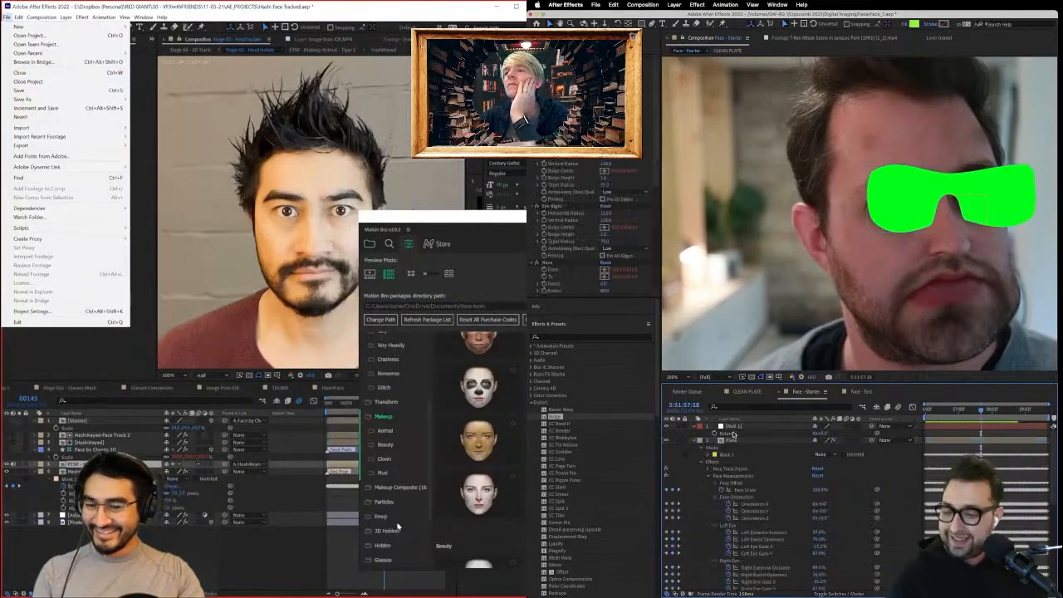
pyautogui.click(397, 522)
pyautogui.click(732, 427)
pyautogui.scroll(-2, 398, 525)
pyautogui.press('Delete')
pyautogui.click(739, 427)
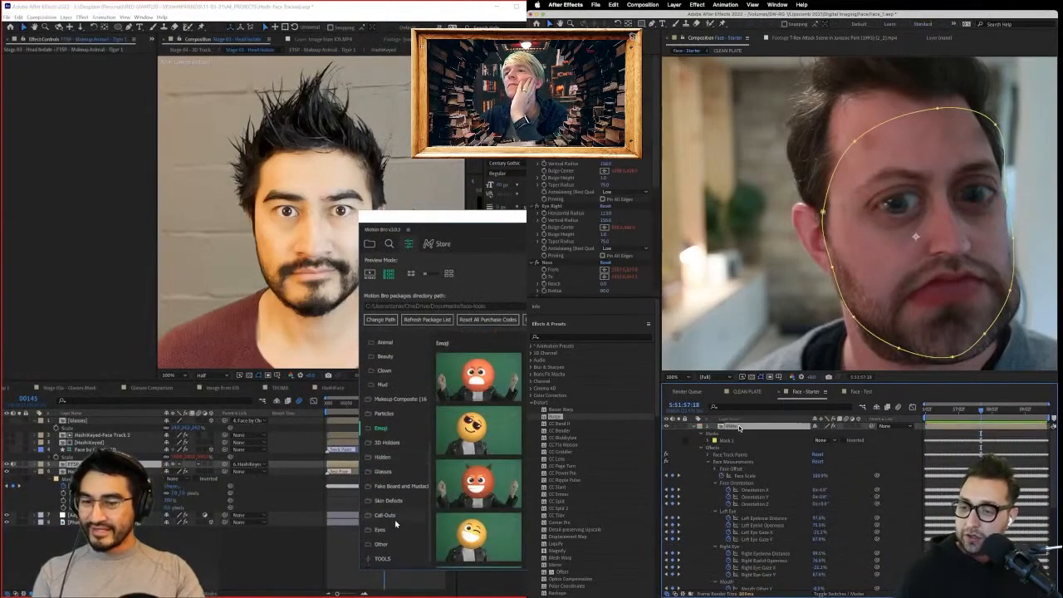
# Fit the Face - Starter frame in view and try the Clubmaster preset from the Combined glasses on the face in Head Isolate.
pyautogui.click(396, 523)
pyautogui.click(401, 486)
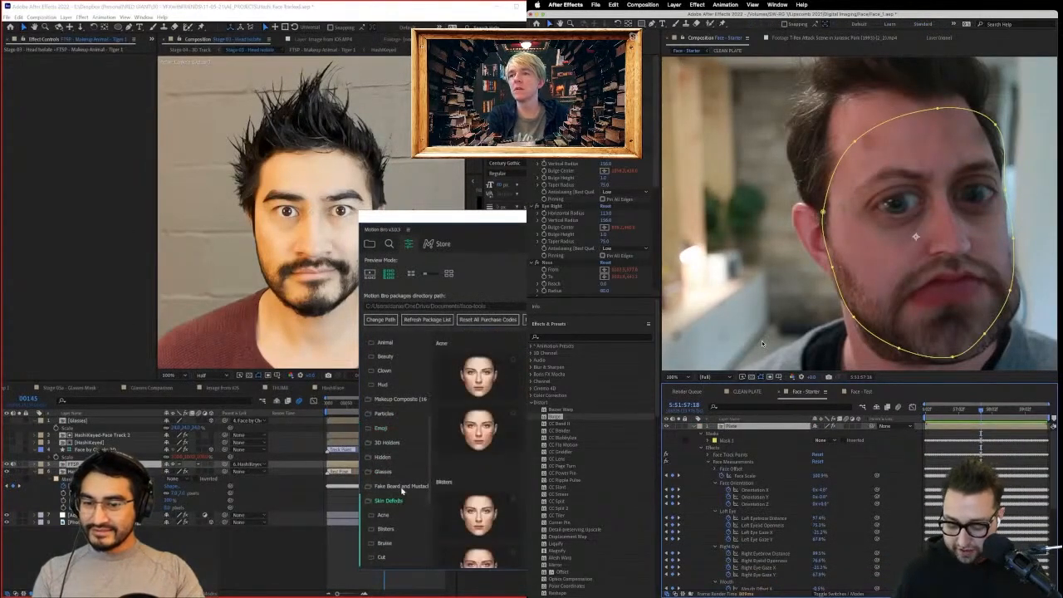
pyautogui.hotkey('shift', '/')
pyautogui.click(384, 471)
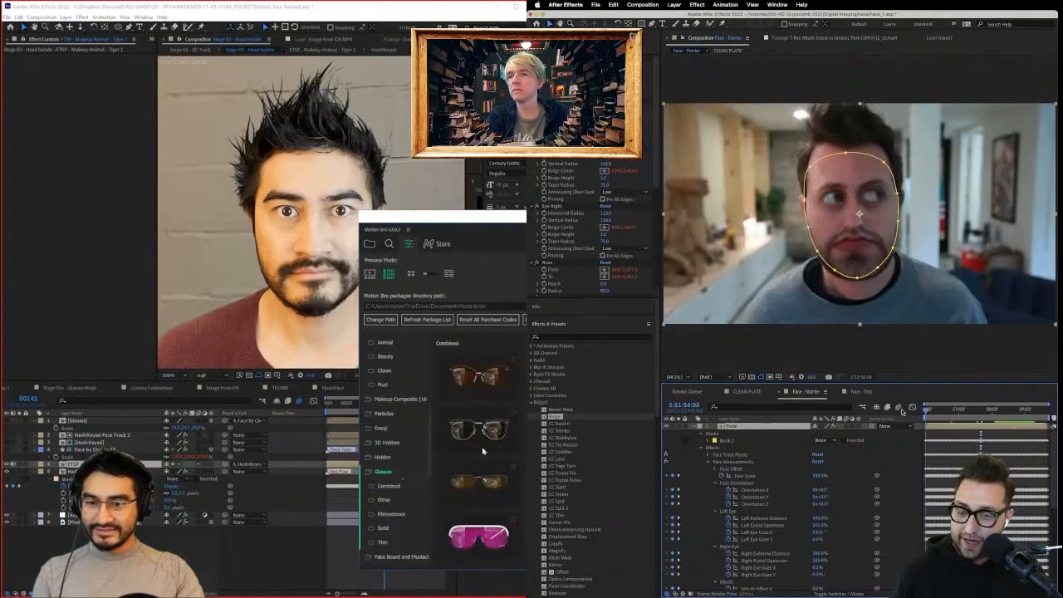
pyautogui.press('super+s')
pyautogui.click(486, 449)
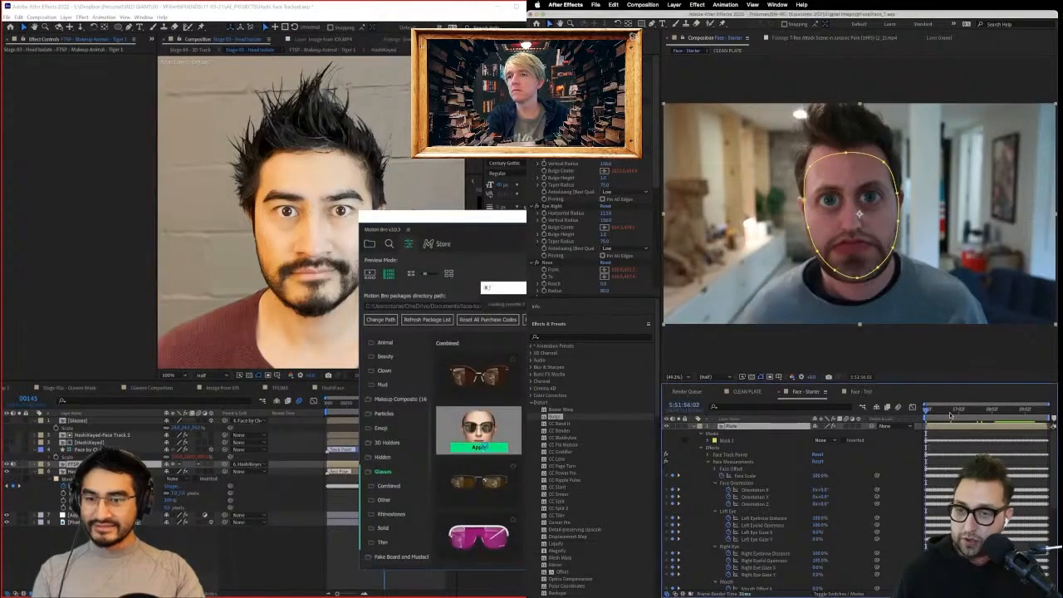
# Return to the start of the Face - Starter footage and collapse the Plate layer's nose, mouth and whole-face distortion effects.
pyautogui.moveTo(951, 413); pyautogui.dragTo(928, 411)
pyautogui.scroll(-5, 541, 208)
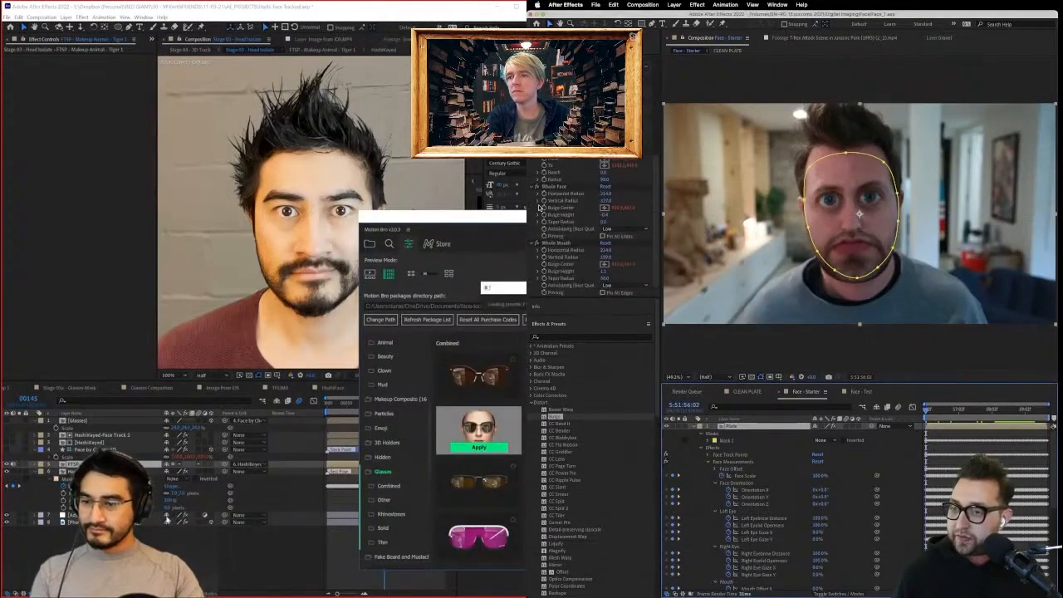
pyautogui.scroll(3, 531, 244)
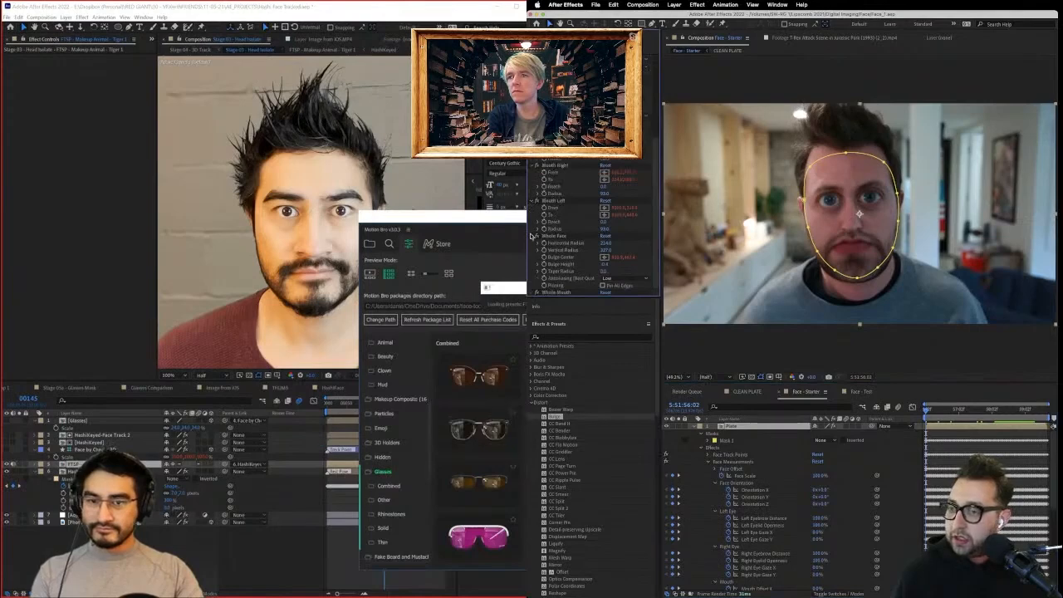
pyautogui.scroll(3, 531, 234)
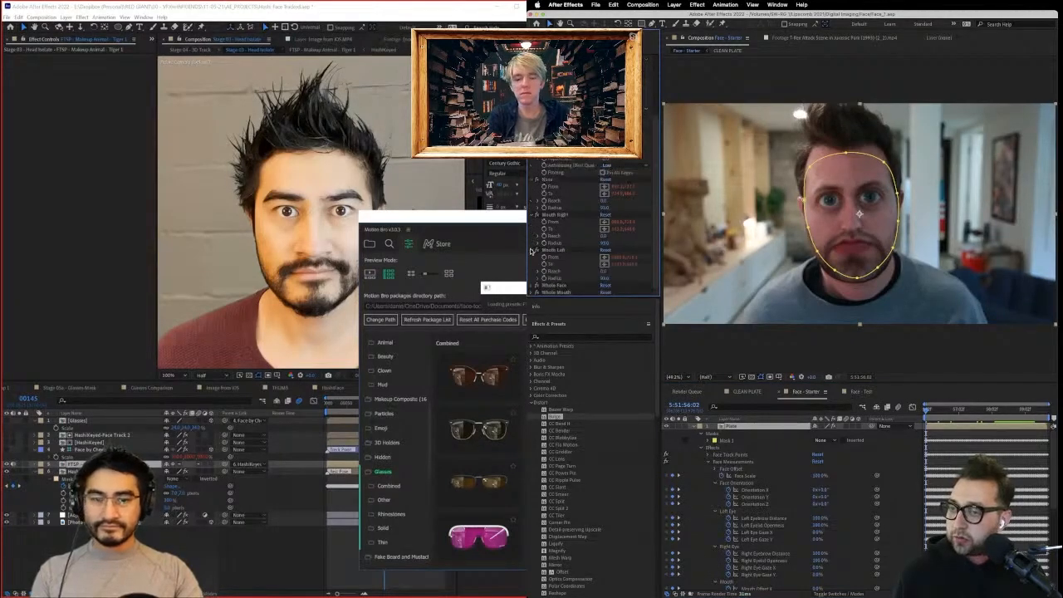
pyautogui.scroll(4, 531, 245)
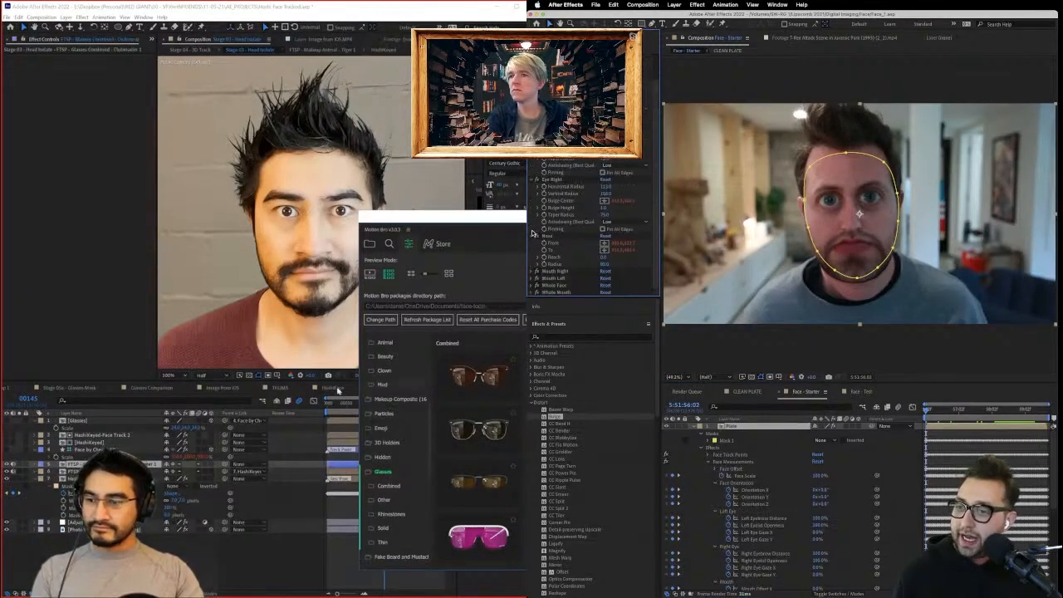
pyautogui.click(535, 235)
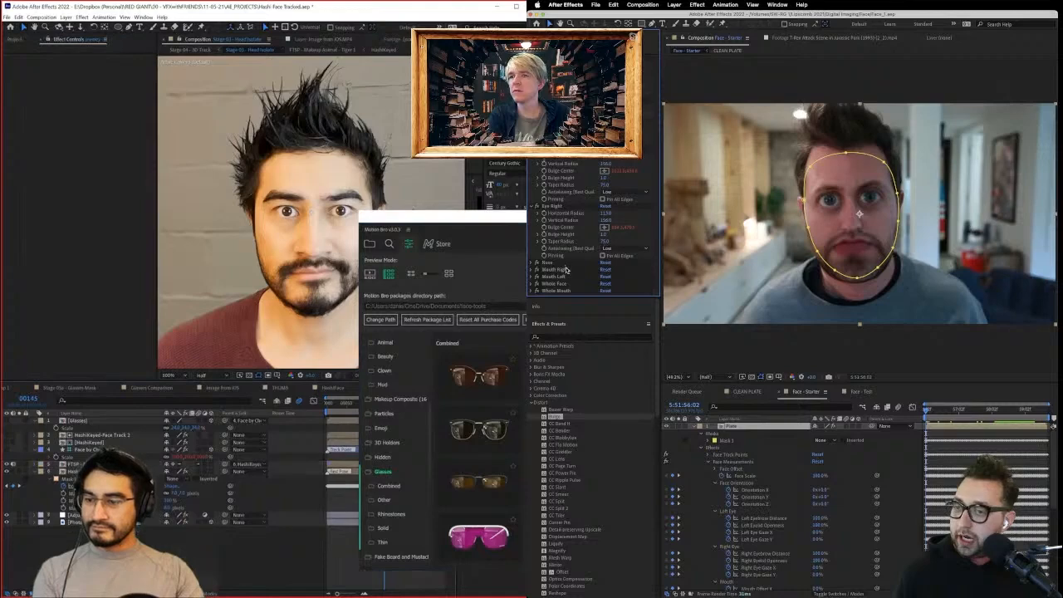
# Test the Plate layer's Mouth Right Reach, reset it to 0, and apply the Clubmaster glasses preset to the face in Head Isolate.
pyautogui.click(533, 270)
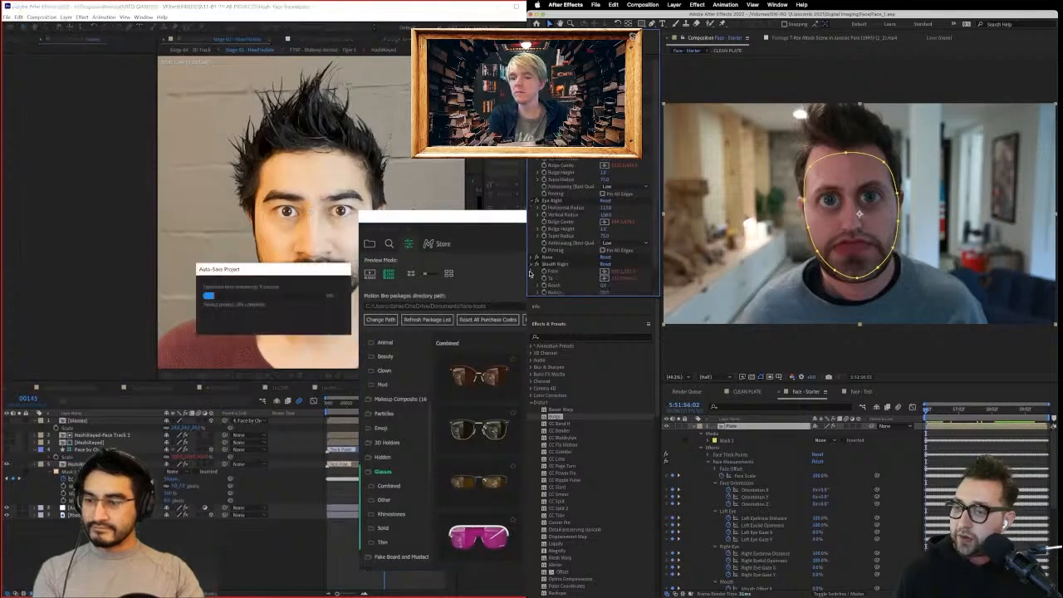
pyautogui.moveTo(605, 285); pyautogui.dragTo(638, 285)
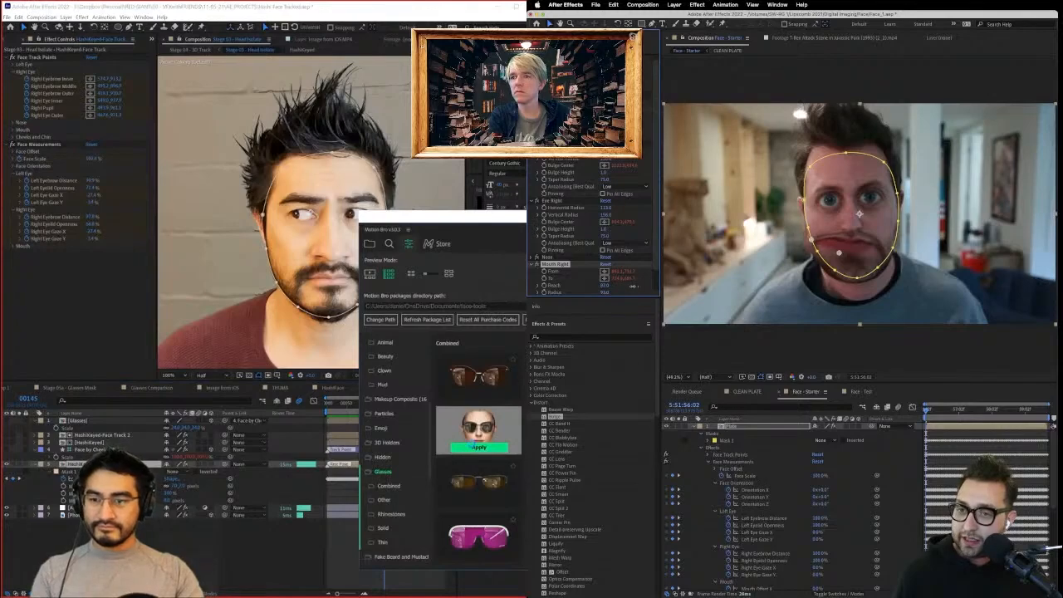
pyautogui.click(473, 446)
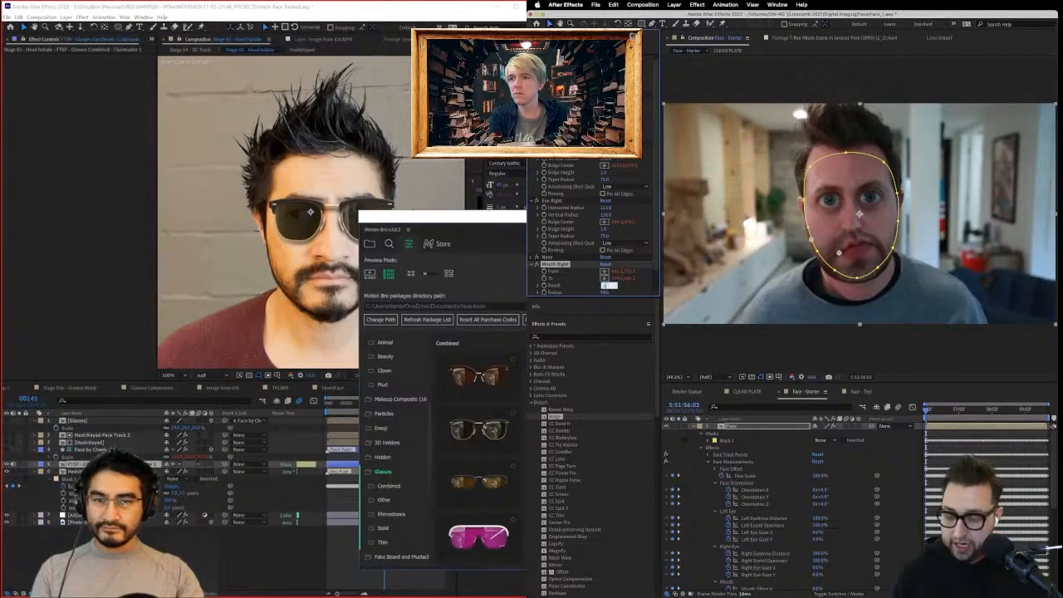
pyautogui.click(535, 264)
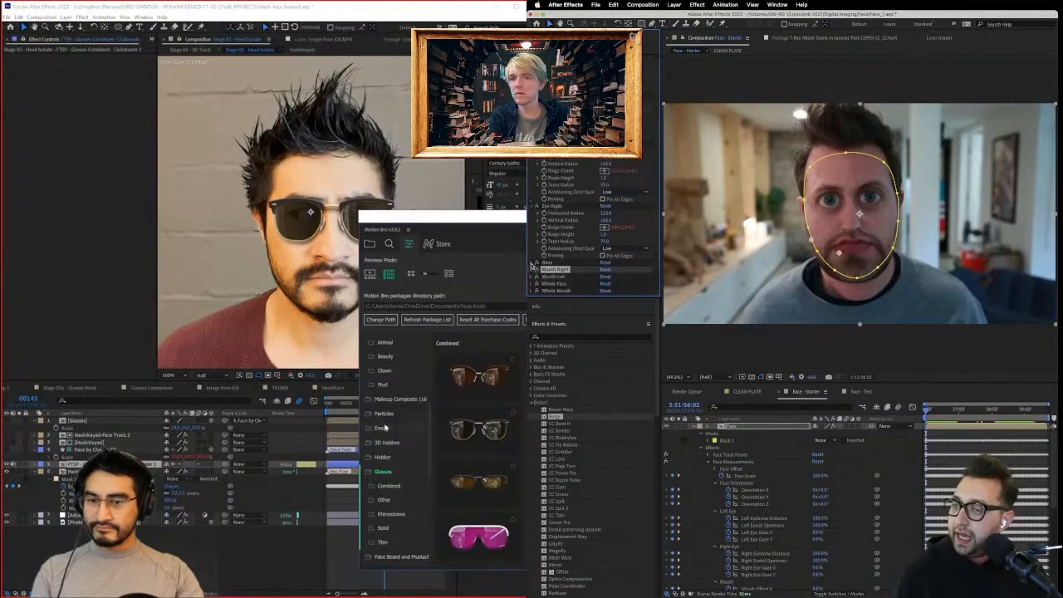
# Collapse the Plate layer's eye effects and apply the Clown 2 makeup preset to the HashKeyed Face Track layer in Head Isolate.
pyautogui.scroll(1, 391, 383)
pyautogui.click(386, 413)
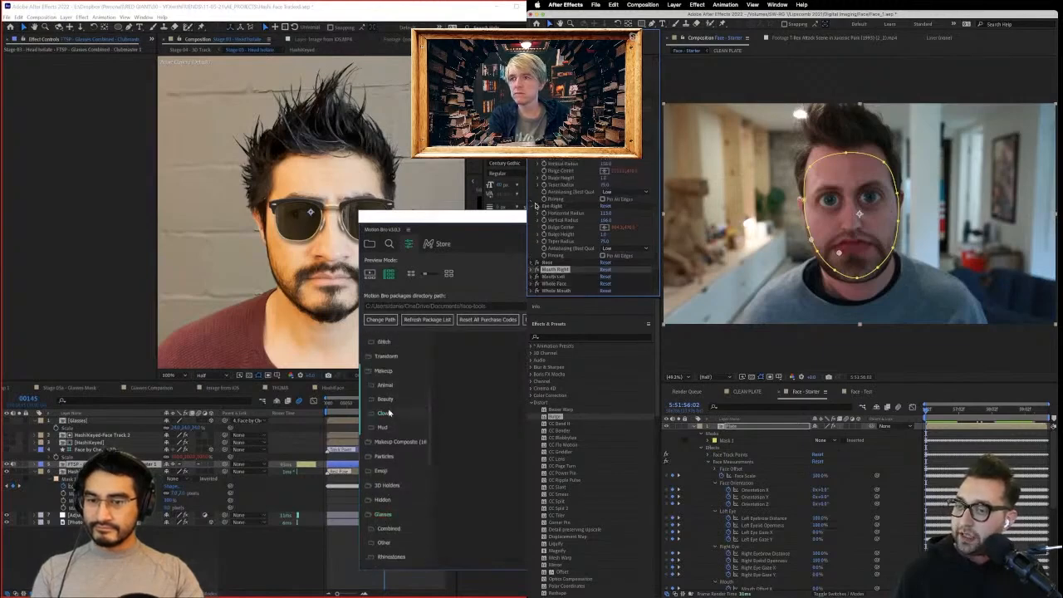
pyautogui.click(532, 206)
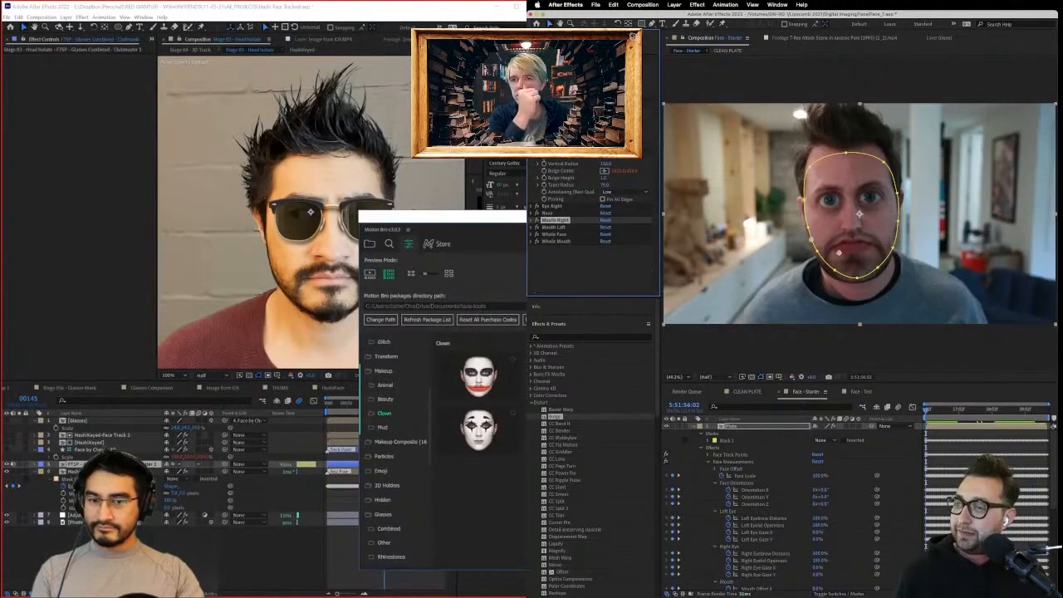
pyautogui.click(533, 149)
pyautogui.click(93, 471)
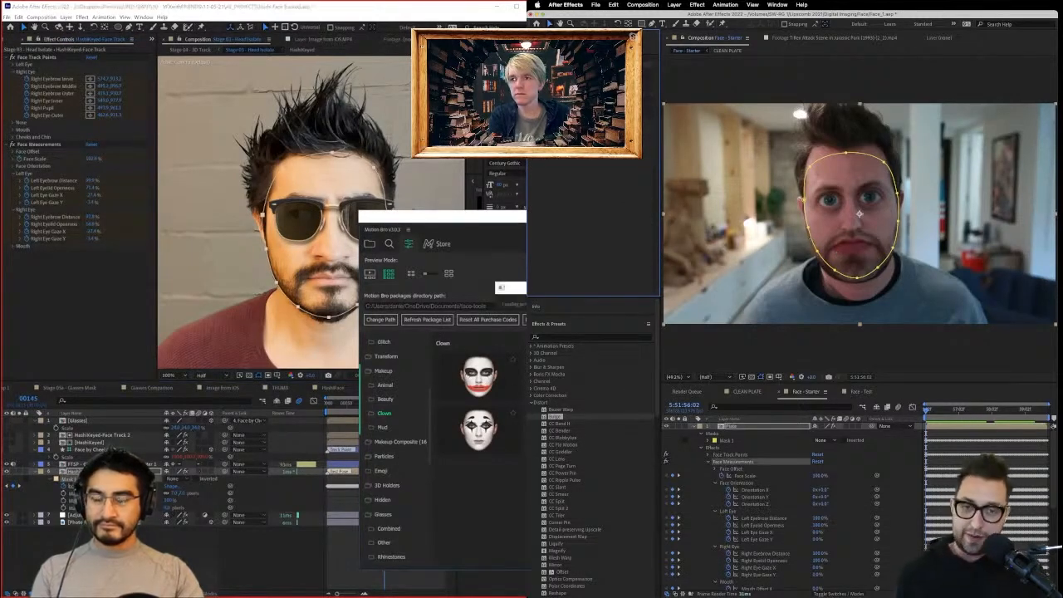
# Delete the Face Measurements effect from the Plate layer, select its Face Track Points and collapse the mask properties.
pyautogui.press('Delete')
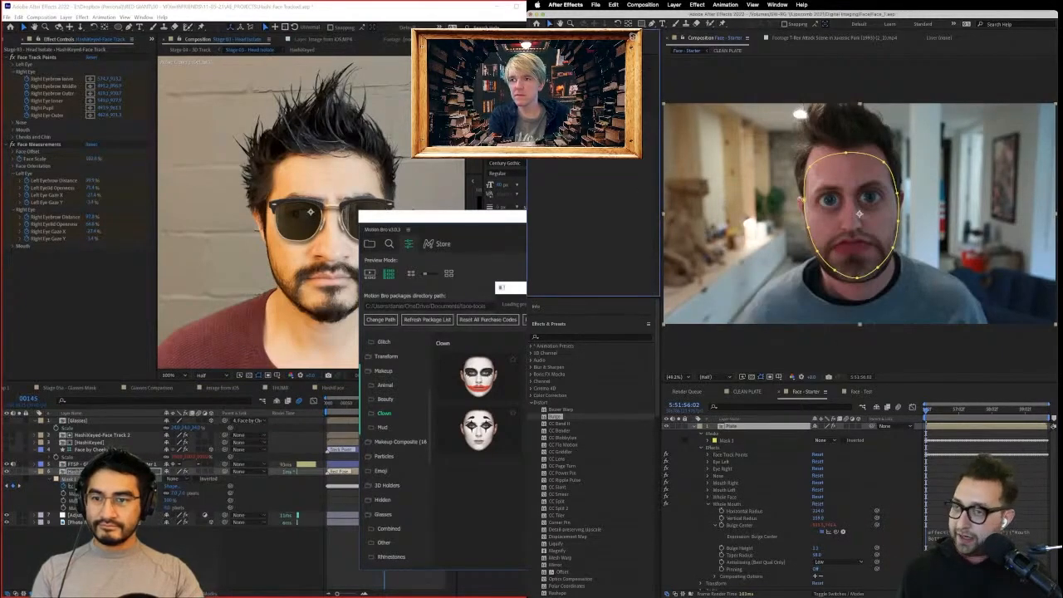
pyautogui.click(730, 455)
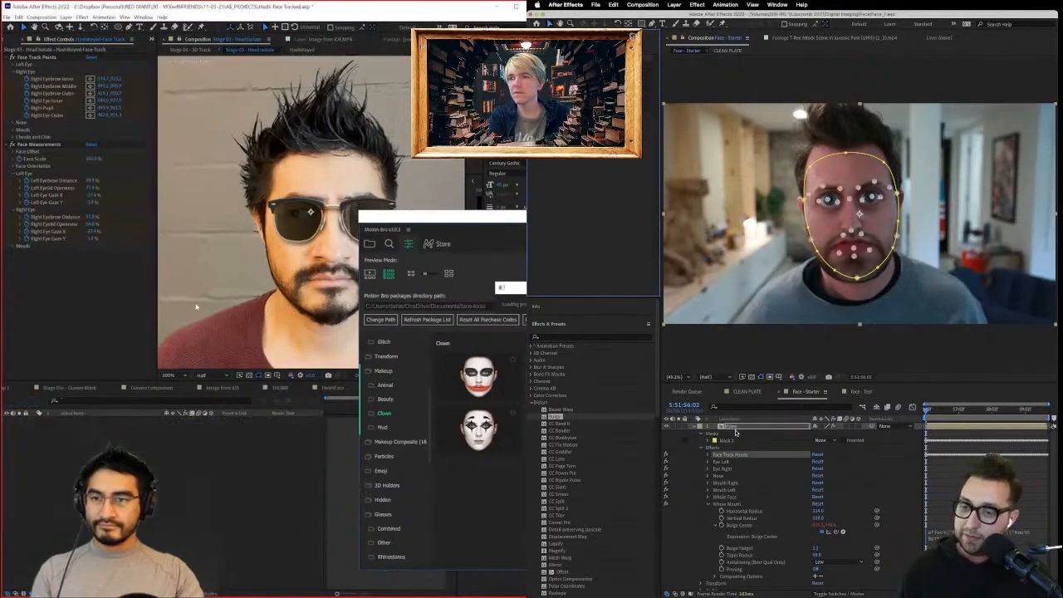
pyautogui.click(701, 434)
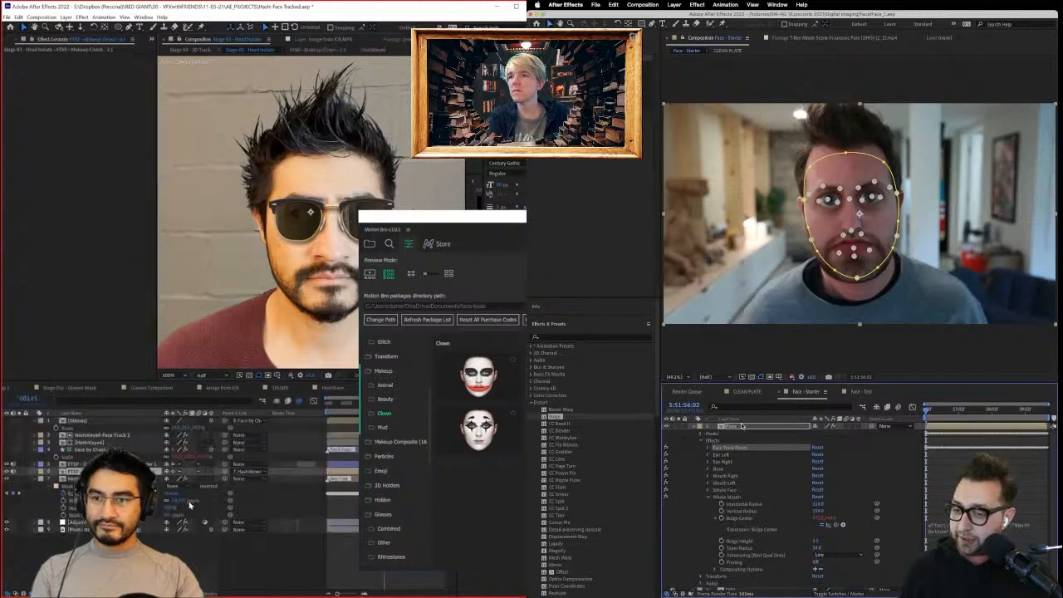
# Collapse the Plate layer's Whole Mouth effect and select the Face Mask - Adjustment layer inside the Makeup Clown 2 composition.
pyautogui.click(743, 426)
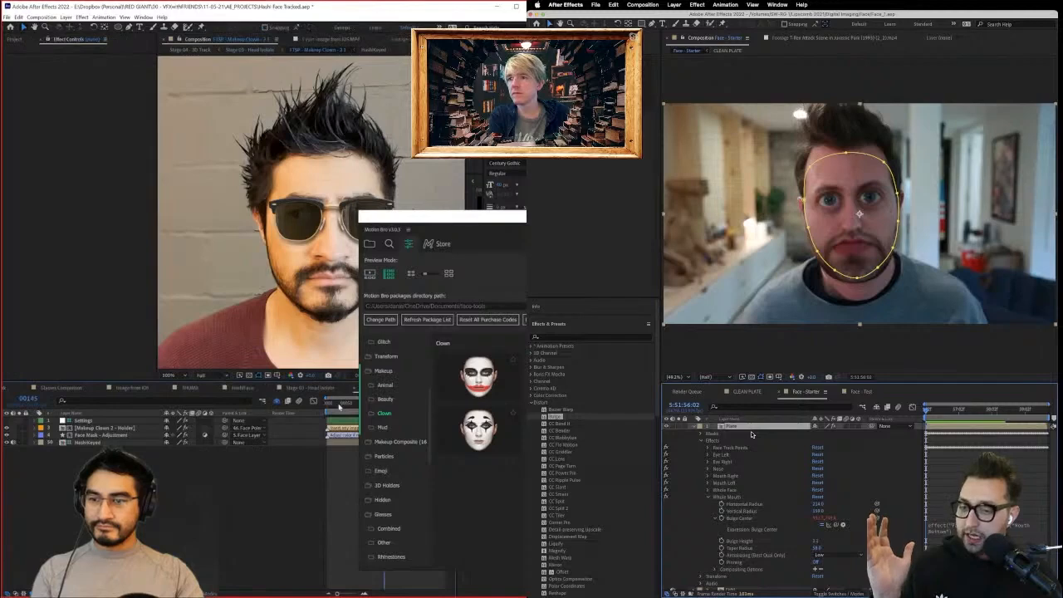
pyautogui.click(722, 456)
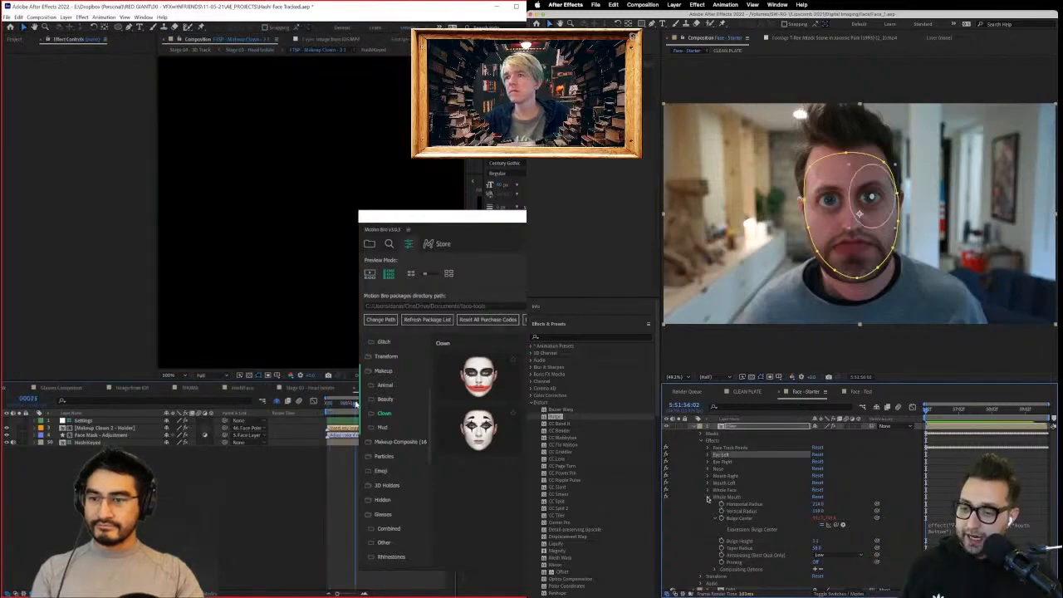
pyautogui.click(708, 498)
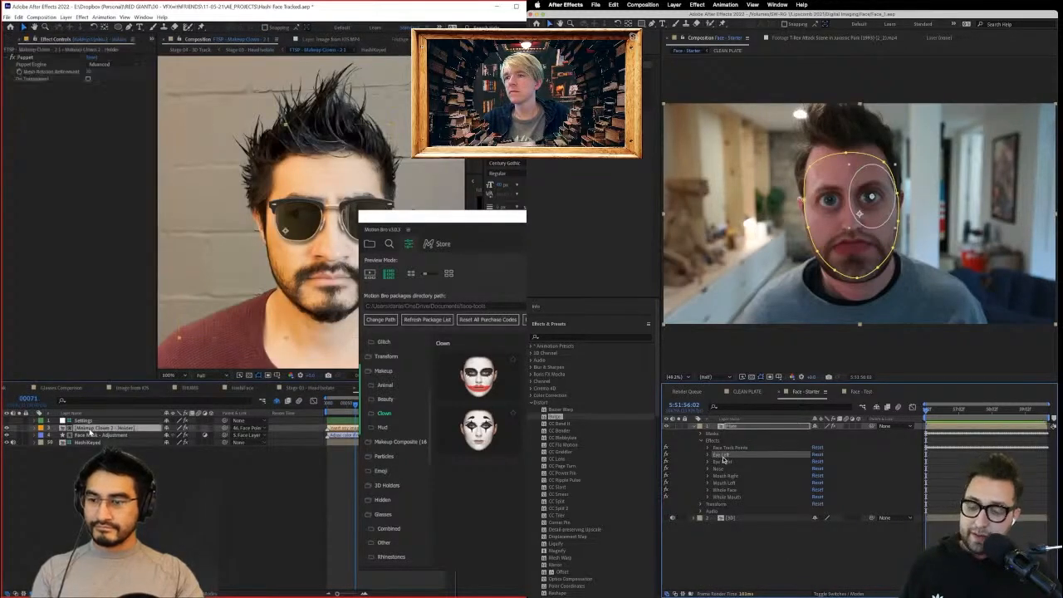
pyautogui.click(131, 435)
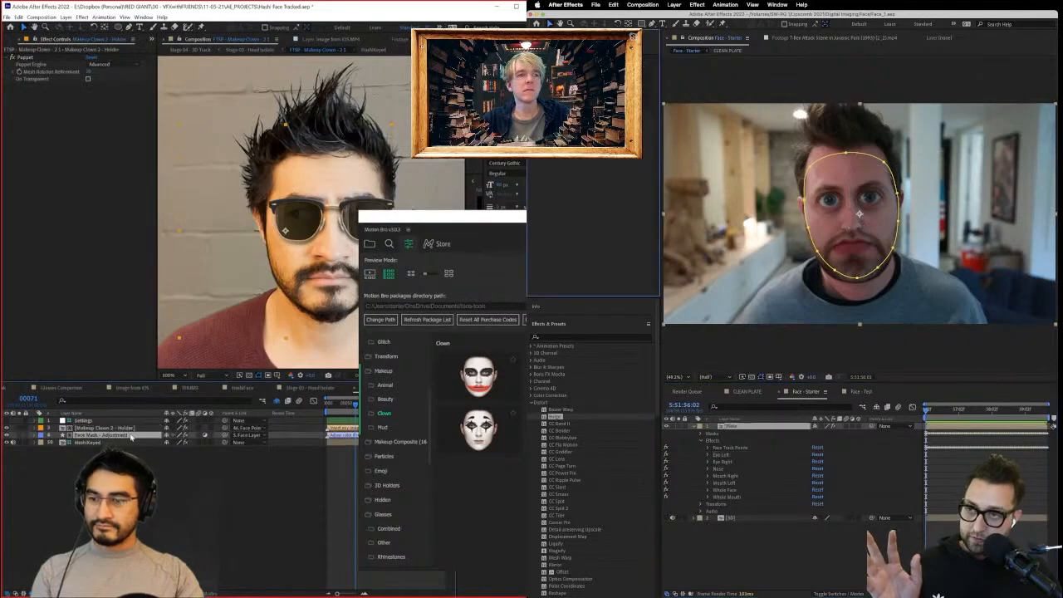
# Inspect the Makeup Clown 2 holder composition from its first frame, and return to the Stage 03 - Head Isolate composition.
pyautogui.doubleClick(131, 429)
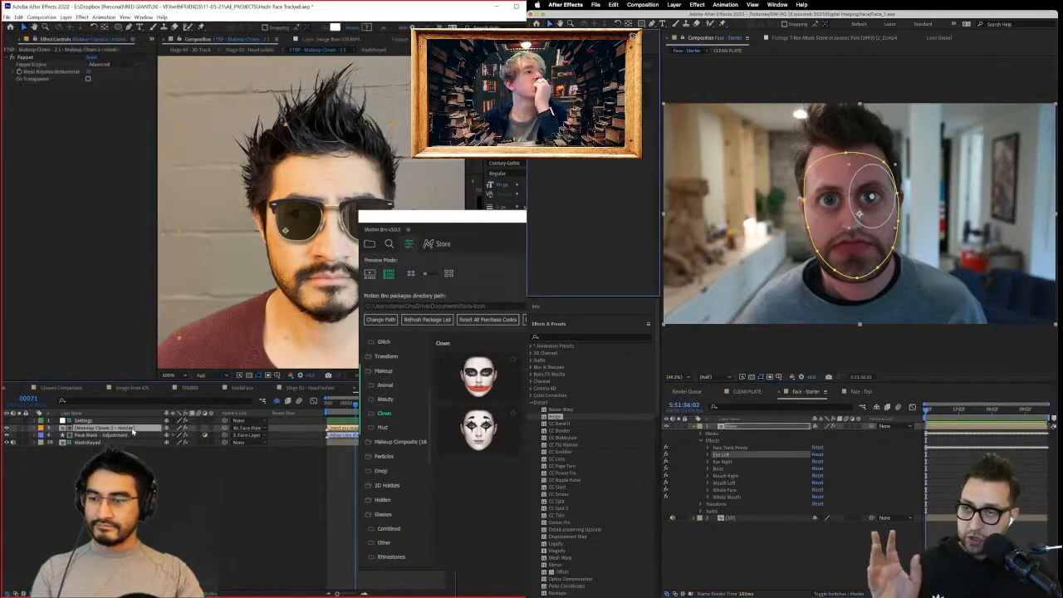
pyautogui.click(727, 497)
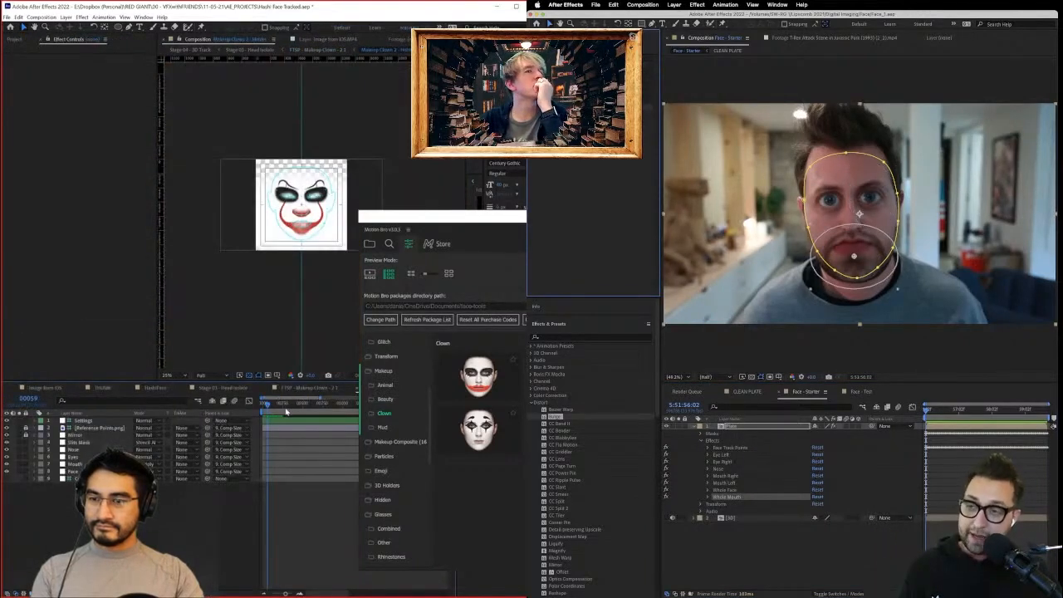
pyautogui.moveTo(315, 405); pyautogui.dragTo(265, 418)
pyautogui.click(730, 448)
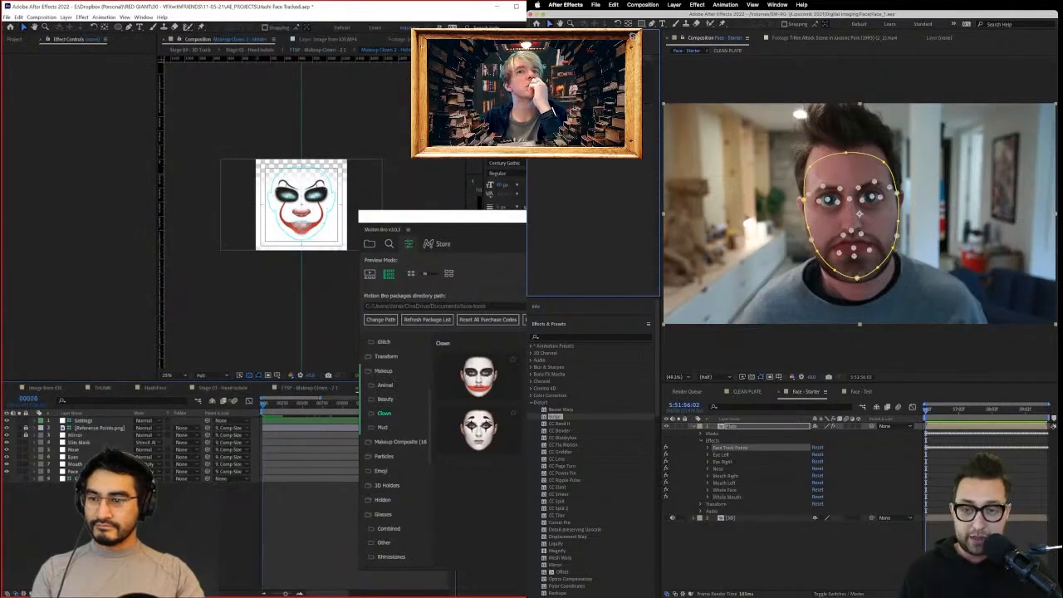
pyautogui.click(215, 388)
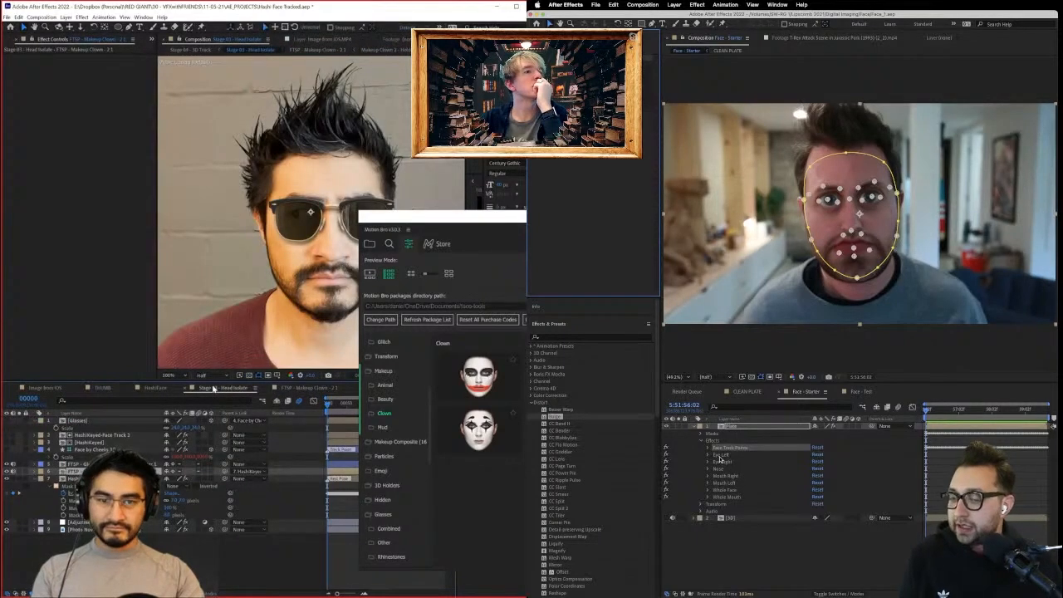
# Try to save the Plate layer's effects from Eye Left through Whole Mouth as an animation preset.
pyautogui.click(720, 456)
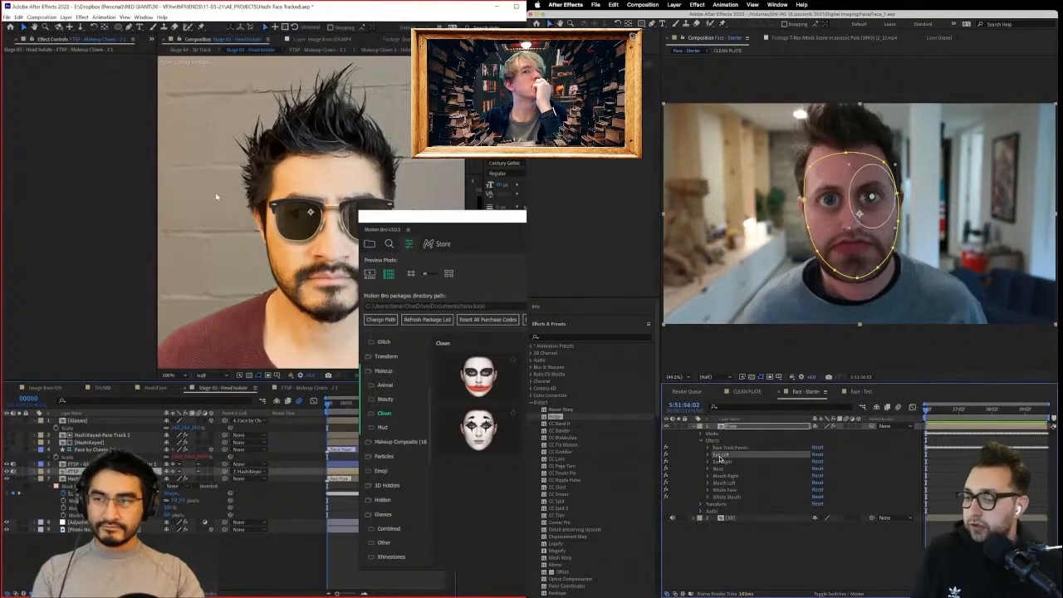
pyautogui.keyDown('shift'); pyautogui.click(736, 500); pyautogui.keyUp('shift')
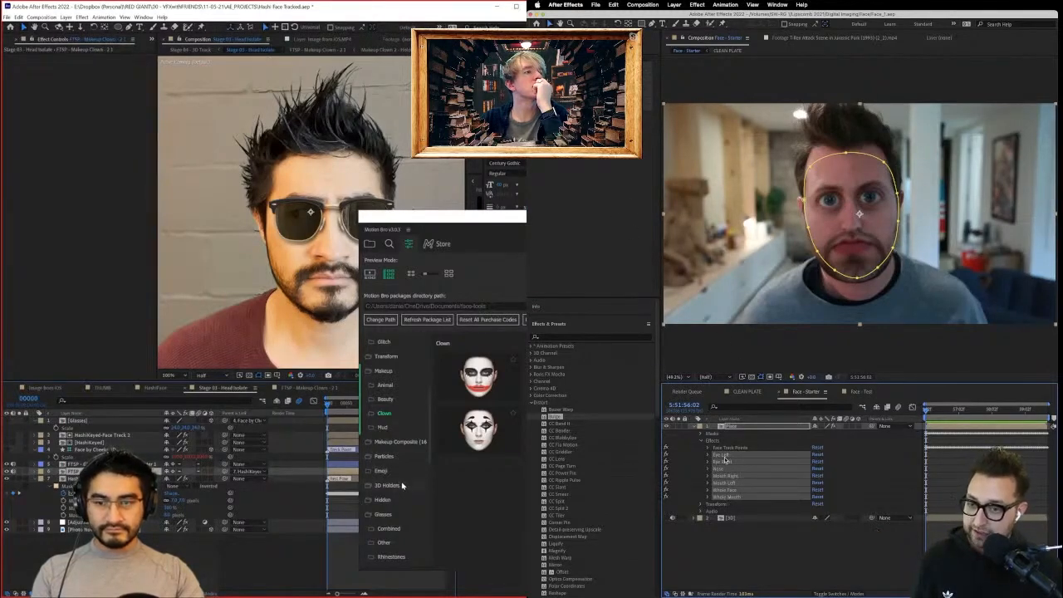
pyautogui.click(725, 4)
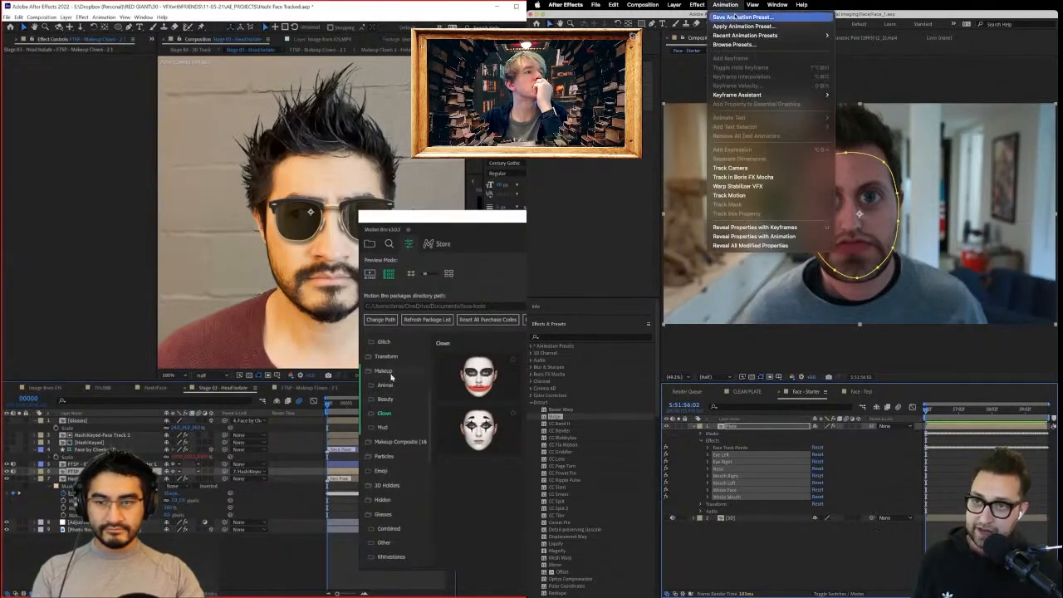
pyautogui.click(735, 17)
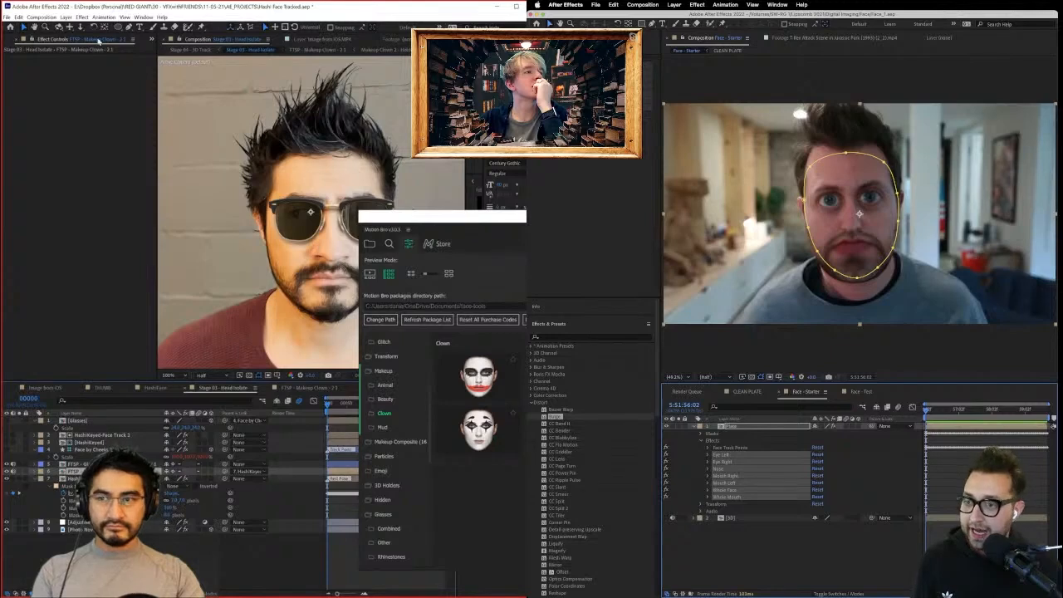
# Close the face-tracked glasses and makeup project without saving, and list the animation presets in the Face_1 project instead of the Distort effects.
pyautogui.click(7, 17)
pyautogui.click(532, 403)
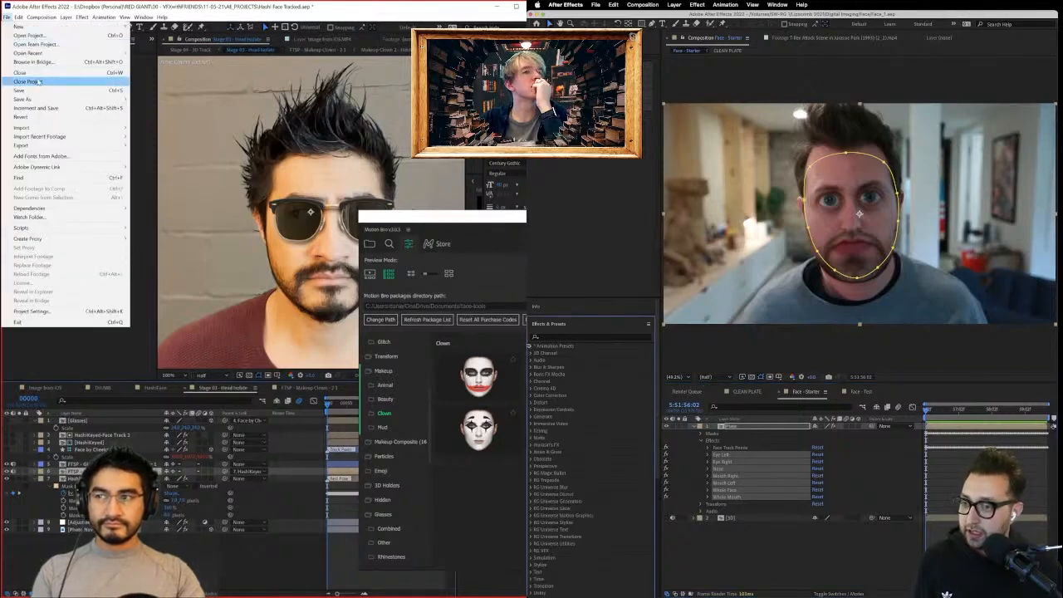
pyautogui.click(37, 82)
pyautogui.click(530, 347)
pyautogui.click(297, 316)
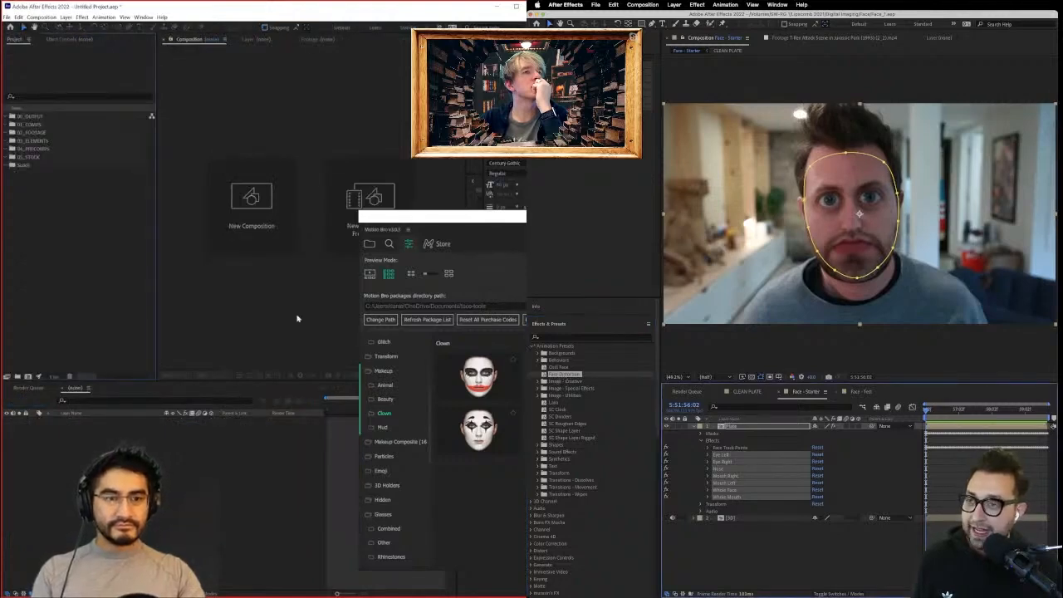
# Show the Face_1 project's items, and discard the Untitled Project's changes to browse for another project to open.
pyautogui.click(544, 37)
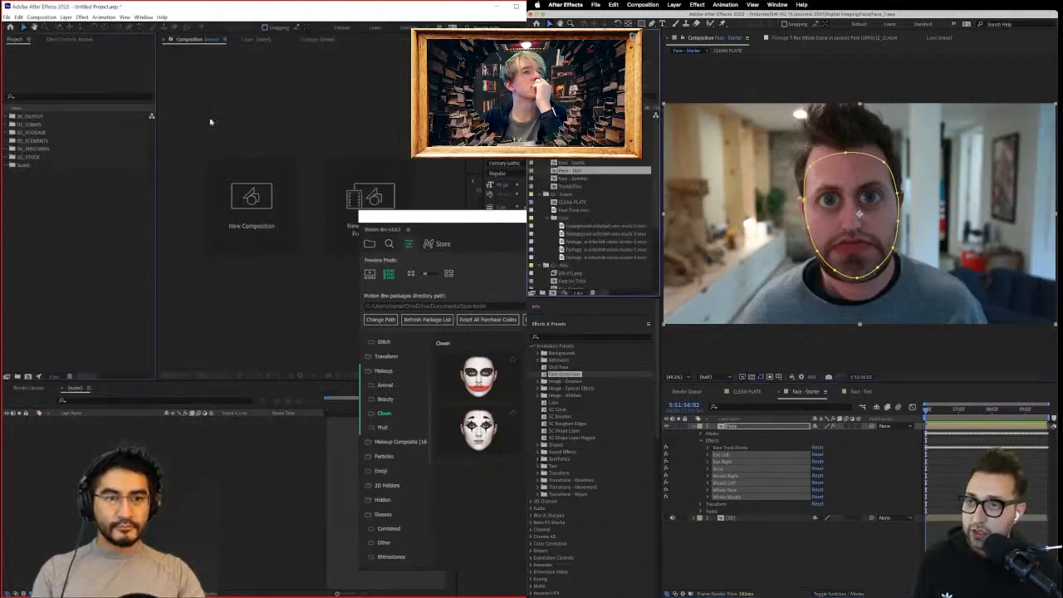
pyautogui.click(8, 17)
pyautogui.scroll(-4, 563, 176)
pyautogui.click(50, 36)
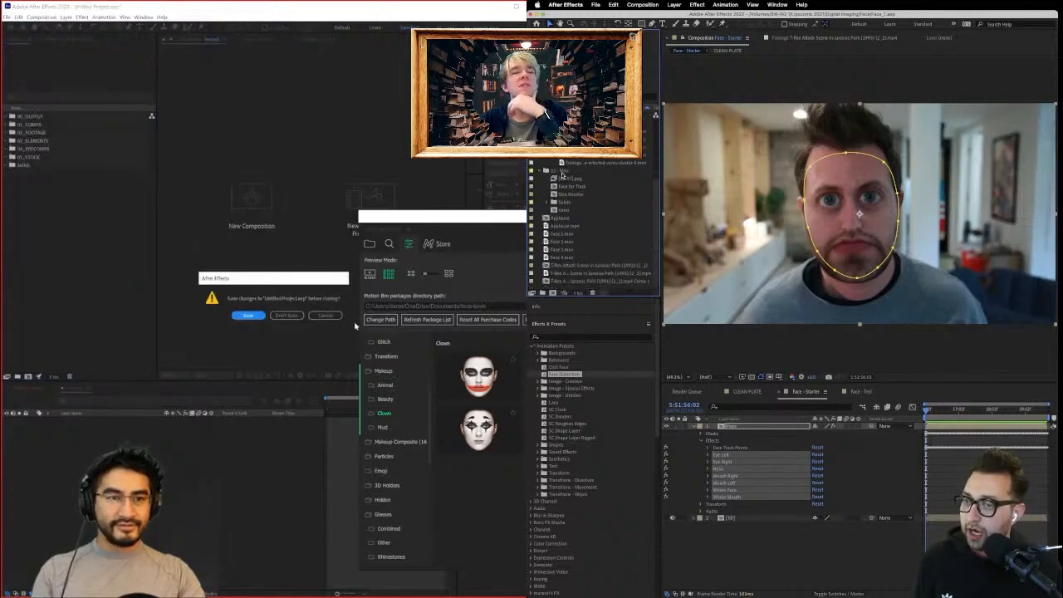
pyautogui.click(291, 317)
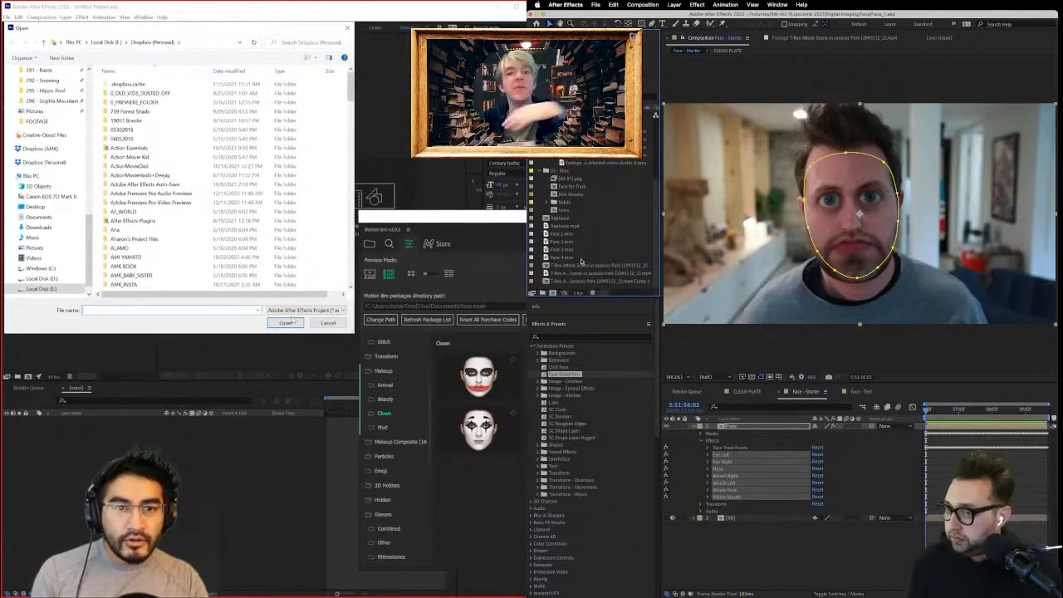
# Browse the Dropbox (Personal) folder for a project, and open the Applause composition in the Face_1 project.
pyautogui.scroll(4, 561, 226)
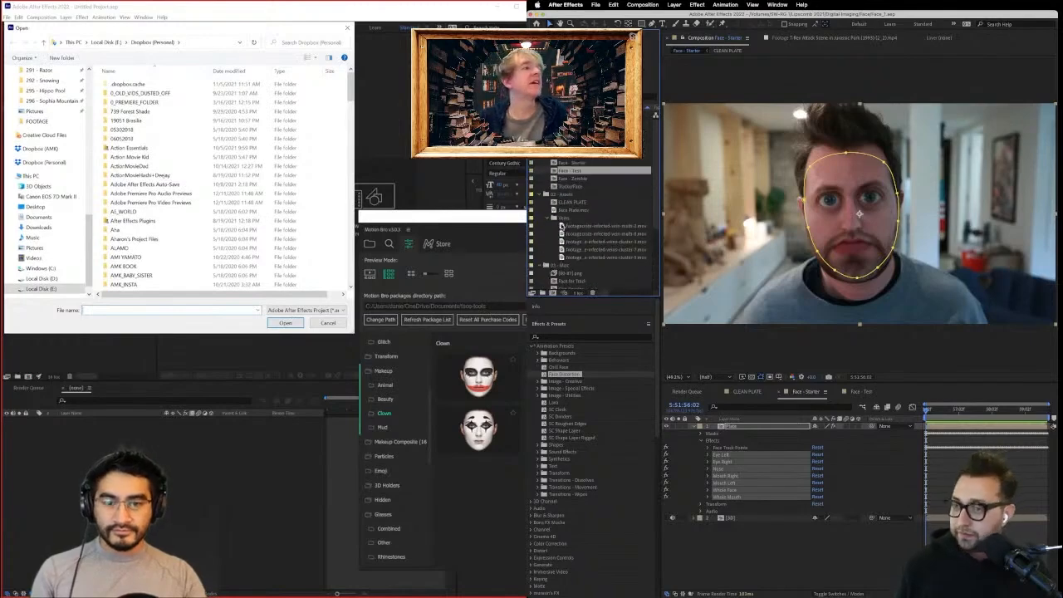
pyautogui.scroll(-5, 150, 148)
pyautogui.scroll(-4, 562, 226)
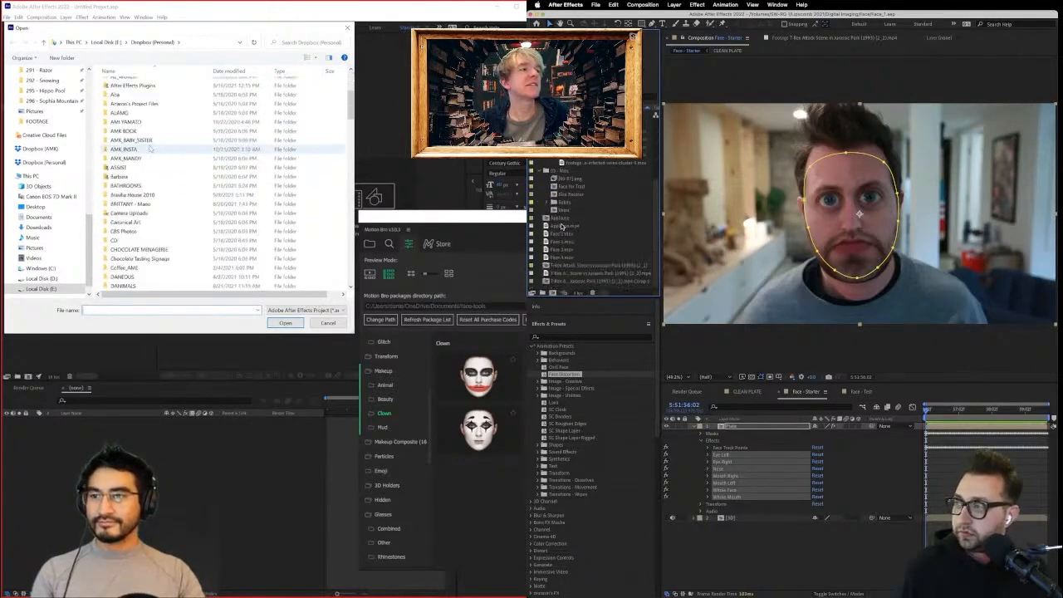
pyautogui.scroll(-5, 154, 157)
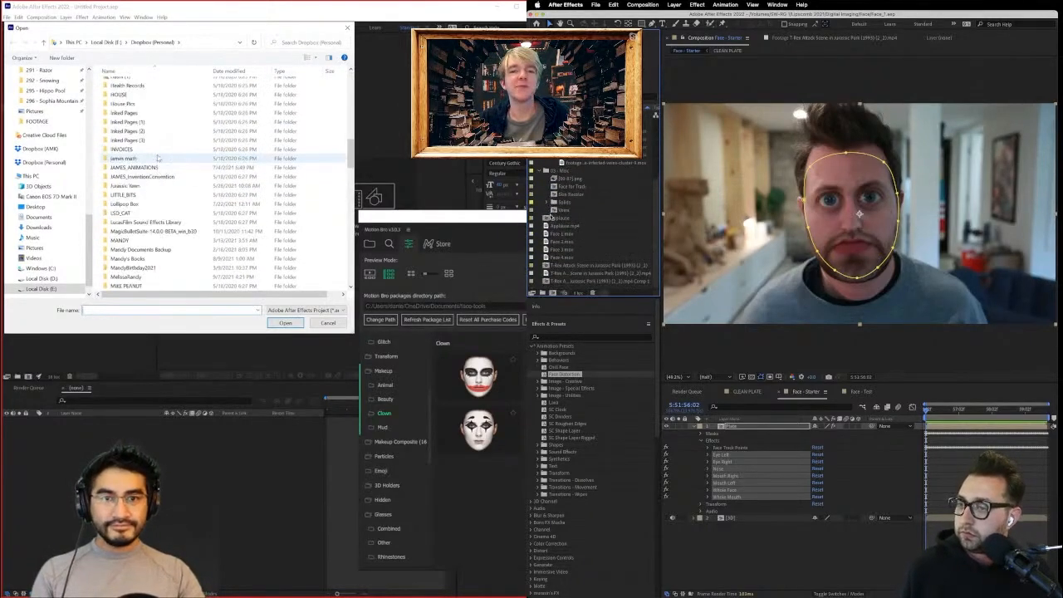
pyautogui.scroll(-6, 158, 158)
pyautogui.doubleClick(551, 217)
pyautogui.scroll(-8, 157, 158)
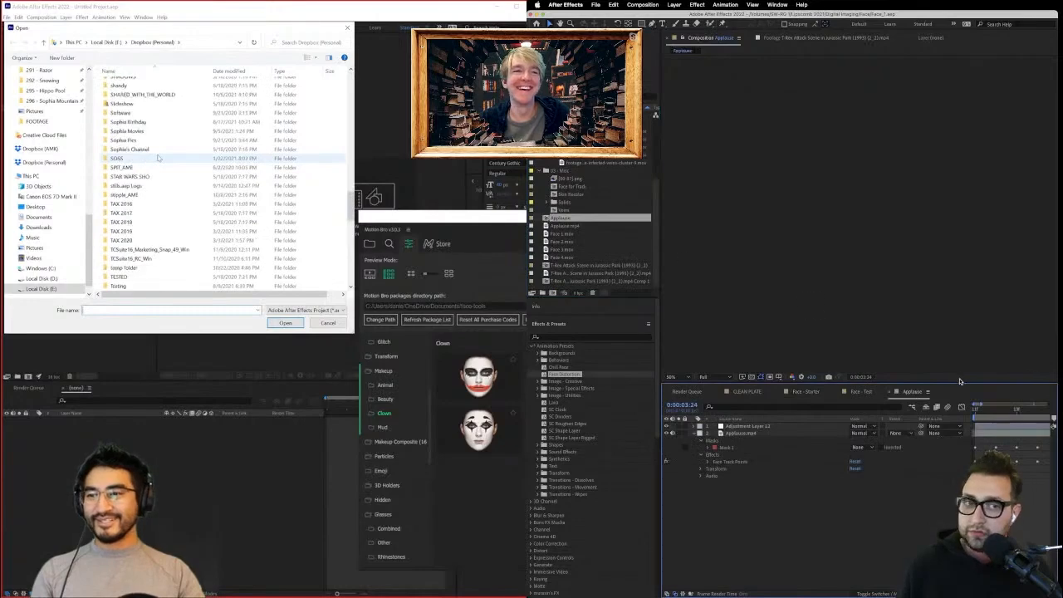
pyautogui.scroll(10, 158, 158)
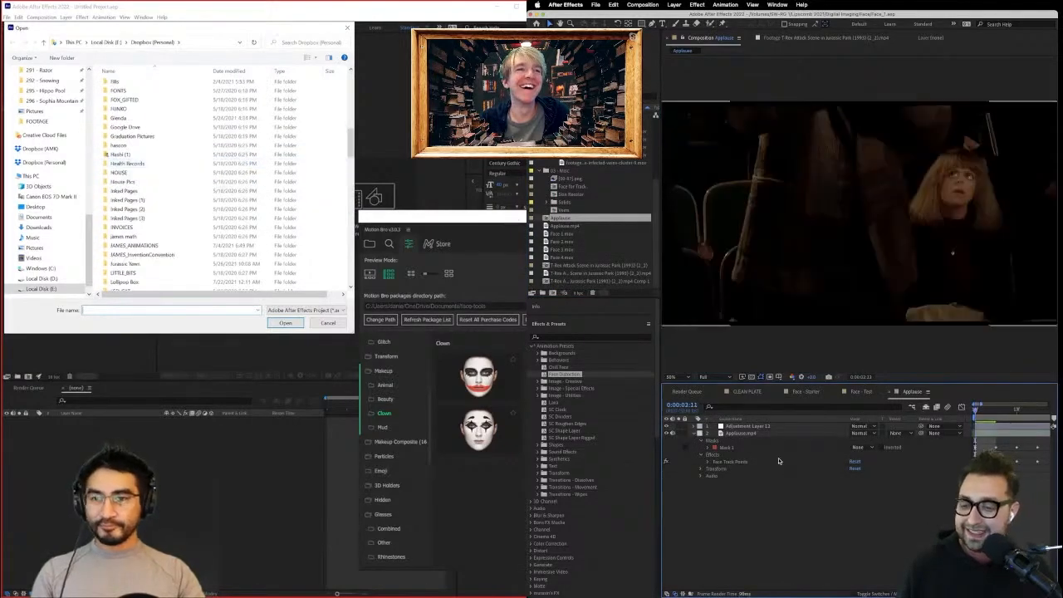
pyautogui.scroll(-12, 162, 193)
# Cancel opening another project and delete the adjustment layer above Applause.mp4 in the Applause composition.
pyautogui.click(741, 433)
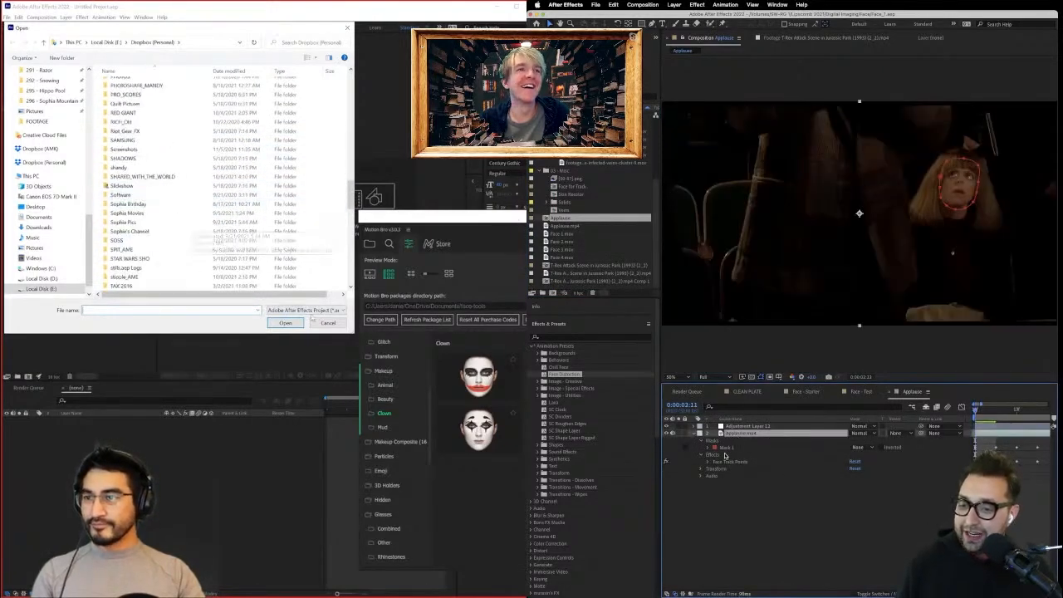
pyautogui.click(328, 323)
pyautogui.click(737, 427)
pyautogui.press('Delete')
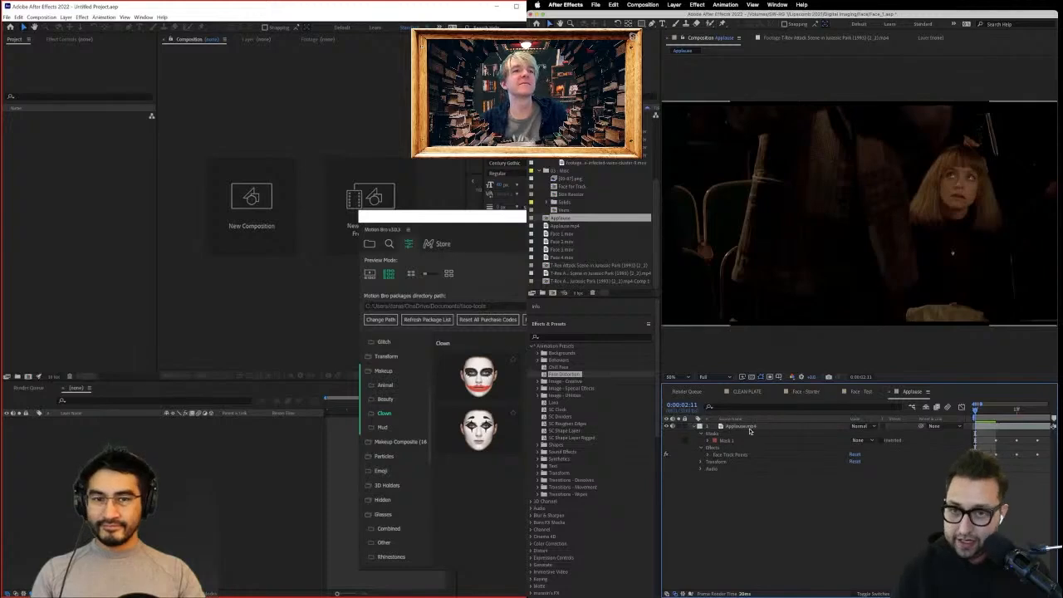
# Examine the Face Track Points on Applause.mp4 and view the woman's face up close.
pyautogui.click(743, 426)
pyautogui.click(10, 16)
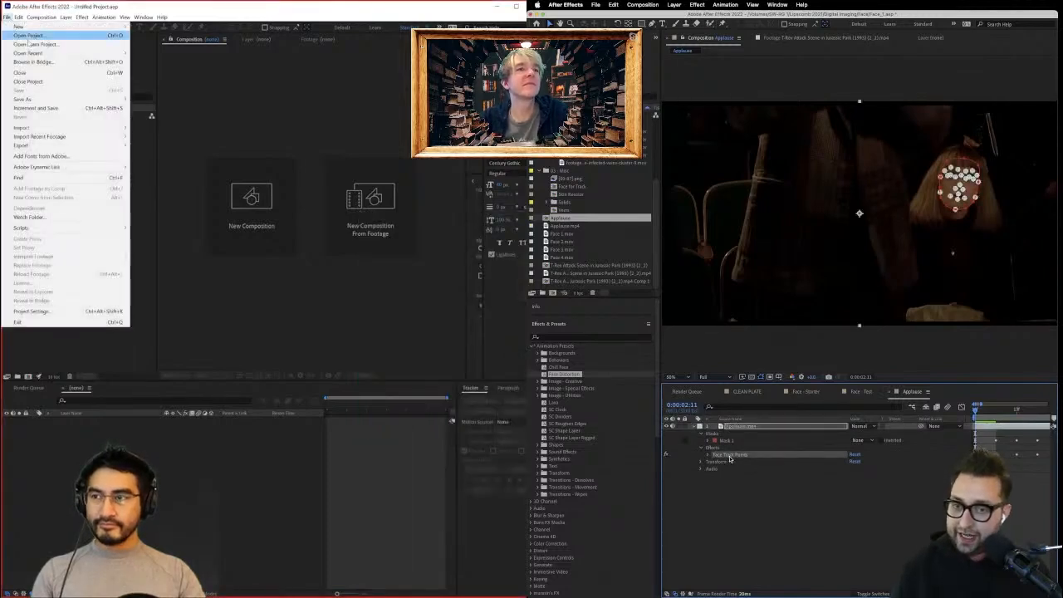
pyautogui.moveTo(31, 53)
pyautogui.click(776, 483)
pyautogui.scroll(1, 906, 208)
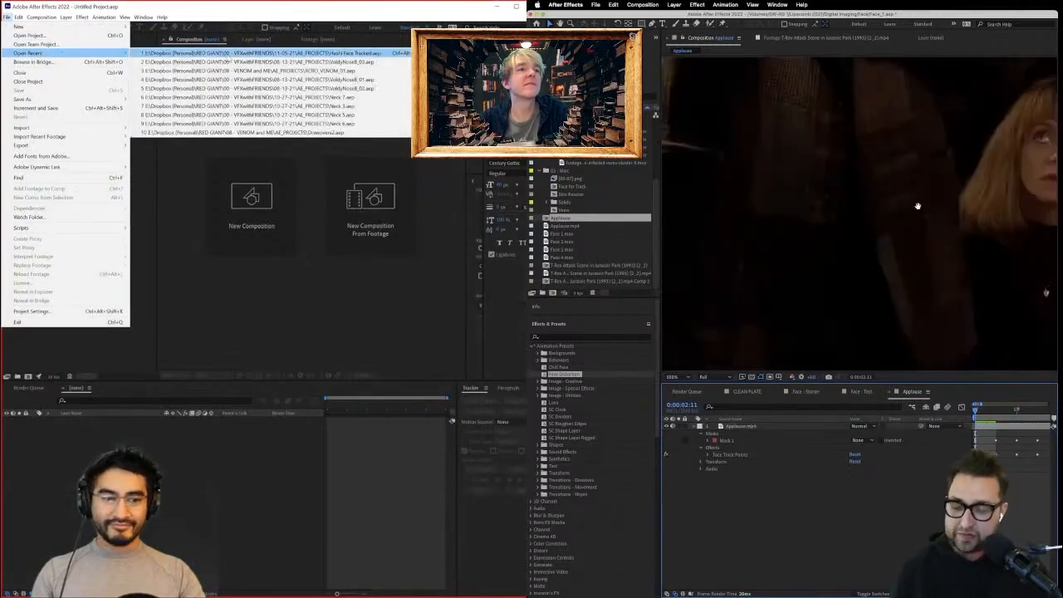
pyautogui.moveTo(919, 207); pyautogui.dragTo(722, 212)
pyautogui.scroll(-3, 1021, 440)
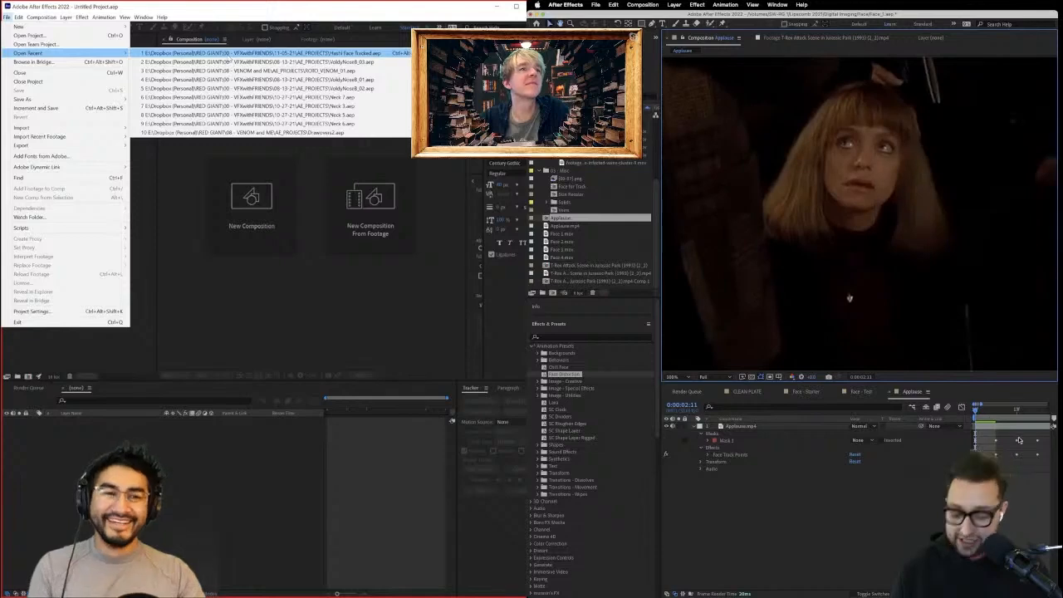
# Preview the face-tracked section of the Applause composition from 0:00:02:11, and dismiss the project opening dialog in the untitled project.
pyautogui.click(984, 411)
pyautogui.moveTo(985, 411); pyautogui.dragTo(974, 412)
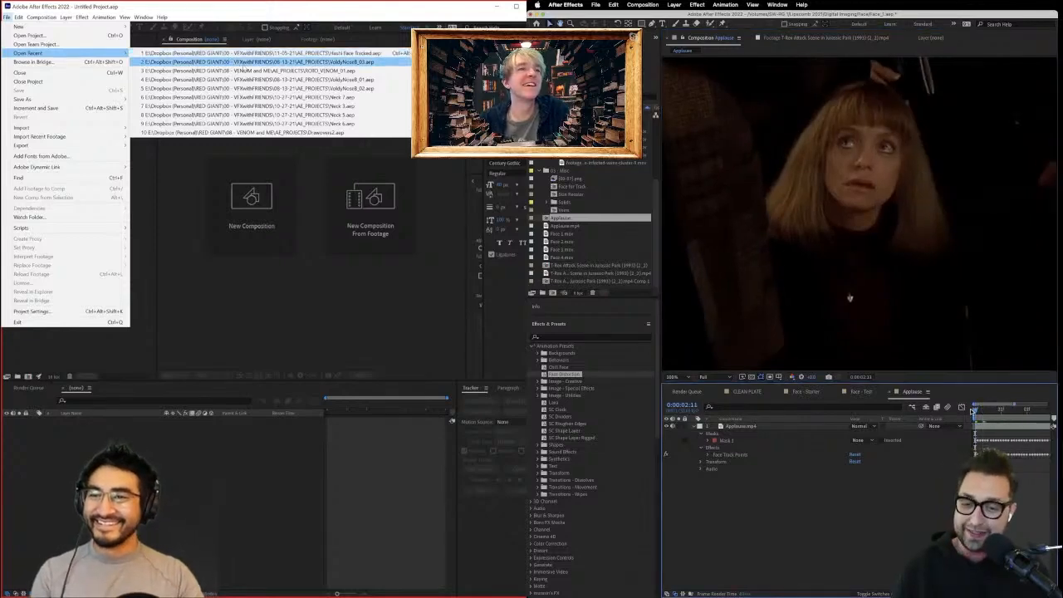
pyautogui.press('-')
pyautogui.click(75, 35)
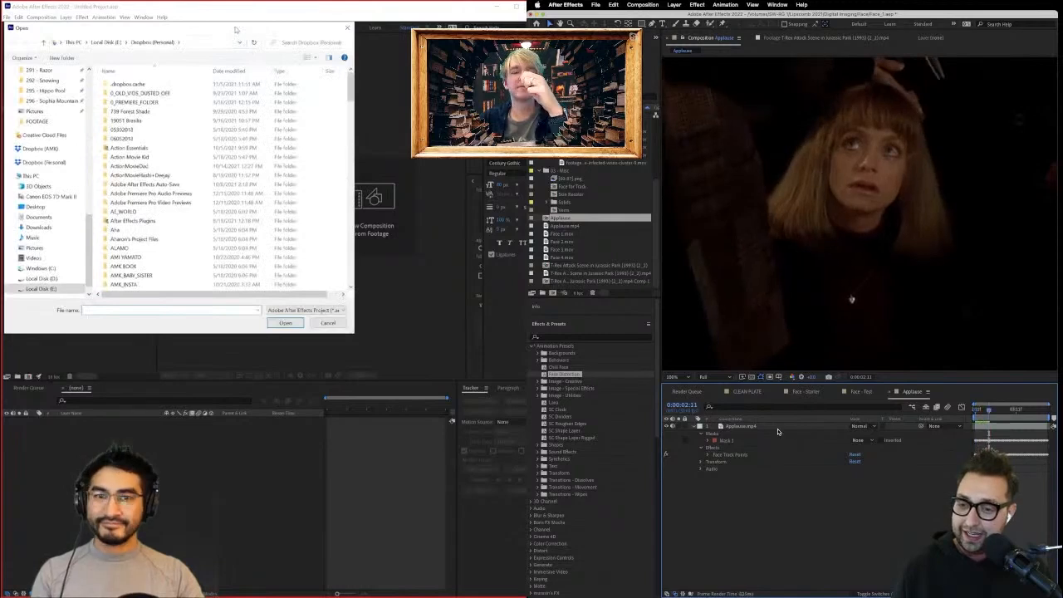
pyautogui.press('space')
pyautogui.press('Escape')
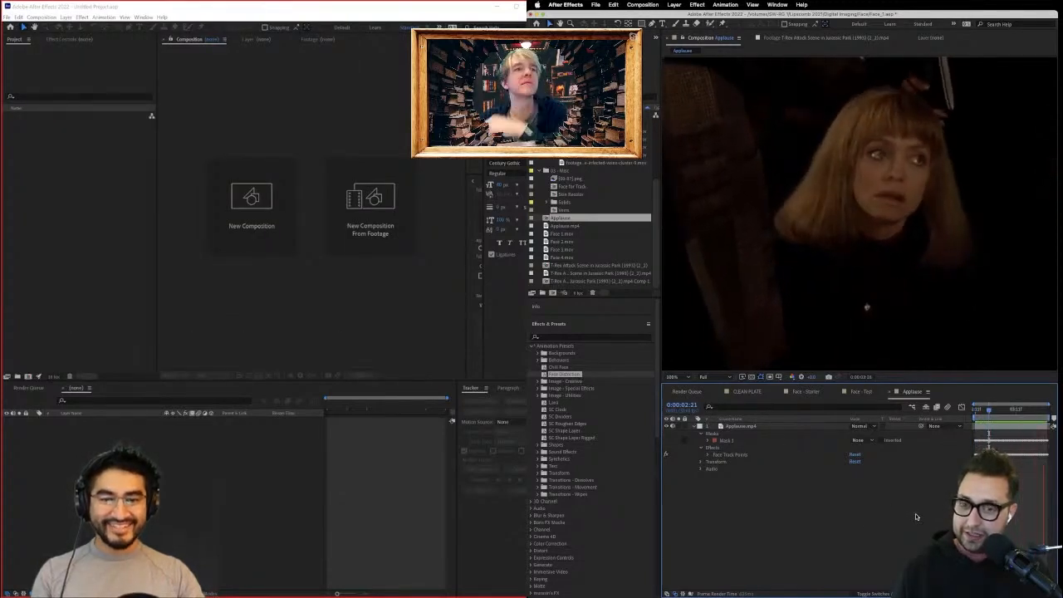
pyautogui.press('space')
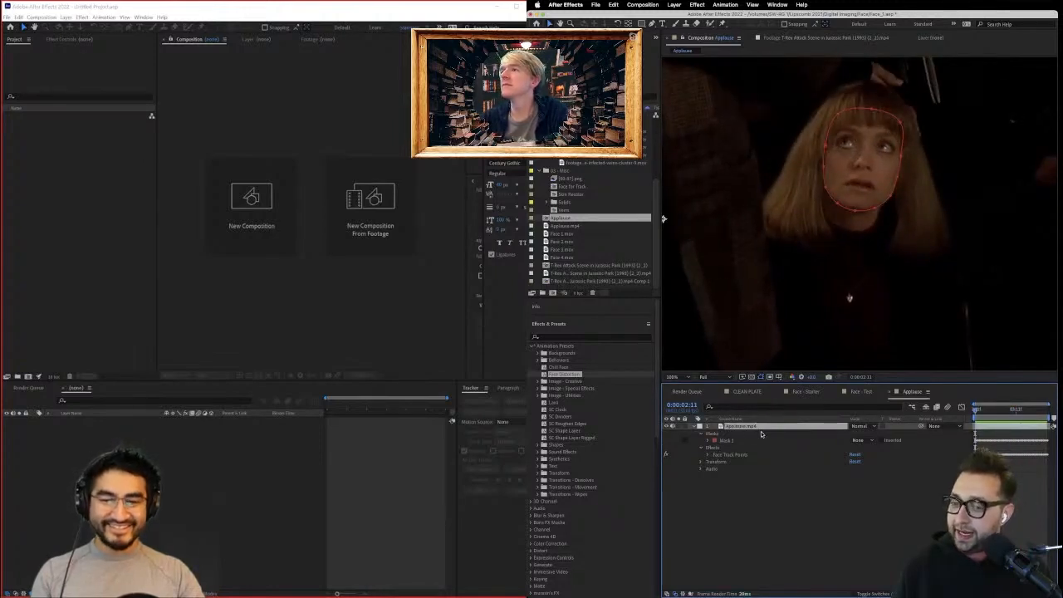
# Apply the Face Distortion animation preset to Applause.mp4 and deselect its effects.
pyautogui.click(733, 455)
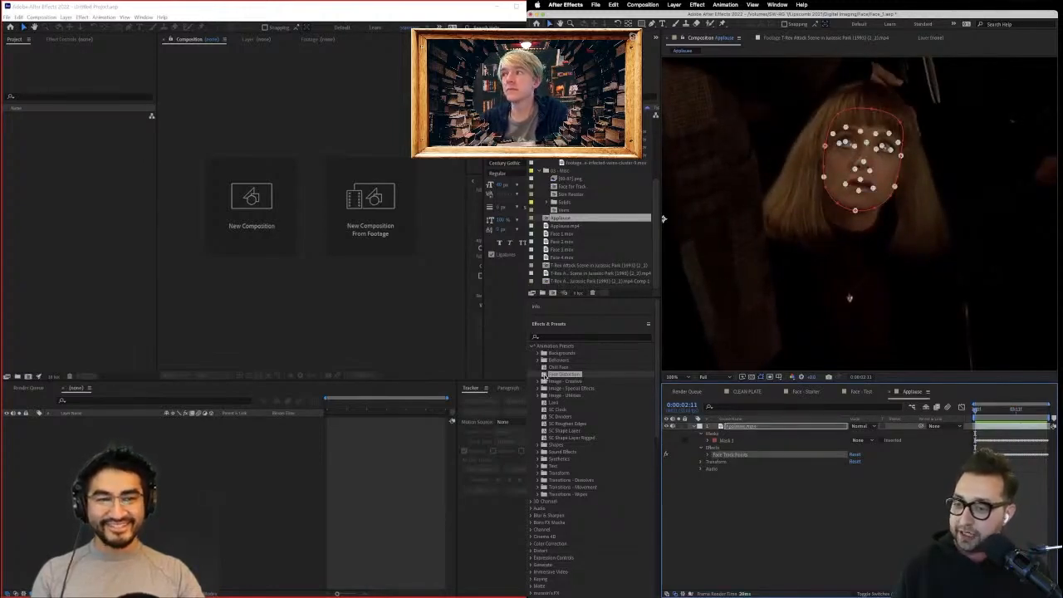
pyautogui.moveTo(550, 375); pyautogui.dragTo(745, 425)
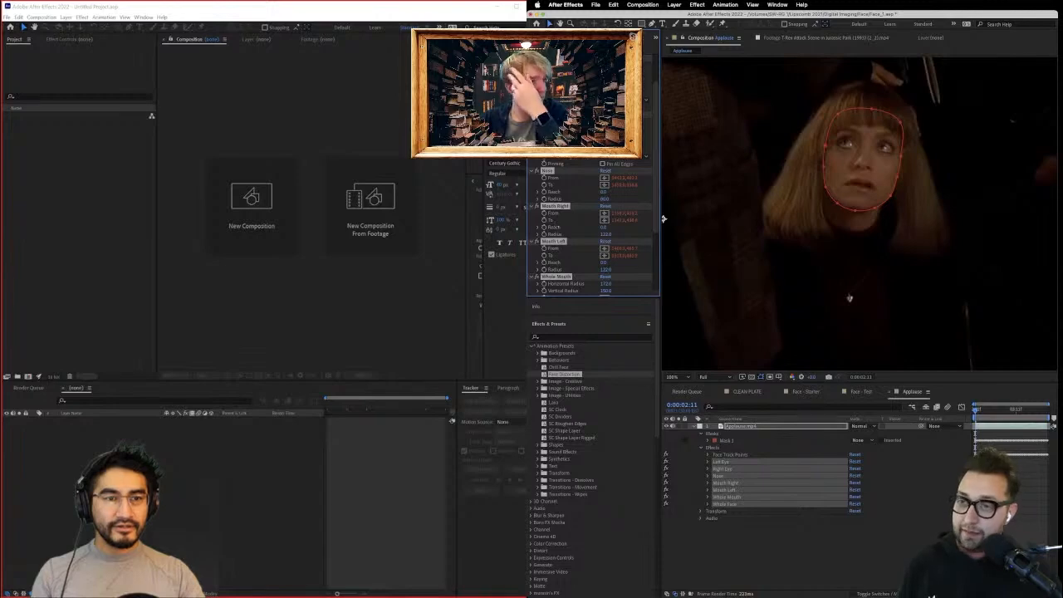
pyautogui.click(789, 553)
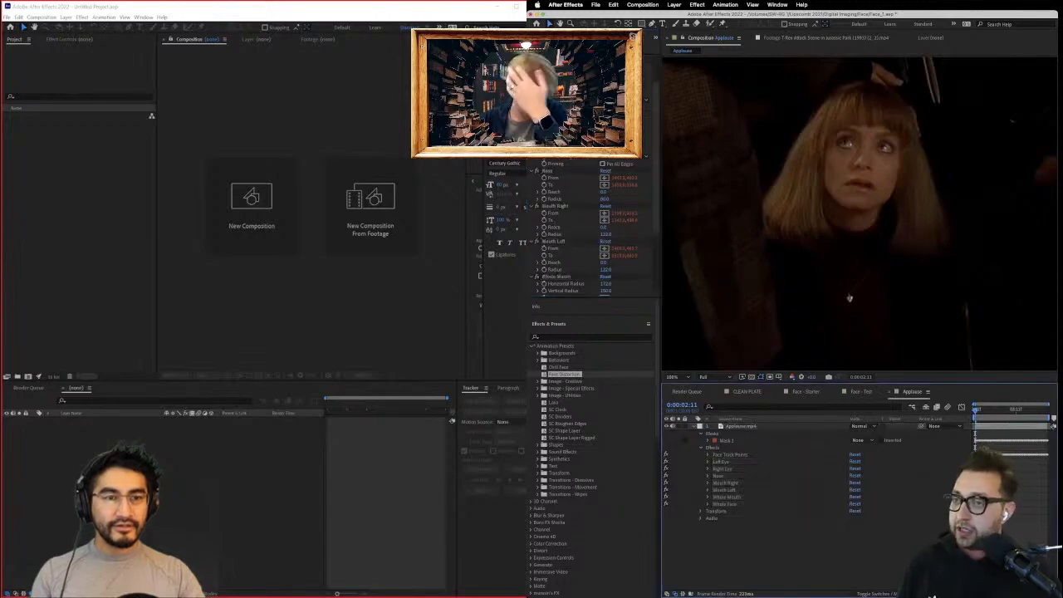
# Adjust the Left Eye and Right Eye bulges on Applause.mp4 to enlarge the woman's eyes, and preview the distortion.
pyautogui.click(549, 57)
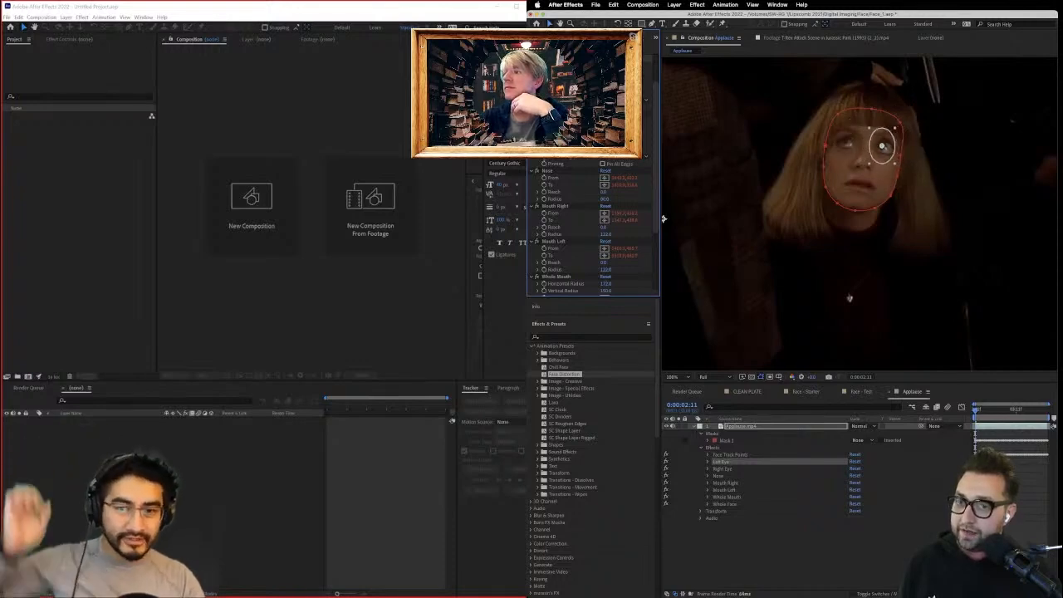
pyautogui.moveTo(605, 128); pyautogui.dragTo(584, 122)
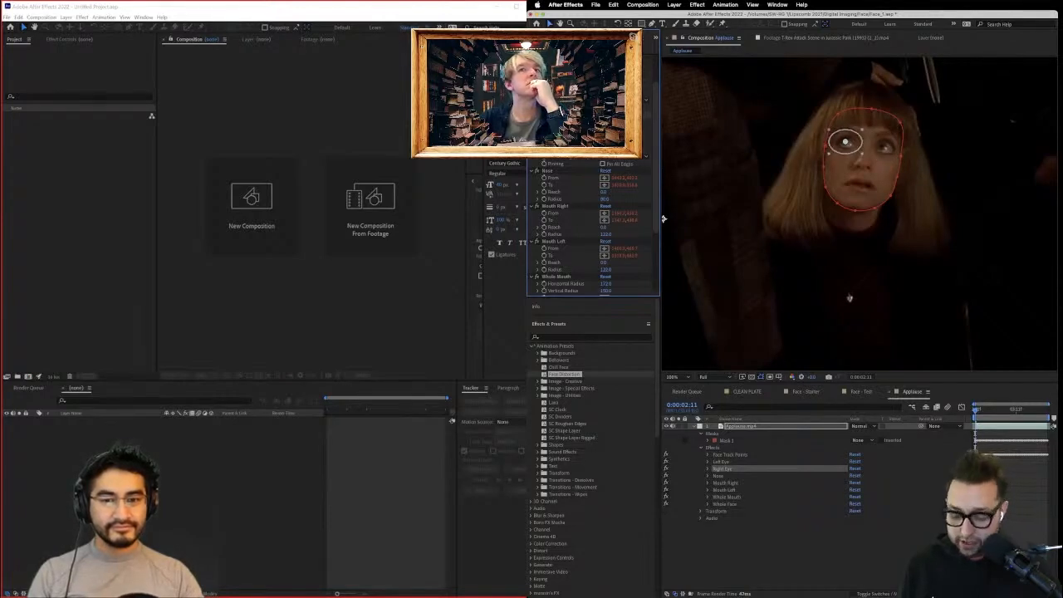
pyautogui.click(605, 72)
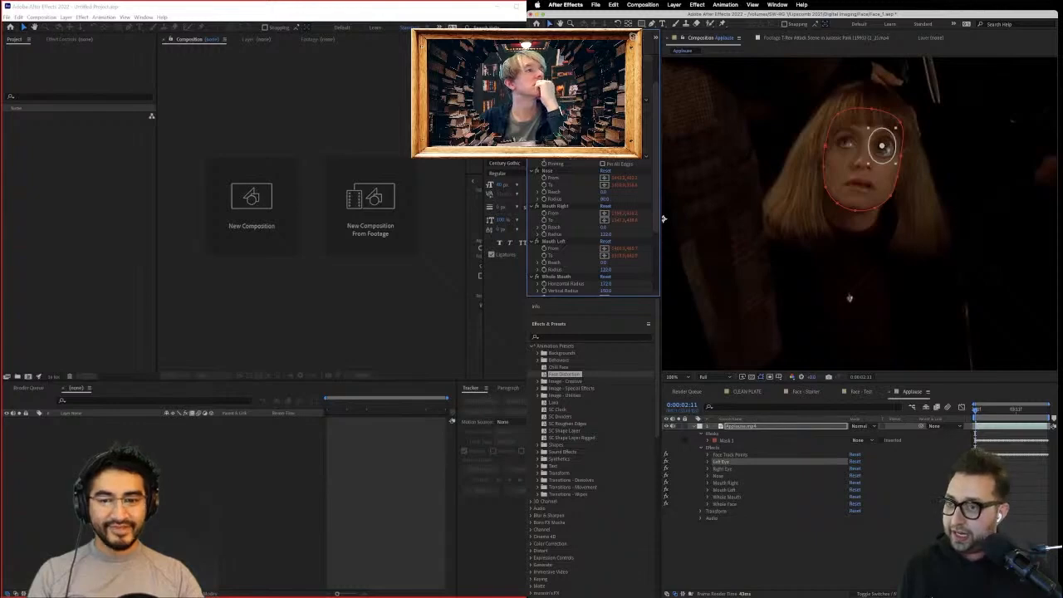
pyautogui.click(606, 121)
pyautogui.click(812, 572)
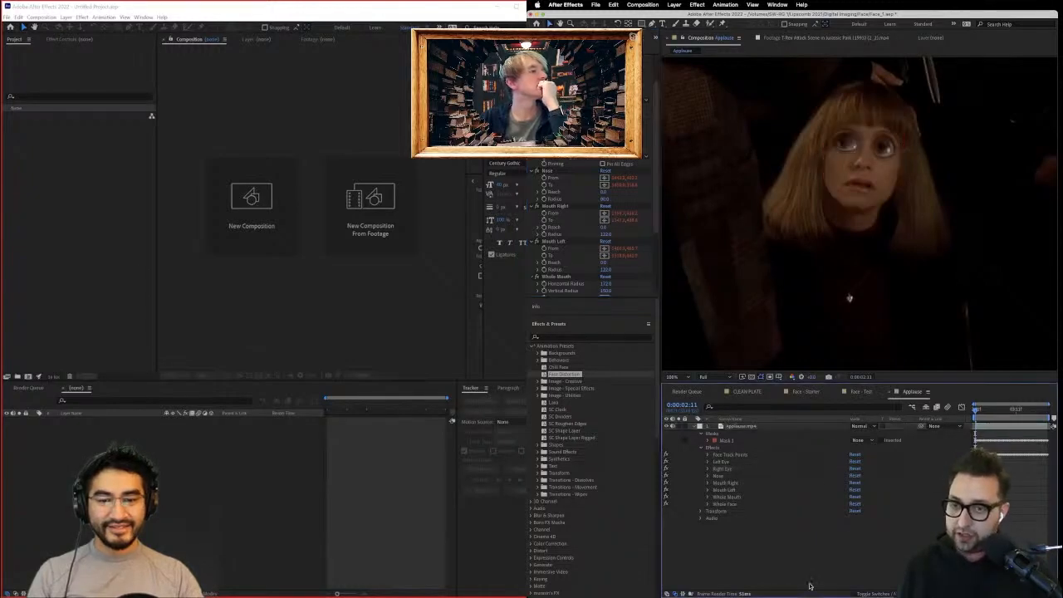
pyautogui.press('space')
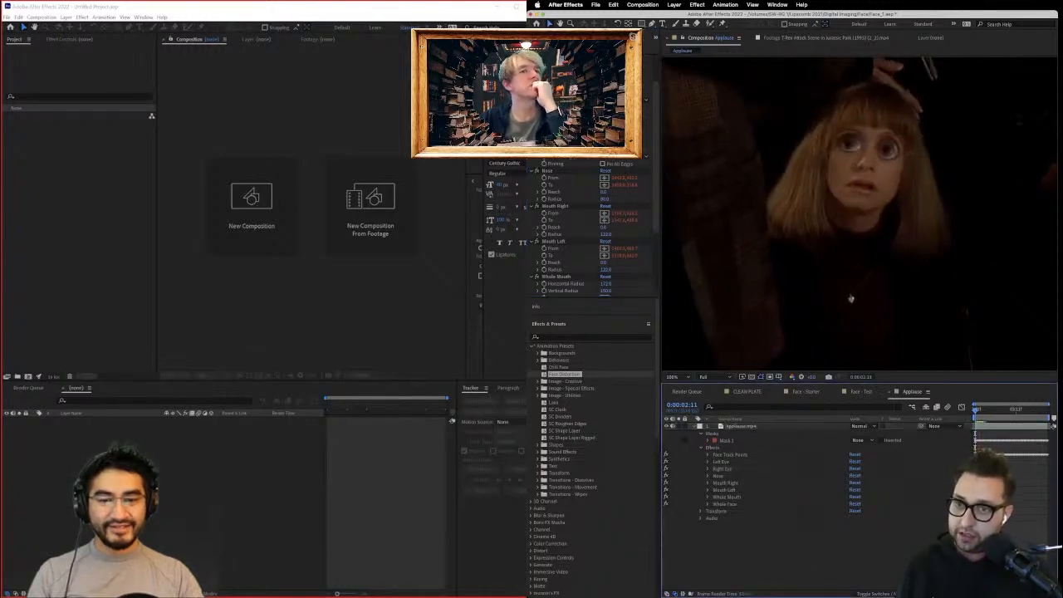
# Inspect the Right Eye and Left Eye bulges on the woman's face at 0:00:02:24 and 0:00:03:14.
pyautogui.click(558, 59)
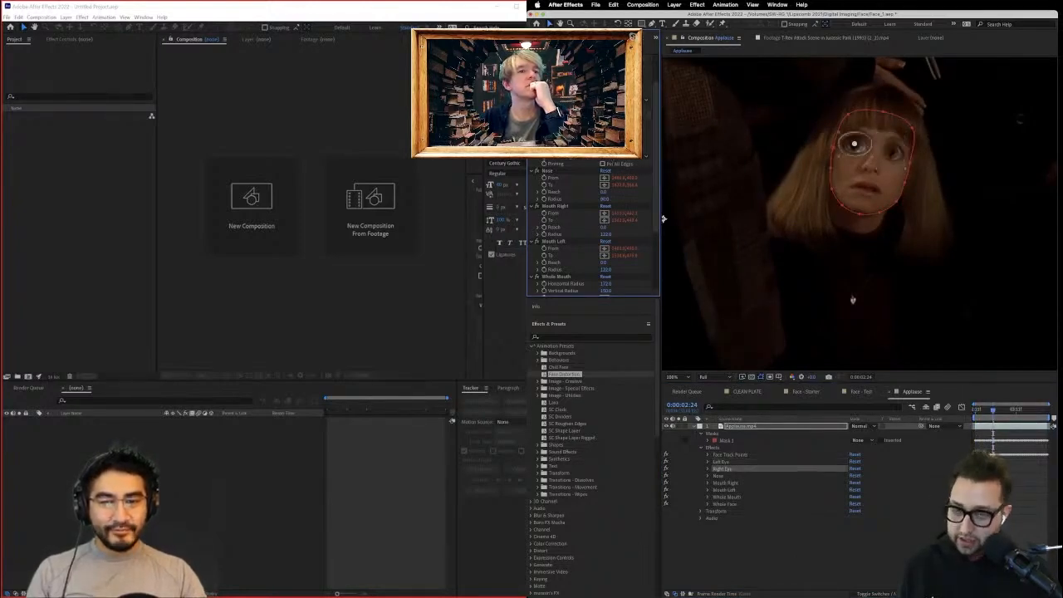
pyautogui.click(804, 524)
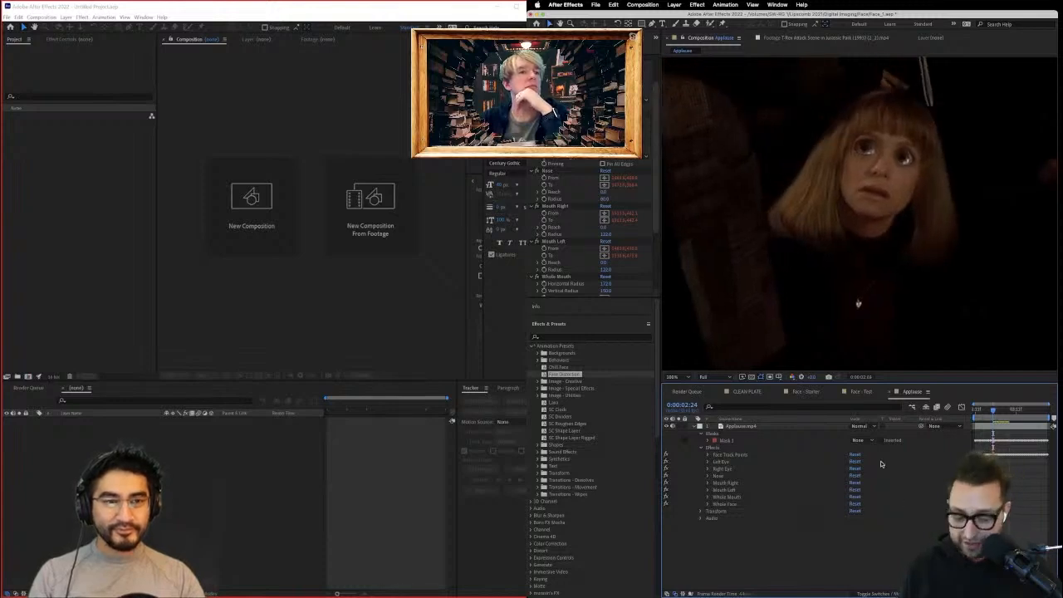
pyautogui.scroll(-2, 710, 235)
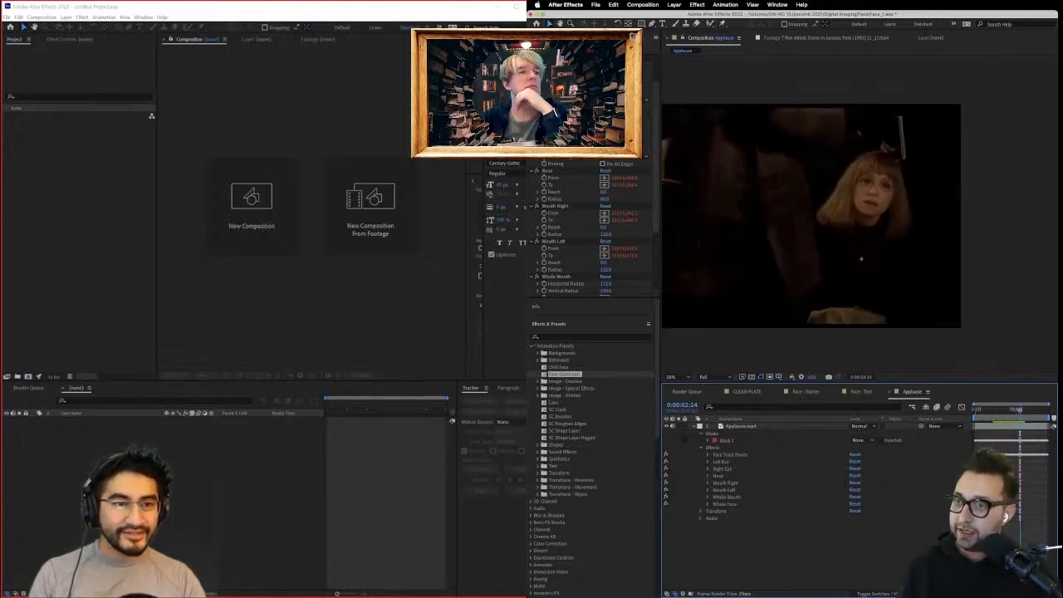
pyautogui.click(553, 58)
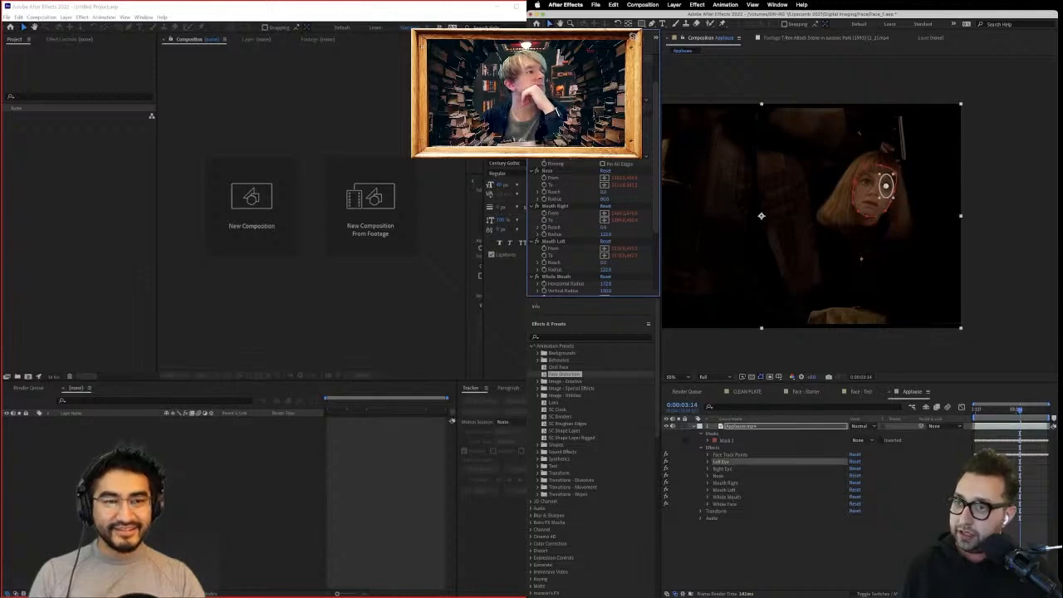
pyautogui.click(555, 114)
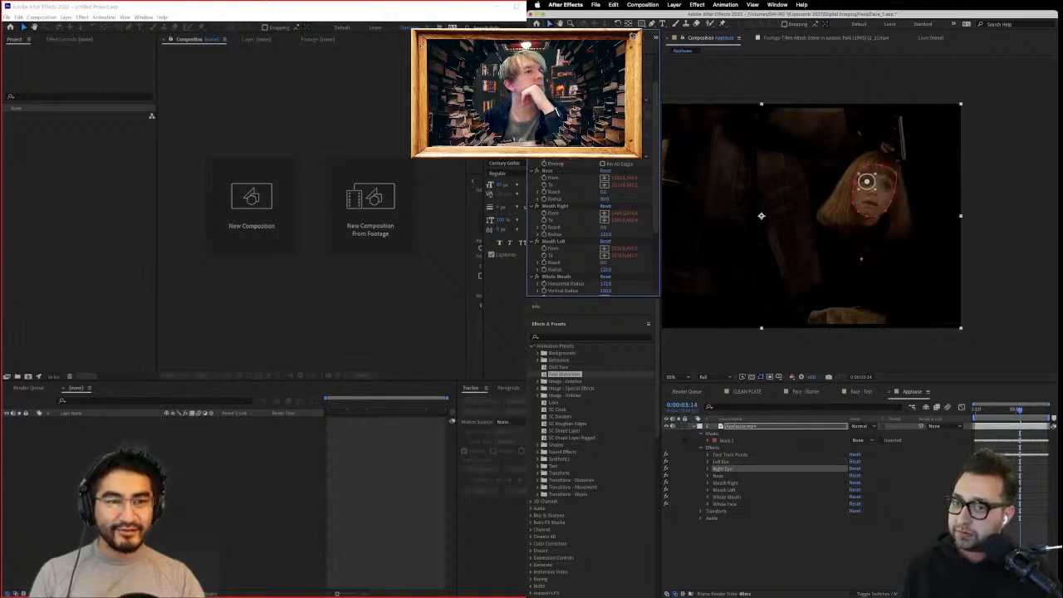
pyautogui.click(805, 545)
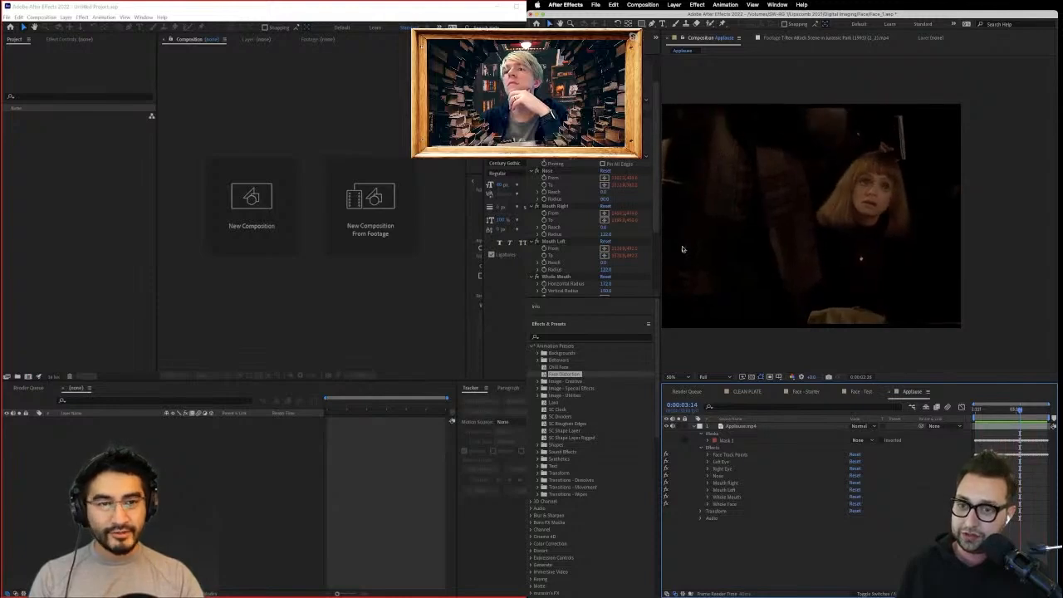
# Try a different Bulge Height for the Whole Face effect on Applause.mp4 and undo it.
pyautogui.scroll(-3, 562, 258)
pyautogui.scroll(-3, 562, 258)
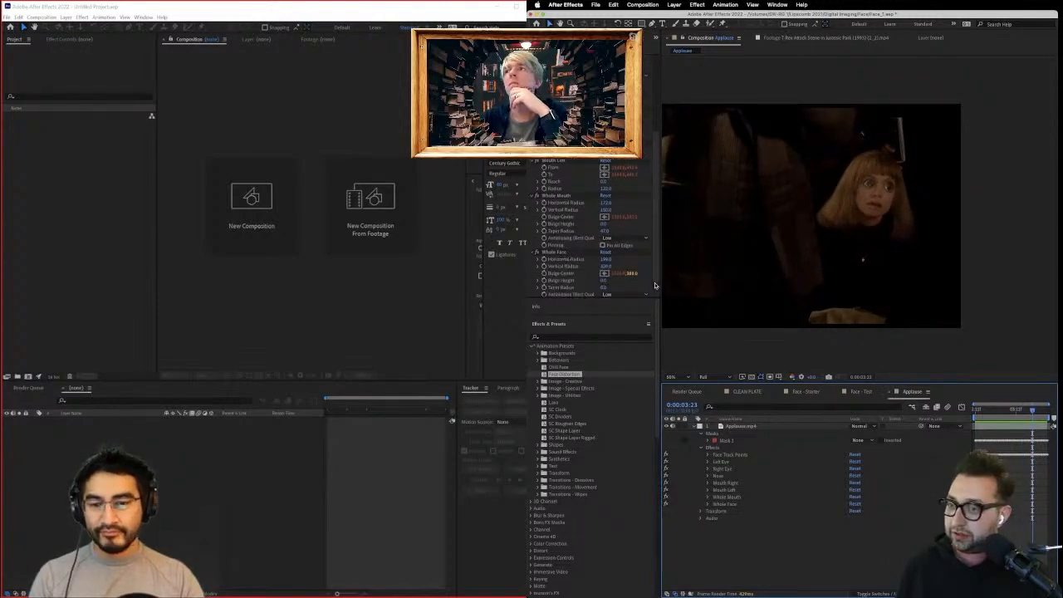
pyautogui.click(604, 281)
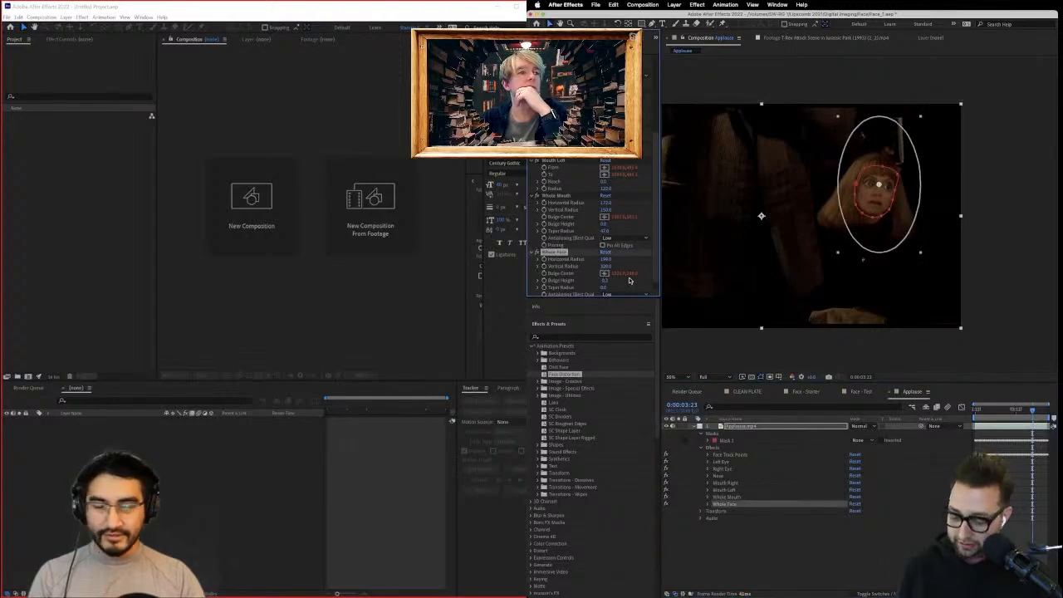
pyautogui.press('super+z')
# Lower the Whole Face effect's Bulge Height to pinch the woman's face inward, and preview the distortion.
pyautogui.scroll(-1, 629, 281)
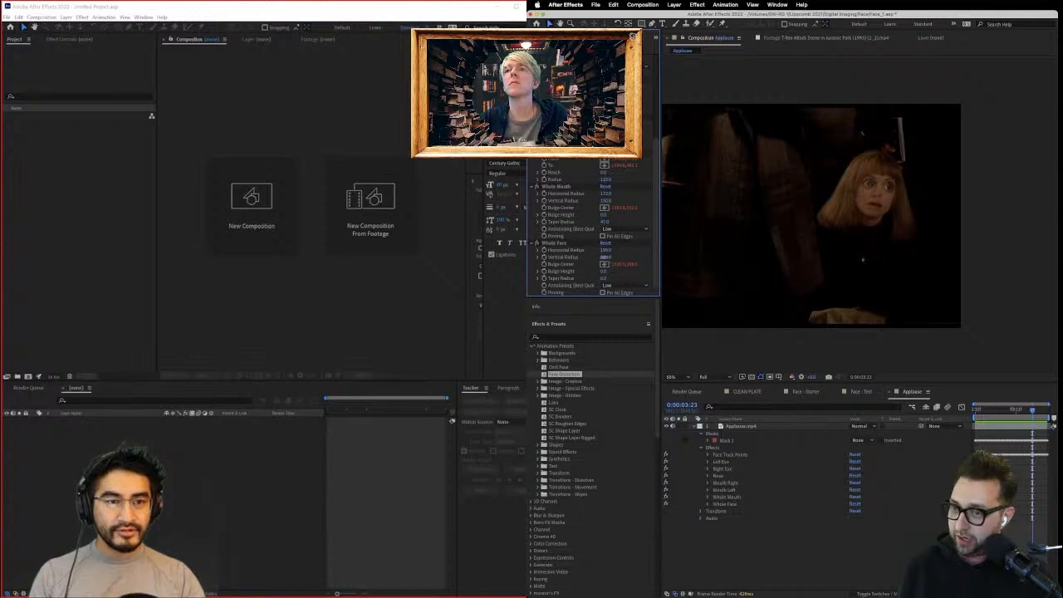
pyautogui.click(612, 243)
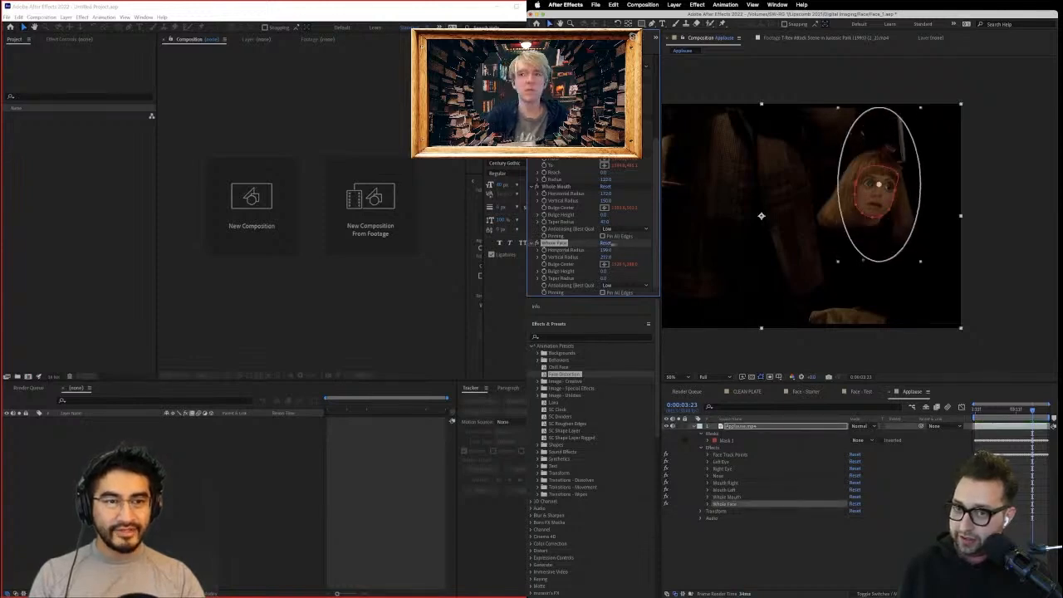
pyautogui.moveTo(604, 273)
pyautogui.mouseDown()
pyautogui.moveTo(613, 272)
pyautogui.moveTo(598, 273)
pyautogui.mouseUp()
pyautogui.click(786, 563)
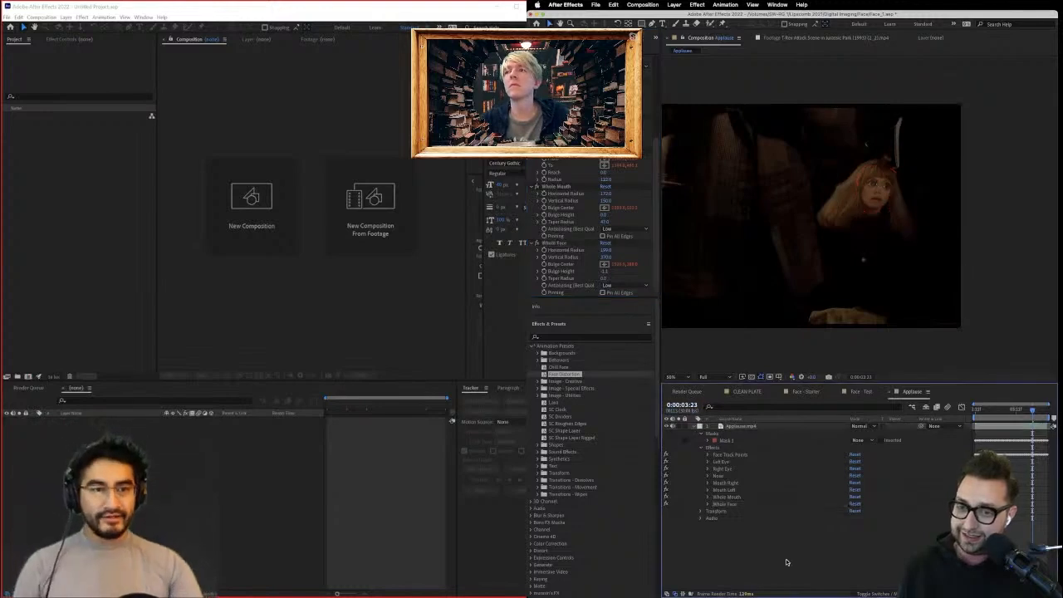
pyautogui.press('space')
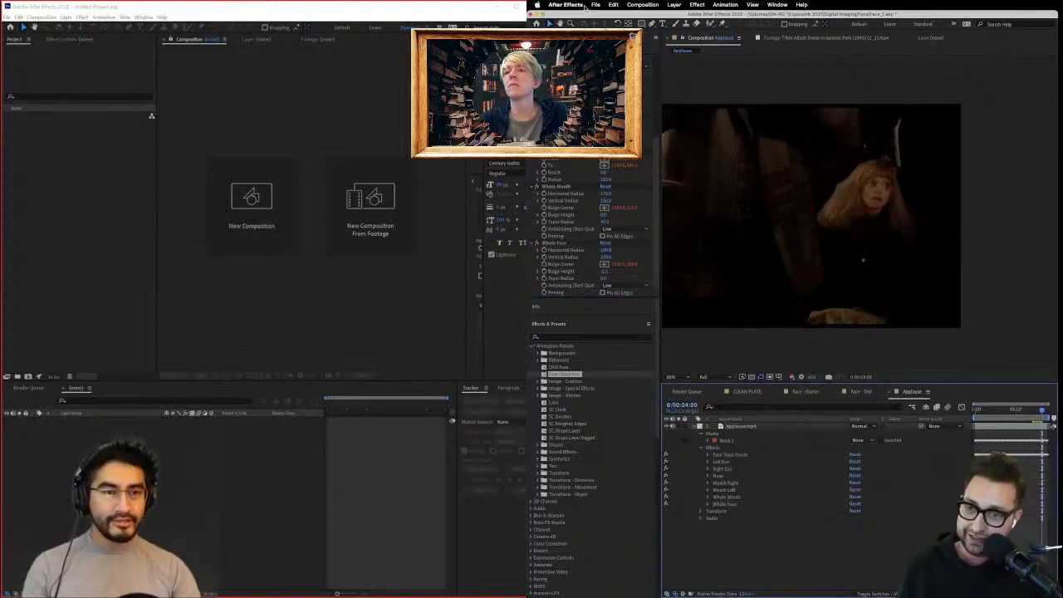
# Bring up the list of project items and save the face-tracking project.
pyautogui.click(605, 272)
pyautogui.click(544, 37)
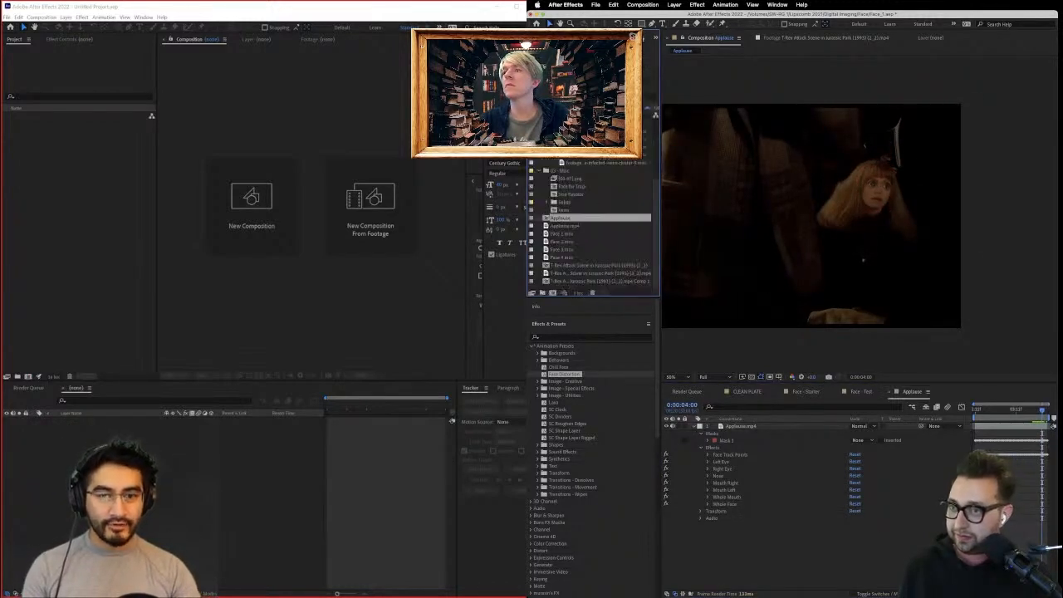
pyautogui.press('super+s')
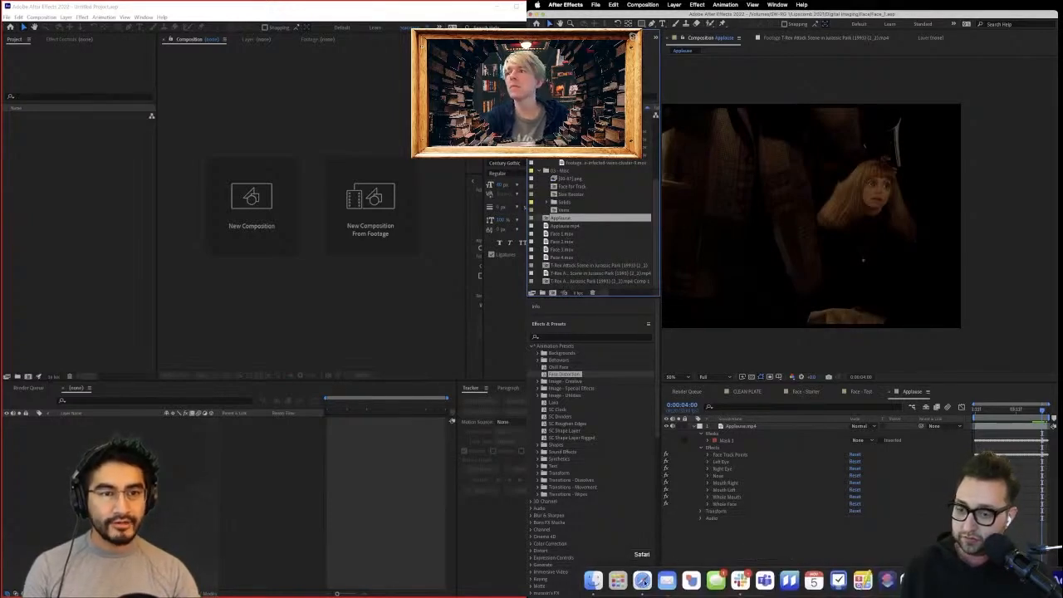
pyautogui.click(644, 581)
pyautogui.moveTo(1020, 51); pyautogui.dragTo(1062, 52)
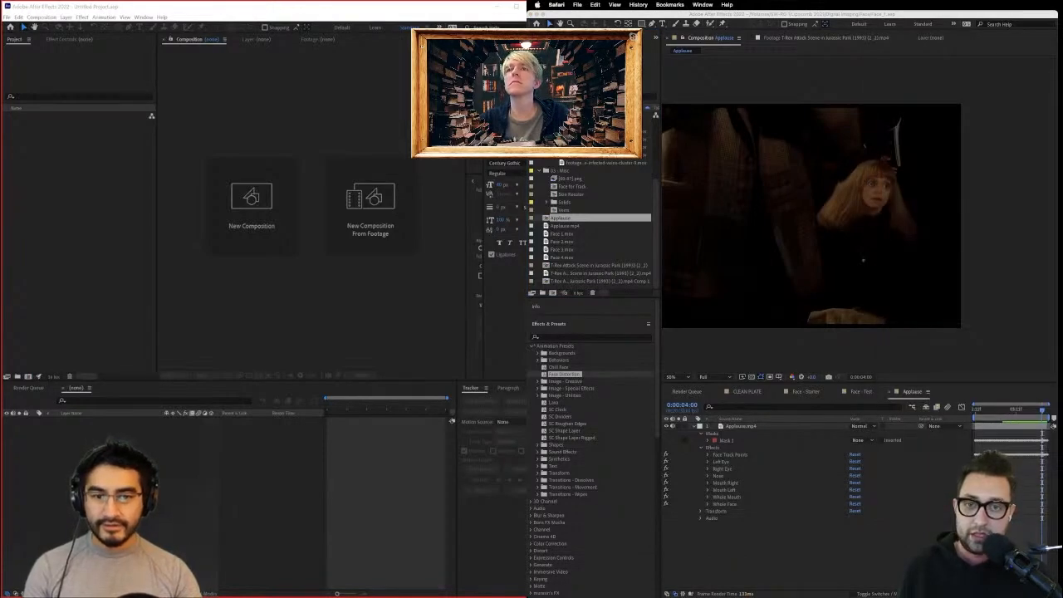
pyautogui.click(568, 218)
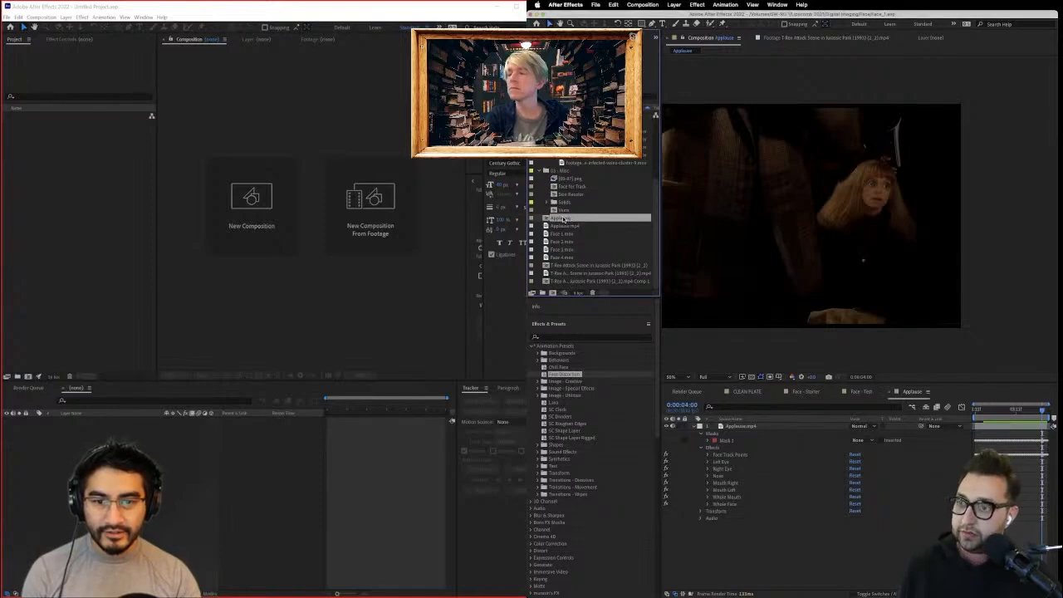
pyautogui.doubleClick(639, 234)
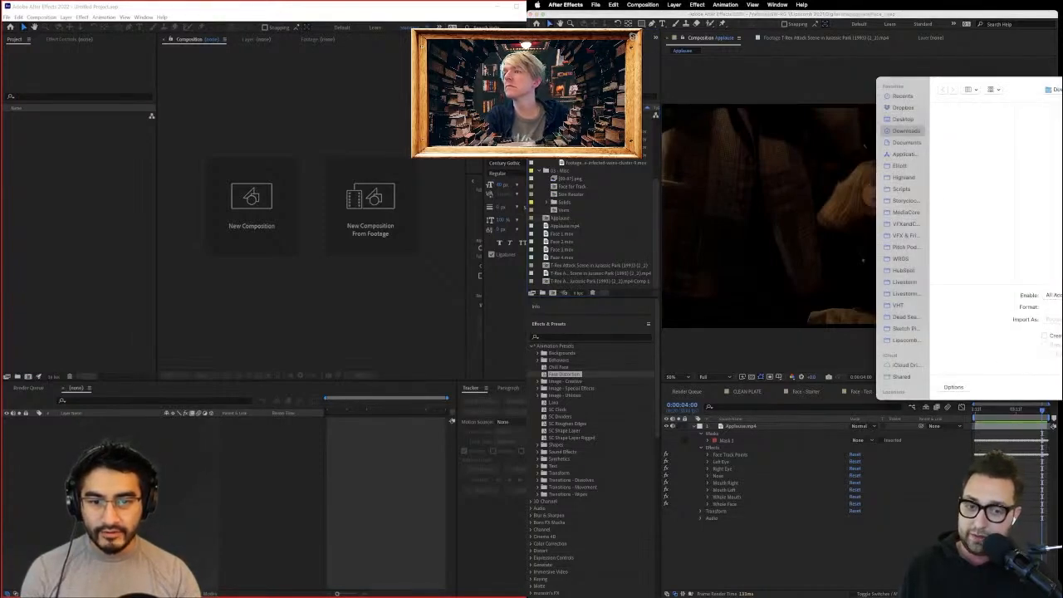
pyautogui.press('Escape')
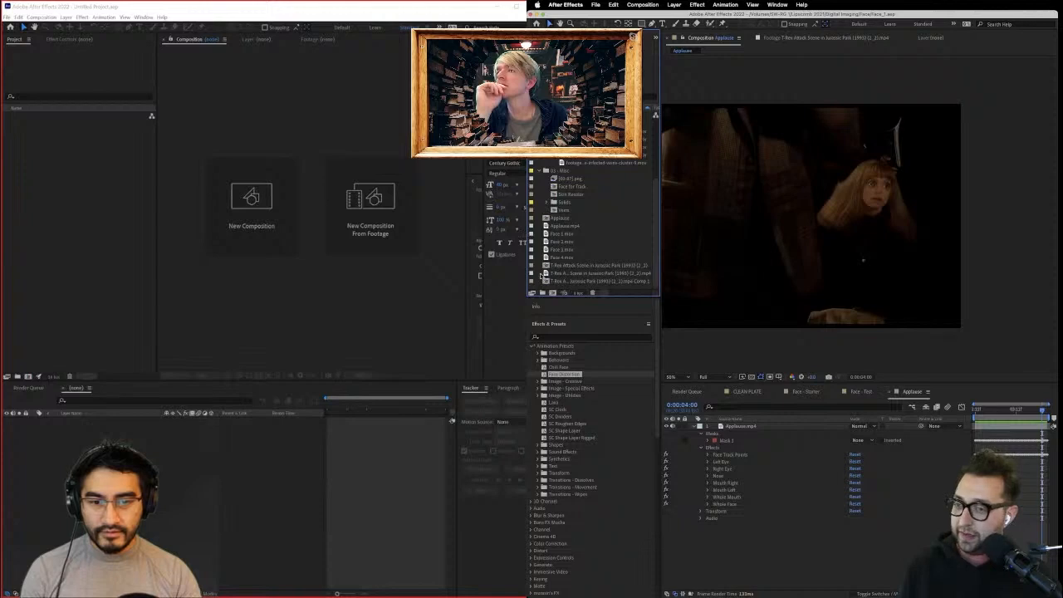
# Open the T-Rex Attack Scene in Jurassic Park footage and scrub through it for a shot of a face.
pyautogui.doubleClick(546, 273)
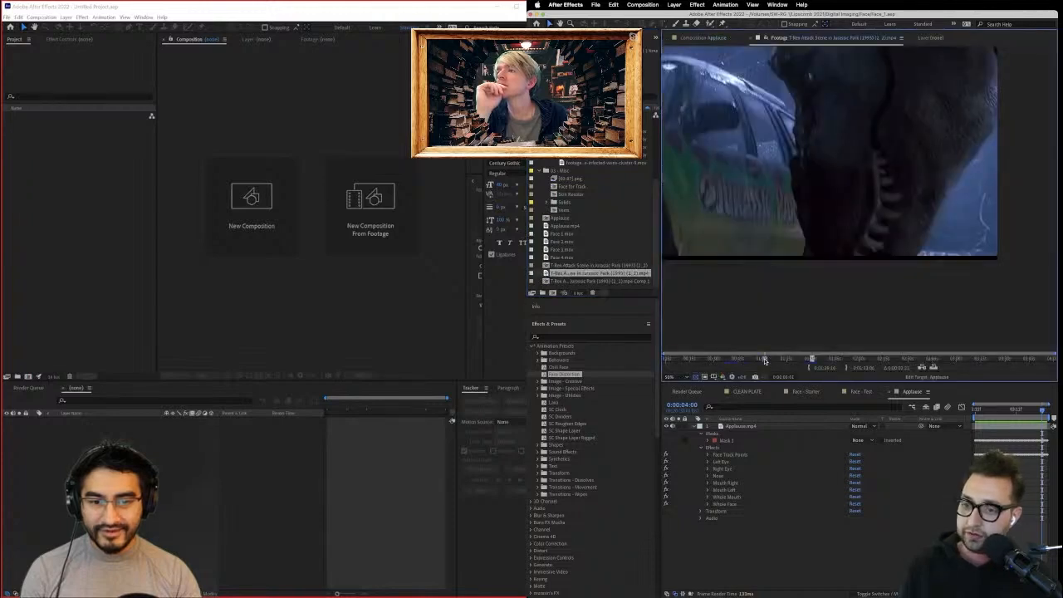
pyautogui.moveTo(749, 358); pyautogui.dragTo(741, 358)
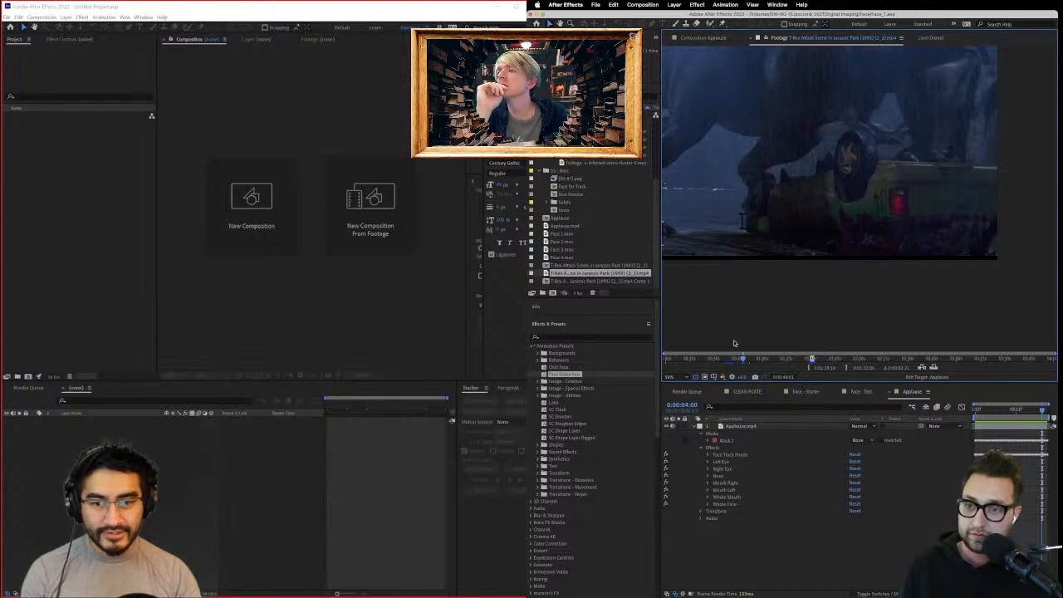
pyautogui.moveTo(703, 360); pyautogui.dragTo(728, 359)
# In the untitled After Effects window, open the recent VoldyNose project and scrub the Voldemort Moments_1080p composition to frame 08300.
pyautogui.click(7, 17)
pyautogui.moveTo(42, 53)
pyautogui.click(358, 65)
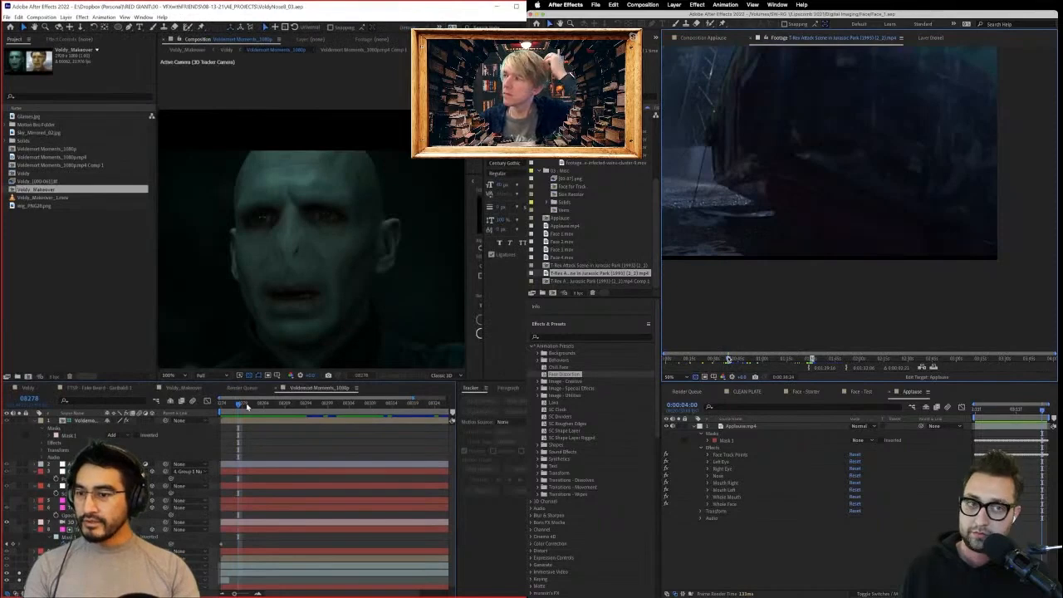
pyautogui.moveTo(237, 407); pyautogui.dragTo(335, 420)
# Examine Voldemort's nose and face up close at frame 08300.
pyautogui.click(643, 583)
pyautogui.scroll(1, 330, 272)
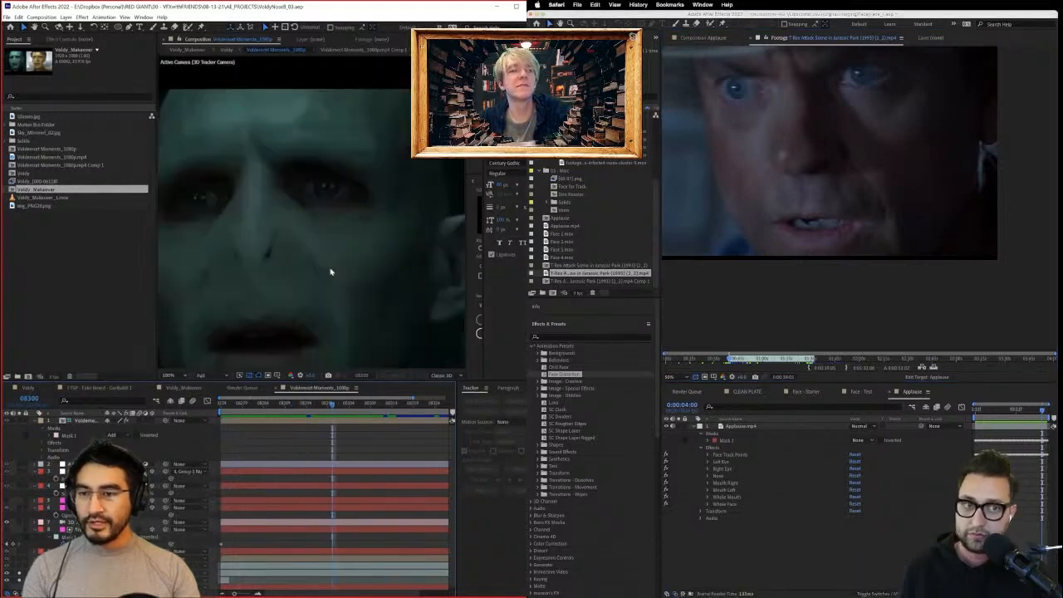
pyautogui.scroll(-1, 319, 273)
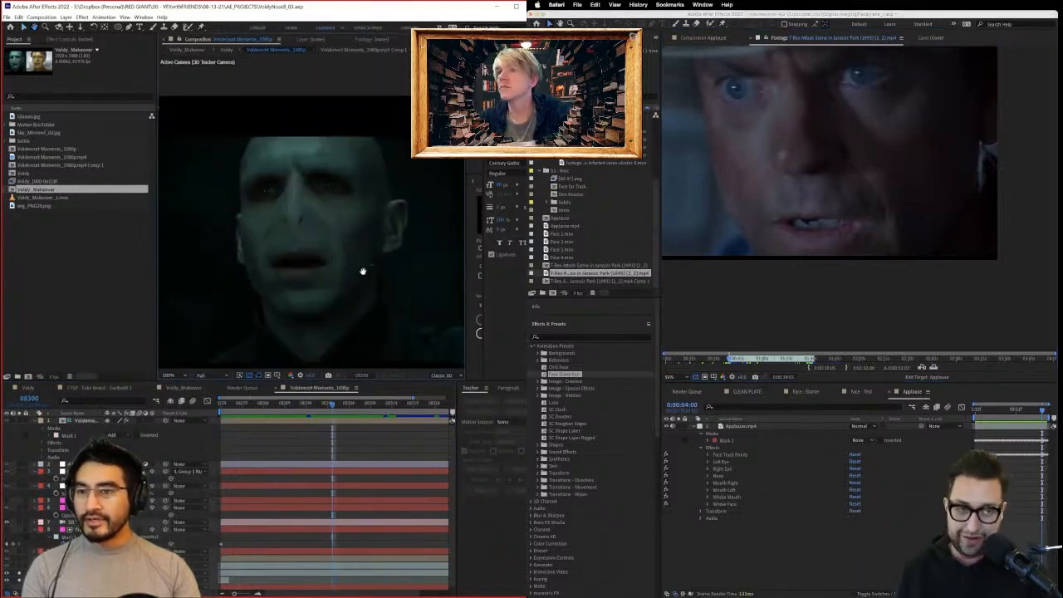
pyautogui.scroll(1, 340, 272)
pyautogui.moveTo(334, 252); pyautogui.dragTo(342, 267)
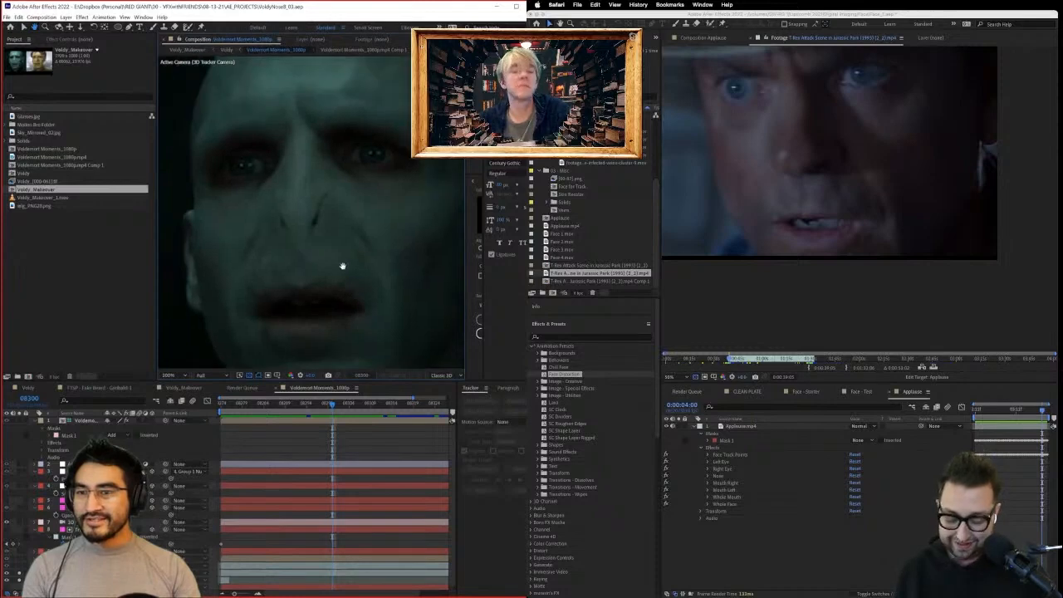
pyautogui.scroll(-1, 382, 303)
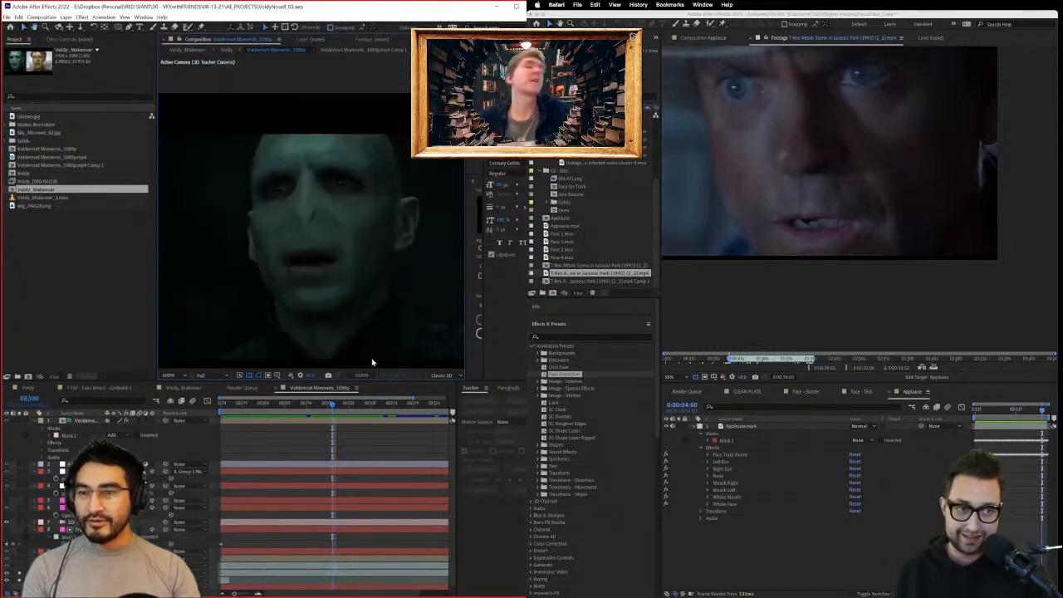
# Check the footage at frame 08304, select its source layer, and scrub back to frame 08280 to compare.
pyautogui.click(349, 406)
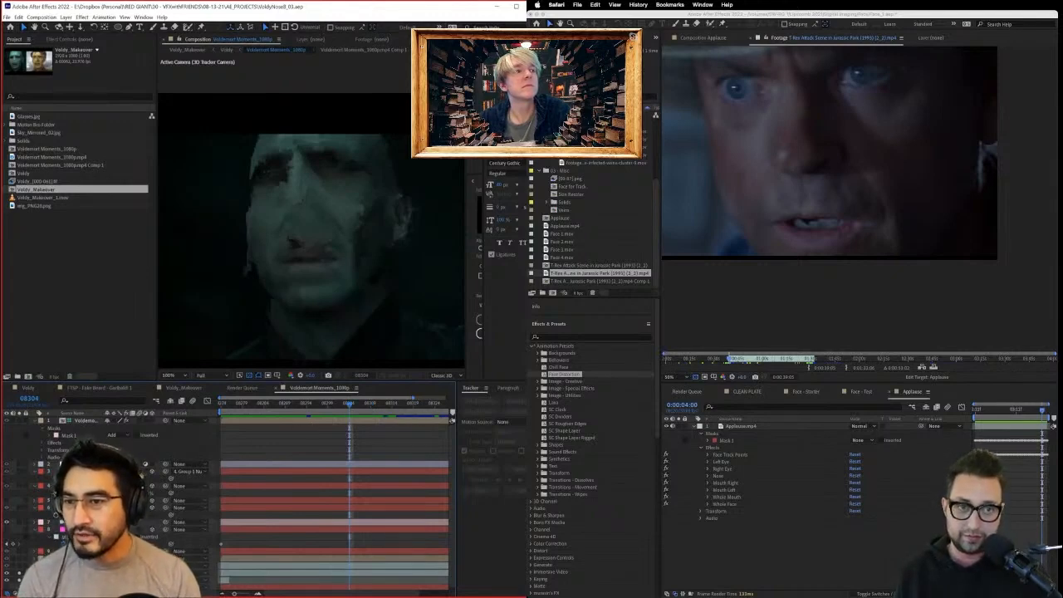
pyautogui.scroll(-1, 334, 502)
pyautogui.click(225, 579)
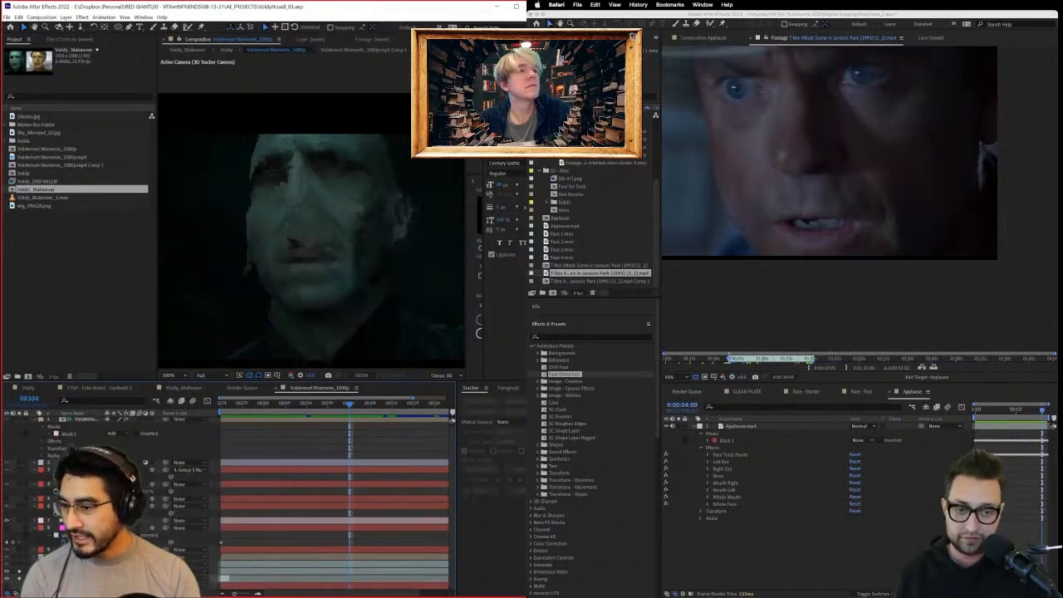
pyautogui.click(240, 572)
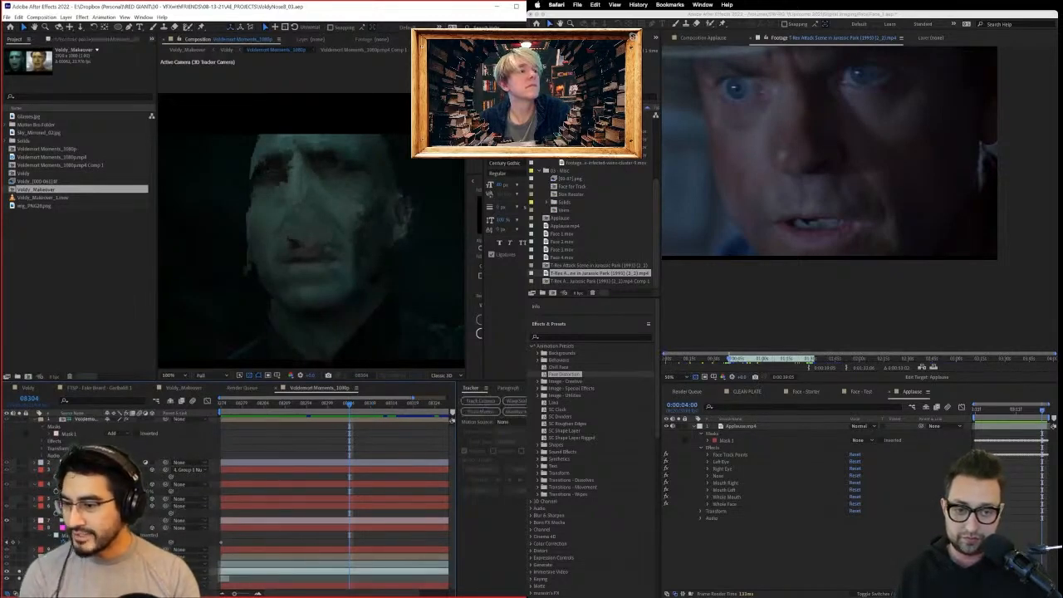
pyautogui.click(251, 404)
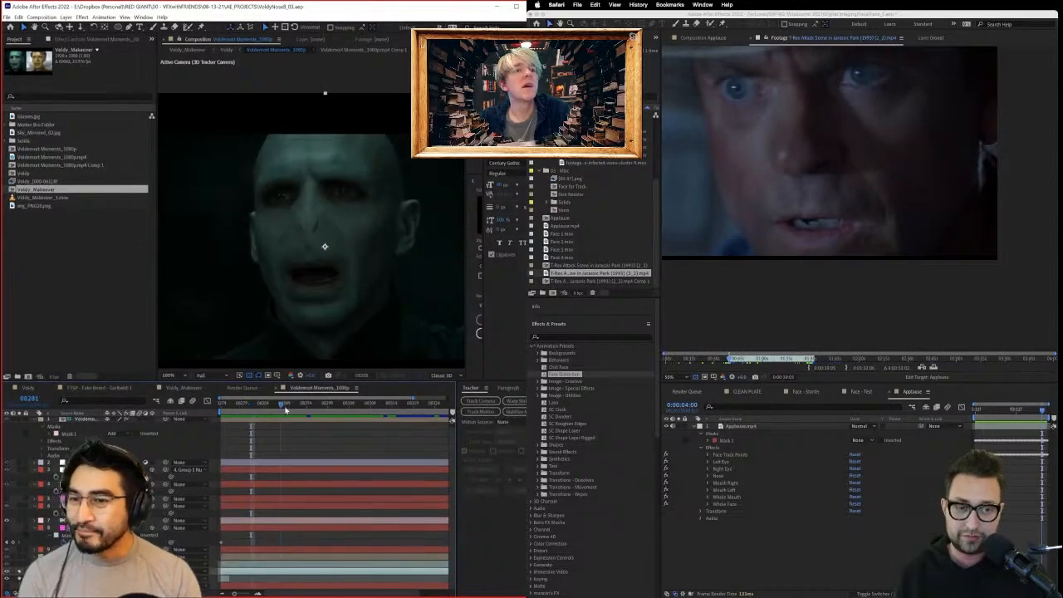
pyautogui.moveTo(285, 409); pyautogui.dragTo(247, 415)
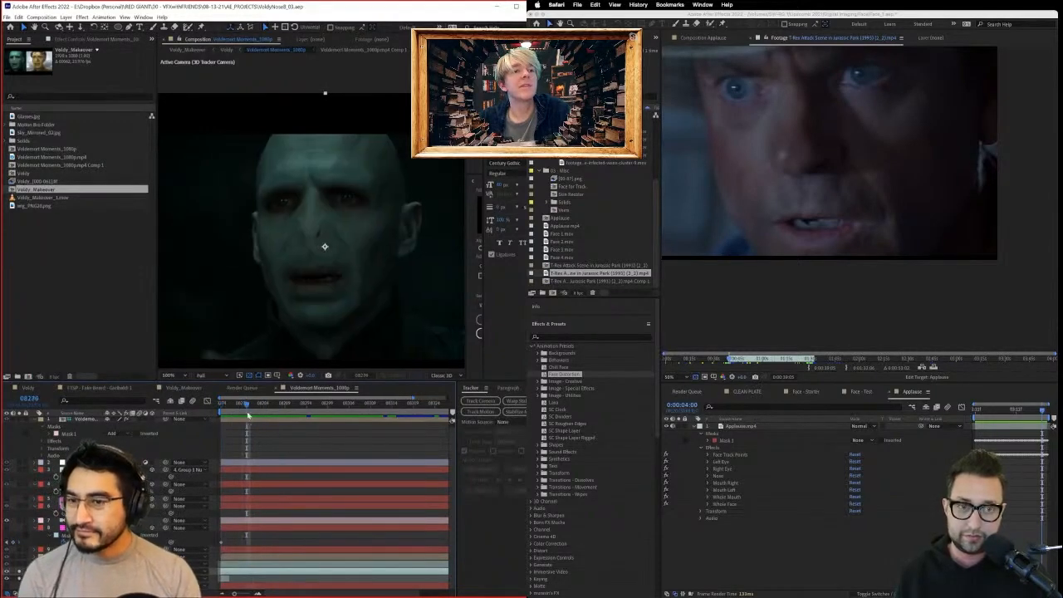
# Turn off hardware accelerated decoding for video footage in the Import preferences.
pyautogui.click(18, 17)
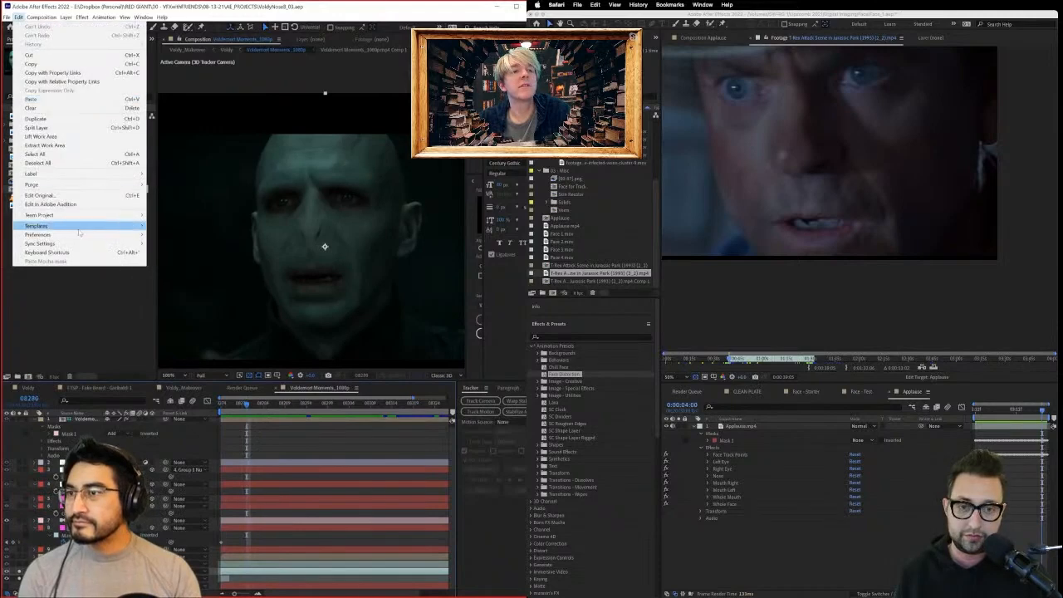
pyautogui.moveTo(142, 238)
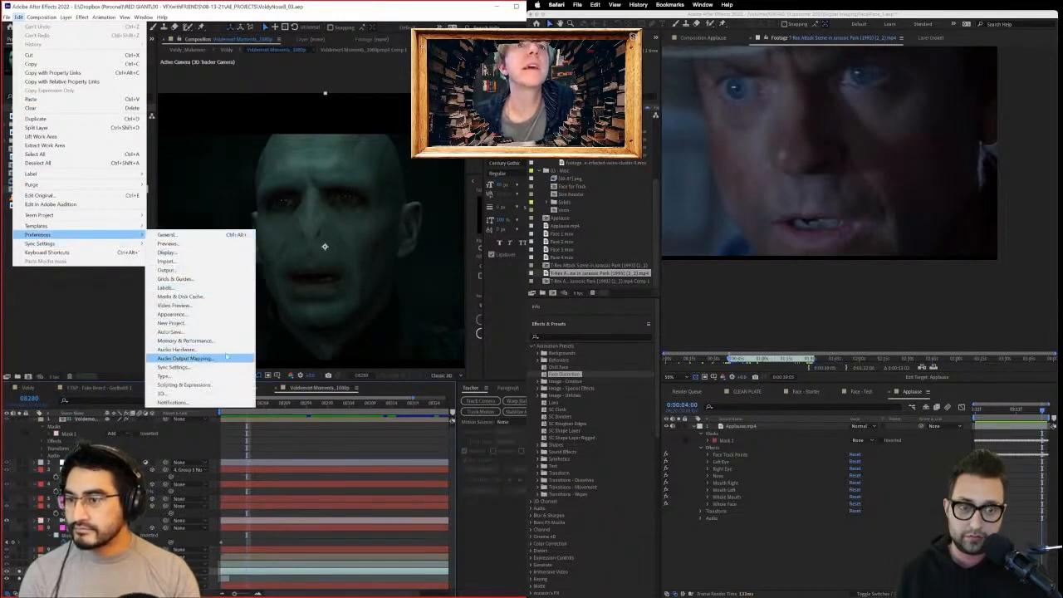
pyautogui.click(219, 297)
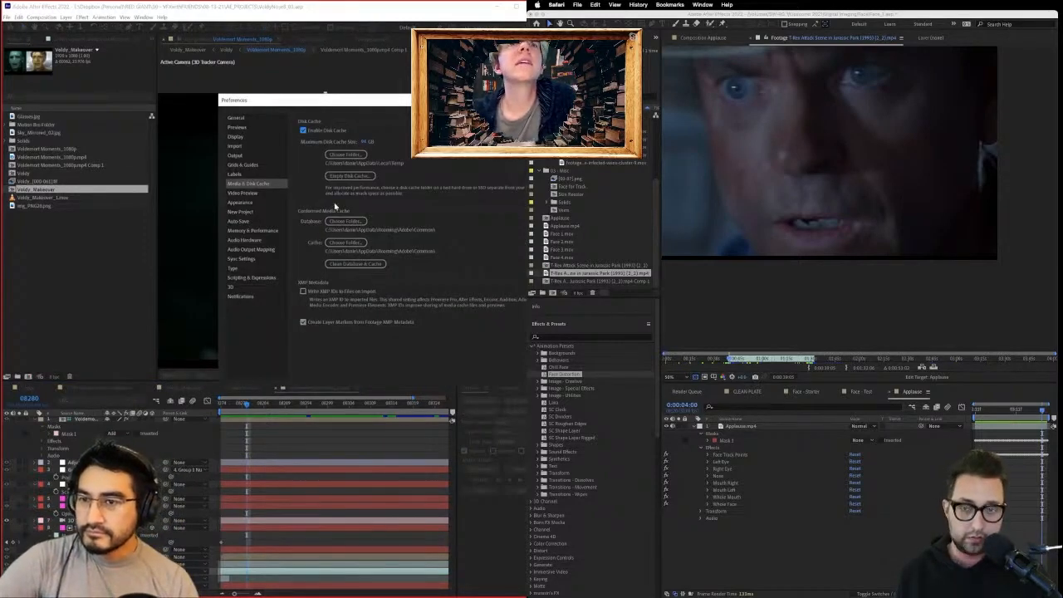
pyautogui.click(237, 146)
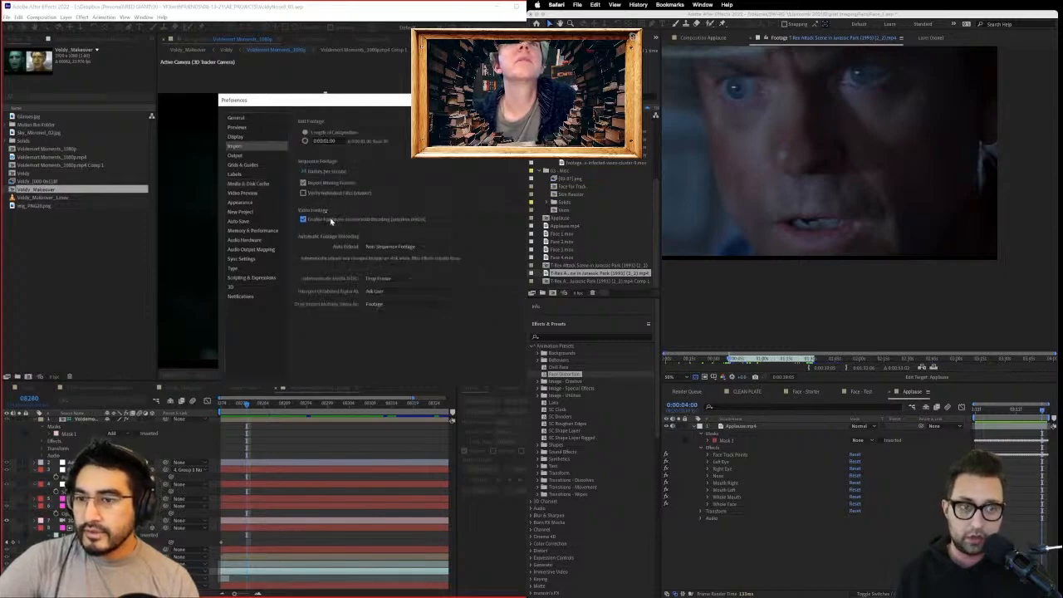
pyautogui.click(330, 221)
pyautogui.moveTo(384, 104); pyautogui.dragTo(340, 138)
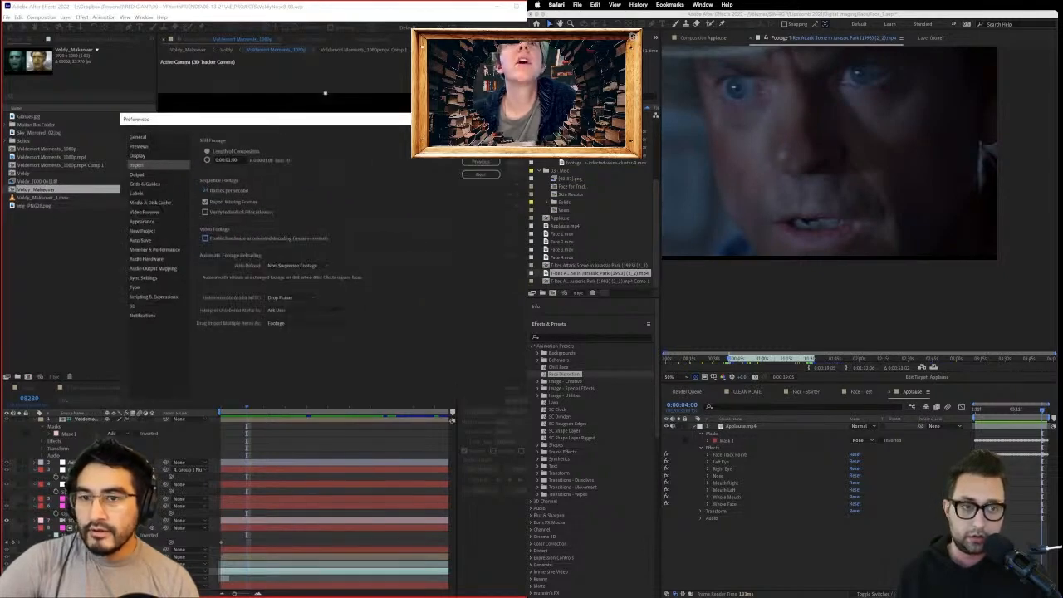
pyautogui.click(481, 136)
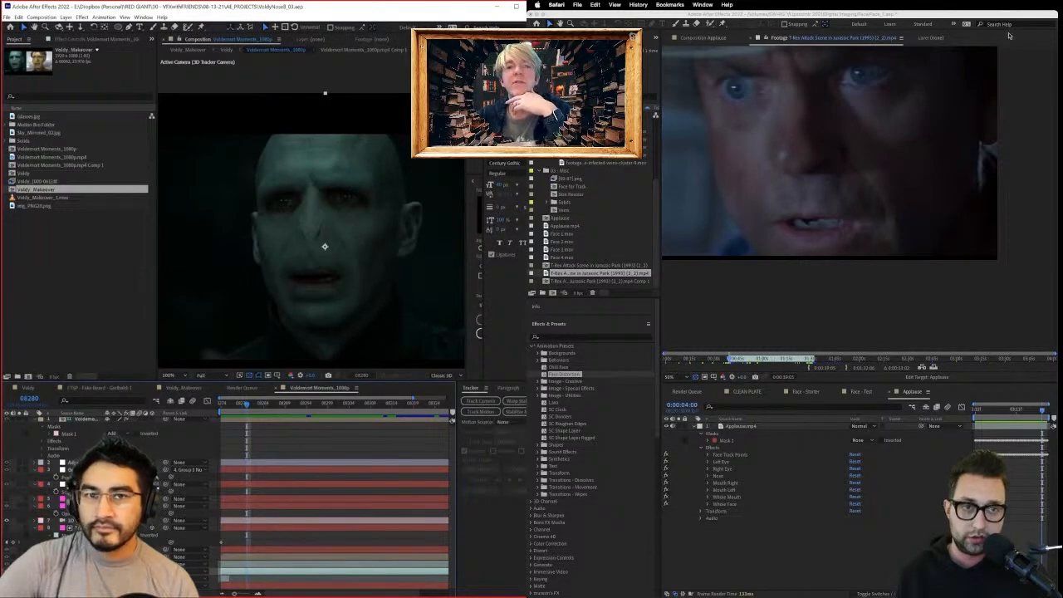
# In the Face_1 project window, import the Welcome to Jurassic Park Scene Movieclips video from the Downloads folder.
pyautogui.click(884, 16)
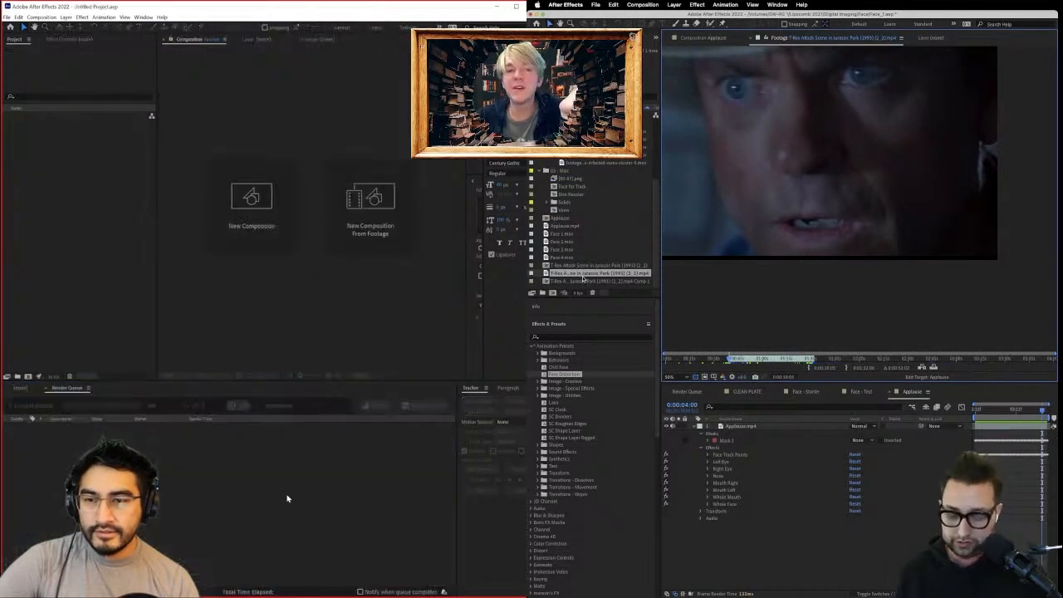
pyautogui.doubleClick(583, 279)
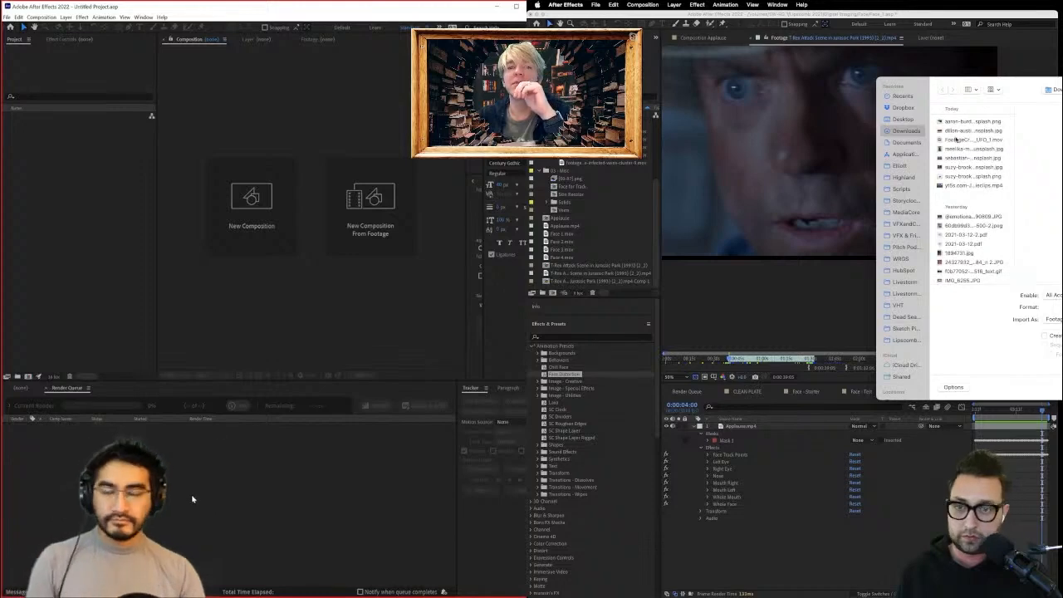
pyautogui.click(900, 107)
pyautogui.click(903, 131)
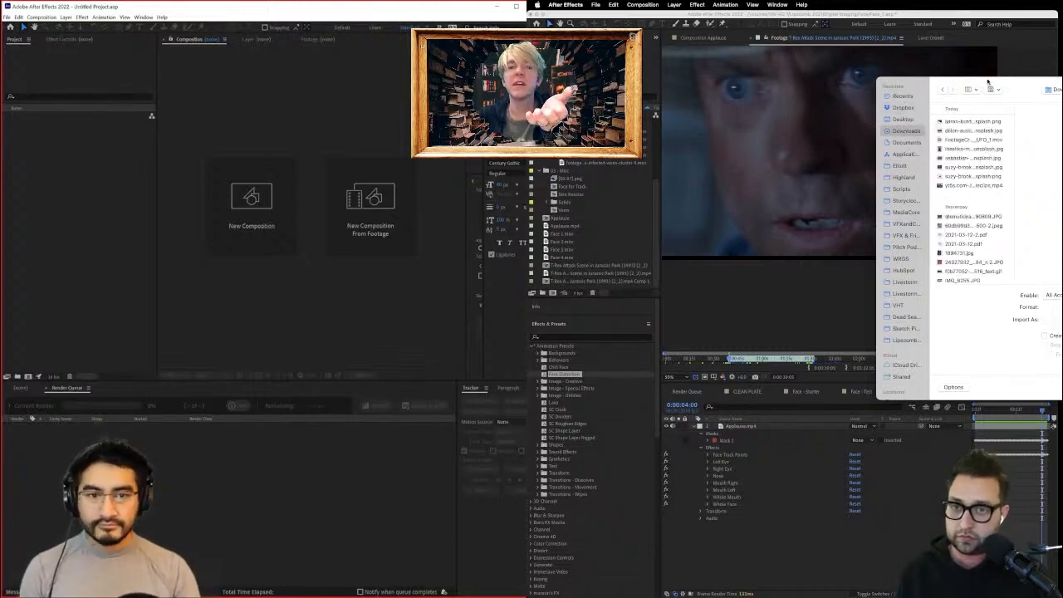
pyautogui.press('Escape')
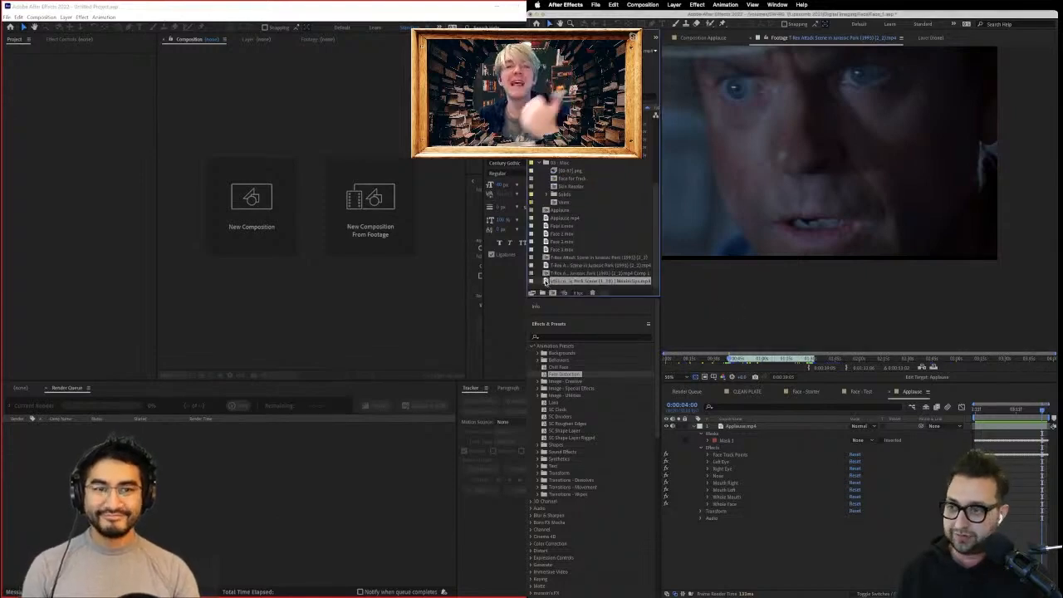
# Open the imported Jurassic Park footage and trim it to the shot of the shocked blonde woman, starting at 0:00:30:10.
pyautogui.doubleClick(548, 283)
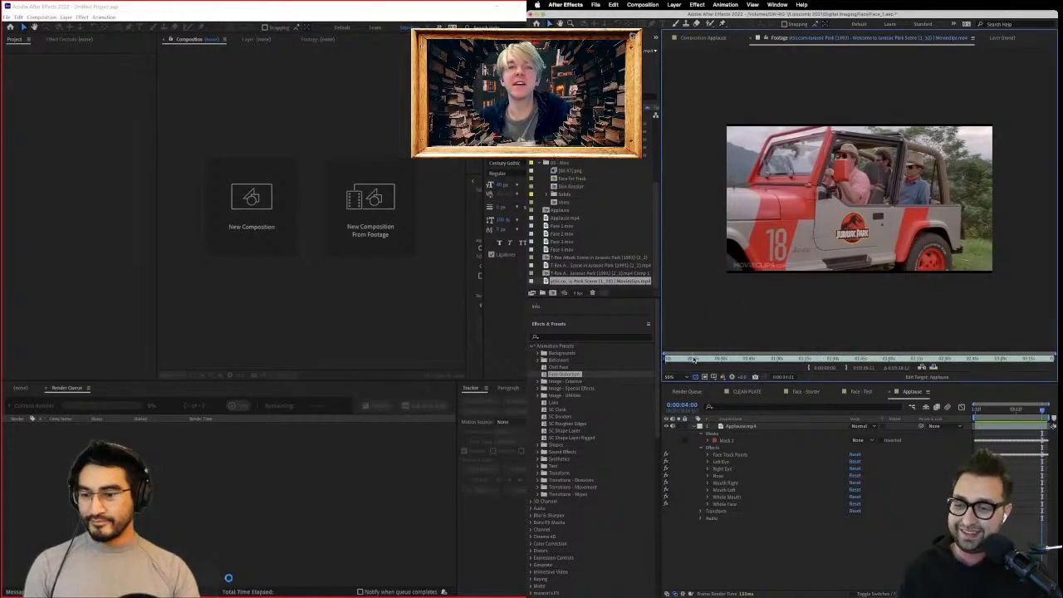
pyautogui.click(703, 359)
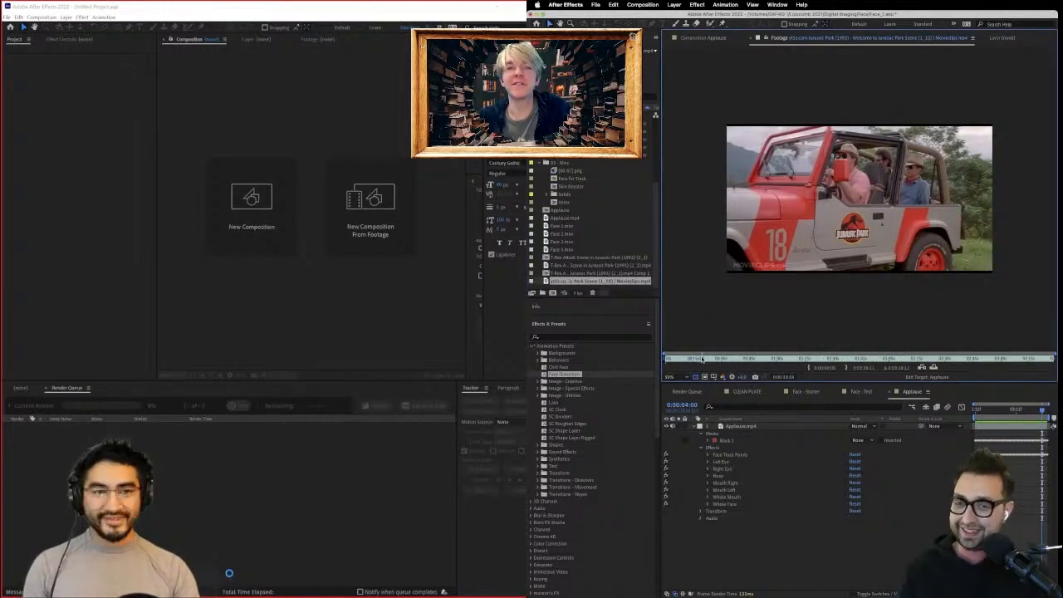
pyautogui.moveTo(703, 359)
pyautogui.mouseDown()
pyautogui.moveTo(761, 358)
pyautogui.moveTo(721, 361)
pyautogui.mouseUp()
pyautogui.click(699, 361)
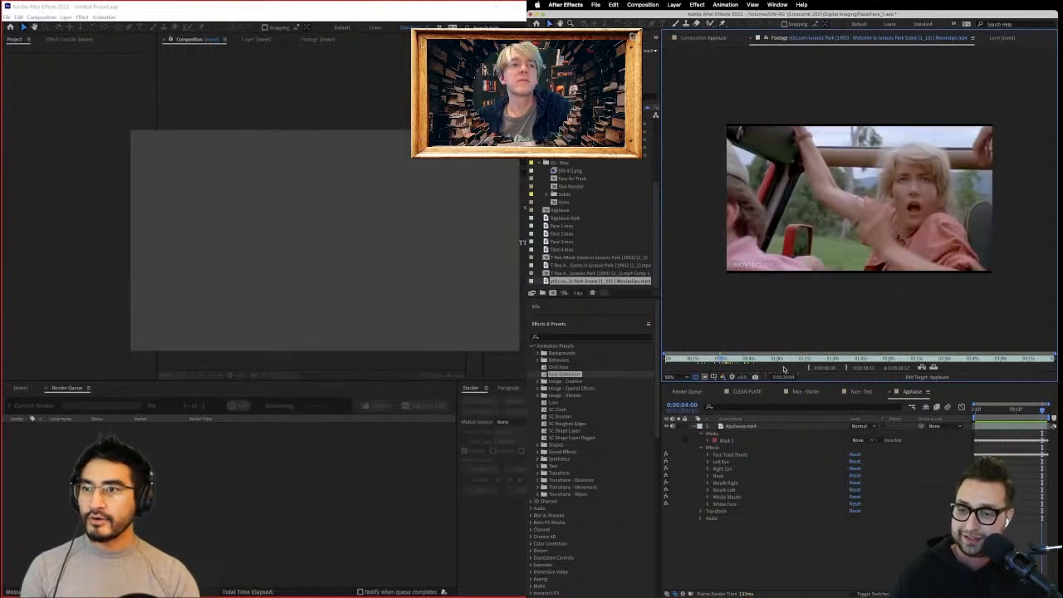
pyautogui.click(811, 368)
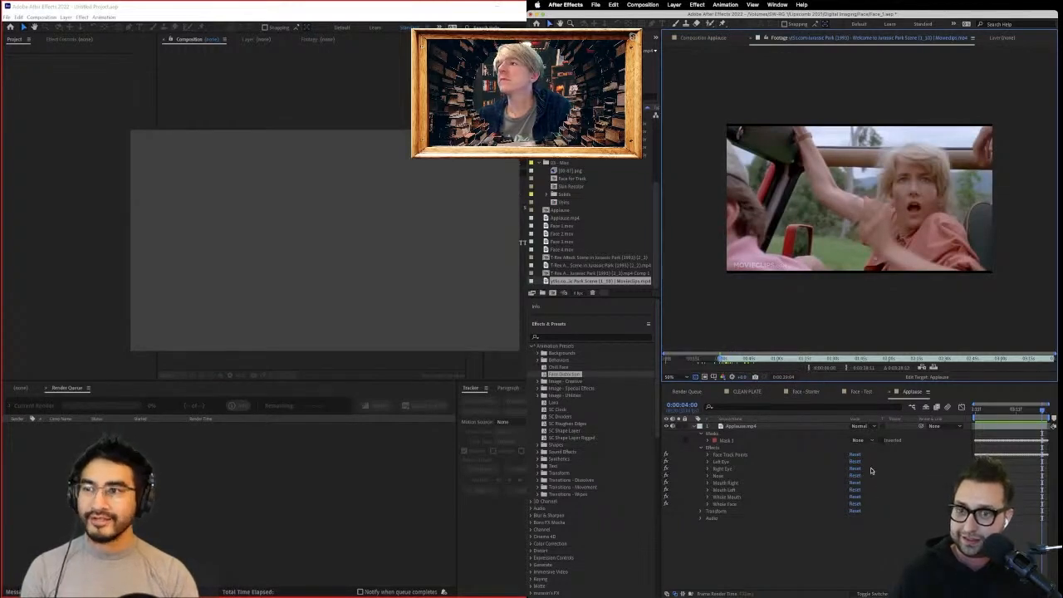
pyautogui.press('space')
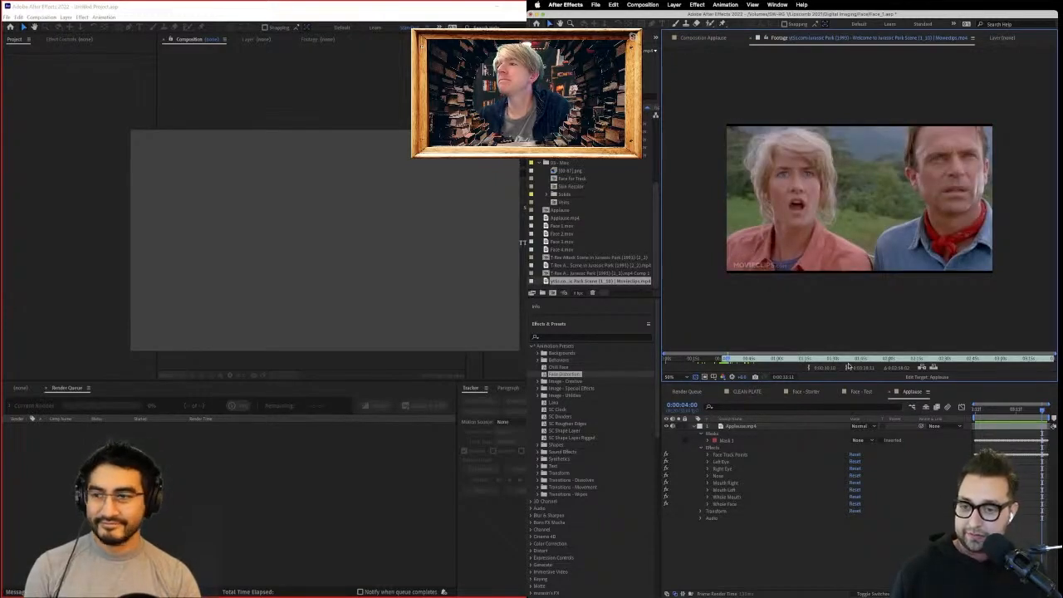
# Create a composition from the trimmed footage and draw an elliptical mask around the woman's face.
pyautogui.click(555, 286)
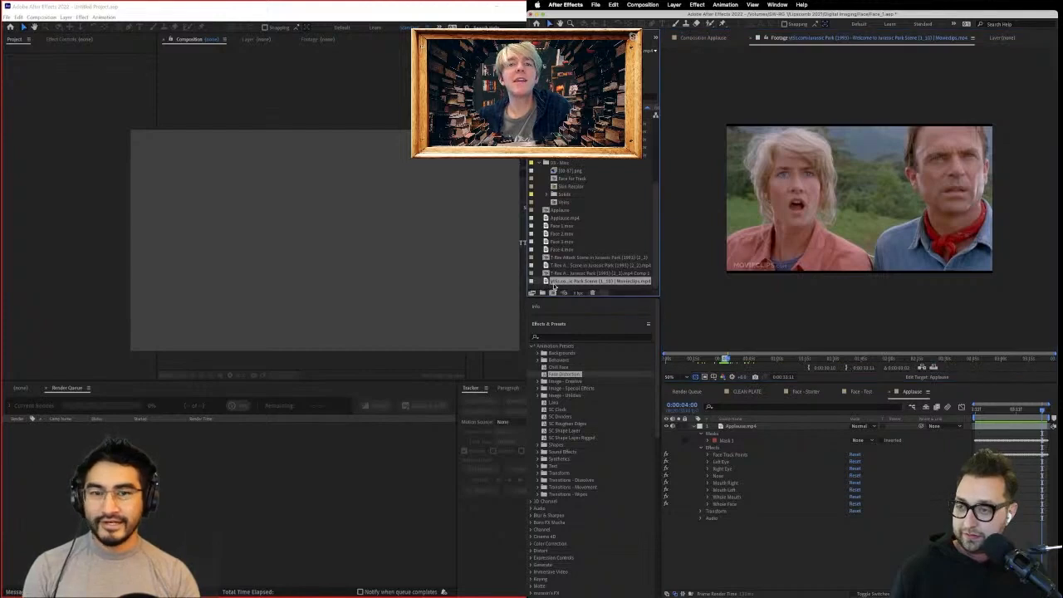
pyautogui.moveTo(552, 292); pyautogui.dragTo(551, 292)
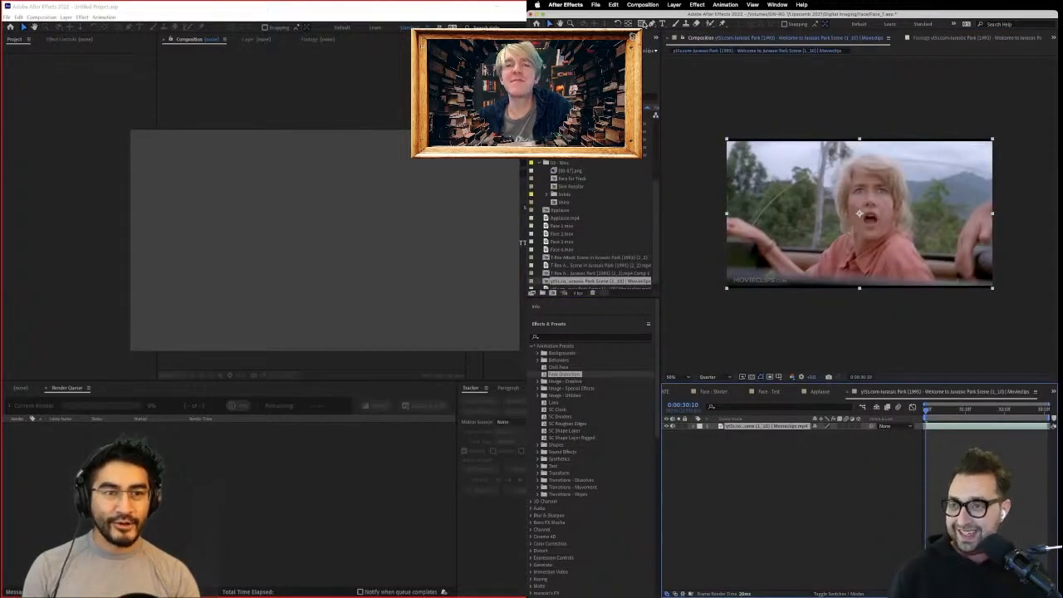
pyautogui.moveTo(643, 25); pyautogui.dragTo(681, 42)
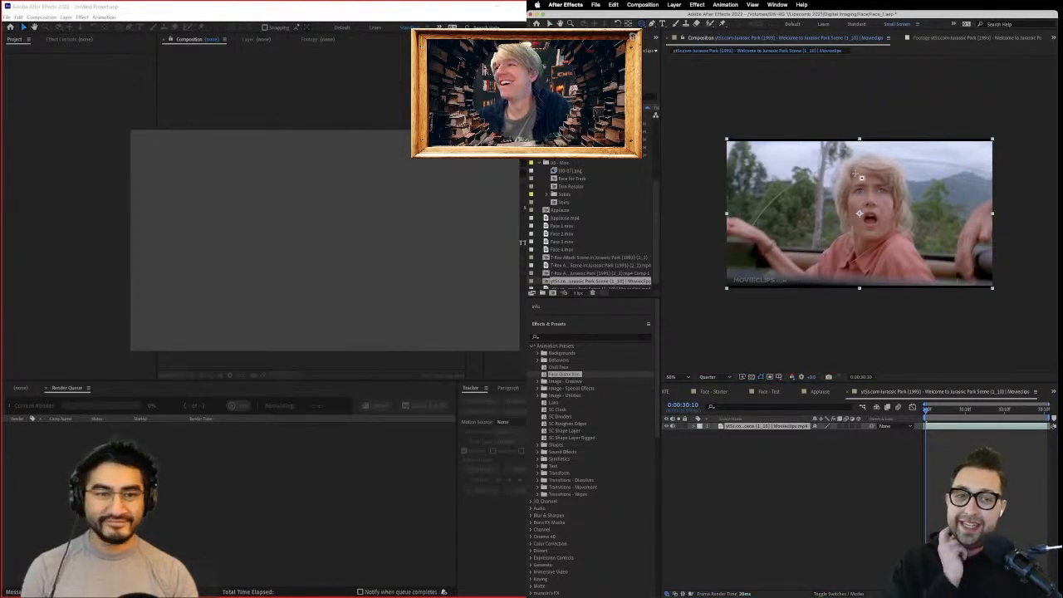
pyautogui.moveTo(852, 173); pyautogui.dragTo(891, 202)
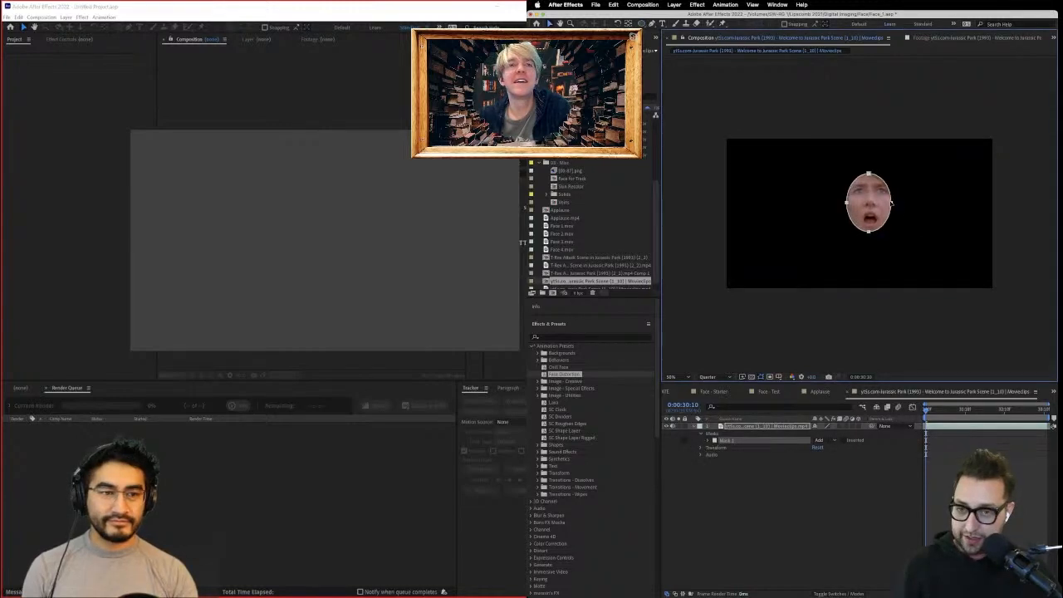
# Track the face mask forward through the shot using Face Tracking (Detailed Features).
pyautogui.click(709, 440)
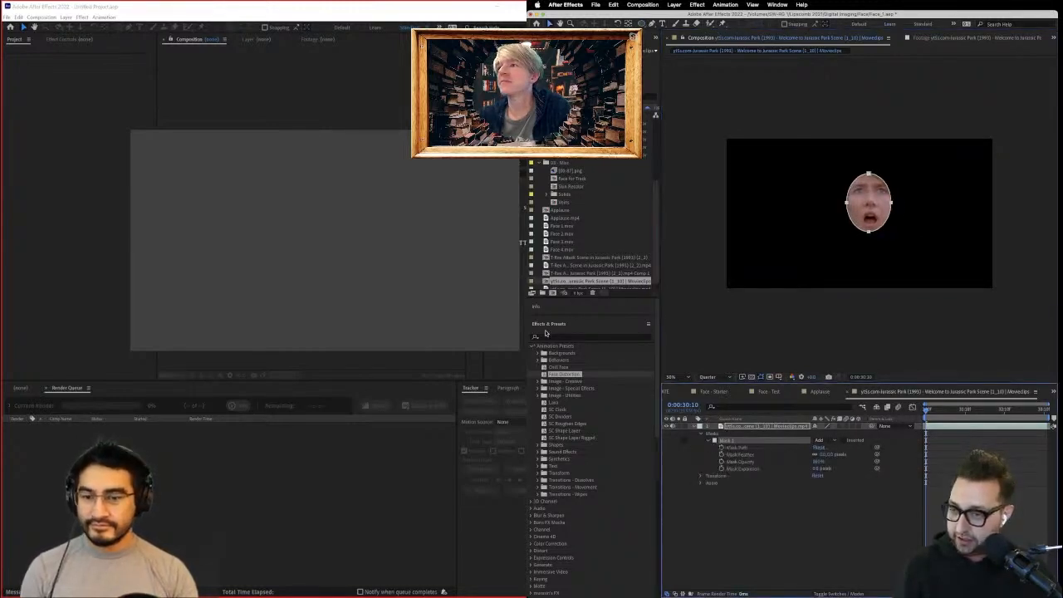
pyautogui.click(547, 323)
pyautogui.click(573, 411)
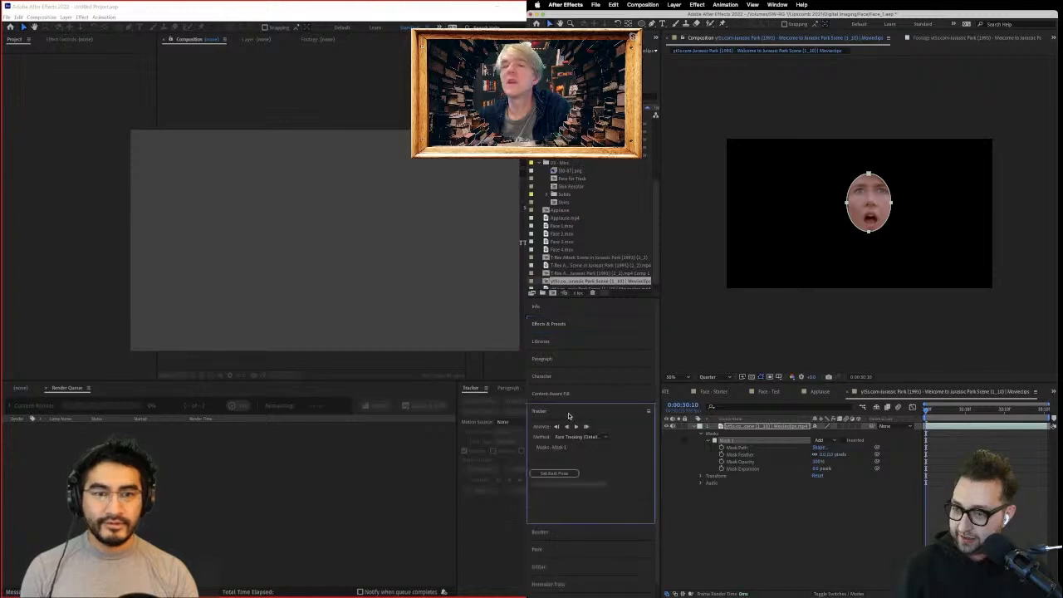
pyautogui.click(574, 427)
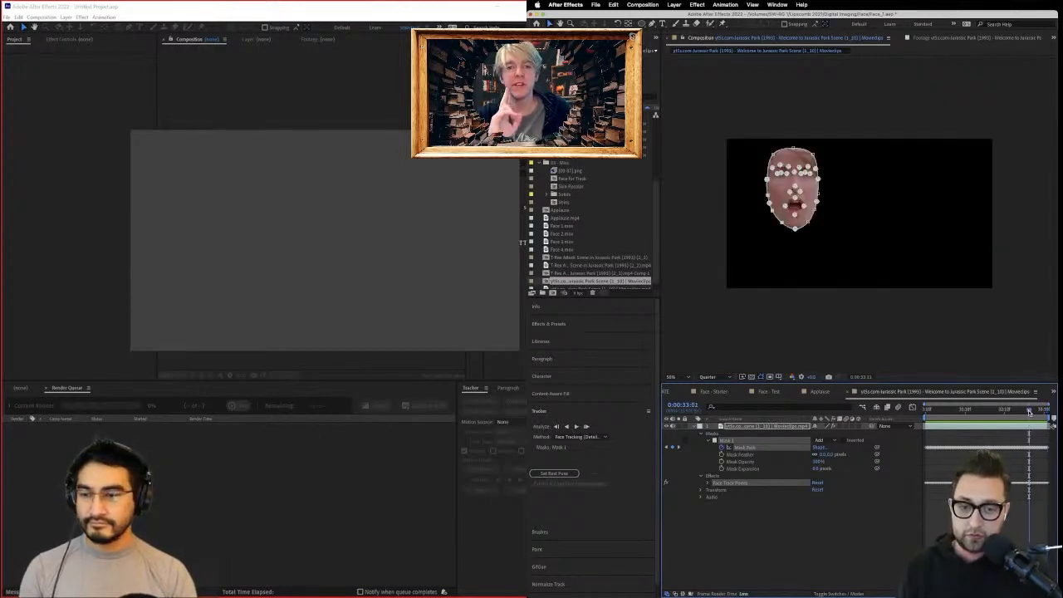
# Scrub the tracked mask back to 0:00:30:10 and examine the layer's Face Track Points effect.
pyautogui.moveTo(1030, 413); pyautogui.dragTo(924, 438)
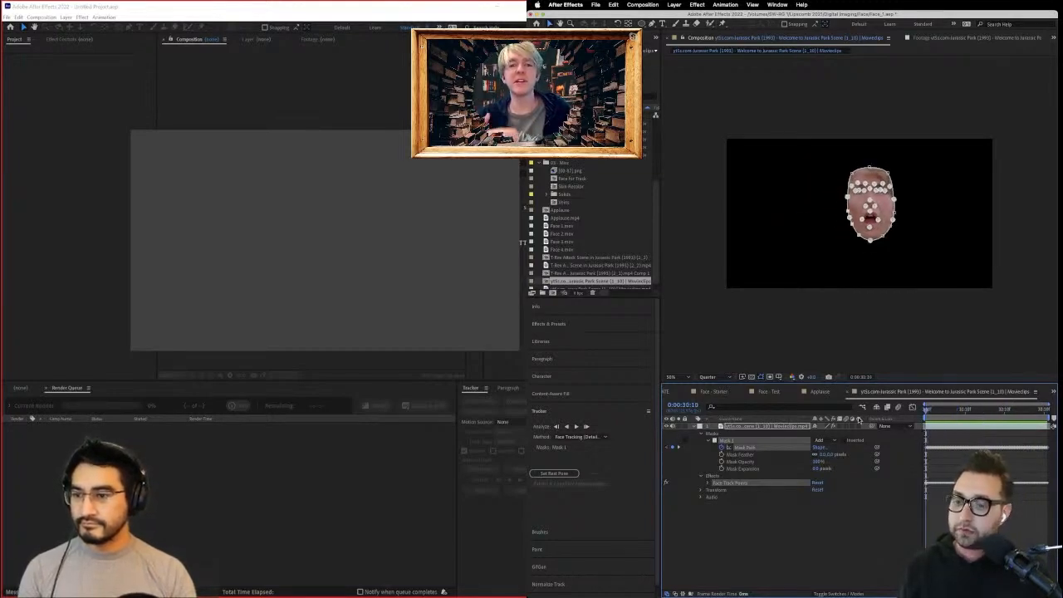
pyautogui.click(762, 533)
pyautogui.click(762, 425)
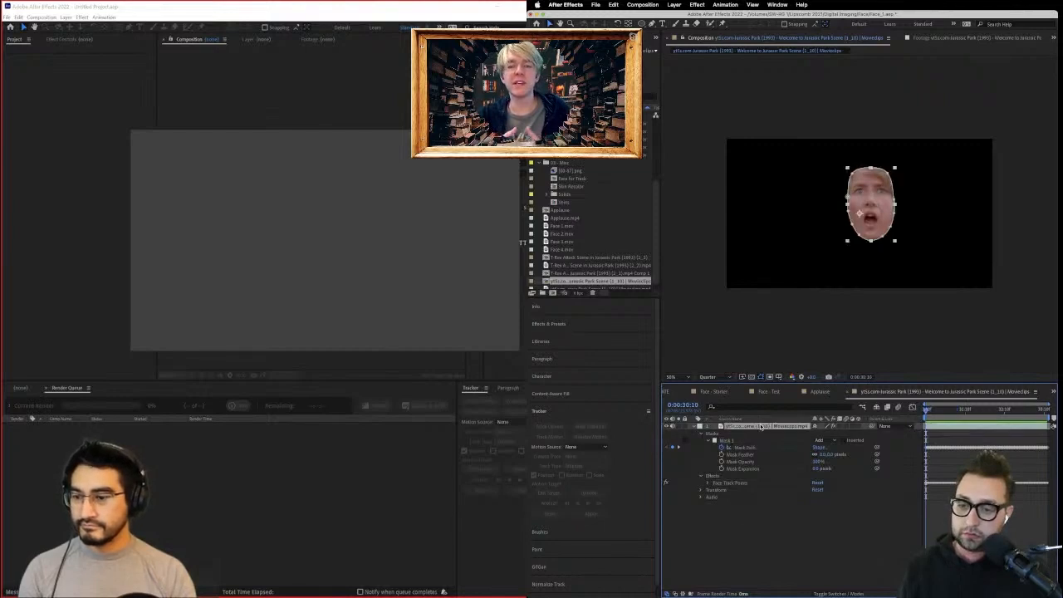
pyautogui.click(741, 441)
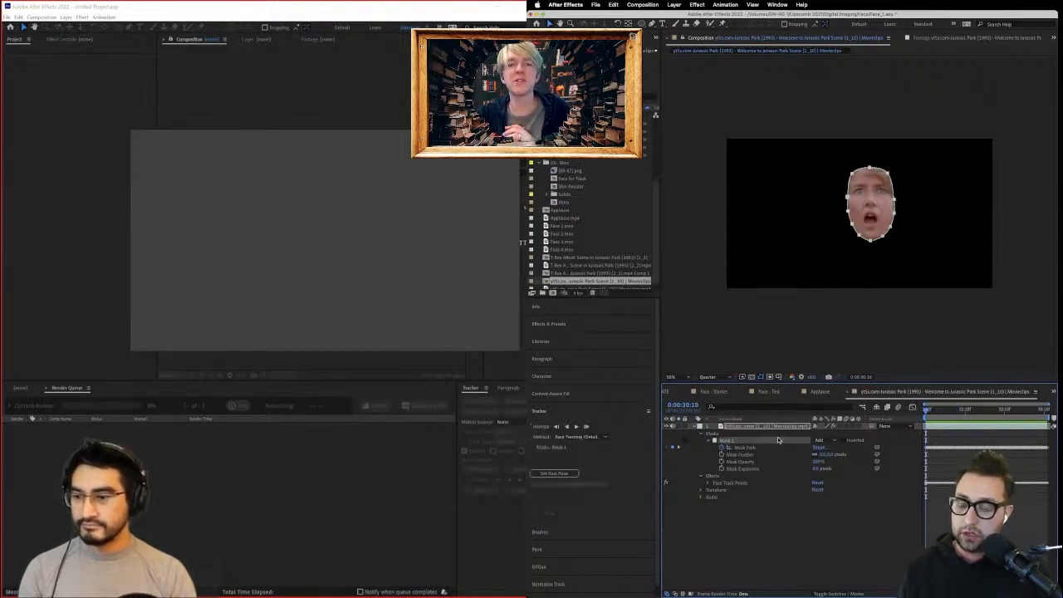
pyautogui.click(707, 483)
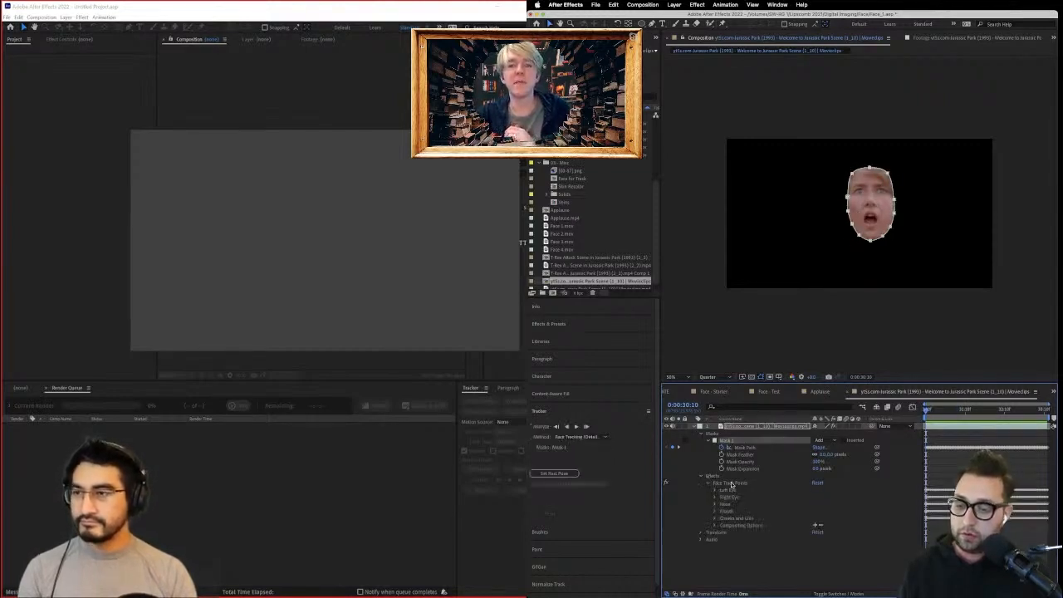
pyautogui.click(731, 484)
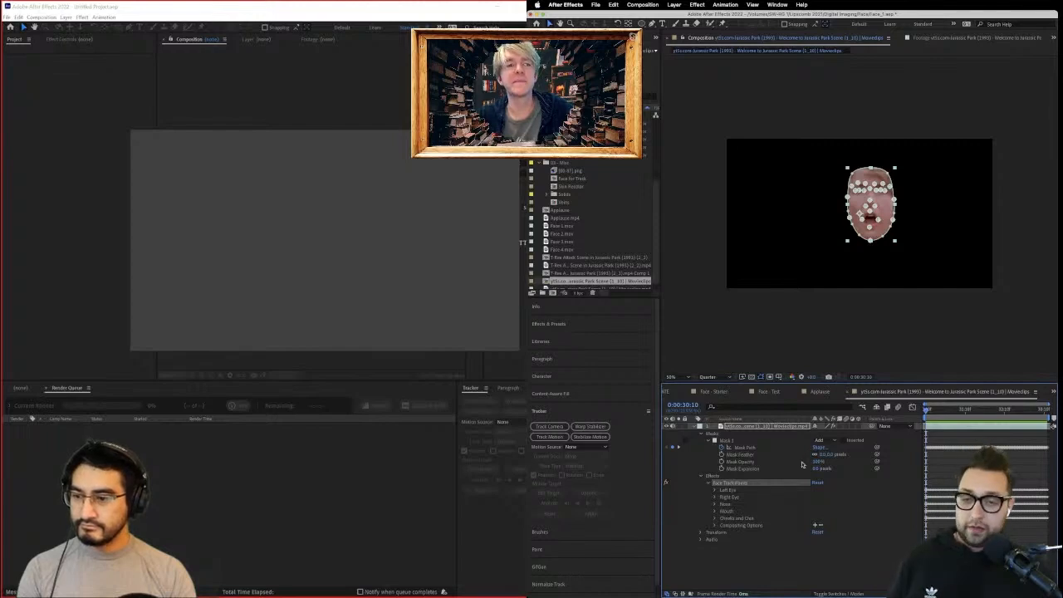
# Apply the Face Distortion animation preset to the tracked Jurassic Park footage layer.
pyautogui.click(602, 38)
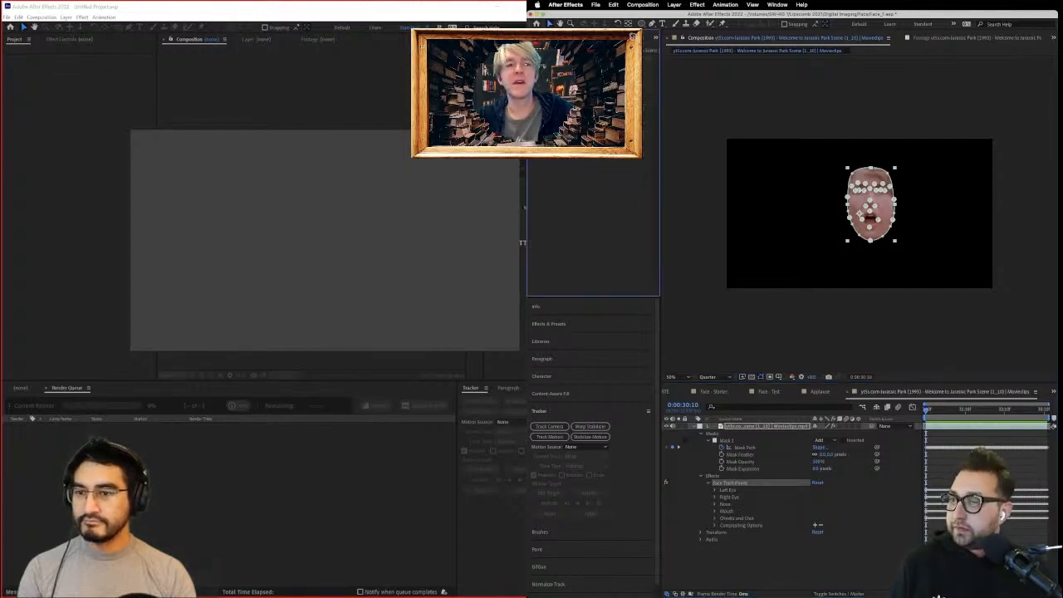
pyautogui.click(548, 323)
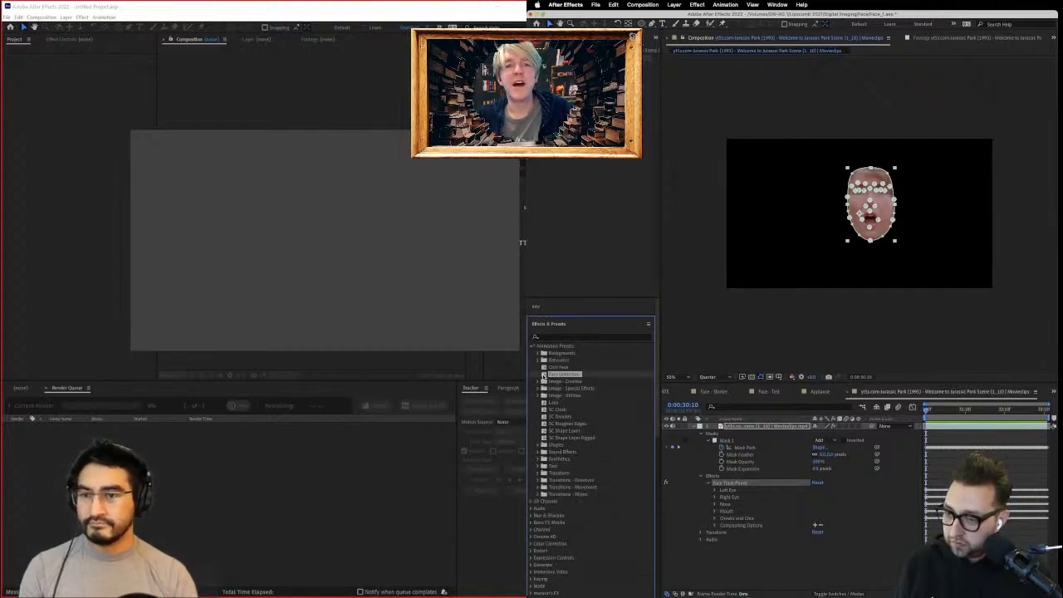
pyautogui.moveTo(544, 376); pyautogui.dragTo(751, 428)
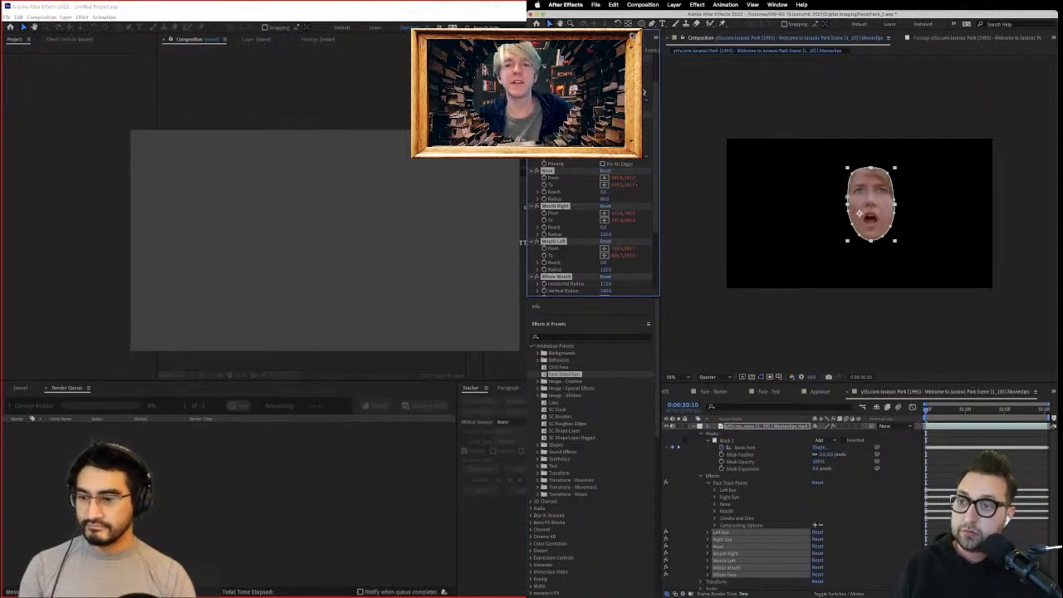
pyautogui.click(637, 185)
# Compare where the Left Eye and Right Eye distortion effects sit on the woman's tracked face.
pyautogui.click(550, 58)
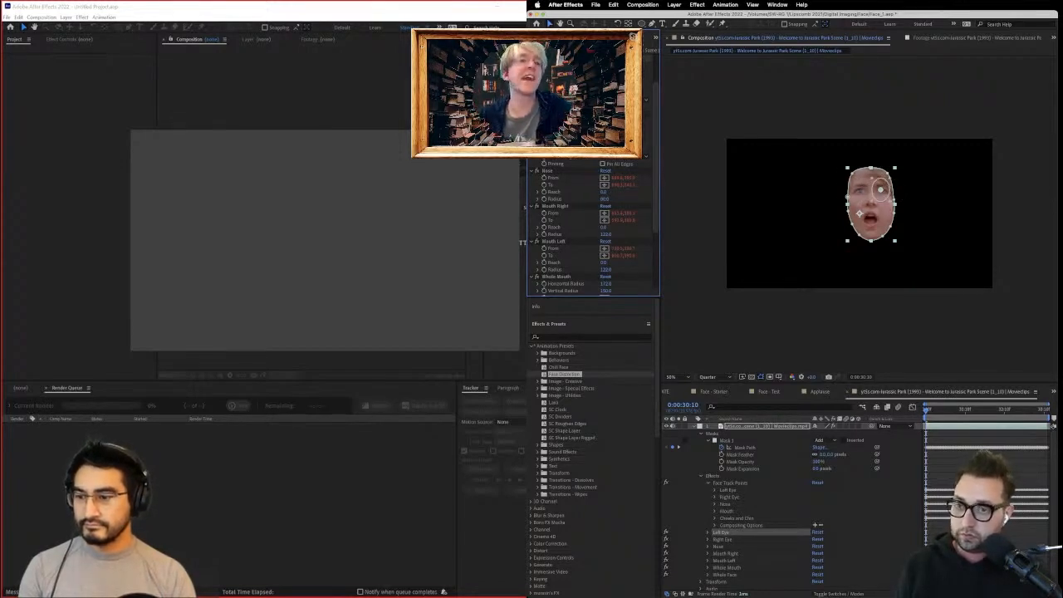
pyautogui.click(551, 114)
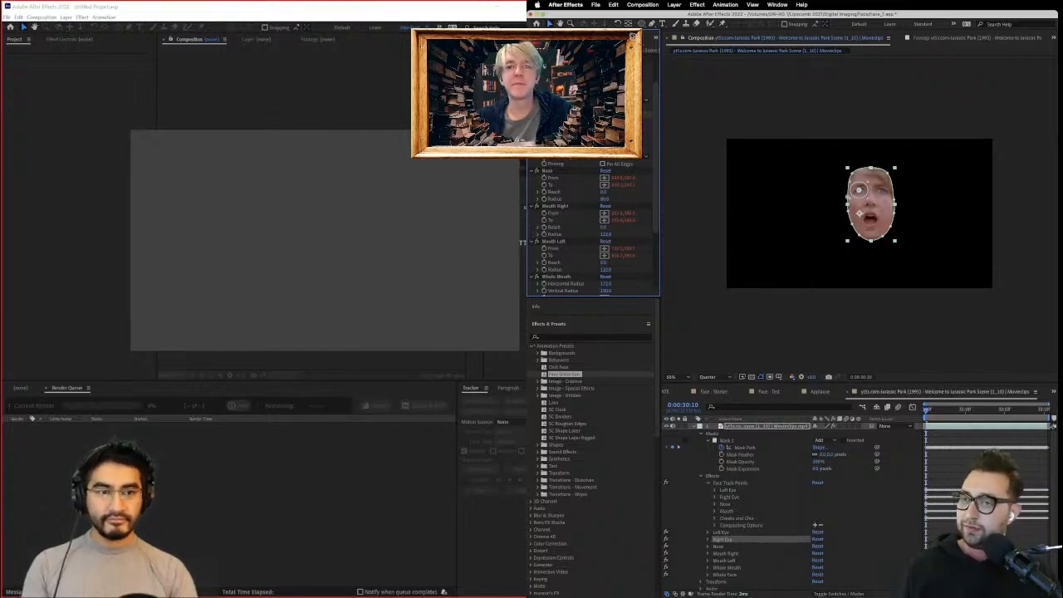
pyautogui.click(552, 58)
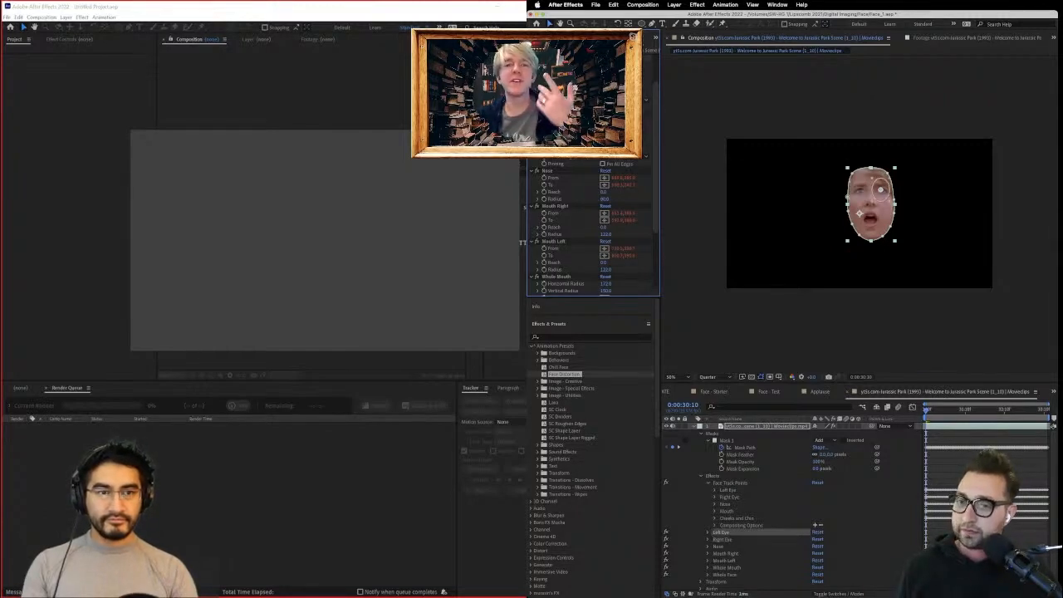
pyautogui.click(554, 115)
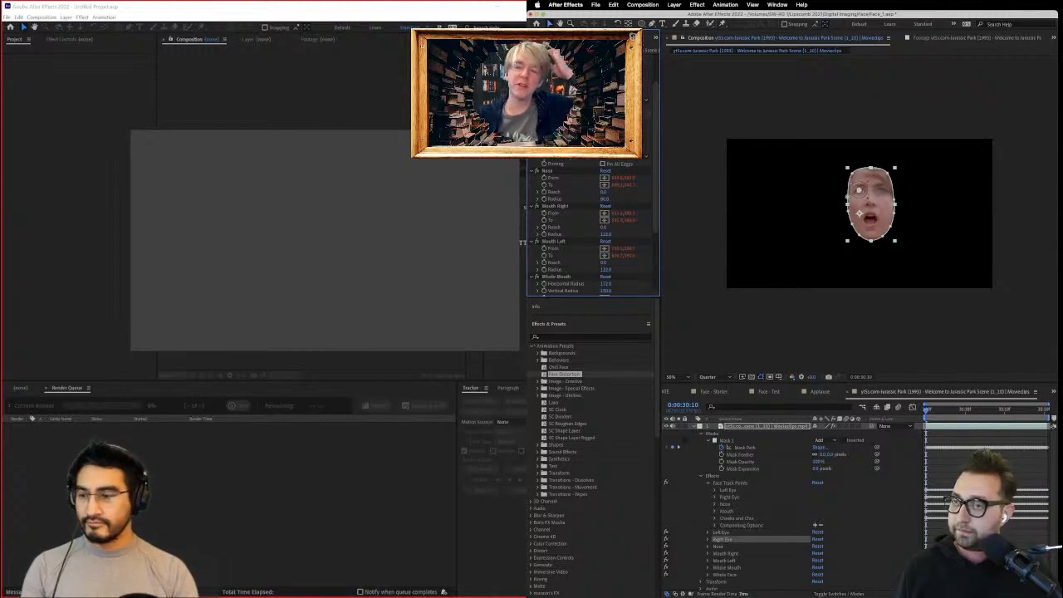
pyautogui.click(551, 57)
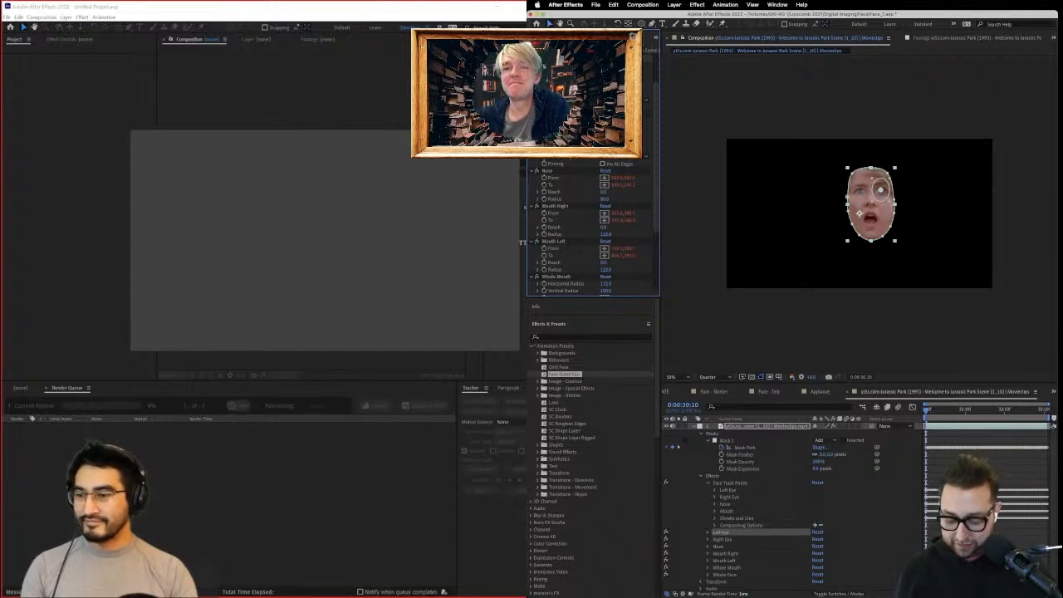
# Set Mask 1's mode to None on the Jurassic Park footage layer to bring back the full frame.
pyautogui.click(554, 114)
pyautogui.click(886, 519)
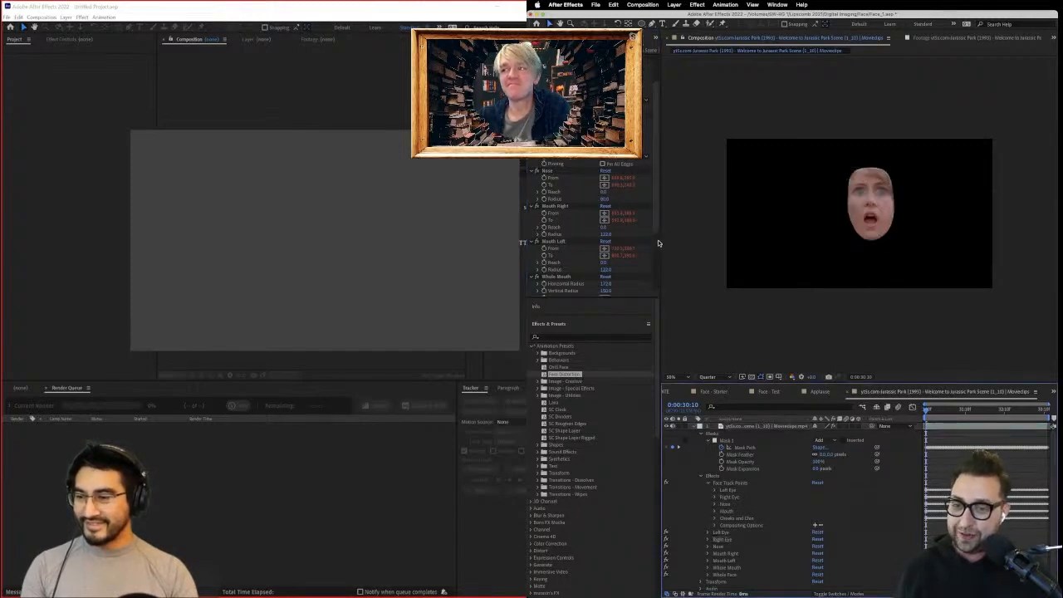
pyautogui.click(818, 525)
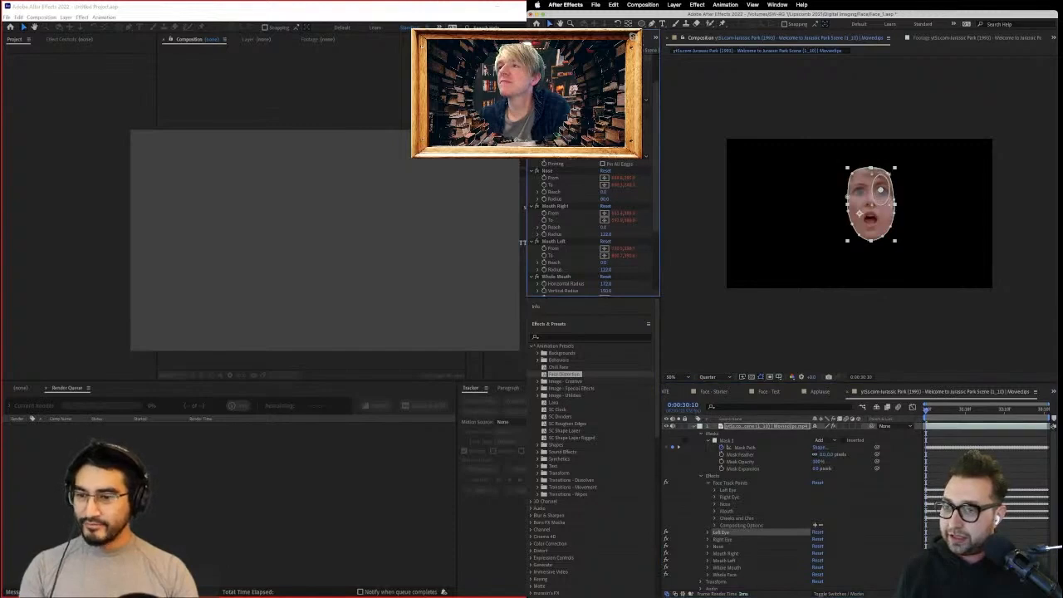
pyautogui.click(819, 440)
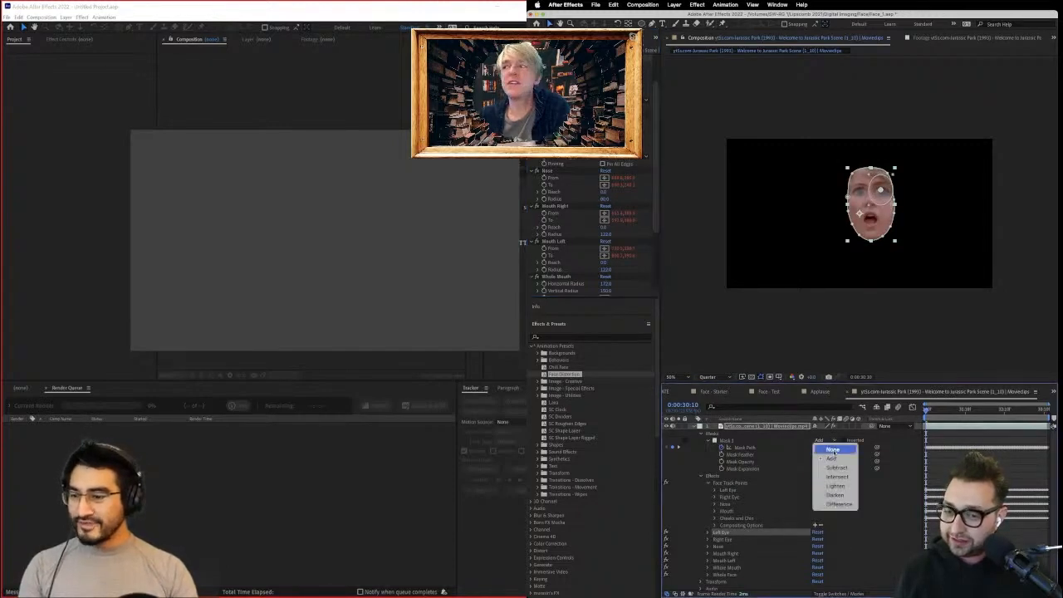
pyautogui.click(822, 444)
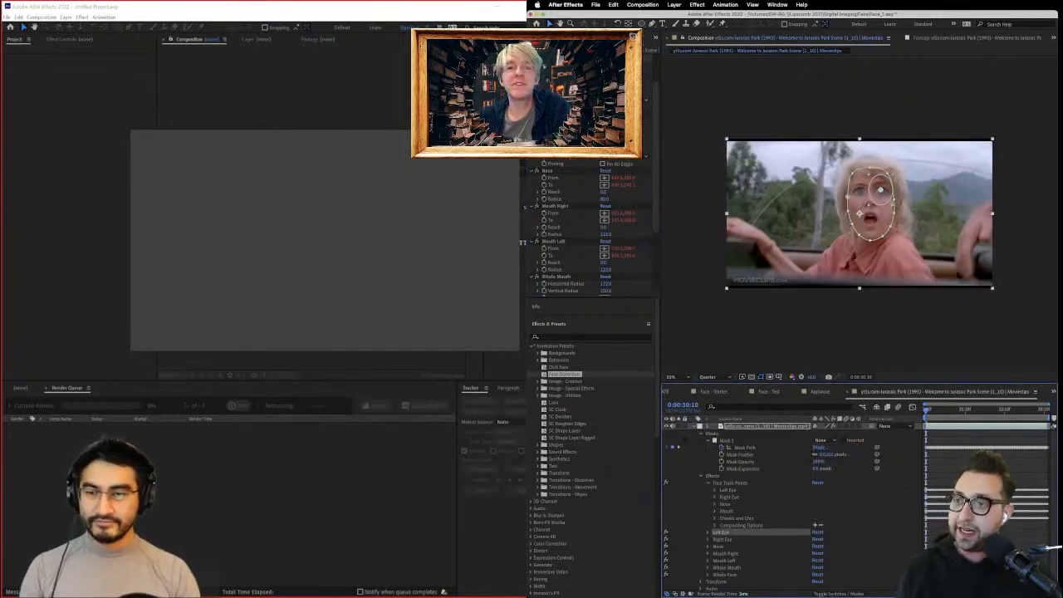
# Check the Left Eye and Right Eye bulge placement against the woman's eyes with the full frame visible.
pyautogui.click(556, 114)
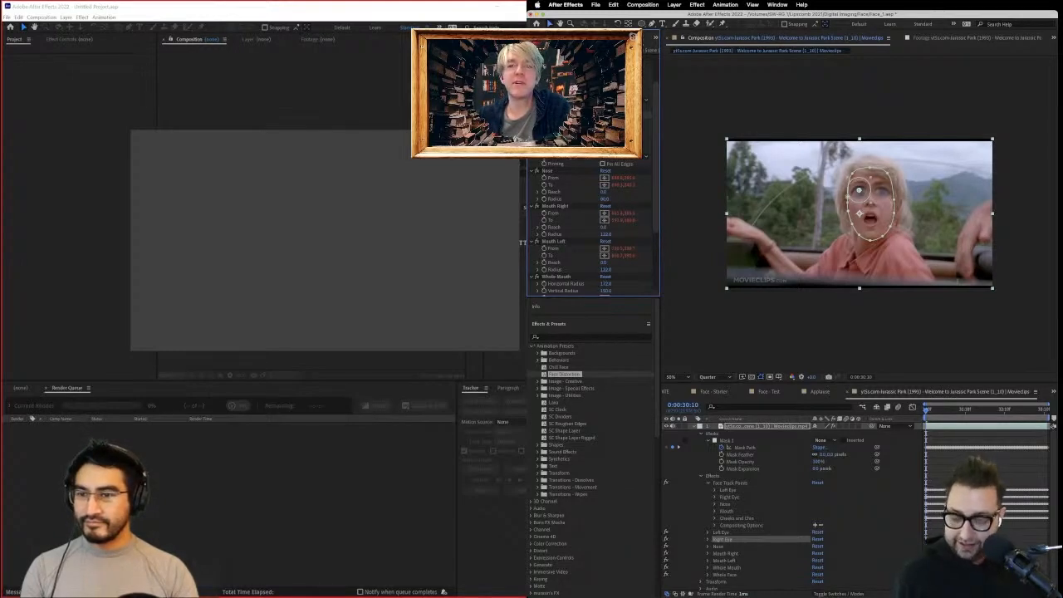
pyautogui.click(720, 533)
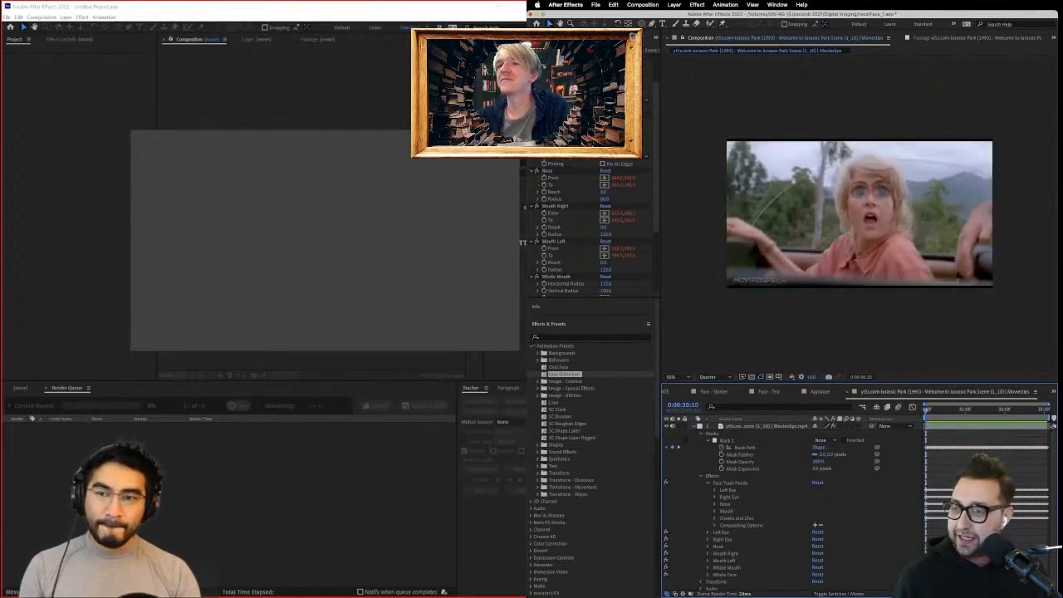
pyautogui.click(555, 114)
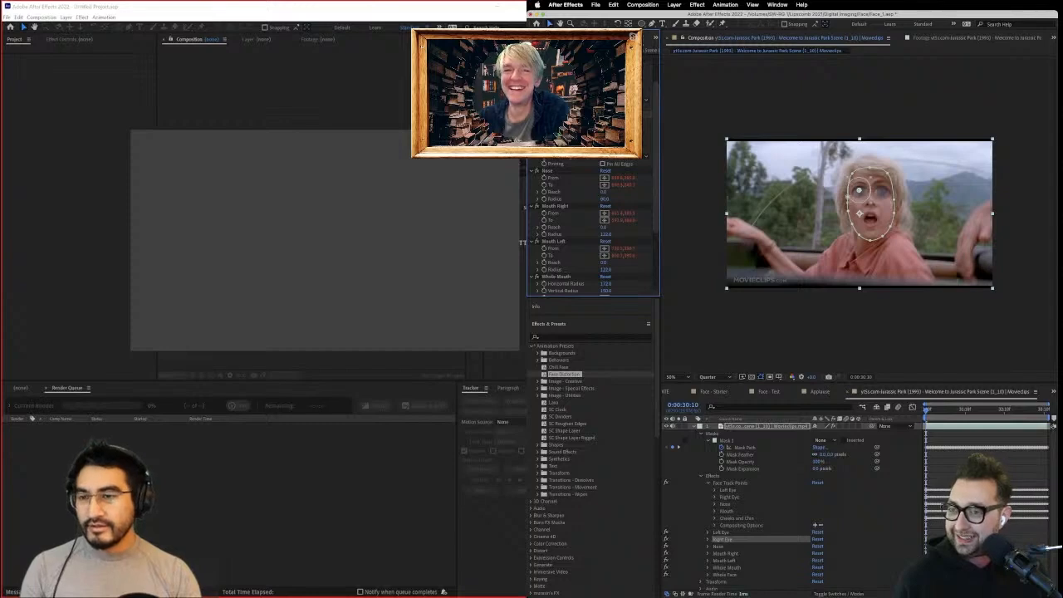
pyautogui.click(553, 58)
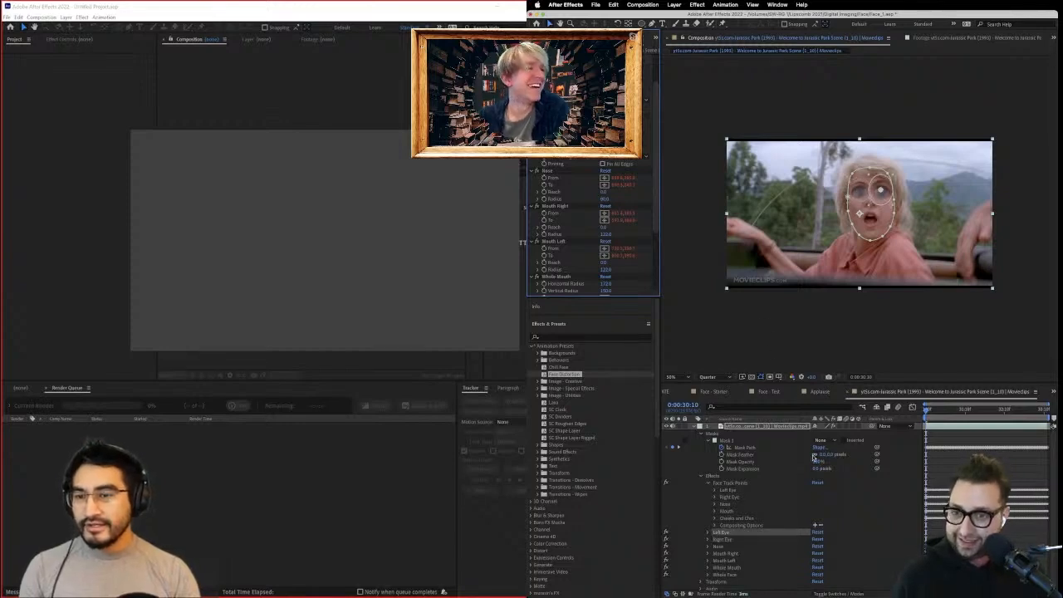
pyautogui.click(878, 497)
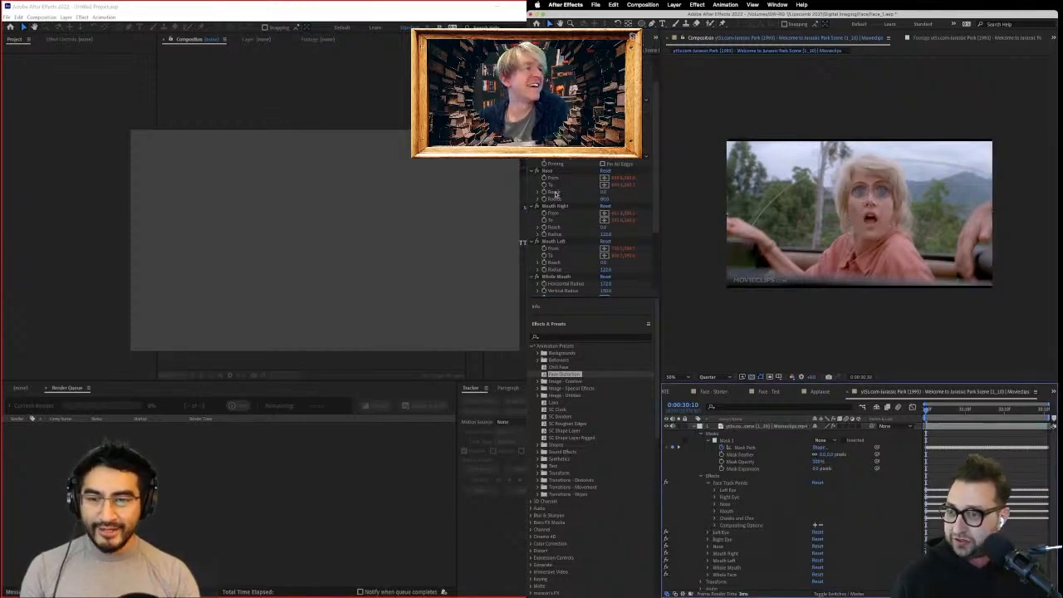
# Set the Whole Mouth bulge's horizontal radius to 111 and tighten its vertical radius around the woman's mouth.
pyautogui.scroll(-3, 572, 221)
pyautogui.click(564, 214)
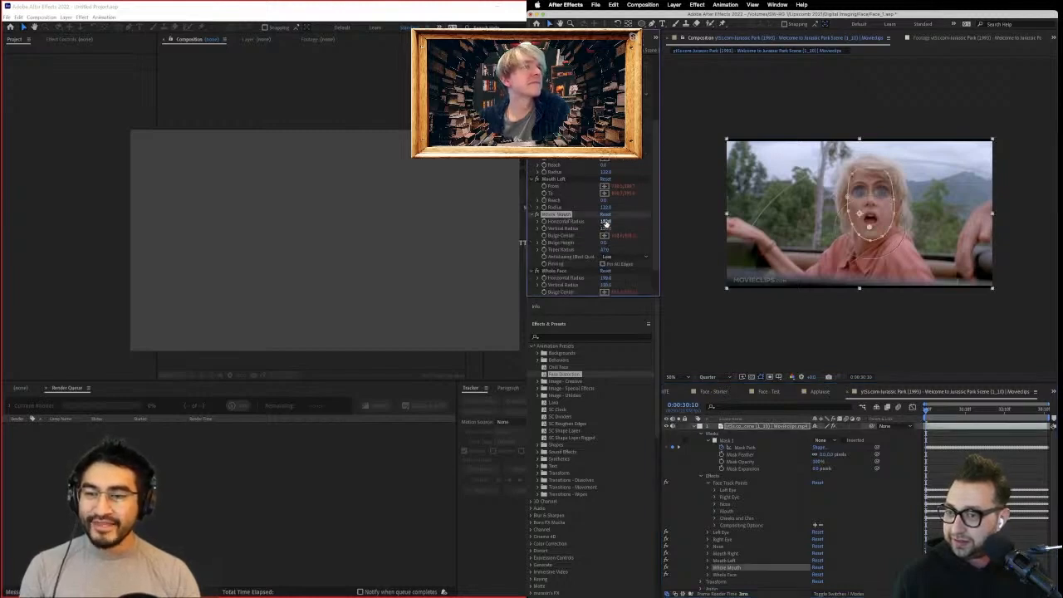
pyautogui.moveTo(606, 223); pyautogui.dragTo(596, 221)
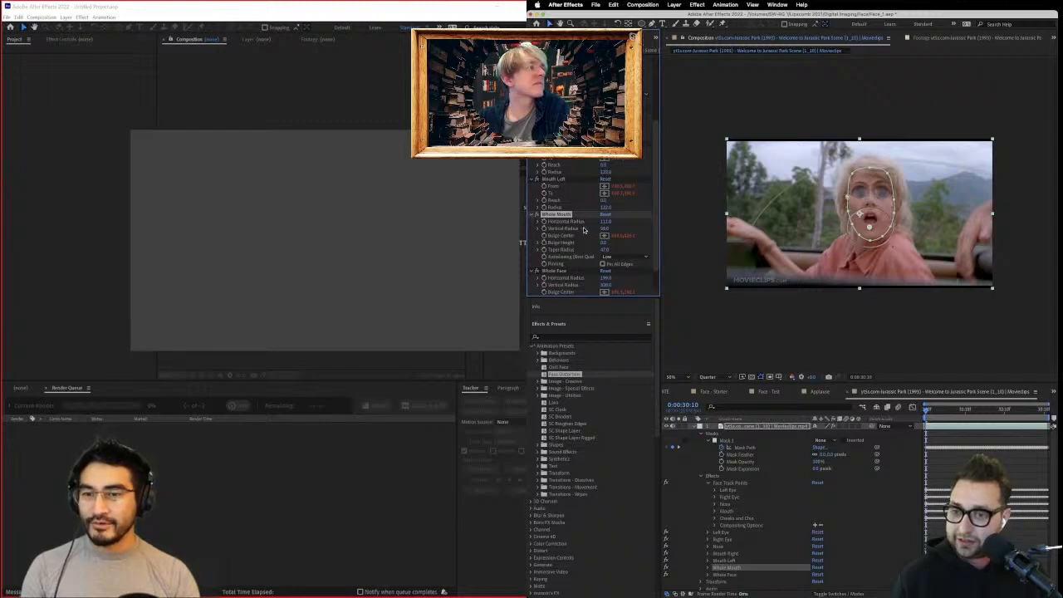
pyautogui.scroll(-2, 579, 253)
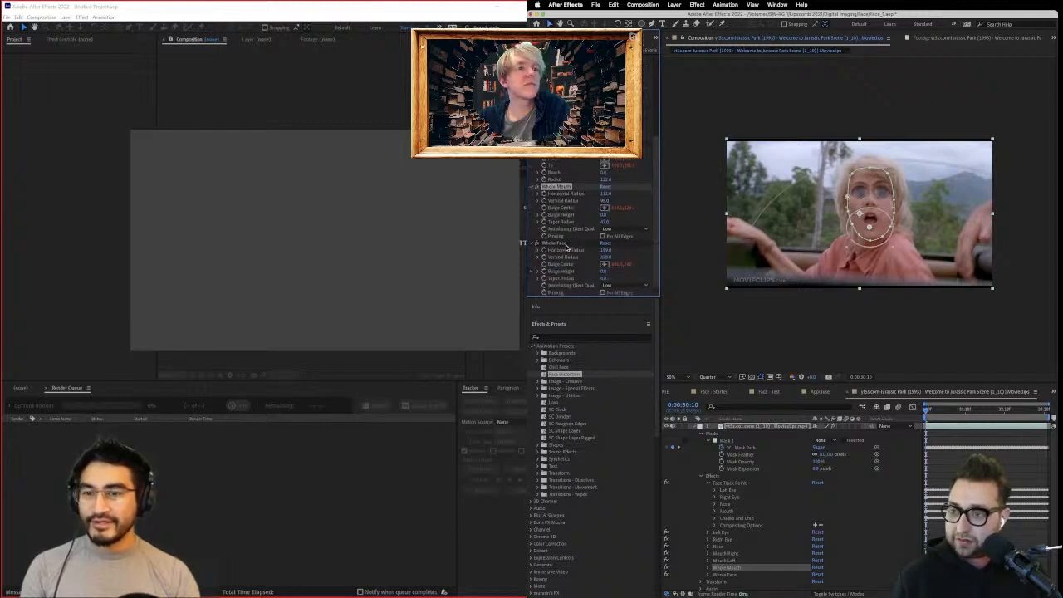
# Fit the Whole Face bulge to the woman's head with a vertical radius of 250 and raise its bulge height.
pyautogui.click(565, 242)
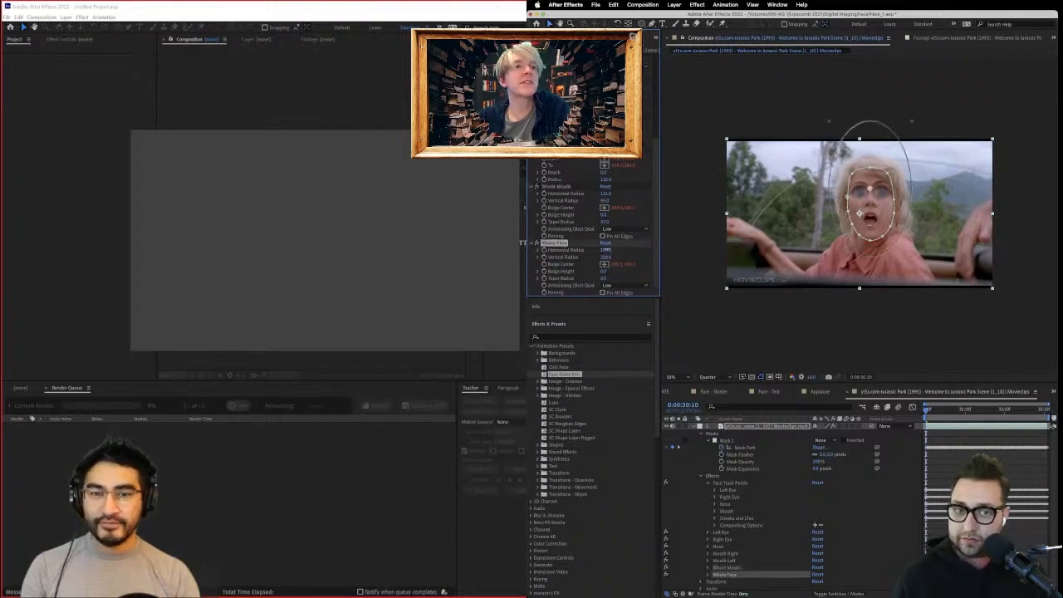
pyautogui.moveTo(606, 249); pyautogui.dragTo(578, 256)
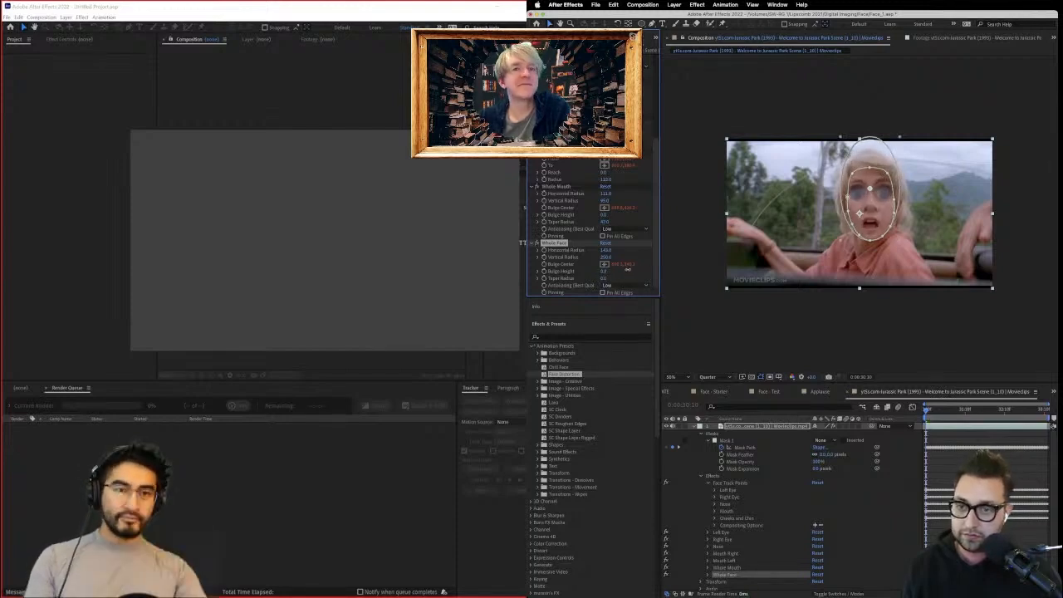
pyautogui.moveTo(629, 269)
pyautogui.mouseDown()
pyautogui.moveTo(576, 275)
pyautogui.moveTo(644, 265)
pyautogui.moveTo(618, 252)
pyautogui.moveTo(636, 252)
pyautogui.moveTo(613, 274)
pyautogui.moveTo(623, 274)
pyautogui.mouseUp()
# Scrub and play through the Voldemort and Jurassic Park shots to examine how the faces follow the motion.
pyautogui.moveTo(252, 405); pyautogui.dragTo(442, 413)
pyautogui.click(889, 531)
pyautogui.moveTo(927, 410); pyautogui.dragTo(949, 409)
pyautogui.moveTo(441, 414); pyautogui.dragTo(237, 416)
pyautogui.moveTo(949, 410); pyautogui.dragTo(924, 410)
pyautogui.moveTo(237, 415); pyautogui.dragTo(349, 442)
pyautogui.press('space')
pyautogui.press('space')
# Set the Whole Mouth bulge height to 1.2 and its vertical radius to 146, and scrub the Voldemort comp back to frame 08274.
pyautogui.click(604, 223)
pyautogui.moveTo(604, 215); pyautogui.dragTo(615, 215)
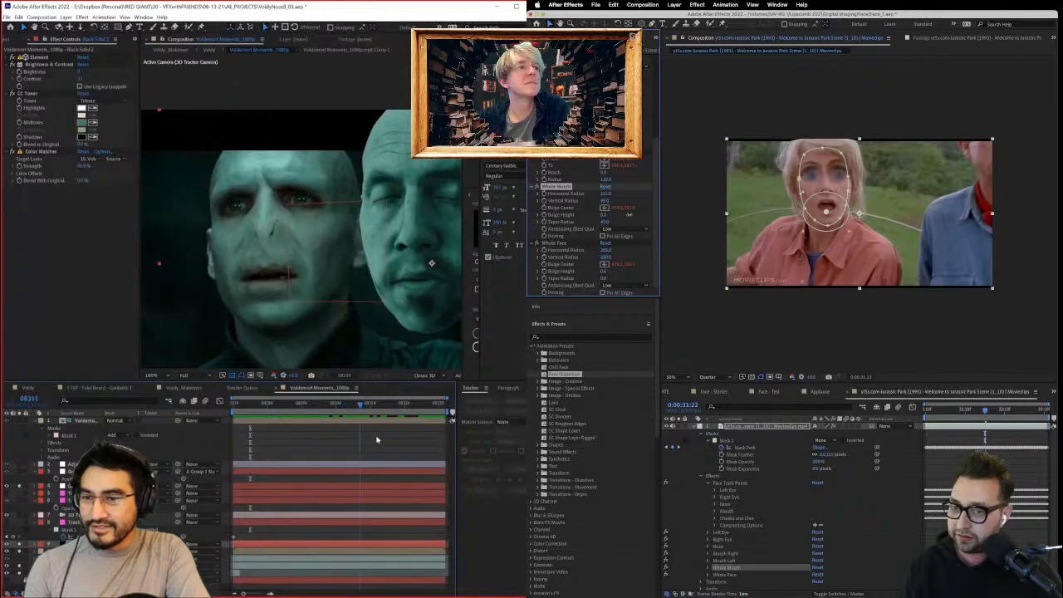
pyautogui.moveTo(376, 440); pyautogui.dragTo(236, 442)
pyautogui.moveTo(307, 442); pyautogui.dragTo(254, 441)
pyautogui.moveTo(604, 215); pyautogui.dragTo(623, 215)
pyautogui.moveTo(254, 441); pyautogui.dragTo(196, 449)
pyautogui.moveTo(623, 214); pyautogui.dragTo(642, 214)
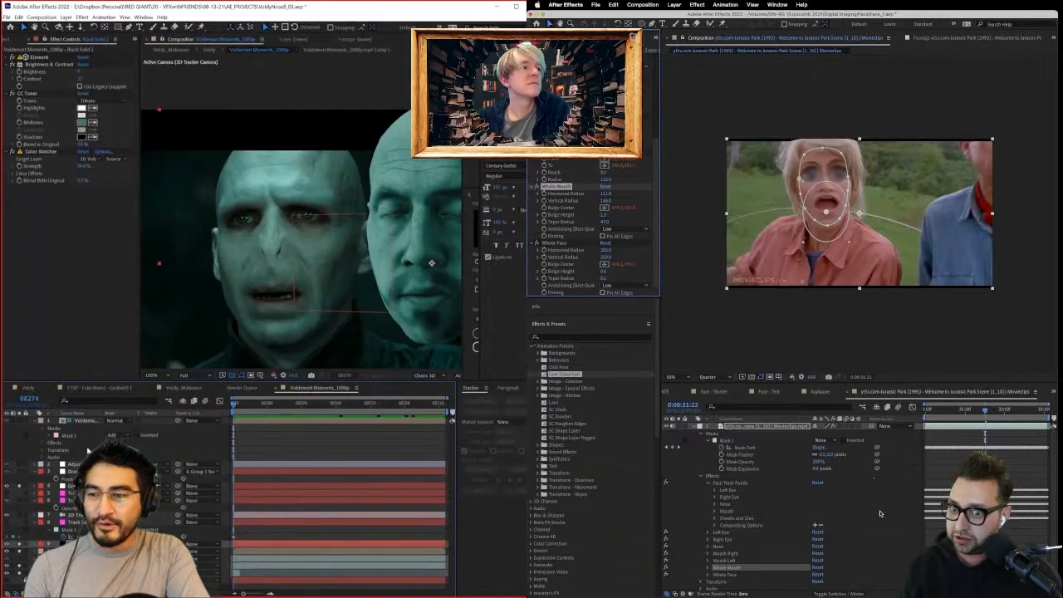
# Return the Jurassic Park shot to 0:00:30:10 and show the 3D Camera Tracker points on the Voldemort footage.
pyautogui.click(943, 452)
pyautogui.click(927, 409)
pyautogui.click(91, 551)
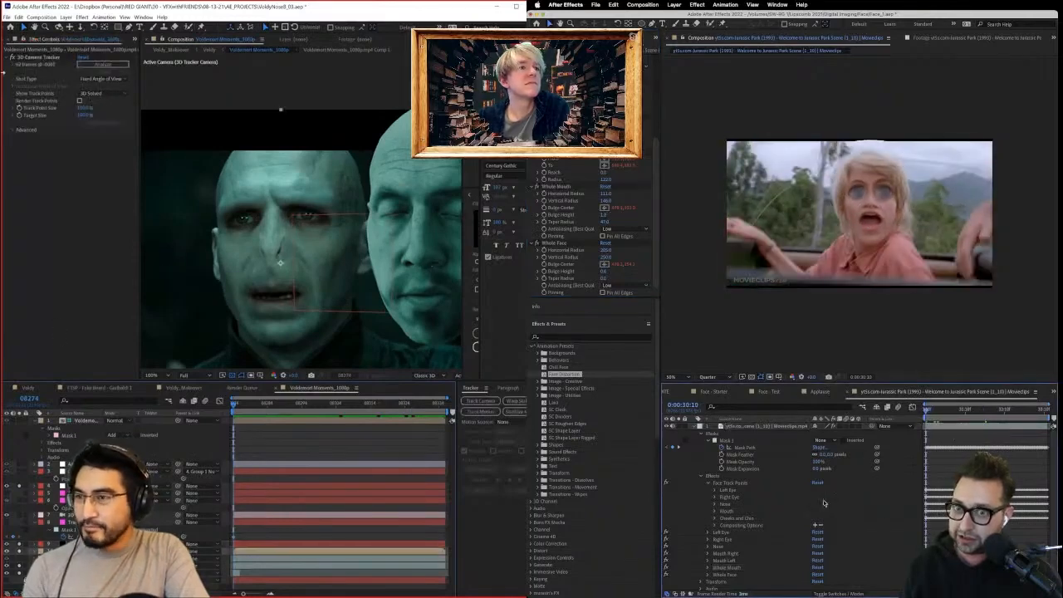
pyautogui.click(36, 59)
pyautogui.press('pagedown')
pyautogui.press('pagedown')
pyautogui.press('pagedown')
pyautogui.press('pagedown')
pyautogui.press('pagedown')
pyautogui.press('pagedown')
pyautogui.press('pagedown')
pyautogui.press('pagedown')
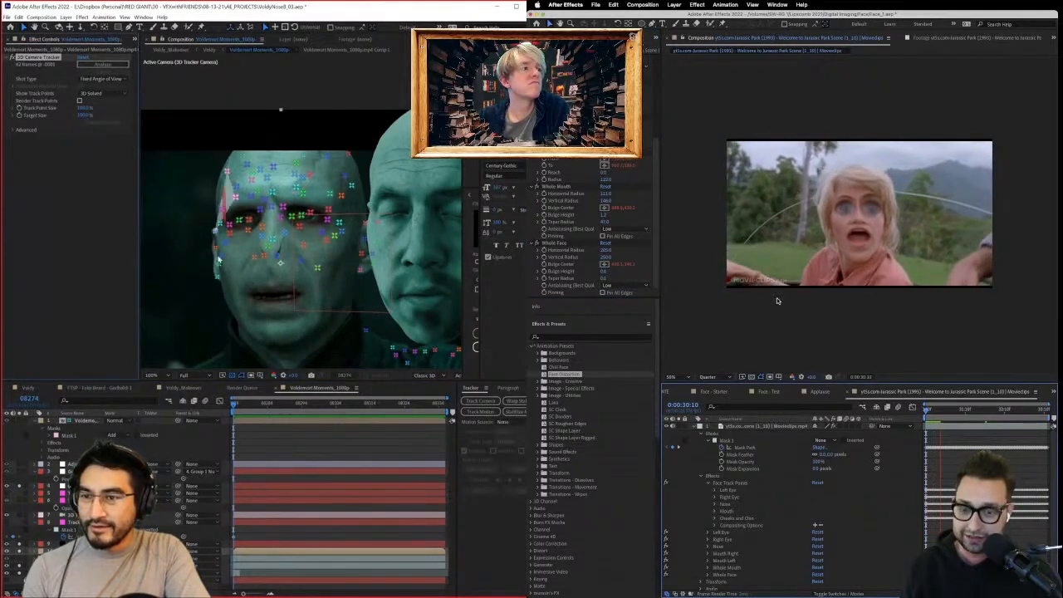
# Enlarge the Jurassic Park view and play back the distorted face, rewinding the Voldemort comp to its start.
pyautogui.scroll(1, 778, 300)
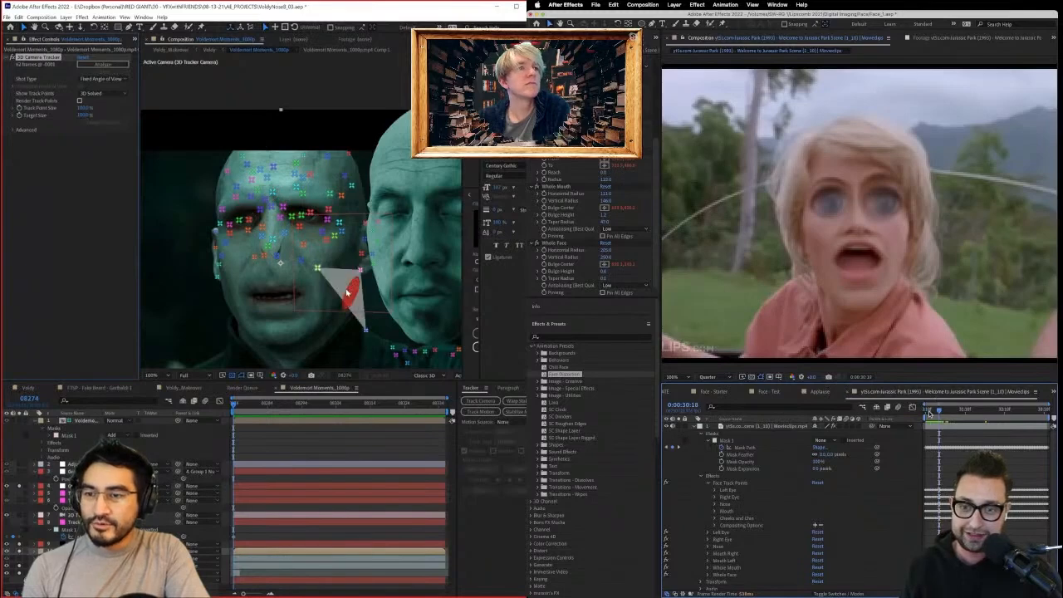
pyautogui.moveTo(940, 410); pyautogui.dragTo(859, 422)
pyautogui.press('space')
pyautogui.moveTo(258, 406); pyautogui.dragTo(231, 410)
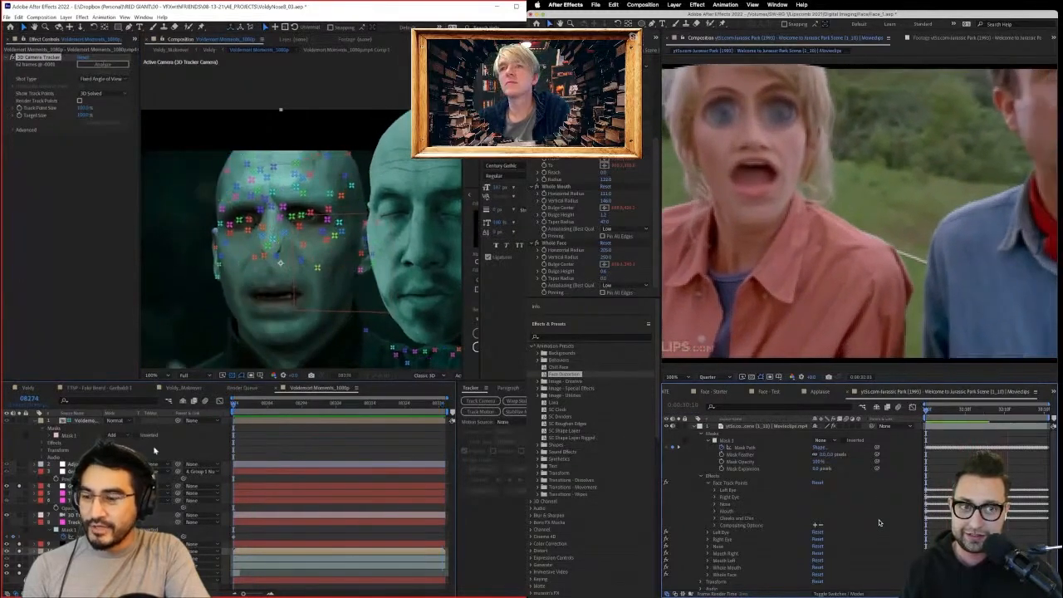
pyautogui.press('space')
# Undo the face layer's offset in the Voldemort comp and widen and heighten the Left Eye and Right Eye bulges.
pyautogui.click(428, 185)
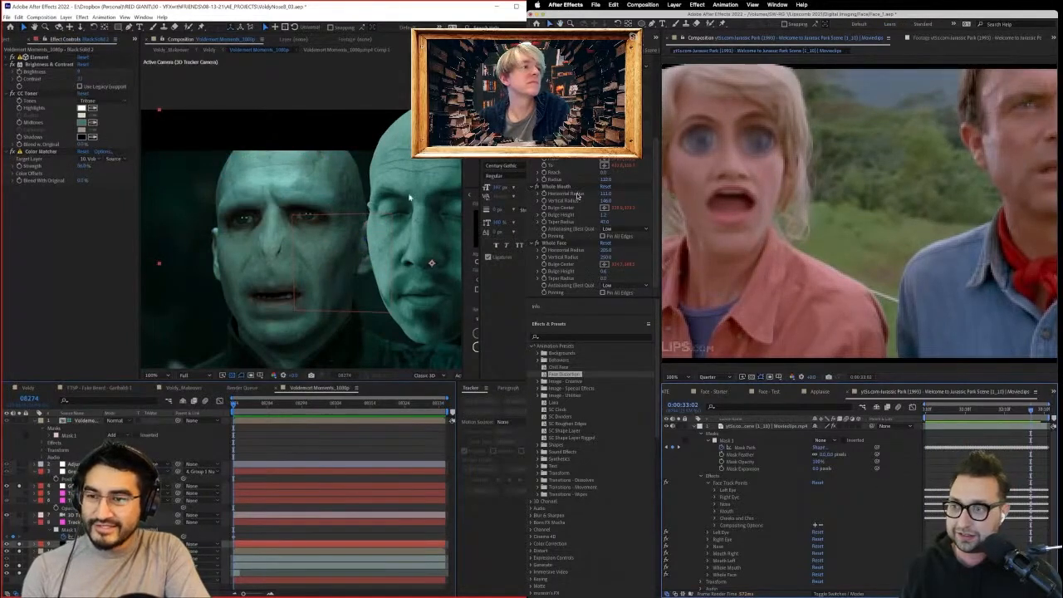
pyautogui.scroll(-4, 594, 228)
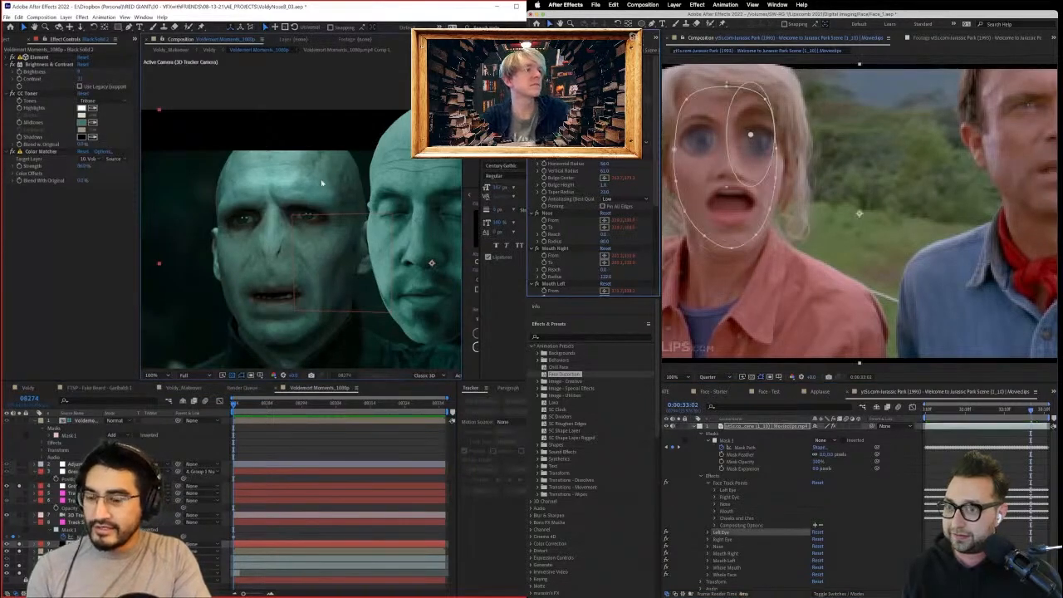
pyautogui.hotkey('ctrl', 'z')
pyautogui.moveTo(605, 171); pyautogui.dragTo(629, 168)
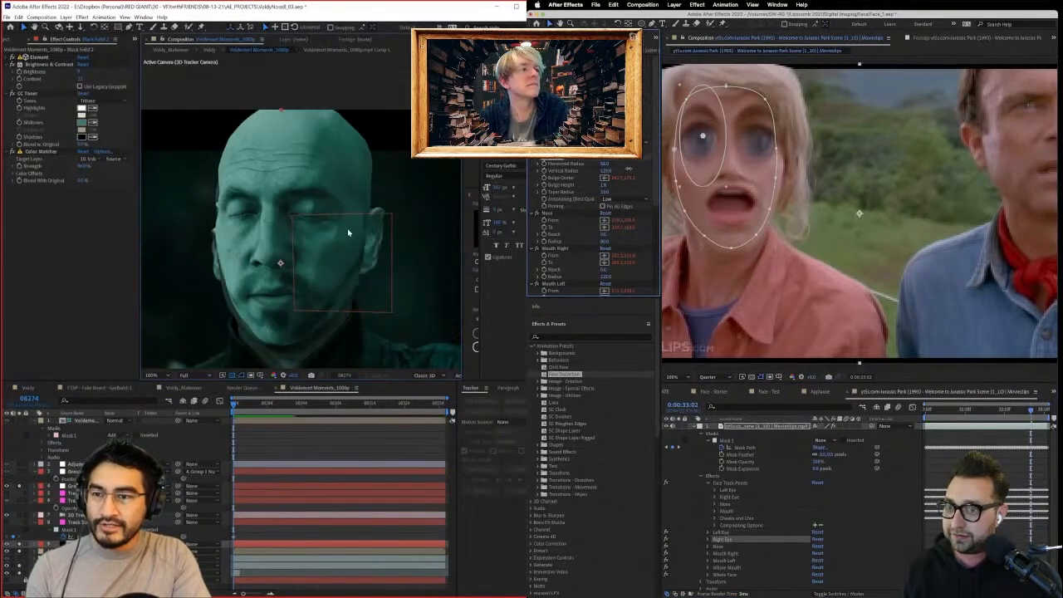
pyautogui.scroll(2, 262, 235)
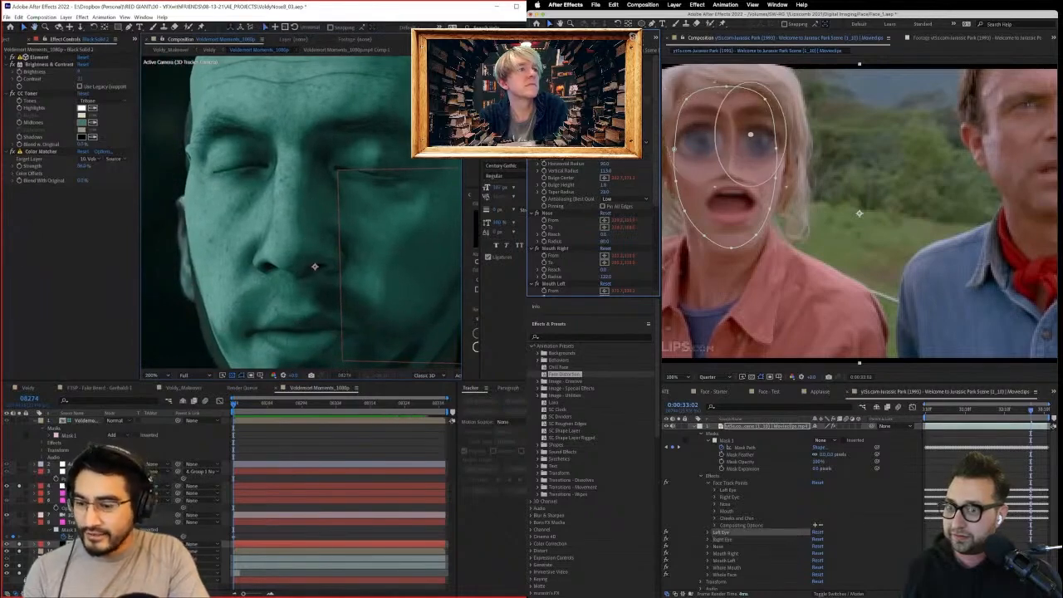
# Raise the eye bulges' taper radius to 70 and toggle the face layer's visibility to compare it with Voldemort's face.
pyautogui.click(864, 518)
pyautogui.click(6, 544)
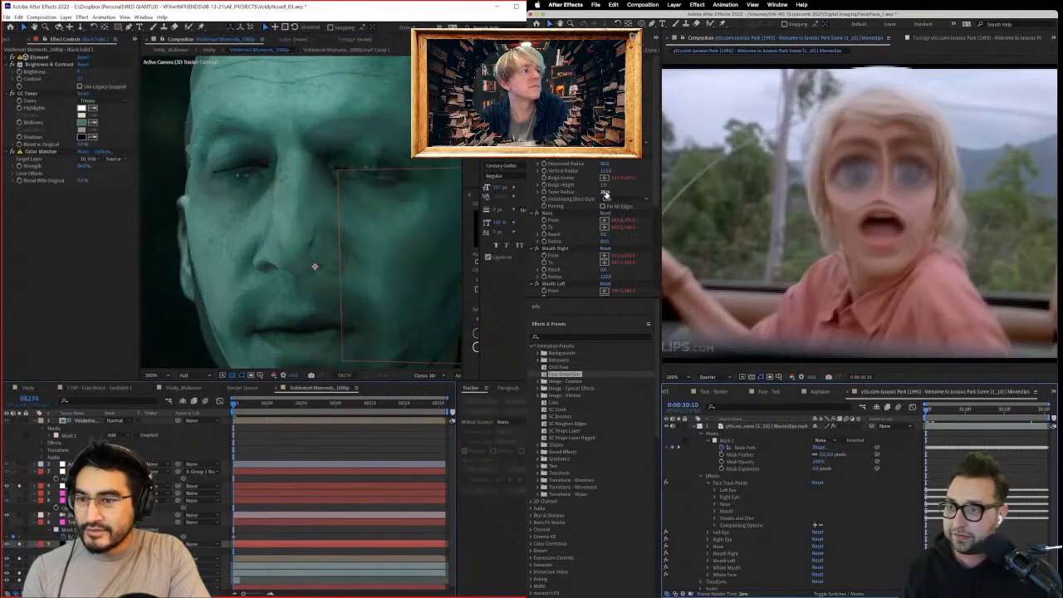
pyautogui.click(6, 544)
pyautogui.click(624, 193)
pyautogui.click(6, 544)
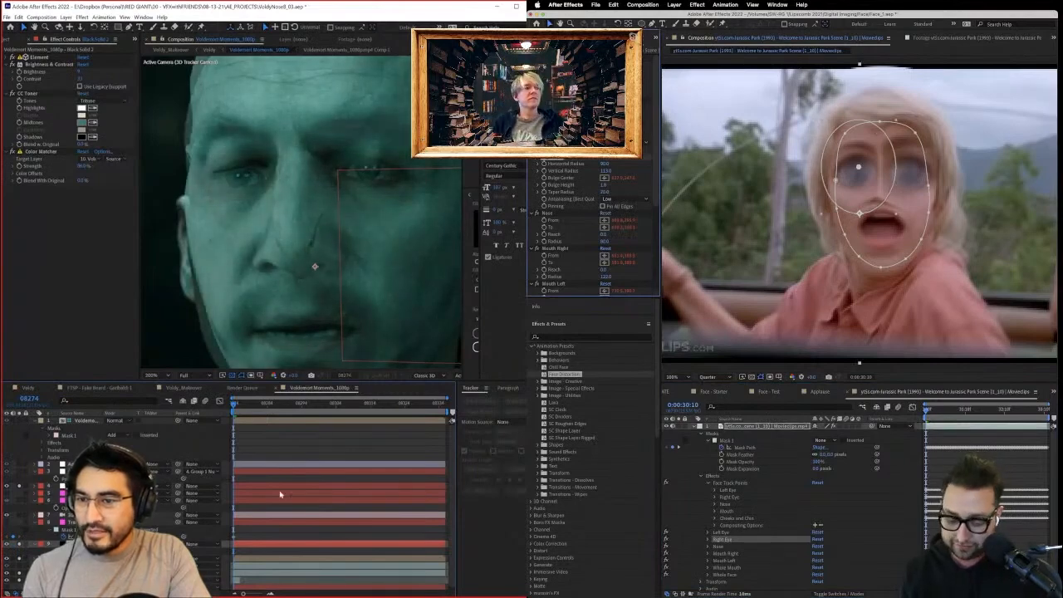
pyautogui.click(625, 136)
# Nudge the Group 1 Null slightly down in the Voldemort comp and play back the Jurassic Park distortion.
pyautogui.click(333, 292)
pyautogui.click(877, 497)
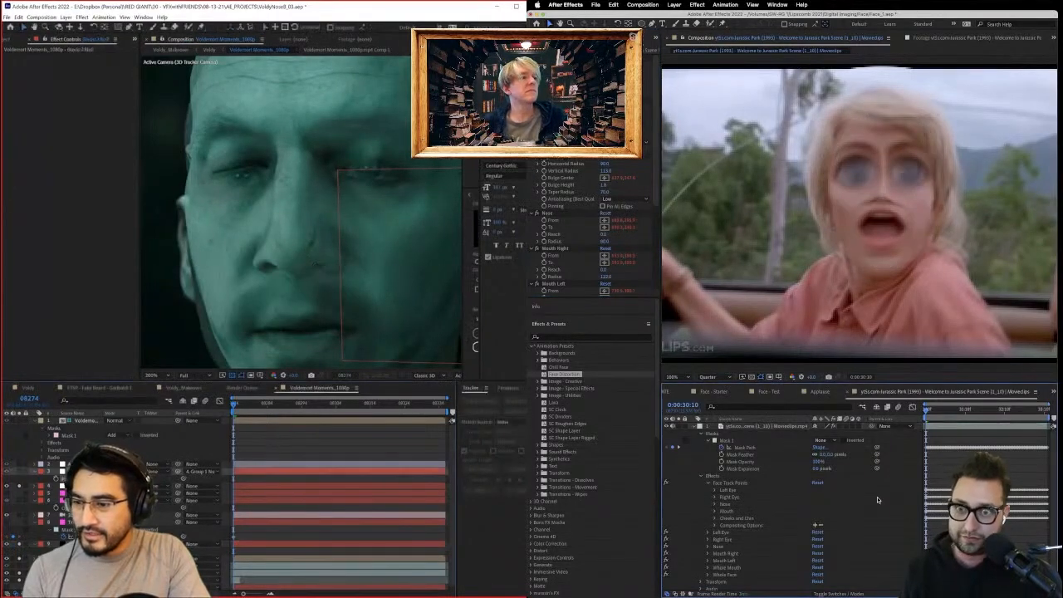
pyautogui.click(365, 169)
pyautogui.press('space')
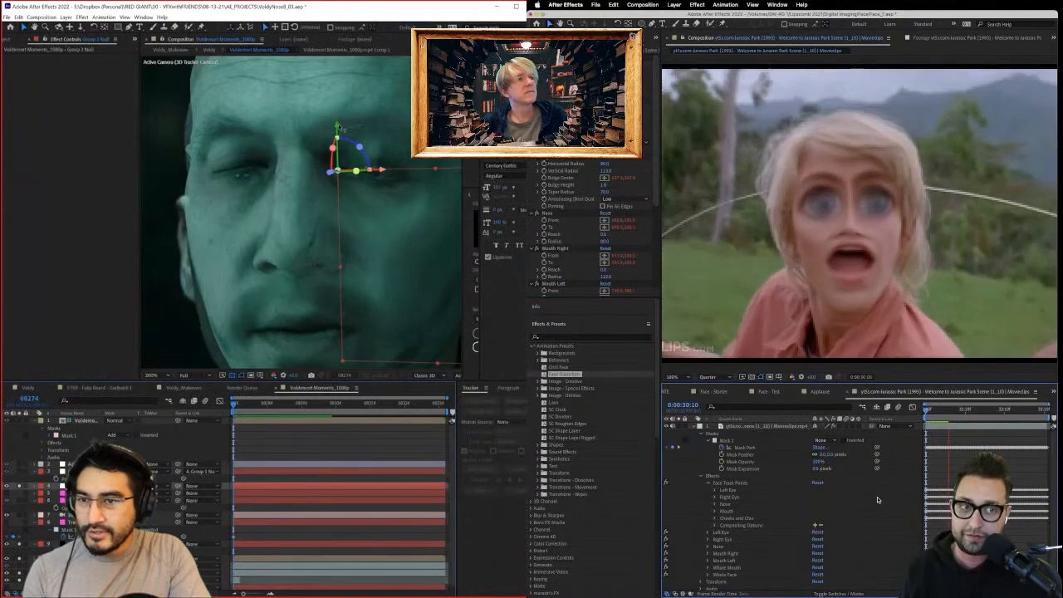
pyautogui.moveTo(339, 131); pyautogui.dragTo(342, 136)
pyautogui.scroll(-1, 344, 251)
# Set the Whole Face bulge height to 1.0 and turn off solo for the null in the Voldemort comp.
pyautogui.scroll(-3, 583, 250)
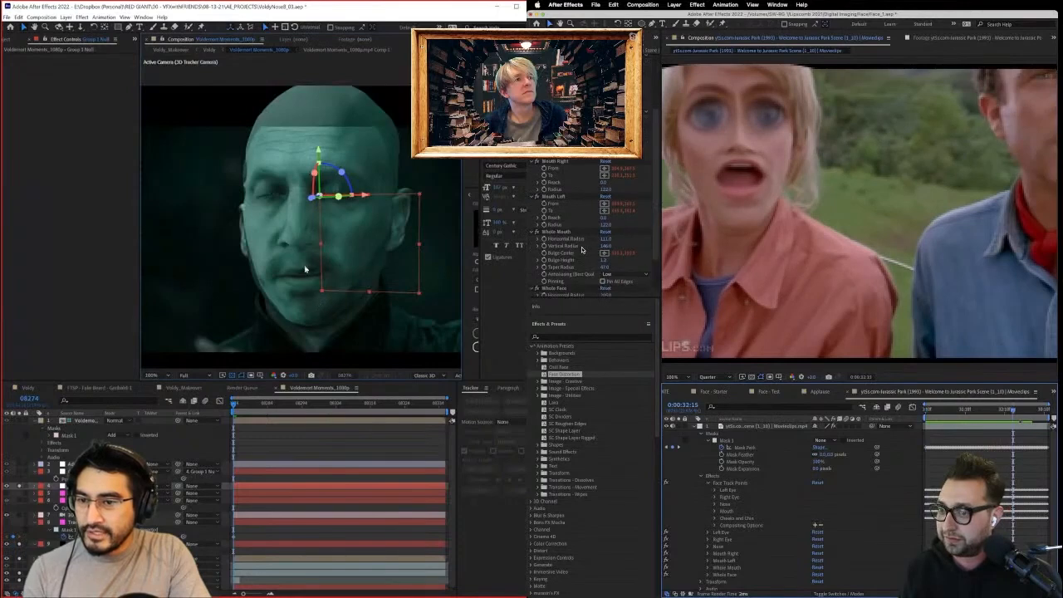
pyautogui.scroll(-3, 573, 266)
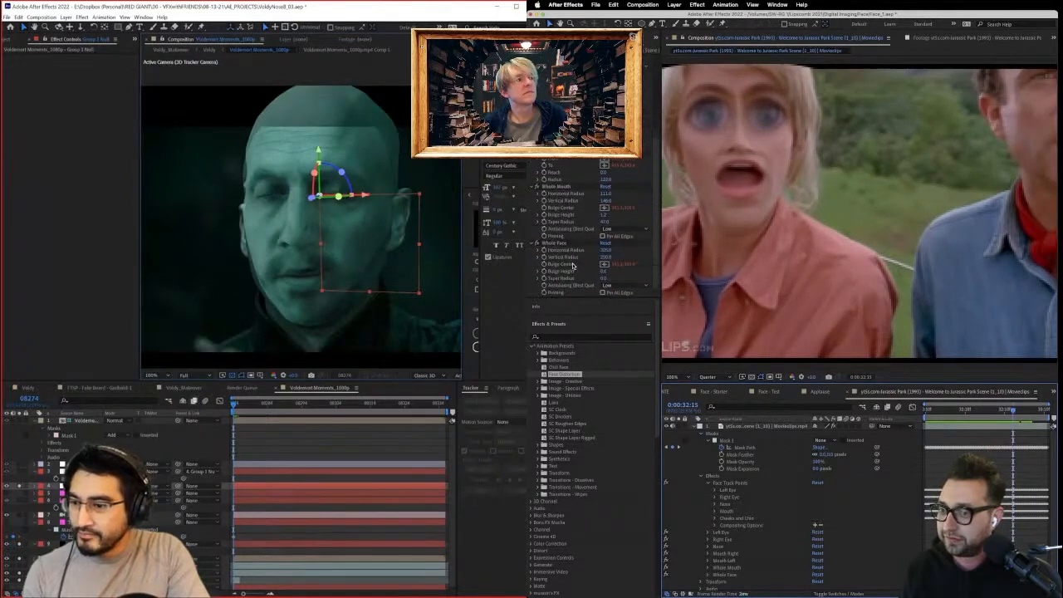
pyautogui.click(20, 487)
pyautogui.moveTo(603, 272); pyautogui.dragTo(622, 272)
pyautogui.click(20, 487)
# Play back the distorted Jurassic Park shot from 0:00:30:10 and inspect the track solid's nose mask against the Voldemort face layer.
pyautogui.click(74, 523)
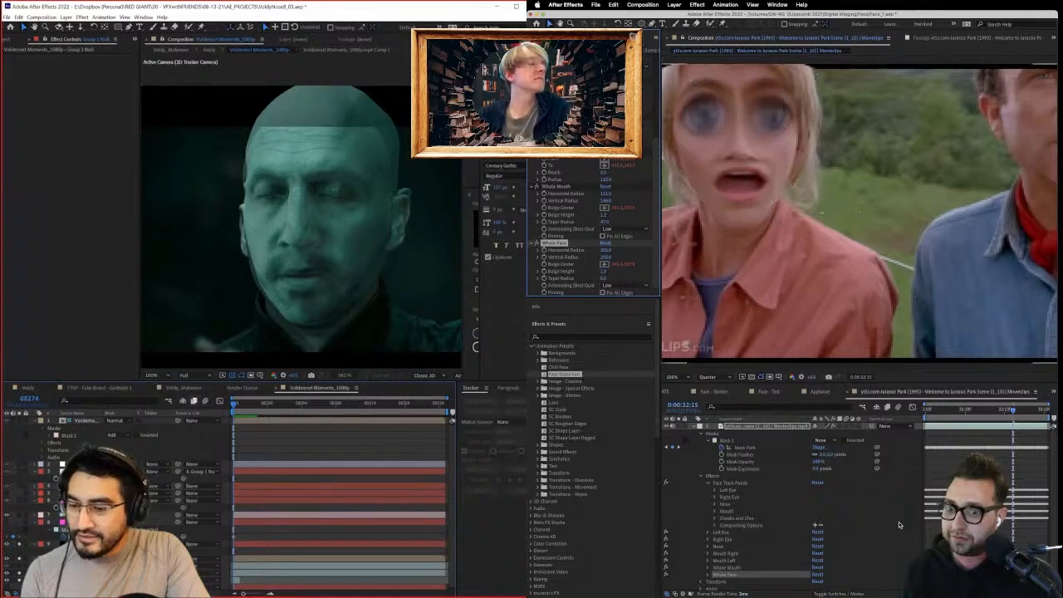
pyautogui.click(899, 522)
pyautogui.moveTo(941, 412); pyautogui.dragTo(829, 413)
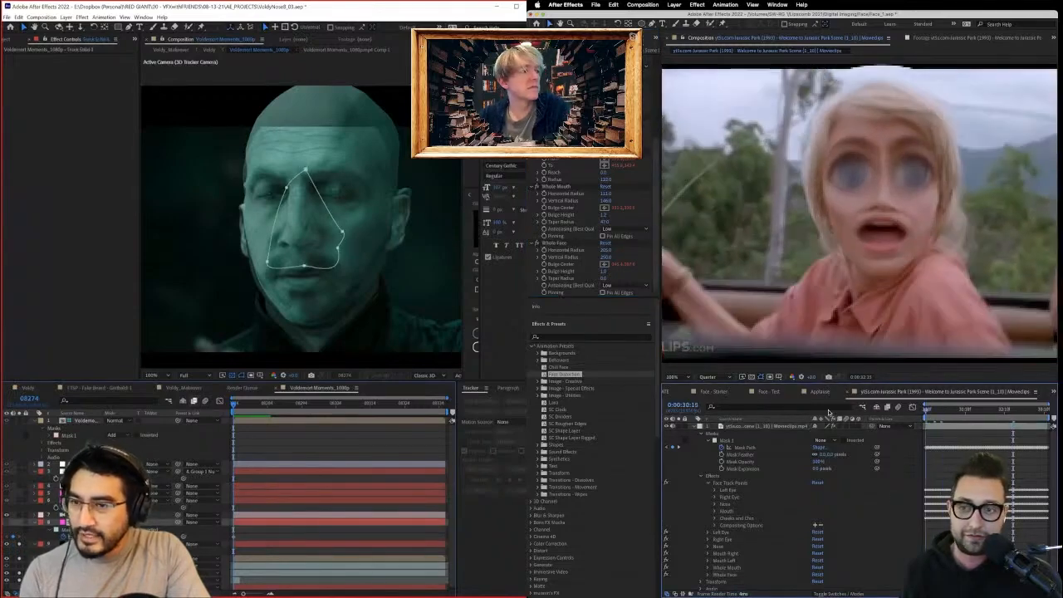
pyautogui.click(75, 544)
pyautogui.press('space')
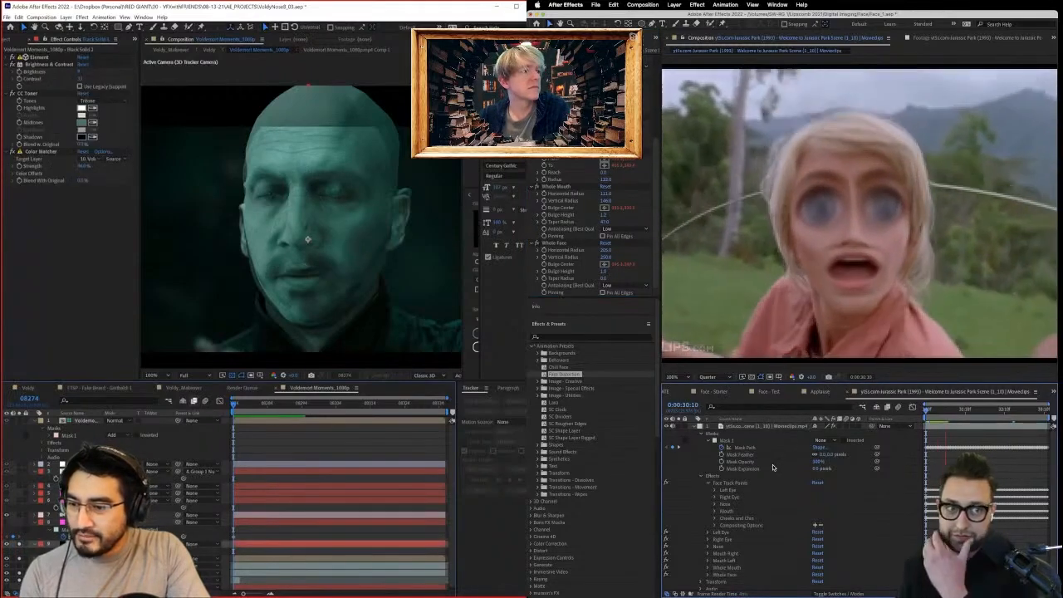
pyautogui.click(8, 545)
pyautogui.click(73, 523)
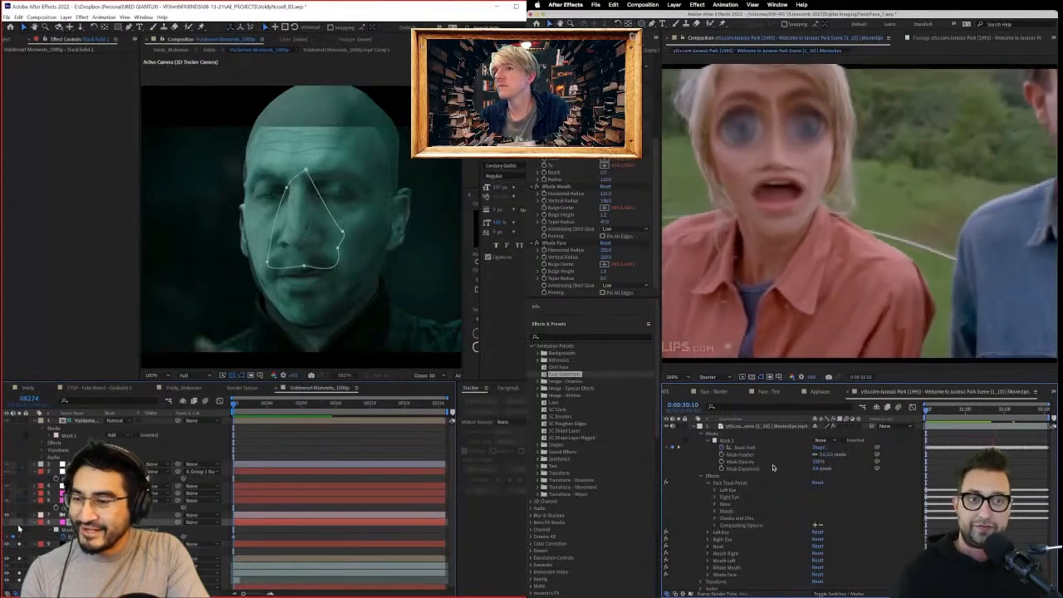
pyautogui.press('space')
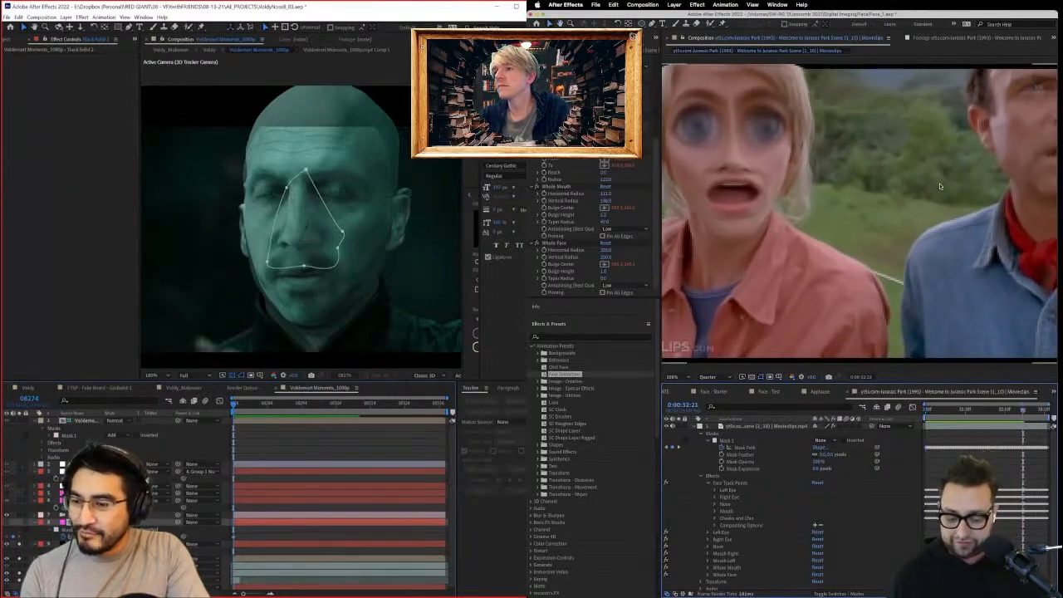
# Compare the Element face layer with Voldemort's face by toggling it on and off, and move the Jurassic Park shot to 0:00:33:11.
pyautogui.press(',')
pyautogui.click(8, 558)
pyautogui.click(642, 24)
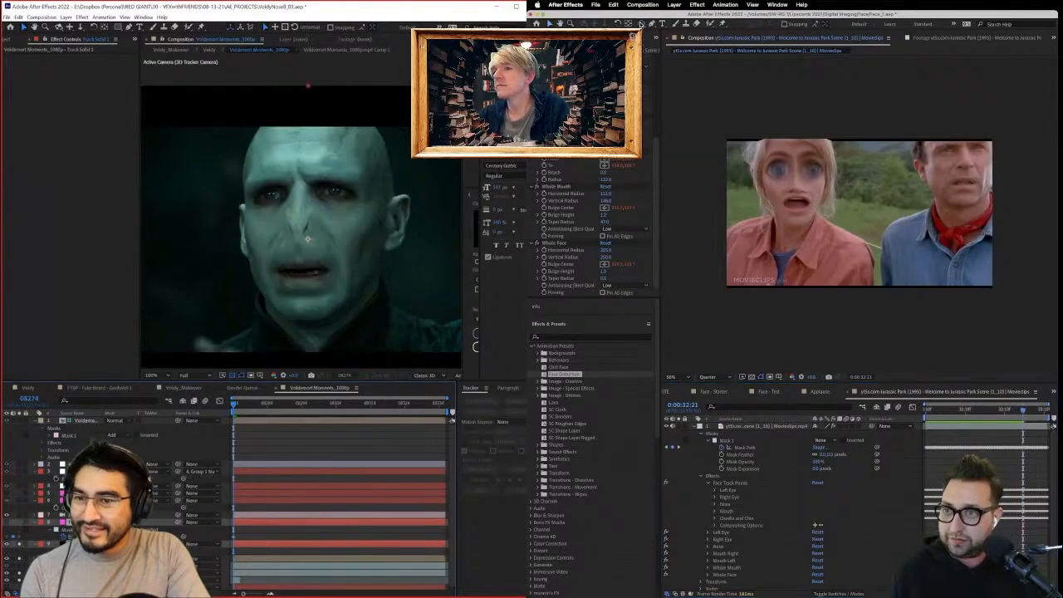
pyautogui.click(7, 558)
pyautogui.click(8, 558)
pyautogui.click(8, 559)
pyautogui.click(1047, 410)
pyautogui.click(7, 558)
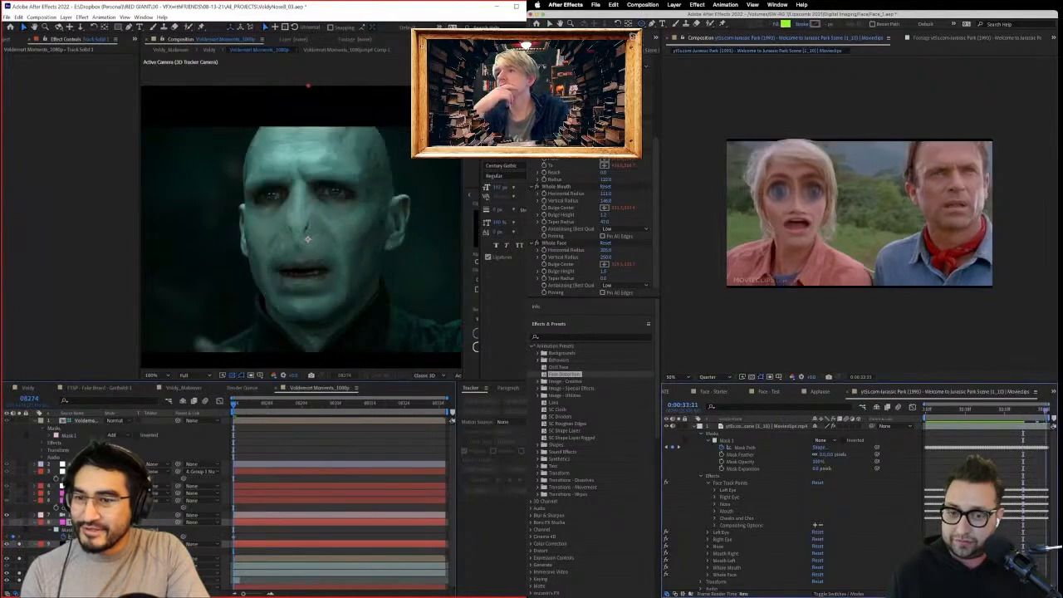
pyautogui.click(8, 559)
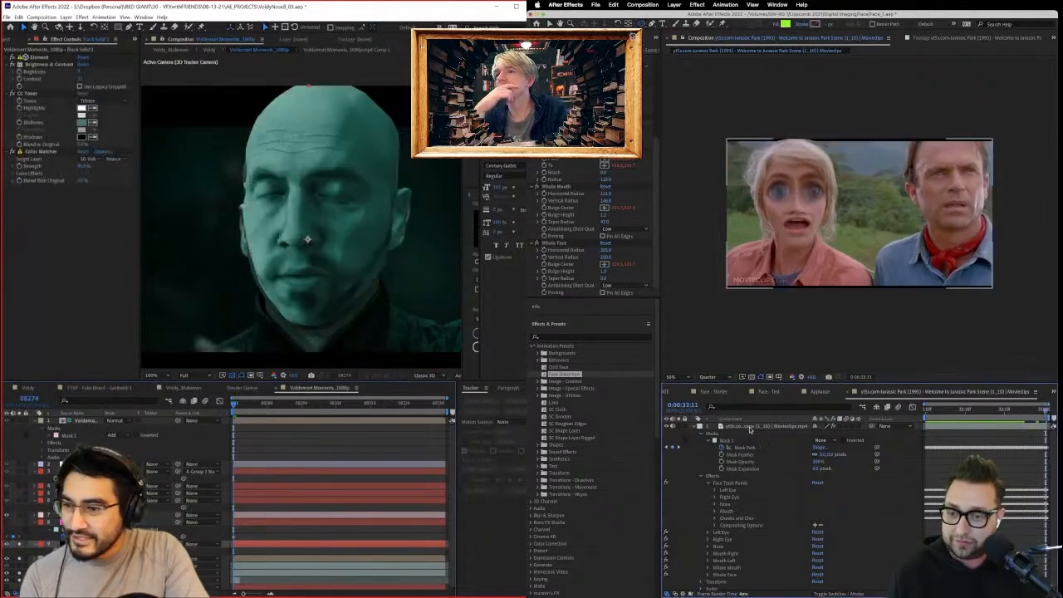
# Duplicate the Jurassic Park clip layer and delete Mask 1 from the copy, and reveal the Element lighting settings in the Voldemort comp.
pyautogui.click(750, 428)
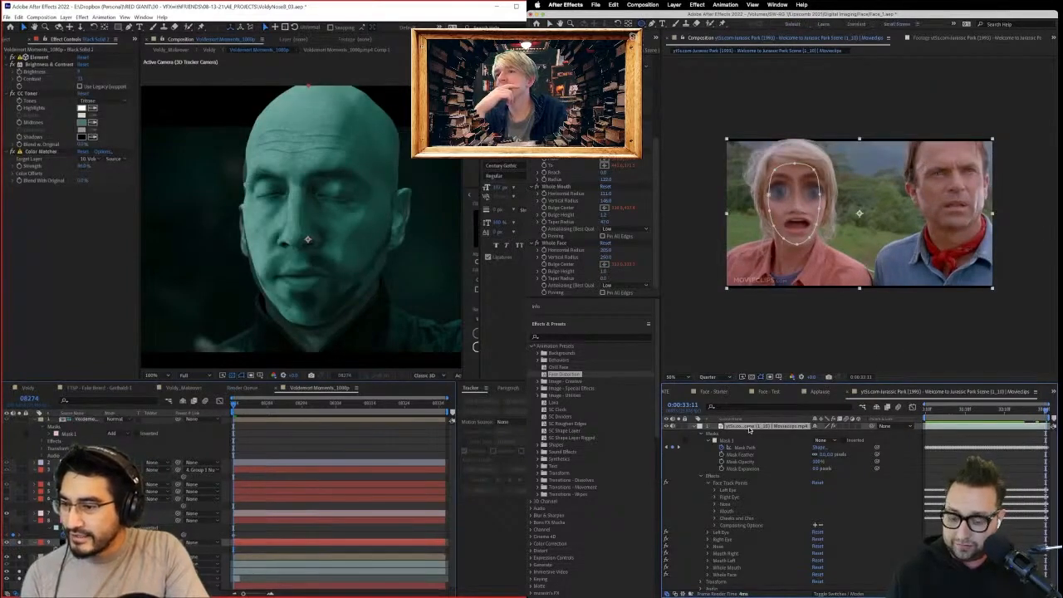
pyautogui.hotkey('ctrl', 'd')
pyautogui.click(8, 58)
pyautogui.click(694, 428)
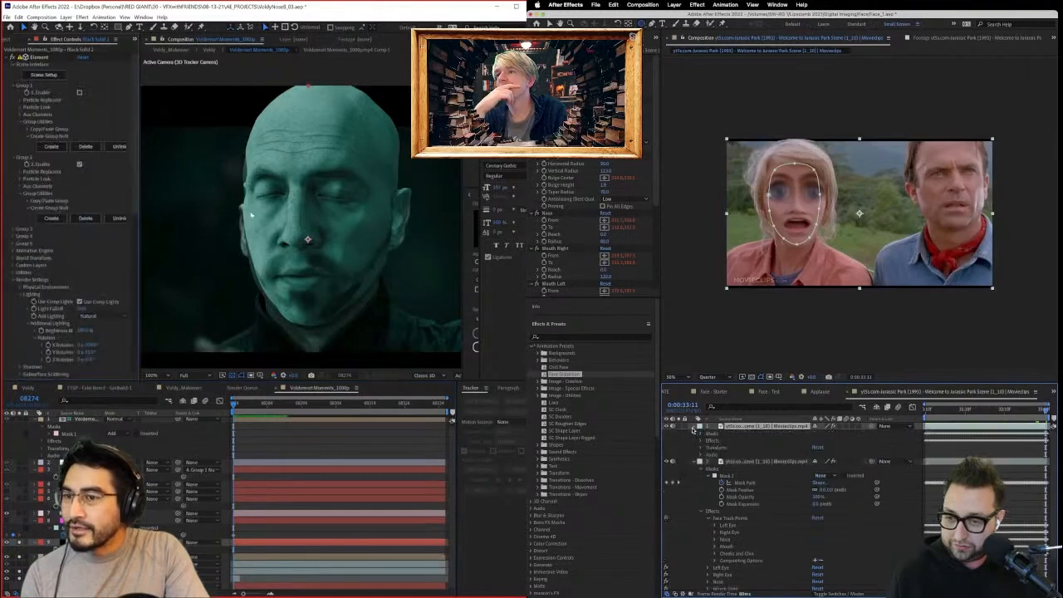
pyautogui.scroll(-5, 45, 274)
pyautogui.click(705, 437)
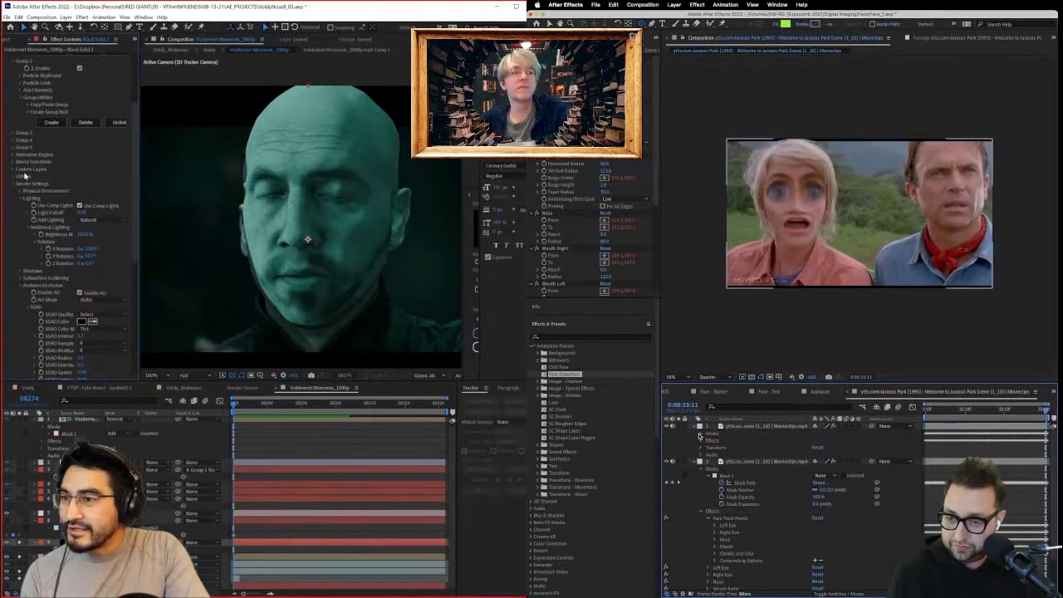
pyautogui.click(701, 434)
pyautogui.click(727, 441)
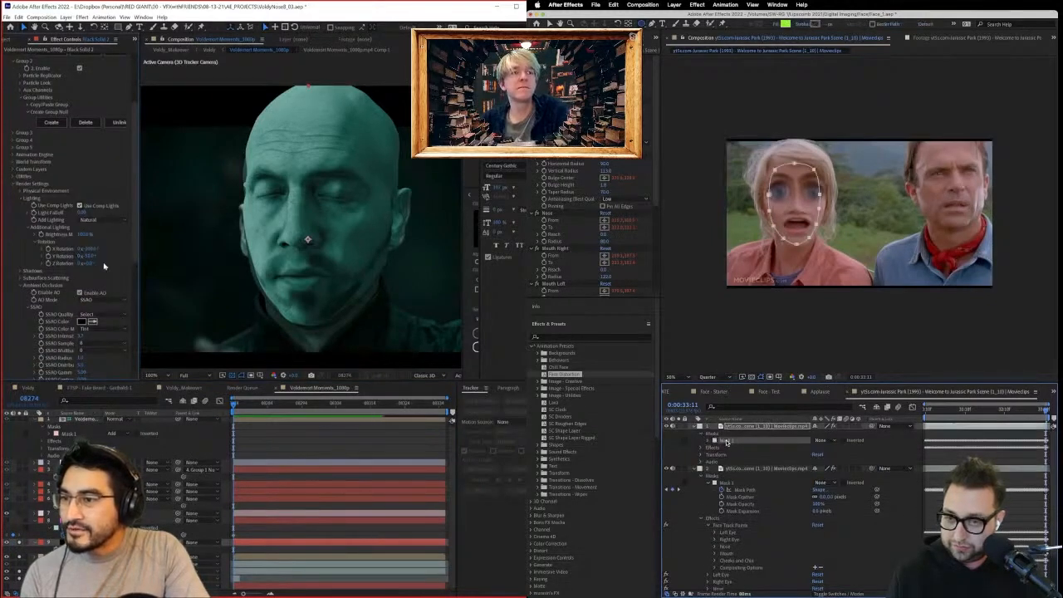
pyautogui.press('Delete')
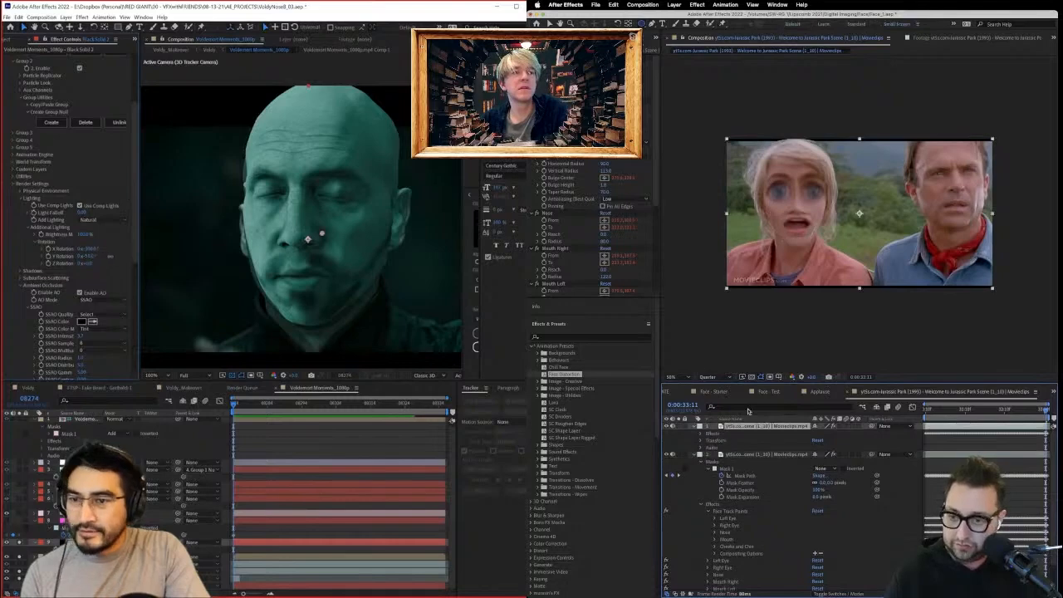
# Mask the man's face with an ellipse on the duplicate clip at 0:00:33:11 and track it backward with detailed face tracking.
pyautogui.hotkey('ctrl', 'shift', 'n')
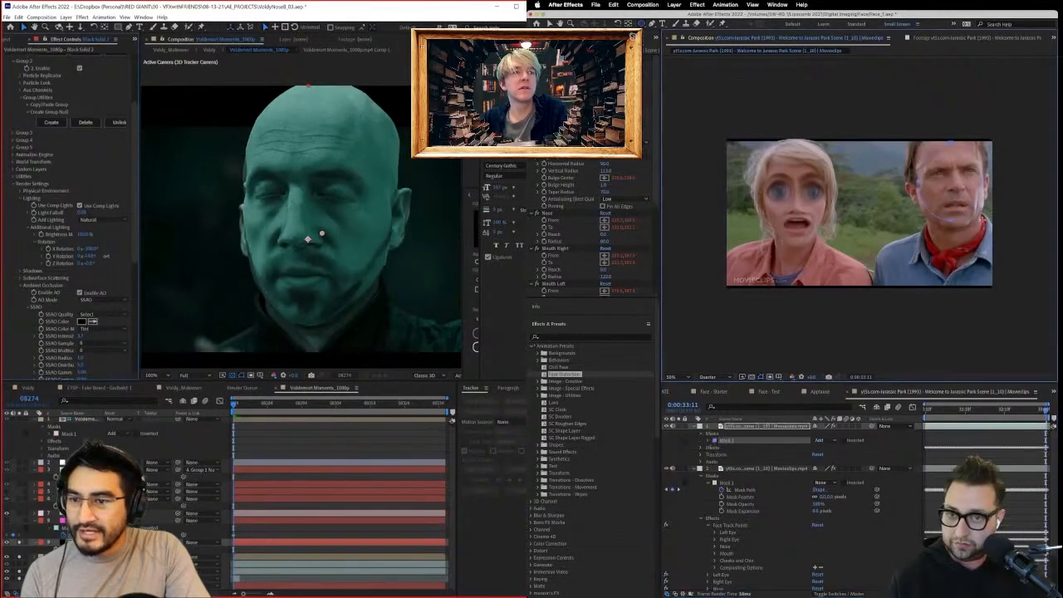
pyautogui.click(567, 324)
pyautogui.click(562, 412)
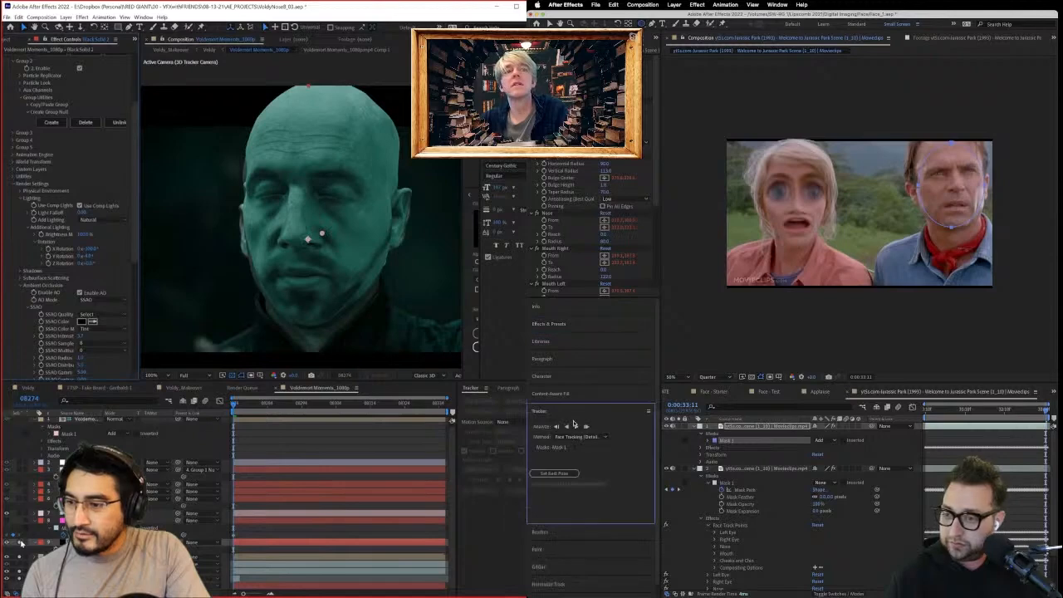
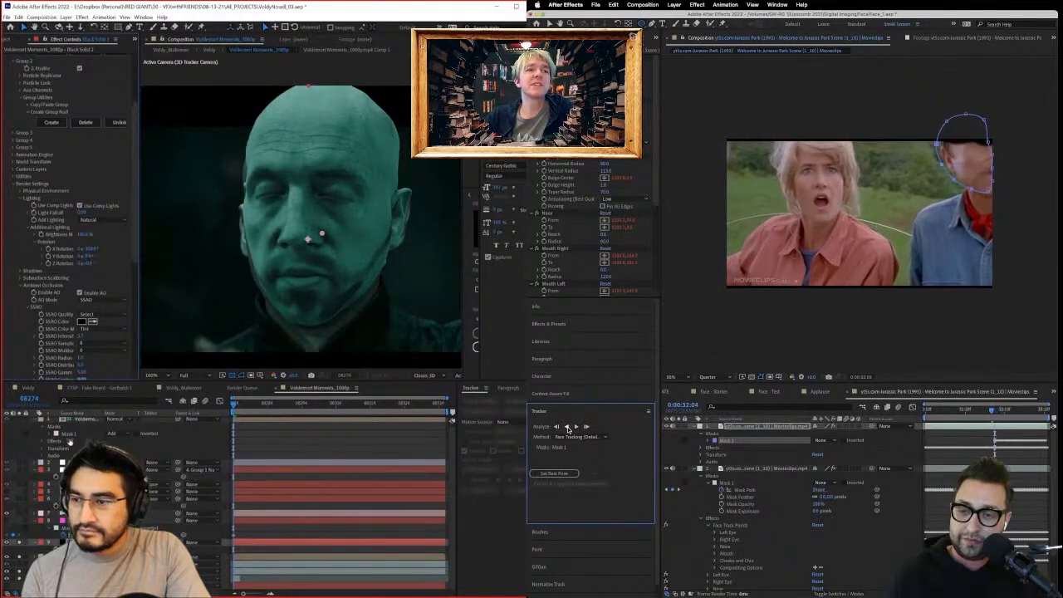
pyautogui.click(568, 429)
# Toggle the Element face layer against Voldemort's face and check the man's distortion at 0:00:33:11 in the Jurassic Park shot.
pyautogui.click(19, 543)
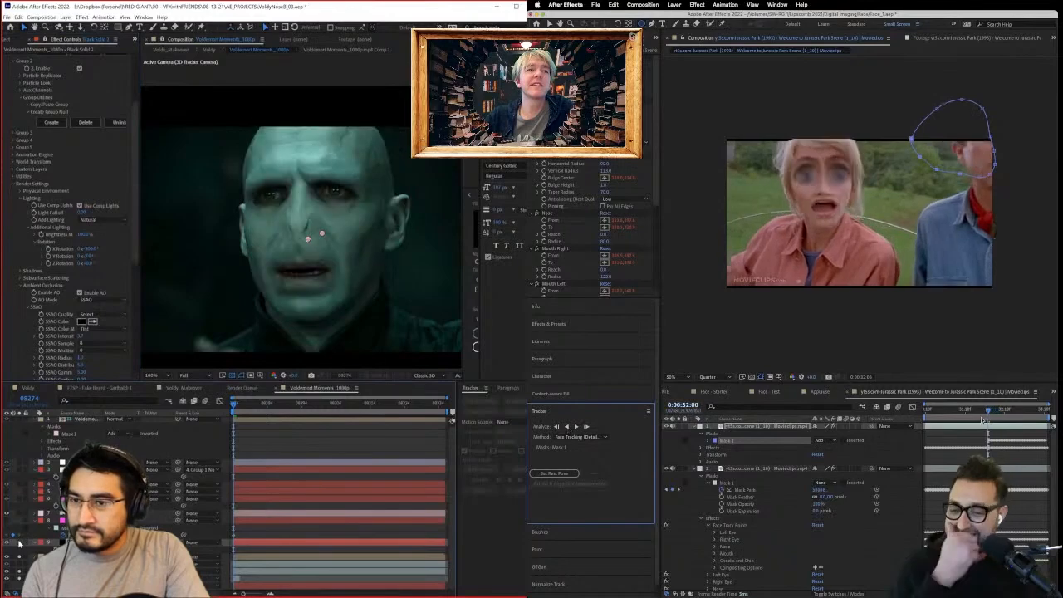
pyautogui.click(19, 543)
pyautogui.moveTo(988, 411); pyautogui.dragTo(1048, 413)
pyautogui.click(19, 543)
pyautogui.click(19, 543)
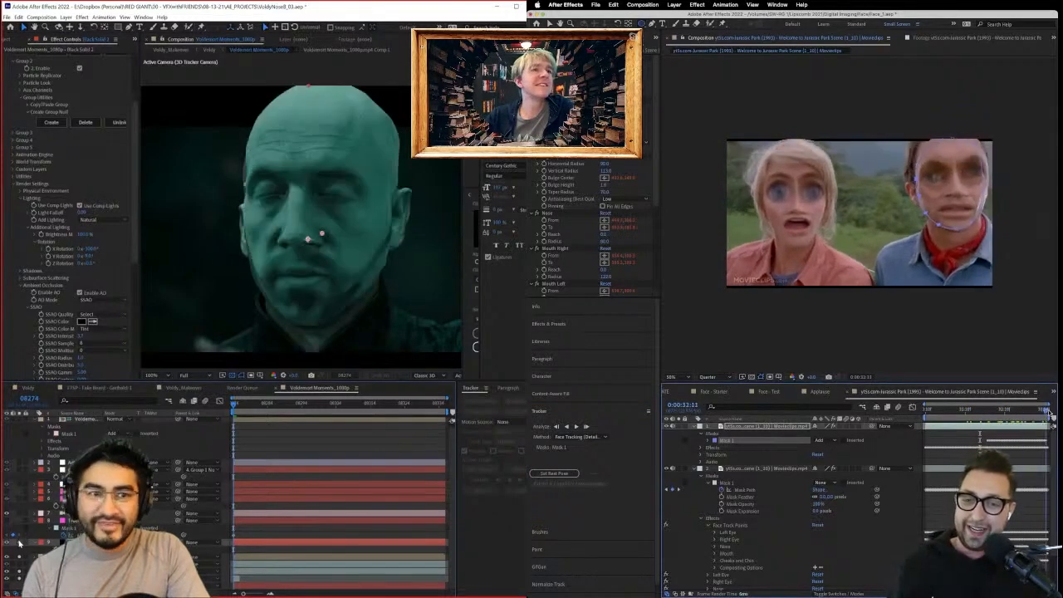
pyautogui.click(20, 543)
pyautogui.click(20, 544)
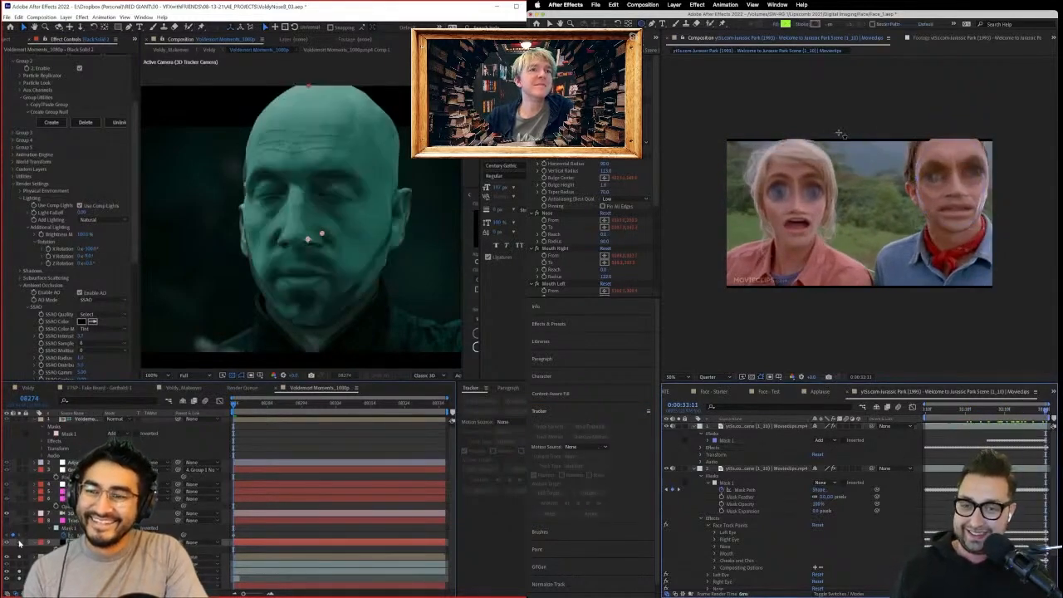
pyautogui.click(19, 543)
pyautogui.click(19, 543)
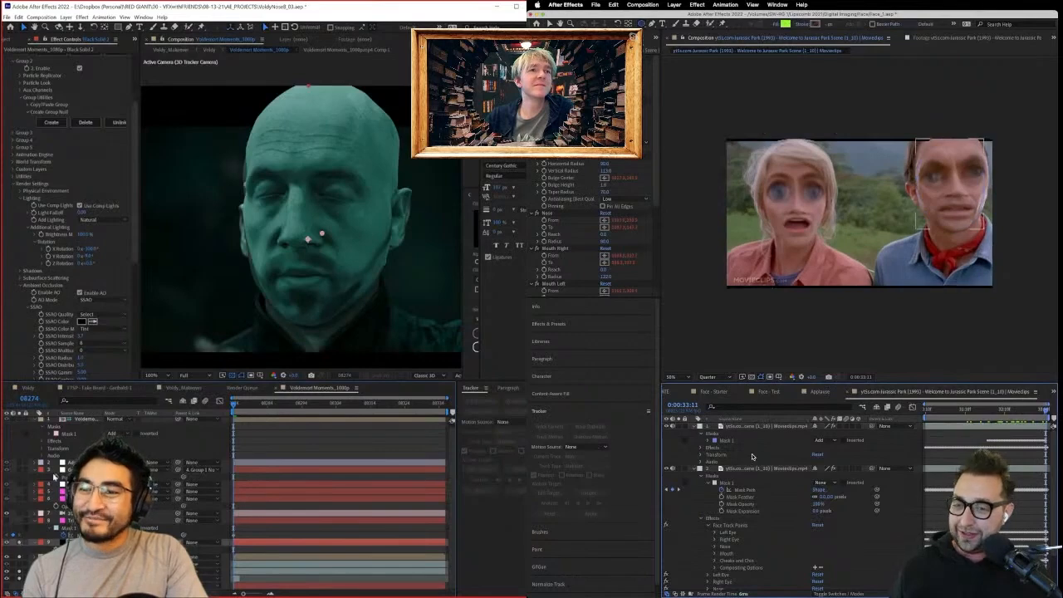
# Adjust the Element additional lighting's brightness, hide the duplicate Jurassic Park clip, and show the original clip's effects at 0:00:30:10.
pyautogui.click(83, 235)
pyautogui.click(673, 426)
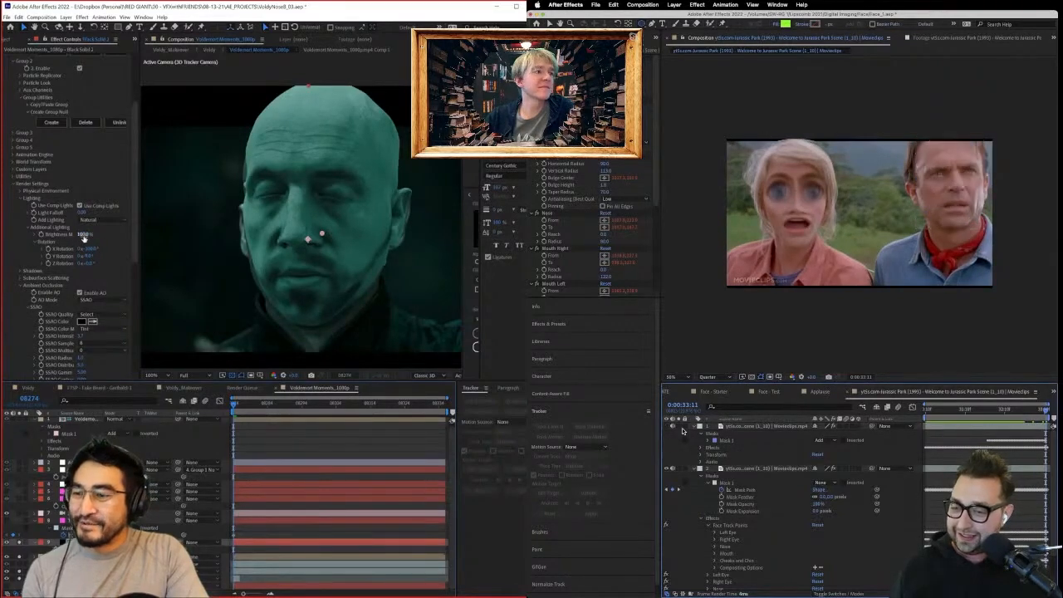
pyautogui.click(759, 470)
pyautogui.moveTo(986, 411); pyautogui.dragTo(926, 411)
pyautogui.scroll(-3, 66, 295)
pyautogui.click(549, 38)
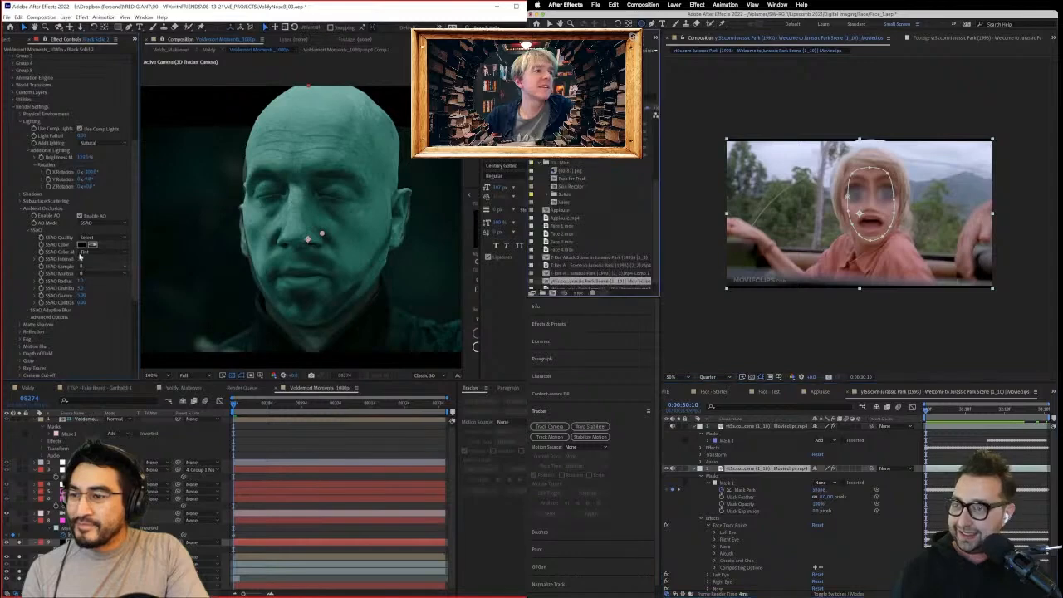
pyautogui.click(592, 37)
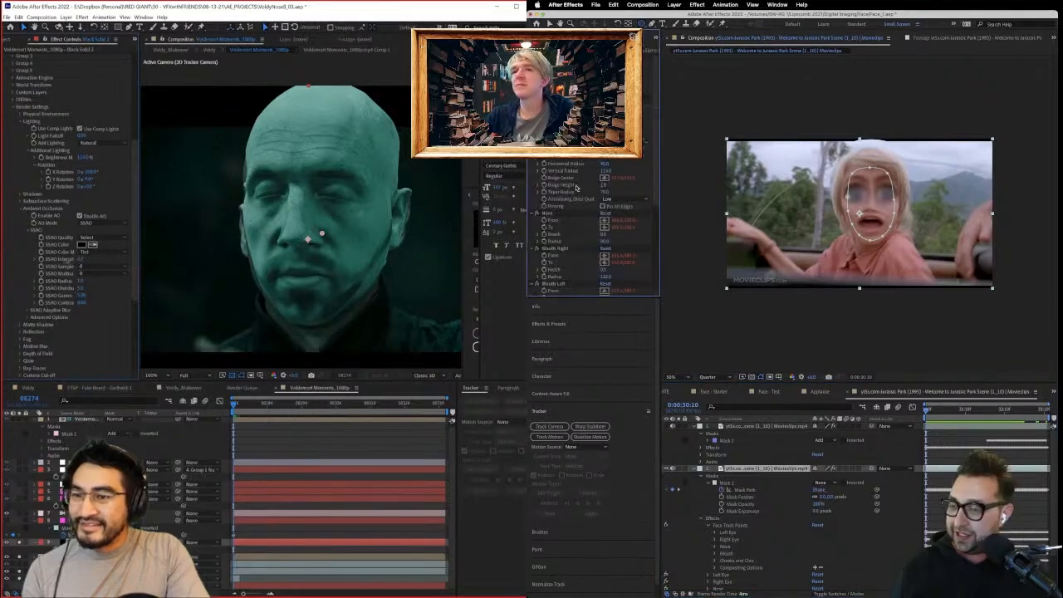
# Play back the woman's distorted face in the Jurassic Park shot and move to 0:00:33:04.
pyautogui.press('space')
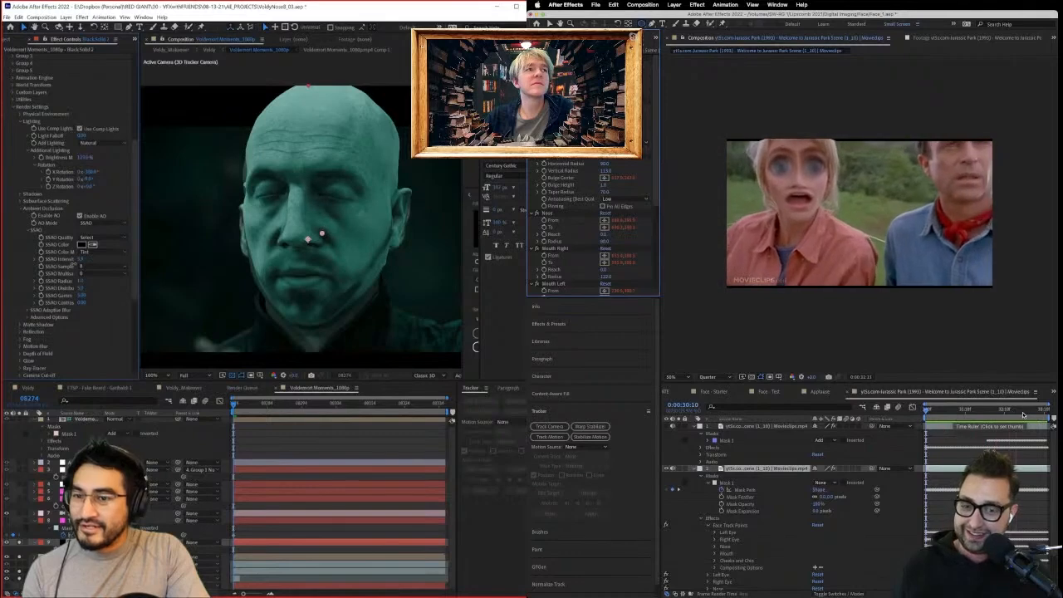
pyautogui.press('space')
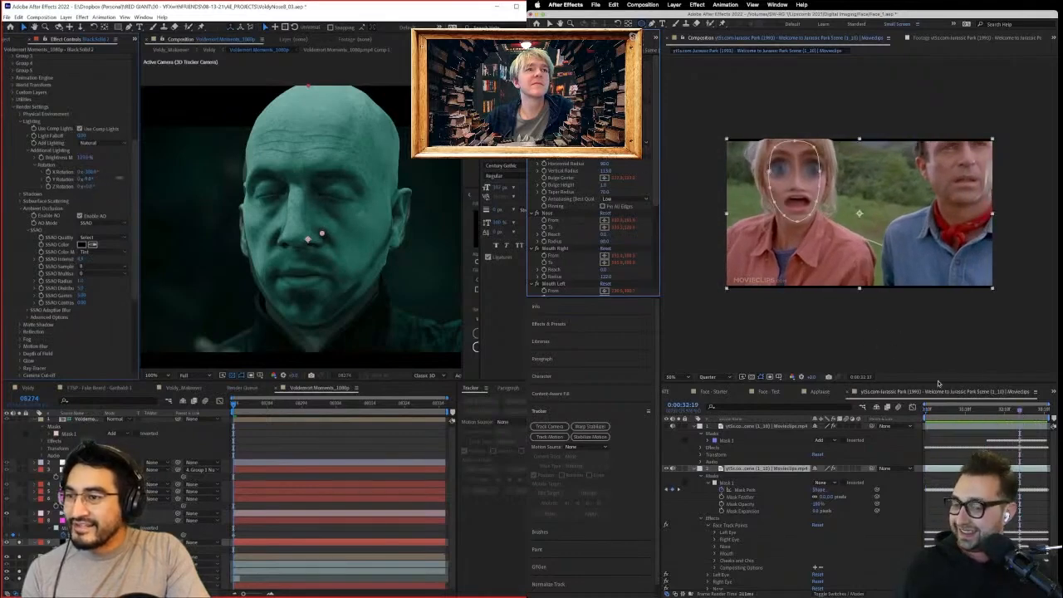
pyautogui.moveTo(1020, 411); pyautogui.dragTo(1034, 411)
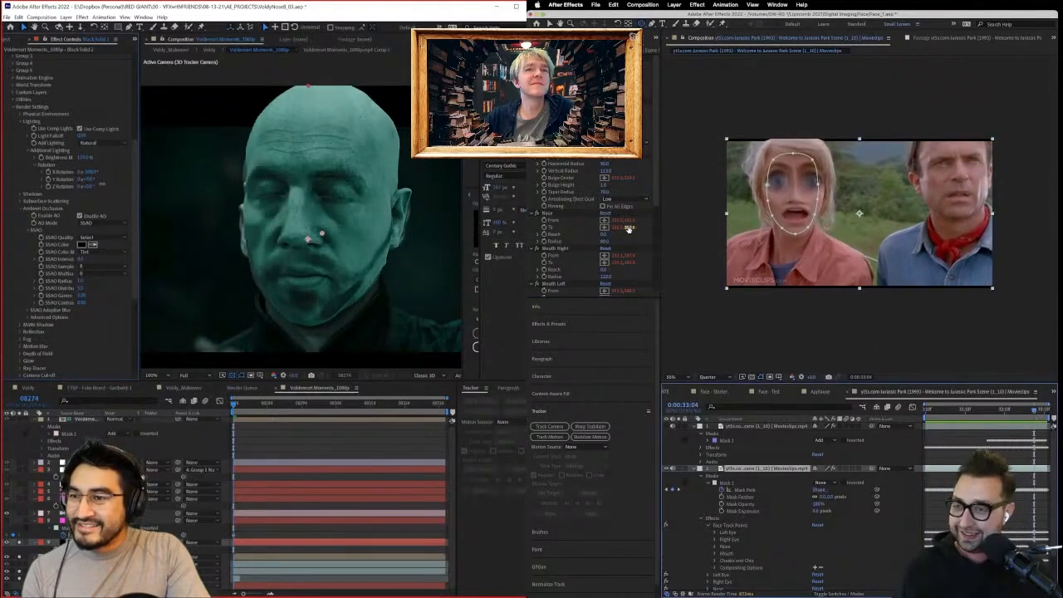
# Keyframe both eyes' Bulge Height at 0:00:33:04, adjust the Element lighting's Z rotation, and save the Jurassic Park project.
pyautogui.click(545, 186)
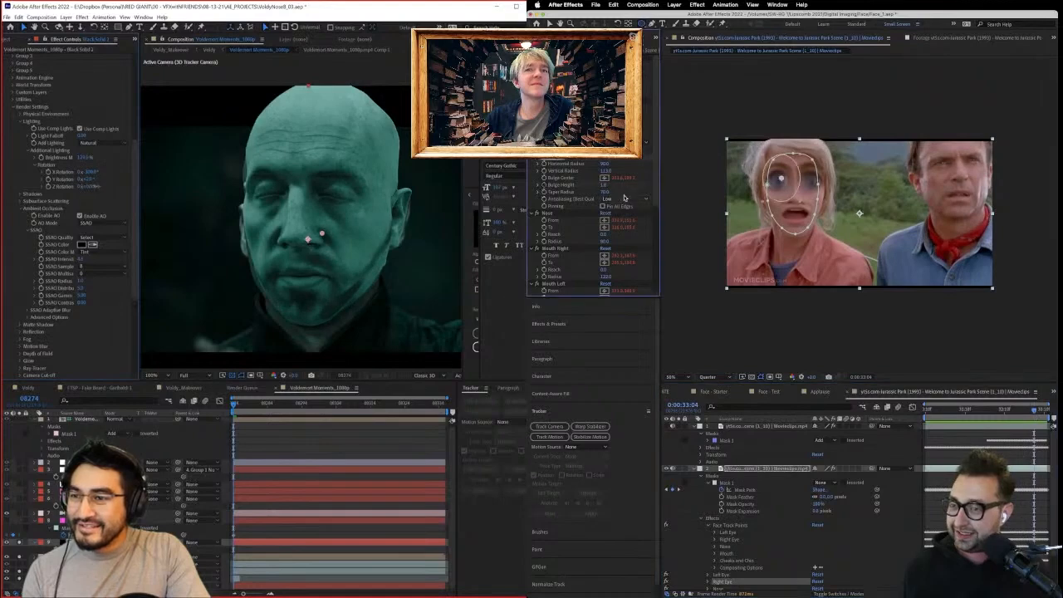
pyautogui.moveTo(84, 187)
pyautogui.mouseDown()
pyautogui.moveTo(101, 185)
pyautogui.moveTo(72, 178)
pyautogui.moveTo(111, 176)
pyautogui.moveTo(84, 184)
pyautogui.mouseUp()
pyautogui.click(551, 101)
pyautogui.scroll(-2, 570, 200)
pyautogui.press('super+s')
pyautogui.scroll(-4, 570, 216)
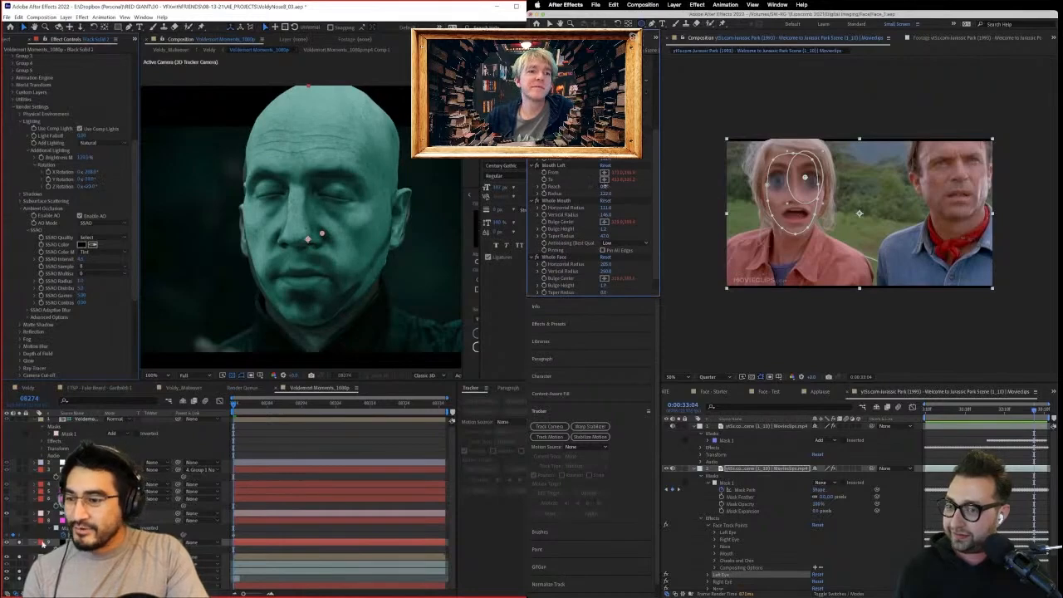
# Set Mouth Left's Reach to 52 and refine the X and Y rotation of the Element face's additional lighting.
pyautogui.moveTo(606, 187); pyautogui.dragTo(624, 187)
pyautogui.click(20, 543)
pyautogui.click(20, 543)
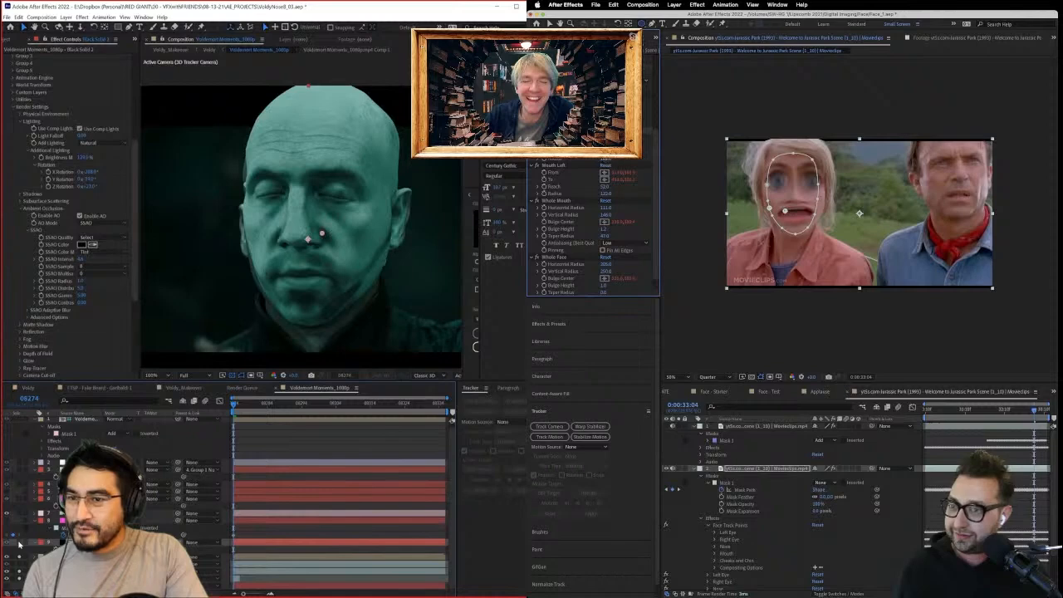
pyautogui.click(20, 543)
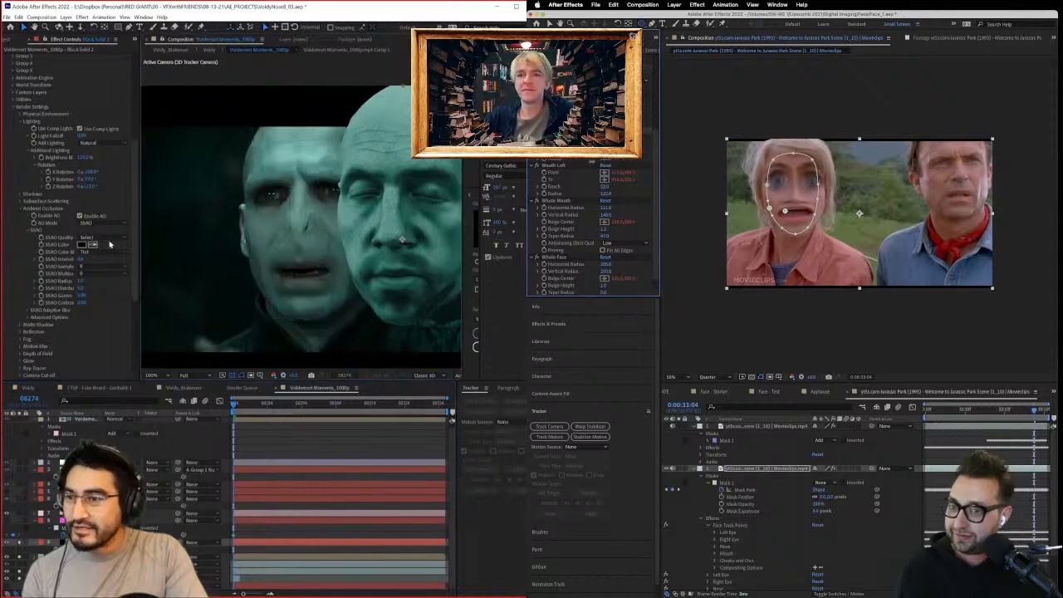
pyautogui.moveTo(83, 172); pyautogui.dragTo(84, 173)
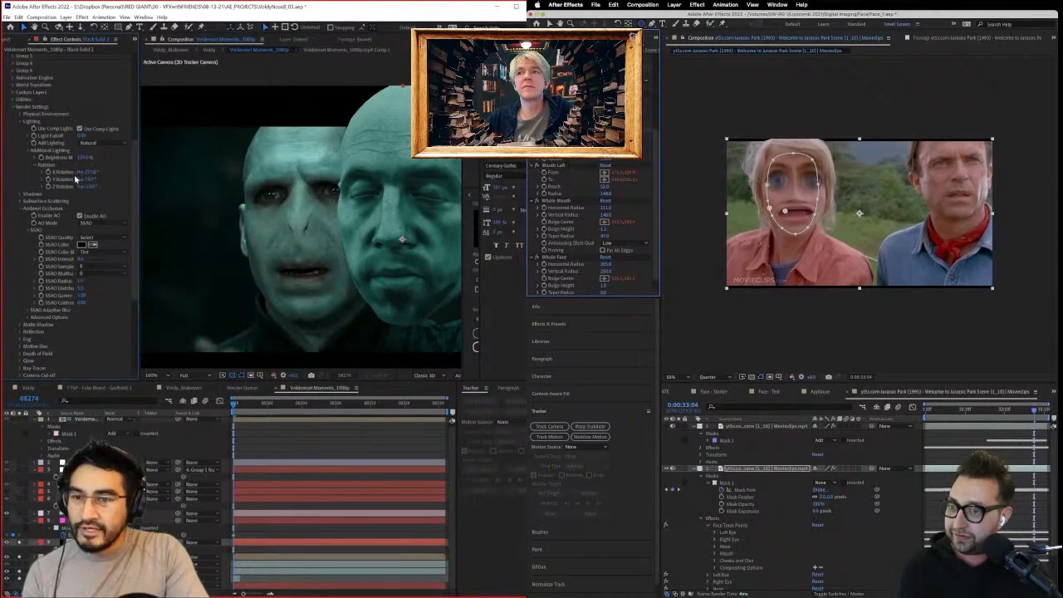
pyautogui.moveTo(79, 179); pyautogui.dragTo(107, 173)
# Keyframe the Whole Mouth and Whole Face Bulge Heights, set Whole Face to 0.0 at 0:00:30:10, and undo the Voldemort comp face's sideways shift.
pyautogui.click(544, 229)
pyautogui.click(544, 285)
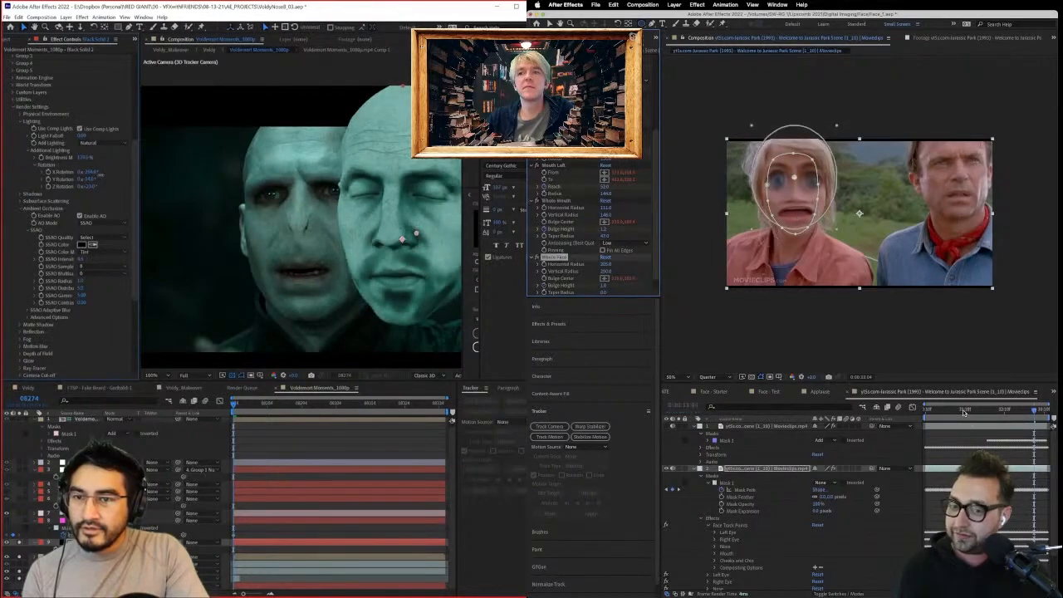
pyautogui.moveTo(963, 413); pyautogui.dragTo(927, 413)
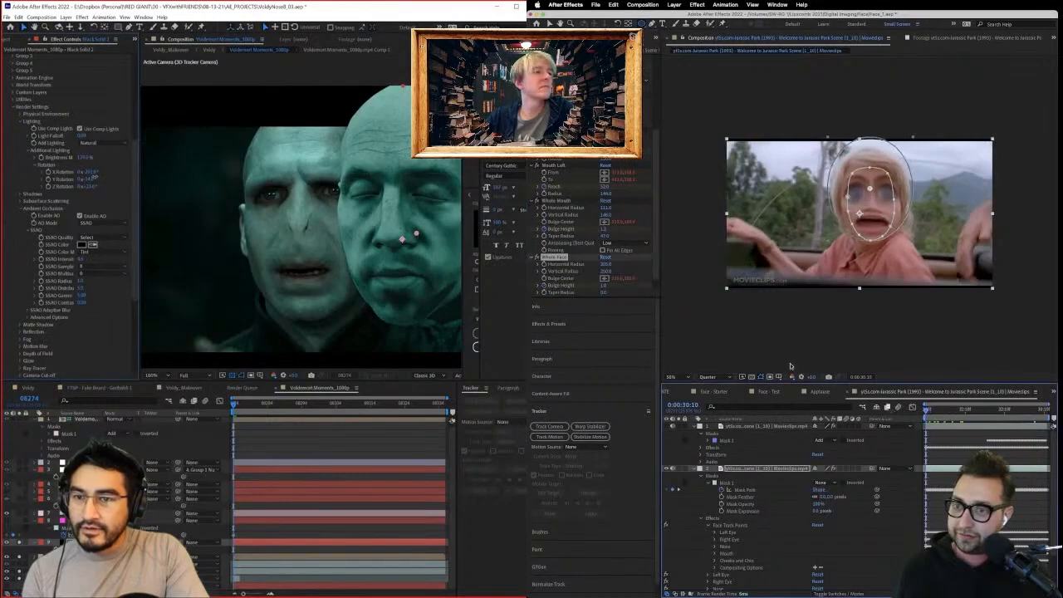
pyautogui.click(607, 285)
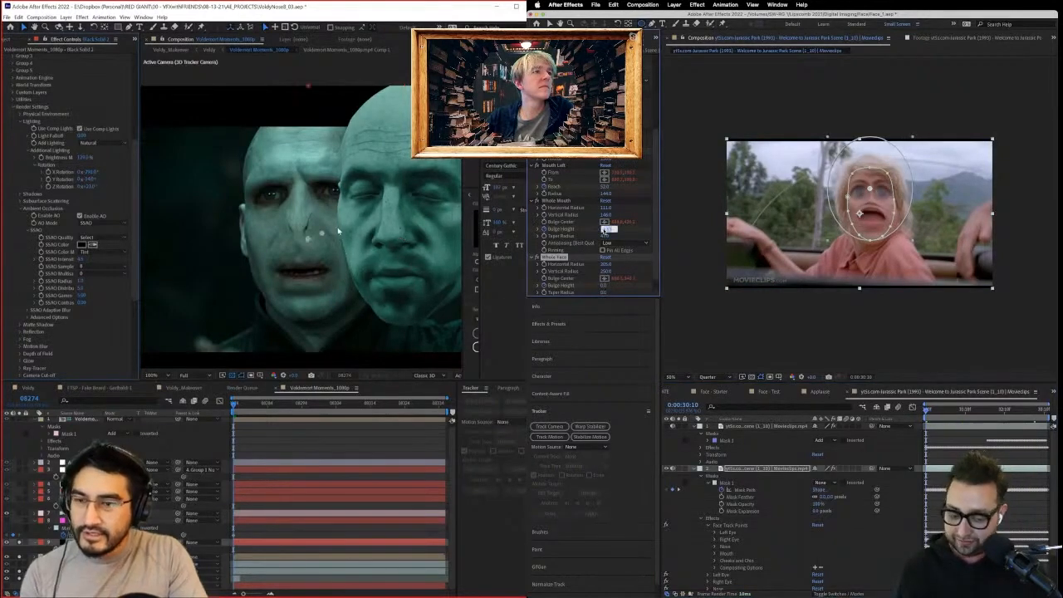
pyautogui.hotkey('ctrl', 'z')
pyautogui.click(627, 231)
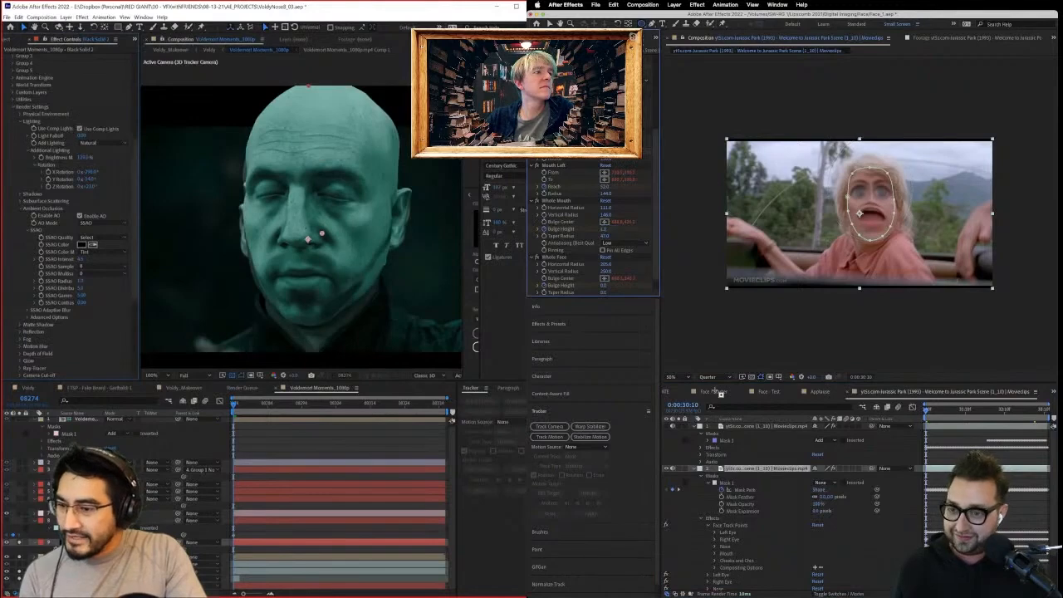
# Inspect the nose mask solid and the Element face layer in the Voldemort comp, viewing the full frame and a close-up.
pyautogui.click(141, 523)
pyautogui.click(886, 447)
pyautogui.press('F4')
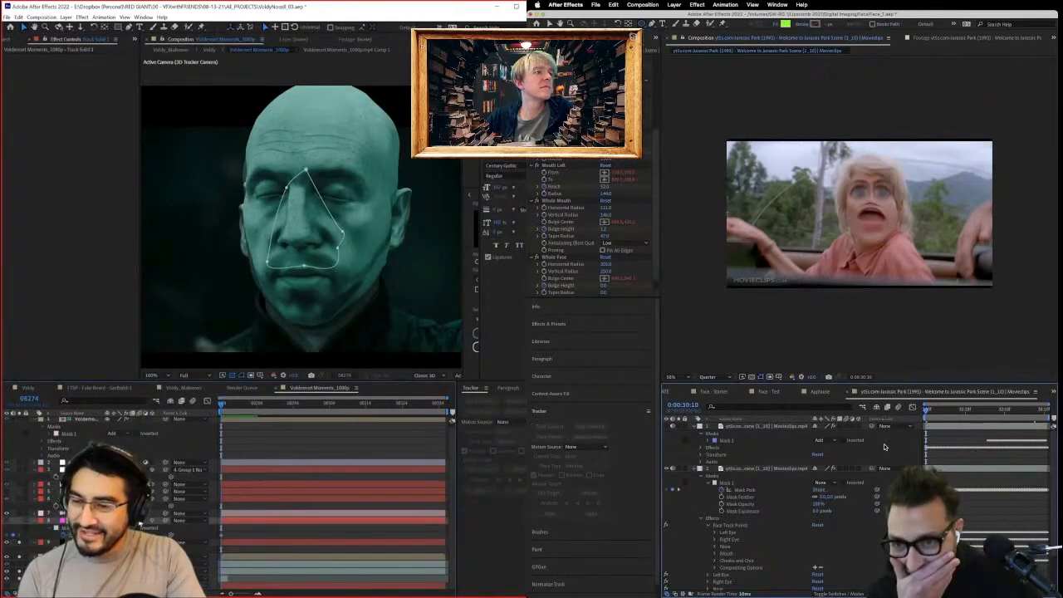
pyautogui.scroll(-2, 307, 244)
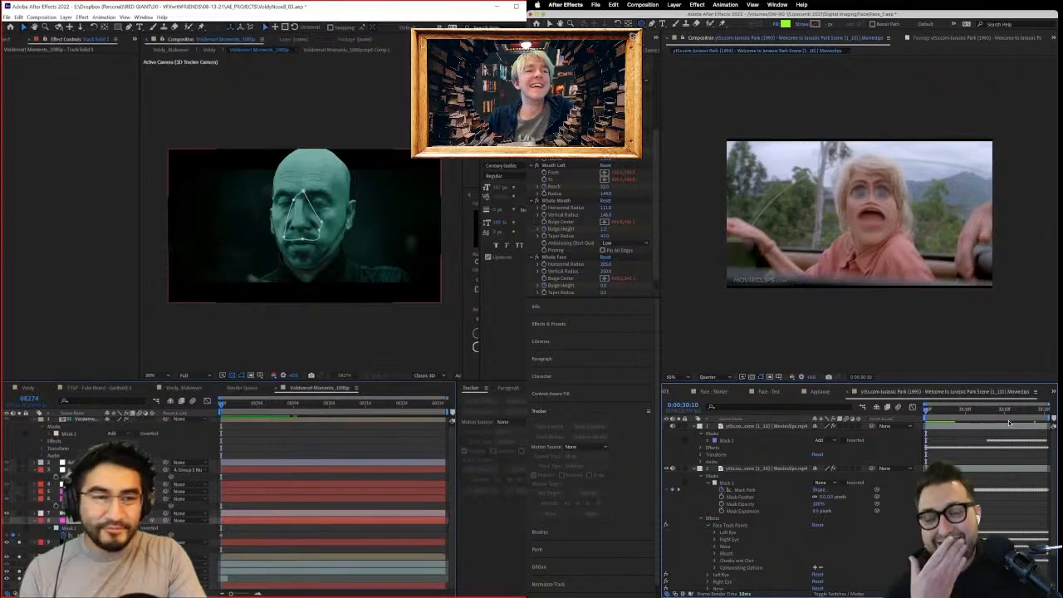
pyautogui.click(125, 543)
pyautogui.moveTo(939, 410); pyautogui.dragTo(877, 415)
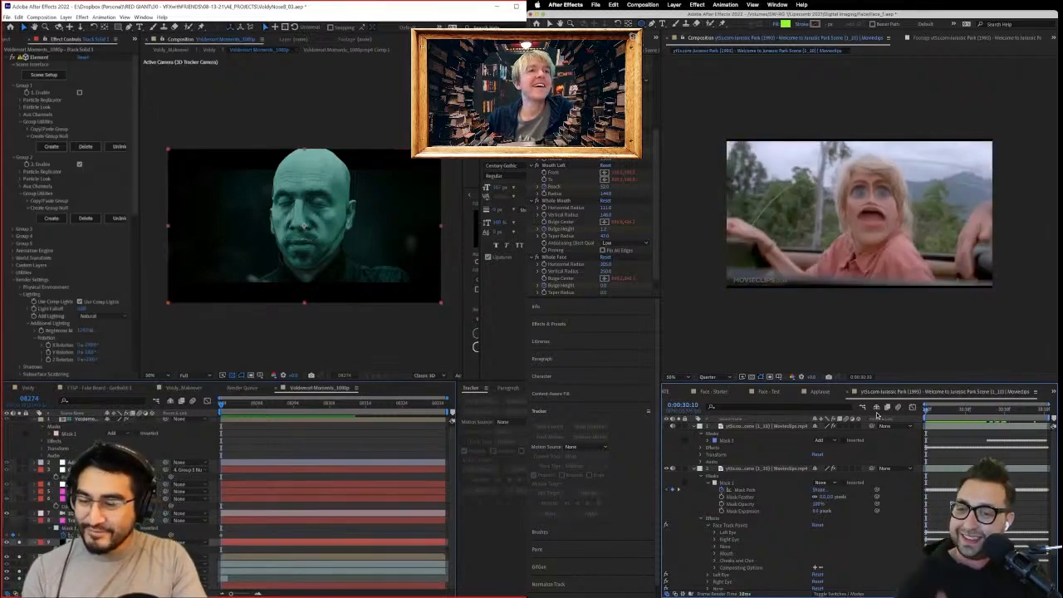
pyautogui.press('.')
pyautogui.scroll(2, 345, 256)
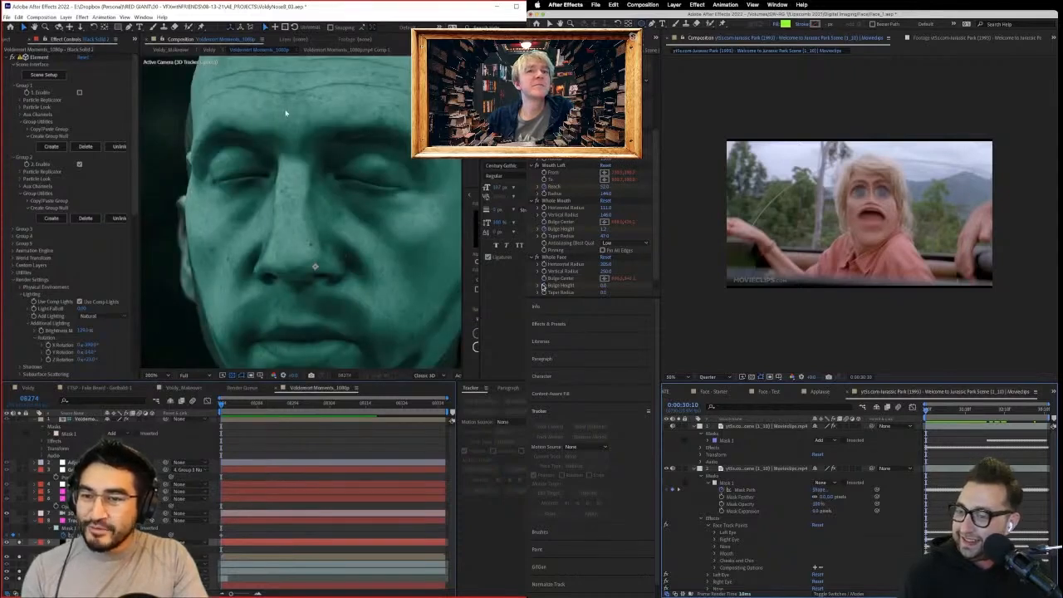
# Set the Whole Mouth effect's Bulge Height to 0.0 at 0:00:30:10.
pyautogui.click(554, 257)
pyautogui.click(910, 503)
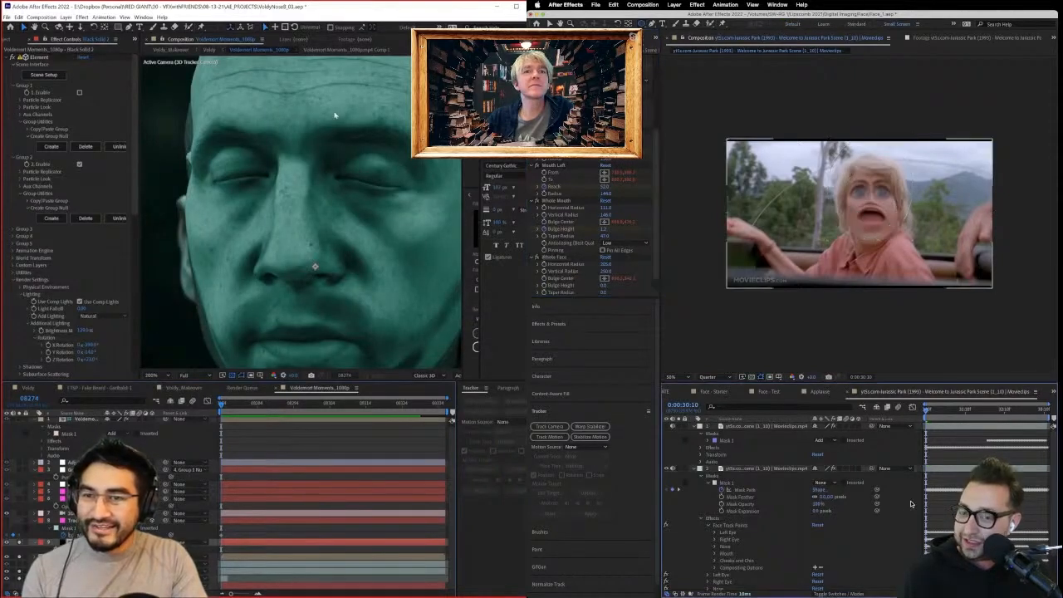
pyautogui.click(605, 232)
pyautogui.press('Return')
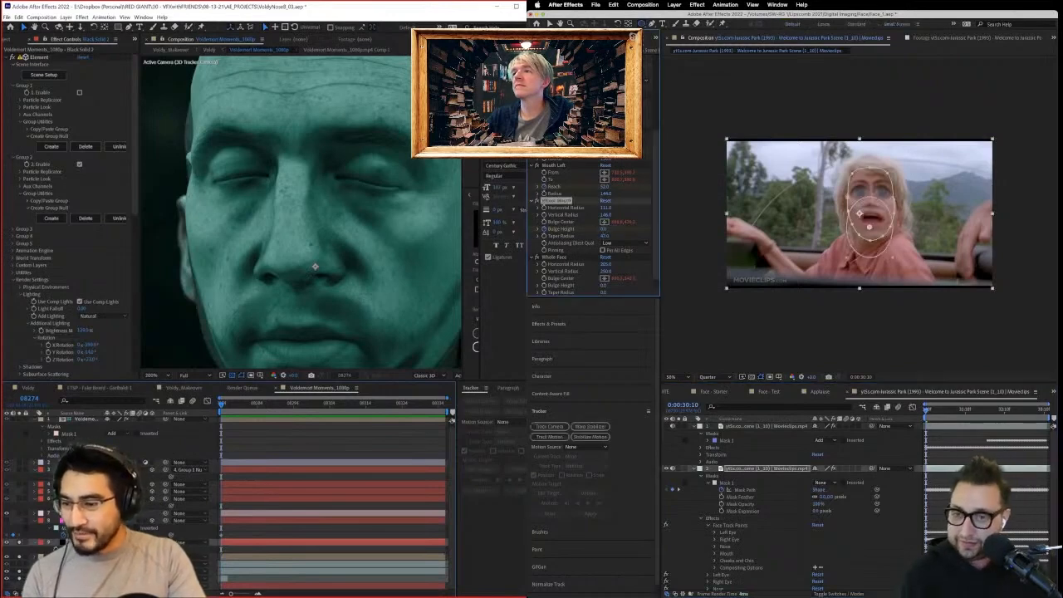
# Set Mouth Left's Reach to 0.0 at 0:00:30:10 and apply the nose mask solid as the Element face layer's track matte.
pyautogui.click(76, 521)
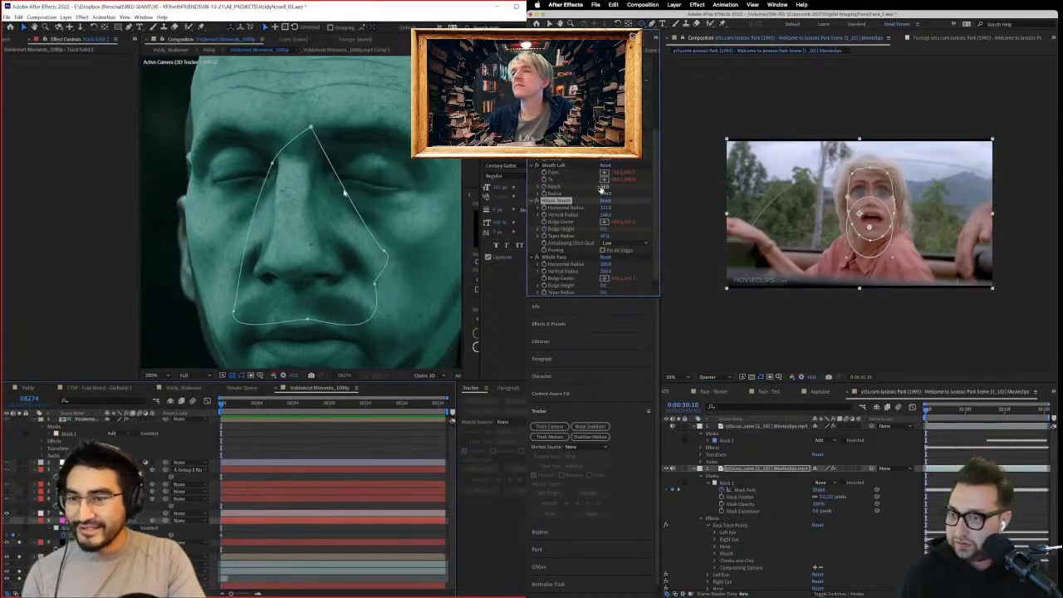
pyautogui.click(76, 542)
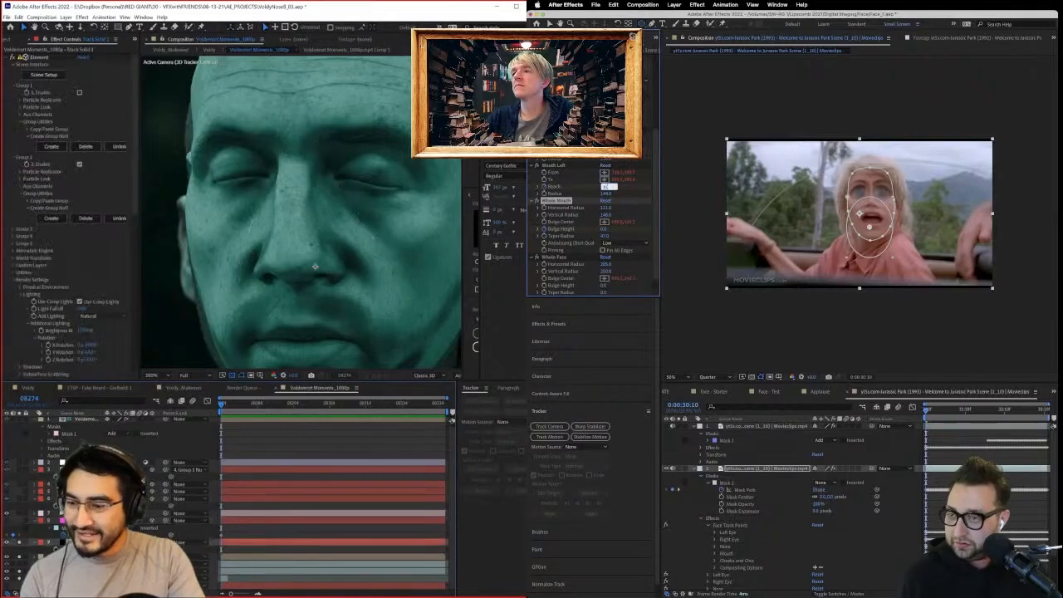
pyautogui.press('F4')
pyautogui.press('Return')
pyautogui.click(152, 543)
pyautogui.click(207, 561)
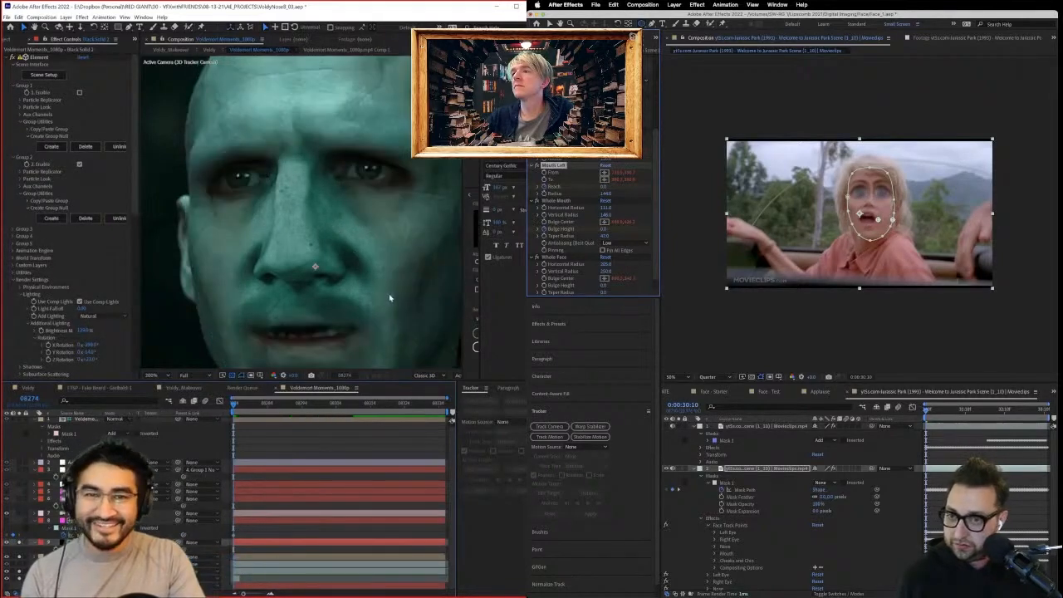
pyautogui.click(896, 540)
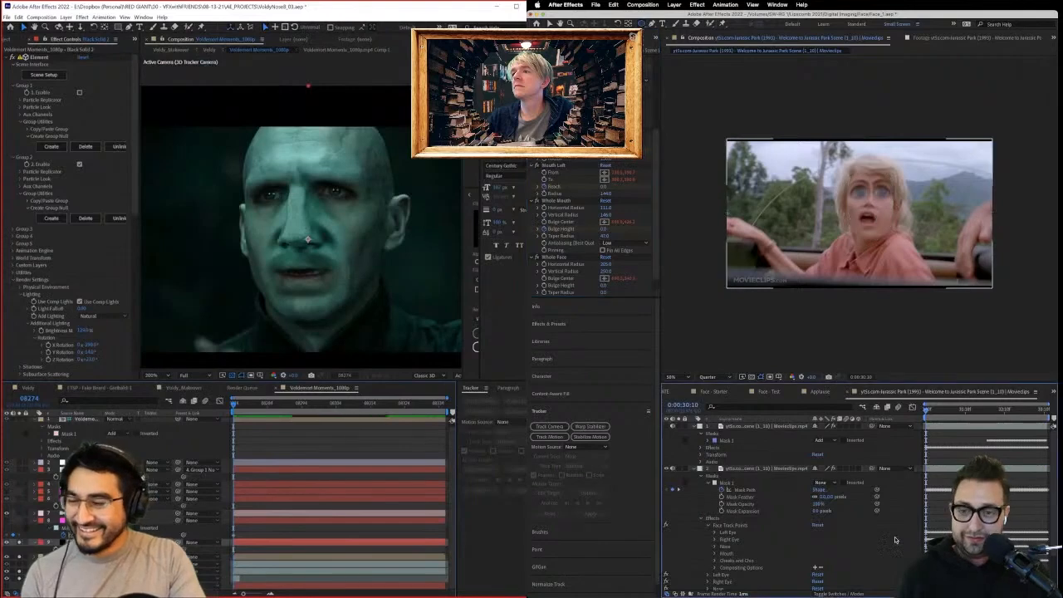
# Reshape the lower edge of the track solid's mask at frame 08274 to follow the base of Voldemort's nose.
pyautogui.click(77, 521)
pyautogui.press('space')
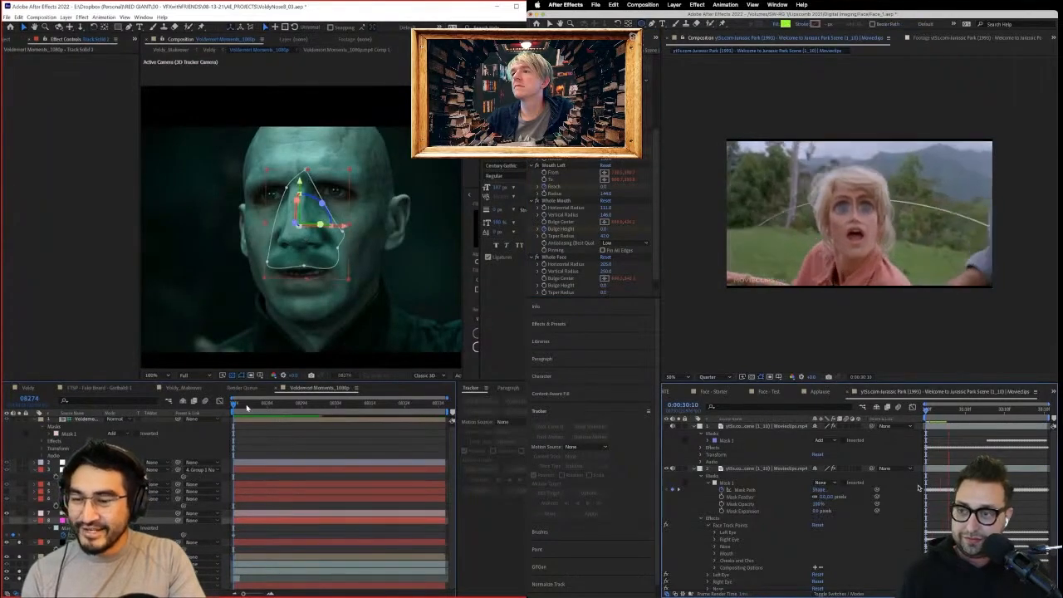
pyautogui.moveTo(243, 404); pyautogui.dragTo(179, 413)
pyautogui.press('space')
pyautogui.scroll(1, 314, 265)
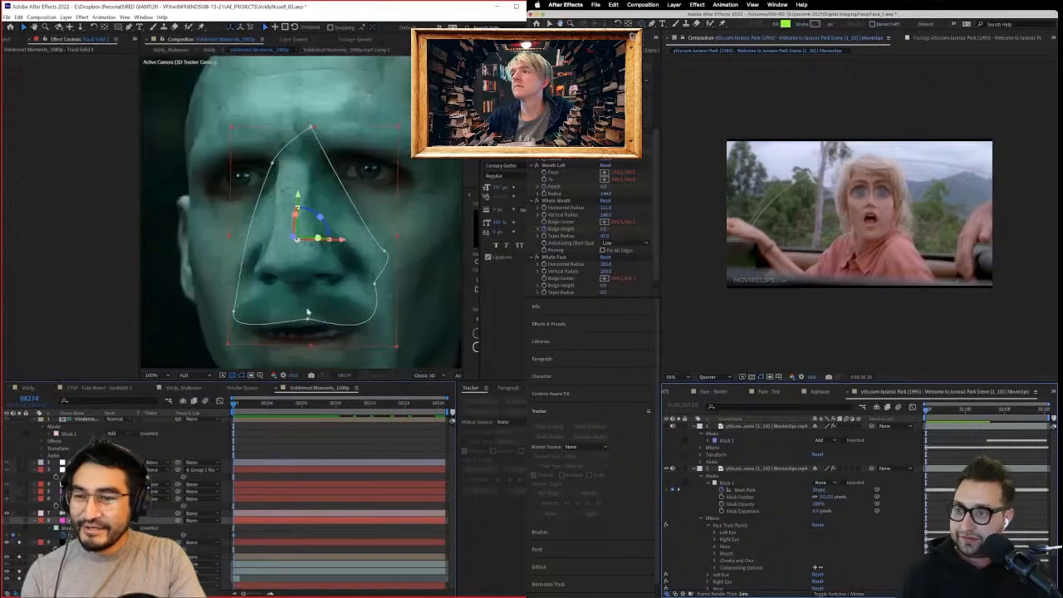
pyautogui.scroll(3, 559, 180)
pyautogui.moveTo(309, 319); pyautogui.dragTo(317, 291)
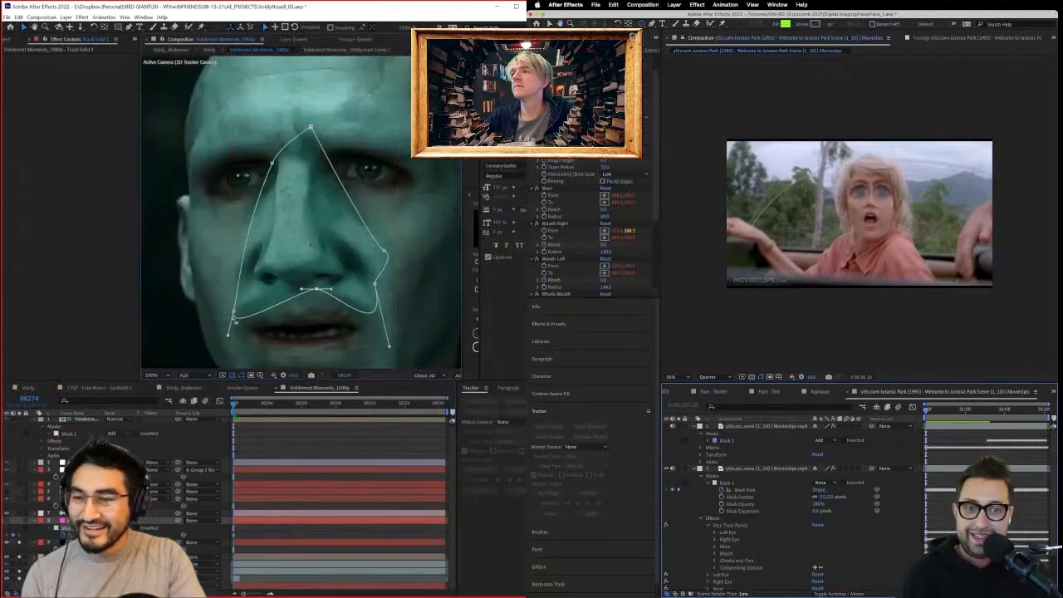
pyautogui.moveTo(246, 263); pyautogui.dragTo(228, 277)
pyautogui.click(604, 164)
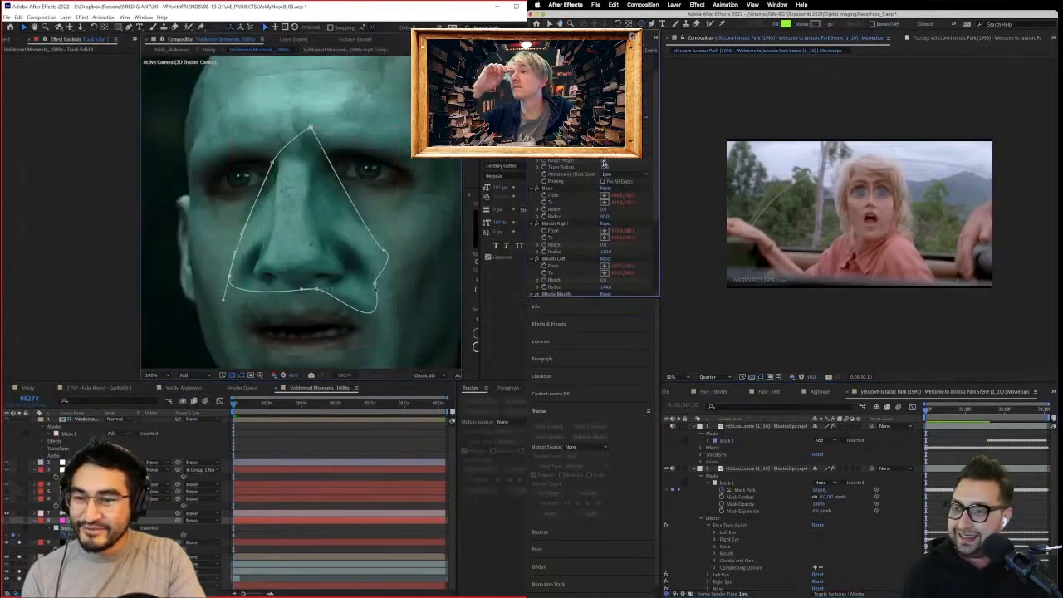
# Pull the side and bridge points of the track solid's mask inward to fit the nose outline closely.
pyautogui.moveTo(374, 246); pyautogui.dragTo(363, 238)
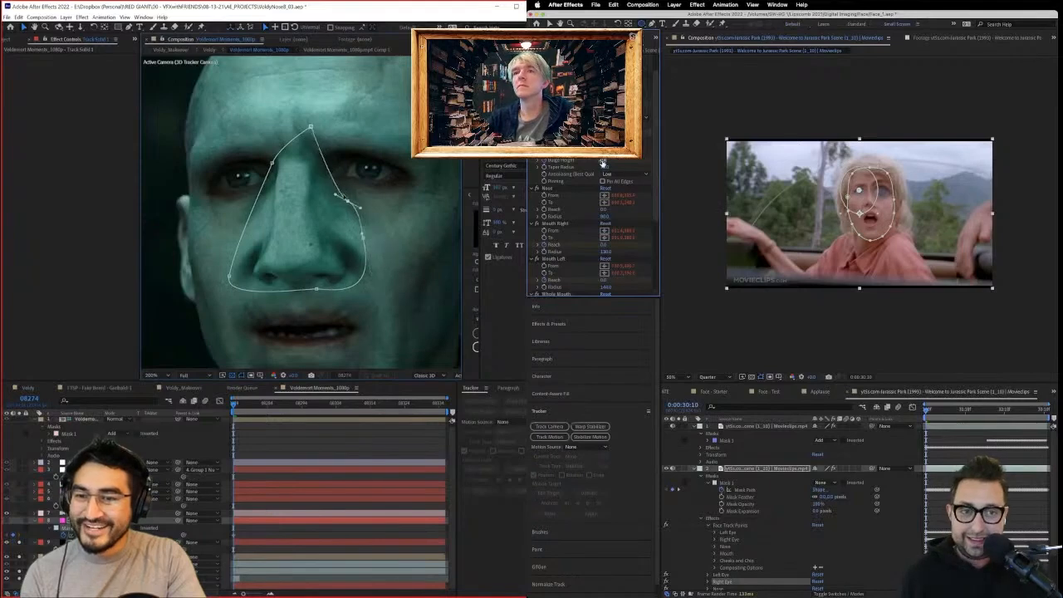
pyautogui.moveTo(338, 196); pyautogui.dragTo(322, 193)
pyautogui.scroll(-1, 602, 163)
pyautogui.scroll(2, 604, 164)
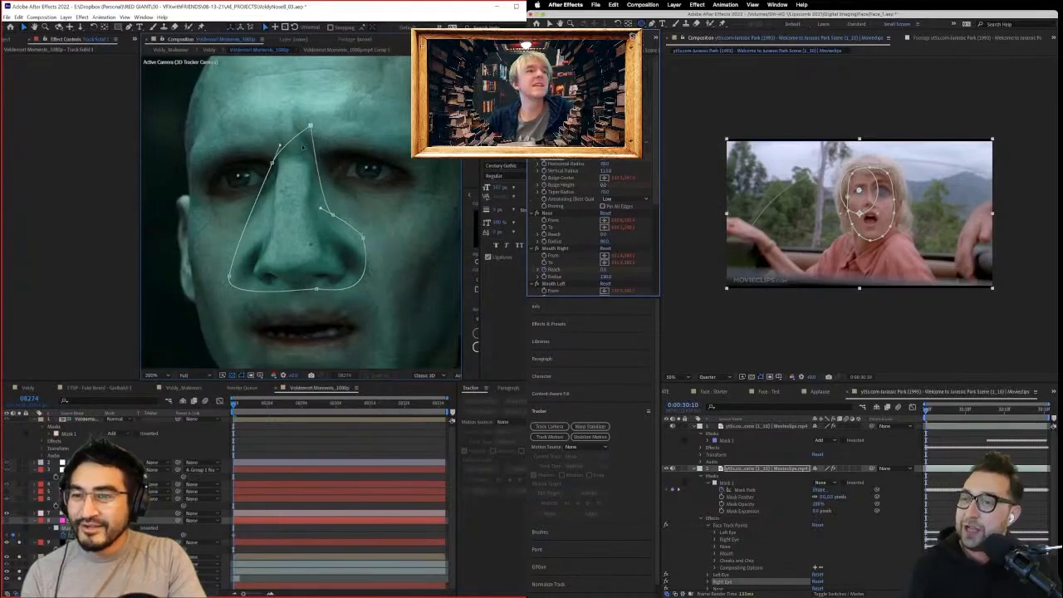
pyautogui.moveTo(274, 163); pyautogui.dragTo(288, 174)
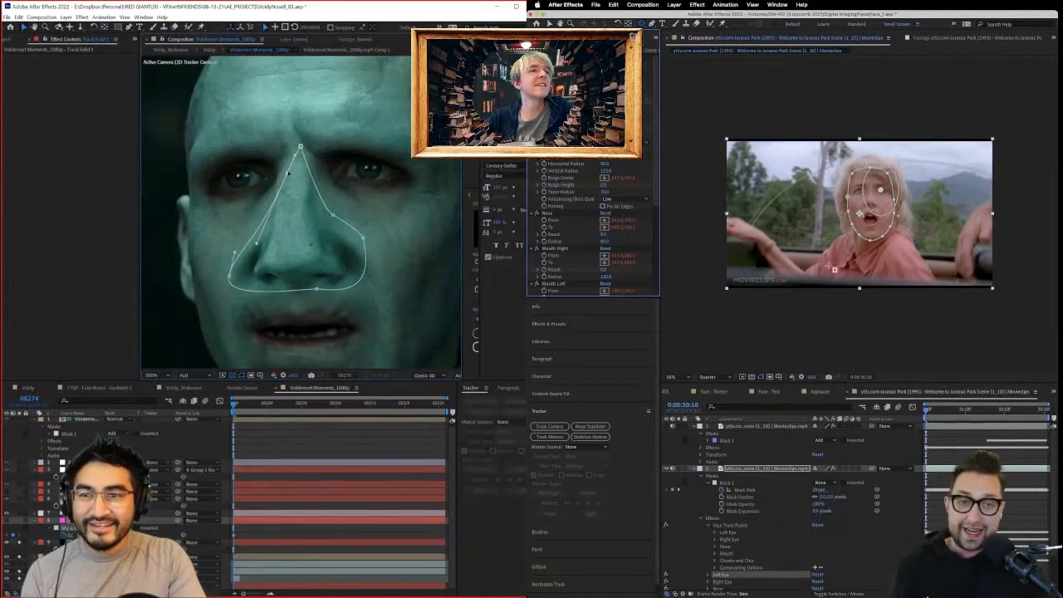
# Deselect the layers in both compositions and save both projects.
pyautogui.click(910, 448)
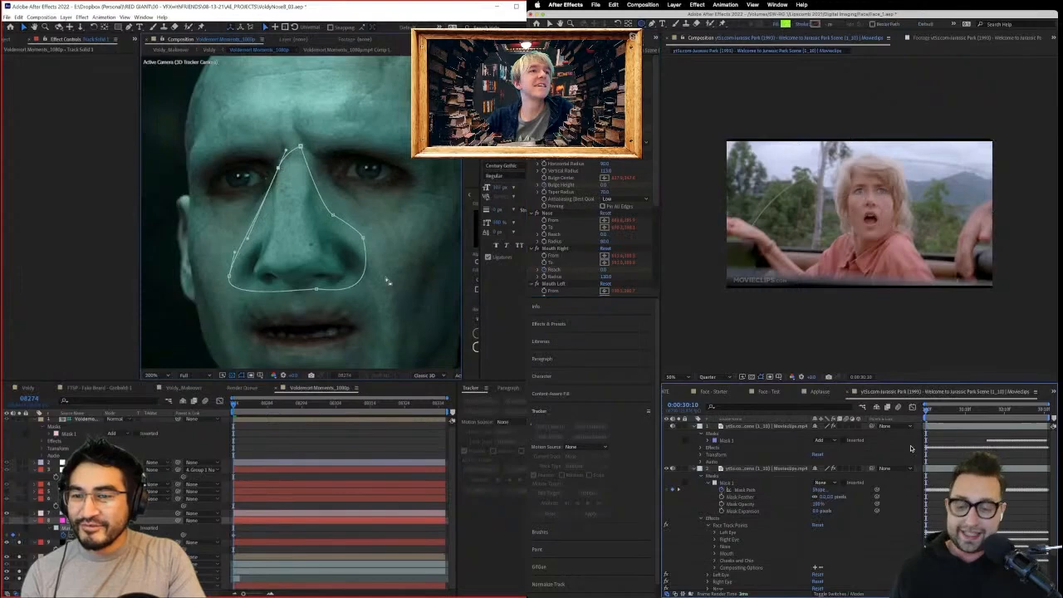
pyautogui.press(',')
pyautogui.press('super+s')
pyautogui.click(344, 440)
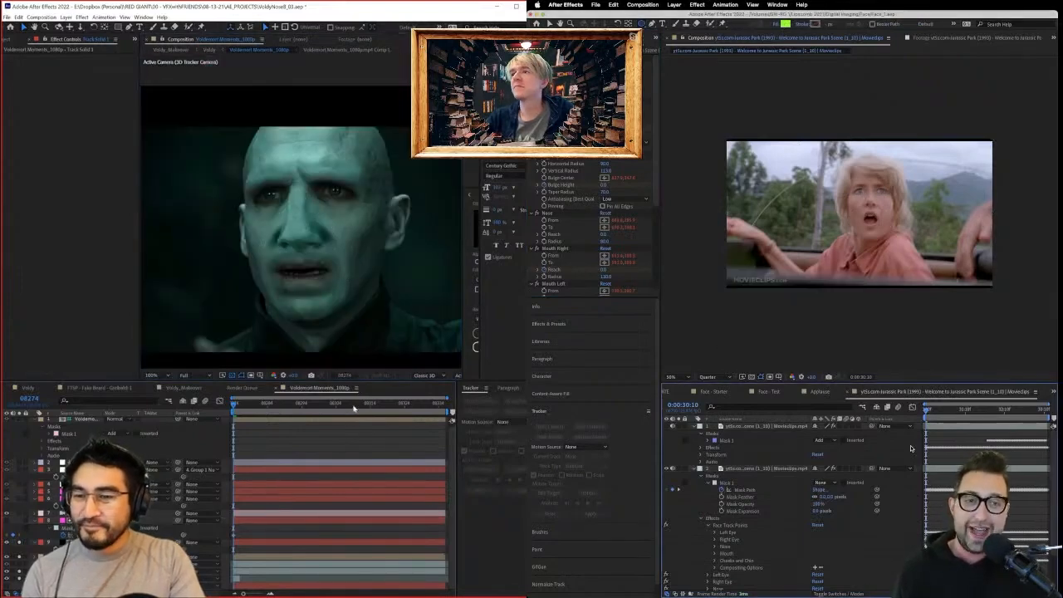
pyautogui.hotkey('ctrl', 's')
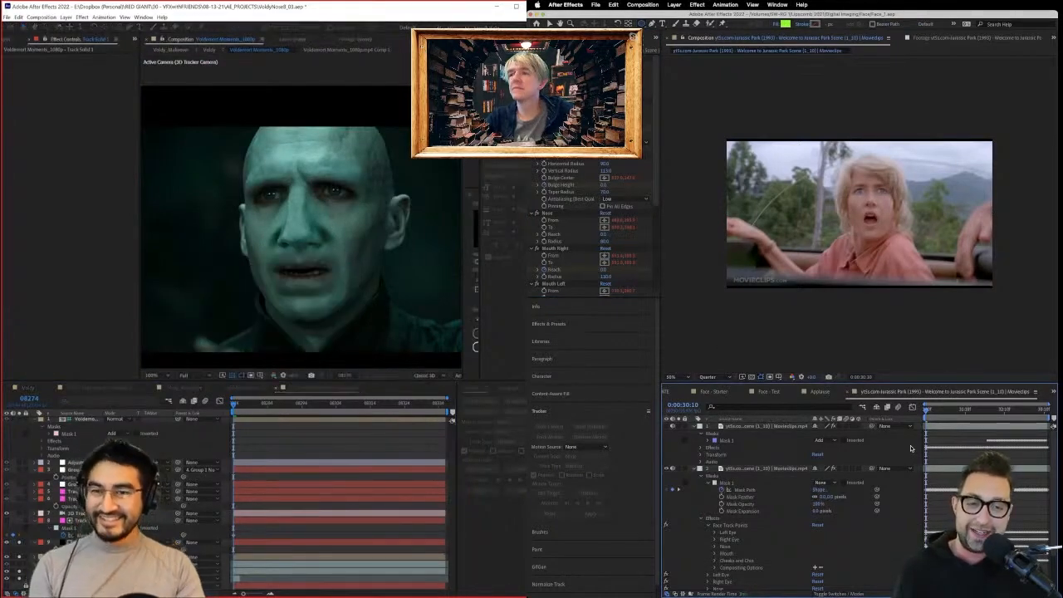
# Preview both face compositions and examine the Voldemort shot at frame 08295.
pyautogui.press('space')
pyautogui.press('space')
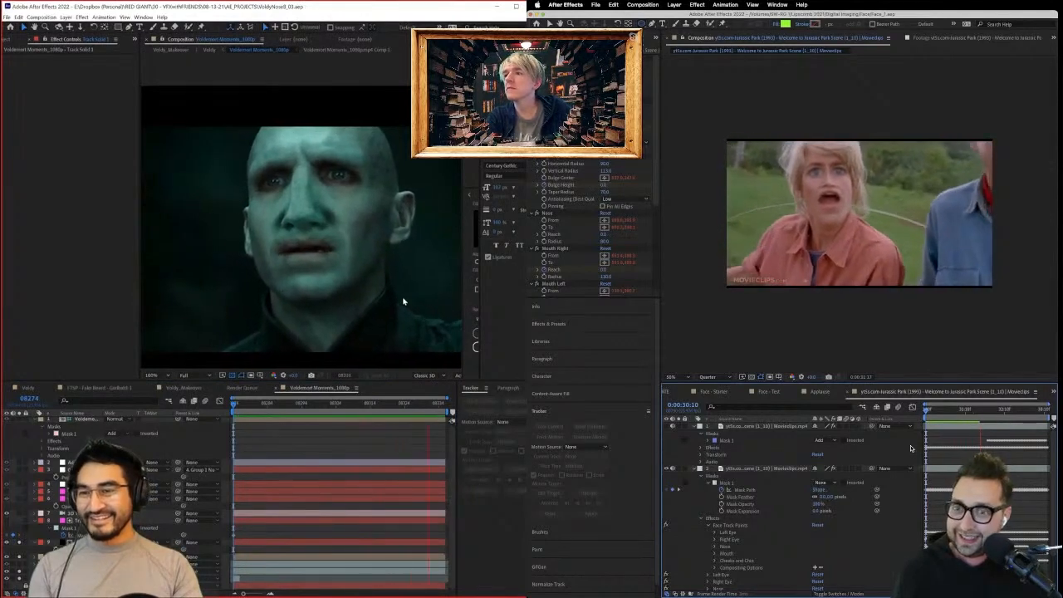
pyautogui.press('space')
pyautogui.press('space')
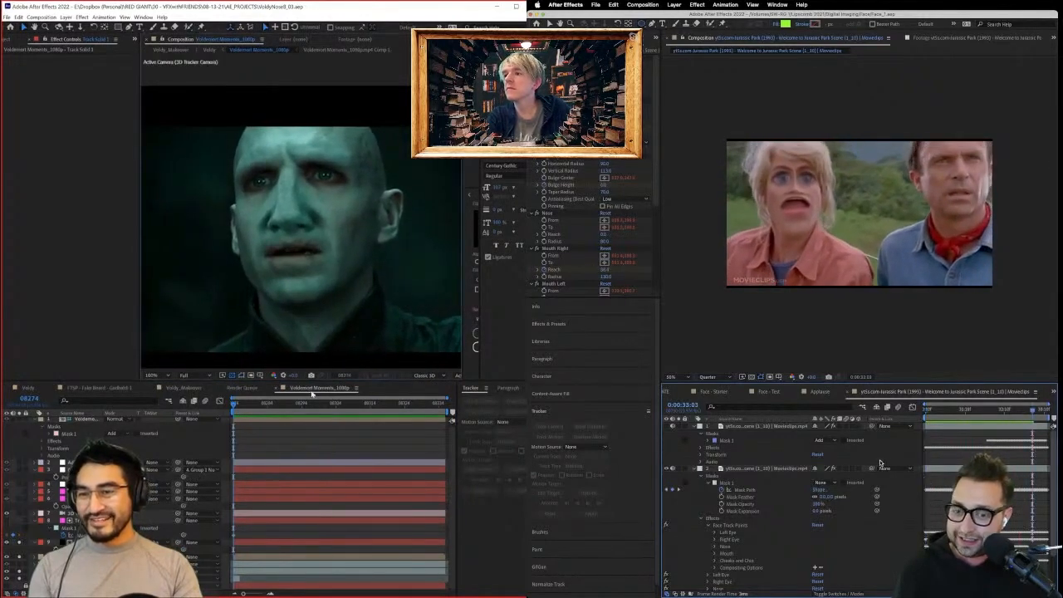
pyautogui.click(302, 405)
pyautogui.moveTo(308, 408)
pyautogui.mouseDown()
pyautogui.moveTo(323, 408)
pyautogui.moveTo(305, 415)
pyautogui.mouseUp()
pyautogui.scroll(-3, 771, 466)
pyautogui.scroll(3, 771, 466)
# Reveal the keyframed properties of the second Jurassic Park clip layer and collapse its Face Track Points; open the Voldemort precomp.
pyautogui.click(768, 467)
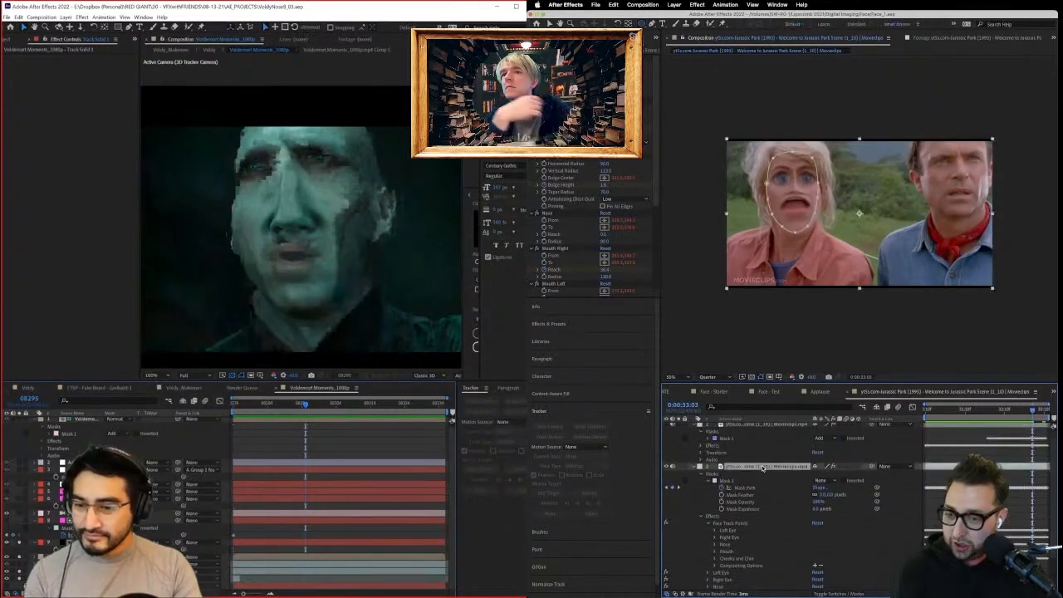
pyautogui.press('u')
pyautogui.scroll(-5, 790, 470)
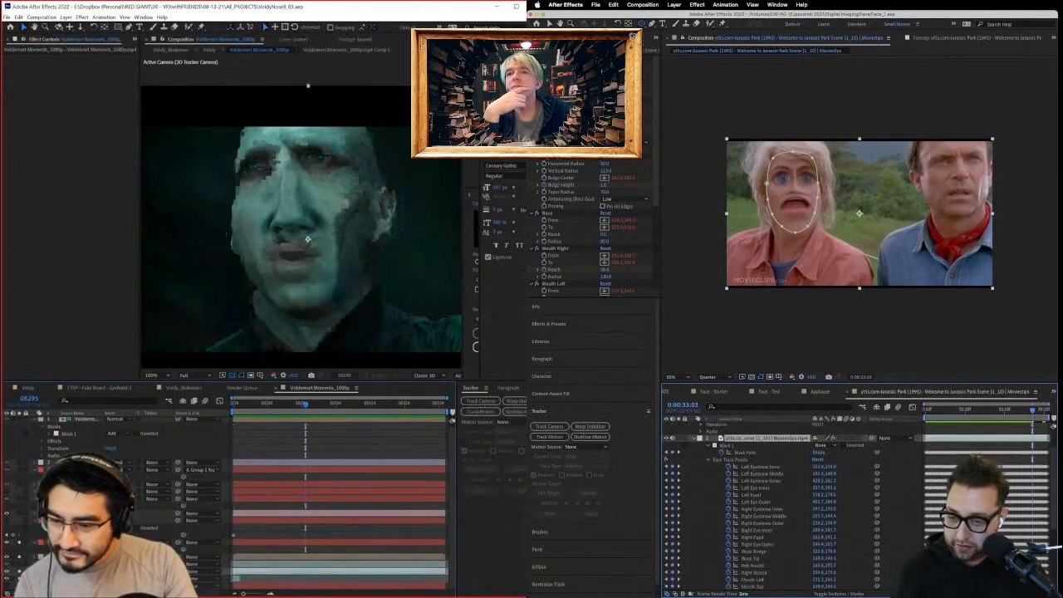
pyautogui.doubleClick(83, 557)
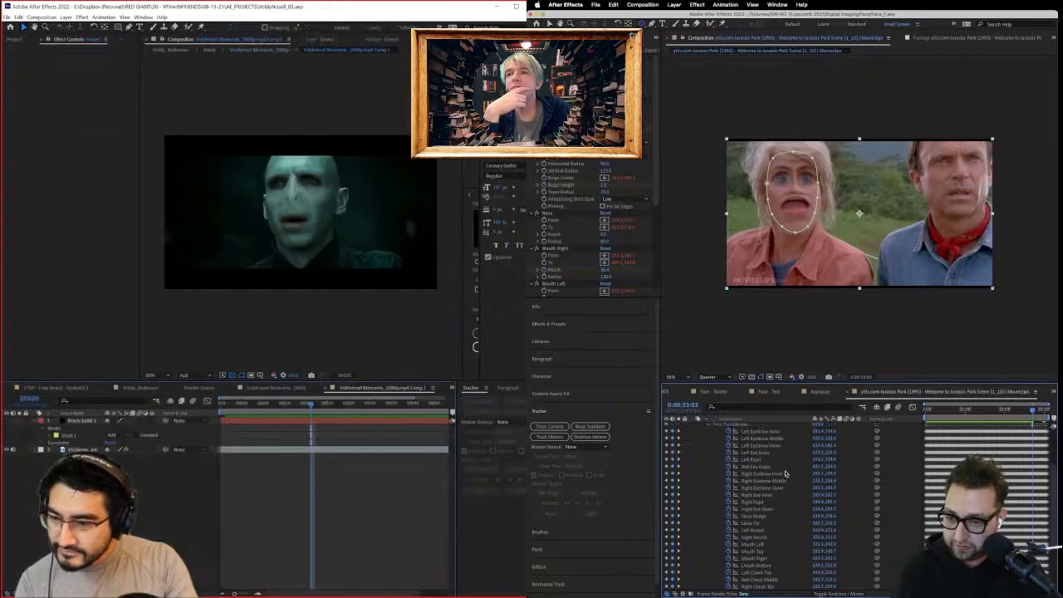
pyautogui.scroll(5, 735, 462)
pyautogui.click(708, 490)
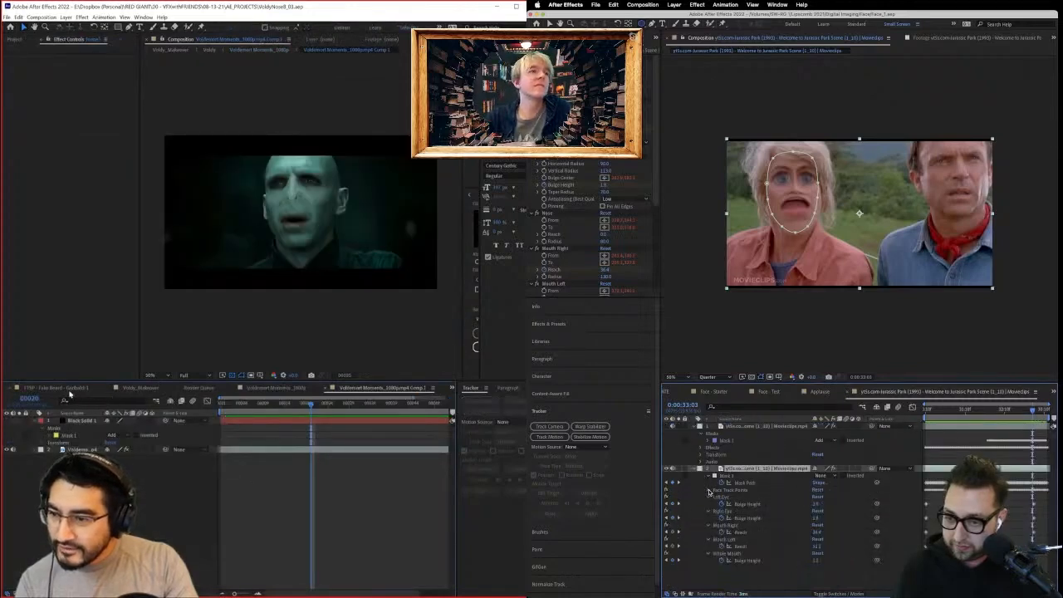
# Look through the other open Voldemort compositions, and select the Left Eye and Right Eye Bulge Height keyframes in the Jurassic Park composition.
pyautogui.click(69, 390)
pyautogui.click(166, 390)
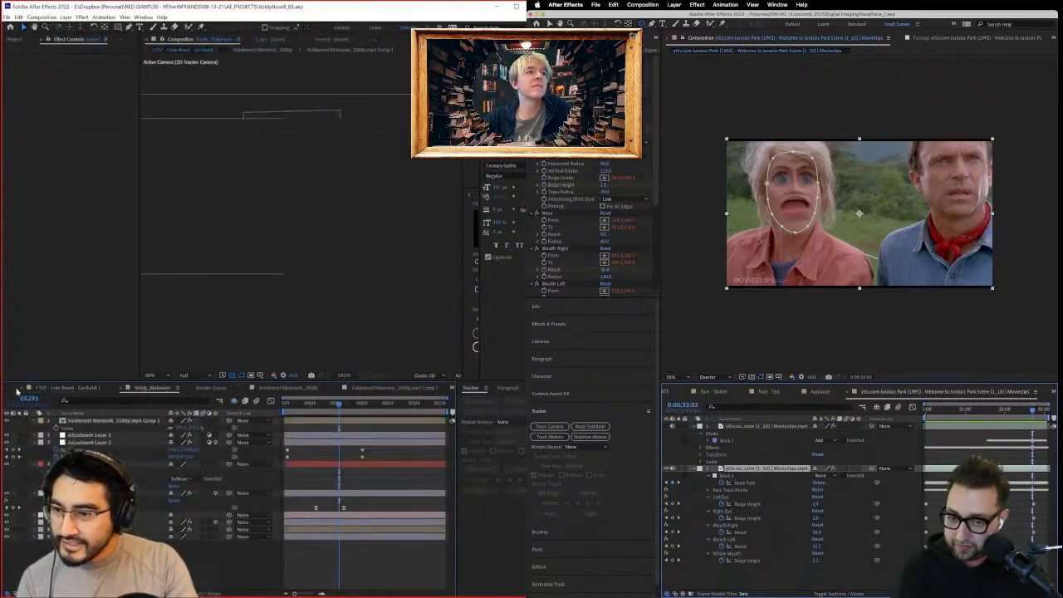
pyautogui.click(17, 390)
pyautogui.moveTo(1010, 500); pyautogui.dragTo(1041, 522)
pyautogui.click(10, 390)
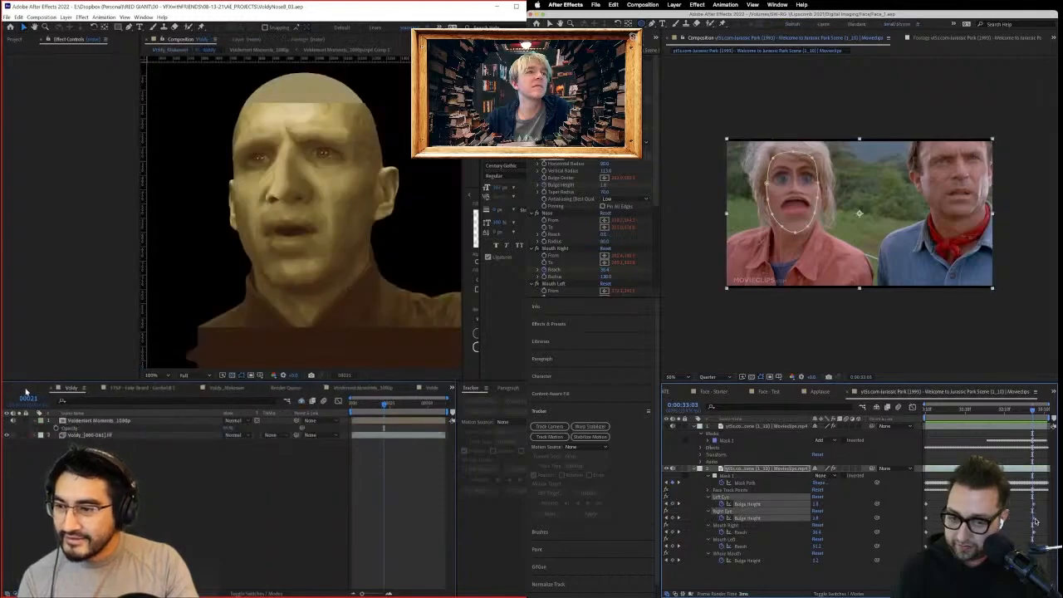
pyautogui.click(928, 408)
# Return to the Voldemort Moments_1080p composition and check the new nose around frame 08286.
pyautogui.click(231, 388)
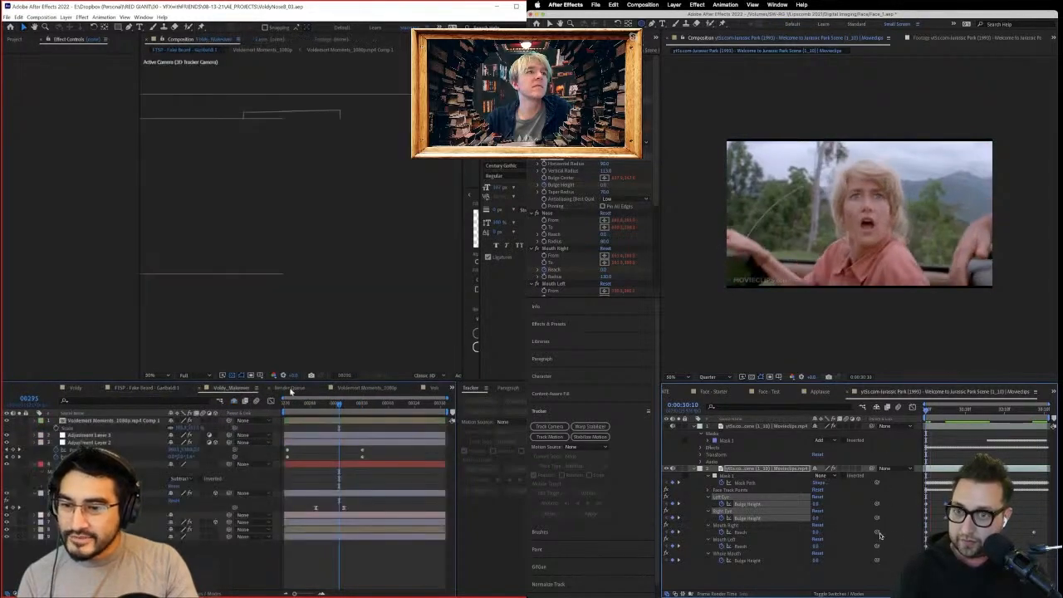
pyautogui.click(382, 388)
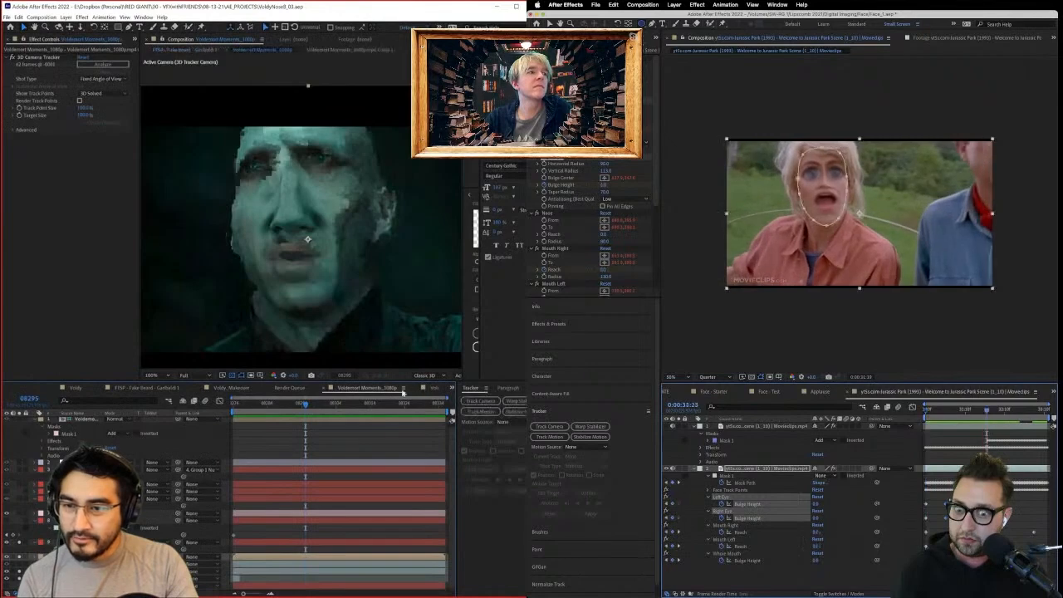
pyautogui.click(293, 404)
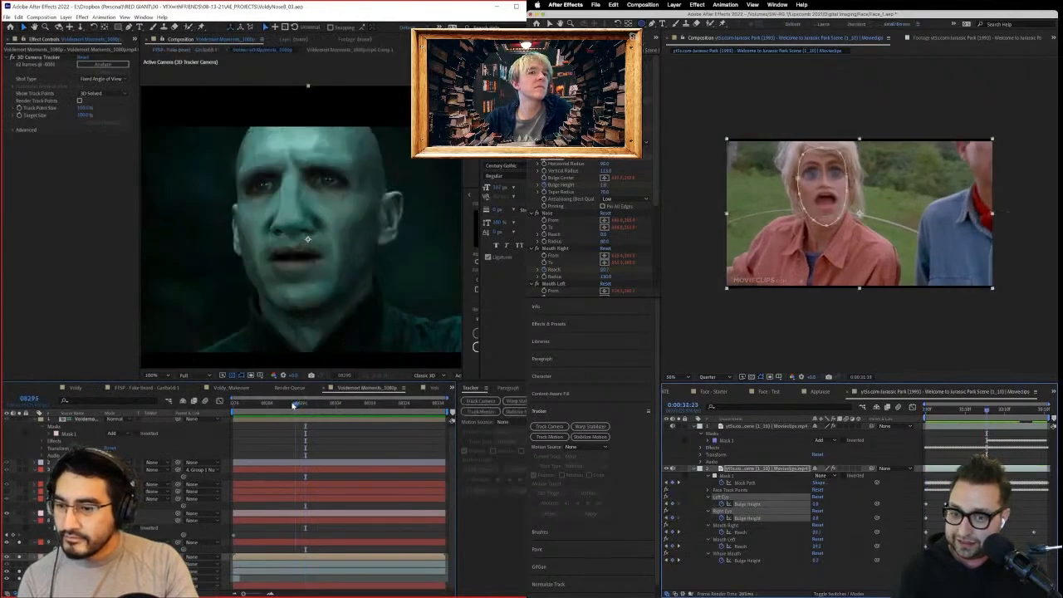
pyautogui.moveTo(292, 405); pyautogui.dragTo(272, 420)
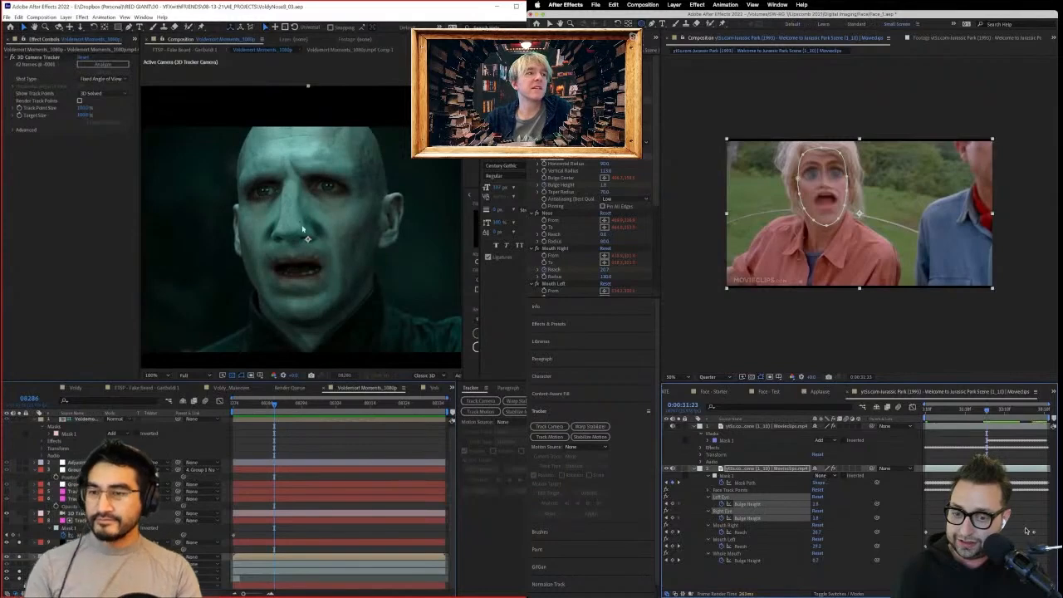
# Apply Easy Ease to the eye and mouth distortion keyframes of the Jurassic Park clip and preview it from 0:00:30:17.
pyautogui.moveTo(940, 531); pyautogui.dragTo(921, 563)
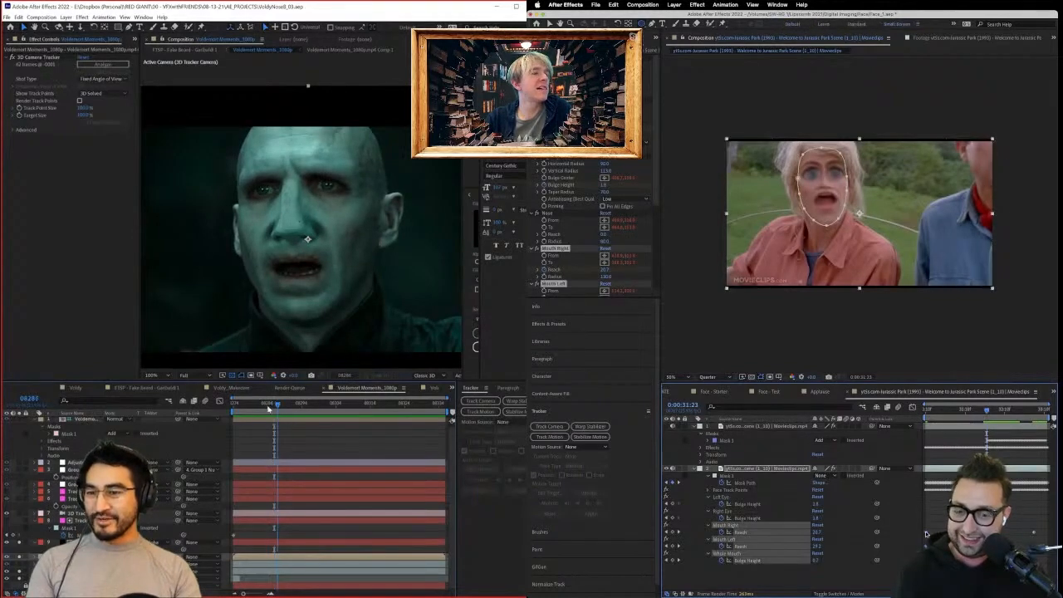
pyautogui.moveTo(268, 407); pyautogui.dragTo(209, 425)
pyautogui.scroll(3, 323, 222)
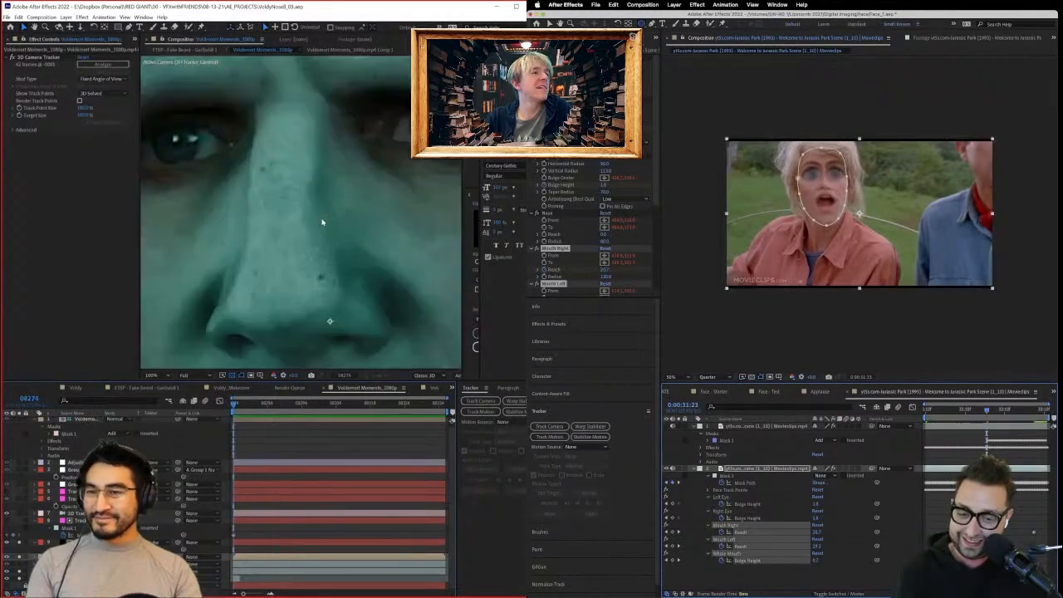
pyautogui.scroll(-3, 323, 224)
pyautogui.scroll(1, 324, 228)
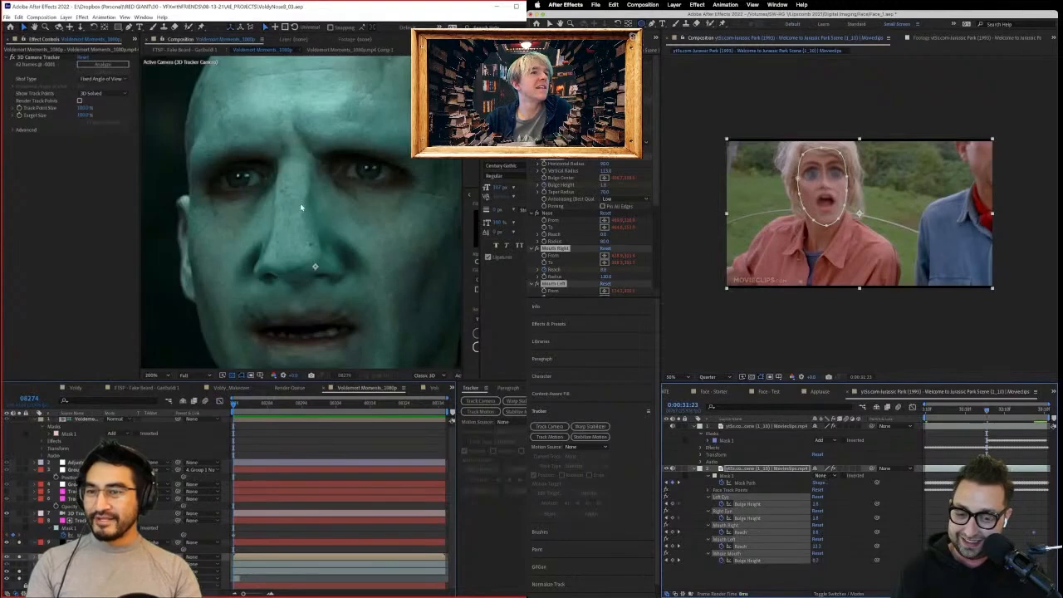
pyautogui.rightClick(1035, 533)
pyautogui.click(78, 470)
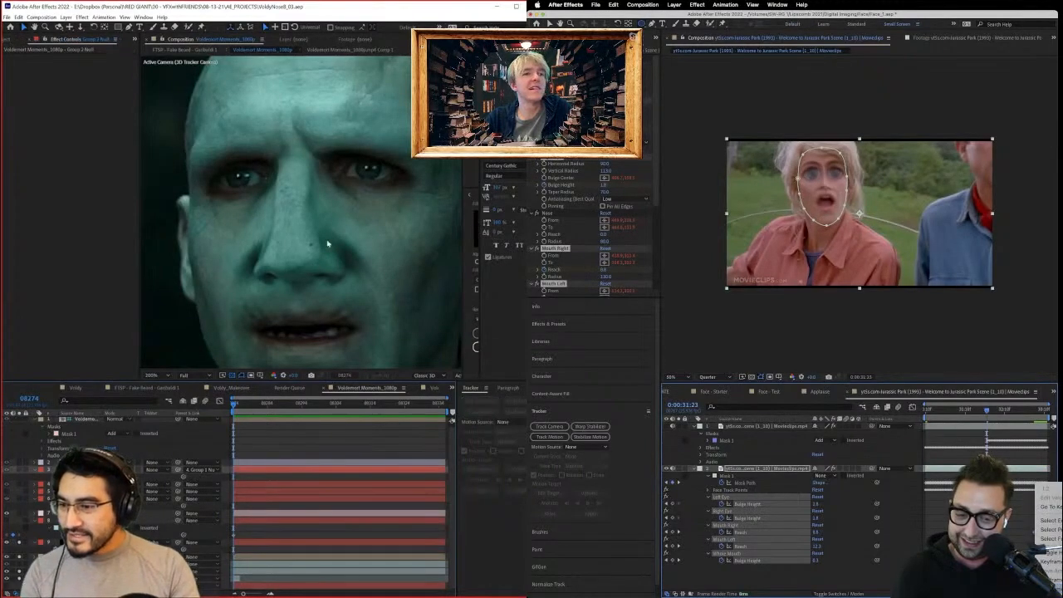
pyautogui.click(1051, 561)
pyautogui.click(939, 451)
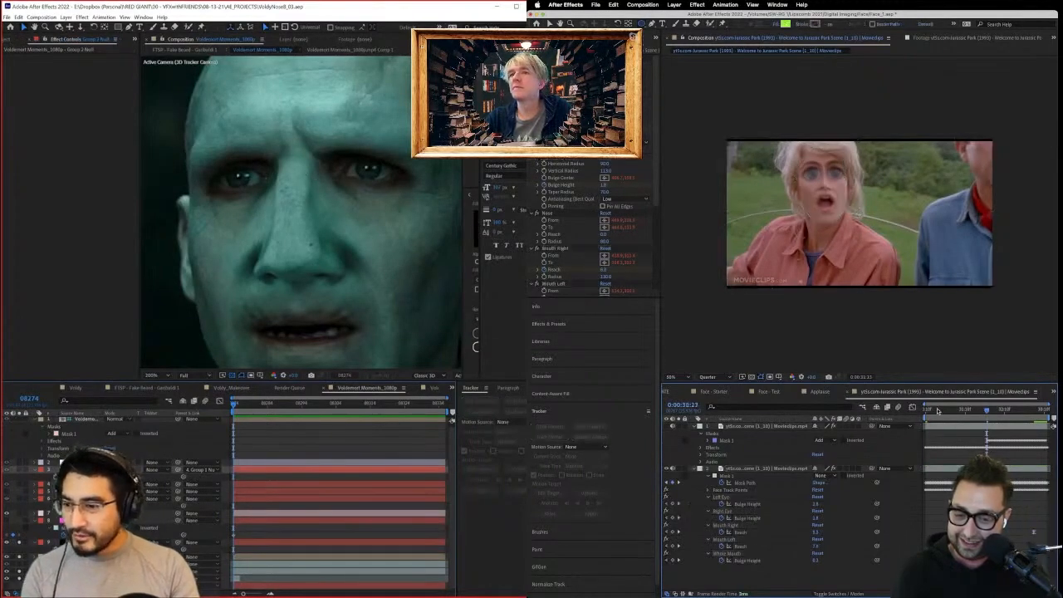
pyautogui.click(939, 409)
pyautogui.press('space')
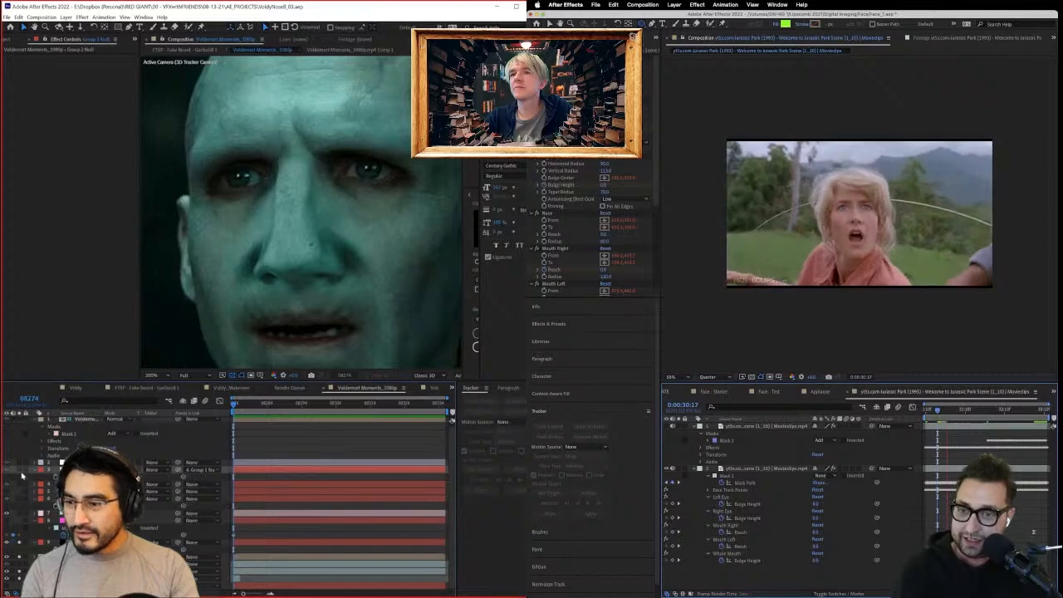
# Solo the Group 2 Null layer and scale the null slightly narrower in the Voldemort shot.
pyautogui.click(19, 470)
pyautogui.press(',')
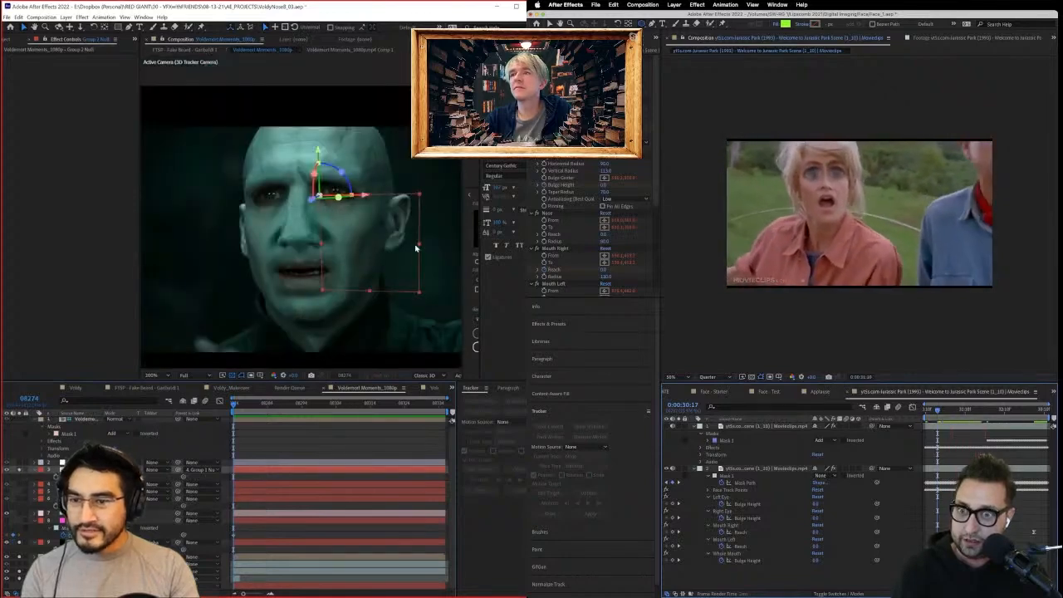
pyautogui.moveTo(414, 245); pyautogui.dragTo(412, 245)
# Select the Left Eye and Right Eye Bulge Height keyframes and preview the Jurassic Park clip from 0:00:30:10.
pyautogui.moveTo(1001, 498); pyautogui.dragTo(947, 525)
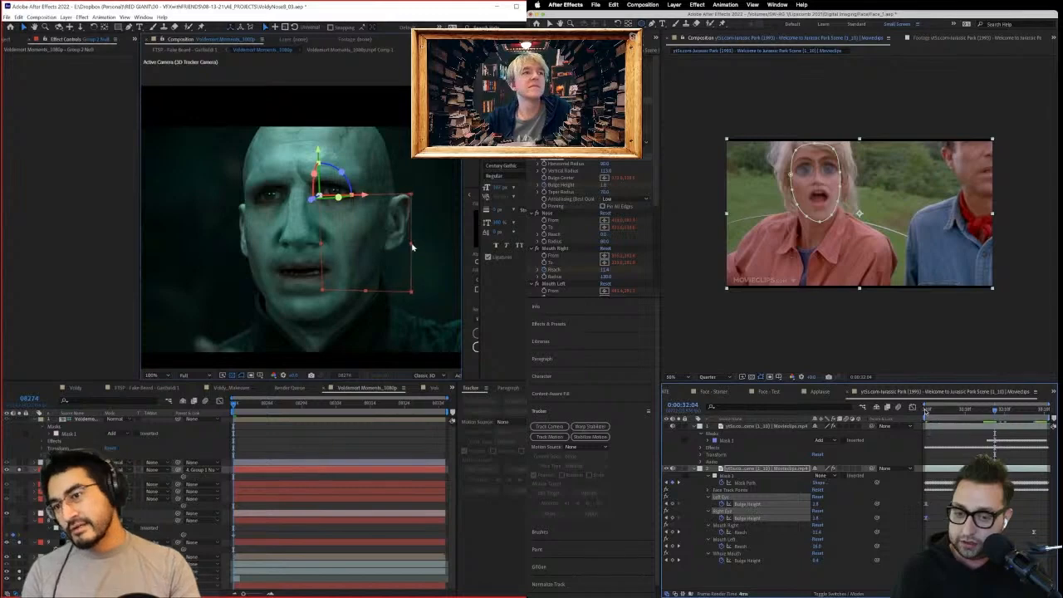
pyautogui.click(927, 411)
pyautogui.press('space')
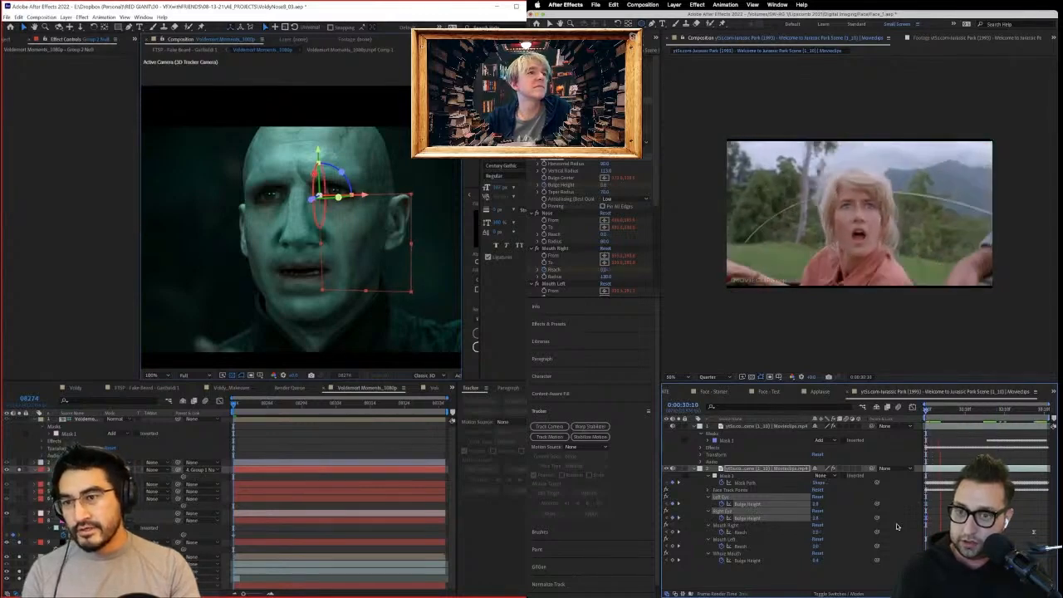
# Rotate the Group 2 Null to tip the 3D nose upward, and inspect both distorted faces up close.
pyautogui.moveTo(314, 174); pyautogui.dragTo(318, 166)
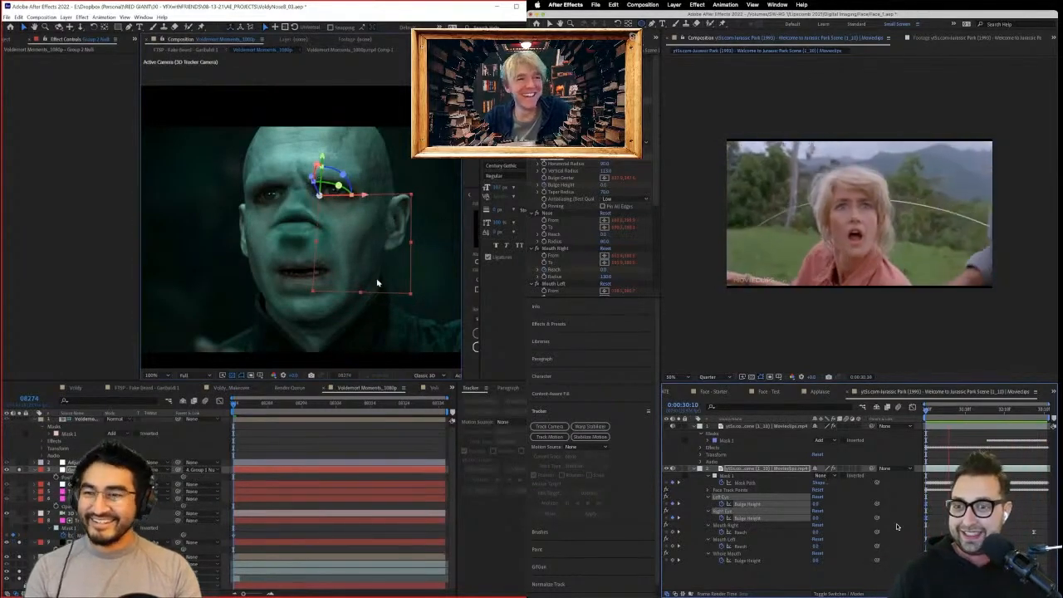
pyautogui.press('space')
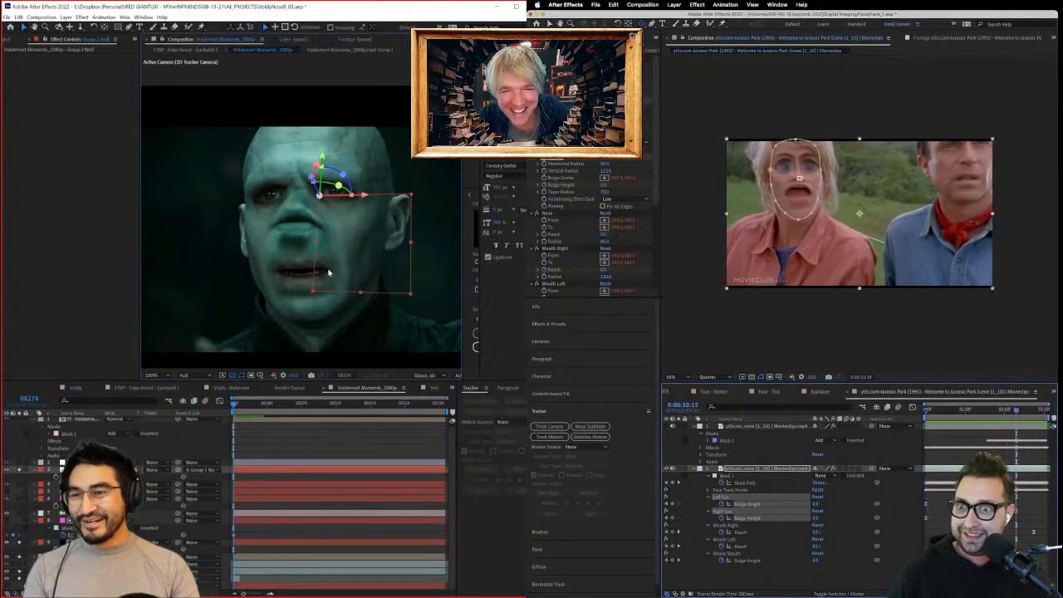
pyautogui.scroll(1, 331, 264)
pyautogui.scroll(2, 793, 176)
pyautogui.moveTo(334, 254); pyautogui.dragTo(341, 276)
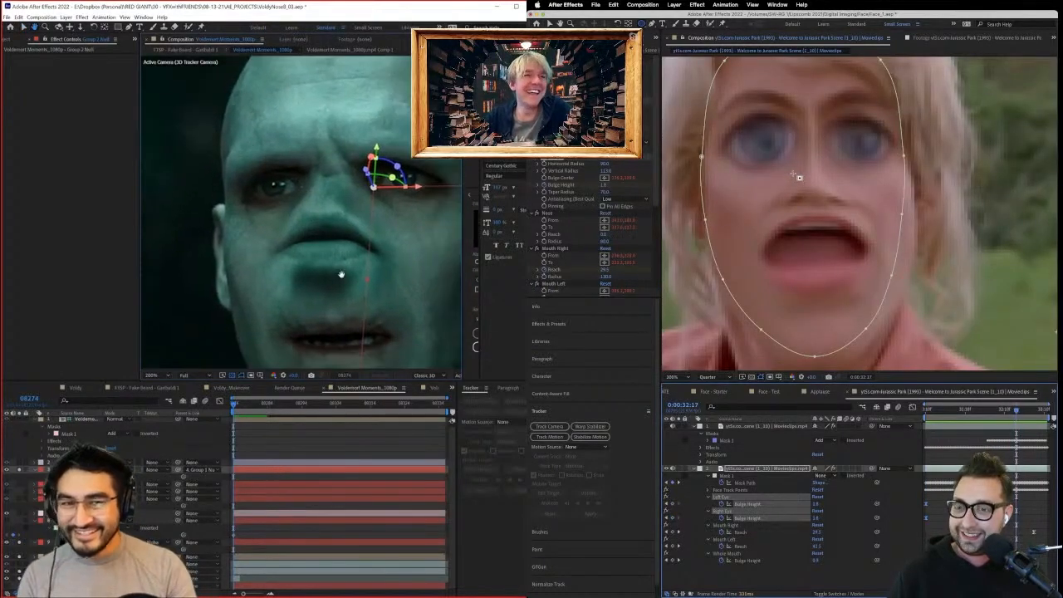
pyautogui.scroll(-1, 338, 277)
pyautogui.scroll(3, 365, 294)
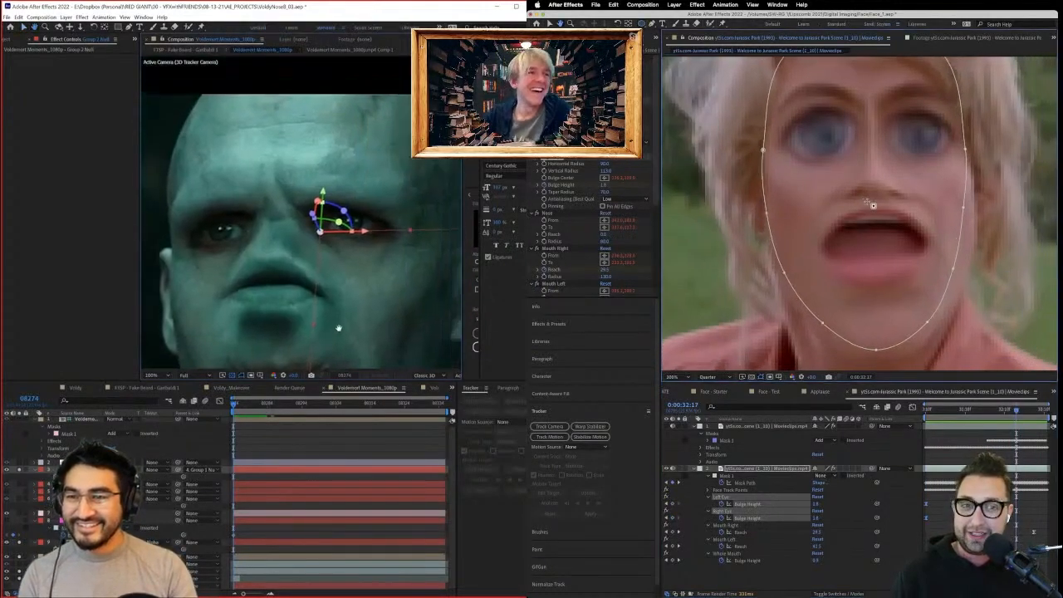
# Preview the tipped nose in the Voldemort shot and the eye and mouth distortions in the Jurassic Park clip.
pyautogui.scroll(-2, 873, 205)
pyautogui.press('space')
pyautogui.moveTo(900, 263); pyautogui.dragTo(911, 234)
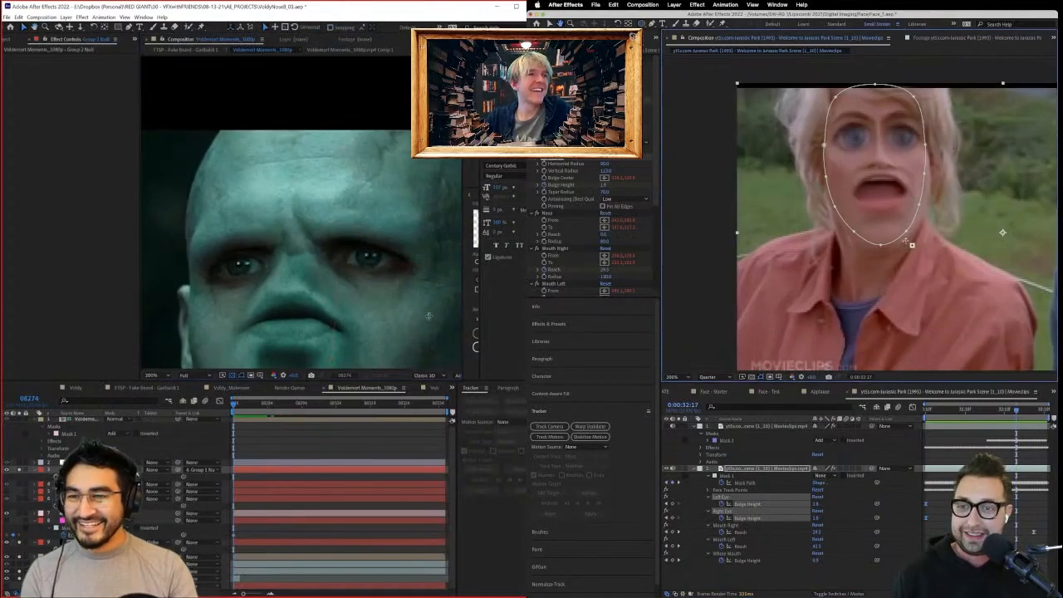
pyautogui.click(911, 440)
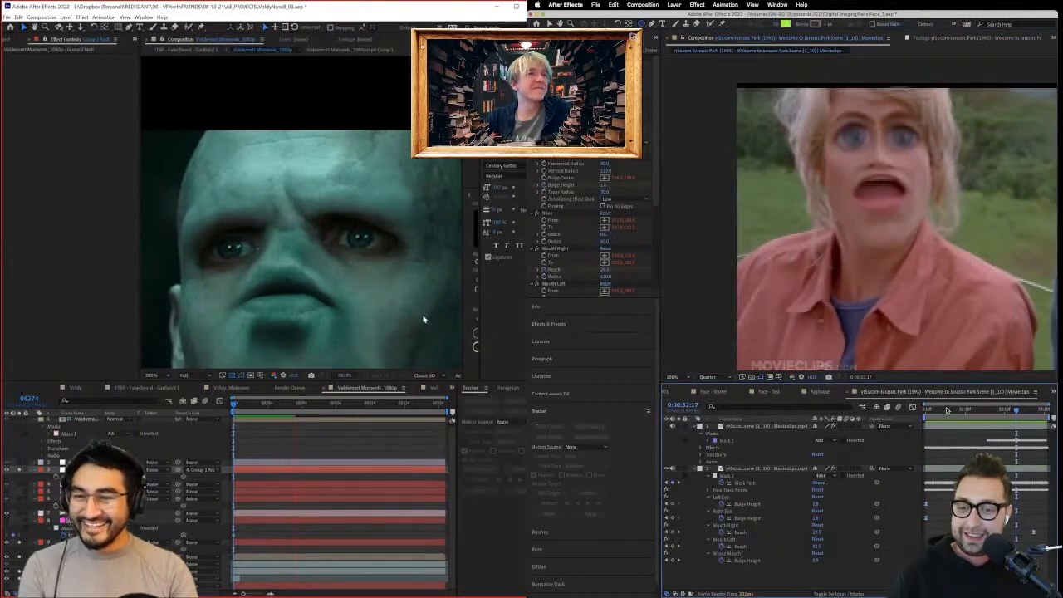
pyautogui.press('space')
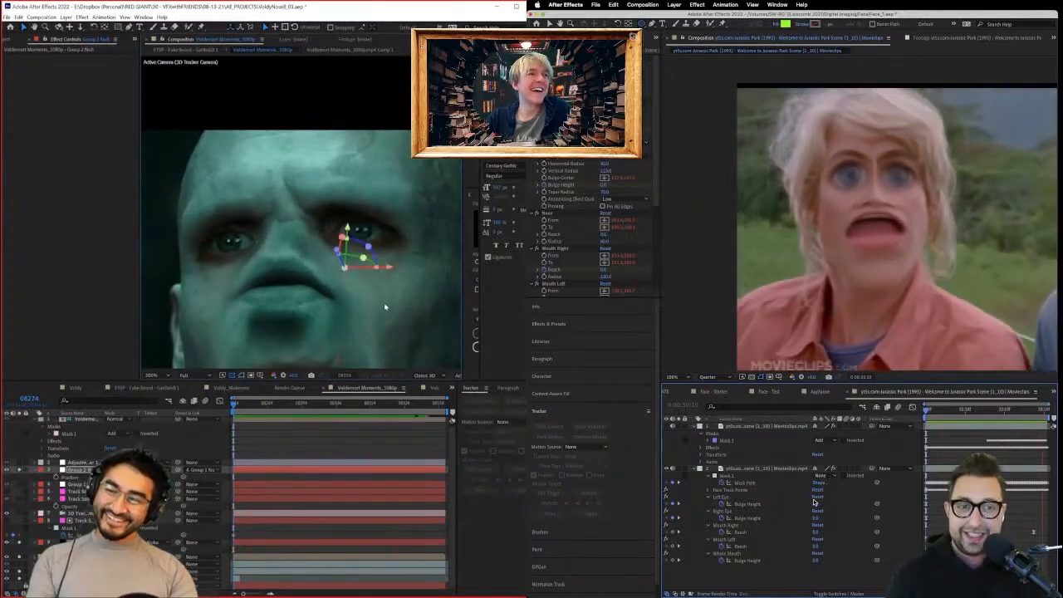
pyautogui.press('space')
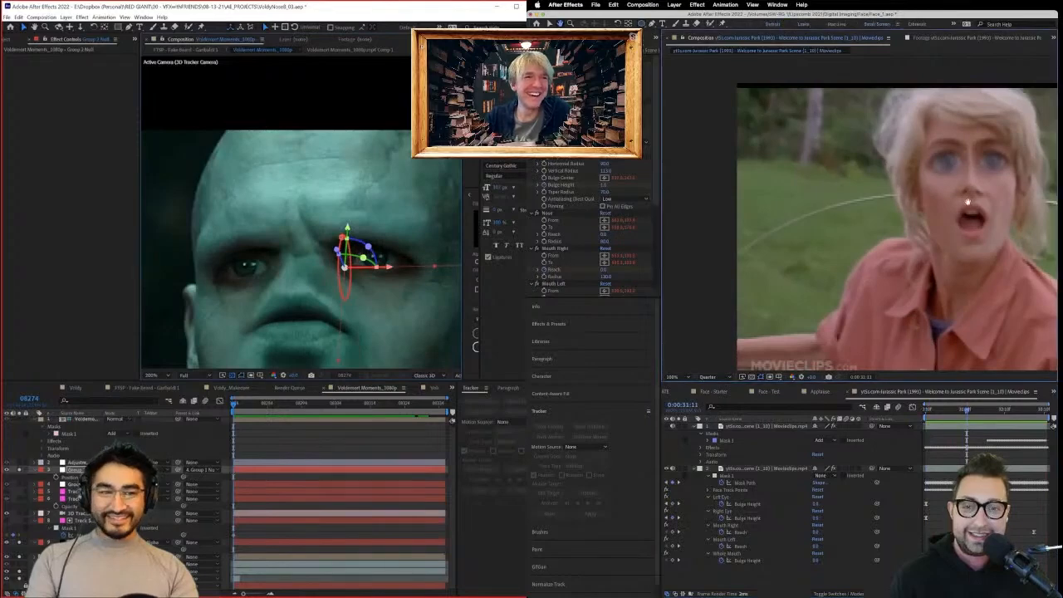
# Try several rotations of the Group 2 Null on the 3D nose, and preview the Jurassic Park clip from 0:00:30:10.
pyautogui.moveTo(968, 205); pyautogui.dragTo(891, 203)
pyautogui.moveTo(342, 239); pyautogui.dragTo(351, 264)
pyautogui.moveTo(967, 409); pyautogui.dragTo(850, 419)
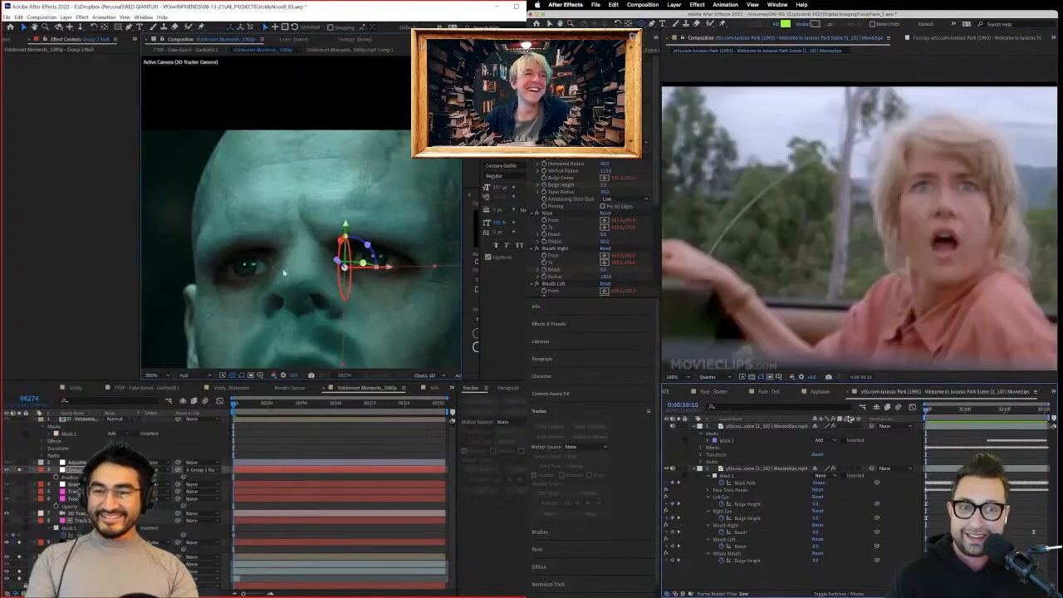
pyautogui.press('space')
pyautogui.moveTo(284, 273); pyautogui.dragTo(284, 165)
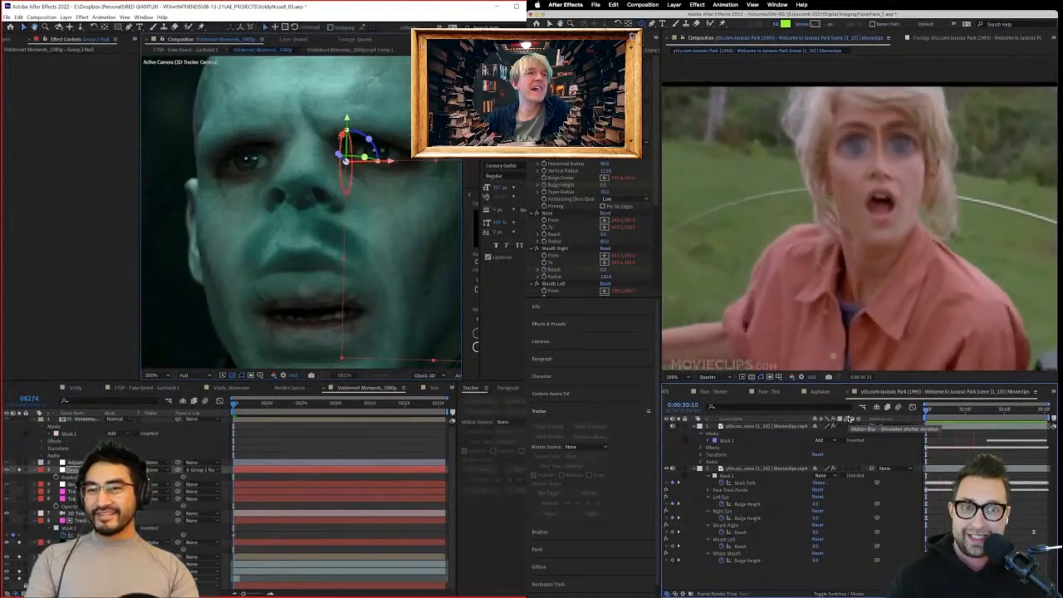
pyautogui.moveTo(342, 134); pyautogui.dragTo(346, 161)
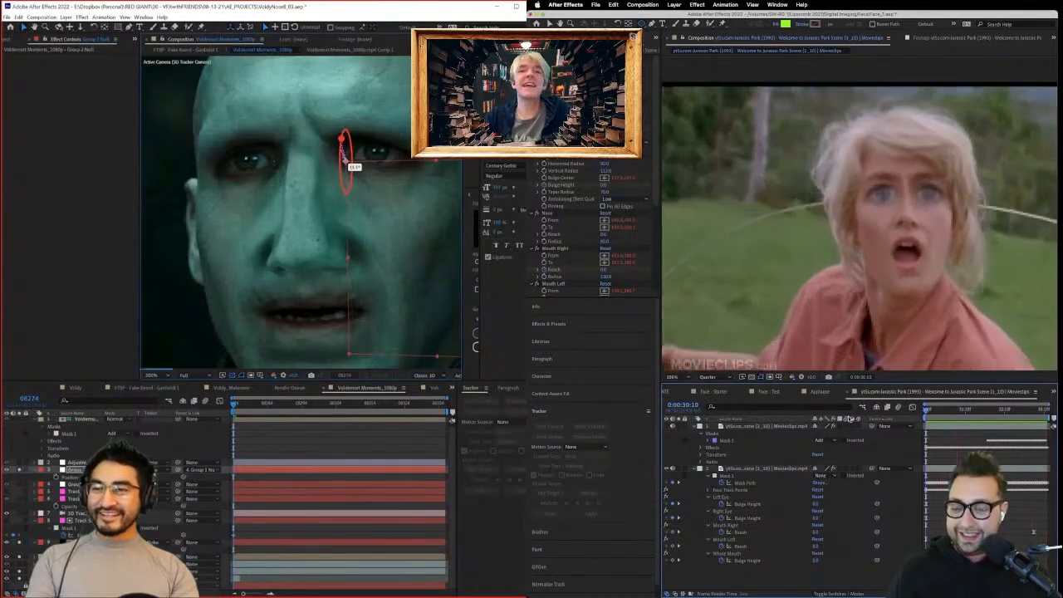
pyautogui.moveTo(342, 139); pyautogui.dragTo(366, 172)
# Undo the last rotations of the Group 2 Null and move the Jurassic Park clip to 0:00:33:04.
pyautogui.press('space')
pyautogui.moveTo(1030, 409); pyautogui.dragTo(1035, 417)
pyautogui.hotkey('ctrl', 'z')
pyautogui.hotkey('ctrl', 'z')
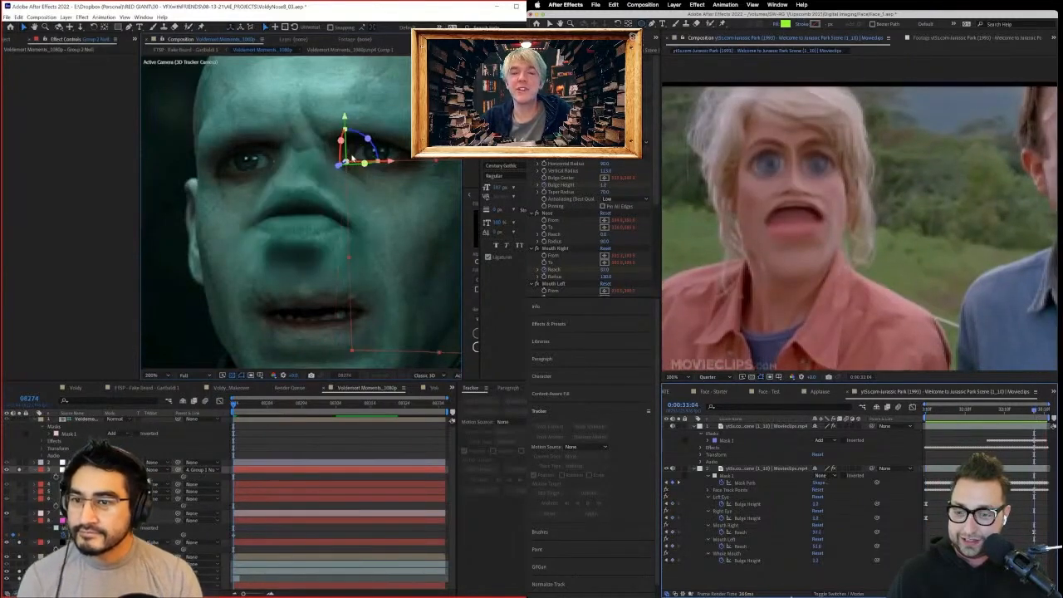
pyautogui.hotkey('ctrl', 'z')
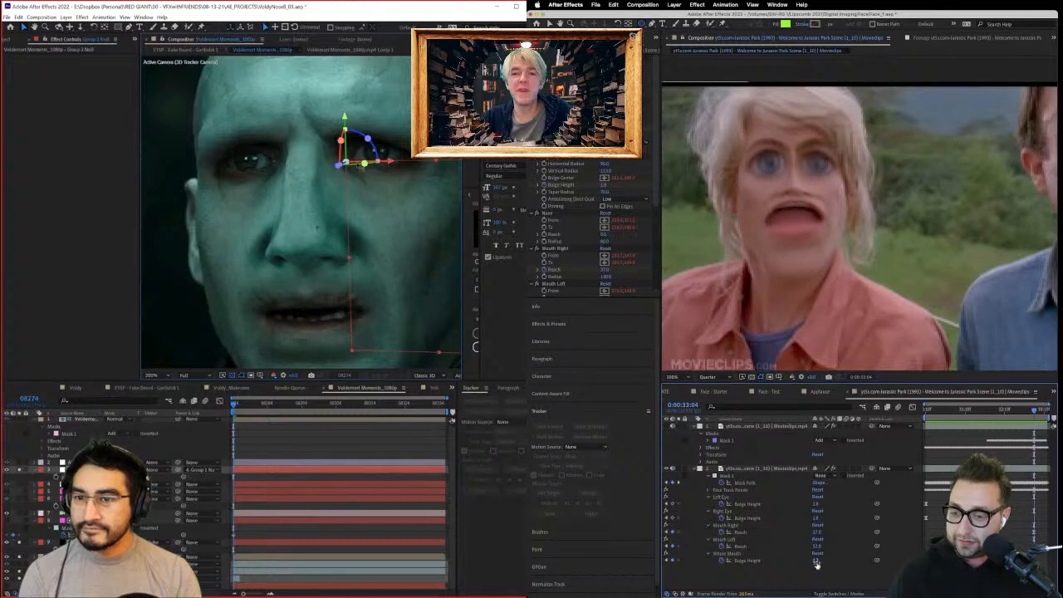
# Lower the Whole Mouth Bulge Height and increase the Mouth Left Reach of the Jurassic Park face at 0:00:33:04.
pyautogui.moveTo(816, 562)
pyautogui.mouseDown()
pyautogui.moveTo(835, 563)
pyautogui.moveTo(802, 567)
pyautogui.mouseUp()
pyautogui.scroll(-1, 424, 173)
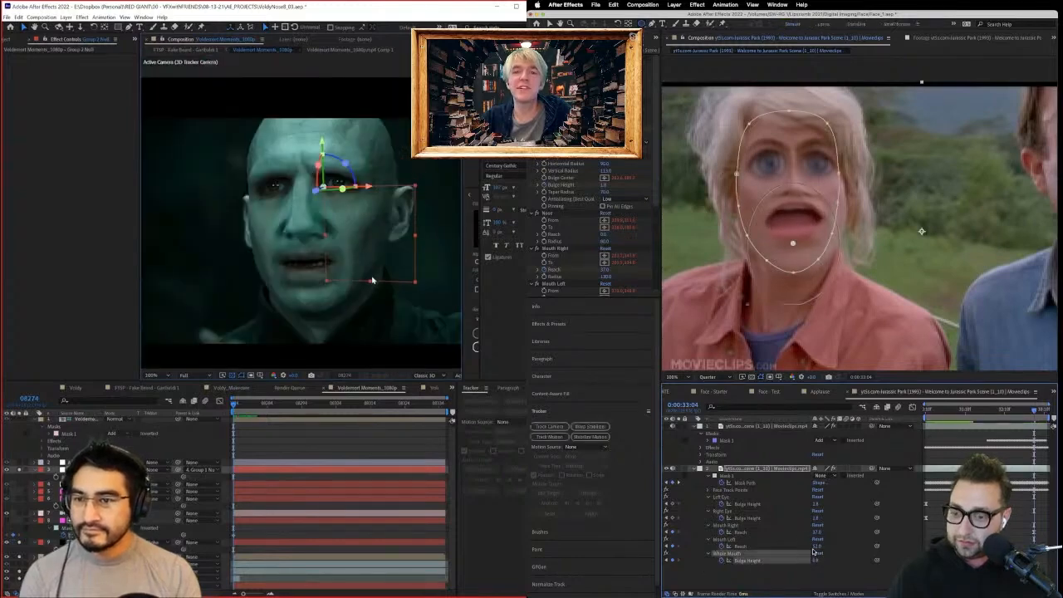
pyautogui.moveTo(373, 280); pyautogui.dragTo(375, 268)
pyautogui.moveTo(817, 546); pyautogui.dragTo(871, 545)
pyautogui.moveTo(376, 268); pyautogui.dragTo(374, 277)
pyautogui.moveTo(817, 546); pyautogui.dragTo(835, 545)
# Increase the Mouth Right Reach of the Jurassic Park face and nudge the Group 2 Null slightly in the Voldemort shot.
pyautogui.moveTo(368, 188); pyautogui.dragTo(369, 188)
pyautogui.moveTo(840, 530); pyautogui.dragTo(842, 530)
pyautogui.moveTo(322, 143); pyautogui.dragTo(322, 146)
pyautogui.moveTo(837, 530); pyautogui.dragTo(838, 530)
pyautogui.moveTo(322, 146); pyautogui.dragTo(322, 146)
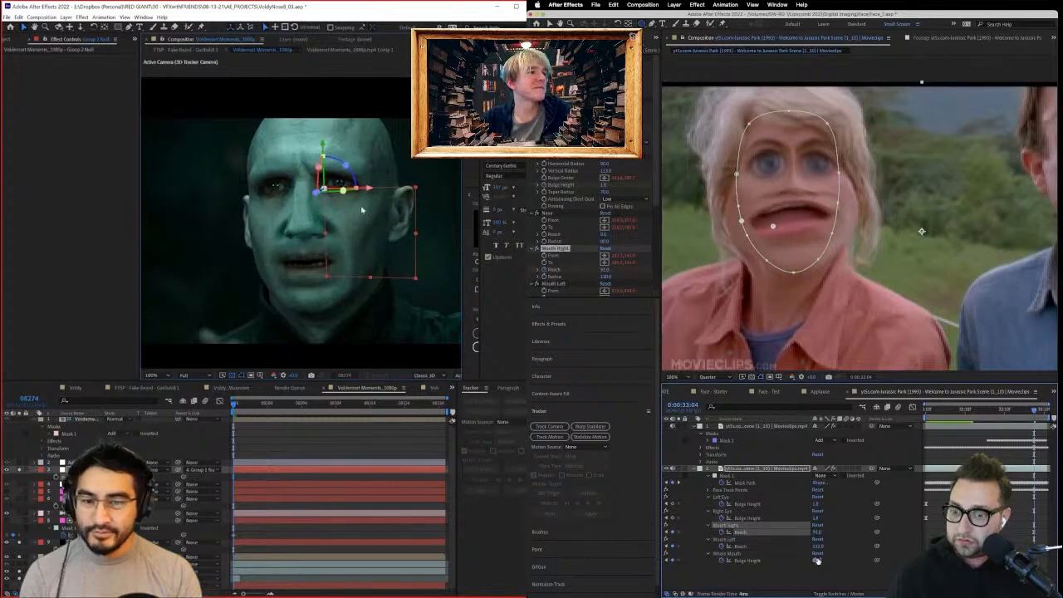
# Reveal the Whole Mouth effect's properties and edit its Bulge Center expression to shift the mouth bulge.
pyautogui.click(750, 575)
pyautogui.moveTo(261, 406); pyautogui.dragTo(414, 423)
pyautogui.click(708, 554)
pyautogui.click(708, 554)
pyautogui.moveTo(276, 431); pyautogui.dragTo(162, 447)
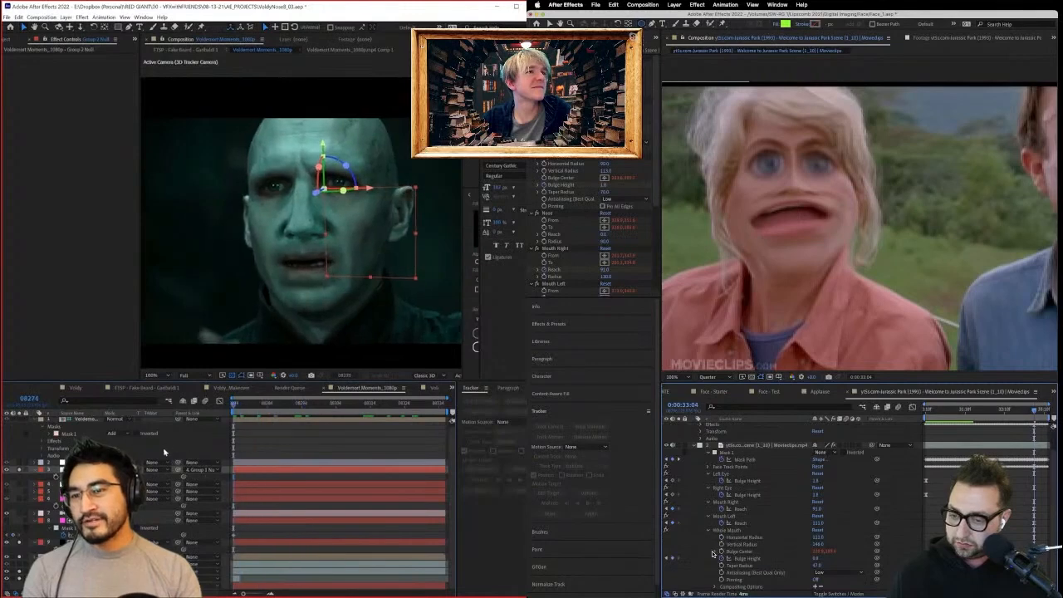
pyautogui.click(715, 552)
pyautogui.press('.')
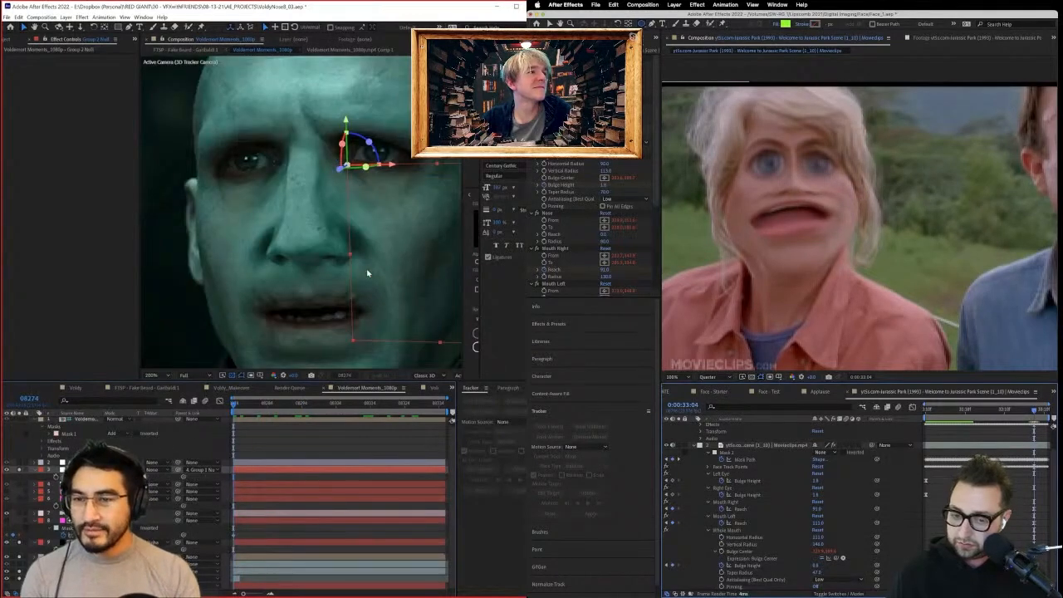
pyautogui.click(955, 559)
# Select the Voldemort footage layer holding the 3D Camera Tracker and toggle its solo state to compare.
pyautogui.click(86, 564)
pyautogui.click(86, 558)
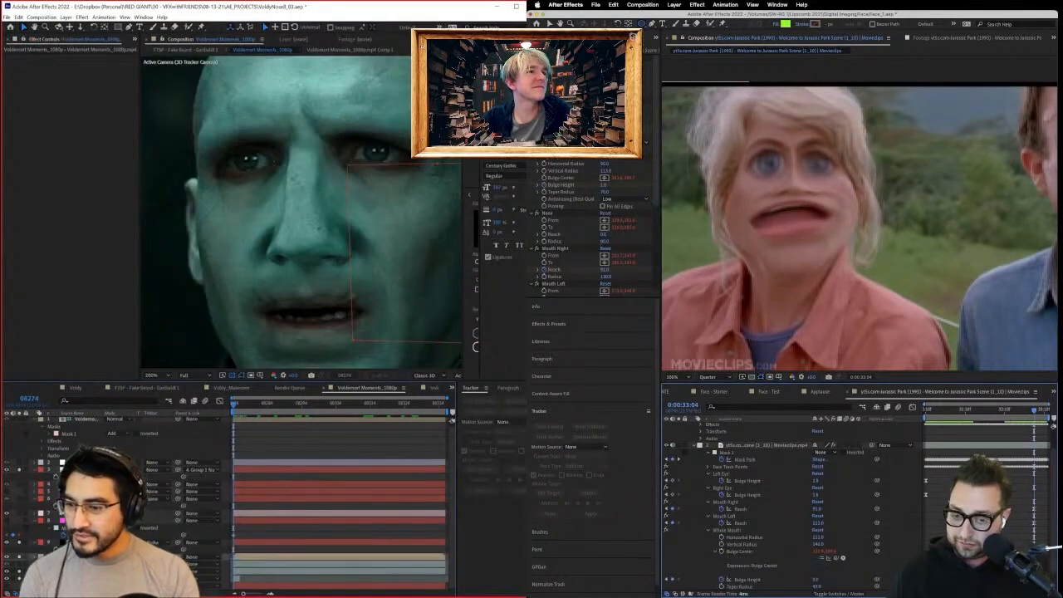
pyautogui.click(20, 559)
pyautogui.click(20, 559)
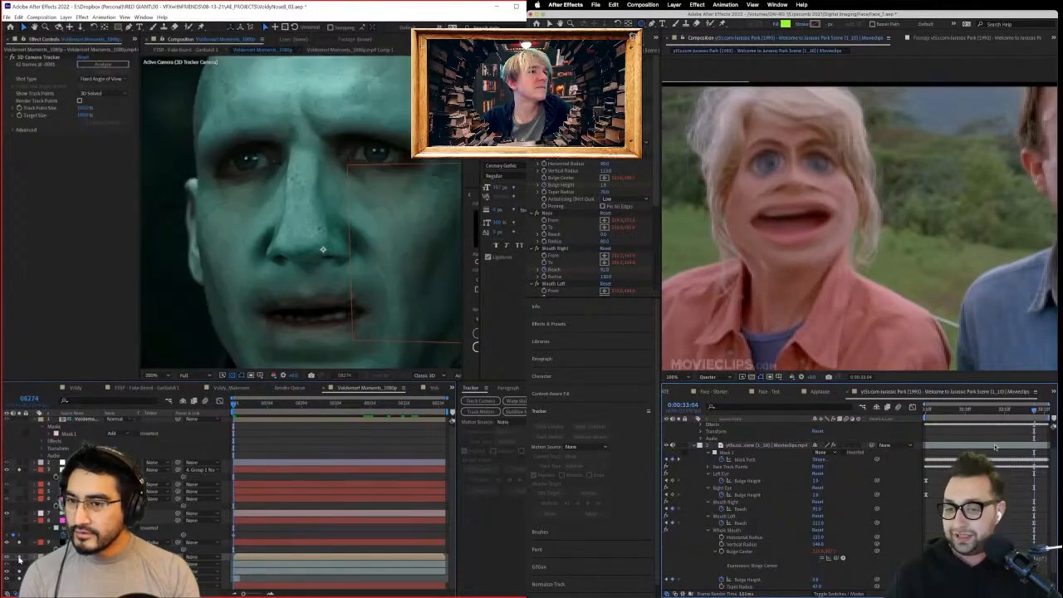
# Preview the revised mouth animation from 0:00:30:13 and scrub through the Voldemort shot to check the nose.
pyautogui.click(931, 410)
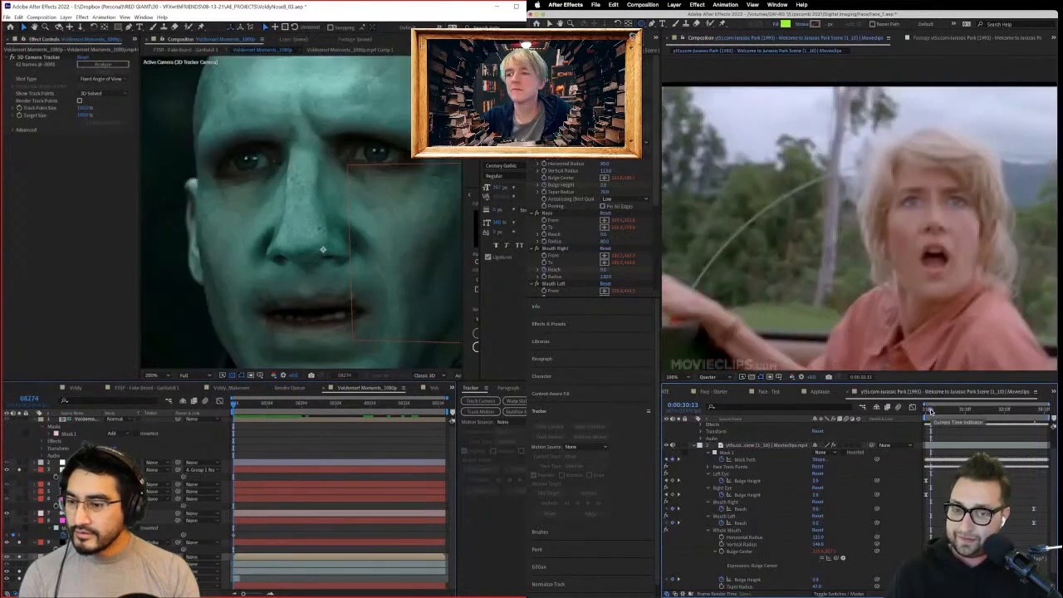
pyautogui.press('space')
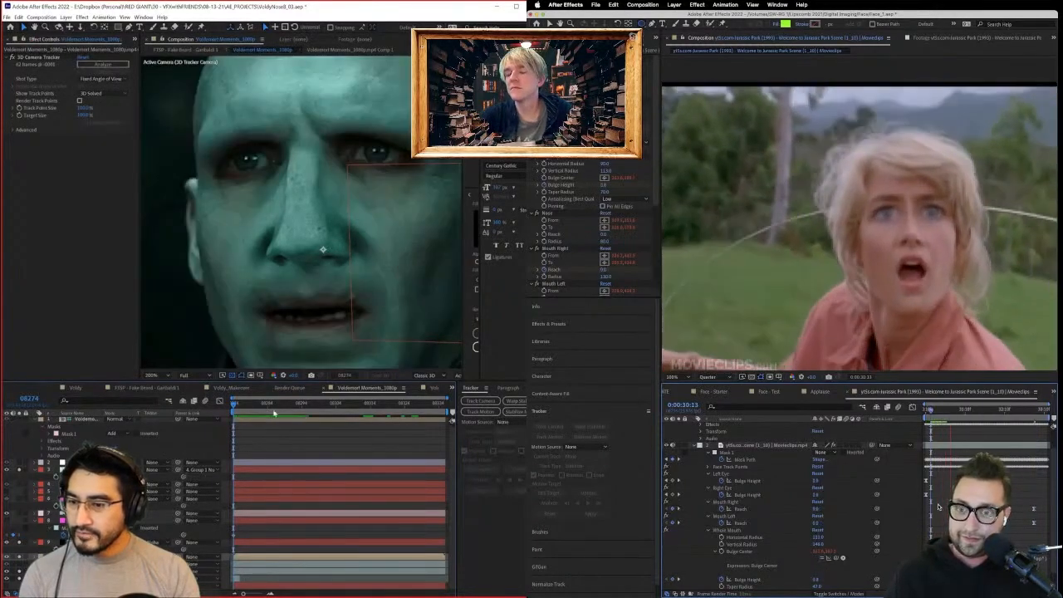
pyautogui.moveTo(274, 406); pyautogui.dragTo(347, 405)
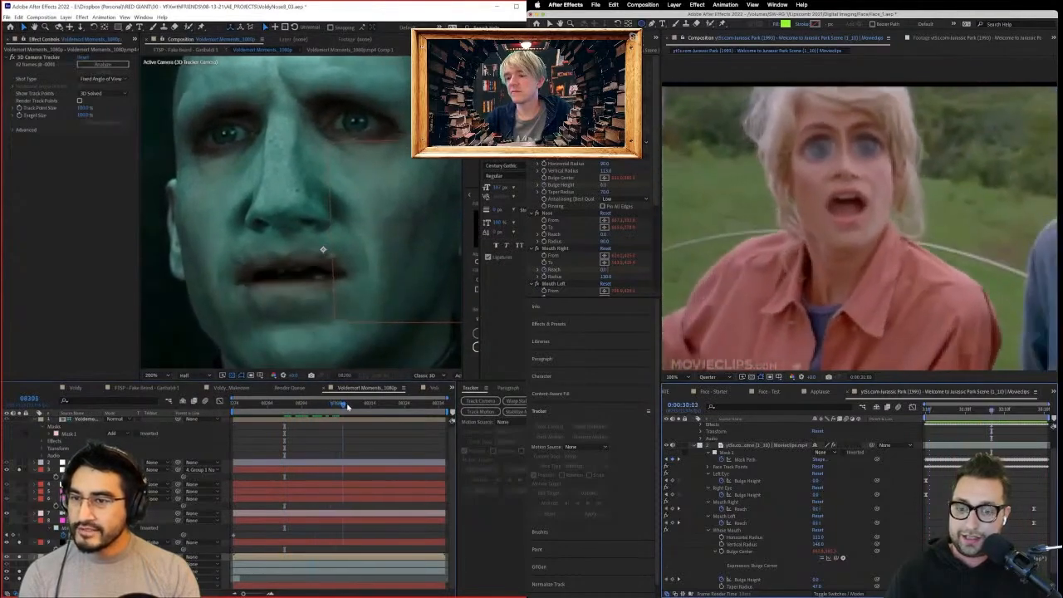
pyautogui.press('space')
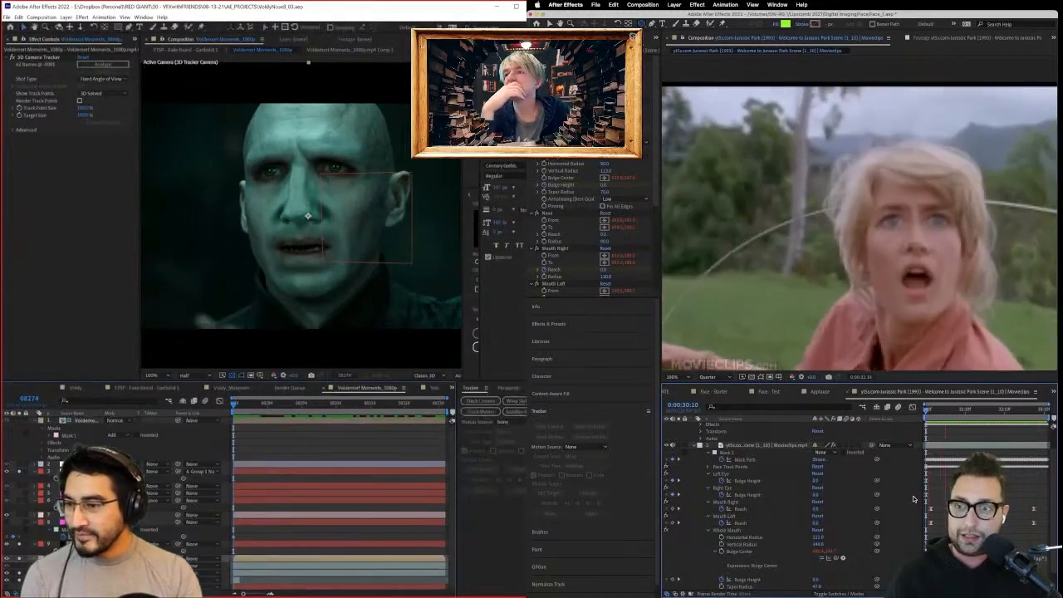
# Solo the CC Toner adjustment layer in the Voldemort shot and move the Jurassic Park clip to 0:00:33:04.
pyautogui.click(19, 470)
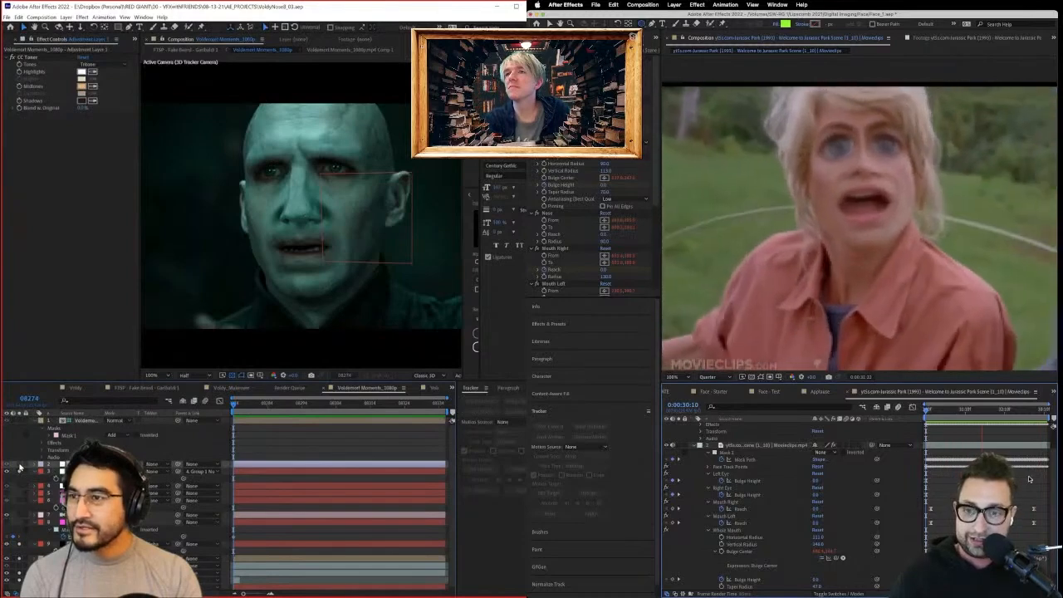
pyautogui.moveTo(1025, 407); pyautogui.dragTo(1035, 412)
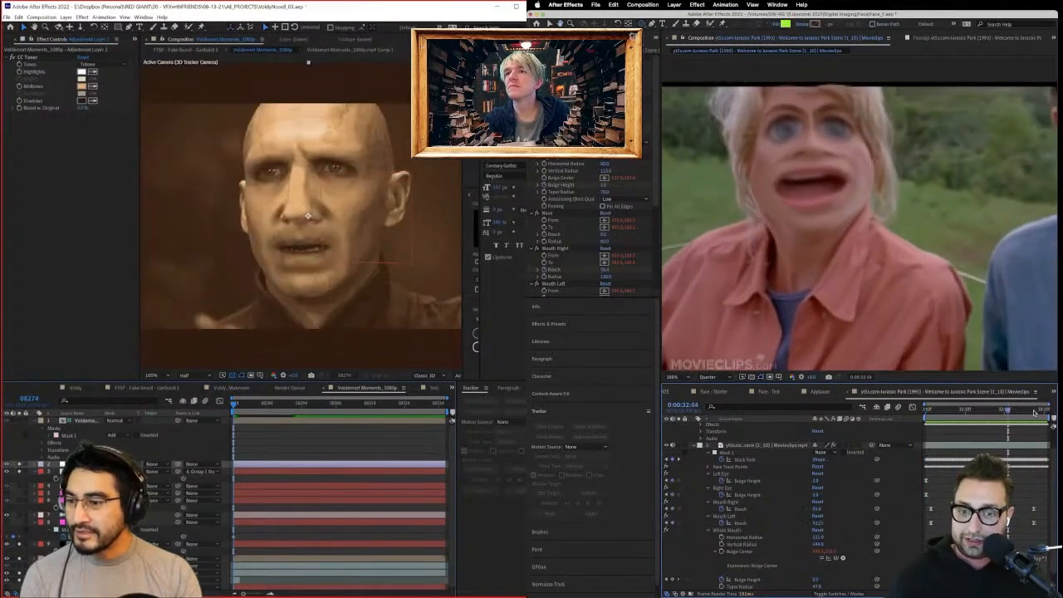
pyautogui.click(82, 87)
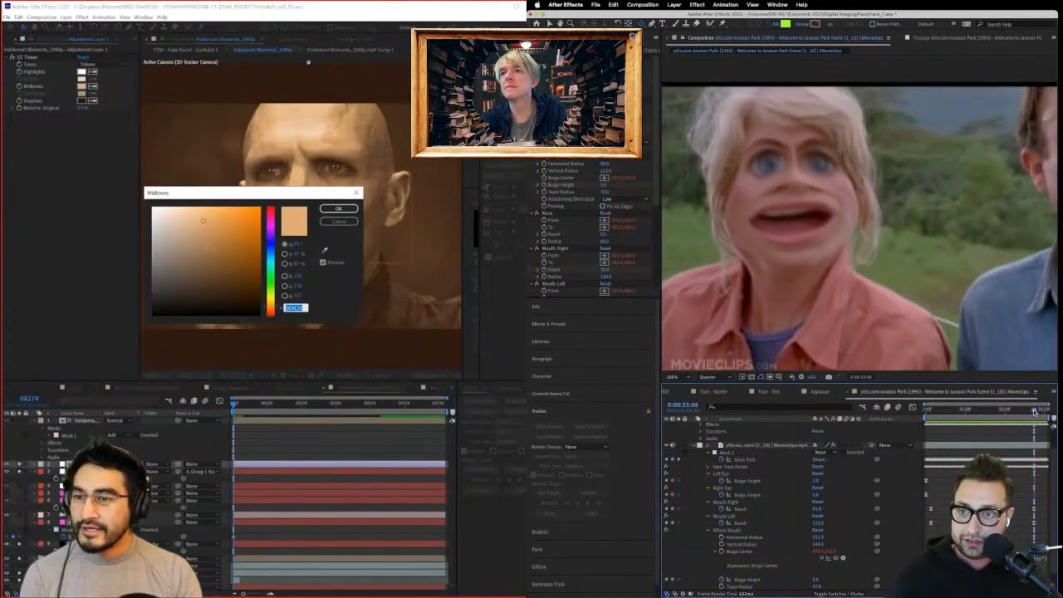
pyautogui.moveTo(208, 248); pyautogui.dragTo(198, 234)
pyautogui.click(272, 304)
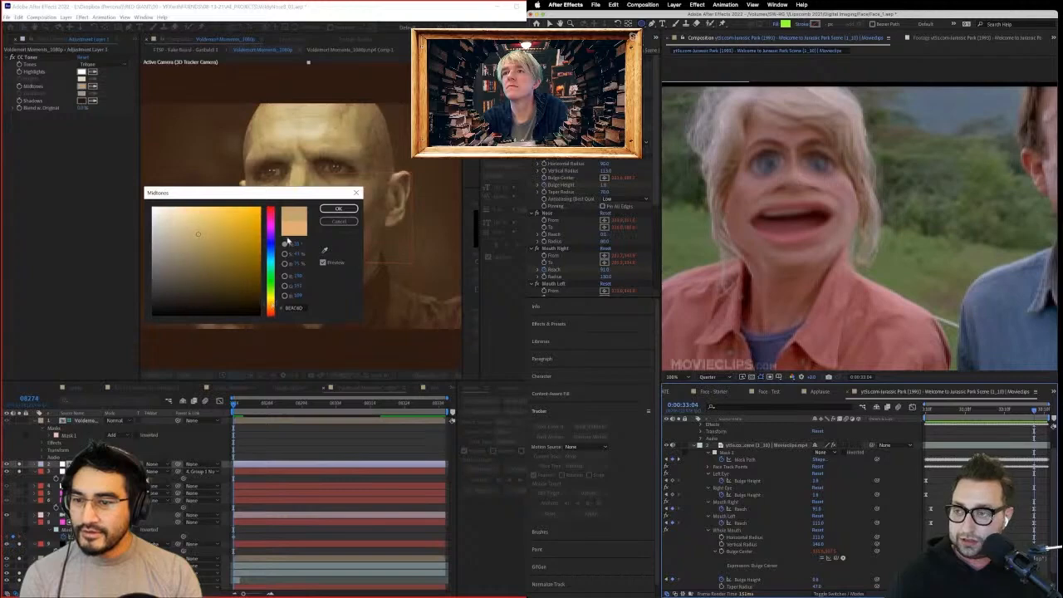
pyautogui.moveTo(304, 198); pyautogui.dragTo(411, 297)
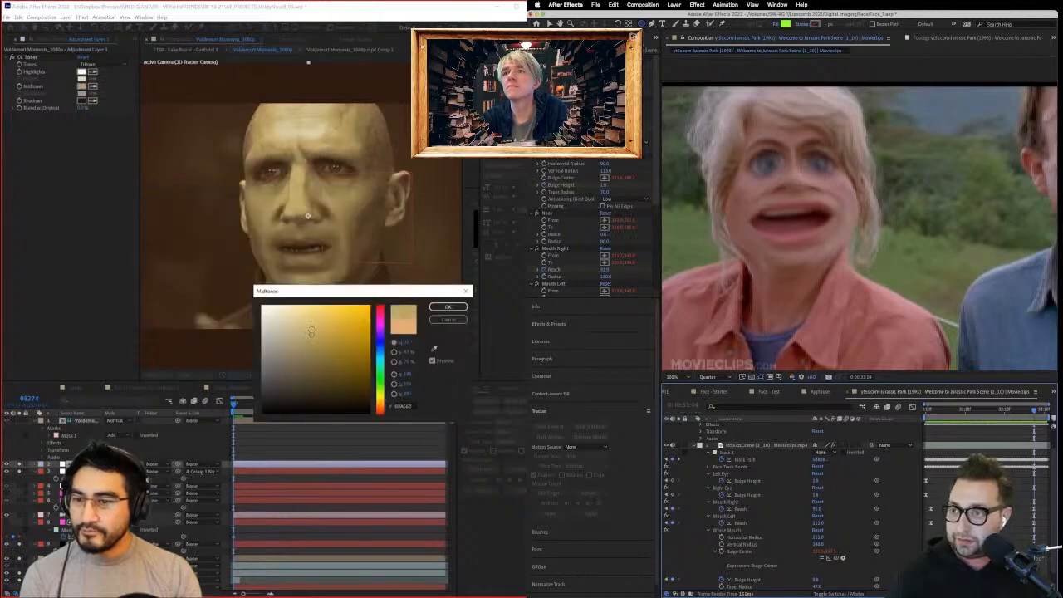
pyautogui.click(555, 100)
pyautogui.moveTo(312, 333)
pyautogui.mouseDown()
pyautogui.moveTo(318, 353)
pyautogui.moveTo(323, 339)
pyautogui.mouseUp()
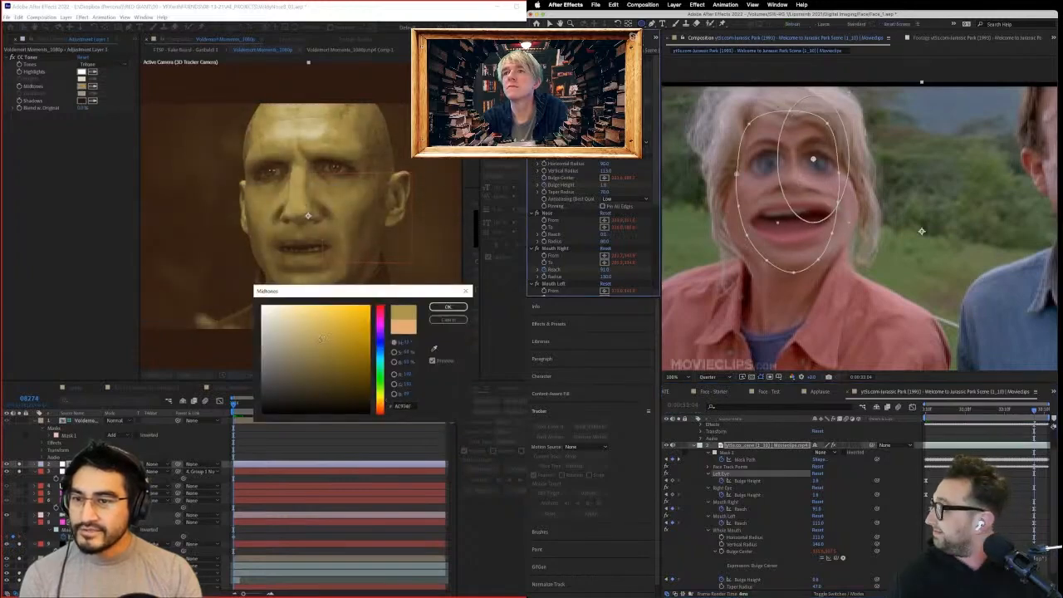
pyautogui.click(449, 320)
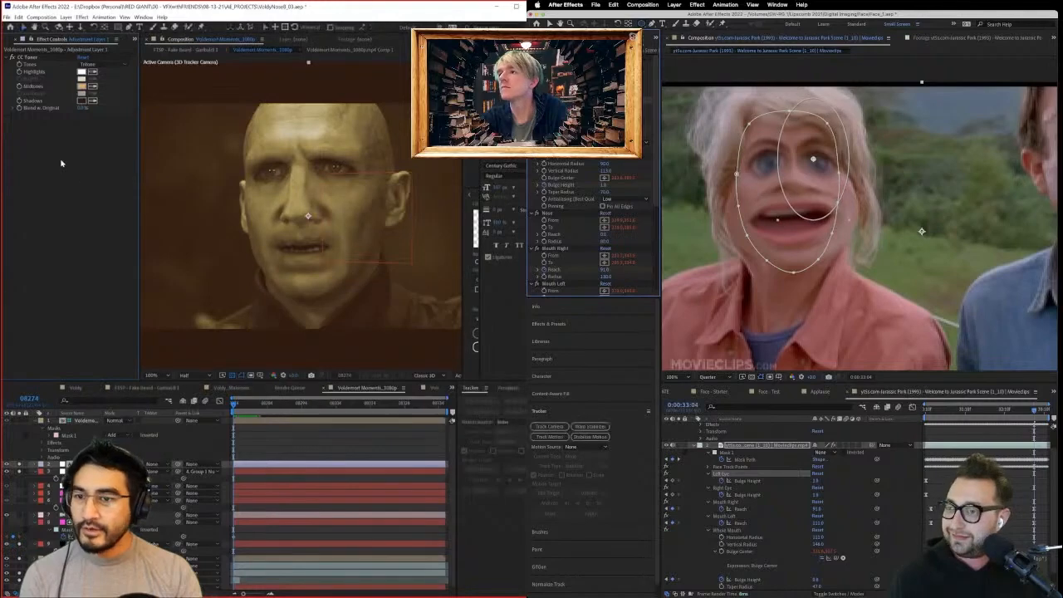
# Import the face portrait PNG into the Voldemort project.
pyautogui.click(10, 40)
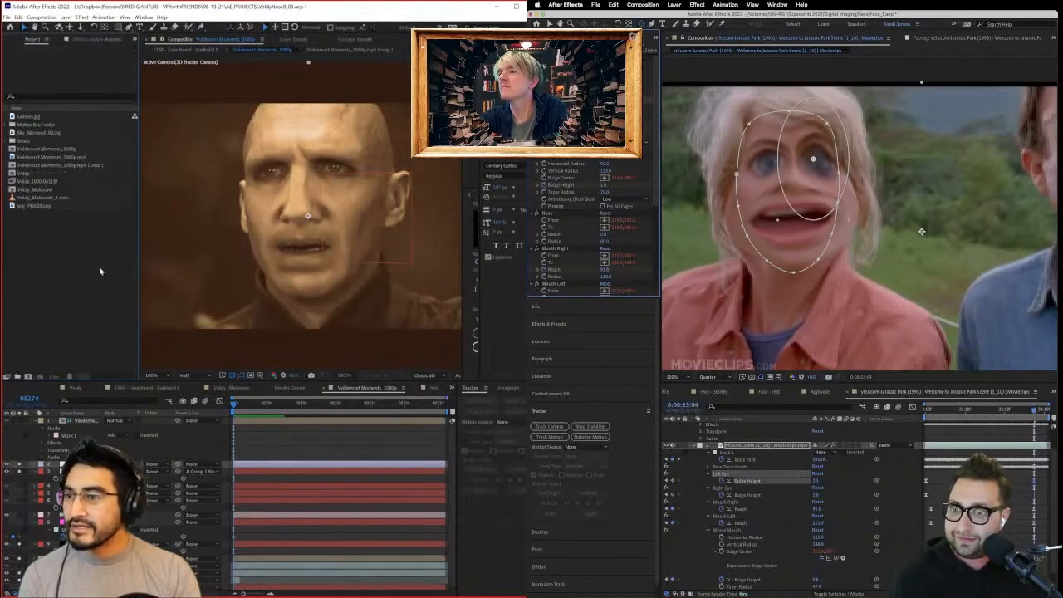
pyautogui.doubleClick(103, 235)
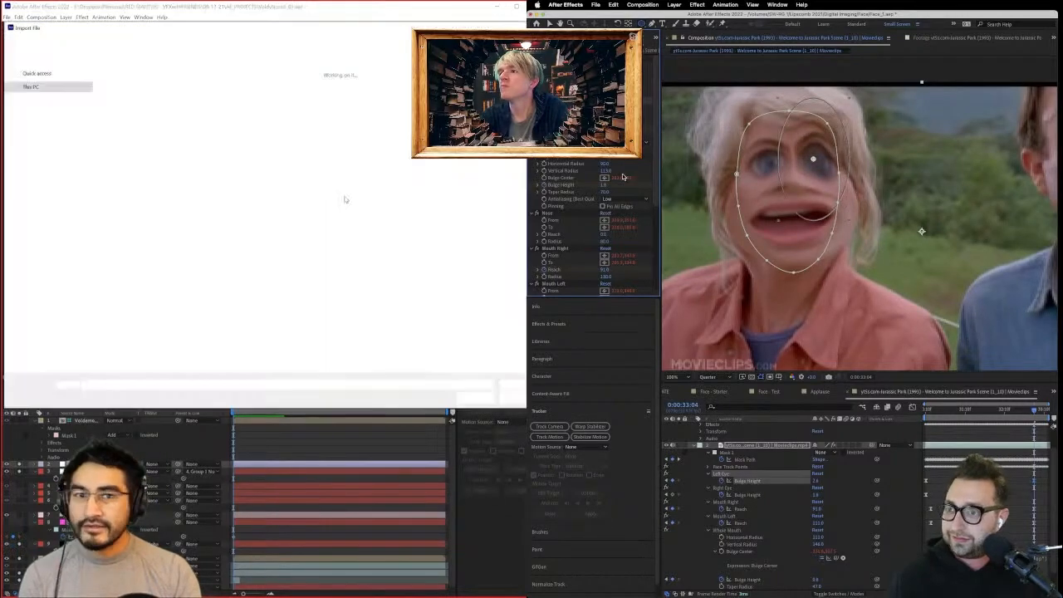
pyautogui.moveTo(393, 32); pyautogui.dragTo(754, 211)
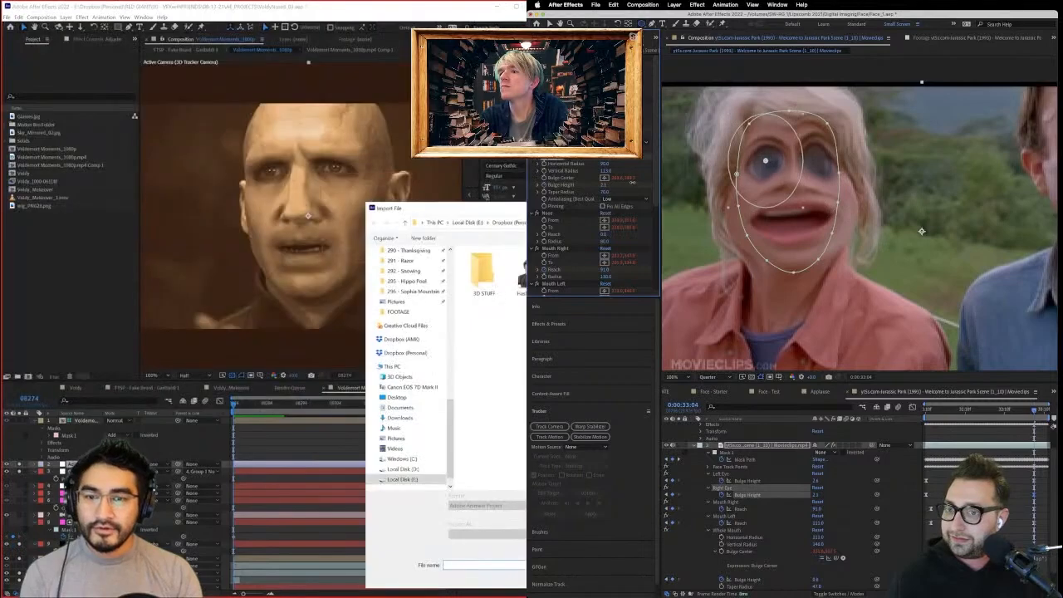
pyautogui.doubleClick(512, 281)
# Preview the eye bulges of the Jurassic Park clip from 0:00:31:22.
pyautogui.click(986, 409)
pyautogui.press('space')
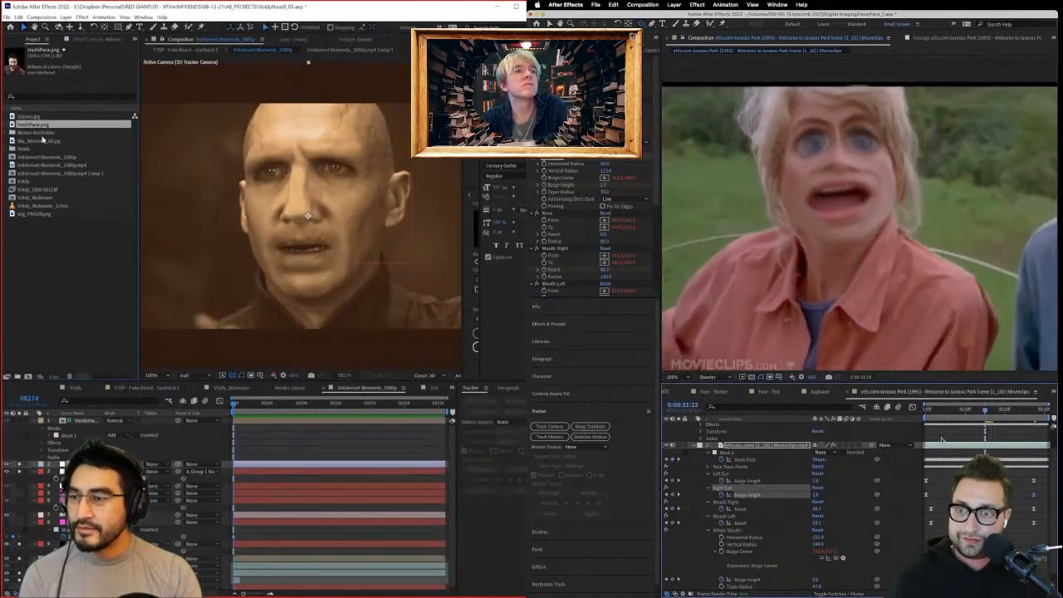
pyautogui.click(899, 482)
# Place the portrait above the toner adjustment layer in the Voldemort composition and move it to the frame's lower-right area.
pyautogui.moveTo(37, 126); pyautogui.dragTo(87, 461)
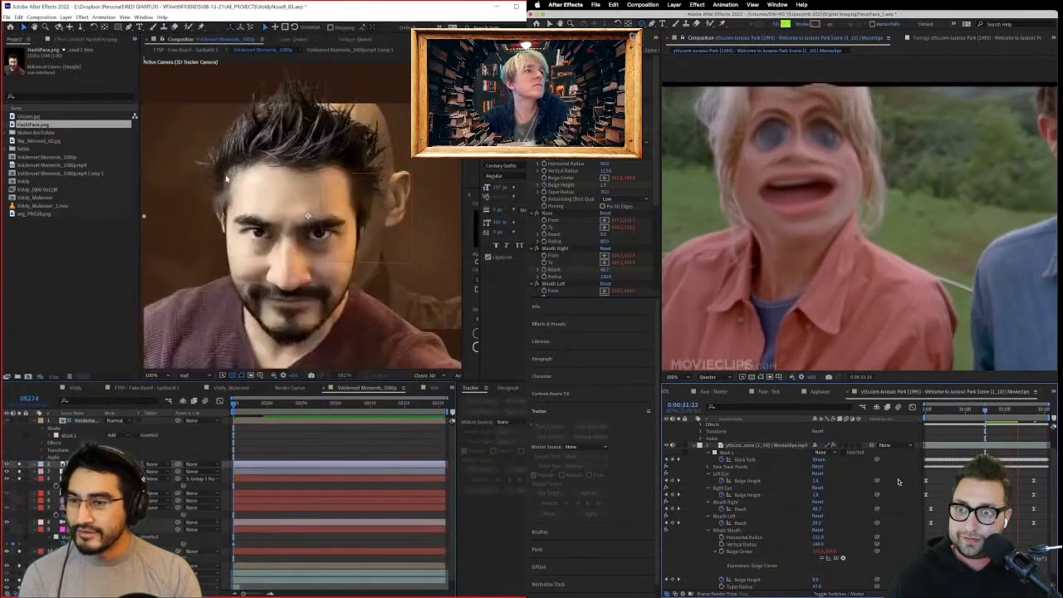
pyautogui.moveTo(298, 206); pyautogui.dragTo(316, 372)
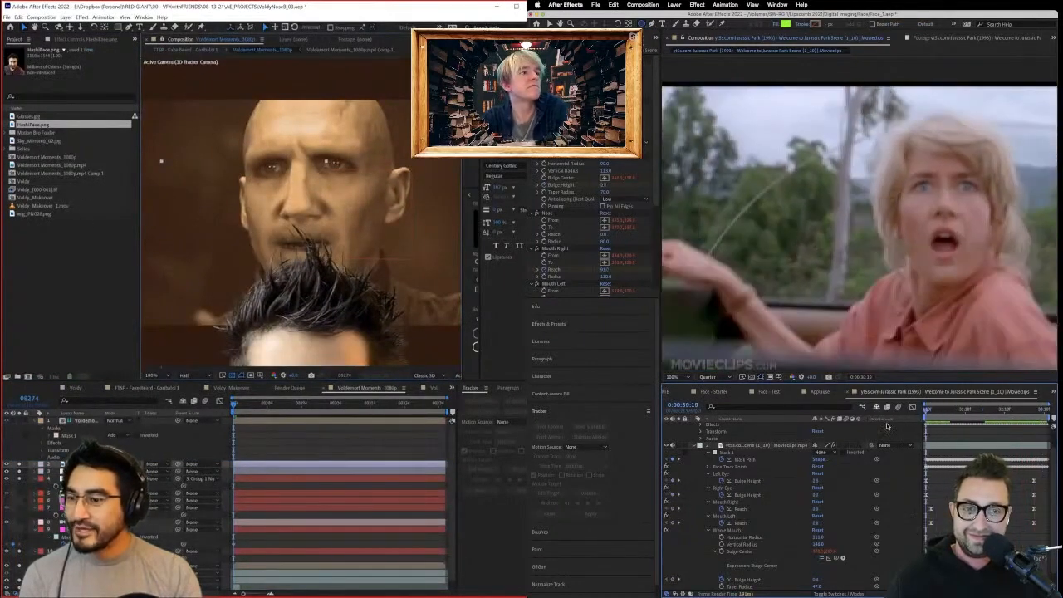
pyautogui.moveTo(320, 368); pyautogui.dragTo(445, 273)
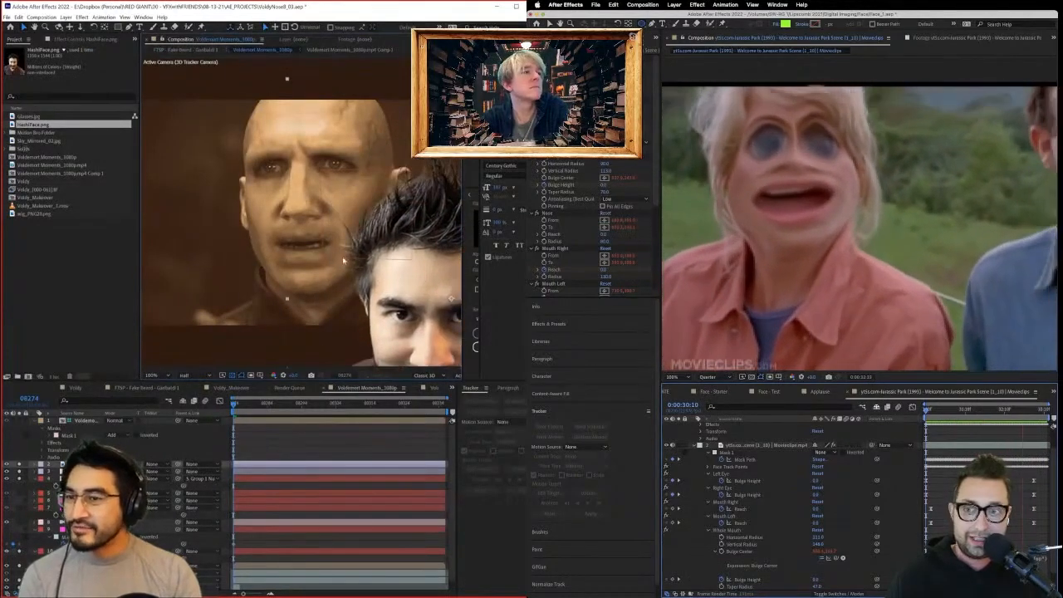
# Stop the preview, save the Jurassic Park project, and select the top masked layer of the Voldemort composition.
pyautogui.press('space')
pyautogui.press('super+s')
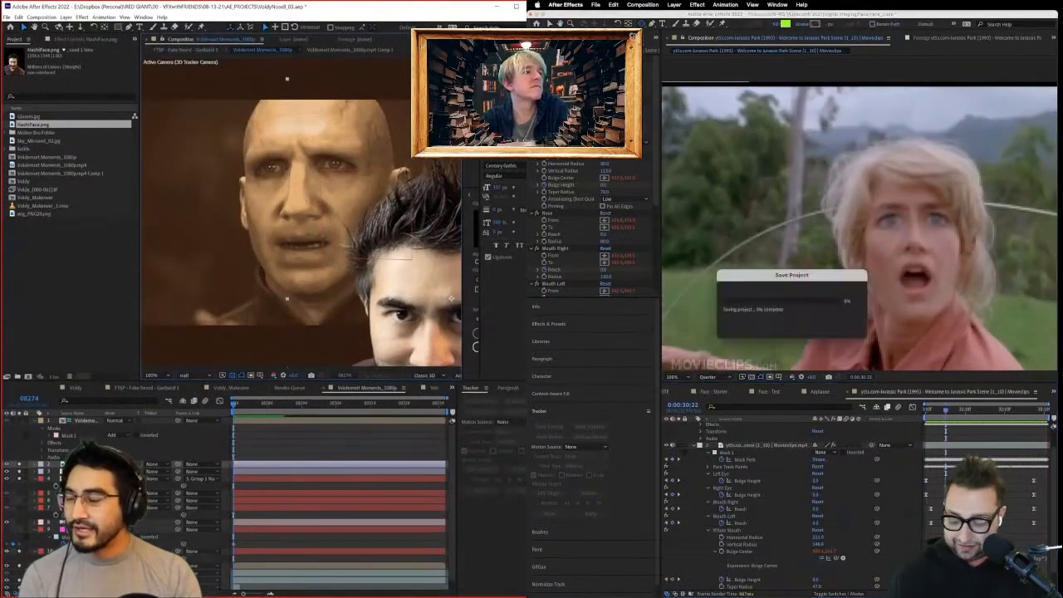
pyautogui.click(77, 423)
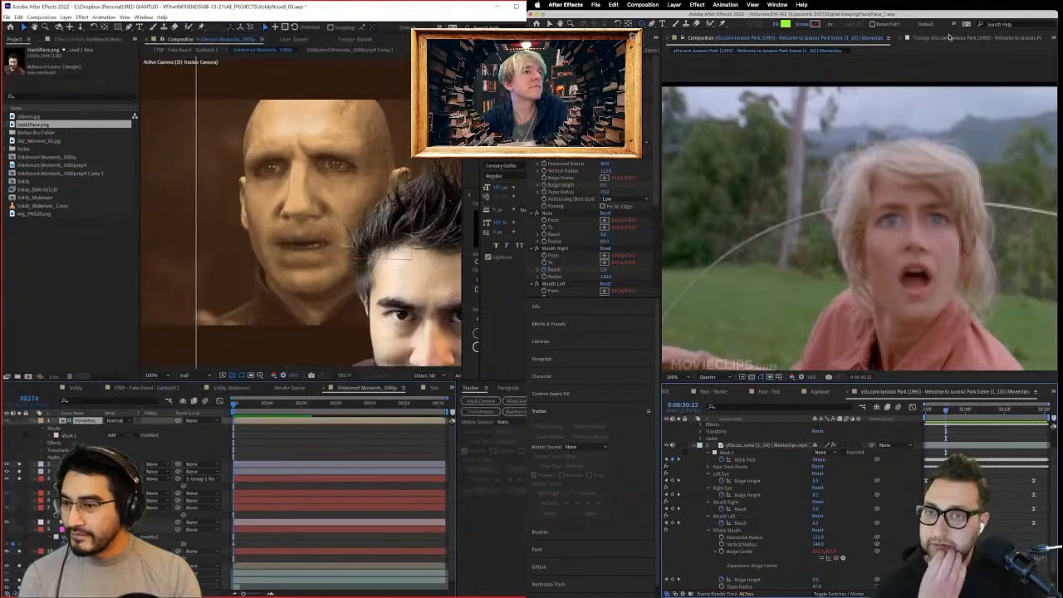
# Set the CC Toner tones on the Voldemort adjustment layer to Pentone, and open the Applause composition in the other project.
pyautogui.click(953, 38)
pyautogui.click(79, 472)
pyautogui.click(730, 40)
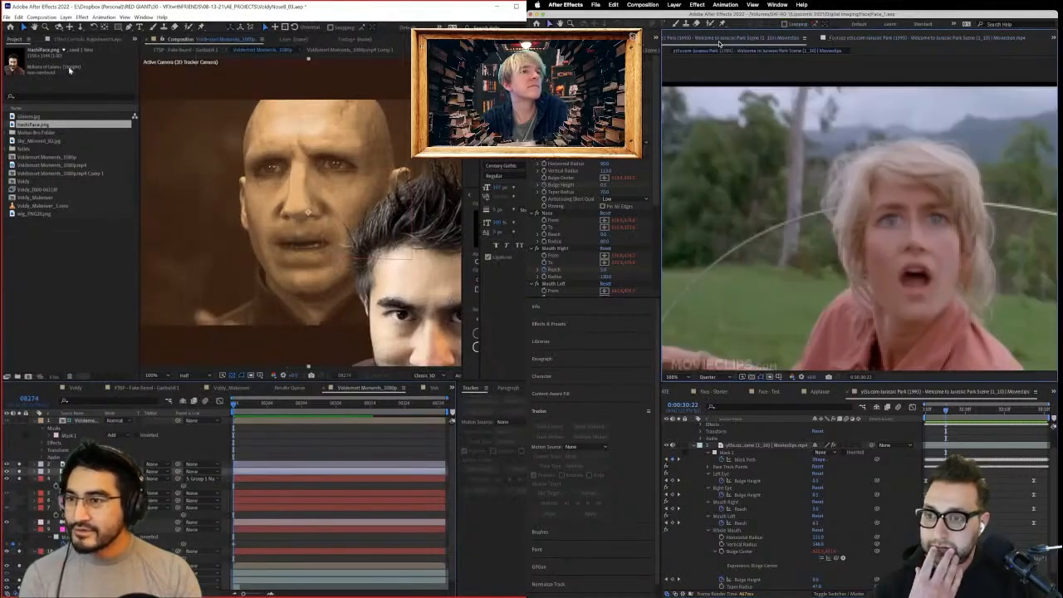
pyautogui.click(70, 41)
pyautogui.click(905, 390)
pyautogui.scroll(-1, 885, 289)
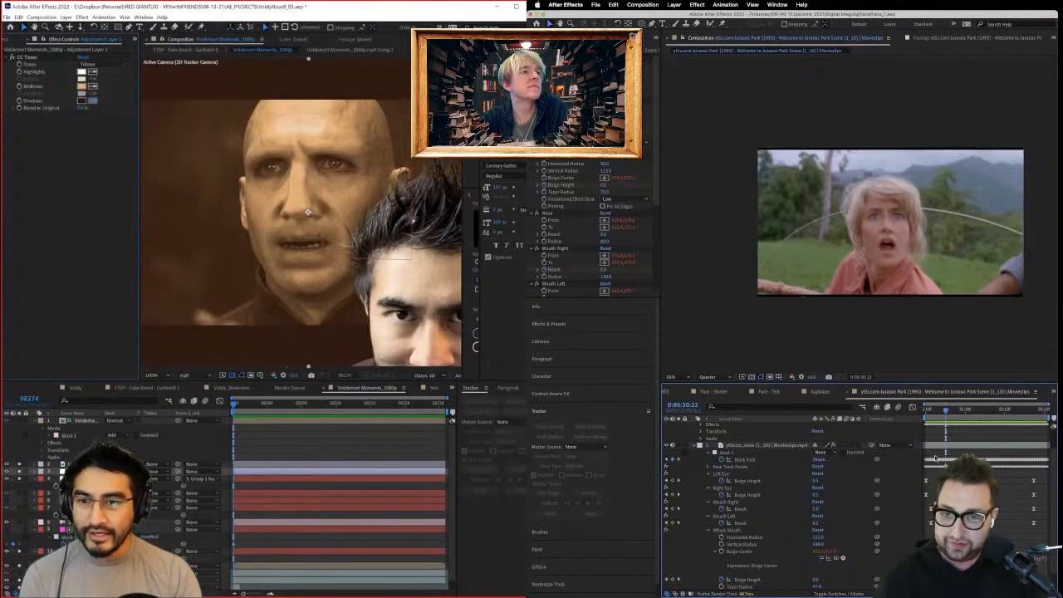
pyautogui.click(848, 393)
pyautogui.click(98, 65)
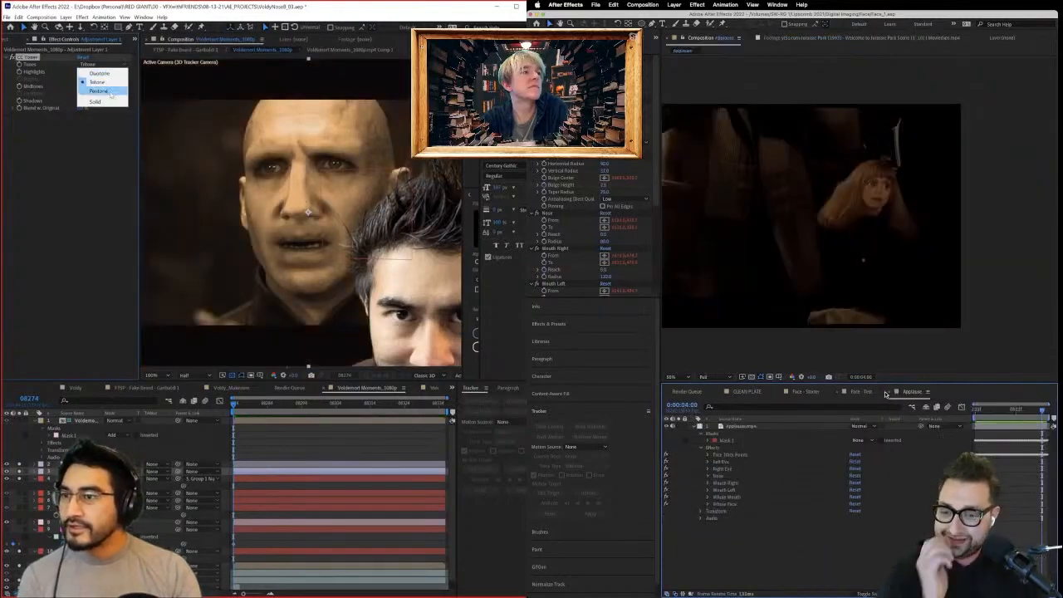
pyautogui.click(111, 92)
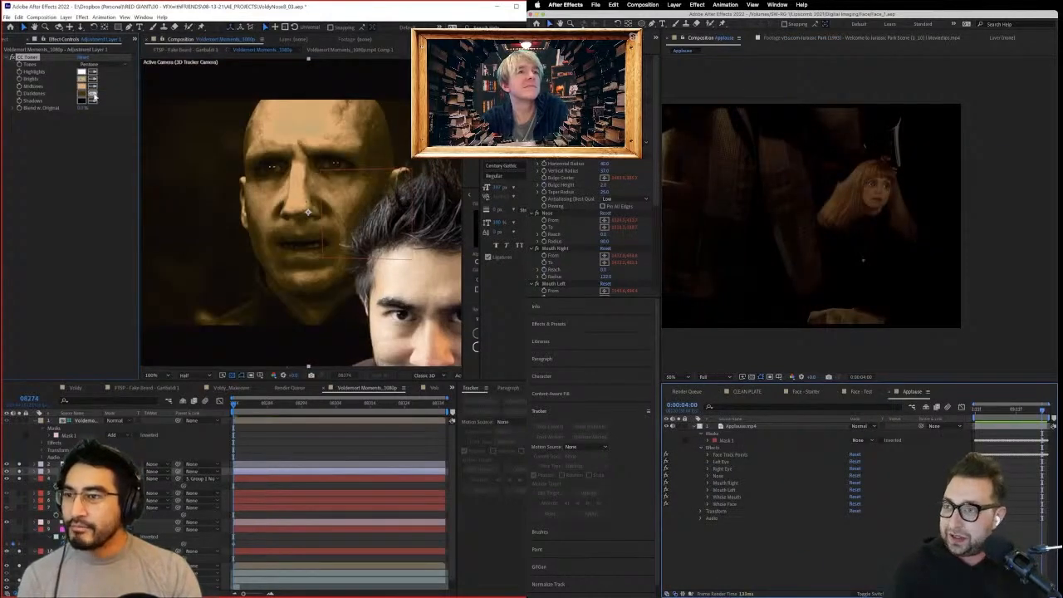
# Sample a CC Toner darktones color from the portrait in the Voldemort composition, and select the Applause clip layer.
pyautogui.click(93, 94)
pyautogui.click(549, 38)
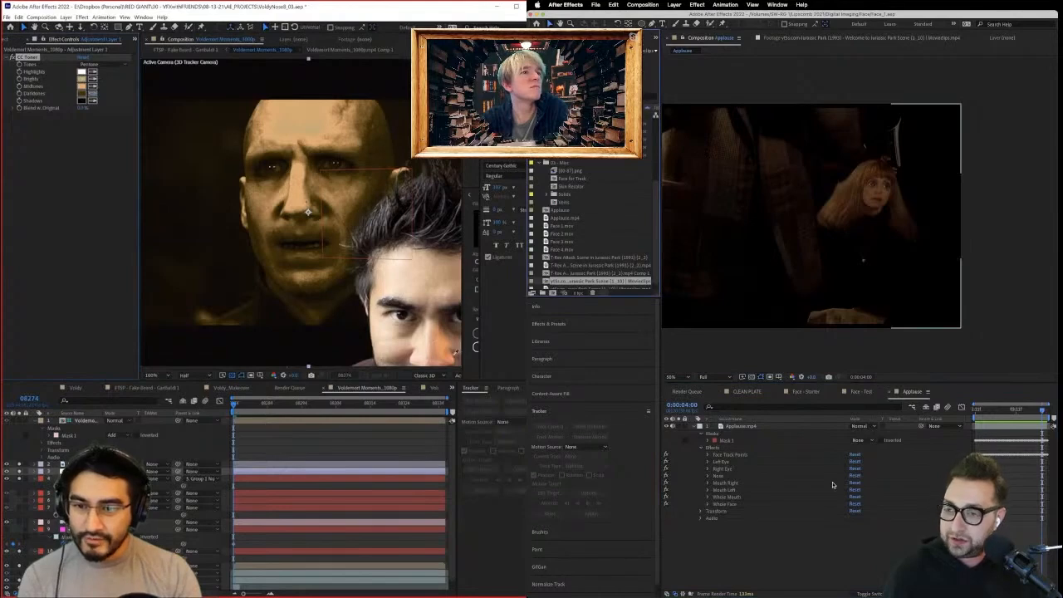
pyautogui.click(402, 365)
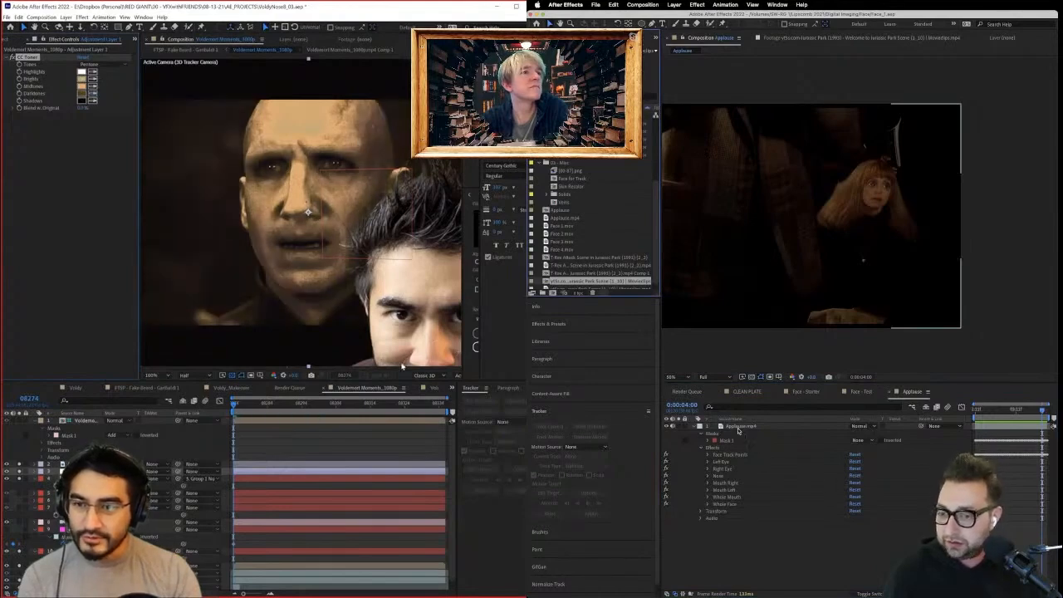
pyautogui.click(738, 426)
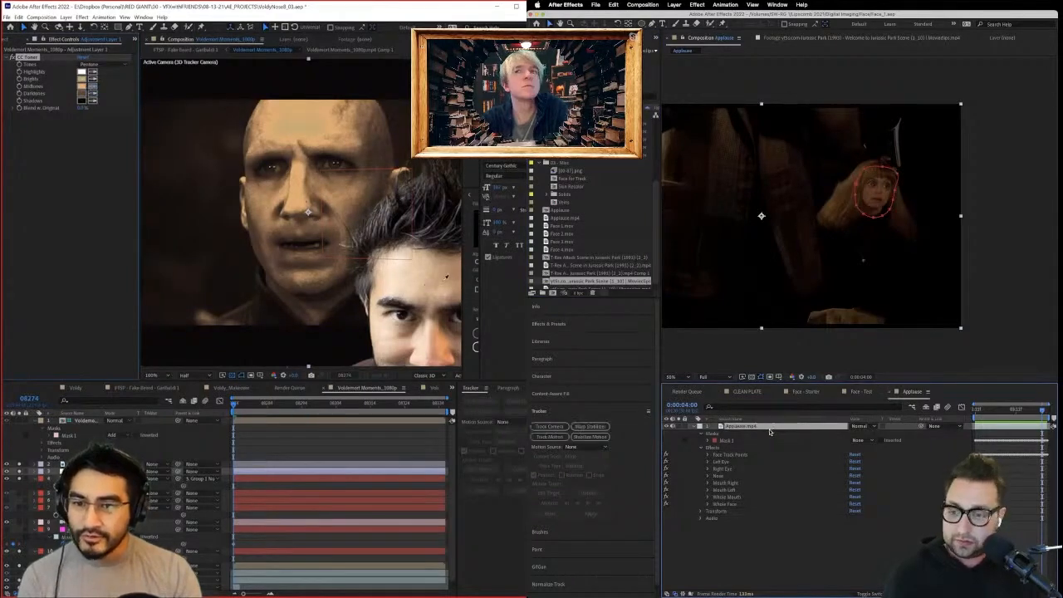
# Duplicate the masked face plate layer in the Face - Starter composition and select the original plate.
pyautogui.click(755, 396)
pyautogui.click(793, 393)
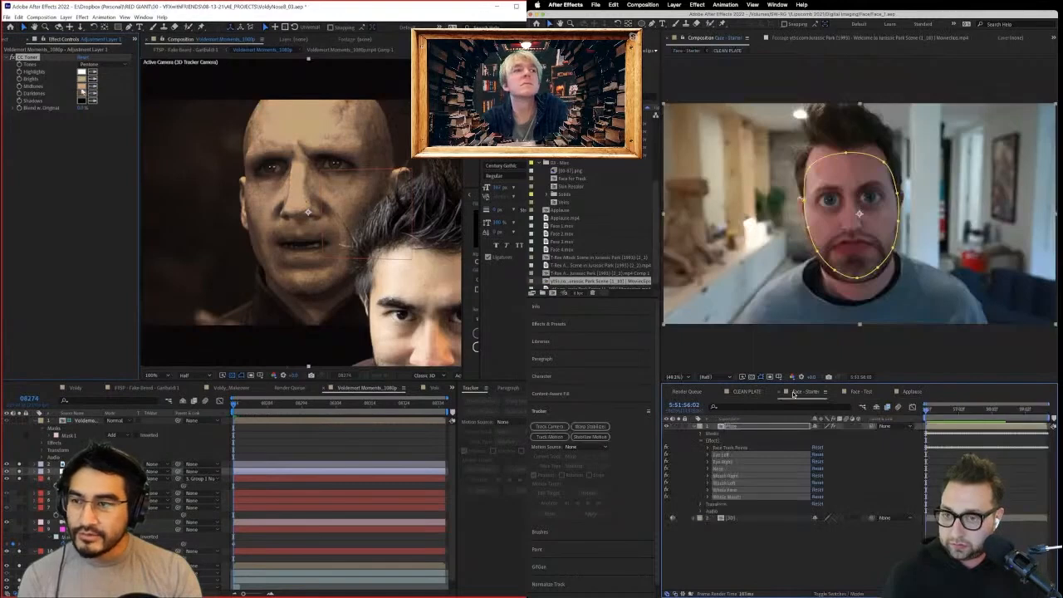
pyautogui.click(698, 428)
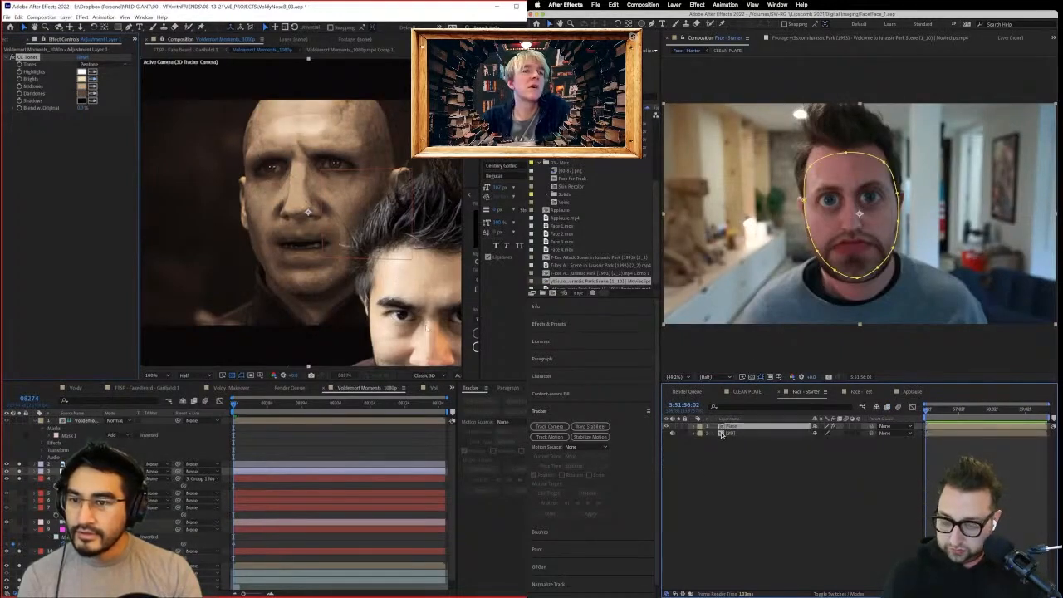
pyautogui.hotkey('ctrl', 'd')
pyautogui.click(719, 433)
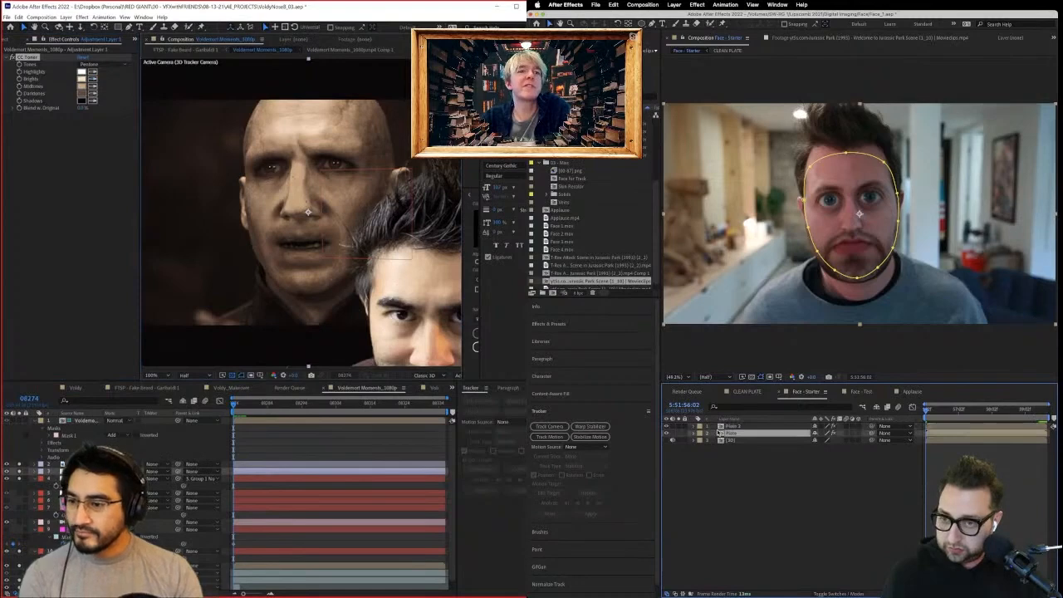
# Set the CC Toner midtones to a pale tan, and open the T-Rex attack composition followed by the Jurassic Park clip's composition.
pyautogui.click(917, 391)
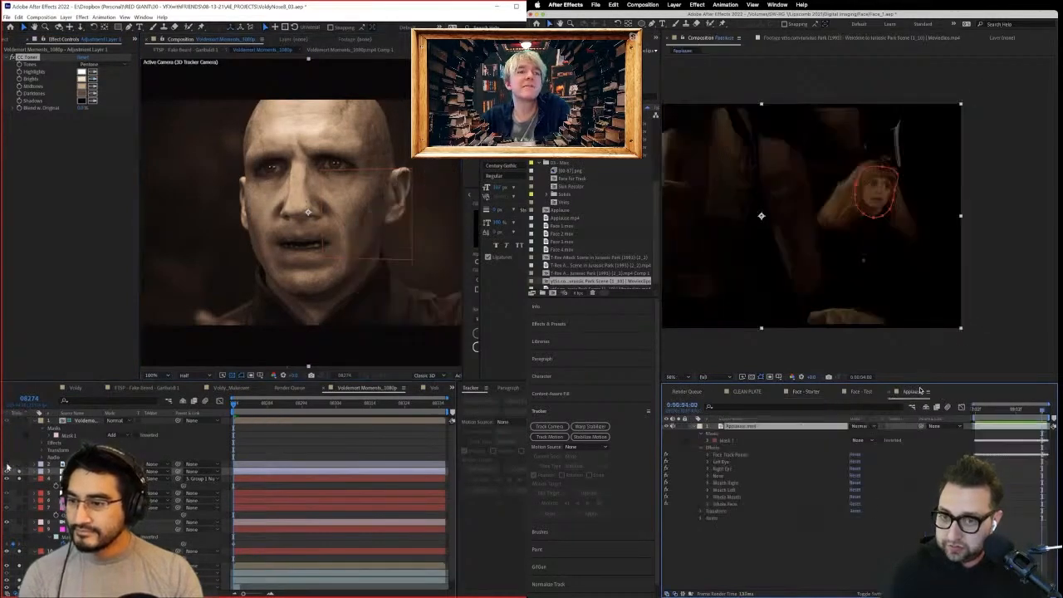
pyautogui.scroll(-1, 577, 232)
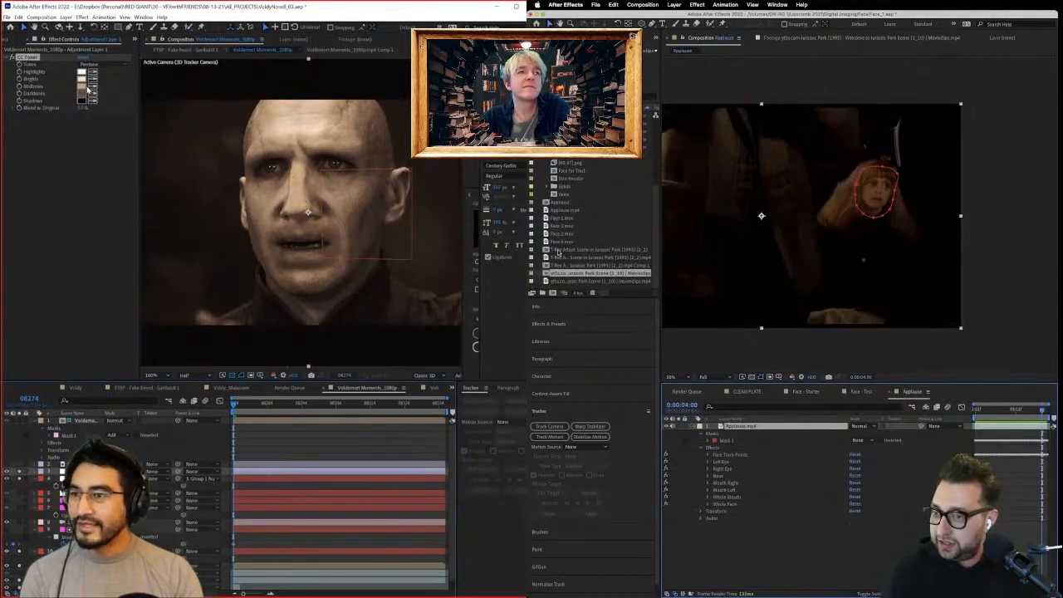
pyautogui.click(82, 86)
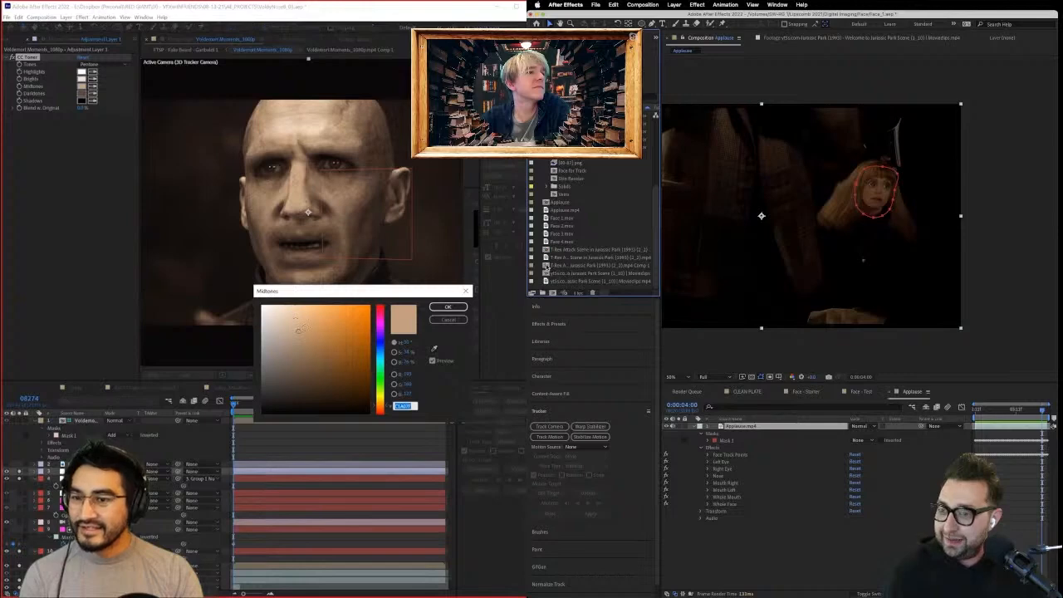
pyautogui.doubleClick(549, 265)
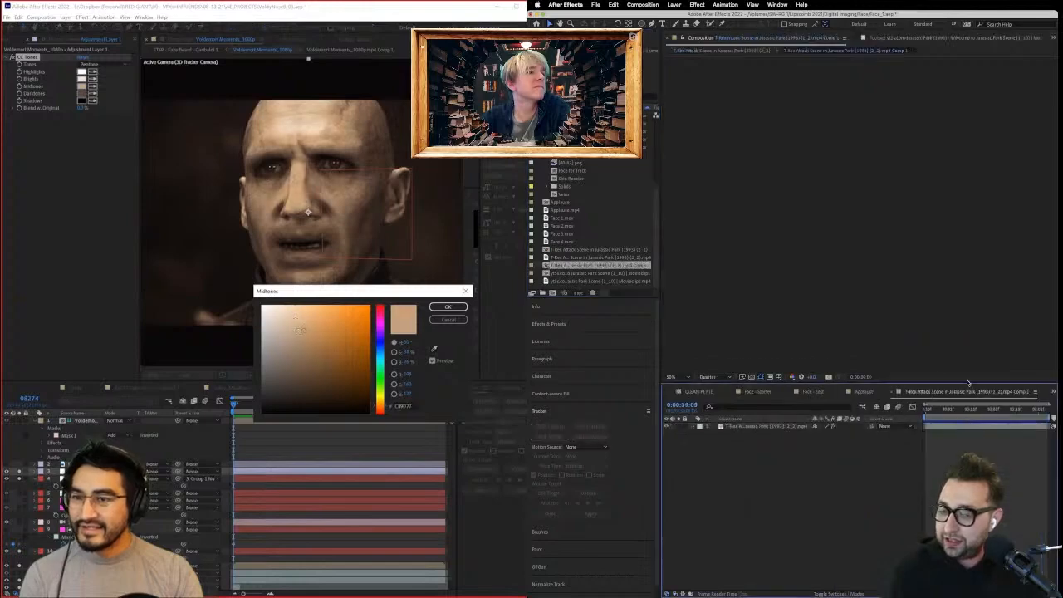
pyautogui.click(953, 415)
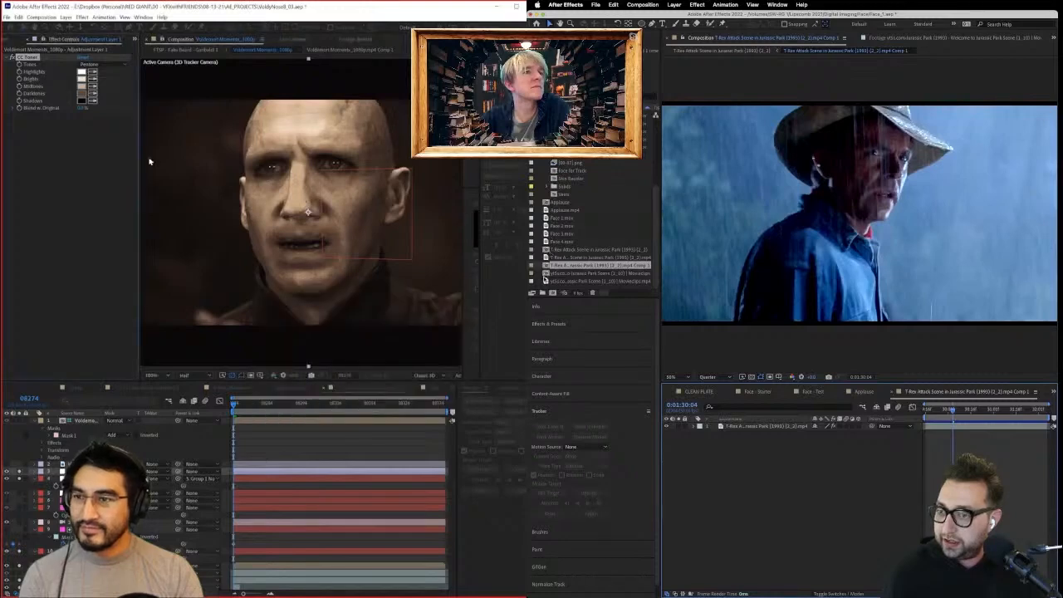
pyautogui.click(447, 306)
pyautogui.doubleClick(548, 272)
# Set the CC Toner darktones to a lighter brown and preview the distorted face in the Jurassic Park clip.
pyautogui.click(83, 94)
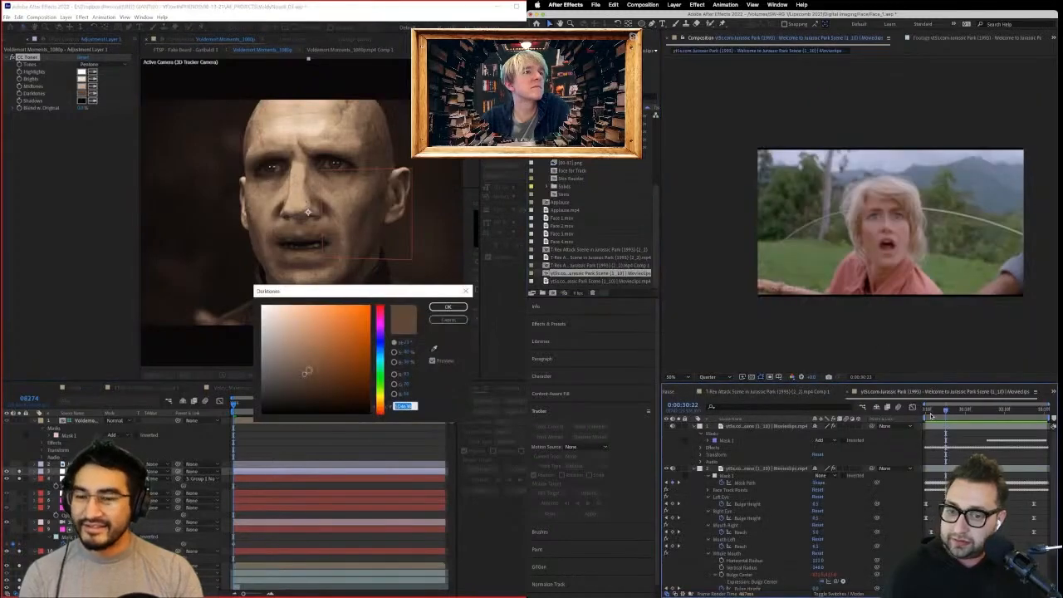
pyautogui.click(930, 415)
pyautogui.press('space')
pyautogui.moveTo(303, 363)
pyautogui.mouseDown()
pyautogui.moveTo(289, 358)
pyautogui.moveTo(303, 361)
pyautogui.mouseUp()
pyautogui.press('space')
pyautogui.scroll(2, 842, 210)
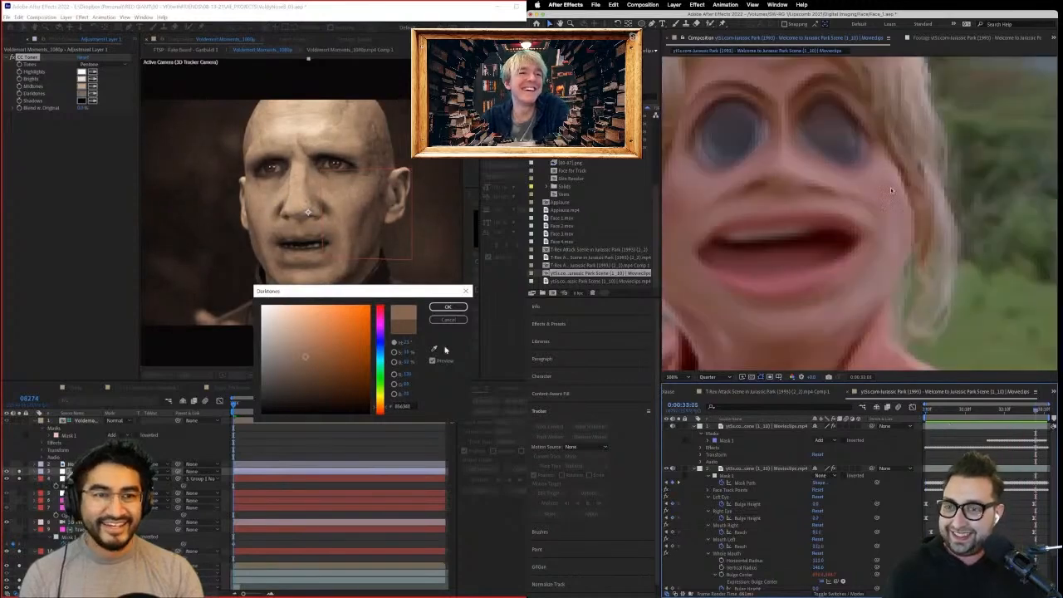
pyautogui.scroll(-2, 873, 193)
pyautogui.click(449, 308)
# Show the effect settings of the lower Jurassic Park layer and preview its face distortion from the start of the clip.
pyautogui.scroll(1, 874, 194)
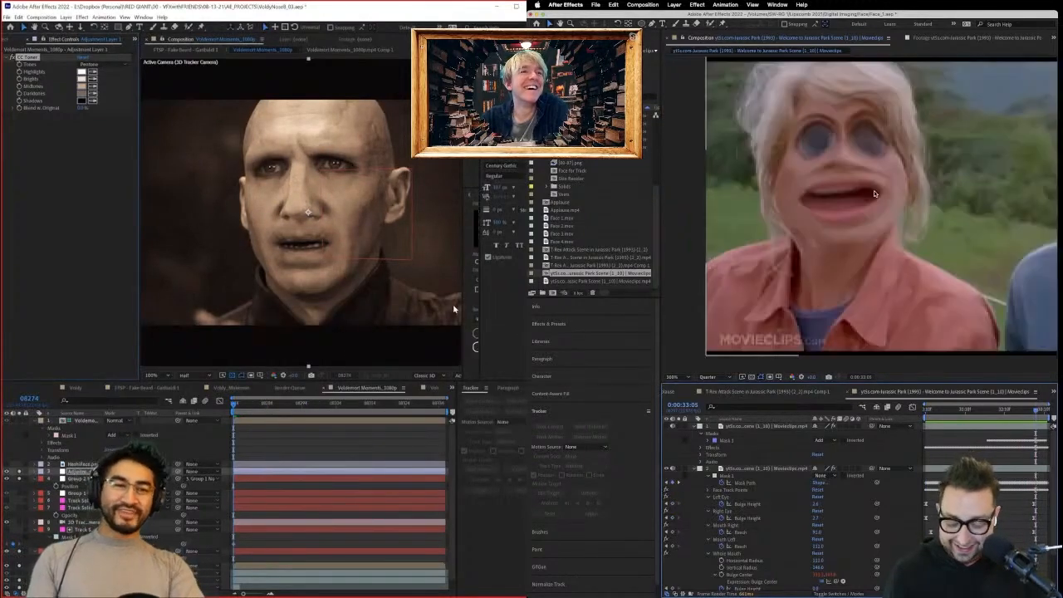
pyautogui.scroll(1, 849, 190)
pyautogui.moveTo(821, 186); pyautogui.dragTo(867, 249)
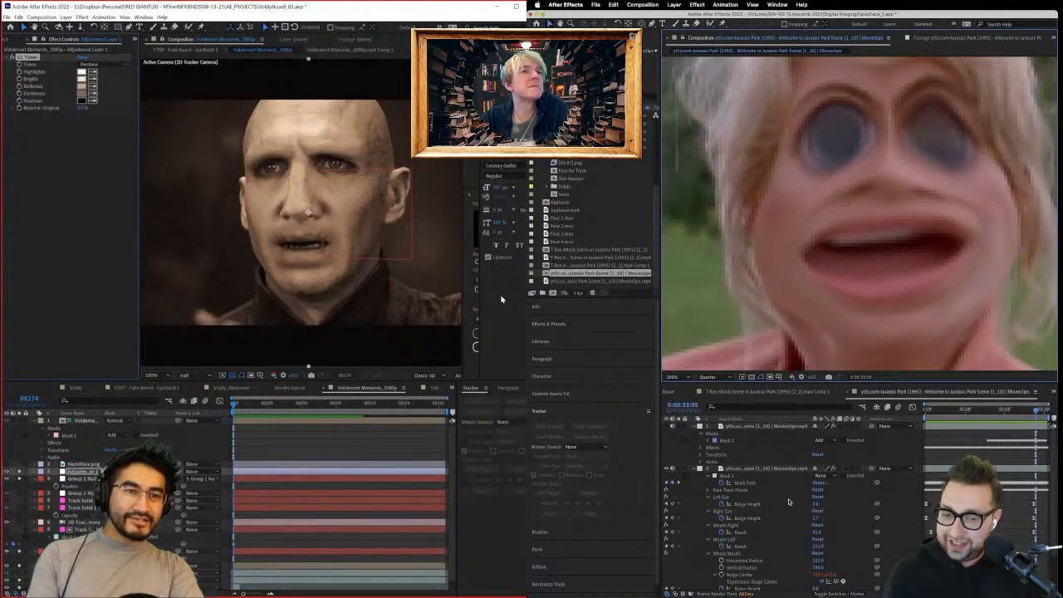
pyautogui.click(742, 470)
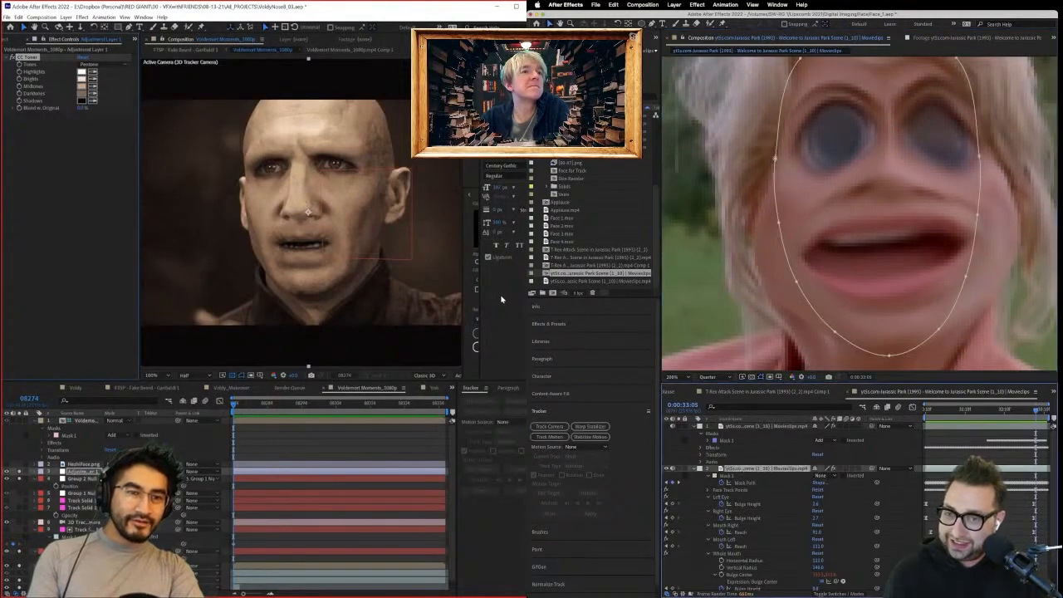
pyautogui.press('F3')
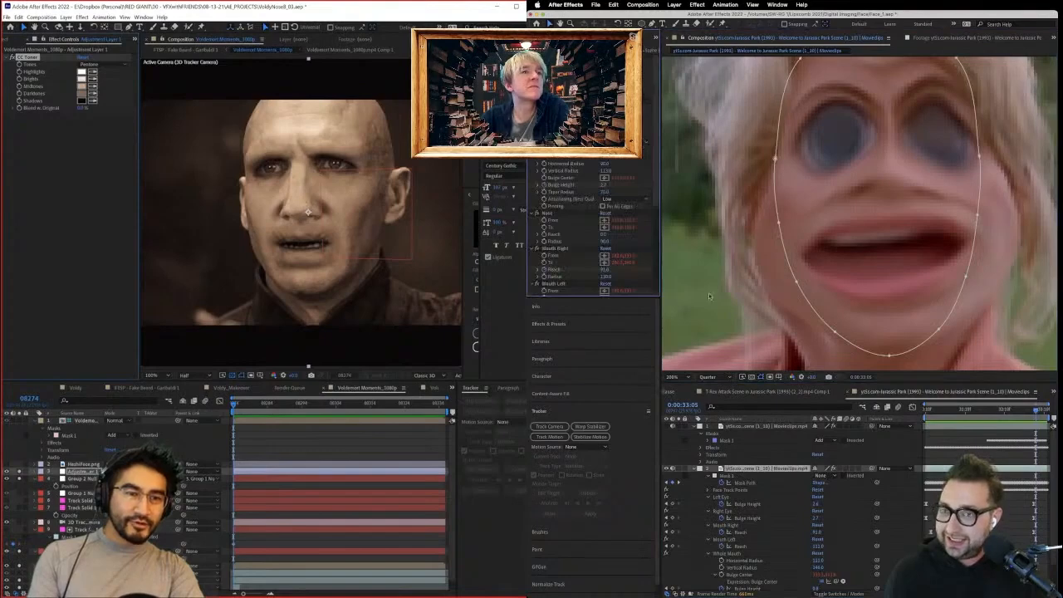
pyautogui.click(929, 412)
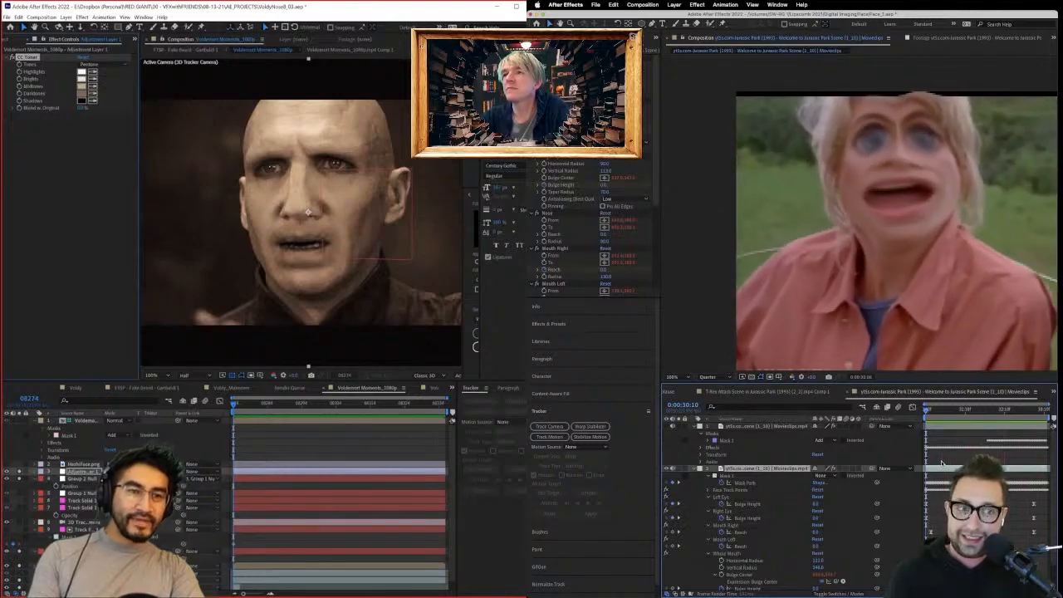
pyautogui.press('space')
# Turn off the mouth distortion on the Jurassic Park face, and save the Voldemort project.
pyautogui.scroll(-5, 546, 230)
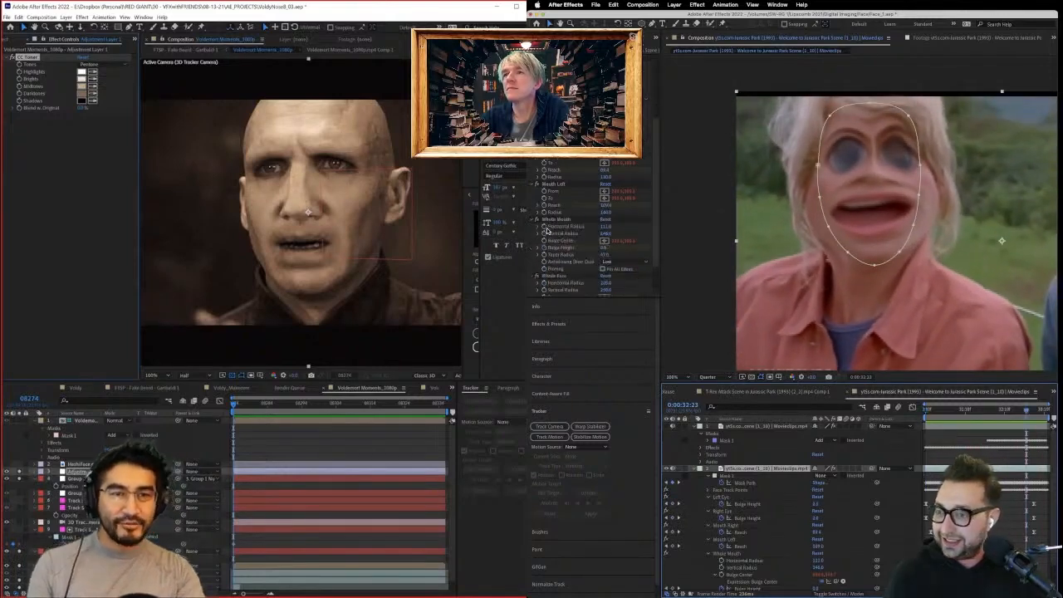
pyautogui.click(538, 190)
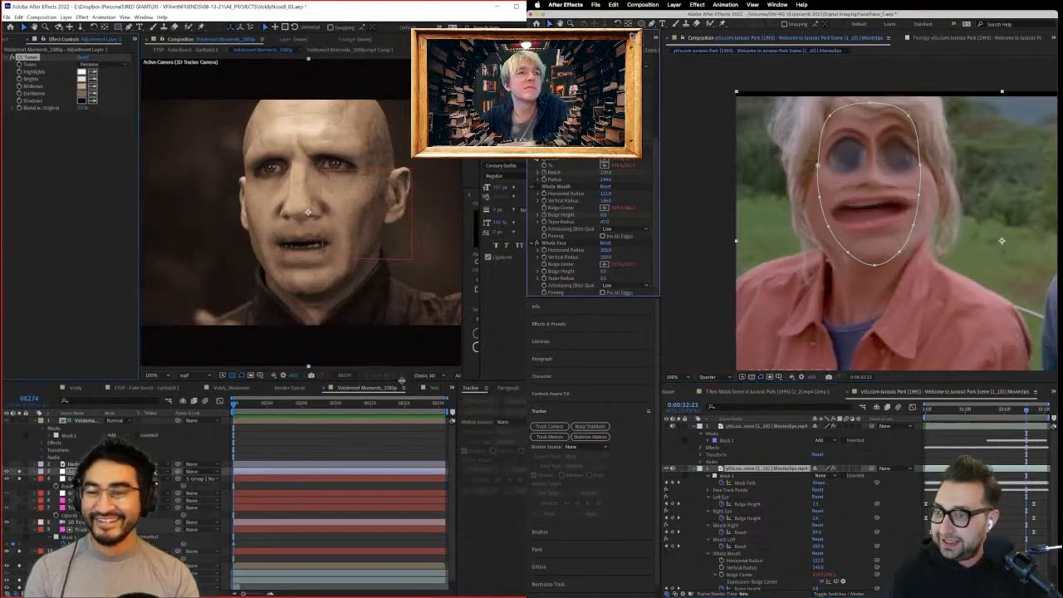
pyautogui.hotkey('ctrl', 's')
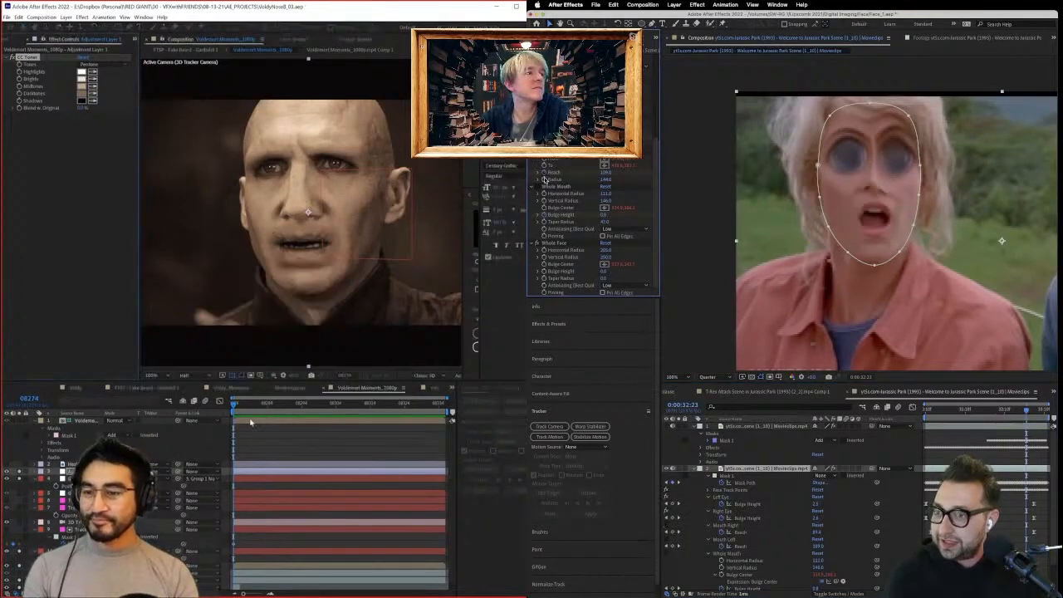
# Preview the Jurassic Park clip from its start and select the ending bulge keyframes of both eyes.
pyautogui.moveTo(261, 407); pyautogui.dragTo(460, 430)
pyautogui.click(927, 413)
pyautogui.press('space')
pyautogui.press('space')
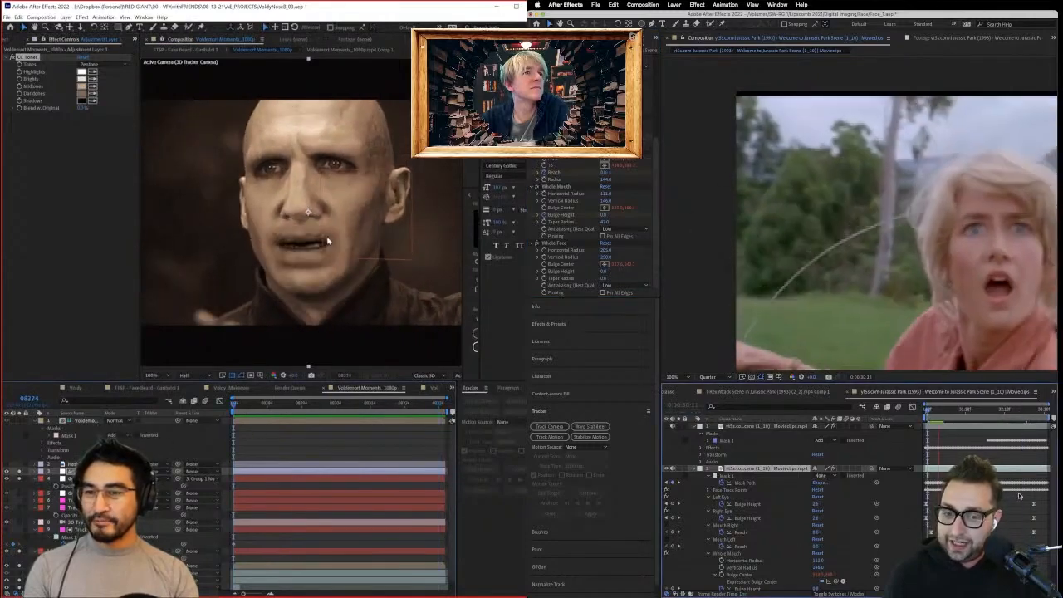
pyautogui.moveTo(1023, 501); pyautogui.dragTo(1043, 521)
pyautogui.click(1040, 521)
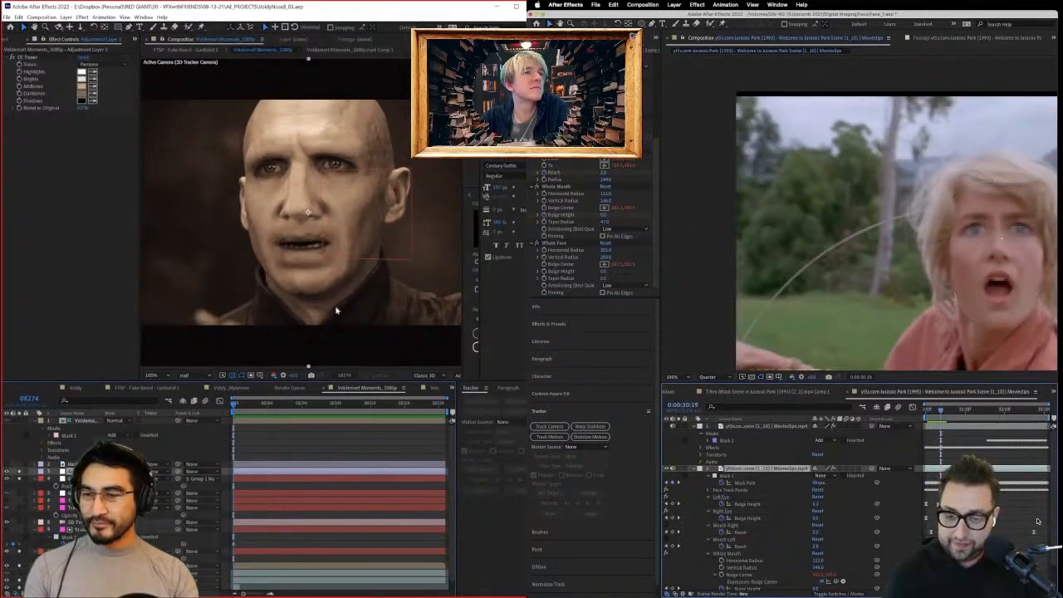
# Add a new adjustment layer to the Voldemort composition and make it a 3D layer.
pyautogui.click(65, 16)
pyautogui.moveTo(76, 27)
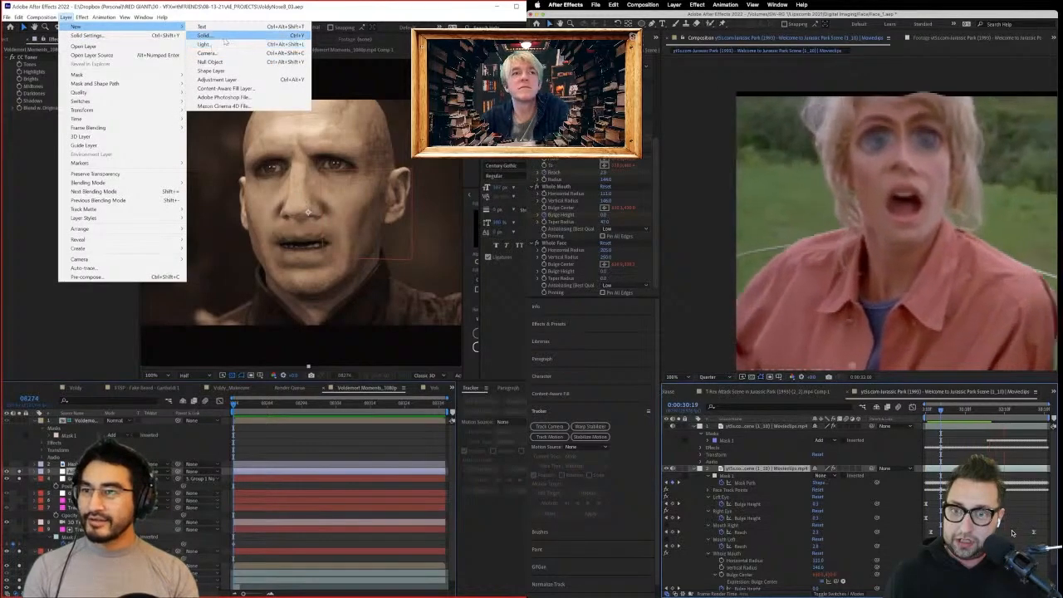
pyautogui.click(241, 81)
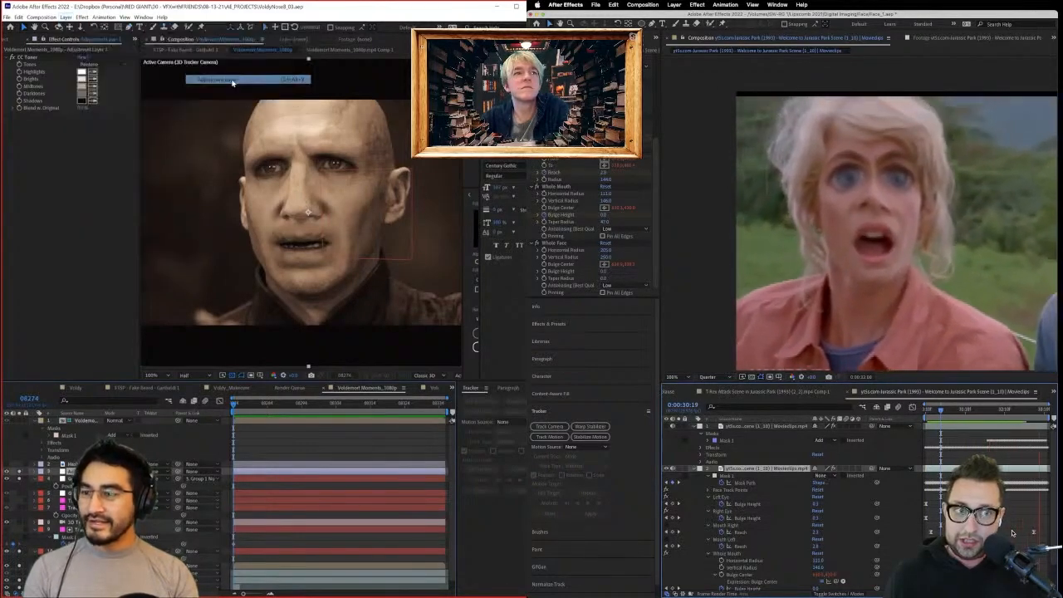
pyautogui.click(157, 472)
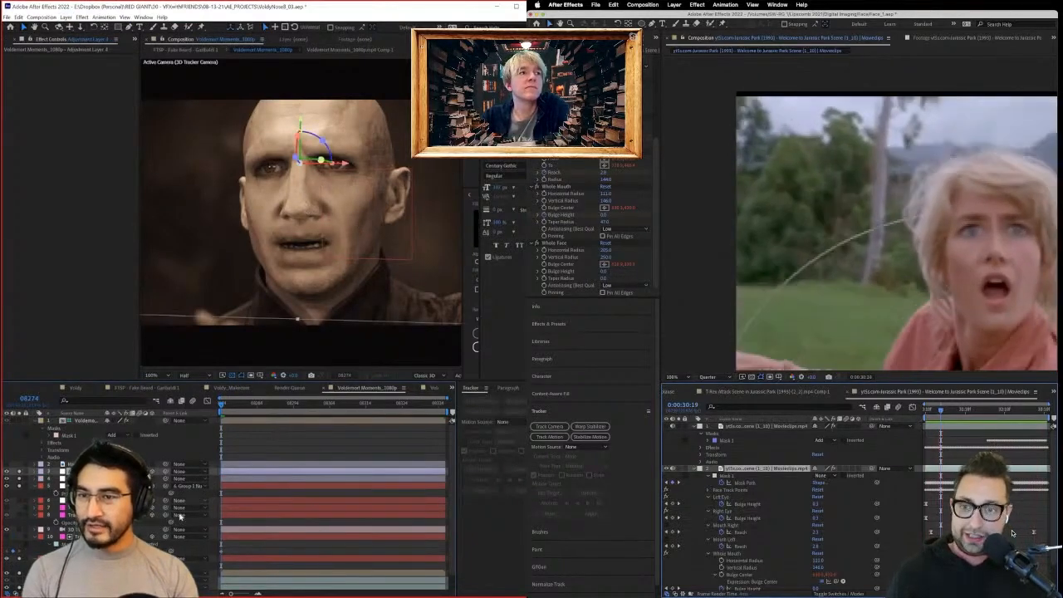
pyautogui.moveTo(226, 405)
pyautogui.mouseDown()
pyautogui.moveTo(459, 417)
pyautogui.moveTo(233, 407)
pyautogui.mouseUp()
# Save the Jurassic Park project, scrub its clip to 0:00:33:03, and rotate the new Voldemort adjustment layer slightly about its Z axis.
pyautogui.click(1013, 411)
pyautogui.press('super+s')
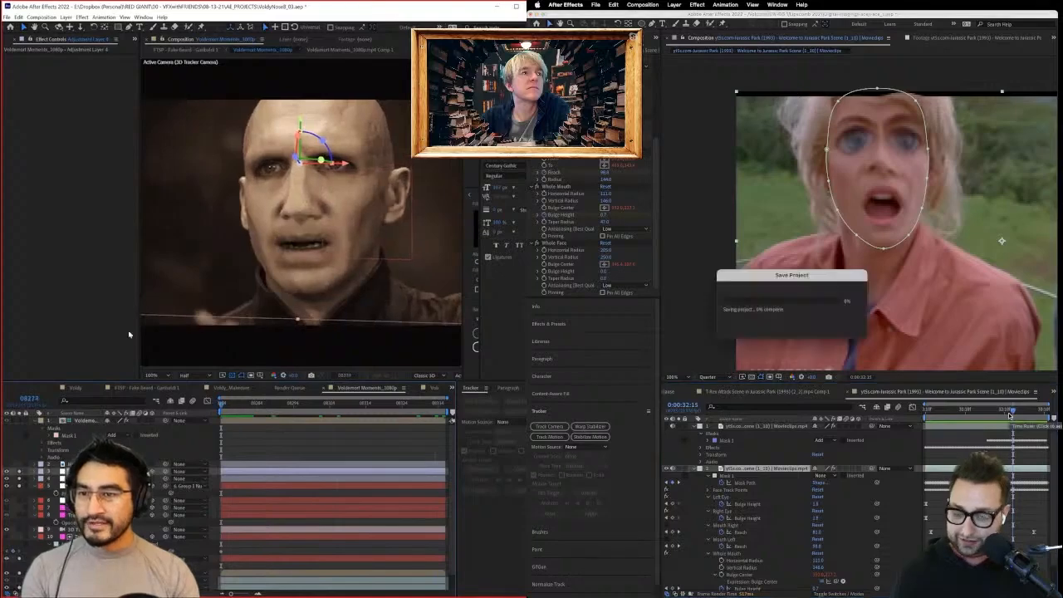
pyautogui.moveTo(1012, 412); pyautogui.dragTo(972, 413)
pyautogui.moveTo(322, 142); pyautogui.dragTo(322, 141)
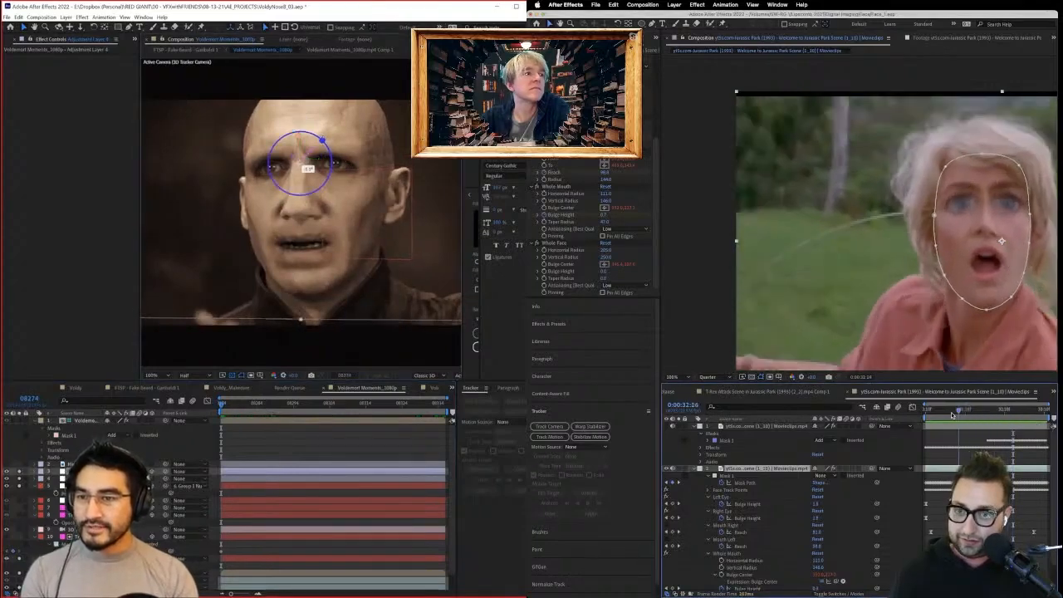
pyautogui.moveTo(972, 413); pyautogui.dragTo(993, 414)
pyautogui.moveTo(323, 140); pyautogui.dragTo(322, 138)
pyautogui.moveTo(993, 414); pyautogui.dragTo(1033, 415)
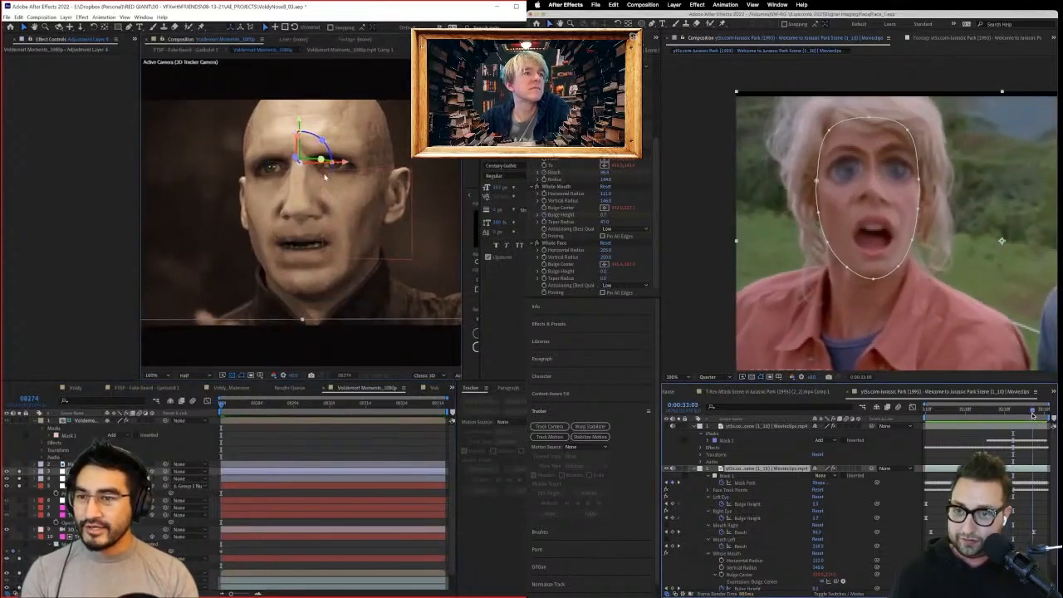
# Draw a mask around each of Voldemort's eyes on the adjustment layer, and lower the Jurassic Park Whole Face bulge height to about -1.1.
pyautogui.scroll(1, 325, 177)
pyautogui.moveTo(296, 221); pyautogui.dragTo(275, 319)
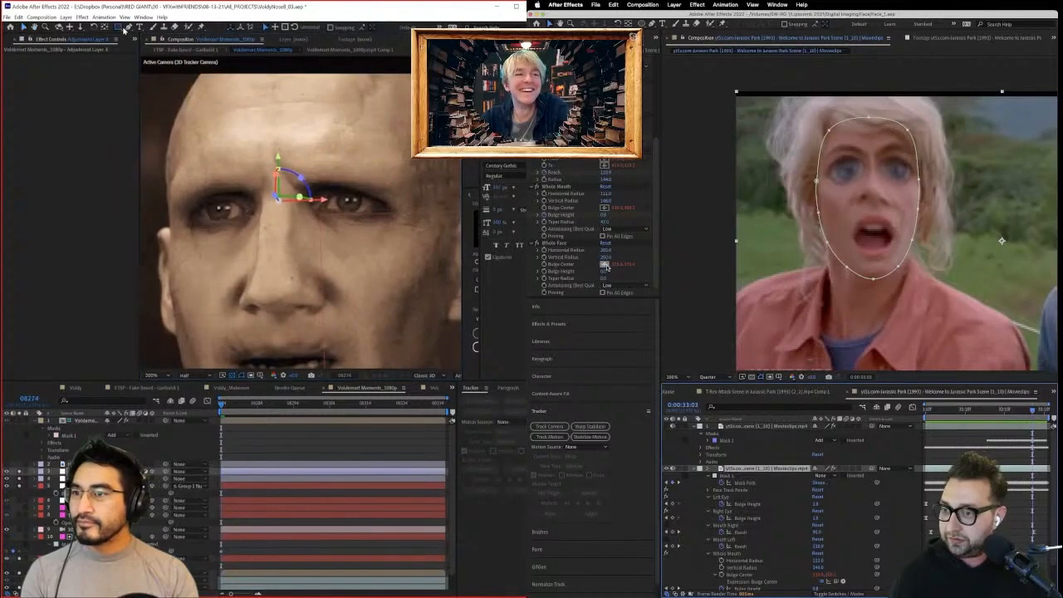
pyautogui.click(127, 28)
pyautogui.moveTo(604, 271); pyautogui.dragTo(577, 275)
pyautogui.moveTo(193, 217); pyautogui.dragTo(202, 206)
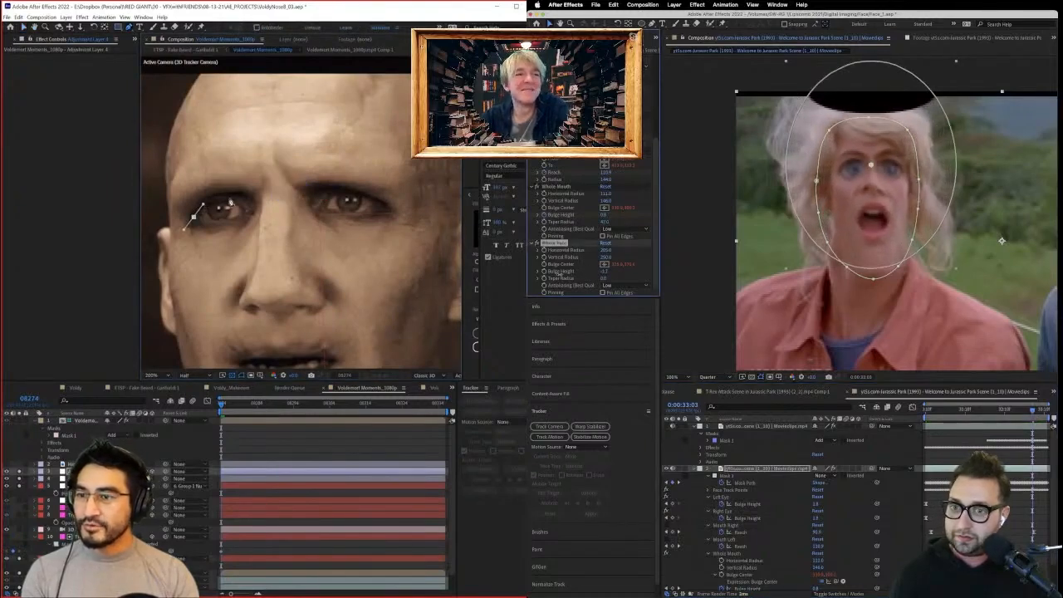
pyautogui.click(231, 202)
pyautogui.click(261, 216)
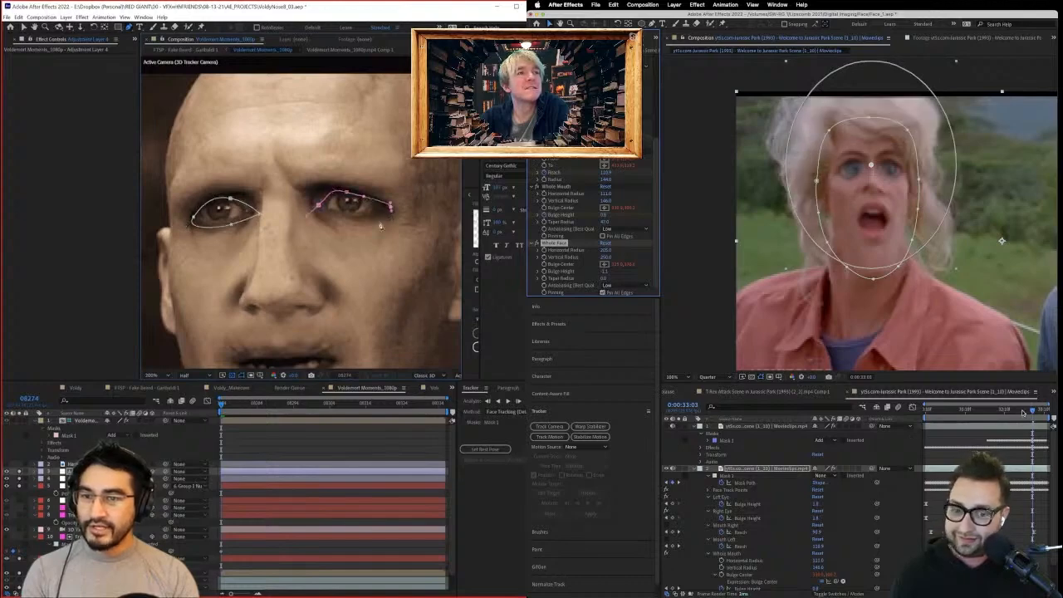
# Return the Jurassic Park clip to 0:00:30:10 and apply CC Toner to Voldemort's masked adjustment layer.
pyautogui.moveTo(1024, 413); pyautogui.dragTo(927, 412)
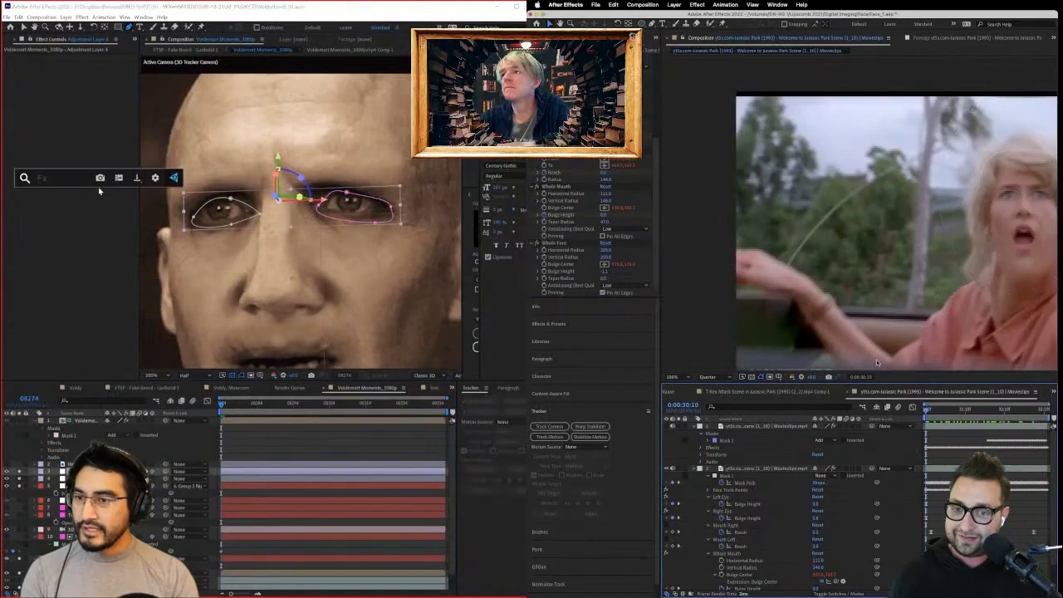
pyautogui.hotkey('shift', '/')
pyautogui.write('ton')
pyautogui.press('Return')
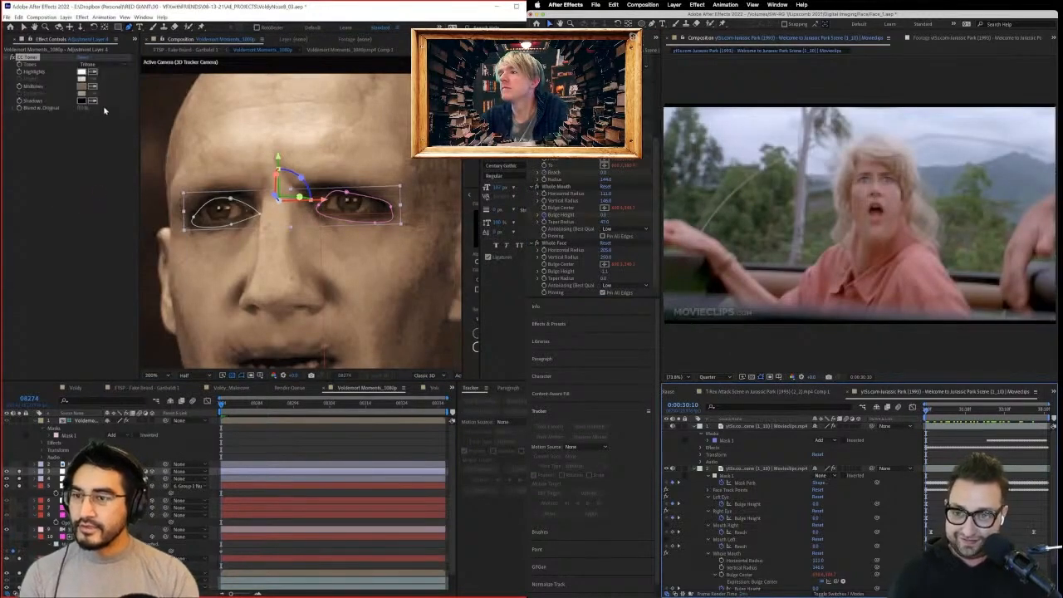
# Set the CC Toner midtones to a pale blue, and keyframe the Jurassic Park Whole Face bulge height at 0:00:33:06.
pyautogui.click(82, 86)
pyautogui.press('space')
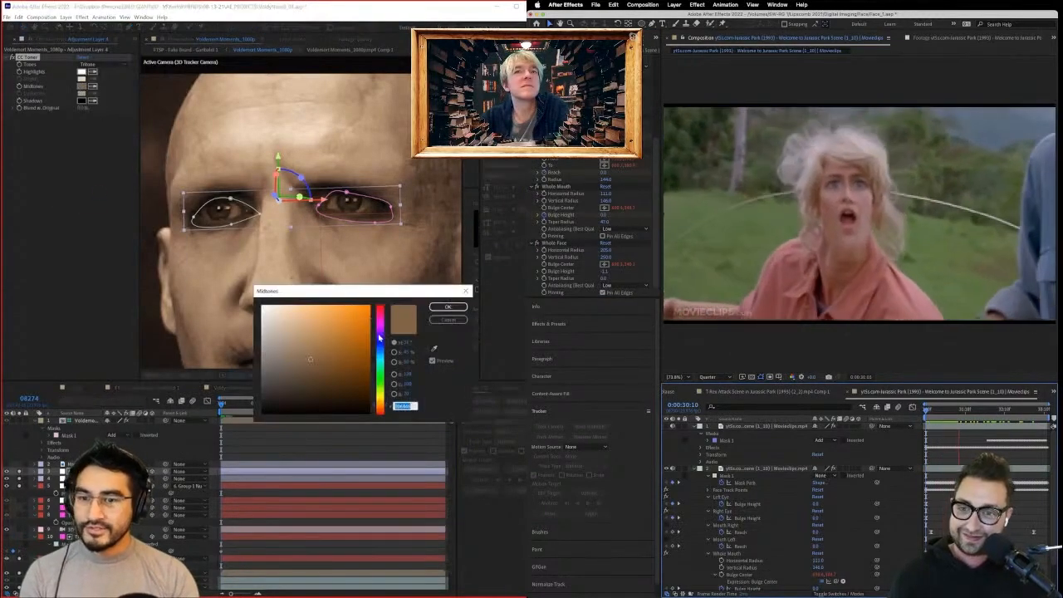
pyautogui.moveTo(382, 336); pyautogui.dragTo(381, 351)
pyautogui.click(307, 313)
pyautogui.moveTo(302, 309); pyautogui.dragTo(292, 308)
pyautogui.moveTo(1053, 415); pyautogui.dragTo(1038, 413)
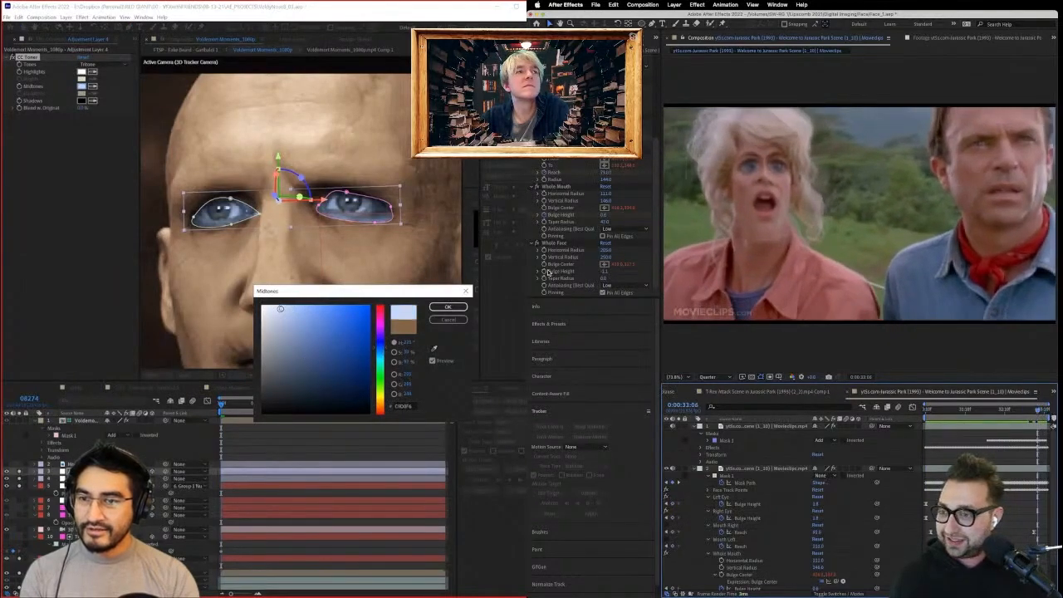
pyautogui.click(555, 242)
pyautogui.moveTo(290, 310); pyautogui.dragTo(286, 310)
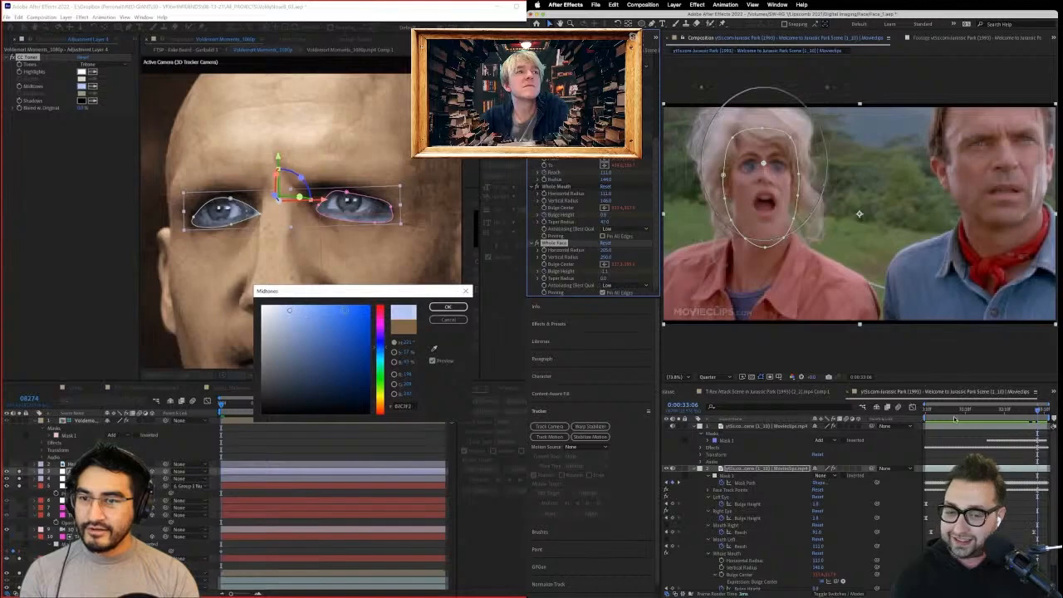
pyautogui.click(447, 307)
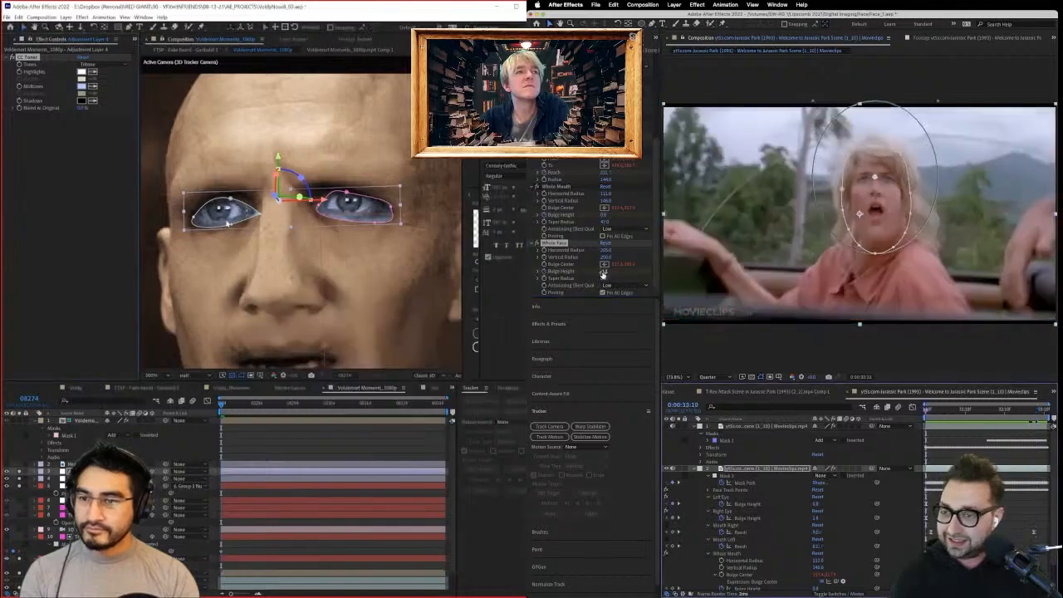
# Shift the CC Toner midtones toward cyan, and set the Whole Face bulge height to 0 at 0:00:30:10.
pyautogui.click(82, 87)
pyautogui.moveTo(604, 273); pyautogui.dragTo(611, 274)
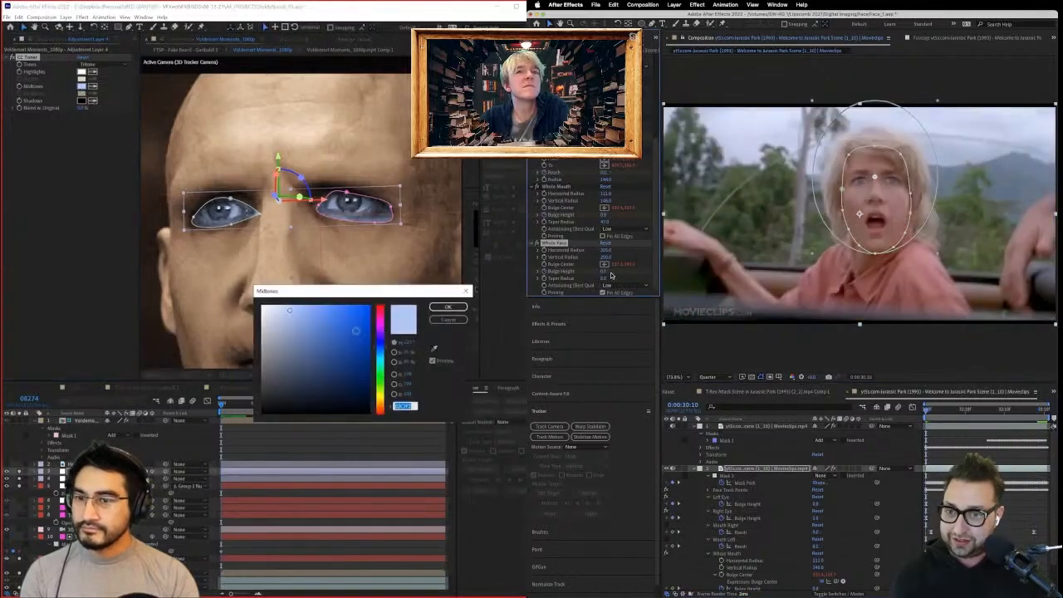
pyautogui.moveTo(382, 353); pyautogui.dragTo(383, 361)
pyautogui.press('space')
pyautogui.click(448, 307)
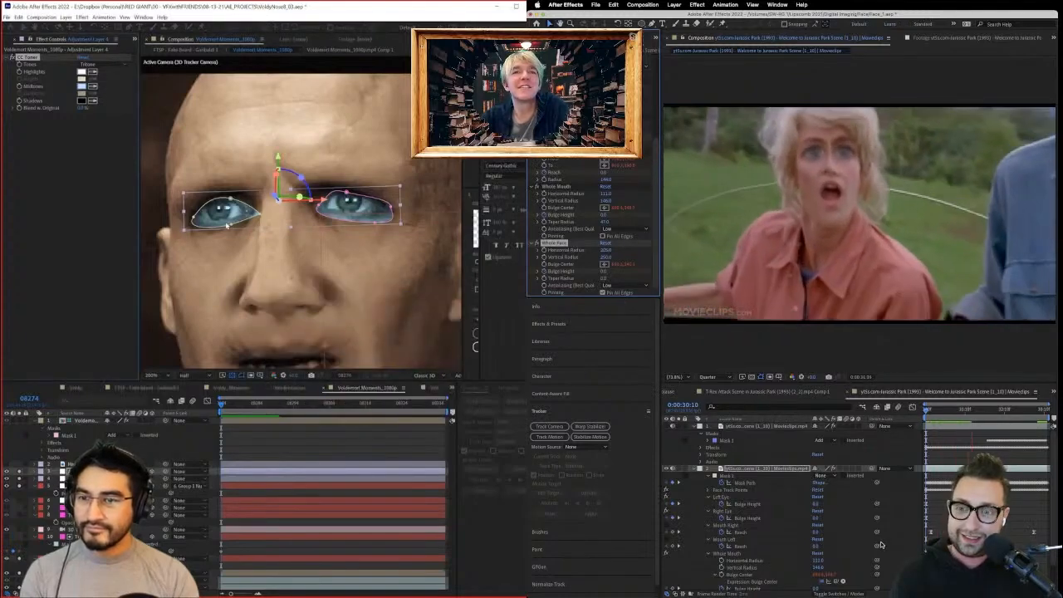
# Reveal the eye masks of Voldemort's adjustment layer, and preview the Jurassic Park clip's growing face distortion from its start.
pyautogui.press('m')
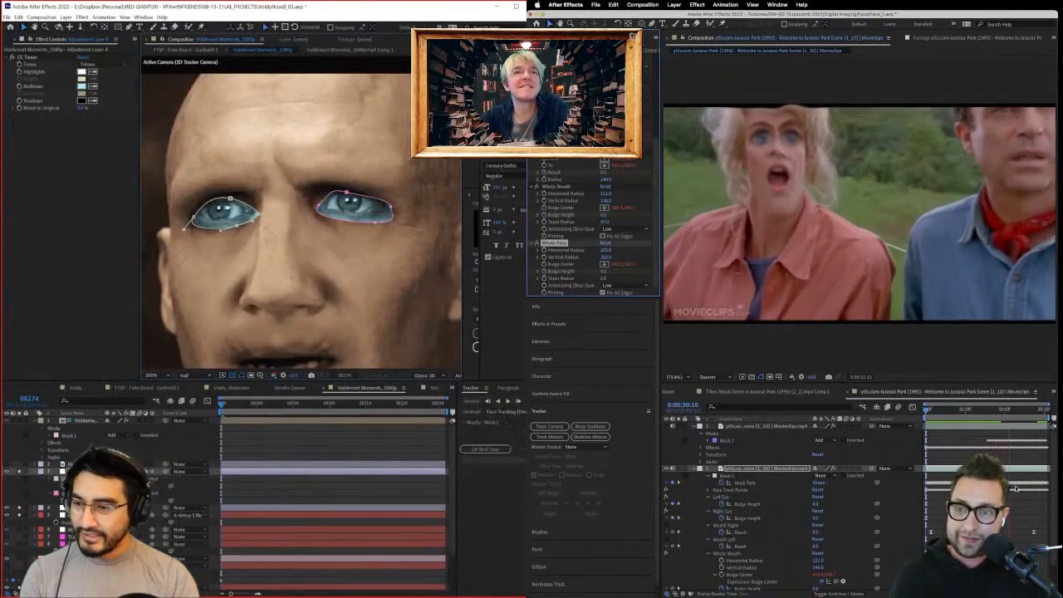
pyautogui.press('space')
pyautogui.moveTo(1007, 409); pyautogui.dragTo(1045, 411)
pyautogui.click(901, 506)
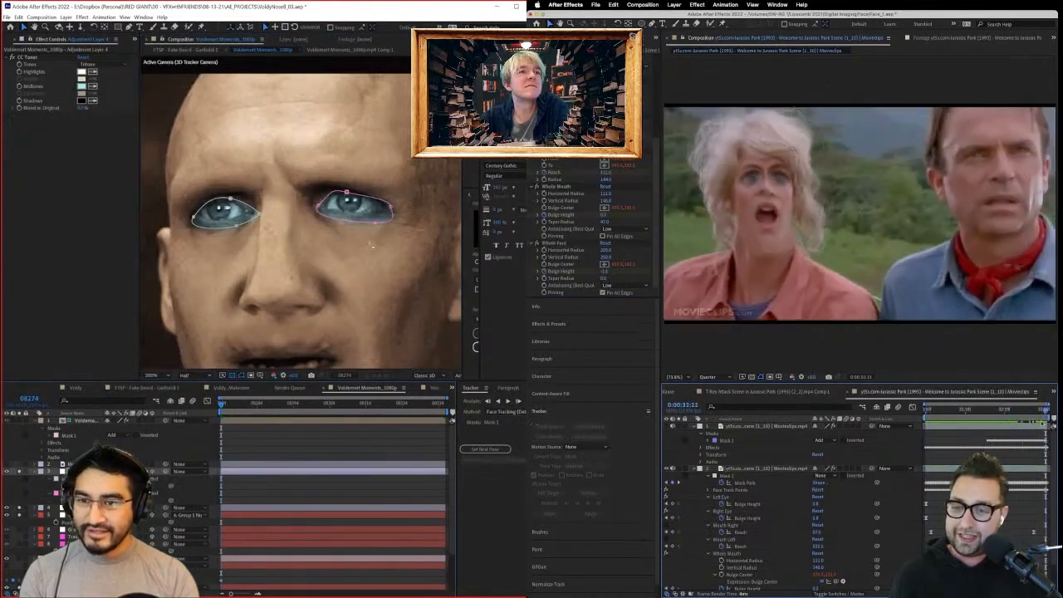
pyautogui.moveTo(1024, 413); pyautogui.dragTo(926, 410)
pyautogui.press('space')
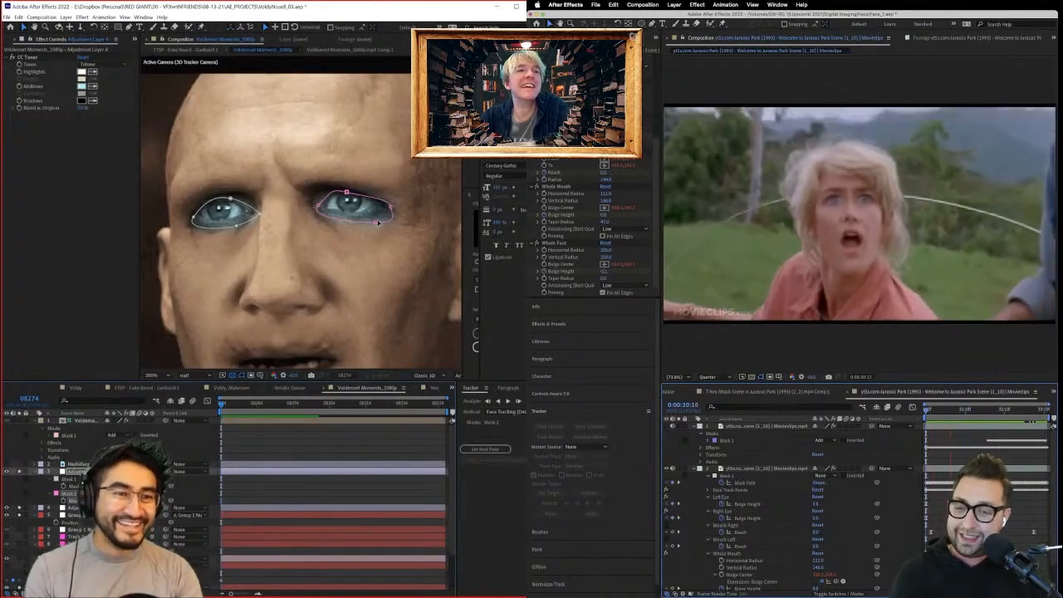
pyautogui.press('space')
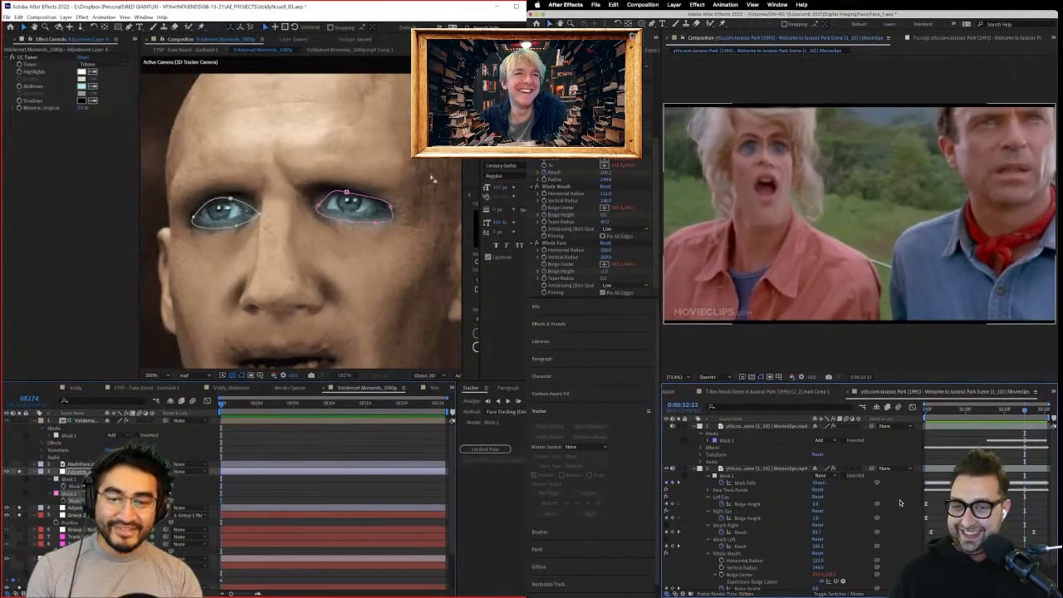
# Strengthen the Jurassic Park Whole Face pinch at 0:00:33:09 with a more negative bulge height.
pyautogui.moveTo(1035, 410); pyautogui.dragTo(1044, 410)
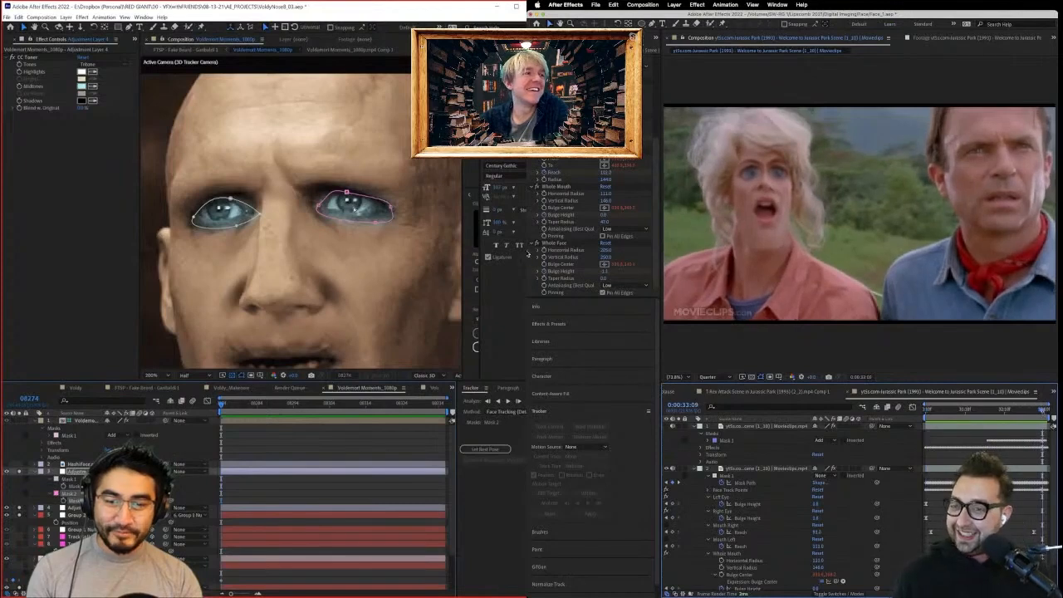
pyautogui.click(608, 271)
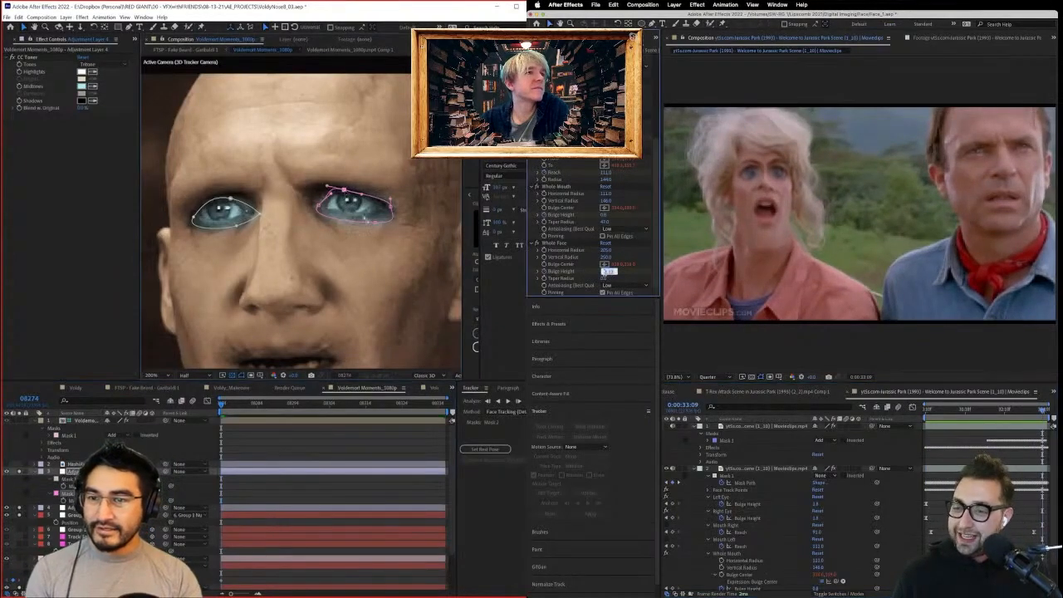
pyautogui.write('-1.1')
pyautogui.press('Return')
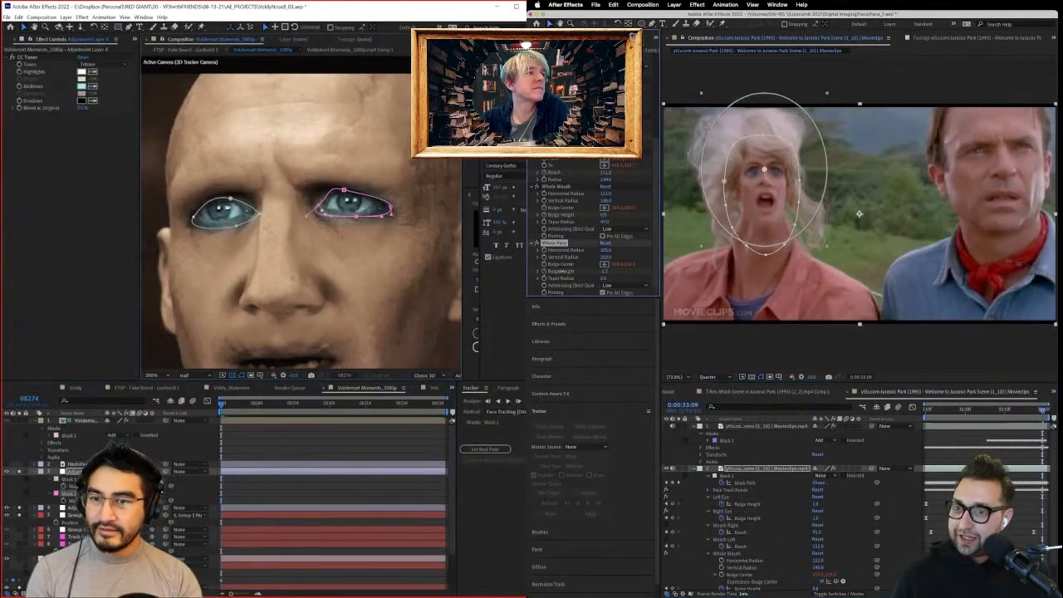
pyautogui.click(545, 271)
# Reshape both of Voldemort's eye masks to follow the eyelids, and preview the Jurassic Park clip around 0:00:31:01.
pyautogui.moveTo(344, 189); pyautogui.dragTo(355, 193)
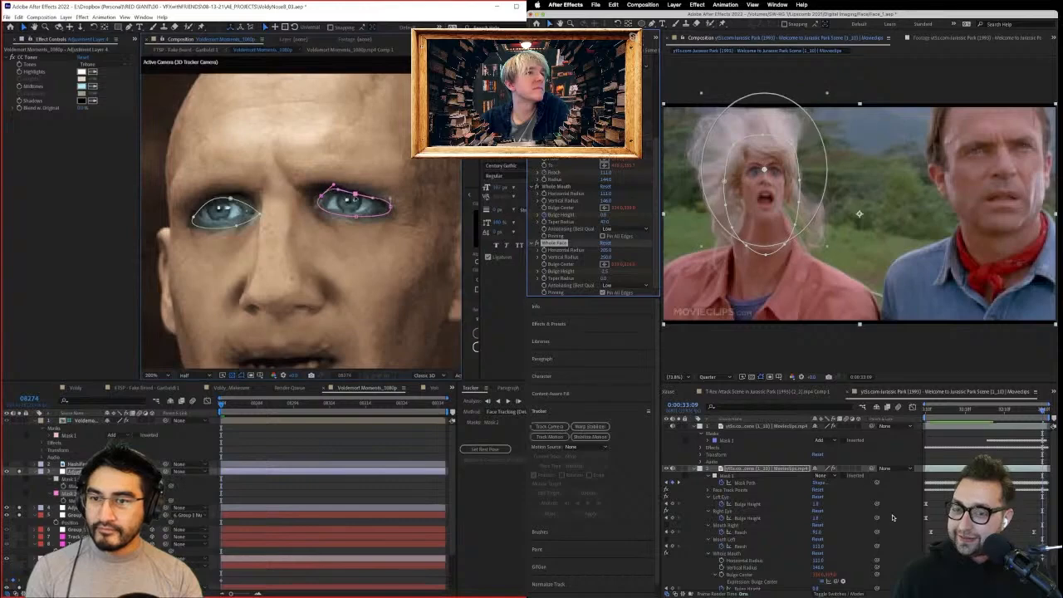
pyautogui.click(955, 515)
pyautogui.click(951, 410)
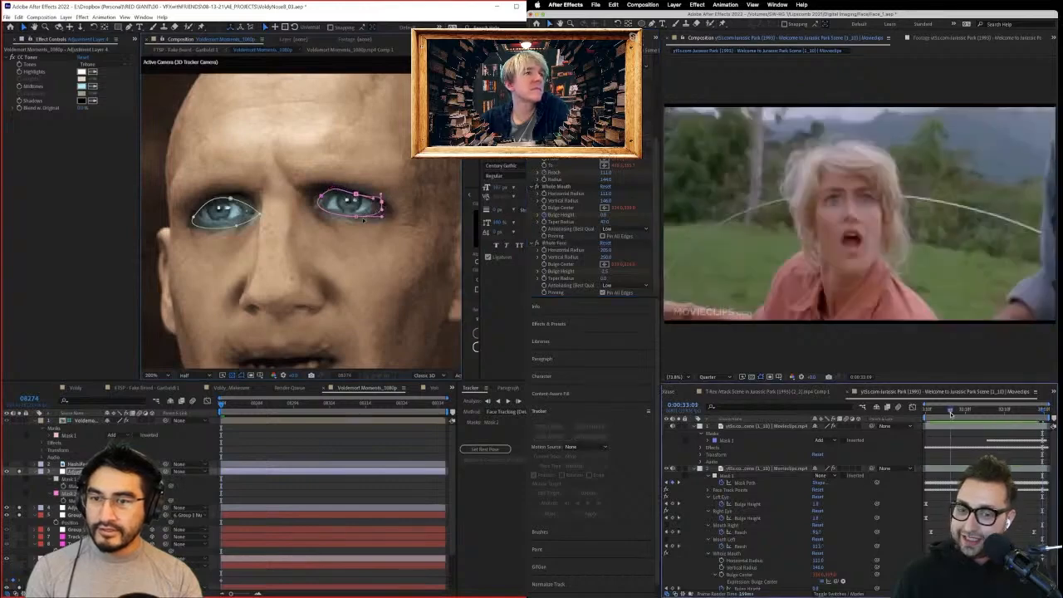
pyautogui.press('space')
pyautogui.moveTo(382, 215); pyautogui.dragTo(405, 213)
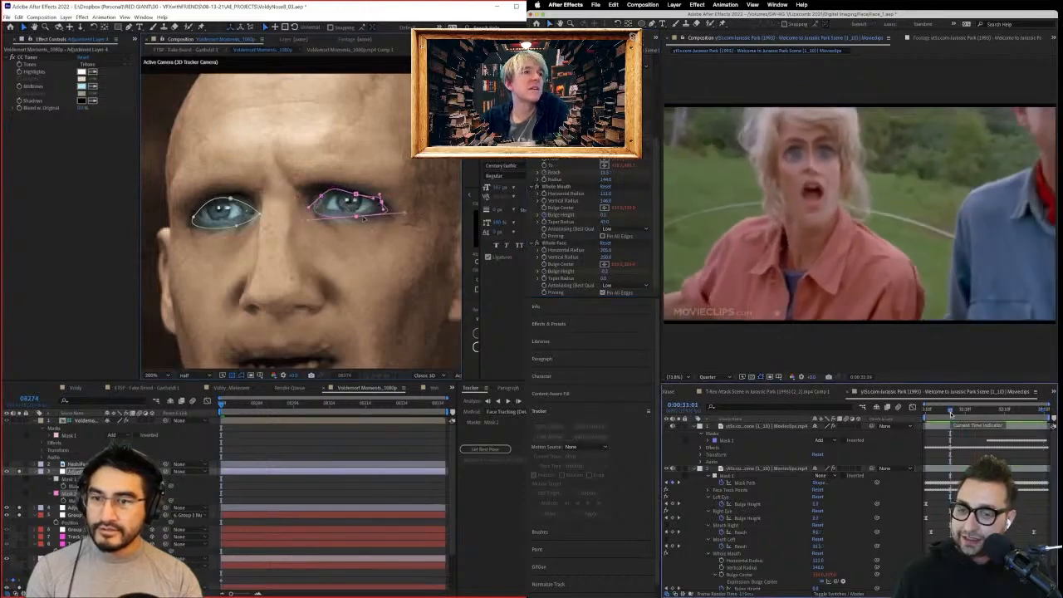
pyautogui.press('space')
pyautogui.hotkey('ctrl', 'z')
pyautogui.scroll(-2, 773, 507)
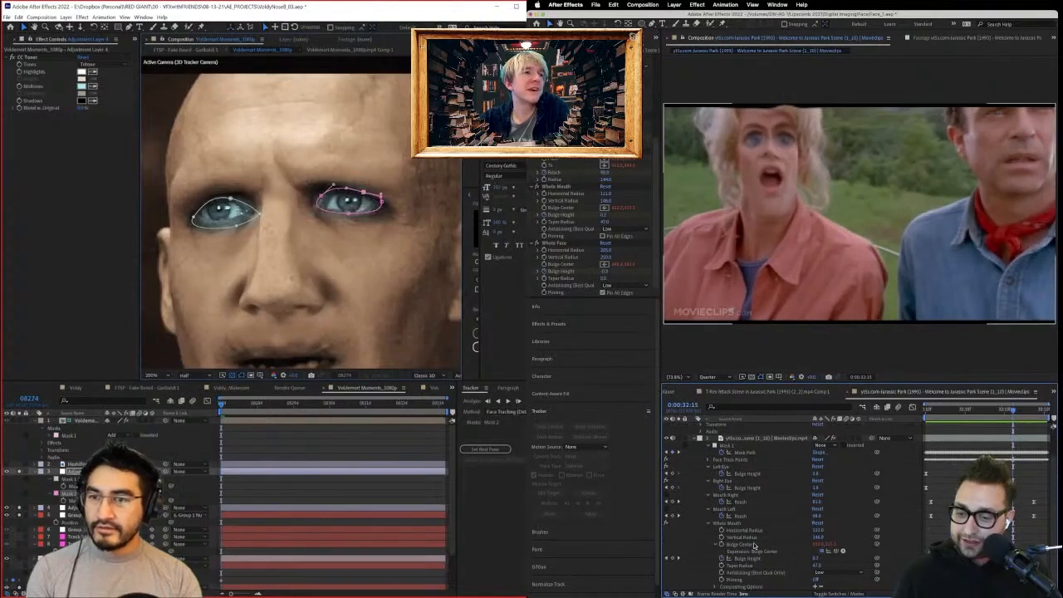
pyautogui.scroll(2, 755, 545)
pyautogui.moveTo(234, 226); pyautogui.dragTo(231, 222)
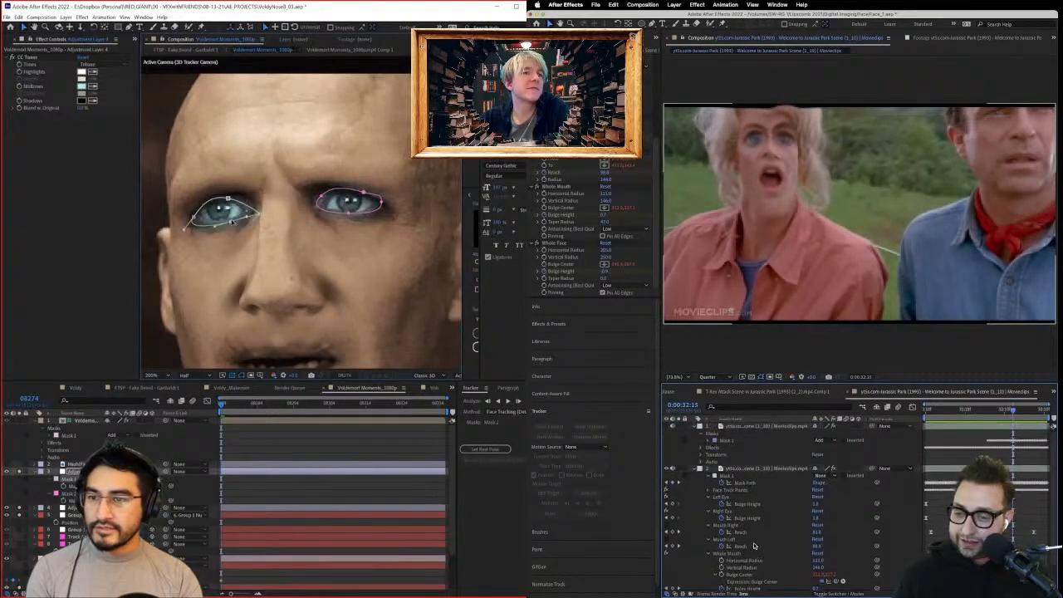
# Collapse the Face Track Points of both Jurassic Park layers, and open Element's Scene Setup on Voldemort's Black Solid 2 layer.
pyautogui.scroll(-2, 754, 546)
pyautogui.scroll(10, 754, 546)
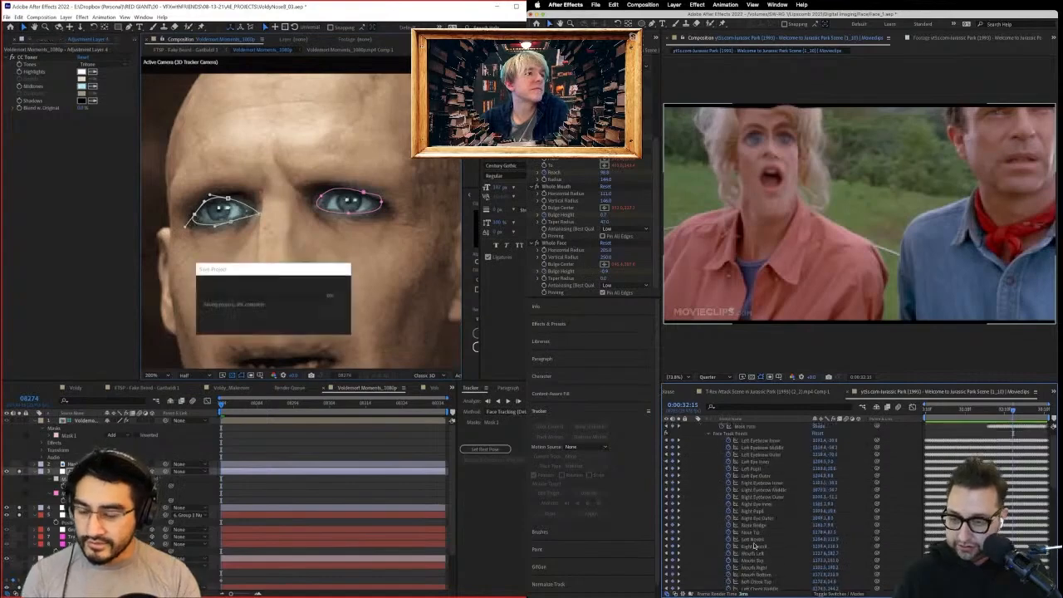
pyautogui.scroll(-2, 91, 532)
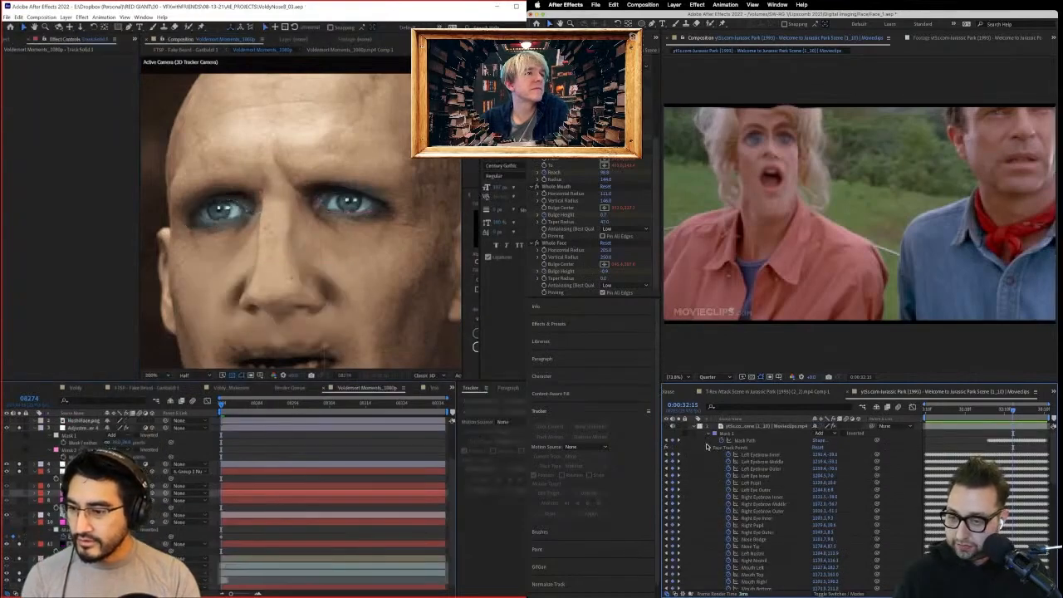
pyautogui.click(83, 544)
pyautogui.click(709, 447)
pyautogui.click(37, 75)
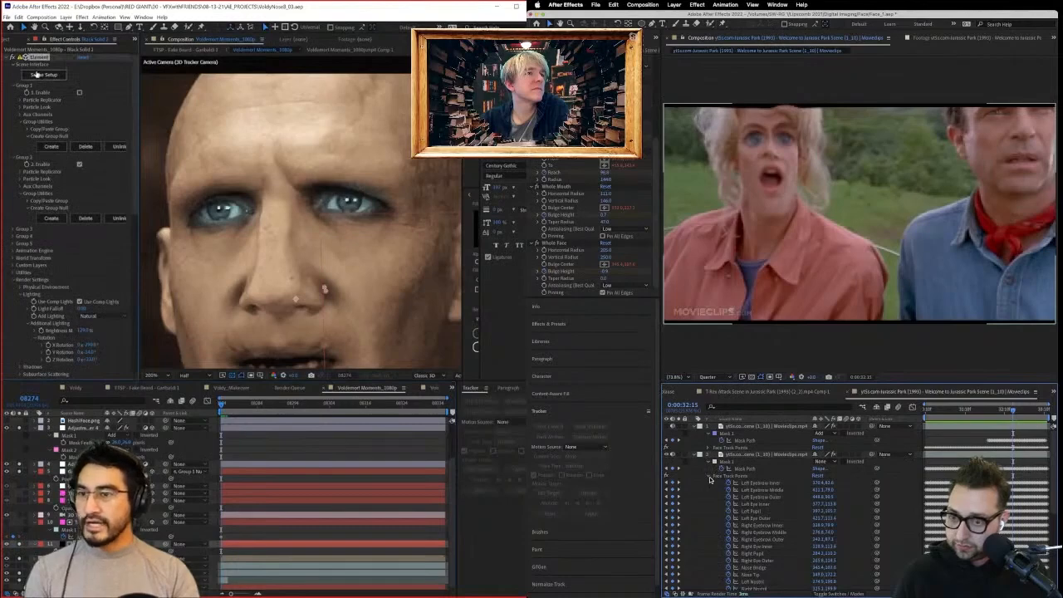
pyautogui.click(708, 478)
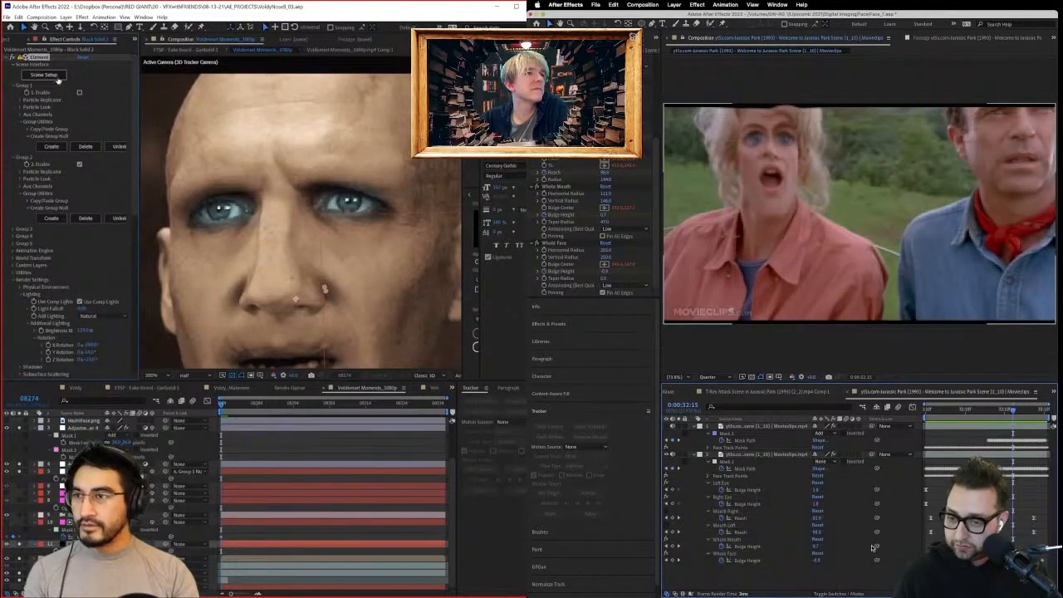
pyautogui.click(44, 75)
# Preview the Whole Face distortion on the Jurassic Park clip, and orbit around the head model in Scene Setup.
pyautogui.click(722, 552)
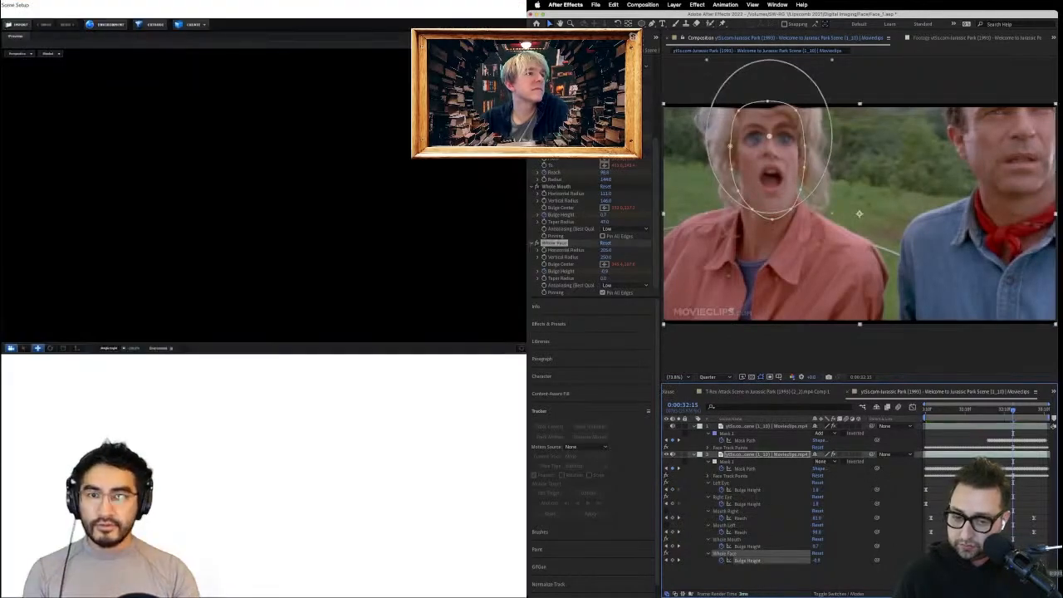
pyautogui.press('super+shift+a')
pyautogui.press('space')
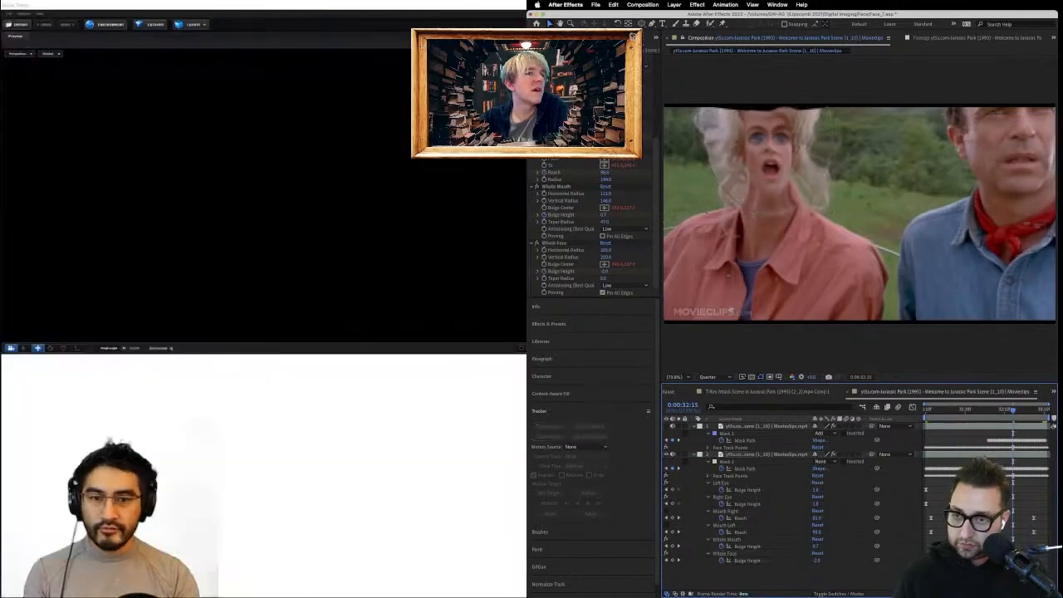
pyautogui.moveTo(453, 246); pyautogui.dragTo(423, 256)
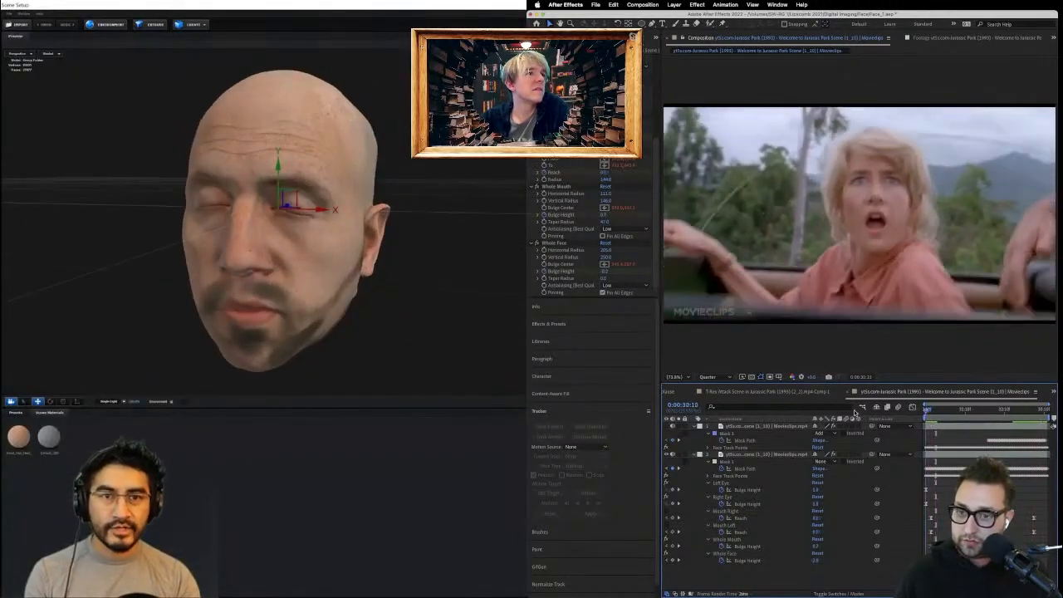
# Lower the Whole Face bulge height to about -1.9 at 0:00:30:10, and scrub the Jurassic Park clip to 0:00:30:17.
pyautogui.click(554, 242)
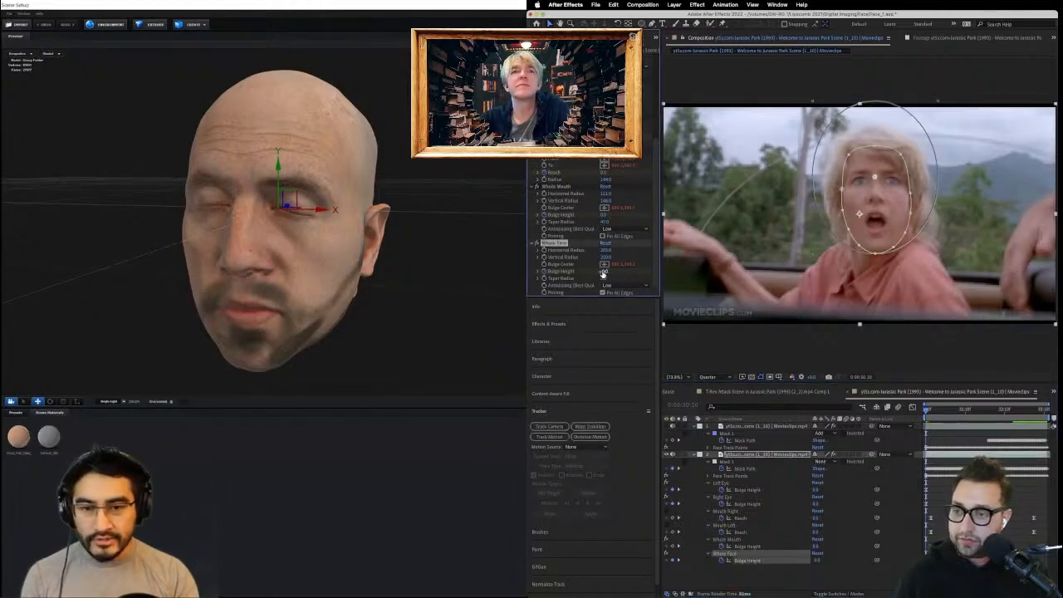
pyautogui.moveTo(604, 272); pyautogui.dragTo(592, 272)
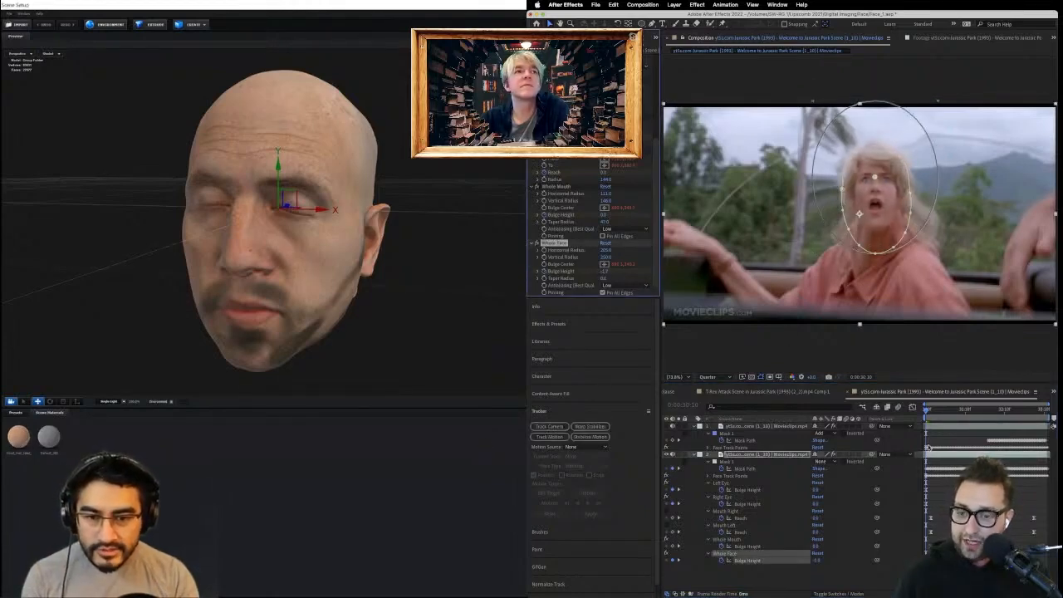
pyautogui.click(899, 488)
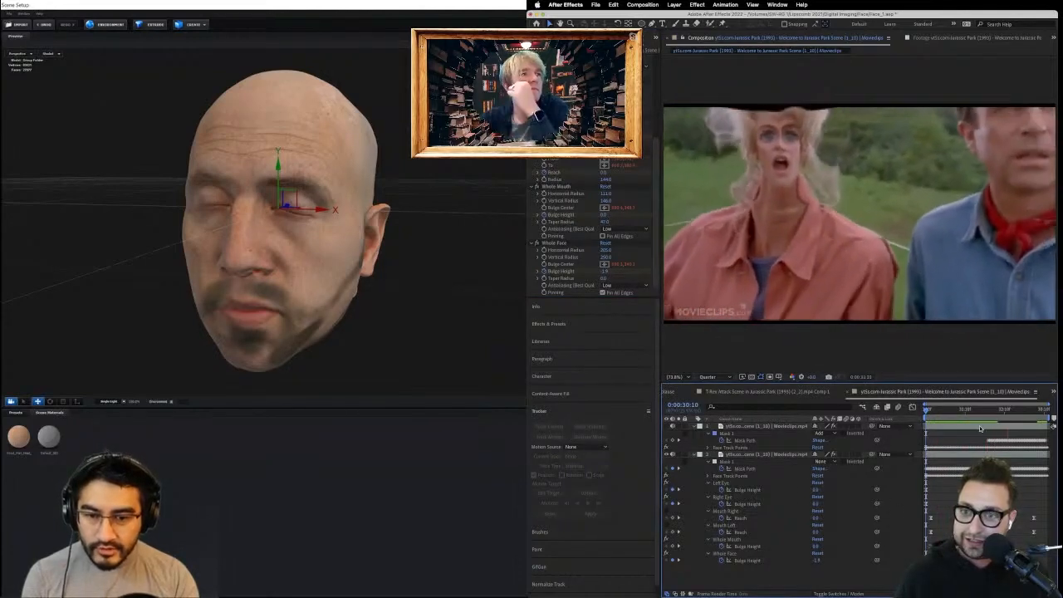
pyautogui.moveTo(928, 414); pyautogui.dragTo(938, 412)
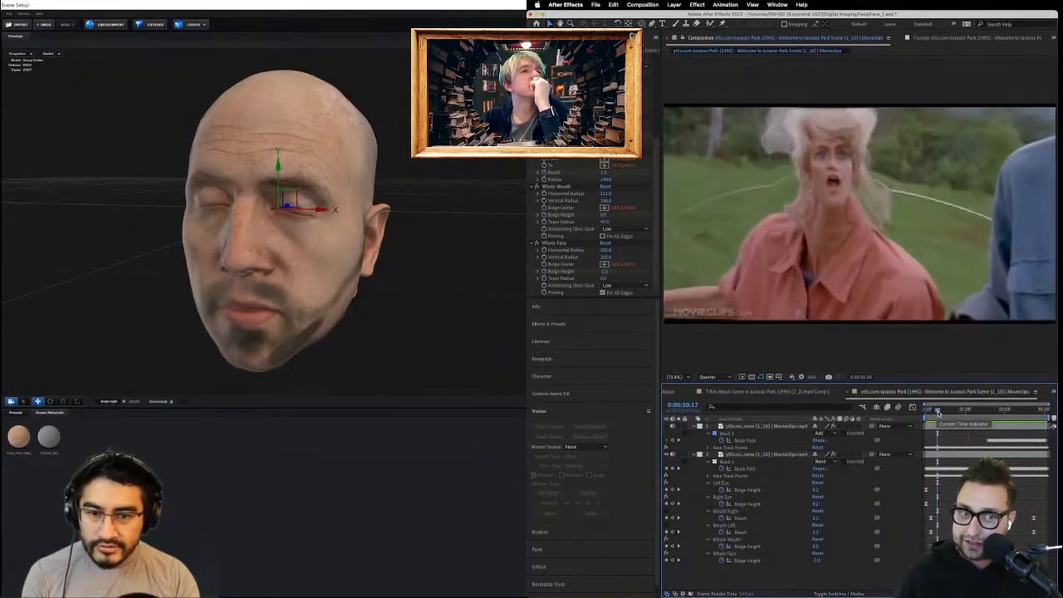
# Set the Whole Face bulge height to 0 at 0:00:30:10 on the Jurassic Park clip and save the project.
pyautogui.scroll(3, 394, 288)
pyautogui.moveTo(393, 288)
pyautogui.mouseDown()
pyautogui.moveTo(367, 284)
pyautogui.moveTo(387, 285)
pyautogui.mouseUp()
pyautogui.scroll(4, 273, 240)
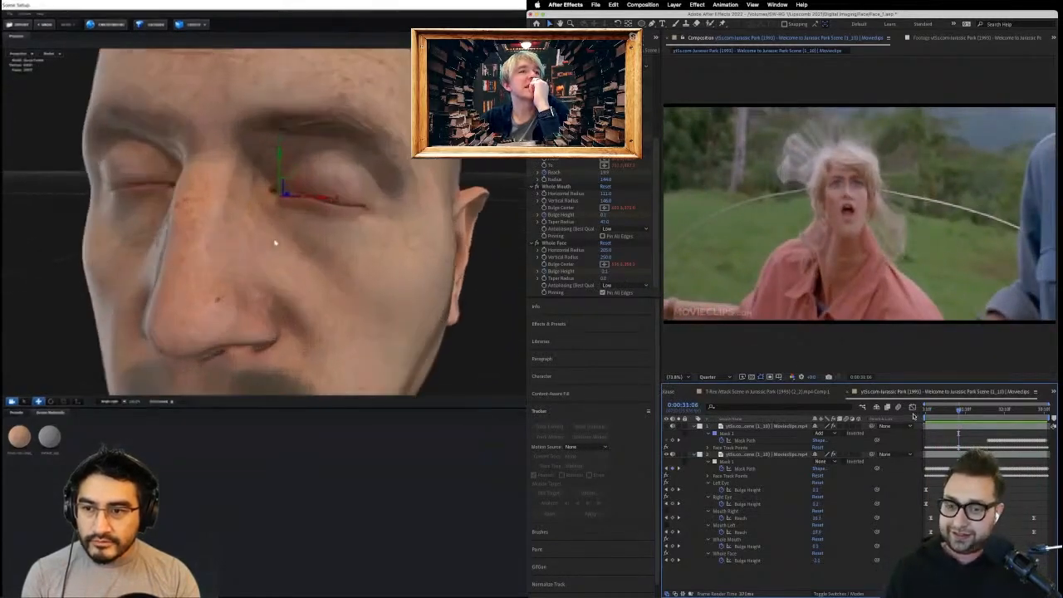
pyautogui.moveTo(938, 410); pyautogui.dragTo(874, 412)
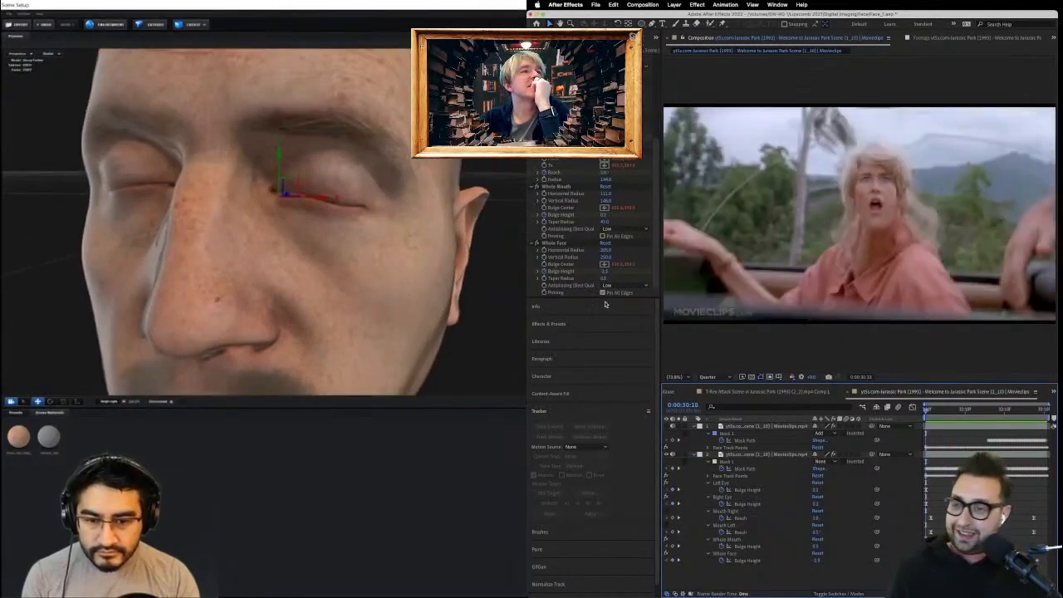
pyautogui.click(607, 271)
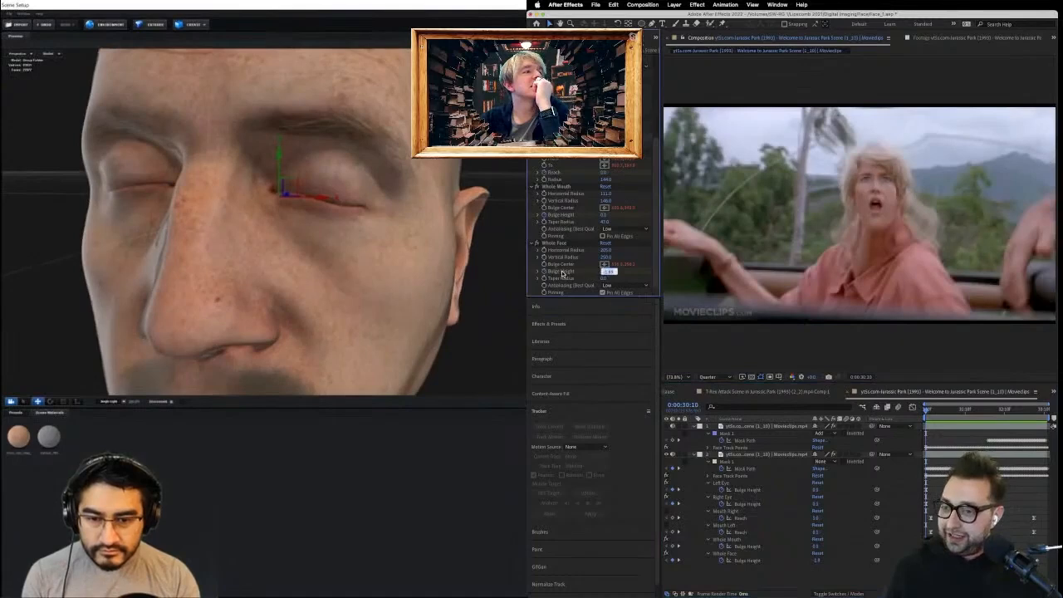
pyautogui.click(554, 243)
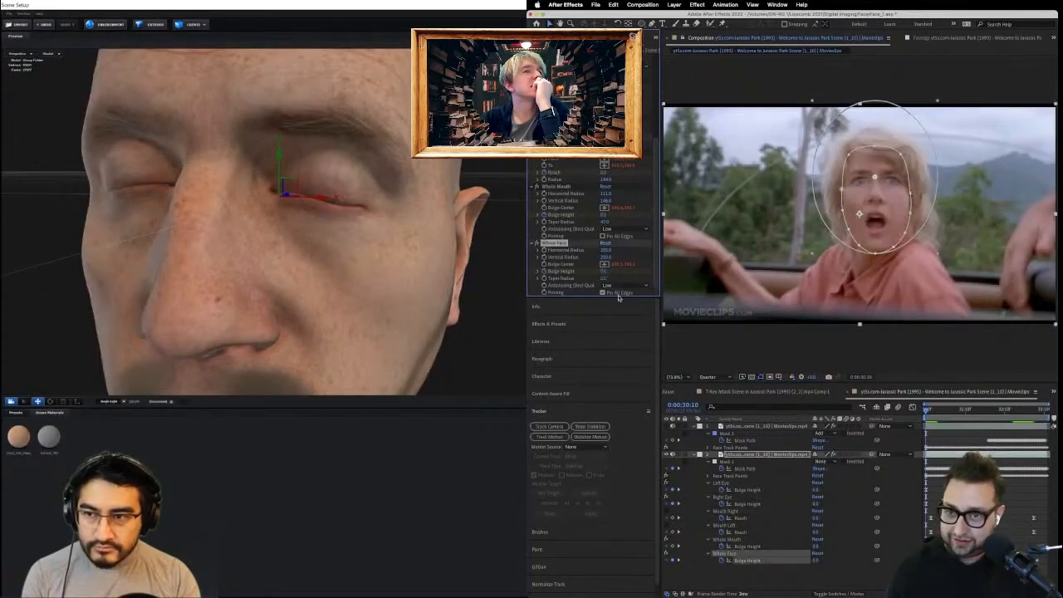
pyautogui.press('super+s')
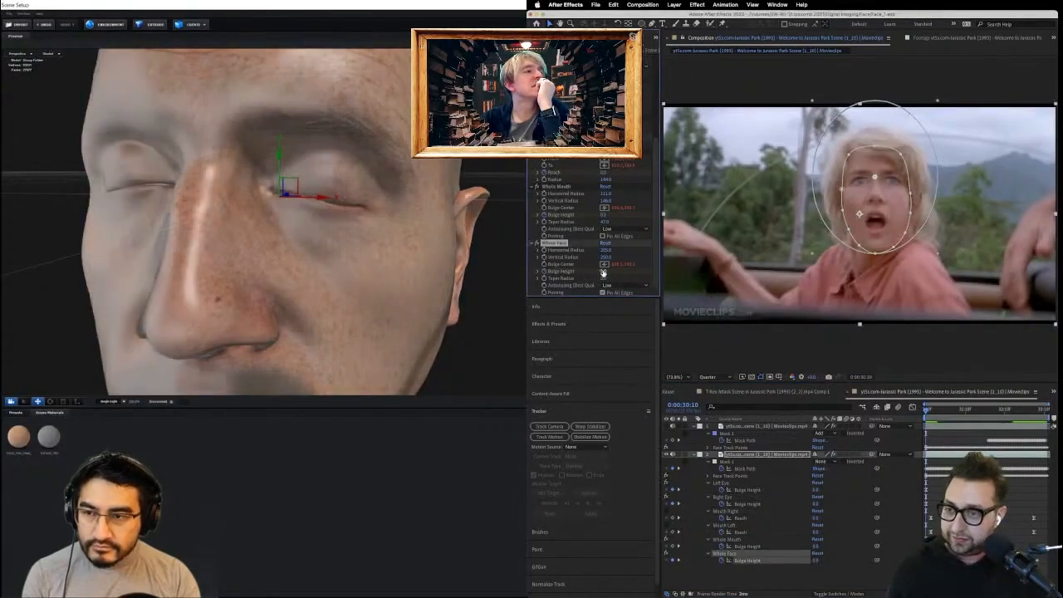
# Try a raised Whole Face bulge height with a larger vertical radius and no keyframes, and preview the Jurassic Park clip.
pyautogui.moveTo(604, 272); pyautogui.dragTo(667, 270)
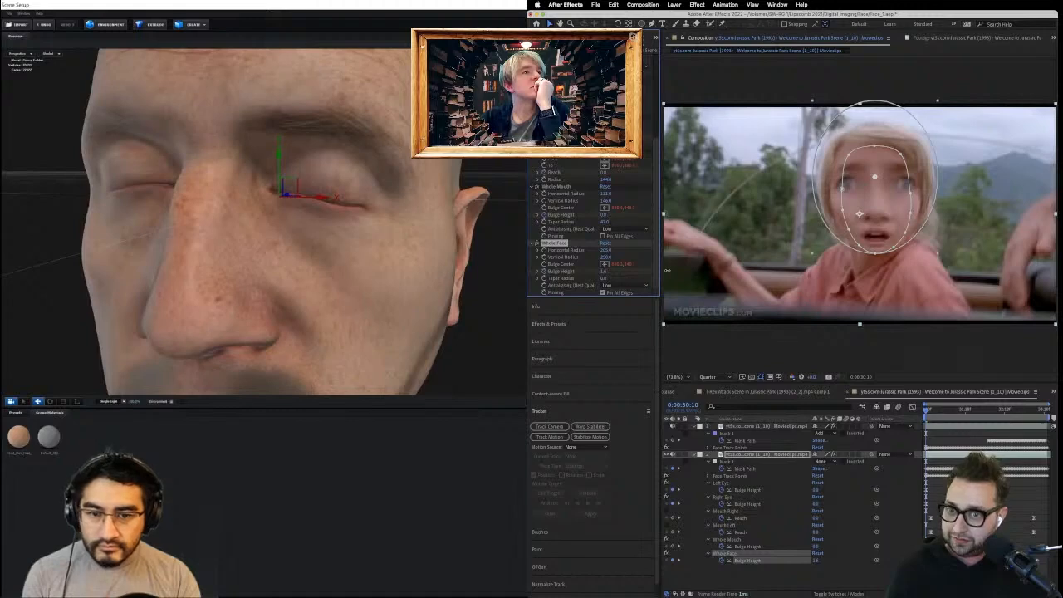
pyautogui.moveTo(605, 258); pyautogui.dragTo(670, 259)
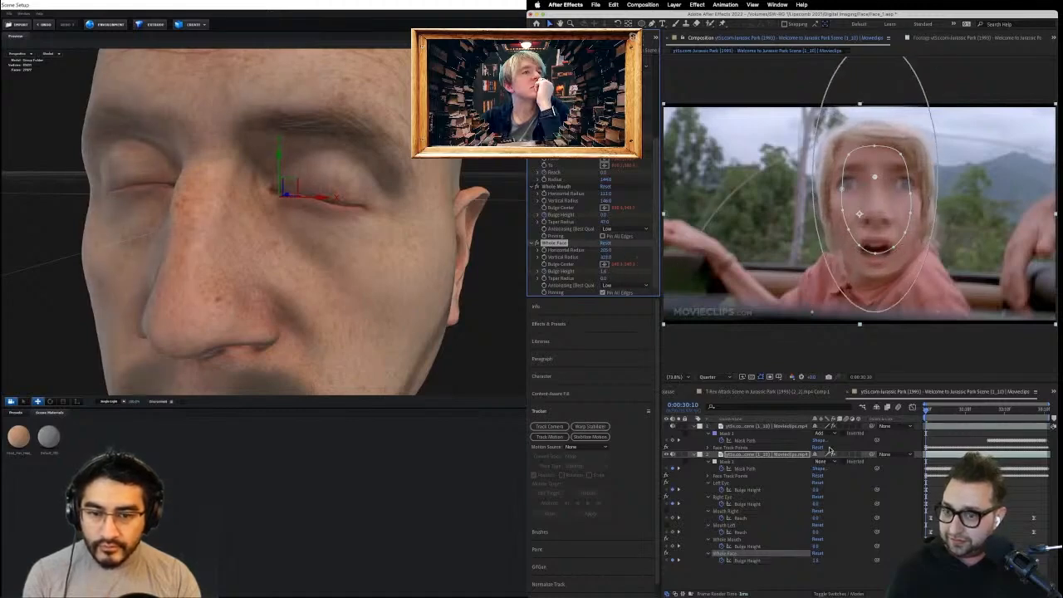
pyautogui.click(901, 501)
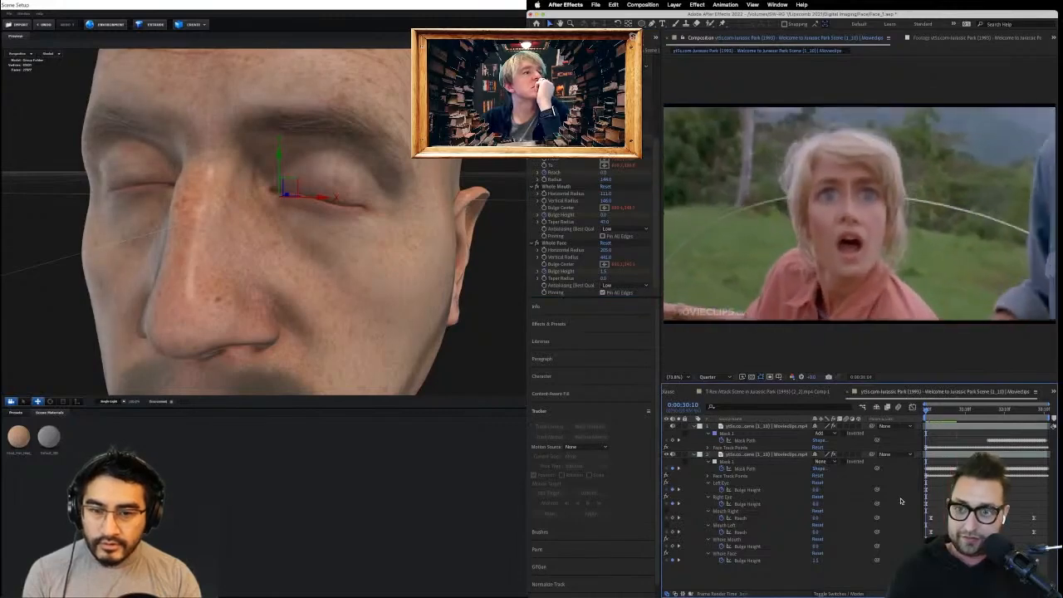
pyautogui.moveTo(930, 412); pyautogui.dragTo(855, 414)
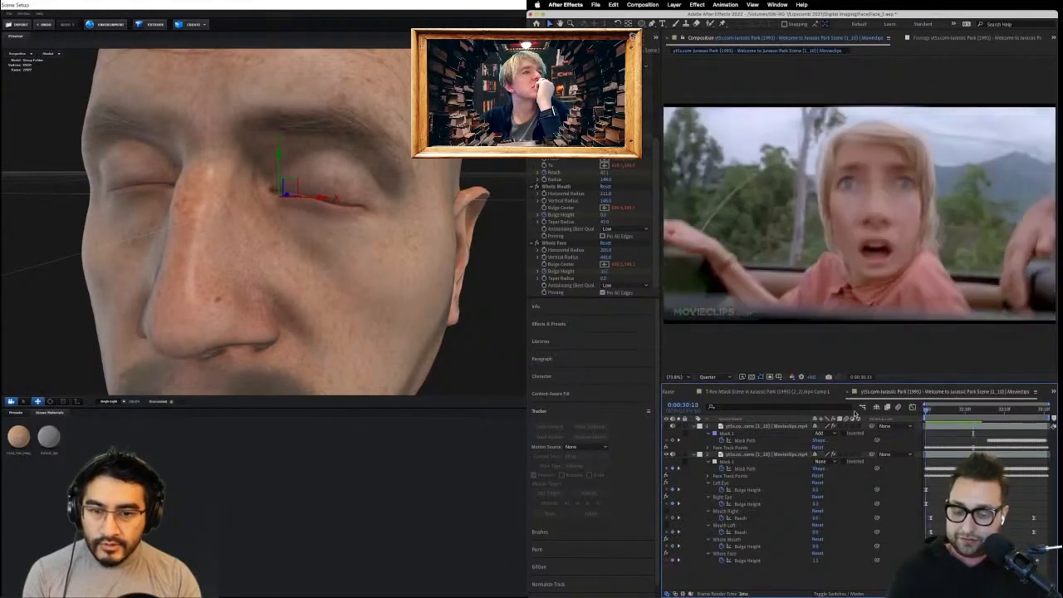
pyautogui.click(721, 562)
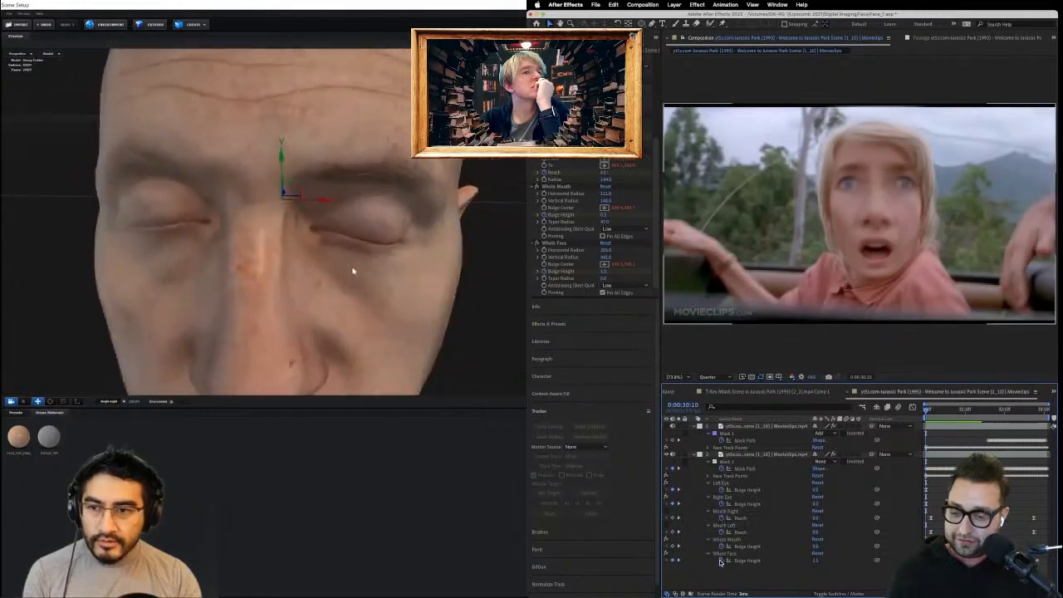
pyautogui.press('space')
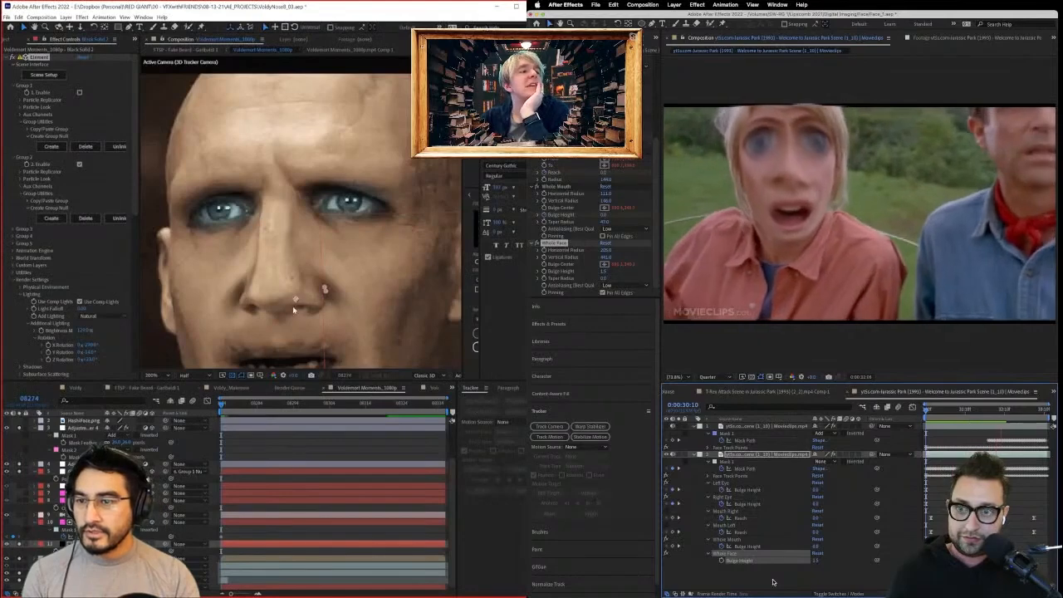
pyautogui.scroll(-1, 293, 310)
pyautogui.click(774, 582)
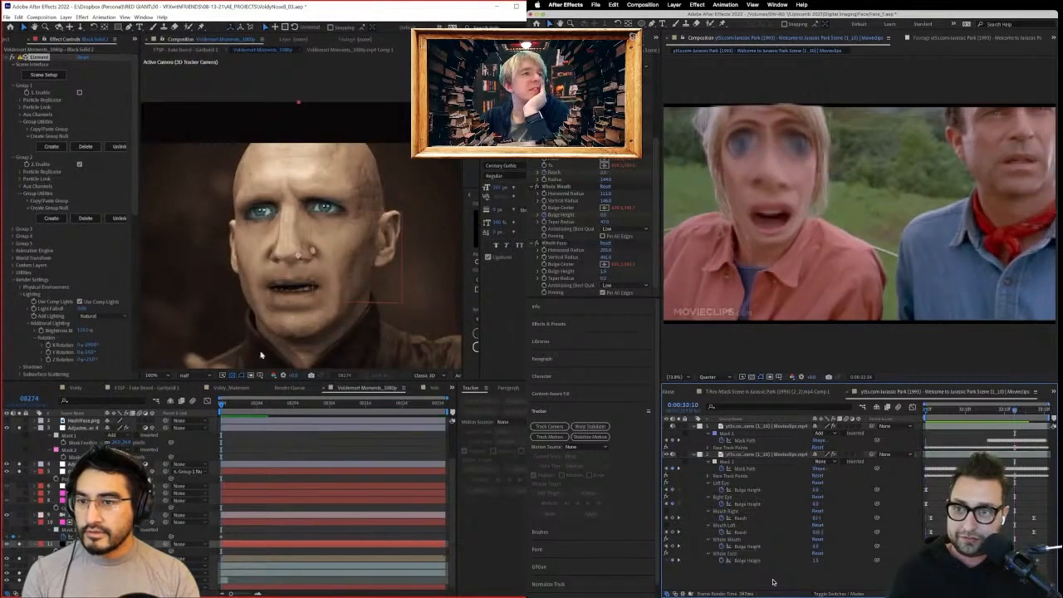
# Undo the Whole Face bulge height, vertical radius and keyframe changes on the Jurassic Park clip.
pyautogui.press('super+z')
pyautogui.press('super+z')
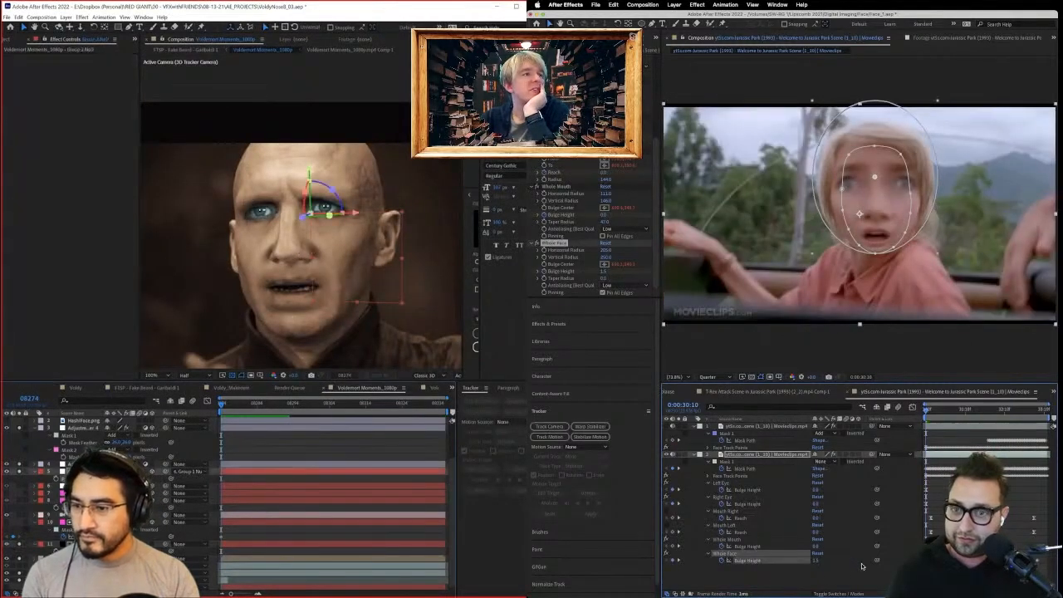
pyautogui.moveTo(309, 172); pyautogui.dragTo(310, 173)
pyautogui.press('super+z')
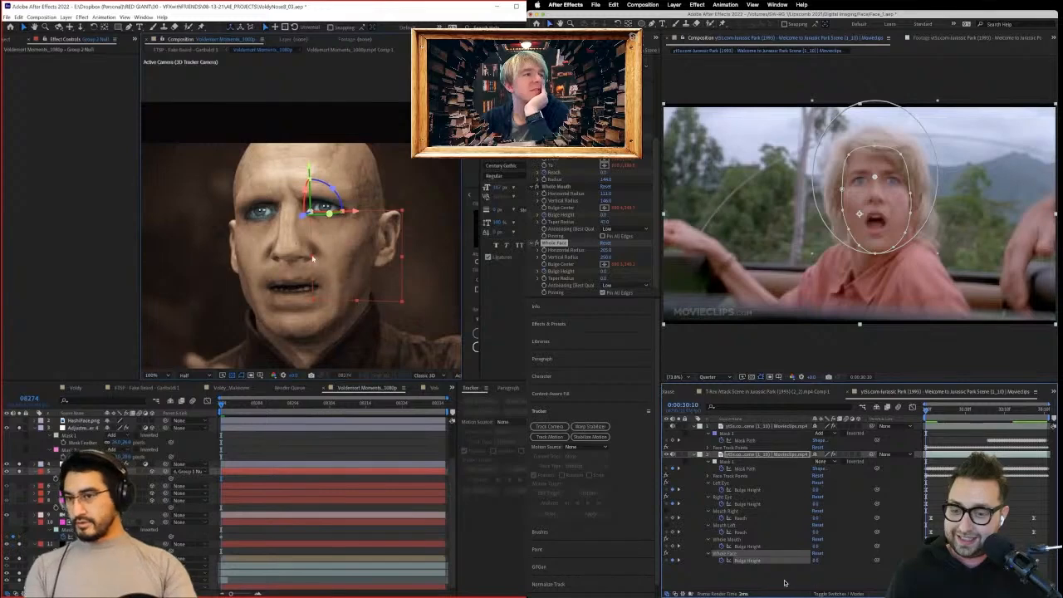
pyautogui.click(785, 583)
pyautogui.press('space')
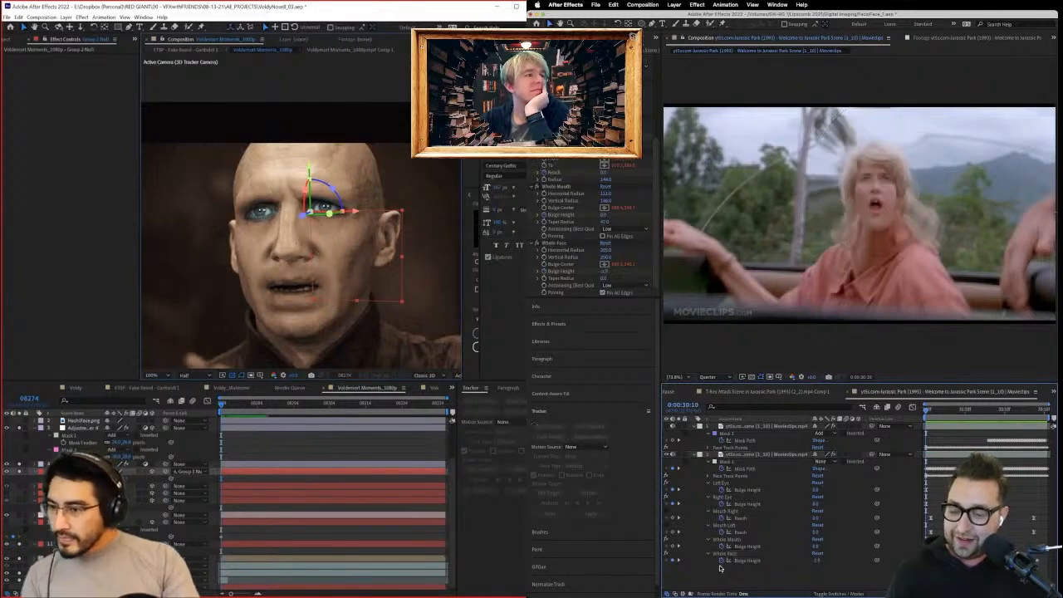
# Set the Whole Face bulge height to 0 at 0:00:30:10, save the project, and select the Track Solid layer holding Voldemort's eye masks.
pyautogui.click(83, 500)
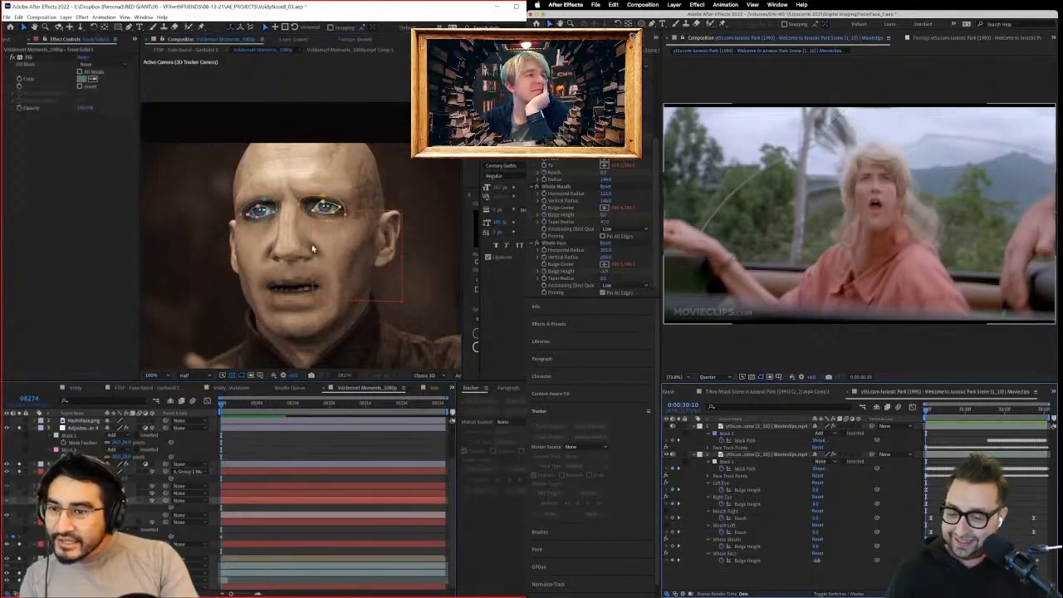
pyautogui.click(819, 554)
pyautogui.click(818, 575)
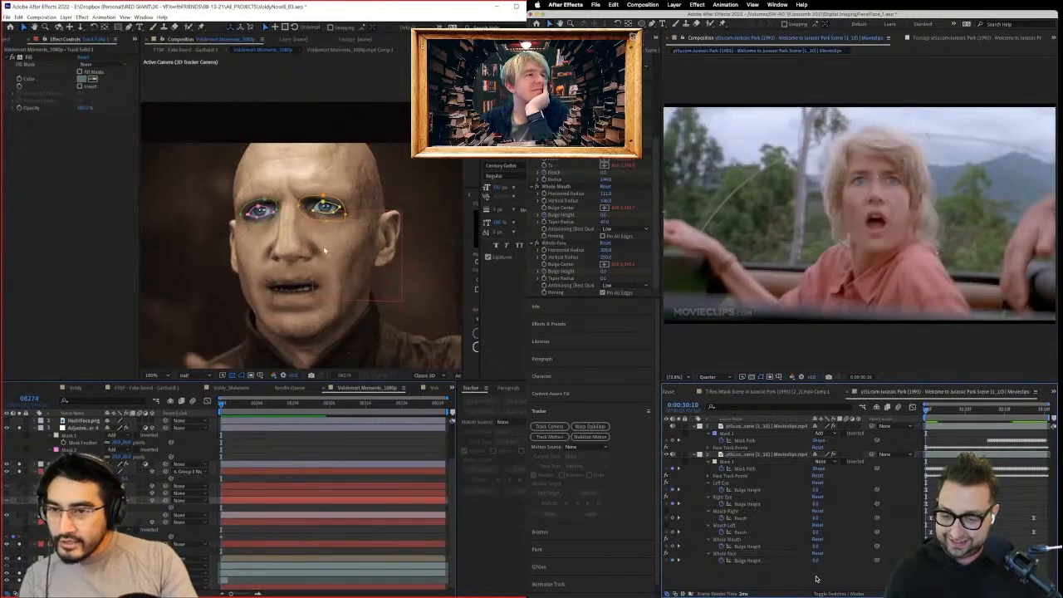
pyautogui.scroll(1, 324, 249)
pyautogui.press('super+s')
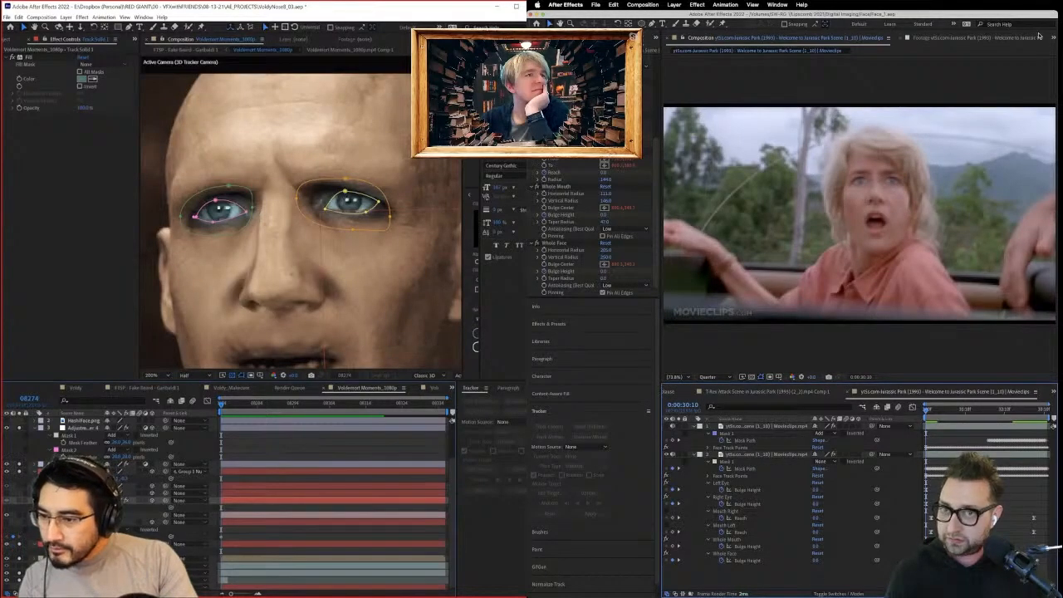
# Tighten the mask on both sides of Voldemort's nose, and open the Face - Starter composition on the other machine.
pyautogui.click(84, 522)
pyautogui.click(743, 392)
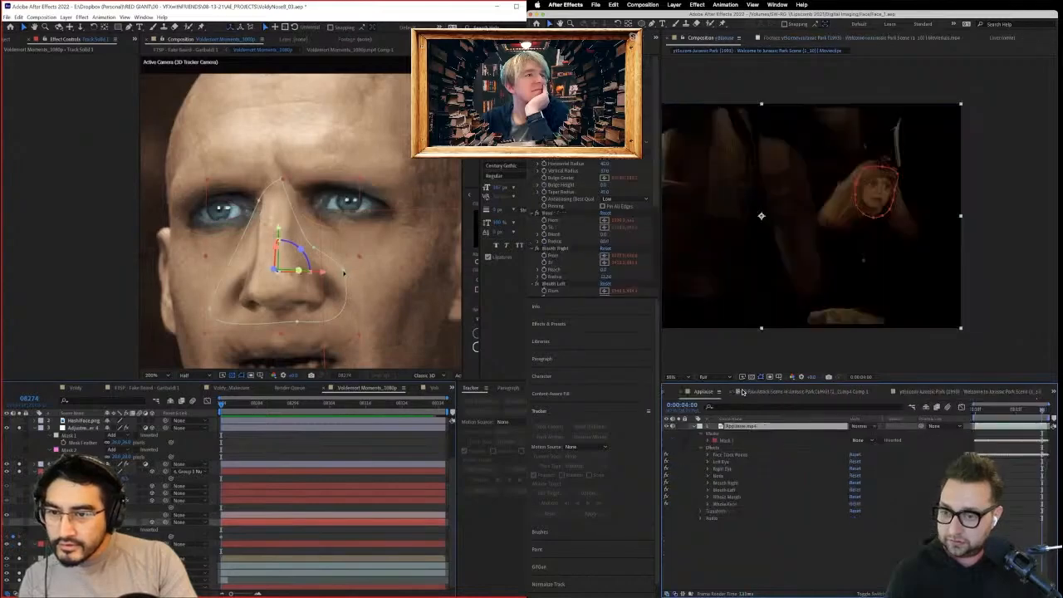
pyautogui.click(741, 392)
pyautogui.moveTo(347, 276); pyautogui.dragTo(324, 271)
pyautogui.click(803, 391)
pyautogui.click(741, 469)
pyautogui.click(719, 425)
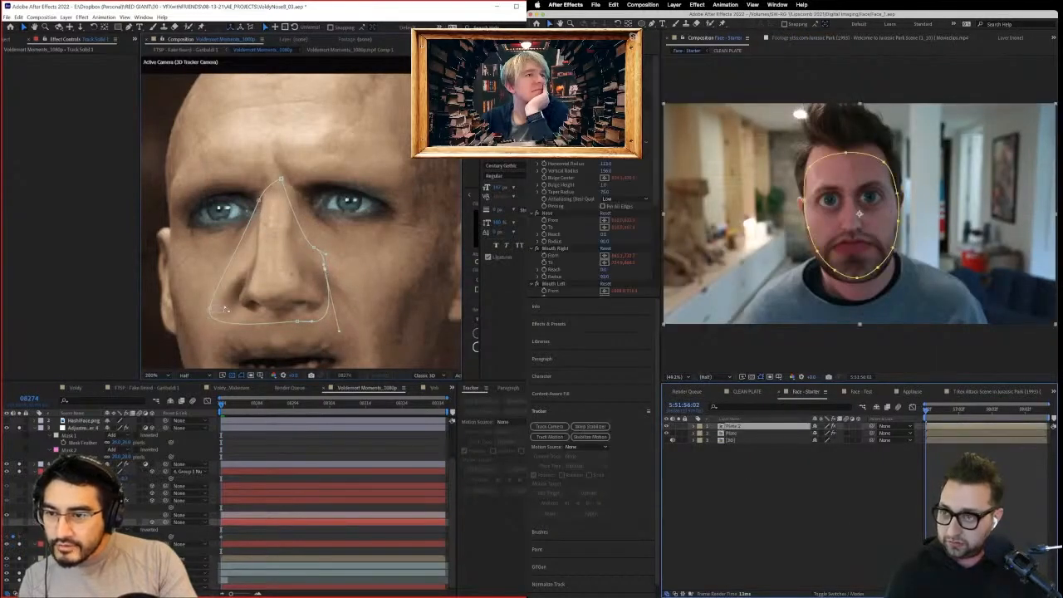
pyautogui.moveTo(220, 305); pyautogui.dragTo(231, 300)
# Delete the Plate 2 layer from the Face - Starter composition.
pyautogui.click(728, 436)
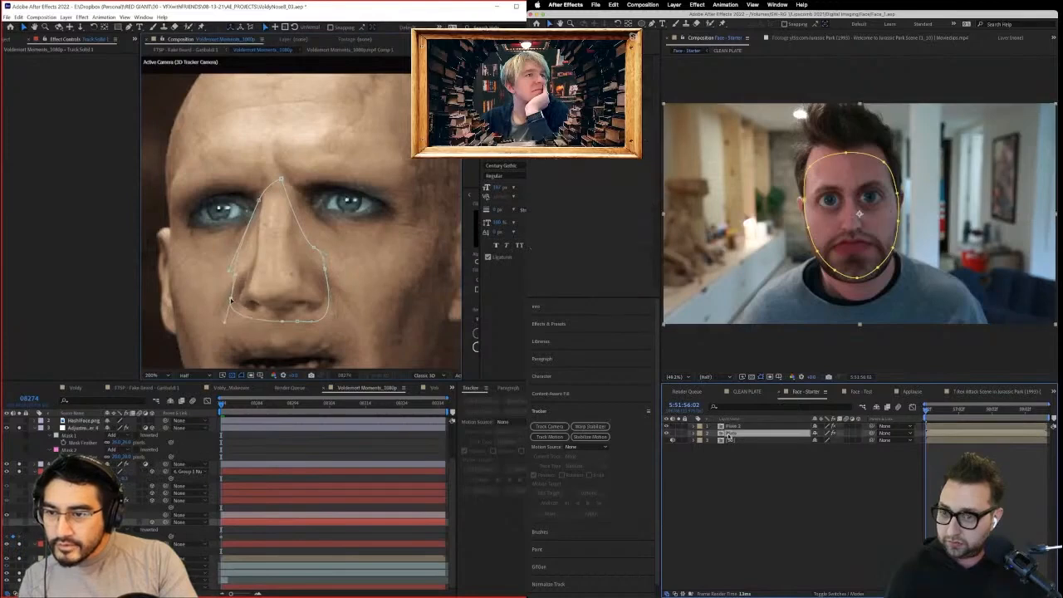
pyautogui.click(721, 426)
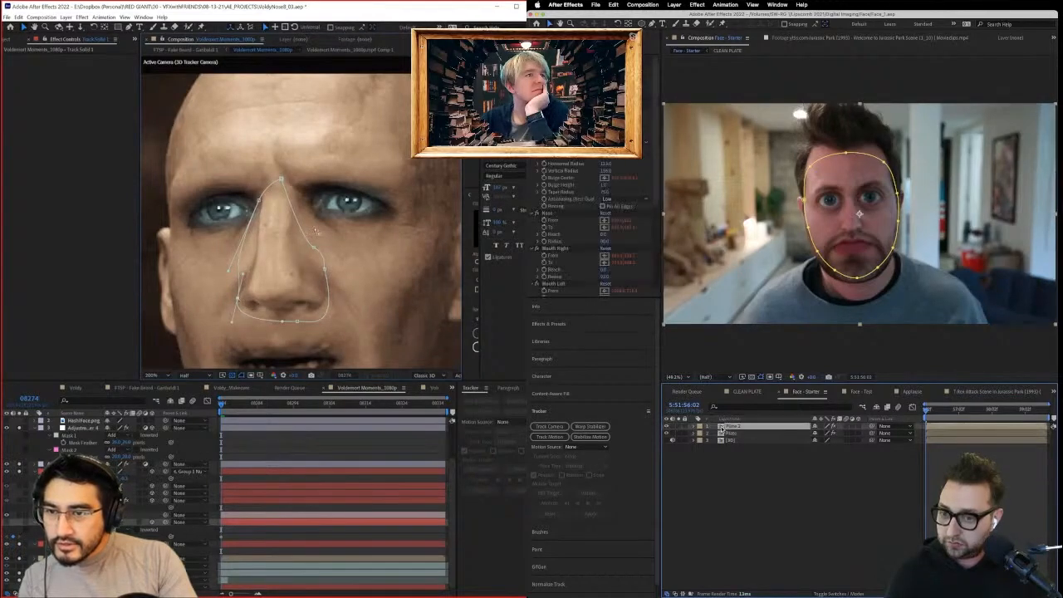
pyautogui.scroll(-1, 319, 225)
pyautogui.scroll(1, 326, 247)
pyautogui.press('Delete')
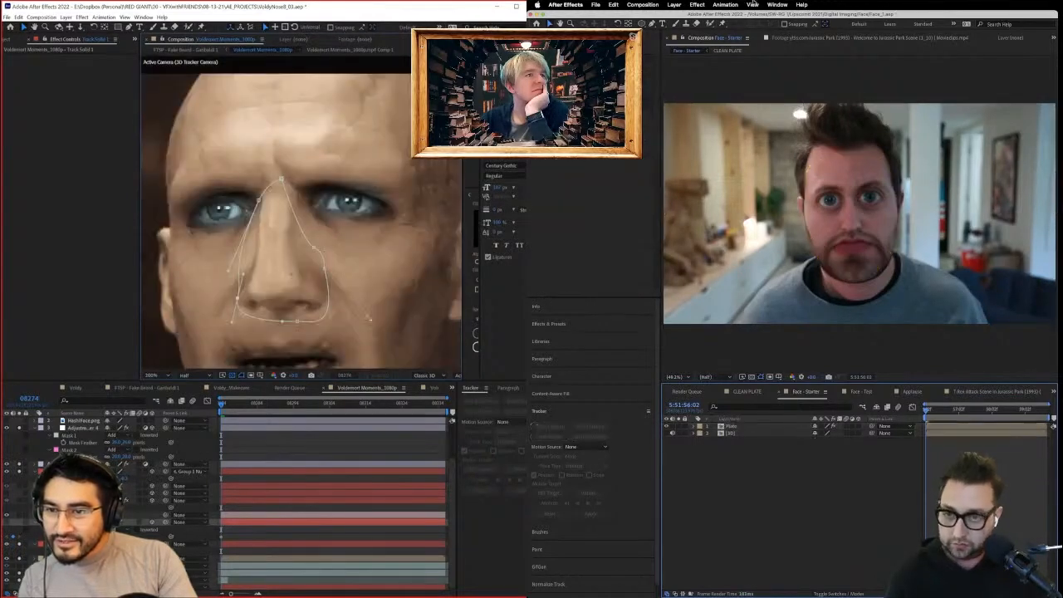
# Add an adjustment layer above the Plate layer in Face - Starter and name it Distort.
pyautogui.click(674, 5)
pyautogui.moveTo(706, 17)
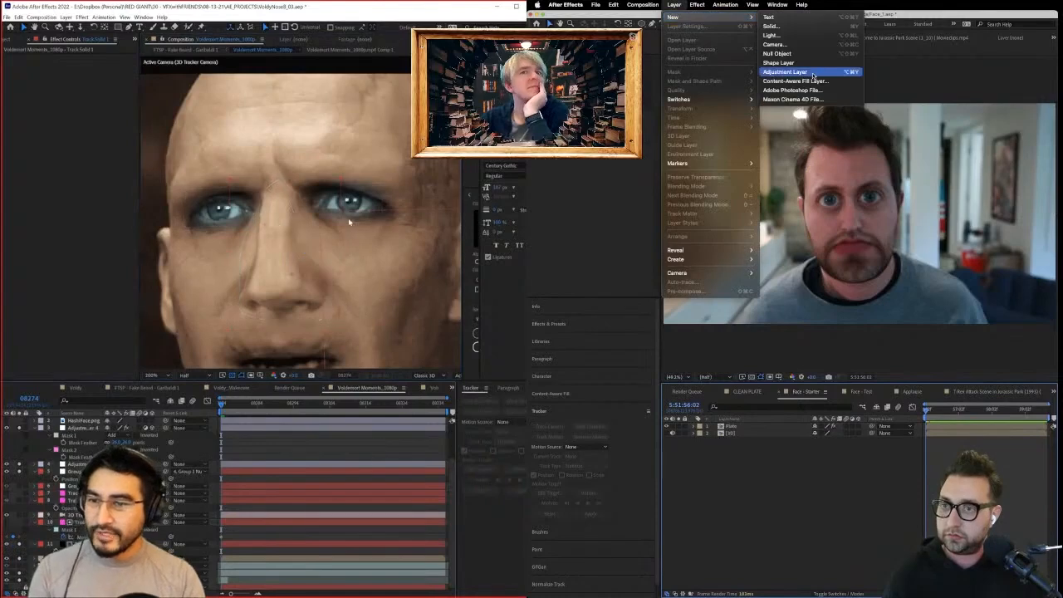
pyautogui.click(803, 77)
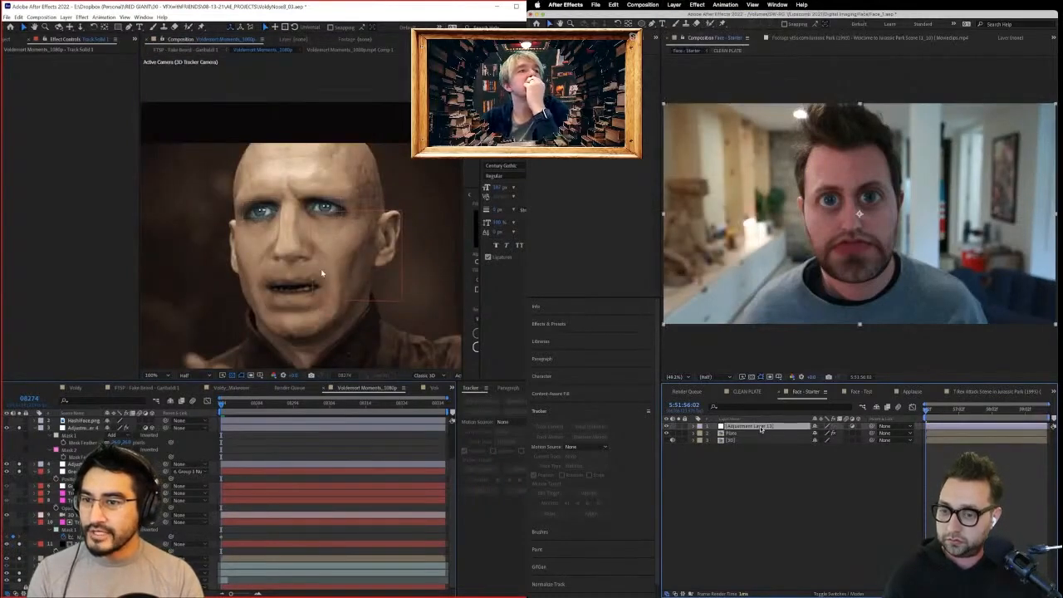
pyautogui.scroll(1, 324, 204)
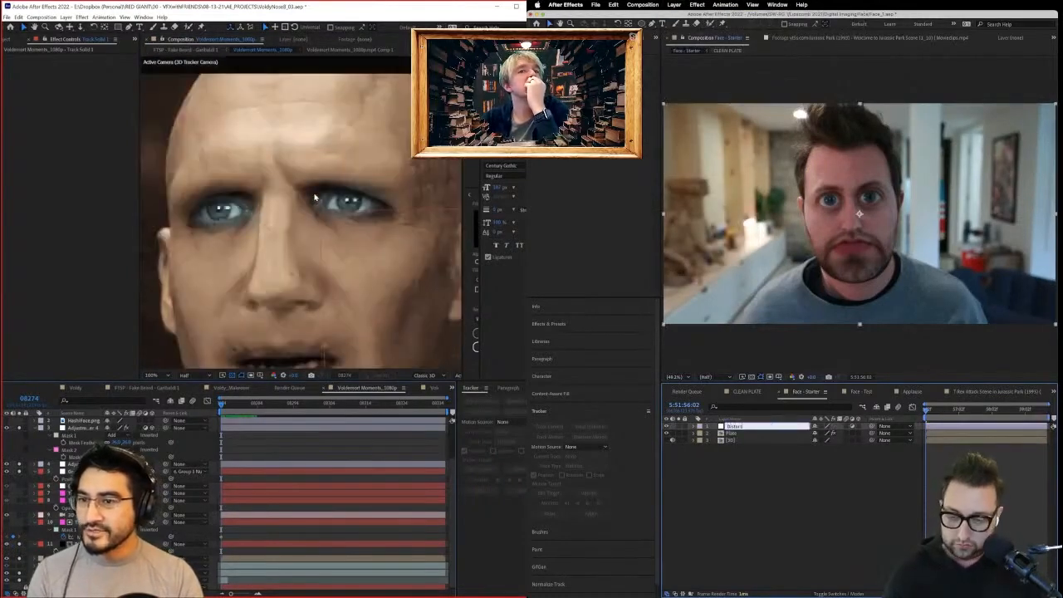
pyautogui.click(763, 434)
# Move all the face distortion effects from the Plate layer onto the Distort adjustment layer.
pyautogui.scroll(1, 366, 264)
pyautogui.click(699, 433)
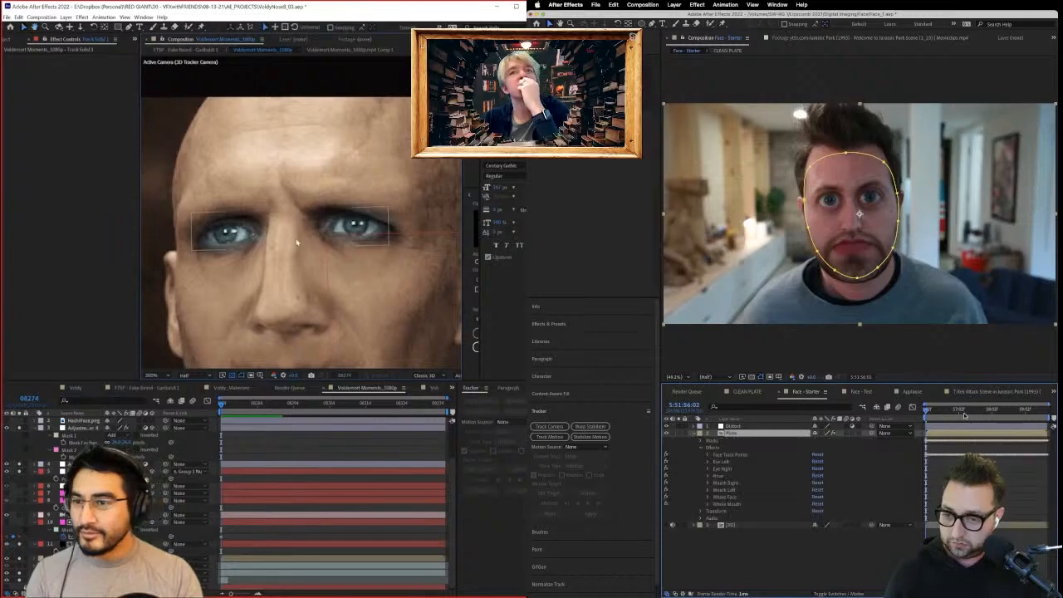
pyautogui.moveTo(964, 411); pyautogui.dragTo(926, 411)
pyautogui.scroll(-1, 312, 309)
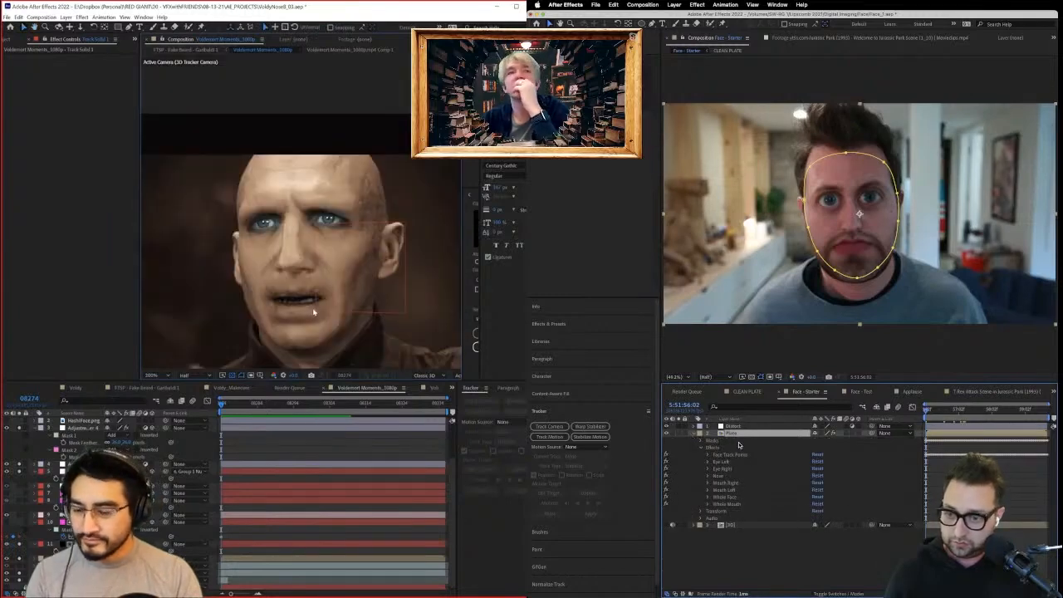
pyautogui.click(721, 442)
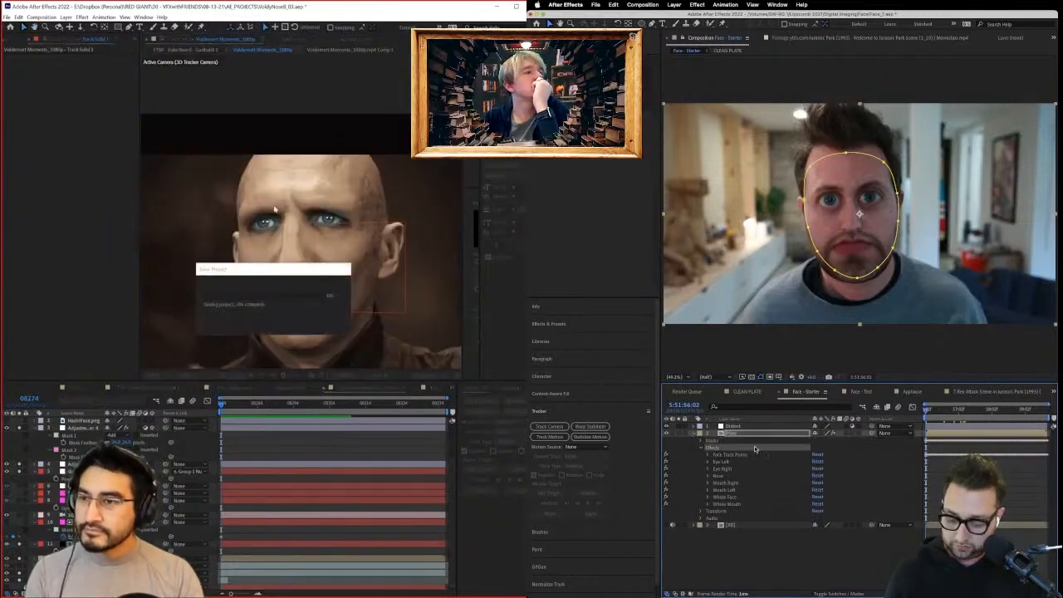
pyautogui.click(736, 428)
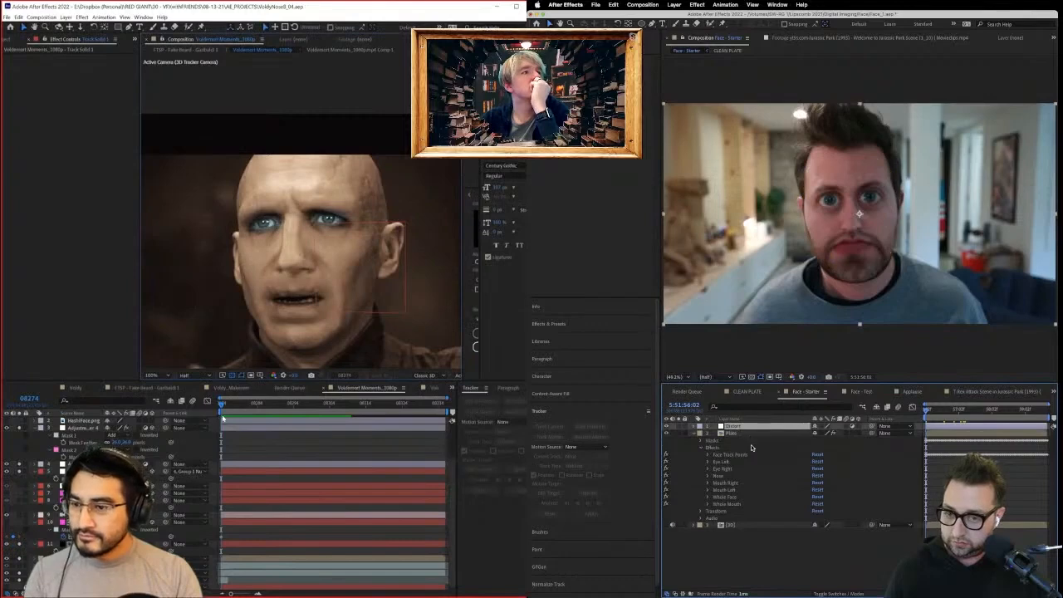
pyautogui.click(716, 448)
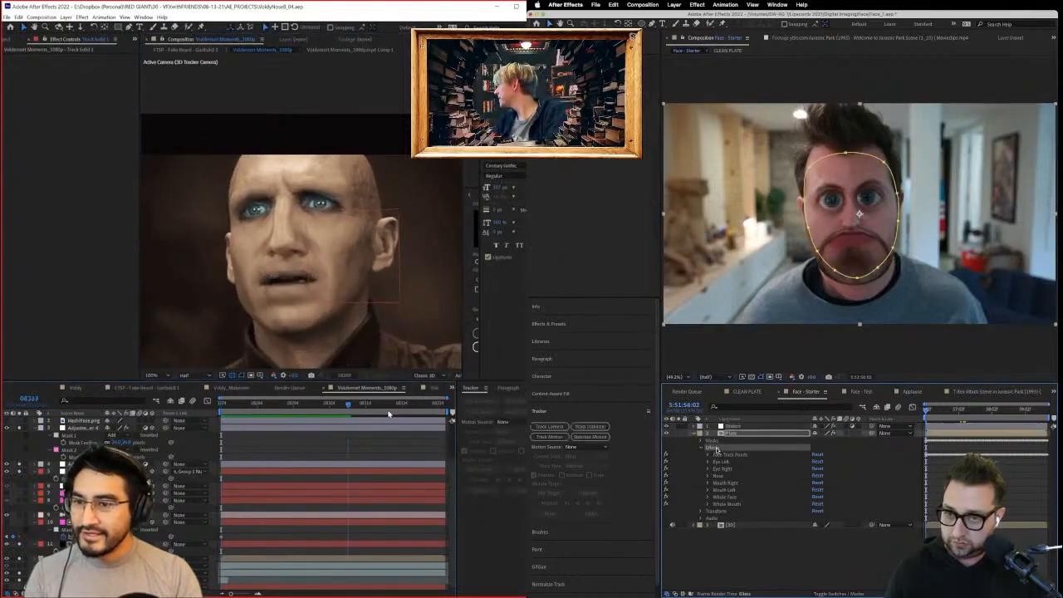
pyautogui.click(732, 429)
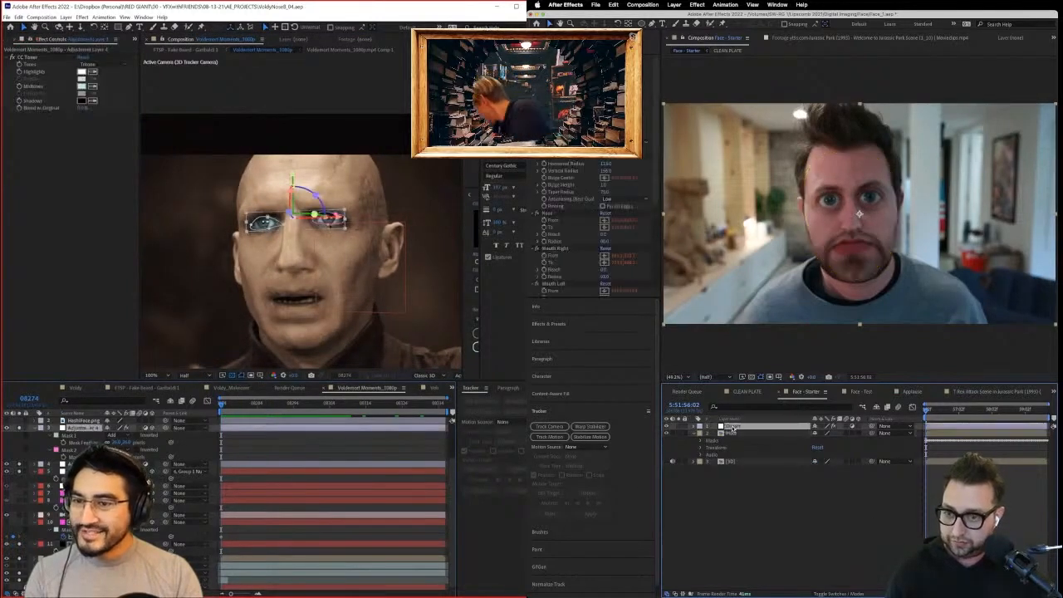
# Duplicate the Distort adjustment layer and preview the doubled face distortion from 5:51:56:06.
pyautogui.press('super+d')
pyautogui.click(754, 512)
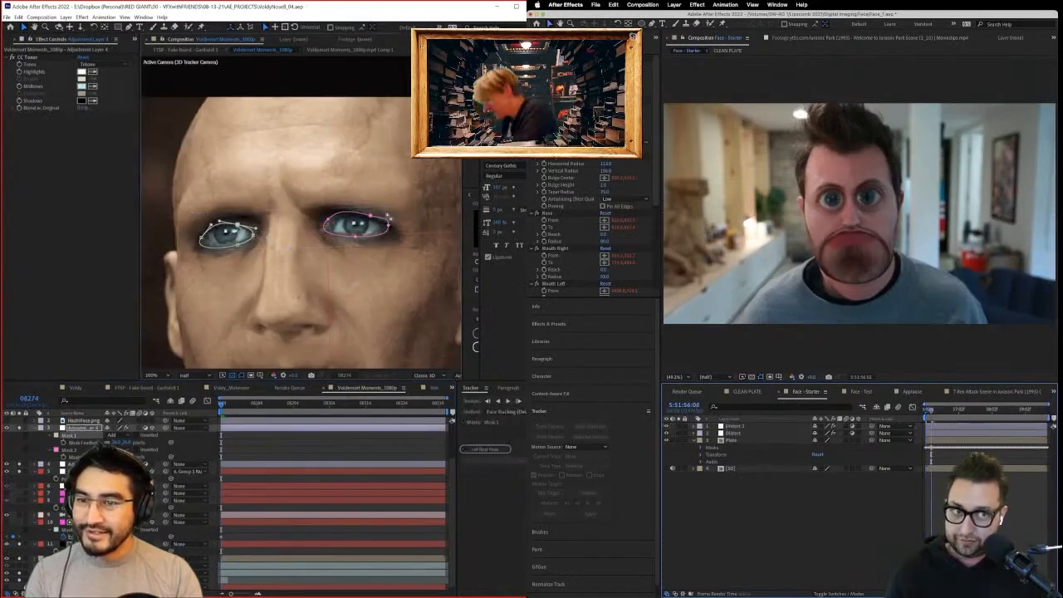
pyautogui.press('space')
# Undo the last eye mask drags on Voldemort's toner adjustment layer, and adjust the outer corner of the eye mask on the viewer's right.
pyautogui.moveTo(371, 216); pyautogui.dragTo(328, 219)
pyautogui.hotkey('ctrl', 'z')
pyautogui.hotkey('ctrl', 'z')
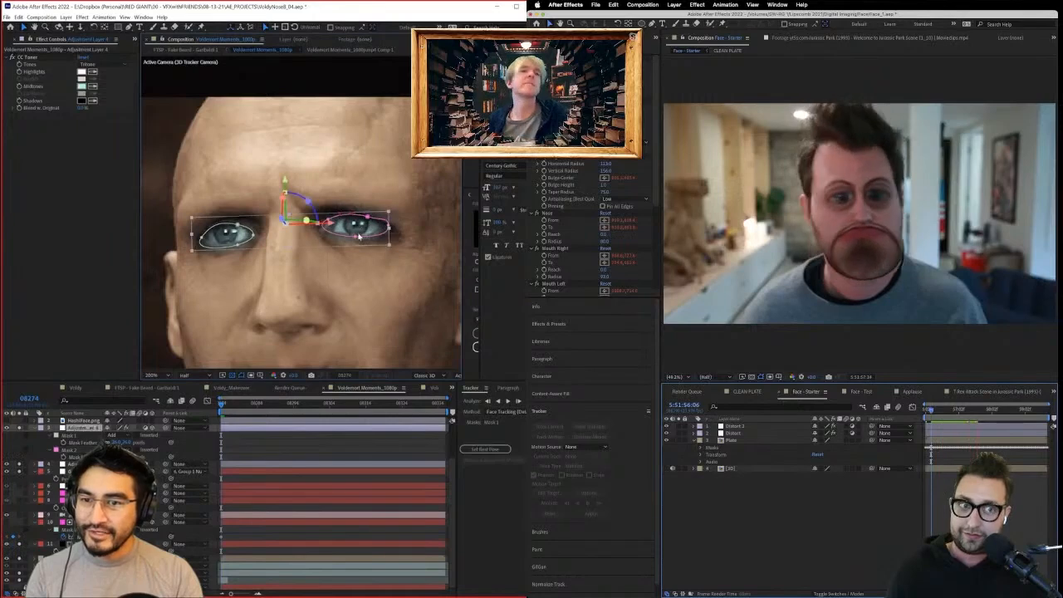
pyautogui.moveTo(388, 233); pyautogui.dragTo(386, 231)
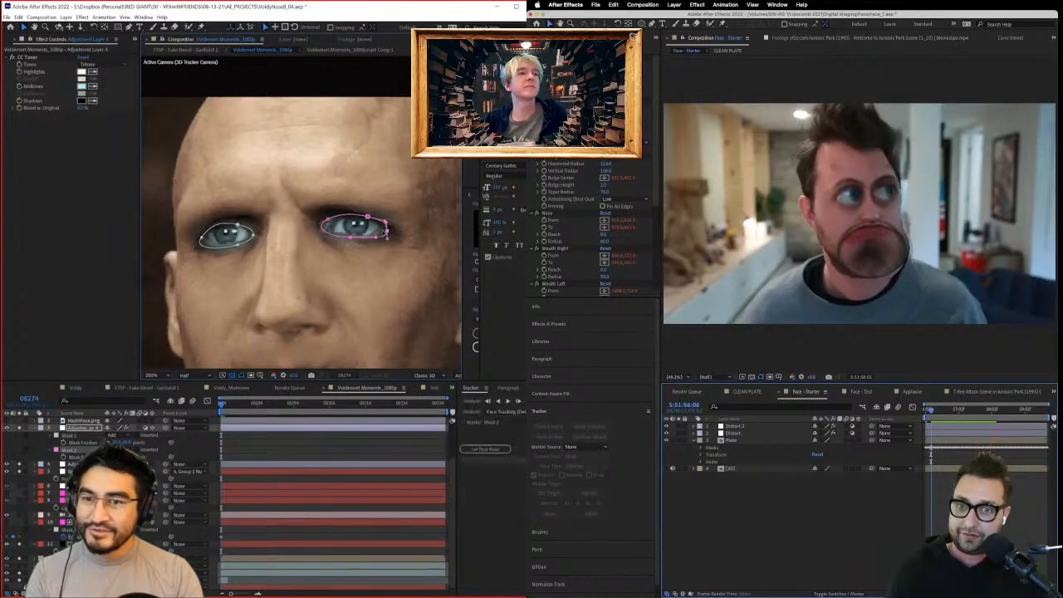
# Raise the feather of Mask 1 on Voldemort's toner adjustment layer slightly and preview the softened eyes.
pyautogui.scroll(-1, 354, 239)
pyautogui.moveTo(123, 443); pyautogui.dragTo(126, 443)
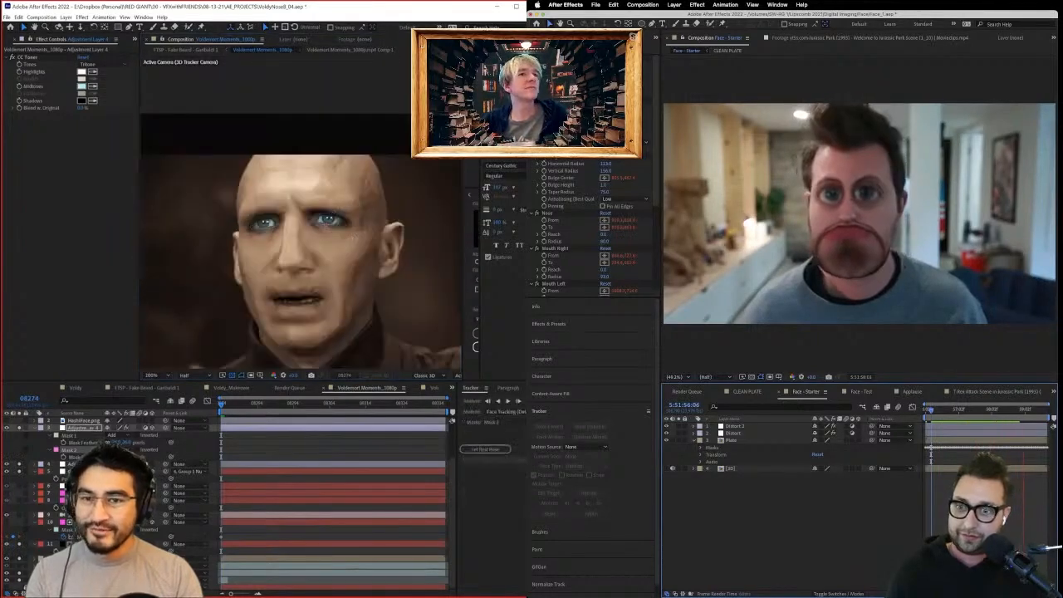
pyautogui.press('space')
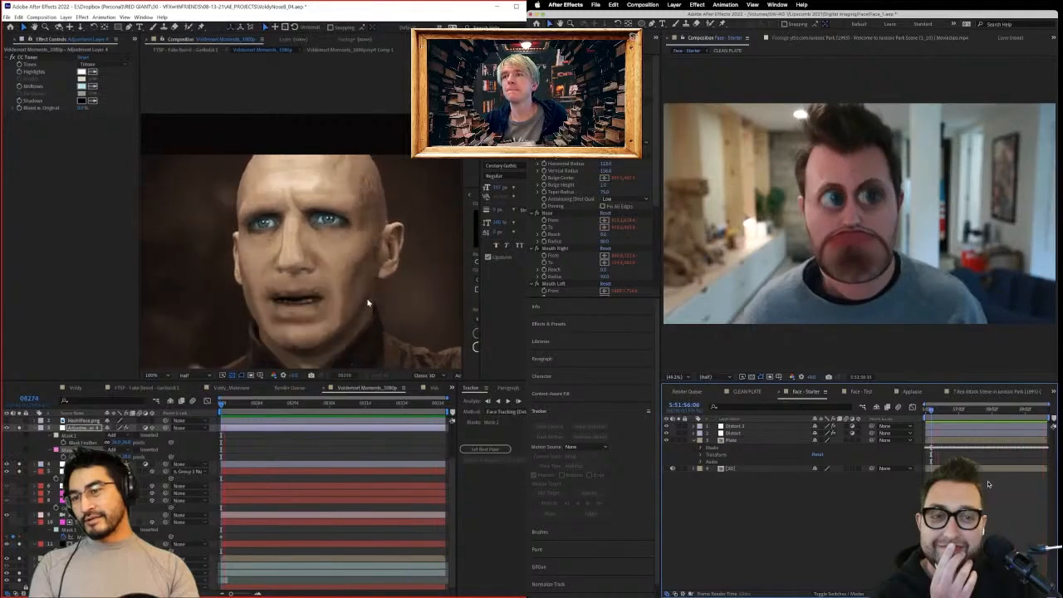
pyautogui.press('space')
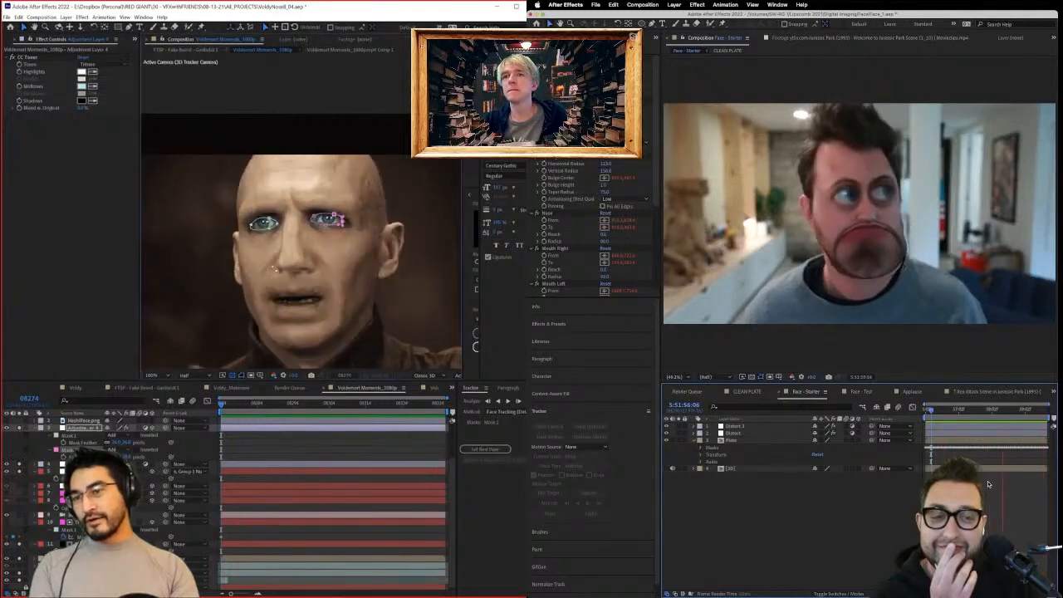
pyautogui.scroll(1, 322, 316)
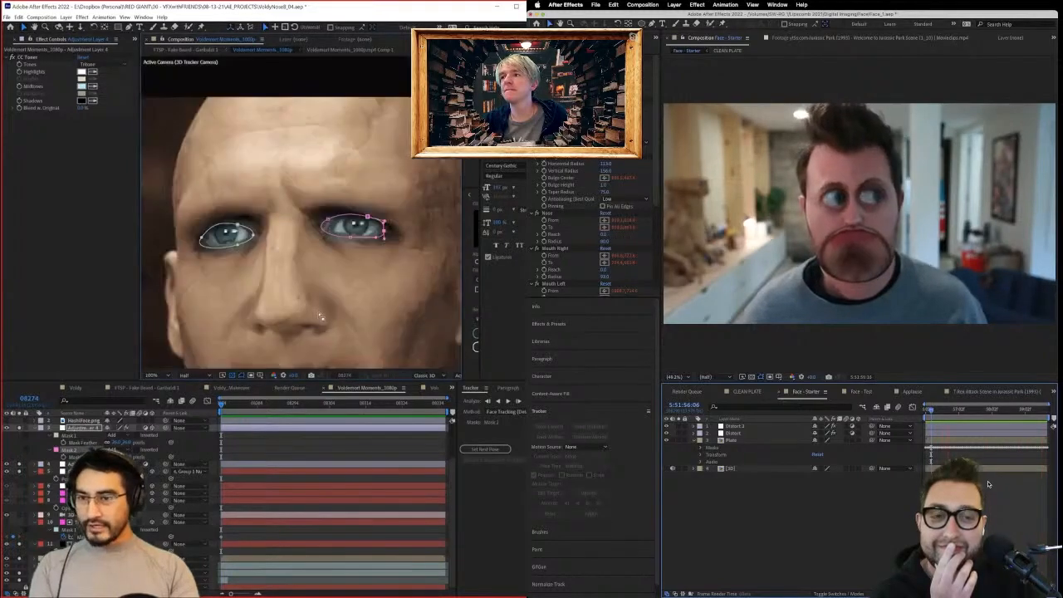
pyautogui.moveTo(322, 319); pyautogui.dragTo(333, 249)
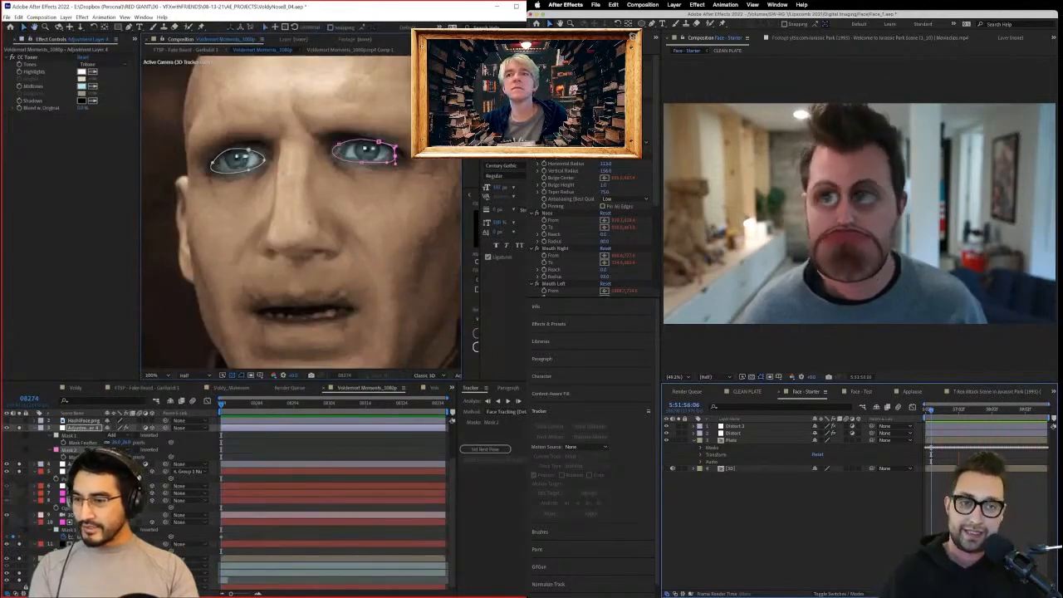
# Select the Group 2 Null and adjust its vertical position to align Voldemort's replacement eyes.
pyautogui.click(68, 472)
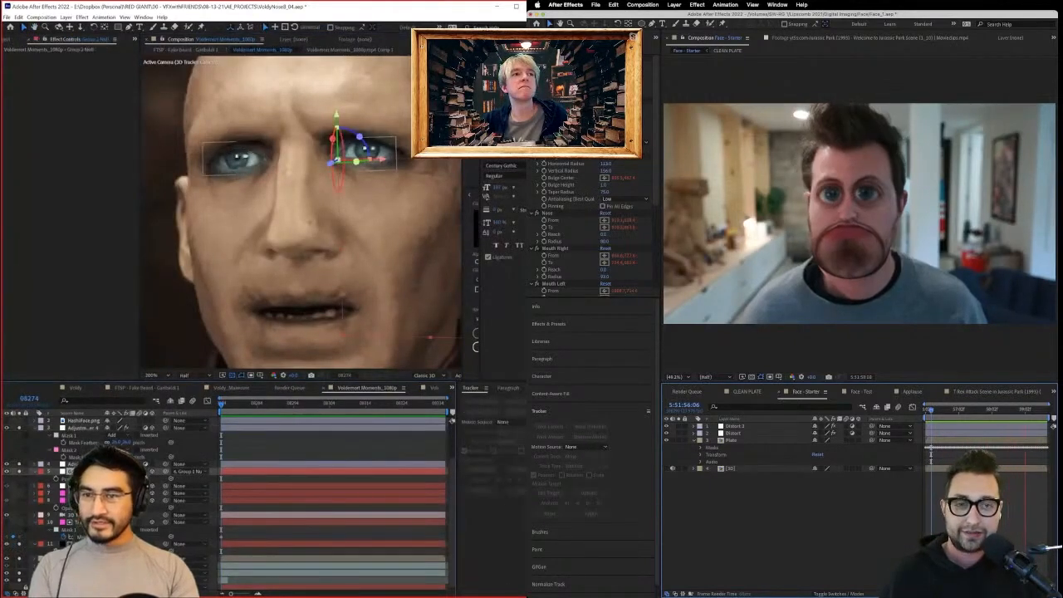
pyautogui.moveTo(333, 138); pyautogui.dragTo(336, 155)
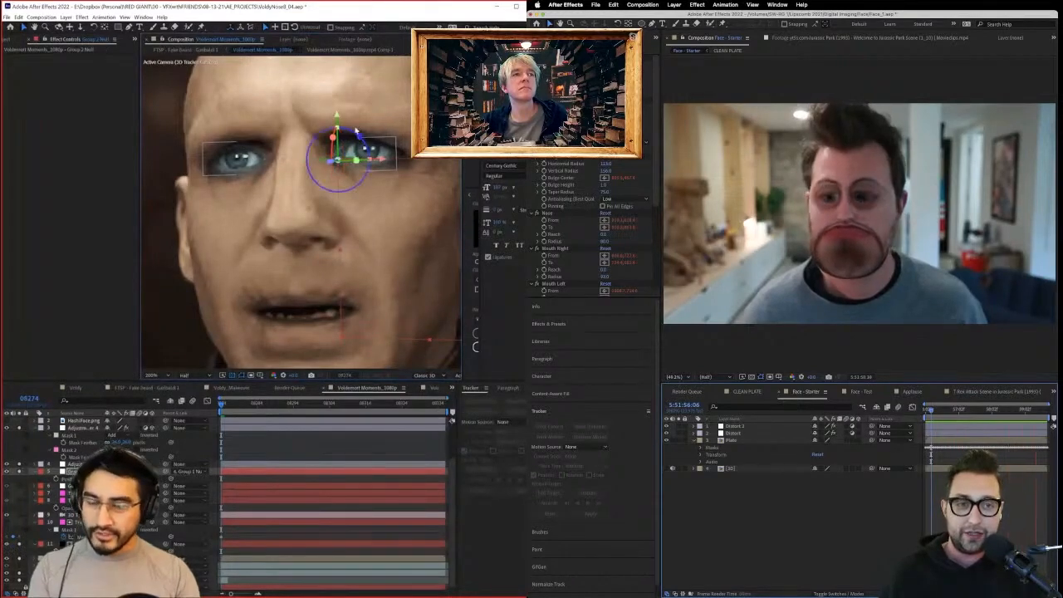
pyautogui.moveTo(336, 116); pyautogui.dragTo(339, 133)
# Stop the Face - Starter preview, delete the Distort 2 layer, and save the project.
pyautogui.press('space')
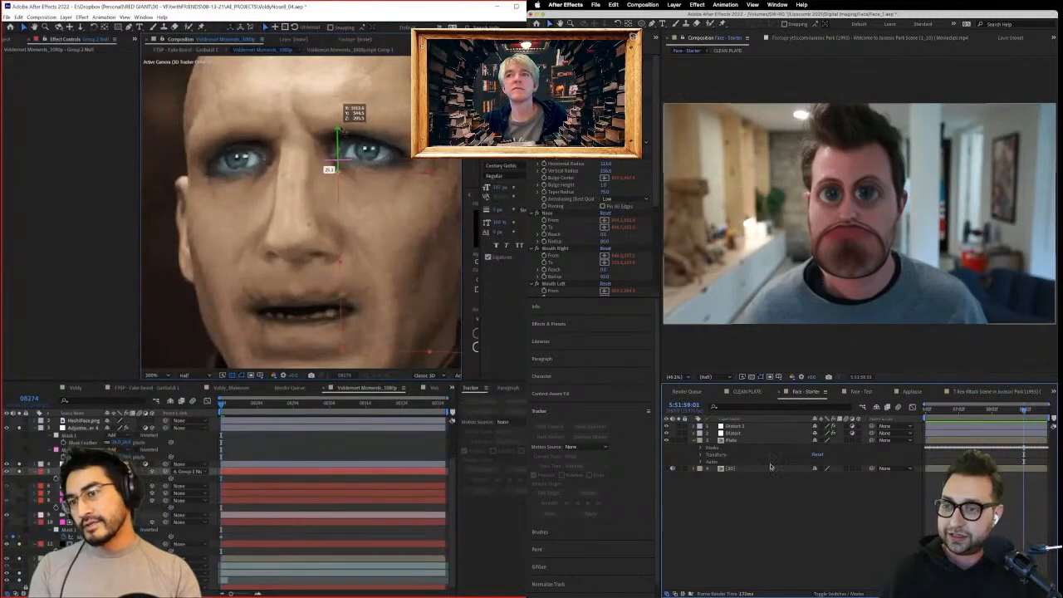
pyautogui.click(737, 427)
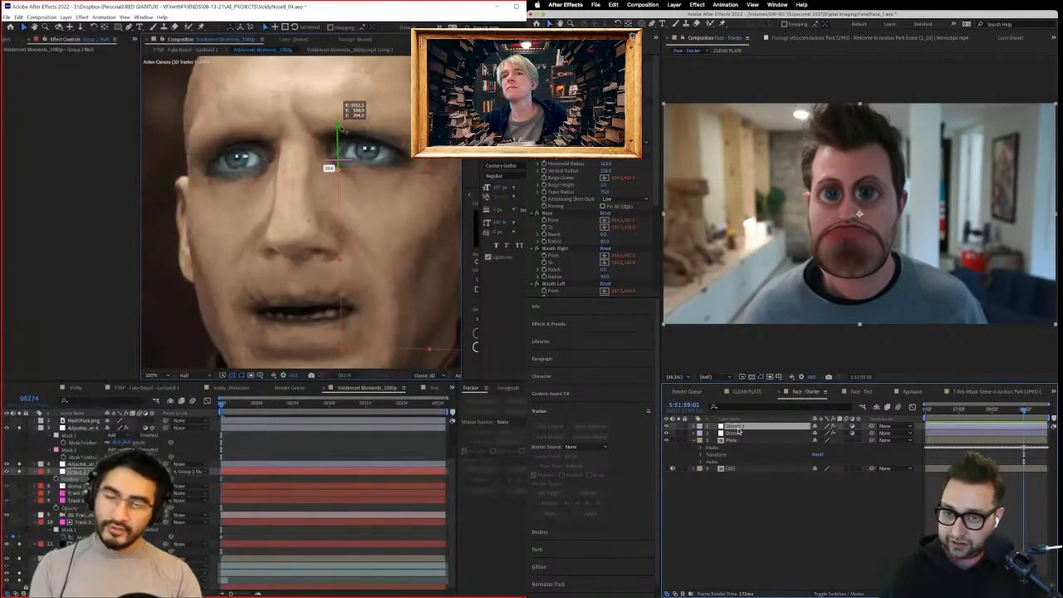
pyautogui.press('Delete')
pyautogui.press('super+s')
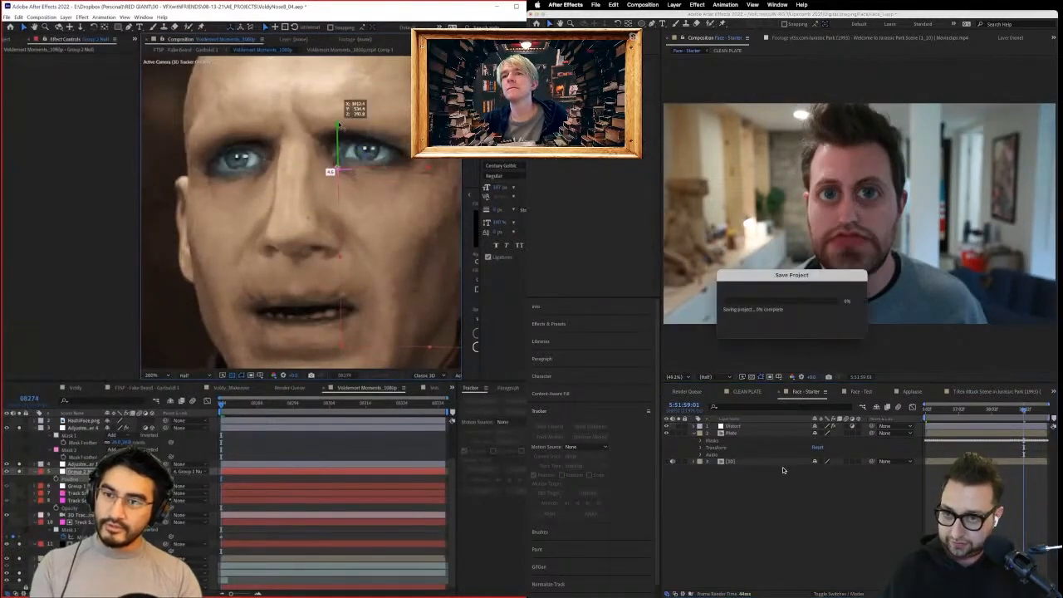
pyautogui.scroll(-2, 372, 188)
pyautogui.click(734, 435)
pyautogui.scroll(2, 361, 199)
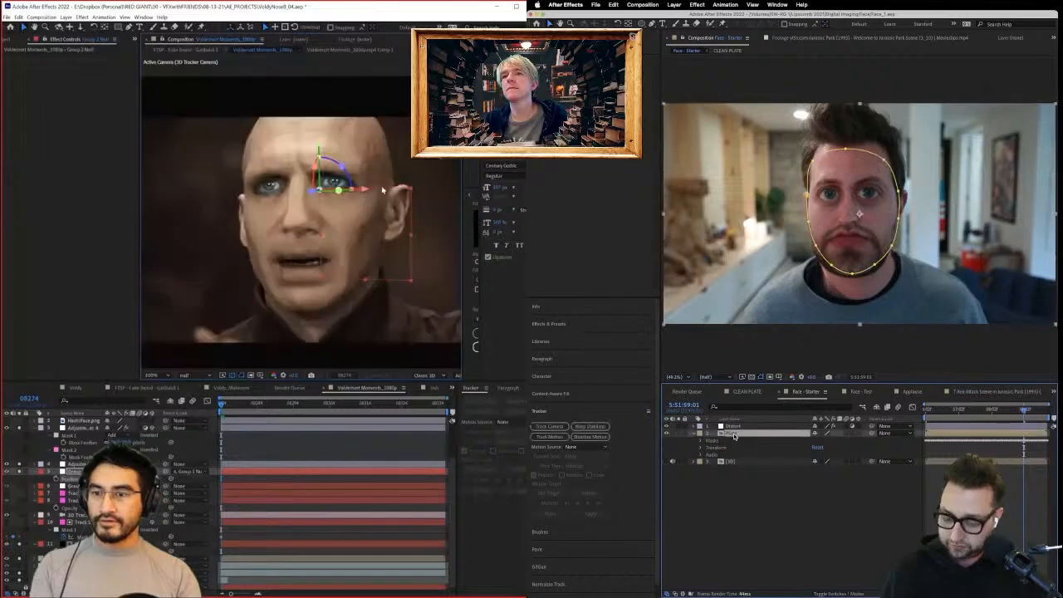
pyautogui.press('super+d')
pyautogui.scroll(3, 372, 200)
pyautogui.scroll(1, 371, 236)
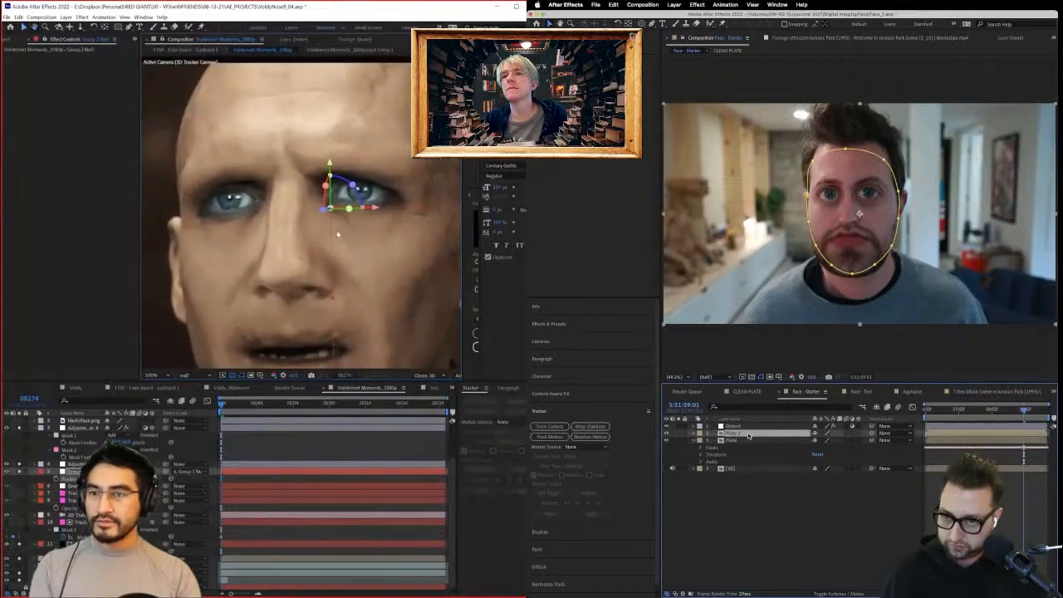
pyautogui.press('Delete')
# Add an adjustment layer between Distort and Plate in Face - Starter and name it Coloring.
pyautogui.click(674, 4)
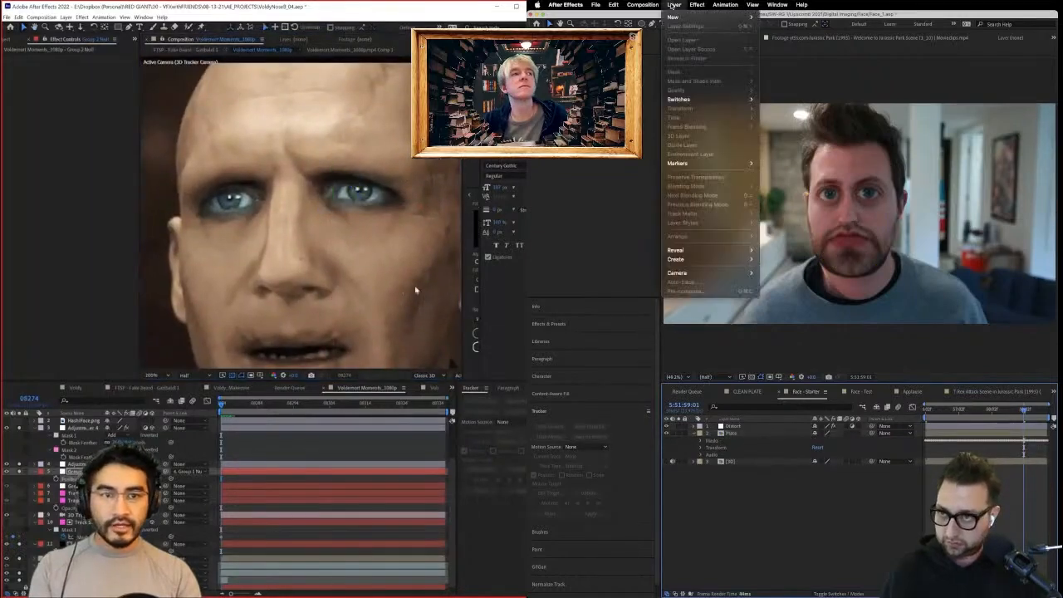
pyautogui.moveTo(690, 17)
pyautogui.click(782, 72)
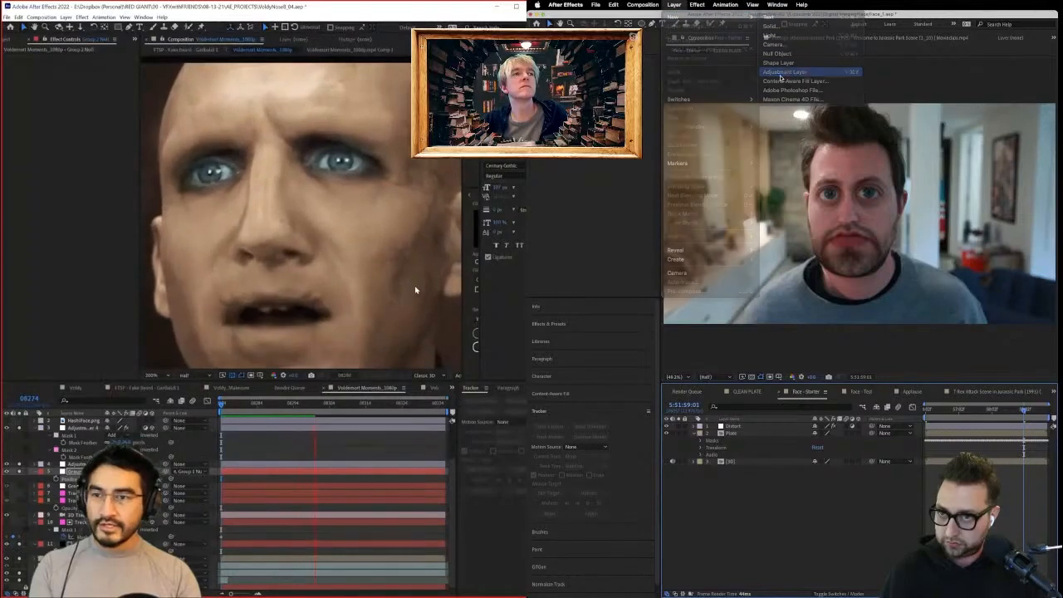
pyautogui.moveTo(738, 439); pyautogui.dragTo(737, 437)
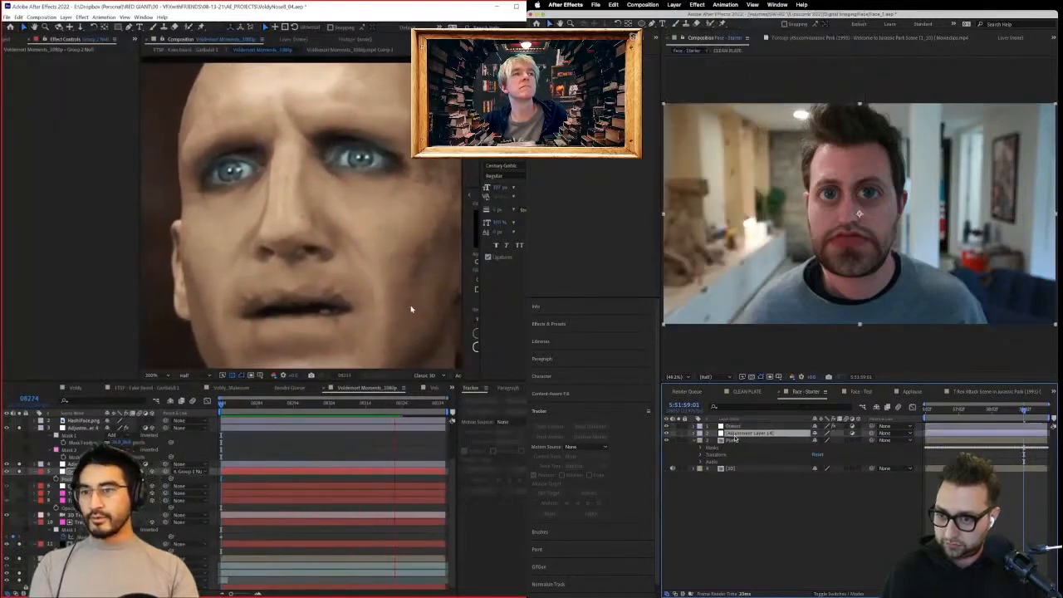
pyautogui.press('Return')
pyautogui.write('Goloring')
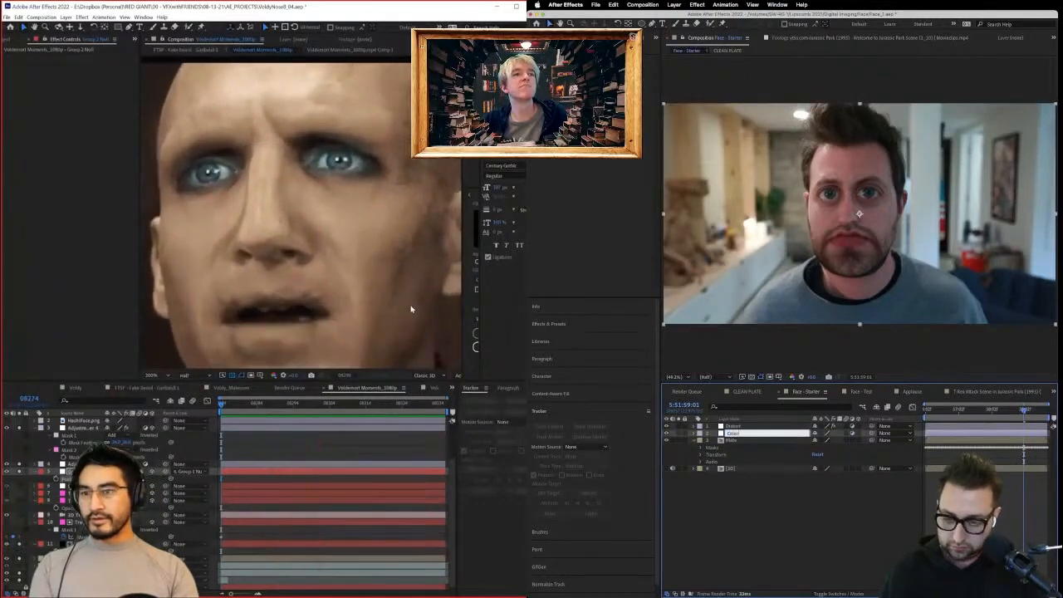
pyautogui.press('Return')
# Apply the Colorista V effect to the new adjustment layer above Plate.
pyautogui.hotkey('ctrl', 'space')
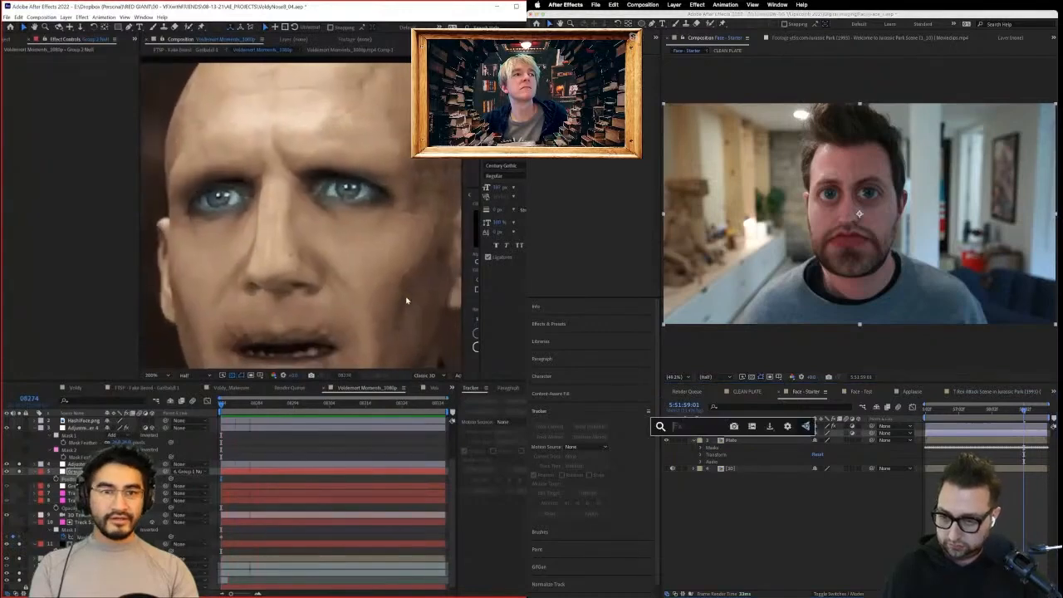
pyautogui.write('color')
pyautogui.press('Return')
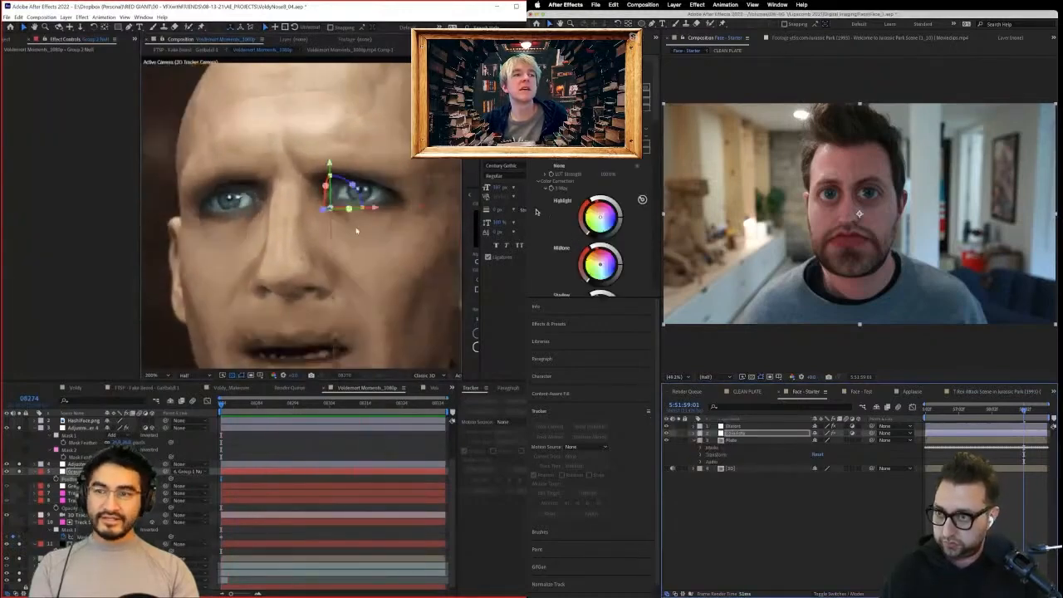
# Rotate Voldemort's Group 2 Null slightly, and open the Key editor of Colorista V on the Face - Starter adjustment layer.
pyautogui.moveTo(333, 168); pyautogui.dragTo(326, 189)
pyautogui.scroll(-3, 594, 224)
pyautogui.scroll(-3, 594, 225)
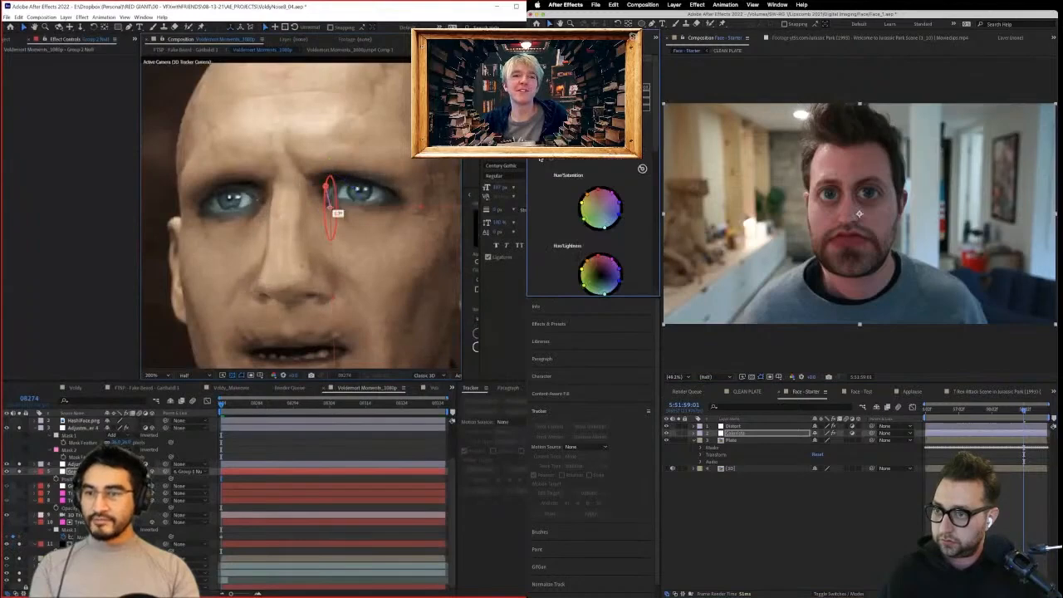
pyautogui.scroll(-3, 545, 160)
pyautogui.click(546, 165)
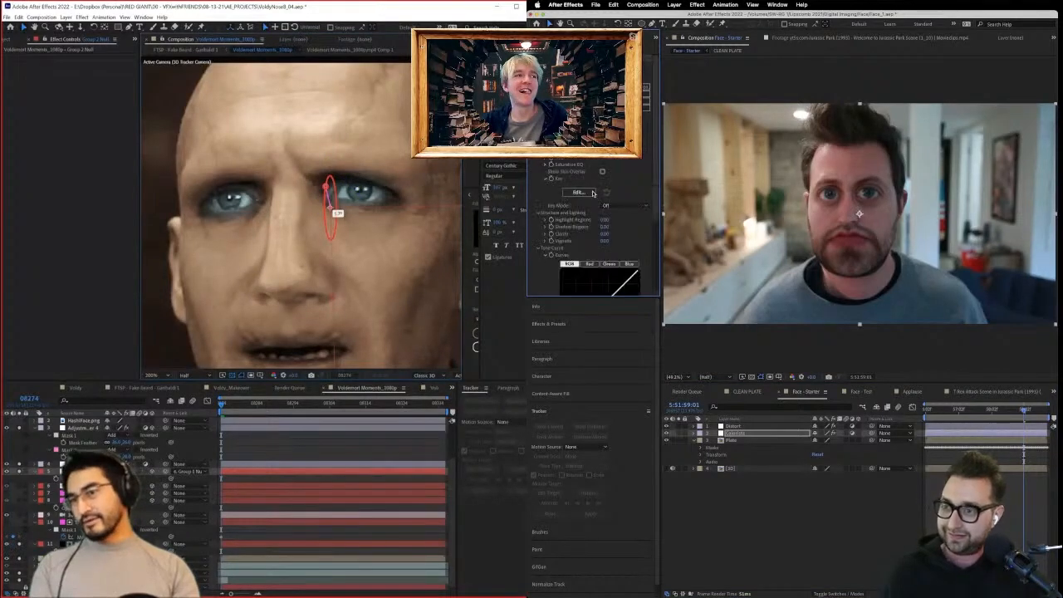
pyautogui.click(584, 196)
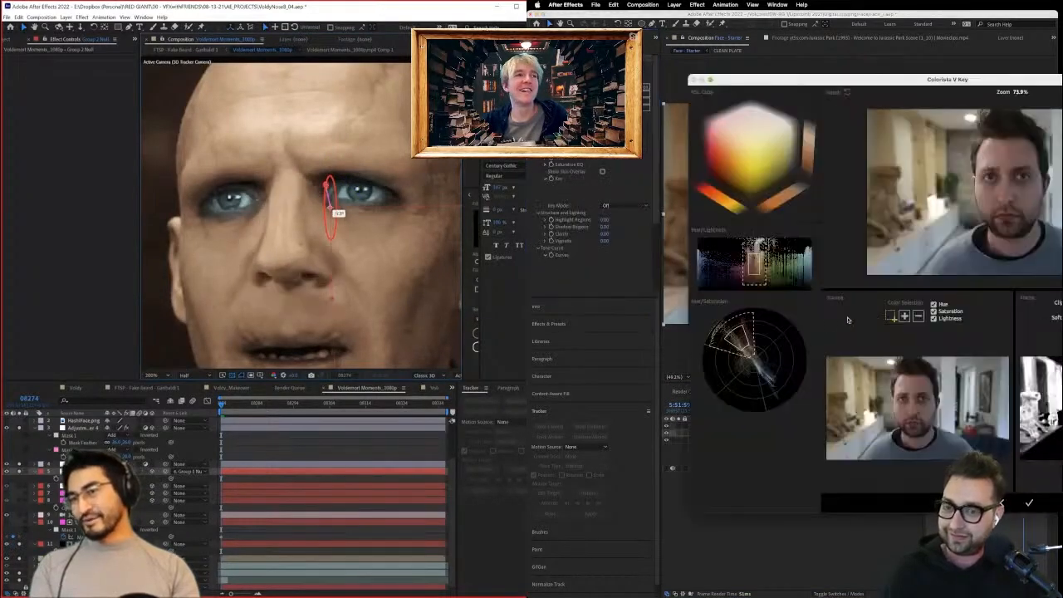
# Narrow the Colorista V key's hue and saturation range to the face's skin tones, and nudge Voldemort's Group 2 Null vertically.
pyautogui.moveTo(737, 336); pyautogui.dragTo(750, 340)
pyautogui.moveTo(335, 169)
pyautogui.mouseDown()
pyautogui.moveTo(342, 164)
pyautogui.moveTo(342, 176)
pyautogui.mouseUp()
pyautogui.moveTo(881, 82); pyautogui.dragTo(698, 74)
pyautogui.moveTo(342, 177); pyautogui.dragTo(342, 175)
pyautogui.moveTo(698, 74); pyautogui.dragTo(715, 69)
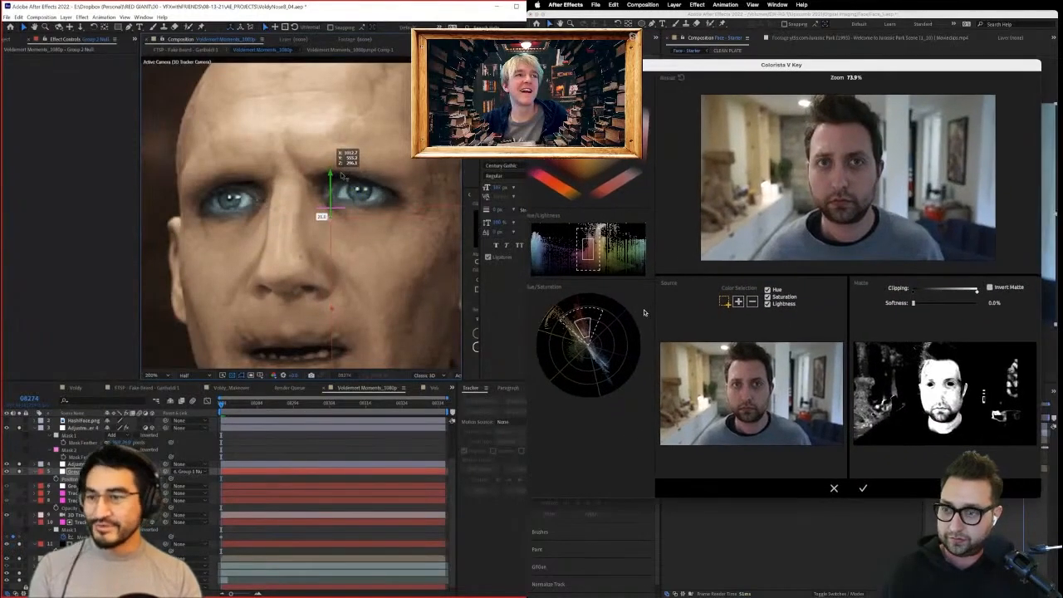
pyautogui.moveTo(343, 176); pyautogui.dragTo(342, 176)
pyautogui.moveTo(583, 326); pyautogui.dragTo(587, 325)
# Save the Voldemort project and scrub through the shot to check the placement of the blue eyes.
pyautogui.scroll(-1, 366, 212)
pyautogui.hotkey('ctrl', 's')
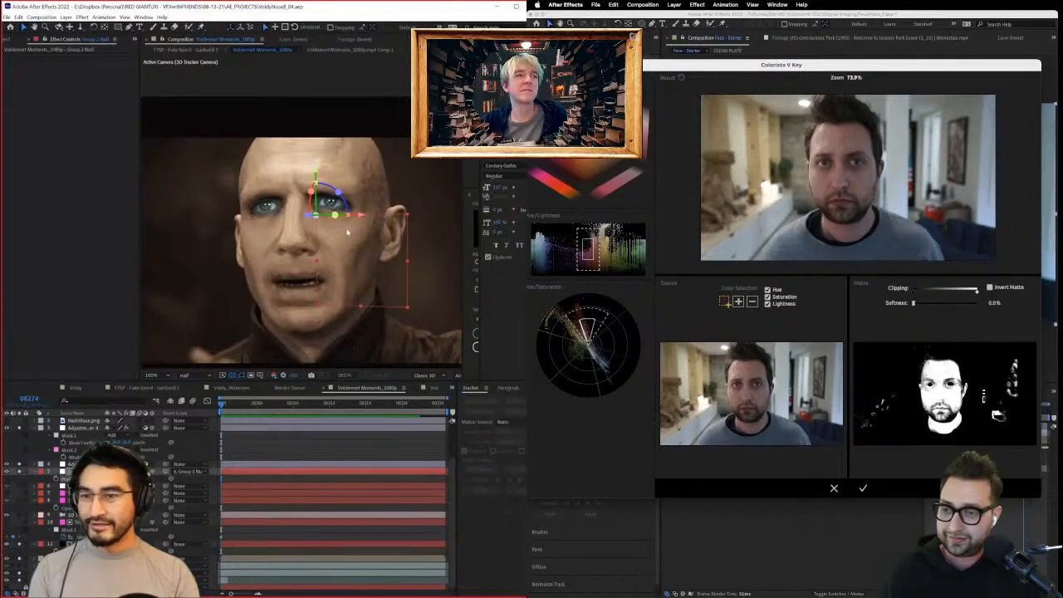
pyautogui.scroll(1, 347, 233)
pyautogui.scroll(-1, 347, 233)
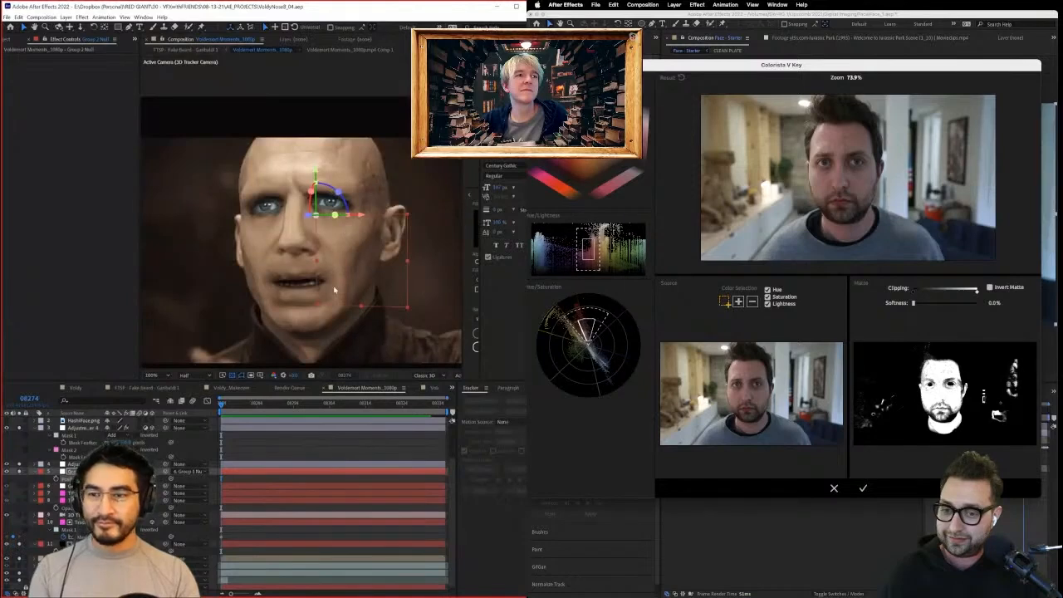
pyautogui.scroll(1, 334, 293)
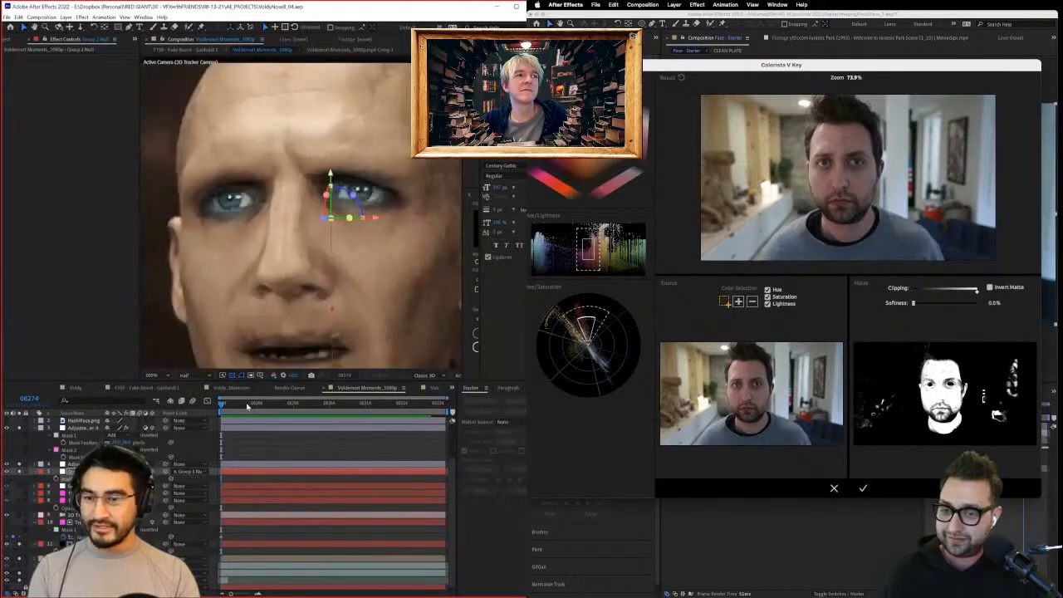
pyautogui.moveTo(248, 406); pyautogui.dragTo(221, 406)
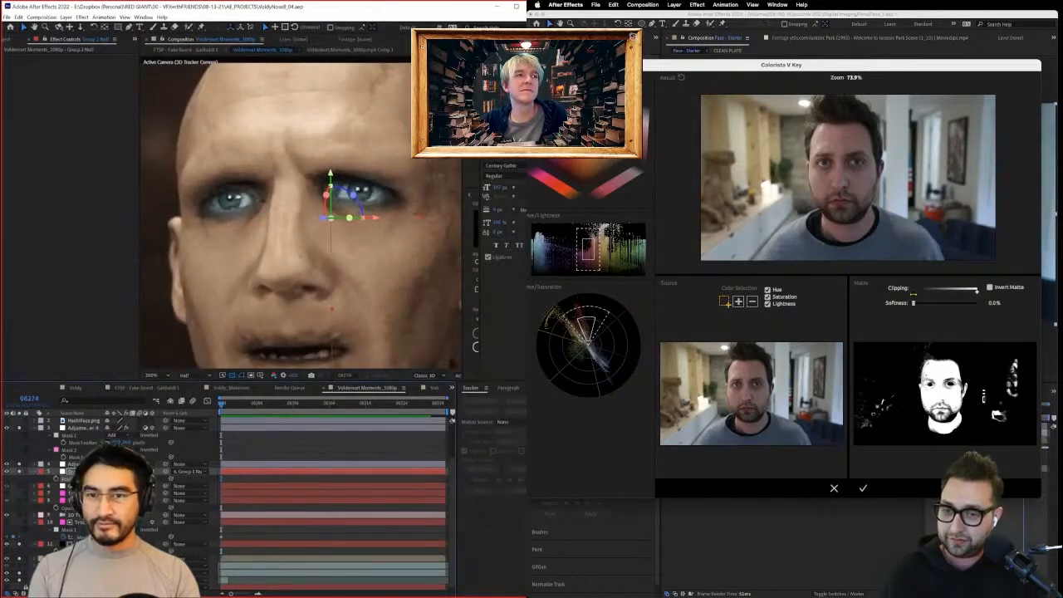
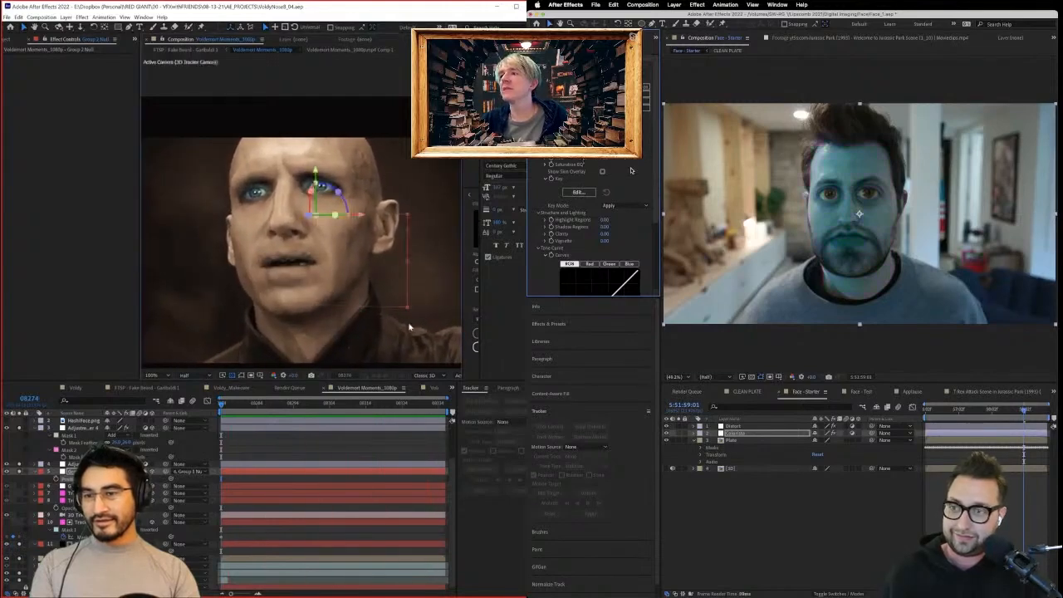
pyautogui.moveTo(272, 403); pyautogui.dragTo(301, 407)
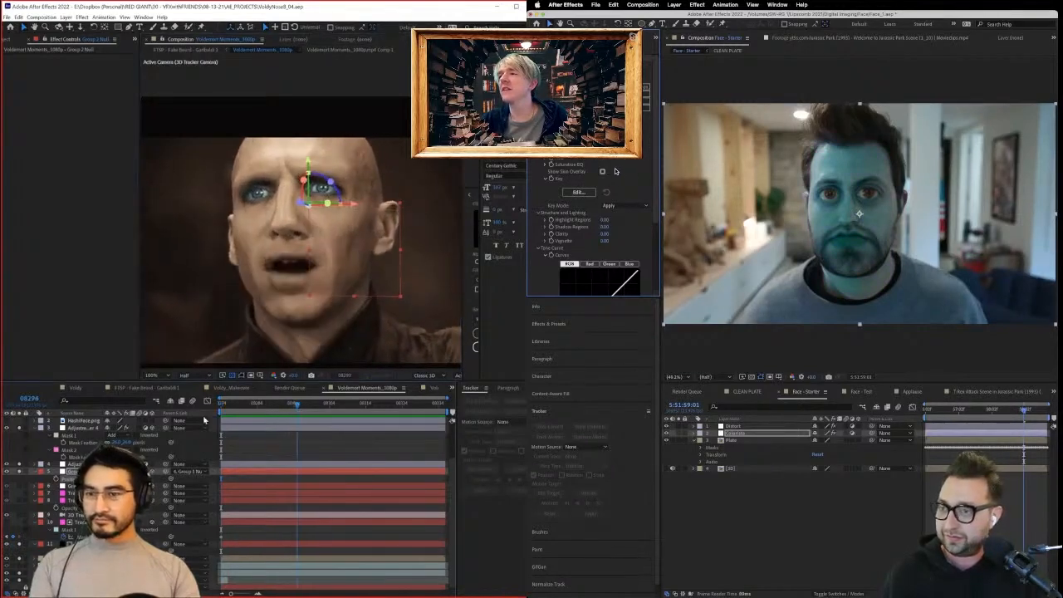
pyautogui.moveTo(204, 420); pyautogui.dragTo(189, 422)
# Turn off solo for the effect layers above the footage in the Voldemort composition to reveal the original green-toned shot.
pyautogui.click(91, 465)
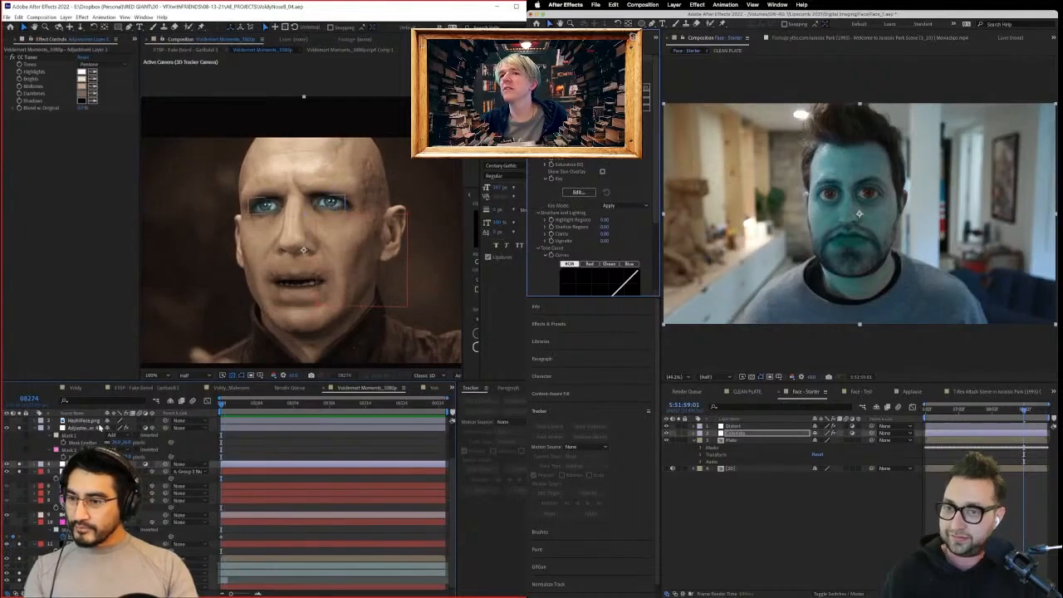
pyautogui.click(96, 429)
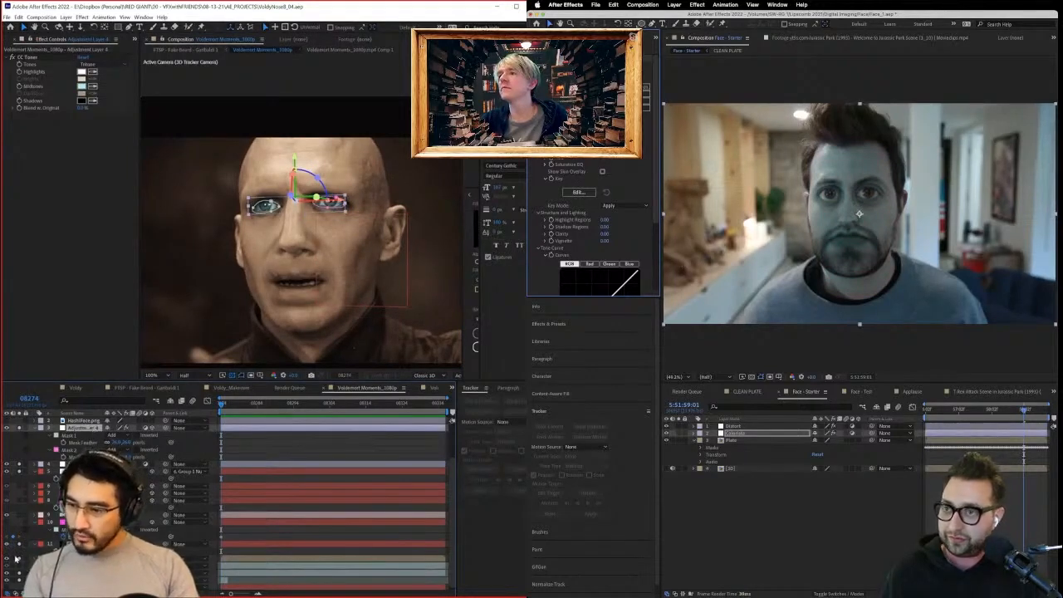
pyautogui.click(20, 428)
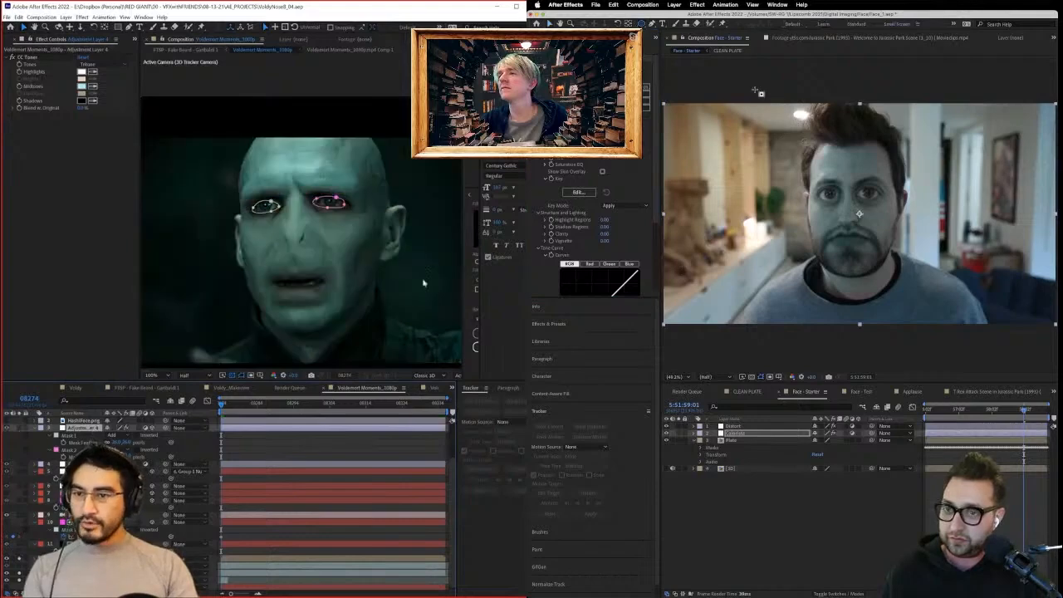
pyautogui.click(279, 451)
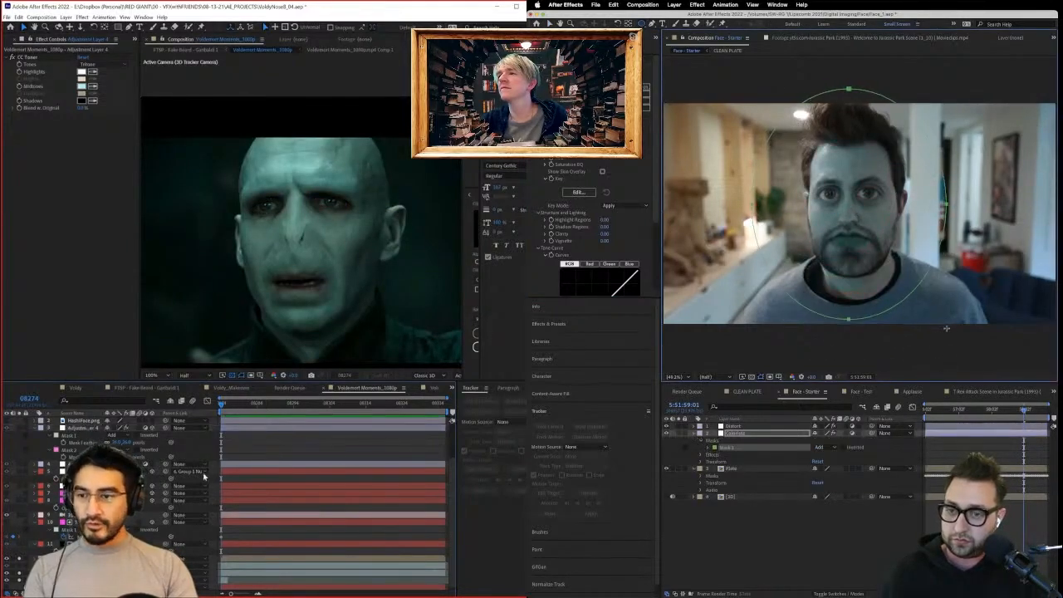
pyautogui.moveTo(228, 408)
pyautogui.mouseDown()
pyautogui.moveTo(425, 410)
pyautogui.moveTo(200, 420)
pyautogui.moveTo(443, 422)
pyautogui.moveTo(223, 424)
pyautogui.mouseUp()
# Add Mask 1 to Colorista V's compositing options in Face - Starter, and display the 3D Camera Tracker points on the Voldemort footage.
pyautogui.click(702, 455)
pyautogui.click(708, 461)
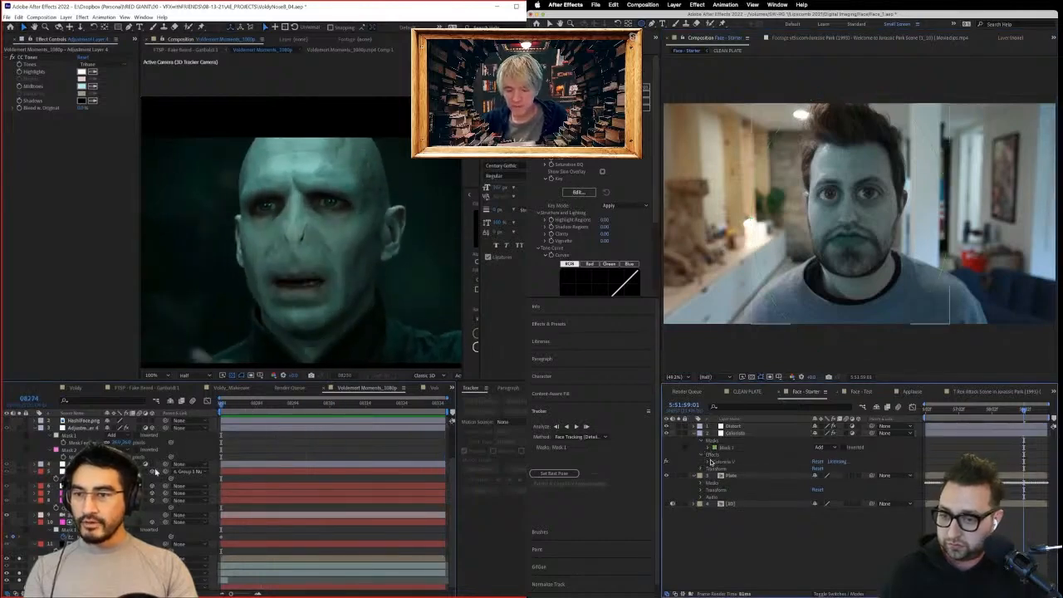
pyautogui.click(709, 462)
pyautogui.click(259, 566)
pyautogui.click(259, 559)
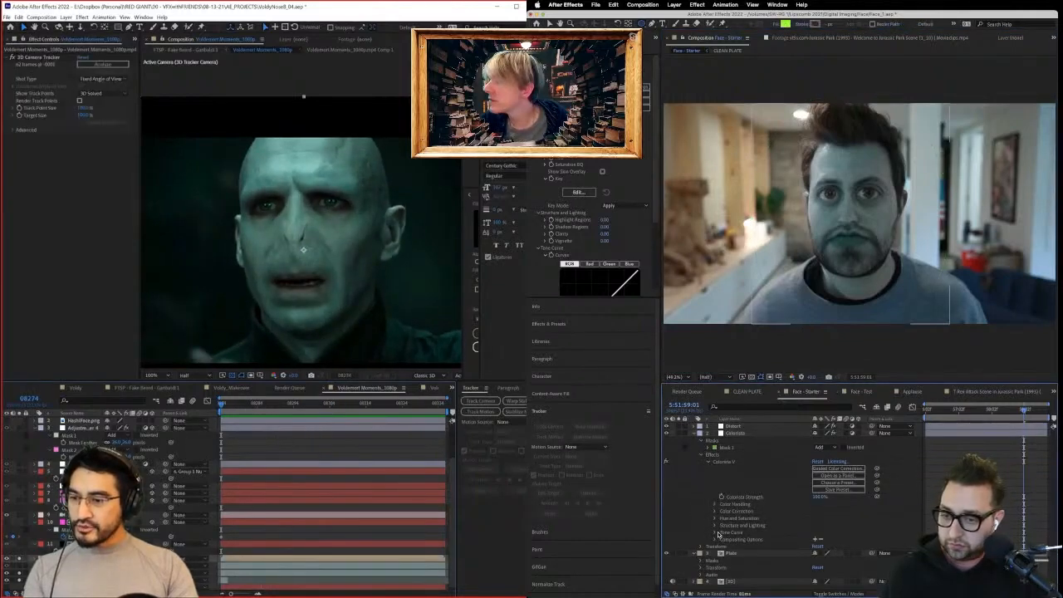
pyautogui.click(39, 60)
pyautogui.click(817, 539)
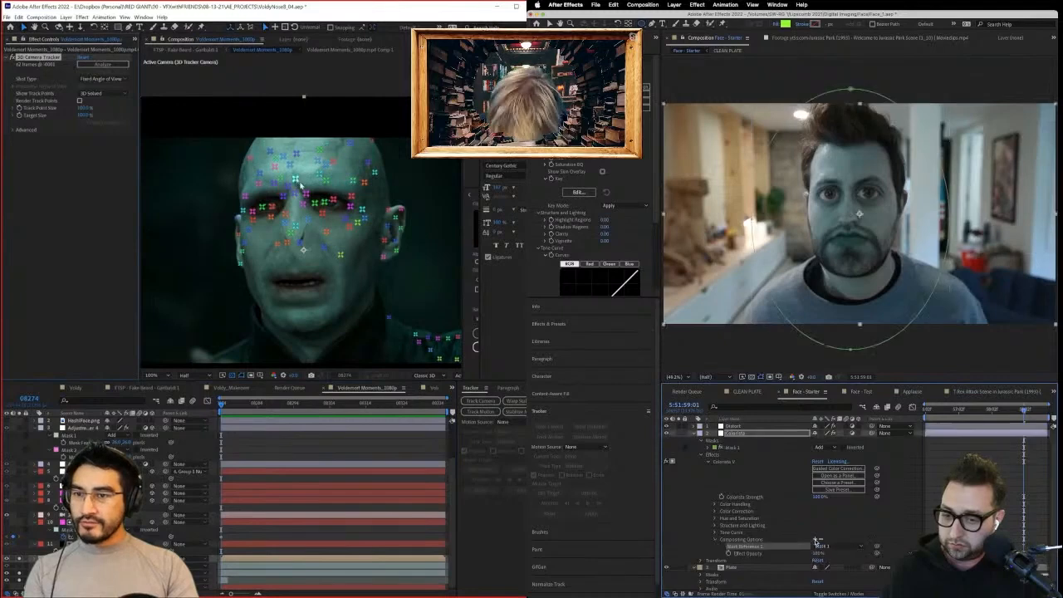
# Scrub through the Voldemort shot and Face - Starter to check the 3D track points and the face's skin recolor.
pyautogui.click(878, 517)
pyautogui.moveTo(224, 411); pyautogui.dragTo(311, 417)
pyautogui.moveTo(961, 408); pyautogui.dragTo(927, 408)
pyautogui.moveTo(311, 418); pyautogui.dragTo(217, 425)
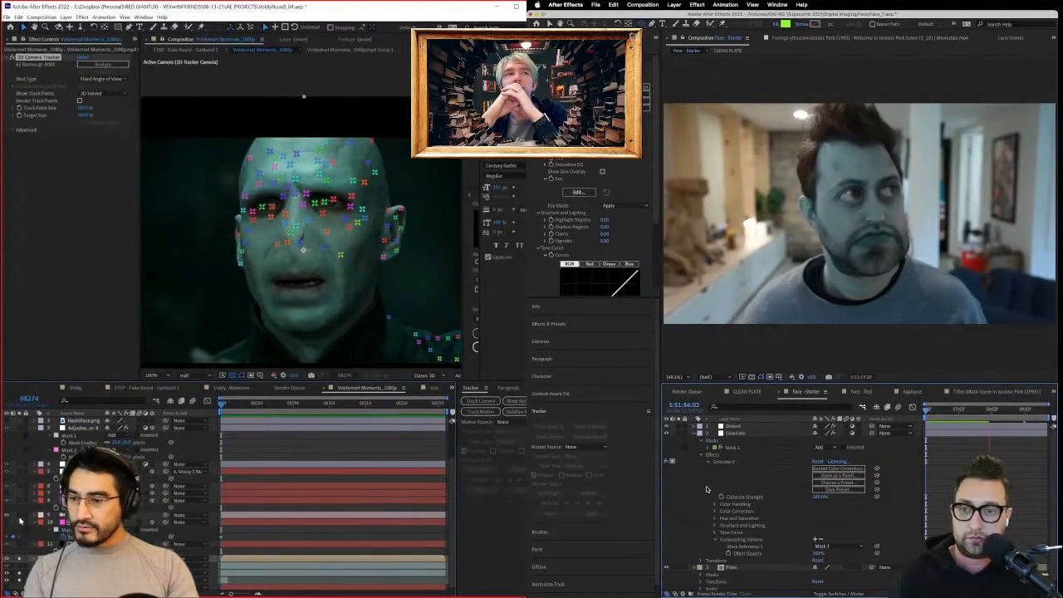
# Inspect the 3D Tracker Camera's motion path in Custom View 1, and return to the active camera view of Voldemort.
pyautogui.click(85, 515)
pyautogui.press('F11')
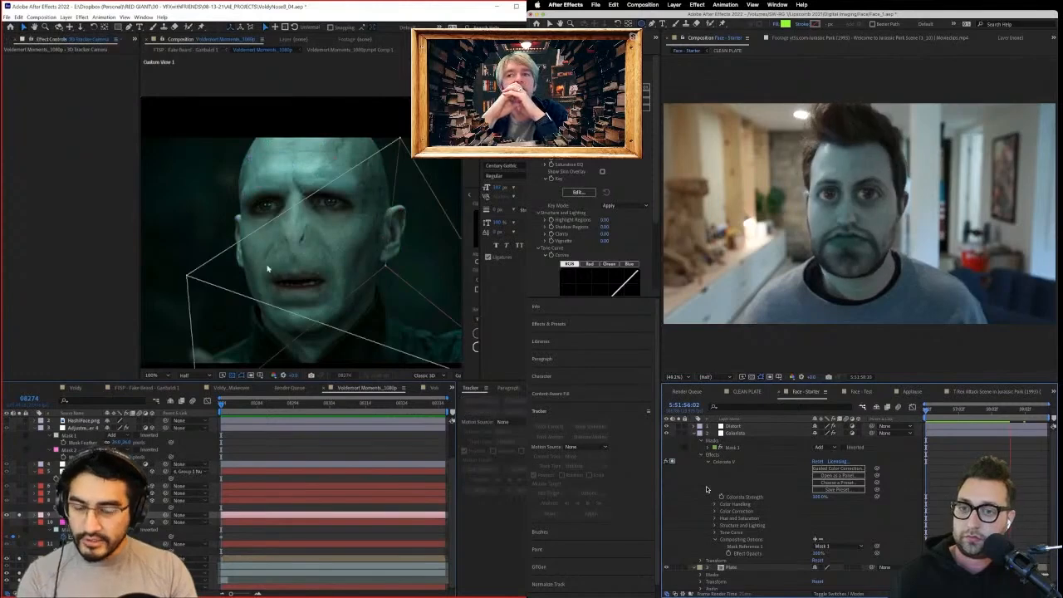
pyautogui.press(',')
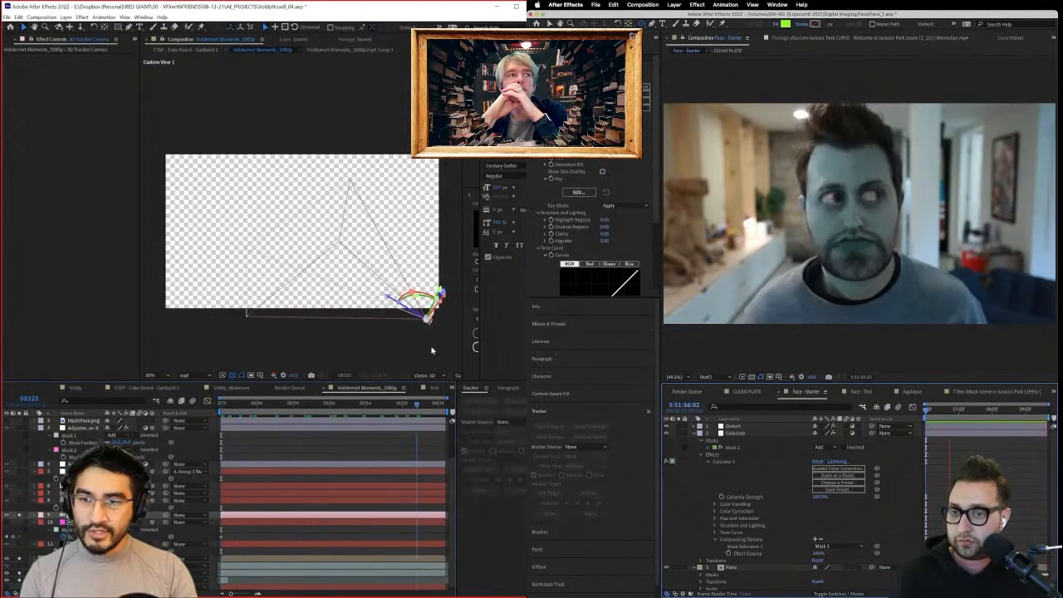
pyautogui.scroll(1, 432, 339)
pyautogui.scroll(5, 430, 336)
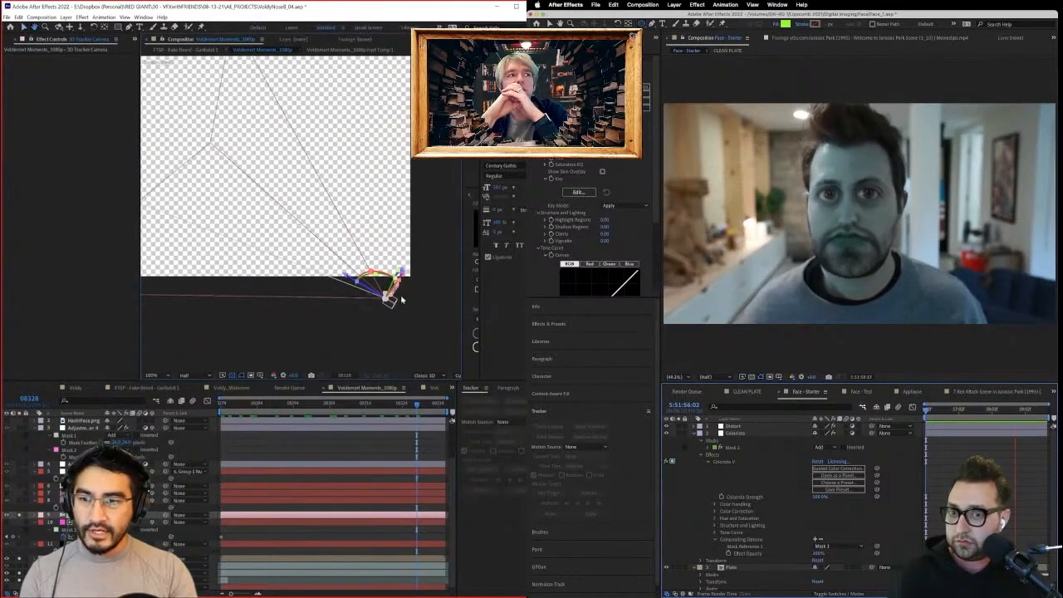
pyautogui.moveTo(413, 305); pyautogui.dragTo(233, 159)
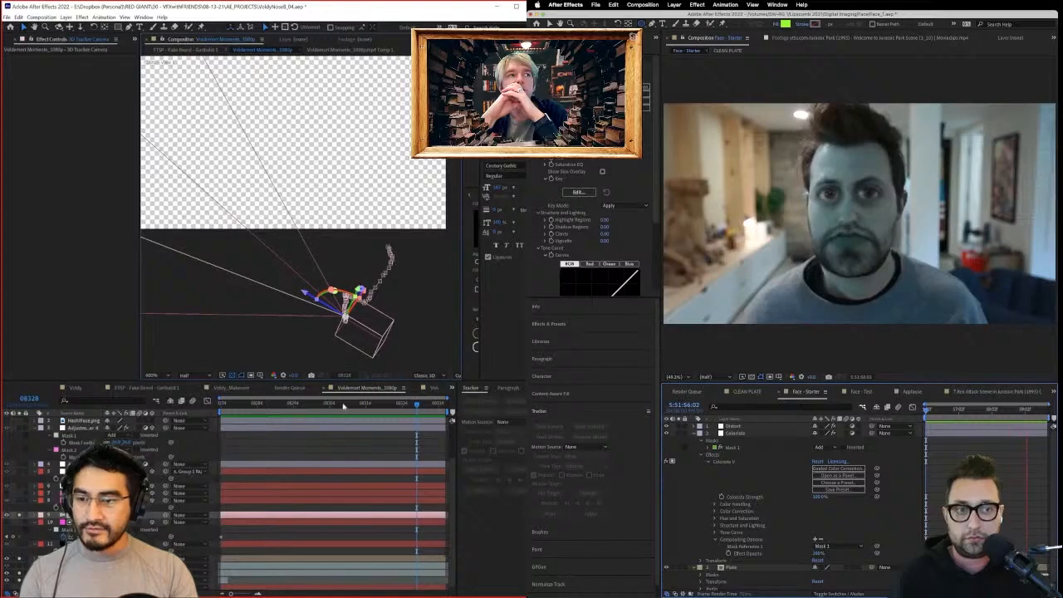
pyautogui.moveTo(336, 406); pyautogui.dragTo(220, 406)
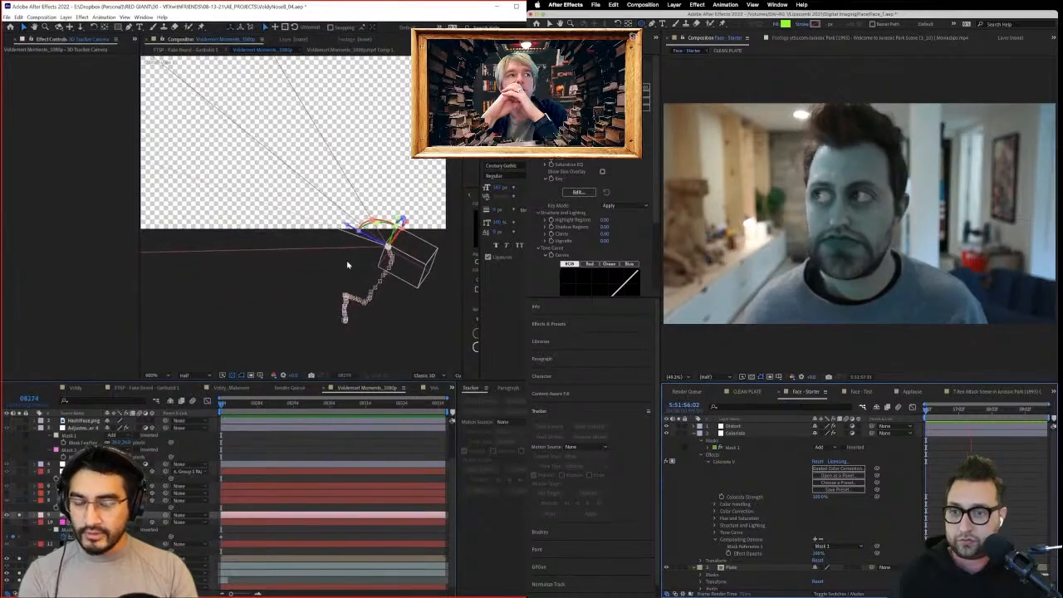
pyautogui.press('F12')
pyautogui.scroll(-1, 345, 264)
pyautogui.moveTo(322, 234); pyautogui.dragTo(387, 280)
pyautogui.moveTo(293, 158); pyautogui.dragTo(434, 276)
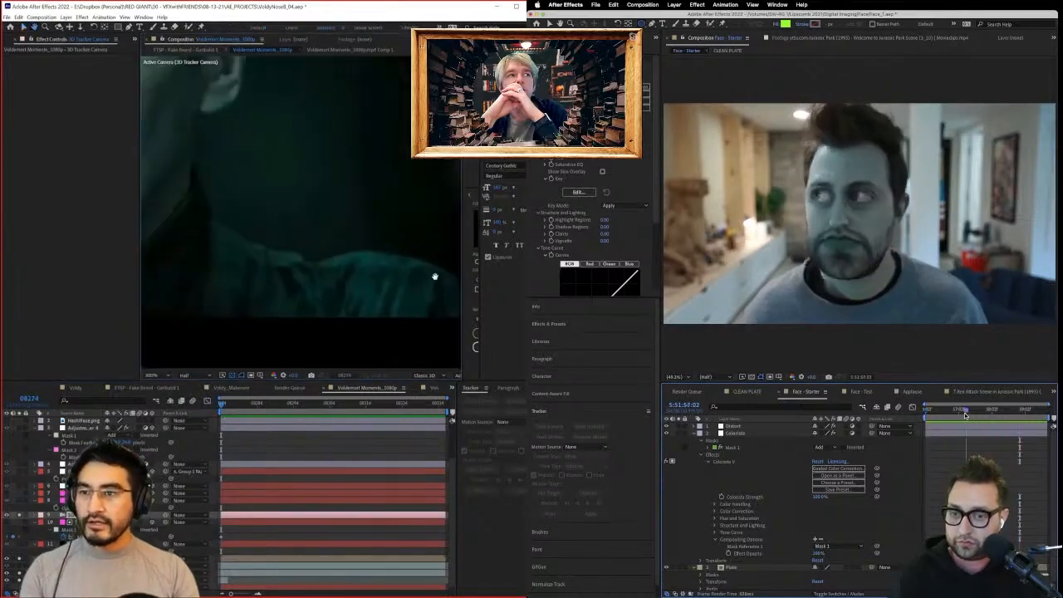
pyautogui.scroll(-1, 361, 241)
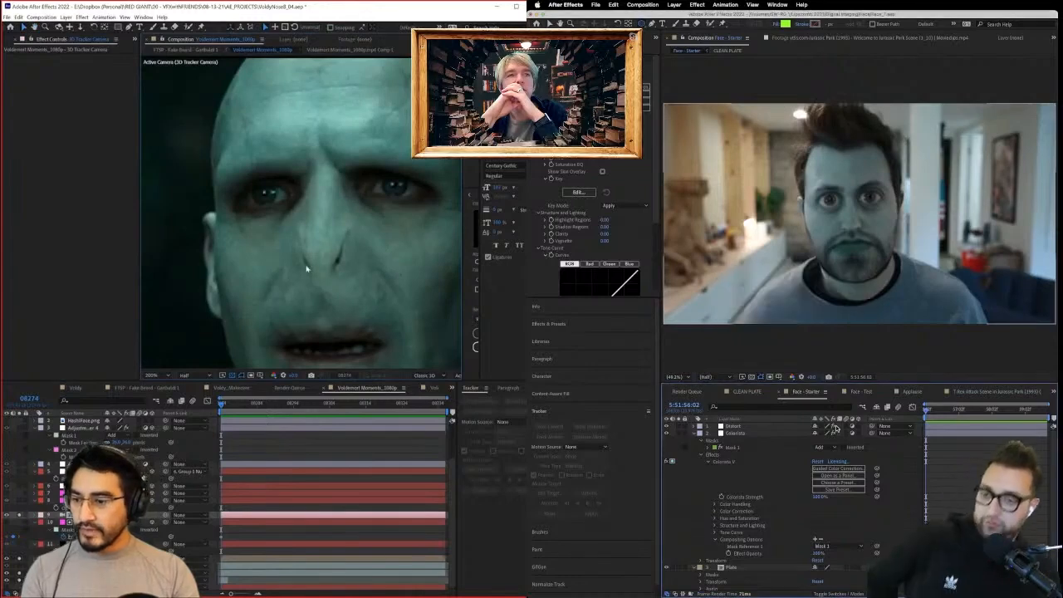
pyautogui.scroll(-1, 305, 268)
pyautogui.scroll(-1, 711, 474)
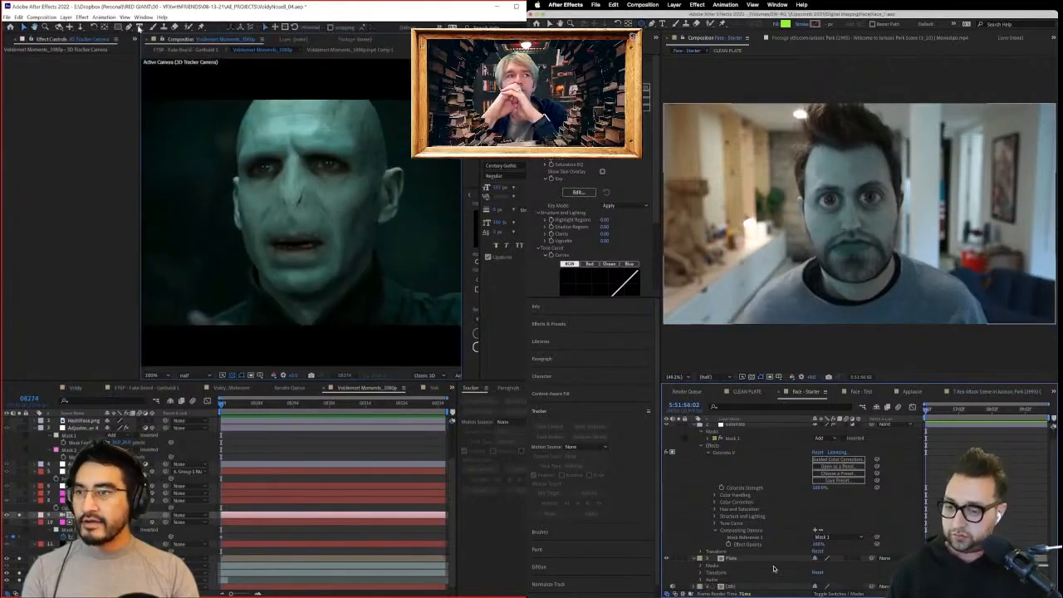
# Add the text "3D LAYER" over Voldemort's face, and move the 3D precomposition layer to the top of Face - Starter.
pyautogui.click(139, 27)
pyautogui.click(251, 202)
pyautogui.moveTo(732, 586); pyautogui.dragTo(740, 428)
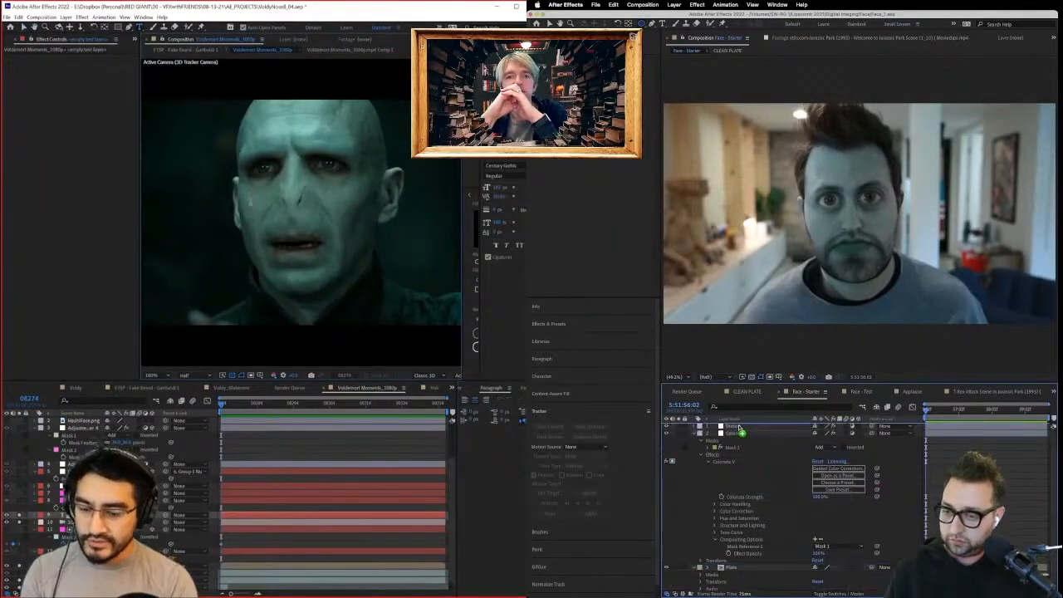
pyautogui.write('3D LAYER')
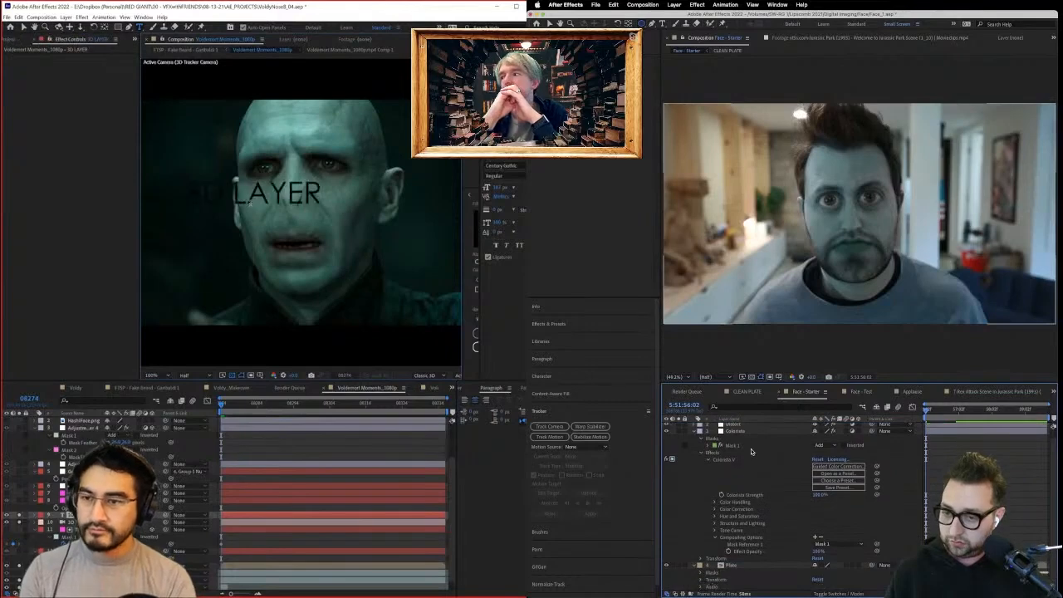
# Place the 3D precomposition layer between Distort and Colorista in Face - Starter, and collapse Colorista's properties.
pyautogui.scroll(1, 752, 452)
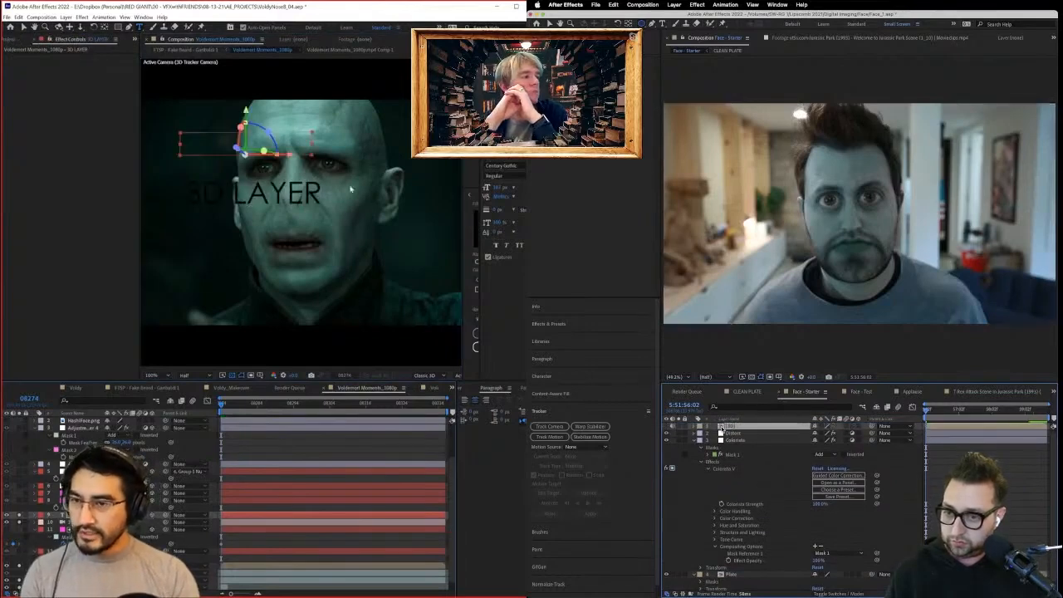
pyautogui.moveTo(722, 429); pyautogui.dragTo(729, 438)
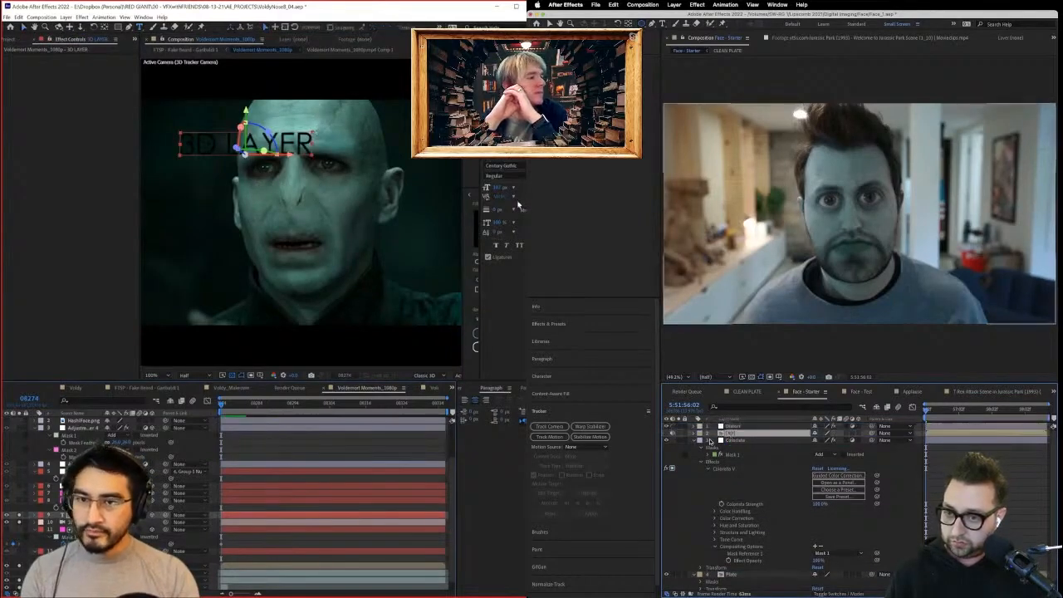
pyautogui.click(695, 440)
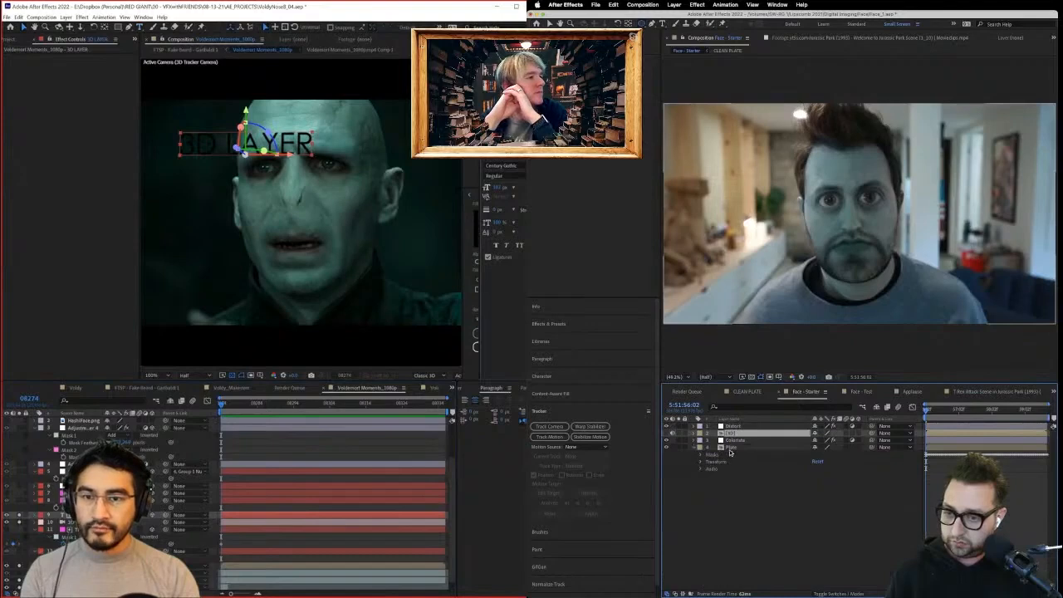
pyautogui.click(730, 448)
# Enlarge the 3D LAYER text across Voldemort's face, and open the 3D precomposition from Face - Starter.
pyautogui.moveTo(313, 135); pyautogui.dragTo(346, 120)
pyautogui.moveTo(409, 180); pyautogui.dragTo(457, 181)
pyautogui.doubleClick(724, 433)
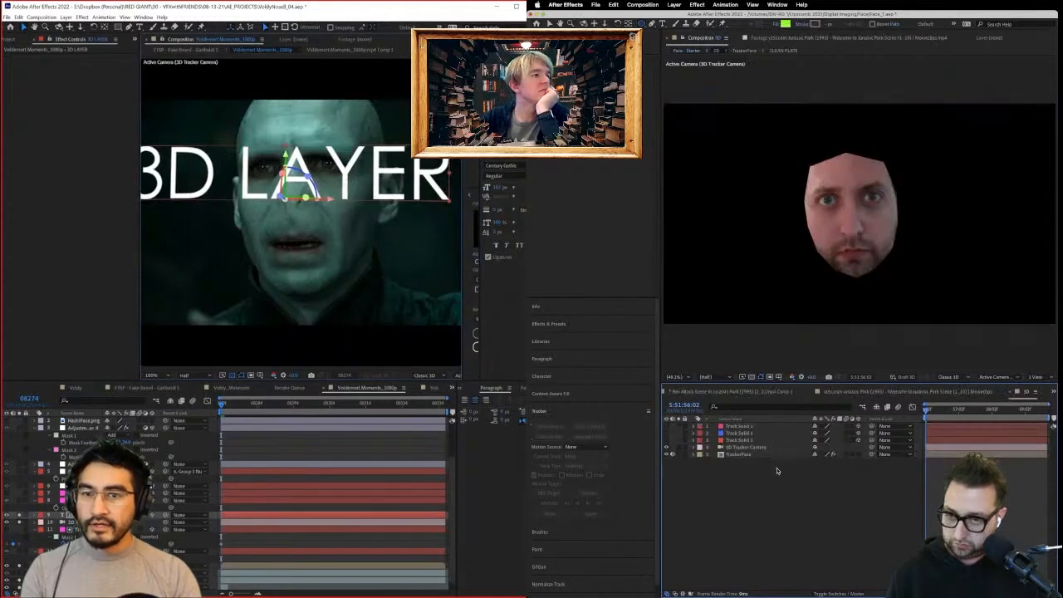
# Preview the tracked text on Voldemort, and try adding the CLEAN PLATE layer beneath TrackerFace in the 3D composition.
pyautogui.press('space')
pyautogui.press('super+v')
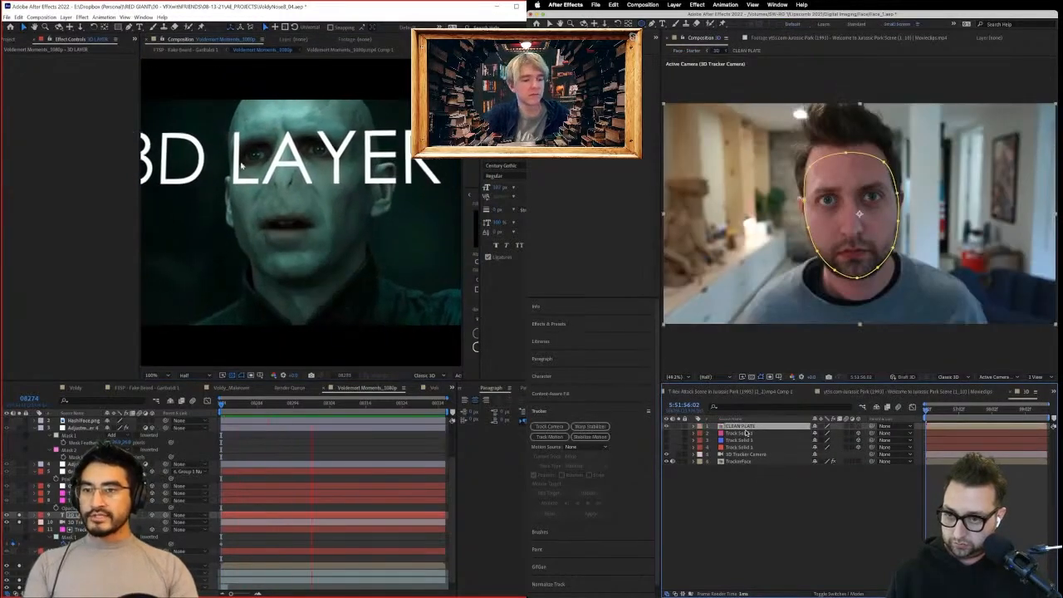
pyautogui.moveTo(739, 427); pyautogui.dragTo(745, 479)
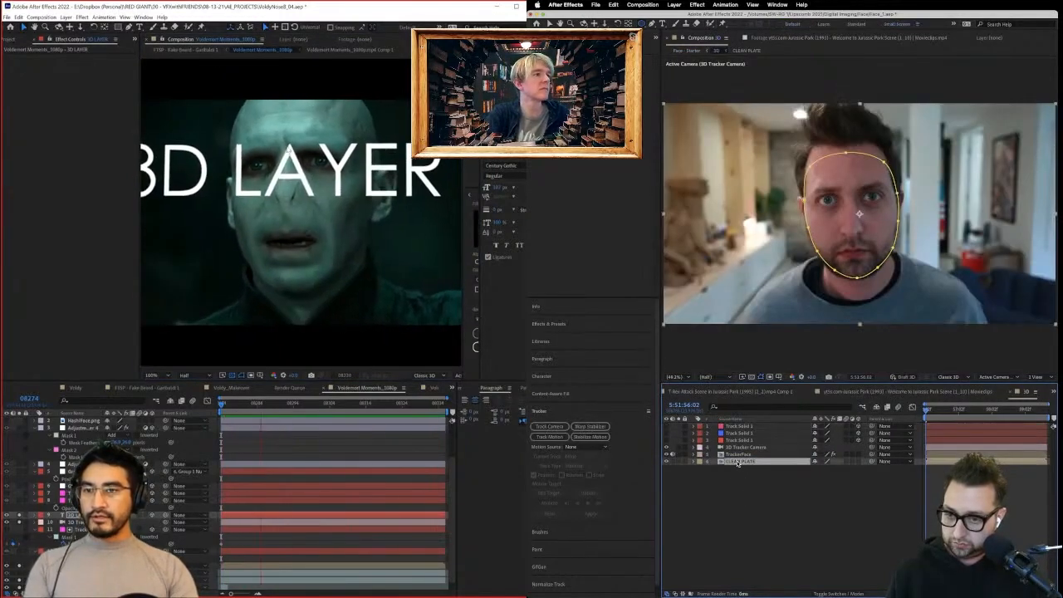
pyautogui.press('Delete')
# Expand the TrackerFace layer's effects in the 3D composition, and delete the 3D LAYER text from the Voldemort composition.
pyautogui.click(735, 455)
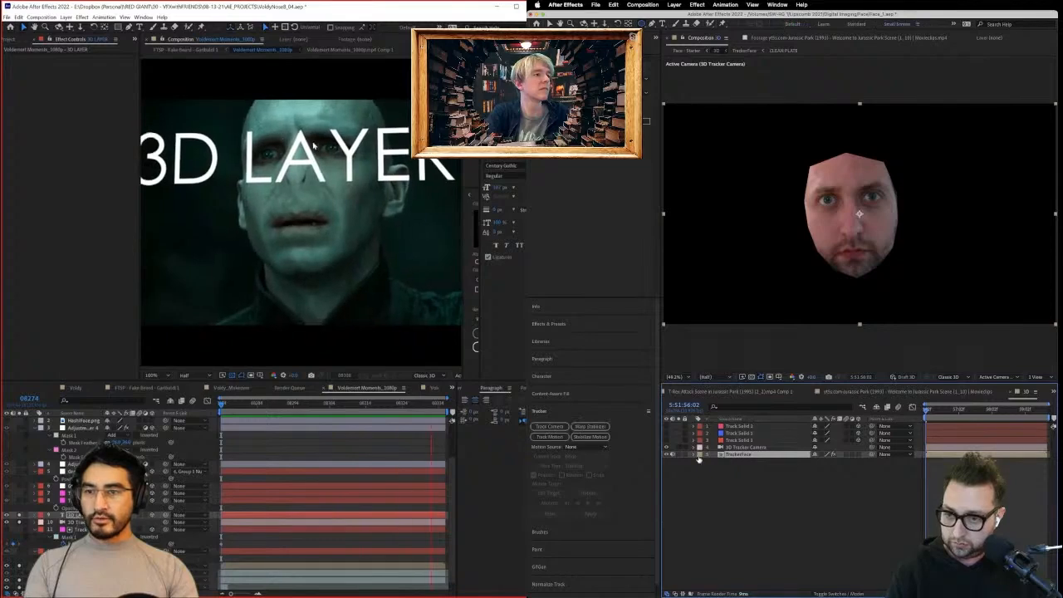
pyautogui.click(694, 455)
pyautogui.click(703, 462)
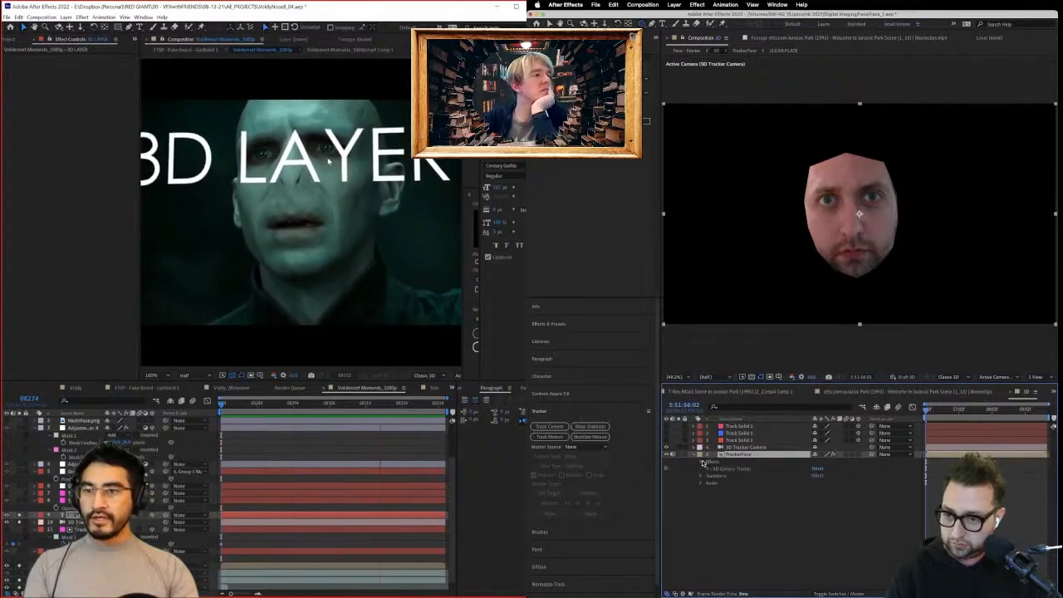
pyautogui.press('space')
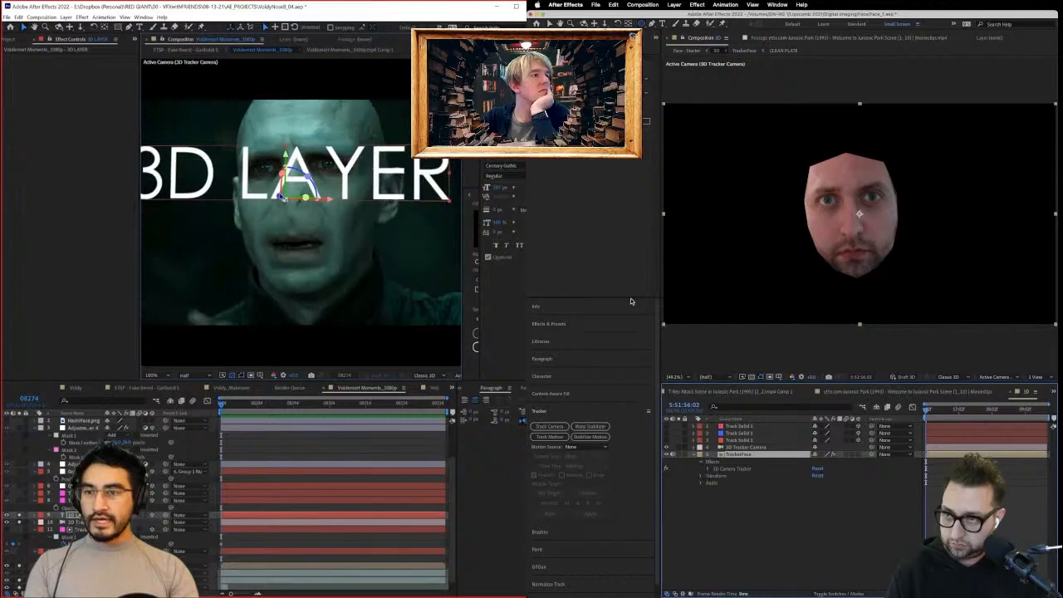
pyautogui.click(695, 455)
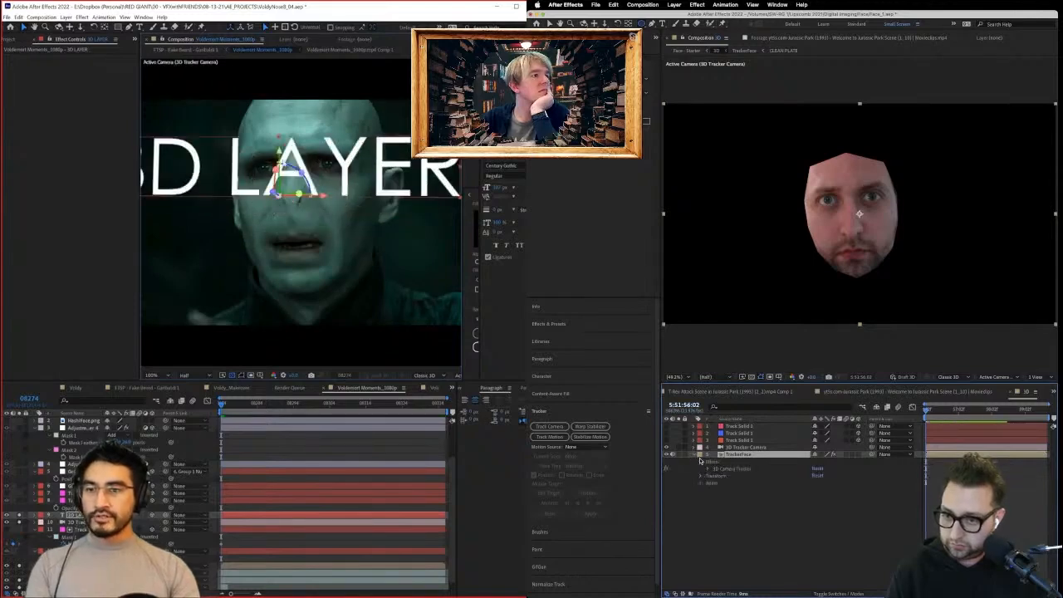
pyautogui.hotkey('ctrl', 'z')
pyautogui.press('Delete')
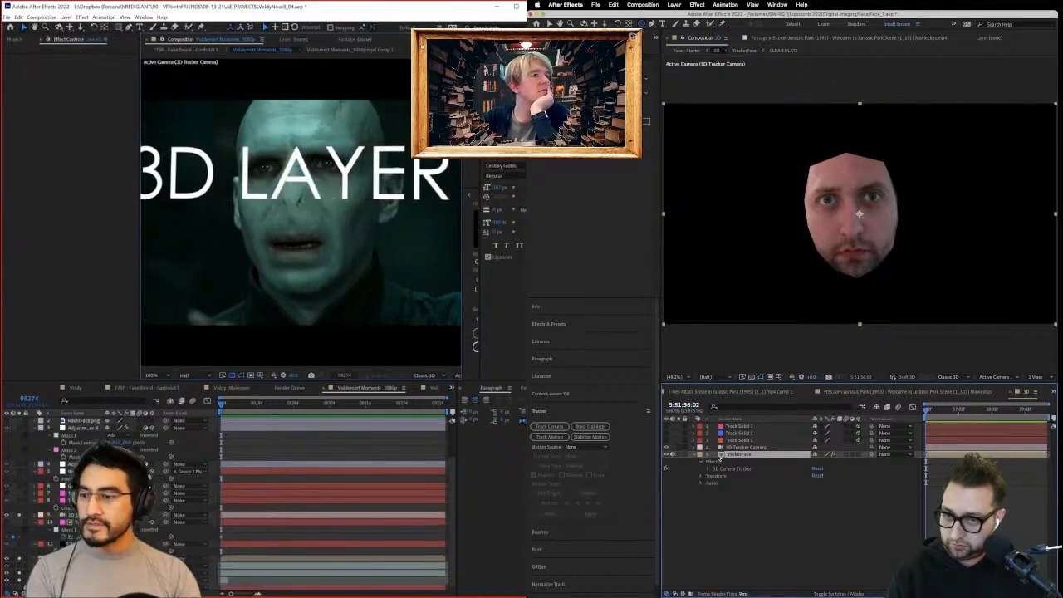
# Solo Voldemort's skin-toning Adjustment Layer 1, and show the three Track Solid layers in the 3D composition.
pyautogui.click(26, 467)
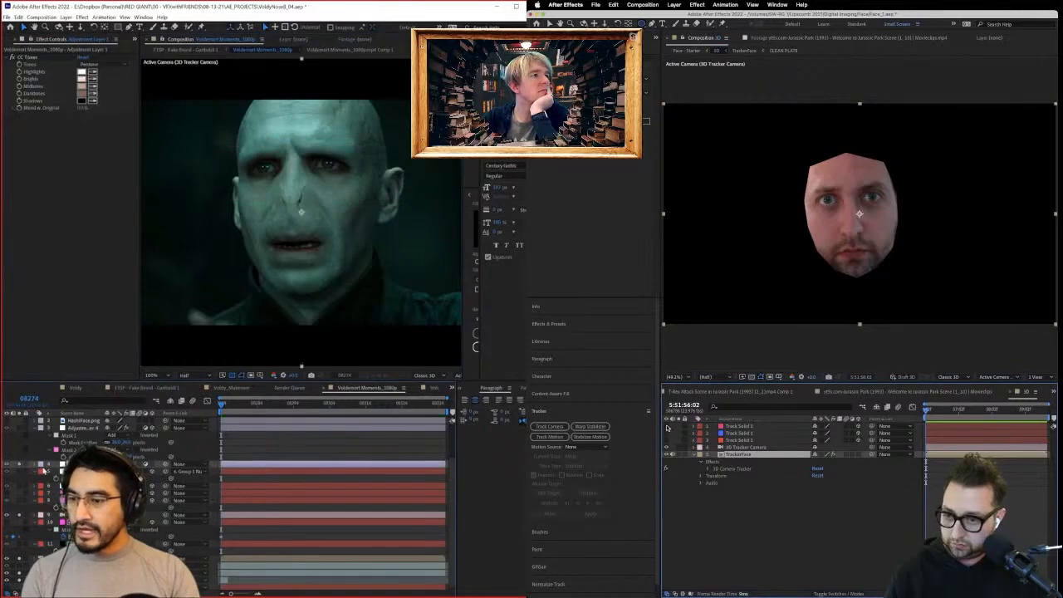
pyautogui.moveTo(667, 427); pyautogui.dragTo(667, 441)
# Make TrackerFace a guide layer in the 3D composition, and solo and unlock Voldemort's eye-toning Adjustment Layer 4.
pyautogui.rightClick(733, 456)
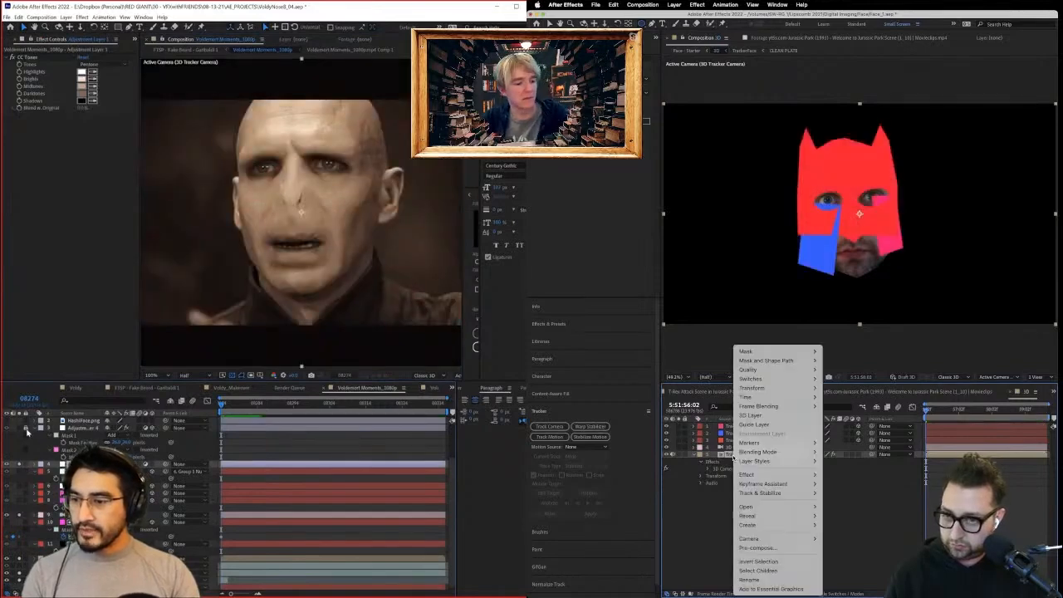
pyautogui.click(20, 428)
pyautogui.click(763, 425)
pyautogui.click(26, 429)
pyautogui.click(85, 428)
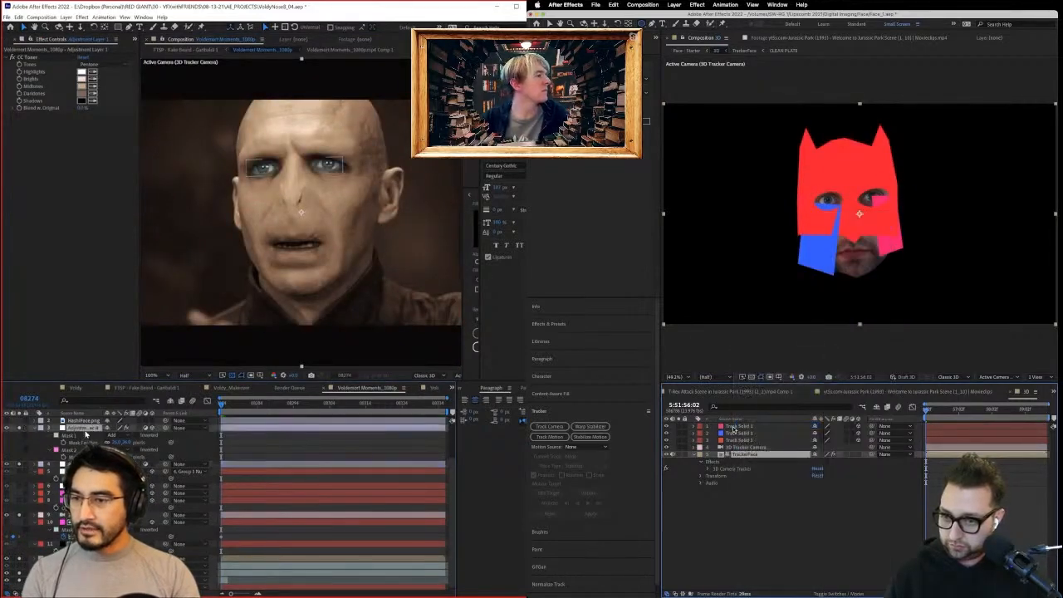
# Duplicate the red masked Track Solid 1 in the 3D composition, and delete all three masks from the copy.
pyautogui.click(734, 427)
pyautogui.click(739, 441)
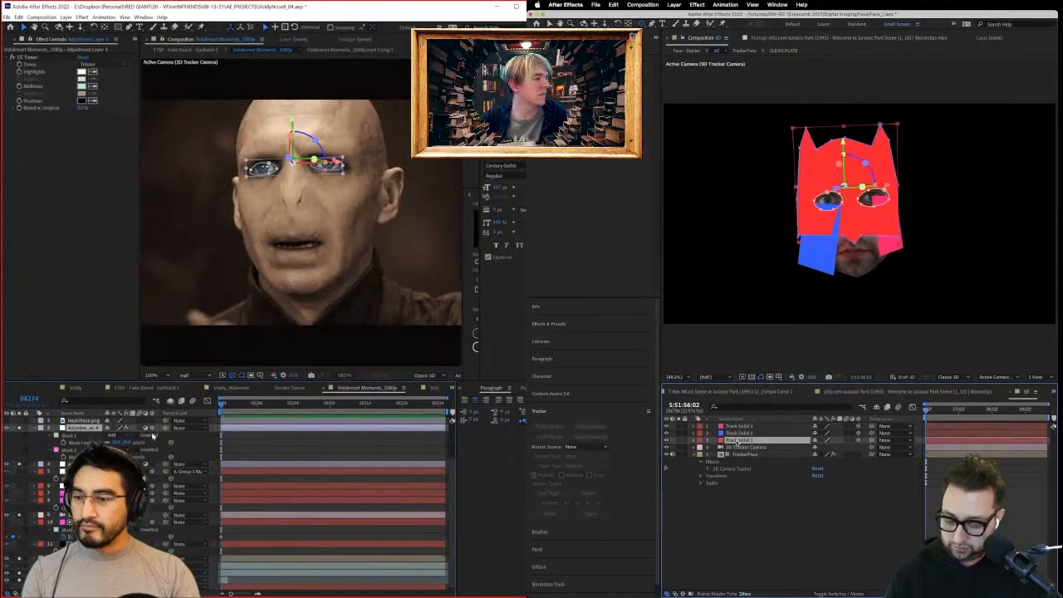
pyautogui.hotkey('ctrl', 'd')
pyautogui.scroll(1, 313, 176)
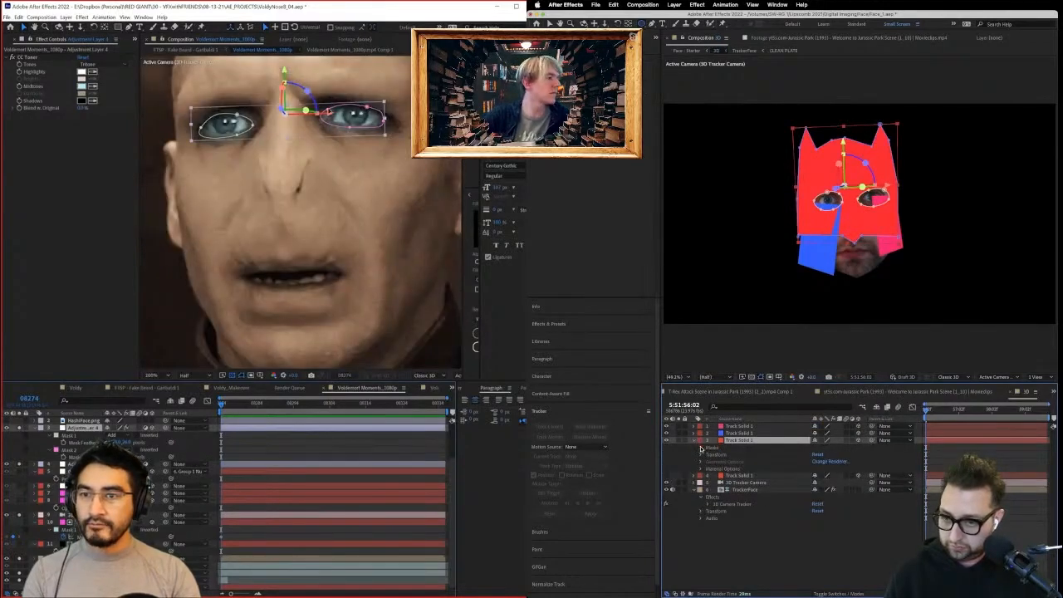
pyautogui.click(701, 449)
pyautogui.click(726, 455)
pyautogui.keyDown('shift'); pyautogui.click(729, 469); pyautogui.keyUp('shift')
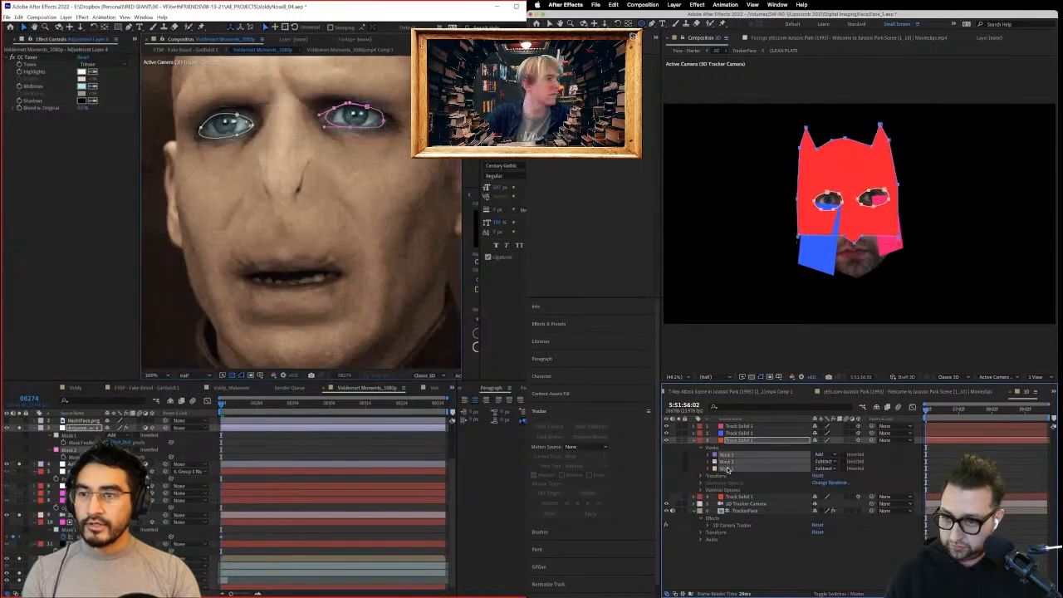
pyautogui.press('Delete')
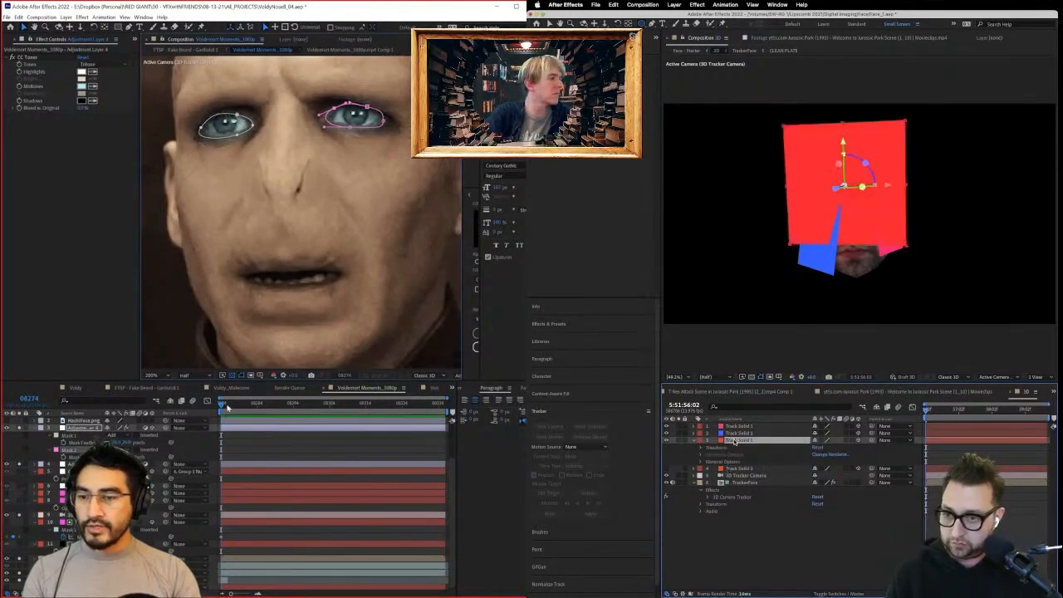
# Hide the Track Solid layers in the 3D composition, and scrub the Voldemort shot to check the eye masks.
pyautogui.moveTo(226, 404); pyautogui.dragTo(293, 407)
pyautogui.click(667, 440)
pyautogui.moveTo(667, 433); pyautogui.dragTo(668, 426)
pyautogui.moveTo(292, 407); pyautogui.dragTo(221, 405)
# Draw a mask outline across the man's forehead on the unmasked copy of Track Solid 1.
pyautogui.click(818, 172)
pyautogui.press('super+z')
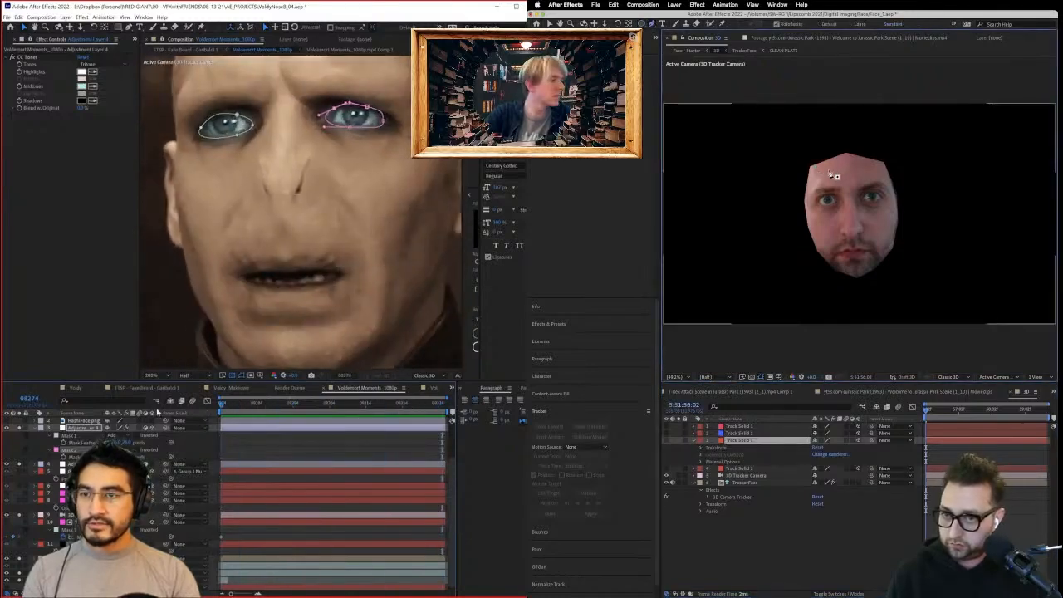
pyautogui.click(819, 178)
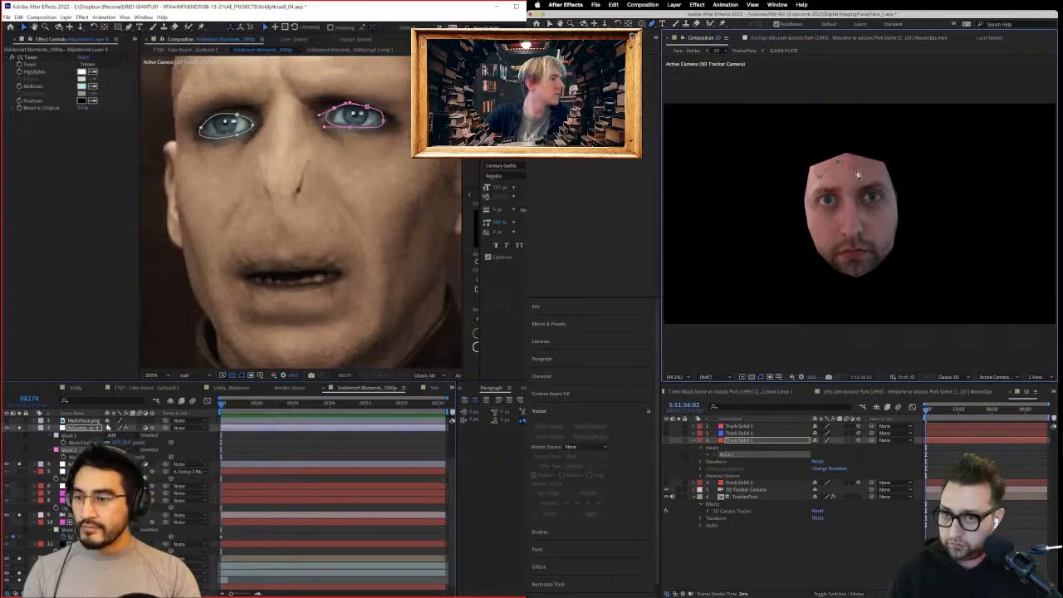
pyautogui.click(856, 171)
# Nudge Voldemort's eye-toning Adjustment Layer 4 and scrub the shot, and show the forehead-masked Track Solid in the 3D composition.
pyautogui.click(88, 428)
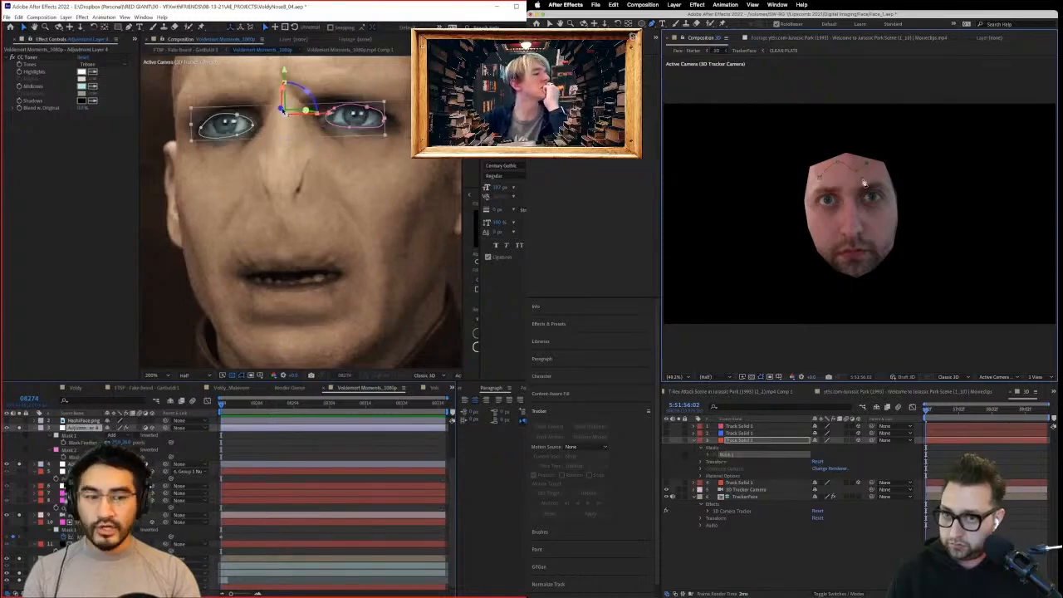
pyautogui.moveTo(283, 112); pyautogui.dragTo(284, 111)
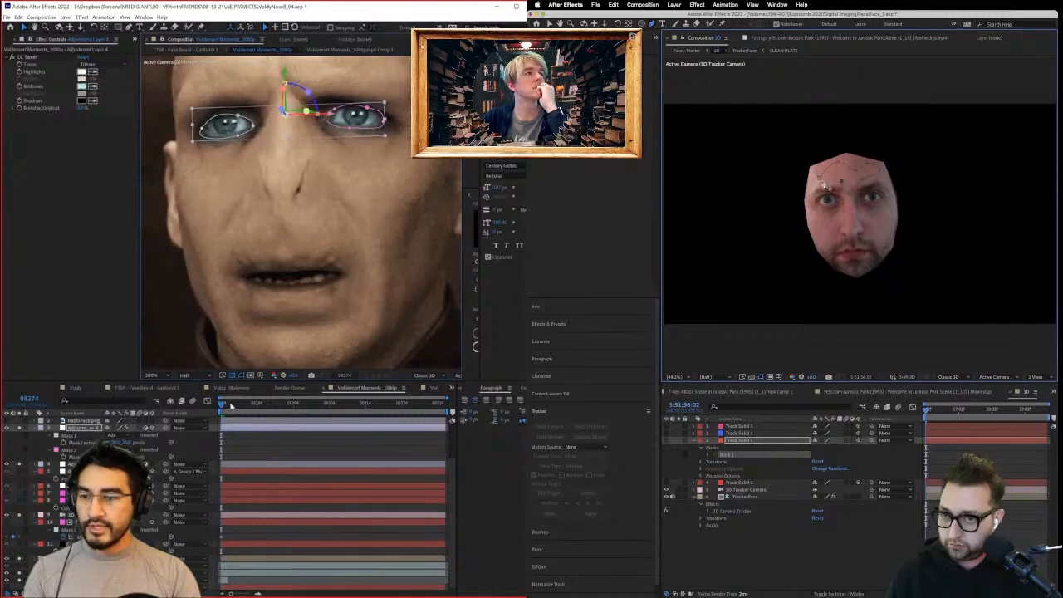
pyautogui.moveTo(232, 405); pyautogui.dragTo(455, 408)
pyautogui.moveTo(186, 407); pyautogui.dragTo(185, 407)
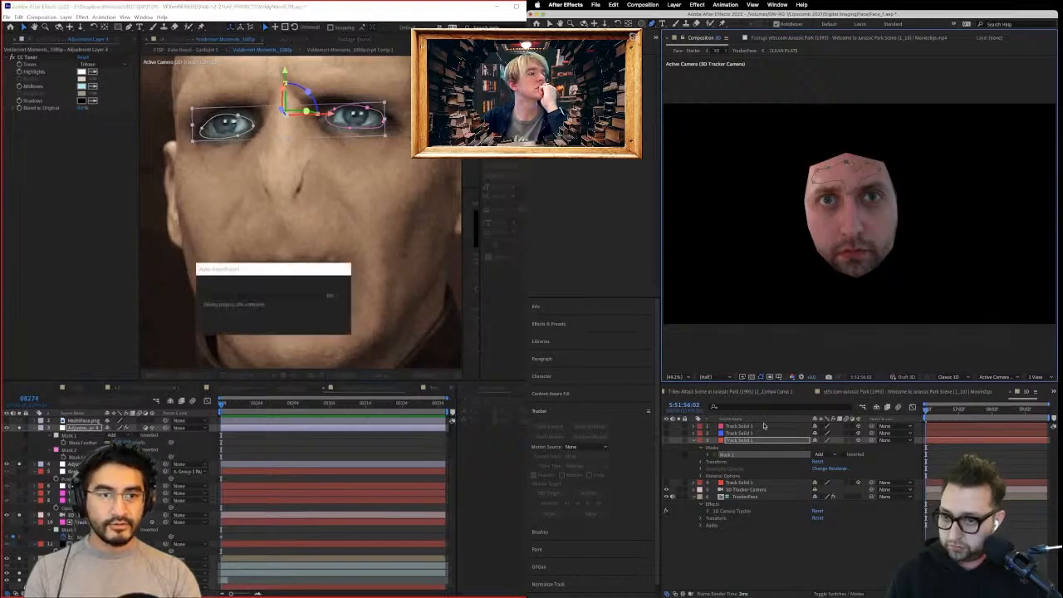
pyautogui.click(667, 441)
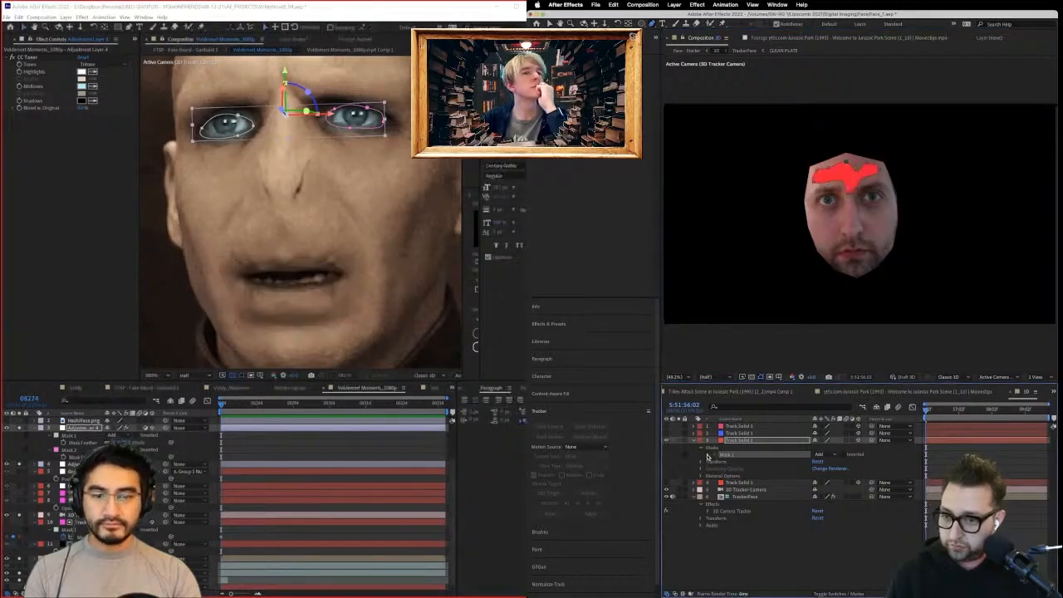
# Feather the forehead mask by 100 pixels and apply the Fractal Noise effect to that Track Solid.
pyautogui.click(708, 455)
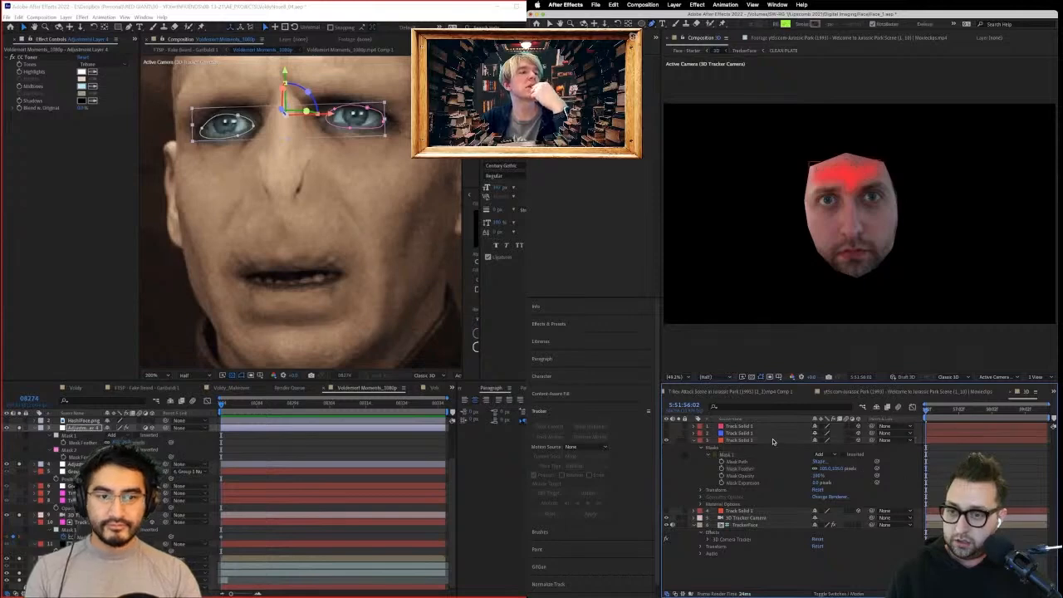
pyautogui.click(747, 441)
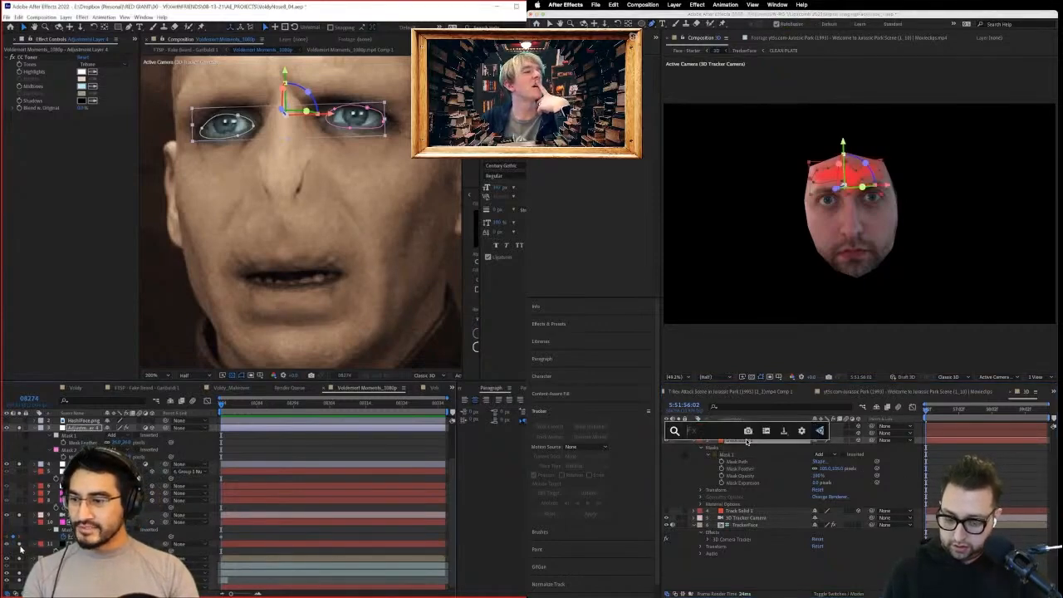
pyautogui.hotkey('ctrl', 'space')
pyautogui.write('fract')
pyautogui.click(731, 456)
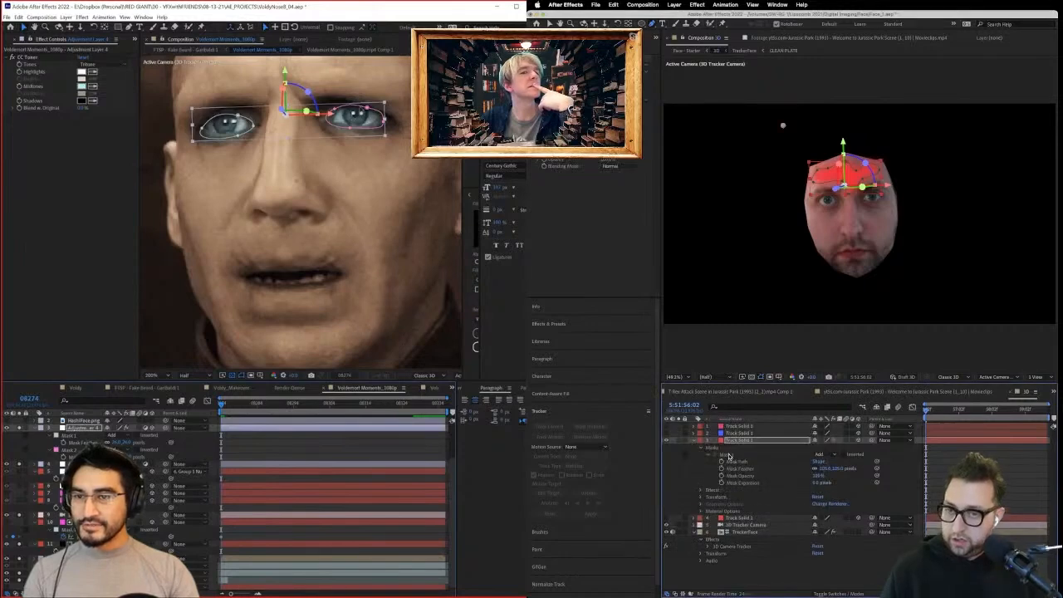
# Deselect everything in the Voldemort shot, play it back to check the toned blue eyes, and save the project.
pyautogui.click(236, 136)
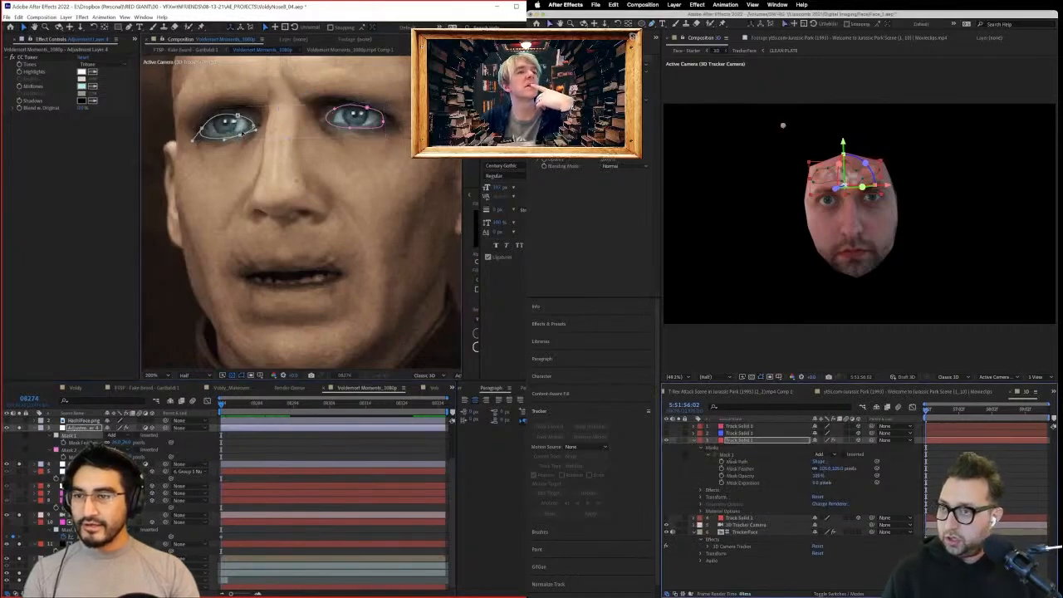
pyautogui.scroll(-1, 305, 178)
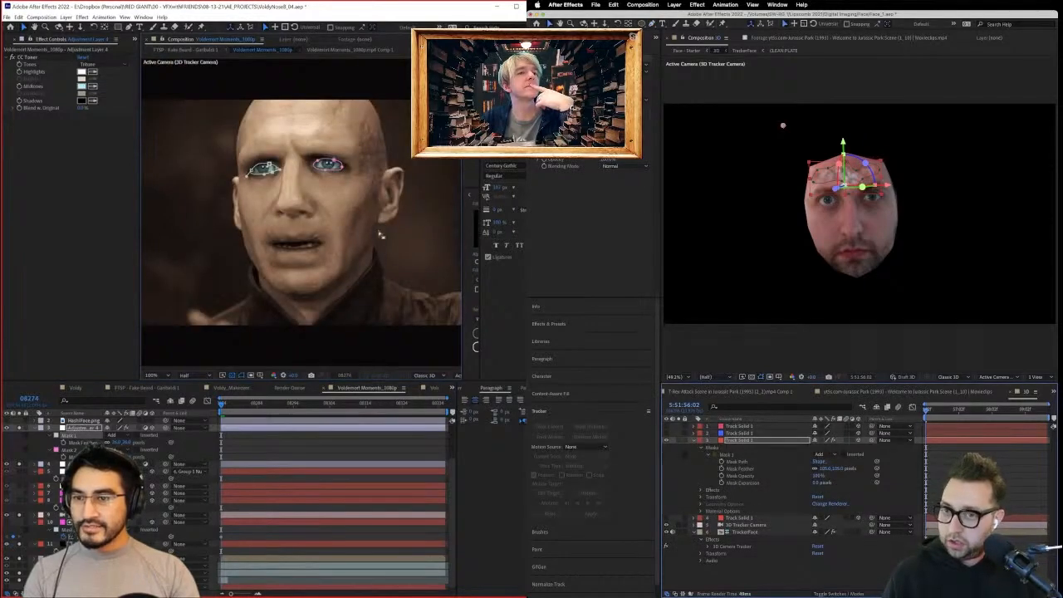
pyautogui.click(380, 290)
pyautogui.click(294, 442)
pyautogui.click(916, 487)
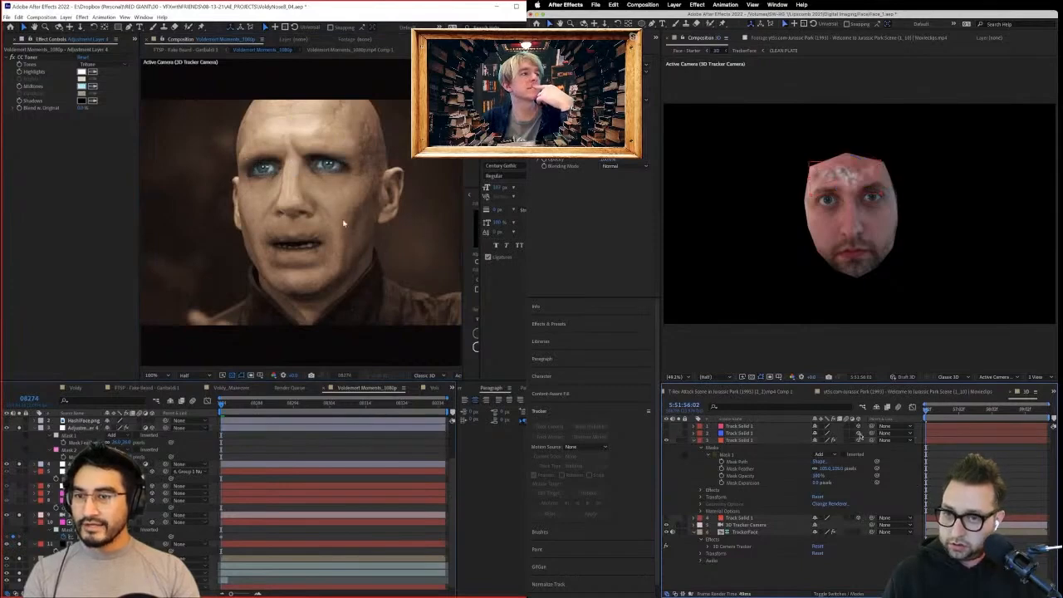
pyautogui.press('space')
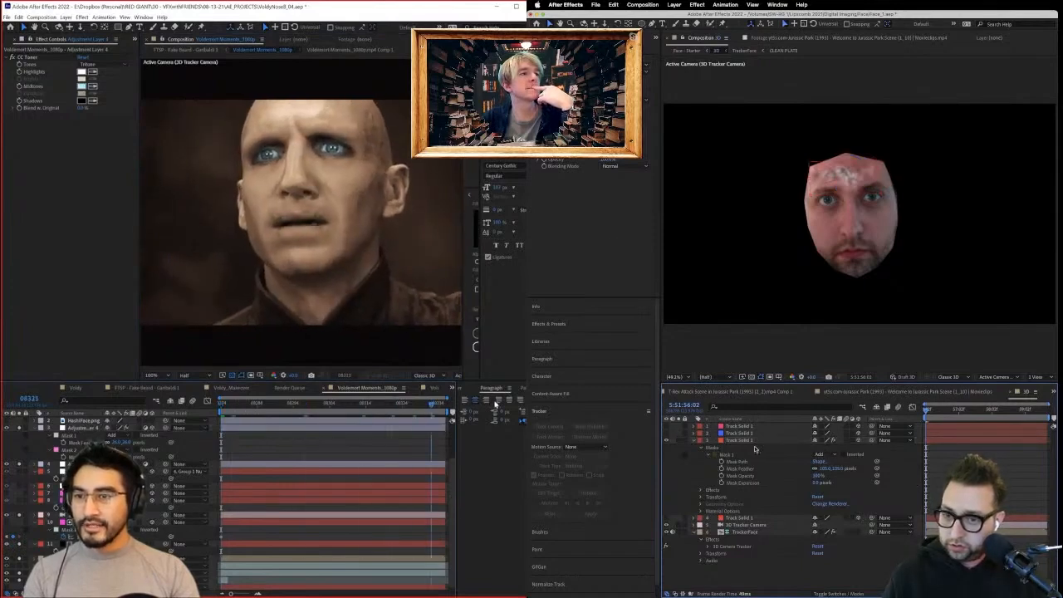
pyautogui.press('space')
pyautogui.click(595, 237)
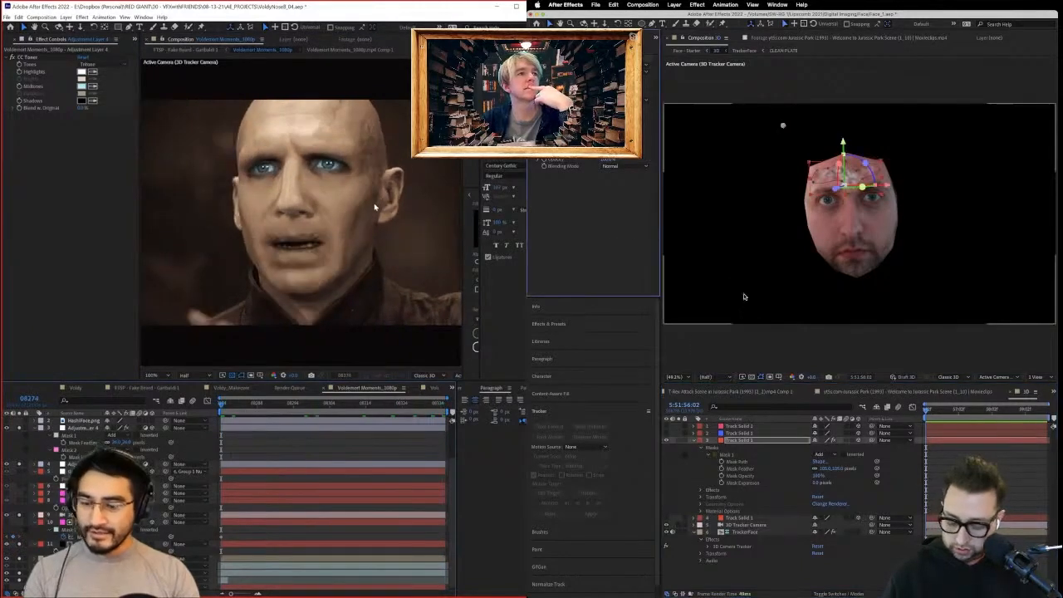
pyautogui.hotkey('ctrl', 's')
# Apply the same Fractal Noise to the two Track Solids above the forehead one, and show the blue-labelled cheek solid.
pyautogui.click(737, 434)
pyautogui.click(7, 42)
pyautogui.click(739, 427)
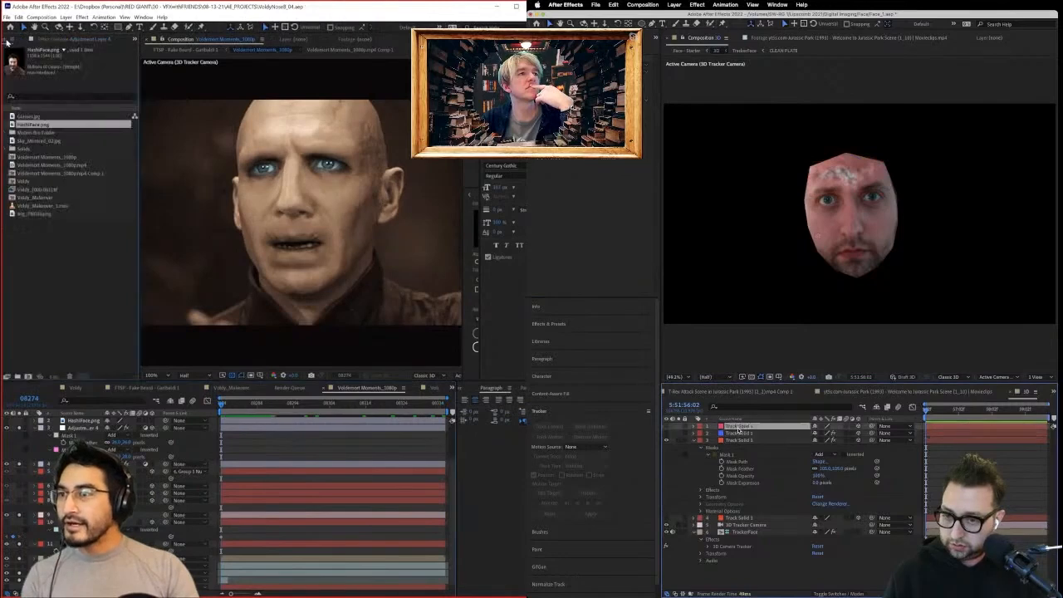
pyautogui.click(736, 434)
pyautogui.click(65, 321)
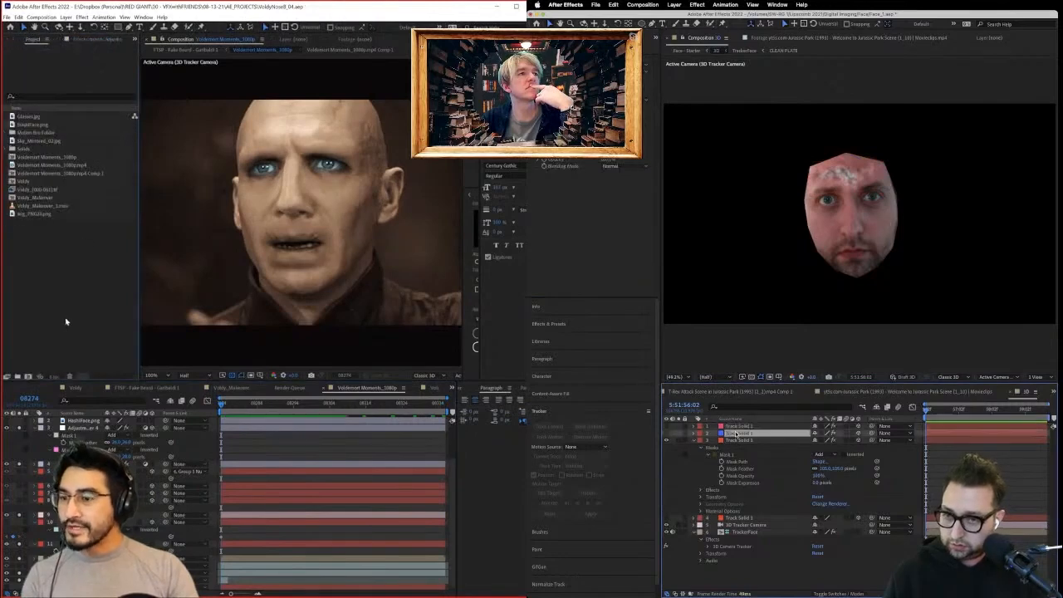
pyautogui.click(665, 434)
# Import wig_PNG28.png and add it to the Voldemort composition below the HashFace.png layer, and open the Face - Starter composition.
pyautogui.doubleClick(47, 246)
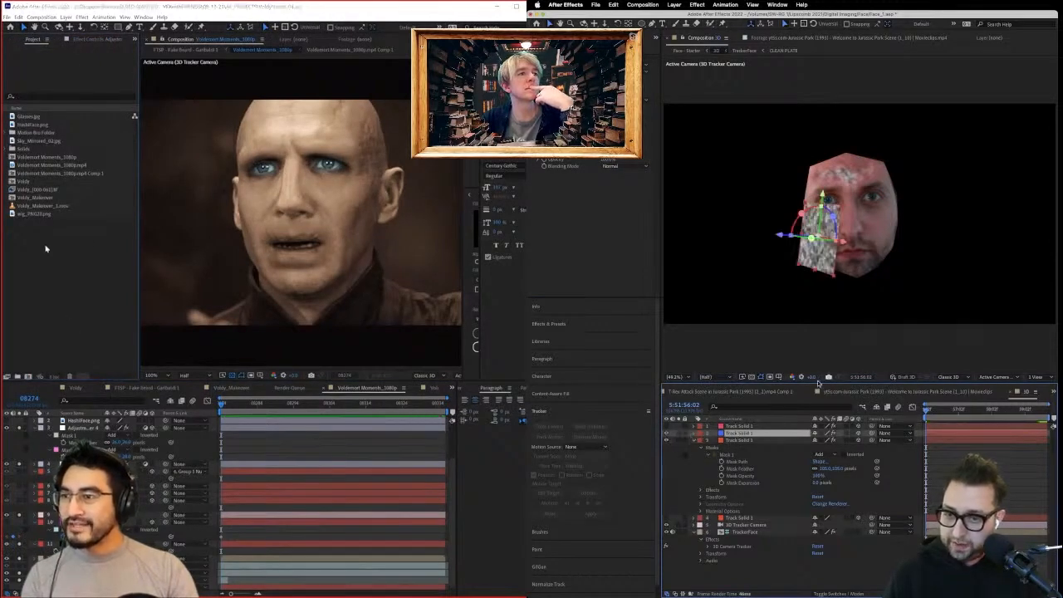
pyautogui.click(760, 394)
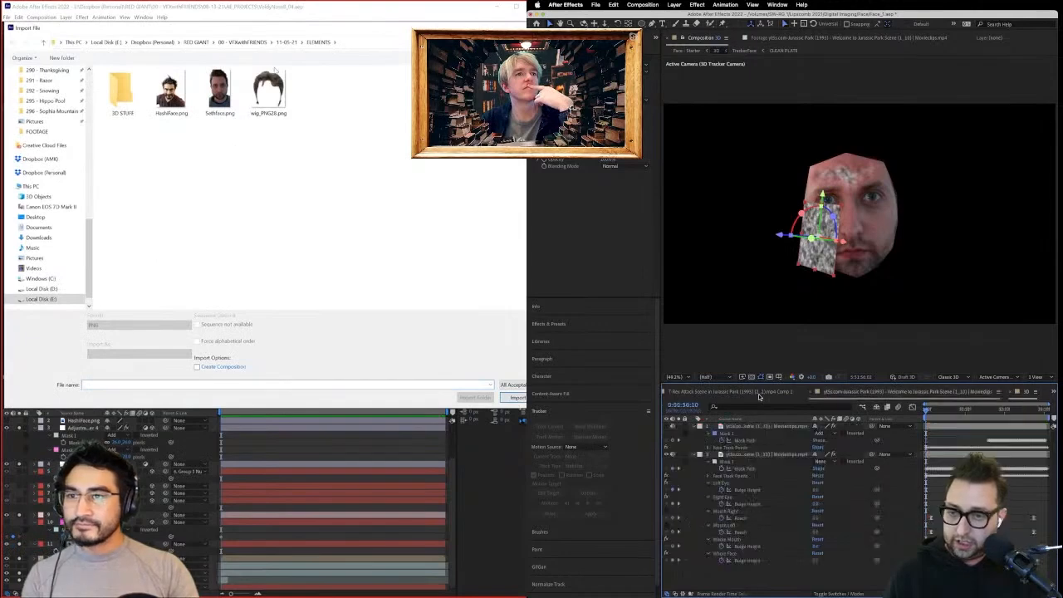
pyautogui.click(752, 394)
pyautogui.doubleClick(269, 89)
pyautogui.click(742, 393)
pyautogui.click(818, 392)
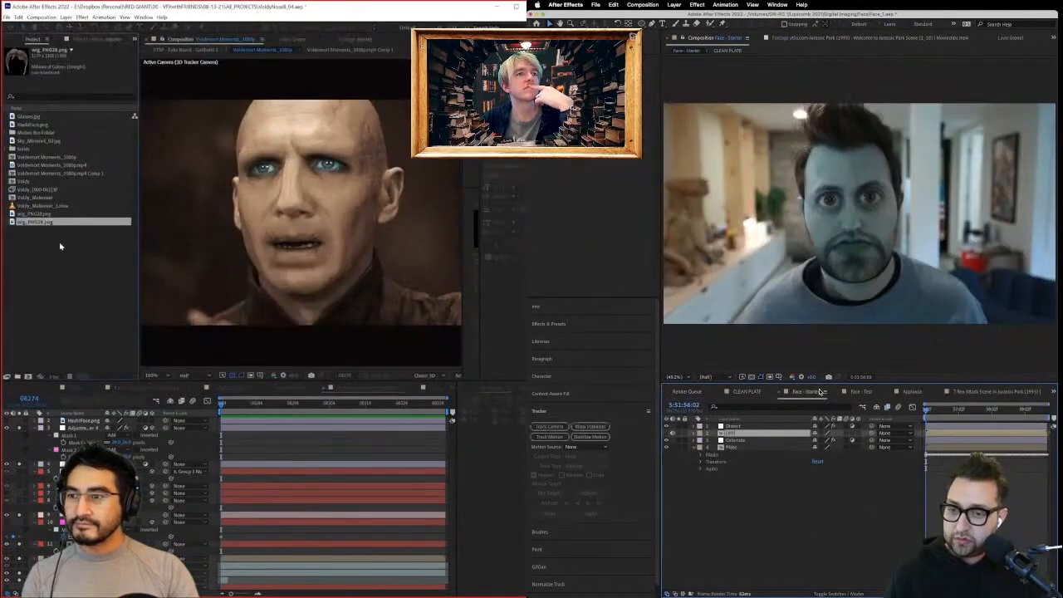
pyautogui.click(735, 441)
pyautogui.moveTo(38, 223); pyautogui.dragTo(90, 430)
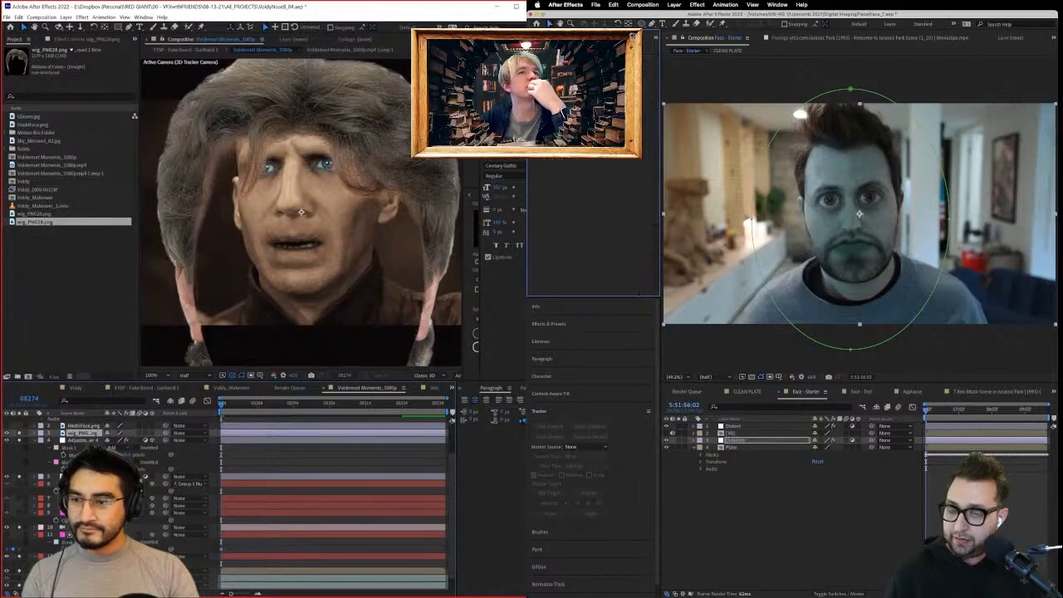
# Make the wig a 3D layer in the Voldemort composition, and solo the Colorista and Plate layers in Face - Starter.
pyautogui.press('s')
pyautogui.click(668, 441)
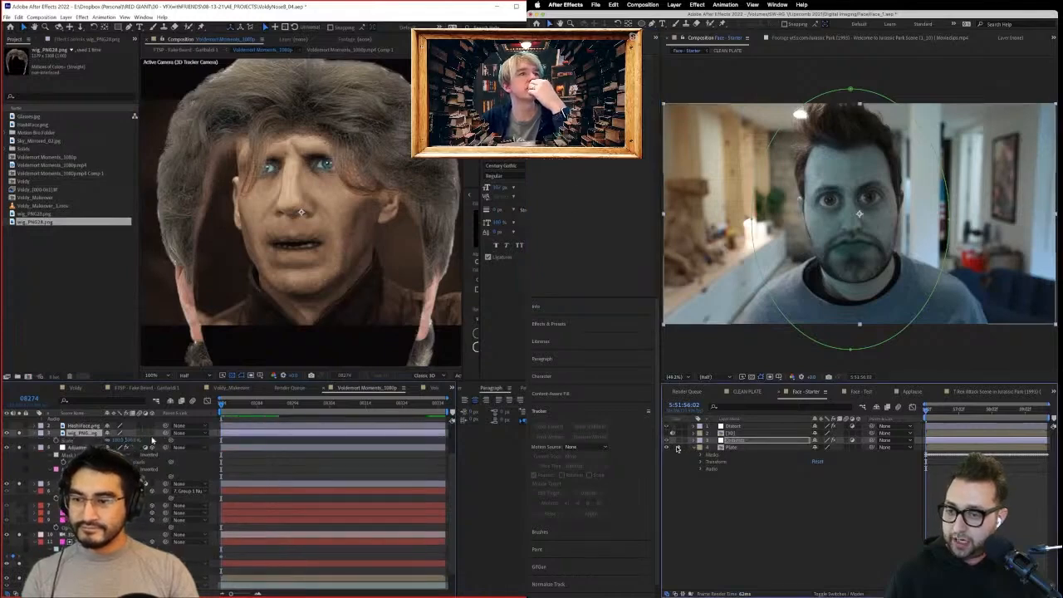
pyautogui.click(153, 439)
pyautogui.click(152, 434)
pyautogui.moveTo(678, 441); pyautogui.dragTo(678, 448)
pyautogui.click(736, 441)
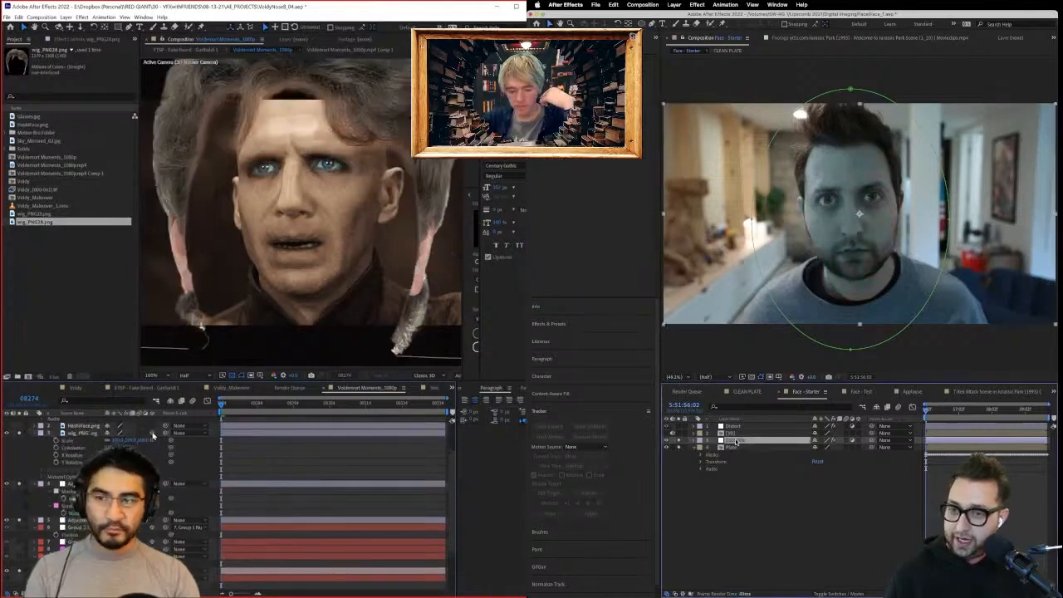
# Scale the wig down to the size of Voldemort's head, and try adjusting the Colorista key's hue and saturation range.
pyautogui.click(84, 433)
pyautogui.click(538, 58)
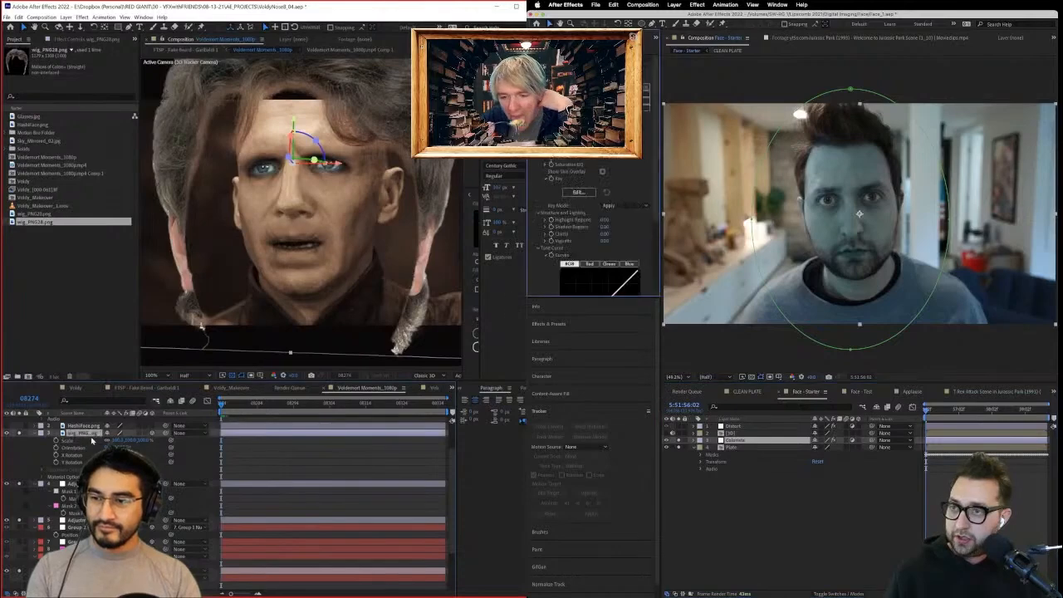
pyautogui.scroll(-4, 567, 171)
pyautogui.moveTo(130, 441); pyautogui.dragTo(114, 441)
pyautogui.click(594, 100)
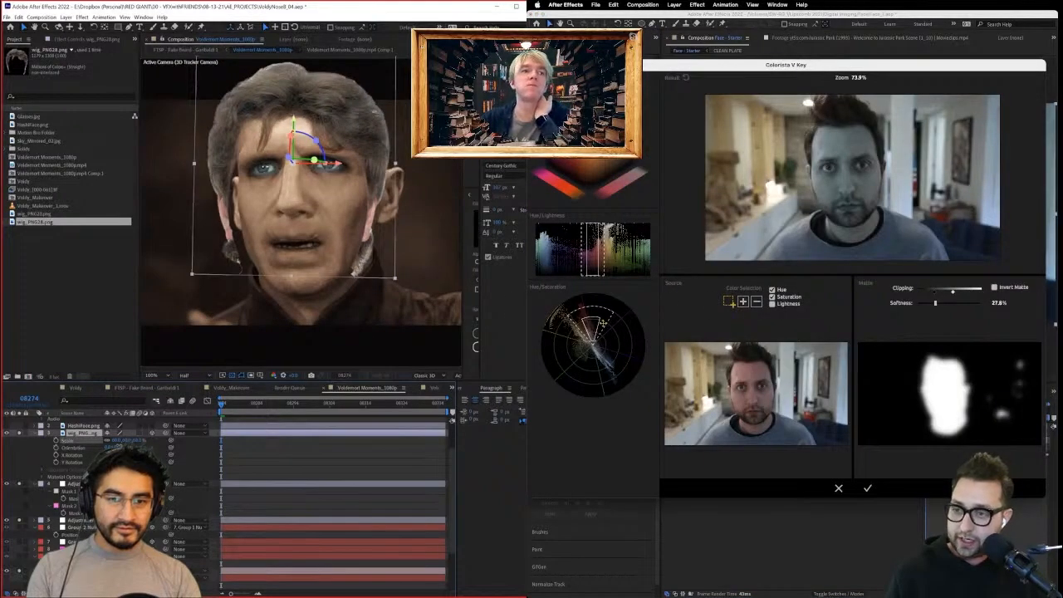
pyautogui.moveTo(590, 324); pyautogui.dragTo(584, 324)
pyautogui.moveTo(114, 441); pyautogui.dragTo(115, 441)
pyautogui.moveTo(584, 324); pyautogui.dragTo(591, 324)
# Move the wig over Voldemort's scalp, and discard the Colorista key edits.
pyautogui.moveTo(370, 153); pyautogui.dragTo(378, 143)
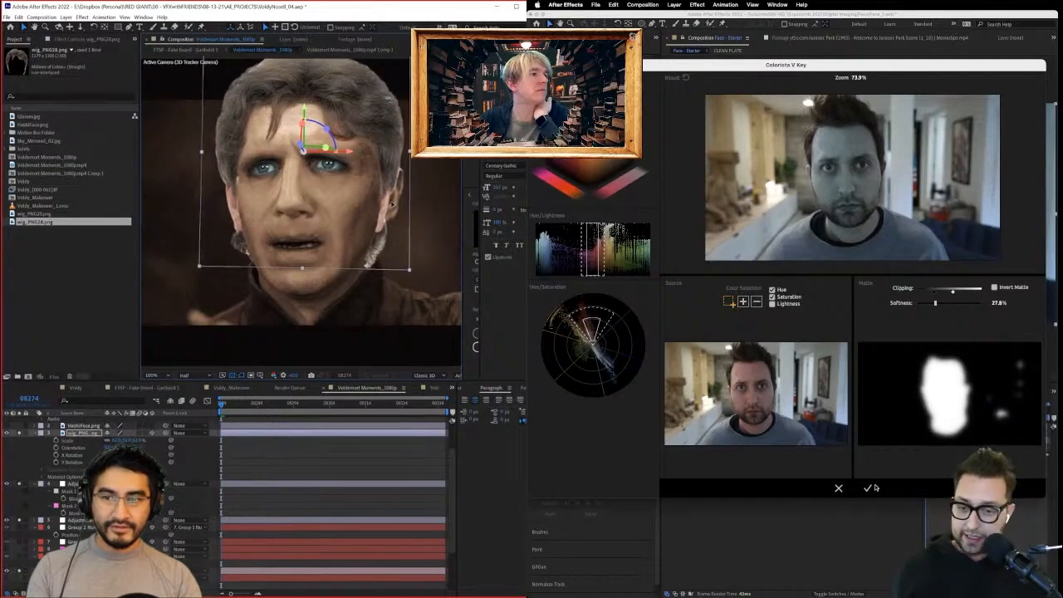
pyautogui.moveTo(392, 203); pyautogui.dragTo(393, 204)
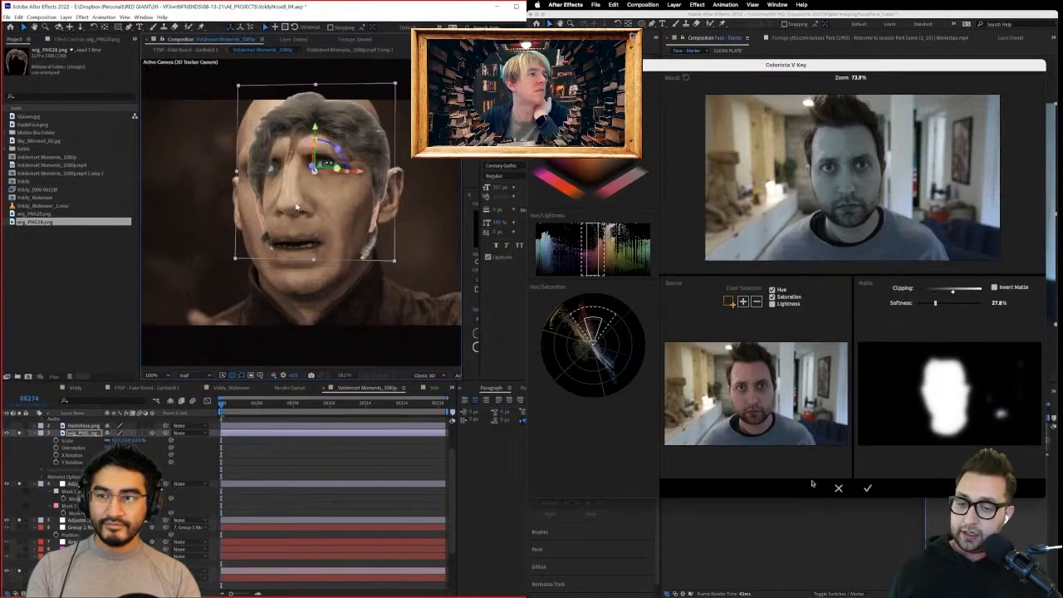
pyautogui.click(837, 489)
pyautogui.moveTo(324, 192); pyautogui.dragTo(318, 244)
pyautogui.scroll(4, 593, 186)
# Draw an elliptical mask around the wig's upper hair, cutting off the strands below Voldemort's ears, and reveal its feather setting.
pyautogui.click(129, 29)
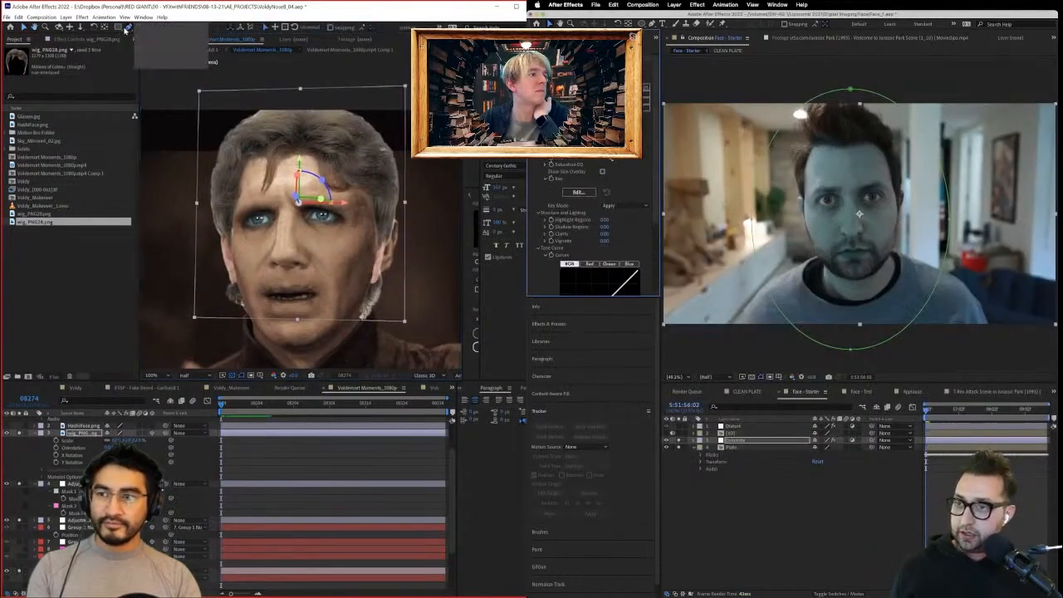
pyautogui.click(119, 28)
pyautogui.click(119, 28)
pyautogui.click(157, 46)
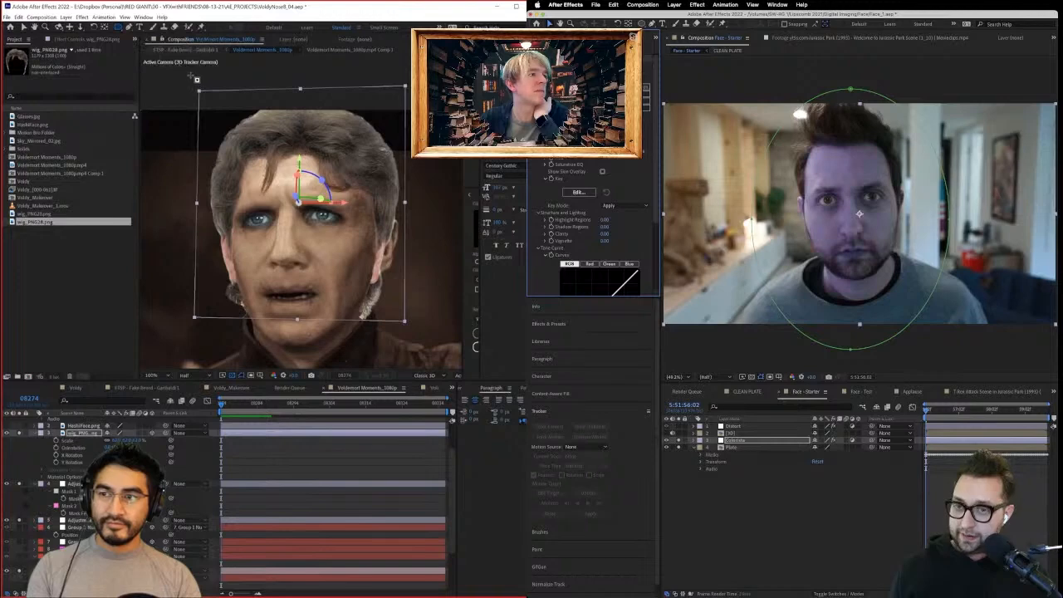
pyautogui.moveTo(189, 73); pyautogui.dragTo(420, 267)
pyautogui.press('f')
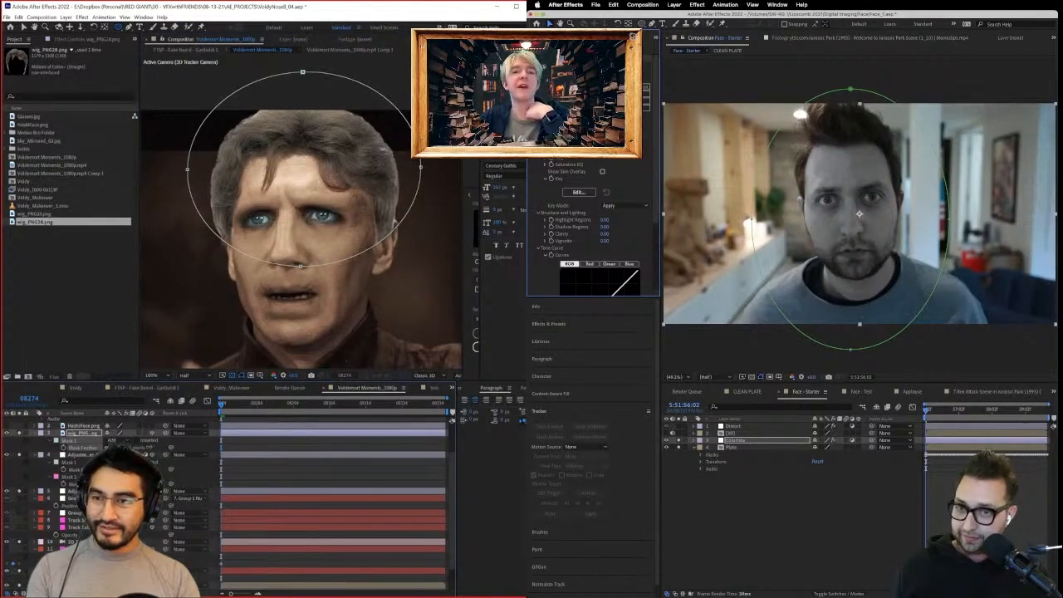
# Reshape the wig's elliptical mask by pulling its two side points inward toward the hair.
pyautogui.press('v')
pyautogui.moveTo(187, 169); pyautogui.dragTo(203, 179)
pyautogui.click(820, 550)
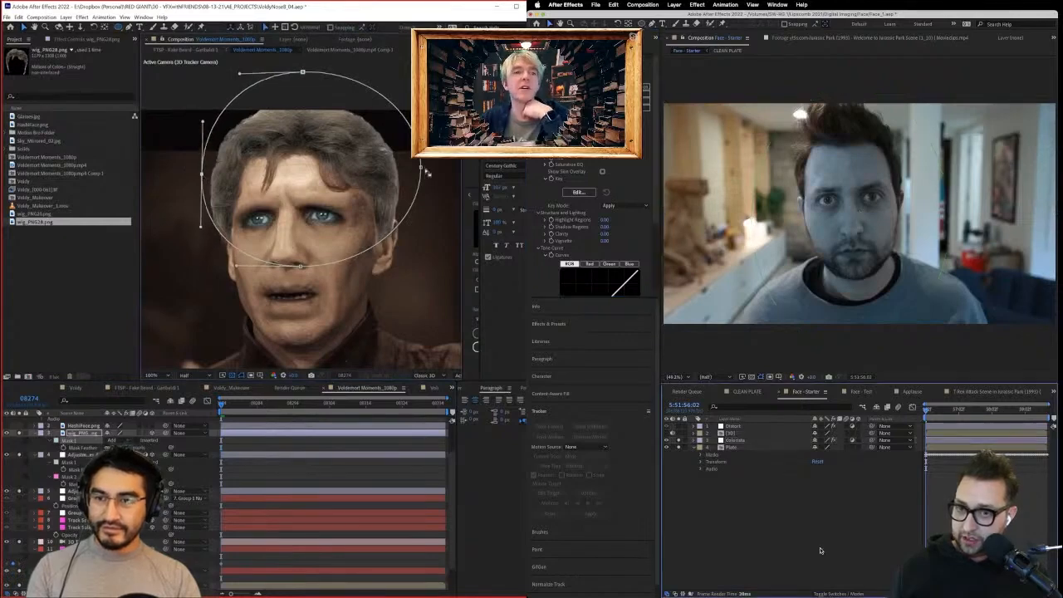
pyautogui.moveTo(421, 167); pyautogui.dragTo(416, 153)
pyautogui.click(579, 192)
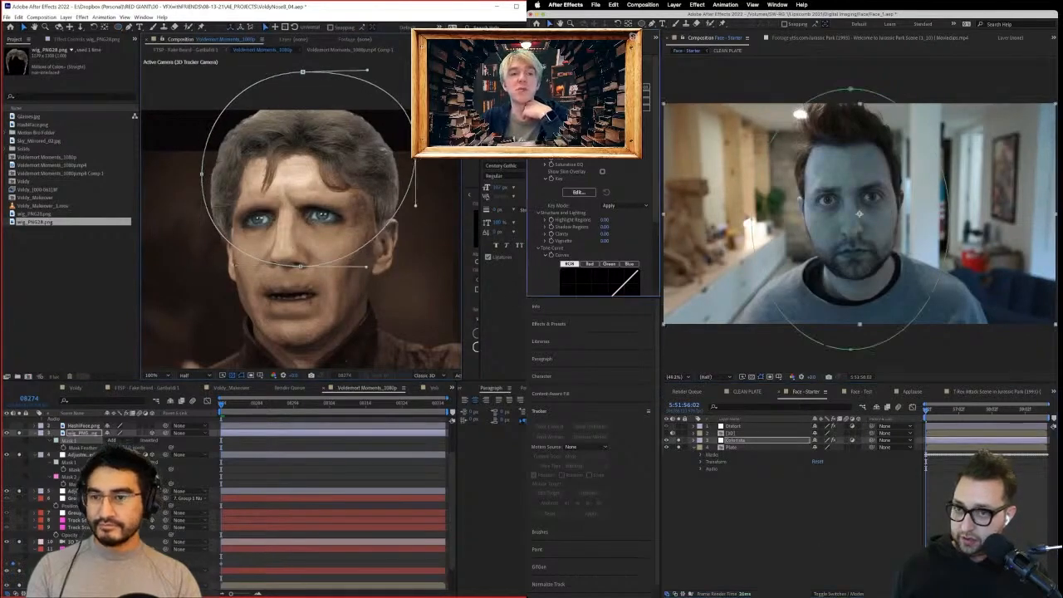
pyautogui.click(266, 441)
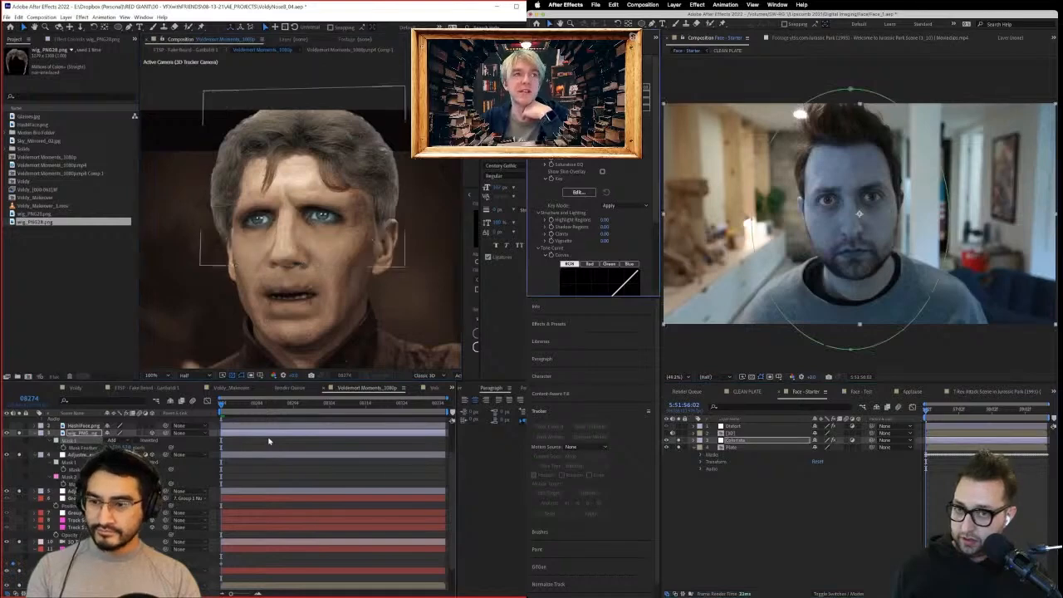
# Save the Voldemort project and scrub the shot with the wig, and close the extra compositions between Face - Starter and 3D.
pyautogui.hotkey('ctrl', 's')
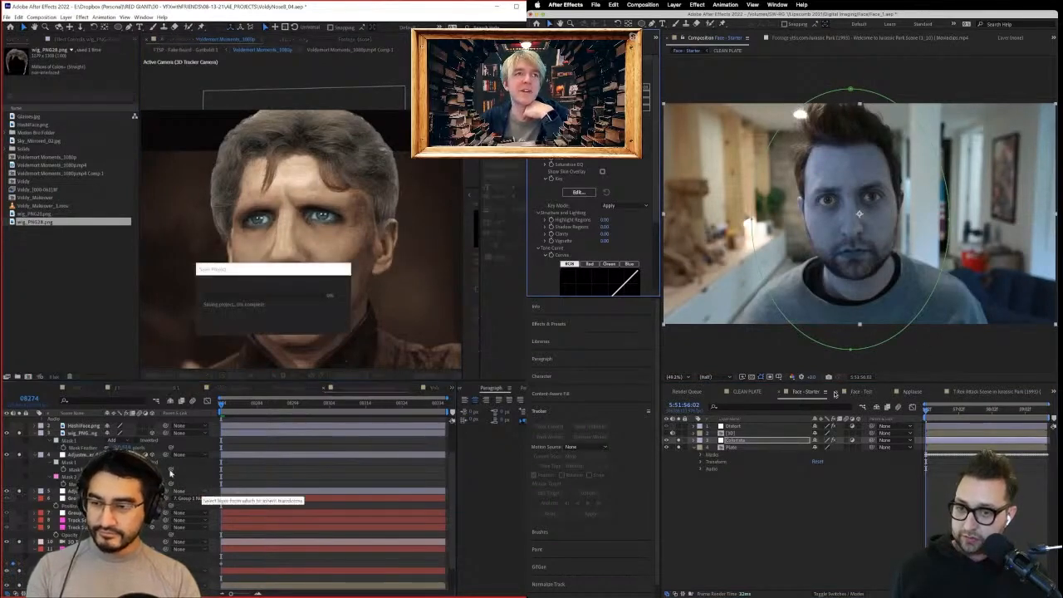
pyautogui.press('space')
pyautogui.click(837, 394)
pyautogui.moveTo(246, 407); pyautogui.dragTo(344, 410)
pyautogui.click(837, 394)
pyautogui.click(837, 394)
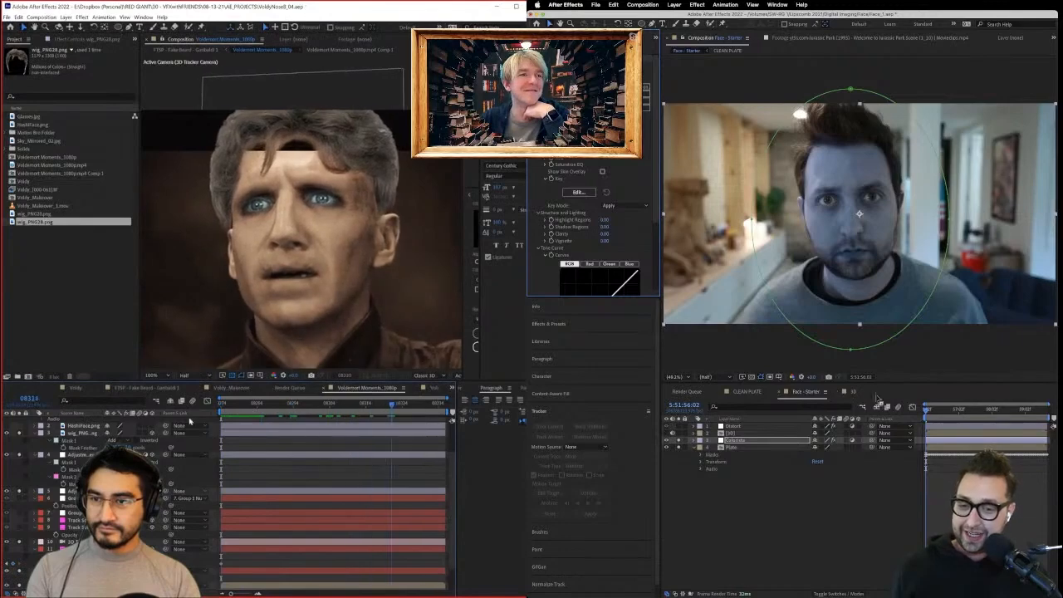
pyautogui.click(837, 394)
# Tilt the wig in 3D and stretch it vertically to fit Voldemort's head.
pyautogui.click(326, 137)
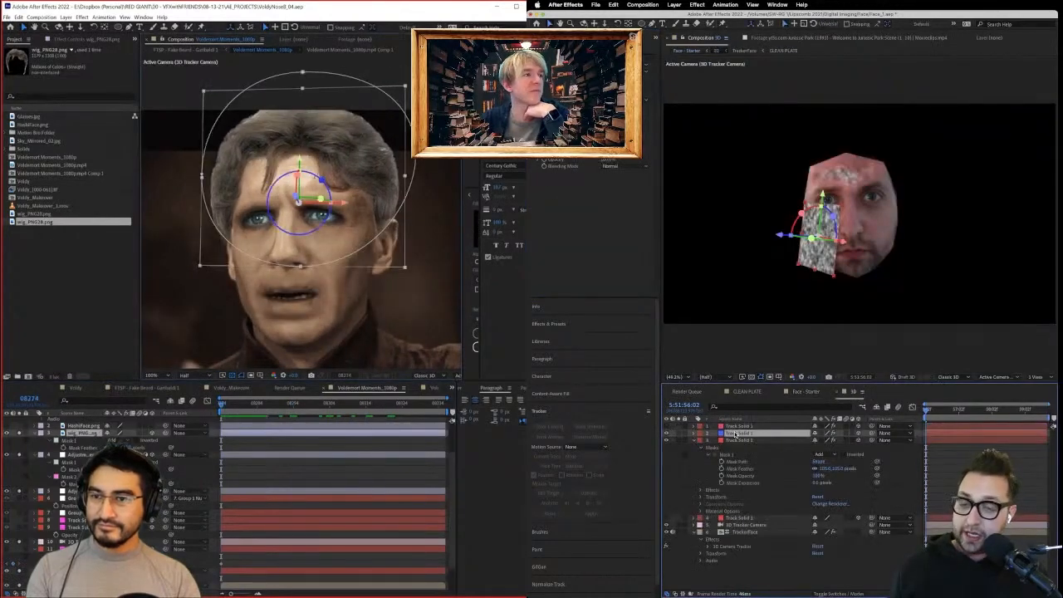
pyautogui.click(805, 391)
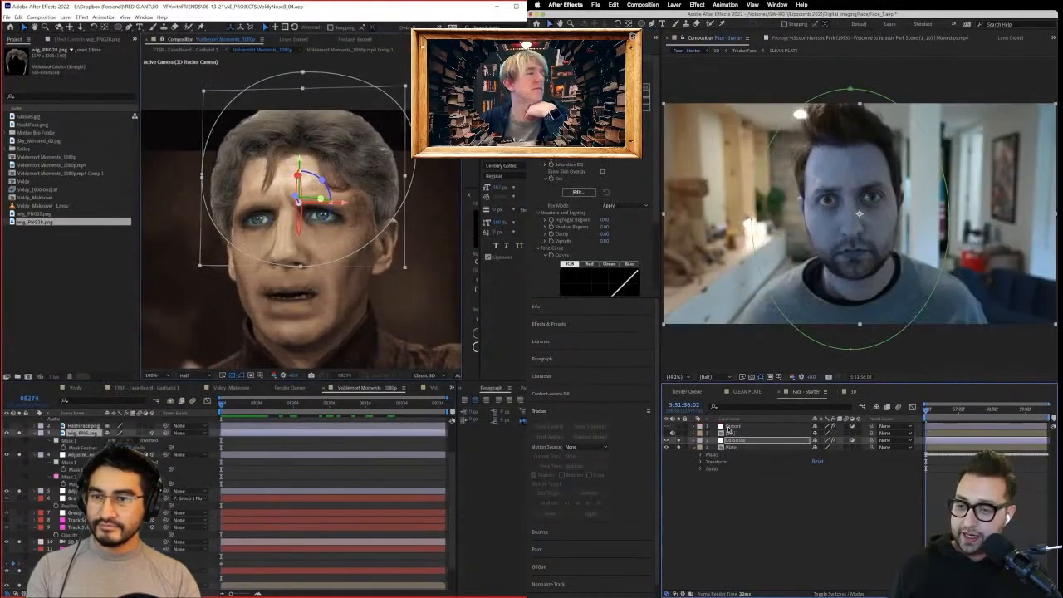
pyautogui.moveTo(300, 175); pyautogui.dragTo(300, 173)
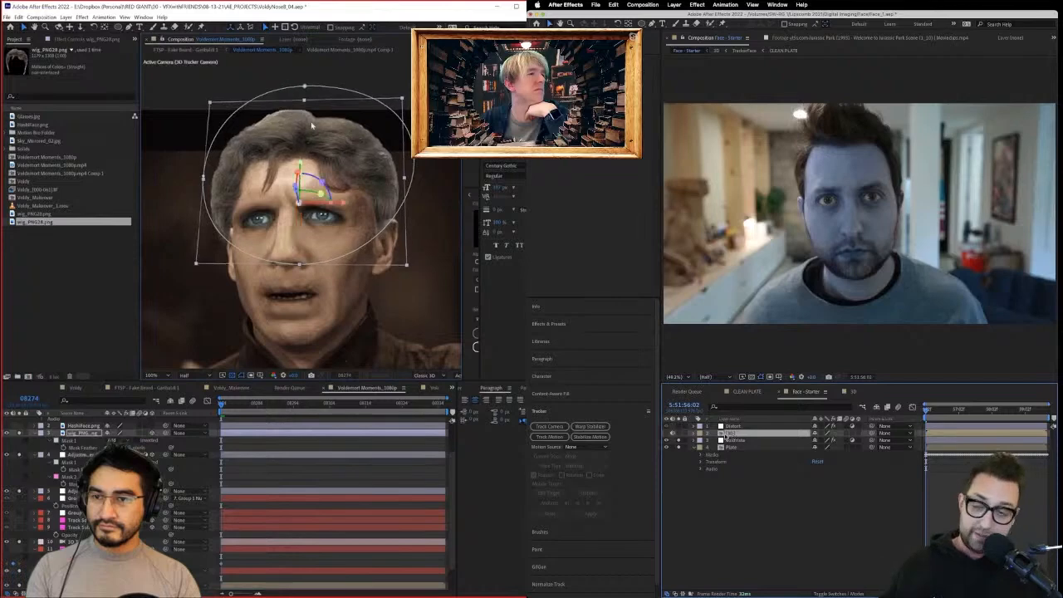
pyautogui.moveTo(307, 90); pyautogui.dragTo(307, 87)
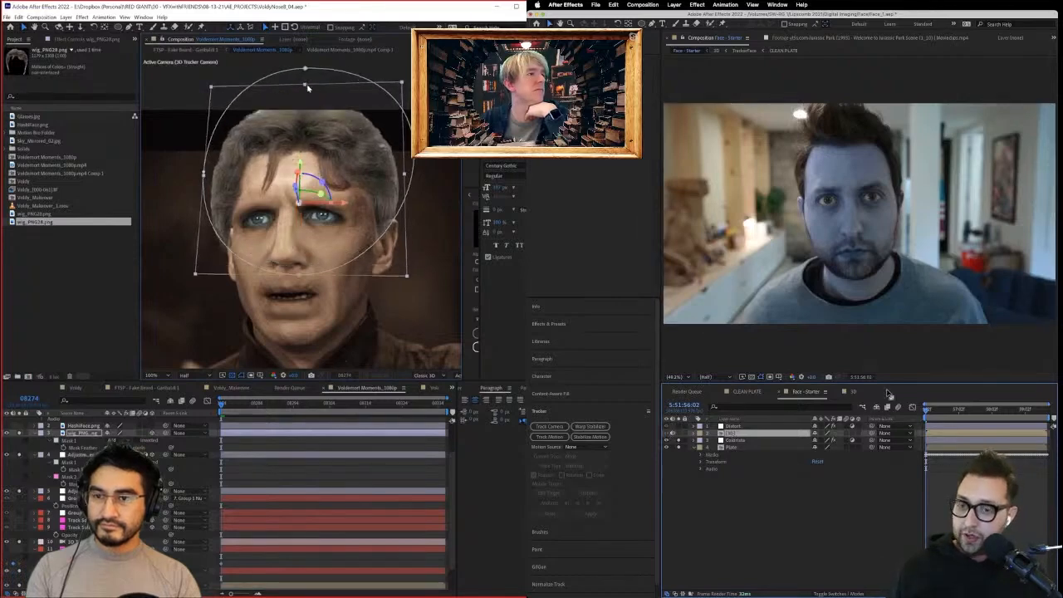
# Hide the blue-labelled Track Solid in the 3D composition, and show the 3D layer over the recolored face in Face - Starter.
pyautogui.click(854, 391)
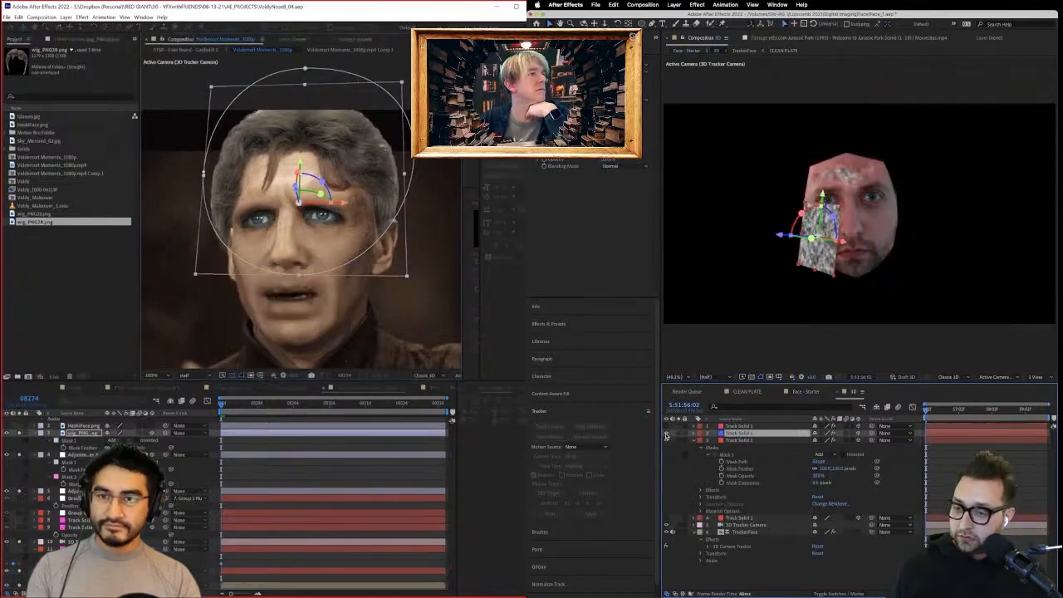
pyautogui.click(746, 391)
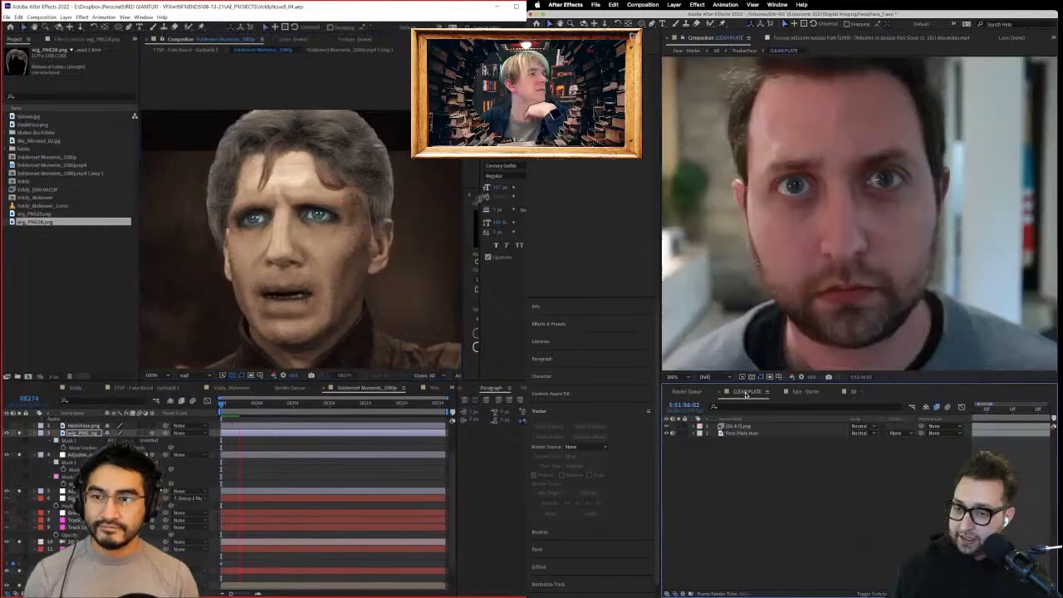
pyautogui.click(802, 391)
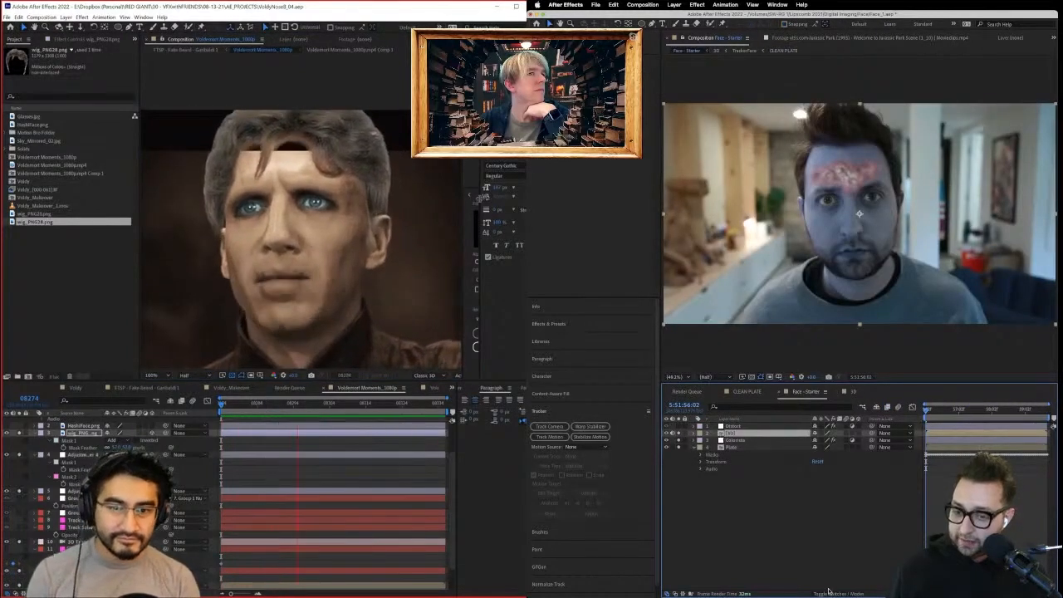
# Set the 3D layer's blending mode to Multiply in the Face - Starter composition.
pyautogui.click(852, 433)
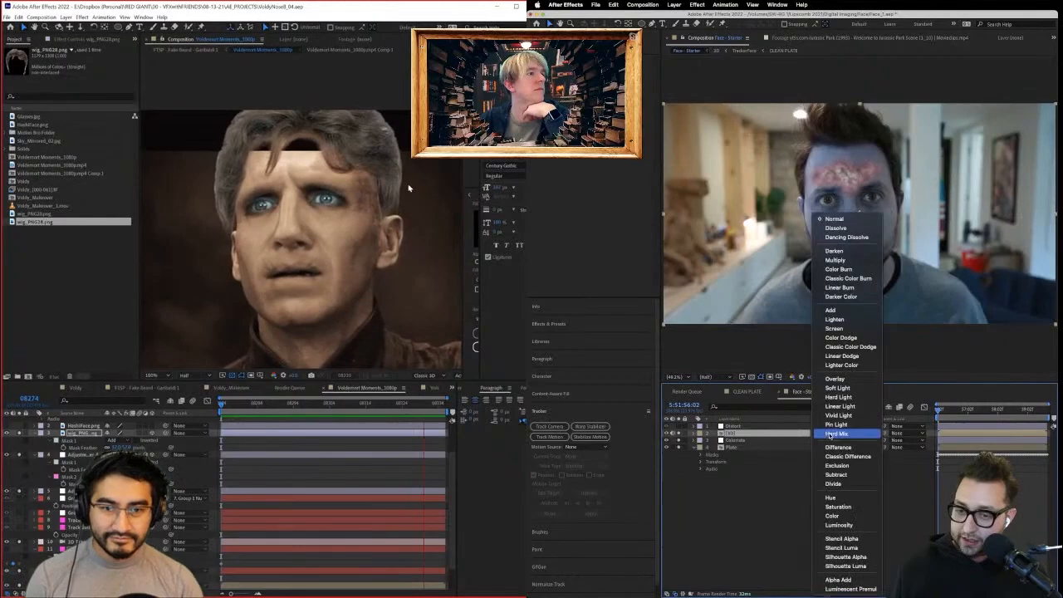
pyautogui.click(376, 154)
pyautogui.click(844, 260)
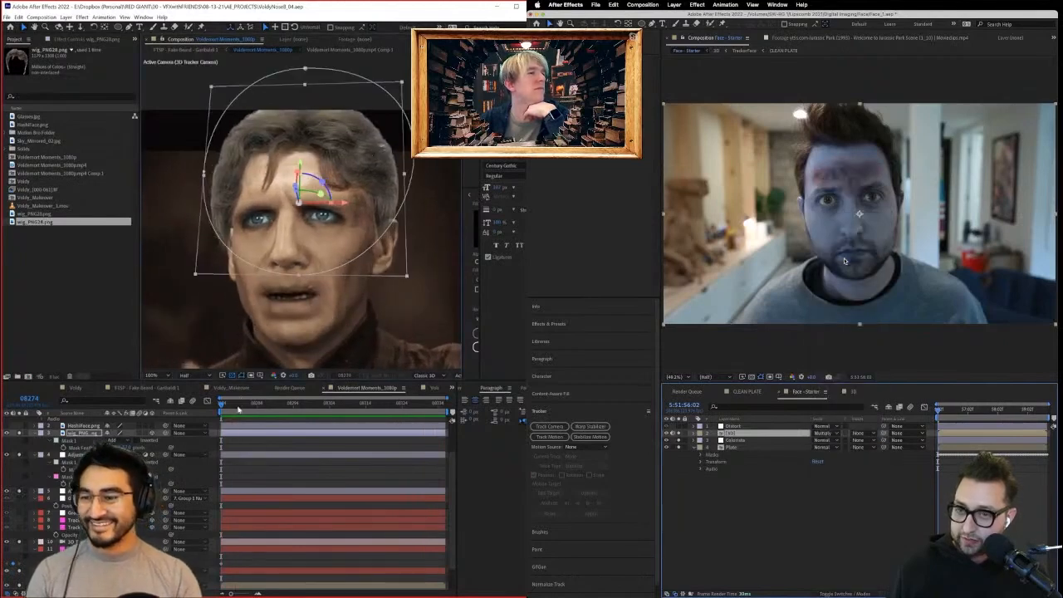
# Flip a copy of the Voldemort footage layer vertically and shift it so the mirrored forehead covers the black gap under the wig.
pyautogui.moveTo(238, 407); pyautogui.dragTo(265, 406)
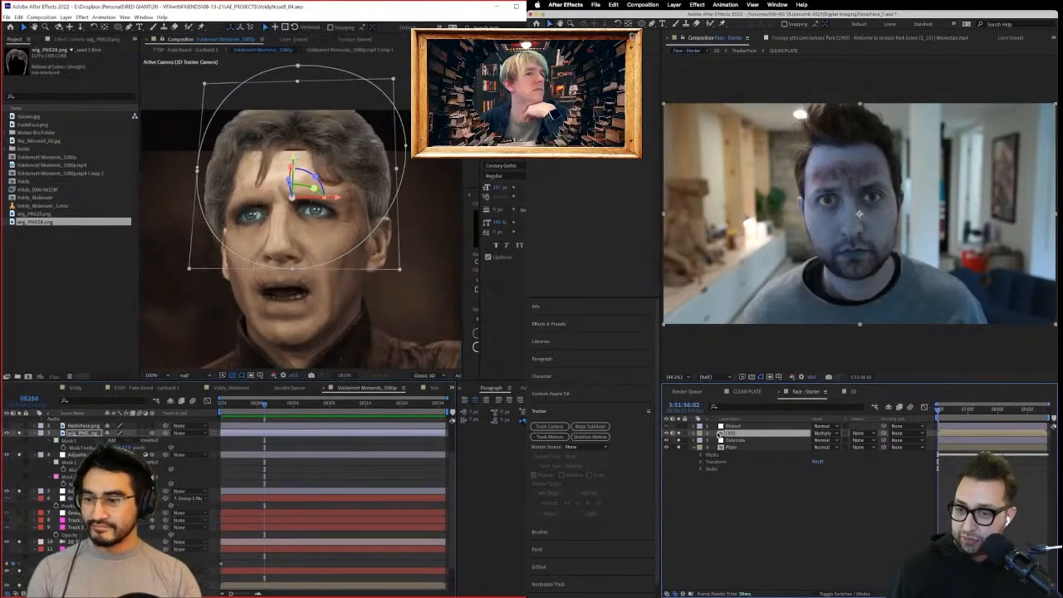
pyautogui.click(282, 243)
pyautogui.scroll(-1, 332, 499)
pyautogui.click(333, 557)
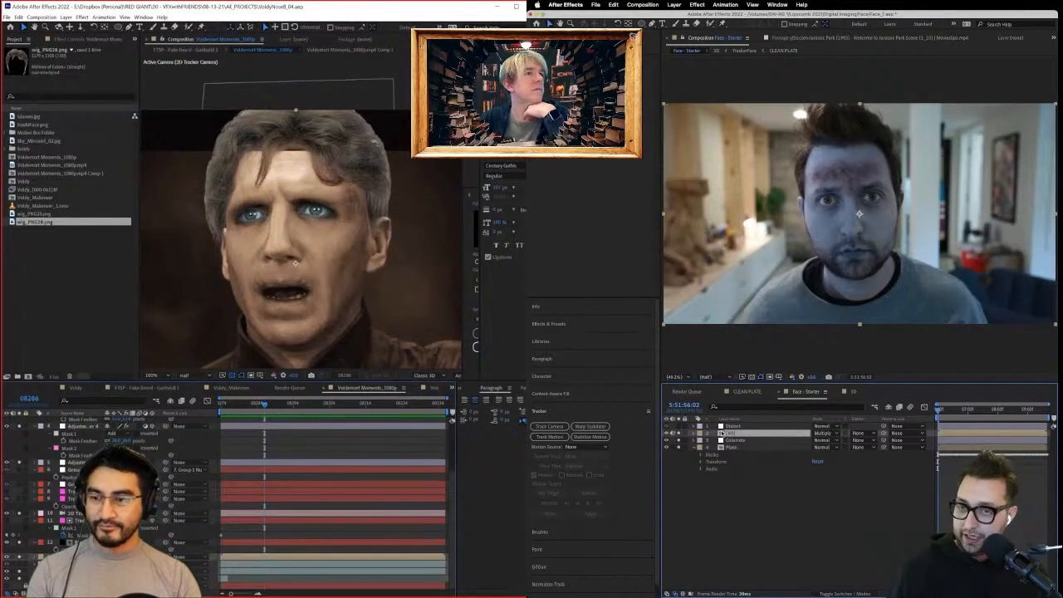
pyautogui.click(771, 477)
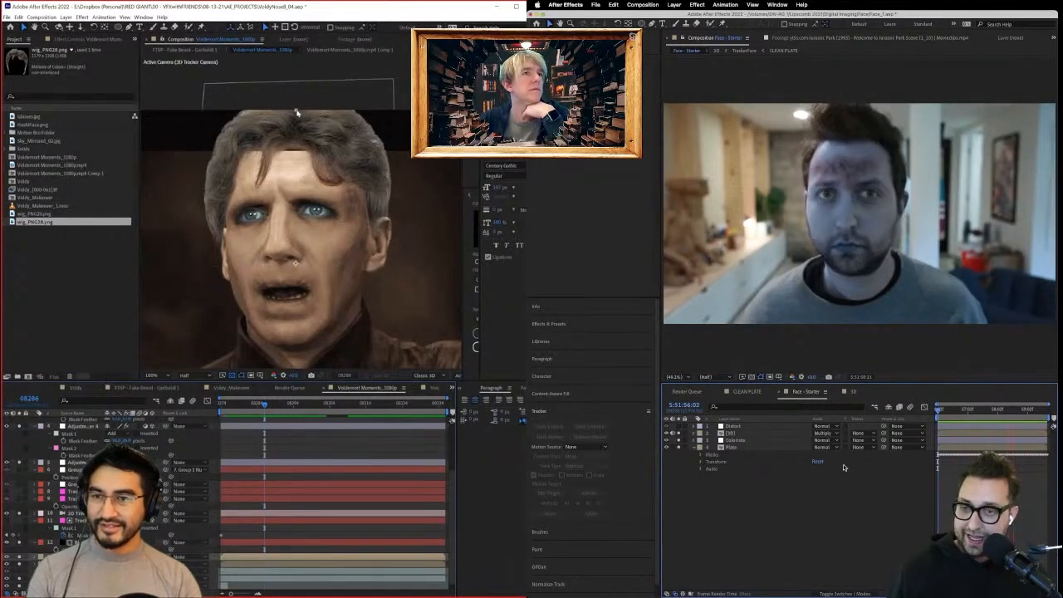
pyautogui.moveTo(296, 110); pyautogui.dragTo(291, 404)
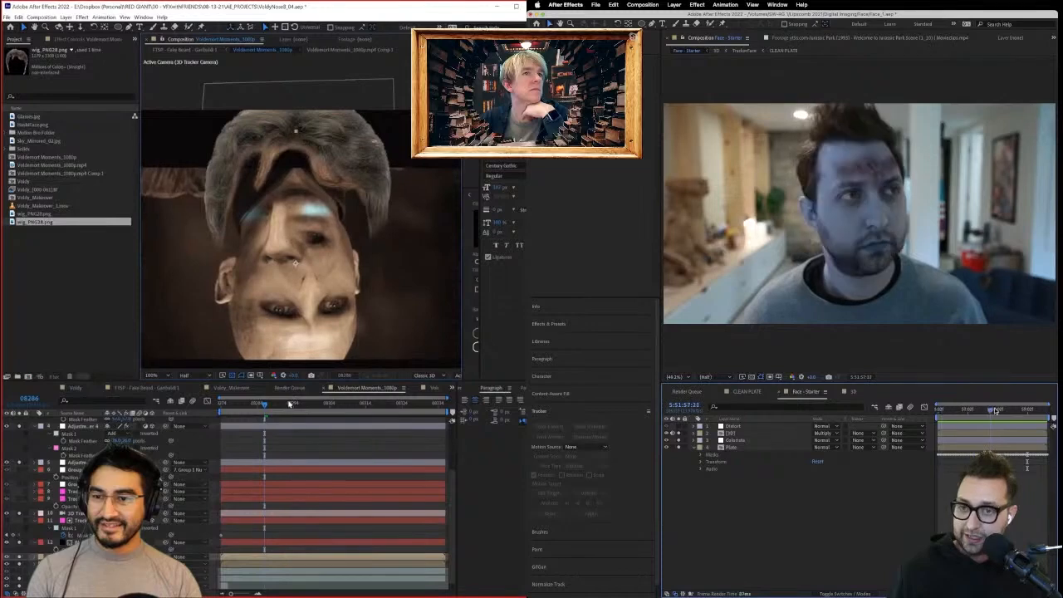
pyautogui.moveTo(933, 412); pyautogui.dragTo(980, 406)
pyautogui.moveTo(295, 362); pyautogui.dragTo(296, 91)
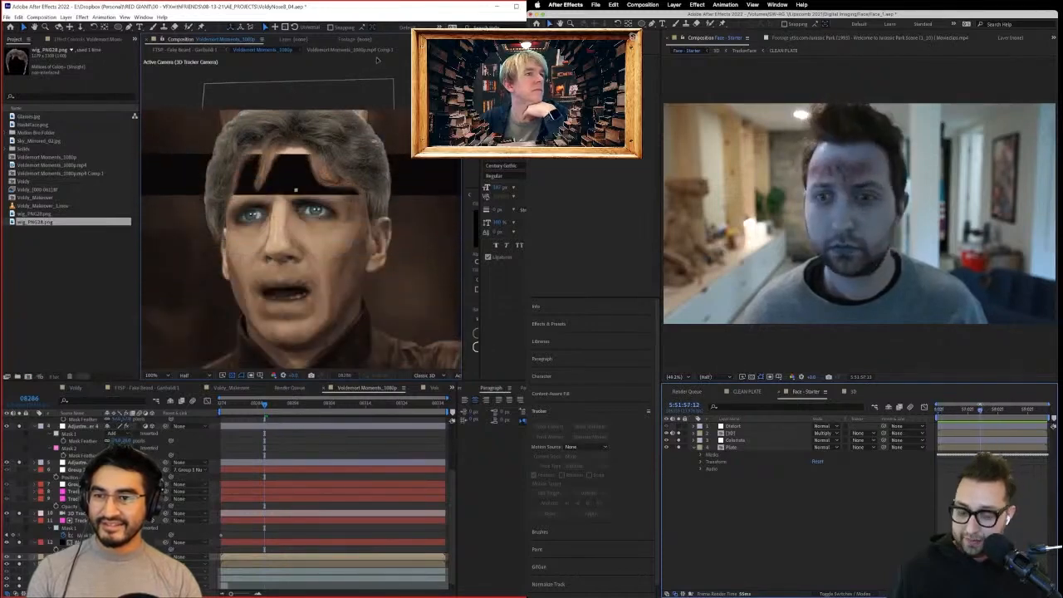
pyautogui.press('.')
pyautogui.press('.')
pyautogui.moveTo(388, 81); pyautogui.dragTo(303, 68)
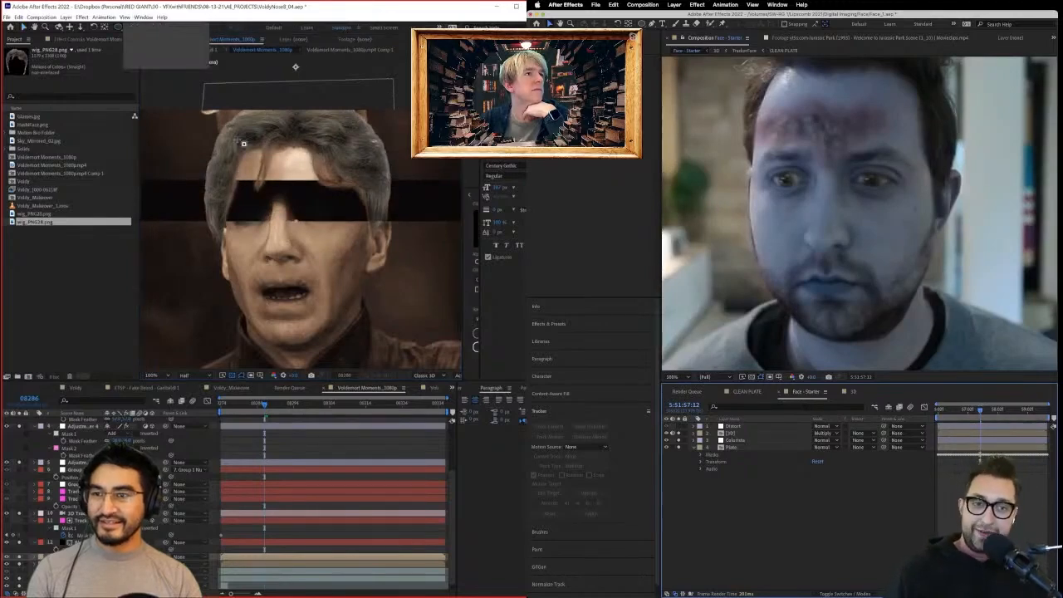
# Draw an elliptical mask on the flipped footage copy around the gap under the wig, and pull its lower and left points toward the hair.
pyautogui.moveTo(235, 129); pyautogui.dragTo(357, 174)
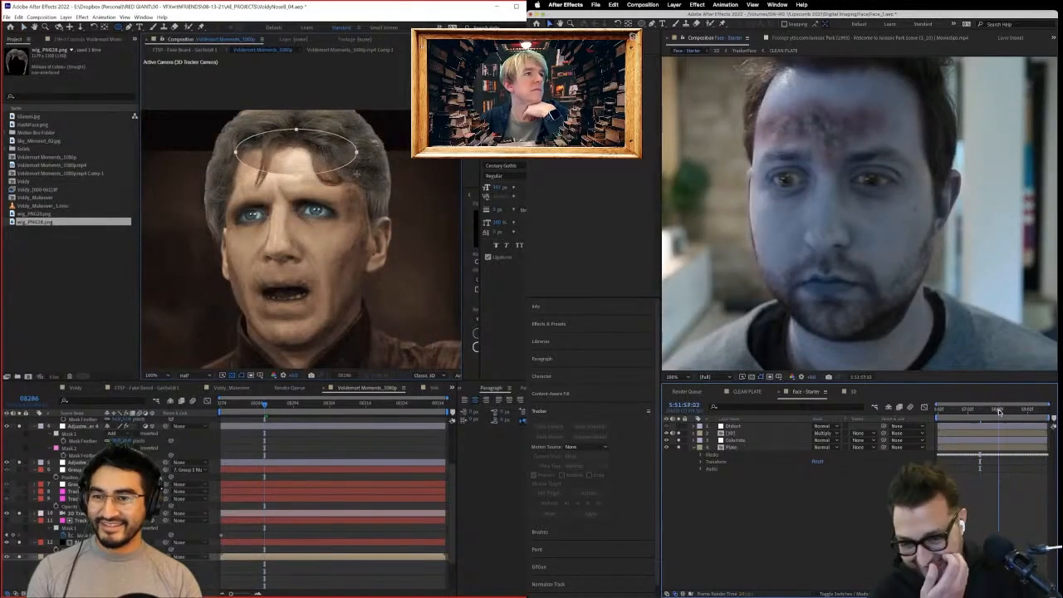
pyautogui.moveTo(1000, 412)
pyautogui.mouseDown()
pyautogui.moveTo(1018, 411)
pyautogui.moveTo(981, 412)
pyautogui.moveTo(1020, 411)
pyautogui.moveTo(999, 413)
pyautogui.mouseUp()
pyautogui.press('v')
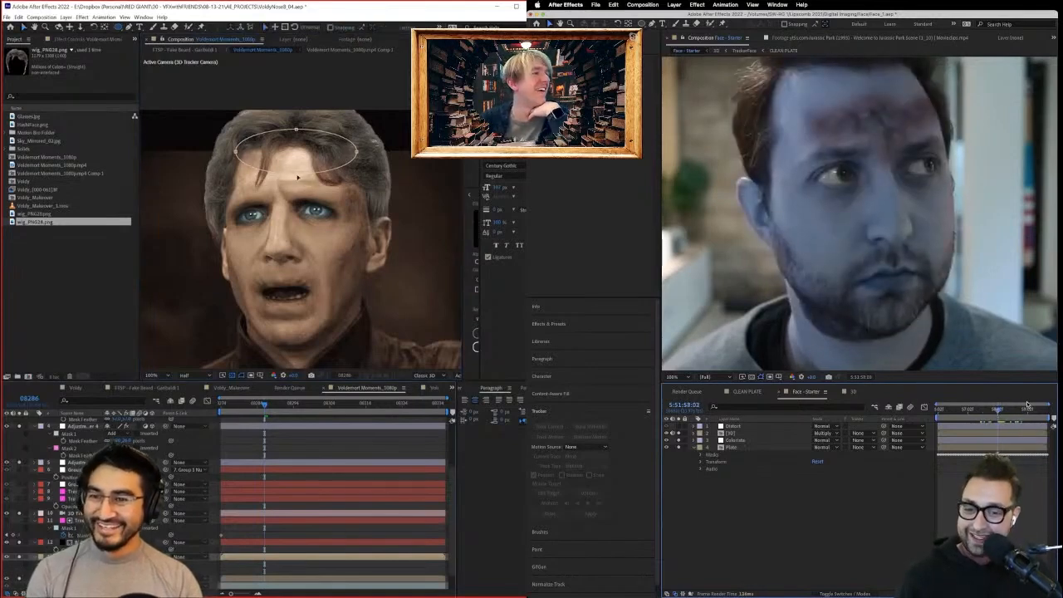
pyautogui.moveTo(296, 174); pyautogui.dragTo(288, 160)
pyautogui.moveTo(1020, 410); pyautogui.dragTo(1028, 413)
pyautogui.moveTo(234, 157); pyautogui.dragTo(227, 156)
# Widen and raise the skin patch mask, and select Mask 1 on the Track Solid in layer 3 of the 3D composition.
pyautogui.click(854, 391)
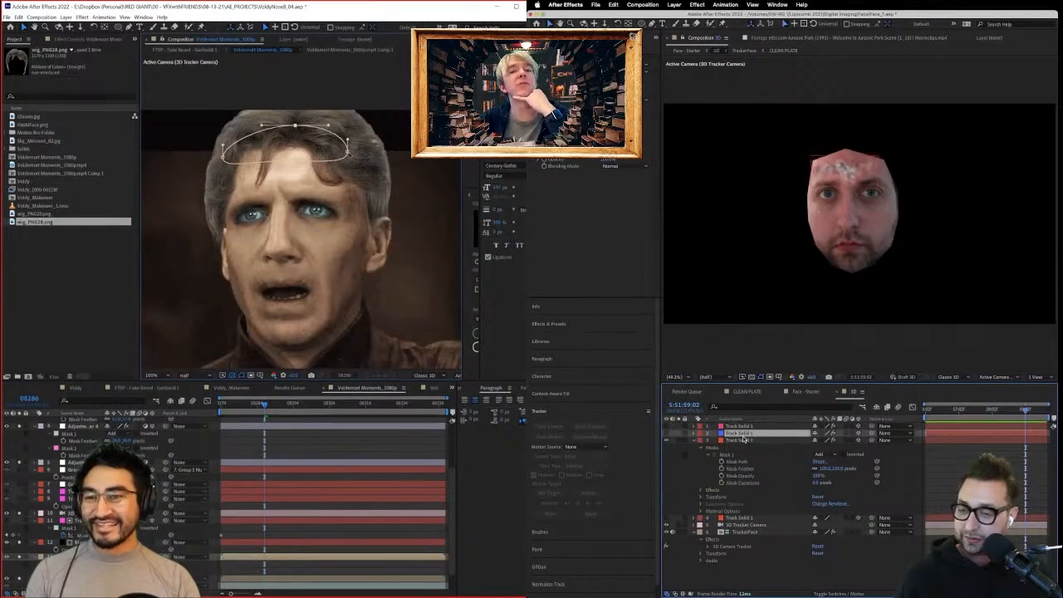
pyautogui.moveTo(348, 152); pyautogui.dragTo(366, 159)
pyautogui.click(744, 441)
pyautogui.moveTo(295, 126); pyautogui.dragTo(295, 117)
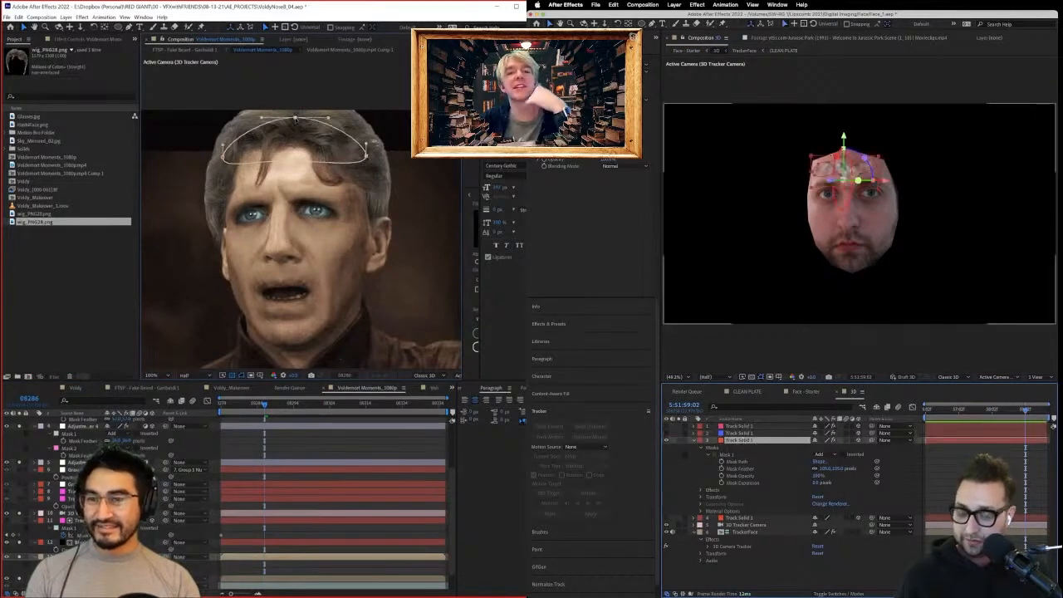
pyautogui.scroll(2, 831, 158)
pyautogui.moveTo(249, 405); pyautogui.dragTo(223, 406)
pyautogui.moveTo(832, 157); pyautogui.dragTo(865, 224)
pyautogui.moveTo(223, 406); pyautogui.dragTo(327, 405)
pyautogui.click(801, 201)
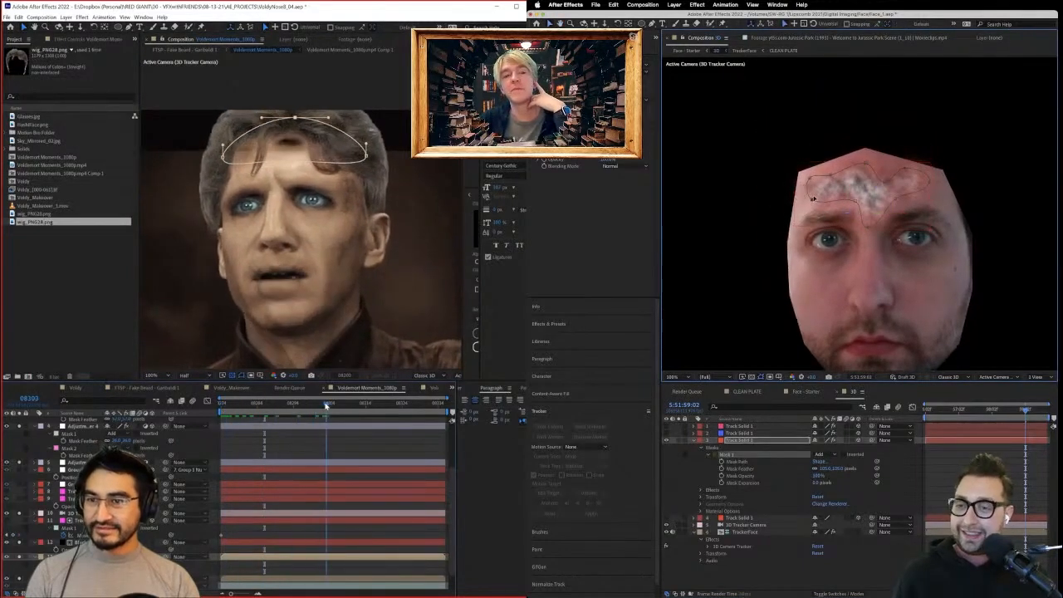
# Raise the skin patch mask's top point above the wig, and pull the forehead wound mask's outer points inward.
pyautogui.moveTo(295, 117); pyautogui.dragTo(294, 101)
pyautogui.moveTo(811, 180); pyautogui.dragTo(825, 184)
pyautogui.moveTo(295, 101); pyautogui.dragTo(295, 108)
pyautogui.moveTo(294, 161); pyautogui.dragTo(286, 171)
pyautogui.moveTo(934, 173); pyautogui.dragTo(929, 185)
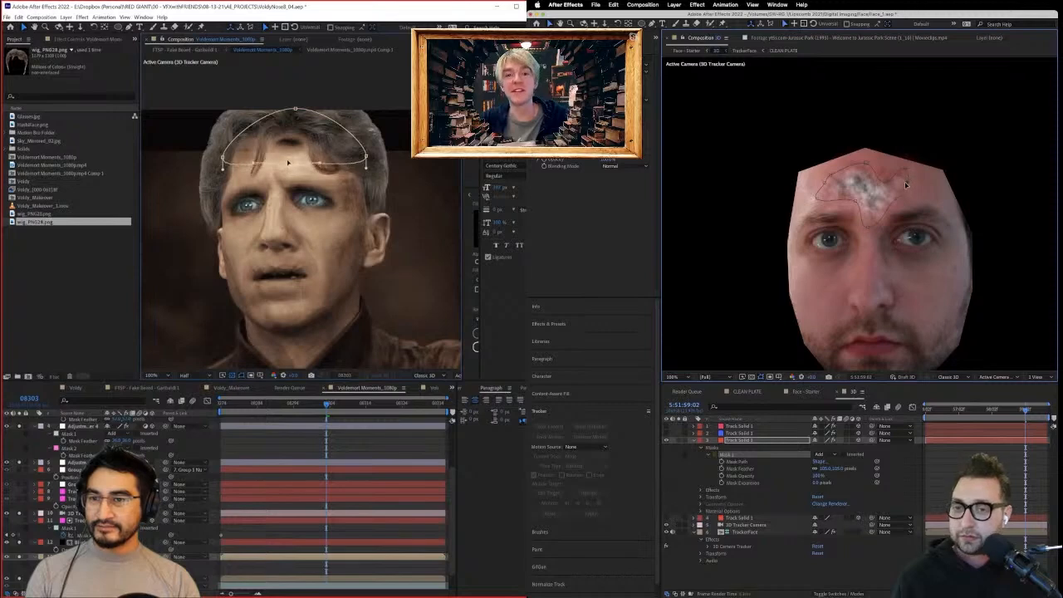
# Shift the whole skin patch mask upward over the wig, and tighten the wound mask's side on the Track Solid.
pyautogui.doubleClick(289, 147)
pyautogui.moveTo(293, 144); pyautogui.dragTo(294, 133)
pyautogui.doubleClick(288, 156)
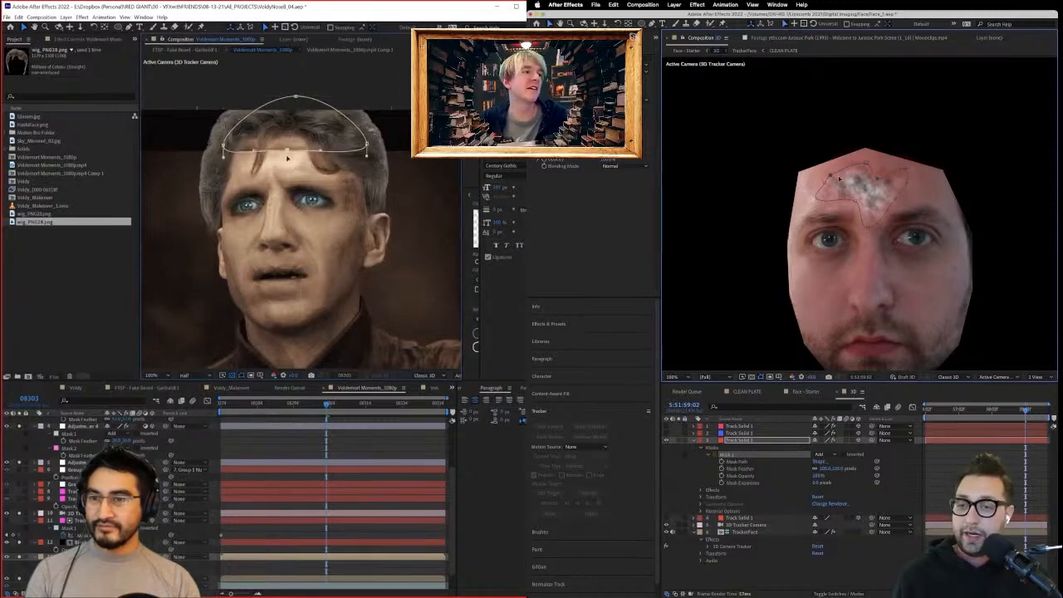
pyautogui.doubleClick(287, 156)
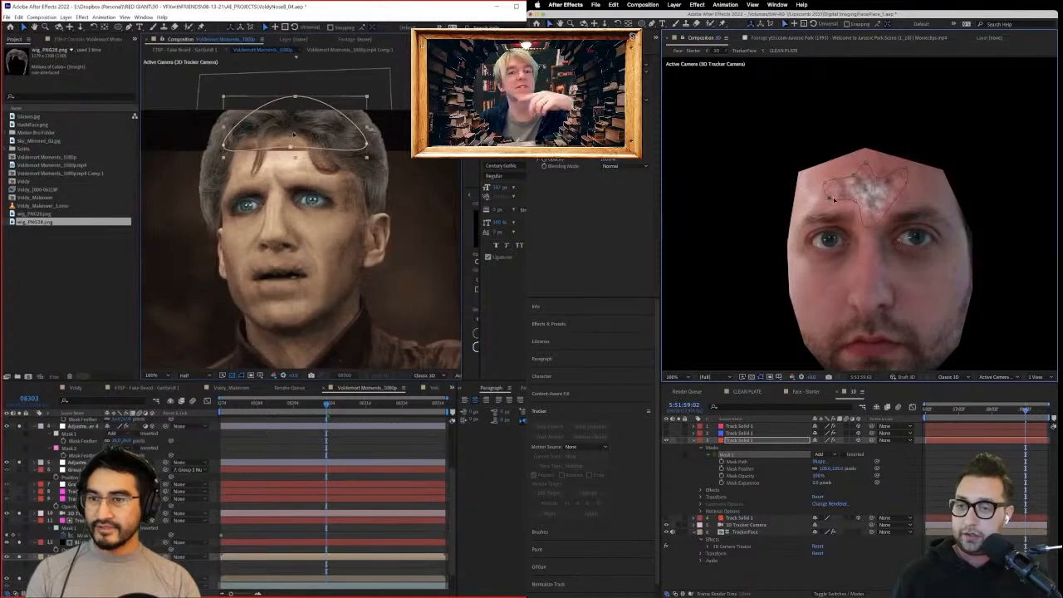
pyautogui.click(922, 477)
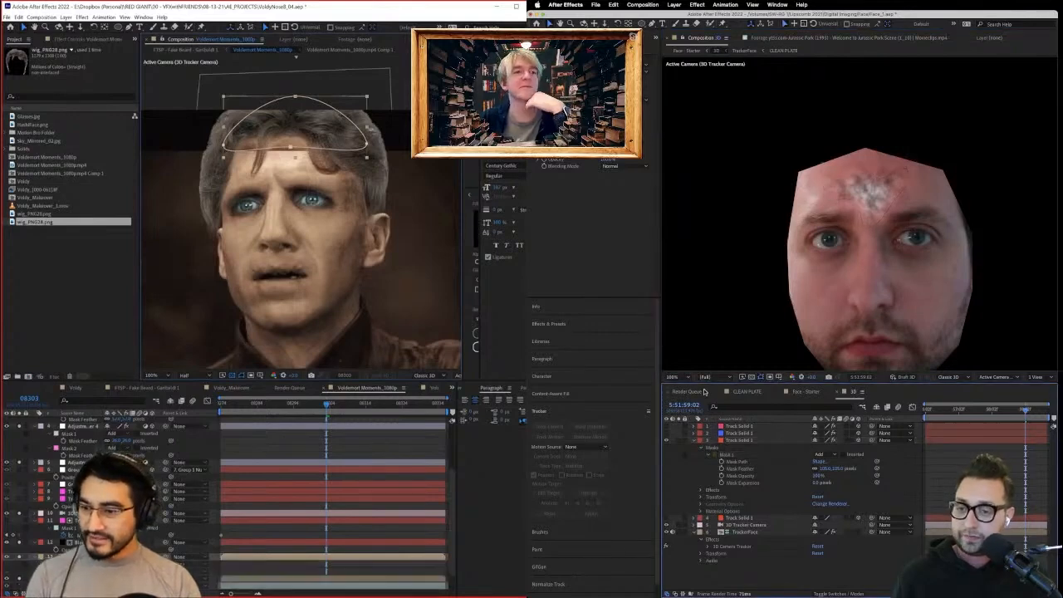
# Preview the reshaped forehead wound over the recolored face in Face - Starter.
pyautogui.click(801, 391)
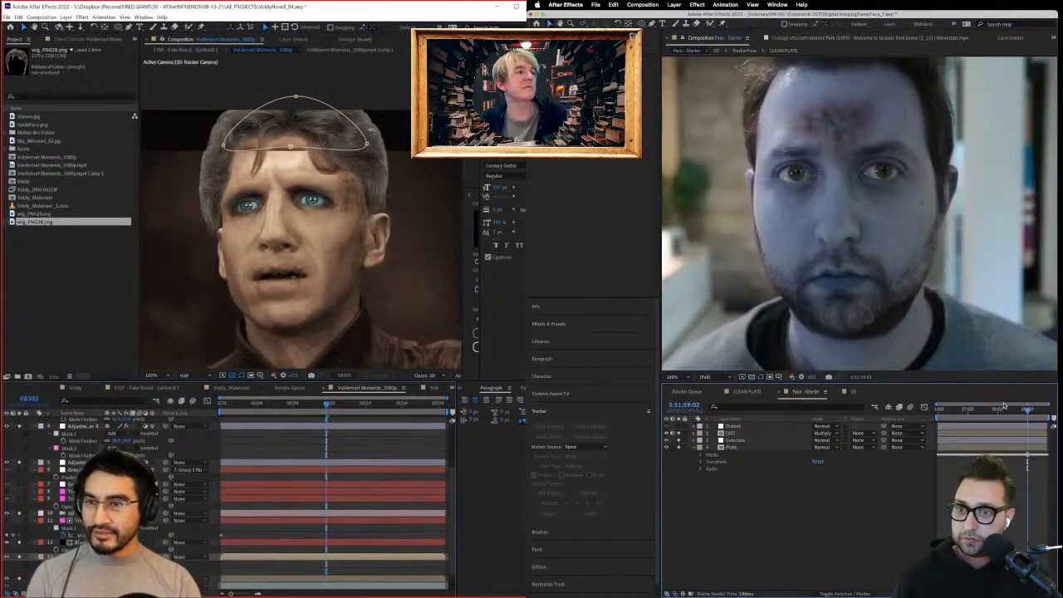
pyautogui.moveTo(988, 414); pyautogui.dragTo(855, 416)
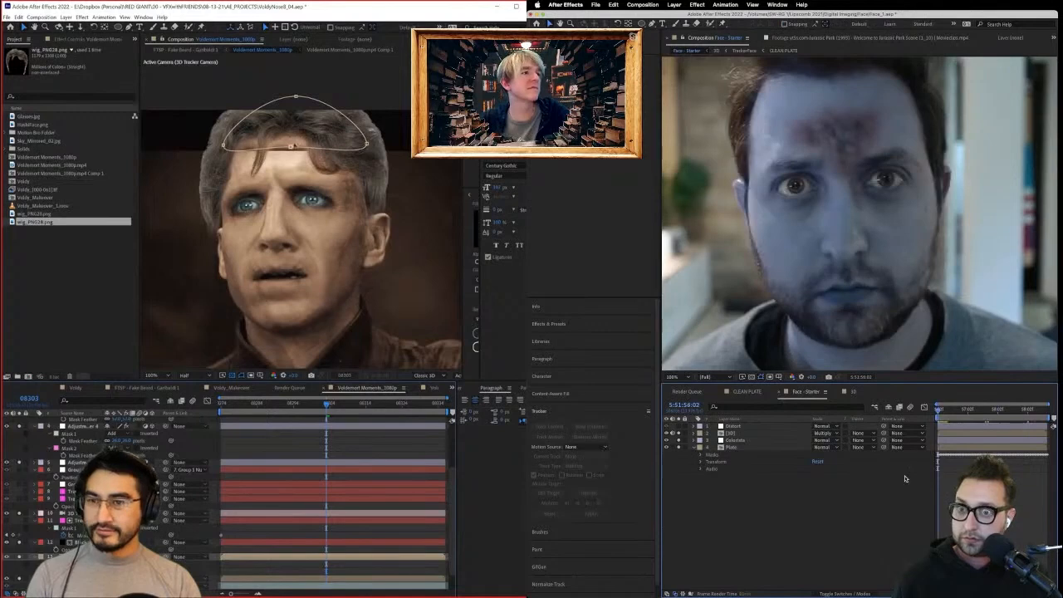
pyautogui.press('space')
# Curve the skin patch mask's bottom edge downward, and extend the mask slightly toward the left side of the wig.
pyautogui.moveTo(291, 146); pyautogui.dragTo(331, 161)
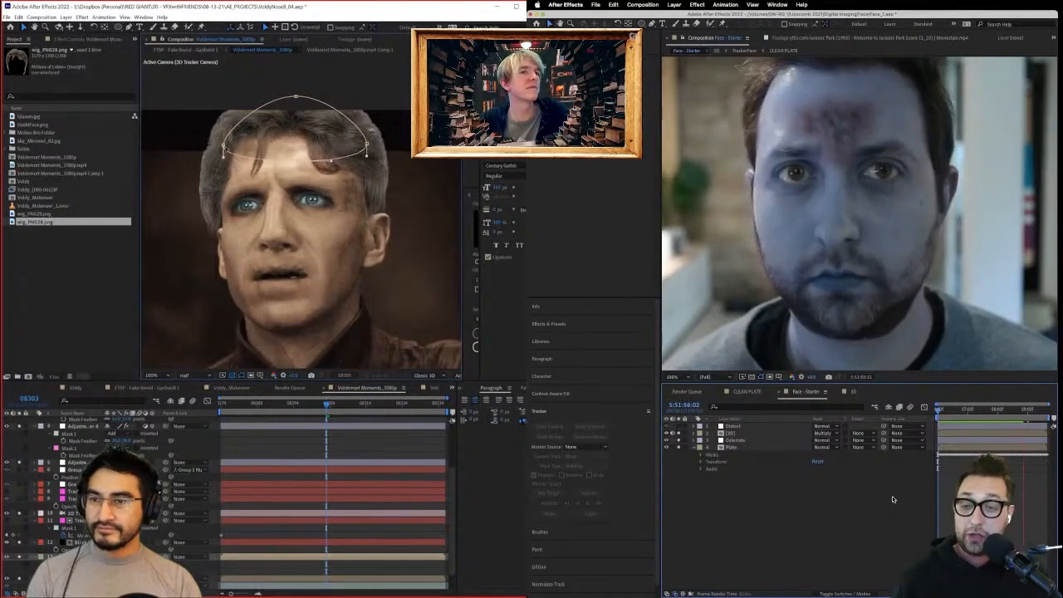
pyautogui.moveTo(223, 146); pyautogui.dragTo(219, 154)
pyautogui.moveTo(368, 145); pyautogui.dragTo(319, 148)
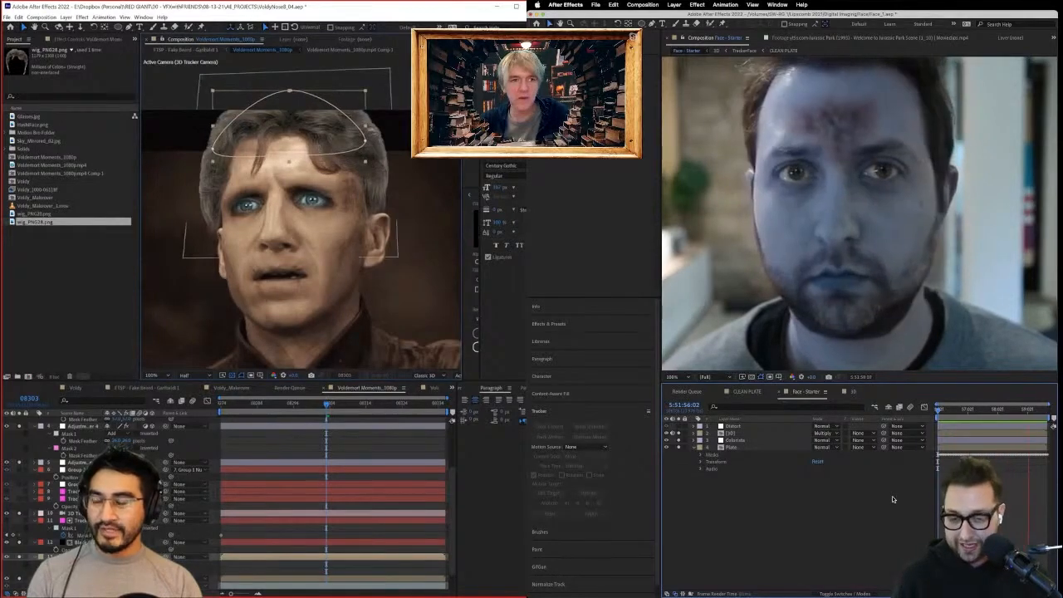
pyautogui.press('Return')
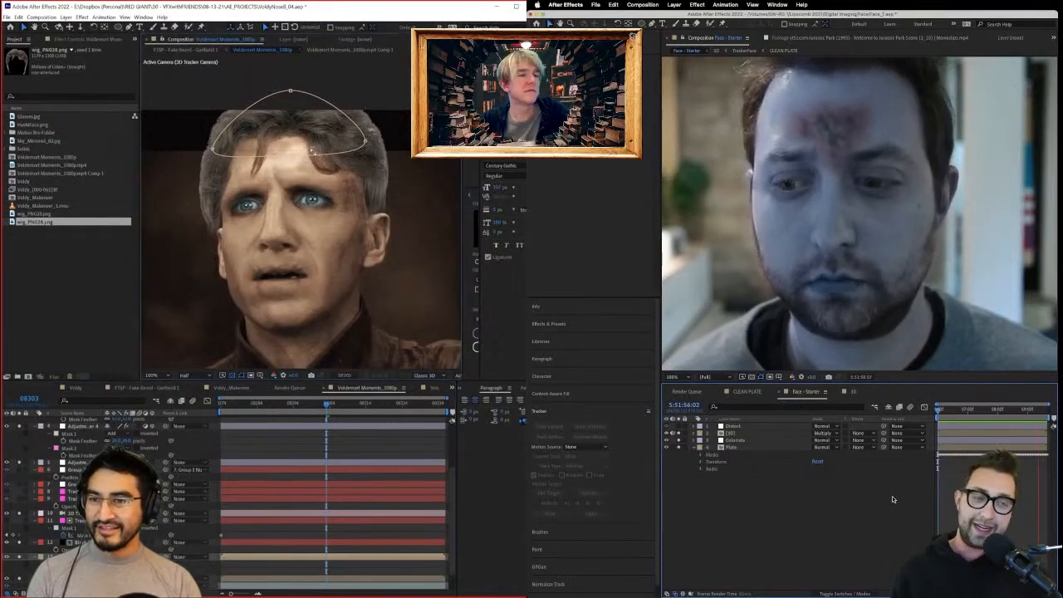
# Move the whole skin patch mask further left, and pull its left point back inward to the hair.
pyautogui.doubleClick(312, 153)
pyautogui.moveTo(318, 147); pyautogui.dragTo(304, 148)
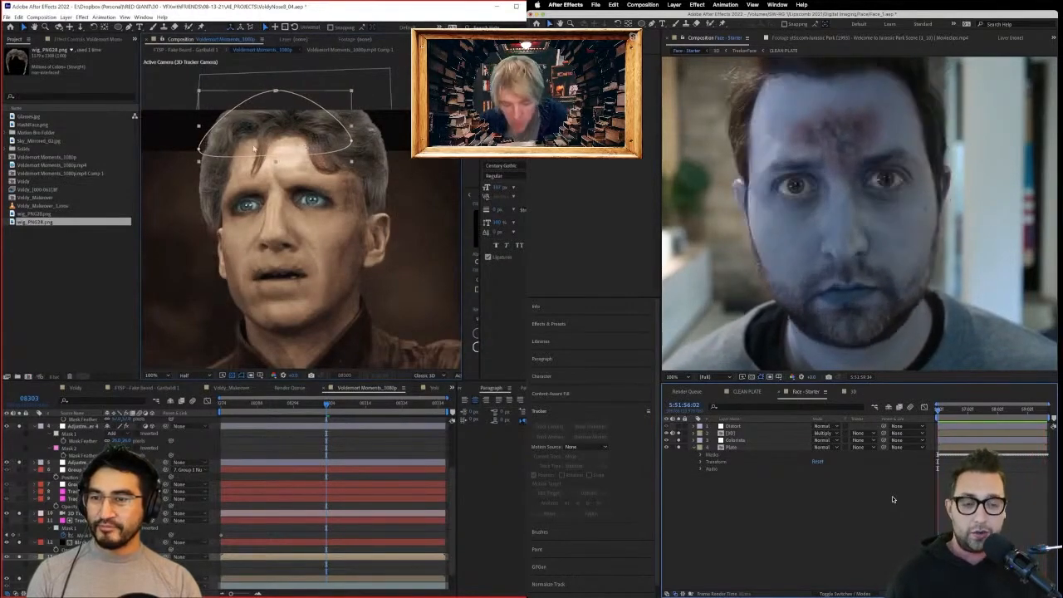
pyautogui.doubleClick(200, 150)
pyautogui.moveTo(200, 150); pyautogui.dragTo(230, 155)
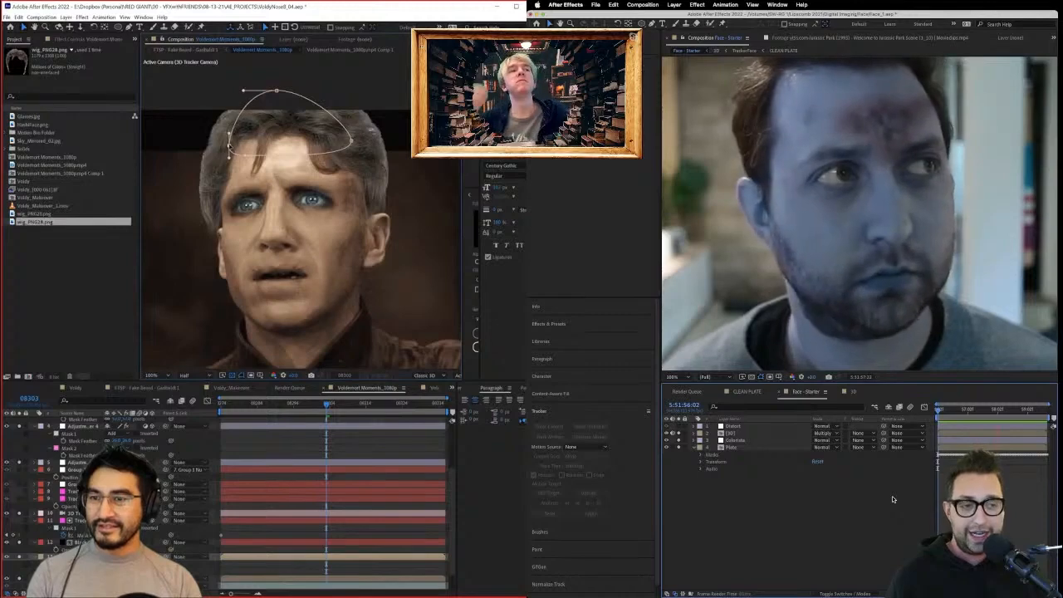
# Animate the skin patch mask from frame 08274, shifting it right and slightly up at frame 08298 to follow the head.
pyautogui.click(303, 405)
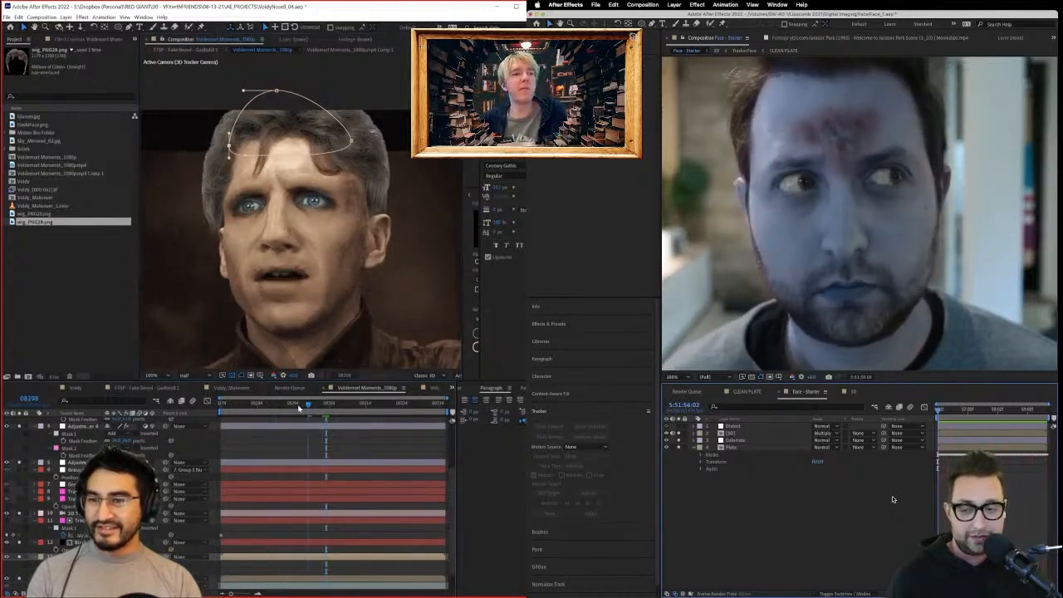
pyautogui.moveTo(299, 408); pyautogui.dragTo(220, 408)
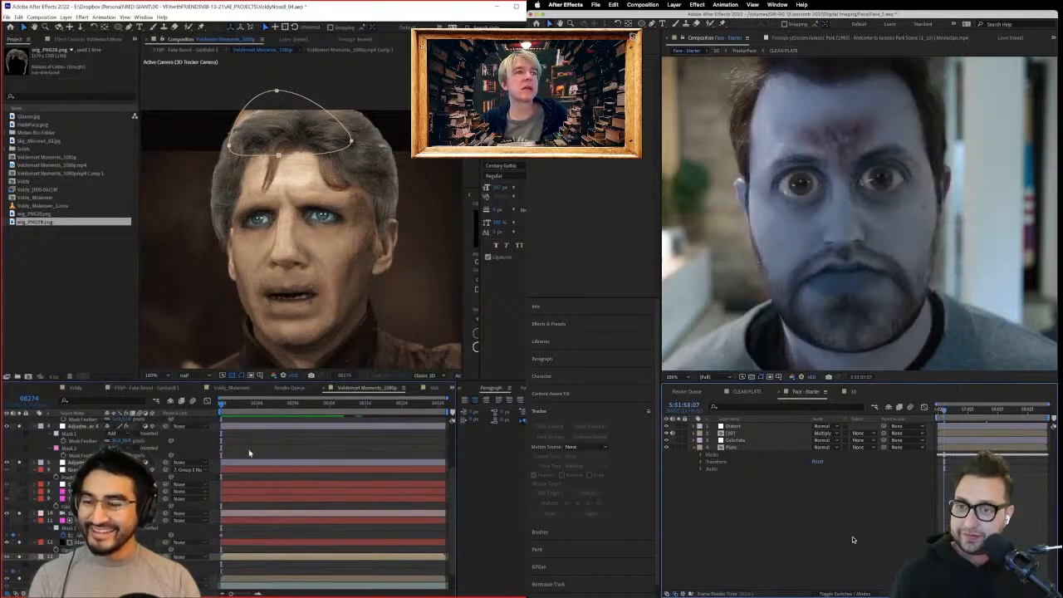
pyautogui.press('space')
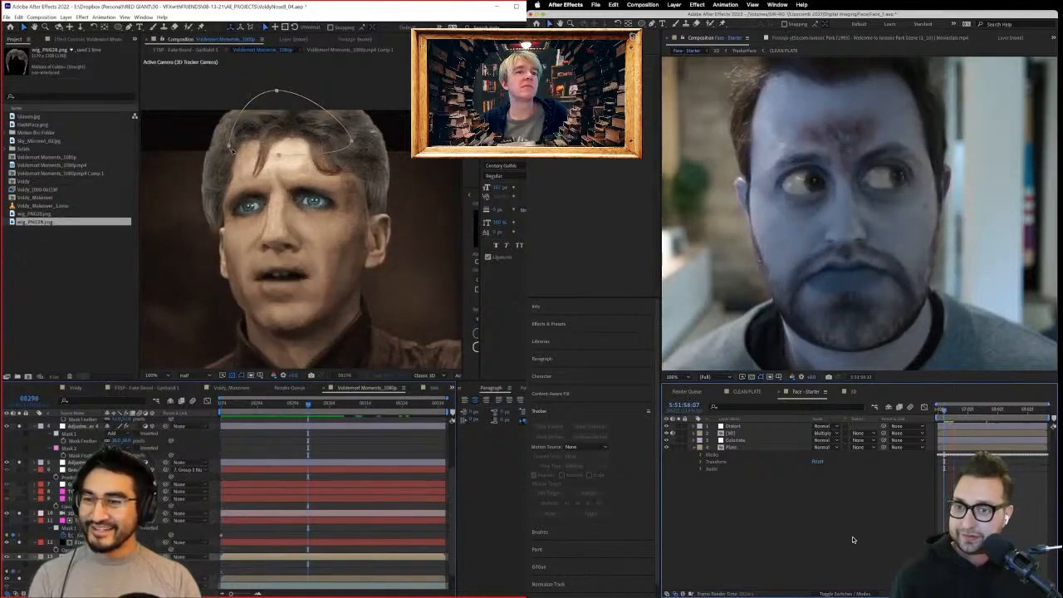
pyautogui.moveTo(276, 91); pyautogui.dragTo(284, 88)
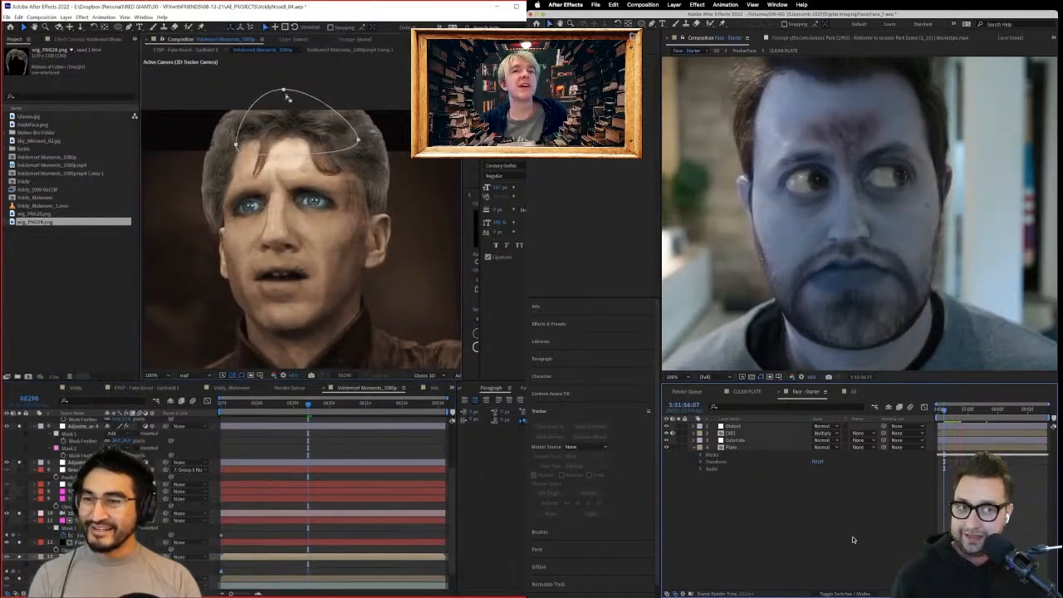
pyautogui.press('space')
pyautogui.moveTo(308, 404); pyautogui.dragTo(221, 404)
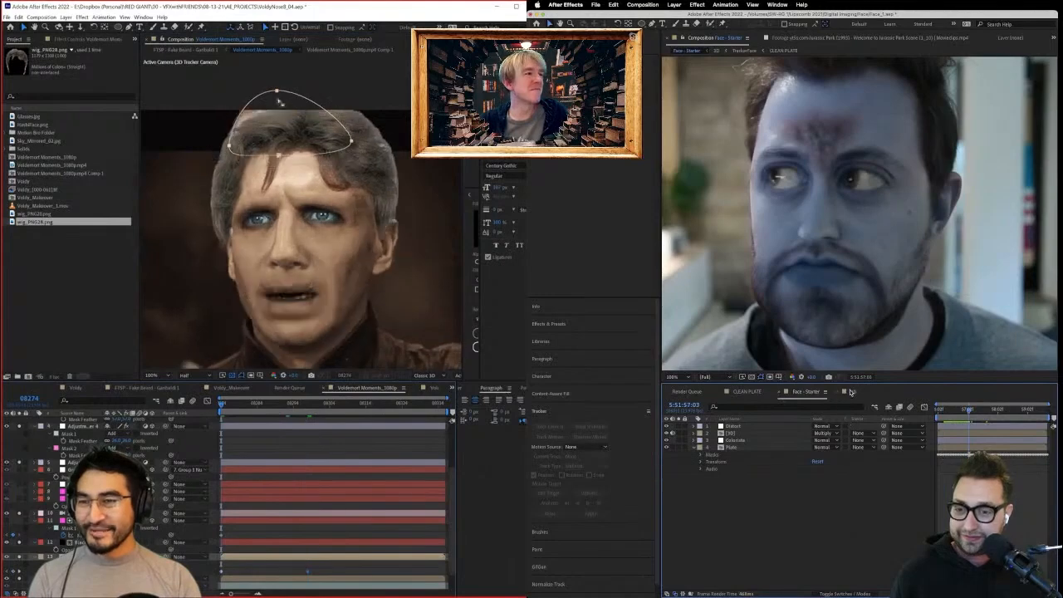
# Move the skin patch mask down and right at frame 08329, and push the wound mask's upper edge outward in the 3D composition.
pyautogui.click(851, 391)
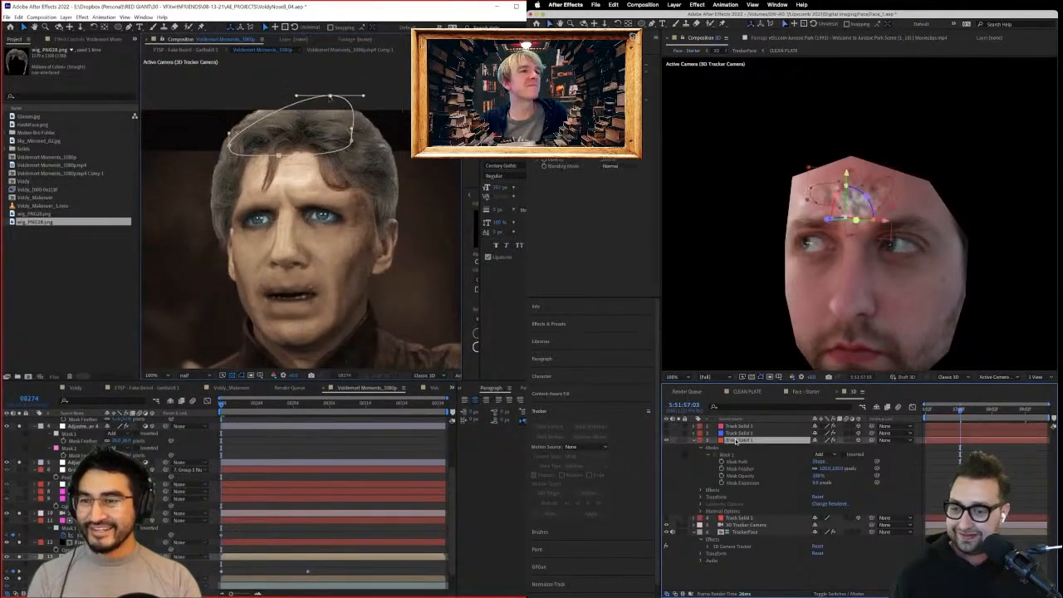
pyautogui.moveTo(314, 404); pyautogui.dragTo(419, 403)
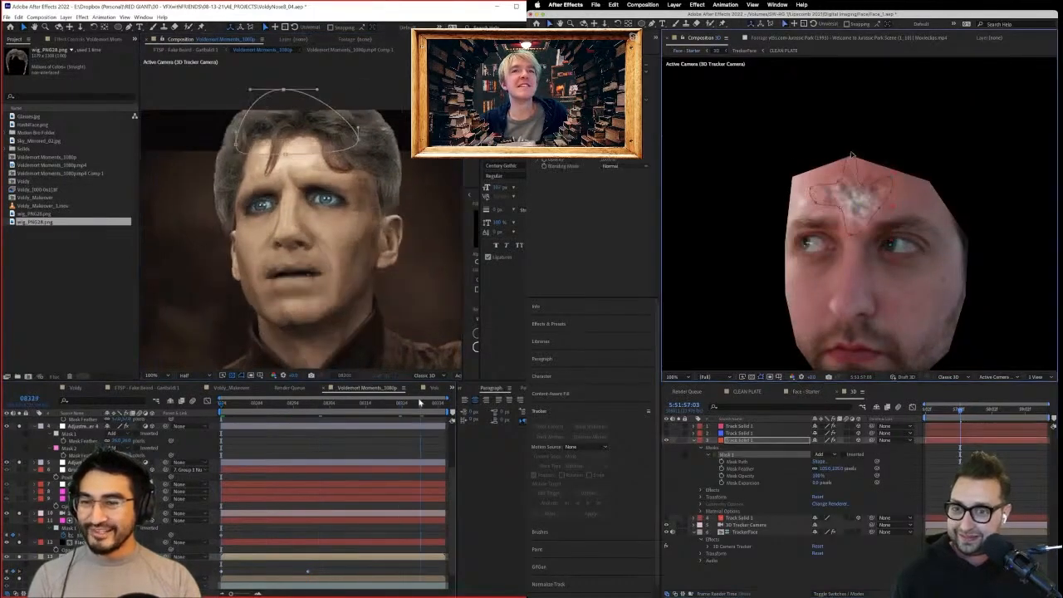
pyautogui.doubleClick(284, 91)
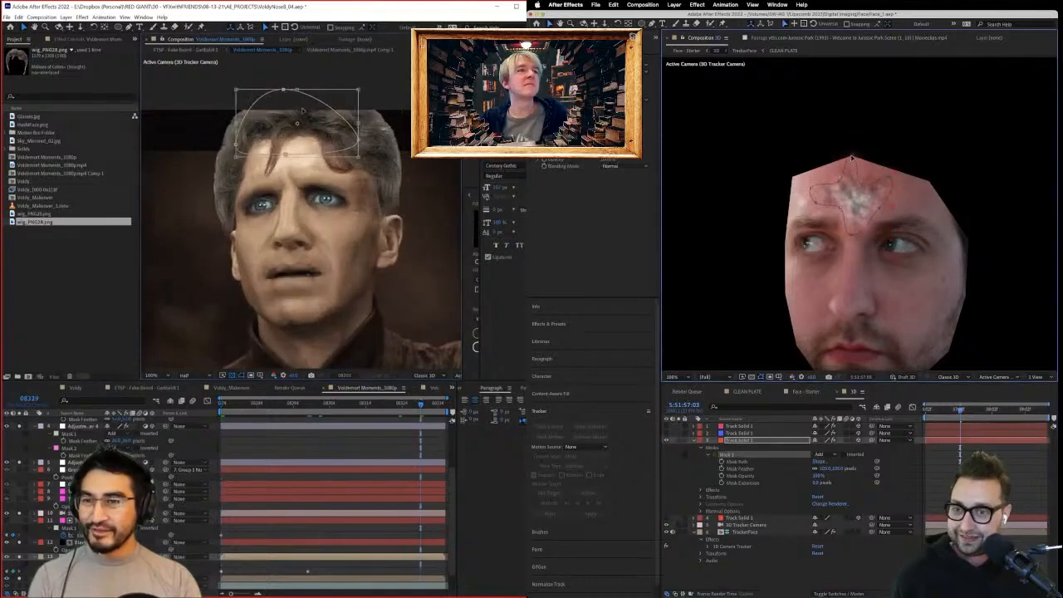
pyautogui.moveTo(300, 110); pyautogui.dragTo(312, 114)
pyautogui.moveTo(839, 179); pyautogui.dragTo(837, 168)
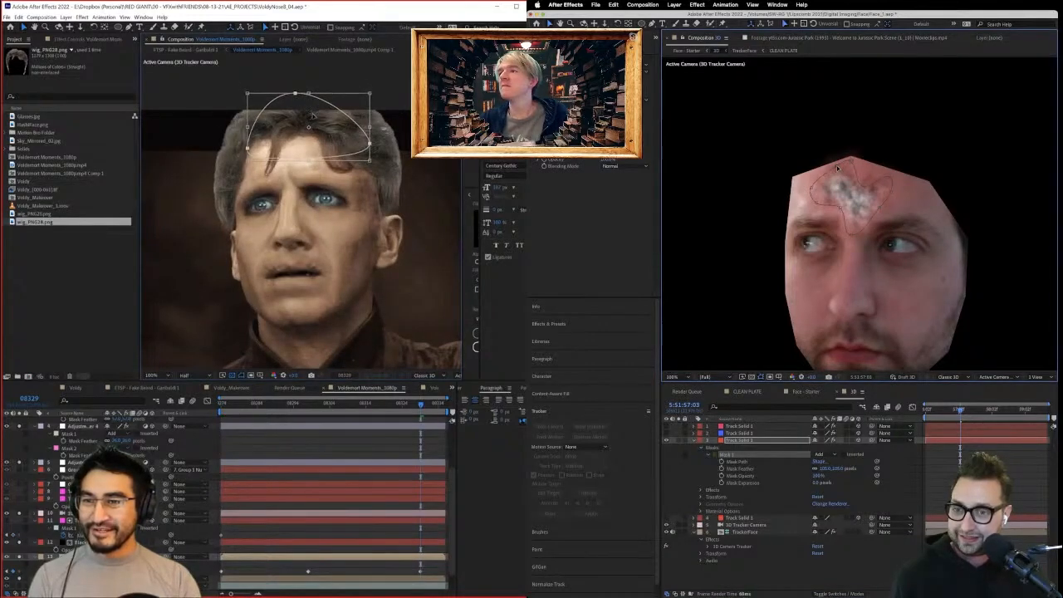
# Pull the skin patch mask's left point outward at frame 08335, and extend the wound mask's upper right edge on the forehead.
pyautogui.click(443, 404)
pyautogui.click(864, 184)
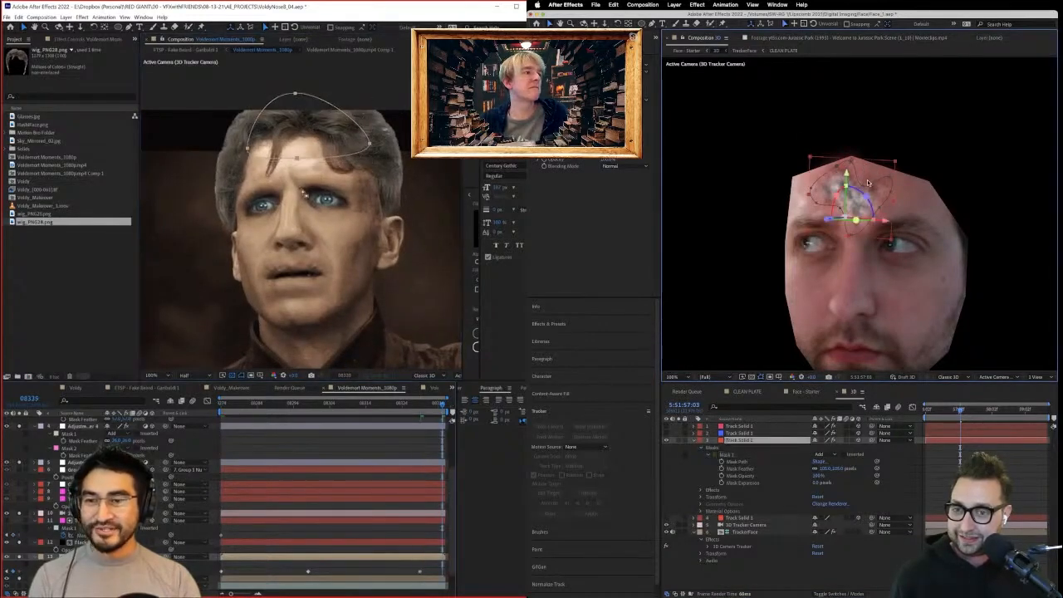
pyautogui.press('super+z')
pyautogui.doubleClick(291, 161)
pyautogui.press('Return')
pyautogui.moveTo(868, 177); pyautogui.dragTo(877, 164)
pyautogui.moveTo(247, 152); pyautogui.dragTo(241, 155)
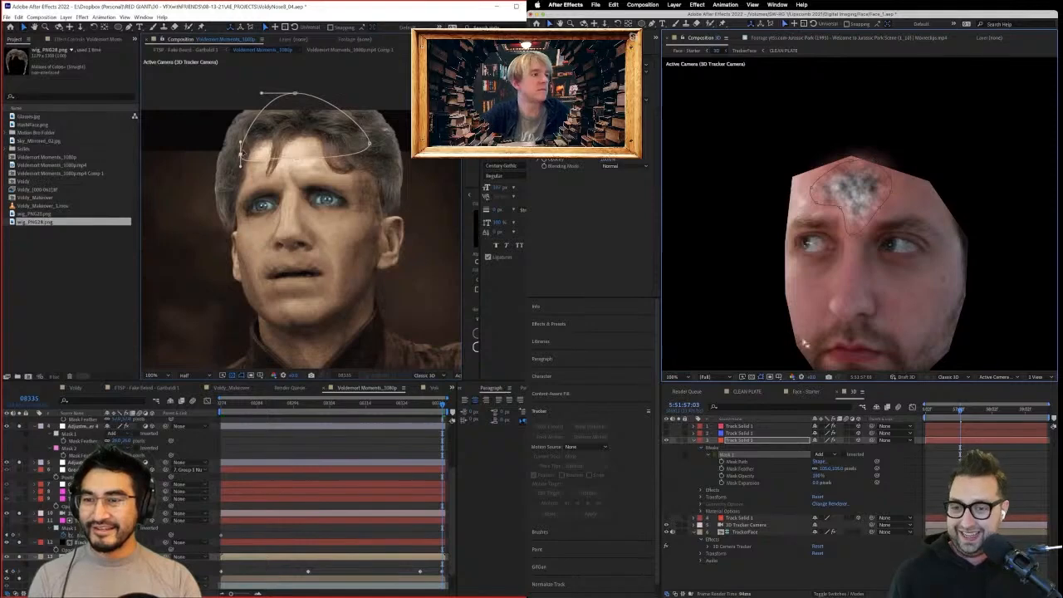
# Switch to the Face - Starter composition and play both shots to review the tracked wound, wig and skin patch.
pyautogui.click(749, 391)
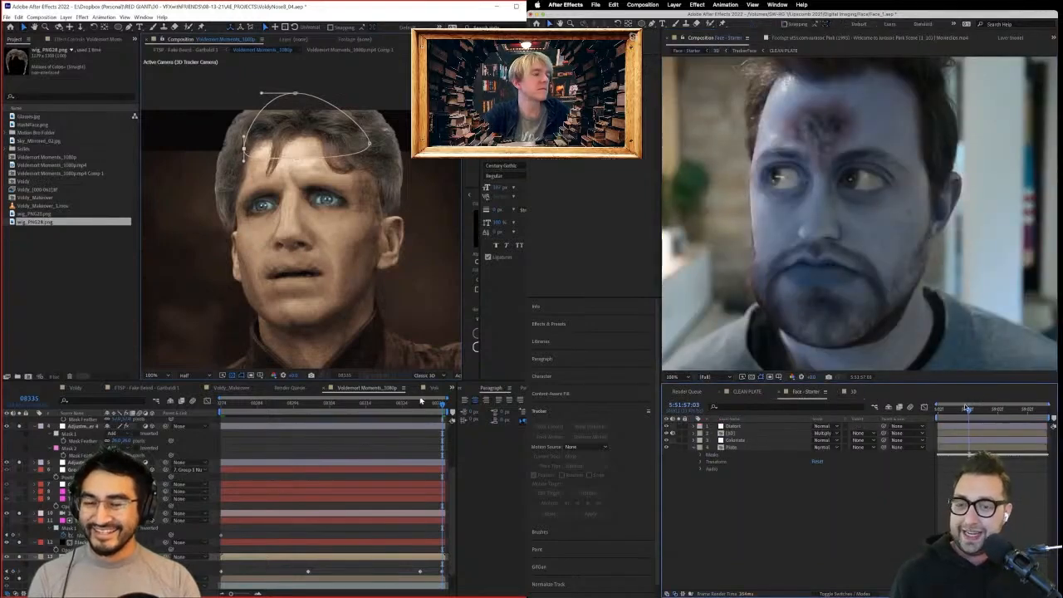
pyautogui.moveTo(420, 406); pyautogui.dragTo(155, 421)
pyautogui.moveTo(916, 412); pyautogui.dragTo(889, 424)
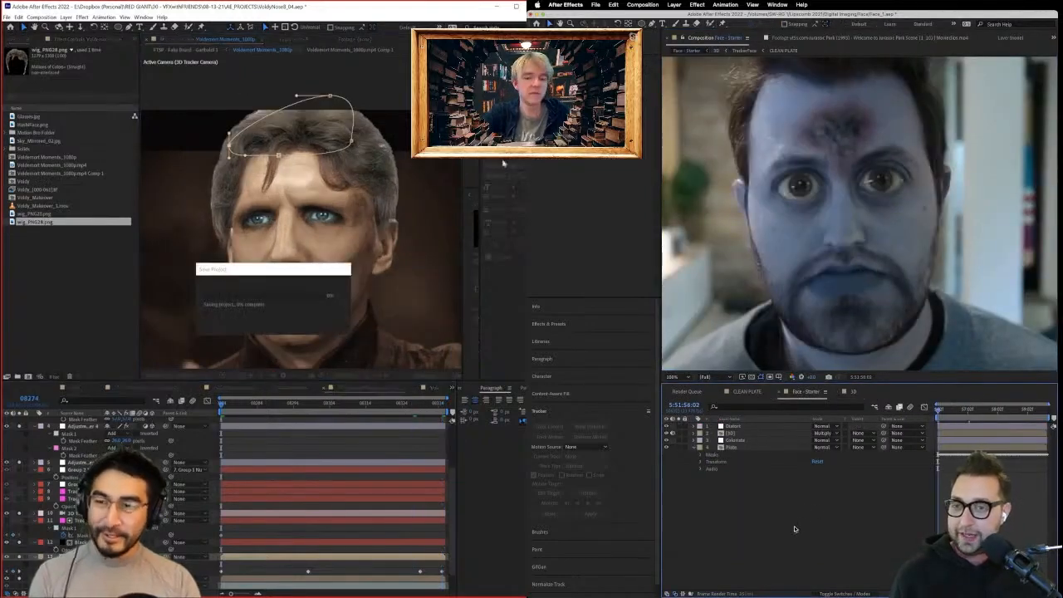
pyautogui.press('space')
pyautogui.press('space')
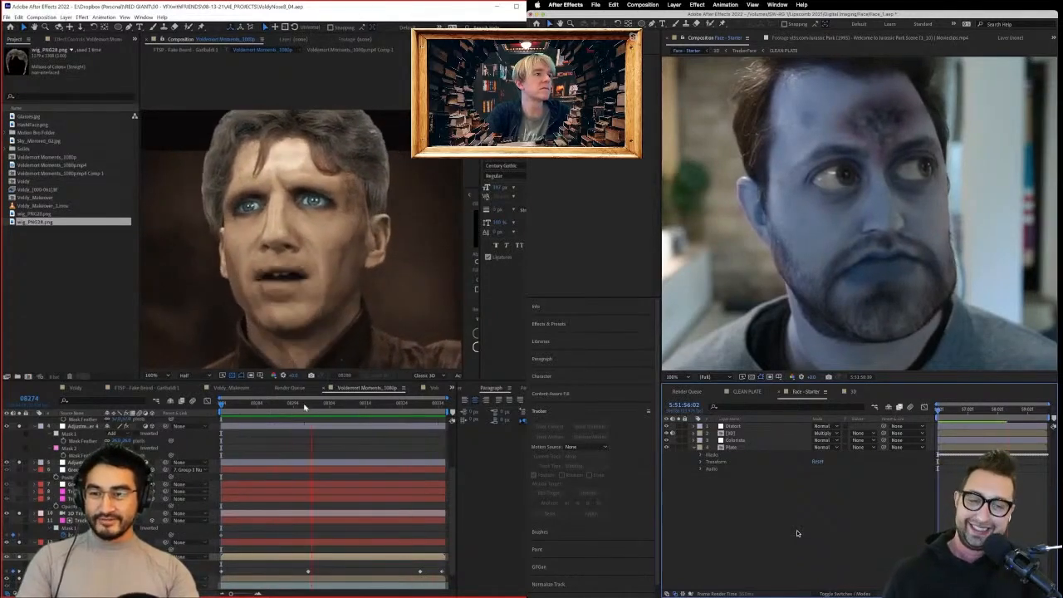
pyautogui.click(304, 406)
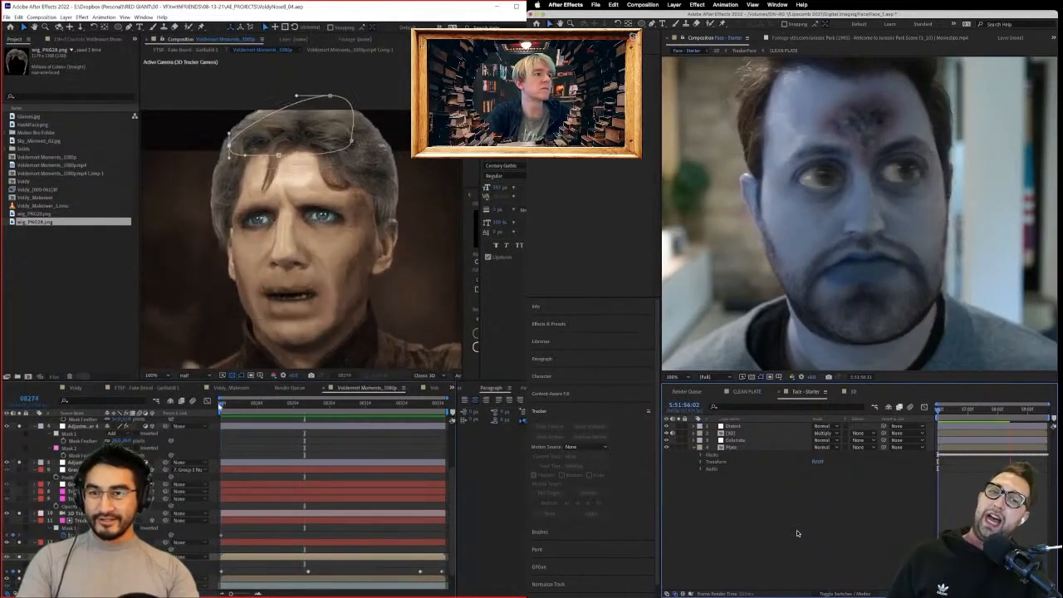
pyautogui.moveTo(220, 406); pyautogui.dragTo(449, 406)
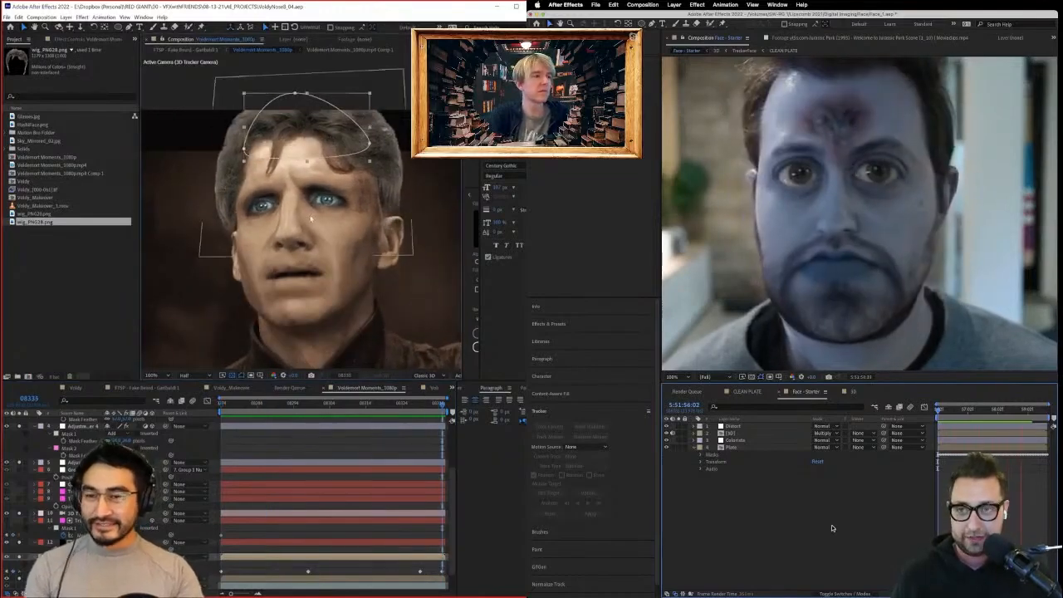
pyautogui.click(380, 191)
pyautogui.press('space')
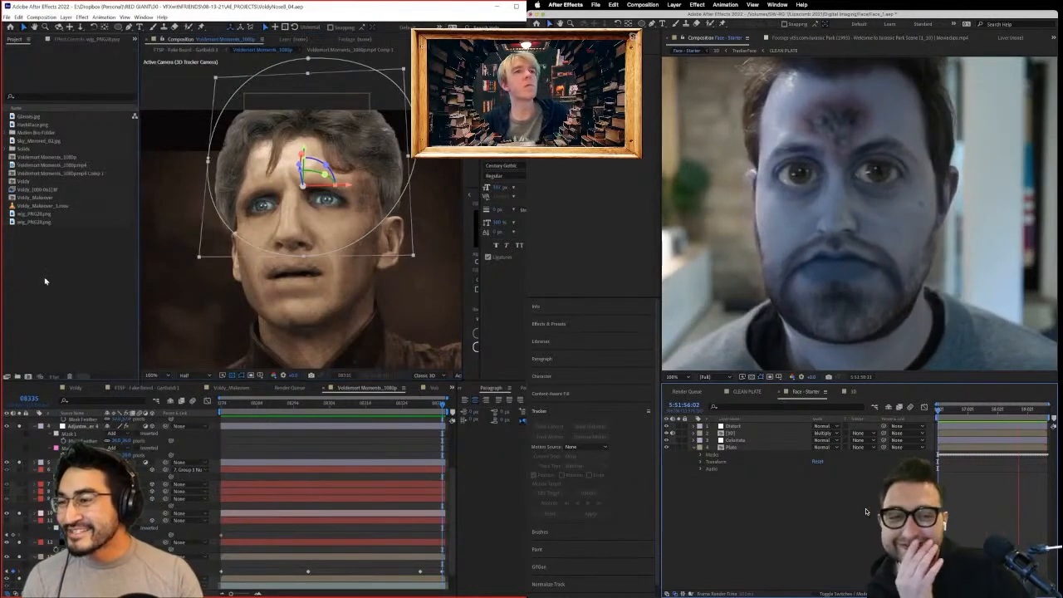
# Add the existing Glasses.jpg as the topmost layer of the Voldemort composition, and duplicate the Distort layer in Face - Starter.
pyautogui.hotkey('ctrl', 'i')
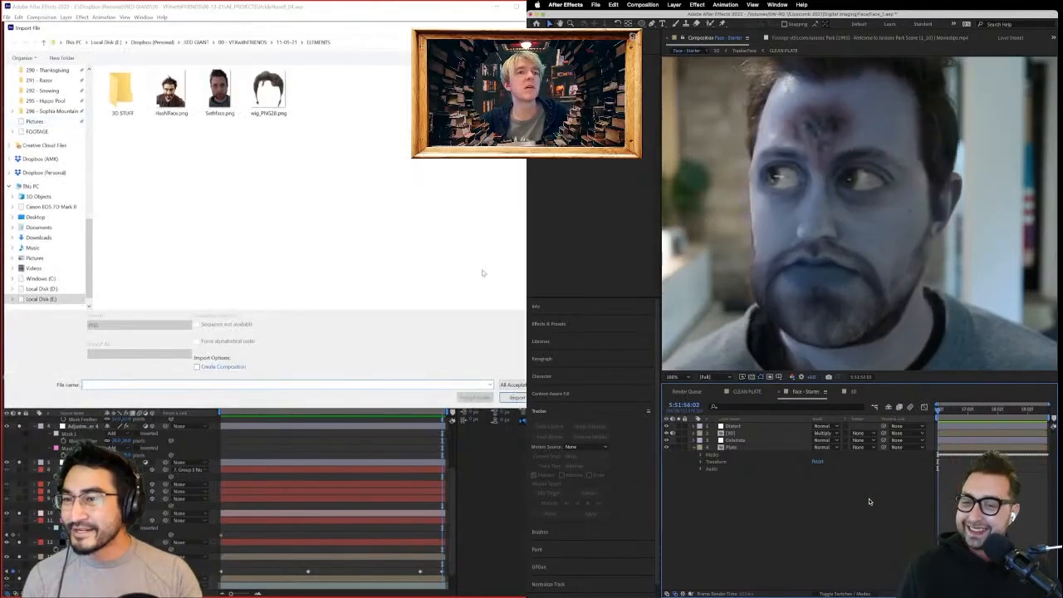
pyautogui.click(515, 396)
pyautogui.press('space')
pyautogui.moveTo(29, 119); pyautogui.dragTo(29, 120)
pyautogui.moveTo(993, 411); pyautogui.dragTo(957, 414)
pyautogui.moveTo(30, 119); pyautogui.dragTo(123, 245)
pyautogui.moveTo(957, 413); pyautogui.dragTo(929, 418)
pyautogui.moveTo(123, 244); pyautogui.dragTo(85, 425)
pyautogui.click(734, 427)
pyautogui.hotkey('ctrl', 'd')
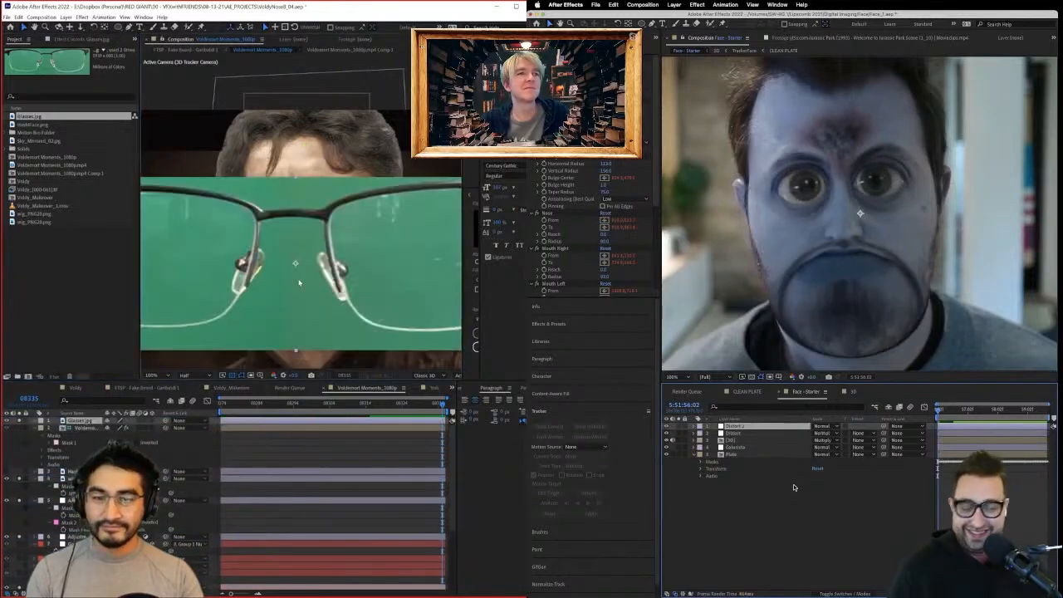
# Key out the glasses' green background with Primatte Keyer 6 at frame 08274, and duplicate the Distort 2 layer.
pyautogui.press('a')
pyautogui.press('Home')
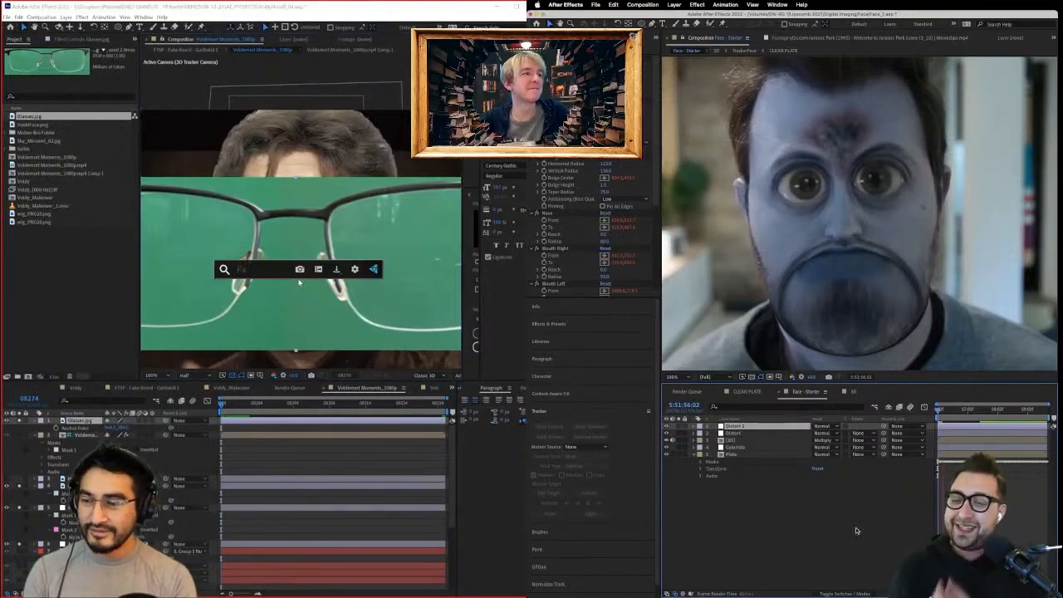
pyautogui.hotkey('ctrl', 'space')
pyautogui.write('o')
pyautogui.press('BackSpace')
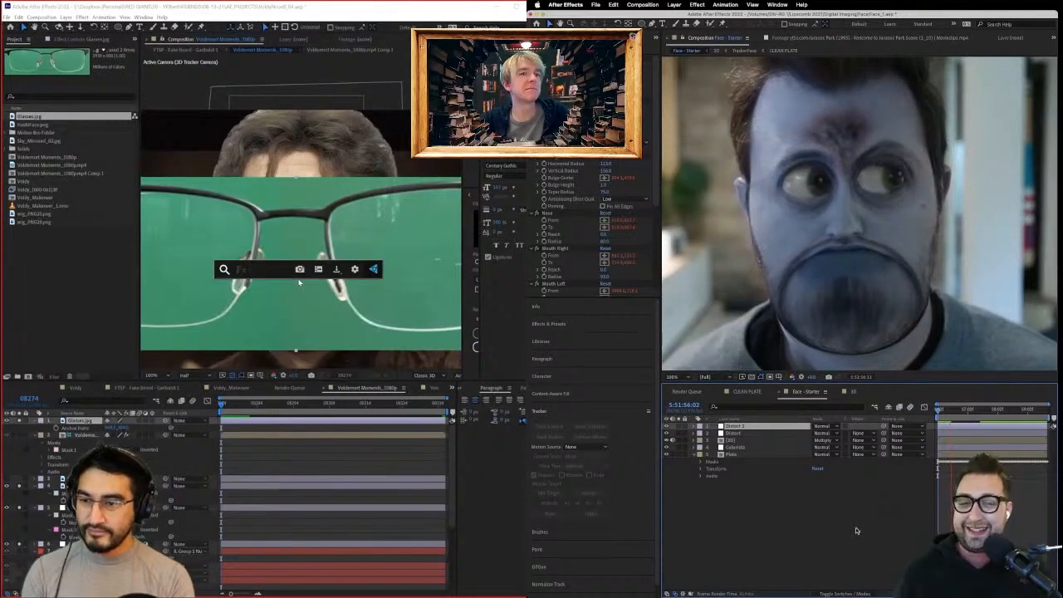
pyautogui.write('prima')
pyautogui.press('Return')
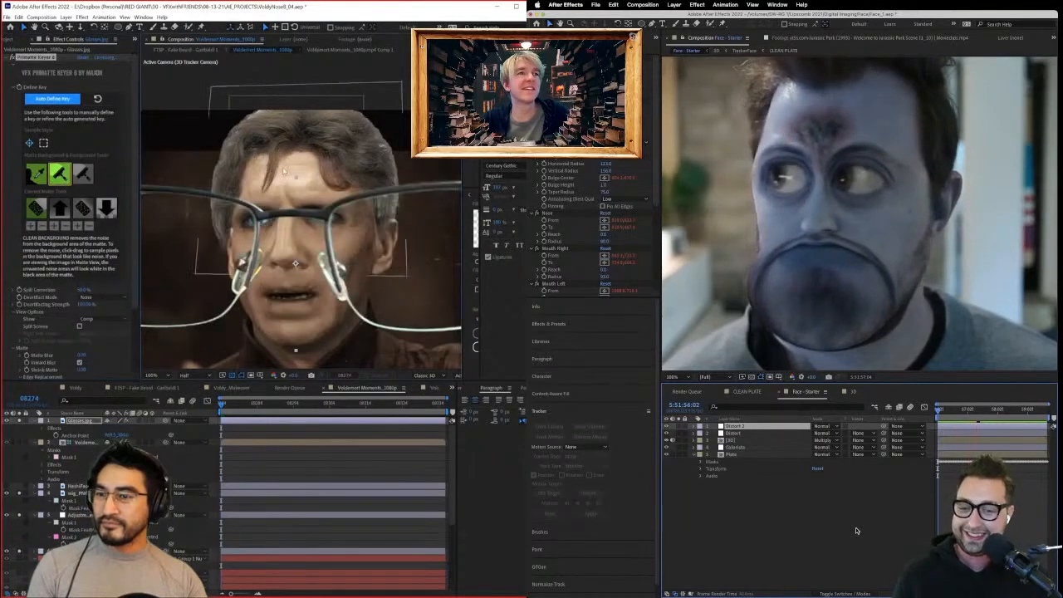
pyautogui.press('super+d')
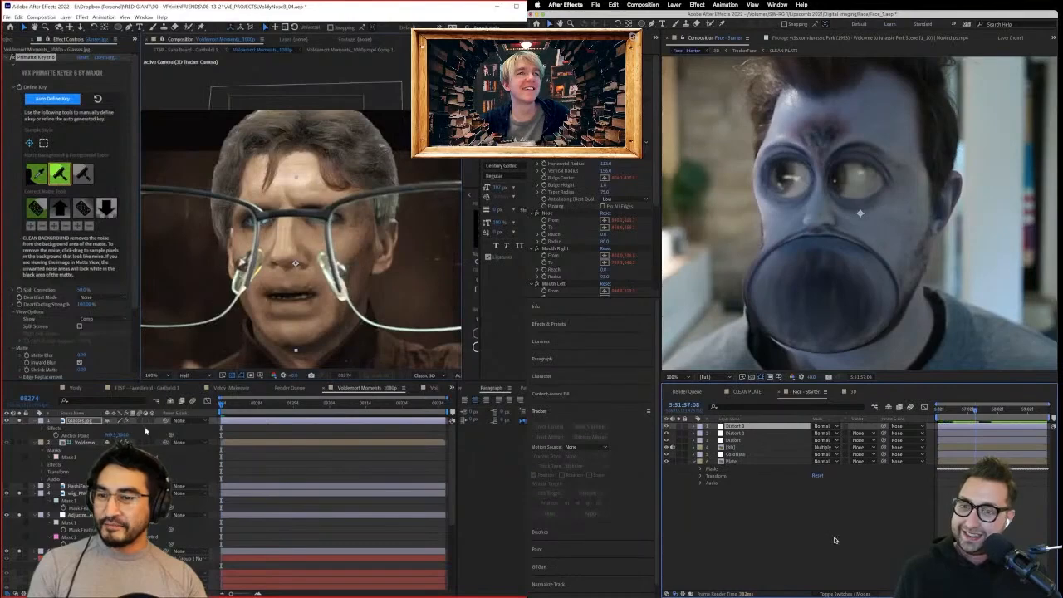
# Make the glasses layer 3D, scale it down to the width of the face, and lower it over the eyes.
pyautogui.click(88, 421)
pyautogui.click(152, 421)
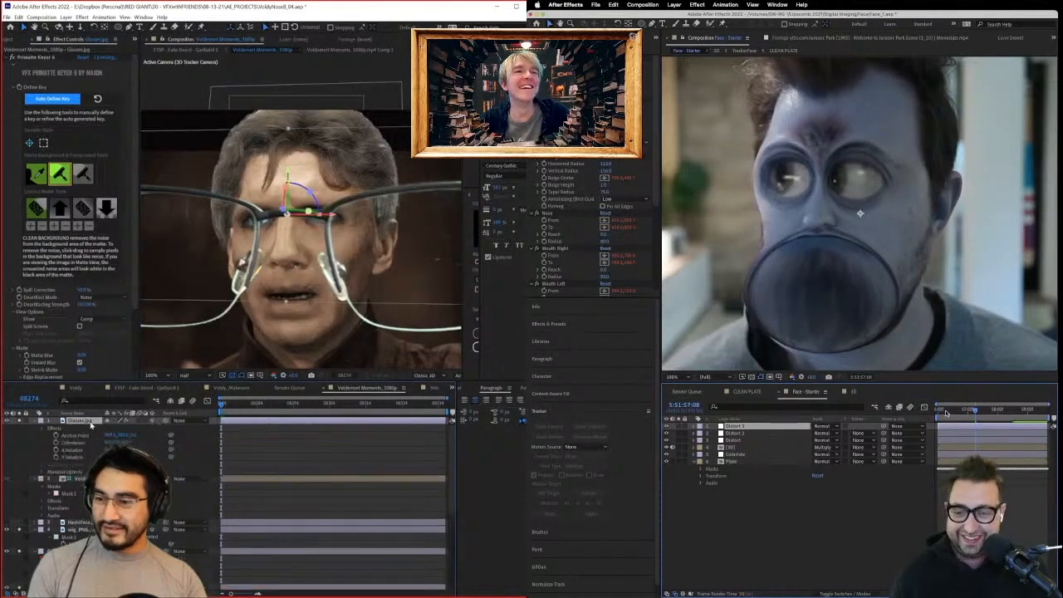
pyautogui.press('s')
pyautogui.moveTo(946, 413); pyautogui.dragTo(938, 412)
pyautogui.moveTo(132, 428); pyautogui.dragTo(103, 427)
pyautogui.scroll(-5, 534, 204)
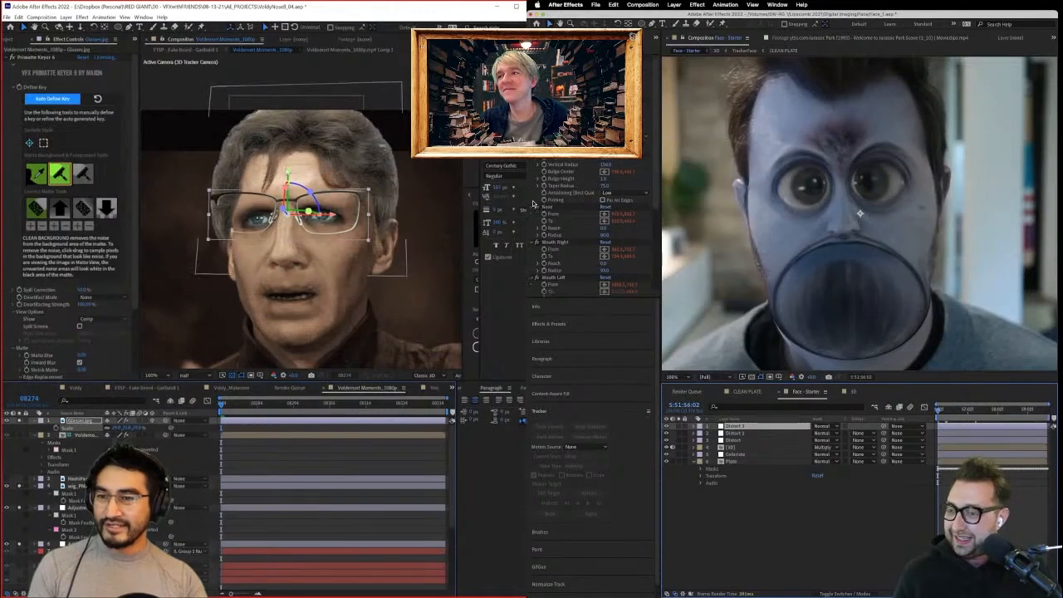
pyautogui.moveTo(288, 172); pyautogui.dragTo(308, 203)
# Open the Whole Mouth effect's Bulge Center expression on the Distort 3 layer, and shrink the glasses slightly.
pyautogui.click(569, 243)
pyautogui.click(695, 427)
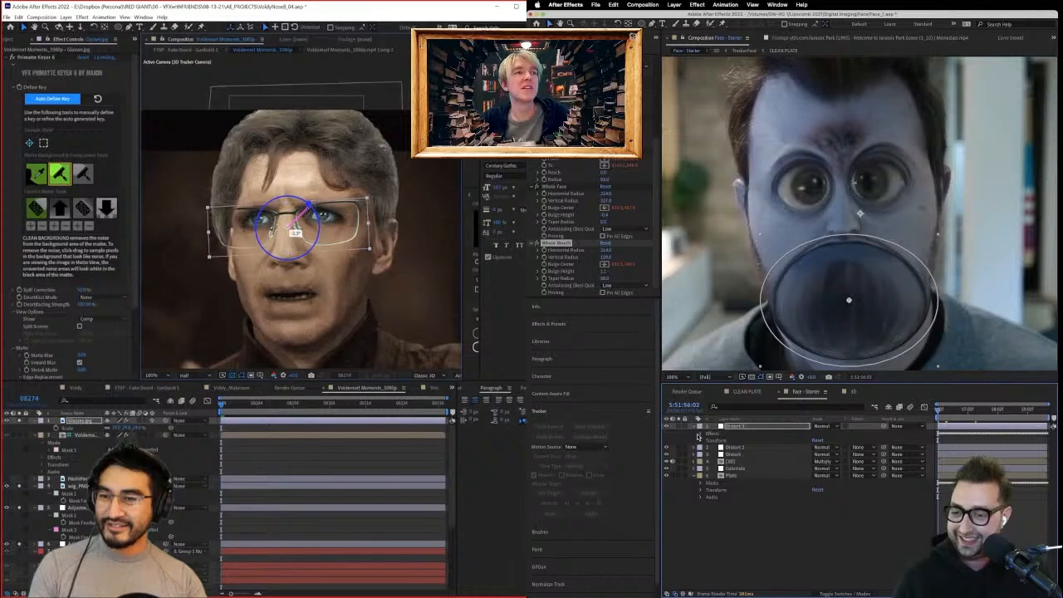
pyautogui.click(698, 434)
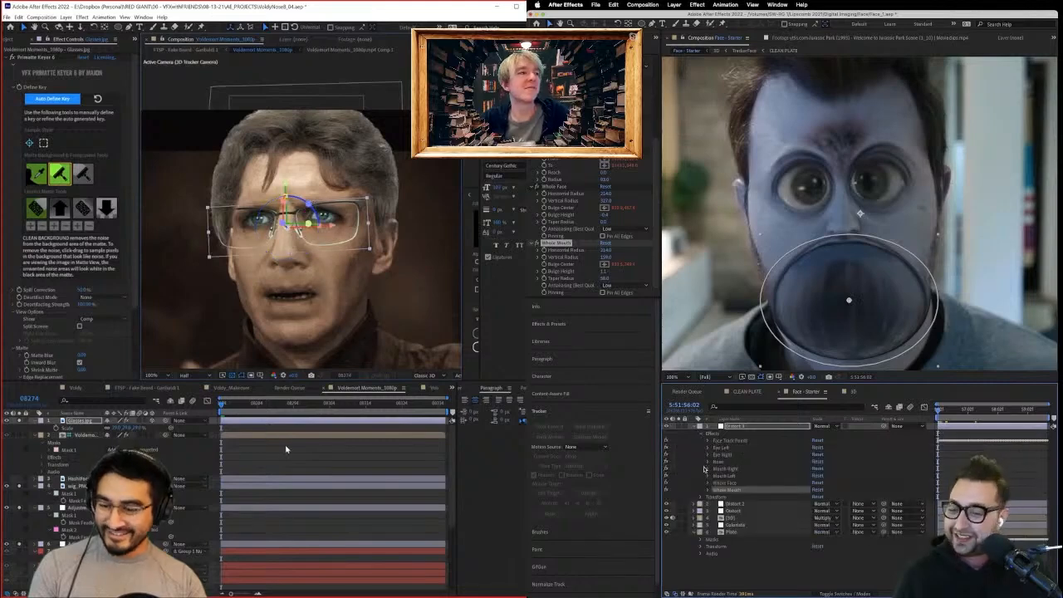
pyautogui.click(708, 490)
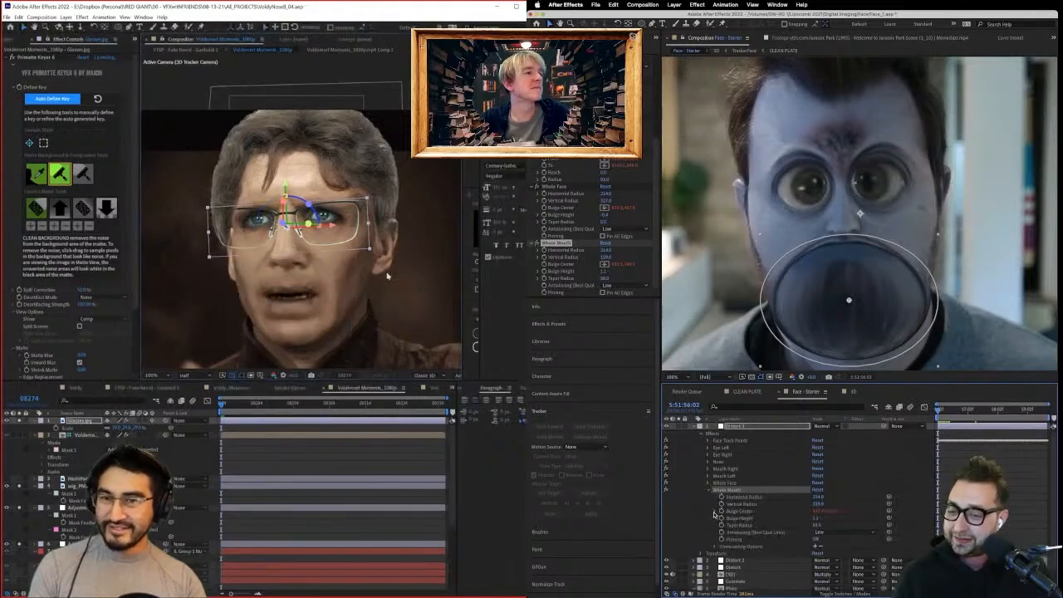
pyautogui.click(714, 511)
pyautogui.moveTo(367, 201); pyautogui.dragTo(368, 206)
pyautogui.click(1026, 517)
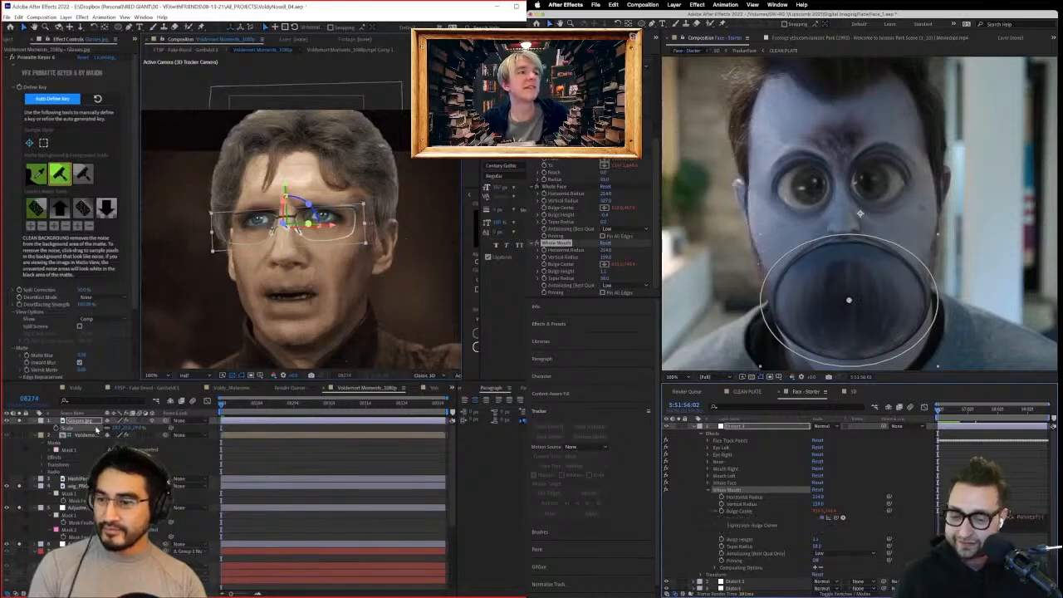
pyautogui.click(82, 421)
pyautogui.click(905, 462)
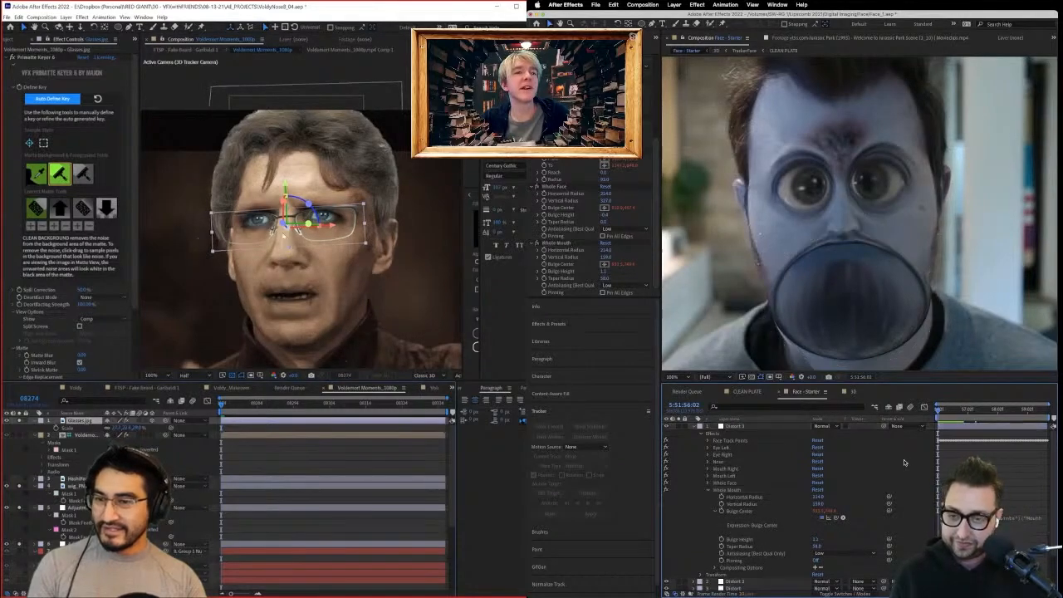
# Adjust the glasses' fit over the eyes, and reveal the Whole Mouth effect's Bulge Center expression on the Distort 2 layer.
pyautogui.moveTo(283, 223); pyautogui.dragTo(367, 255)
pyautogui.scroll(-3, 774, 533)
pyautogui.click(695, 538)
pyautogui.click(701, 545)
pyautogui.scroll(-3, 712, 558)
pyautogui.scroll(-1, 713, 558)
pyautogui.click(708, 544)
pyautogui.scroll(-2, 723, 544)
pyautogui.click(712, 553)
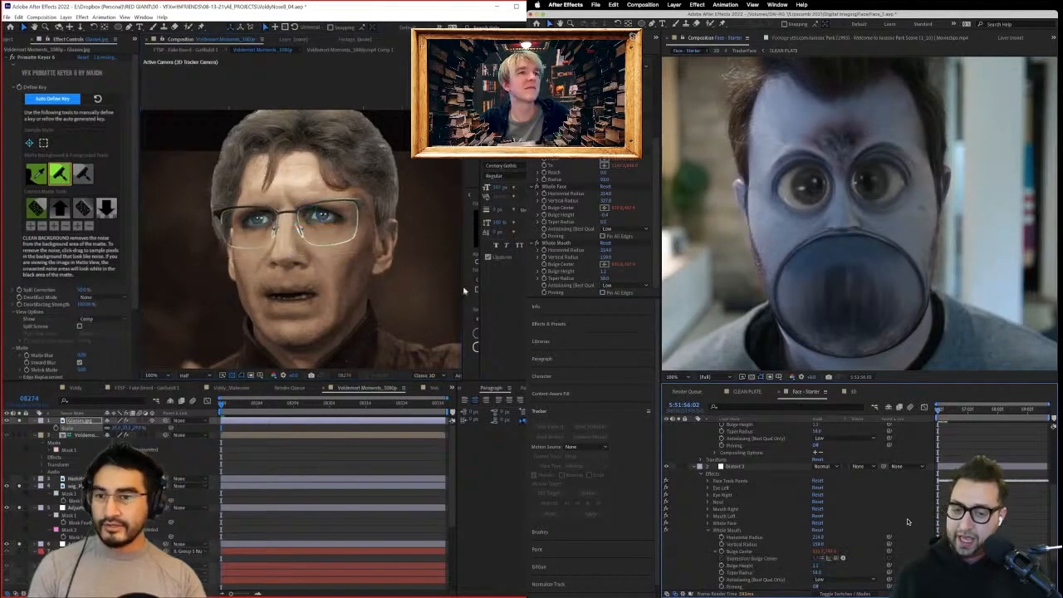
# Preview the glasses on the moving head, and edit Distort 2's Bulge Center expression with its Mouth track points expanded.
pyautogui.press('space')
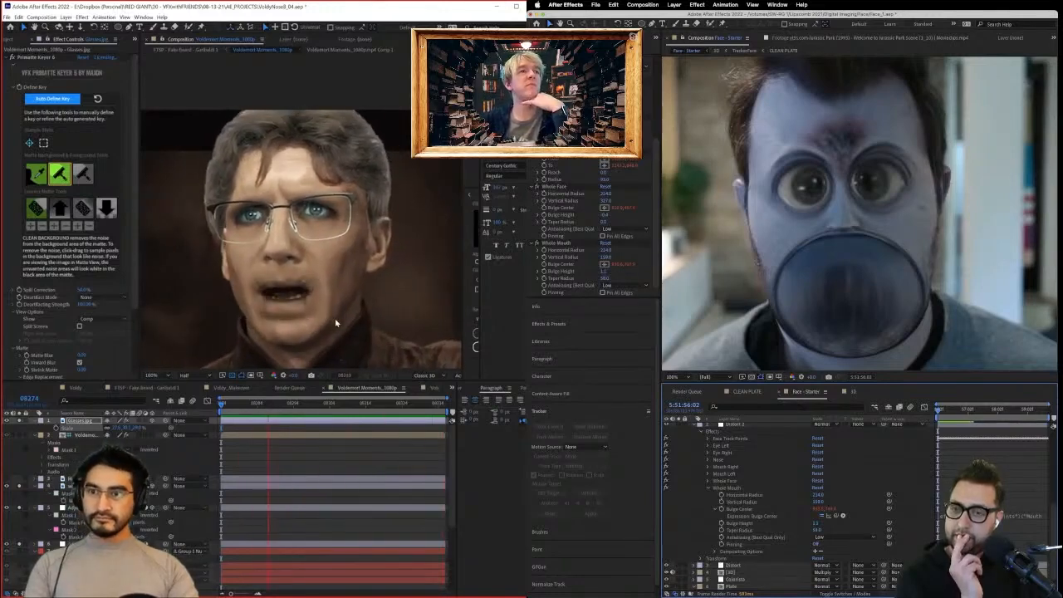
pyautogui.press('space')
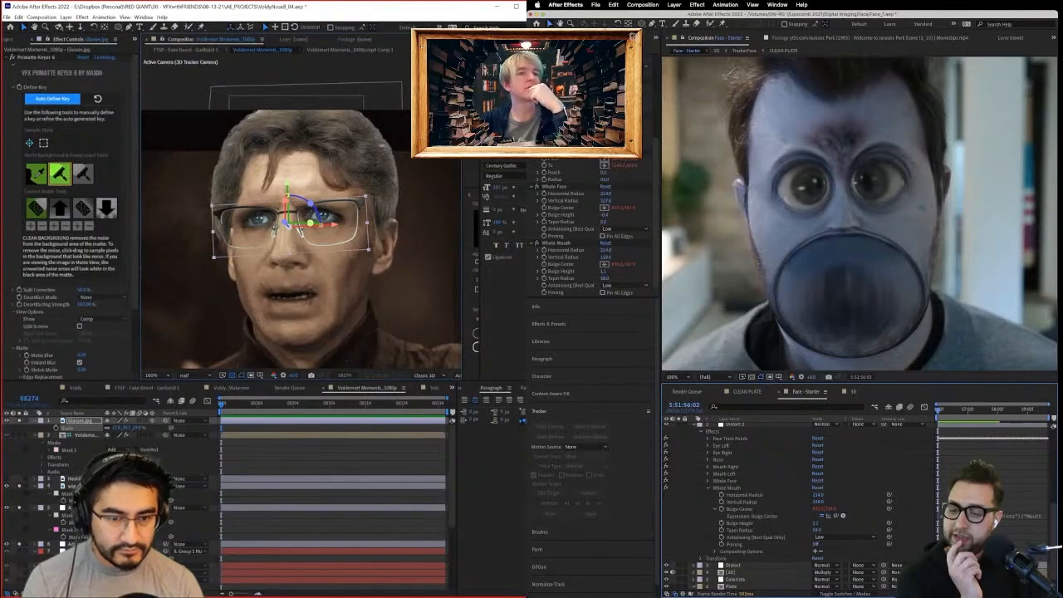
pyautogui.click(1025, 516)
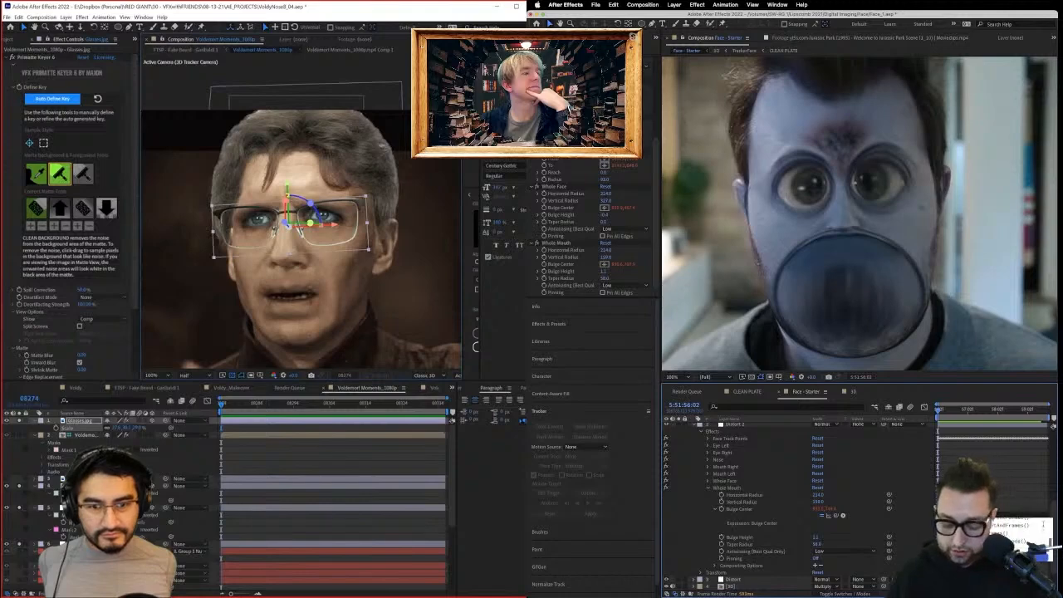
pyautogui.click(708, 439)
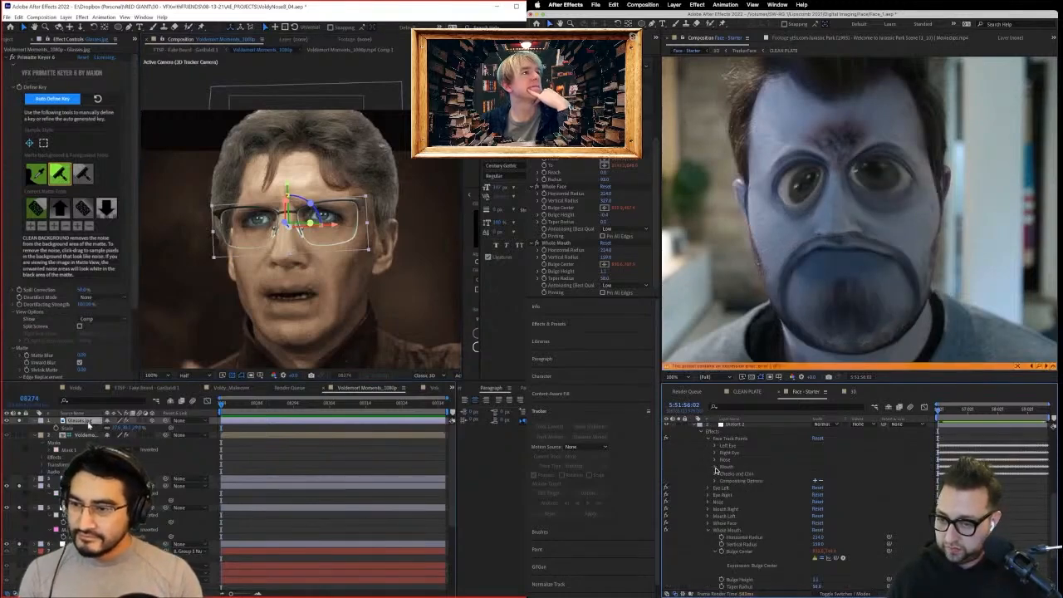
pyautogui.click(715, 467)
pyautogui.scroll(-3, 737, 493)
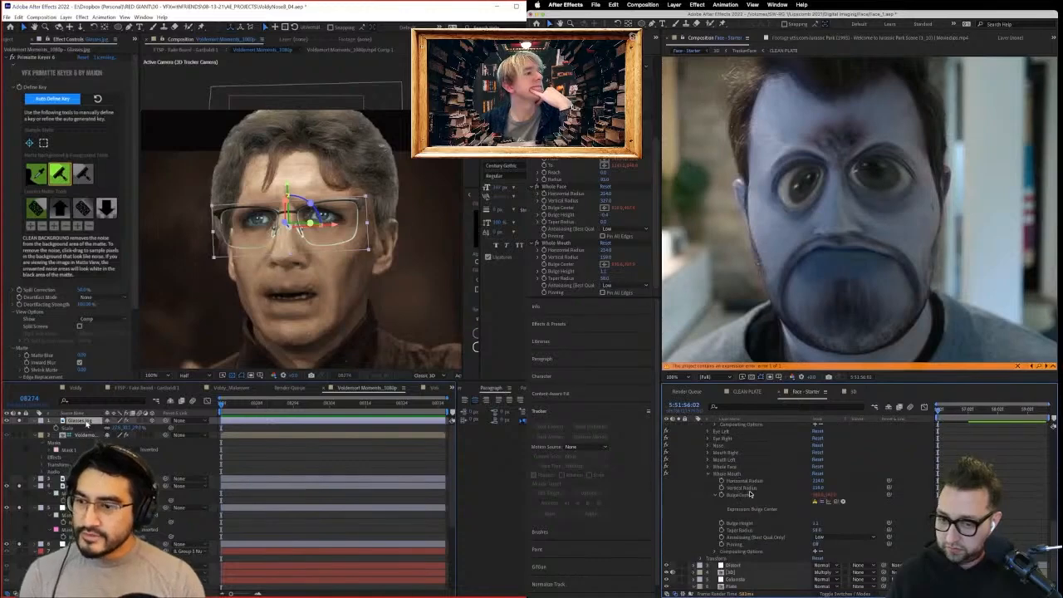
# Apply a Drop Shadow to the glasses layer at frame 08335, and link Distort 2's Bulge Center expression to Mouth Top.
pyautogui.press('r')
pyautogui.press('o')
pyautogui.press('p')
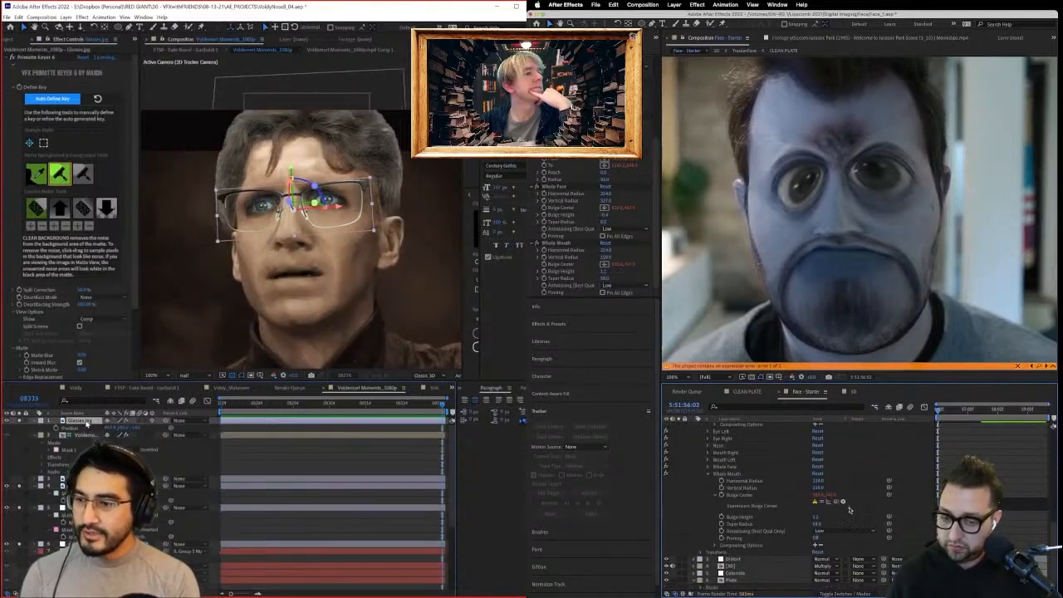
pyautogui.hotkey('ctrl', 'space')
pyautogui.write('drop')
pyautogui.moveTo(770, 423); pyautogui.dragTo(759, 467)
pyautogui.press('Return')
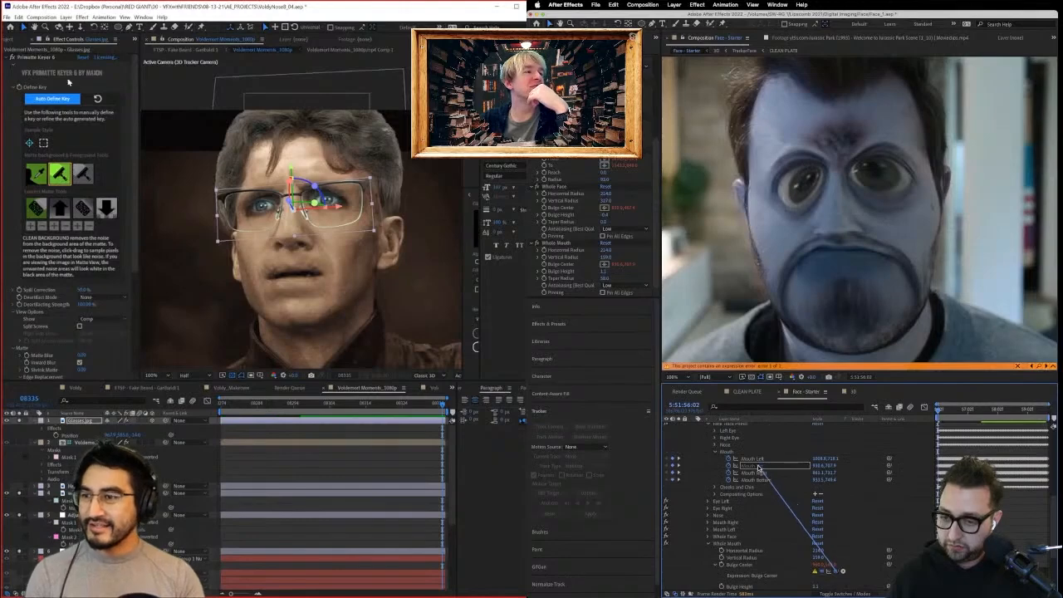
# Increase the glasses shadow's distance and softness, and link another mouth track point into Distort 2's Bulge Center expression.
pyautogui.click(9, 58)
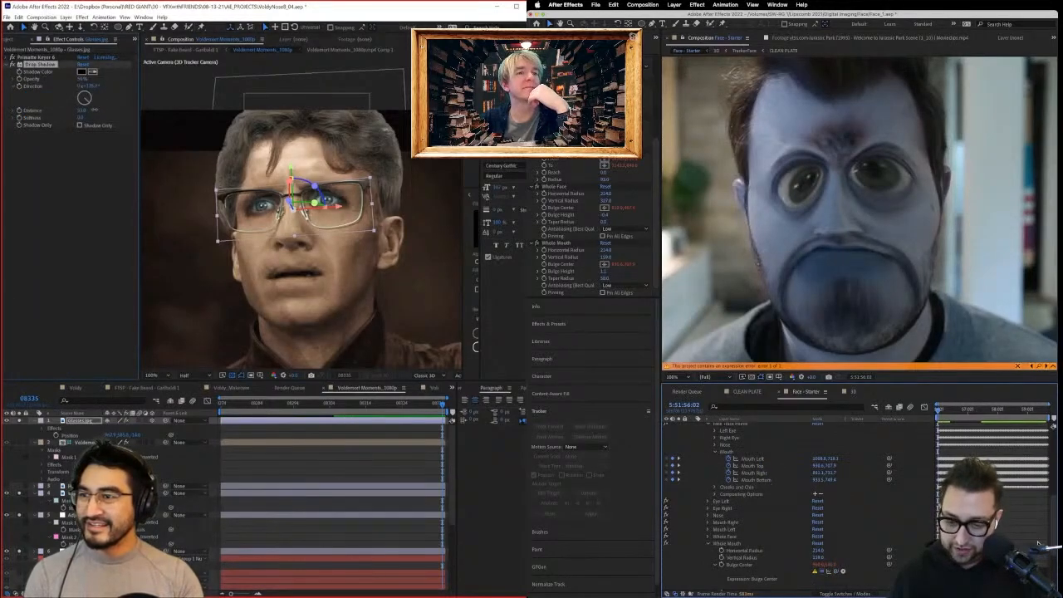
pyautogui.moveTo(101, 109); pyautogui.dragTo(119, 111)
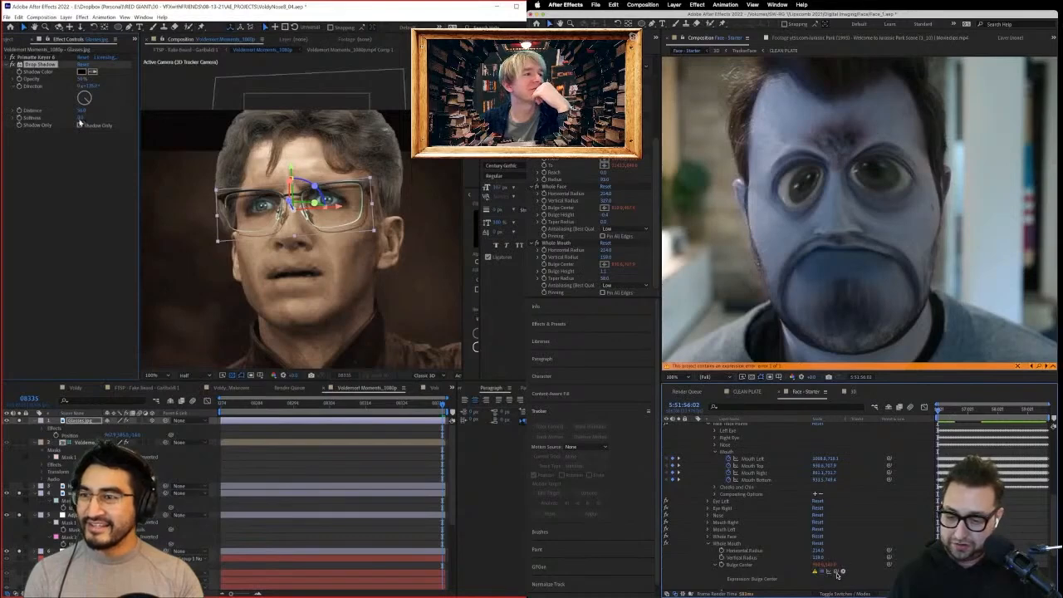
pyautogui.moveTo(836, 570); pyautogui.dragTo(763, 473)
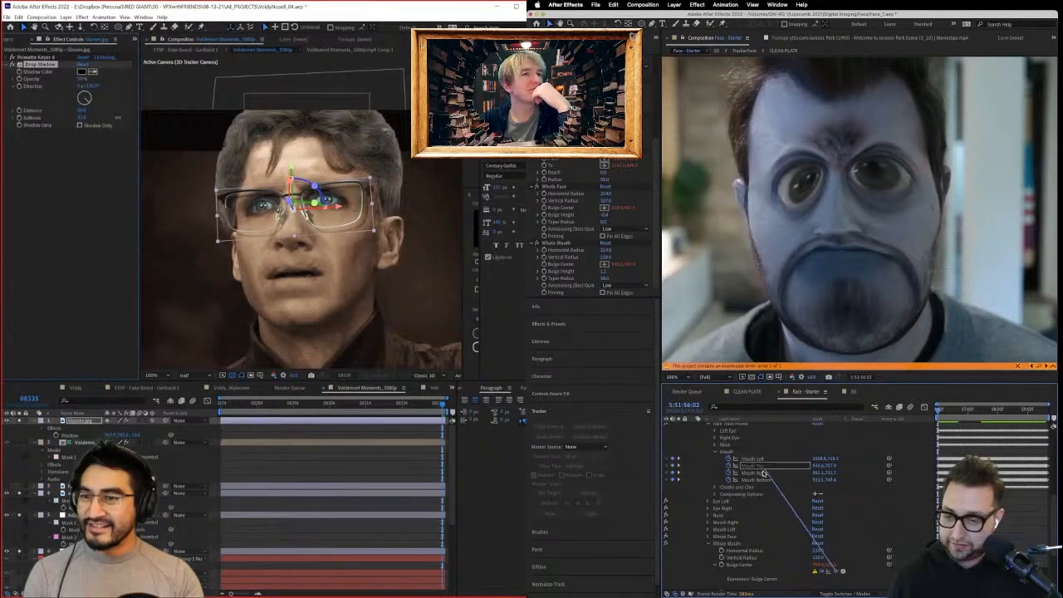
pyautogui.click(295, 460)
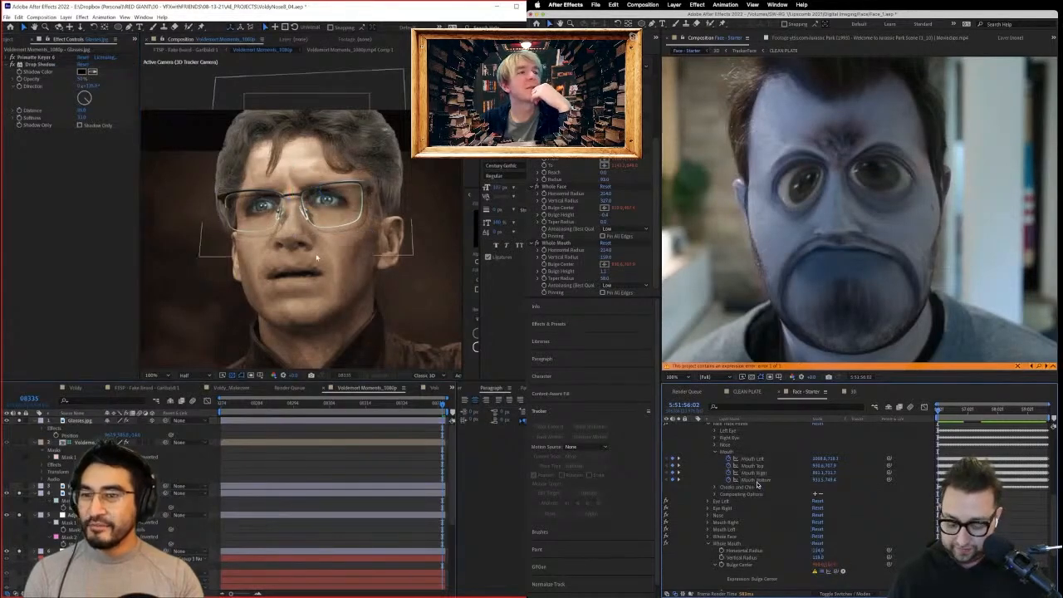
# Play the Voldemort composition from its start to review the glasses and their shadow on the face.
pyautogui.click(222, 406)
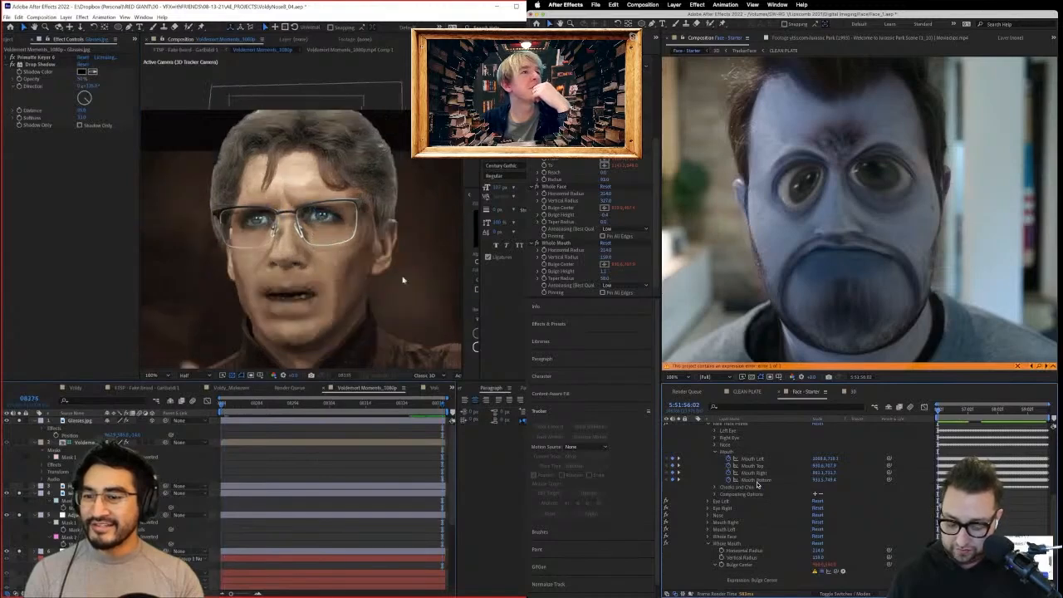
pyautogui.press('space')
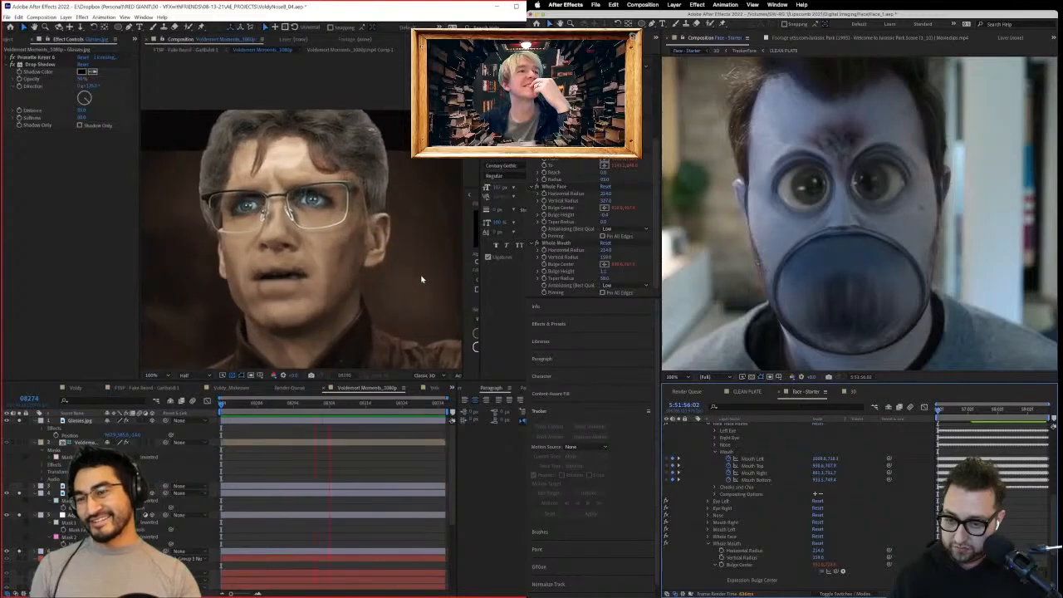
pyautogui.press('space')
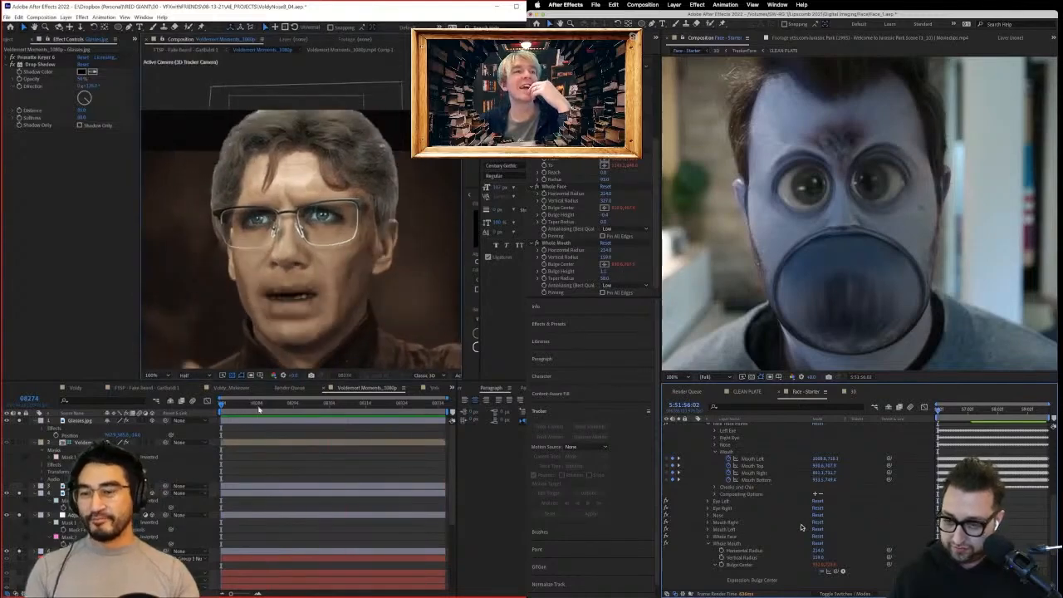
pyautogui.click(708, 425)
pyautogui.moveTo(258, 405); pyautogui.dragTo(199, 429)
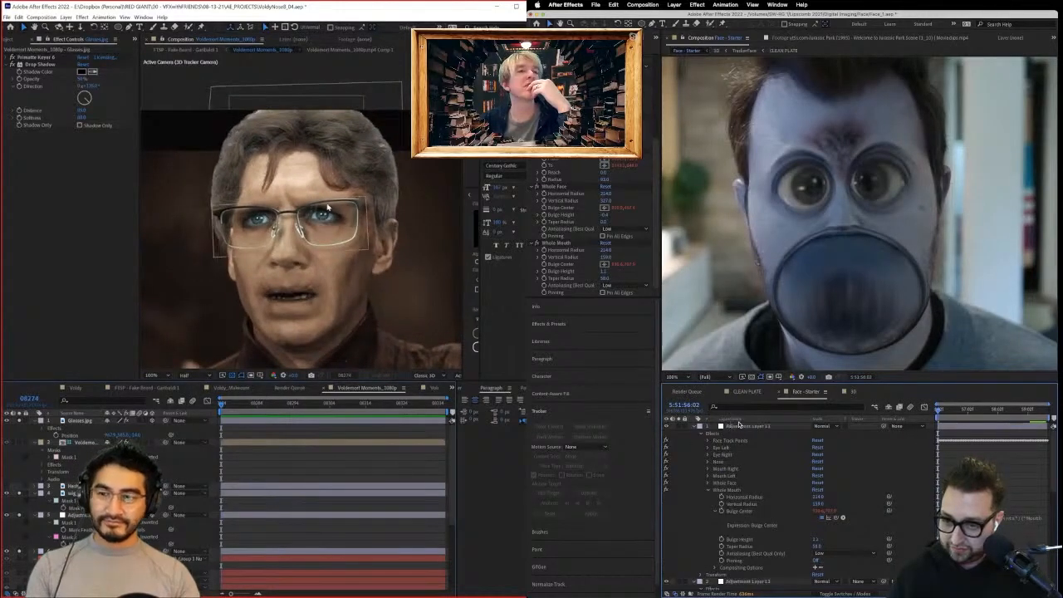
# Delete the extra mouth-bulge adjustment layers stacked above the Distort layer in the Face - Starter composition.
pyautogui.click(739, 425)
pyautogui.scroll(1, 316, 217)
pyautogui.press('Delete')
pyautogui.click(736, 426)
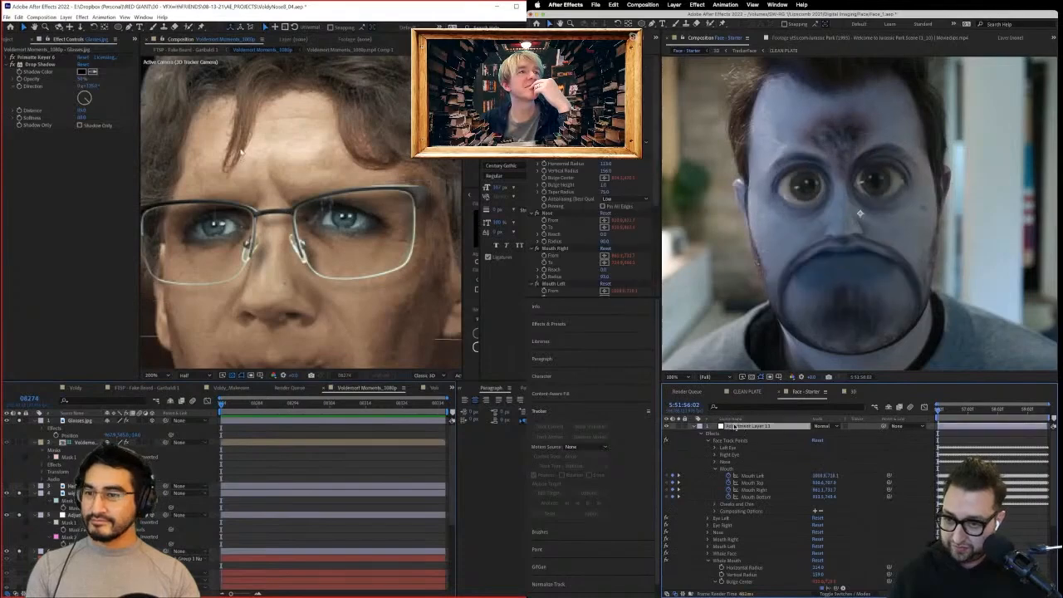
pyautogui.press('Delete')
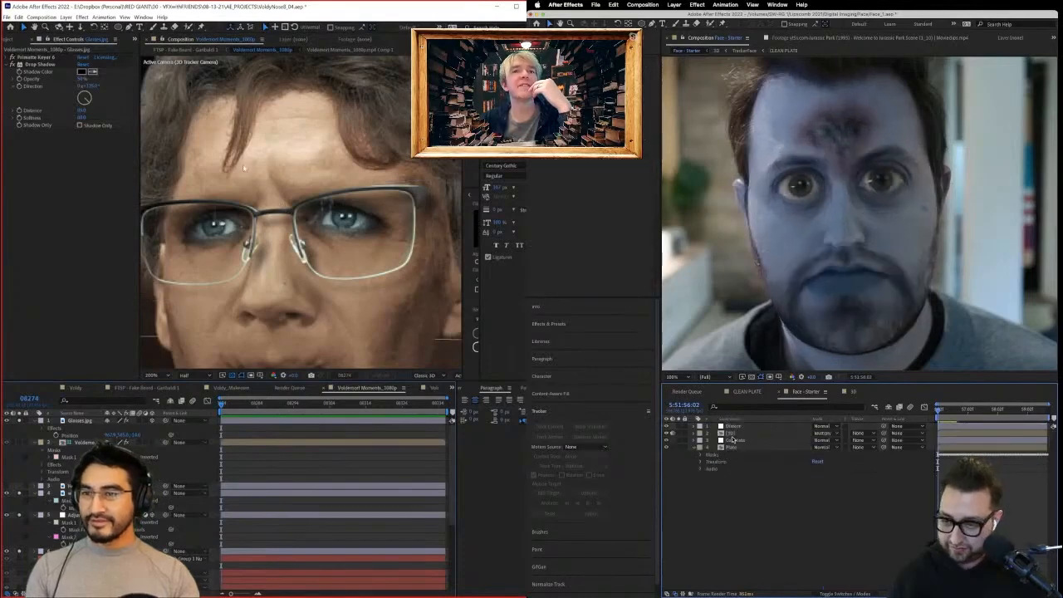
# Save the Voldemort project, and expand the Distort layer's Whole Mouth effect down to its Bulge Center expression.
pyautogui.click(694, 427)
pyautogui.hotkey('ctrl', 's')
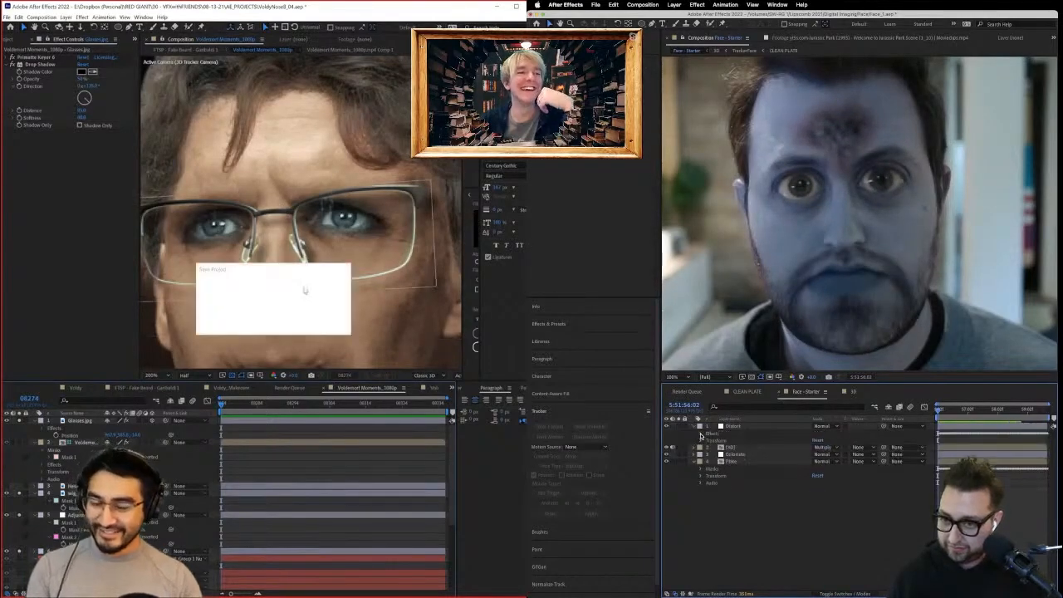
pyautogui.click(701, 433)
pyautogui.click(10, 39)
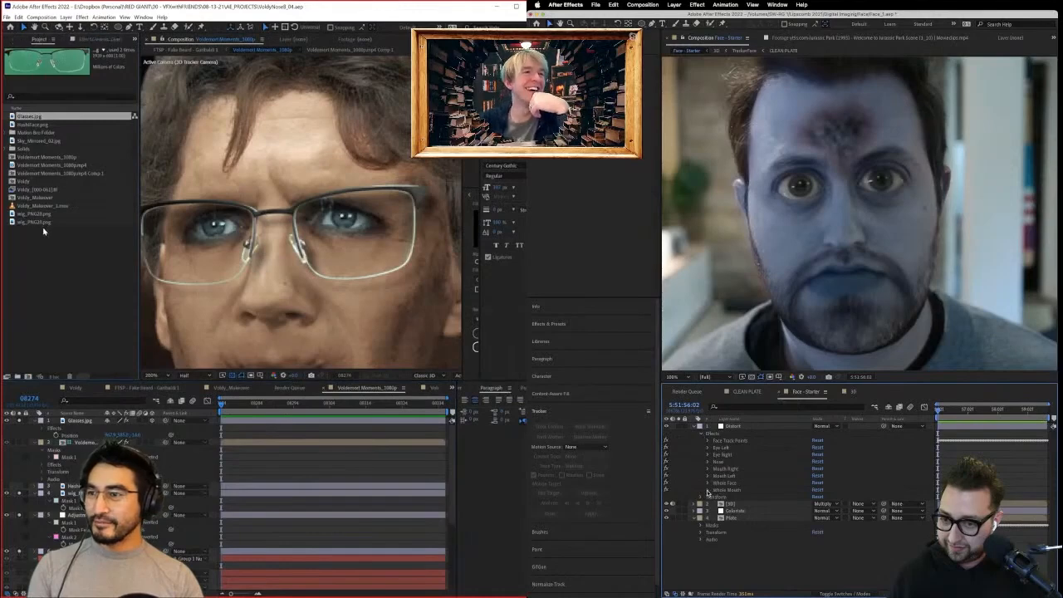
pyautogui.click(43, 231)
pyautogui.click(709, 490)
pyautogui.click(41, 206)
pyautogui.click(44, 215)
pyautogui.click(716, 511)
# Paste the mouth track point expression into Whole Mouth's Bulge Center, and create a composition from HashiFace.png.
pyautogui.click(43, 149)
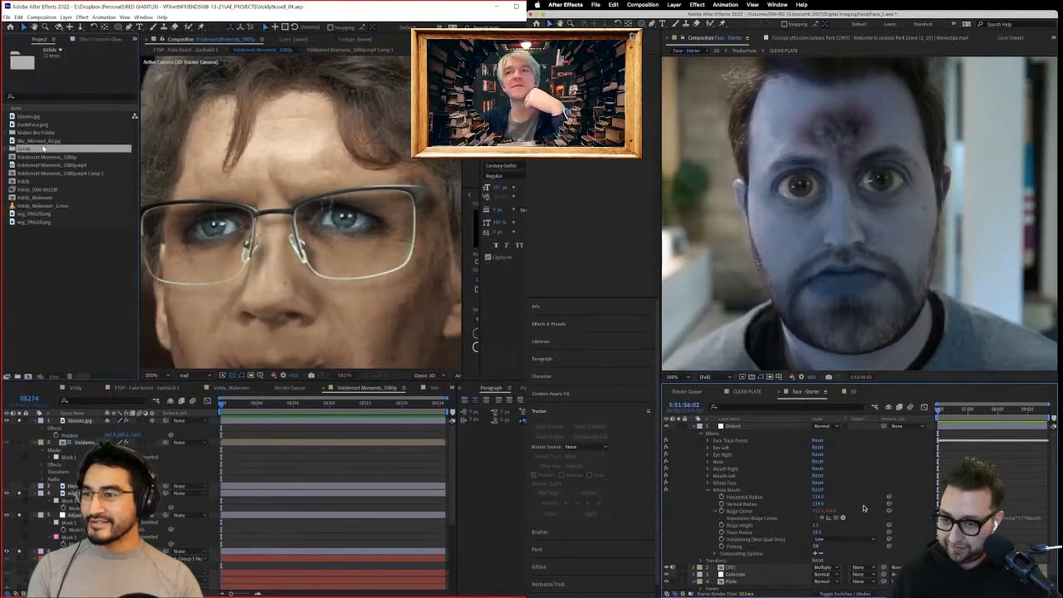
pyautogui.click(43, 141)
pyautogui.click(41, 117)
pyautogui.click(43, 131)
pyautogui.press('super+v')
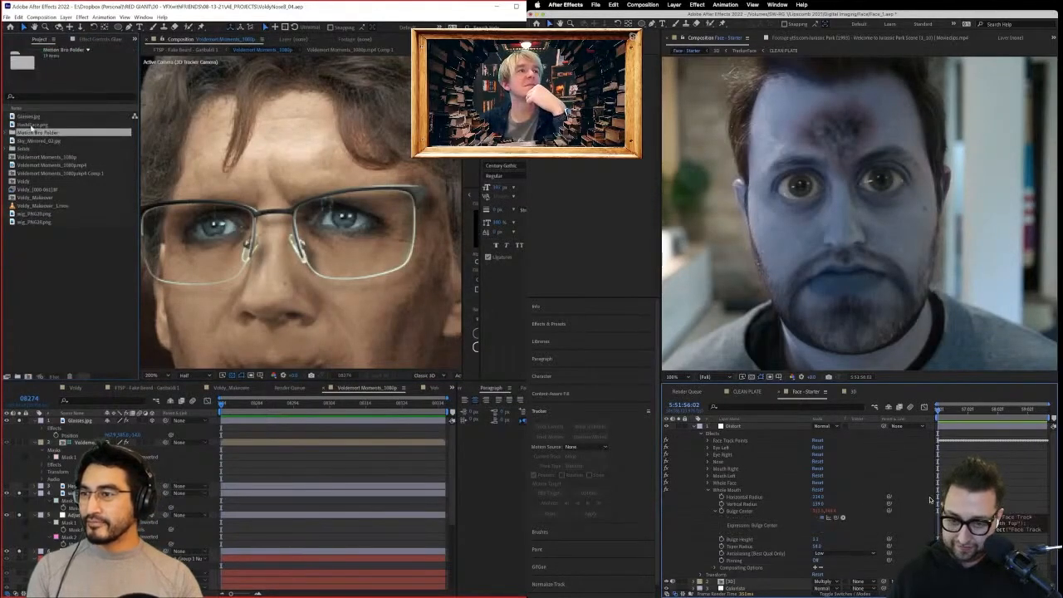
pyautogui.click(912, 488)
pyautogui.moveTo(42, 126); pyautogui.dragTo(28, 378)
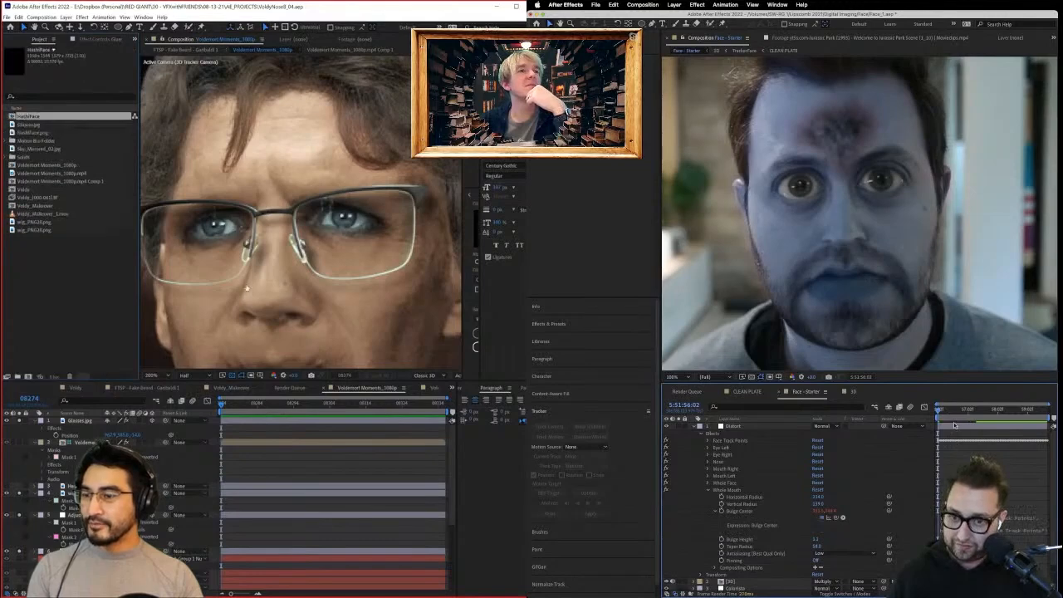
# Draw a closed pen mask around the eyebrow in the HashiFace composition, and check Face - Starter at other frames.
pyautogui.scroll(5, 299, 210)
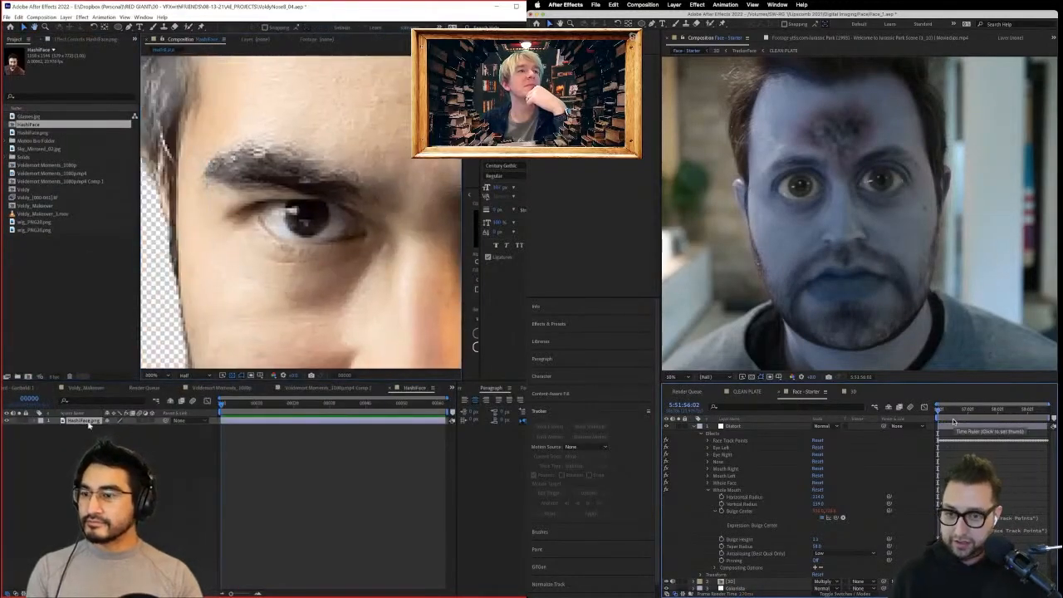
pyautogui.press(',')
pyautogui.moveTo(938, 415); pyautogui.dragTo(941, 416)
pyautogui.click(128, 28)
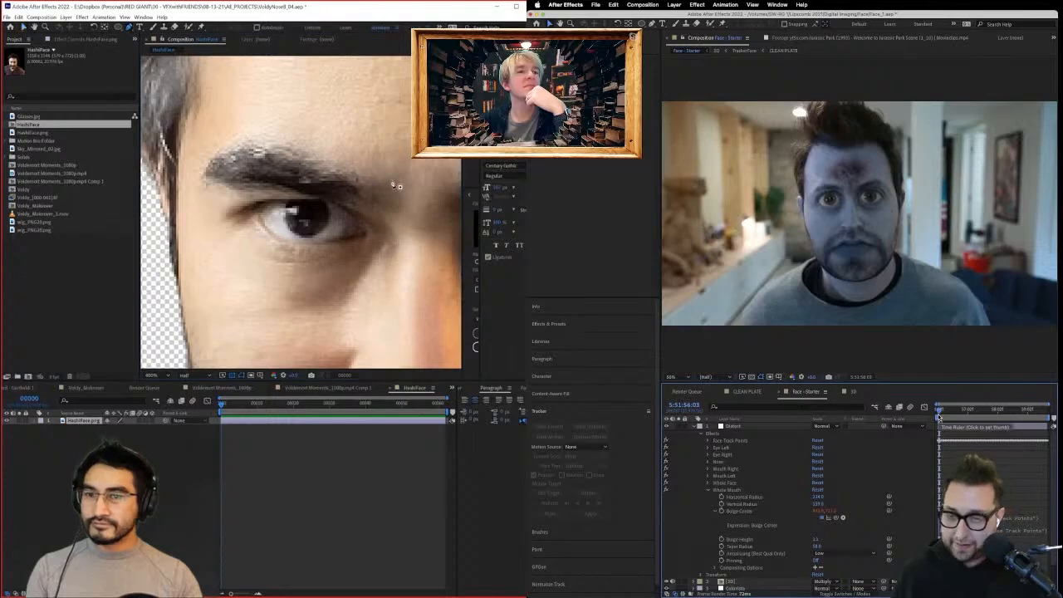
pyautogui.click(392, 184)
pyautogui.moveTo(303, 141); pyautogui.dragTo(292, 140)
pyautogui.click(240, 138)
pyautogui.click(201, 159)
pyautogui.click(209, 195)
pyautogui.click(957, 412)
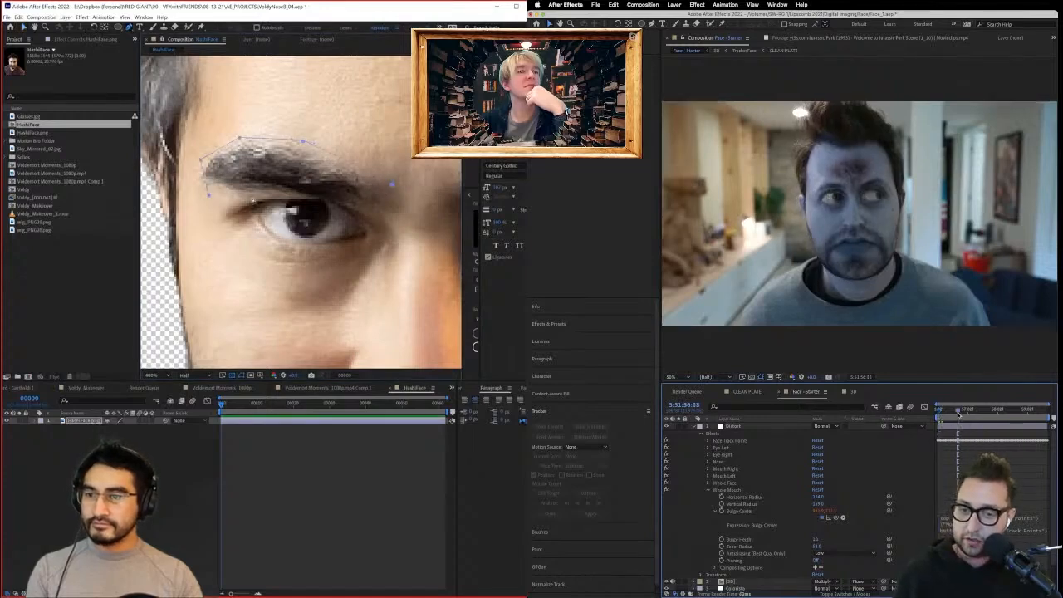
pyautogui.click(393, 186)
# Feather the eyebrow mask's edges, and raise Whole Mouth's Bulge Height to 2.0.
pyautogui.press('f')
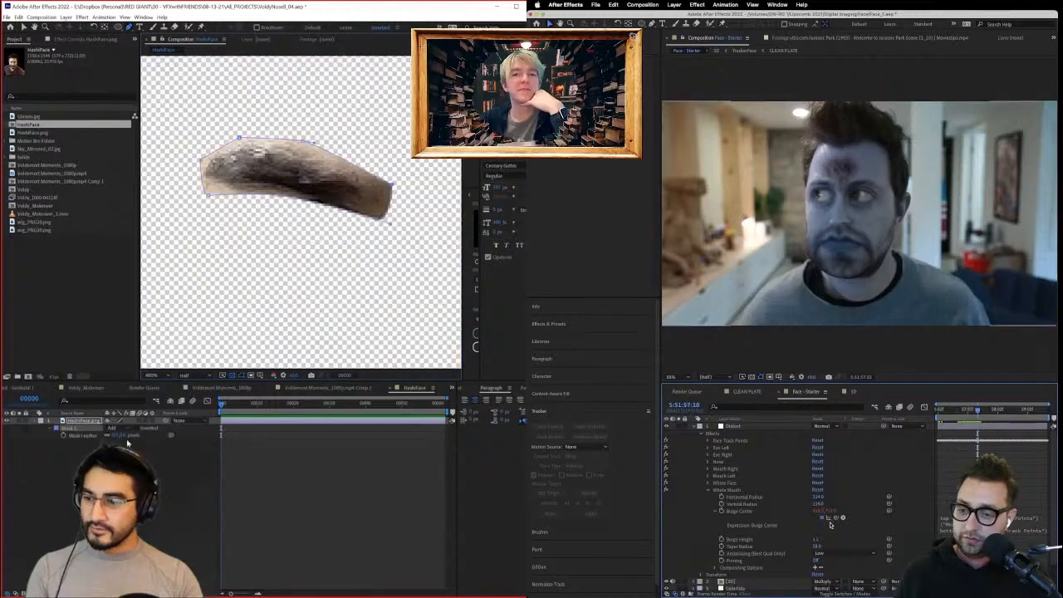
pyautogui.moveTo(121, 435); pyautogui.dragTo(135, 436)
pyautogui.moveTo(815, 540); pyautogui.dragTo(835, 540)
pyautogui.moveTo(136, 435); pyautogui.dragTo(133, 435)
pyautogui.moveTo(835, 540); pyautogui.dragTo(838, 540)
pyautogui.moveTo(133, 435); pyautogui.dragTo(131, 435)
pyautogui.moveTo(838, 540); pyautogui.dragTo(862, 539)
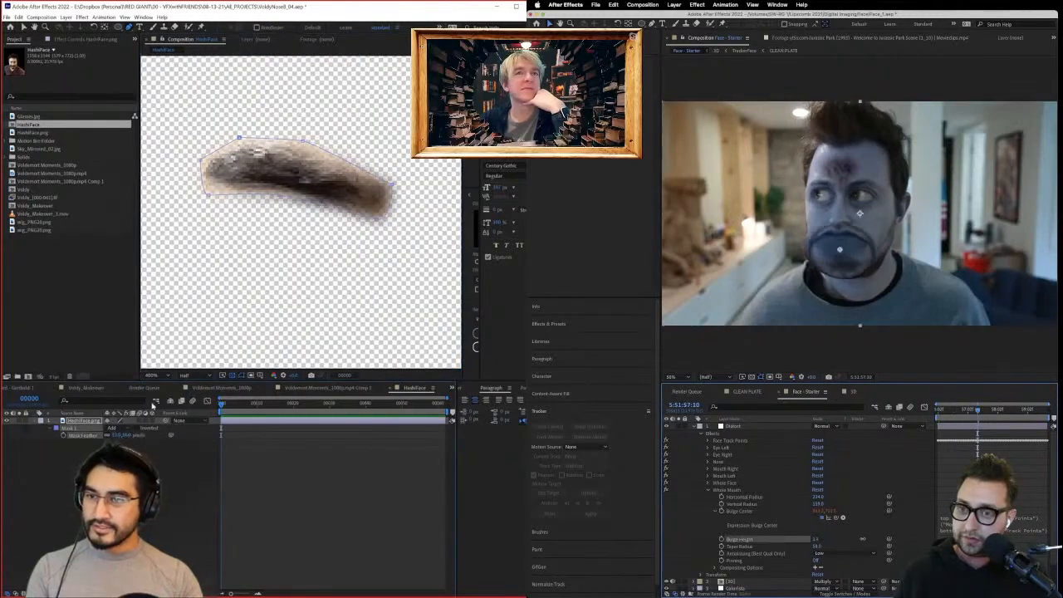
# Apply Extract to the eyebrow layer and lower its white point, and adjust Whole Mouth's Vertical Radius.
pyautogui.click(76, 40)
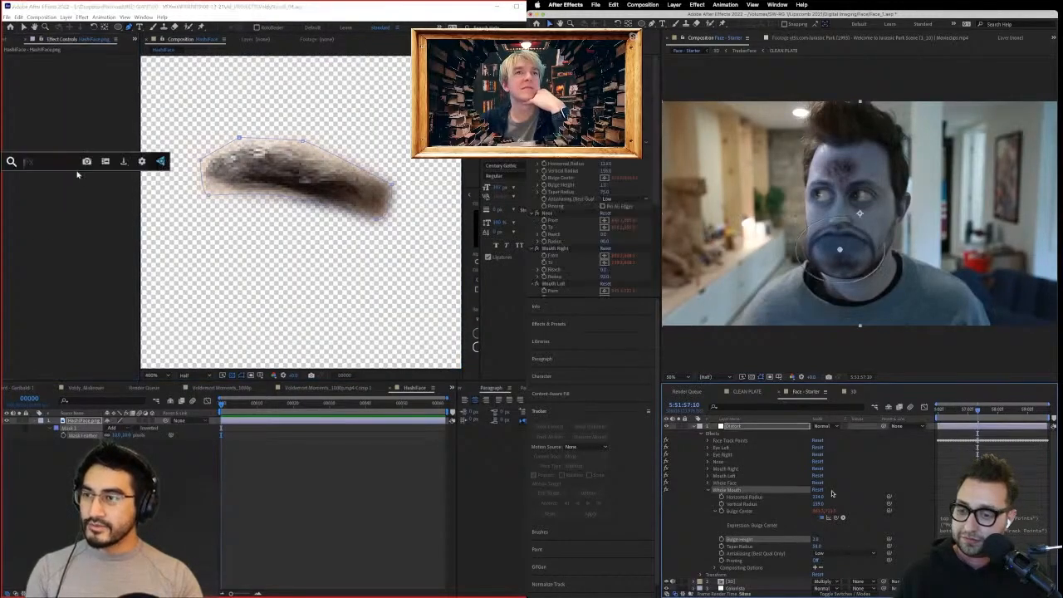
pyautogui.write('extra')
pyautogui.press('Return')
pyautogui.moveTo(819, 504)
pyautogui.mouseDown()
pyautogui.moveTo(830, 504)
pyautogui.moveTo(800, 504)
pyautogui.mouseUp()
pyautogui.moveTo(139, 124); pyautogui.dragTo(111, 105)
pyautogui.moveTo(799, 504); pyautogui.dragTo(820, 504)
pyautogui.moveTo(111, 106); pyautogui.dragTo(90, 105)
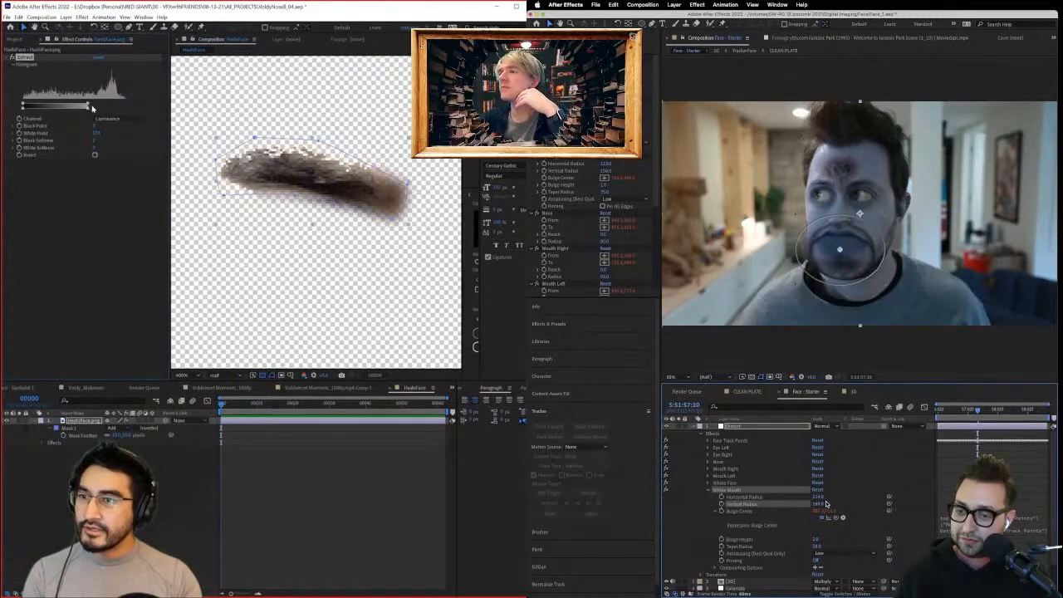
# Set Extract's White Point to 127 with a soft falloff, and Whole Mouth's Horizontal Radius to 237 with a larger Taper Radius.
pyautogui.moveTo(819, 497); pyautogui.dragTo(861, 491)
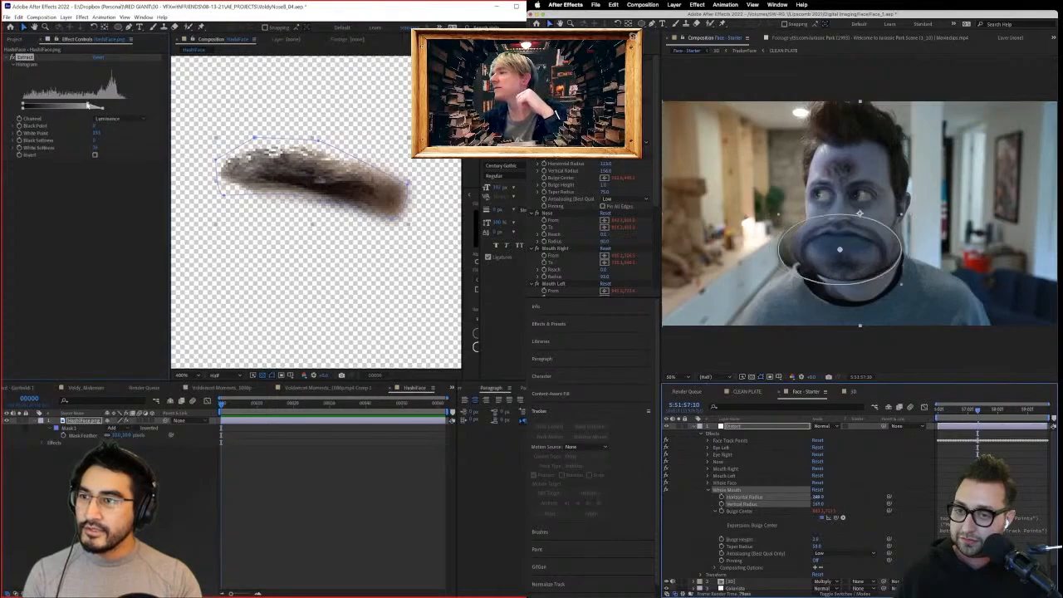
pyautogui.moveTo(87, 106); pyautogui.dragTo(82, 106)
pyautogui.moveTo(862, 491); pyautogui.dragTo(823, 494)
pyautogui.moveTo(81, 106); pyautogui.dragTo(75, 106)
pyautogui.moveTo(822, 496); pyautogui.dragTo(824, 497)
pyautogui.moveTo(91, 109); pyautogui.dragTo(106, 109)
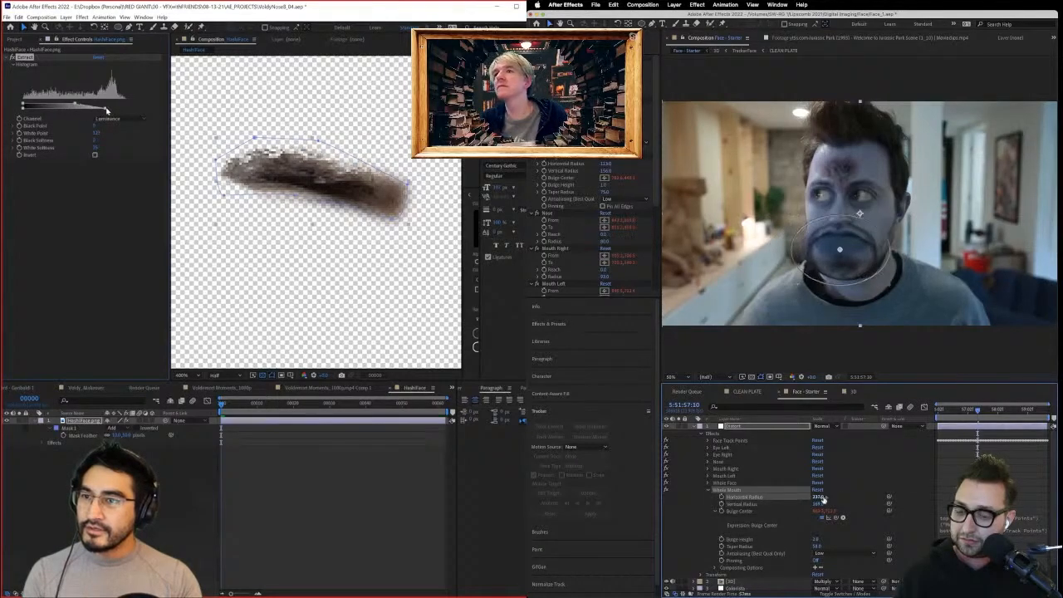
pyautogui.moveTo(818, 545); pyautogui.dragTo(831, 547)
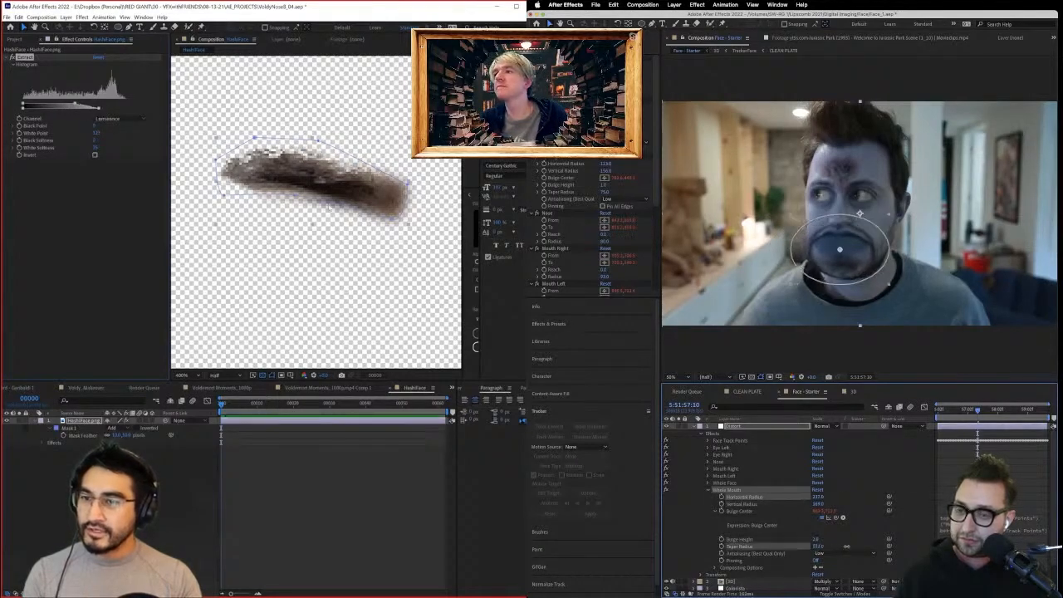
# Rotate the eyebrow layer until it is roughly level, and preview the mouth bulge in Face - Starter.
pyautogui.scroll(-1, 329, 206)
pyautogui.click(922, 485)
pyautogui.press('w')
pyautogui.moveTo(273, 191)
pyautogui.mouseDown()
pyautogui.moveTo(282, 226)
pyautogui.moveTo(272, 206)
pyautogui.mouseUp()
pyautogui.press('space')
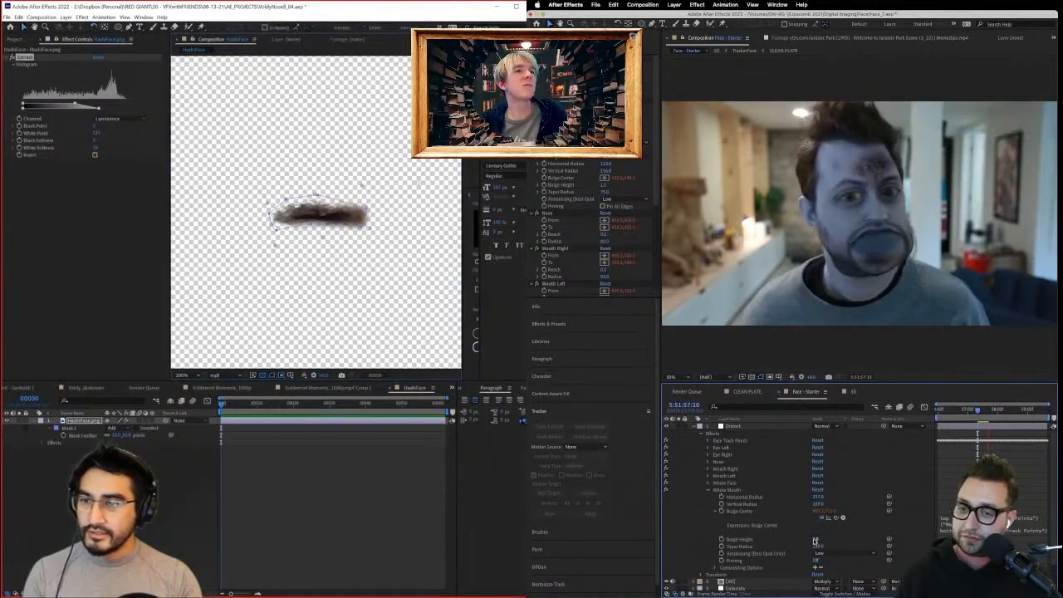
pyautogui.press('space')
# Crop the composition to a region around the eyebrow and rename it Eyebrow, and reduce Whole Mouth's Bulge Height.
pyautogui.moveTo(264, 193); pyautogui.dragTo(376, 236)
pyautogui.moveTo(816, 540); pyautogui.dragTo(785, 539)
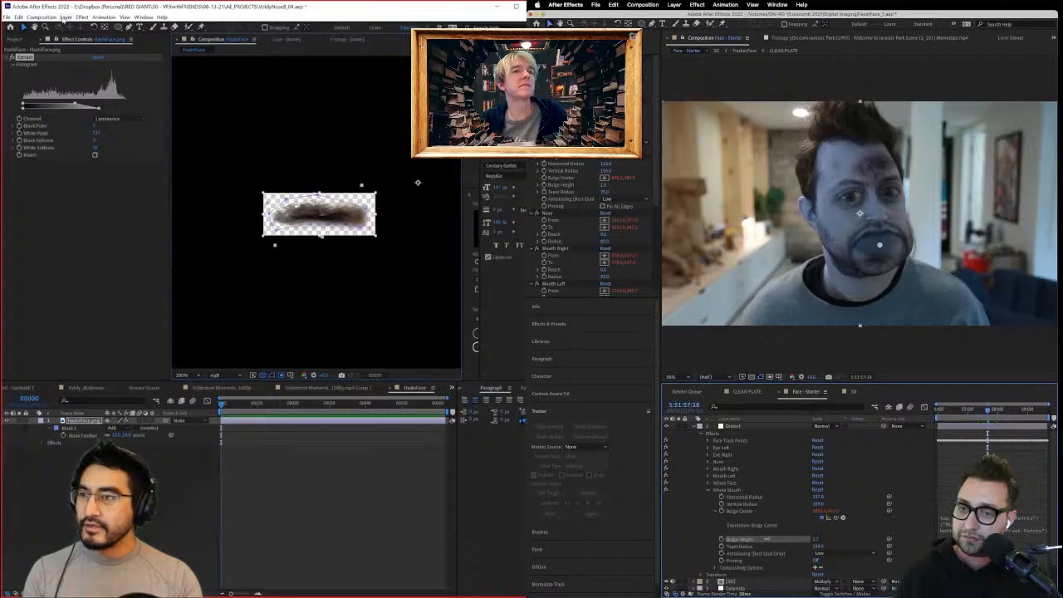
pyautogui.click(41, 17)
pyautogui.click(75, 61)
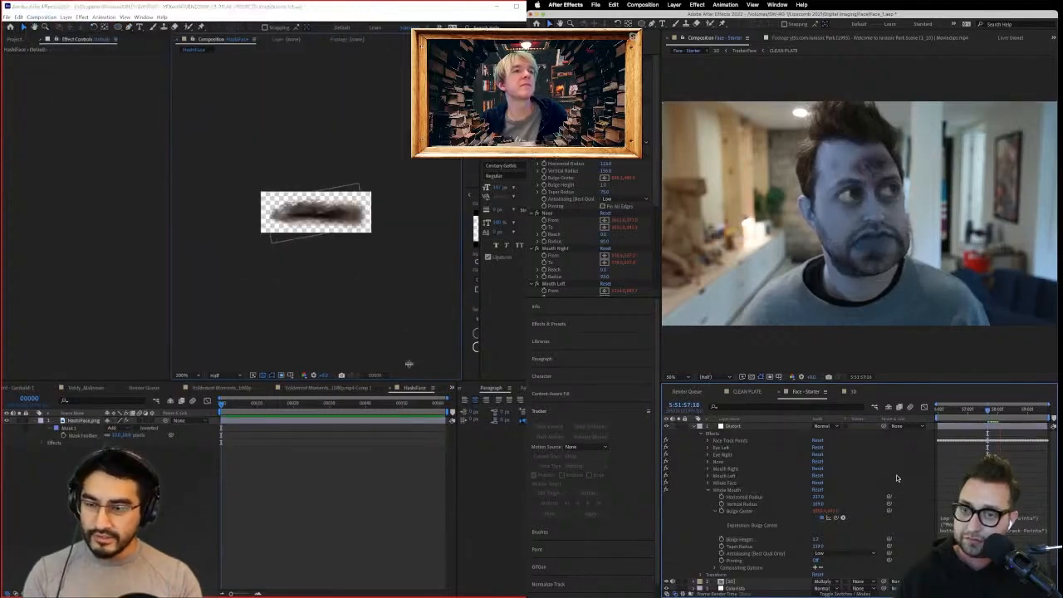
pyautogui.hotkey('ctrl', 'k')
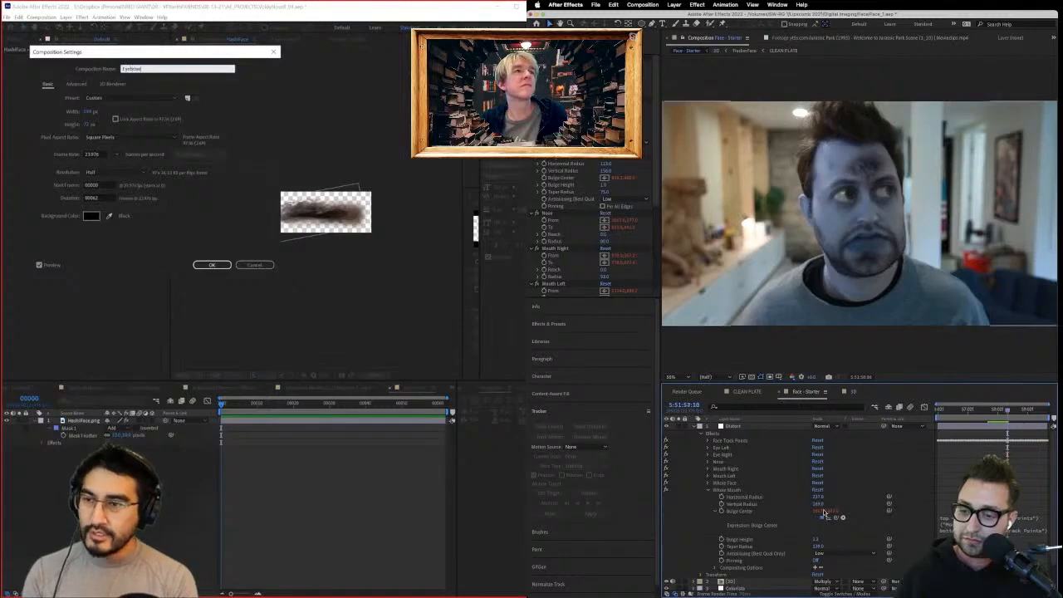
pyautogui.press('Return')
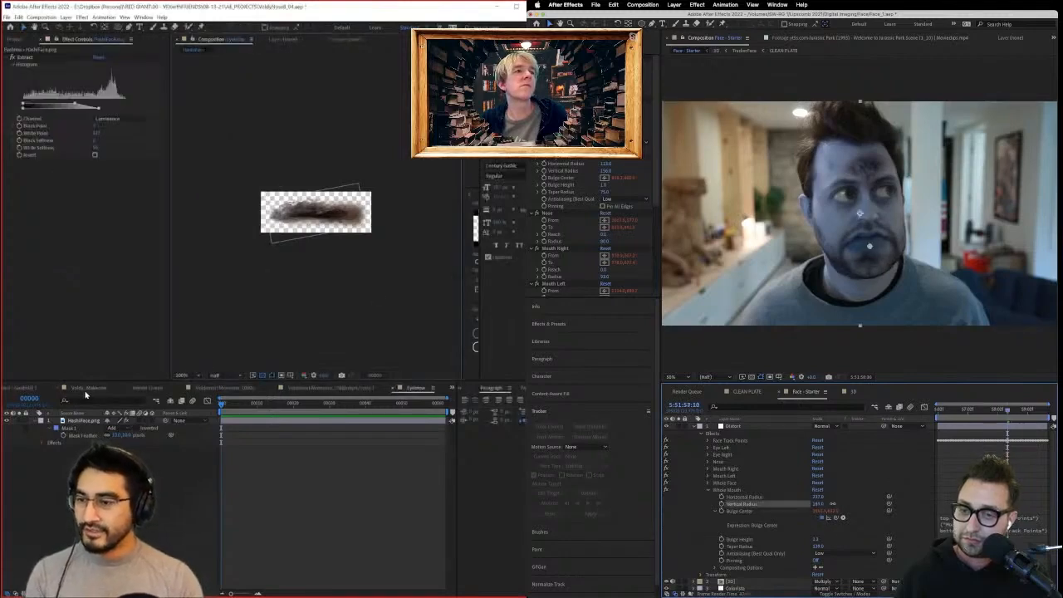
# Add the Eyebrow composition as a 3D layer below the masked Voldemort layer in Voldemort Moments_1080p.
pyautogui.click(223, 387)
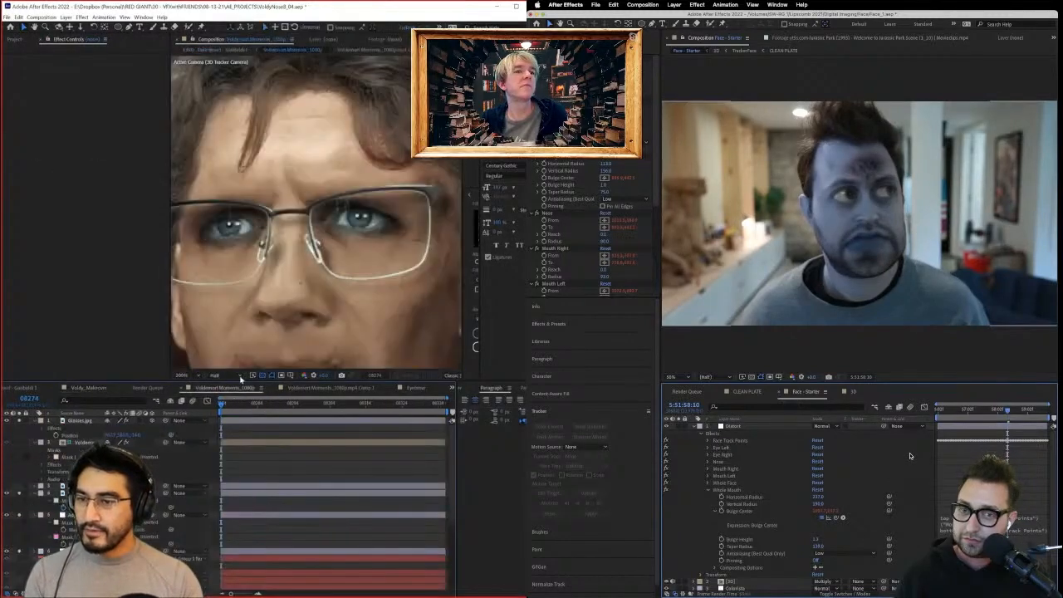
pyautogui.click(17, 40)
pyautogui.click(38, 123)
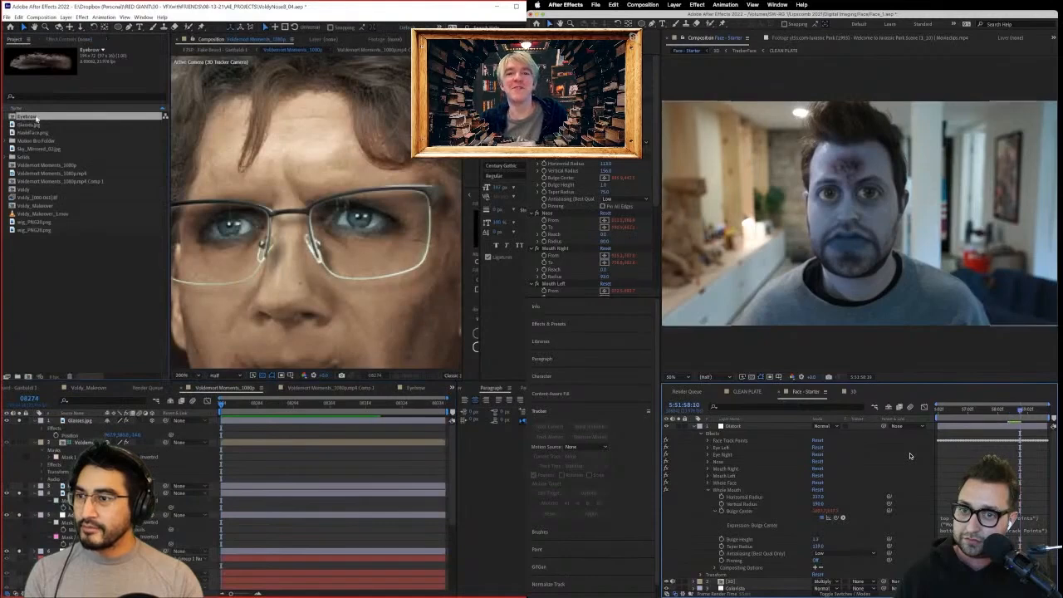
pyautogui.moveTo(36, 118); pyautogui.dragTo(154, 490)
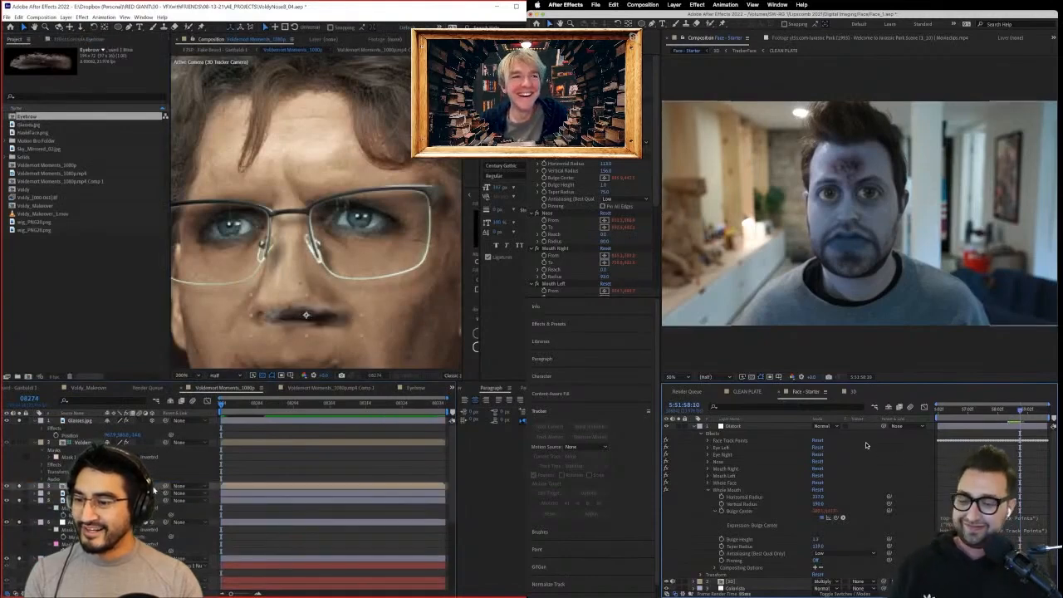
pyautogui.scroll(-2, 740, 429)
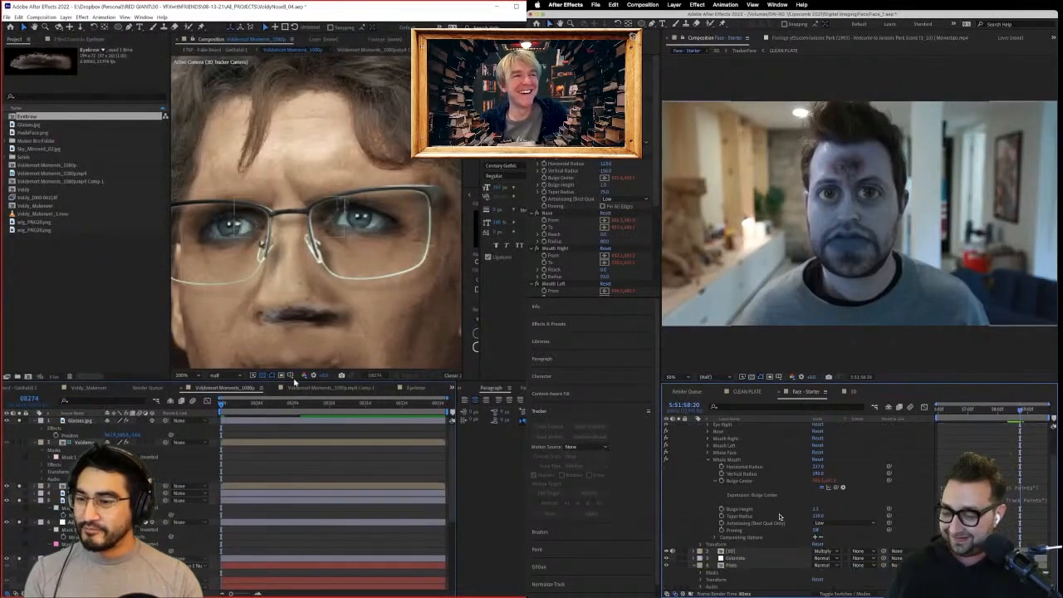
# Move the eyebrow up to the forehead above the glasses bridge, and set the Multiply wound layer's opacity to 75%.
pyautogui.click(730, 552)
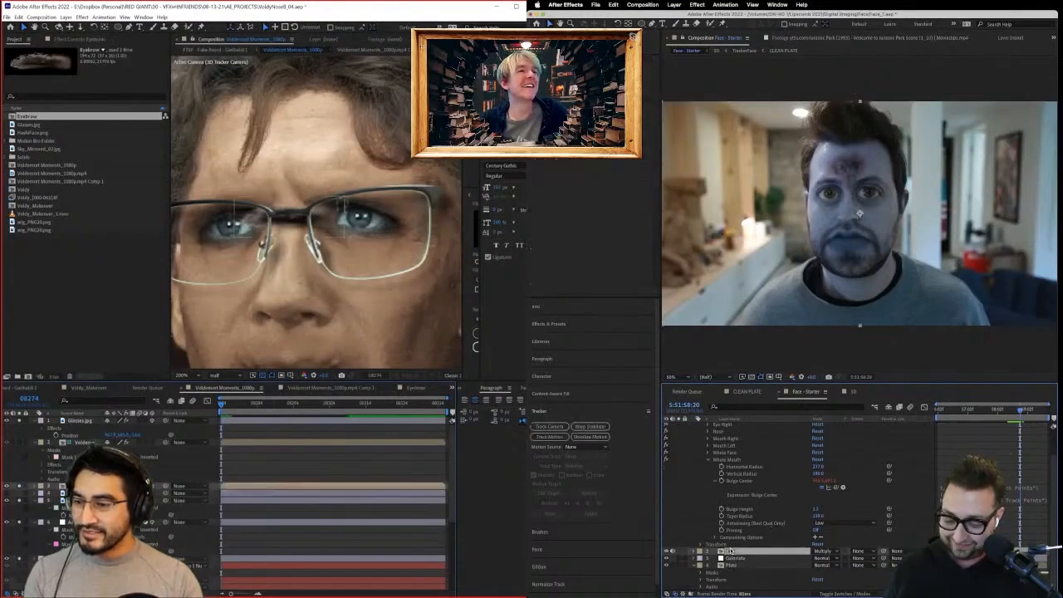
pyautogui.press('t')
pyautogui.moveTo(290, 176); pyautogui.dragTo(298, 122)
pyautogui.press('w')
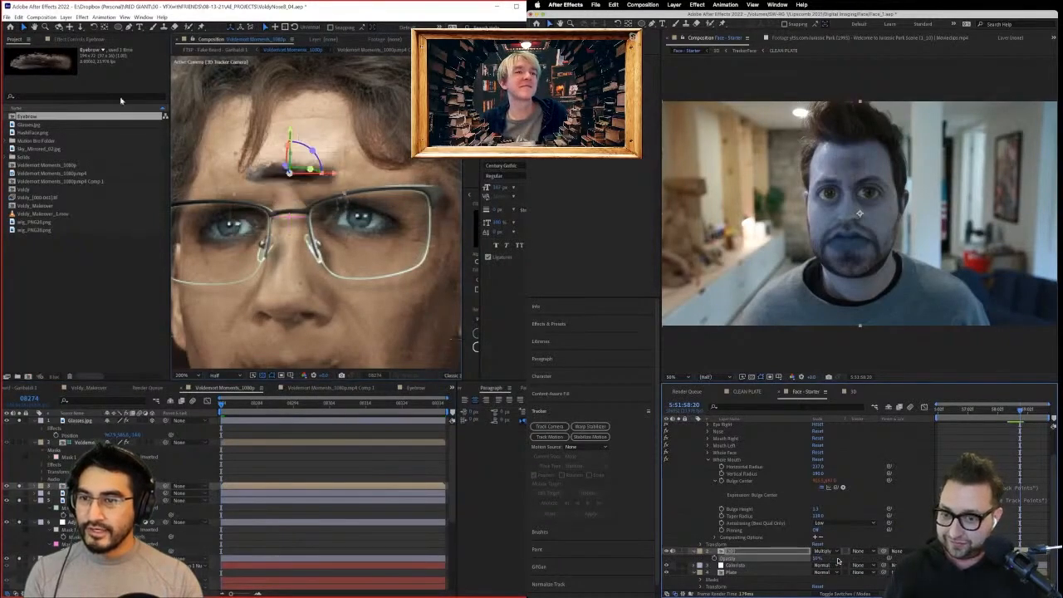
pyautogui.click(83, 38)
pyautogui.hotkey('ctrl', 'space')
pyautogui.write('75')
pyautogui.press('Return')
# Apply CC Toner to the Eyebrow layer with Tones set to Tritone, and preview Face - Starter.
pyautogui.write('toner')
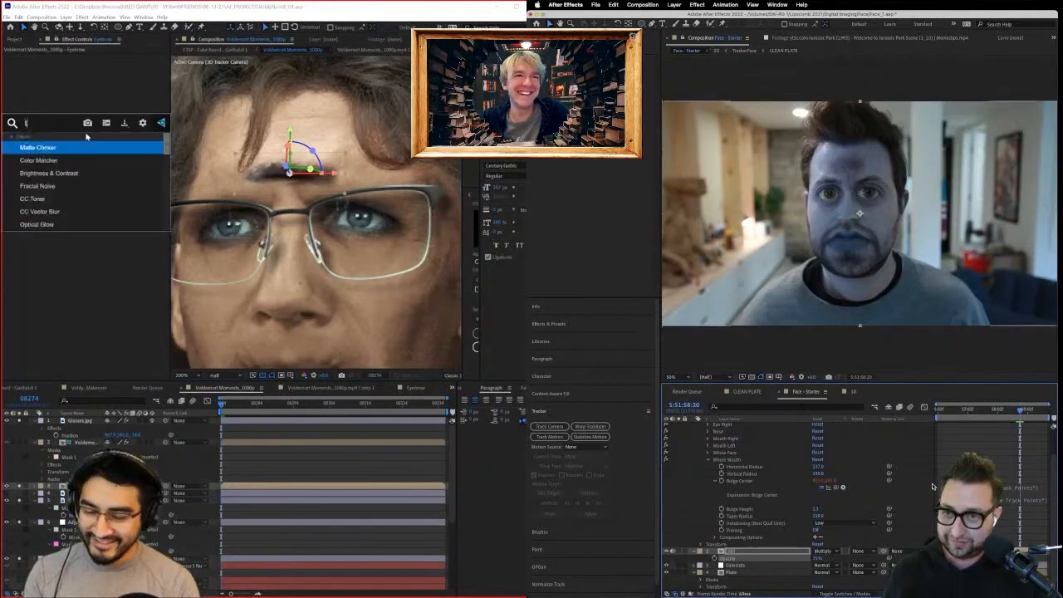
pyautogui.click(909, 467)
pyautogui.press('Return')
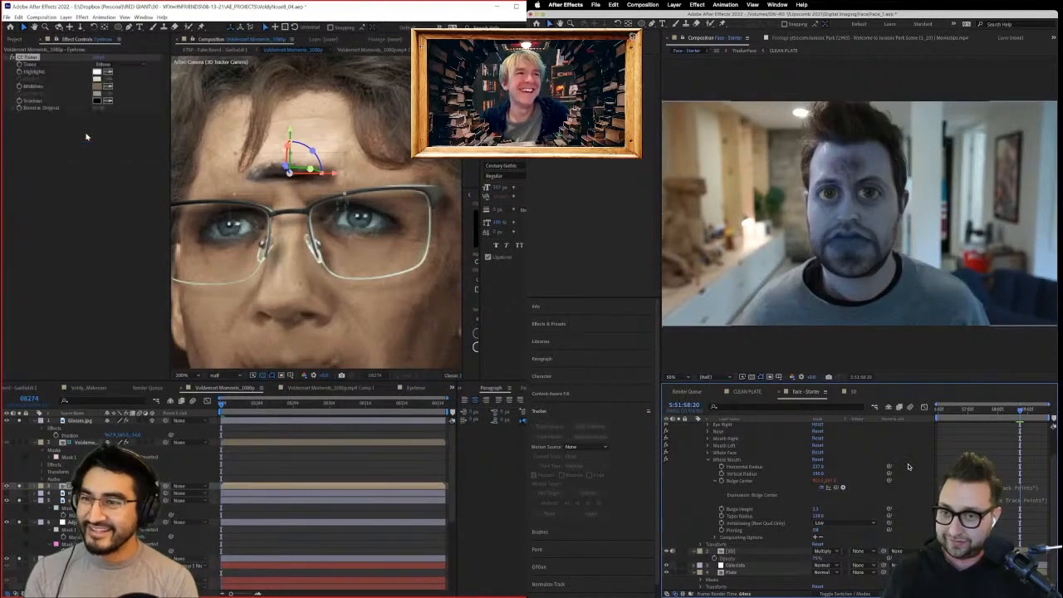
pyautogui.click(111, 66)
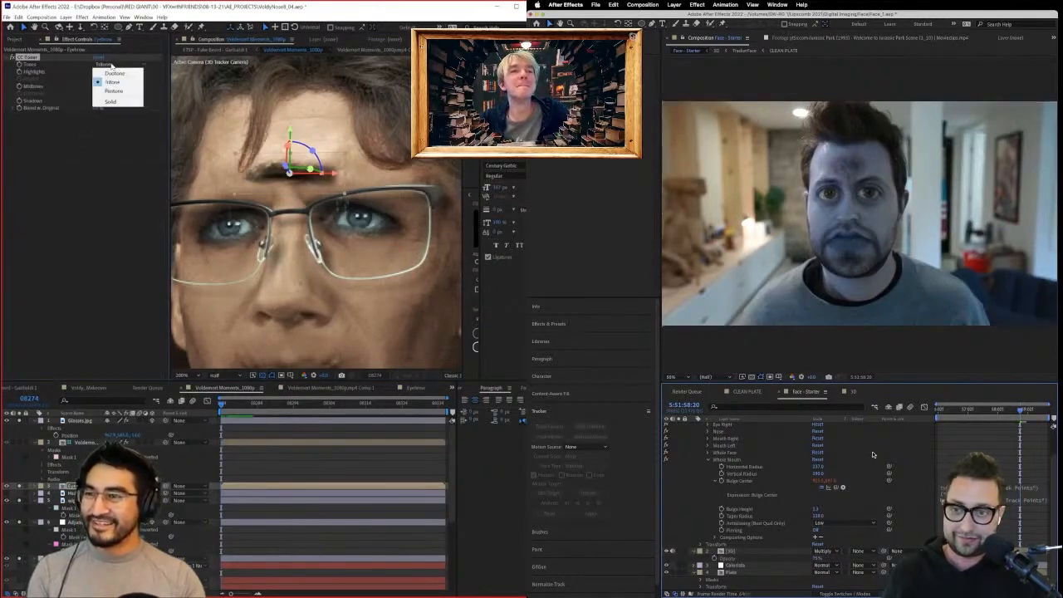
pyautogui.click(112, 81)
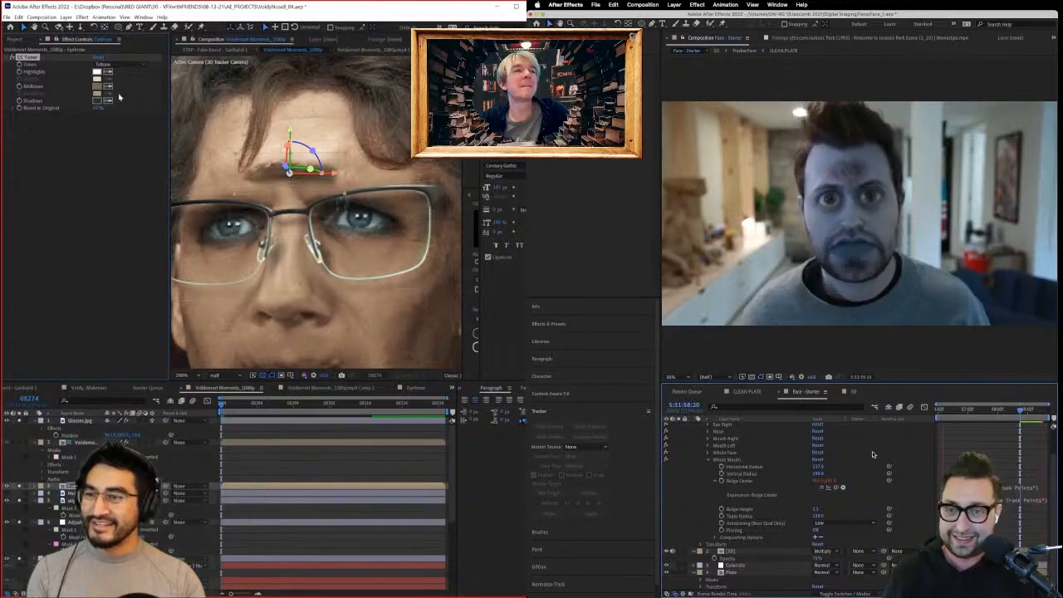
# Set CC Toner's Shadows colour to a very dark brown, and open the preview resolution options.
pyautogui.click(220, 207)
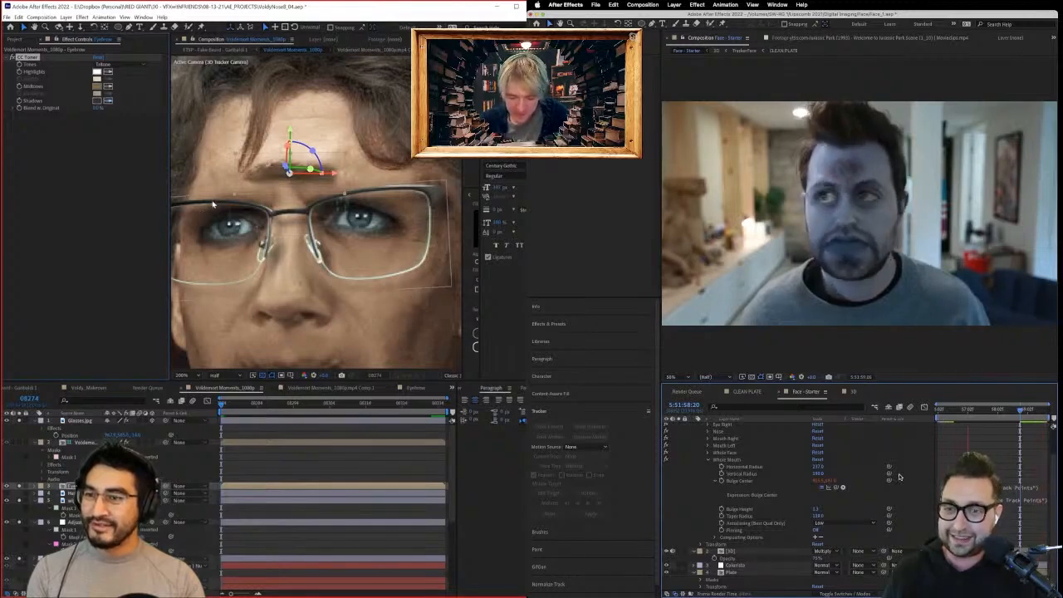
pyautogui.click(97, 100)
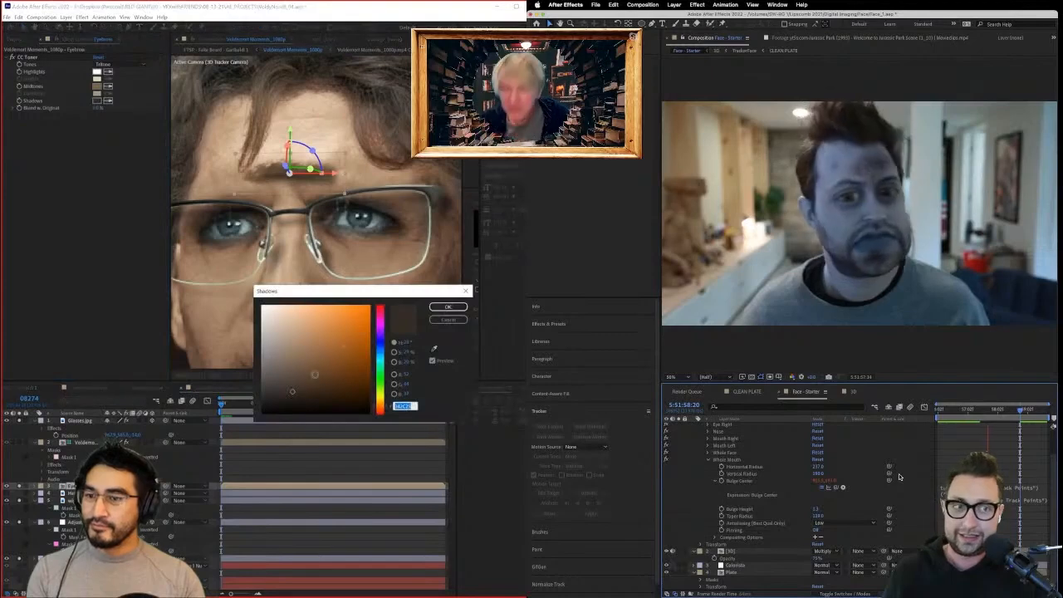
pyautogui.click(277, 402)
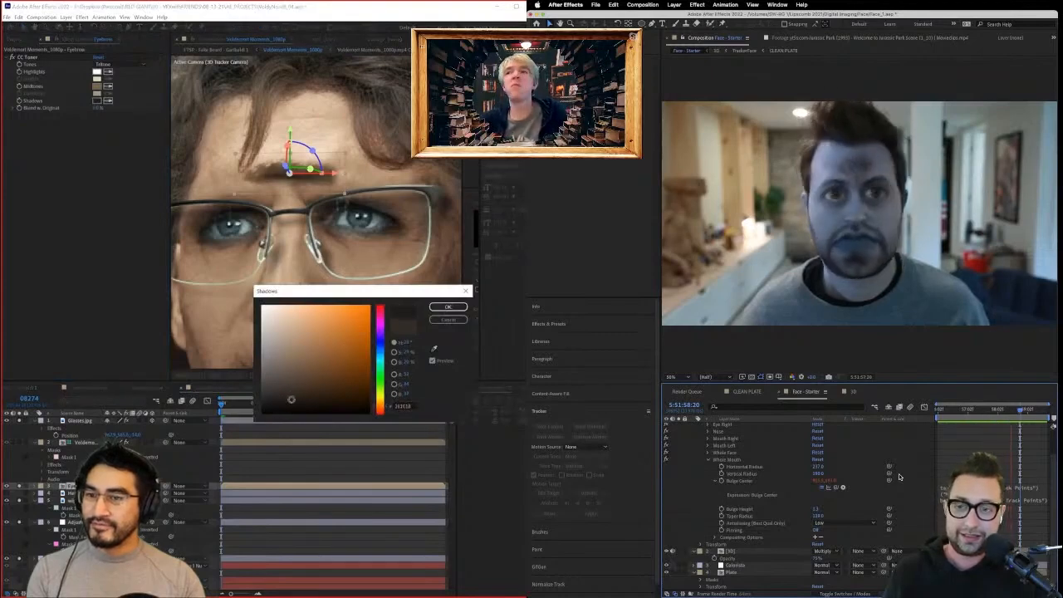
pyautogui.press('Return')
pyautogui.click(218, 378)
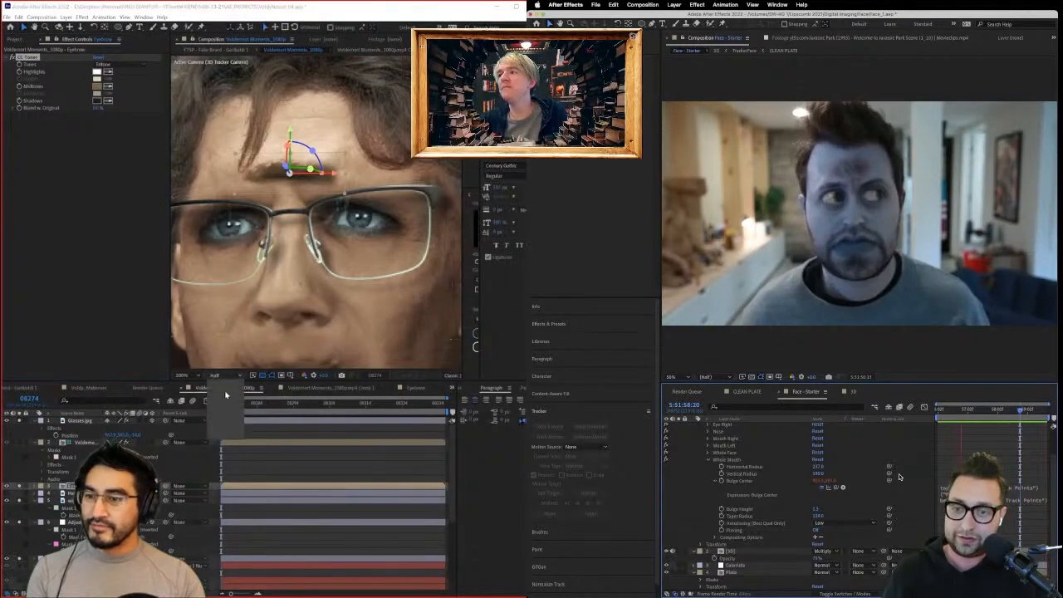
# Stretch the eyebrow layer across both eyes and rotate it slightly, with the viewer resolution set to Full.
pyautogui.click(224, 394)
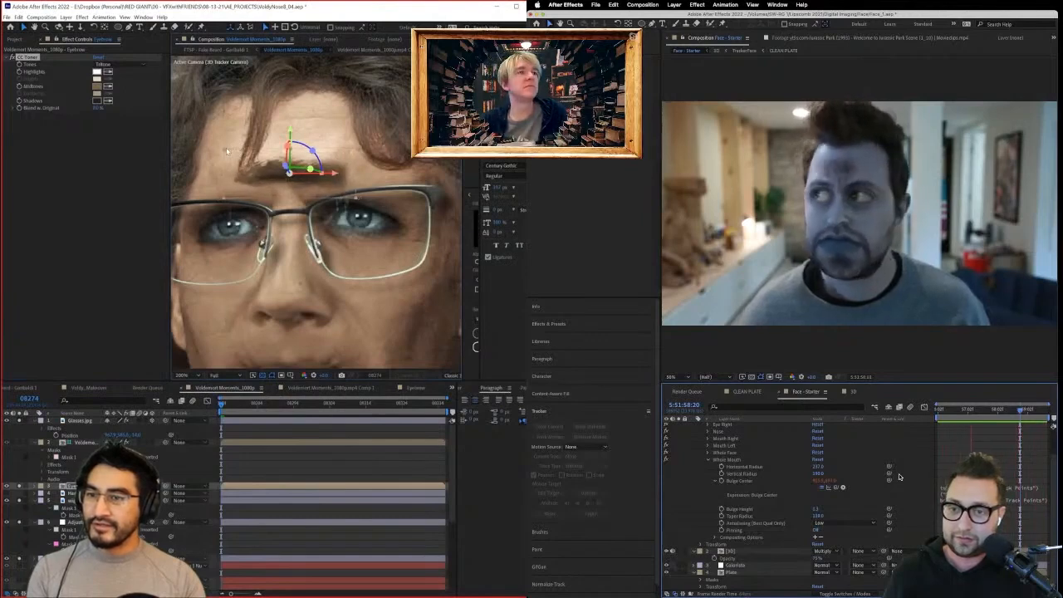
pyautogui.moveTo(158, 188); pyautogui.dragTo(95, 185)
pyautogui.scroll(2, 775, 517)
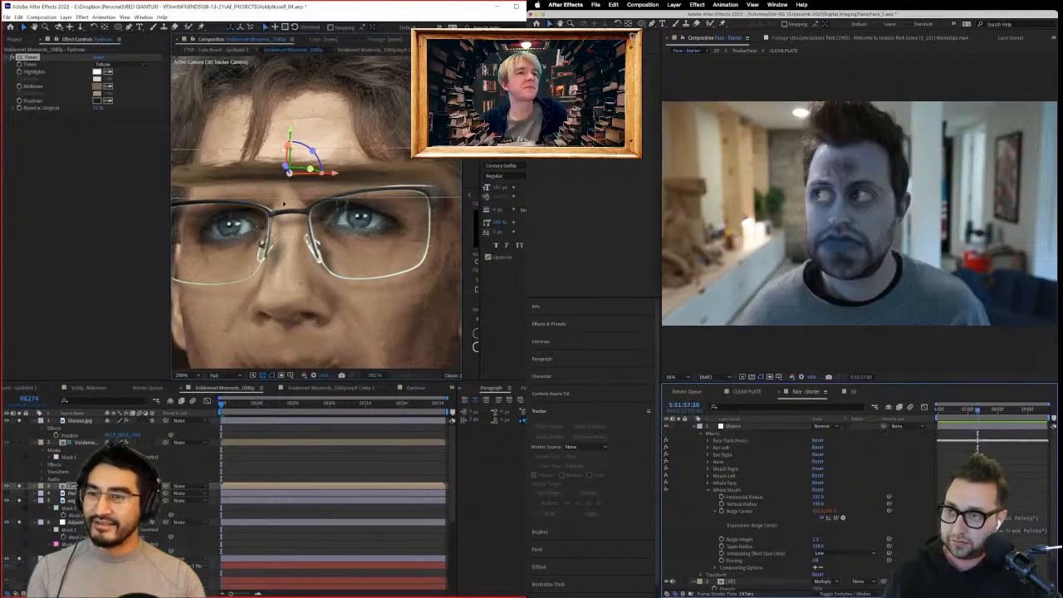
pyautogui.scroll(-2, 375, 210)
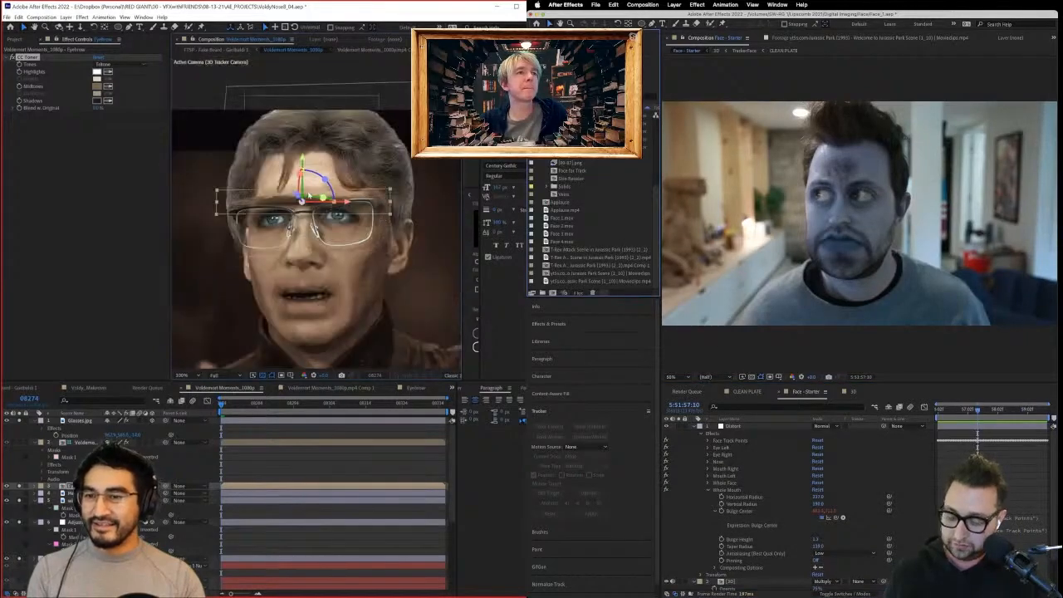
pyautogui.moveTo(325, 180); pyautogui.dragTo(324, 177)
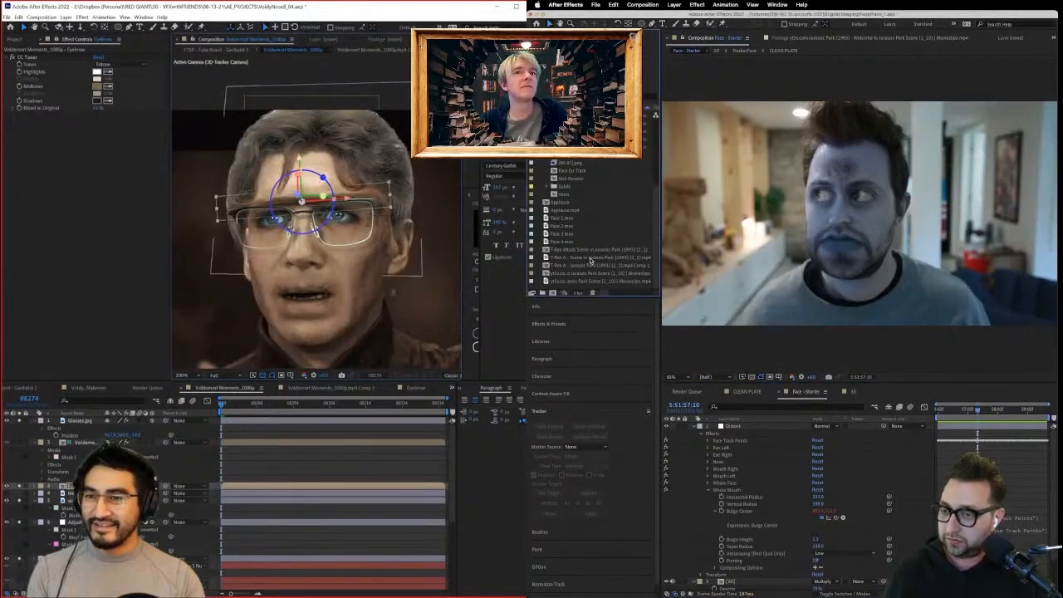
# Play back the Voldemort composition to check the stretched eyebrow, and switch to Finder on the Mac.
pyautogui.click(343, 444)
pyautogui.click(596, 587)
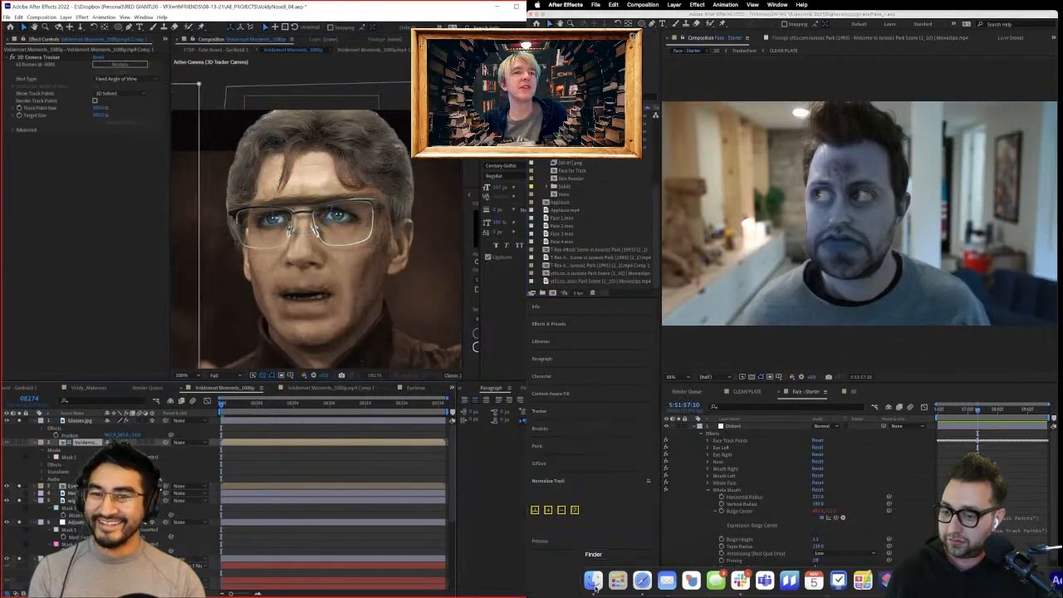
pyautogui.click(593, 587)
pyautogui.press('space')
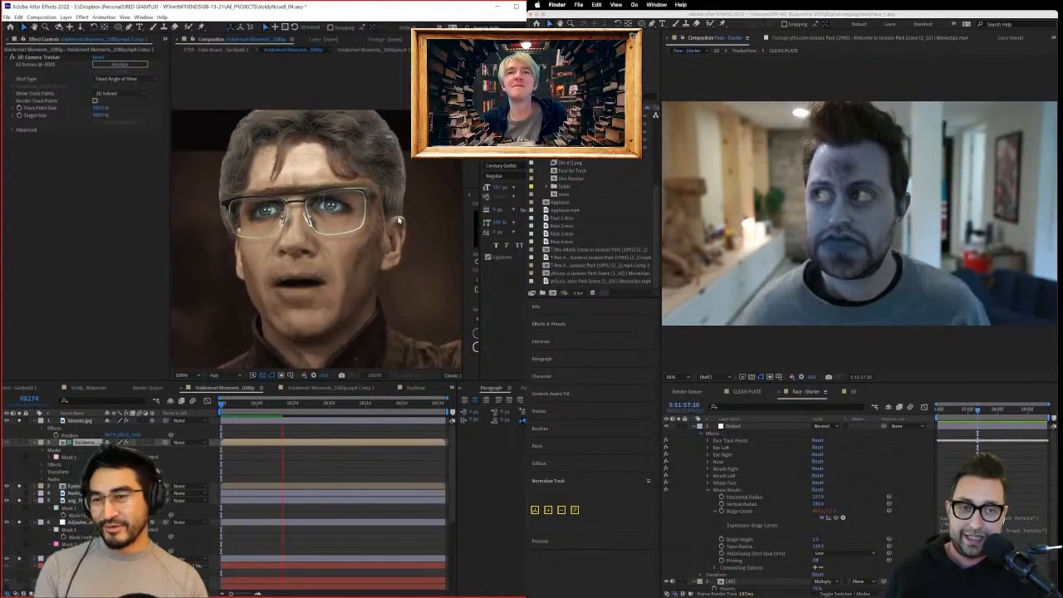
pyautogui.press('space')
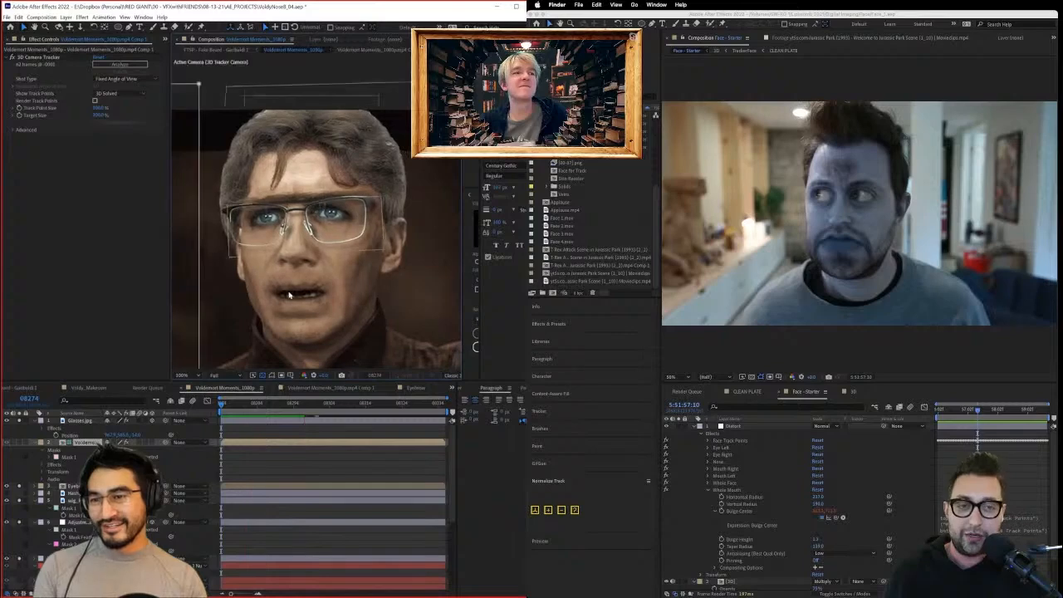
# Set the viewer resolution to Half and position a narrower eyebrow just above one eye of the man in glasses.
pyautogui.click(217, 377)
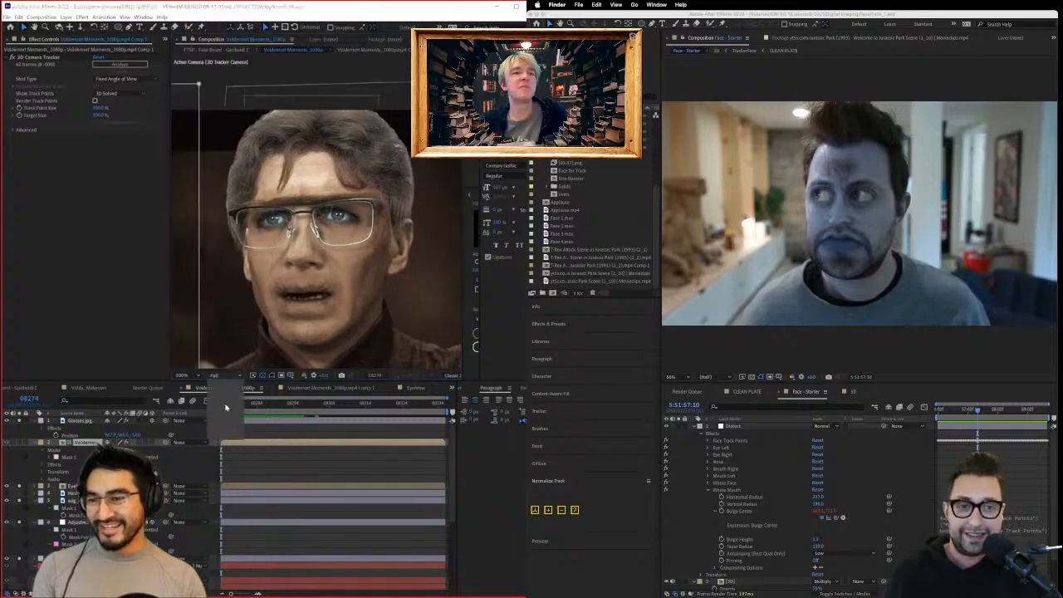
pyautogui.click(225, 407)
pyautogui.scroll(1, 314, 208)
pyautogui.click(311, 207)
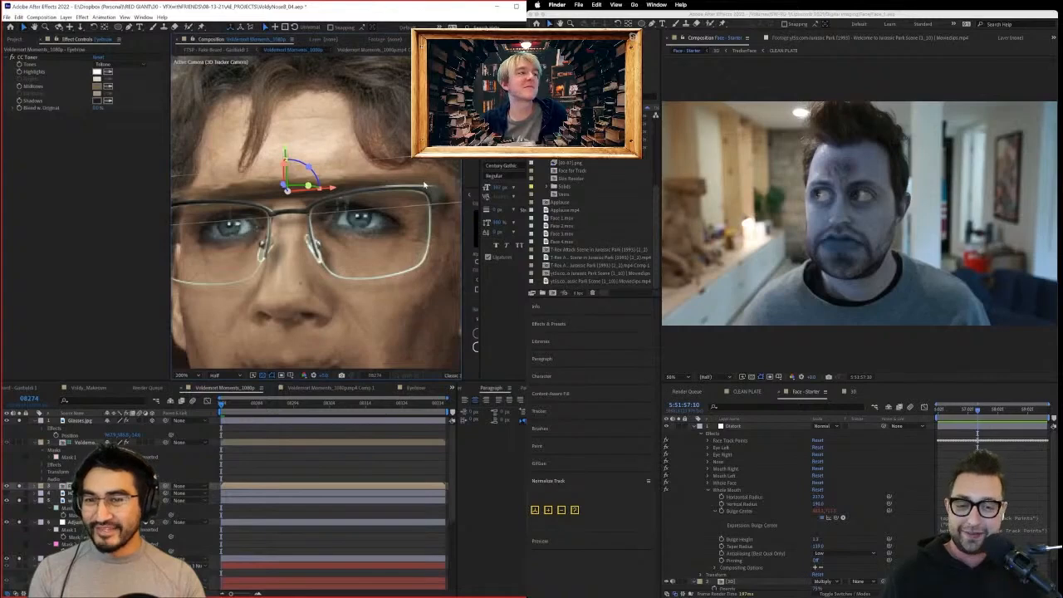
pyautogui.scroll(-1, 424, 184)
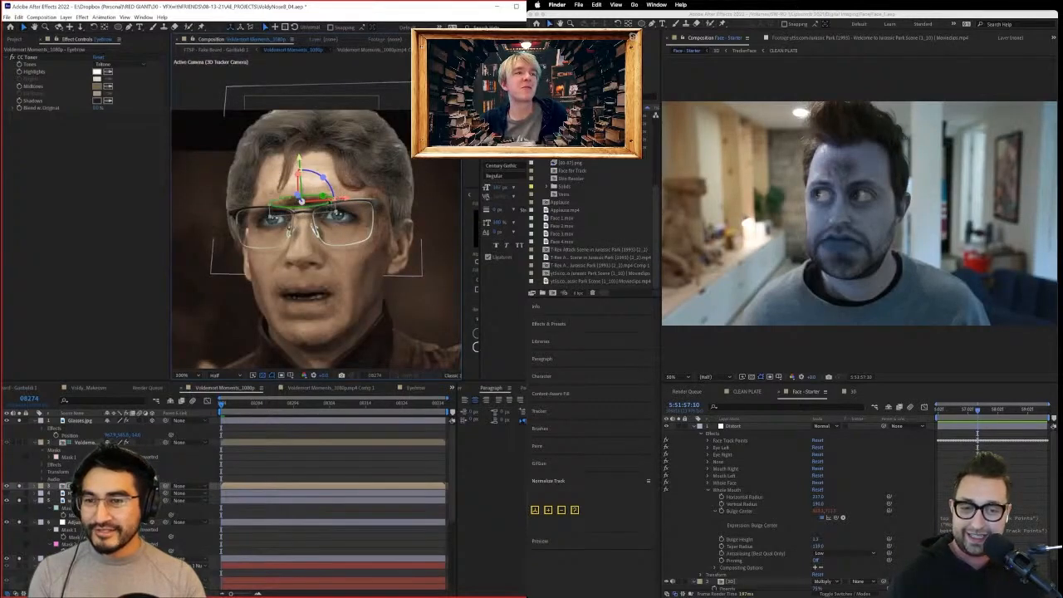
pyautogui.moveTo(343, 202); pyautogui.dragTo(273, 203)
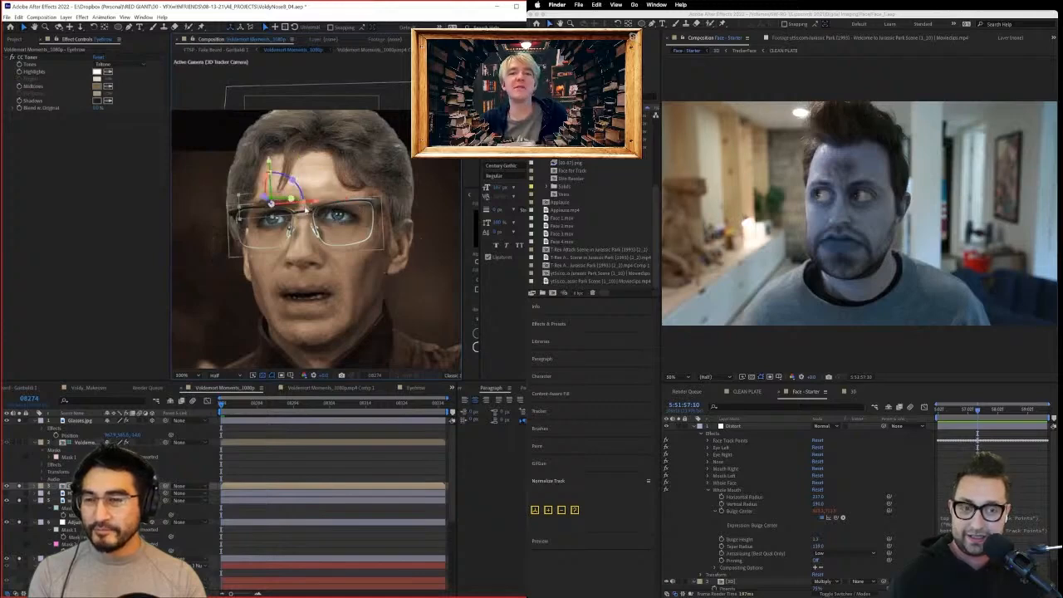
pyautogui.scroll(2, 249, 204)
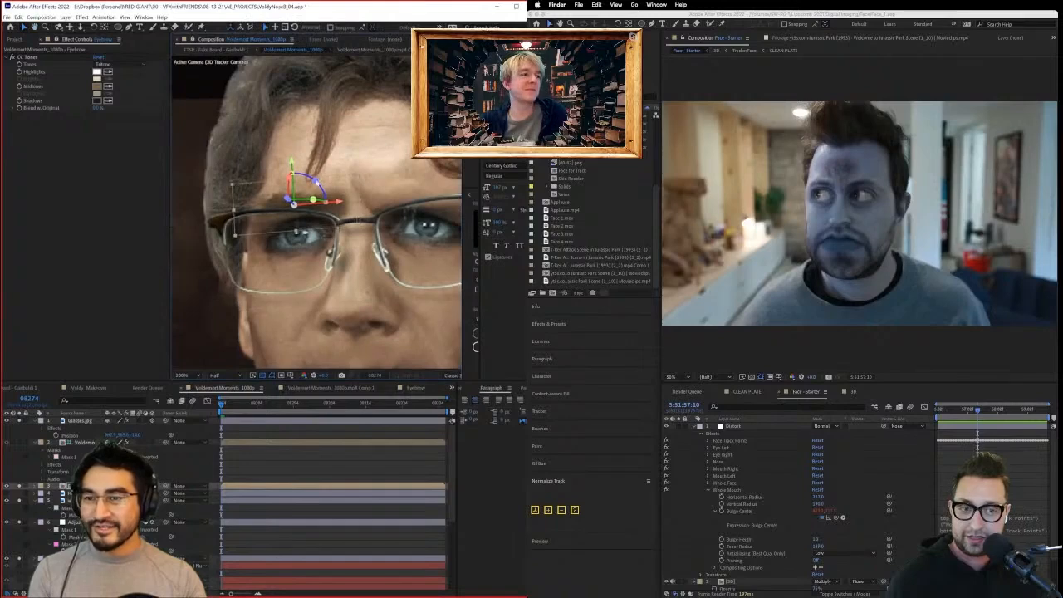
pyautogui.moveTo(294, 164); pyautogui.dragTo(294, 162)
# Try the Overlay blending mode on the eyebrow layer.
pyautogui.rightClick(312, 210)
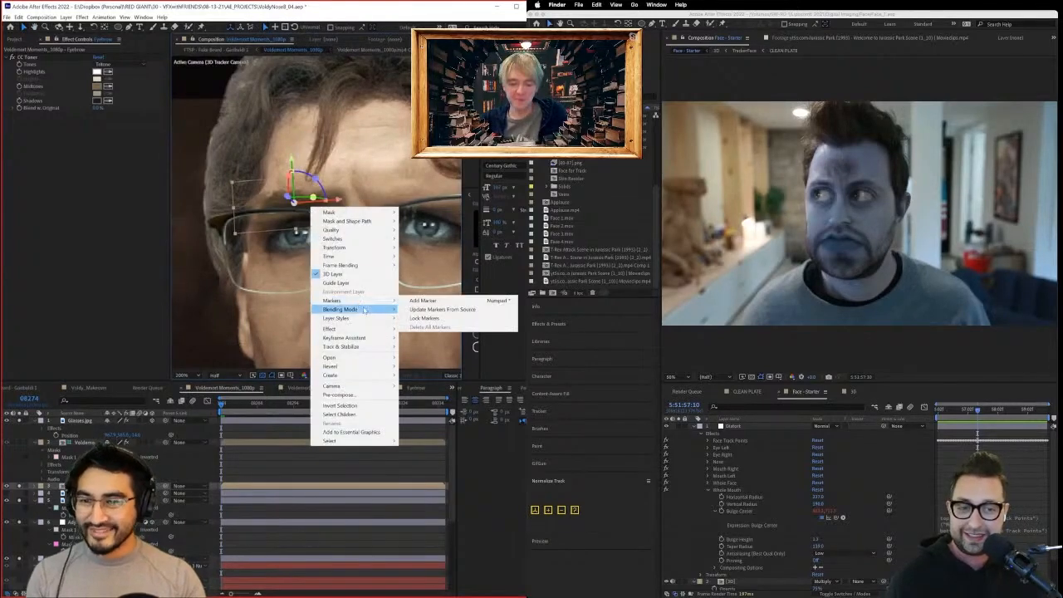
pyautogui.moveTo(382, 314)
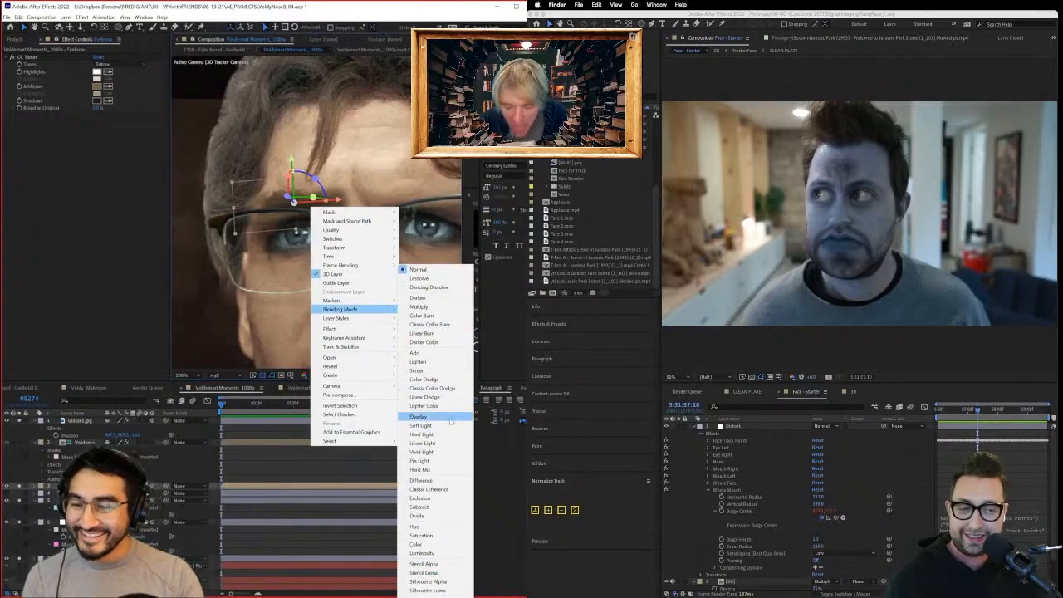
pyautogui.click(447, 422)
# Set the eyebrow layer's blending mode to Darker Color, and import Ken Ralston Commentary.mp4 and open it as footage.
pyautogui.rightClick(278, 205)
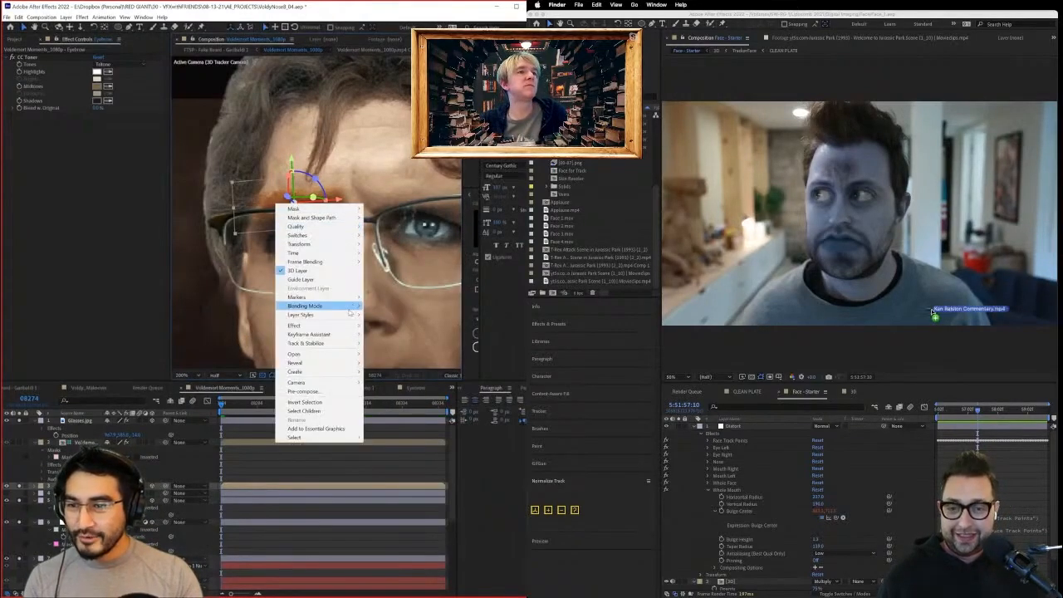
pyautogui.moveTo(351, 313)
pyautogui.moveTo(934, 314); pyautogui.dragTo(561, 226)
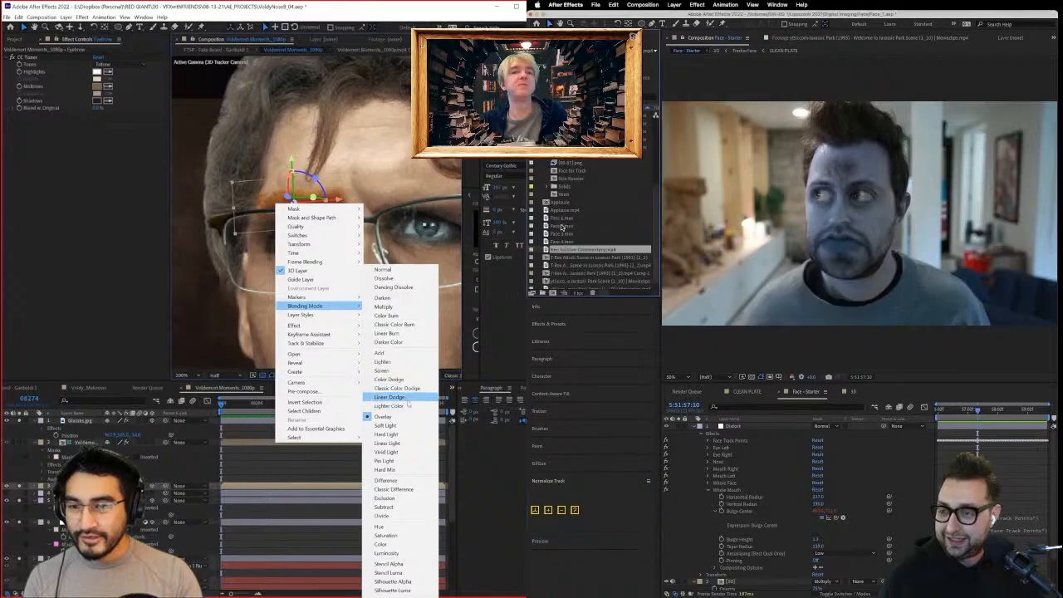
pyautogui.doubleClick(573, 249)
pyautogui.click(397, 342)
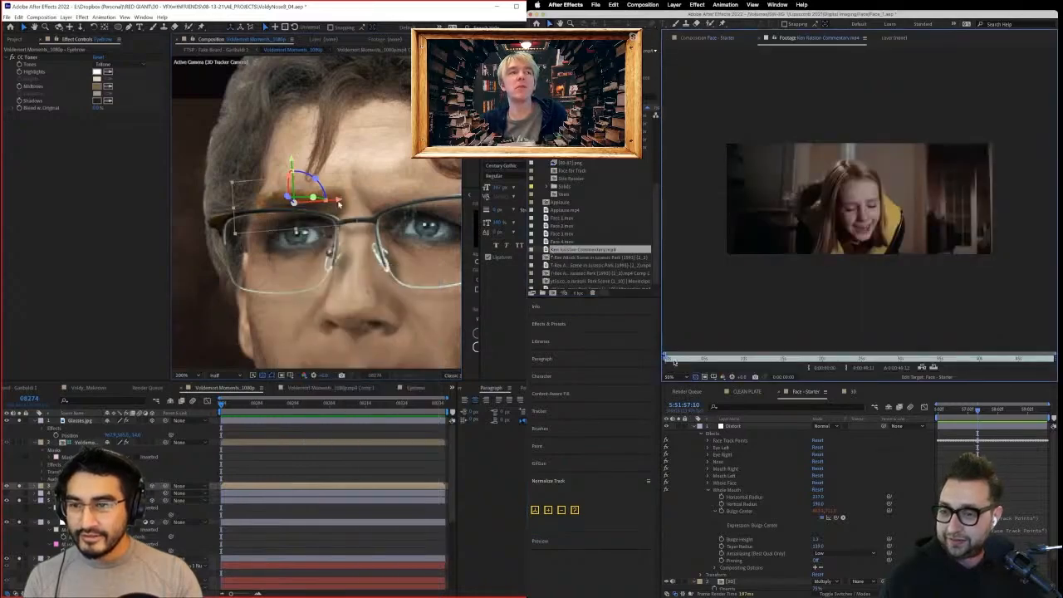
# Set the commentary footage's In point at about 16 seconds, and place the wig layer above the glasses layer.
pyautogui.moveTo(673, 361); pyautogui.dragTo(791, 375)
pyautogui.click(807, 370)
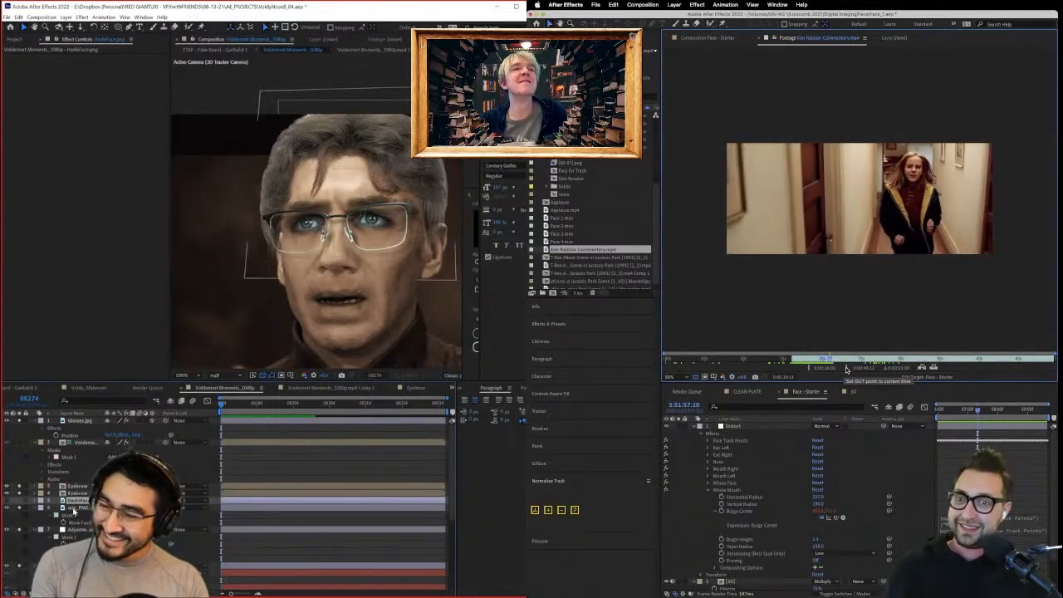
pyautogui.moveTo(84, 424); pyautogui.dragTo(89, 450)
pyautogui.moveTo(556, 250); pyautogui.dragTo(622, 308)
pyautogui.click(85, 422)
# Create an adjustment layer directly below the wig layer, and make a new composition from the commentary footage.
pyautogui.click(66, 18)
pyautogui.moveTo(70, 28)
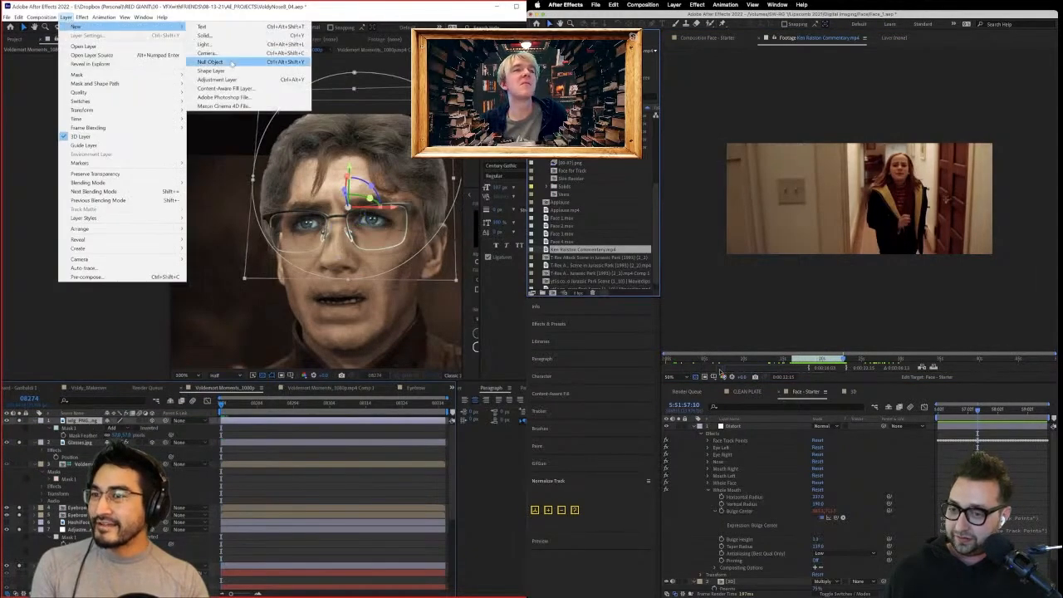
pyautogui.moveTo(705, 369); pyautogui.dragTo(553, 293)
pyautogui.click(249, 79)
pyautogui.moveTo(90, 425); pyautogui.dragTo(93, 445)
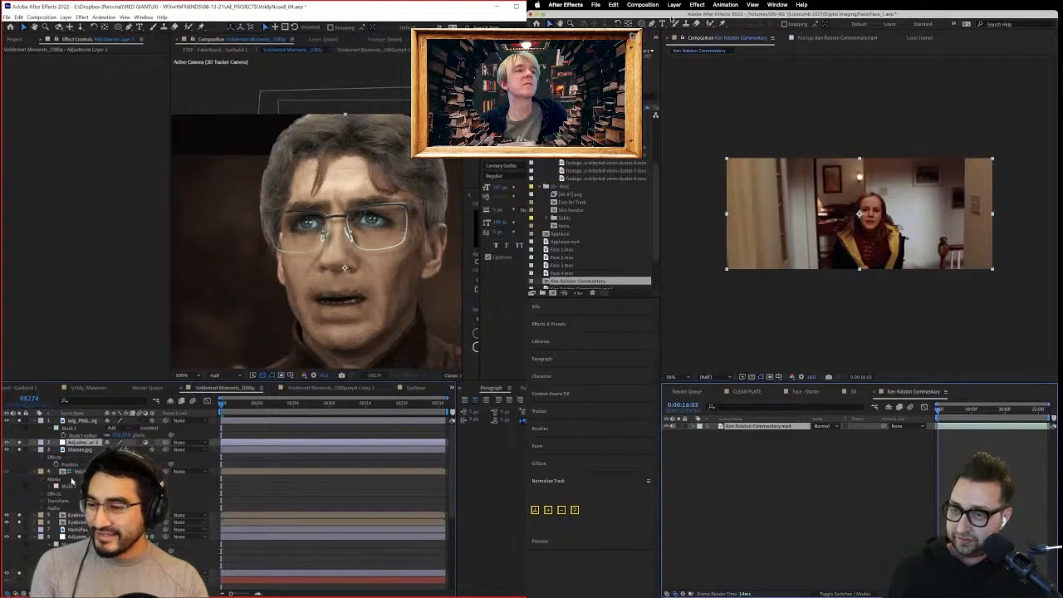
# Keyframe the Position of both eyebrow layers, and draw a small elliptical mask around the girl's face in the commentary composition.
pyautogui.click(82, 516)
pyautogui.click(641, 24)
pyautogui.keyDown('shift'); pyautogui.click(81, 523); pyautogui.keyUp('shift')
pyautogui.press('p')
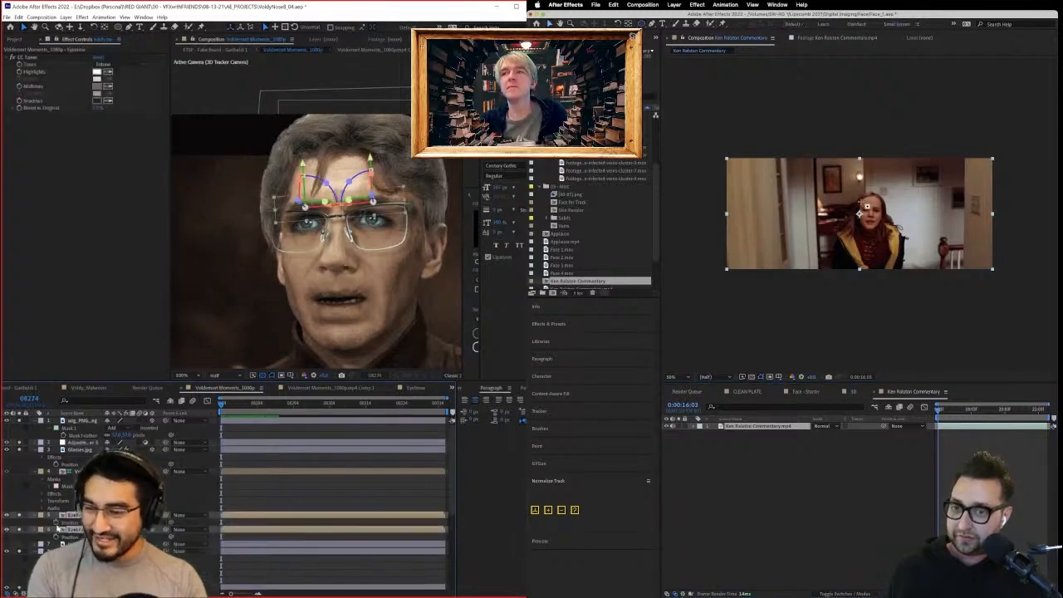
pyautogui.moveTo(860, 201); pyautogui.dragTo(880, 227)
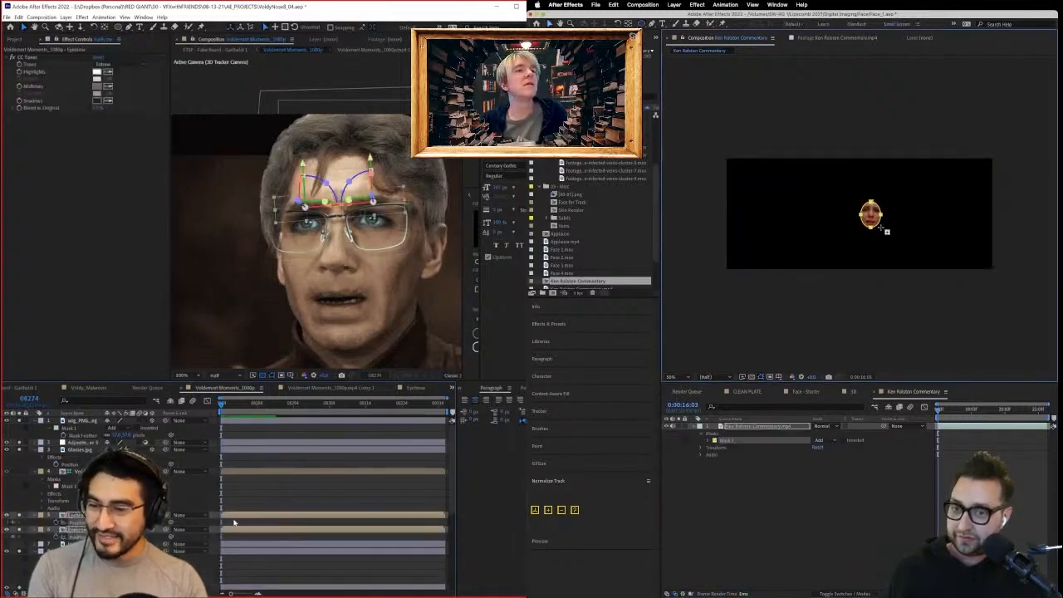
pyautogui.moveTo(233, 521); pyautogui.dragTo(211, 541)
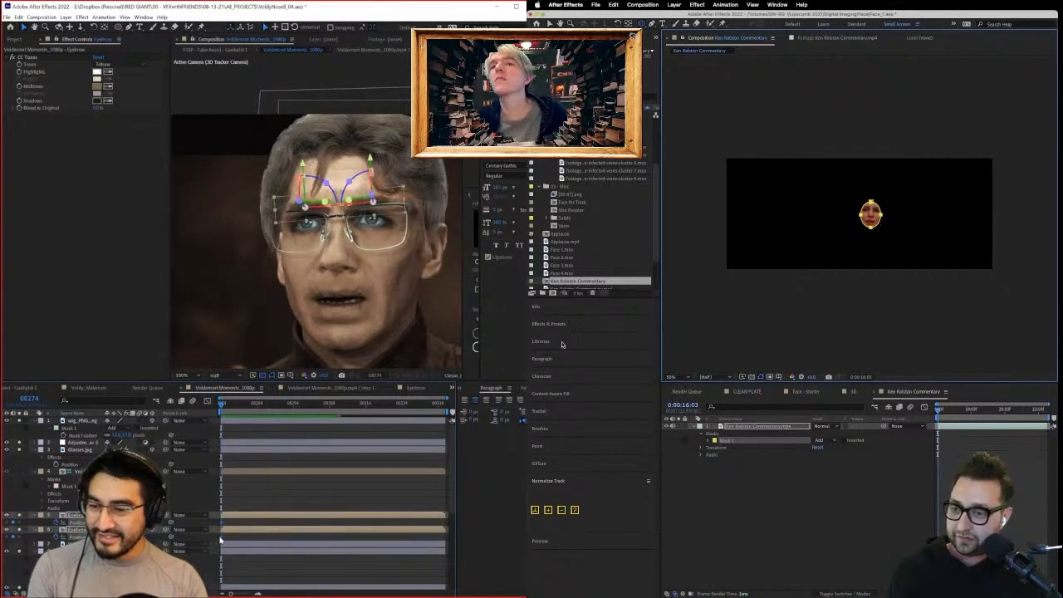
# Track the face mask forward with detailed Face Tracking, and raise both eyebrows at frame 08296.
pyautogui.click(553, 415)
pyautogui.moveTo(288, 408); pyautogui.dragTo(300, 407)
pyautogui.click(575, 428)
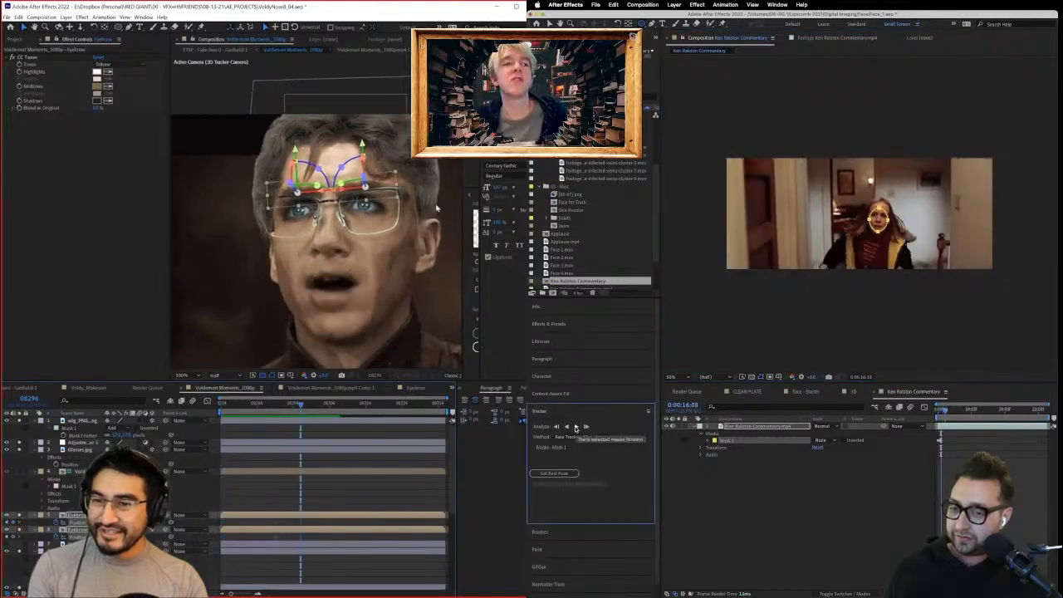
pyautogui.moveTo(363, 145); pyautogui.dragTo(365, 134)
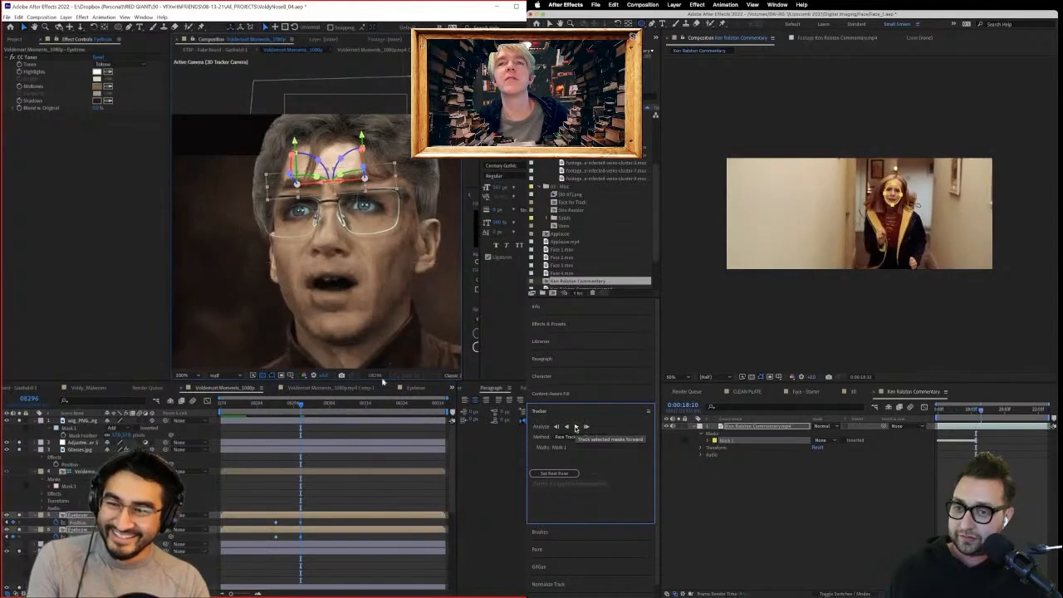
pyautogui.moveTo(301, 406); pyautogui.dragTo(345, 407)
pyautogui.click(575, 428)
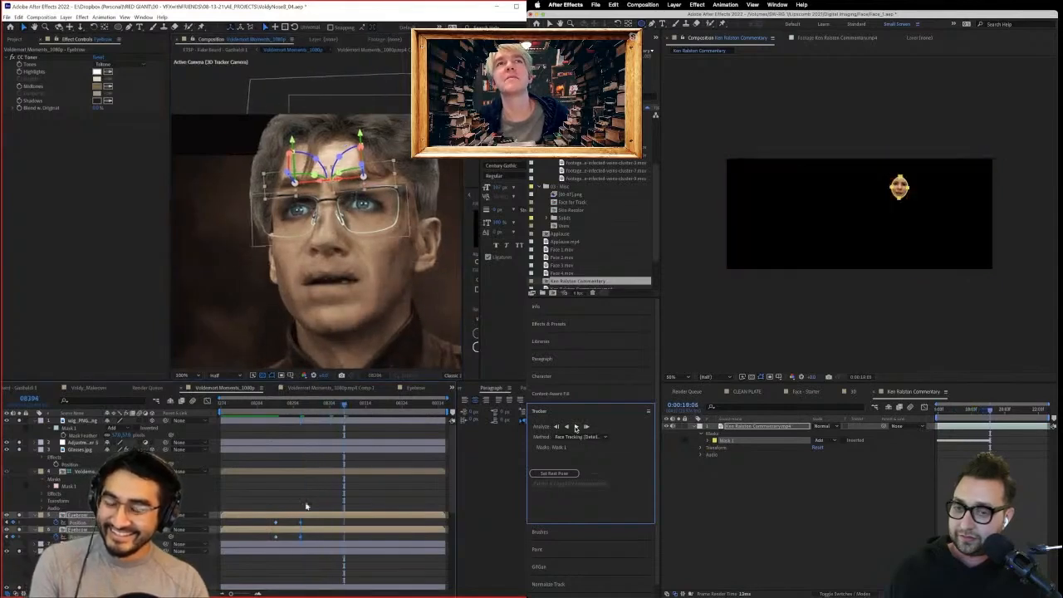
# Close the Ken Ralston Commentary composition and preview the eyebrow animation around frame 08288.
pyautogui.click(1048, 410)
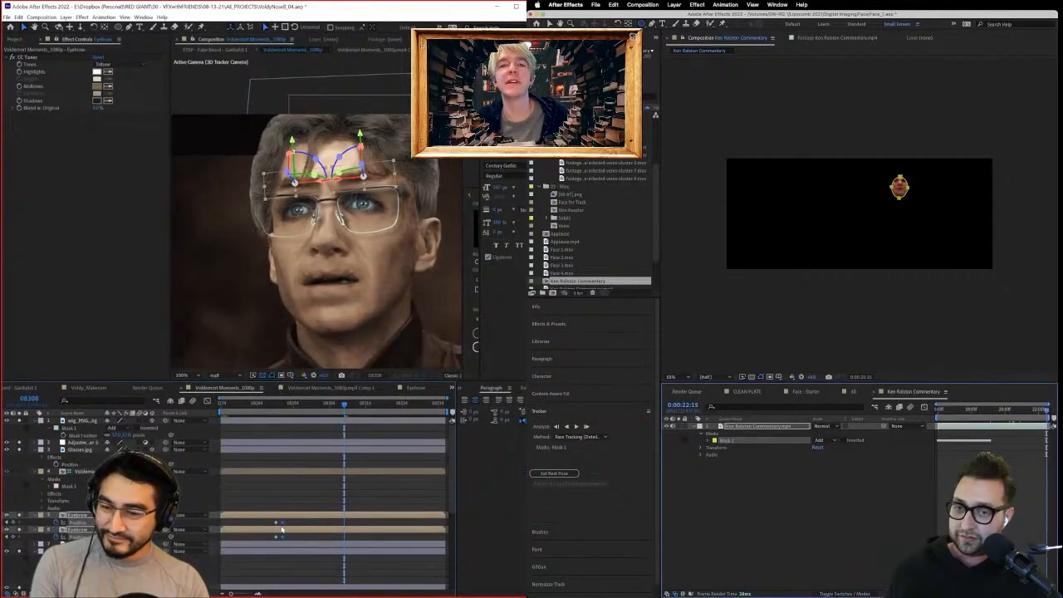
pyautogui.click(272, 407)
pyautogui.click(876, 394)
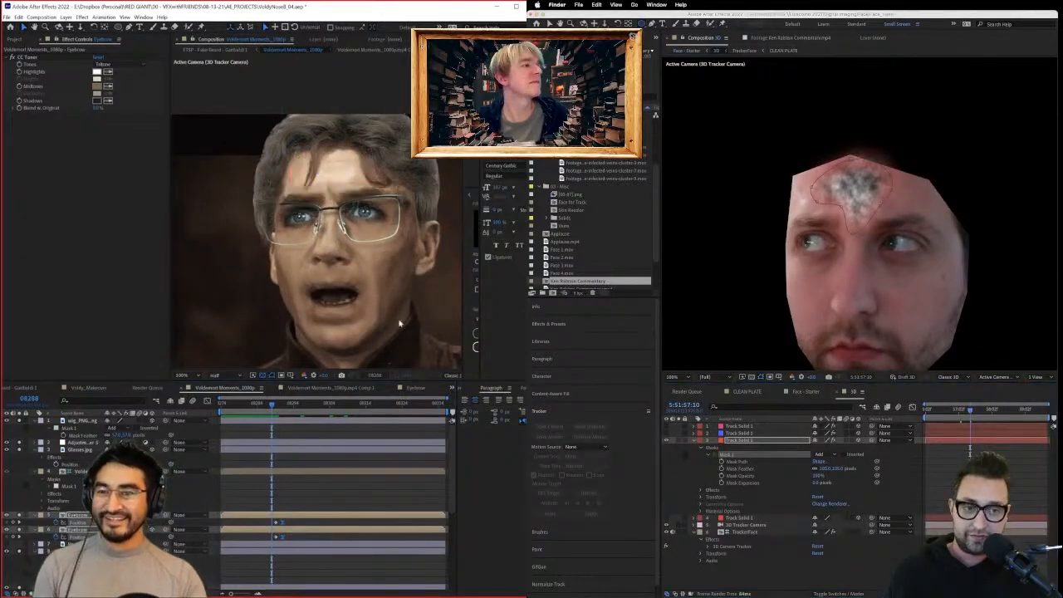
pyautogui.press('space')
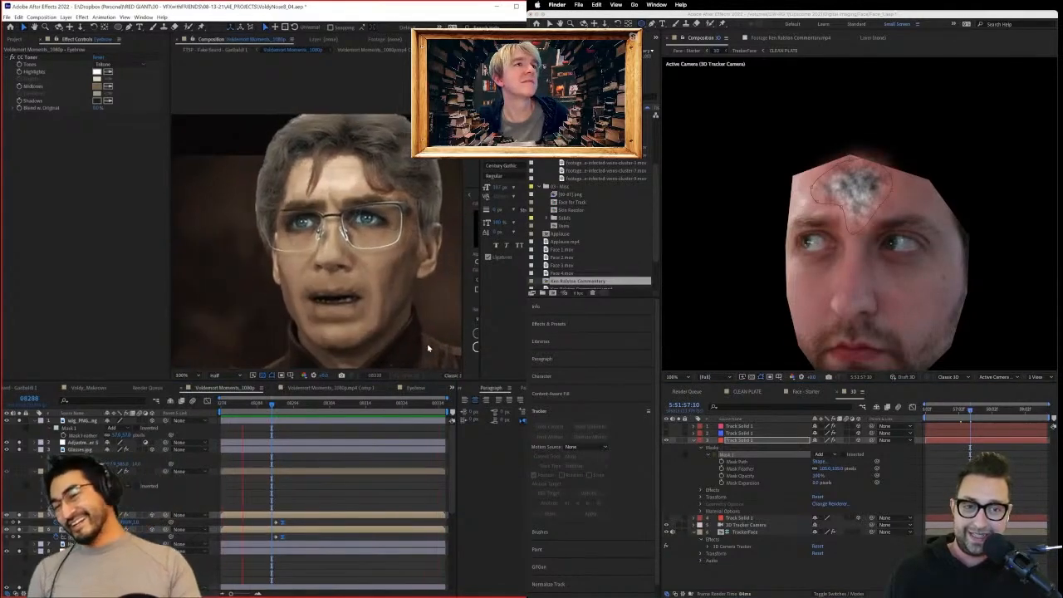
pyautogui.press('space')
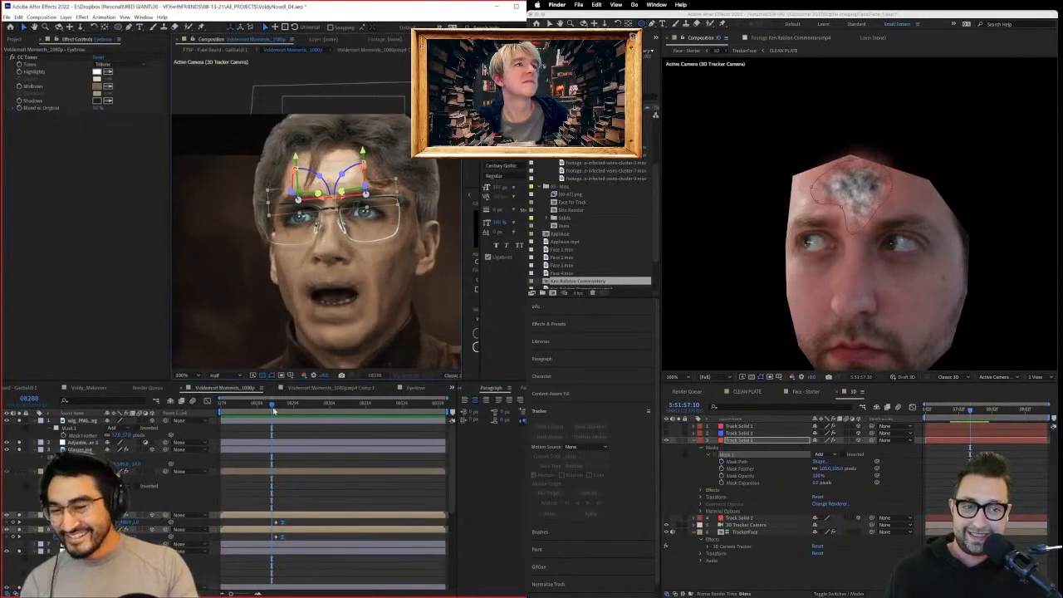
# Add Rotation keyframes to both eyebrow layers at frame 08289, show their keyframed properties, and go to frame 08291.
pyautogui.moveTo(273, 411); pyautogui.dragTo(278, 412)
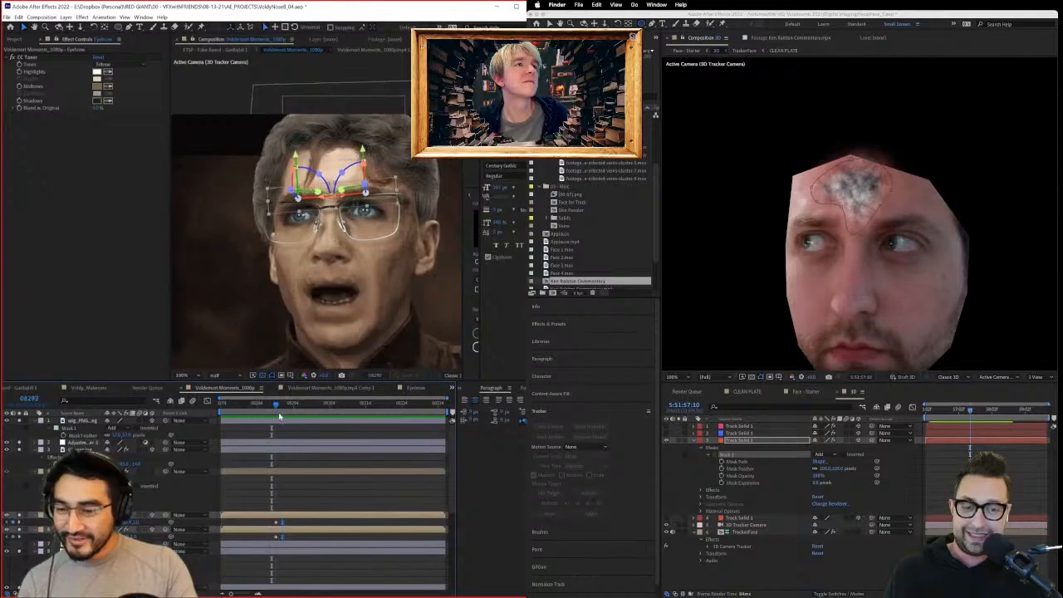
pyautogui.press('r')
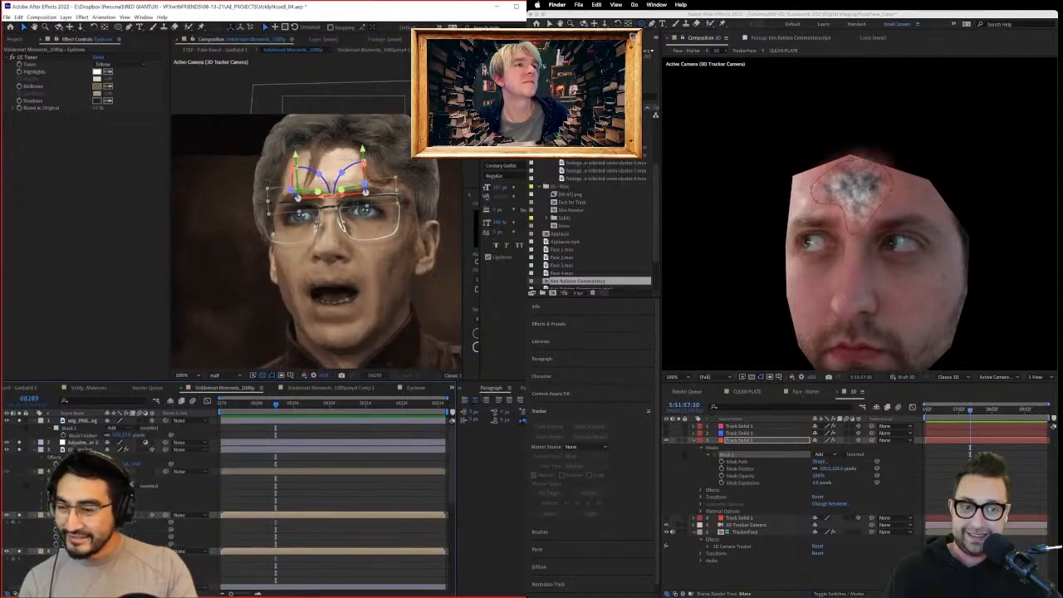
pyautogui.press('u')
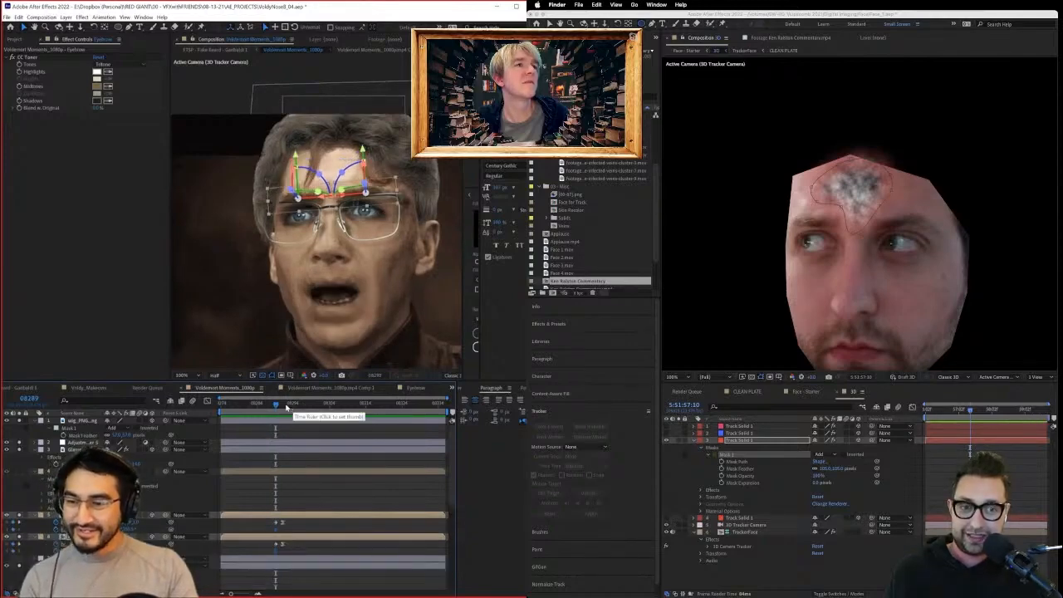
pyautogui.click(285, 406)
pyautogui.scroll(3, 356, 196)
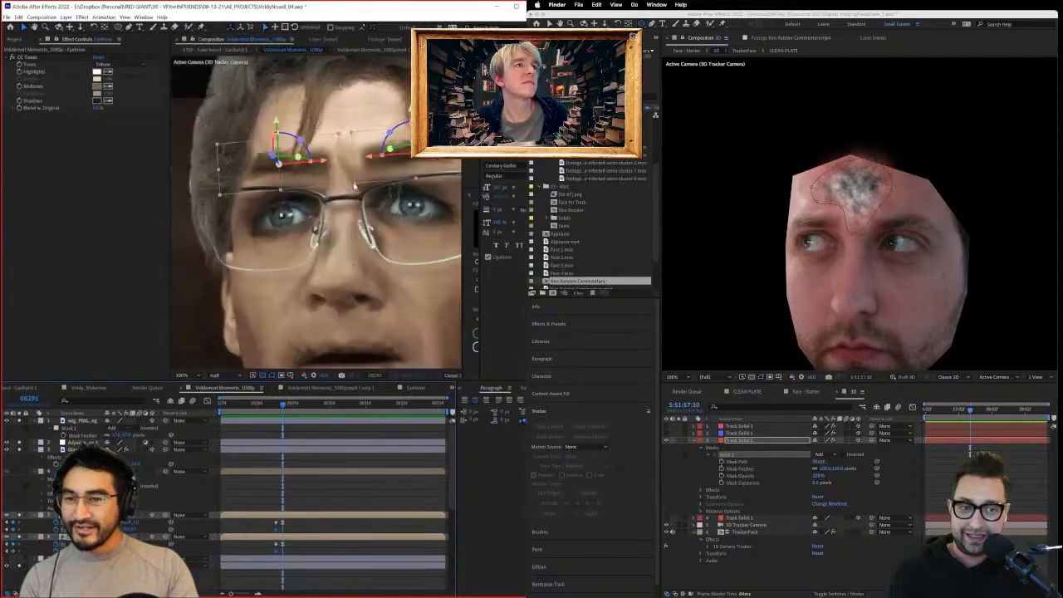
pyautogui.click(344, 544)
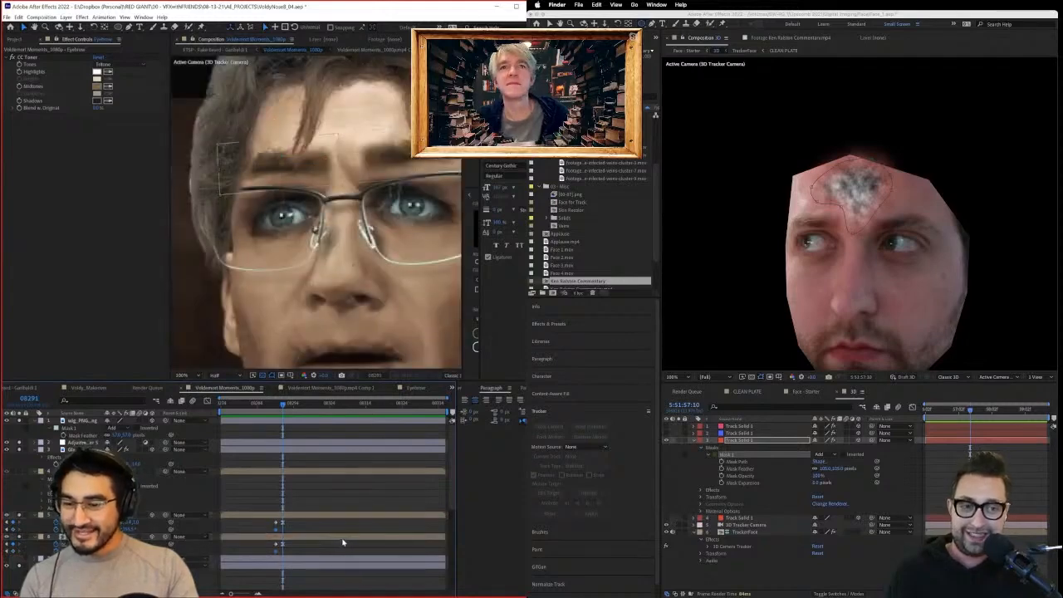
# Rotate both eyebrow layers at frame 08291 so that their inner ends tilt upward.
pyautogui.click(315, 198)
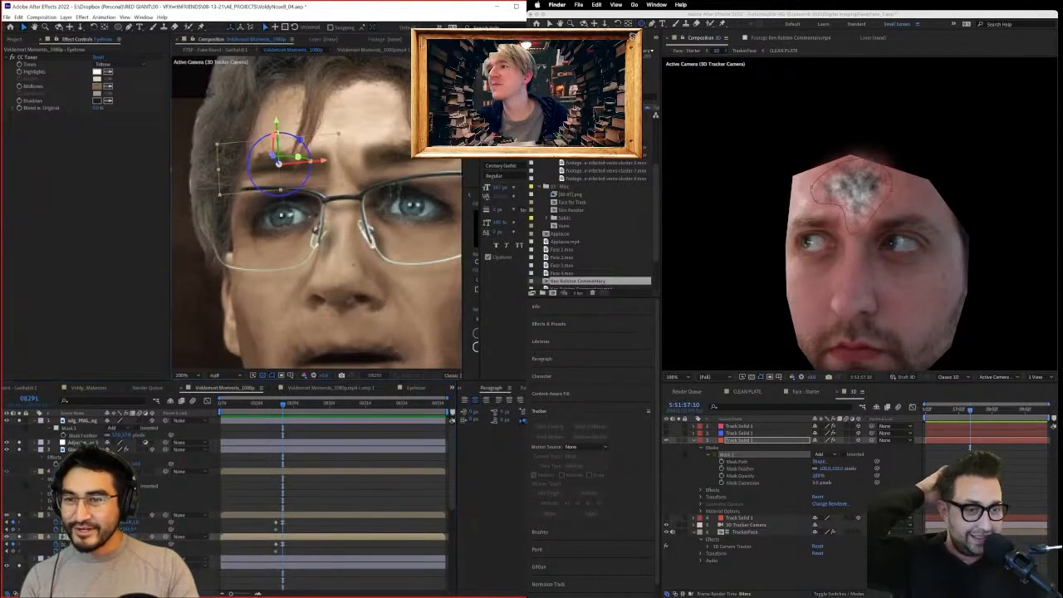
pyautogui.moveTo(299, 139); pyautogui.dragTo(295, 137)
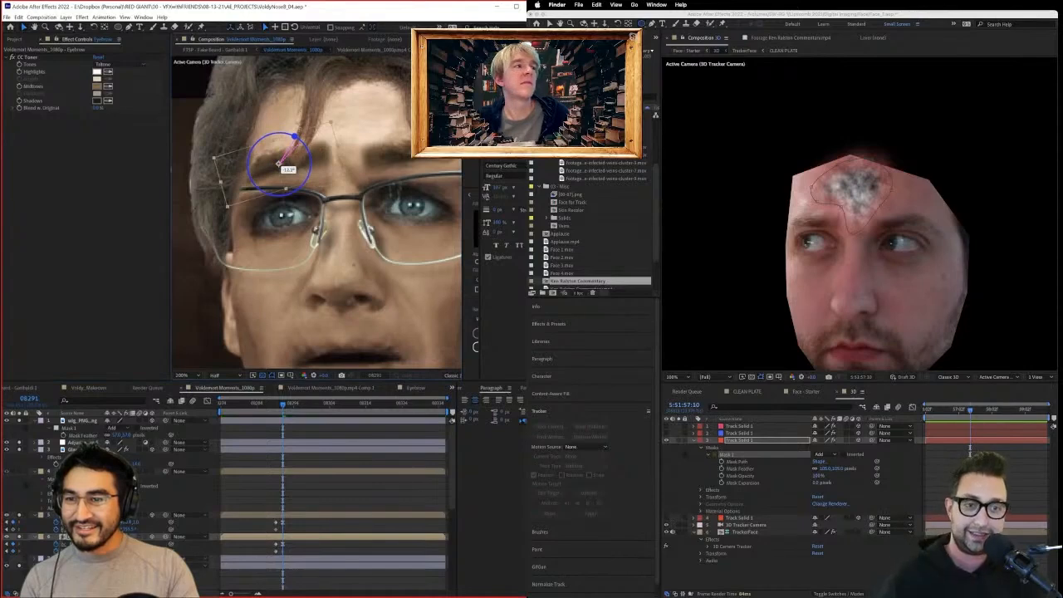
pyautogui.click(313, 513)
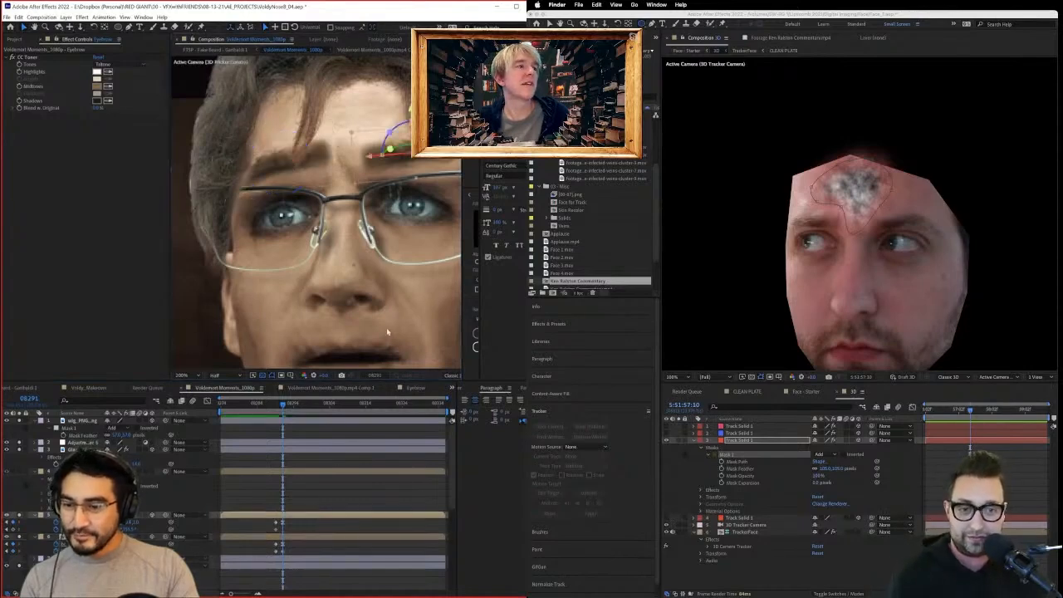
pyautogui.moveTo(390, 132); pyautogui.dragTo(401, 123)
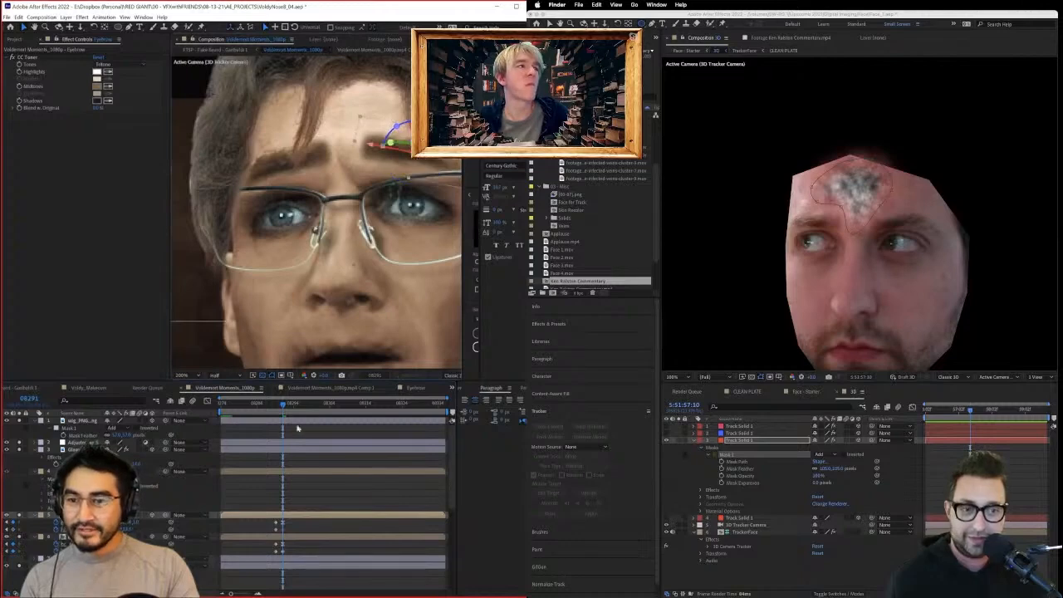
# Offset the second Orientation keyframe of each eyebrow slightly past its Position keyframe, and save the project.
pyautogui.click(284, 553)
pyautogui.moveTo(295, 554); pyautogui.dragTo(292, 553)
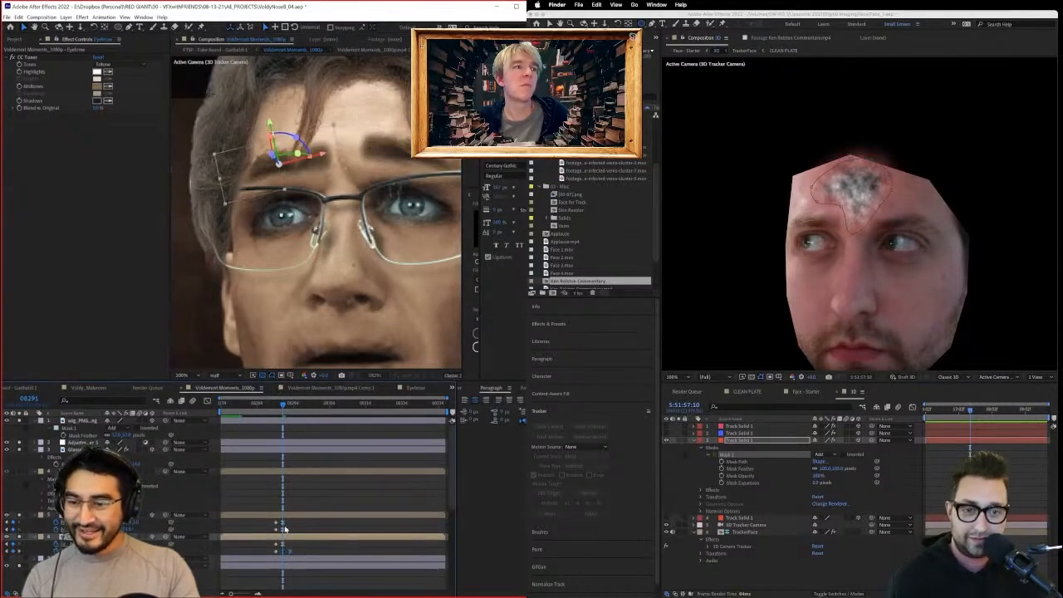
pyautogui.click(284, 530)
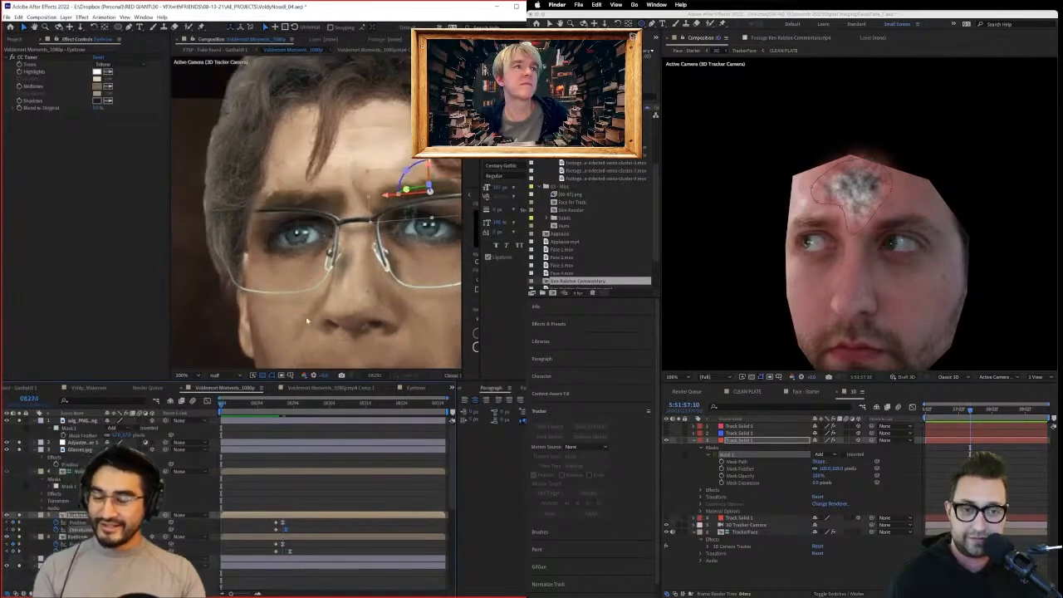
pyautogui.hotkey('ctrl', 's')
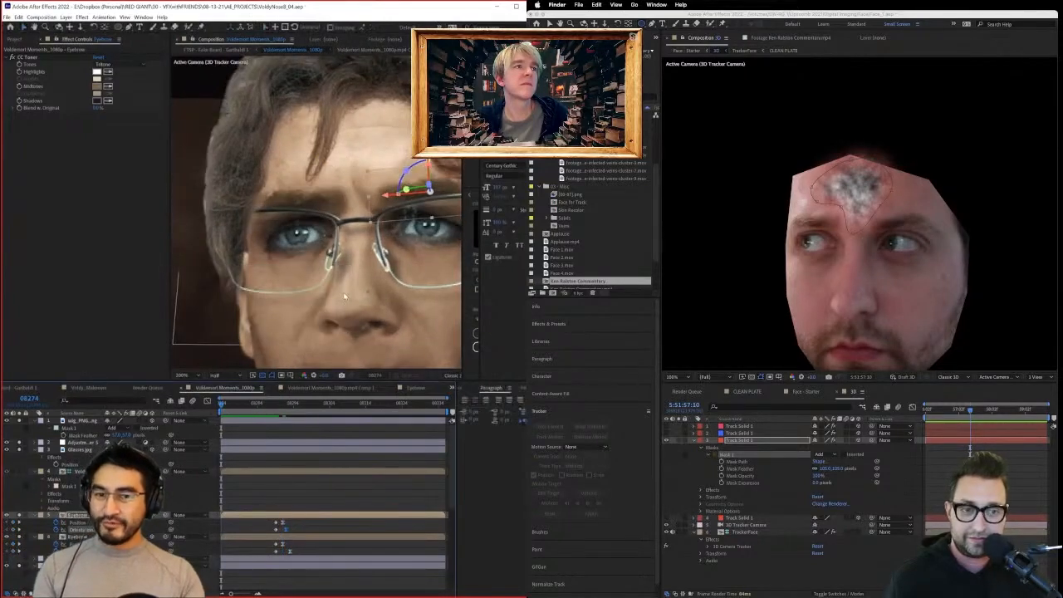
pyautogui.scroll(-1, 365, 262)
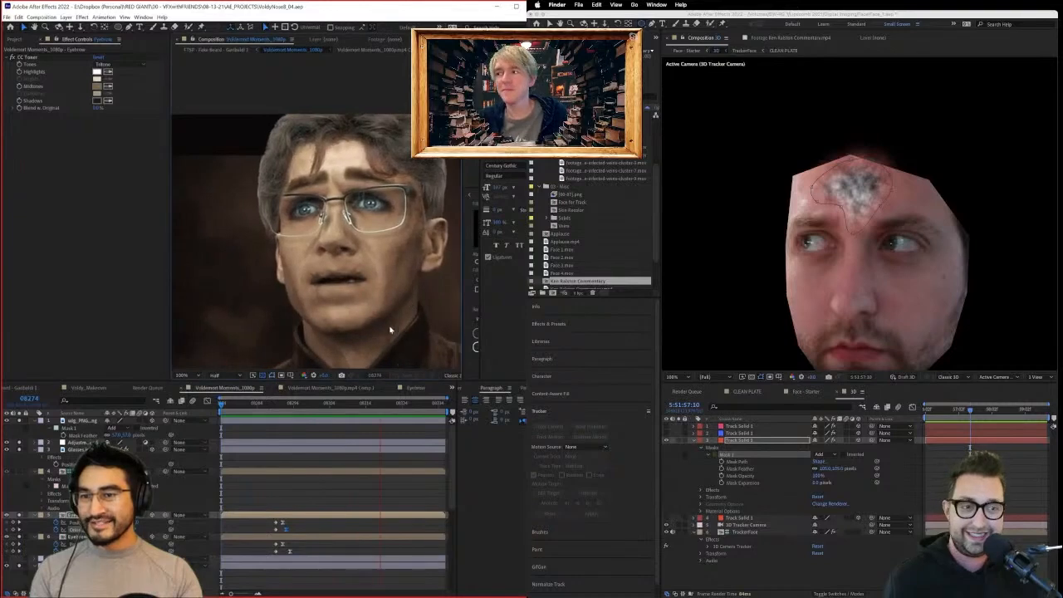
# Ease all eyebrow keyframes and spread the end keyframes over a longer time, and preview the slower eyebrow raise.
pyautogui.moveTo(306, 522); pyautogui.dragTo(271, 558)
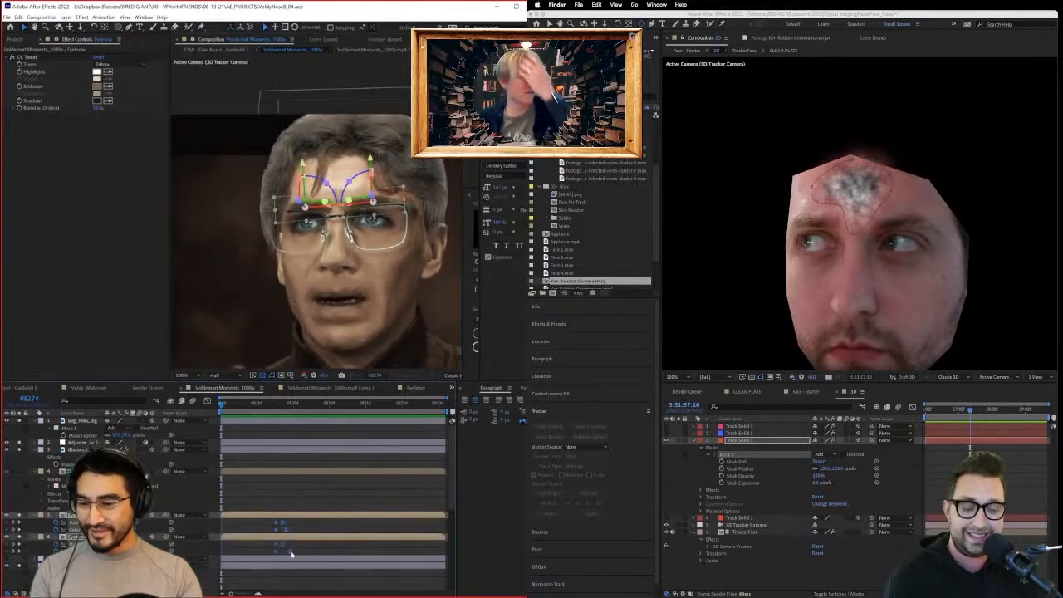
pyautogui.moveTo(286, 519); pyautogui.dragTo(264, 560)
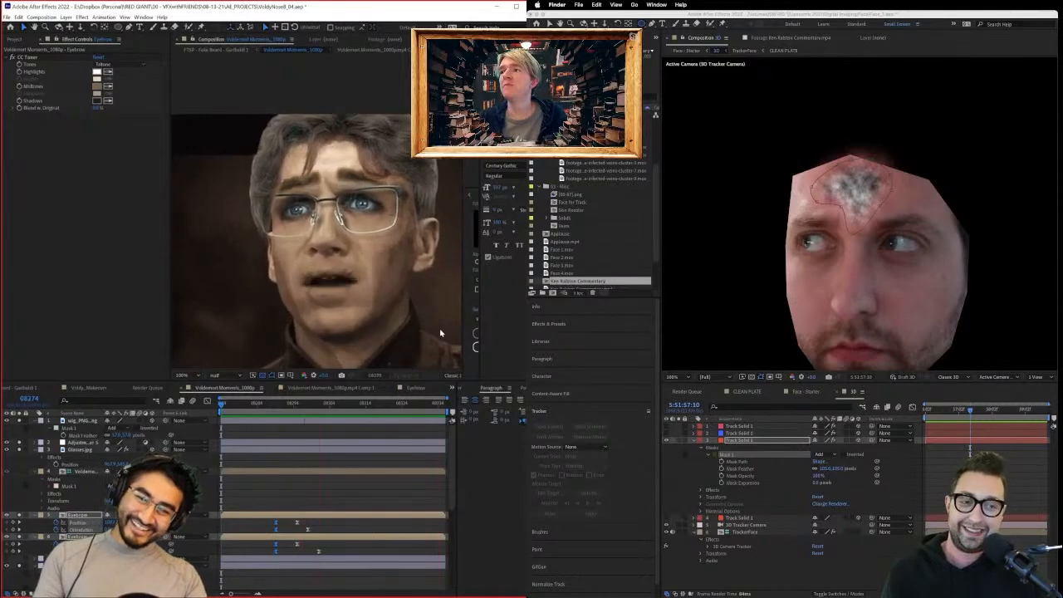
pyautogui.press('space')
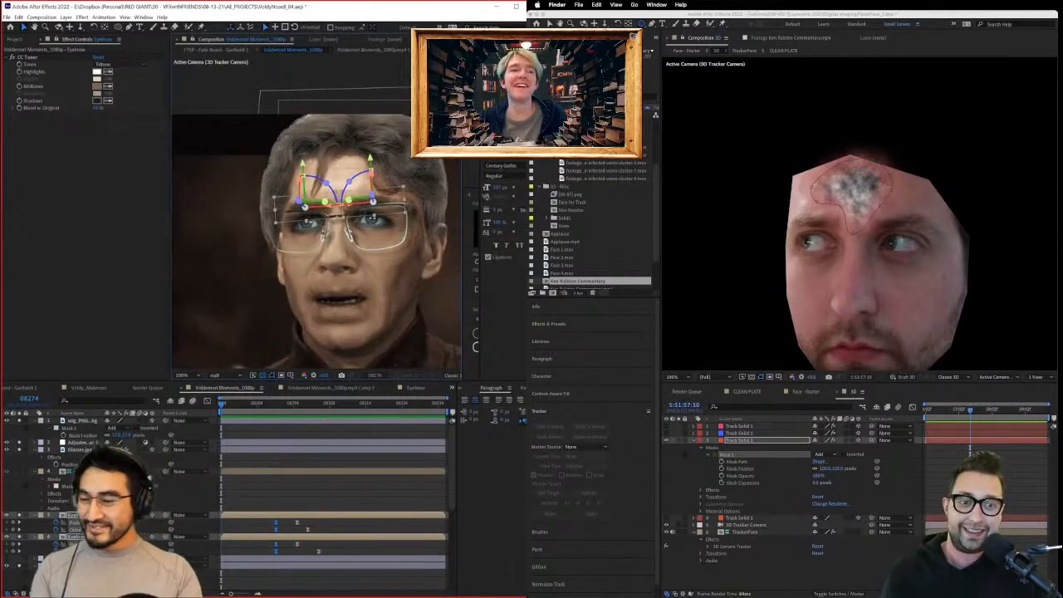
# Duplicate one eyebrow layer at frame 08274, remove the copy's Position and Orientation keyframes, and place it over the upper lip as a moustache.
pyautogui.click(365, 212)
pyautogui.click(373, 201)
pyautogui.click(96, 86)
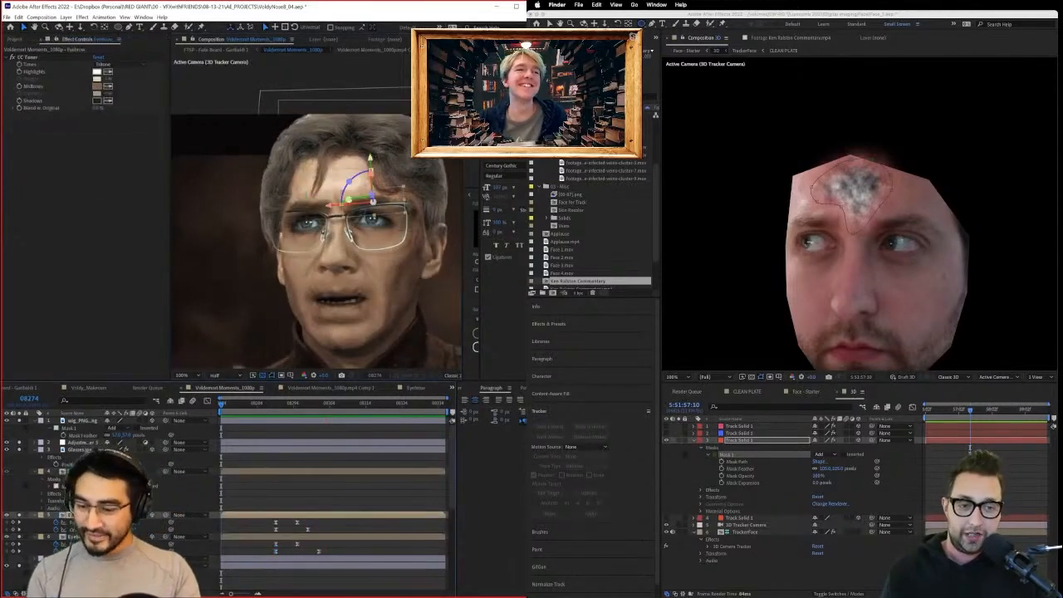
pyautogui.hotkey('ctrl', 'd')
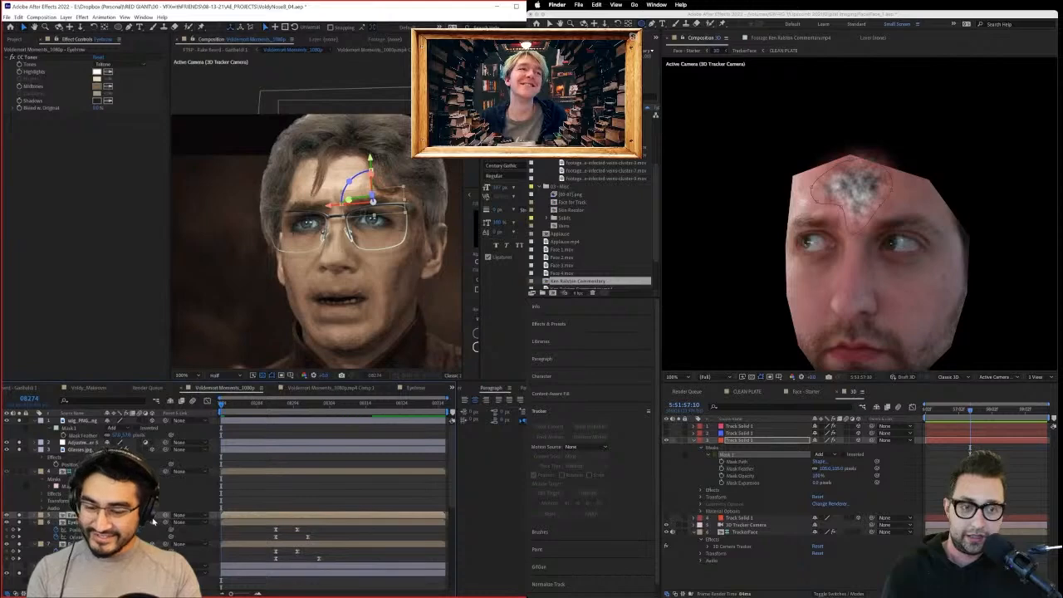
pyautogui.press('u')
pyautogui.moveTo(320, 520); pyautogui.dragTo(260, 536)
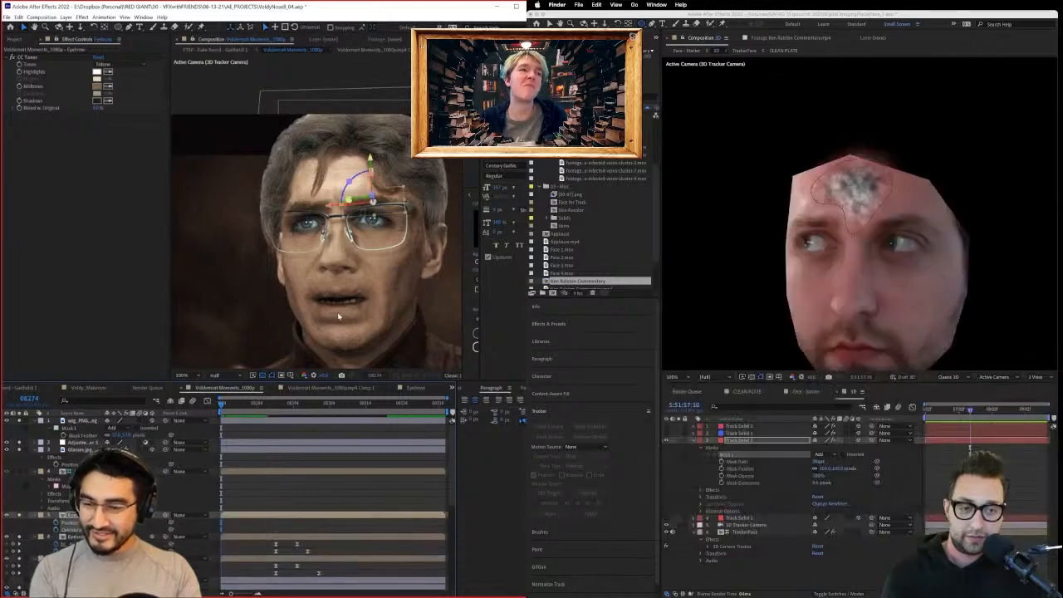
pyautogui.click(357, 196)
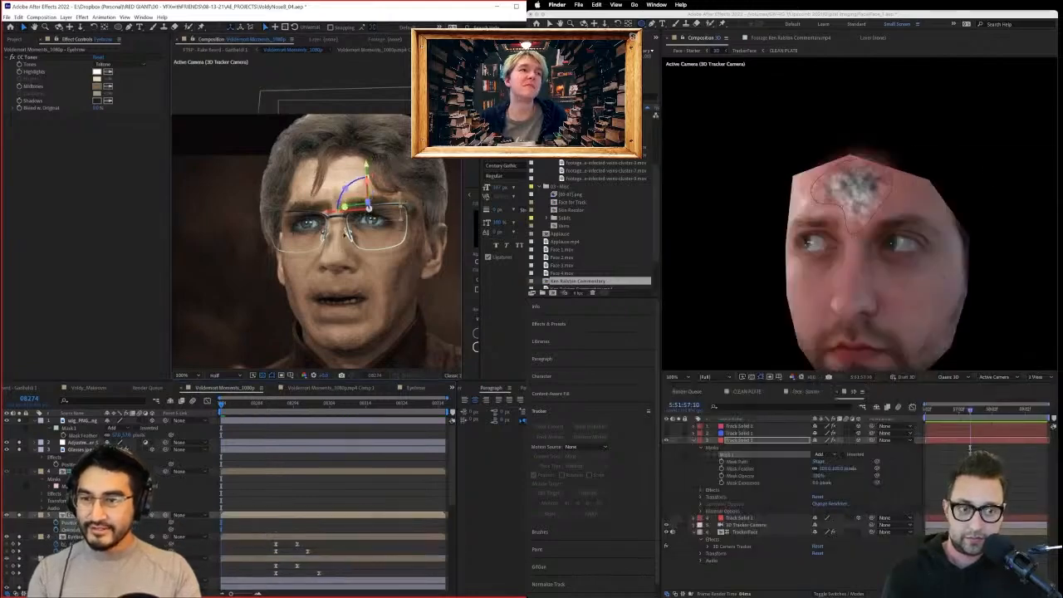
pyautogui.moveTo(345, 235); pyautogui.dragTo(306, 275)
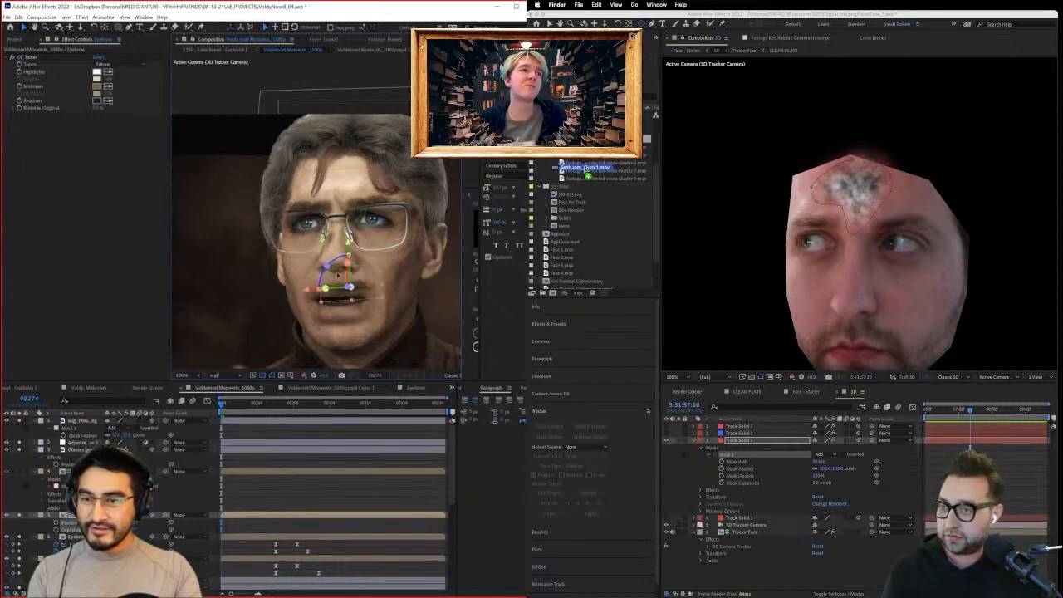
# Import the green-screen basketball dunk clip into the second project and create a composition from it, with the whole frame in view.
pyautogui.moveTo(585, 168); pyautogui.dragTo(585, 170)
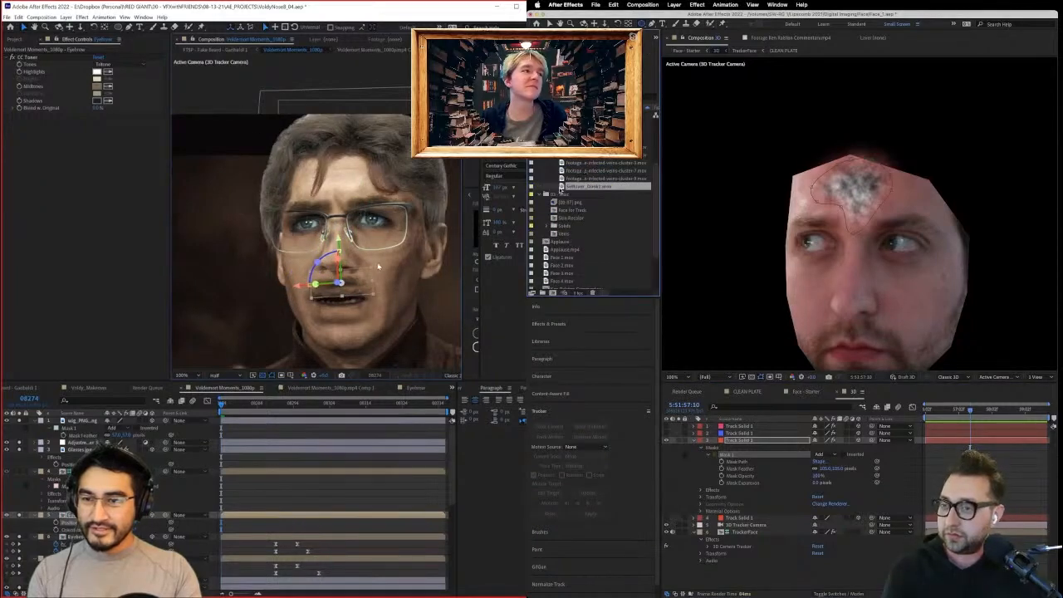
pyautogui.moveTo(555, 288); pyautogui.dragTo(553, 293)
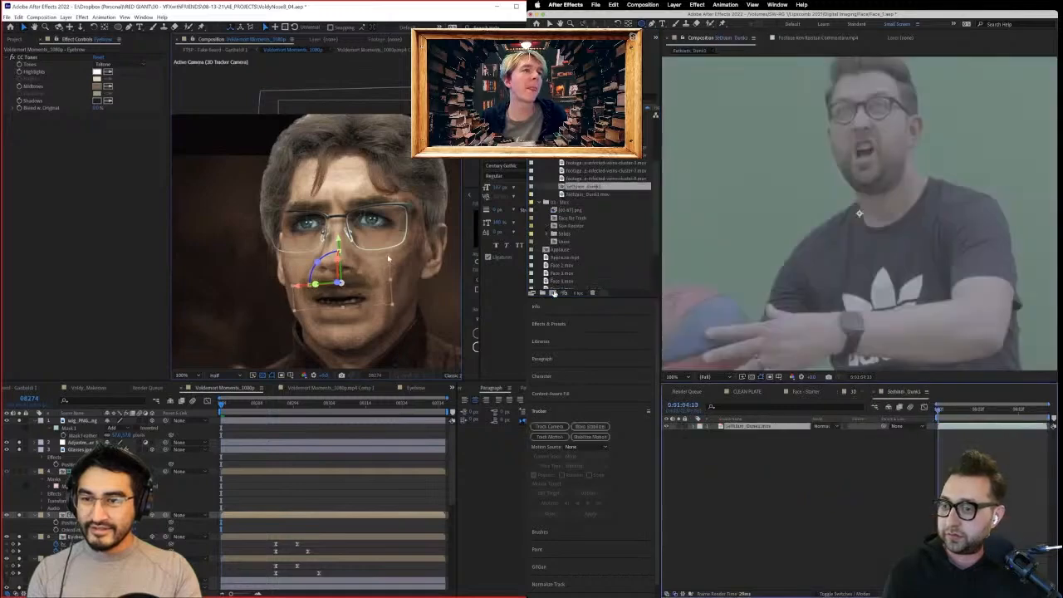
pyautogui.press(',')
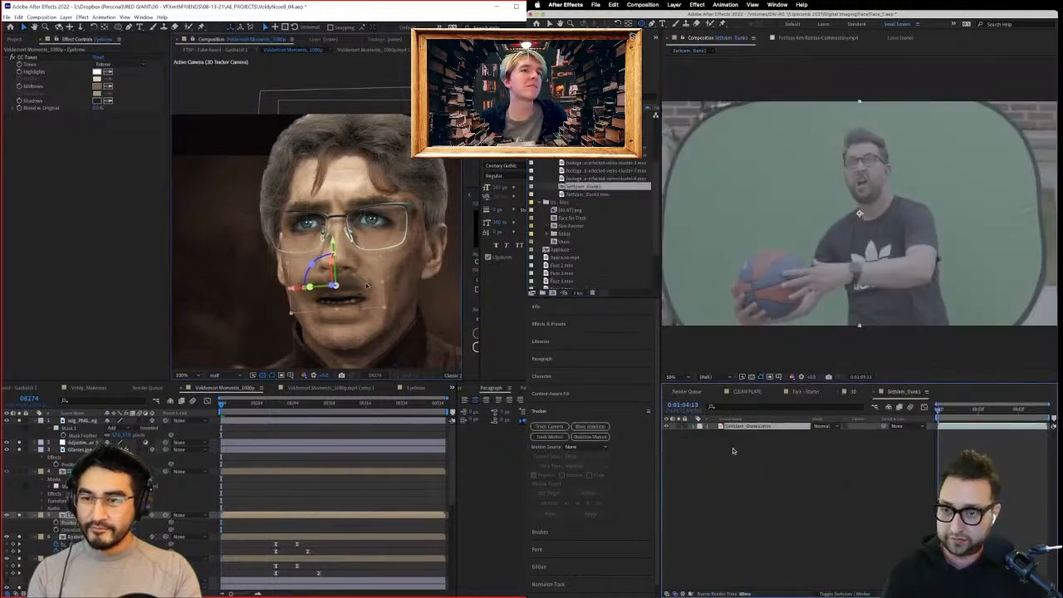
# Draw an elliptical mask around the man's face in the dunk clip and track it forward with detailed Face Tracking.
pyautogui.click(328, 486)
pyautogui.moveTo(838, 144); pyautogui.dragTo(888, 198)
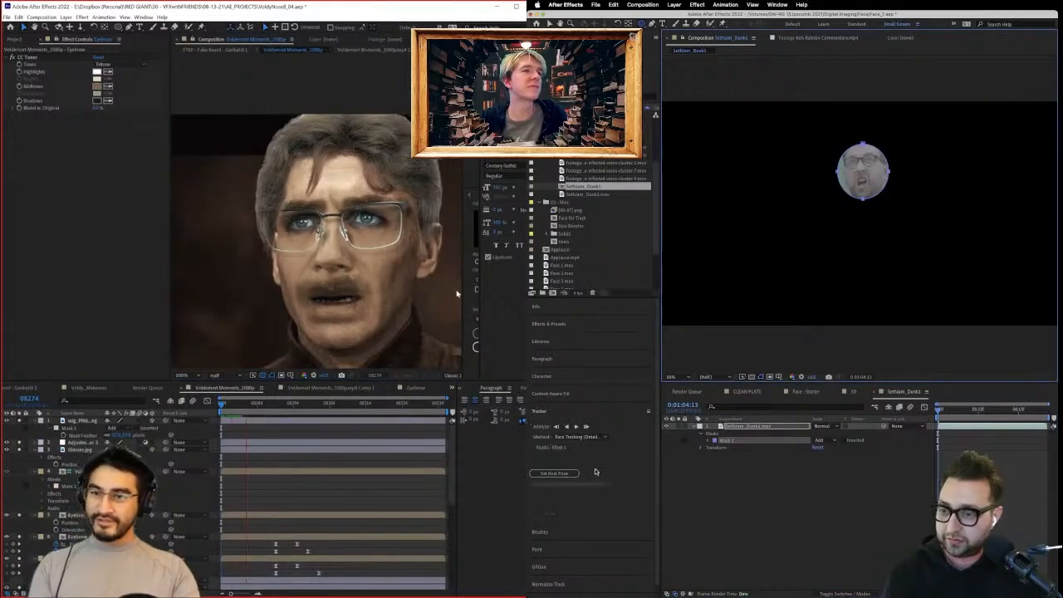
pyautogui.click(575, 427)
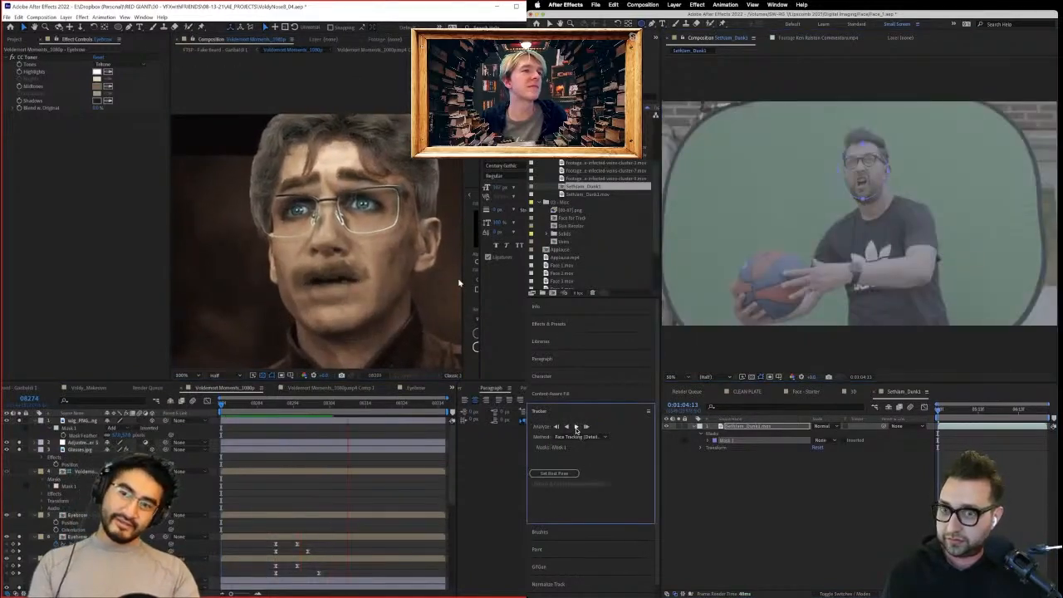
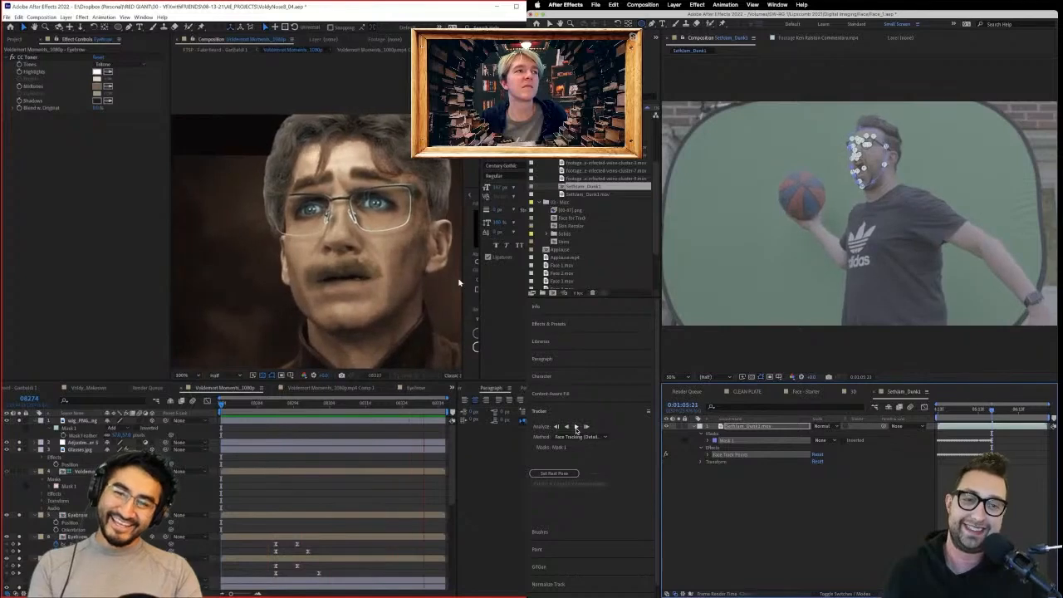
# Preview the moustache on the film character, and refine its placement over the upper lip at frame 08285.
pyautogui.press('space')
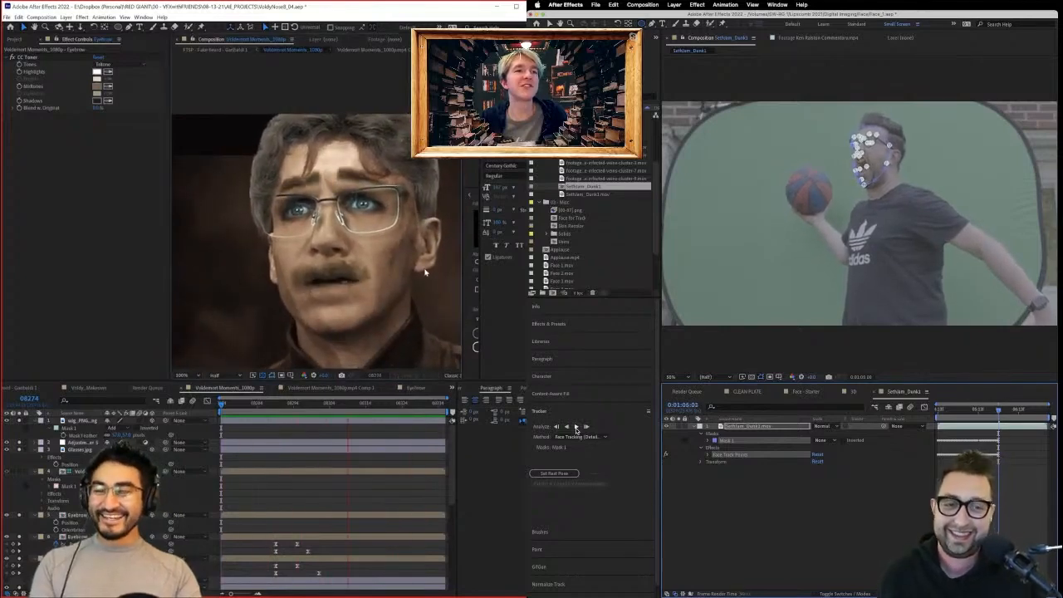
pyautogui.moveTo(291, 411); pyautogui.dragTo(320, 434)
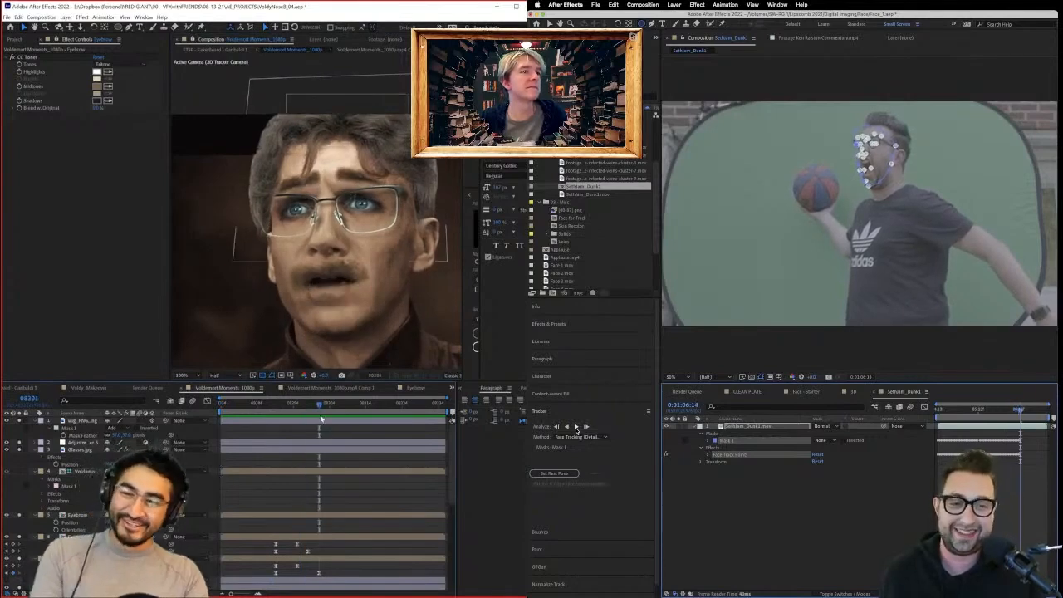
pyautogui.press('space')
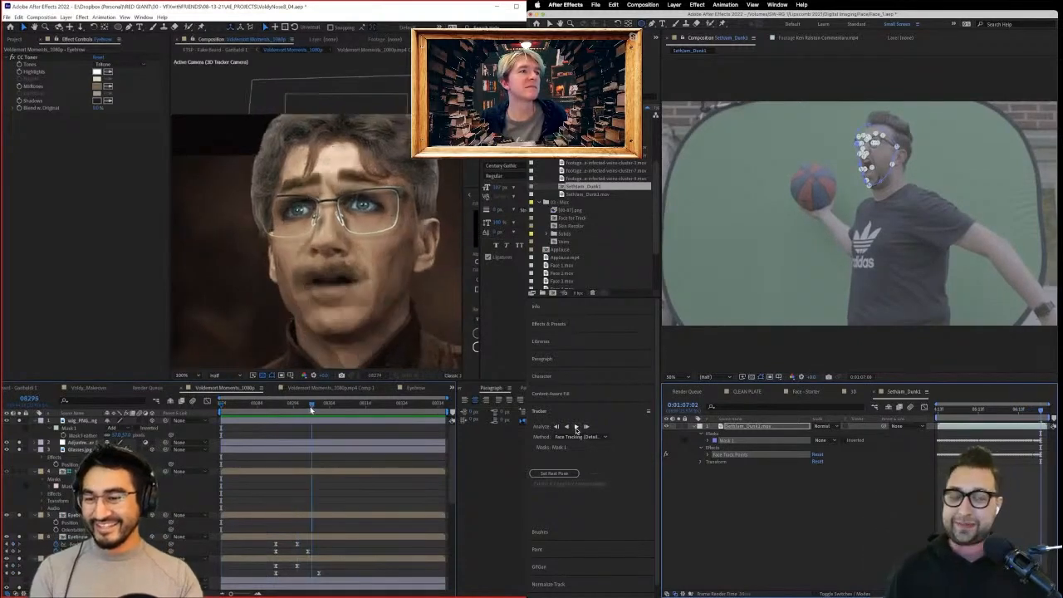
pyautogui.press('space')
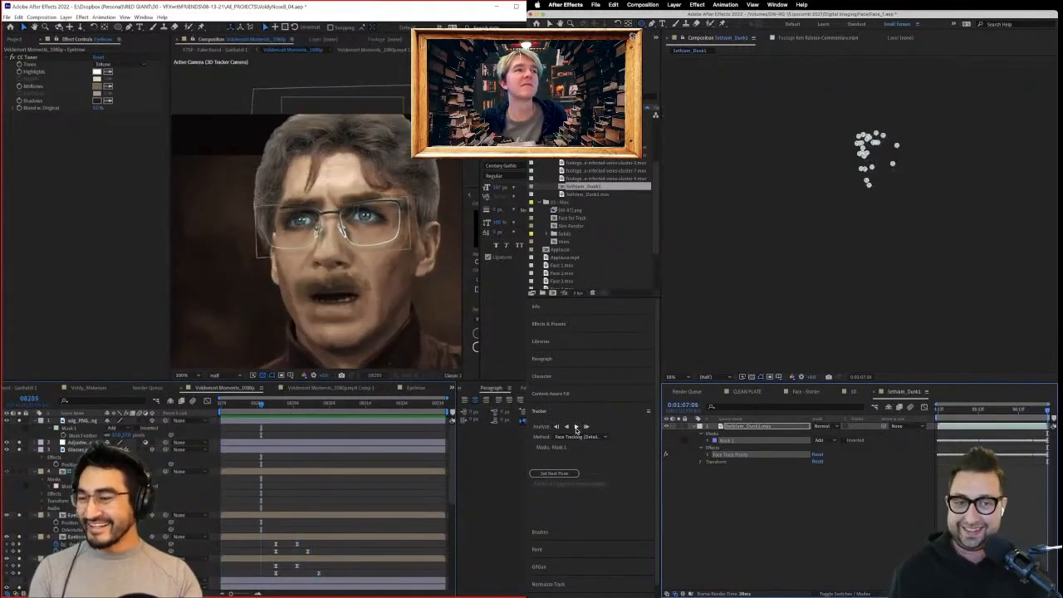
pyautogui.click(357, 287)
pyautogui.click(336, 283)
# Return the dunk composition to its first frame and select its masked clip layer, with its effect settings open.
pyautogui.moveTo(987, 408); pyautogui.dragTo(869, 416)
pyautogui.click(817, 441)
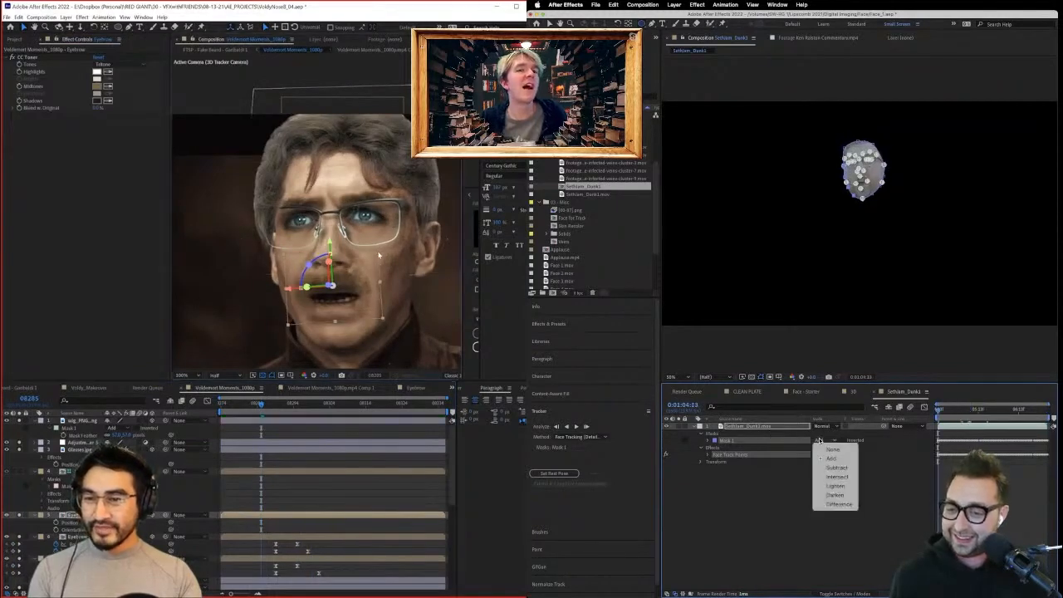
pyautogui.click(748, 452)
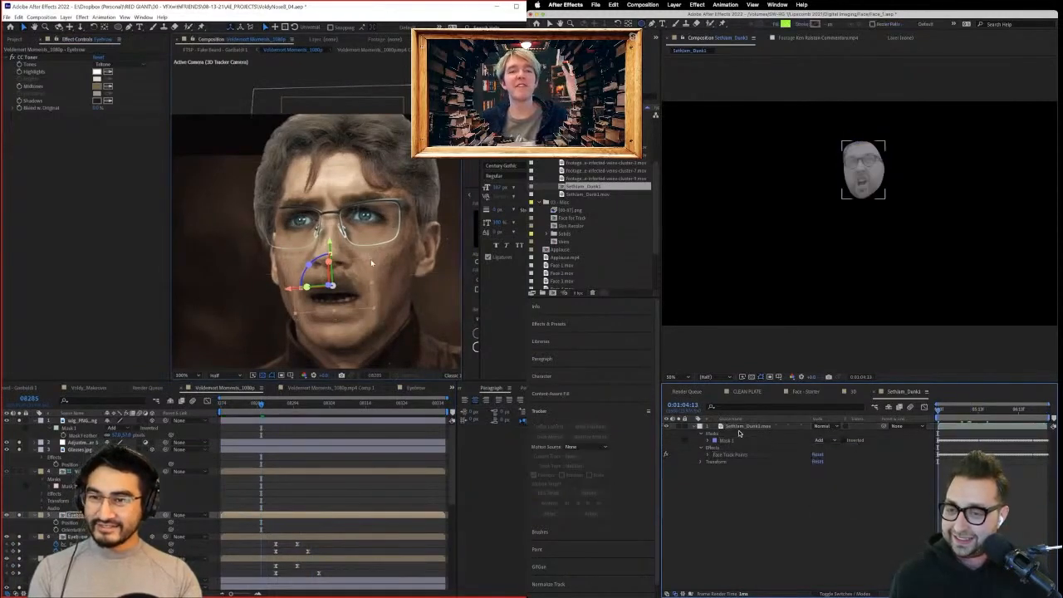
pyautogui.click(738, 429)
pyautogui.click(593, 37)
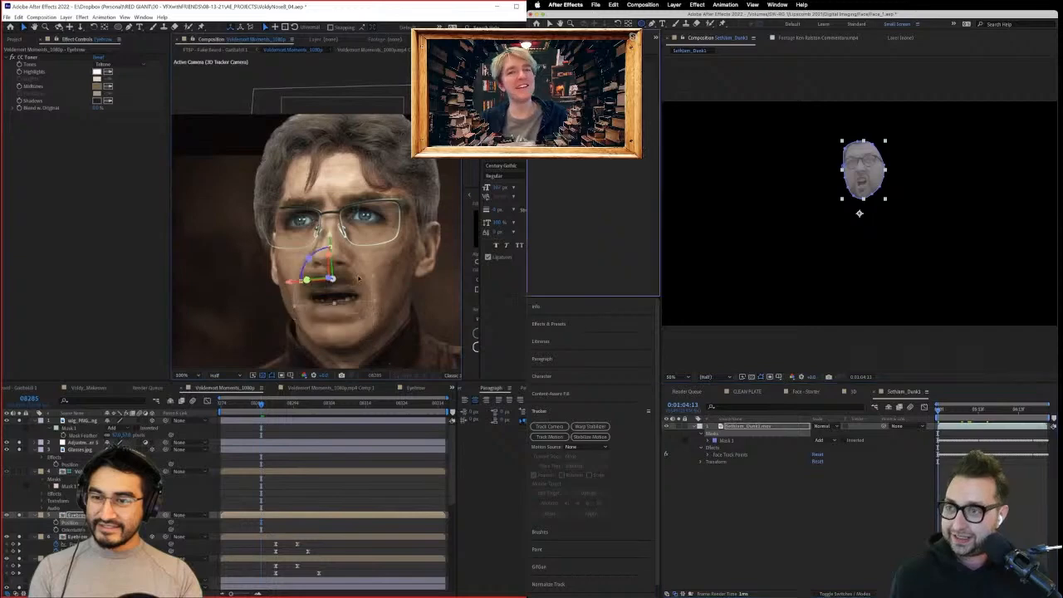
# Find the color effects and apply Colorista V to the masked dunk clip; save the film character's project and preview it from frame 08274.
pyautogui.click(549, 324)
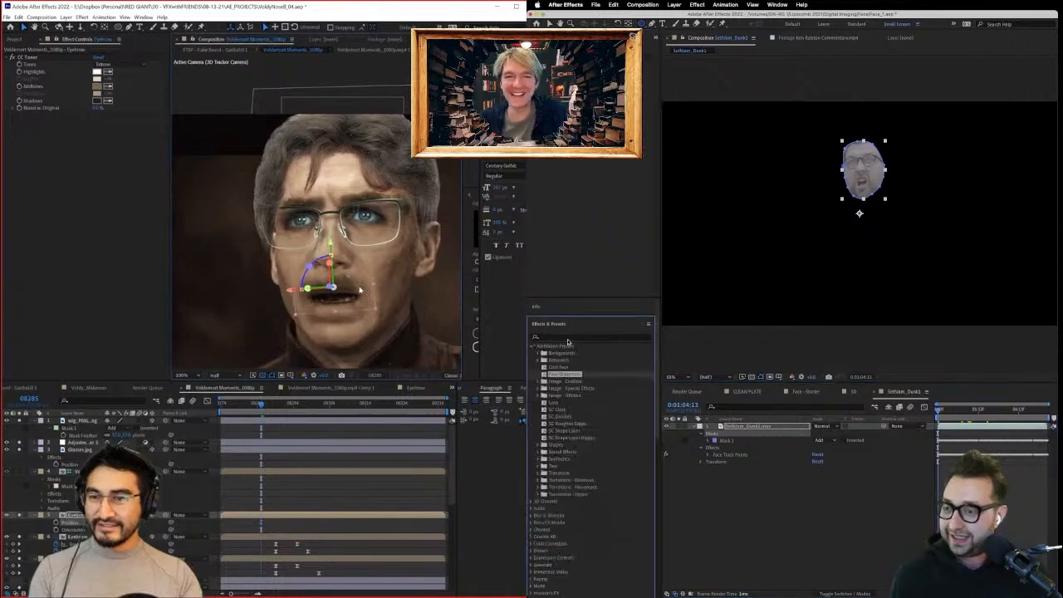
pyautogui.write('color')
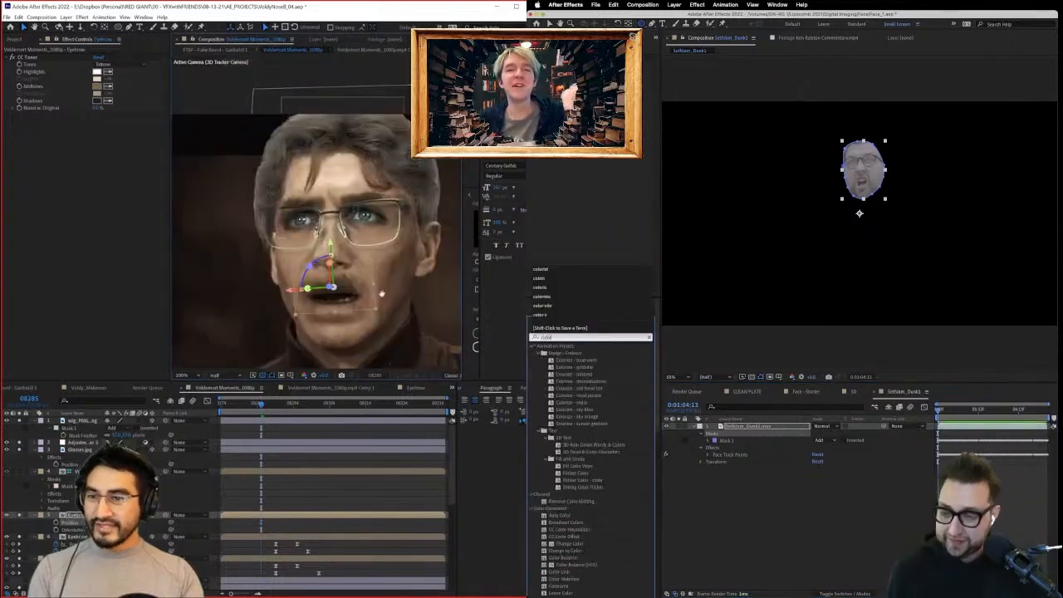
pyautogui.hotkey('ctrl', 's')
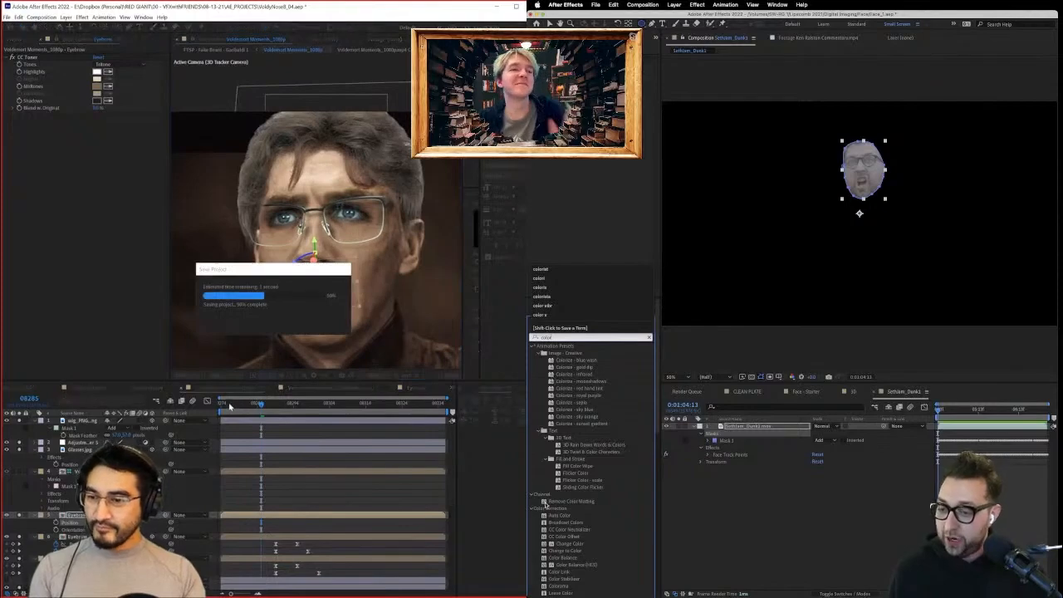
pyautogui.scroll(-10, 588, 553)
pyautogui.click(221, 407)
pyautogui.scroll(10, 588, 553)
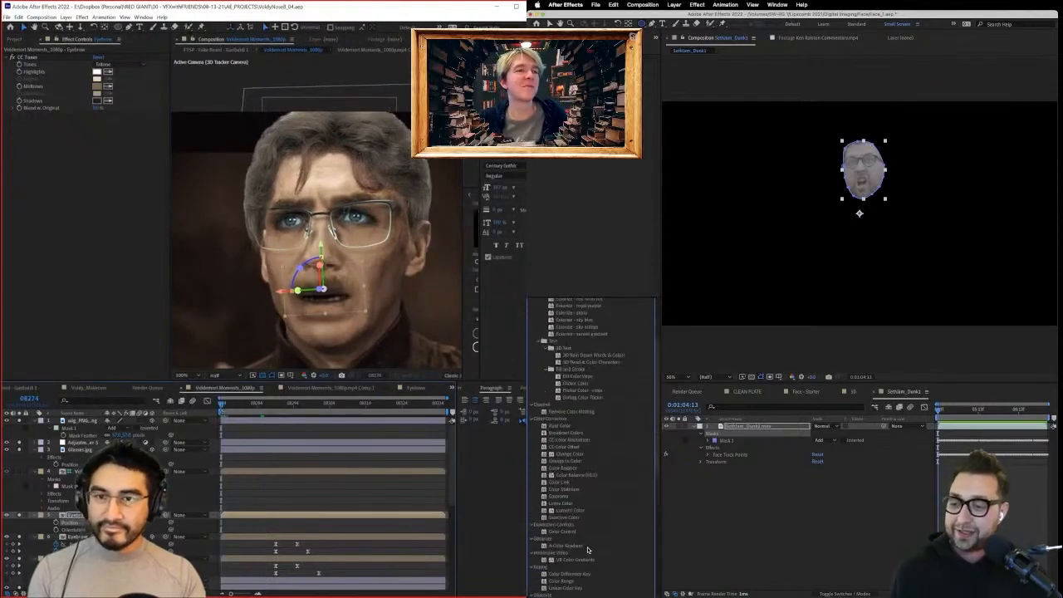
pyautogui.scroll(-5, 587, 509)
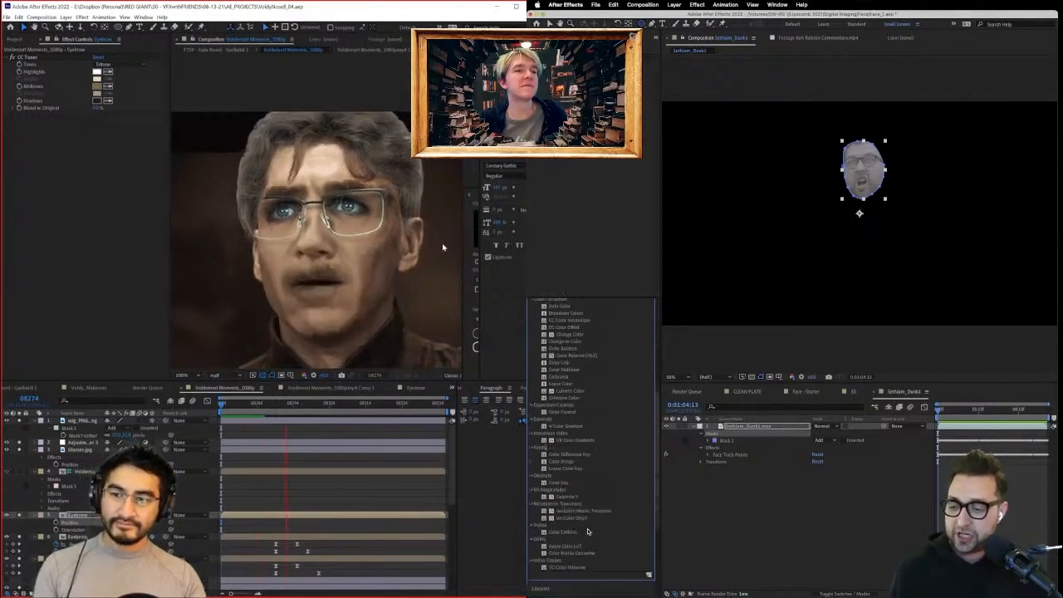
pyautogui.moveTo(568, 497); pyautogui.dragTo(757, 428)
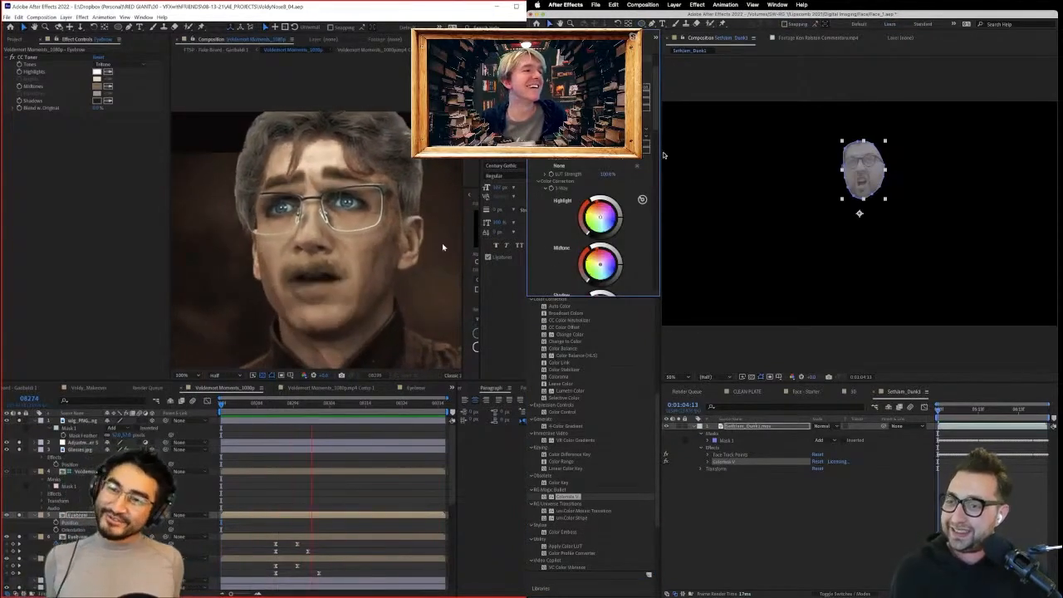
# Widen the effect settings, open Colorista V's LUT chooser for the dunk clip, and browse to the camera log-to-Rec.709 groups.
pyautogui.moveTo(661, 161); pyautogui.dragTo(706, 162)
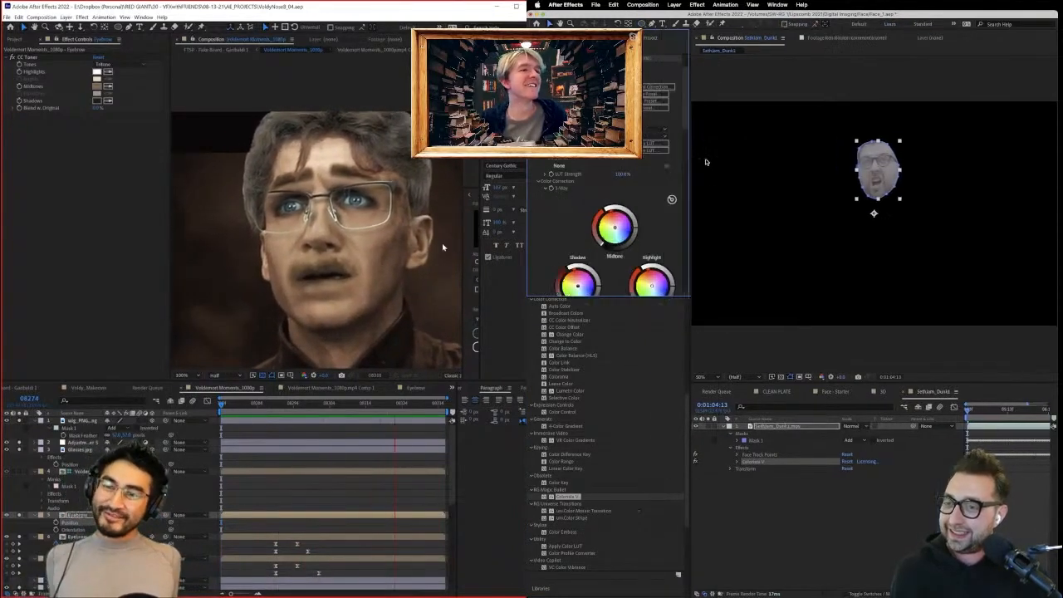
pyautogui.click(653, 144)
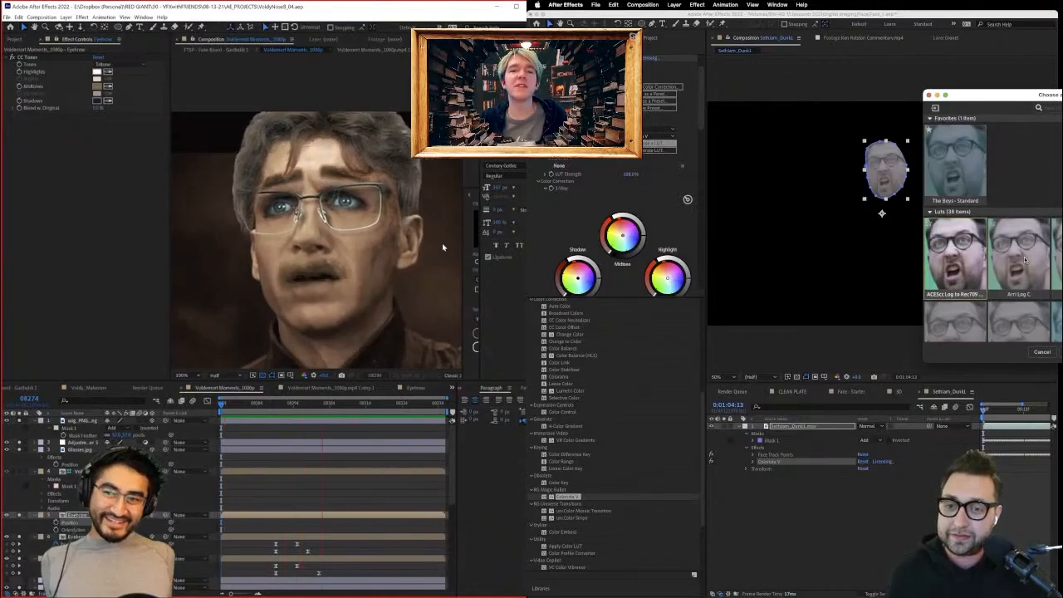
pyautogui.scroll(-10, 1043, 274)
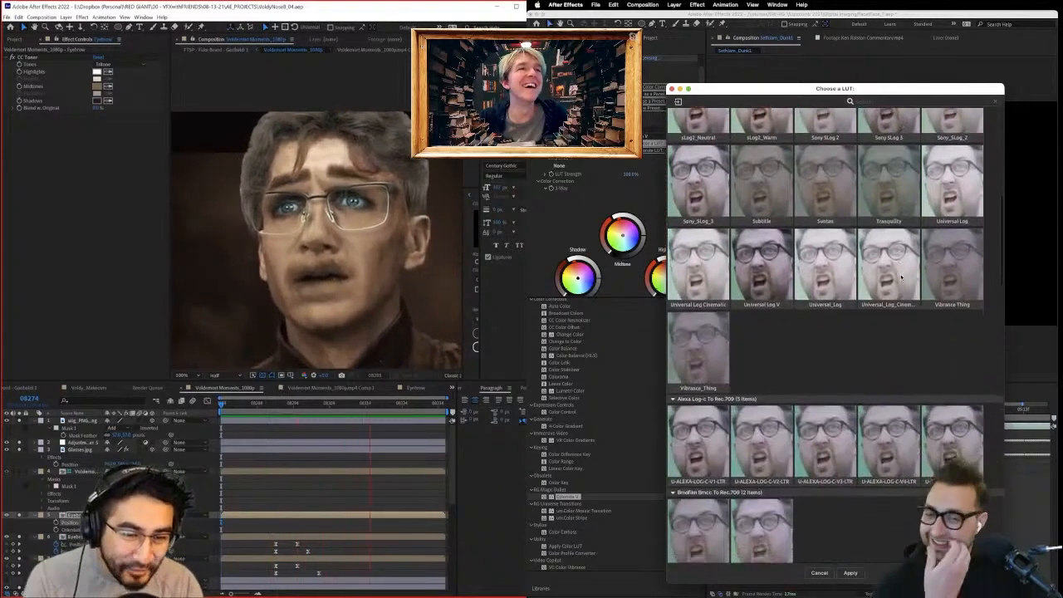
pyautogui.scroll(-3, 901, 277)
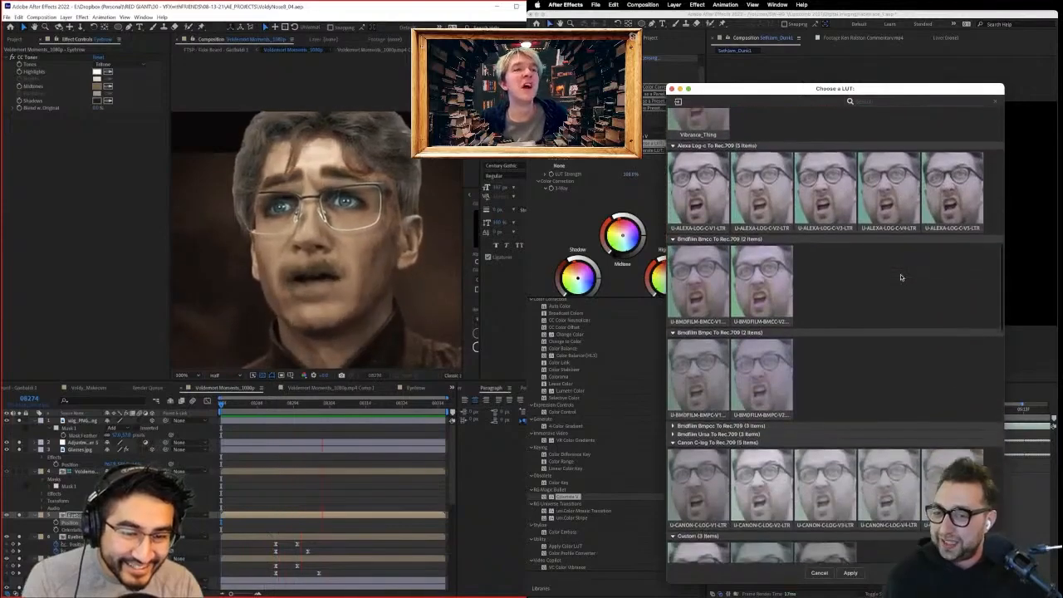
pyautogui.scroll(-1, 901, 277)
pyautogui.scroll(-3, 901, 277)
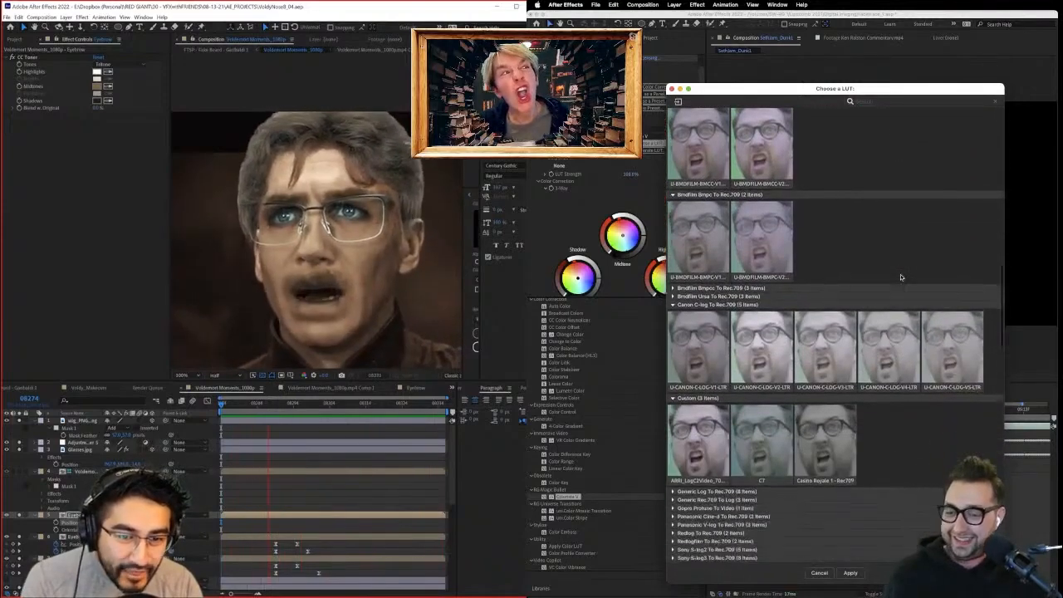
pyautogui.scroll(3, 864, 284)
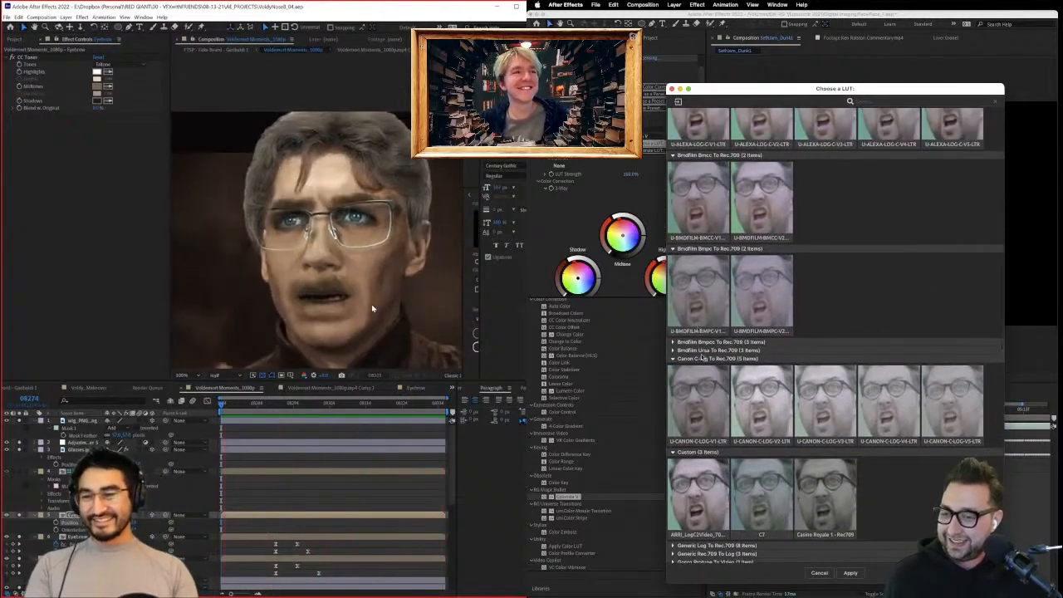
pyautogui.scroll(-5, 831, 349)
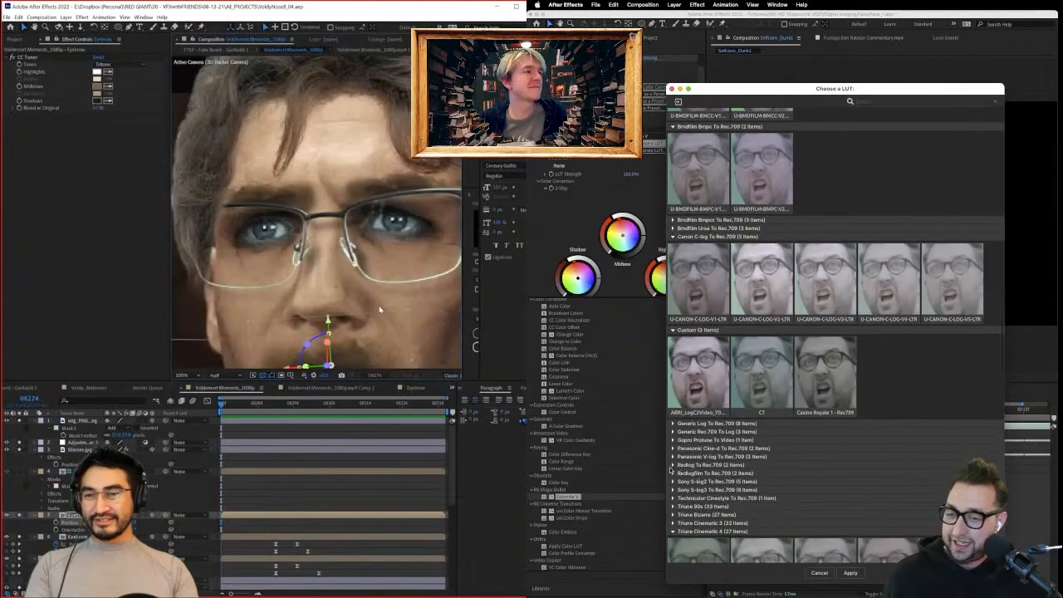
# Apply the U-SONY-S-LOG3-V3-LTR LUT from the Sony S-log3 to Rec.709 group to the dunk clip.
pyautogui.click(673, 489)
pyautogui.scroll(-3, 672, 490)
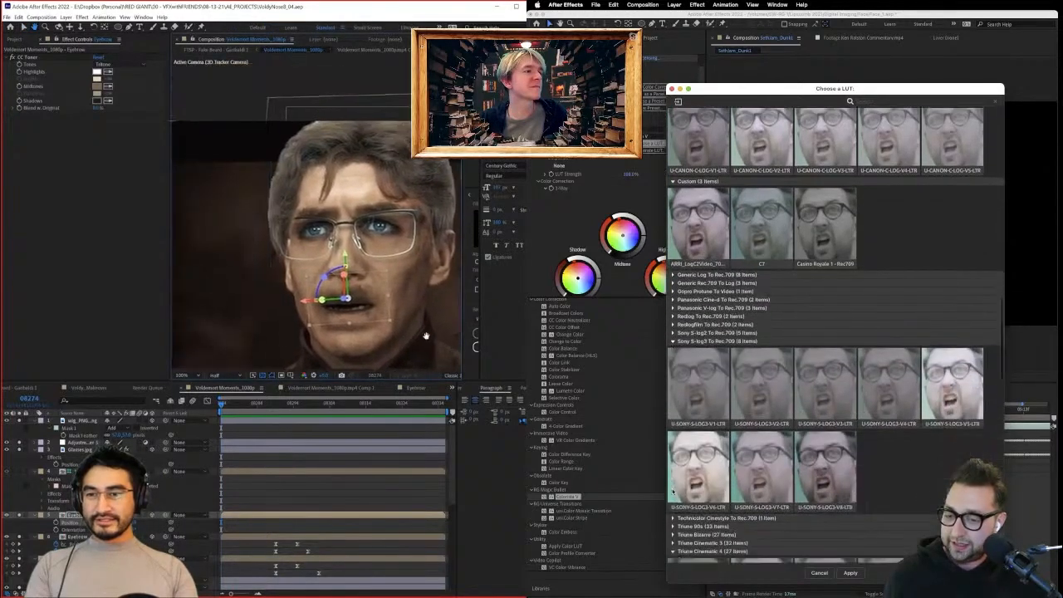
pyautogui.moveTo(426, 335); pyautogui.dragTo(397, 305)
pyautogui.scroll(-1, 397, 306)
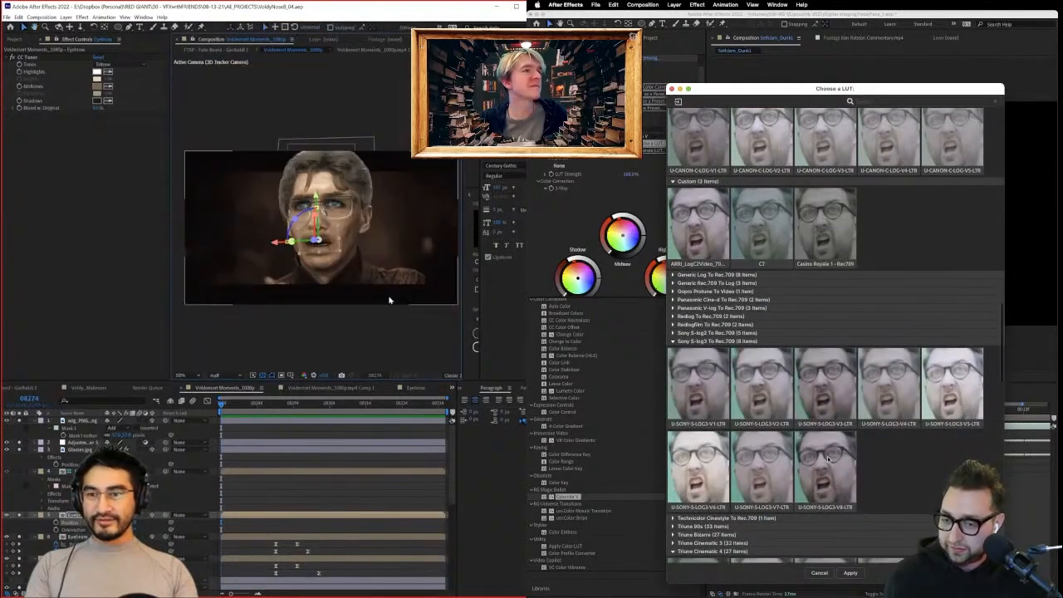
pyautogui.scroll(-2, 831, 465)
pyautogui.scroll(1, 339, 237)
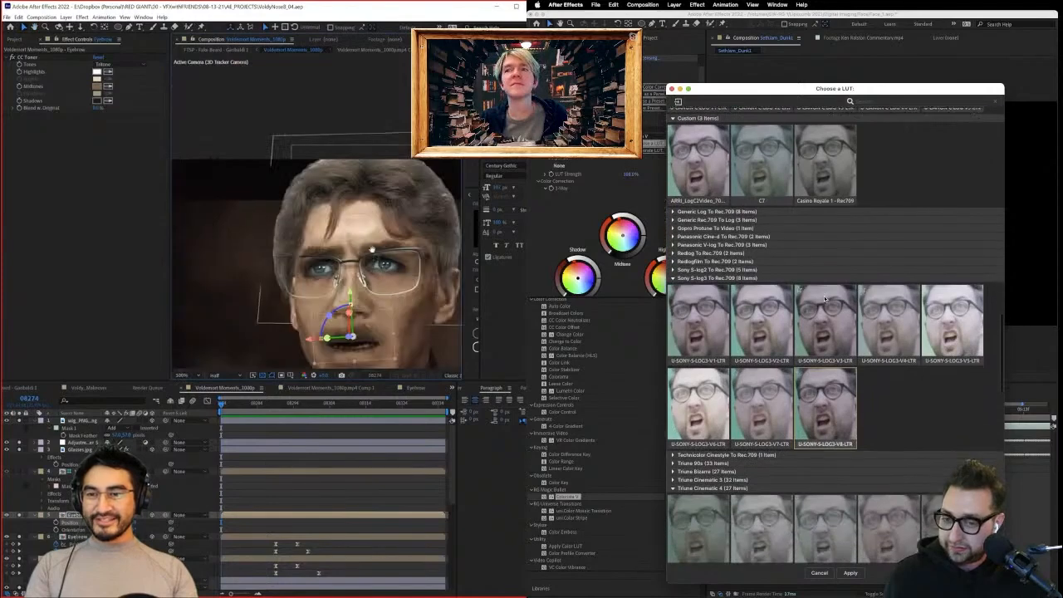
pyautogui.moveTo(338, 236); pyautogui.dragTo(319, 236)
pyautogui.click(853, 572)
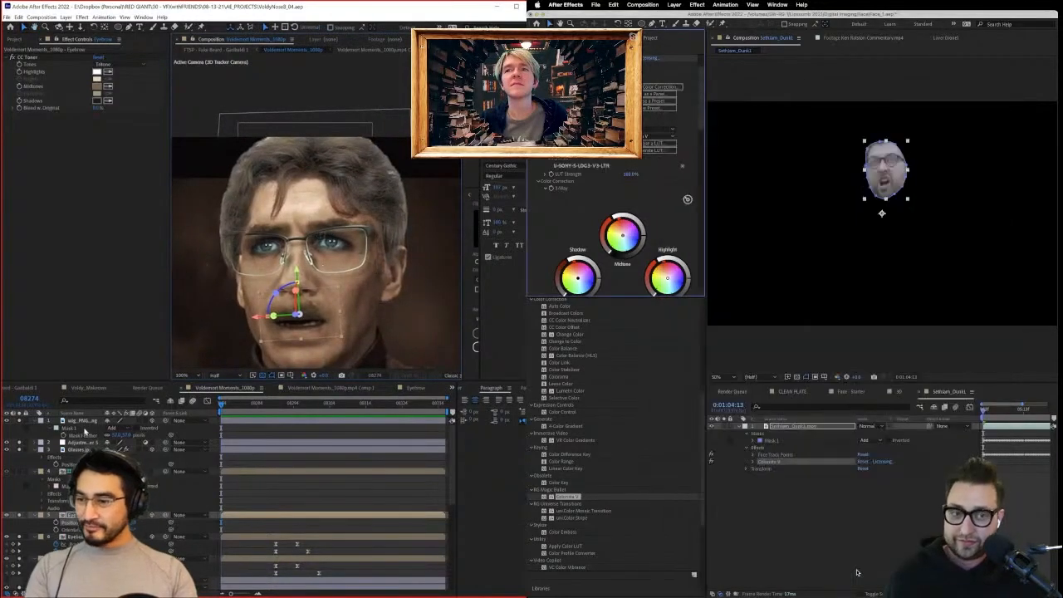
# Add CC Toner to the film character's wig layer, and set the dunk clip's face mask mode to None.
pyautogui.rightClick(86, 227)
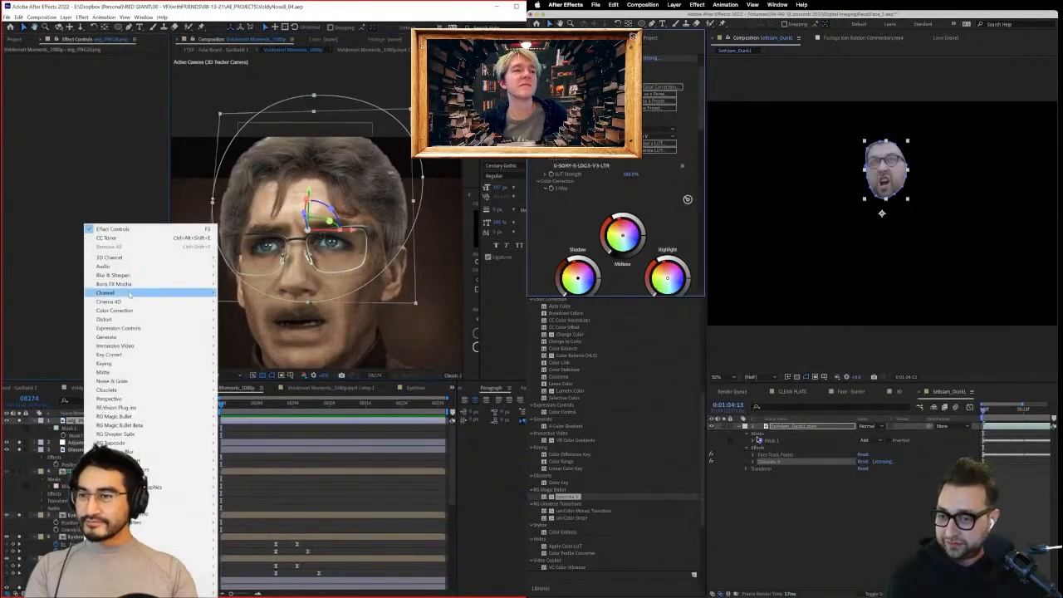
pyautogui.click(865, 440)
pyautogui.click(121, 238)
pyautogui.click(874, 449)
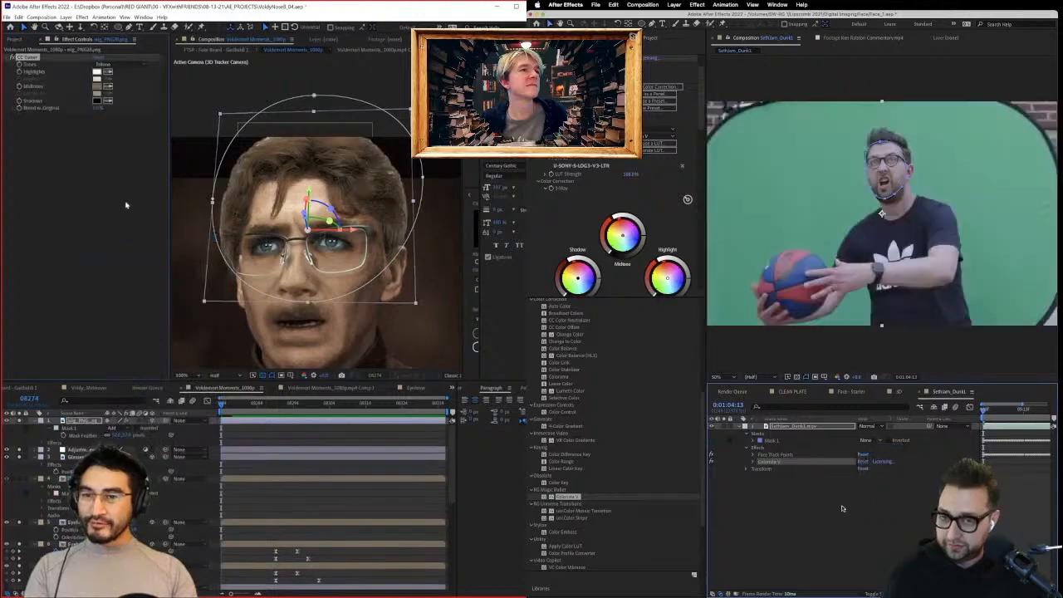
# Apply the Face Distortion animation preset to the dunk clip, and try orange, black and near-white CC Toner midtones on the wig.
pyautogui.click(97, 86)
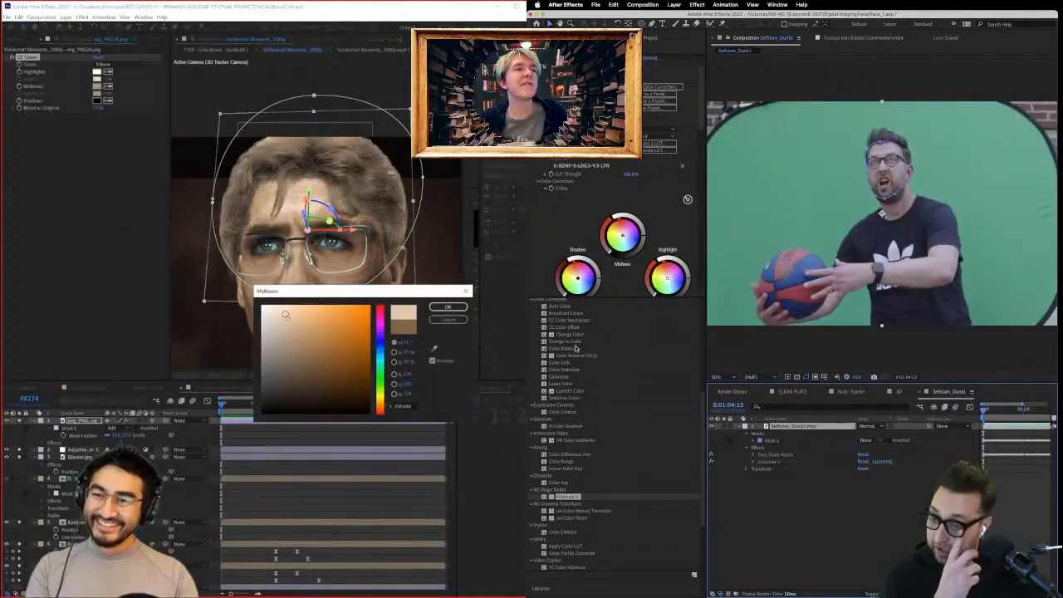
pyautogui.scroll(3, 576, 349)
pyautogui.moveTo(285, 315); pyautogui.dragTo(375, 290)
pyautogui.click(694, 339)
pyautogui.click(532, 346)
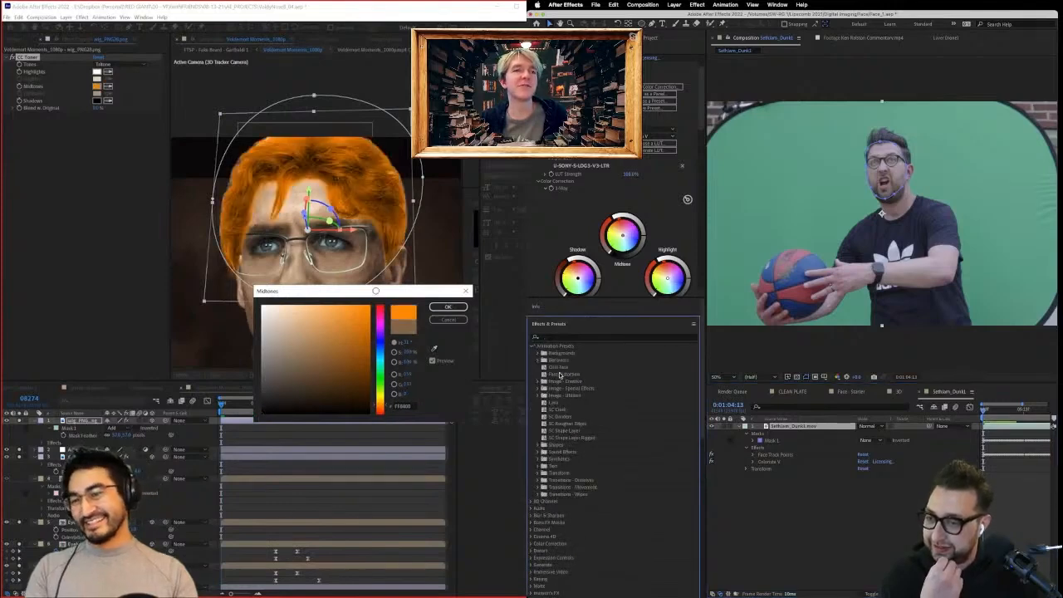
pyautogui.moveTo(561, 375); pyautogui.dragTo(805, 435)
pyautogui.moveTo(315, 378); pyautogui.dragTo(314, 377)
pyautogui.moveTo(805, 434); pyautogui.dragTo(793, 424)
pyautogui.moveTo(314, 377); pyautogui.dragTo(499, 239)
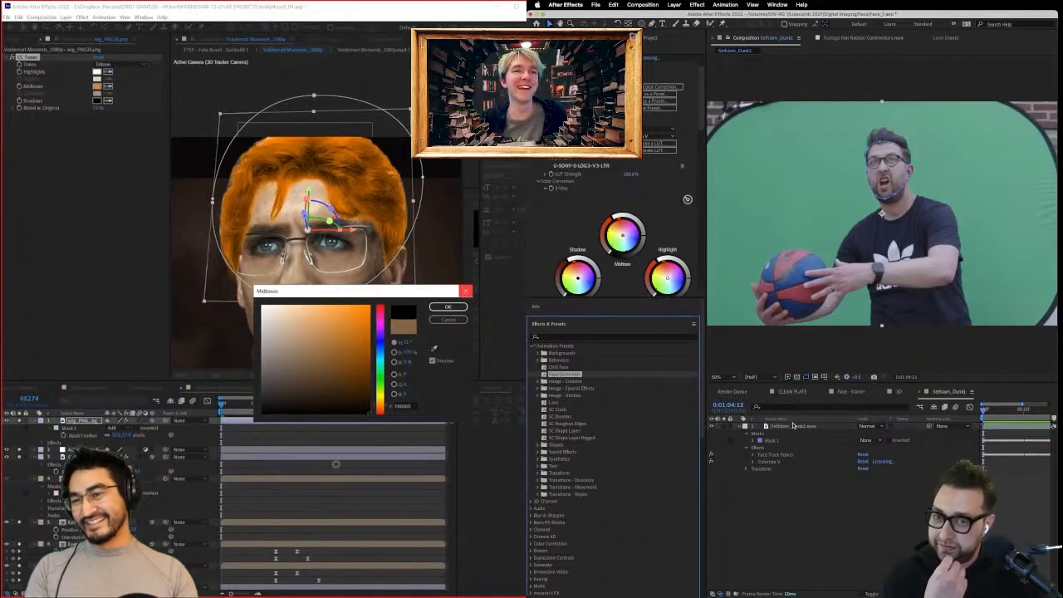
pyautogui.moveTo(794, 425); pyautogui.dragTo(793, 427)
pyautogui.moveTo(336, 464); pyautogui.dragTo(271, 277)
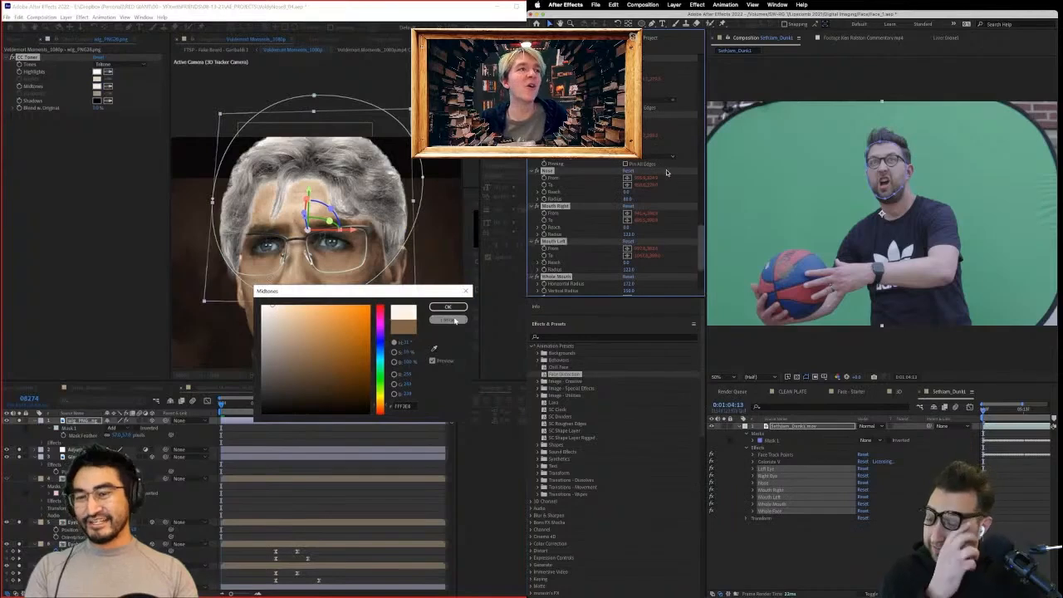
# Try a dark brown midtone on the wig, cancel the color change, and remove CC Toner from the wig layer.
pyautogui.click(682, 79)
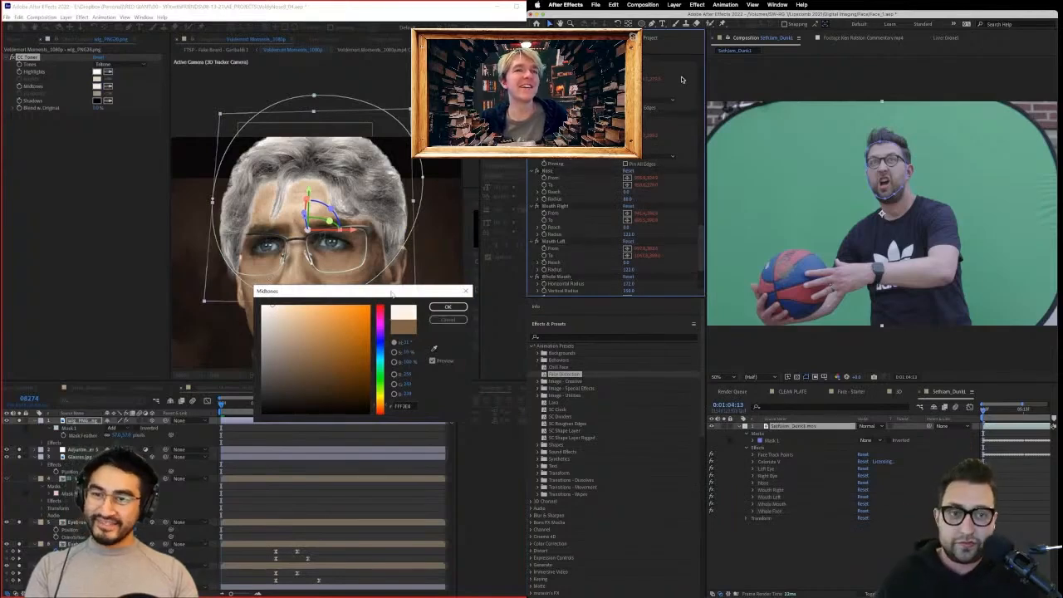
pyautogui.moveTo(392, 294); pyautogui.dragTo(422, 376)
pyautogui.moveTo(321, 387); pyautogui.dragTo(383, 454)
pyautogui.click(674, 114)
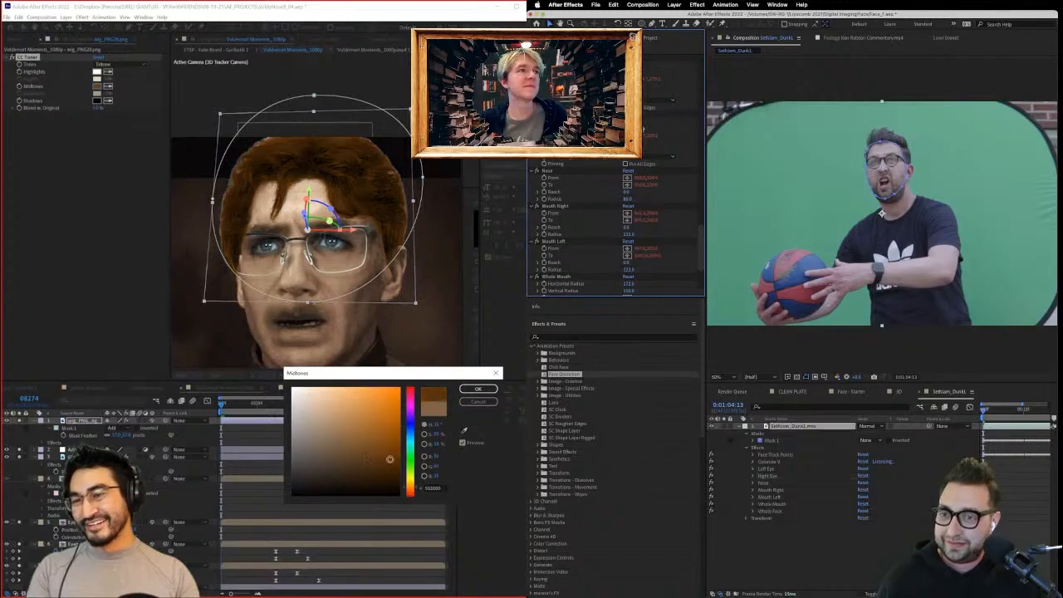
pyautogui.click(479, 402)
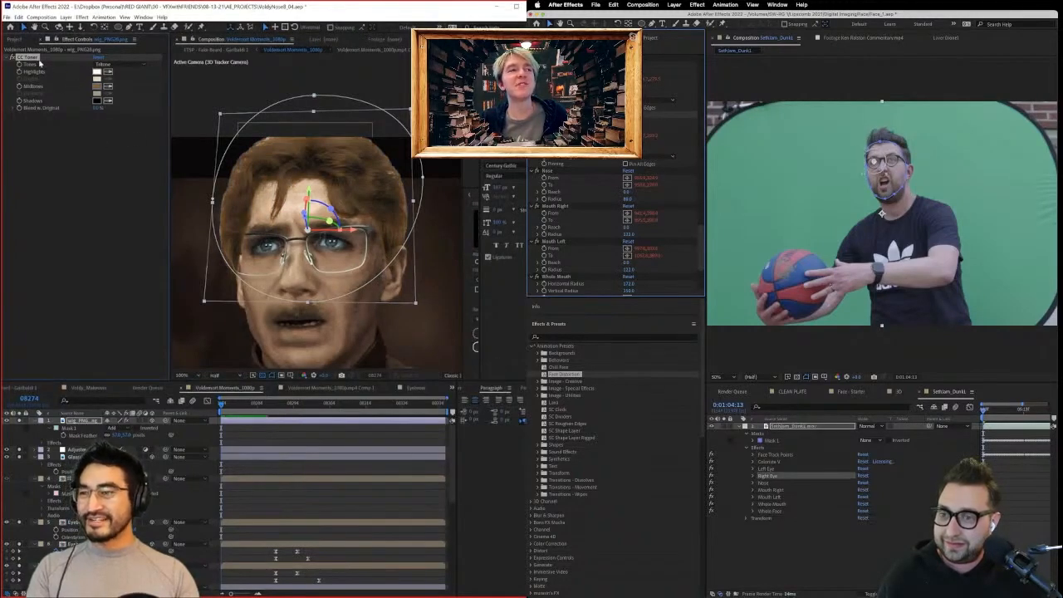
pyautogui.press('Delete')
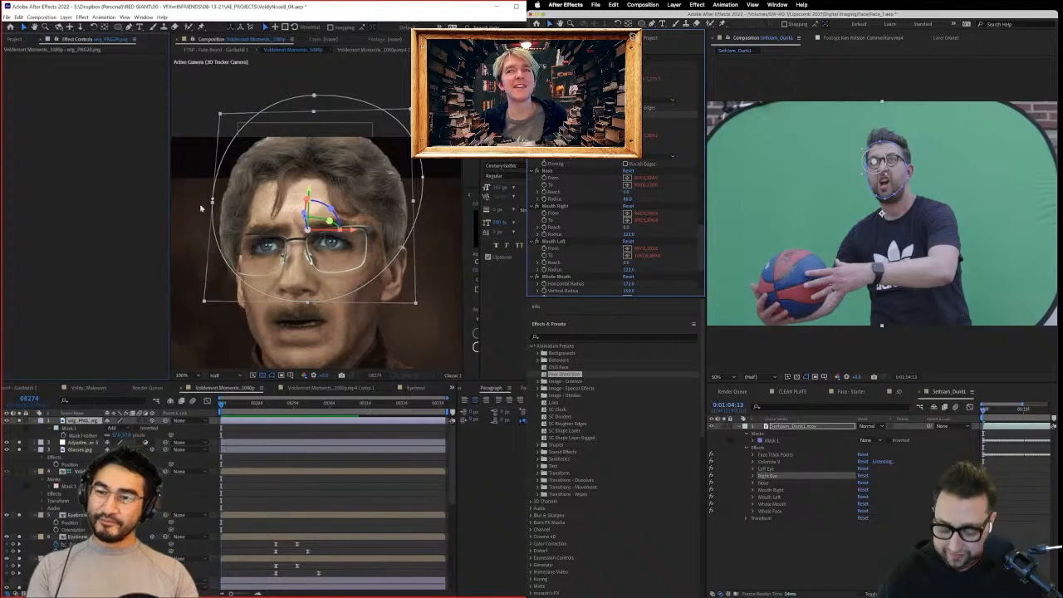
# Scrub the film character's composition to frame 08335, and play the dunk clip forward to 0:01:05:13.
pyautogui.moveTo(414, 301); pyautogui.dragTo(409, 260)
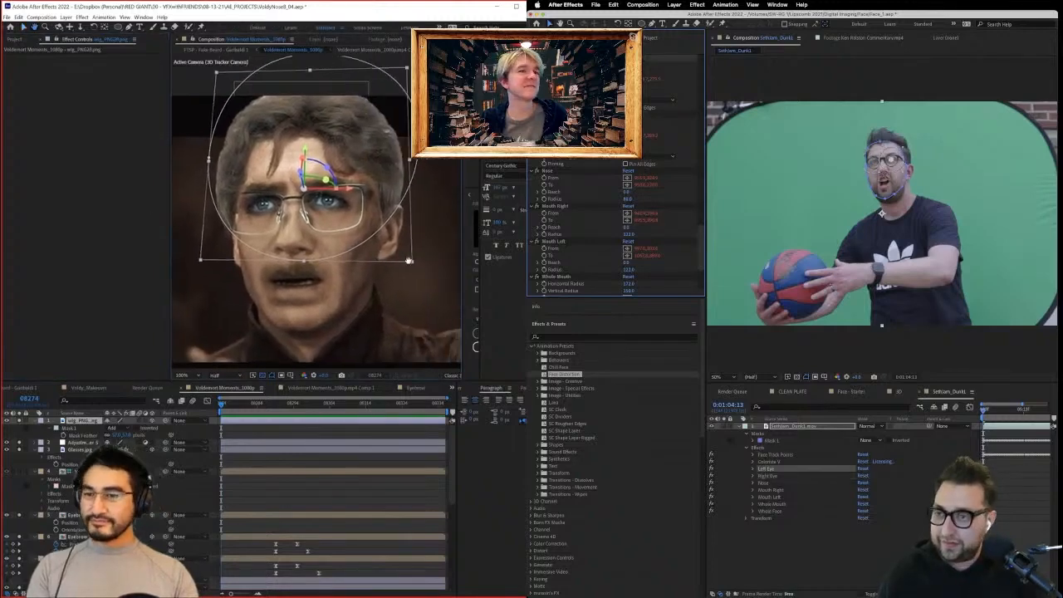
pyautogui.moveTo(223, 406); pyautogui.dragTo(472, 407)
pyautogui.press('Down')
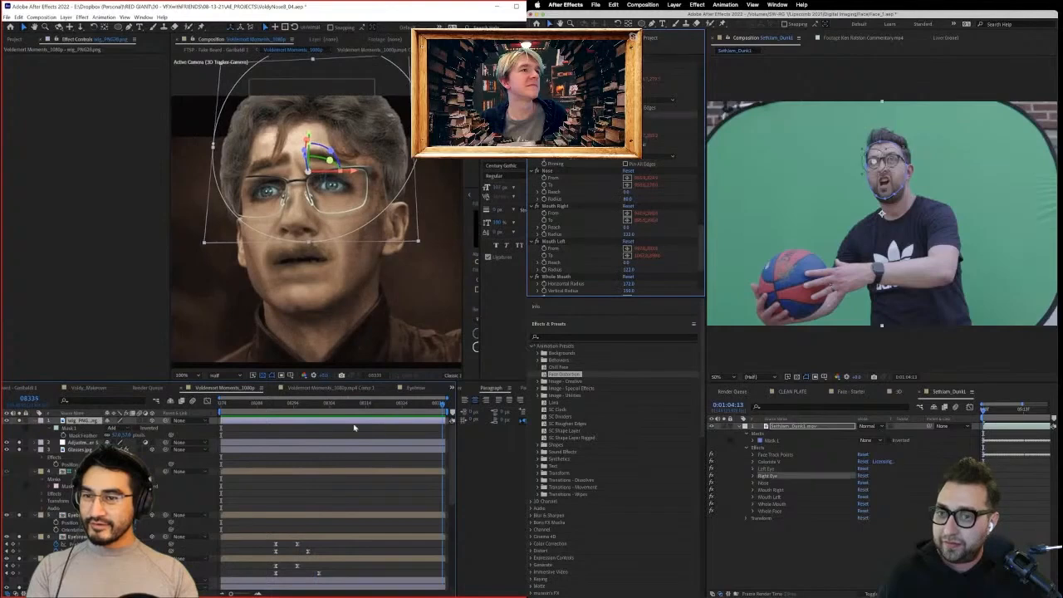
pyautogui.click(904, 523)
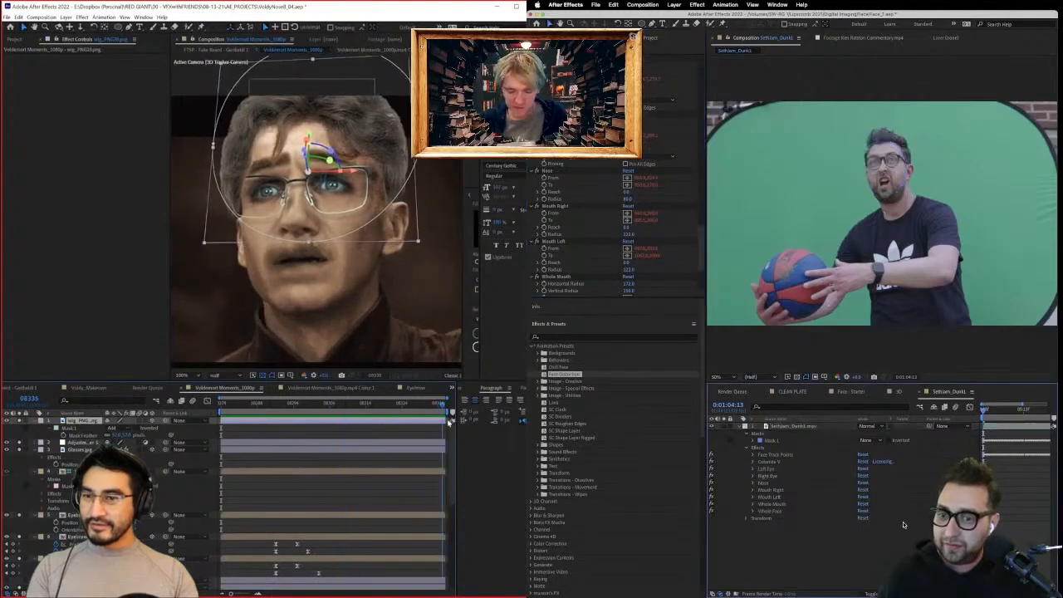
pyautogui.moveTo(449, 422)
pyautogui.mouseDown()
pyautogui.moveTo(334, 430)
pyautogui.moveTo(454, 411)
pyautogui.mouseUp()
pyautogui.press('space')
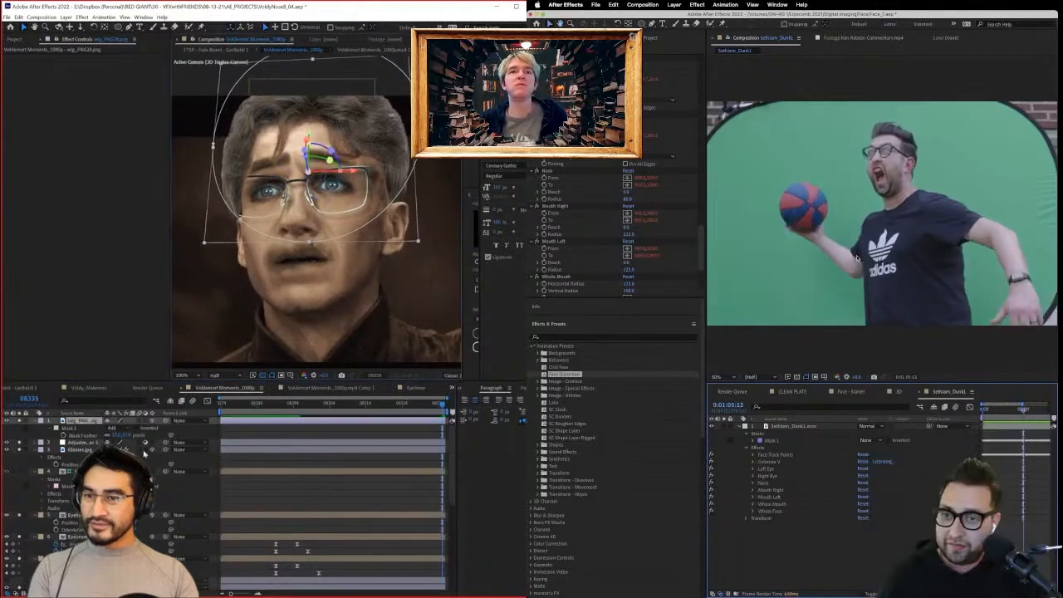
# Nudge the eyebrow above the film character's left eye at frame 08335, and check the dunk clip's Left Eye and Right Eye effects.
pyautogui.hotkey('ctrl', 'Down')
pyautogui.hotkey('ctrl', 'Down')
pyautogui.hotkey('ctrl', 'Down')
pyautogui.hotkey('ctrl', 'Down')
pyautogui.click(664, 93)
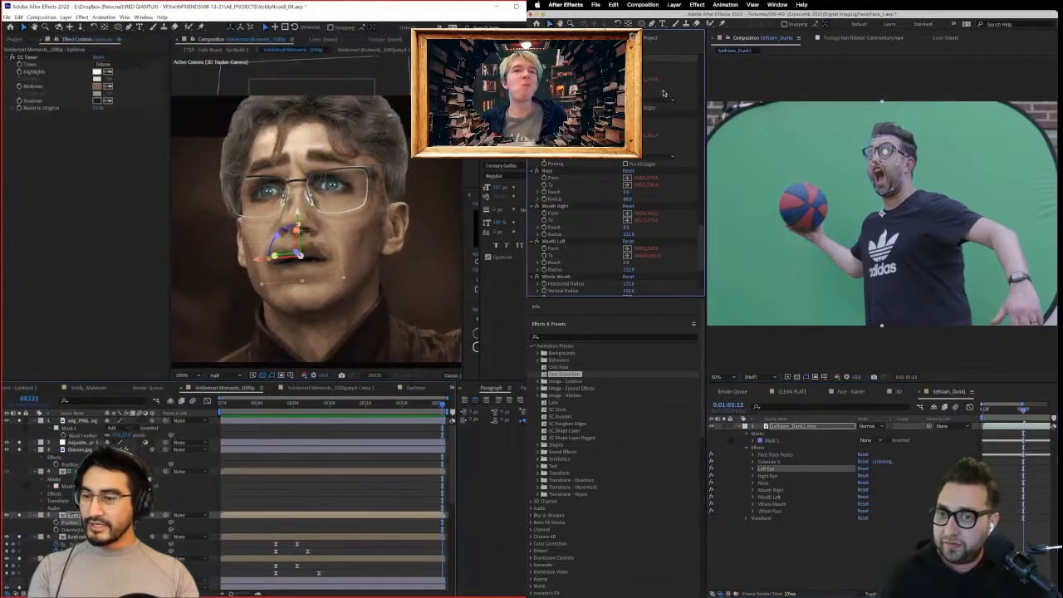
pyautogui.click(316, 155)
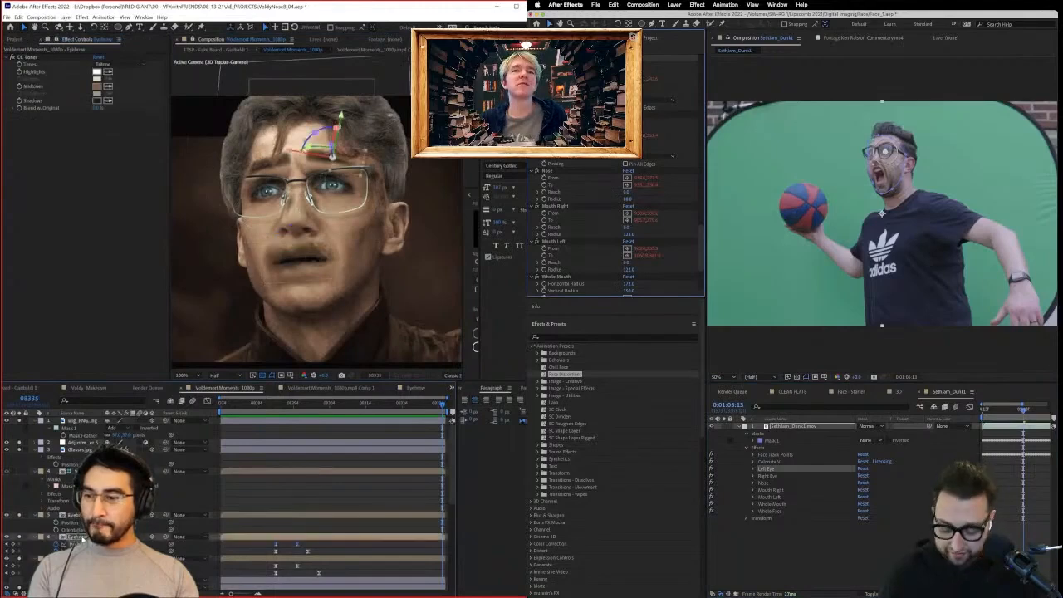
pyautogui.press('Down')
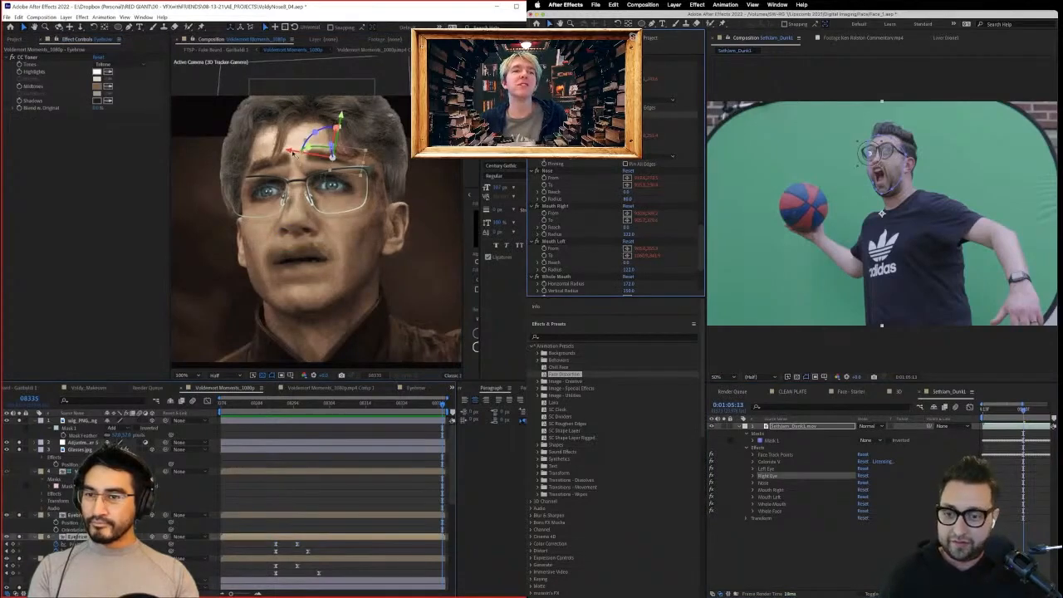
pyautogui.click(905, 524)
pyautogui.moveTo(293, 152); pyautogui.dragTo(298, 153)
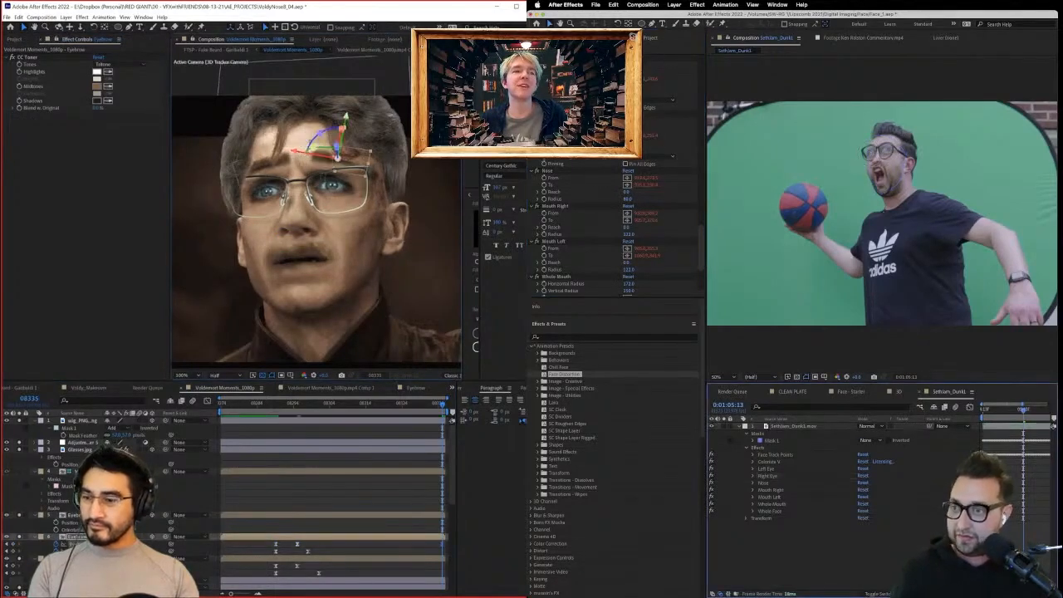
# Enlarge the man's face in the dunk clip with the Whole Face bulge settings, and preview the film character from frame 08274.
pyautogui.scroll(-3, 579, 231)
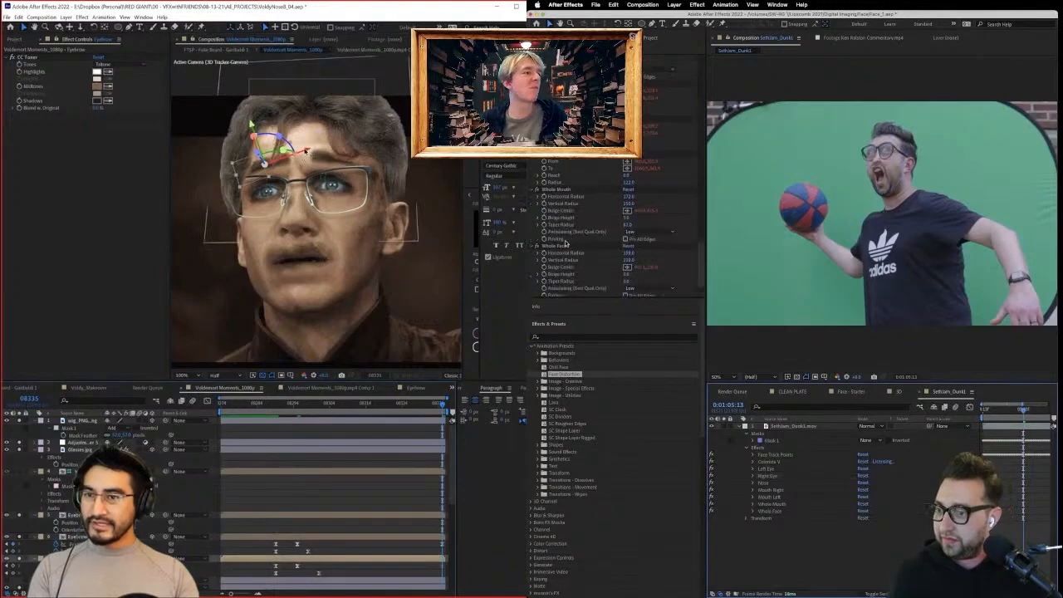
pyautogui.click(566, 244)
pyautogui.moveTo(441, 405); pyautogui.dragTo(220, 405)
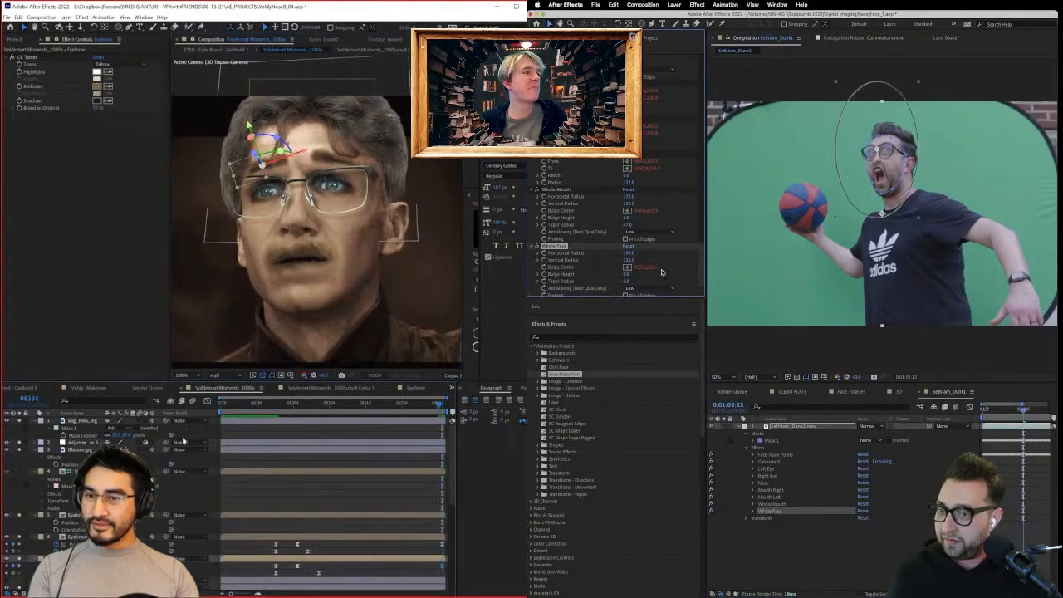
pyautogui.press('space')
pyautogui.moveTo(626, 275); pyautogui.dragTo(661, 262)
pyautogui.press('space')
pyautogui.scroll(-1, 368, 251)
pyautogui.scroll(1, 368, 237)
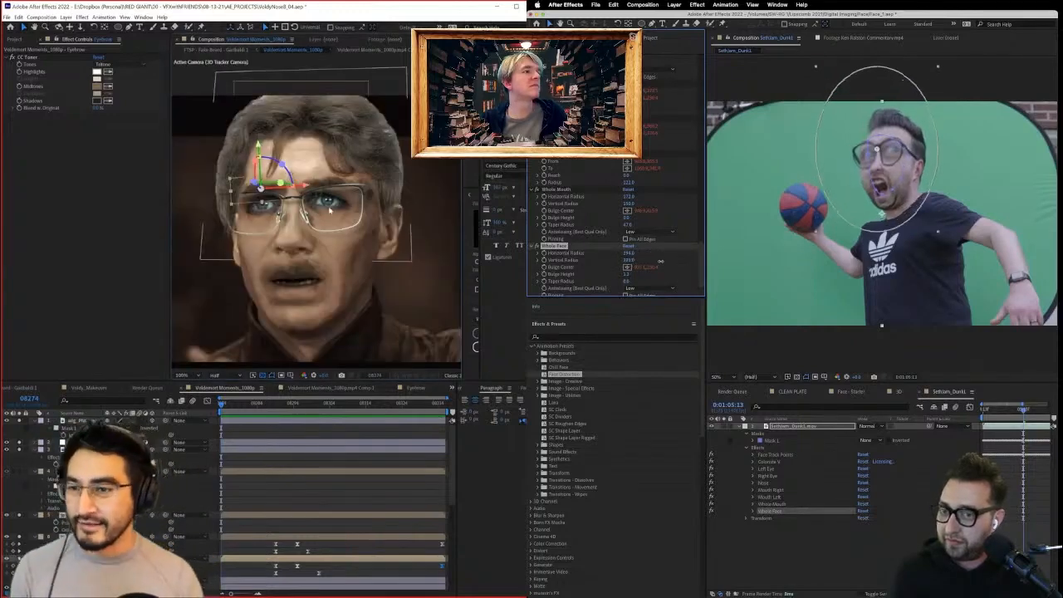
# Save the film character's project, scrub through its shot, and preview the distorted dunk clip from its first frame.
pyautogui.hotkey('ctrl', 's')
pyautogui.click(322, 482)
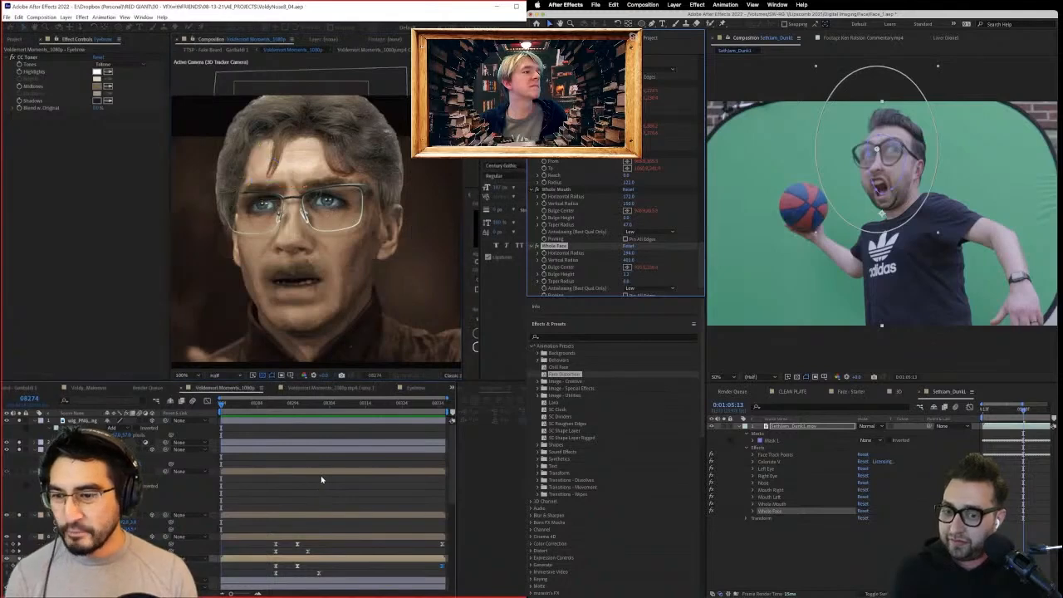
pyautogui.click(831, 550)
pyautogui.moveTo(233, 406); pyautogui.dragTo(449, 405)
pyautogui.press('Home')
pyautogui.press('space')
pyautogui.press('space')
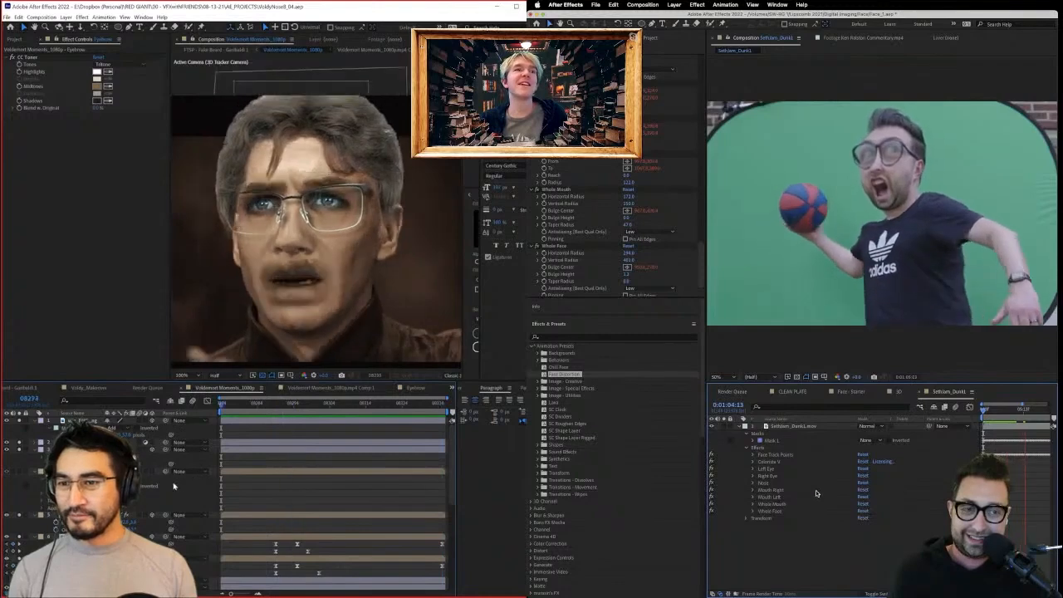
pyautogui.press('space')
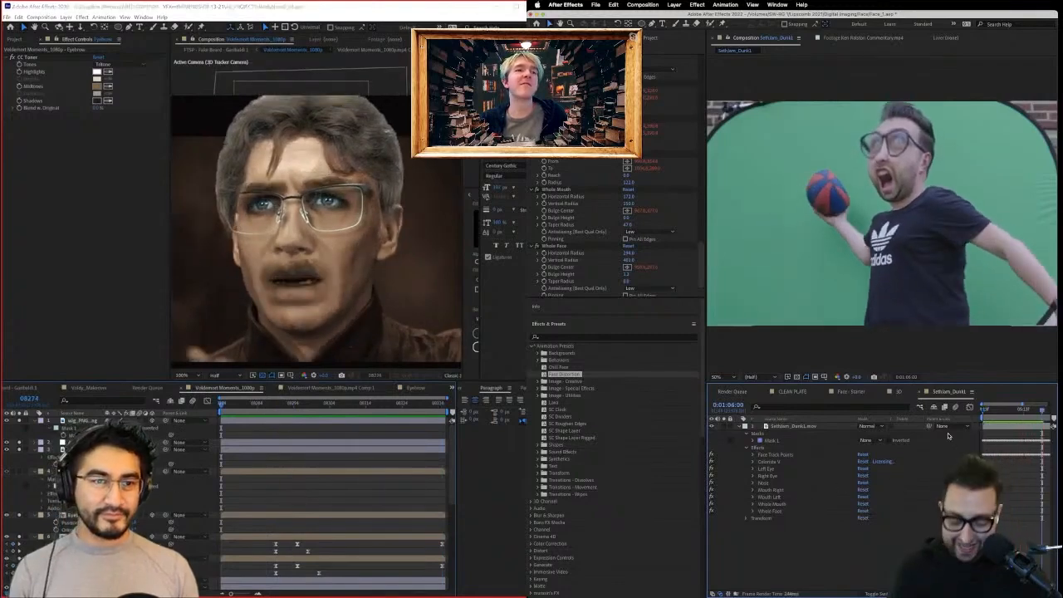
# Preview the dunk clip enlarged from its first frame, and enlarge the man's mouth with the Whole Mouth Bulge Height at 0:01:05:04.
pyautogui.press('.')
pyautogui.moveTo(944, 218); pyautogui.dragTo(942, 299)
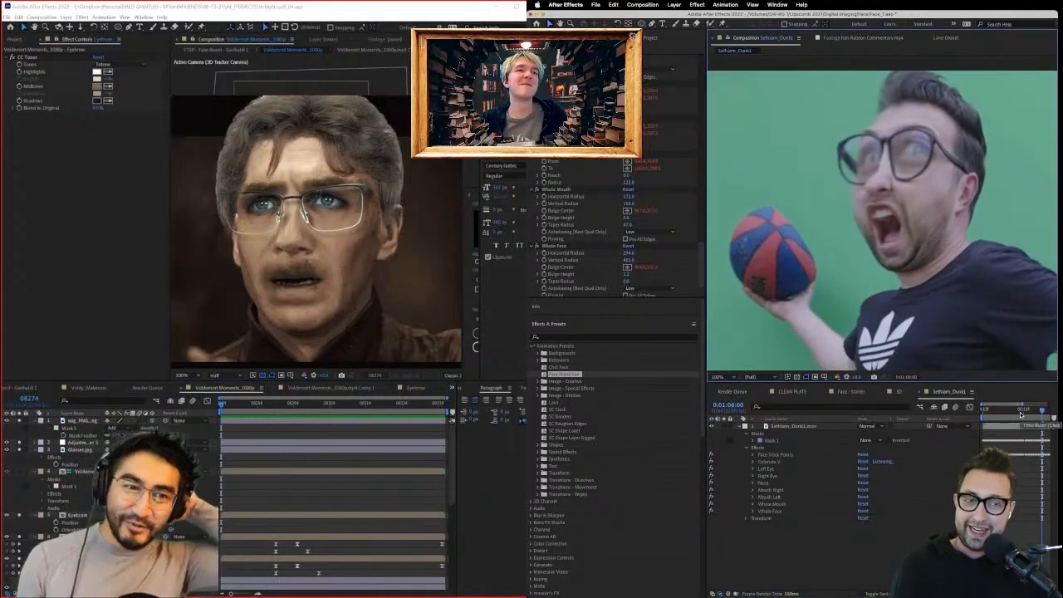
pyautogui.moveTo(1021, 415); pyautogui.dragTo(898, 415)
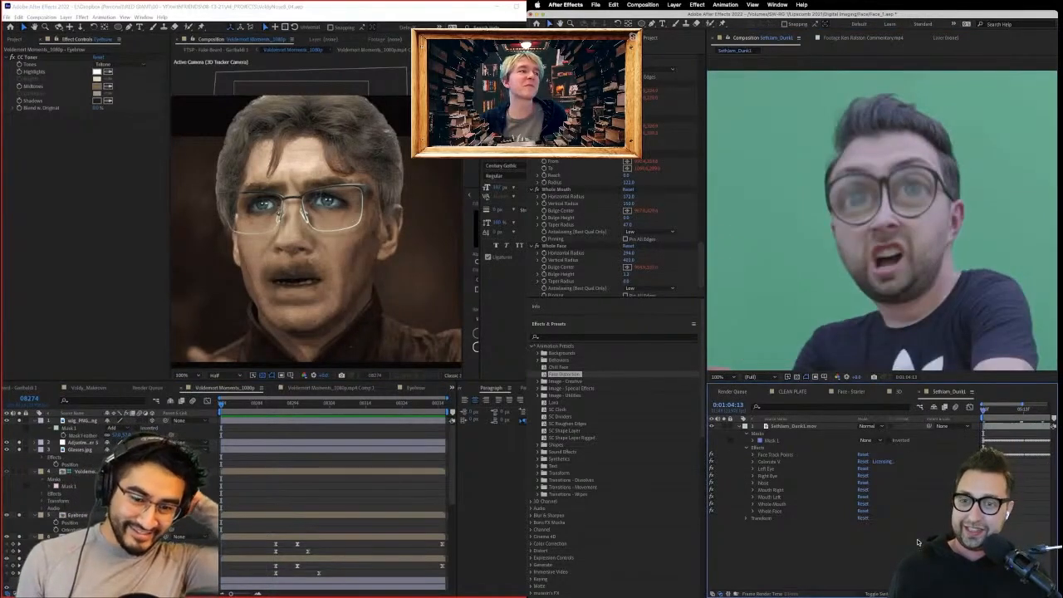
pyautogui.press('space')
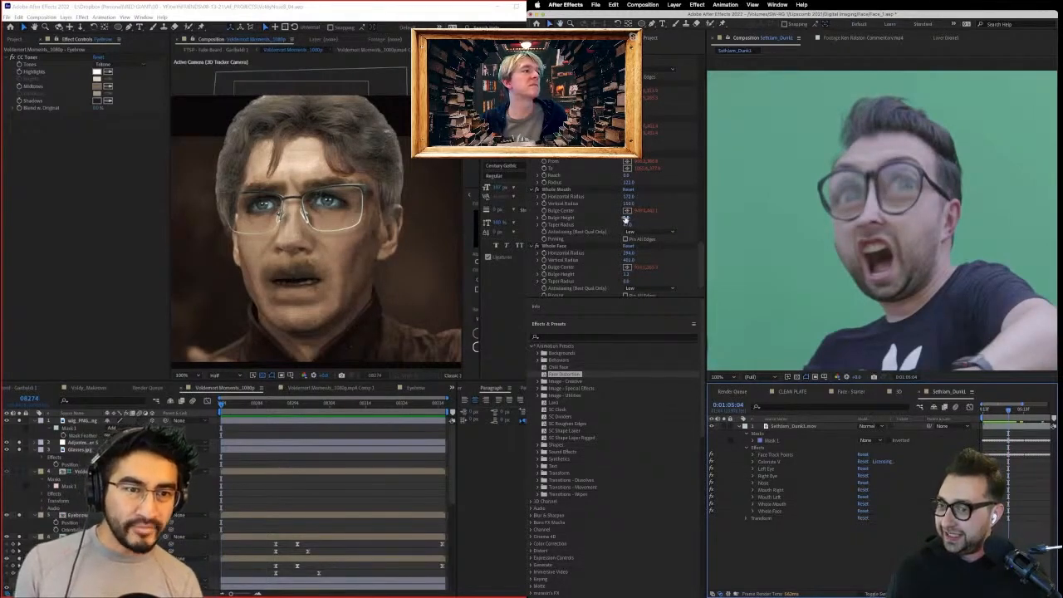
pyautogui.click(556, 190)
pyautogui.moveTo(687, 218); pyautogui.dragTo(687, 216)
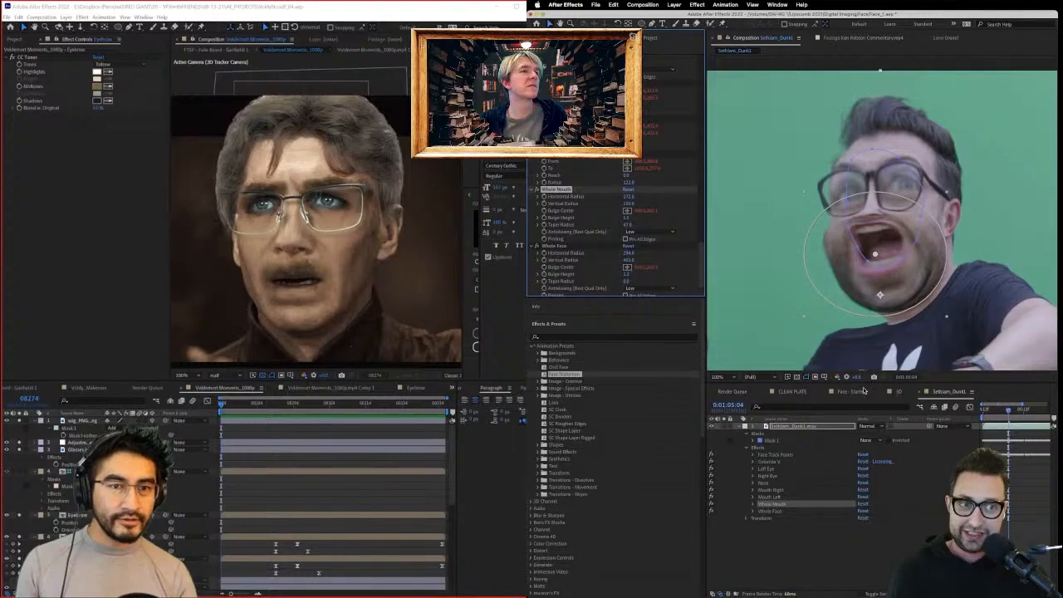
# Copy the Whole Mouth Bulge Center expression from the Face - Starter composition into the dunk clip's Whole Mouth effect.
pyautogui.click(755, 503)
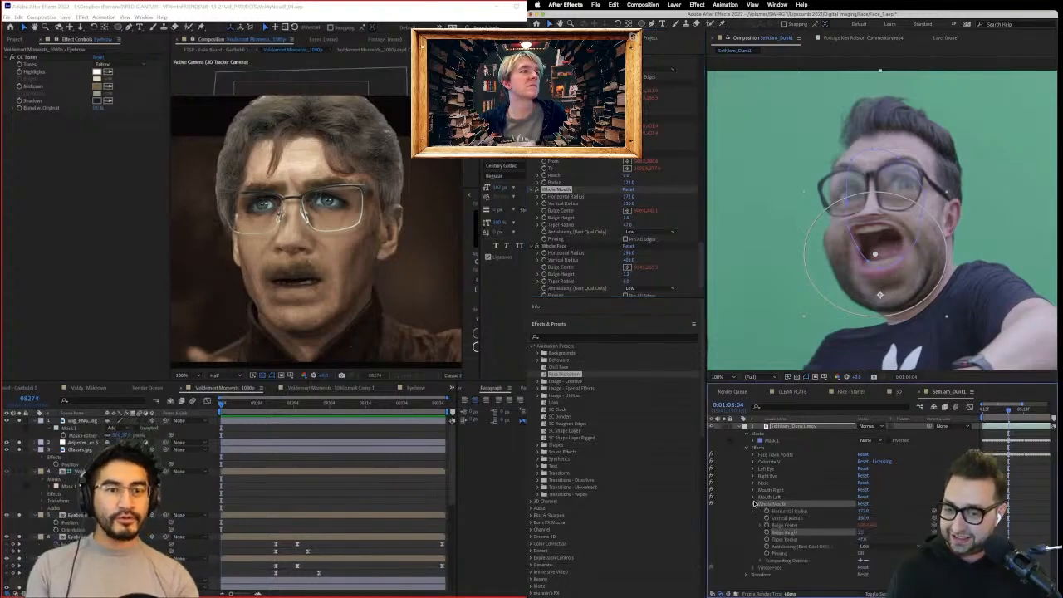
pyautogui.click(852, 392)
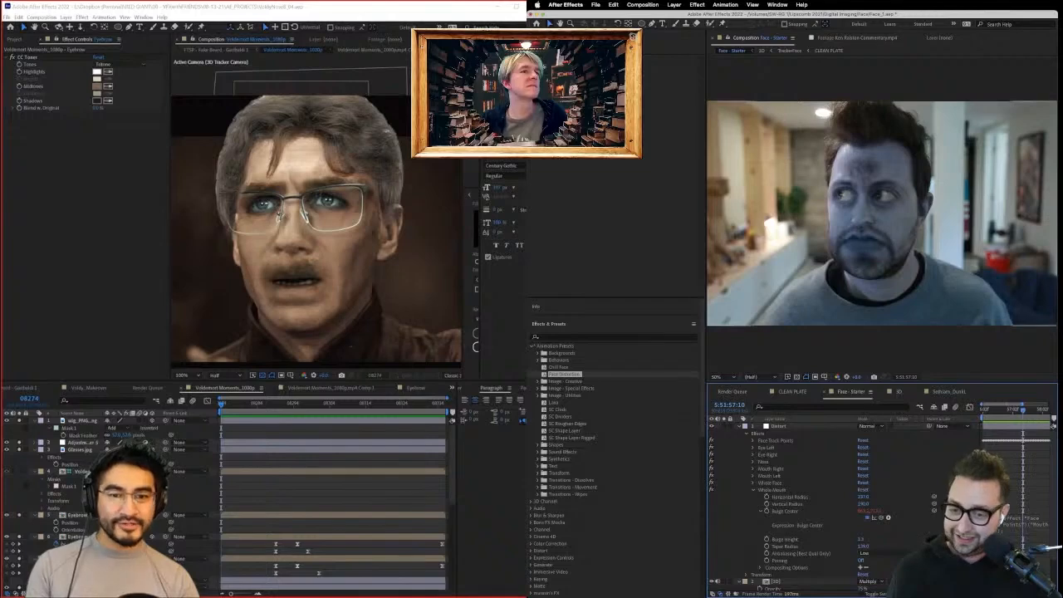
pyautogui.click(1024, 529)
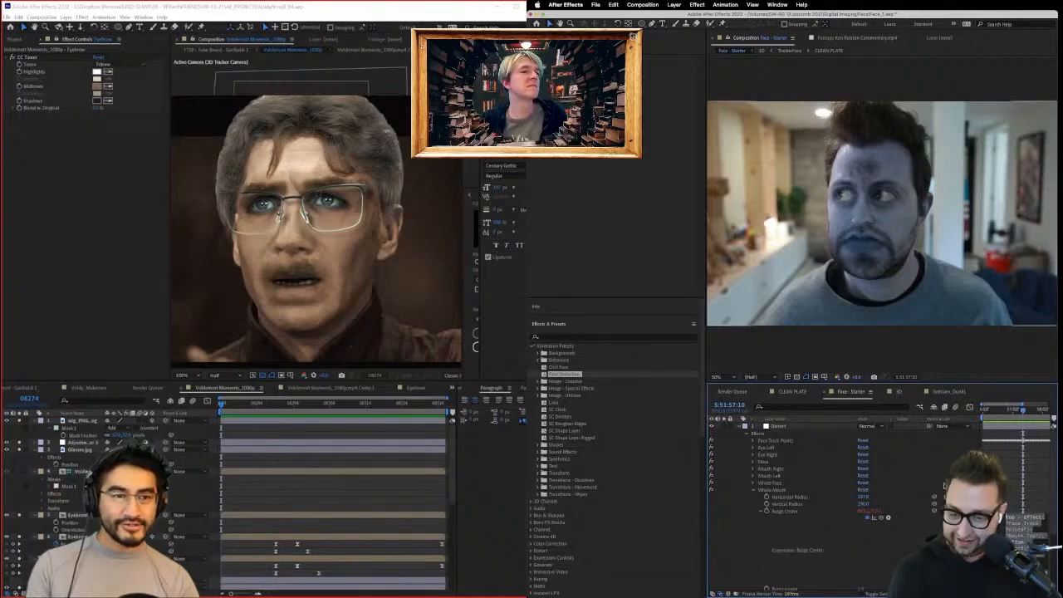
pyautogui.click(922, 438)
pyautogui.click(945, 390)
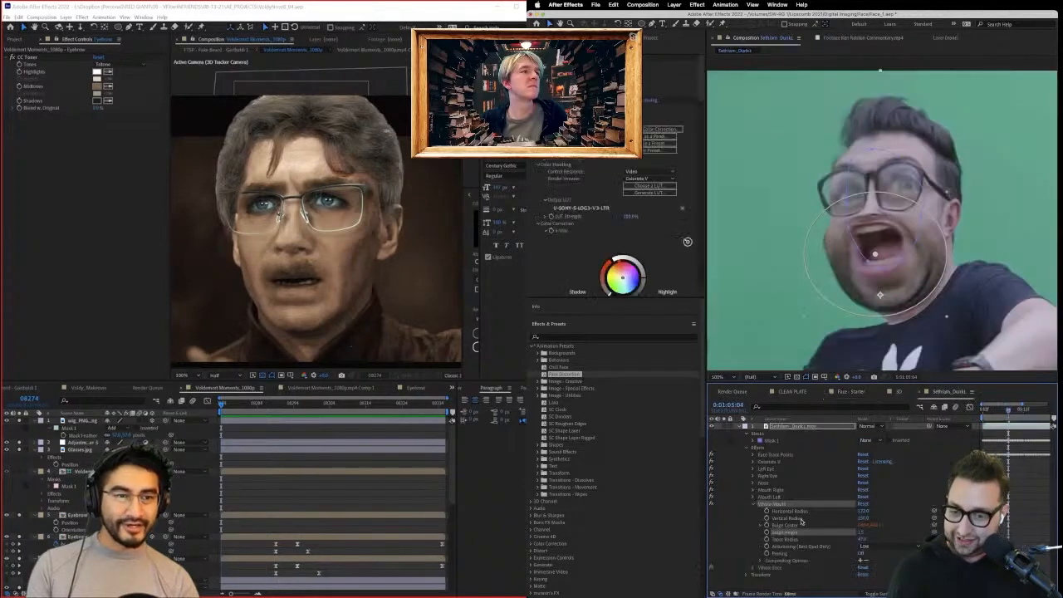
pyautogui.click(763, 525)
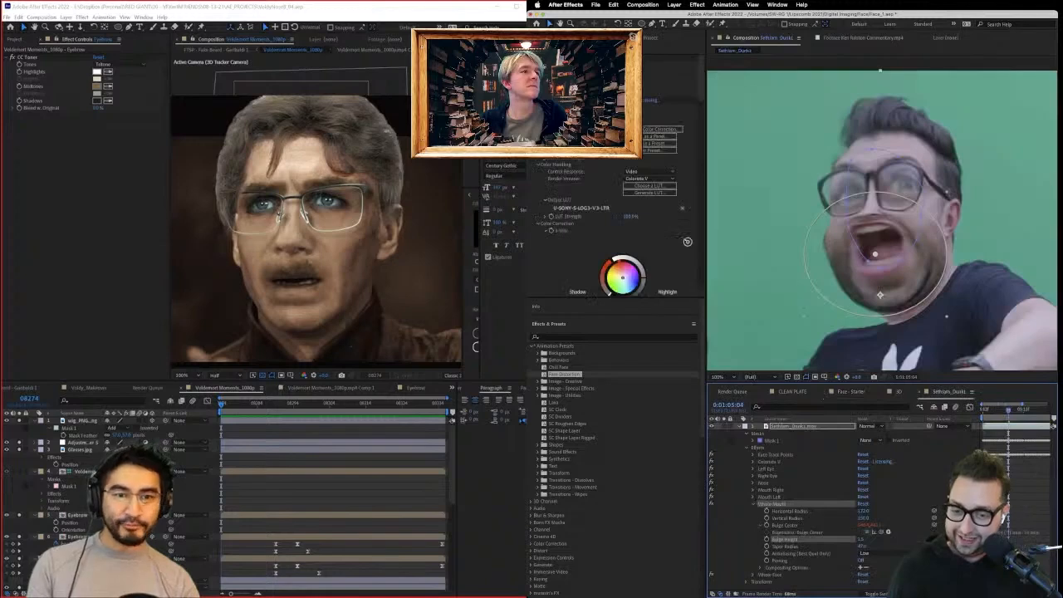
pyautogui.click(1004, 531)
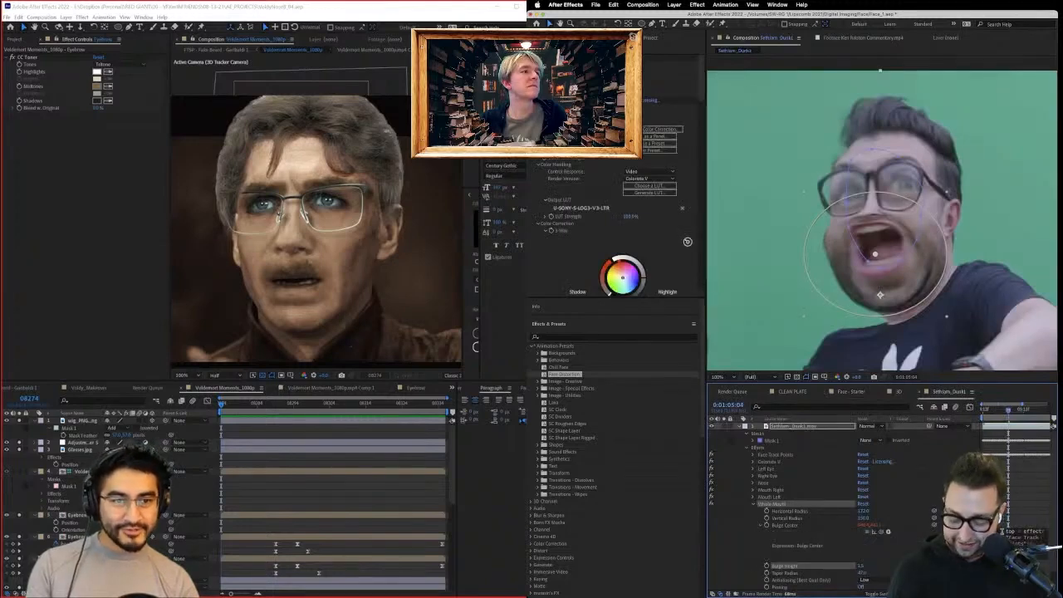
pyautogui.click(1009, 574)
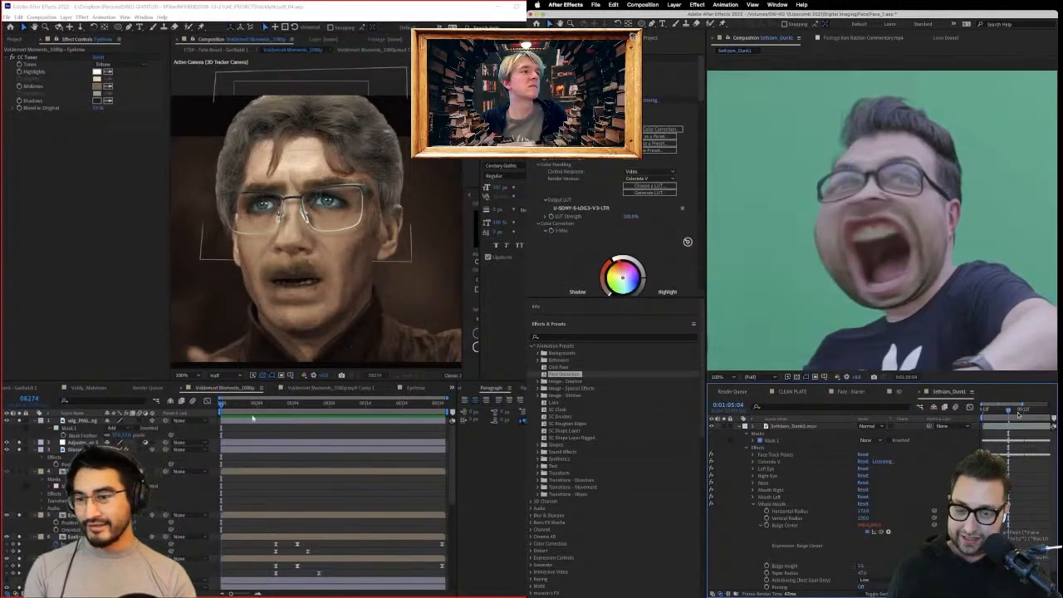
# Scrub the film character's shot and review the dunk clip's bulged mouth from its first frame.
pyautogui.moveTo(253, 415); pyautogui.dragTo(322, 417)
pyautogui.moveTo(1017, 411); pyautogui.dragTo(885, 408)
pyautogui.moveTo(322, 417); pyautogui.dragTo(330, 416)
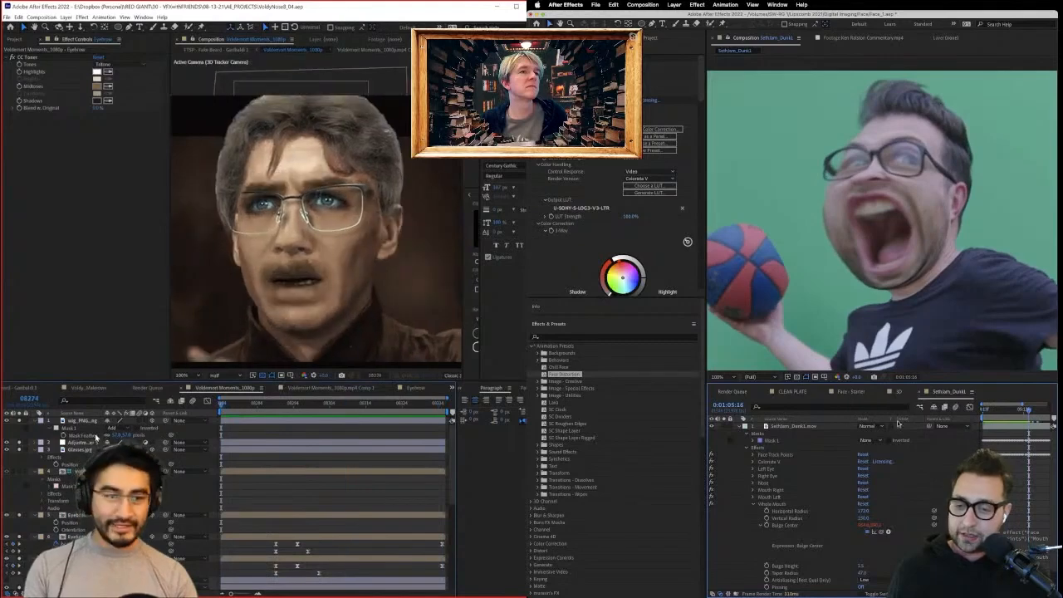
# Collapse the film character's upper layers in the timeline, and widen the time area of the dunk clip's timeline.
pyautogui.moveTo(854, 419); pyautogui.dragTo(794, 419)
pyautogui.click(34, 421)
pyautogui.click(35, 435)
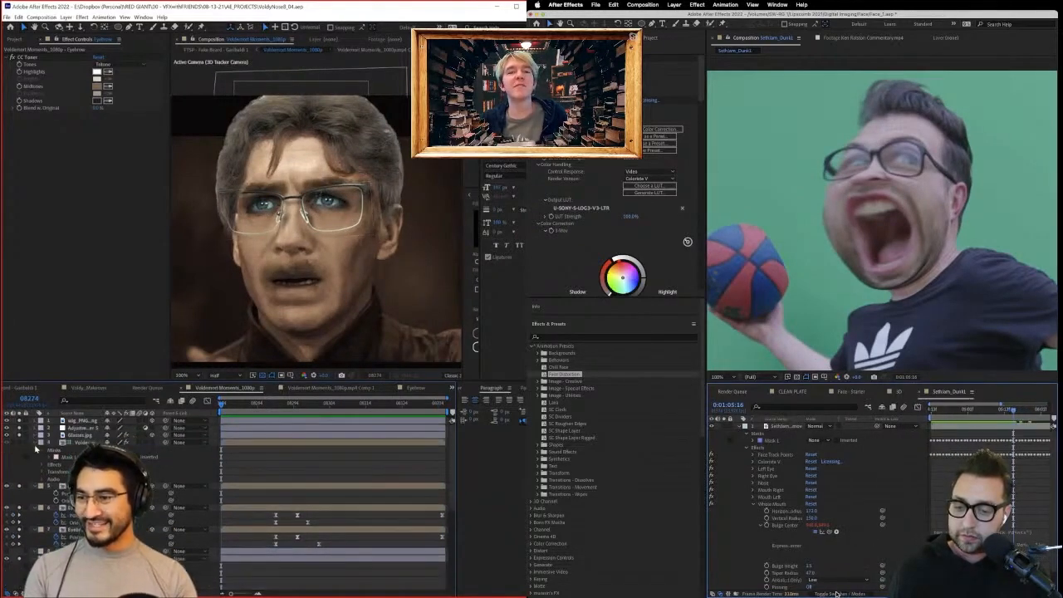
pyautogui.click(837, 594)
pyautogui.click(34, 443)
pyautogui.click(837, 594)
pyautogui.click(837, 594)
pyautogui.click(34, 450)
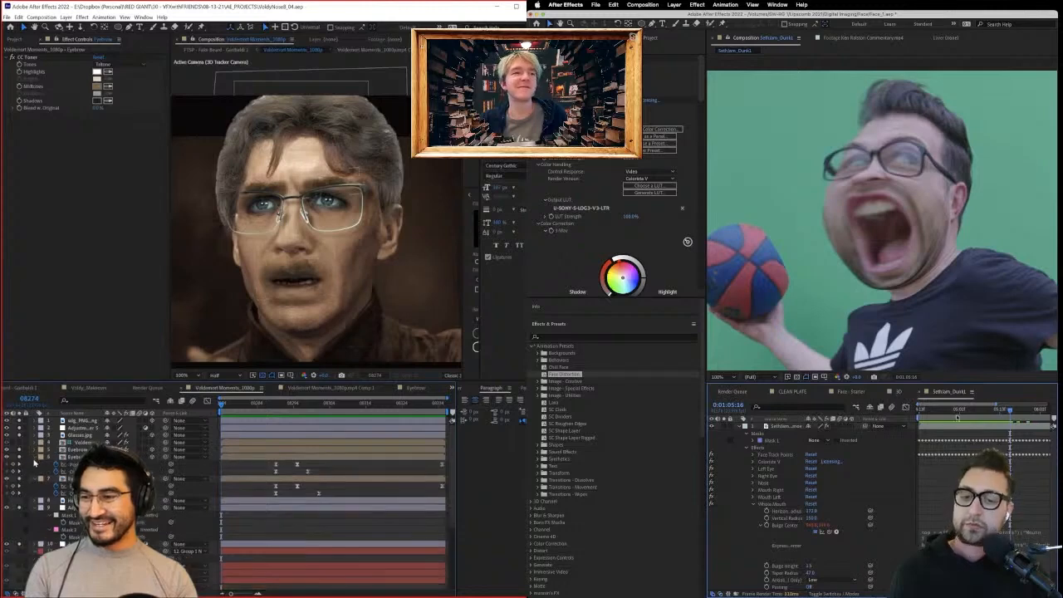
# Collapse the film character's remaining expanded layers down to the lower adjustment layer, and preview the dunk clip from its start.
pyautogui.moveTo(955, 409); pyautogui.dragTo(865, 417)
pyautogui.click(34, 457)
pyautogui.press('space')
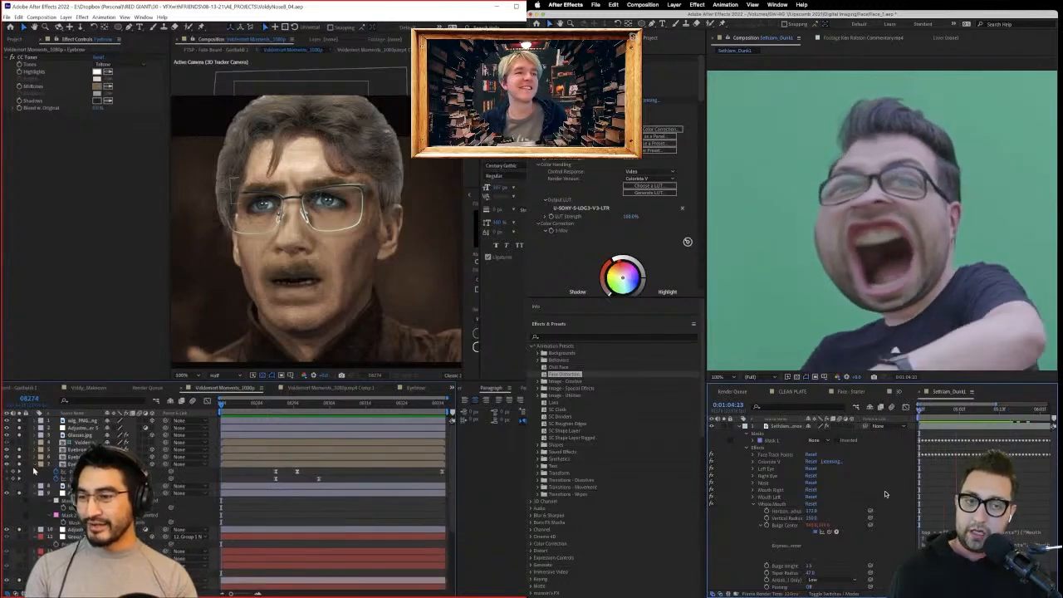
pyautogui.click(34, 464)
pyautogui.press('space')
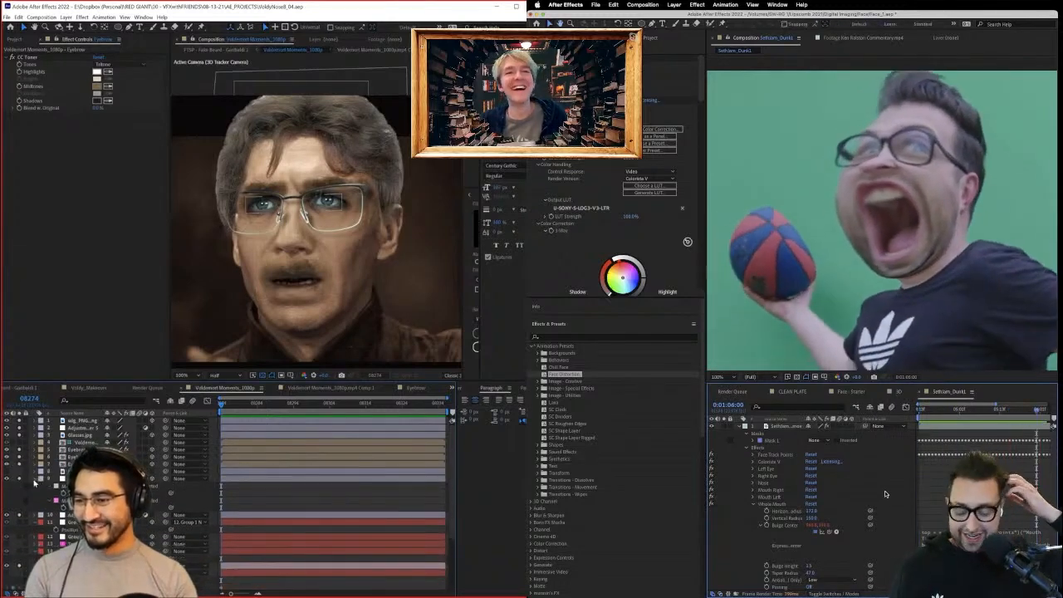
pyautogui.click(34, 481)
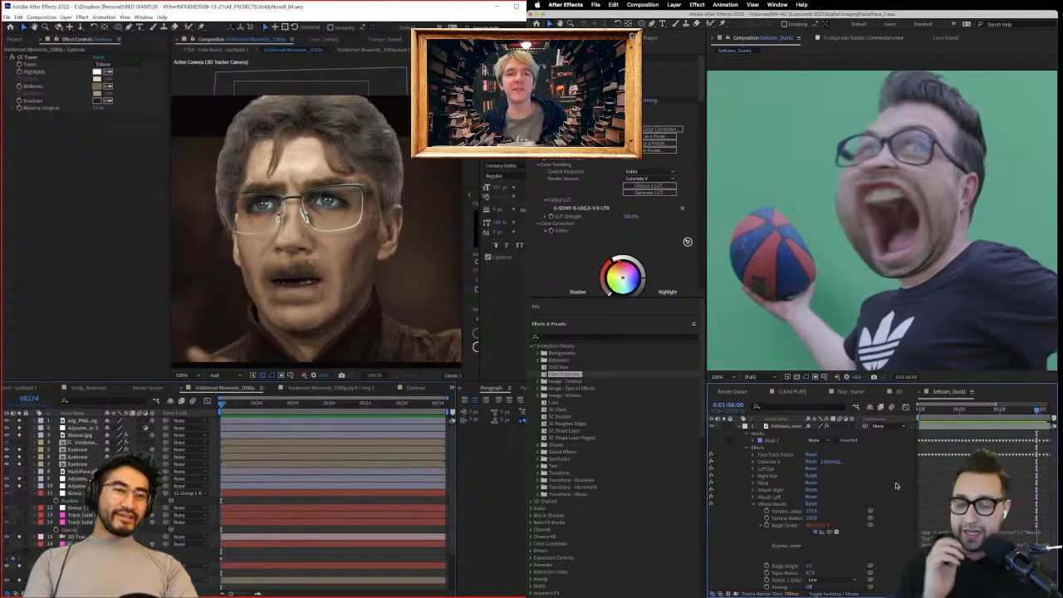
pyautogui.press('space')
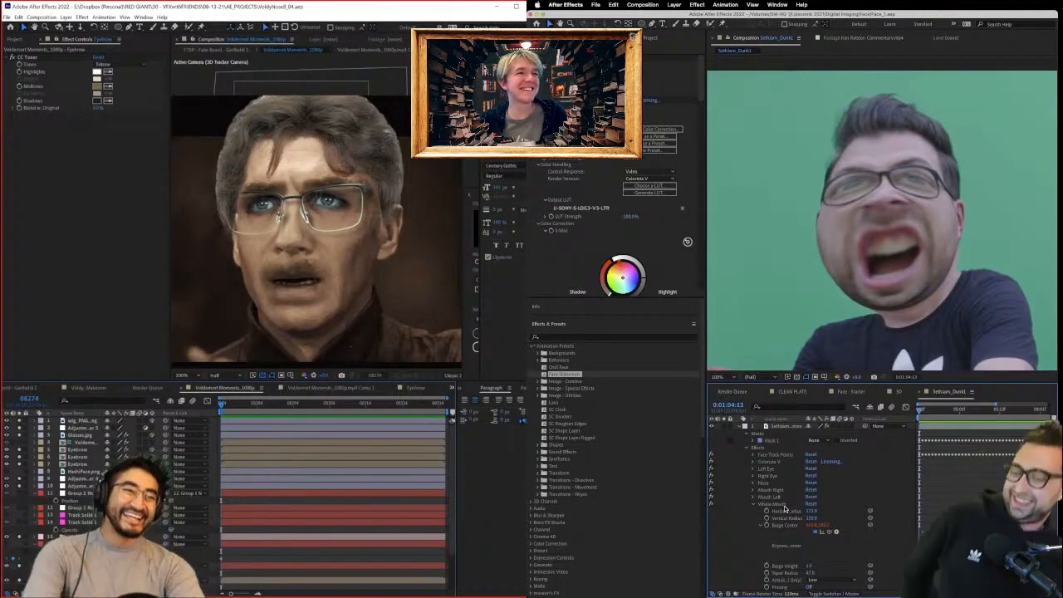
# Keyframe the Whole Mouth Bulge Height at 0:01:04:13 and 0:01:05:09, setting it to 0 at the first keyframe.
pyautogui.click(532, 100)
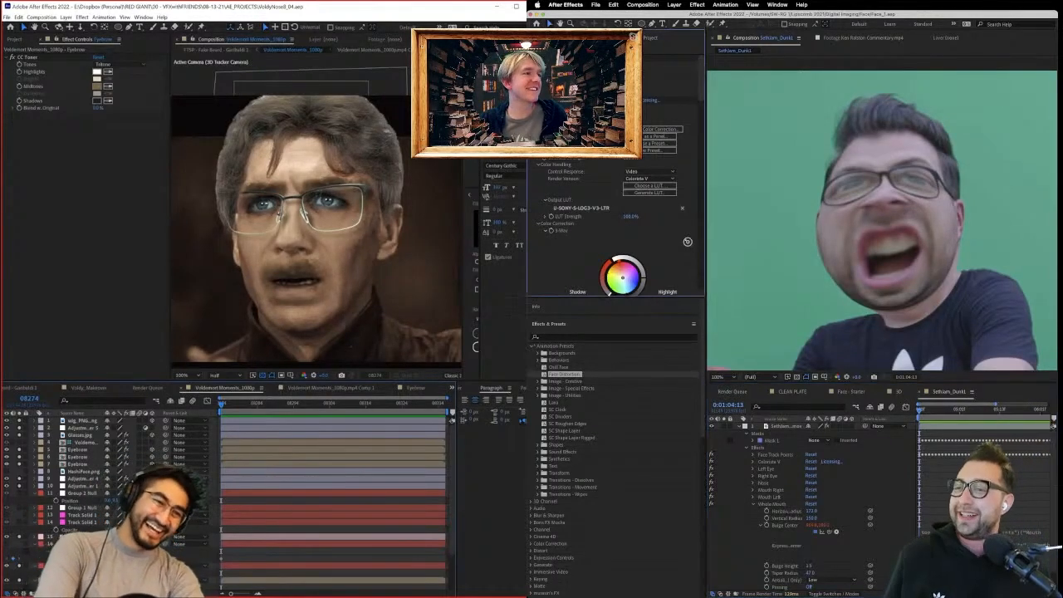
pyautogui.scroll(-5, 553, 162)
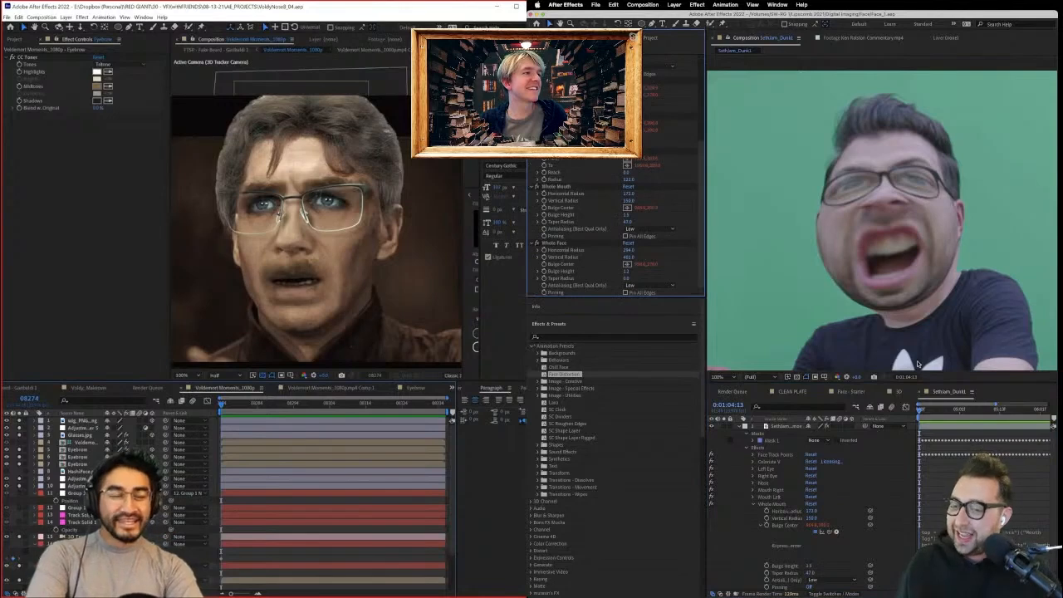
pyautogui.click(767, 566)
pyautogui.moveTo(934, 406); pyautogui.dragTo(971, 418)
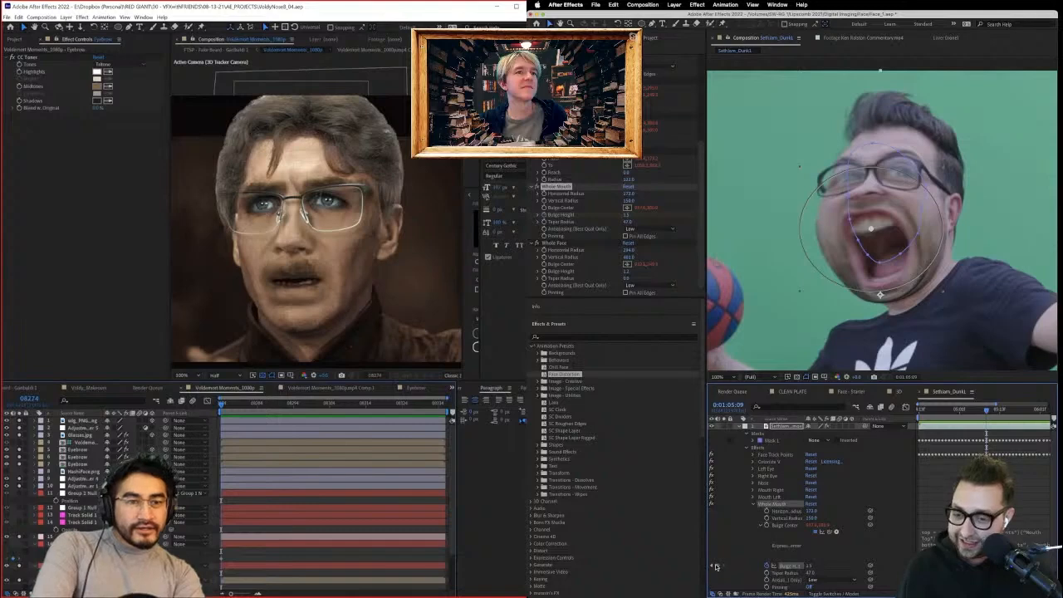
pyautogui.click(712, 565)
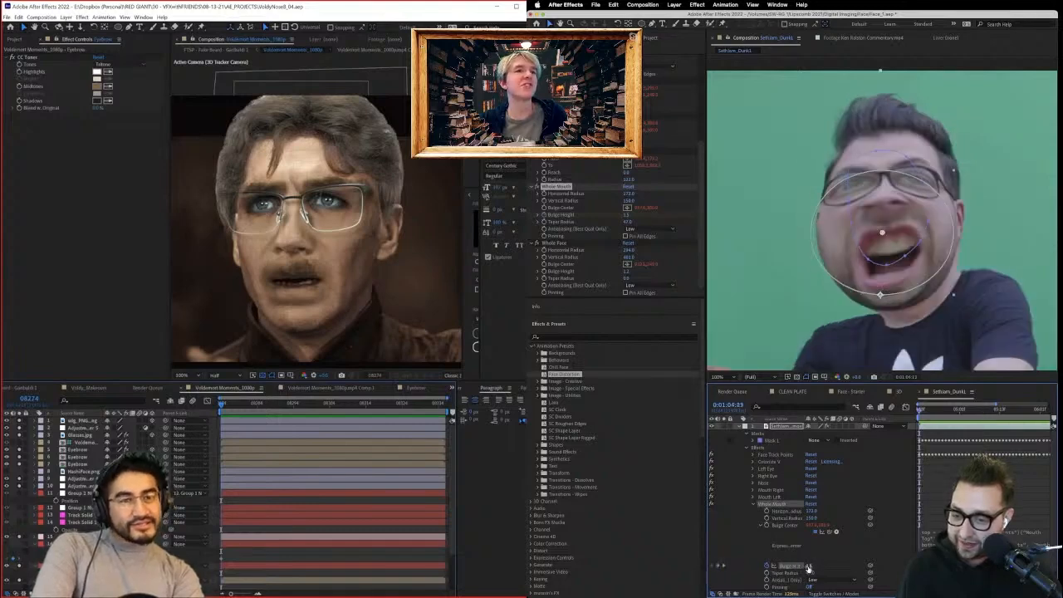
pyautogui.press('Return')
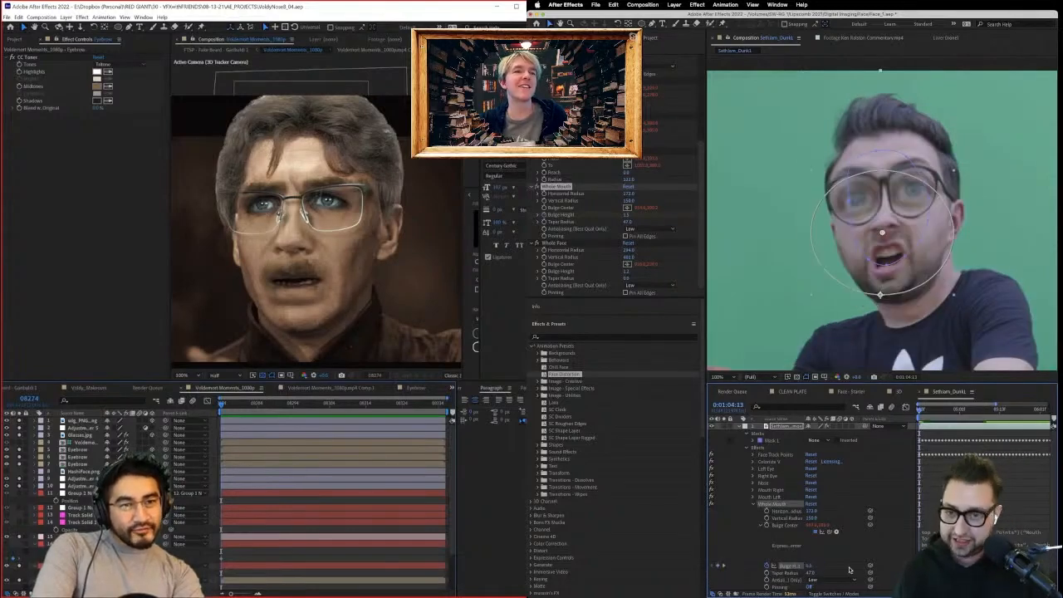
# Preview the dunk clip's animated mouth bulge from 0:01:04:13 to 0:01:05:13.
pyautogui.click(891, 506)
pyautogui.press('space')
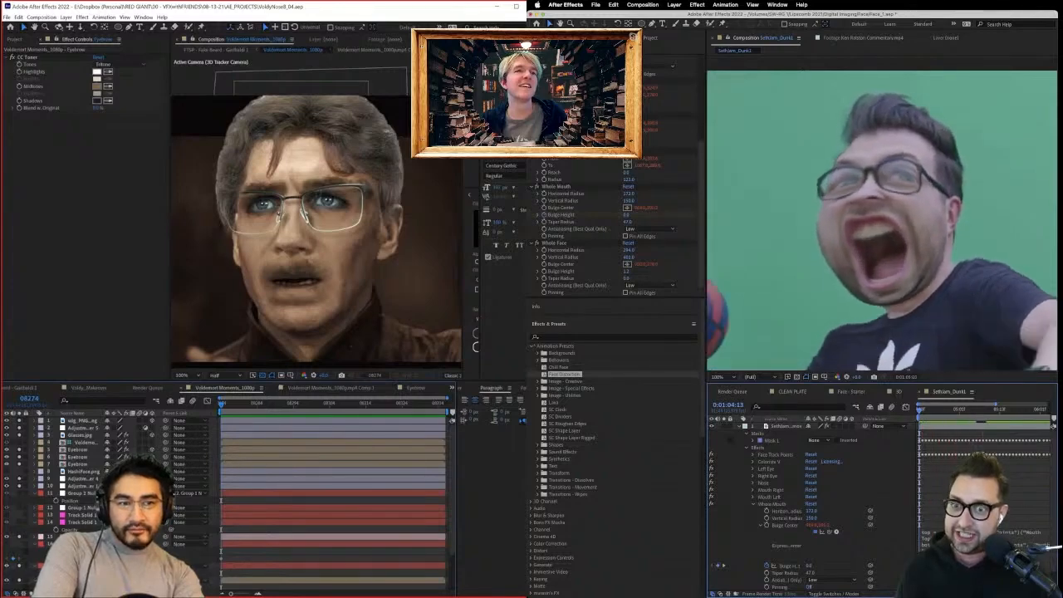
pyautogui.click(998, 409)
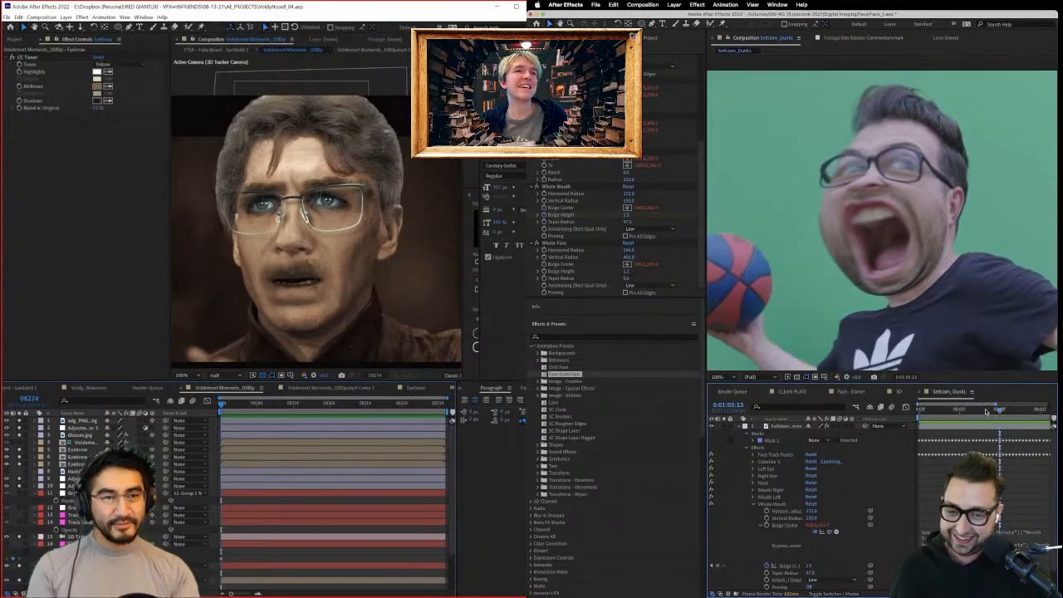
# At 0:01:05:18, reduce the Whole Mouth effect's Horizontal Radius and increase its Vertical Radius to stretch the man's mouth.
pyautogui.moveTo(986, 412); pyautogui.dragTo(1017, 410)
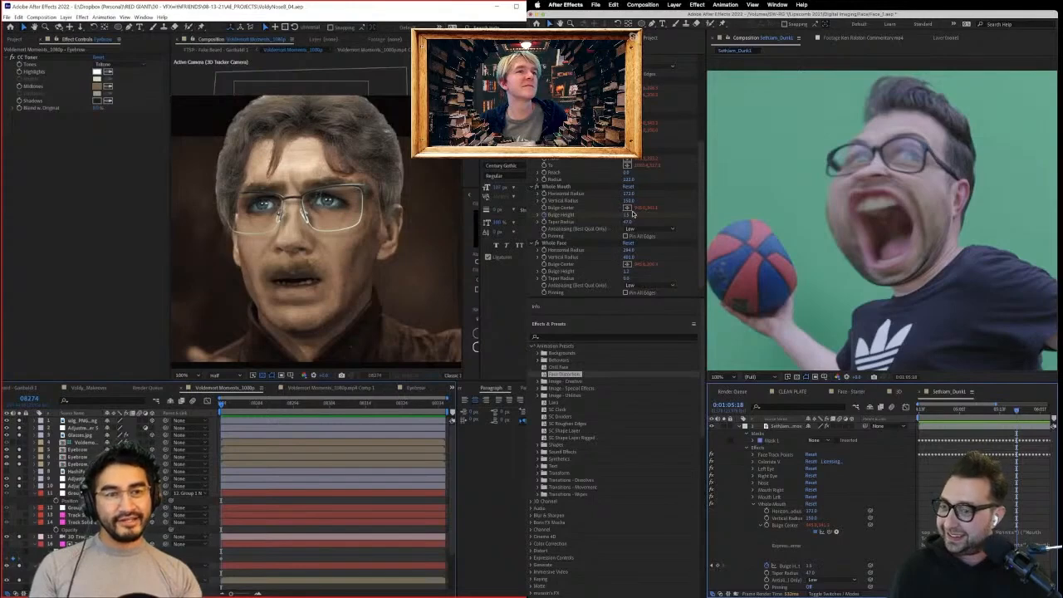
pyautogui.click(613, 187)
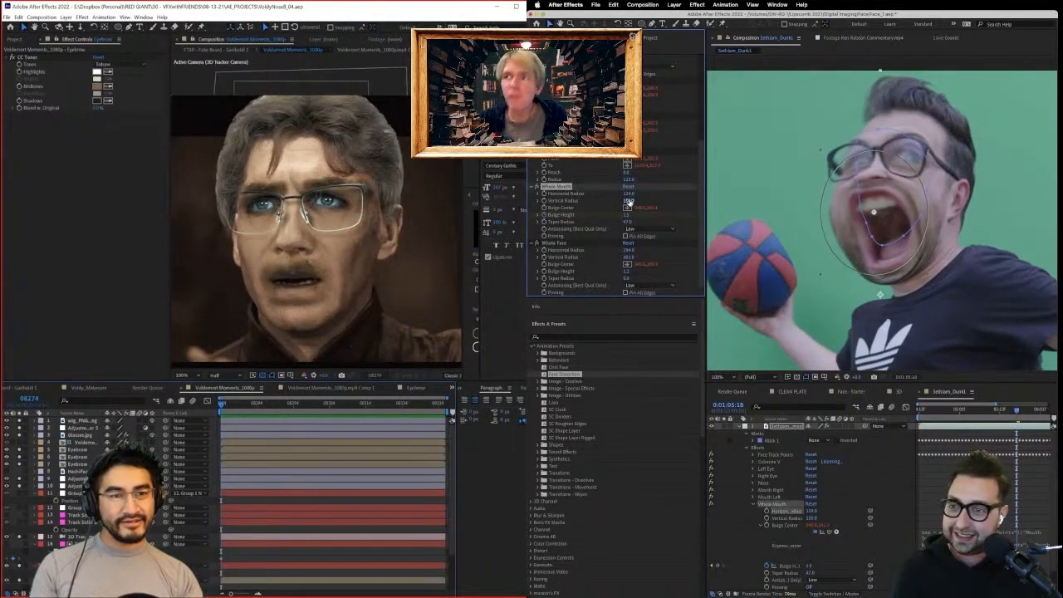
pyautogui.moveTo(630, 202); pyautogui.dragTo(645, 201)
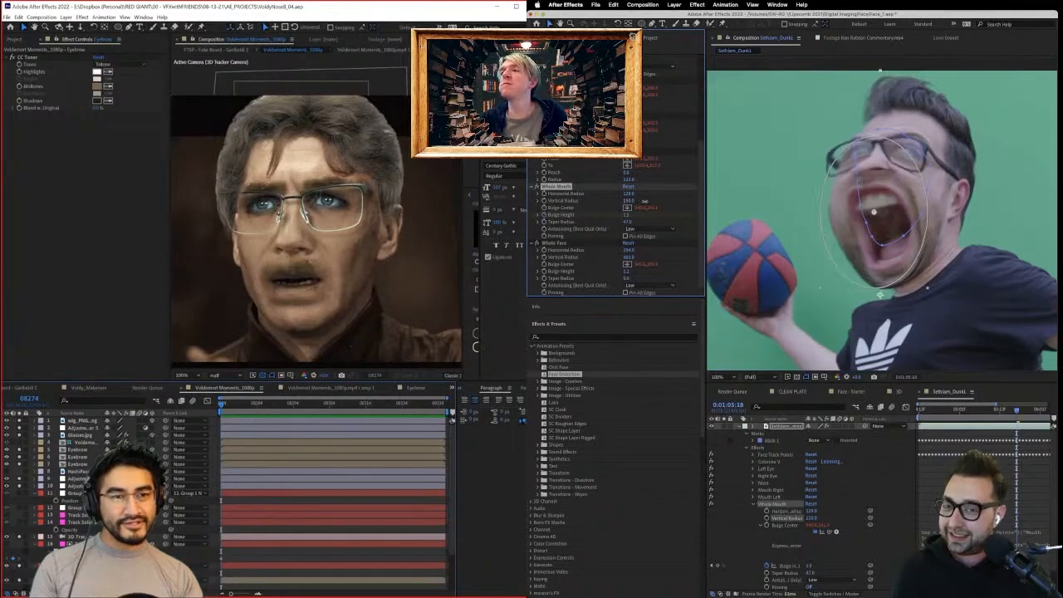
pyautogui.click(886, 478)
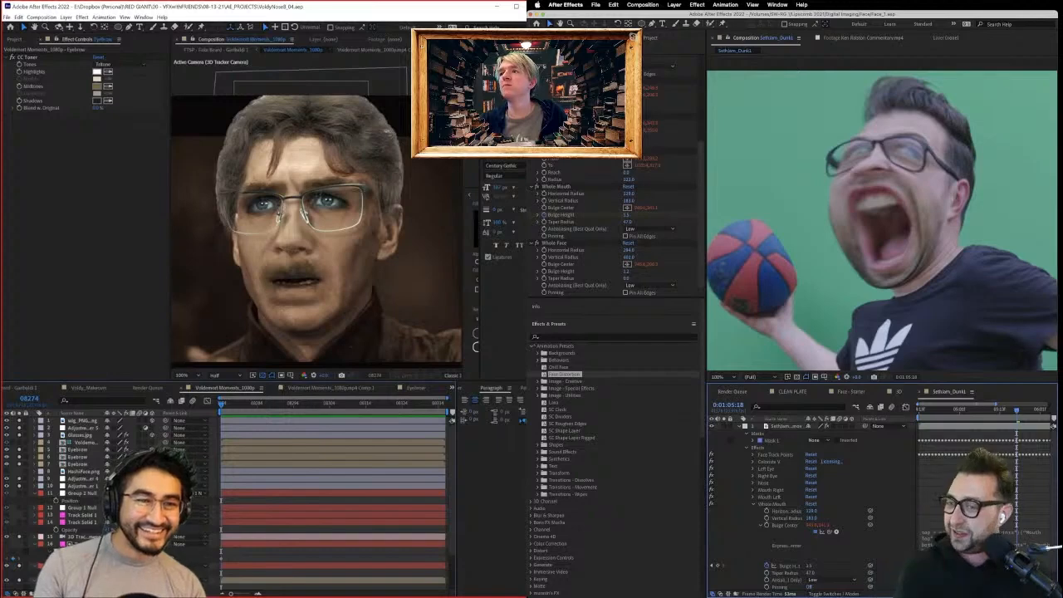
# Check the dunk clip's Right Eye and Left Eye bulge areas, and briefly preview the film character's shot.
pyautogui.scroll(3, 616, 226)
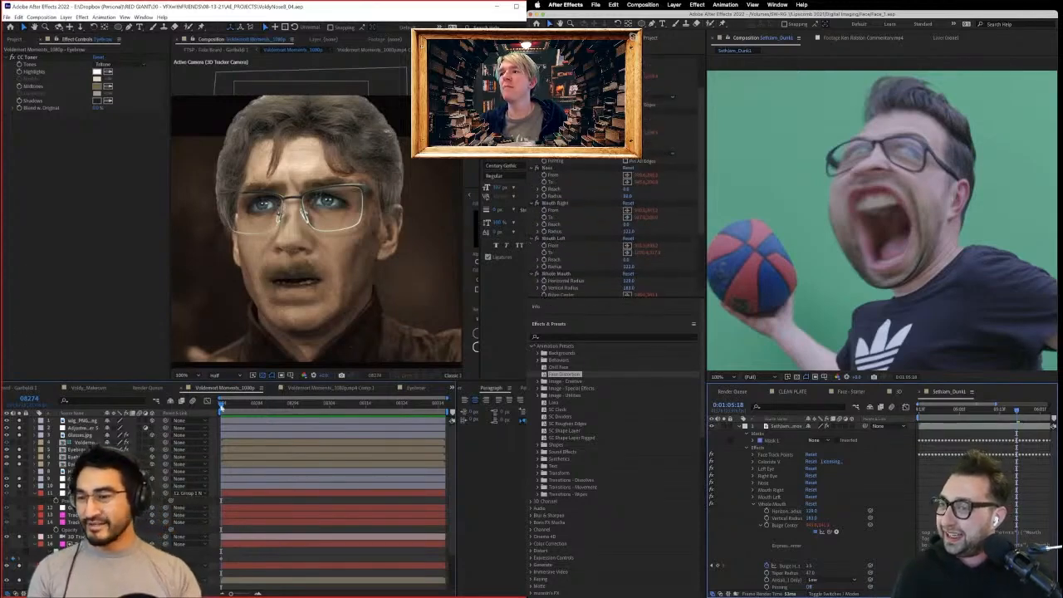
pyautogui.press('space')
pyautogui.press('space')
pyautogui.click(558, 112)
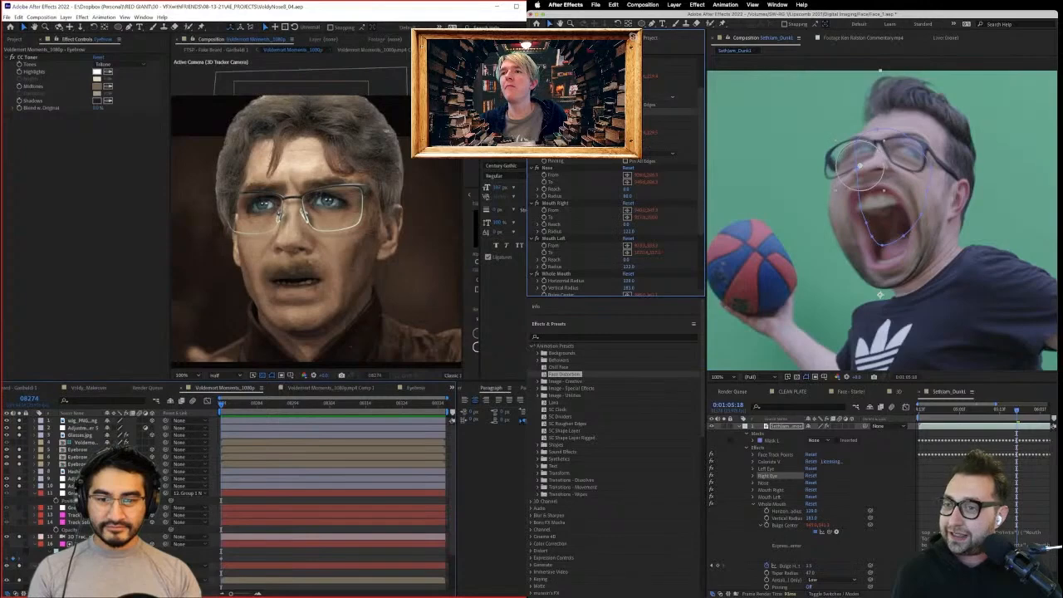
pyautogui.click(559, 55)
pyautogui.click(44, 96)
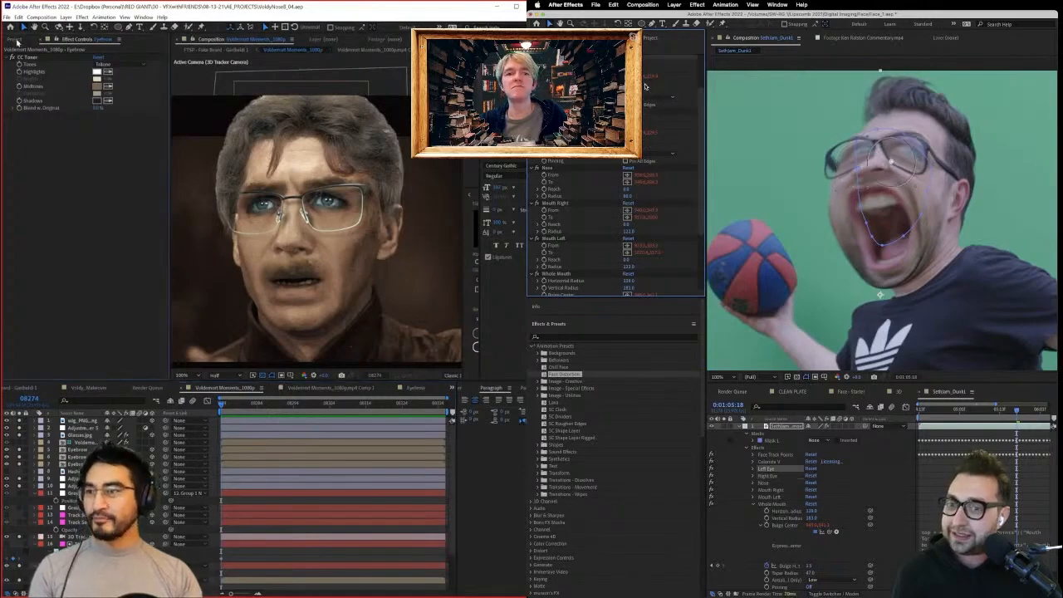
# Save the dunk clip project and close the film character's project.
pyautogui.click(15, 39)
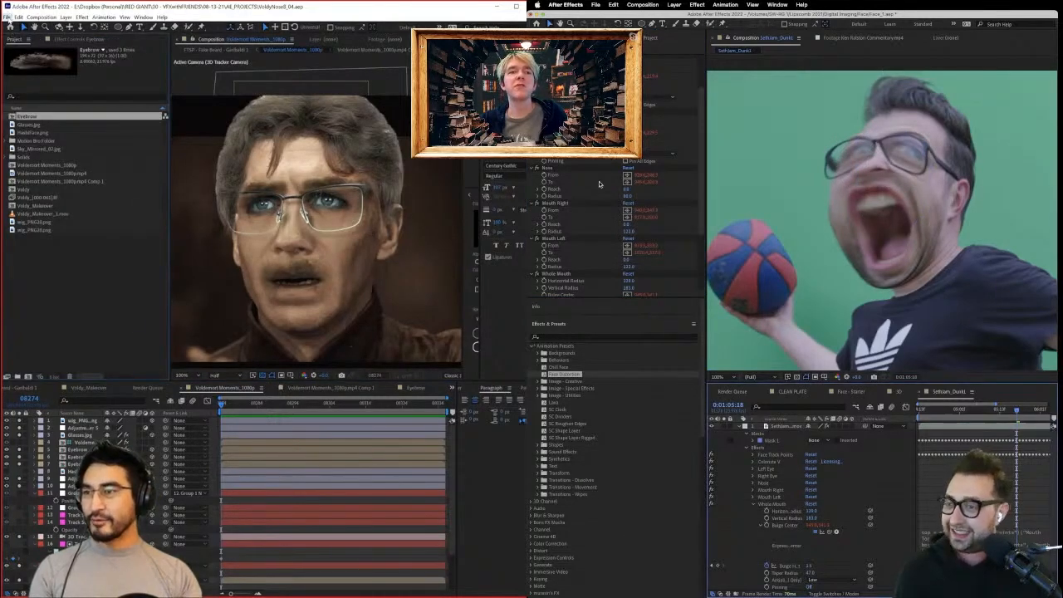
pyautogui.click(7, 17)
pyautogui.scroll(-3, 599, 181)
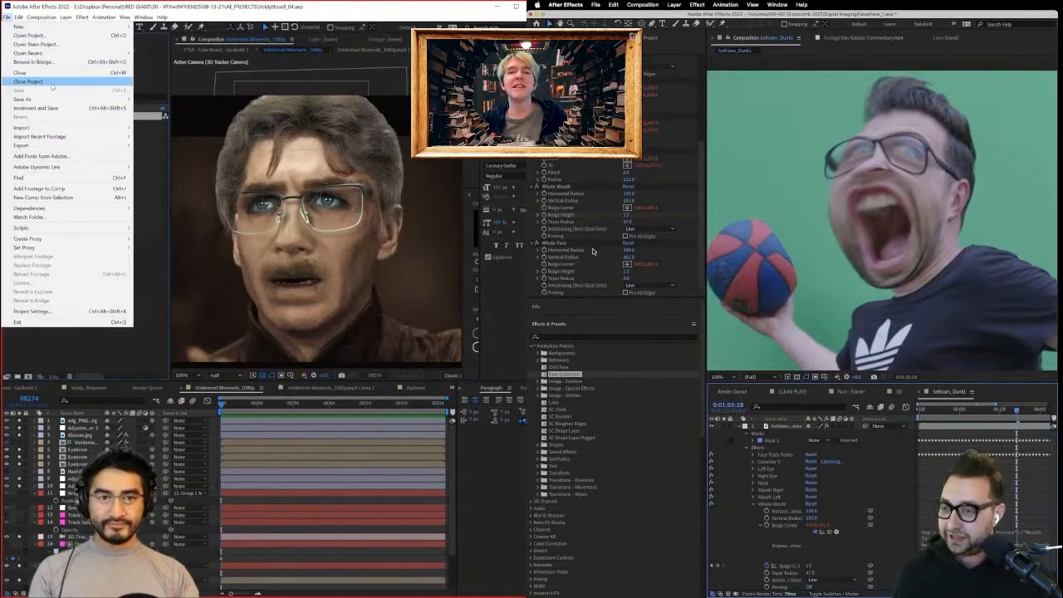
pyautogui.click(574, 243)
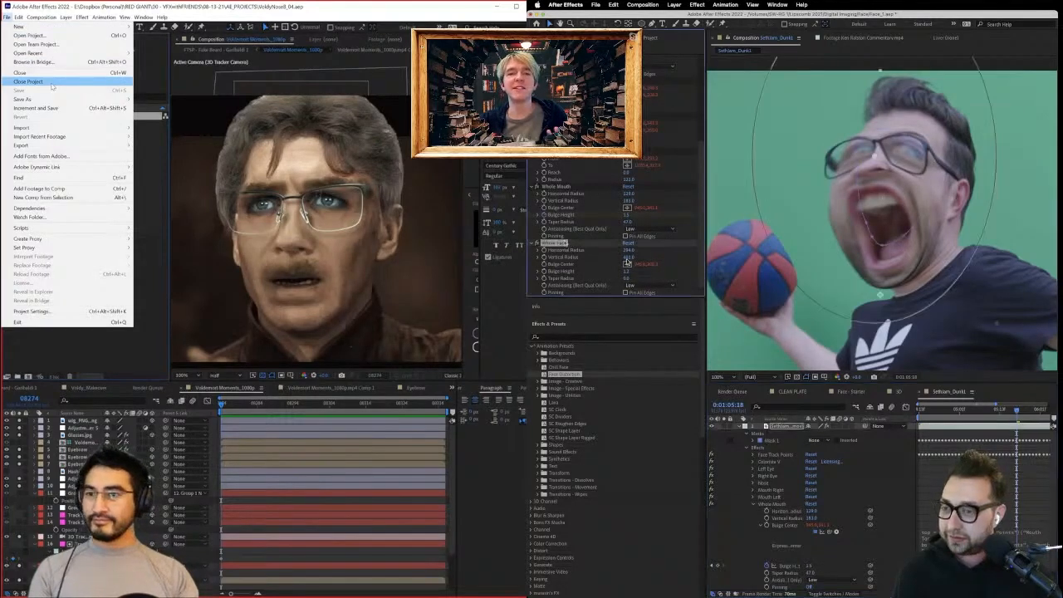
pyautogui.click(879, 456)
pyautogui.press('super+s')
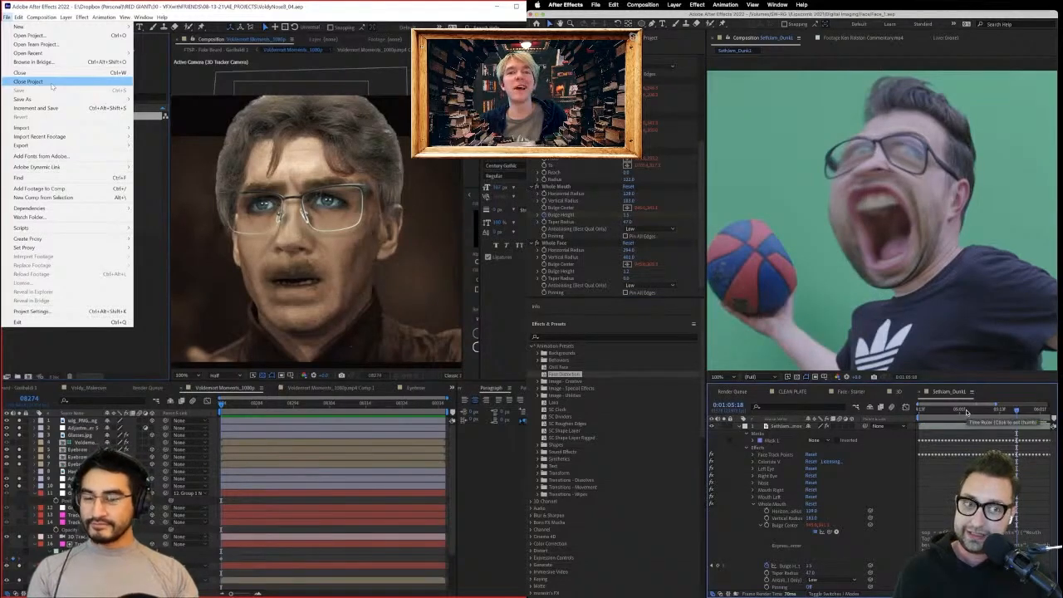
pyautogui.click(33, 81)
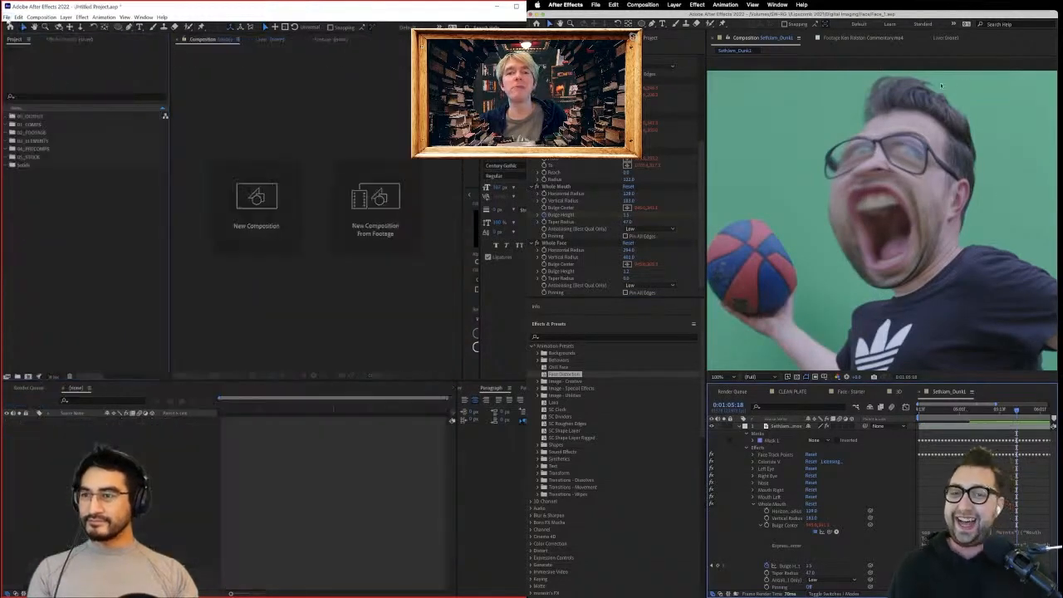
# Open the recent project Hashi Face Tracked.aep without saving the untitled project.
pyautogui.click(6, 17)
pyautogui.moveTo(34, 52)
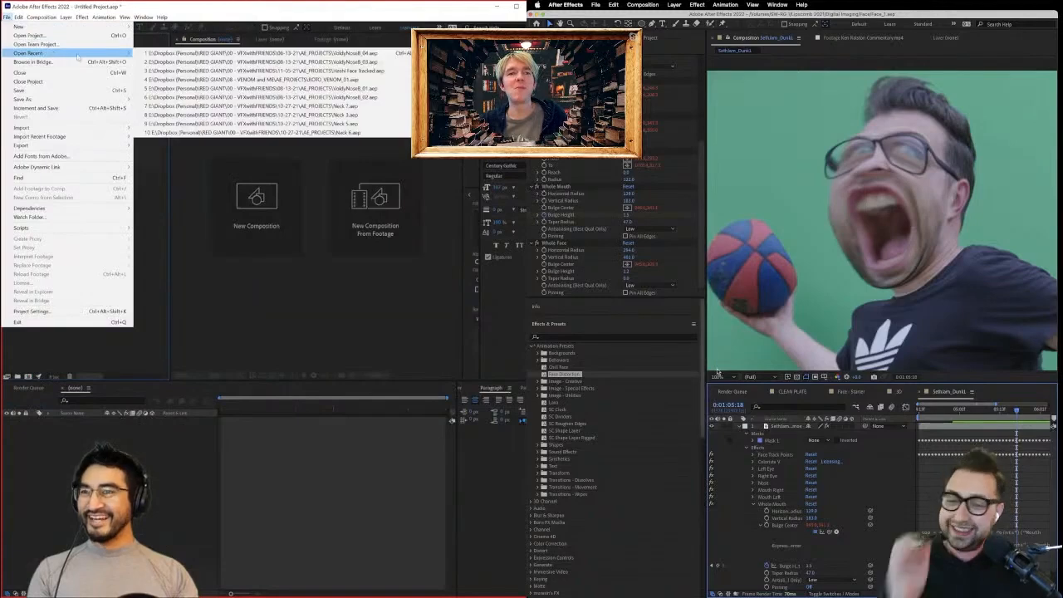
pyautogui.click(296, 71)
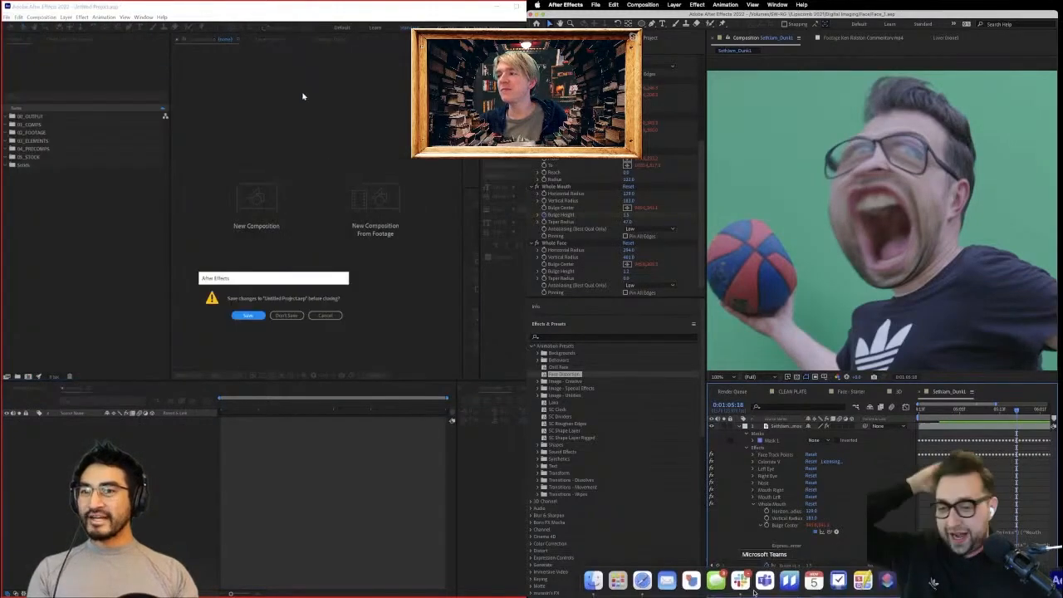
pyautogui.click(285, 315)
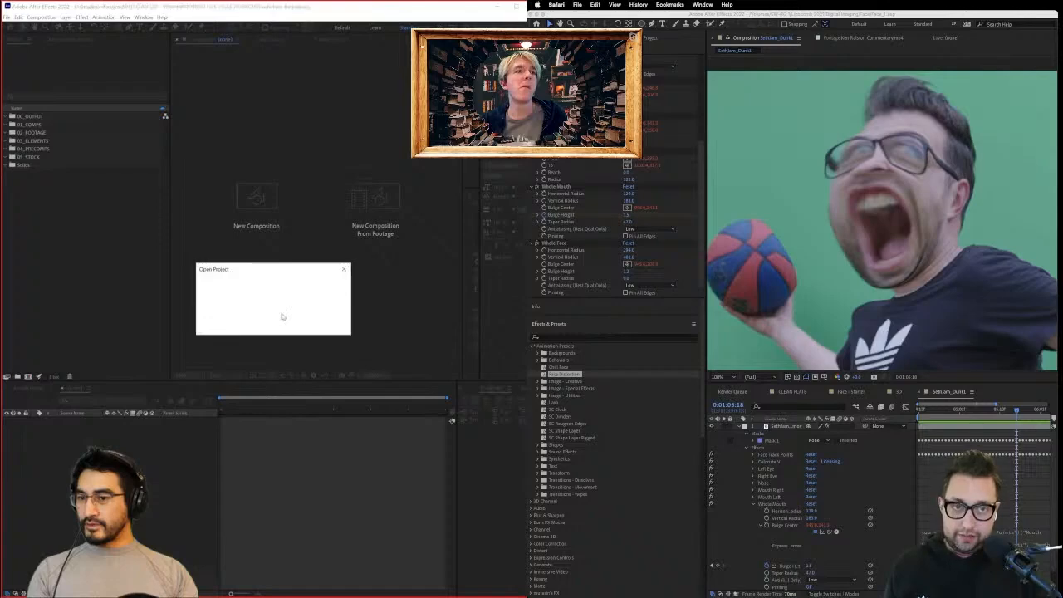
# Switch to the ProductionCrate site, search for "space" footage and download a Wormhole Portal Flythrough clip.
pyautogui.moveTo(1062, 50); pyautogui.dragTo(686, 31)
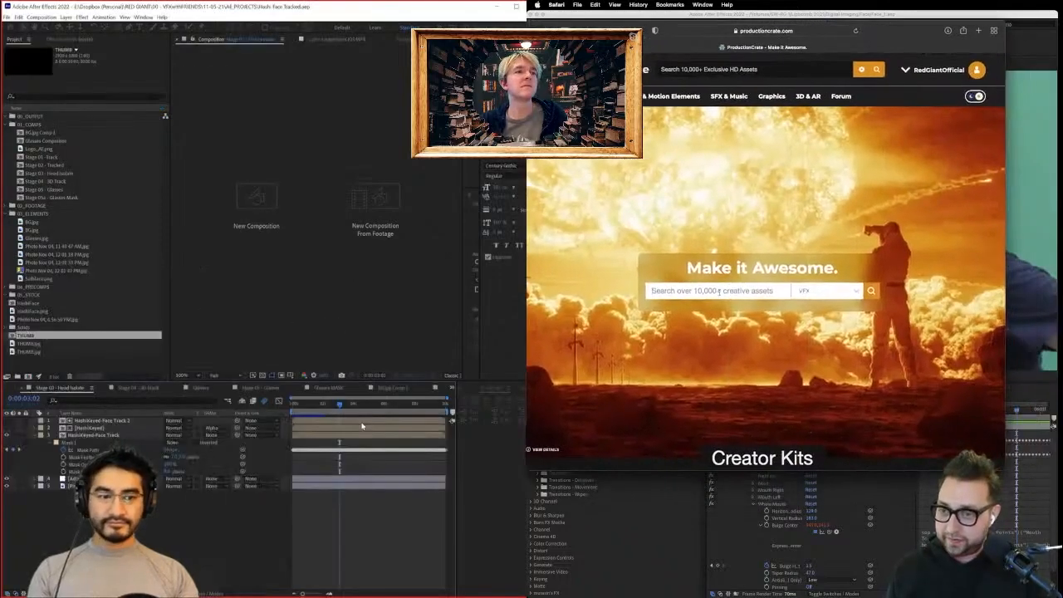
pyautogui.write('smoke')
pyautogui.press('Return')
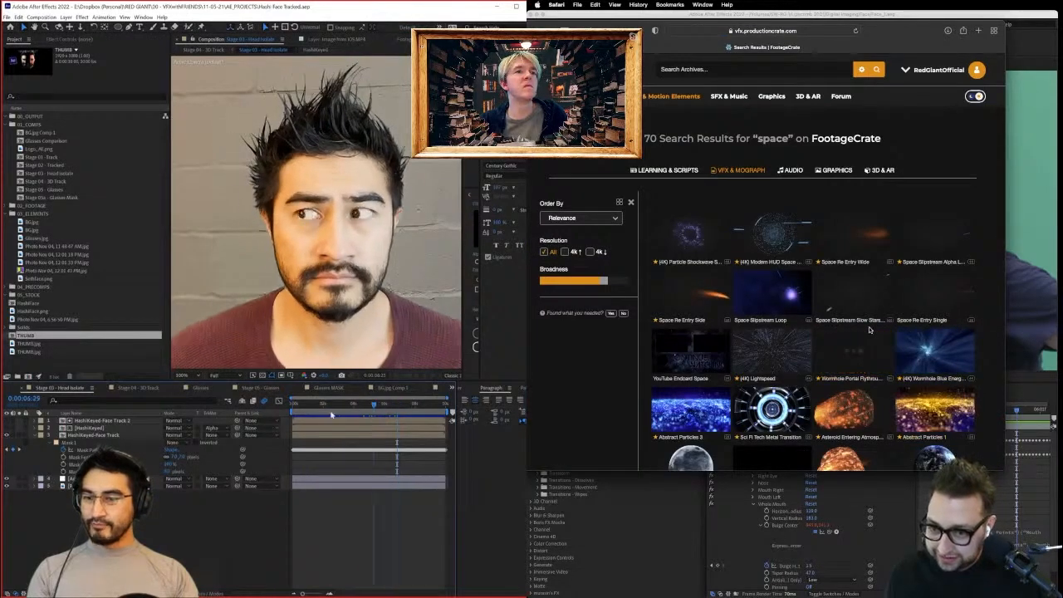
pyautogui.click(292, 412)
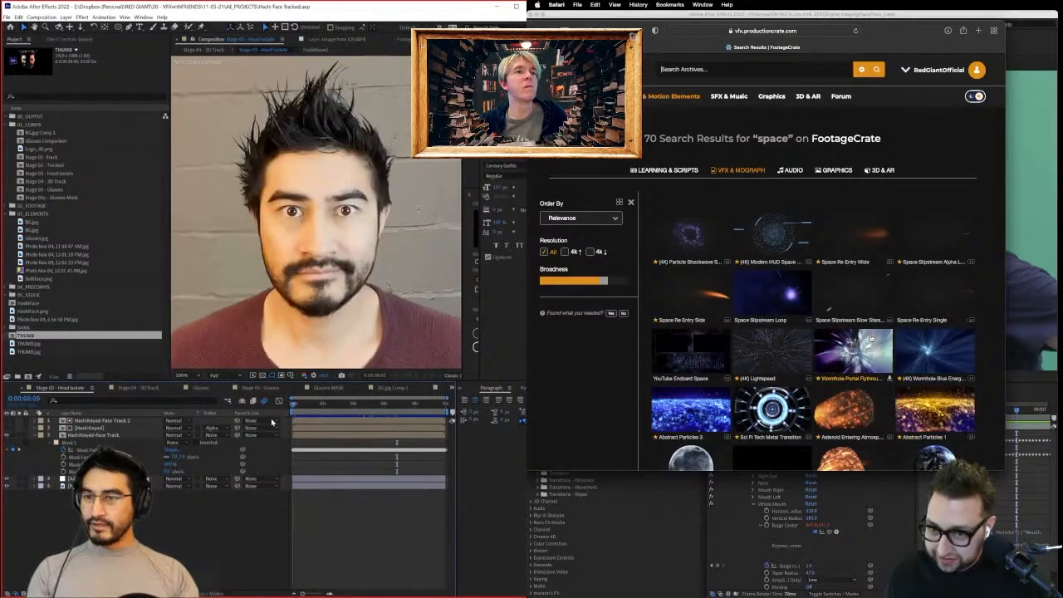
pyautogui.click(891, 380)
# Inspect the HashiKeyed Face Track mask at the start of the head isolate composition and browse more space clips.
pyautogui.click(101, 436)
pyautogui.scroll(-5, 891, 380)
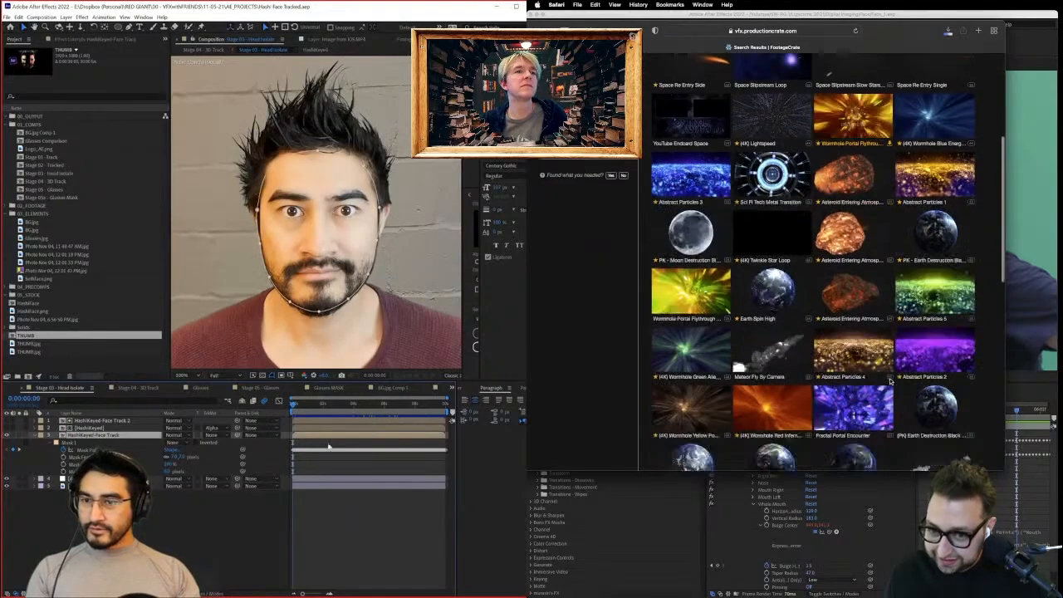
pyautogui.scroll(-3, 776, 292)
pyautogui.moveTo(361, 405); pyautogui.dragTo(274, 414)
pyautogui.moveTo(707, 186)
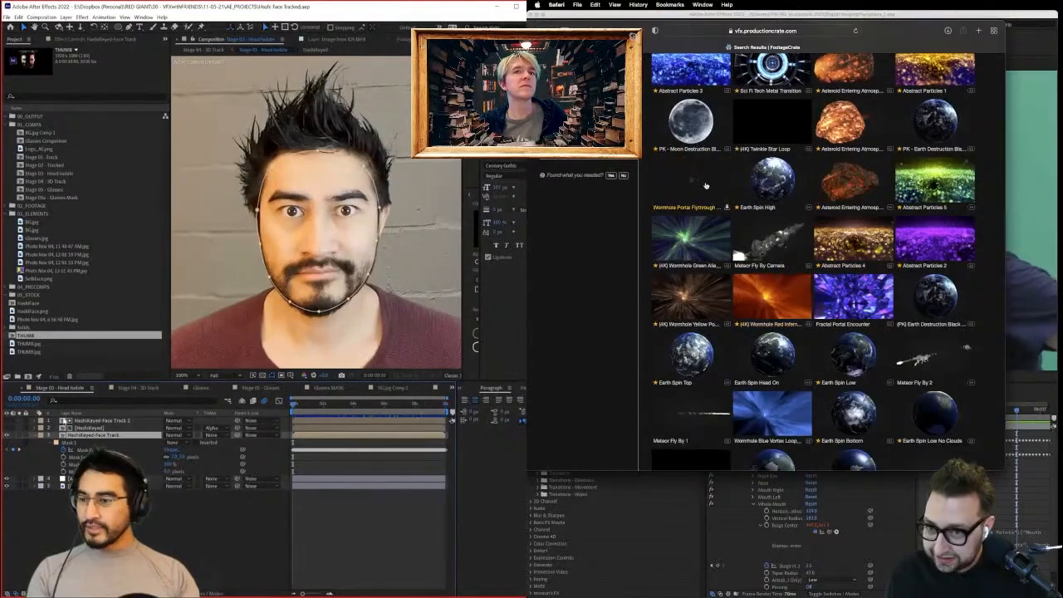
# Show Mask 1 of the HashiKeyed layer in the Stage 02 - Tracked composition and look through the remaining space clips.
pyautogui.scroll(1, 94, 391)
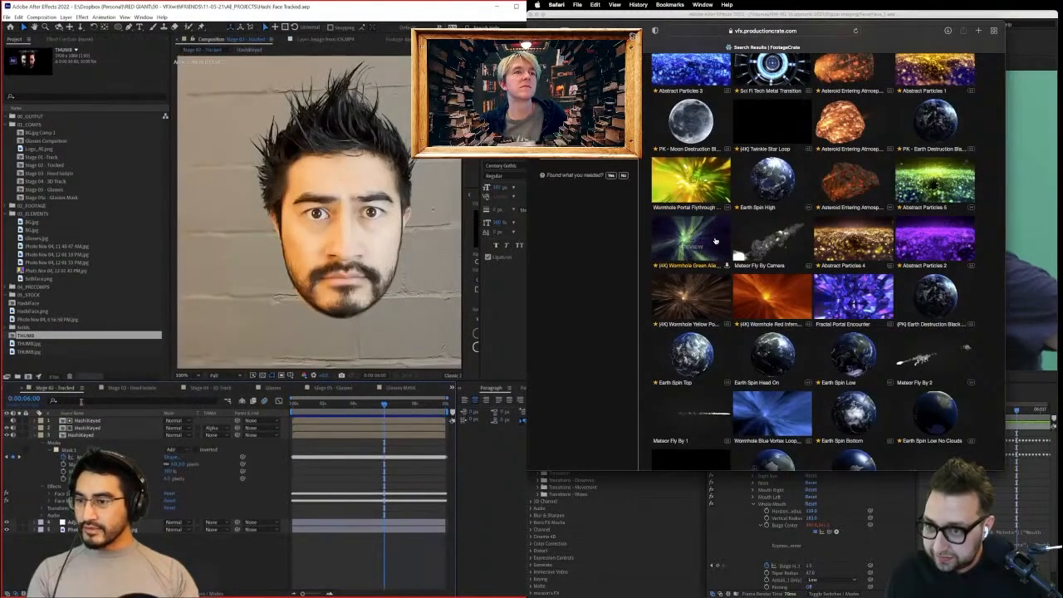
pyautogui.click(81, 435)
pyautogui.click(69, 450)
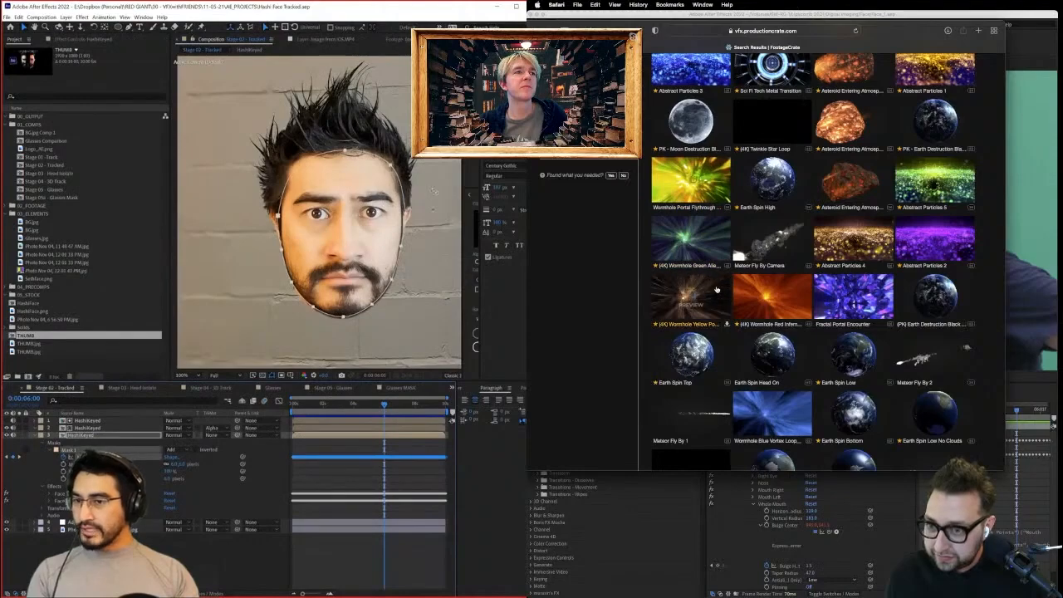
pyautogui.scroll(-5, 717, 289)
pyautogui.scroll(5, 717, 289)
pyautogui.scroll(10, 717, 289)
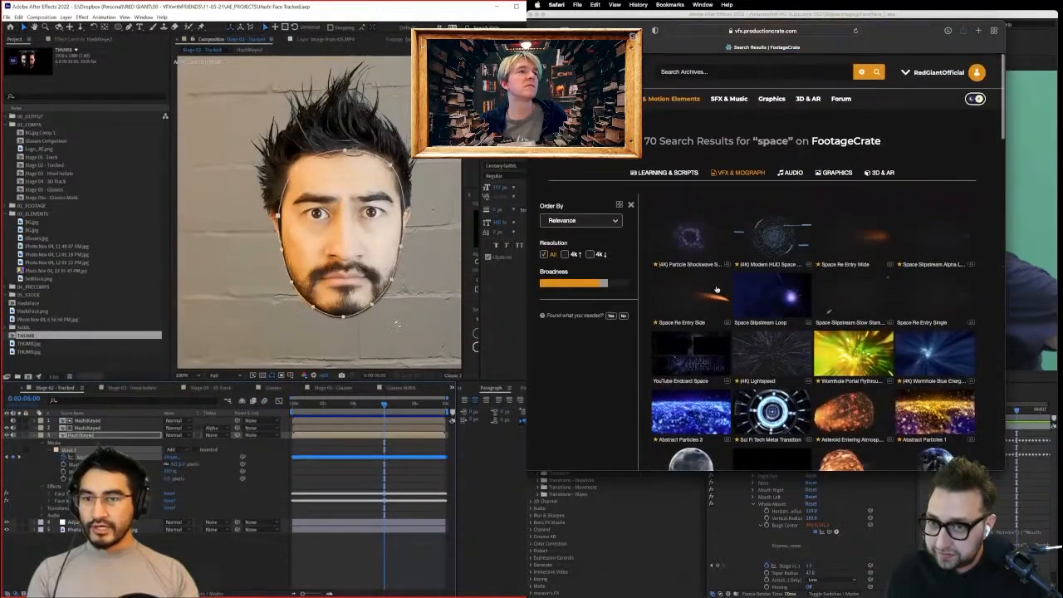
# Return to the dunk clip project, collapse the clip layer's properties and apply Primatte Keyer 6 to it.
pyautogui.moveTo(605, 26); pyautogui.dragTo(1062, 43)
pyautogui.click(744, 425)
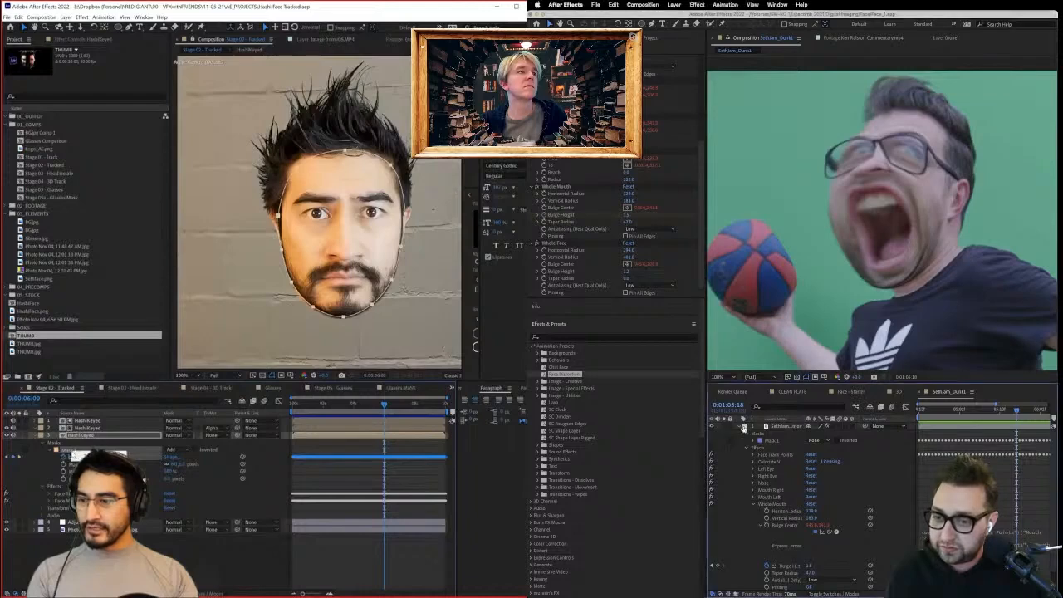
pyautogui.click(737, 427)
pyautogui.click(784, 427)
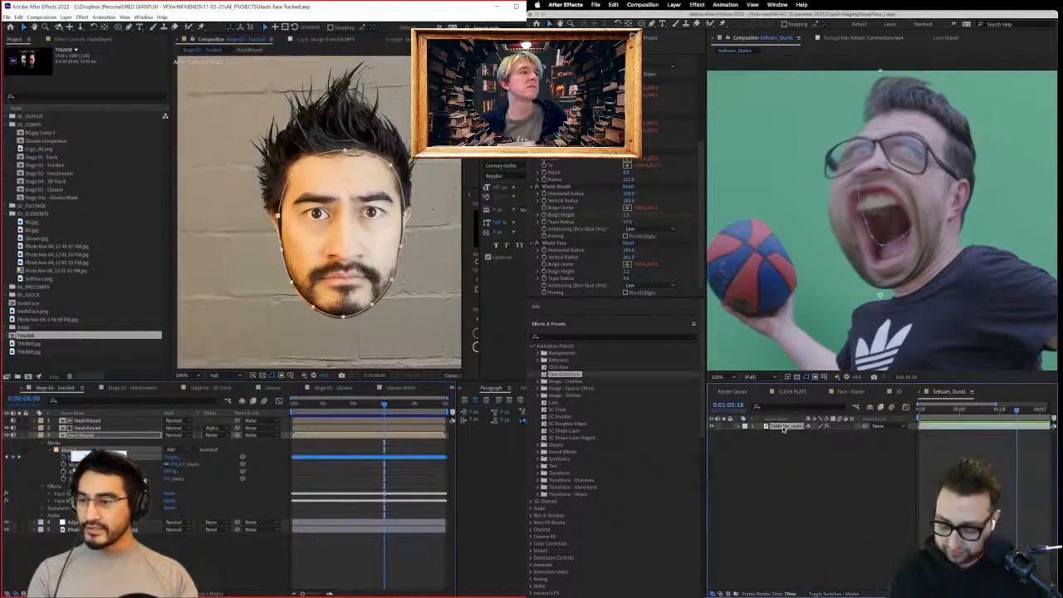
pyautogui.hotkey('ctrl', 'space')
pyautogui.write('prima')
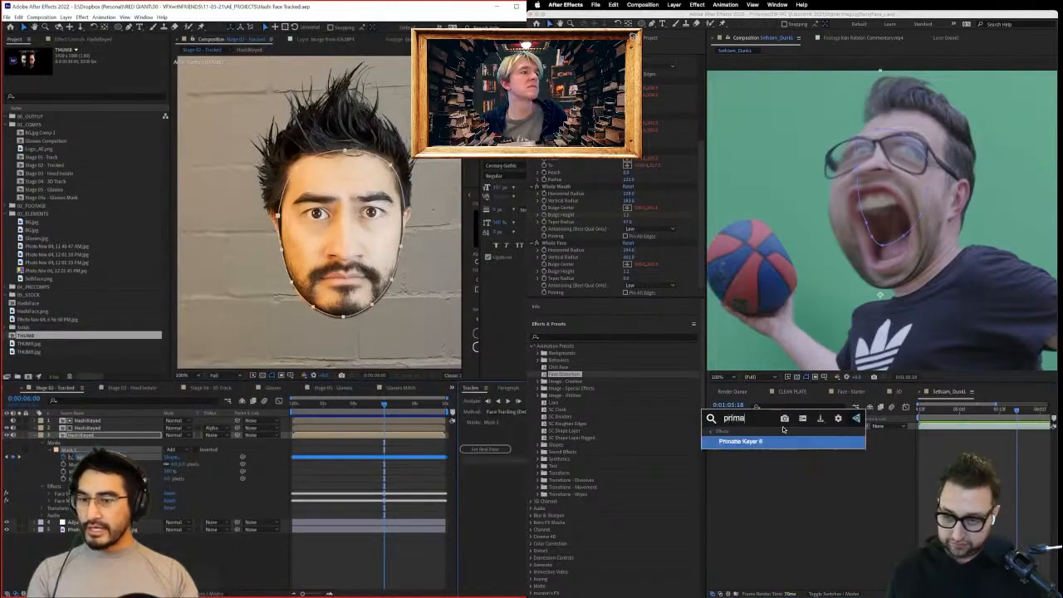
pyautogui.press('Return')
# Try keying out the dunk clip's green background with Primatte's background tools, and check the tracked head's face tracking method.
pyautogui.click(522, 417)
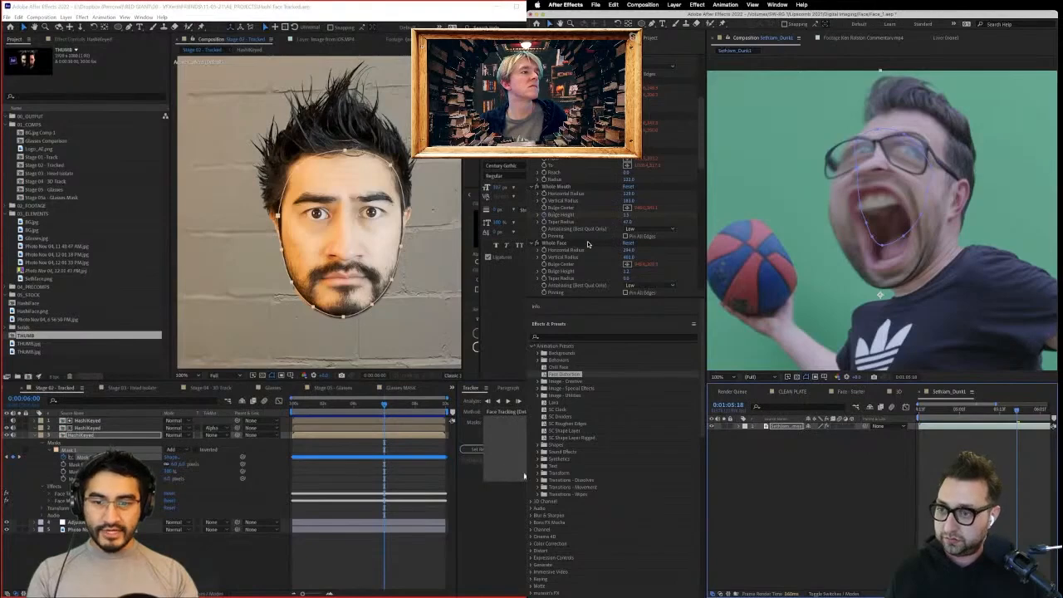
pyautogui.scroll(-10, 581, 257)
pyautogui.scroll(5, 577, 273)
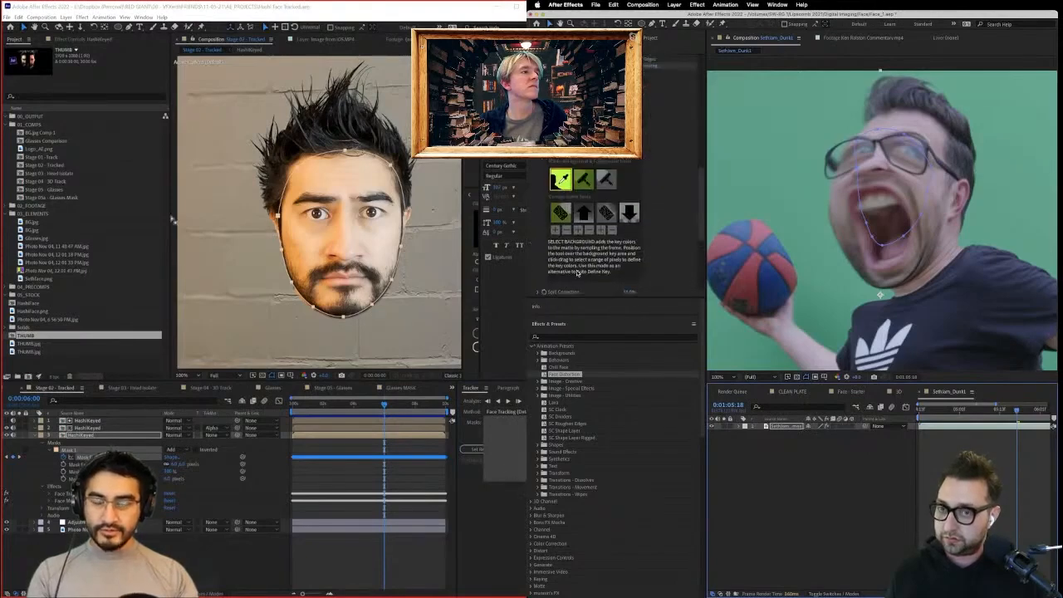
pyautogui.click(560, 179)
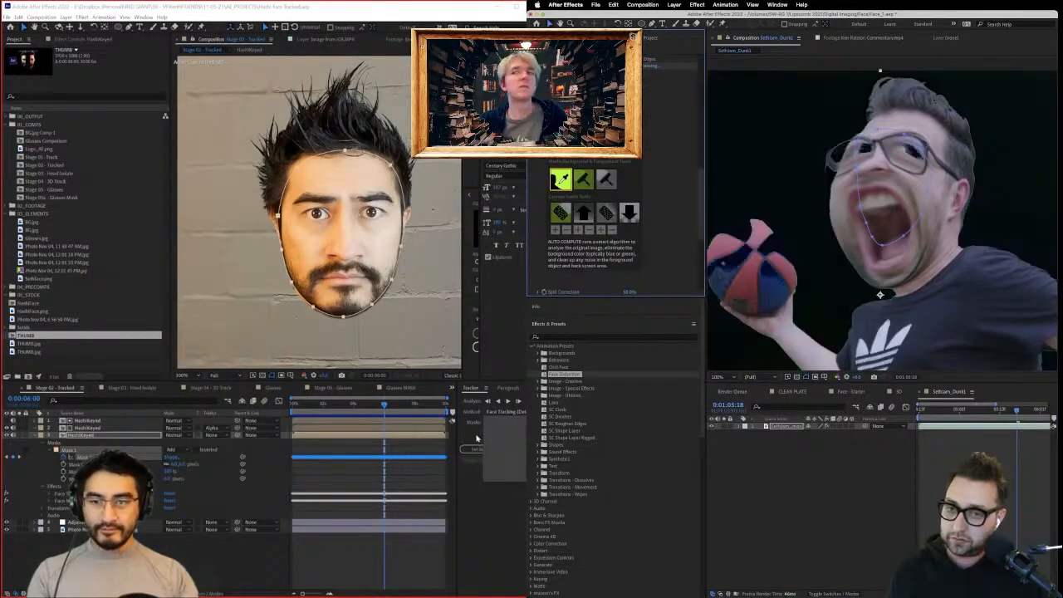
pyautogui.click(479, 438)
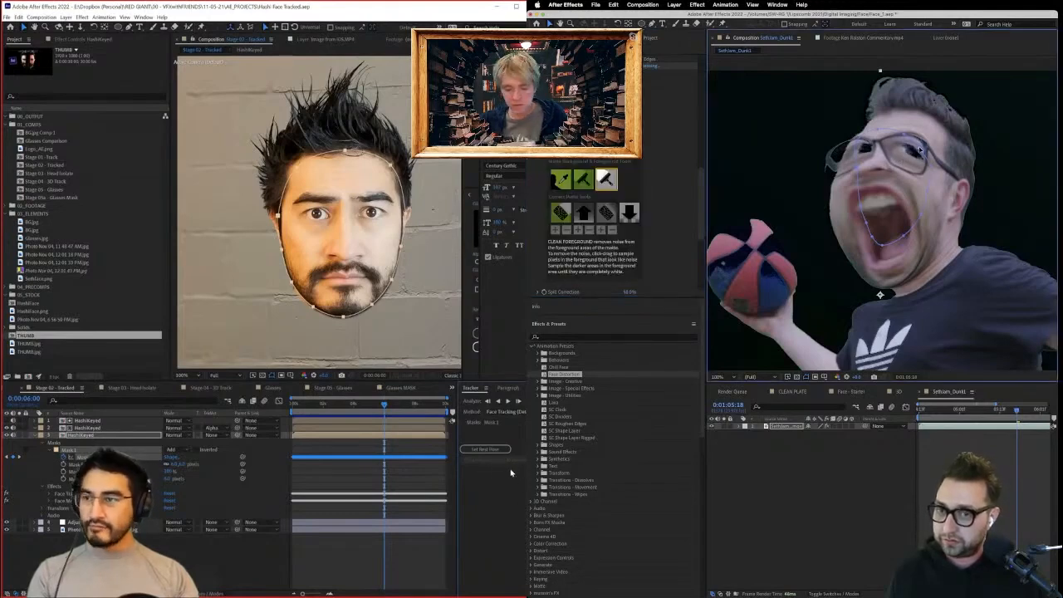
# Expand the Face Offset, Face Orientation, Left Eye, Right Eye and Mouth measurements of the tracked HashiKeyed layer's Face Measurements effect.
pyautogui.click(85, 501)
pyautogui.scroll(5, 631, 247)
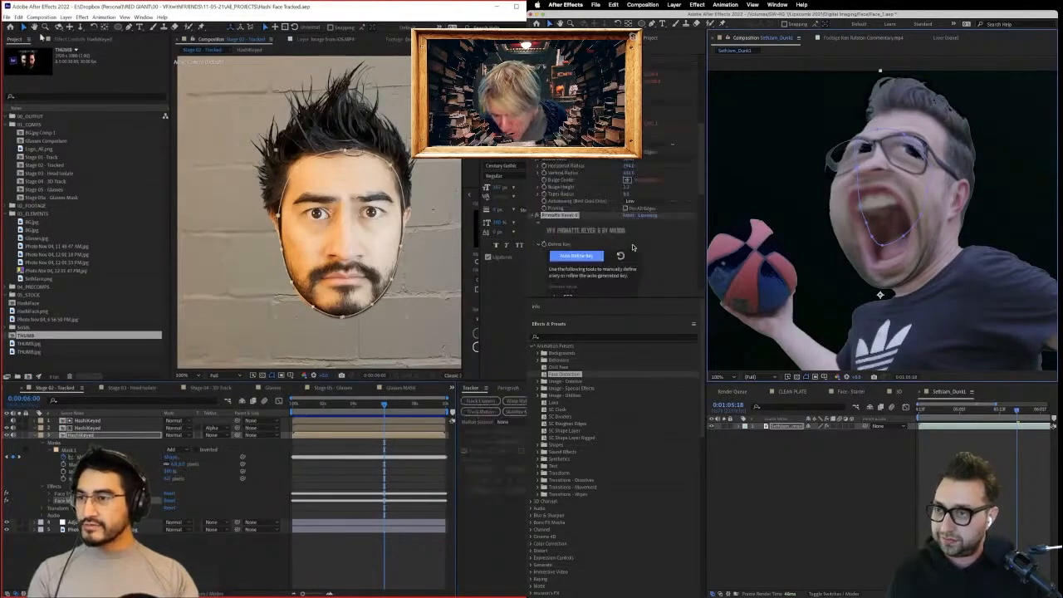
pyautogui.click(67, 39)
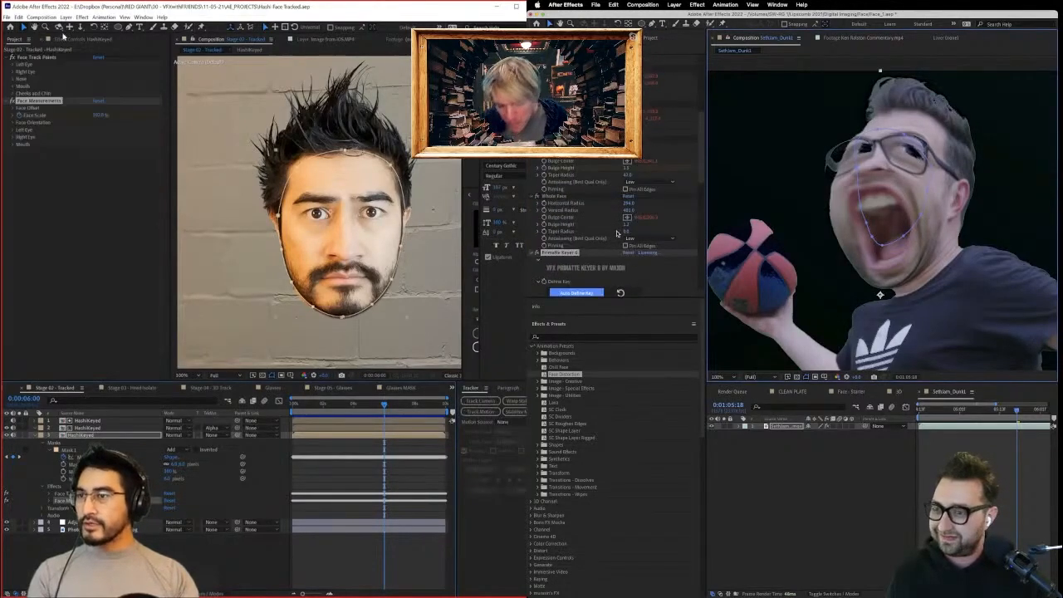
pyautogui.click(18, 108)
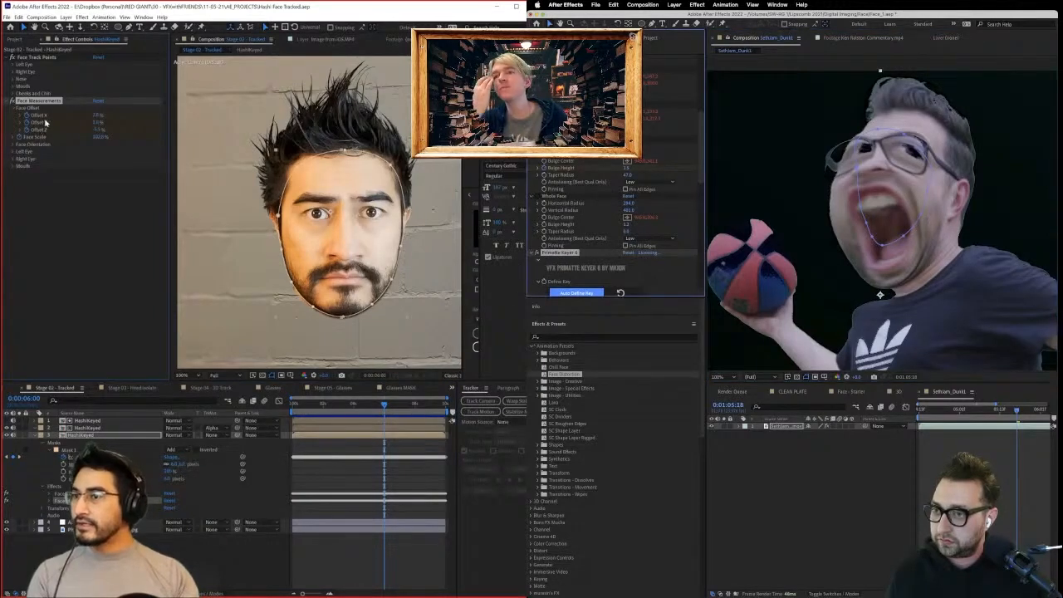
pyautogui.scroll(5, 615, 224)
pyautogui.click(12, 146)
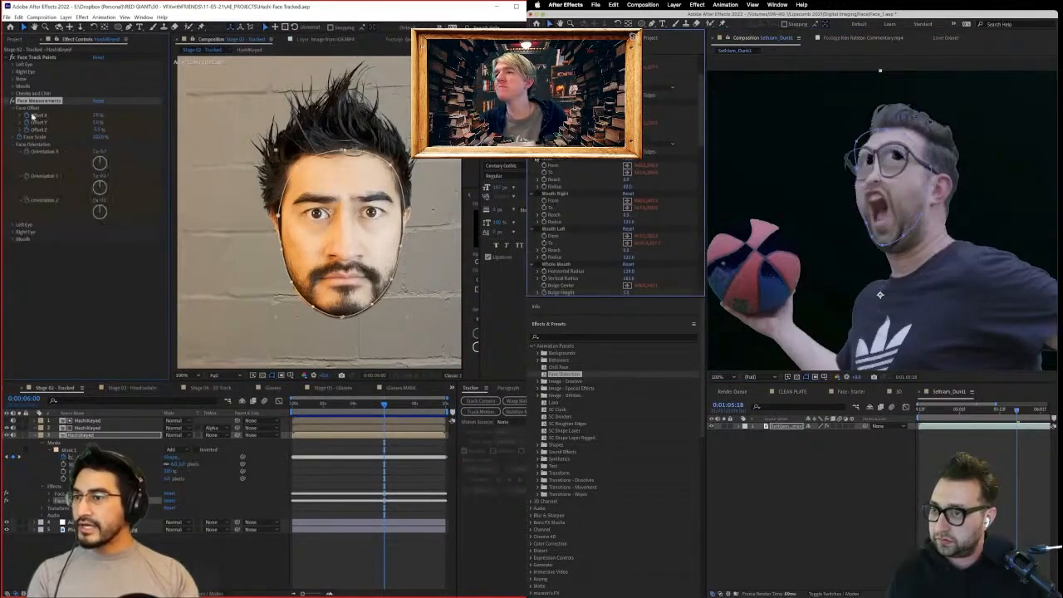
pyautogui.click(12, 226)
pyautogui.click(13, 261)
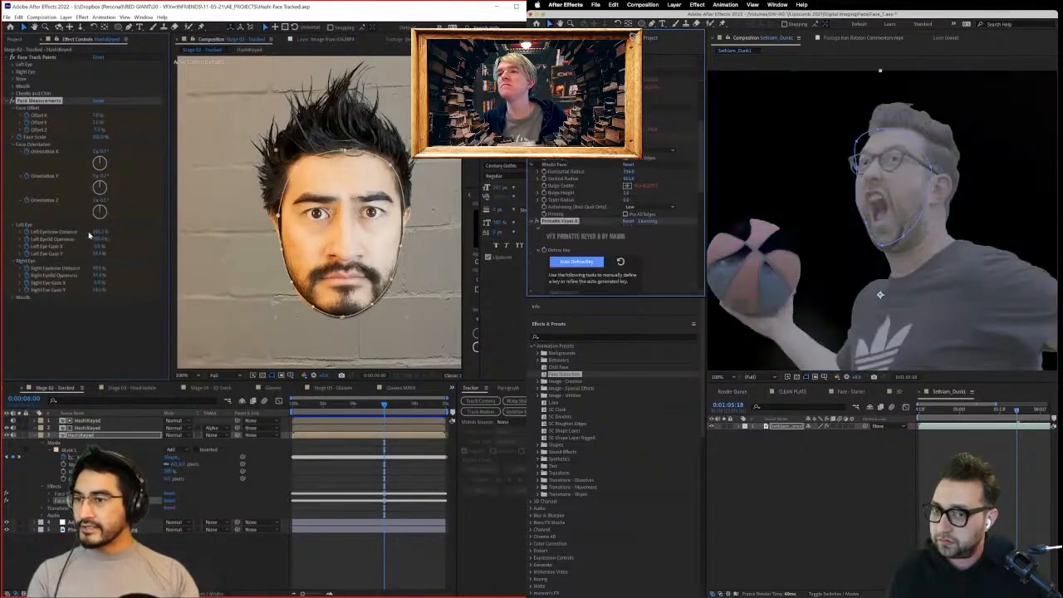
pyautogui.click(14, 298)
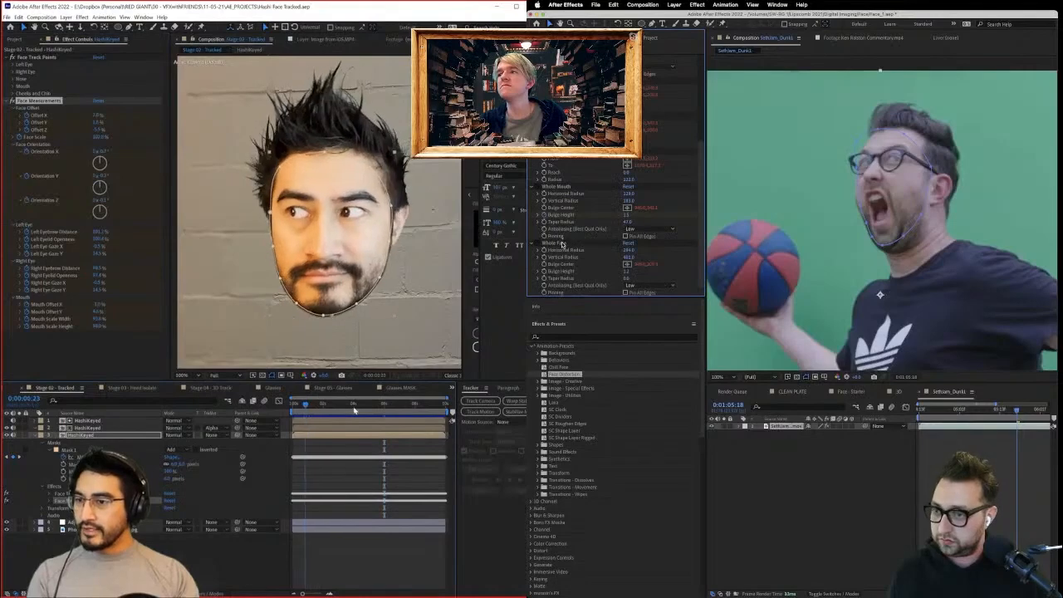
# Scrub through the tracked head clip to examine how its face measurements change over time.
pyautogui.click(92, 358)
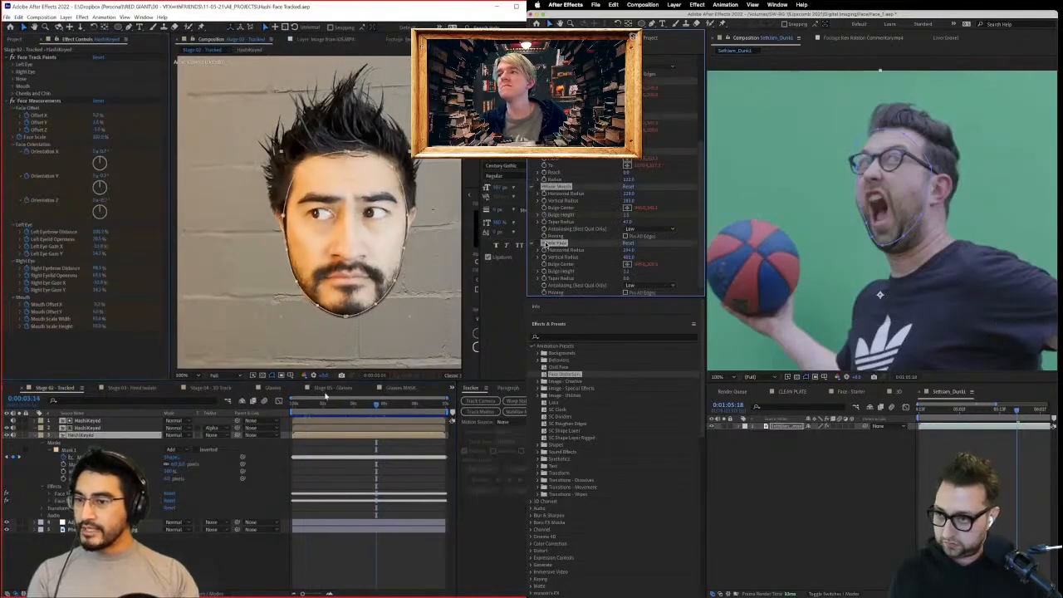
pyautogui.moveTo(376, 405); pyautogui.dragTo(401, 402)
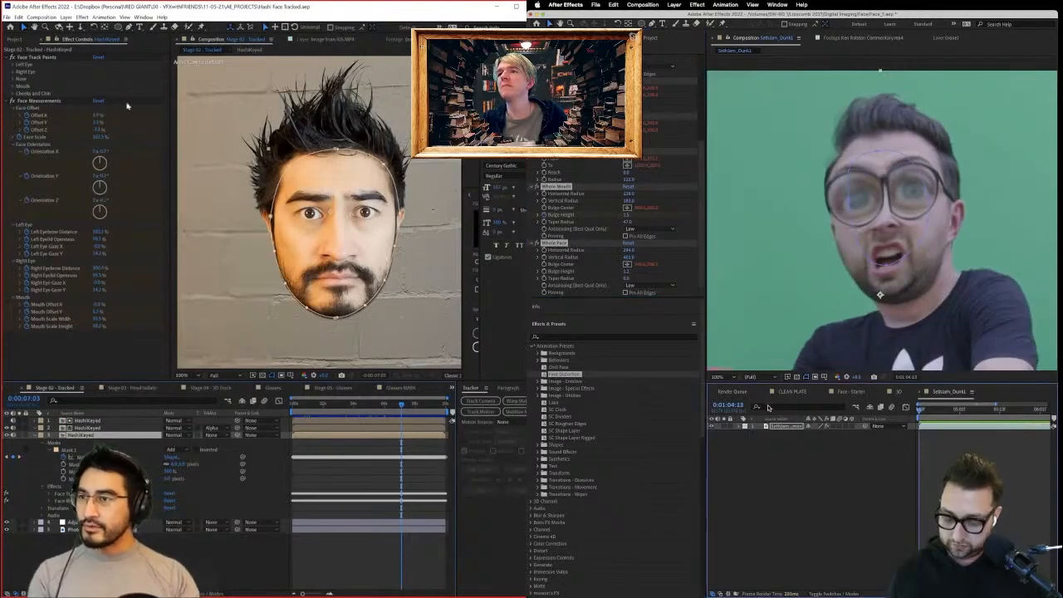
pyautogui.scroll(-4, 860, 507)
pyautogui.moveTo(367, 406); pyautogui.dragTo(403, 408)
# Add an adjustment layer above the dunk clip and paste the clip's copied effects onto it.
pyautogui.click(674, 5)
pyautogui.moveTo(671, 17)
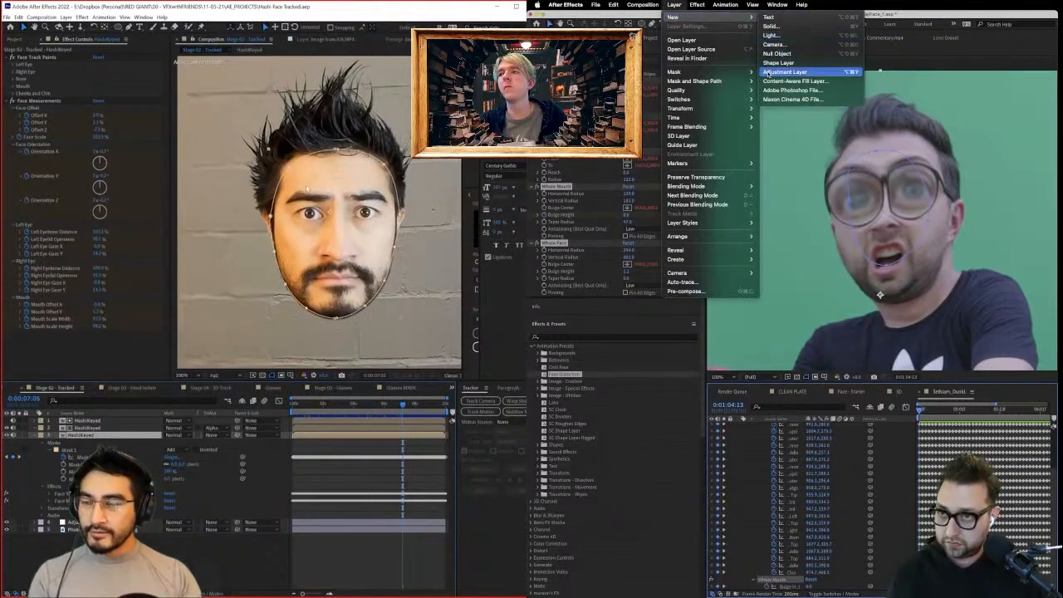
pyautogui.click(797, 73)
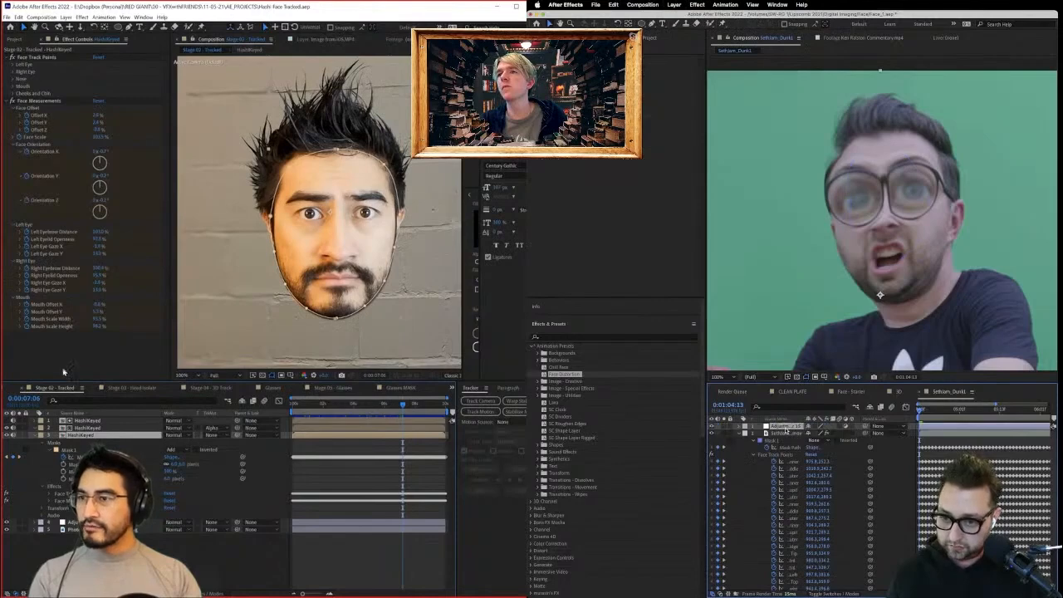
pyautogui.press('super+v')
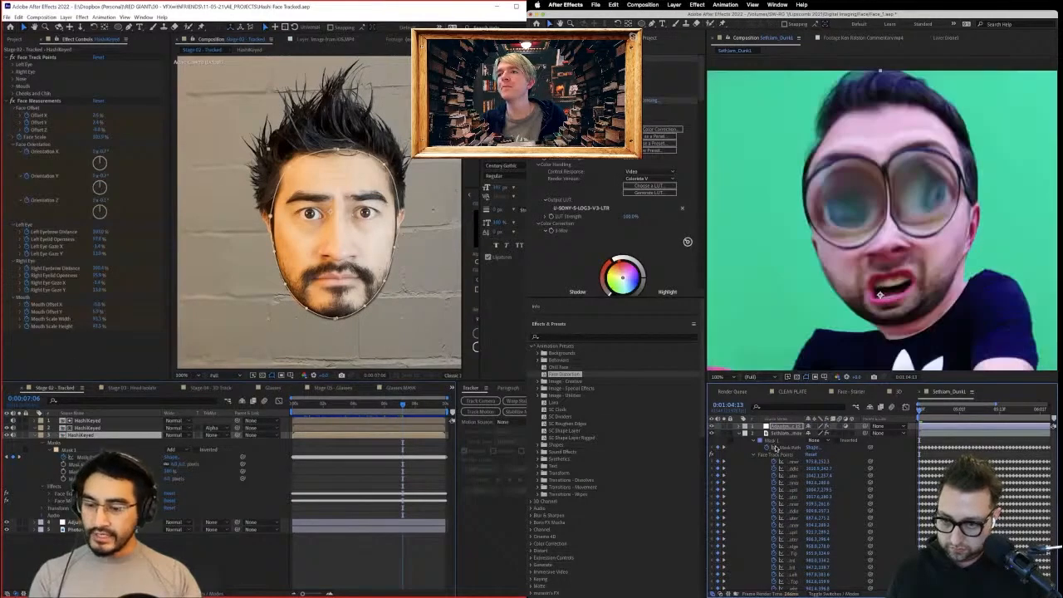
pyautogui.press('u')
pyautogui.click(774, 433)
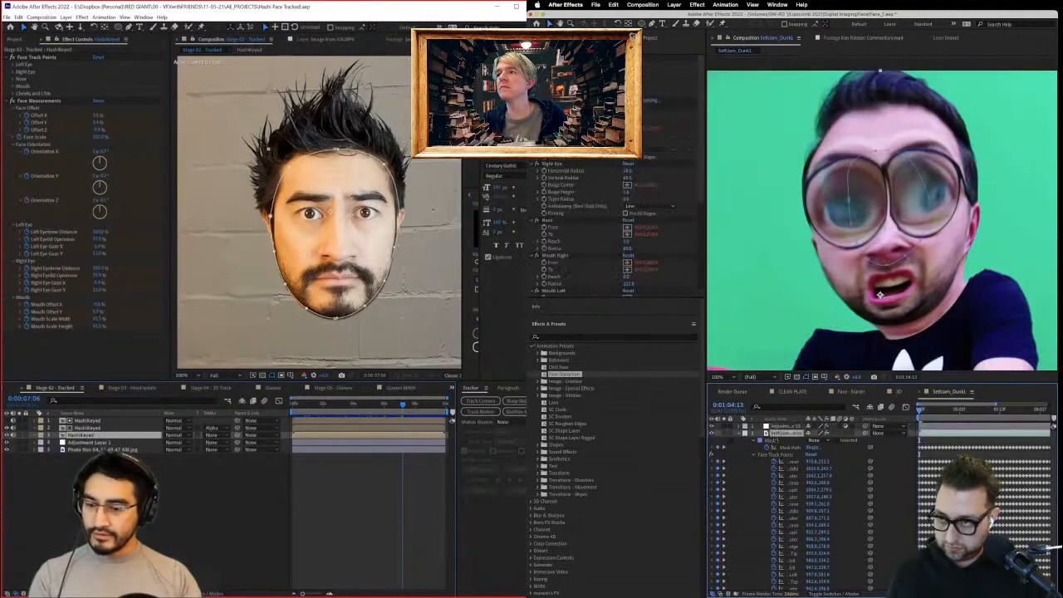
# Delete all effects from the dunk clip beneath the adjustment layer, keeping its tracked face mask.
pyautogui.click(566, 270)
pyautogui.press('super+a')
pyautogui.press('Delete')
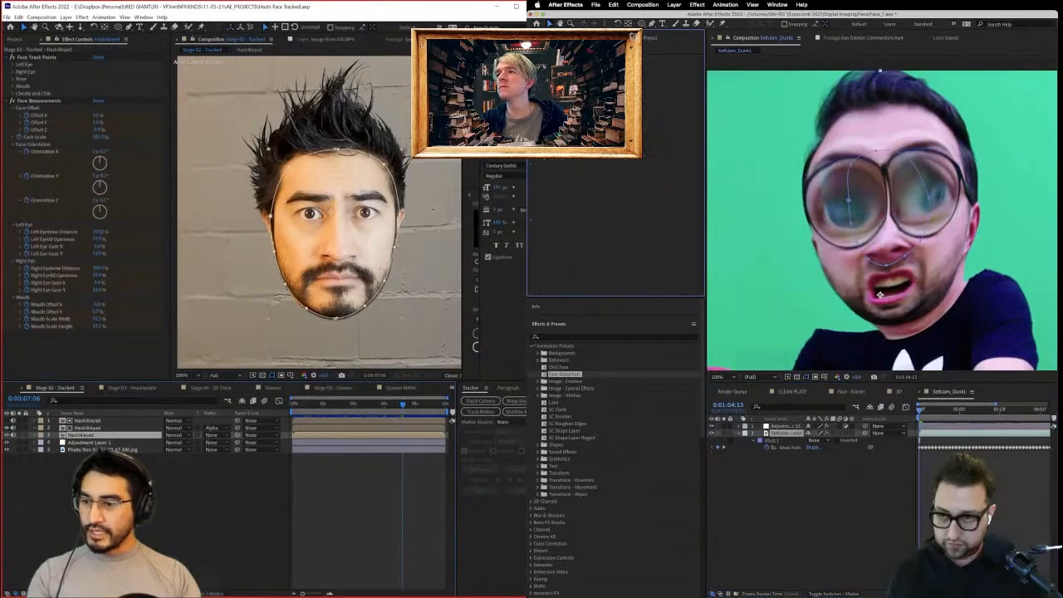
# Reveal the tracked HashiKeyed layer's keyframes and select individual Left Eye track points to examine them on the face.
pyautogui.press('u')
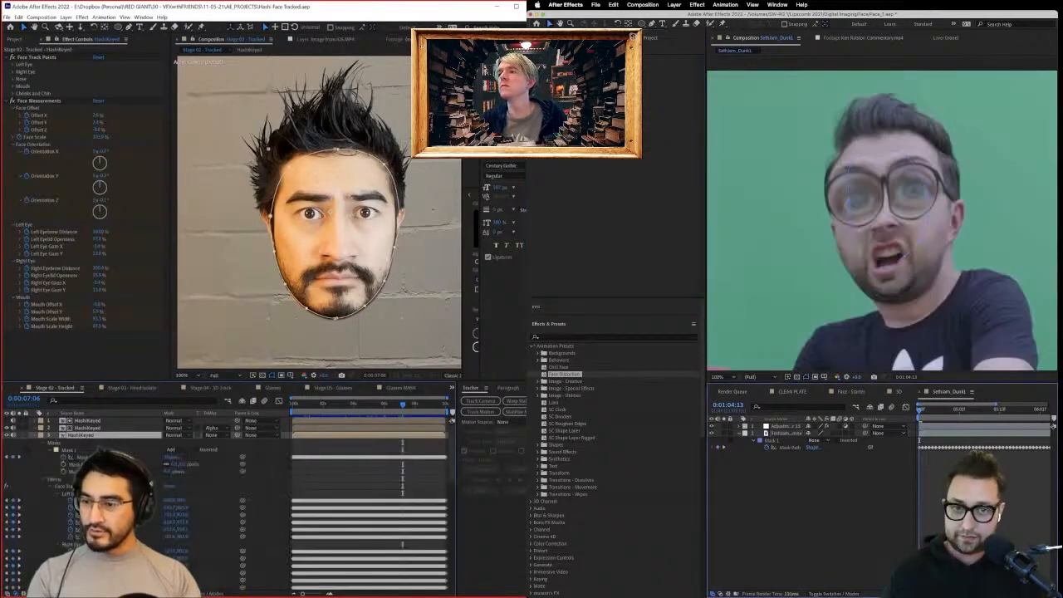
pyautogui.press('F2')
pyautogui.click(133, 508)
pyautogui.click(133, 501)
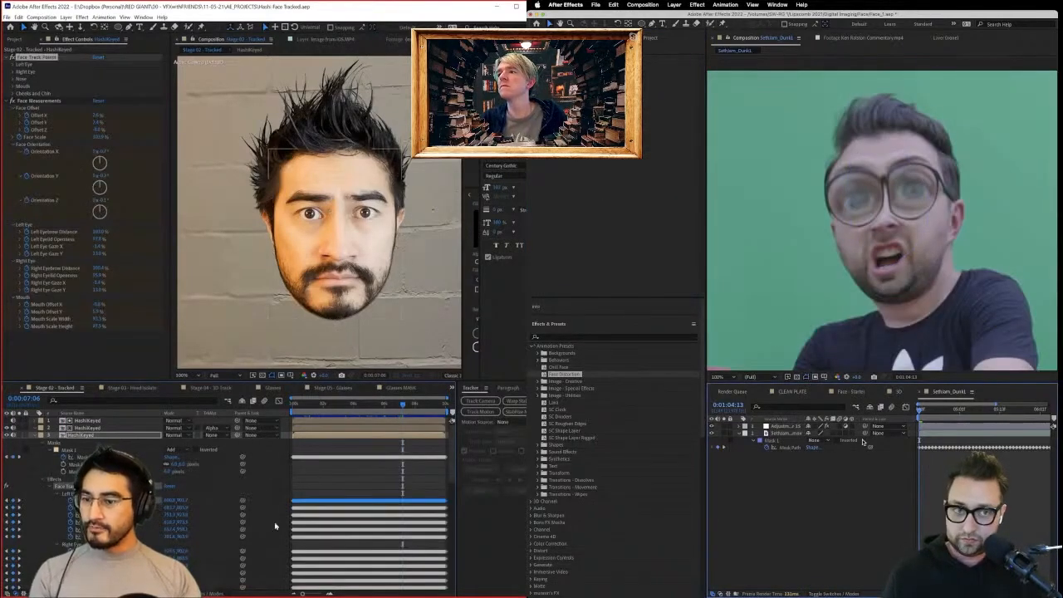
pyautogui.click(141, 529)
# Move the Colorista V color correction from the adjustment layer onto the dunk clip, leaving the facial distortions on the adjustment layer.
pyautogui.click(781, 428)
pyautogui.scroll(1, 344, 218)
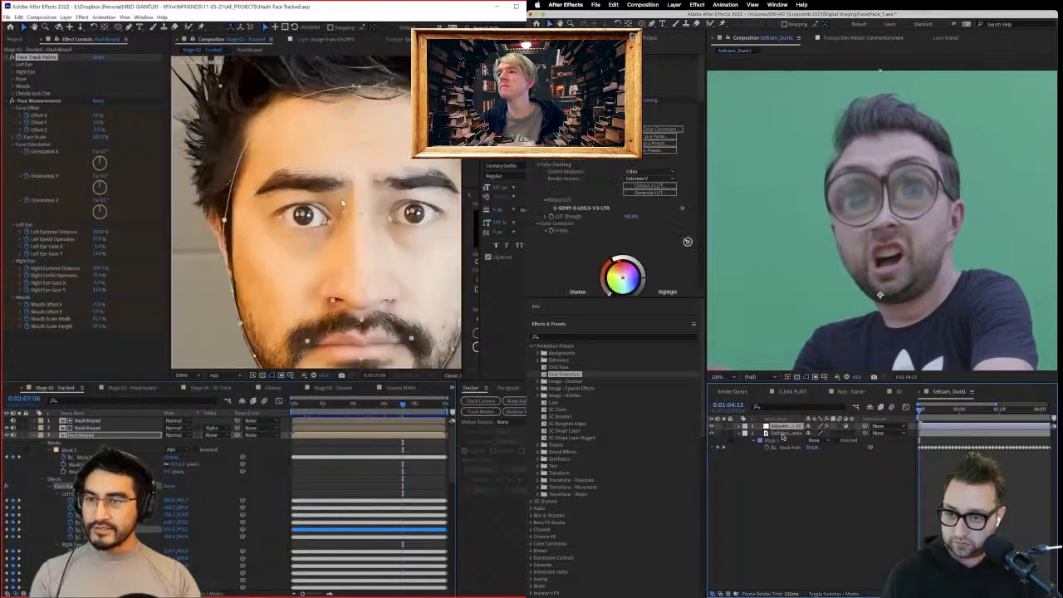
pyautogui.click(783, 435)
pyautogui.scroll(-1, 344, 218)
pyautogui.scroll(3, 363, 209)
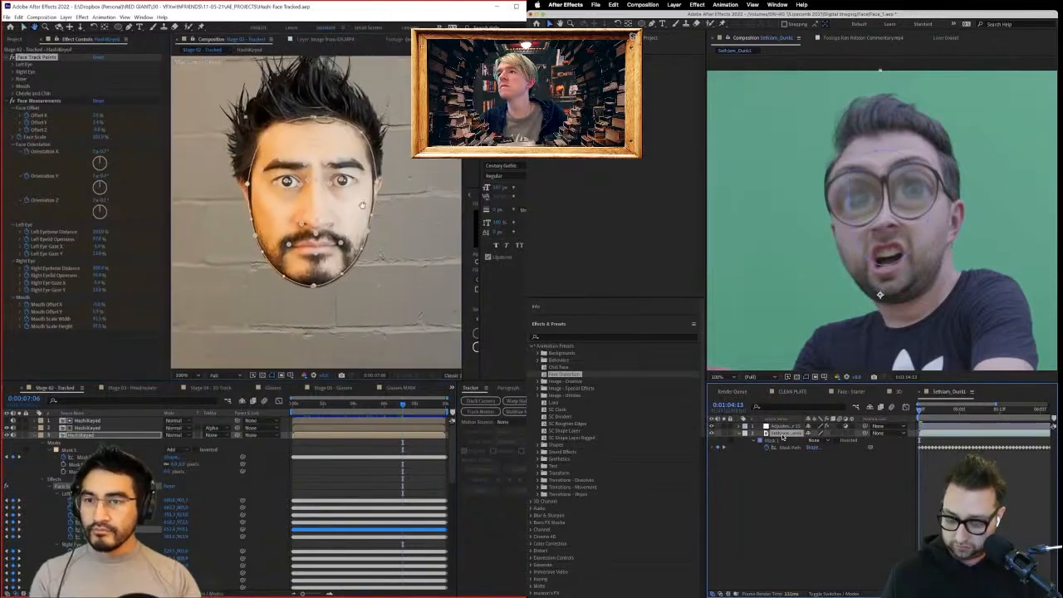
pyautogui.click(781, 426)
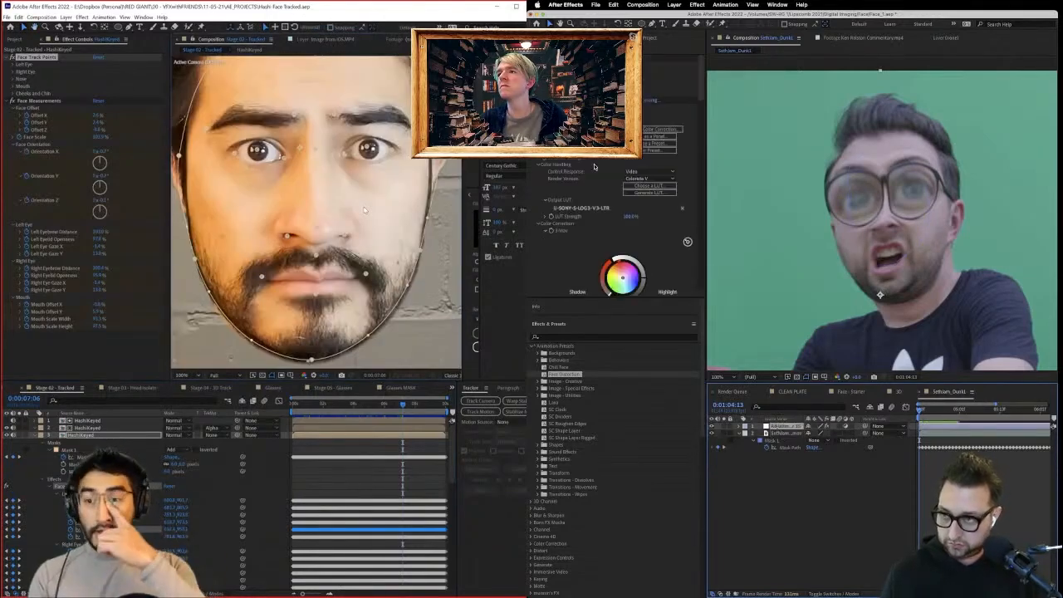
pyautogui.scroll(-1, 365, 207)
pyautogui.scroll(-10, 617, 233)
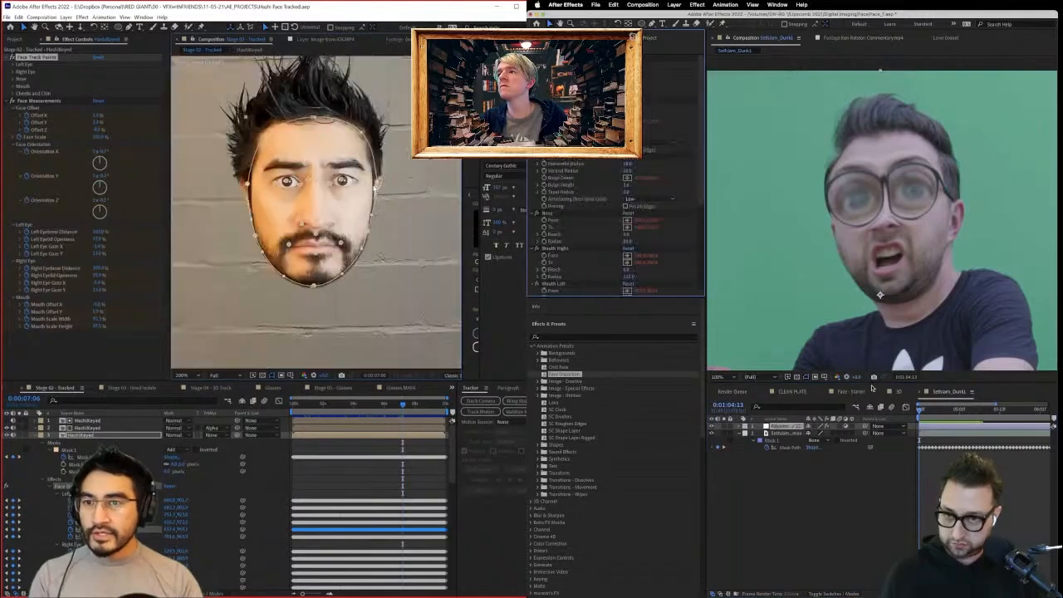
pyautogui.click(829, 426)
pyautogui.click(791, 432)
pyautogui.press('super+v')
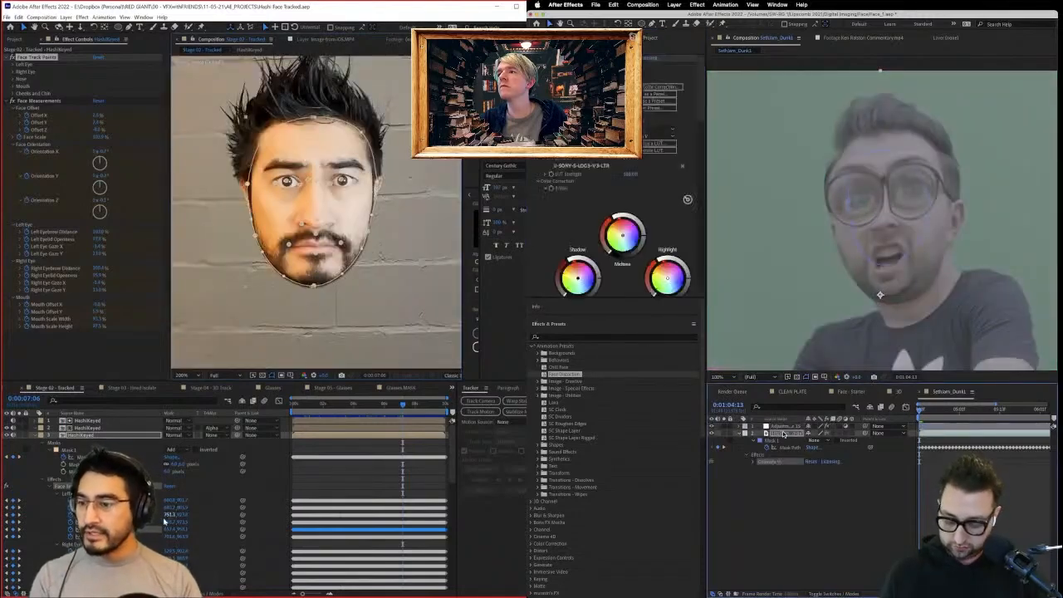
# Pre-compose the dunk clip, moving all attributes into the new composition.
pyautogui.press('super+shift+c')
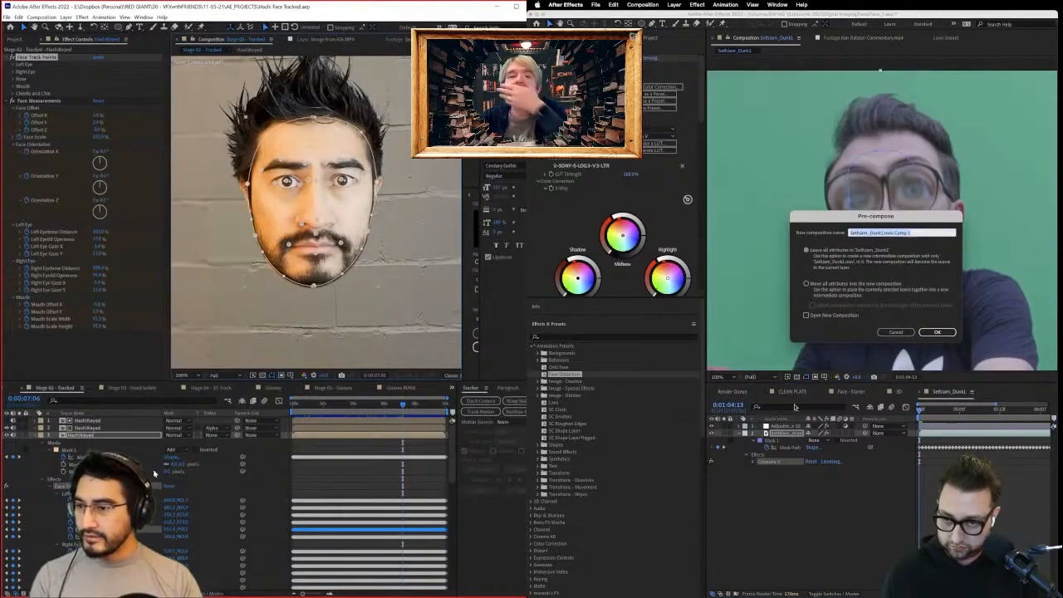
pyautogui.click(818, 285)
pyautogui.press('Return')
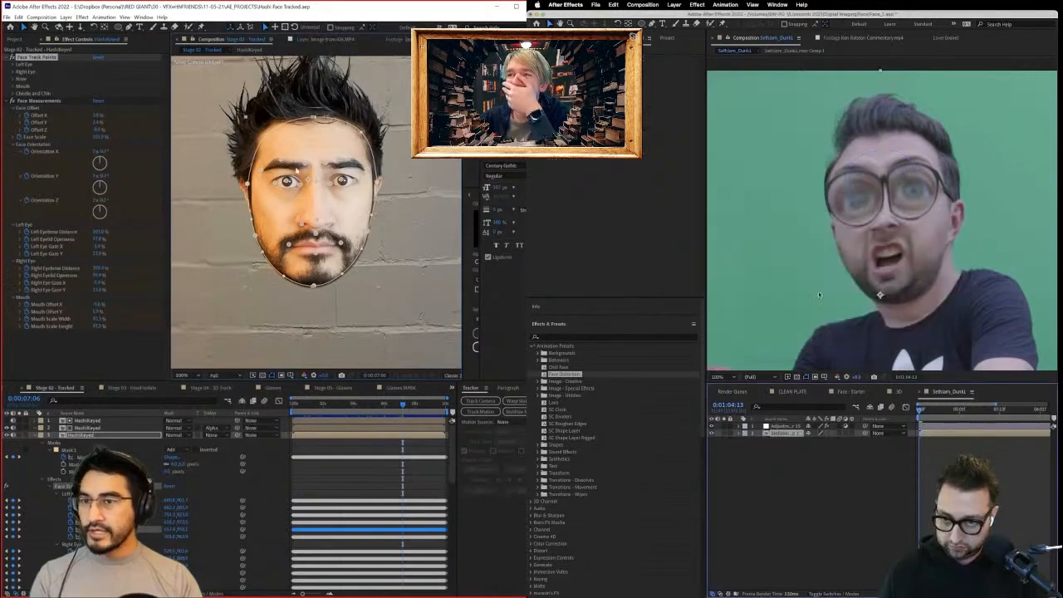
# Apply the Primatte keyer to the pre-composed dunk clip, auto compute the key, and clean the remaining green background.
pyautogui.hotkey('ctrl', 'space')
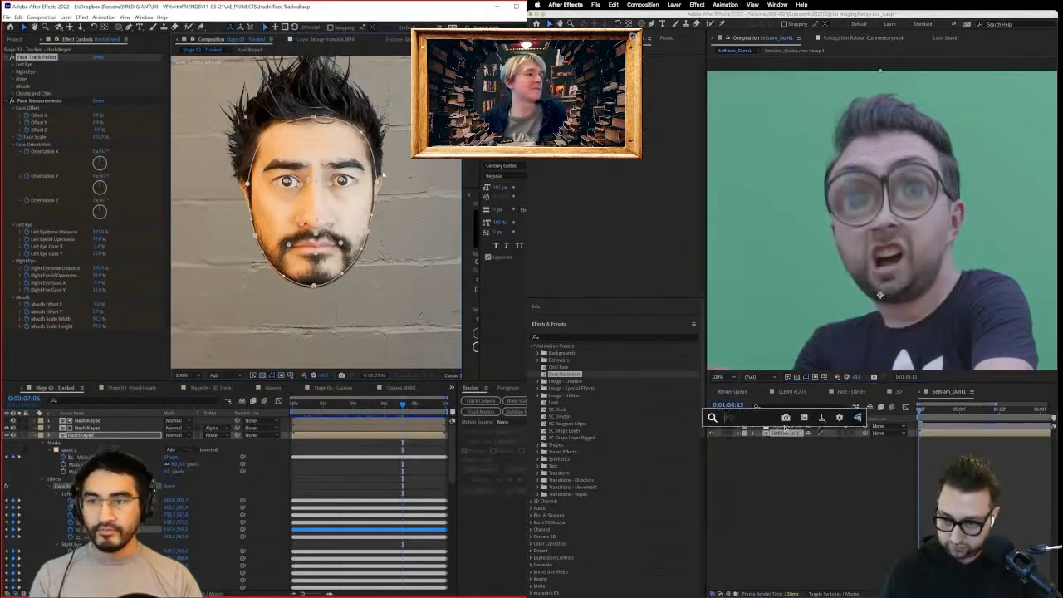
pyautogui.write('prima')
pyautogui.press('Return')
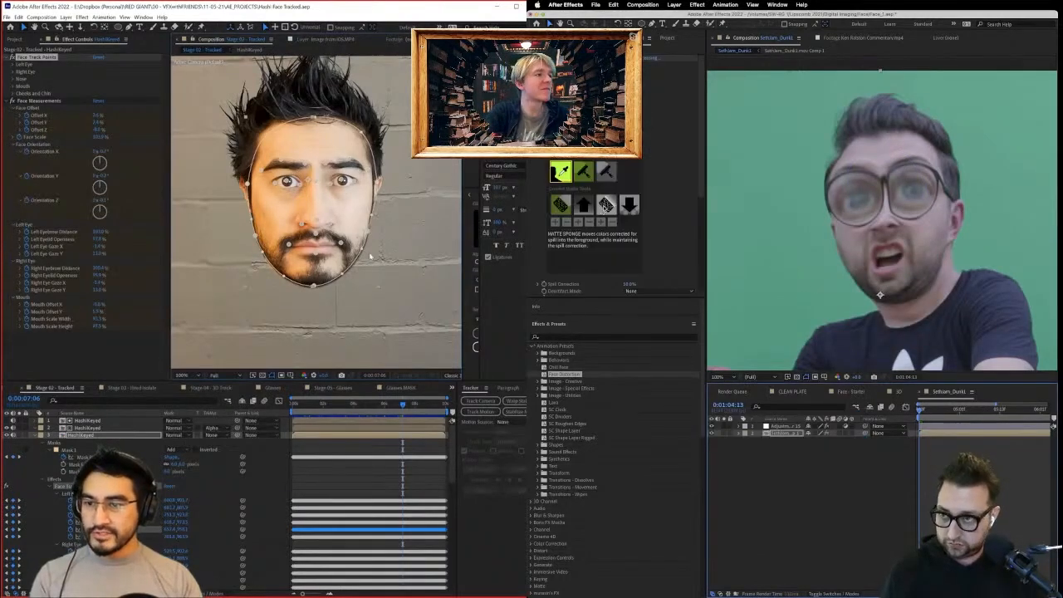
pyautogui.click(561, 173)
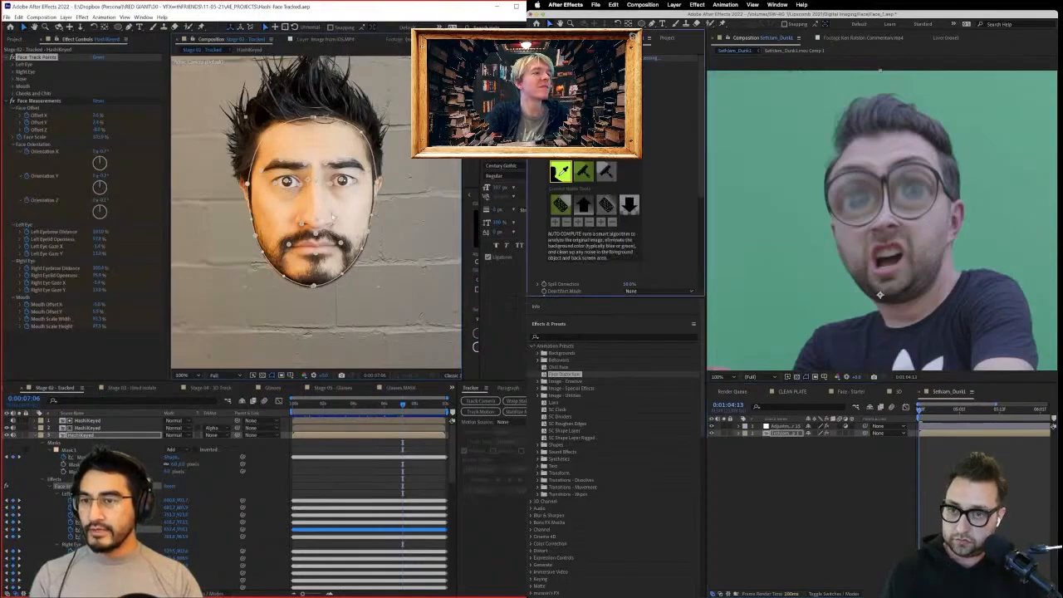
pyautogui.click(870, 127)
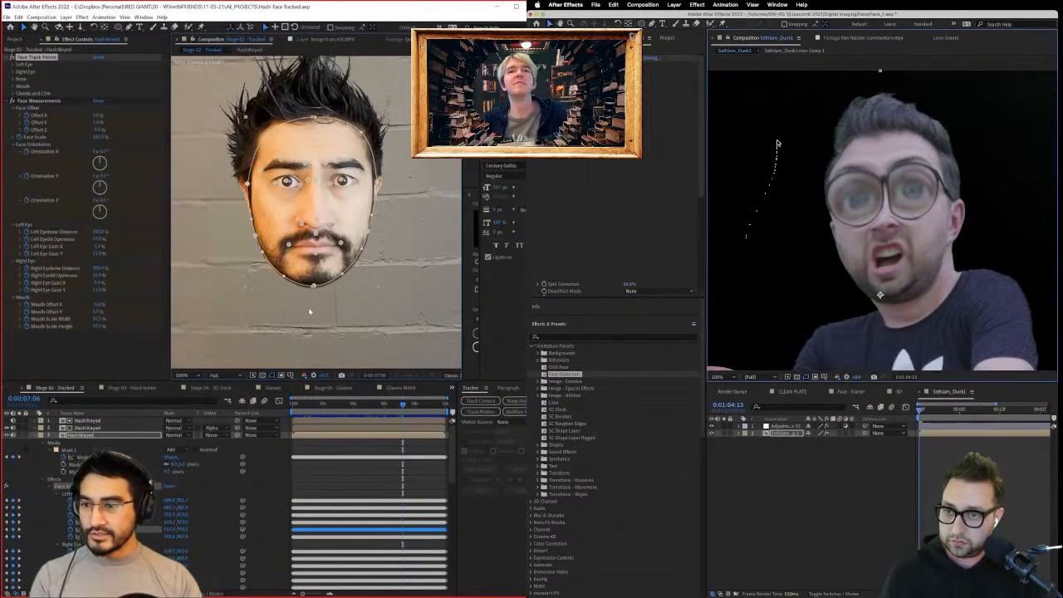
# Collapse the HashiKeyed layer's expanded properties in the tracked head composition and clear the selection.
pyautogui.press(',')
pyautogui.press(',')
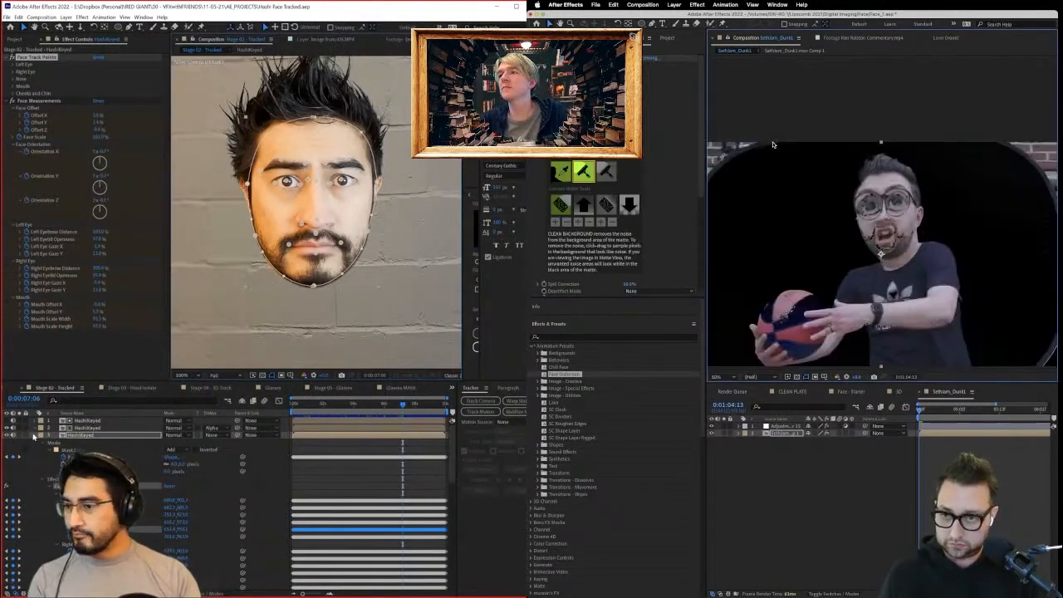
pyautogui.click(34, 437)
pyautogui.click(111, 467)
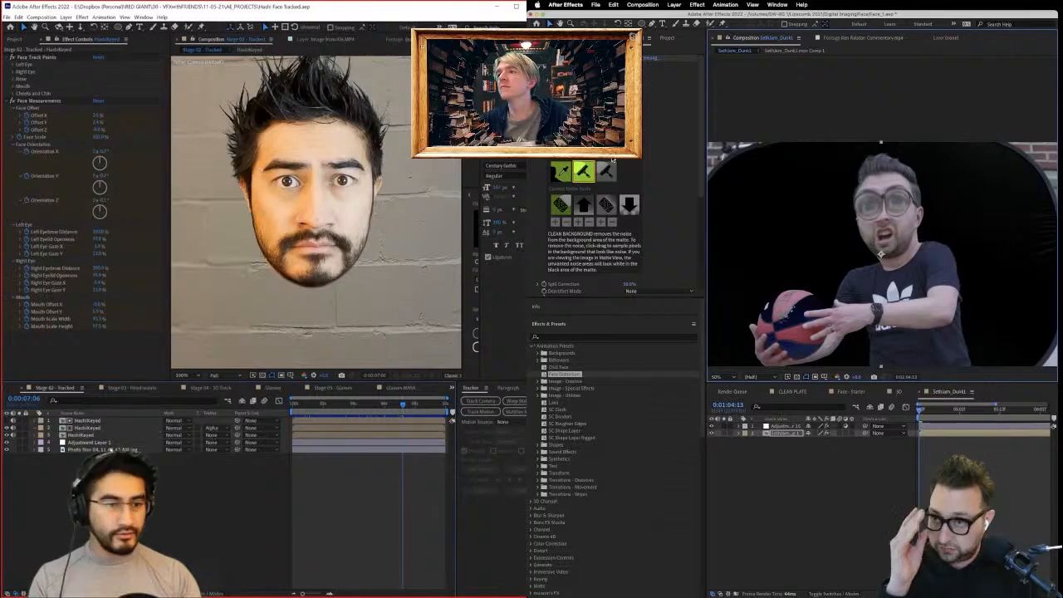
# Set the dunk preview resolution to Full and restore the basketball with Primatte's Clean Foreground sampling.
pyautogui.click(605, 170)
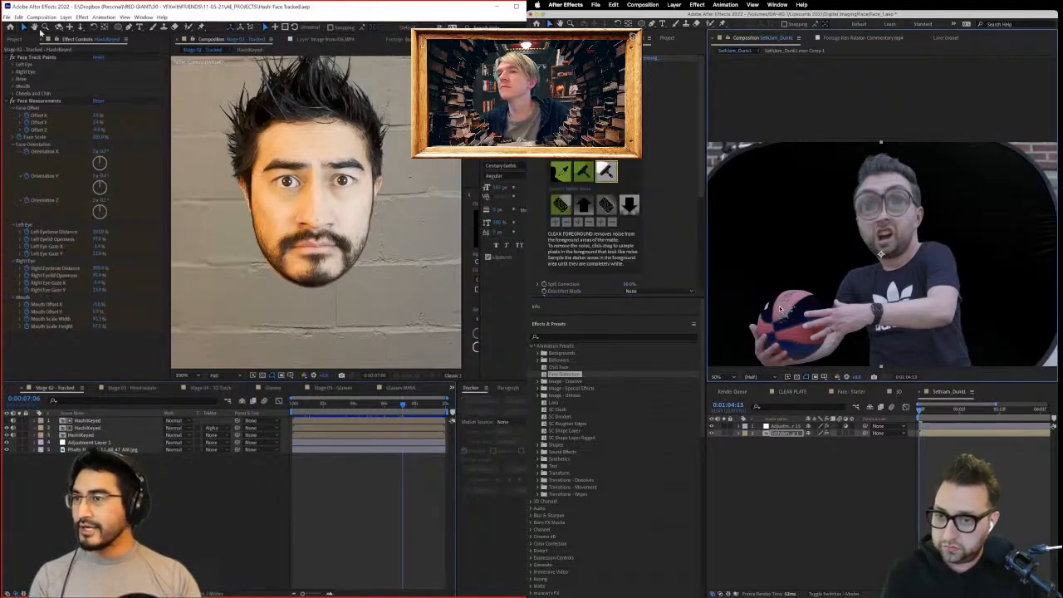
pyautogui.click(15, 40)
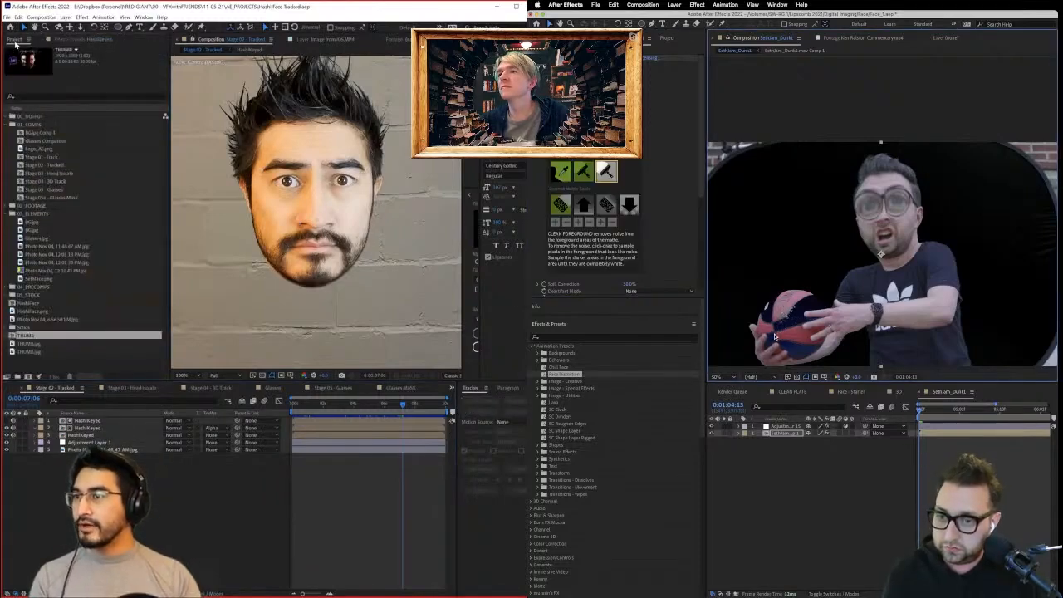
pyautogui.click(73, 40)
pyautogui.click(753, 377)
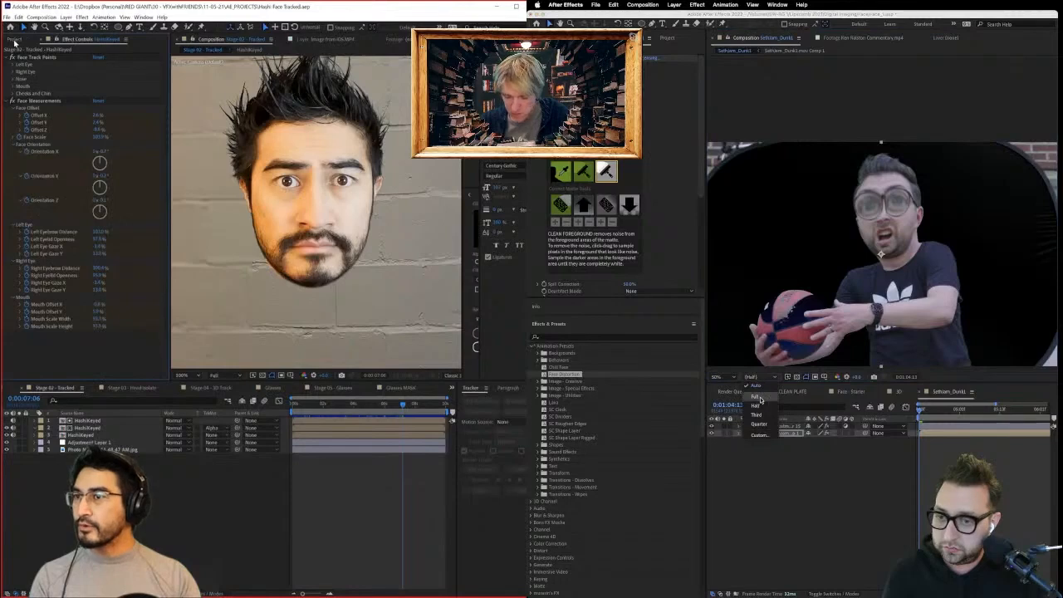
pyautogui.click(758, 397)
pyautogui.scroll(-1, 363, 204)
pyautogui.click(607, 173)
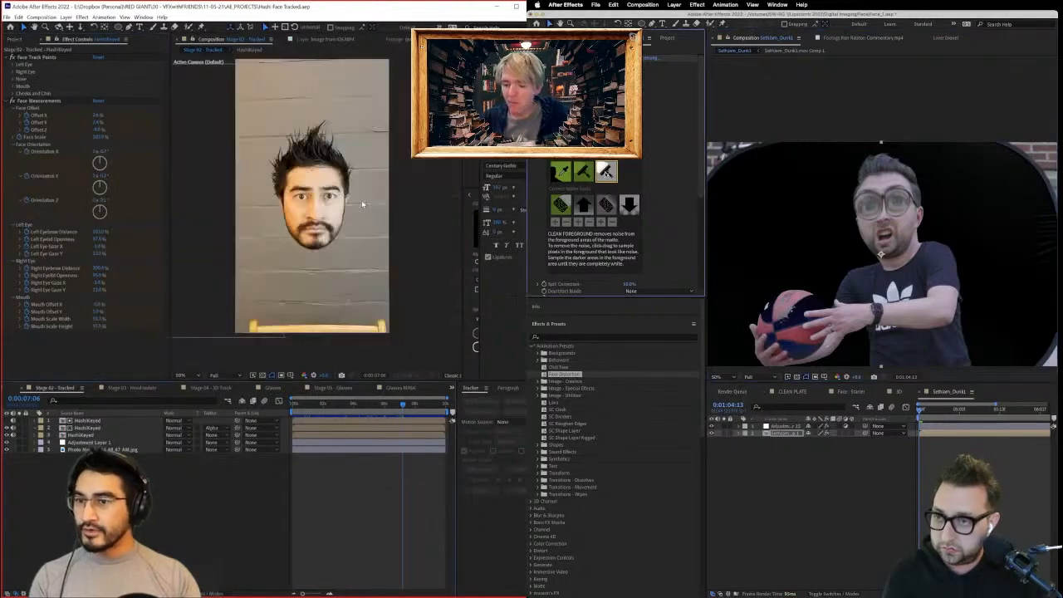
pyautogui.scroll(4, 362, 204)
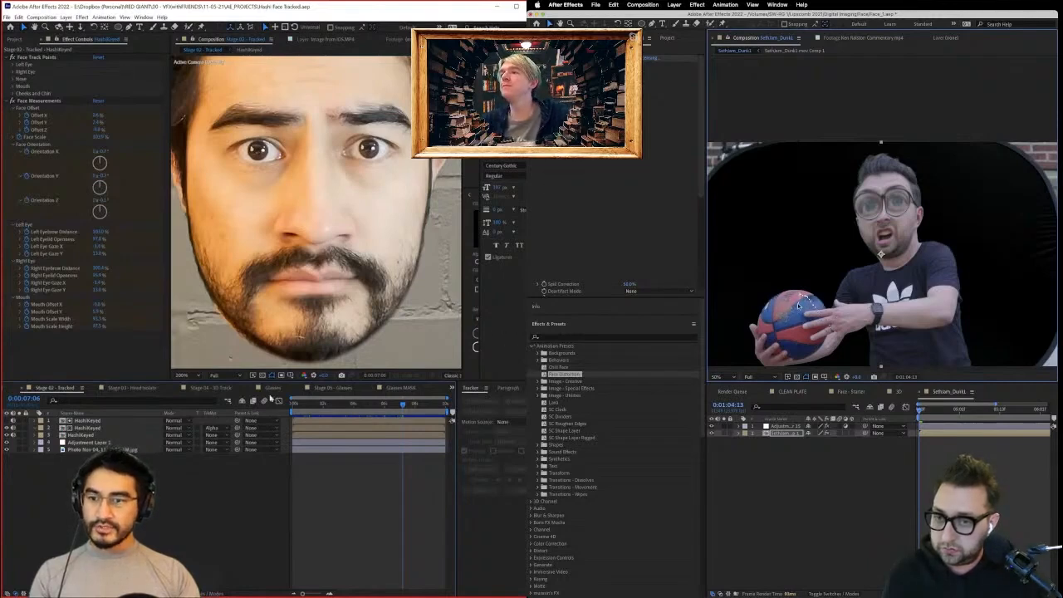
pyautogui.moveTo(799, 306); pyautogui.dragTo(796, 312)
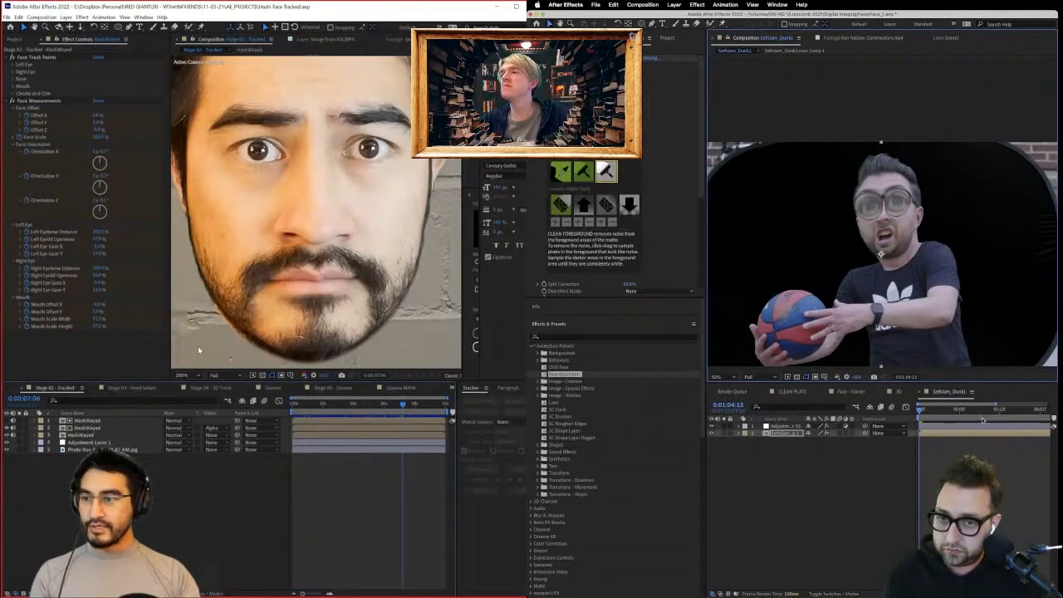
# Return to the close-up of the keyed face and save the dunk project.
pyautogui.press('.')
pyautogui.click(110, 345)
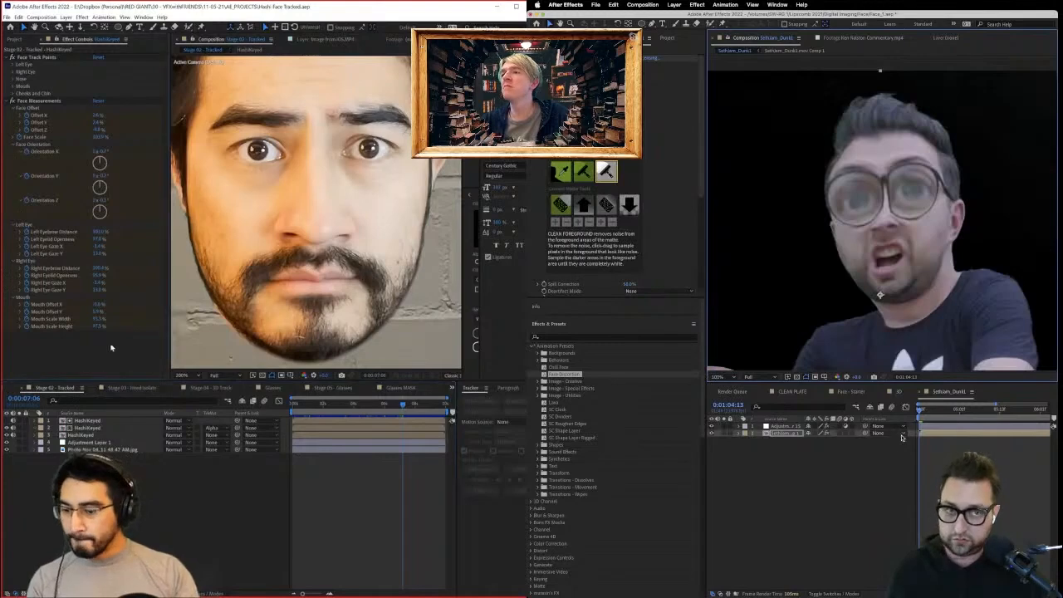
pyautogui.press('super+s')
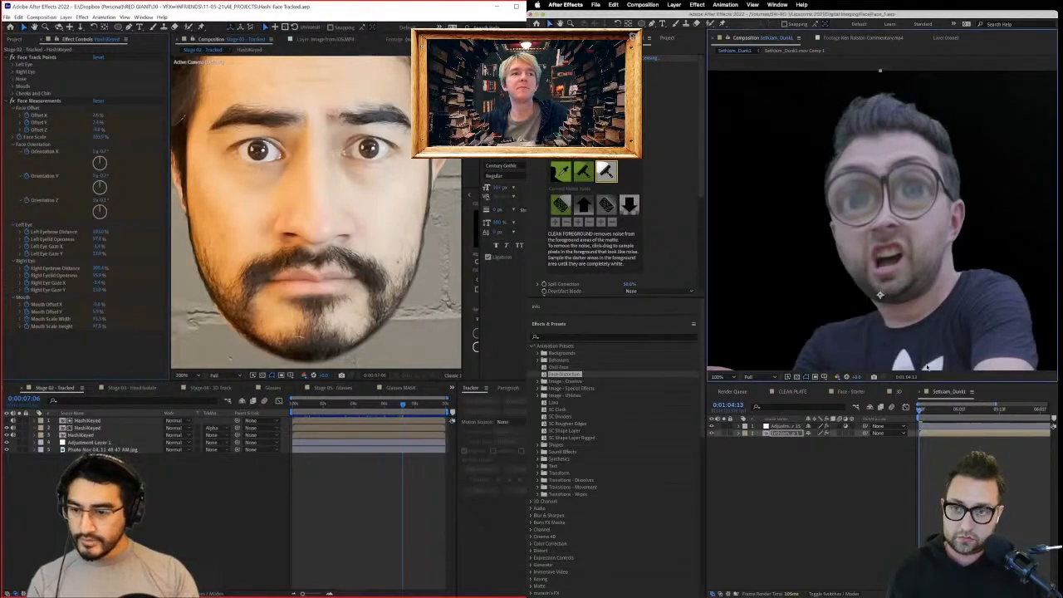
# Show the dunk project's assets and select the keyed pre-comp in the timeline.
pyautogui.click(666, 39)
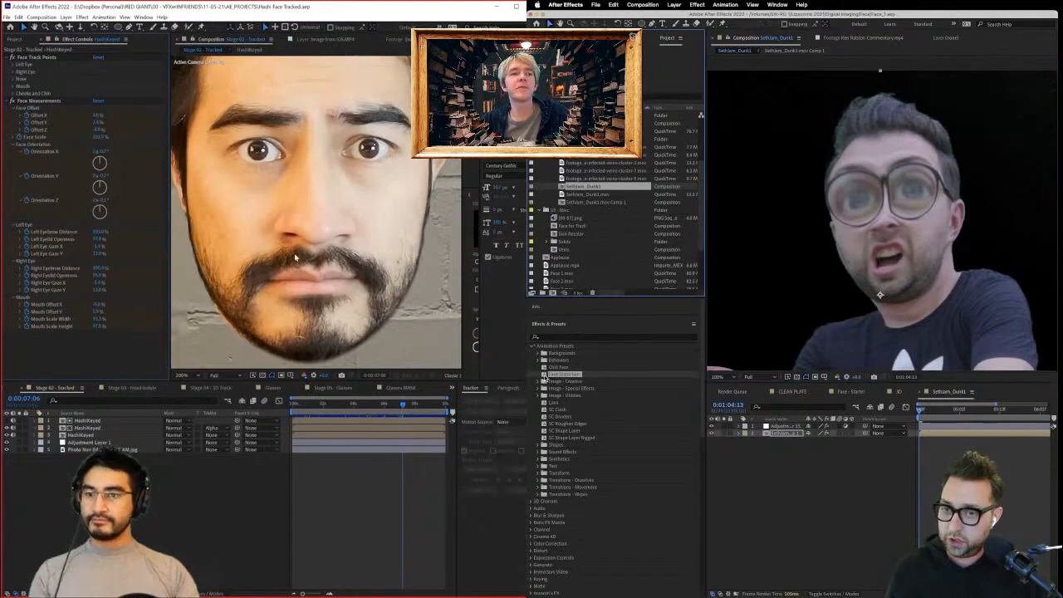
pyautogui.scroll(-1, 307, 236)
pyautogui.click(785, 433)
# Check the effects on the tracked head's adjustment and matted HashiKeyed layers, and scrub to 0:00:04:08.
pyautogui.moveTo(321, 226); pyautogui.dragTo(342, 254)
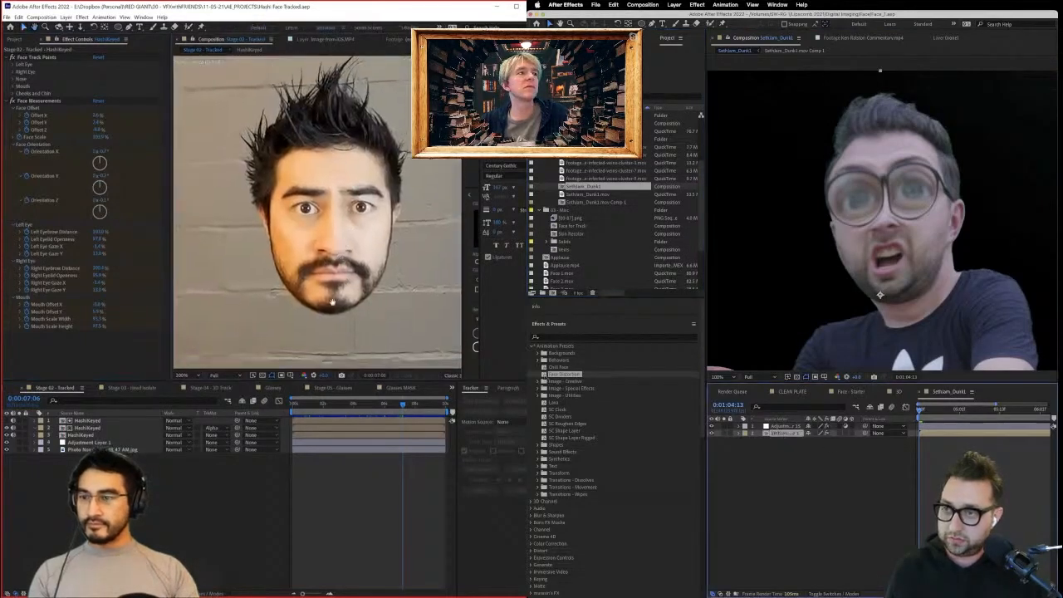
pyautogui.click(107, 435)
pyautogui.click(108, 443)
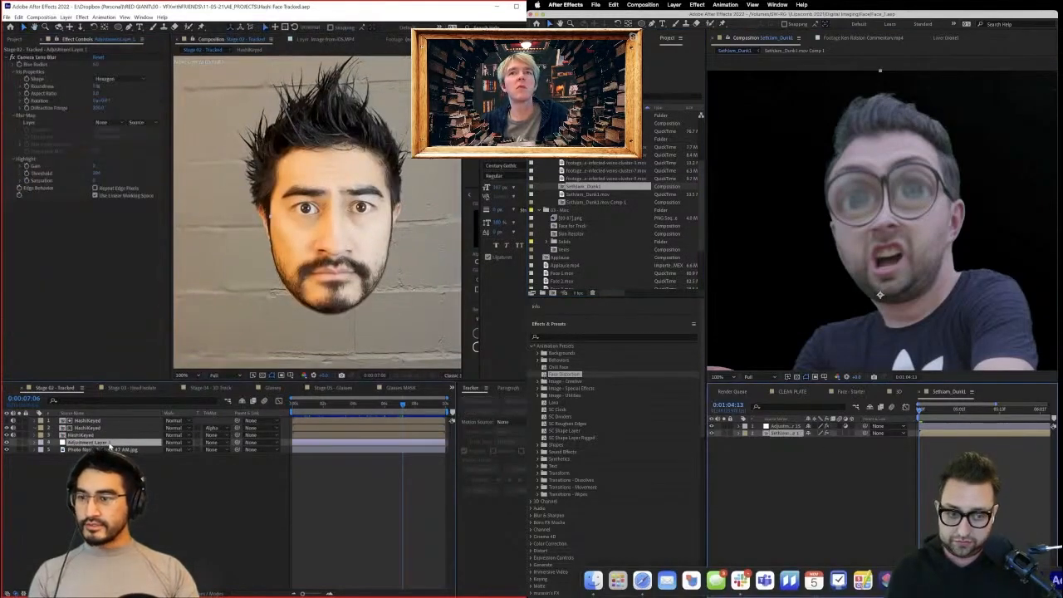
pyautogui.click(105, 429)
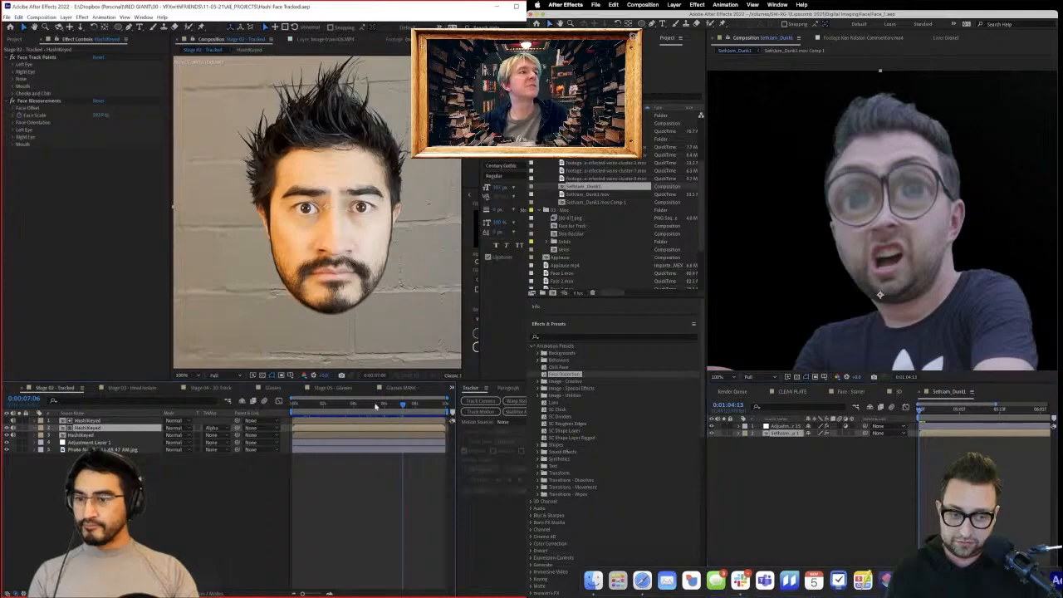
pyautogui.moveTo(375, 405); pyautogui.dragTo(359, 418)
# Import the high-res flythrough footage and place it beneath the keyed dunk clip as its background.
pyautogui.moveTo(561, 222); pyautogui.dragTo(588, 172)
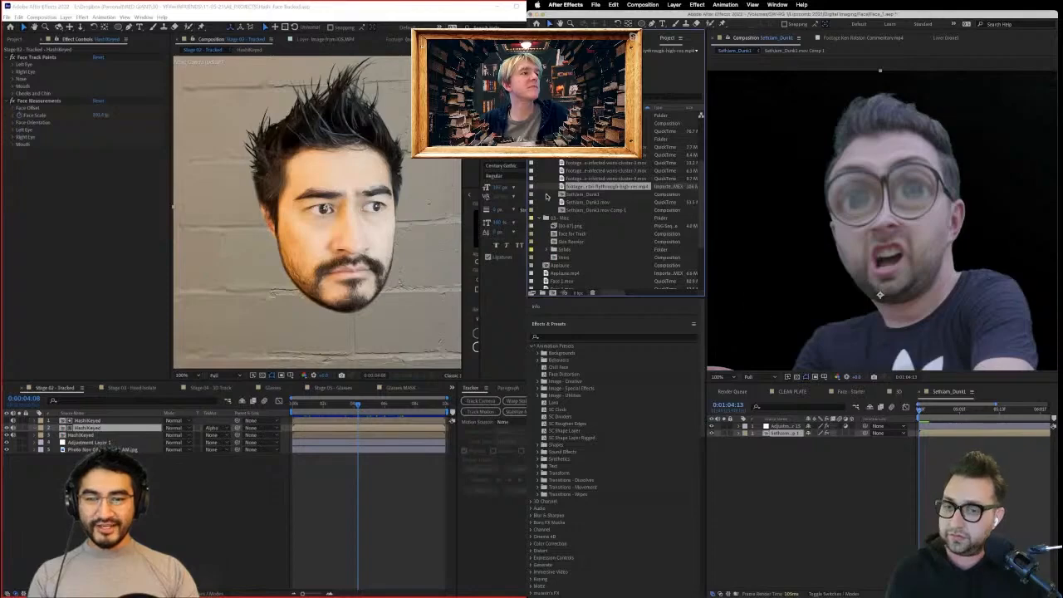
pyautogui.moveTo(561, 188); pyautogui.dragTo(786, 441)
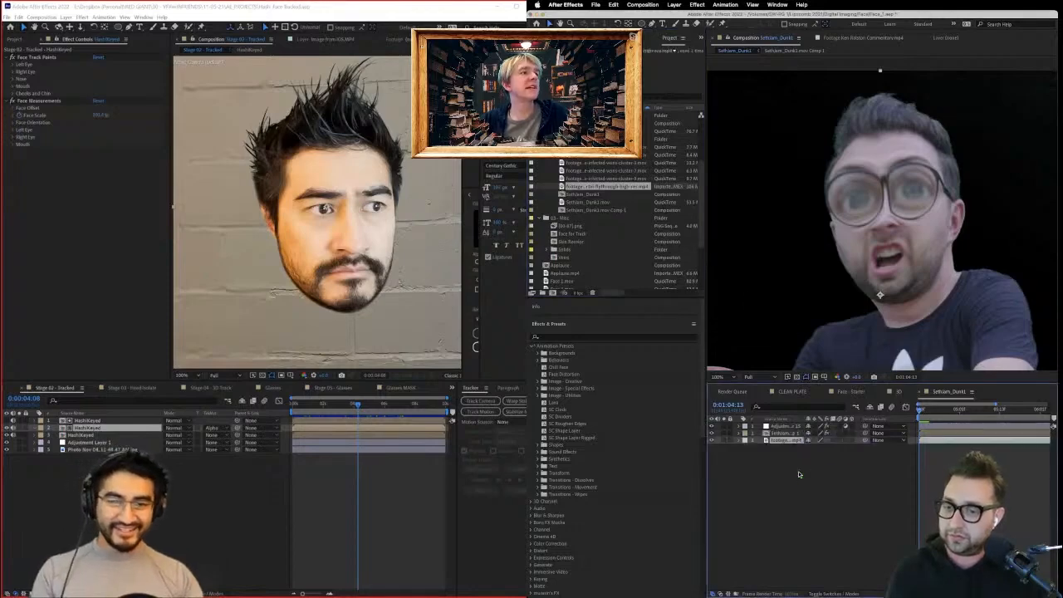
pyautogui.moveTo(331, 409); pyautogui.dragTo(364, 403)
pyautogui.press(',')
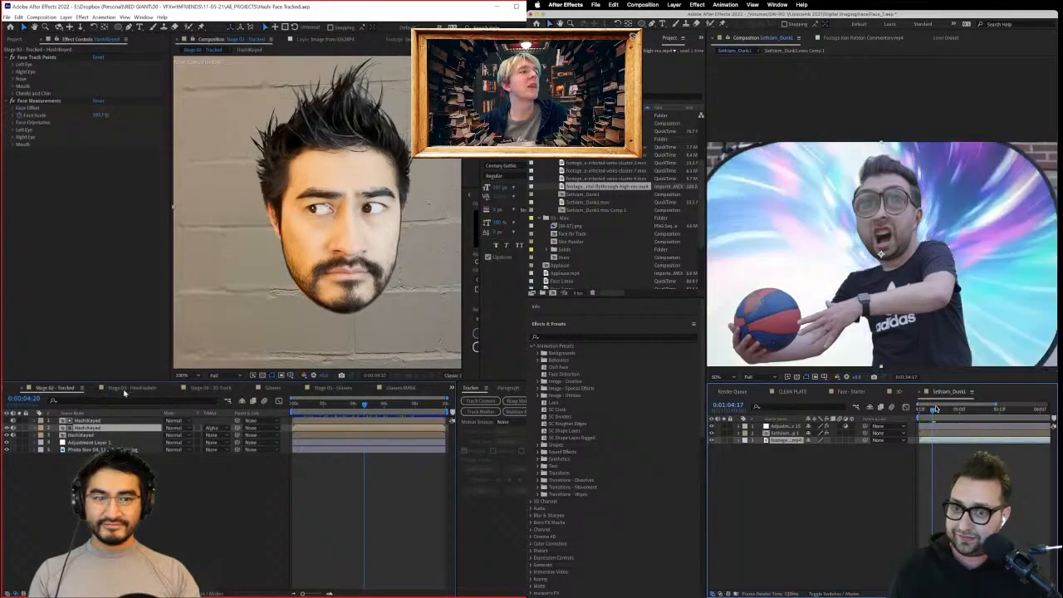
# Open the recent VoldyNose project ending in _04 and select its Voldemort Moments_1080p composition.
pyautogui.moveTo(42, 56)
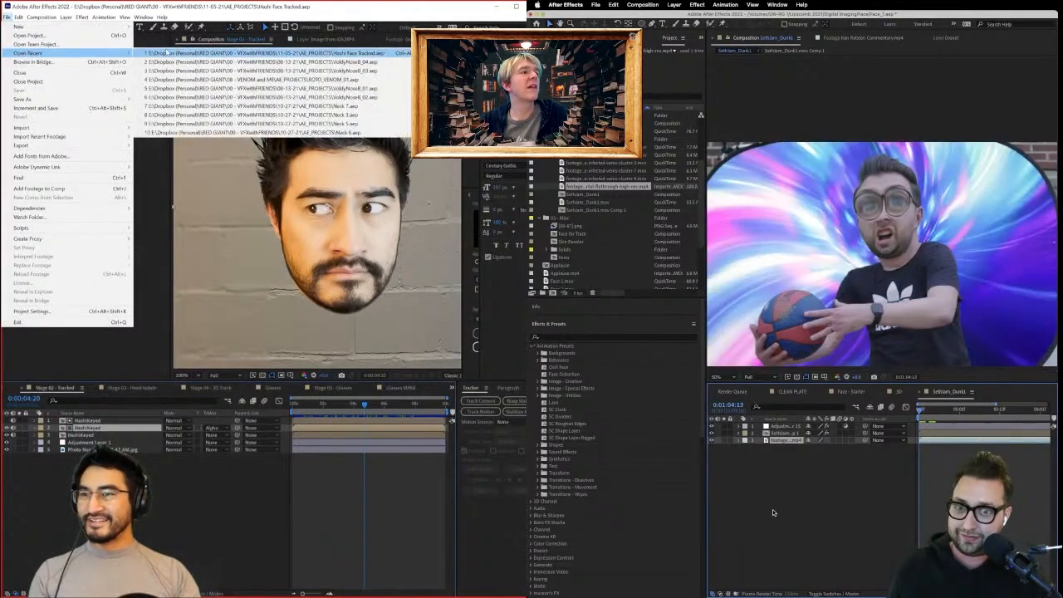
pyautogui.click(266, 64)
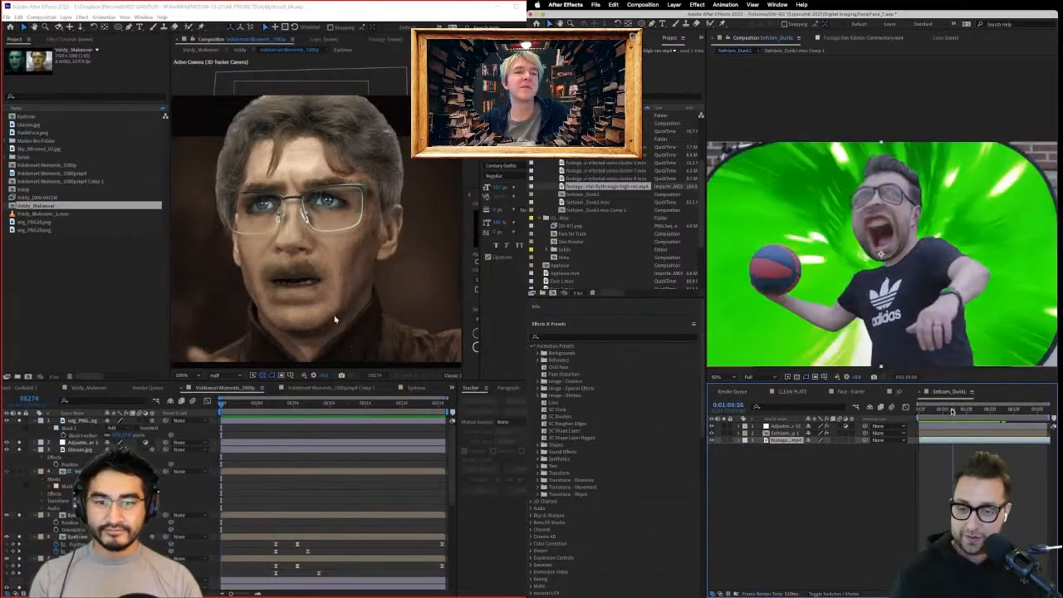
pyautogui.scroll(-1, 332, 311)
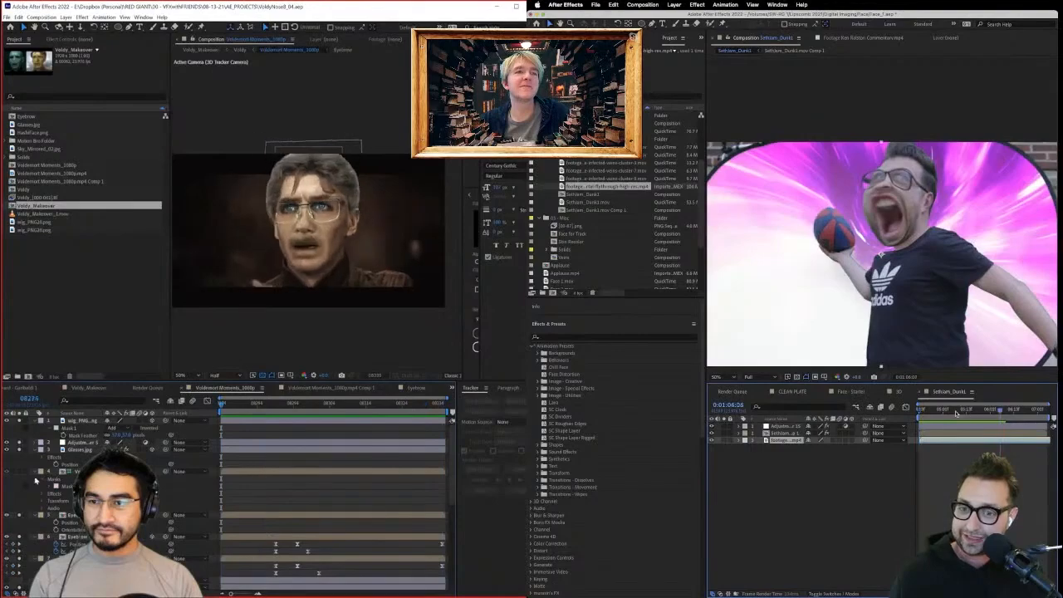
pyautogui.click(50, 165)
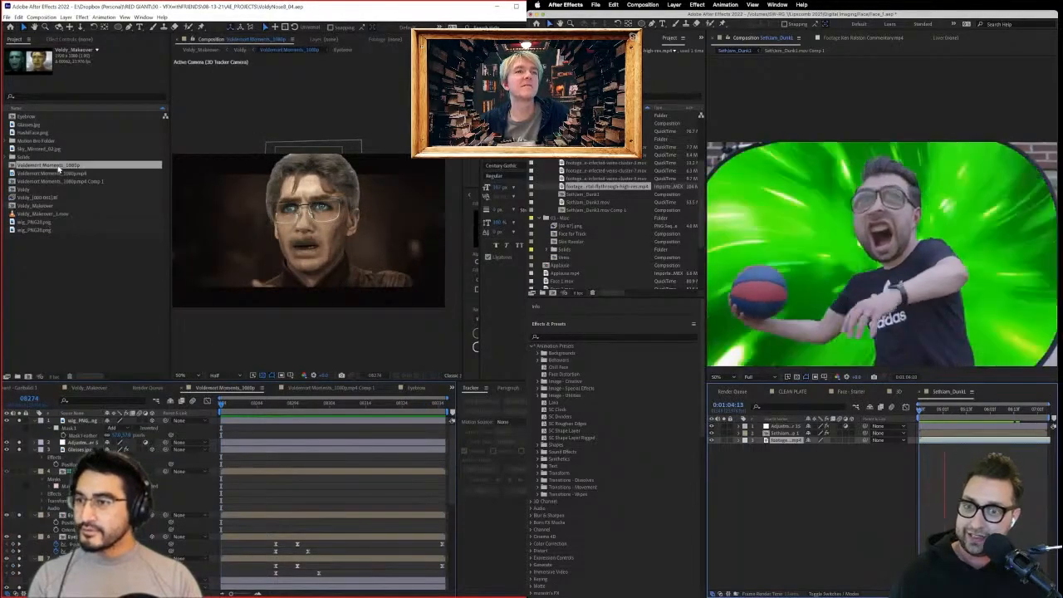
# Create a new composition from Voldemort Moments_1080p and open its layer in the Layer viewer.
pyautogui.click(29, 378)
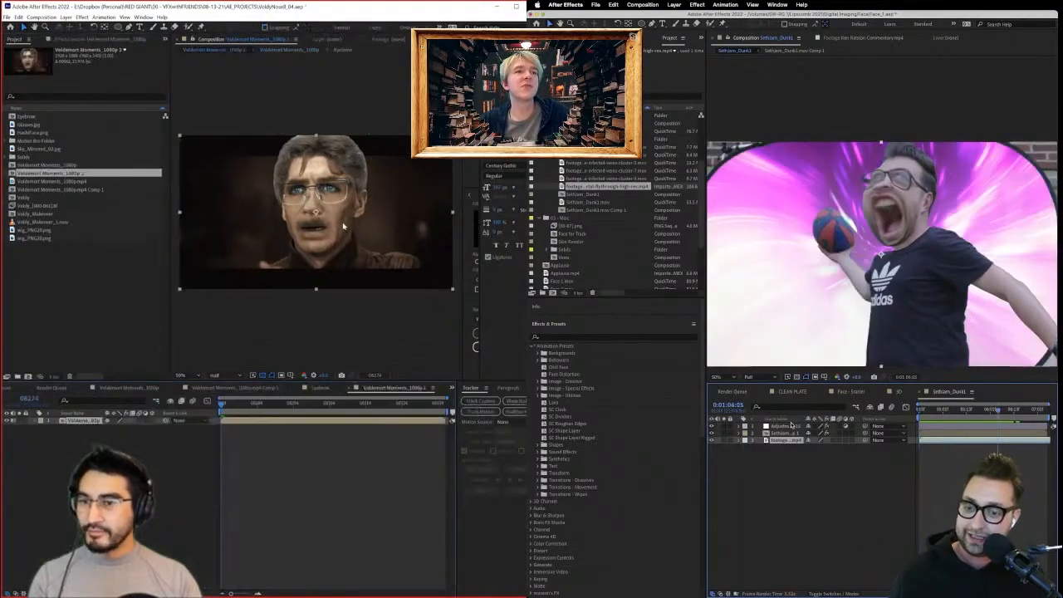
pyautogui.click(777, 435)
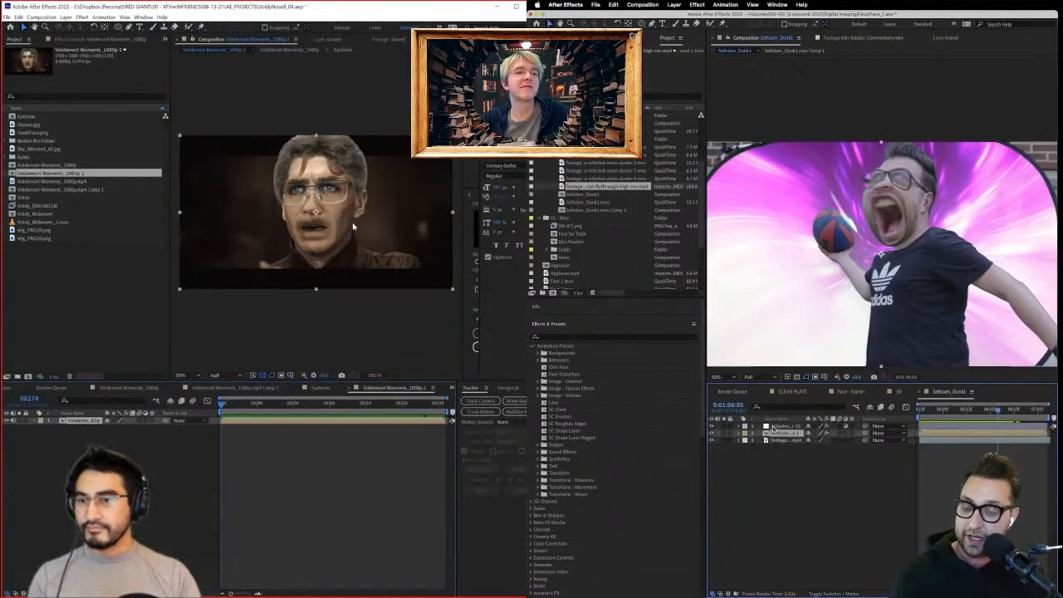
pyautogui.click(774, 428)
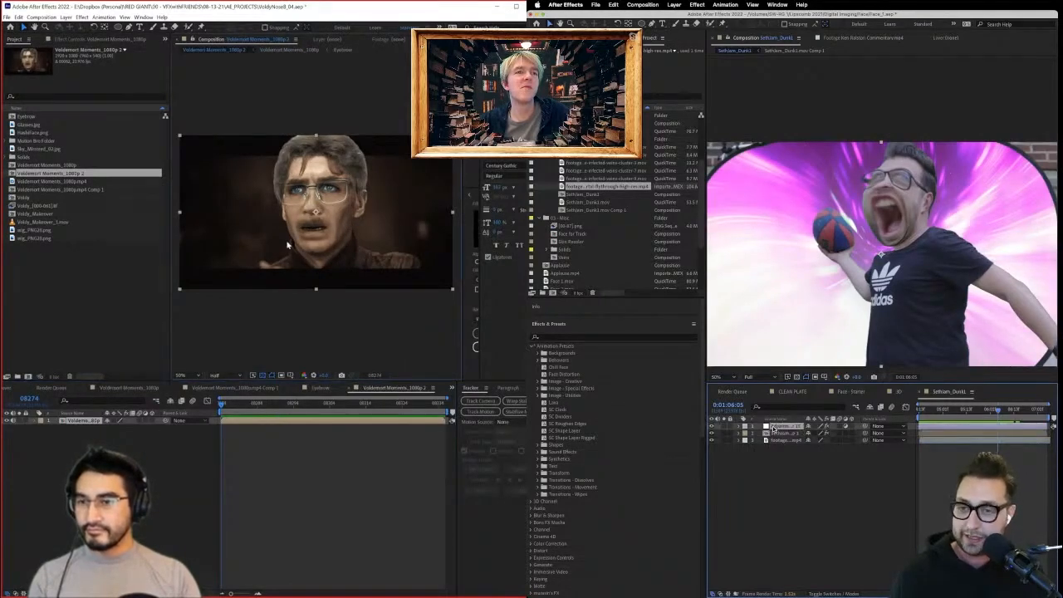
pyautogui.rightClick(334, 215)
pyautogui.moveTo(390, 364)
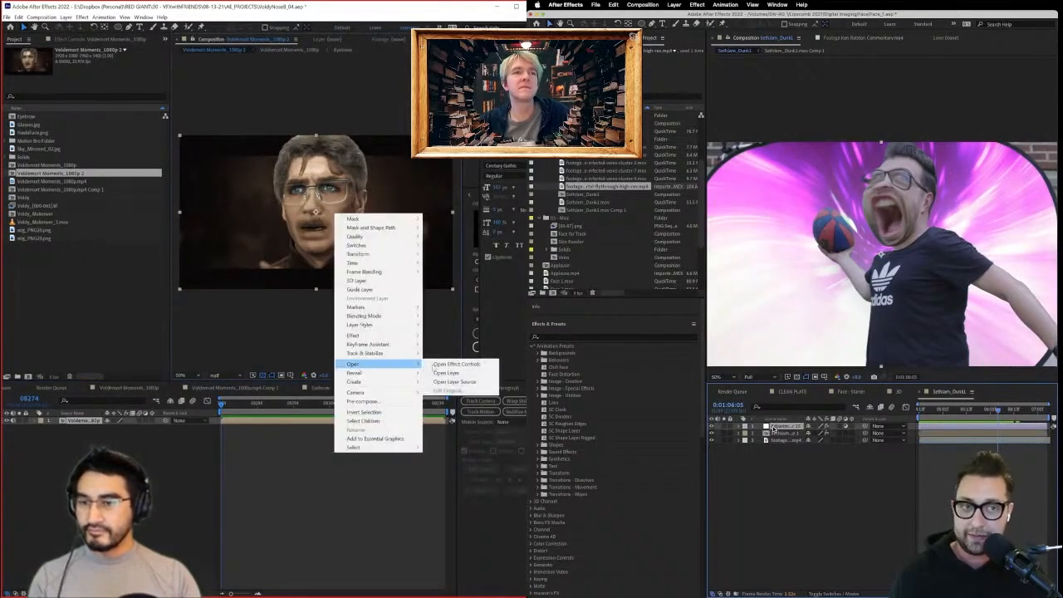
pyautogui.click(463, 373)
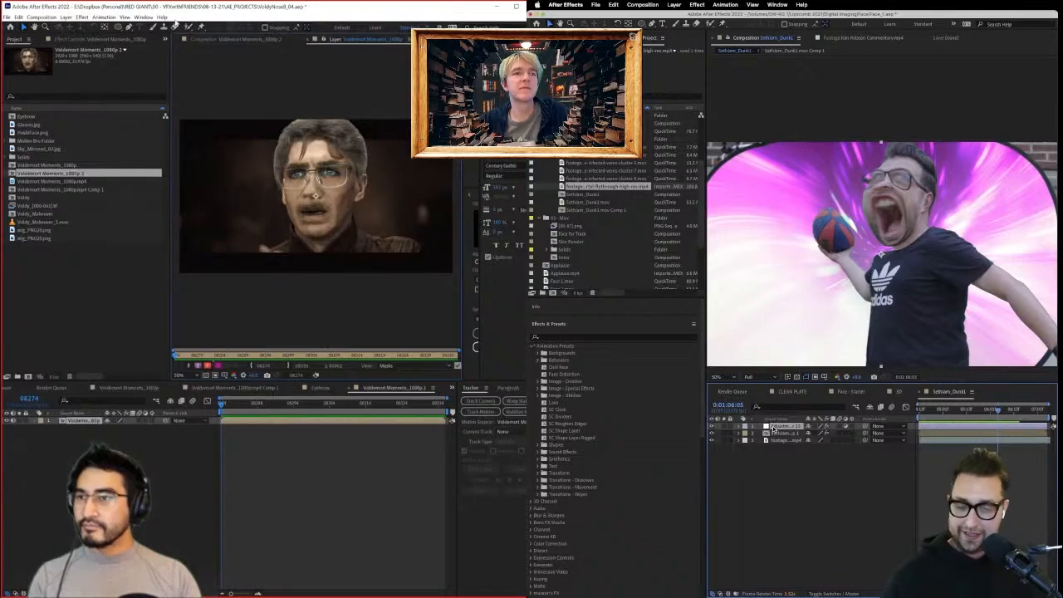
# Isolate the man's head and shoulders with Roto Brush strokes, adding missed areas and subtracting the background.
pyautogui.moveTo(301, 133); pyautogui.dragTo(296, 242)
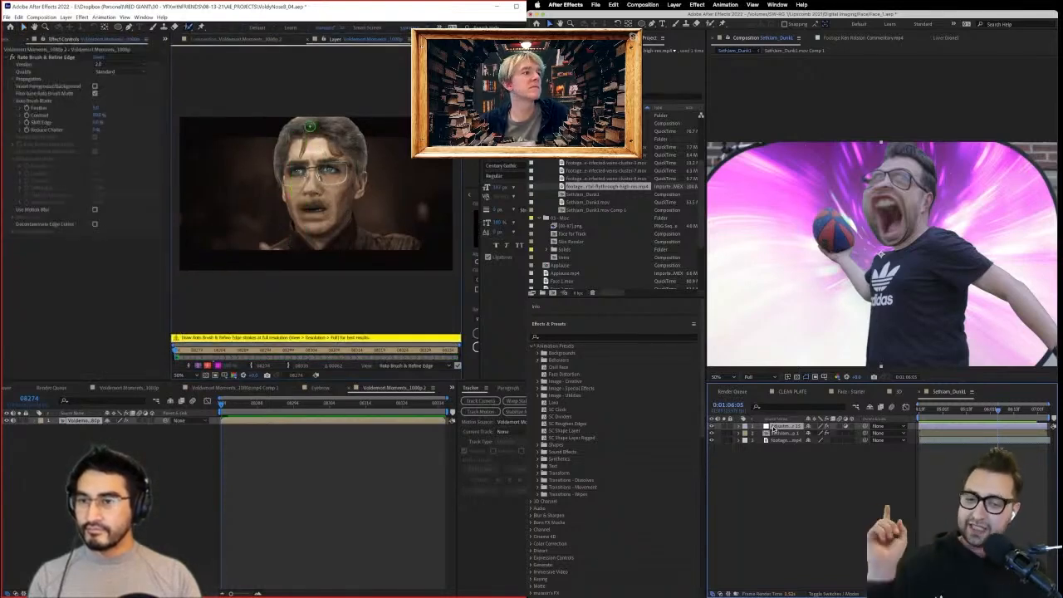
pyautogui.moveTo(311, 127)
pyautogui.mouseDown()
pyautogui.moveTo(345, 160)
pyautogui.moveTo(332, 206)
pyautogui.moveTo(360, 251)
pyautogui.moveTo(400, 251)
pyautogui.mouseUp()
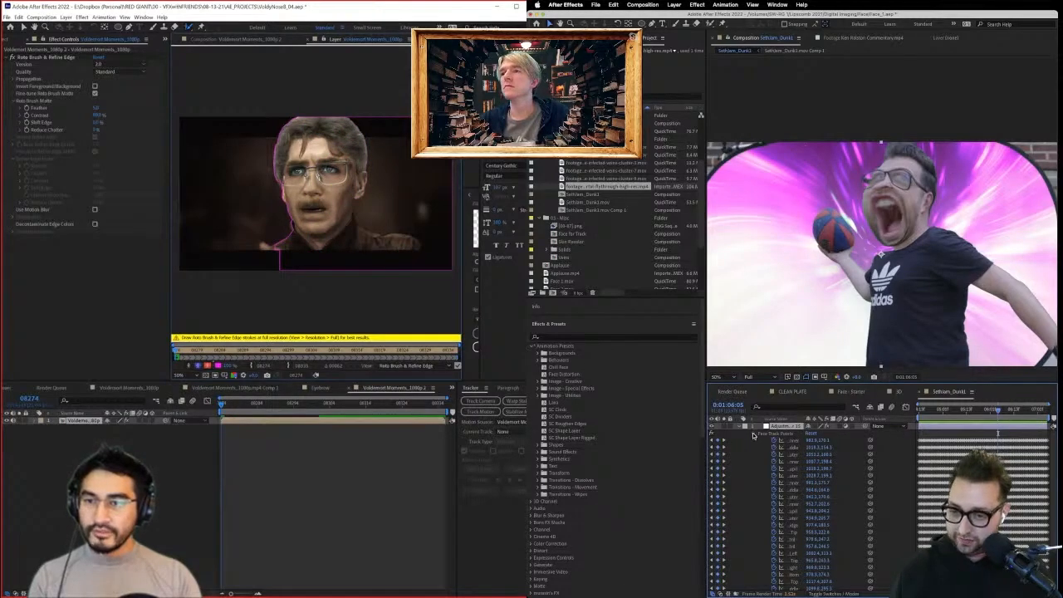
pyautogui.click(753, 435)
pyautogui.moveTo(445, 206); pyautogui.dragTo(378, 215)
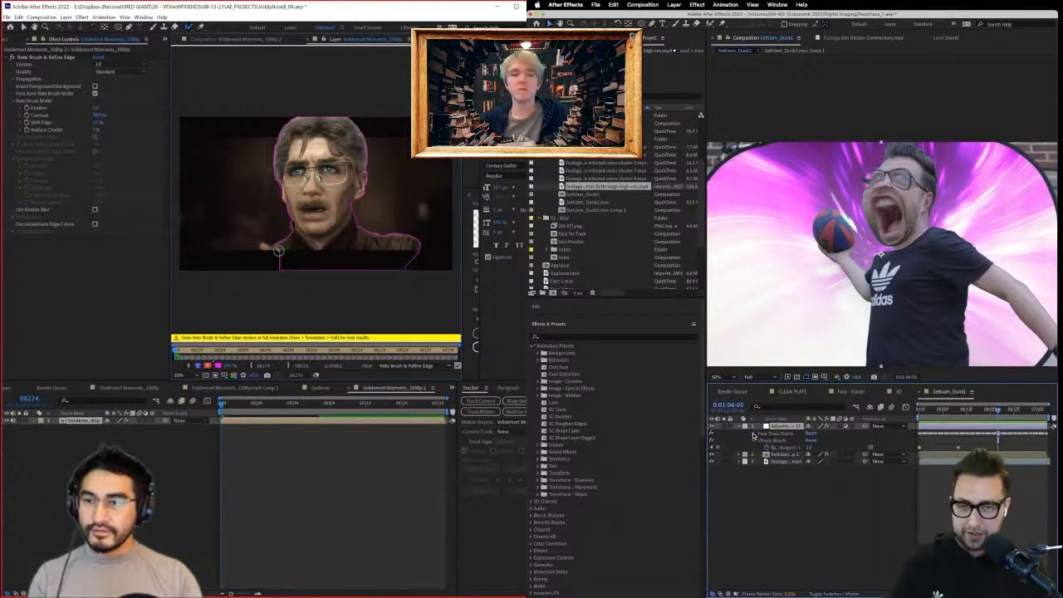
pyautogui.moveTo(264, 250)
pyautogui.mouseDown()
pyautogui.moveTo(291, 254)
pyautogui.moveTo(241, 252)
pyautogui.mouseUp()
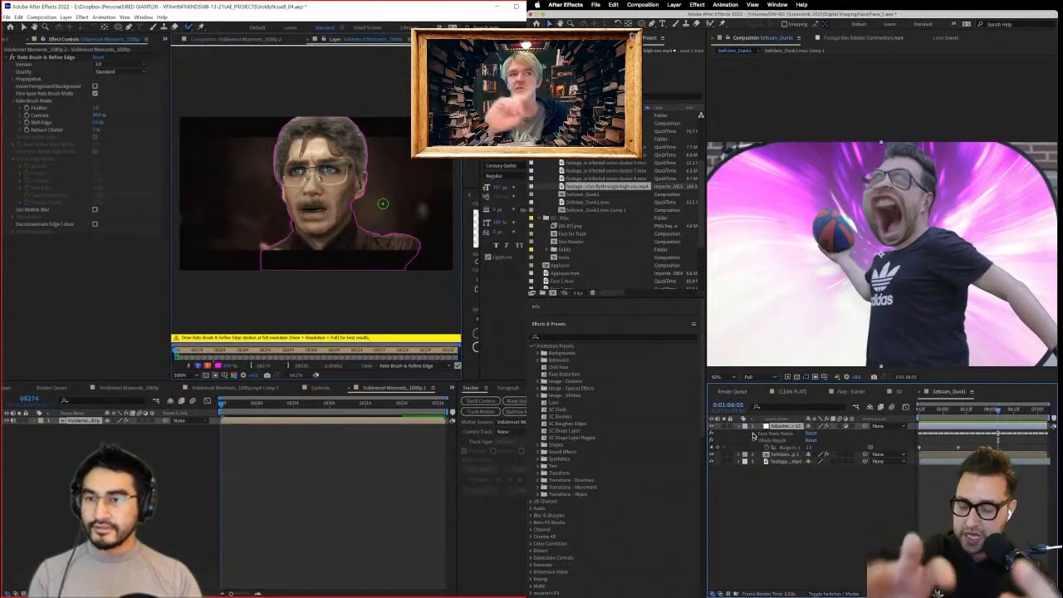
pyautogui.scroll(1, 382, 205)
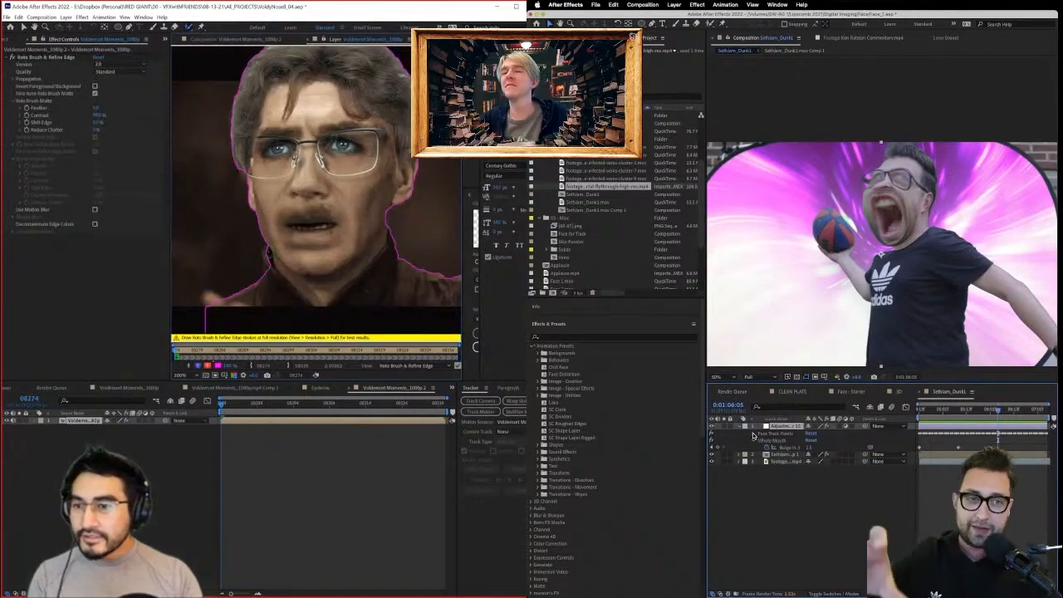
pyautogui.moveTo(375, 210); pyautogui.dragTo(375, 231)
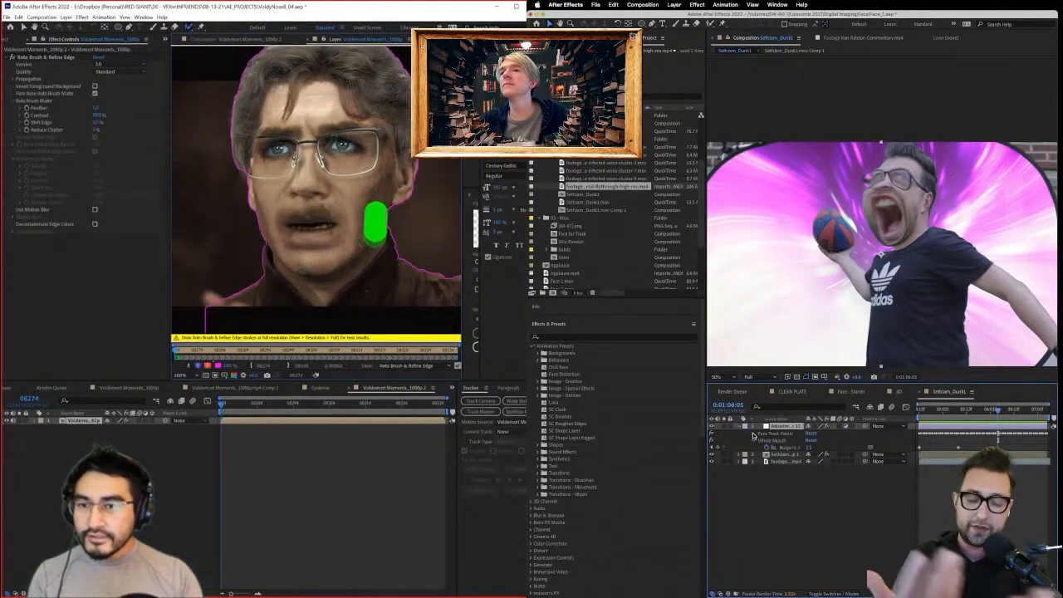
pyautogui.keyDown('alt'); pyautogui.click(401, 220); pyautogui.keyUp('alt')
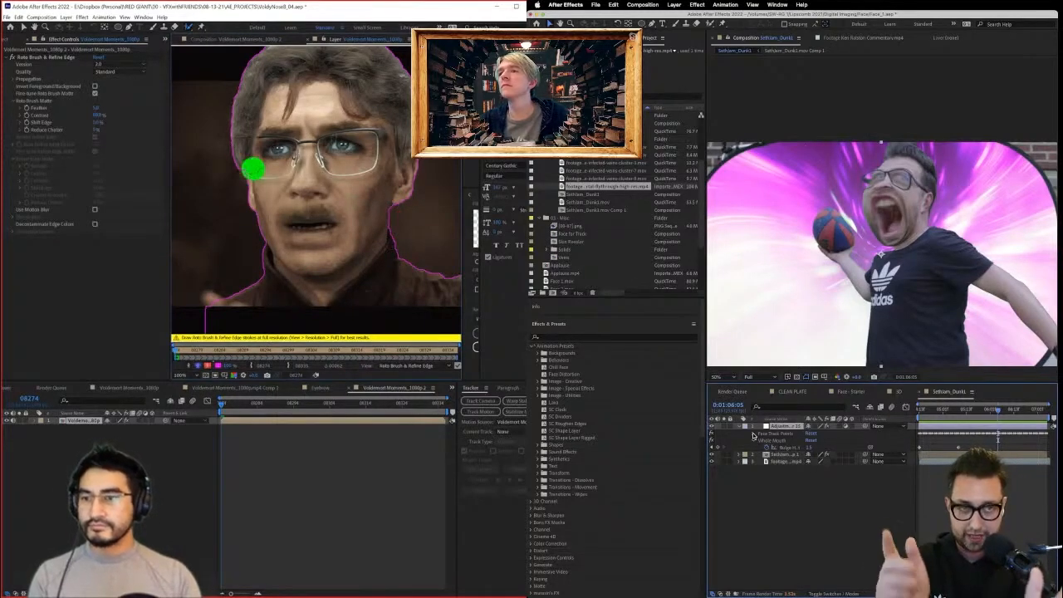
# Propagate the Roto Brush matte across the frames, check the cutout over transparency, and set the preview resolution to Full.
pyautogui.click(124, 134)
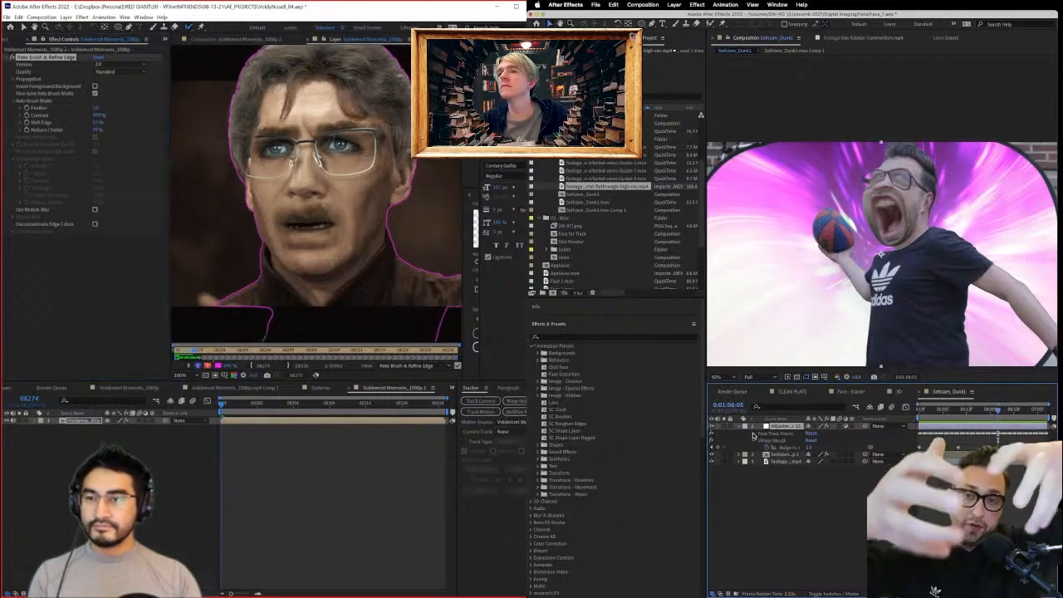
pyautogui.press('space')
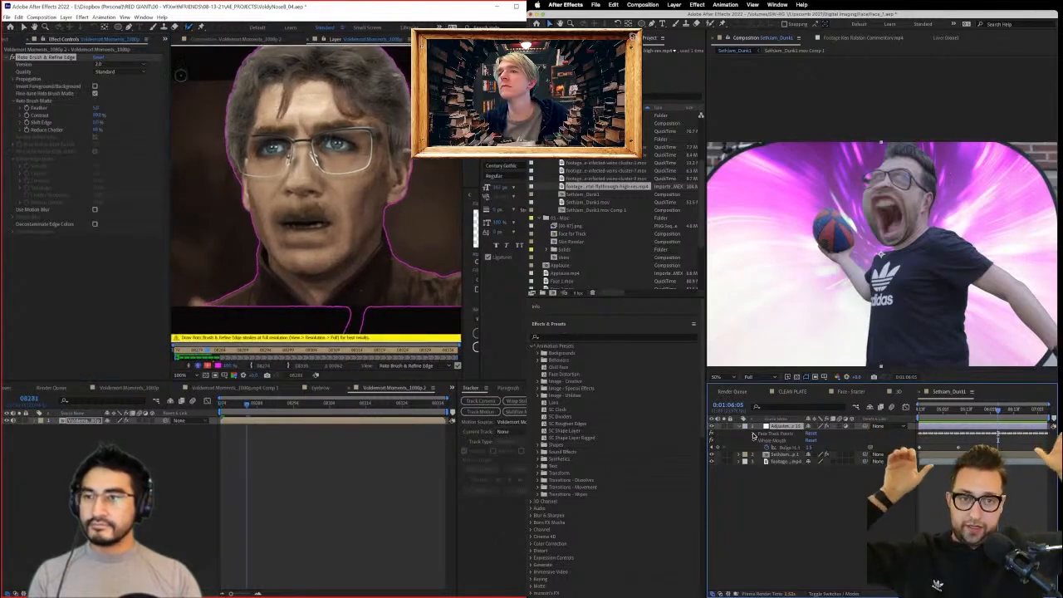
pyautogui.click(226, 39)
pyautogui.click(221, 376)
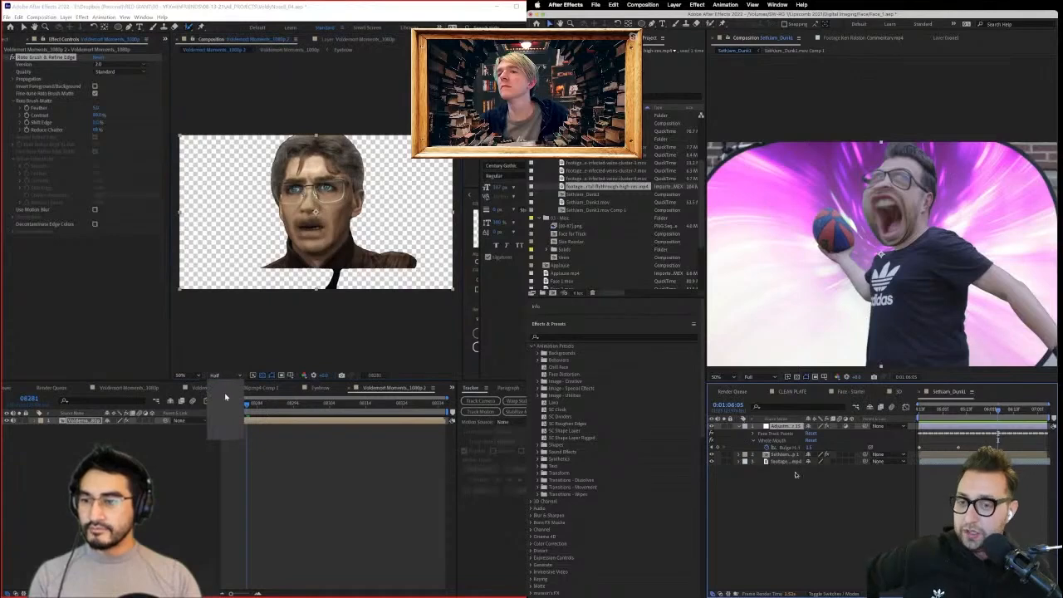
pyautogui.click(340, 39)
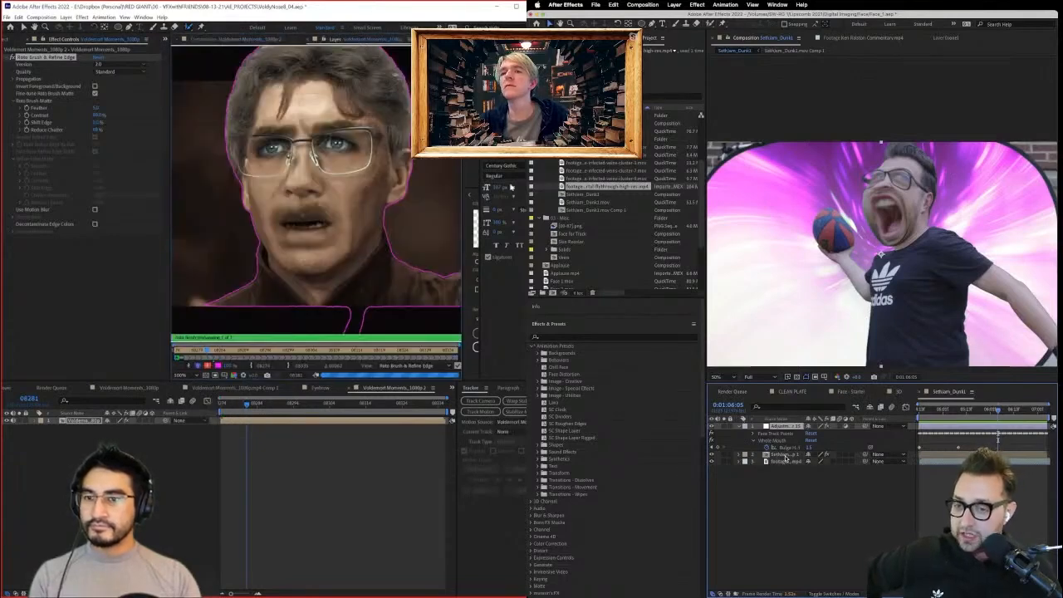
# Create a new composition named Space in the dunk project with a duration of 5 seconds.
pyautogui.click(785, 457)
pyautogui.click(652, 25)
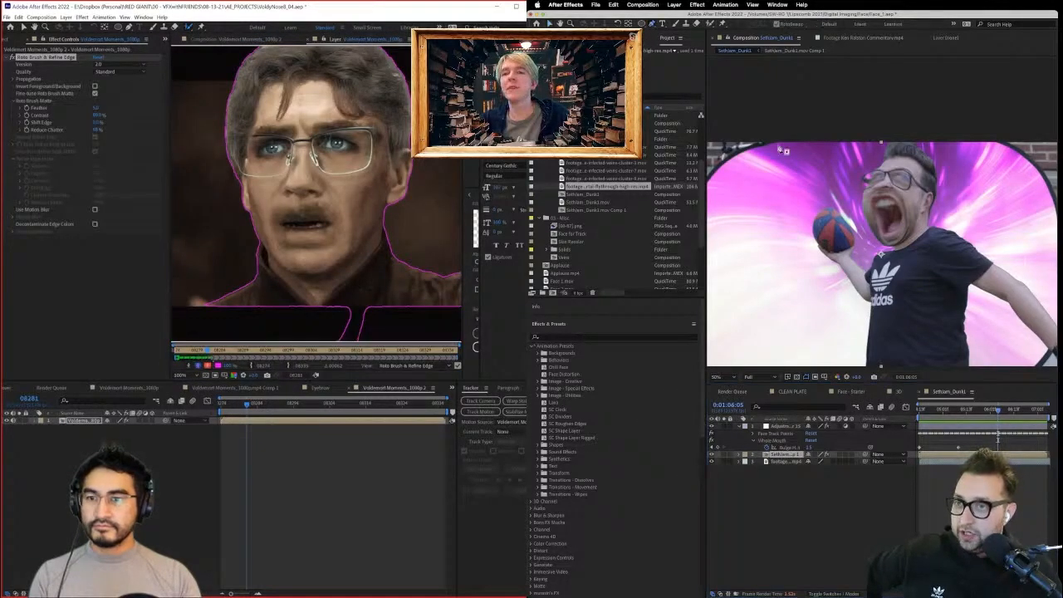
pyautogui.click(679, 5)
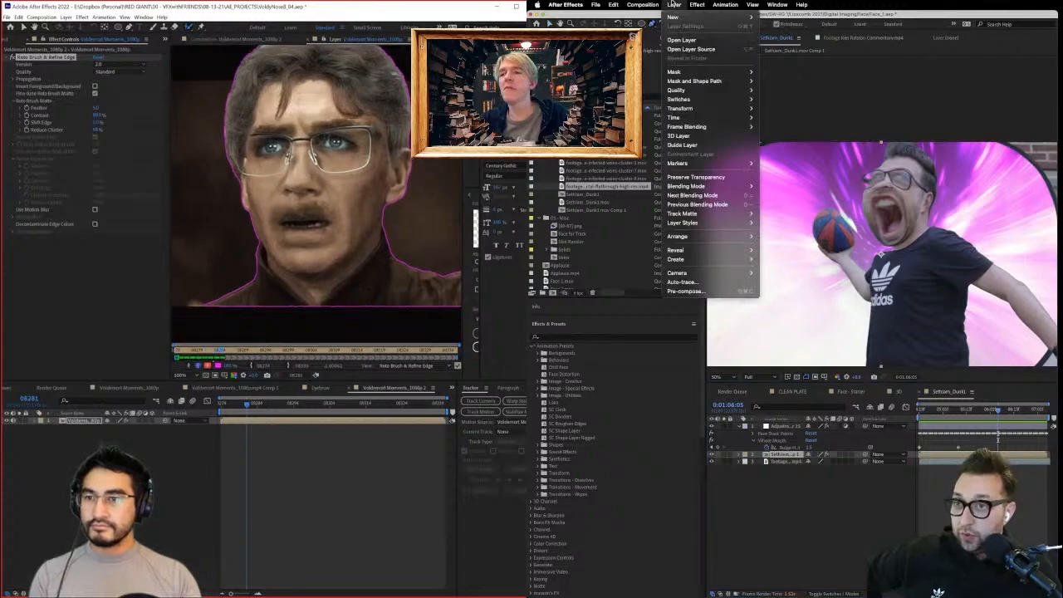
pyautogui.moveTo(677, 17)
pyautogui.moveTo(644, 5)
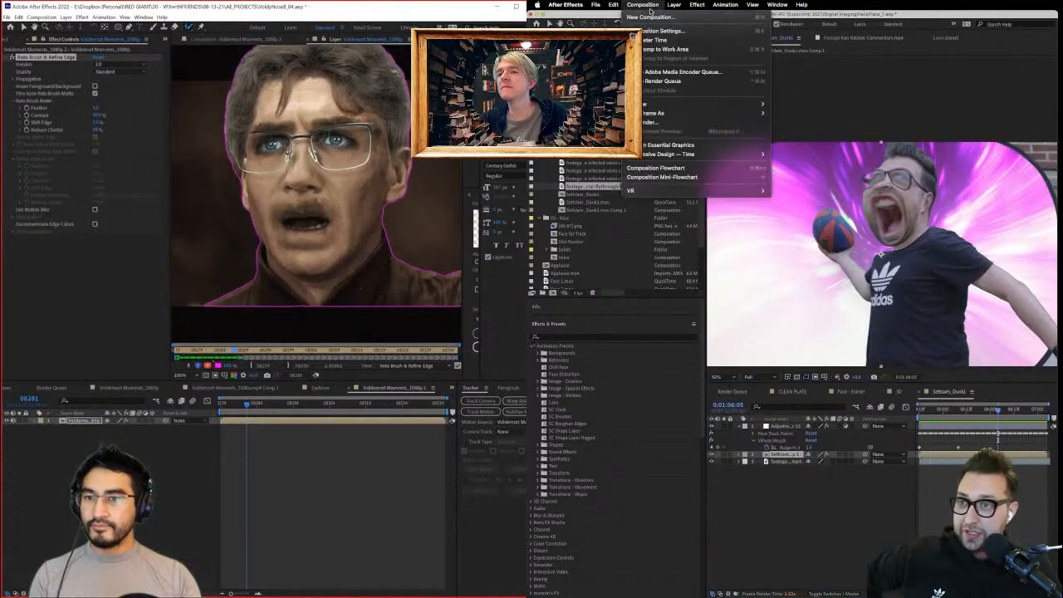
pyautogui.click(653, 25)
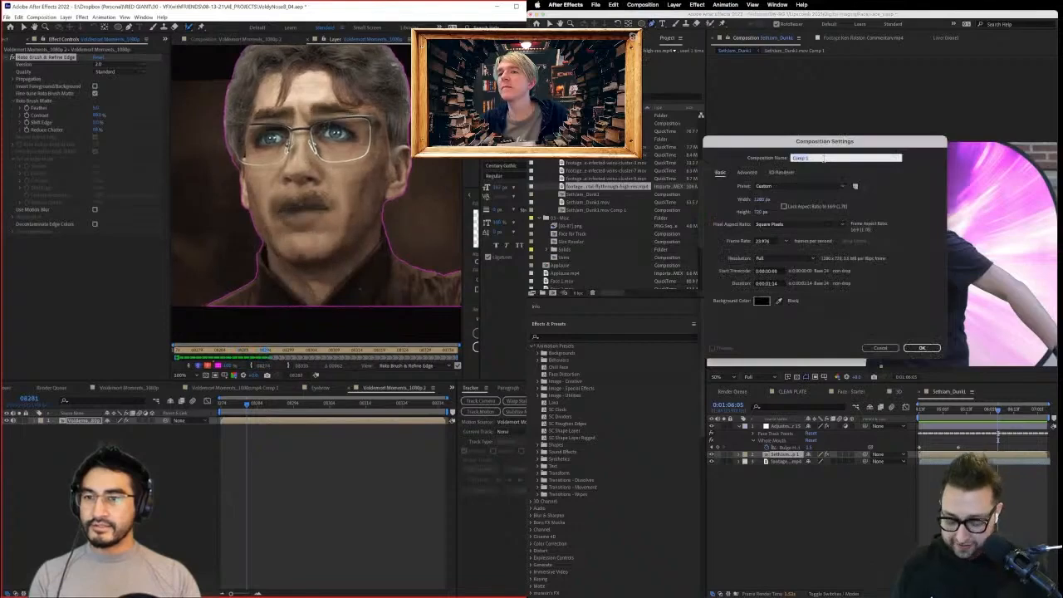
pyautogui.press('BackSpace')
pyautogui.write('Space')
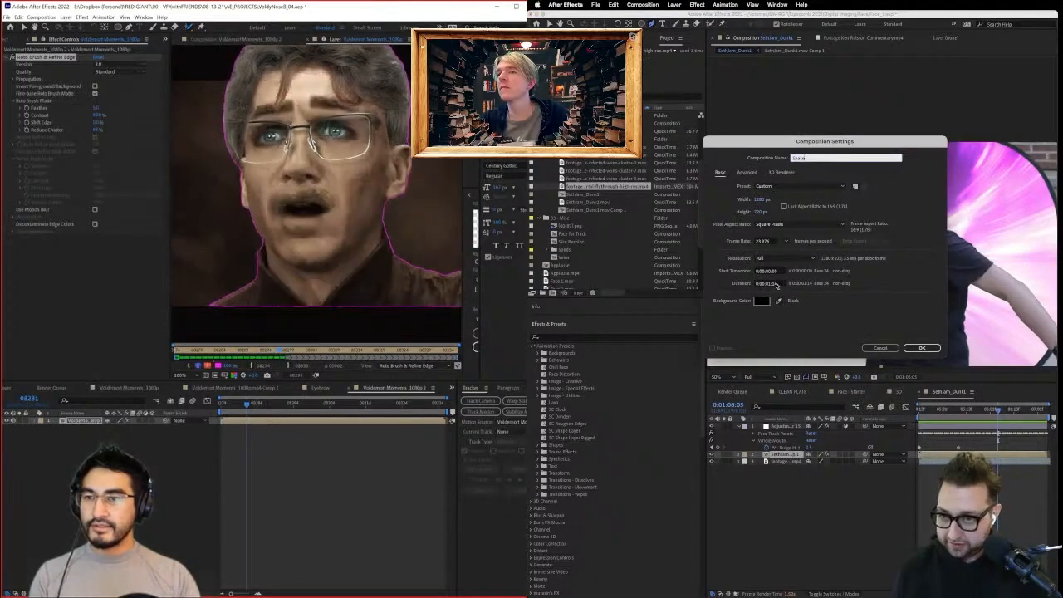
pyautogui.click(772, 284)
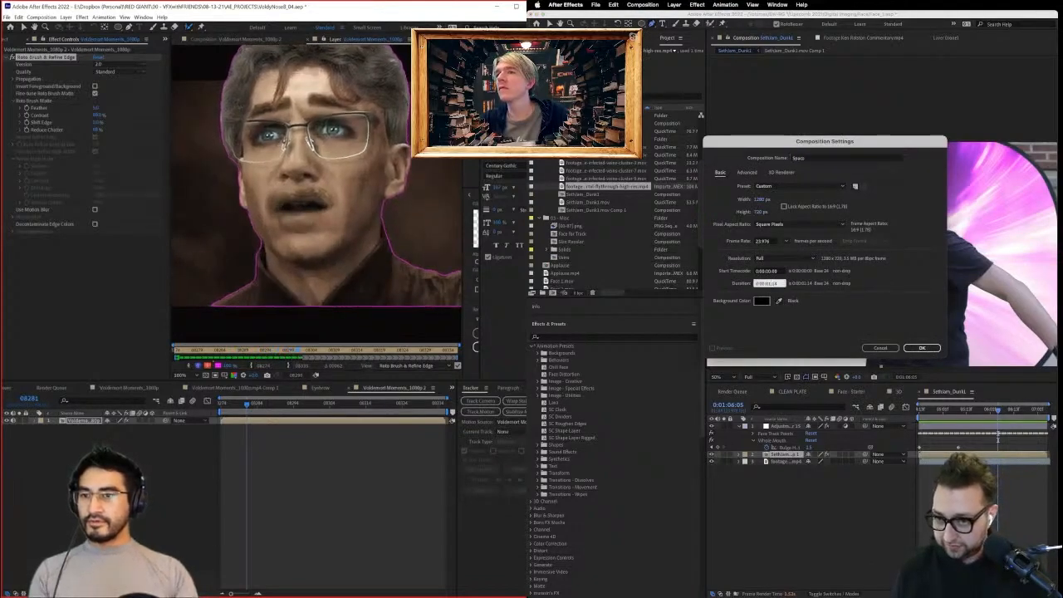
pyautogui.press('BackSpace')
pyautogui.write('5')
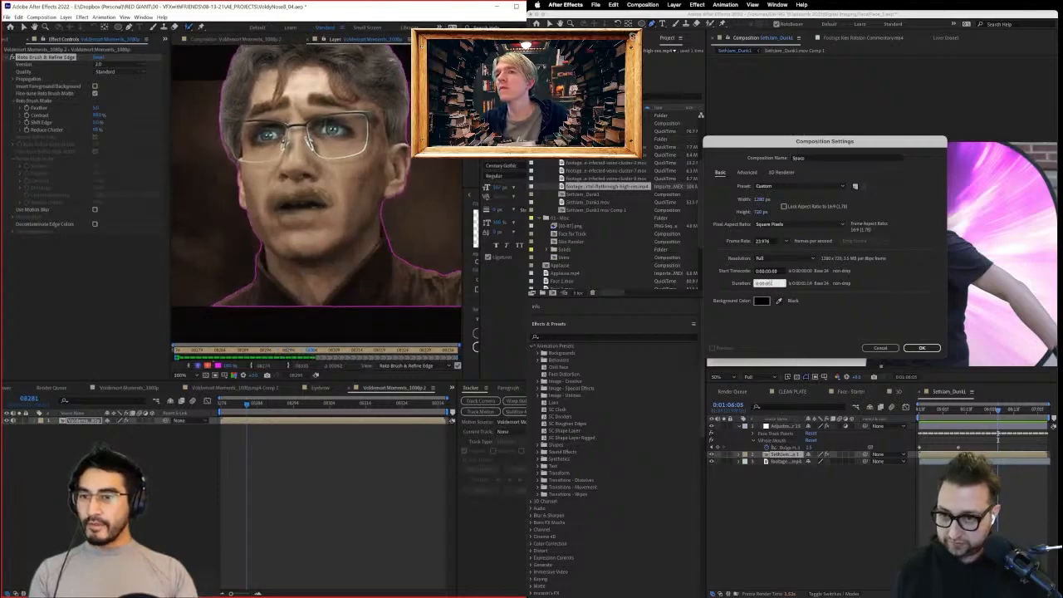
pyautogui.press('Return')
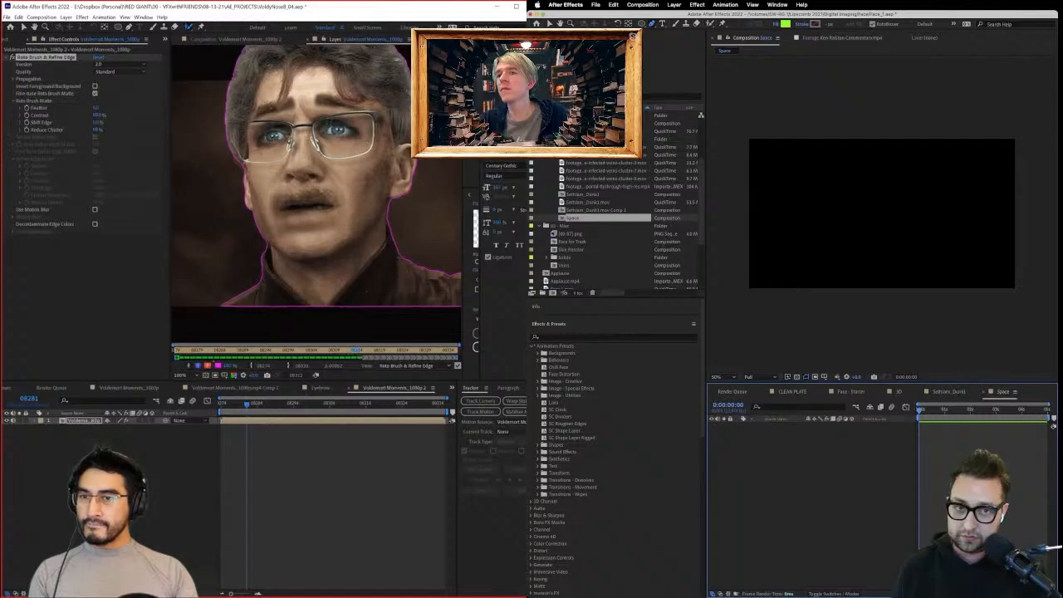
# Add a comp-sized black solid to the Space composition and apply the Particular effect to it.
pyautogui.click(674, 4)
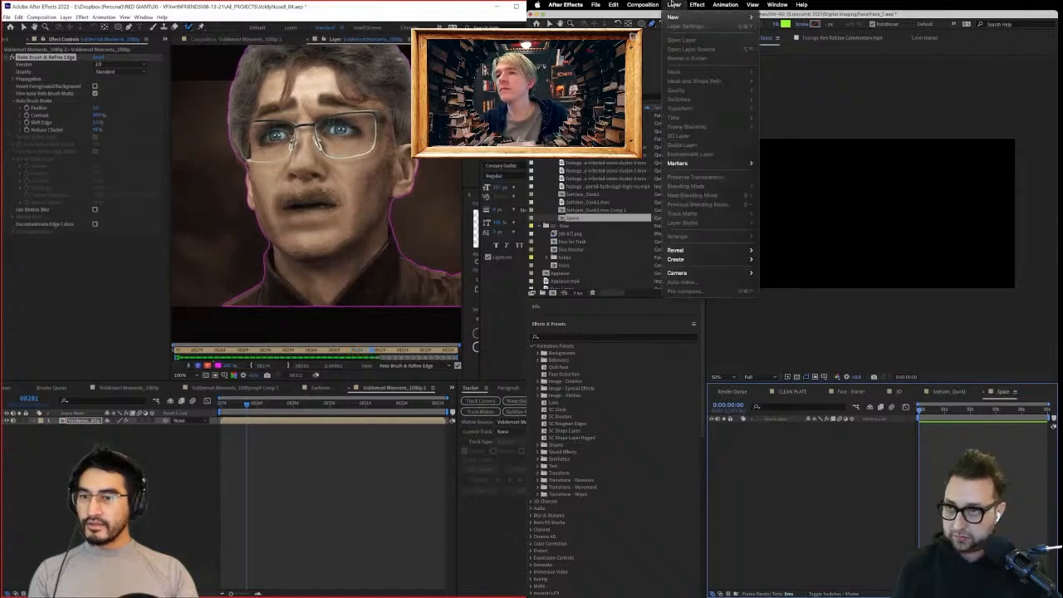
pyautogui.moveTo(745, 22)
pyautogui.click(789, 26)
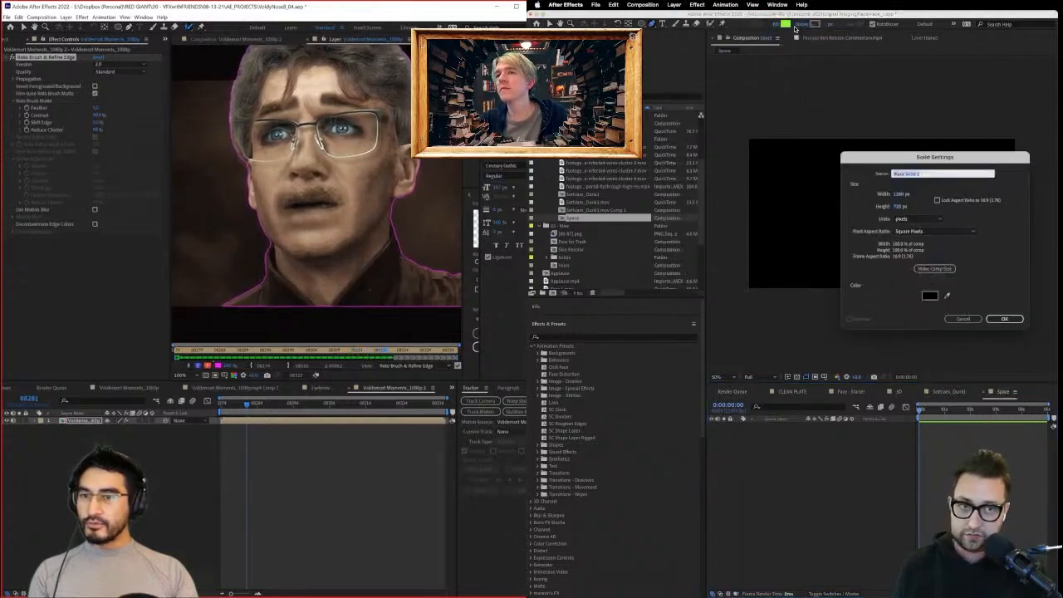
pyautogui.click(1004, 319)
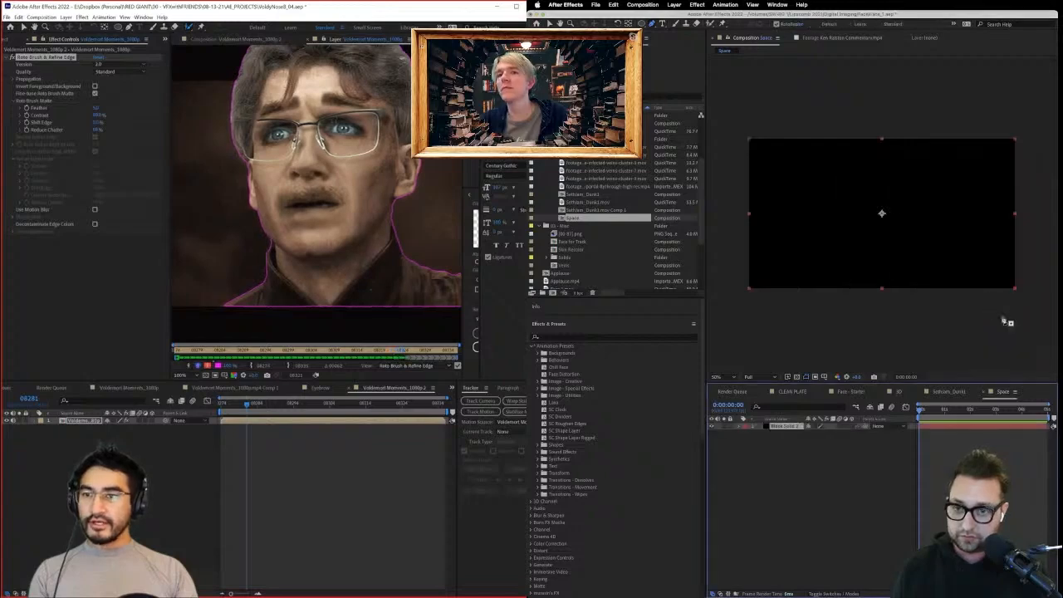
pyautogui.hotkey('ctrl', 'space')
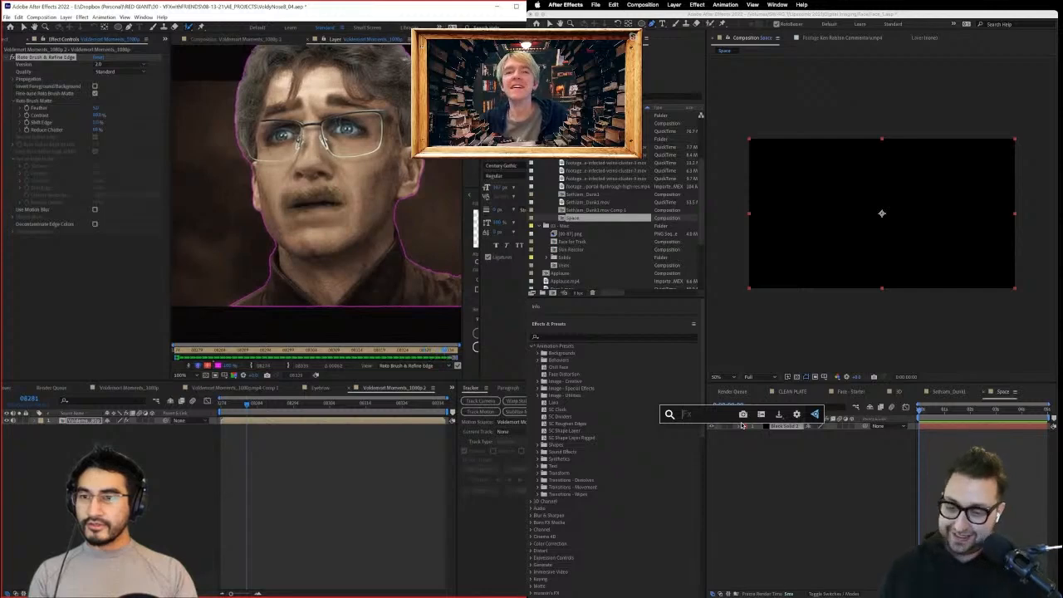
pyautogui.write('partic')
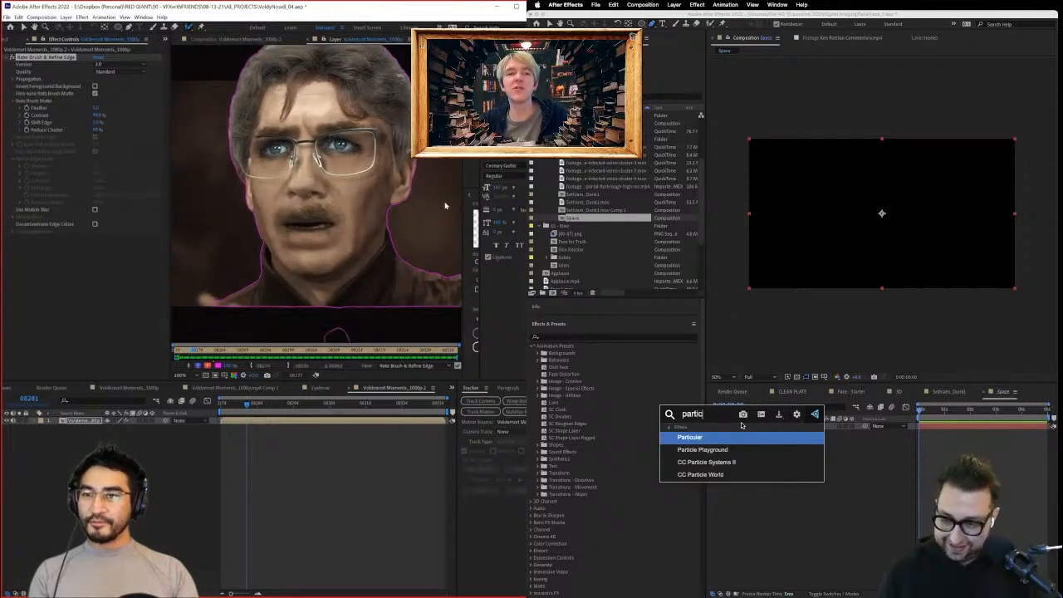
pyautogui.press('Return')
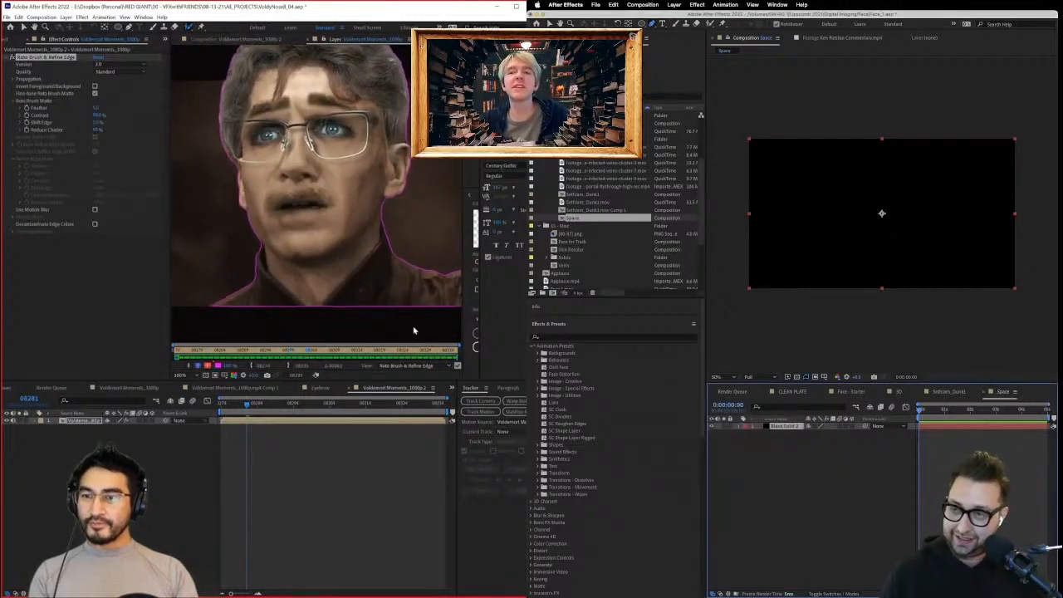
# Scale the rotoscoped man's layer up beyond the composition frame and shift it slightly right and down.
pyautogui.press('space')
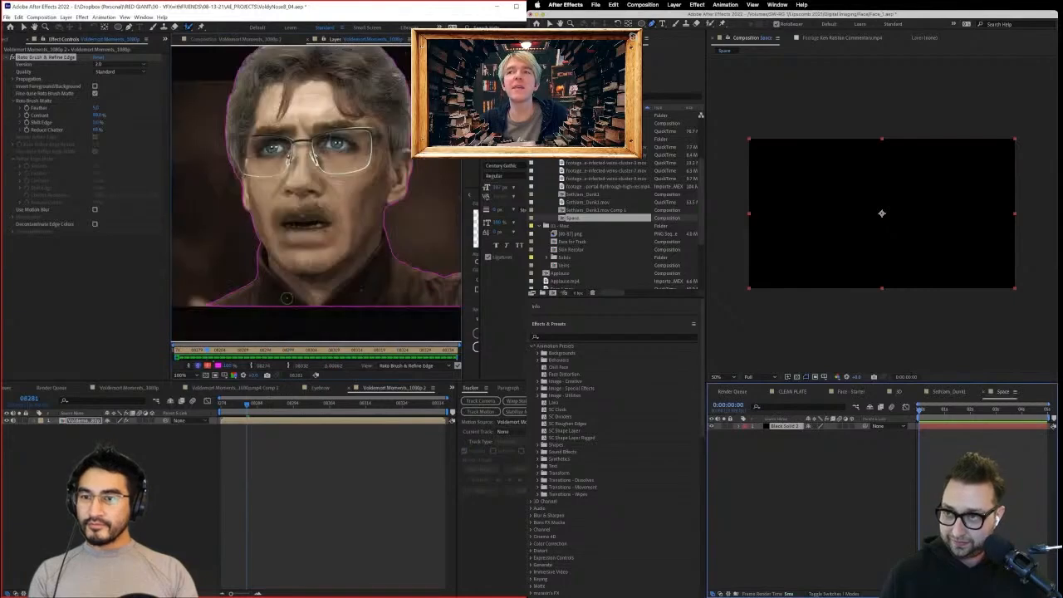
pyautogui.scroll(-1, 329, 164)
pyautogui.scroll(1, 329, 241)
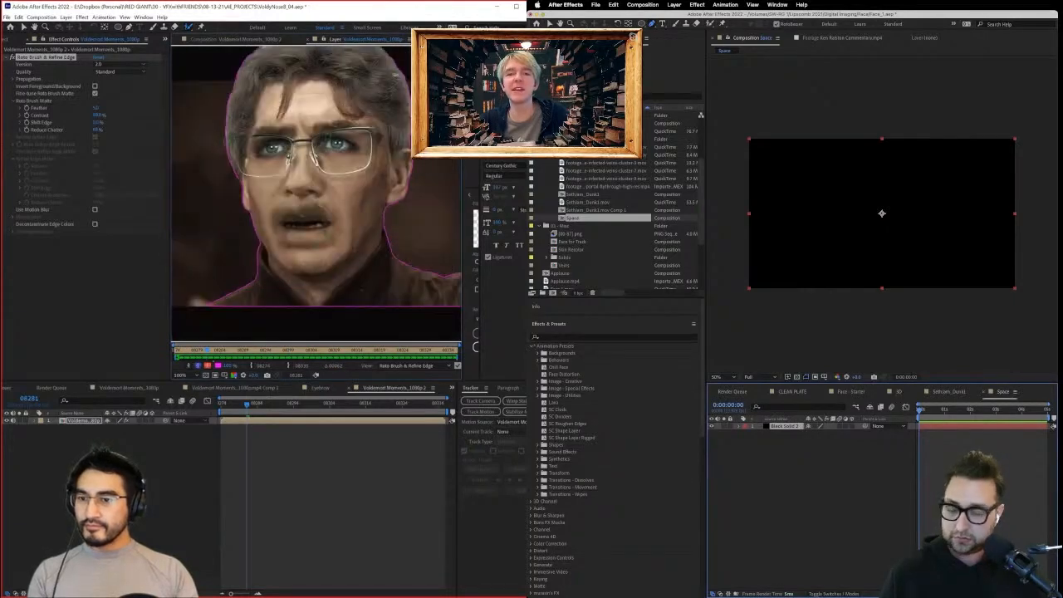
pyautogui.click(222, 40)
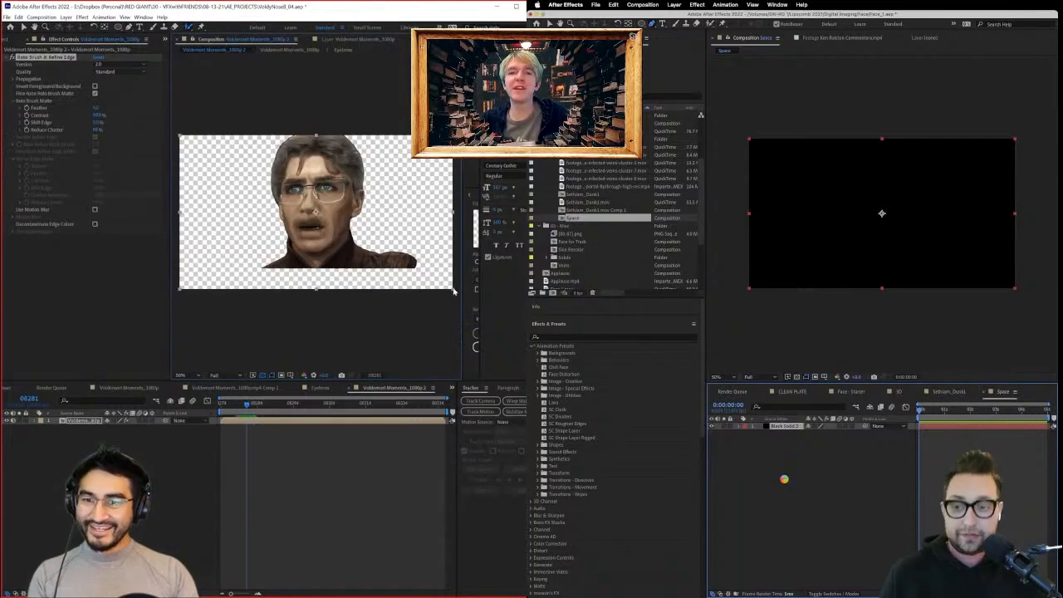
pyautogui.moveTo(453, 290); pyautogui.dragTo(471, 310)
pyautogui.moveTo(396, 227); pyautogui.dragTo(234, 222)
pyautogui.press(',')
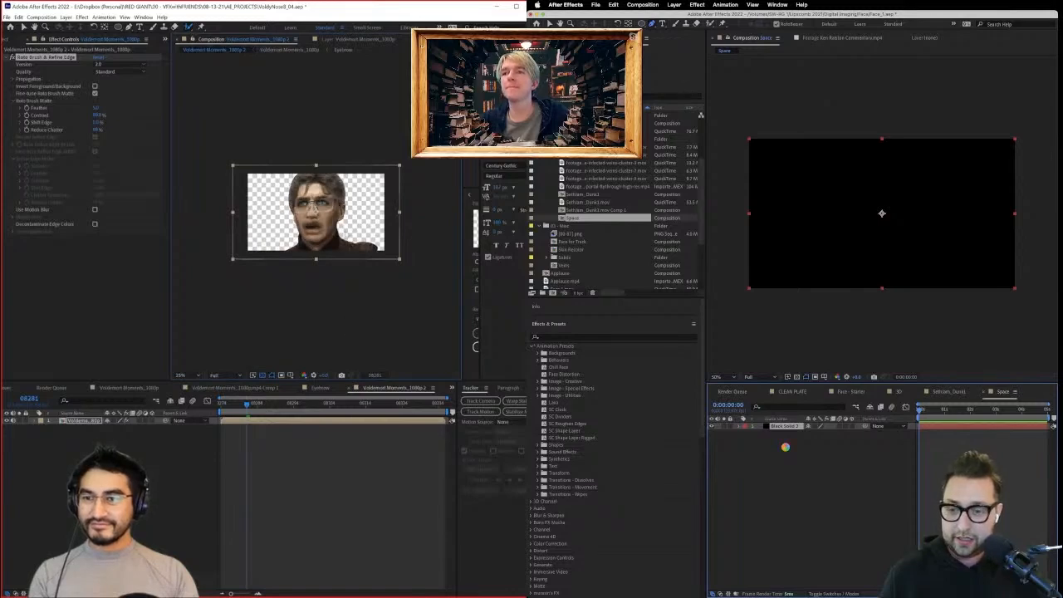
pyautogui.moveTo(345, 235); pyautogui.dragTo(354, 240)
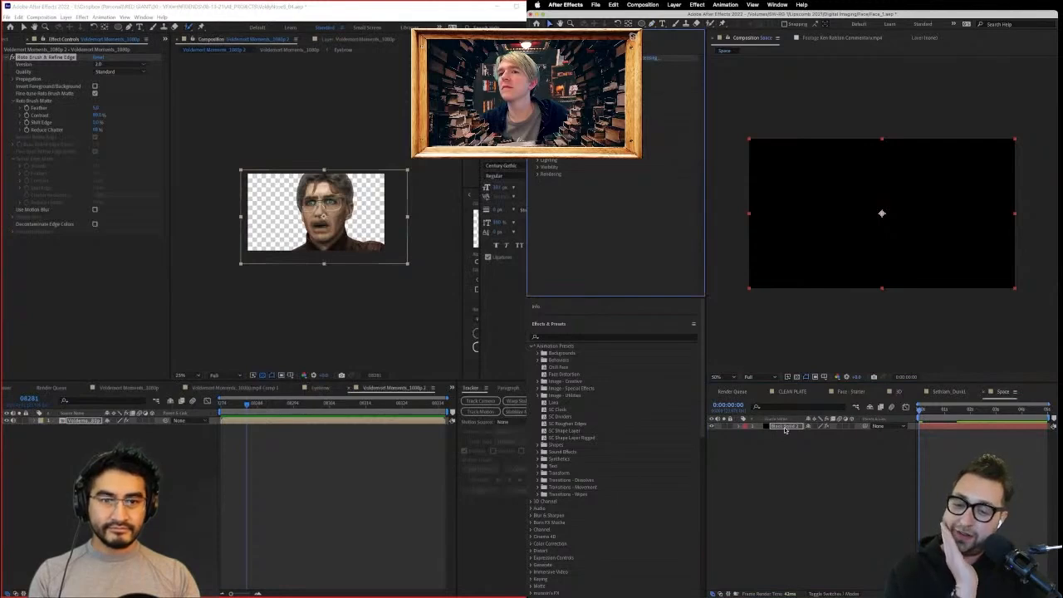
# Fit the Space composition's view to the size of the viewer.
pyautogui.click(799, 489)
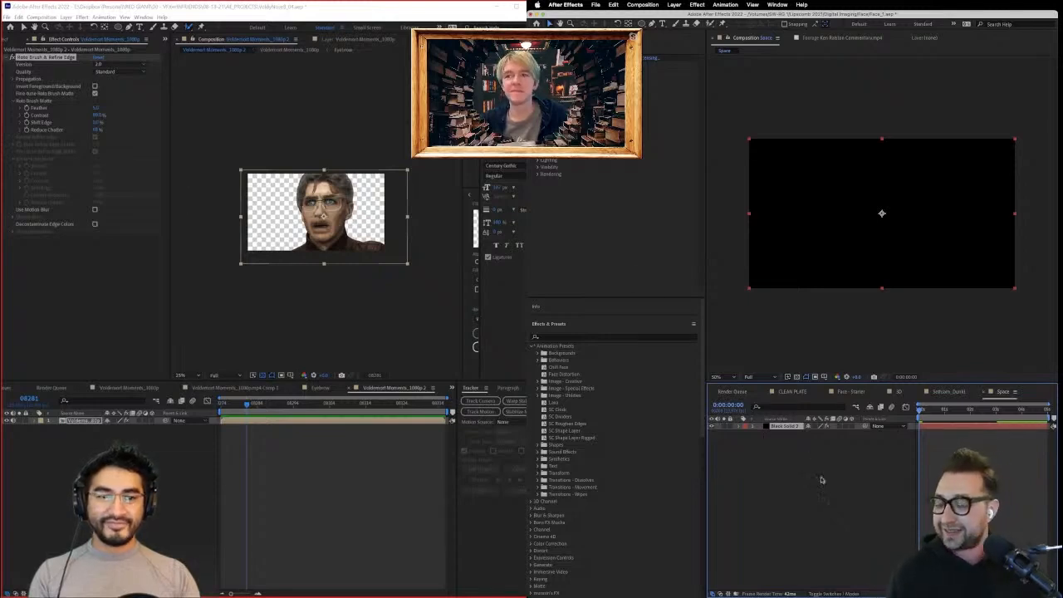
pyautogui.click(753, 378)
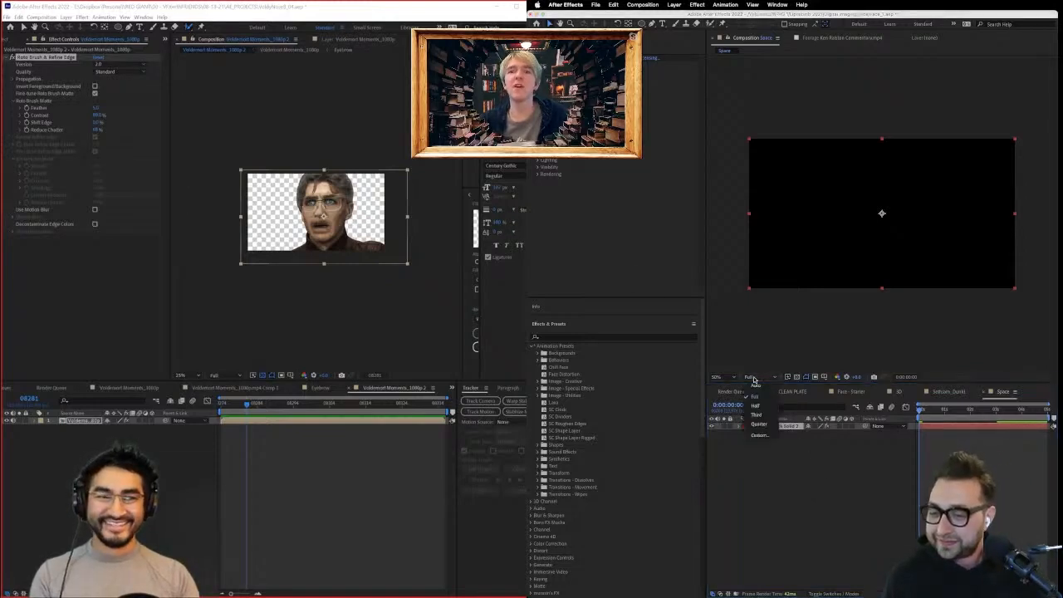
pyautogui.click(719, 379)
pyautogui.click(69, 284)
pyautogui.click(732, 395)
# Browse the 11-05-21 folders and import the Jeopardy game-show set JPG into the Voldemort project.
pyautogui.click(12, 41)
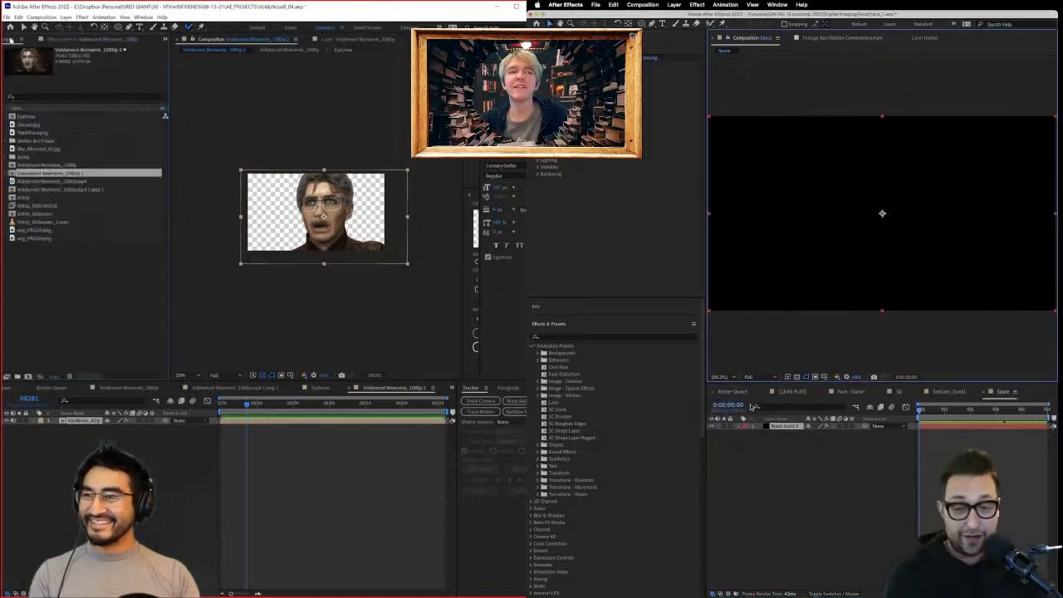
pyautogui.click(73, 256)
pyautogui.doubleClick(72, 257)
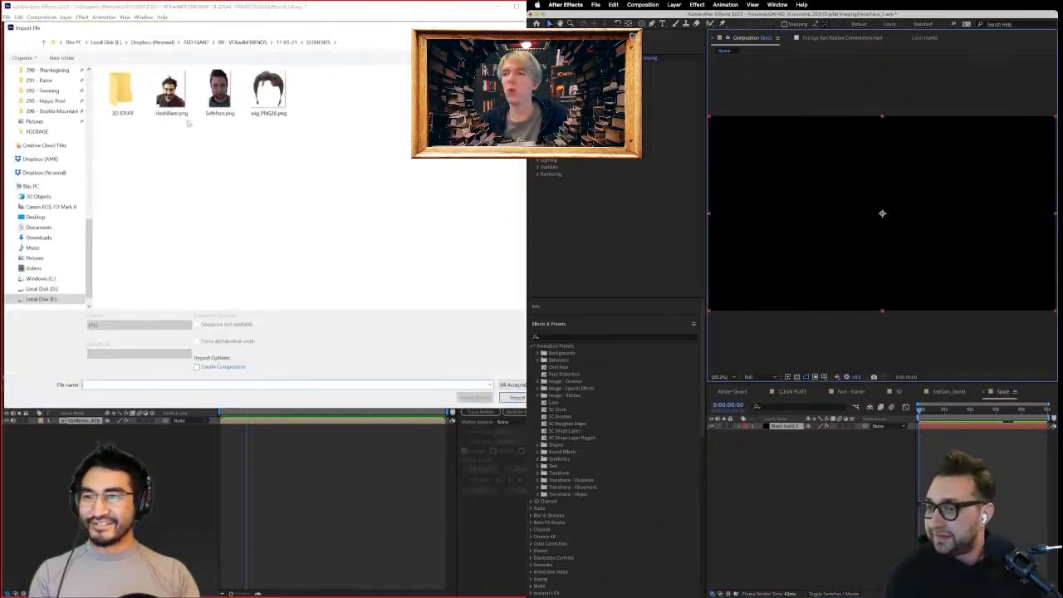
pyautogui.click(266, 43)
pyautogui.click(288, 45)
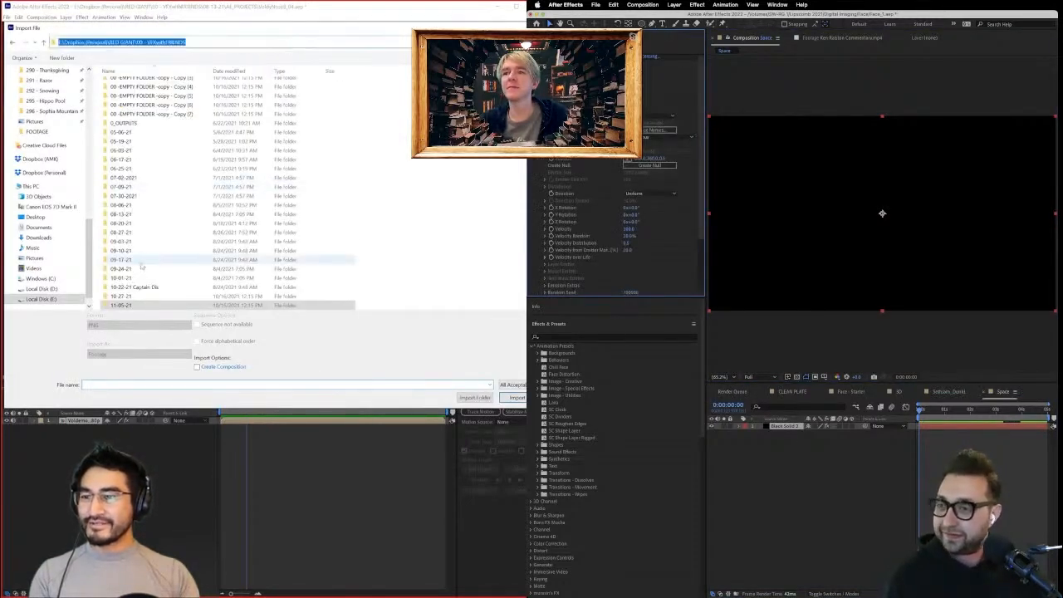
pyautogui.scroll(-3, 139, 263)
pyautogui.doubleClick(130, 224)
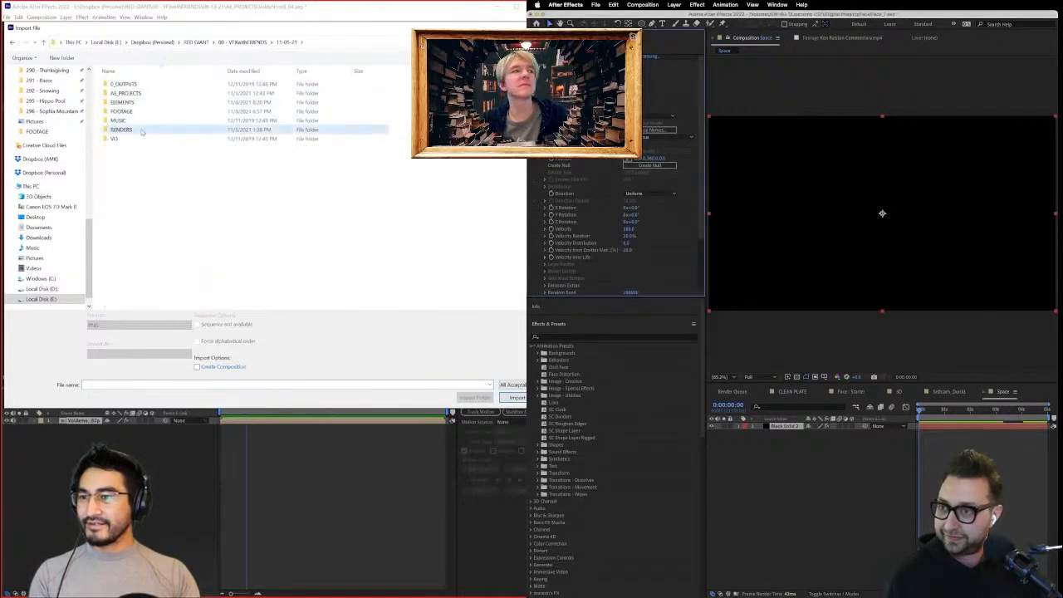
pyautogui.doubleClick(125, 102)
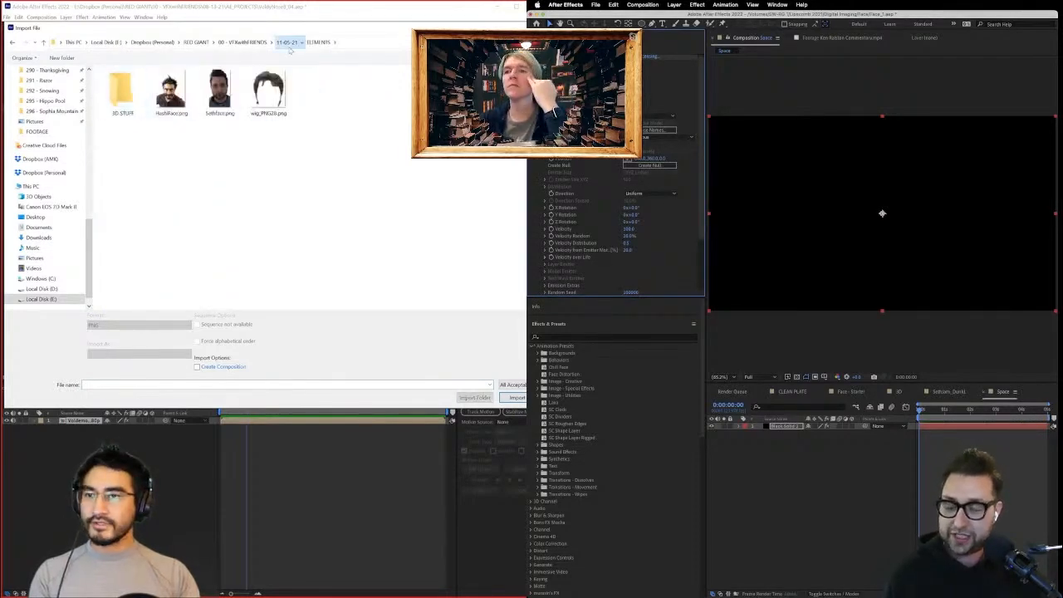
pyautogui.click(288, 41)
pyautogui.doubleClick(177, 111)
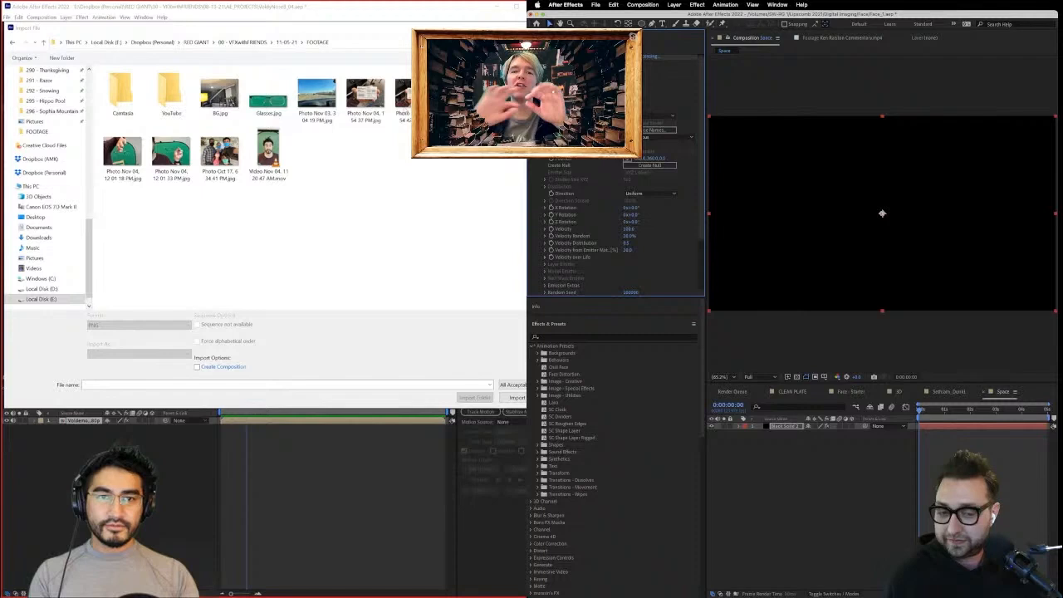
pyautogui.click(287, 41)
pyautogui.doubleClick(147, 131)
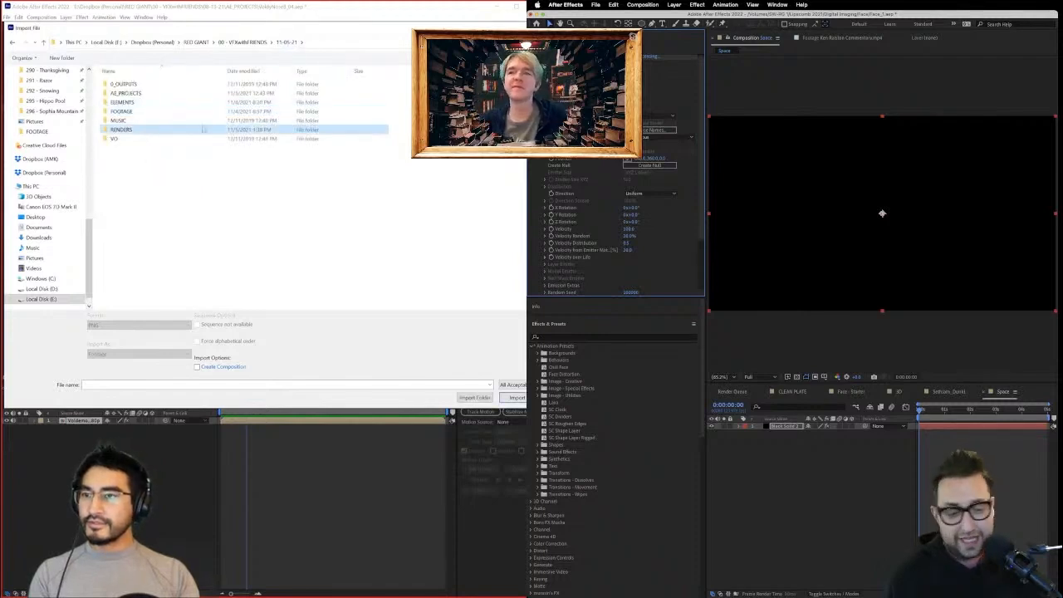
pyautogui.doubleClick(172, 98)
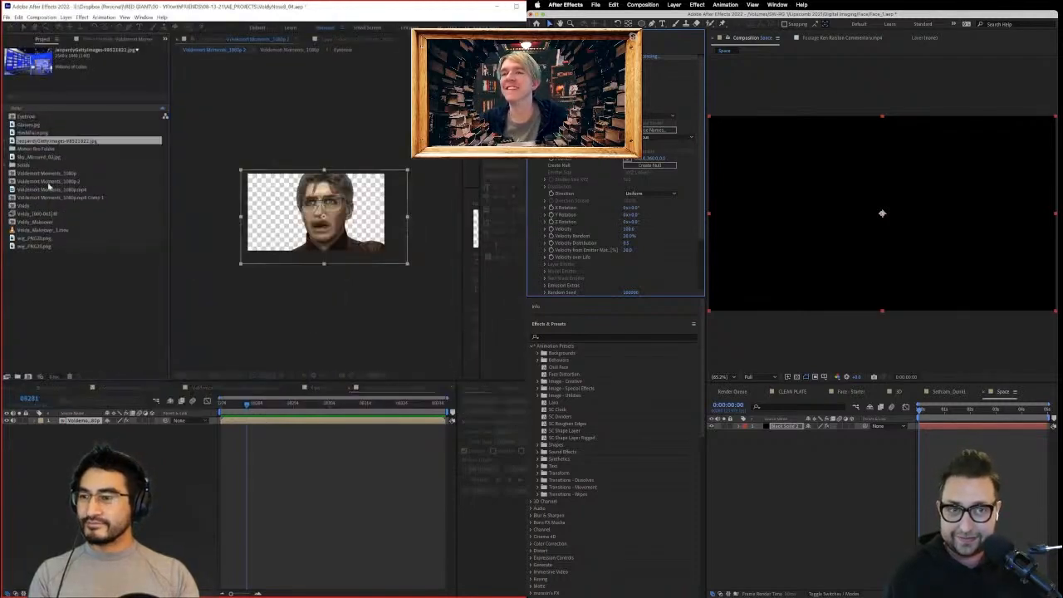
# Place the Jeopardy set image beneath the rotoscoped man's layer and shift it left behind his head.
pyautogui.moveTo(46, 142); pyautogui.dragTo(104, 437)
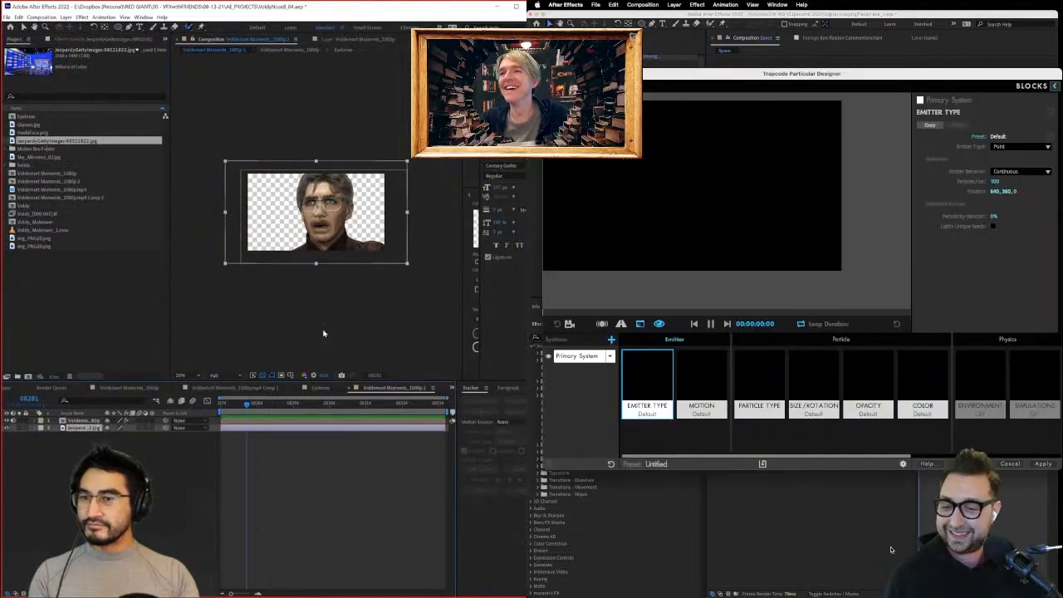
pyautogui.moveTo(860, 74)
pyautogui.mouseDown()
pyautogui.moveTo(848, 76)
pyautogui.moveTo(869, 76)
pyautogui.mouseUp()
pyautogui.scroll(2, 368, 273)
pyautogui.moveTo(404, 255); pyautogui.dragTo(360, 262)
# Try the Starfield preset from the Nature group on the Particular system in the Designer.
pyautogui.click(573, 85)
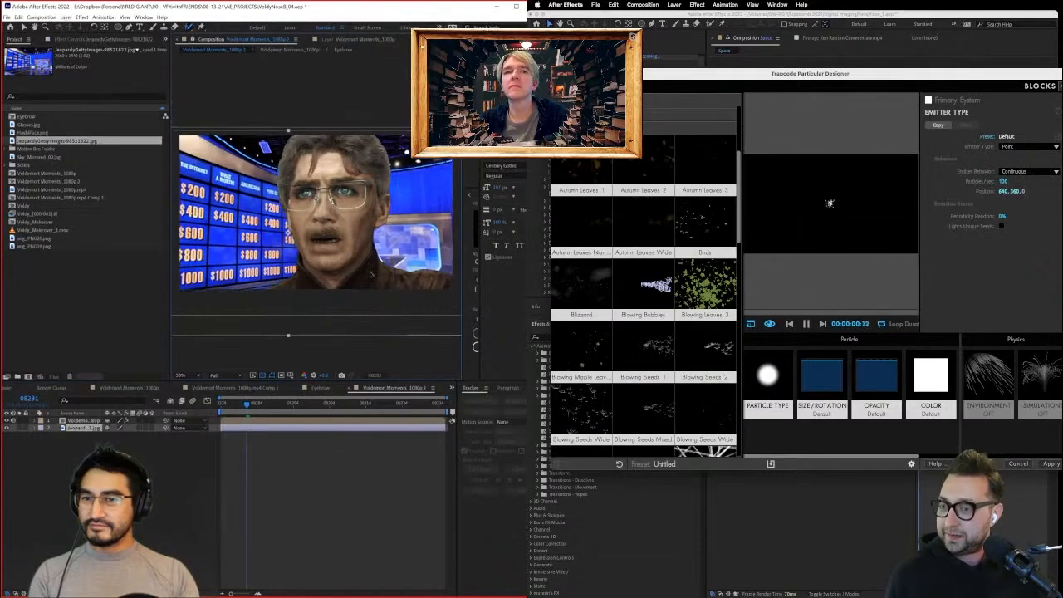
pyautogui.scroll(-5, 598, 208)
pyautogui.scroll(-10, 643, 283)
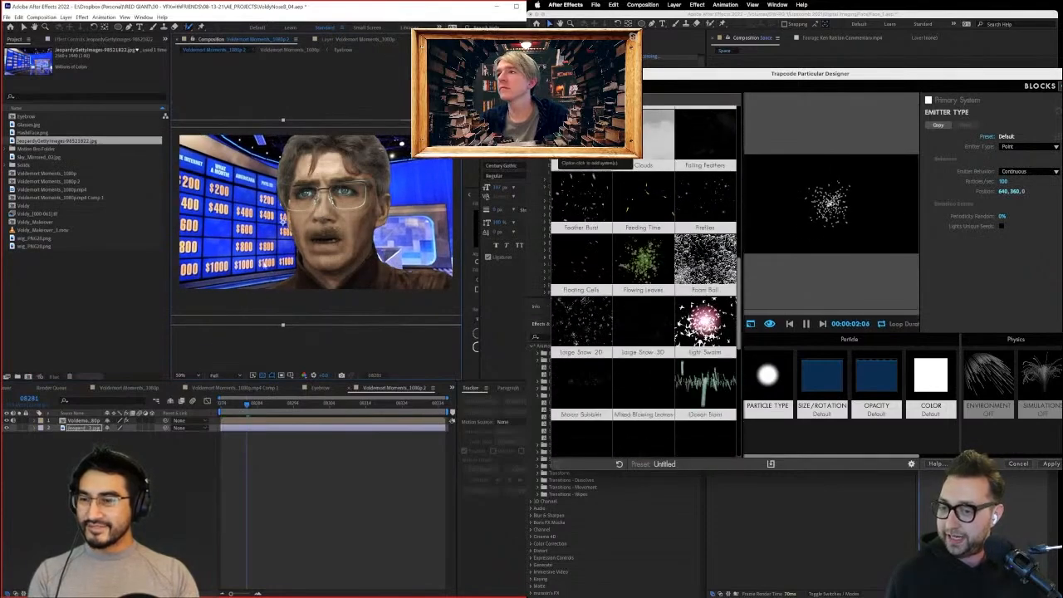
pyautogui.click(65, 18)
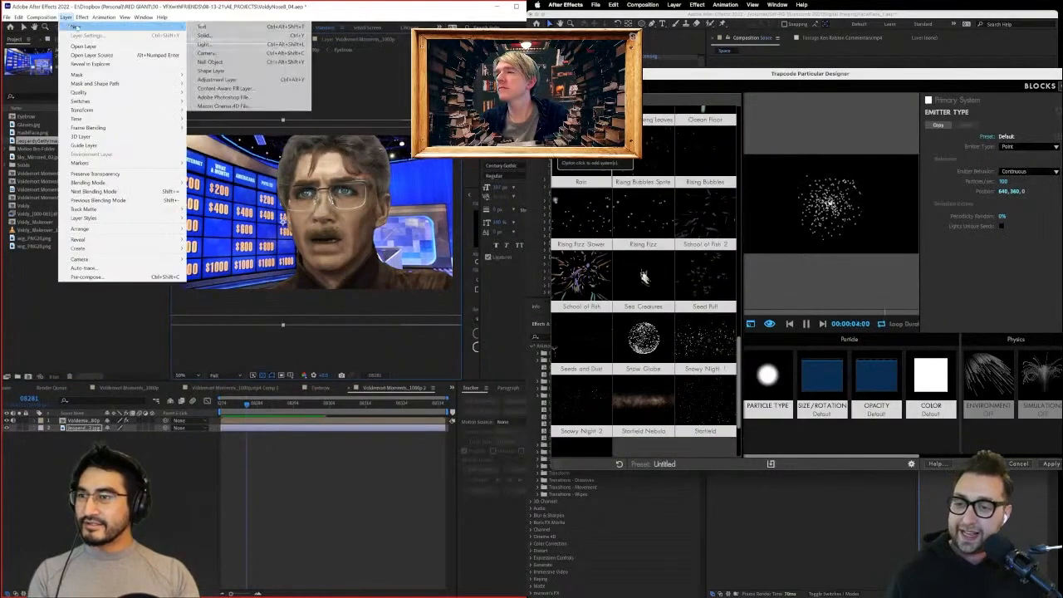
pyautogui.scroll(-2, 644, 283)
pyautogui.click(162, 17)
pyautogui.scroll(-1, 644, 249)
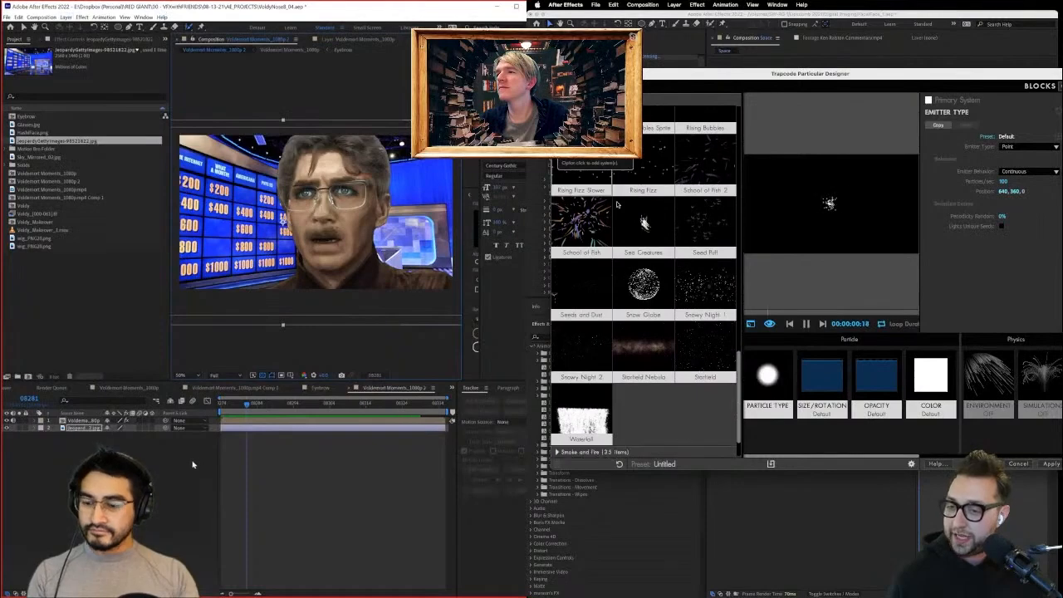
pyautogui.click(696, 338)
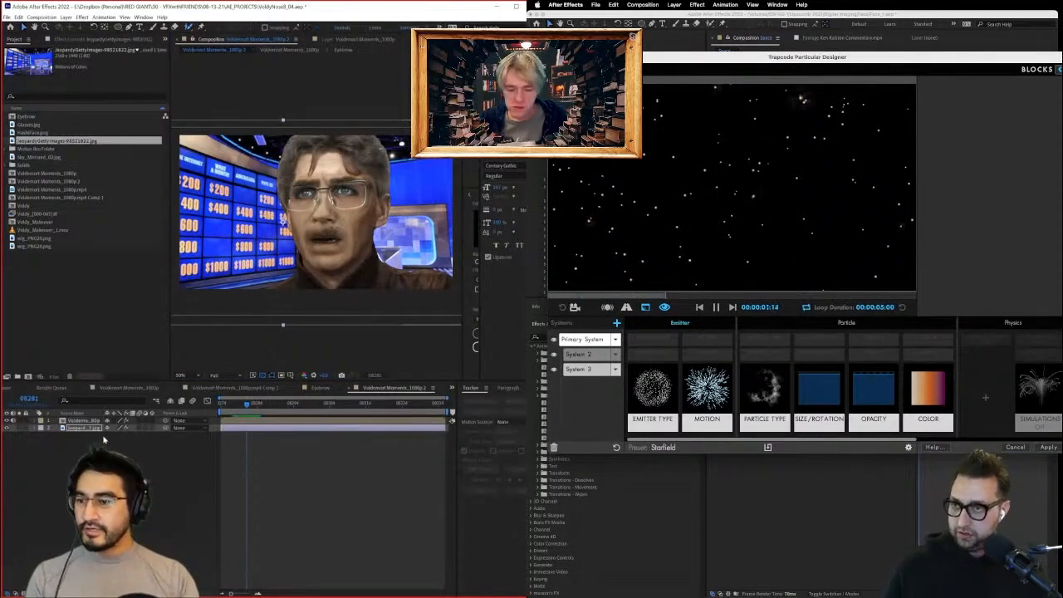
# Apply the RG VFX Supercomp effect to both the rotoscoped man's layer and the Jeopardy background layer.
pyautogui.click(558, 70)
pyautogui.keyDown('shift'); pyautogui.click(84, 421); pyautogui.keyUp('shift')
pyautogui.scroll(-2, 645, 337)
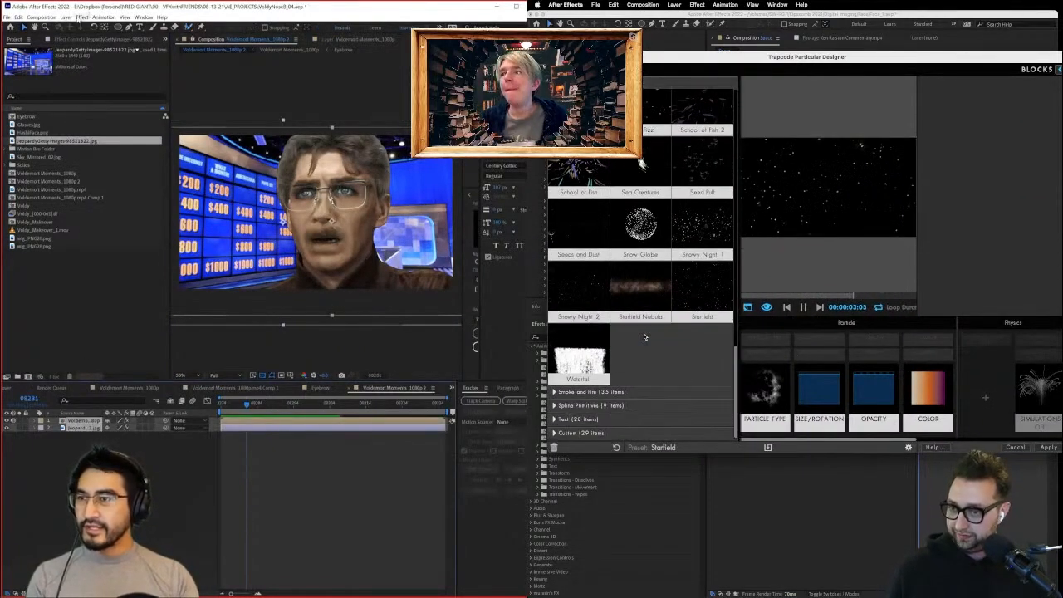
pyautogui.rightClick(95, 421)
pyautogui.scroll(5, 553, 391)
pyautogui.scroll(2, 552, 390)
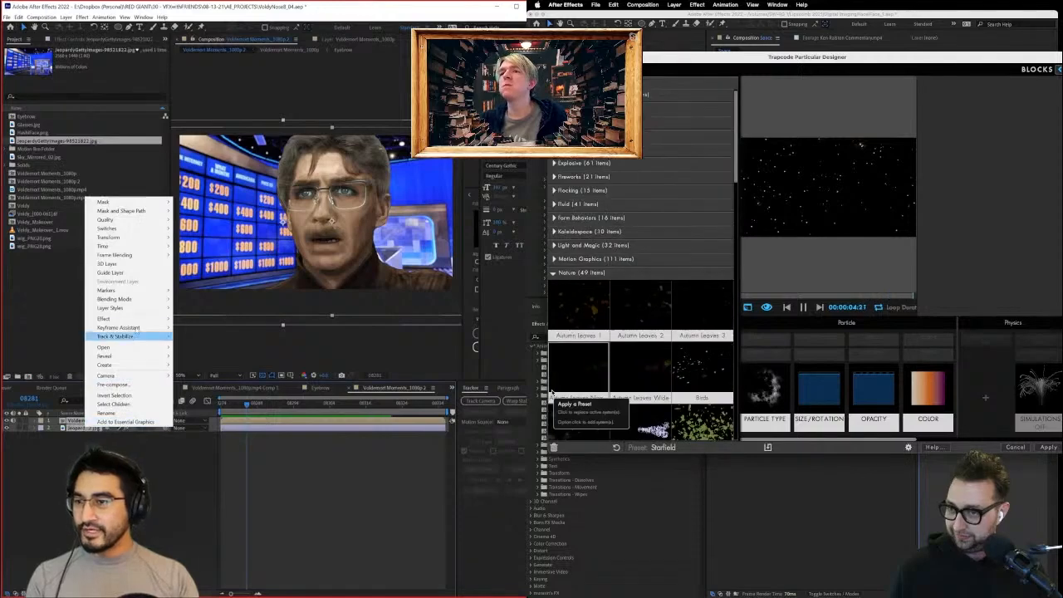
pyautogui.moveTo(103, 318)
pyautogui.moveTo(255, 550)
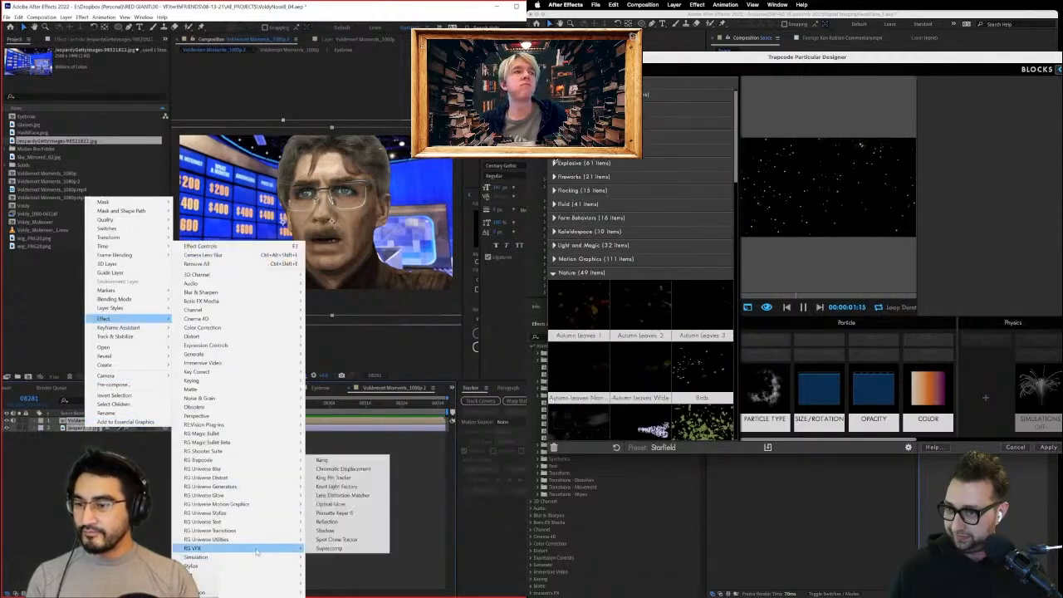
pyautogui.click(334, 549)
pyautogui.click(555, 69)
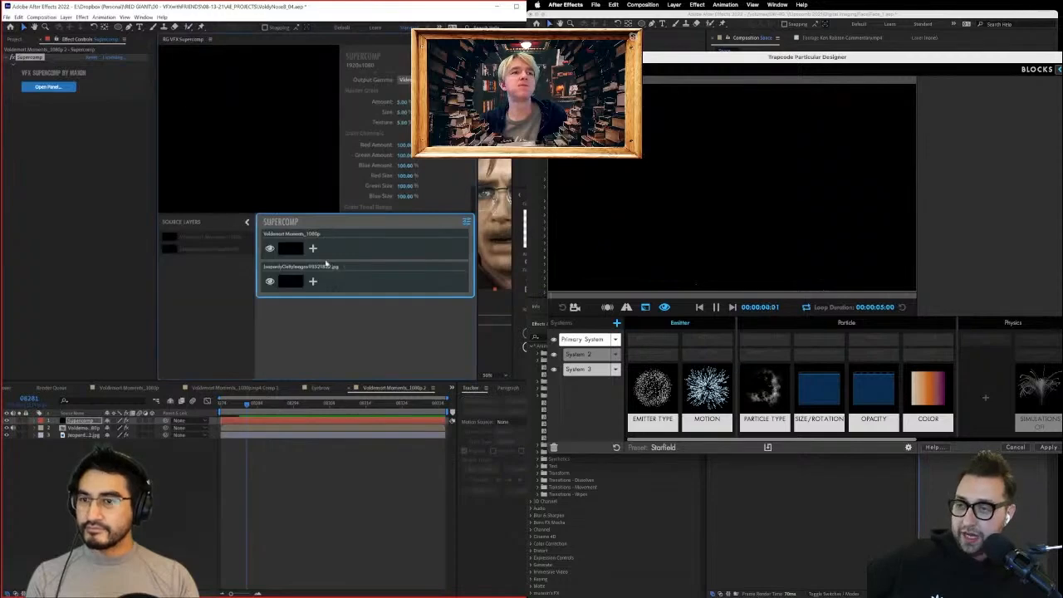
pyautogui.click(555, 69)
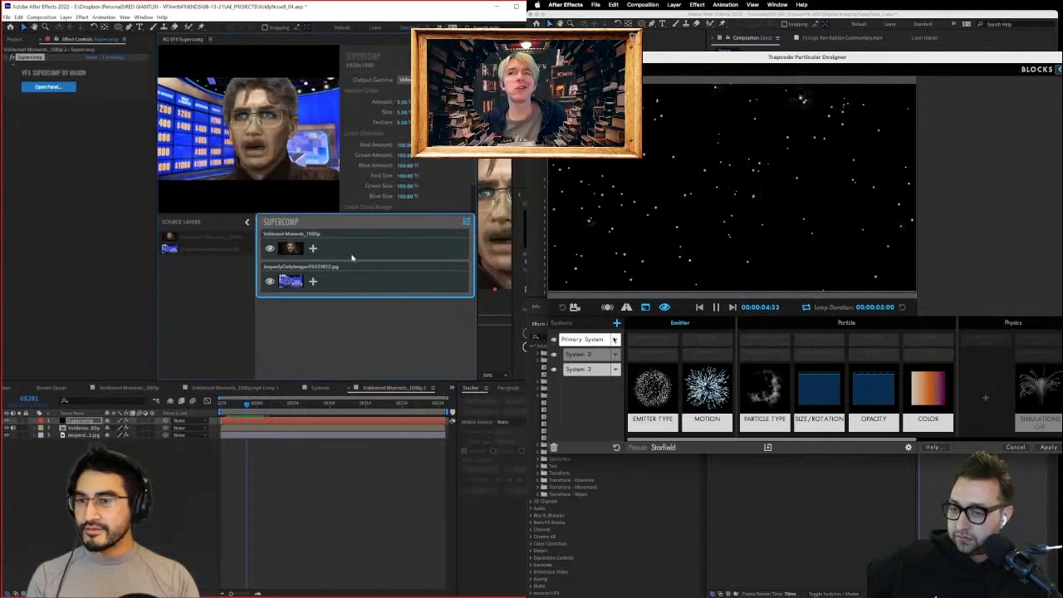
# Add a Color Correction effect to the man's layer in the Supercomp.
pyautogui.click(354, 256)
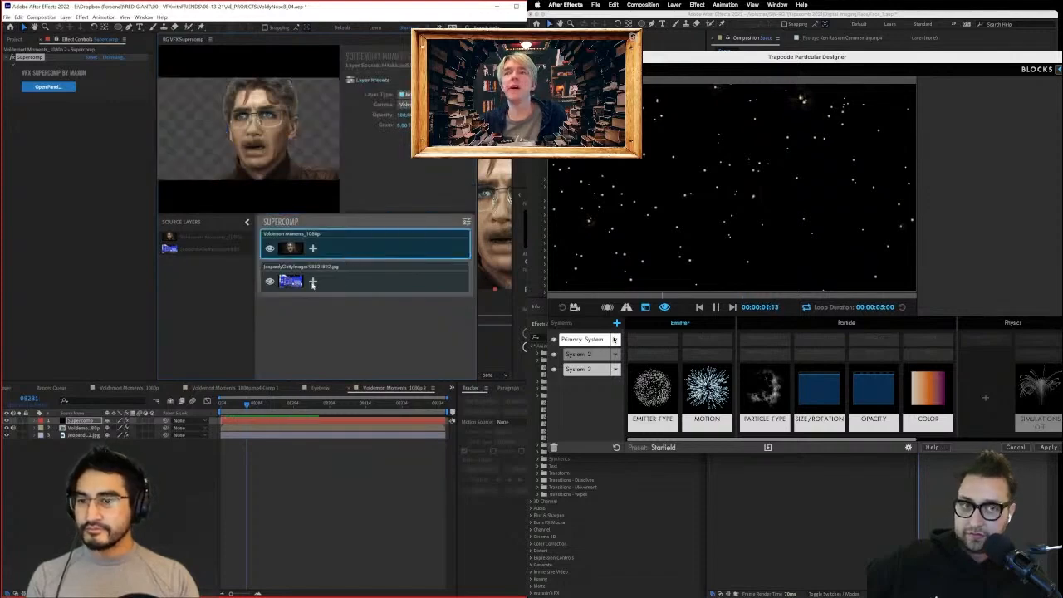
pyautogui.click(312, 283)
pyautogui.click(314, 248)
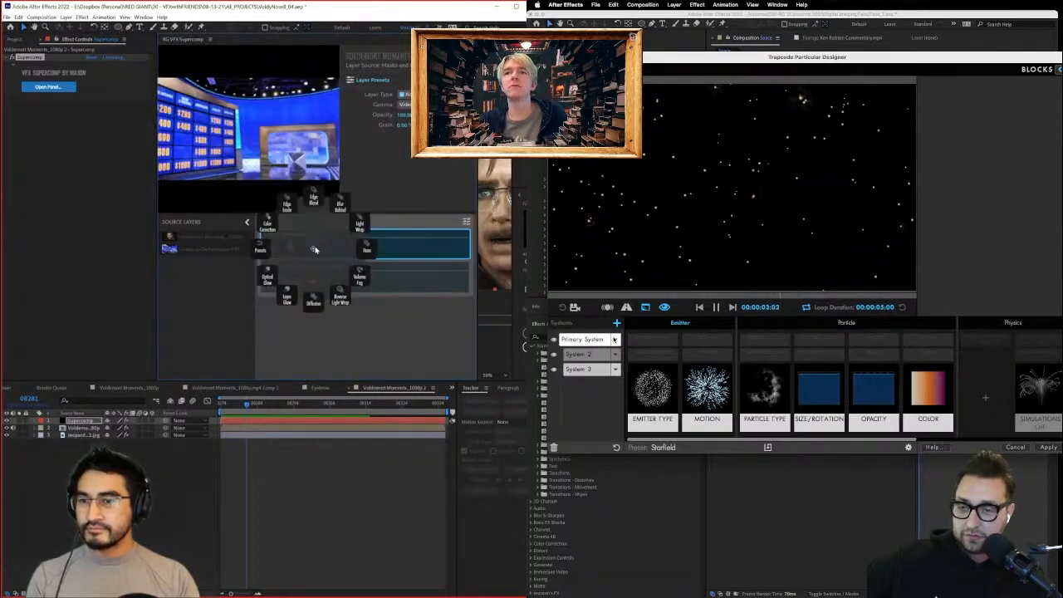
pyautogui.click(268, 222)
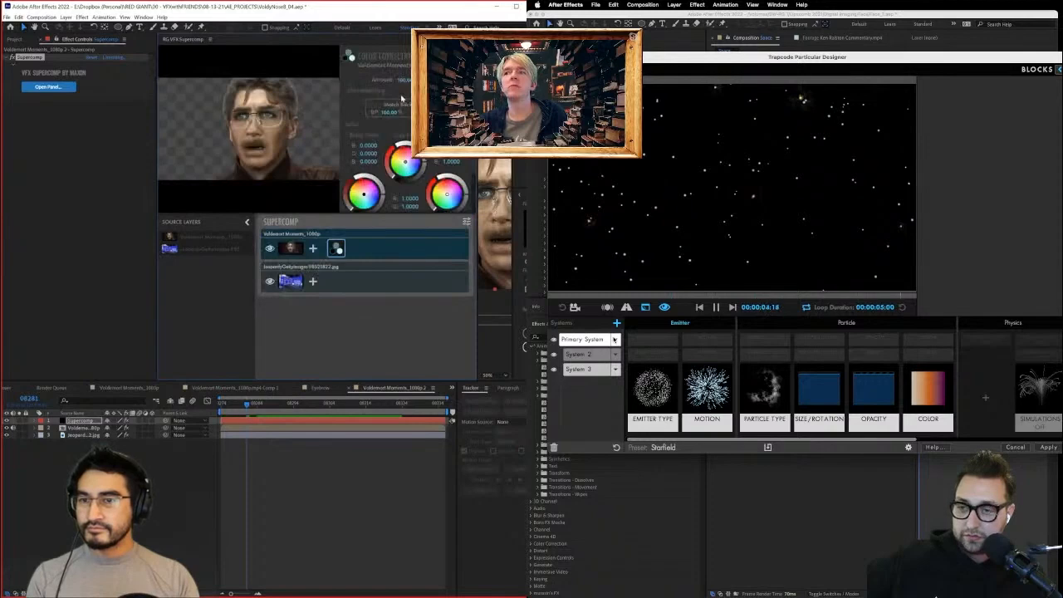
pyautogui.click(376, 243)
# Reset the Particular system to its defaults and add a Light Wrap effect to the man's Supercomp layer.
pyautogui.click(343, 282)
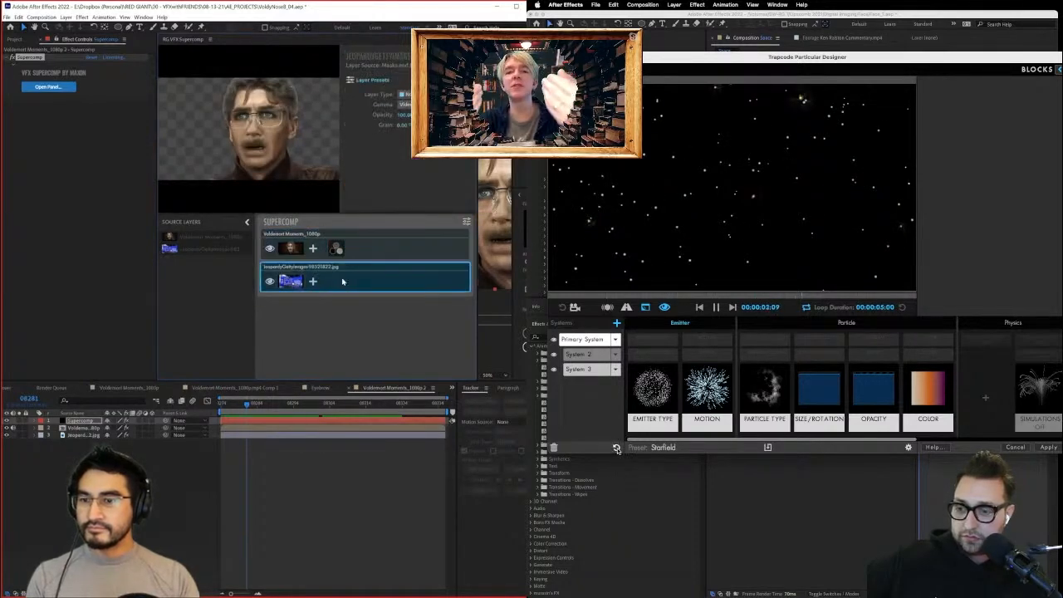
pyautogui.click(368, 248)
pyautogui.click(616, 447)
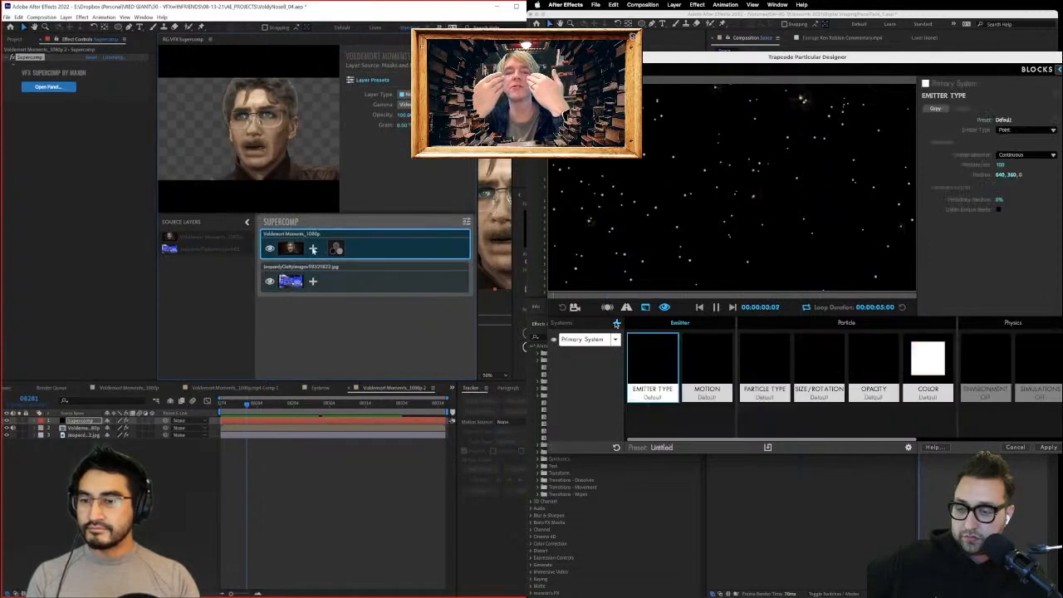
pyautogui.click(315, 249)
pyautogui.click(361, 227)
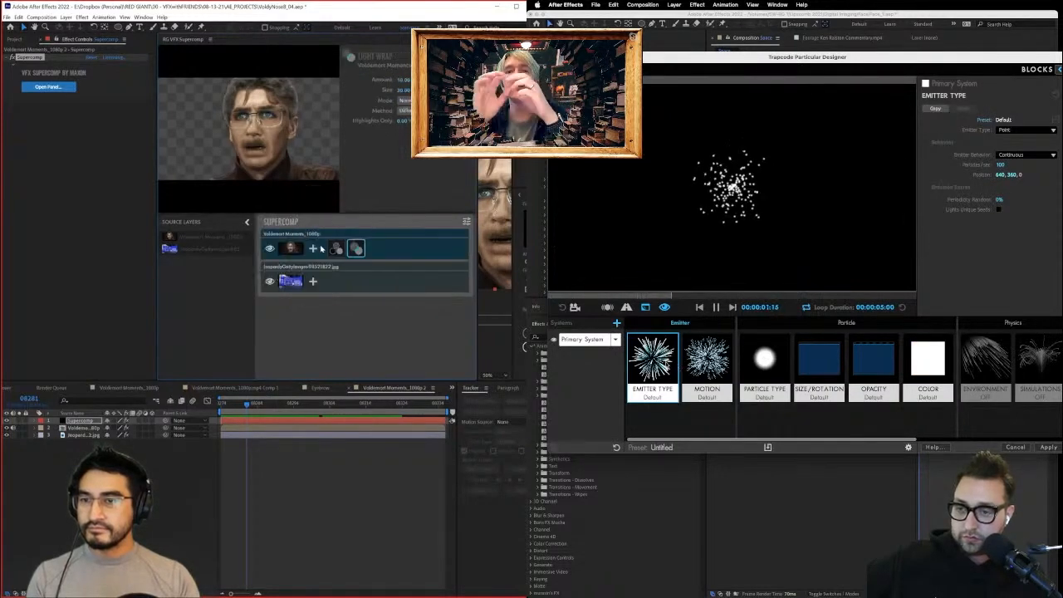
# Add a Haze effect with a Shadow Amount of about 24 to the man's Supercomp layer, and close the Supercomp panel.
pyautogui.click(313, 248)
pyautogui.click(351, 249)
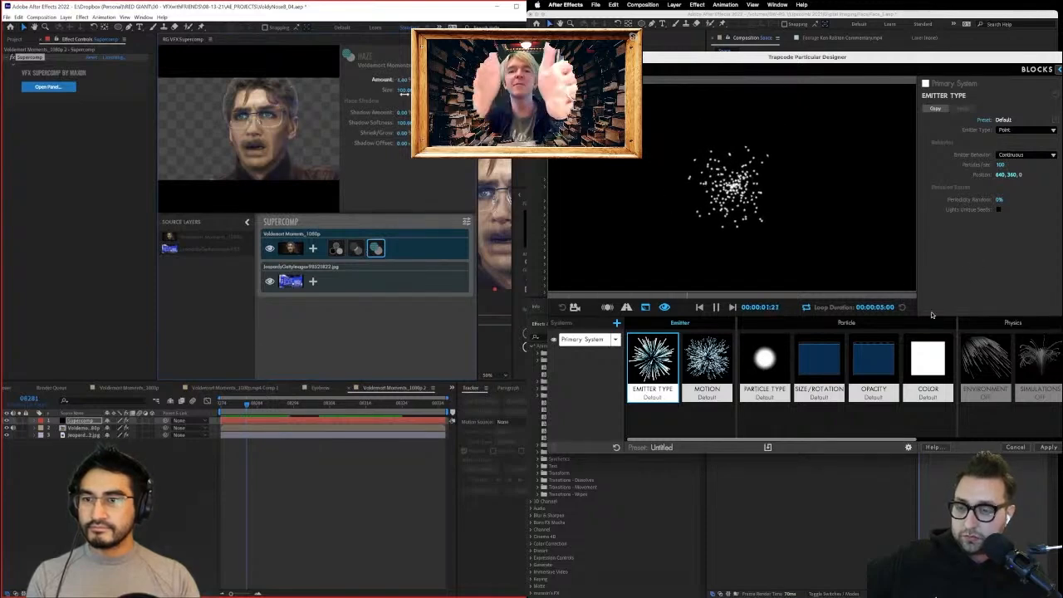
pyautogui.moveTo(402, 112); pyautogui.dragTo(427, 112)
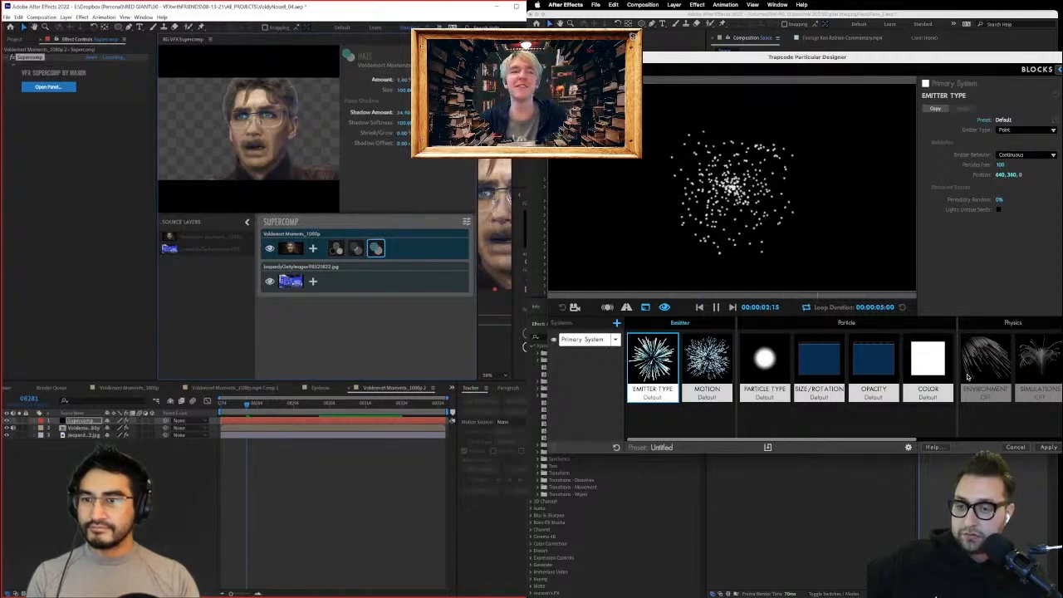
pyautogui.click(355, 248)
pyautogui.hscroll(3, 966, 377)
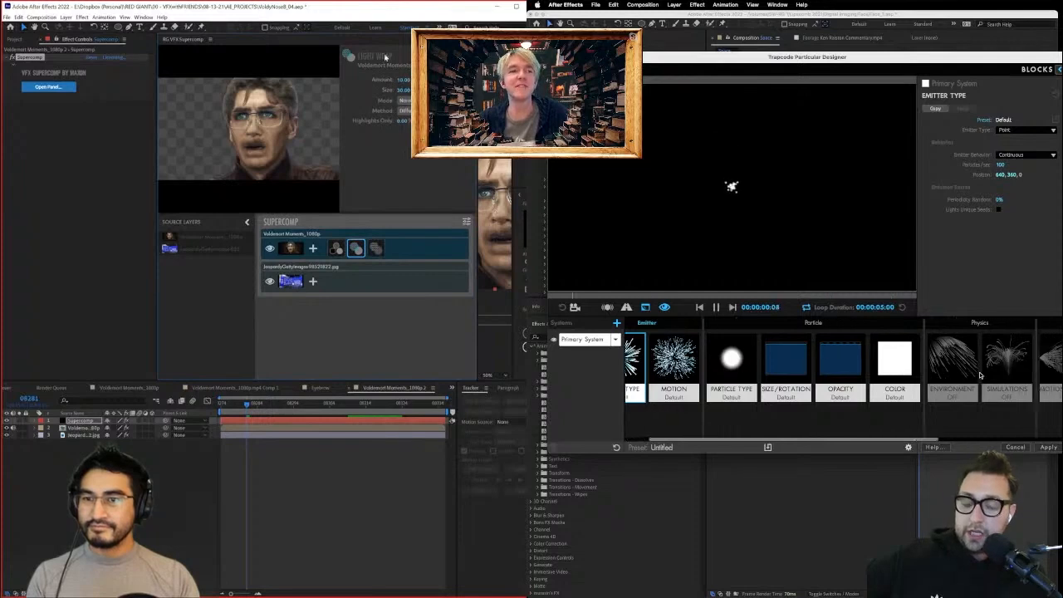
pyautogui.rightClick(182, 39)
pyautogui.click(189, 46)
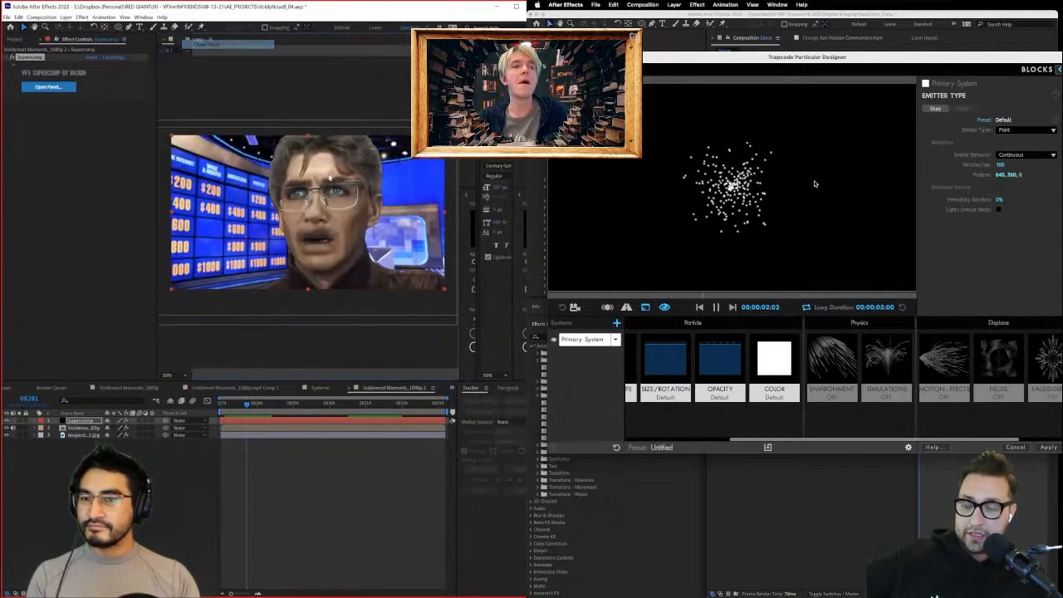
# Apply the Matte Choker effect to the rotoscoped man's layer and open the Particular system's Motion settings.
pyautogui.click(84, 429)
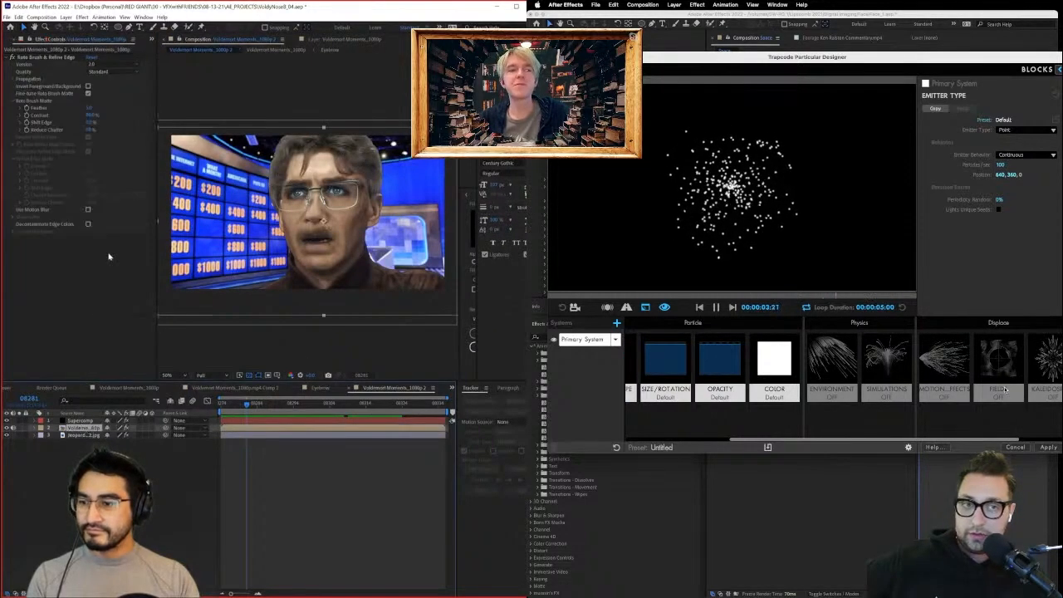
pyautogui.hotkey('ctrl', 'space')
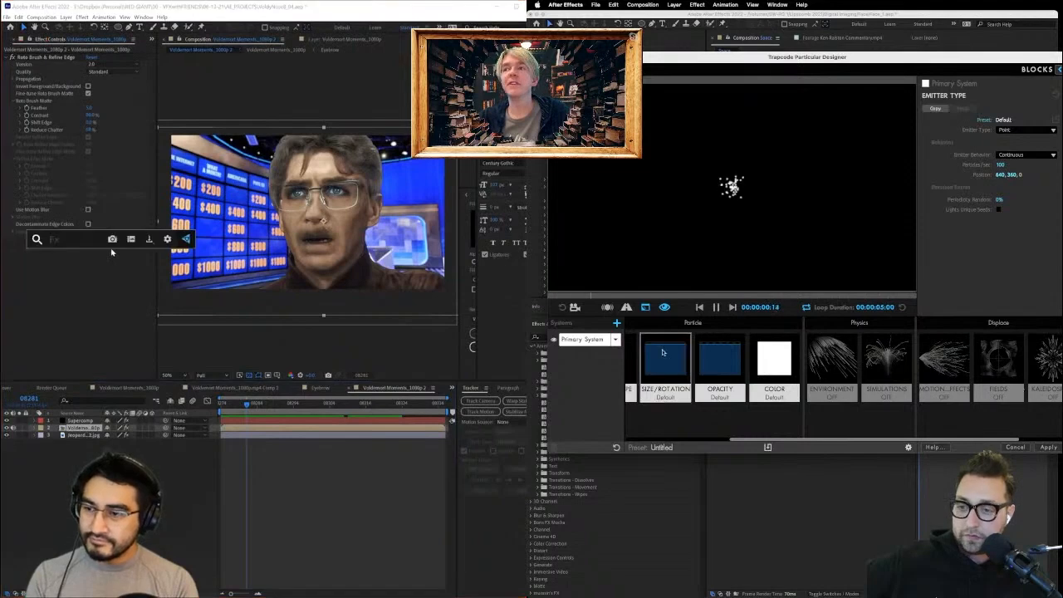
pyautogui.hscroll(-3, 831, 374)
pyautogui.write('matte')
pyautogui.press('Return')
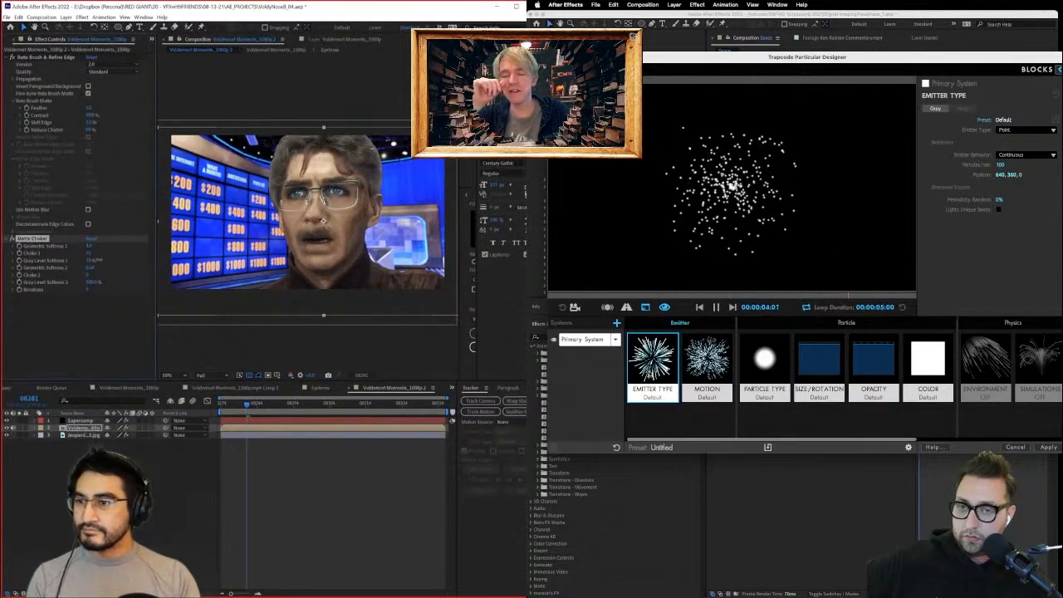
pyautogui.click(707, 366)
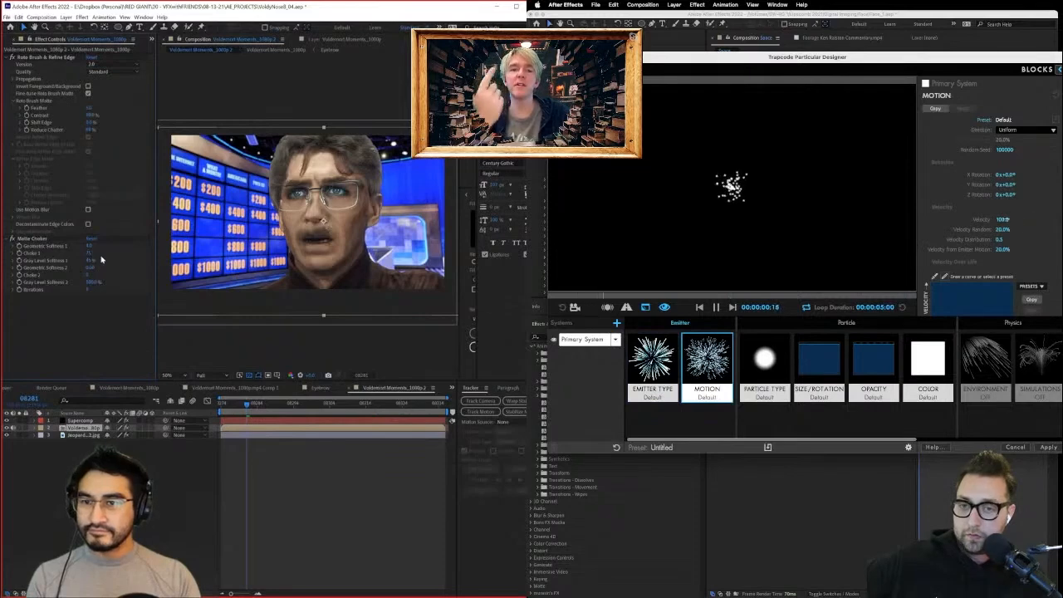
# Raise the Particular system's velocity to about 520 and adjust Geometric Softness 1 in the man's Matte Choker.
pyautogui.moveTo(1002, 220); pyautogui.dragTo(1051, 219)
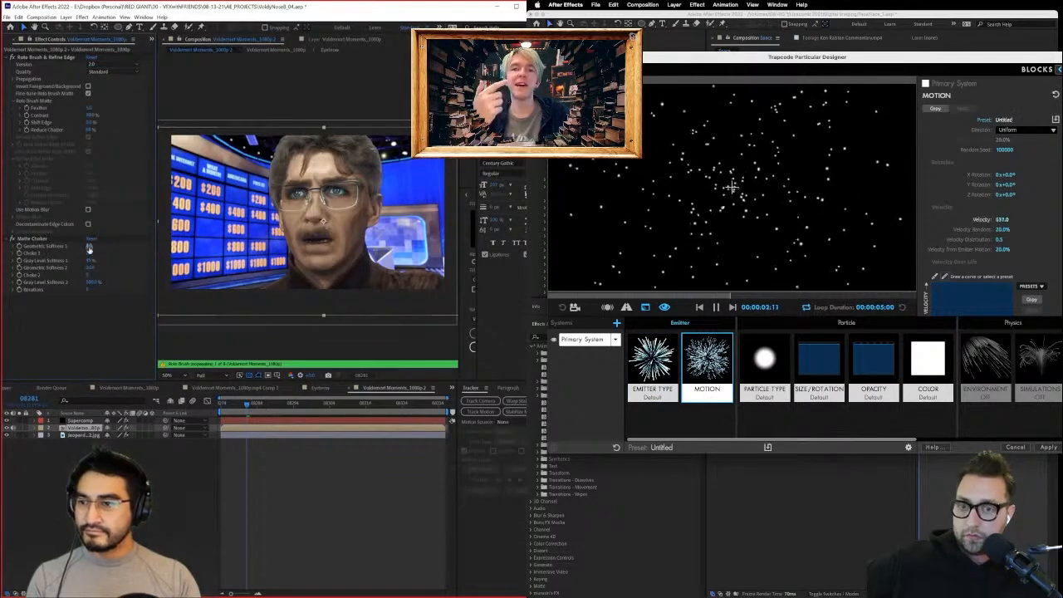
pyautogui.moveTo(89, 246); pyautogui.dragTo(99, 246)
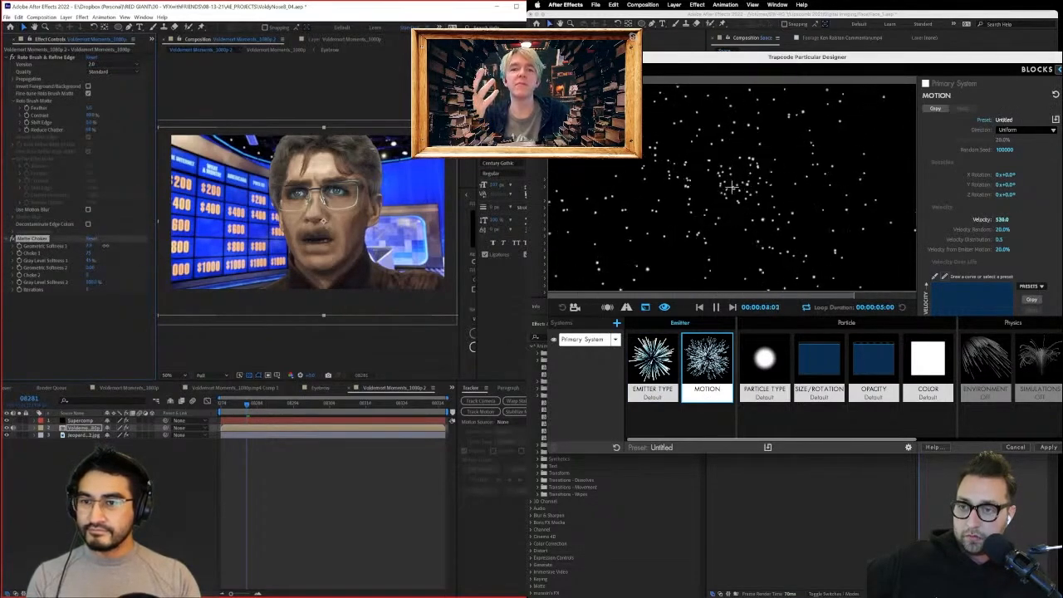
# Try a higher Particles/sec rate of about 700 or more on the point emitter, and undo the change.
pyautogui.click(661, 371)
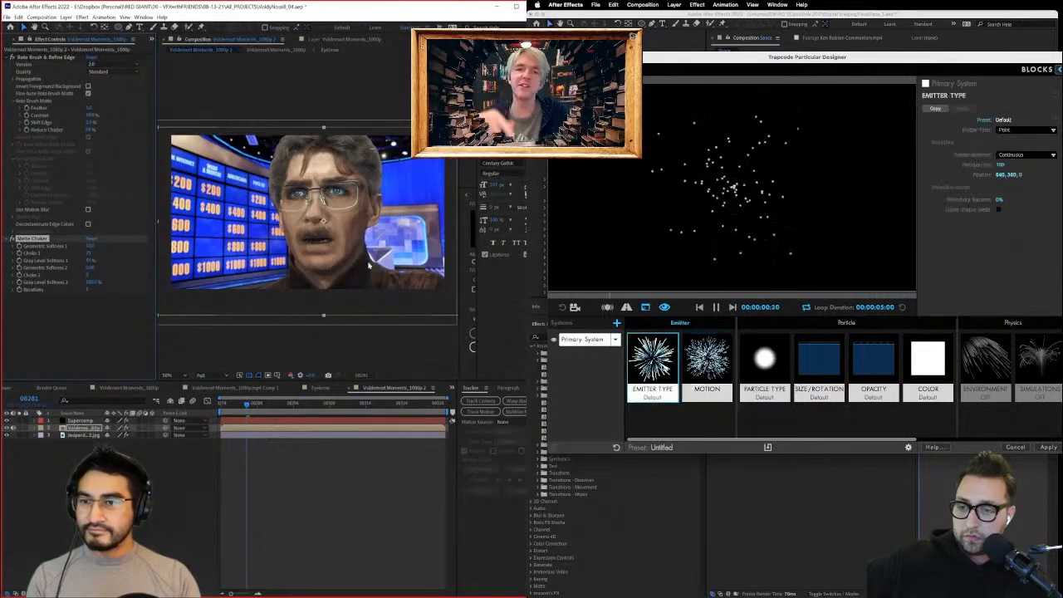
pyautogui.scroll(1, 367, 261)
pyautogui.scroll(-1, 367, 261)
pyautogui.moveTo(1001, 165); pyautogui.dragTo(1059, 165)
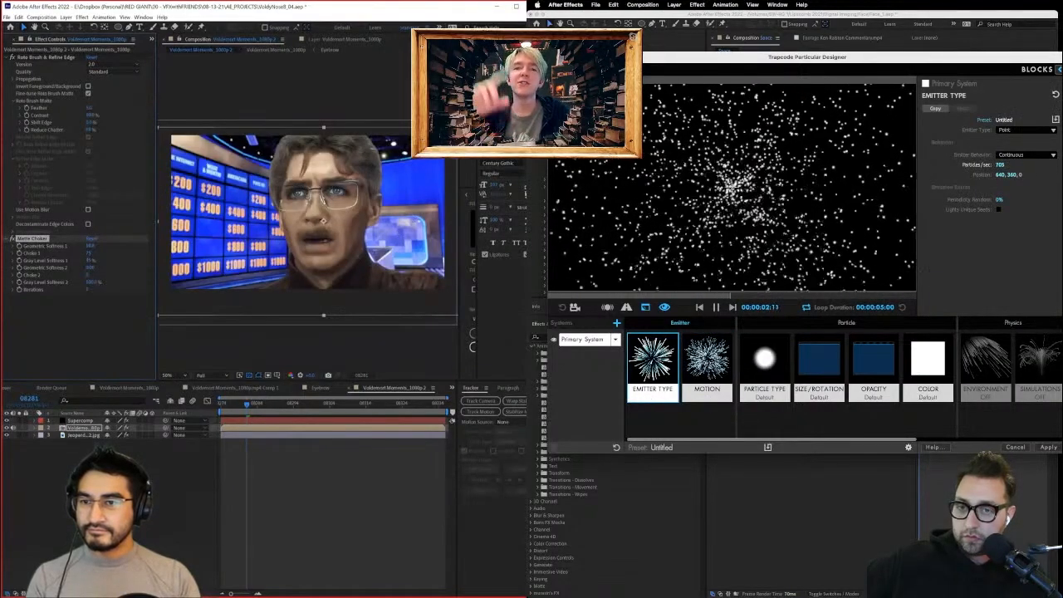
pyautogui.press('w')
pyautogui.press('super+z')
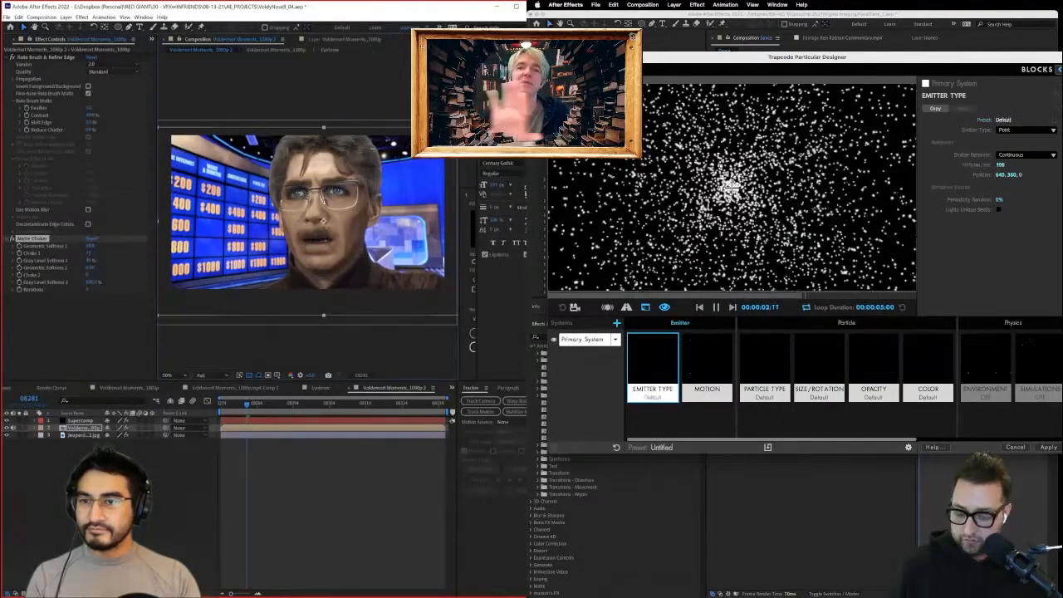
pyautogui.hotkey('ctrl', 'z')
# Set the particle emitter's Z position to about 1354 and its Emitter Type to Box.
pyautogui.moveTo(1020, 175); pyautogui.dragTo(1061, 175)
pyautogui.click(88, 436)
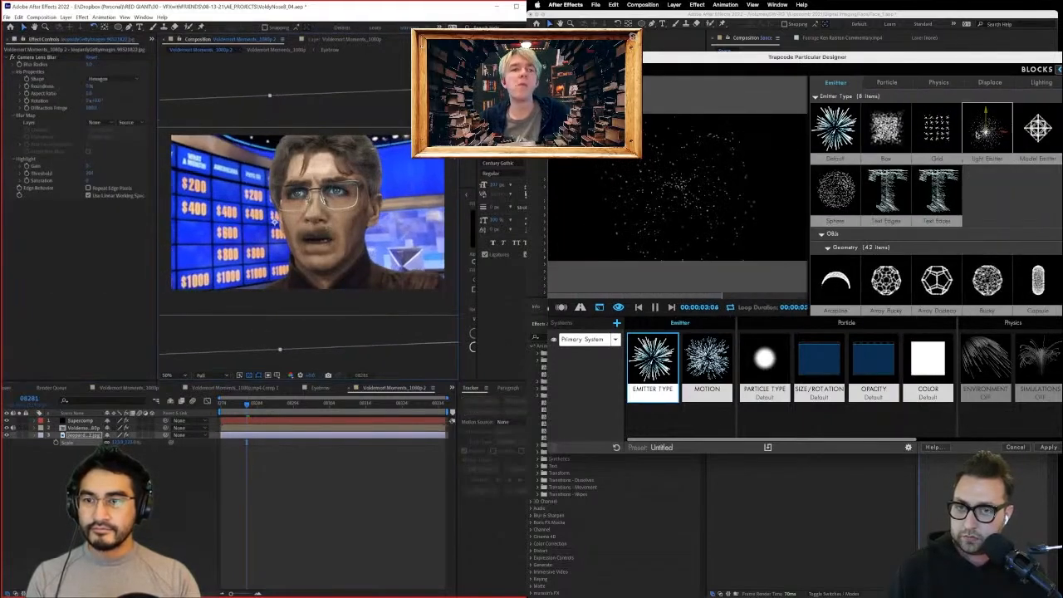
pyautogui.click(1005, 131)
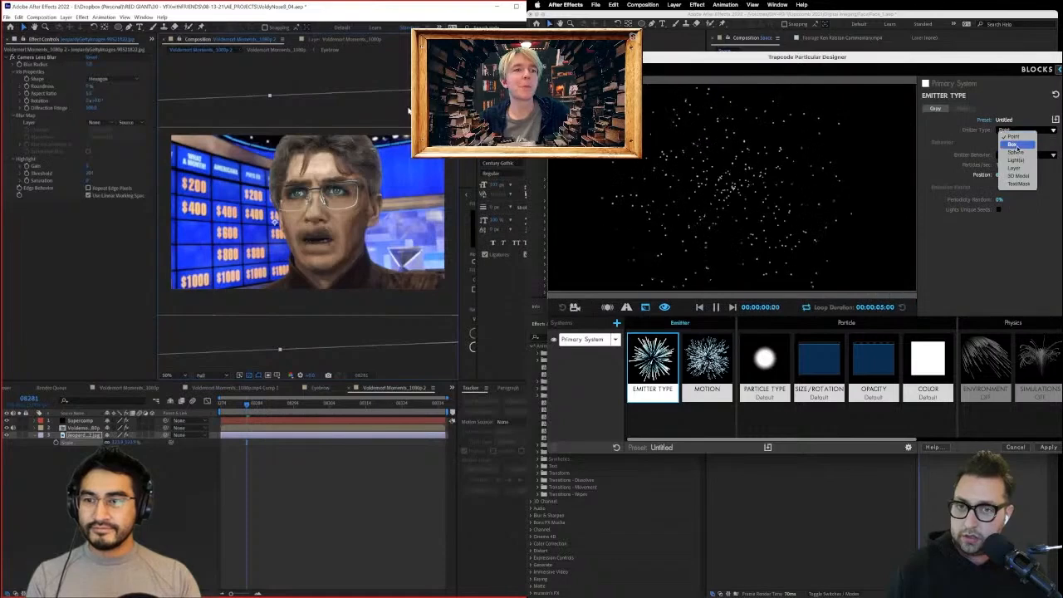
pyautogui.click(1014, 144)
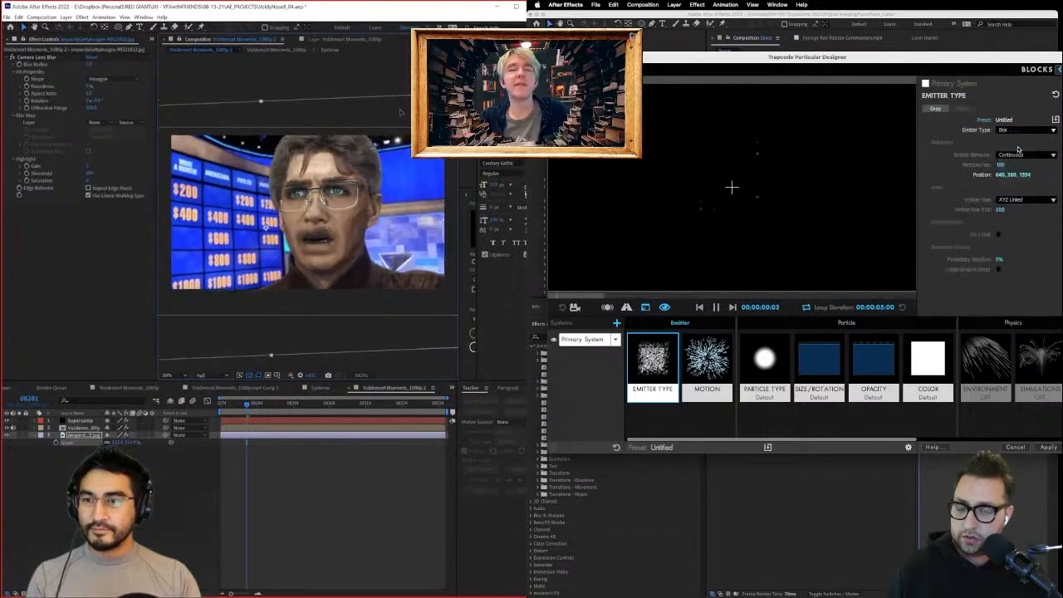
# Set the particle motion Direction to Outwards and browse the effects available for the rotoscoped man's layer.
pyautogui.click(83, 427)
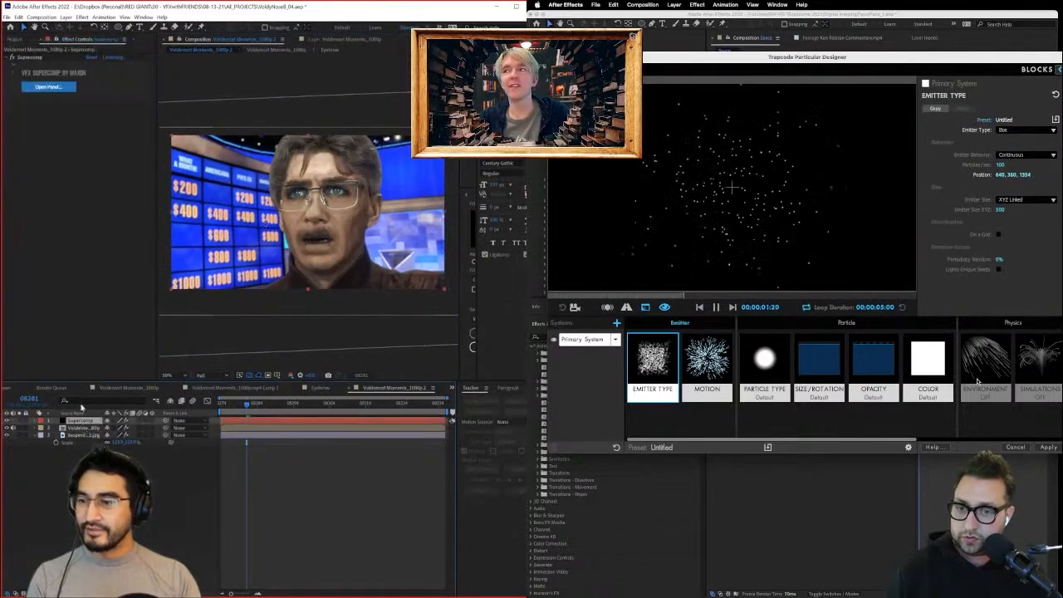
pyautogui.rightClick(67, 334)
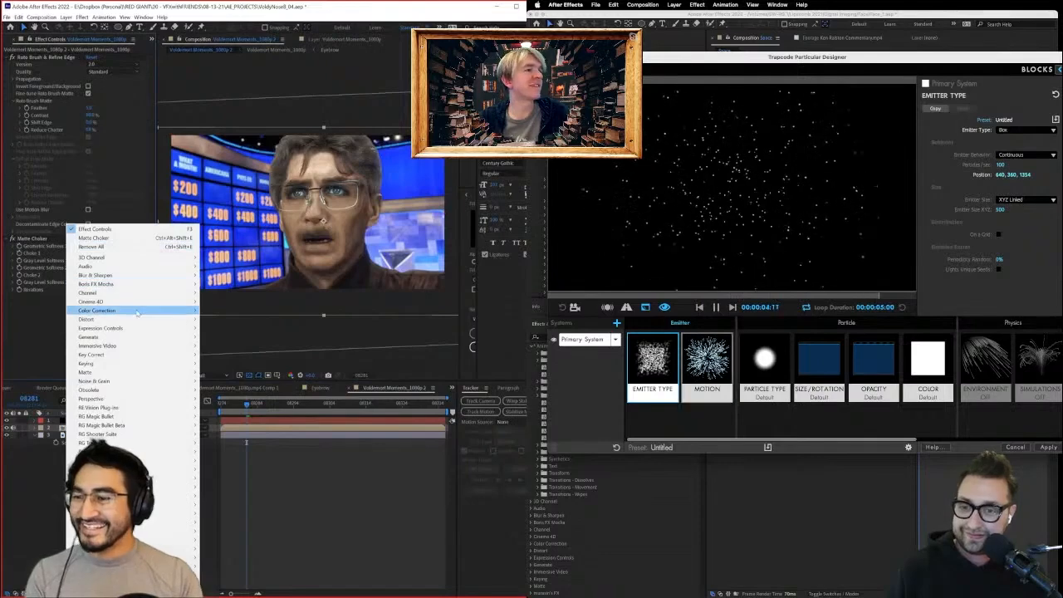
pyautogui.click(707, 365)
pyautogui.click(1028, 130)
pyautogui.moveTo(144, 320)
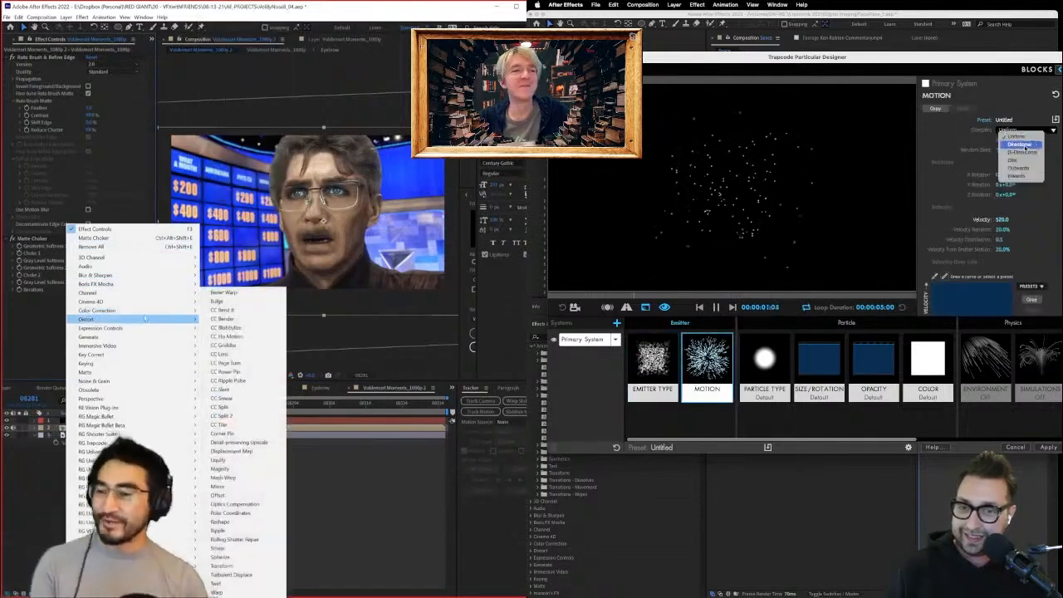
pyautogui.click(1018, 167)
pyautogui.moveTo(191, 310)
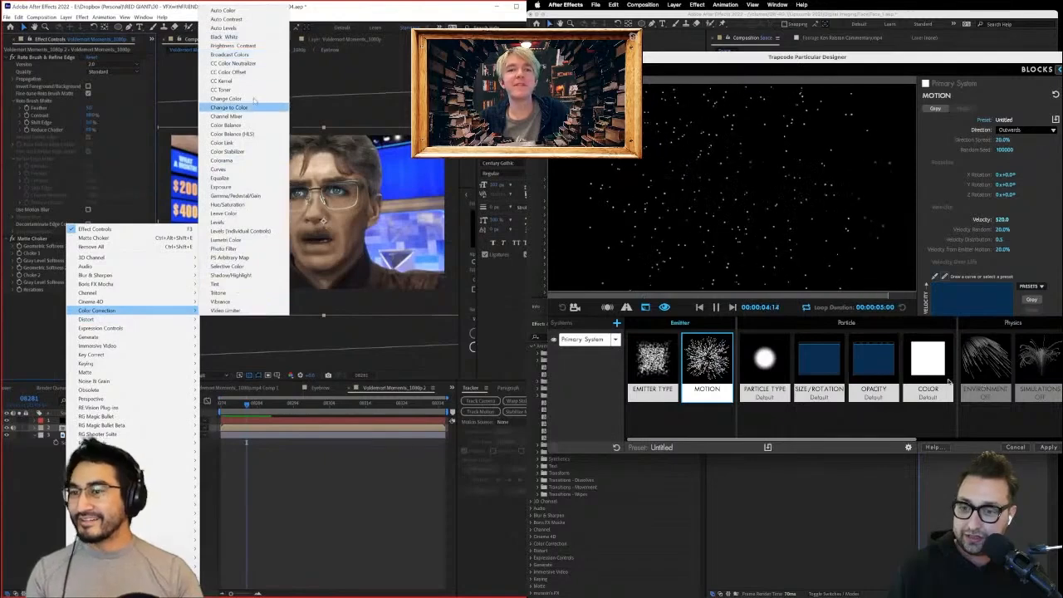
# Apply the preset curve that rises steadily from start to end to the particles' Size over Life.
pyautogui.click(819, 365)
pyautogui.moveTo(99, 328)
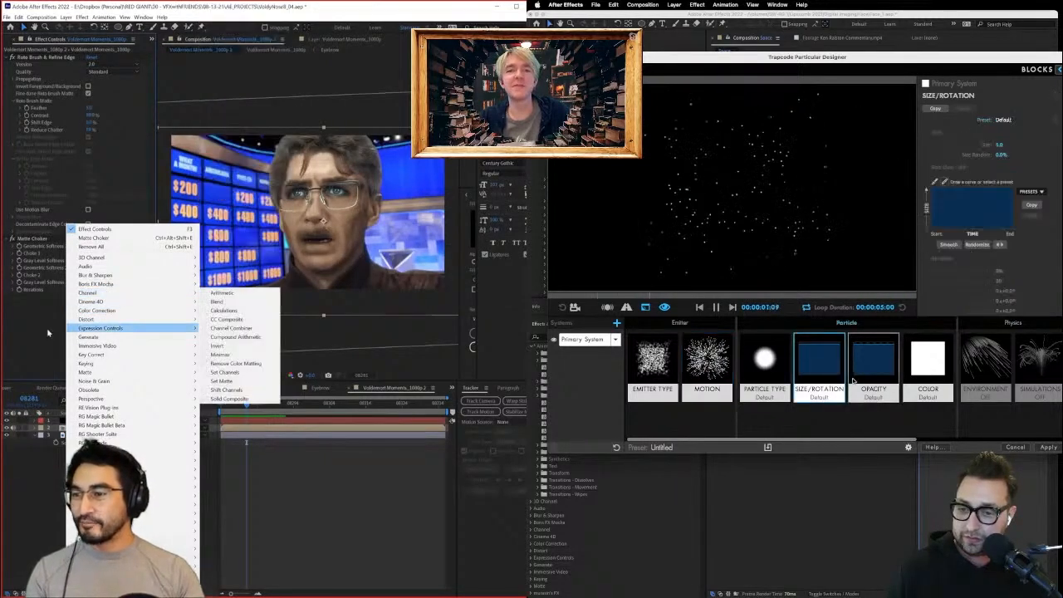
pyautogui.click(1030, 192)
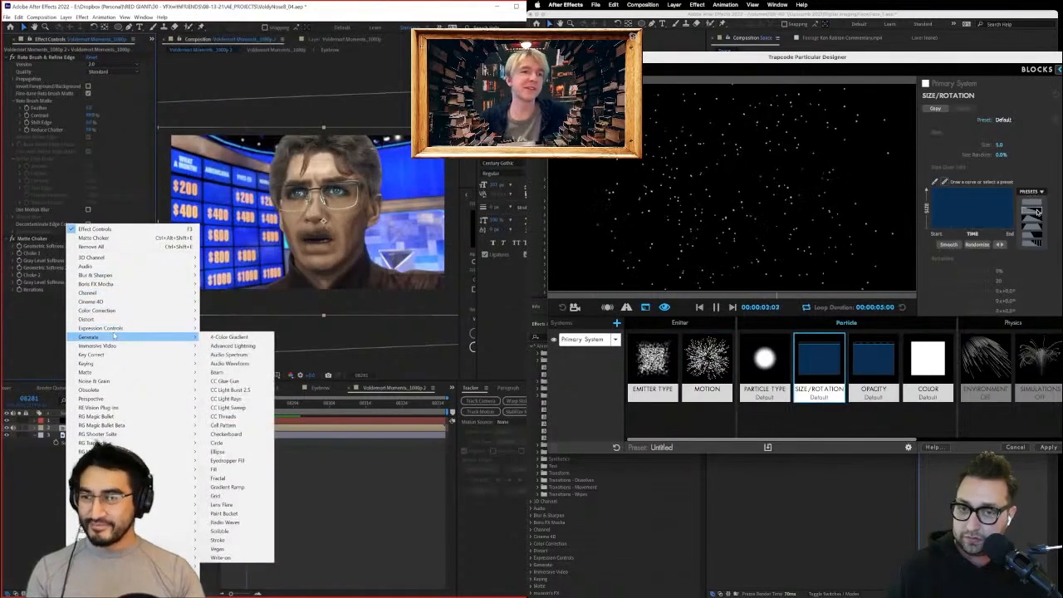
pyautogui.click(1033, 212)
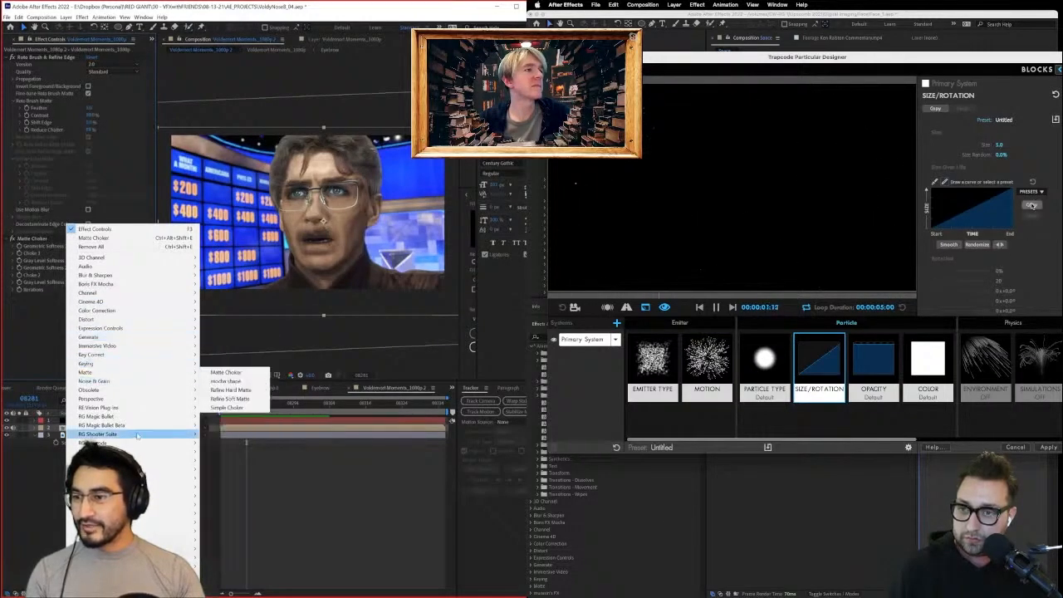
# Add the Color Matcher effect to the man's layer and choose the Jeopardy image as its target layer.
pyautogui.moveTo(160, 356)
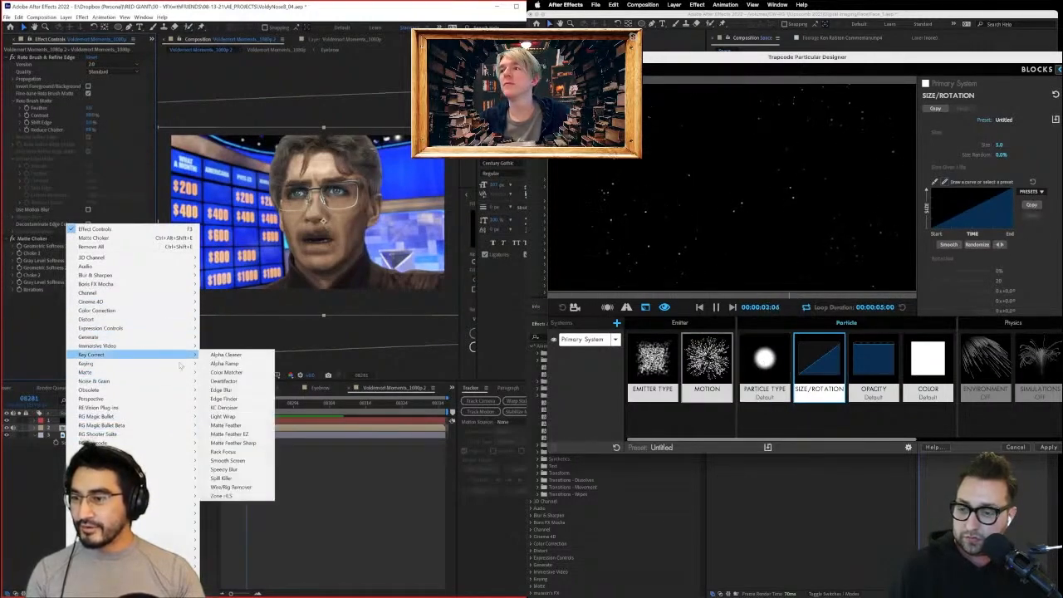
pyautogui.click(228, 372)
pyautogui.click(764, 369)
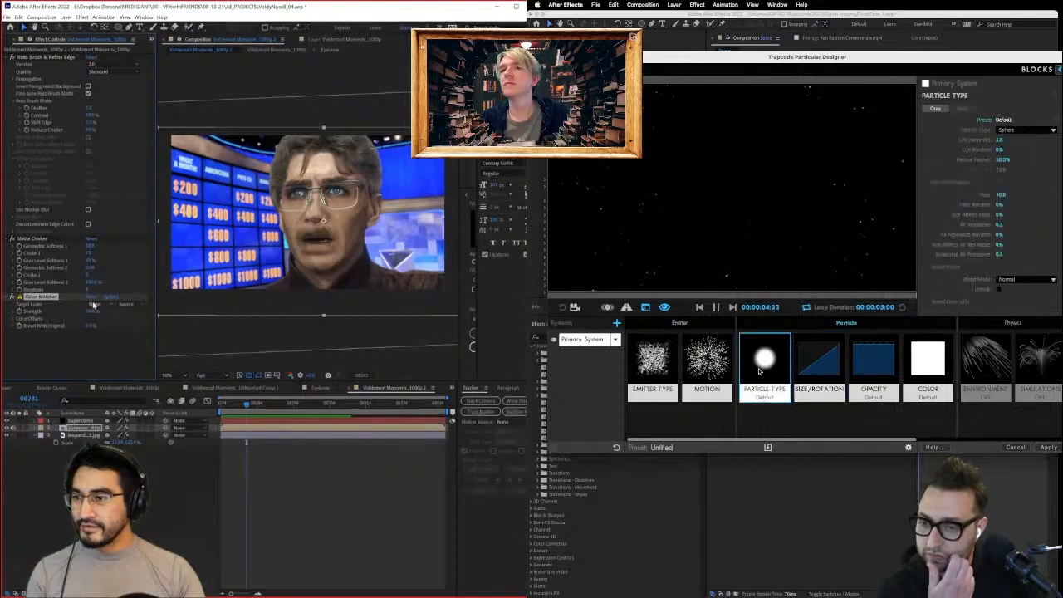
pyautogui.click(95, 305)
pyautogui.click(105, 341)
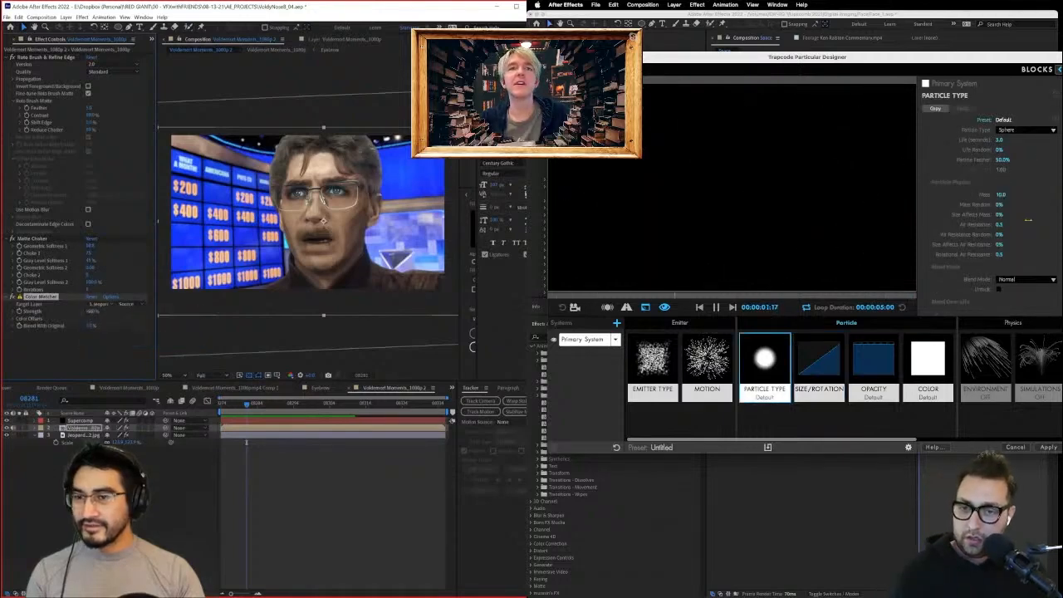
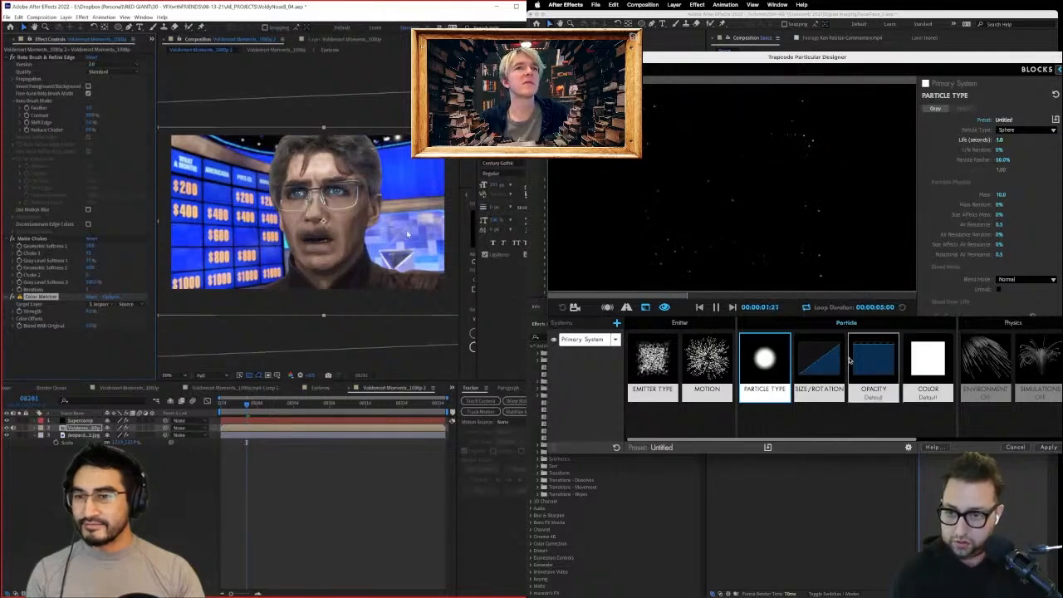
# Change the particles' Size over Life to the preset that rises quickly and then holds, and open the Supercomp panel.
pyautogui.click(810, 365)
pyautogui.click(86, 421)
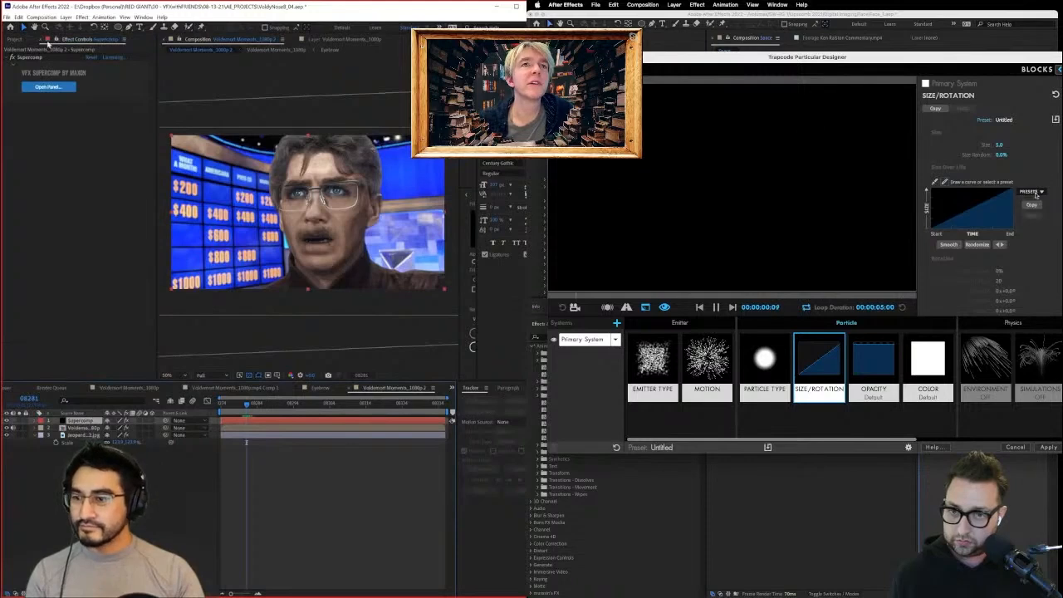
pyautogui.click(1036, 194)
pyautogui.click(46, 86)
pyautogui.click(1035, 221)
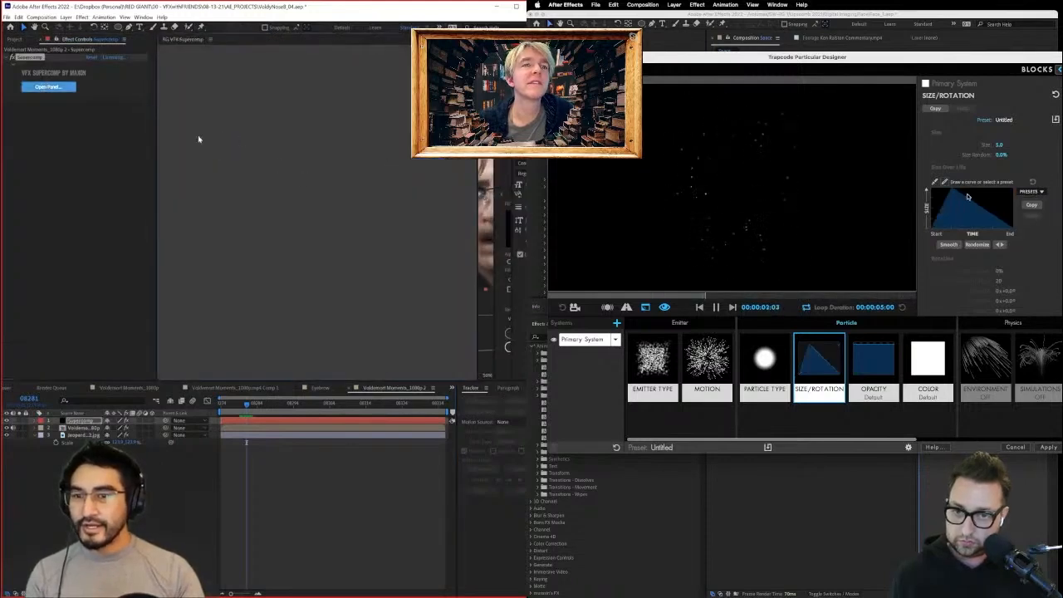
pyautogui.click(1032, 191)
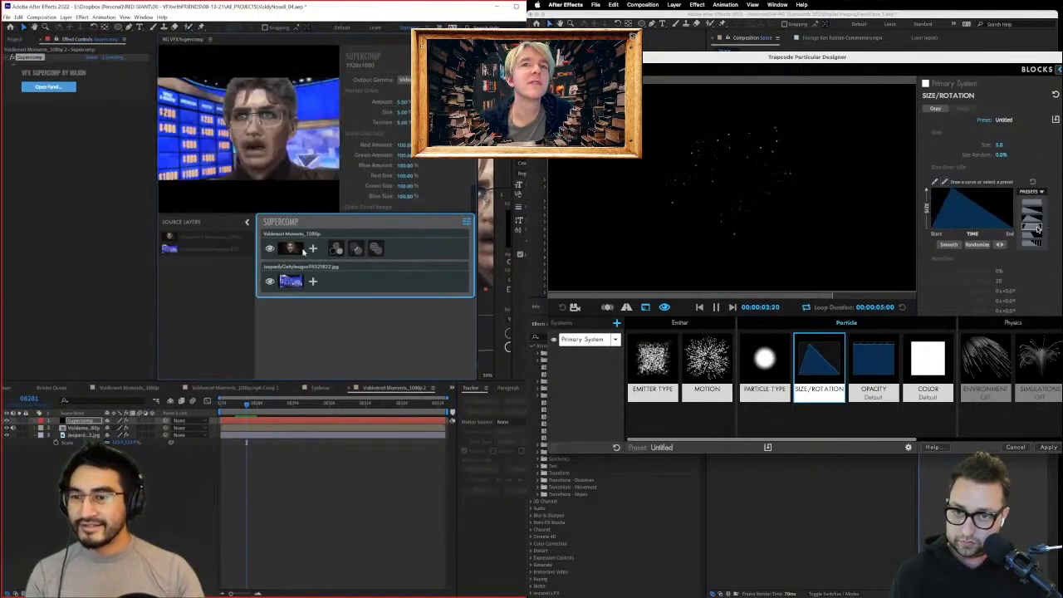
pyautogui.click(1036, 228)
# Match the man's Supercomp Color Correction to the background and raise his Light Wrap Amount to about 42%.
pyautogui.click(336, 248)
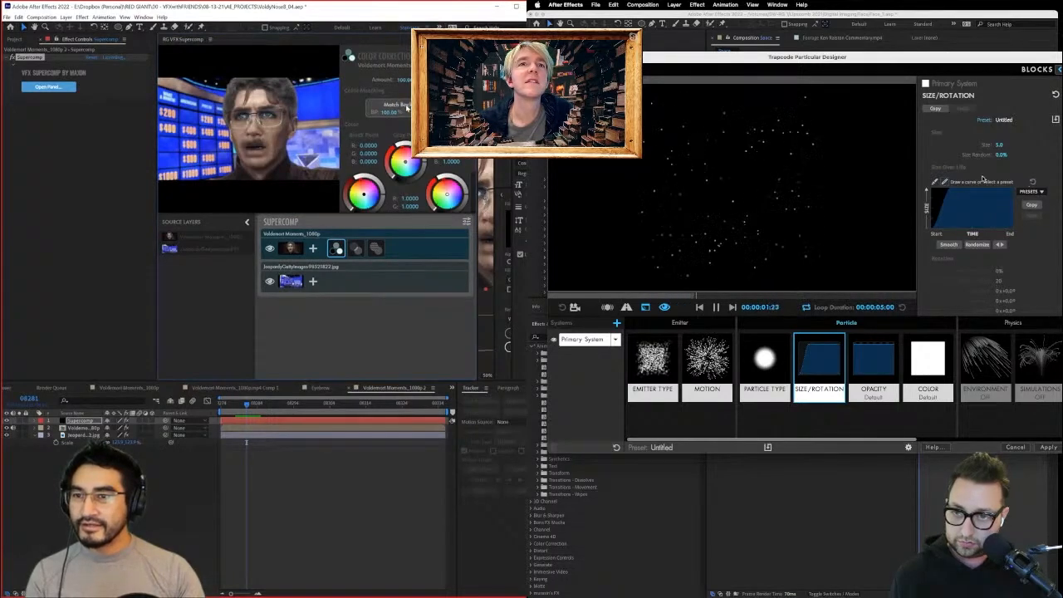
pyautogui.click(653, 362)
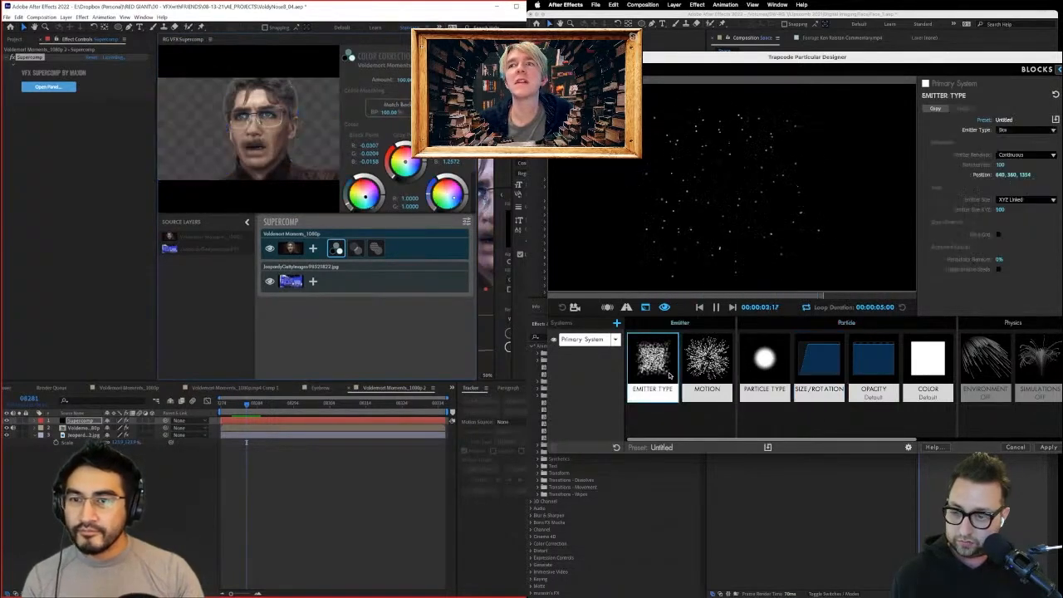
pyautogui.click(707, 362)
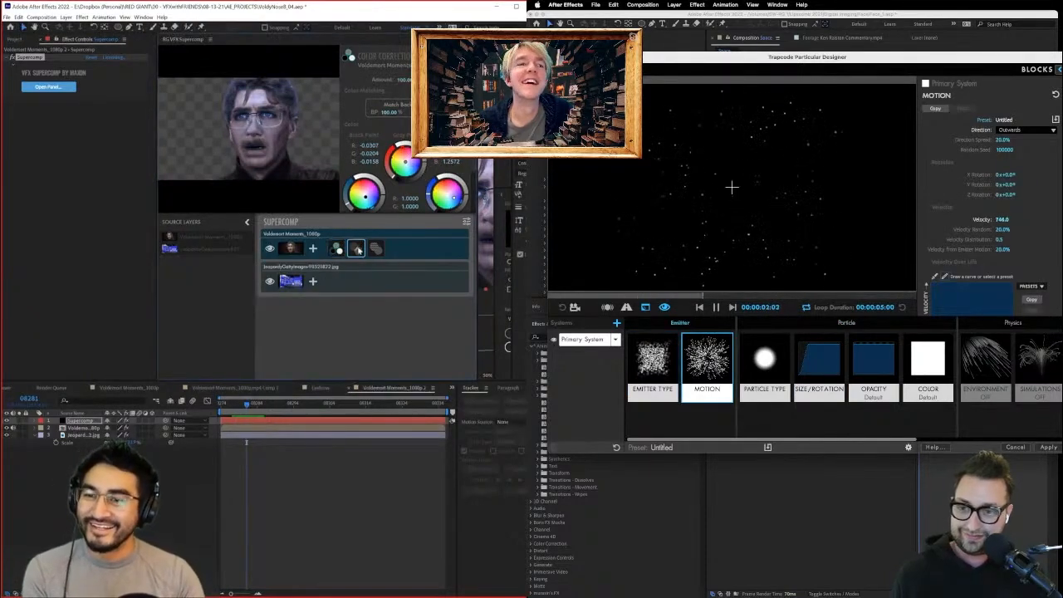
pyautogui.click(355, 247)
# Set the particle direction to Directional with an X Rotation of about 180°, and narrow the Supercomp panel to reveal the composition.
pyautogui.click(1030, 131)
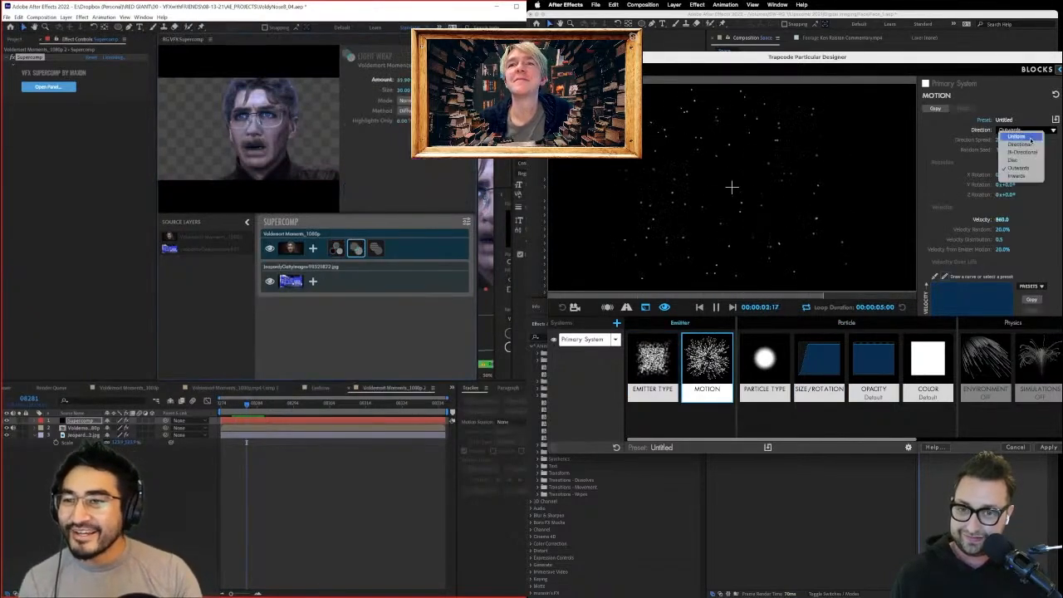
pyautogui.click(1030, 145)
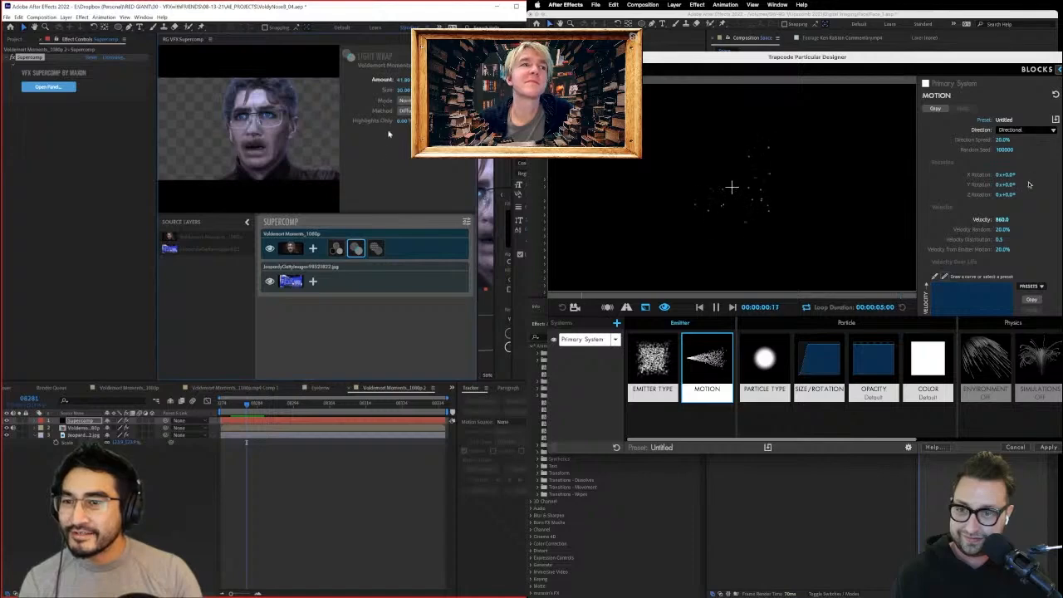
pyautogui.rightClick(184, 38)
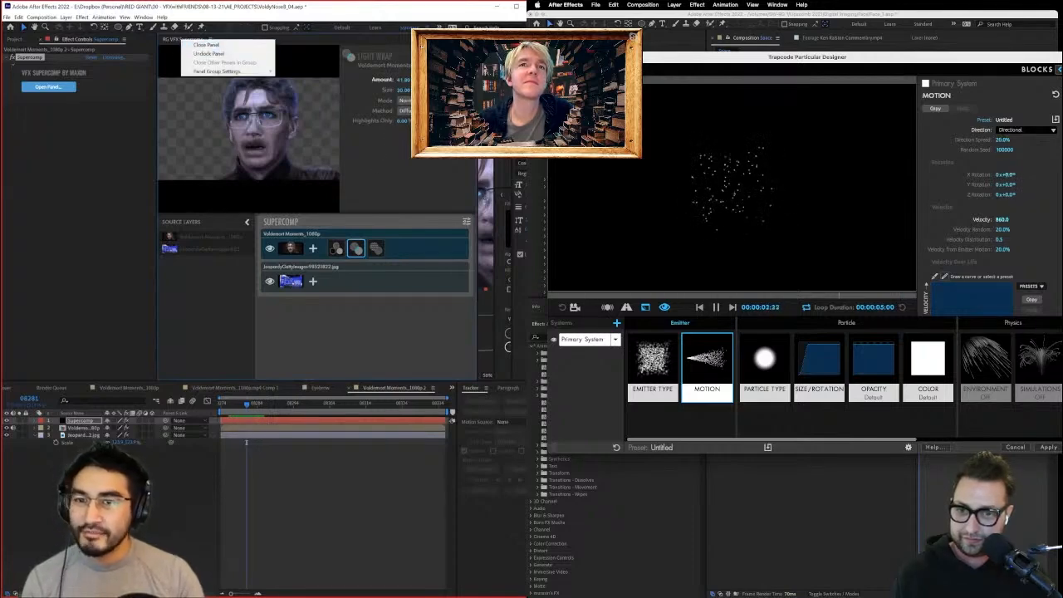
pyautogui.moveTo(1011, 174); pyautogui.dragTo(1030, 174)
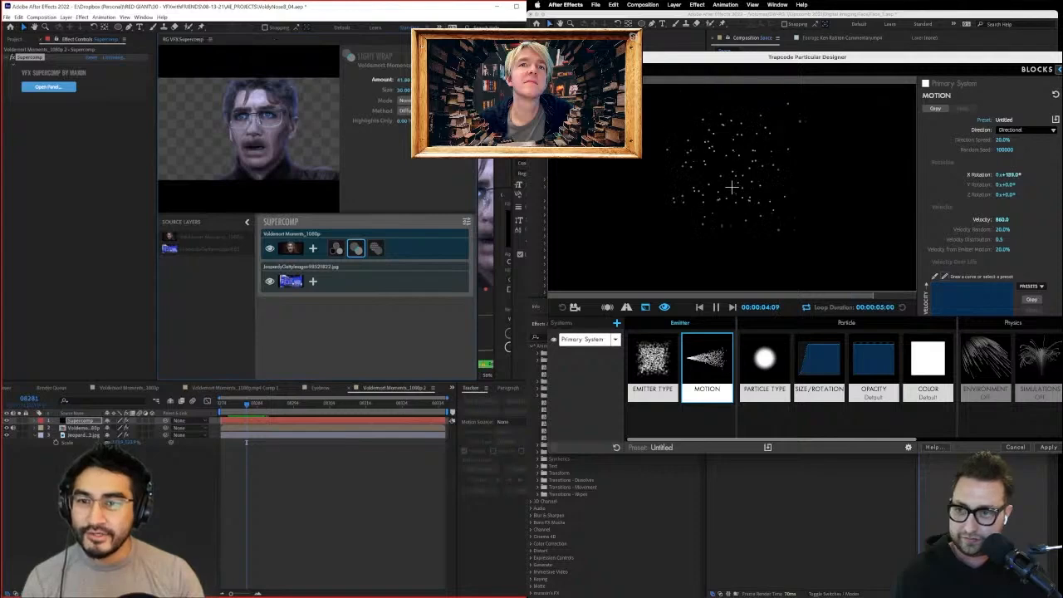
pyautogui.moveTo(478, 132); pyautogui.dragTo(254, 133)
# Return the particle direction to Outwards with a velocity of about 1605, and move the Voldemort composition to frame 08321.
pyautogui.click(1024, 130)
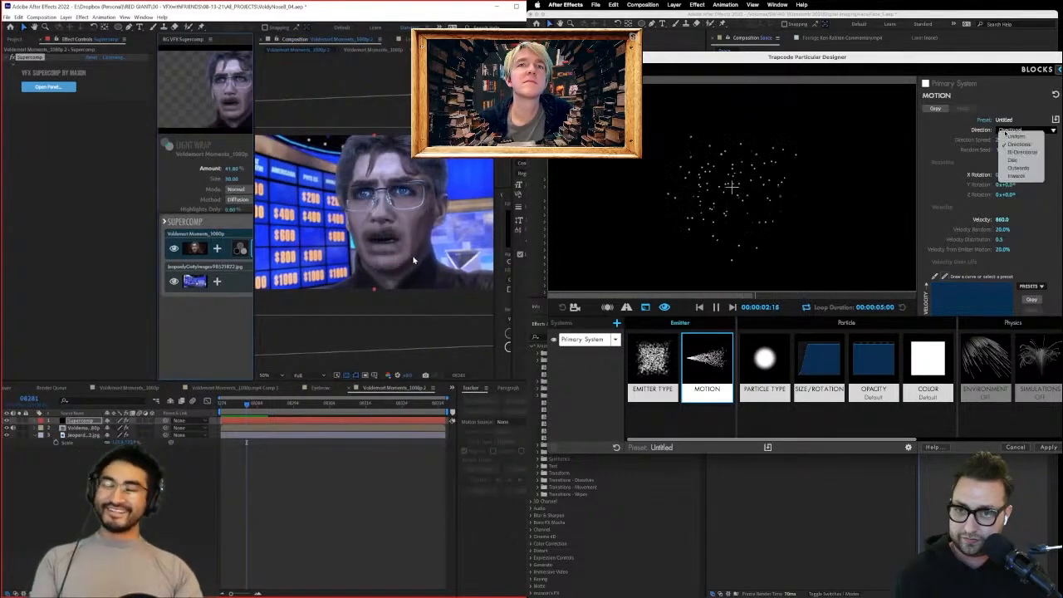
pyautogui.click(1019, 167)
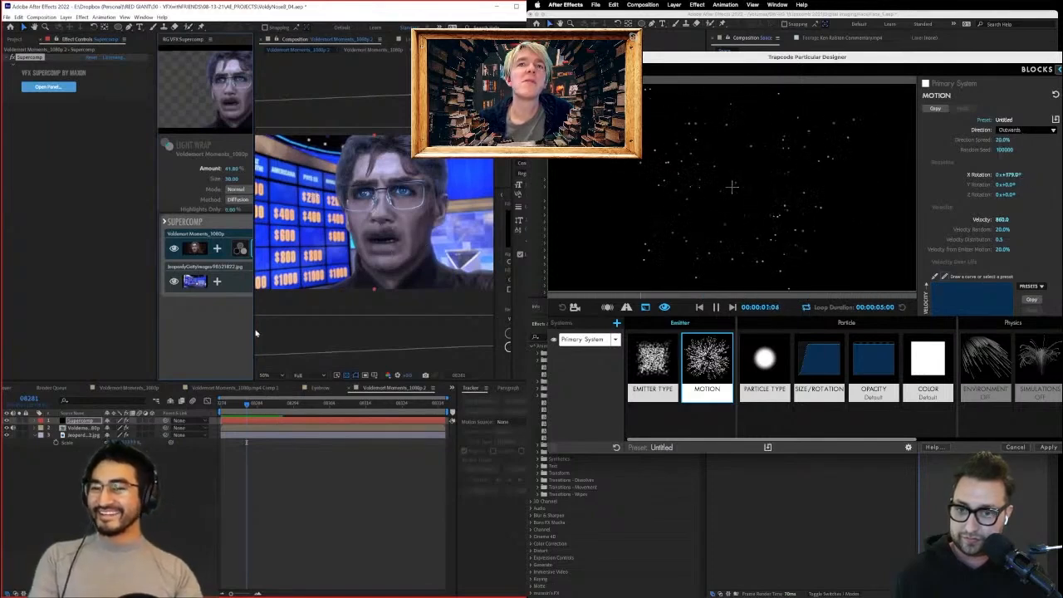
pyautogui.moveTo(1003, 219); pyautogui.dragTo(1027, 220)
pyautogui.click(392, 415)
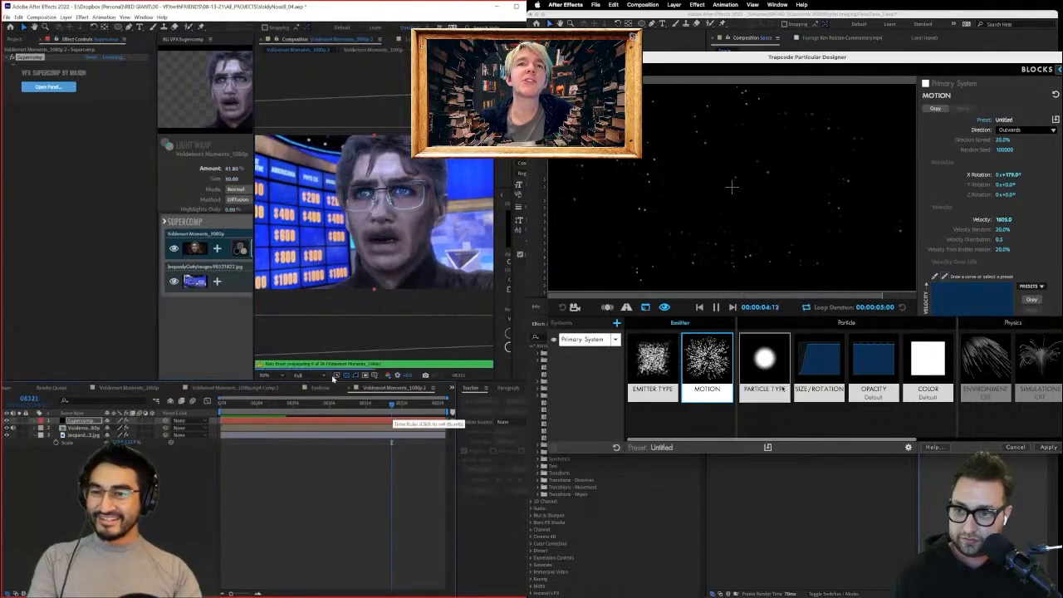
# Set the particle Environment's Wind Z to about -243 and show the man's Color Correction settings in a slightly wider Supercomp panel.
pyautogui.click(240, 248)
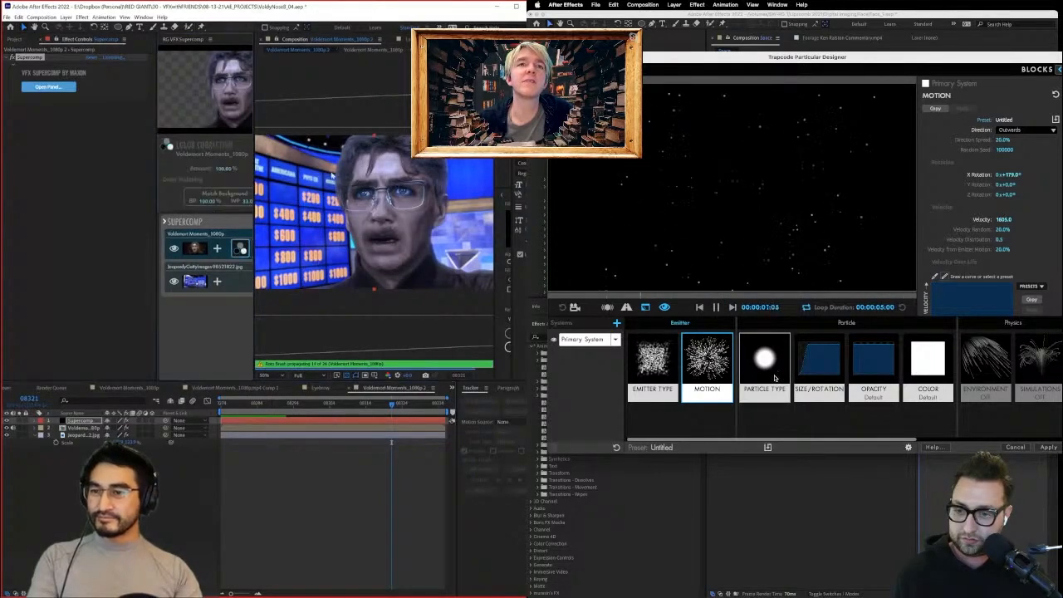
pyautogui.click(990, 375)
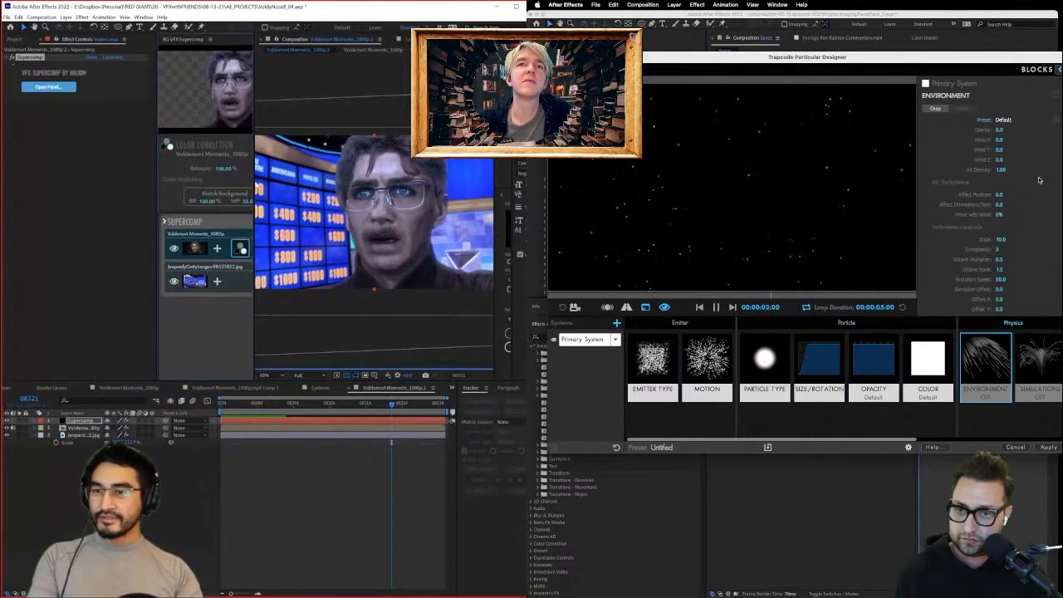
pyautogui.moveTo(259, 181); pyautogui.dragTo(270, 181)
pyautogui.moveTo(1002, 159); pyautogui.dragTo(982, 159)
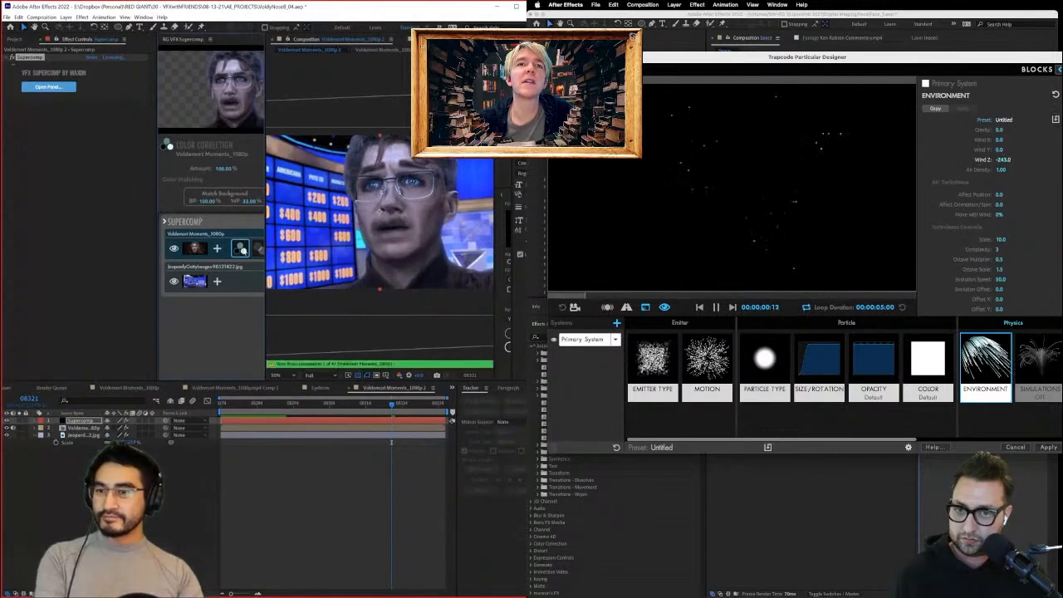
# Close the man's Color Correction settings in Supercomp and set the particles' Velocity Random to 0%.
pyautogui.click(244, 248)
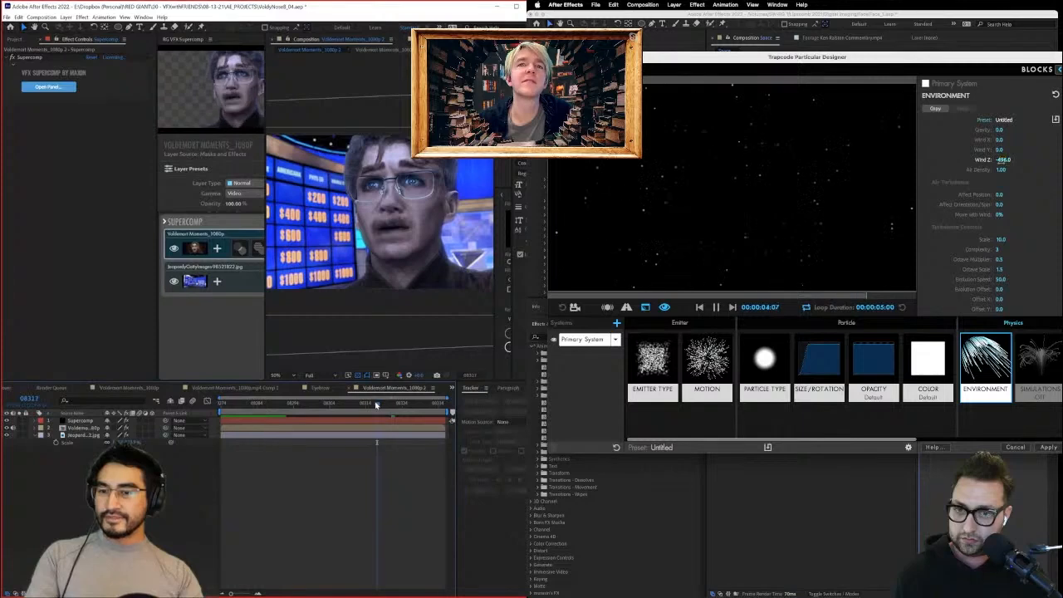
pyautogui.click(669, 355)
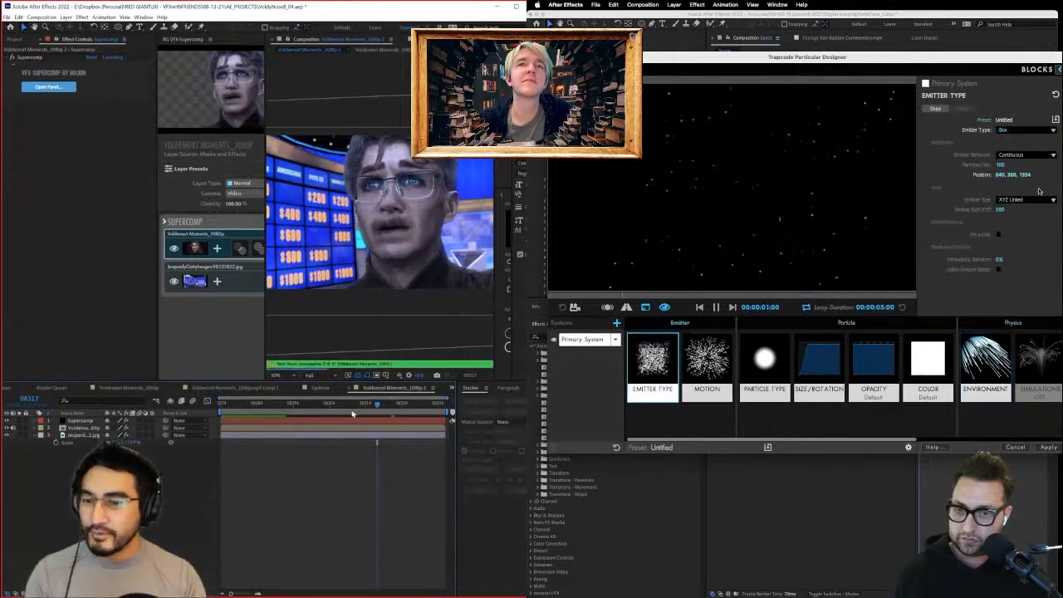
pyautogui.click(707, 364)
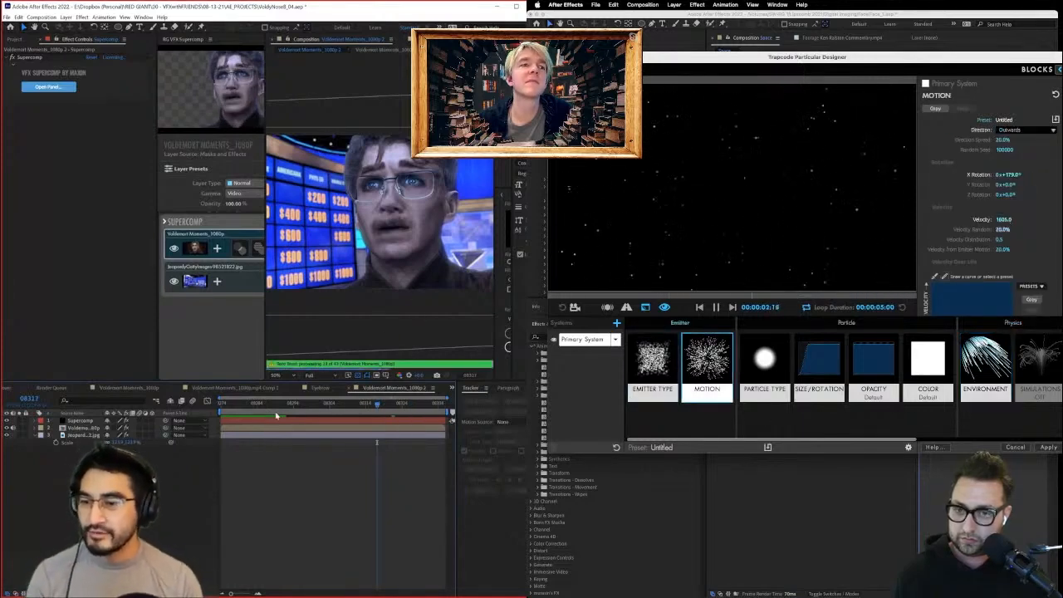
pyautogui.moveTo(1004, 229); pyautogui.dragTo(998, 229)
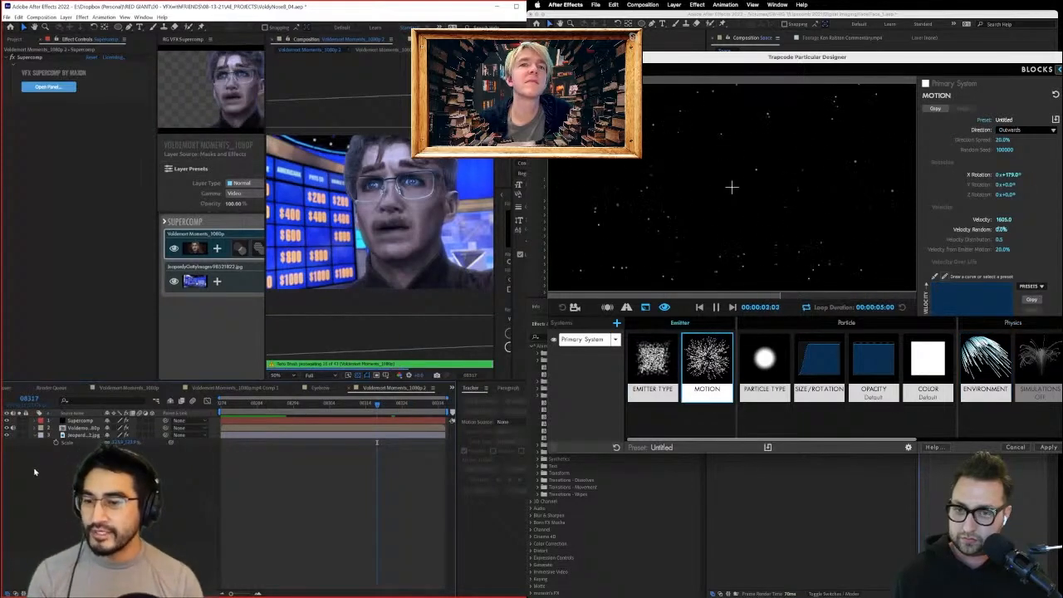
pyautogui.scroll(-2, 1053, 211)
# Set the particles' Air Resistance to 0, and shrink the Supercomp panel to give the Voldemort composition more room.
pyautogui.click(86, 426)
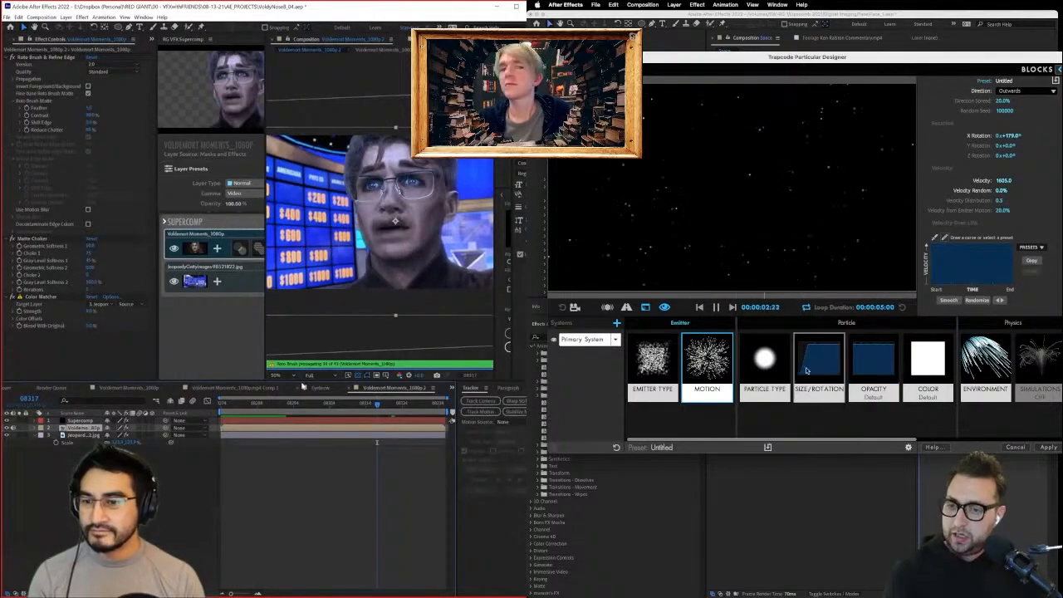
pyautogui.click(777, 369)
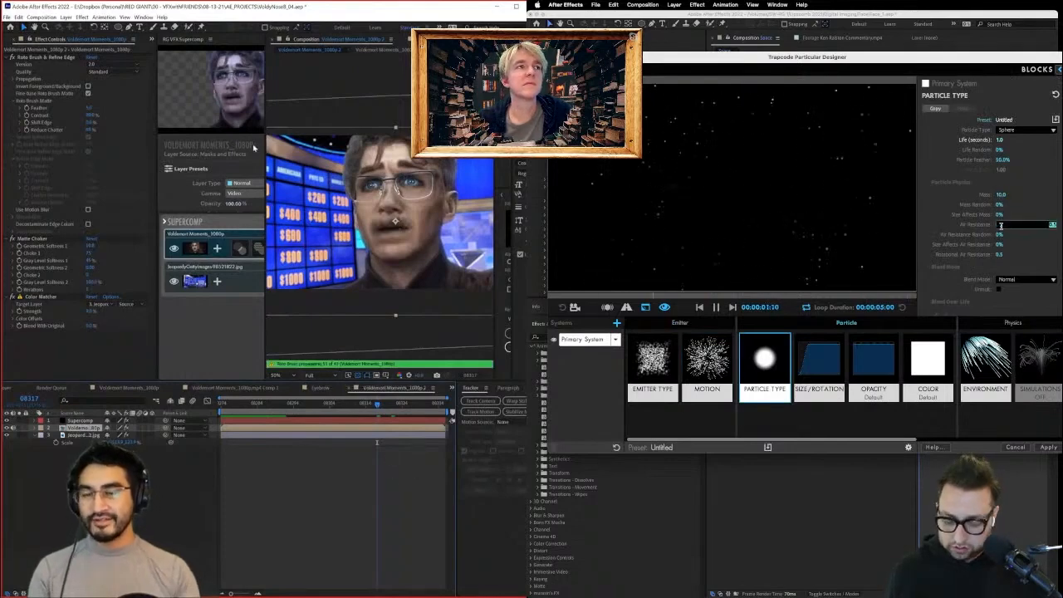
pyautogui.write('0')
pyautogui.press('Return')
pyautogui.moveTo(265, 158); pyautogui.dragTo(138, 162)
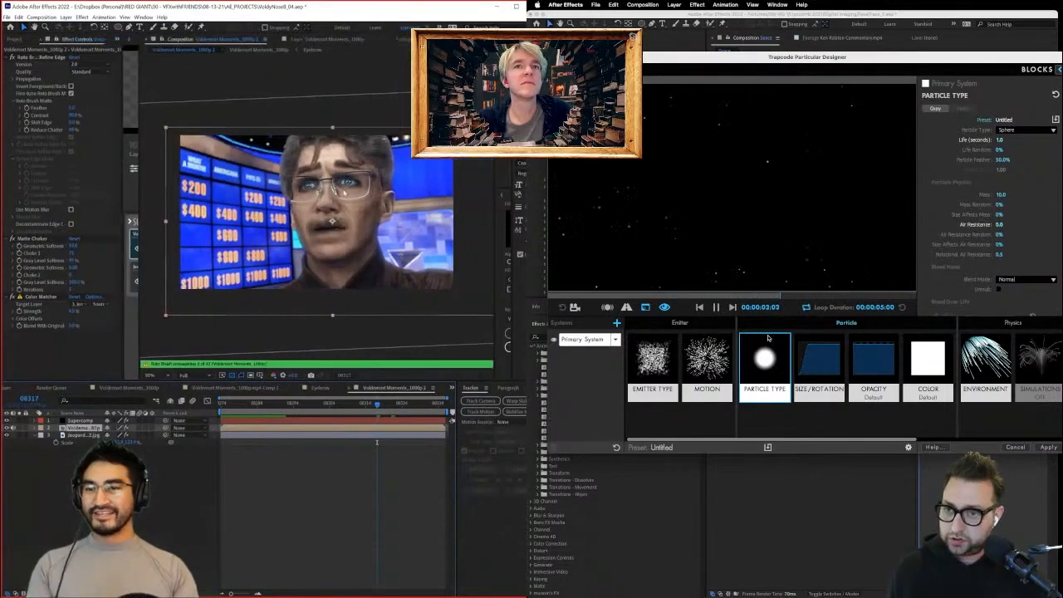
# Lower the outward particle velocity to about 785 and inspect the Jeopardy composite at 100% in a maximized composition view.
pyautogui.click(669, 376)
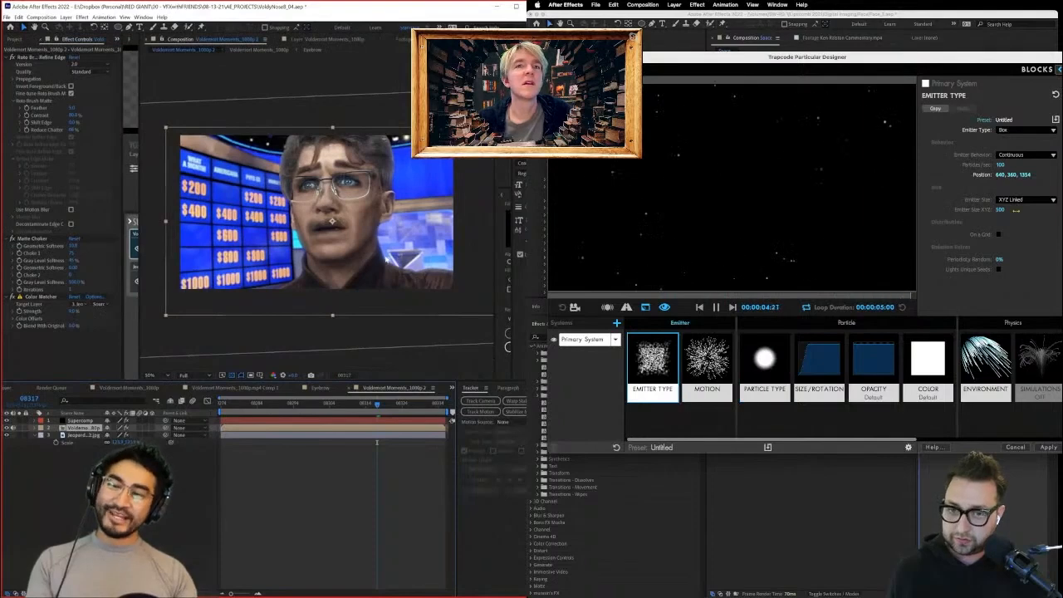
pyautogui.click(707, 367)
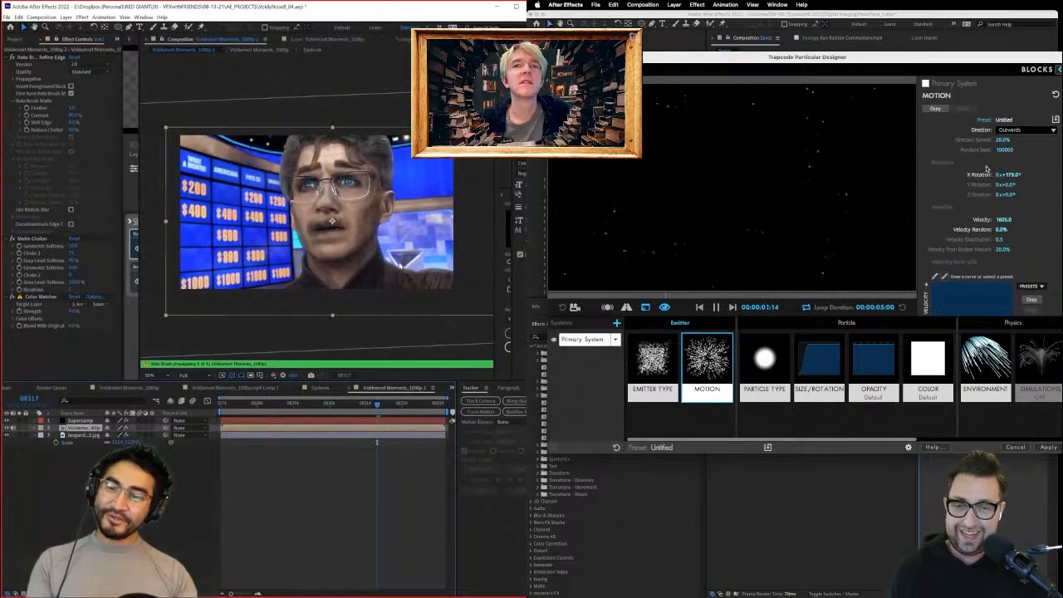
pyautogui.scroll(1, 399, 266)
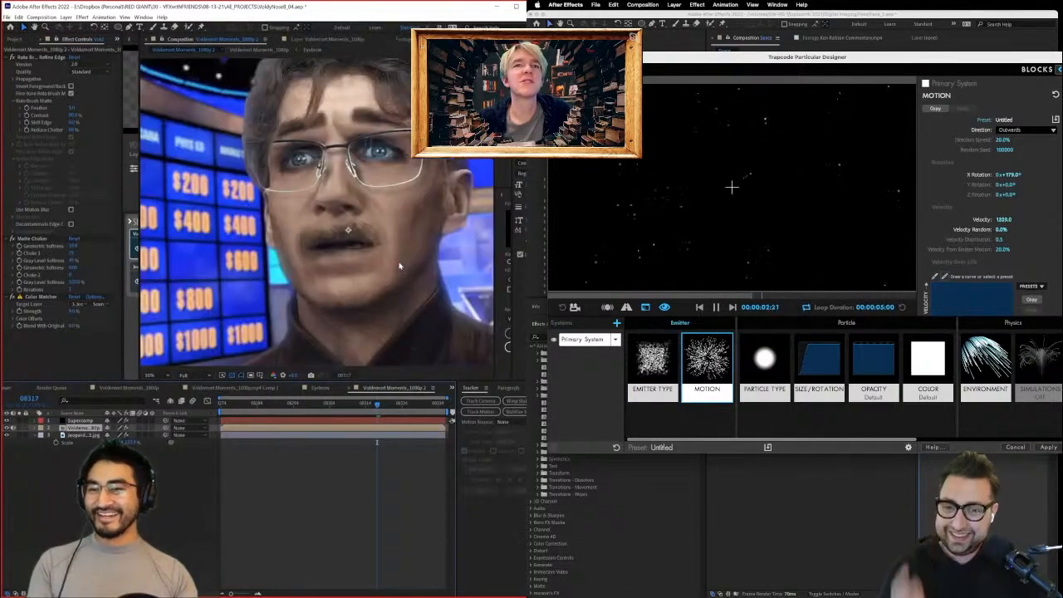
pyautogui.scroll(-1, 400, 266)
pyautogui.scroll(1, 399, 266)
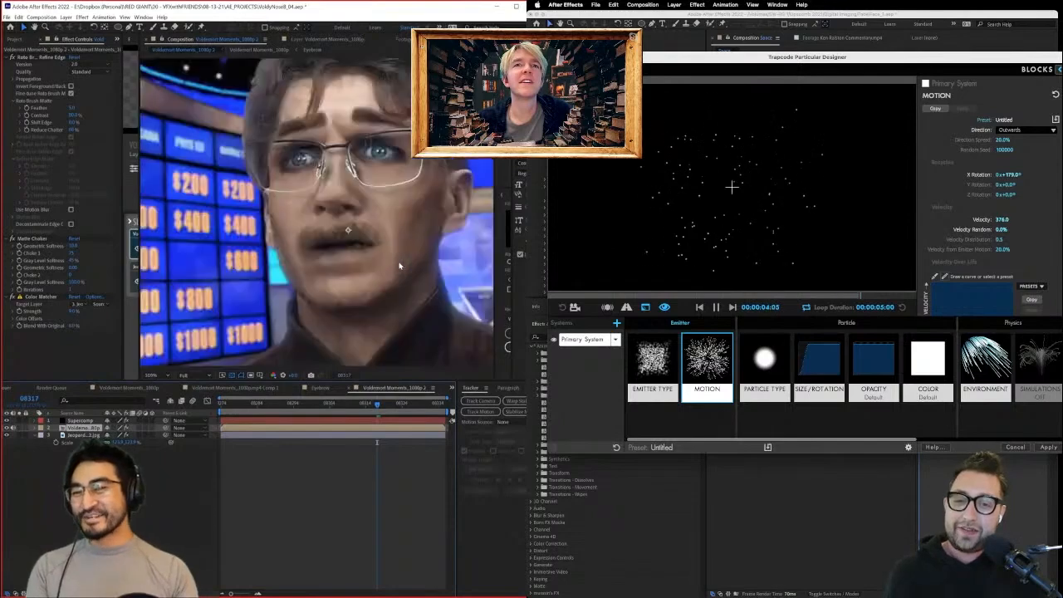
pyautogui.scroll(-1, 400, 265)
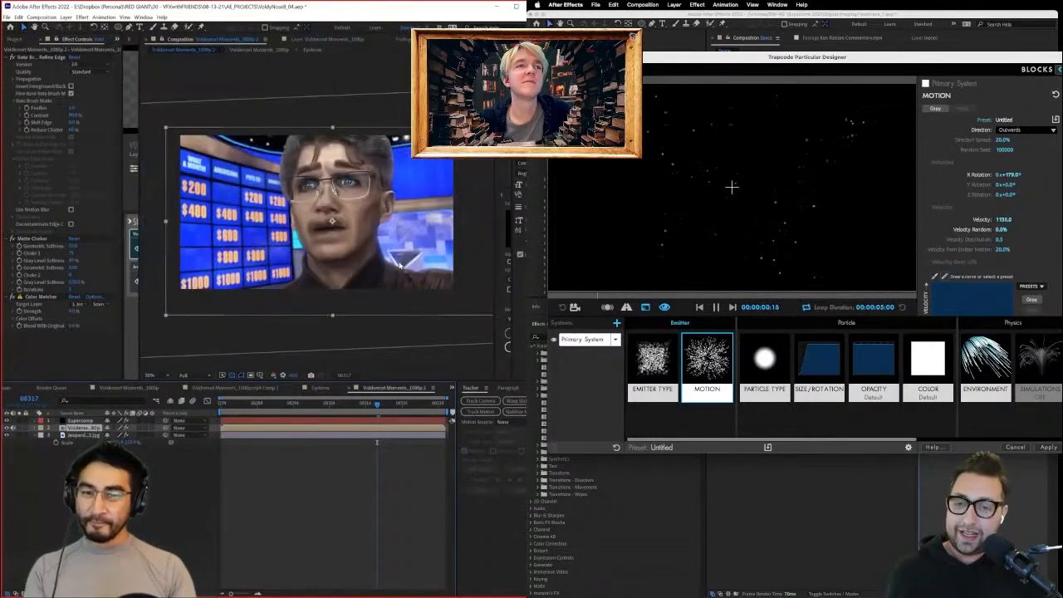
pyautogui.scroll(1, 400, 266)
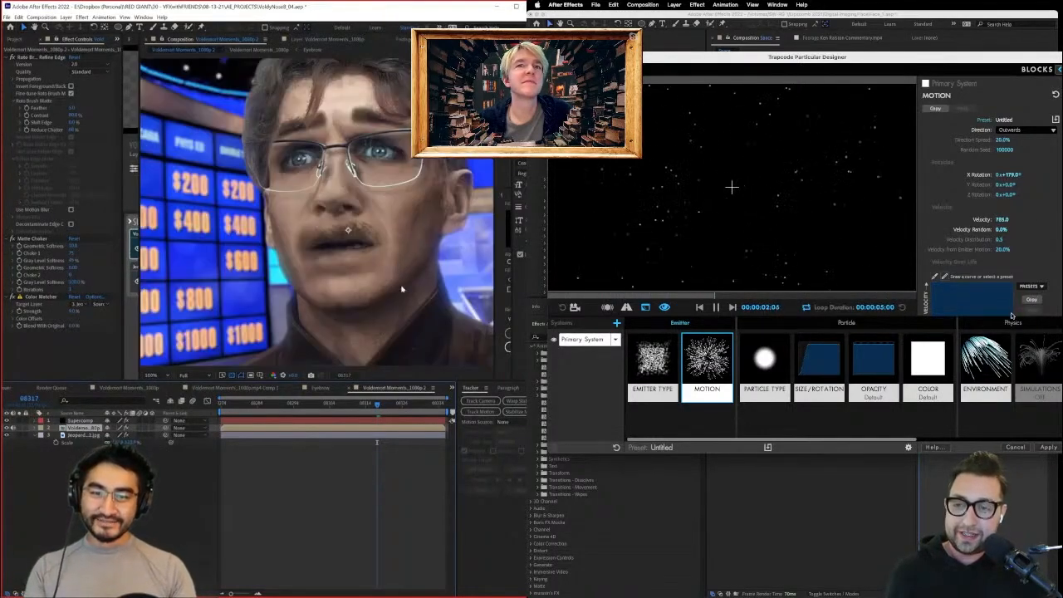
pyautogui.press('`')
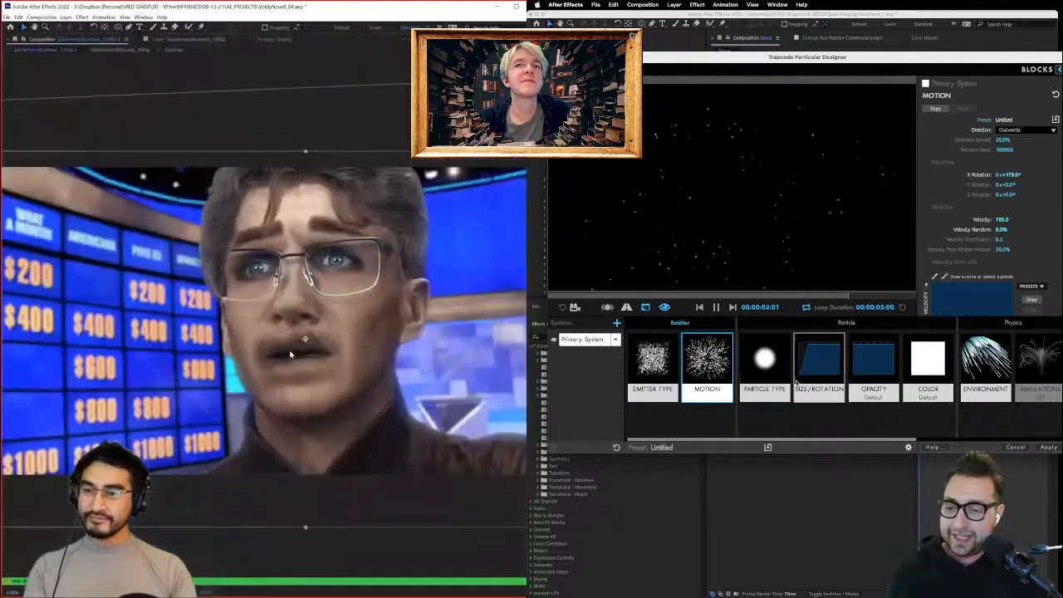
# Set the particle Environment's Wind Z to about -962 and return the particles' Air Resistance to 0.5.
pyautogui.click(968, 386)
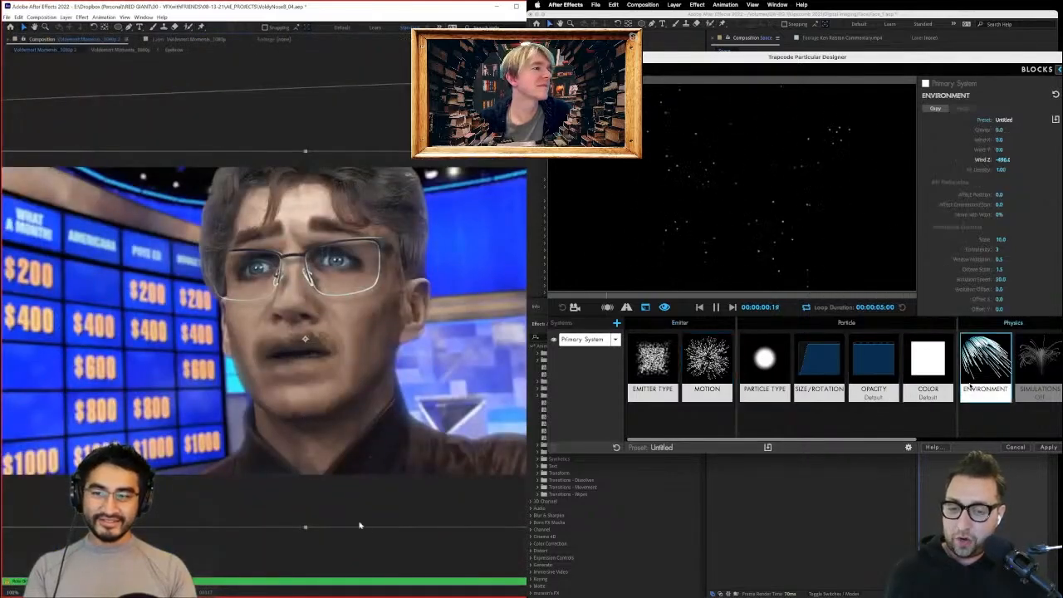
pyautogui.moveTo(1004, 160); pyautogui.dragTo(914, 159)
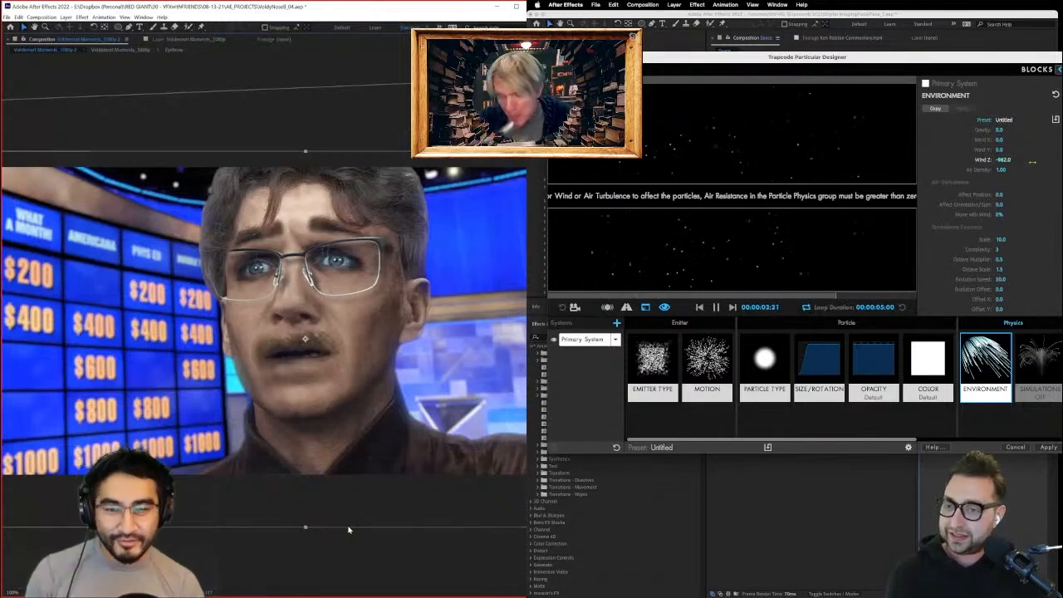
pyautogui.click(765, 366)
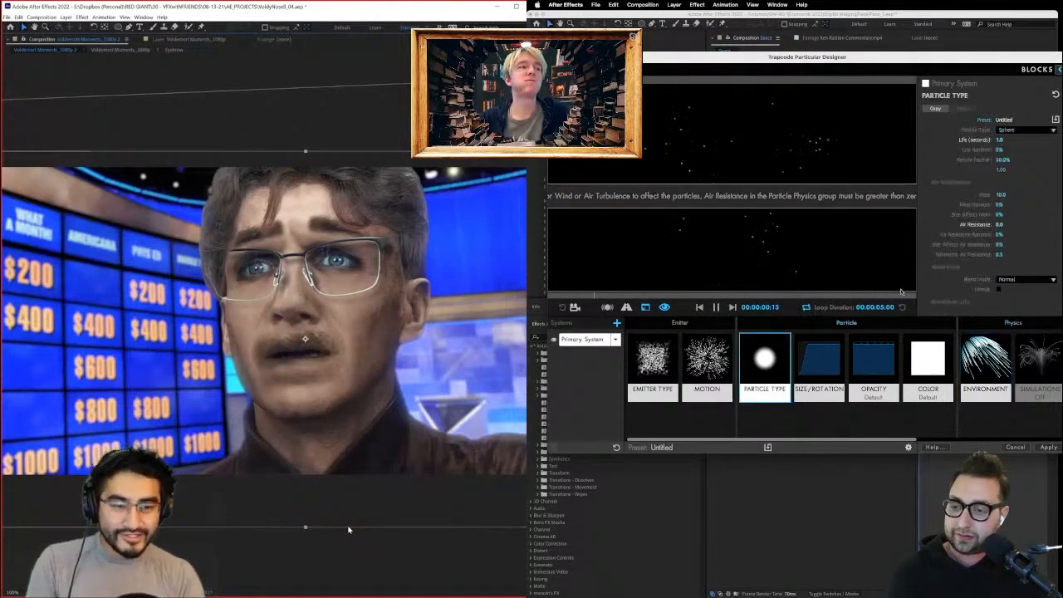
pyautogui.click(1001, 225)
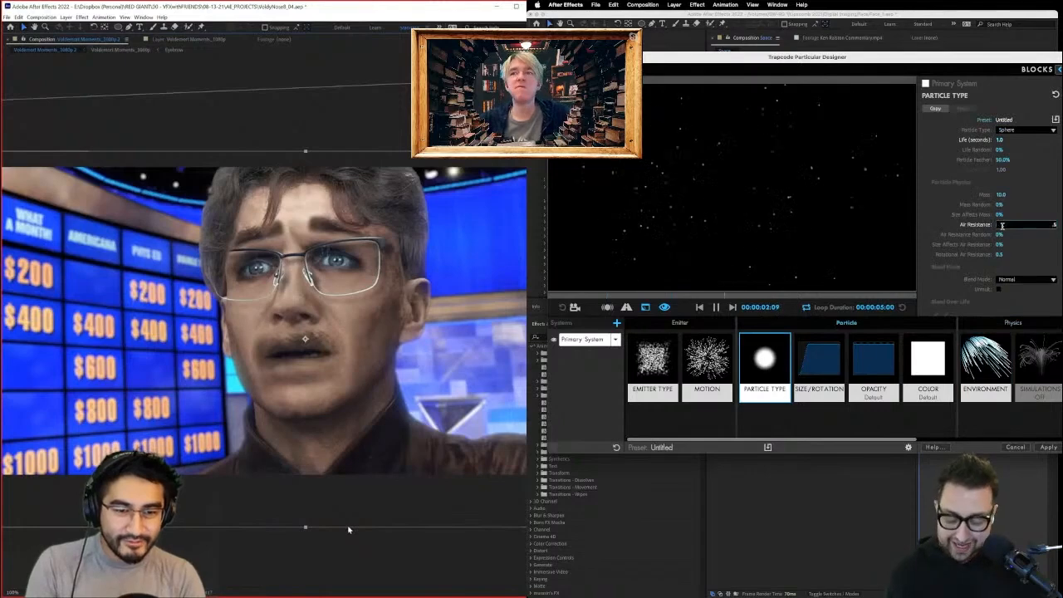
pyautogui.press('Return')
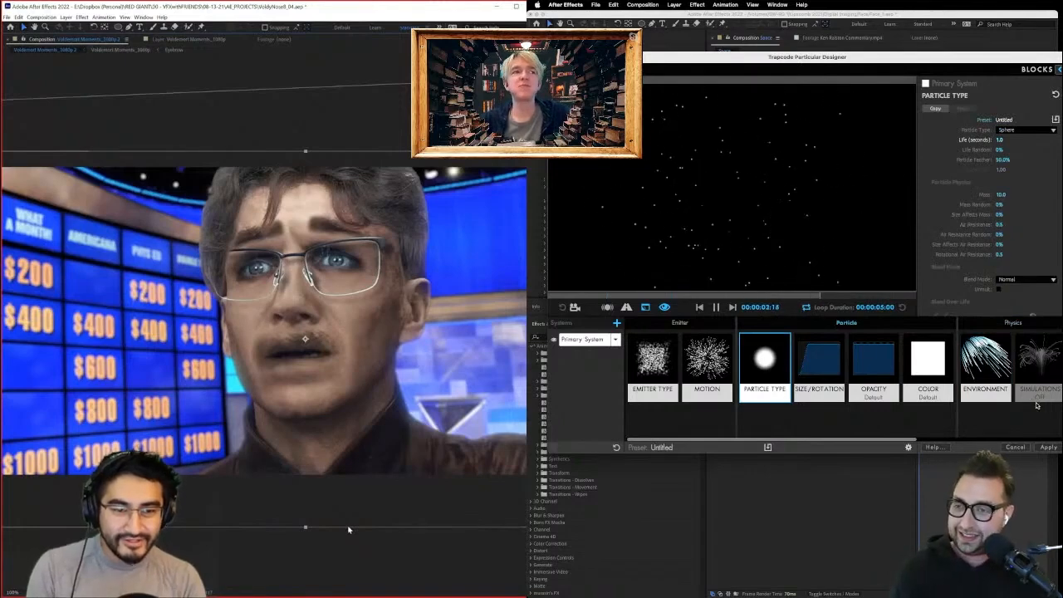
# Strengthen the particle Environment's Wind Z to about -2000 and restore the composition view to its normal size.
pyautogui.click(986, 365)
pyautogui.press('`')
pyautogui.moveTo(1006, 160); pyautogui.dragTo(1017, 161)
# Add the current Jeopardy composite frame to the render queue with JPEG output.
pyautogui.hotkey('ctrl', 'm')
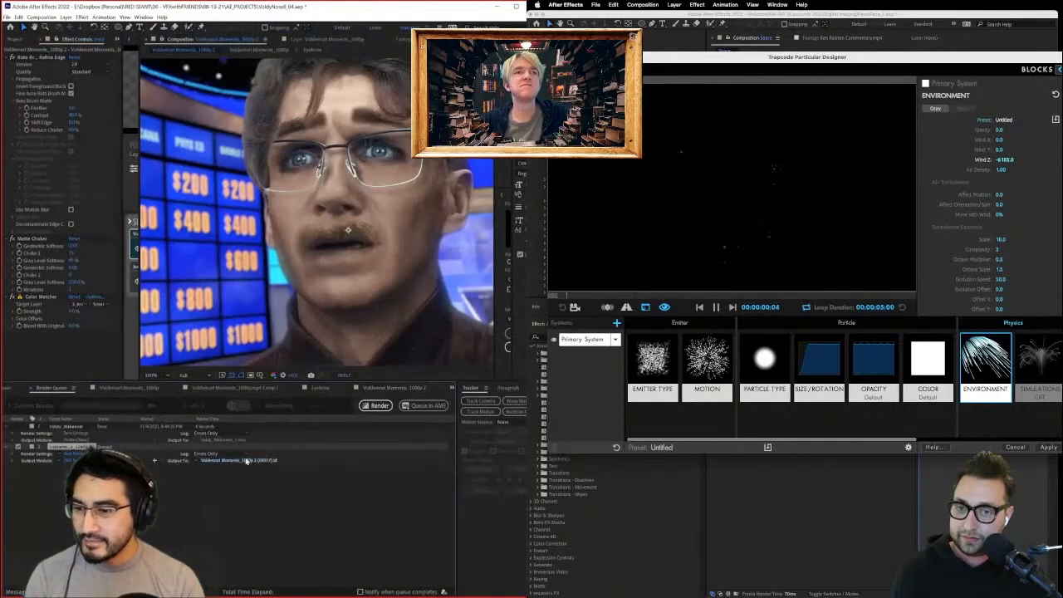
pyautogui.click(74, 461)
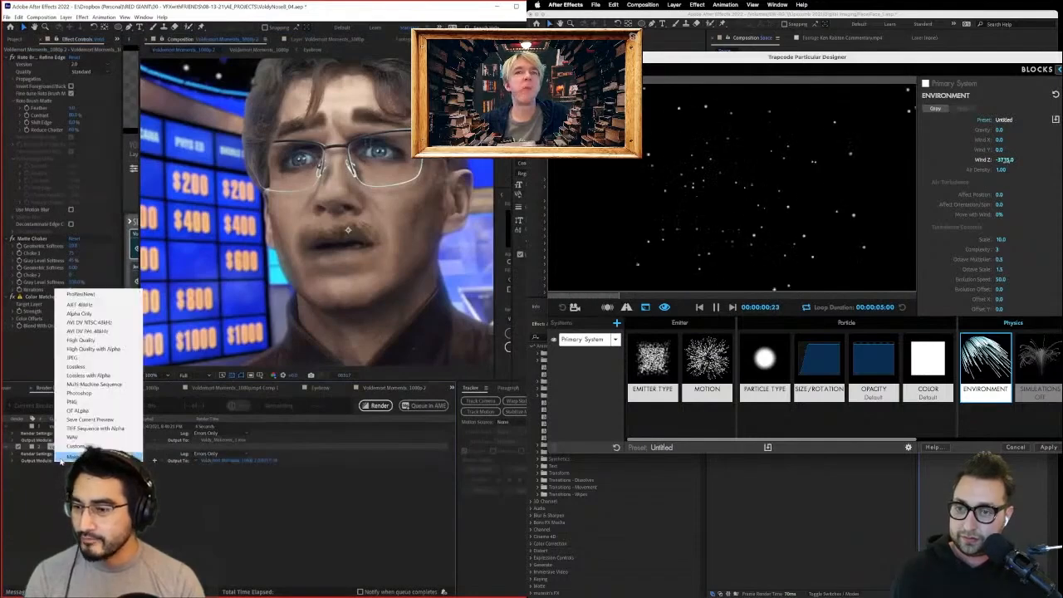
pyautogui.click(81, 358)
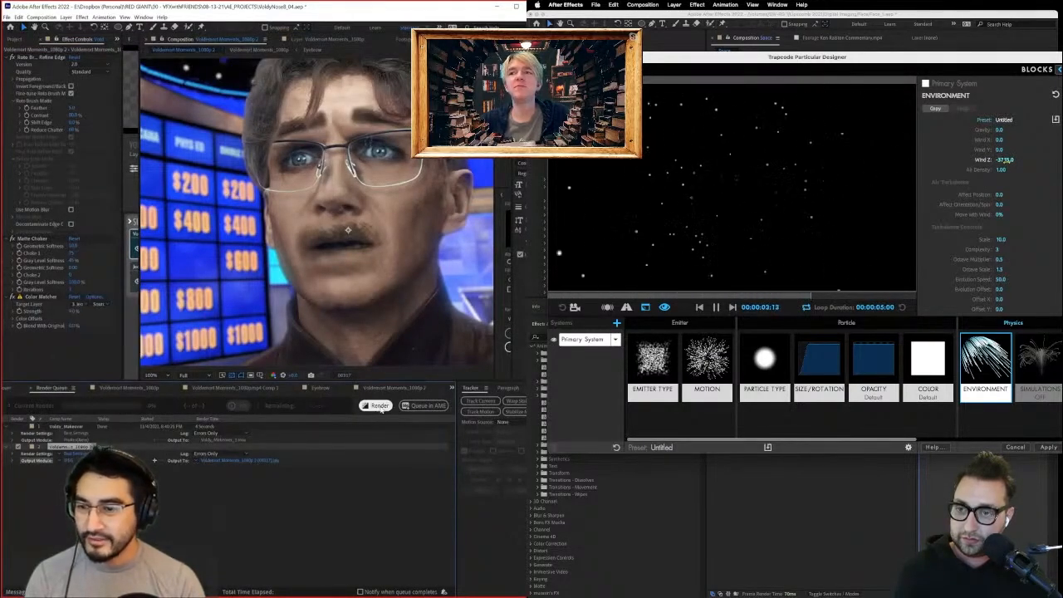
# Choose the RENDERS folder inside VFXandChill's 2021_11_05 folder as the frame's output location.
pyautogui.click(243, 460)
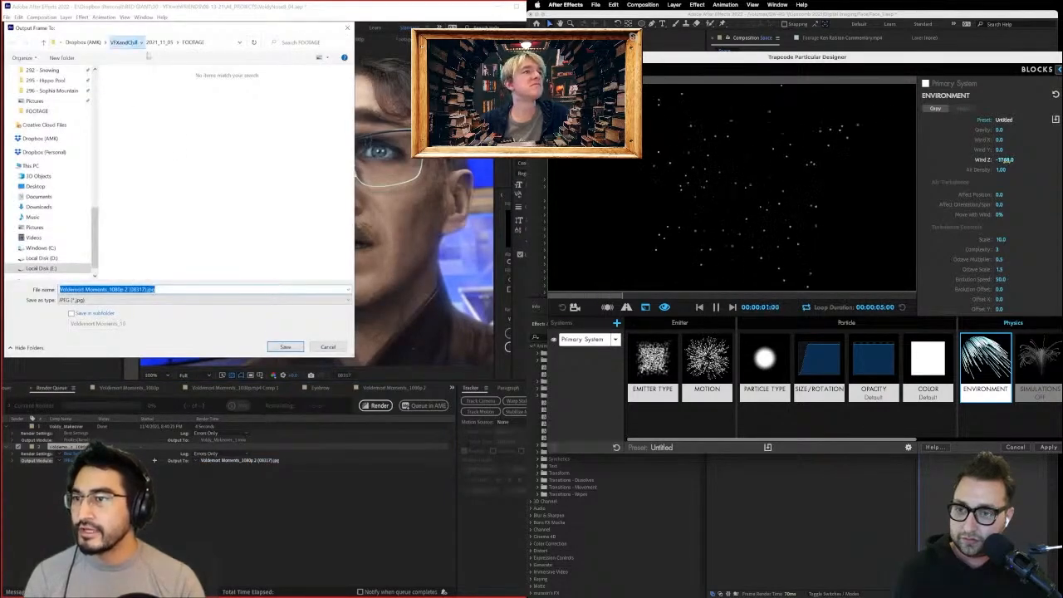
pyautogui.click(132, 42)
pyautogui.scroll(-5, 166, 183)
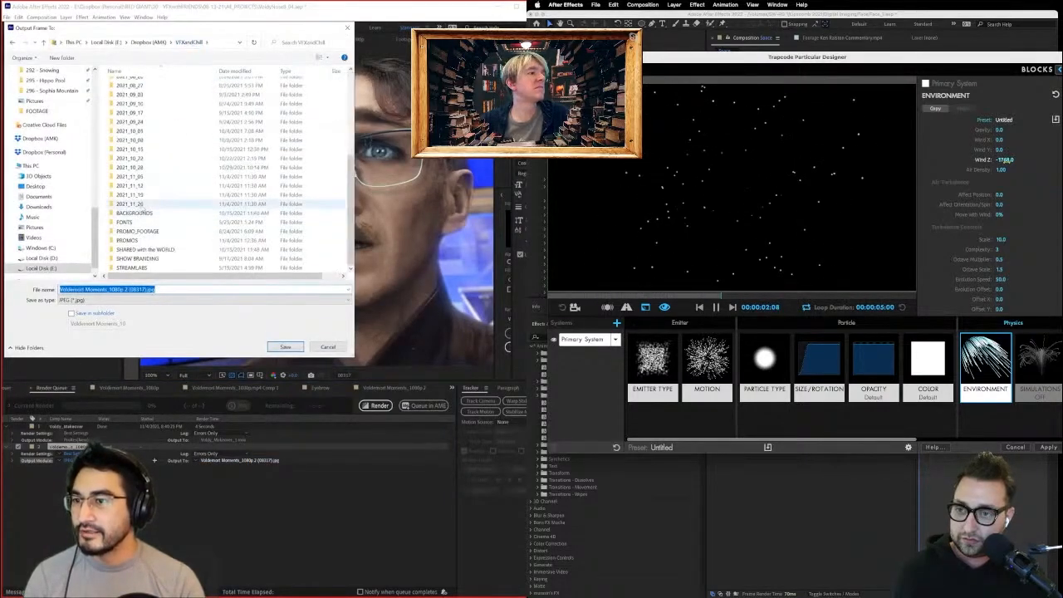
pyautogui.doubleClick(146, 177)
pyautogui.doubleClick(133, 111)
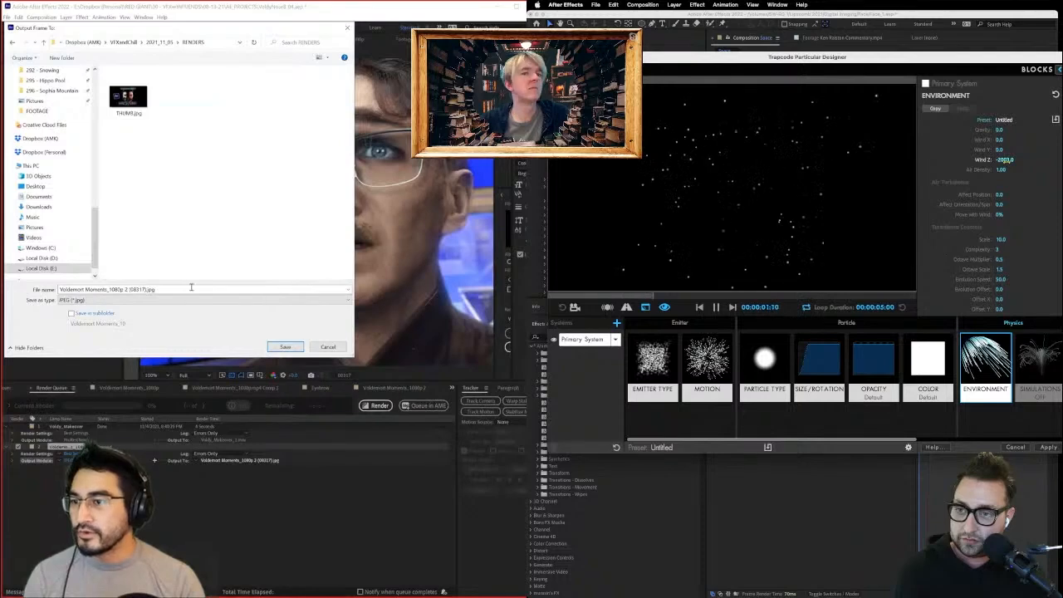
pyautogui.click(192, 288)
# Set the particle Life to 2 seconds, and render the JPEG frame under a new file name.
pyautogui.click(785, 370)
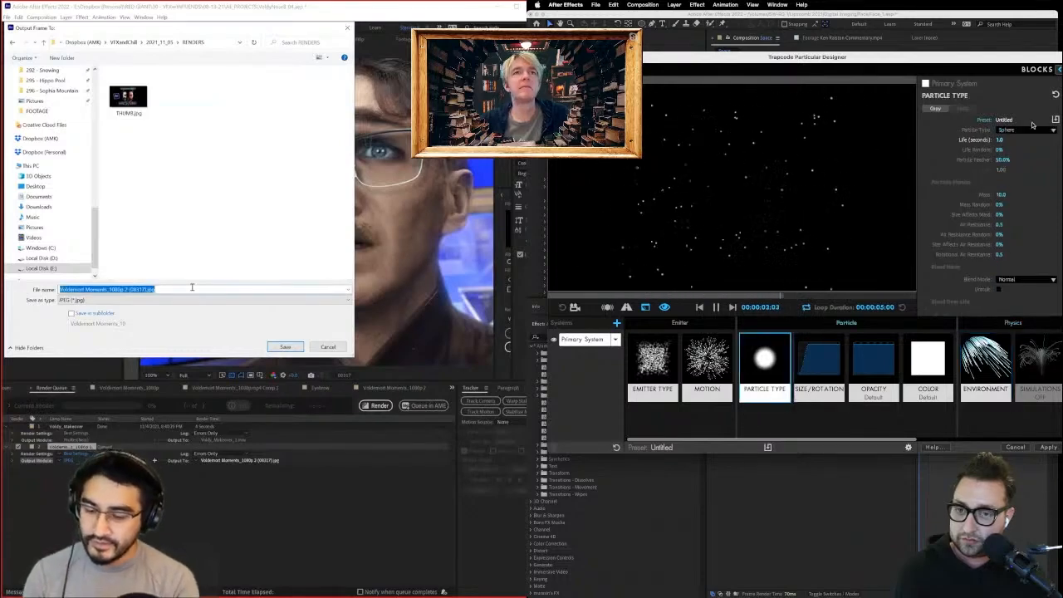
pyautogui.write('Jecoordy2')
pyautogui.press('Return')
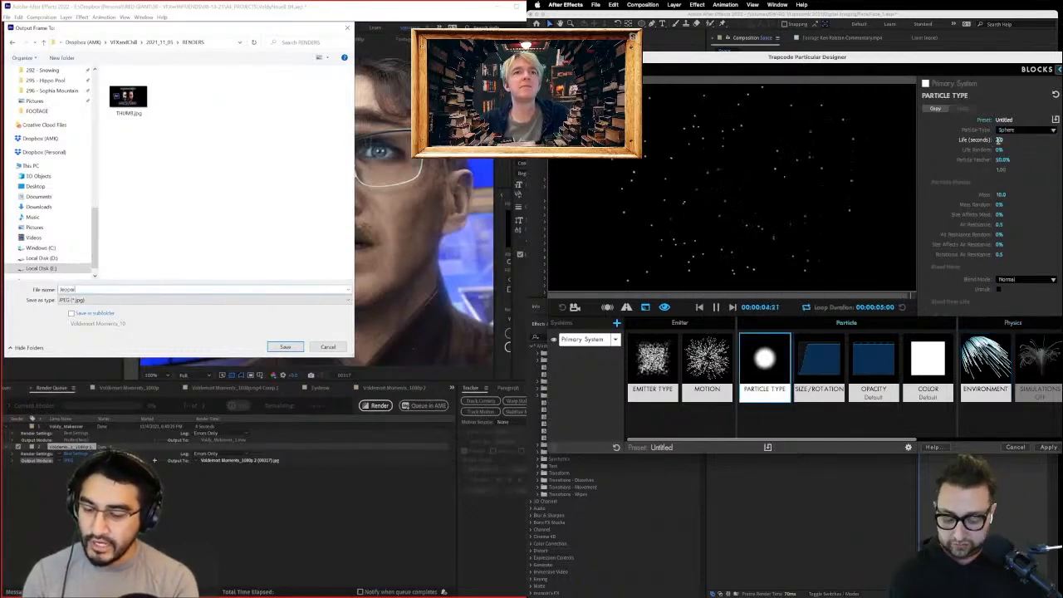
pyautogui.press('Return')
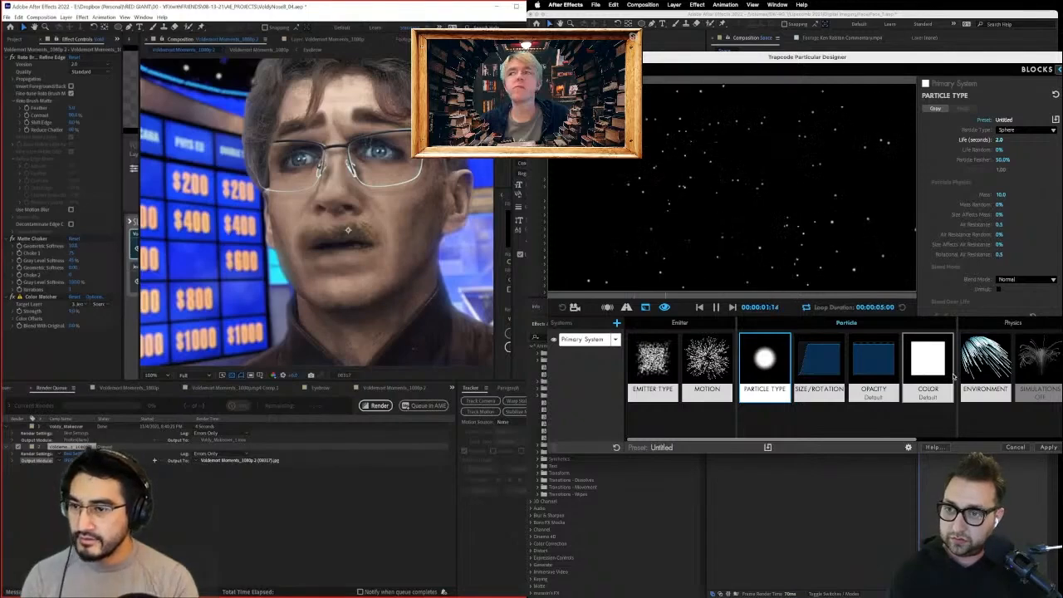
pyautogui.click(372, 406)
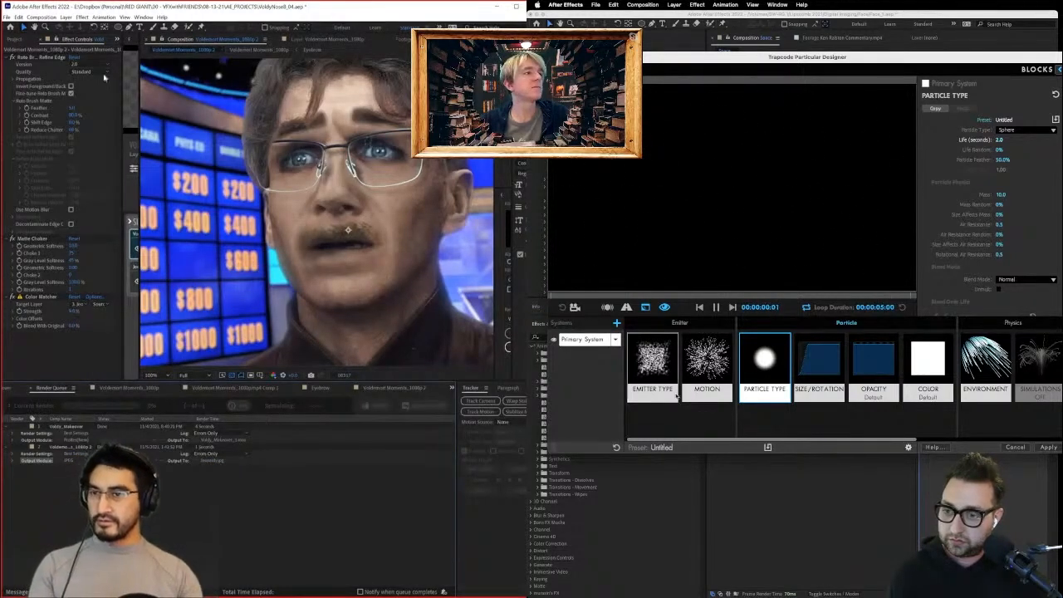
# Set the emitter's Particles/sec to 202 and duplicate the Primary System.
pyautogui.click(653, 366)
pyautogui.click(15, 39)
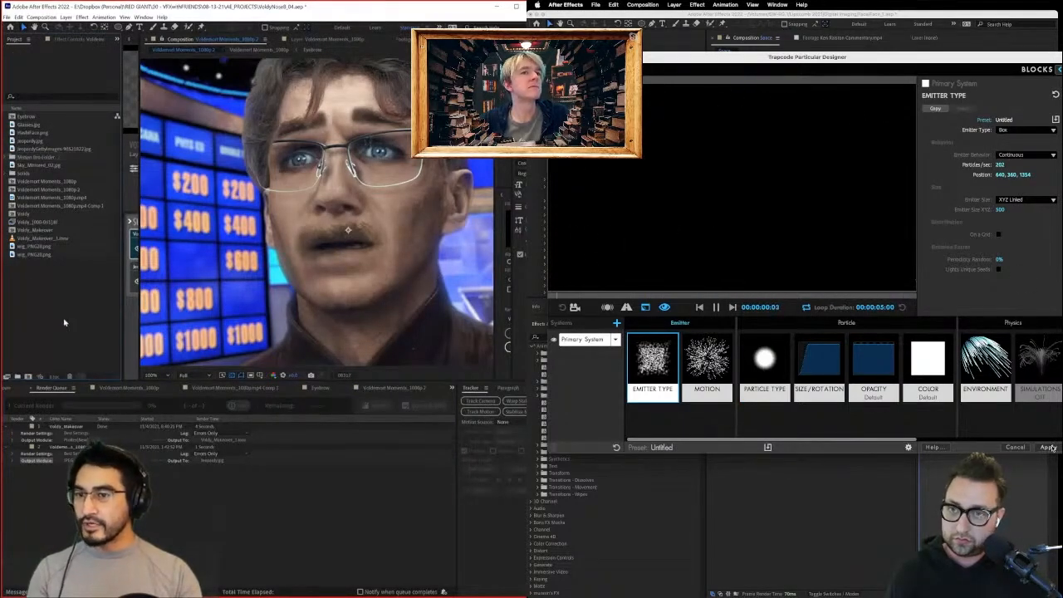
pyautogui.click(7, 17)
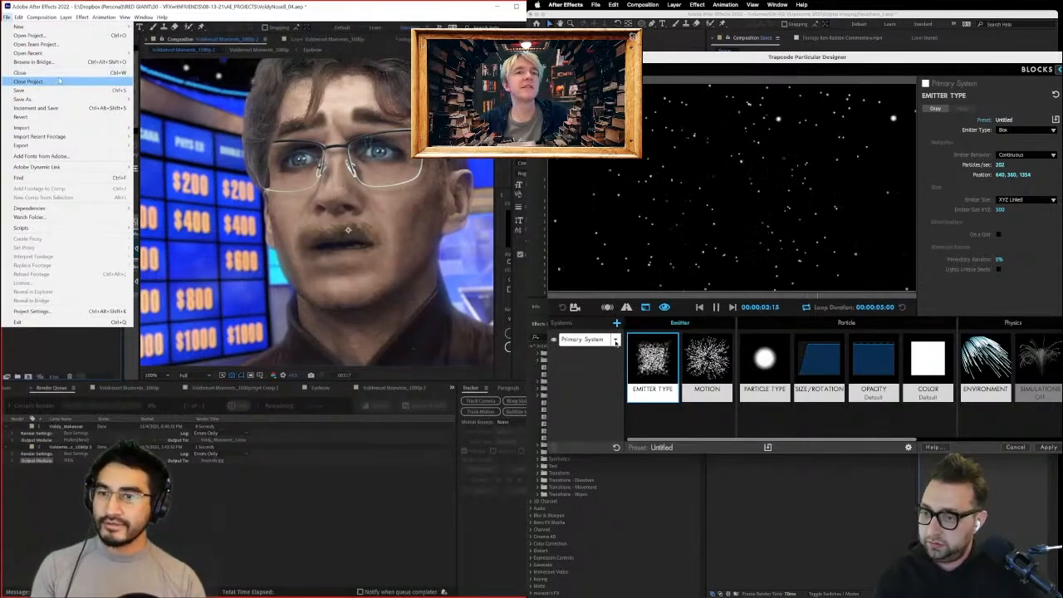
pyautogui.click(616, 339)
pyautogui.click(628, 358)
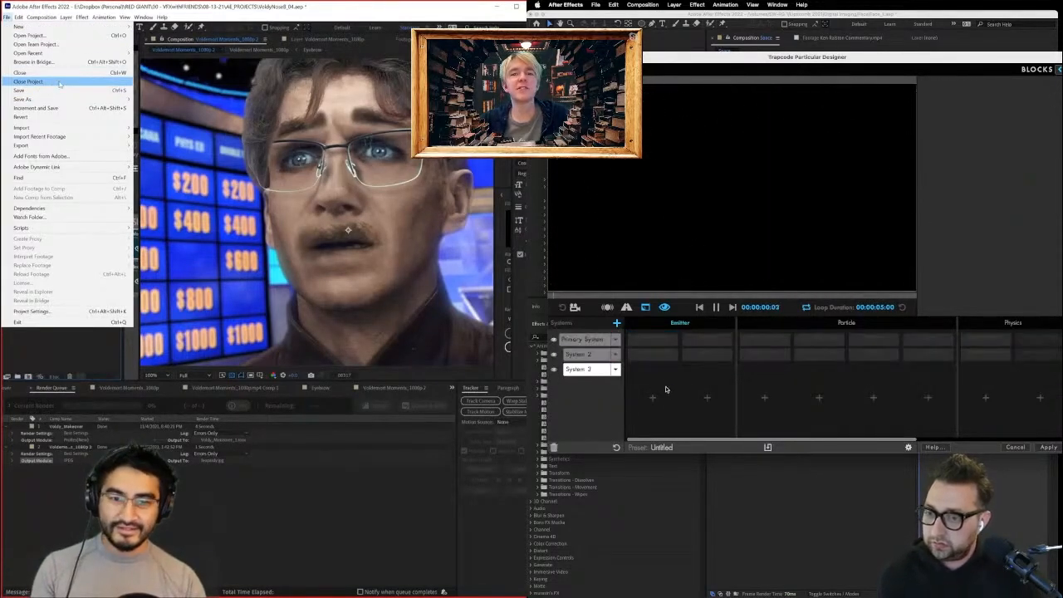
# Close the Voldemort project with its changes saved, and raise System 2's particle Size to about 116.
pyautogui.click(59, 84)
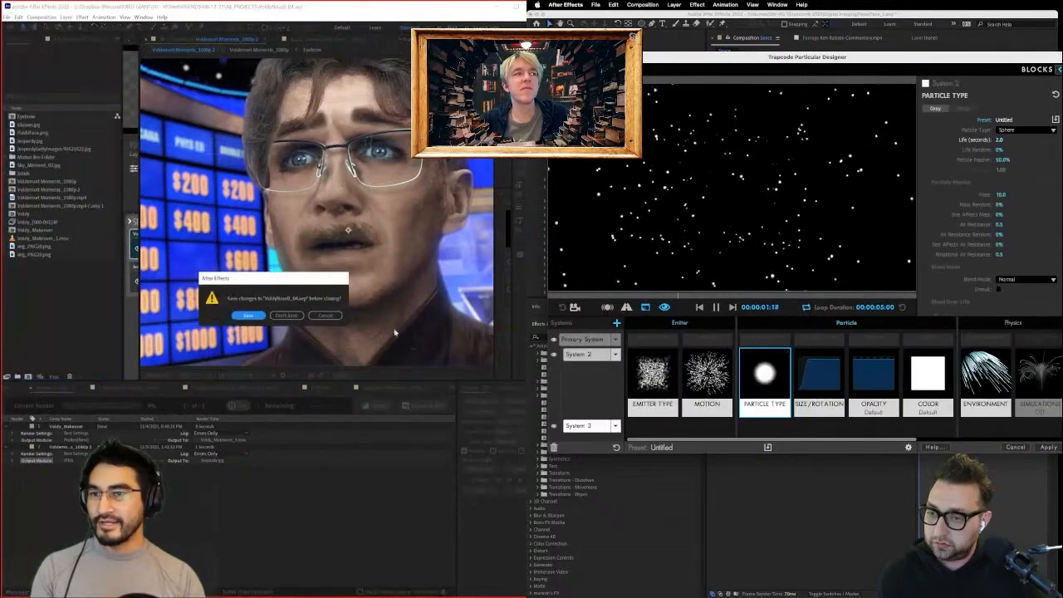
pyautogui.click(600, 358)
pyautogui.click(248, 315)
pyautogui.click(819, 378)
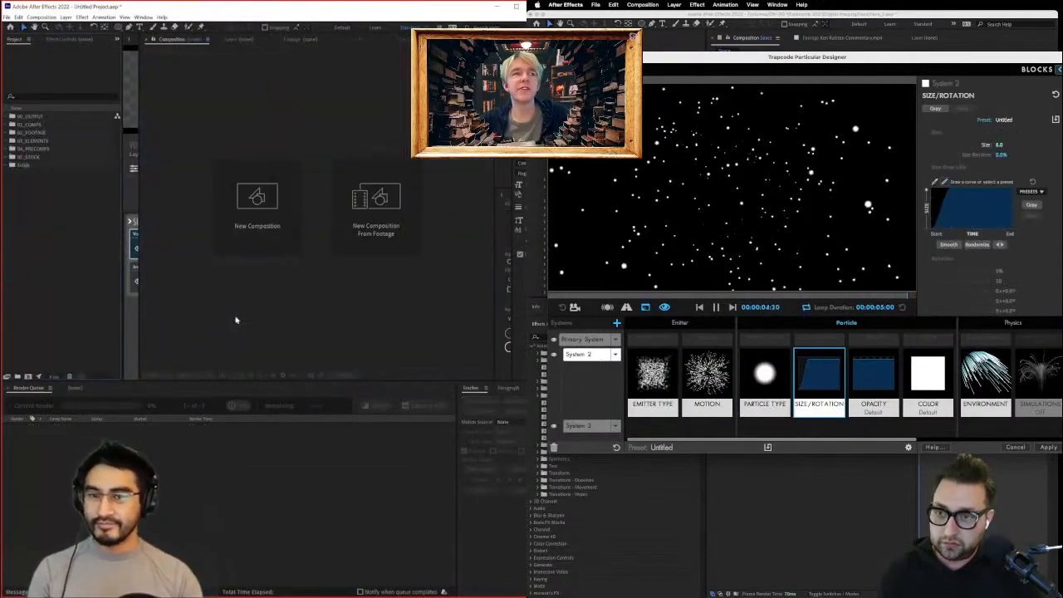
pyautogui.moveTo(999, 146); pyautogui.dragTo(1006, 146)
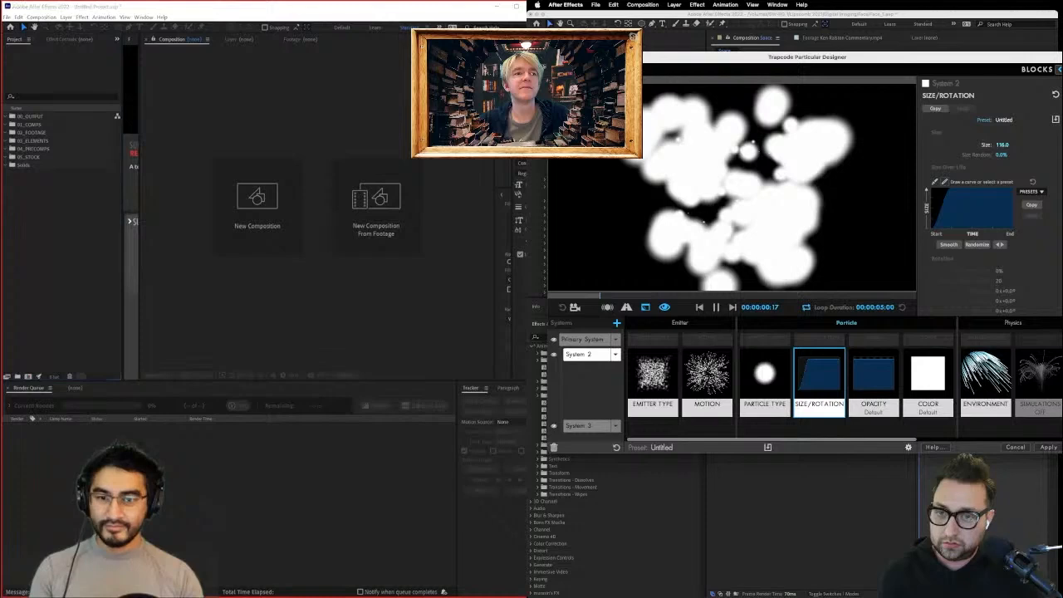
# Change System 2's particle type to Cloudlet and set its Opacity to 10.
pyautogui.click(1032, 192)
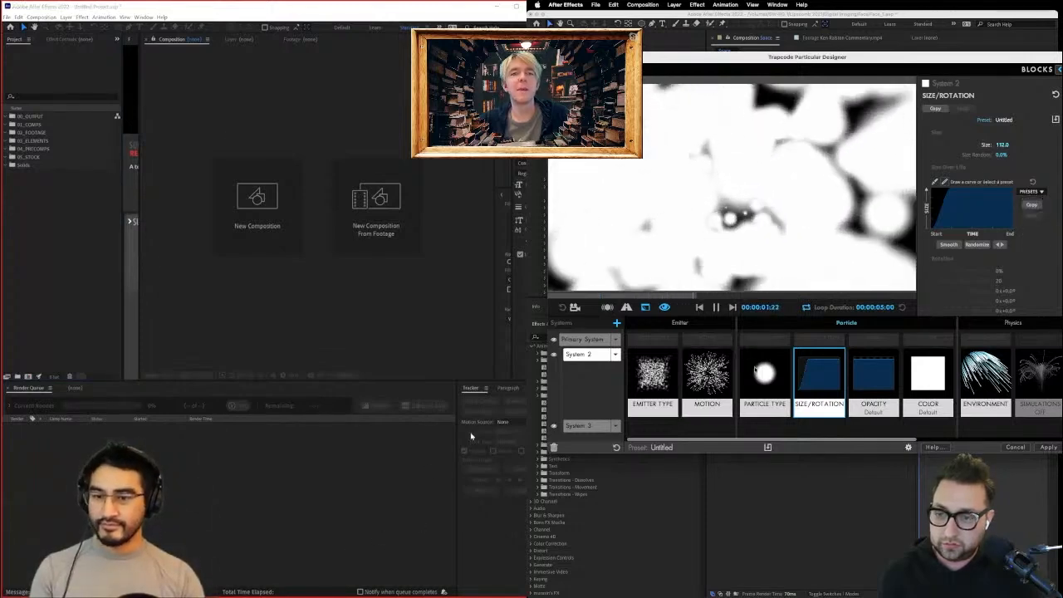
pyautogui.click(766, 375)
pyautogui.click(1022, 131)
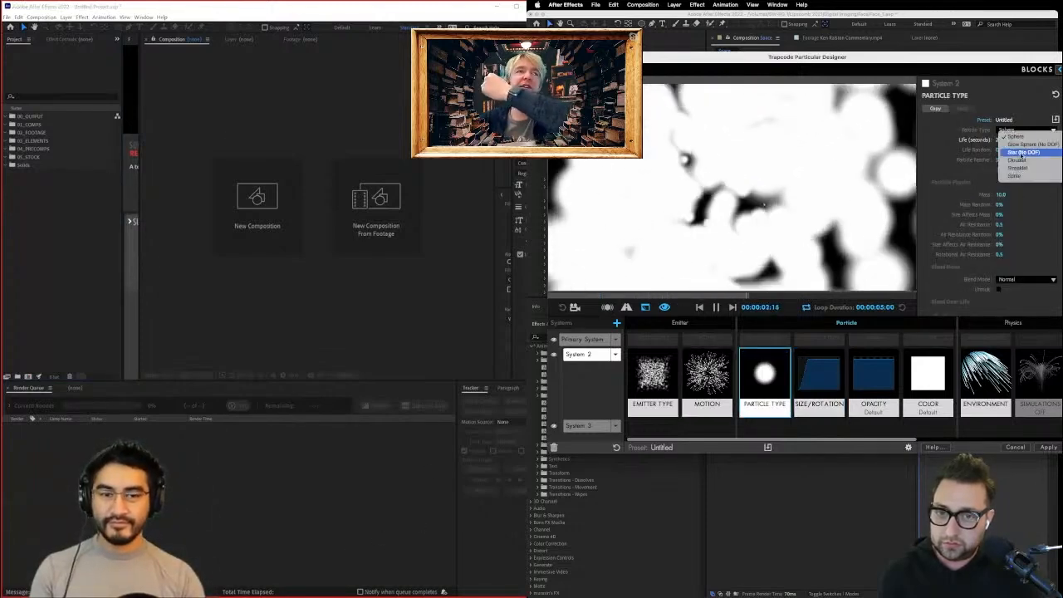
pyautogui.click(1021, 161)
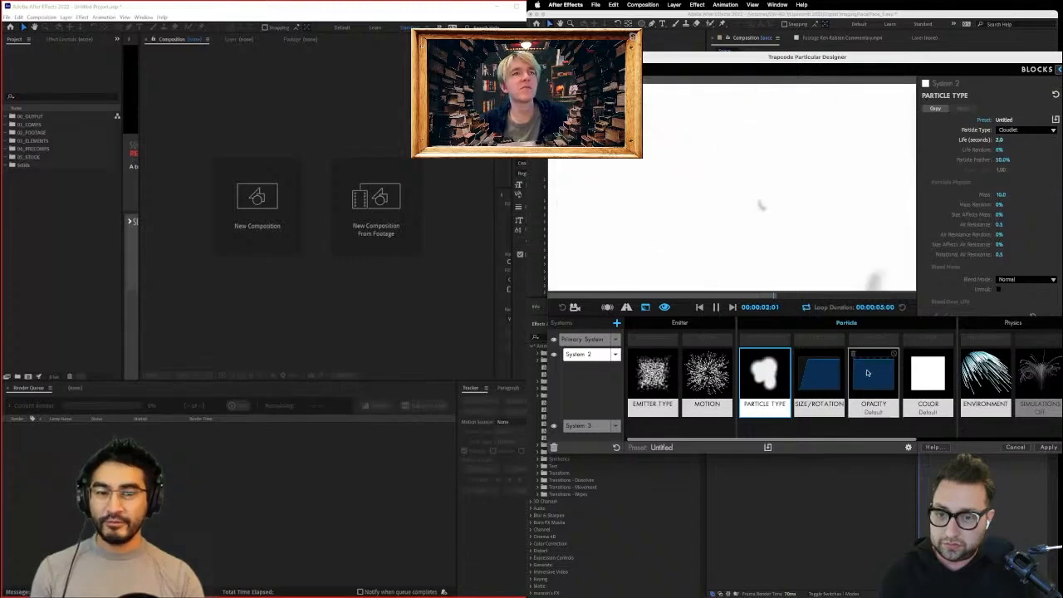
pyautogui.click(928, 378)
pyautogui.click(882, 384)
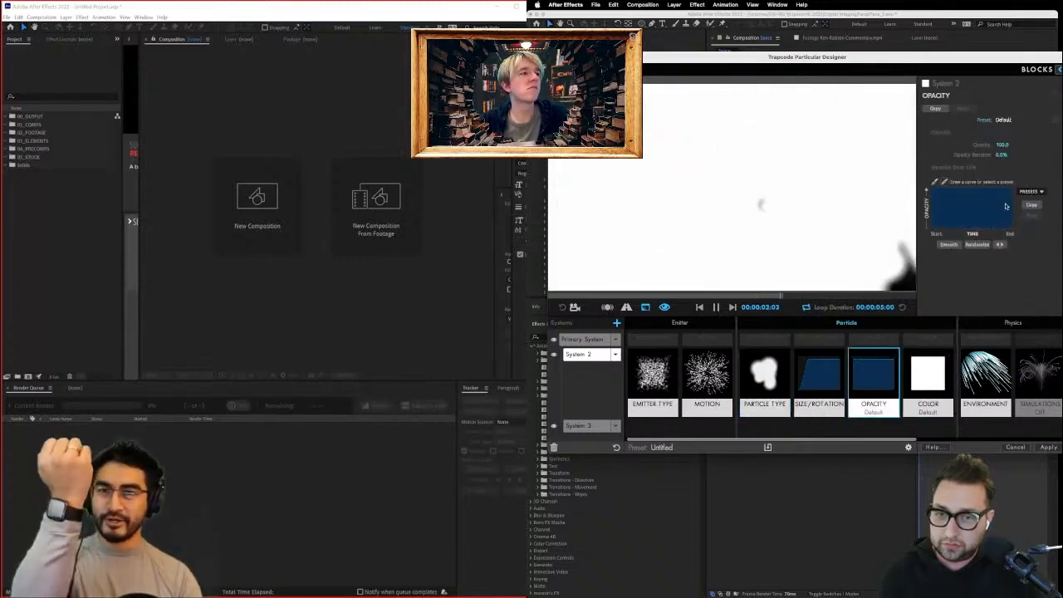
pyautogui.click(1000, 145)
pyautogui.write('10')
pyautogui.press('Tab')
# Close the Supercomp panel in the untitled project and set System 2's Particles/sec to 10.
pyautogui.click(214, 12)
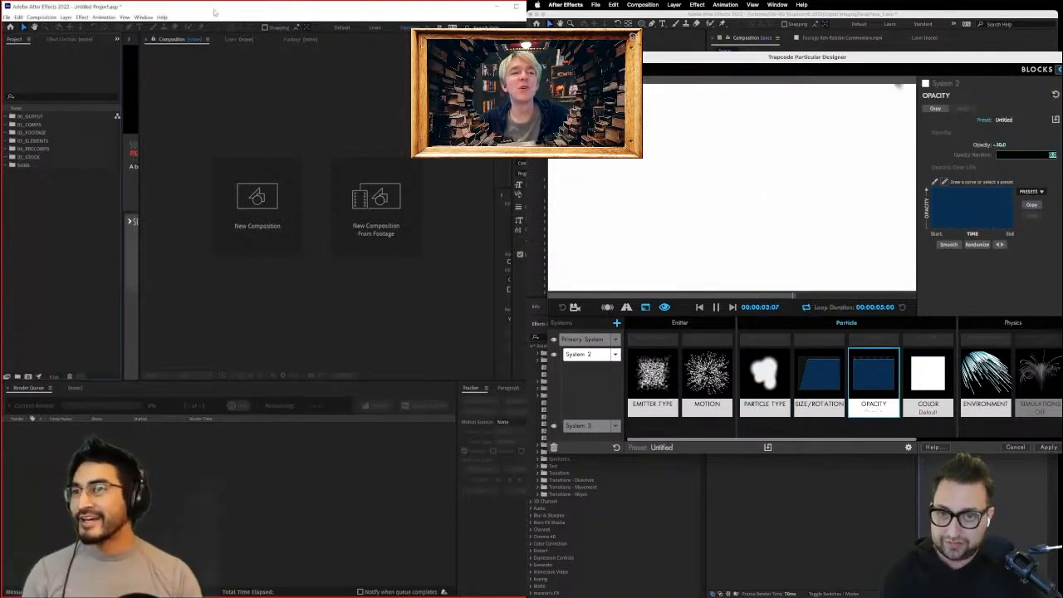
pyautogui.moveTo(138, 89); pyautogui.dragTo(230, 125)
pyautogui.click(646, 383)
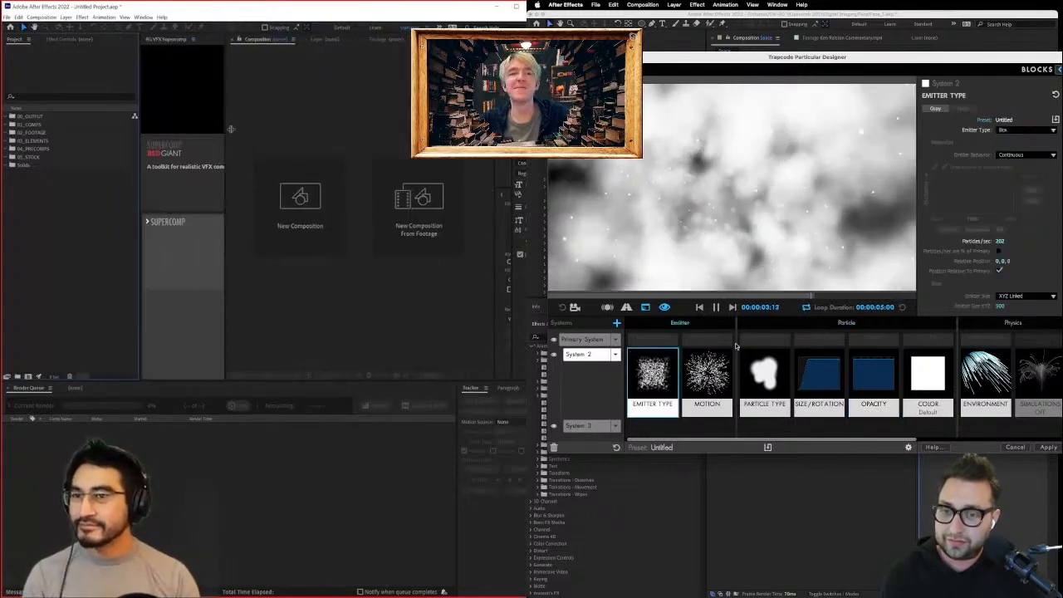
pyautogui.rightClick(159, 40)
pyautogui.click(184, 48)
pyautogui.write('10')
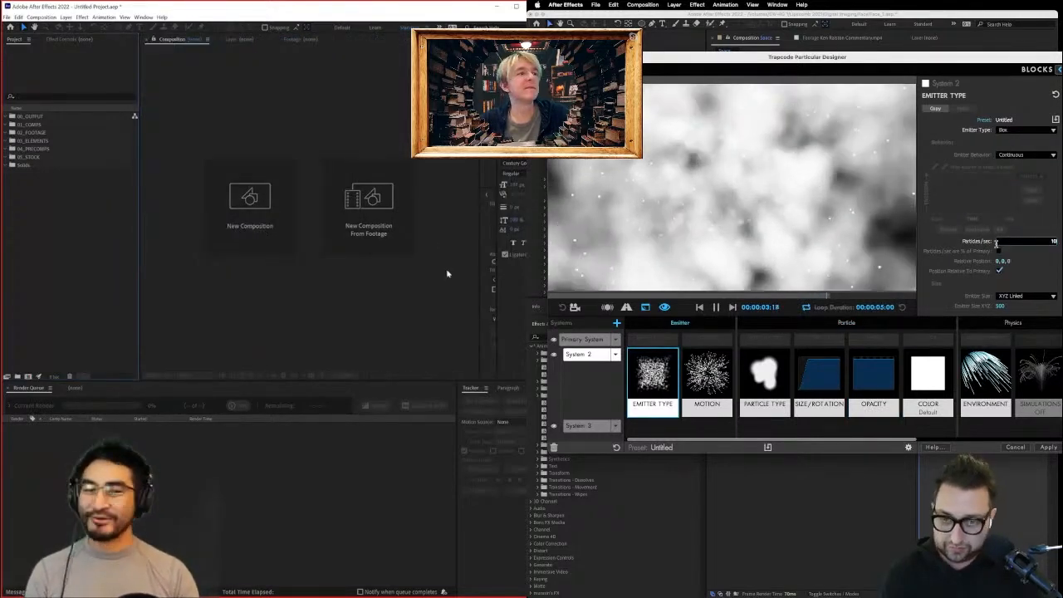
# Give System 2 a constant size over life and an opacity over life curve that fades in and out.
pyautogui.click(824, 383)
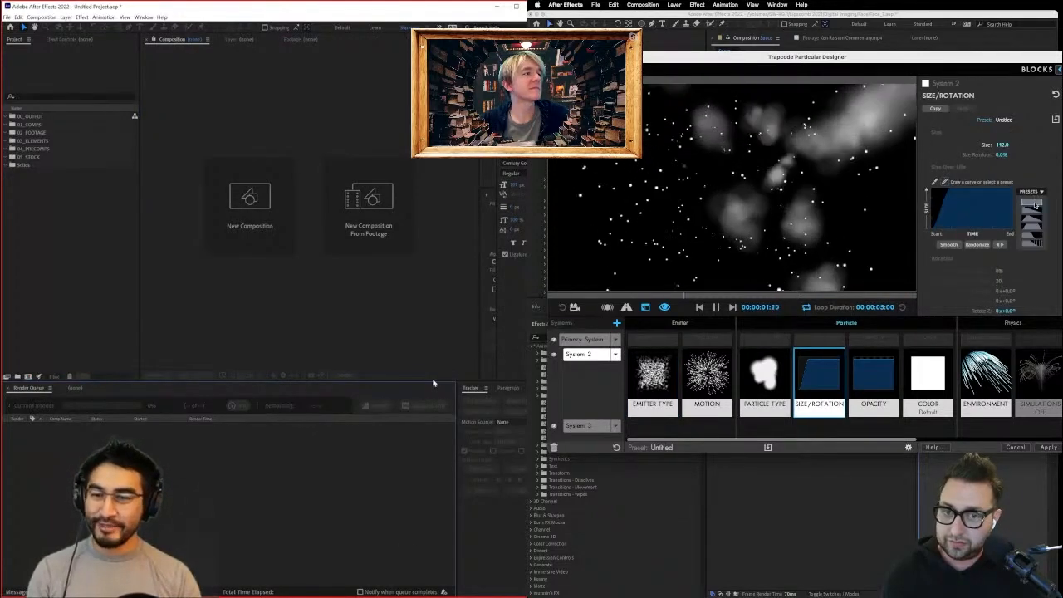
pyautogui.click(879, 364)
pyautogui.moveTo(432, 379); pyautogui.dragTo(433, 292)
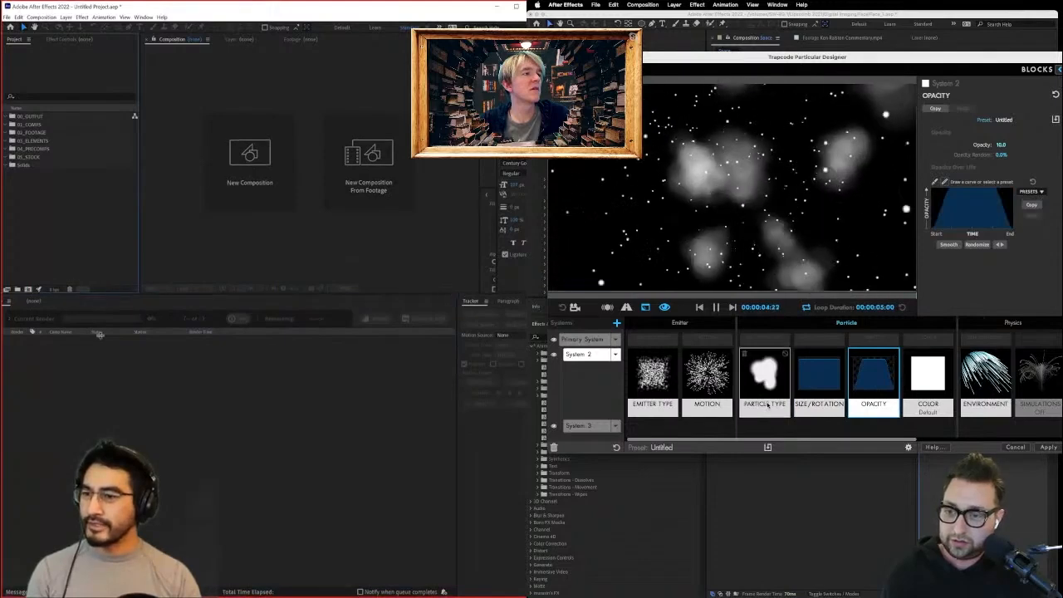
# Raise System 2's Size to about 664, and open the recent project Hashi Face Tracked without saving the untitled one.
pyautogui.click(810, 394)
pyautogui.click(10, 27)
pyautogui.click(6, 17)
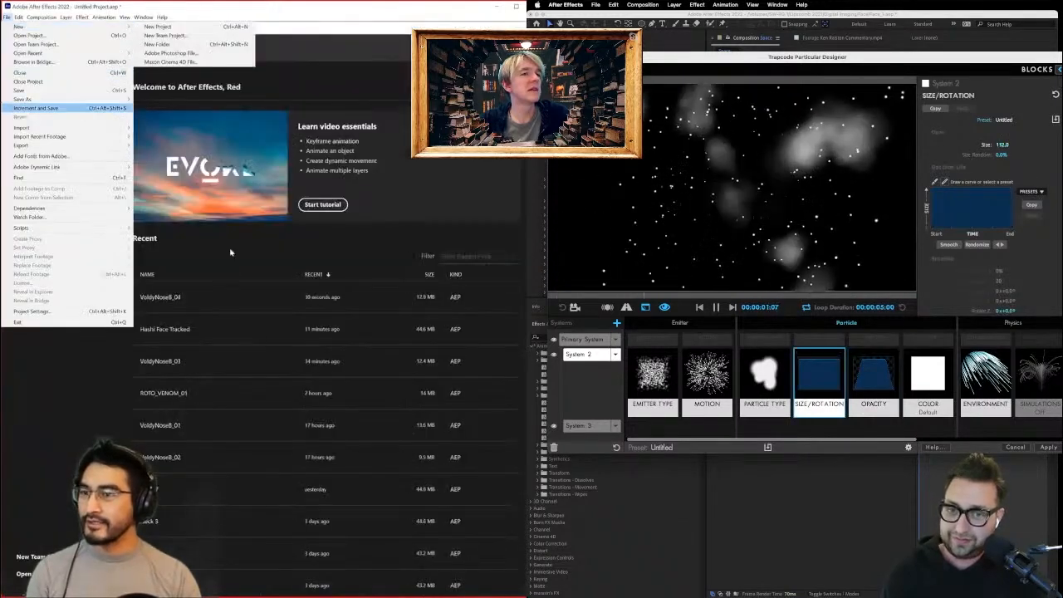
pyautogui.click(182, 341)
pyautogui.click(177, 334)
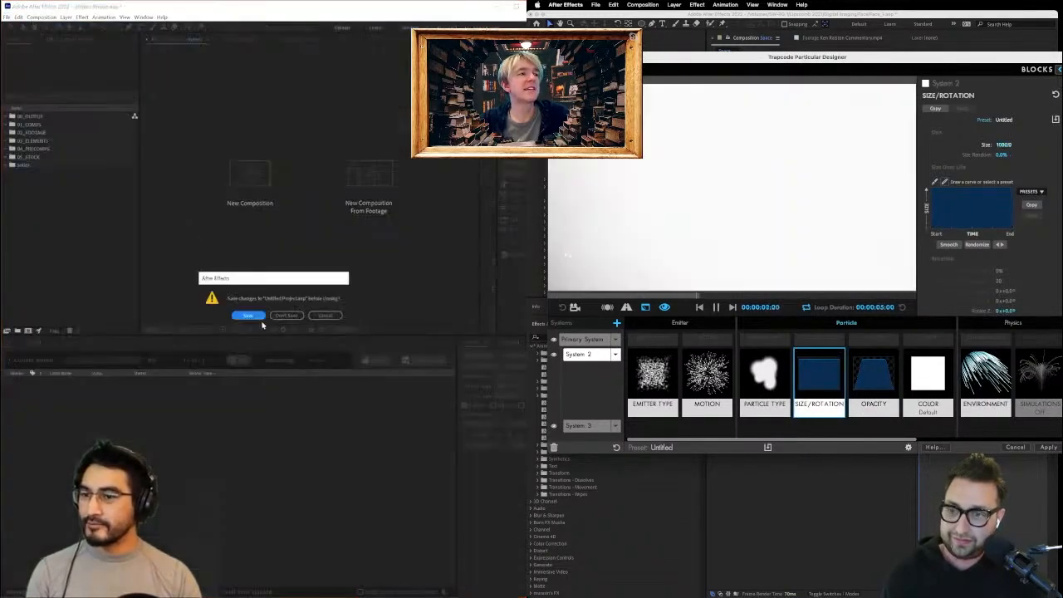
pyautogui.click(286, 315)
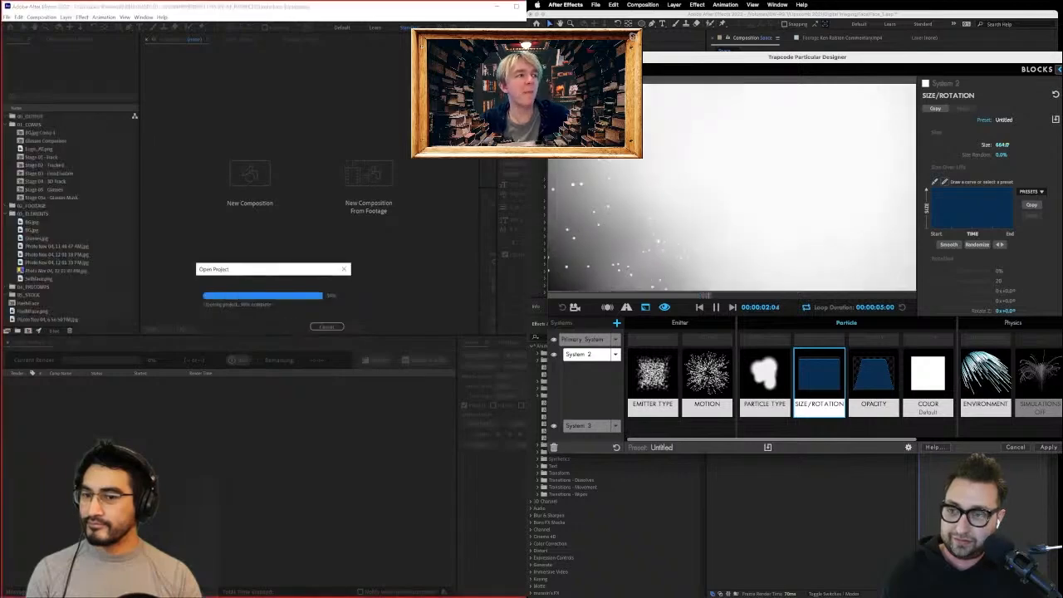
# Lower System 2's particle Opacity to 1.
pyautogui.click(878, 386)
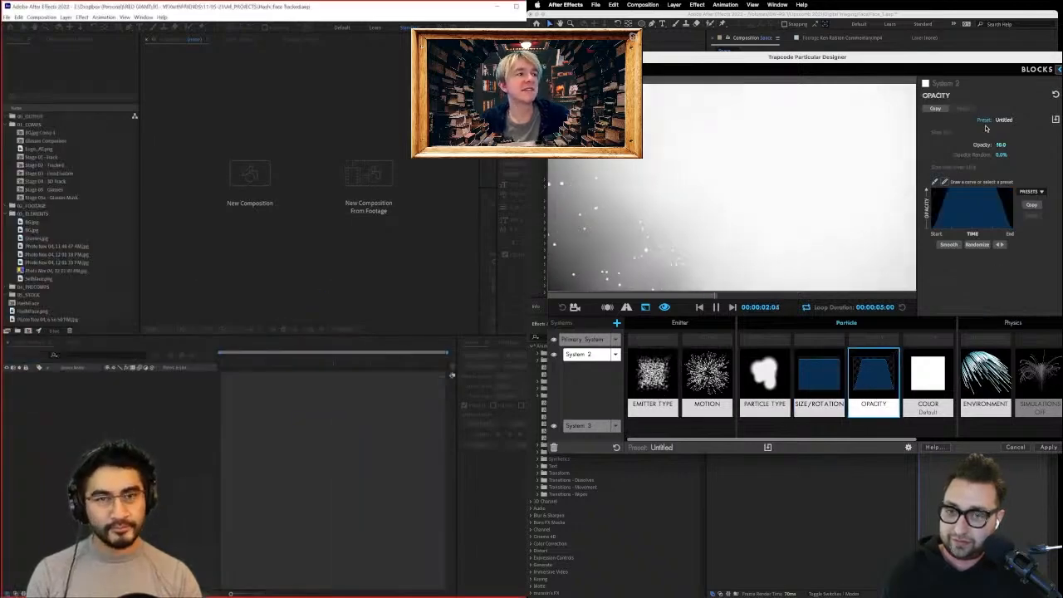
pyautogui.click(1002, 145)
pyautogui.write('1')
pyautogui.press('Tab')
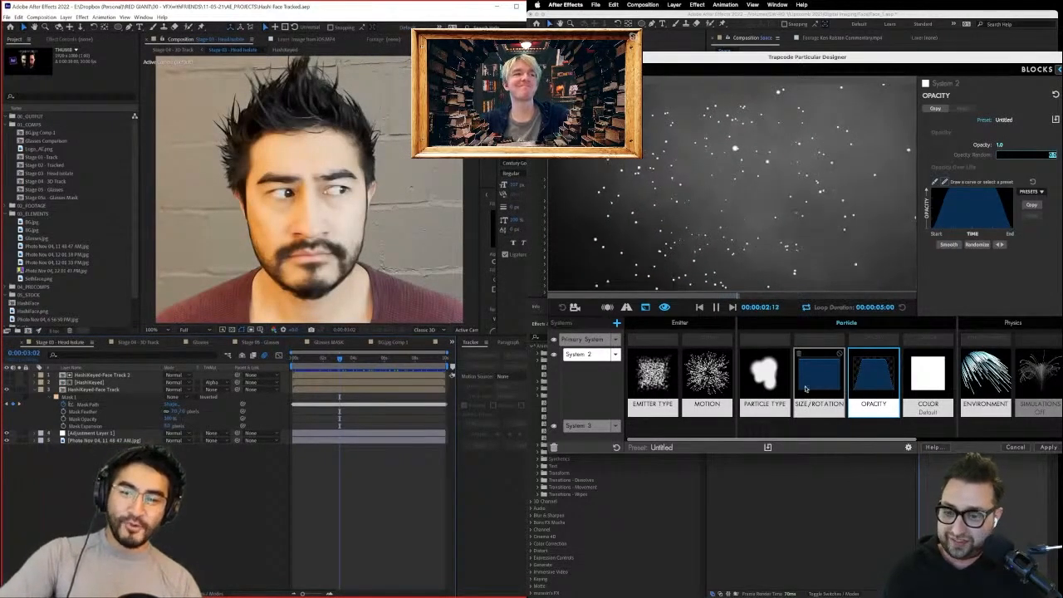
# Reduce System 2's emitter rate to 5 Particles/sec.
pyautogui.click(805, 388)
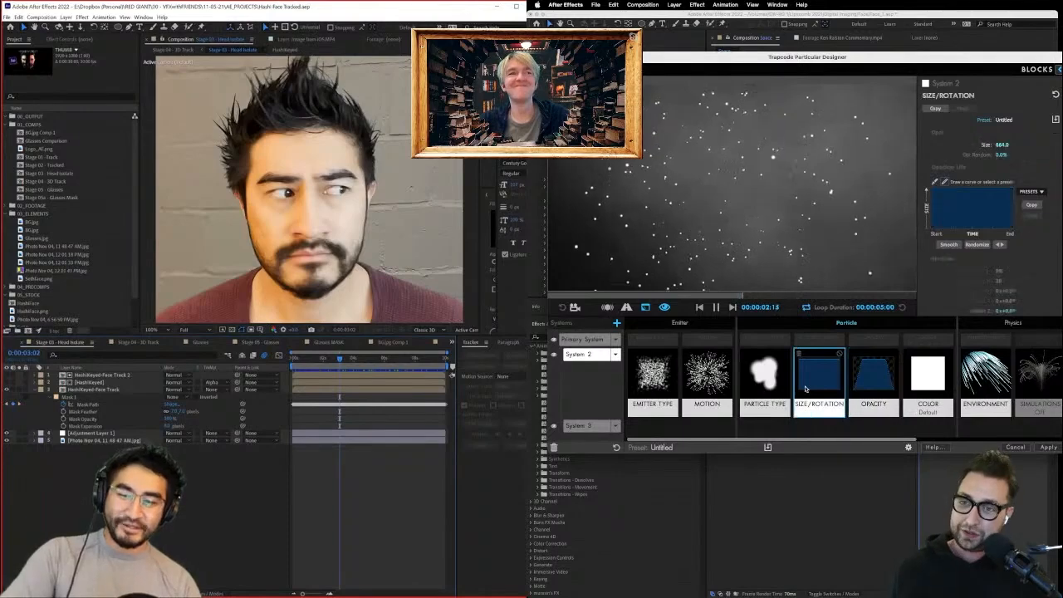
pyautogui.click(770, 393)
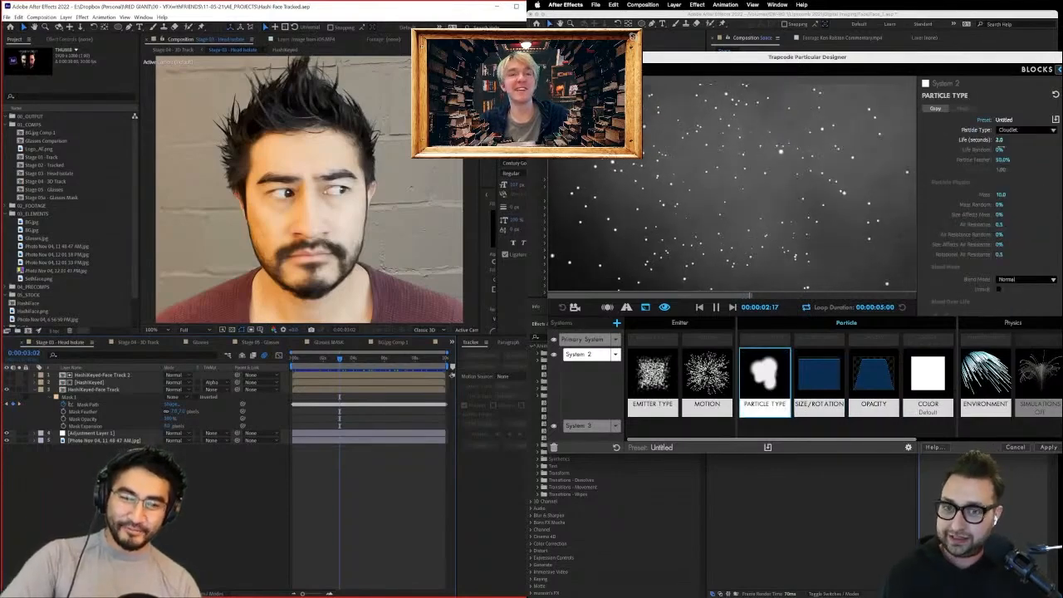
pyautogui.click(653, 378)
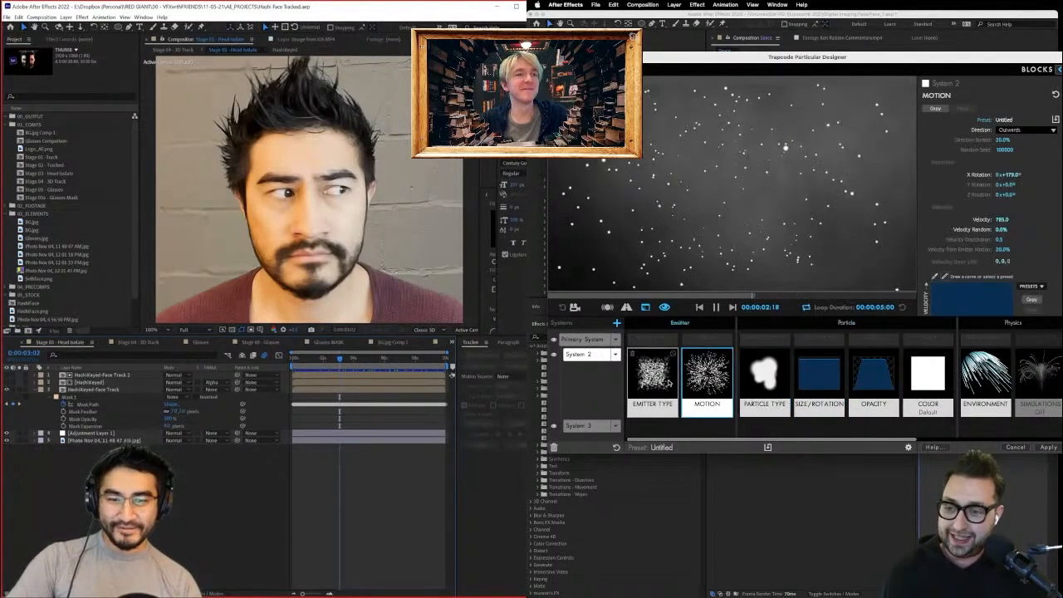
pyautogui.click(999, 241)
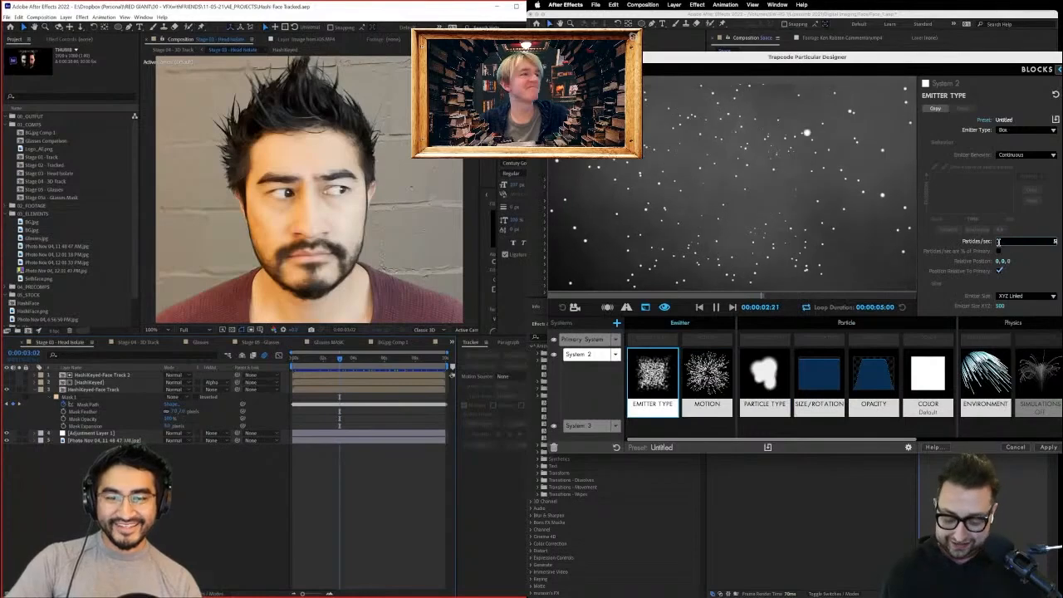
pyautogui.press('Return')
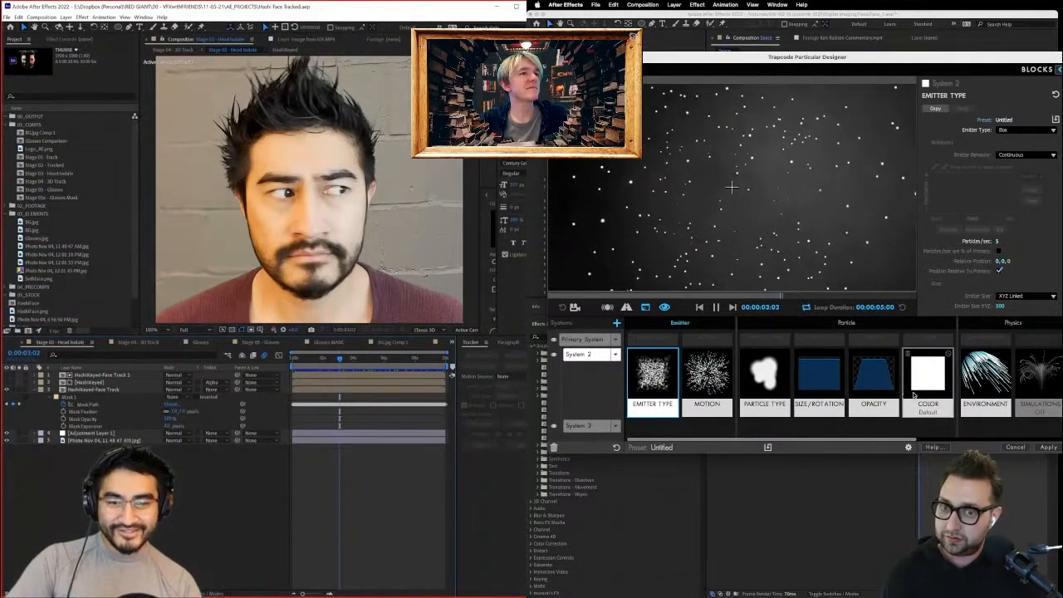
# Reduce System 2's particle Size to 25.
pyautogui.click(752, 390)
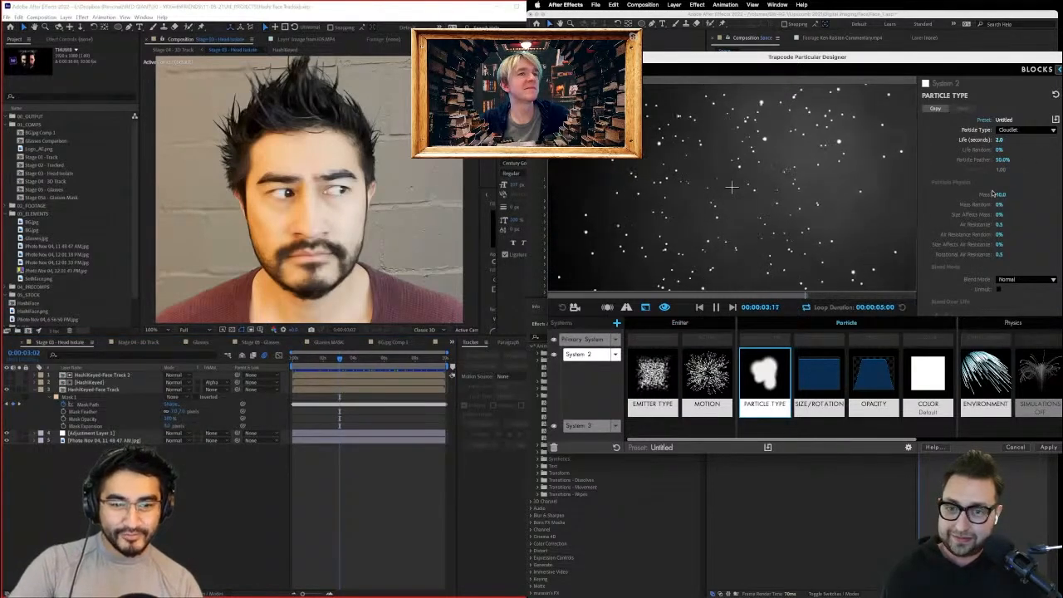
pyautogui.click(819, 381)
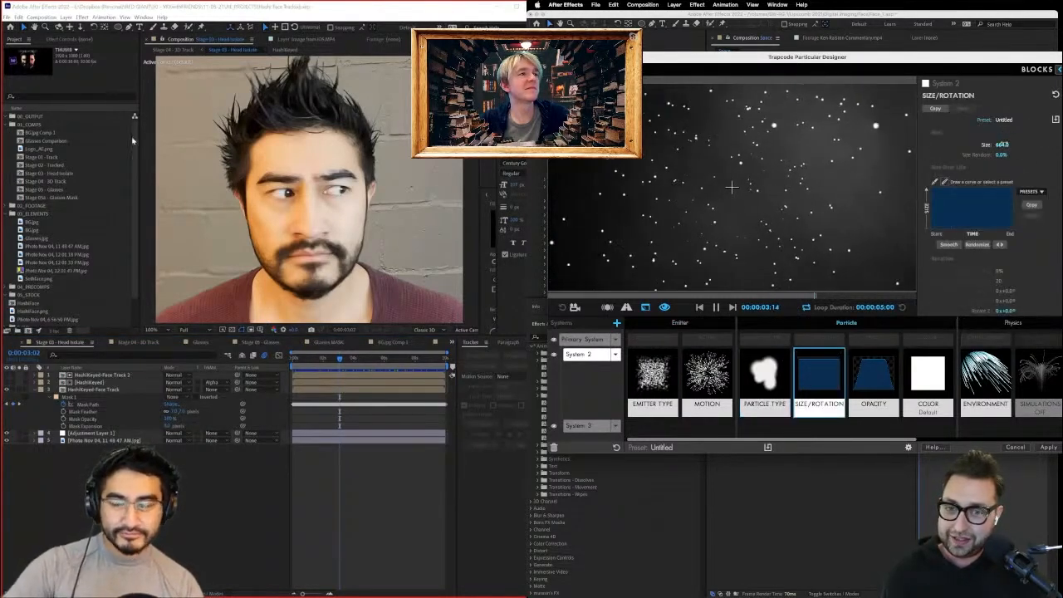
pyautogui.click(172, 18)
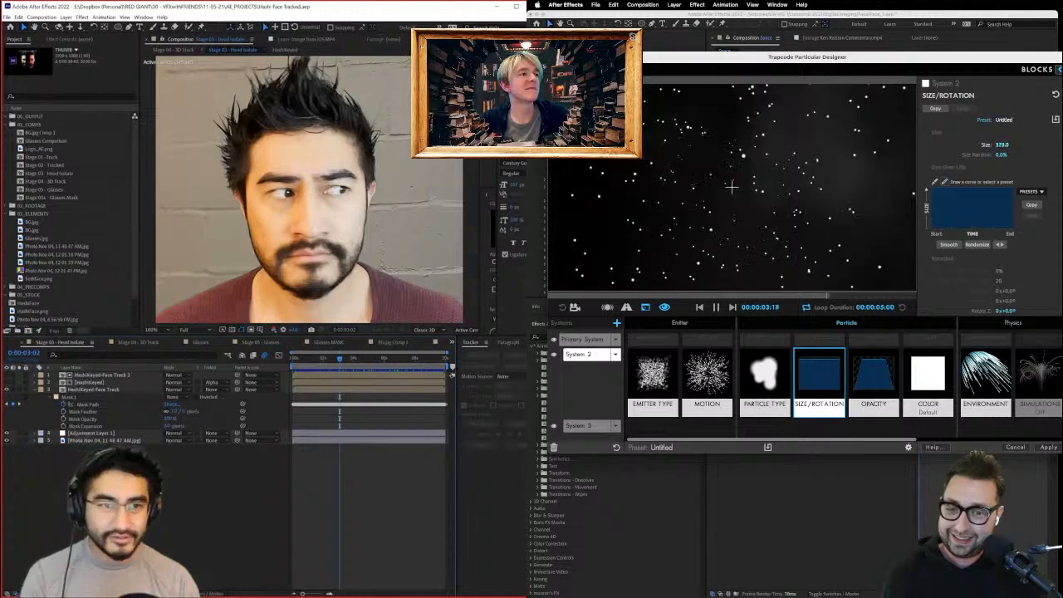
pyautogui.moveTo(1002, 145); pyautogui.dragTo(1035, 144)
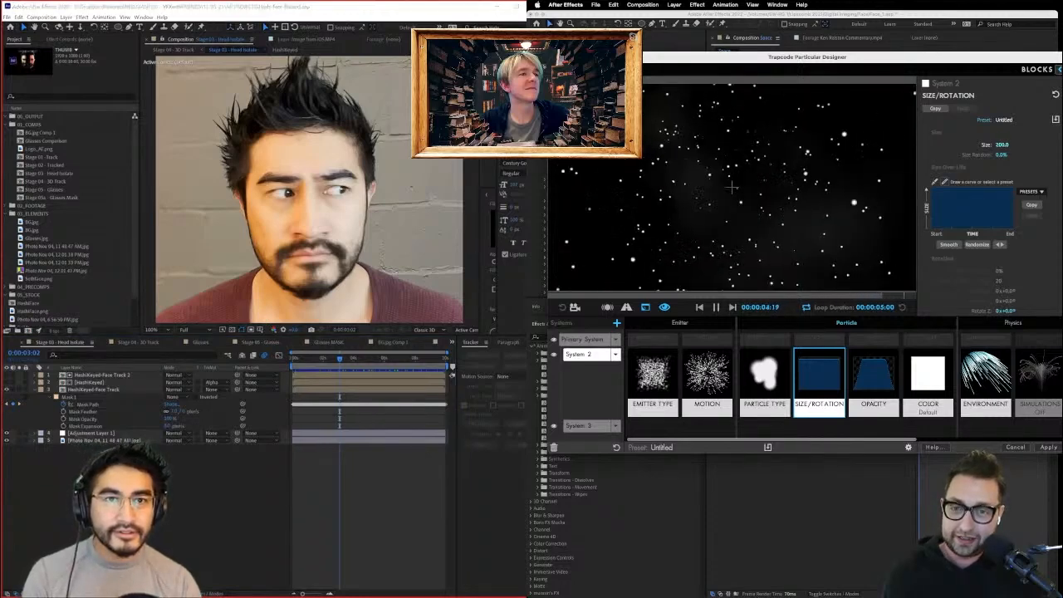
pyautogui.click(1004, 144)
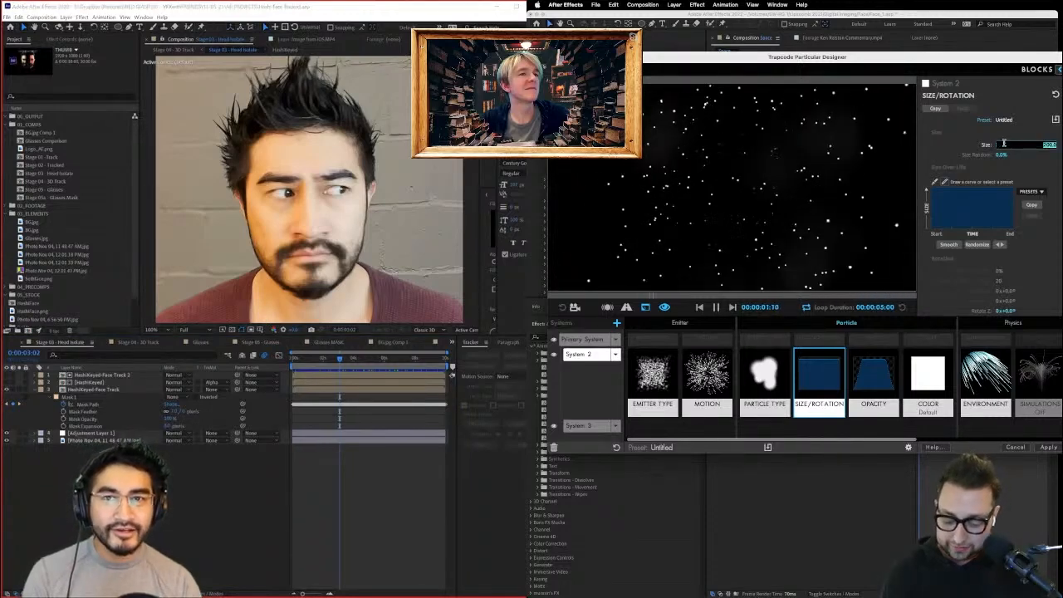
pyautogui.write('5')
pyautogui.press('Return')
pyautogui.click(999, 144)
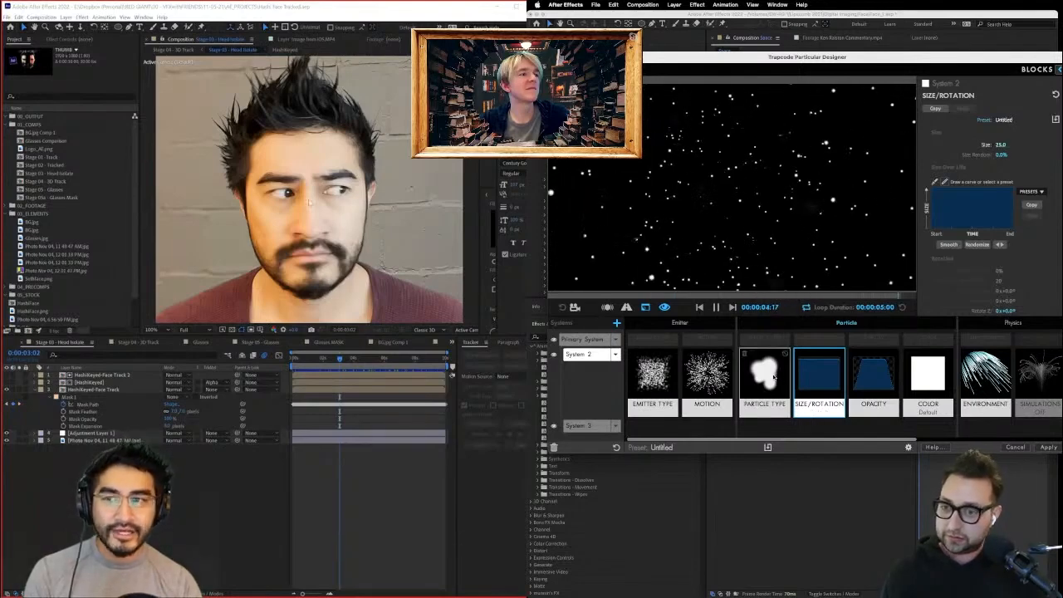
# Strengthen System 2's negative Wind Z to about -4600 in the Environment settings.
pyautogui.click(777, 376)
pyautogui.click(874, 377)
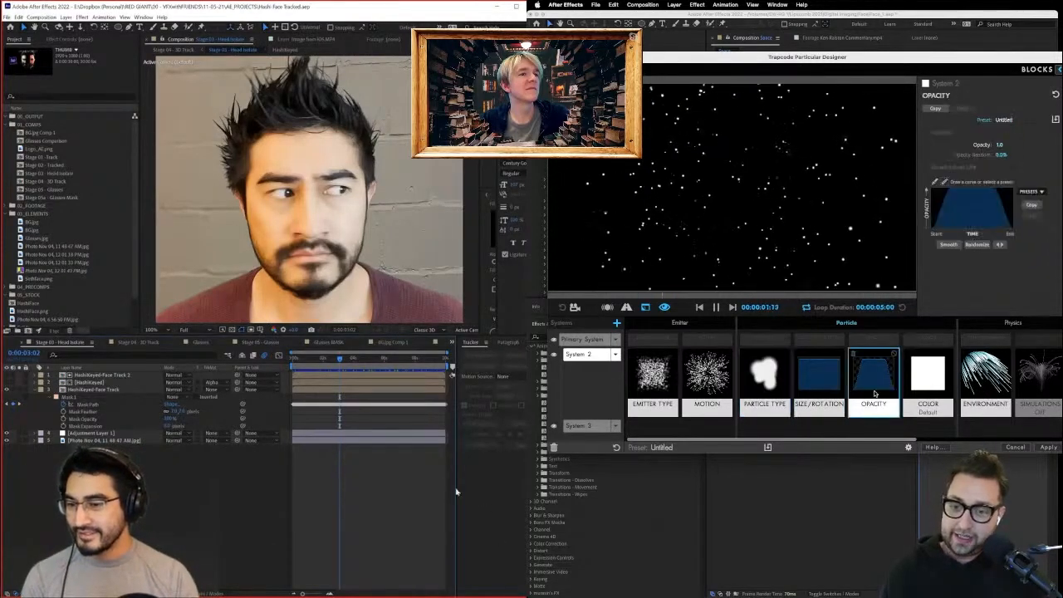
pyautogui.click(819, 398)
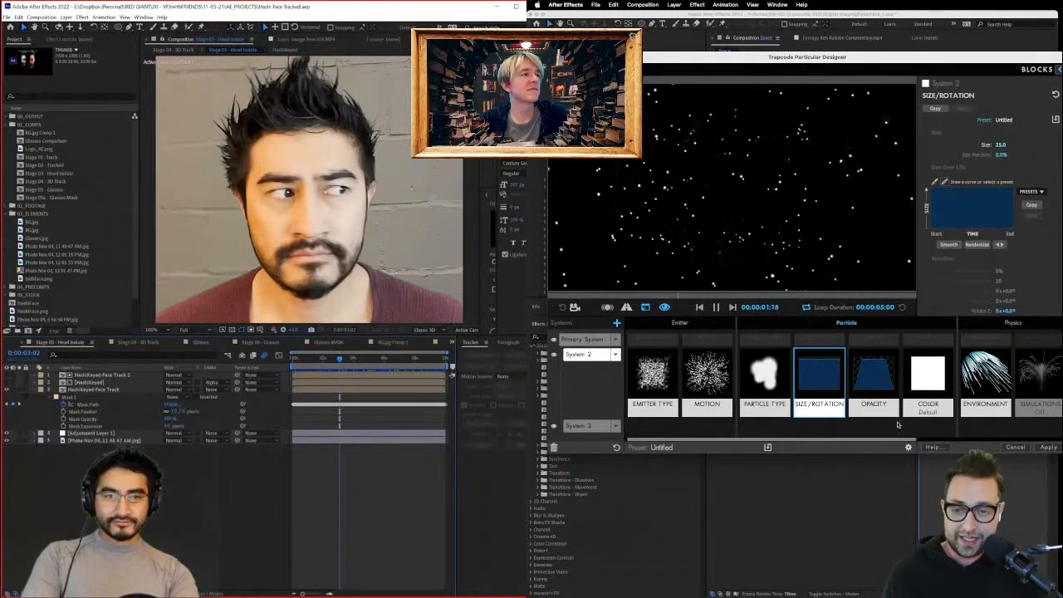
pyautogui.click(968, 390)
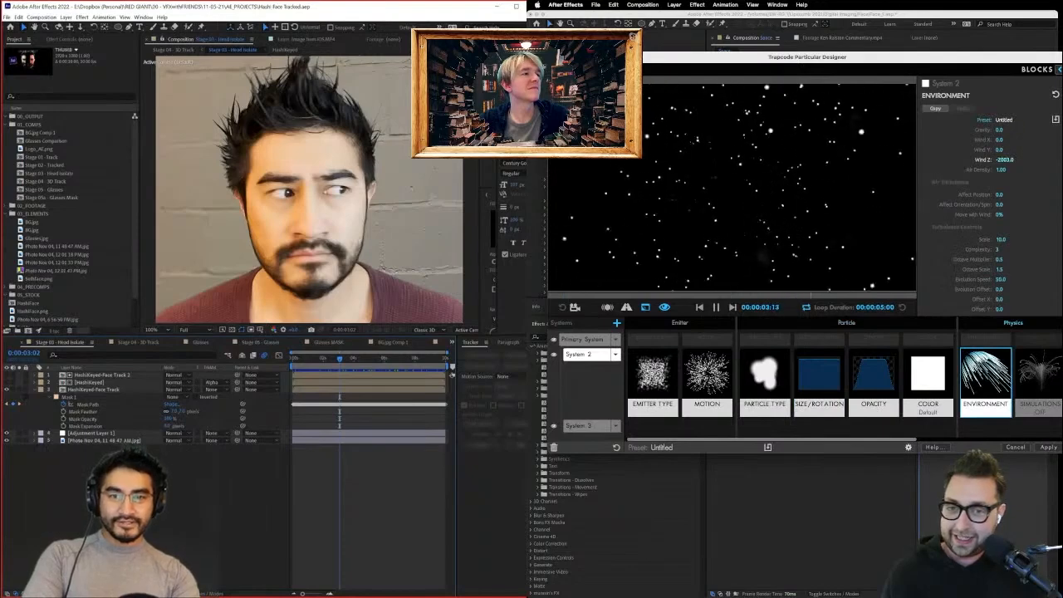
pyautogui.moveTo(1005, 159); pyautogui.dragTo(978, 159)
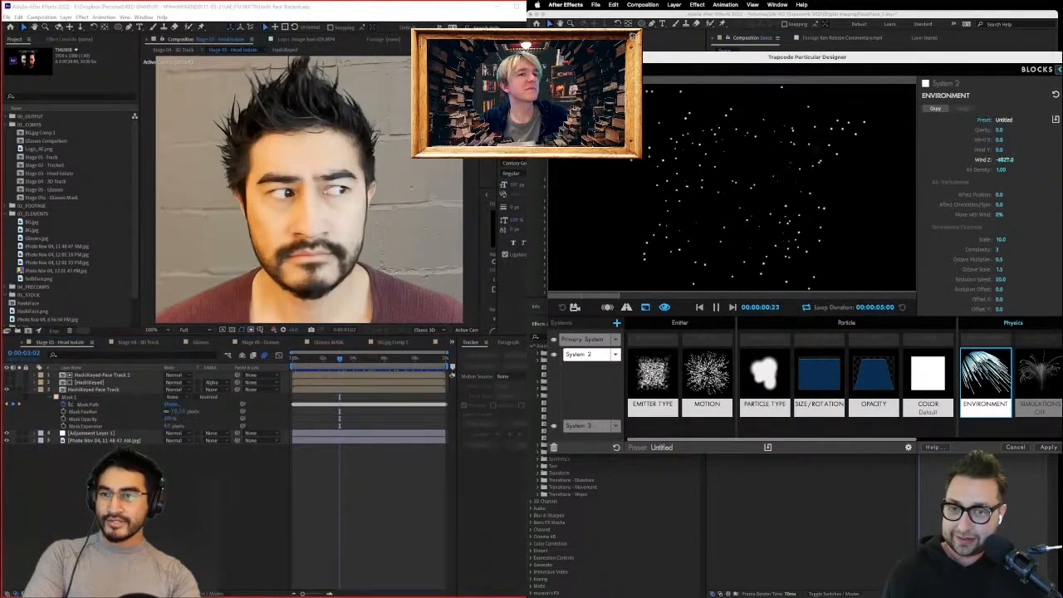
# Set System 2's particle Size to 35, and start saving the Hashi Face Tracked project under a new name.
pyautogui.click(123, 15)
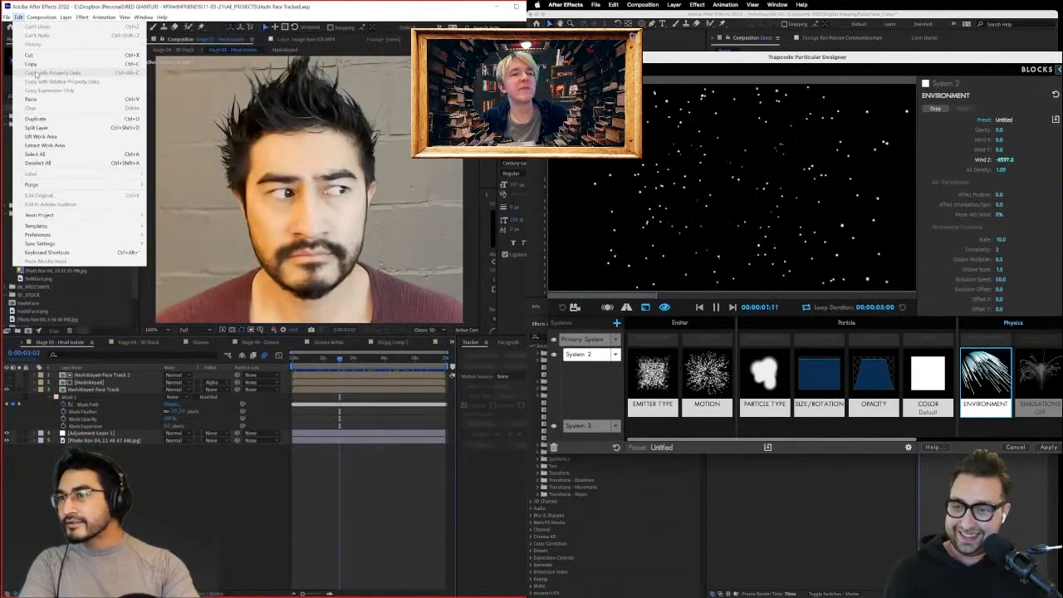
pyautogui.click(35, 10)
pyautogui.click(7, 16)
pyautogui.click(818, 388)
pyautogui.moveTo(98, 14)
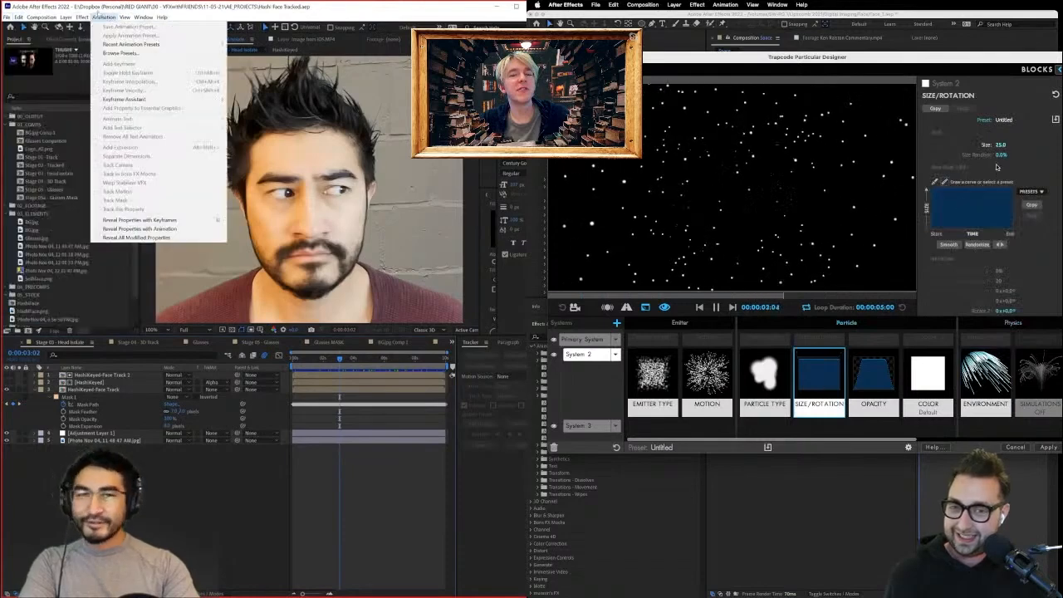
pyautogui.click(1000, 145)
pyautogui.moveTo(8, 16)
pyautogui.write('35')
pyautogui.moveTo(46, 99)
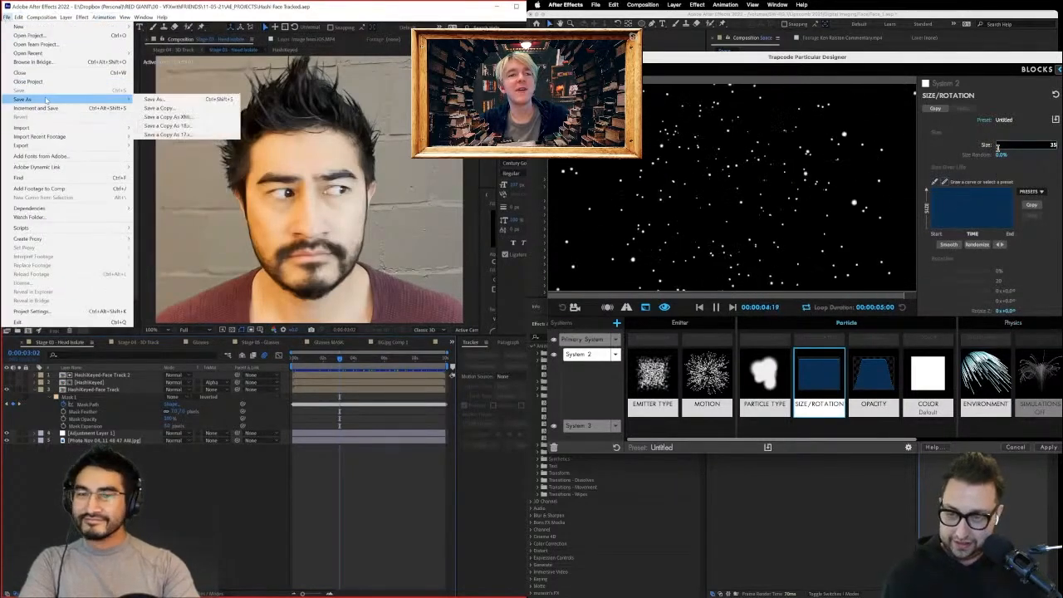
pyautogui.press('Return')
pyautogui.click(154, 99)
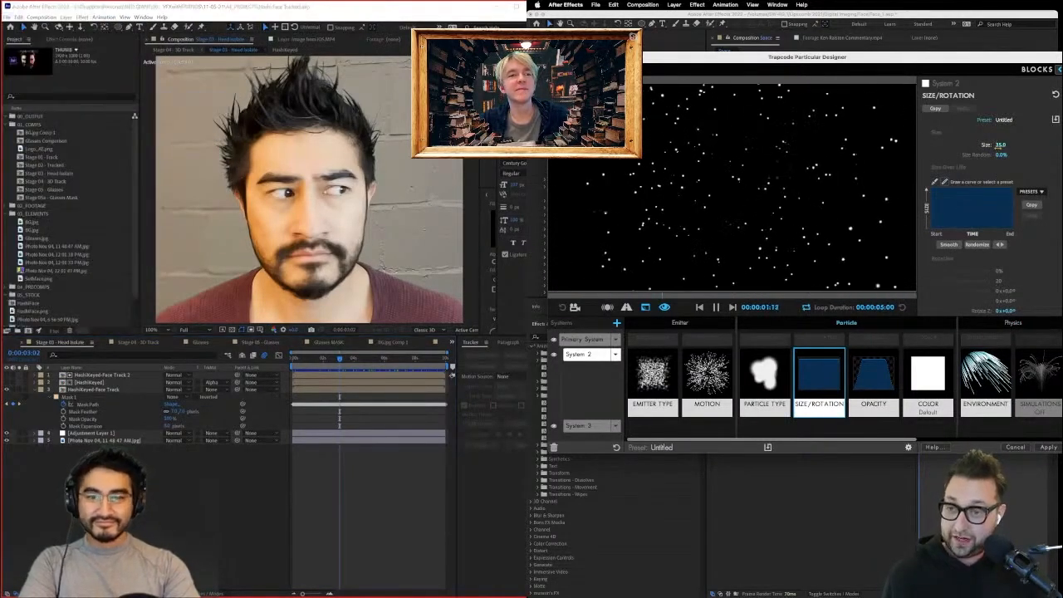
# Open System 2's Emitter Type settings.
pyautogui.click(765, 378)
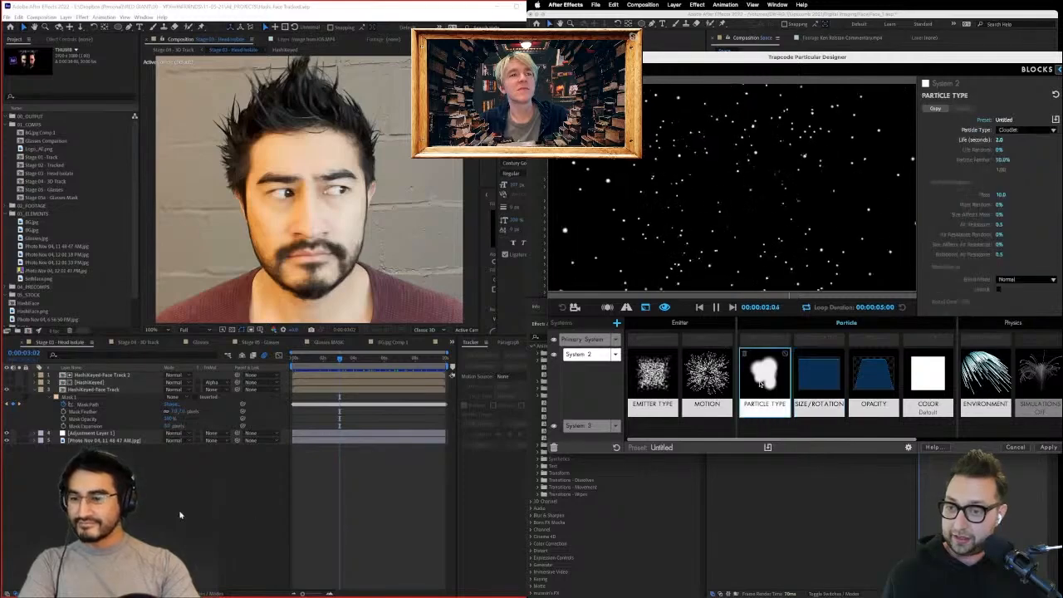
pyautogui.click(698, 382)
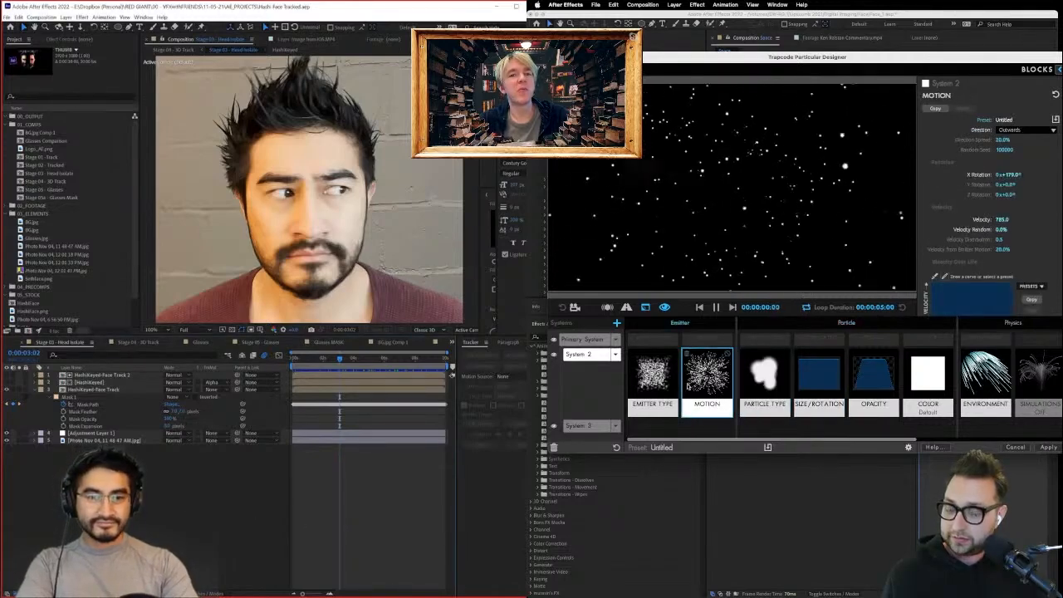
pyautogui.click(664, 384)
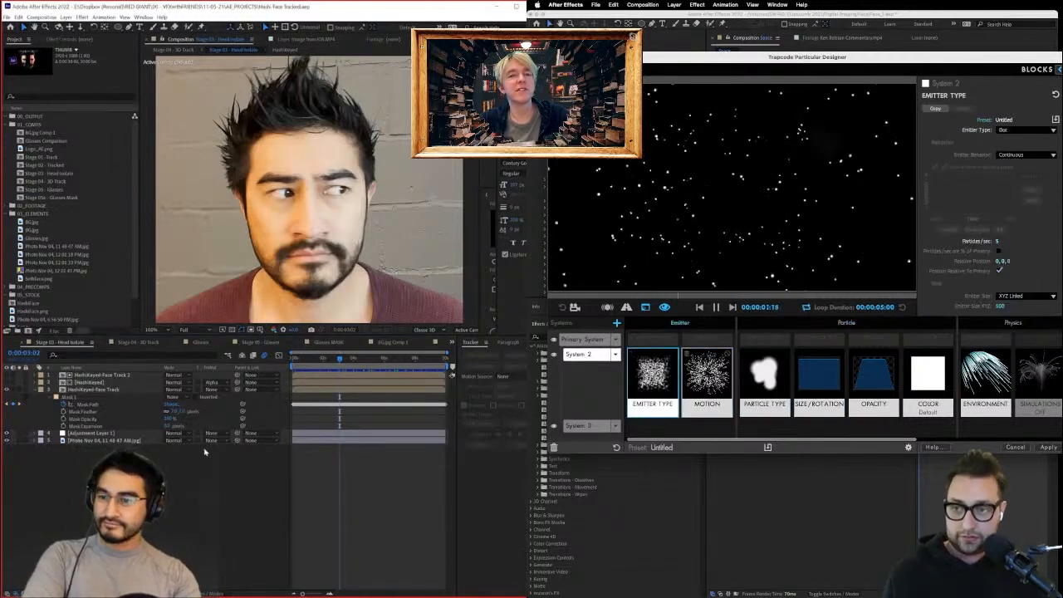
# Set the opacity of System 2's particles to 10.
pyautogui.click(769, 385)
pyautogui.click(664, 387)
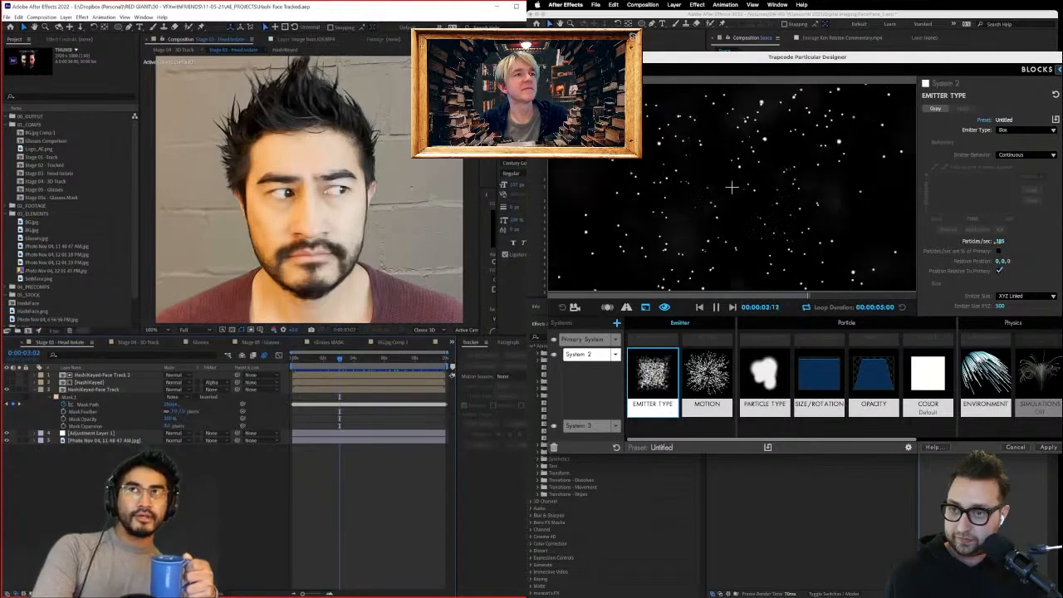
pyautogui.click(868, 397)
pyautogui.click(998, 144)
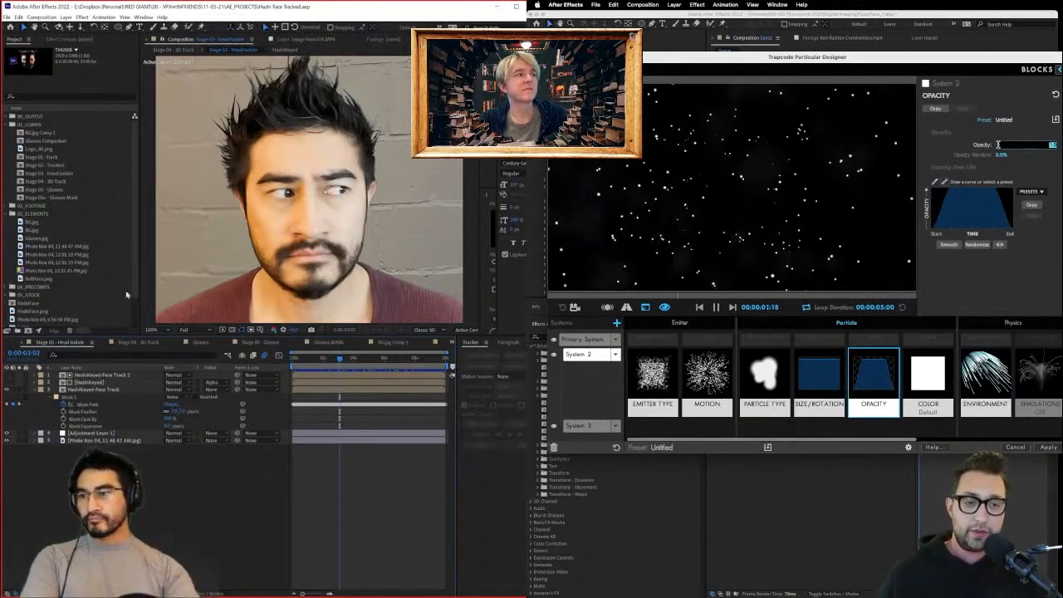
pyautogui.click(86, 271)
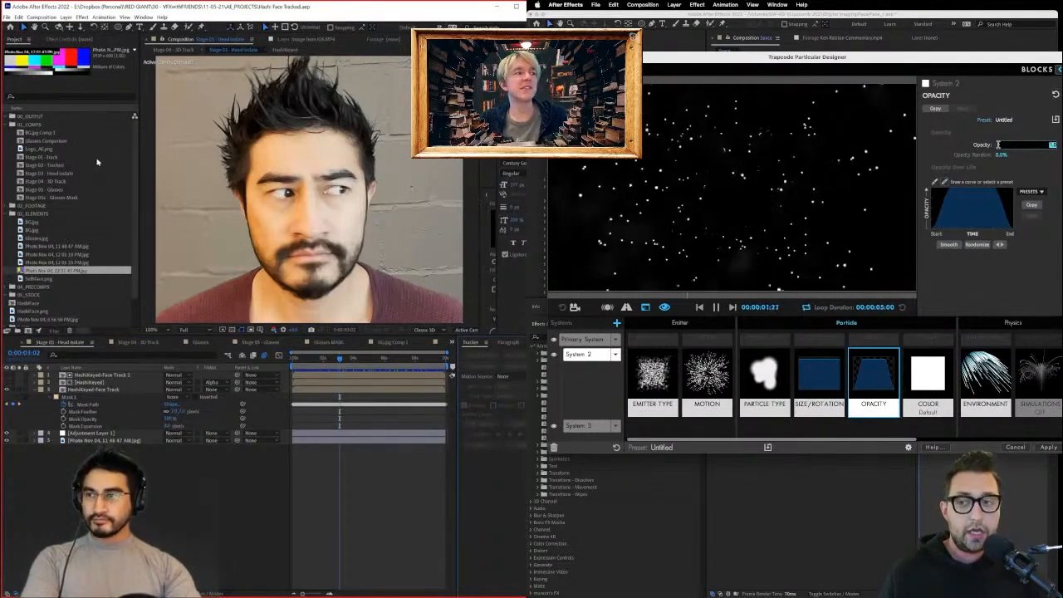
pyautogui.click(58, 174)
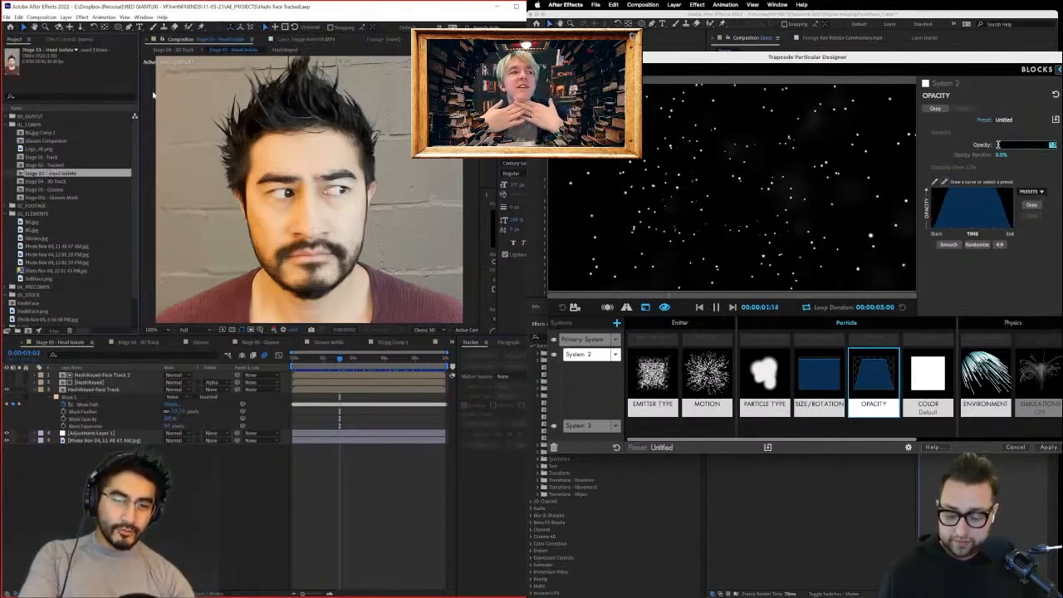
pyautogui.write('48')
pyautogui.click(73, 166)
pyautogui.press('Return')
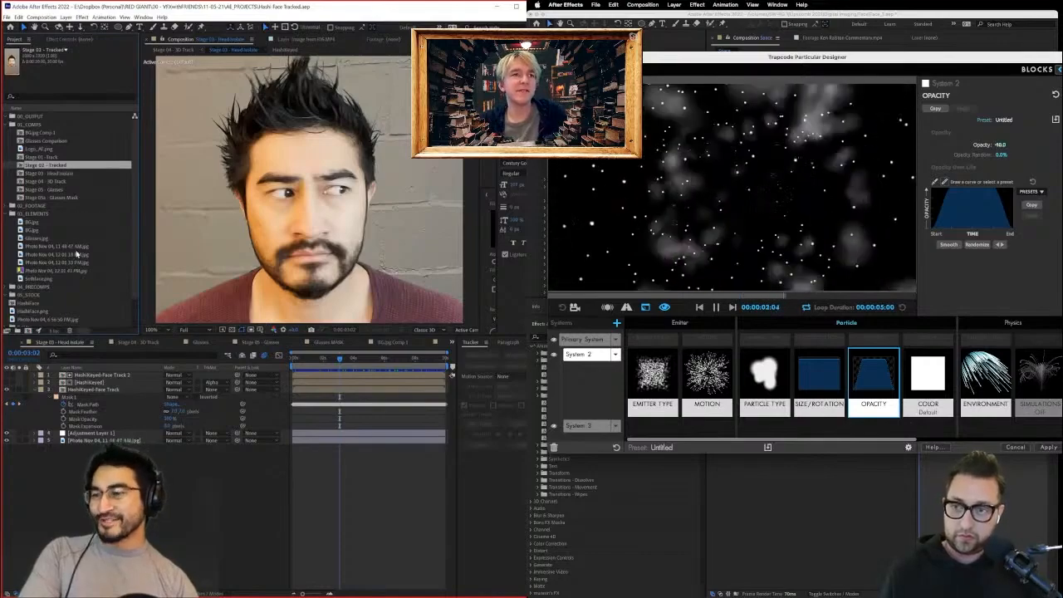
# Move to 0:00:06:19 in Stage 03 - Head Isolate and examine the HashKeyed-Face Track mask and eye area up close.
pyautogui.click(77, 271)
pyautogui.scroll(-2, 94, 260)
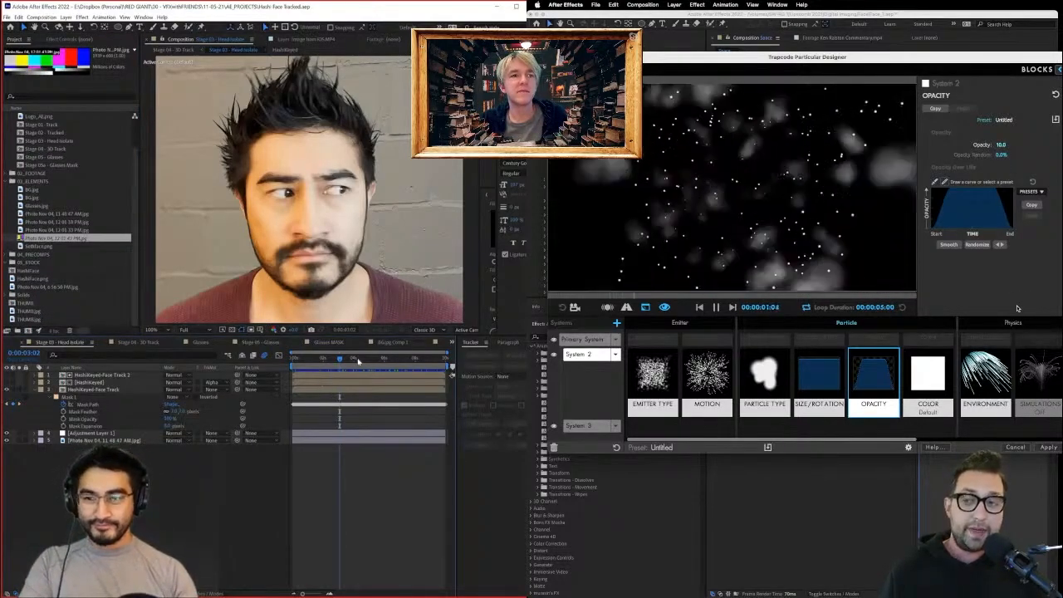
pyautogui.moveTo(358, 360); pyautogui.dragTo(395, 360)
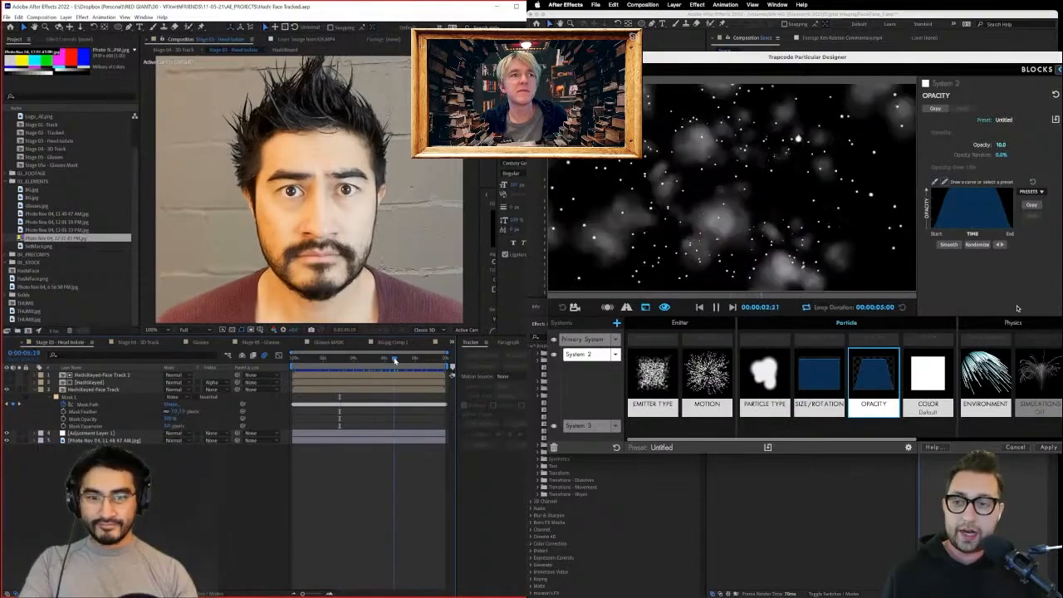
pyautogui.click(94, 405)
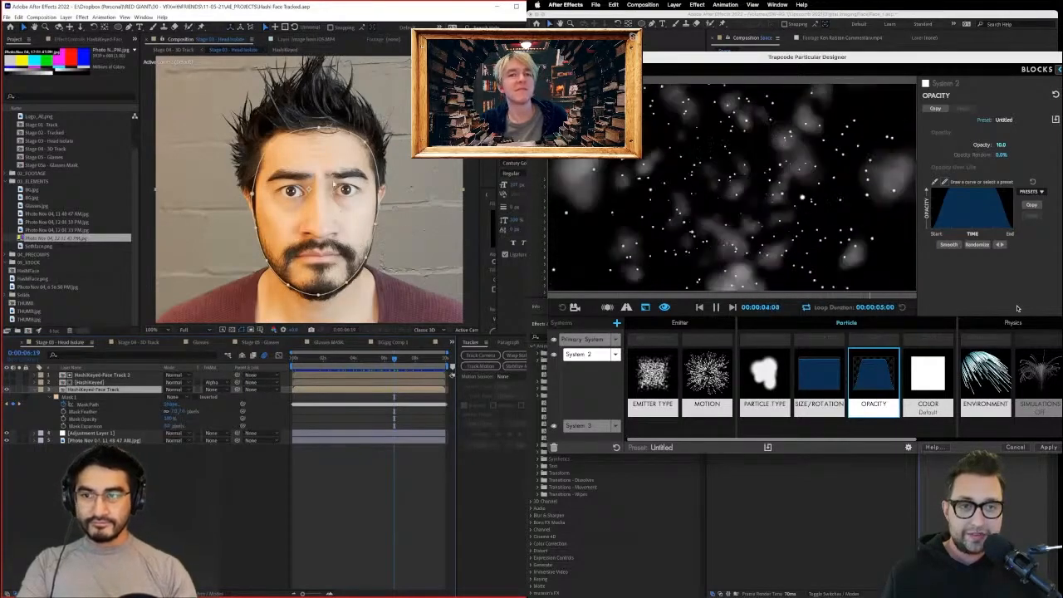
pyautogui.scroll(1, 339, 183)
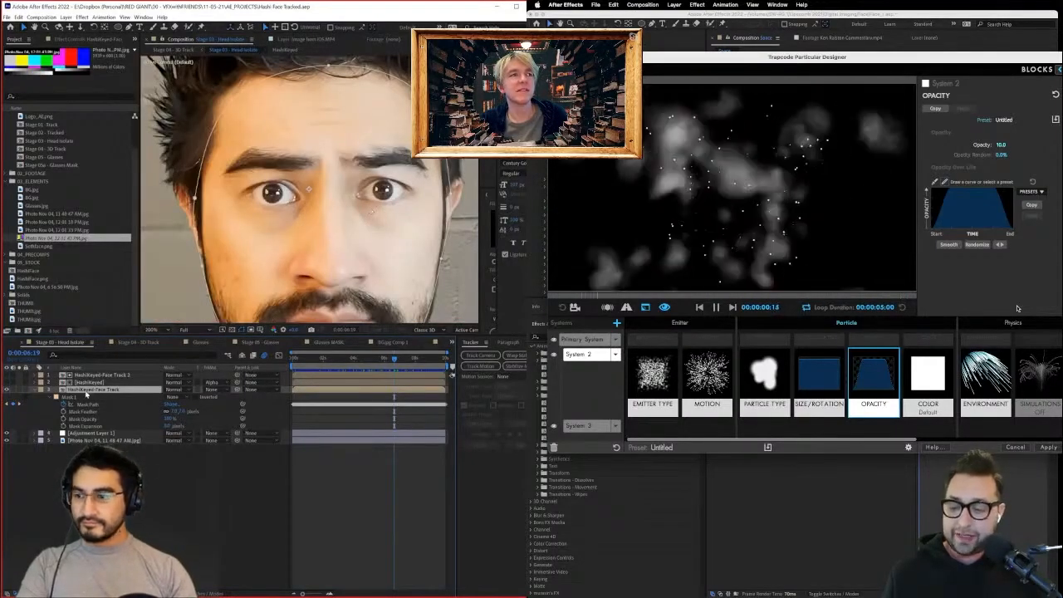
pyautogui.scroll(6, 297, 201)
pyautogui.scroll(-2, 297, 199)
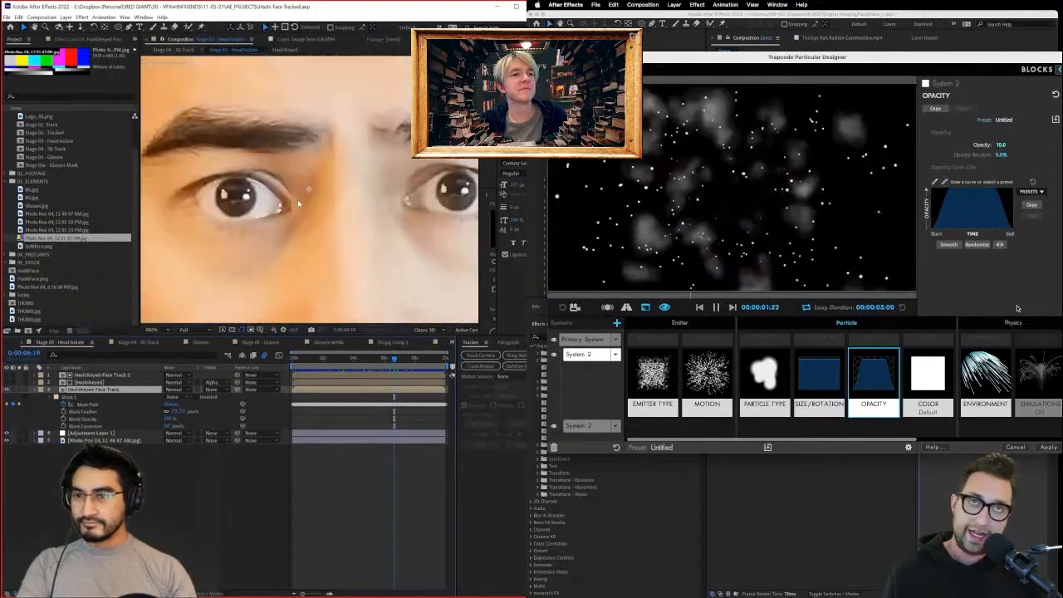
pyautogui.scroll(2, 380, 218)
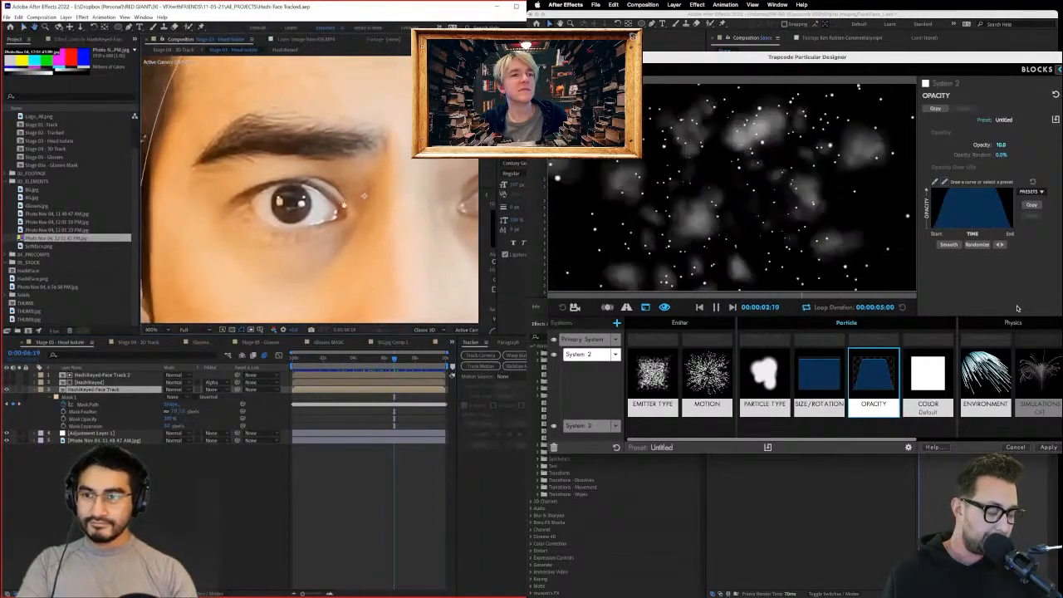
pyautogui.scroll(-3, 366, 216)
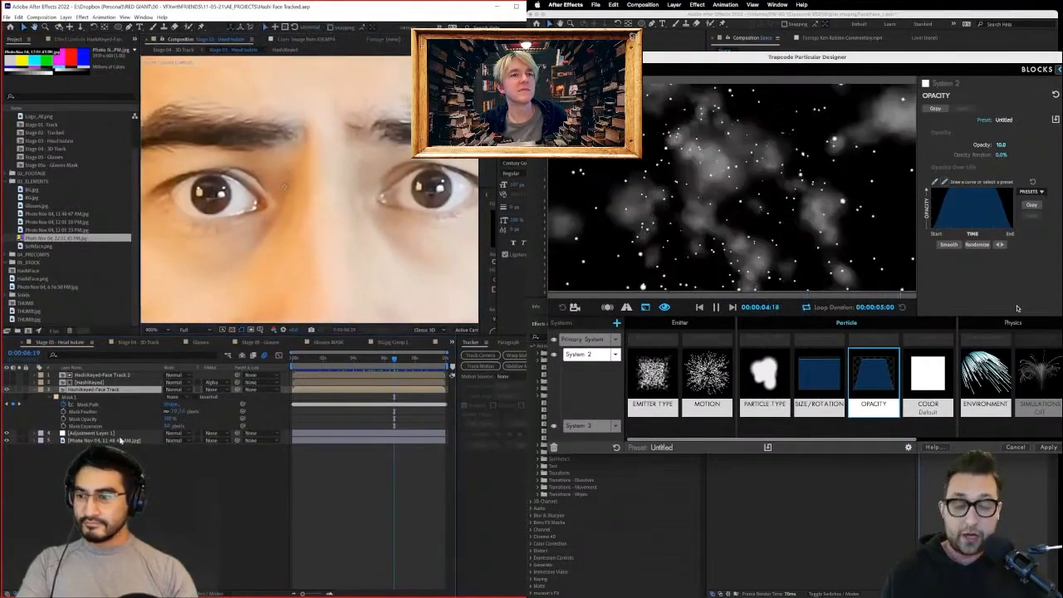
pyautogui.click(34, 390)
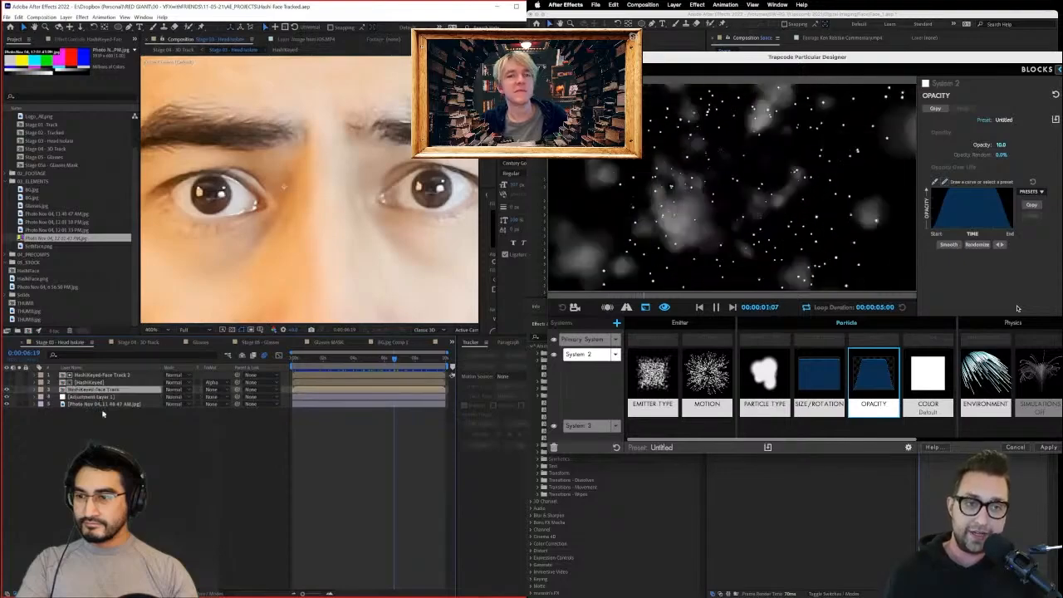
pyautogui.click(100, 403)
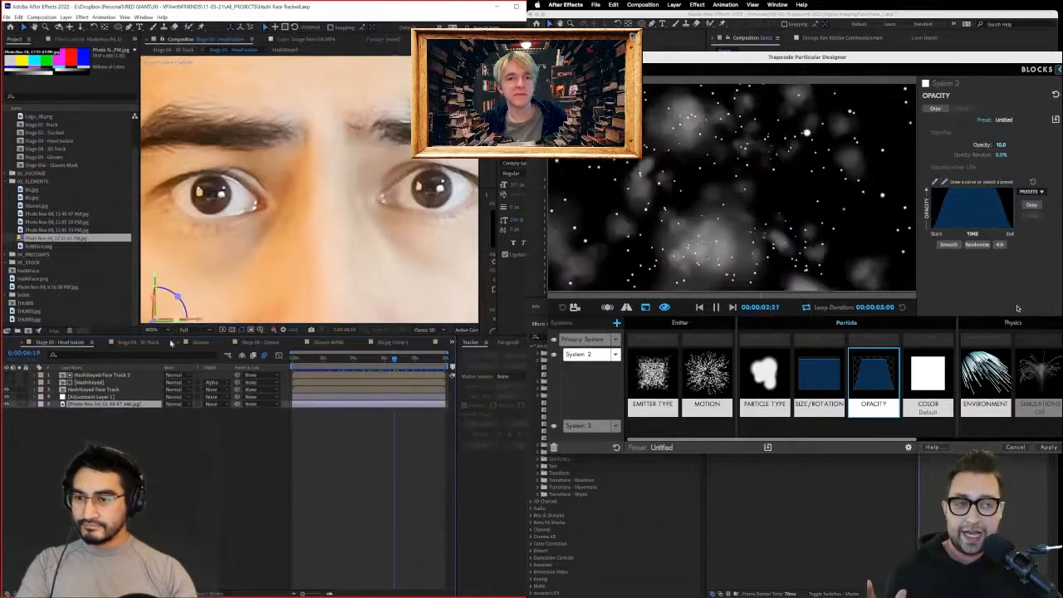
# Hide the Track Solid 1 layer in the Stage 04 - 3D Track composition and save the project.
pyautogui.click(166, 342)
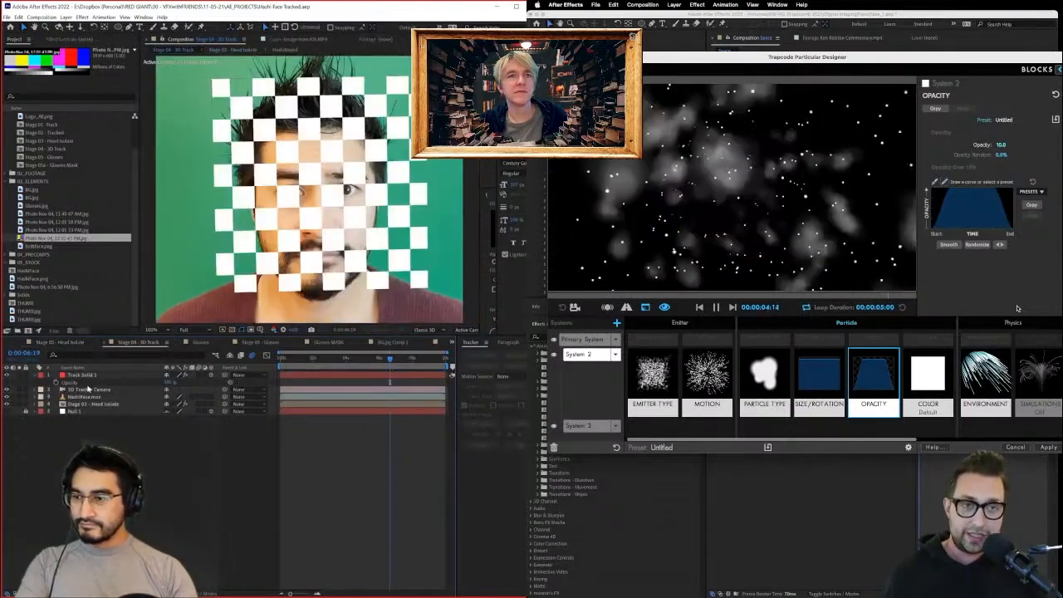
pyautogui.click(88, 376)
pyautogui.click(80, 397)
pyautogui.click(74, 405)
pyautogui.click(81, 389)
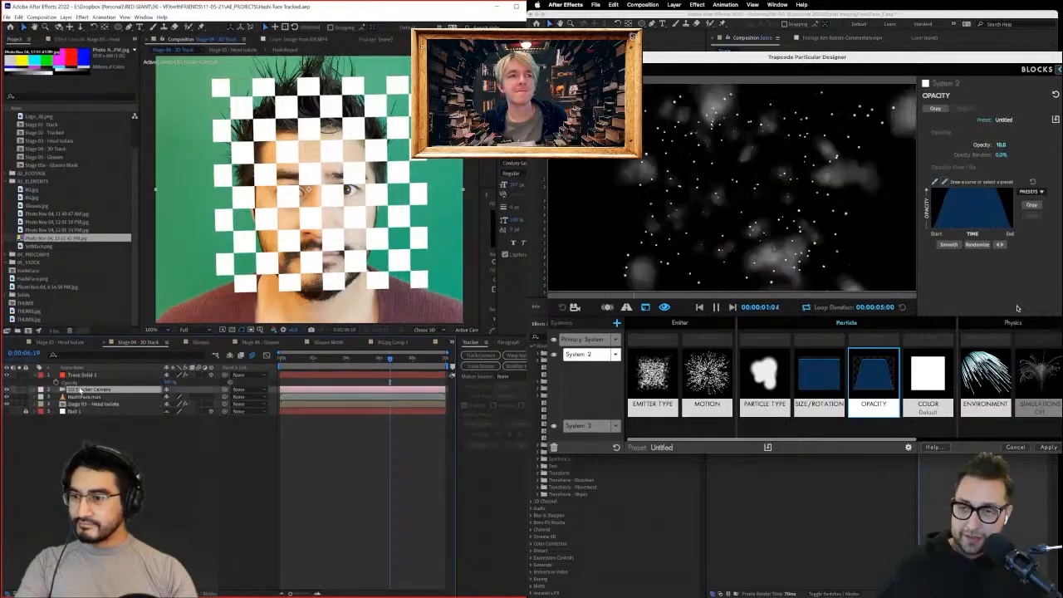
pyautogui.click(8, 375)
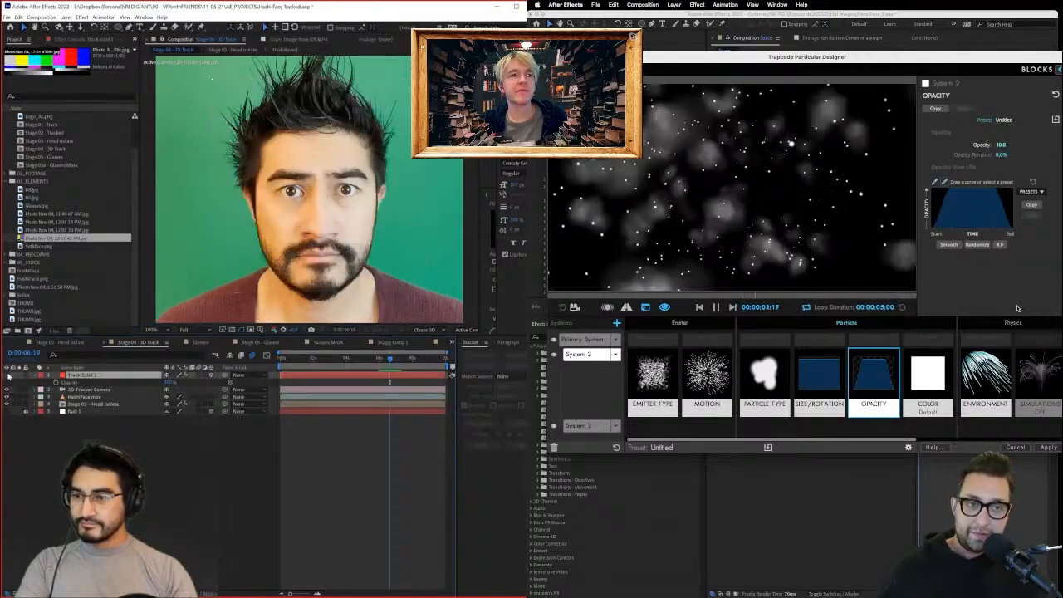
pyautogui.hotkey('ctrl', 's')
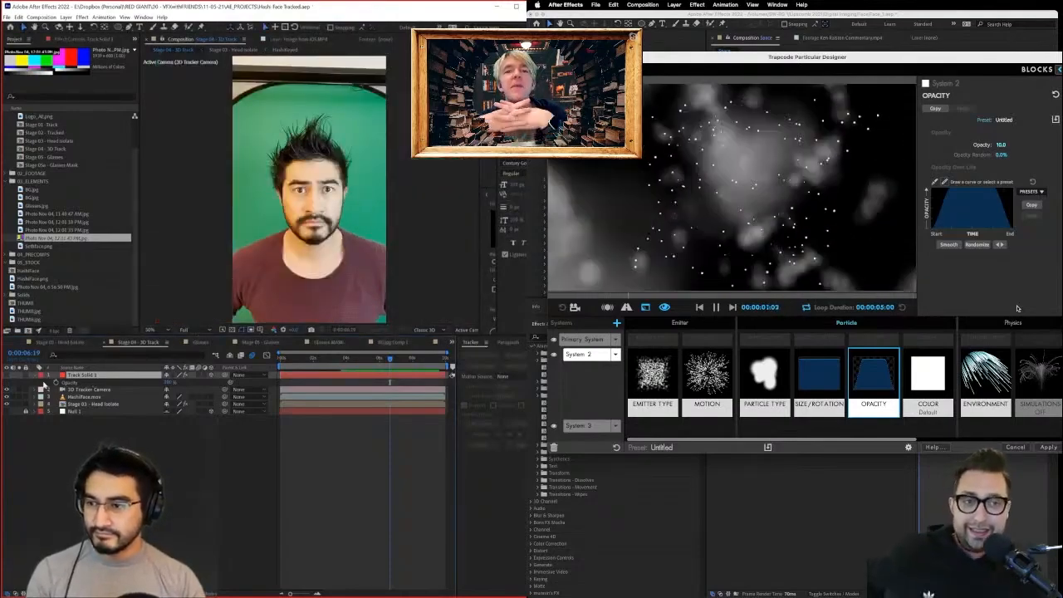
# Add the Stage 03 - Head Isolate composition as the top layer of the Stage 04 - 3D Track timeline.
pyautogui.click(95, 390)
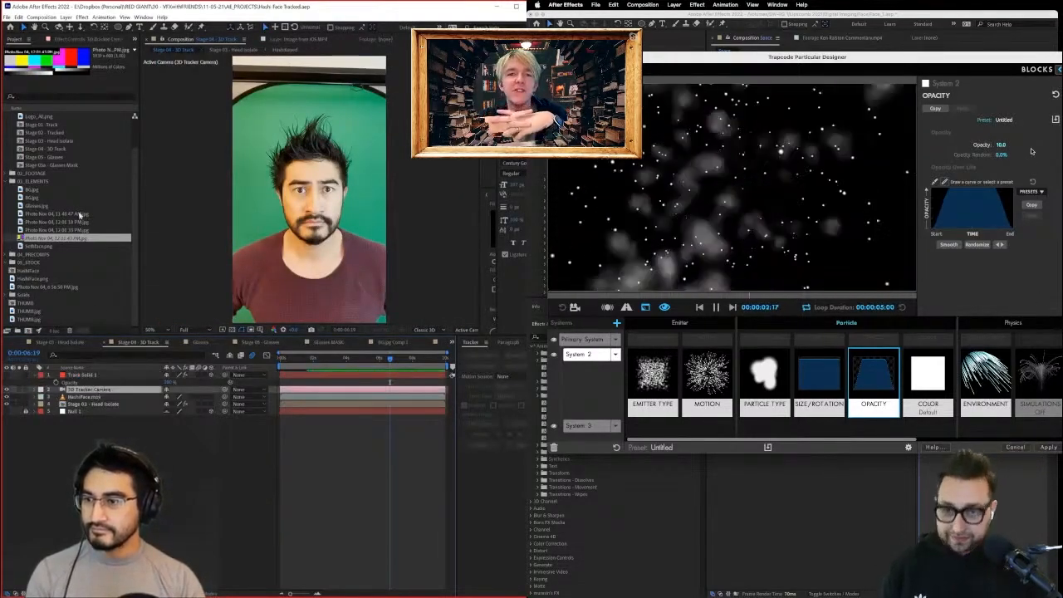
pyautogui.click(58, 149)
pyautogui.click(41, 141)
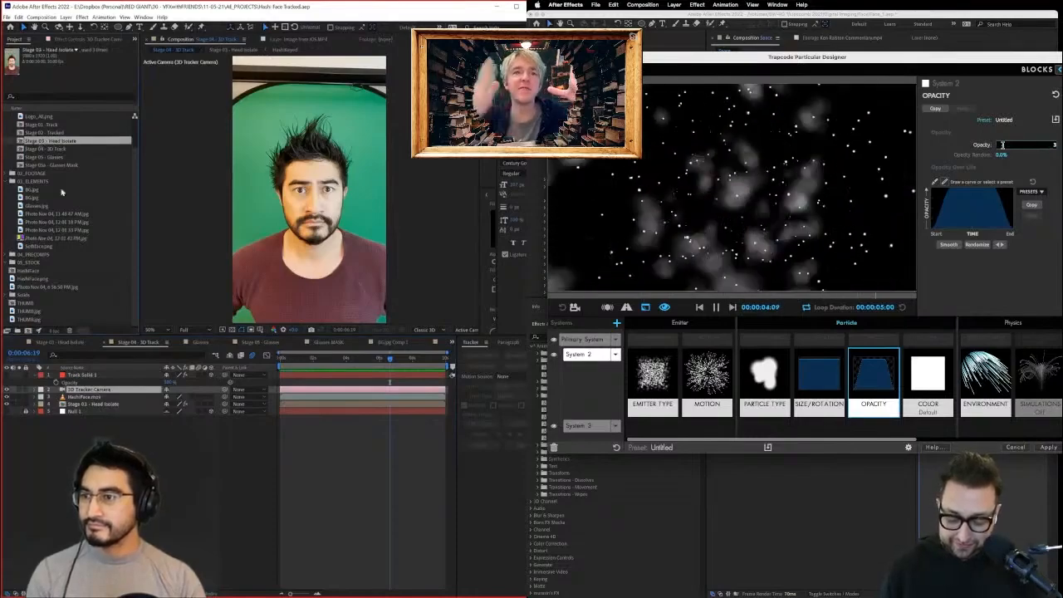
pyautogui.moveTo(61, 193); pyautogui.dragTo(117, 375)
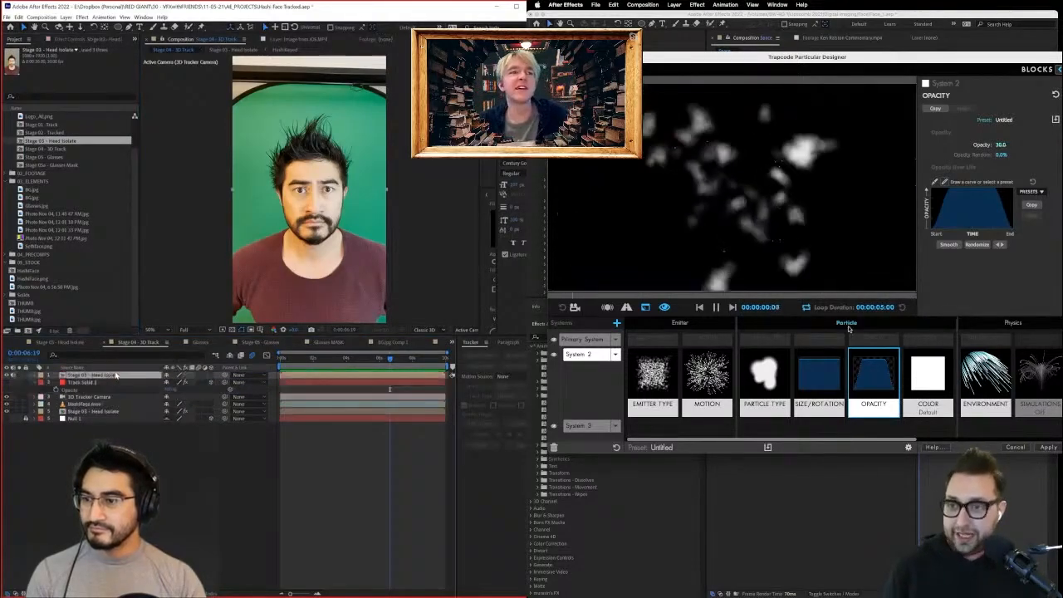
# Open the nested Stage 03 - Head Isolate composition and hide its background photo layer, checking the result in Stage 04 - 3D Track.
pyautogui.click(88, 382)
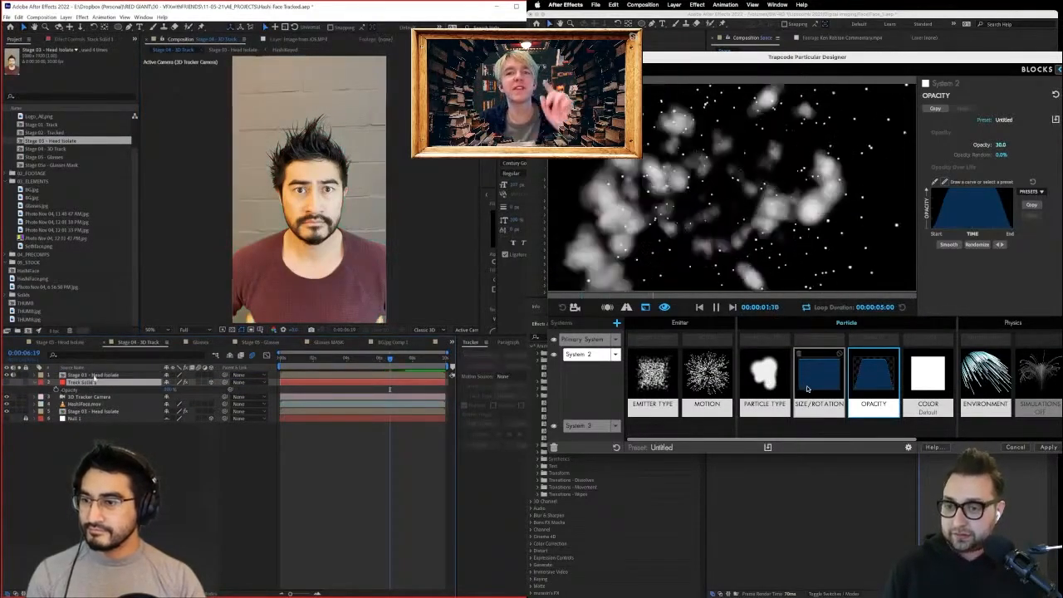
pyautogui.doubleClick(91, 375)
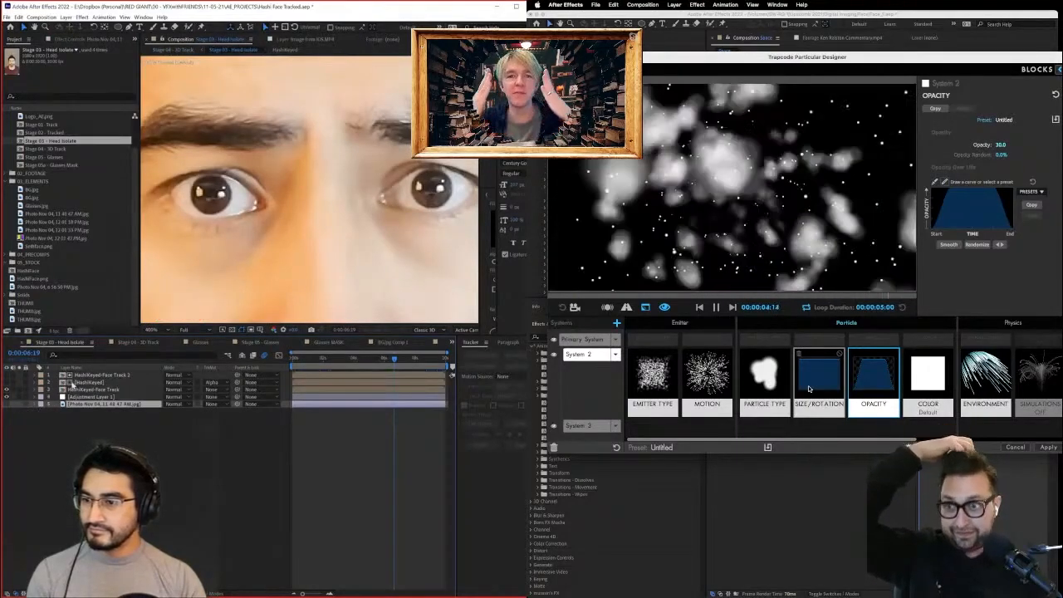
pyautogui.click(143, 342)
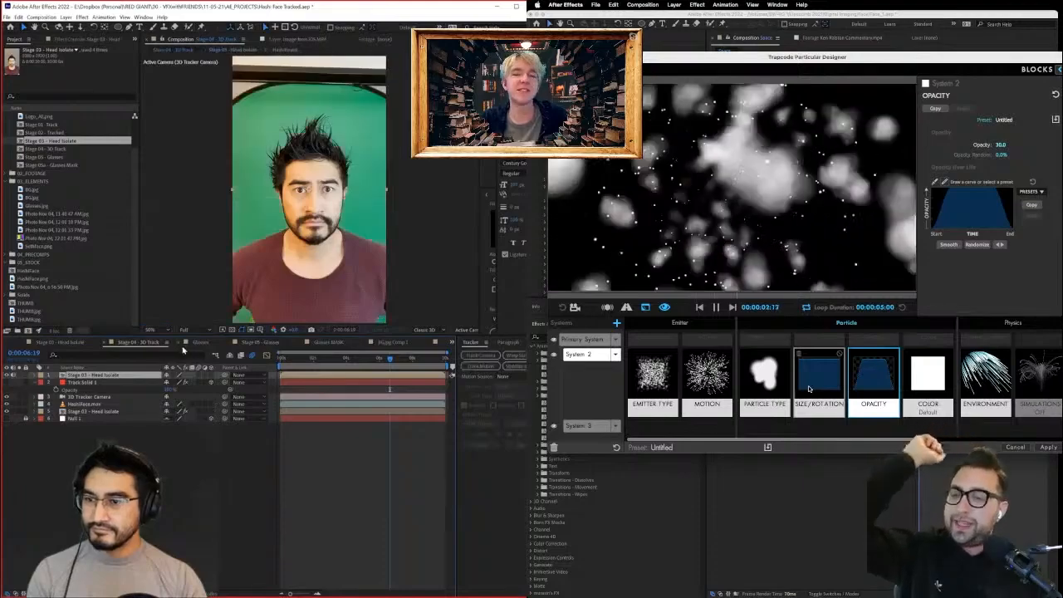
pyautogui.click(64, 343)
pyautogui.scroll(-2, 285, 232)
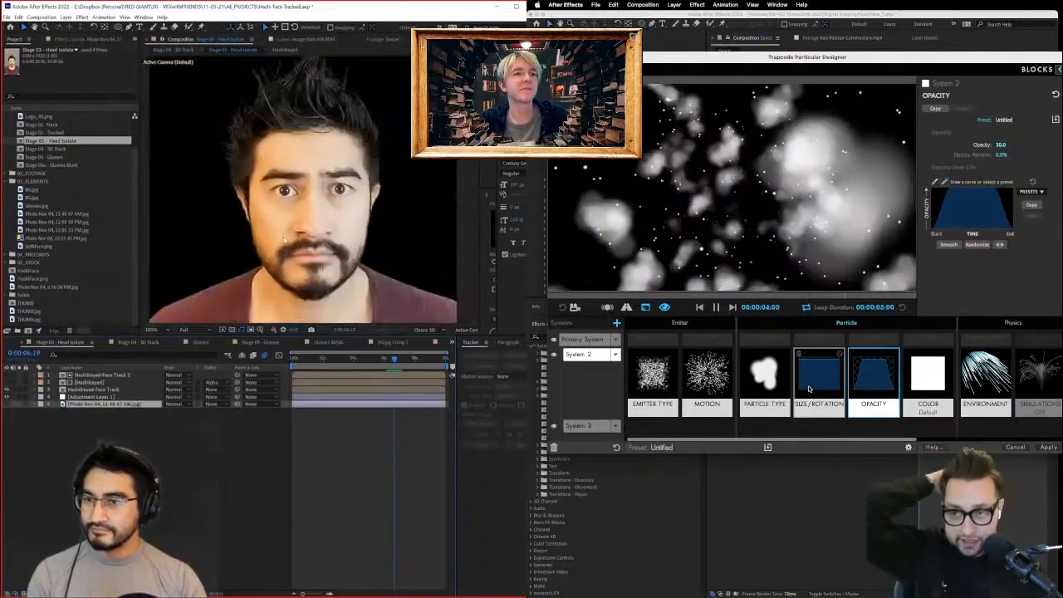
# Show the HashKeyed layer and set Mask 1 on the HashKeyed-Face Track layer to Add.
pyautogui.click(765, 378)
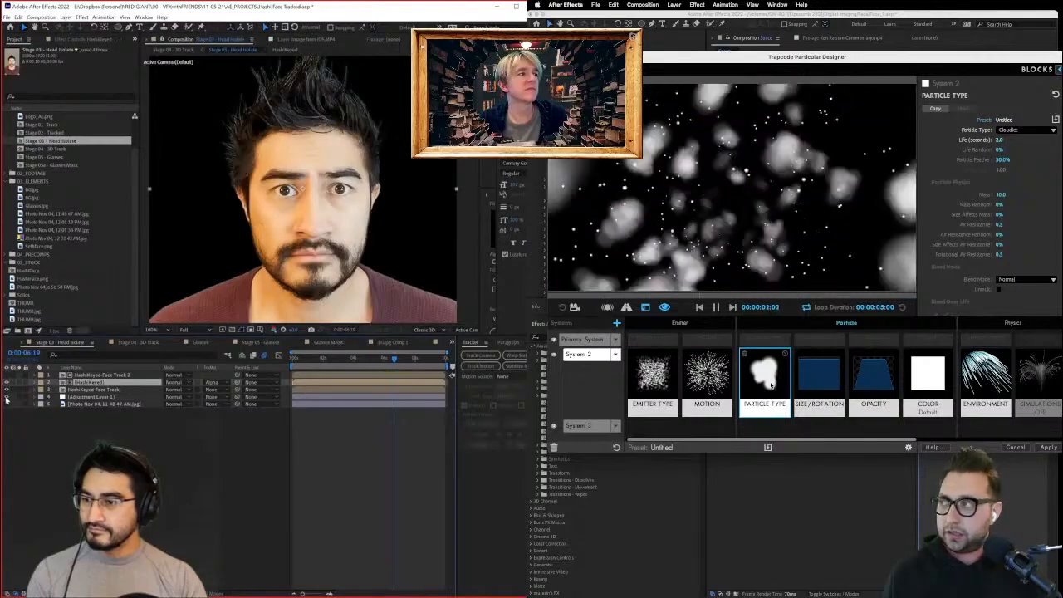
pyautogui.click(113, 392)
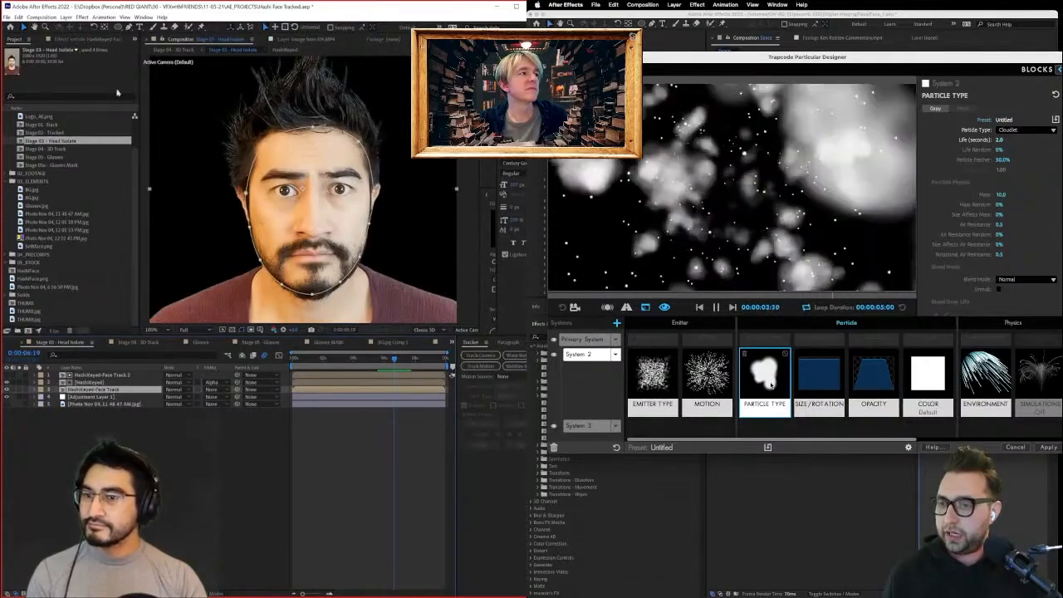
pyautogui.press('m')
pyautogui.click(171, 399)
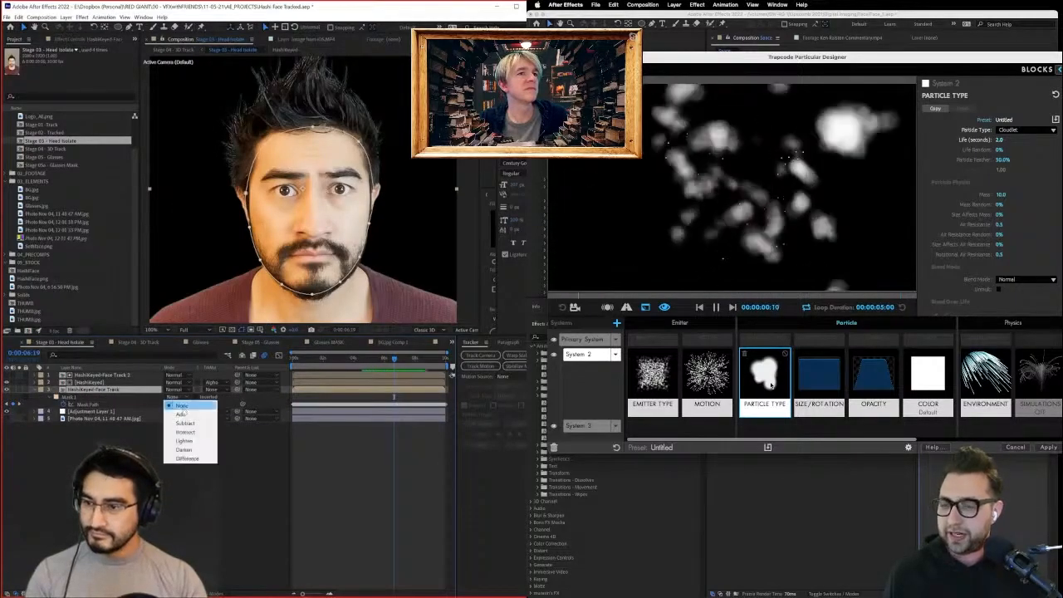
pyautogui.click(190, 414)
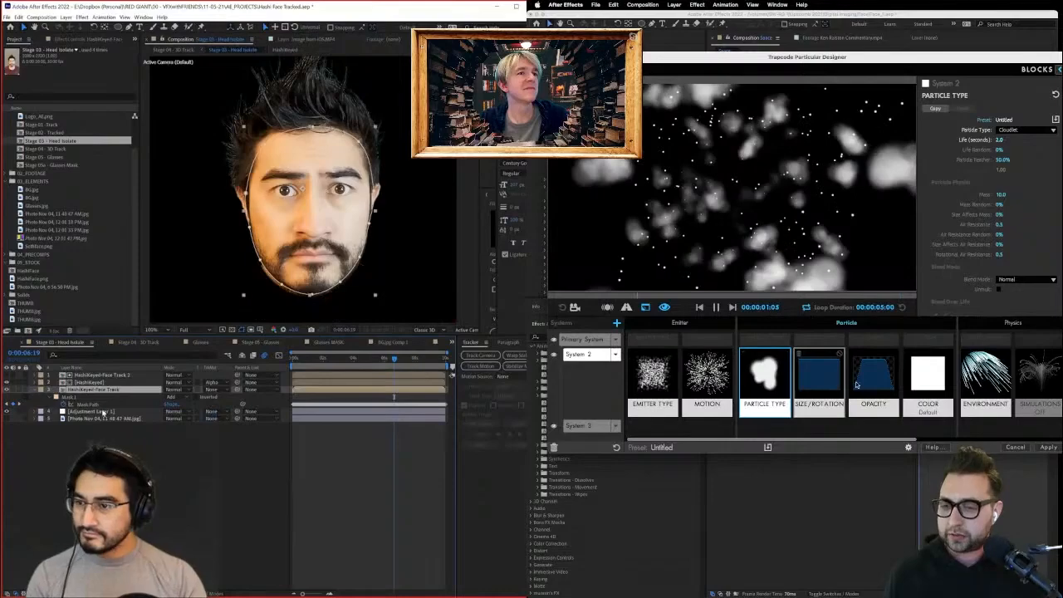
# Turn the background photo layer's visibility back on behind the isolated head.
pyautogui.click(819, 378)
pyautogui.click(924, 386)
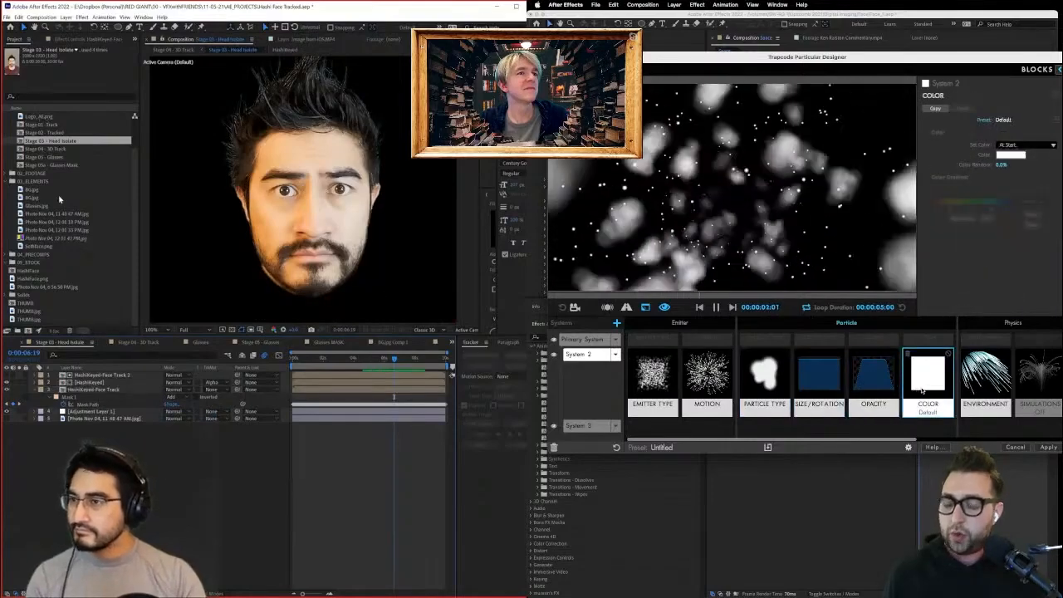
pyautogui.click(92, 420)
pyautogui.moveTo(93, 430); pyautogui.dragTo(55, 412)
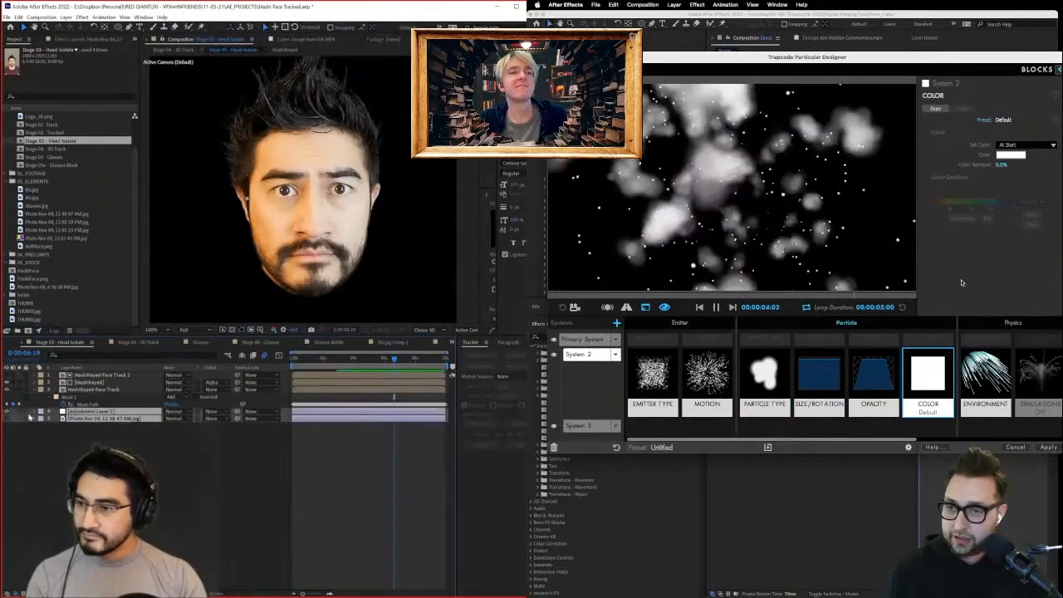
pyautogui.click(4, 420)
pyautogui.click(7, 420)
pyautogui.click(7, 420)
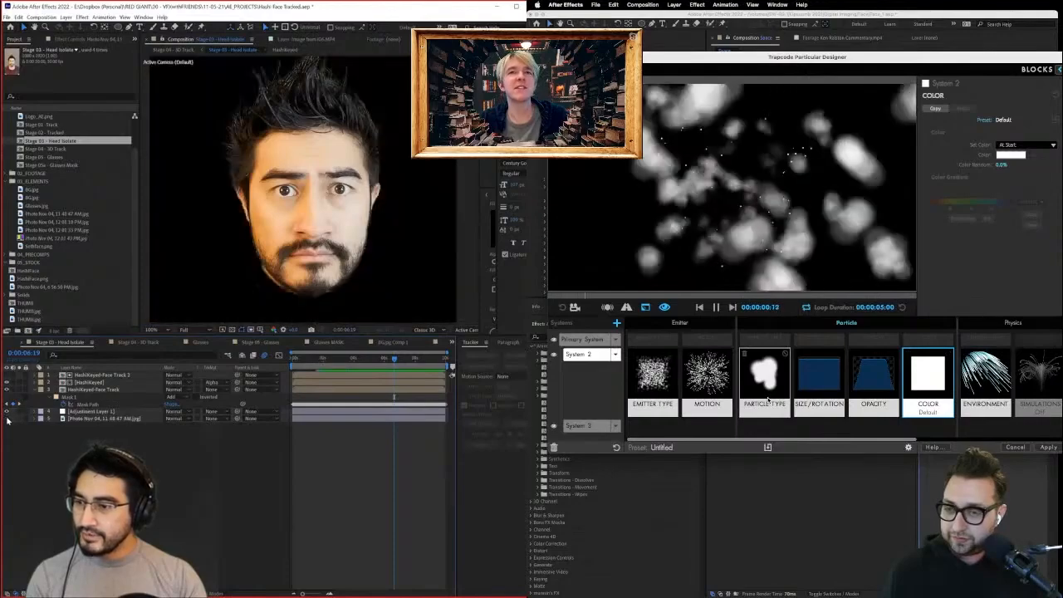
pyautogui.click(7, 419)
pyautogui.moveTo(131, 435); pyautogui.dragTo(98, 411)
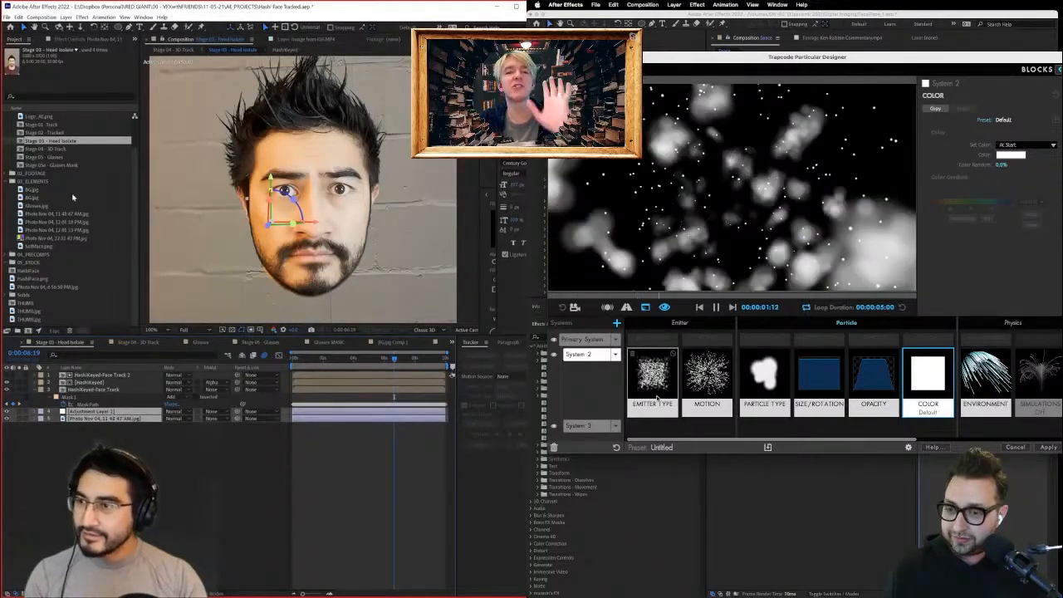
# Display System 2's Size/Rotation settings, and nest Stage 03 - Head Isolate in a new composition.
pyautogui.click(657, 400)
pyautogui.click(764, 378)
pyautogui.click(819, 378)
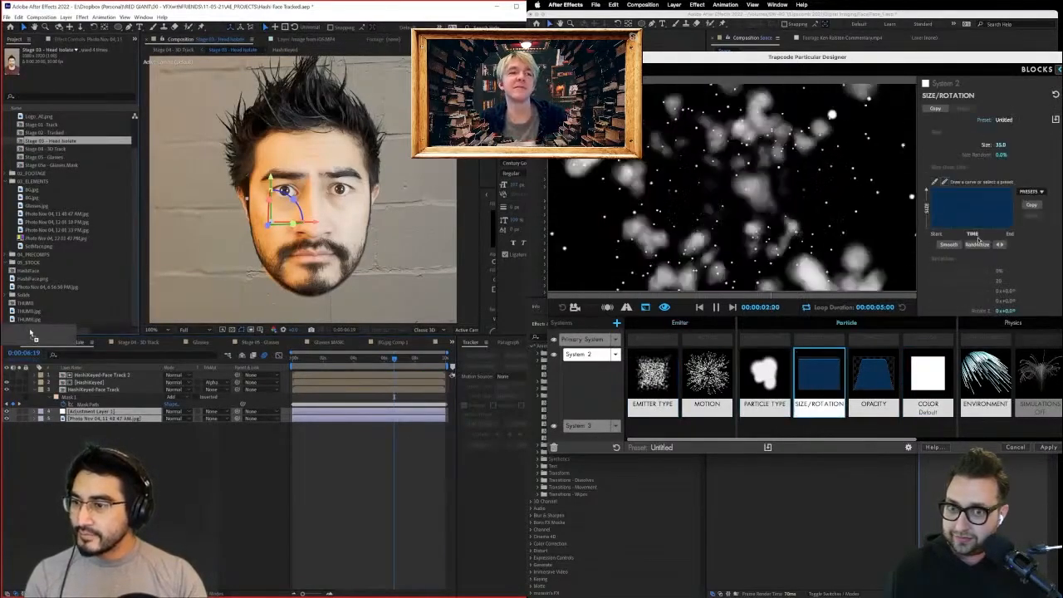
pyautogui.doubleClick(60, 148)
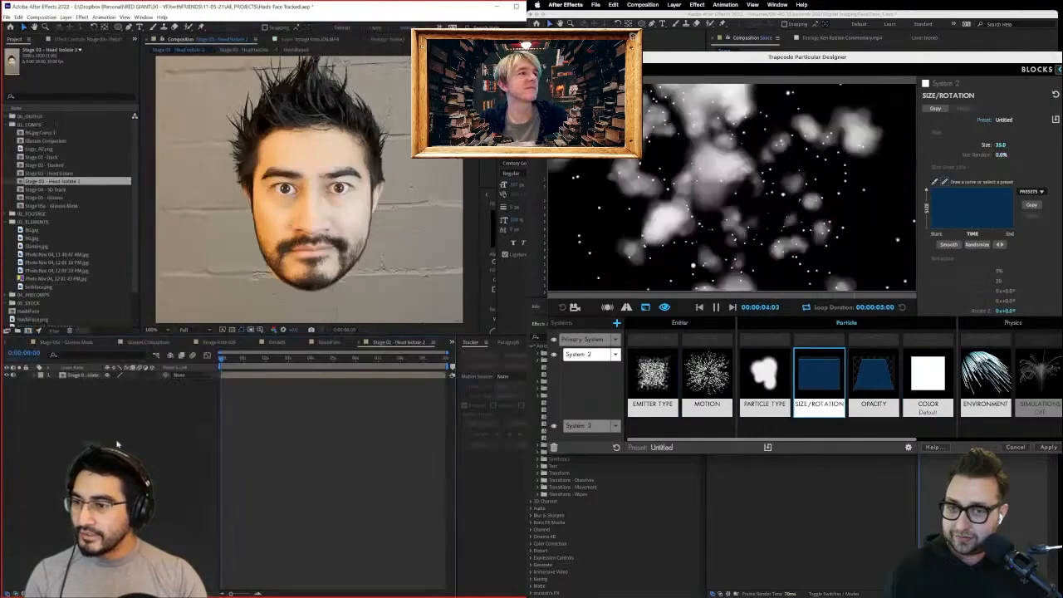
# Set System 2's Size Random to 100% and its particle Size to 50.
pyautogui.moveTo(1002, 156); pyautogui.dragTo(1057, 156)
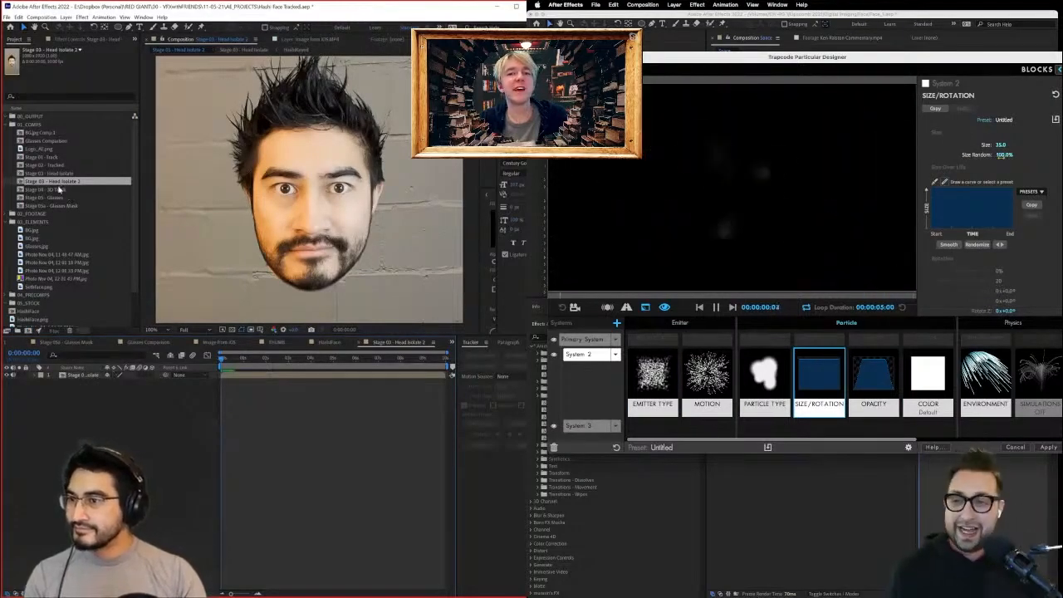
pyautogui.click(58, 341)
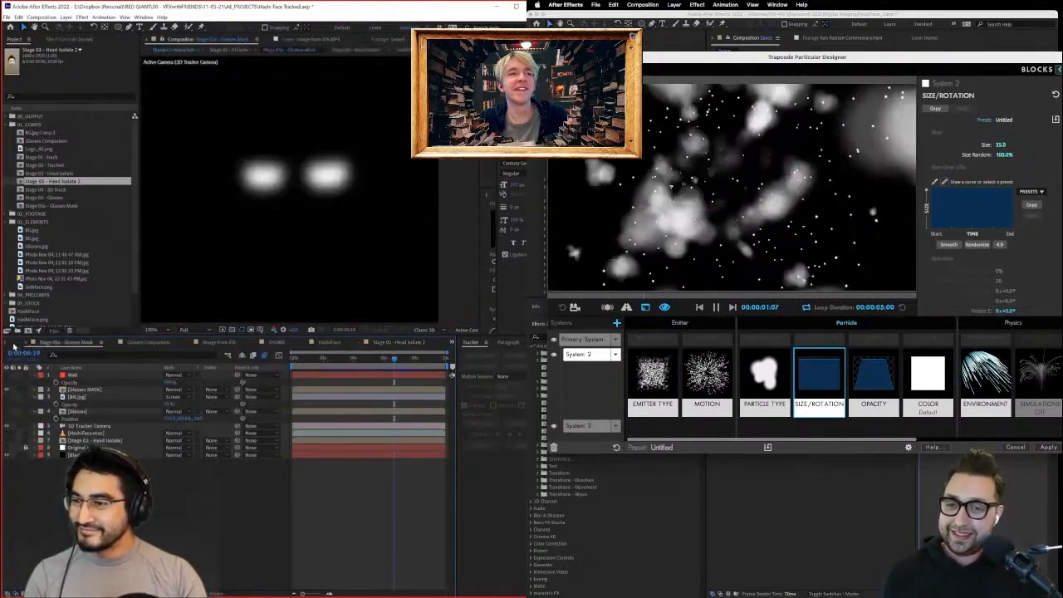
pyautogui.click(13, 345)
pyautogui.click(1001, 144)
pyautogui.scroll(4, 61, 344)
pyautogui.write('50')
pyautogui.click(69, 346)
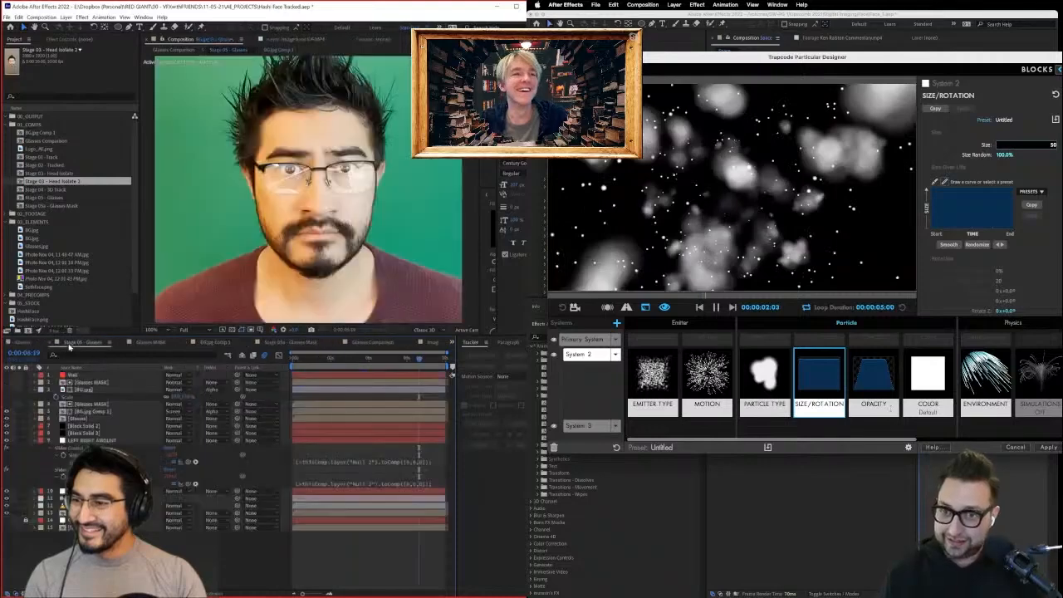
pyautogui.press('Return')
# Try a strong negative Wind Z of about -8900 in System 2's Environment settings.
pyautogui.click(28, 346)
pyautogui.click(989, 391)
pyautogui.moveTo(1001, 159); pyautogui.dragTo(914, 159)
# Copy the adjustment layer and background photo from Stage 03 - Head Isolate into Stage 03 - Head Isolate 2, and display System 2's Size/Rotation settings.
pyautogui.click(15, 345)
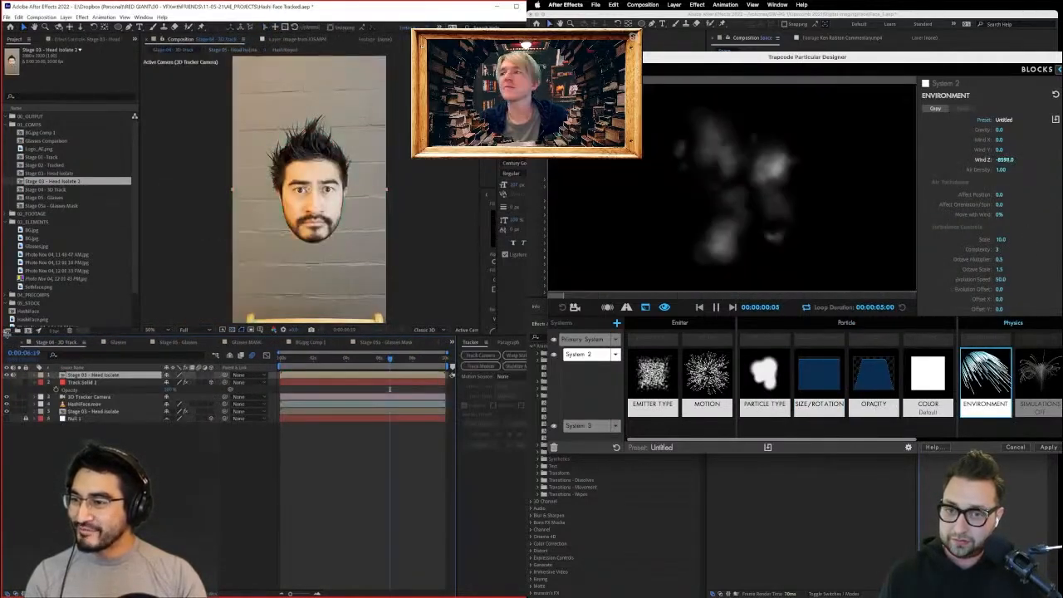
pyautogui.click(14, 344)
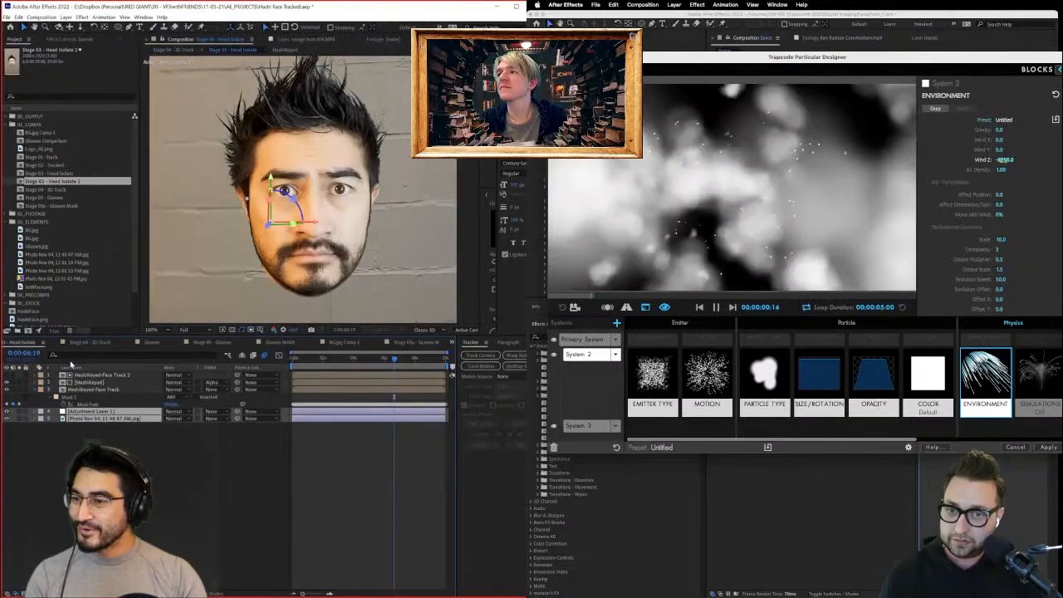
pyautogui.moveTo(93, 416); pyautogui.dragTo(93, 413)
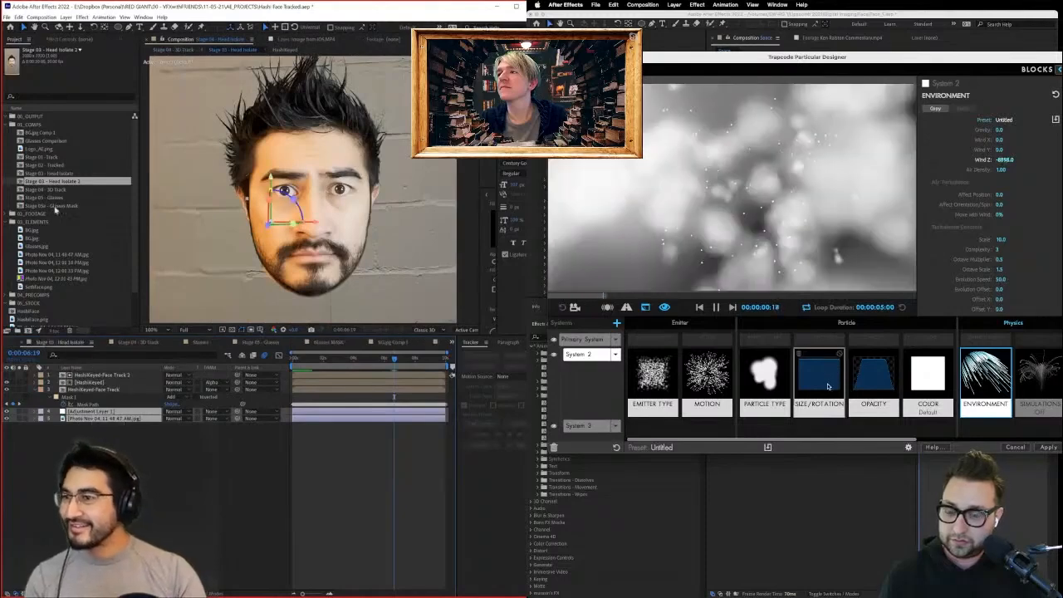
pyautogui.click(50, 140)
pyautogui.click(819, 378)
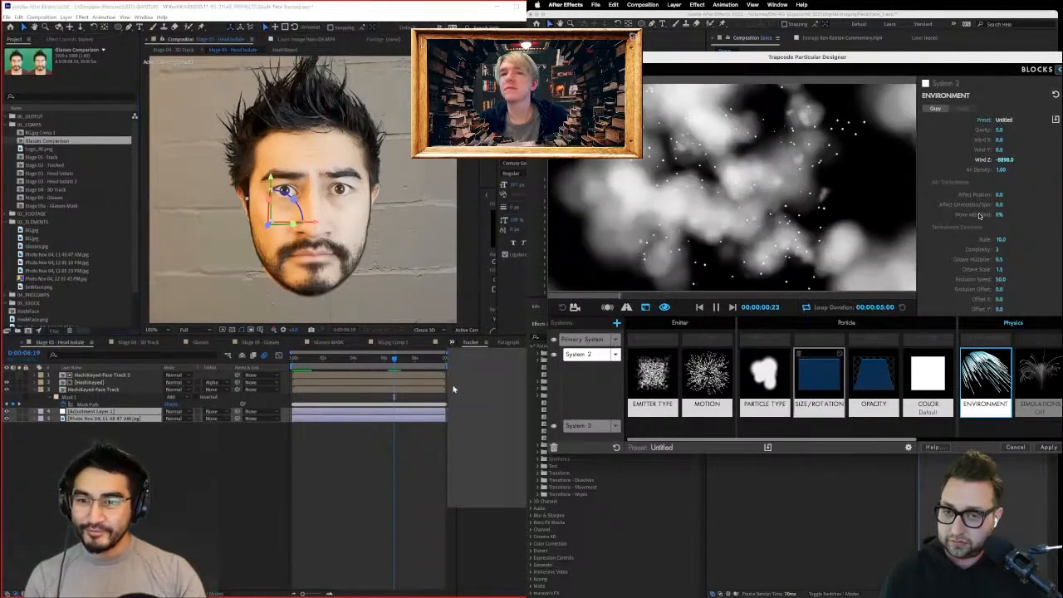
pyautogui.click(482, 506)
pyautogui.hotkey('ctrl', 'v')
# Set System 2's particle Size to 30, move the pasted layers beneath the nested head composition, and save that project.
pyautogui.click(1000, 144)
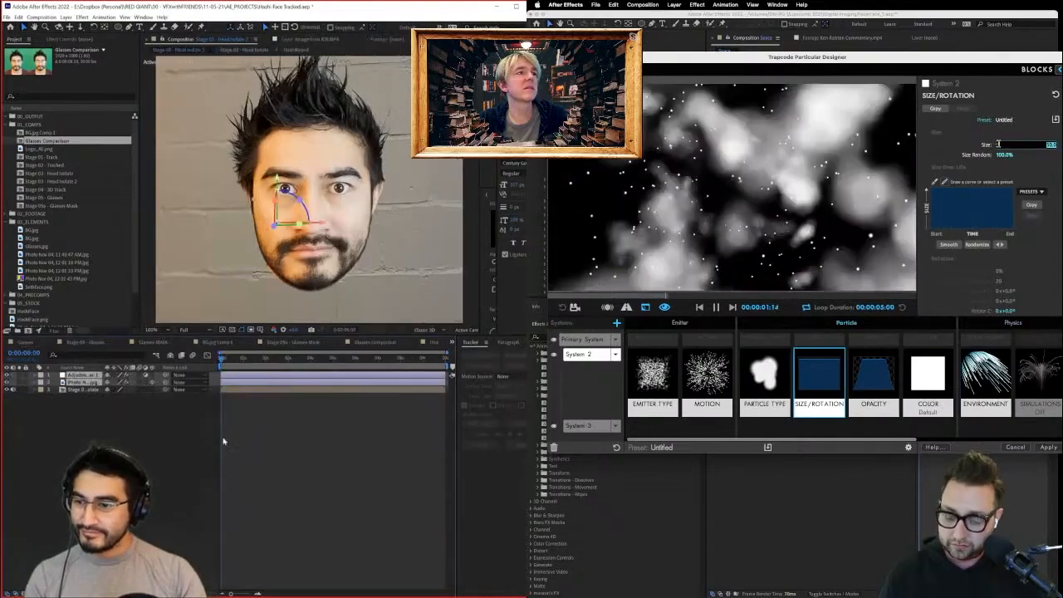
pyautogui.write('30')
pyautogui.press('Return')
pyautogui.moveTo(98, 379); pyautogui.dragTo(89, 404)
pyautogui.click(321, 397)
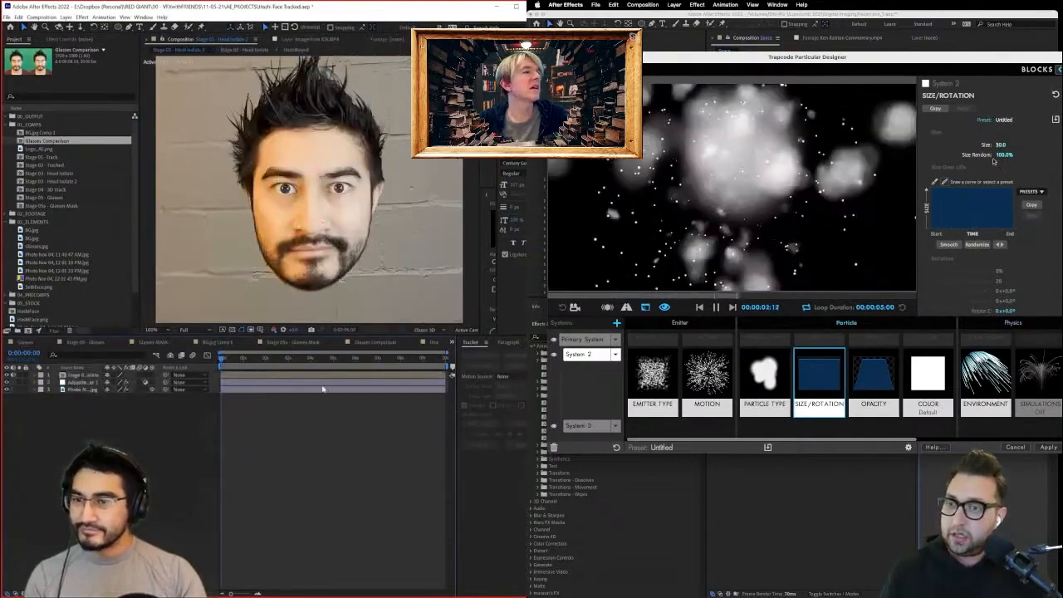
pyautogui.hotkey('ctrl', 's')
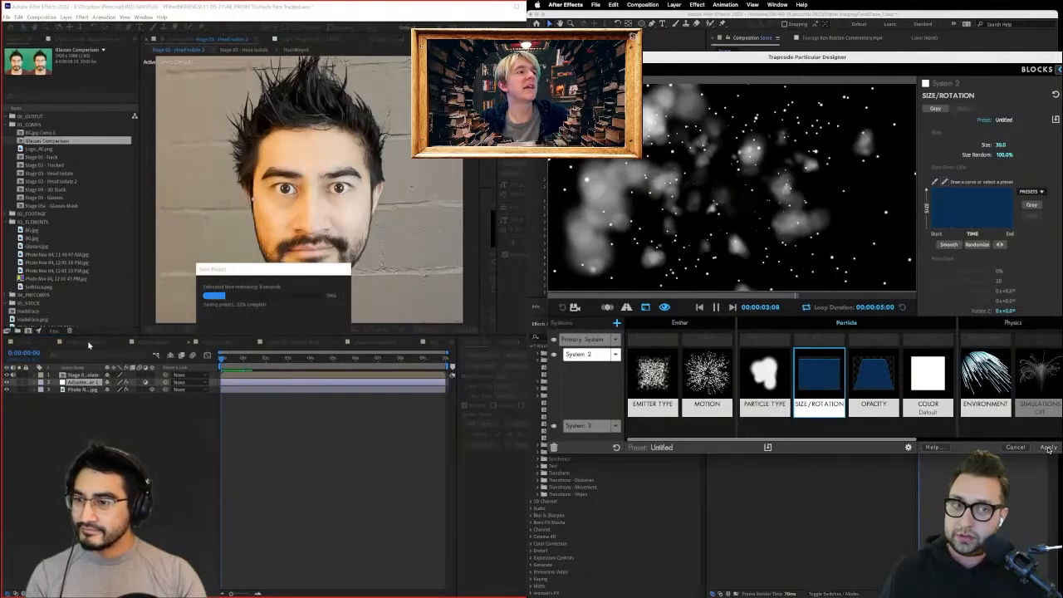
# Apply the Particular Designer settings and preview the particles at 0:00:02:10 in the Space composition, with Stage 05 - Glasses open in the other project.
pyautogui.click(81, 344)
pyautogui.click(1048, 449)
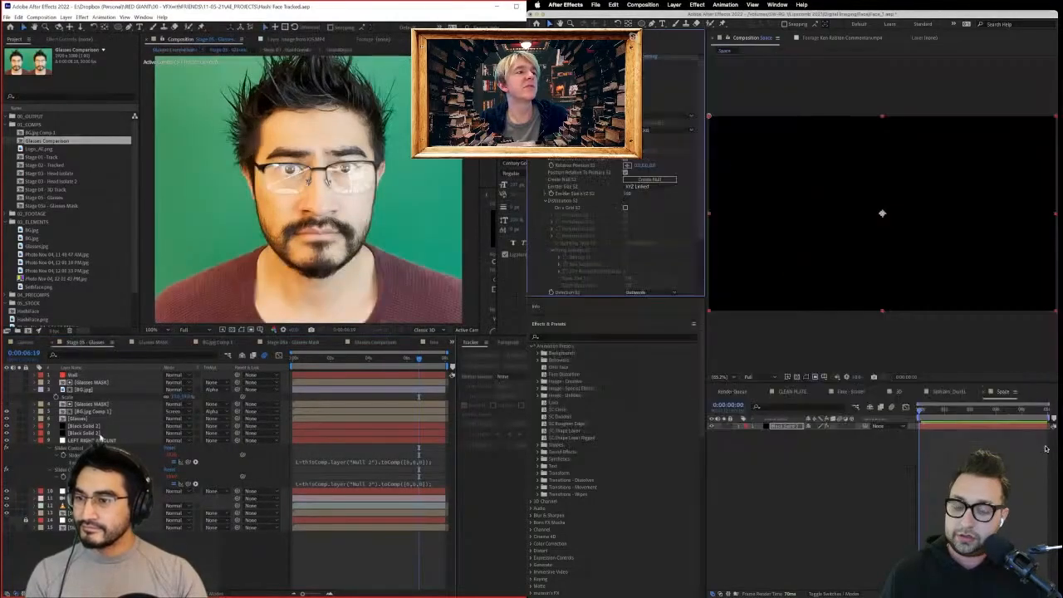
pyautogui.click(99, 434)
pyautogui.click(100, 441)
pyautogui.moveTo(921, 410); pyautogui.dragTo(982, 411)
# Copy the 3D Tracker Camera from Stage 05 - Glasses into Stage 03 - Head Isolate 2, and search the effects for "optic".
pyautogui.click(99, 499)
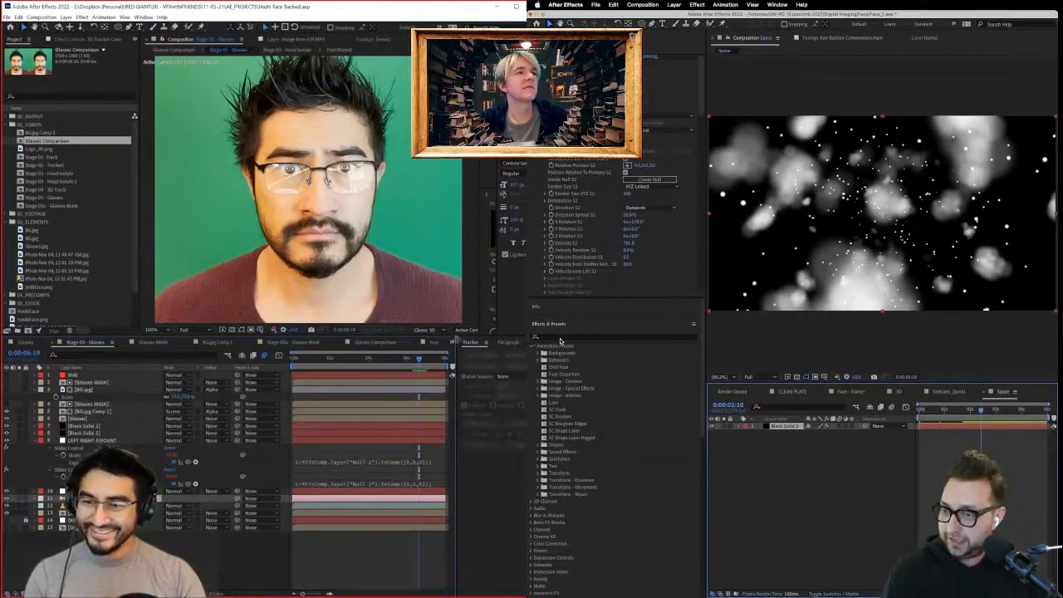
pyautogui.click(560, 339)
pyautogui.click(453, 342)
pyautogui.write('optic')
pyautogui.click(474, 501)
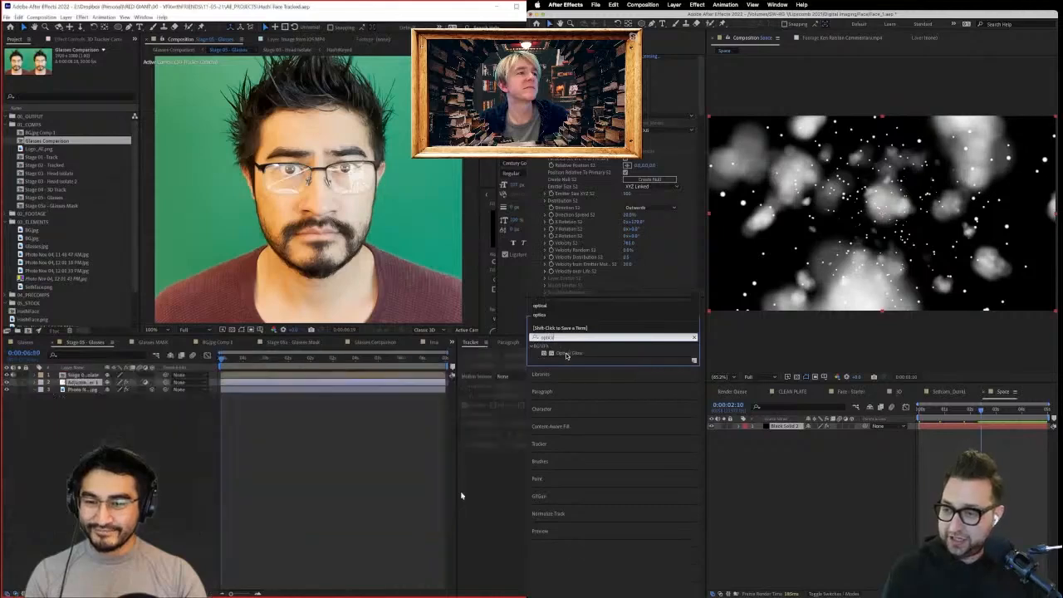
pyautogui.hotkey('ctrl', 'v')
# Apply the Optics Compensation effect to the Black Solid 2 particle layer in the Space composition.
pyautogui.press('BackSpace')
pyautogui.click(244, 490)
pyautogui.click(567, 356)
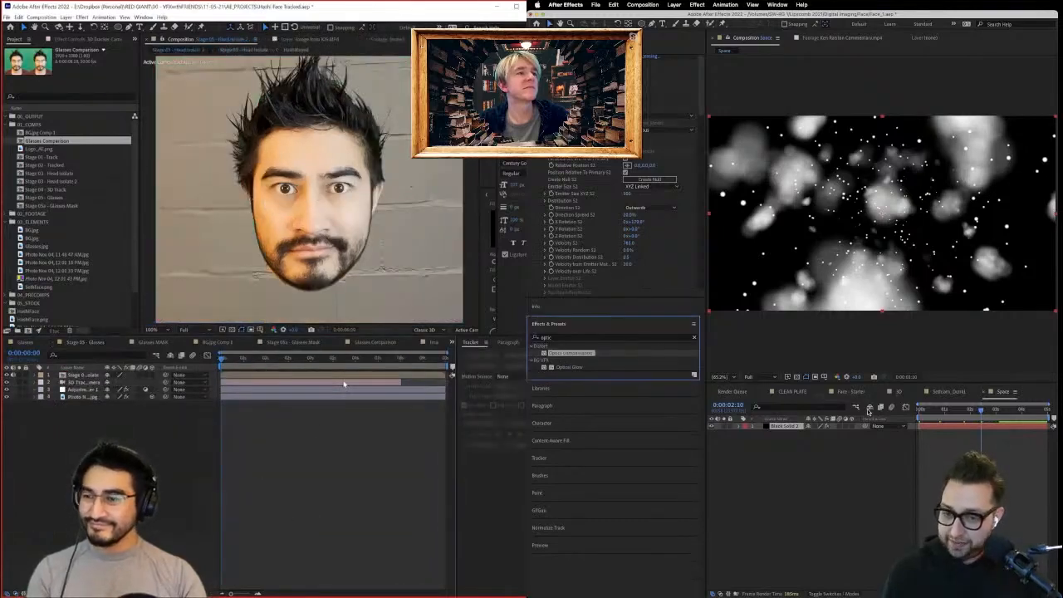
pyautogui.click(344, 384)
pyautogui.moveTo(790, 429); pyautogui.dragTo(790, 428)
# Scrub Stage 03 - Head Isolate 2 to about one second to check the head with the tracked camera, and save the project.
pyautogui.moveTo(245, 358); pyautogui.dragTo(279, 360)
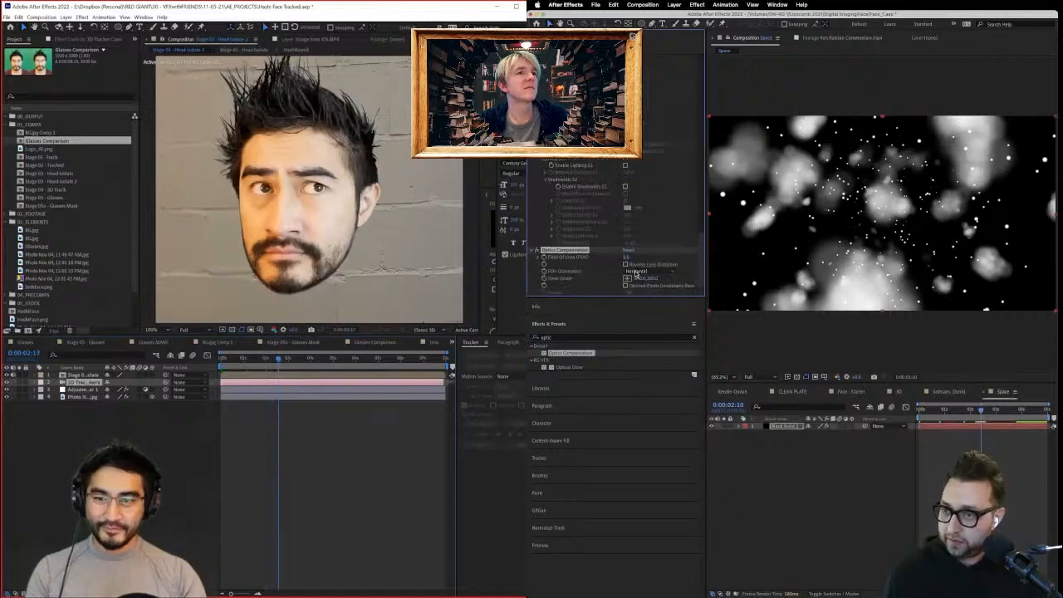
pyautogui.moveTo(232, 371)
pyautogui.mouseDown()
pyautogui.moveTo(191, 374)
pyautogui.moveTo(365, 370)
pyautogui.moveTo(245, 382)
pyautogui.mouseUp()
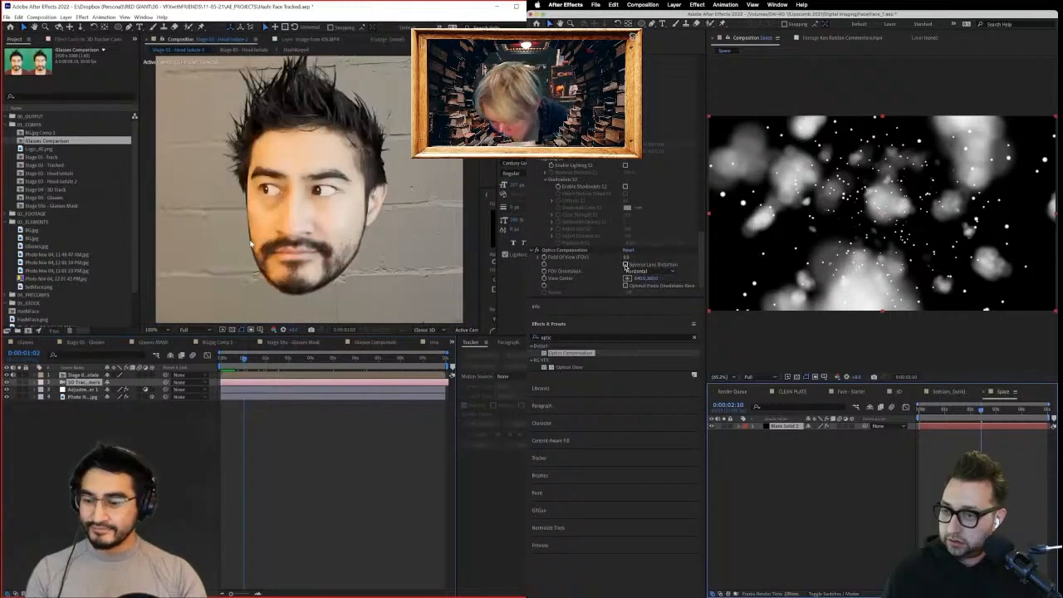
pyautogui.hotkey('ctrl', 's')
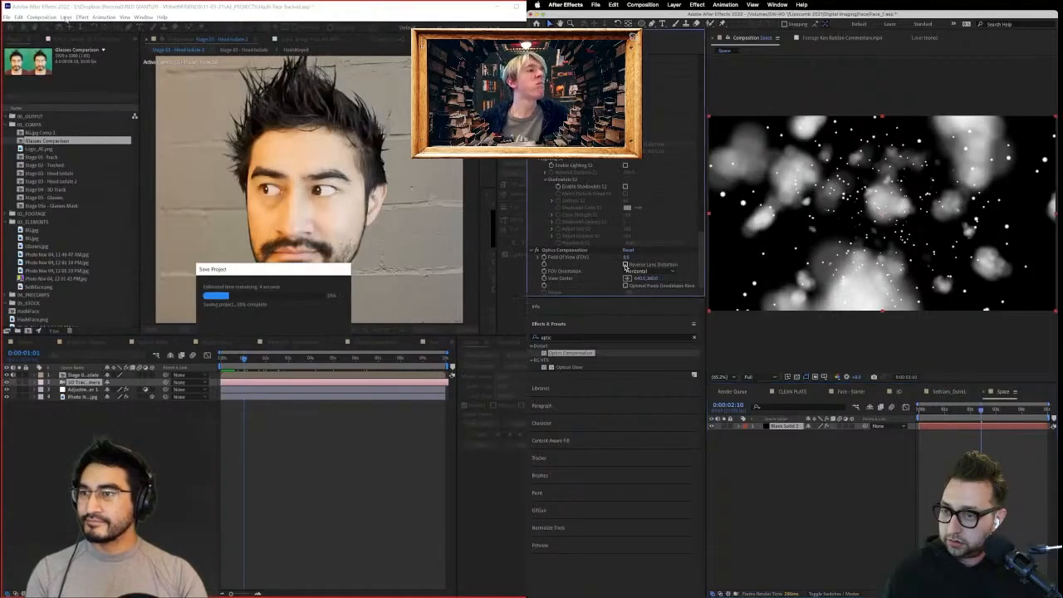
# Create a new solid in Stage 03 - Head Isolate 2 and apply the Element effect to it.
pyautogui.click(67, 17)
pyautogui.moveTo(68, 26)
pyautogui.click(203, 36)
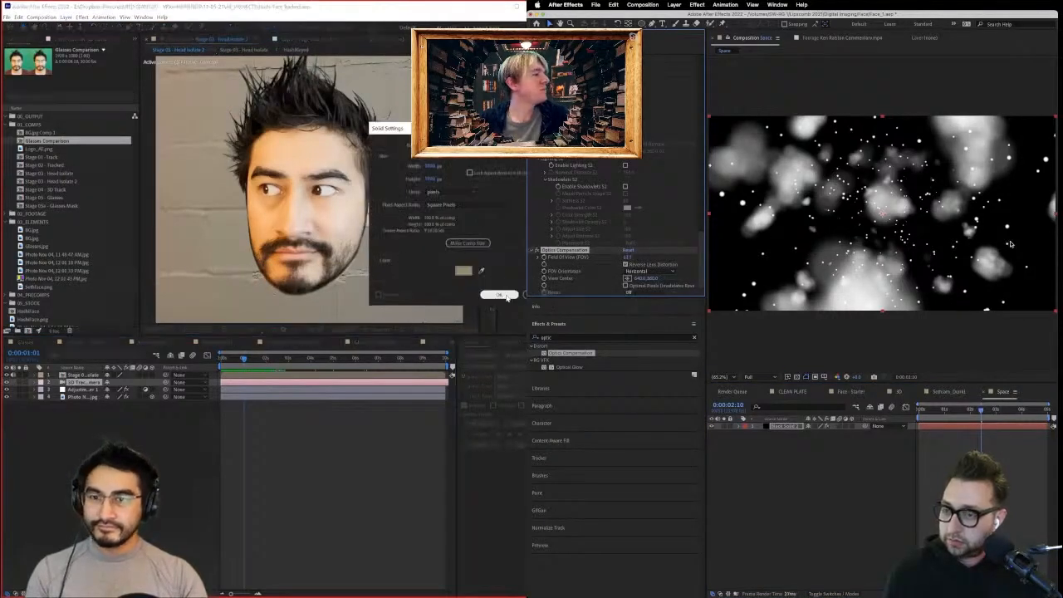
pyautogui.click(501, 295)
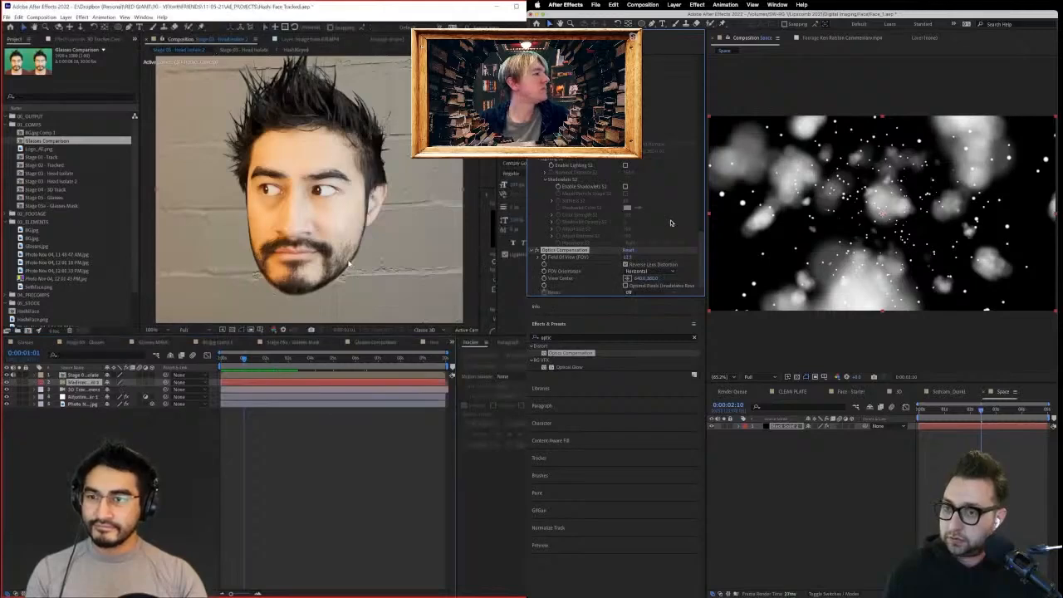
pyautogui.hotkey('ctrl', 'space')
pyautogui.write('ele')
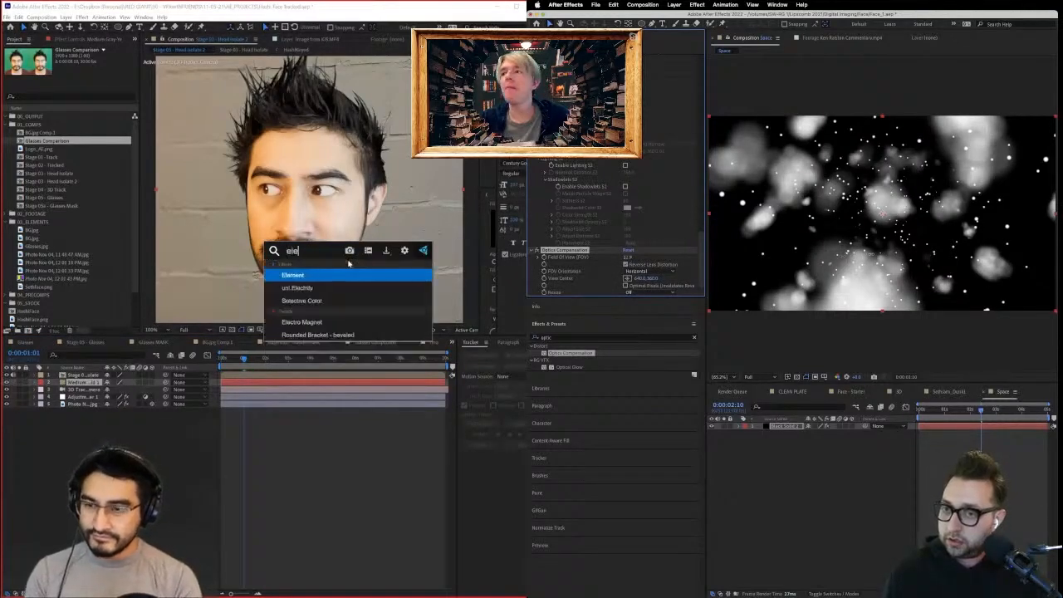
pyautogui.press('Return')
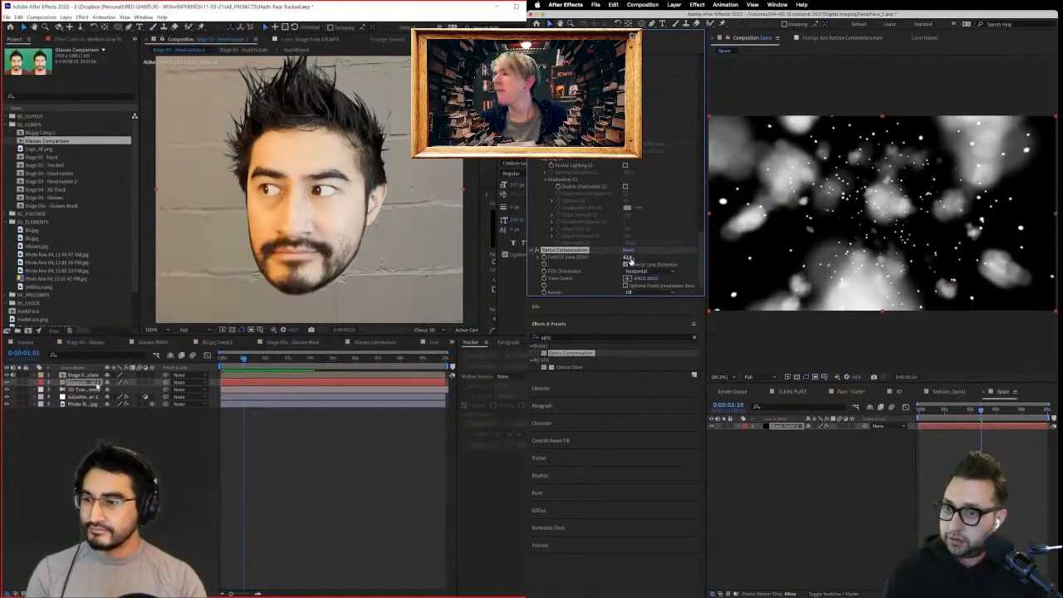
# Place the Element solid directly beneath the nested head composition, and set the Space composition's preview resolution to Quarter.
pyautogui.moveTo(94, 389); pyautogui.dragTo(93, 401)
pyautogui.click(752, 377)
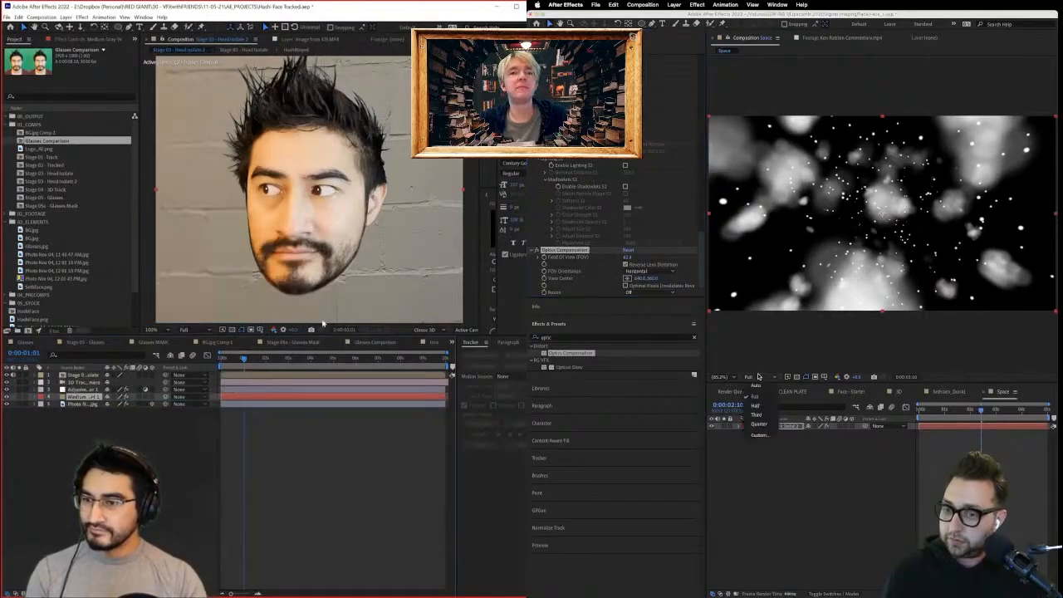
pyautogui.click(760, 423)
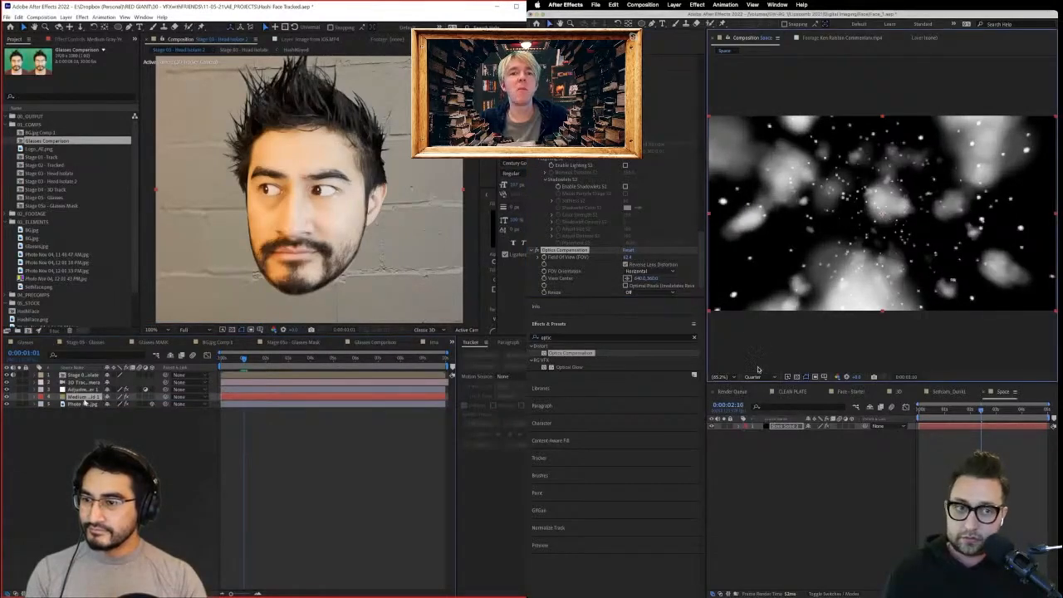
pyautogui.moveTo(85, 403); pyautogui.dragTo(92, 384)
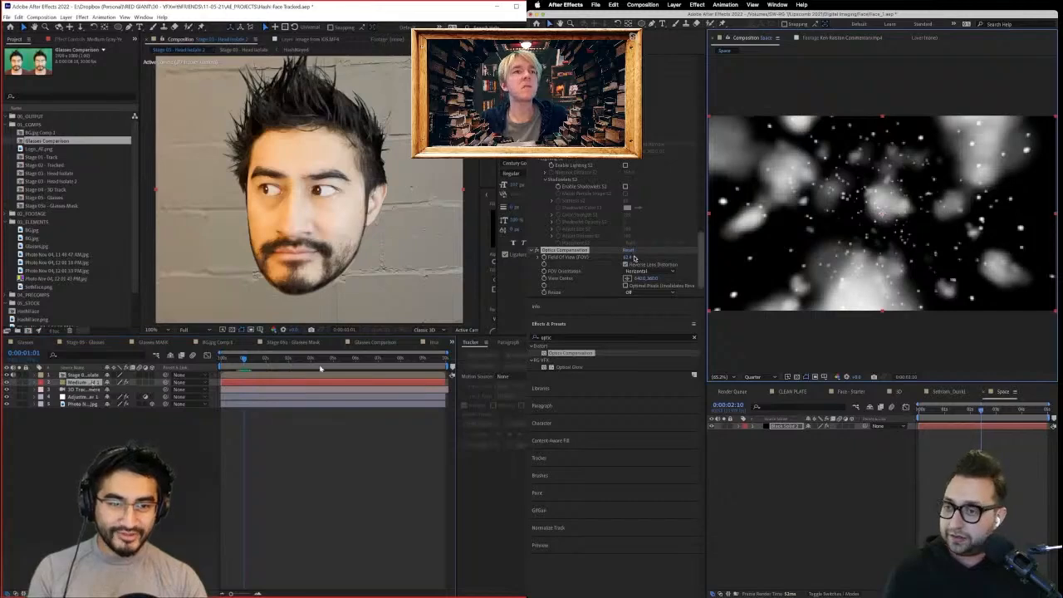
# Raise the Optics Compensation field of view for long radial streaks, check it across the Space timeline, and display the Element effect's controls before saving.
pyautogui.moveTo(629, 257); pyautogui.dragTo(719, 255)
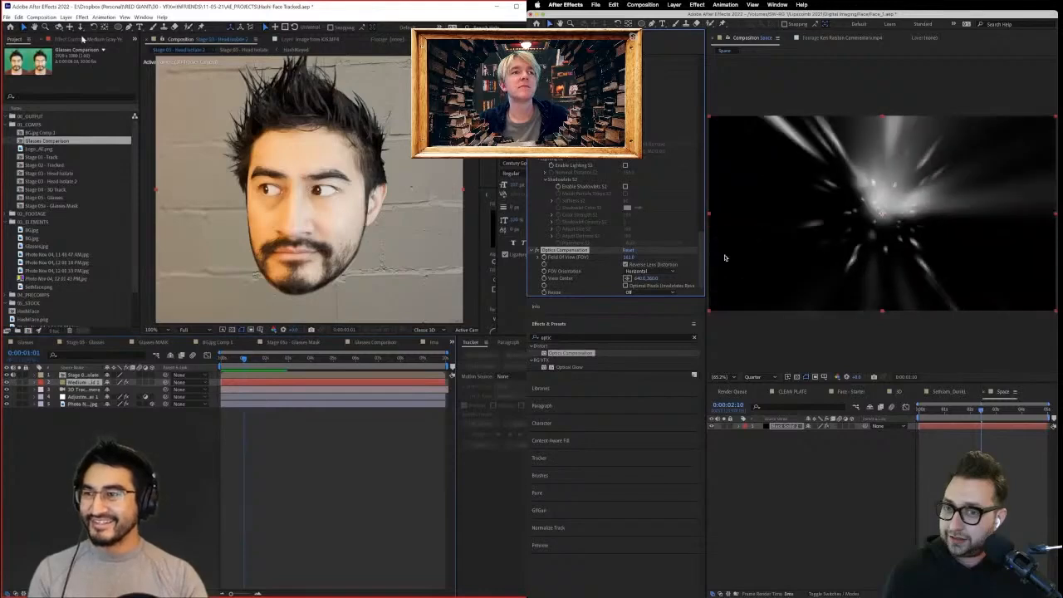
pyautogui.click(81, 39)
pyautogui.click(923, 412)
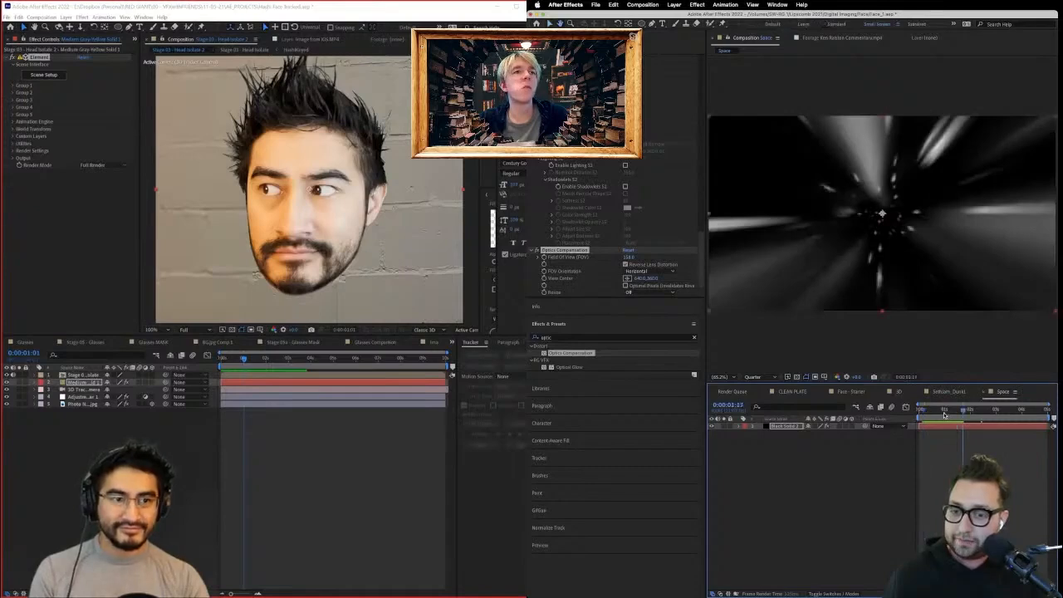
pyautogui.moveTo(943, 415); pyautogui.dragTo(935, 415)
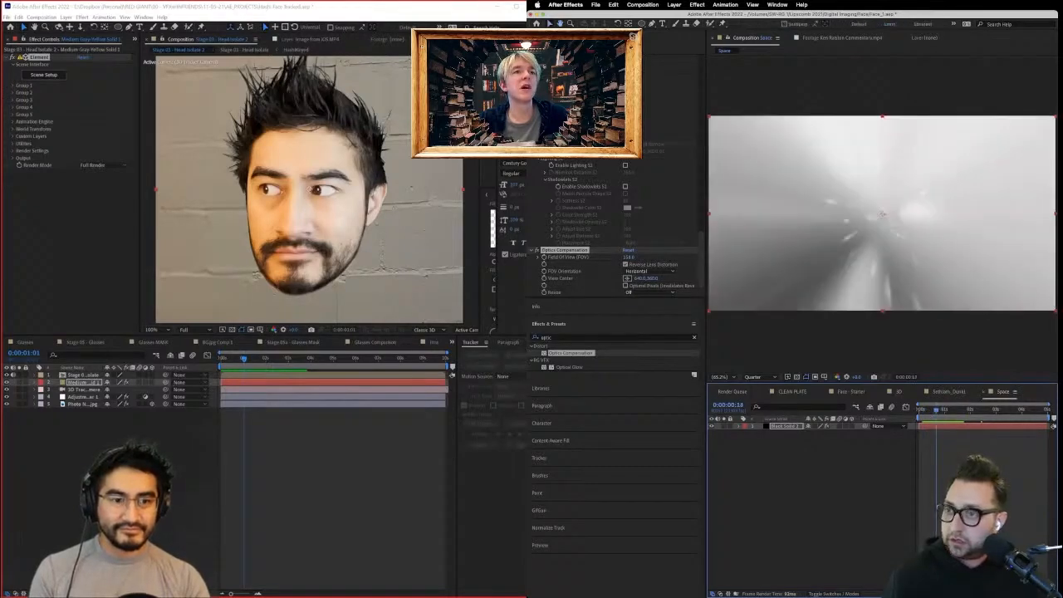
pyautogui.scroll(5, 598, 224)
pyautogui.press('super+s')
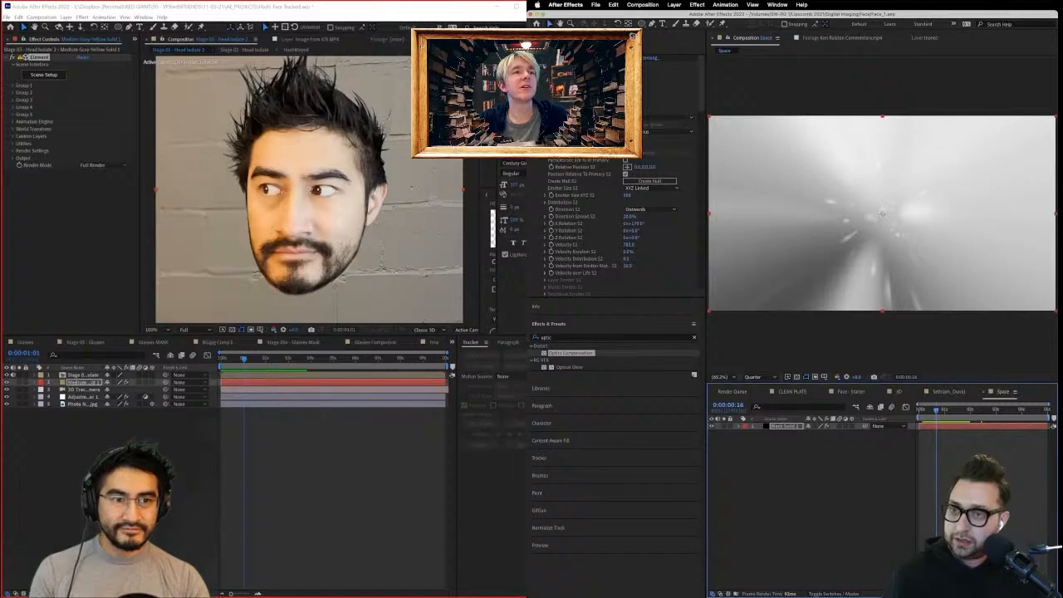
# Reopen the particle effect in Particular Designer and set System 2's Wind Z to -100 in its Environment settings.
pyautogui.click(628, 245)
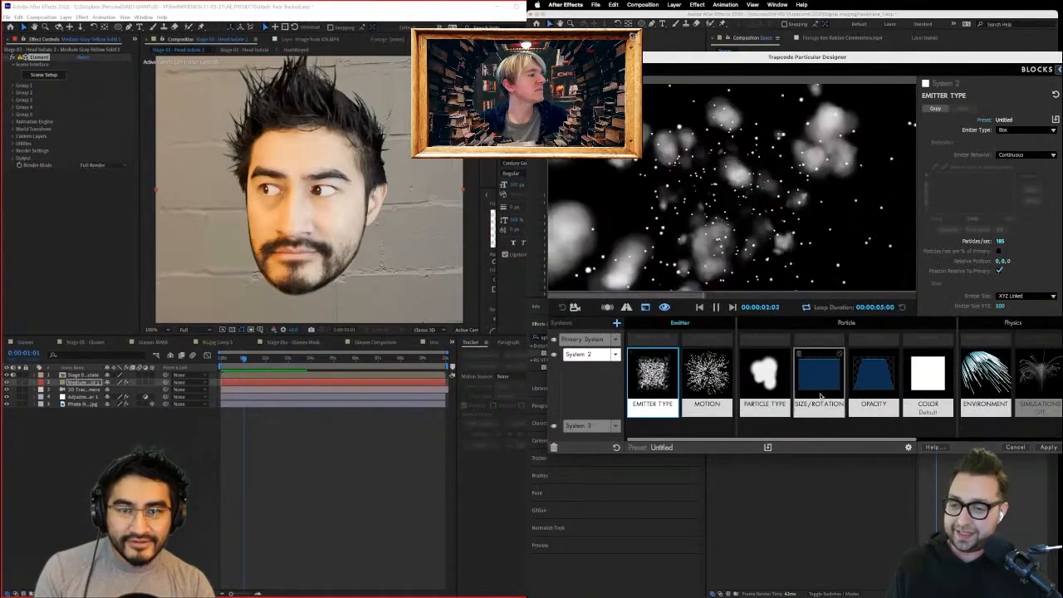
pyautogui.click(949, 390)
pyautogui.click(986, 378)
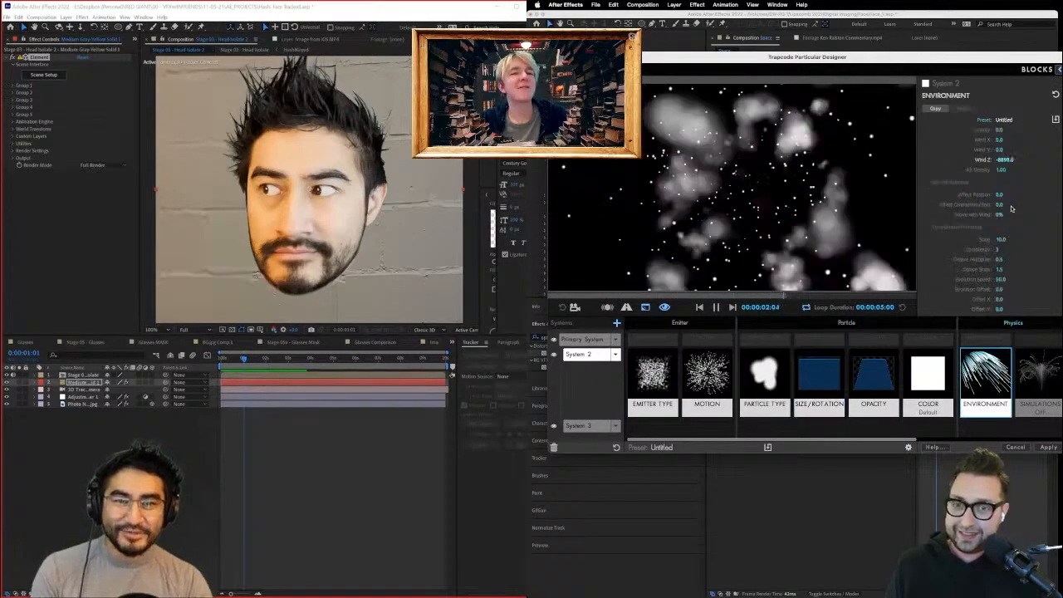
pyautogui.click(1004, 160)
pyautogui.write('-100')
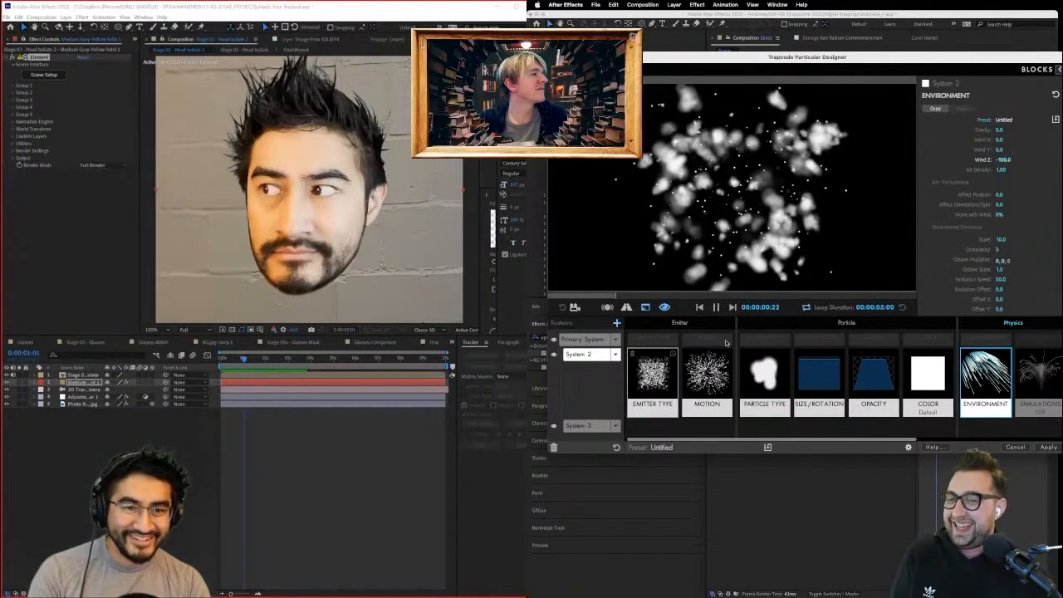
# Raise System 2's motion velocity to about 11025 and expand the Create Group Null controls in Element's Group 1 utilities.
pyautogui.click(653, 378)
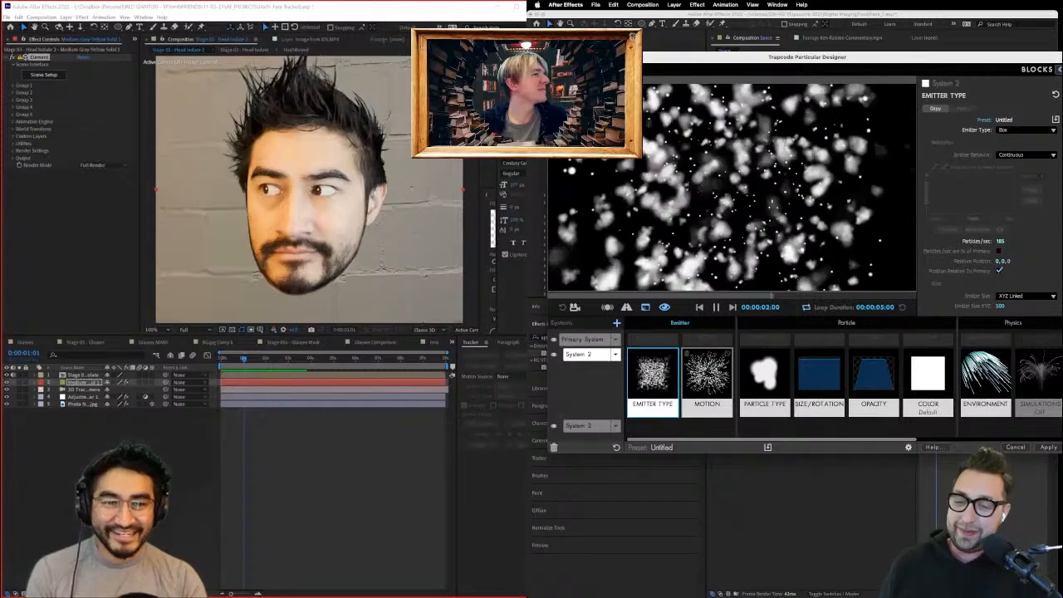
pyautogui.click(689, 390)
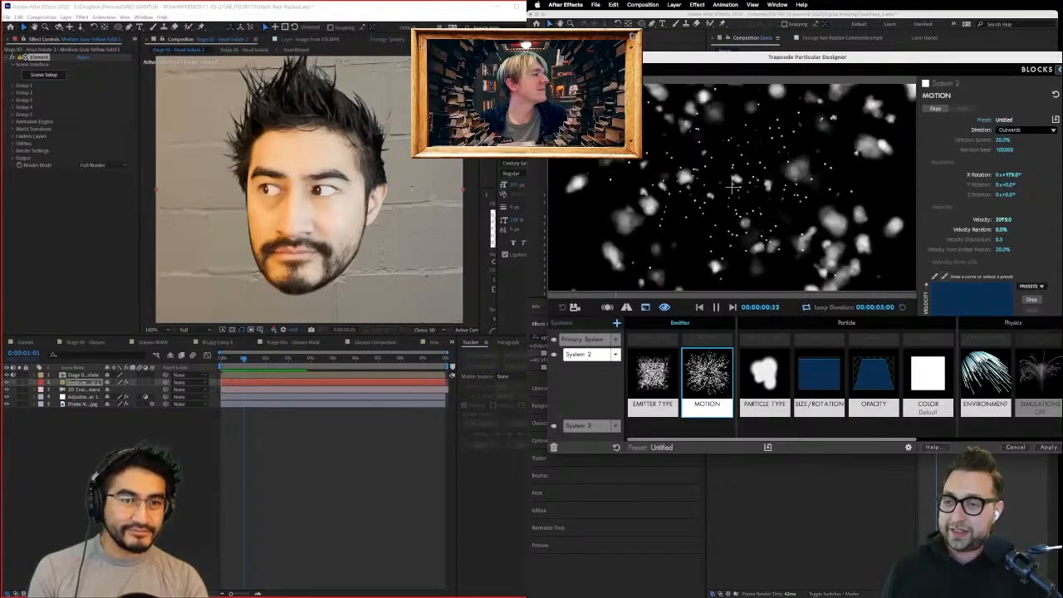
pyautogui.scroll(-2, 328, 247)
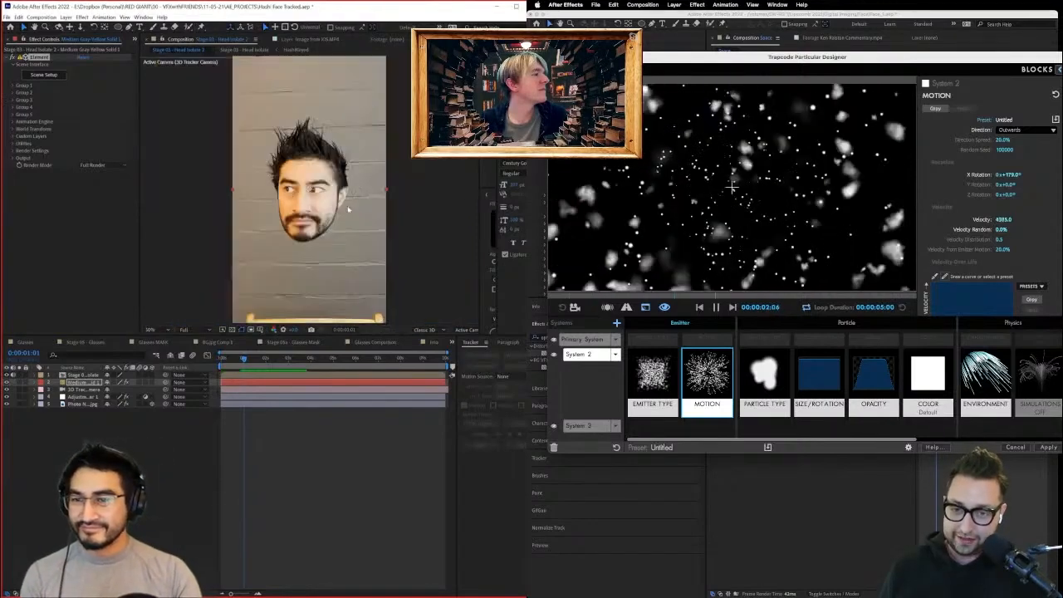
pyautogui.click(1026, 130)
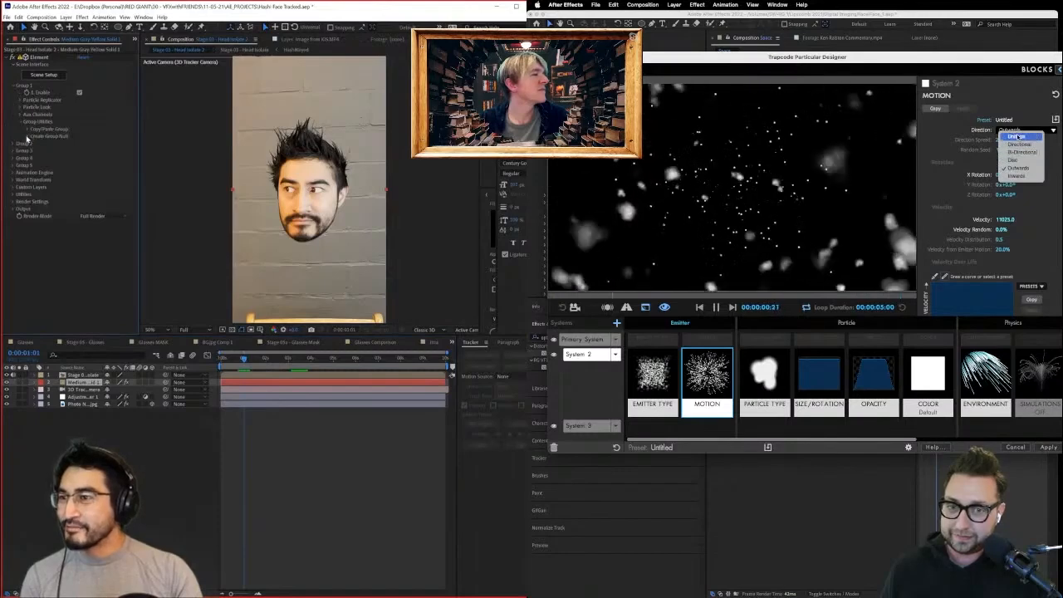
pyautogui.click(27, 136)
pyautogui.click(1031, 130)
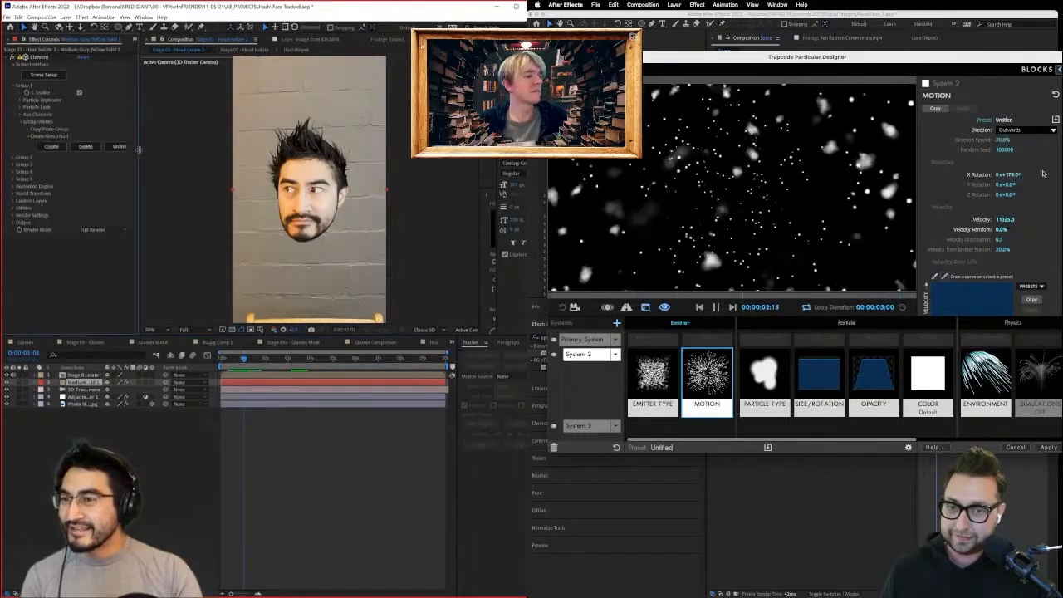
pyautogui.moveTo(140, 151); pyautogui.dragTo(162, 151)
# Change System 2's emitter type to Point.
pyautogui.click(653, 375)
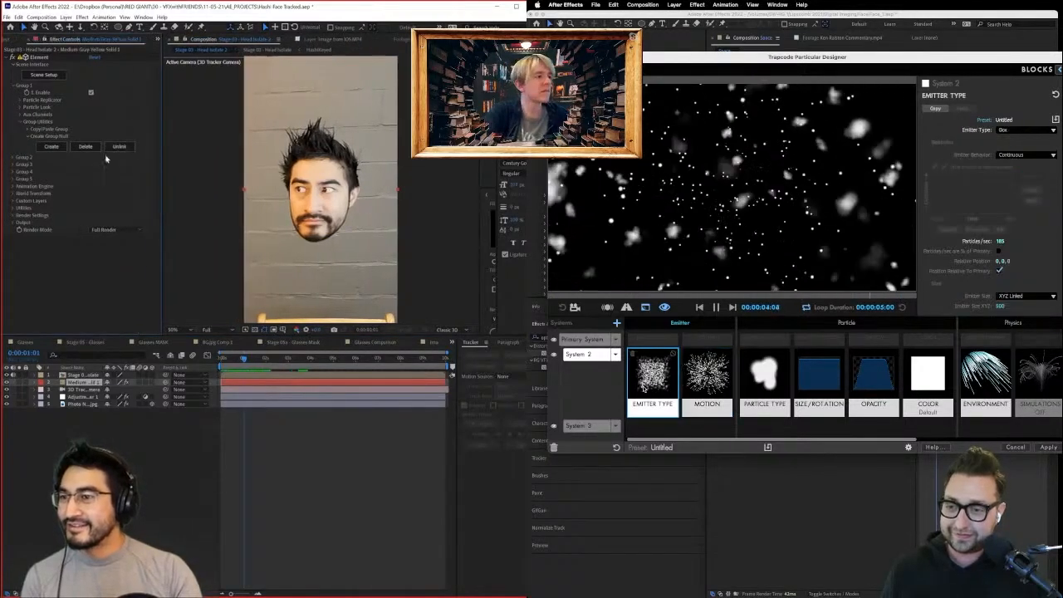
pyautogui.click(1026, 130)
pyautogui.click(1019, 137)
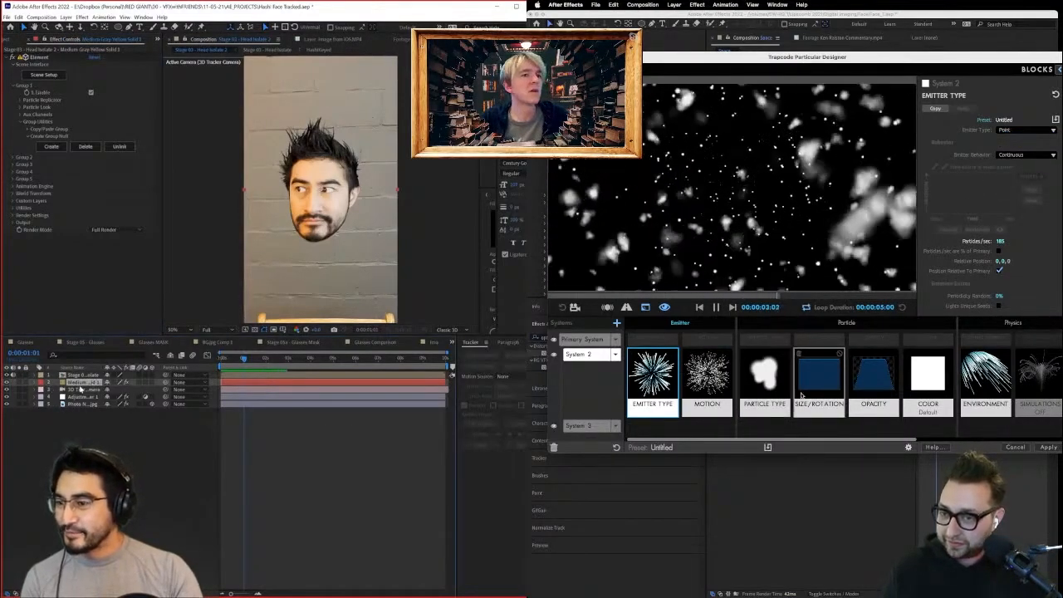
# Set System 2's Wind Z to about -8690, and create a null for Element's Group 1 and move it below the face.
pyautogui.click(982, 396)
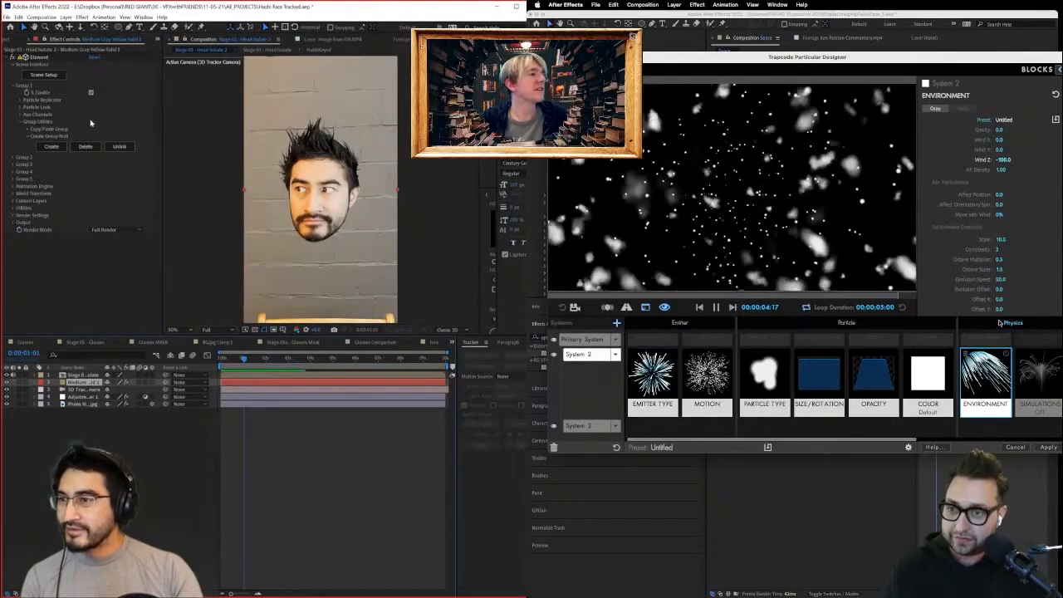
pyautogui.click(51, 147)
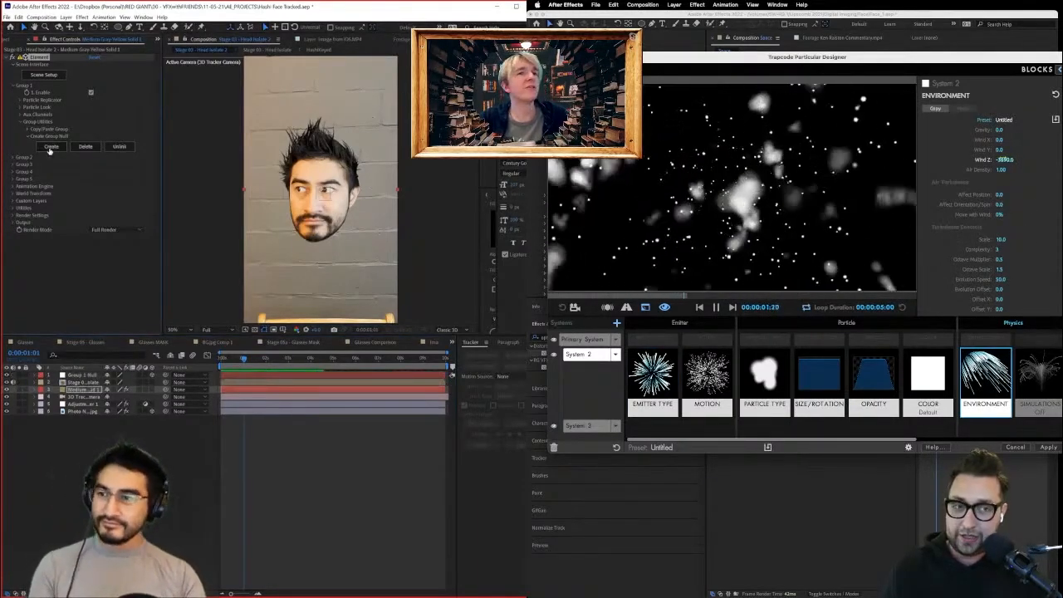
pyautogui.click(83, 375)
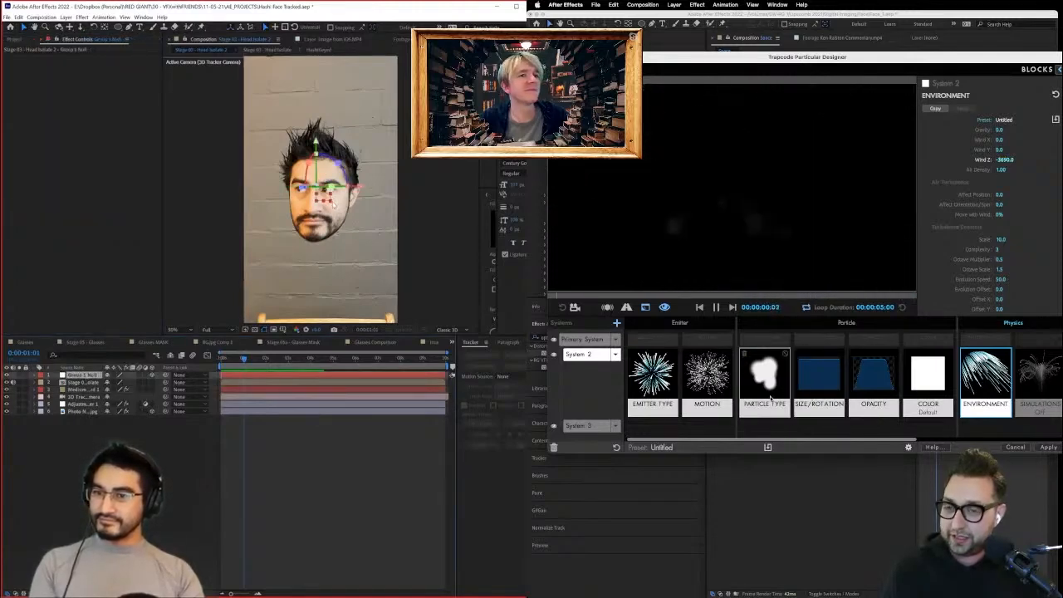
pyautogui.click(828, 386)
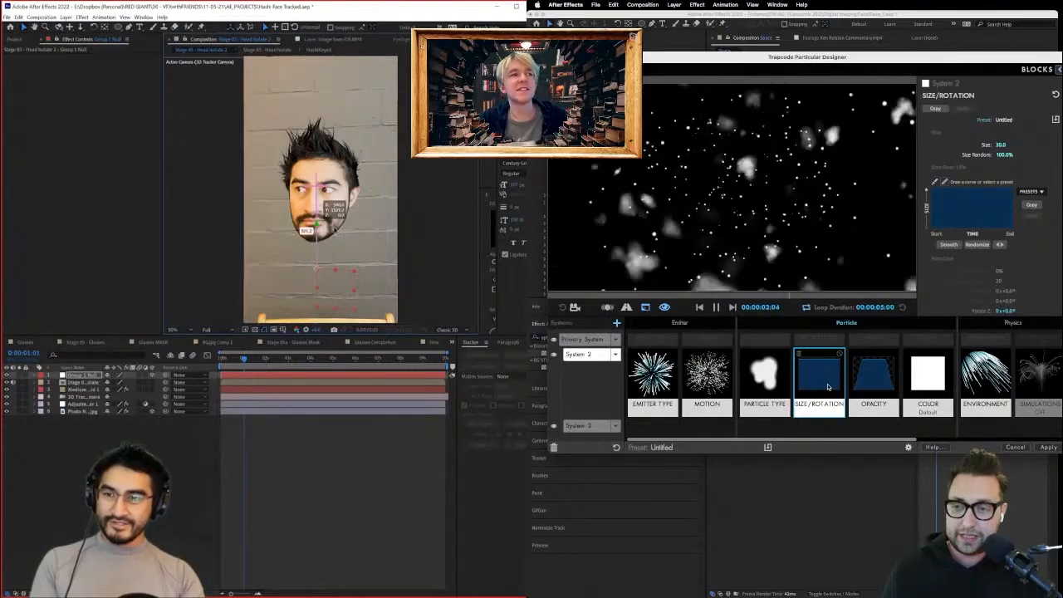
# Hide the adjustment and photo layers inside the nested head composition, and return to Stage 03 - Head Isolate 2.
pyautogui.click(89, 382)
pyautogui.click(90, 391)
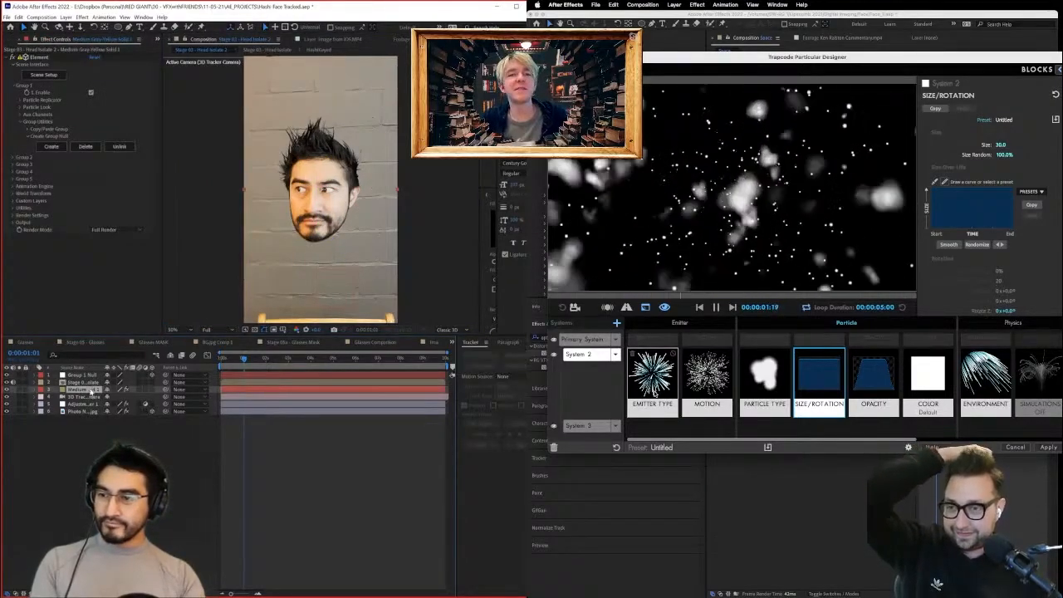
pyautogui.click(90, 382)
pyautogui.click(653, 378)
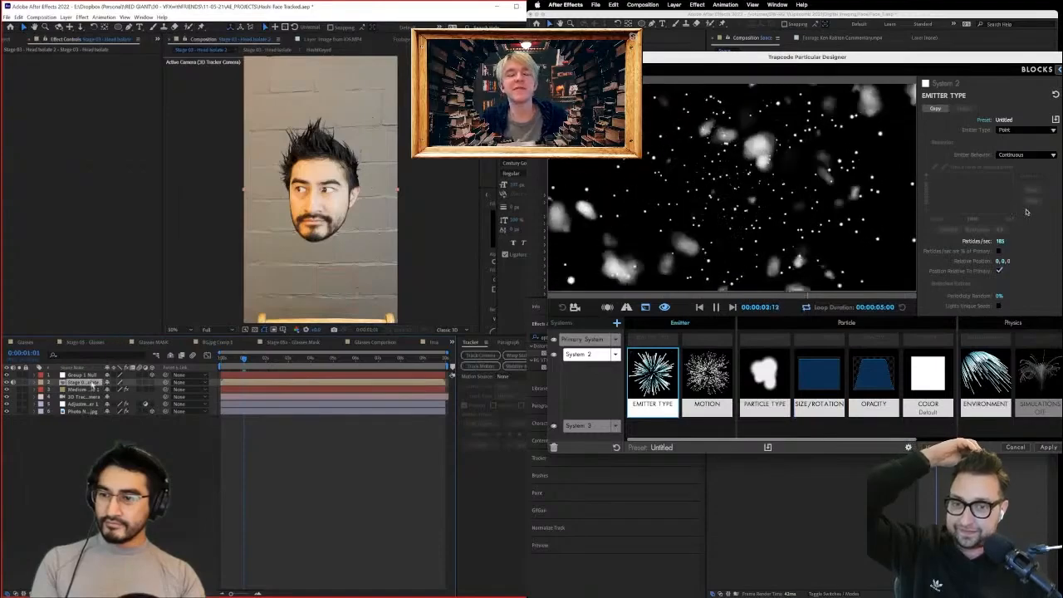
pyautogui.doubleClick(90, 383)
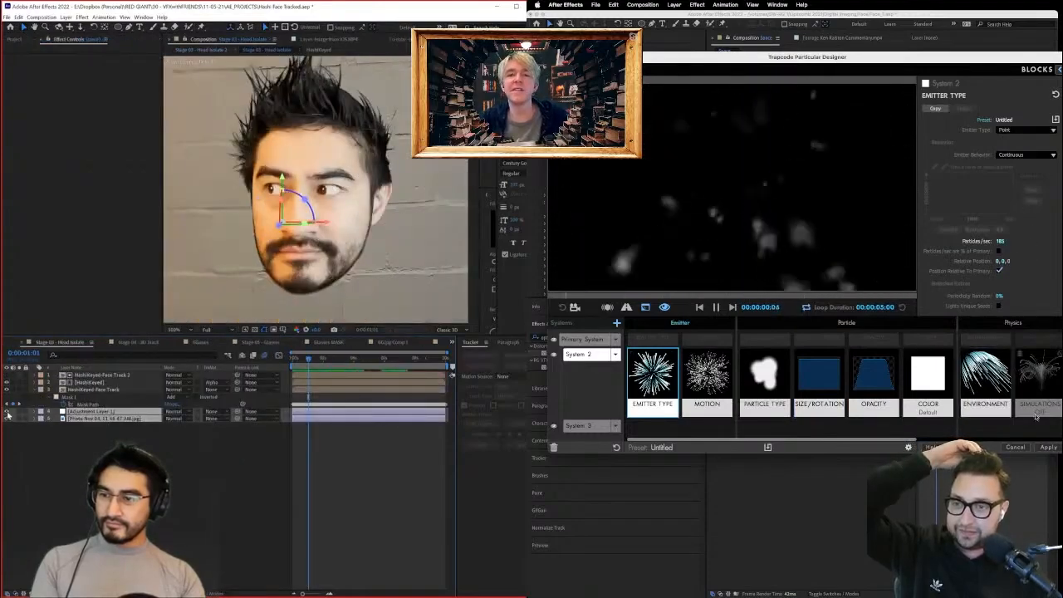
pyautogui.click(228, 355)
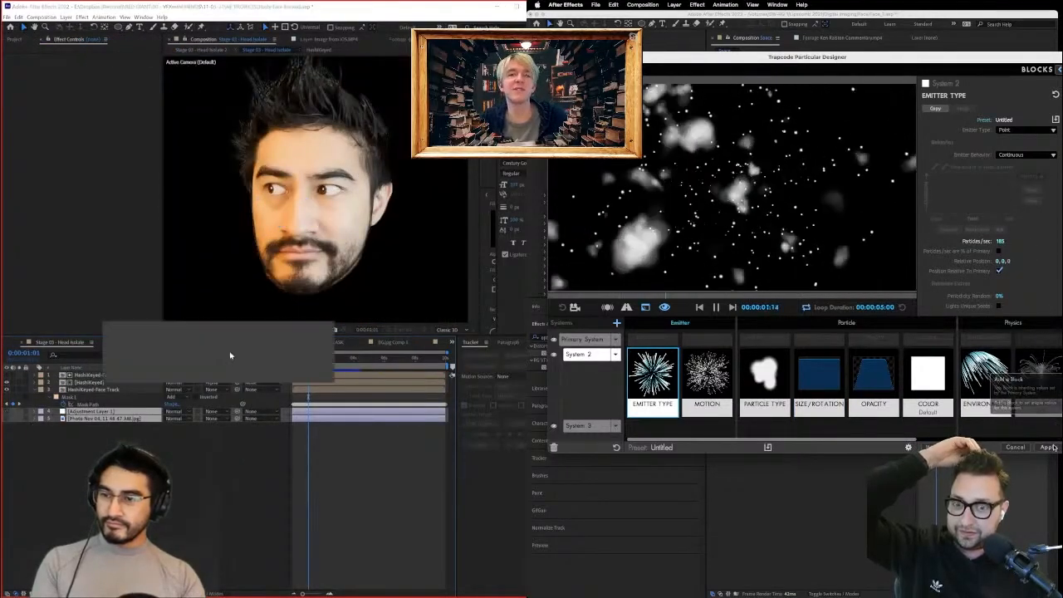
pyautogui.click(168, 347)
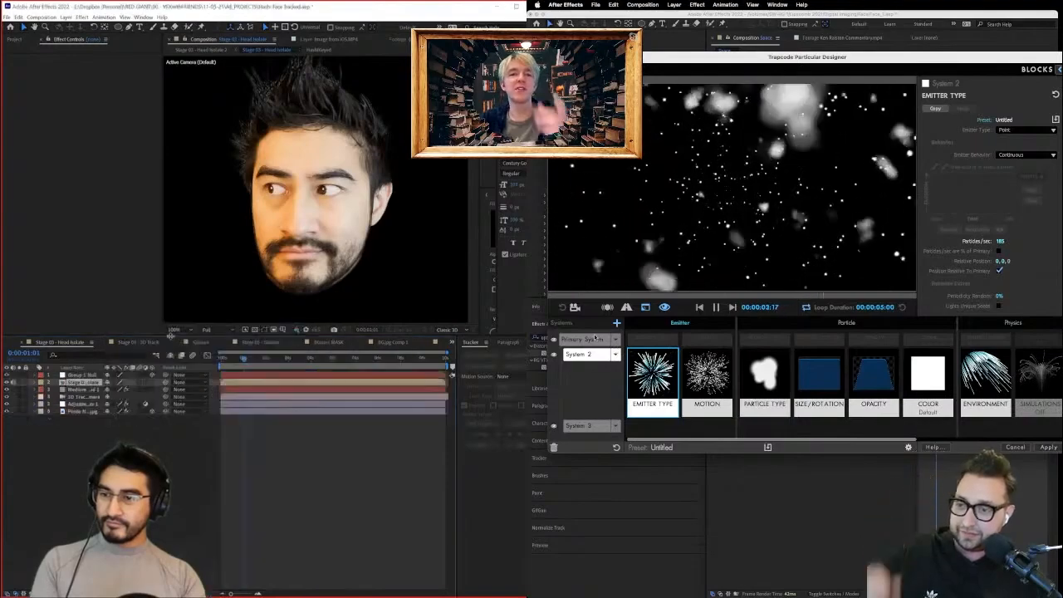
# Scale the Group 1 null to fit the microphone model to the head, and apply the Lavender color preset to System 2.
pyautogui.click(914, 384)
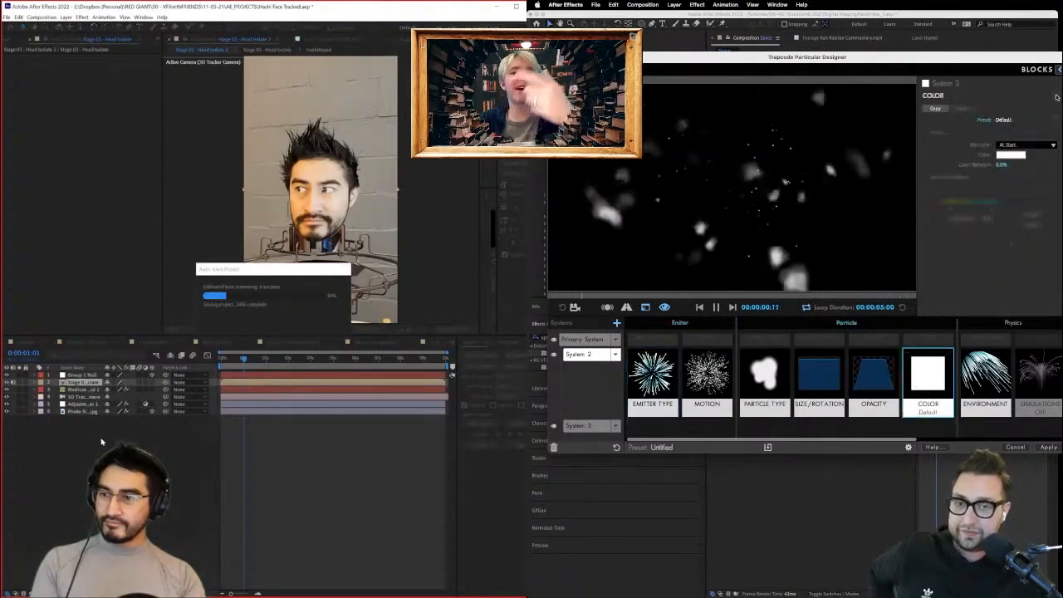
pyautogui.click(88, 391)
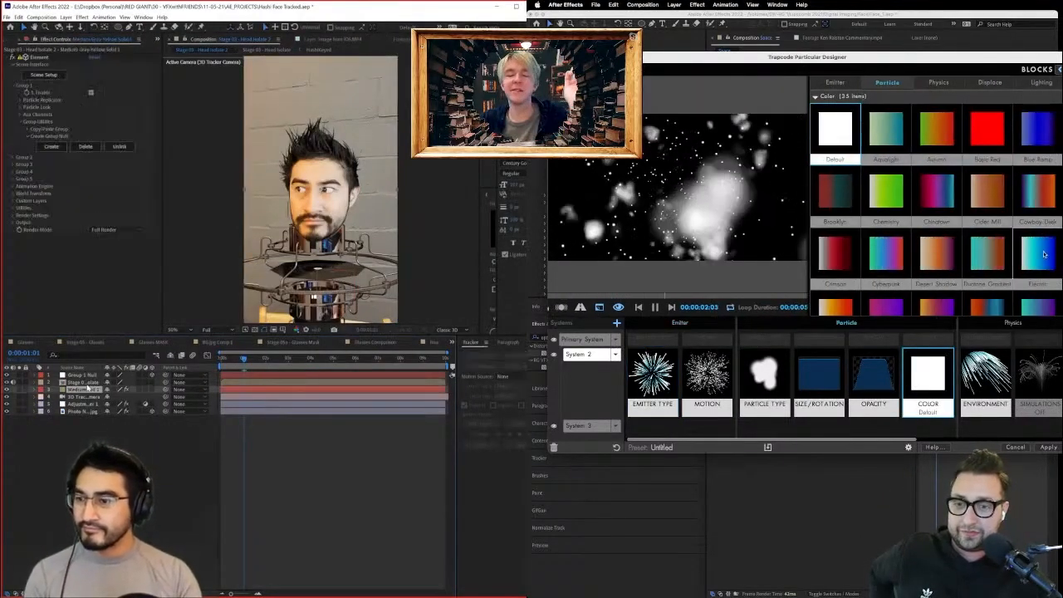
pyautogui.click(88, 384)
pyautogui.press('s')
pyautogui.scroll(-2, 1044, 254)
pyautogui.click(91, 397)
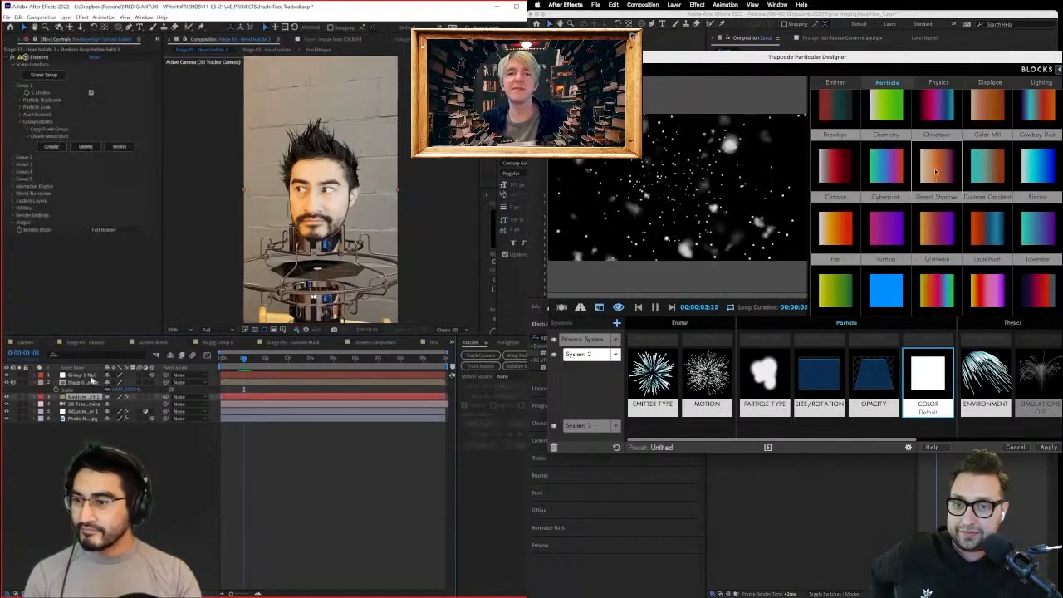
pyautogui.click(91, 375)
pyautogui.press('p')
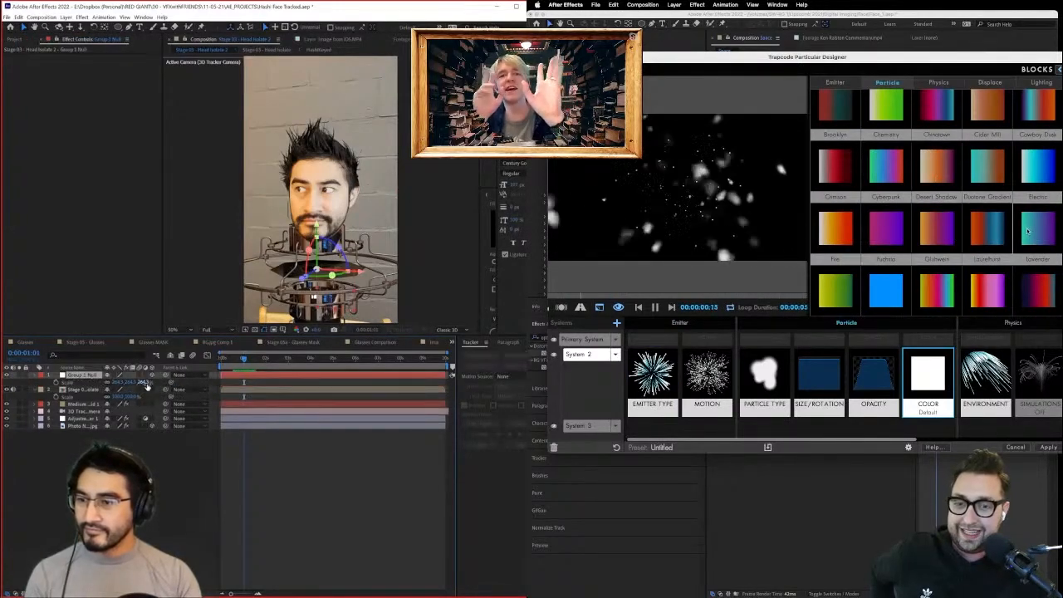
pyautogui.click(1028, 231)
pyautogui.click(908, 394)
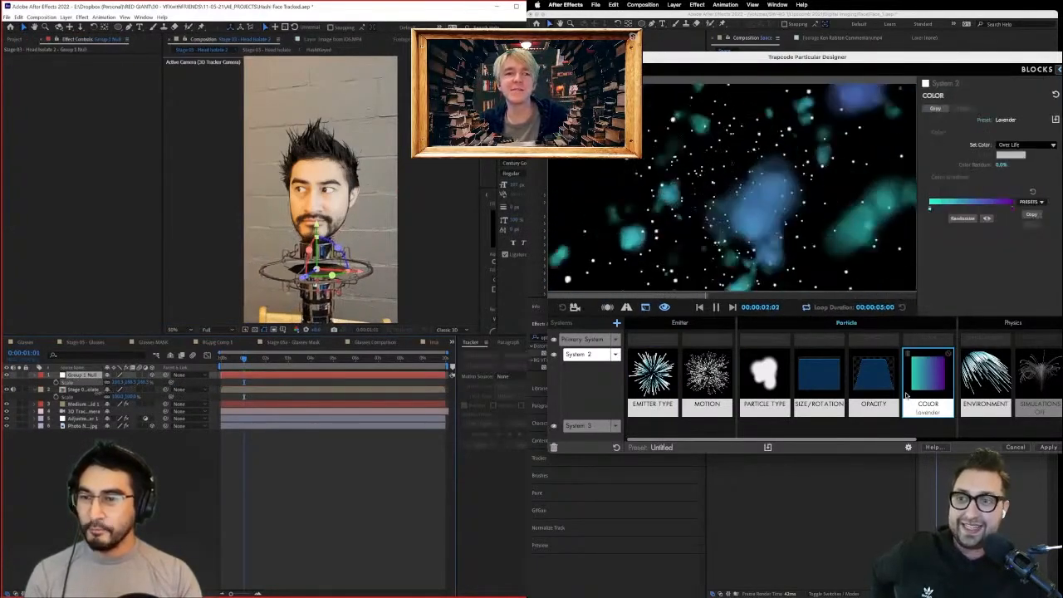
# Lower the Group 1 null slightly beneath the chin and set System 2's particle opacity to 10.
pyautogui.click(764, 378)
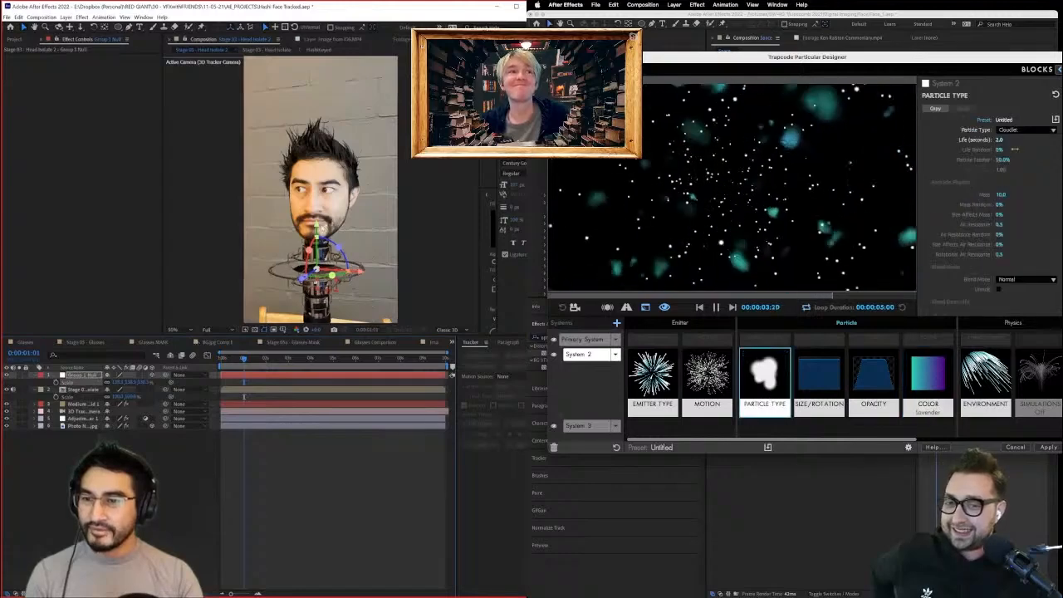
pyautogui.moveTo(317, 225)
pyautogui.mouseDown()
pyautogui.moveTo(318, 303)
pyautogui.moveTo(317, 239)
pyautogui.mouseUp()
pyautogui.click(884, 380)
pyautogui.click(1000, 145)
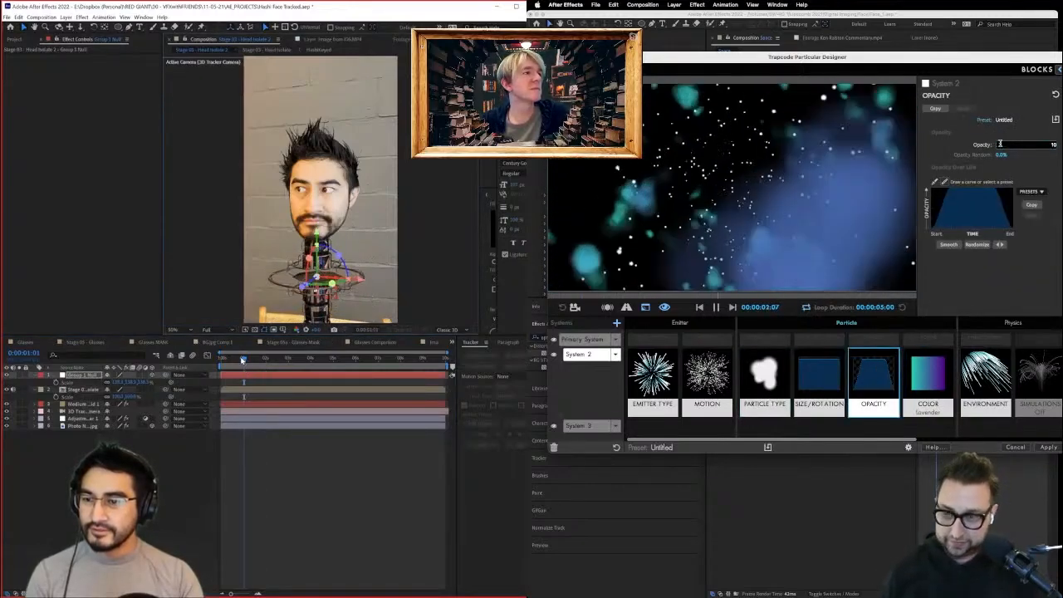
pyautogui.write('10')
pyautogui.press('Return')
# Preview the head composite from its first frame and set System 2's particle size to 50.
pyautogui.moveTo(242, 360); pyautogui.dragTo(177, 378)
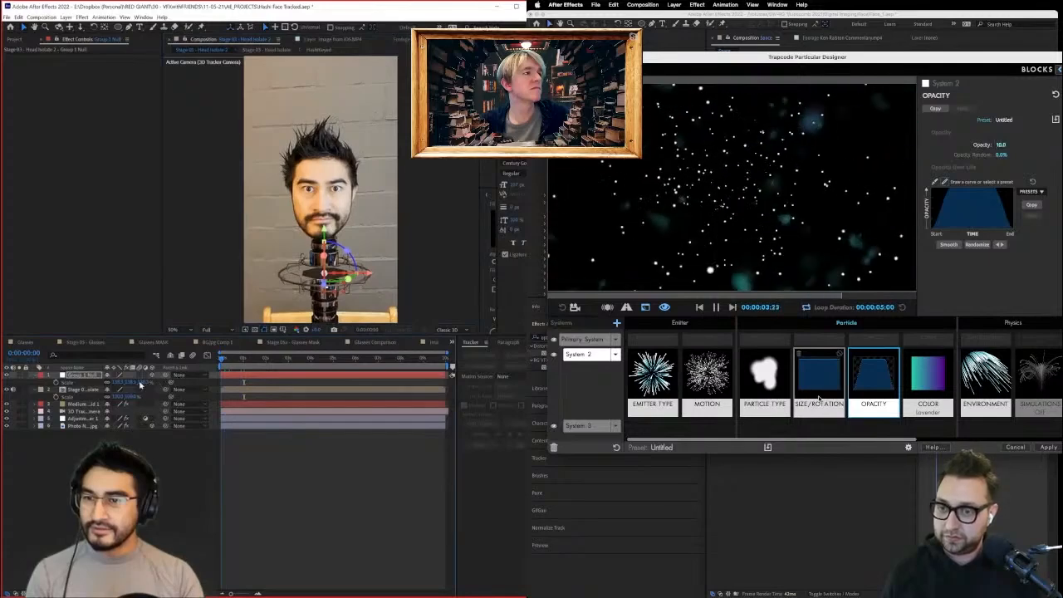
pyautogui.click(819, 397)
pyautogui.click(162, 429)
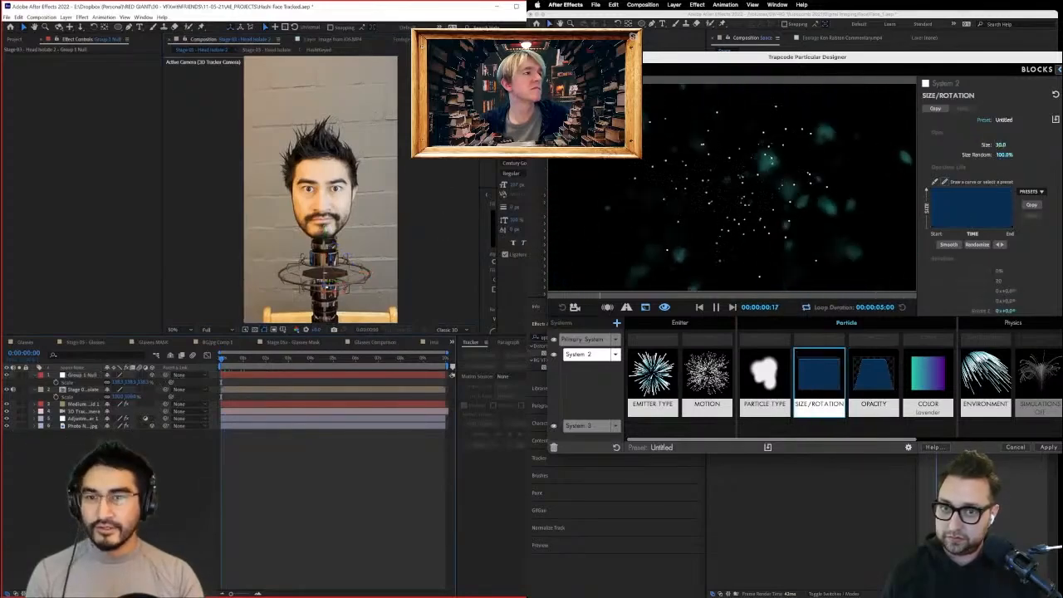
pyautogui.press('space')
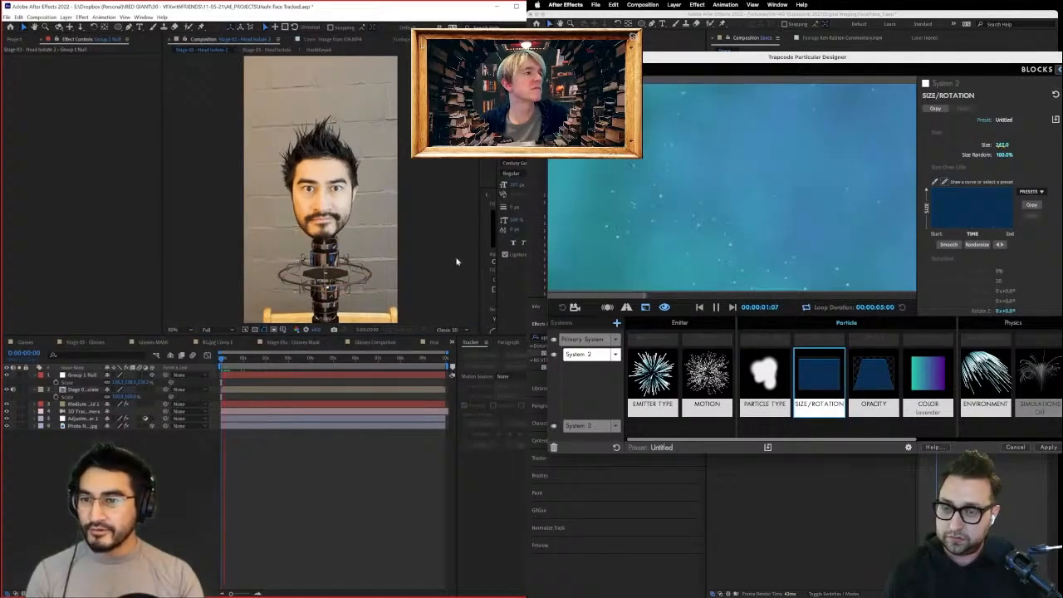
pyautogui.click(1002, 146)
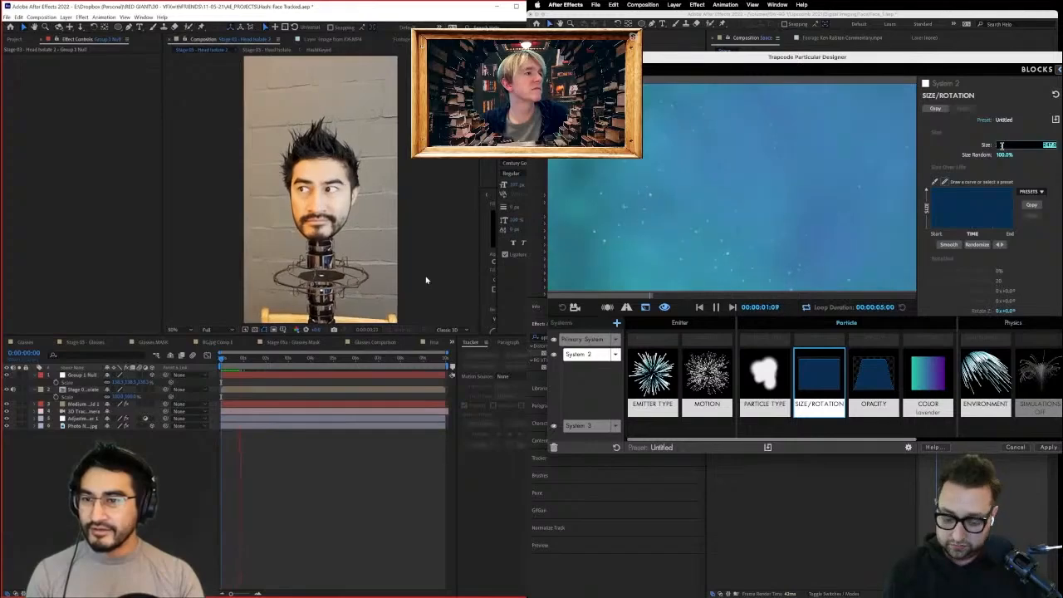
pyautogui.write('50')
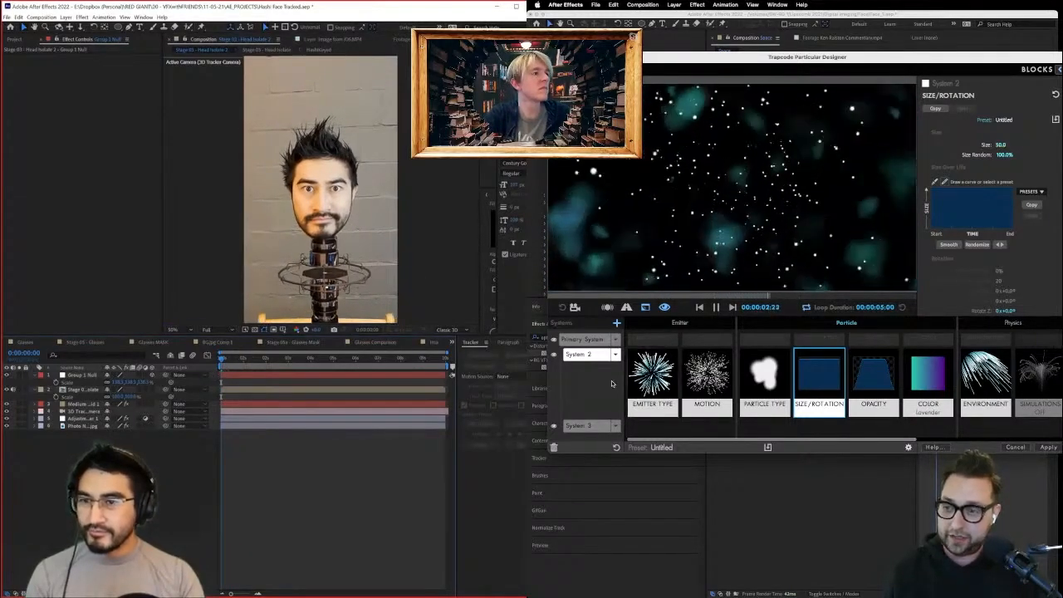
# Set the Primary System's emission rate to 500 particles per second.
pyautogui.click(586, 340)
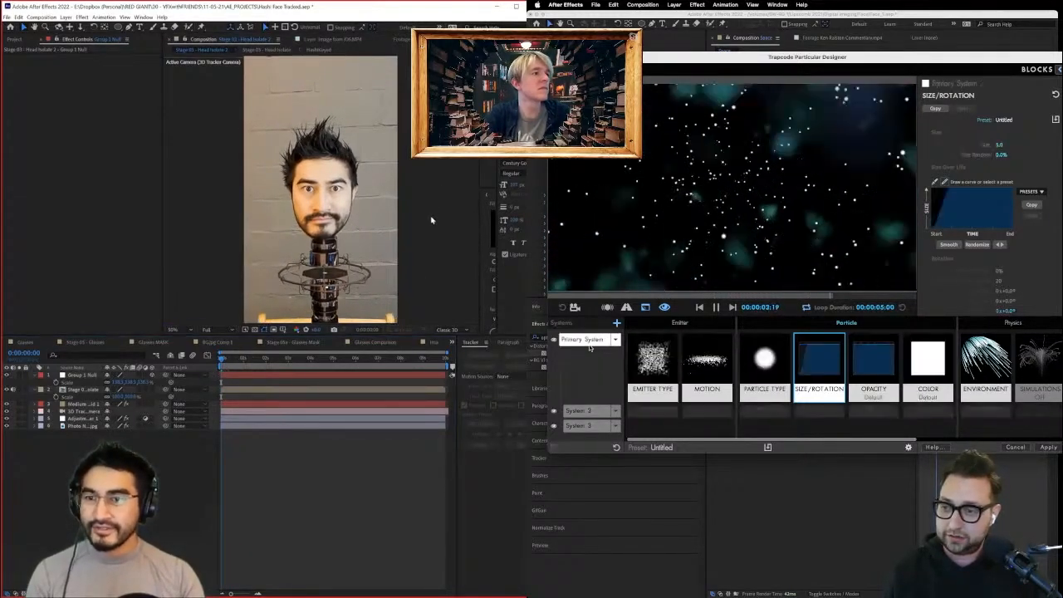
pyautogui.click(659, 372)
pyautogui.click(999, 165)
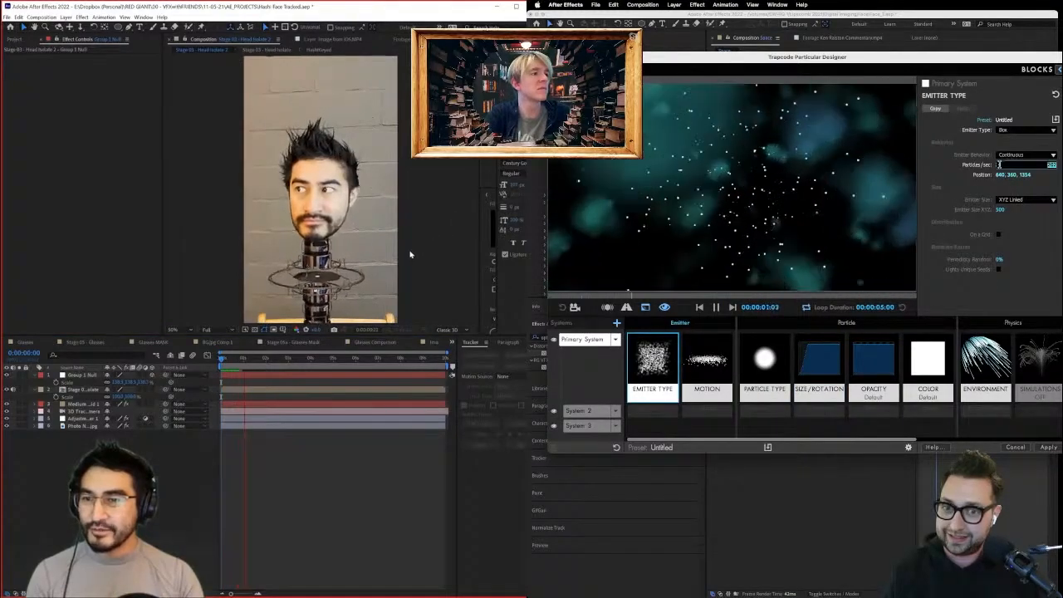
pyautogui.write('500')
pyautogui.press('Return')
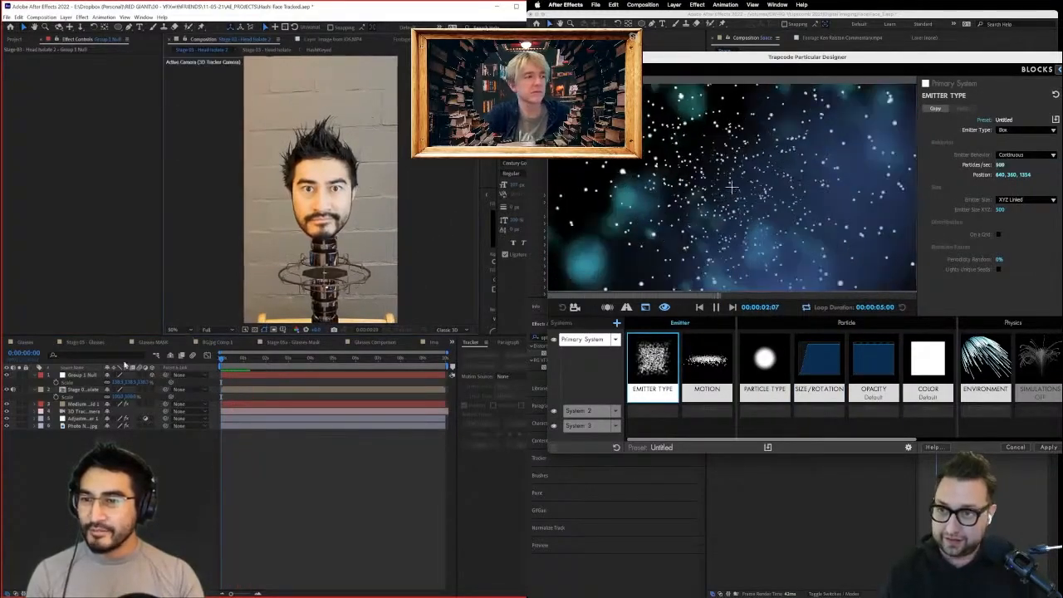
# Set the Primary System's Size Random to 100% and raise the Group 1 null toward the chin.
pyautogui.click(73, 405)
pyautogui.click(825, 368)
pyautogui.click(86, 375)
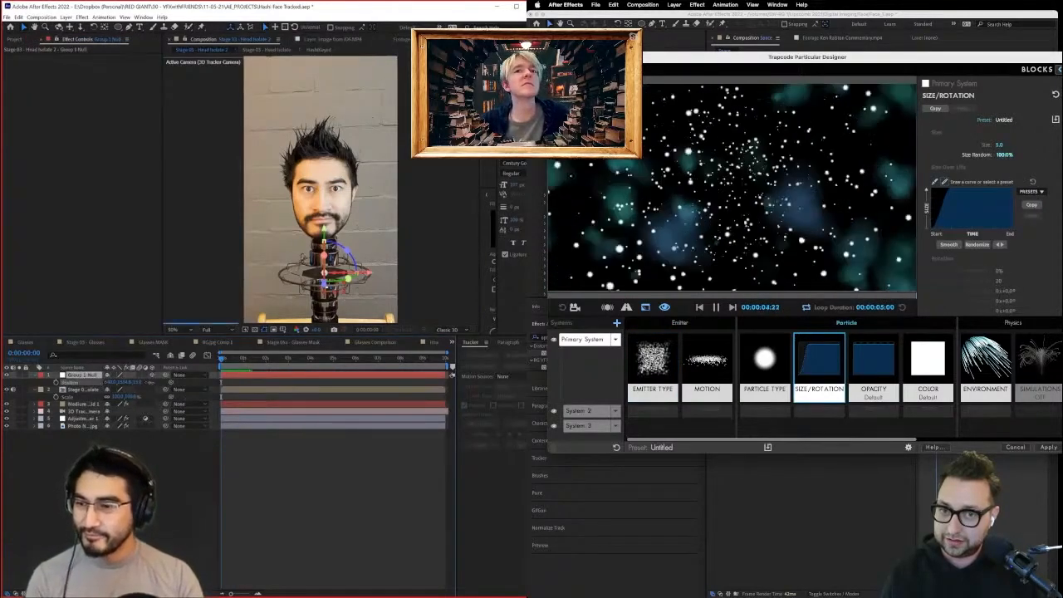
pyautogui.click(782, 370)
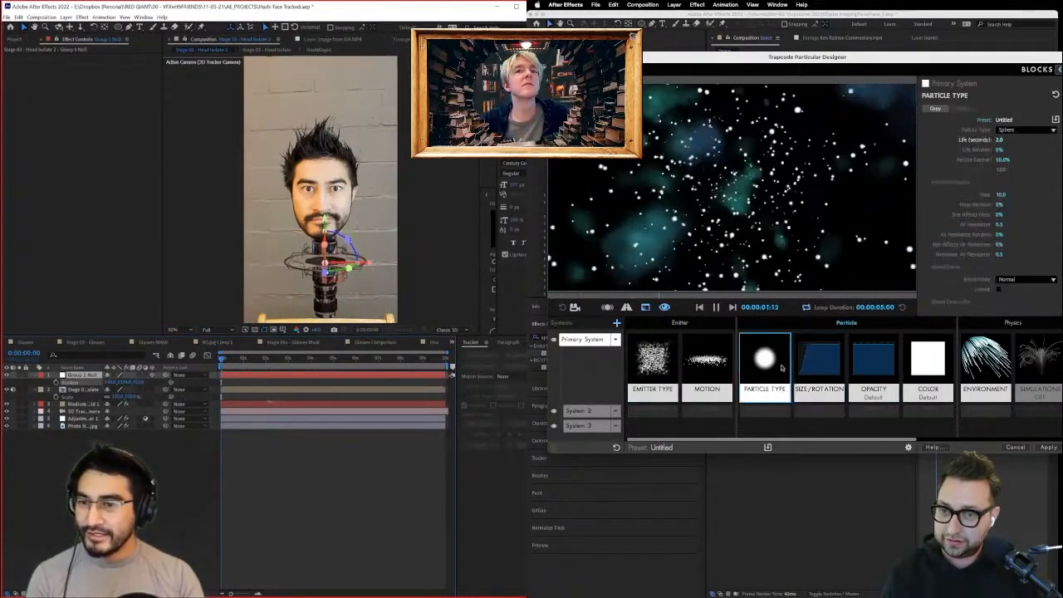
# Set the Primary System's particle size to 2 and fine-tune the Group 1 null's position under the head.
pyautogui.click(813, 360)
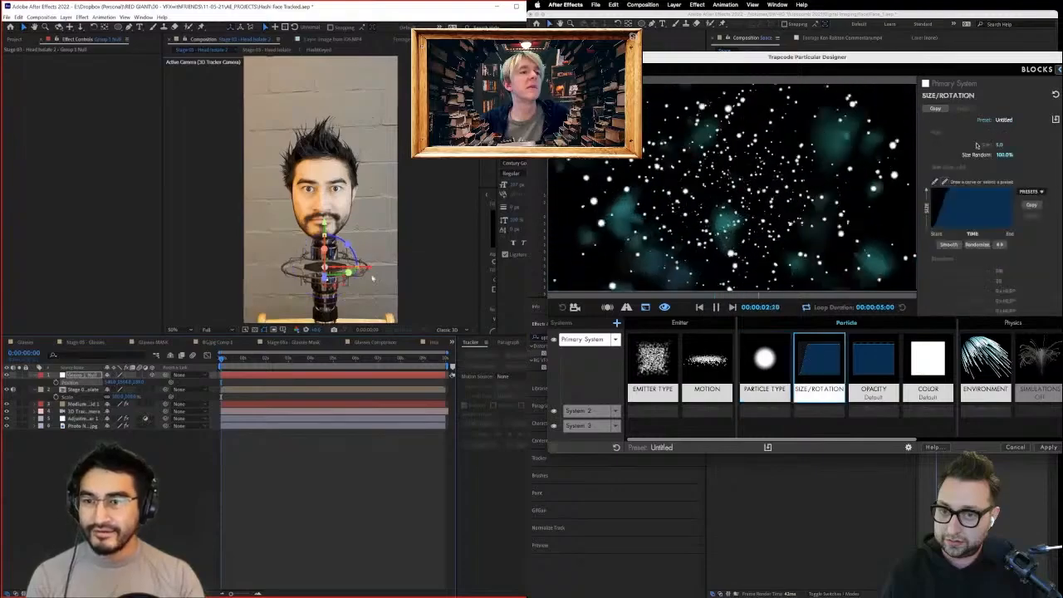
pyautogui.click(999, 145)
pyautogui.moveTo(372, 268); pyautogui.dragTo(370, 267)
pyautogui.press('Return')
pyautogui.scroll(1, 354, 242)
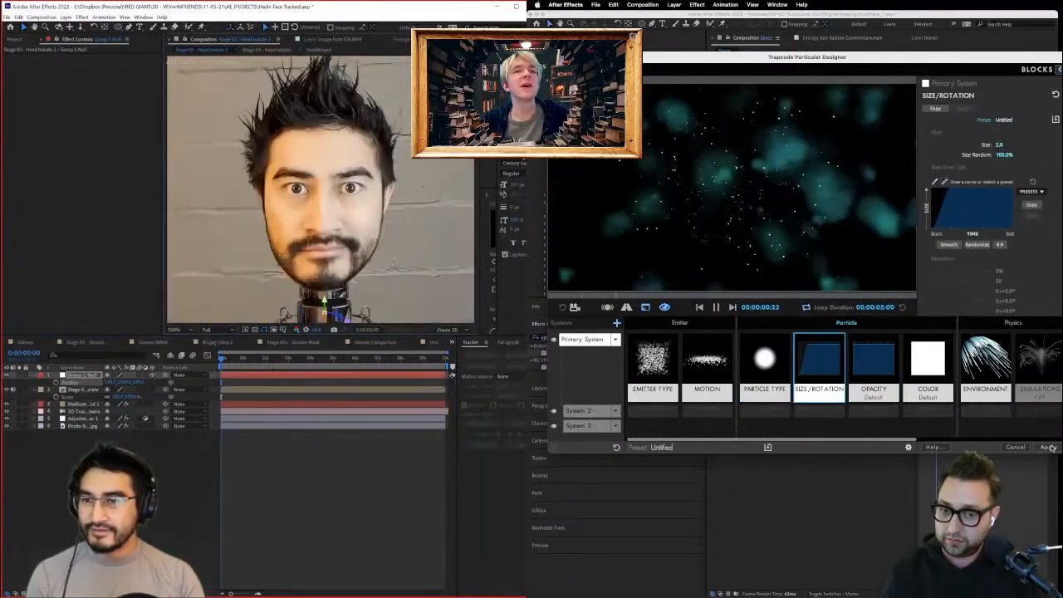
# Apply the multi-system particle design, preview both composites, and move the Space composition to 1:12.
pyautogui.click(1048, 447)
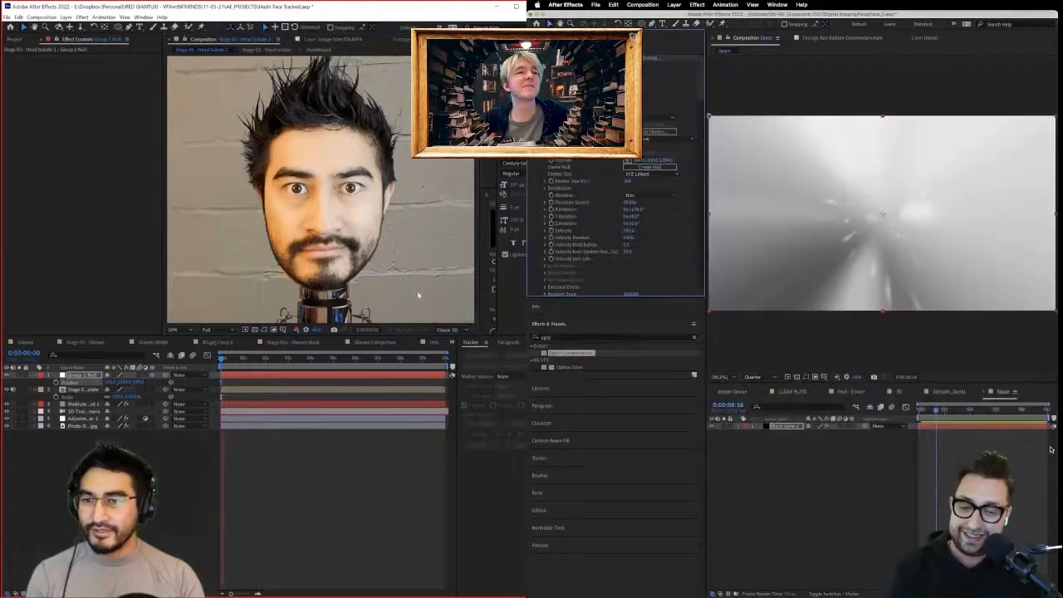
pyautogui.scroll(-1, 425, 299)
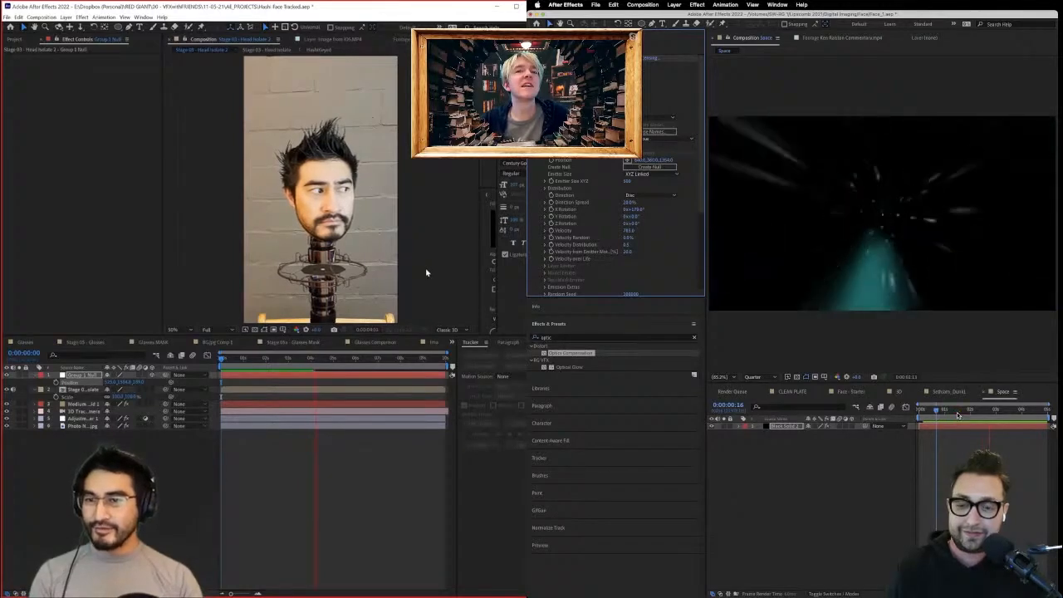
pyautogui.press('space')
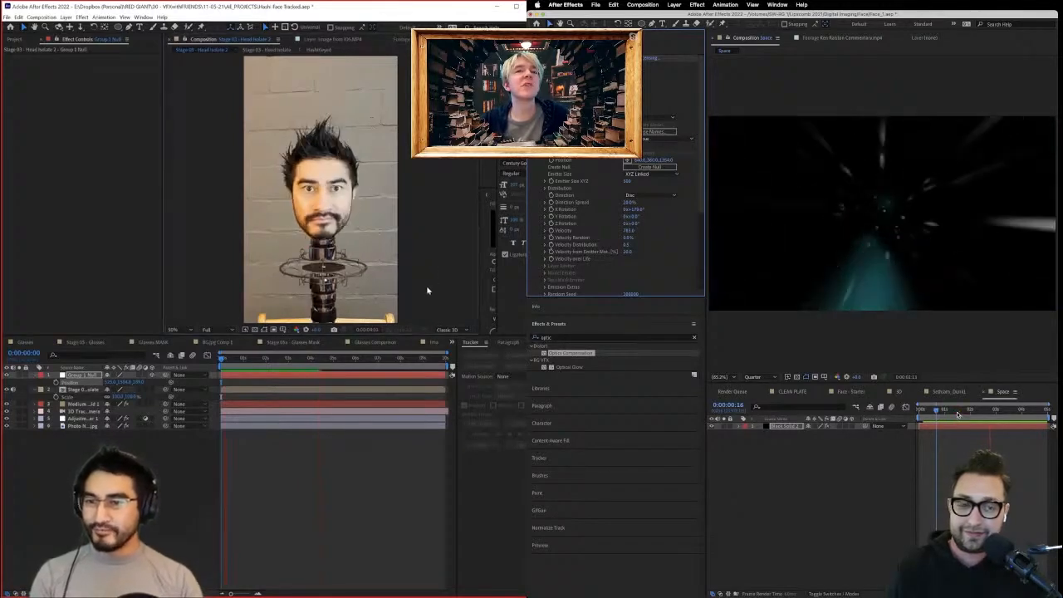
pyautogui.click(958, 413)
# Reveal the 3D Tracker Camera's animated properties, add a smooth() expression to its Position, and open the dunk composition.
pyautogui.click(77, 389)
pyautogui.click(86, 411)
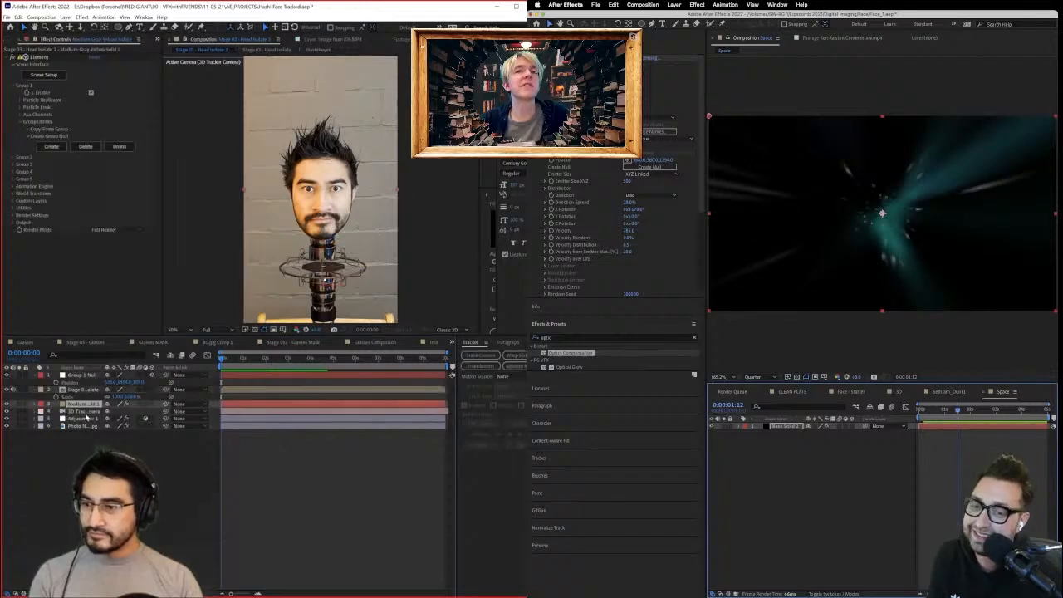
pyautogui.click(83, 419)
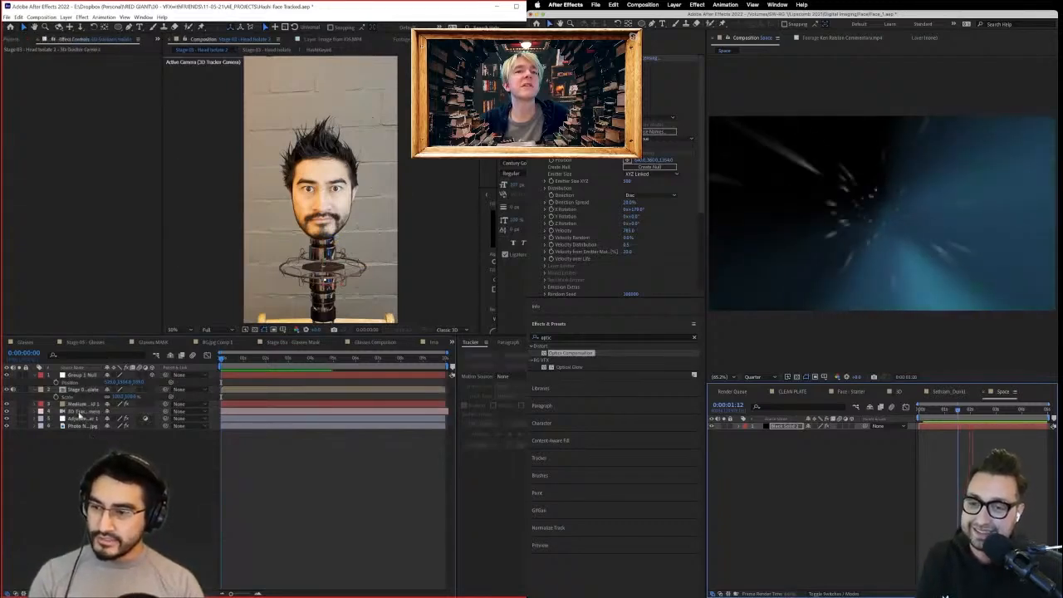
pyautogui.click(81, 412)
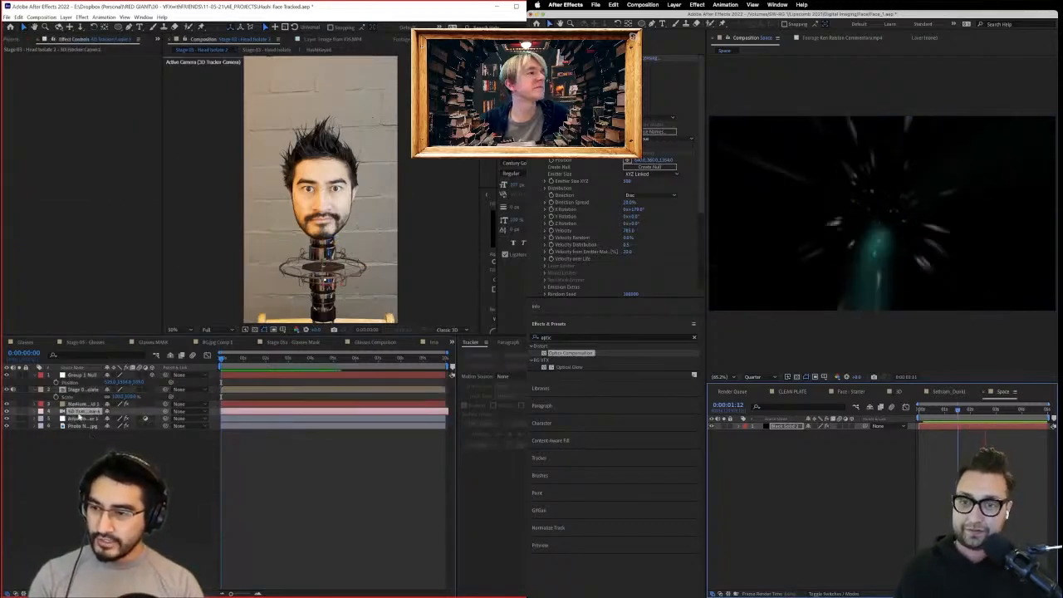
pyautogui.press('u')
pyautogui.press('u')
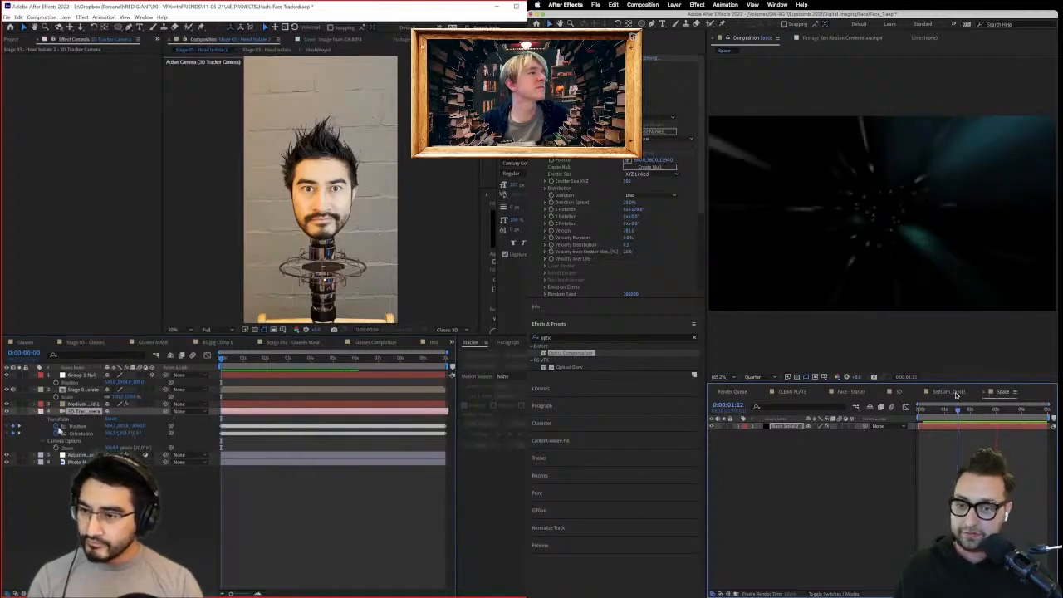
pyautogui.click(73, 425)
pyautogui.click(78, 432)
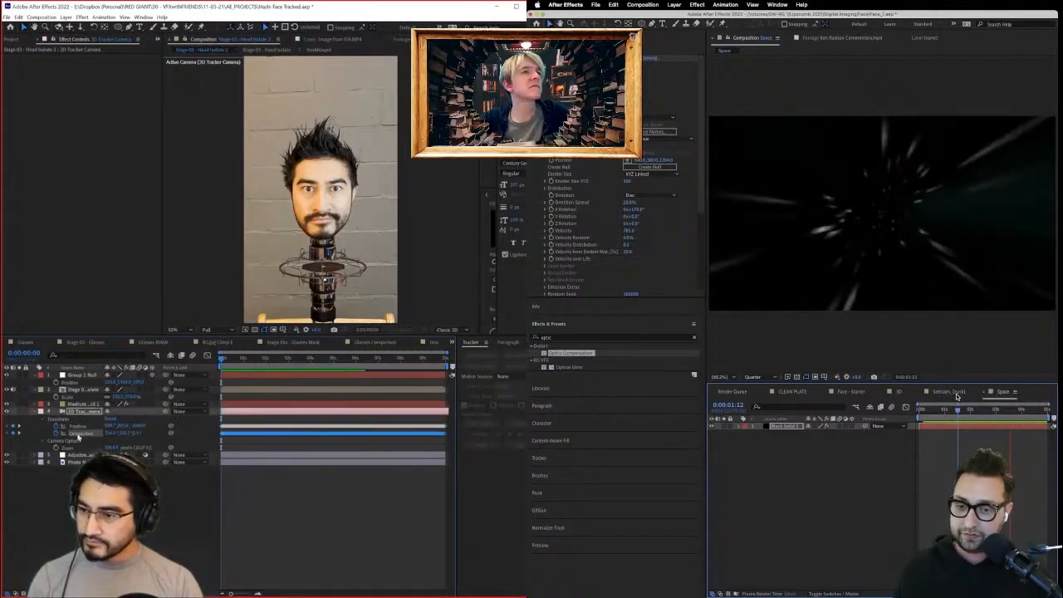
pyautogui.click(954, 391)
pyautogui.keyDown('alt'); pyautogui.click(63, 427); pyautogui.keyUp('alt')
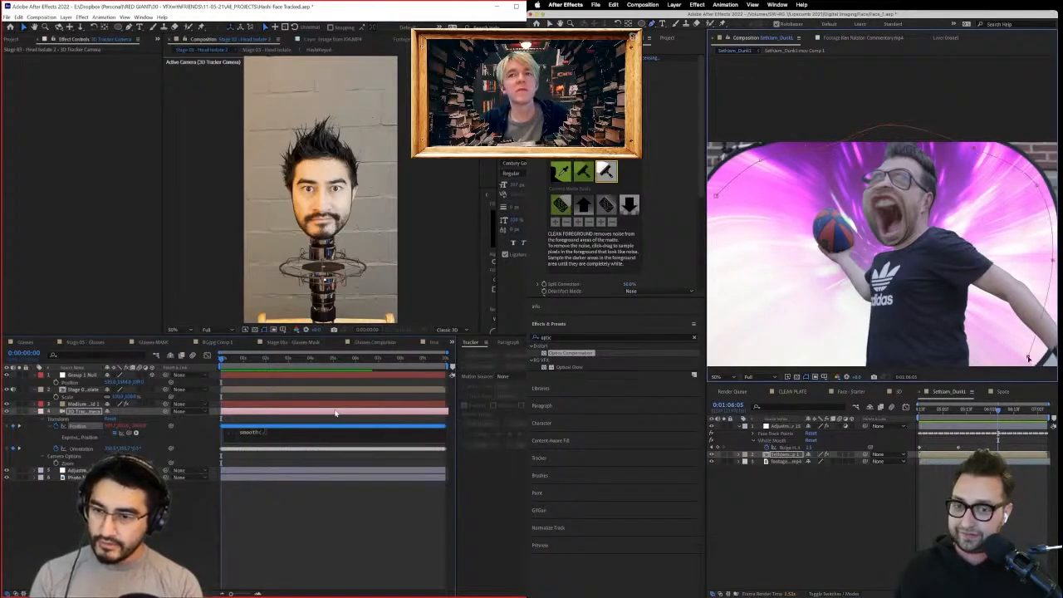
# Try enlarging the masked performer layer in the dunk composition and undo the scaling.
pyautogui.scroll(-2, 1029, 359)
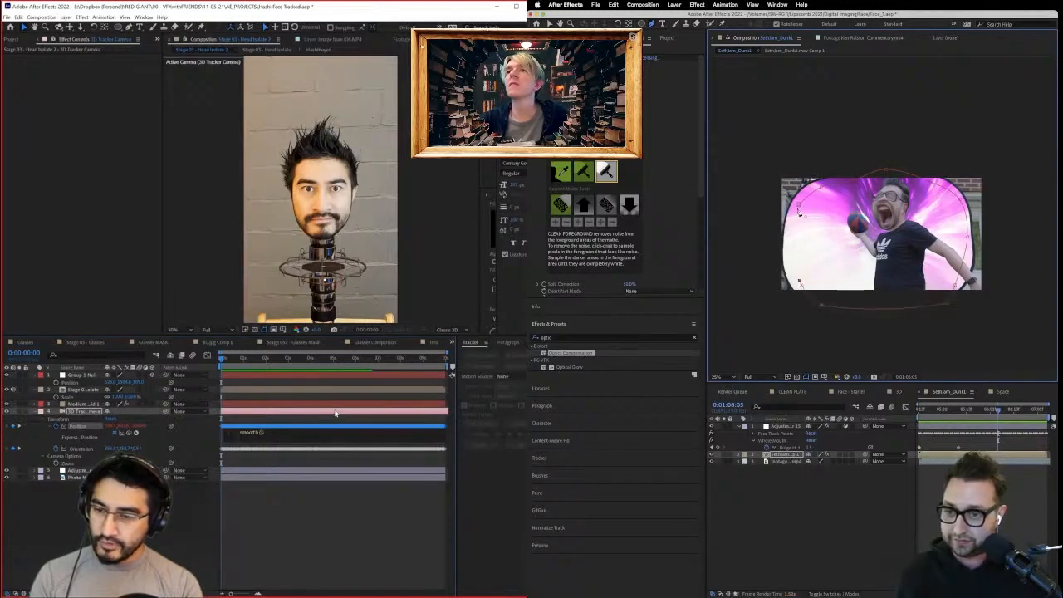
pyautogui.click(768, 510)
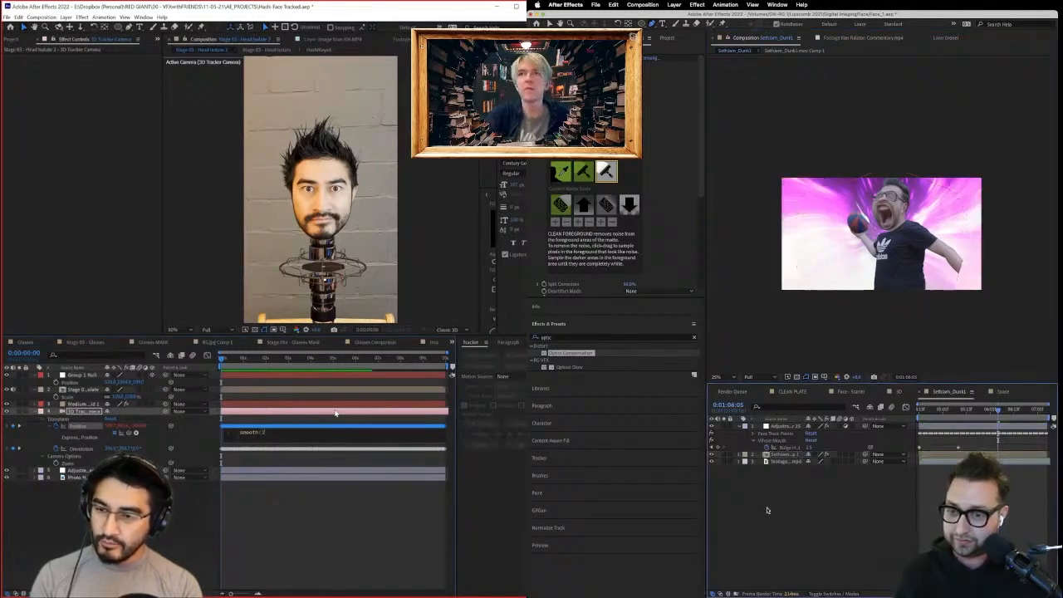
pyautogui.click(765, 456)
pyautogui.press('s')
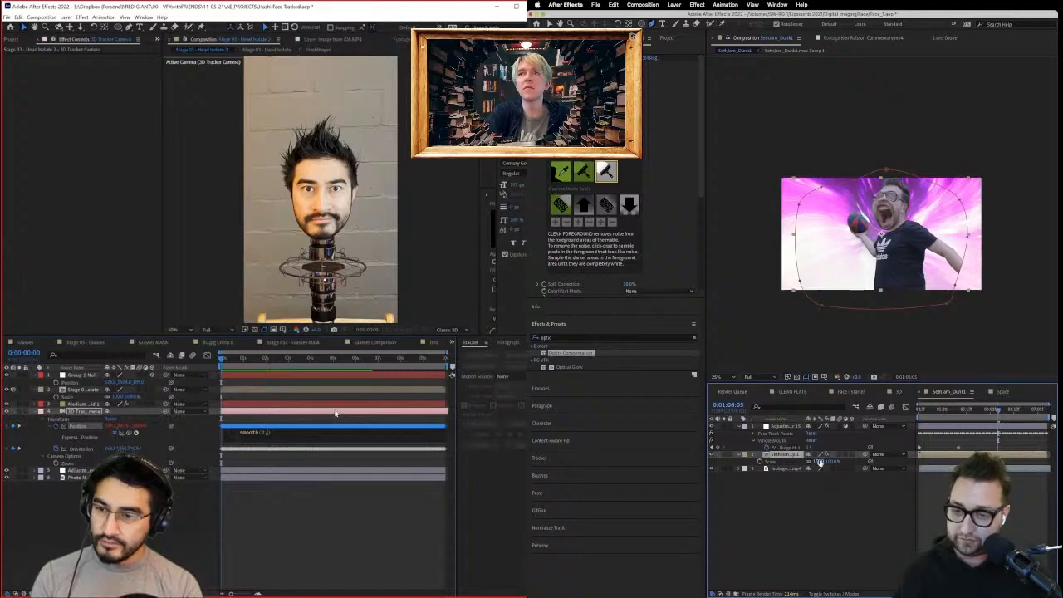
pyautogui.moveTo(820, 462); pyautogui.dragTo(836, 462)
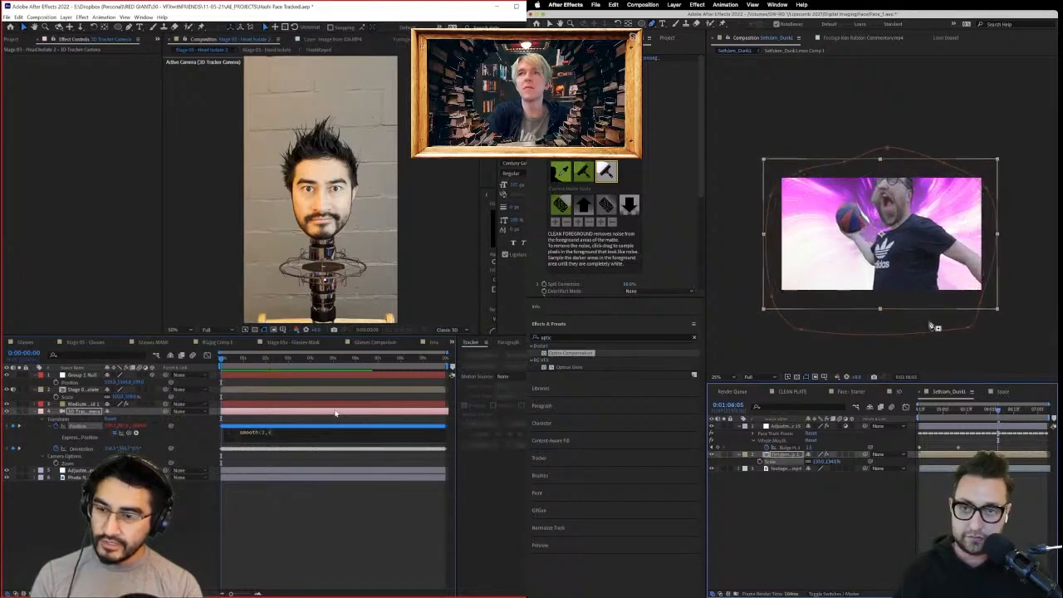
pyautogui.press('super+z')
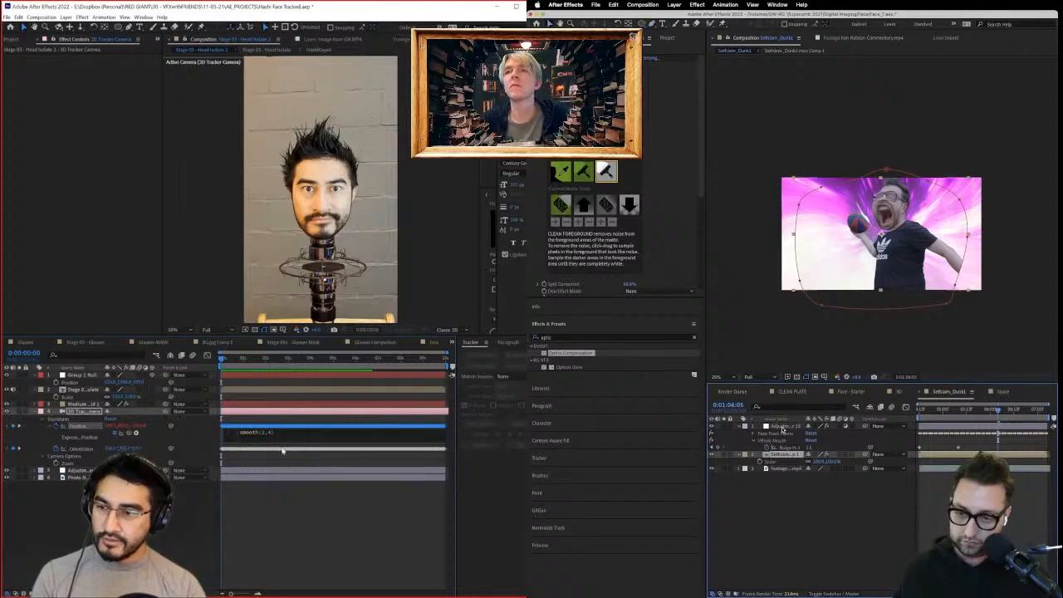
# Pre-compose the adjustment layer and the performer layer together, naming the new composition with the performer's first name.
pyautogui.click(782, 428)
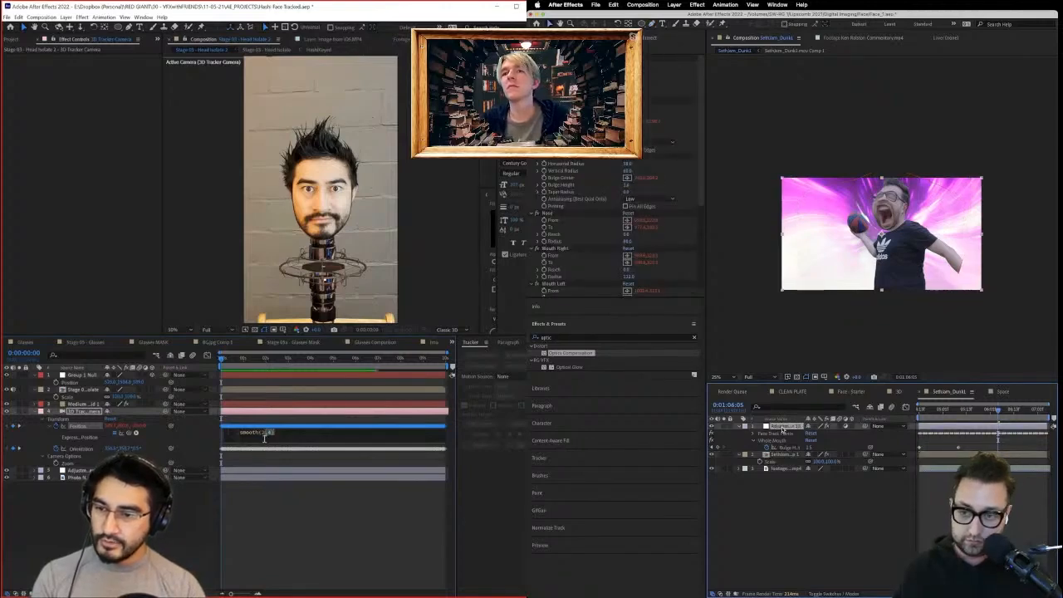
pyautogui.click(781, 456)
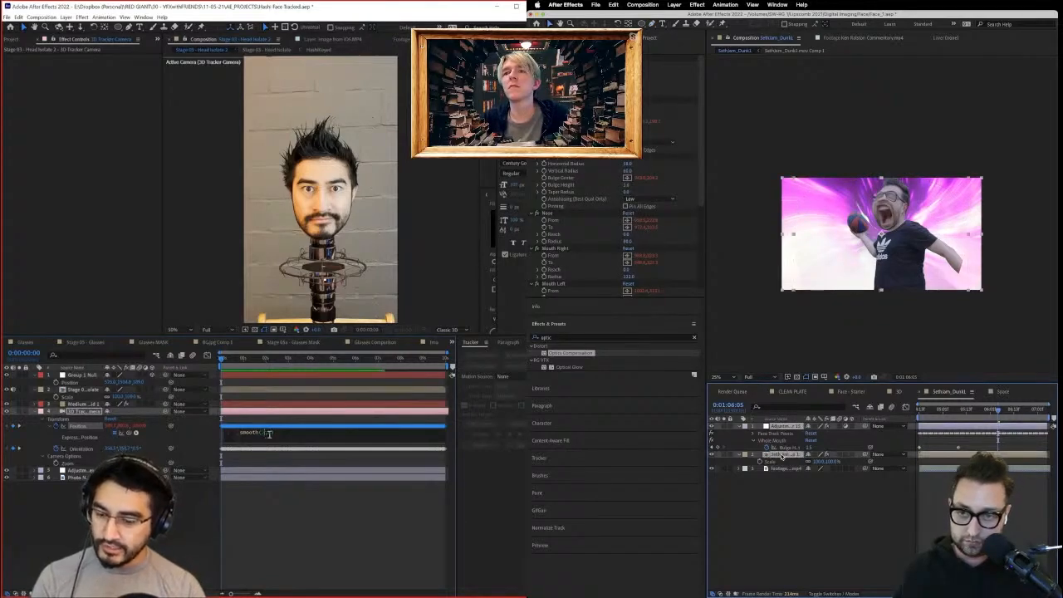
pyautogui.press('super+shift+c')
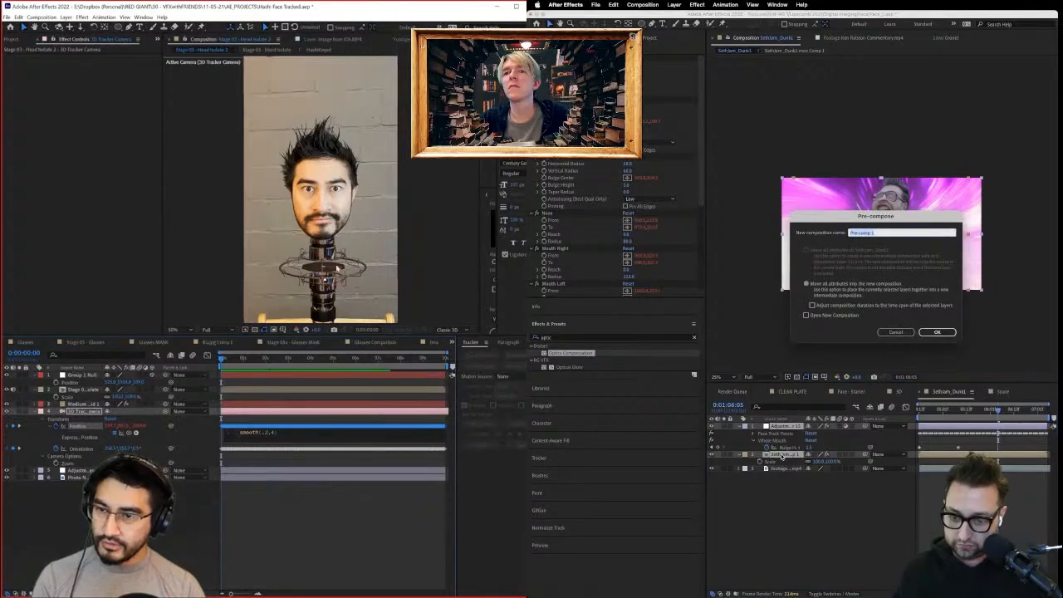
pyautogui.write('Seth')
pyautogui.press('Return')
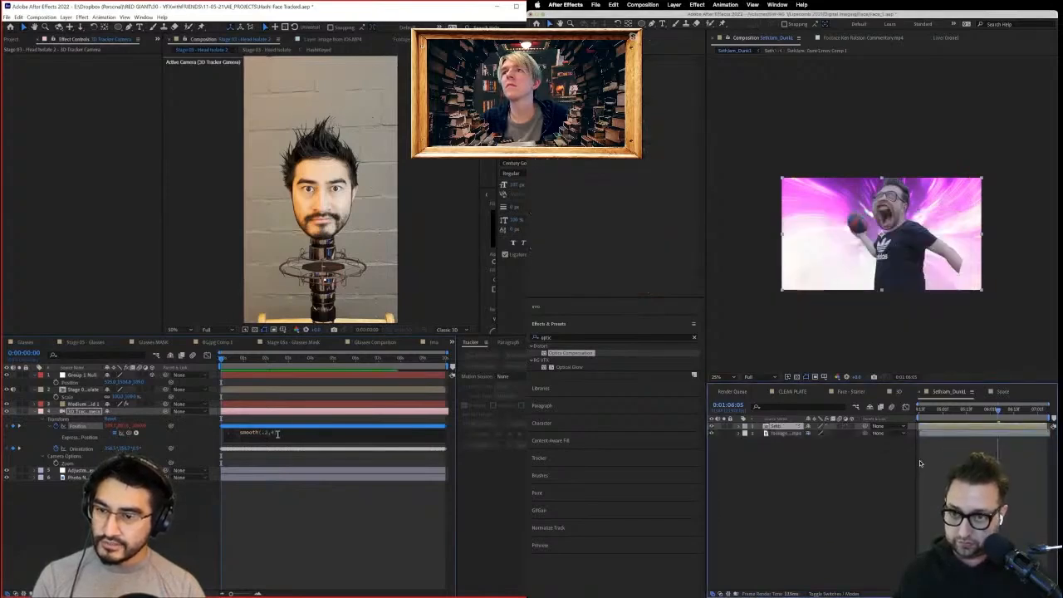
# At the clip's first frame, scale the performer pre-comp to 107% and nudge it slightly upward.
pyautogui.click(921, 409)
pyautogui.click(757, 427)
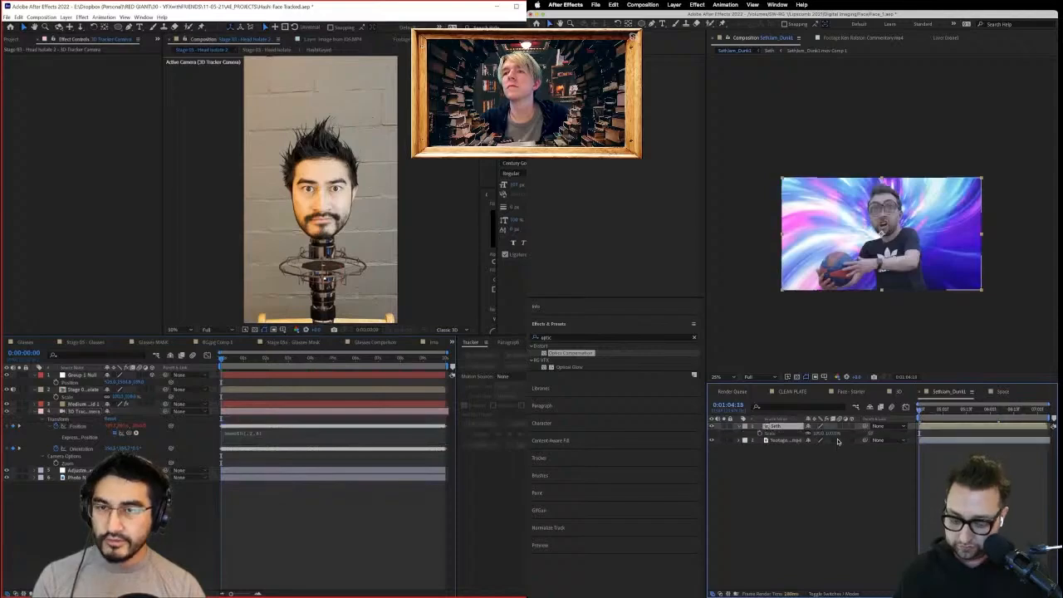
pyautogui.moveTo(818, 432); pyautogui.dragTo(822, 433)
pyautogui.click(778, 435)
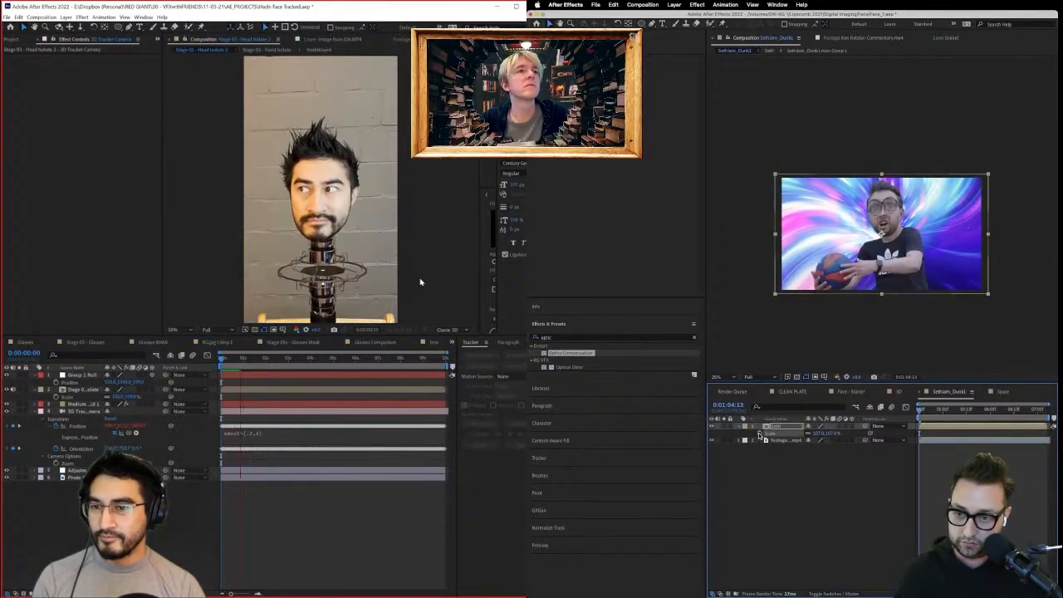
pyautogui.press('p')
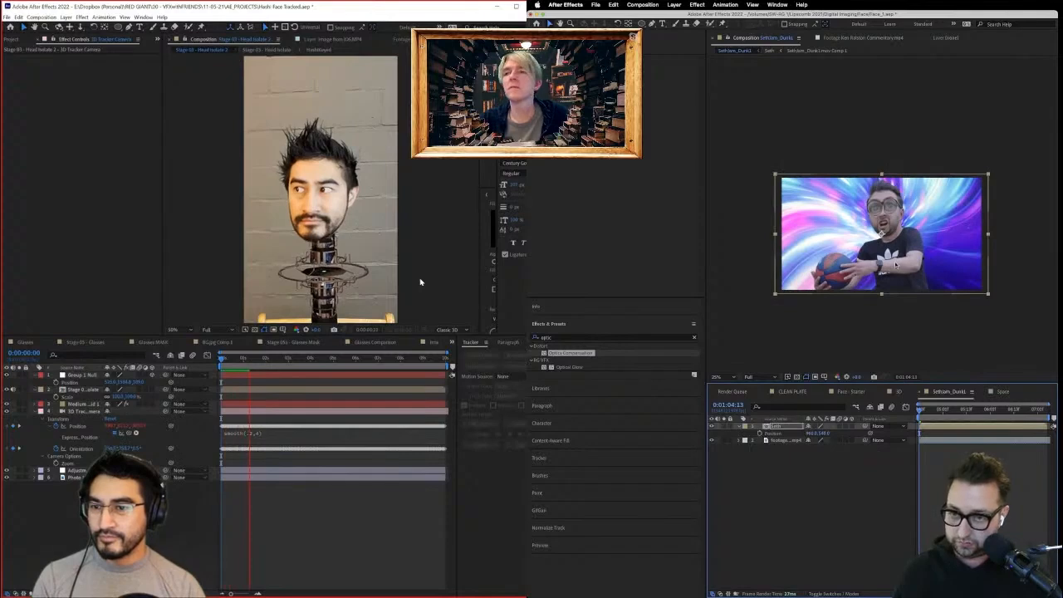
pyautogui.moveTo(895, 264)
pyautogui.mouseDown()
pyautogui.moveTo(894, 288)
pyautogui.moveTo(895, 263)
pyautogui.mouseUp()
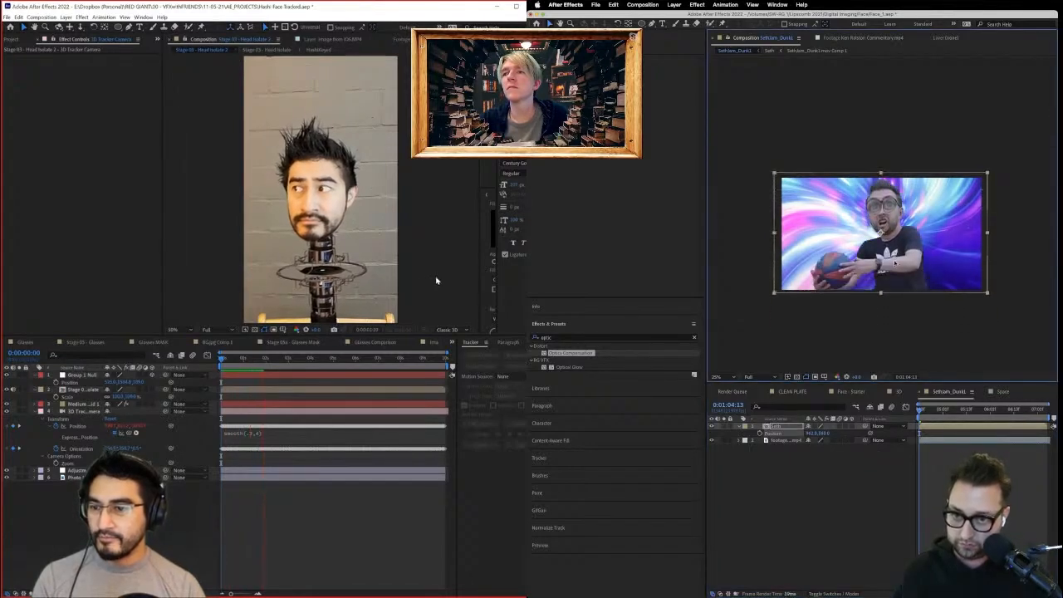
# Keyframe the pre-comp's Position and Scale from the first frame, enlarging and repositioning it at 1:07:05 to about 170%.
pyautogui.press('s')
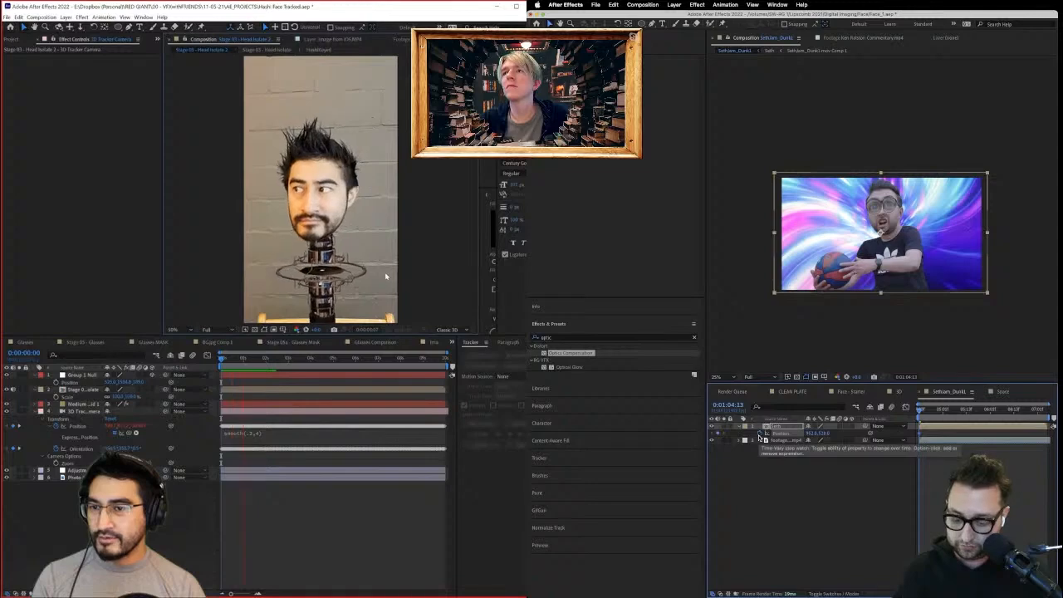
pyautogui.click(759, 433)
pyautogui.scroll(1, 365, 297)
pyautogui.press('u')
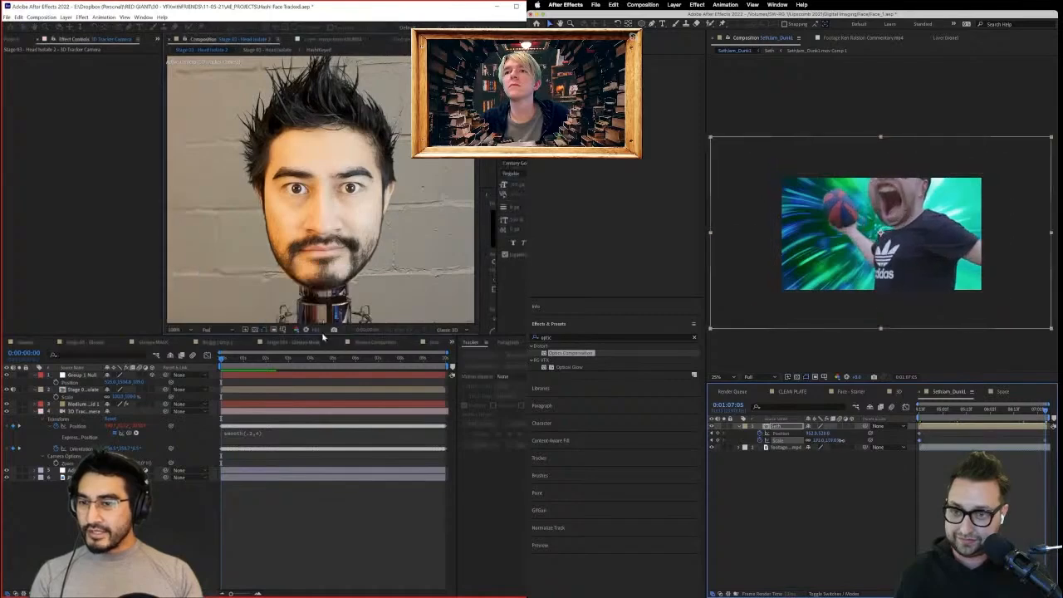
pyautogui.moveTo(327, 334); pyautogui.dragTo(327, 392)
pyautogui.moveTo(950, 280); pyautogui.dragTo(946, 279)
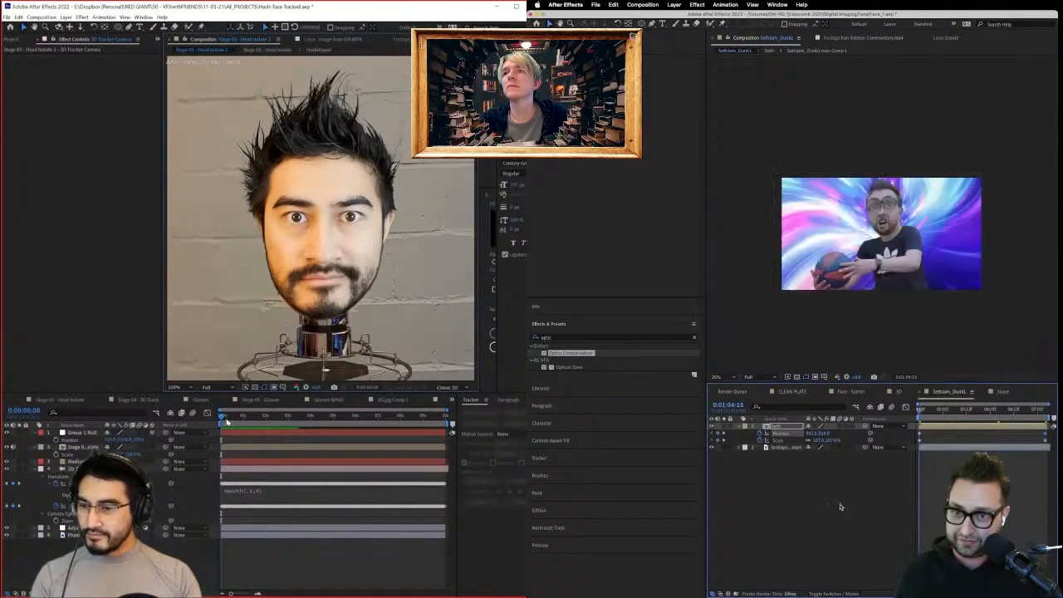
# Copy the camera's smooth(.2,4) Position expression to its Orientation and preview the head composite from the beginning.
pyautogui.click(231, 422)
pyautogui.moveTo(231, 422)
pyautogui.mouseDown()
pyautogui.moveTo(249, 427)
pyautogui.moveTo(237, 433)
pyautogui.mouseUp()
pyautogui.click(284, 496)
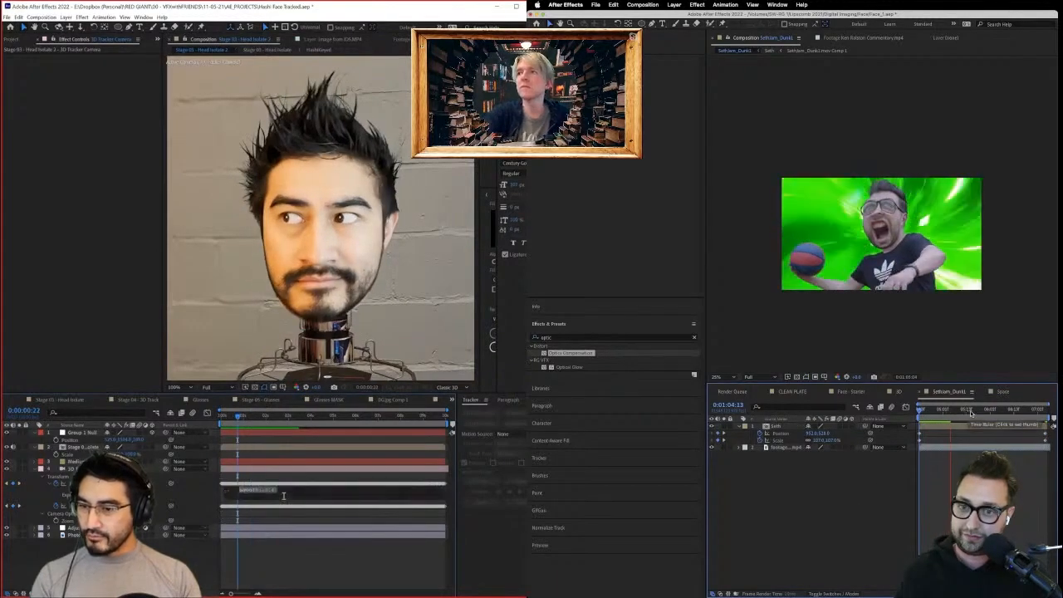
pyautogui.press('space')
pyautogui.keyDown('alt'); pyautogui.click(56, 506); pyautogui.keyUp('alt')
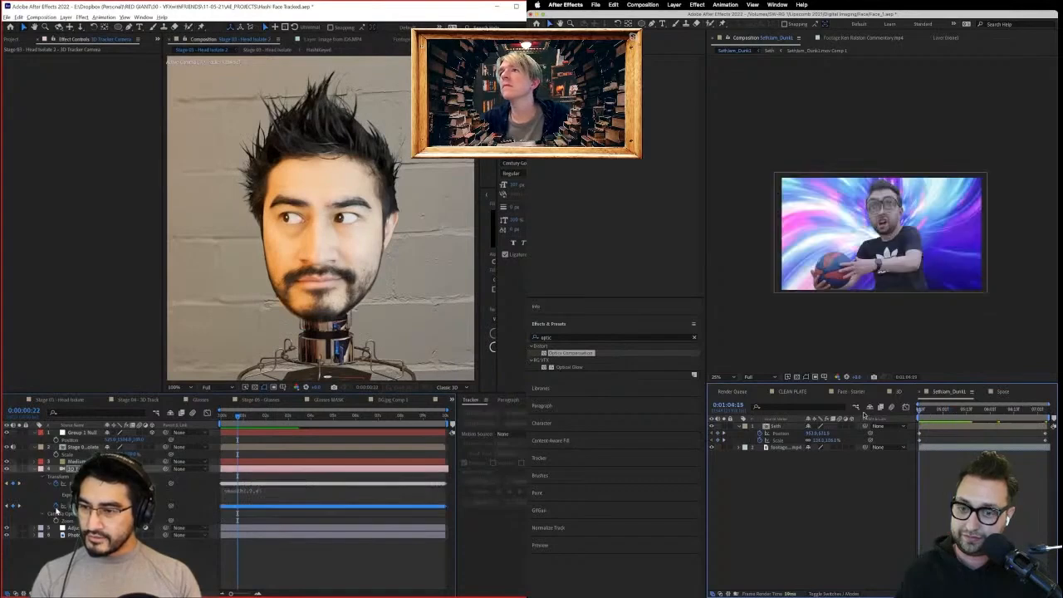
pyautogui.click(782, 425)
pyautogui.press('r')
pyautogui.hotkey('ctrl', 'v')
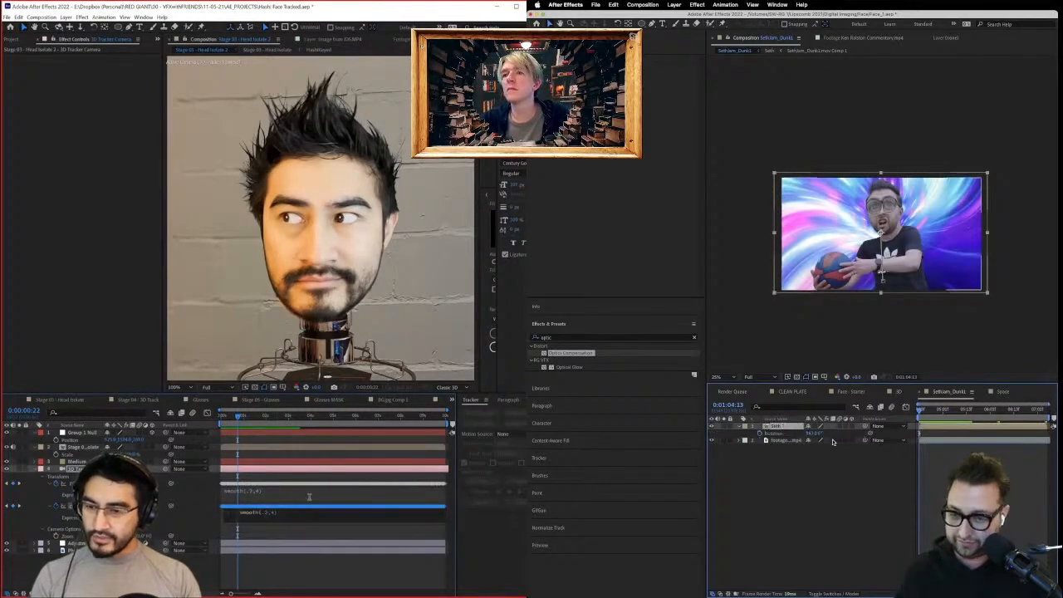
pyautogui.click(299, 538)
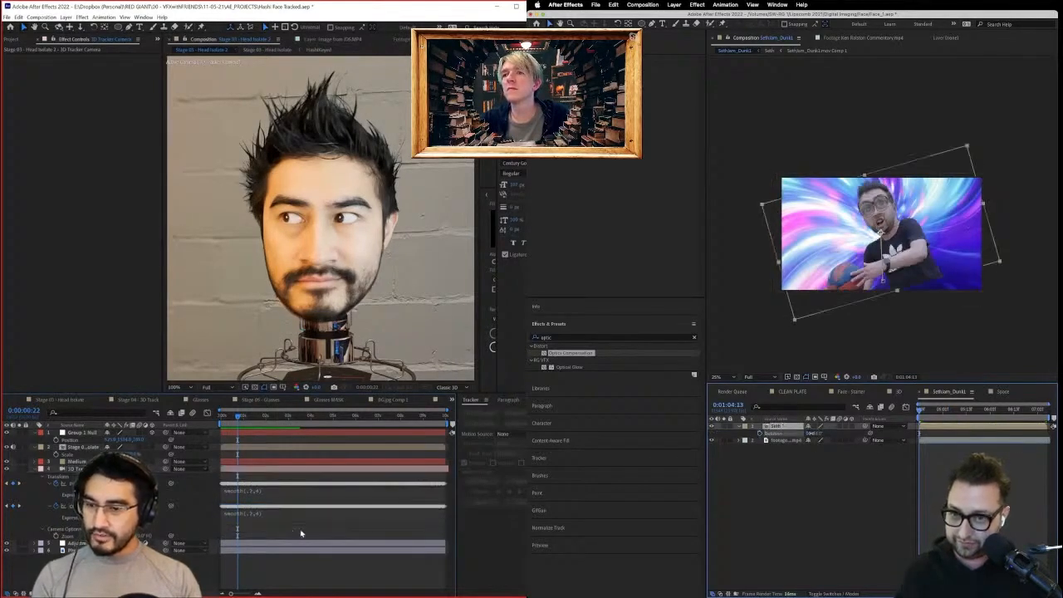
pyautogui.click(220, 418)
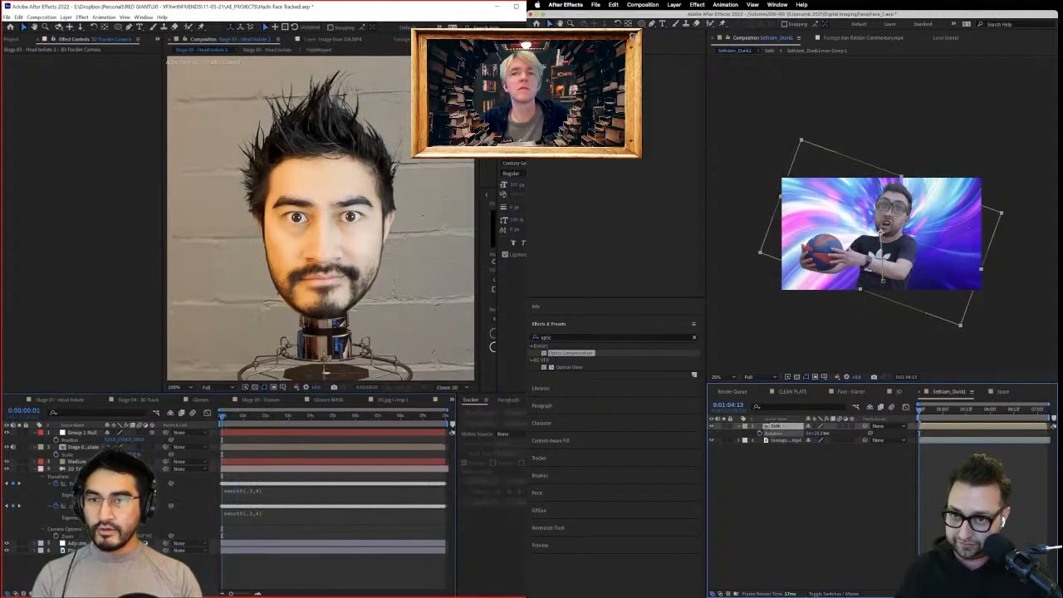
pyautogui.press('space')
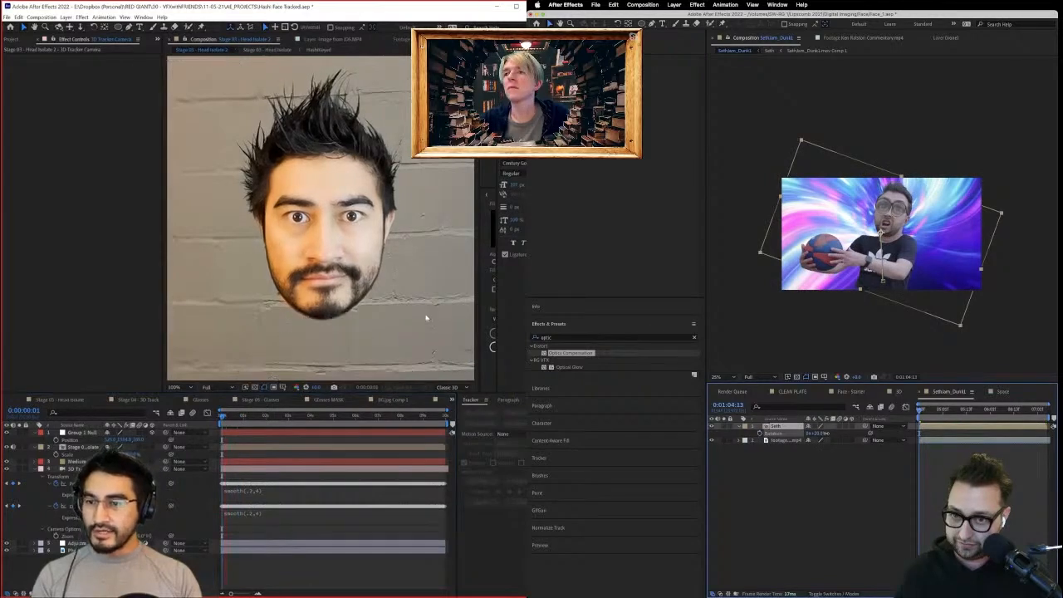
# Undo the trial rotation of the performer pre-comp and reveal its keyframed properties.
pyautogui.press('super+z')
pyautogui.press('r')
pyautogui.press('super+z')
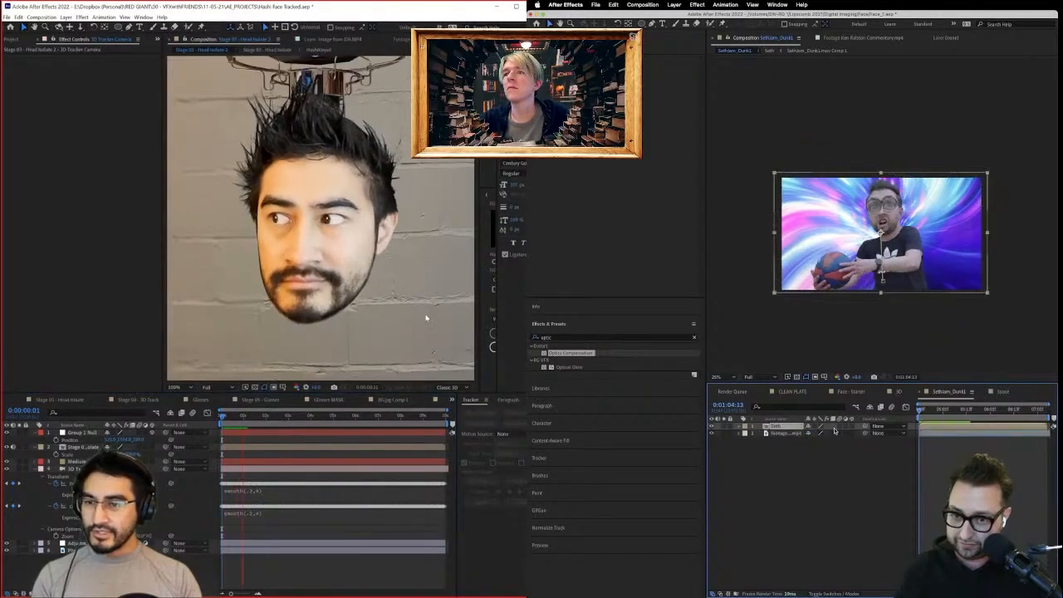
pyautogui.press('u')
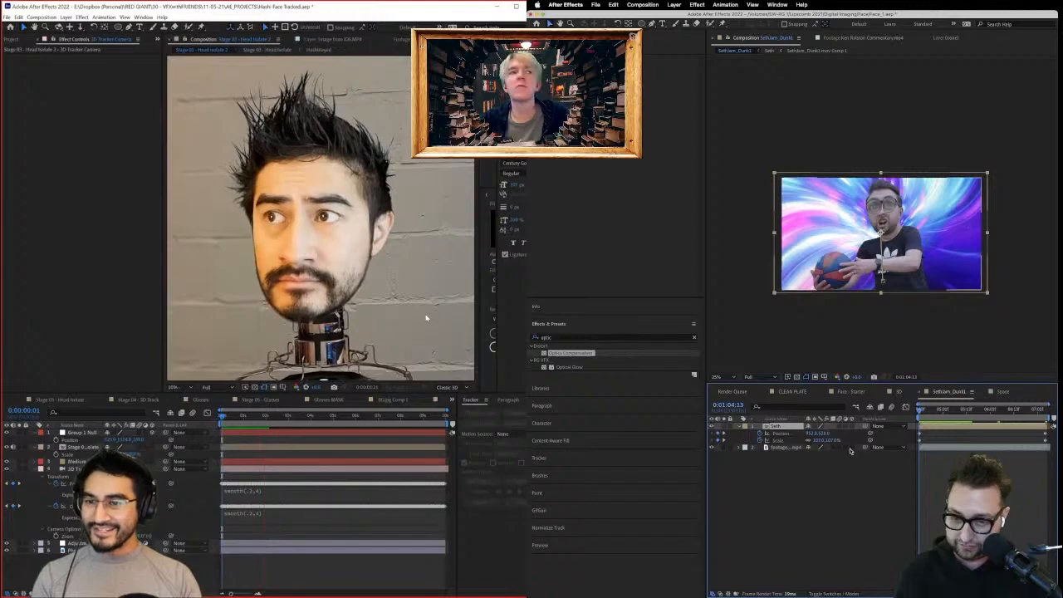
# Move the performer pre-comp's second Rotation keyframe to the end of the clip and preview the dunk from its start.
pyautogui.scroll(-1, 426, 318)
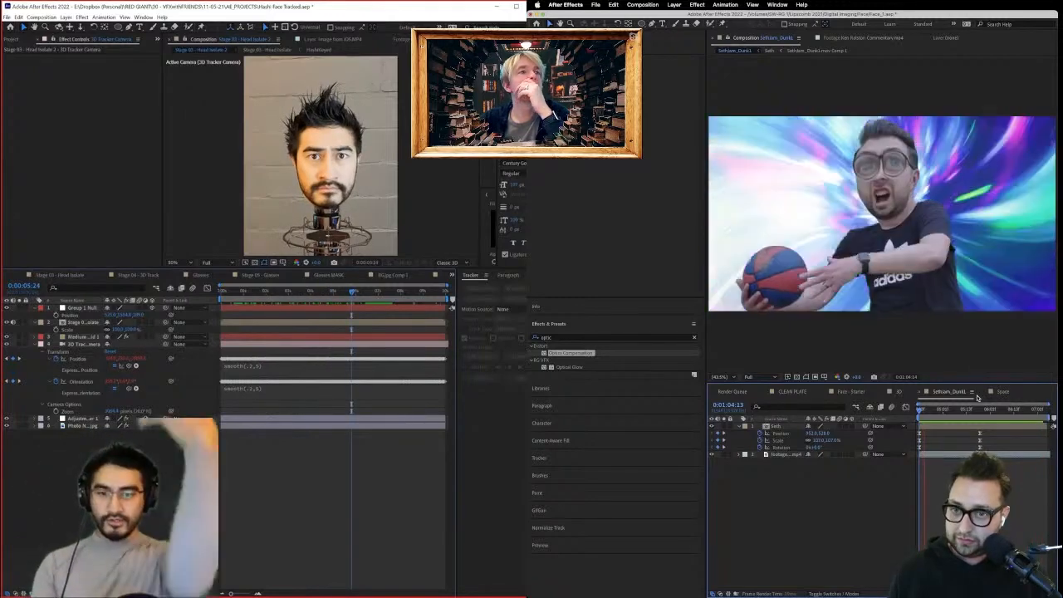
pyautogui.moveTo(980, 448); pyautogui.dragTo(1040, 450)
pyautogui.moveTo(921, 405); pyautogui.dragTo(881, 453)
pyautogui.press('space')
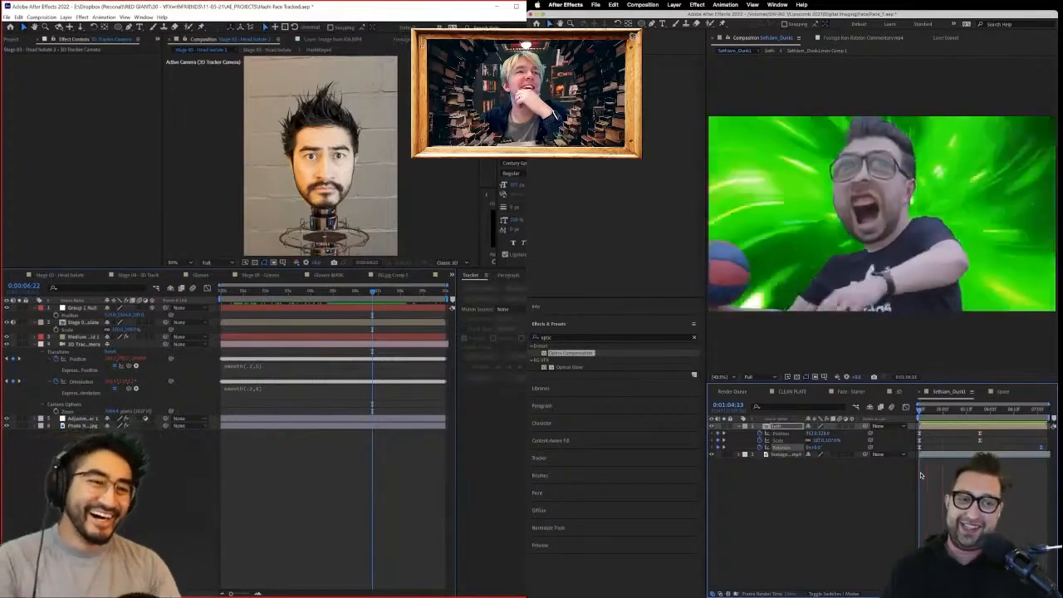
# Stop the dunk preview and save the project.
pyautogui.press('space')
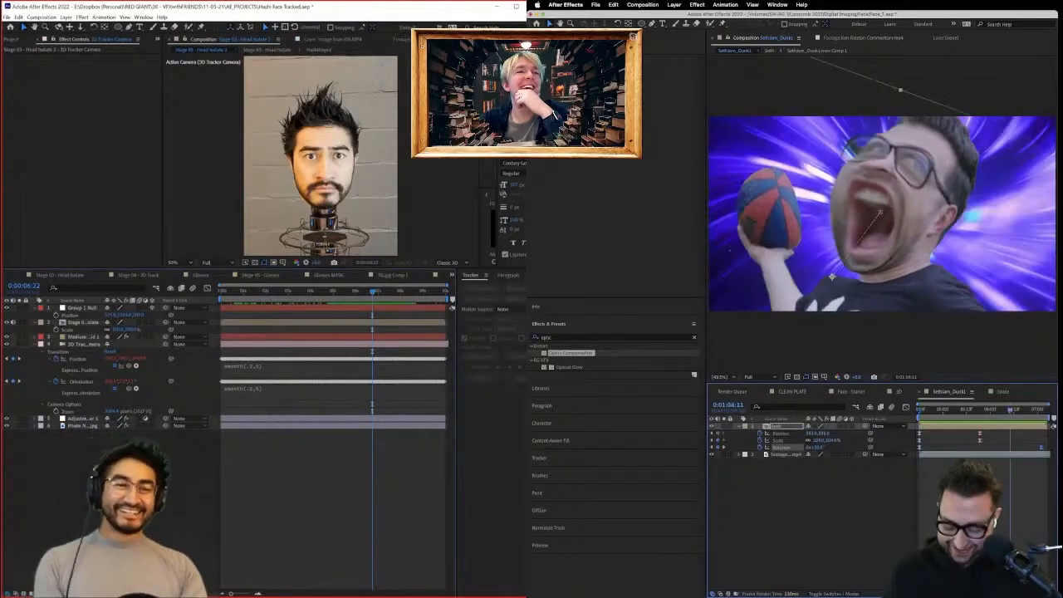
pyautogui.press('super+s')
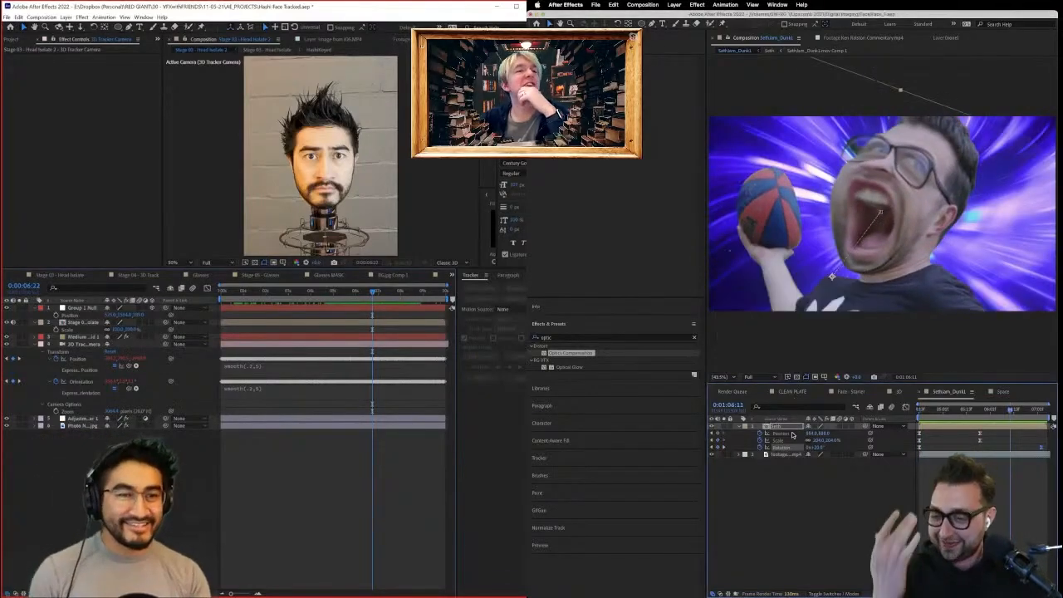
# Try to combine the performer pre-comp and the footage layer beneath it with the RG VFX Supercomp effect.
pyautogui.keyDown('shift'); pyautogui.click(785, 455); pyautogui.keyUp('shift')
pyautogui.click(698, 5)
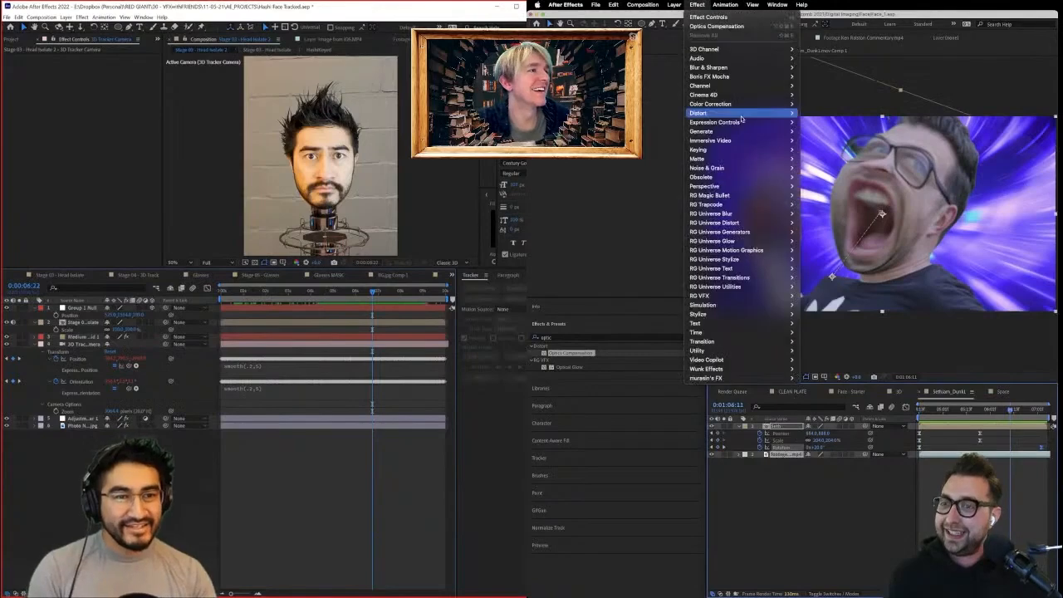
pyautogui.moveTo(727, 300)
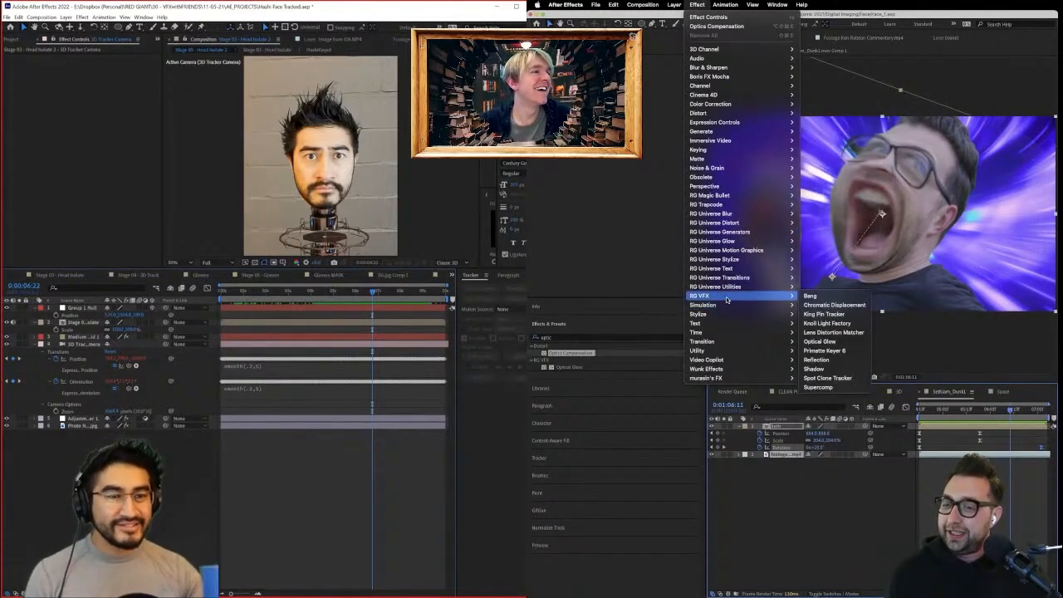
pyautogui.click(821, 387)
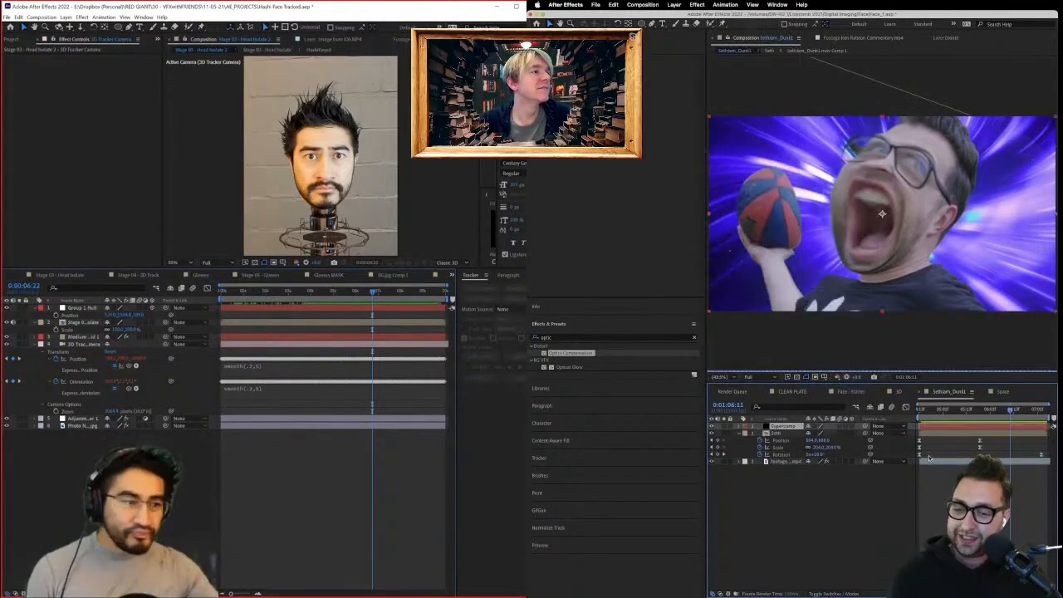
pyautogui.click(796, 526)
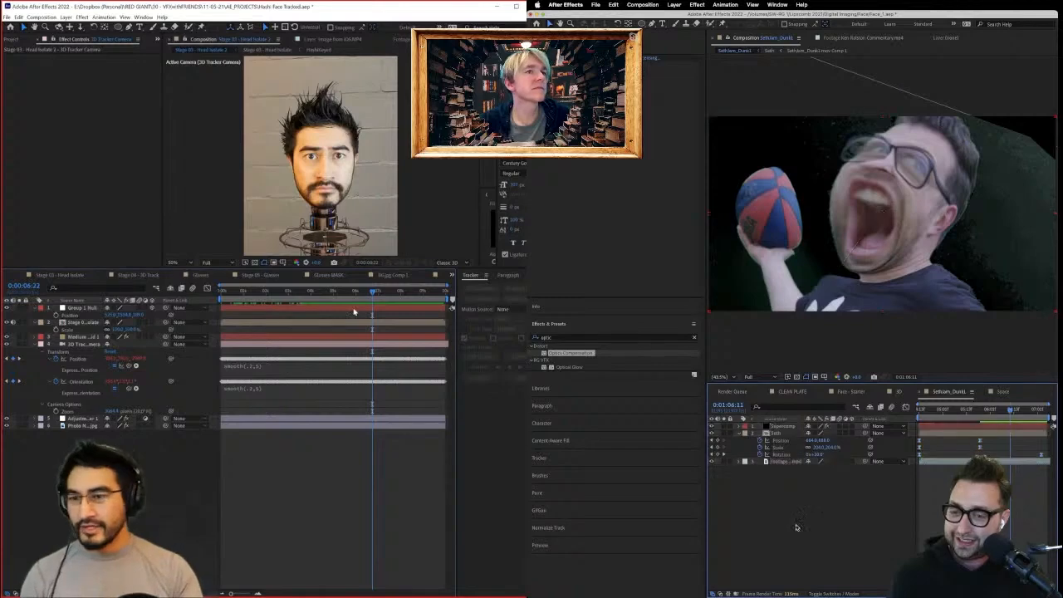
# Remove the Supercomp layer from the dunk comp and set the head camera's Position and Orientation expressions to smooth(.1,5).
pyautogui.hotkey('ctrl', 's')
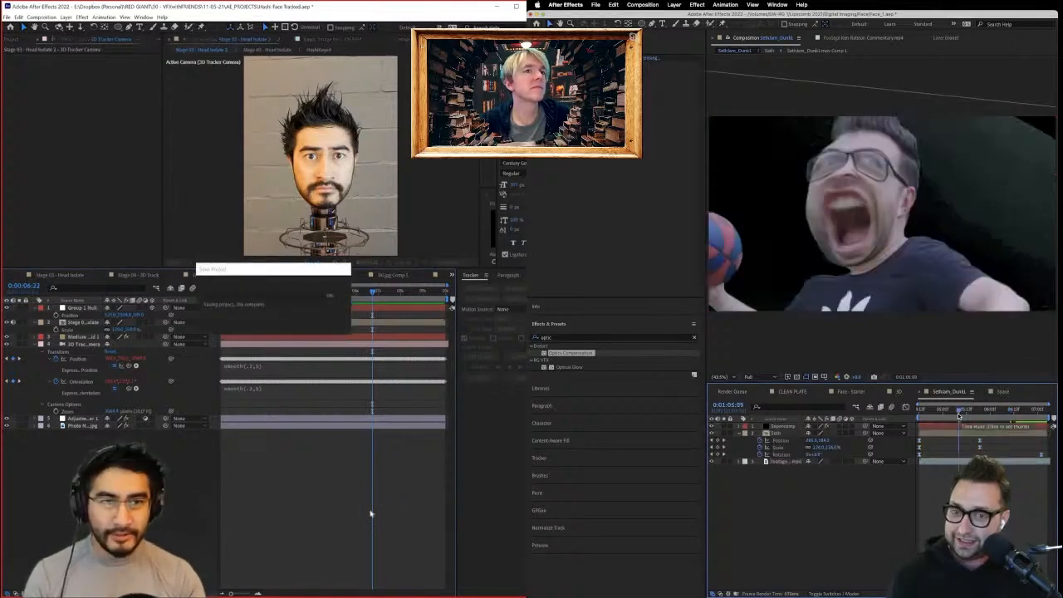
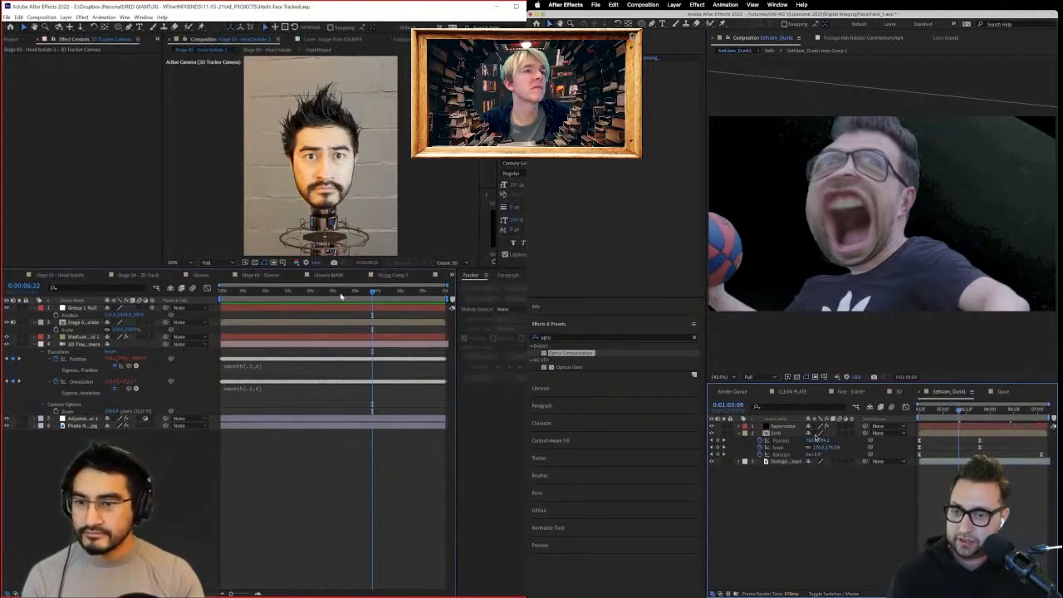
pyautogui.moveTo(341, 296); pyautogui.dragTo(267, 370)
pyautogui.click(788, 436)
pyautogui.click(259, 367)
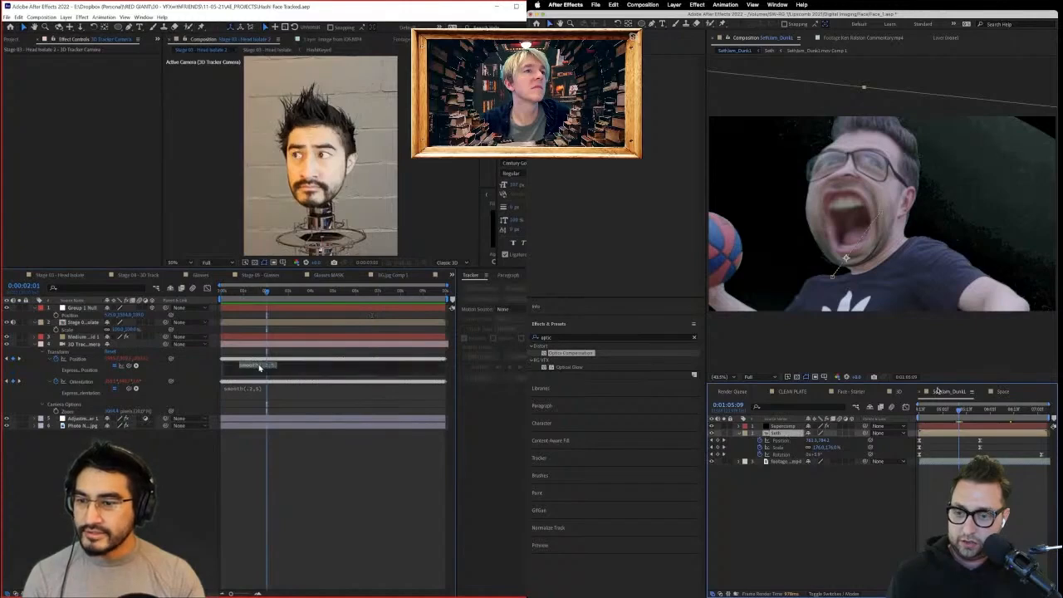
pyautogui.click(782, 426)
pyautogui.press('Delete')
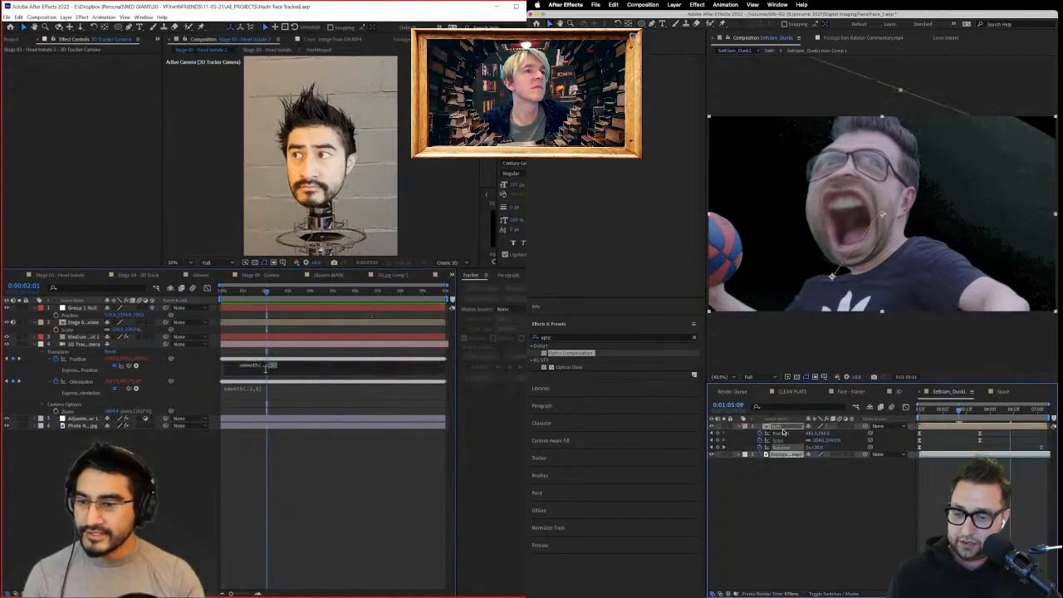
pyautogui.click(784, 432)
pyautogui.moveTo(268, 366); pyautogui.dragTo(264, 366)
pyautogui.click(255, 391)
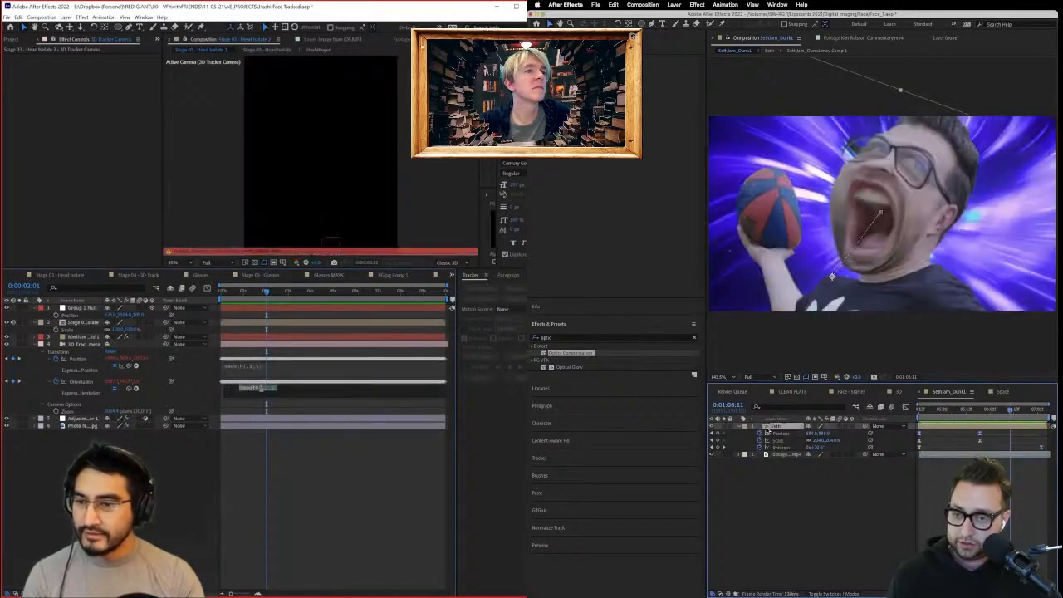
# Pre-compose the performer layer in the dunk comp, moving all attributes into the new composition.
pyautogui.doubleClick(767, 429)
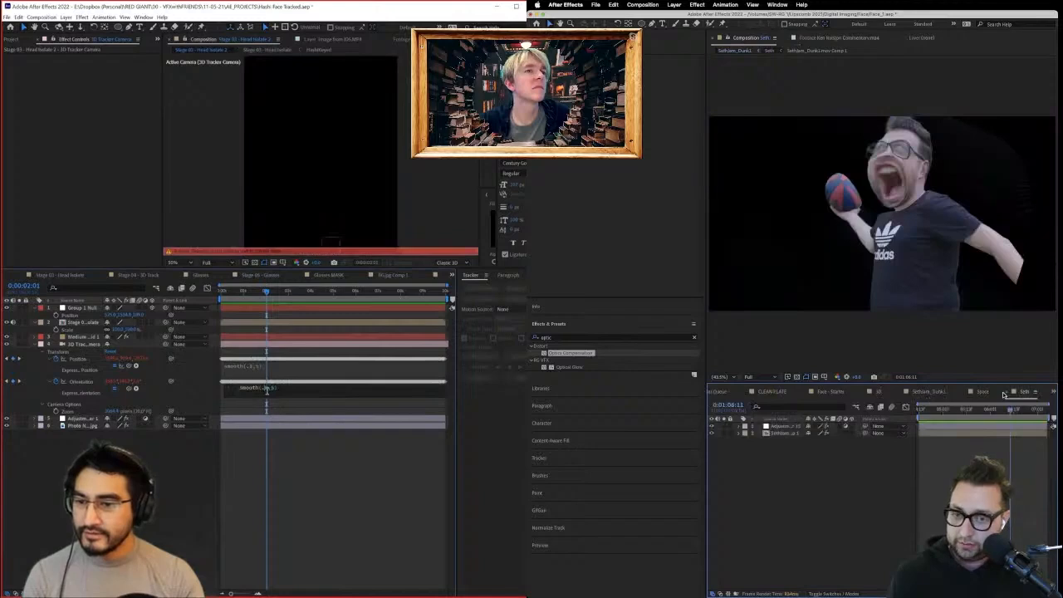
pyautogui.click(928, 391)
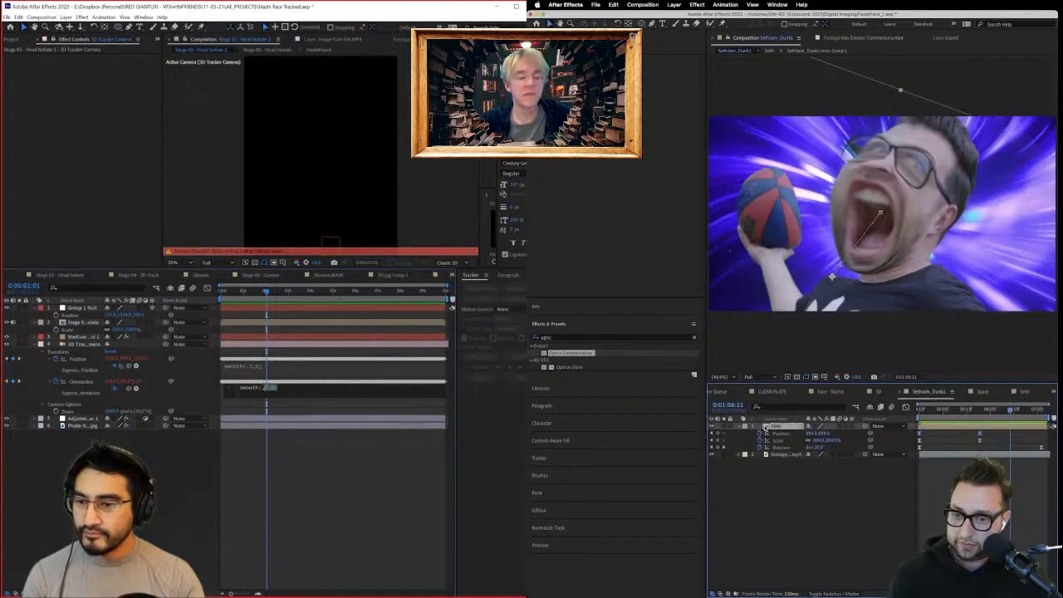
pyautogui.press('super+shift+c')
pyautogui.click(276, 369)
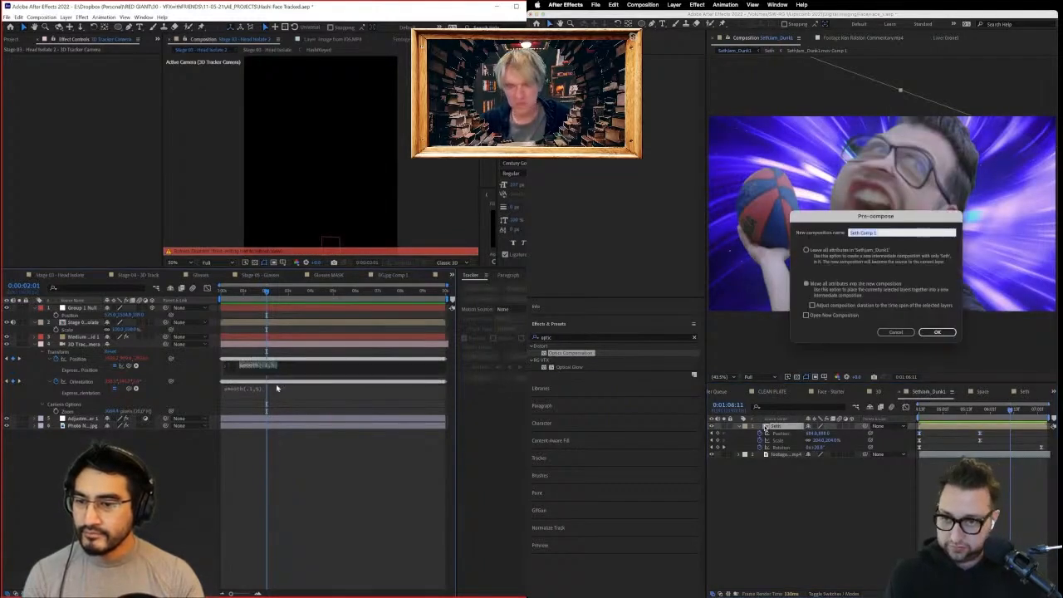
pyautogui.press('Return')
pyautogui.click(247, 296)
# Try Supercomp on the new performer pre-comp and the footage layer, and undo it.
pyautogui.keyDown('shift'); pyautogui.click(784, 435); pyautogui.keyUp('shift')
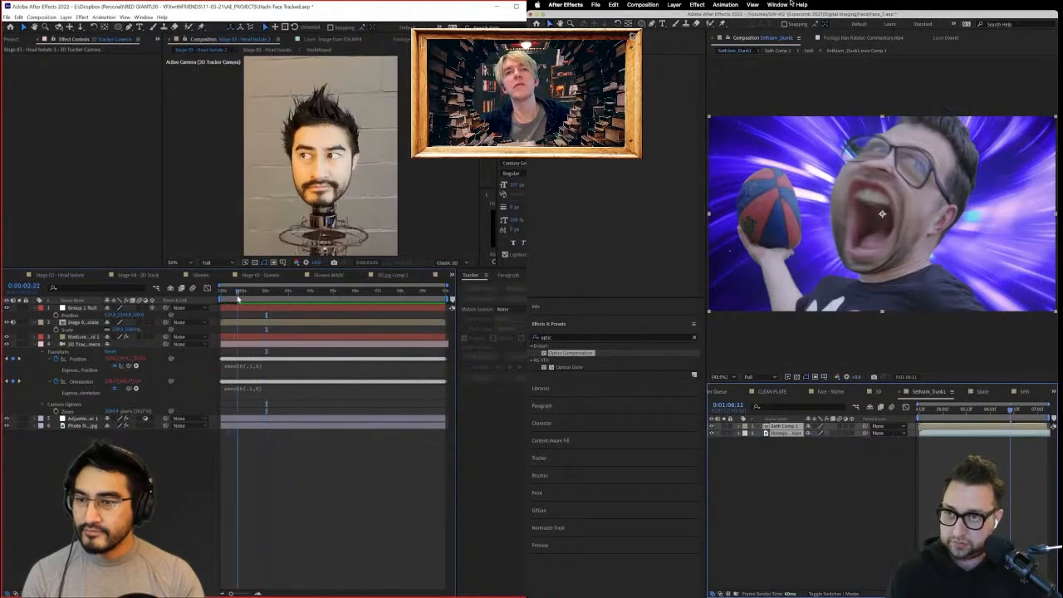
pyautogui.click(697, 5)
pyautogui.moveTo(699, 296)
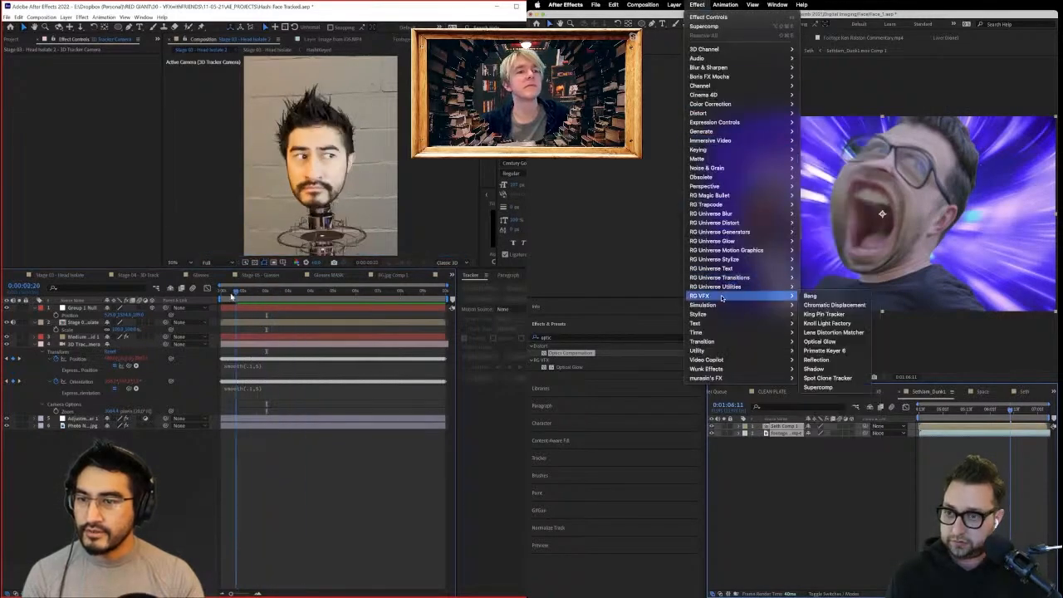
pyautogui.click(819, 388)
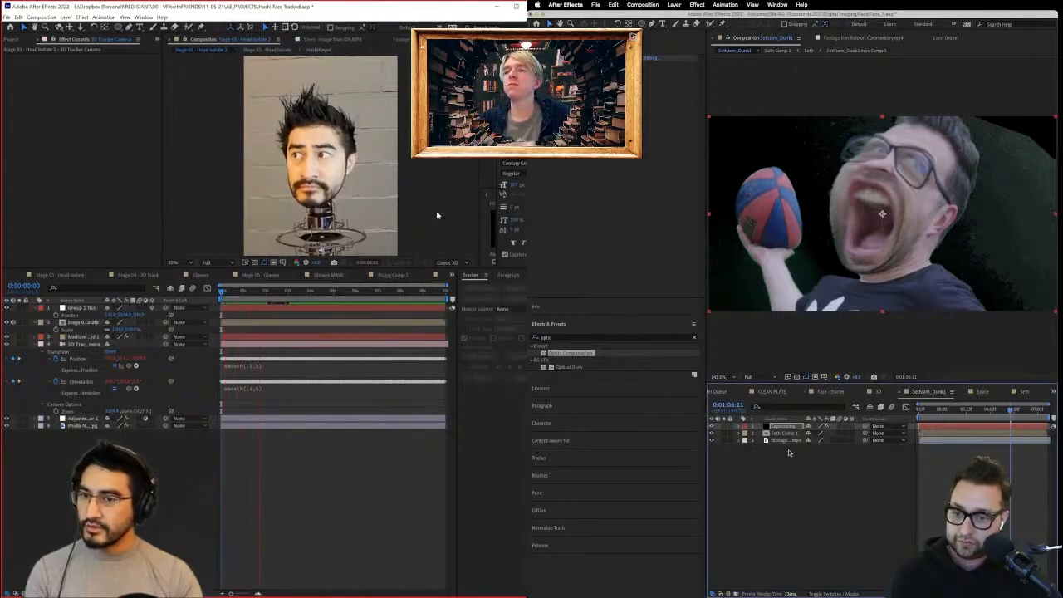
pyautogui.press('super+z')
pyautogui.click(771, 467)
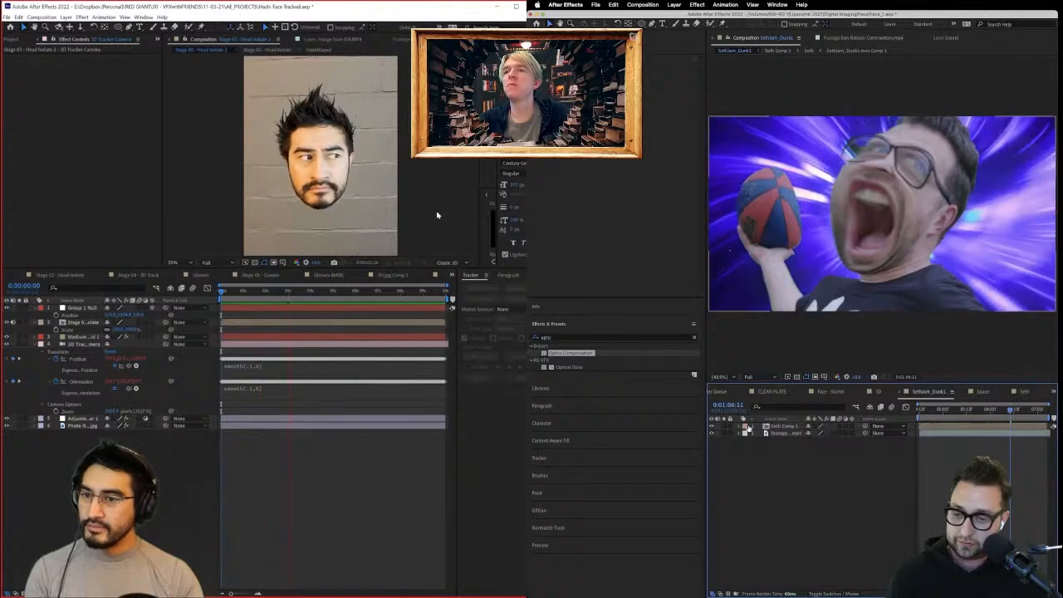
# Solo the performer pre-comp, add the dunk comp to the render queue, and return to the comp's timeline.
pyautogui.click(724, 427)
pyautogui.click(644, 5)
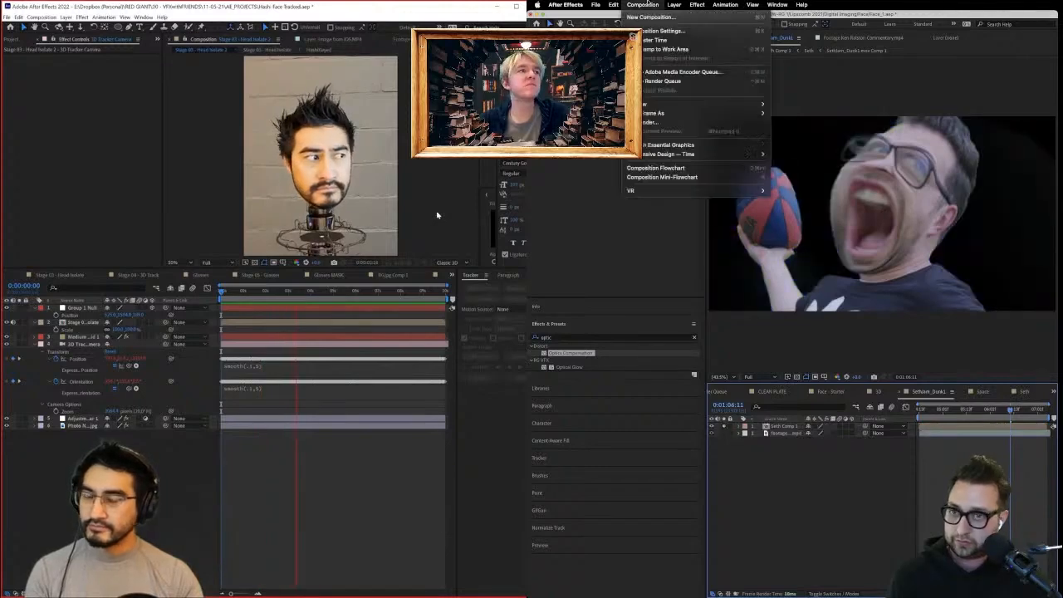
pyautogui.click(688, 84)
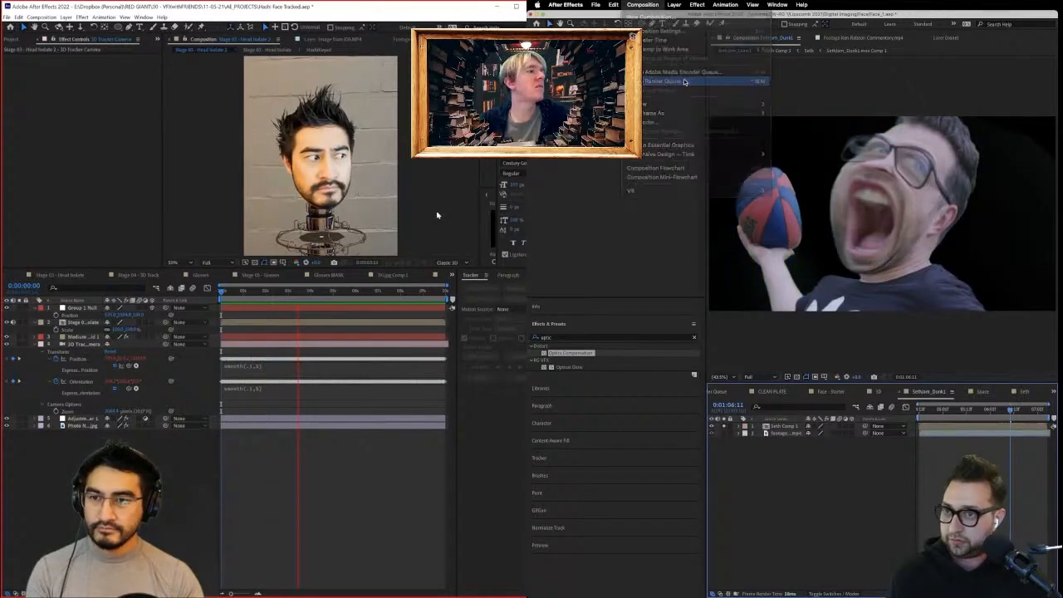
pyautogui.click(954, 396)
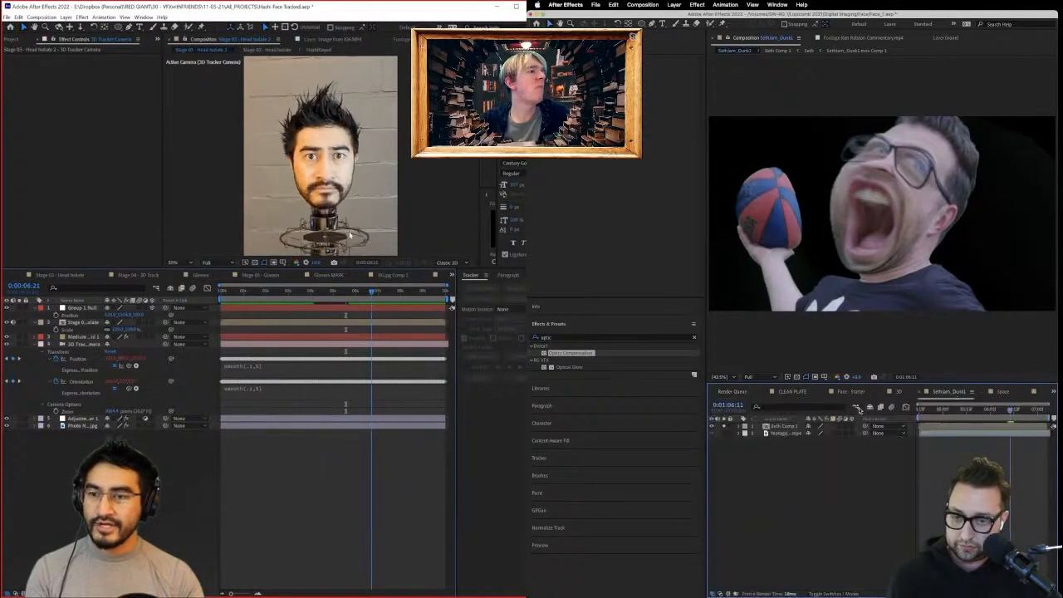
# Enable the Spill Killer in the key on the performer footage inside the nested pre-comps.
pyautogui.scroll(-2, 353, 231)
pyautogui.doubleClick(768, 428)
pyautogui.scroll(2, 353, 231)
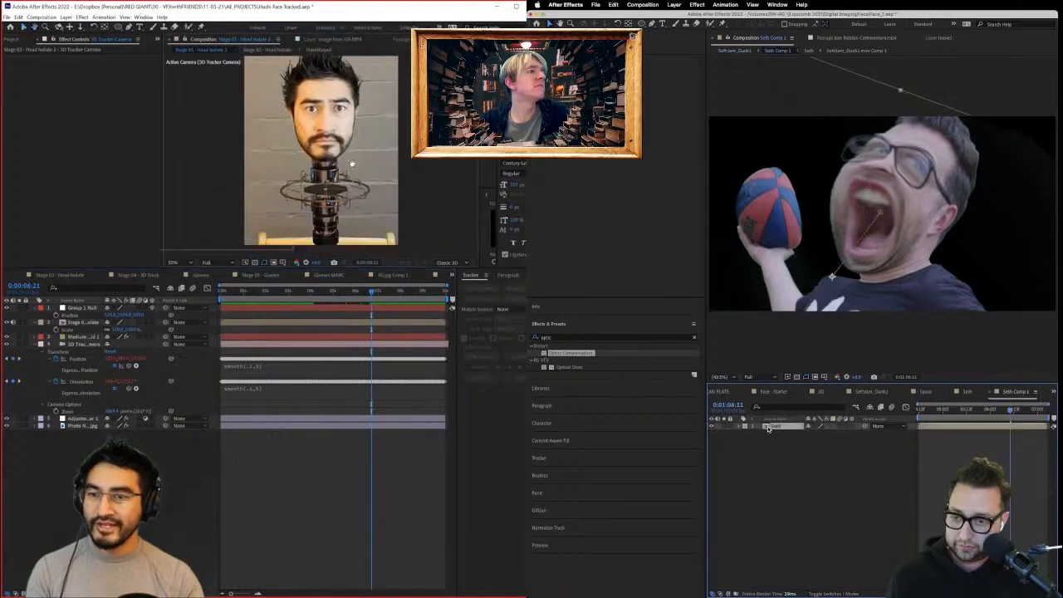
pyautogui.doubleClick(768, 428)
pyautogui.click(777, 426)
pyautogui.click(779, 433)
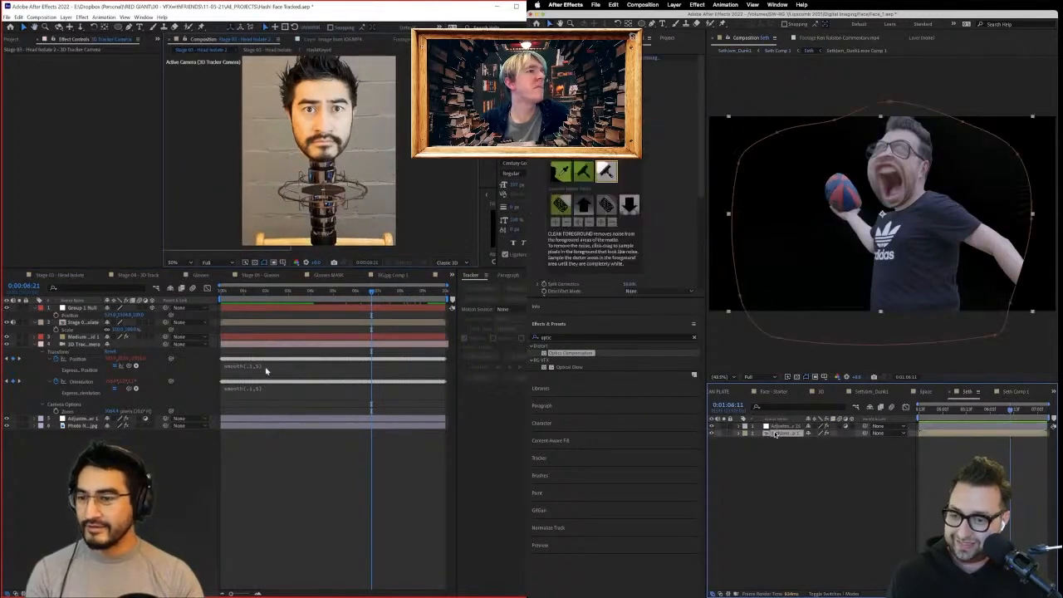
pyautogui.click(264, 370)
pyautogui.scroll(-4, 537, 193)
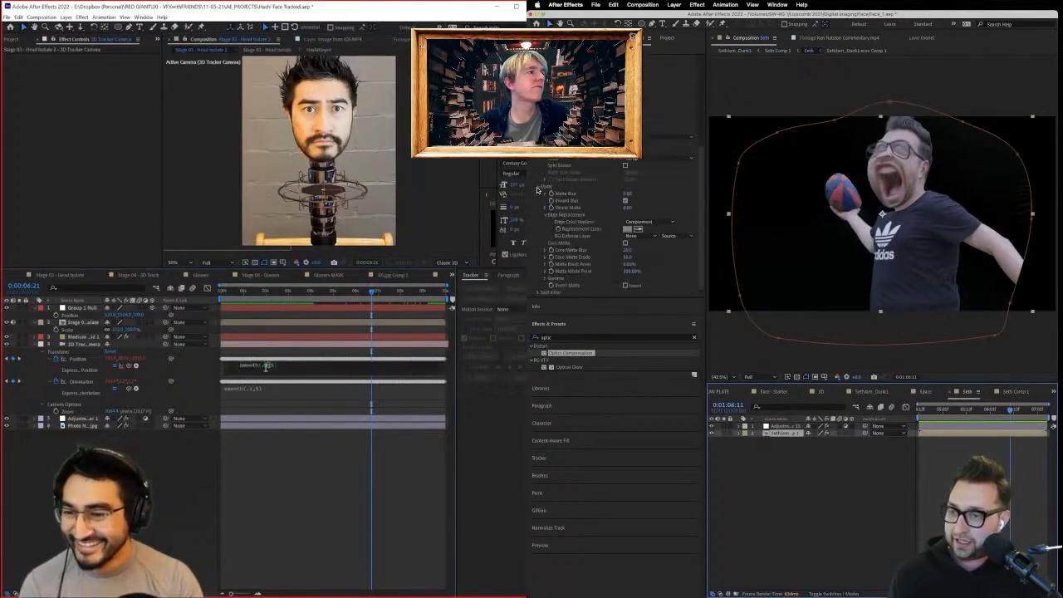
pyautogui.scroll(-5, 538, 294)
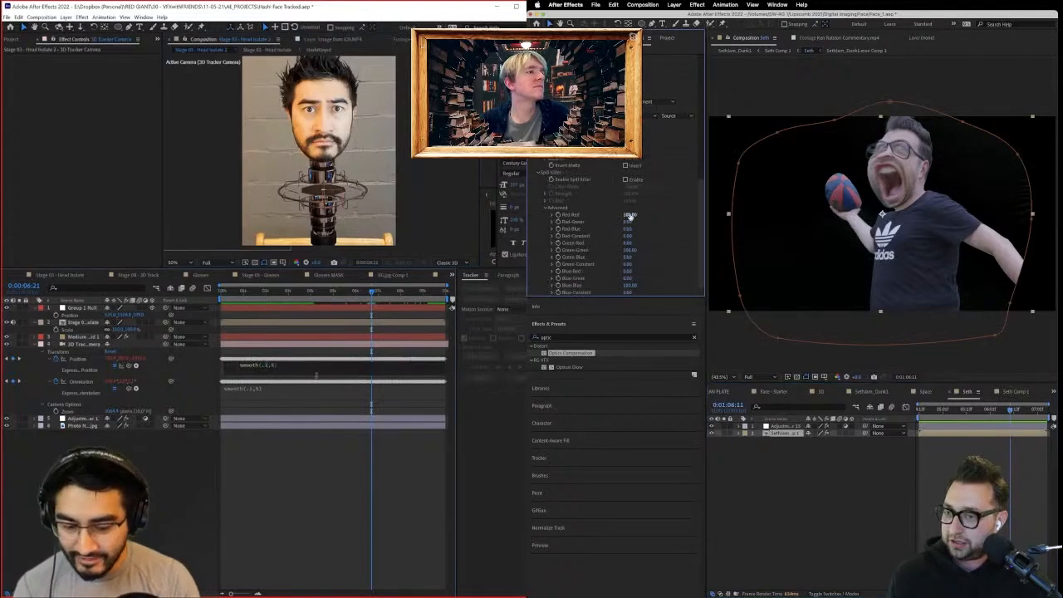
pyautogui.click(627, 180)
# Set the head camera's Position and Orientation expressions to smooth(.05,5), and bring up the dunk comp's render queue entry.
pyautogui.write('0')
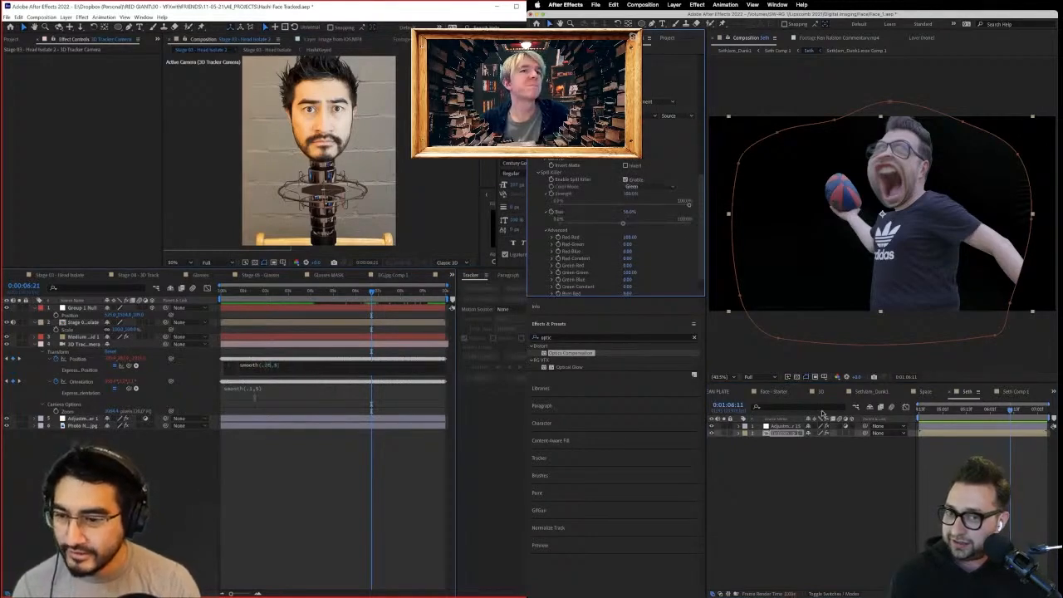
pyautogui.click(256, 392)
pyautogui.click(268, 388)
pyautogui.click(881, 393)
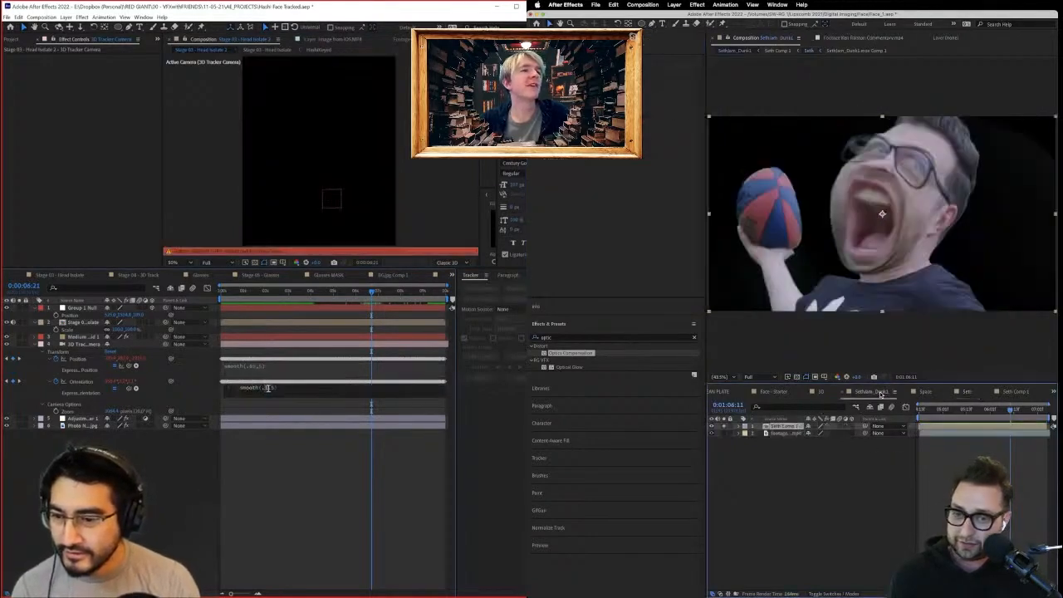
pyautogui.press('ctrl+super+m')
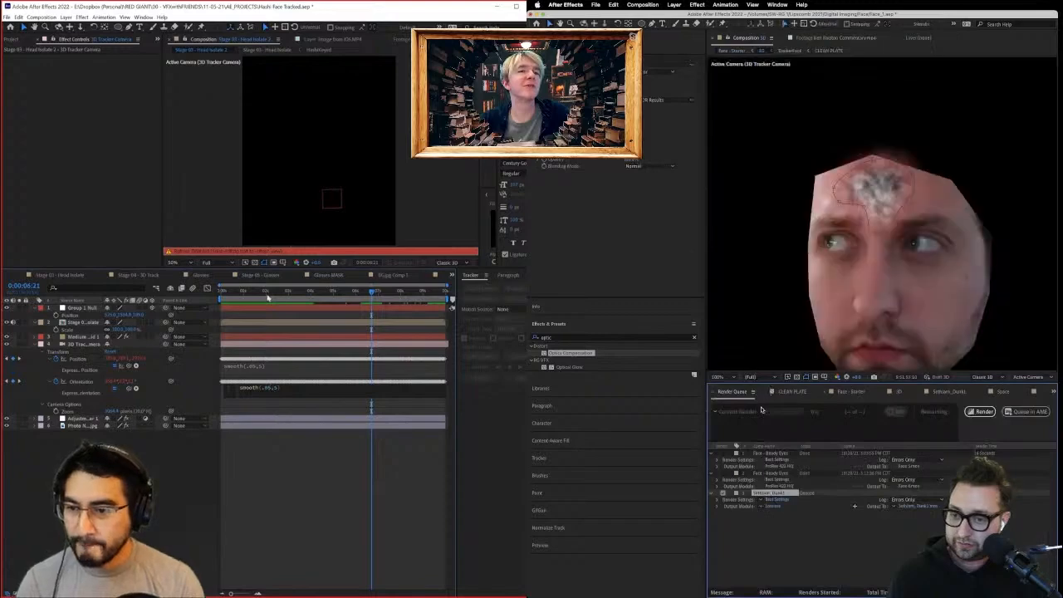
pyautogui.click(269, 297)
# Set the dunk render's output module to Lossless with Alpha, choose its destination folder, and enlarge the render queue.
pyautogui.click(759, 507)
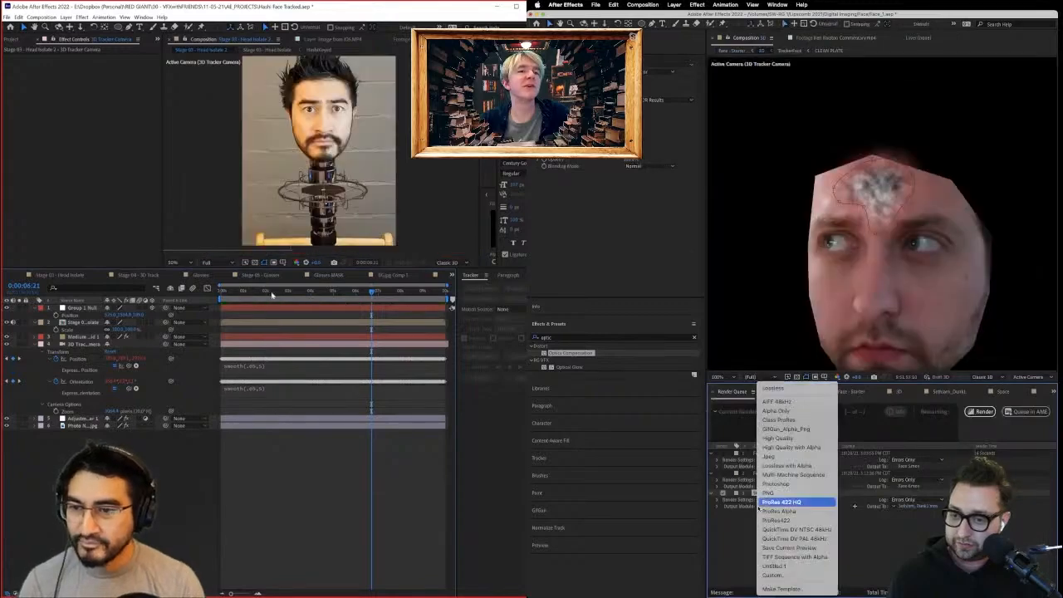
pyautogui.click(801, 466)
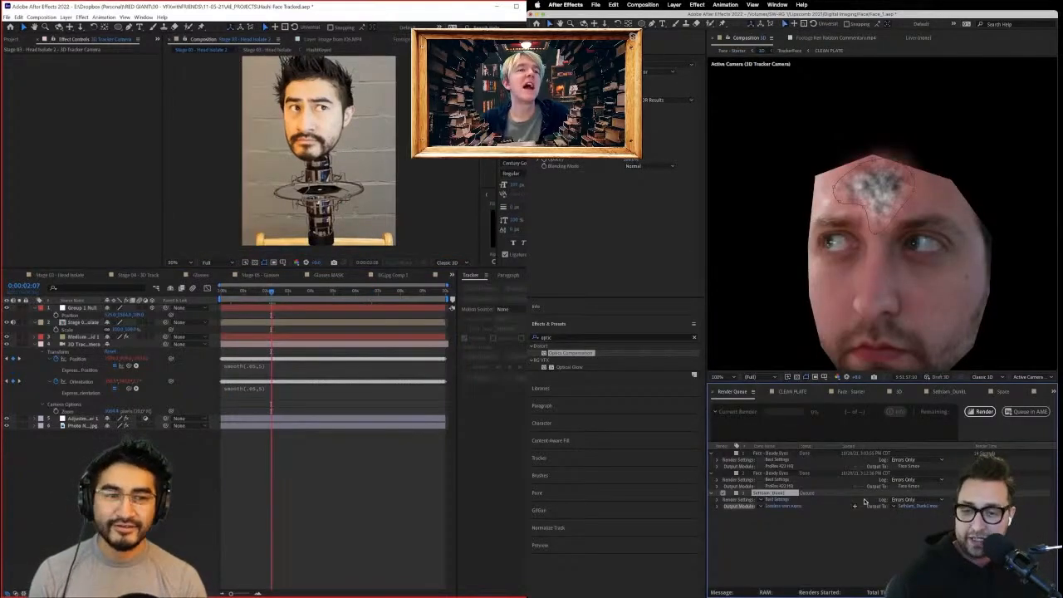
pyautogui.click(919, 506)
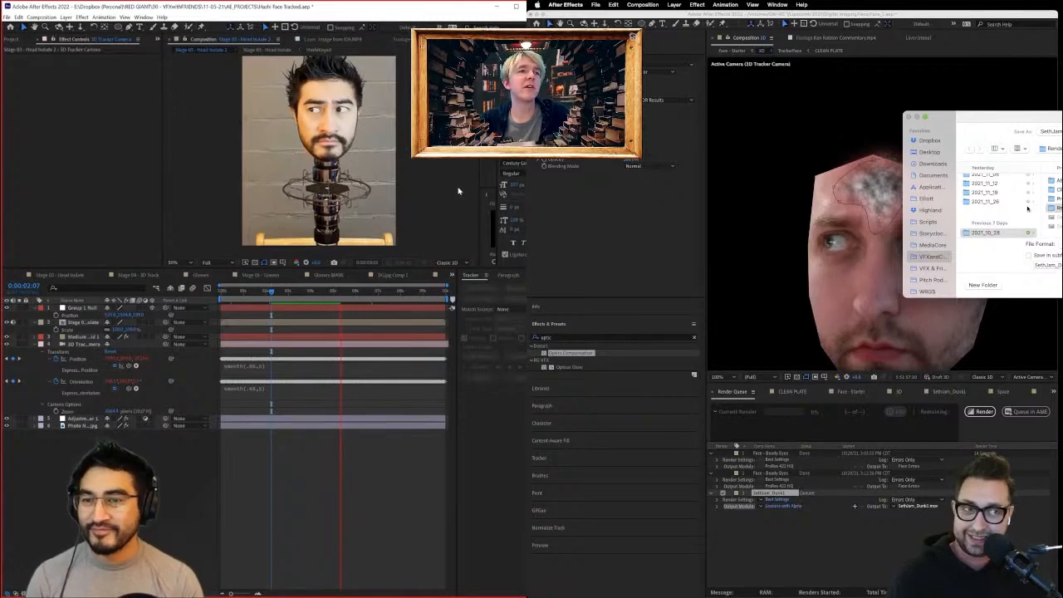
pyautogui.scroll(2, 1027, 209)
pyautogui.click(1026, 200)
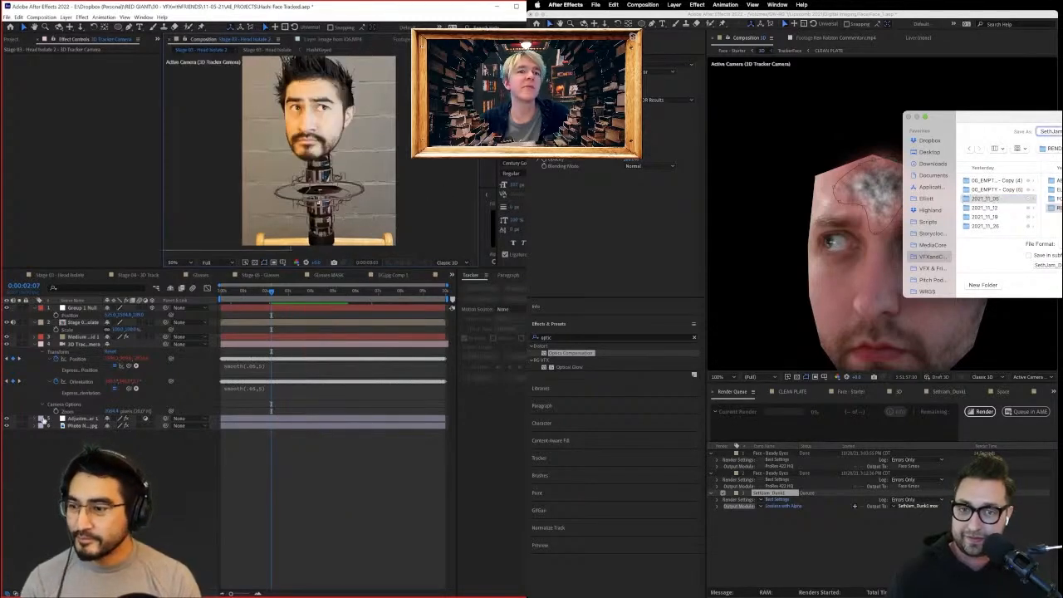
pyautogui.hotkey('ctrl', 's')
pyautogui.press('Return')
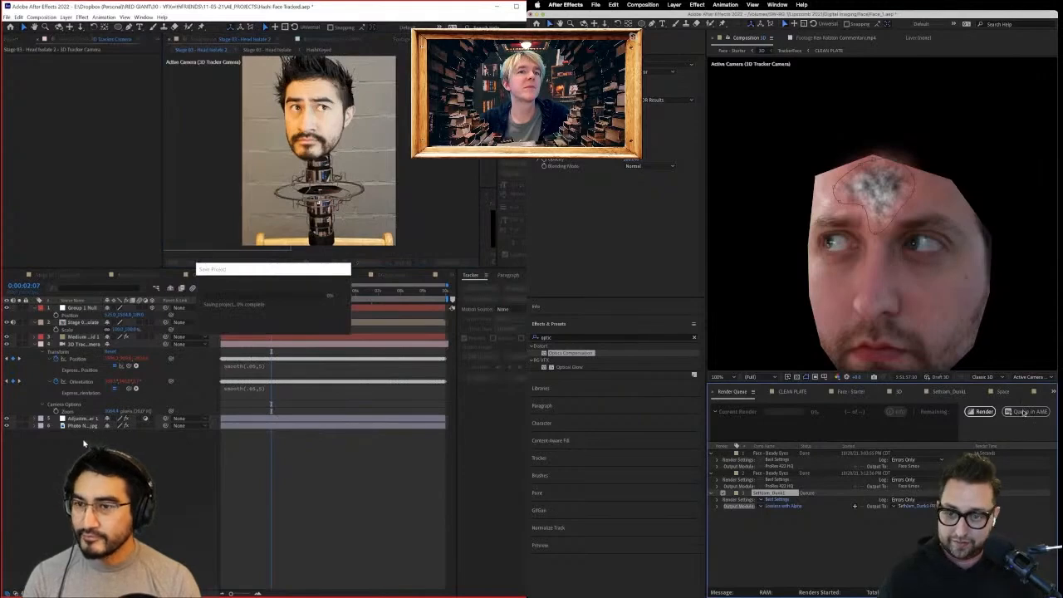
pyautogui.press('`')
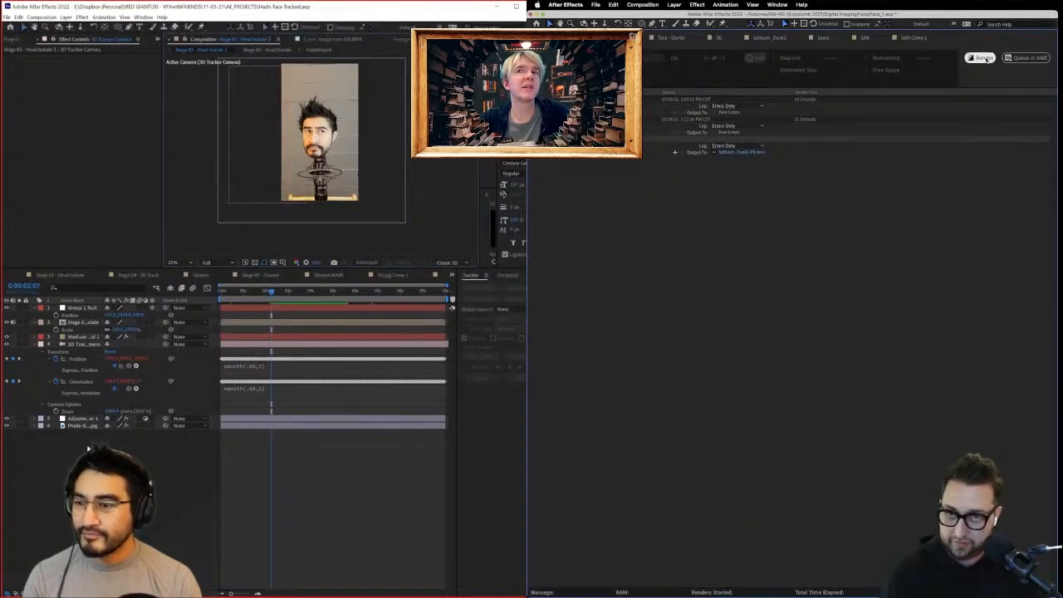
# Start rendering the dunk comp, and cut the blur adjustment layer and background photo from the head comp.
pyautogui.click(83, 418)
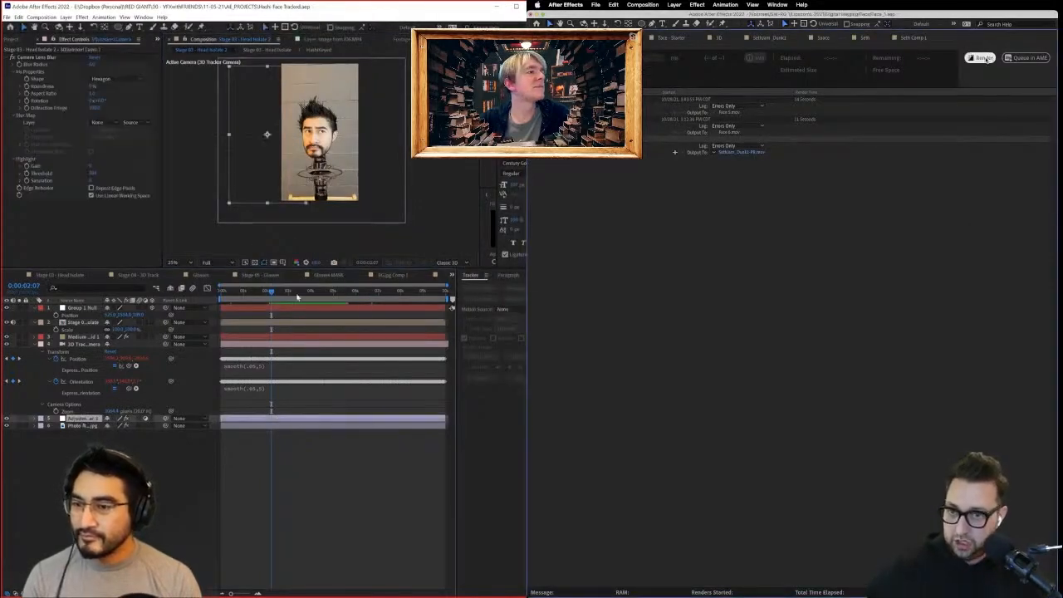
pyautogui.click(981, 57)
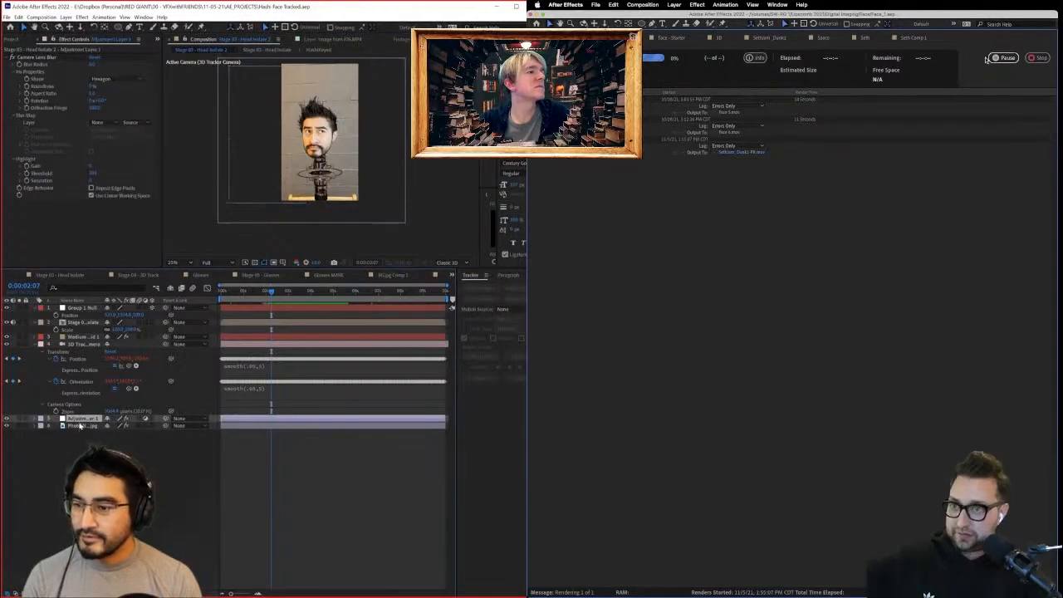
pyautogui.press('Delete')
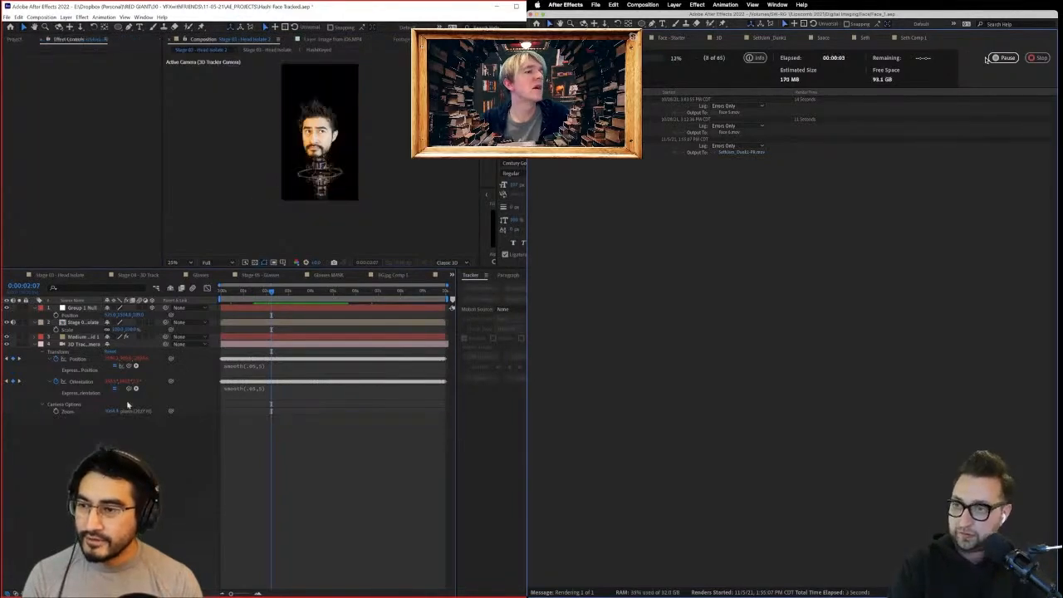
# Pre-compose the remaining head, microphone, null and camera layers, and restore the adjustment layer and background photo beneath the pre-comp.
pyautogui.hotkey('ctrl', 'a')
pyautogui.click(66, 16)
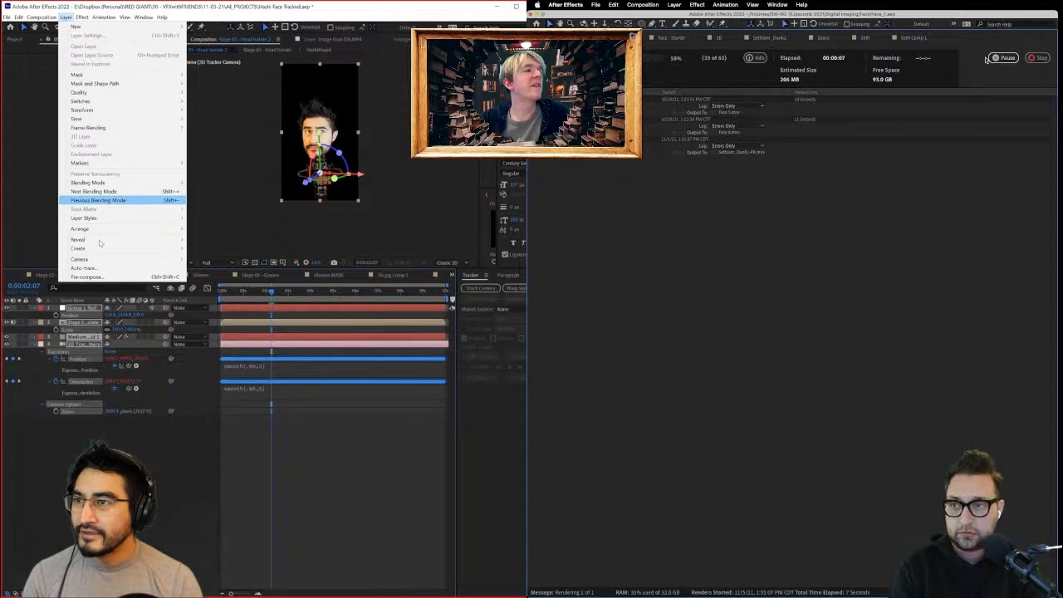
pyautogui.click(98, 276)
pyautogui.press('Return')
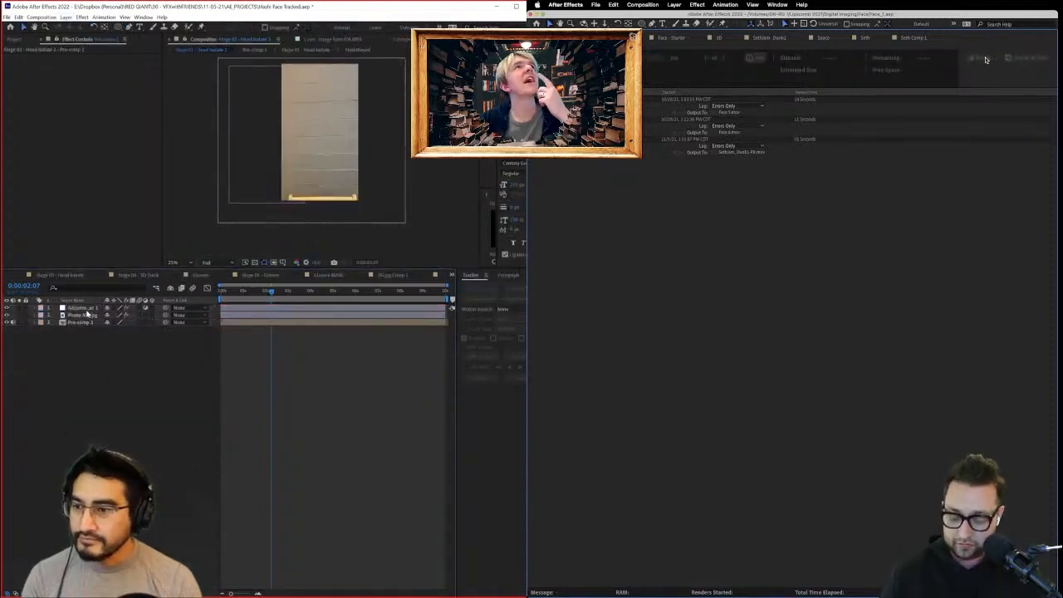
pyautogui.click(87, 314)
pyautogui.moveTo(86, 317)
pyautogui.mouseDown()
pyautogui.moveTo(87, 345)
pyautogui.moveTo(87, 321)
pyautogui.mouseUp()
pyautogui.click(85, 308)
# Unsolo the performer pre-comp in the dunk comp, and open the footage import dialog for that project.
pyautogui.click(946, 393)
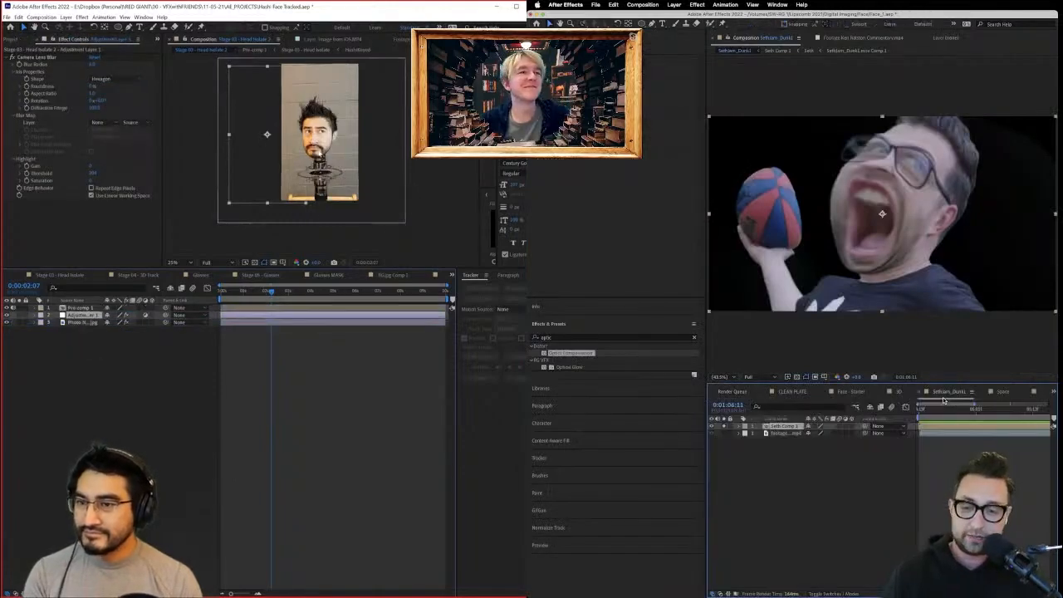
pyautogui.scroll(2, 322, 148)
pyautogui.click(89, 369)
pyautogui.click(86, 323)
pyautogui.click(725, 426)
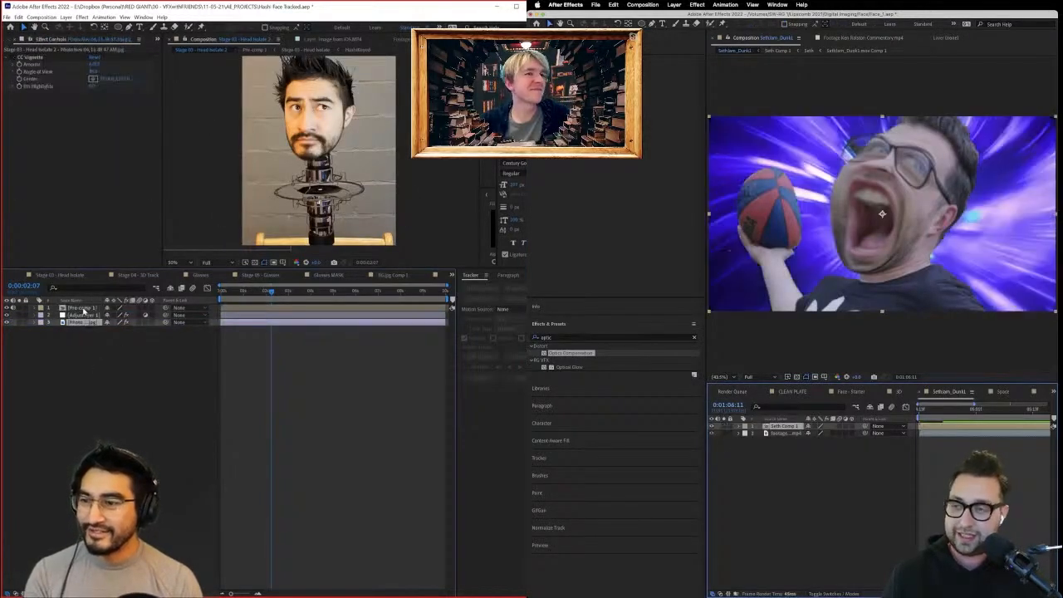
pyautogui.click(88, 308)
pyautogui.click(635, 38)
pyautogui.click(86, 323)
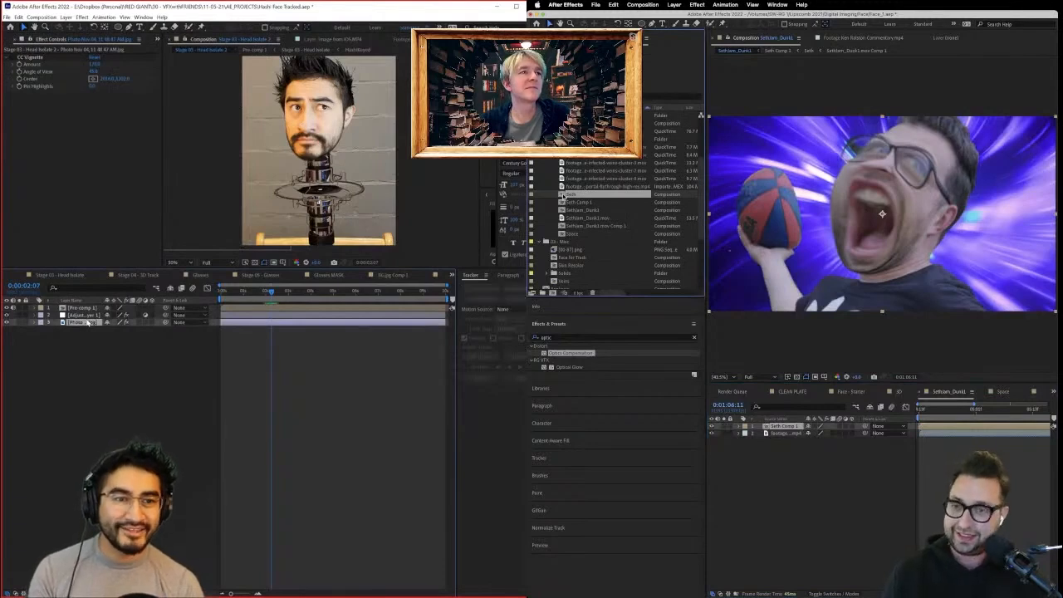
pyautogui.press('super+i')
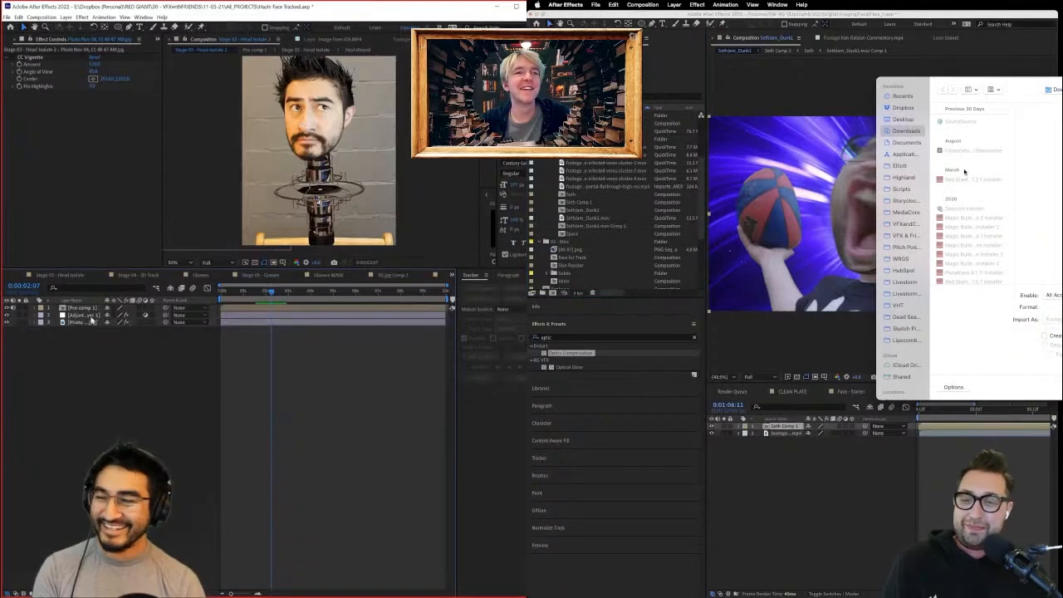
# Apply a Drop Shadow effect to the head and microphone pre-comp, and increase the shadow's distance.
pyautogui.click(108, 336)
pyautogui.click(87, 309)
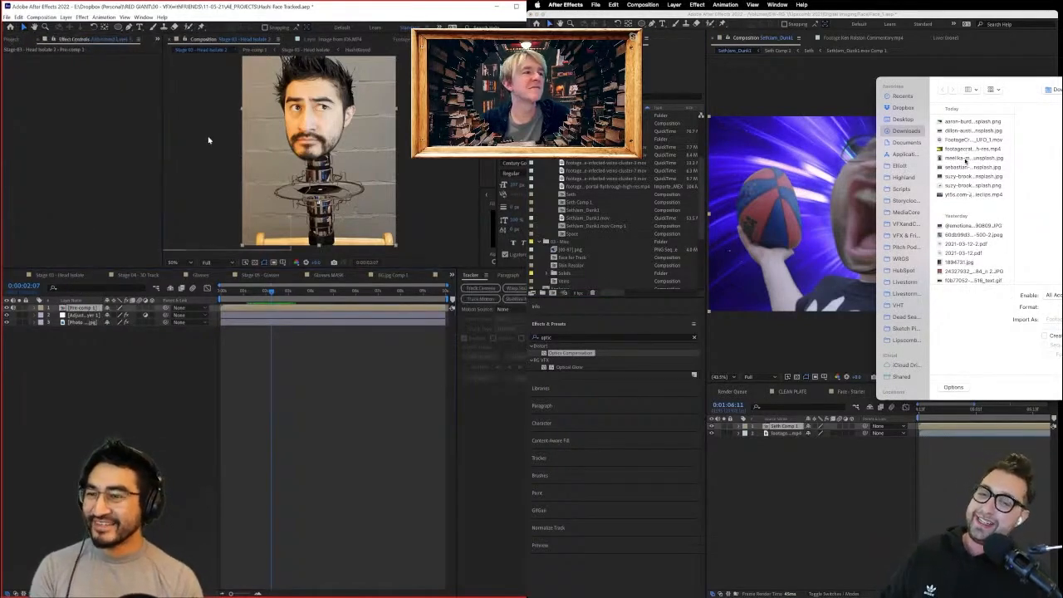
pyautogui.click(81, 315)
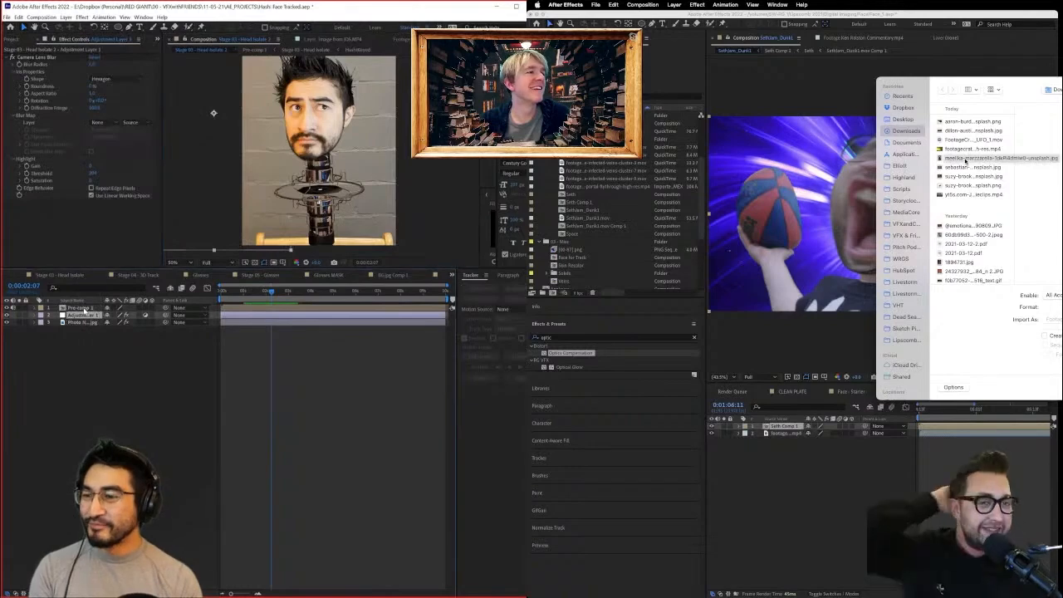
pyautogui.click(82, 307)
pyautogui.hotkey('ctrl', 'space')
pyautogui.write('drop')
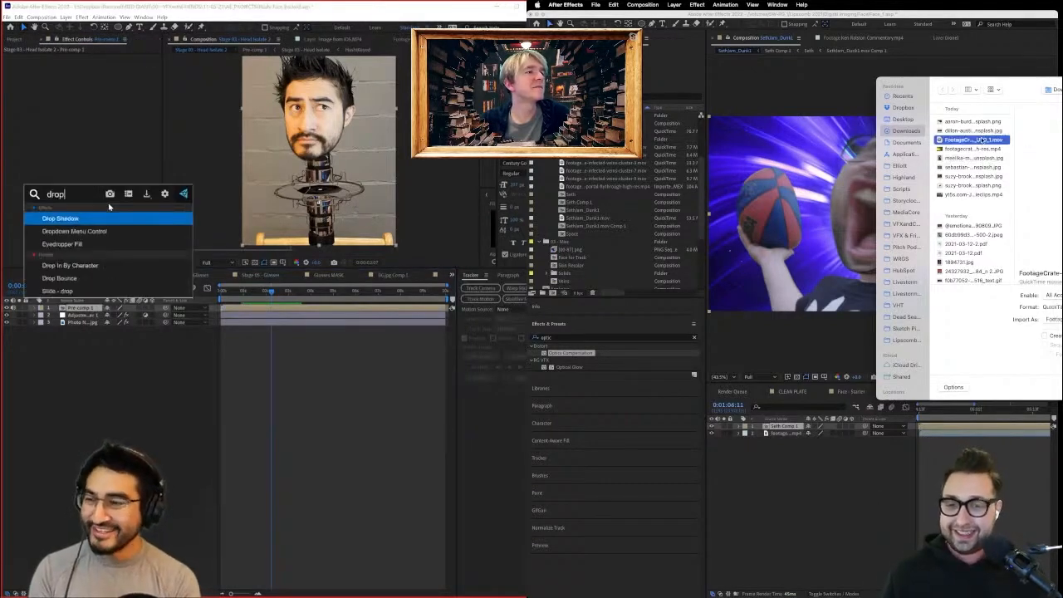
pyautogui.press('Return')
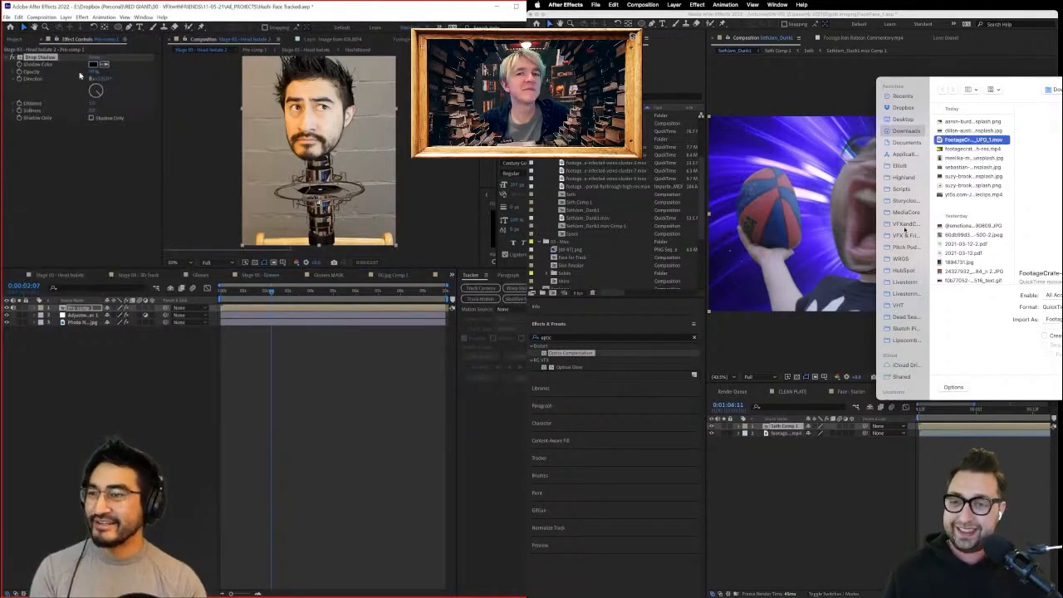
pyautogui.moveTo(93, 104); pyautogui.dragTo(156, 104)
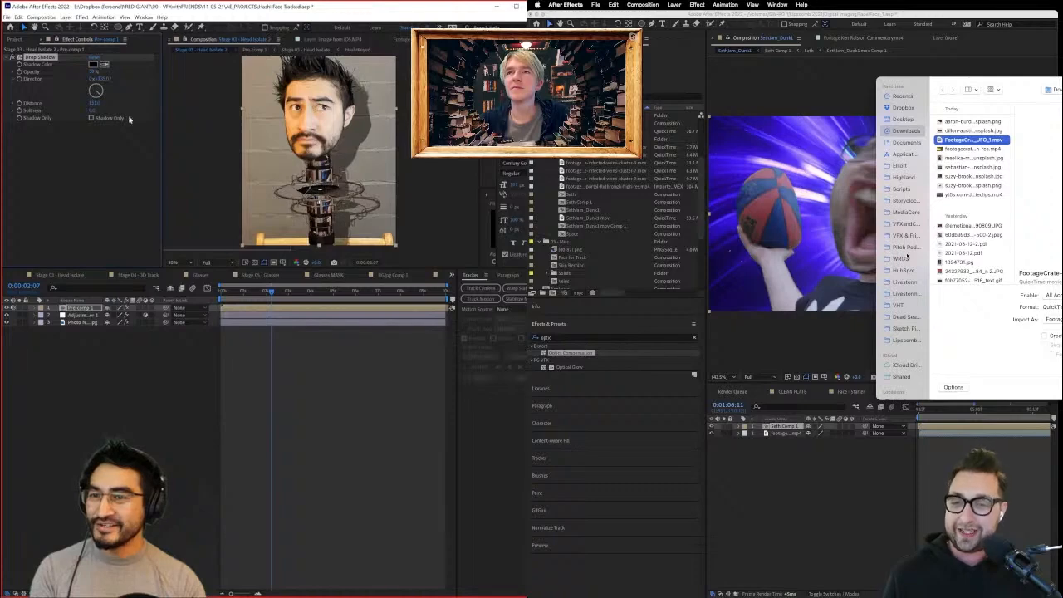
# Import the rendered dunk clip from the RENDERS folder, and fine-tune the head's drop shadow distance and softness.
pyautogui.scroll(-5, 906, 278)
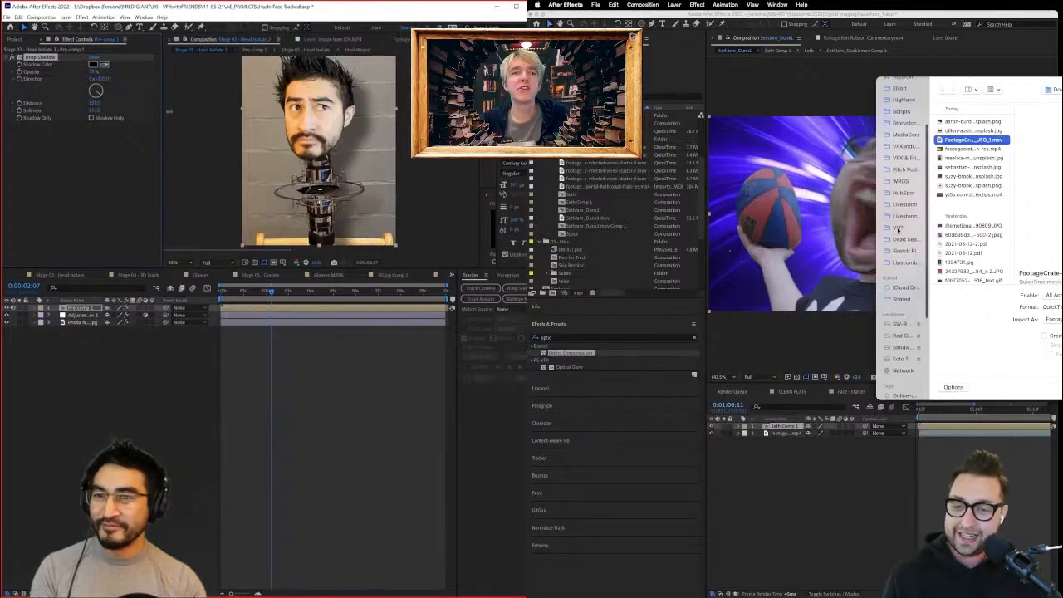
pyautogui.scroll(5, 898, 229)
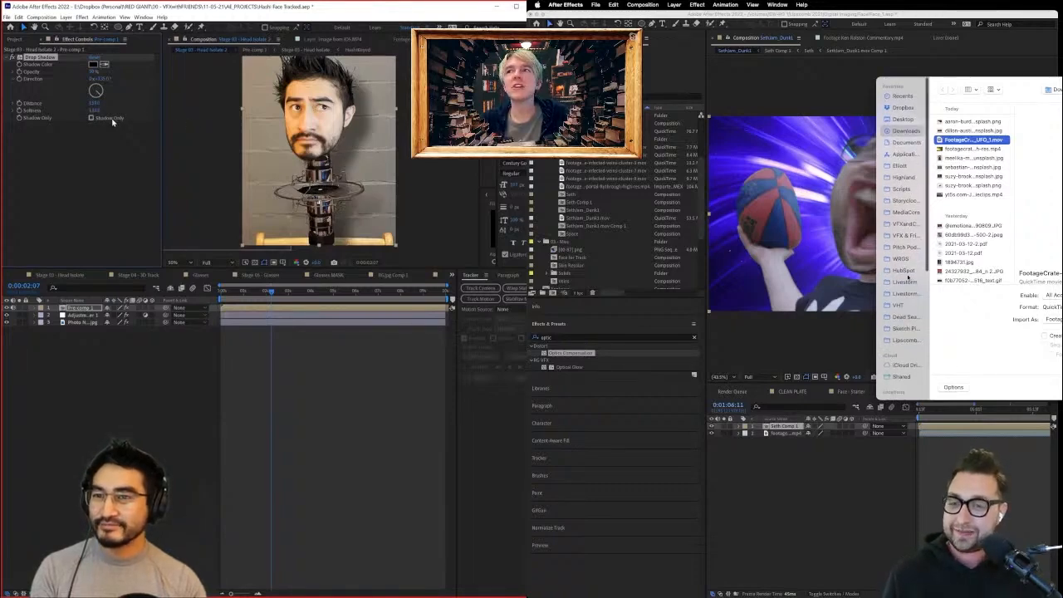
pyautogui.click(1053, 87)
pyautogui.moveTo(92, 101); pyautogui.dragTo(105, 102)
pyautogui.click(1049, 150)
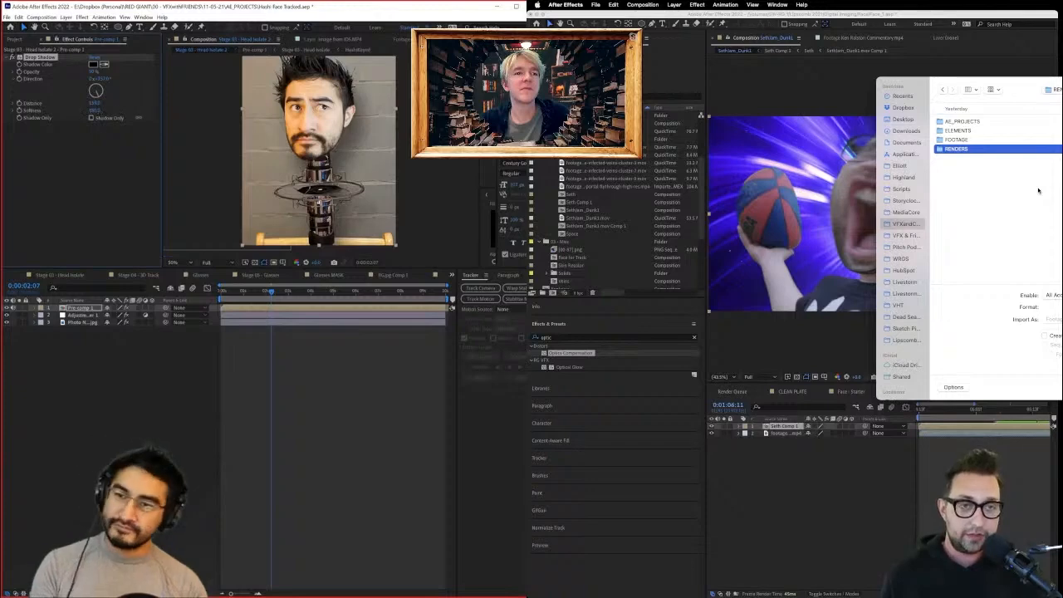
pyautogui.click(95, 104)
pyautogui.moveTo(95, 105); pyautogui.dragTo(210, 102)
pyautogui.press('Return')
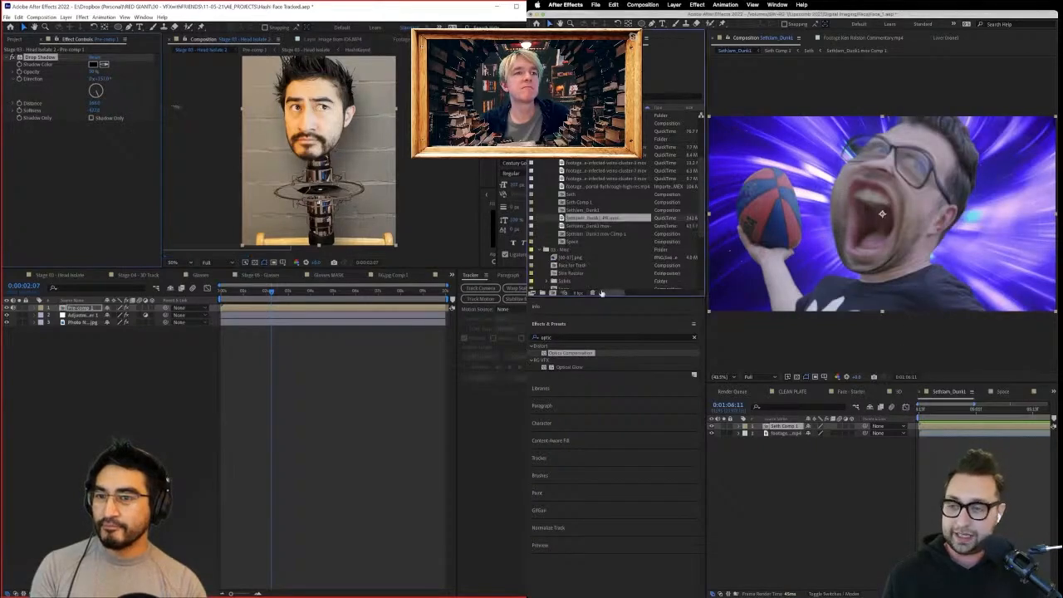
# Place the rendered dunk clip directly above the space-warp footage, hide the performer pre-comp, and return the head comp to its first frame.
pyautogui.moveTo(561, 218); pyautogui.dragTo(781, 433)
pyautogui.click(711, 426)
pyautogui.press('Home')
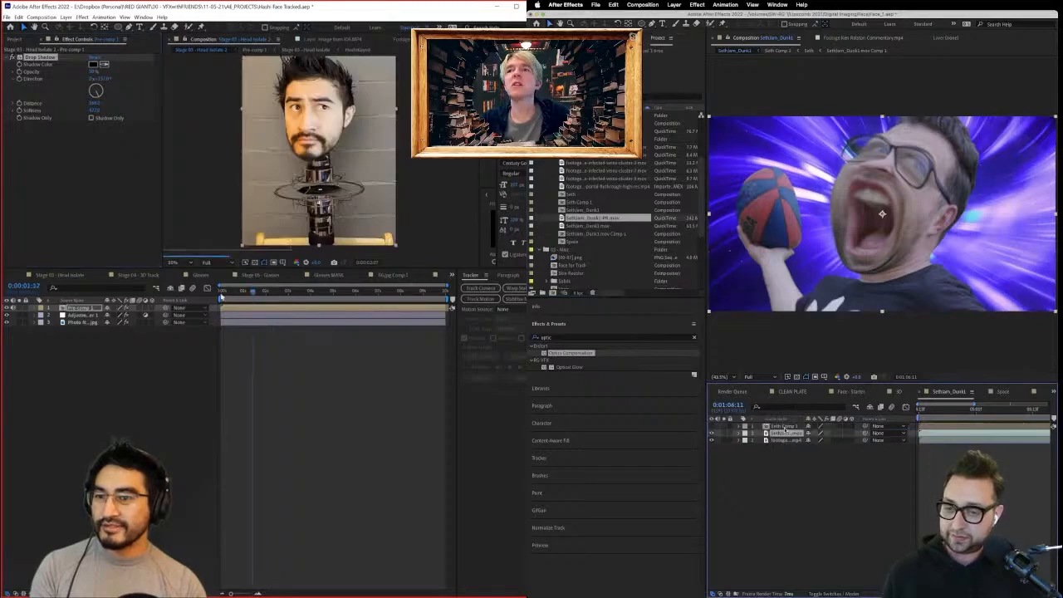
# Apply RG VFX Supercomp to the rendered dunk clip and space-warp footage, and open the Stage 03 - Head Isolate comp.
pyautogui.click(783, 441)
pyautogui.keyDown('shift'); pyautogui.click(778, 433); pyautogui.keyUp('shift')
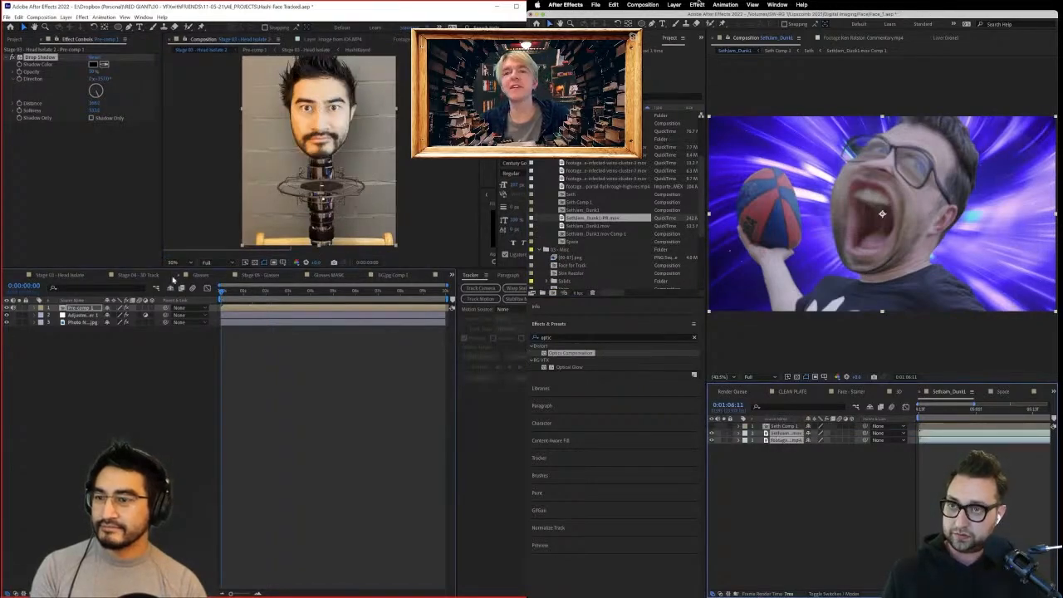
pyautogui.click(153, 275)
pyautogui.click(697, 4)
pyautogui.moveTo(700, 296)
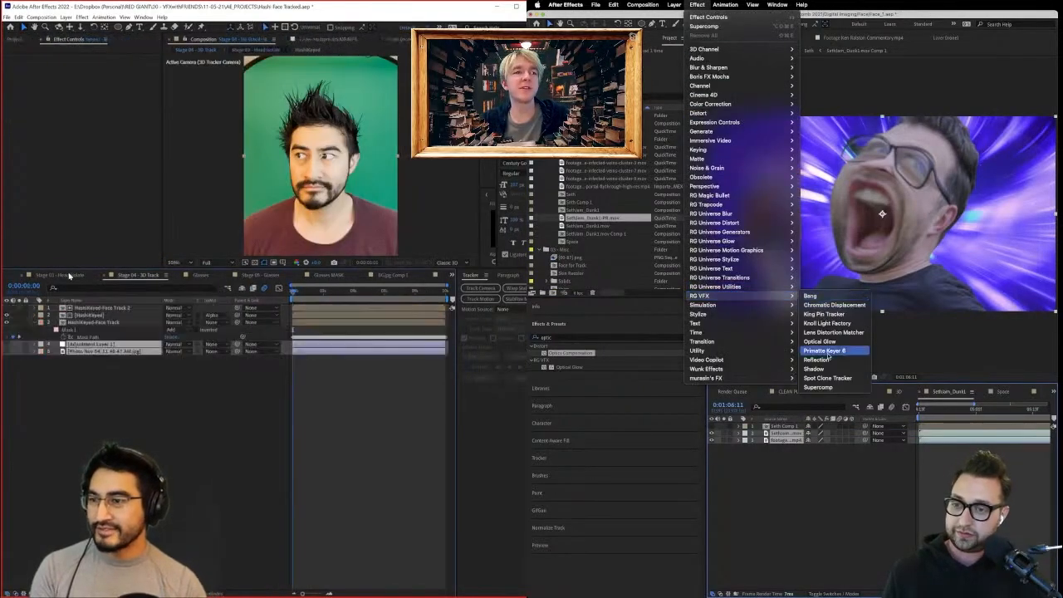
pyautogui.click(70, 275)
pyautogui.click(831, 388)
pyautogui.click(119, 375)
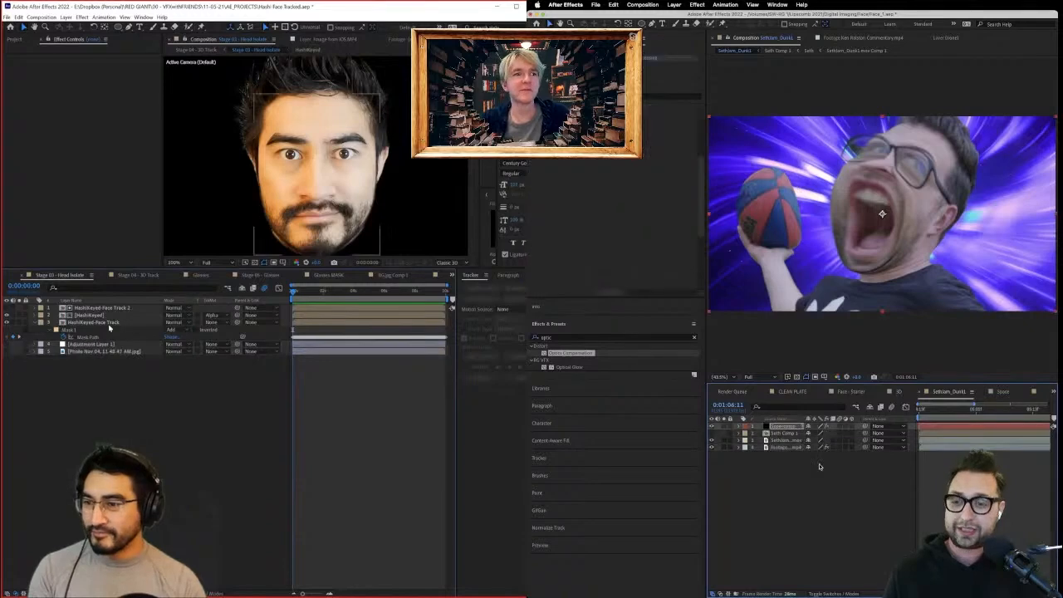
# Bring the Supercomp window into view, and set the Mask 1 feather on the HashKeyed-Face Track layer to 10 pixels.
pyautogui.click(120, 322)
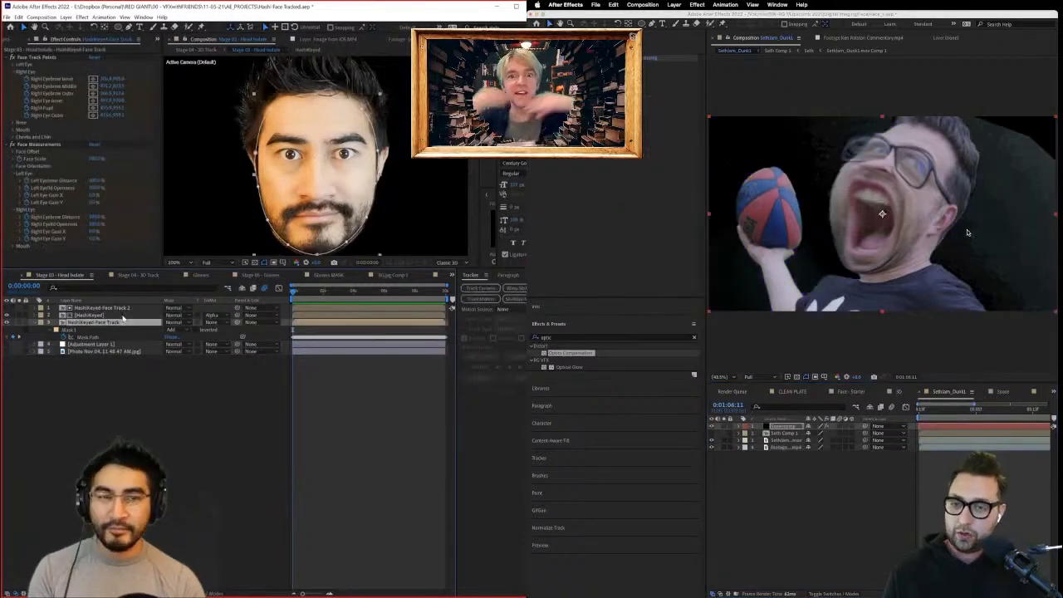
pyautogui.moveTo(1062, 108); pyautogui.dragTo(1062, 86)
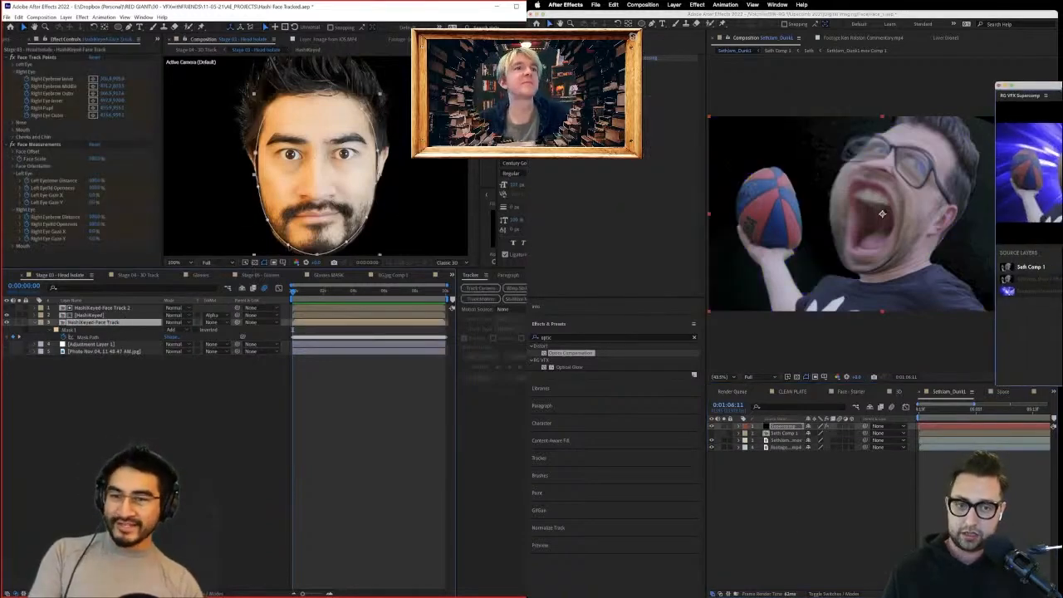
pyautogui.press('f')
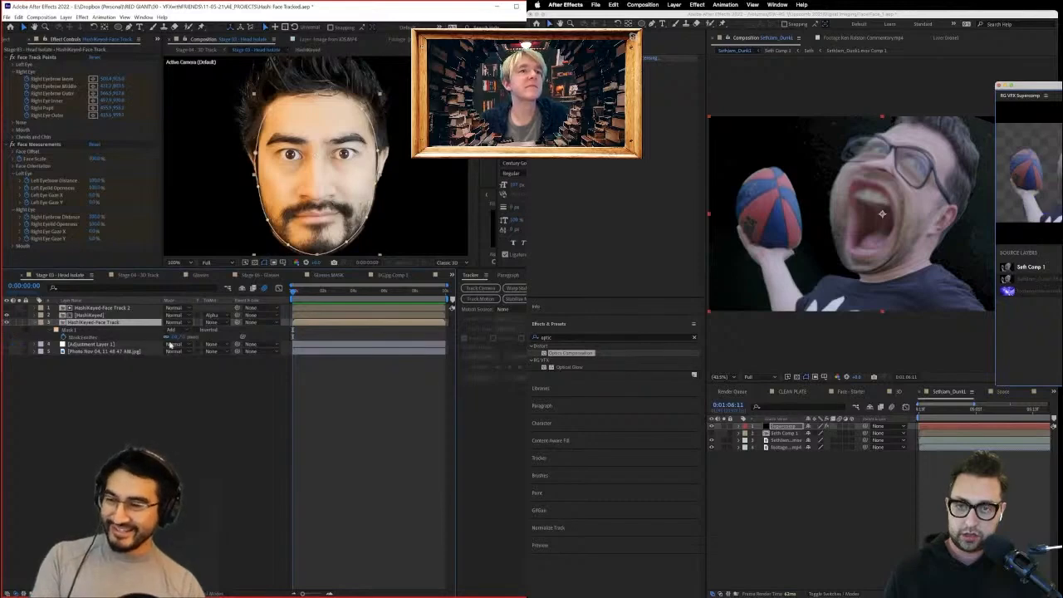
pyautogui.click(182, 337)
pyautogui.write('10')
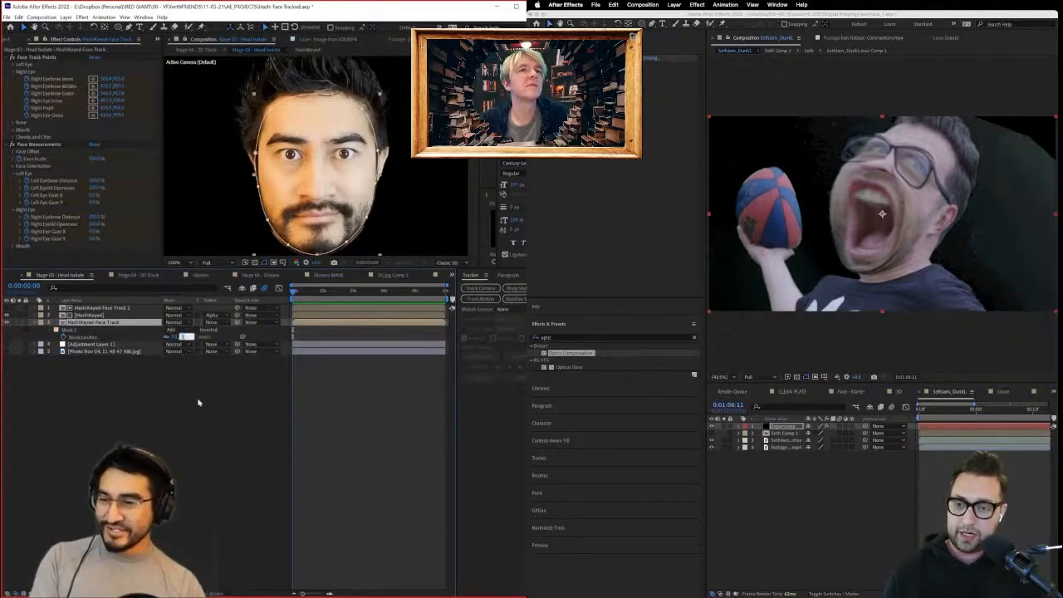
pyautogui.click(199, 402)
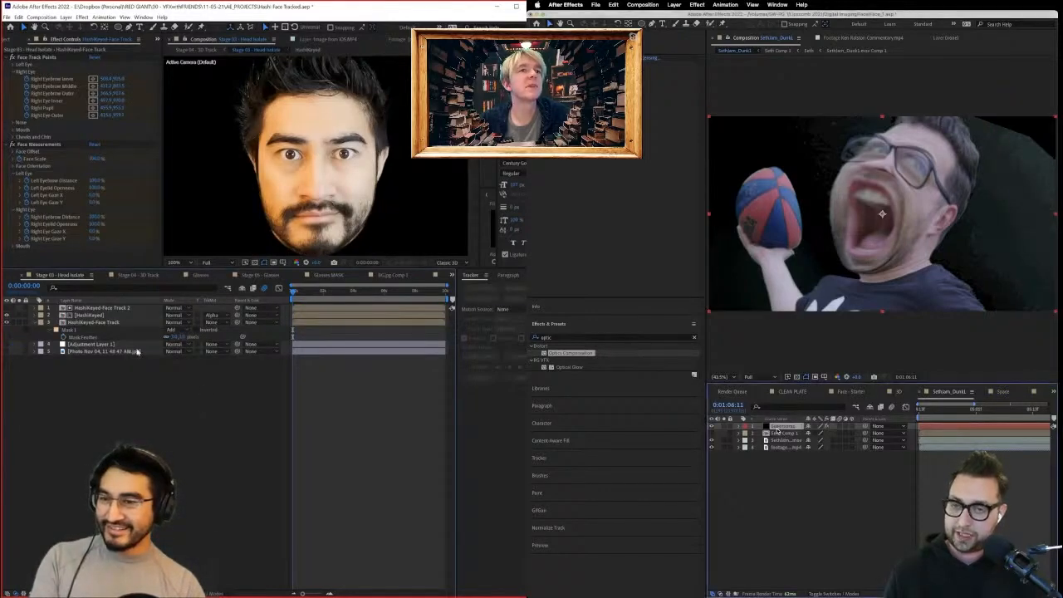
# Reveal all Mask 1 properties on the HashKeyed-Face Track layer, and select the rendered clip in the dunk comp.
pyautogui.click(125, 324)
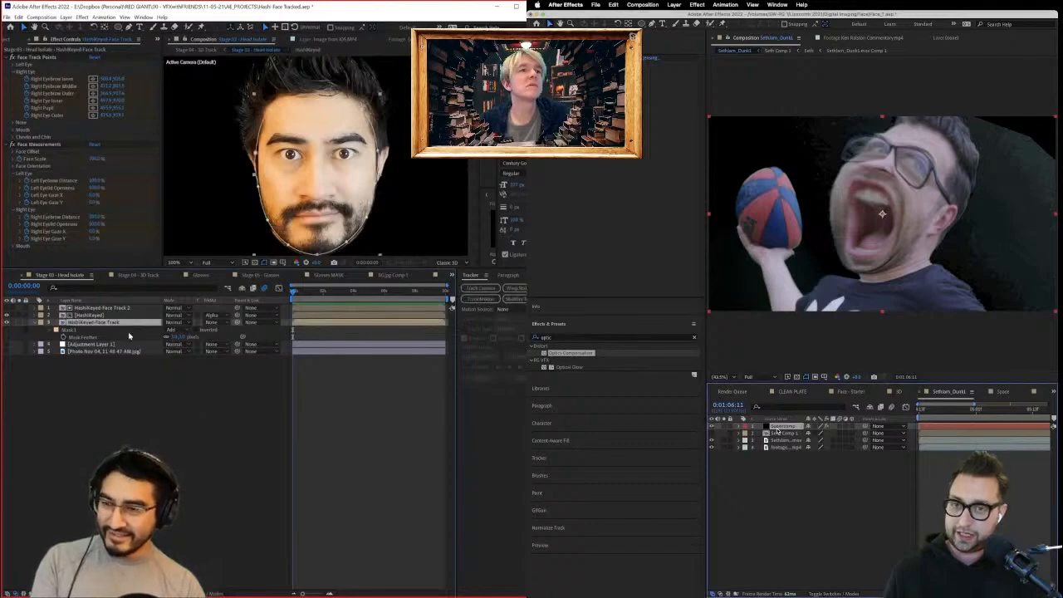
pyautogui.press('f')
pyautogui.press('f')
pyautogui.press('f')
pyautogui.click(781, 447)
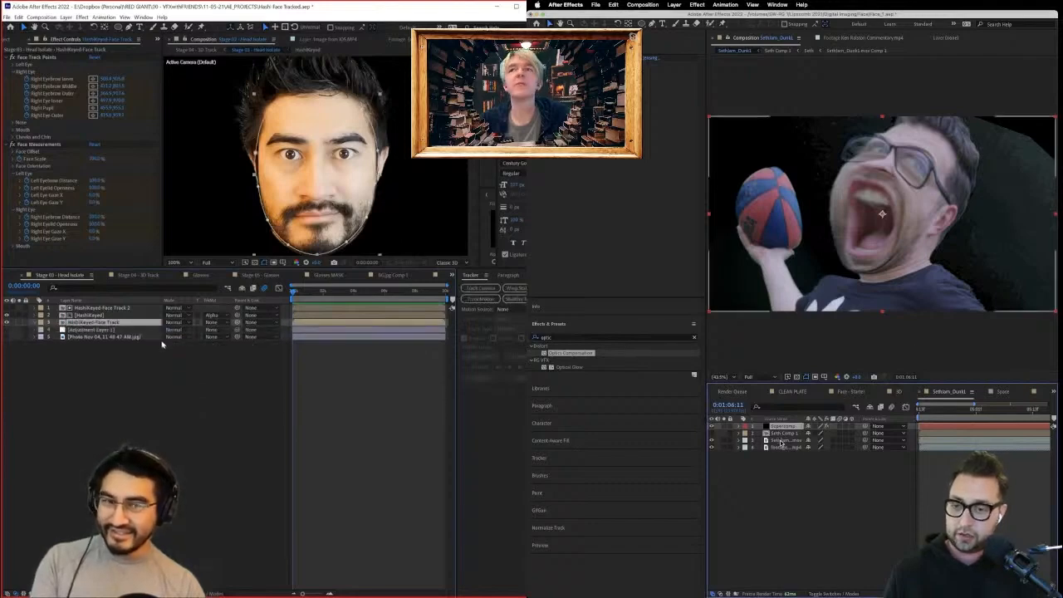
pyautogui.press('f')
pyautogui.press('f')
pyautogui.click(775, 440)
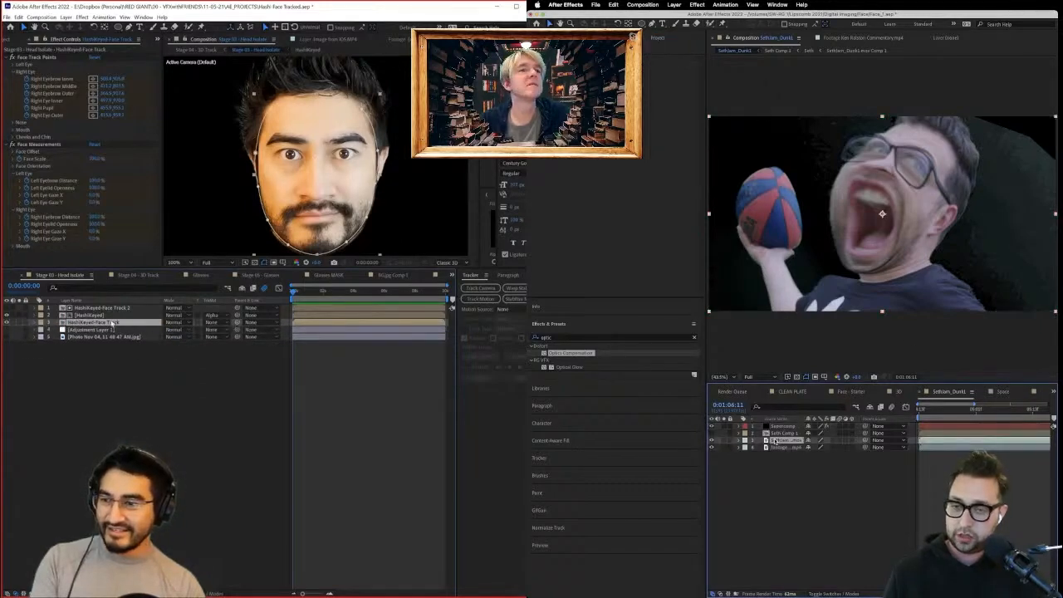
pyautogui.press('e')
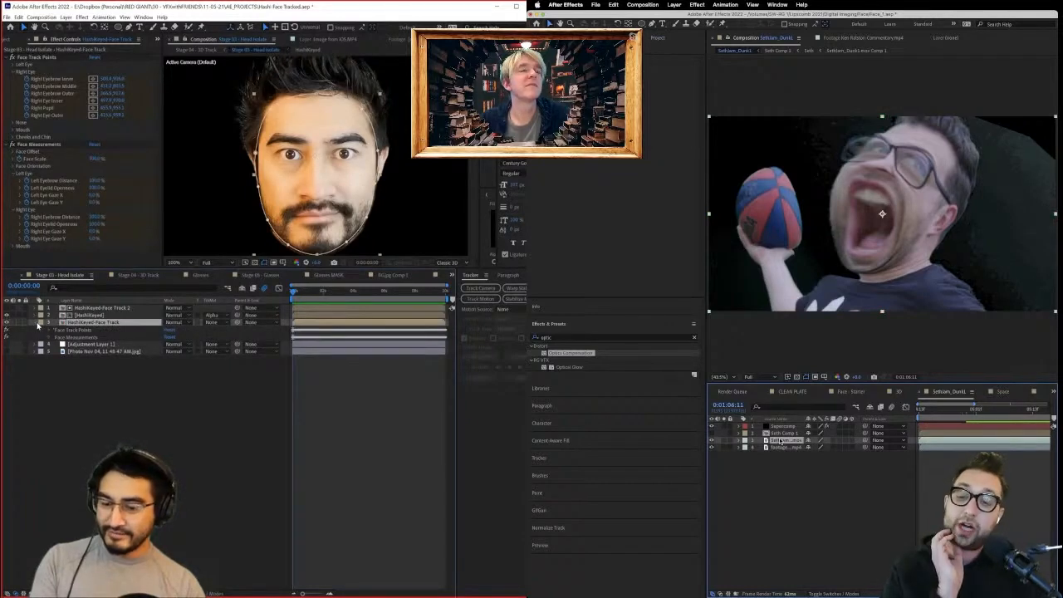
pyautogui.press('m')
pyautogui.press('m')
pyautogui.press('m')
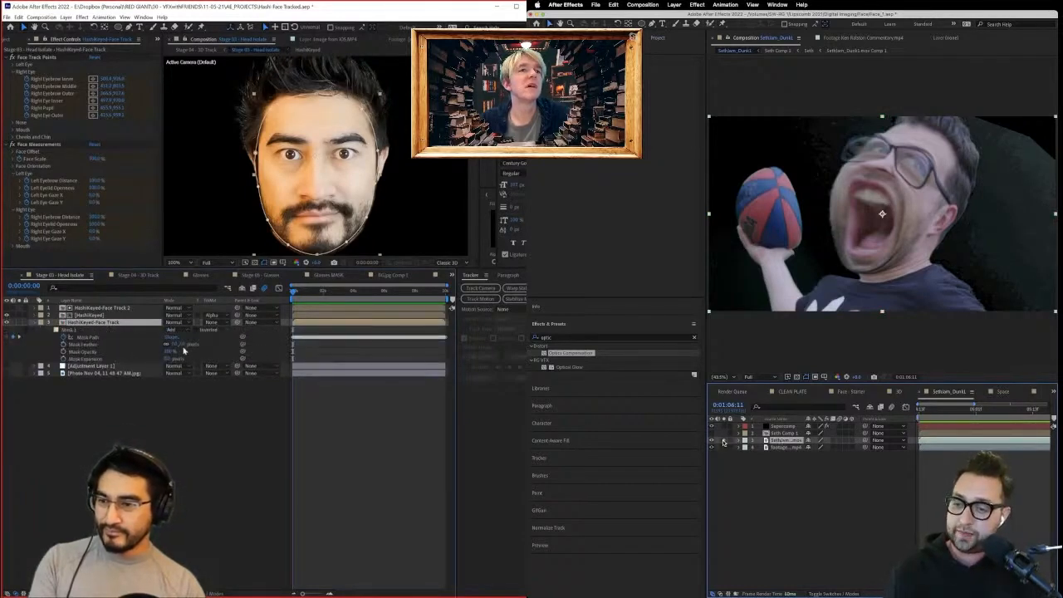
# Check the soloed dunk clip against the transparency grid and unsolo it, and adjust the face mask's Mask Expansion.
pyautogui.click(796, 378)
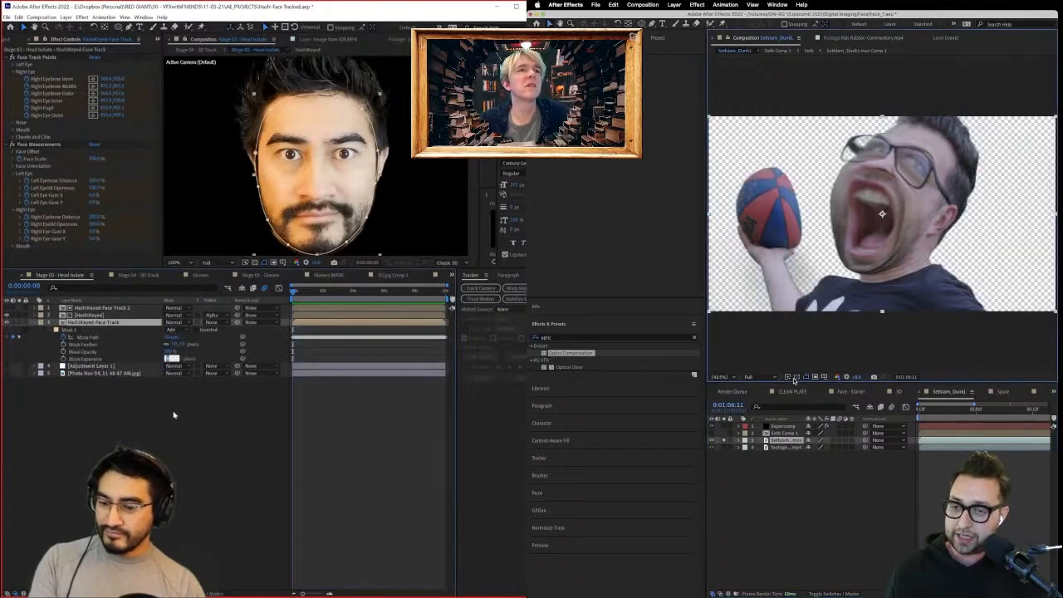
pyautogui.click(723, 441)
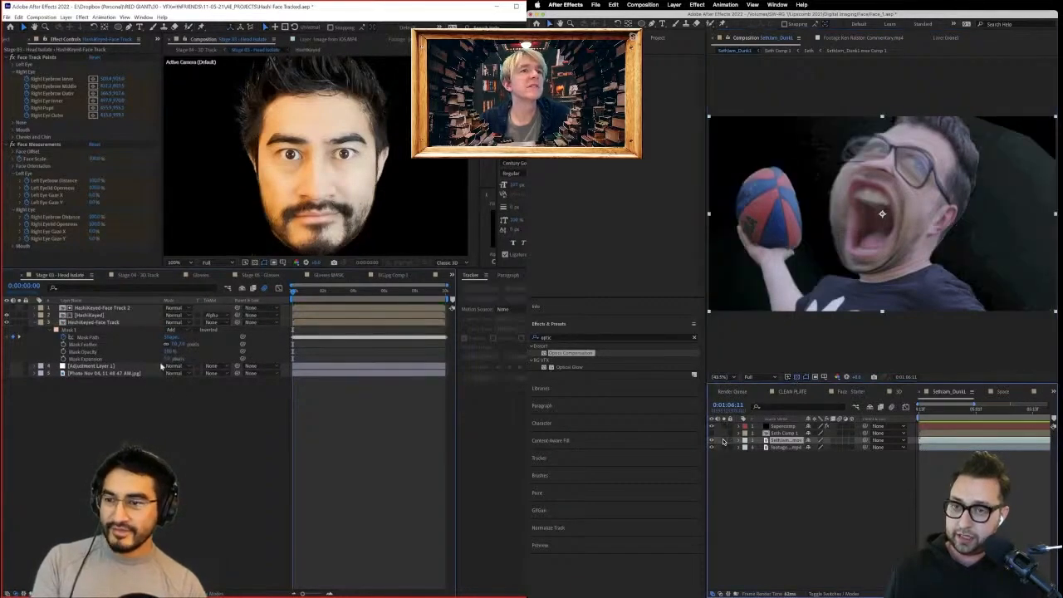
pyautogui.click(168, 359)
pyautogui.click(179, 407)
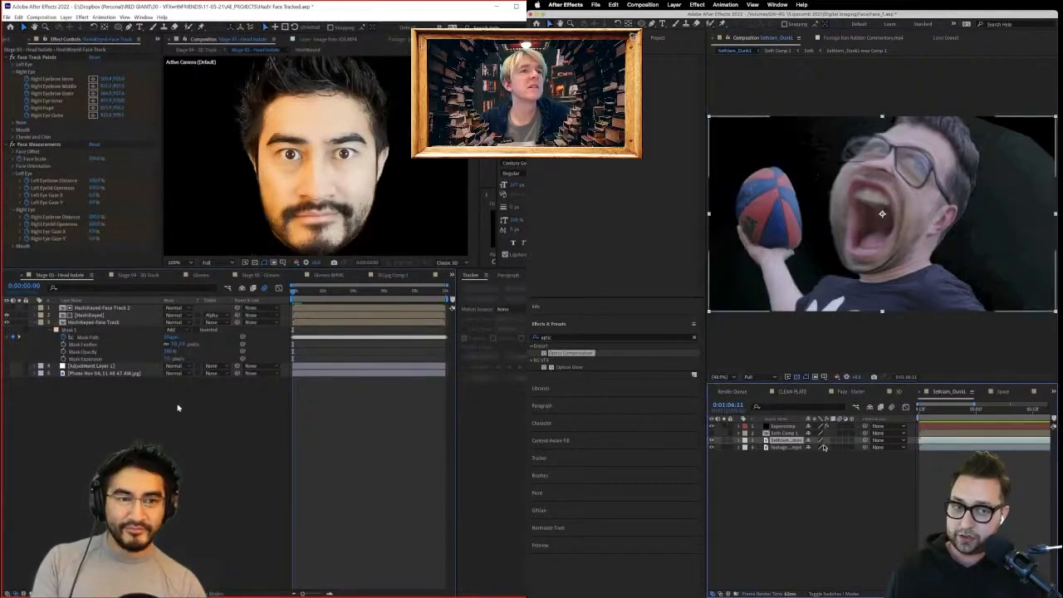
# Apply Levels to the rendered dunk clip, and open the Stage 03 - Head Isolate 2 comp after saving its project.
pyautogui.hotkey('ctrl', 's')
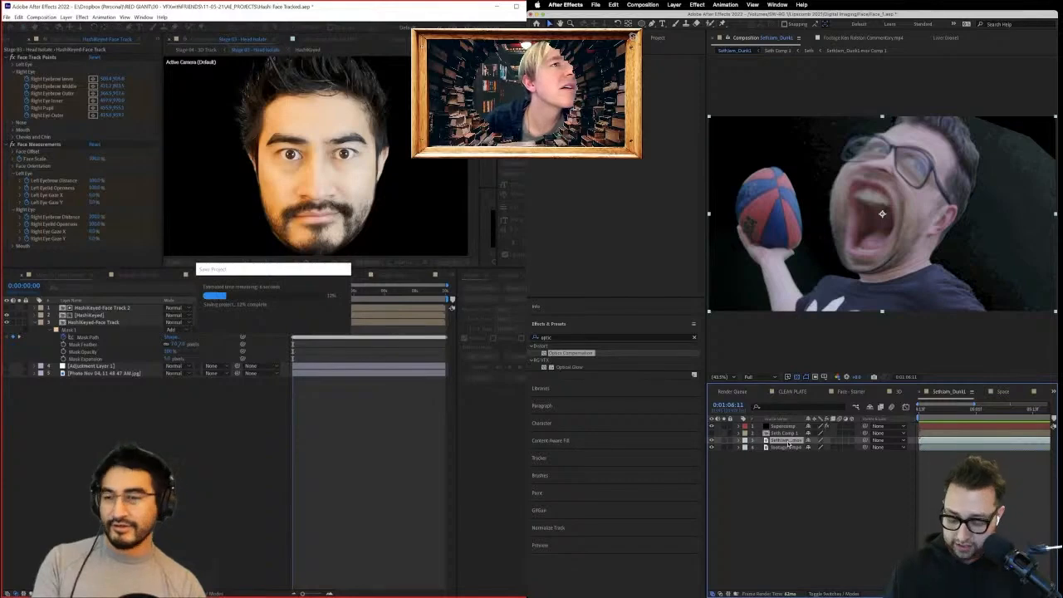
pyautogui.hotkey('ctrl', 'space')
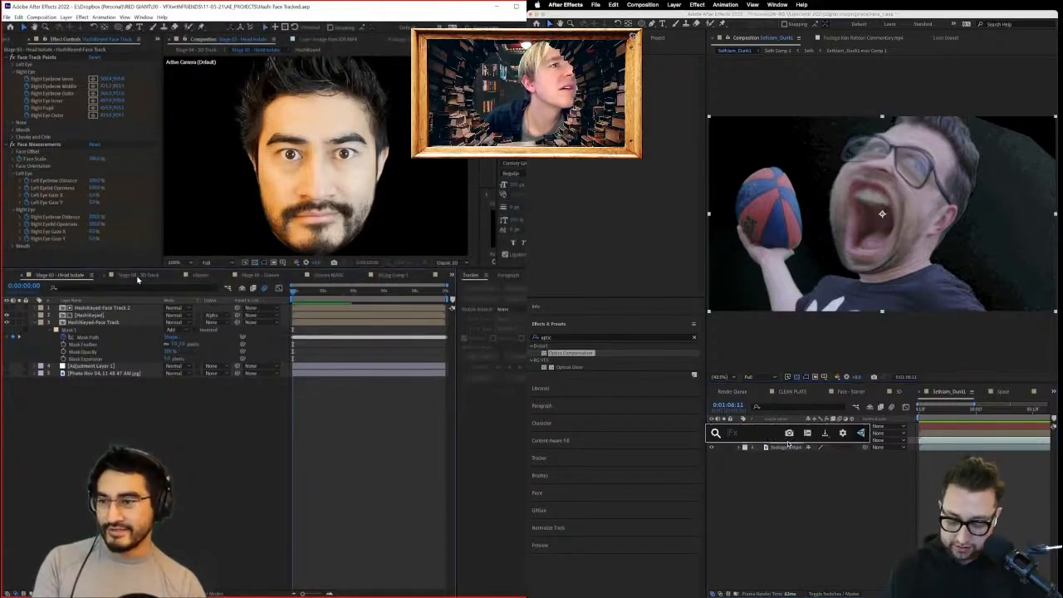
pyautogui.click(138, 276)
pyautogui.write('curv')
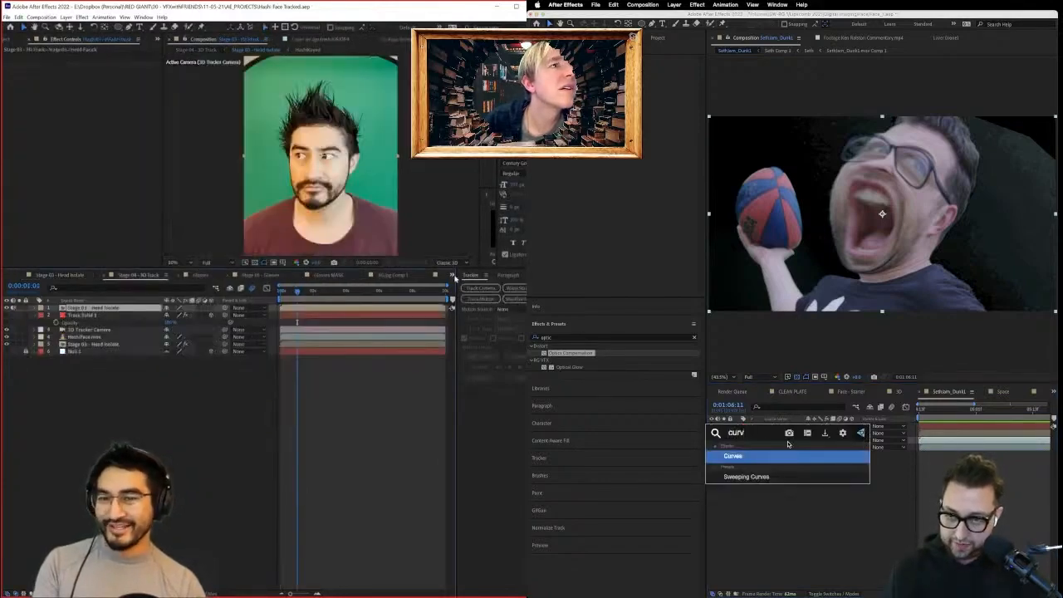
pyautogui.click(453, 276)
pyautogui.press('super+a')
pyautogui.click(478, 439)
pyautogui.write('lev')
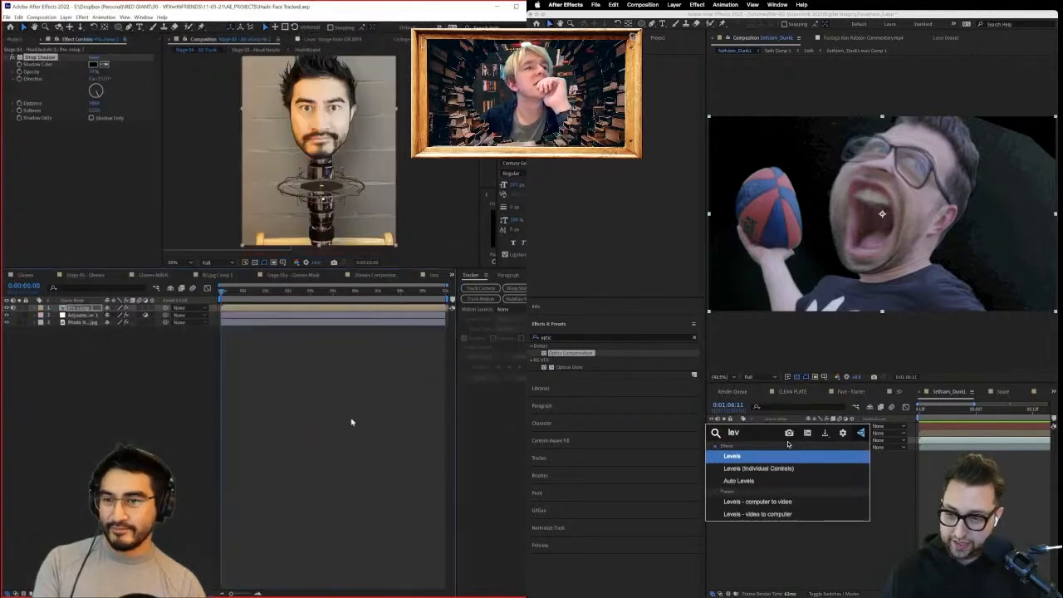
pyautogui.press('Return')
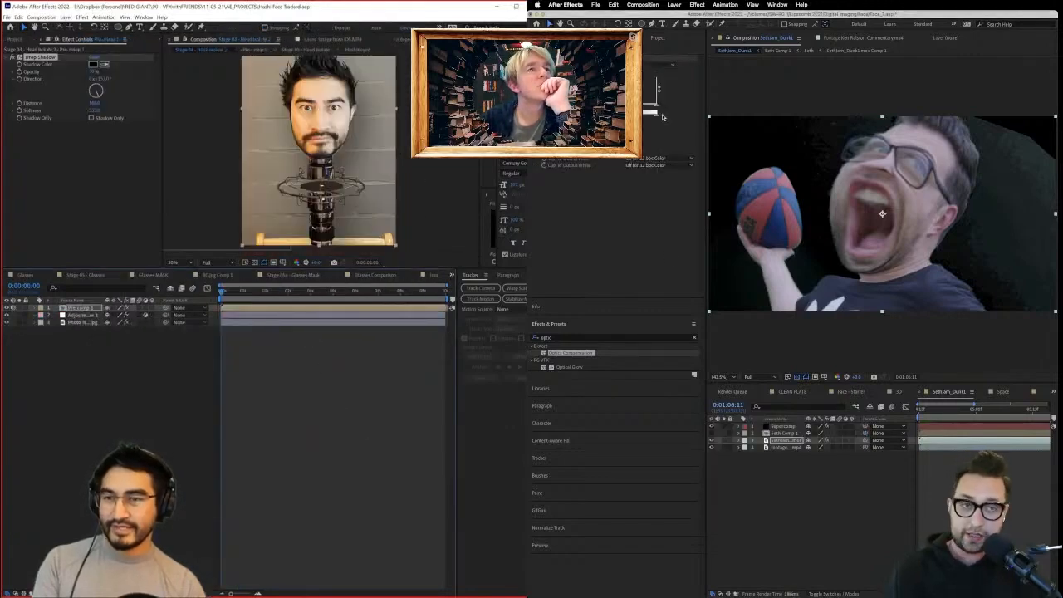
# Adjust the dunk clip's alpha channel in Levels, and preview the microphone head in an enlarged composition viewer.
pyautogui.click(651, 66)
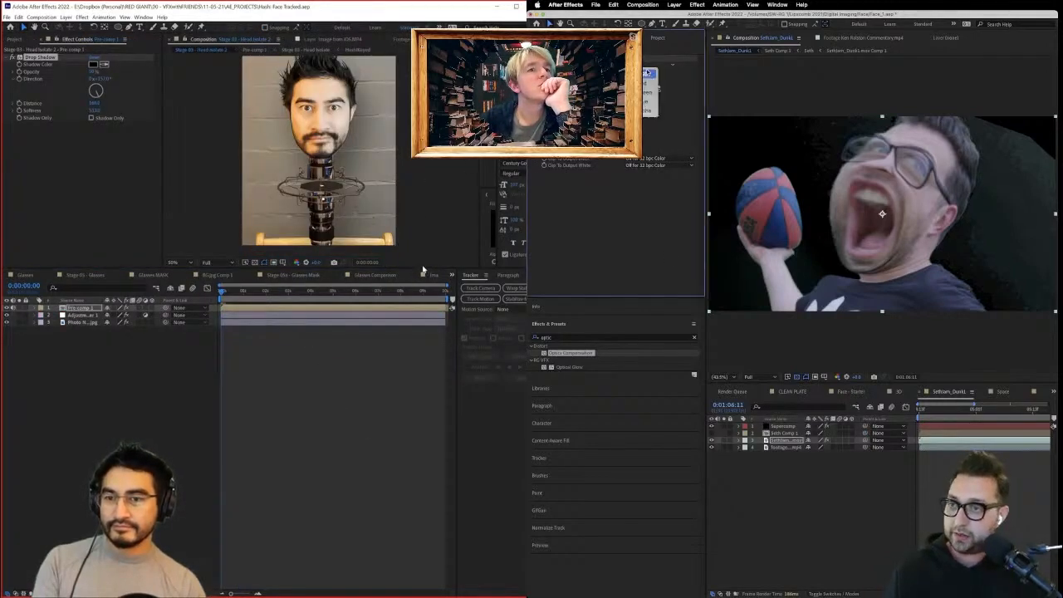
pyautogui.press('space')
pyautogui.click(647, 104)
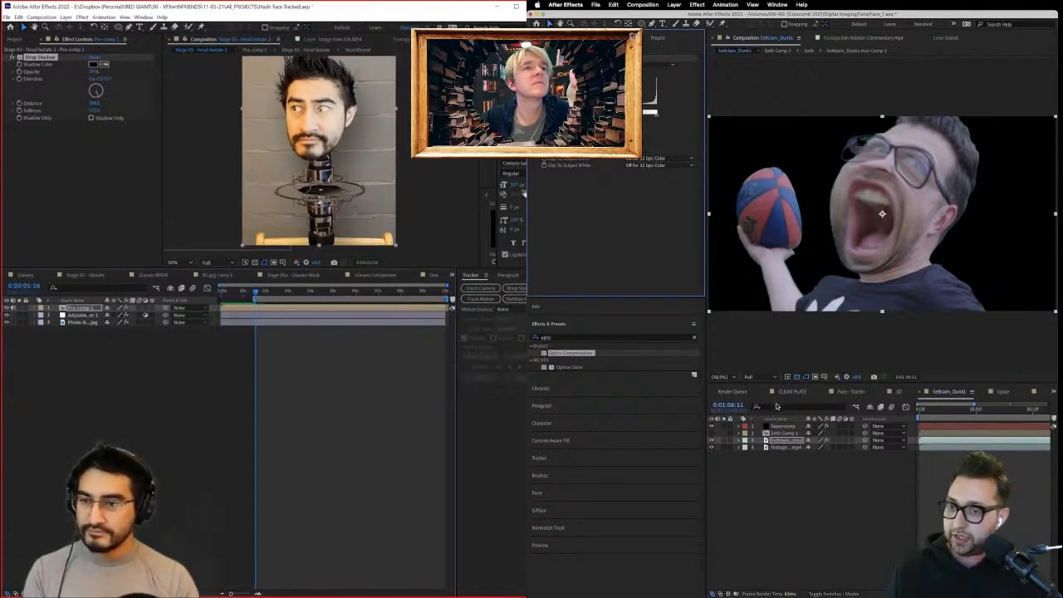
pyautogui.moveTo(419, 137)
pyautogui.mouseDown()
pyautogui.moveTo(420, 166)
pyautogui.moveTo(418, 147)
pyautogui.mouseUp()
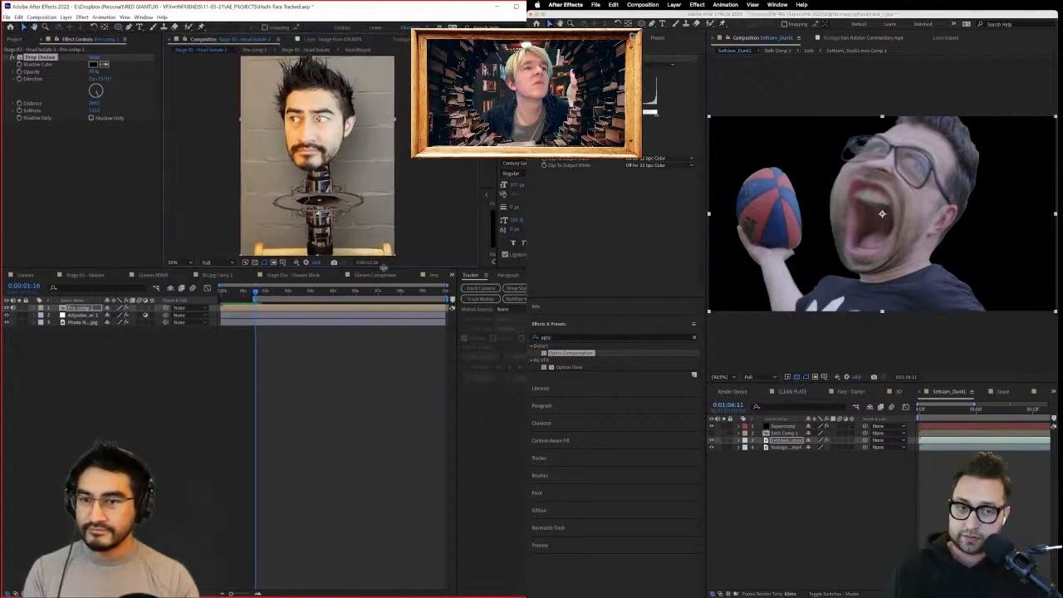
pyautogui.moveTo(387, 268); pyautogui.dragTo(384, 318)
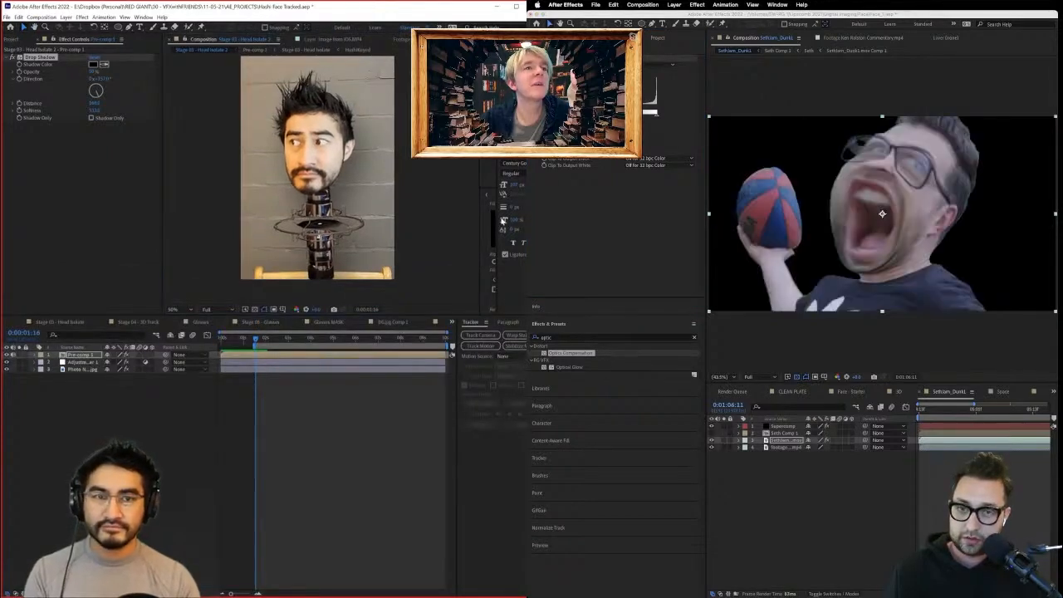
# Pre-compose the space-warp footage in the dunk comp, moving all attributes into the new composition, with the playhead at 0:01:04:13.
pyautogui.click(786, 447)
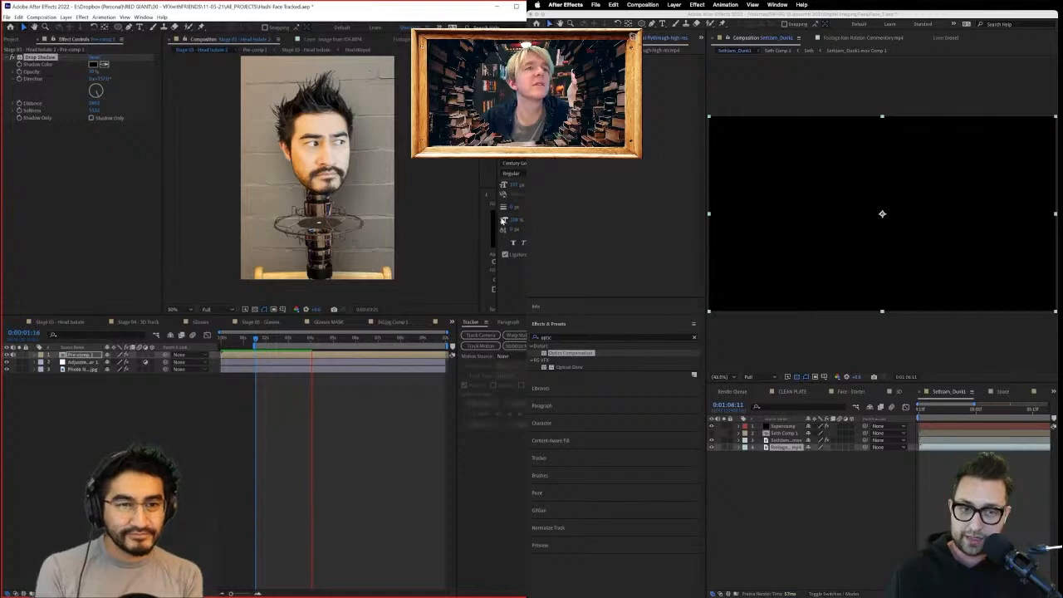
pyautogui.moveTo(947, 413); pyautogui.dragTo(861, 419)
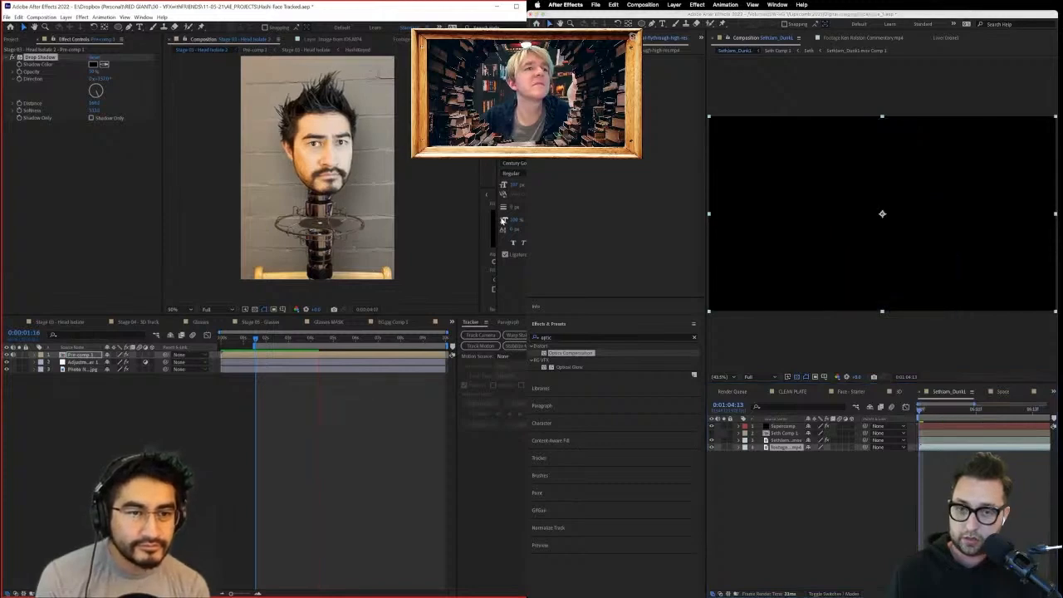
pyautogui.click(781, 452)
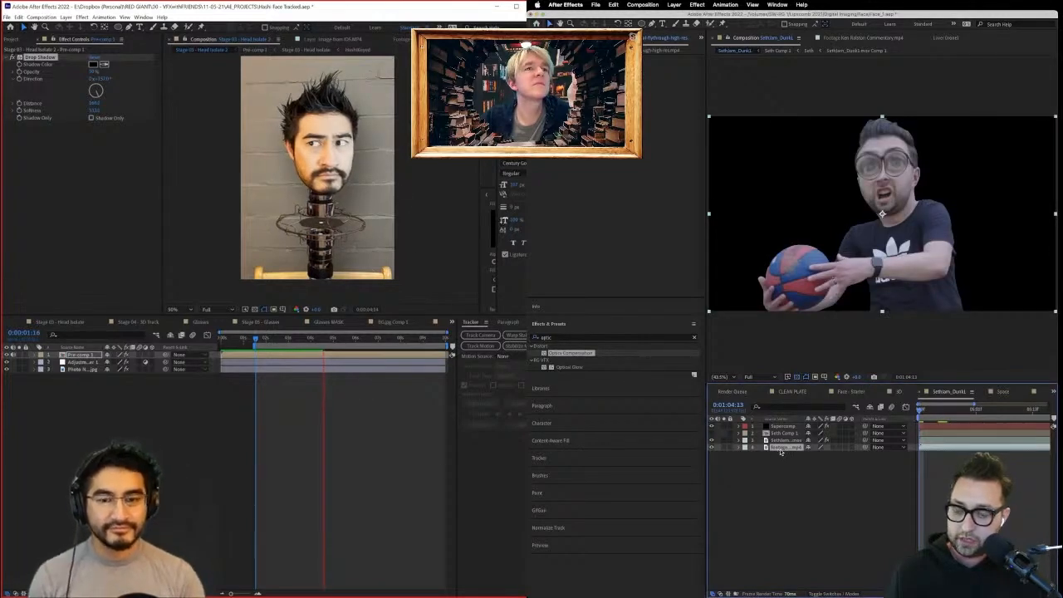
pyautogui.press('super+shift+c')
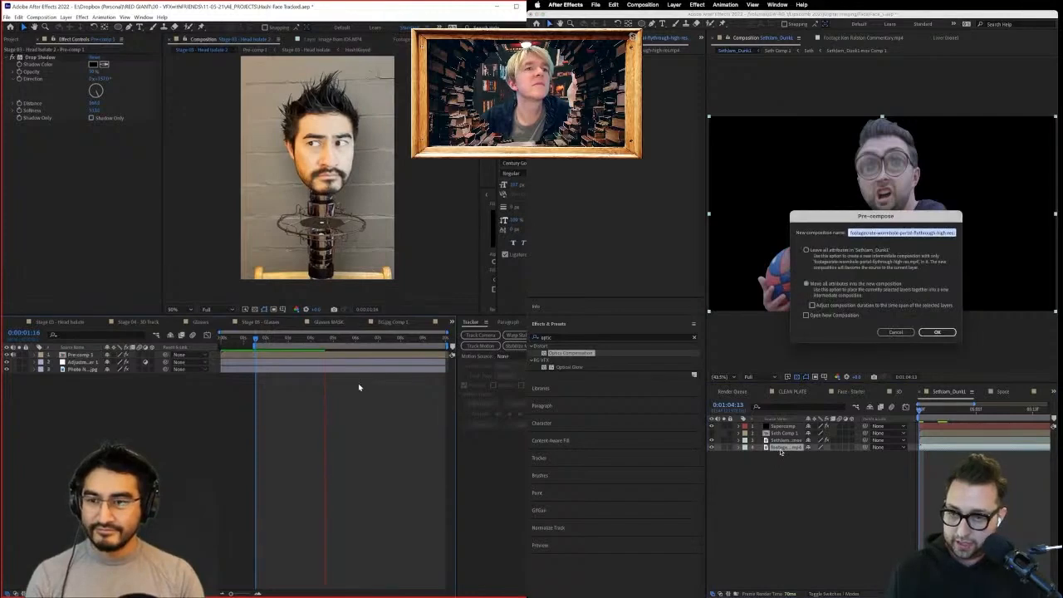
pyautogui.press('Return')
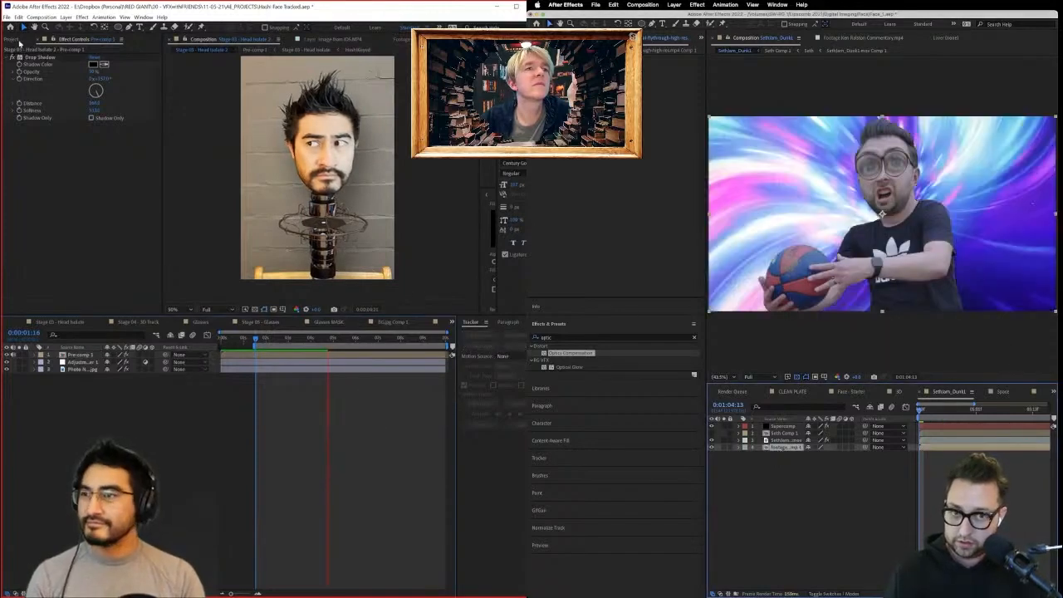
# Stop the microphone-head preview and create a new 1920 by 1080 pixel composition named Comp 1.
pyautogui.click(13, 39)
pyautogui.click(34, 239)
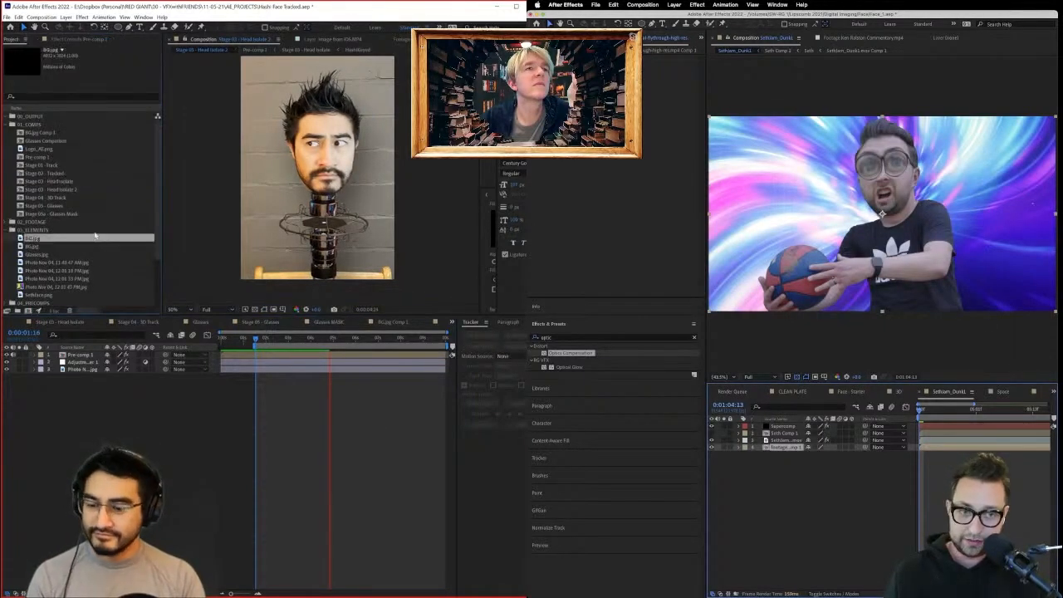
pyautogui.click(309, 339)
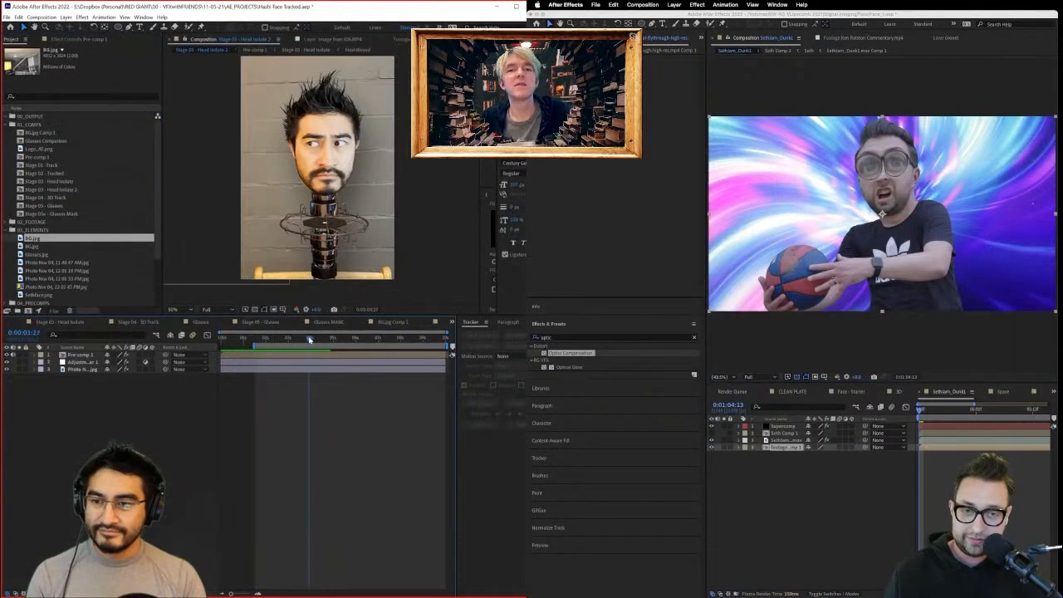
pyautogui.click(41, 17)
pyautogui.click(58, 25)
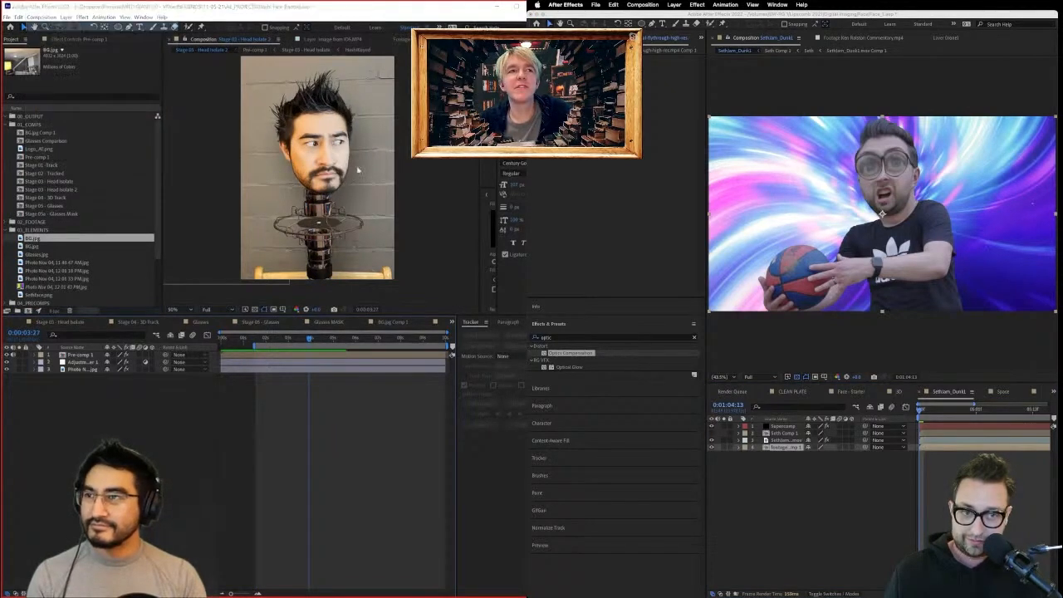
pyautogui.click(90, 113)
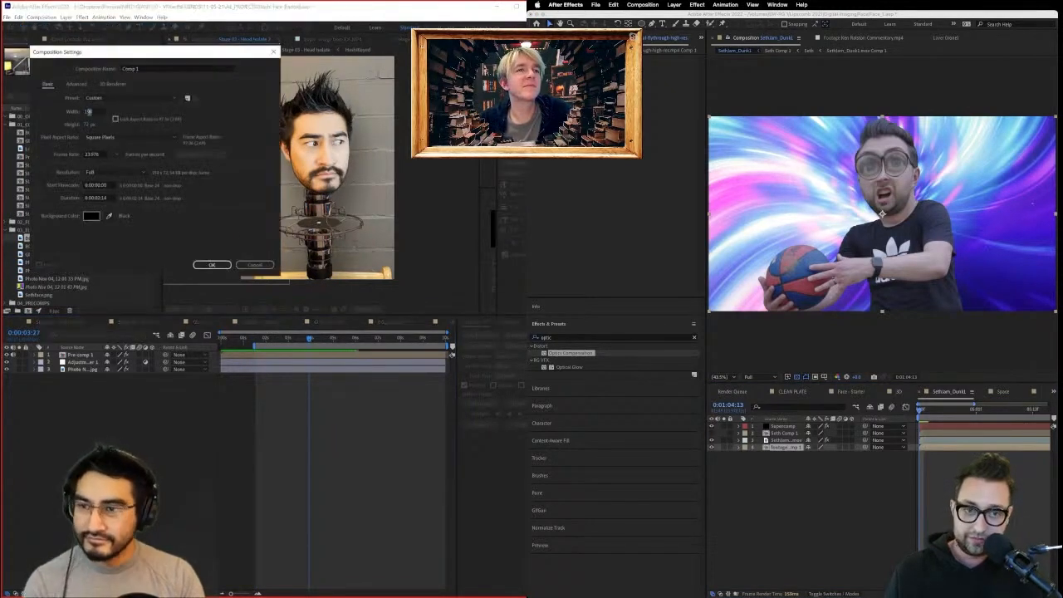
pyautogui.write('19')
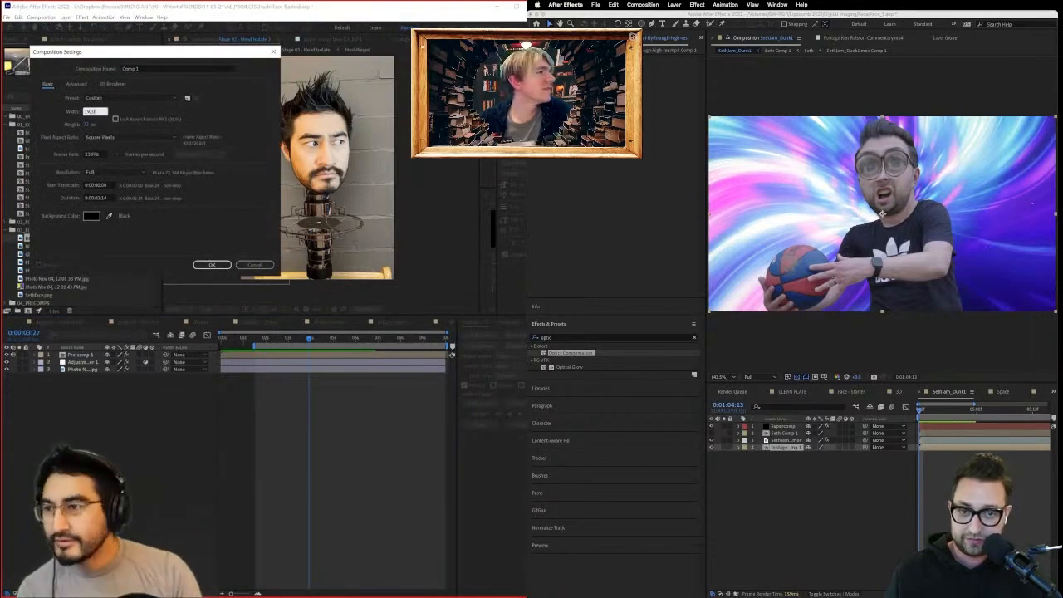
pyautogui.write('20')
pyautogui.press('Tab')
pyautogui.write('1080')
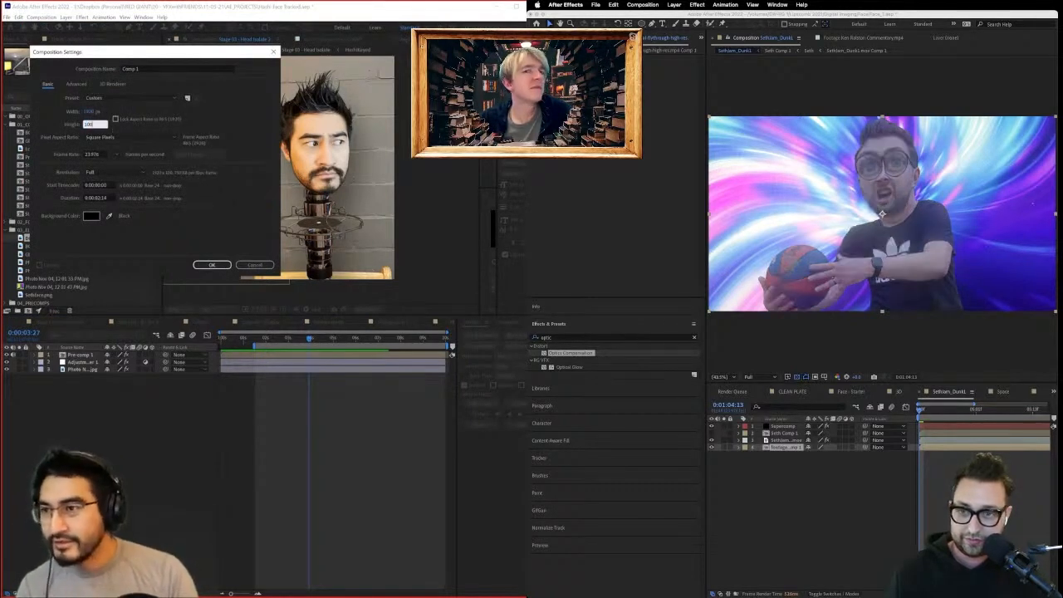
pyautogui.press('Return')
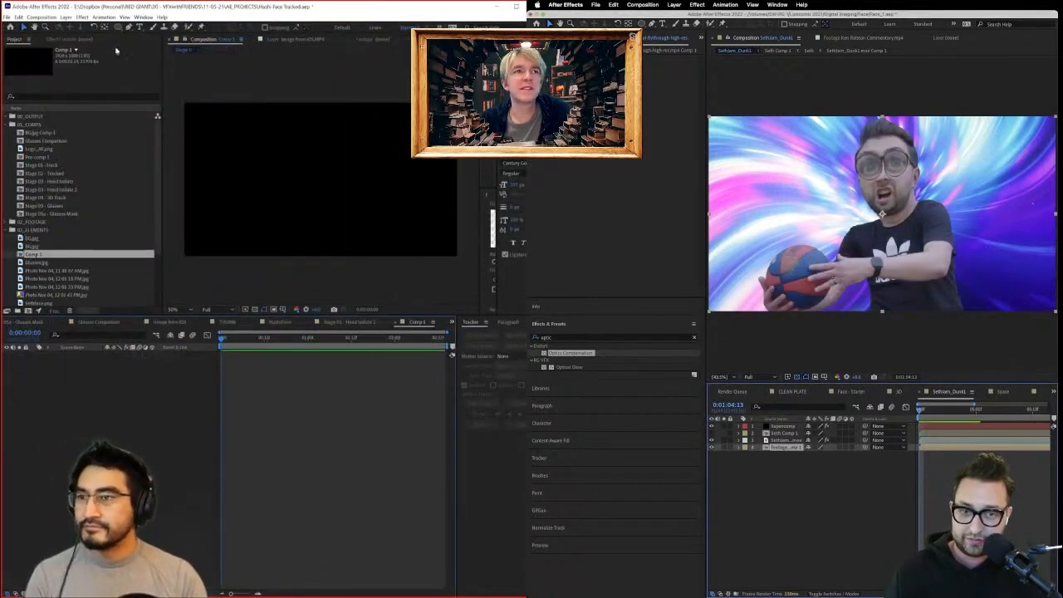
# Add a REDGIANT text layer in Comp 1, center it and scale it up to nearly the full frame width.
pyautogui.click(142, 28)
pyautogui.click(236, 166)
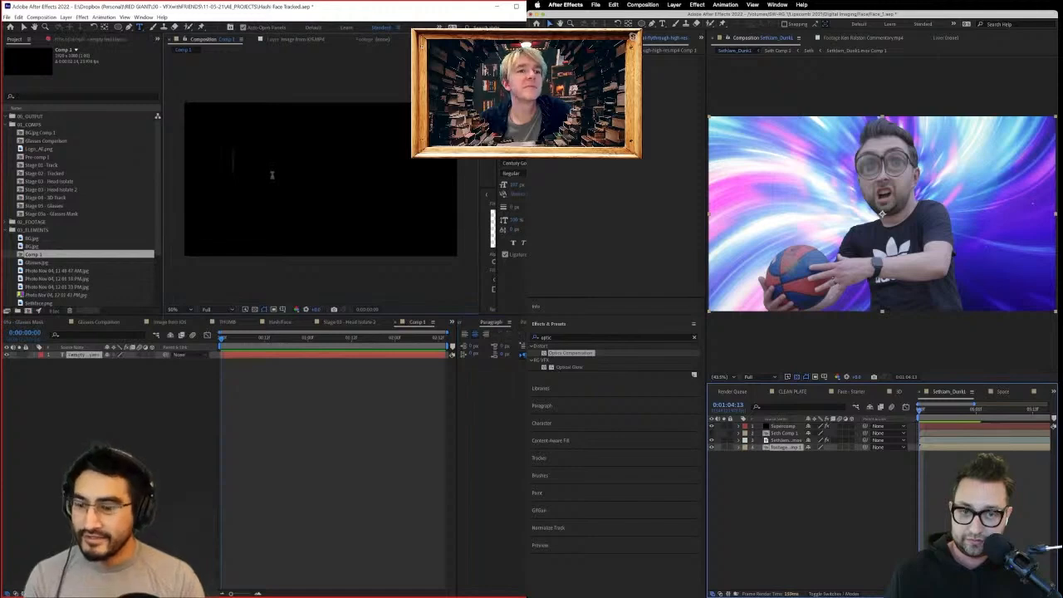
pyautogui.write('RED')
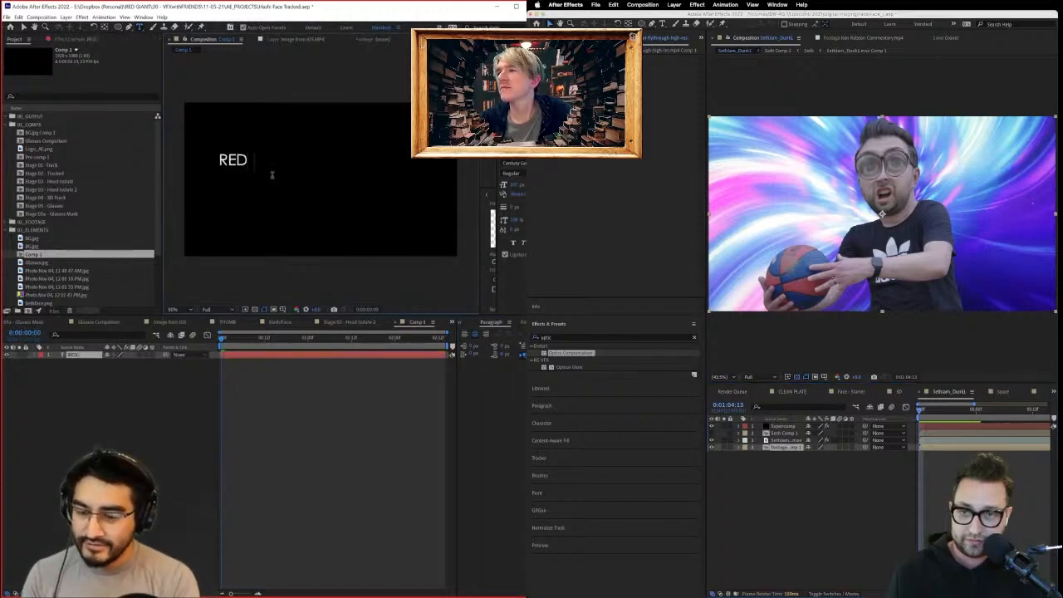
pyautogui.write('GIANT')
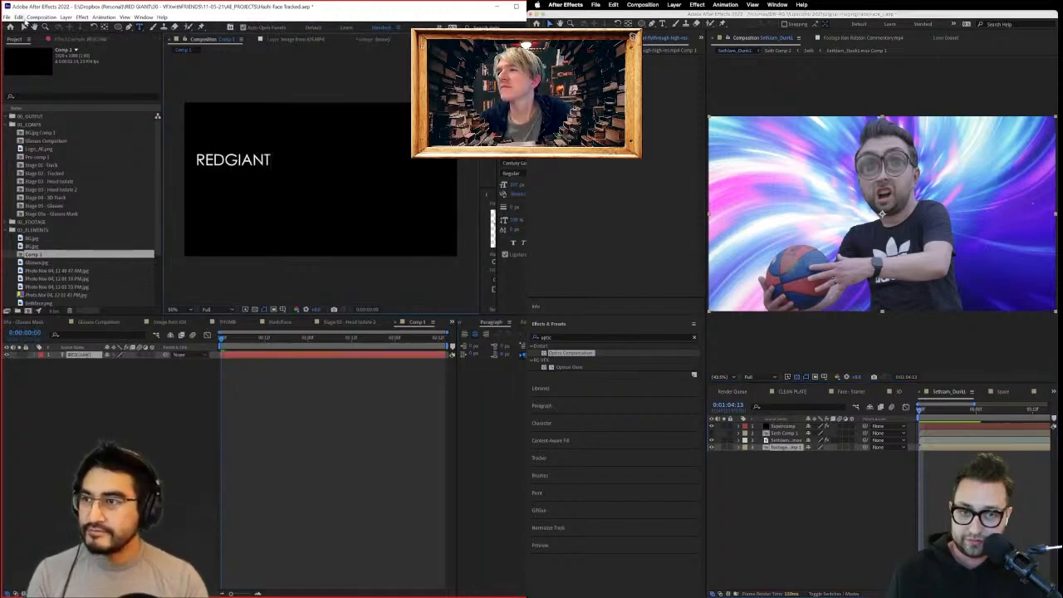
pyautogui.click(24, 26)
pyautogui.moveTo(272, 155); pyautogui.dragTo(361, 127)
pyautogui.moveTo(303, 144); pyautogui.dragTo(430, 184)
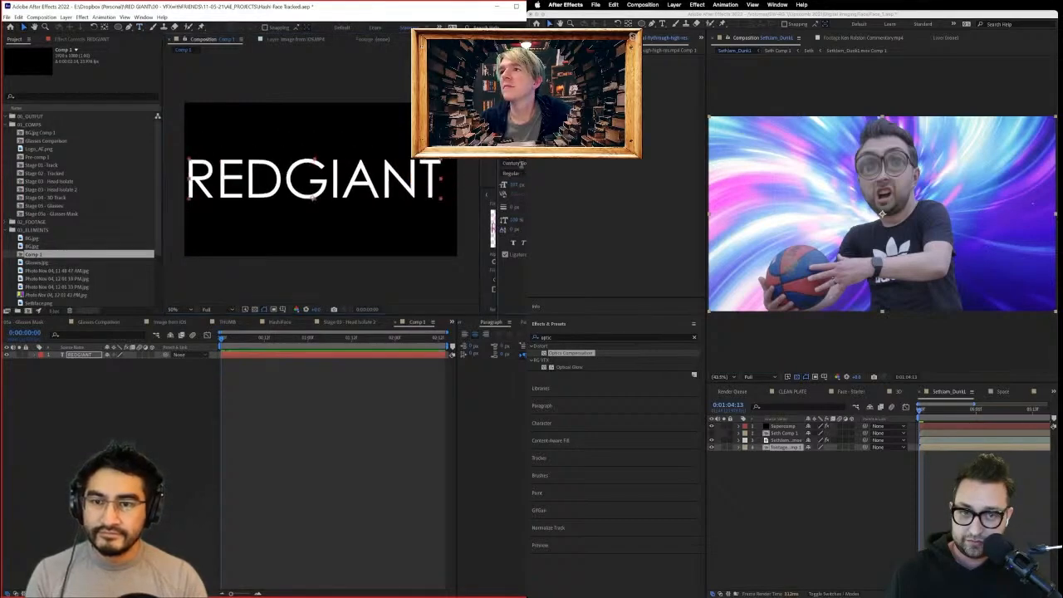
# Try several heavy decorative fonts on the REDGIANT text layer.
pyautogui.click(514, 163)
pyautogui.click(512, 249)
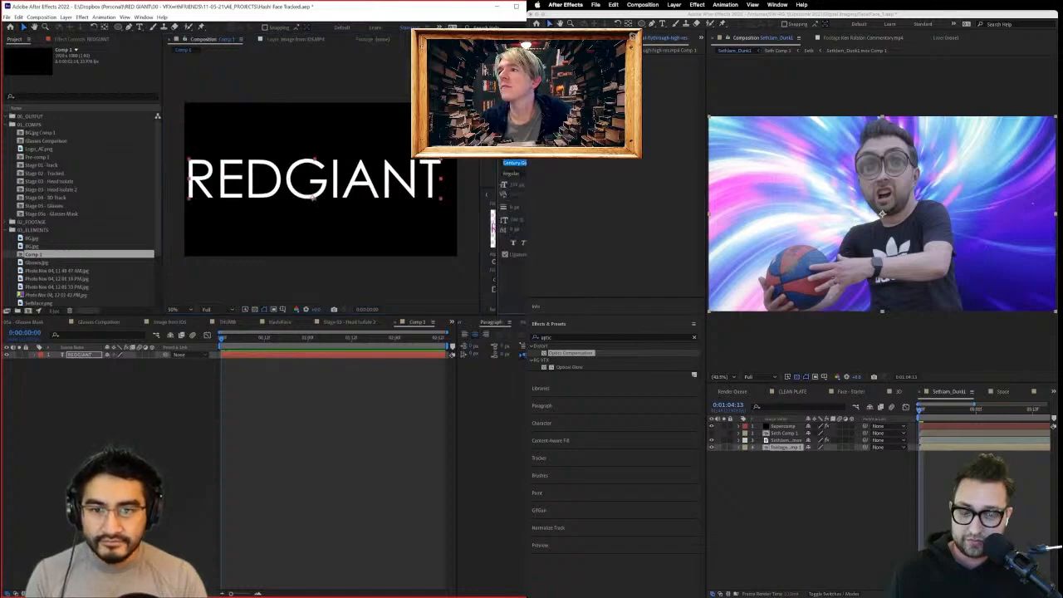
pyautogui.click(511, 163)
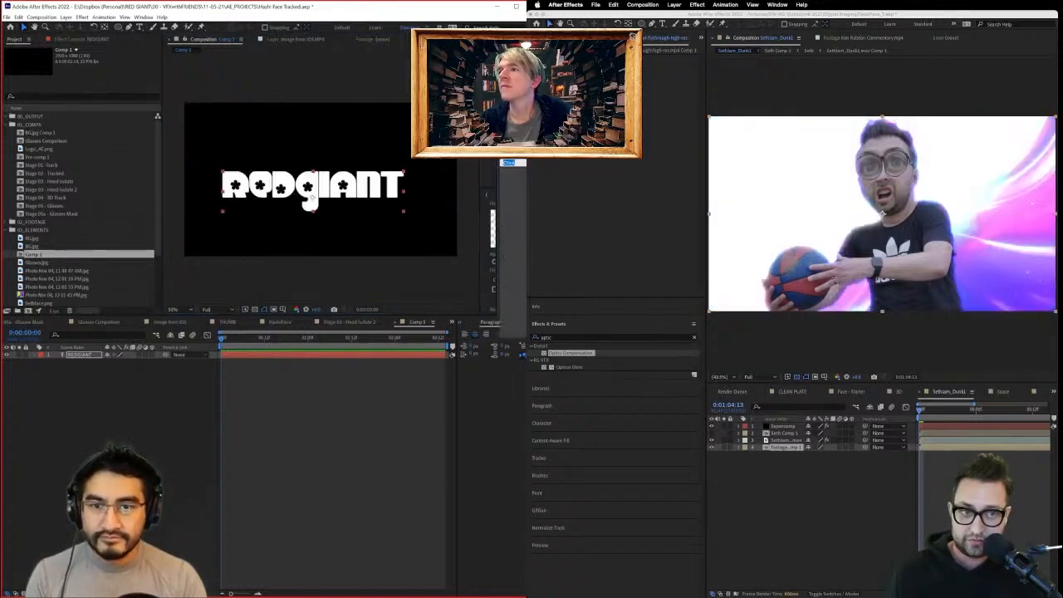
pyautogui.press('Return')
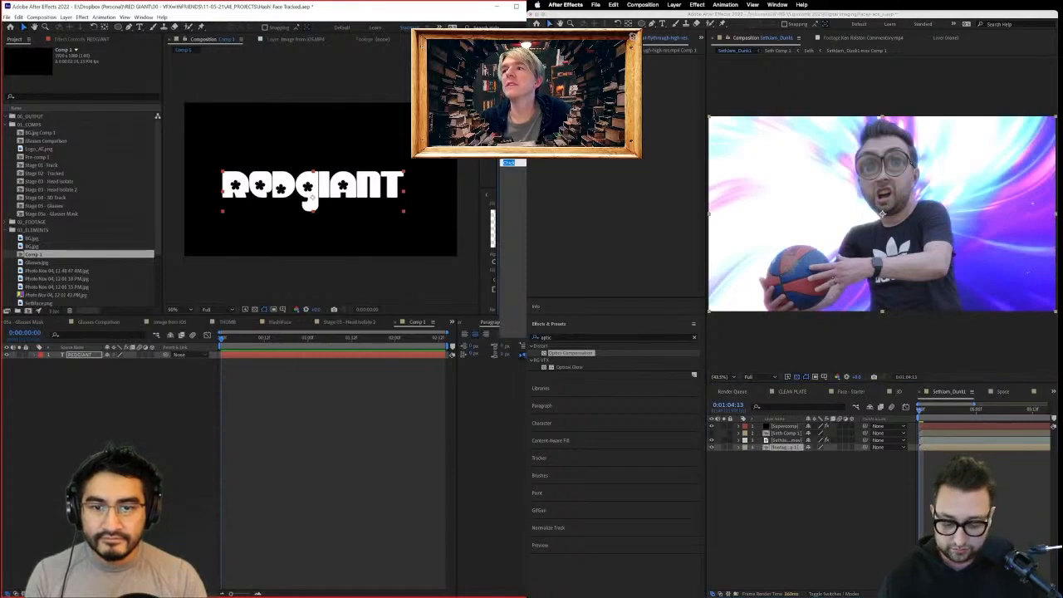
pyautogui.press('Return')
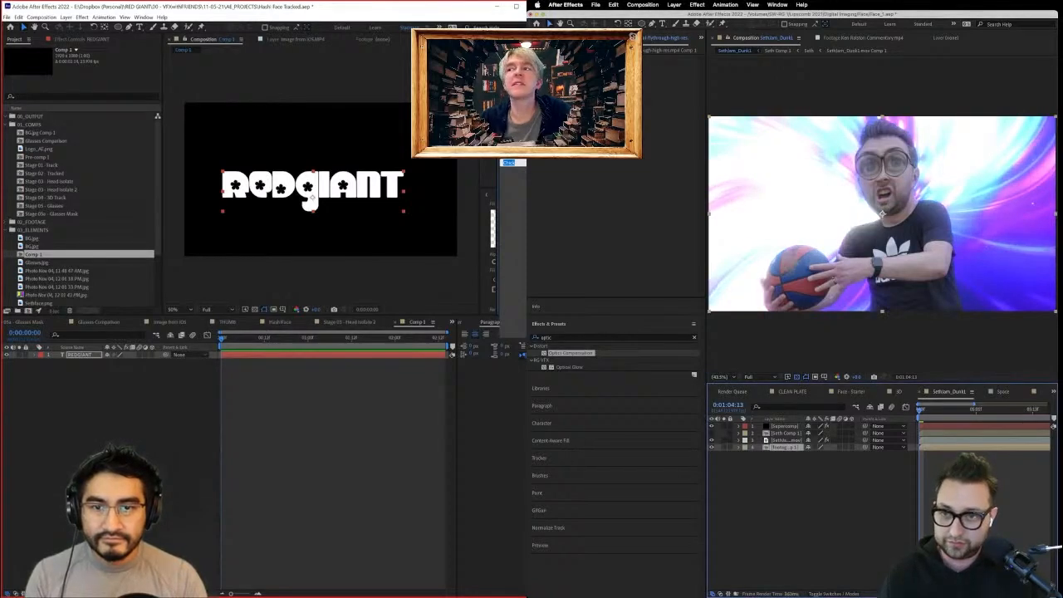
pyautogui.click(513, 225)
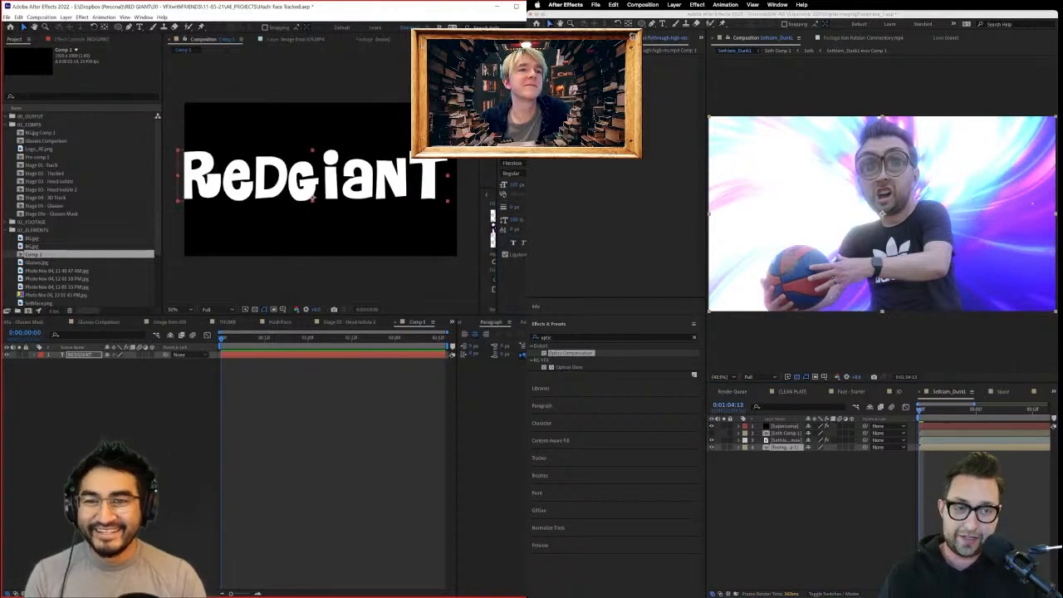
pyautogui.click(512, 163)
pyautogui.press('Return')
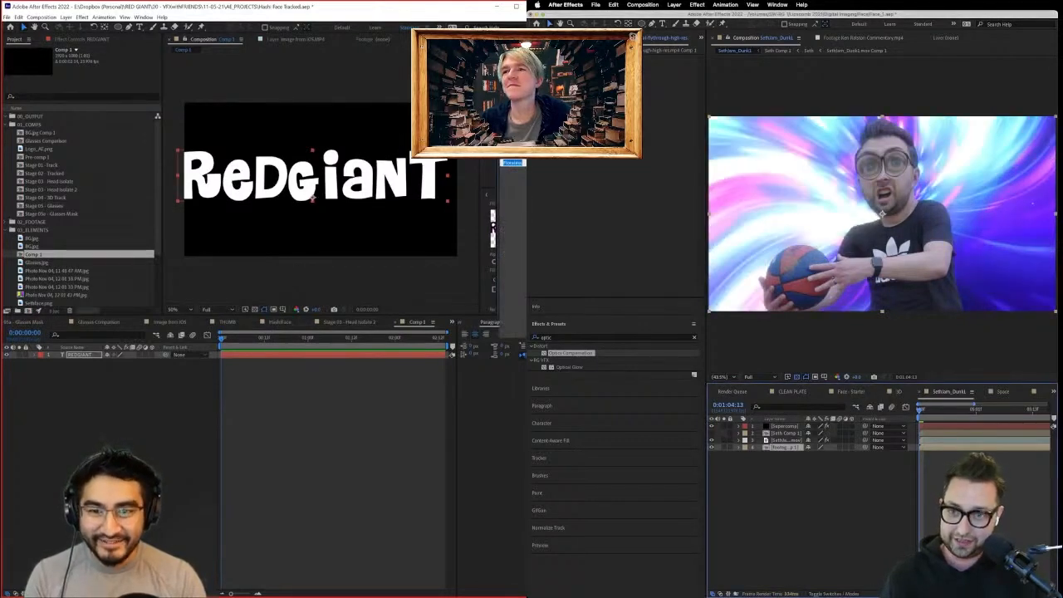
pyautogui.click(513, 225)
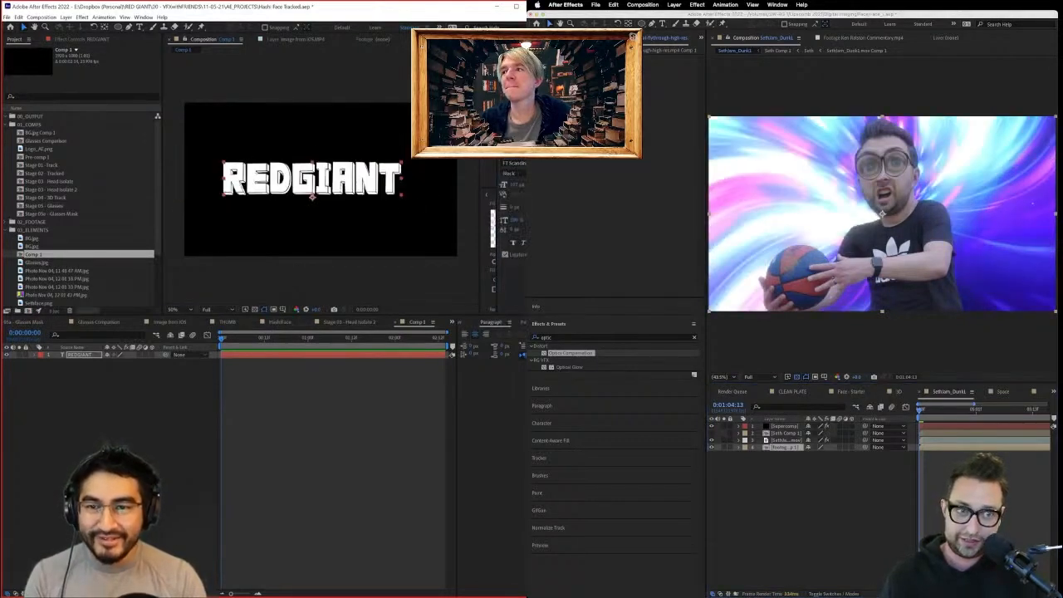
# Change the REDGIANT text layer to a Gill Sans font.
pyautogui.click(513, 162)
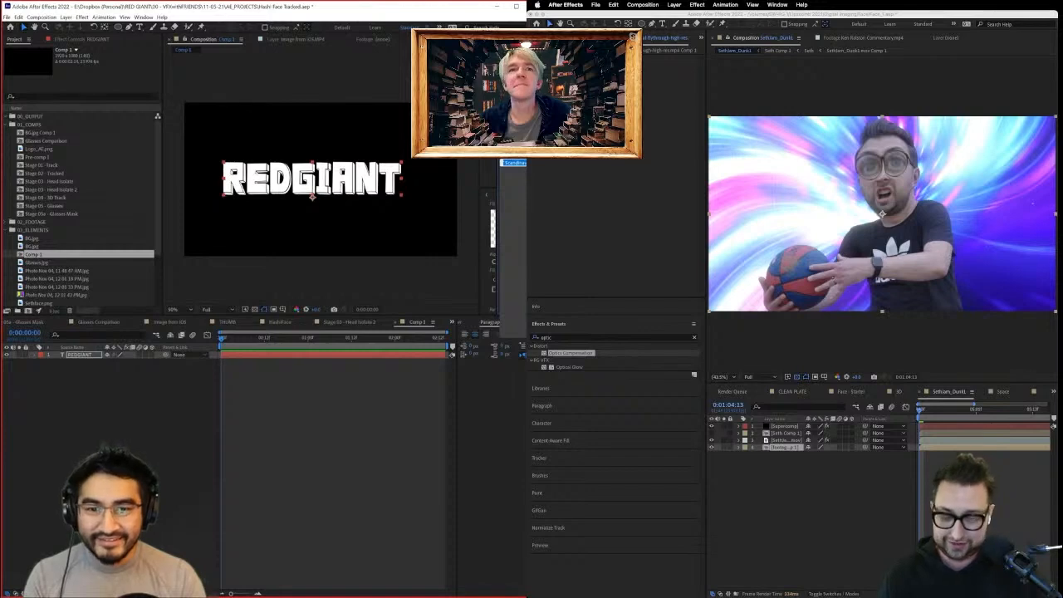
pyautogui.click(513, 233)
pyautogui.click(524, 164)
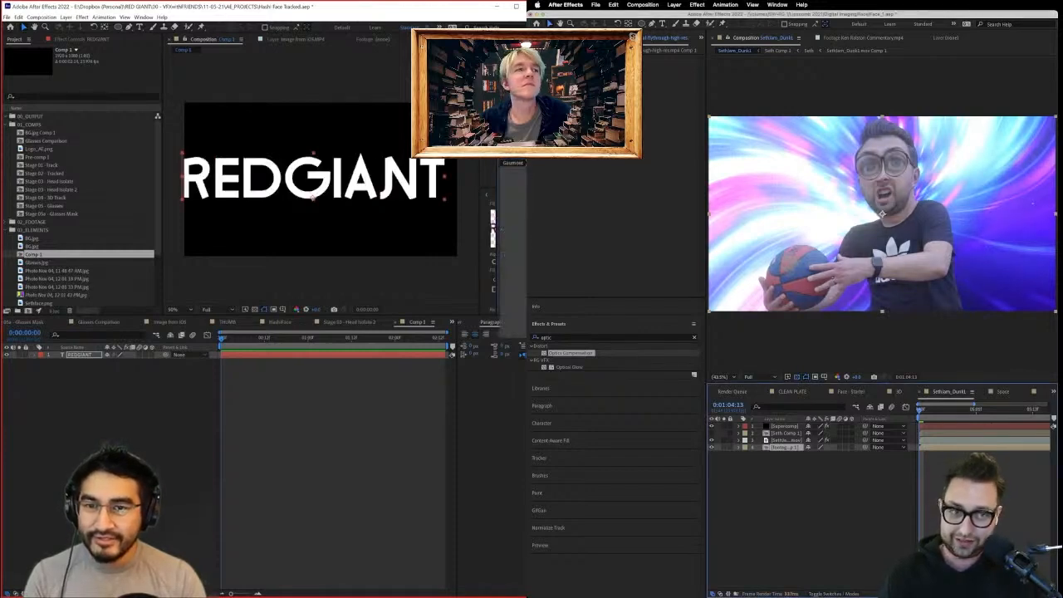
pyautogui.click(513, 254)
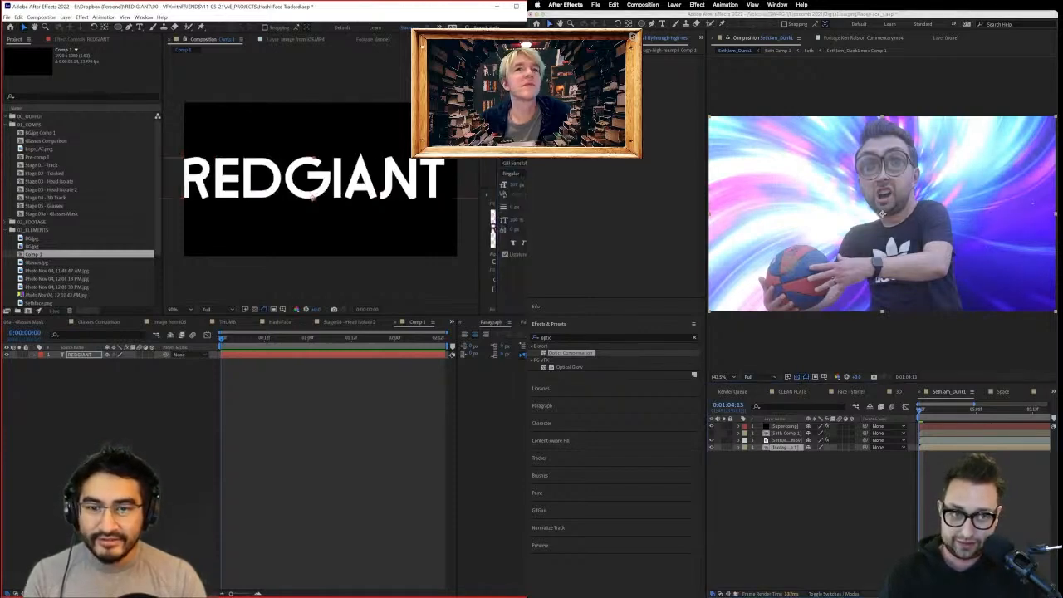
# Try the heaviest Gill Sans variant on the REDGIANT text layer and undo the font change.
pyautogui.click(523, 165)
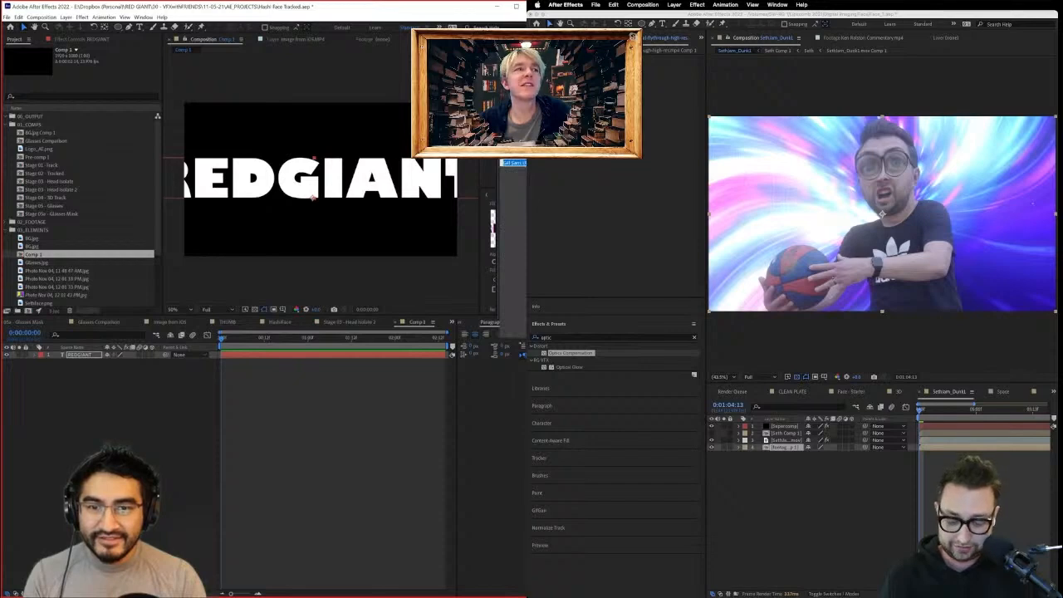
pyautogui.press('Return')
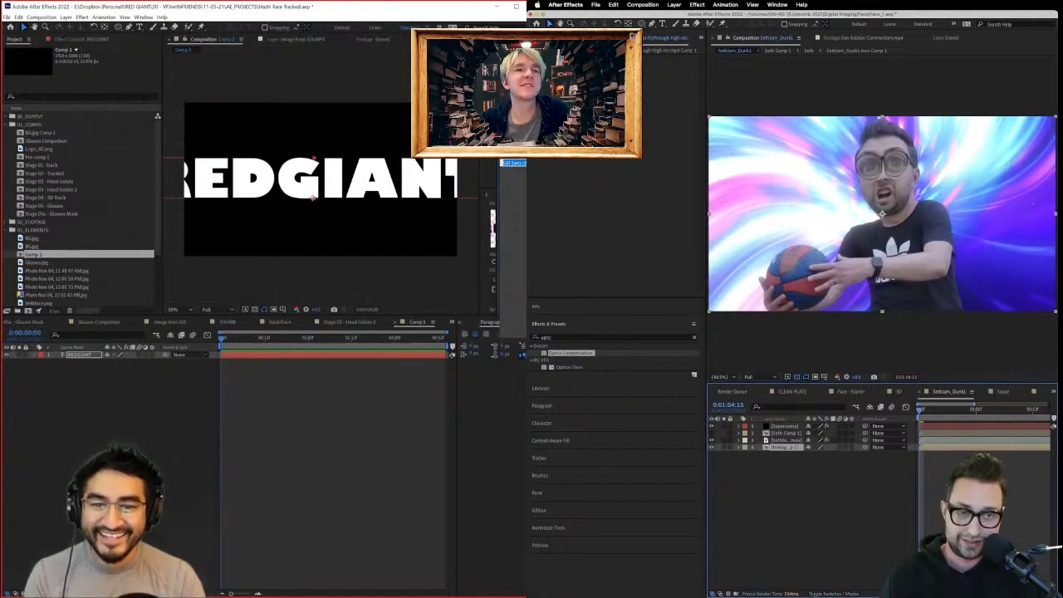
pyautogui.click(368, 410)
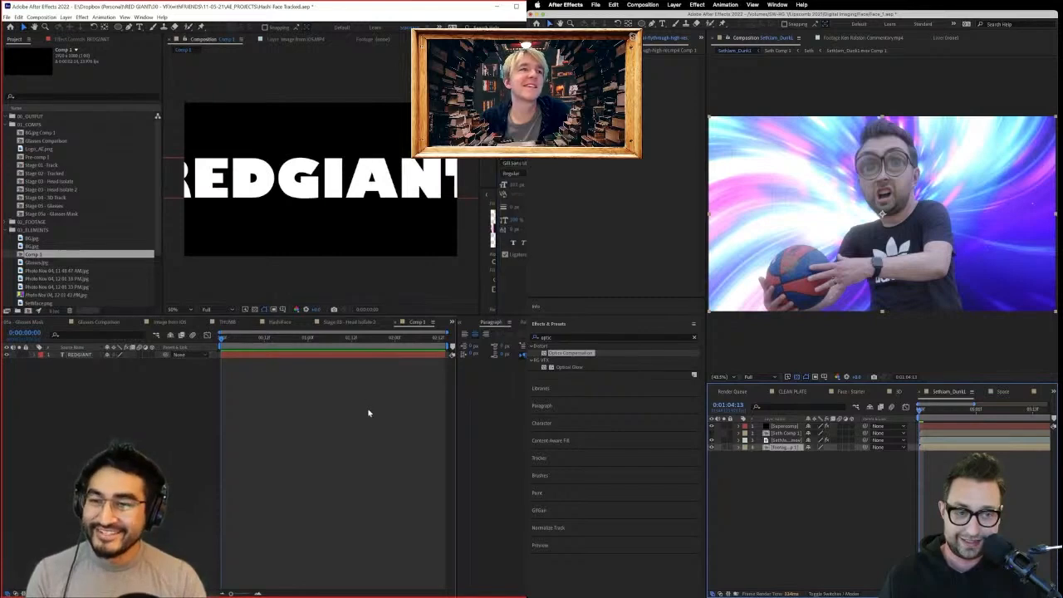
pyautogui.hotkey('ctrl', 'z')
pyautogui.hotkey('ctrl', 'z')
# Reposition the REDGIANT text so it sits horizontally centered, slightly above the middle of Comp 1.
pyautogui.moveTo(389, 191)
pyautogui.mouseDown()
pyautogui.moveTo(404, 202)
pyautogui.moveTo(395, 196)
pyautogui.mouseUp()
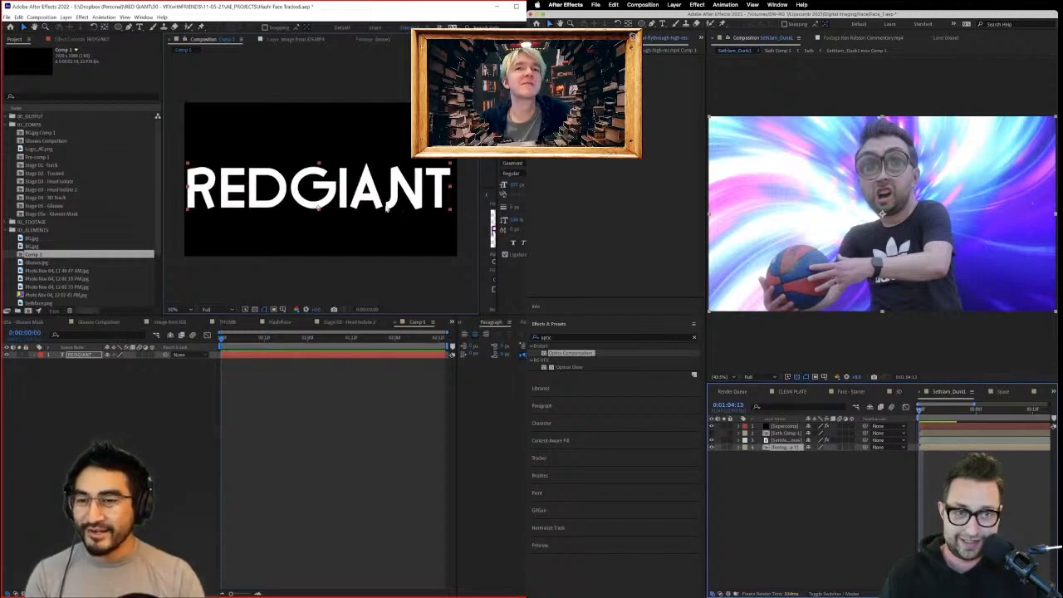
pyautogui.moveTo(362, 200); pyautogui.dragTo(366, 195)
pyautogui.click(513, 163)
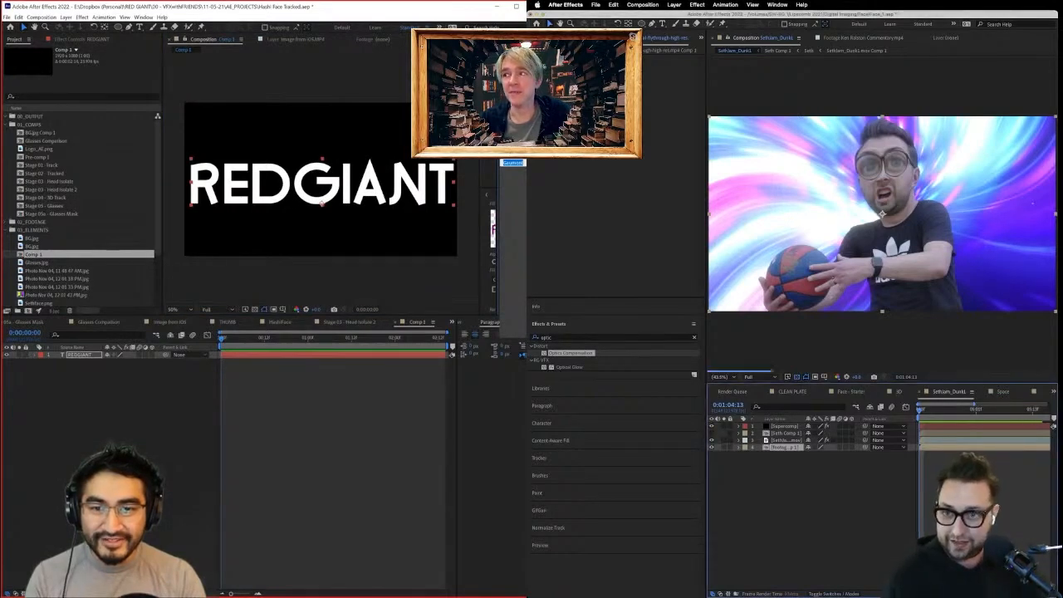
pyautogui.press('Escape')
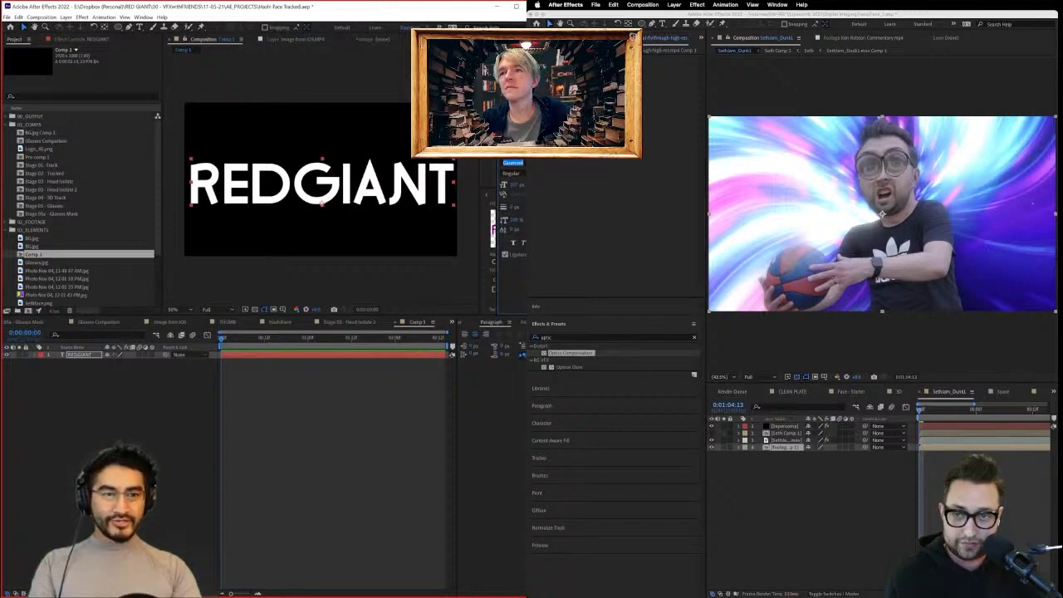
# At 0:01:04:18 in the dunk comp, set the wormhole layer's Optical Glow size to 500 in Supercomp.
pyautogui.click(943, 409)
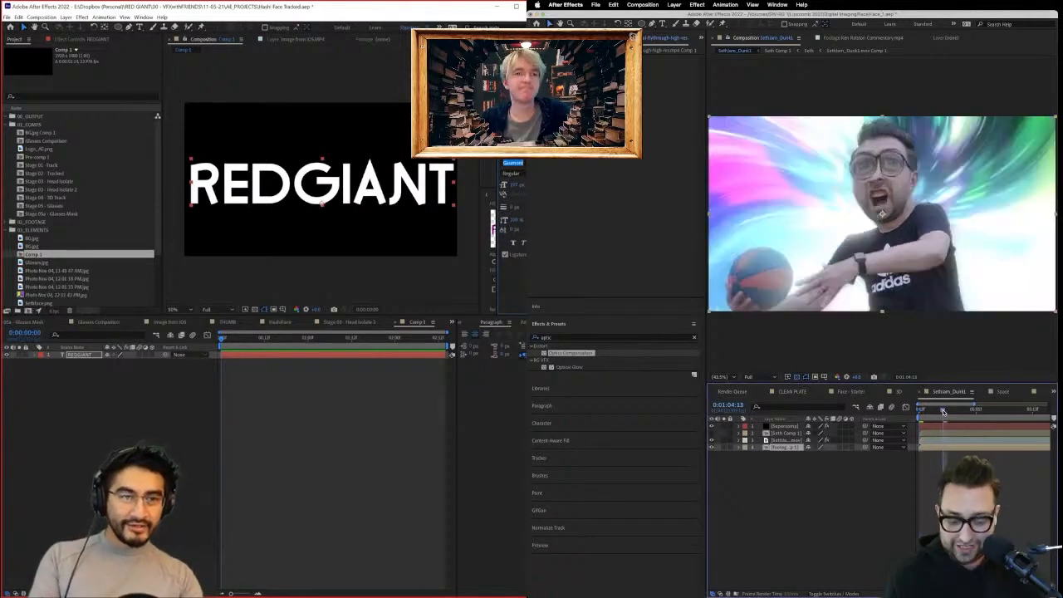
pyautogui.press('-')
pyautogui.press('-')
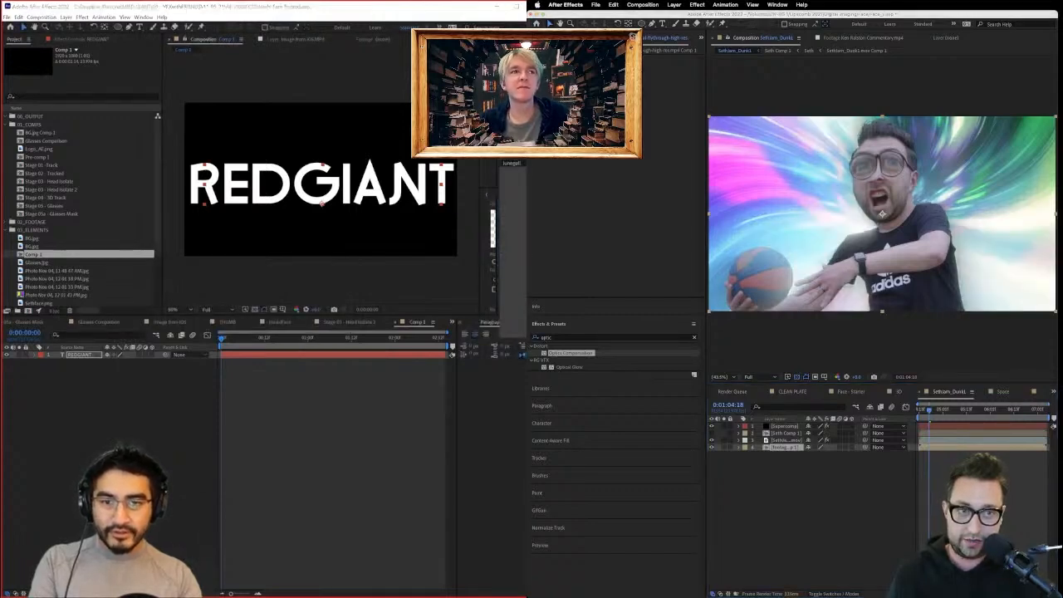
pyautogui.moveTo(939, 201); pyautogui.dragTo(847, 277)
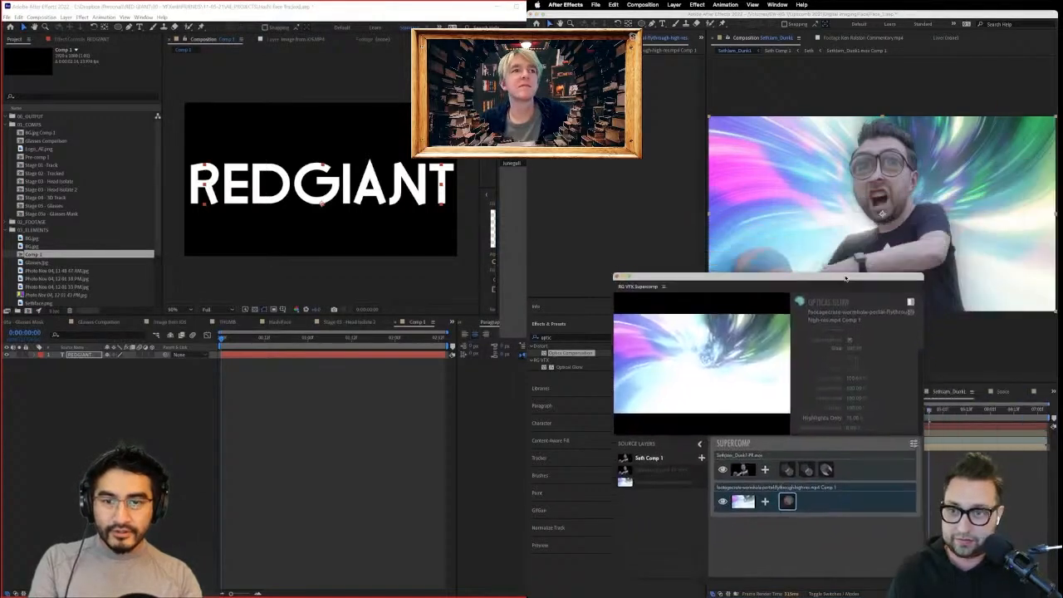
pyautogui.click(911, 304)
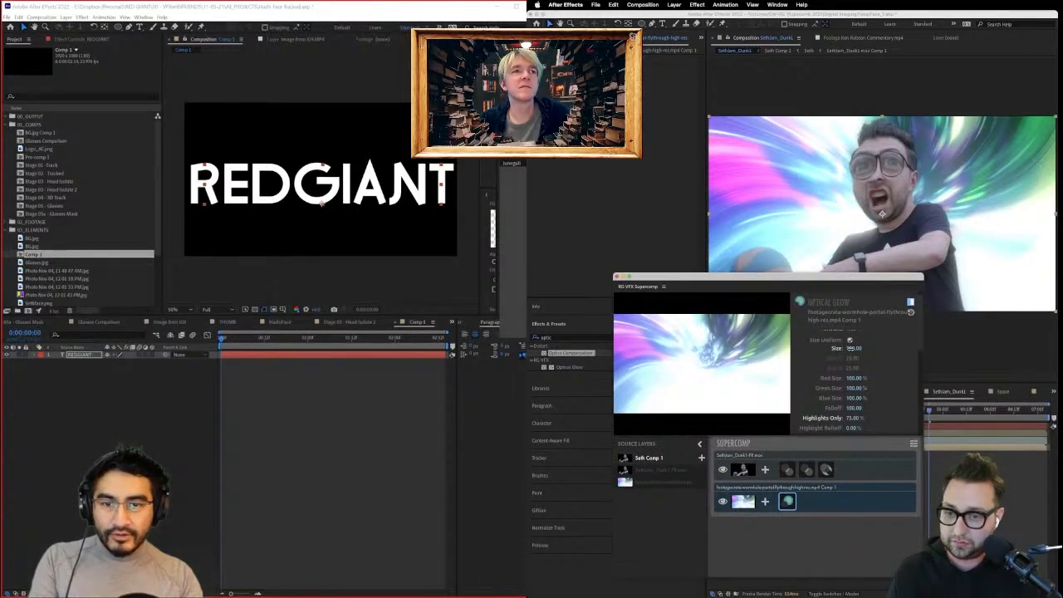
pyautogui.write('500')
pyautogui.press('Return')
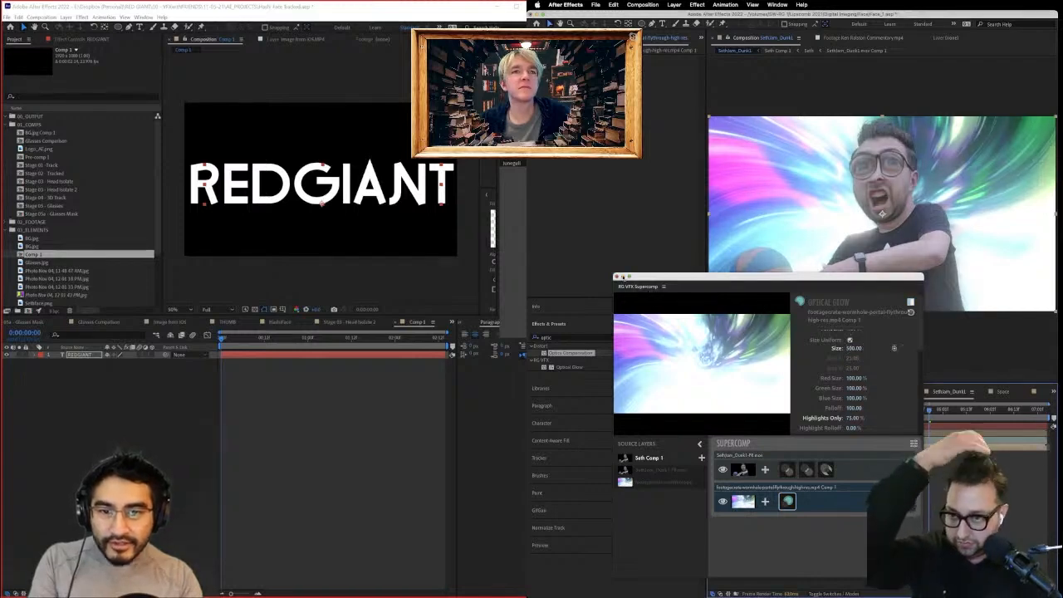
pyautogui.click(616, 276)
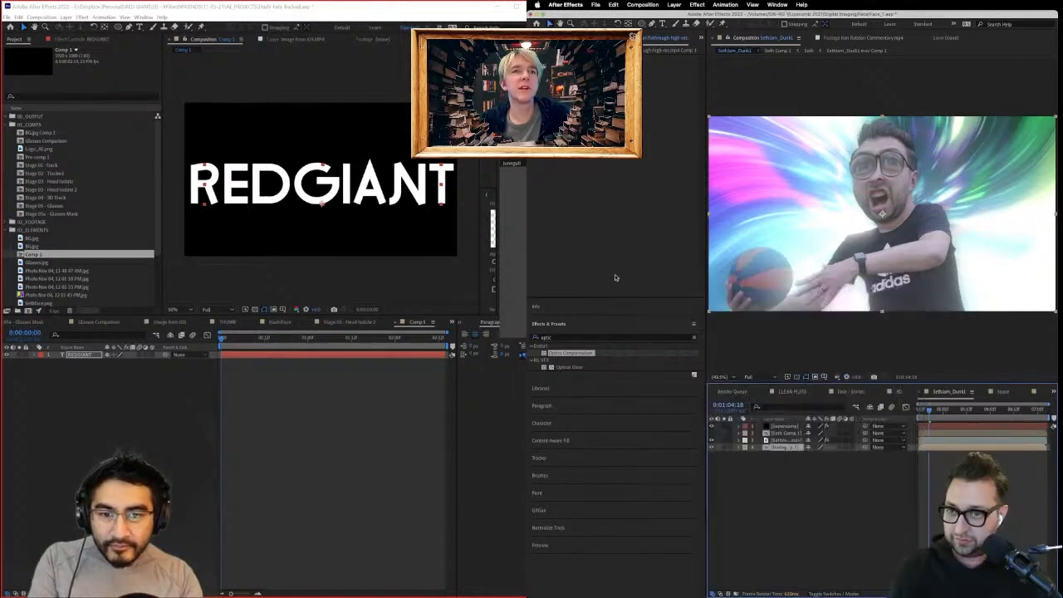
# Select the Supercomp layer and check its Supercomp panel and effect controls.
pyautogui.click(782, 426)
pyautogui.click(582, 58)
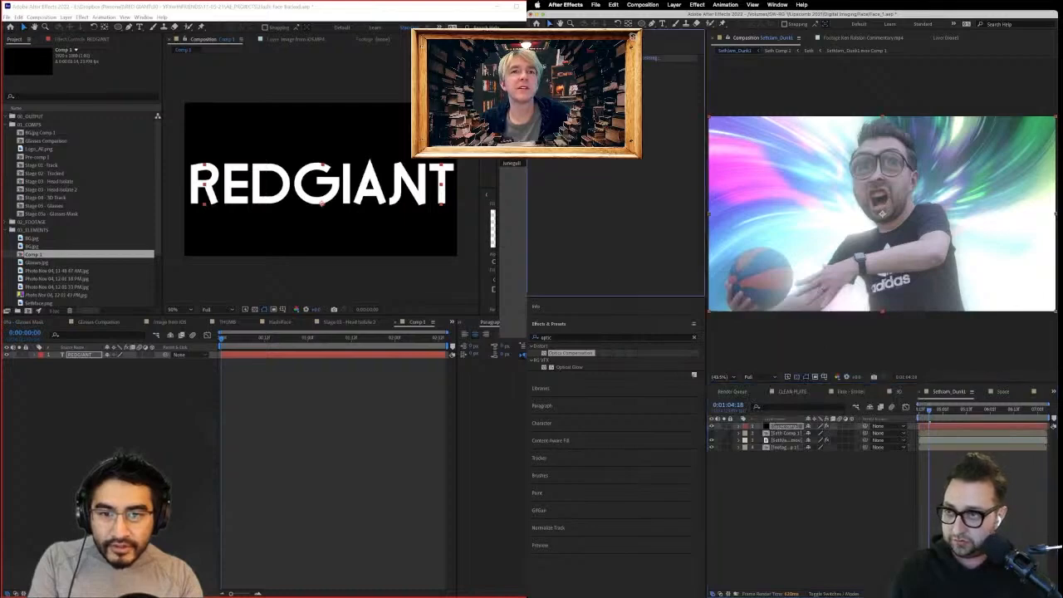
pyautogui.press('Escape')
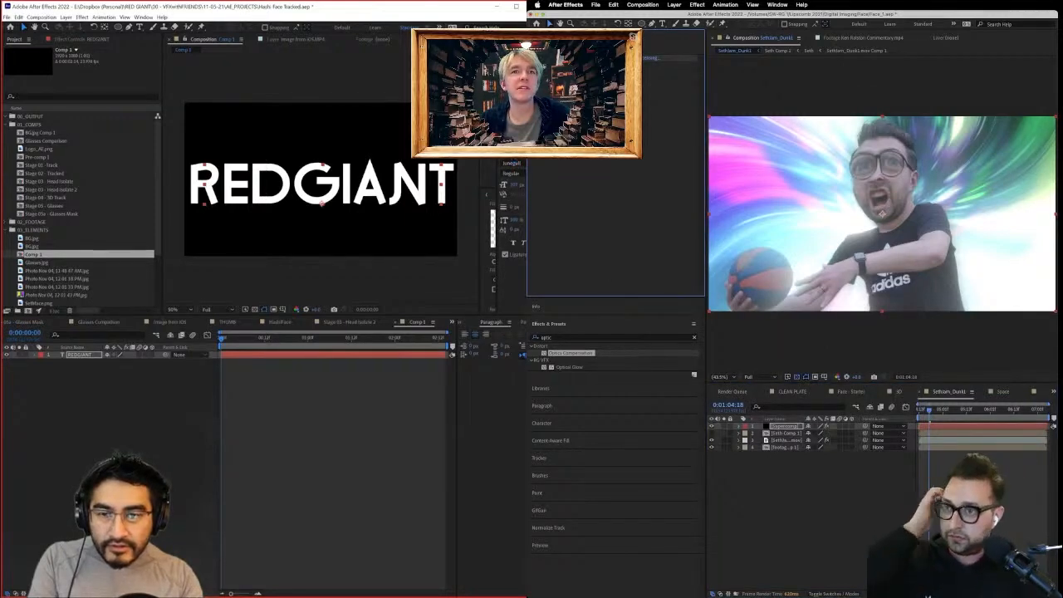
pyautogui.moveTo(640, 289); pyautogui.dragTo(630, 177)
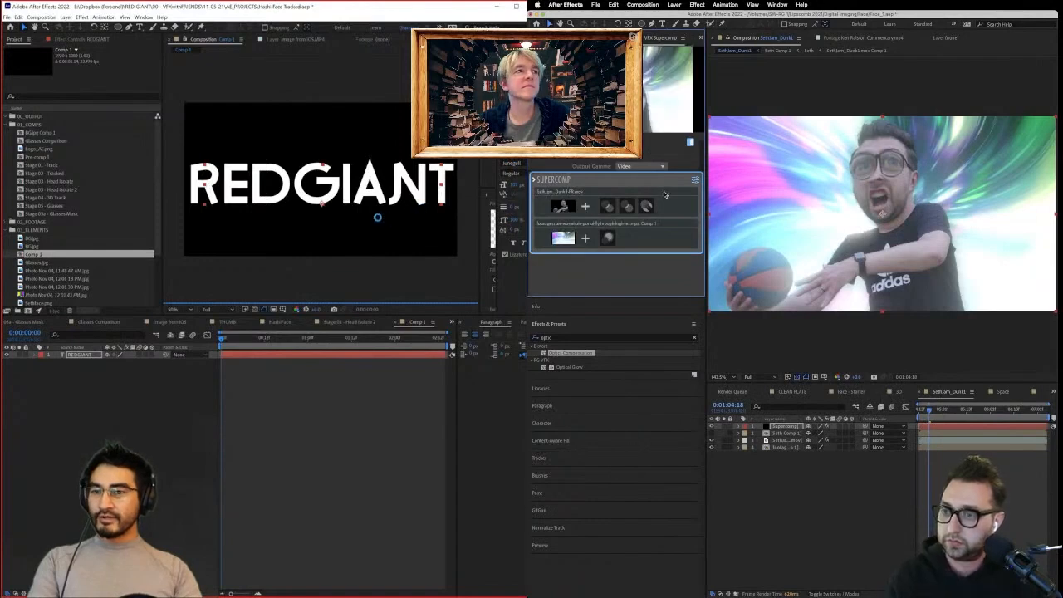
pyautogui.click(591, 37)
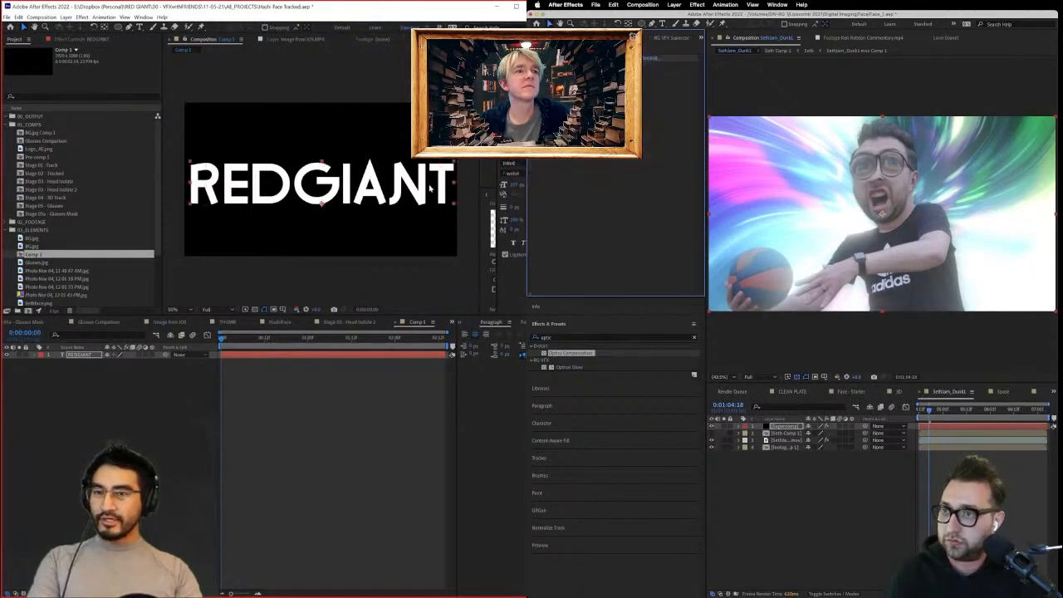
# Try docking the Supercomp layer's Effect Controls beside the composition viewer, and return them to the original panel group.
pyautogui.moveTo(591, 38); pyautogui.dragTo(717, 169)
pyautogui.click(523, 163)
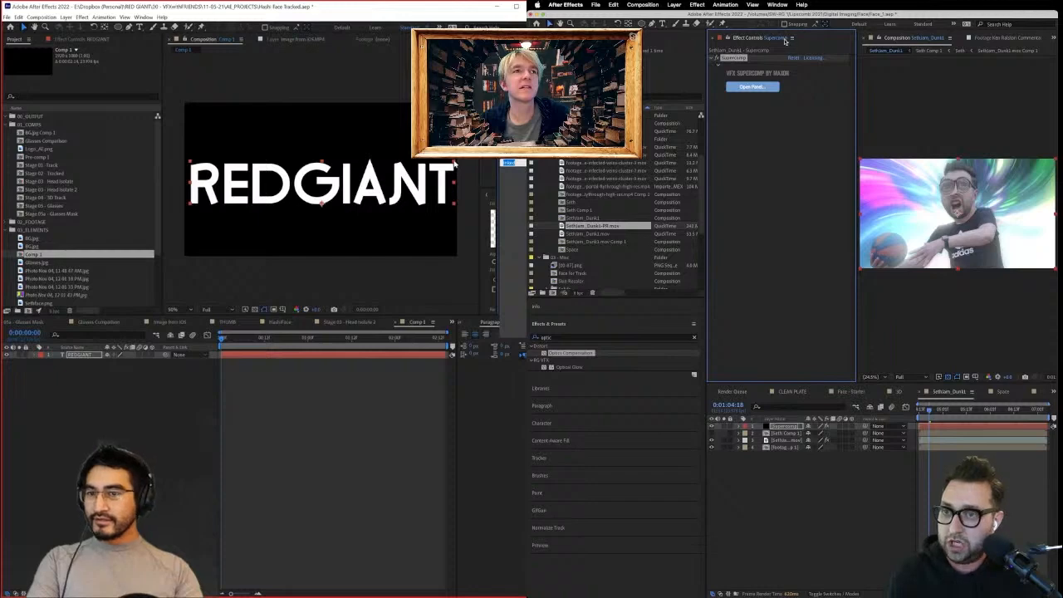
pyautogui.click(766, 38)
pyautogui.click(644, 77)
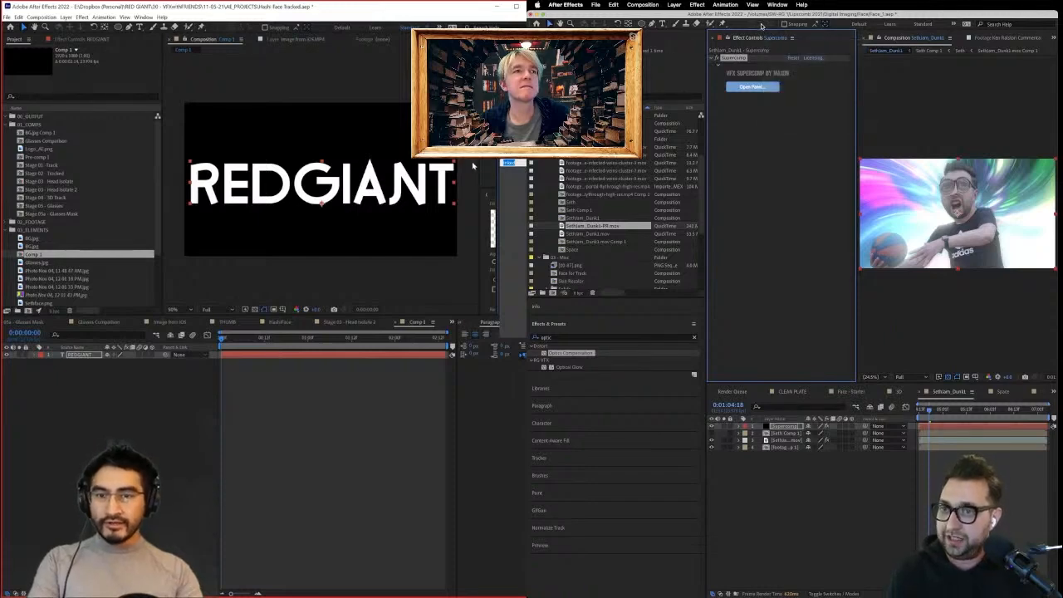
pyautogui.moveTo(748, 38); pyautogui.dragTo(619, 125)
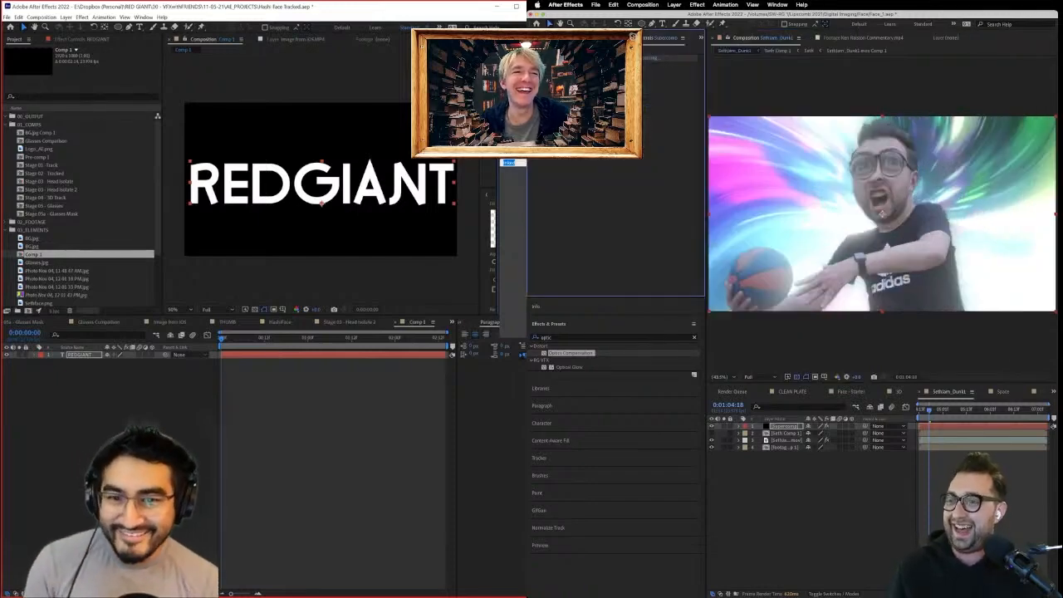
# Pull the Supercomp panel out of its group and undock it as a floating window below the composition image.
pyautogui.moveTo(658, 37); pyautogui.dragTo(712, 145)
pyautogui.click(426, 184)
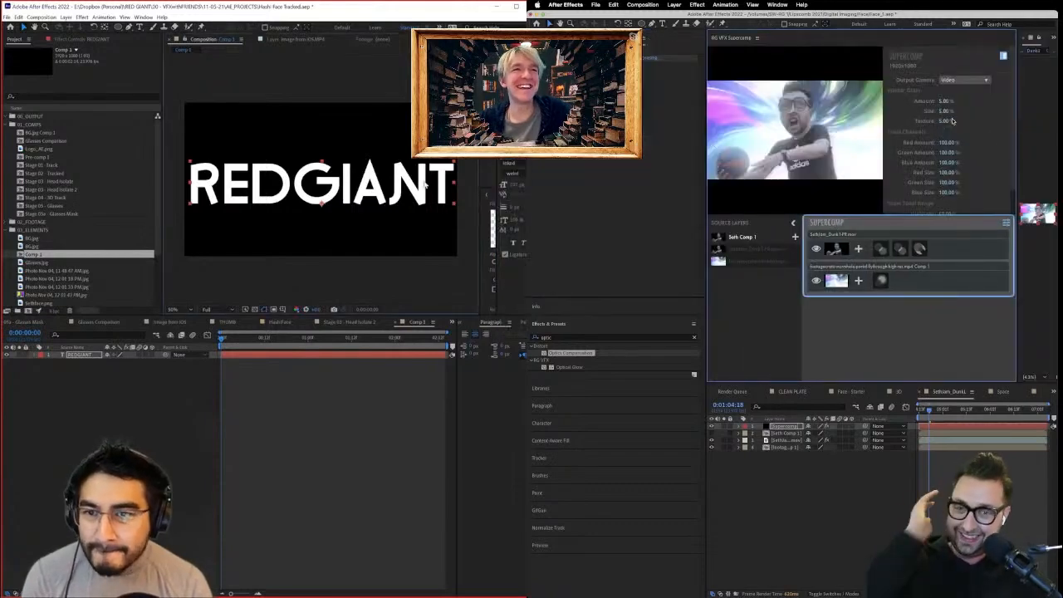
pyautogui.click(758, 38)
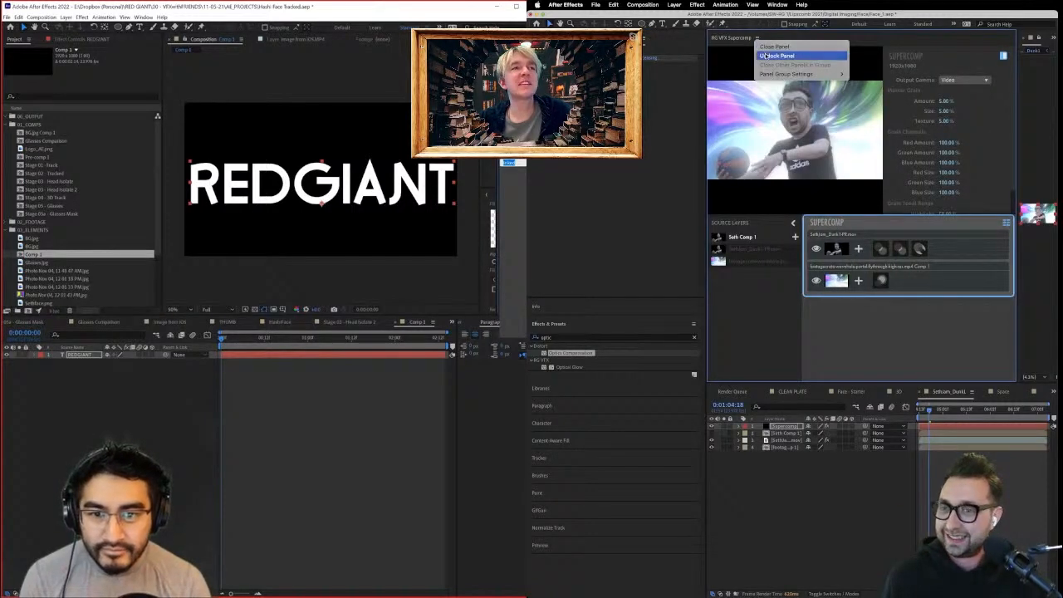
pyautogui.click(778, 56)
pyautogui.moveTo(861, 24); pyautogui.dragTo(761, 274)
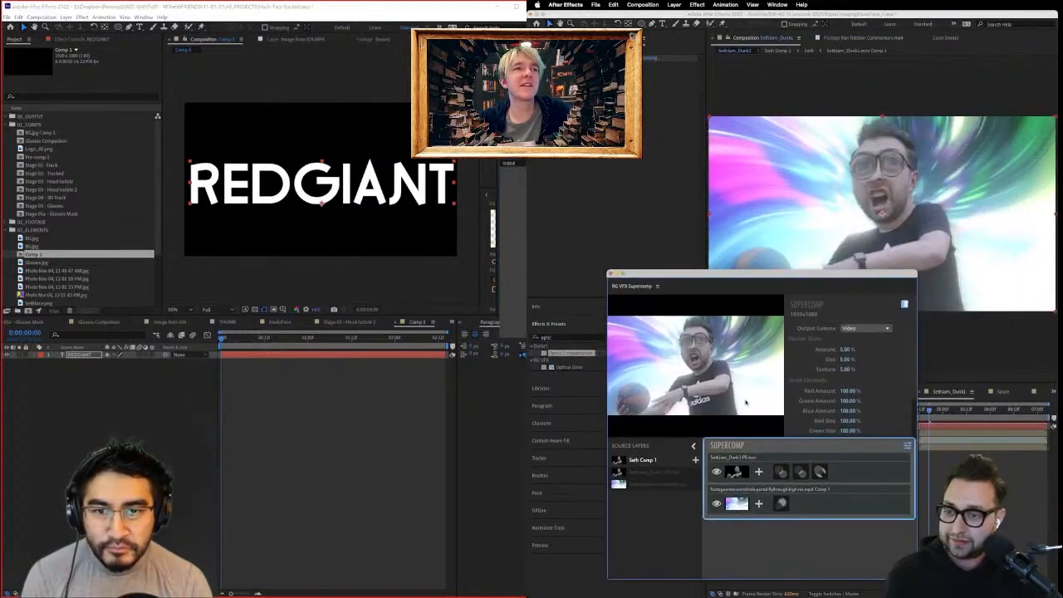
# Set the wormhole layer's Optical Glow to 90% Highlights Only, 10.9% Highlight Rolloff and 87% Radiate.
pyautogui.click(781, 503)
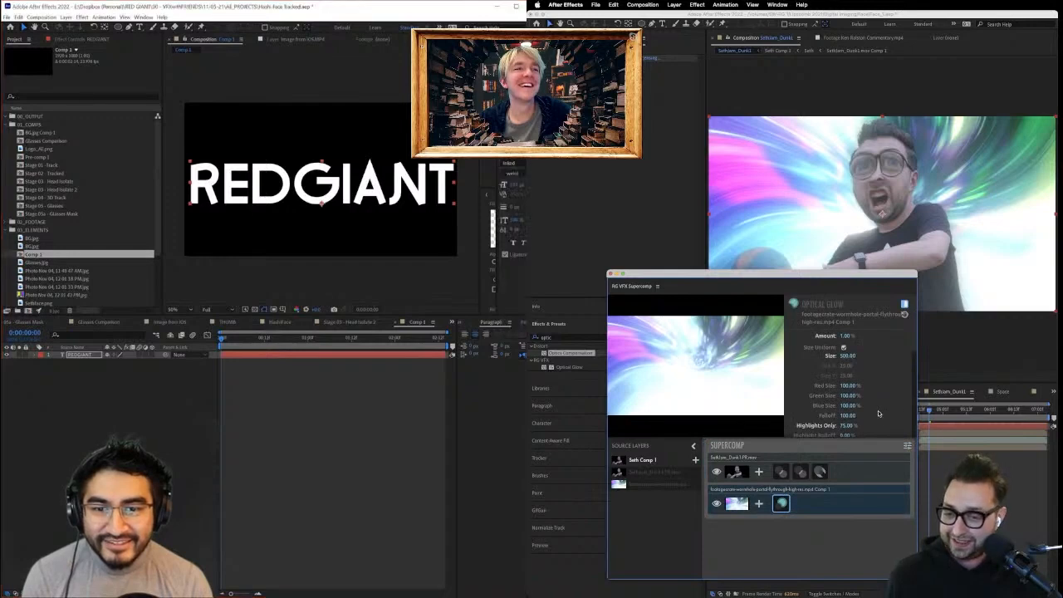
pyautogui.scroll(-2, 878, 412)
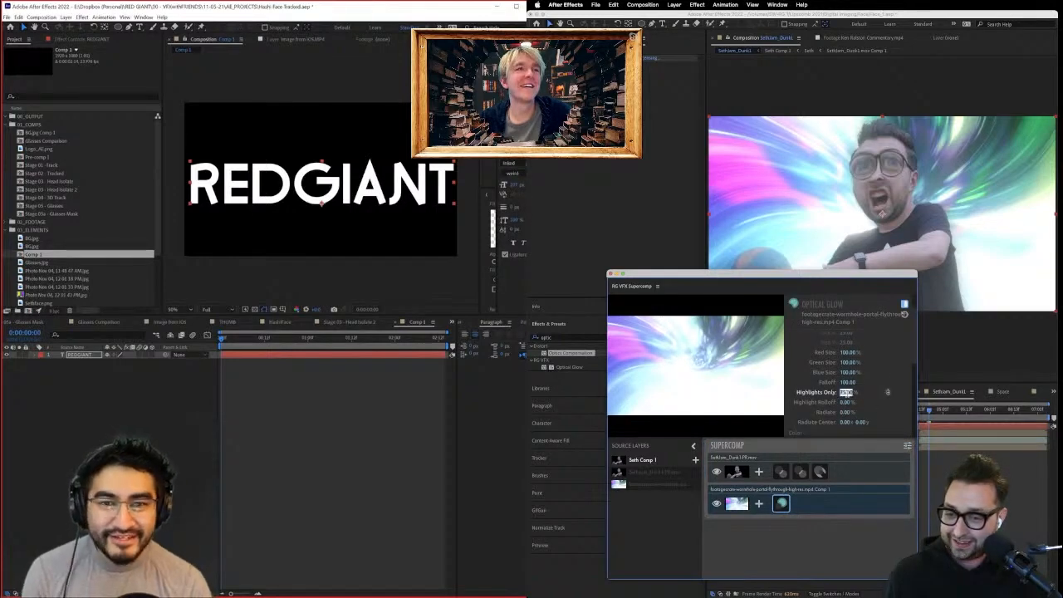
pyautogui.press('Return')
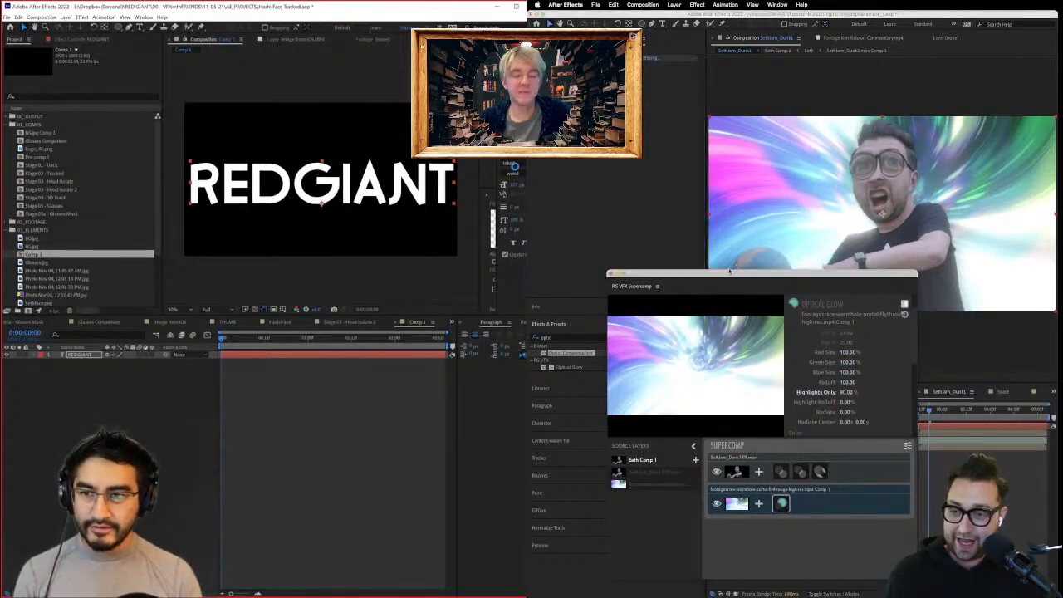
pyautogui.moveTo(729, 271); pyautogui.dragTo(717, 258)
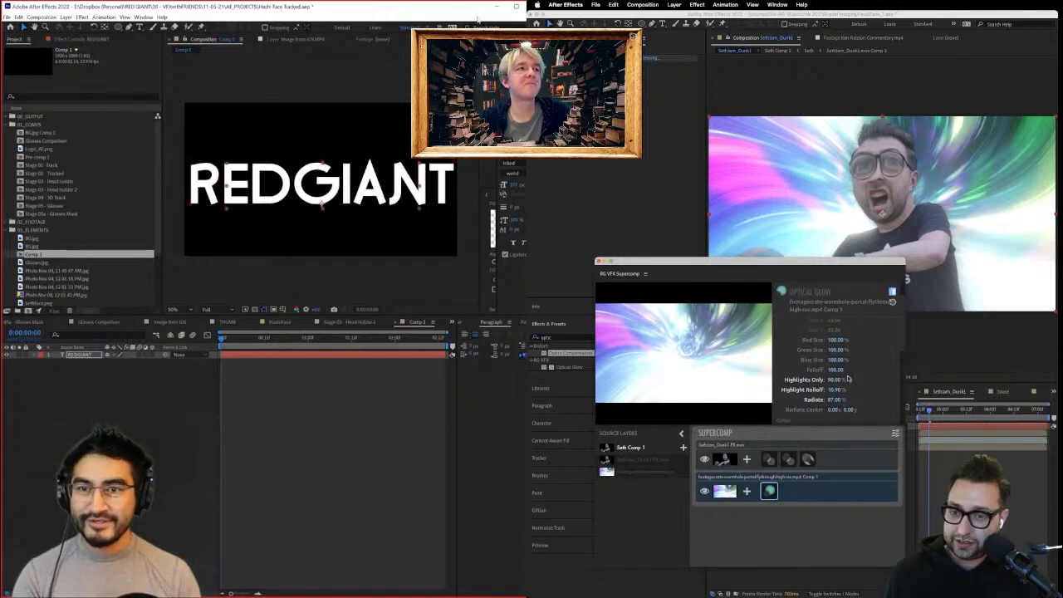
# Add a Haze effect to the dunk footage layer in Supercomp and raise its Volume Fog amount to about 94%.
pyautogui.click(843, 463)
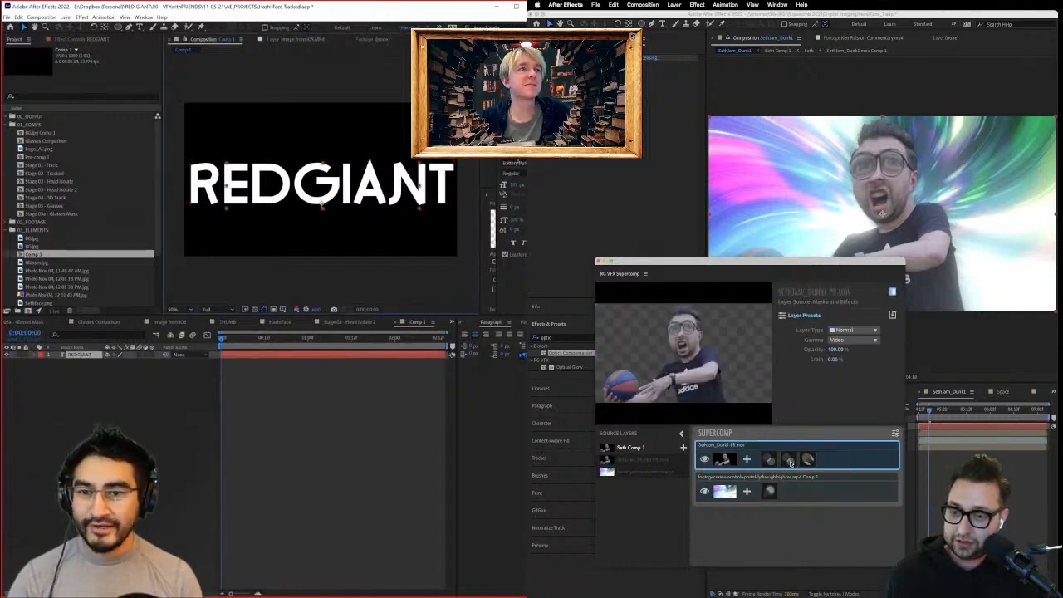
pyautogui.click(518, 163)
pyautogui.click(747, 459)
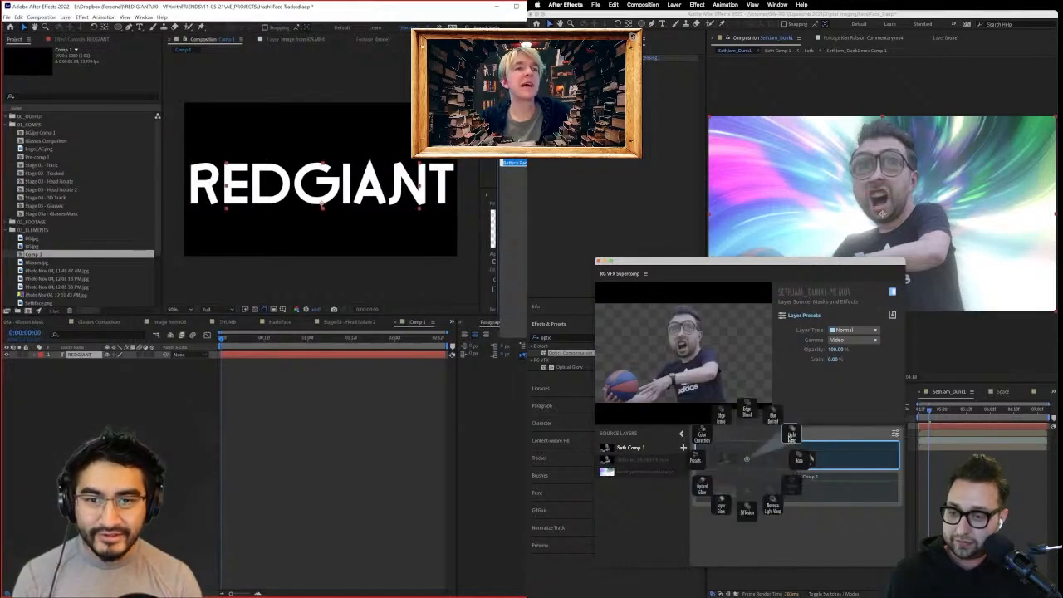
pyautogui.click(805, 455)
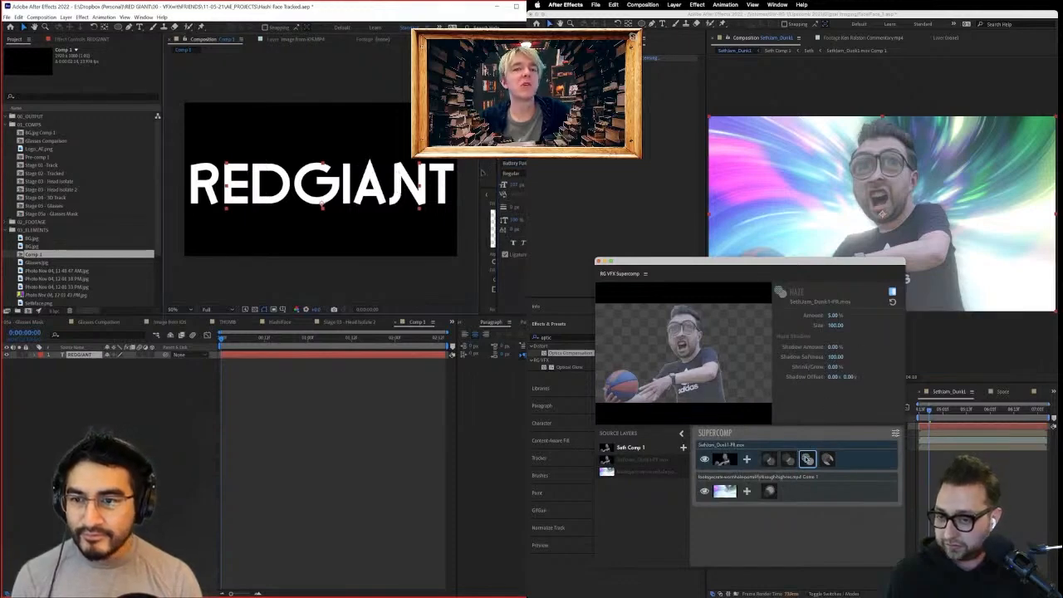
pyautogui.click(827, 460)
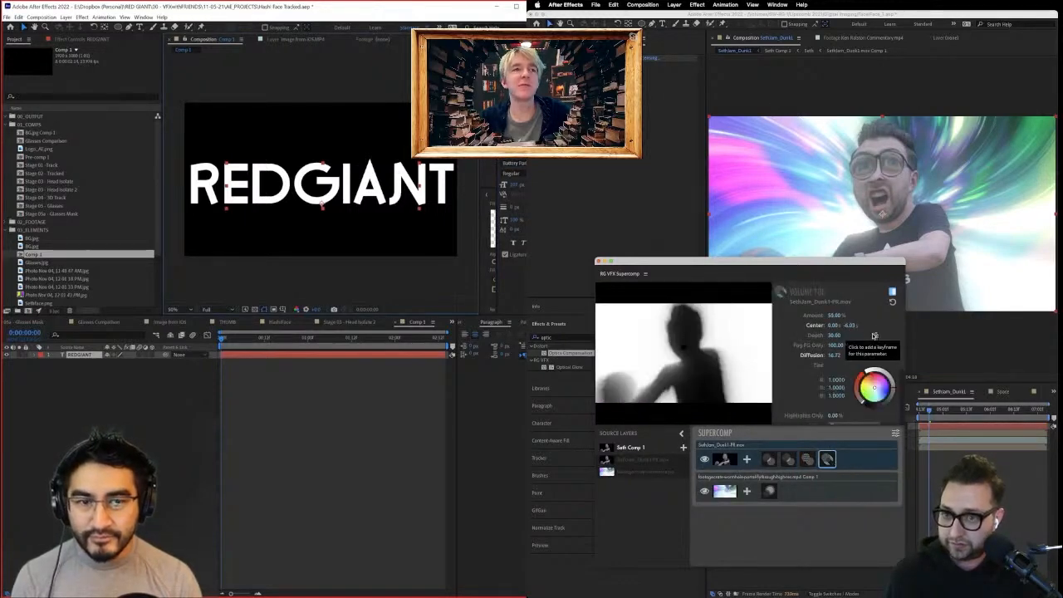
pyautogui.click(833, 315)
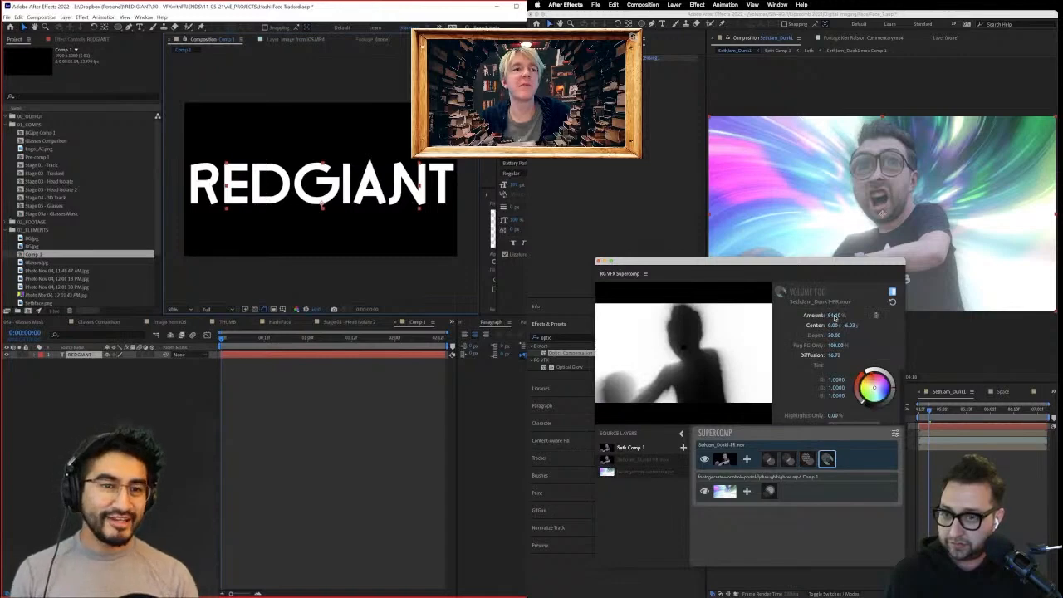
pyautogui.click(598, 262)
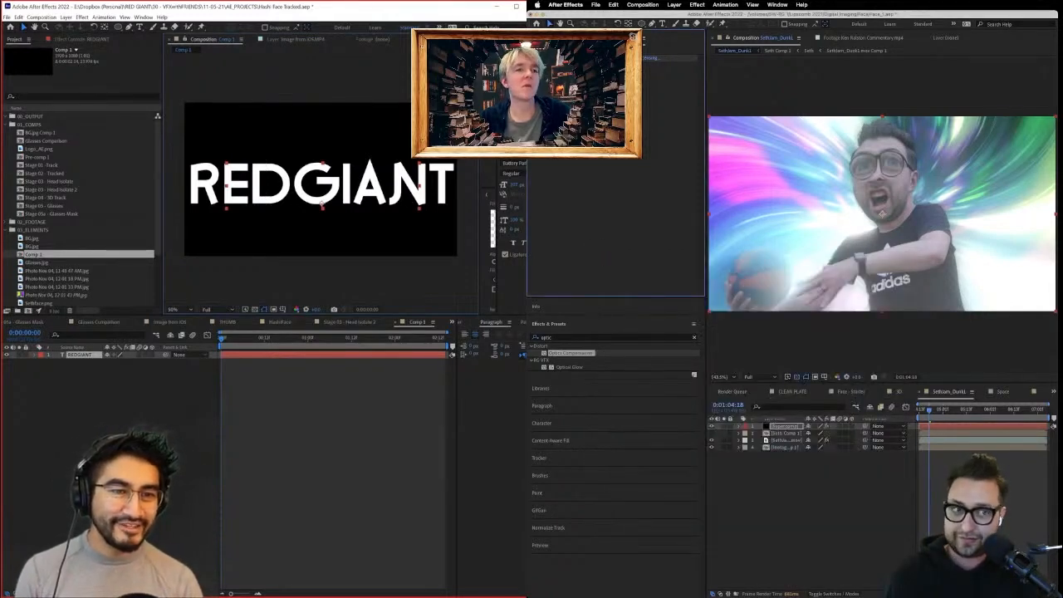
# Switch the REDGIANT title to a distressed stencil font, shift it slightly left, and select the Supercomp layer in the dunk comp.
pyautogui.click(513, 163)
pyautogui.click(889, 486)
pyautogui.press('.')
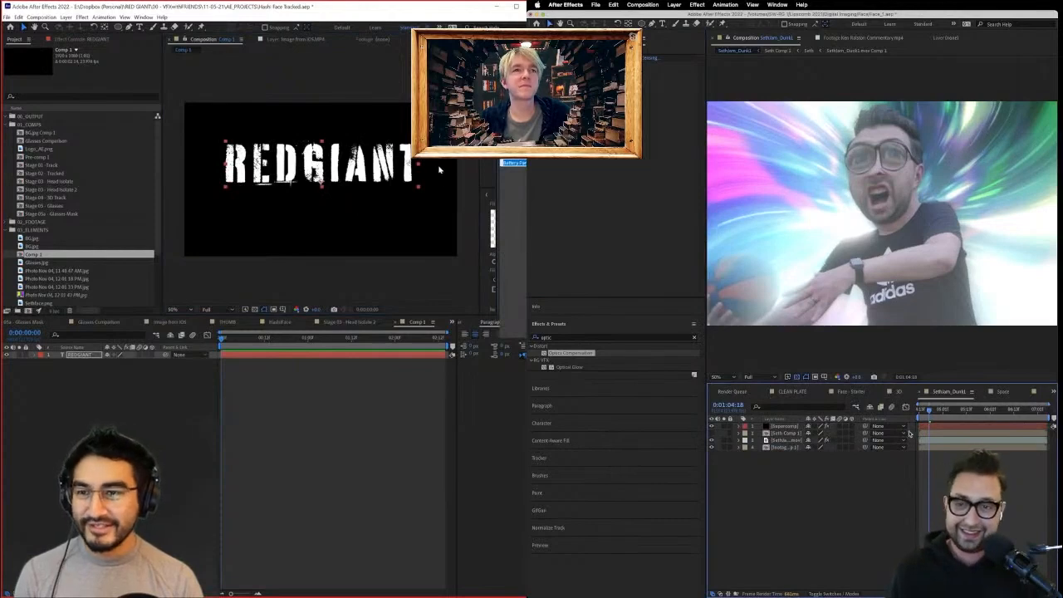
pyautogui.moveTo(419, 163)
pyautogui.mouseDown()
pyautogui.moveTo(430, 164)
pyautogui.moveTo(405, 165)
pyautogui.mouseUp()
pyautogui.click(785, 426)
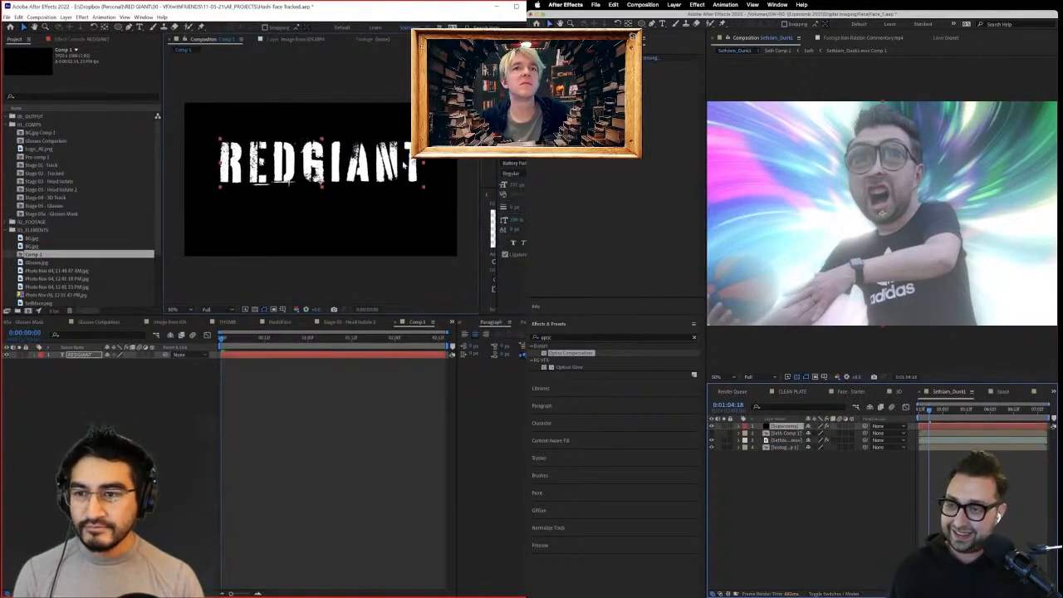
# Replace the title text with "PLUG IT IN." and inspect the dunk footage layer's Volume Fog in Supercomp at different frames.
pyautogui.doubleClick(396, 171)
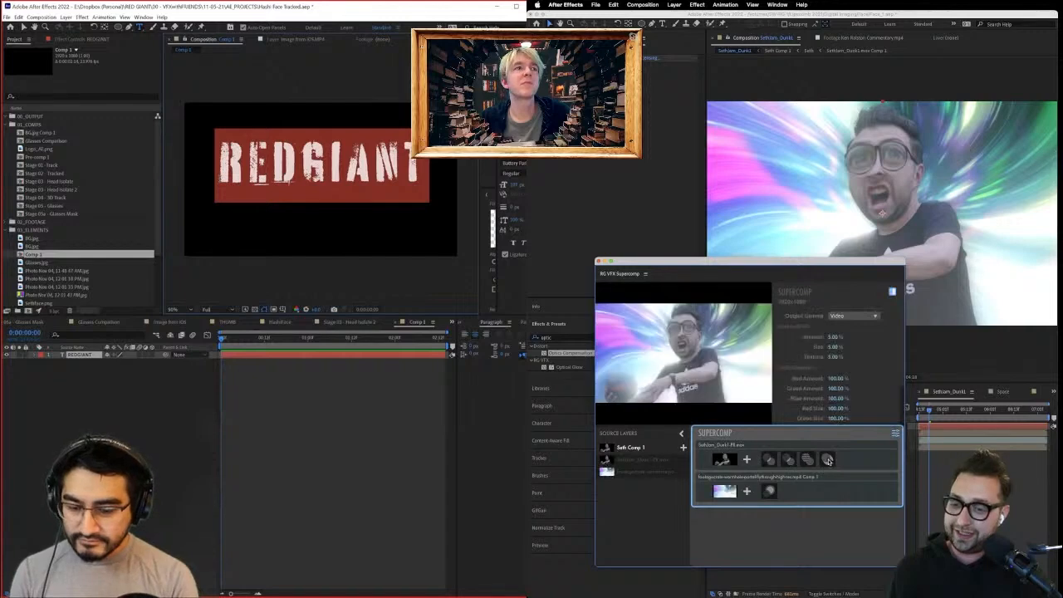
pyautogui.click(827, 460)
pyautogui.write('PLUG')
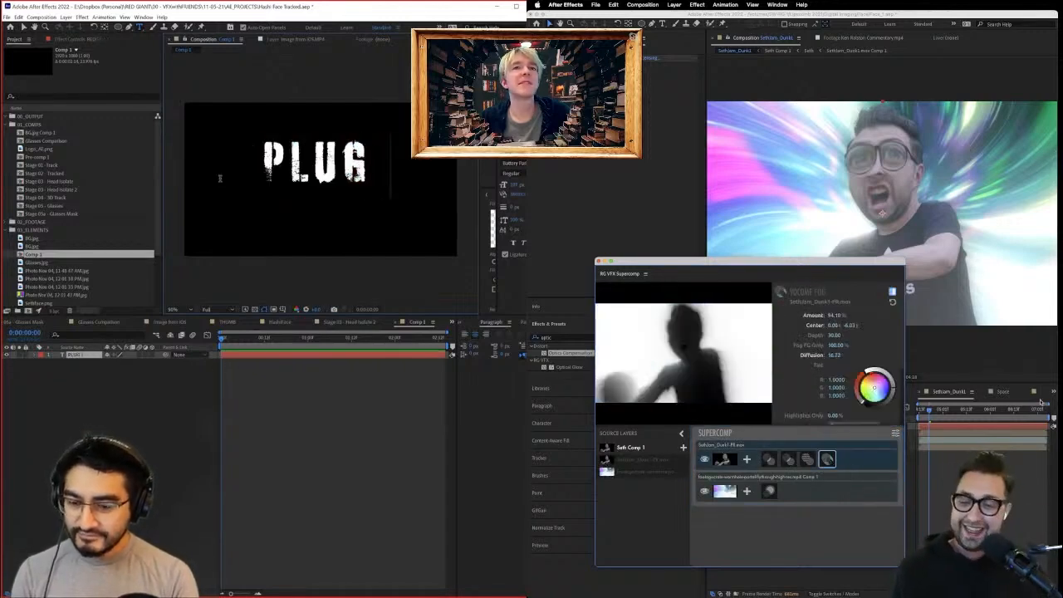
pyautogui.write(' IT')
pyautogui.click(1016, 420)
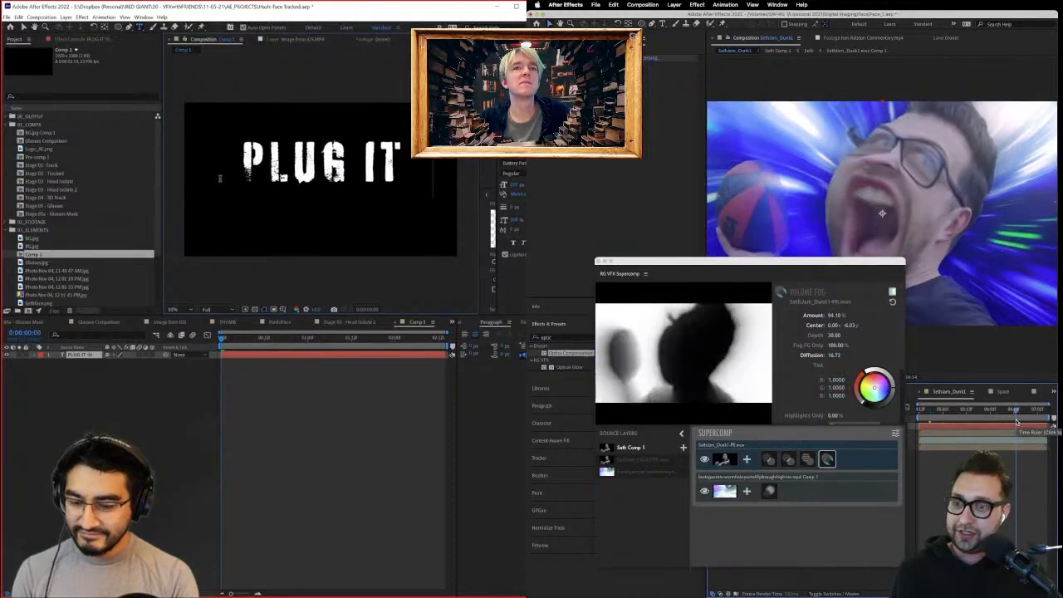
pyautogui.write('IN.')
pyautogui.click(973, 412)
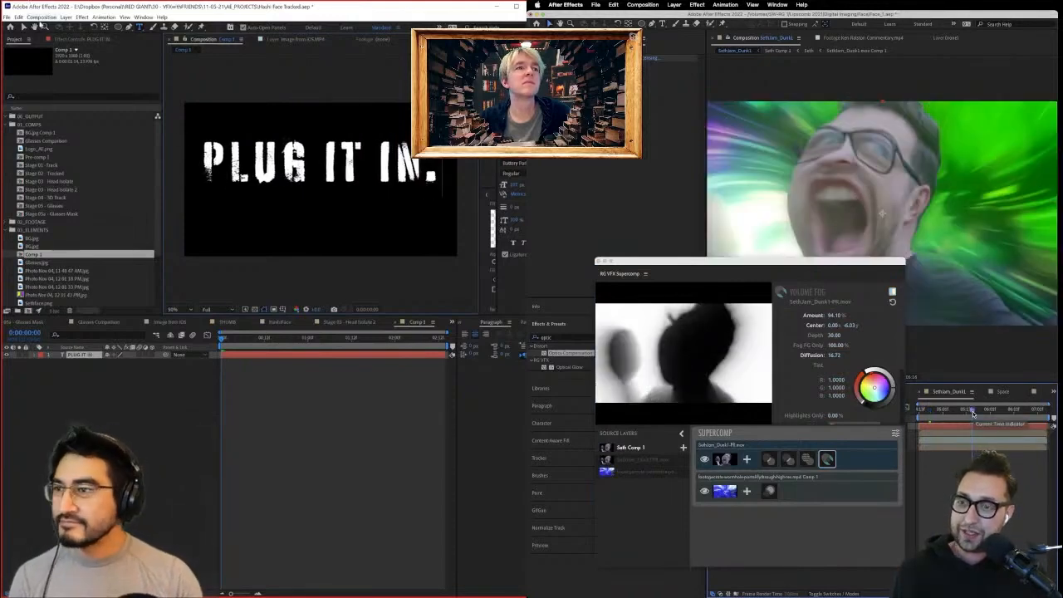
# Duplicate the "PLUG IT IN." text with one line above the other, and close the floating Supercomp window.
pyautogui.click(24, 26)
pyautogui.press('Home')
pyautogui.moveTo(329, 172); pyautogui.dragTo(357, 154)
pyautogui.click(599, 261)
pyautogui.hotkey('ctrl', 'd')
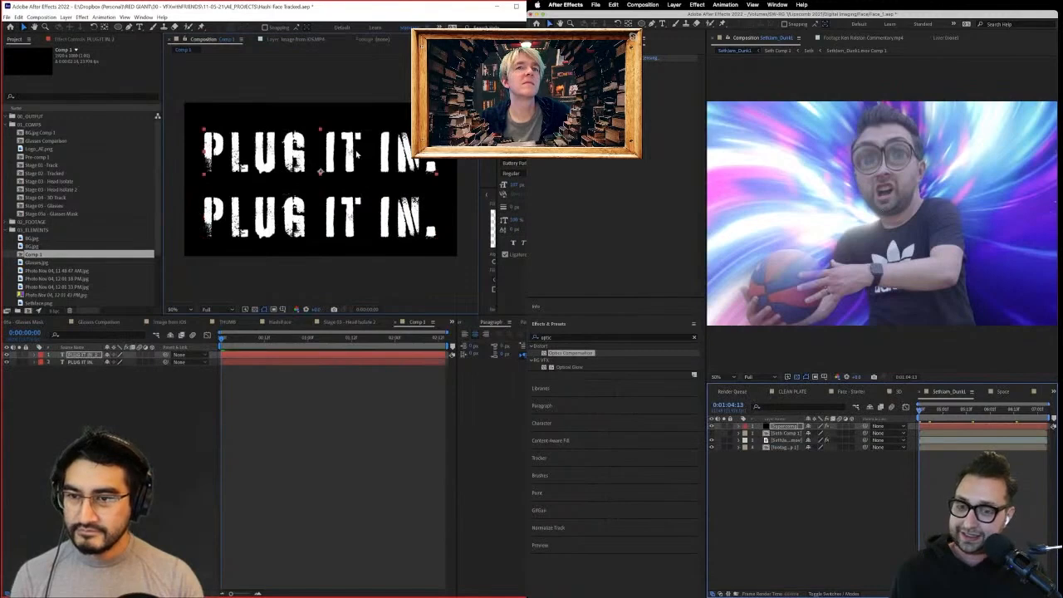
# Retype the upper text line as "REDGIANT" while previewing the dunk composite from its start.
pyautogui.press('space')
pyautogui.doubleClick(354, 163)
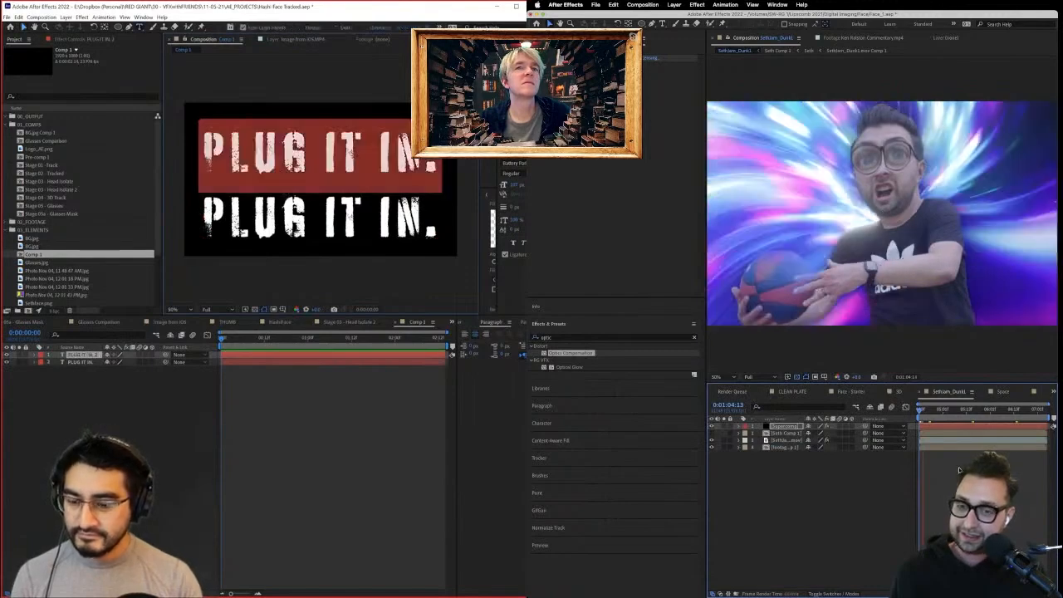
pyautogui.write('RED')
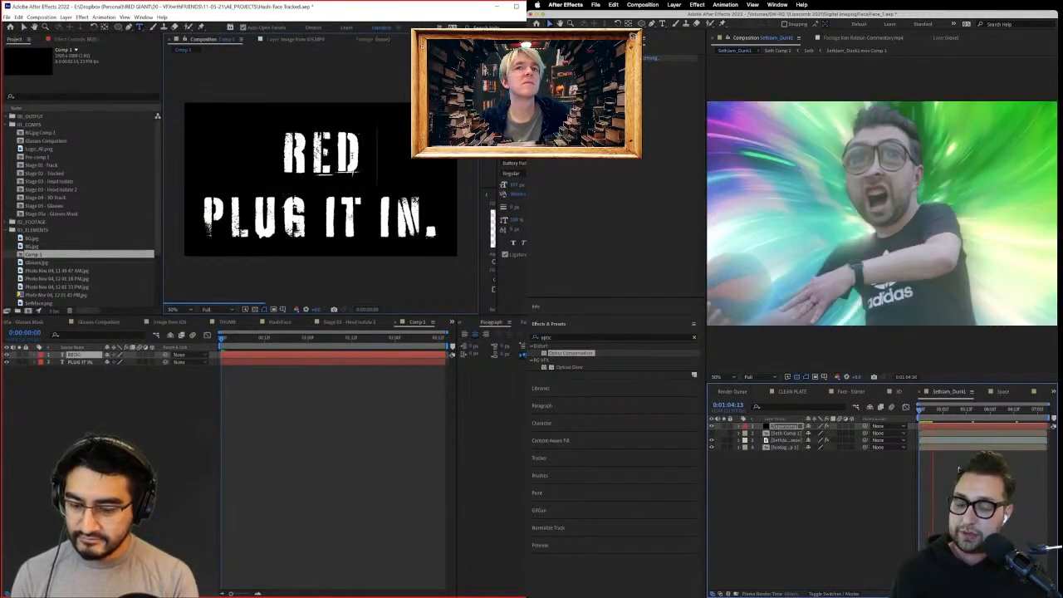
pyautogui.write('GIANT L')
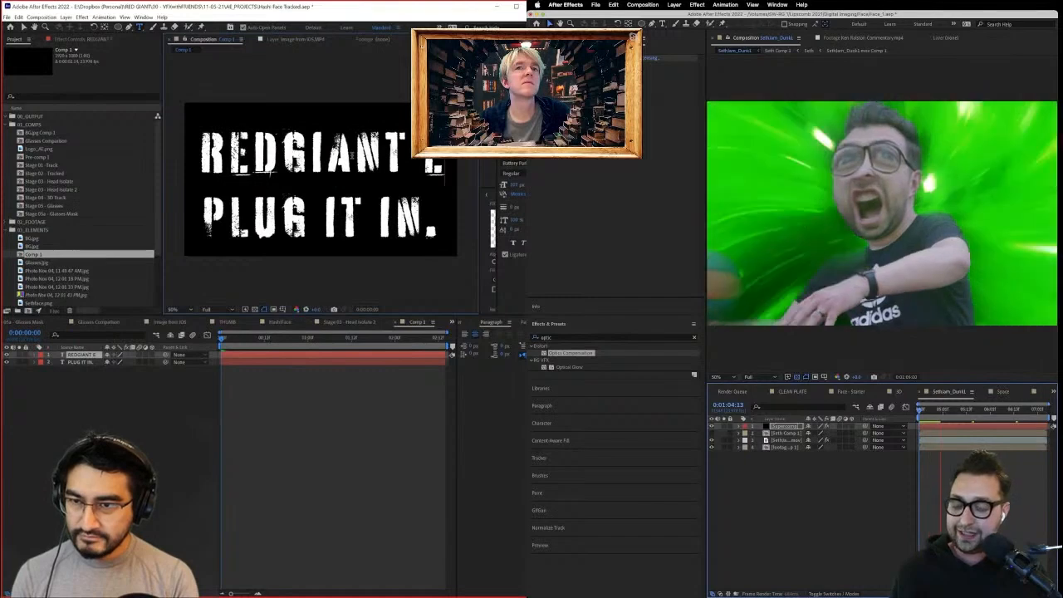
pyautogui.press('BackSpace')
pyautogui.press('BackSpace')
pyautogui.press('BackSpace')
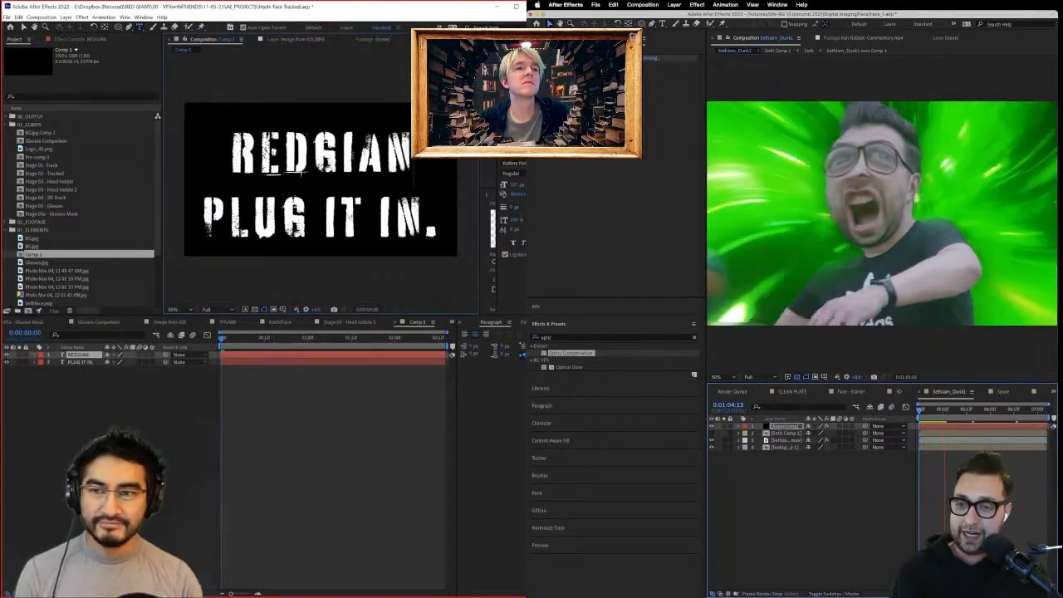
pyautogui.write('T')
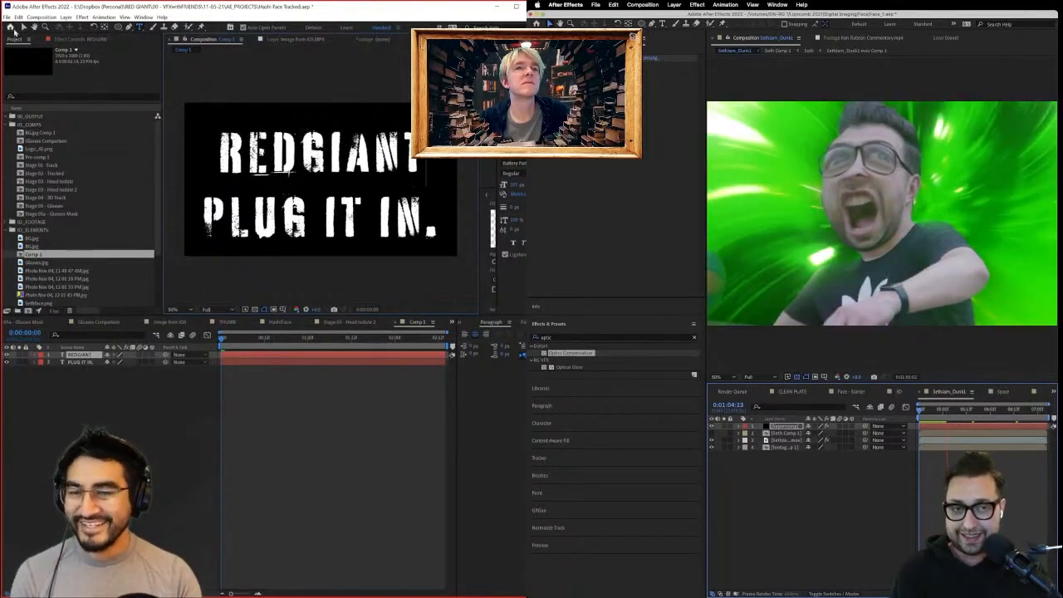
pyautogui.click(24, 27)
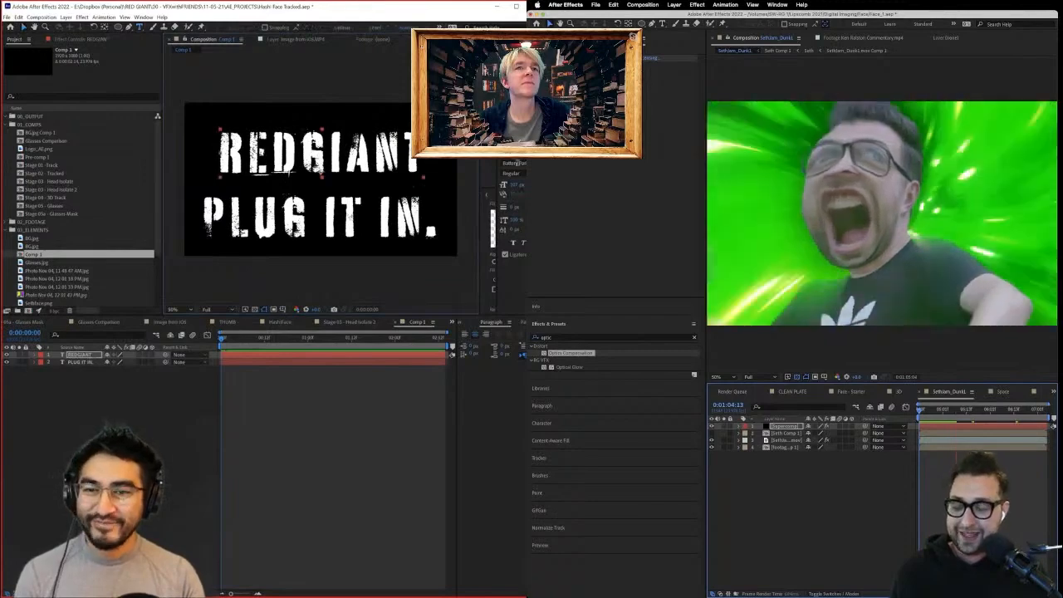
# Try a heavy slanted font on the REDGIANT line, shift it left and down above "PLUG IT IN.", and stop the composite preview.
pyautogui.click(518, 163)
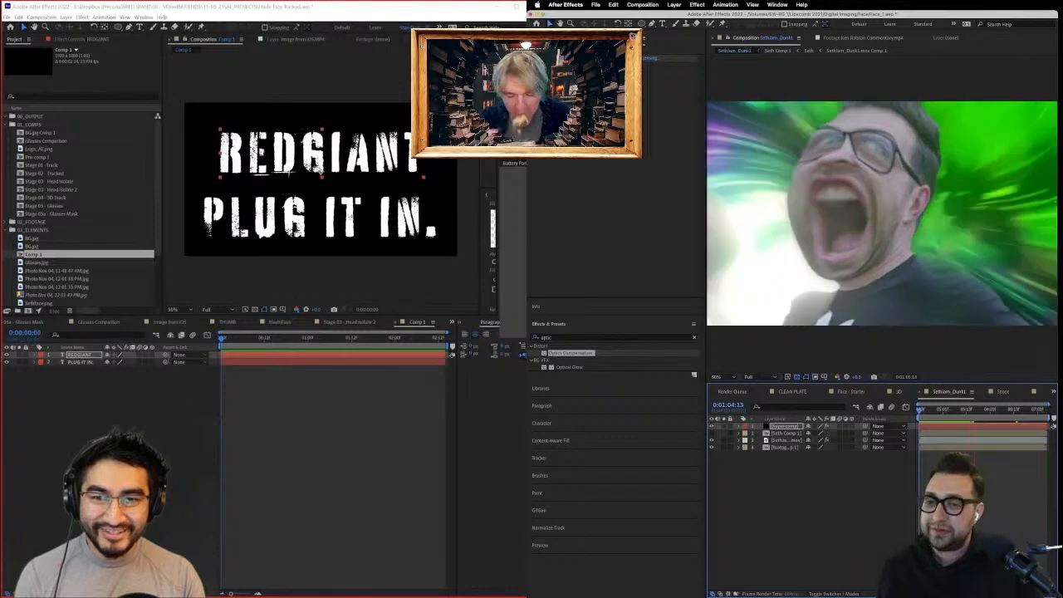
pyautogui.press('Return')
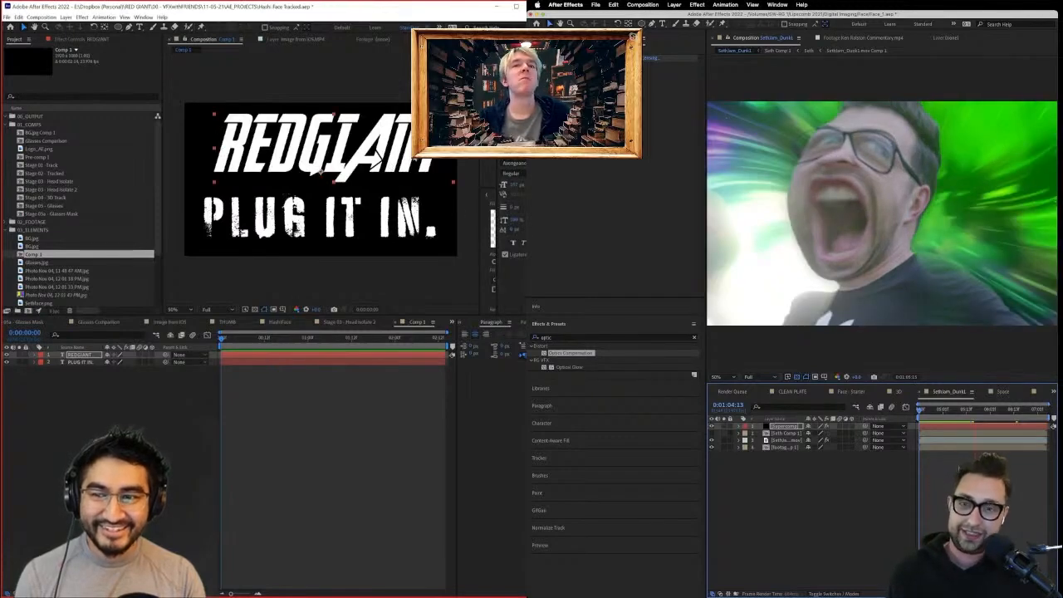
pyautogui.moveTo(376, 158)
pyautogui.mouseDown()
pyautogui.moveTo(362, 181)
pyautogui.moveTo(363, 163)
pyautogui.mouseUp()
pyautogui.press('space')
pyautogui.click(514, 163)
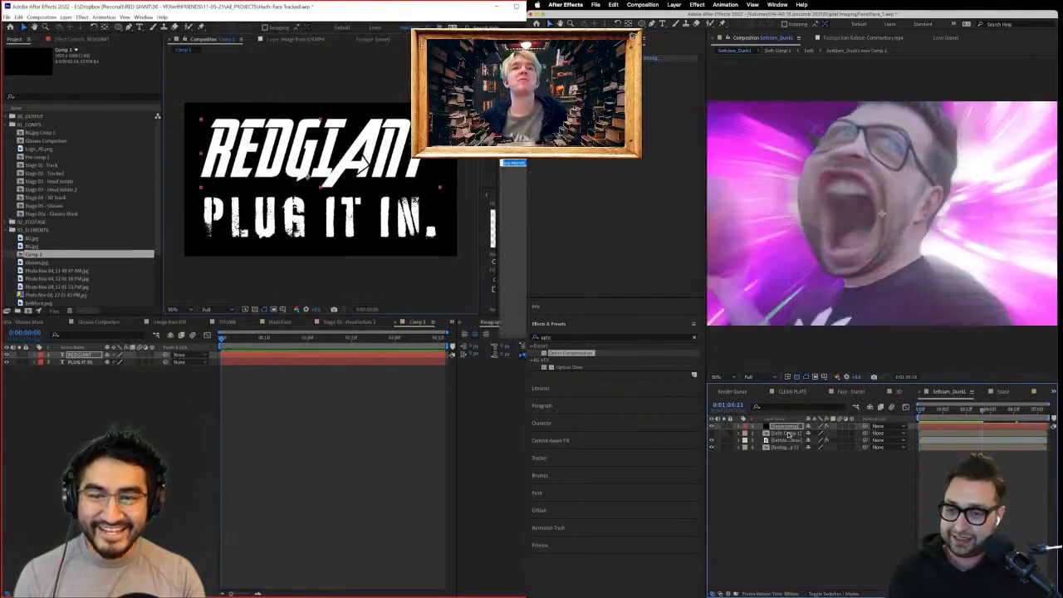
# Add an adjustment layer above the Supercomp layer in the dunk comp and apply Magic Bullet Looks to it.
pyautogui.click(673, 5)
pyautogui.moveTo(677, 16)
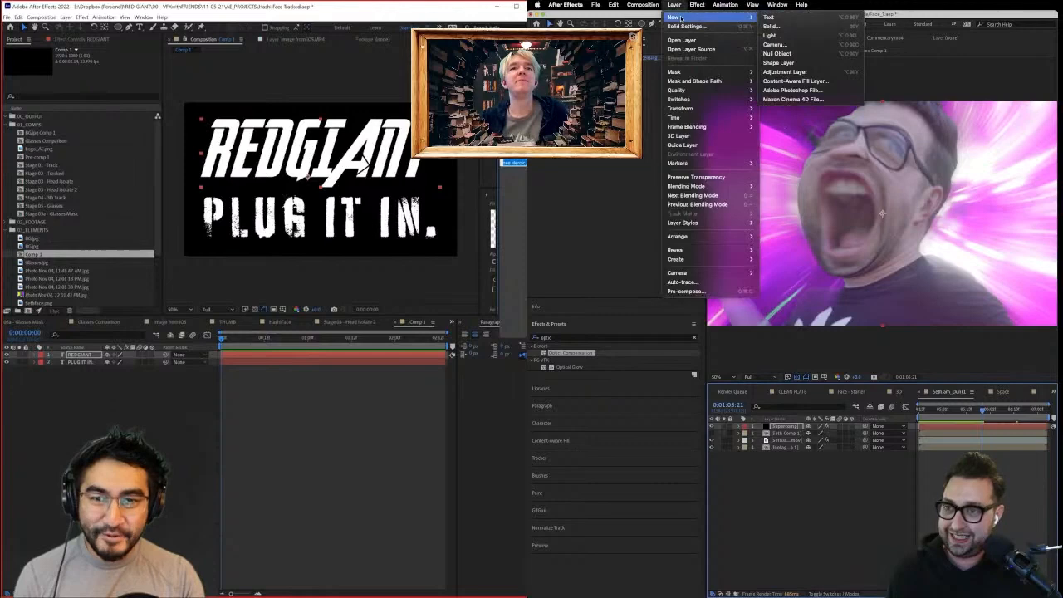
pyautogui.click(789, 63)
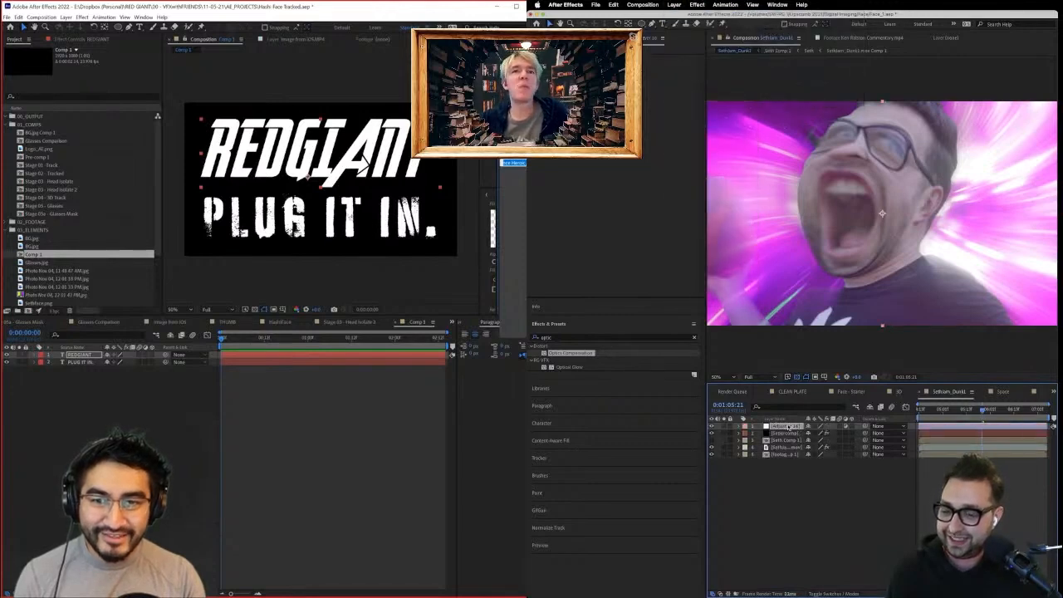
pyautogui.hotkey('ctrl', 'space')
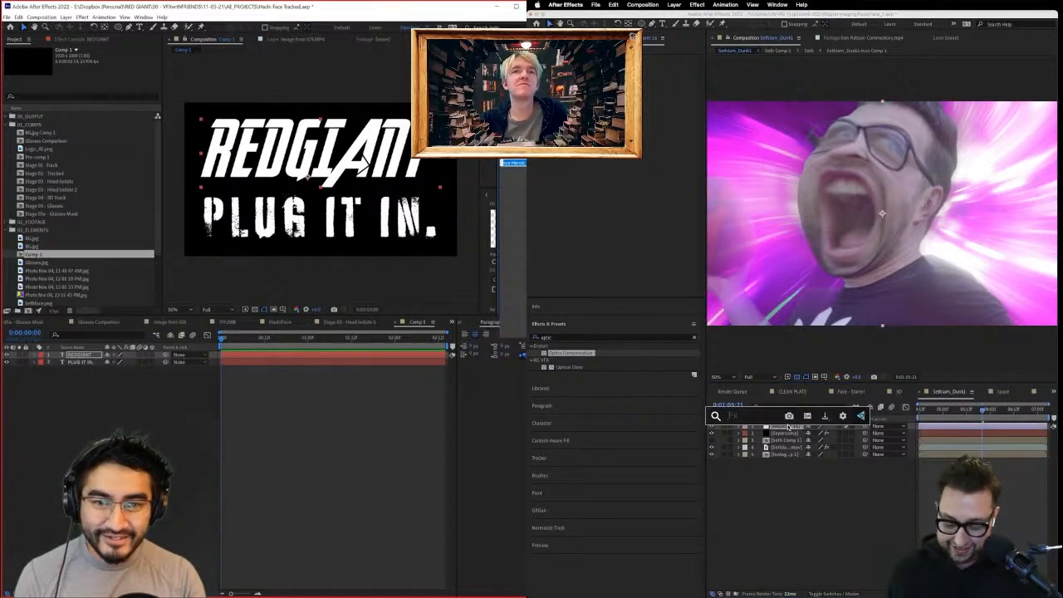
pyautogui.write('look')
pyautogui.press('Return')
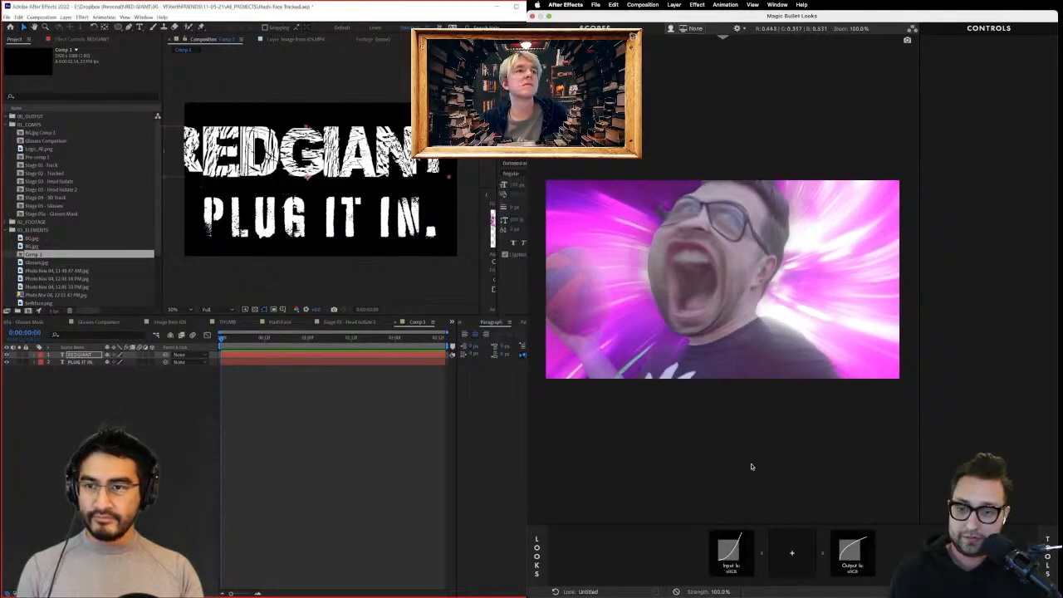
# Add a Channel Mixer to the look with Red 1.018/0.754/-0.156, Green -0.683/0.850/0.419 and Blue -0.707/-0.204/1.737.
pyautogui.click(537, 557)
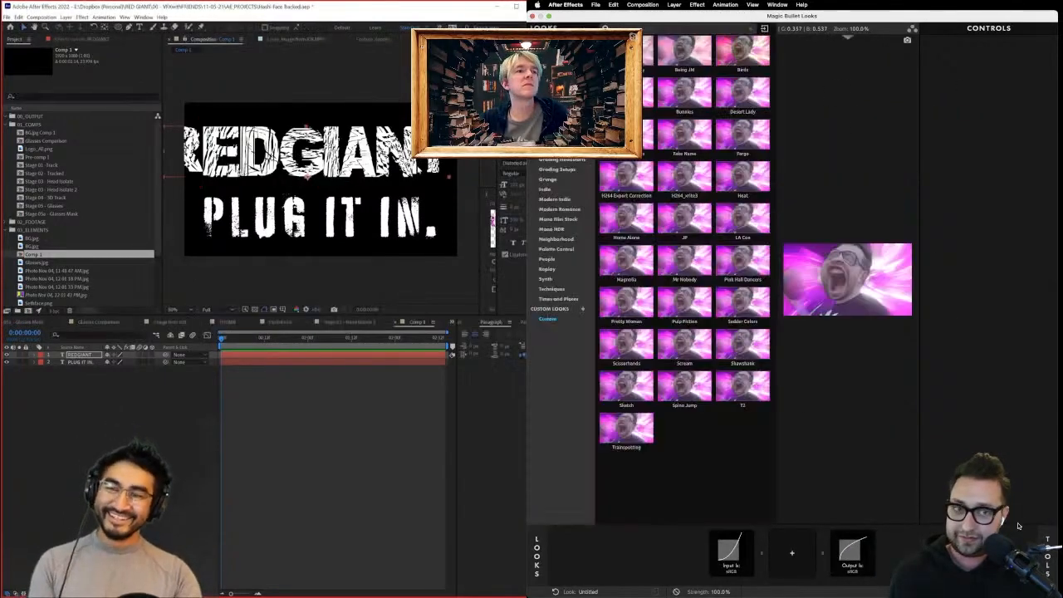
pyautogui.click(1048, 558)
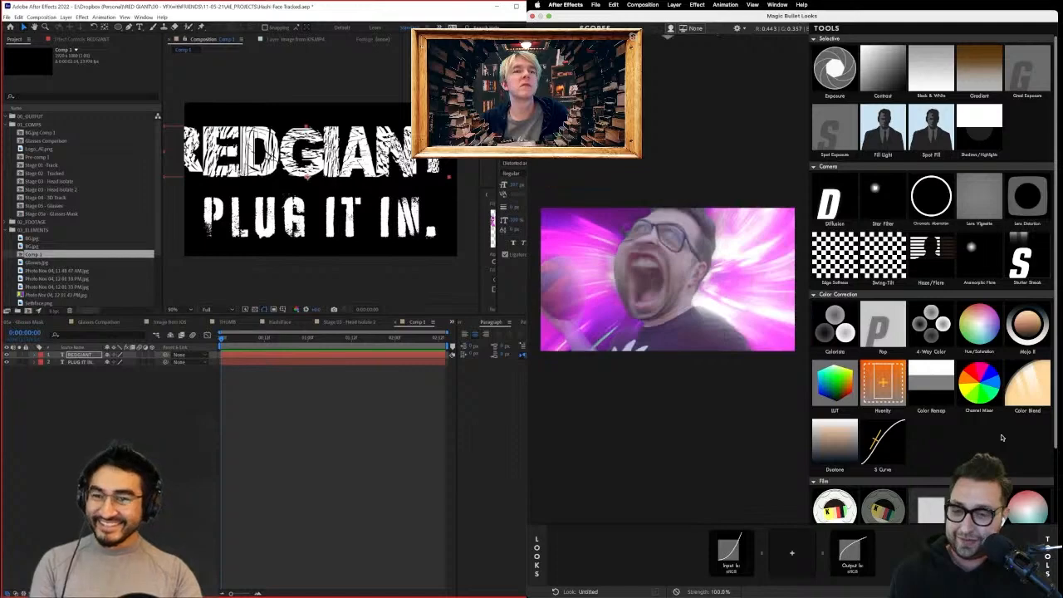
pyautogui.doubleClick(980, 384)
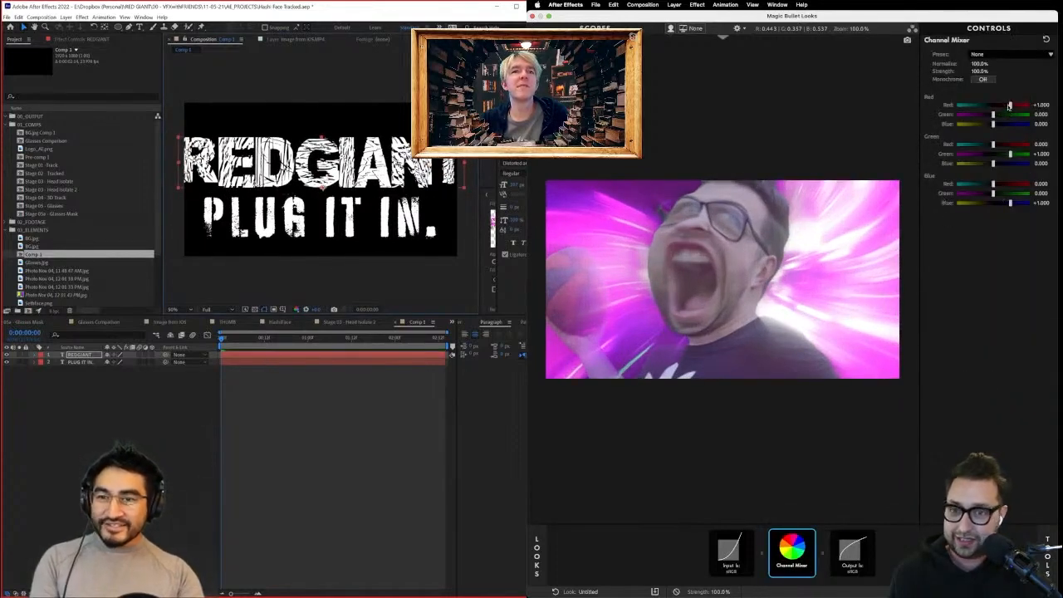
pyautogui.moveTo(1010, 105)
pyautogui.mouseDown()
pyautogui.moveTo(991, 107)
pyautogui.moveTo(1007, 108)
pyautogui.mouseUp()
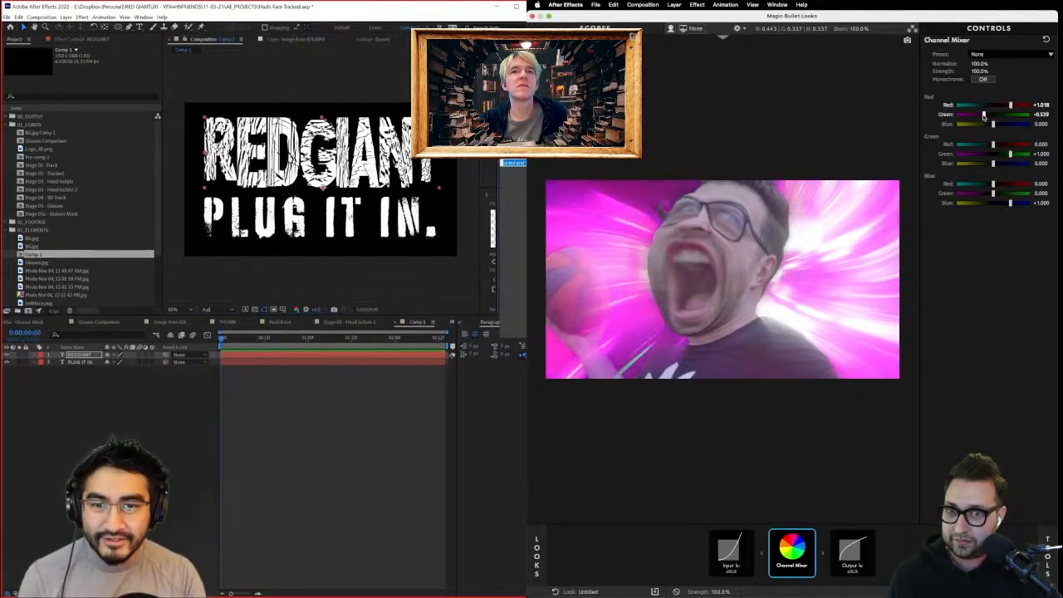
pyautogui.moveTo(992, 114); pyautogui.dragTo(986, 145)
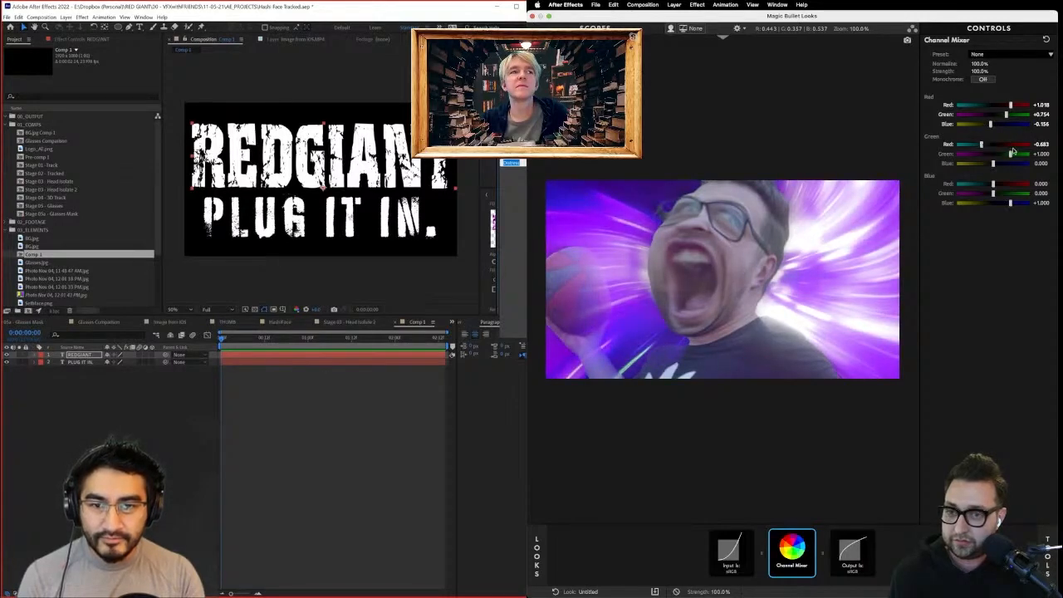
pyautogui.moveTo(1011, 155); pyautogui.dragTo(982, 185)
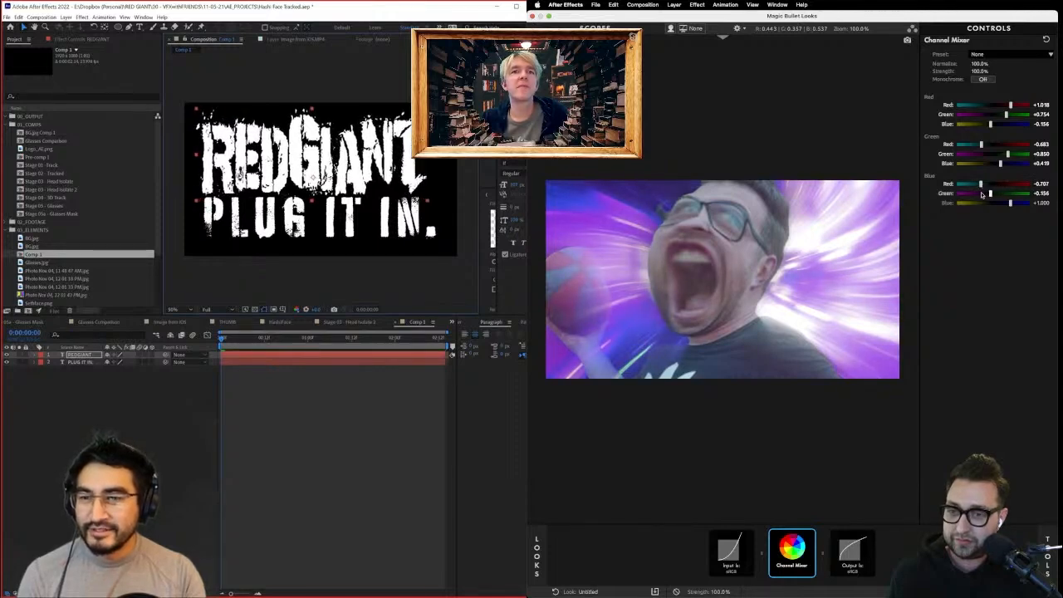
pyautogui.moveTo(990, 193); pyautogui.dragTo(1024, 203)
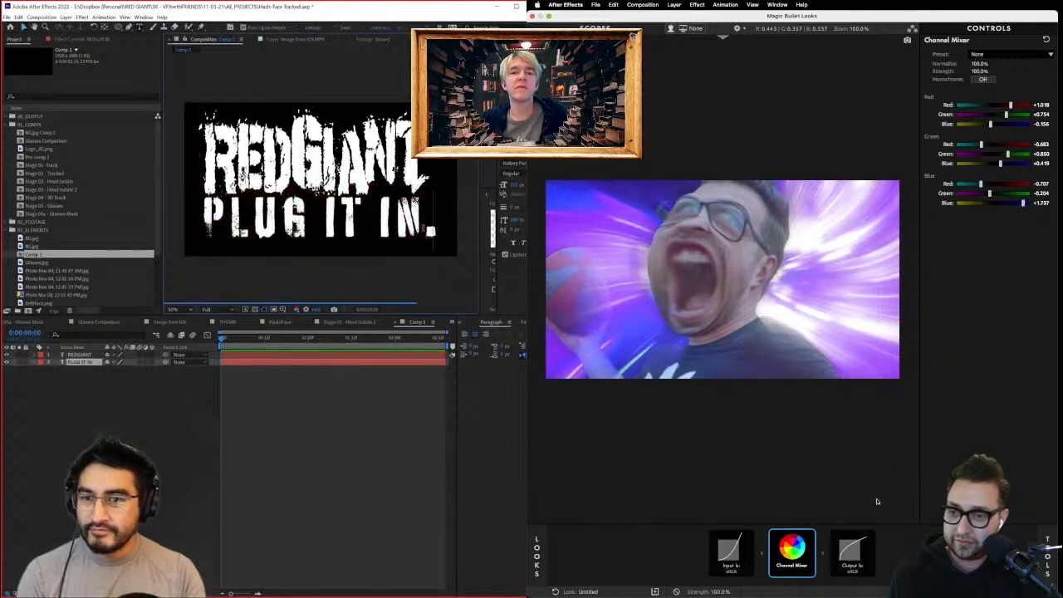
# Remove the period from PLUG IT IN and nudge the line up beneath REDGIANT, and add 4-Way Color with darker shadows to the look.
pyautogui.press('BackSpace')
pyautogui.click(1048, 555)
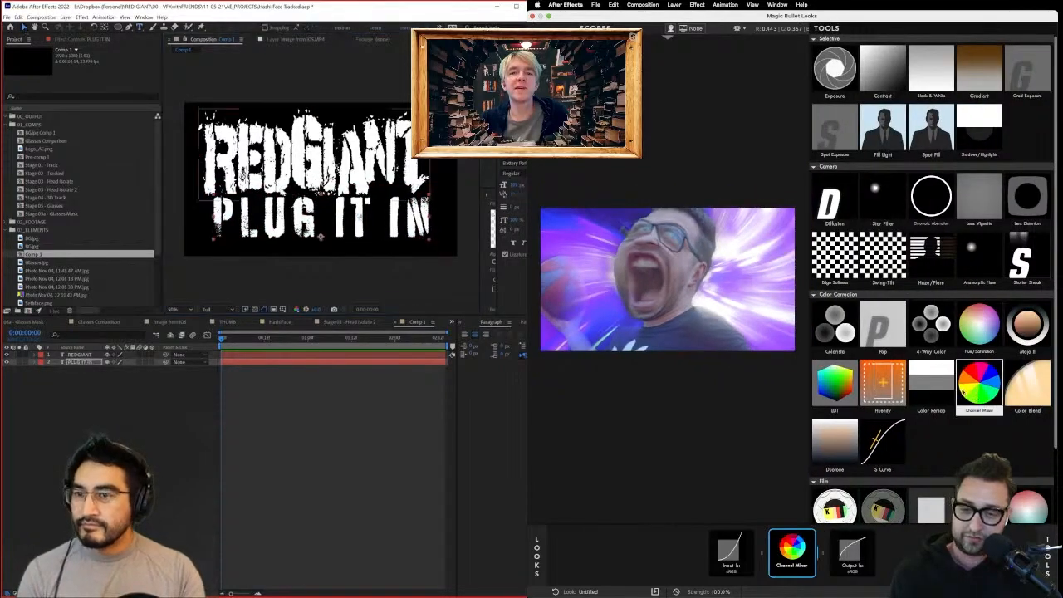
pyautogui.doubleClick(931, 324)
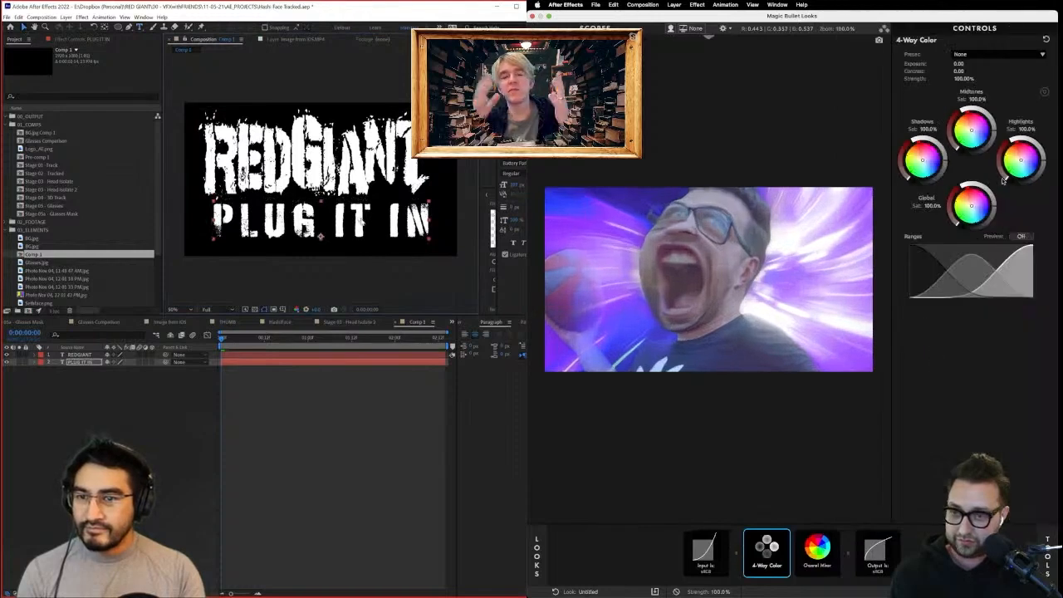
pyautogui.moveTo(355, 216); pyautogui.dragTo(349, 210)
pyautogui.moveTo(946, 160); pyautogui.dragTo(944, 170)
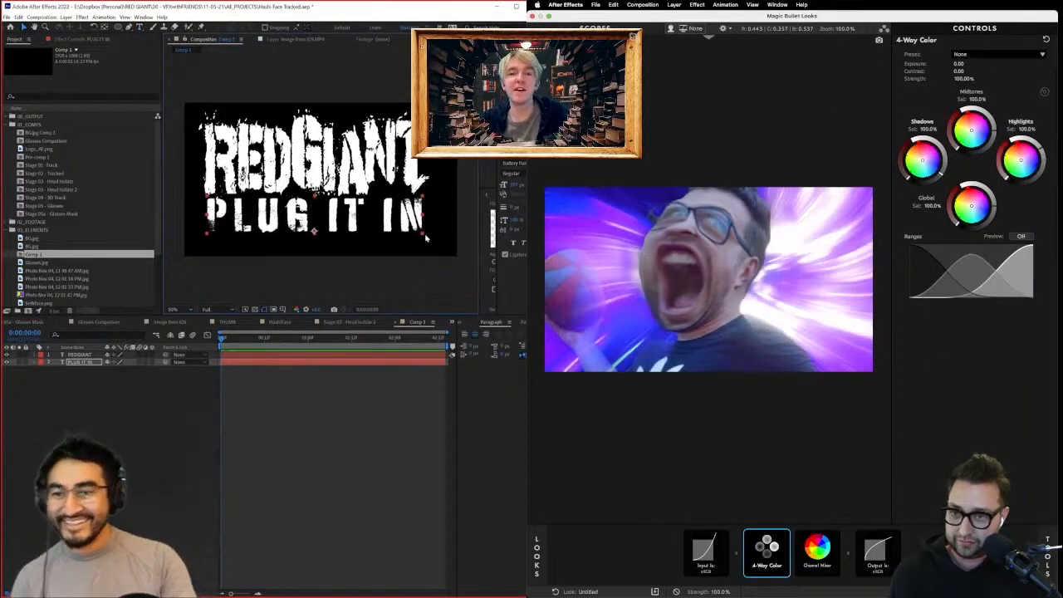
# Save the title project and move the REDGIANT and PLUG IT IN lines together slightly down and right.
pyautogui.click(433, 291)
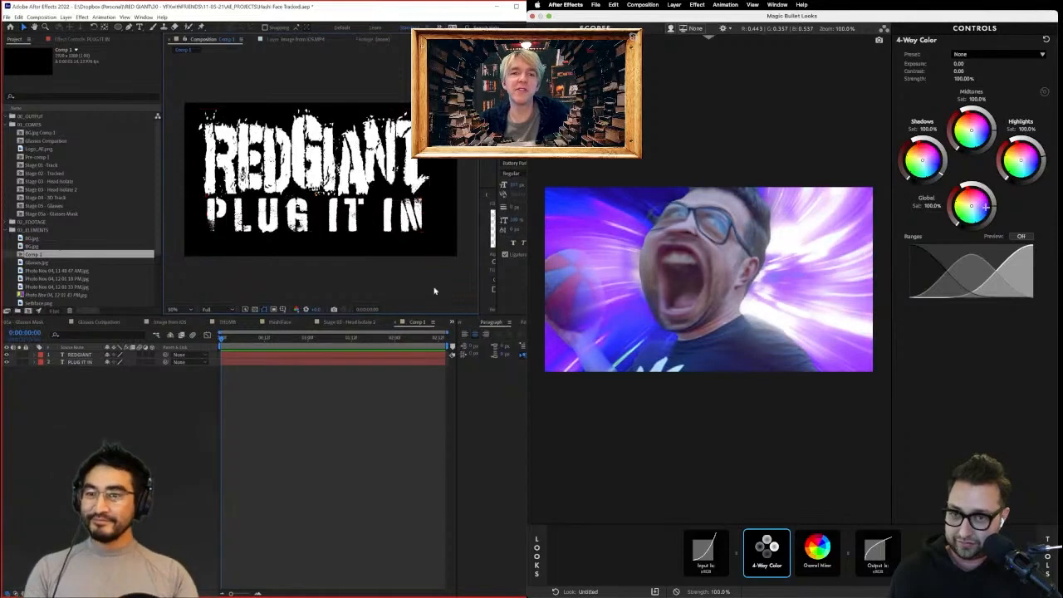
pyautogui.hotkey('ctrl', 's')
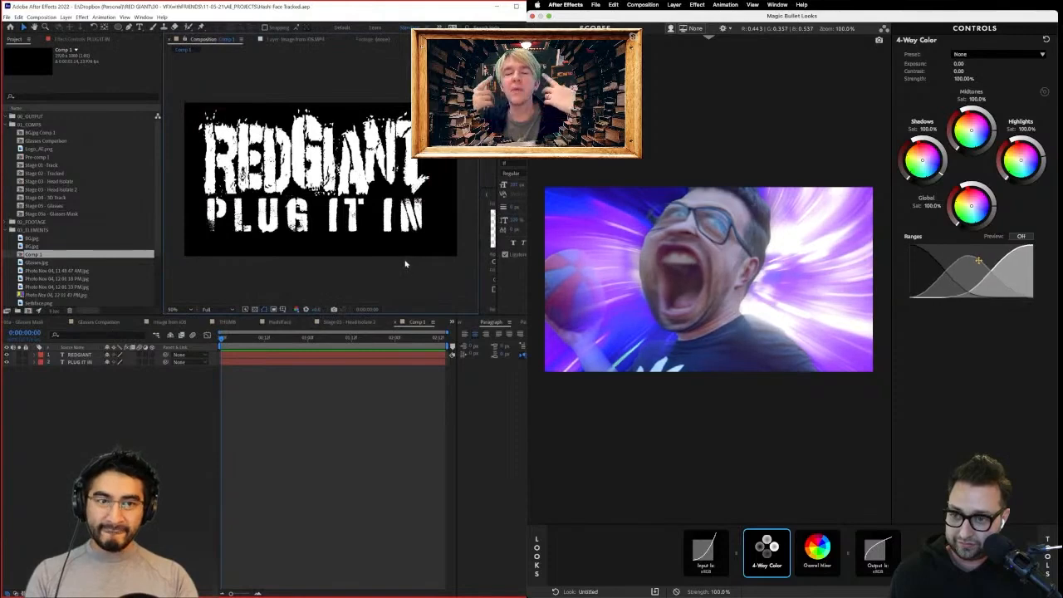
pyautogui.click(403, 170)
pyautogui.keyDown('shift'); pyautogui.click(391, 213); pyautogui.keyUp('shift')
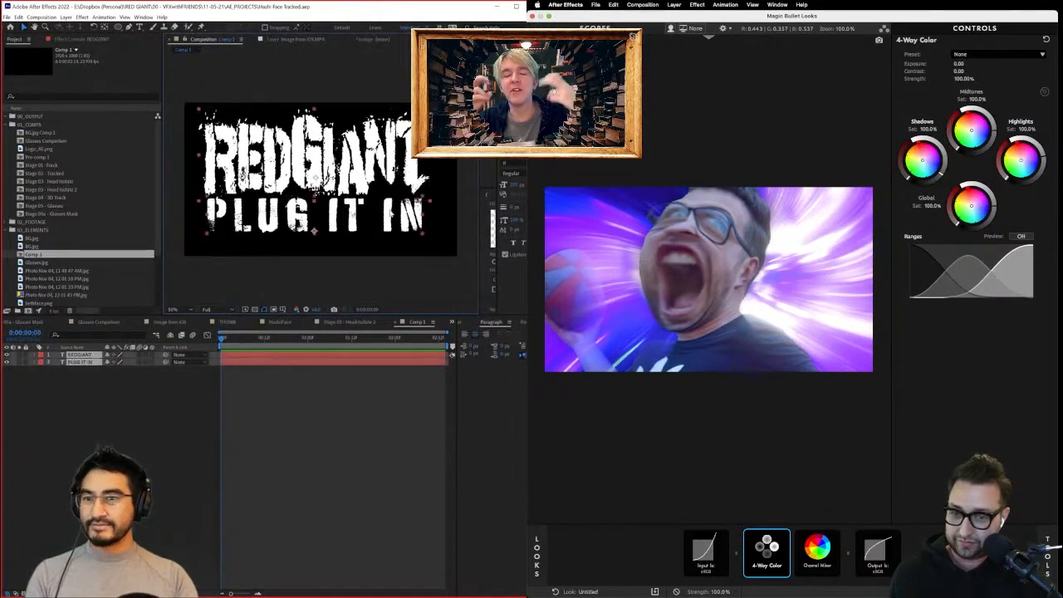
pyautogui.click(1046, 568)
pyautogui.moveTo(390, 213); pyautogui.dragTo(391, 217)
pyautogui.click(432, 281)
# Add a LUT tool between 4-Way Color and Channel Mixer in the look, and create an adjustment layer above the title lines.
pyautogui.doubleClick(838, 382)
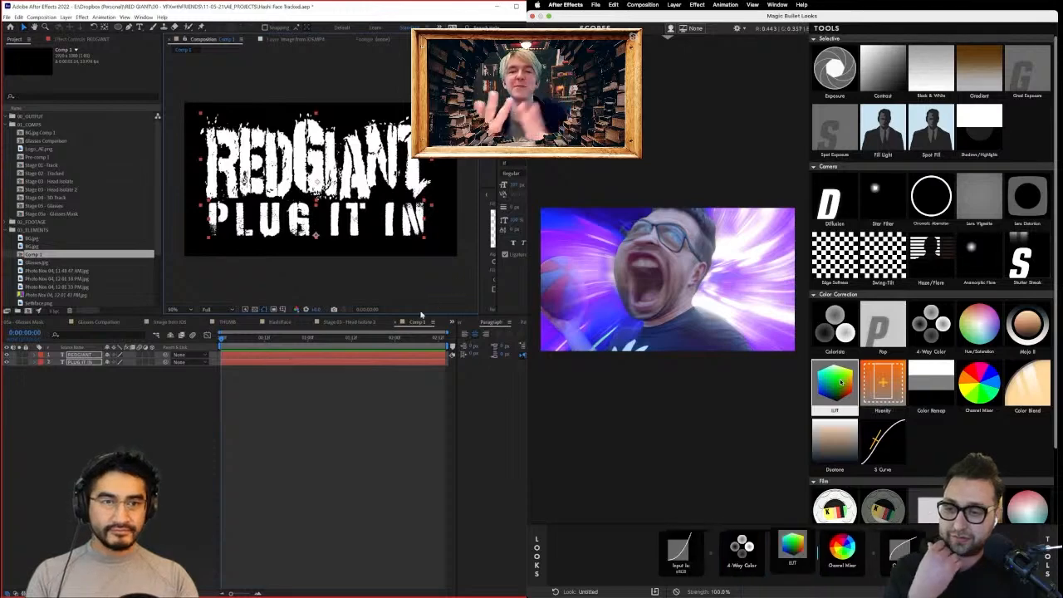
pyautogui.click(106, 402)
pyautogui.click(1046, 568)
pyautogui.click(66, 17)
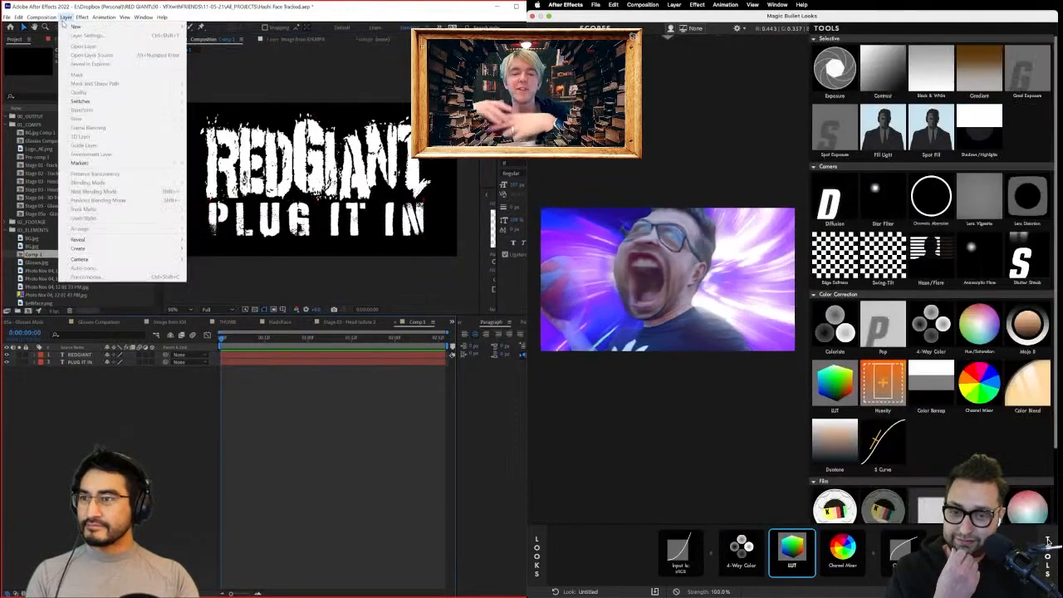
pyautogui.moveTo(76, 27)
pyautogui.click(768, 484)
pyautogui.click(226, 79)
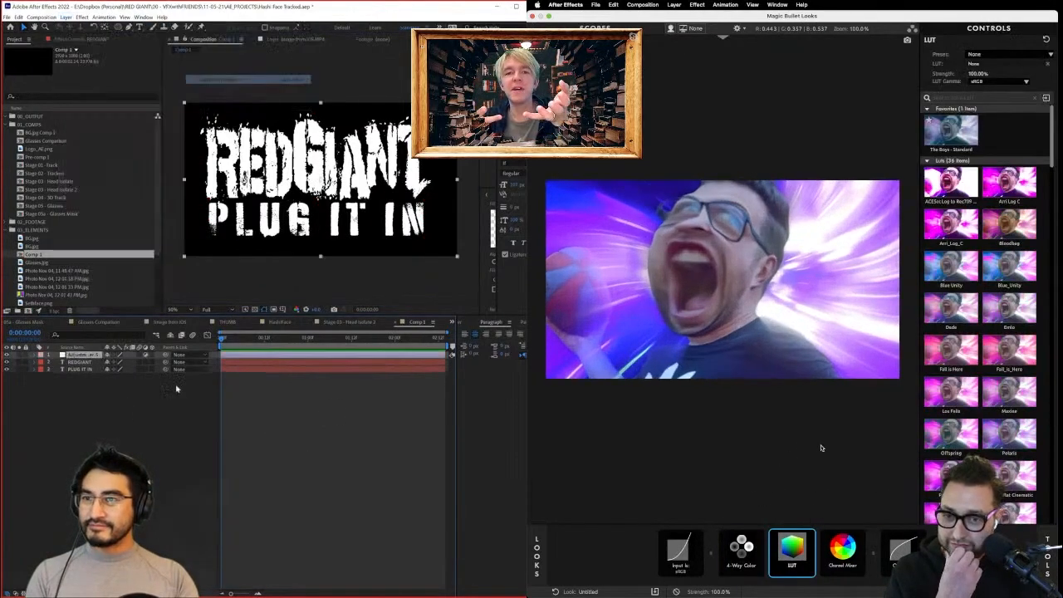
# Apply the uni.Luster effect to the title comp's new adjustment layer, and collapse the general Luts group in the look's LUT list.
pyautogui.click(927, 161)
pyautogui.write('look')
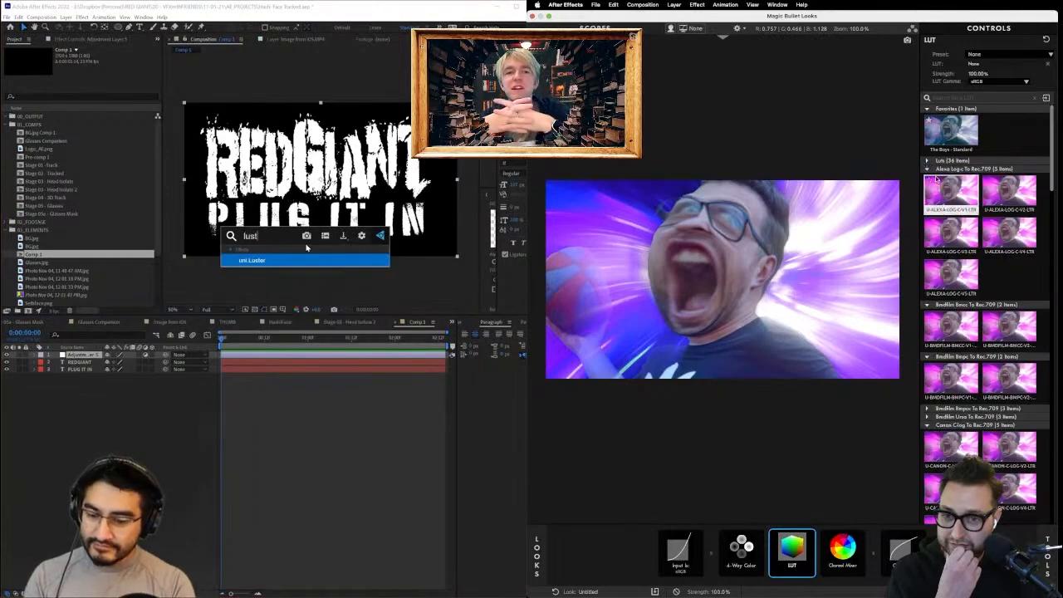
pyautogui.scroll(-20, 936, 180)
pyautogui.press('Return')
# Try Triune Cinematic 5 LUTs on the look, including I Know This Much Is True, Project Power, Greyhound, Bloodshot and Birds of Prey.
pyautogui.click(937, 178)
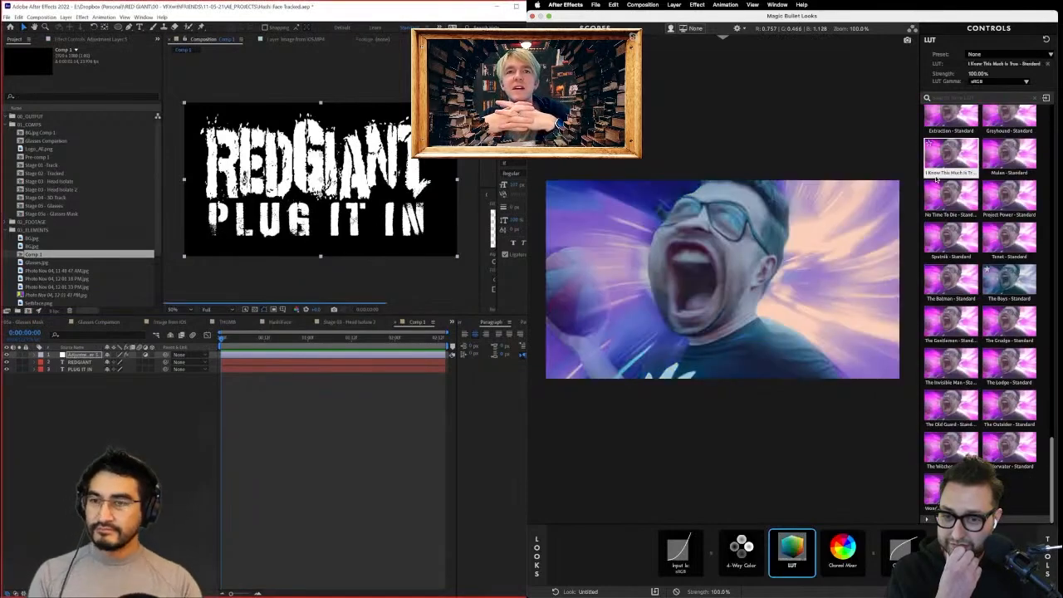
pyautogui.click(1010, 241)
pyautogui.click(955, 199)
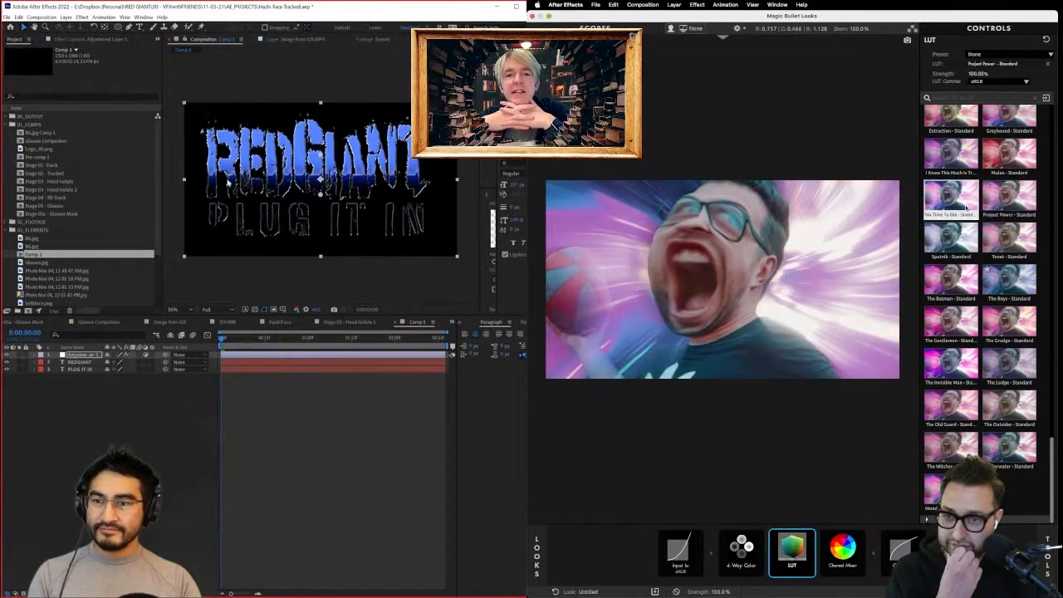
pyautogui.click(97, 40)
pyautogui.scroll(2, 964, 208)
pyautogui.click(951, 170)
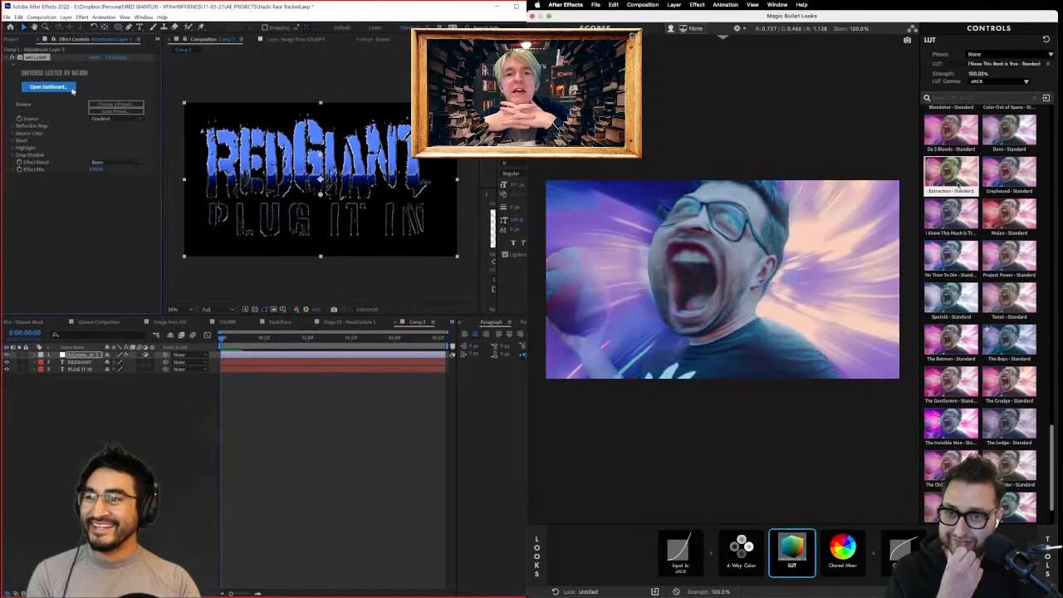
pyautogui.click(1001, 176)
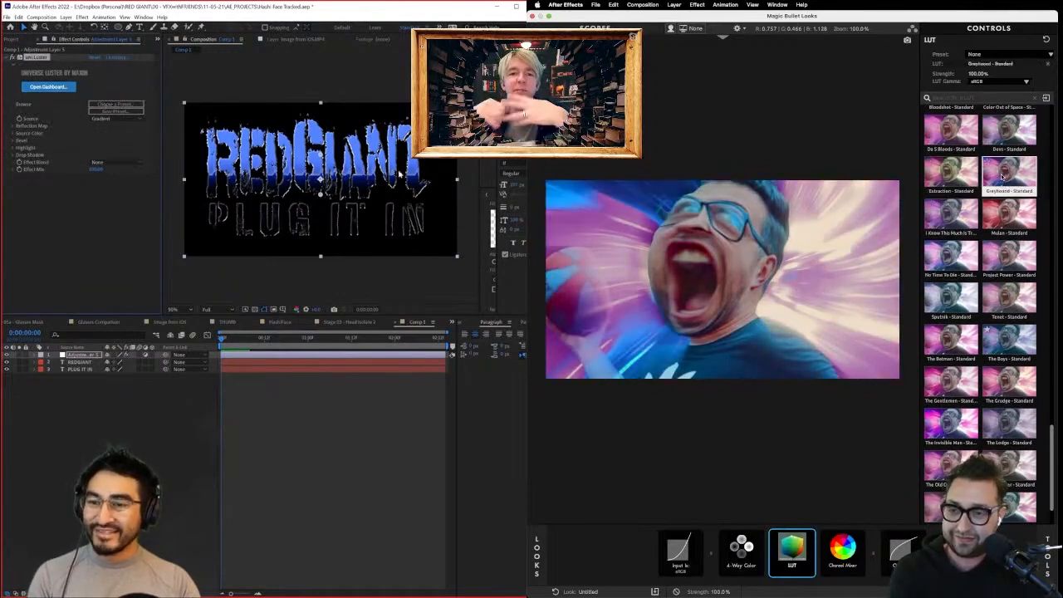
pyautogui.scroll(2, 1002, 177)
pyautogui.click(1002, 166)
pyautogui.click(954, 162)
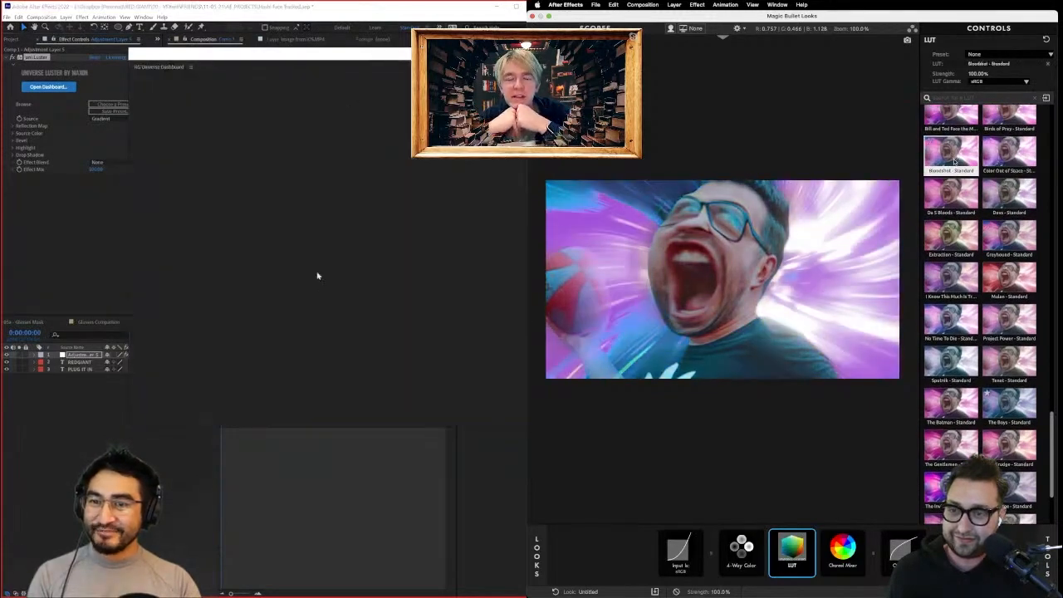
pyautogui.scroll(3, 954, 162)
pyautogui.click(953, 177)
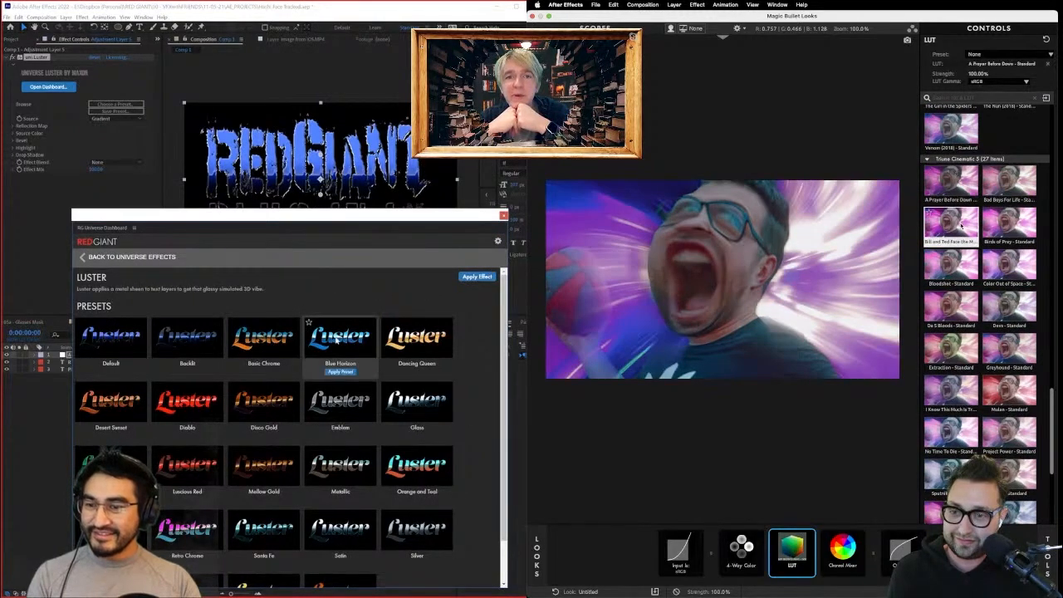
pyautogui.click(1000, 226)
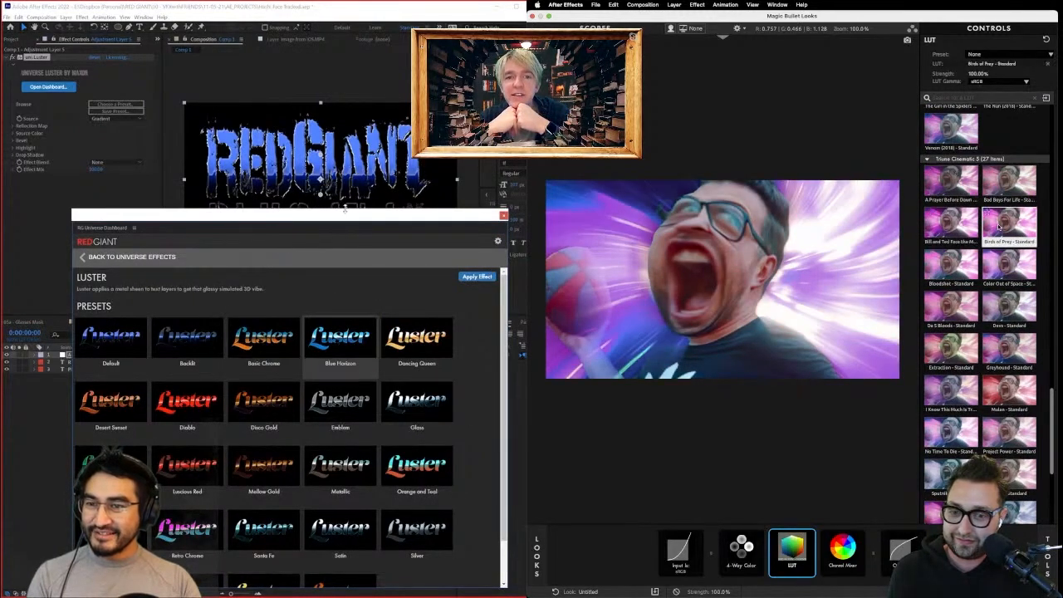
# Try the Luster presets Blue Horizon and Dancing Queen on the title, and disable 4-Way Color in the look.
pyautogui.moveTo(345, 209); pyautogui.dragTo(344, 360)
pyautogui.scroll(-4, 1000, 226)
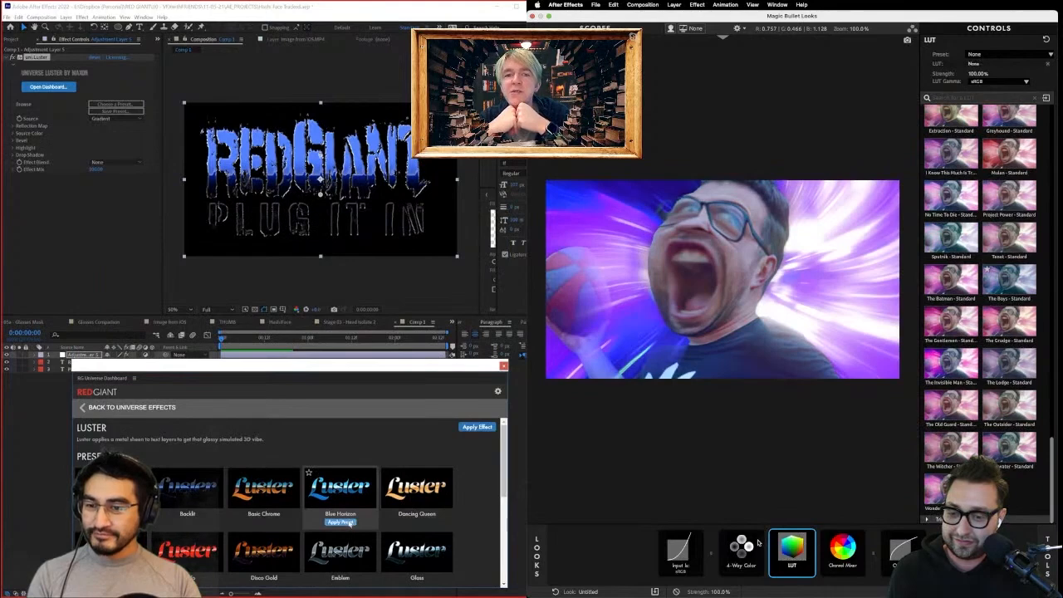
pyautogui.click(353, 523)
pyautogui.click(760, 542)
pyautogui.click(419, 523)
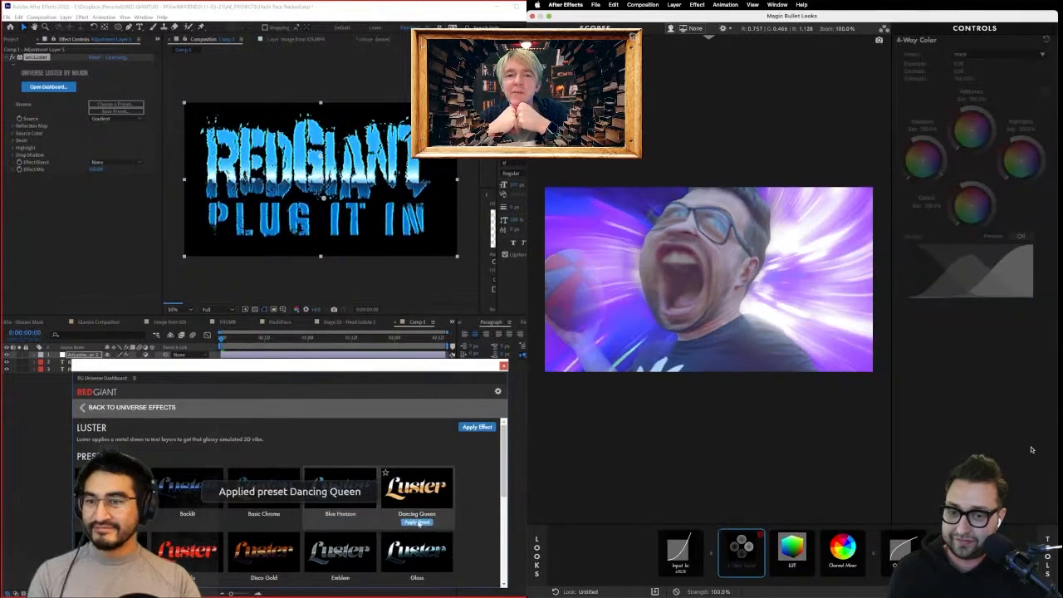
# Move the LUT after Channel Mixer in the look's tool chain, and apply the Tangerine Luster preset to the title.
pyautogui.moveTo(806, 570); pyautogui.dragTo(857, 571)
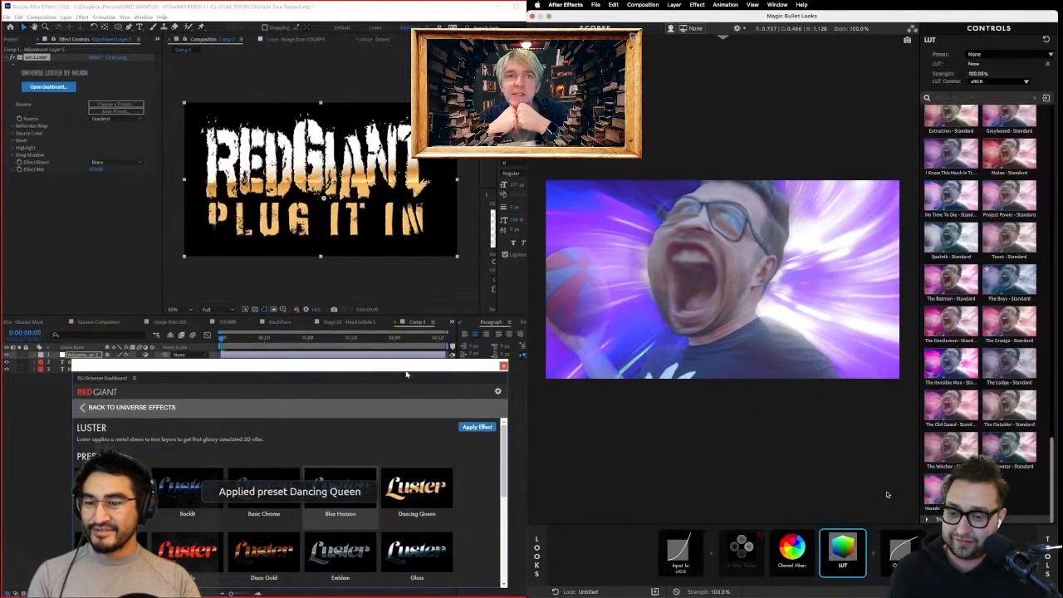
pyautogui.moveTo(408, 367); pyautogui.dragTo(503, 266)
pyautogui.scroll(-3, 446, 400)
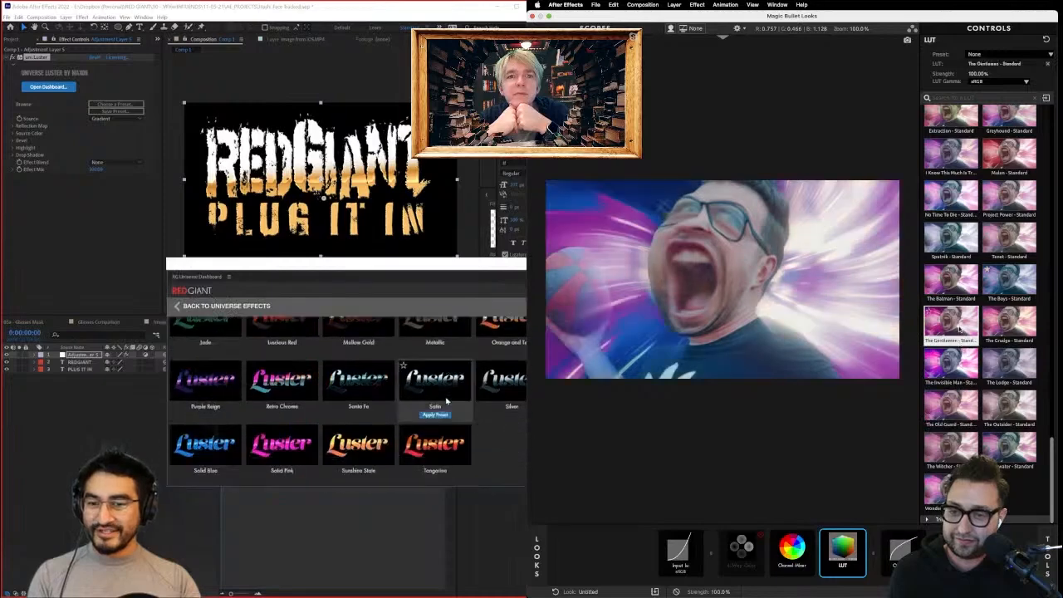
pyautogui.moveTo(437, 481)
pyautogui.scroll(1, 961, 291)
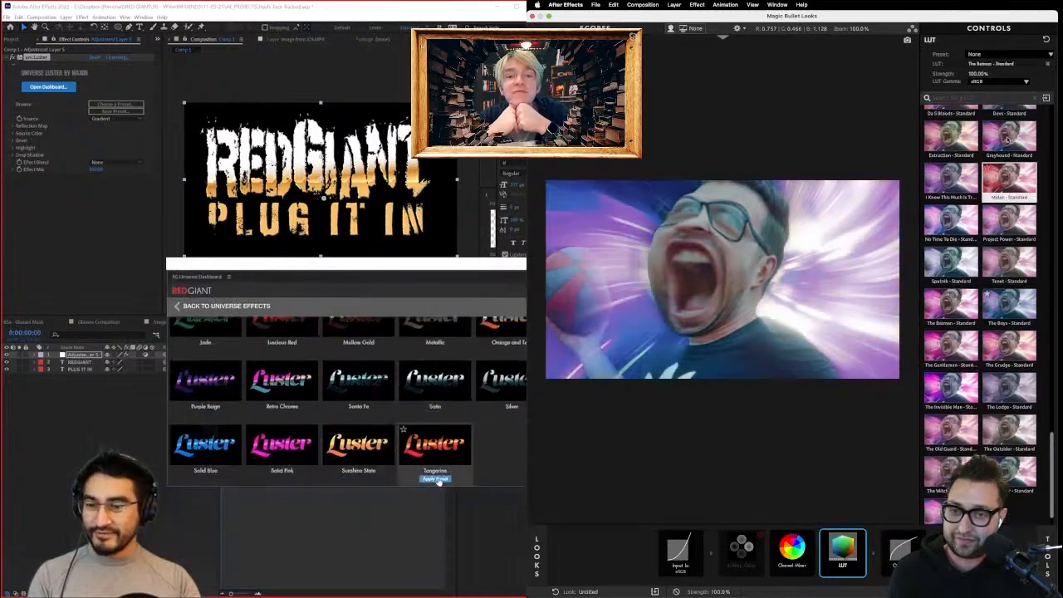
pyautogui.click(437, 480)
# Compare the Greyhound, Da 5 Bloods, Birds of Prey, Venom (2018) and Color Out of Space LUTs, and expand Luster's Bevel settings.
pyautogui.click(1010, 138)
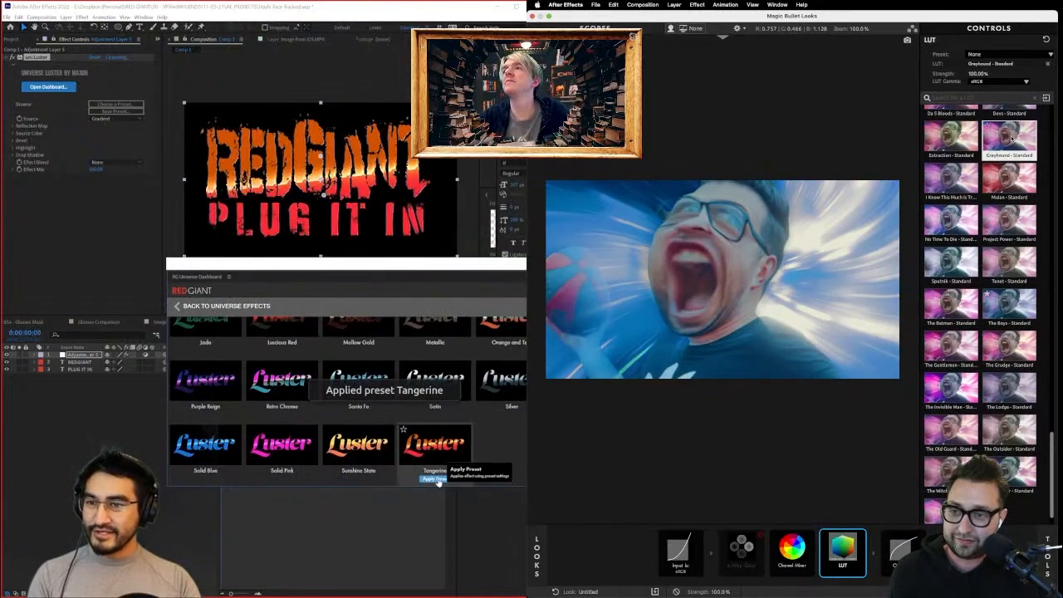
pyautogui.click(953, 223)
pyautogui.scroll(3, 960, 223)
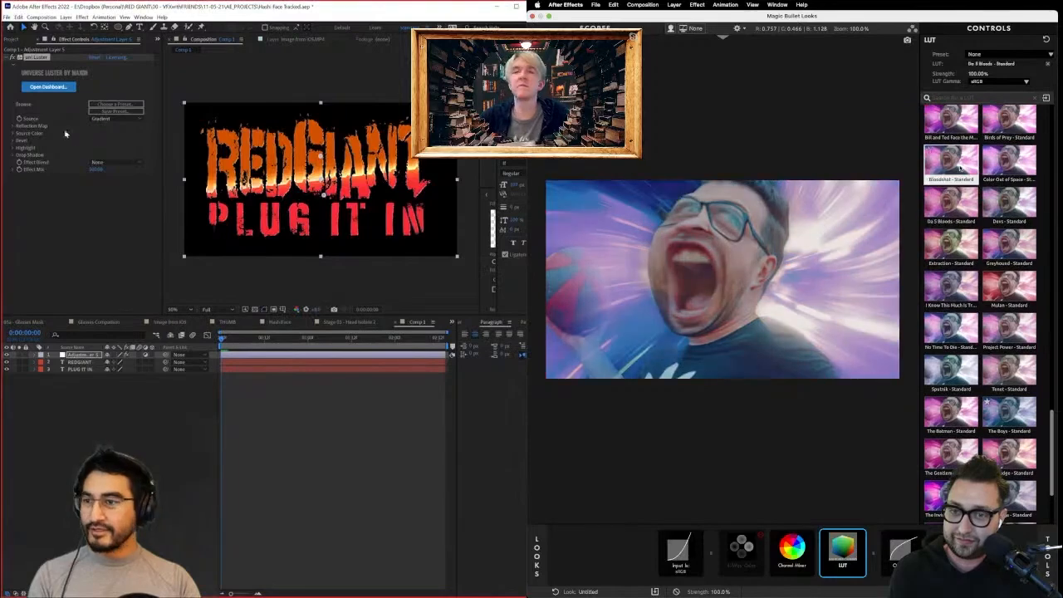
pyautogui.click(957, 202)
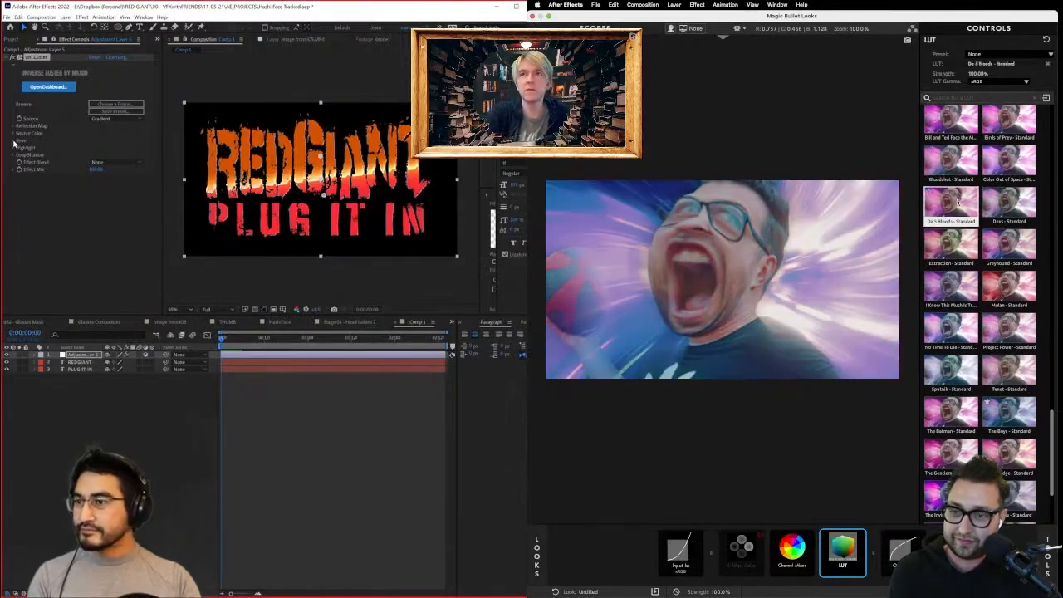
pyautogui.click(14, 143)
pyautogui.click(1009, 121)
pyautogui.scroll(3, 1012, 122)
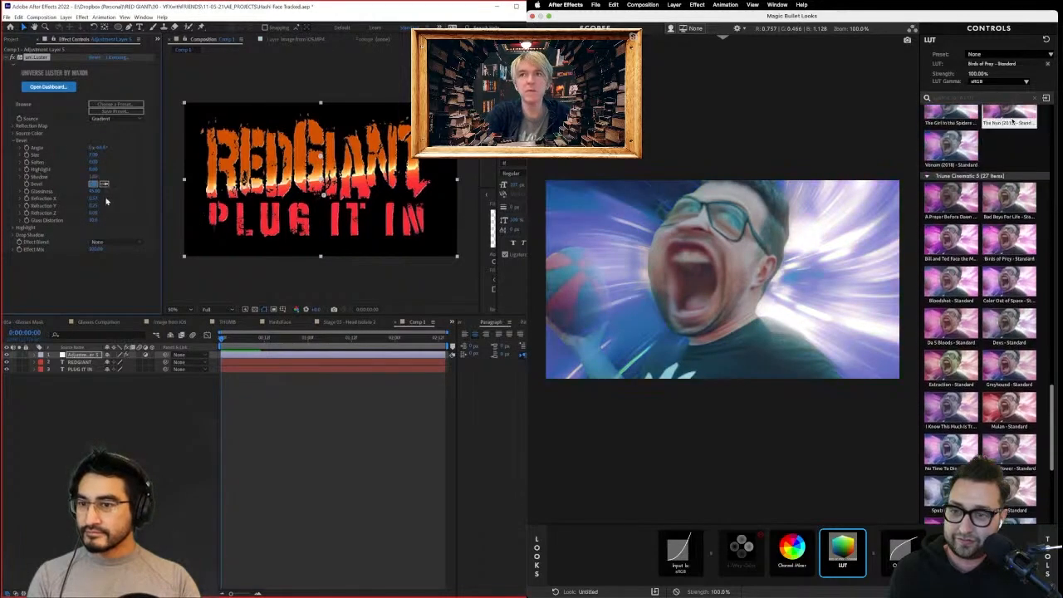
pyautogui.click(952, 146)
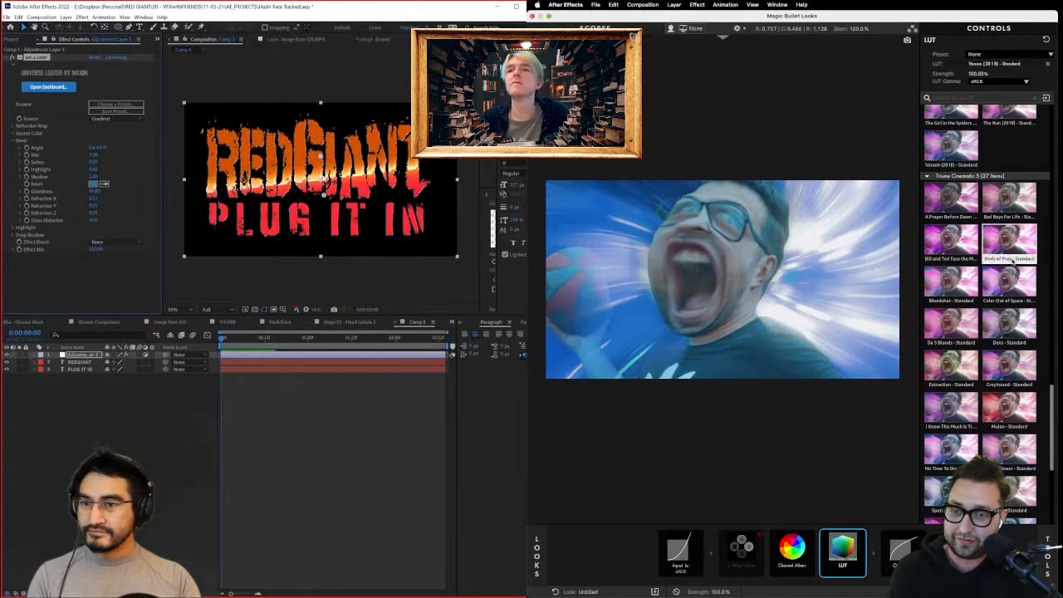
pyautogui.click(1013, 285)
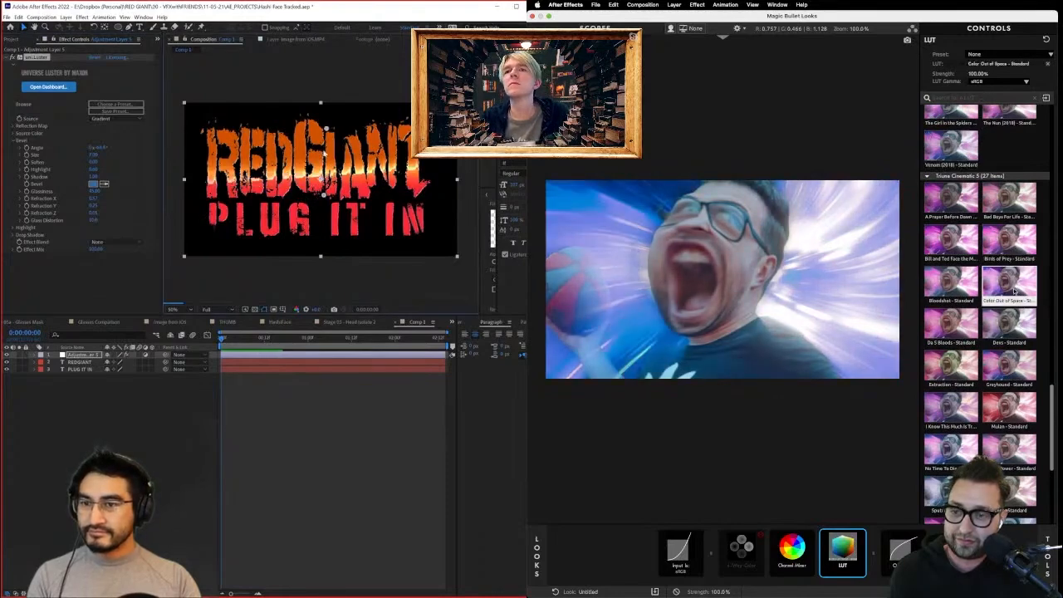
pyautogui.click(1009, 326)
pyautogui.click(1011, 208)
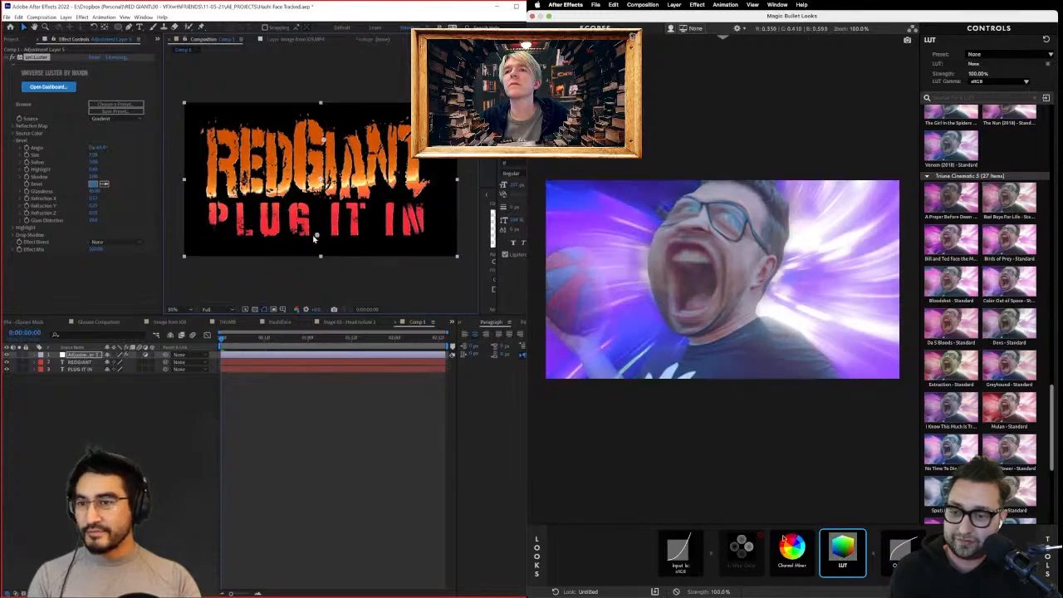
# Turn 4-Way Color back on, accept the look and play the graded dunk comp from the start of its work area.
pyautogui.click(751, 545)
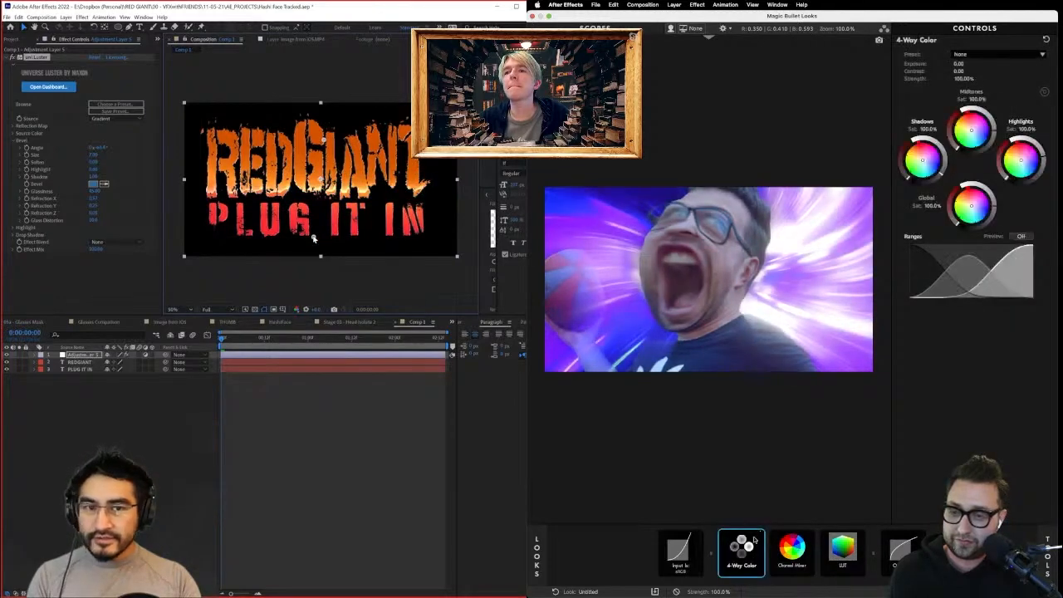
pyautogui.click(1039, 591)
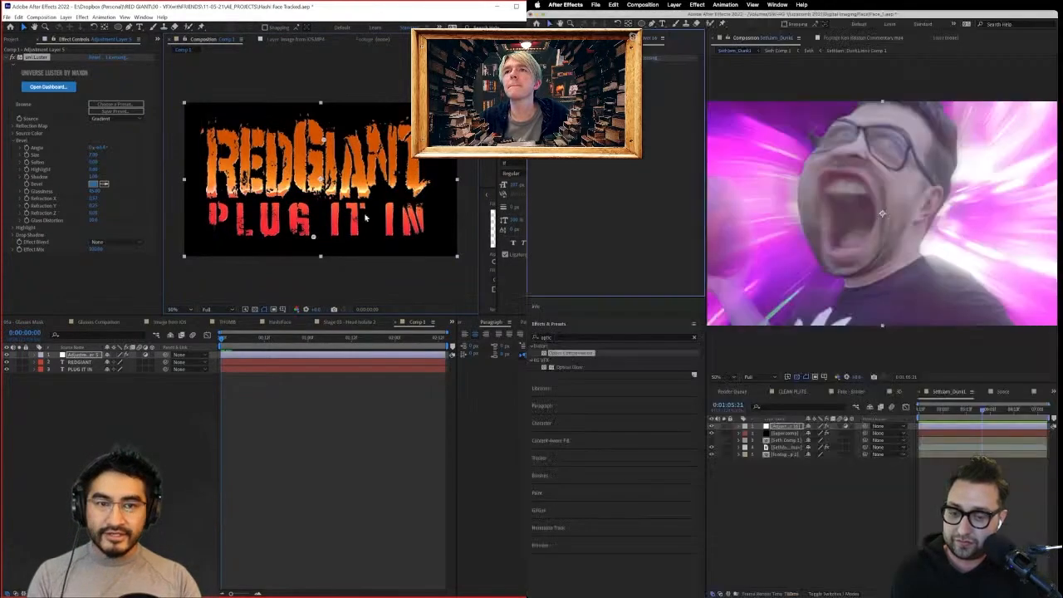
pyautogui.click(946, 418)
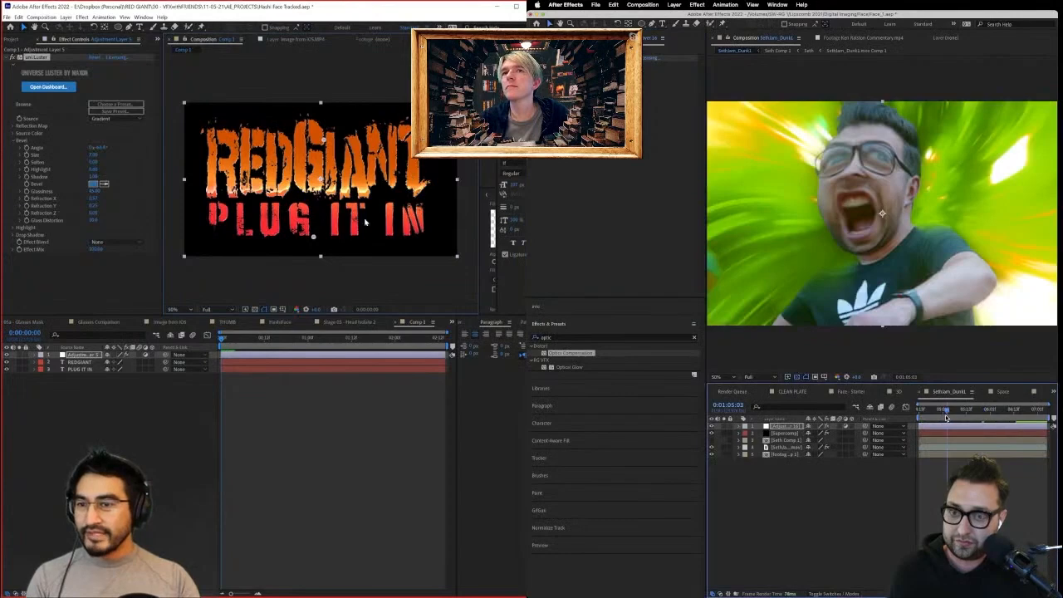
pyautogui.moveTo(947, 418); pyautogui.dragTo(883, 419)
pyautogui.press('space')
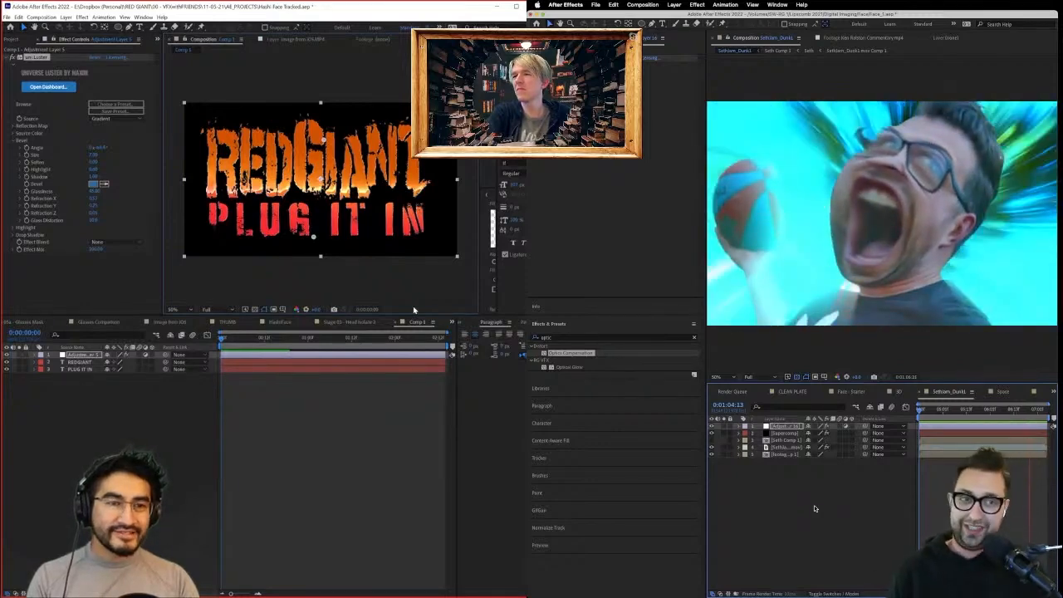
# Try the Magic Bullet Renoiser effect on the dunk comp's adjustment layer and remove it.
pyautogui.click(564, 339)
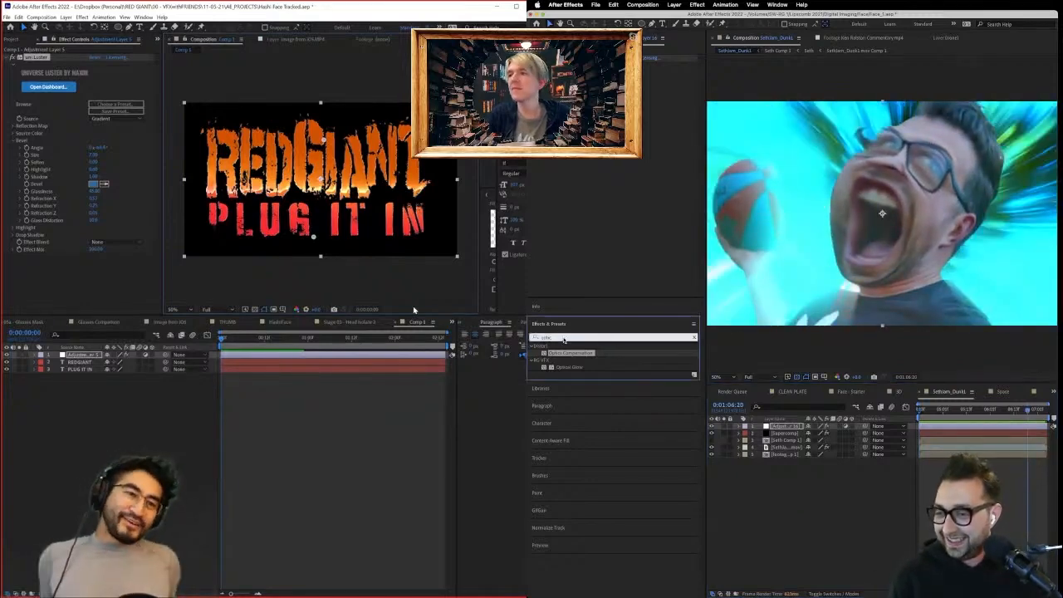
pyautogui.write('renoi')
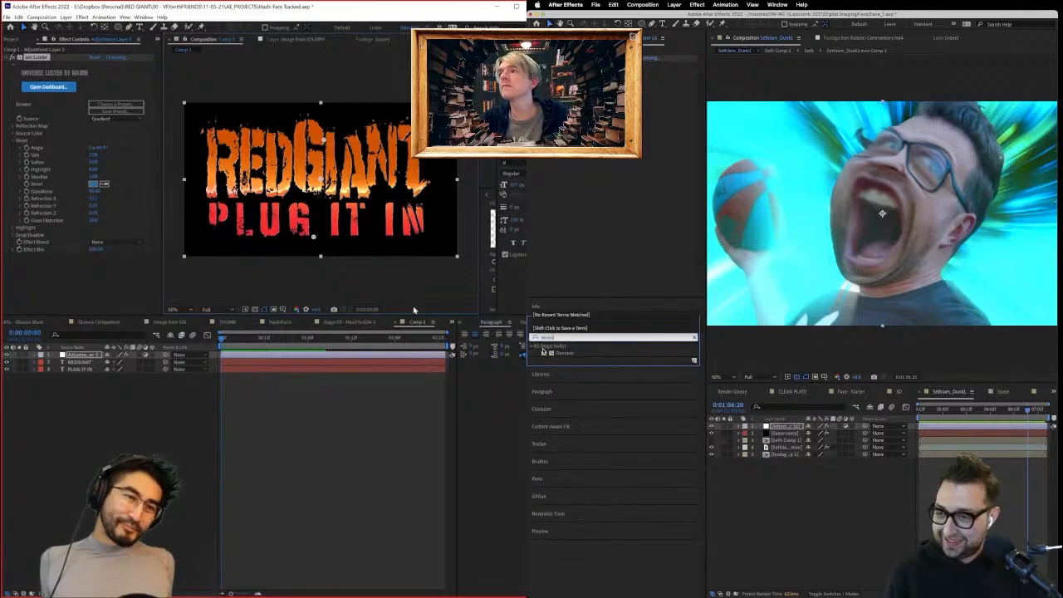
pyautogui.click(562, 353)
pyautogui.moveTo(810, 433); pyautogui.dragTo(781, 426)
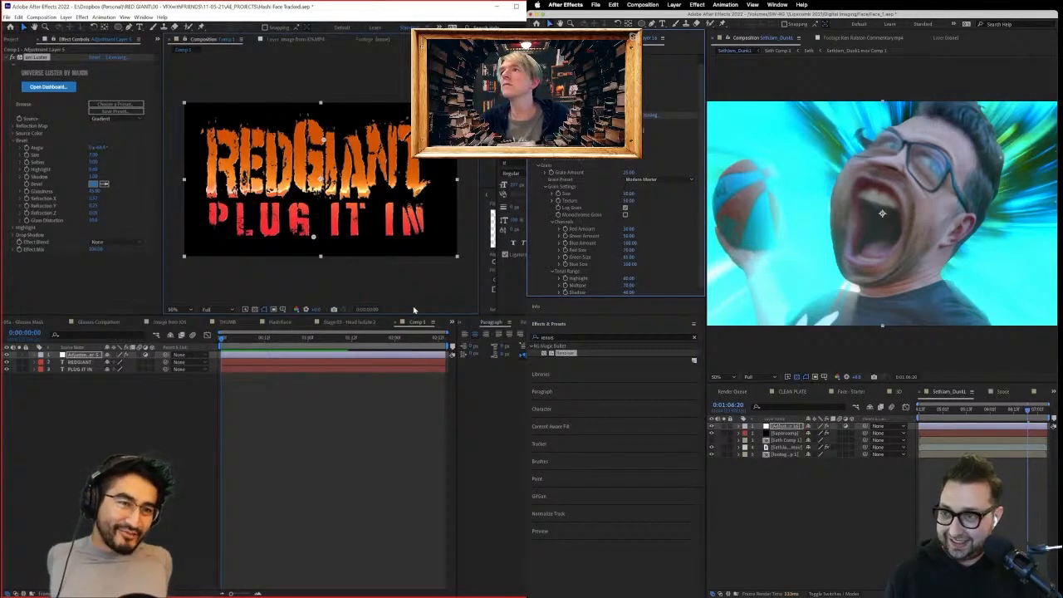
pyautogui.press('Delete')
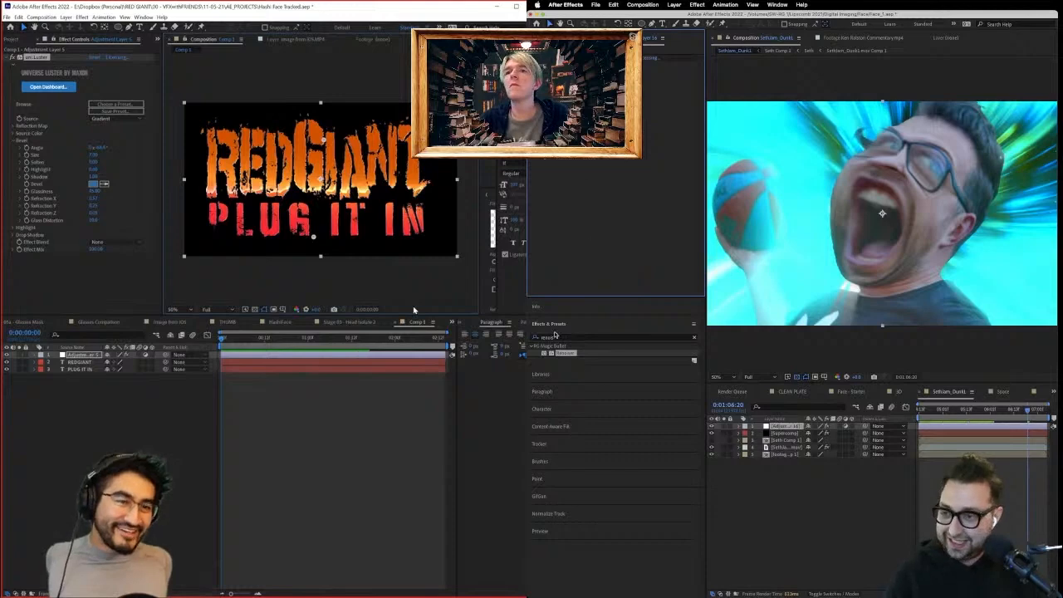
# Apply the Noise effect to the dunk comp's adjustment layer.
pyautogui.click(555, 336)
pyautogui.write('noise')
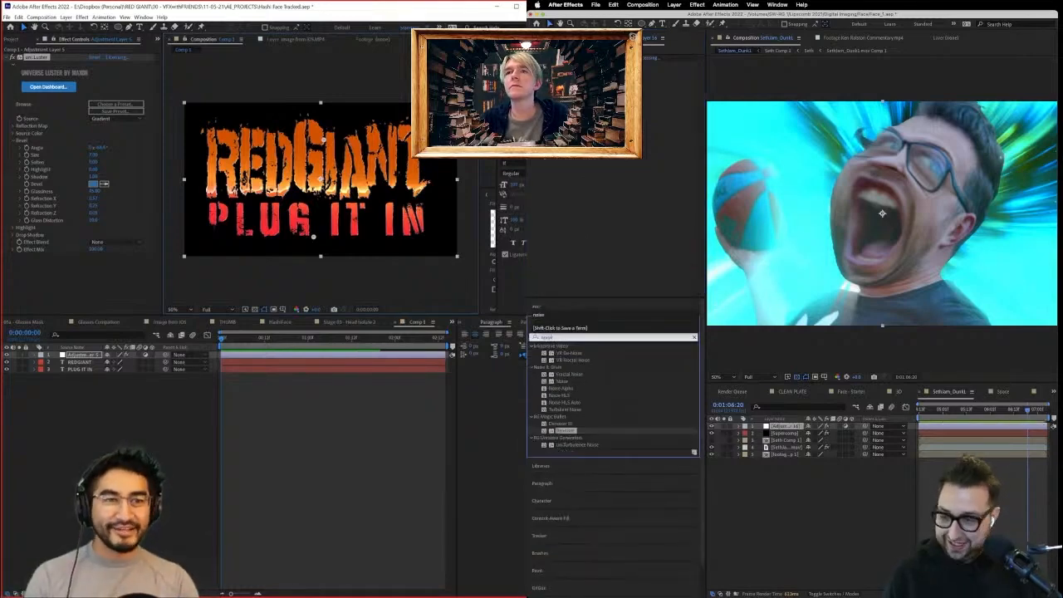
pyautogui.click(563, 381)
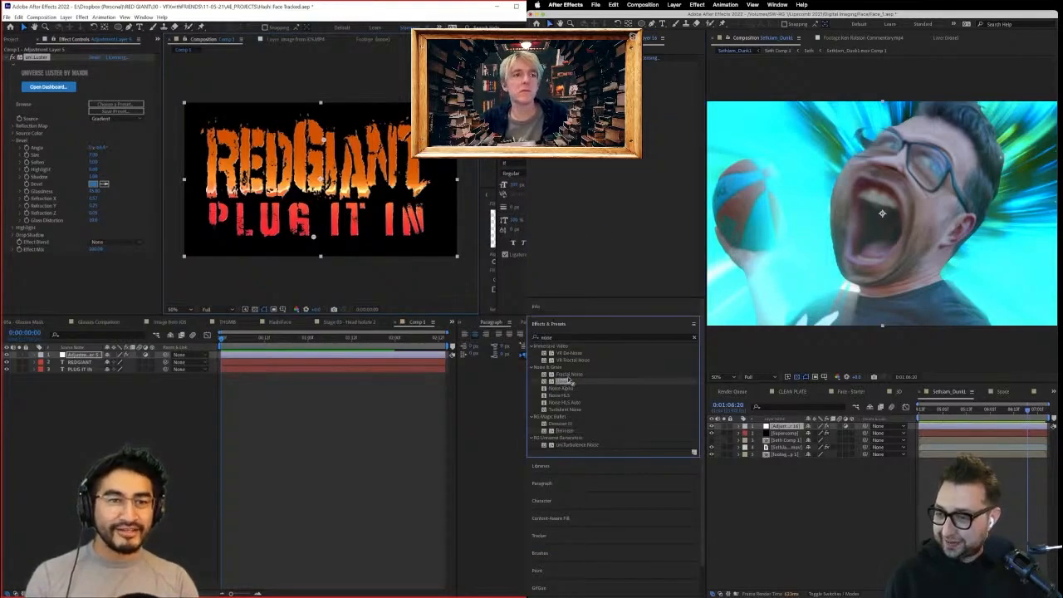
pyautogui.click(588, 196)
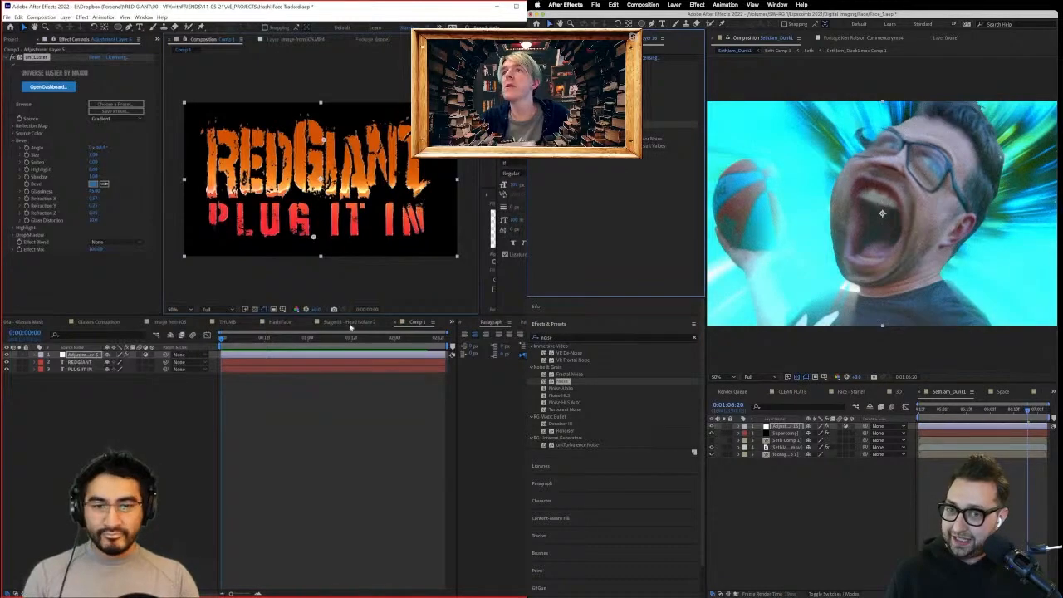
# Play the dunk comp from its start to check the noise, and add the title's Comp 1 to the render queue.
pyautogui.click(343, 438)
pyautogui.moveTo(929, 410); pyautogui.dragTo(917, 413)
pyautogui.press('space')
pyautogui.hotkey('ctrl', 'm')
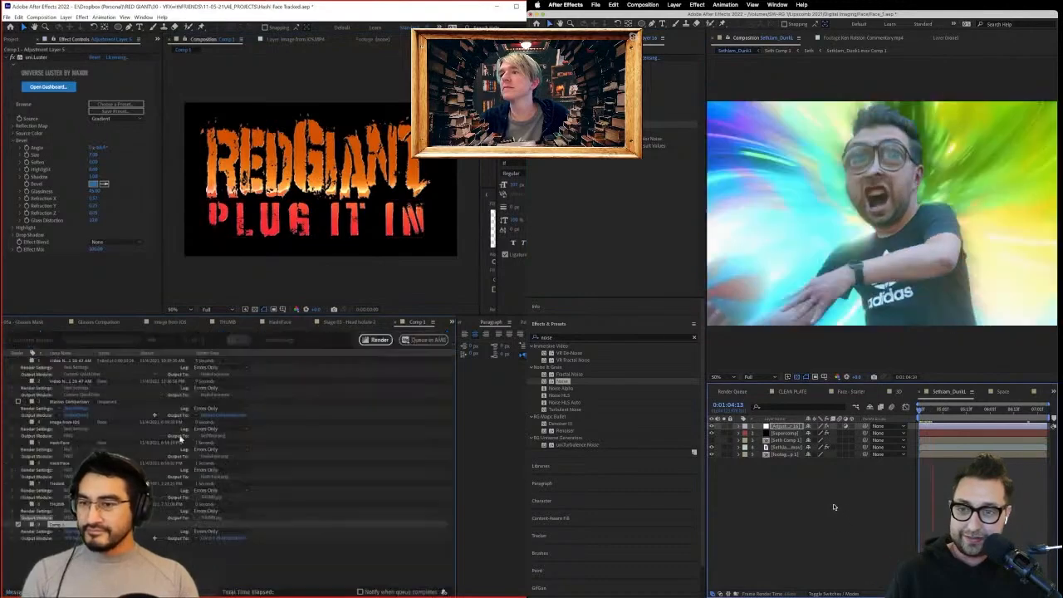
# Render the title's Comp 1 as a PNG named Logo in the RENDERS folder, and save the dunk project.
pyautogui.click(59, 540)
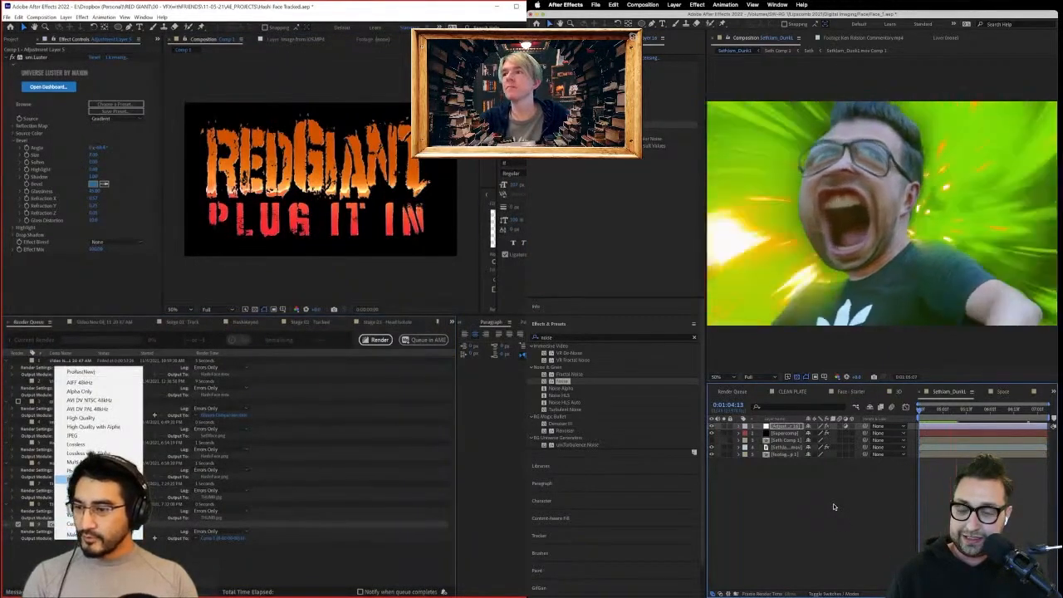
pyautogui.click(66, 480)
pyautogui.click(236, 539)
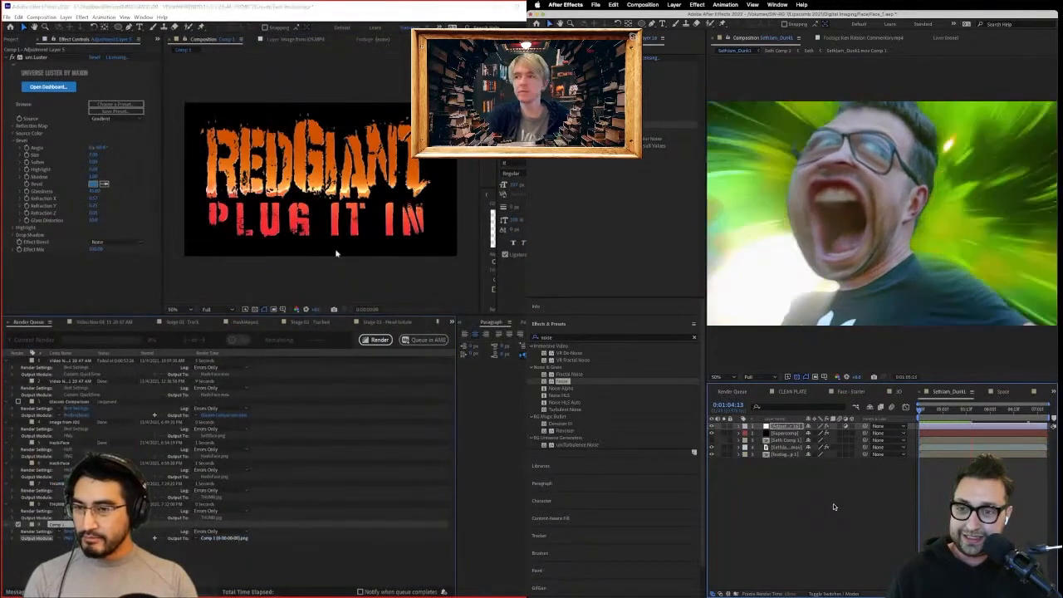
pyautogui.write('Logo')
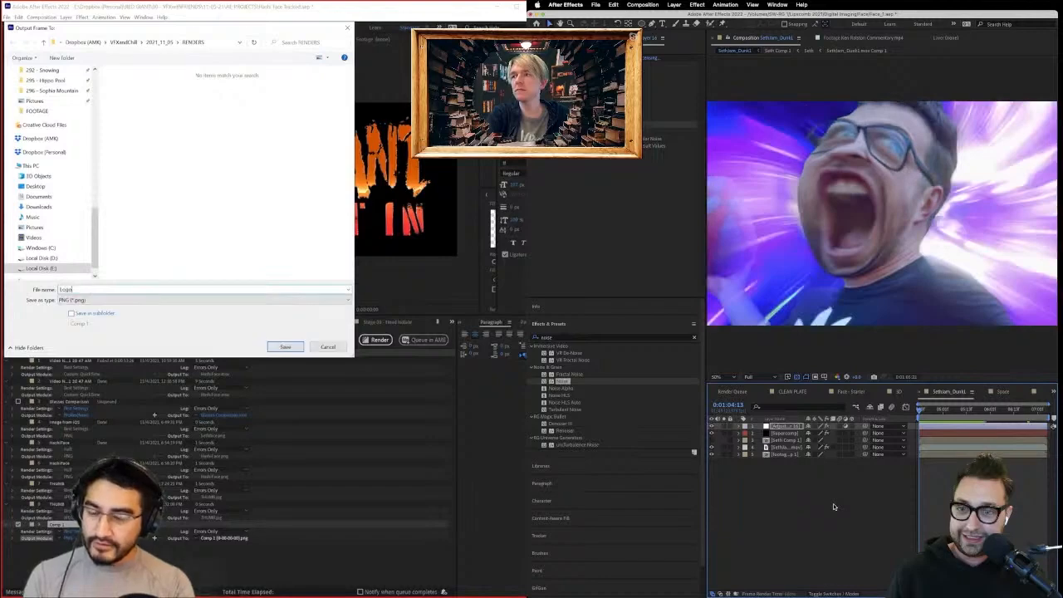
pyautogui.press('Return')
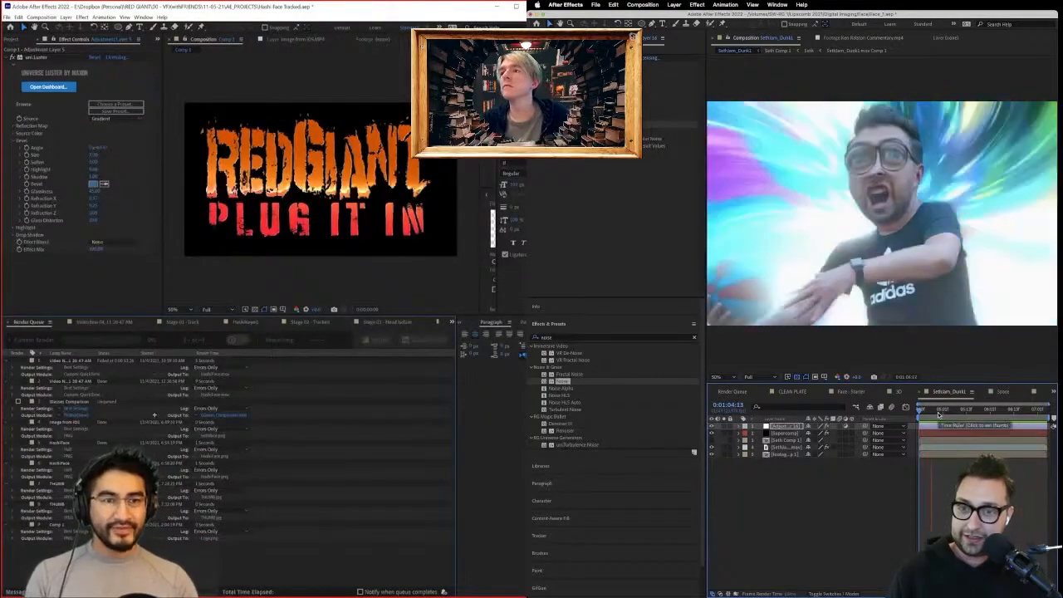
pyautogui.press('super+s')
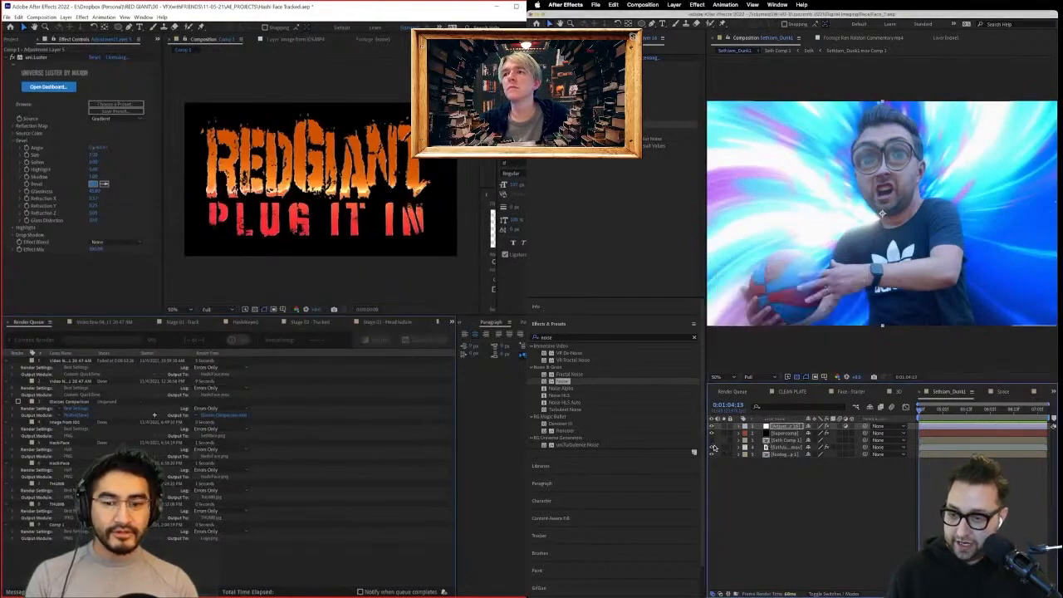
# Add the nested performer comp as the uppermost Supercomp layer, copy the original dunk clip layer's effects onto it and close Supercomp.
pyautogui.click(780, 434)
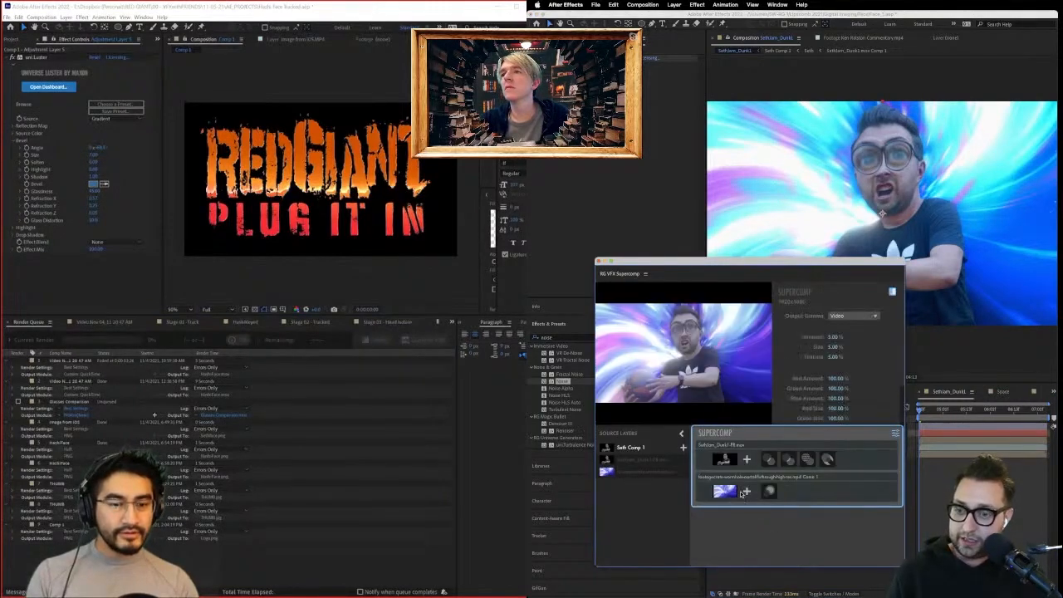
pyautogui.moveTo(627, 452); pyautogui.dragTo(743, 449)
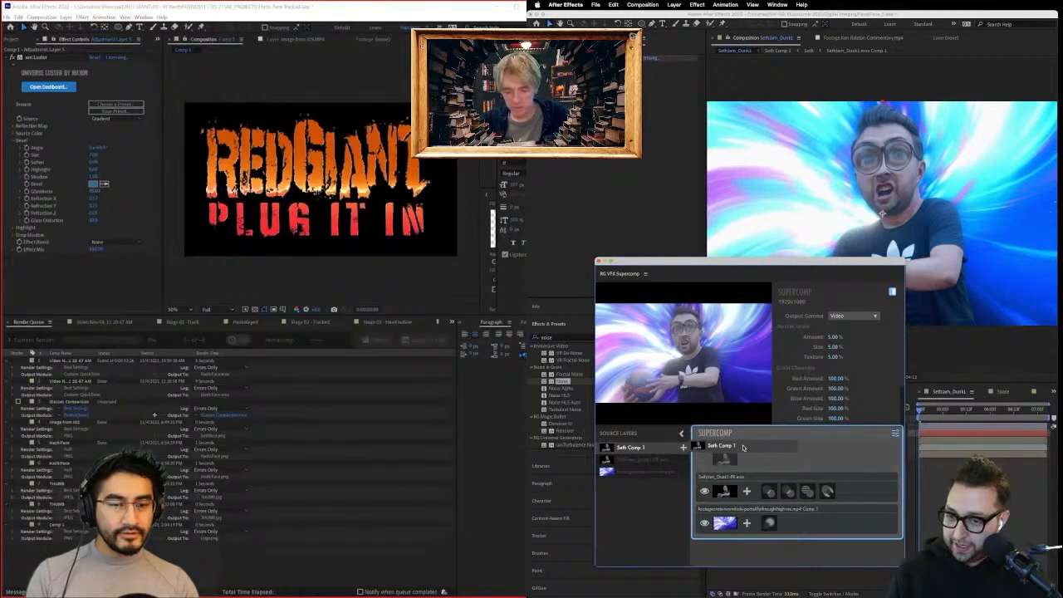
pyautogui.rightClick(781, 481)
pyautogui.click(804, 503)
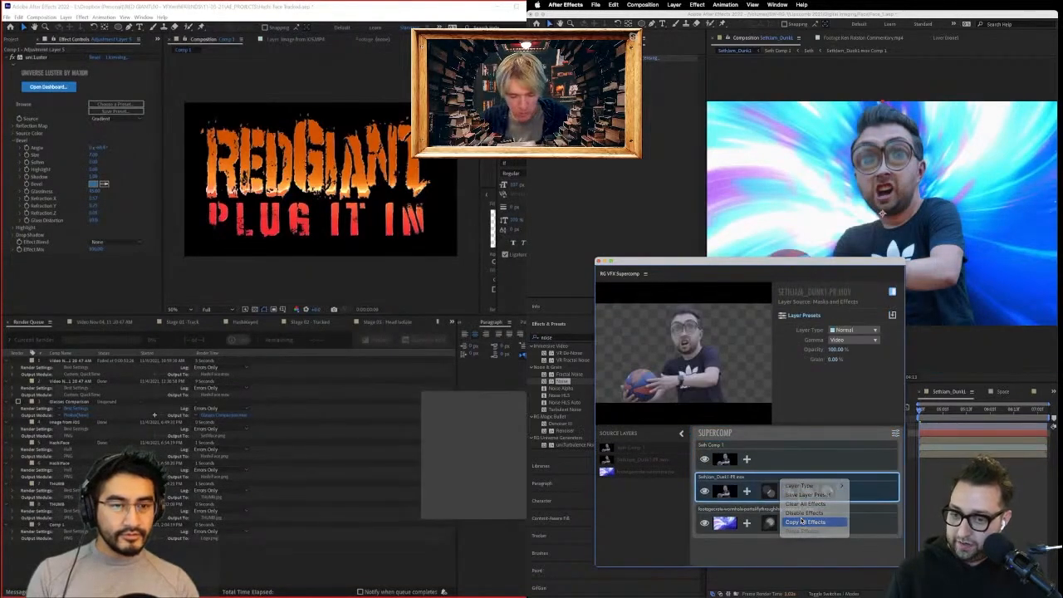
pyautogui.rightClick(774, 455)
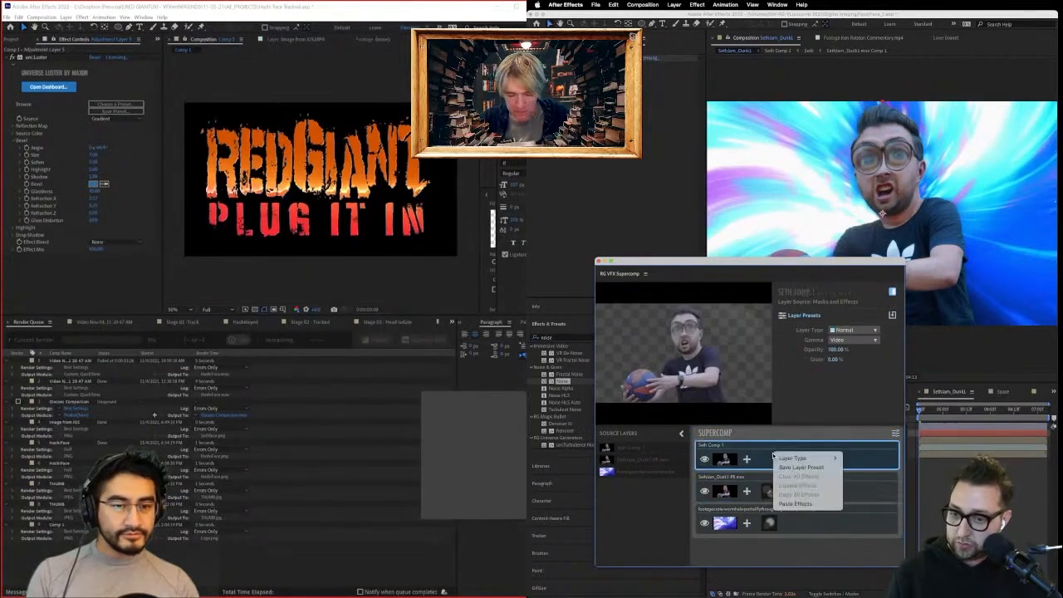
pyautogui.click(795, 505)
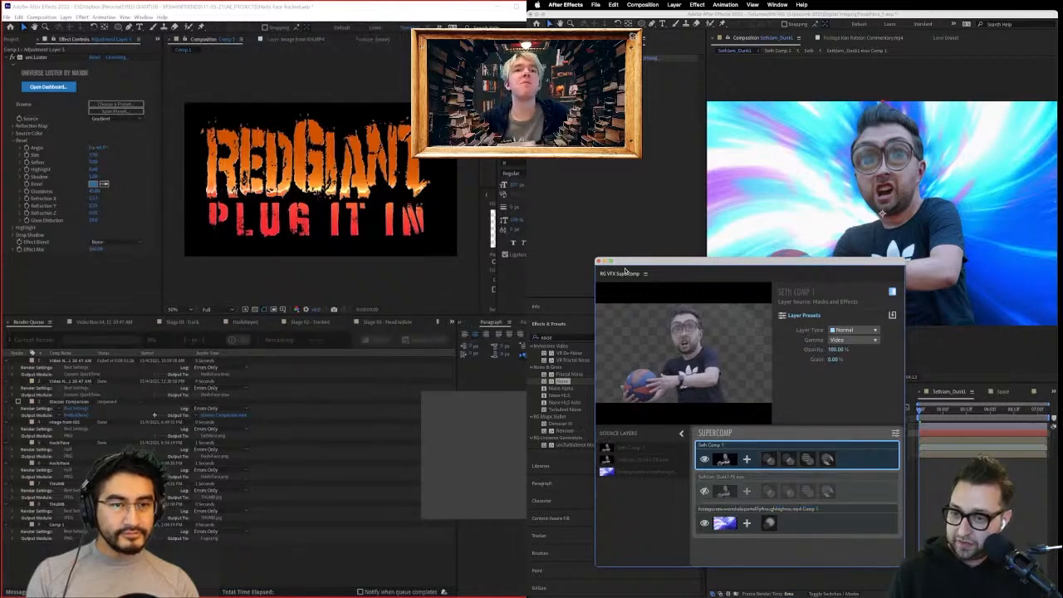
pyautogui.click(600, 261)
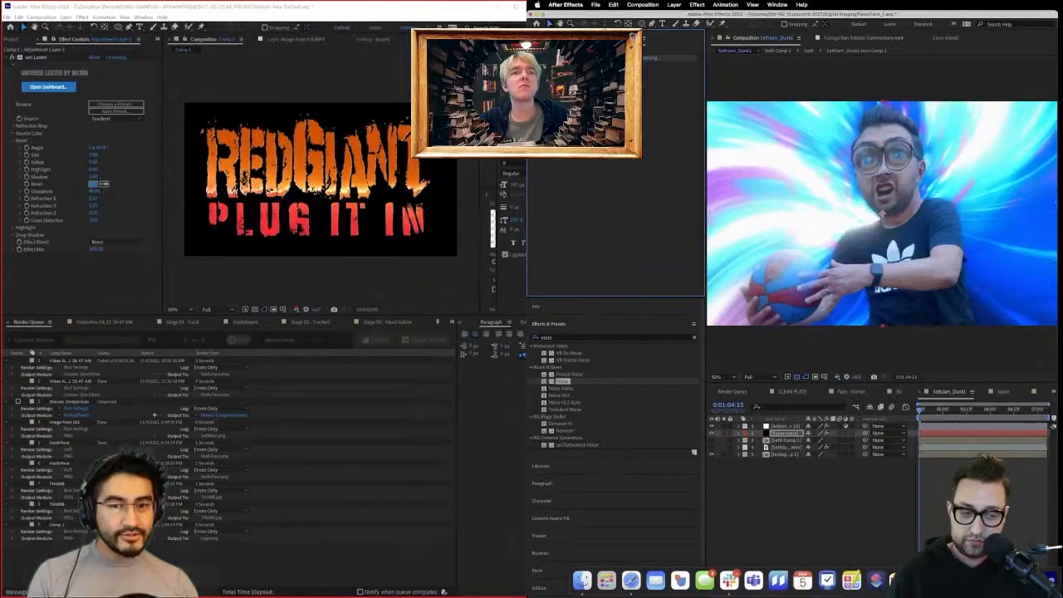
pyautogui.click(1028, 581)
pyautogui.click(597, 262)
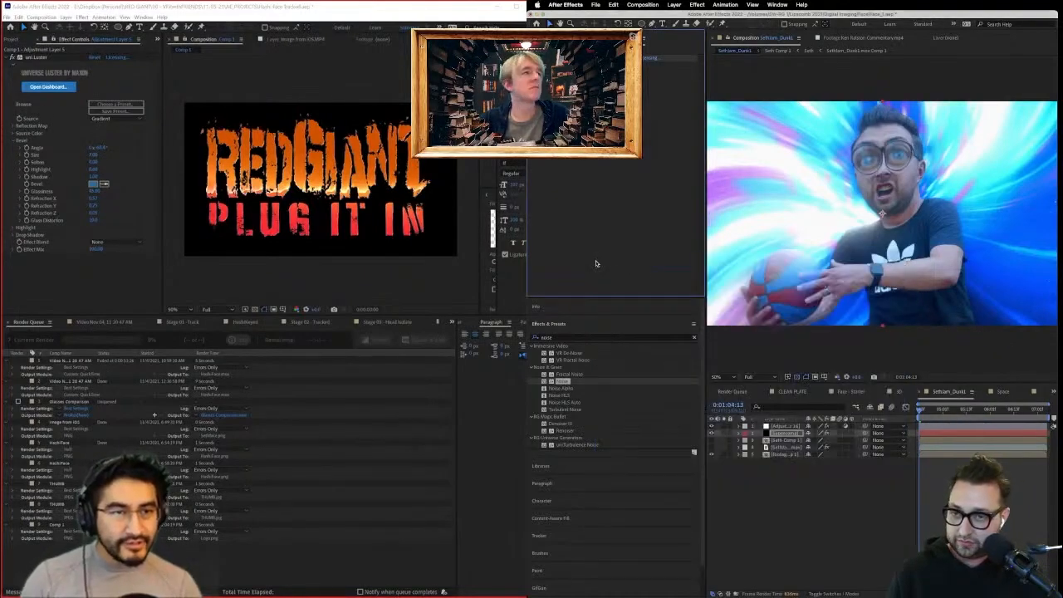
# Check the dunk comp's performer layers and open the nested performer comp used in Supercomp.
pyautogui.click(786, 442)
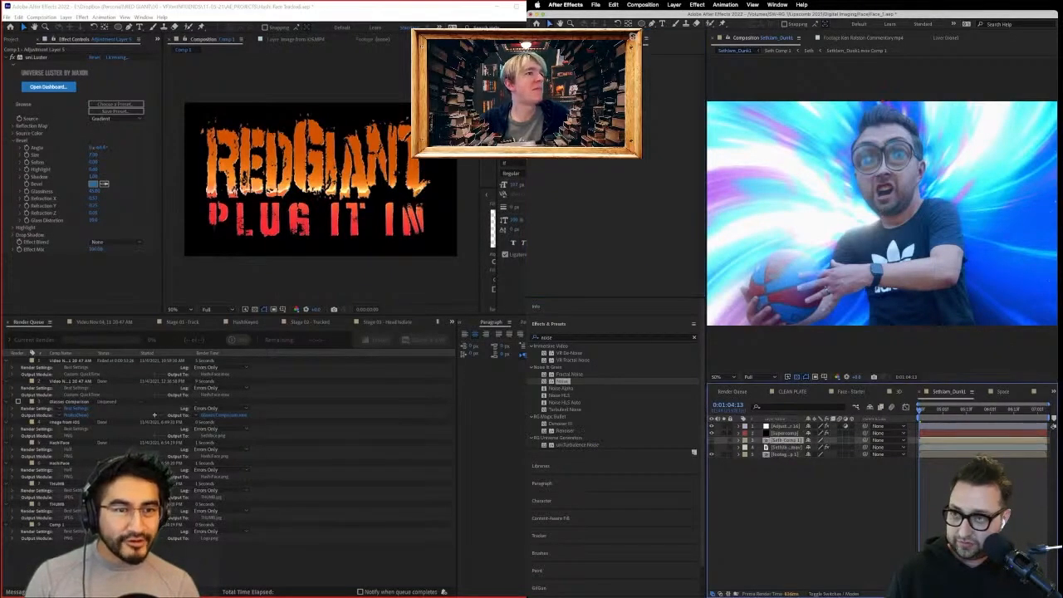
pyautogui.click(776, 448)
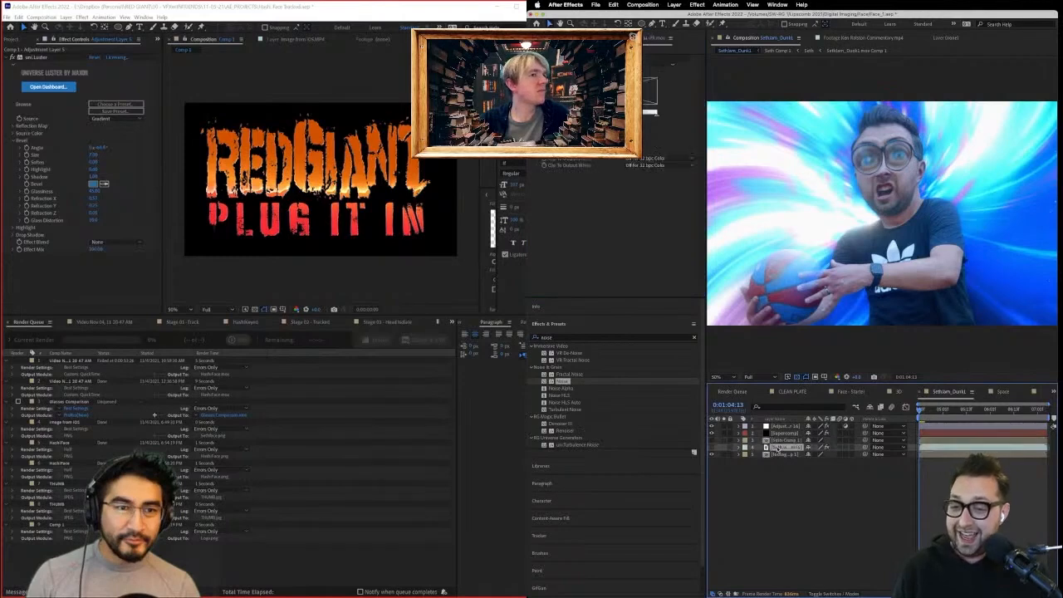
pyautogui.click(567, 59)
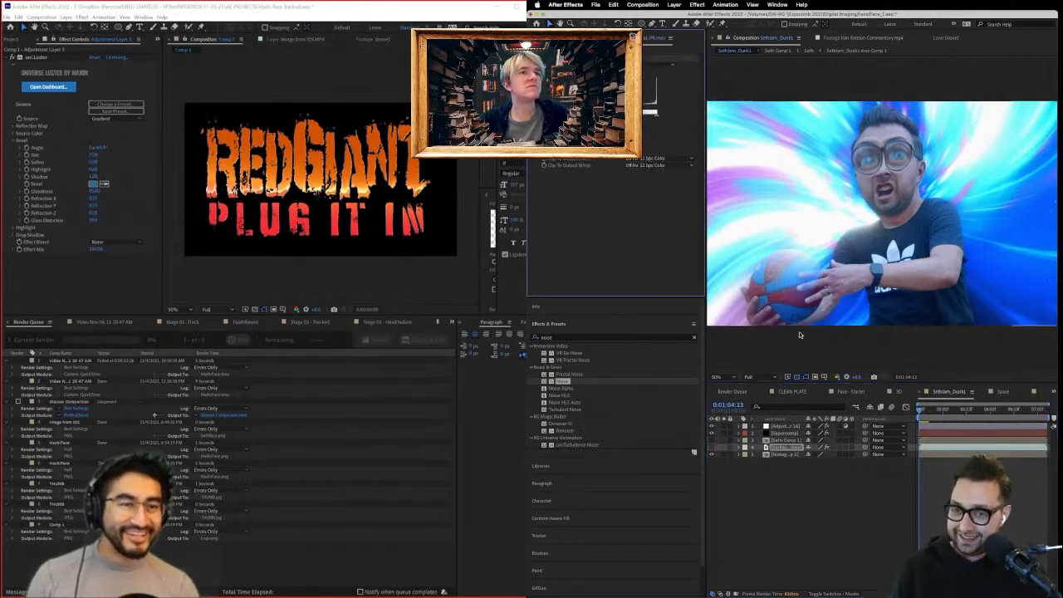
pyautogui.click(773, 441)
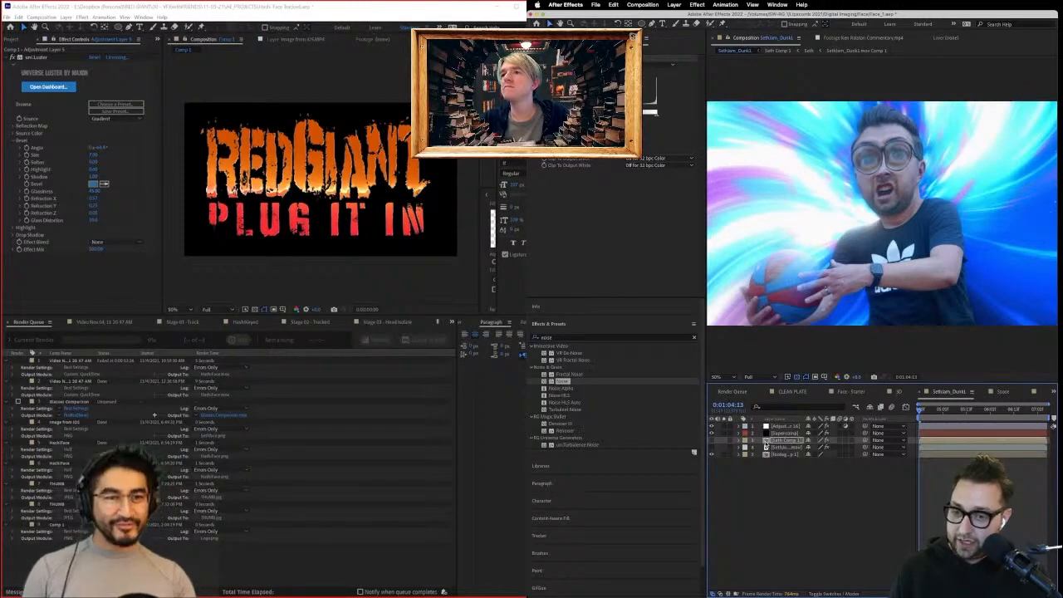
pyautogui.doubleClick(765, 443)
pyautogui.doubleClick(777, 427)
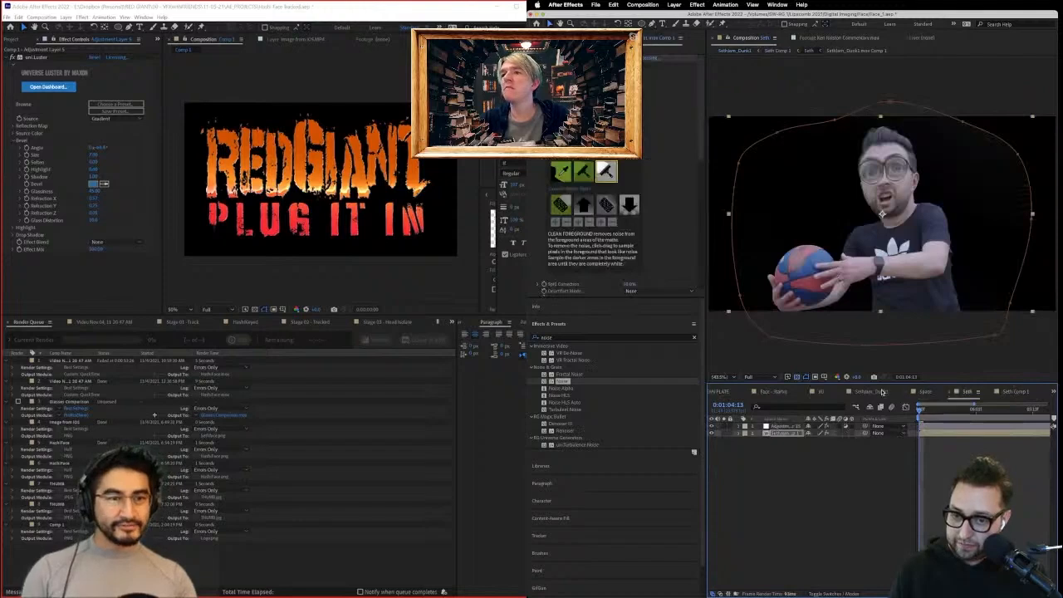
pyautogui.click(882, 391)
pyautogui.doubleClick(766, 441)
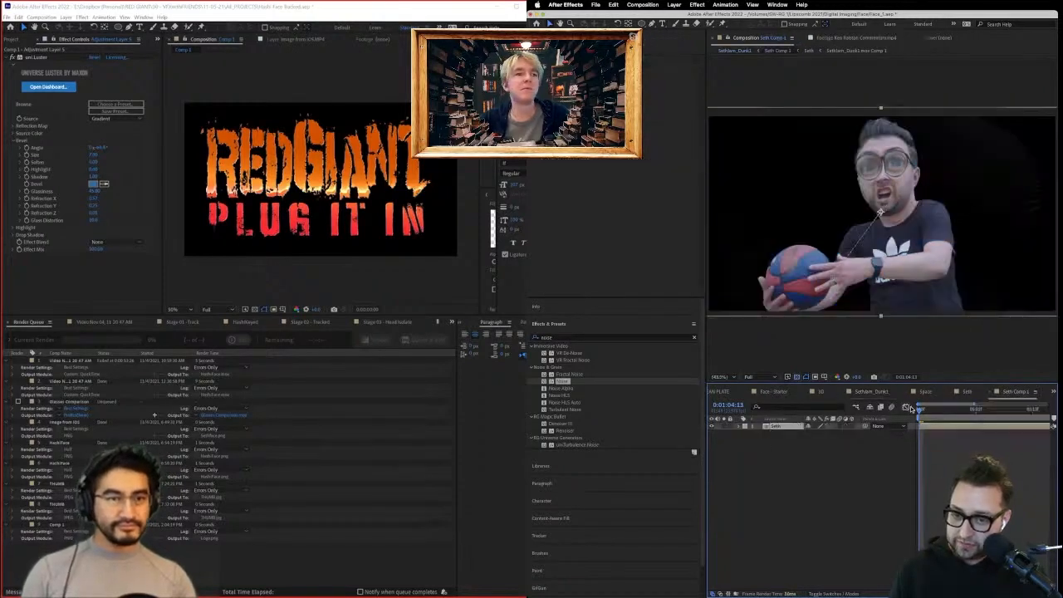
# Reveal the performer layer's transform keyframes and shift the starting position, scale and rotation keyframes a few frames after the work area's start.
pyautogui.press('u')
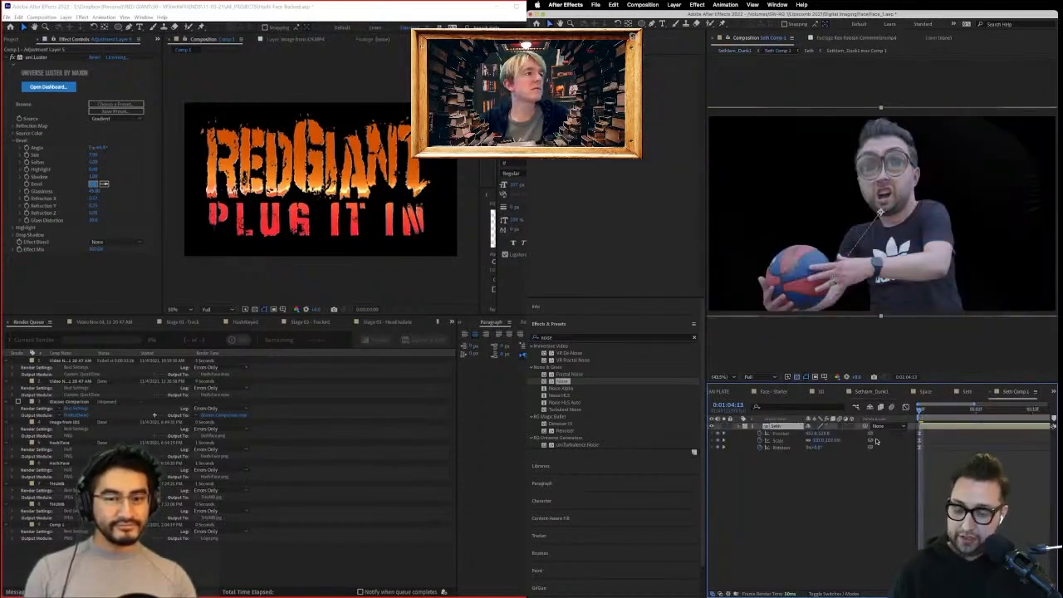
pyautogui.press('-')
pyautogui.press('-')
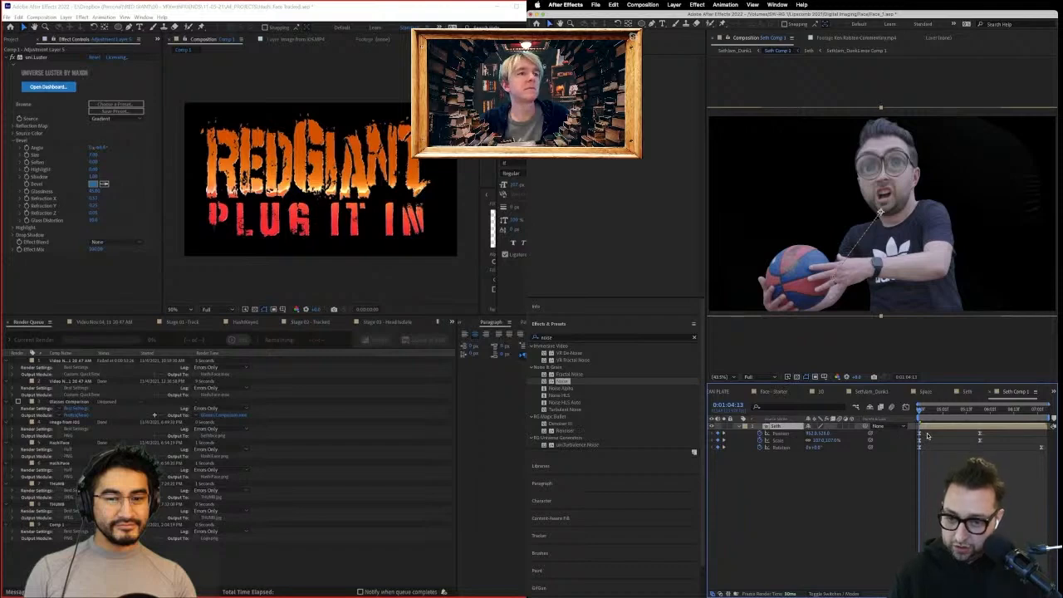
pyautogui.moveTo(928, 434); pyautogui.dragTo(912, 457)
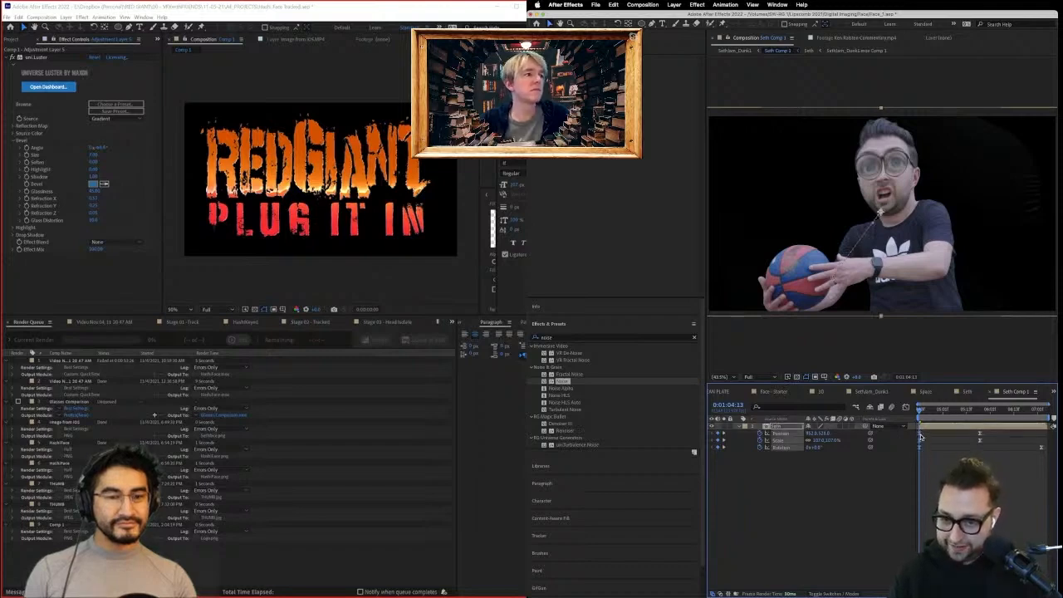
pyautogui.click(950, 410)
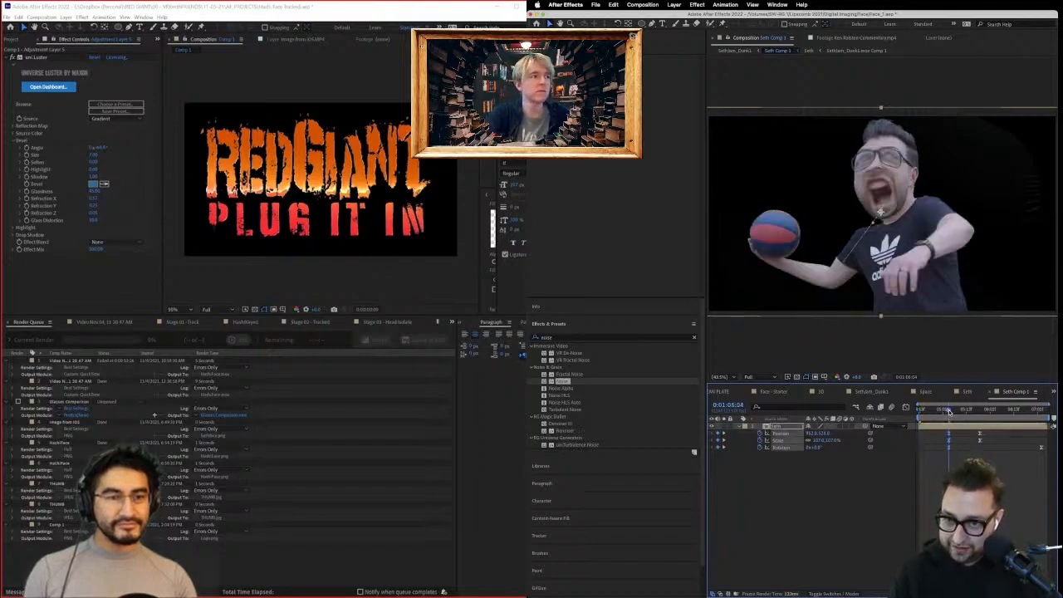
pyautogui.moveTo(949, 410); pyautogui.dragTo(921, 413)
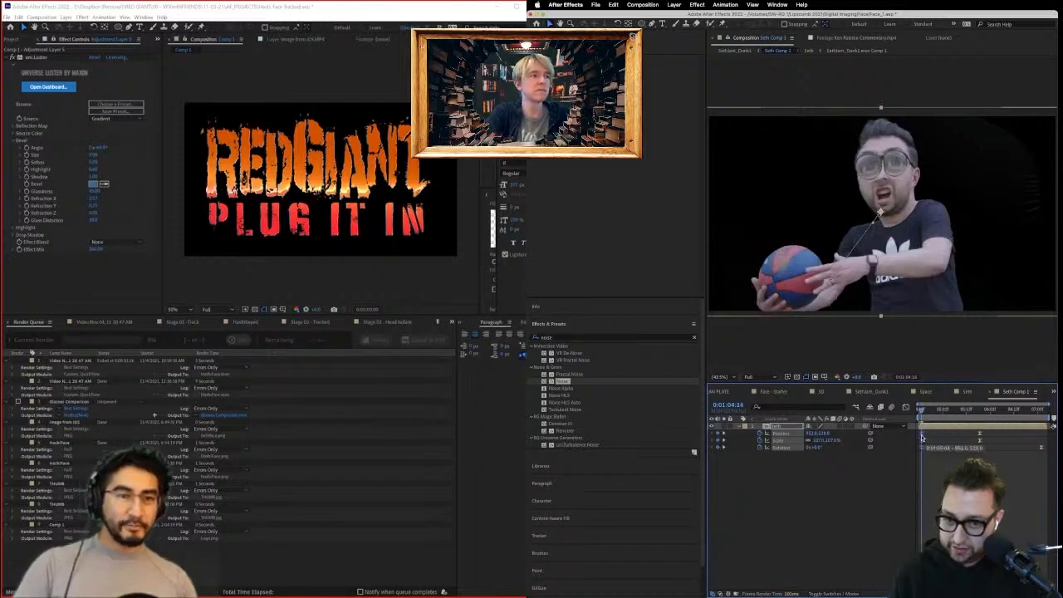
# Move the ending position and scale keyframes earlier to about 0:01:04:19 and preview the quicker zoom.
pyautogui.click(964, 433)
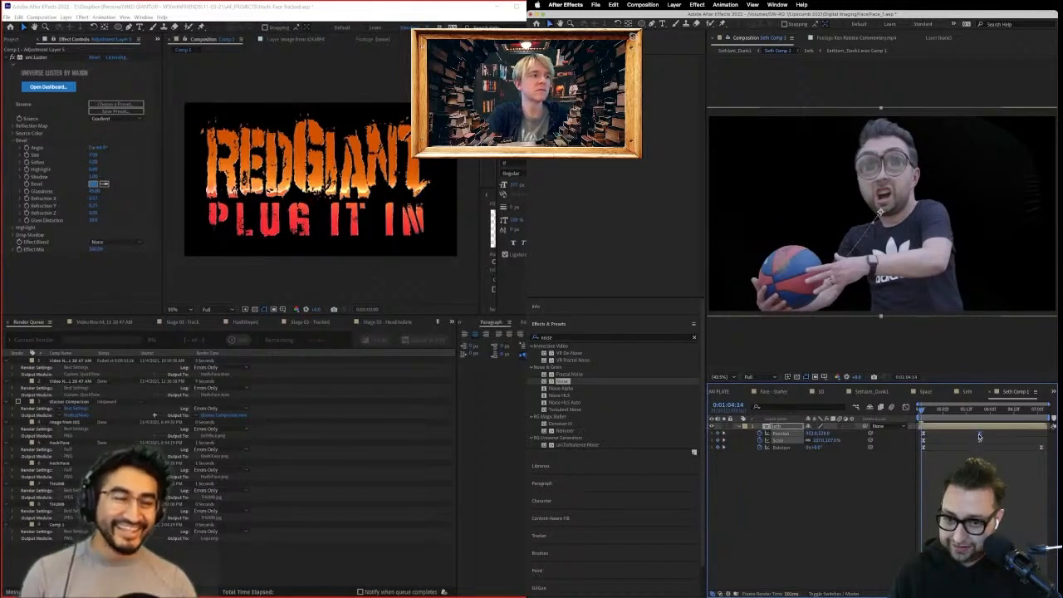
pyautogui.press('space')
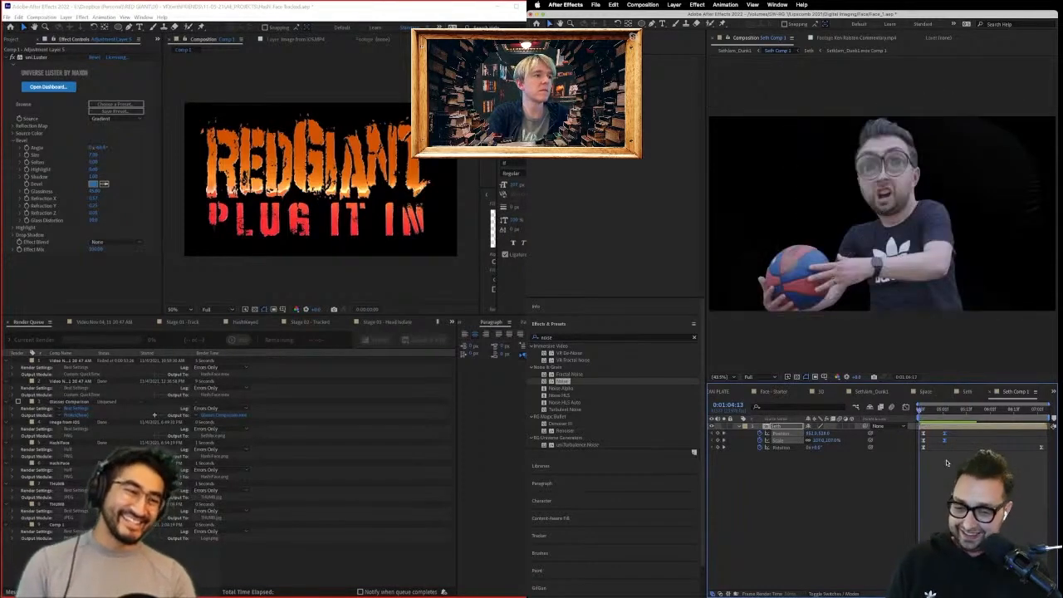
pyautogui.press('space')
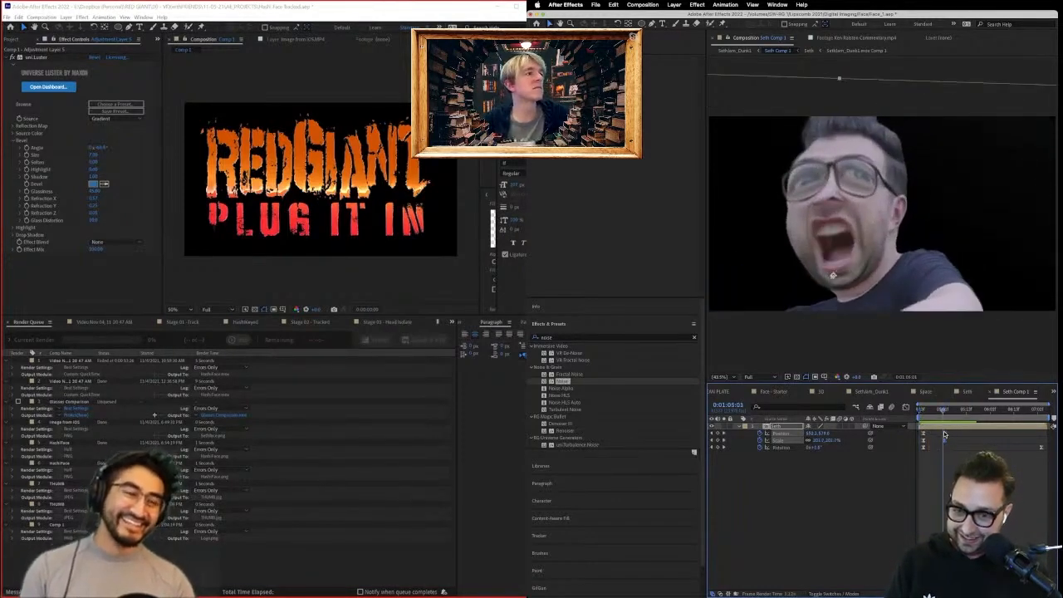
pyautogui.moveTo(945, 434); pyautogui.dragTo(930, 435)
pyautogui.press('space')
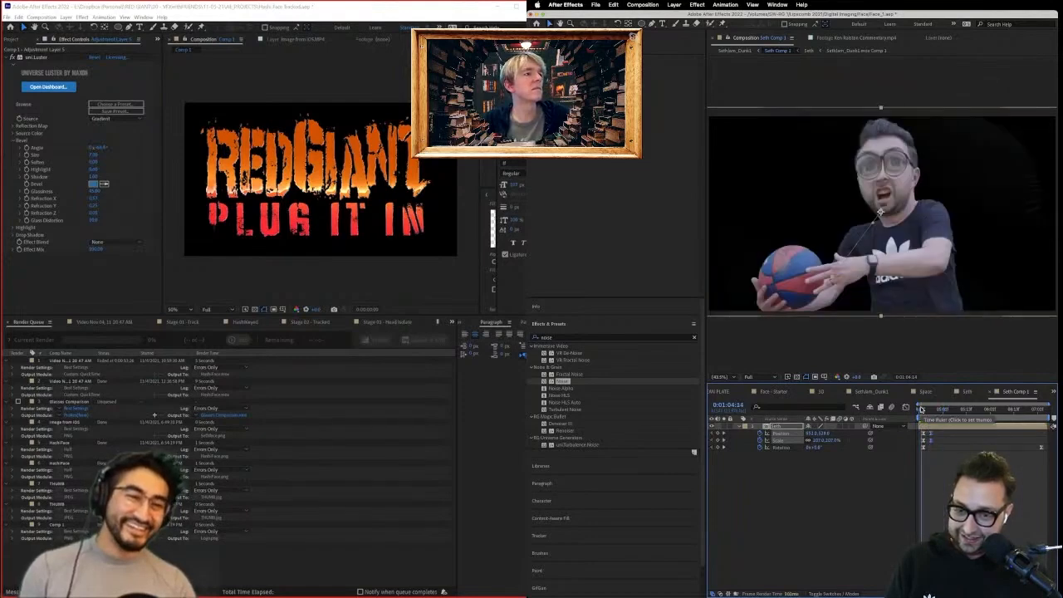
# Shift the performer's horizontal position rightward at the second position keyframe and preview the zoom.
pyautogui.moveTo(927, 412); pyautogui.dragTo(932, 413)
pyautogui.click(897, 444)
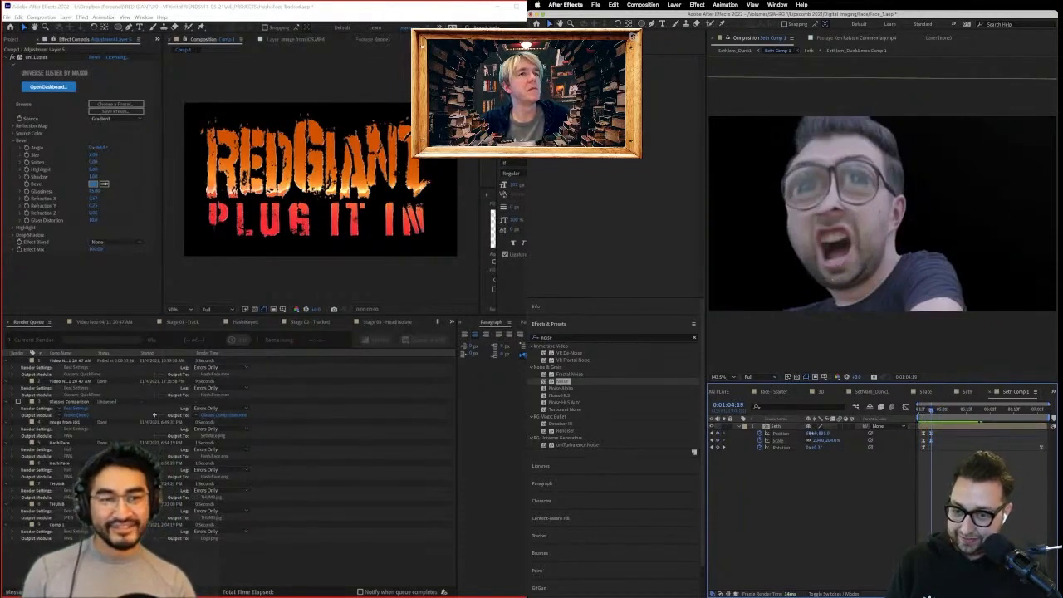
pyautogui.moveTo(812, 434); pyautogui.dragTo(887, 436)
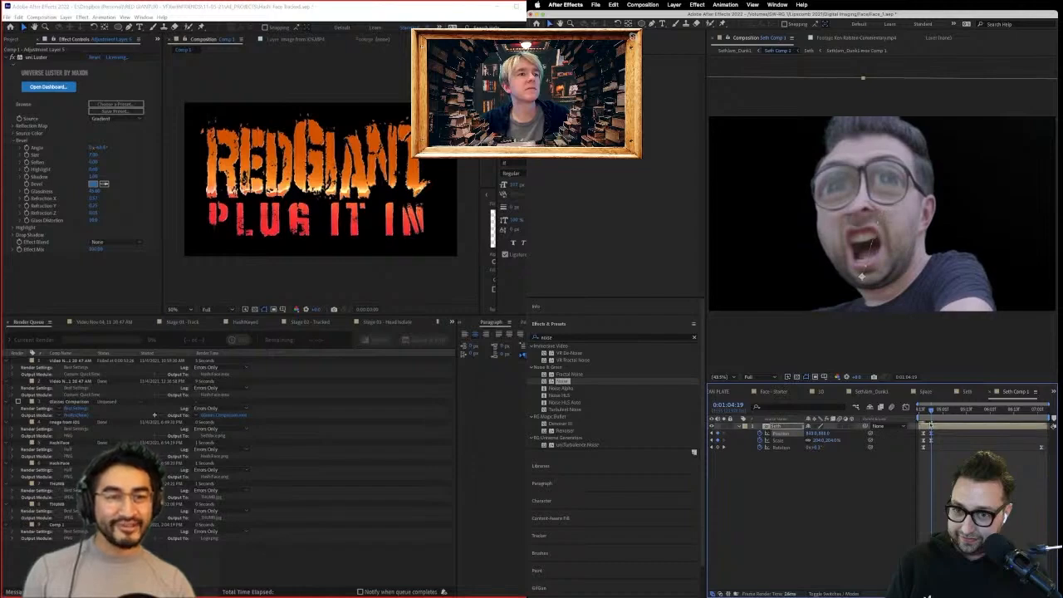
pyautogui.press('space')
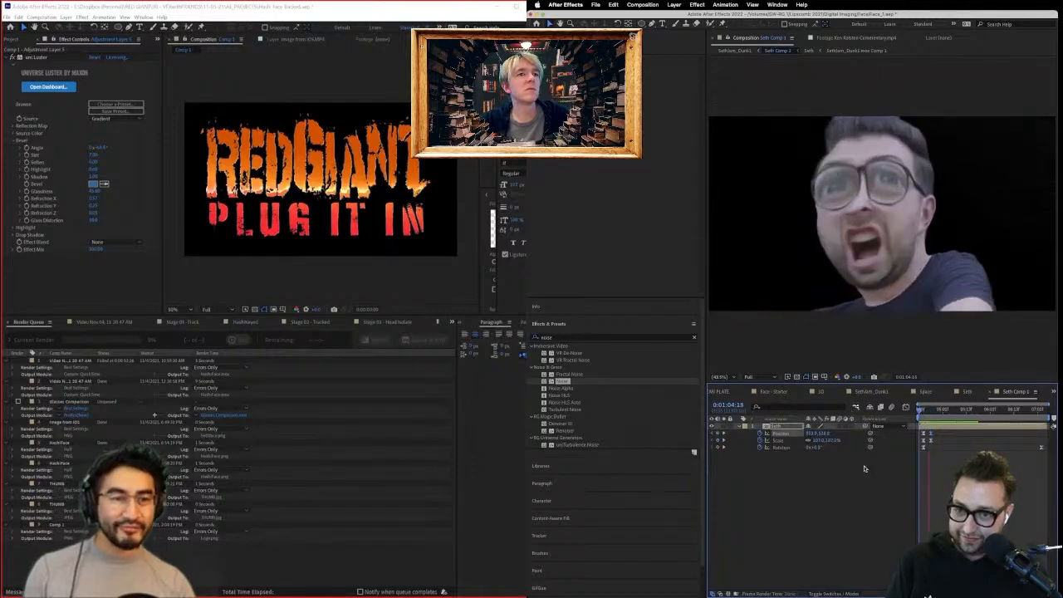
pyautogui.press('space')
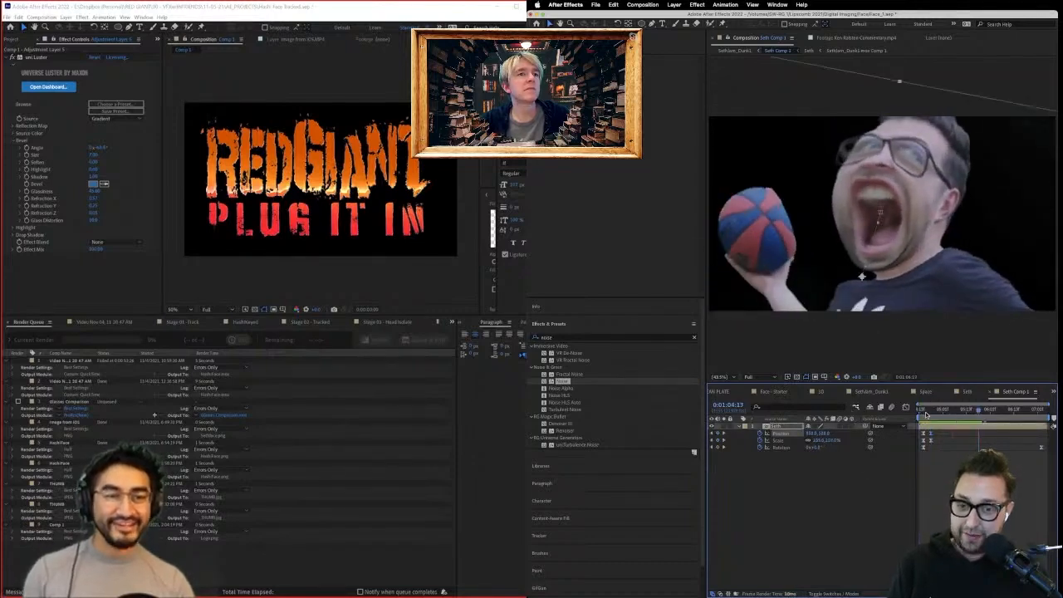
# Retime the ending position and scale keyframes slightly later, around 0:01:05:00, and replay the zoom from its start.
pyautogui.click(926, 410)
pyautogui.moveTo(944, 432); pyautogui.dragTo(930, 443)
pyautogui.press('space')
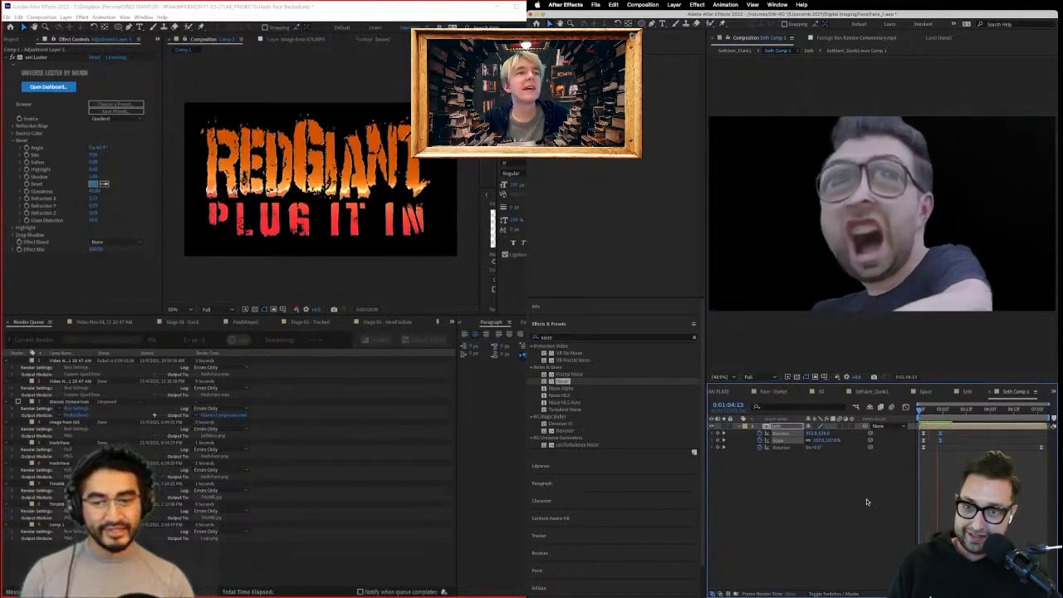
pyautogui.press('space')
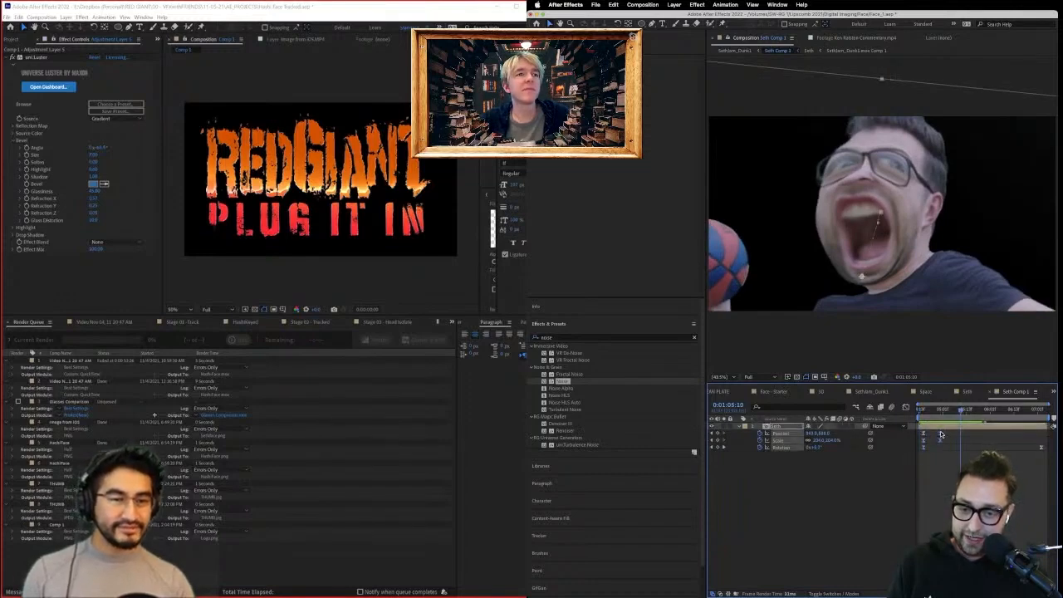
# Change the keyframe interpolation of the performer layer's position, scale and rotation keyframes.
pyautogui.rightClick(941, 433)
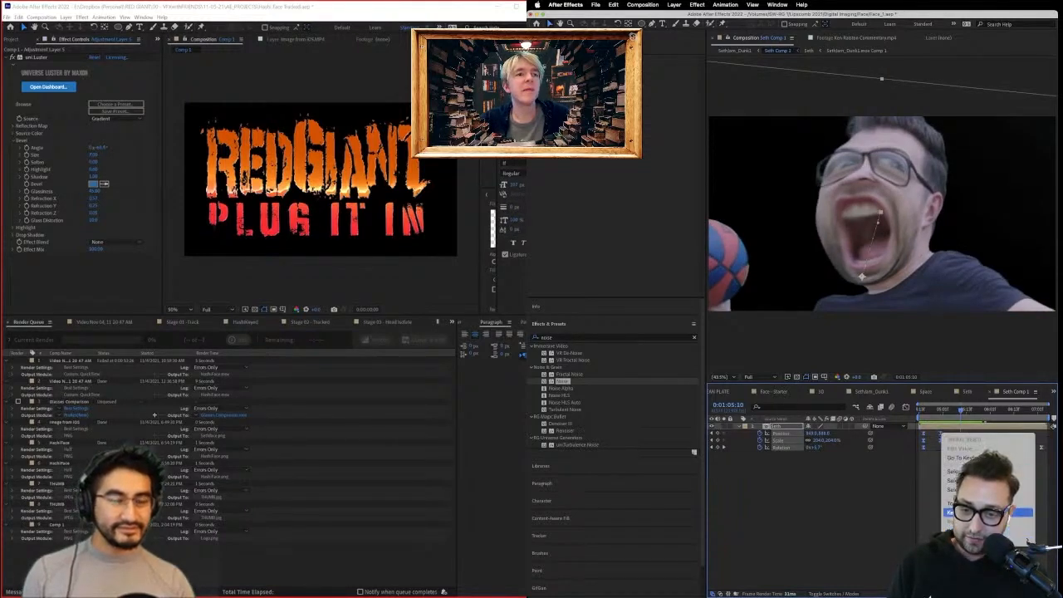
pyautogui.click(981, 512)
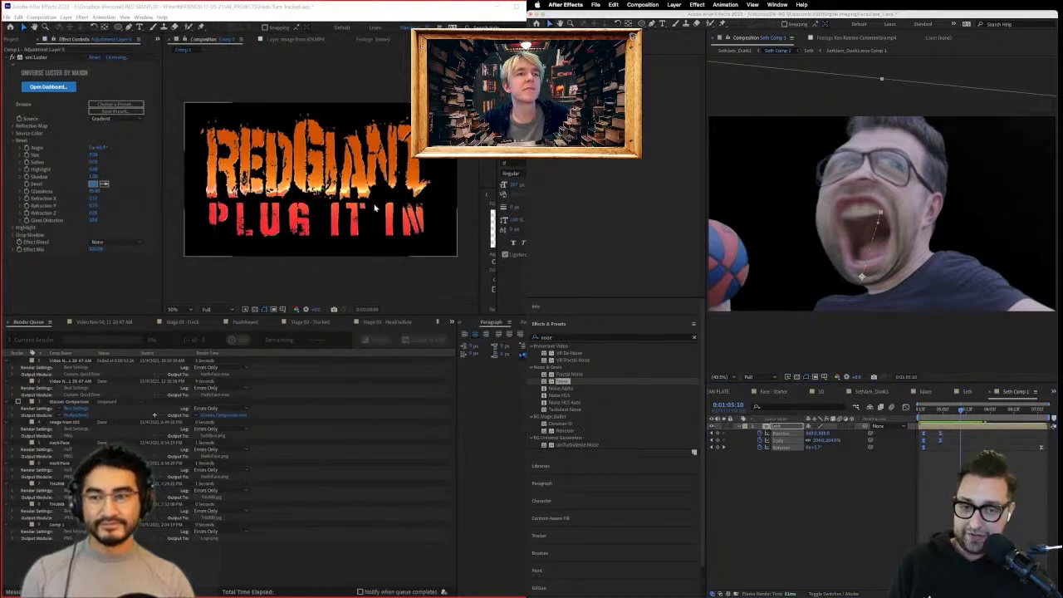
pyautogui.press('Return')
pyautogui.click(946, 473)
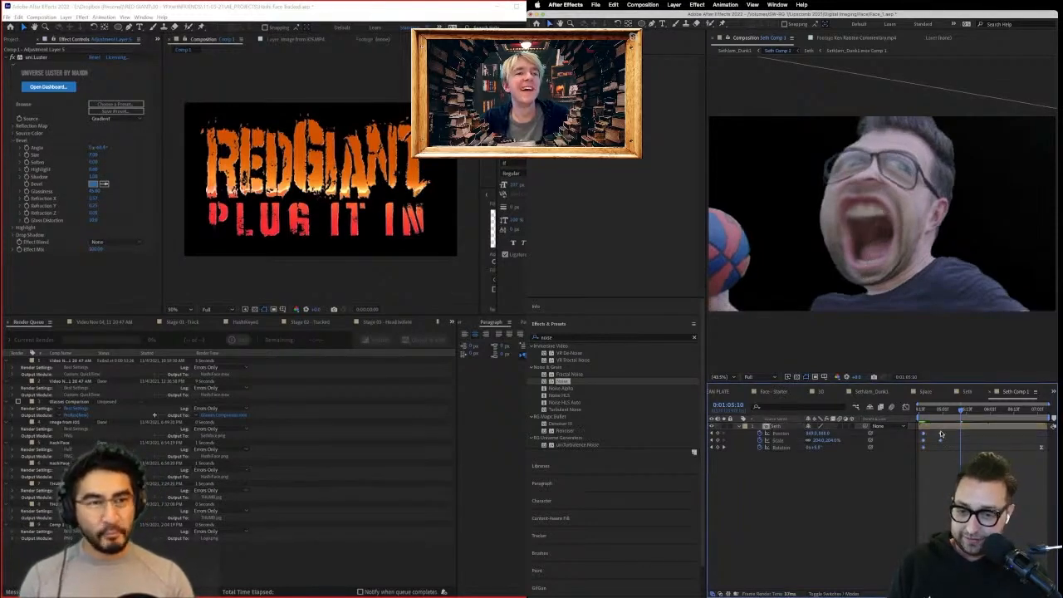
# Apply Easy Ease to the performer layer's selected transform keyframes and preview the smoothed zoom.
pyautogui.click(941, 434)
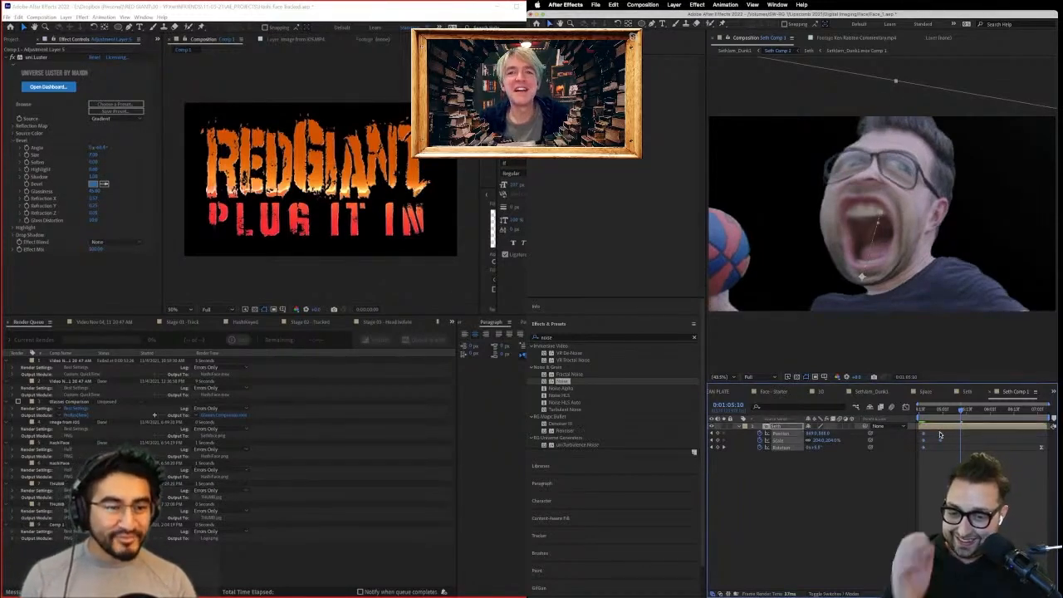
pyautogui.rightClick(941, 433)
pyautogui.moveTo(1009, 505)
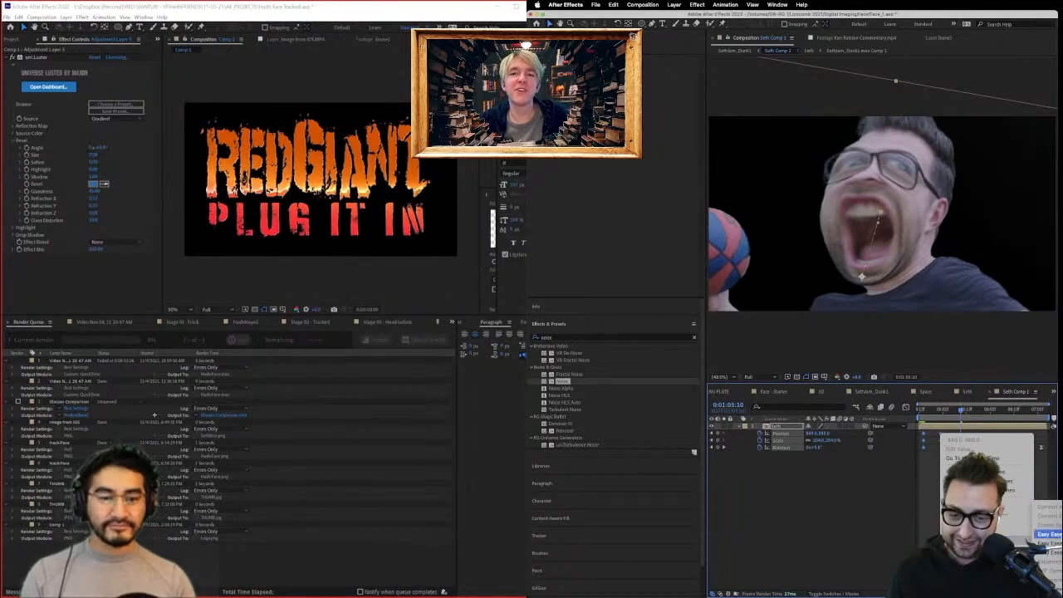
pyautogui.click(1049, 534)
pyautogui.press('space')
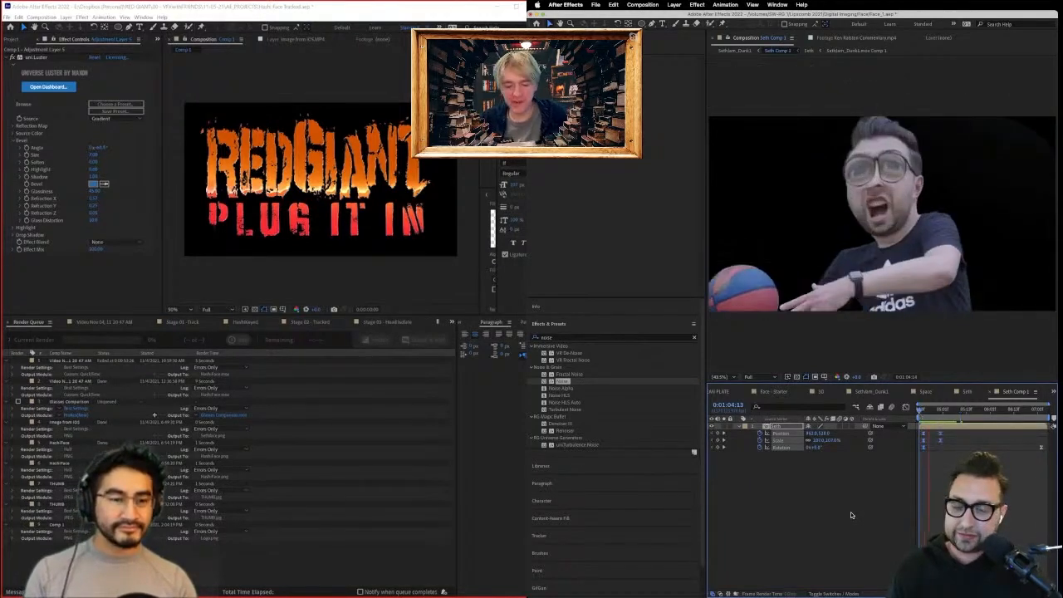
# Return to the main dunk composition, play the finished composite from the work area's start, and switch to OBS.
pyautogui.click(881, 392)
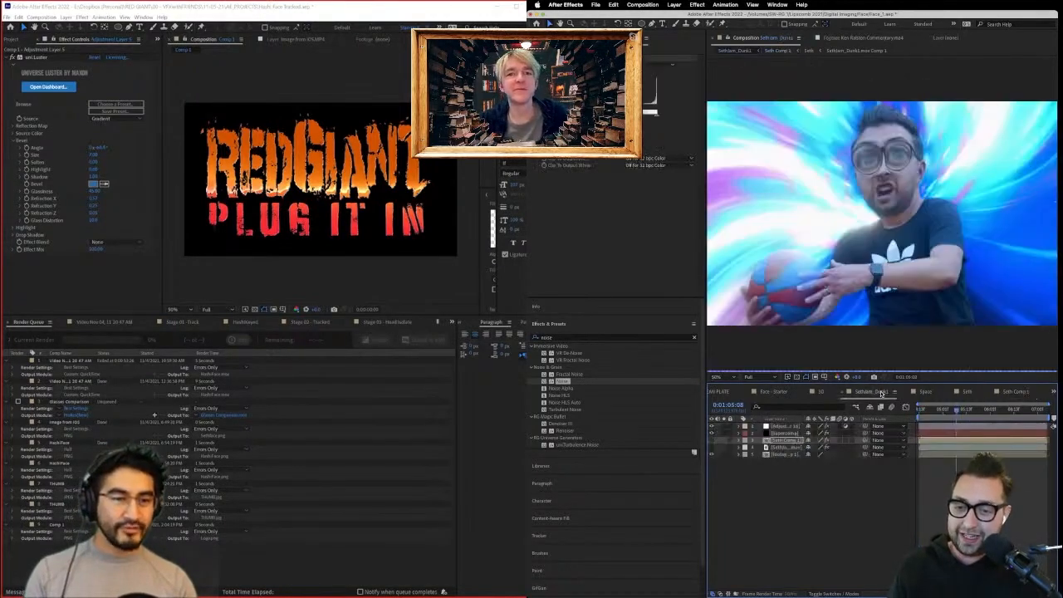
pyautogui.moveTo(934, 411); pyautogui.dragTo(847, 426)
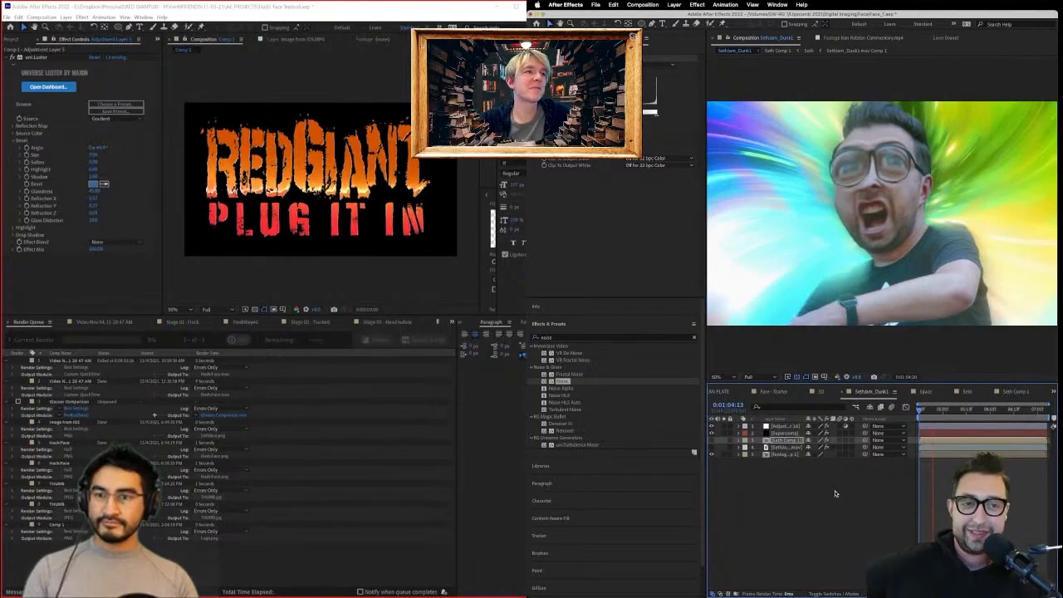
pyautogui.click(415, 224)
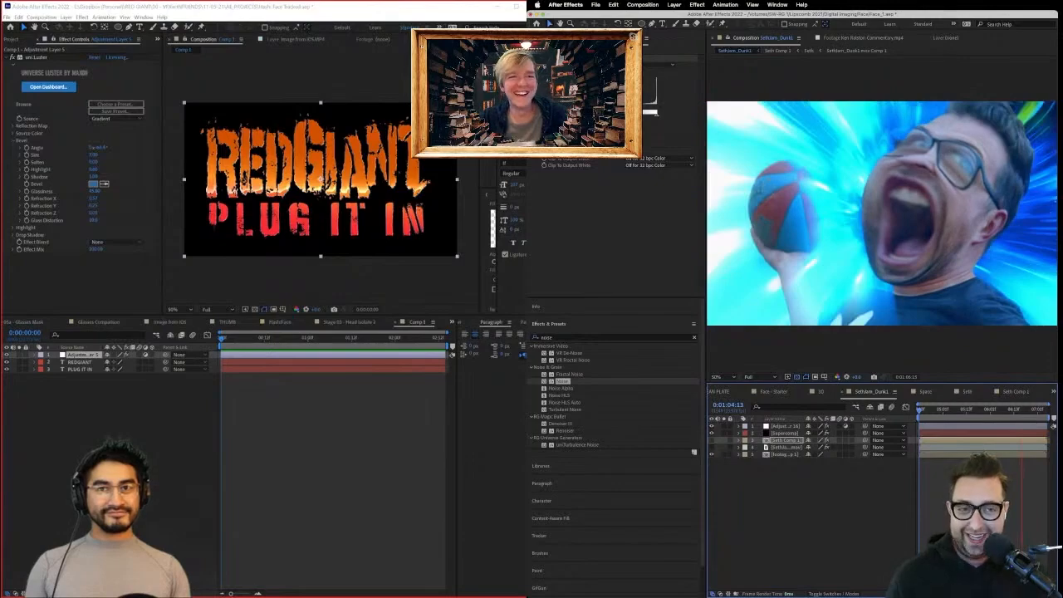
pyautogui.press('super+Tab')
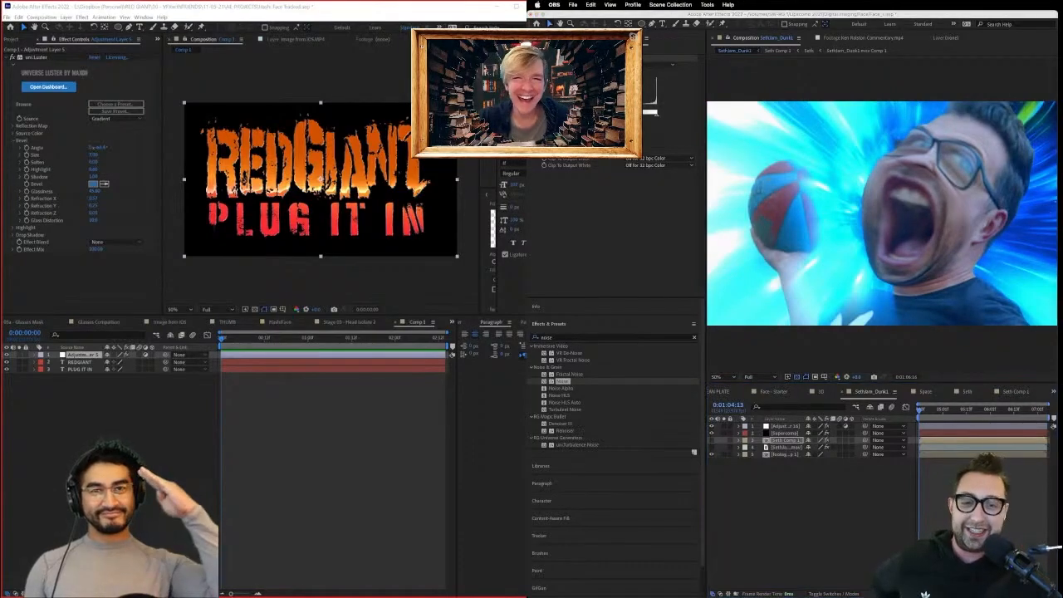